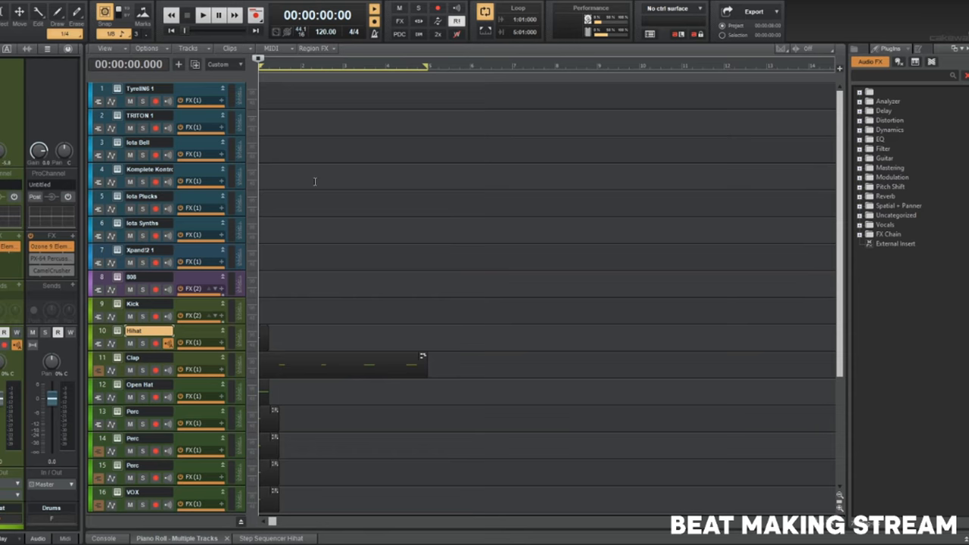
Try to open the file browser in the Komplete Kontrol instrument on track 4.
{"action": "left_click", "coordinate": [103, 172]}
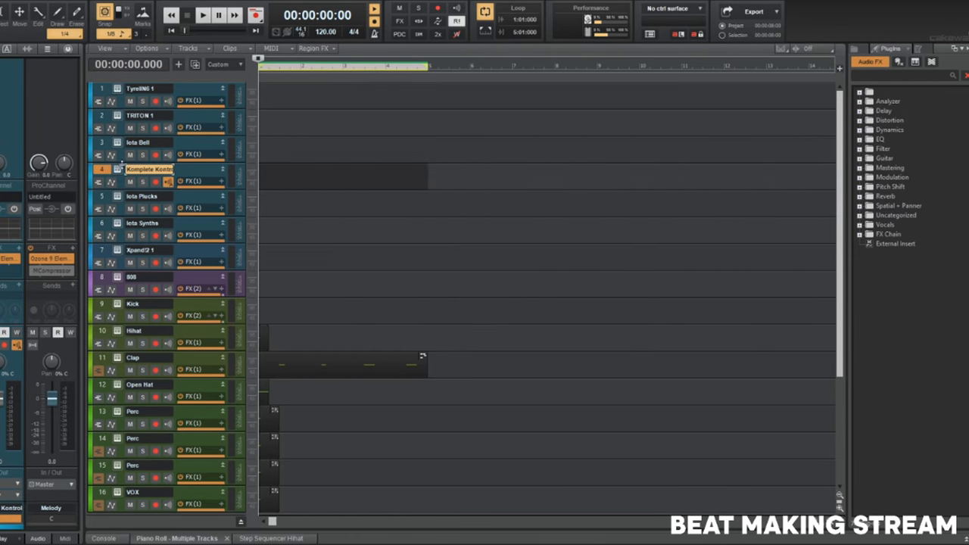
{"action": "left_click", "coordinate": [119, 168]}
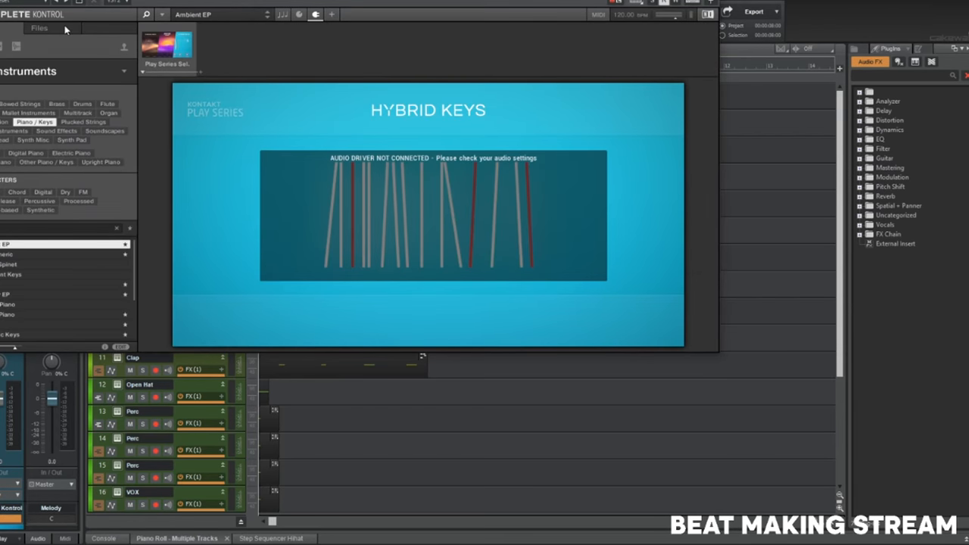
{"action": "left_click", "coordinate": [65, 29]}
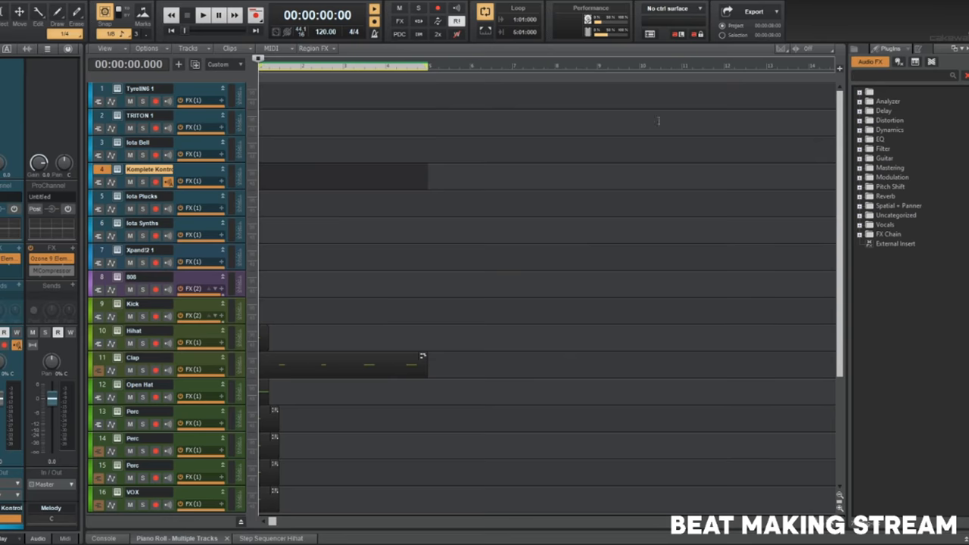
Switch the audio output devices from the Realtek speakers to both VoiceMeeter Input drivers in the preferences.
{"action": "left_click", "coordinate": [576, 58]}
{"action": "key", "text": "p"}
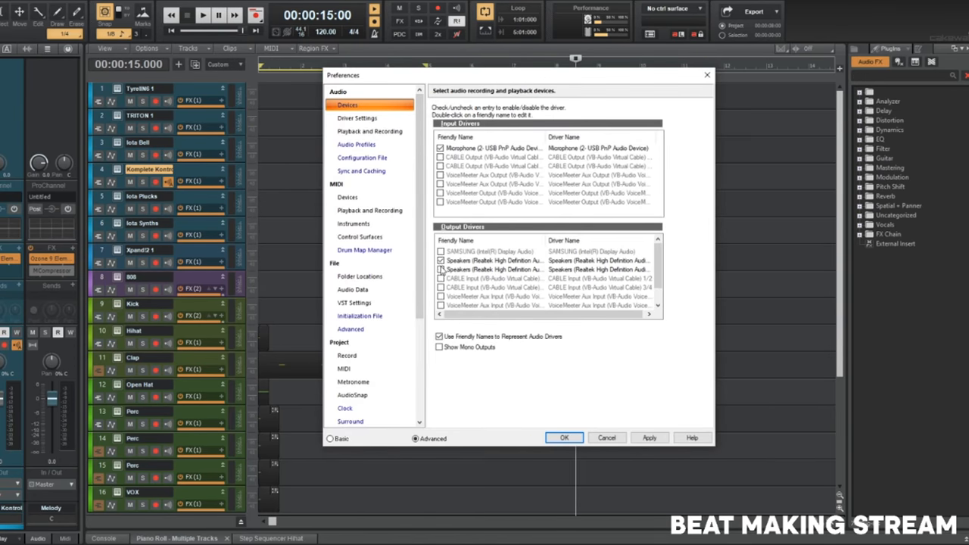
{"action": "scroll", "coordinate": [482, 314], "scroll_direction": "down", "scroll_amount": 1}
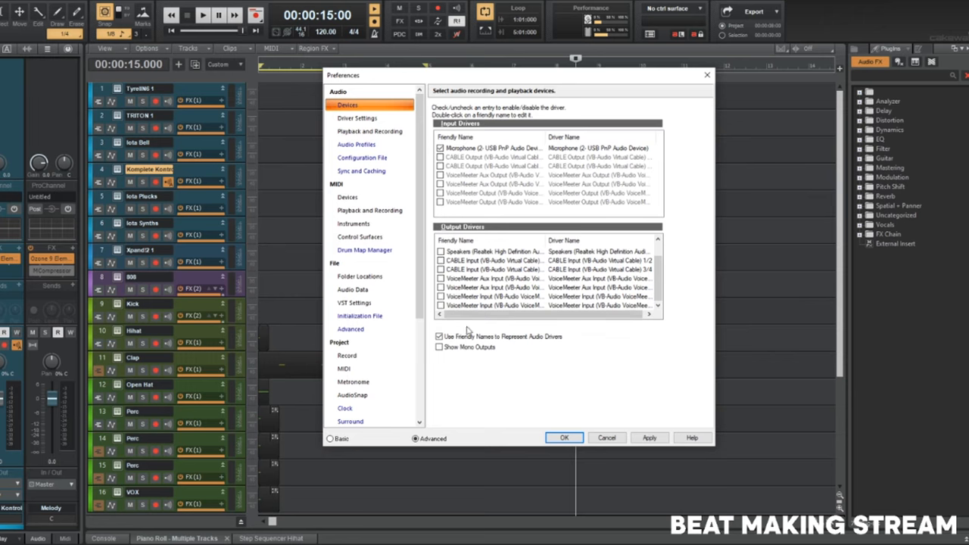
{"action": "left_click", "coordinate": [441, 296]}
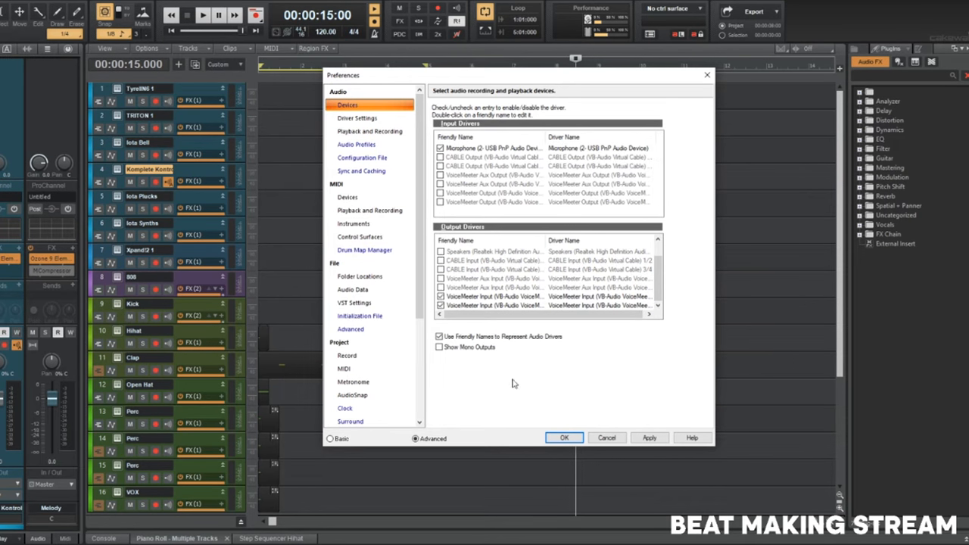
{"action": "left_click", "coordinate": [565, 438]}
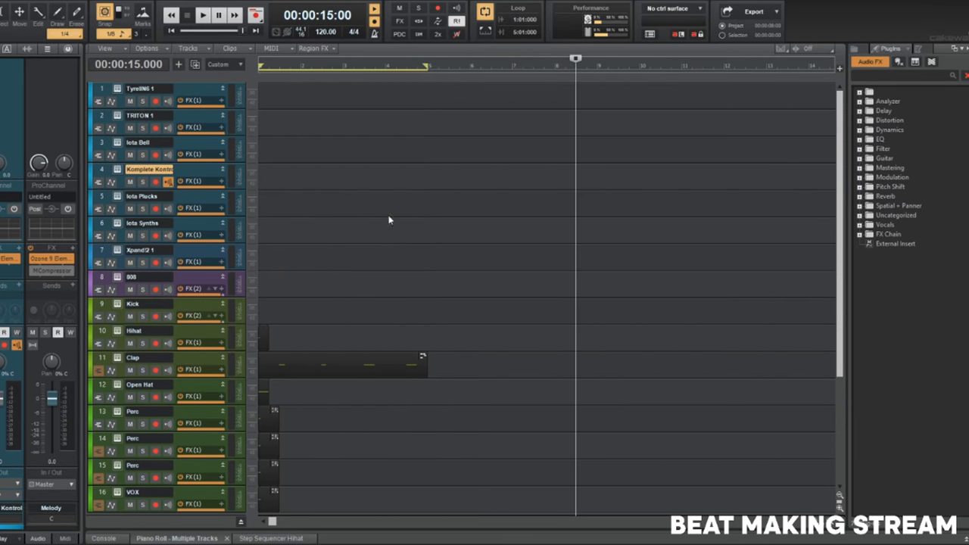
{"action": "left_click", "coordinate": [515, 338]}
Test the sound on the 808 track and open the file browser of the Komplete Kontrol instrument on track 4.
{"action": "left_click", "coordinate": [104, 278]}
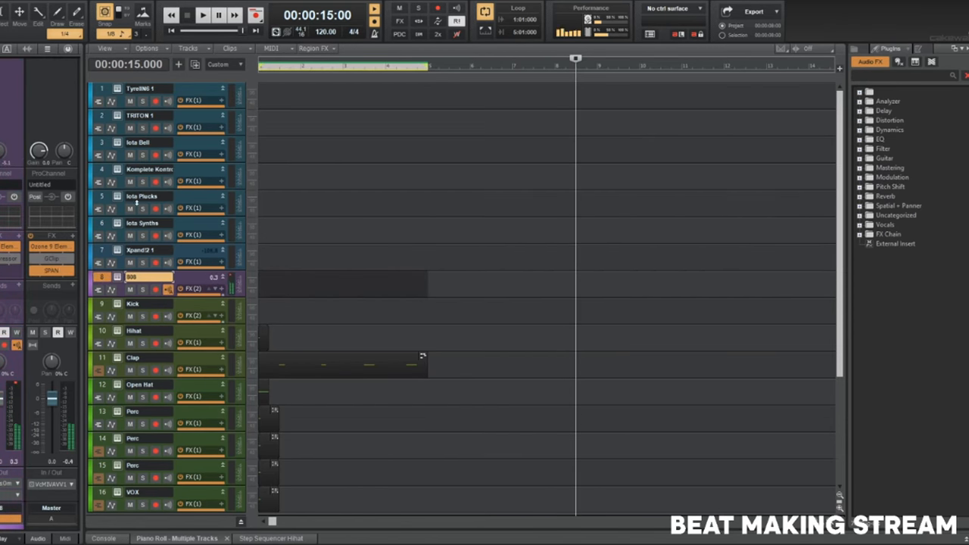
{"action": "left_click", "coordinate": [113, 172]}
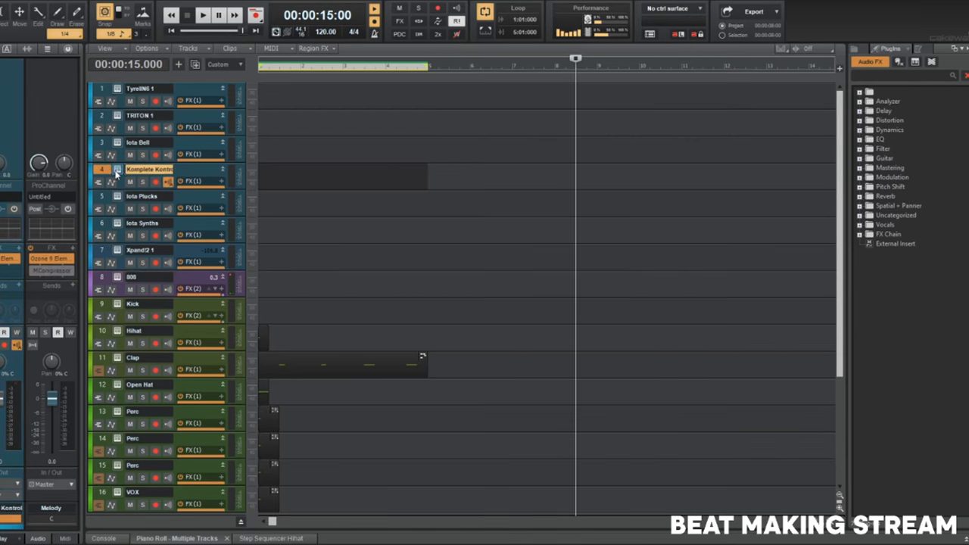
{"action": "left_click", "coordinate": [117, 170]}
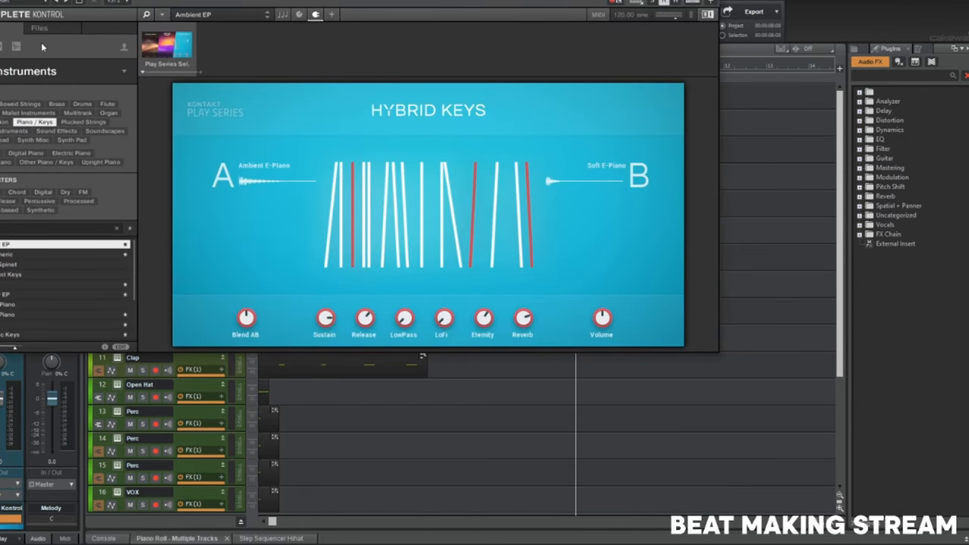
{"action": "left_click", "coordinate": [42, 31]}
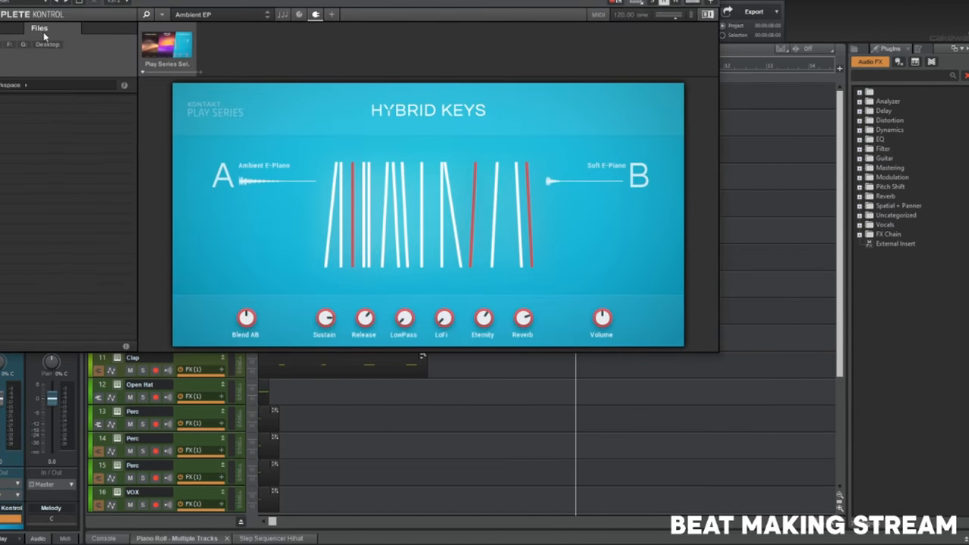
Browse from drive F through samples and the Based1 & Pilgrim Mirage One Shot Kit to the guitars folder.
{"action": "double_click", "coordinate": [11, 128]}
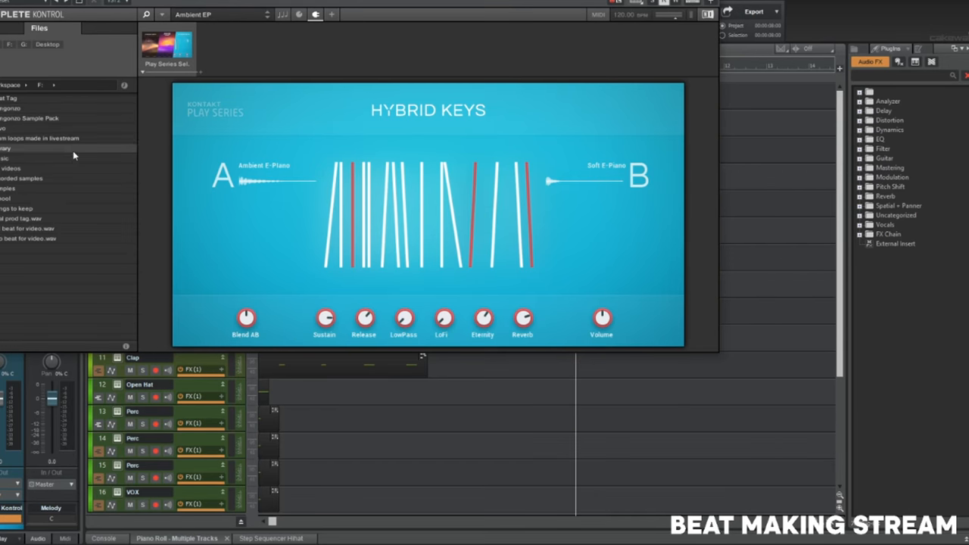
{"action": "double_click", "coordinate": [20, 187]}
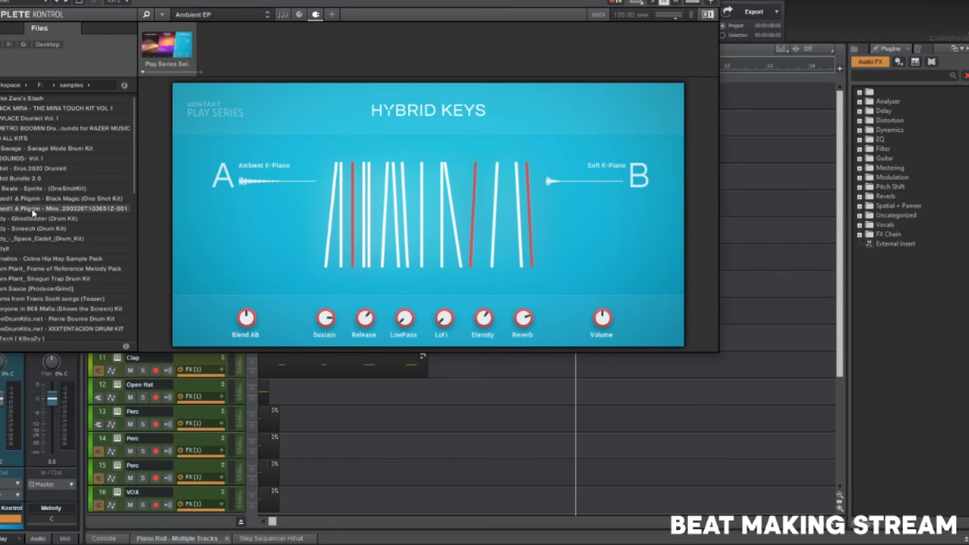
{"action": "left_click", "coordinate": [35, 206]}
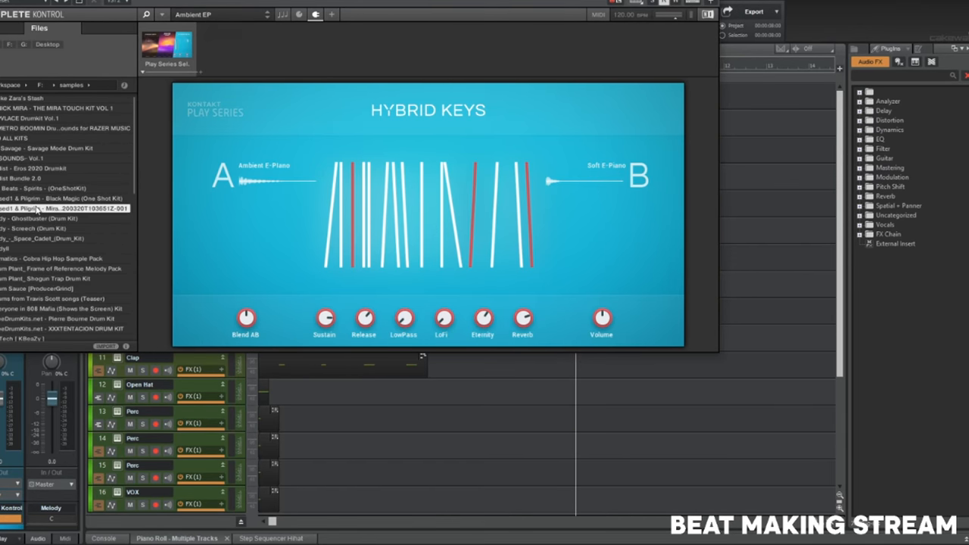
{"action": "double_click", "coordinate": [37, 209]}
{"action": "double_click", "coordinate": [49, 99]}
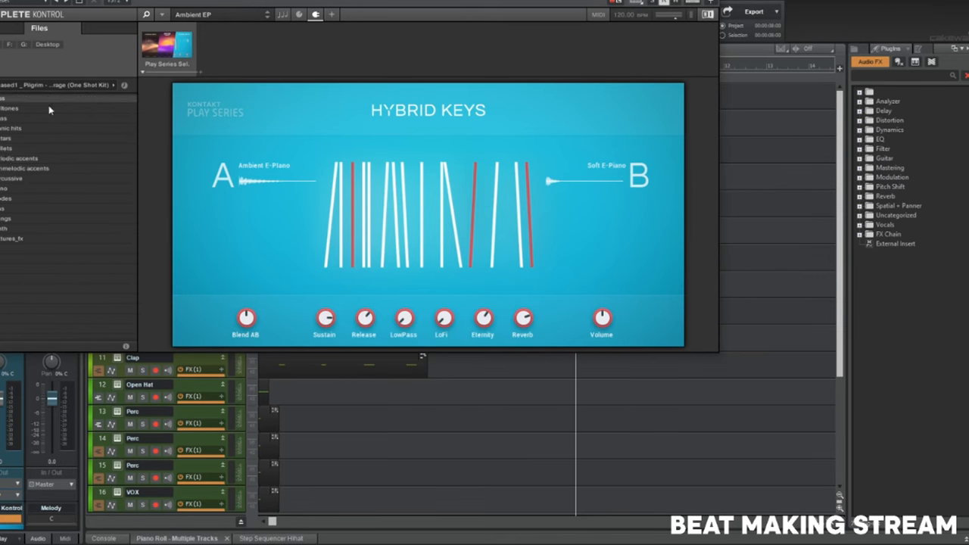
{"action": "double_click", "coordinate": [12, 140]}
Audition several guitar one-shots in the sampler, including deny, front and lemon.
{"action": "left_click", "coordinate": [12, 140]}
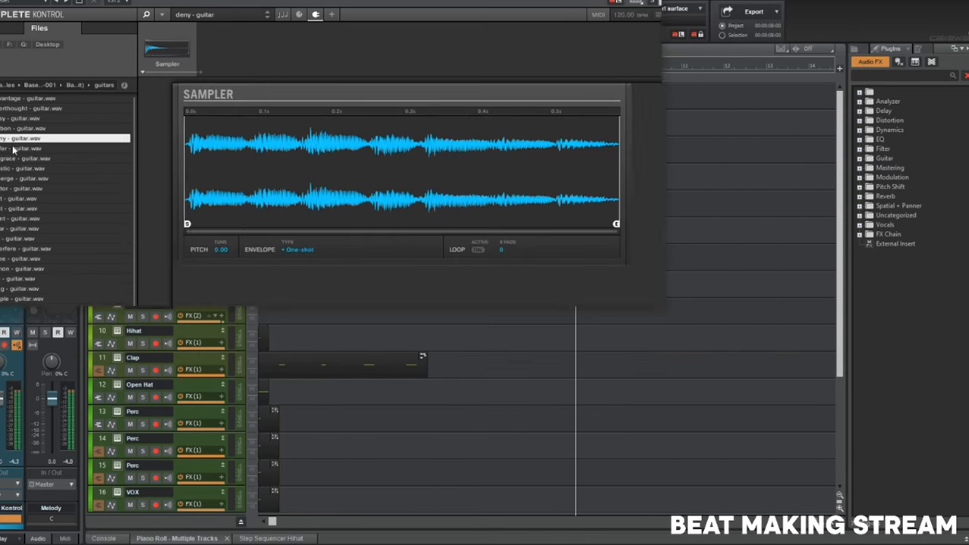
{"action": "left_click", "coordinate": [28, 219]}
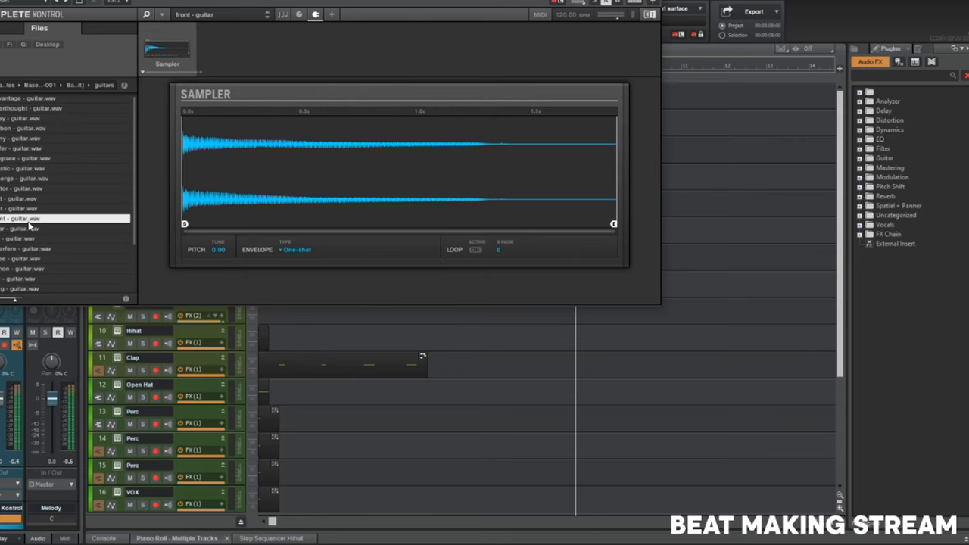
{"action": "left_click", "coordinate": [45, 269]}
{"action": "scroll", "coordinate": [43, 270], "scroll_direction": "down", "scroll_amount": 2}
{"action": "left_click", "coordinate": [43, 270]}
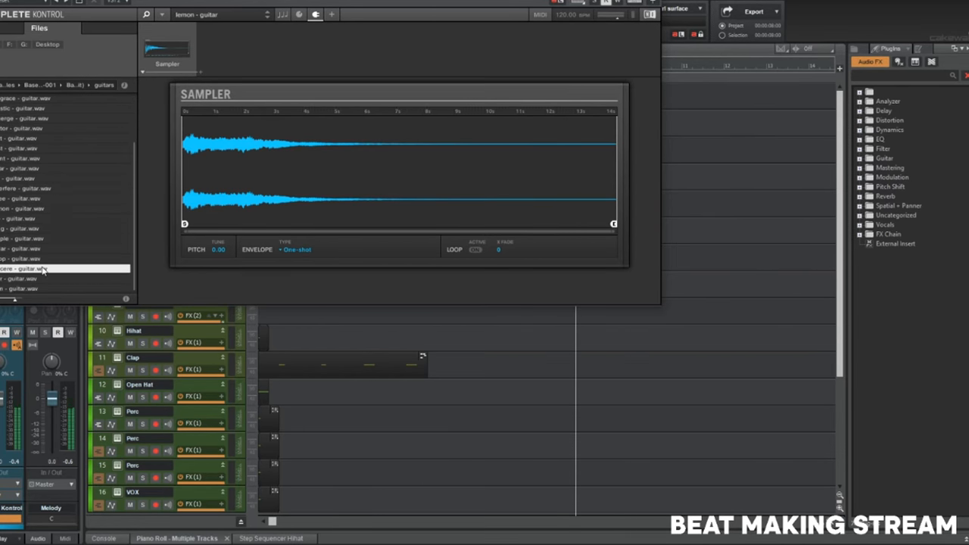
{"action": "left_click", "coordinate": [54, 210]}
{"action": "left_click", "coordinate": [45, 148]}
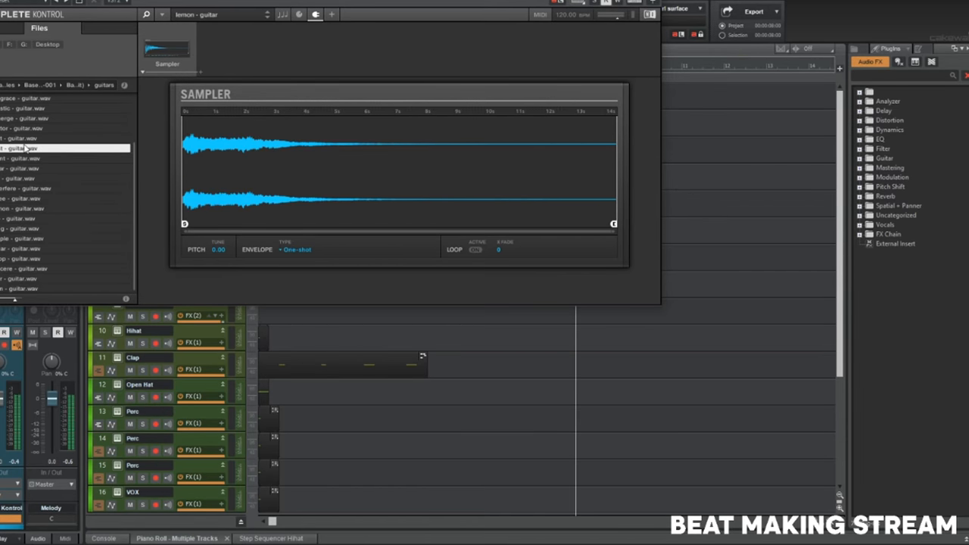
Compare the disgrace and differ guitar samples, load disgrace - guitar into the sampler, and close the instrument window.
{"action": "left_click", "coordinate": [45, 99]}
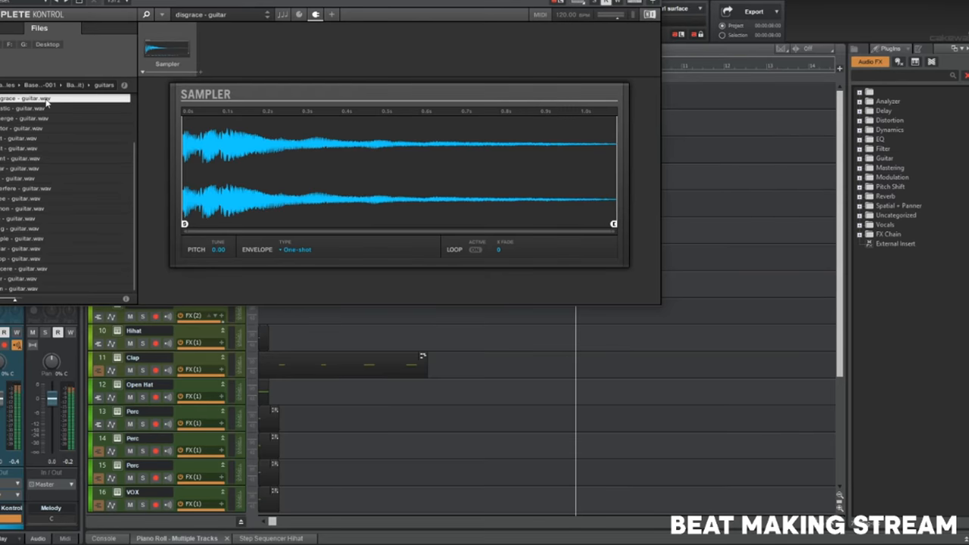
{"action": "scroll", "coordinate": [46, 124], "scroll_direction": "up", "scroll_amount": 3}
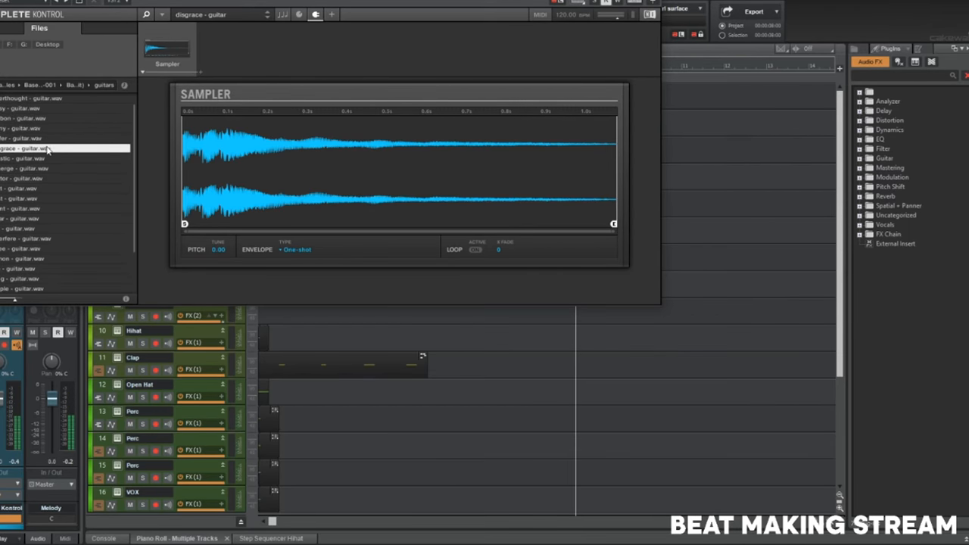
{"action": "left_click", "coordinate": [43, 140]}
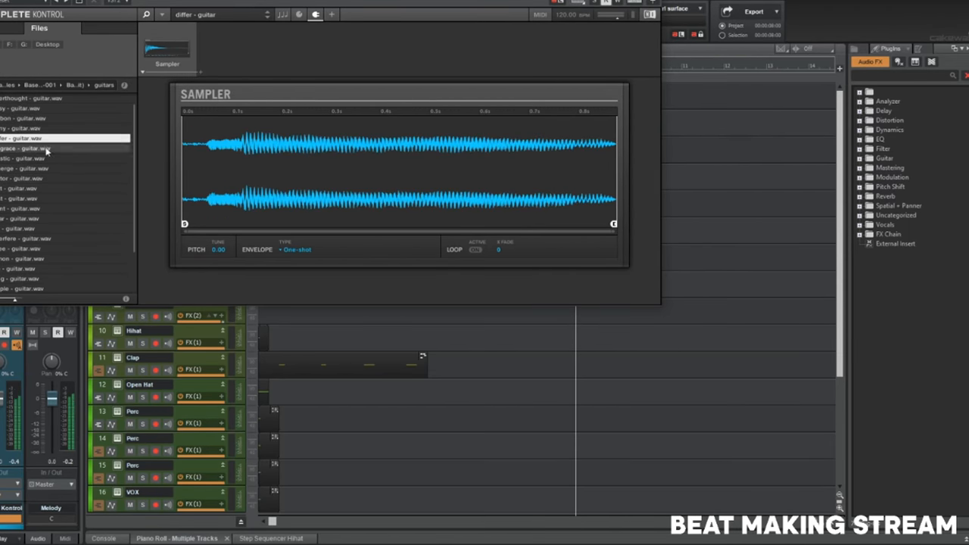
{"action": "left_click", "coordinate": [47, 150]}
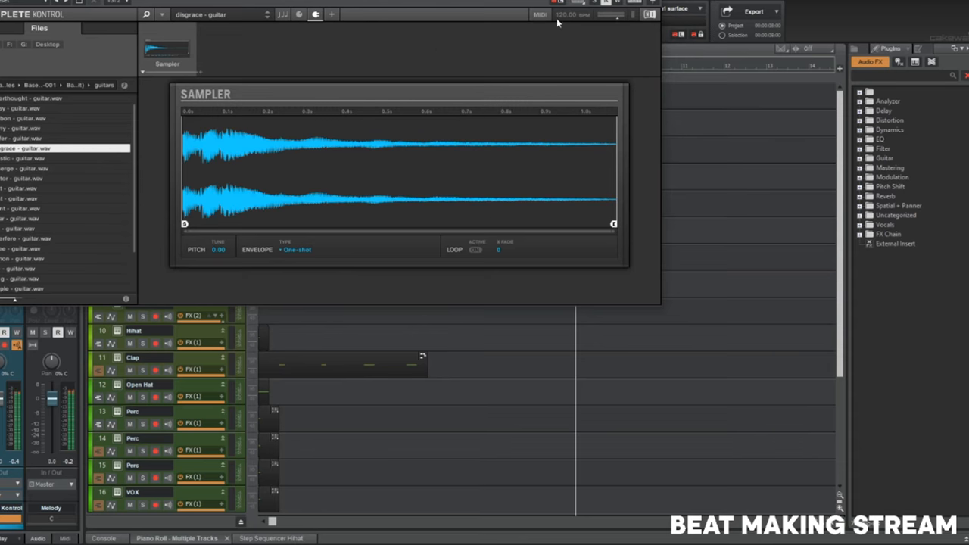
{"action": "left_click", "coordinate": [653, 2]}
Draw four consecutive quarter notes in measure 1 of the maximised piano roll, starting on G5 and ending on D5.
{"action": "key", "text": "d"}
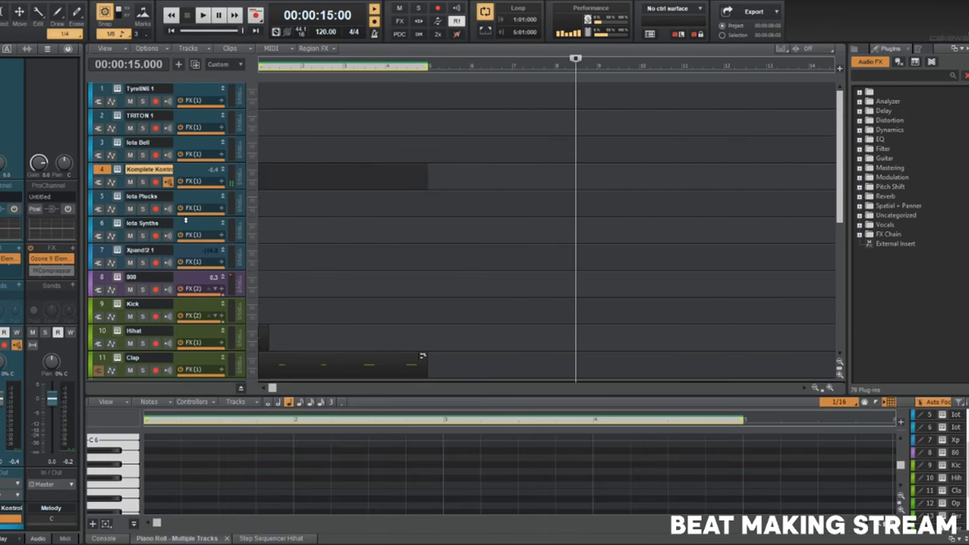
{"action": "key", "text": "shift+d"}
{"action": "key", "text": "w"}
{"action": "left_click", "coordinate": [148, 118]}
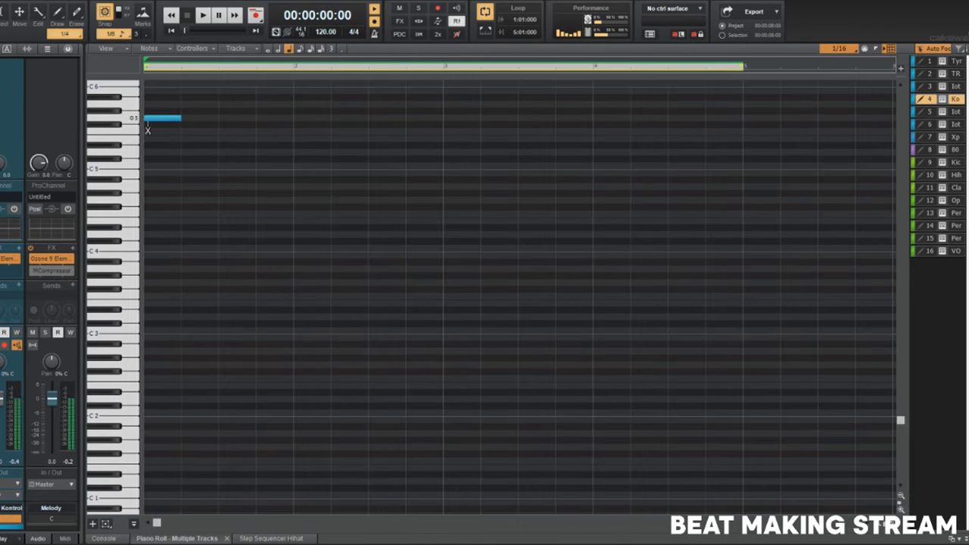
{"action": "left_click", "coordinate": [187, 159]}
{"action": "left_click", "coordinate": [227, 138]}
{"action": "left_click", "coordinate": [281, 153]}
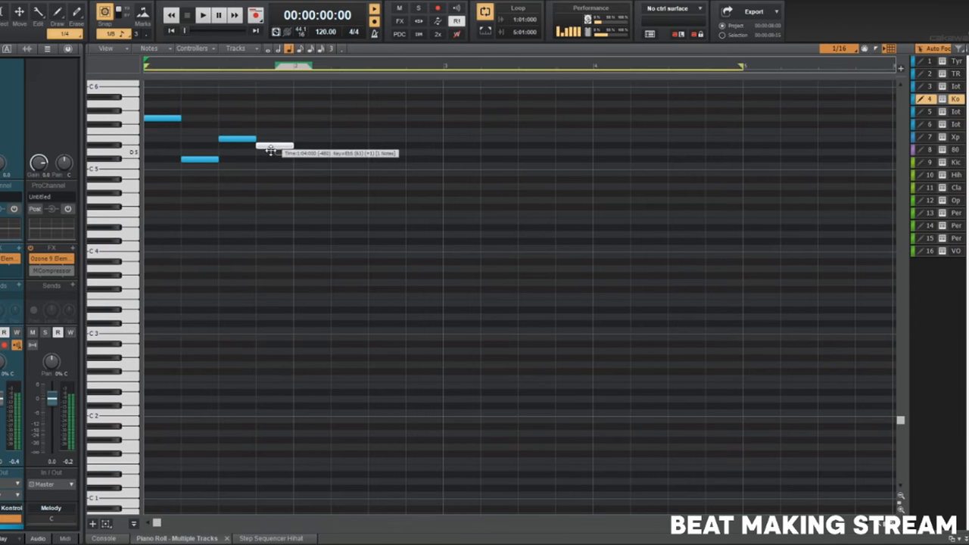
{"action": "left_click_drag", "start_coordinate": [271, 152], "coordinate": [269, 152]}
Raise the second note to D5 and the third note by one semitone, checking the melody by playback.
{"action": "scroll", "coordinate": [225, 167], "scroll_direction": "up", "scroll_amount": 4}
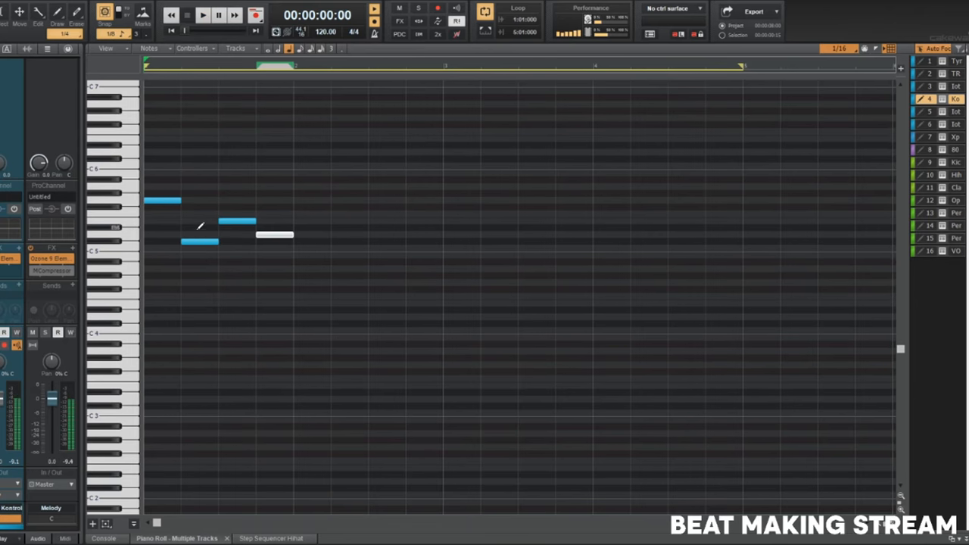
{"action": "left_click_drag", "start_coordinate": [198, 241], "coordinate": [197, 234]}
{"action": "key", "text": "space"}
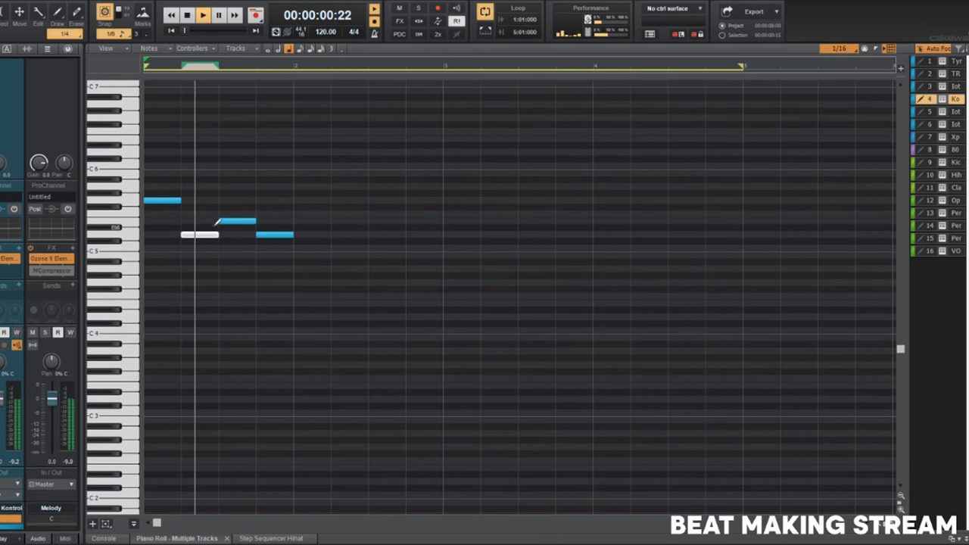
{"action": "key", "text": "space"}
{"action": "left_click_drag", "start_coordinate": [250, 220], "coordinate": [250, 215]}
{"action": "key", "text": "space"}
{"action": "scroll", "coordinate": [220, 242], "scroll_direction": "up", "scroll_amount": 2}
{"action": "key", "text": "space"}
Add harmony notes three semitones above the first note and four semitones above the third, checking them by playback.
{"action": "left_click", "coordinate": [156, 200]}
{"action": "left_click_drag", "start_coordinate": [165, 200], "coordinate": [156, 207]}
{"action": "key", "text": "space"}
{"action": "key", "text": "space"}
{"action": "key", "text": "space"}
{"action": "left_click", "coordinate": [234, 219]}
{"action": "key", "text": "space"}
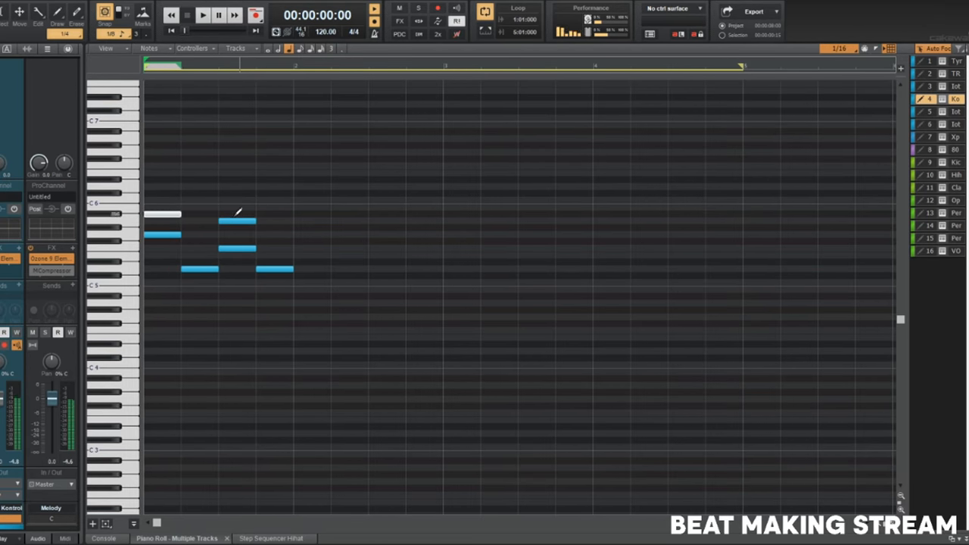
{"action": "key", "text": "space"}
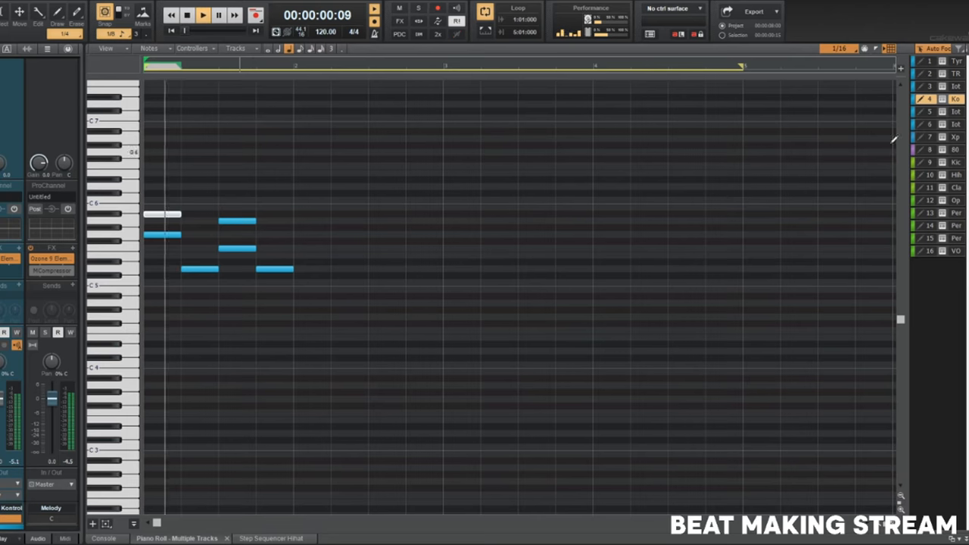
{"action": "key", "text": "space"}
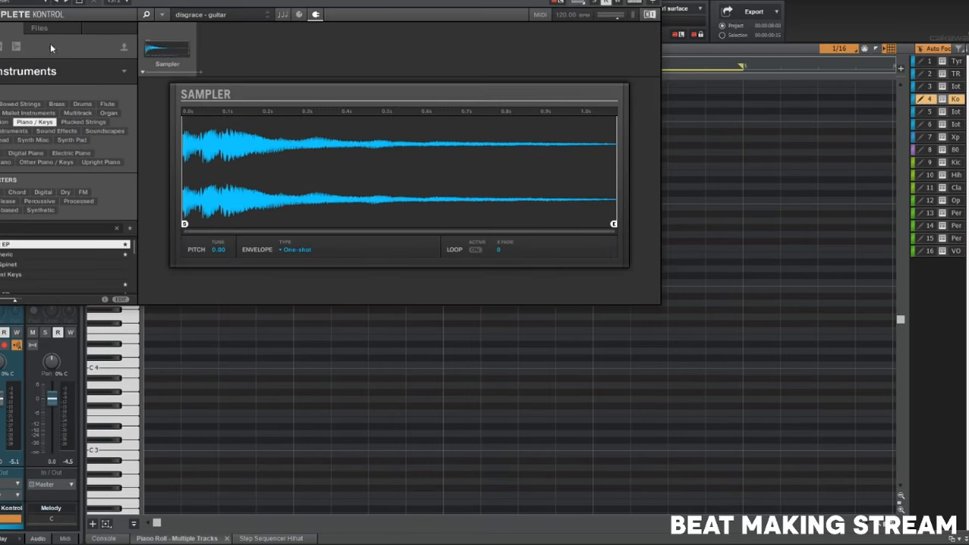
Audition advantage - guitar from the Komplete Kontrol files and load busy - guitar into the sampler.
{"action": "left_click", "coordinate": [62, 31]}
{"action": "double_click", "coordinate": [29, 98]}
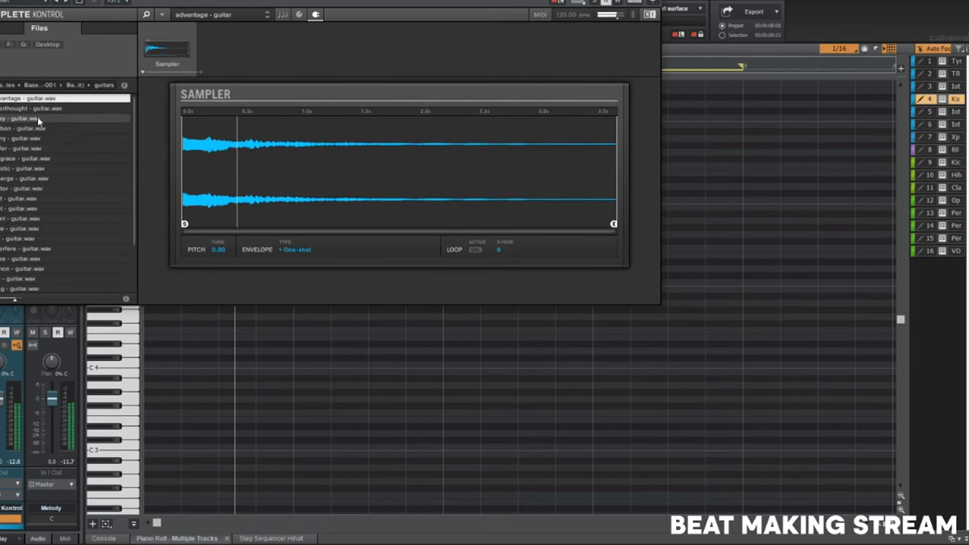
{"action": "double_click", "coordinate": [41, 118]}
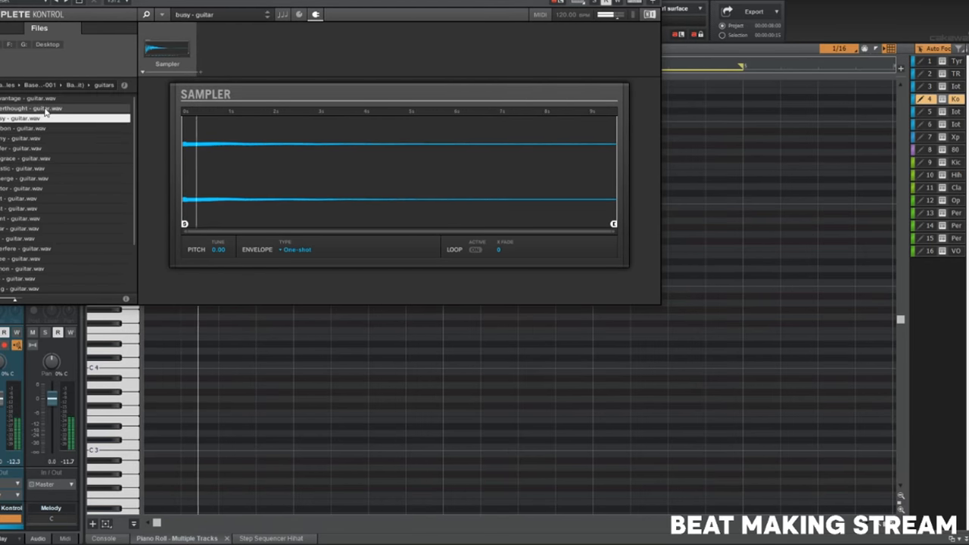
Switch to Voicemeeter Banana, raise the Voicemeeter VAIO input's fader gain to about -1.6, and dismiss the mixer and Komplete Kontrol windows.
{"action": "key", "text": "XF86AudioRaiseVolume"}
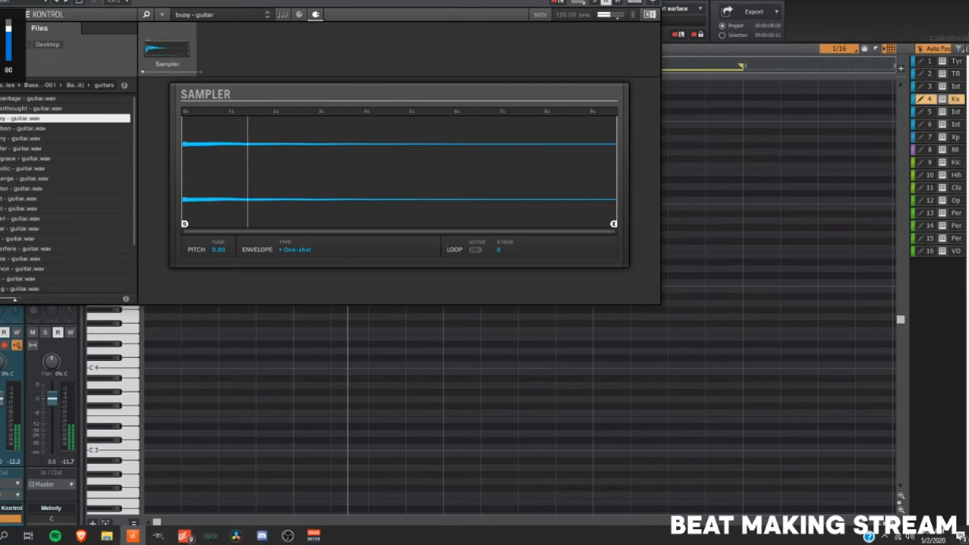
{"action": "left_click", "coordinate": [286, 538]}
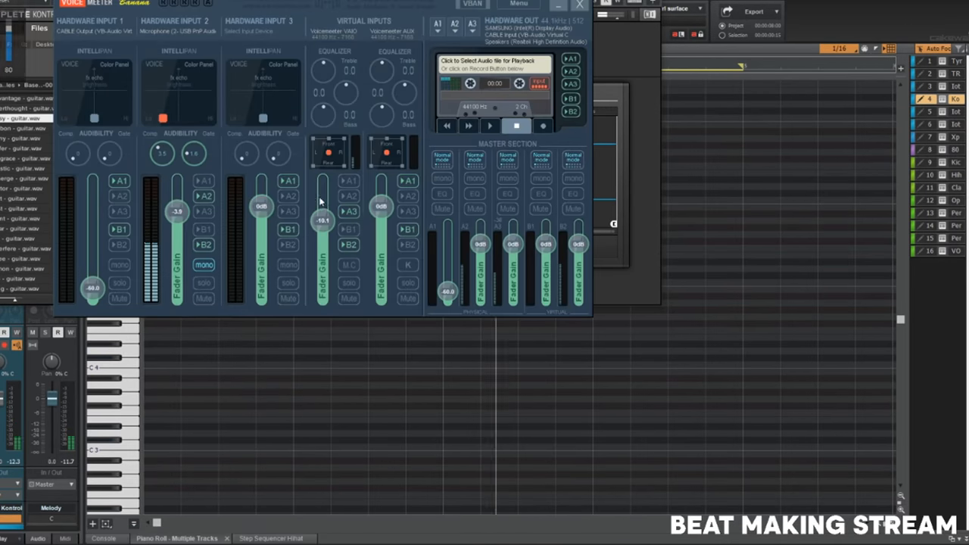
{"action": "left_click_drag", "start_coordinate": [328, 206], "coordinate": [329, 198]}
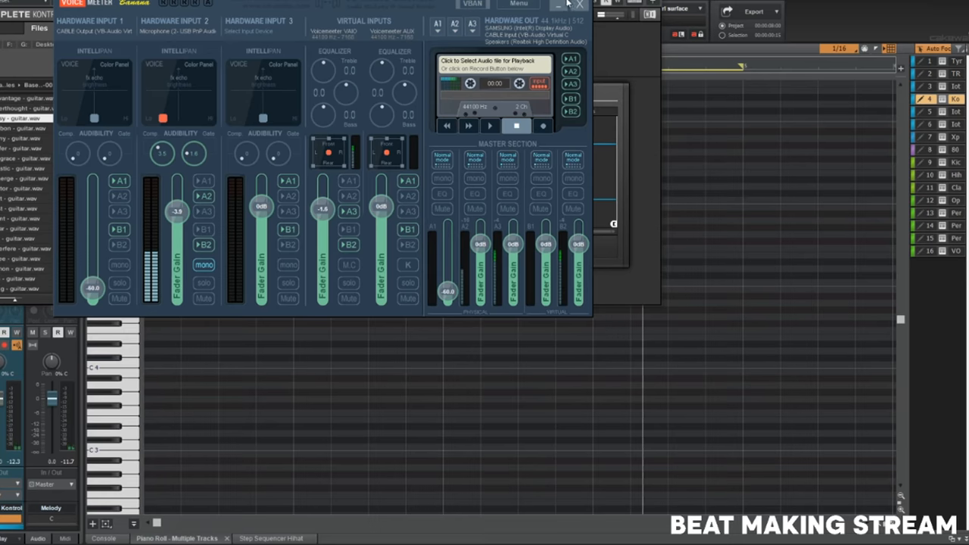
{"action": "left_click", "coordinate": [560, 6]}
{"action": "left_click", "coordinate": [652, 1]}
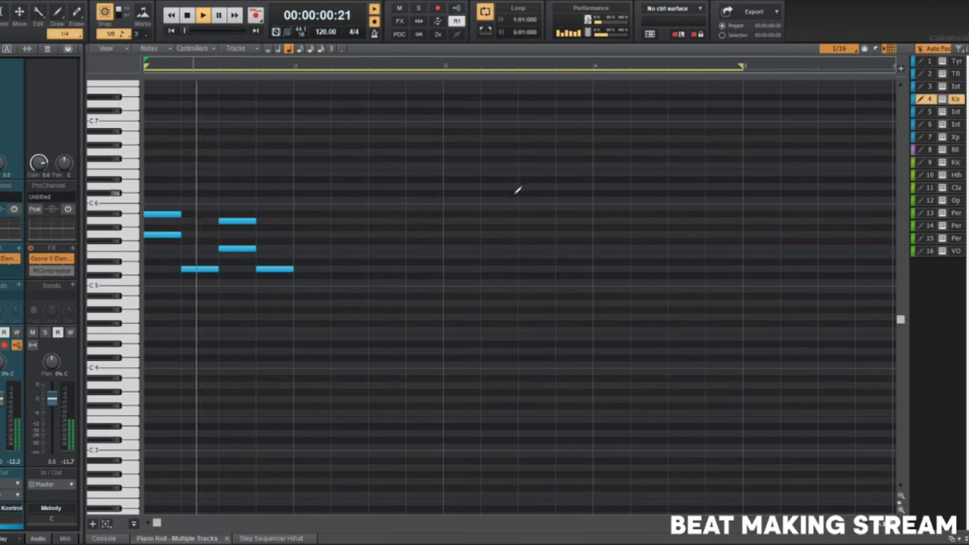
Transpose all five-position melody and harmony notes in measure 1 up three semitones and check them by playback.
{"action": "key", "text": "space"}
{"action": "key", "text": "ctrl+a"}
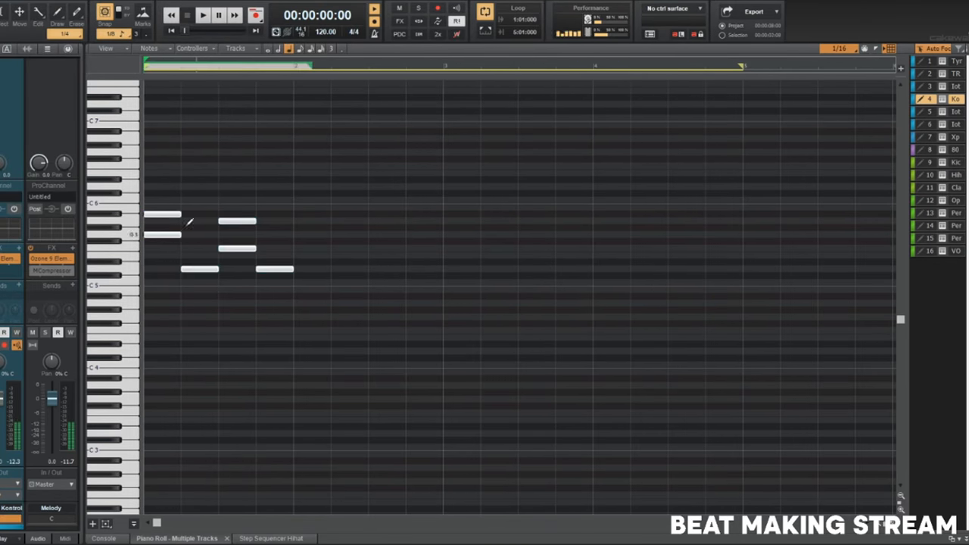
{"action": "key", "text": "ctrl+t"}
{"action": "key", "text": "Return"}
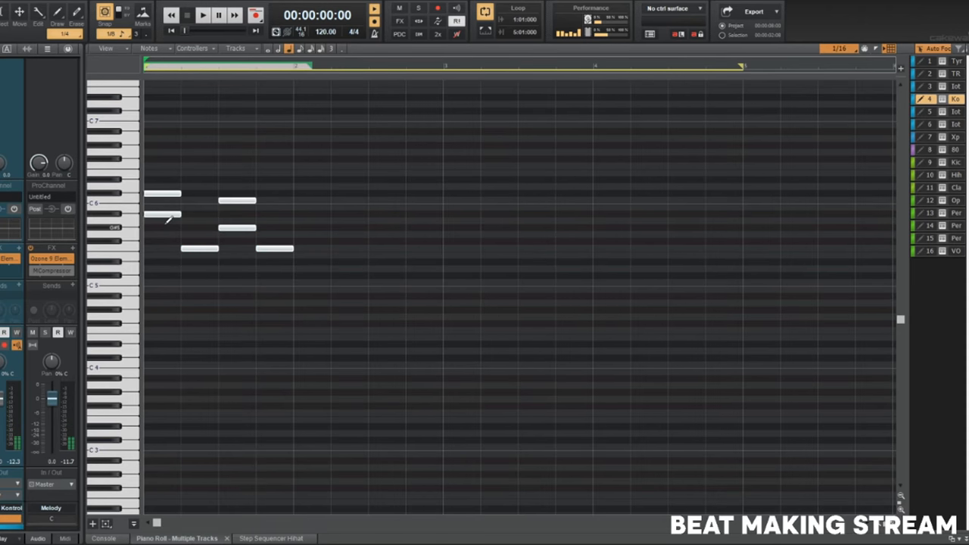
{"action": "key", "text": "space"}
{"action": "scroll", "coordinate": [256, 256], "scroll_direction": "up", "scroll_amount": 2}
{"action": "key", "text": "space"}
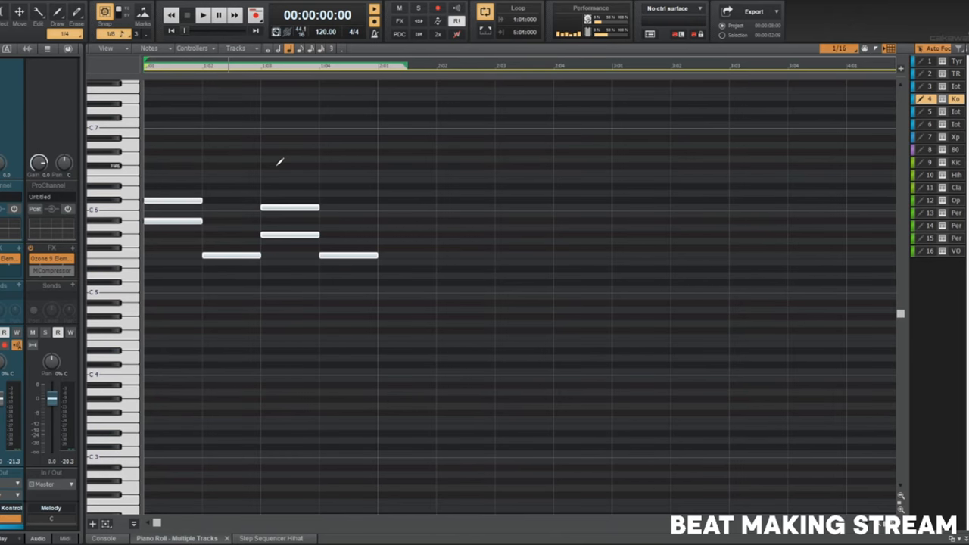
Add a quarter note at F6 starting half a beat before measure 2, checking the melody by playback.
{"action": "left_click", "coordinate": [260, 184]}
{"action": "key", "text": "w"}
{"action": "key", "text": "space"}
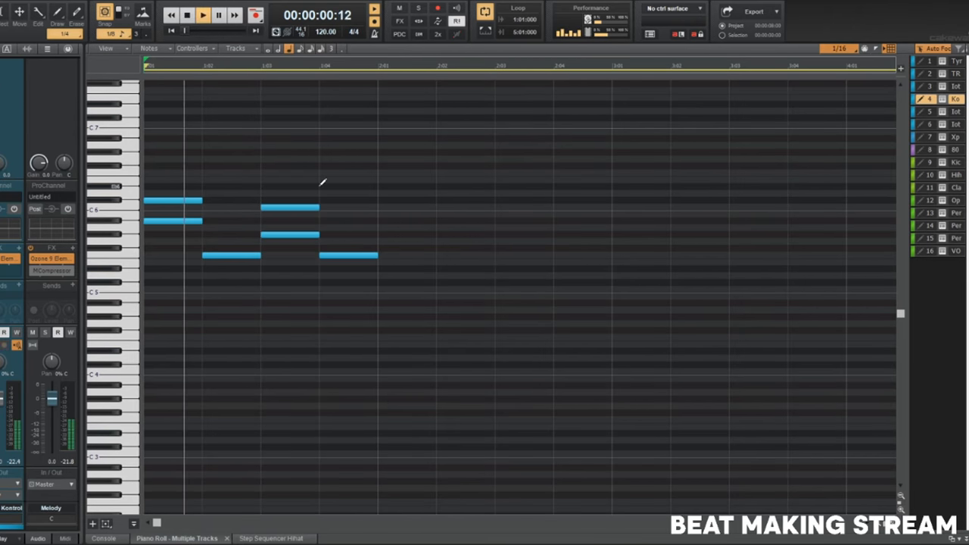
{"action": "left_click", "coordinate": [352, 166]}
{"action": "key", "text": "space"}
{"action": "left_click_drag", "start_coordinate": [375, 166], "coordinate": [376, 175]}
{"action": "key", "text": "space"}
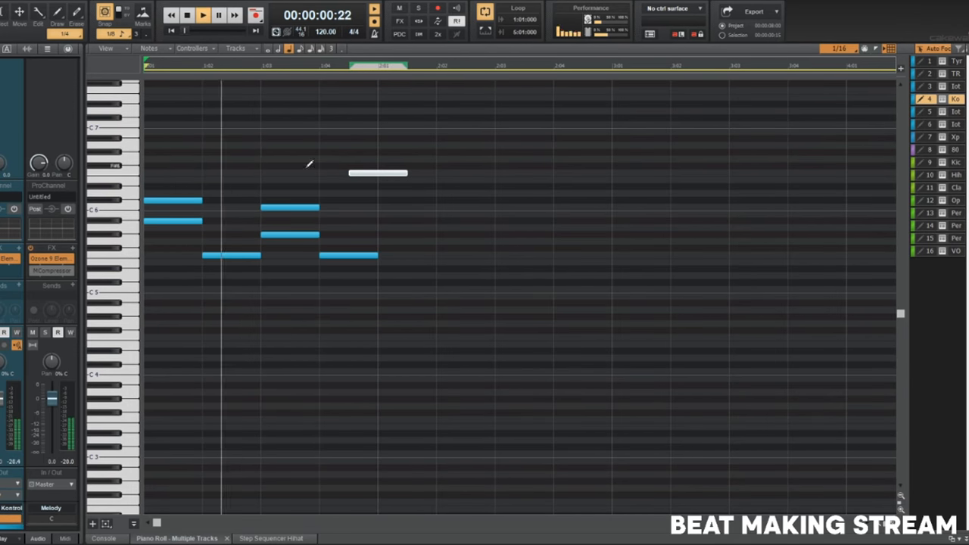
{"action": "key", "text": "space"}
Copy all the notes of the measure 1 phrase so that the duplicate starts at measure 2, and play it back.
{"action": "left_click_drag", "start_coordinate": [407, 135], "coordinate": [144, 341]}
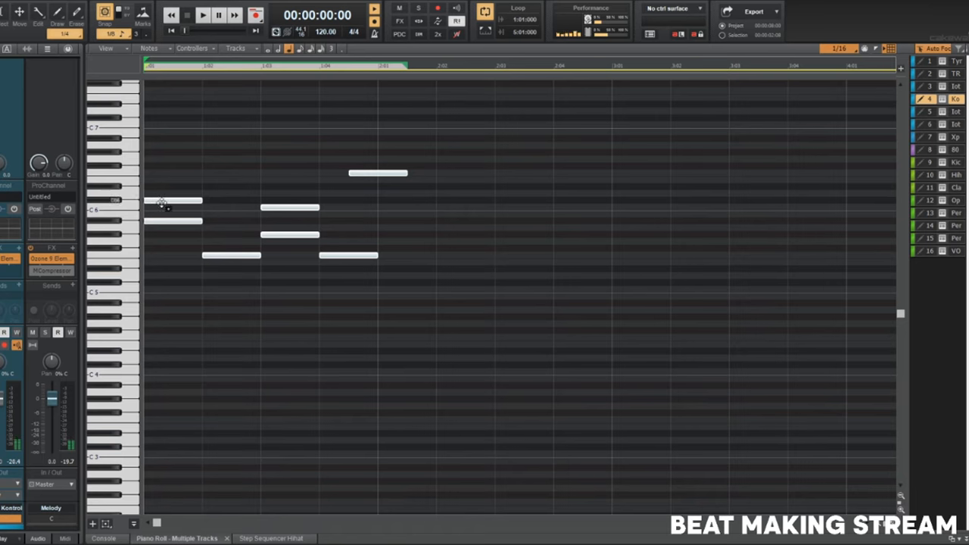
{"action": "left_click_drag", "start_coordinate": [161, 202], "coordinate": [392, 205]}
{"action": "key", "text": "space"}
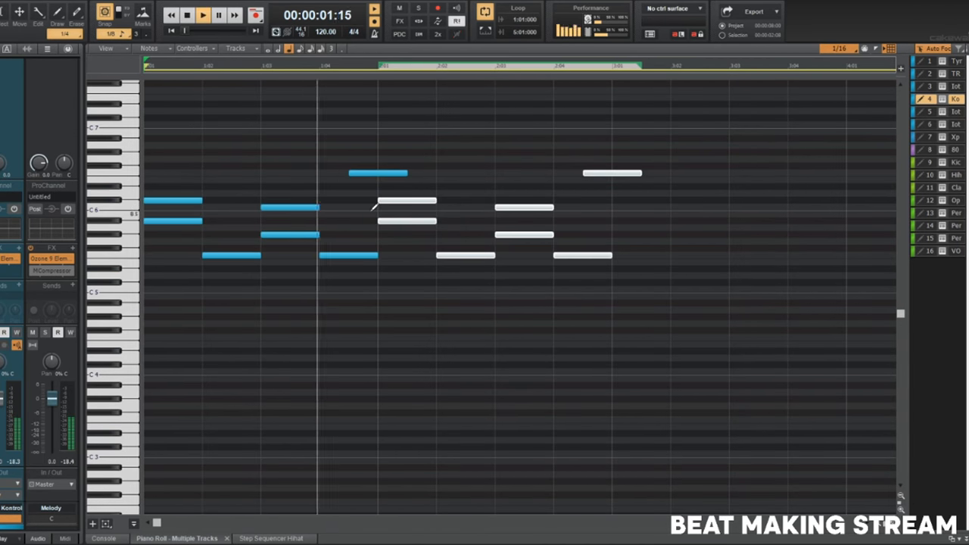
Add a G#6 quarter note half a beat after 2:03 and raise the phrase's last note to F#6, checking by playback.
{"action": "left_click", "coordinate": [551, 156]}
{"action": "key", "text": "space"}
{"action": "left_click", "coordinate": [537, 153]}
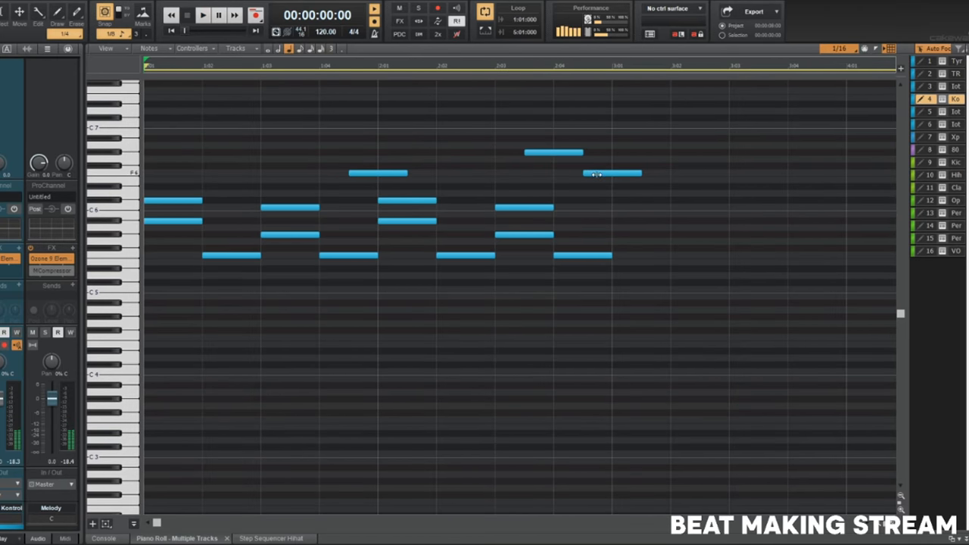
{"action": "left_click_drag", "start_coordinate": [600, 175], "coordinate": [600, 169]}
{"action": "key", "text": "space"}
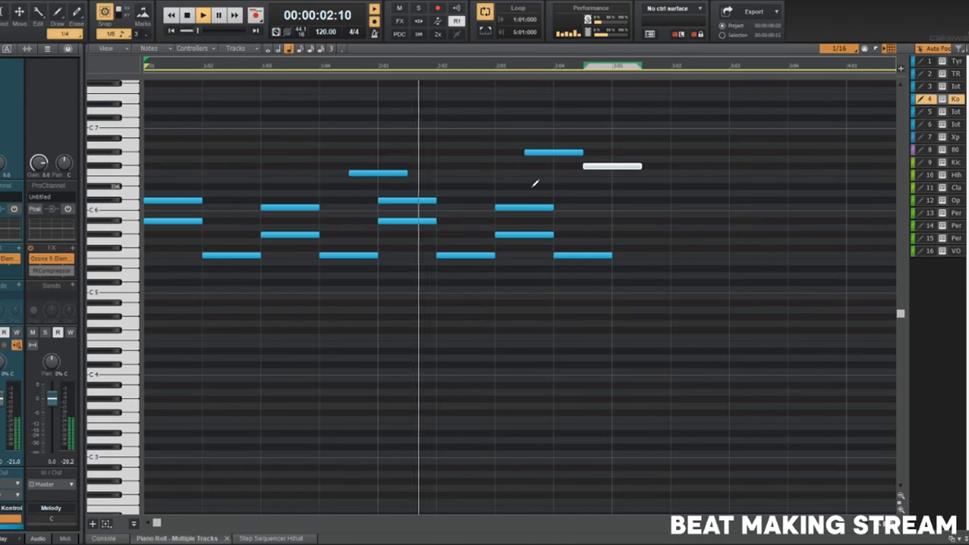
{"action": "key", "text": "space"}
{"action": "key", "text": "space"}
{"action": "key", "text": "space"}
Add a quarter note at F6 above the opening chord of measure 1 and check it by playback.
{"action": "left_click", "coordinate": [150, 180]}
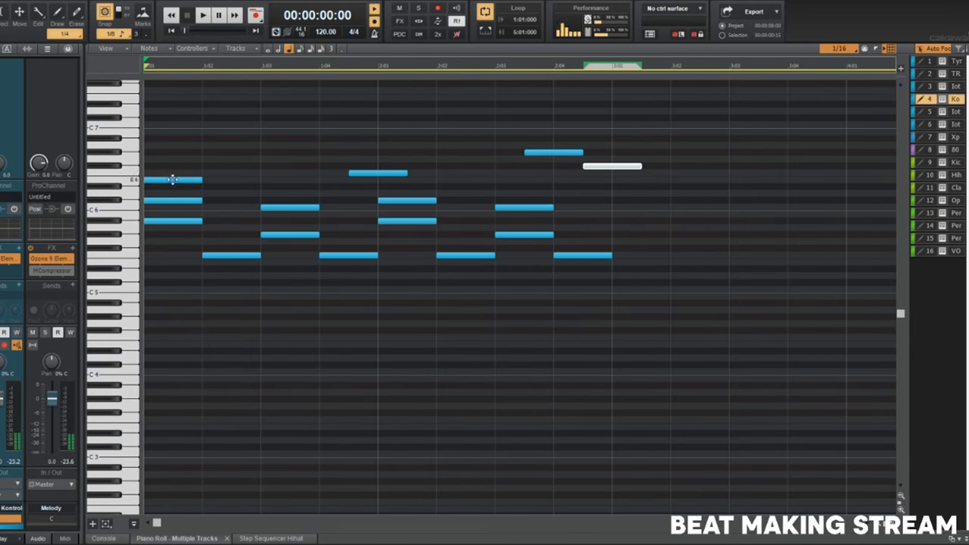
{"action": "left_click_drag", "start_coordinate": [173, 178], "coordinate": [173, 171]}
{"action": "key", "text": "space"}
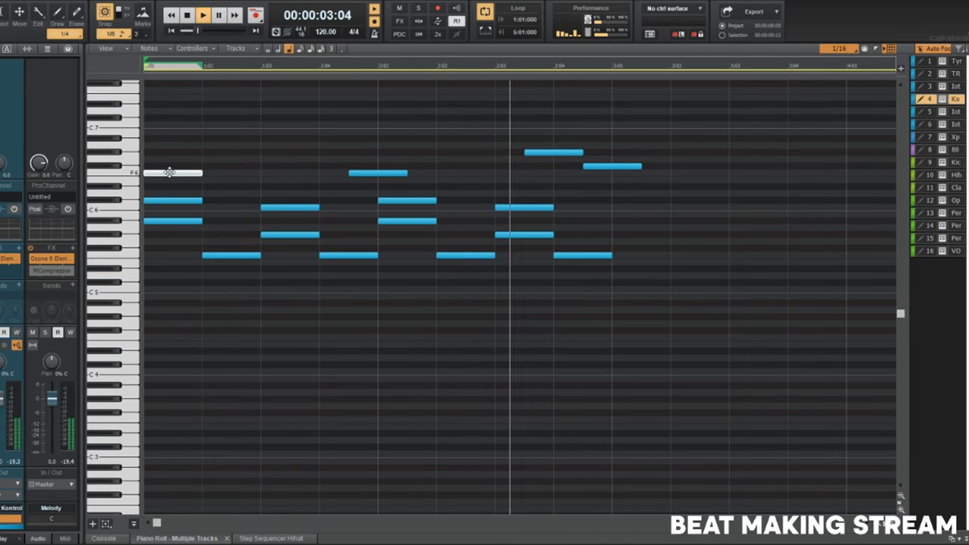
{"action": "key", "text": "space"}
Copy the whole two-measure phrase to measure 3 and play back the four-measure loop.
{"action": "key", "text": "ctrl+a"}
{"action": "left_click_drag", "start_coordinate": [173, 173], "coordinate": [641, 176]}
{"action": "key", "text": "space"}
{"action": "scroll", "coordinate": [503, 216], "scroll_direction": "down", "scroll_amount": 2}
{"action": "scroll", "coordinate": [500, 215], "scroll_direction": "down", "scroll_amount": 1}
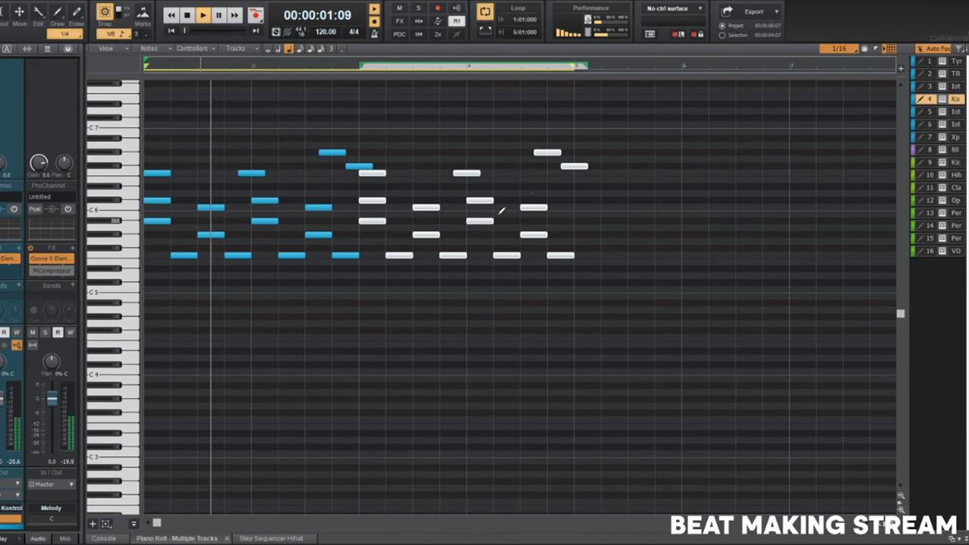
{"action": "left_click", "coordinate": [604, 204]}
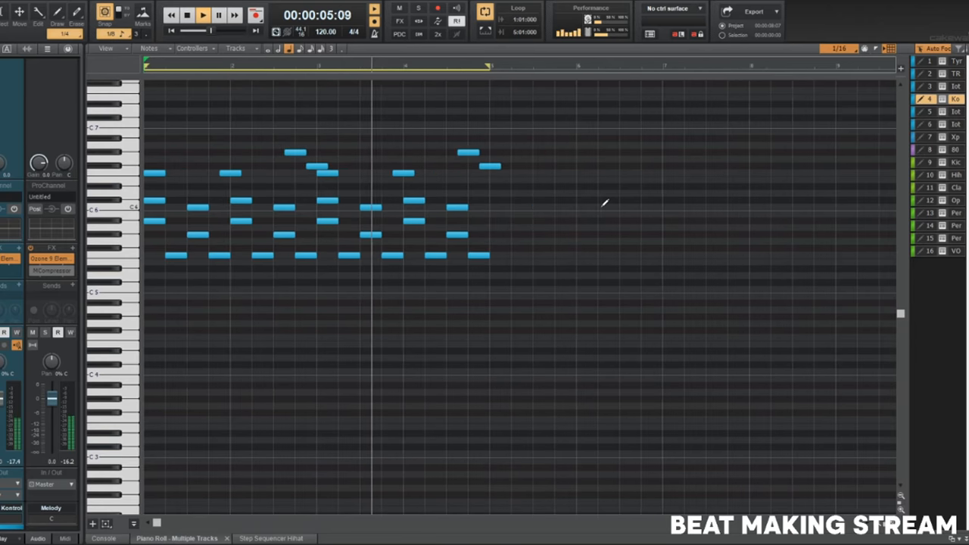
{"action": "scroll", "coordinate": [606, 205], "scroll_direction": "down", "scroll_amount": 1}
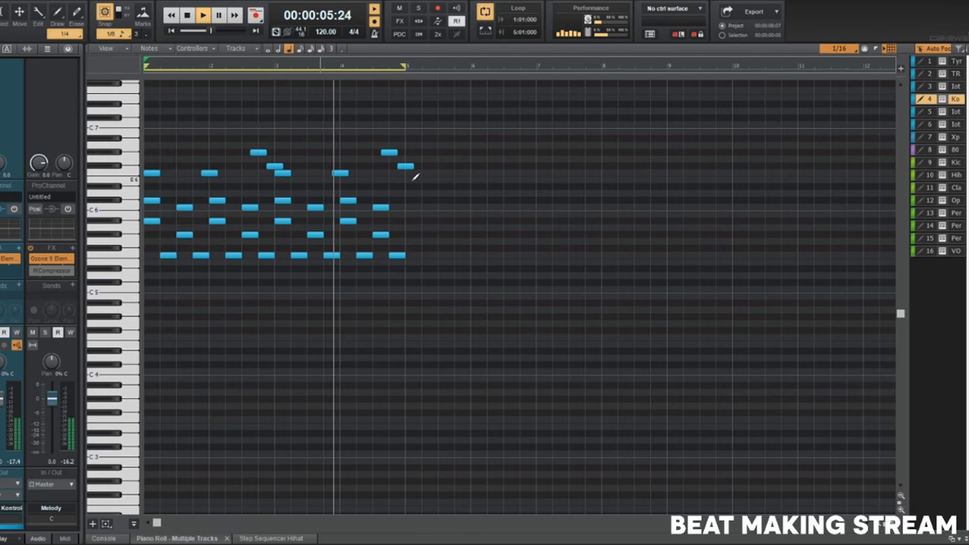
Add a low C#5 quarter note at the start of measure 1 and check it by playback.
{"action": "key", "text": "space"}
{"action": "left_click", "coordinate": [159, 275]}
{"action": "left_click_drag", "start_coordinate": [160, 276], "coordinate": [151, 284]}
{"action": "key", "text": "space"}
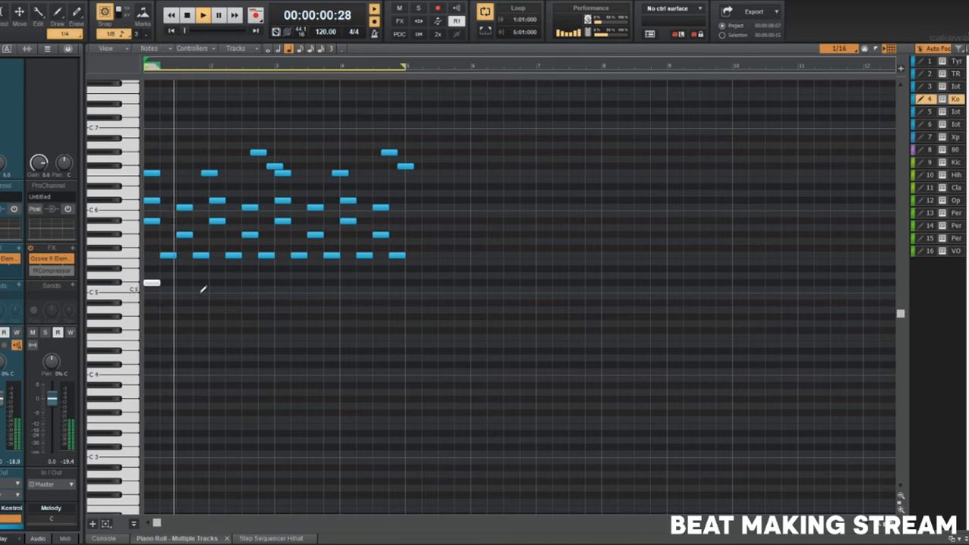
Add a low A#4 quarter note at the start of measure 2 and check it by playback.
{"action": "left_click", "coordinate": [216, 317]}
{"action": "key", "text": "space"}
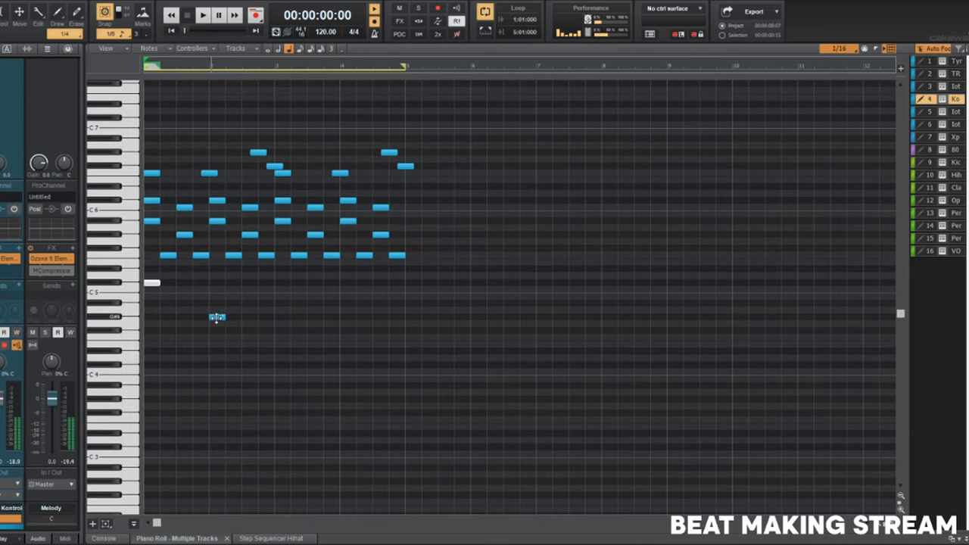
{"action": "left_click_drag", "start_coordinate": [216, 317], "coordinate": [217, 303]}
{"action": "key", "text": "space"}
{"action": "key", "text": "space"}
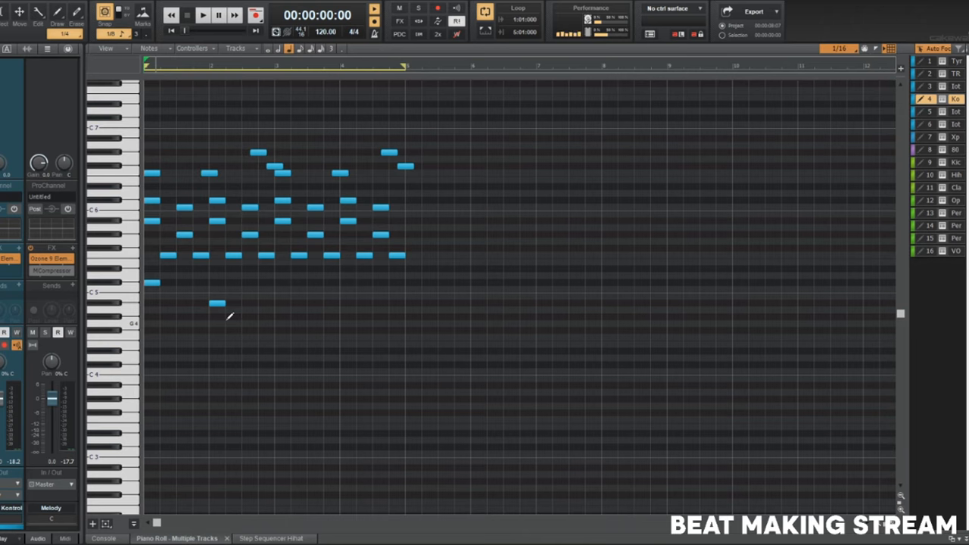
{"action": "middle_click", "coordinate": [298, 303]}
Add low quarter notes at C#5 on the start of measure 3 and G#4 on the start of measure 4, checking by playback.
{"action": "key", "text": "space"}
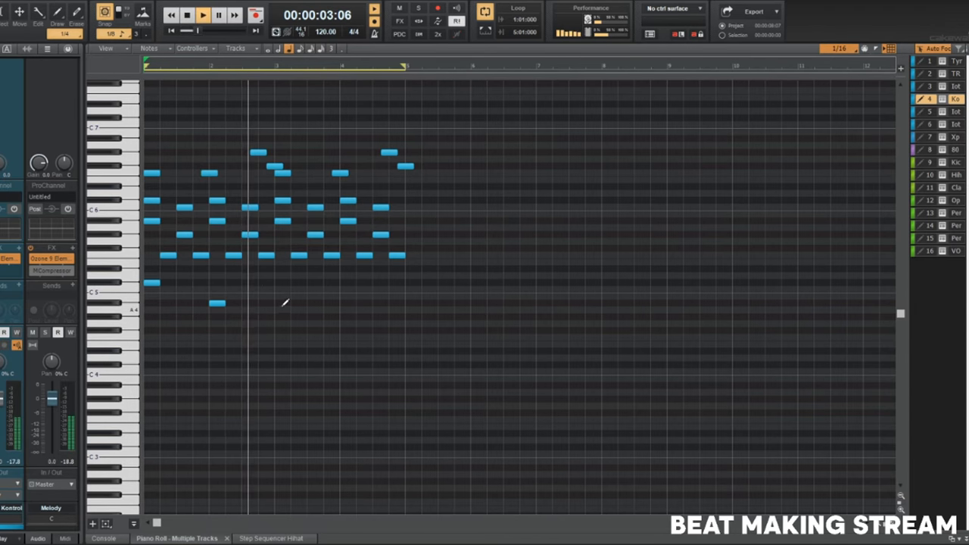
{"action": "left_click", "coordinate": [280, 288]}
{"action": "key", "text": "space"}
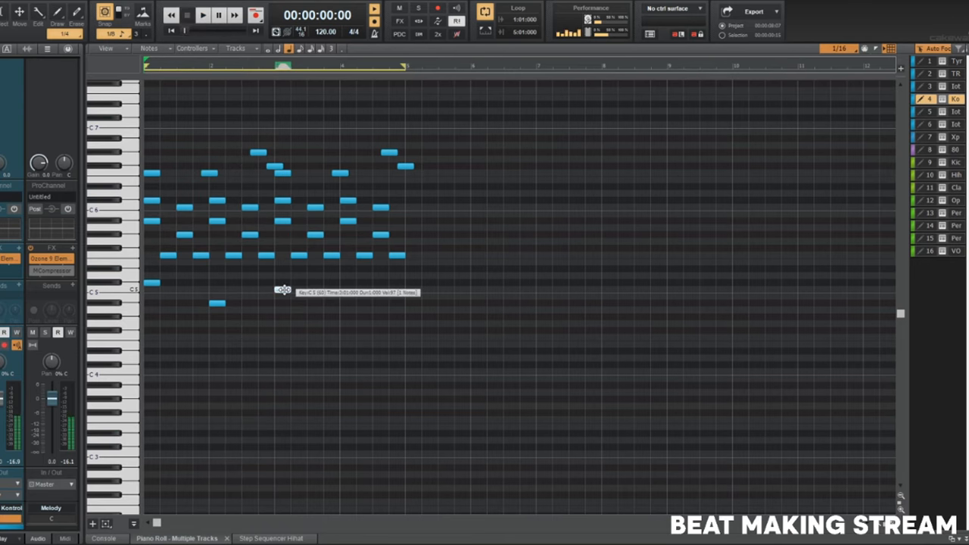
{"action": "key", "text": "space"}
{"action": "key", "text": "space"}
{"action": "left_click", "coordinate": [344, 317]}
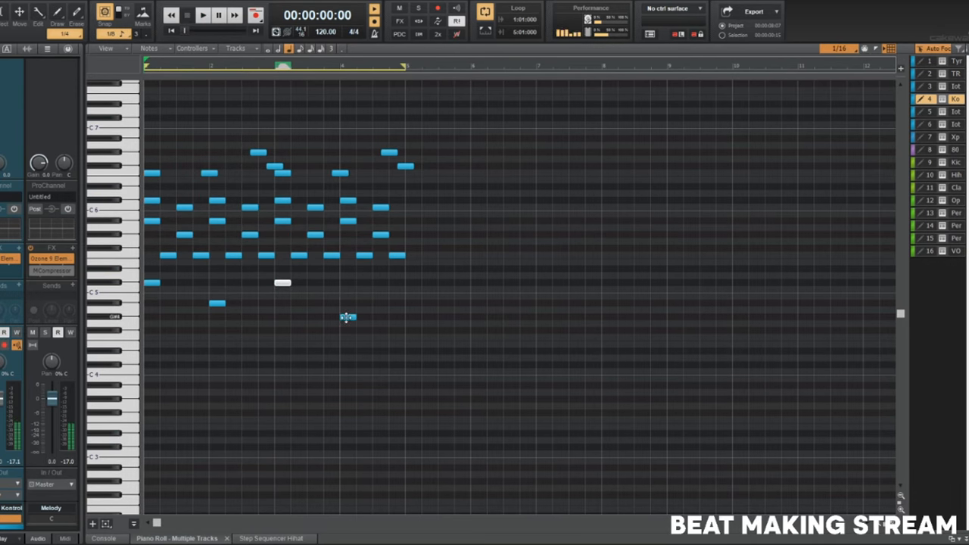
Transpose all notes of the four-measure melody up 3 semitones and listen to the result.
{"action": "key", "text": "ctrl+a"}
{"action": "key", "text": "shift+t"}
{"action": "type", "text": "3"}
{"action": "key", "text": "Return"}
{"action": "key", "text": "space"}
{"action": "scroll", "coordinate": [328, 383], "scroll_direction": "up", "scroll_amount": 2}
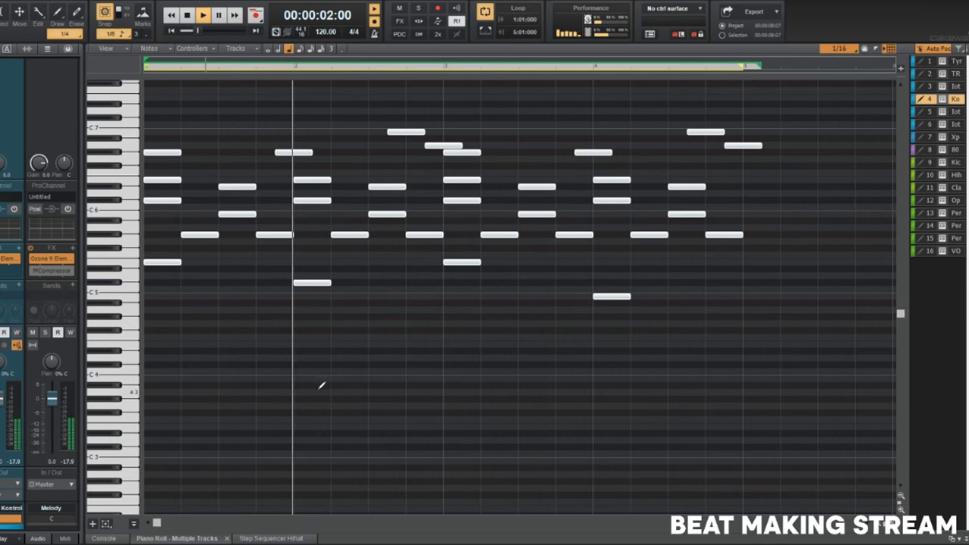
{"action": "scroll", "coordinate": [321, 386], "scroll_direction": "down", "scroll_amount": 2}
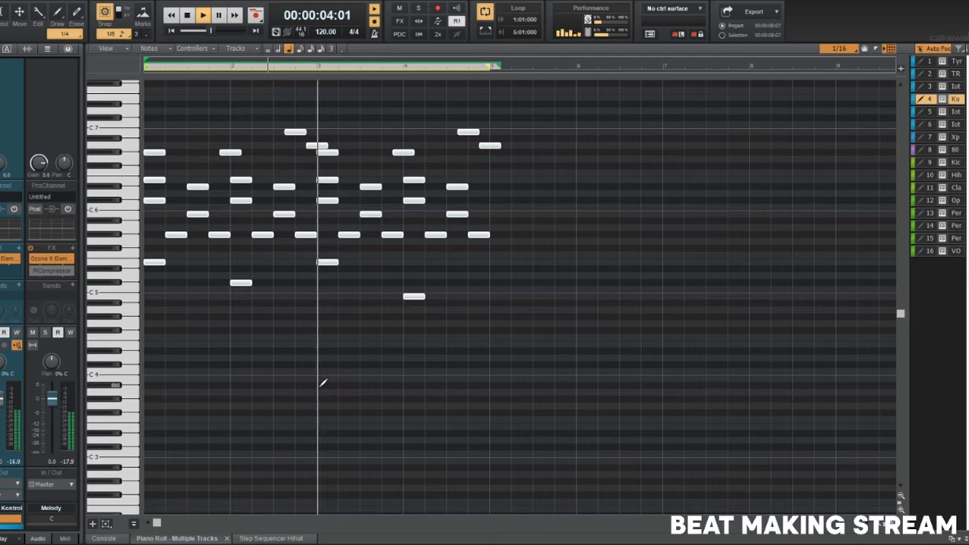
{"action": "left_click", "coordinate": [329, 383]}
{"action": "scroll", "coordinate": [331, 385], "scroll_direction": "up", "scroll_amount": 1}
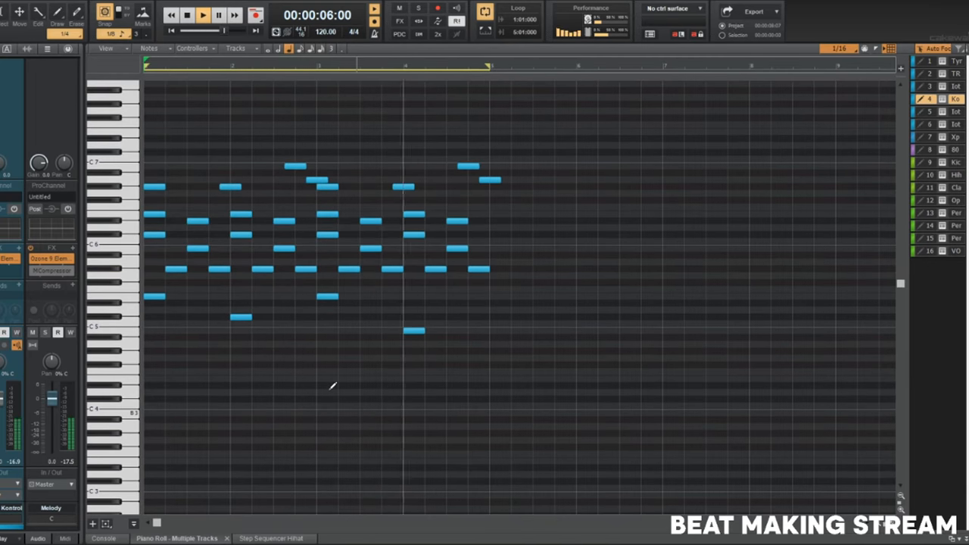
Return to the track view, copy the Komplete Kontrol melody clip onto the Iota Plucks track, and play both.
{"action": "key", "text": "d"}
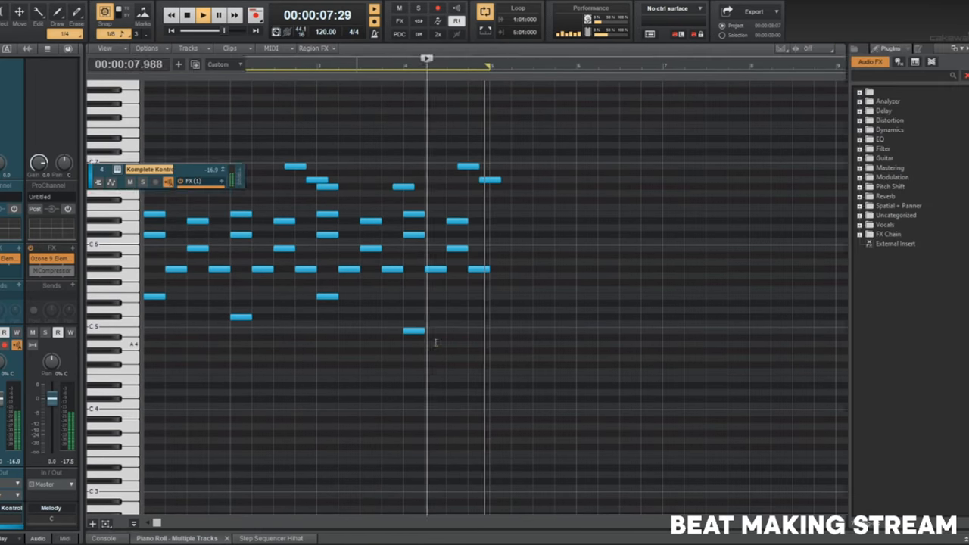
{"action": "key", "text": "space"}
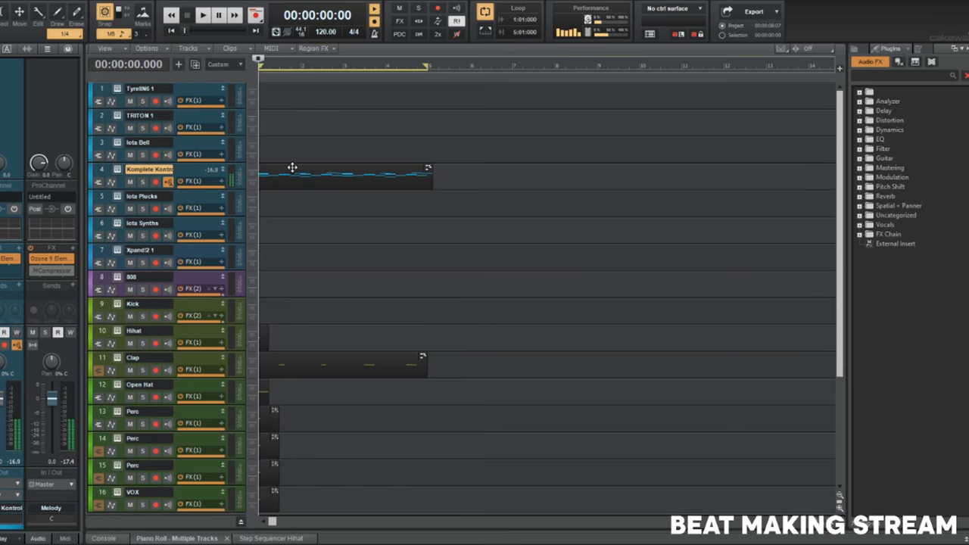
{"action": "left_click", "coordinate": [292, 167]}
{"action": "left_click_drag", "start_coordinate": [293, 172], "coordinate": [288, 199]}
{"action": "key", "text": "space"}
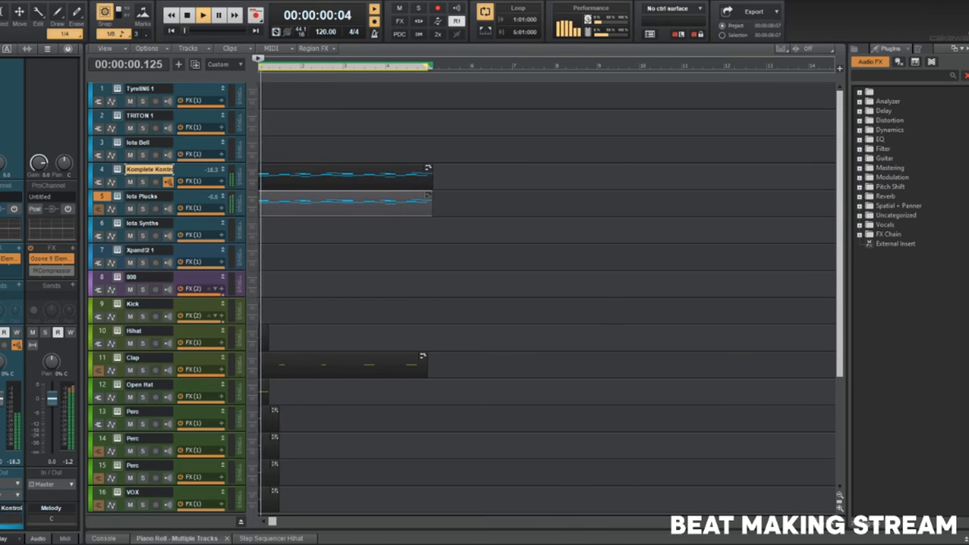
Replace the synth on the Iota Plucks track with Komplete Kontrol.
{"action": "left_click", "coordinate": [119, 199]}
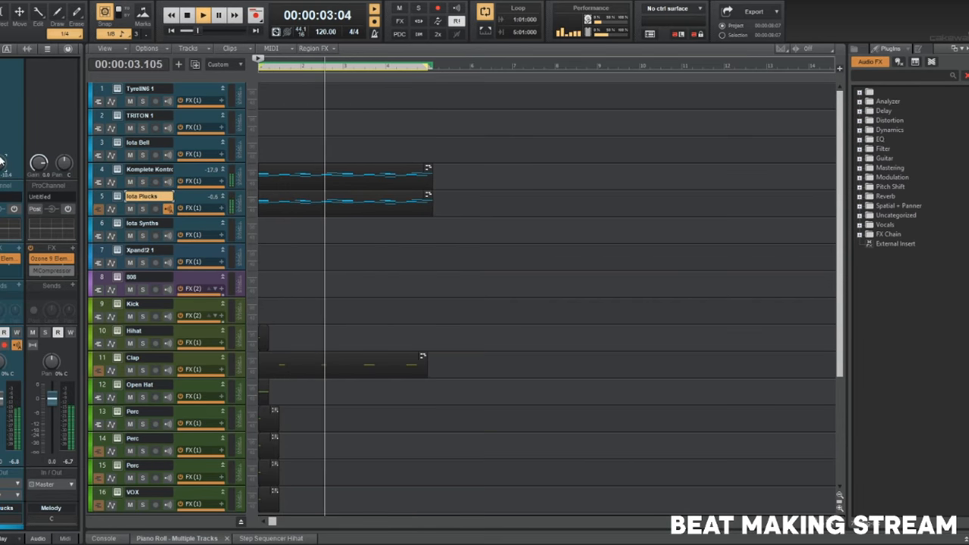
{"action": "right_click", "coordinate": [116, 196]}
{"action": "mouse_move", "coordinate": [173, 352]}
{"action": "left_click", "coordinate": [265, 367]}
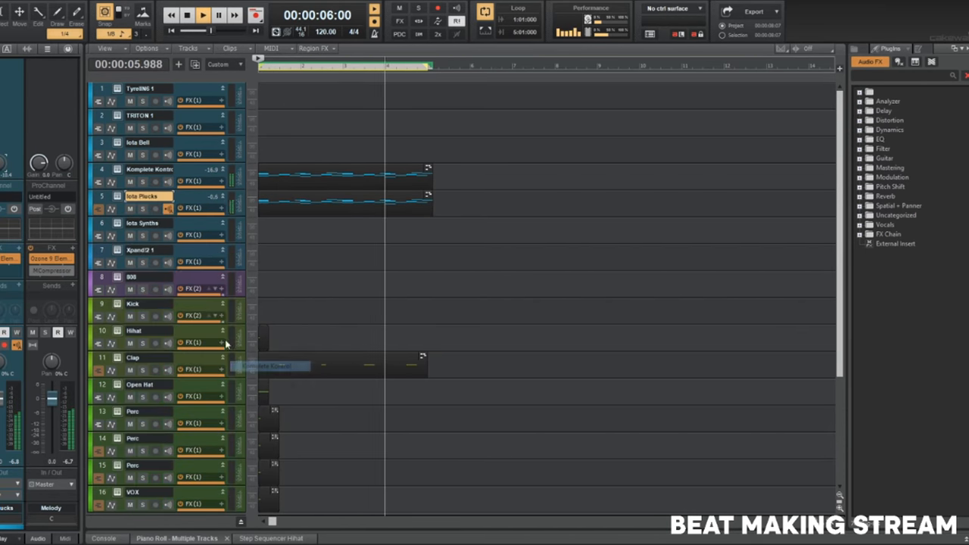
In the new Komplete Kontrol, browse samples to the Beats - Spirits (OneShotKit) Guitar folder, audition Guitar - Cortex and load Guitar - Dingo.
{"action": "left_click", "coordinate": [117, 197]}
{"action": "left_click", "coordinate": [65, 29]}
{"action": "double_click", "coordinate": [33, 118]}
{"action": "double_click", "coordinate": [31, 188]}
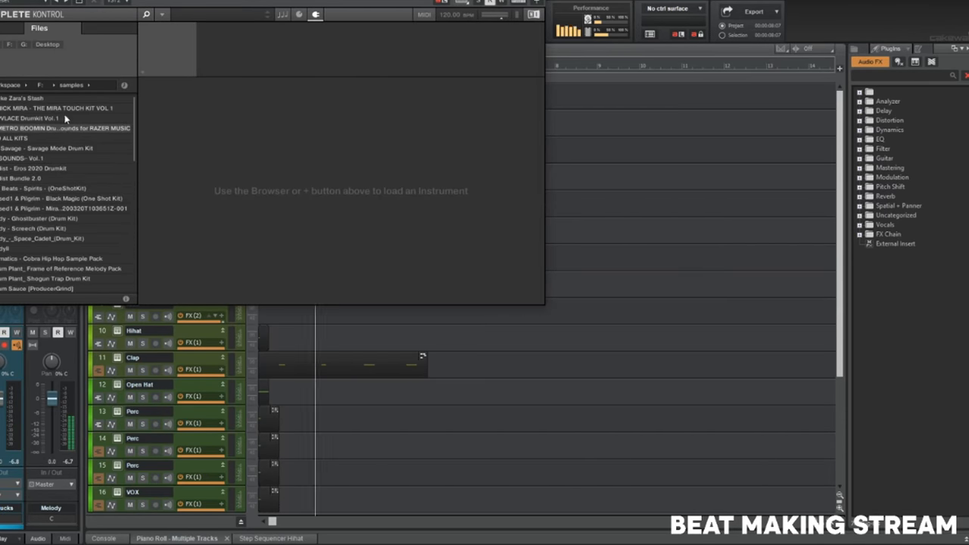
{"action": "double_click", "coordinate": [44, 189]}
{"action": "double_click", "coordinate": [30, 108]}
{"action": "double_click", "coordinate": [30, 108]}
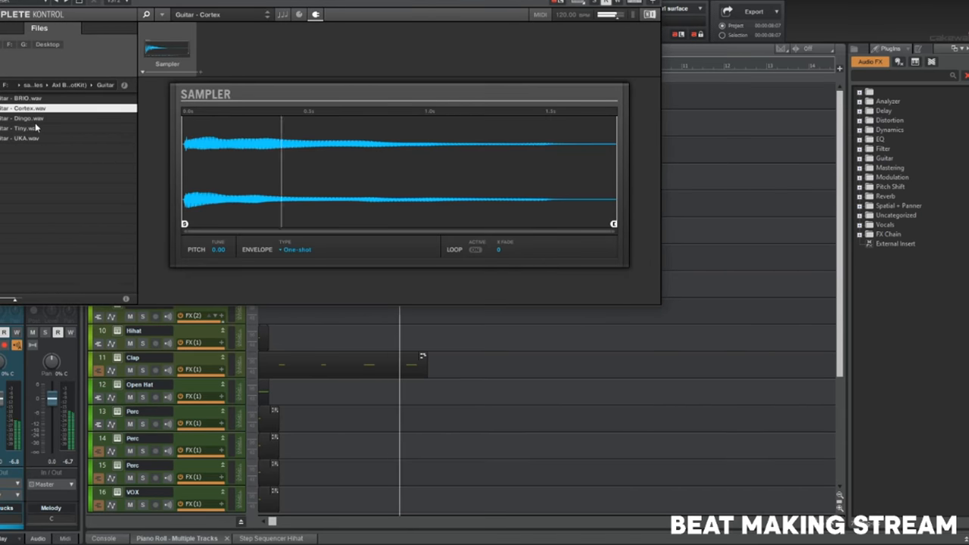
{"action": "double_click", "coordinate": [42, 120]}
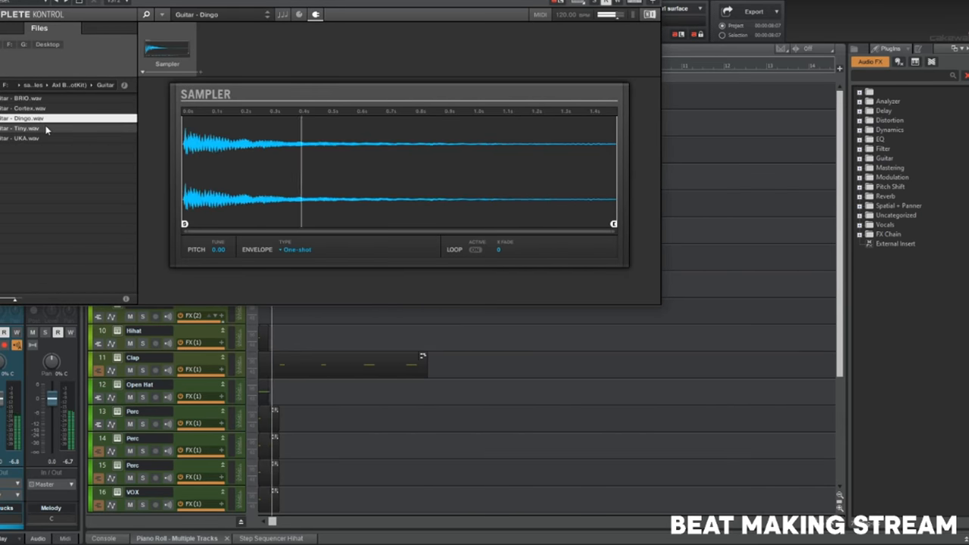
Audition the Guitar - Tiny and Guitar - UKA samples, load Guitar - BRIO, and close the Komplete Kontrol window.
{"action": "double_click", "coordinate": [44, 129]}
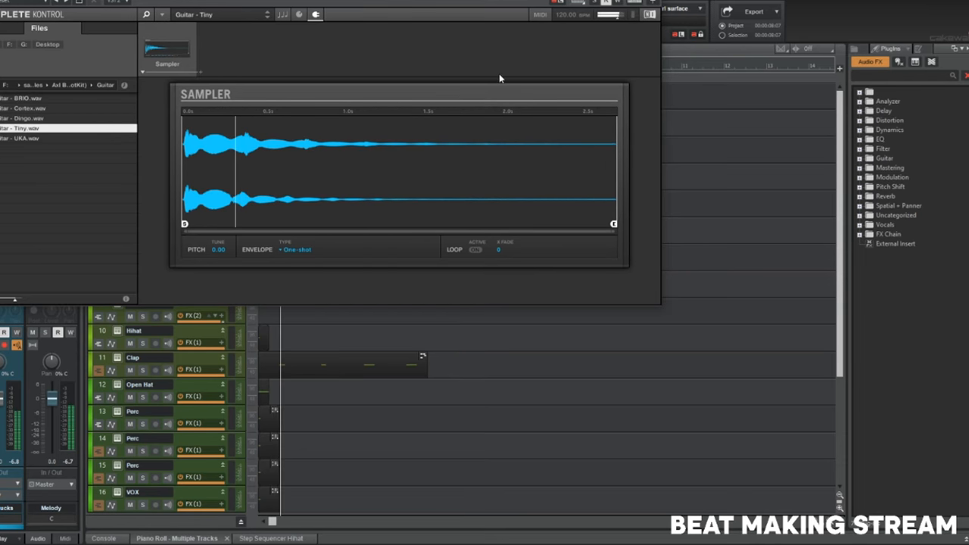
{"action": "double_click", "coordinate": [20, 140]}
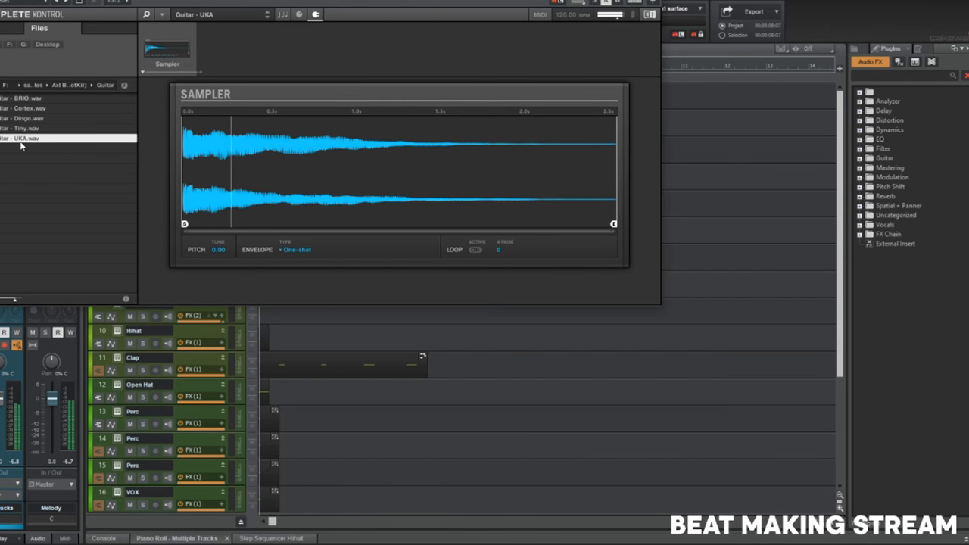
{"action": "double_click", "coordinate": [3, 99]}
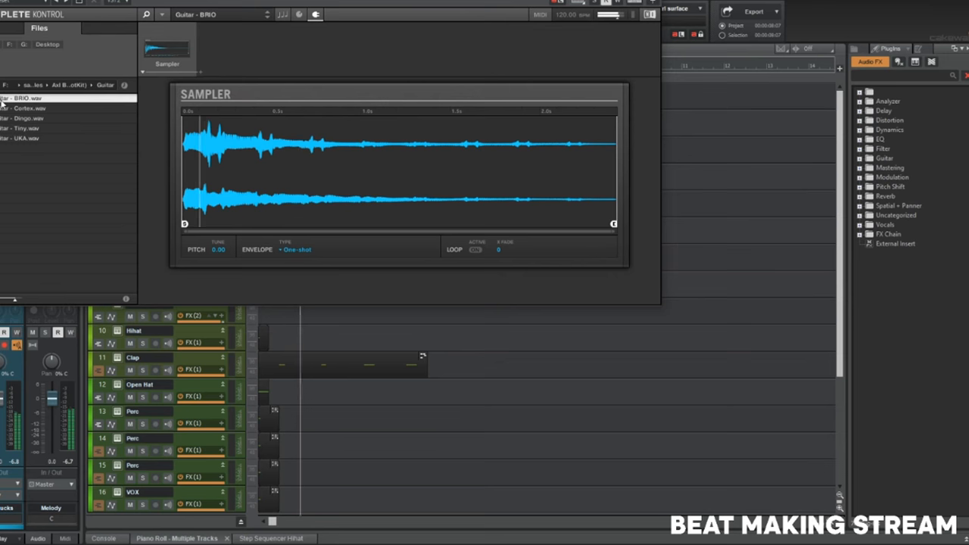
{"action": "left_click", "coordinate": [653, 1]}
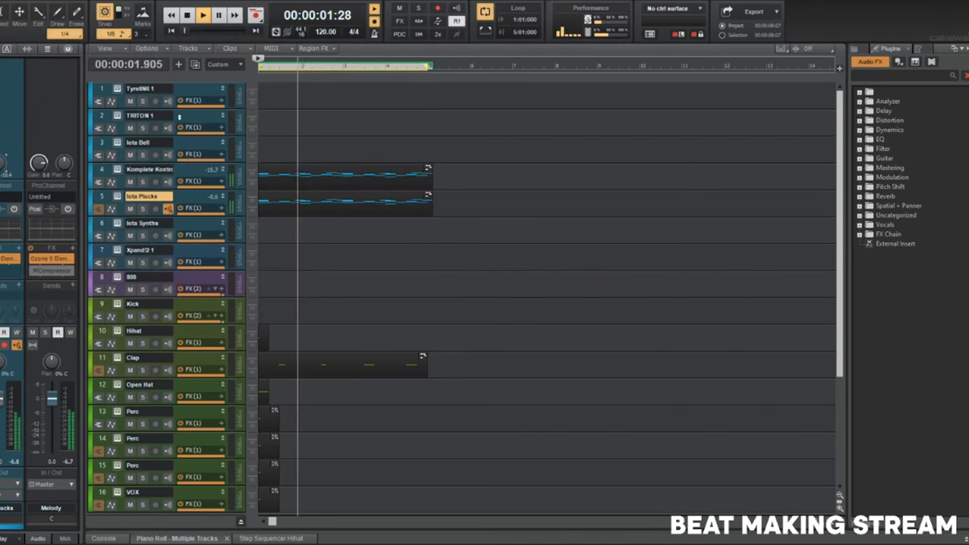
Solo the Iota Plucks track, open its melody clip in the piano roll, and stop playback at the start.
{"action": "left_click", "coordinate": [143, 209]}
{"action": "double_click", "coordinate": [275, 195]}
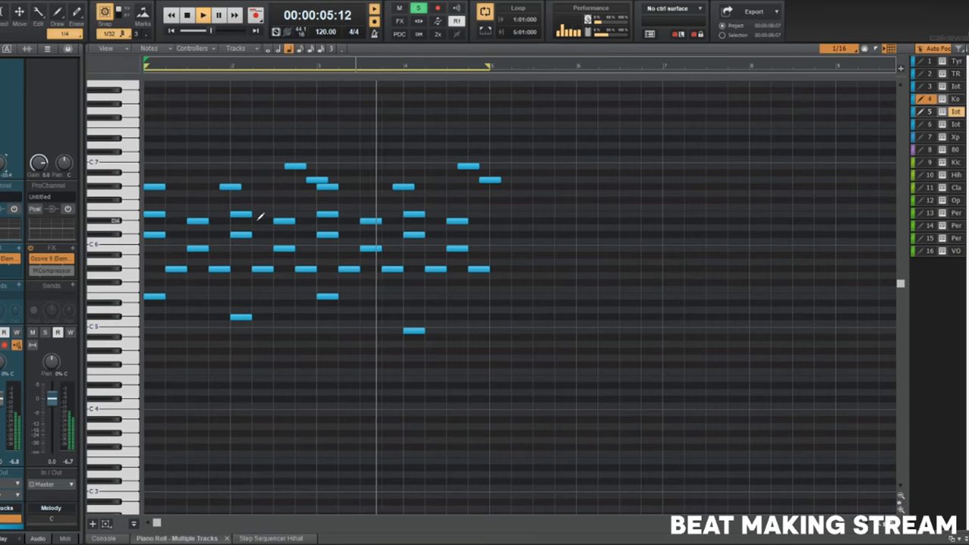
{"action": "key", "text": "w"}
{"action": "key", "text": "space"}
Try deleting the opening chord's C#6 note and all notes below B5, listen to the melody, and undo the deletion.
{"action": "right_click", "coordinate": [153, 235]}
{"action": "left_click_drag", "start_coordinate": [133, 260], "coordinate": [298, 397]}
{"action": "key", "text": "Delete"}
{"action": "key", "text": "space"}
{"action": "scroll", "coordinate": [273, 312], "scroll_direction": "up", "scroll_amount": 2}
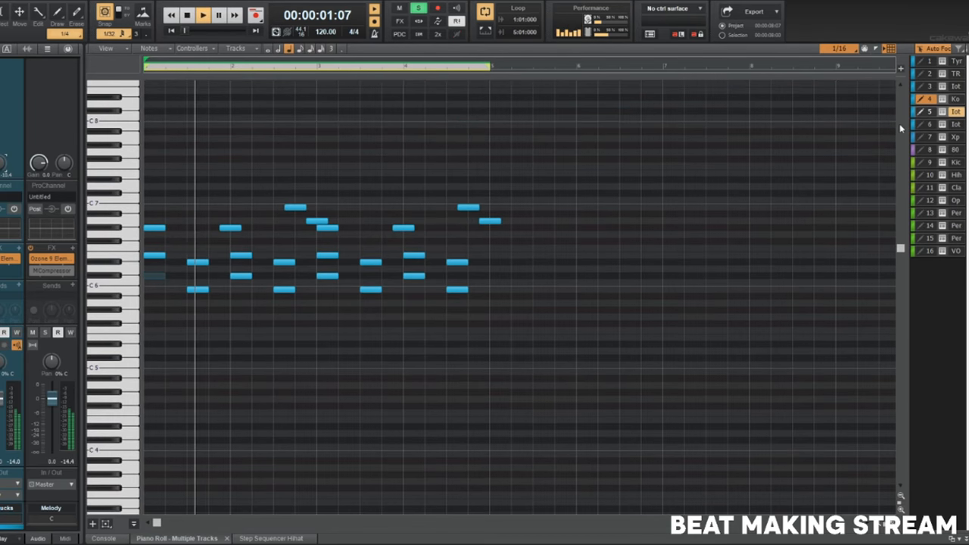
{"action": "key", "text": "space"}
{"action": "key", "text": "ctrl+z"}
On the Iota Plucks track only, delete the opening chord's C#6 note and all notes below B5, and play the melody.
{"action": "left_click", "coordinate": [155, 276]}
{"action": "right_click", "coordinate": [157, 275]}
{"action": "left_click_drag", "start_coordinate": [131, 307], "coordinate": [132, 415]}
{"action": "key", "text": "Delete"}
{"action": "key", "text": "space"}
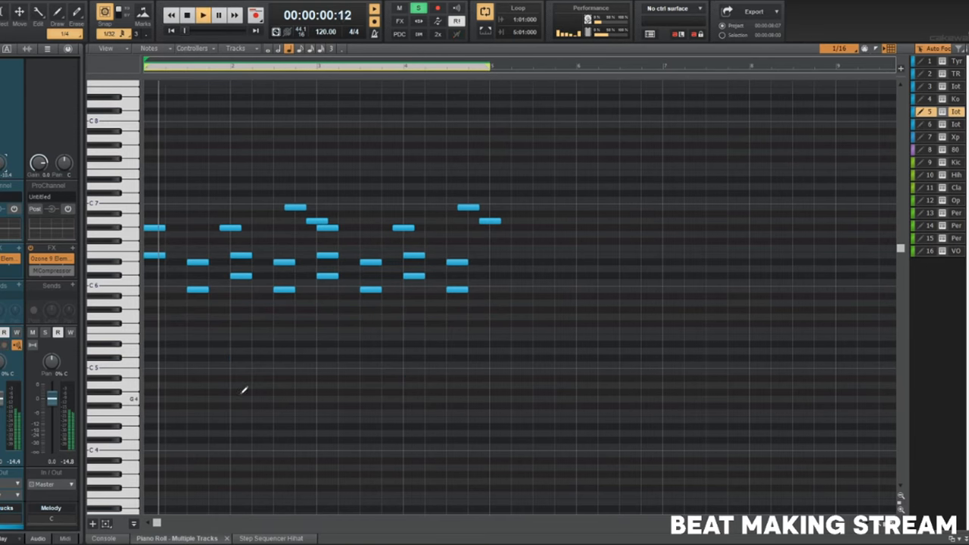
Delete the E6 note at the start of measure 1 and listen to the opening.
{"action": "key", "text": "space"}
{"action": "left_click", "coordinate": [153, 256]}
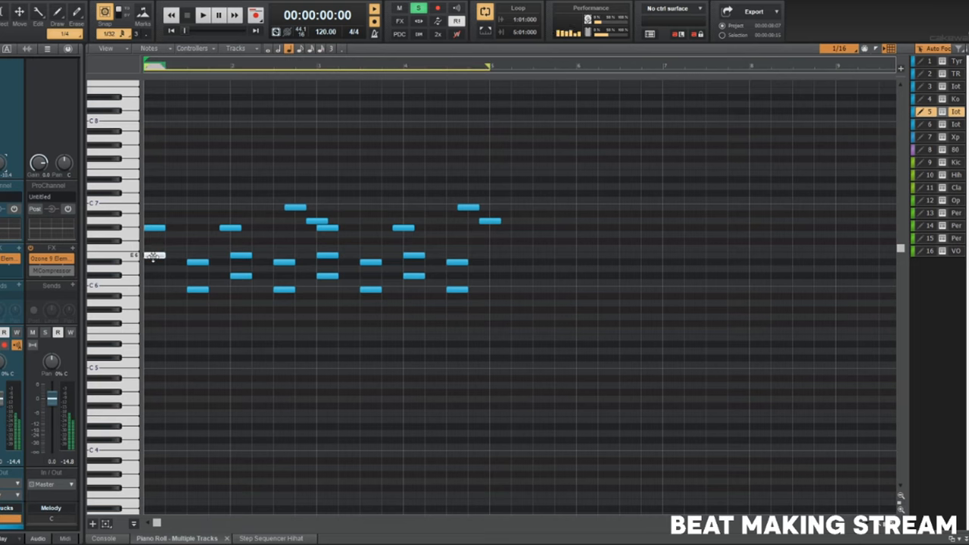
{"action": "key", "text": "Delete"}
{"action": "key", "text": "space"}
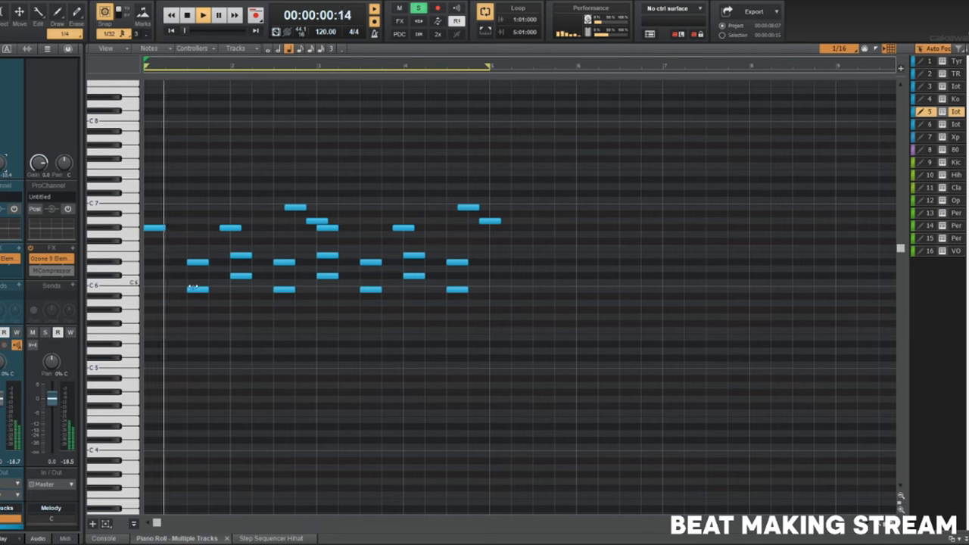
{"action": "key", "text": "space"}
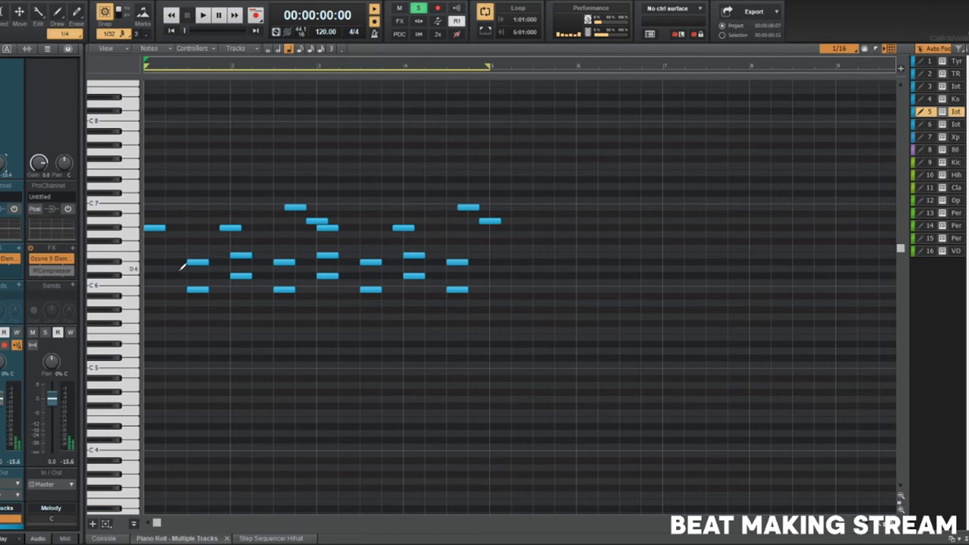
Delete the remaining C#6 and B5 notes and the E6 note at the start of measure 3 while playing the melody.
{"action": "left_click_drag", "start_coordinate": [172, 276], "coordinate": [503, 344]}
{"action": "key", "text": "ctrl+z"}
{"action": "left_click_drag", "start_coordinate": [136, 278], "coordinate": [138, 295]}
{"action": "key", "text": "Delete"}
{"action": "key", "text": "space"}
{"action": "scroll", "coordinate": [280, 375], "scroll_direction": "up", "scroll_amount": 3}
{"action": "scroll", "coordinate": [292, 396], "scroll_direction": "up", "scroll_amount": 2}
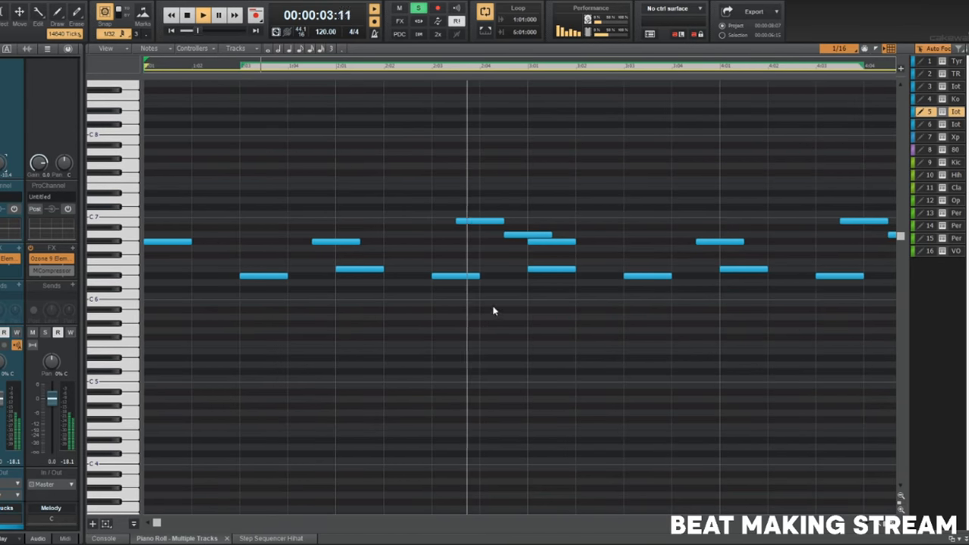
{"action": "scroll", "coordinate": [474, 288], "scroll_direction": "down", "scroll_amount": 1}
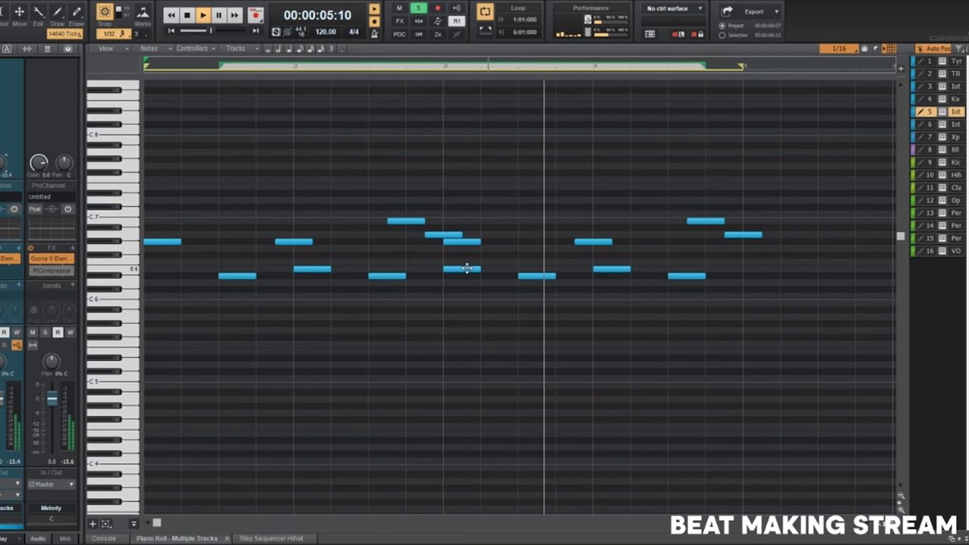
{"action": "right_click", "coordinate": [467, 269]}
{"action": "scroll", "coordinate": [589, 375], "scroll_direction": "down", "scroll_amount": 1}
{"action": "scroll", "coordinate": [589, 374], "scroll_direction": "down", "scroll_amount": 1}
Return to the track view and solo the Komplete Kontrol track together with Iota Plucks.
{"action": "key", "text": "d"}
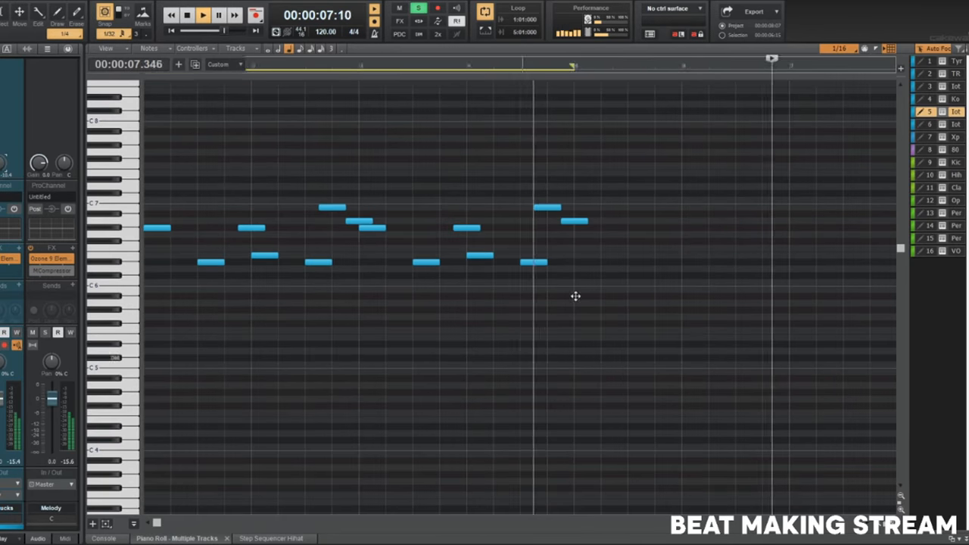
{"action": "key", "text": "f"}
{"action": "left_click", "coordinate": [142, 182]}
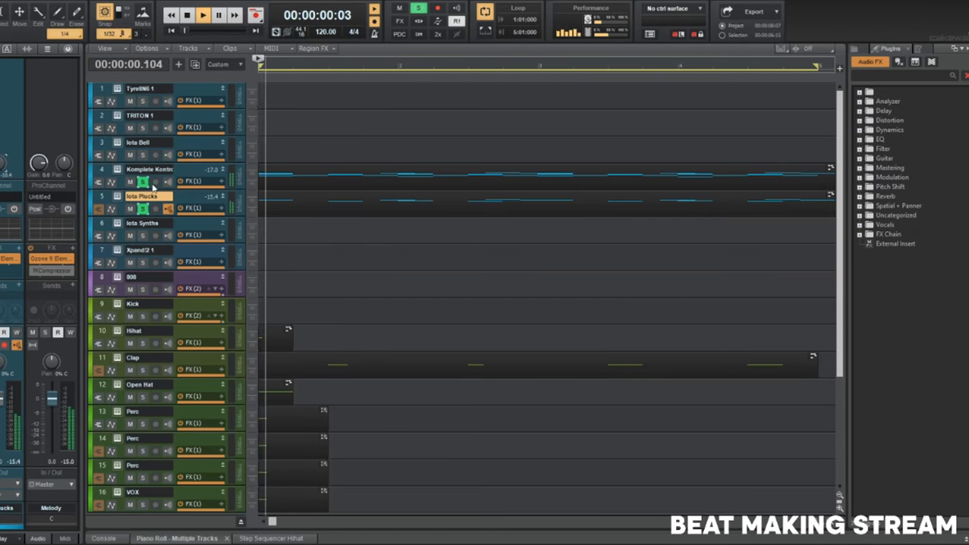
{"action": "scroll", "coordinate": [450, 255], "scroll_direction": "down", "scroll_amount": 2}
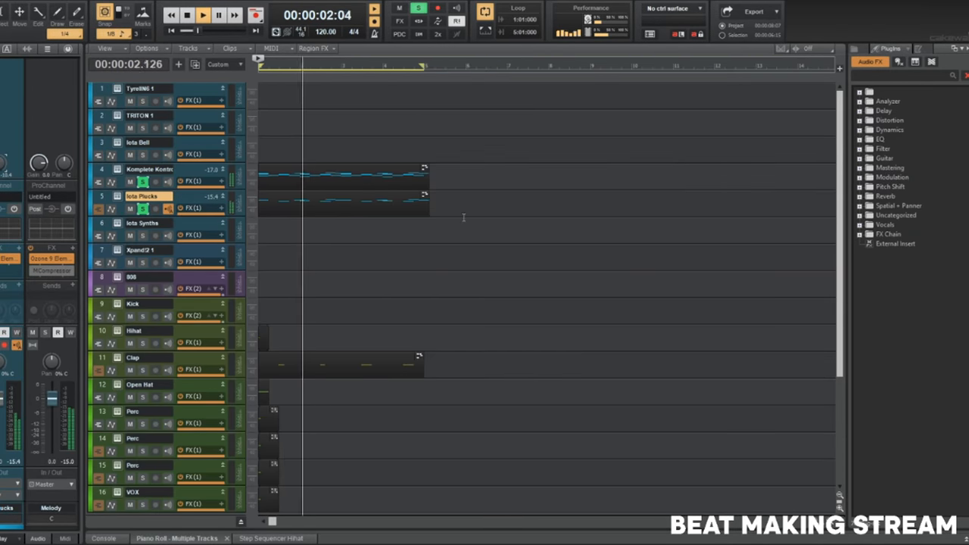
Open the track 4 Komplete Kontrol instrument and browse its sample files to the One Shot Kit's belltones folder.
{"action": "left_click", "coordinate": [168, 171]}
{"action": "left_click", "coordinate": [117, 170]}
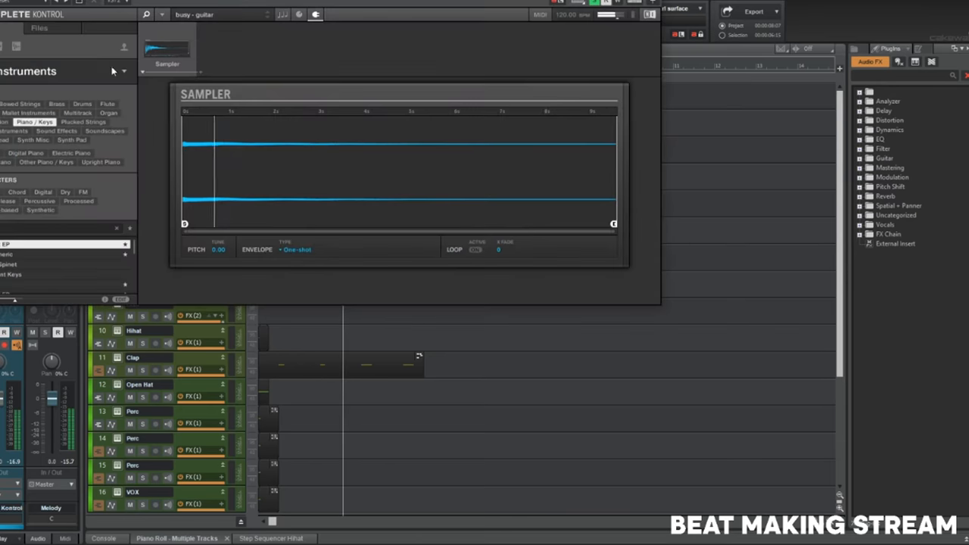
{"action": "left_click", "coordinate": [58, 28]}
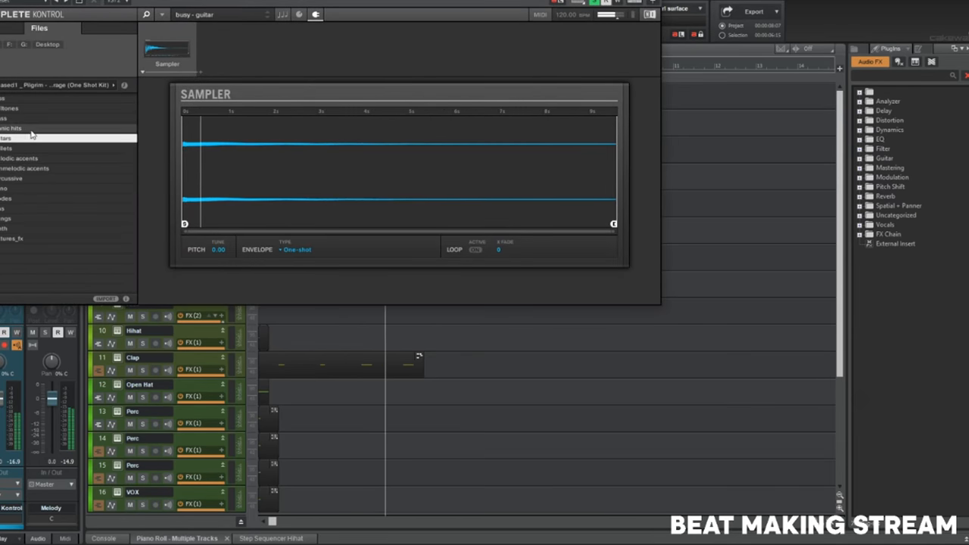
{"action": "left_click", "coordinate": [22, 99]}
{"action": "double_click", "coordinate": [23, 108]}
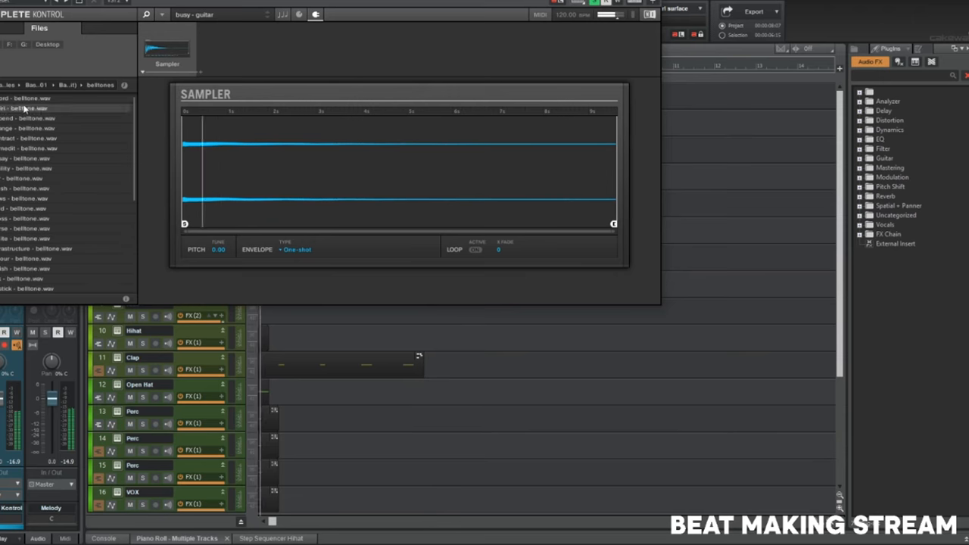
Audition belltone samples against the melody, including fair, origami, style, trap, version and preach.
{"action": "double_click", "coordinate": [26, 108]}
{"action": "double_click", "coordinate": [51, 179]}
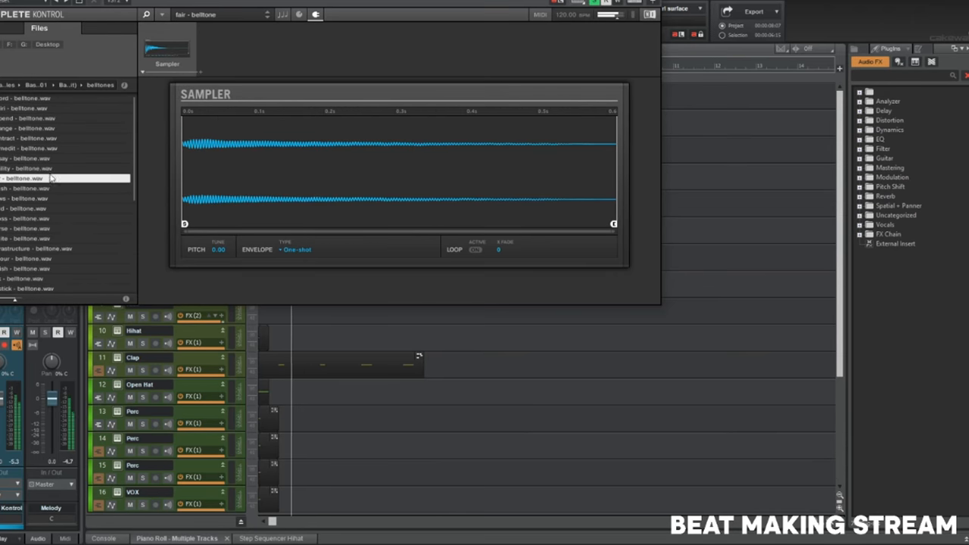
{"action": "double_click", "coordinate": [62, 229]}
{"action": "scroll", "coordinate": [62, 229], "scroll_direction": "down", "scroll_amount": 3}
{"action": "double_click", "coordinate": [58, 247]}
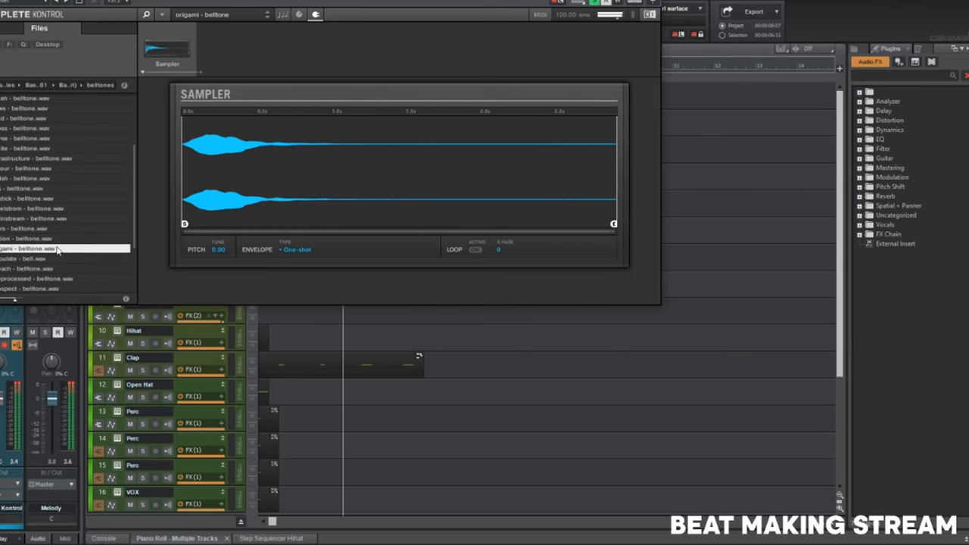
{"action": "scroll", "coordinate": [56, 246], "scroll_direction": "down", "scroll_amount": 3}
{"action": "double_click", "coordinate": [54, 249]}
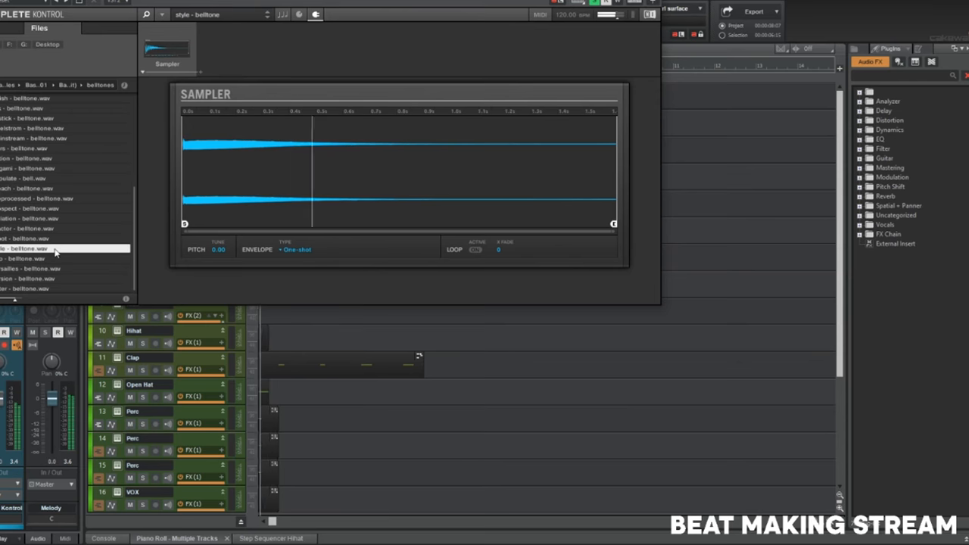
{"action": "double_click", "coordinate": [51, 259]}
{"action": "double_click", "coordinate": [52, 268]}
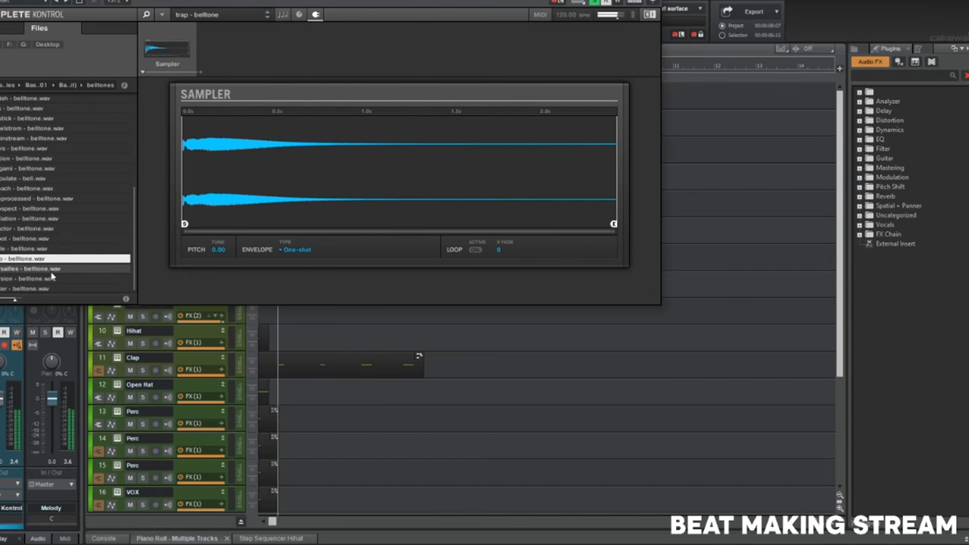
{"action": "double_click", "coordinate": [50, 281]}
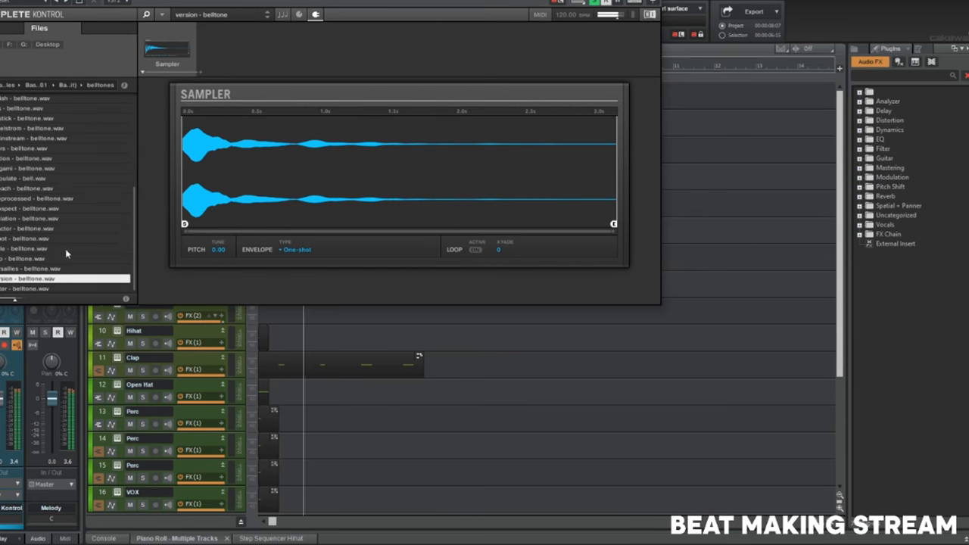
{"action": "double_click", "coordinate": [76, 189]}
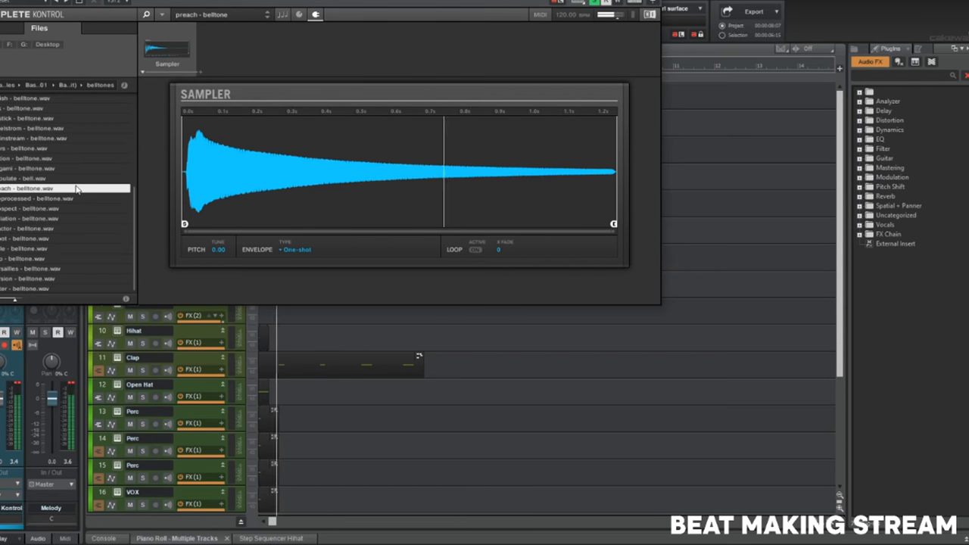
Go to the kit's mallets folder, audition floral - mallet, load morph - mallet, and close the instrument window.
{"action": "left_click", "coordinate": [65, 87]}
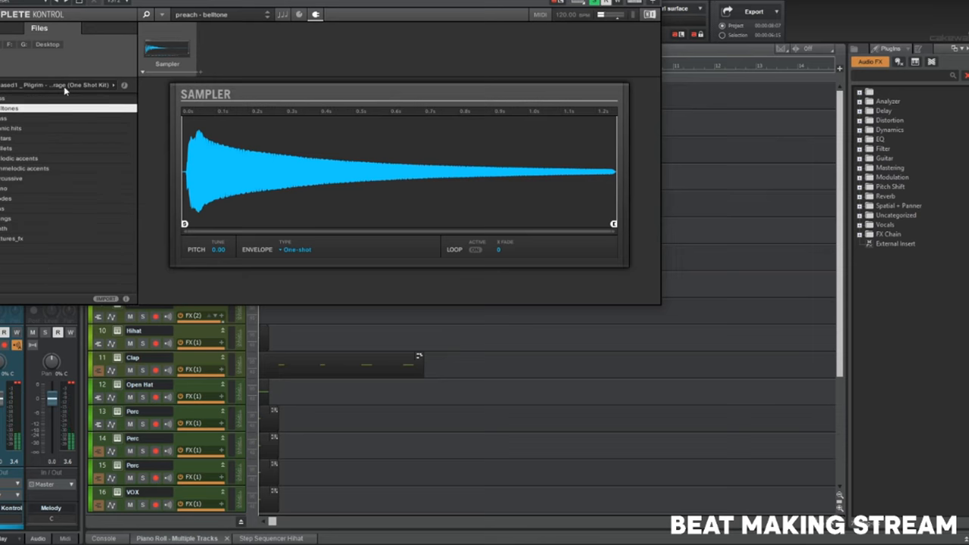
{"action": "left_click", "coordinate": [25, 149]}
{"action": "left_click", "coordinate": [25, 150]}
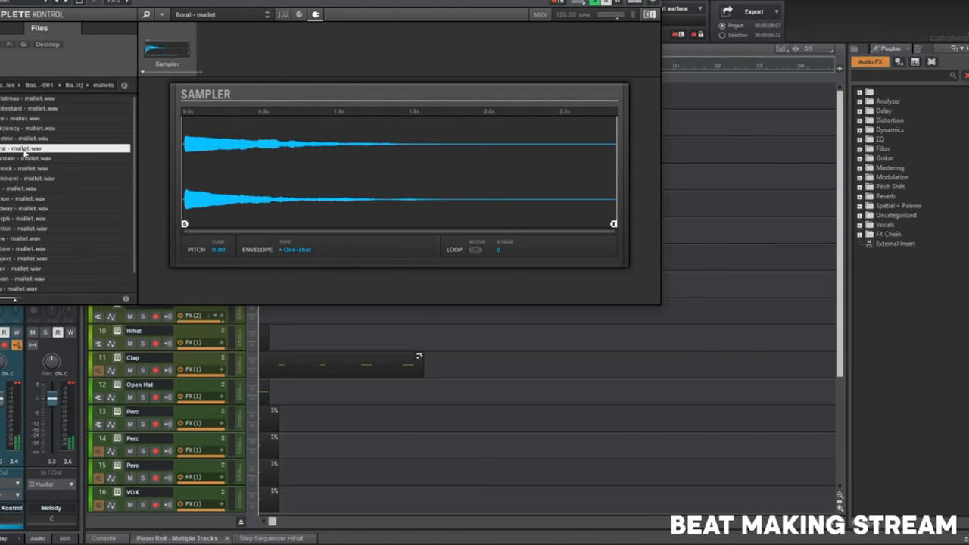
{"action": "left_click", "coordinate": [20, 219]}
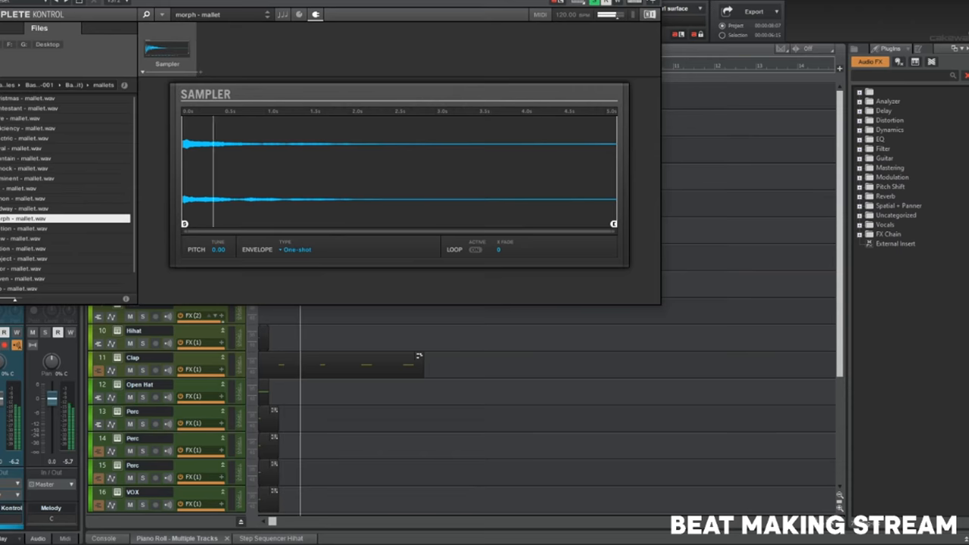
{"action": "left_click", "coordinate": [649, 1]}
Transpose the Komplete Kontrol and Iota Plucks clips together by -2 semitones and listen to the loop.
{"action": "left_click_drag", "start_coordinate": [477, 217], "coordinate": [116, 99]}
{"action": "key", "text": "ctrl+t"}
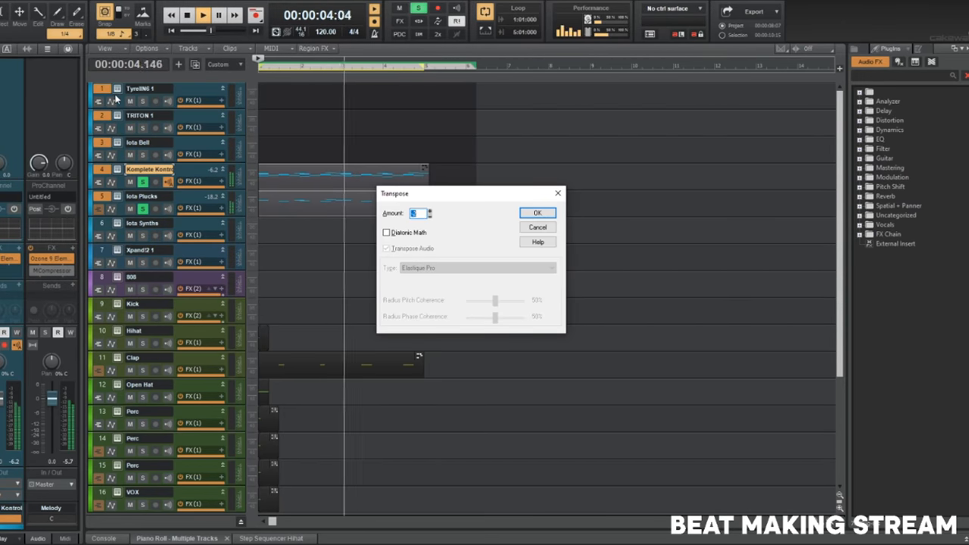
{"action": "type", "text": "-2"}
{"action": "key", "text": "Return"}
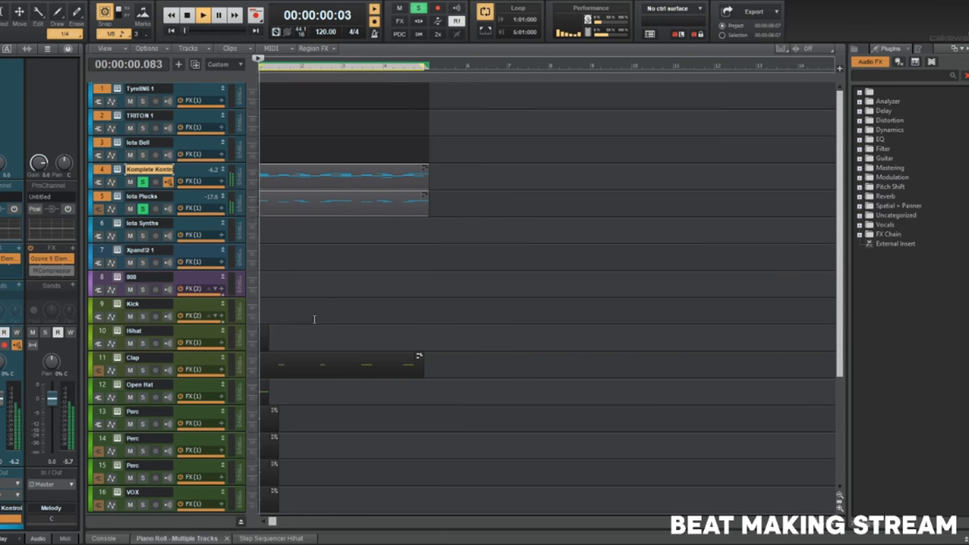
{"action": "key", "text": "space"}
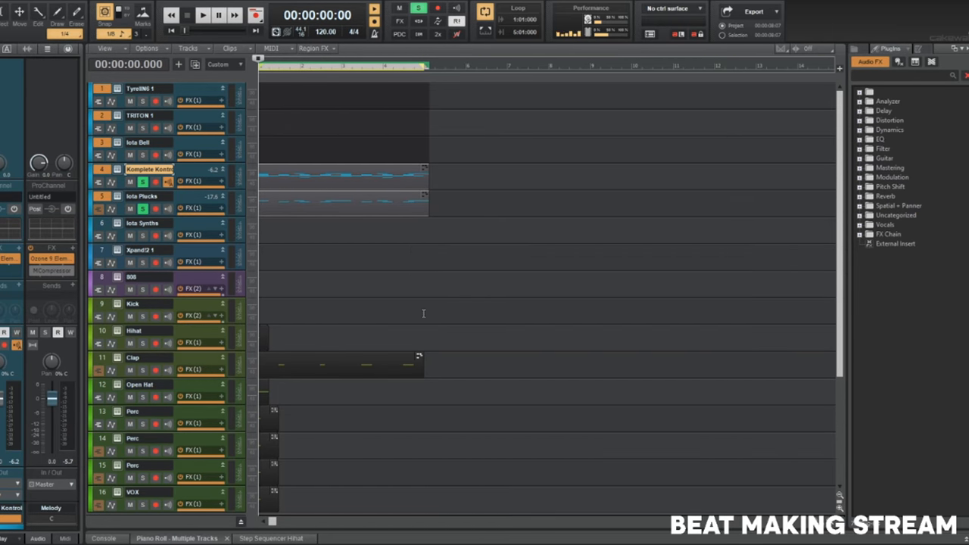
Play the loop and transpose both the Komplete Kontrol and Iota Plucks clips again, keeping the amount already set.
{"action": "left_click", "coordinate": [539, 291]}
{"action": "key", "text": "space"}
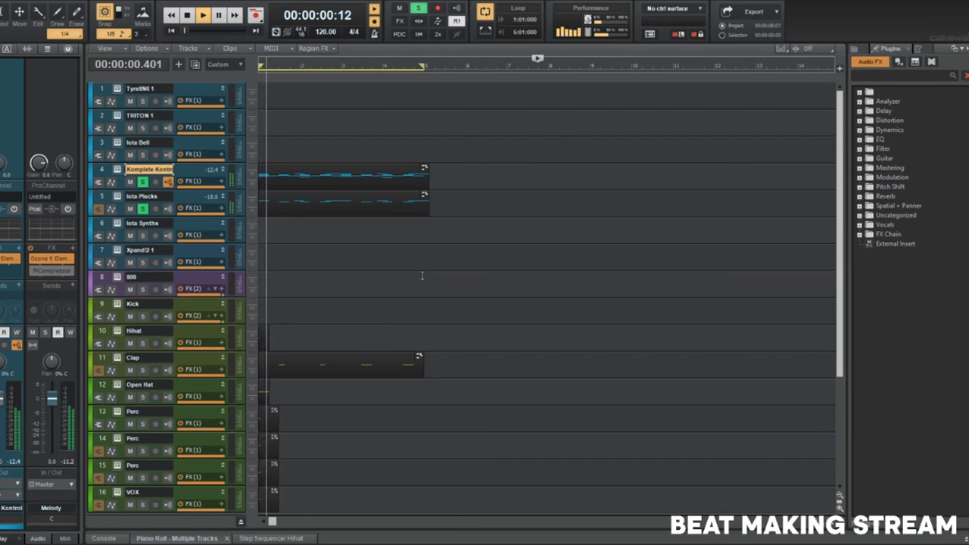
{"action": "left_click_drag", "start_coordinate": [455, 225], "coordinate": [180, 139]}
{"action": "key", "text": "ctrl+t"}
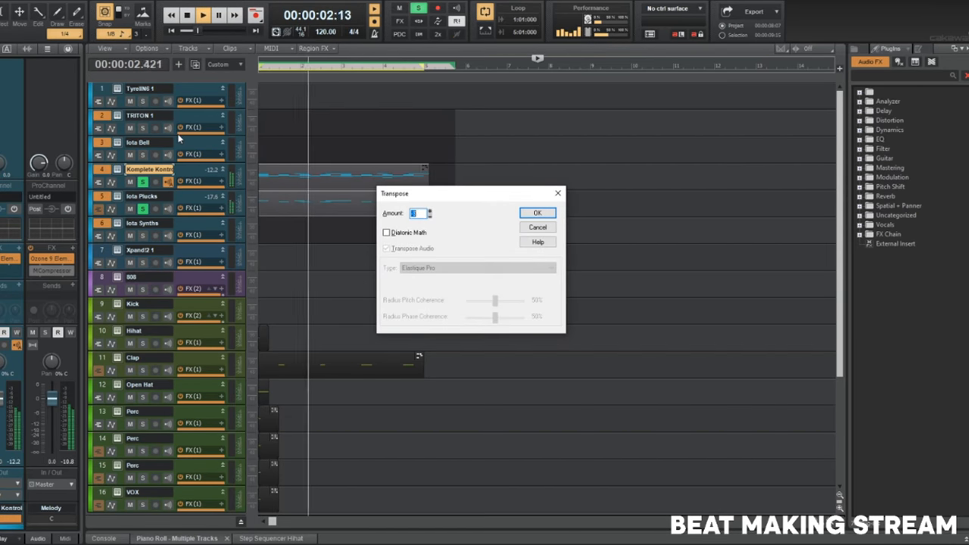
{"action": "key", "text": "Return"}
Copy the Komplete Kontrol melody clip onto the Iota Bell track at the same start position.
{"action": "scroll", "coordinate": [357, 230], "scroll_direction": "up", "scroll_amount": 3}
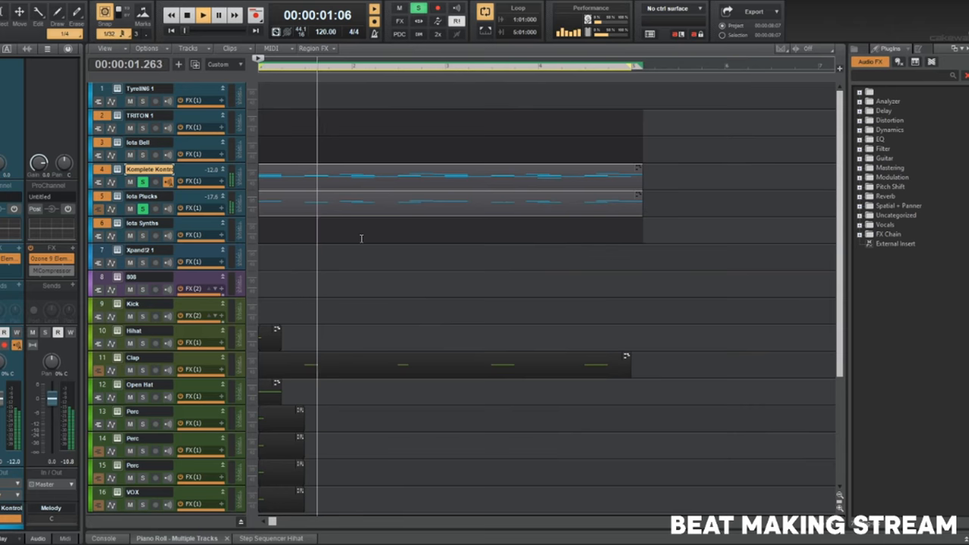
{"action": "left_click", "coordinate": [309, 170]}
{"action": "left_click_drag", "start_coordinate": [309, 170], "coordinate": [295, 151]}
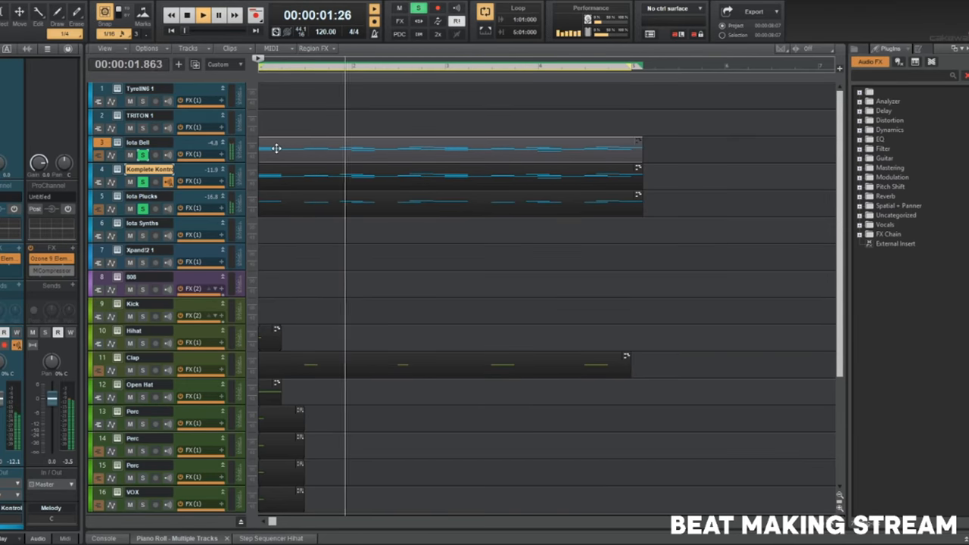
Transpose the Iota Bell clip down an octave and listen to it with the Iota Bell track soloed.
{"action": "key", "text": "shift+t"}
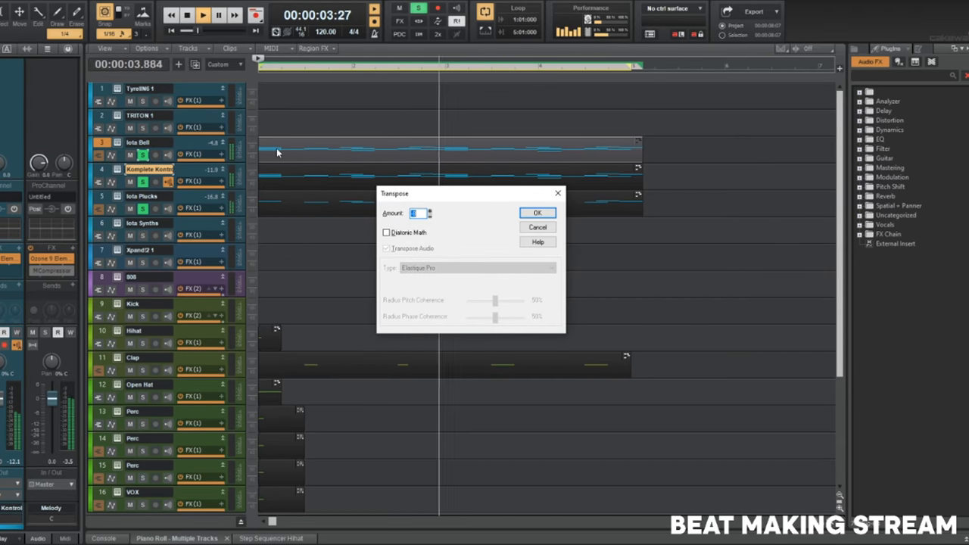
{"action": "key", "text": "Return"}
{"action": "key", "text": "w"}
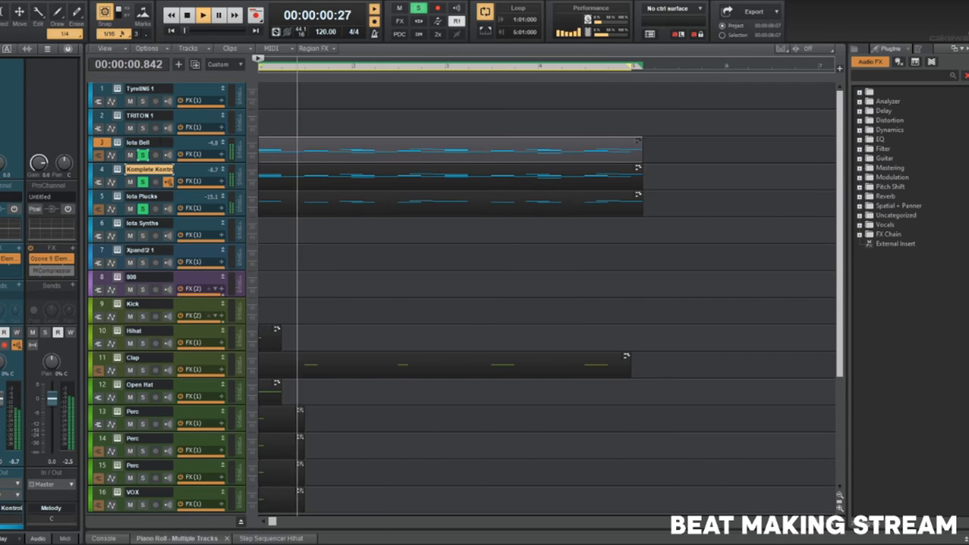
{"action": "key", "text": "space"}
{"action": "left_click", "coordinate": [142, 155]}
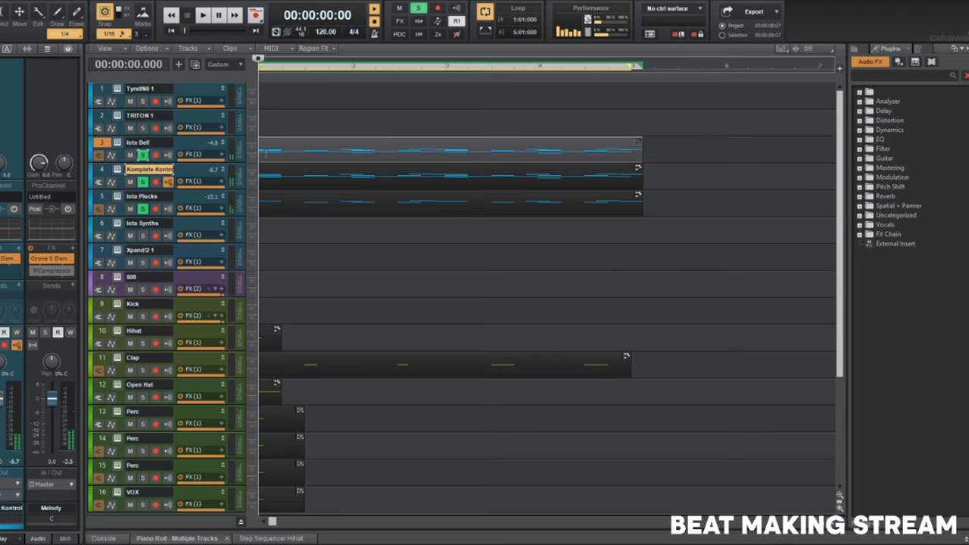
{"action": "double_click", "coordinate": [273, 143]}
{"action": "left_click_drag", "start_coordinate": [129, 247], "coordinate": [117, 362]}
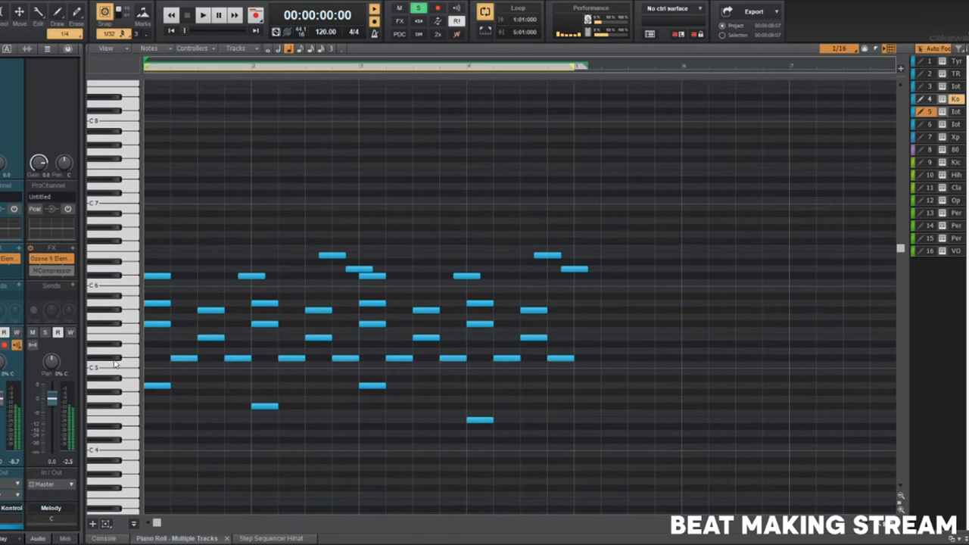
{"action": "left_click", "coordinate": [919, 99]}
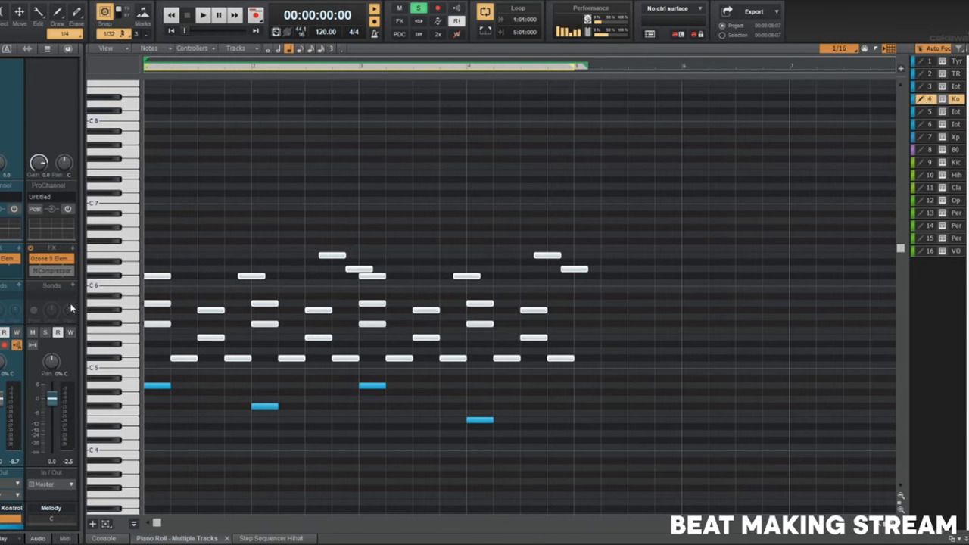
{"action": "left_click", "coordinate": [119, 283]}
{"action": "left_click_drag", "start_coordinate": [117, 262], "coordinate": [119, 378]}
{"action": "key", "text": "space"}
{"action": "key", "text": "d"}
{"action": "key", "text": "f"}
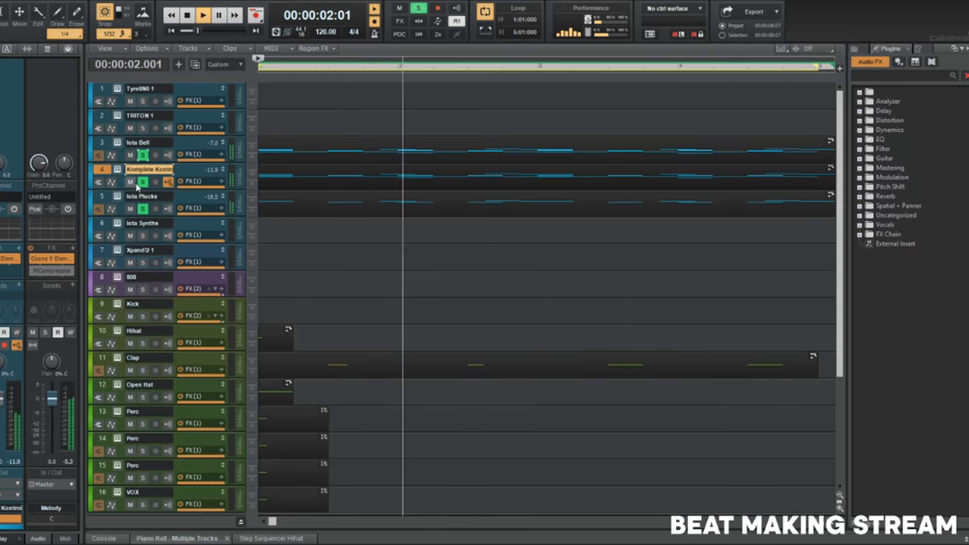
Mute the Komplete Kontrol and Iota Plucks tracks and delete the upper notes from the Iota Bell clip, leaving only its low notes.
{"action": "left_click_drag", "start_coordinate": [131, 182], "coordinate": [131, 208]}
{"action": "double_click", "coordinate": [303, 139]}
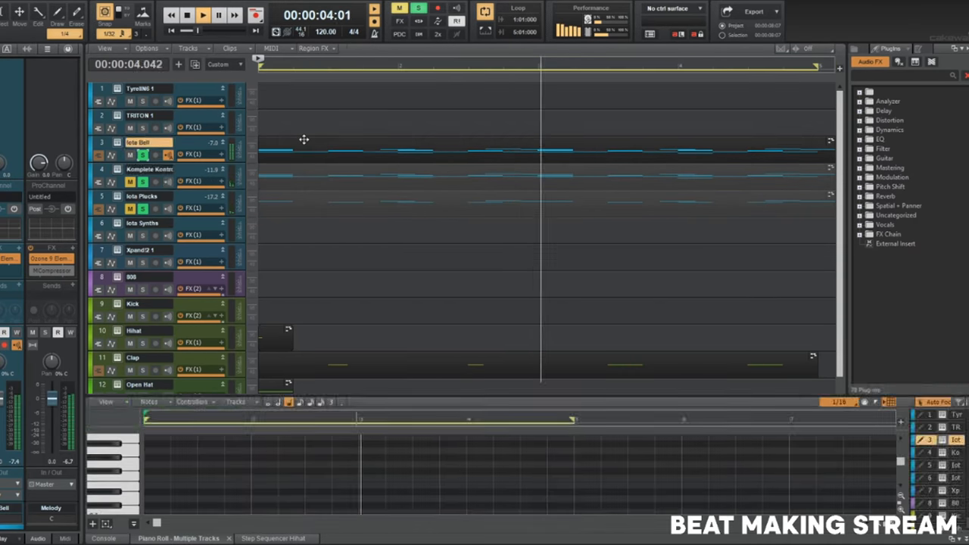
{"action": "key", "text": "ctrl+shift+d"}
{"action": "key", "text": "space"}
{"action": "left_click_drag", "start_coordinate": [110, 204], "coordinate": [125, 305]}
{"action": "key", "text": "Delete"}
{"action": "key", "text": "space"}
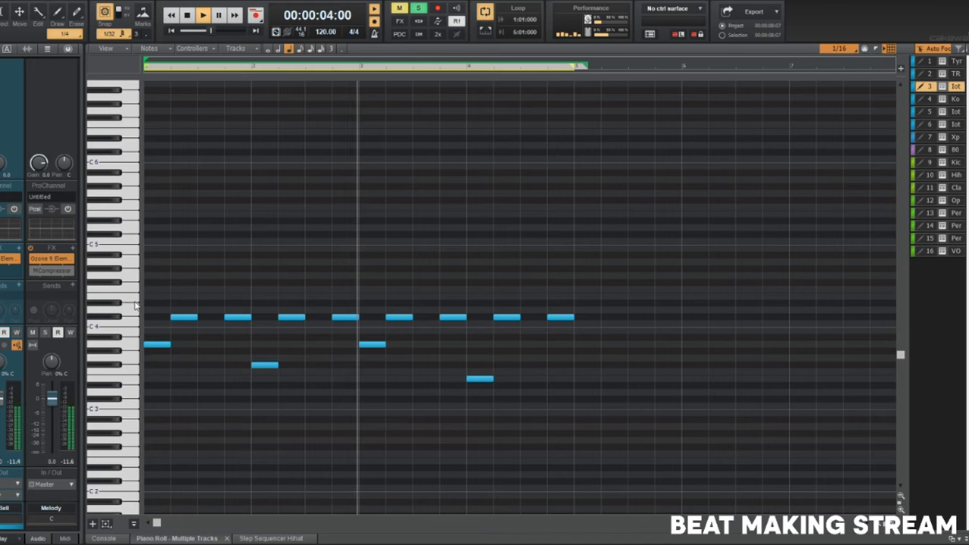
{"action": "key", "text": "space"}
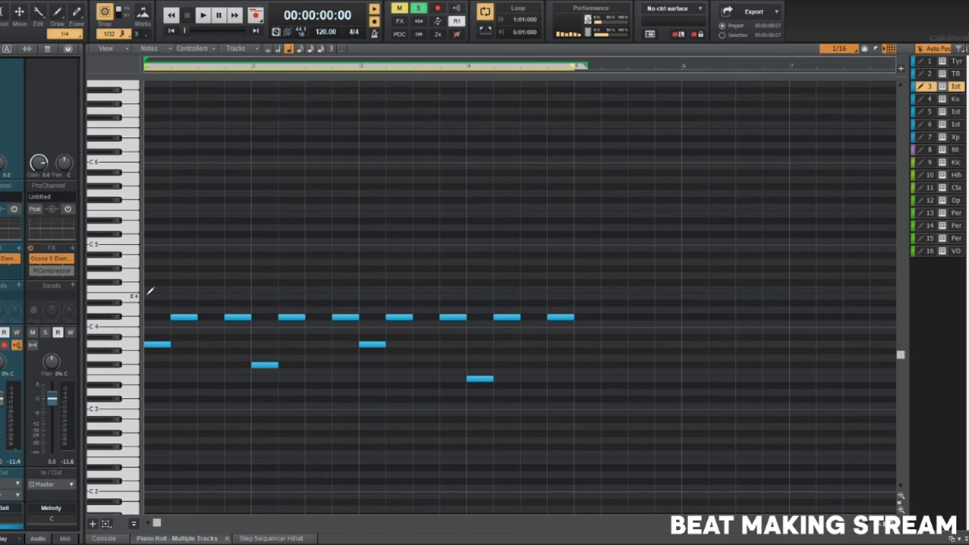
{"action": "key", "text": "d"}
During playback, set the Iota Bell track's instrument to the Guitar - Comedy Club preset and close its window.
{"action": "key", "text": "space"}
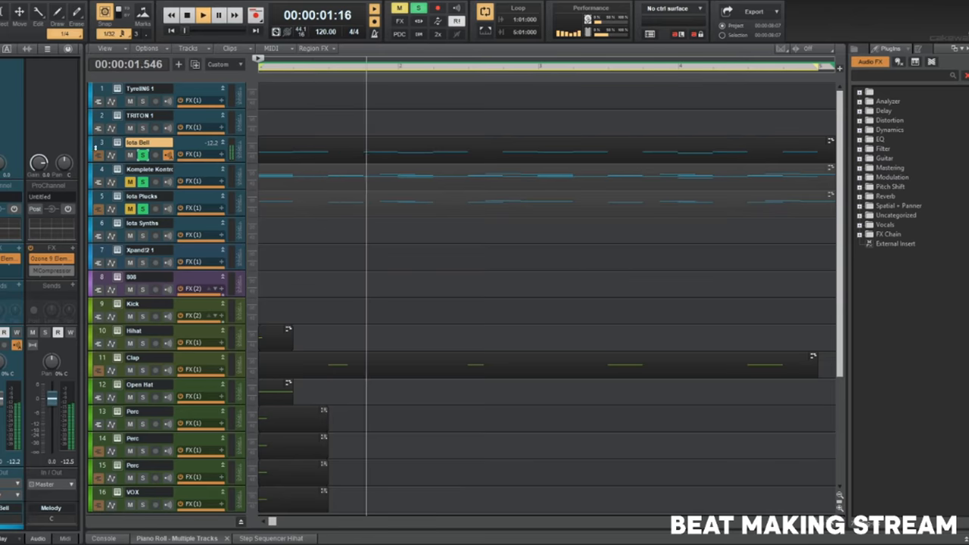
{"action": "left_click", "coordinate": [117, 144]}
{"action": "left_click", "coordinate": [239, 33]}
{"action": "left_click", "coordinate": [240, 34]}
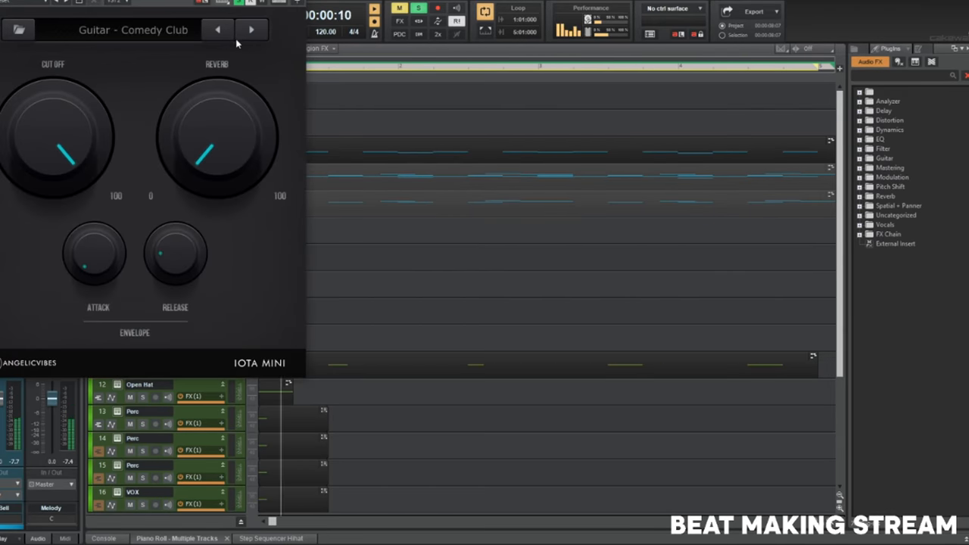
{"action": "left_click", "coordinate": [163, 43]}
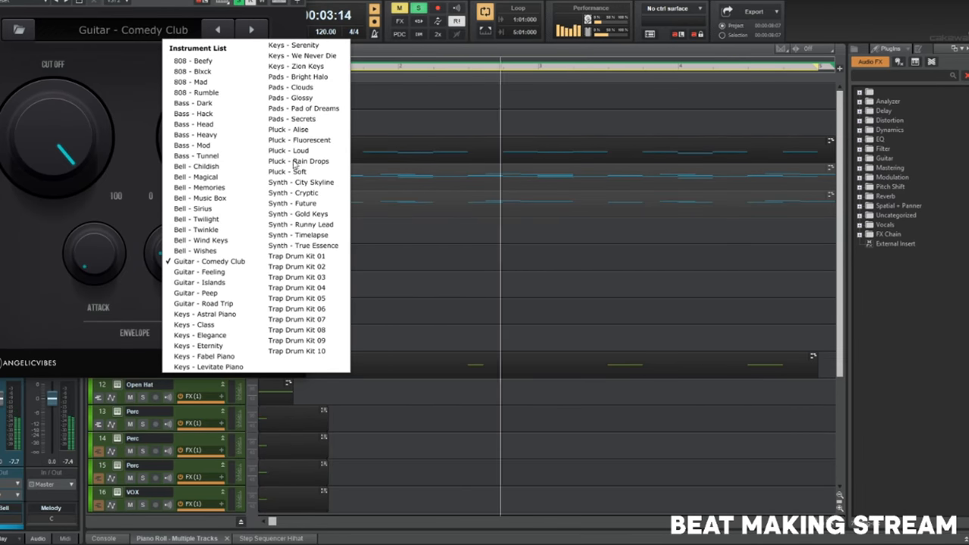
{"action": "left_click", "coordinate": [277, 33]}
{"action": "left_click", "coordinate": [298, 1]}
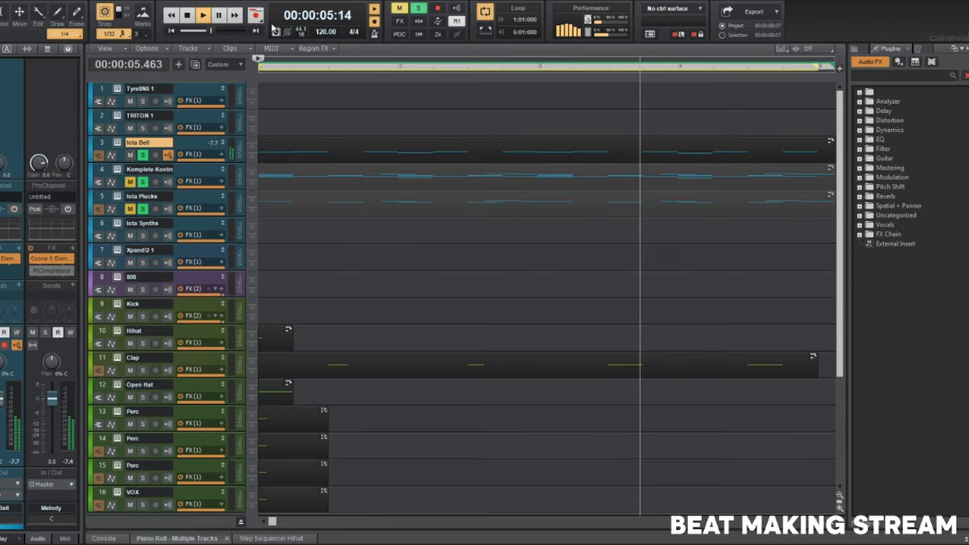
Unmute Komplete Kontrol and Iota Plucks and transpose the Iota Bell, Komplete Kontrol and Iota Plucks clips together by -1 semitone.
{"action": "left_click", "coordinate": [131, 182]}
{"action": "left_click", "coordinate": [132, 209]}
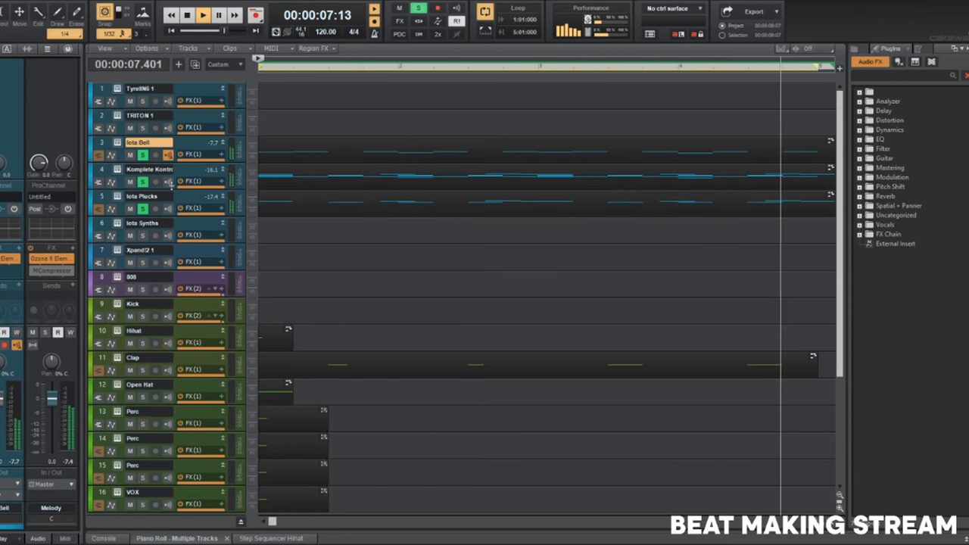
{"action": "scroll", "coordinate": [450, 205], "scroll_direction": "down", "scroll_amount": 3}
{"action": "scroll", "coordinate": [450, 194], "scroll_direction": "down", "scroll_amount": 1}
{"action": "left_click_drag", "start_coordinate": [571, 190], "coordinate": [168, 67]}
{"action": "key", "text": "ctrl+t"}
{"action": "type", "text": "-1"}
{"action": "key", "text": "Return"}
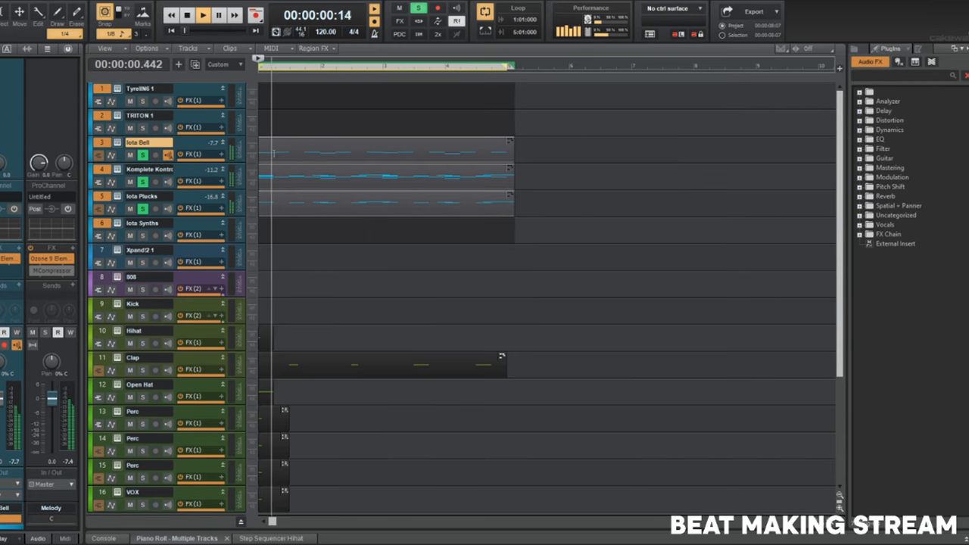
{"action": "scroll", "coordinate": [336, 195], "scroll_direction": "down", "scroll_amount": 1}
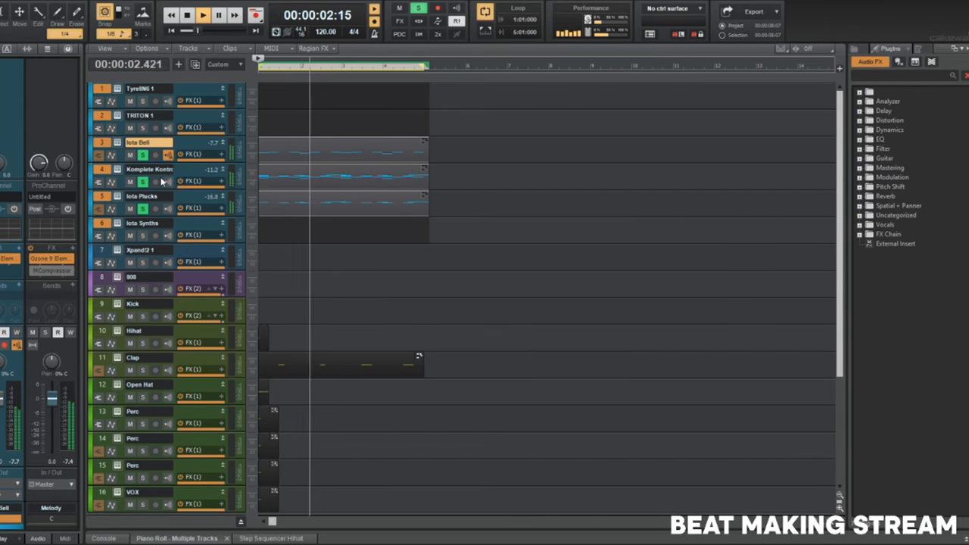
Move the Komplete Kontrol clip to the TRITON 1 track and leave only that track soloed.
{"action": "left_click", "coordinate": [108, 155]}
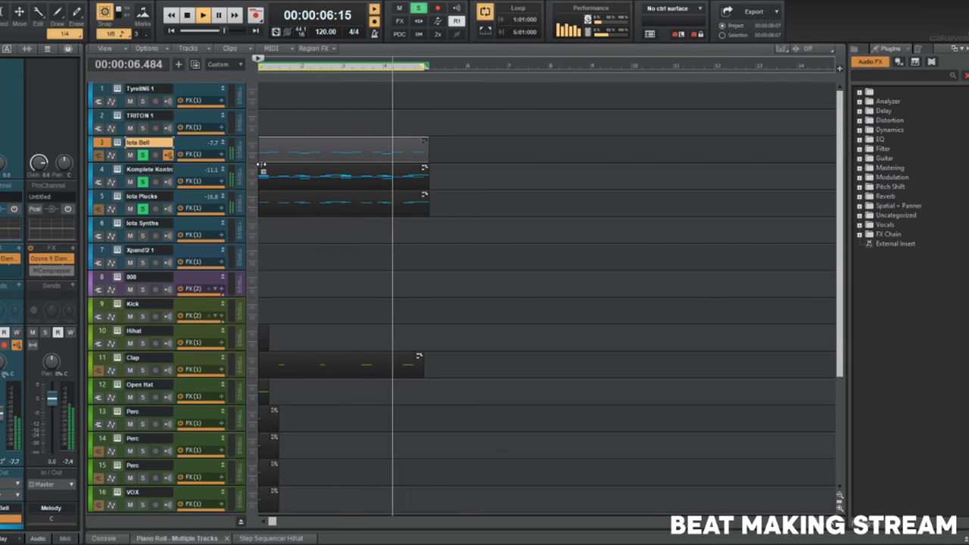
{"action": "left_click", "coordinate": [337, 170]}
{"action": "key", "text": "space"}
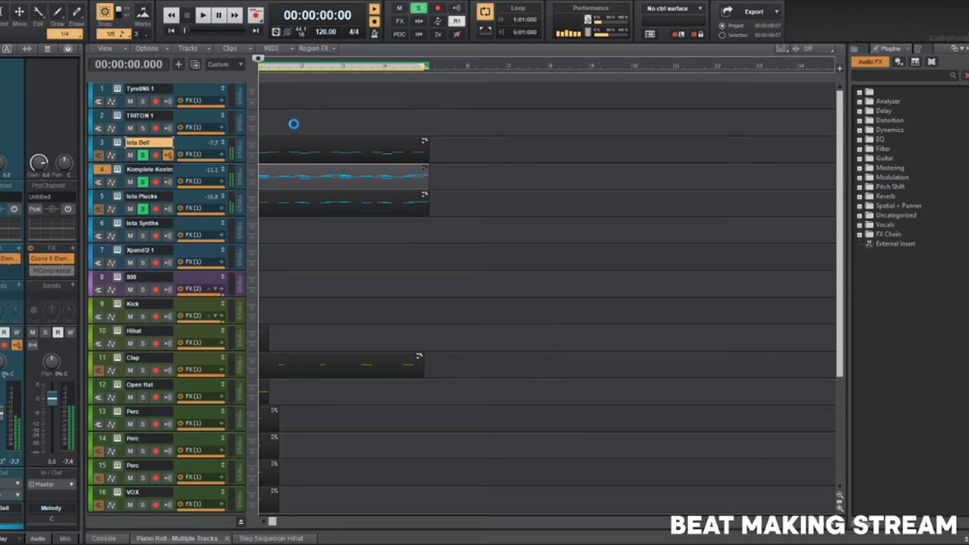
{"action": "left_click_drag", "start_coordinate": [289, 168], "coordinate": [289, 115]}
{"action": "left_click", "coordinate": [142, 128]}
{"action": "left_click", "coordinate": [143, 182]}
{"action": "left_click", "coordinate": [142, 155]}
{"action": "left_click", "coordinate": [143, 208]}
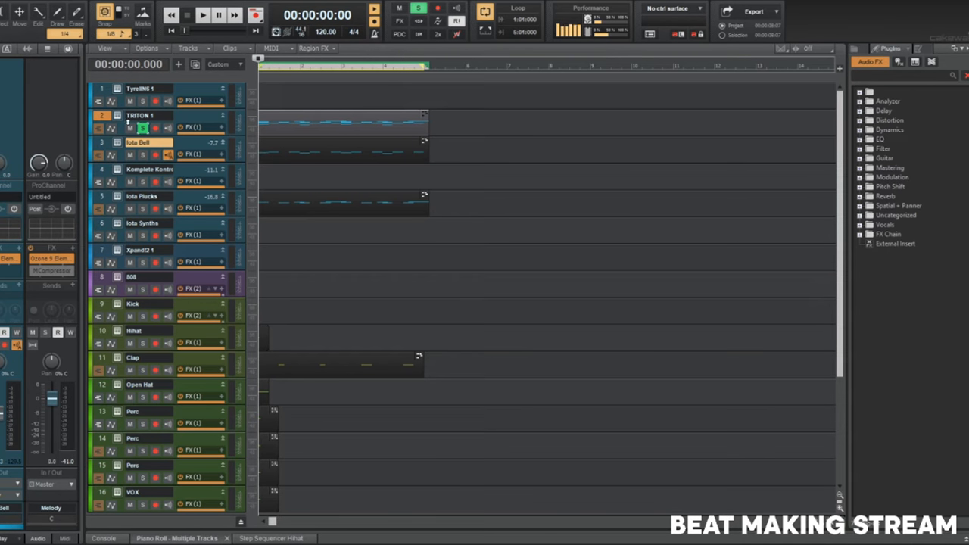
Audition TRITON Bell/Mallet programs against the loop, including Digital Bells 2, Digital Bells, GlassBell Bright, Garbage Mallets and <Ride CymBELL>.
{"action": "key", "text": "space"}
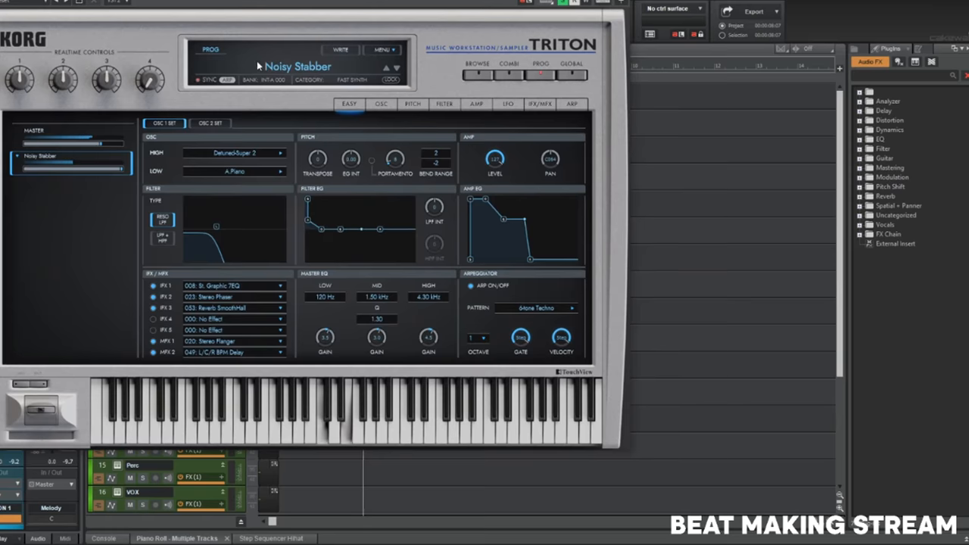
{"action": "left_click", "coordinate": [258, 67]}
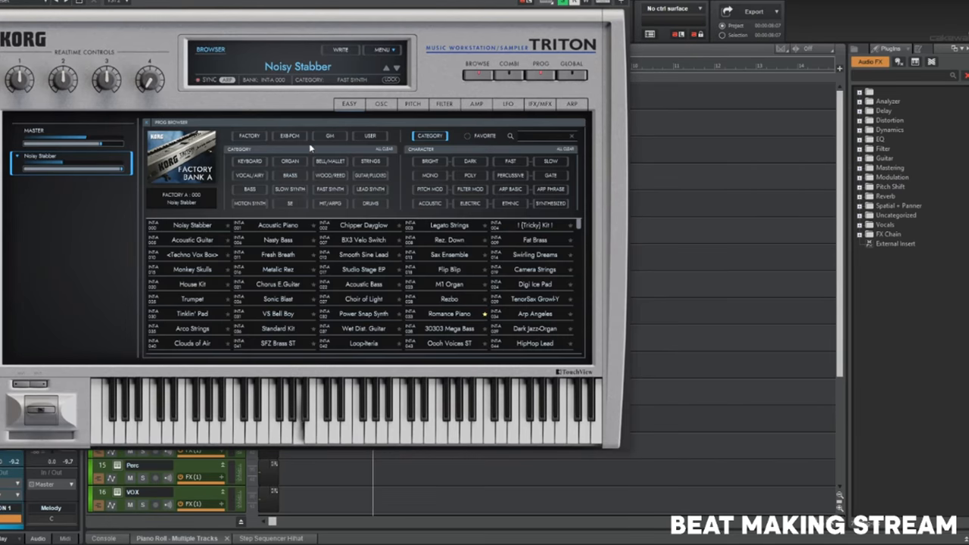
{"action": "left_click", "coordinate": [330, 161]}
{"action": "left_click", "coordinate": [281, 285]}
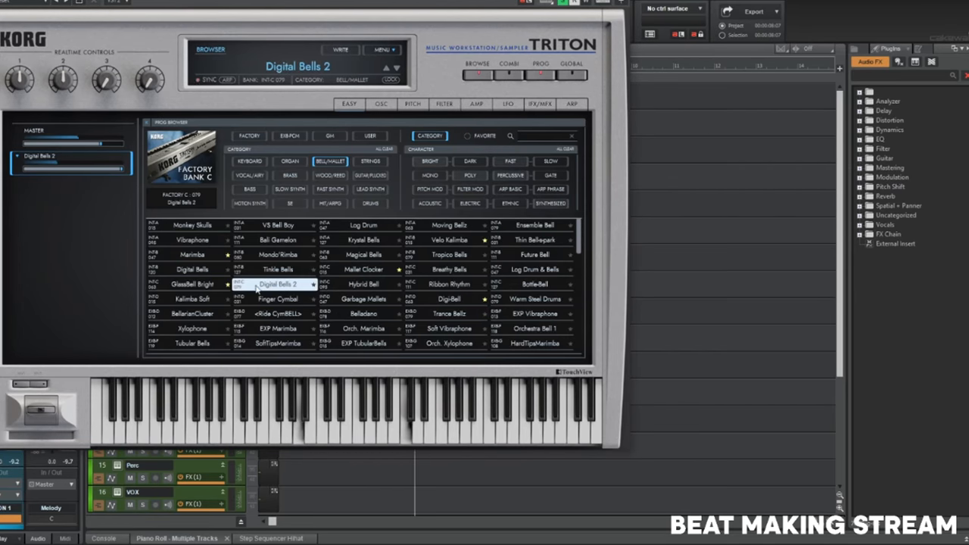
{"action": "left_click", "coordinate": [192, 271]}
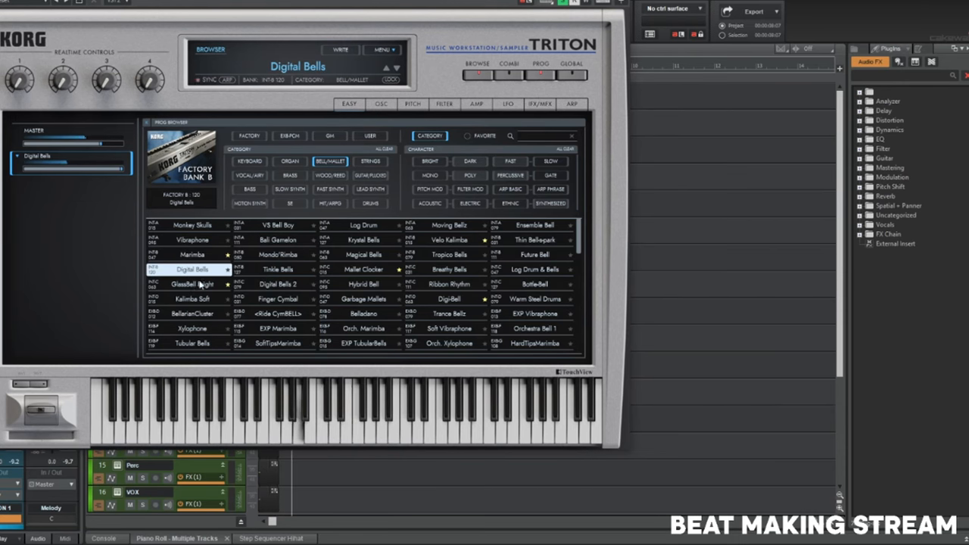
{"action": "left_click", "coordinate": [190, 286]}
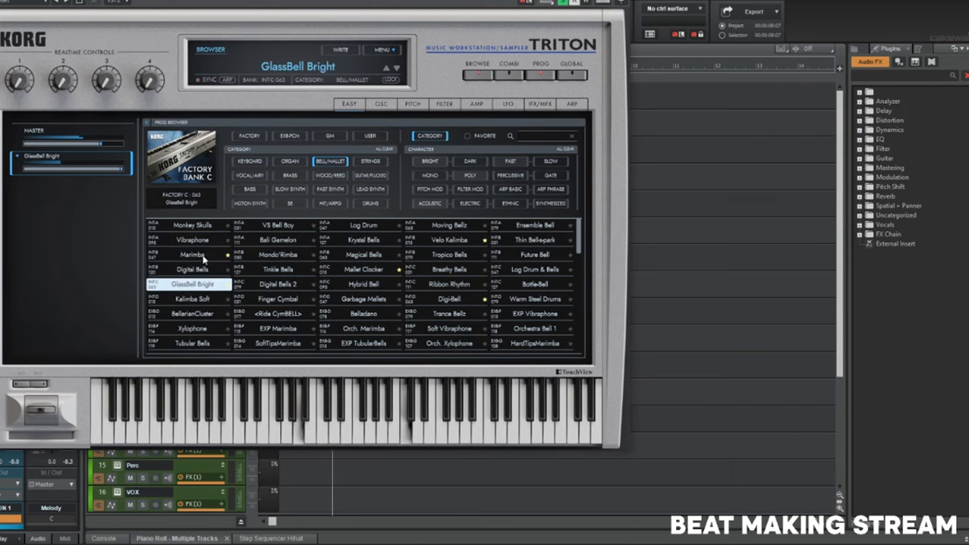
{"action": "left_click", "coordinate": [271, 285]}
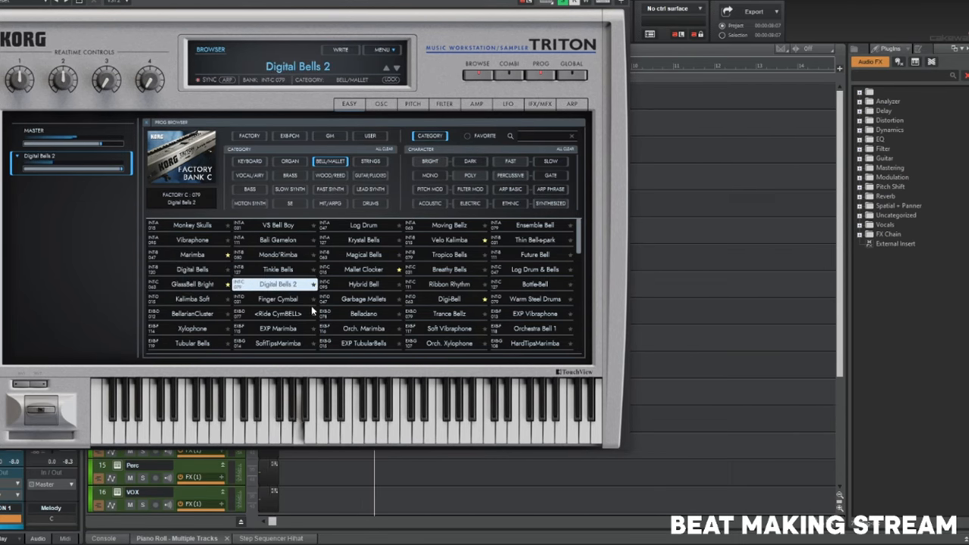
{"action": "left_click", "coordinate": [363, 312]}
{"action": "left_click", "coordinate": [364, 301]}
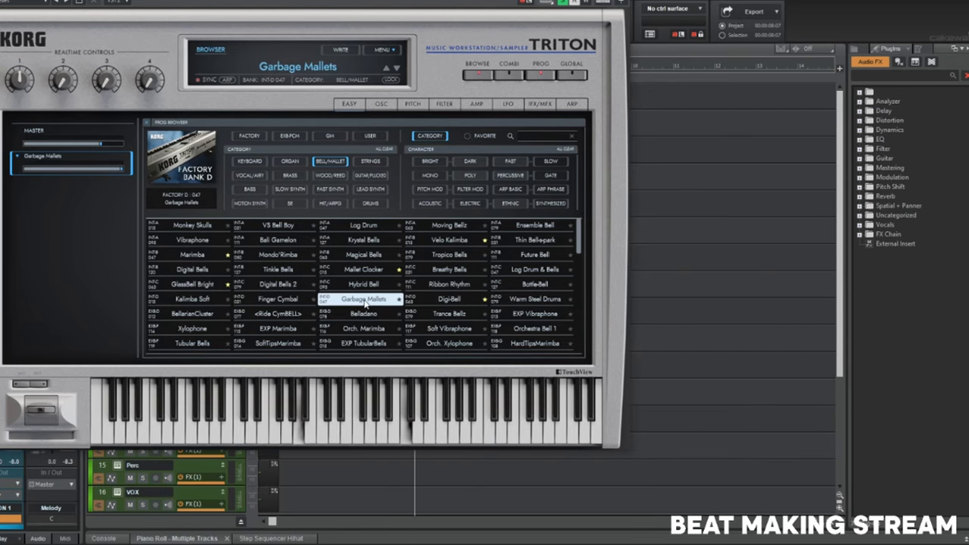
{"action": "left_click", "coordinate": [250, 314]}
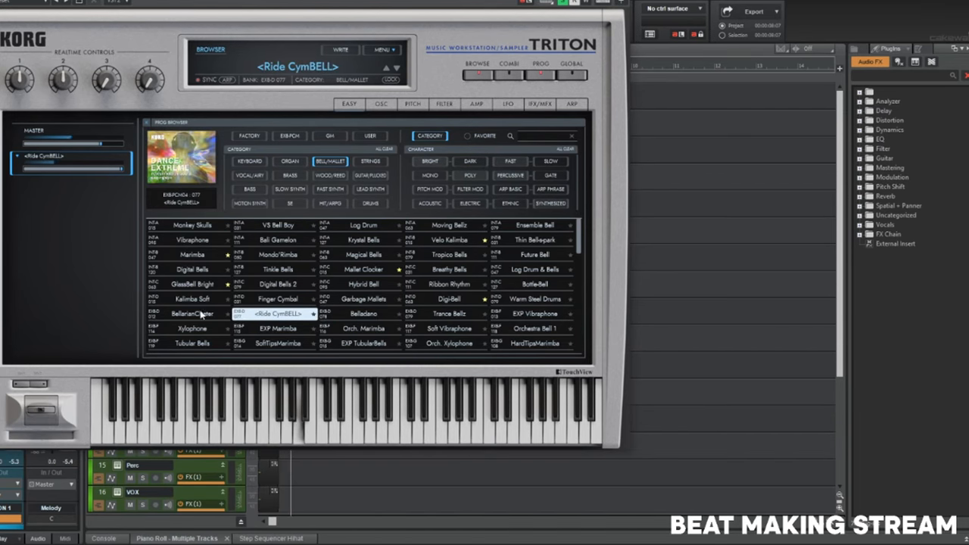
Load the Breathy Bells program on the TRITON 1 track and save the project.
{"action": "left_click", "coordinate": [449, 270]}
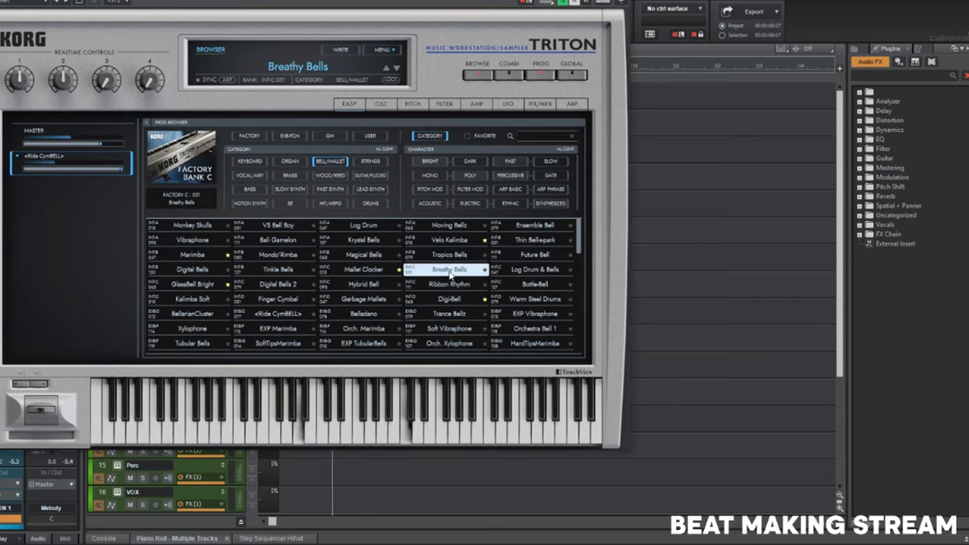
{"action": "left_click", "coordinate": [623, 1]}
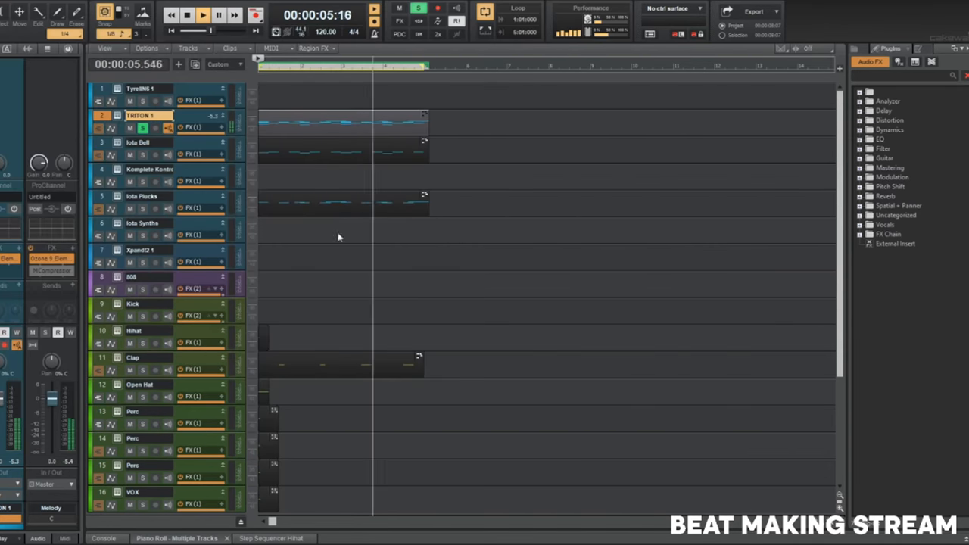
{"action": "key", "text": "ctrl+s"}
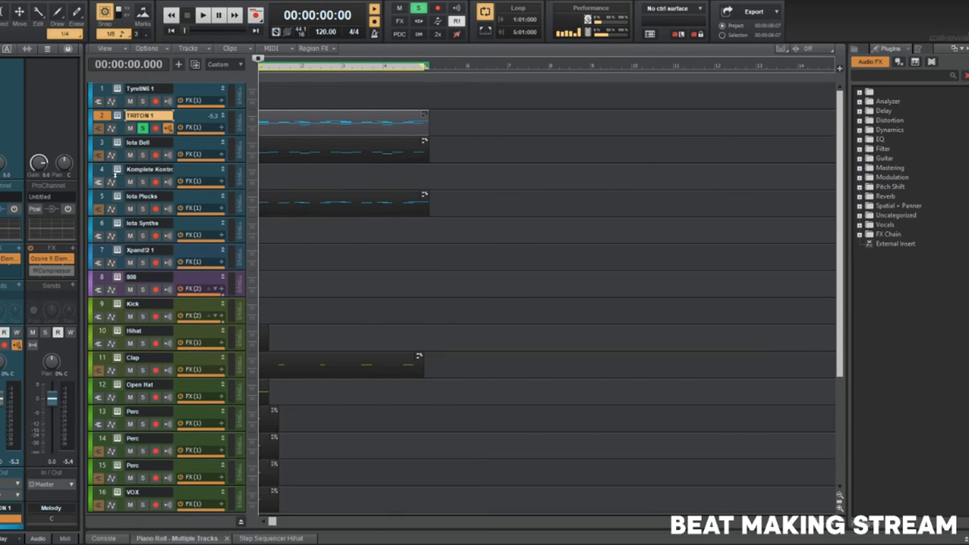
Solo Iota Bell too, try Log Drum, Krystal Bells, Magical Bells and Mallet Clocker on TRITON 1, and load the Marimba program.
{"action": "left_click", "coordinate": [142, 154]}
{"action": "key", "text": "space"}
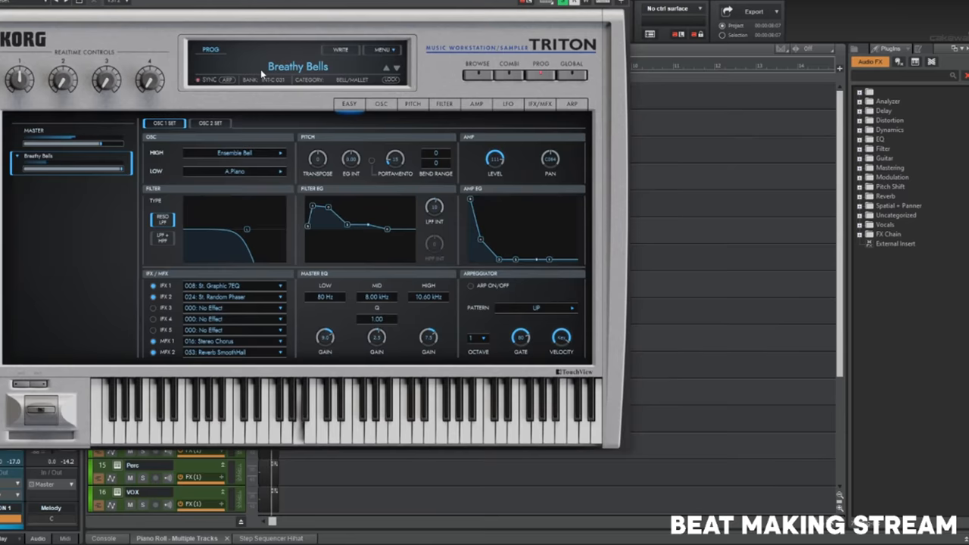
{"action": "left_click", "coordinate": [275, 73]}
{"action": "left_click", "coordinate": [331, 161]}
{"action": "left_click", "coordinate": [362, 225]}
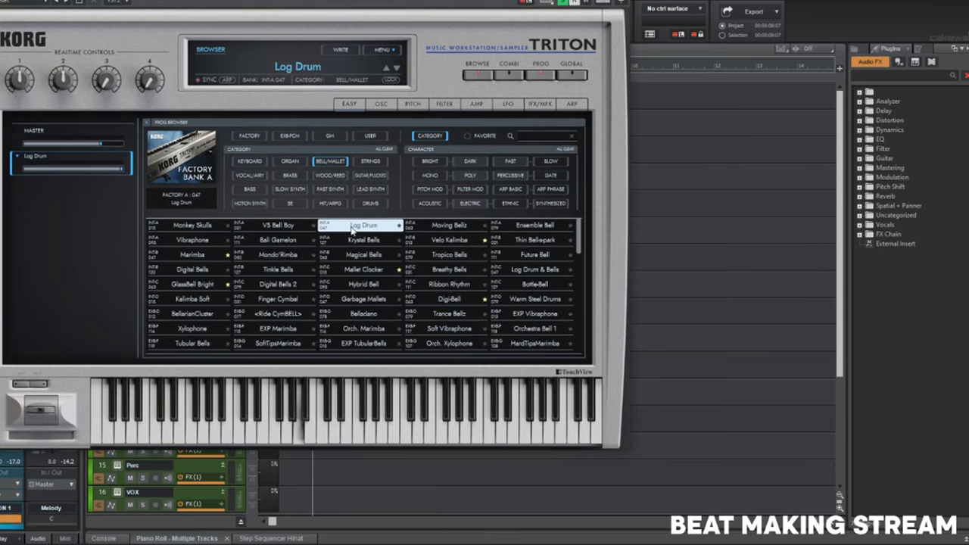
{"action": "left_click", "coordinate": [362, 240]}
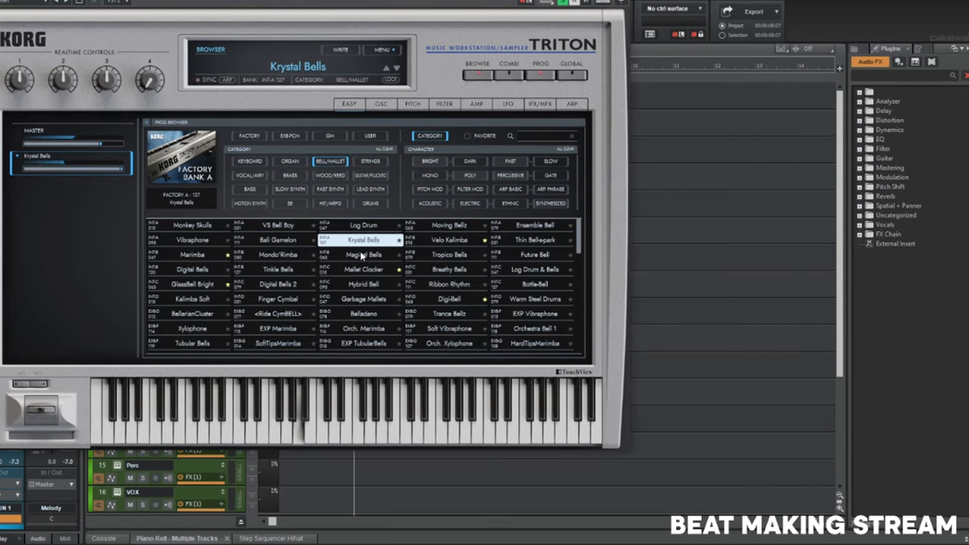
{"action": "left_click", "coordinate": [361, 256]}
{"action": "left_click", "coordinate": [362, 270]}
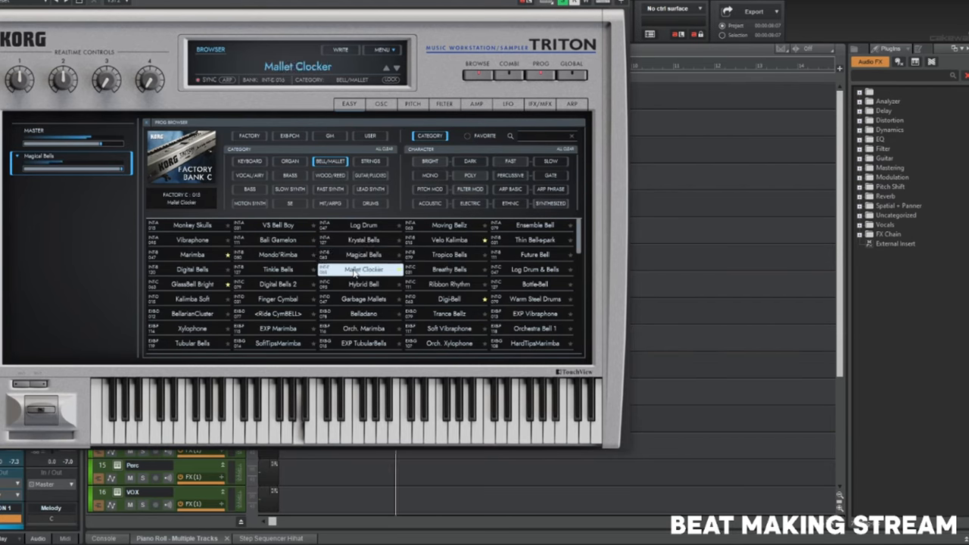
{"action": "left_click", "coordinate": [191, 255]}
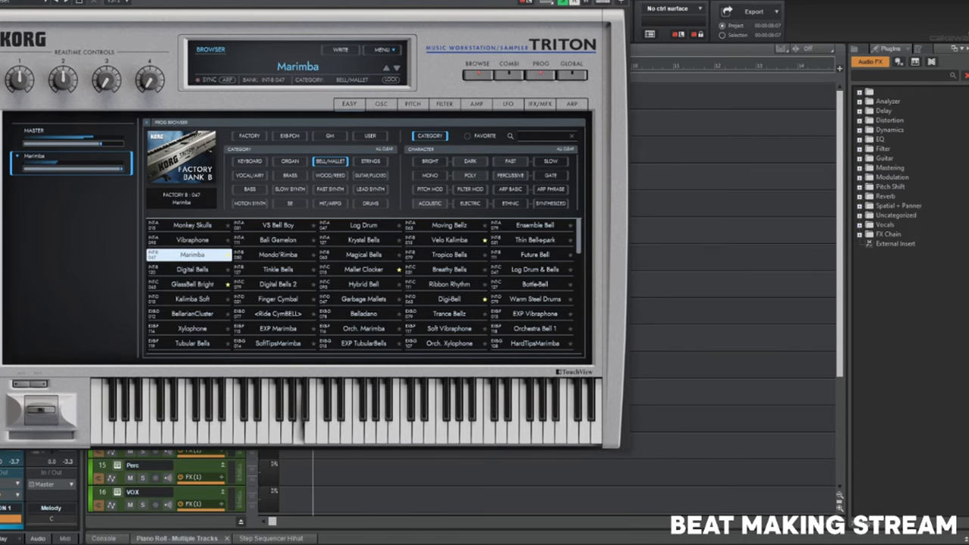
{"action": "left_click", "coordinate": [621, 1]}
Solo Iota Plucks as well, try the Pad - Static and Pad - Sky samples in its sampler, and load Pad - Loom.
{"action": "left_click", "coordinate": [143, 208]}
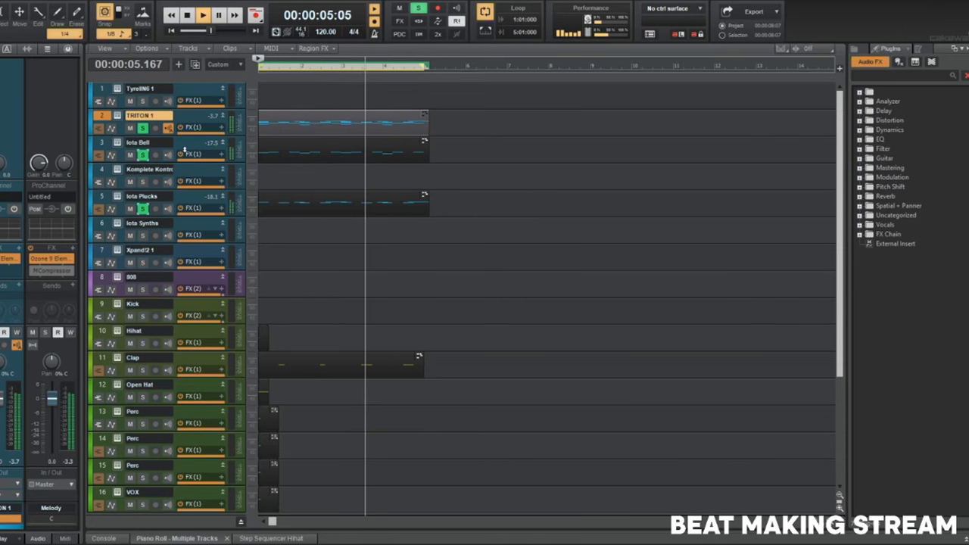
{"action": "left_click", "coordinate": [118, 195]}
{"action": "left_click", "coordinate": [39, 28]}
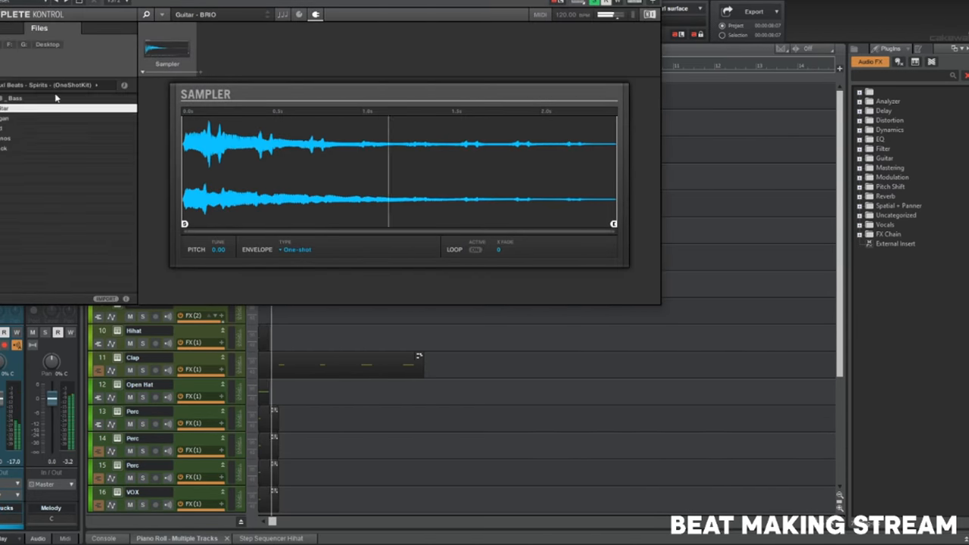
{"action": "left_click", "coordinate": [44, 129]}
{"action": "left_click", "coordinate": [43, 129]}
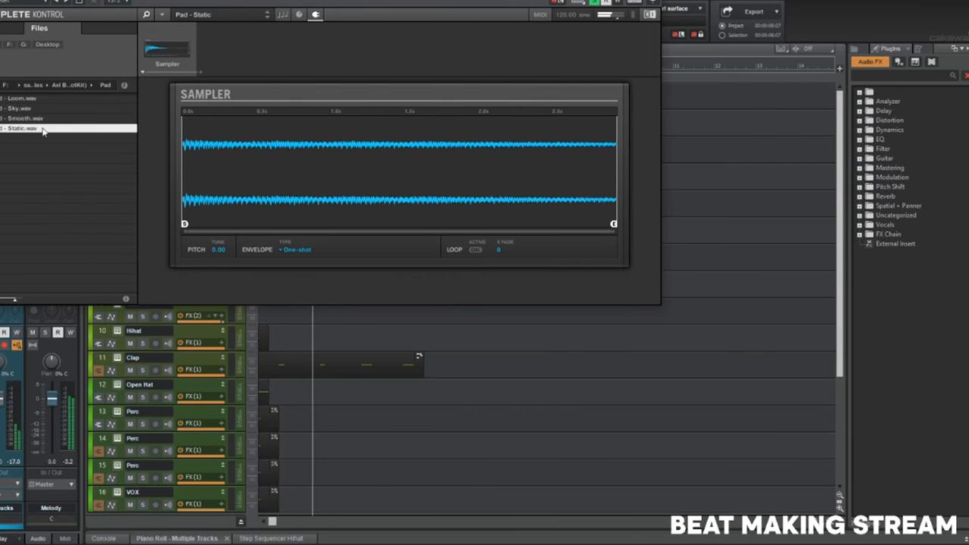
{"action": "left_click", "coordinate": [53, 111]}
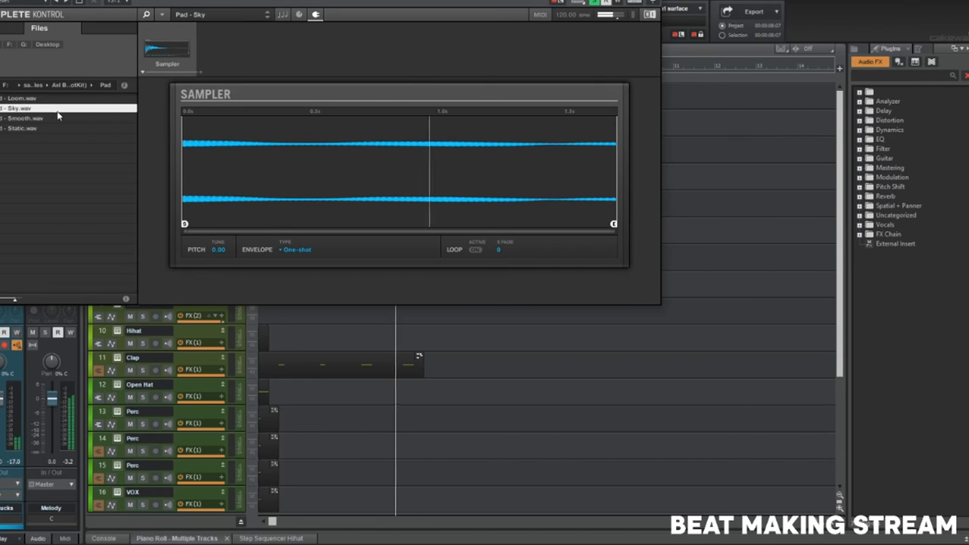
{"action": "left_click", "coordinate": [83, 99]}
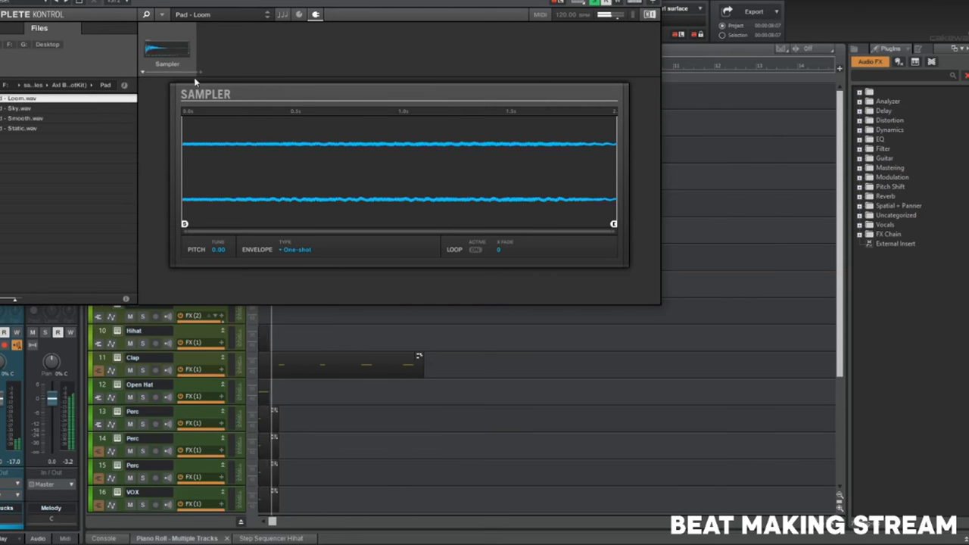
{"action": "left_click", "coordinate": [653, 2]}
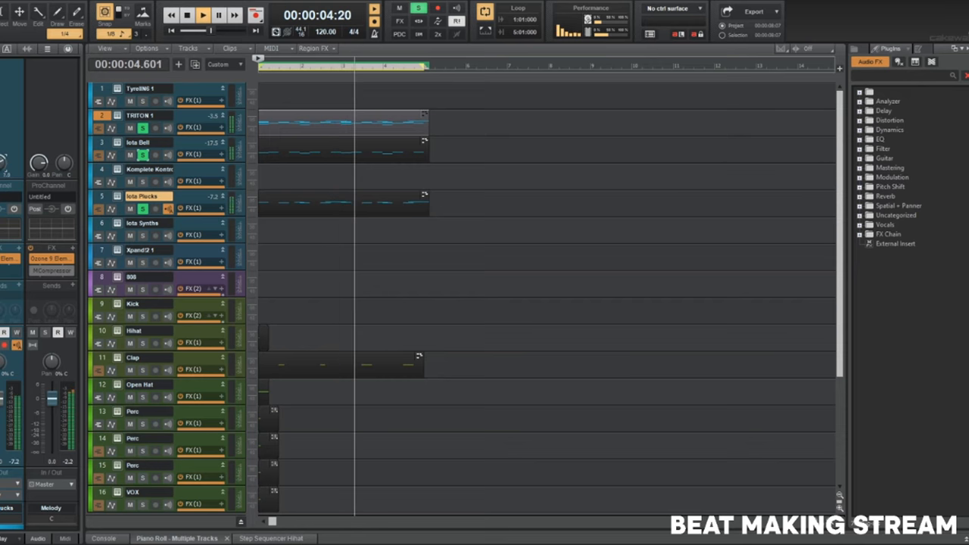
Try the Iota Plucks clip an octave lower, transposing it by -12 and back by 12 semitones.
{"action": "left_click", "coordinate": [293, 199]}
{"action": "key", "text": "ctrl+t"}
{"action": "type", "text": "-12"}
{"action": "key", "text": "Return"}
{"action": "key", "text": "space"}
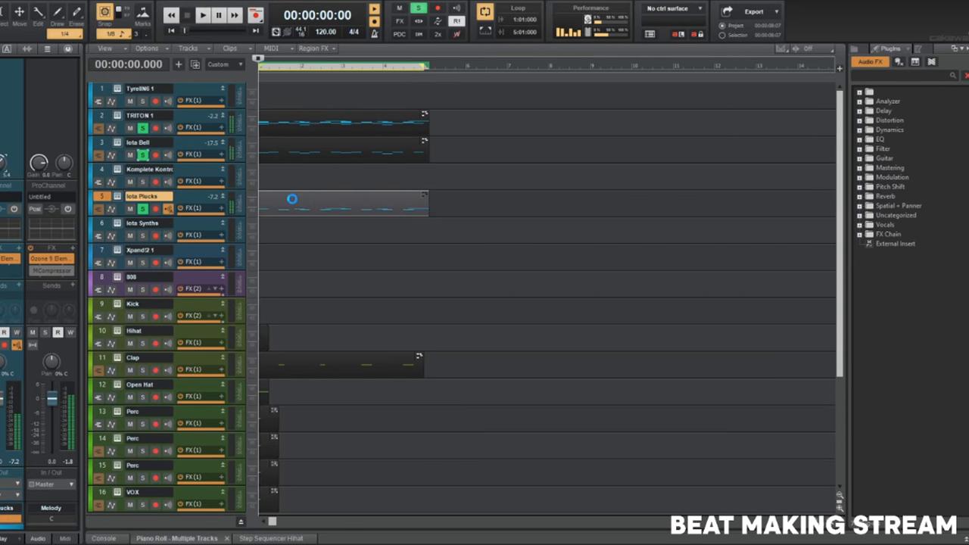
{"action": "key", "text": "ctrl+t"}
{"action": "type", "text": "12"}
{"action": "key", "text": "Return"}
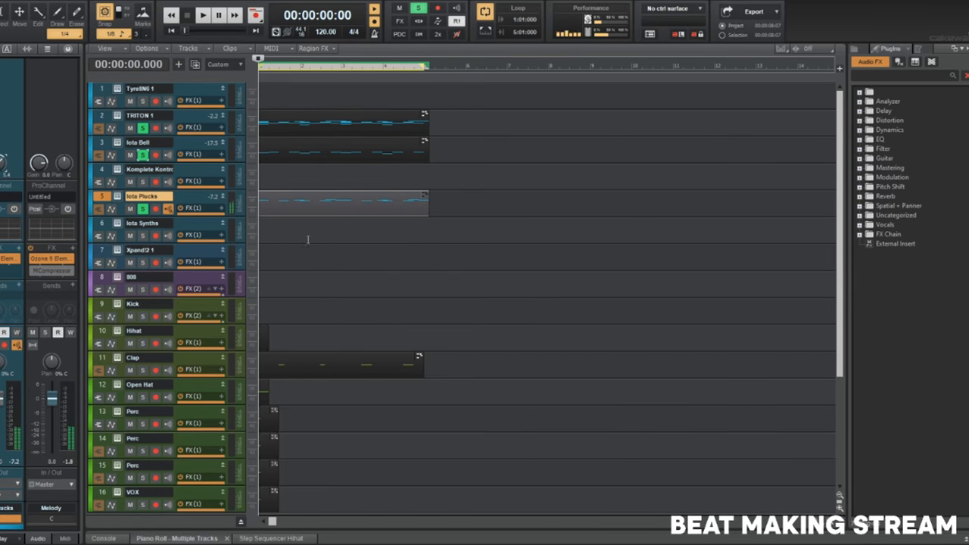
{"action": "key", "text": "space"}
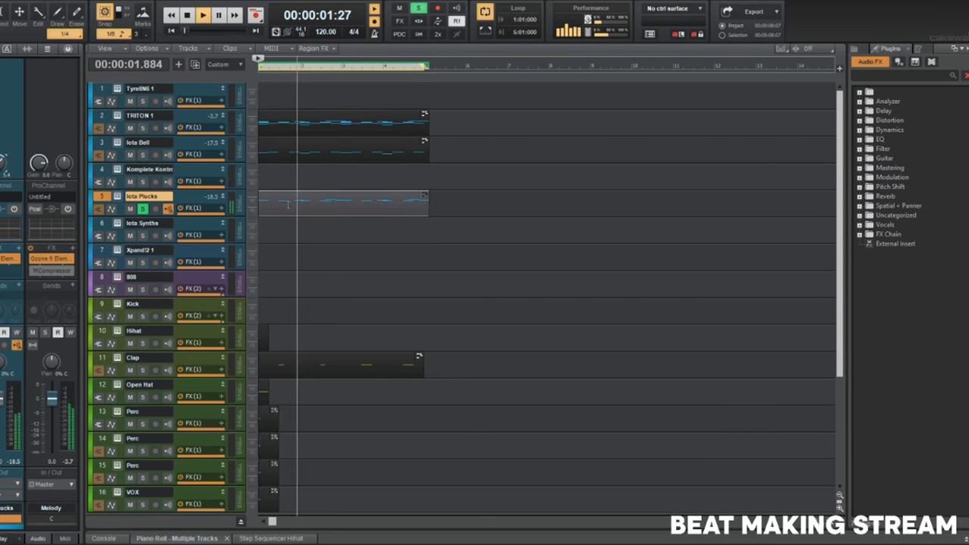
Insert the Raum reverb on the Iota Plucks track with a 33% mix.
{"action": "double_click", "coordinate": [305, 197]}
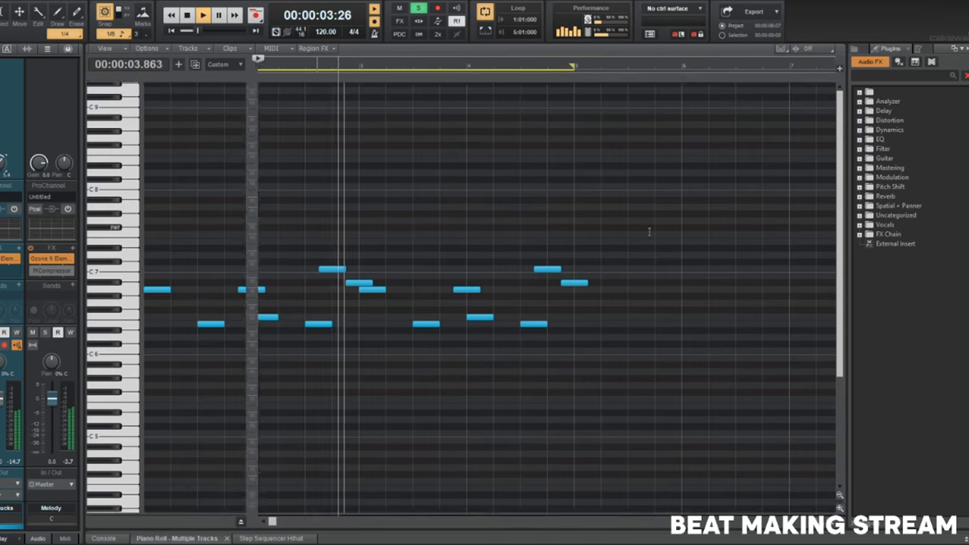
{"action": "key", "text": "d"}
{"action": "left_click", "coordinate": [860, 197]}
{"action": "left_click_drag", "start_coordinate": [894, 234], "coordinate": [186, 206]}
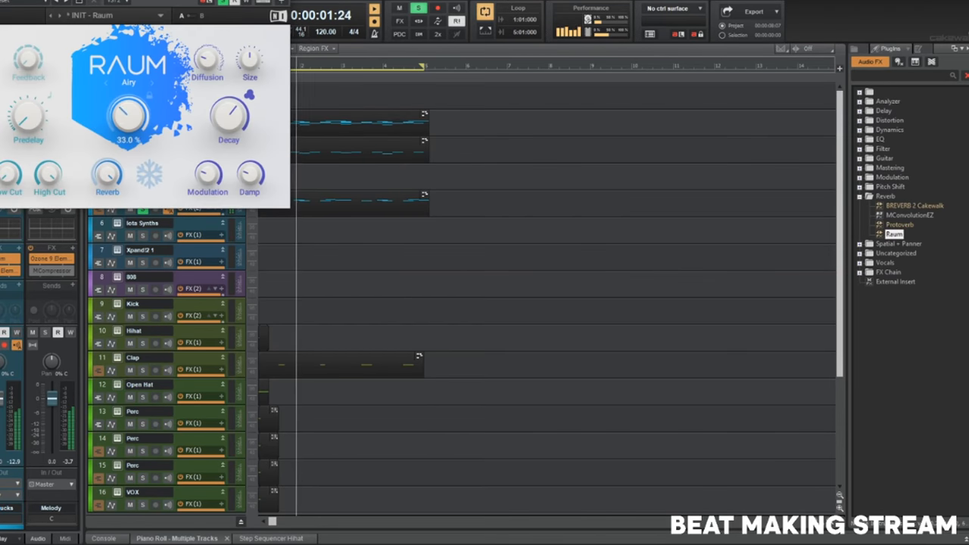
{"action": "key", "text": "space"}
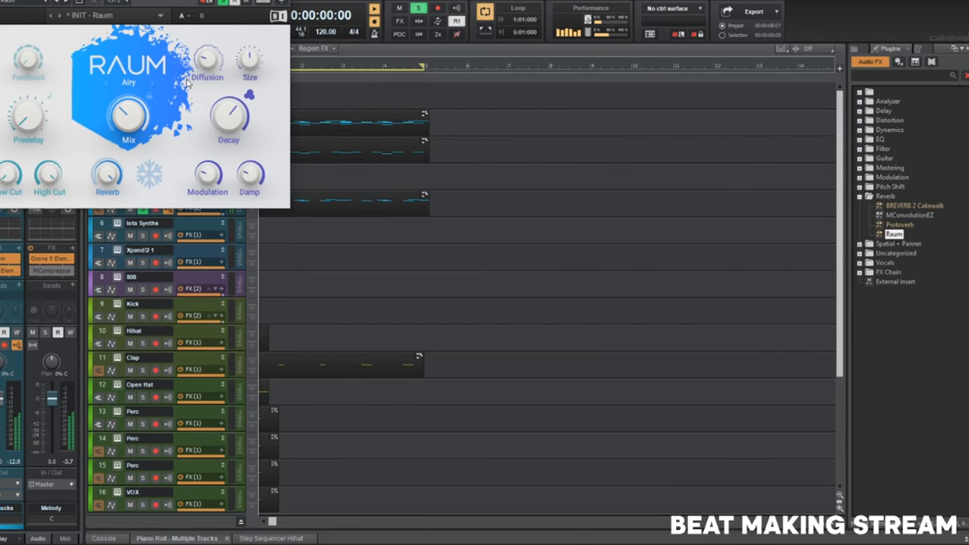
{"action": "left_click", "coordinate": [282, 2]}
Solo Iota Bell and TRITON 1 again alongside Iota Plucks and play the layers from the start.
{"action": "left_click", "coordinate": [469, 195]}
{"action": "key", "text": "w"}
{"action": "key", "text": "space"}
{"action": "key", "text": "space"}
{"action": "left_click", "coordinate": [143, 155]}
{"action": "left_click", "coordinate": [143, 129]}
{"action": "key", "text": "space"}
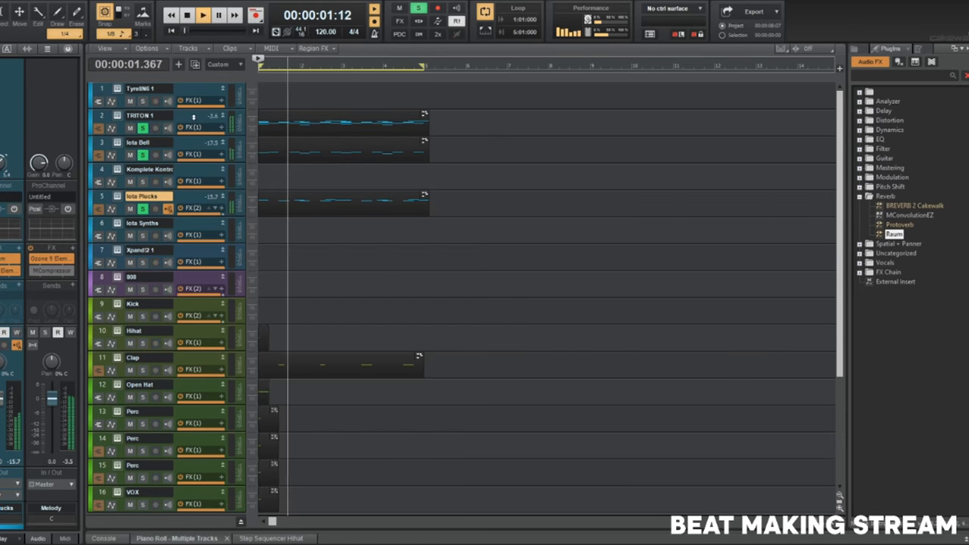
Select the TRITON 1, Iota Bell and Iota Plucks clips and transpose them down together.
{"action": "left_click", "coordinate": [172, 116]}
{"action": "key", "text": "ctrl+a"}
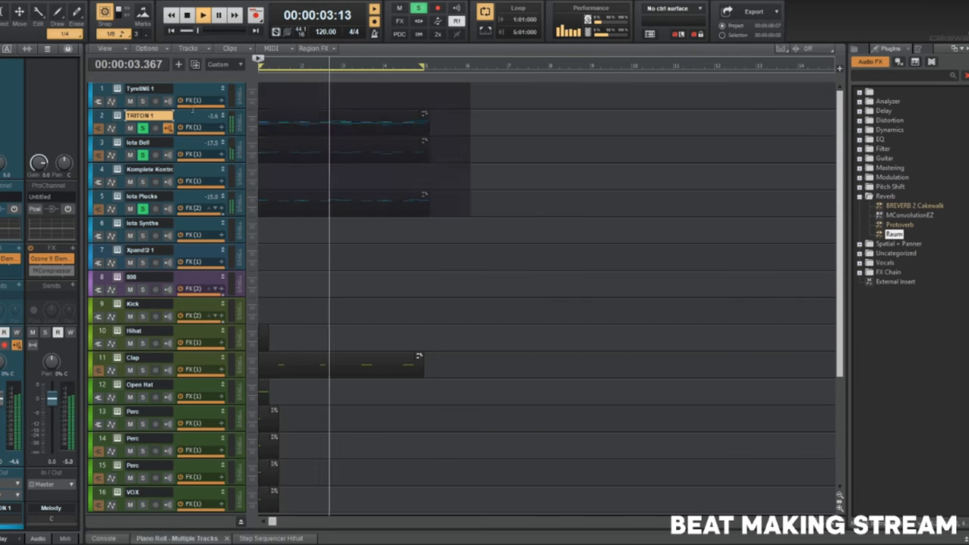
{"action": "key", "text": "shift+t"}
{"action": "key", "text": "Return"}
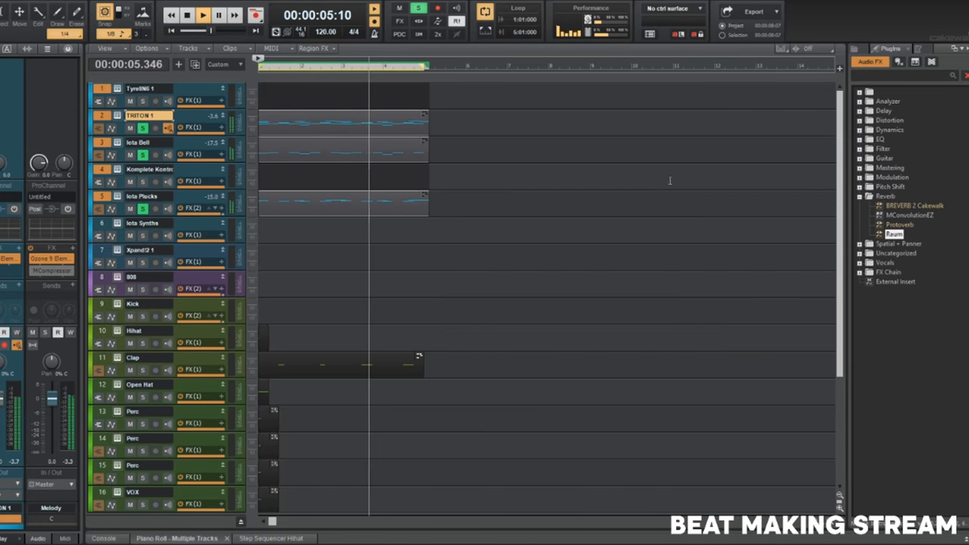
Insert the Raum reverb on the TRITON 1 track and lower its mix.
{"action": "left_click_drag", "start_coordinate": [896, 235], "coordinate": [198, 126]}
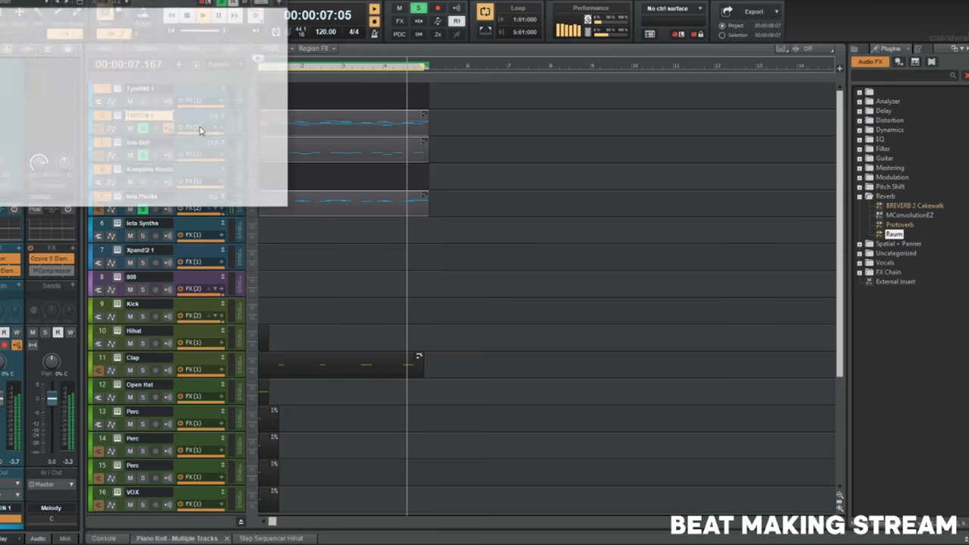
{"action": "left_click_drag", "start_coordinate": [127, 117], "coordinate": [128, 167]}
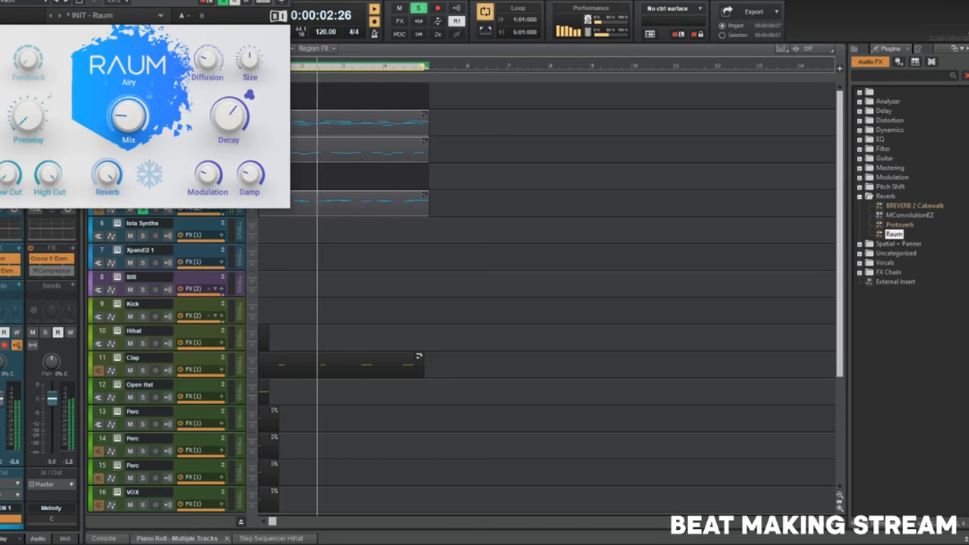
{"action": "left_click", "coordinate": [283, 1]}
{"action": "key", "text": "space"}
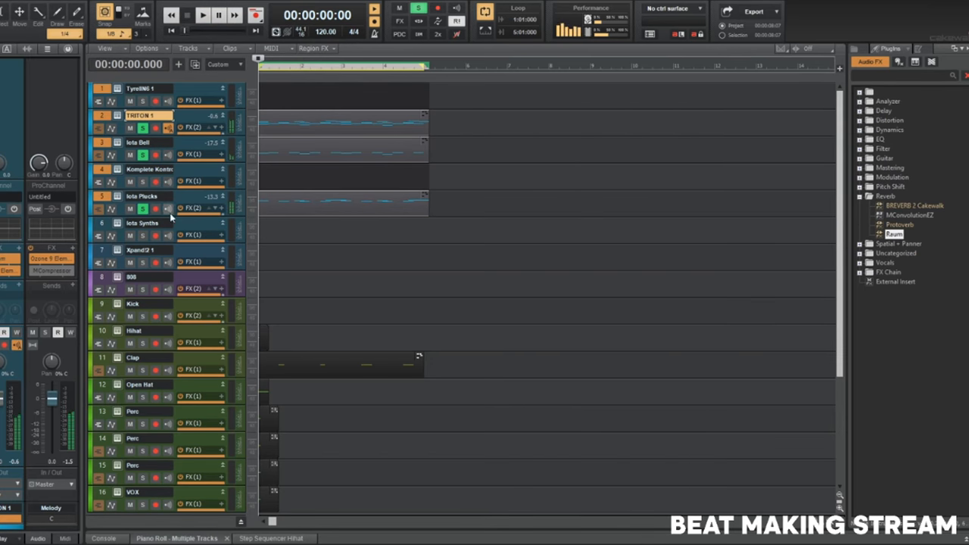
Freeze the Iota Plucks track to audio and enlarge the TRITON 1 track to show its controls.
{"action": "left_click_drag", "start_coordinate": [175, 218], "coordinate": [175, 259]}
{"action": "left_click", "coordinate": [156, 235]}
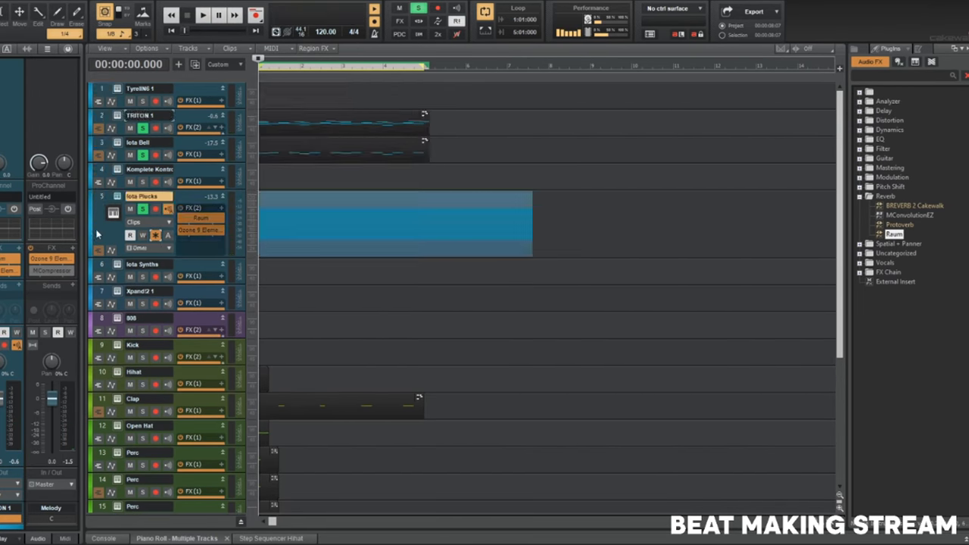
{"action": "key", "text": "space"}
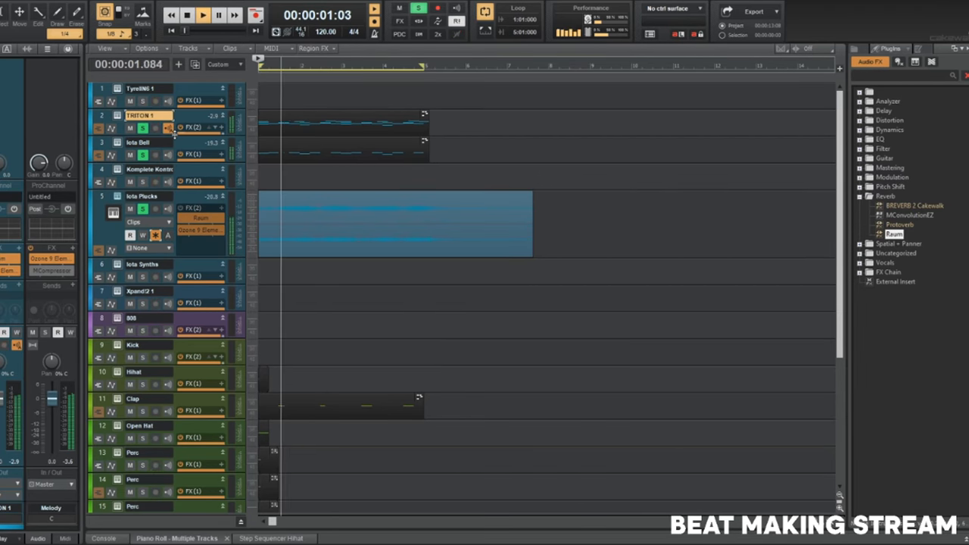
{"action": "key", "text": "space"}
{"action": "left_click_drag", "start_coordinate": [173, 136], "coordinate": [170, 159]}
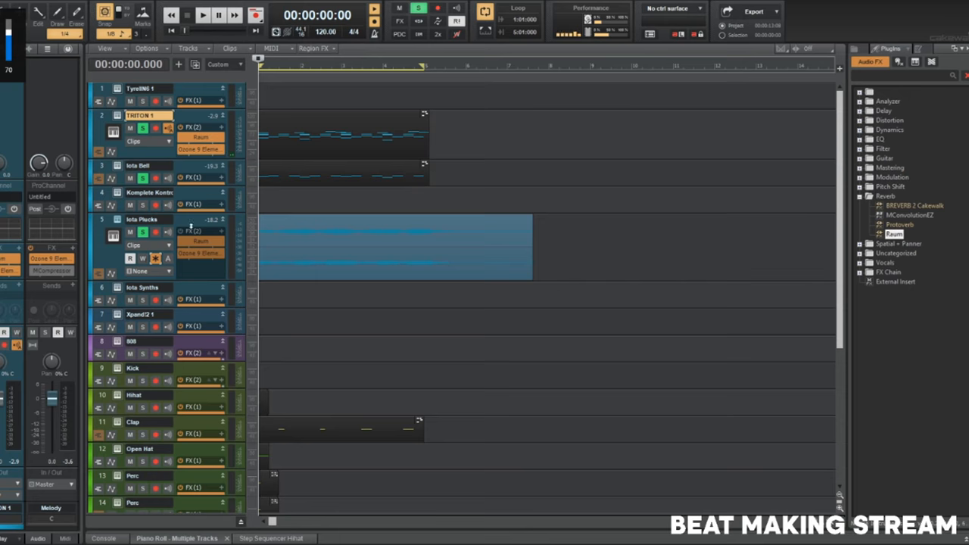
Switch to Voicemeeter Banana and lower the Voicemeeter VAIO input fader to about -5.0 dB.
{"action": "left_click", "coordinate": [315, 535]}
{"action": "left_click_drag", "start_coordinate": [324, 215], "coordinate": [324, 220]}
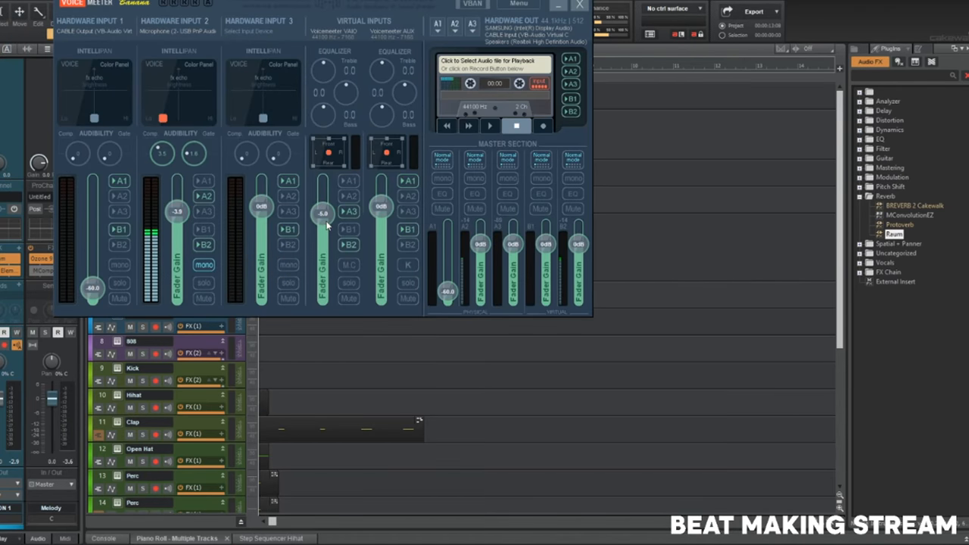
{"action": "left_click", "coordinate": [559, 5]}
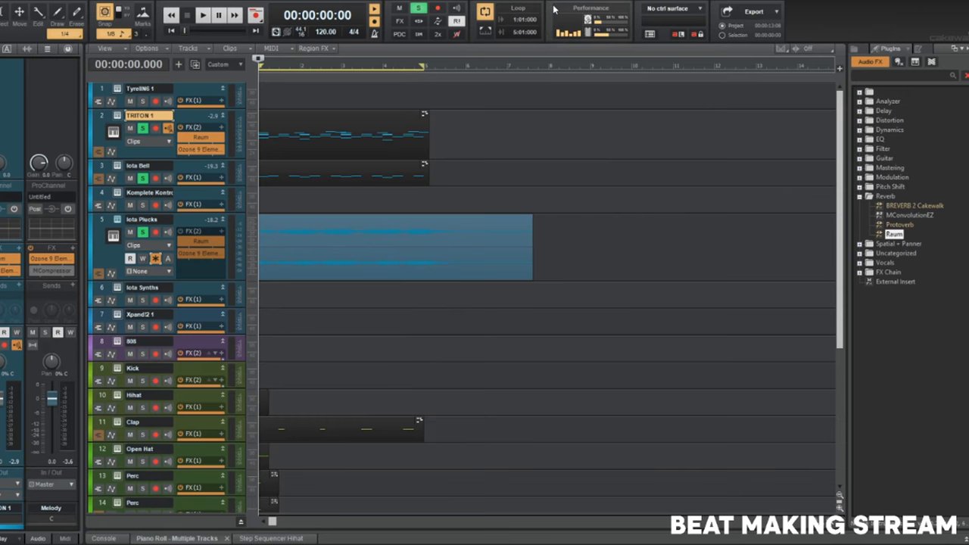
Play back the layered melody loop with the frozen Iota Plucks track.
{"action": "left_click", "coordinate": [475, 276]}
{"action": "key", "text": "space"}
{"action": "key", "text": "space"}
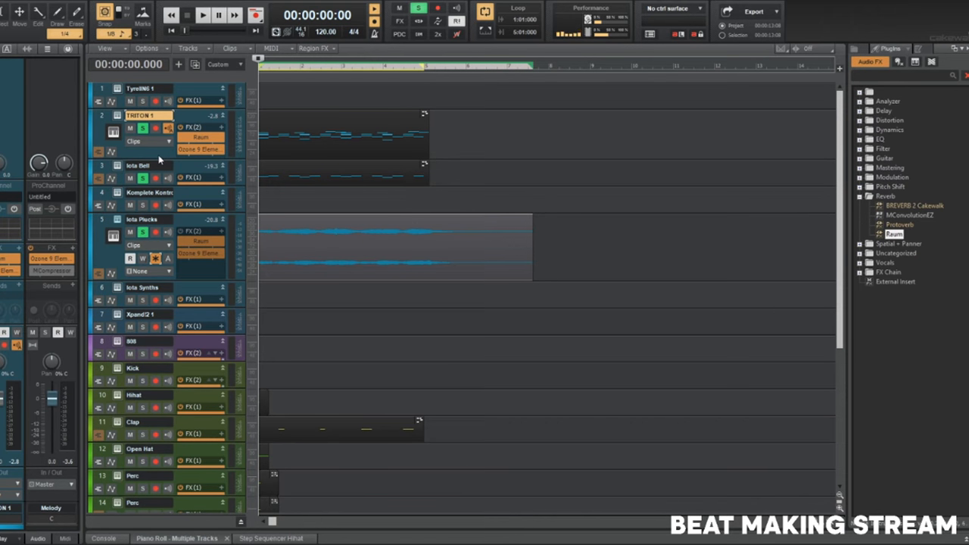
{"action": "key", "text": "space"}
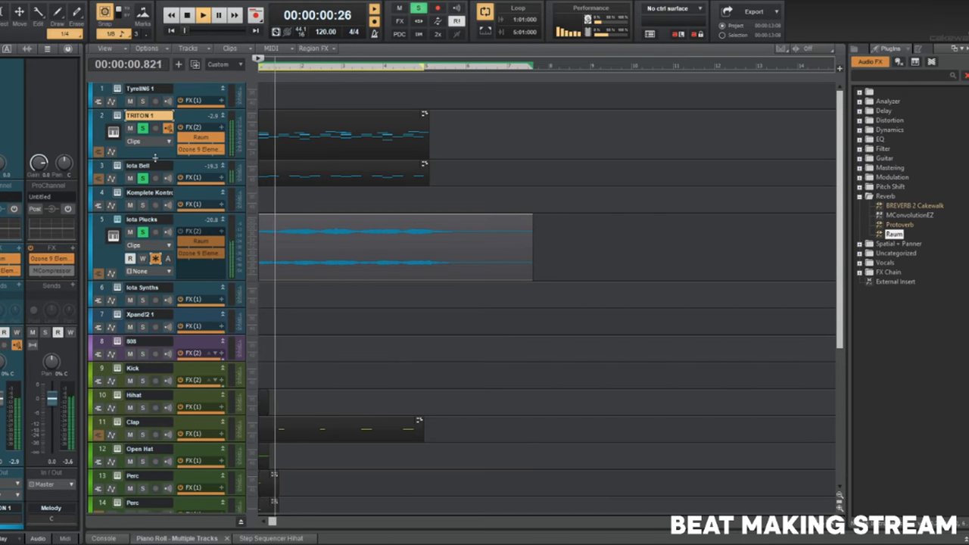
Open the TRITON 1 clip in the piano roll and show only that track's notes.
{"action": "double_click", "coordinate": [376, 123]}
{"action": "key", "text": "w"}
{"action": "key", "text": "shift+d"}
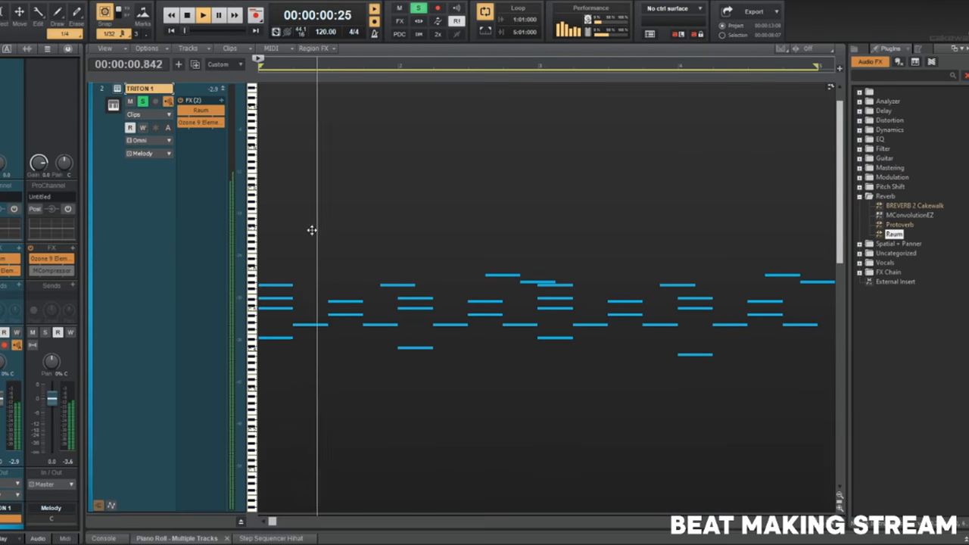
{"action": "scroll", "coordinate": [173, 396], "scroll_direction": "up", "scroll_amount": 1}
{"action": "key", "text": "space"}
{"action": "scroll", "coordinate": [173, 395], "scroll_direction": "down", "scroll_amount": 2}
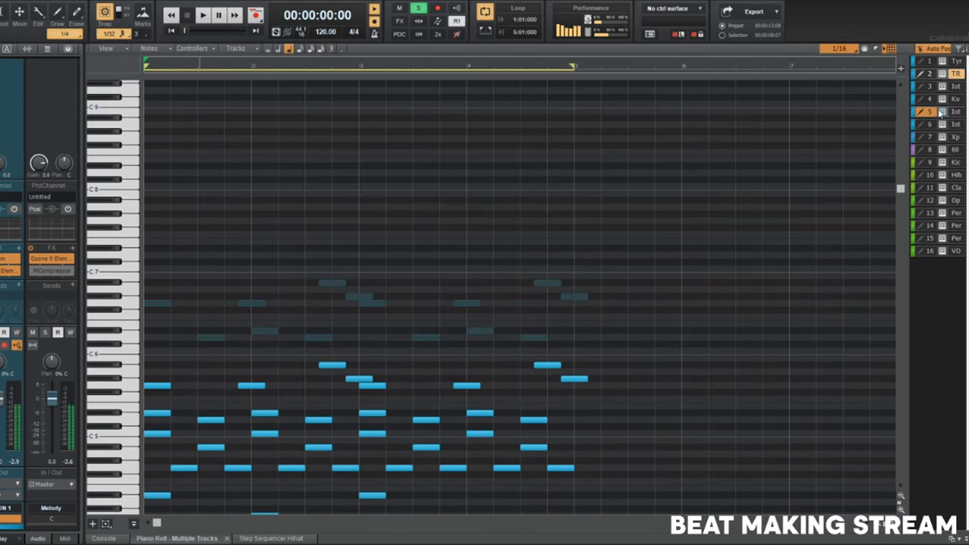
{"action": "scroll", "coordinate": [169, 345], "scroll_direction": "down", "scroll_amount": 2}
{"action": "scroll", "coordinate": [168, 334], "scroll_direction": "up", "scroll_amount": 3}
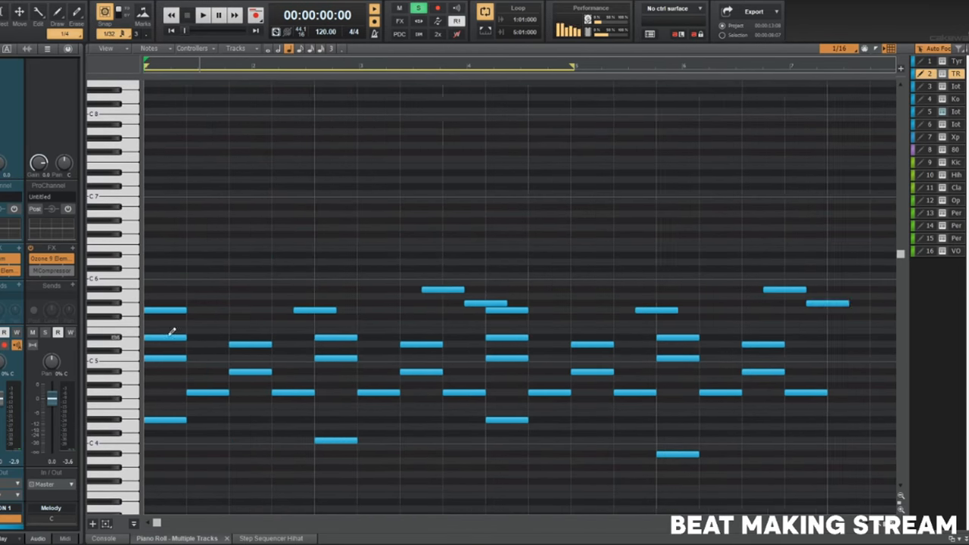
Play the TRITON 1 notes, split the high G5 notes in the fourth beats of measures 1 and 3, and close the piano roll.
{"action": "key", "text": "space"}
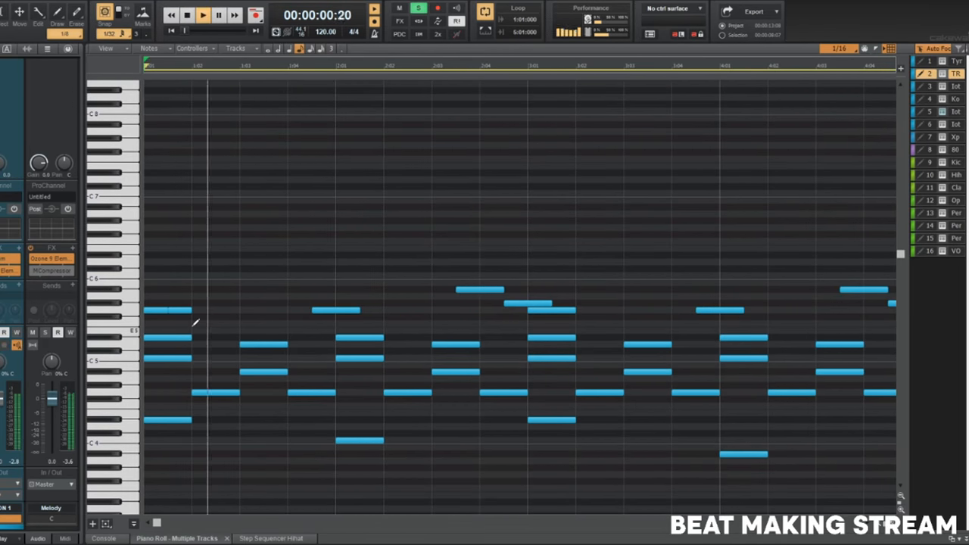
{"action": "left_click", "coordinate": [324, 311], "text": "alt"}
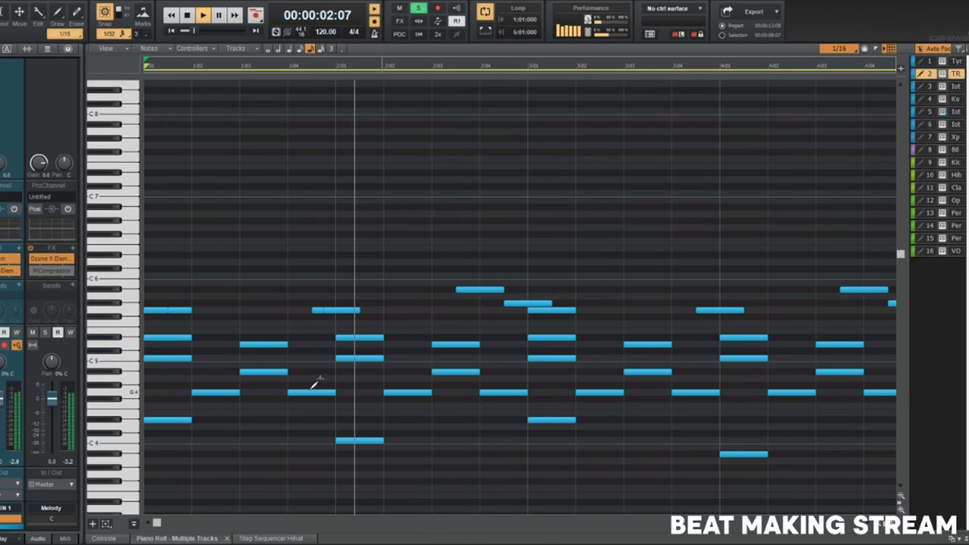
{"action": "left_click", "coordinate": [708, 310], "text": "alt"}
{"action": "scroll", "coordinate": [754, 333], "scroll_direction": "right", "scroll_amount": 3}
{"action": "key", "text": "d"}
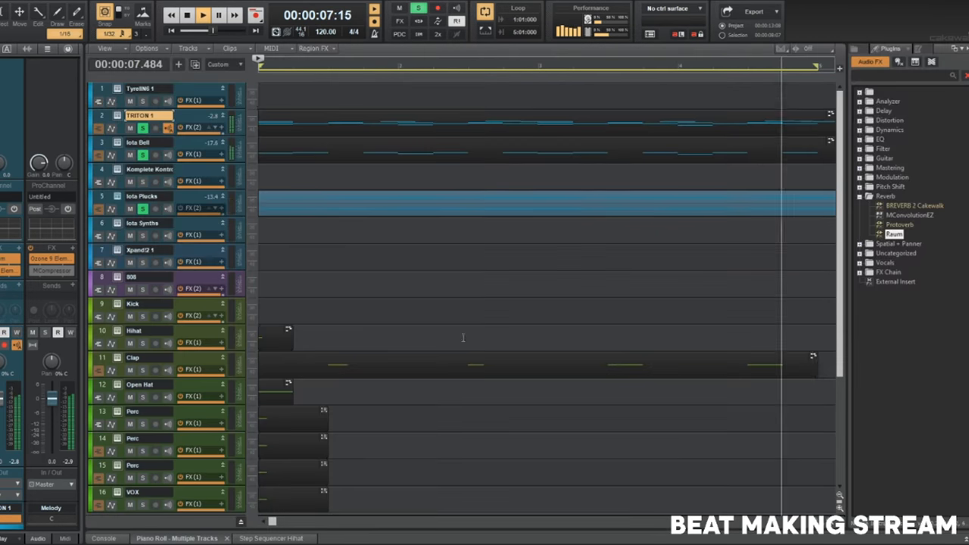
Stop playback, enlarge the TRITON 1 track and freeze it to audio.
{"action": "key", "text": "space"}
{"action": "left_click_drag", "start_coordinate": [161, 137], "coordinate": [161, 186]}
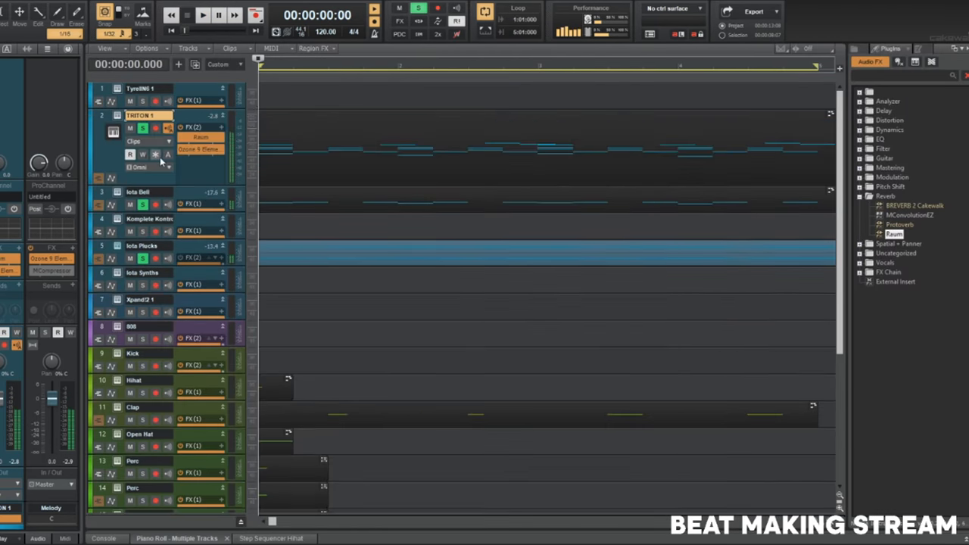
{"action": "left_click", "coordinate": [158, 155]}
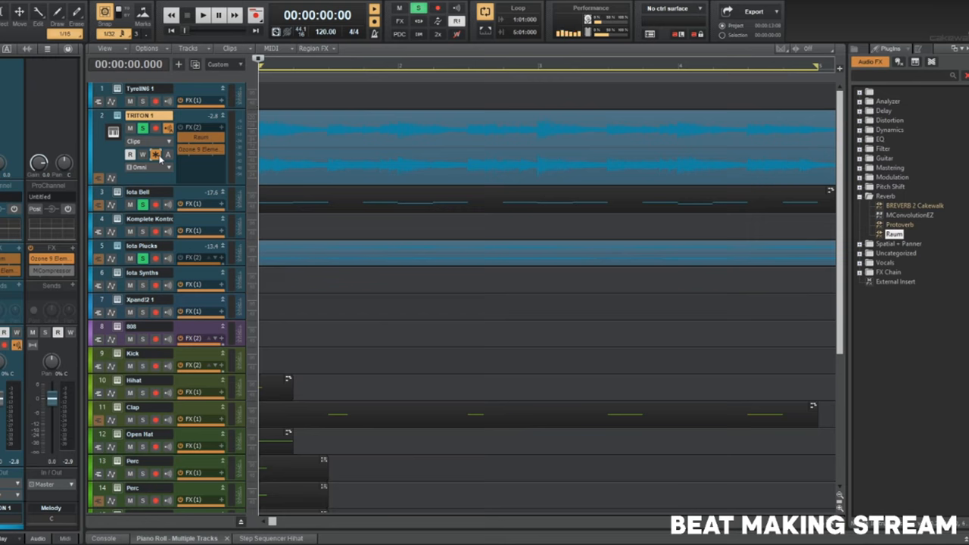
Play back the melody loop with all tracks fitted in view.
{"action": "left_click_drag", "start_coordinate": [165, 214], "coordinate": [158, 260]}
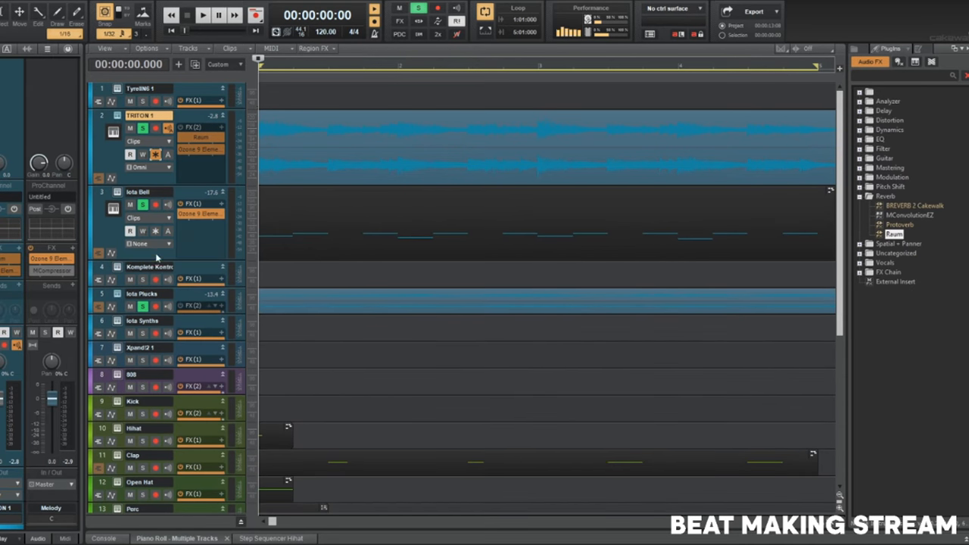
{"action": "key", "text": "space"}
{"action": "key", "text": "f"}
{"action": "scroll", "coordinate": [421, 149], "scroll_direction": "down", "scroll_amount": 4}
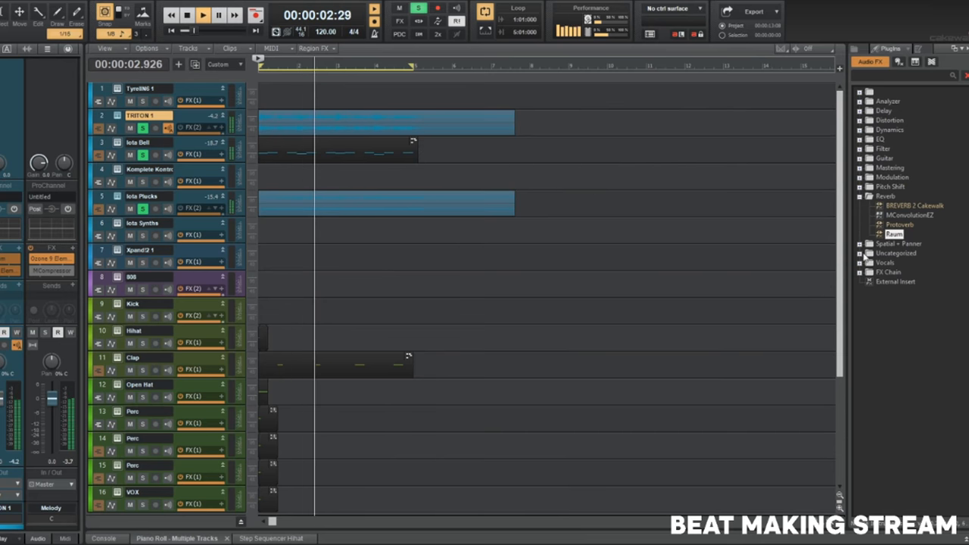
Insert ShaperBox2 from the Uncategorized effects on the Melody bus and unfreeze the TRITON 1 track.
{"action": "left_click", "coordinate": [860, 253]}
{"action": "left_click_drag", "start_coordinate": [902, 303], "coordinate": [51, 247]}
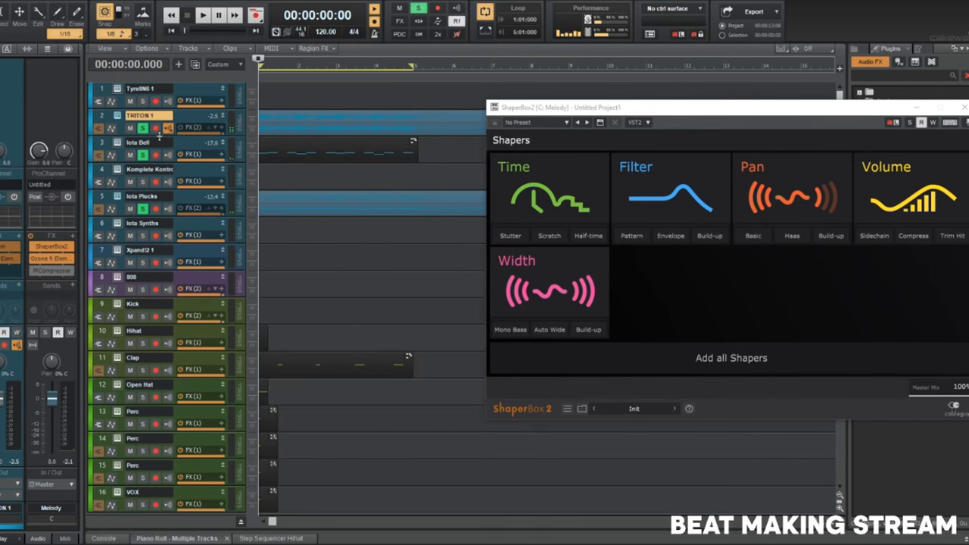
{"action": "left_click", "coordinate": [154, 137]}
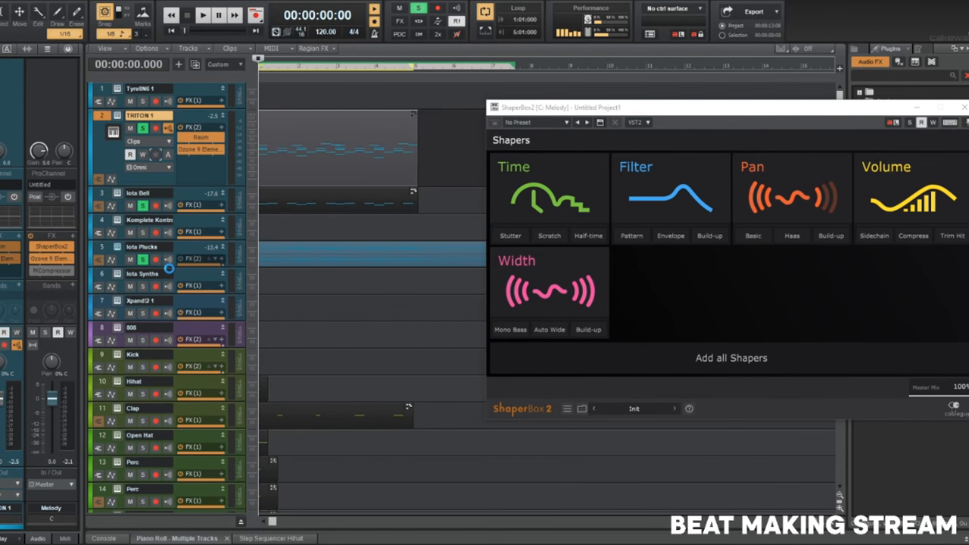
Audition the Lowdown and For 8th arp presets from ShaperBox2's Slow & Fast pack on the melody loop, and close the plug-in.
{"action": "left_click_drag", "start_coordinate": [507, 108], "coordinate": [354, 71]}
{"action": "left_click", "coordinate": [459, 376]}
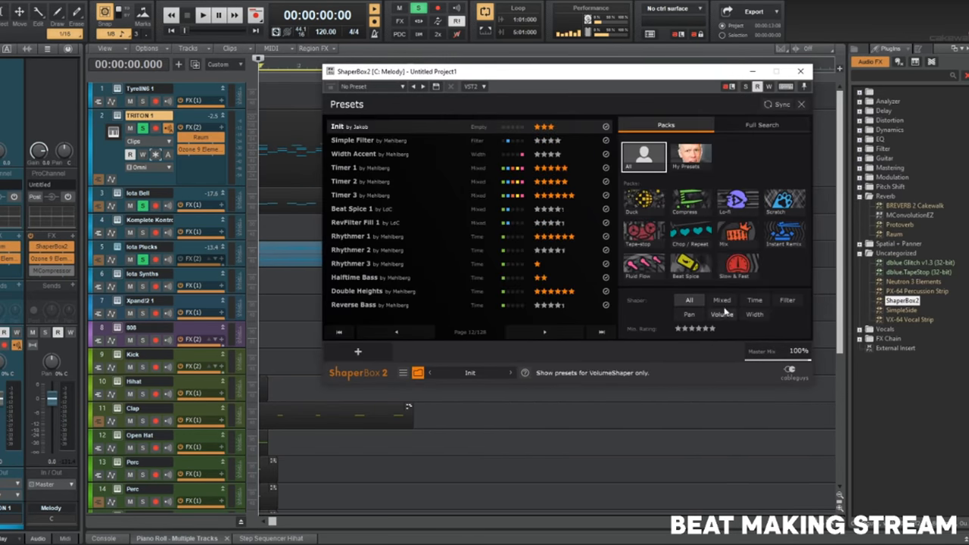
{"action": "left_click", "coordinate": [740, 264]}
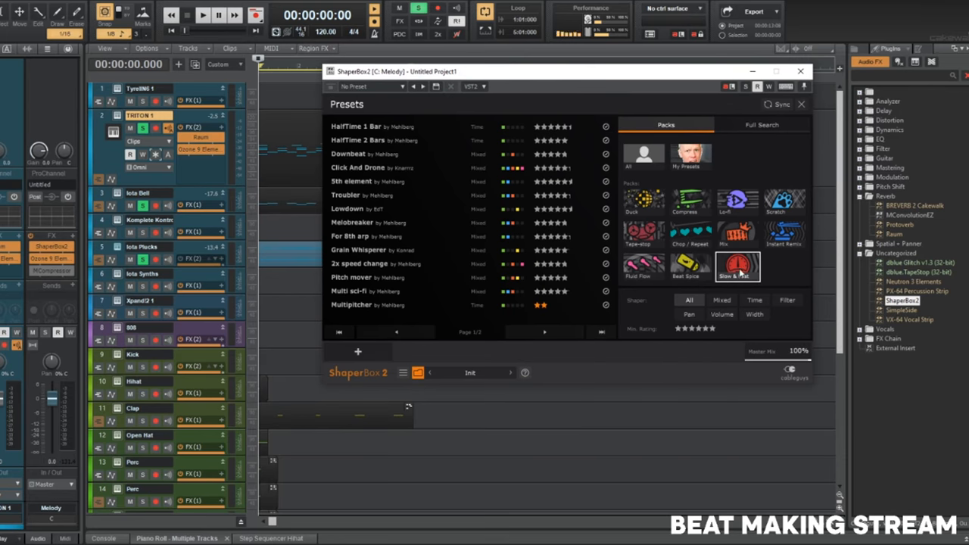
{"action": "left_click", "coordinate": [415, 208]}
{"action": "key", "text": "space"}
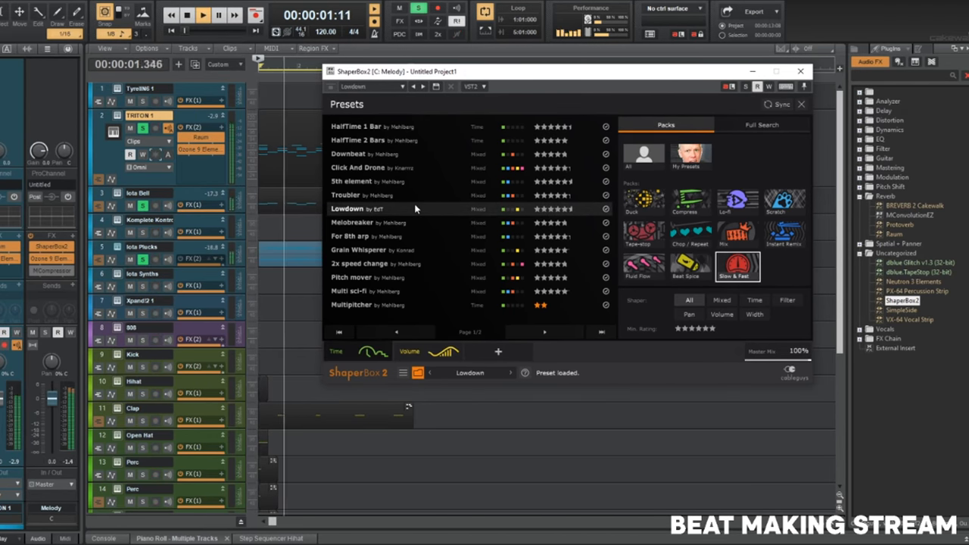
{"action": "left_click", "coordinate": [438, 241]}
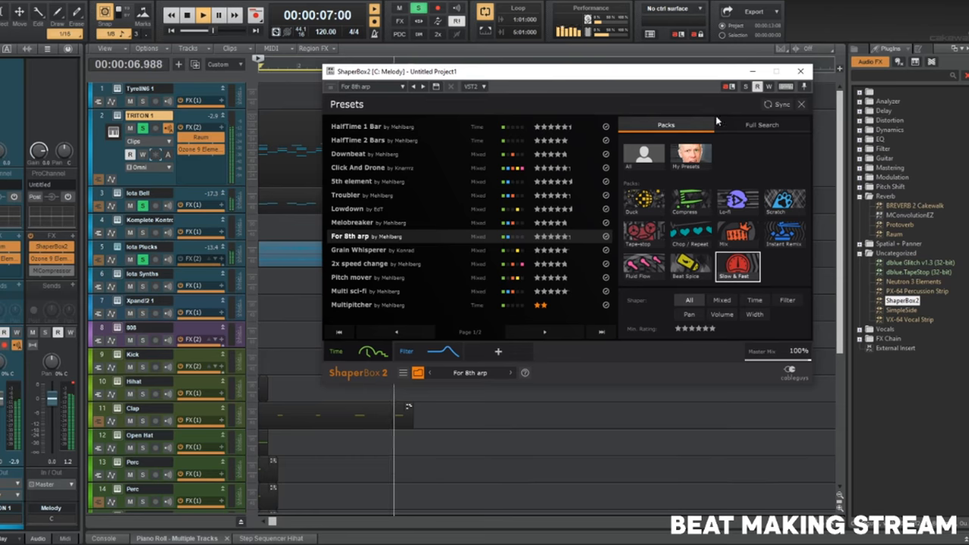
{"action": "left_click", "coordinate": [800, 72]}
{"action": "key", "text": "space"}
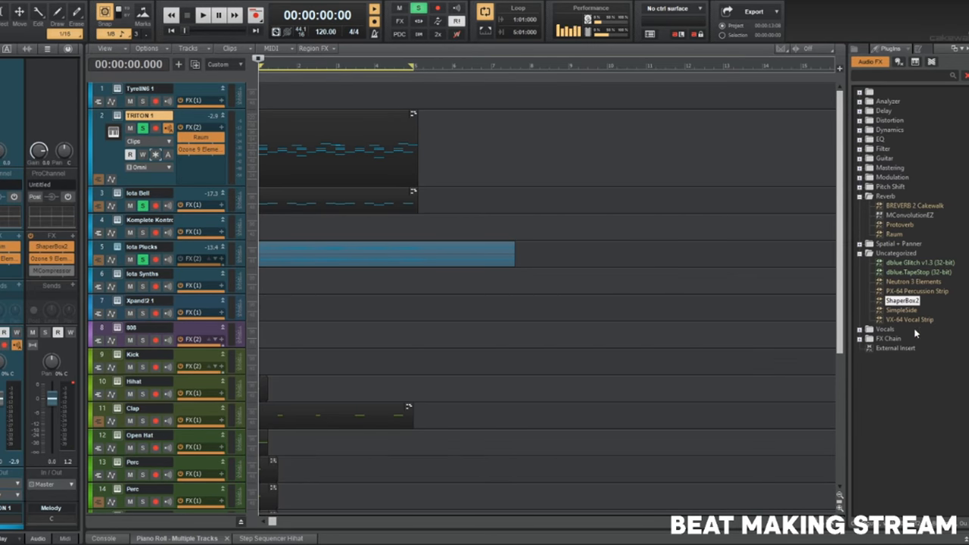
Try adding a second Raum reverb to the Iota Plucks track and remove it again.
{"action": "left_click_drag", "start_coordinate": [890, 234], "coordinate": [266, 225]}
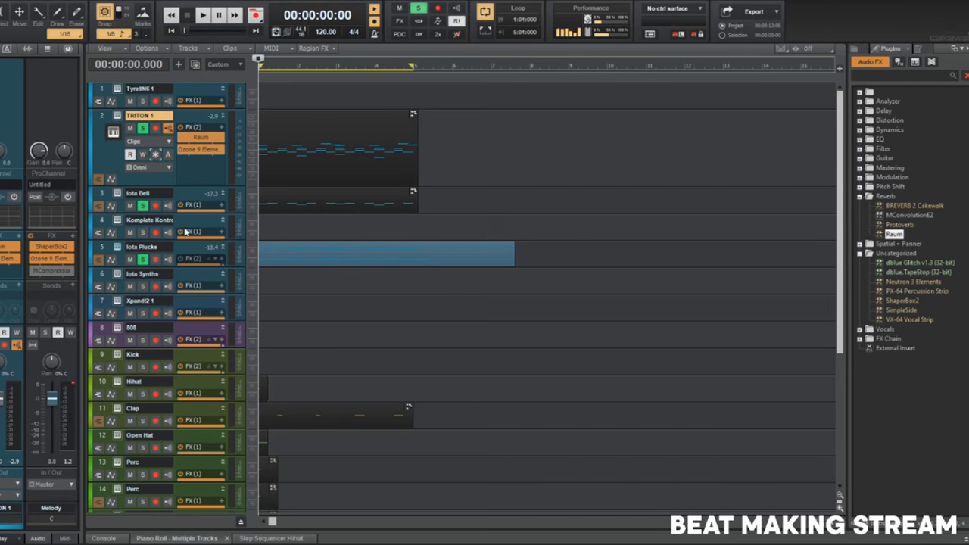
{"action": "double_click", "coordinate": [141, 247]}
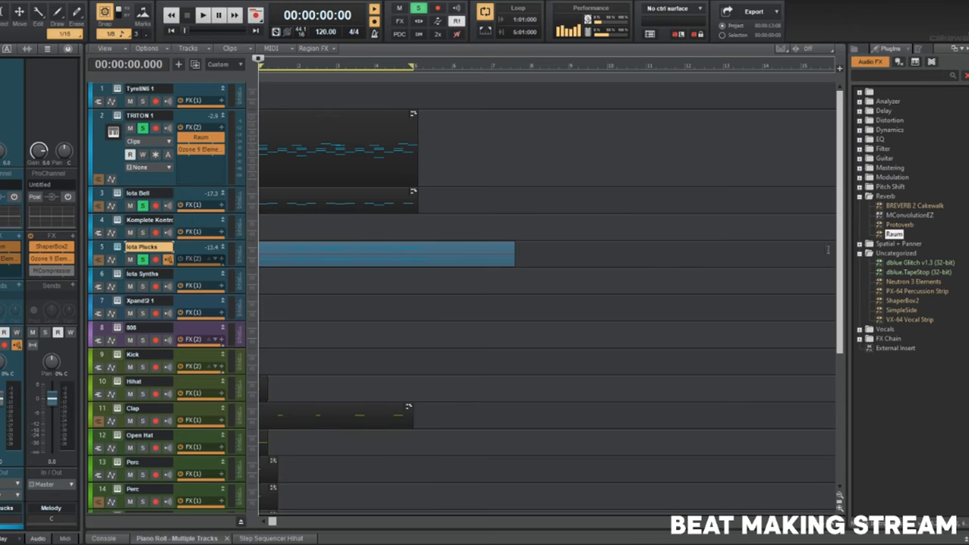
{"action": "left_click_drag", "start_coordinate": [896, 238], "coordinate": [1, 269]}
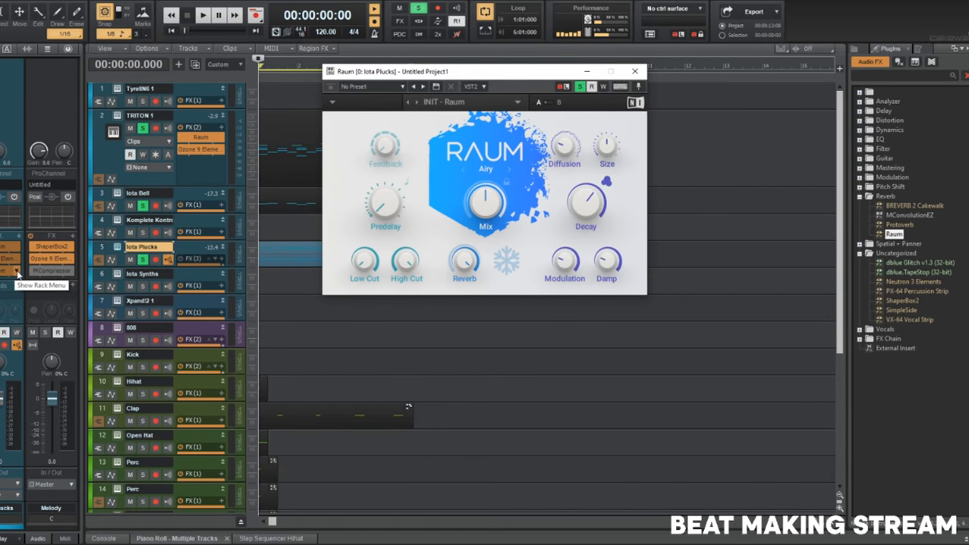
{"action": "left_click", "coordinate": [17, 274]}
{"action": "left_click", "coordinate": [21, 282]}
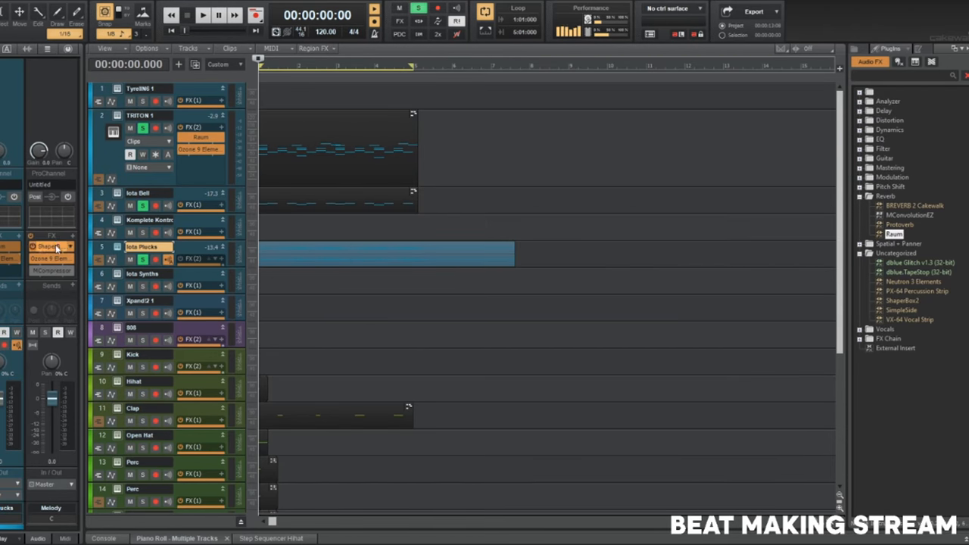
Freeze the TRITON 1 track to audio again and enlarge the Iota Plucks track to show its effects.
{"action": "left_click", "coordinate": [155, 154]}
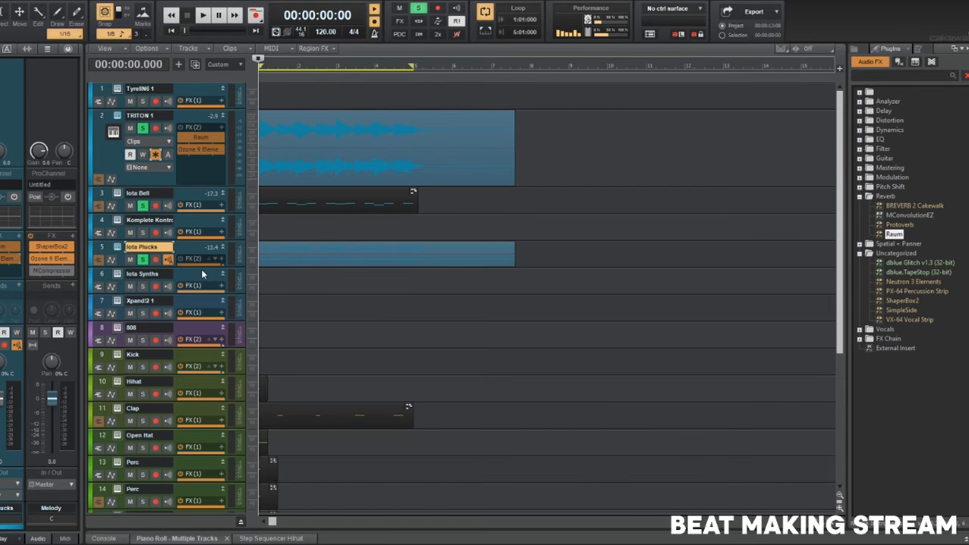
{"action": "left_click_drag", "start_coordinate": [201, 268], "coordinate": [183, 312]}
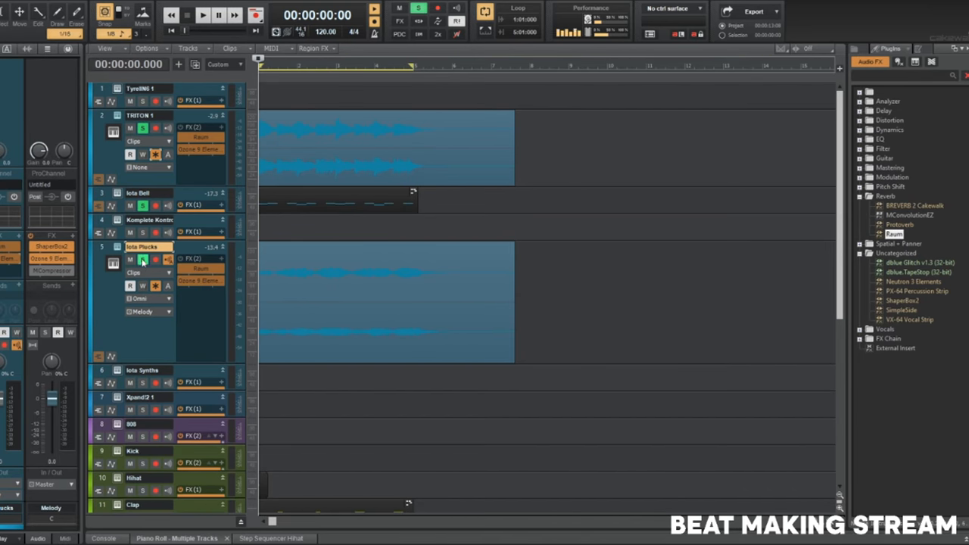
Insert another Raum below the Ozone 9 effect in the Iota Plucks rack and delete it.
{"action": "left_click_drag", "start_coordinate": [894, 235], "coordinate": [206, 300]}
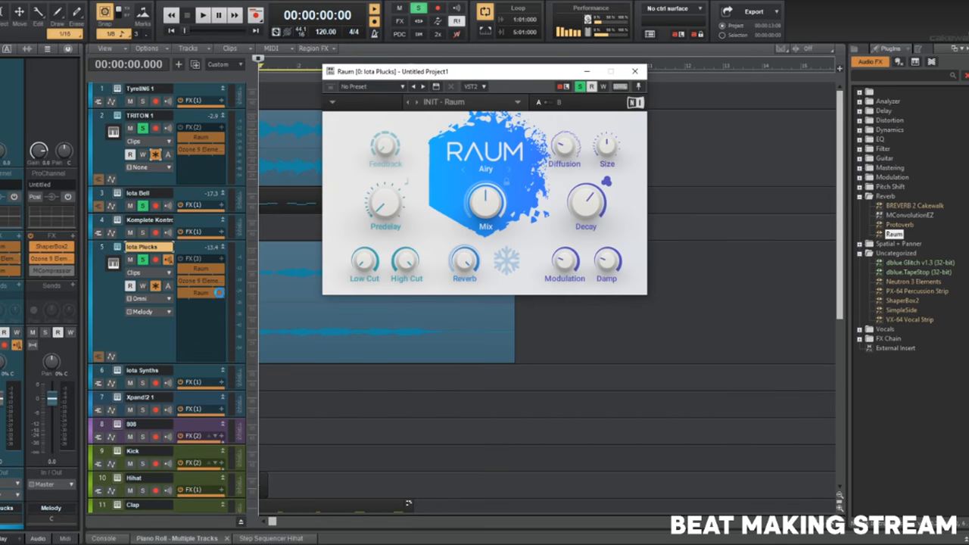
{"action": "right_click", "coordinate": [191, 294]}
{"action": "left_click", "coordinate": [204, 305]}
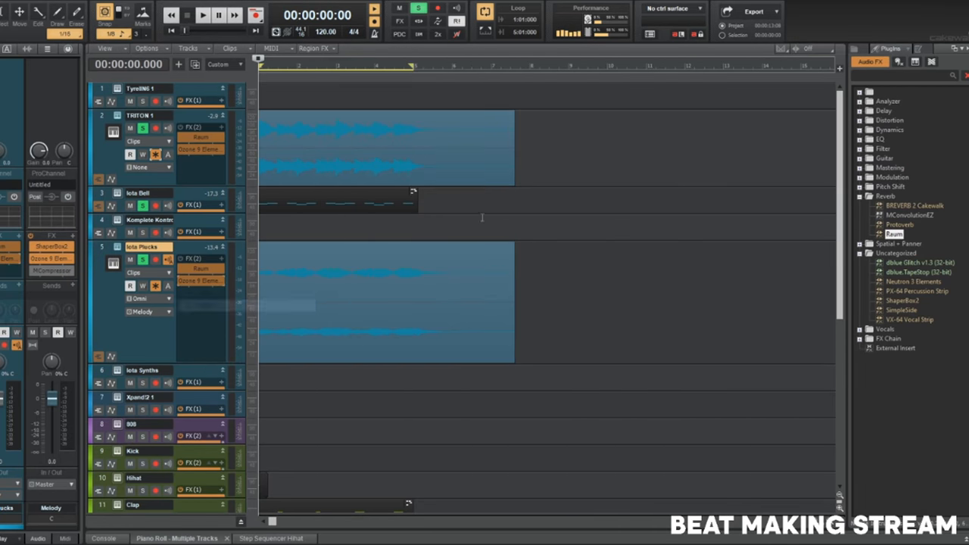
{"action": "left_click", "coordinate": [222, 262]}
{"action": "mouse_move", "coordinate": [234, 270]}
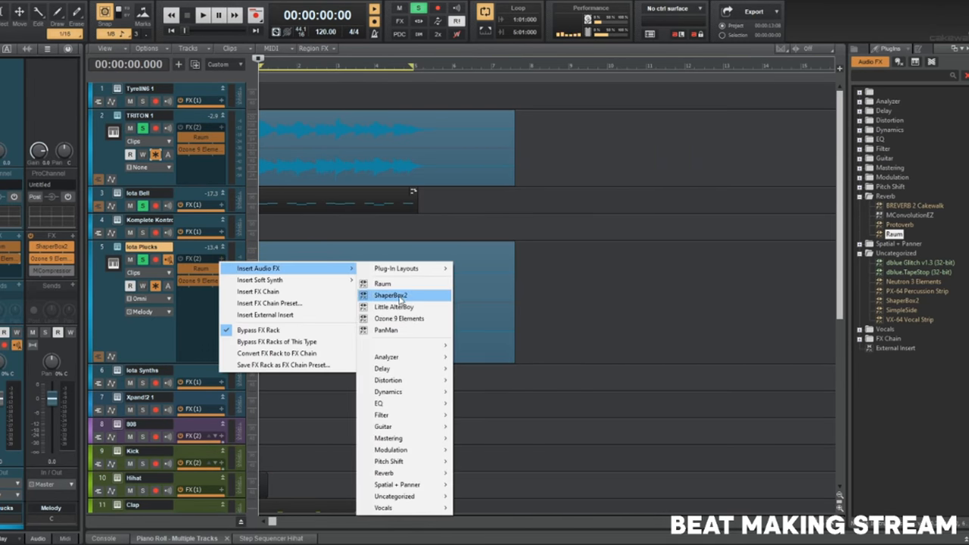
{"action": "mouse_move", "coordinate": [437, 497]}
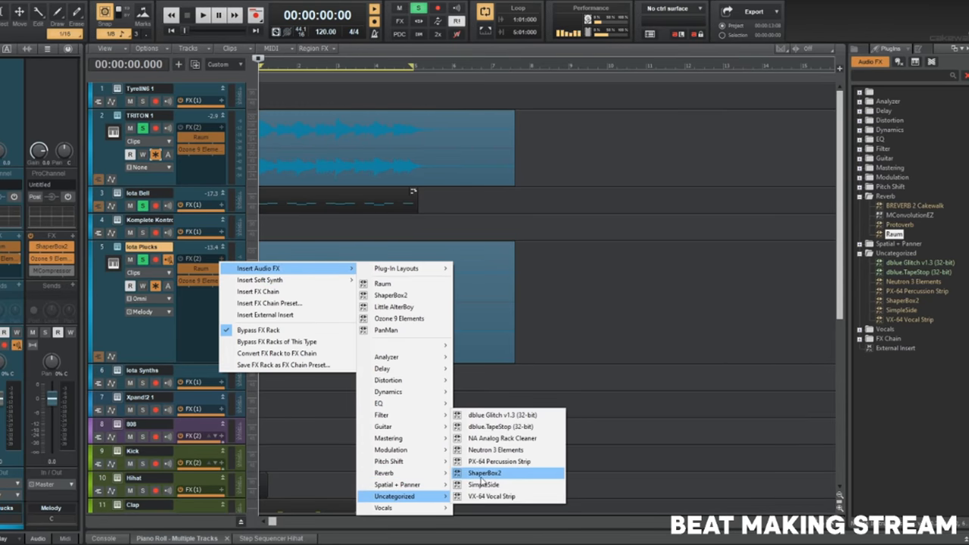
{"action": "left_click", "coordinate": [185, 339]}
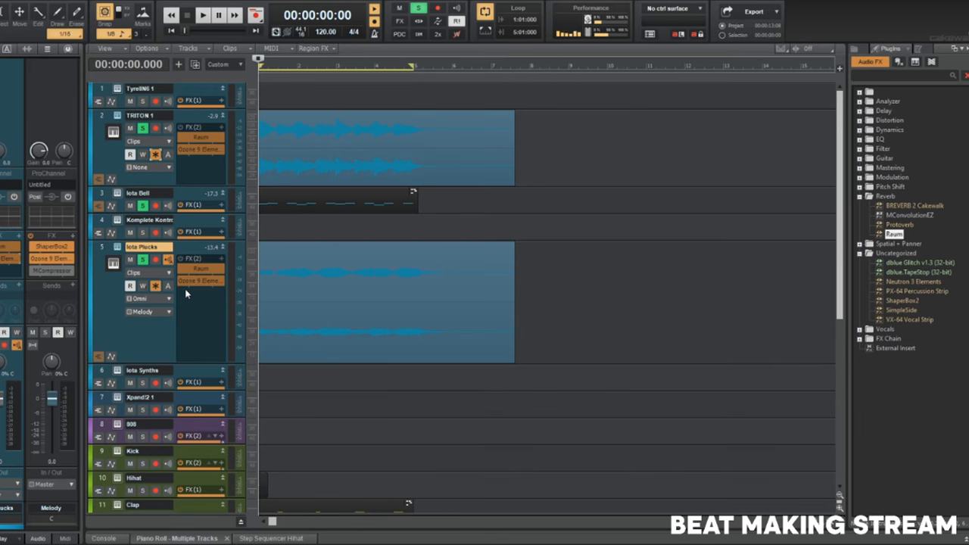
Fit all tracks in view, play the melody loop and open the preset browser of ShaperBox2 on the Melody bus.
{"action": "key", "text": "f"}
{"action": "key", "text": "space"}
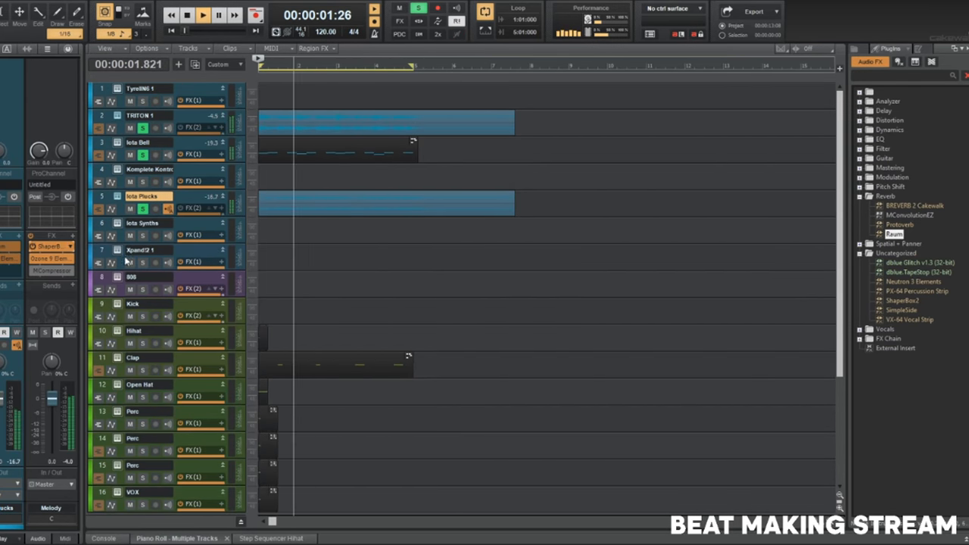
{"action": "double_click", "coordinate": [51, 247]}
{"action": "left_click", "coordinate": [468, 374]}
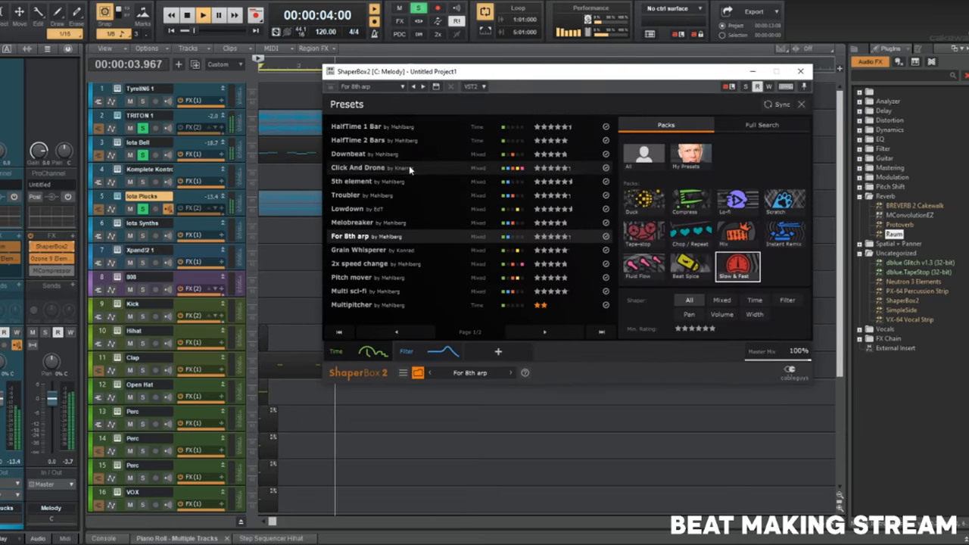
Audition the Click And Drone, Downbeat, Lowdown and Pitch mover presets during playback, and load the Multipitcher preset.
{"action": "left_click", "coordinate": [409, 167]}
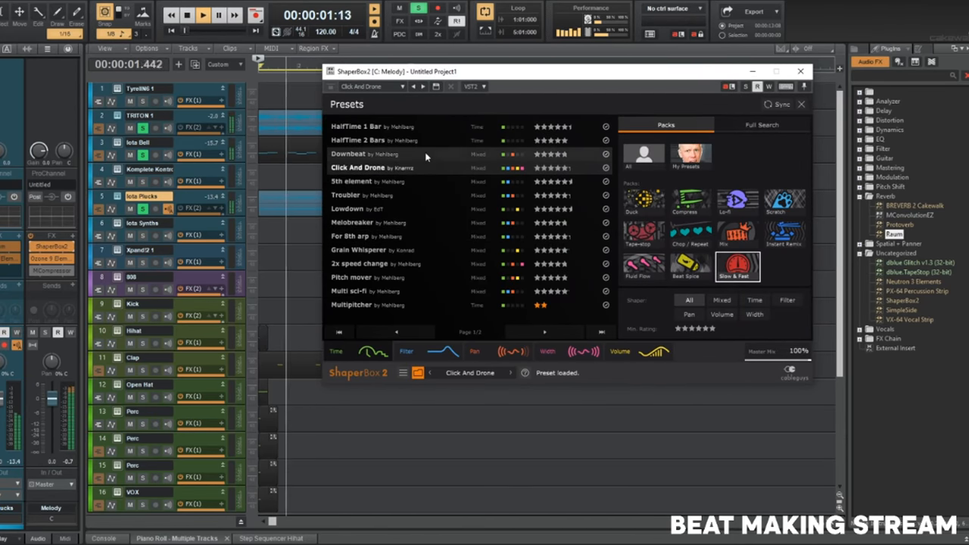
{"action": "left_click", "coordinate": [425, 155]}
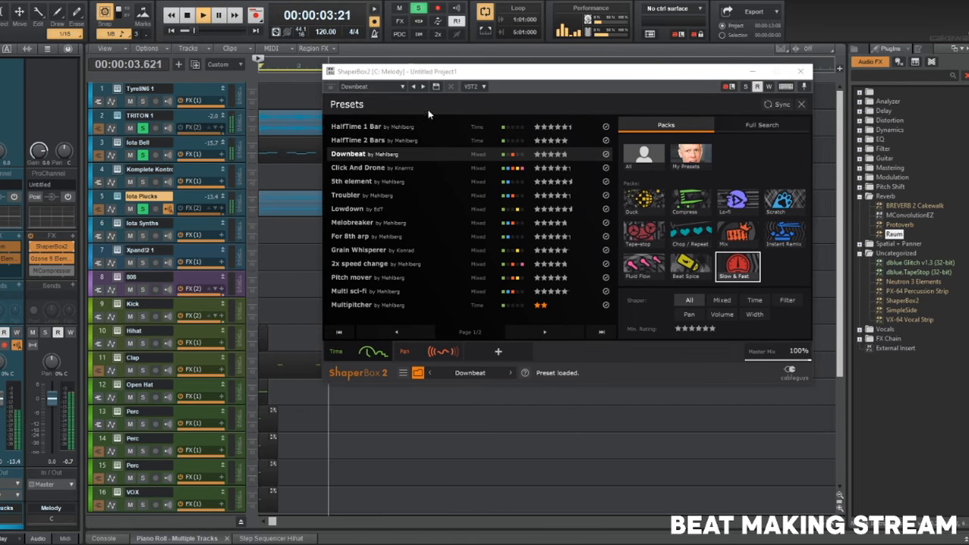
{"action": "left_click", "coordinate": [412, 207]}
{"action": "left_click", "coordinate": [416, 278]}
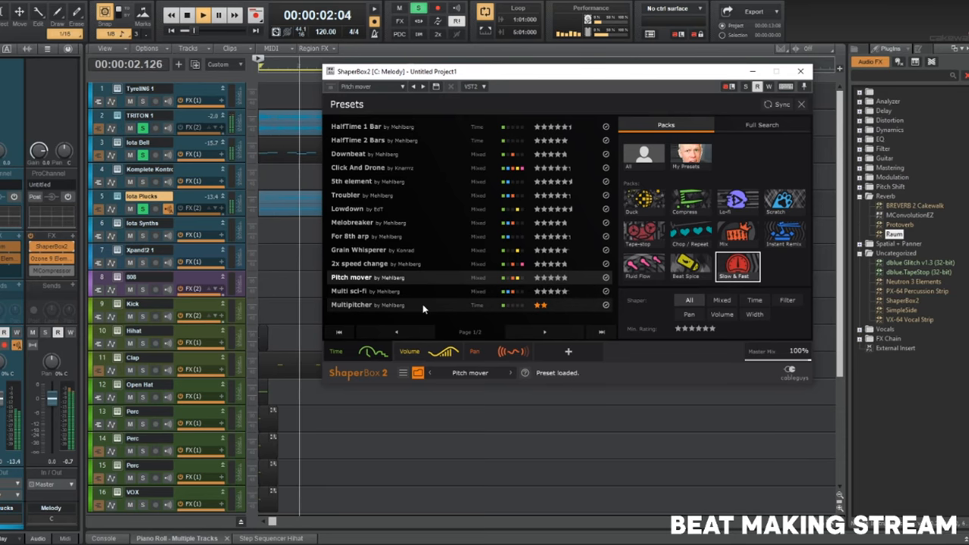
{"action": "left_click", "coordinate": [424, 306]}
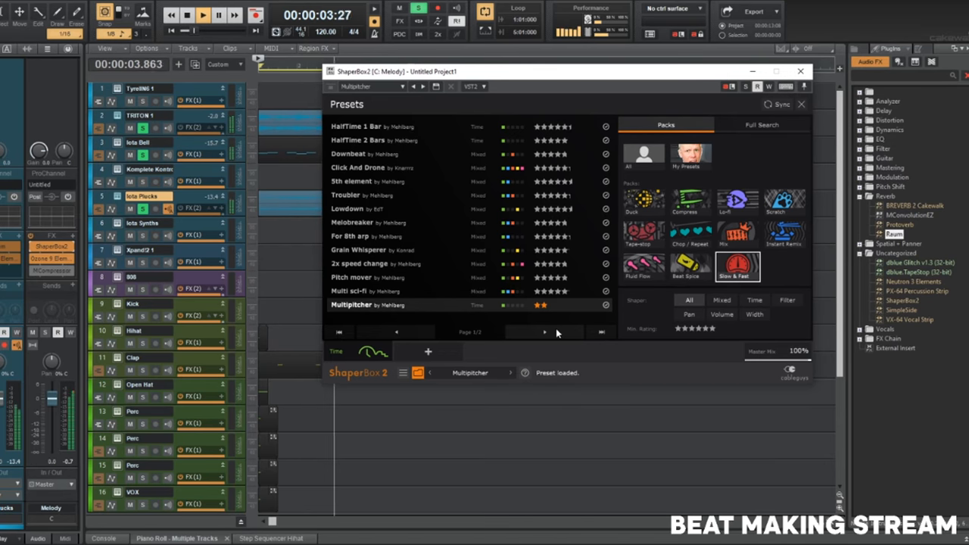
Look at the Time shaper curve of the Multipitcher preset, return to the preset list and close ShaperBox2.
{"action": "left_click", "coordinate": [374, 352]}
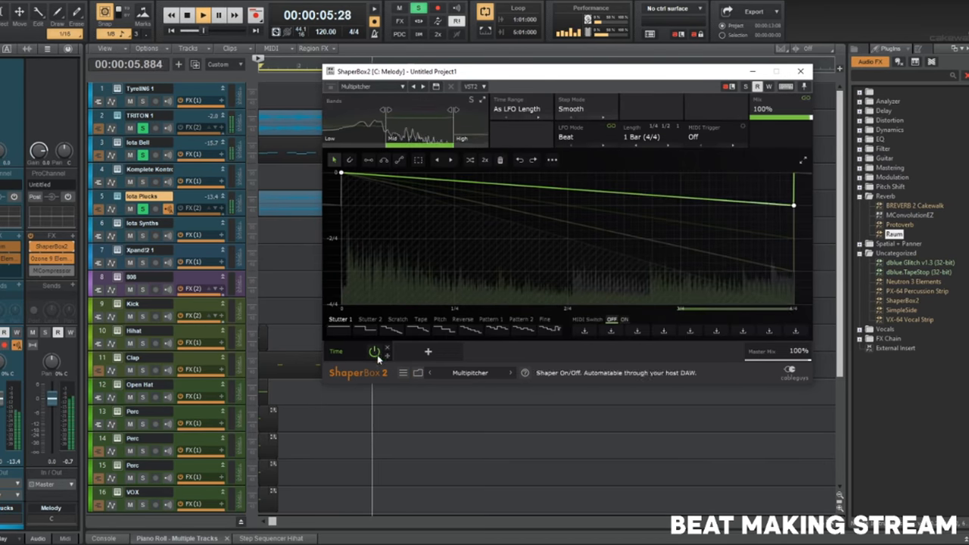
{"action": "left_click", "coordinate": [473, 373]}
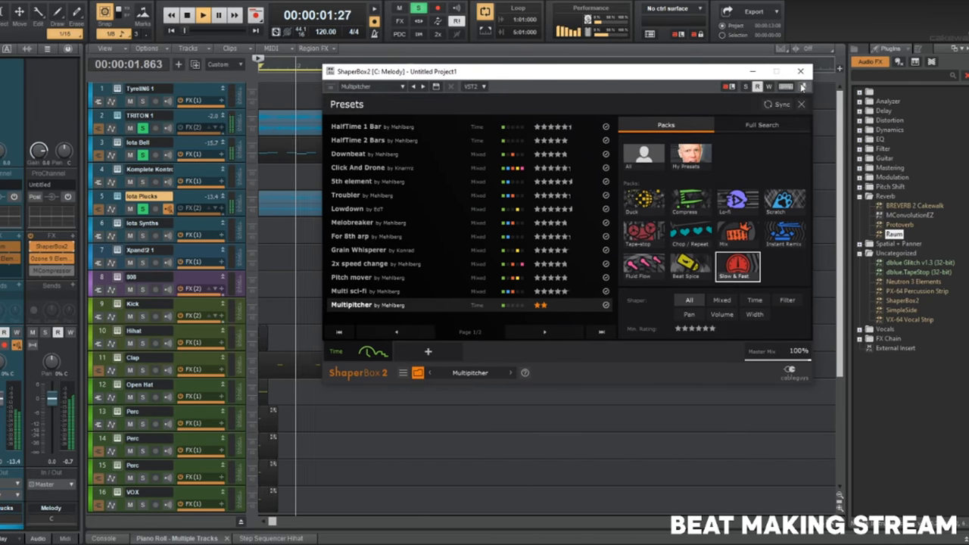
{"action": "left_click", "coordinate": [801, 71]}
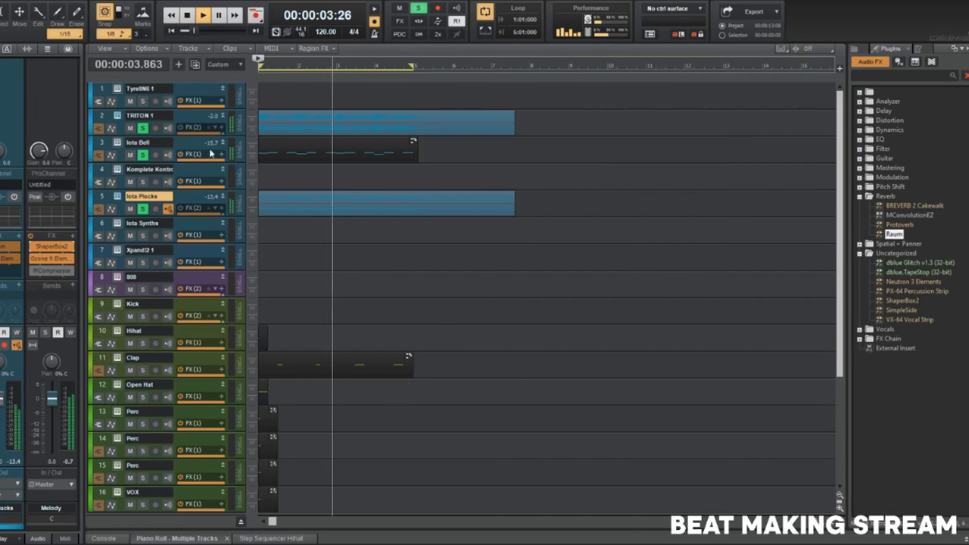
Stop playback, widen the track controls and unfreeze the TRITON 1 and Iota Plucks tracks.
{"action": "left_click_drag", "start_coordinate": [247, 135], "coordinate": [334, 135]}
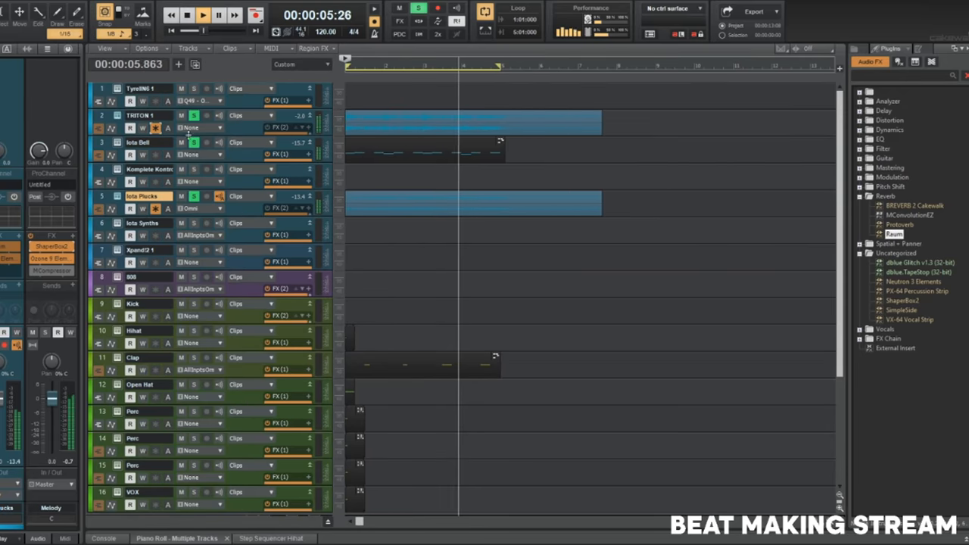
{"action": "key", "text": "space"}
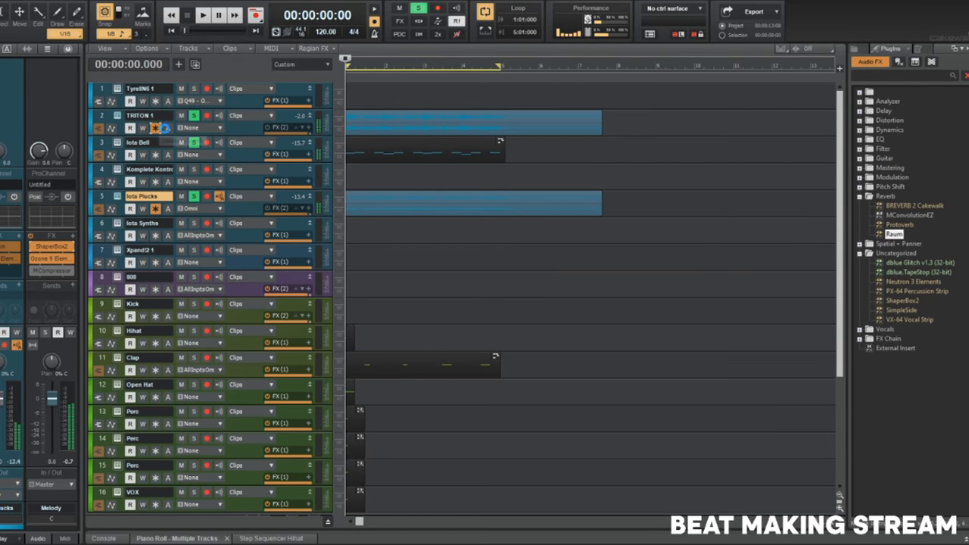
{"action": "left_click", "coordinate": [159, 130]}
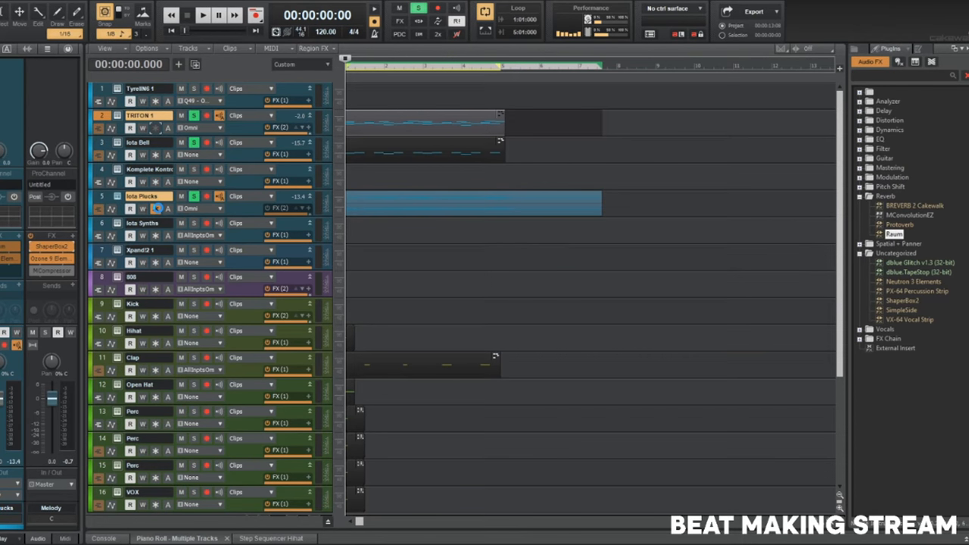
{"action": "left_click", "coordinate": [155, 209]}
{"action": "left_click", "coordinate": [585, 205]}
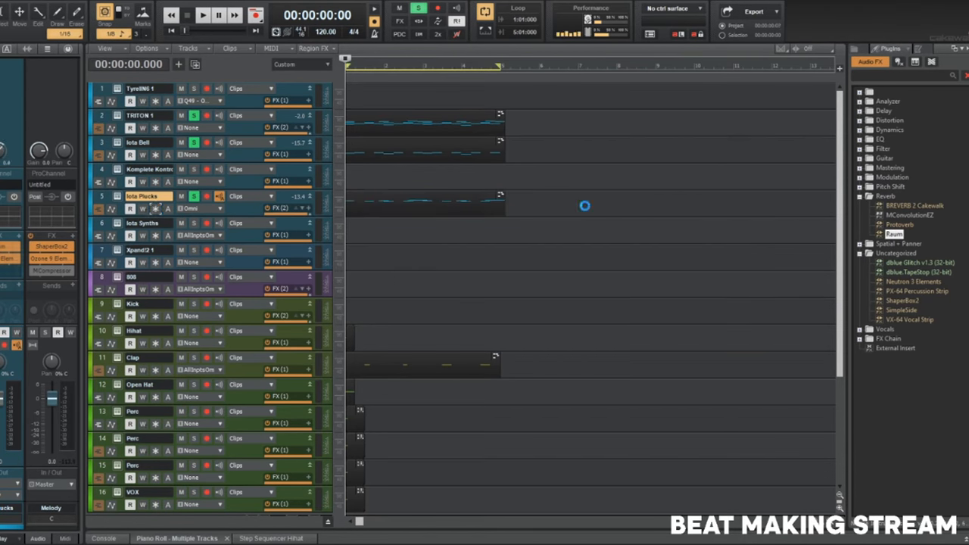
Transpose the TRITON 1, Iota Bell and Iota Plucks clips together and play the result.
{"action": "left_click_drag", "start_coordinate": [534, 206], "coordinate": [270, 135]}
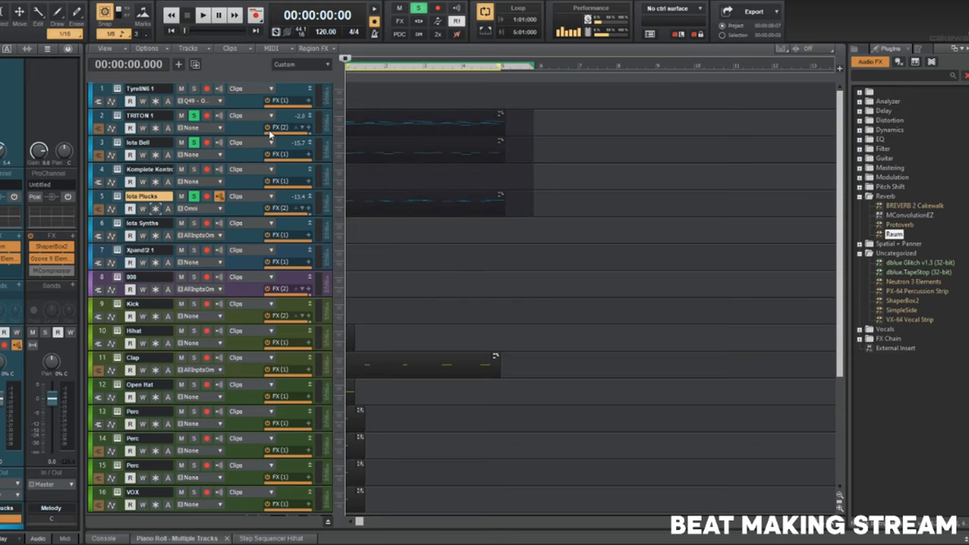
{"action": "key", "text": "ctrl+t"}
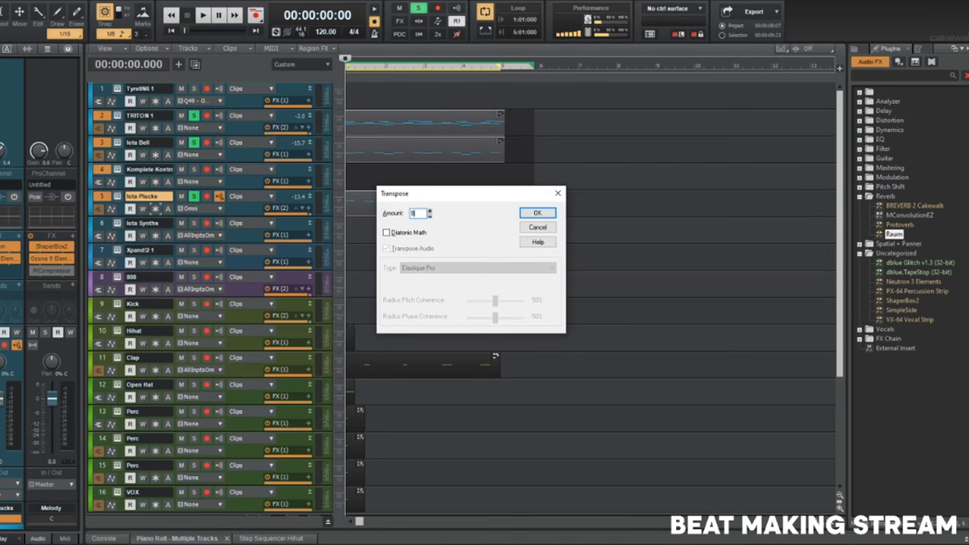
{"action": "key", "text": "Return"}
{"action": "key", "text": "space"}
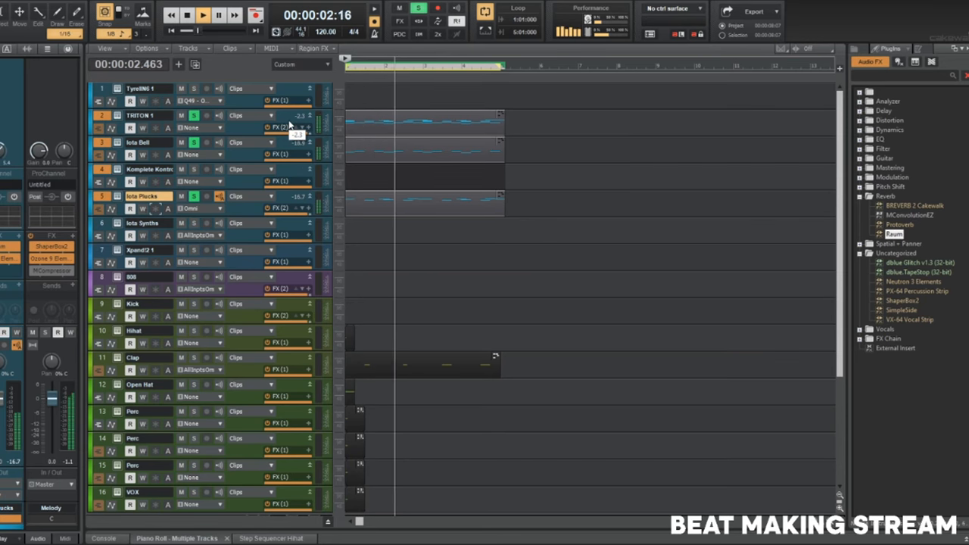
Open the TRITON 1 instrument, stop playback and freeze the Iota Plucks and Iota Bell tracks.
{"action": "left_click", "coordinate": [116, 116]}
{"action": "key", "text": "space"}
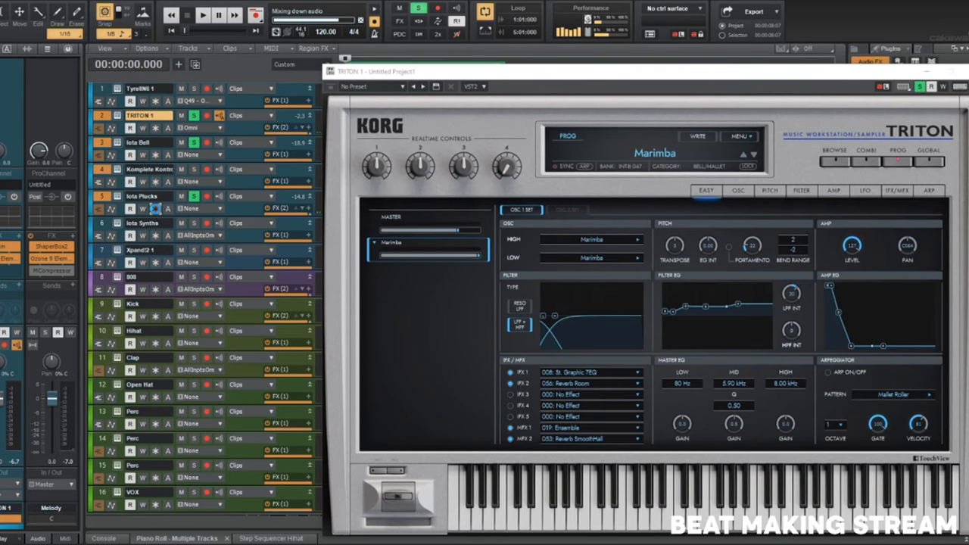
{"action": "left_click", "coordinate": [155, 208]}
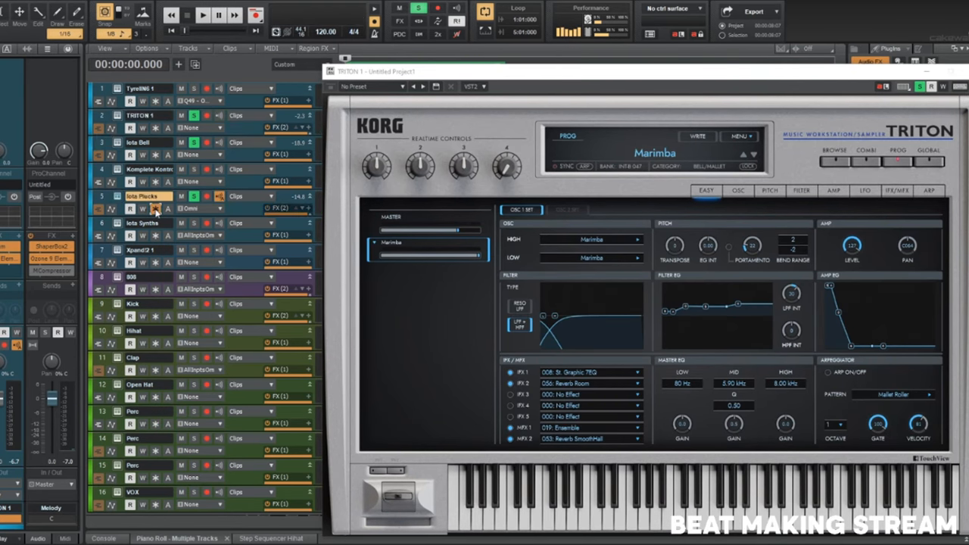
{"action": "left_click", "coordinate": [156, 154]}
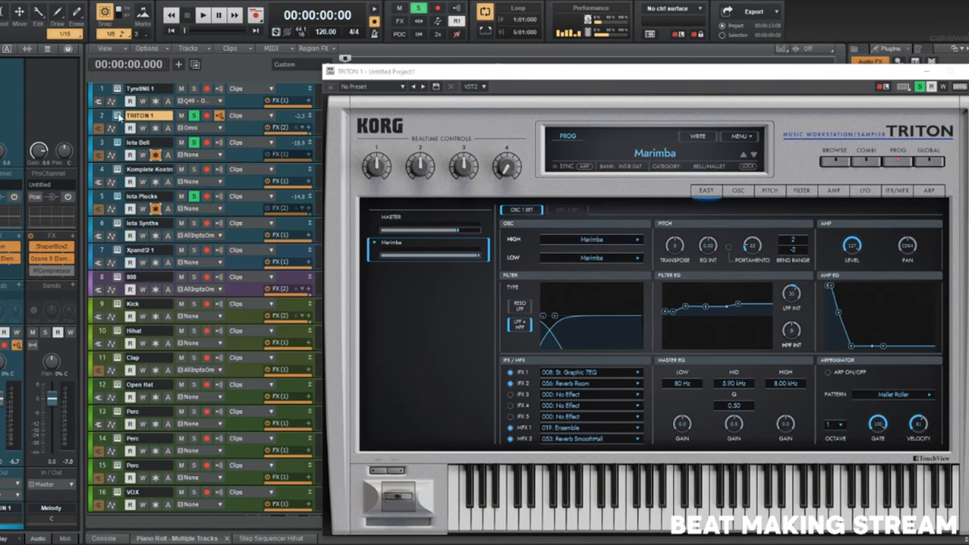
Audition Tinkle Bells from the Bell/Mallet category of the TRITON browser, and load EXP Marimba in its place.
{"action": "left_click", "coordinate": [651, 154]}
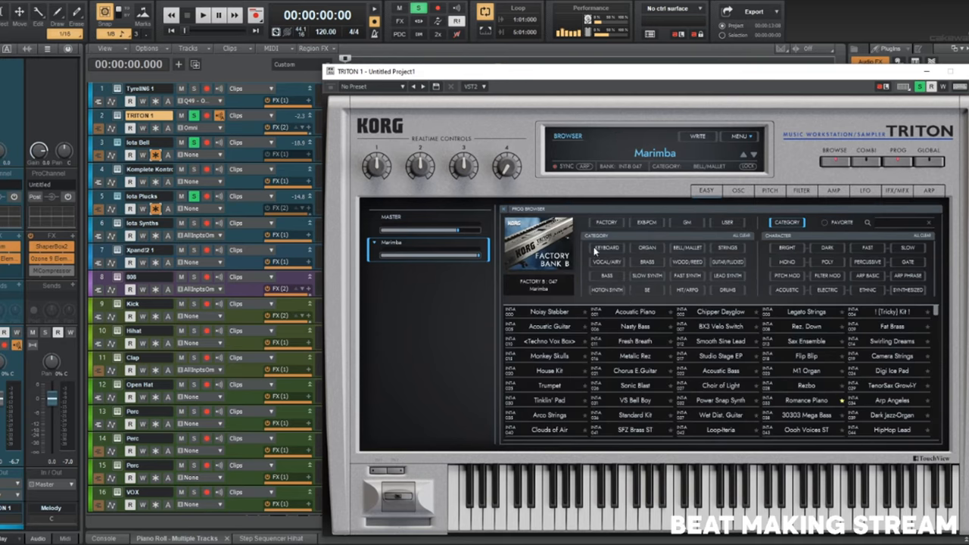
{"action": "left_click", "coordinate": [692, 250]}
{"action": "left_click", "coordinate": [647, 357]}
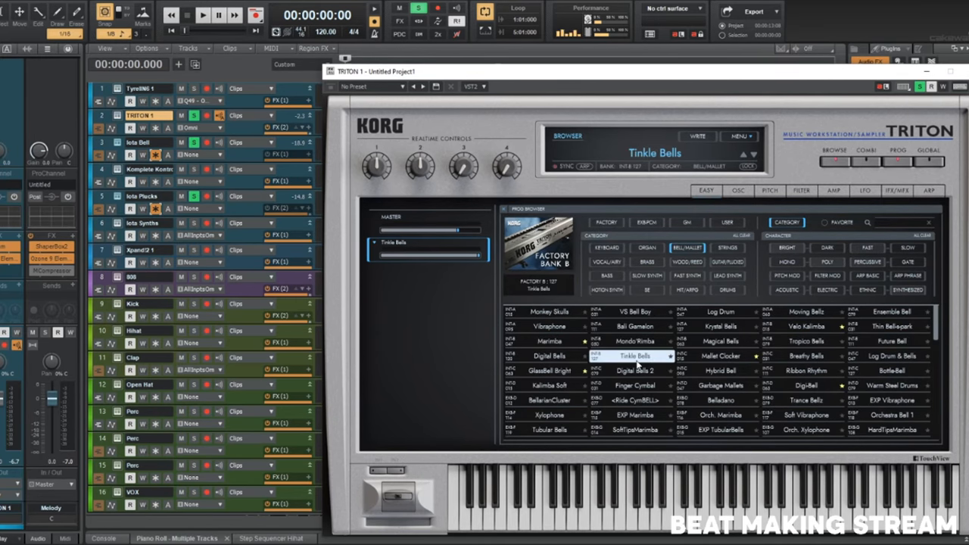
{"action": "double_click", "coordinate": [636, 357]}
{"action": "key", "text": "space"}
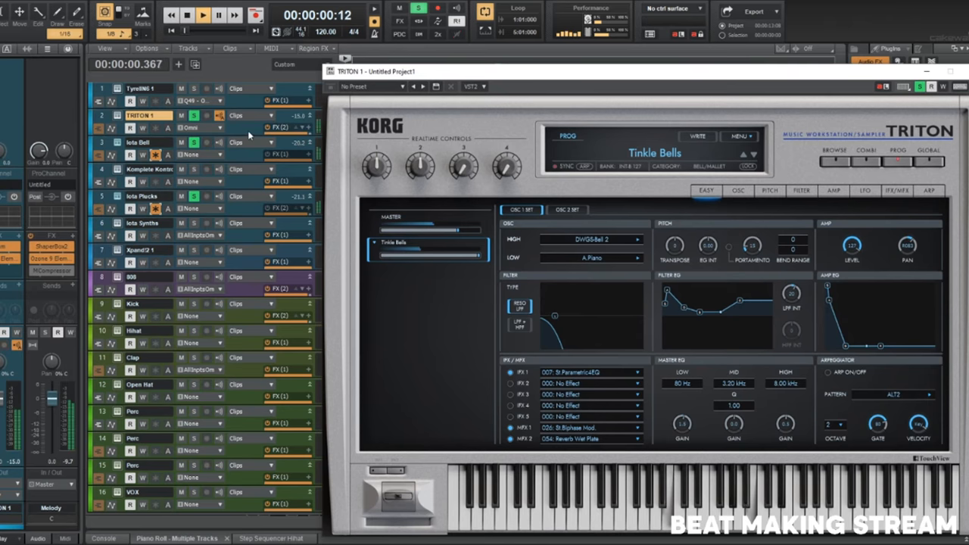
{"action": "left_click", "coordinate": [660, 169]}
{"action": "left_click", "coordinate": [633, 415]}
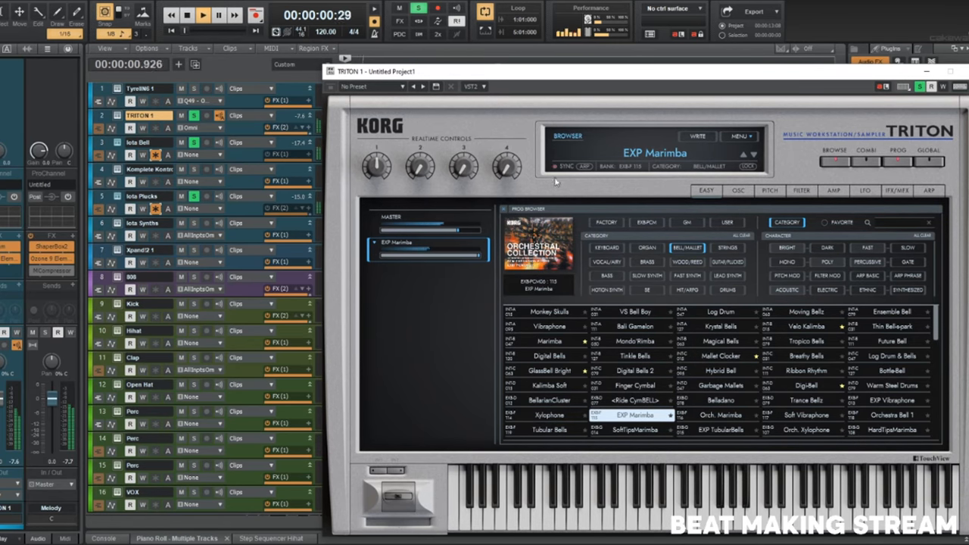
Close the TRITON 1 instrument, stop playback and freeze the TRITON 1 track.
{"action": "left_click_drag", "start_coordinate": [592, 75], "coordinate": [221, 113]}
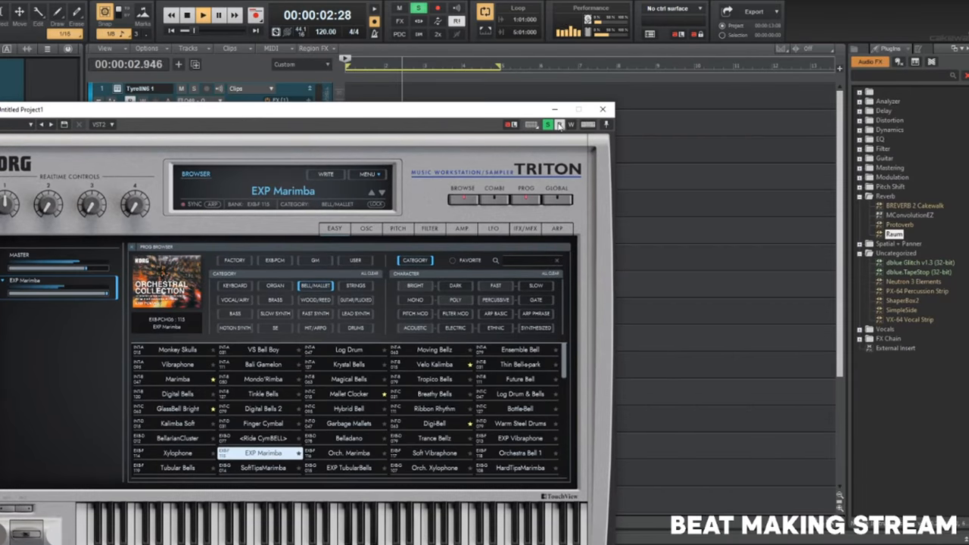
{"action": "left_click", "coordinate": [603, 109]}
{"action": "key", "text": "space"}
{"action": "left_click", "coordinate": [155, 127]}
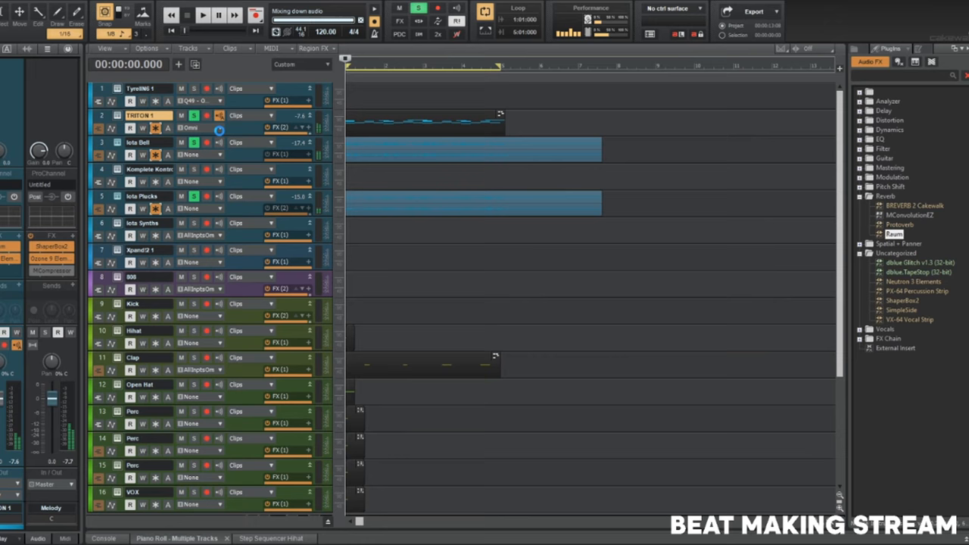
Play the frozen melody loop and look over the arrangement of the tracks.
{"action": "key", "text": "space"}
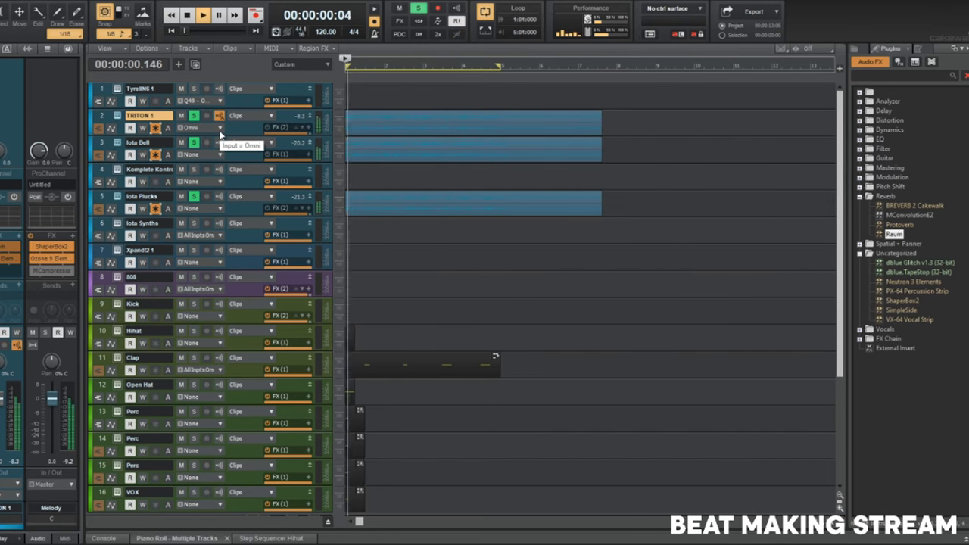
{"action": "scroll", "coordinate": [395, 256], "scroll_direction": "down", "scroll_amount": 1}
{"action": "scroll", "coordinate": [395, 256], "scroll_direction": "up", "scroll_amount": 3}
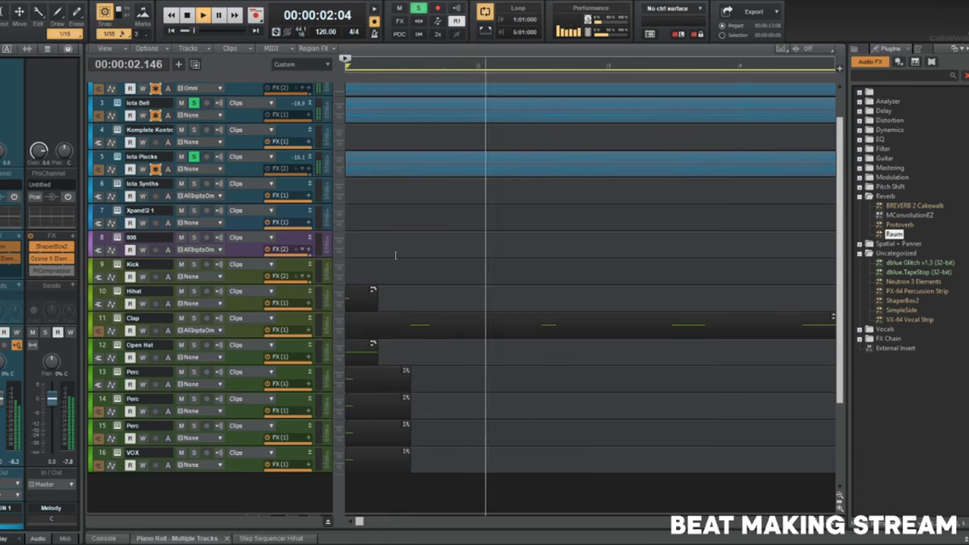
{"action": "scroll", "coordinate": [395, 256], "scroll_direction": "down", "scroll_amount": 3}
{"action": "scroll", "coordinate": [392, 276], "scroll_direction": "up", "scroll_amount": 1}
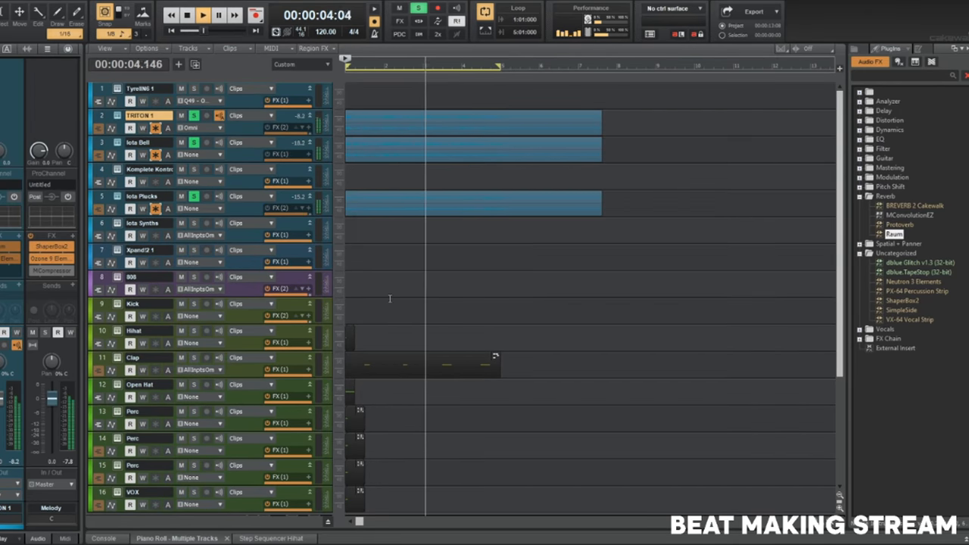
{"action": "scroll", "coordinate": [390, 299], "scroll_direction": "down", "scroll_amount": 1}
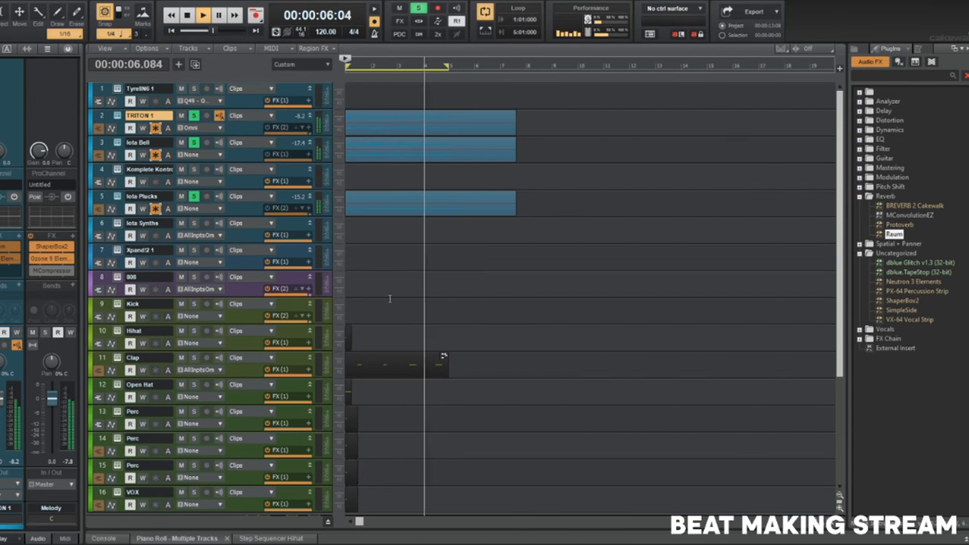
{"action": "key", "text": "space"}
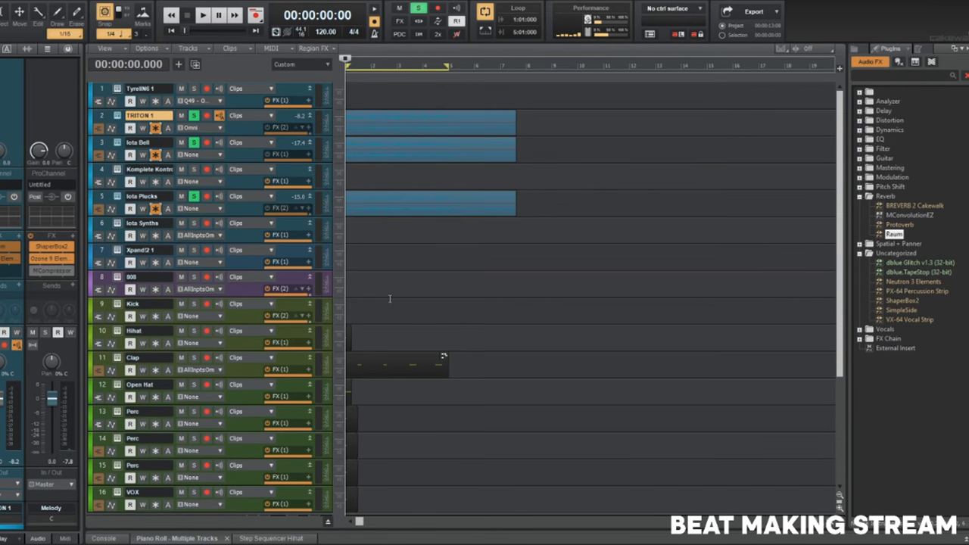
{"action": "key", "text": "space"}
{"action": "scroll", "coordinate": [505, 255], "scroll_direction": "down", "scroll_amount": 3}
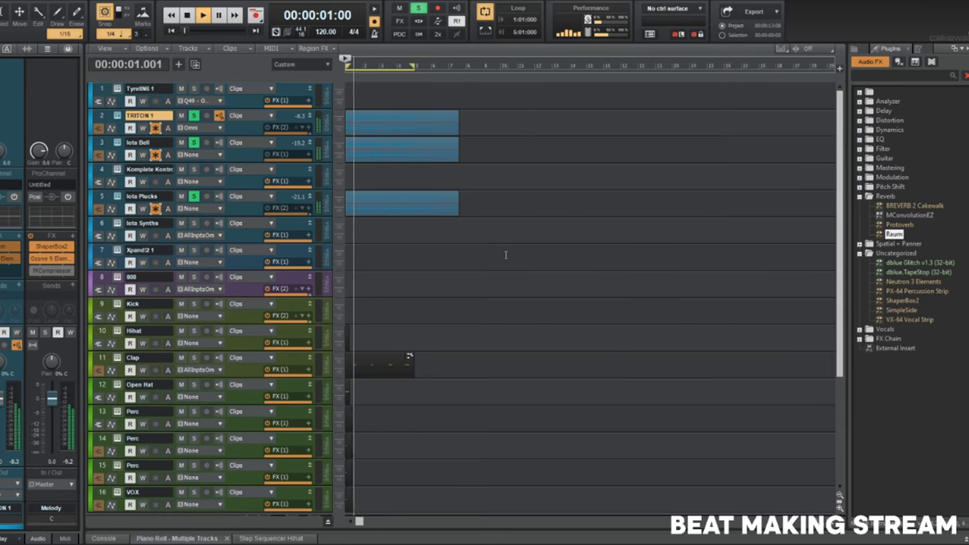
{"action": "scroll", "coordinate": [360, 222], "scroll_direction": "up", "scroll_amount": 3}
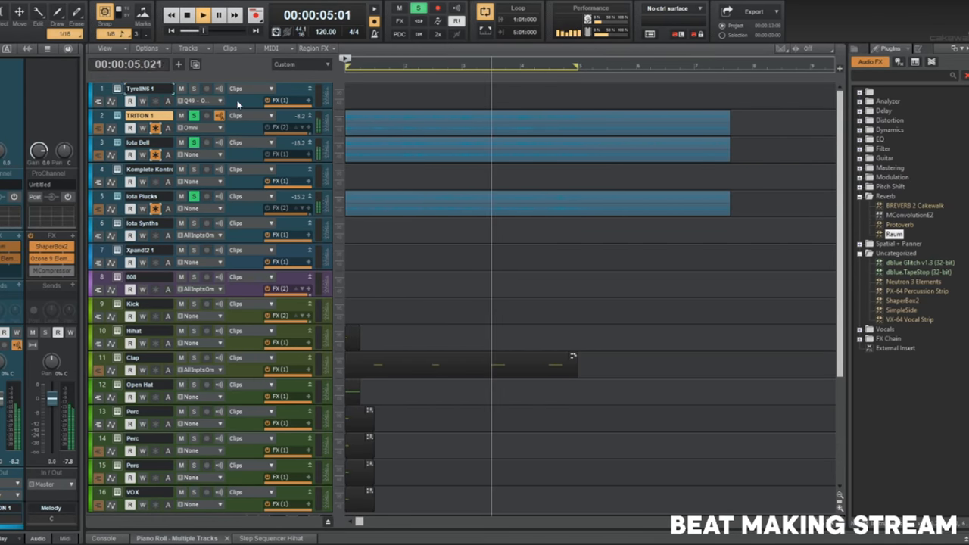
Solo the Iota Synths track and open its Iota Mini 2 instrument and its piano roll.
{"action": "left_click", "coordinate": [151, 88]}
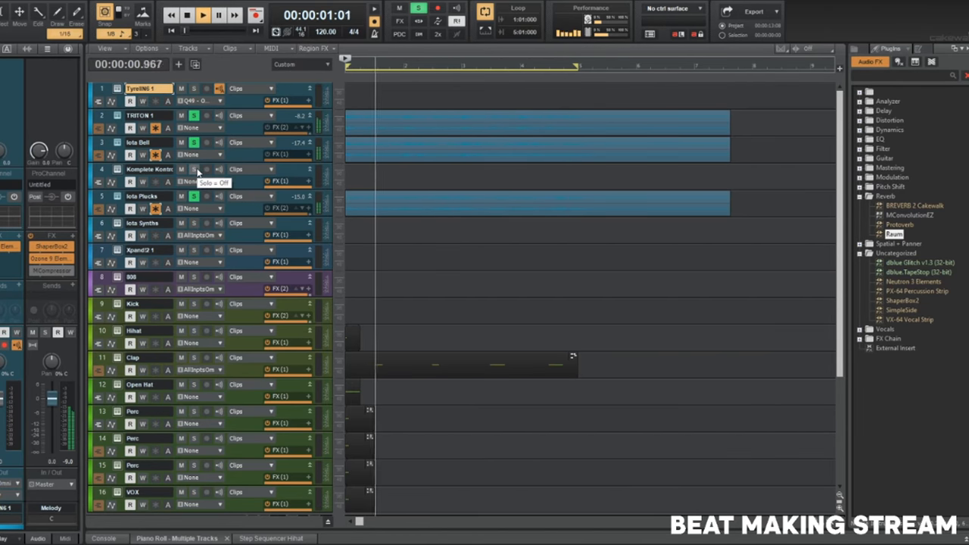
{"action": "left_click", "coordinate": [117, 223]}
{"action": "left_click_drag", "start_coordinate": [148, 110], "coordinate": [643, 126]}
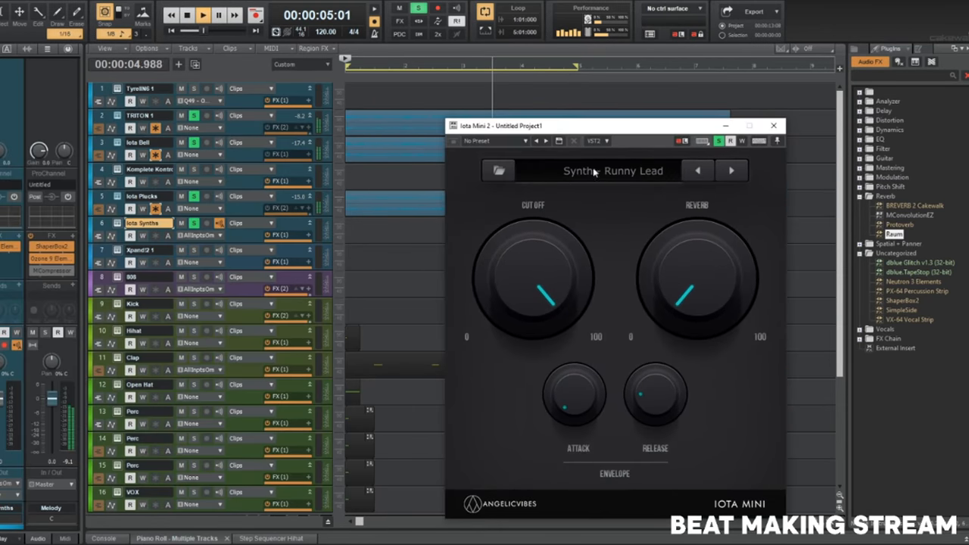
{"action": "key", "text": "d"}
Draw a D#5 note 5040 ticks long from the start of measure 1 in Iota Synths and play it.
{"action": "left_click", "coordinate": [157, 153]}
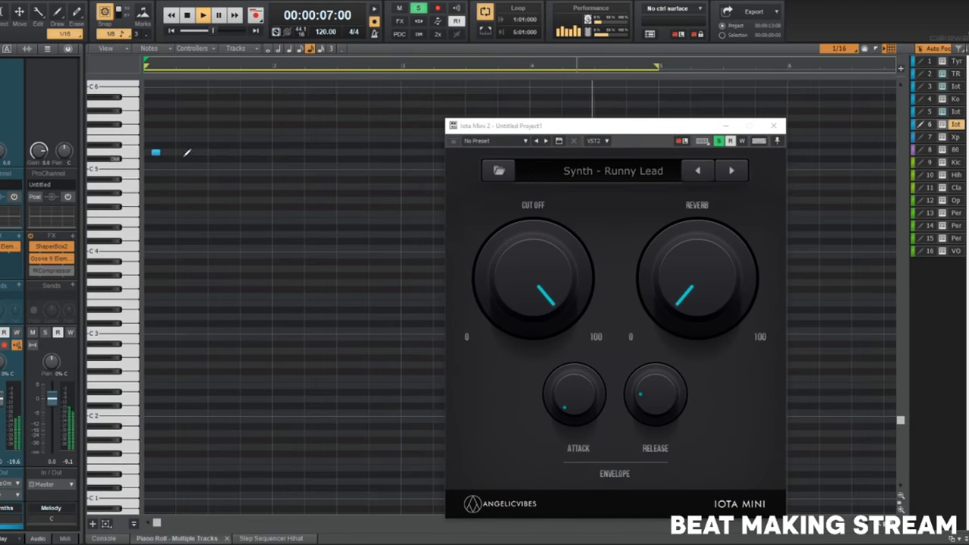
{"action": "key", "text": "space"}
{"action": "left_click_drag", "start_coordinate": [159, 152], "coordinate": [234, 148]}
{"action": "key", "text": "space"}
{"action": "key", "text": "space"}
{"action": "key", "text": "space"}
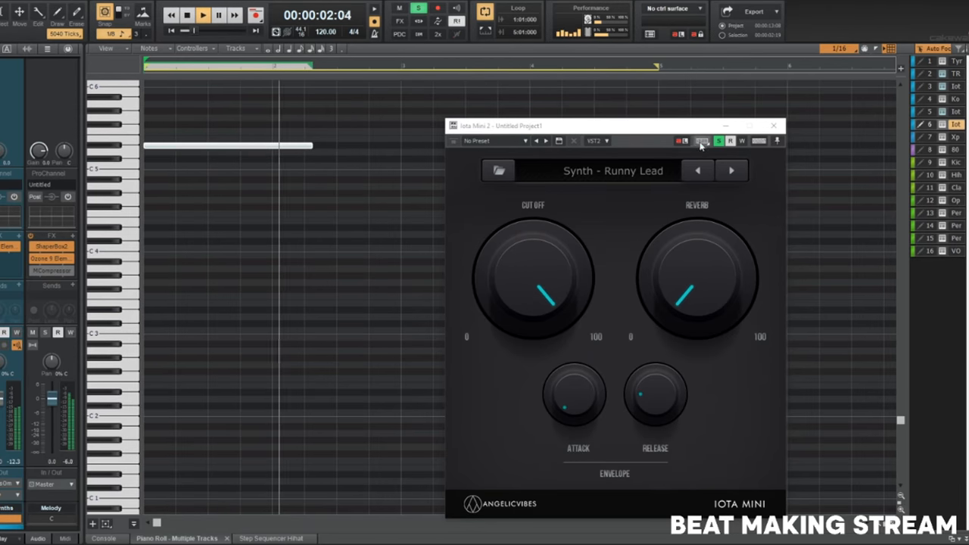
Close the Iota Mini 2 instrument, add an A#5 note late in measure 2 and play from the start.
{"action": "left_click", "coordinate": [773, 126]}
{"action": "left_click", "coordinate": [374, 95]}
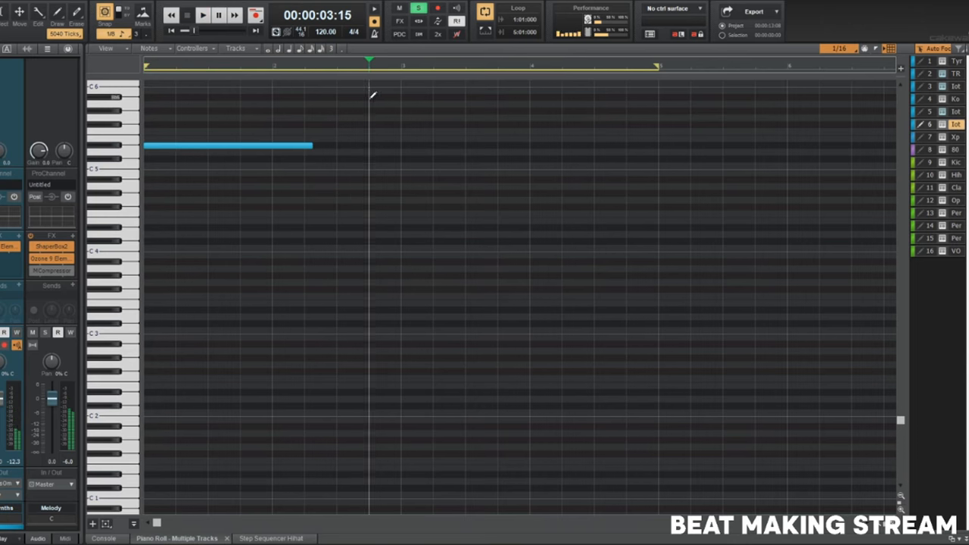
{"action": "left_click", "coordinate": [375, 97]}
{"action": "key", "text": "space"}
{"action": "key", "text": "w"}
{"action": "key", "text": "space"}
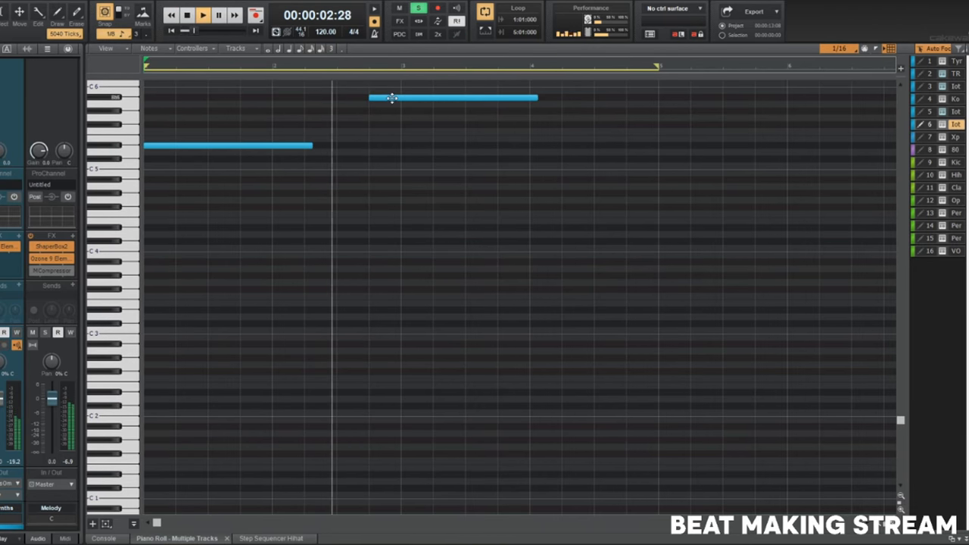
Move the A#5 note to the start of measure 2 and shorten it to end at measure 3.
{"action": "left_click_drag", "start_coordinate": [415, 98], "coordinate": [322, 98]}
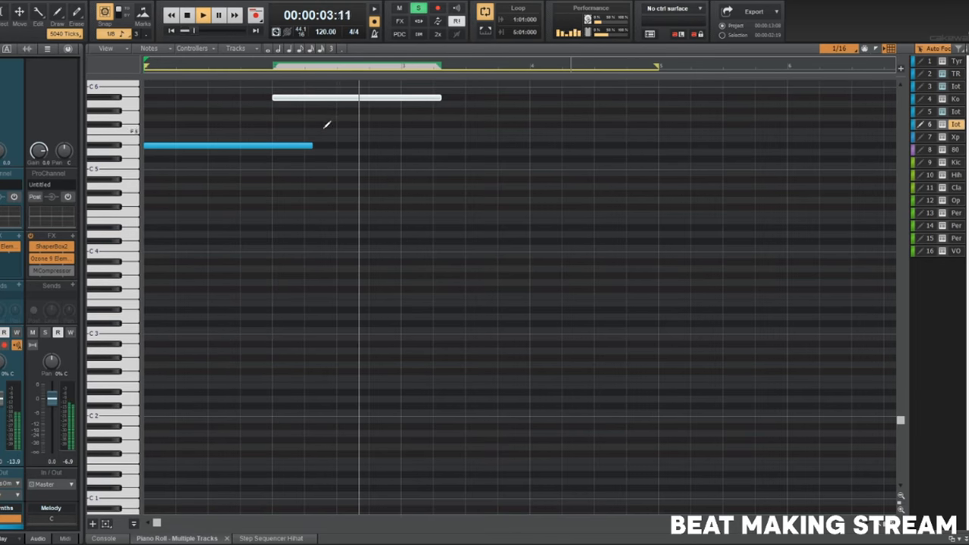
{"action": "left_click_drag", "start_coordinate": [441, 97], "coordinate": [402, 97]}
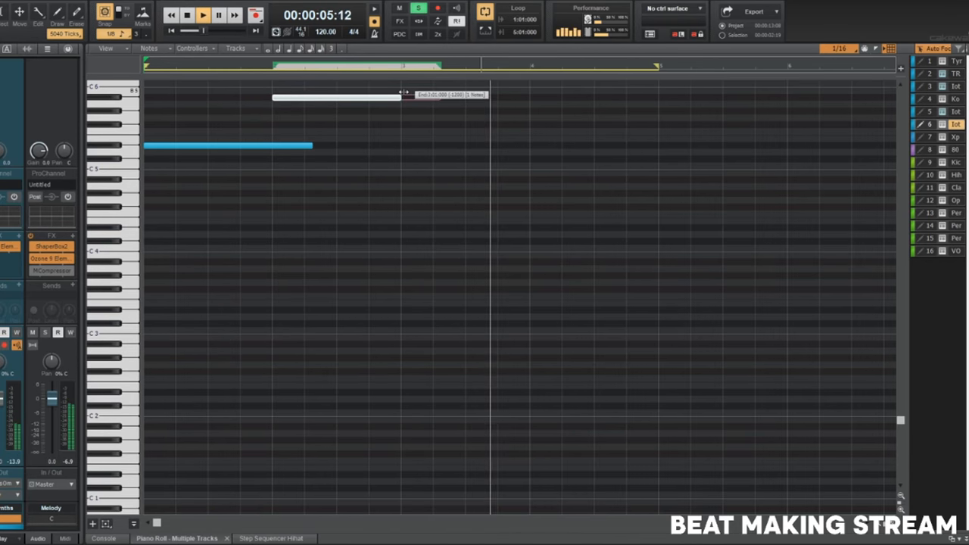
{"action": "key", "text": "space"}
Trim the D#5 note to one measure, copy both notes into measures 3 and 4, and return to the track view.
{"action": "left_click_drag", "start_coordinate": [311, 145], "coordinate": [273, 146]}
{"action": "left_click_drag", "start_coordinate": [118, 99], "coordinate": [426, 147]}
{"action": "key", "text": "d"}
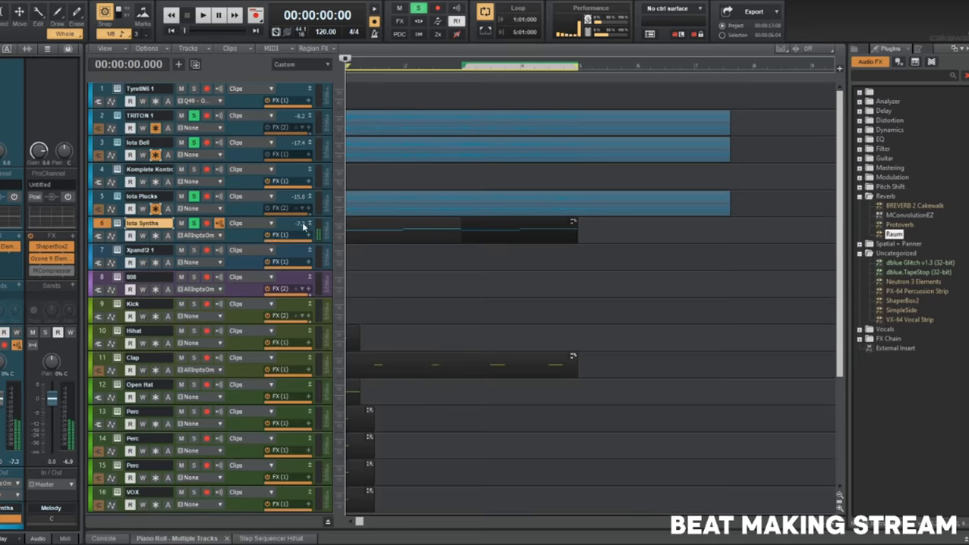
Check the Iota Synths instrument window, close it and play the melody loop from the start.
{"action": "left_click", "coordinate": [119, 224]}
{"action": "left_click_drag", "start_coordinate": [621, 134], "coordinate": [508, 72]}
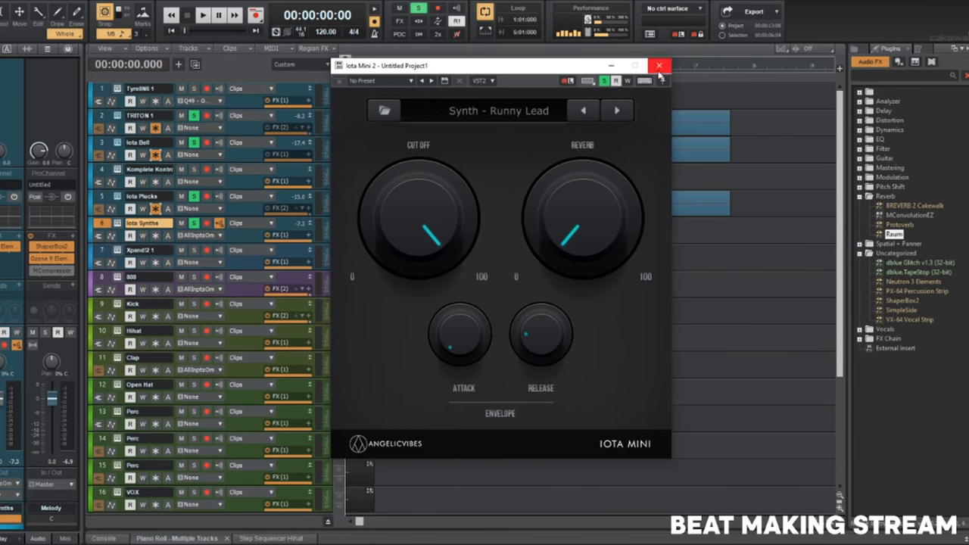
{"action": "left_click", "coordinate": [659, 65]}
{"action": "left_click", "coordinate": [566, 175]}
{"action": "key", "text": "w"}
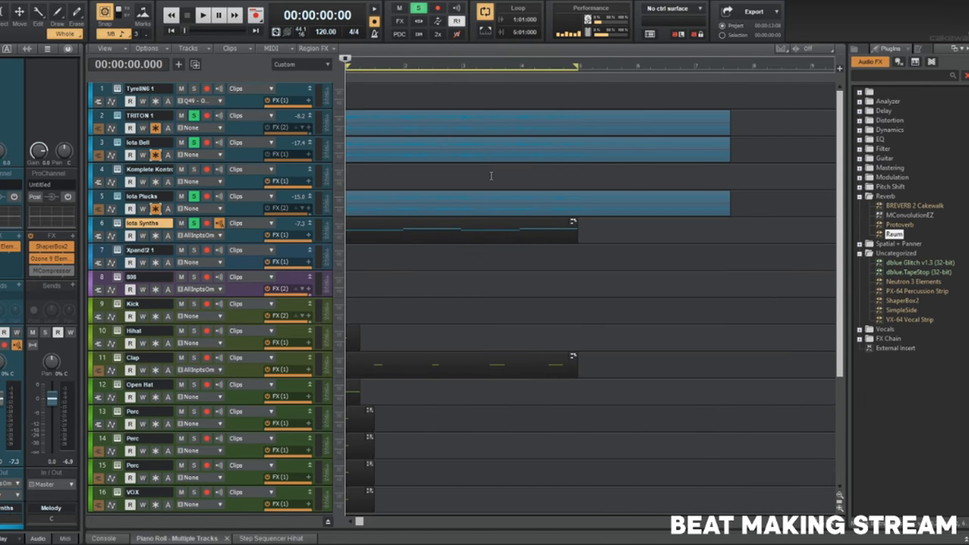
{"action": "key", "text": "space"}
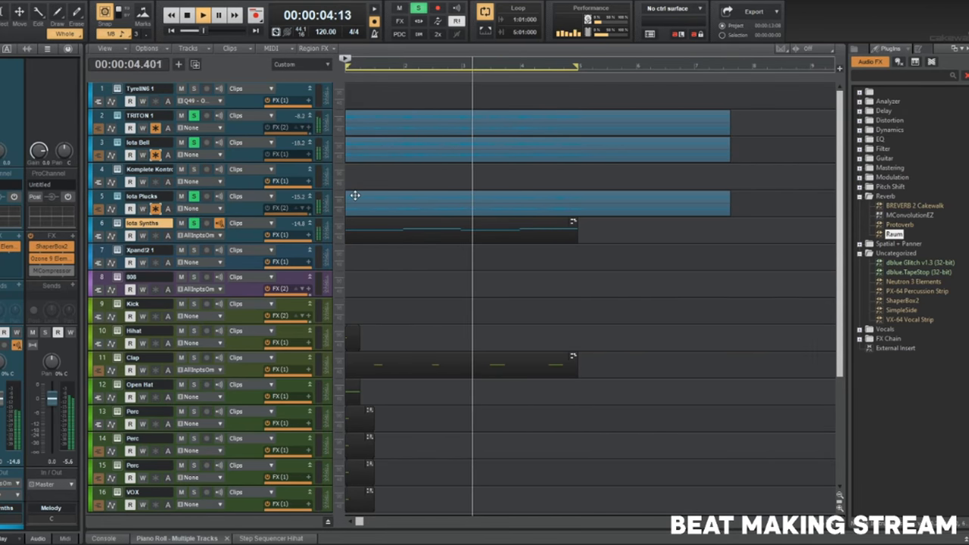
Delay the starts of both A#5 notes in the Iota Synths part by an eighth note and play it in the track view.
{"action": "double_click", "coordinate": [446, 228]}
{"action": "key", "text": "space"}
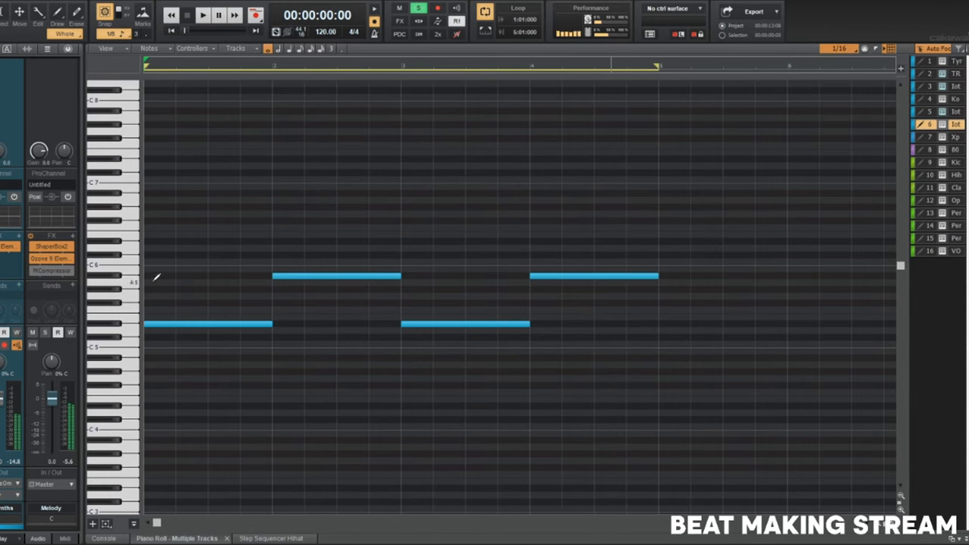
{"action": "left_click", "coordinate": [124, 277]}
{"action": "left_click_drag", "start_coordinate": [286, 275], "coordinate": [289, 275]}
{"action": "key", "text": "space"}
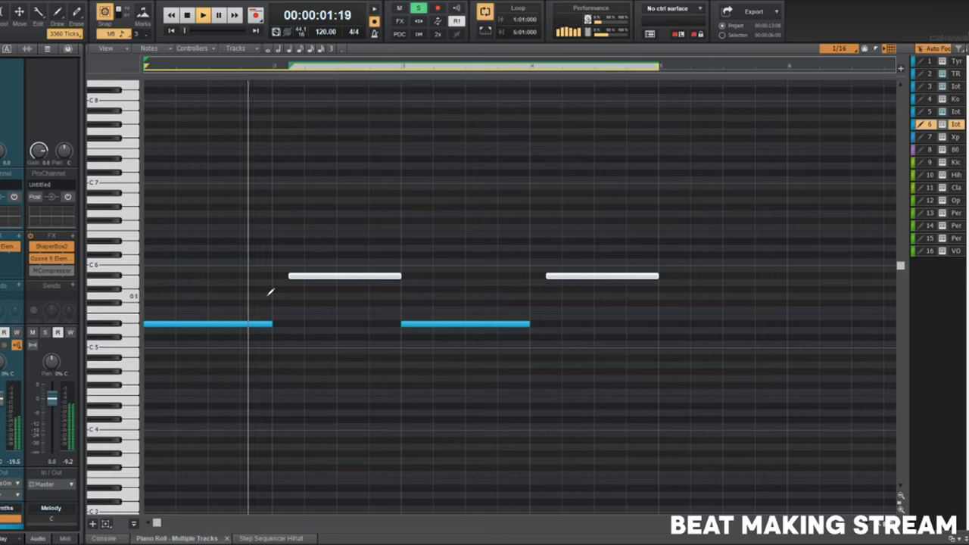
{"action": "key", "text": "d"}
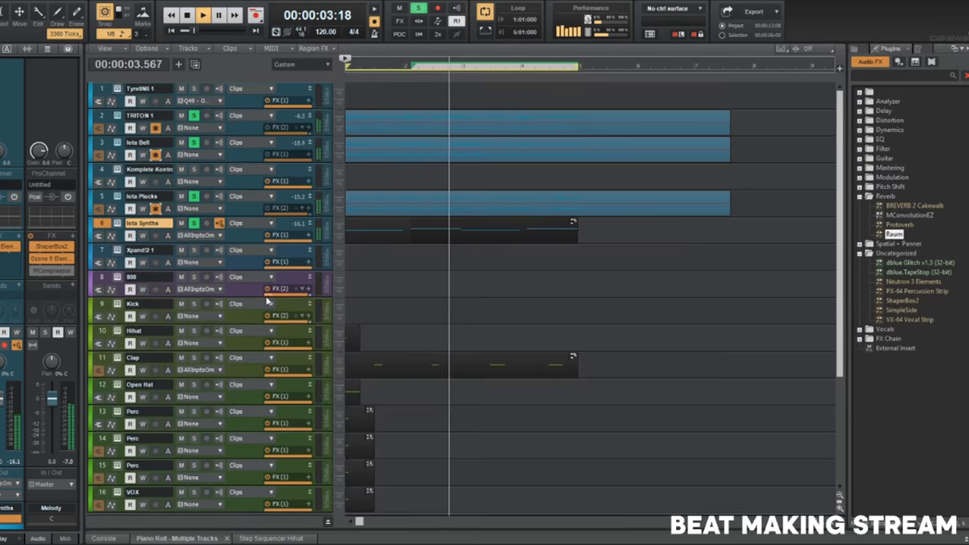
{"action": "scroll", "coordinate": [392, 247], "scroll_direction": "down", "scroll_amount": 3}
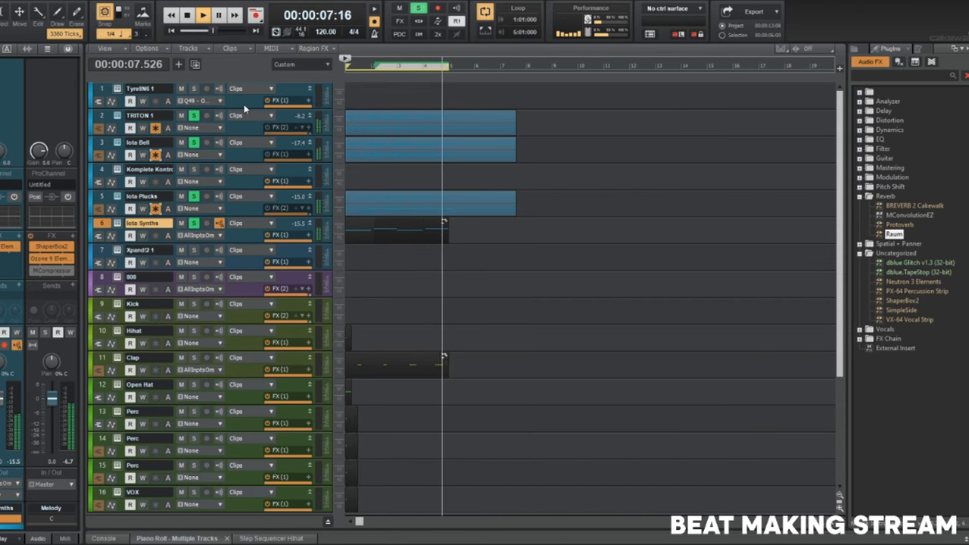
Stop playback and replace the synth on the TyrellN6 1 track with VSCO2 Flute.
{"action": "left_click", "coordinate": [138, 88]}
{"action": "key", "text": "space"}
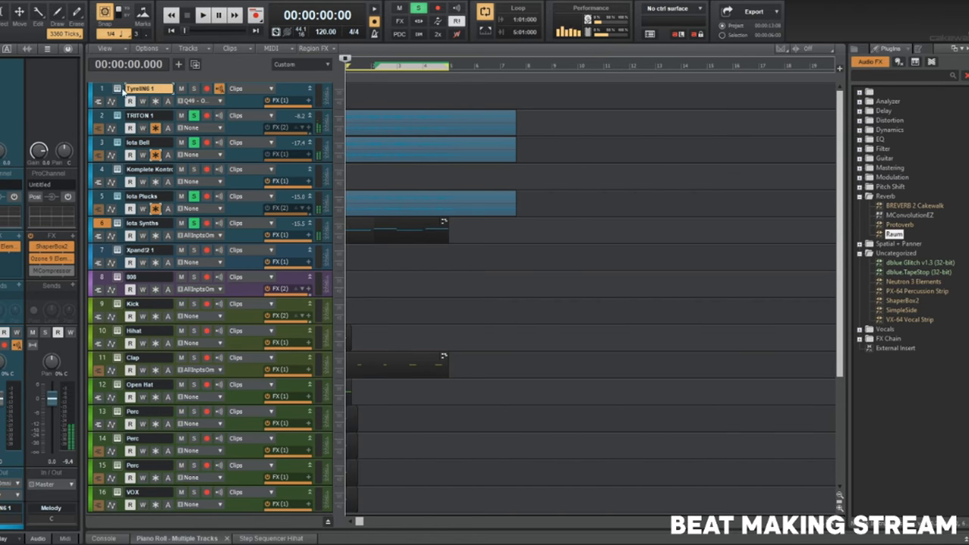
{"action": "right_click", "coordinate": [122, 89]}
{"action": "mouse_move", "coordinate": [177, 248]}
{"action": "mouse_move", "coordinate": [276, 383]}
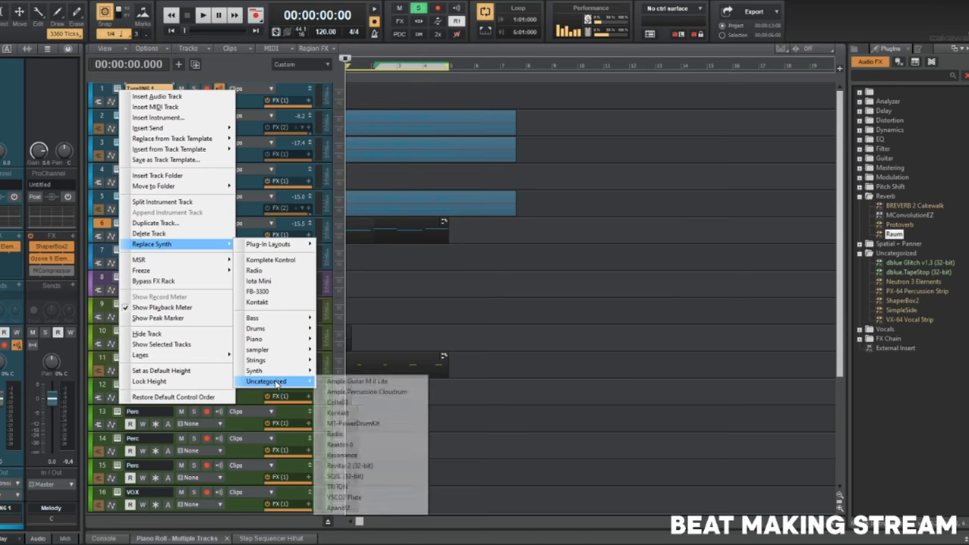
{"action": "left_click", "coordinate": [348, 497]}
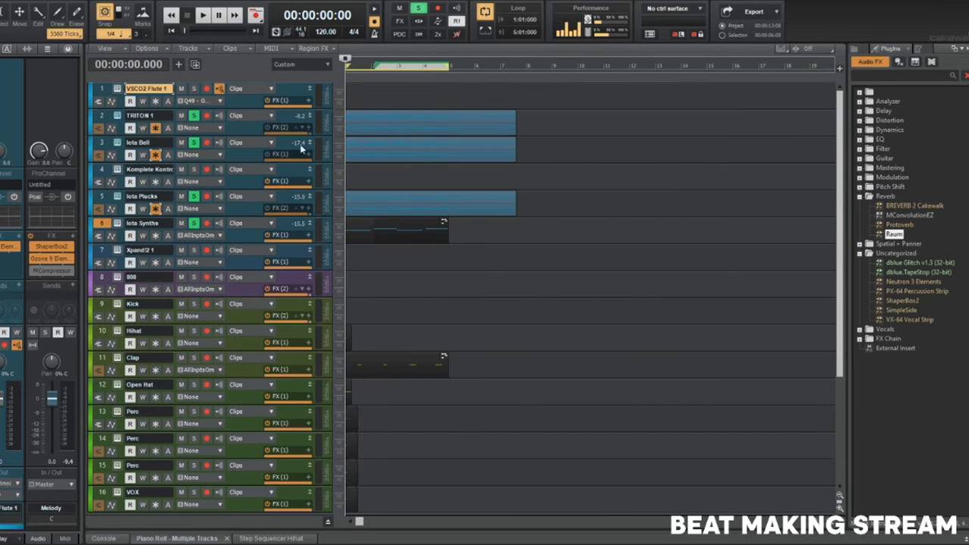
Solo the VSCO2 Flute track, then open its instrument window and close it again.
{"action": "left_click", "coordinate": [194, 88]}
{"action": "left_click", "coordinate": [117, 91]}
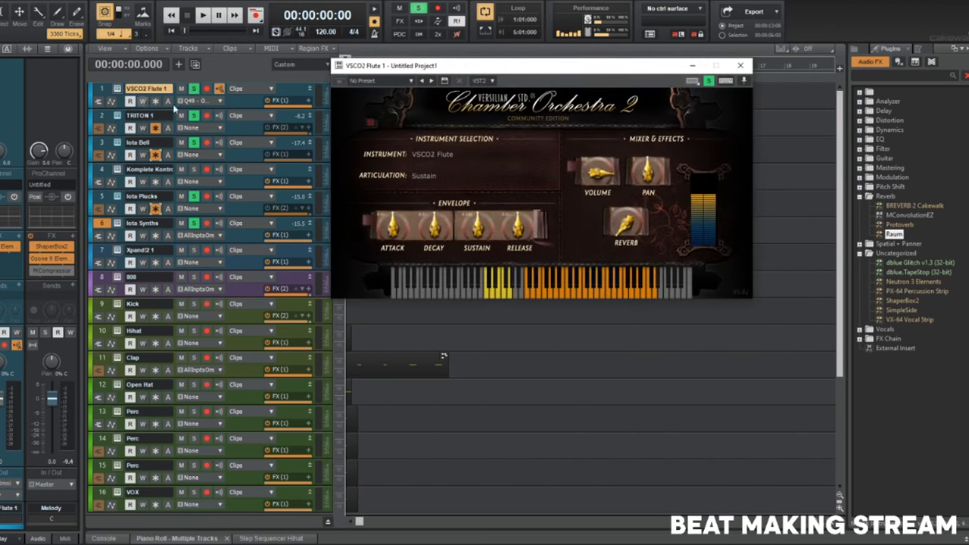
{"action": "left_click_drag", "start_coordinate": [504, 67], "coordinate": [529, 134]}
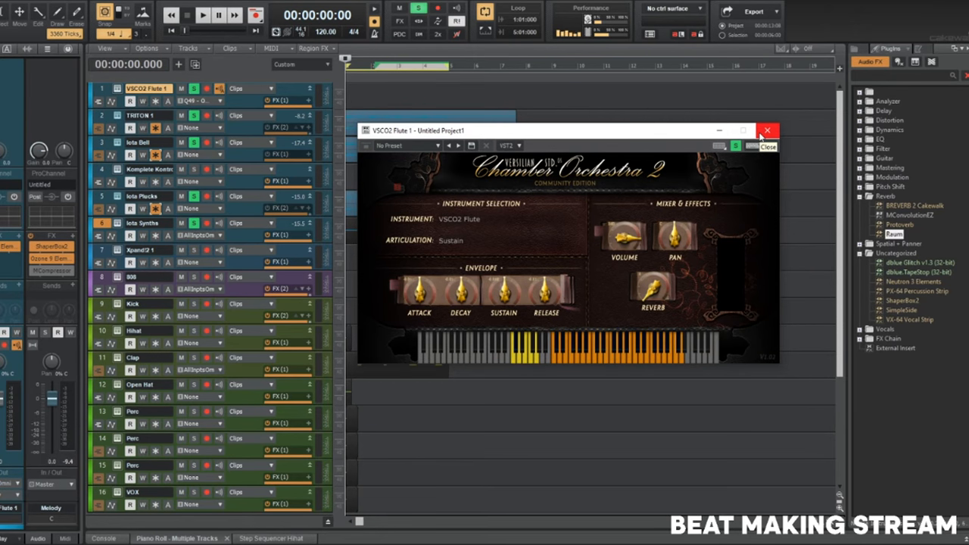
{"action": "left_click", "coordinate": [761, 134]}
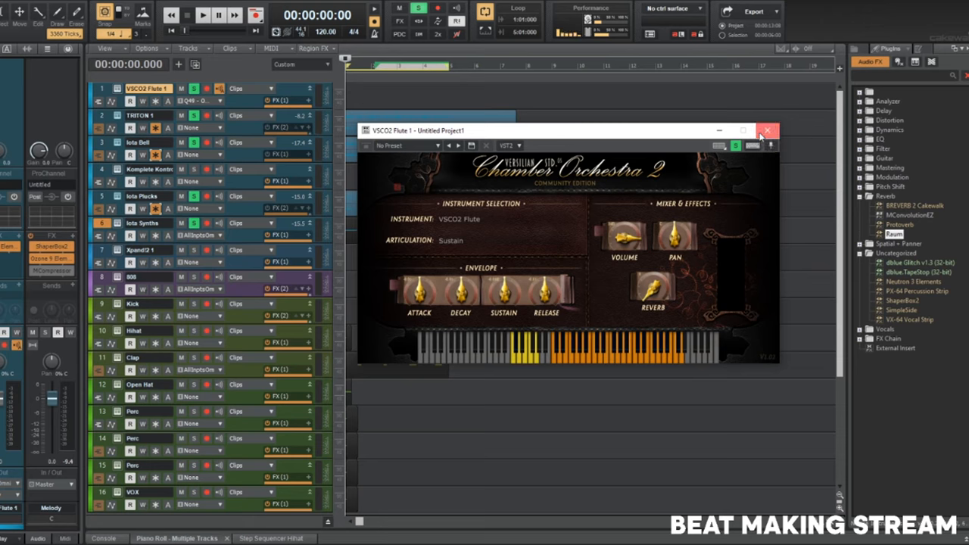
Show the VSCO2 Flute track in the piano roll and add a note just above C8 in measure 1.
{"action": "key", "text": "d"}
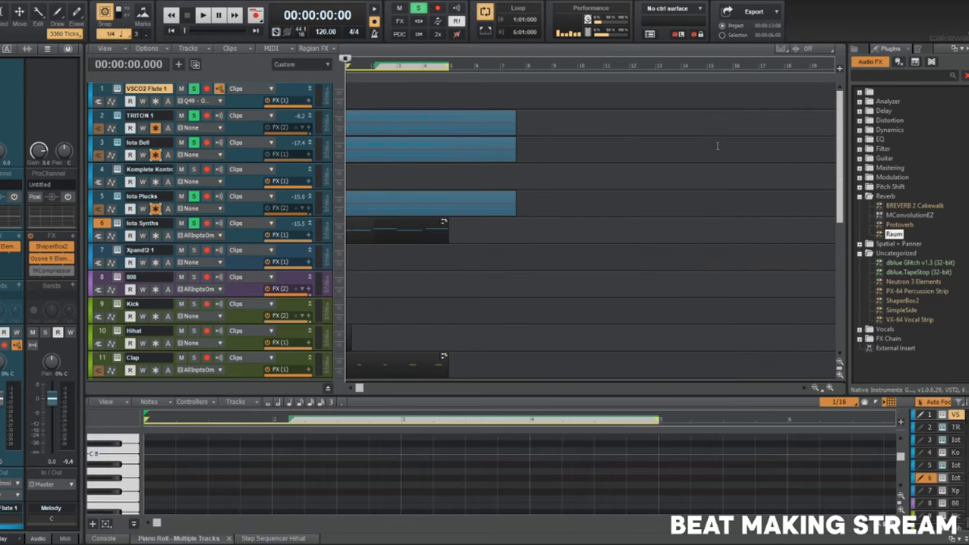
{"action": "left_click", "coordinate": [924, 62]}
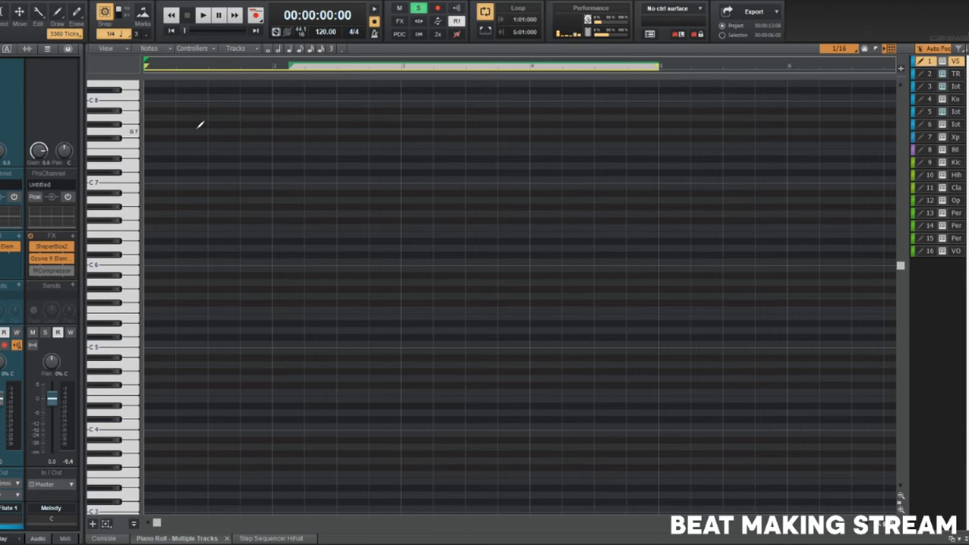
{"action": "scroll", "coordinate": [194, 169], "scroll_direction": "up", "scroll_amount": 3}
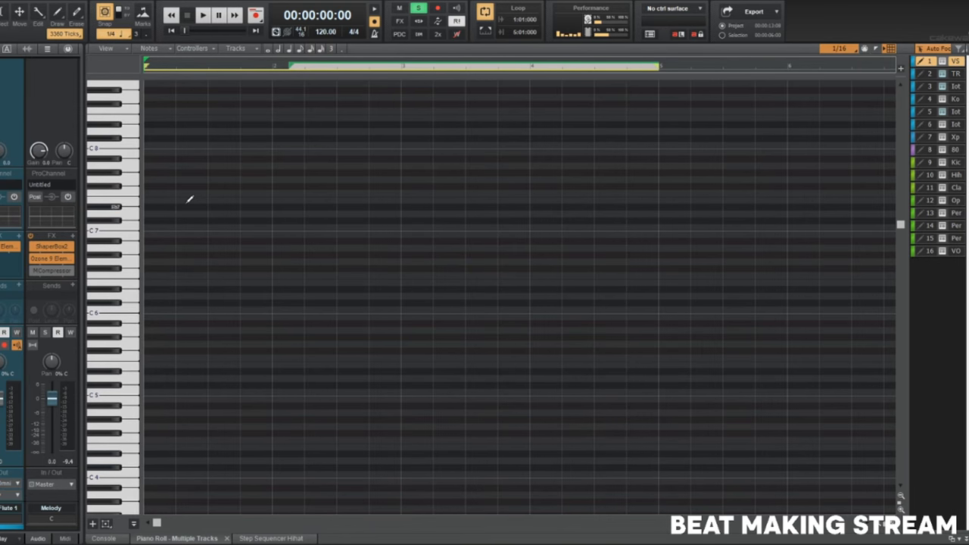
{"action": "key", "text": "space"}
{"action": "left_click", "coordinate": [217, 131]}
{"action": "key", "text": "space"}
Route the flute track's output to Master and move its note down to A6 at the start of measure 1.
{"action": "left_click", "coordinate": [17, 495]}
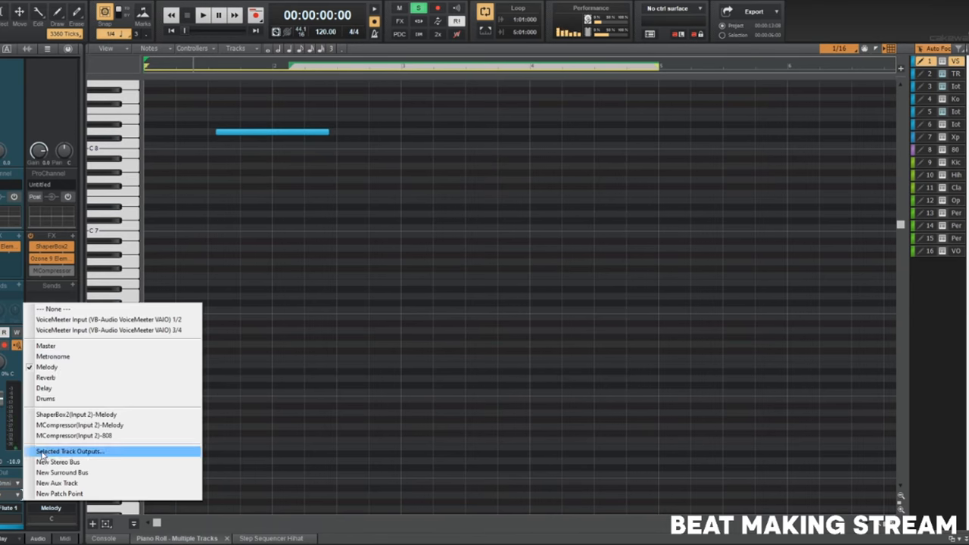
{"action": "left_click", "coordinate": [69, 346]}
{"action": "left_click_drag", "start_coordinate": [265, 133], "coordinate": [184, 169]}
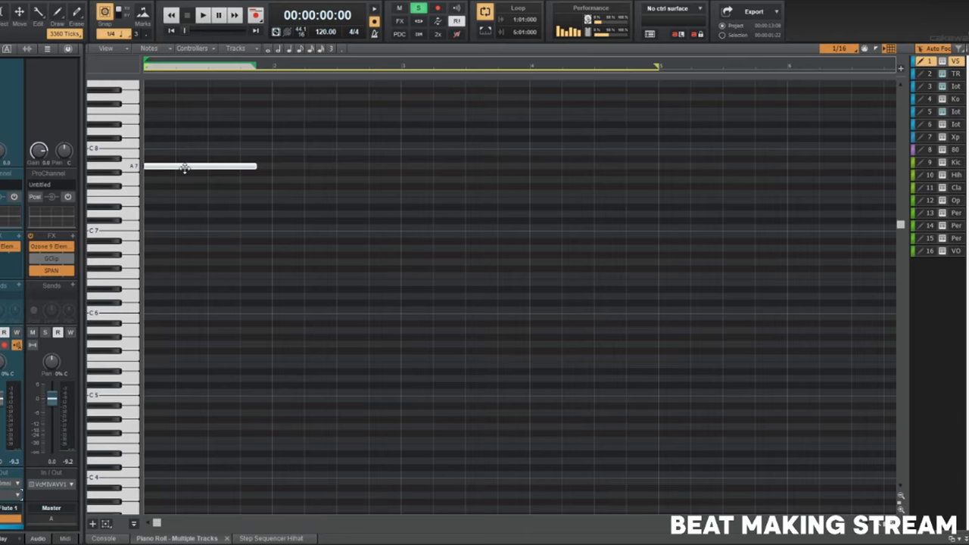
{"action": "key", "text": "space"}
{"action": "scroll", "coordinate": [274, 286], "scroll_direction": "up", "scroll_amount": 2}
{"action": "key", "text": "space"}
{"action": "left_click_drag", "start_coordinate": [228, 201], "coordinate": [224, 277]}
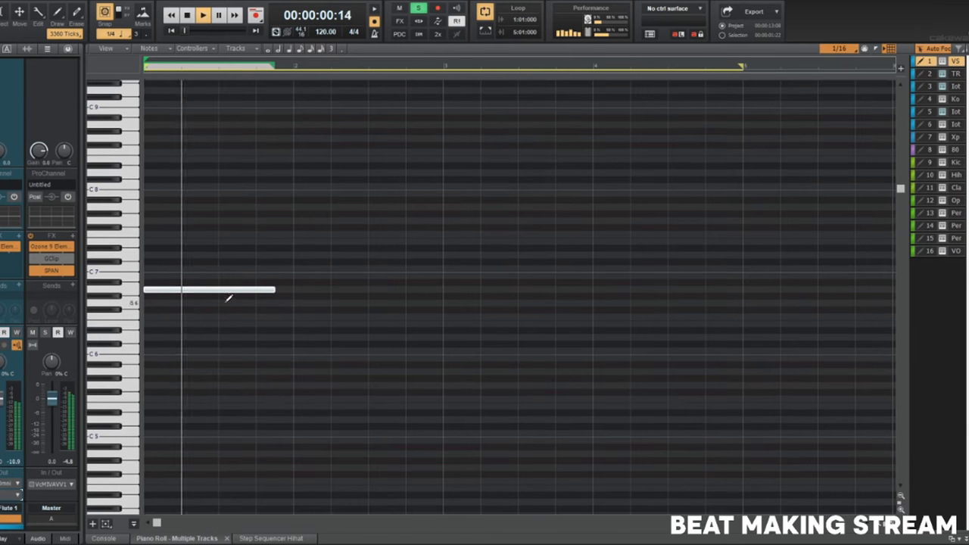
Transpose the flute note up by 1 semitone and play the loop.
{"action": "key", "text": "ctrl+t"}
{"action": "type", "text": "1"}
{"action": "key", "text": "Return"}
{"action": "key", "text": "space"}
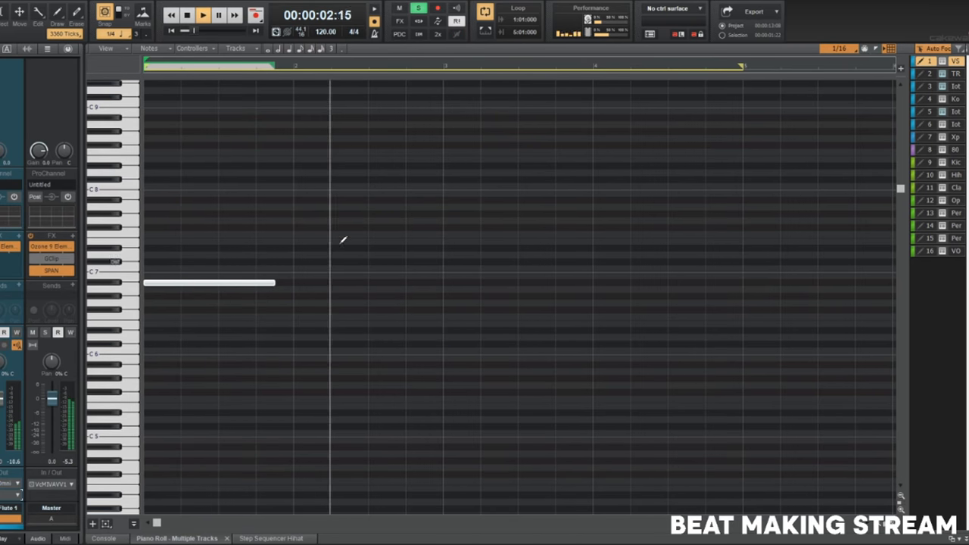
Add F#5 notes on beats 3 and 4 of measure 2 with an overlapping F5 note between their starts.
{"action": "left_click", "coordinate": [466, 393]}
{"action": "key", "text": "space"}
{"action": "left_click_drag", "start_coordinate": [491, 394], "coordinate": [398, 399]}
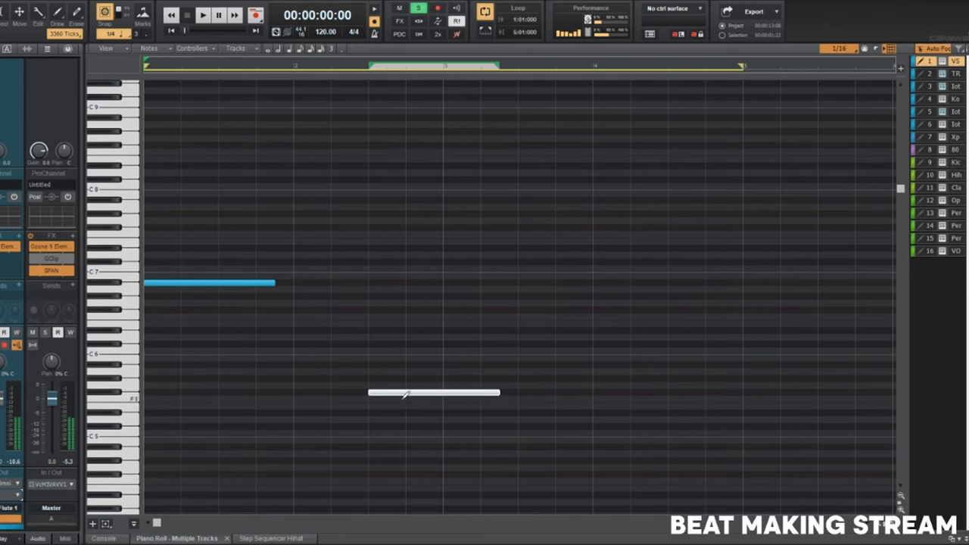
{"action": "left_click", "coordinate": [397, 398]}
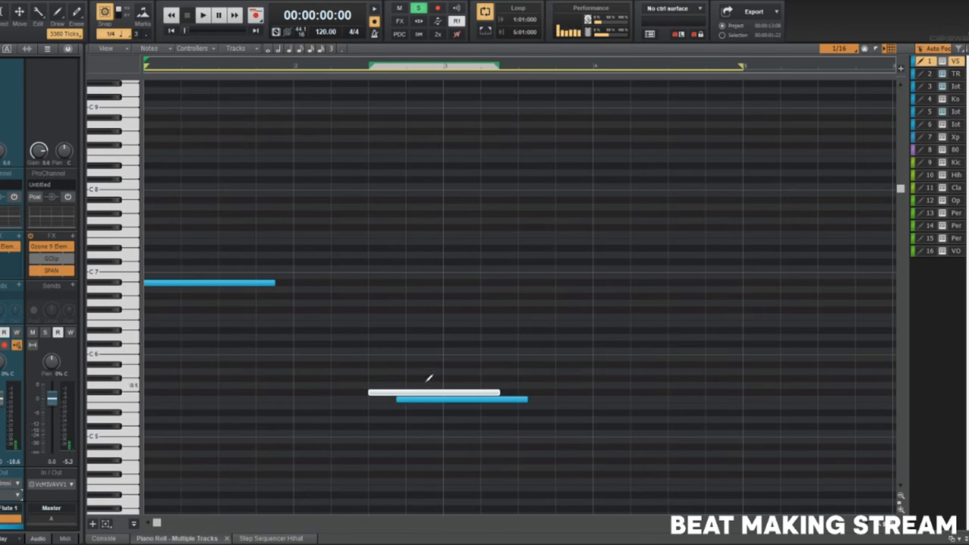
{"action": "left_click", "coordinate": [415, 394]}
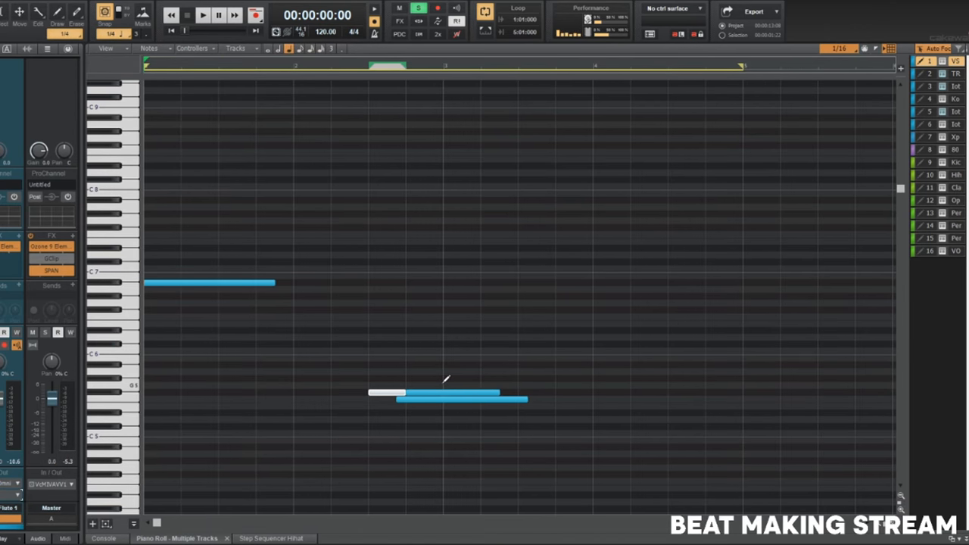
Shape the phrase into an eighth-note F#5, an eighth-note F5 and a quarter-note F#5 ending at measure 3, and play it.
{"action": "key", "text": "space"}
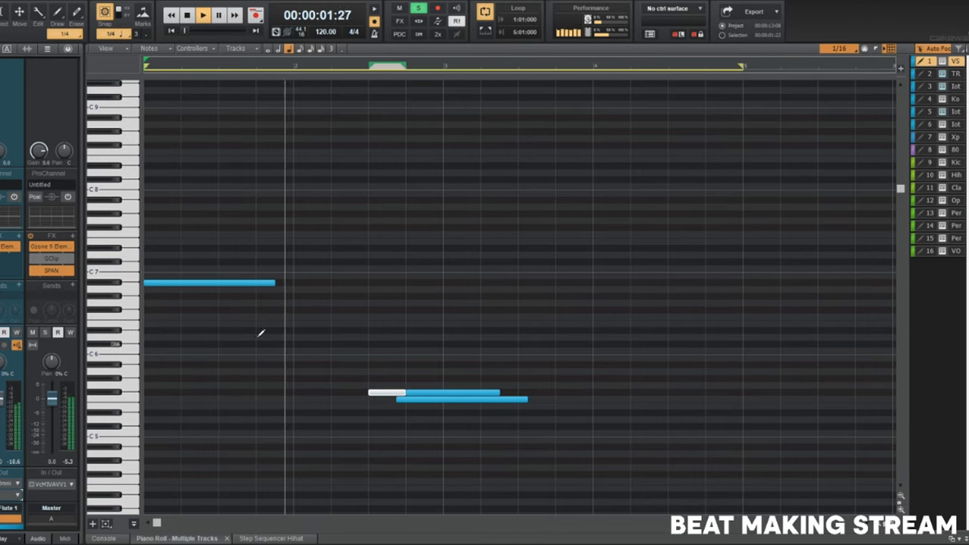
{"action": "key", "text": "space"}
{"action": "left_click_drag", "start_coordinate": [416, 399], "coordinate": [388, 393]}
{"action": "left_click", "coordinate": [515, 399]}
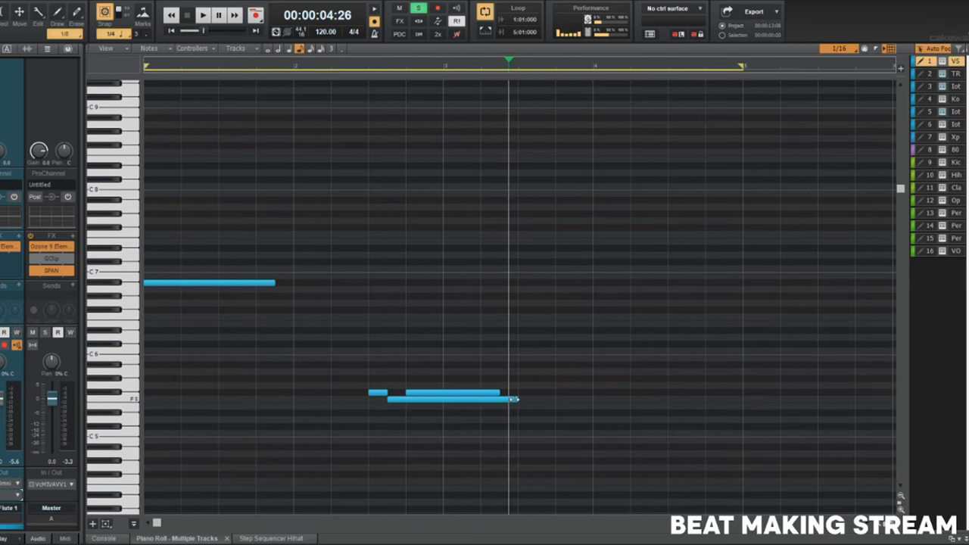
{"action": "left_click_drag", "start_coordinate": [515, 399], "coordinate": [407, 399]}
{"action": "left_click_drag", "start_coordinate": [507, 389], "coordinate": [444, 393]}
{"action": "key", "text": "space"}
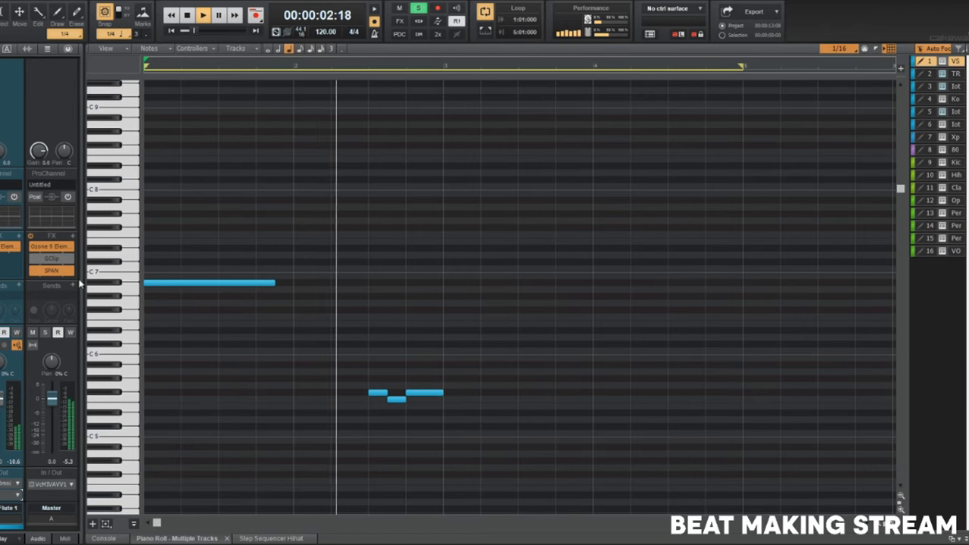
{"action": "key", "text": "space"}
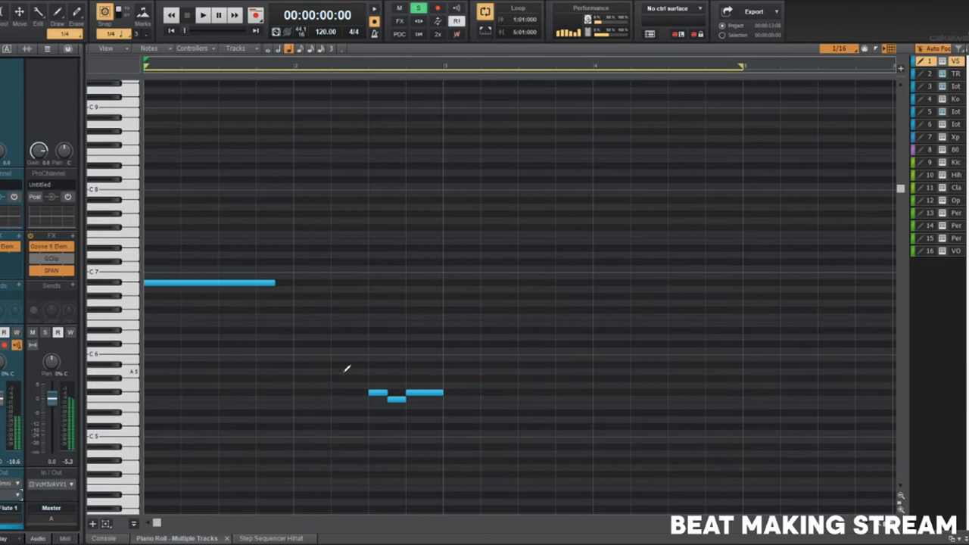
Shift the three-note phrase in measure 2 an eighth note later and play it back.
{"action": "left_click_drag", "start_coordinate": [347, 369], "coordinate": [485, 418]}
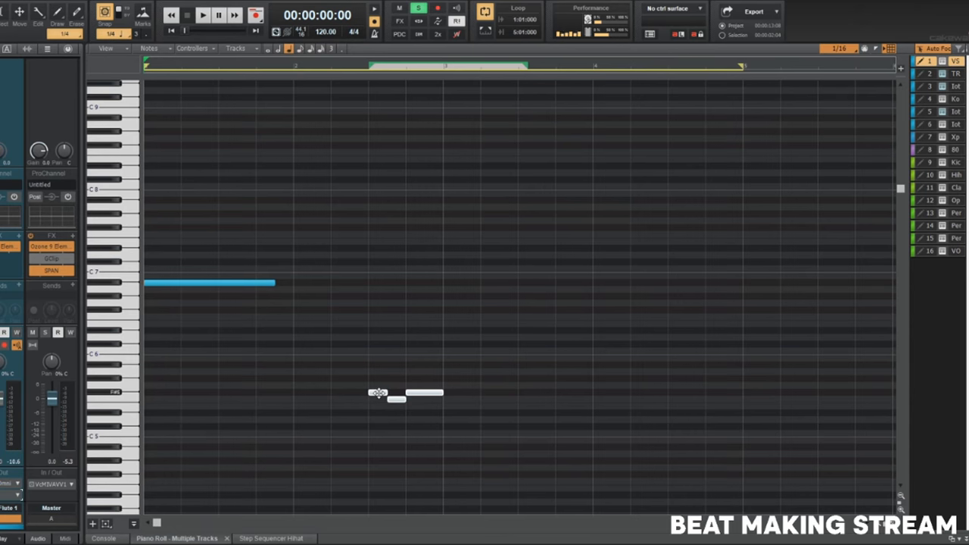
{"action": "mouse_move", "coordinate": [378, 393]}
{"action": "left_mouse_down"}
{"action": "mouse_move", "coordinate": [396, 340]}
{"action": "mouse_move", "coordinate": [398, 365]}
{"action": "mouse_move", "coordinate": [377, 391]}
{"action": "mouse_move", "coordinate": [394, 393]}
{"action": "left_mouse_up"}
{"action": "key", "text": "space"}
Transpose the long opening flute note by -12 semitones and replay from the start.
{"action": "key", "text": "shift+t"}
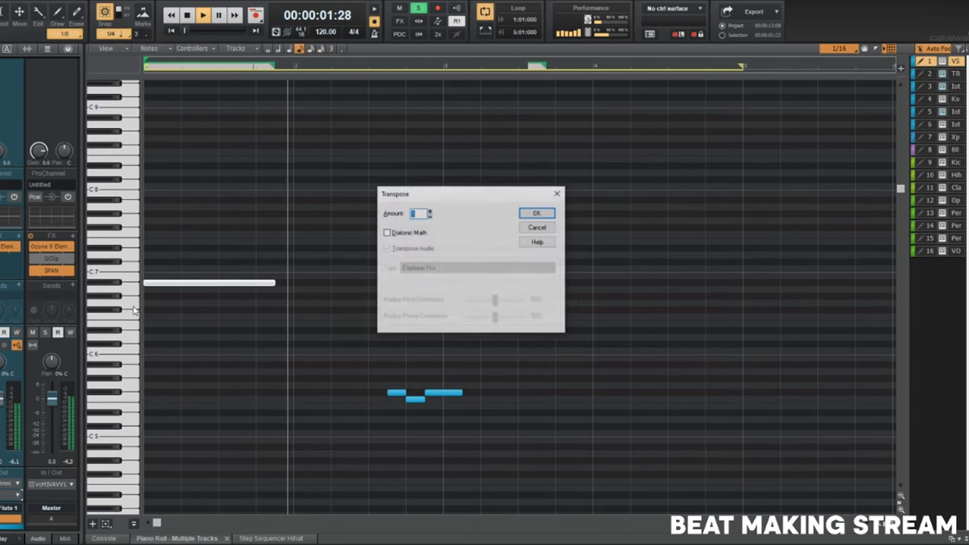
{"action": "type", "text": "-12"}
{"action": "key", "text": "Return"}
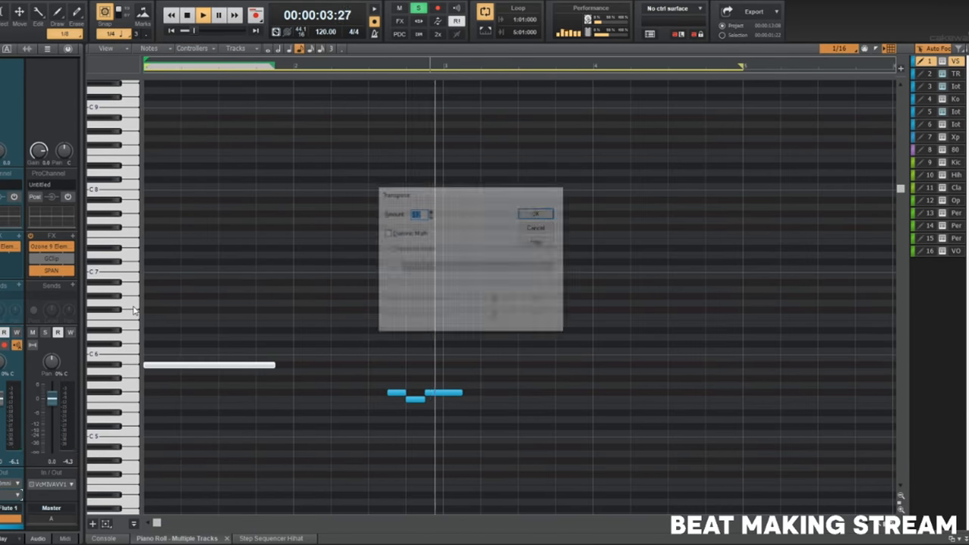
{"action": "key", "text": "w"}
{"action": "left_click", "coordinate": [489, 309]}
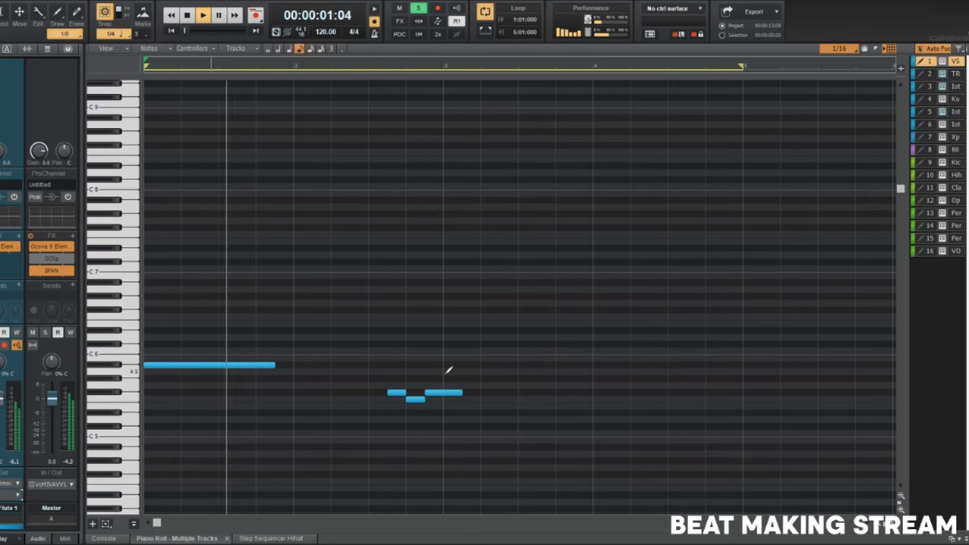
Move the three-note phrase to start on beat 4 of measure 2 and play it back.
{"action": "scroll", "coordinate": [449, 373], "scroll_direction": "up", "scroll_amount": 4}
{"action": "scroll", "coordinate": [437, 394], "scroll_direction": "down", "scroll_amount": 1}
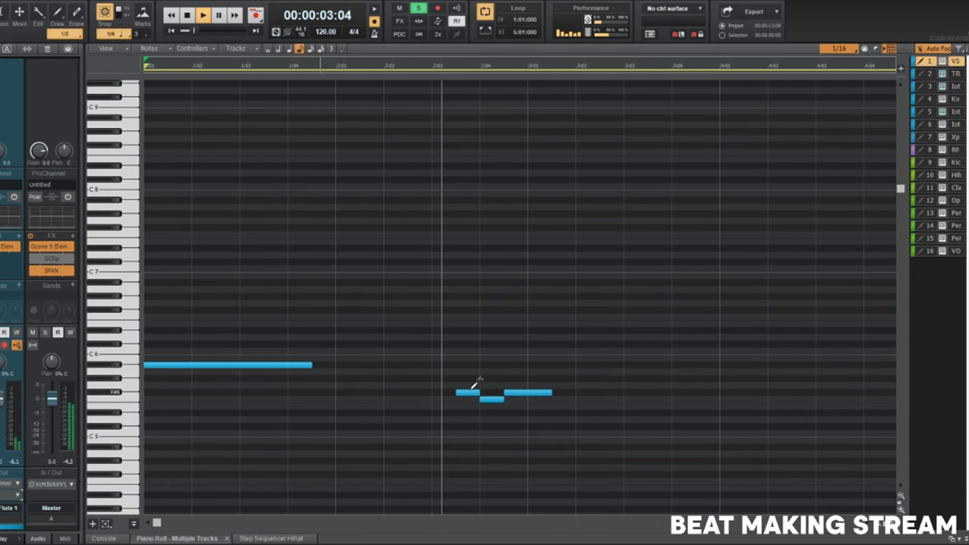
{"action": "key", "text": "space"}
{"action": "left_click_drag", "start_coordinate": [459, 386], "coordinate": [552, 393]}
{"action": "key", "text": "space"}
{"action": "left_click", "coordinate": [530, 329]}
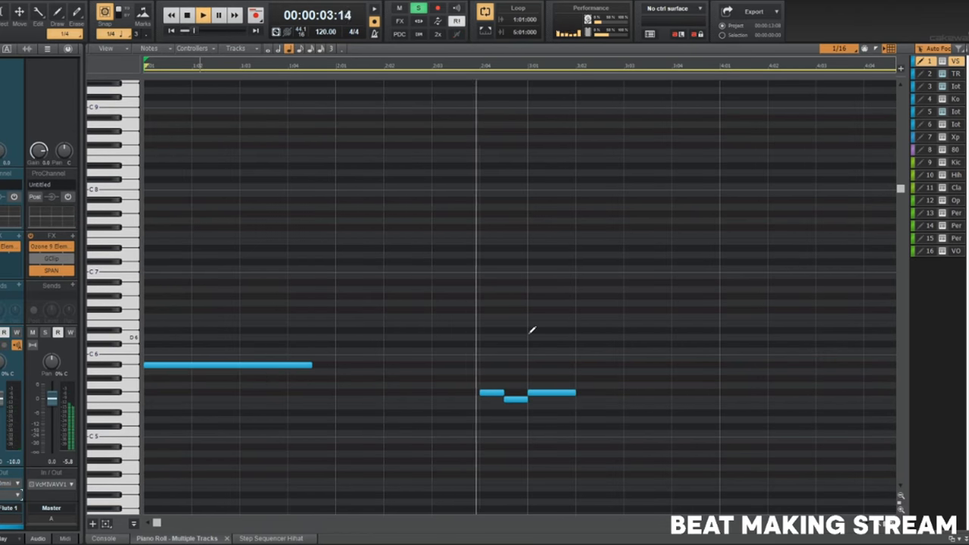
Add a quarter-note A#6 on beat 4 of measure 3.
{"action": "left_click", "coordinate": [687, 283]}
{"action": "key", "text": "space"}
{"action": "left_click_drag", "start_coordinate": [687, 282], "coordinate": [710, 285]}
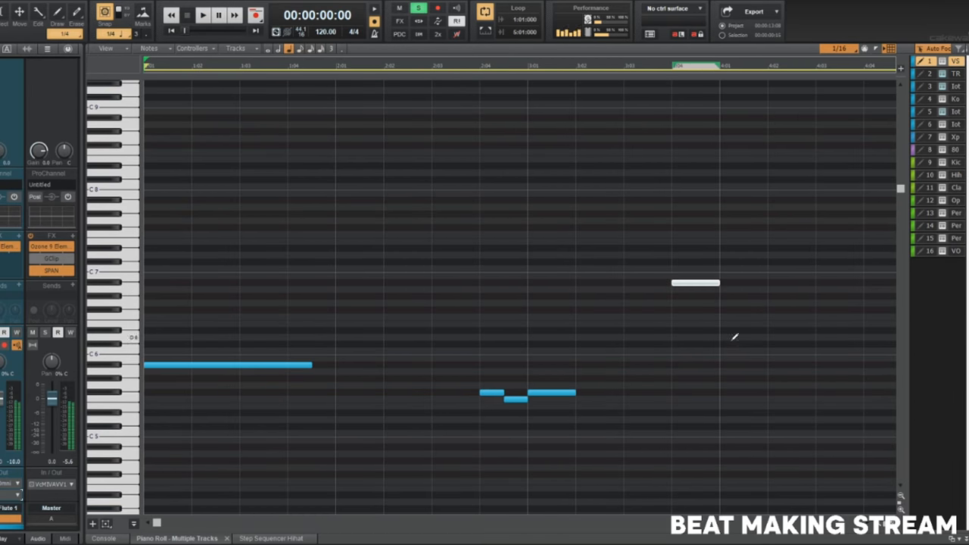
Add an A#5 note at the start of measure 4 and extend it to the end of the measure.
{"action": "left_click", "coordinate": [728, 356]}
{"action": "left_click_drag", "start_coordinate": [728, 357], "coordinate": [741, 365]}
{"action": "key", "text": "space"}
{"action": "scroll", "coordinate": [750, 353], "scroll_direction": "down", "scroll_amount": 3}
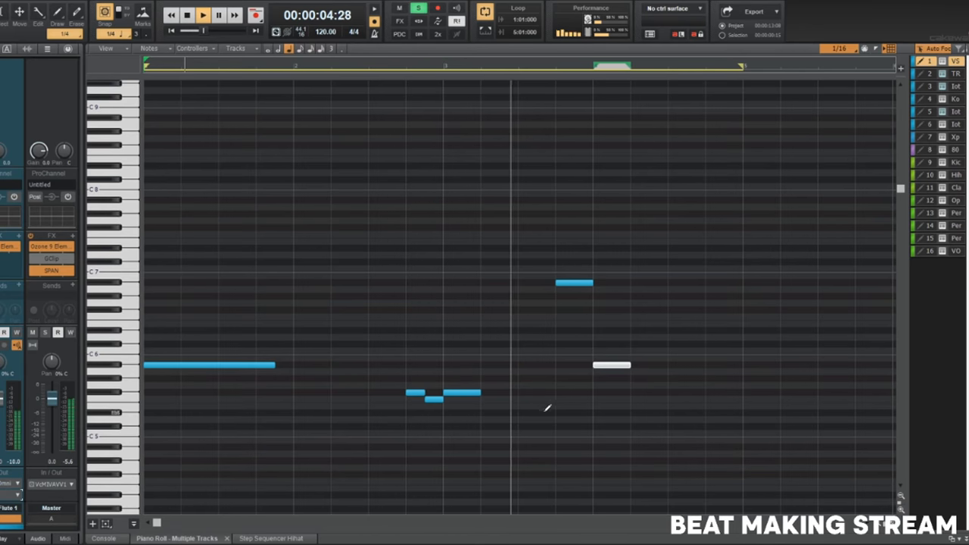
{"action": "left_click_drag", "start_coordinate": [630, 365], "coordinate": [744, 363]}
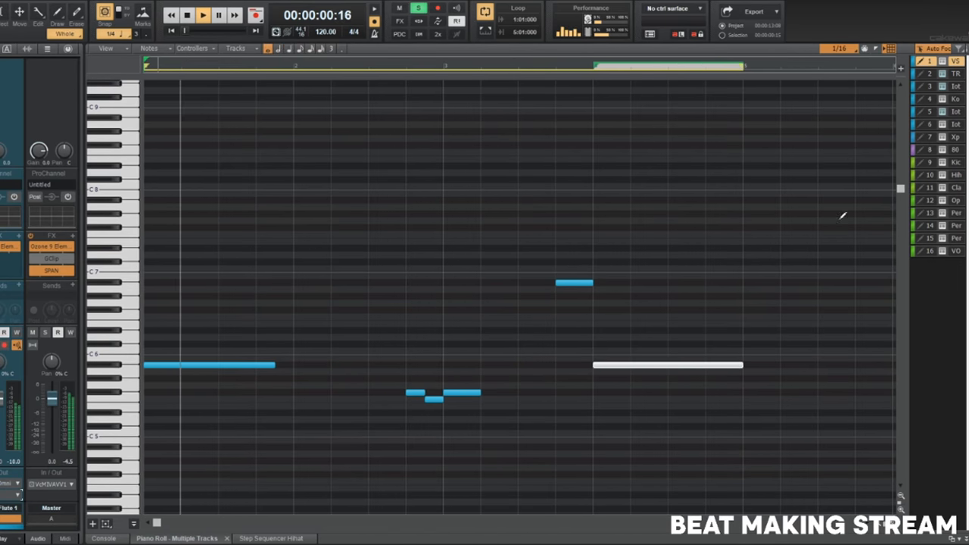
Open the VSCO2 Flute instrument window and check its instrument selection.
{"action": "double_click", "coordinate": [941, 63]}
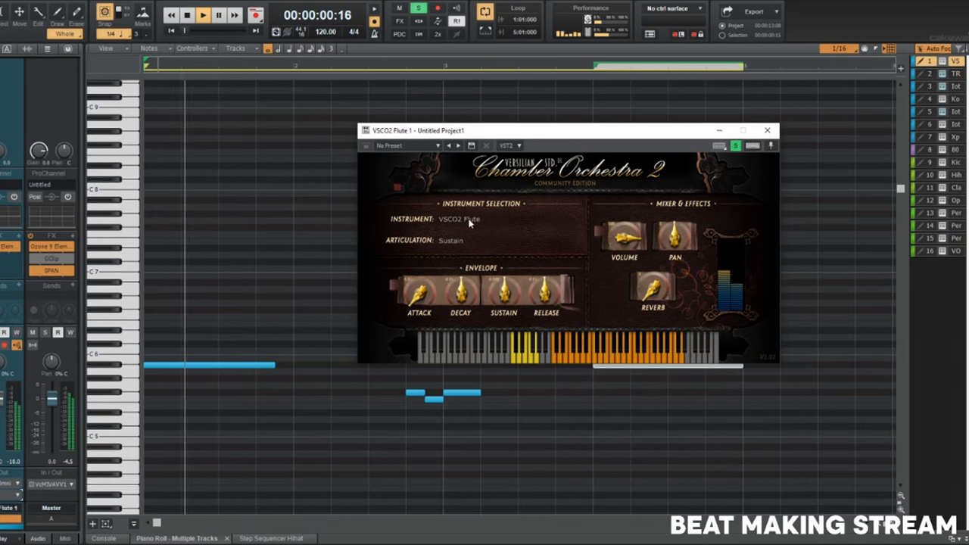
{"action": "left_click", "coordinate": [467, 220]}
{"action": "left_click", "coordinate": [502, 240]}
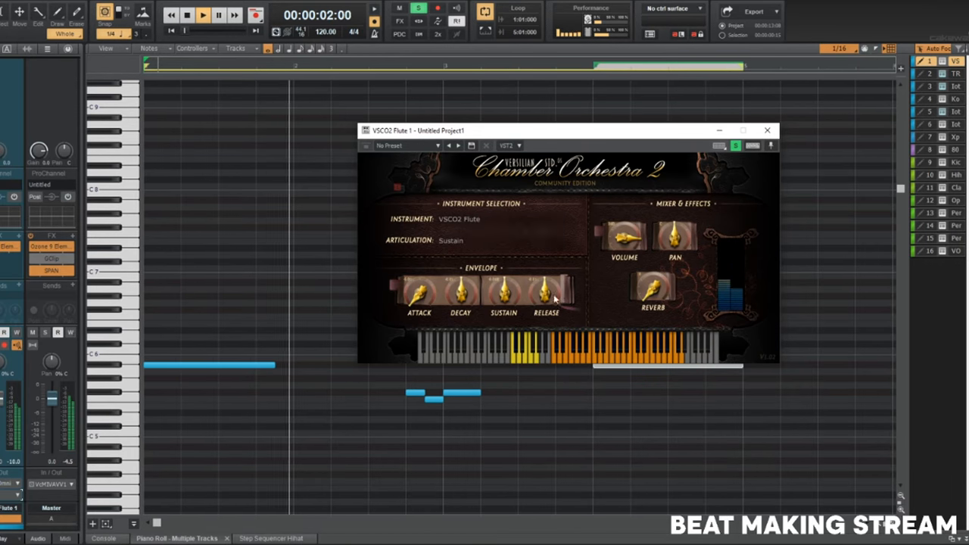
Set the VSCO2 Flute articulation to Expressive Vibrato, close its instrument window and stop playback.
{"action": "left_click", "coordinate": [531, 362]}
{"action": "left_click", "coordinate": [522, 358]}
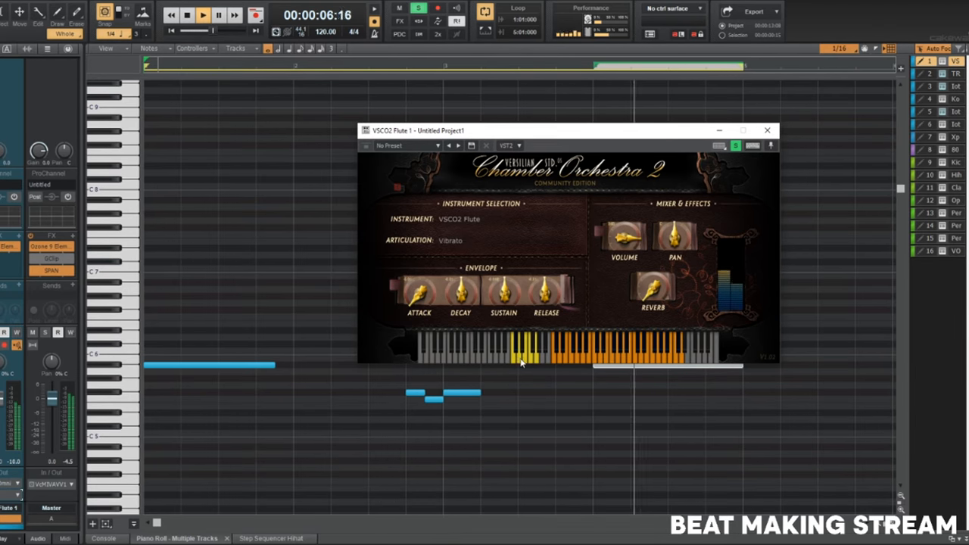
{"action": "left_click", "coordinate": [517, 356]}
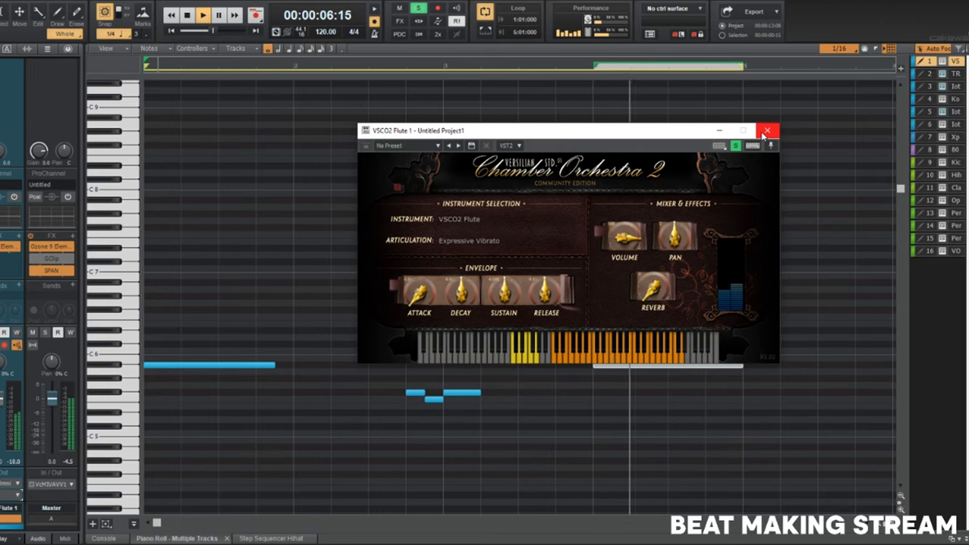
{"action": "left_click", "coordinate": [768, 131]}
{"action": "key", "text": "space"}
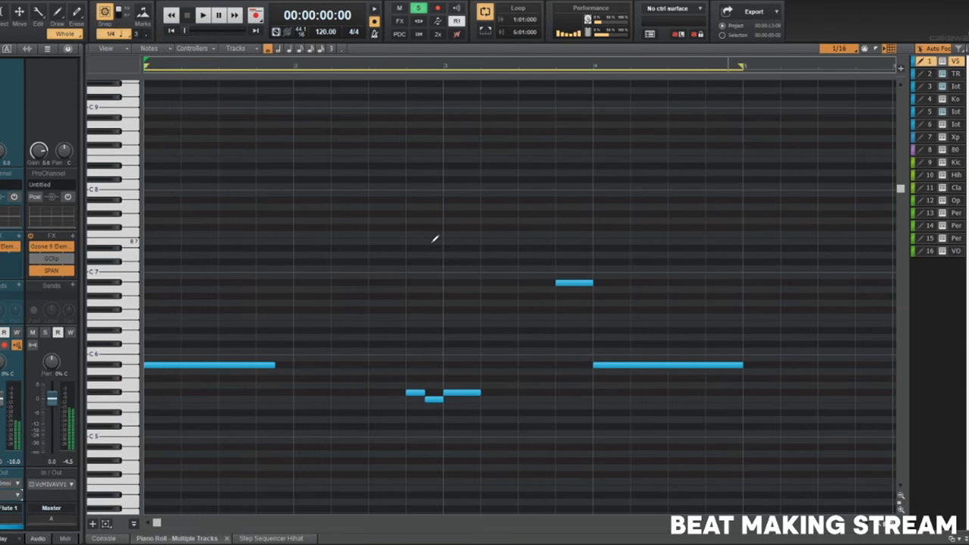
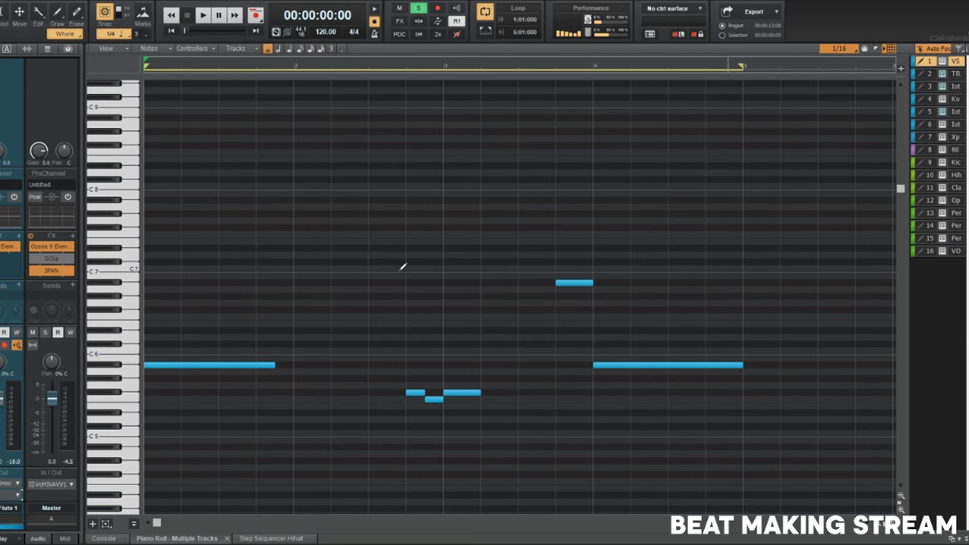
Try the quarter note on beat 4 of measure 3 at F6 and play the melody back.
{"action": "key", "text": "space"}
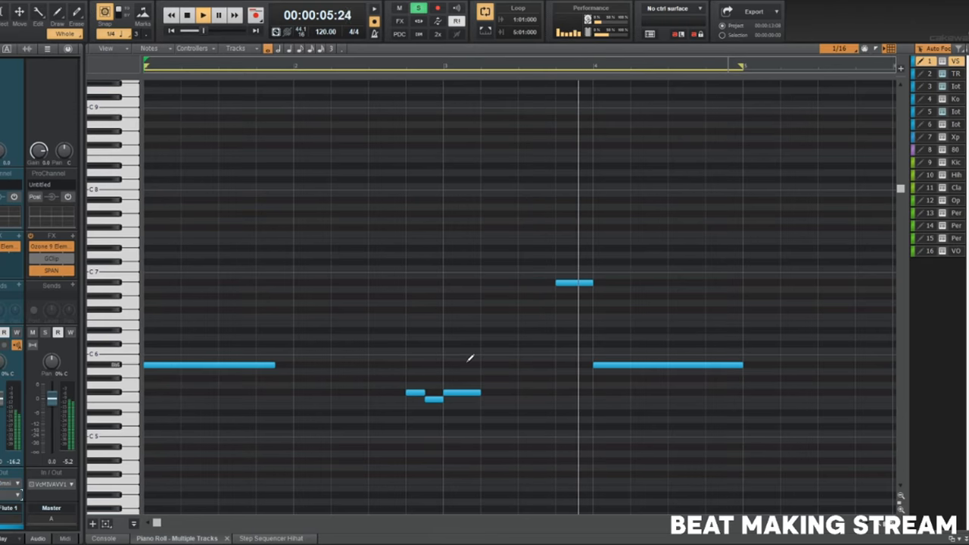
{"action": "key", "text": "space"}
{"action": "left_click_drag", "start_coordinate": [580, 283], "coordinate": [577, 319]}
{"action": "key", "text": "space"}
{"action": "key", "text": "space"}
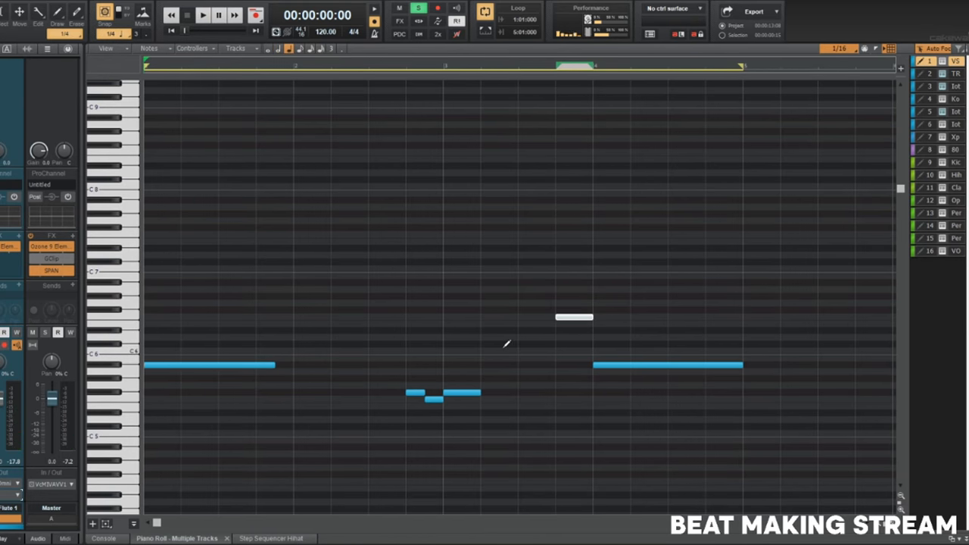
{"action": "key", "text": "space"}
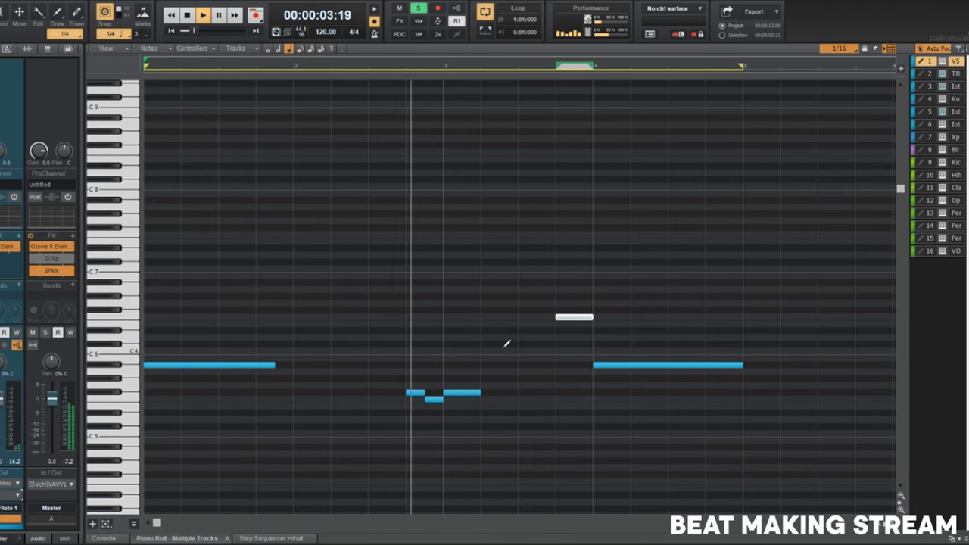
Extend the opening A#5 note to fill measure 1 and lower the note on beat 4 of measure 3 to D#6.
{"action": "left_click_drag", "start_coordinate": [275, 365], "coordinate": [293, 365]}
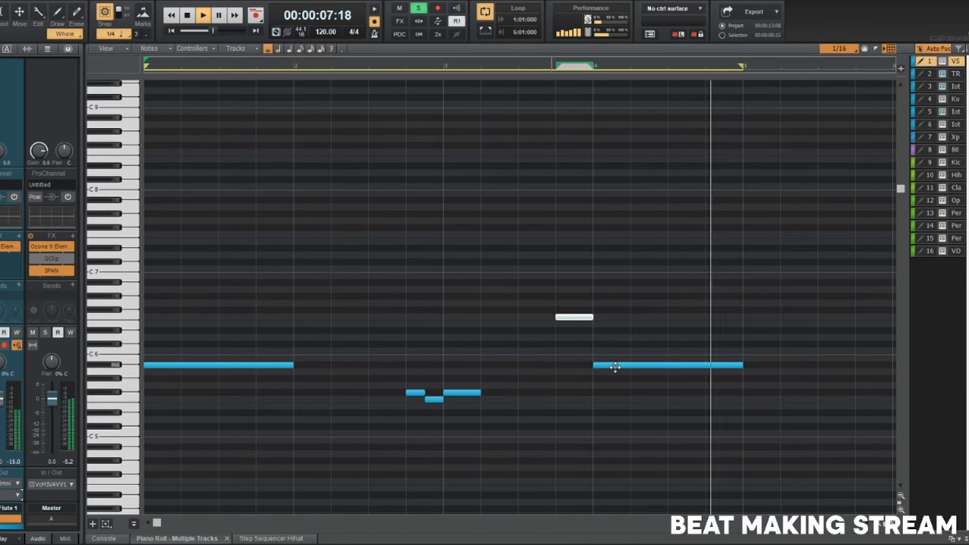
{"action": "key", "text": "space"}
{"action": "left_click_drag", "start_coordinate": [578, 316], "coordinate": [583, 331]}
{"action": "key", "text": "space"}
{"action": "key", "text": "space"}
Copy all the flute notes one octave higher, lower the copies' velocity to 73 and play them back.
{"action": "key", "text": "ctrl+a"}
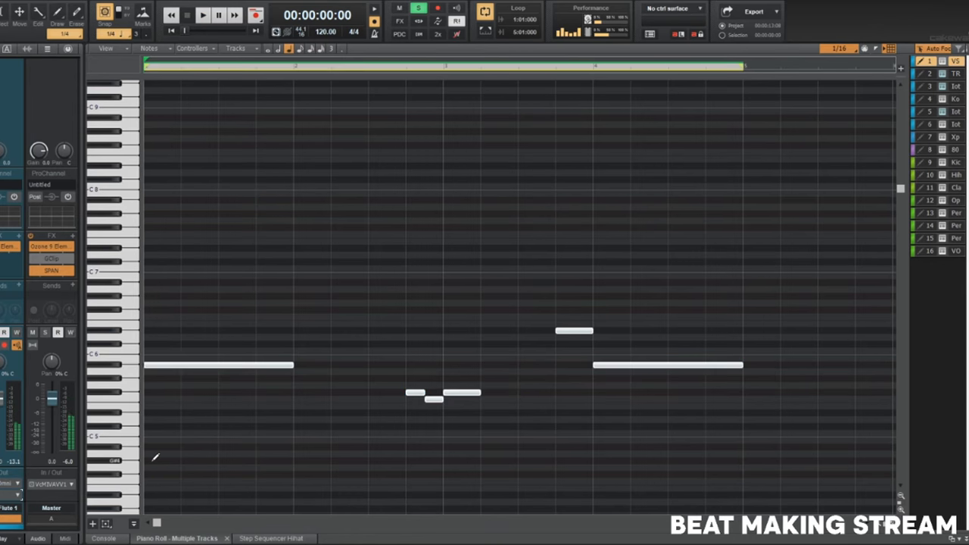
{"action": "left_click", "coordinate": [174, 365]}
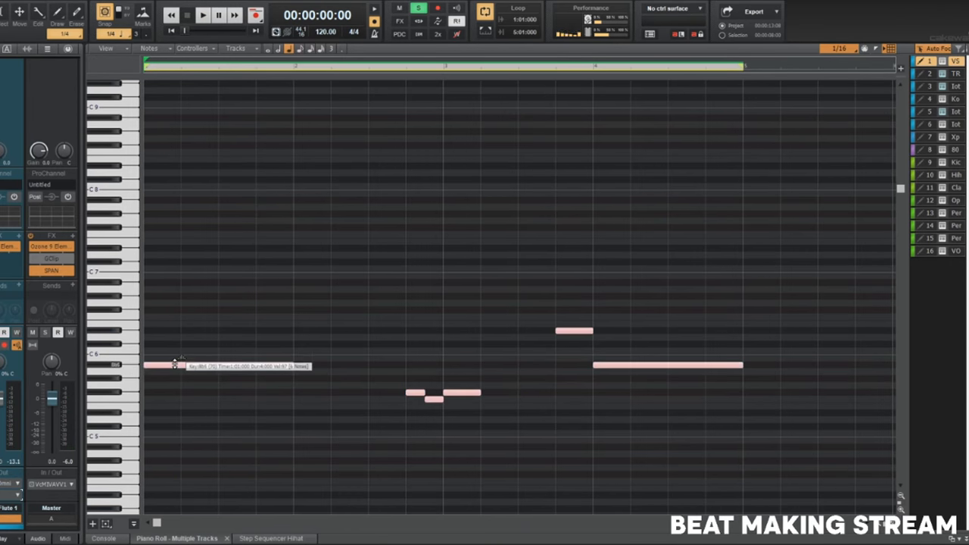
{"action": "left_click_drag", "start_coordinate": [175, 366], "coordinate": [172, 281]}
{"action": "key", "text": "space"}
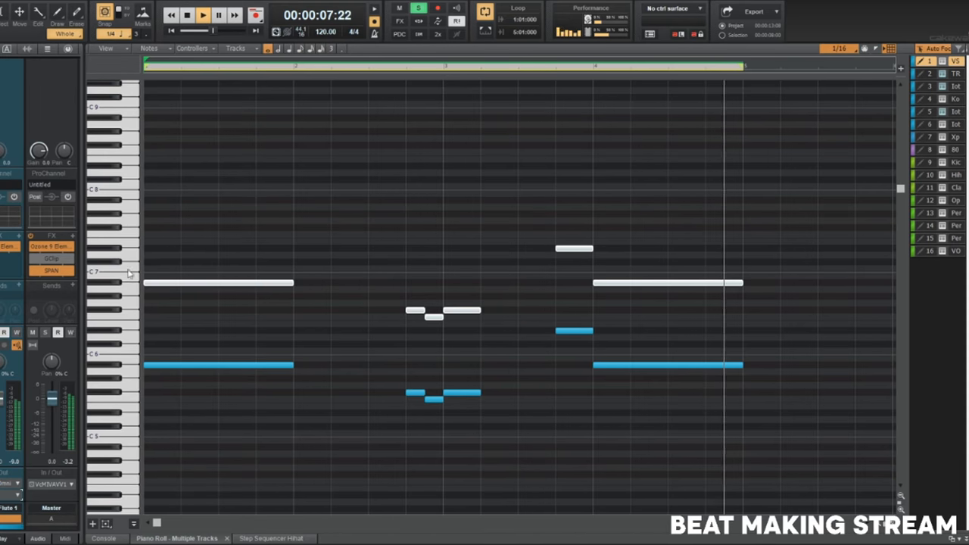
{"action": "key", "text": "space"}
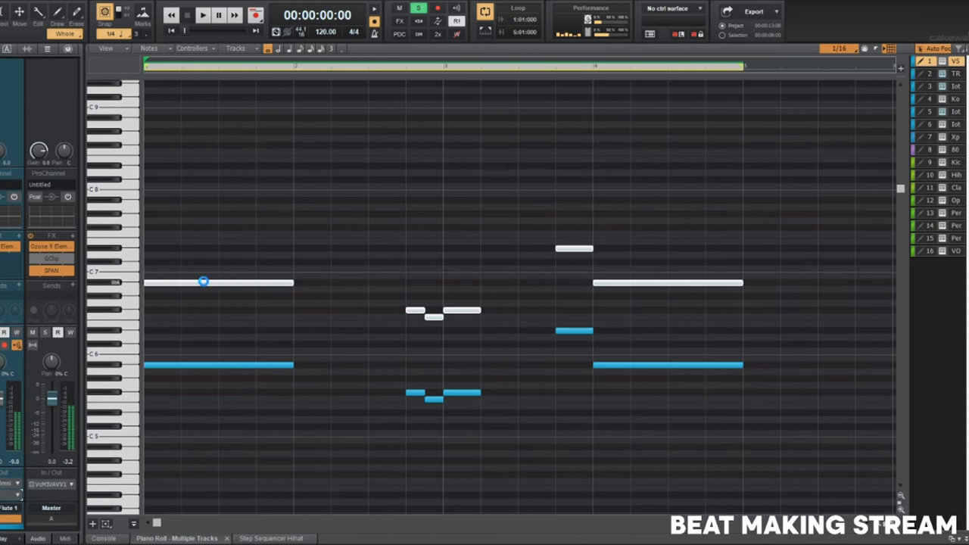
{"action": "left_click", "coordinate": [207, 283]}
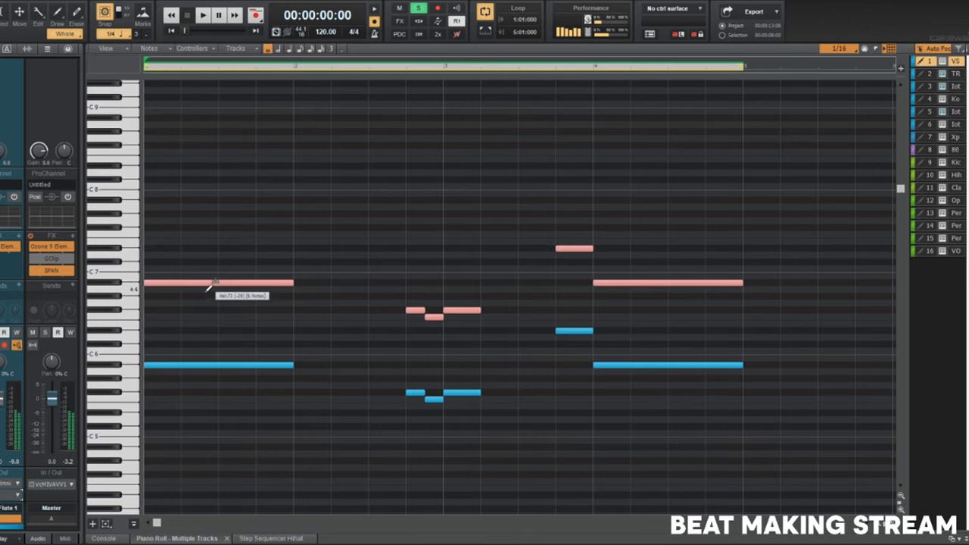
{"action": "key", "text": "space"}
Return to the track view, add the Crystallizer delay to the VSCO2 Flute track and lower the flute's volume slightly.
{"action": "key", "text": "d"}
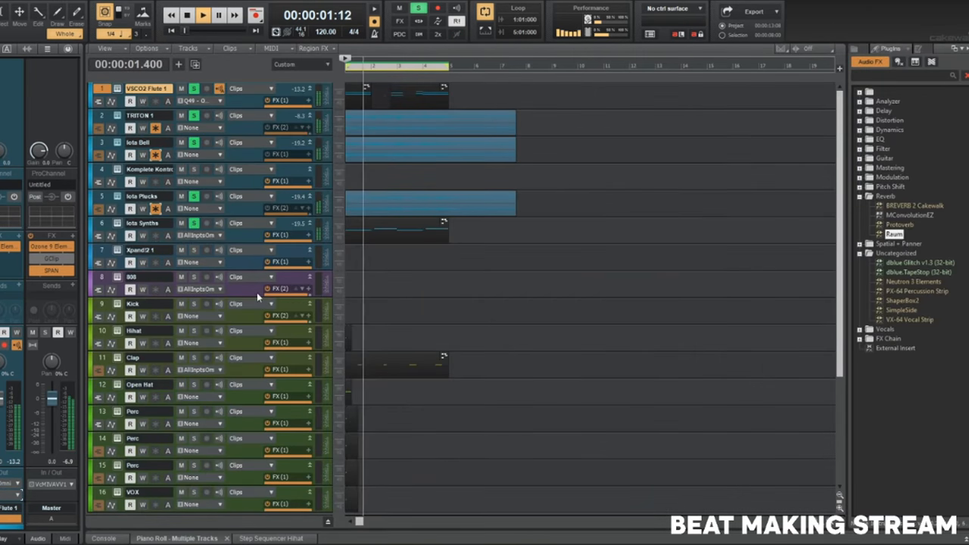
{"action": "scroll", "coordinate": [391, 303], "scroll_direction": "down", "scroll_amount": 3}
{"action": "left_click", "coordinate": [860, 111]}
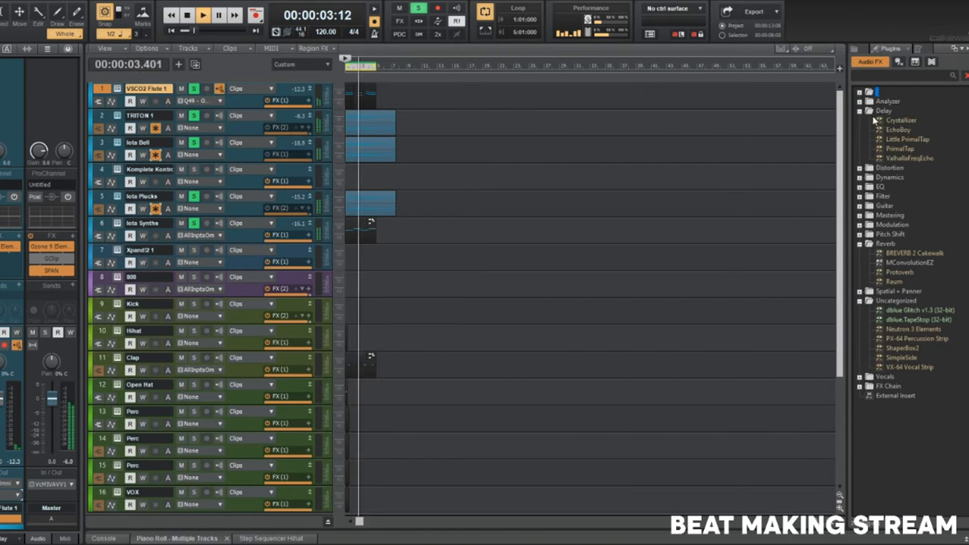
{"action": "left_click", "coordinate": [902, 119]}
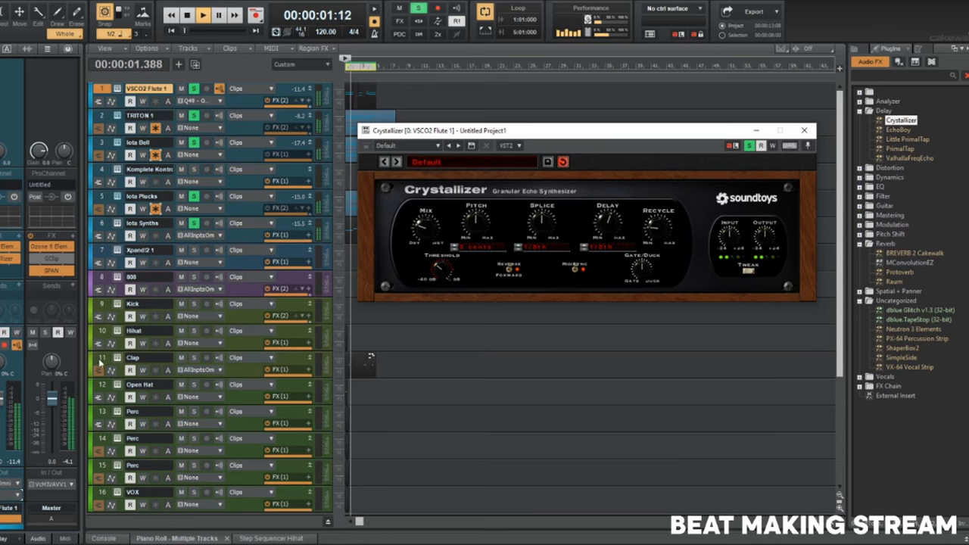
{"action": "left_click_drag", "start_coordinate": [1, 400], "coordinate": [1, 408]}
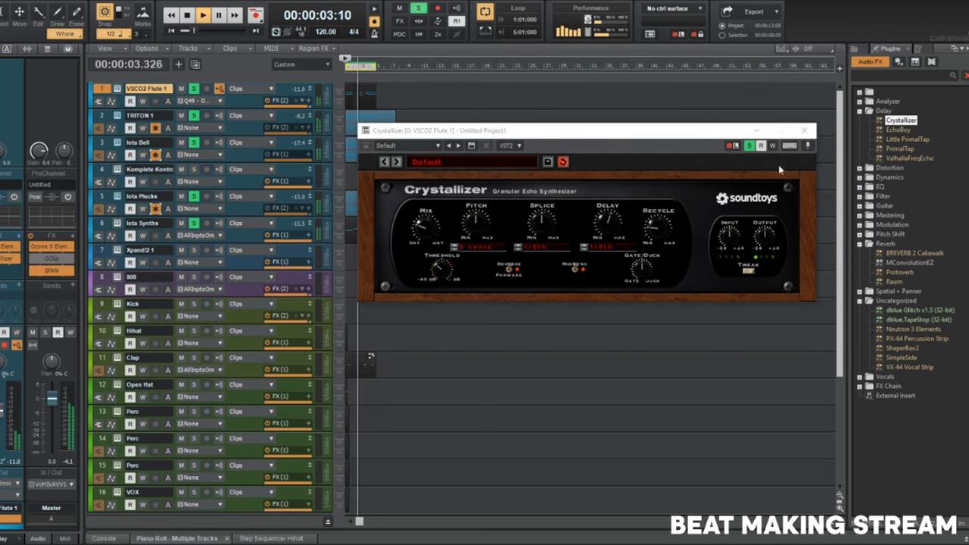
{"action": "left_click", "coordinate": [804, 131]}
Add the Raum reverb after Crystallizer on the VSCO2 Flute track and close its window.
{"action": "left_click_drag", "start_coordinate": [894, 282], "coordinate": [220, 297]}
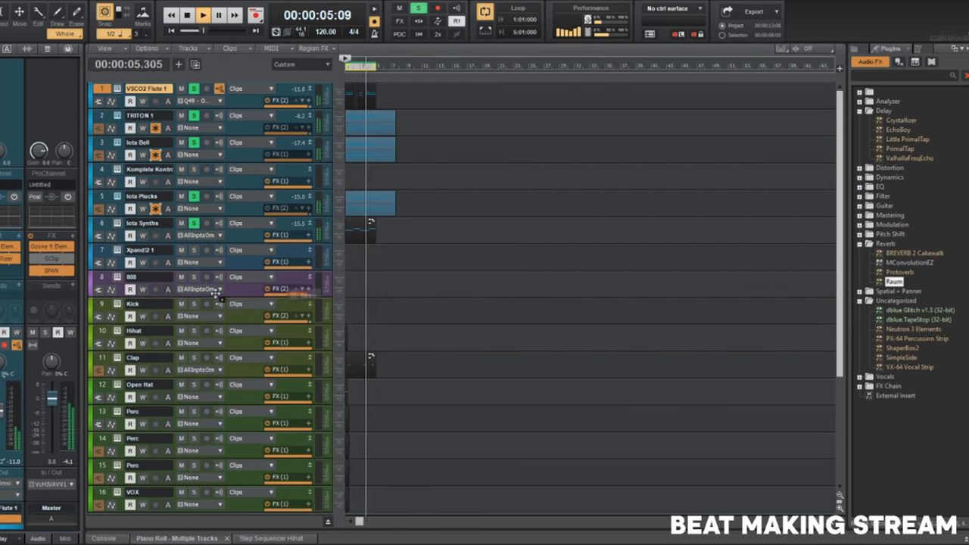
{"action": "left_click_drag", "start_coordinate": [4, 271], "coordinate": [6, 272]}
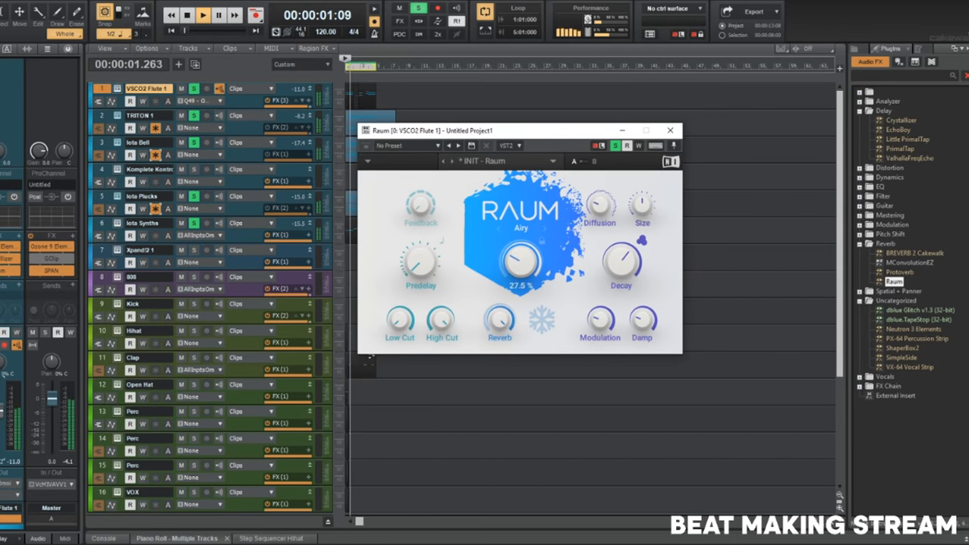
{"action": "left_click", "coordinate": [670, 130]}
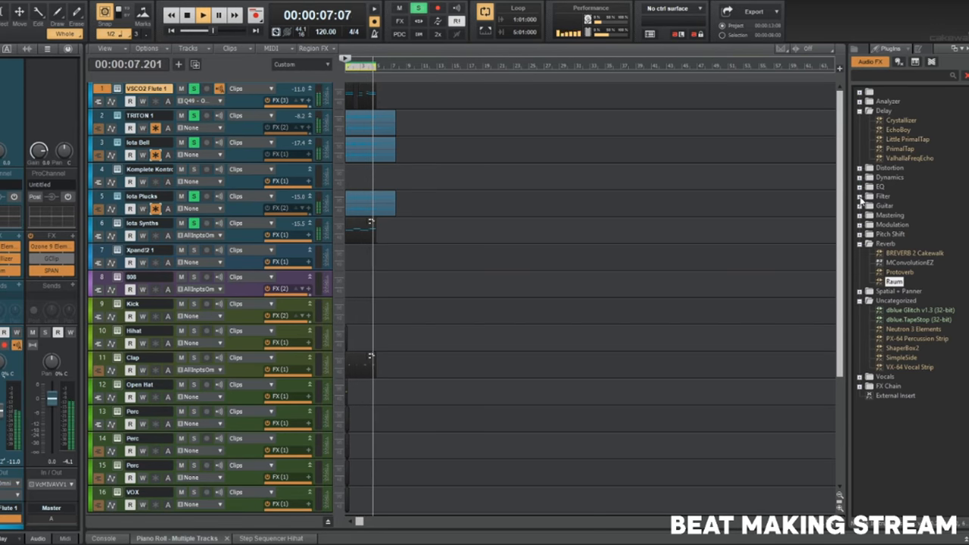
Stop playback and add the PanMan auto-panner from the Spatial + Panner effects to the VSCO2 Flute track.
{"action": "left_click", "coordinate": [869, 292]}
{"action": "left_click", "coordinate": [869, 292]}
{"action": "key", "text": "space"}
{"action": "left_click_drag", "start_coordinate": [900, 351], "coordinate": [2, 260]}
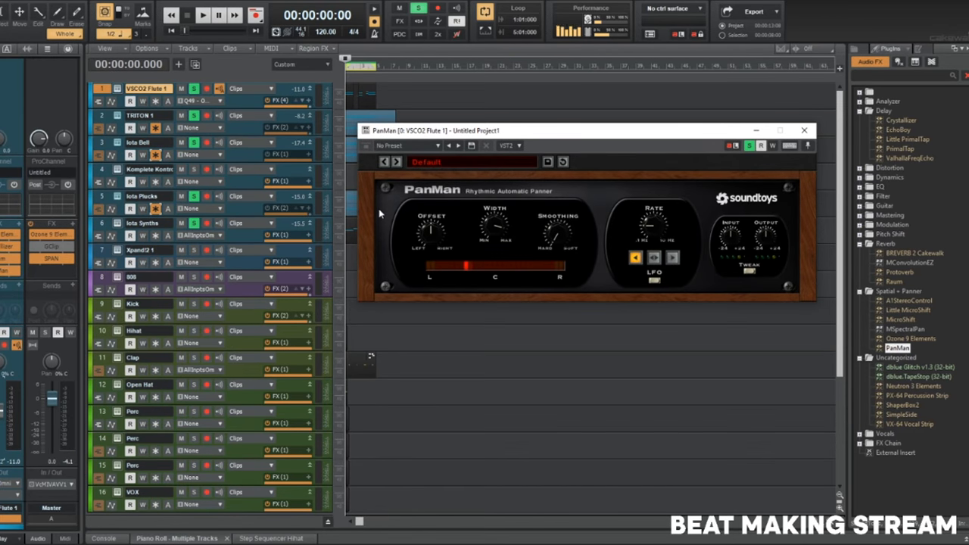
Adjust PanMan's rate and width on the flute, audition the panning and close its window.
{"action": "left_click_drag", "start_coordinate": [506, 132], "coordinate": [330, 159]}
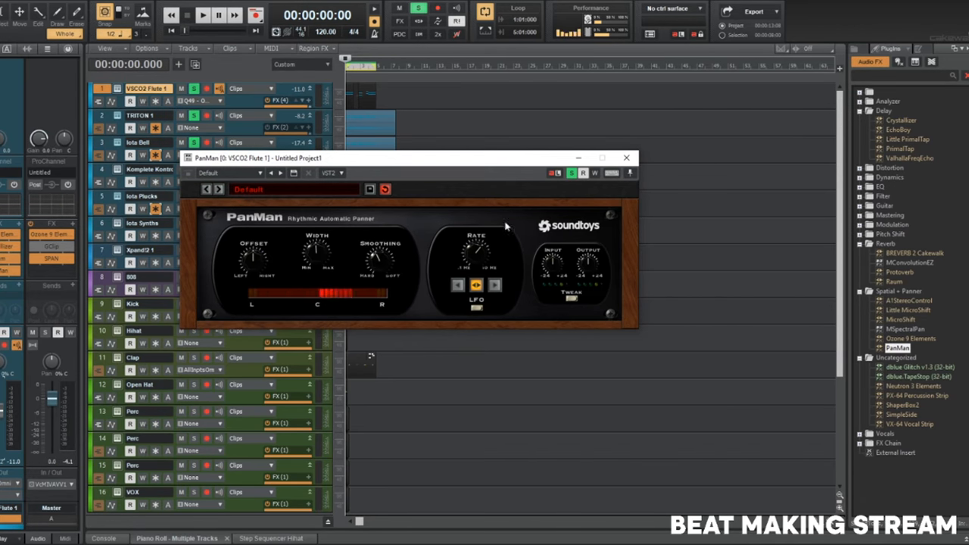
{"action": "left_click_drag", "start_coordinate": [522, 164], "coordinate": [656, 149]}
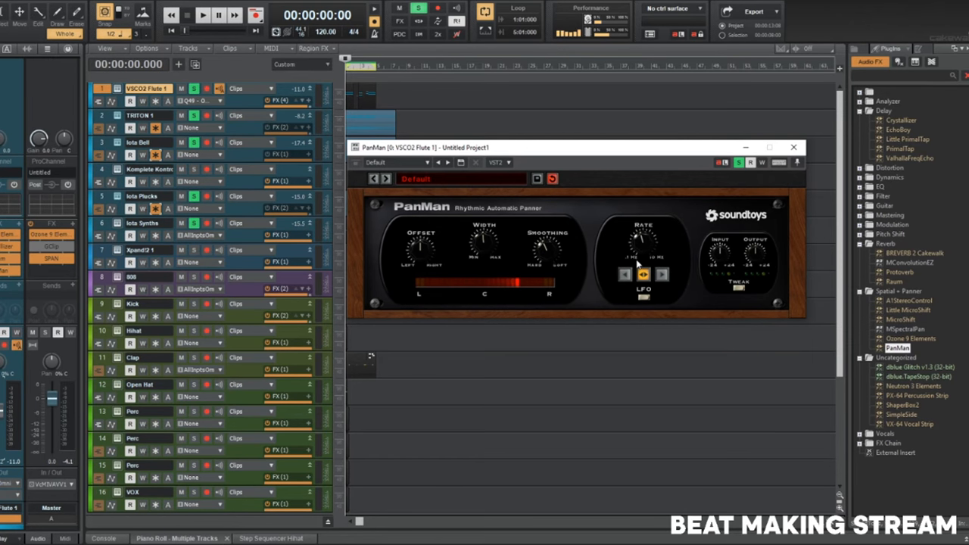
{"action": "left_click_drag", "start_coordinate": [600, 150], "coordinate": [602, 190]}
{"action": "left_click_drag", "start_coordinate": [543, 182], "coordinate": [549, 176]}
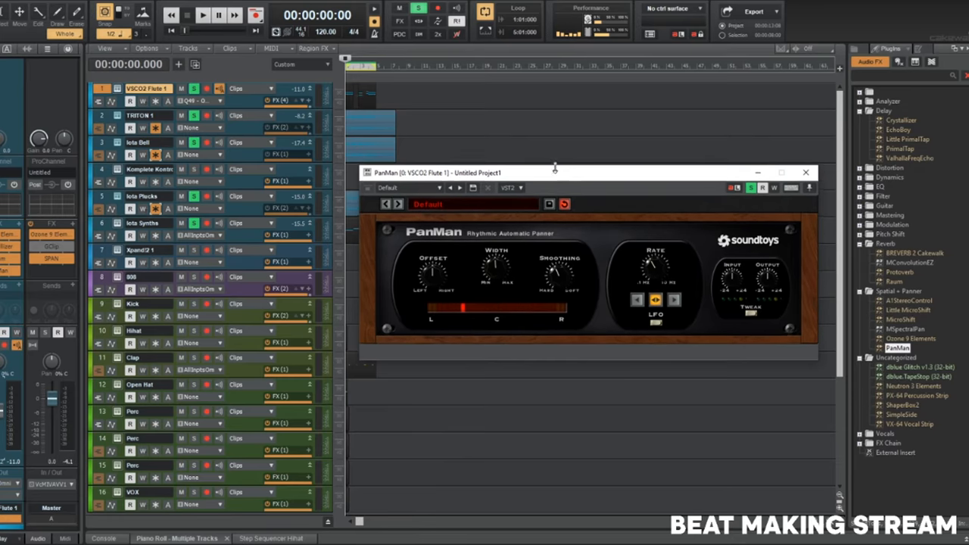
{"action": "key", "text": "space"}
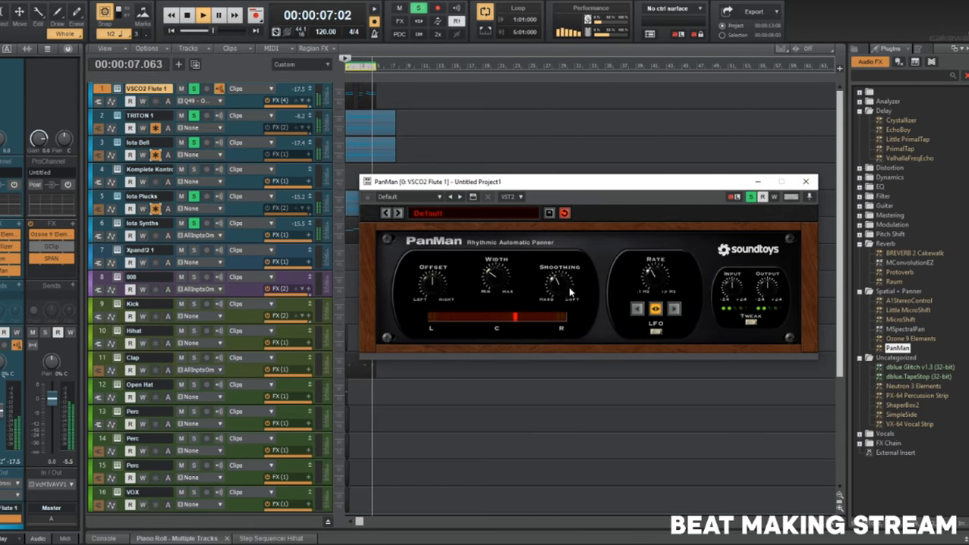
{"action": "left_click", "coordinate": [806, 182]}
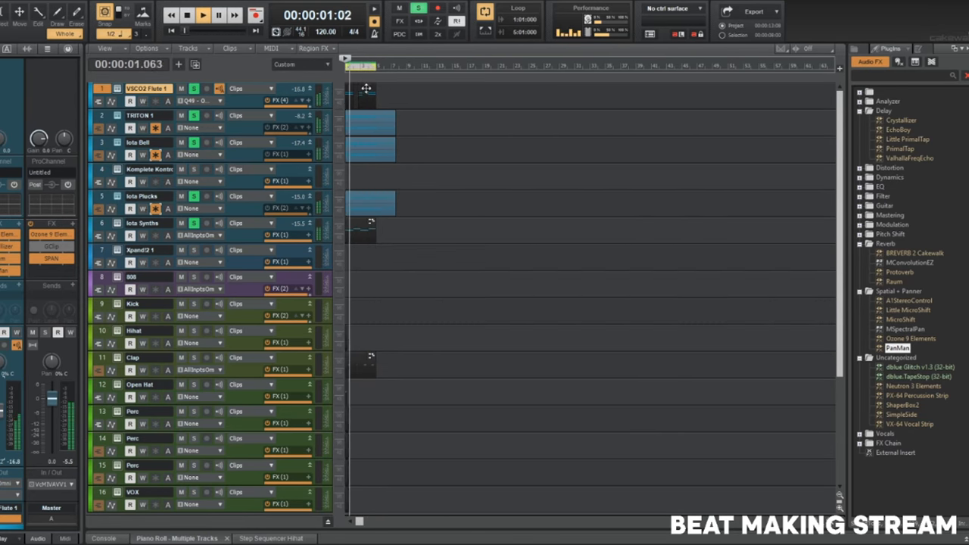
Transpose the VSCO2 Flute clips by 12 semitones and play them back briefly.
{"action": "key", "text": "space"}
{"action": "left_click_drag", "start_coordinate": [402, 91], "coordinate": [290, 93]}
{"action": "key", "text": "ctrl+t"}
{"action": "type", "text": "1"}
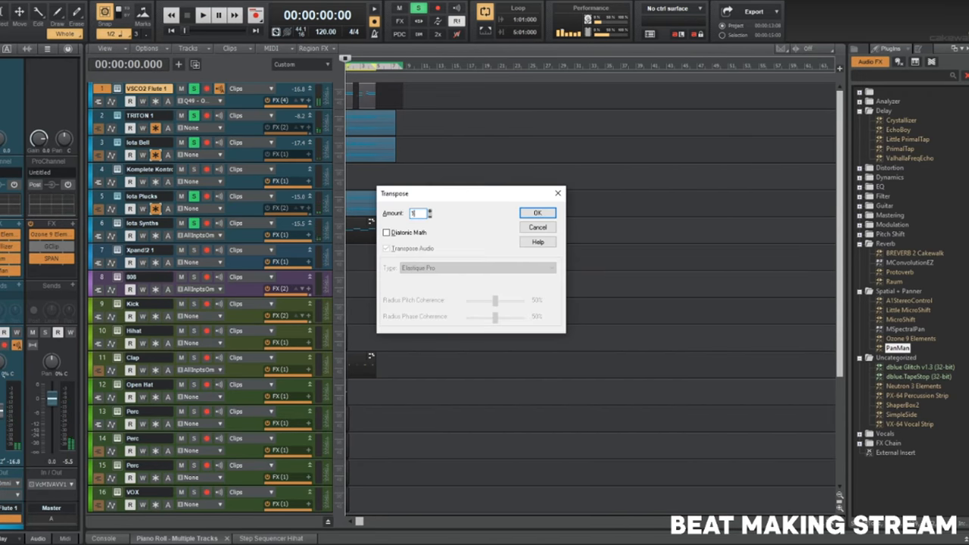
{"action": "type", "text": "2"}
{"action": "key", "text": "Return"}
{"action": "key", "text": "space"}
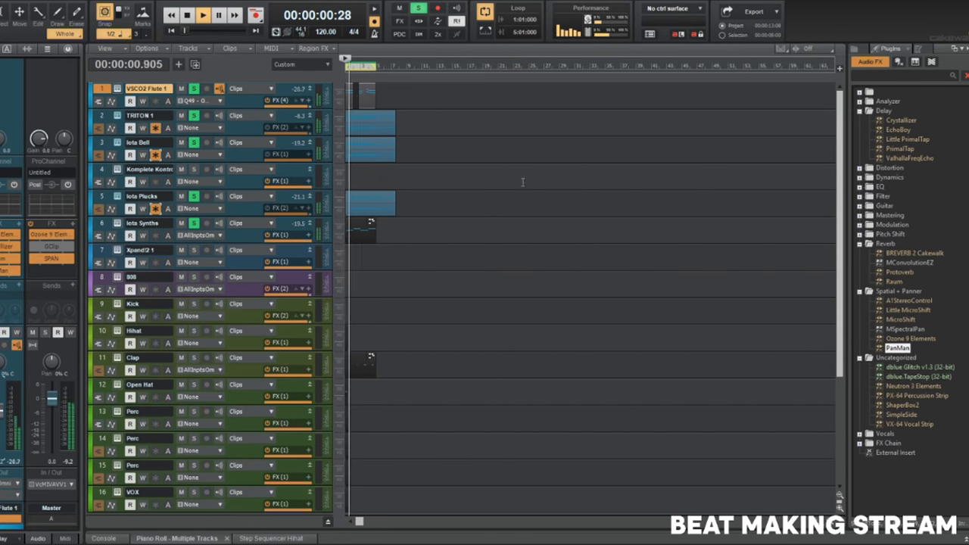
{"action": "key", "text": "space"}
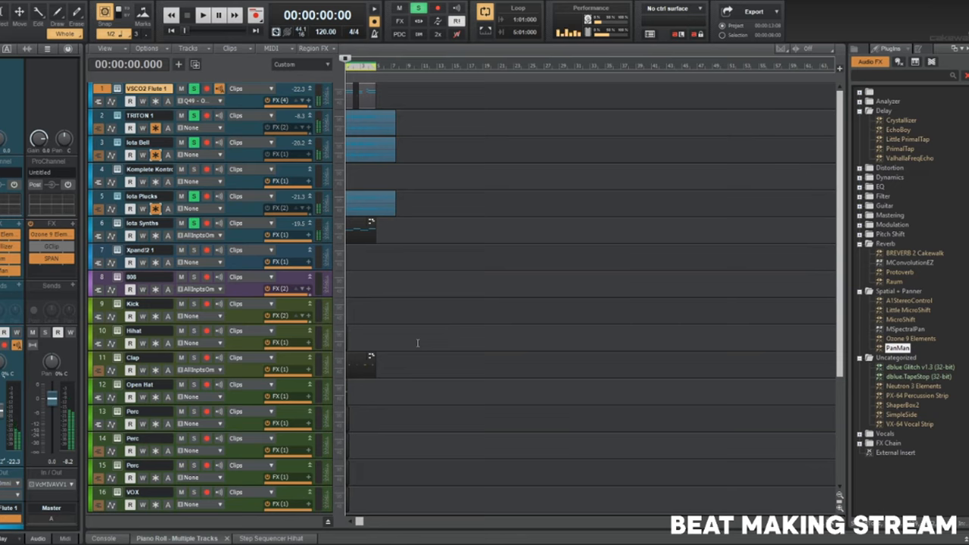
Play back the four-measure loop to check the transposed flute against the other melody tracks.
{"action": "key", "text": "space"}
{"action": "scroll", "coordinate": [417, 343], "scroll_direction": "up", "scroll_amount": 2}
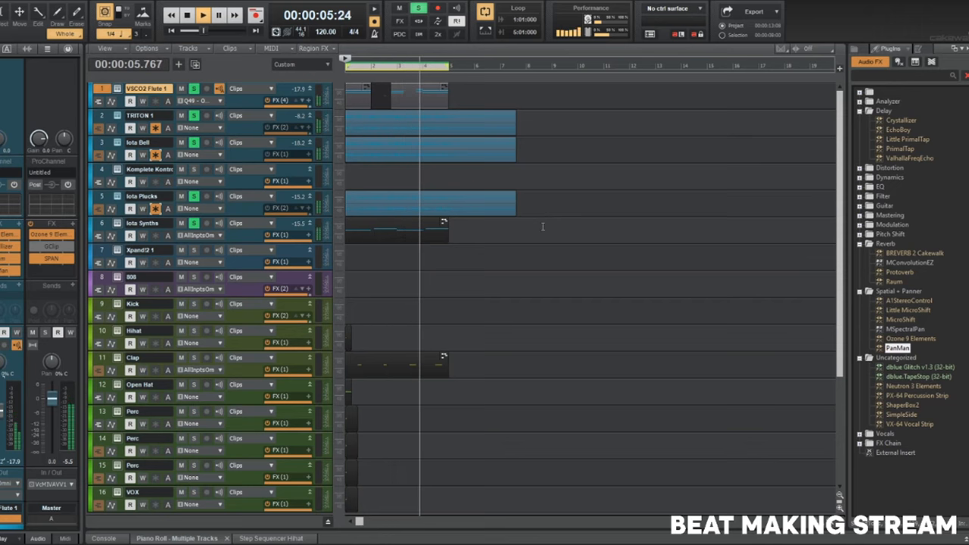
{"action": "key", "text": "ctrl+Left"}
{"action": "key", "text": "ctrl+Right"}
{"action": "key", "text": "ctrl+Right"}
{"action": "key", "text": "ctrl+Right"}
{"action": "key", "text": "ctrl+Left"}
{"action": "key", "text": "space"}
Transpose all clips on the melody tracks from VSCO2 Flute 1 to Xpand!2 1 by 3 semitones, including audio, and play them back.
{"action": "left_click_drag", "start_coordinate": [646, 262], "coordinate": [278, 78]}
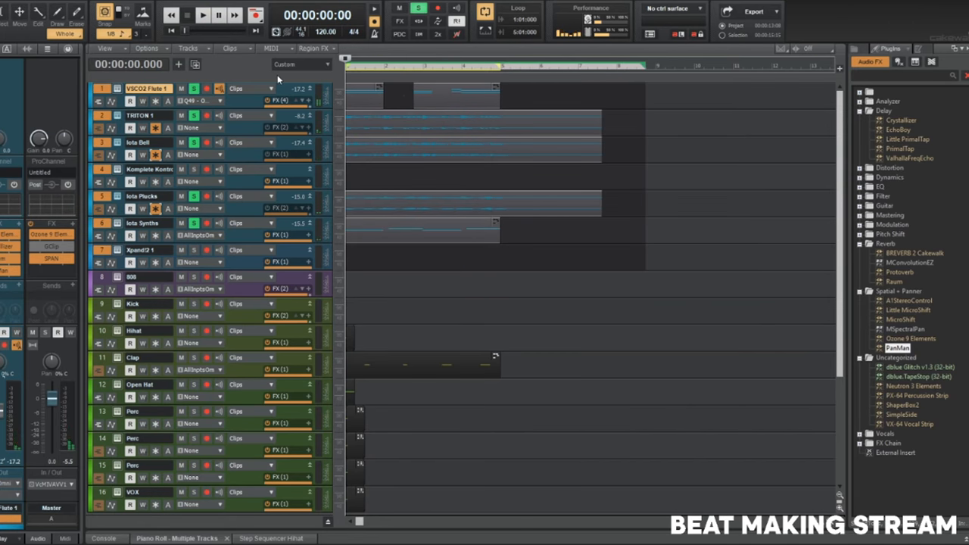
{"action": "key", "text": "shift+t"}
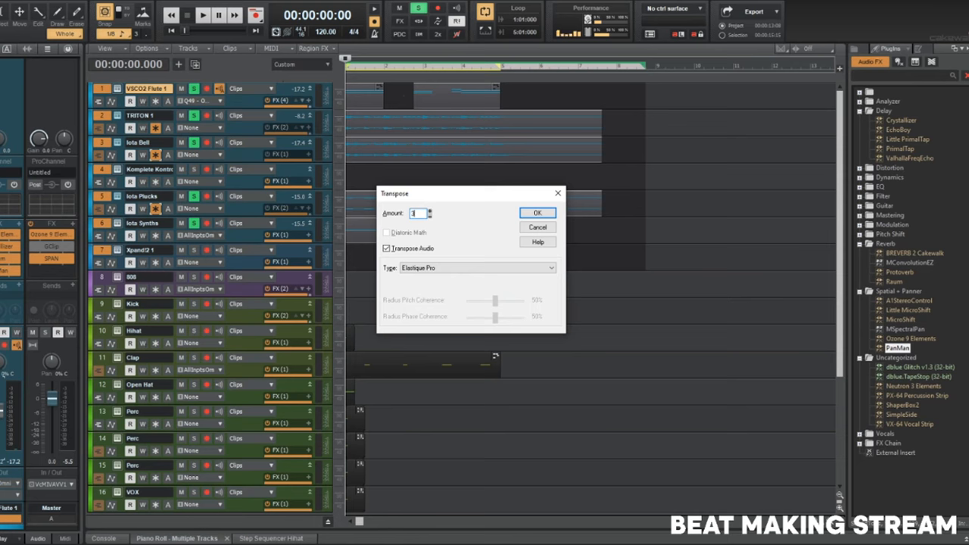
{"action": "left_click", "coordinate": [524, 268]}
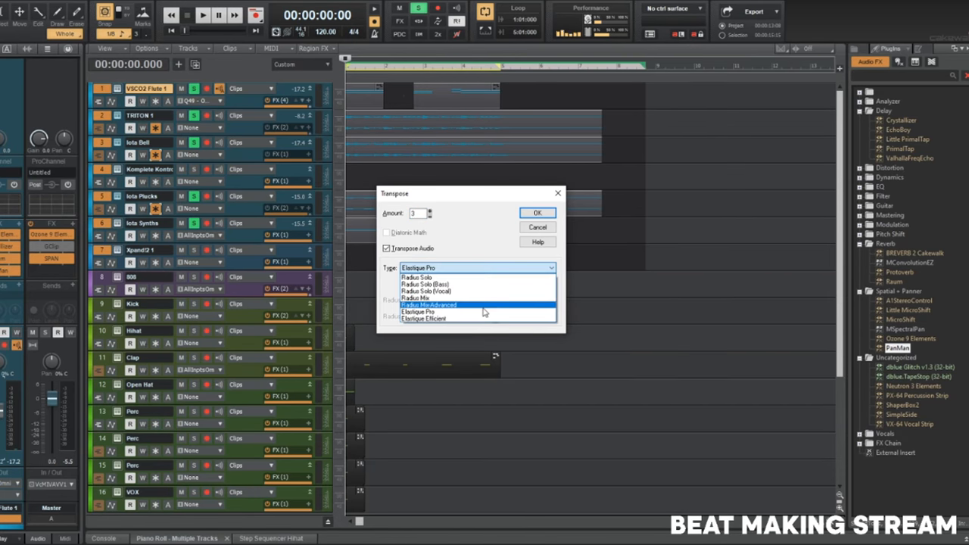
{"action": "left_click", "coordinate": [489, 309]}
{"action": "left_click", "coordinate": [534, 215]}
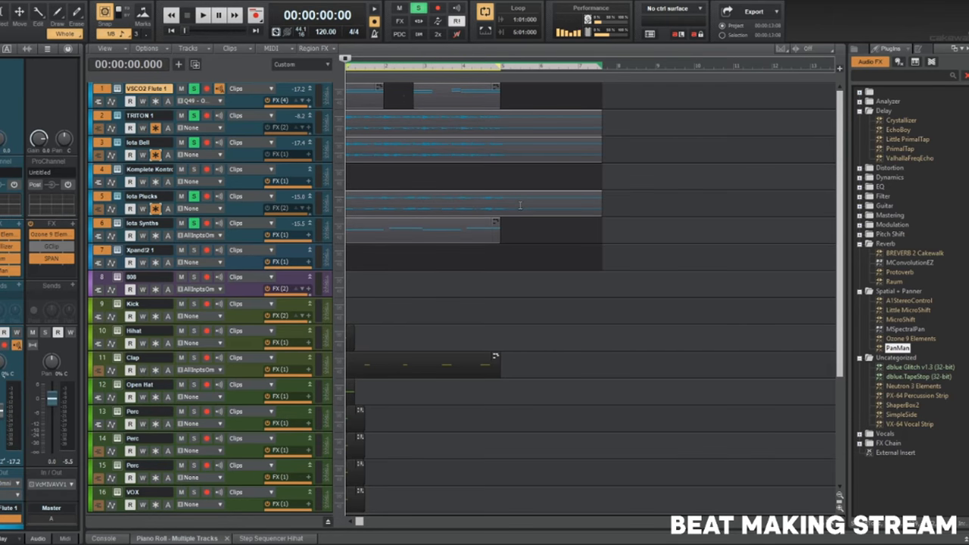
{"action": "key", "text": "space"}
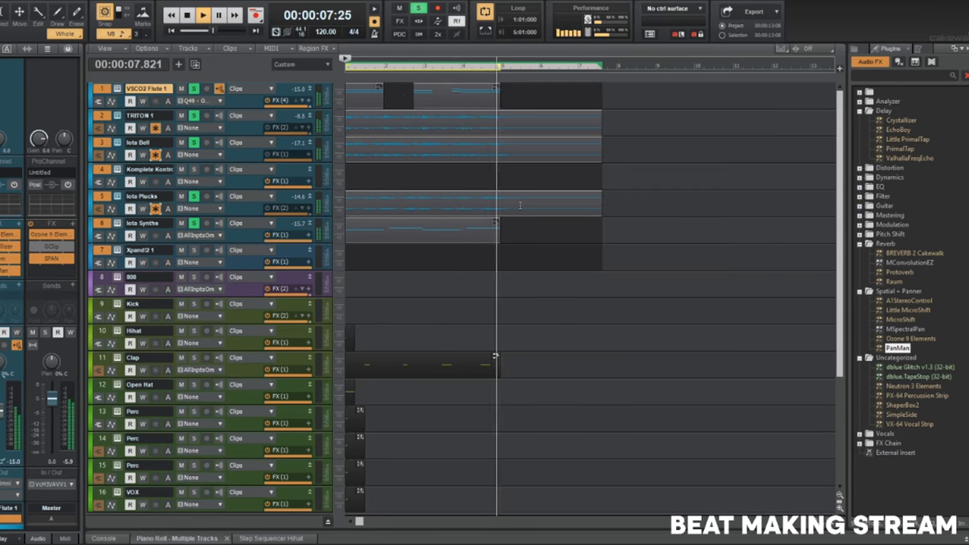
Lengthen the two VSCO2 Flute notes starting at measure 3 to half notes.
{"action": "key", "text": "space"}
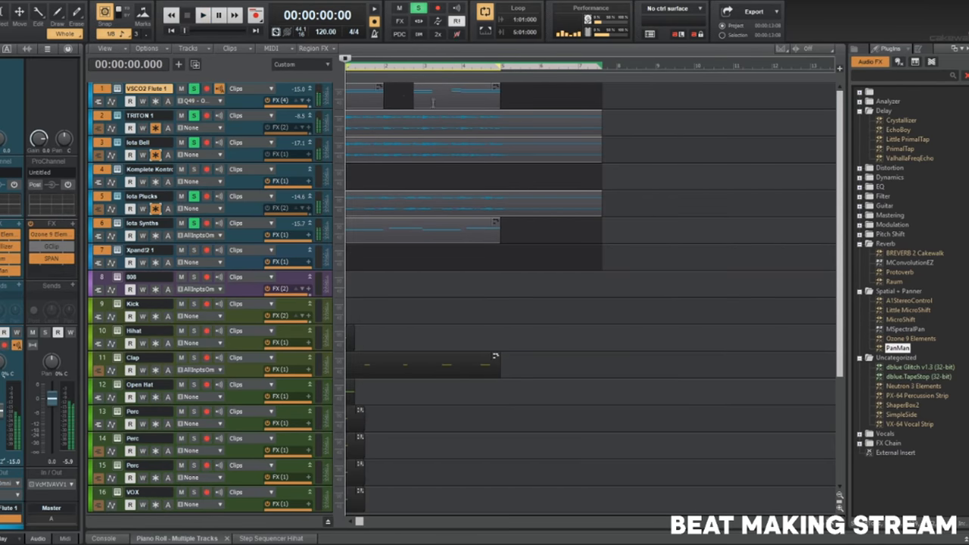
{"action": "double_click", "coordinate": [431, 89]}
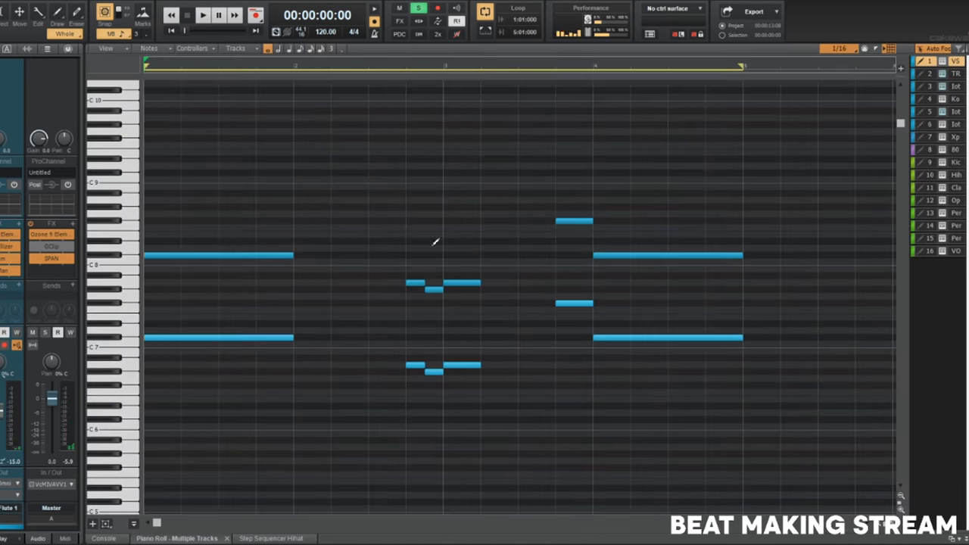
{"action": "left_click_drag", "start_coordinate": [466, 249], "coordinate": [465, 412]}
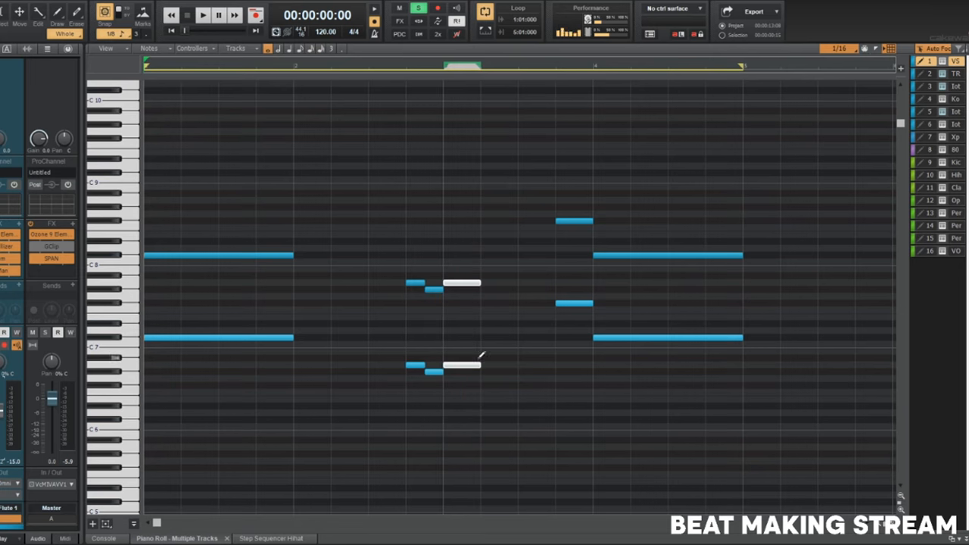
{"action": "left_click_drag", "start_coordinate": [481, 366], "coordinate": [521, 367]}
{"action": "left_click", "coordinate": [536, 330]}
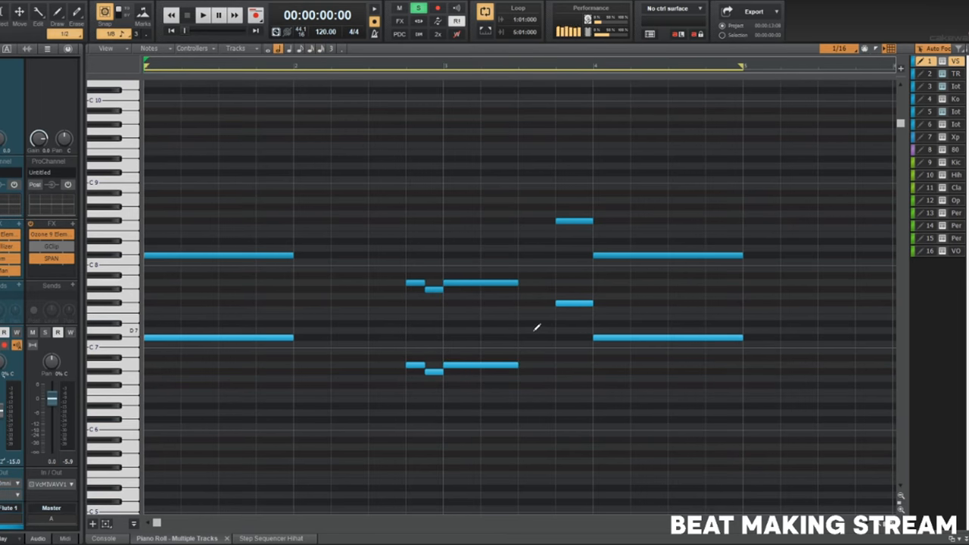
Play back the melody with the longer flute notes and freeze the VSCO2 Flute 1 track.
{"action": "key", "text": "d"}
{"action": "key", "text": "space"}
{"action": "scroll", "coordinate": [529, 336], "scroll_direction": "down", "scroll_amount": 2}
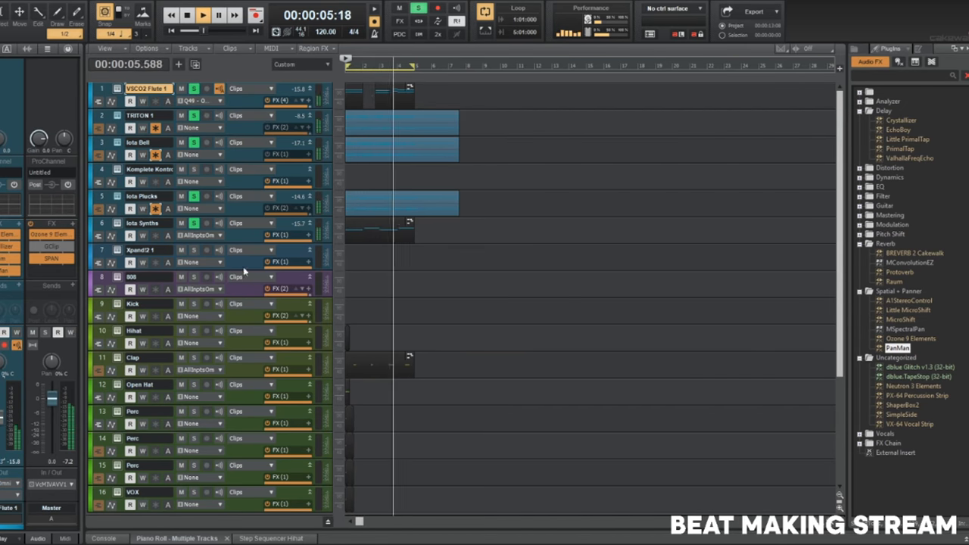
{"action": "left_click", "coordinate": [236, 241]}
{"action": "key", "text": "w"}
{"action": "key", "text": "space"}
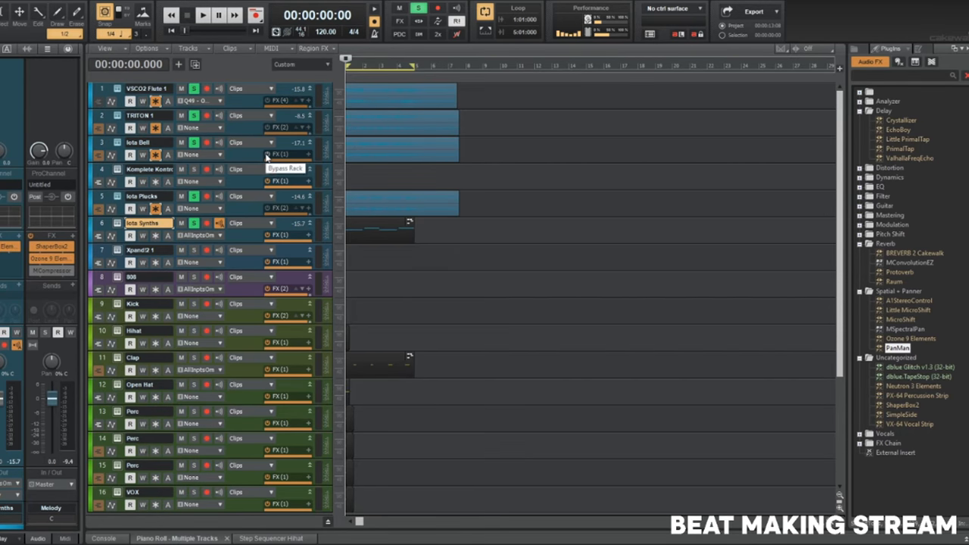
Draw a half note on A#7 at the start of measure 1 in the 808 track and show the velocity pane.
{"action": "key", "text": "d"}
{"action": "key", "text": "shift+d"}
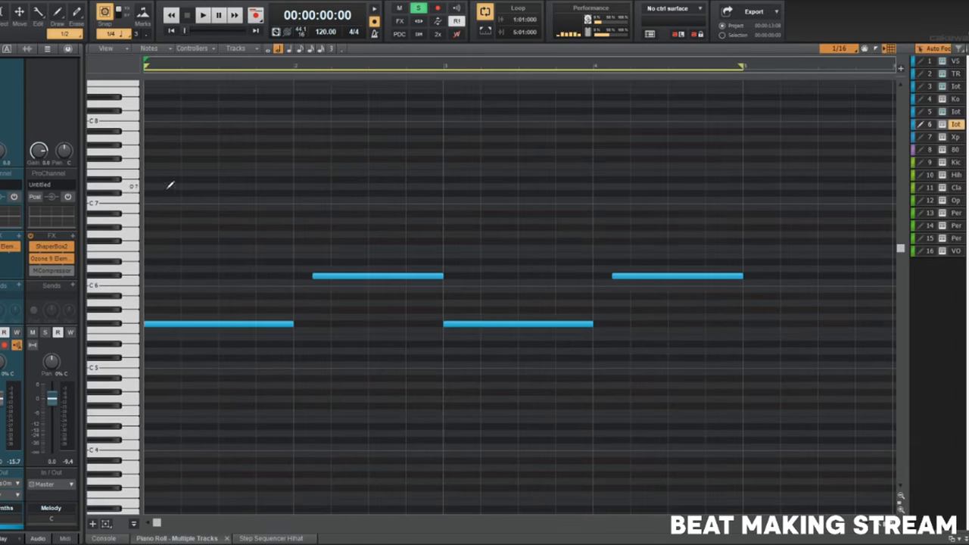
{"action": "left_click", "coordinate": [941, 151]}
{"action": "left_click", "coordinate": [191, 165]}
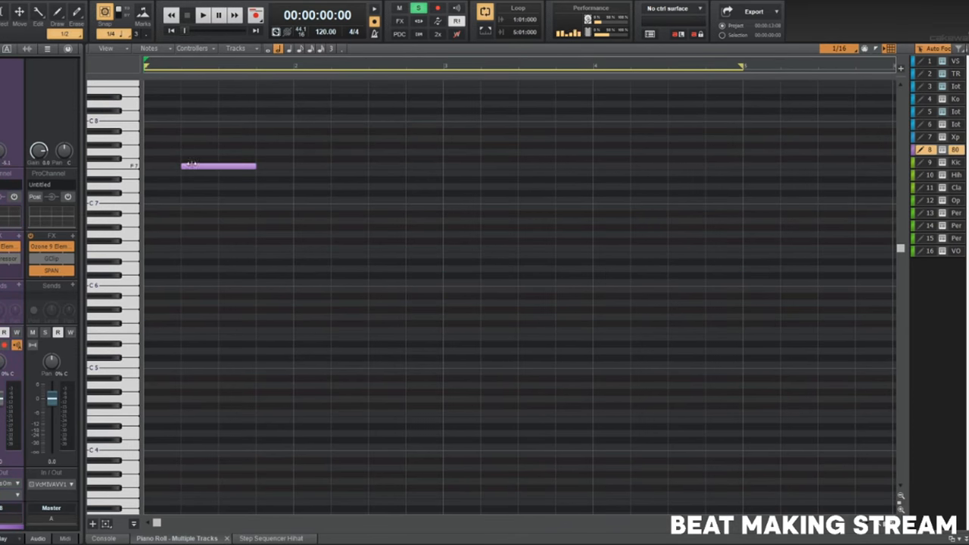
{"action": "left_click_drag", "start_coordinate": [203, 166], "coordinate": [167, 132]}
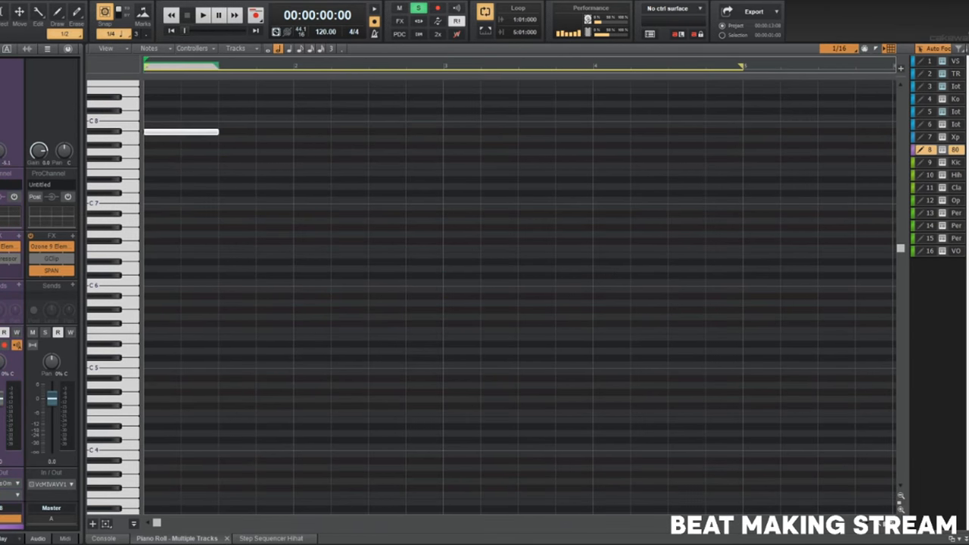
{"action": "left_click", "coordinate": [247, 405]}
{"action": "key", "text": "c"}
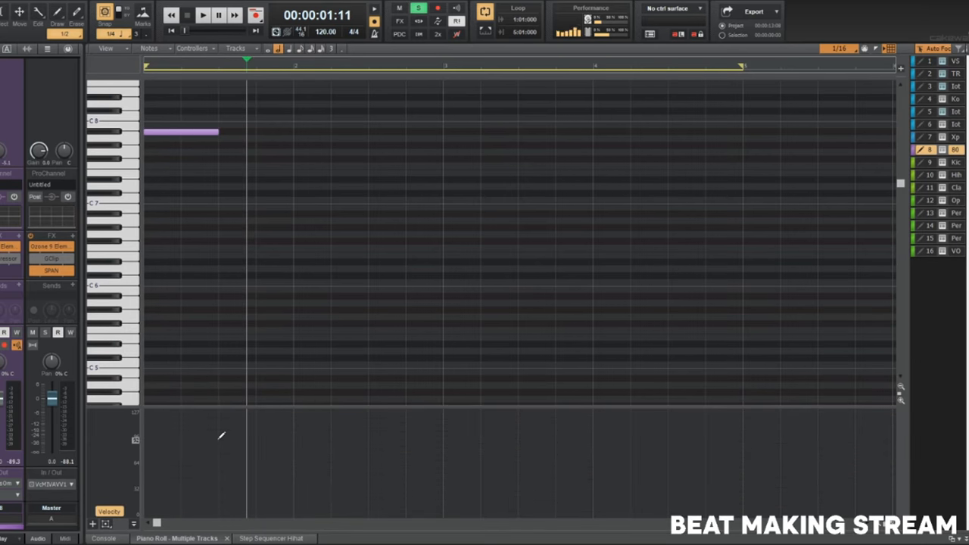
{"action": "scroll", "coordinate": [122, 134], "scroll_direction": "up", "scroll_amount": 1}
{"action": "left_click", "coordinate": [130, 147]}
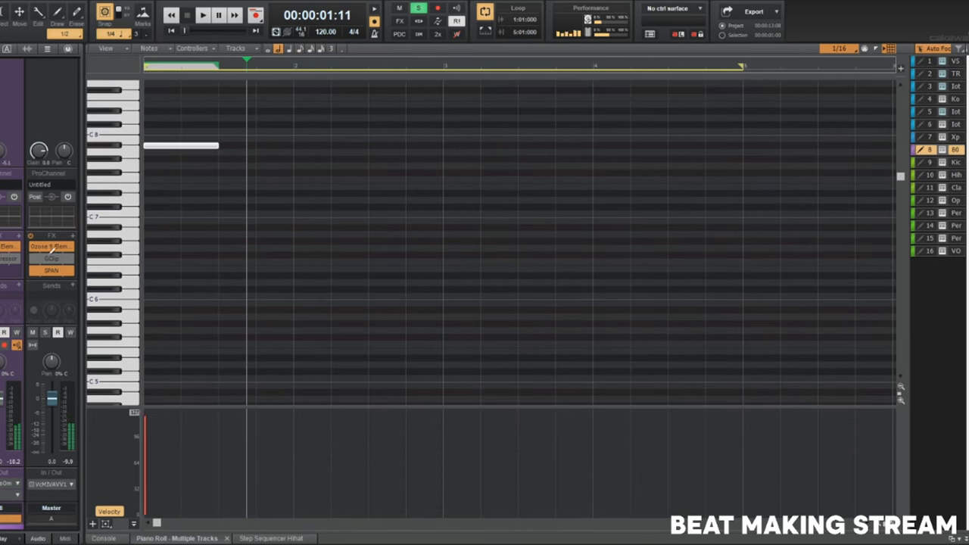
Raise the 808 note three semitones to C#8 and audition it against the melody.
{"action": "key", "text": "w"}
{"action": "key", "text": "space"}
{"action": "scroll", "coordinate": [236, 259], "scroll_direction": "up", "scroll_amount": 2}
{"action": "key", "text": "space"}
{"action": "left_click_drag", "start_coordinate": [176, 159], "coordinate": [178, 137]}
{"action": "scroll", "coordinate": [182, 190], "scroll_direction": "up", "scroll_amount": 2}
{"action": "key", "text": "space"}
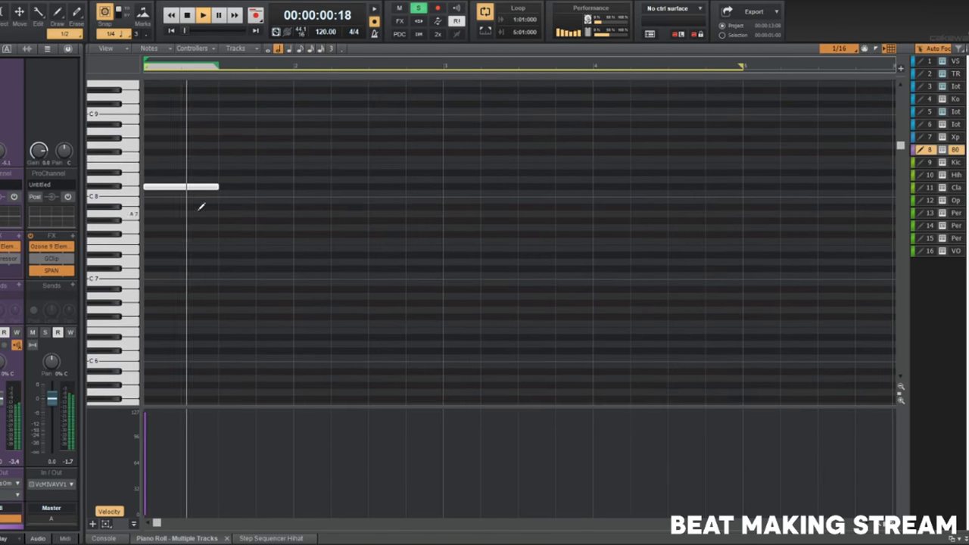
Try a dotted-quarter first 808 note followed by a second C#8 note extended to the end of measure 1.
{"action": "key", "text": "w"}
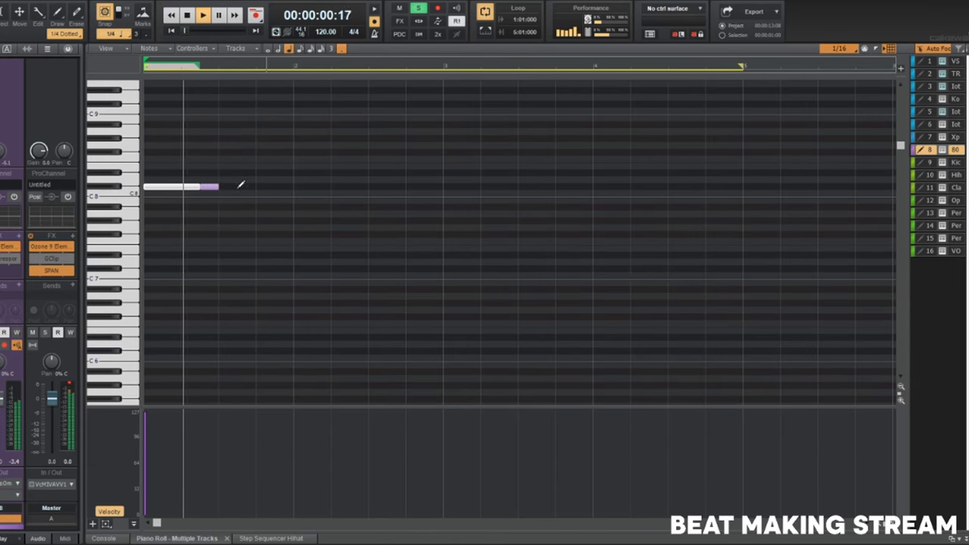
{"action": "key", "text": "space"}
{"action": "mouse_move", "coordinate": [216, 187]}
{"action": "left_mouse_down"}
{"action": "mouse_move", "coordinate": [275, 185]}
{"action": "mouse_move", "coordinate": [297, 172]}
{"action": "left_mouse_up"}
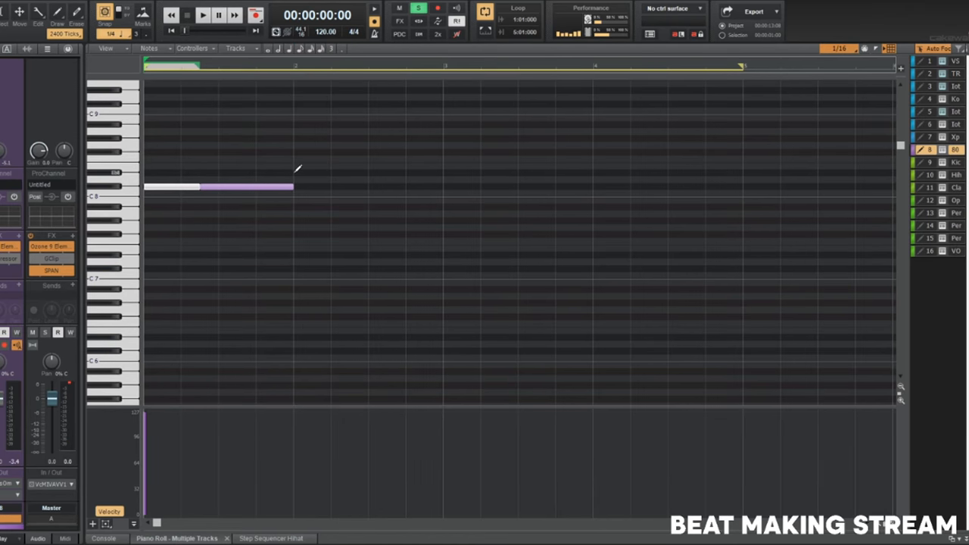
{"action": "left_click", "coordinate": [296, 164]}
{"action": "key", "text": "w"}
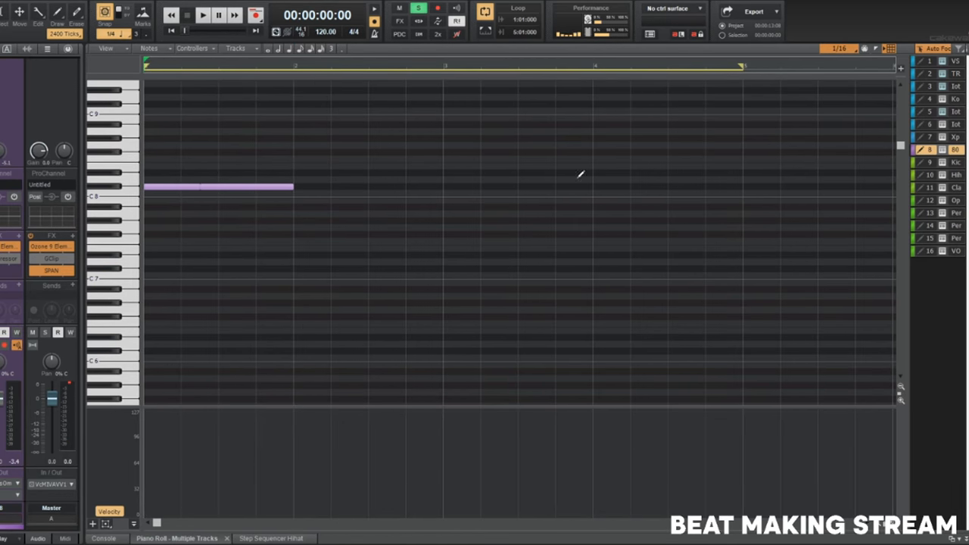
{"action": "key", "text": "space"}
{"action": "key", "text": "space"}
Fill measure 1 of the 808 track with two half notes on C#8 and play it back.
{"action": "left_click_drag", "start_coordinate": [217, 189], "coordinate": [295, 187]}
{"action": "key", "text": "space"}
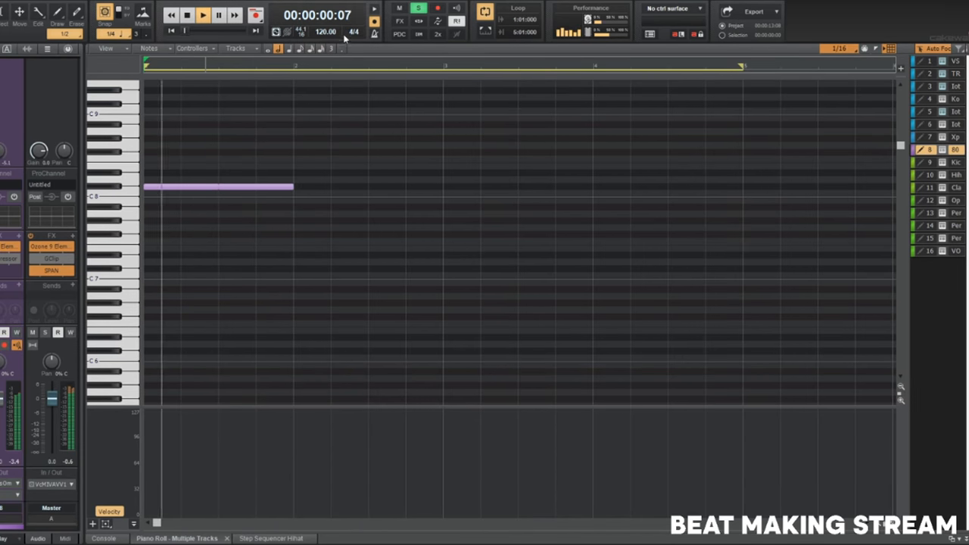
{"action": "key", "text": "d"}
{"action": "key", "text": "space"}
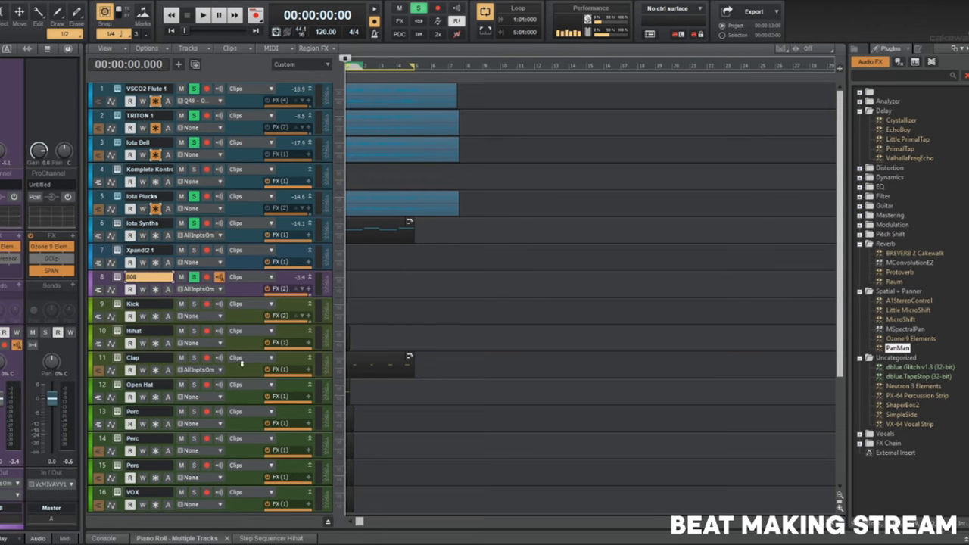
Load BOOMIN CLAP 2.wav from the Metro Boomin folder in F: samples into the Clap track's Komplete Kontrol sampler.
{"action": "key", "text": "Down"}
{"action": "key", "text": "Down"}
{"action": "key", "text": "Down"}
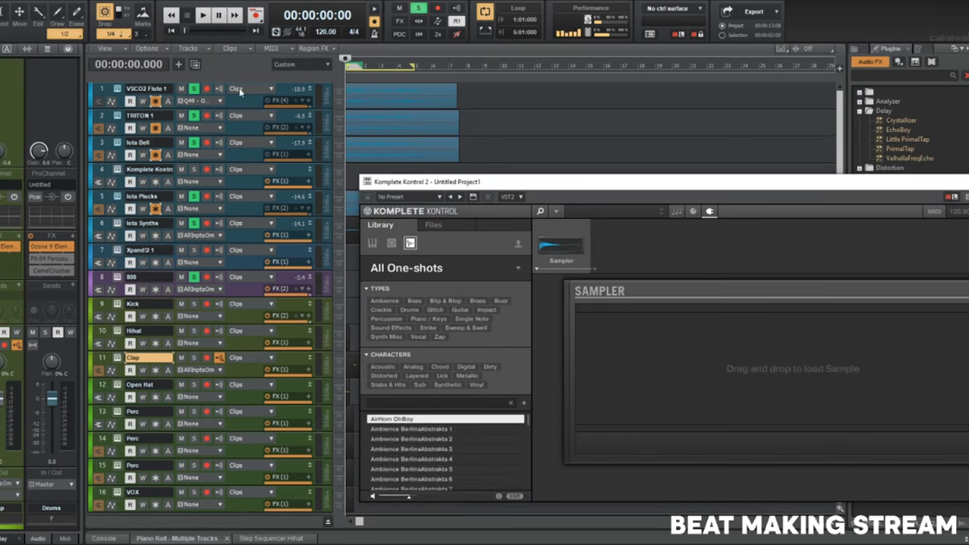
{"action": "left_click", "coordinate": [452, 227]}
{"action": "double_click", "coordinate": [402, 315]}
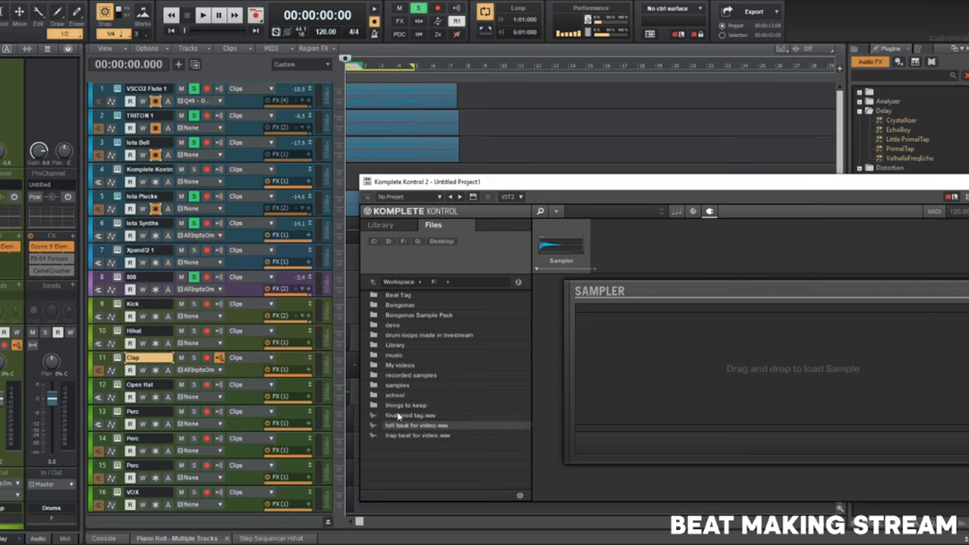
{"action": "double_click", "coordinate": [405, 385]}
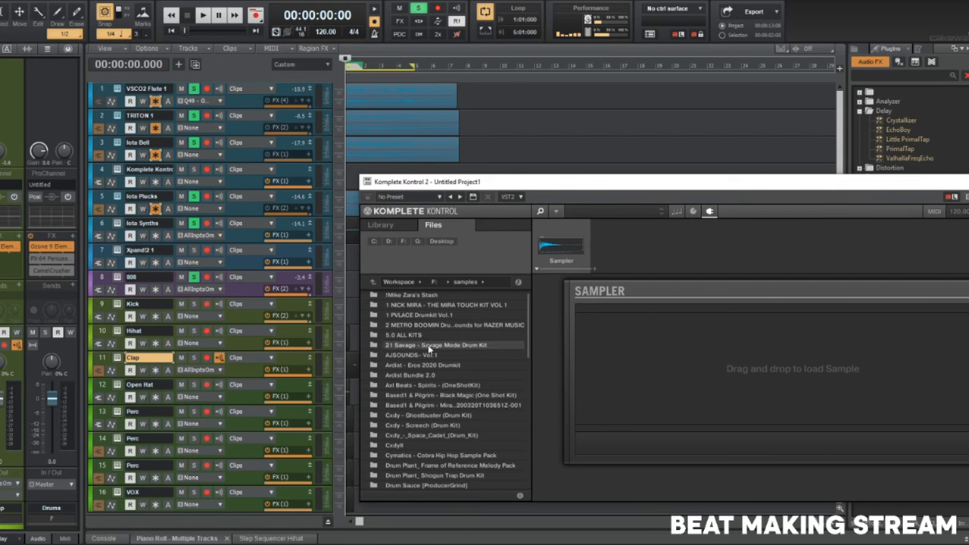
{"action": "double_click", "coordinate": [454, 326]}
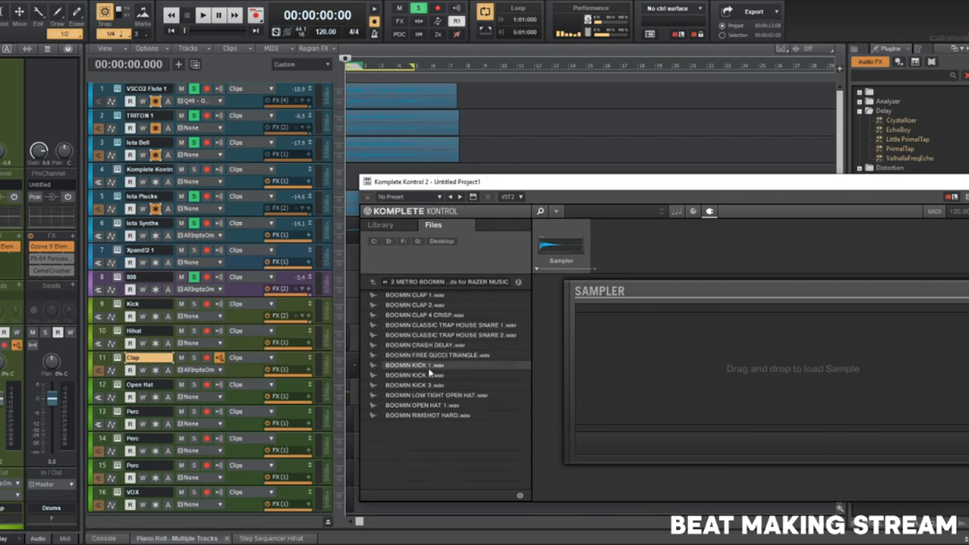
{"action": "double_click", "coordinate": [443, 305]}
Solo the Clap track, audition BOOMIN CLAP 4 CRISP, load BOOMIN CLASSIC TRAP HOUSE SNARE 2 instead and close the sampler.
{"action": "key", "text": "space"}
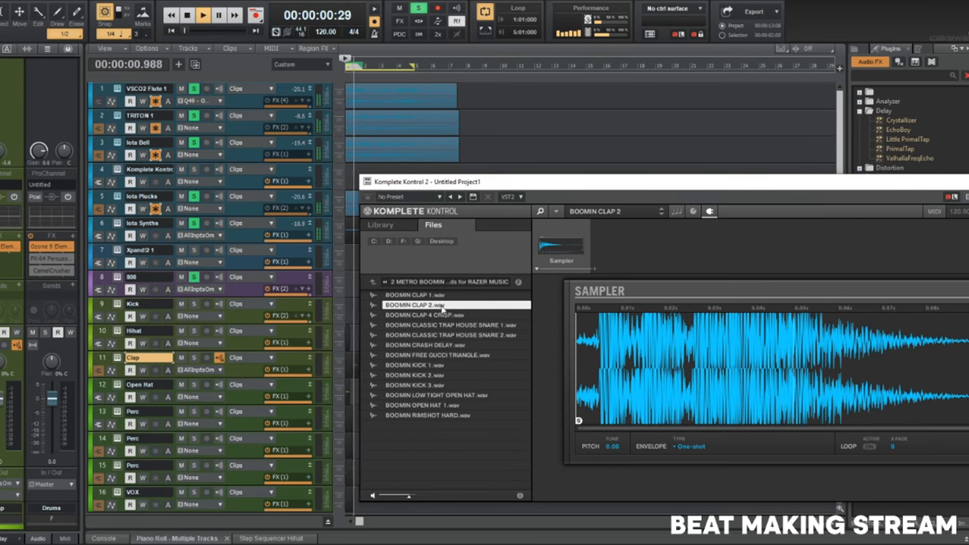
{"action": "left_click", "coordinate": [195, 357]}
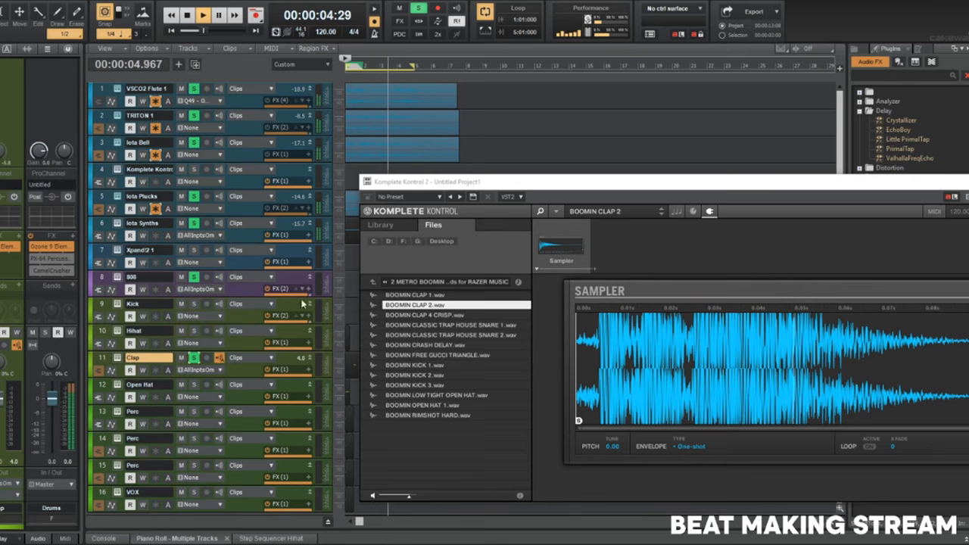
{"action": "double_click", "coordinate": [424, 315]}
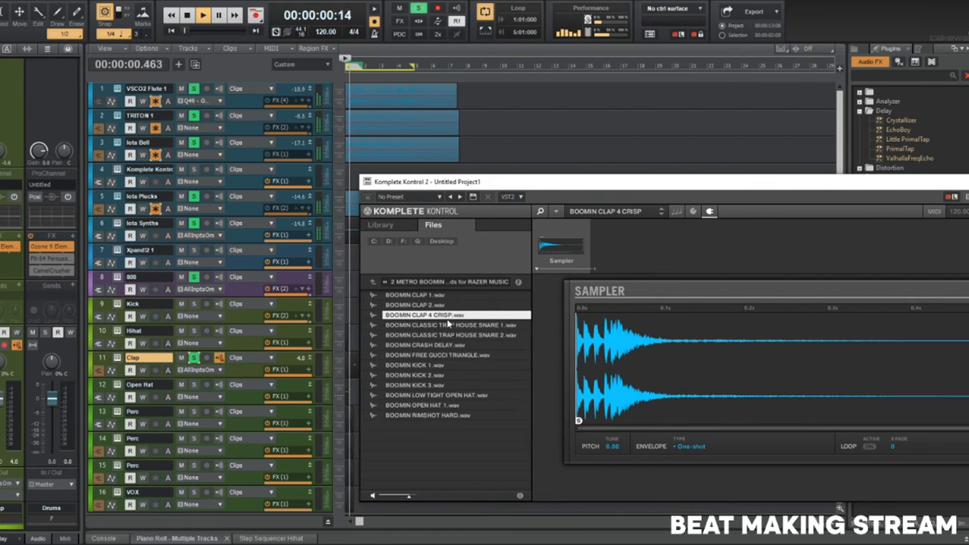
{"action": "double_click", "coordinate": [452, 334]}
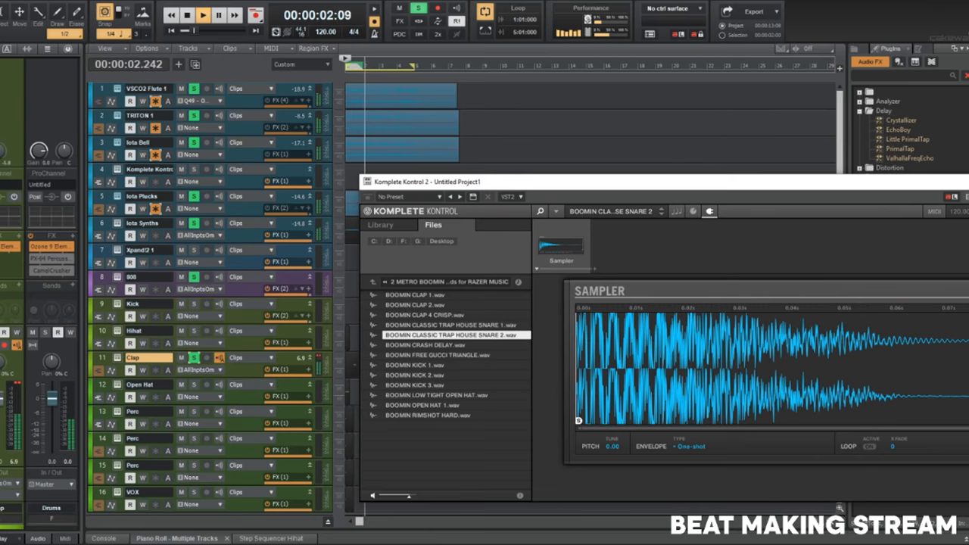
{"action": "left_click_drag", "start_coordinate": [968, 187], "coordinate": [590, 233]}
{"action": "left_click", "coordinate": [665, 229]}
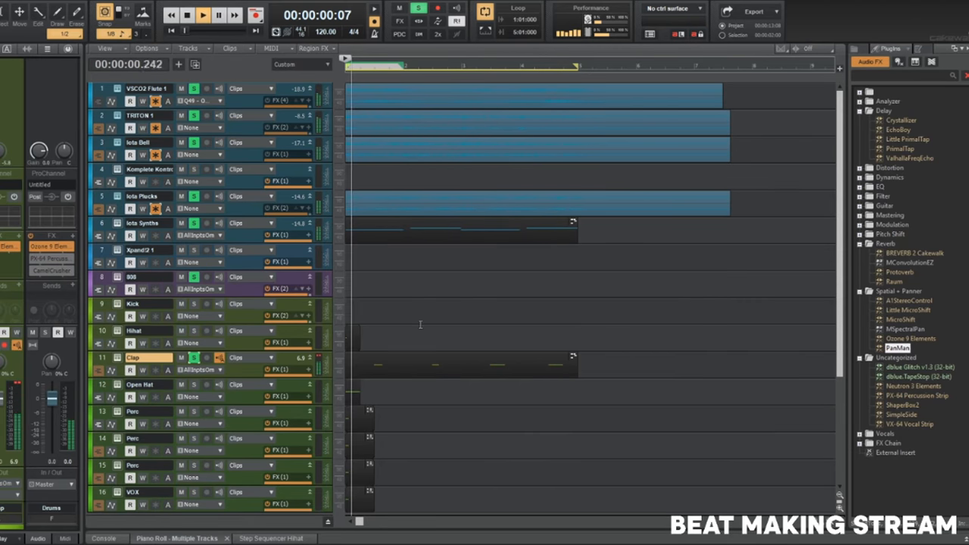
Shift the Clap clip to start on beat 2 of measure 1, checking its timing in playback.
{"action": "key", "text": "space"}
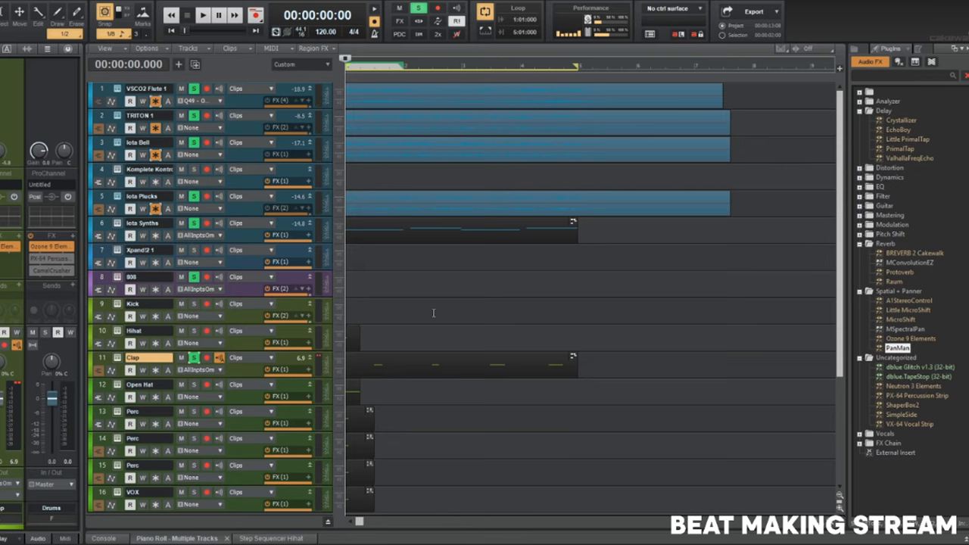
{"action": "key", "text": "space"}
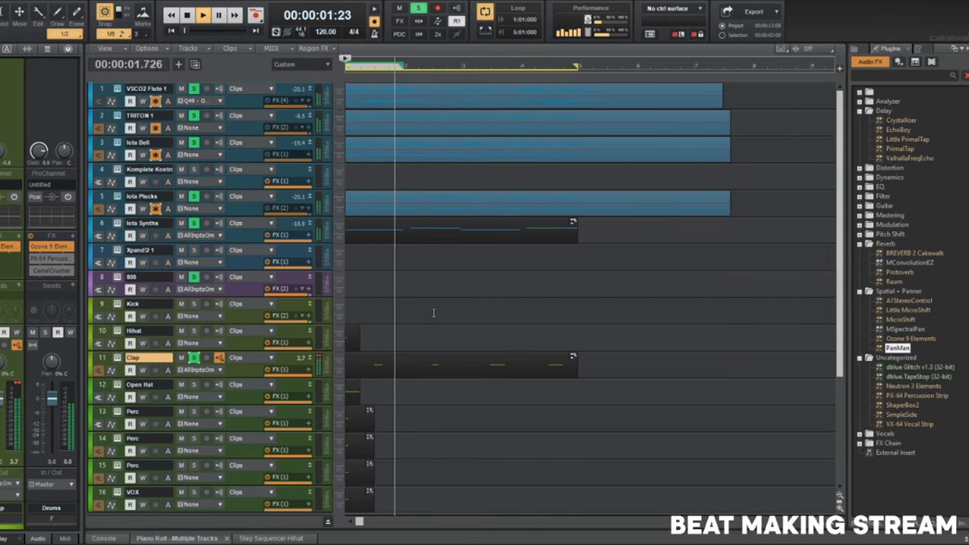
{"action": "key", "text": "space"}
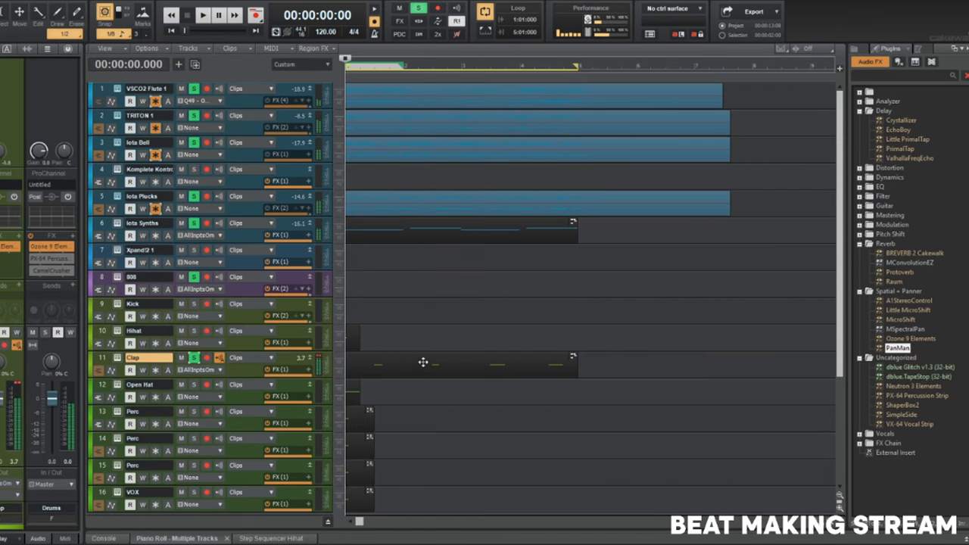
{"action": "left_click_drag", "start_coordinate": [423, 362], "coordinate": [428, 362]}
{"action": "key", "text": "space"}
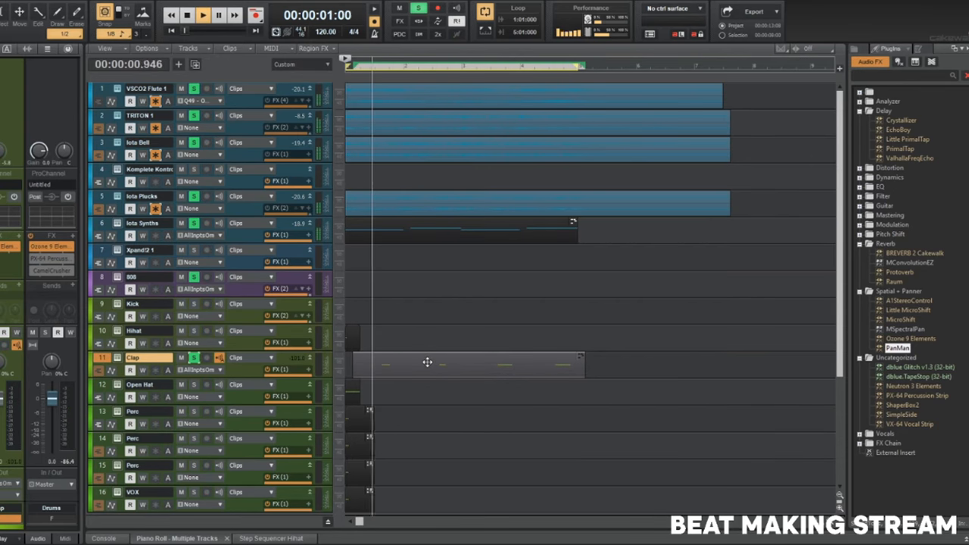
{"action": "key", "text": "space"}
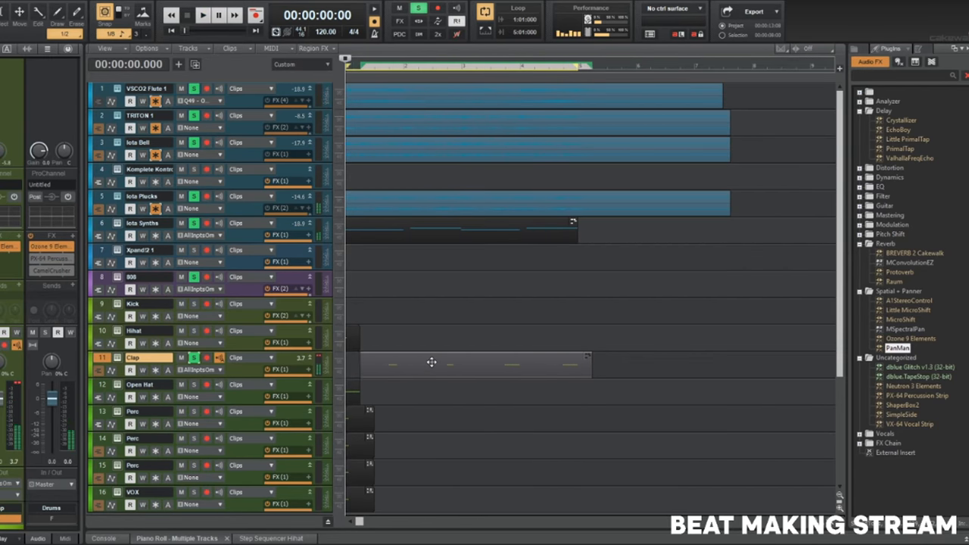
{"action": "key", "text": "space"}
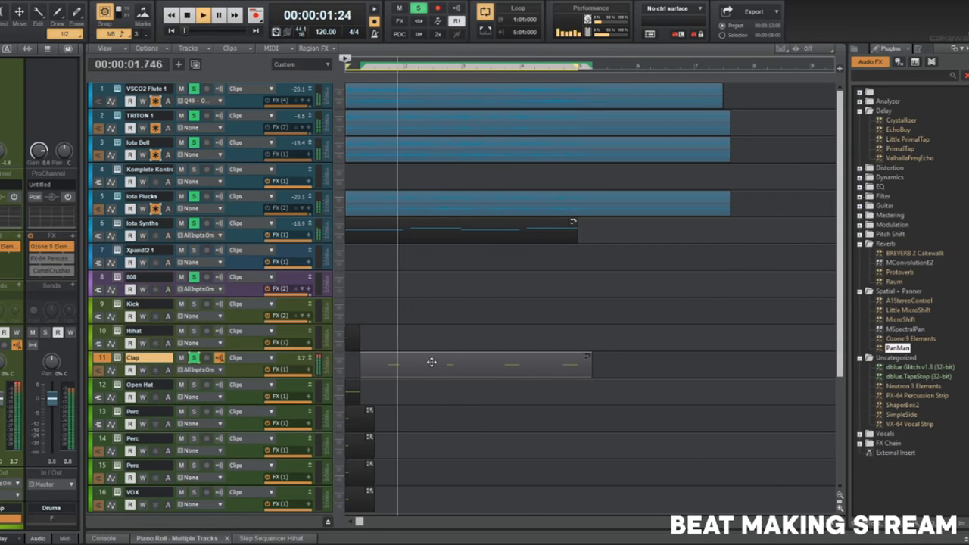
{"action": "key", "text": "space"}
Move the Clap clip about a sixteenth note earlier and play it back with the melody.
{"action": "scroll", "coordinate": [431, 362], "scroll_direction": "up", "scroll_amount": 3}
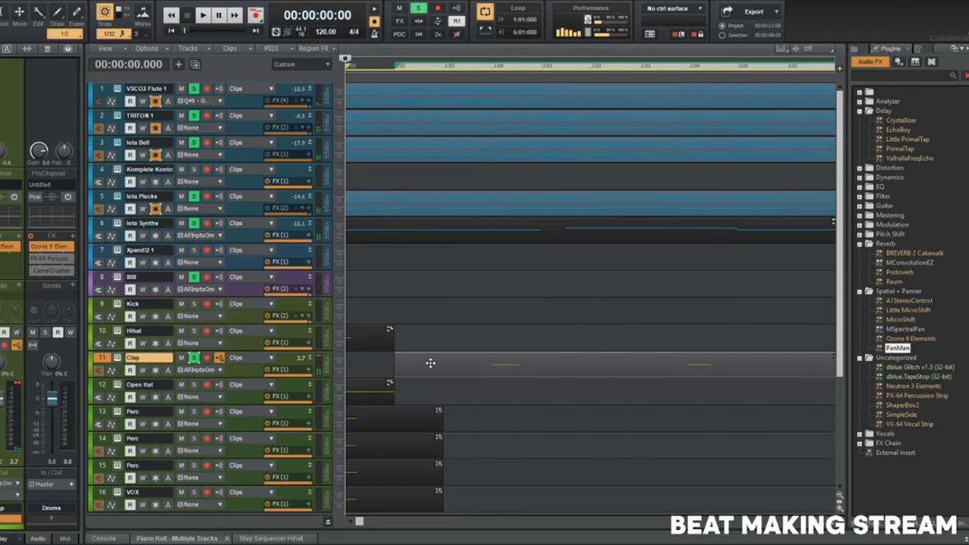
{"action": "key", "text": "space"}
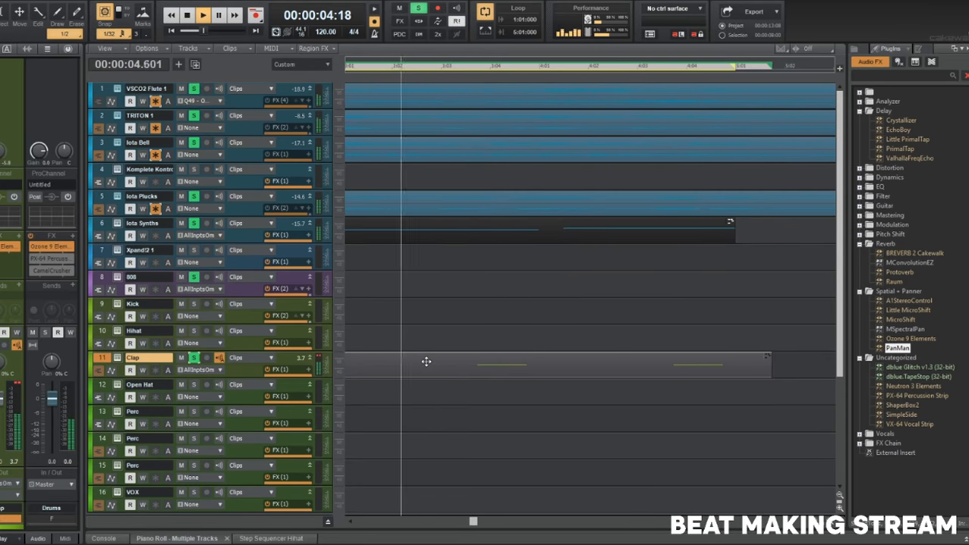
{"action": "key", "text": "space"}
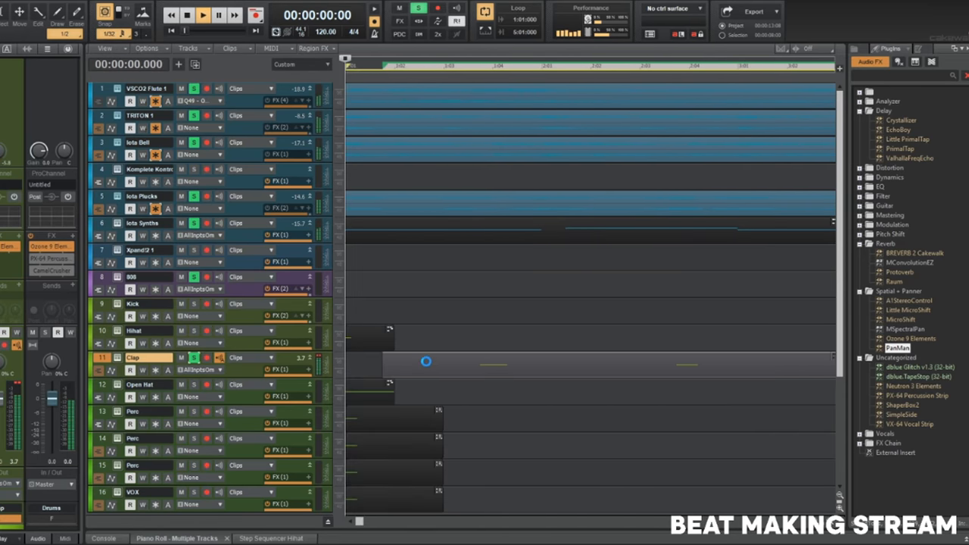
Open the Clap clip's notes in the piano roll and check their timing in playback with the melody.
{"action": "double_click", "coordinate": [427, 361]}
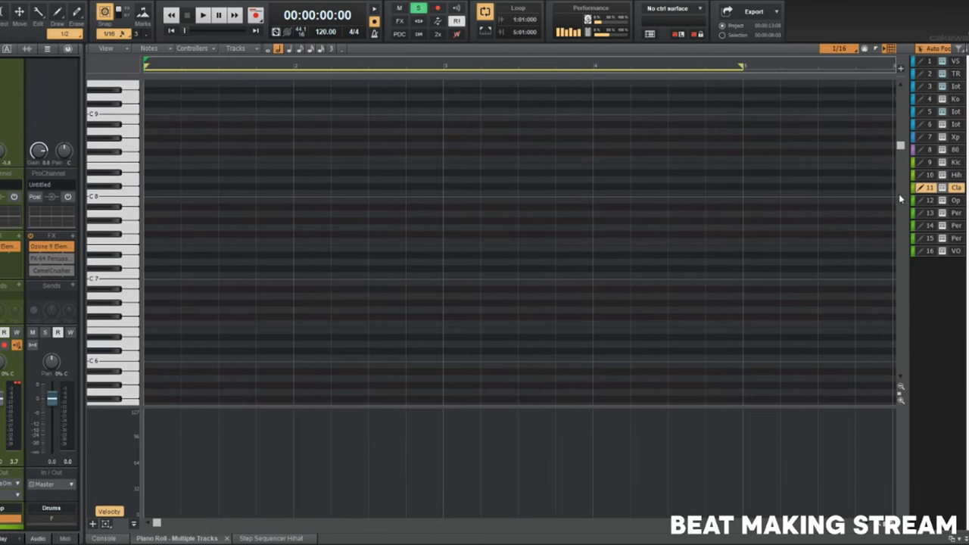
{"action": "scroll", "coordinate": [493, 324], "scroll_direction": "up", "scroll_amount": 2}
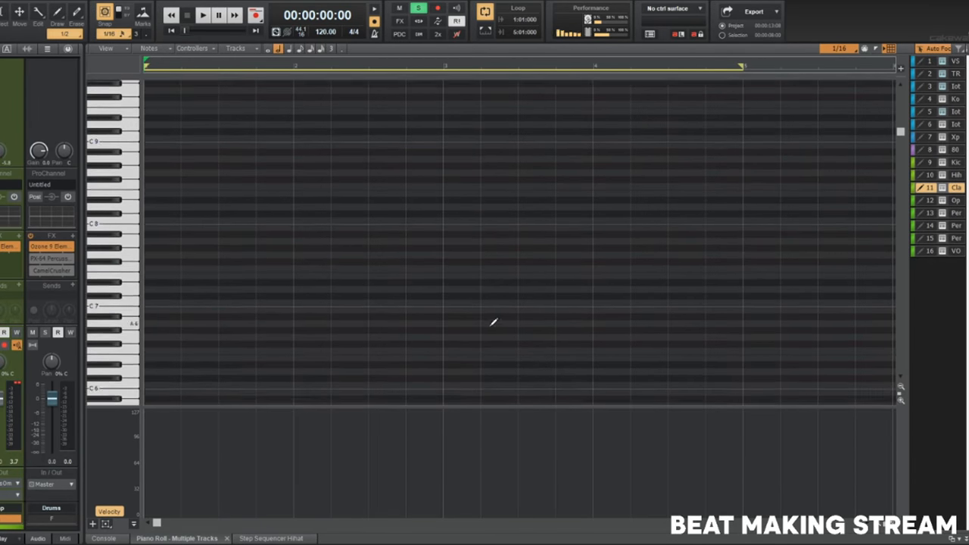
{"action": "scroll", "coordinate": [493, 324], "scroll_direction": "down", "scroll_amount": 10}
{"action": "left_click", "coordinate": [375, 9]}
{"action": "key", "text": "space"}
{"action": "key", "text": "space"}
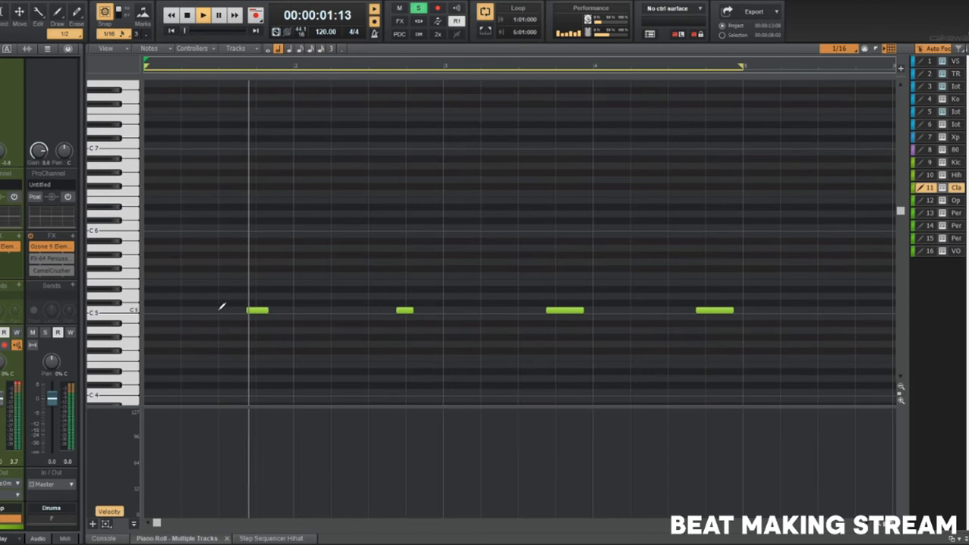
{"action": "key", "text": "w"}
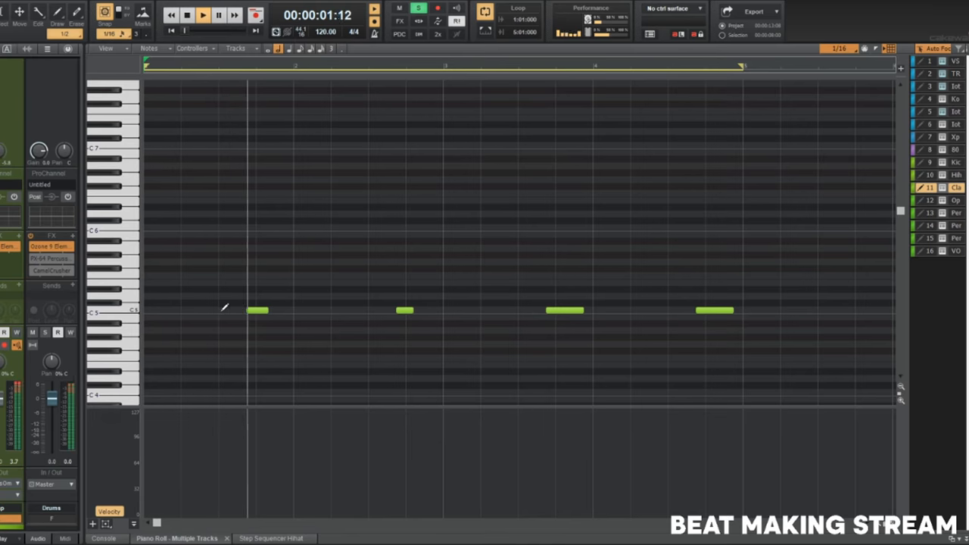
{"action": "key", "text": "space"}
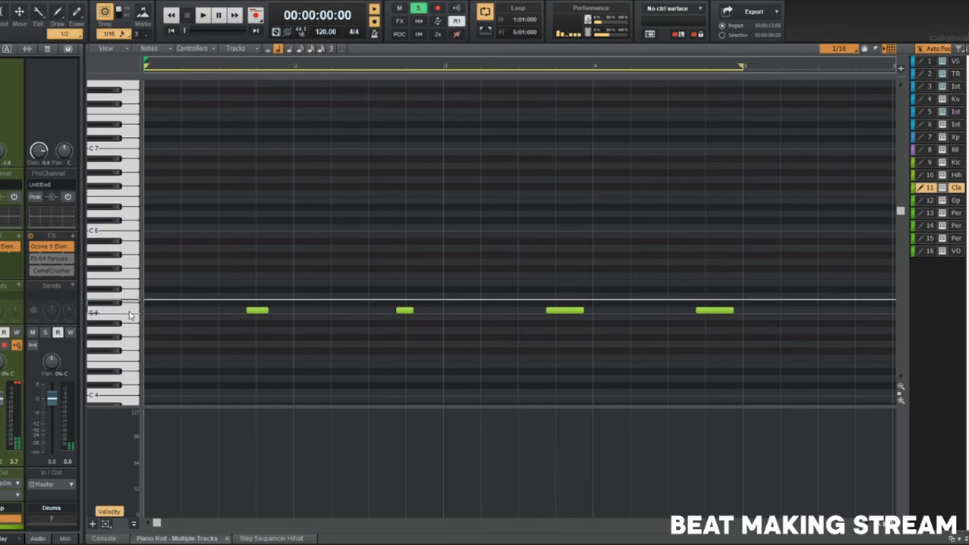
Select all four C5 clap notes and shift them earlier to start on beat 3 of each measure, checking them in playback.
{"action": "left_click", "coordinate": [129, 307]}
{"action": "left_click_drag", "start_coordinate": [256, 311], "coordinate": [249, 310]}
{"action": "key", "text": "space"}
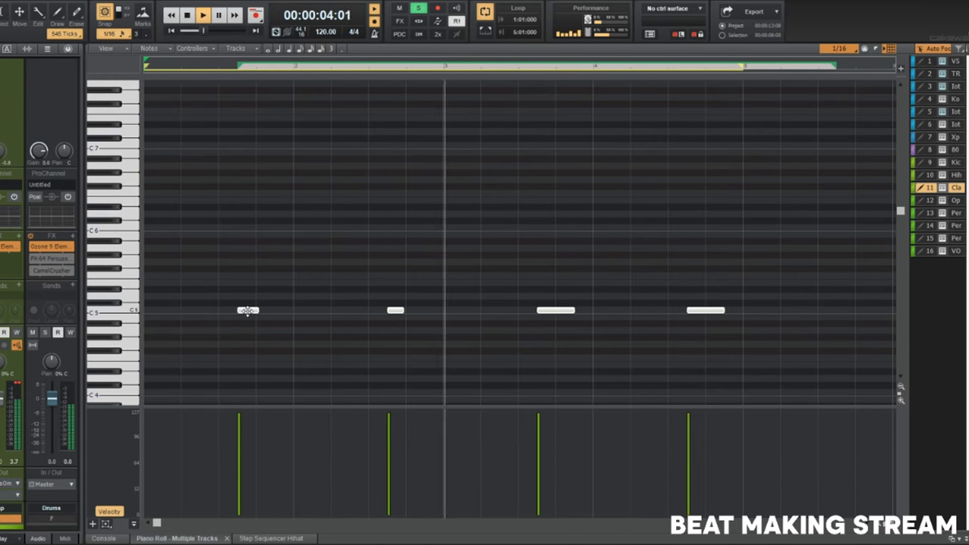
{"action": "key", "text": "space"}
{"action": "mouse_move", "coordinate": [248, 311]}
{"action": "left_mouse_down"}
{"action": "mouse_move", "coordinate": [219, 310]}
{"action": "mouse_move", "coordinate": [229, 310]}
{"action": "left_mouse_up"}
{"action": "key", "text": "space"}
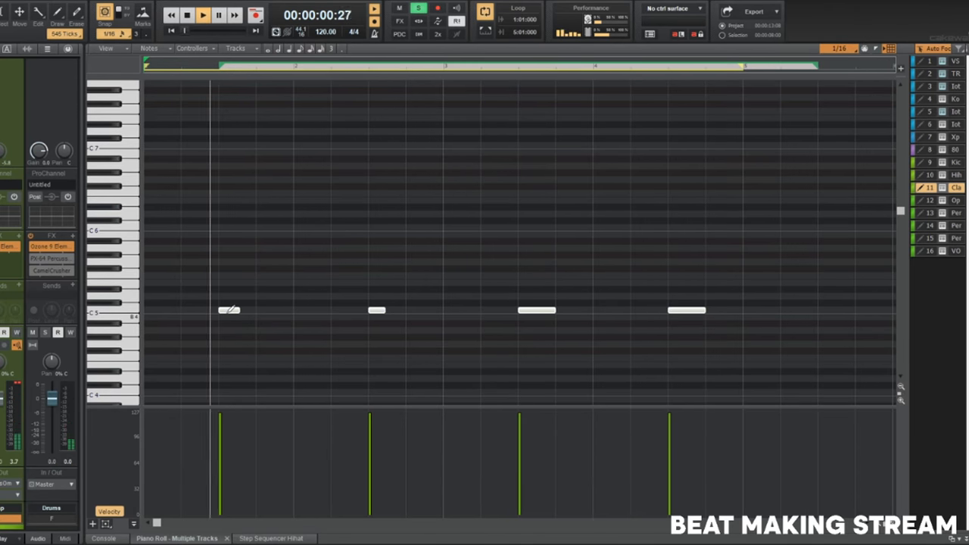
{"action": "key", "text": "space"}
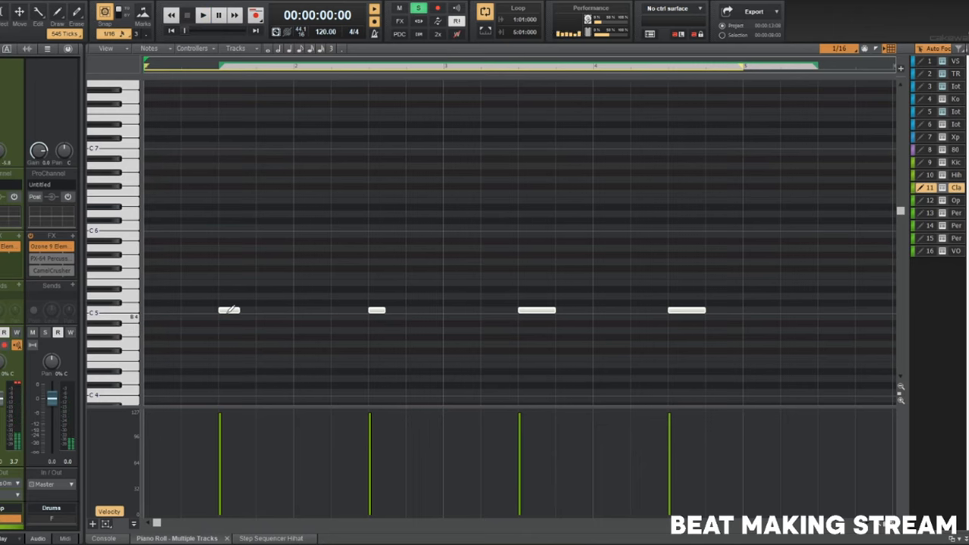
Try the clap notes a sixteenth note earlier in playback and move them back to beat 3.
{"action": "left_click_drag", "start_coordinate": [227, 312], "coordinate": [219, 312]}
{"action": "key", "text": "space"}
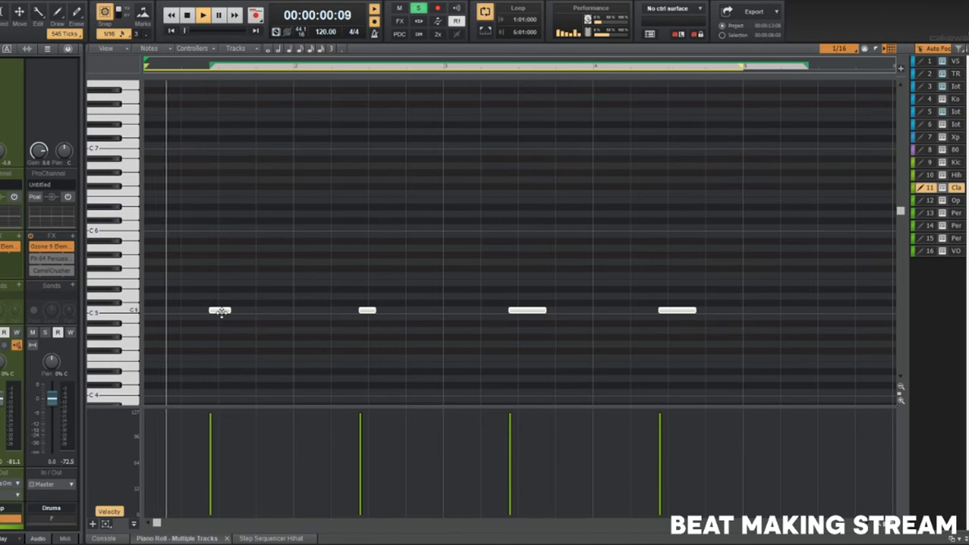
{"action": "left_click_drag", "start_coordinate": [221, 310], "coordinate": [229, 310]}
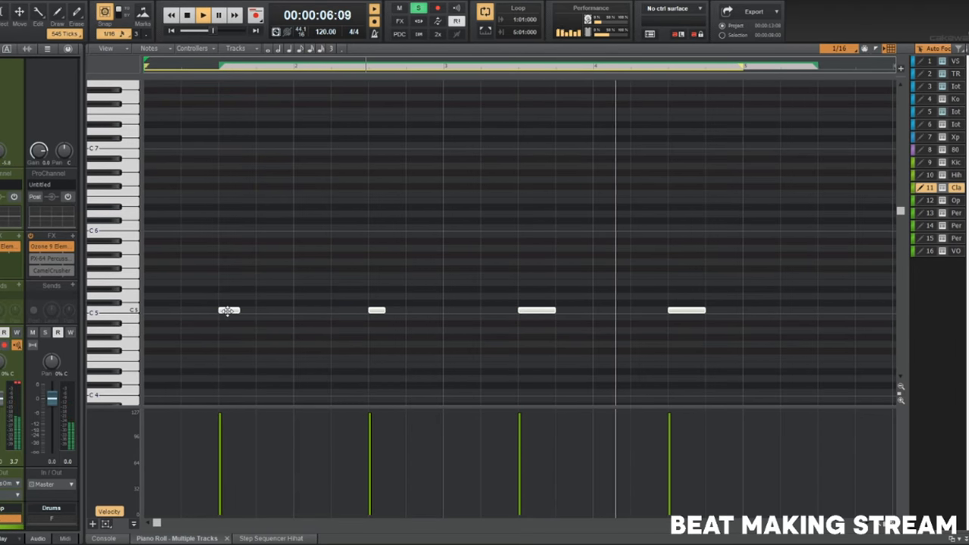
Return to the track view, stop playback and solo the Hihat track.
{"action": "key", "text": "d"}
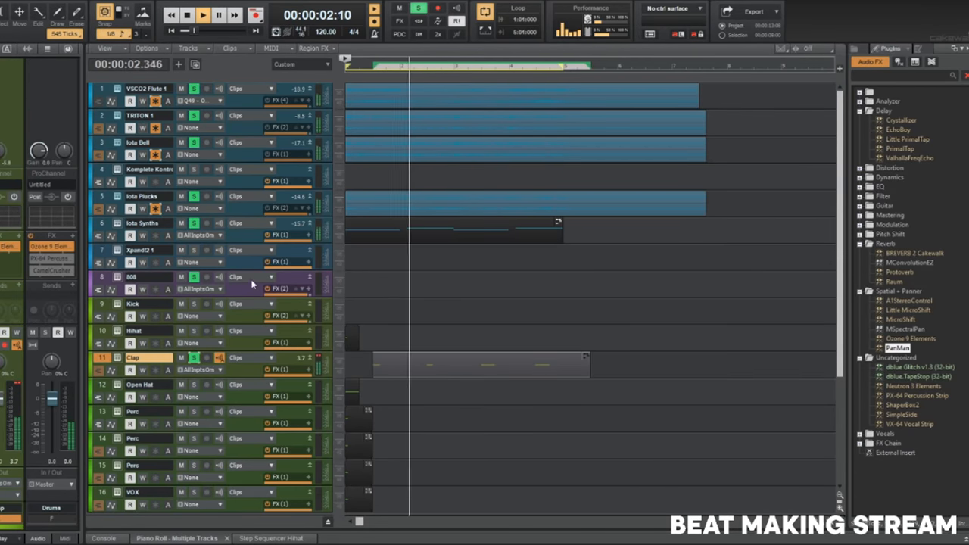
{"action": "left_click", "coordinate": [248, 263]}
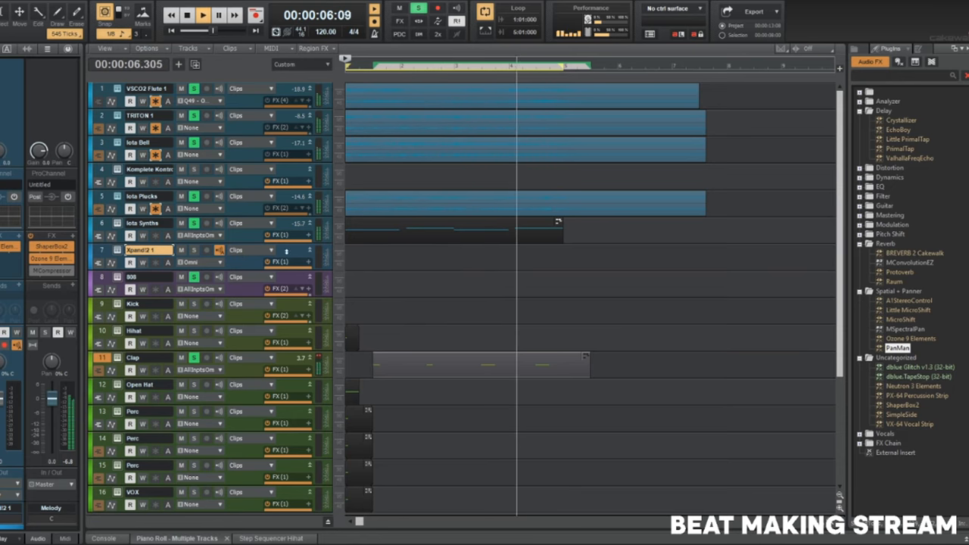
{"action": "key", "text": "space"}
{"action": "left_click", "coordinate": [198, 334]}
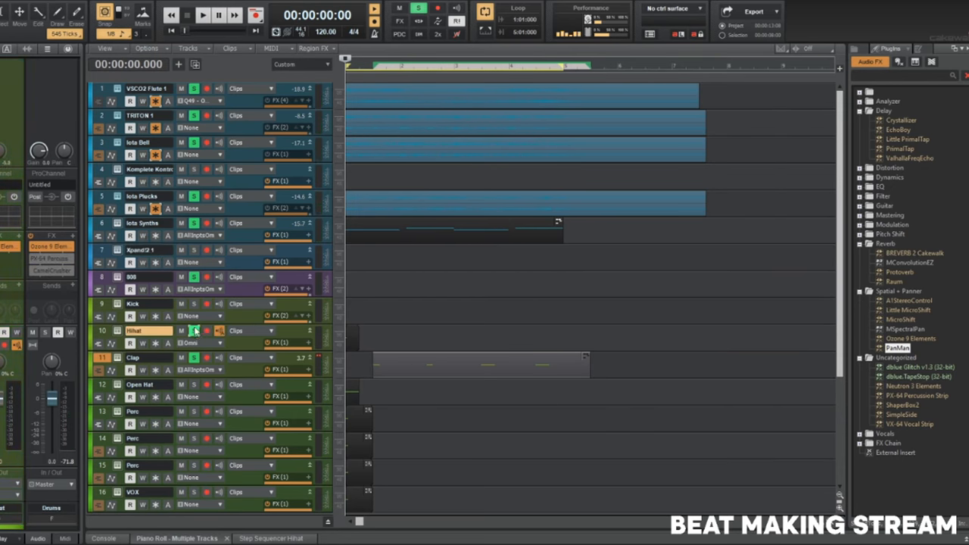
Load PV_HiHat ( DY ).wav from the PVLACE drumkit's Hats folder into the Hihat track's sampler, audition PV_HiHat ( Ferrari ).wav and close the sampler.
{"action": "left_click", "coordinate": [116, 331]}
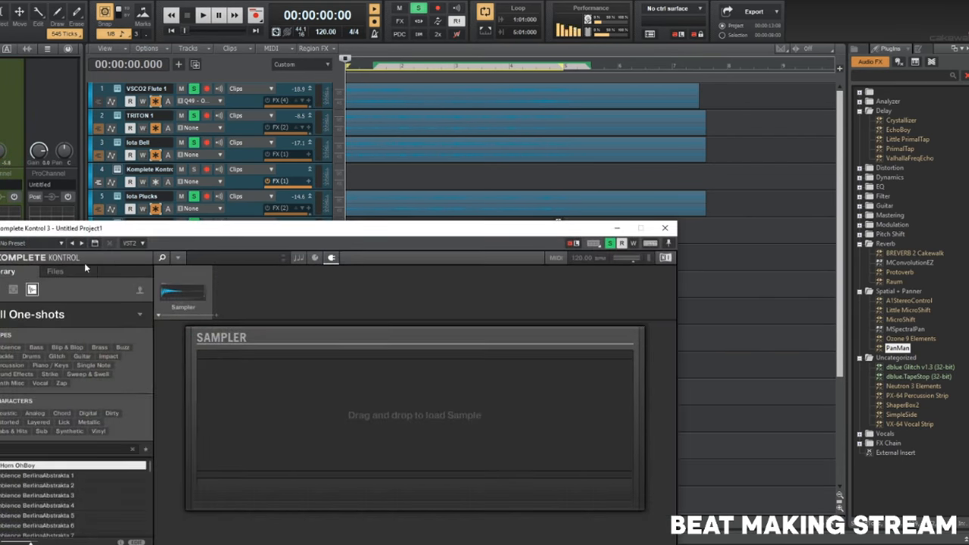
{"action": "left_click", "coordinate": [55, 271]}
{"action": "double_click", "coordinate": [39, 362]}
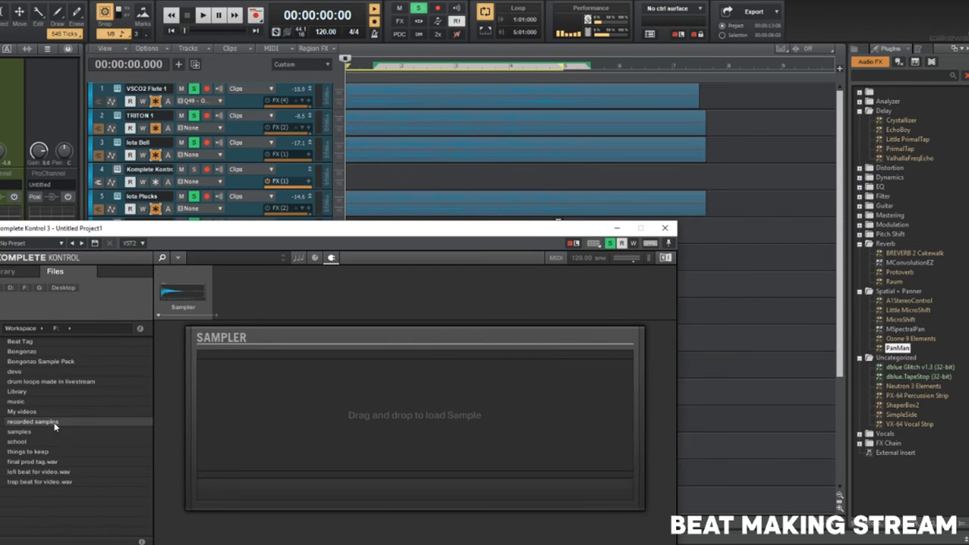
{"action": "double_click", "coordinate": [45, 432]}
{"action": "double_click", "coordinate": [67, 361]}
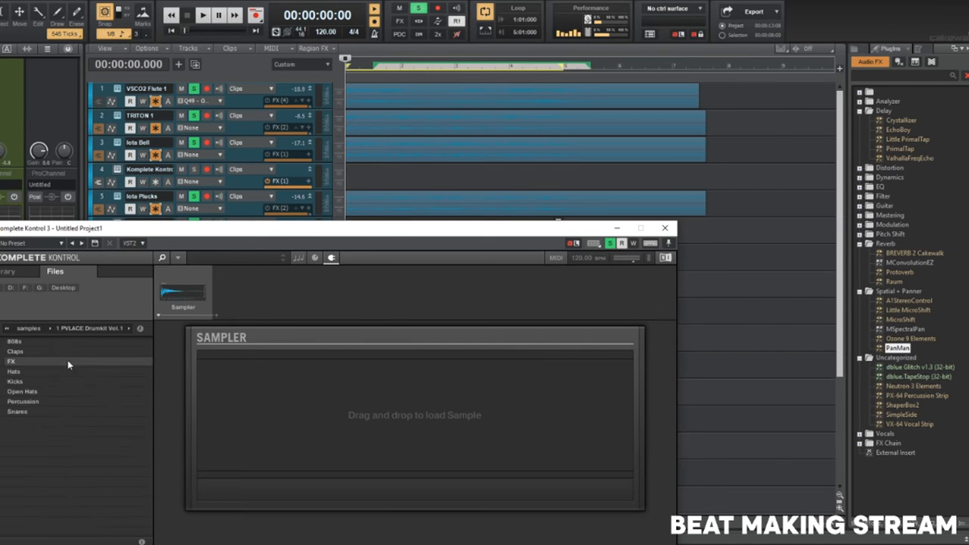
{"action": "double_click", "coordinate": [55, 372]}
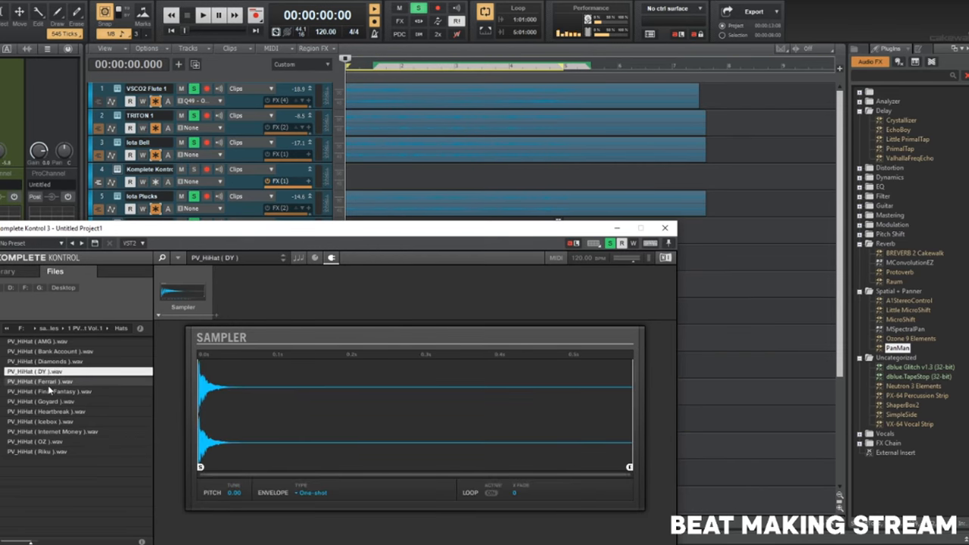
{"action": "left_click", "coordinate": [49, 383]}
{"action": "left_click", "coordinate": [665, 229]}
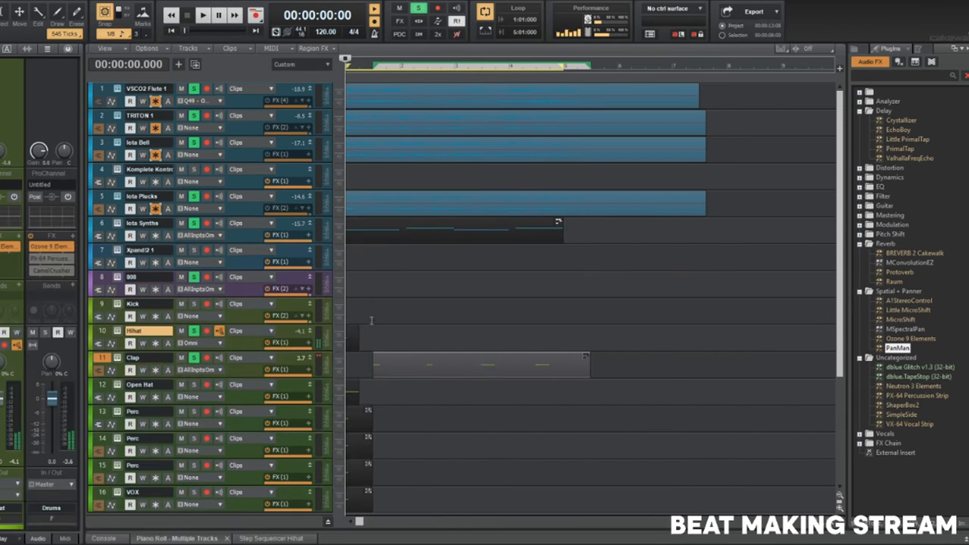
Add a C5 hit on step 5 of the Hihat clip's step pattern and set its velocity to about 80.
{"action": "double_click", "coordinate": [350, 333]}
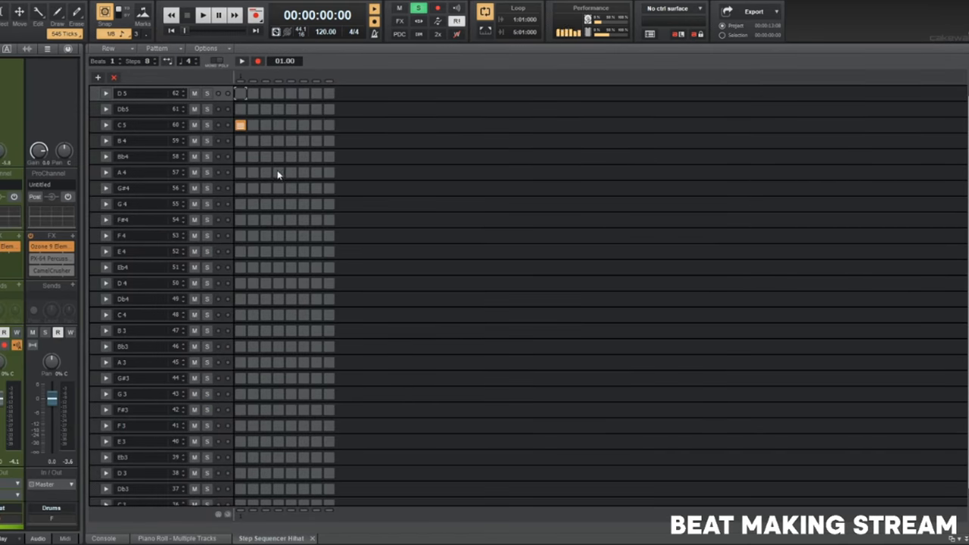
{"action": "left_click", "coordinate": [290, 126]}
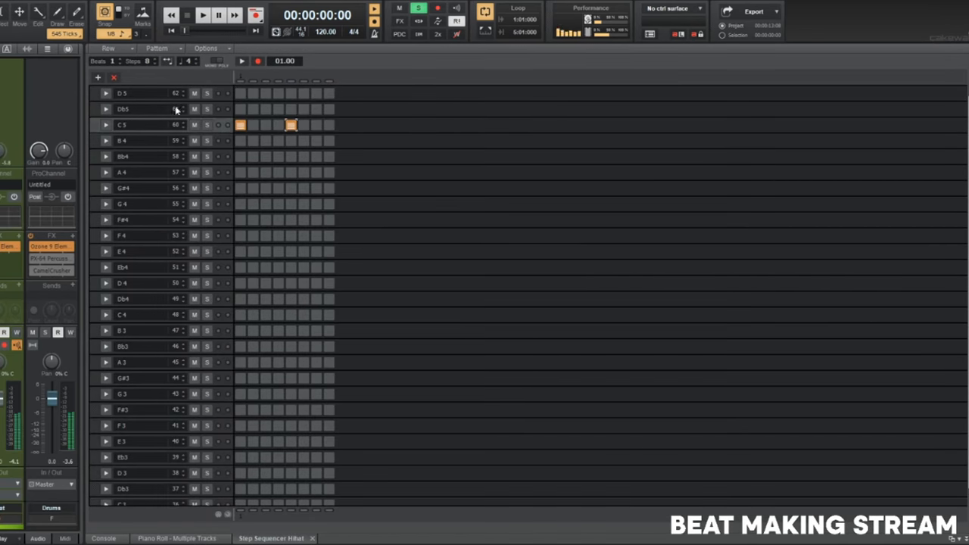
{"action": "left_click", "coordinate": [104, 125]}
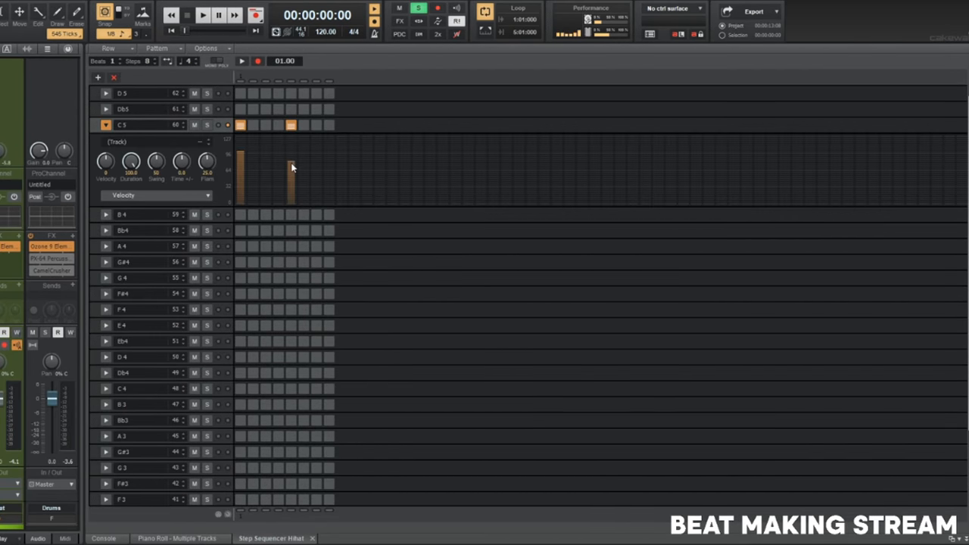
{"action": "key", "text": "d"}
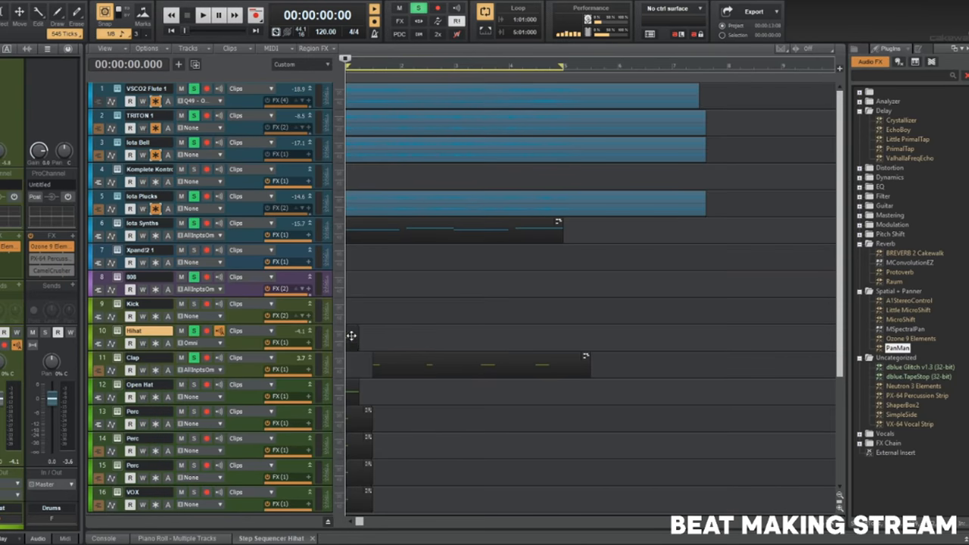
Play the loop from the start and listen to the soloed melody tracks with the hi-hat and clap.
{"action": "key", "text": "space"}
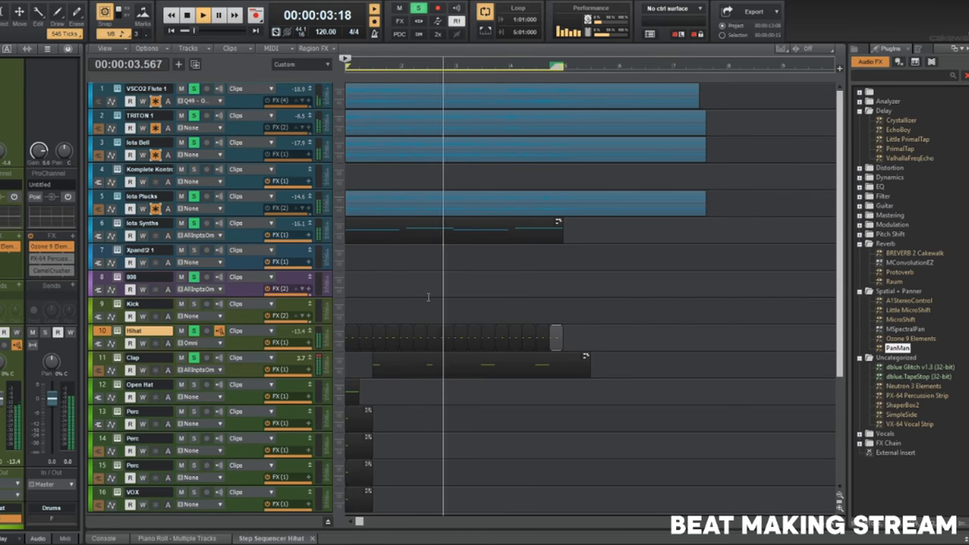
{"action": "scroll", "coordinate": [399, 181], "scroll_direction": "up", "scroll_amount": 1}
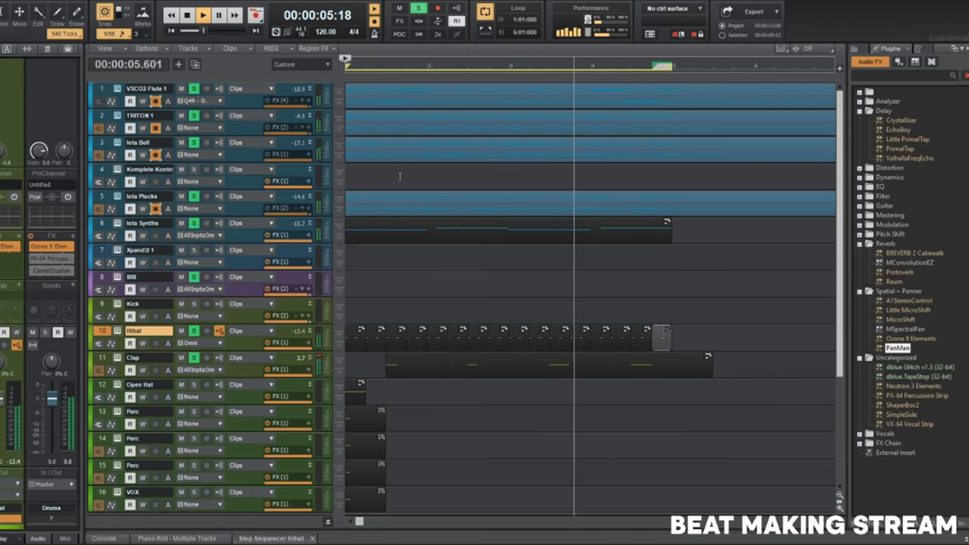
{"action": "scroll", "coordinate": [403, 166], "scroll_direction": "down", "scroll_amount": 2}
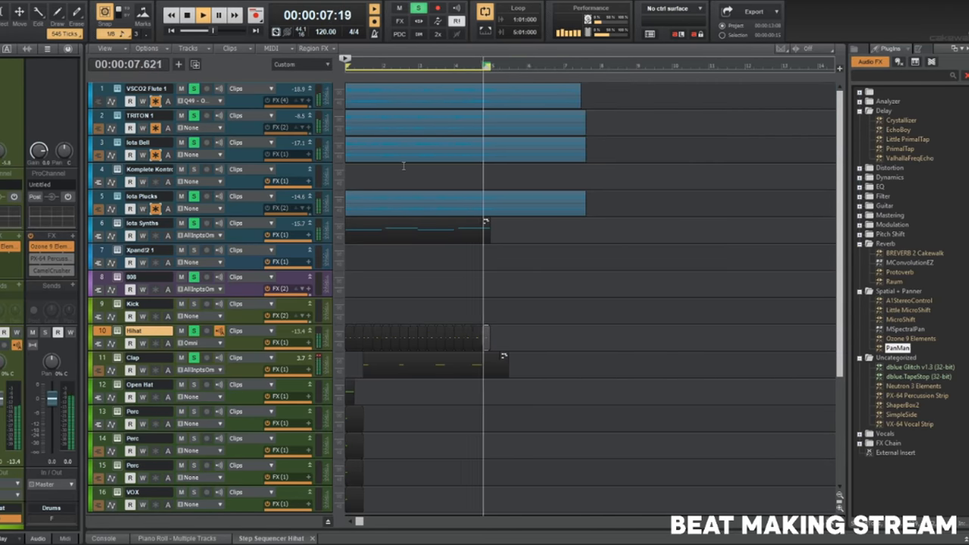
{"action": "scroll", "coordinate": [403, 166], "scroll_direction": "up", "scroll_amount": 4}
{"action": "scroll", "coordinate": [413, 190], "scroll_direction": "down", "scroll_amount": 1}
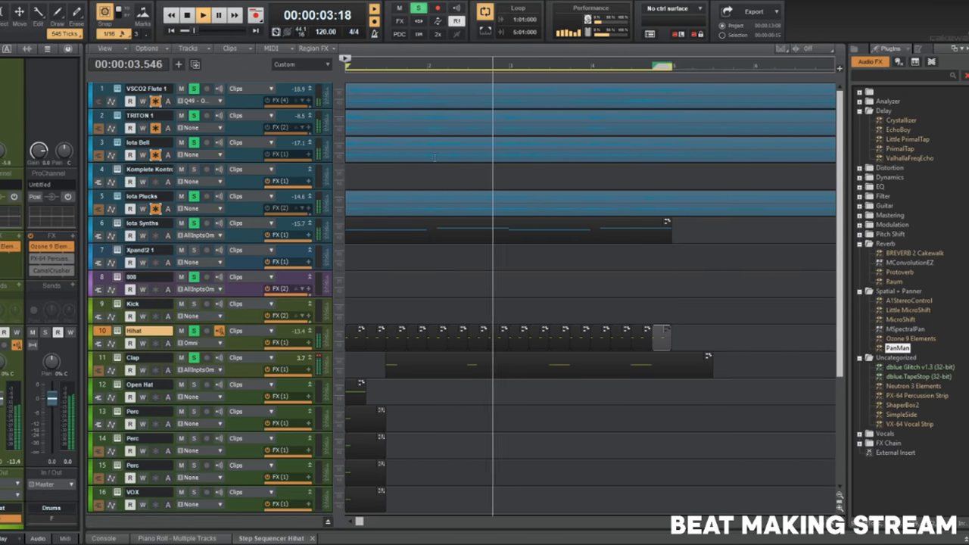
{"action": "scroll", "coordinate": [464, 175], "scroll_direction": "down", "scroll_amount": 1}
{"action": "scroll", "coordinate": [461, 168], "scroll_direction": "up", "scroll_amount": 1}
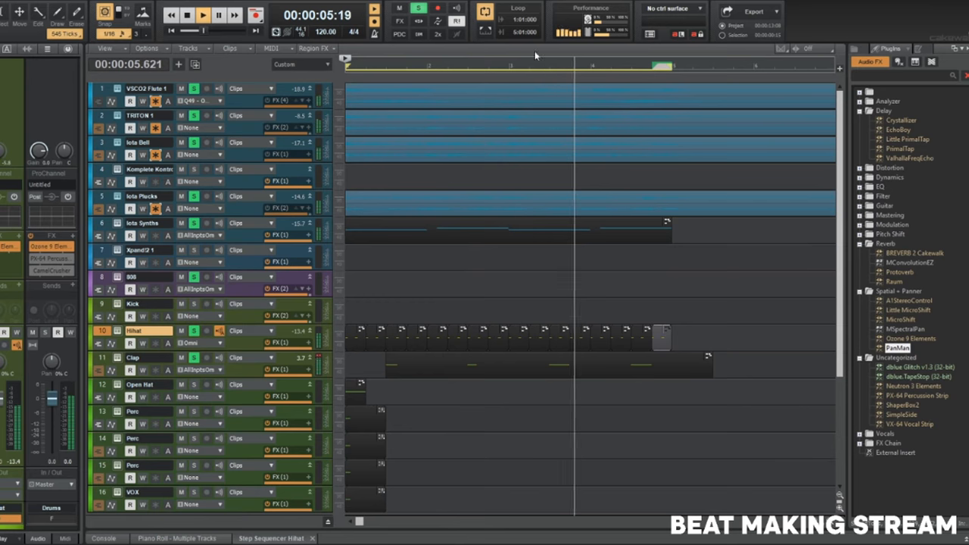
{"action": "key", "text": "space"}
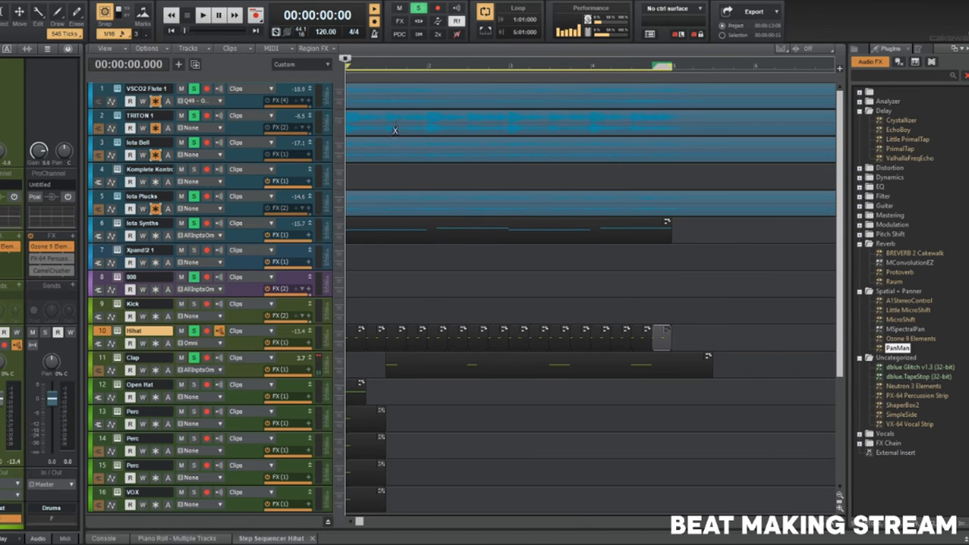
Audition the beat briefly from beat 3 of bar 1, where the Clap clip starts.
{"action": "scroll", "coordinate": [395, 130], "scroll_direction": "up", "scroll_amount": 4}
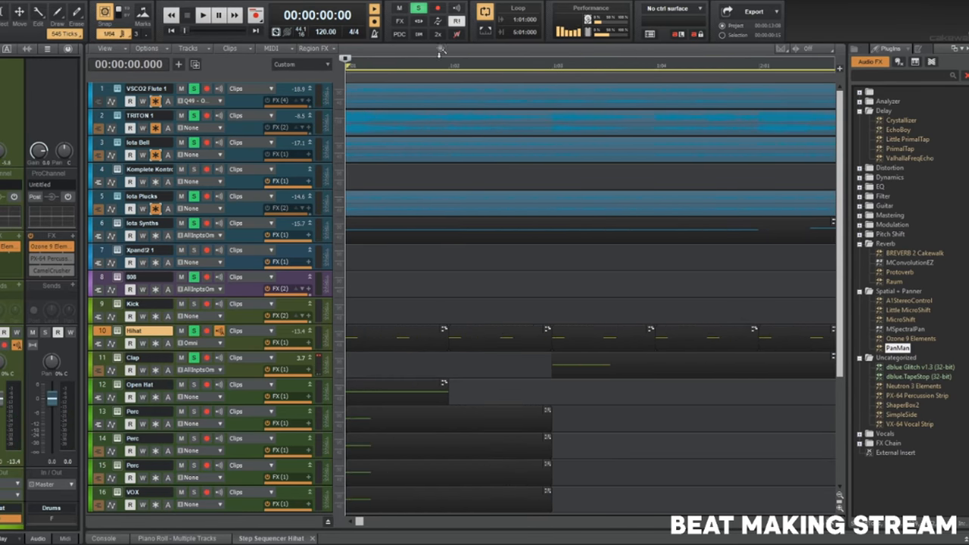
{"action": "left_click", "coordinate": [552, 68]}
{"action": "key", "text": "space"}
{"action": "key", "text": "space"}
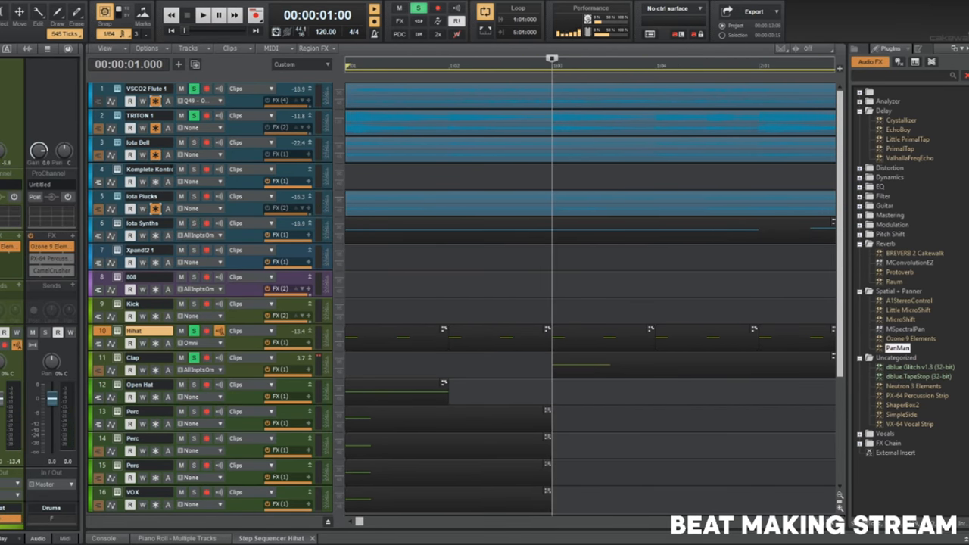
Unsolo the flute, bell, plucks, synths and 808 tracks, and audition TRITON 1 with the hi-hat and clap from the start.
{"action": "left_click", "coordinate": [195, 90]}
{"action": "key", "text": "w"}
{"action": "key", "text": "space"}
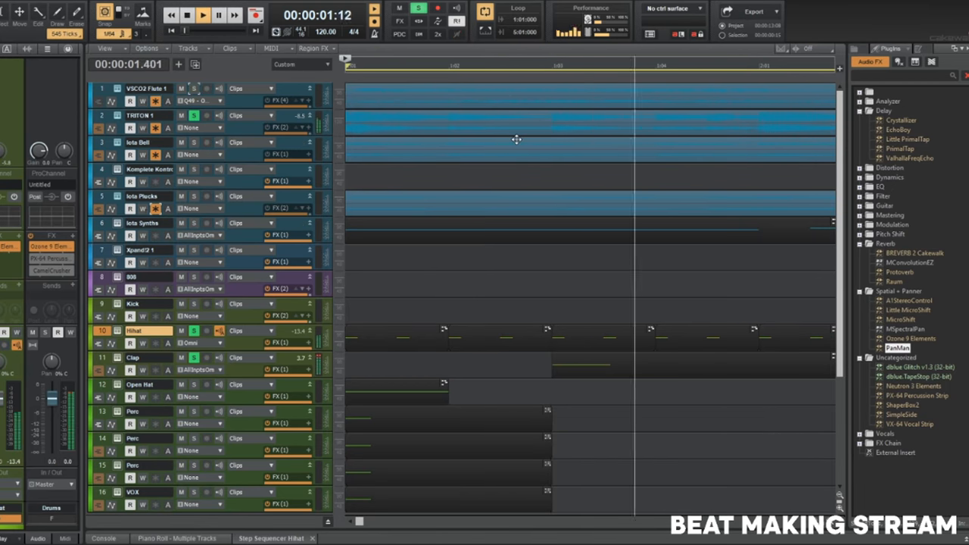
{"action": "scroll", "coordinate": [517, 139], "scroll_direction": "down", "scroll_amount": 2}
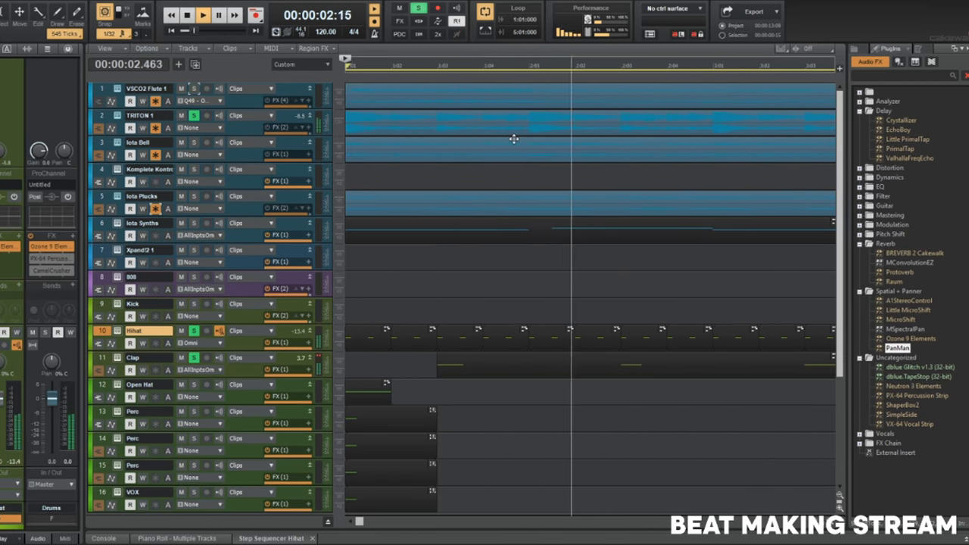
{"action": "key", "text": "space"}
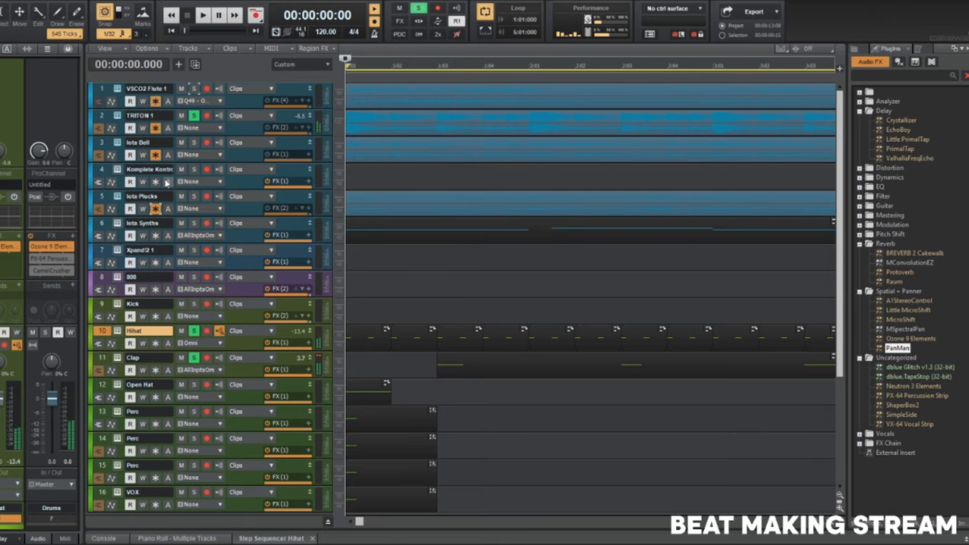
Unfreeze the TRITON 1, Iota Bell and Iota Plucks tracks and mute the VSCO2 Flute 1 track.
{"action": "left_click", "coordinate": [155, 129]}
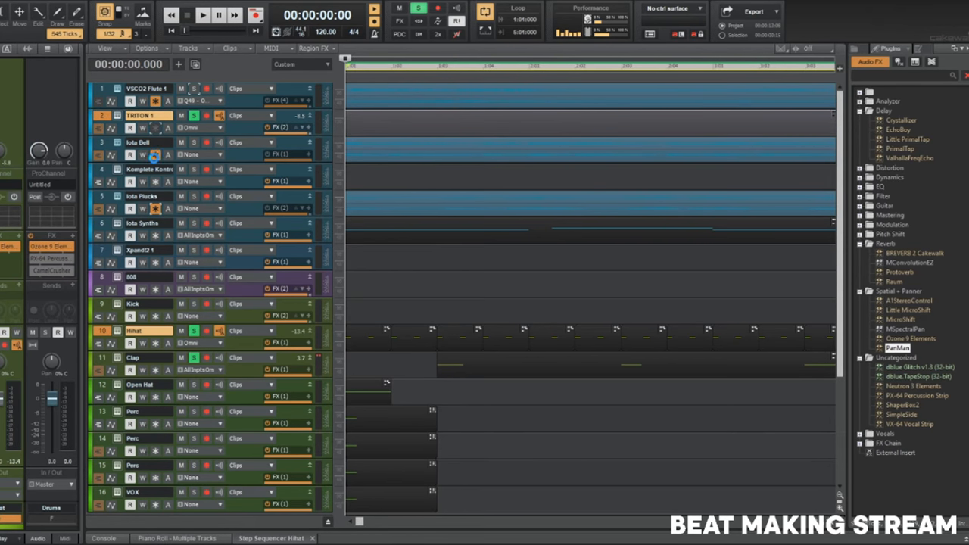
{"action": "left_click", "coordinate": [156, 154]}
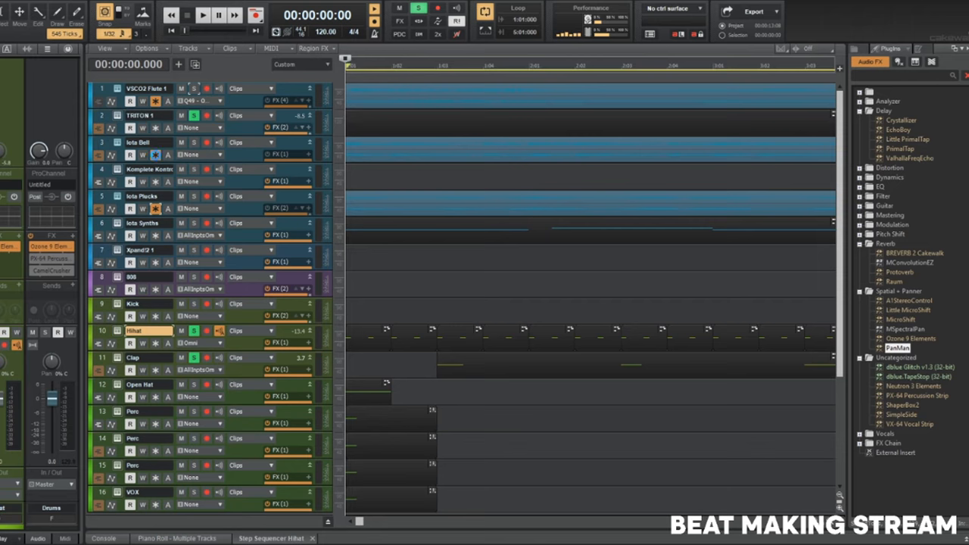
{"action": "left_click", "coordinate": [157, 210]}
{"action": "left_click", "coordinate": [156, 155]}
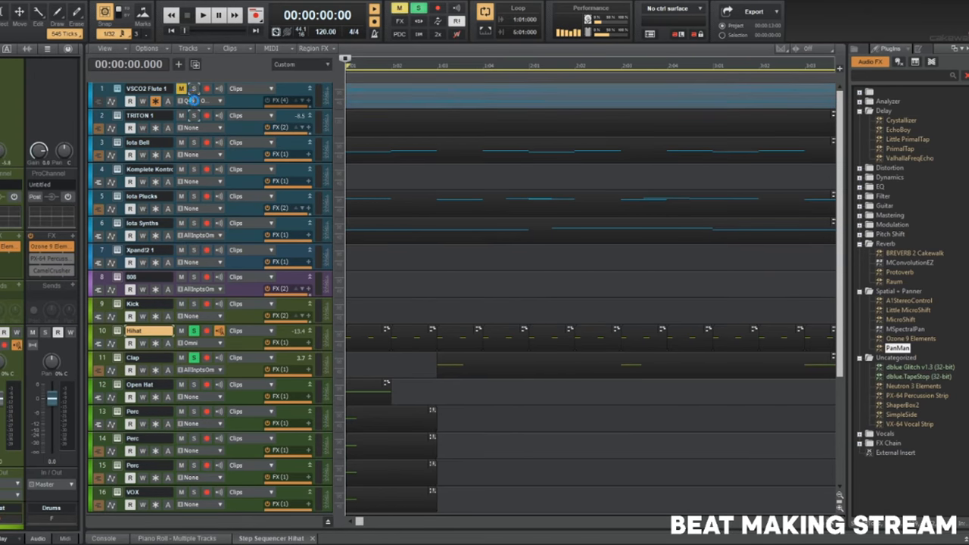
{"action": "scroll", "coordinate": [496, 165], "scroll_direction": "down", "scroll_amount": 4}
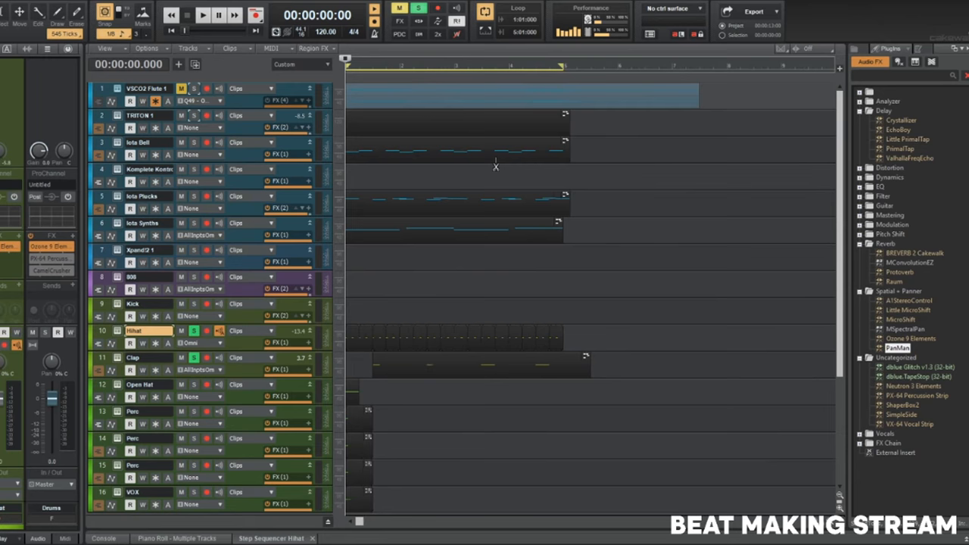
{"action": "key", "text": "ctrl+z"}
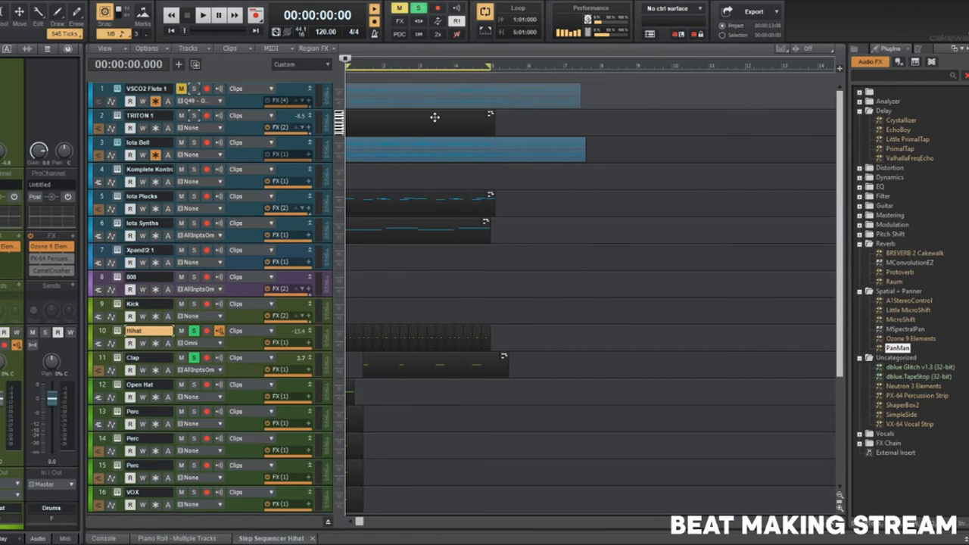
{"action": "left_click", "coordinate": [156, 155]}
Copy the ShaperBox2 effect from the Melody bus to the TRITON 1 track and close its plug-in window.
{"action": "left_click", "coordinate": [243, 129]}
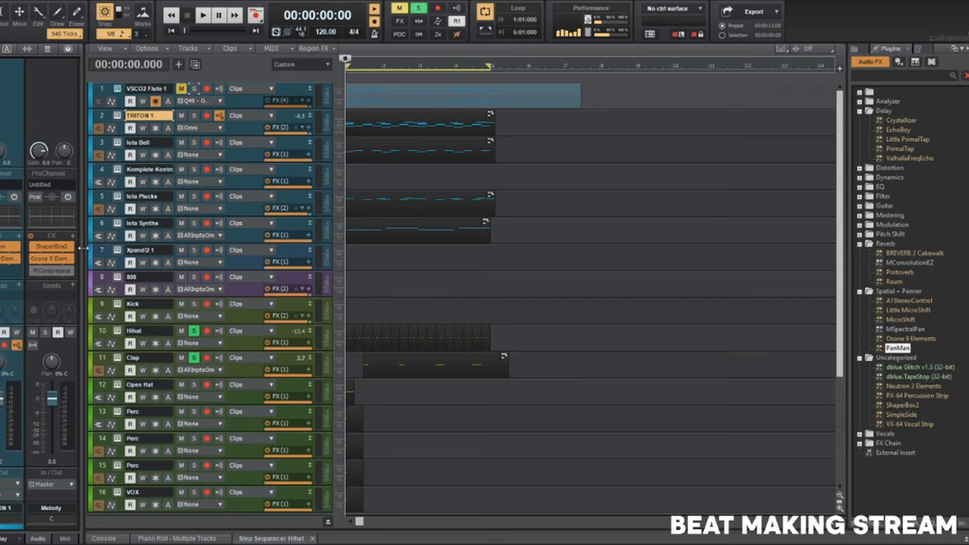
{"action": "double_click", "coordinate": [56, 239]}
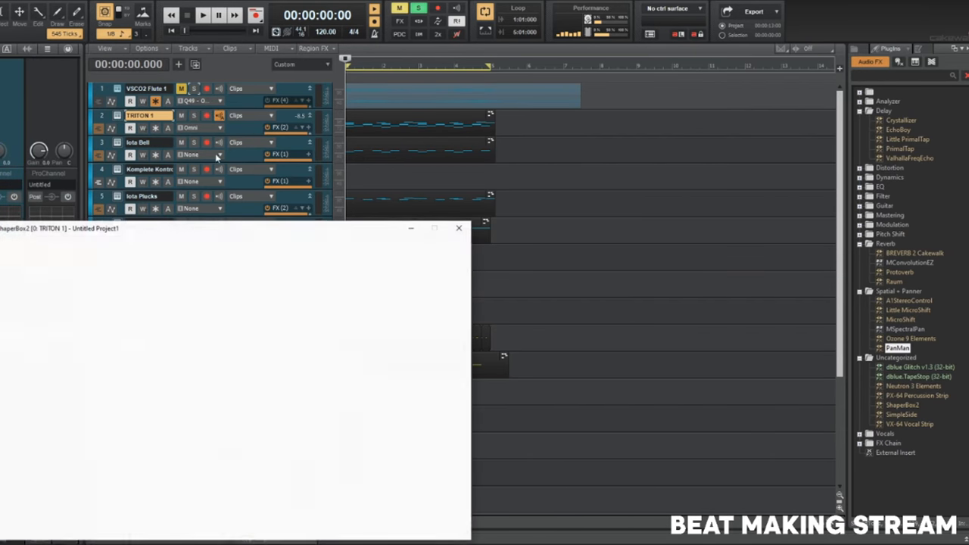
{"action": "left_click", "coordinate": [454, 228]}
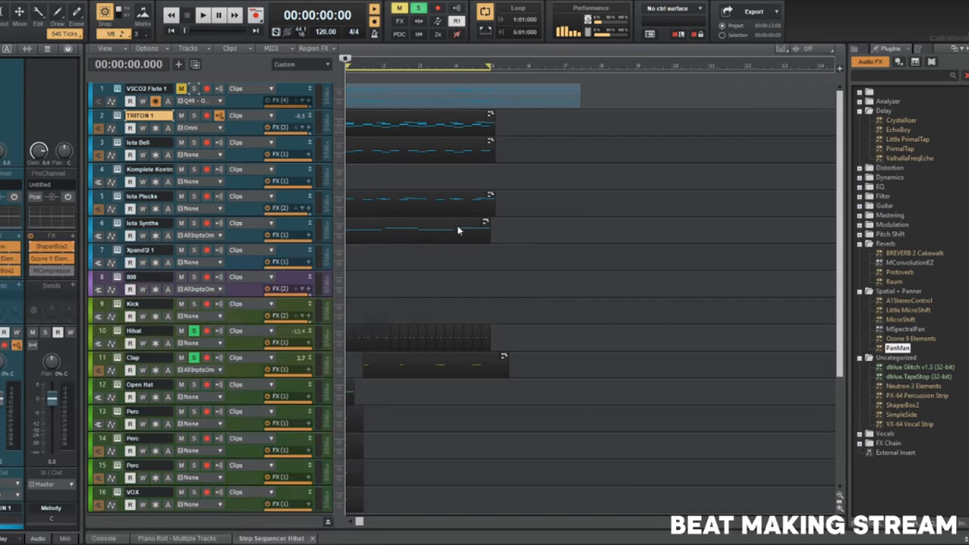
Copy ShaperBox2 from the Melody bus to the Iota Bell and Iota Plucks tracks, closing each plug-in window.
{"action": "double_click", "coordinate": [50, 250]}
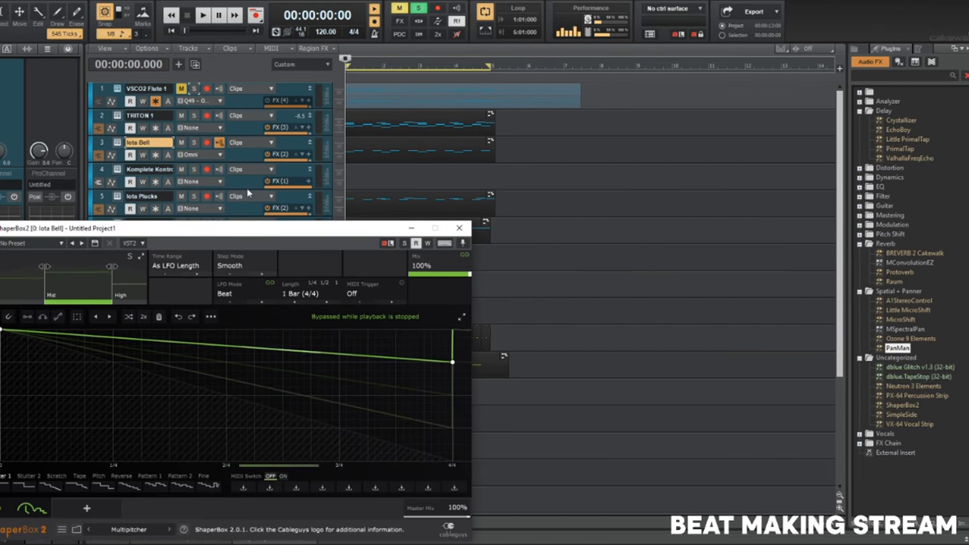
{"action": "left_click", "coordinate": [148, 198]}
{"action": "left_click", "coordinate": [459, 228]}
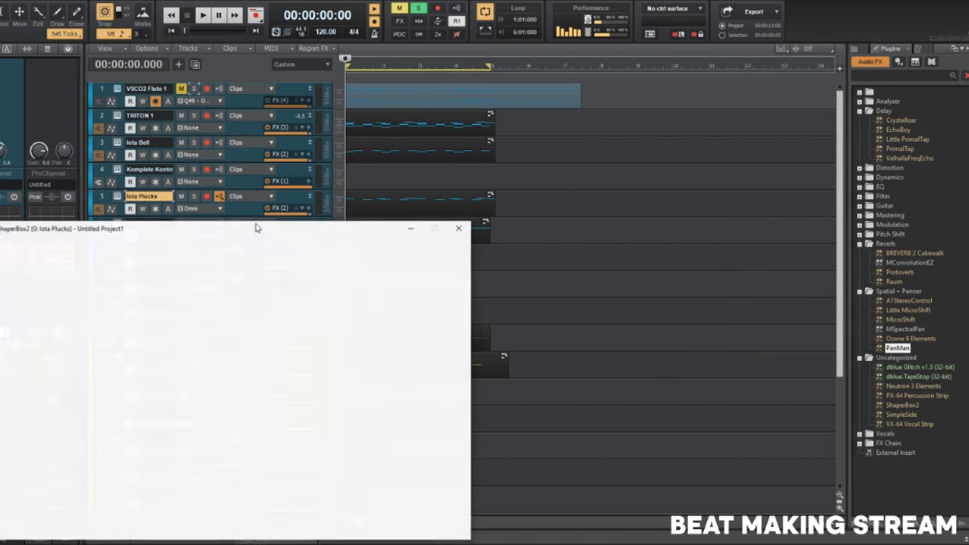
{"action": "left_click", "coordinate": [459, 227]}
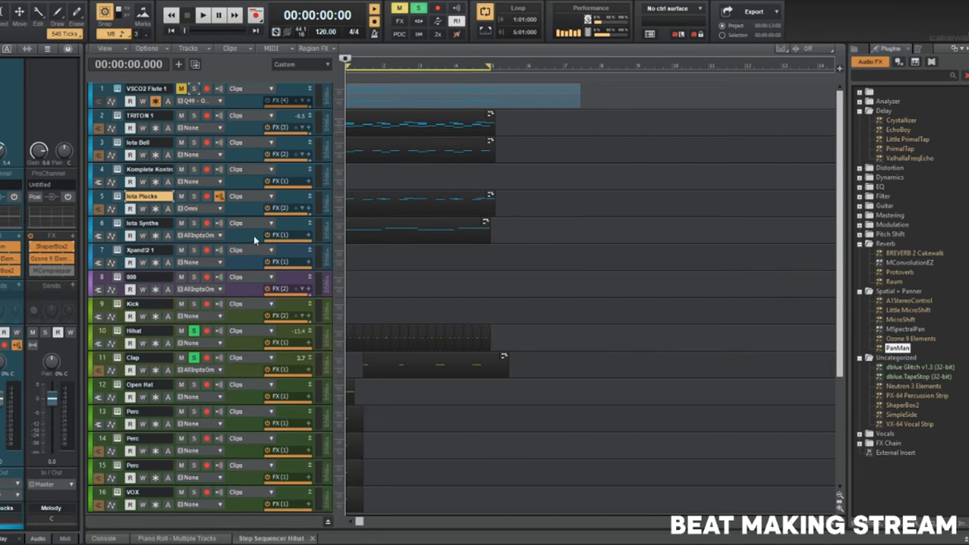
Copy ShaperBox2 to the Iota Synths track and bypass the original ShaperBox2 on the Melody bus.
{"action": "left_click", "coordinate": [256, 239]}
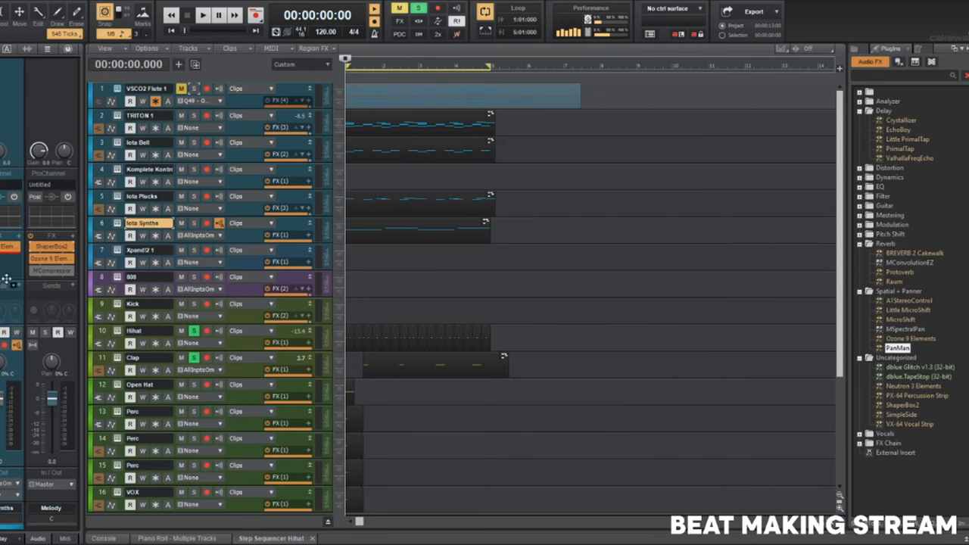
{"action": "double_click", "coordinate": [51, 246]}
{"action": "left_click", "coordinate": [458, 227]}
{"action": "left_click", "coordinate": [36, 256]}
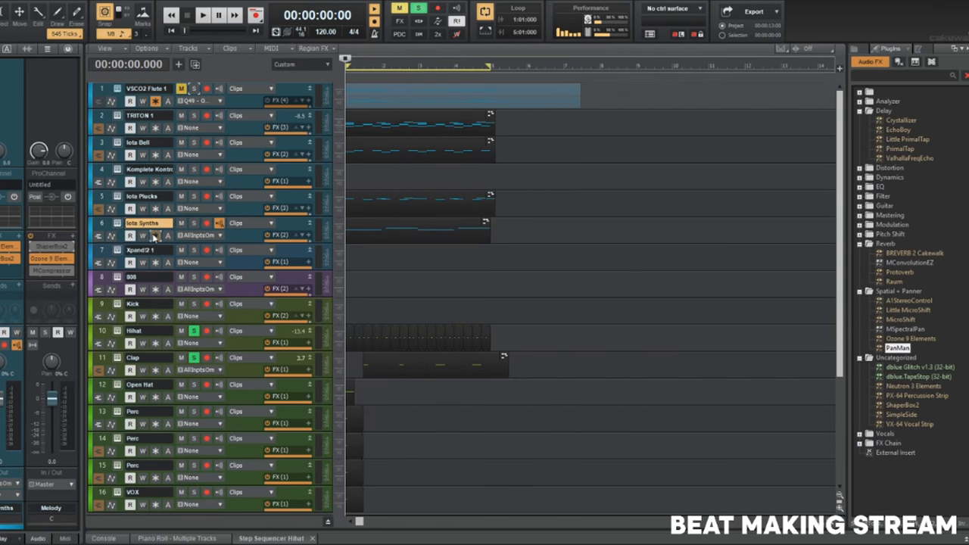
Freeze the Iota Synths, Iota Plucks, Iota Bell and TRITON 1 tracks with ShaperBox2 applied.
{"action": "left_click", "coordinate": [155, 235]}
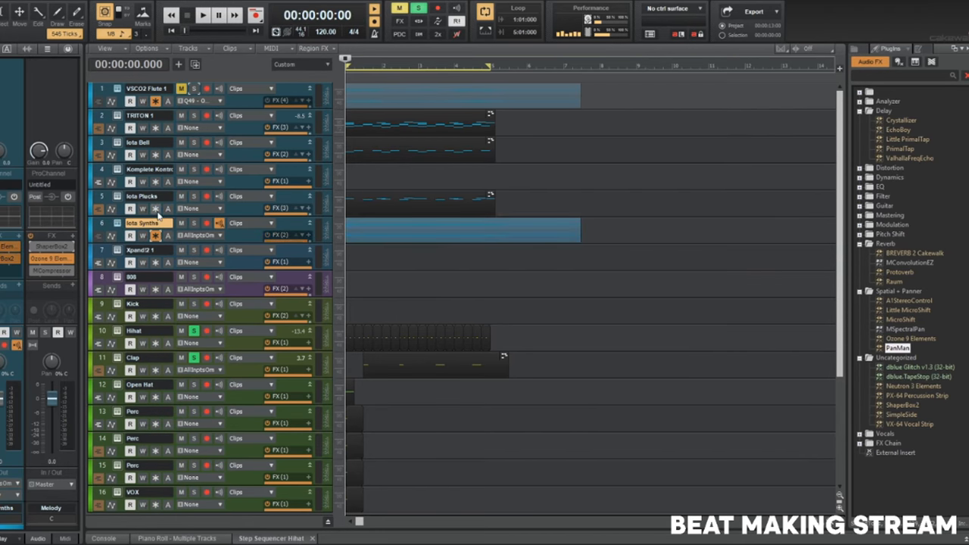
{"action": "left_click", "coordinate": [155, 208]}
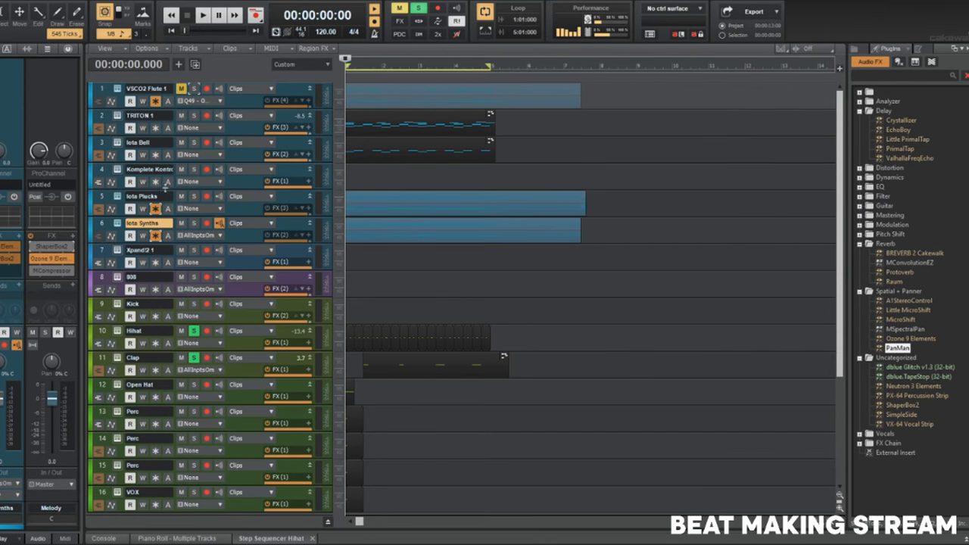
{"action": "left_click", "coordinate": [156, 128]}
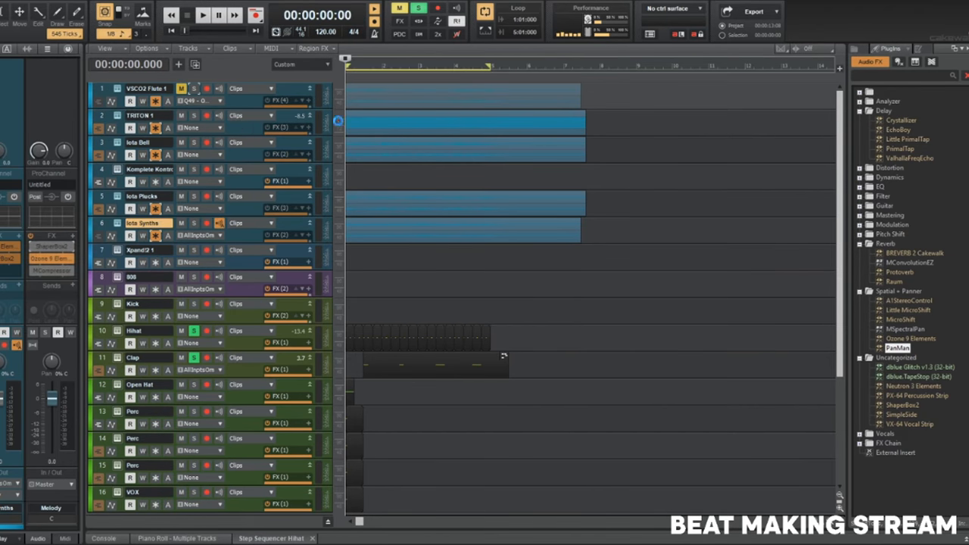
Examine the frozen TRITON 1, Iota Bell, Iota Plucks and Iota Synths waveforms across bars 1 and 2, enlarging their amplitude display.
{"action": "scroll", "coordinate": [388, 121], "scroll_direction": "up", "scroll_amount": 5}
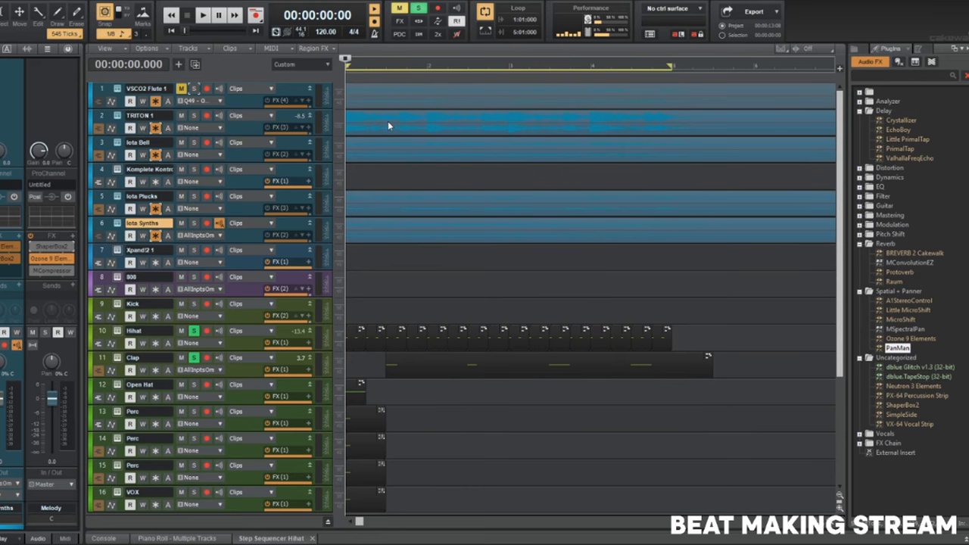
{"action": "left_click", "coordinate": [468, 72]}
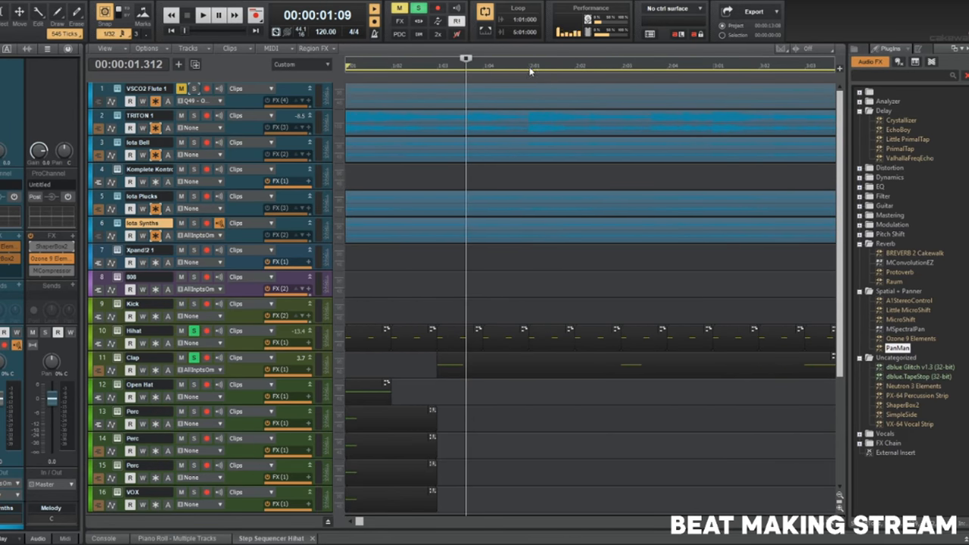
{"action": "left_click", "coordinate": [530, 71]}
{"action": "scroll", "coordinate": [553, 134], "scroll_direction": "down", "scroll_amount": 2}
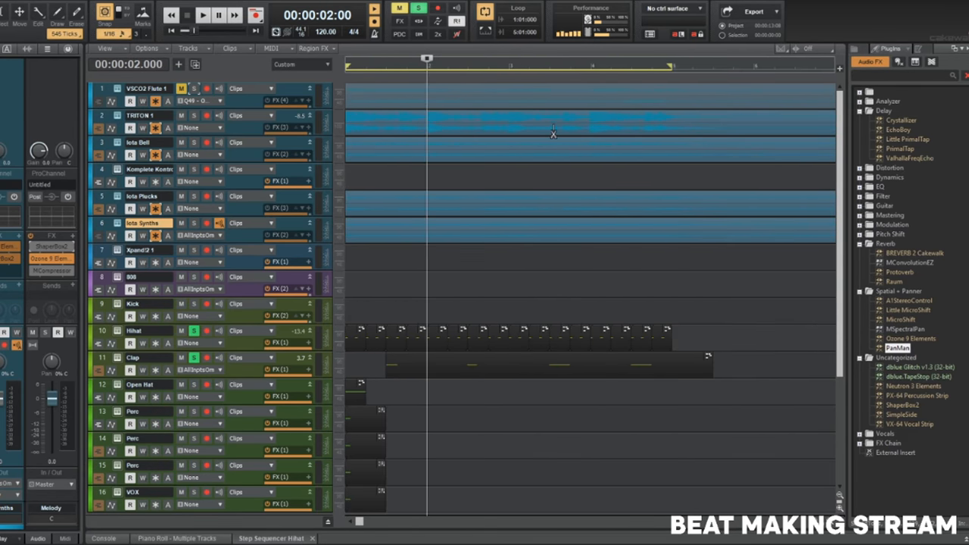
{"action": "scroll", "coordinate": [444, 137], "scroll_direction": "up", "scroll_amount": 3}
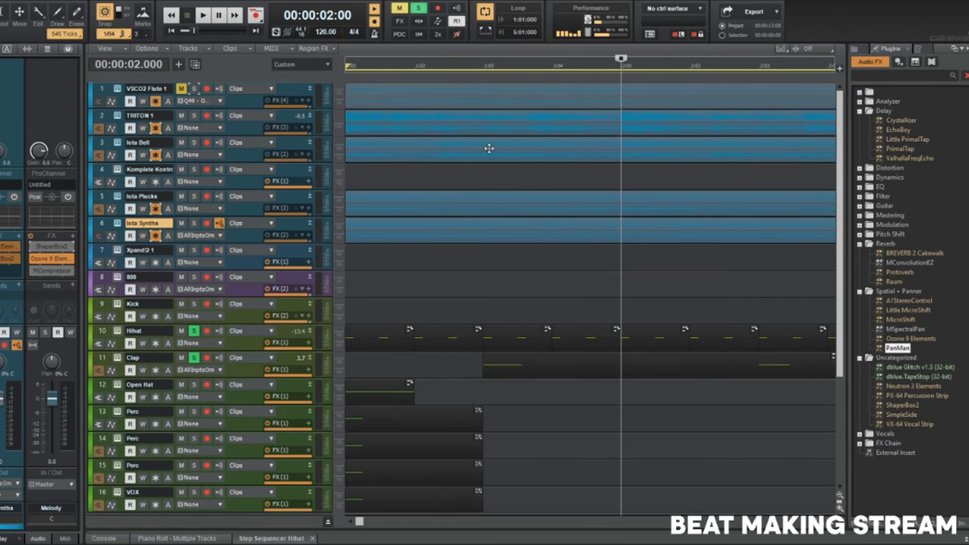
{"action": "left_click", "coordinate": [435, 71]}
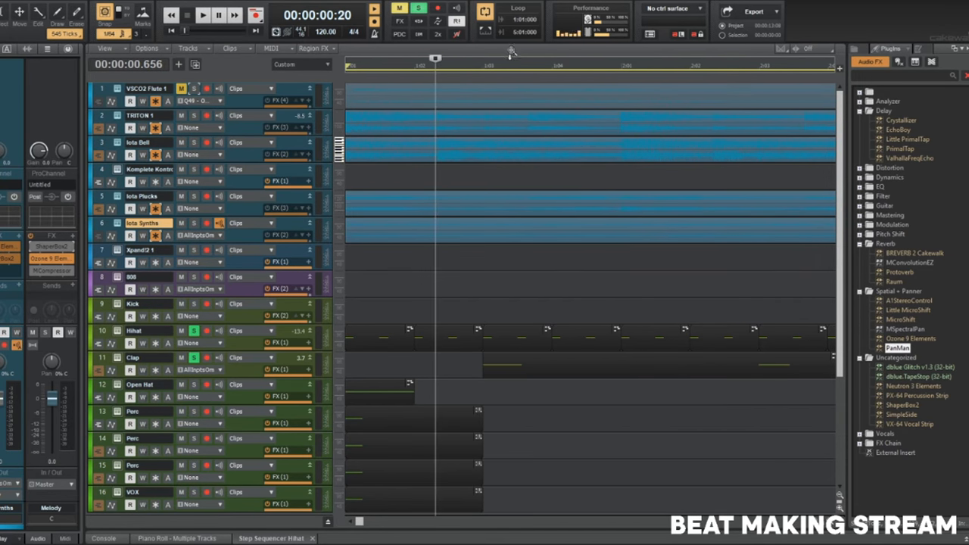
{"action": "left_click", "coordinate": [530, 69]}
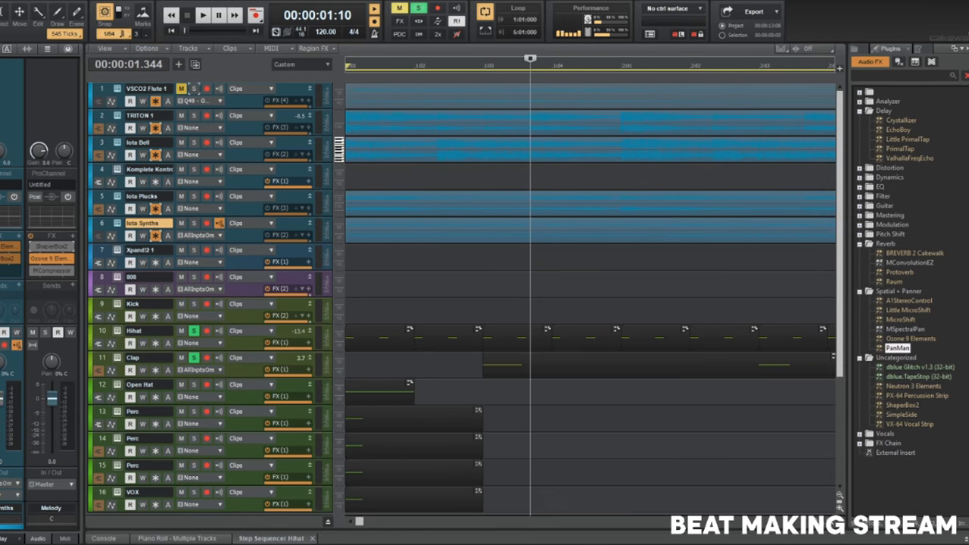
{"action": "left_click", "coordinate": [446, 215]}
{"action": "left_click", "coordinate": [468, 234], "text": "ctrl"}
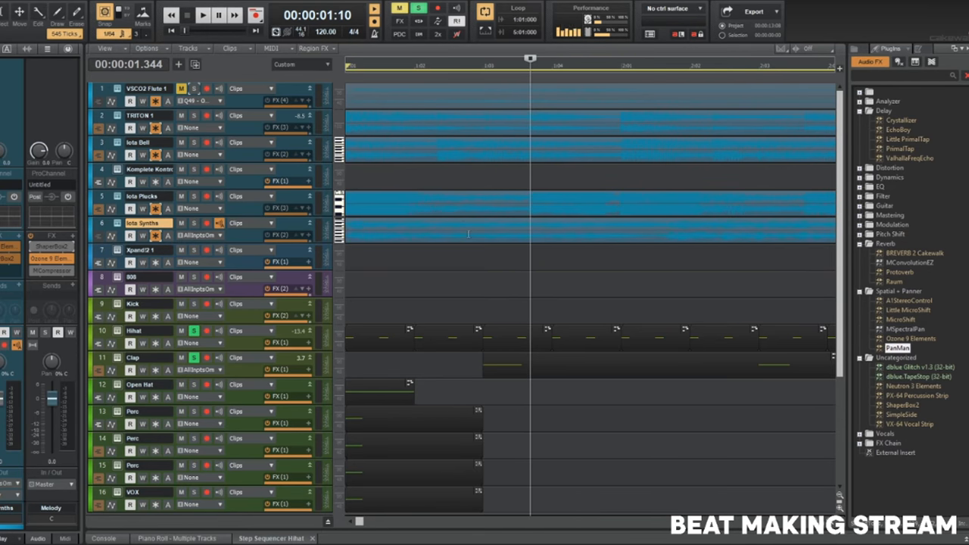
{"action": "scroll", "coordinate": [481, 197], "scroll_direction": "down", "scroll_amount": 1}
{"action": "scroll", "coordinate": [486, 234], "scroll_direction": "down", "scroll_amount": 1}
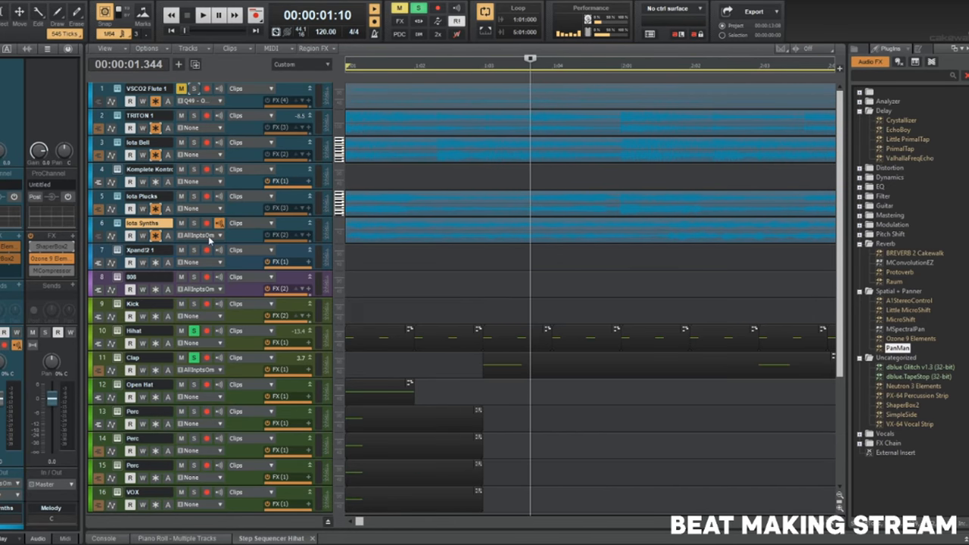
Solo the TRITON 1 track and play it from the start against the soloed hi-hat and clap.
{"action": "key", "text": "w"}
{"action": "key", "text": "space"}
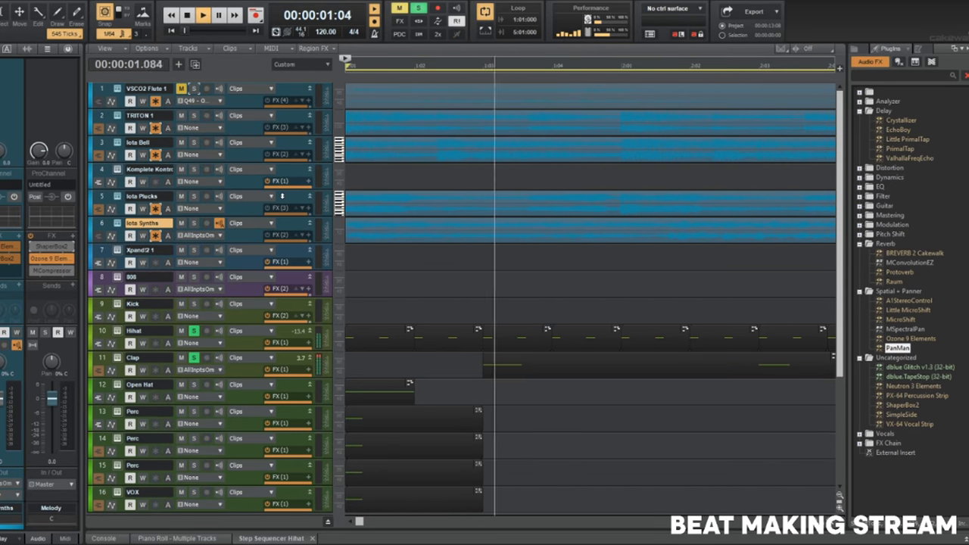
{"action": "key", "text": "space"}
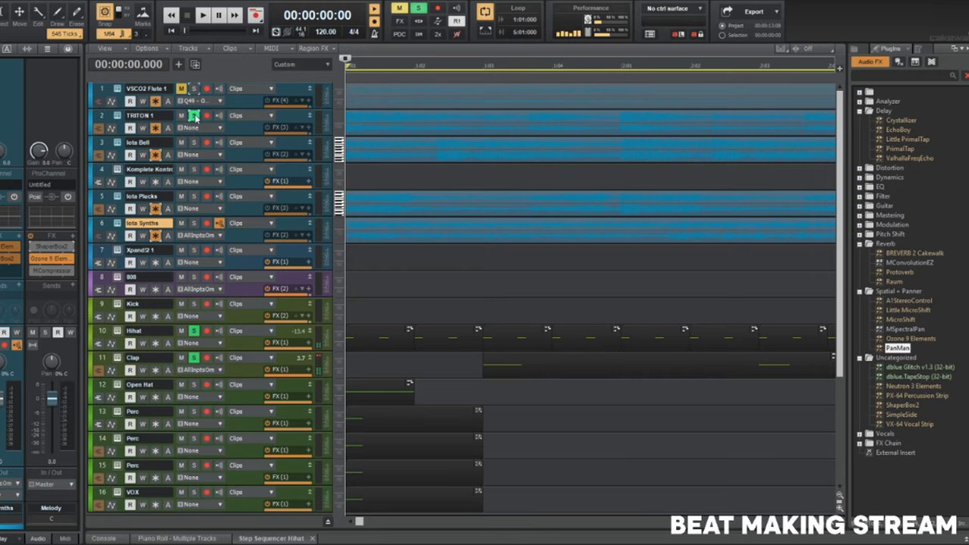
{"action": "key", "text": "space"}
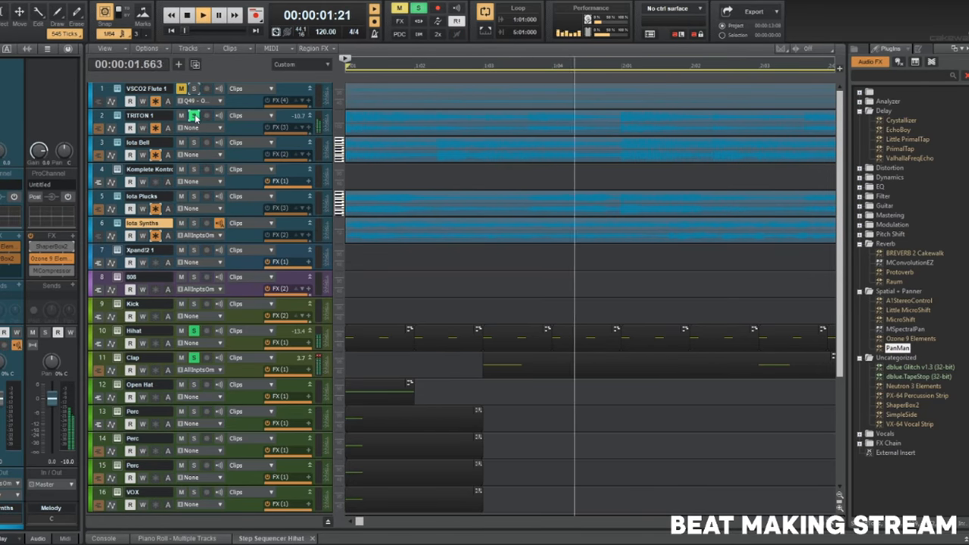
{"action": "key", "text": "w"}
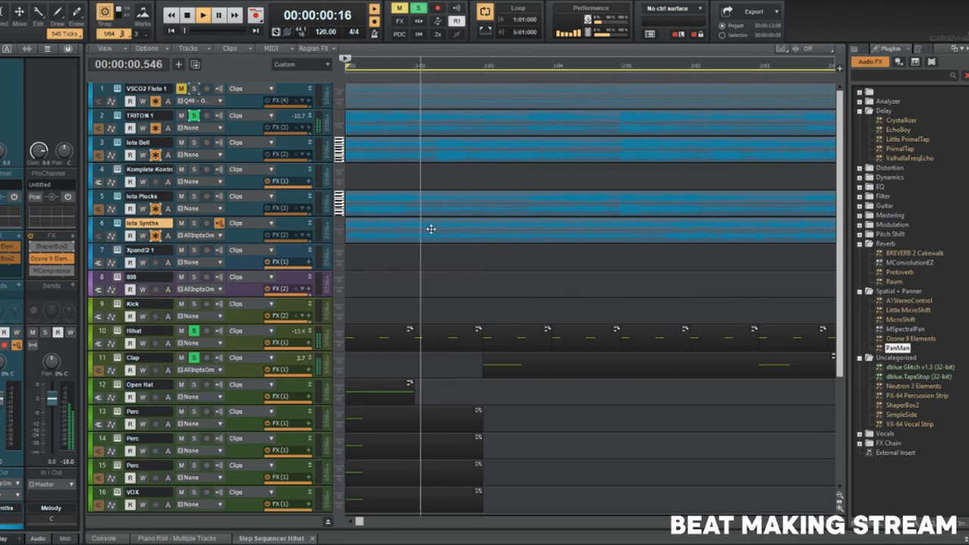
{"action": "scroll", "coordinate": [452, 245], "scroll_direction": "down", "scroll_amount": 4}
{"action": "key", "text": "space"}
{"action": "key", "text": "space"}
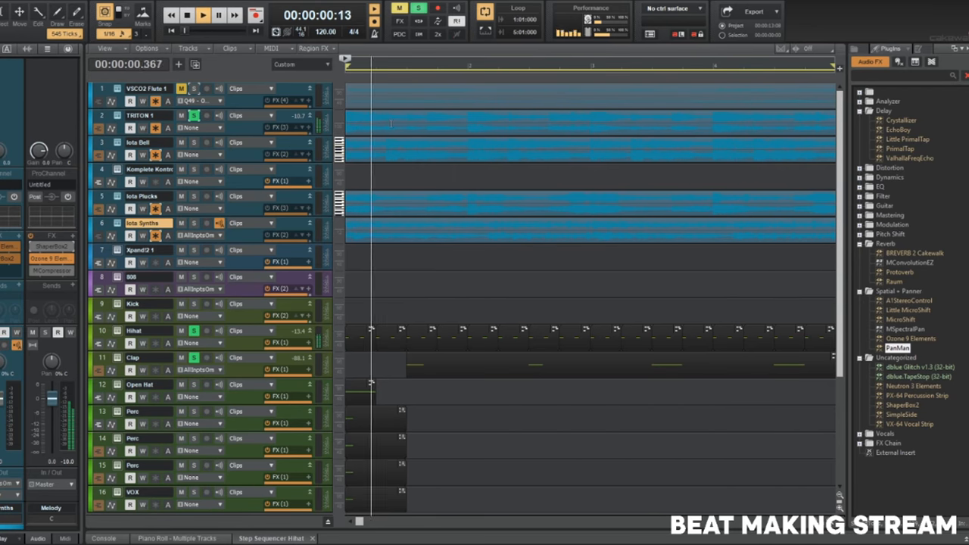
{"action": "key", "text": "space"}
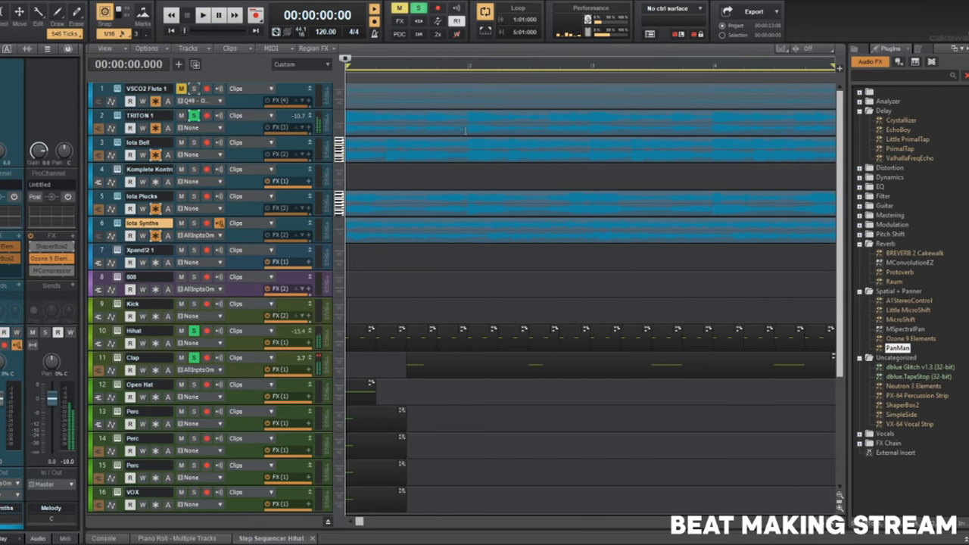
Split the frozen TRITON 1 clip at bar 2.
{"action": "key", "text": "F10"}
{"action": "left_click", "coordinate": [465, 130]}
{"action": "middle_click", "coordinate": [465, 129]}
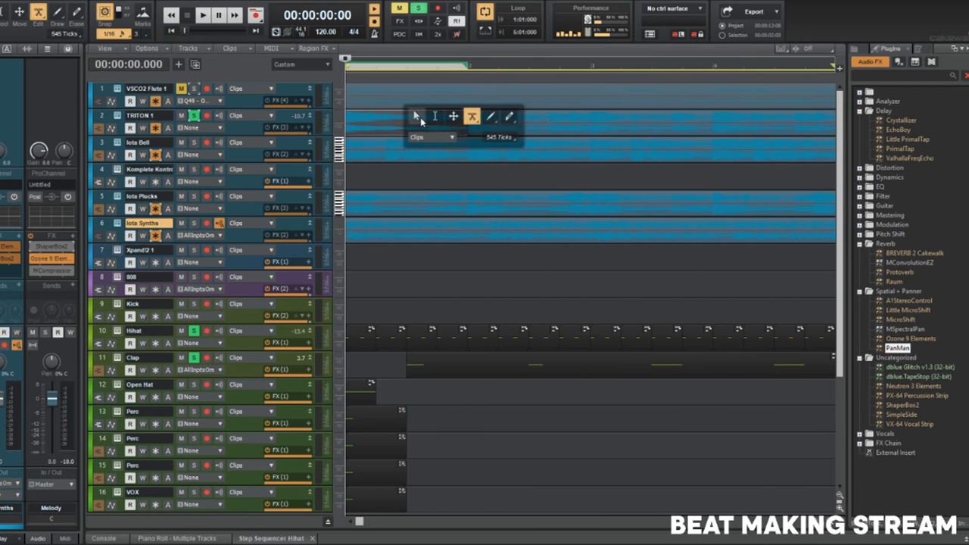
{"action": "left_click", "coordinate": [421, 118]}
Time-stretch the bar 1 TRITON 1 clip to 150%, play it back, and trim its end back to bar 2.
{"action": "left_click_drag", "start_coordinate": [465, 126], "coordinate": [525, 135]}
{"action": "key", "text": "space"}
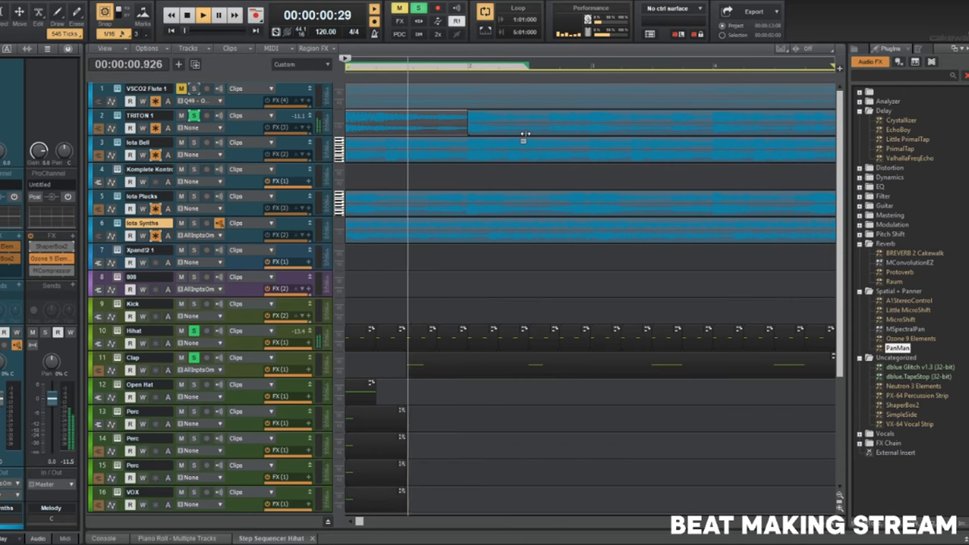
{"action": "key", "text": "space"}
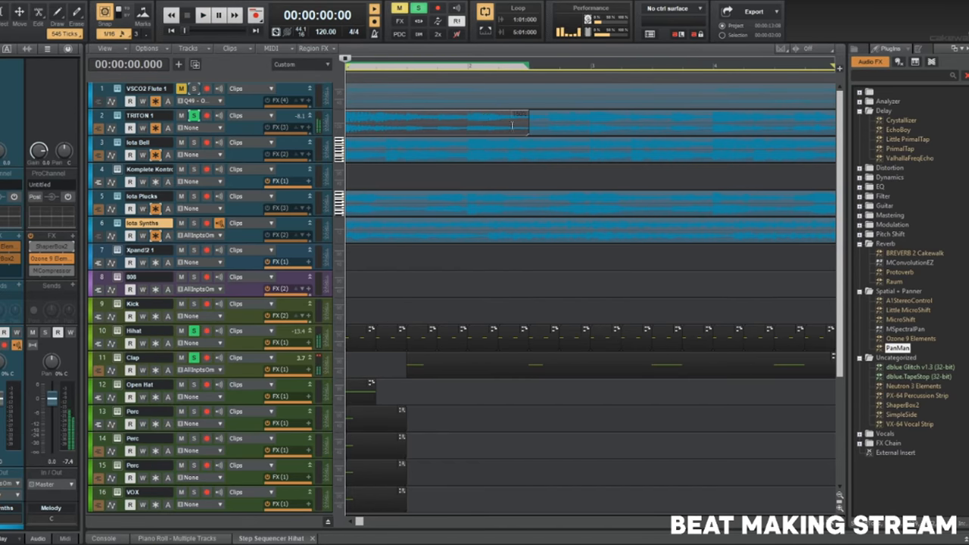
{"action": "left_click_drag", "start_coordinate": [524, 130], "coordinate": [465, 126]}
Split the rest of the TRITON 1 clip at bars 3, 4 and 5.
{"action": "left_click", "coordinate": [493, 113]}
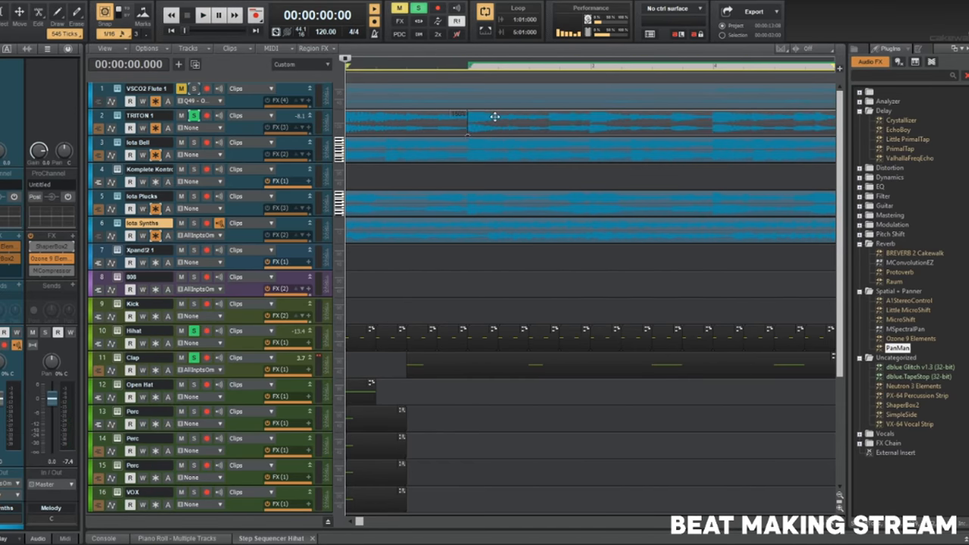
{"action": "key", "text": "F8"}
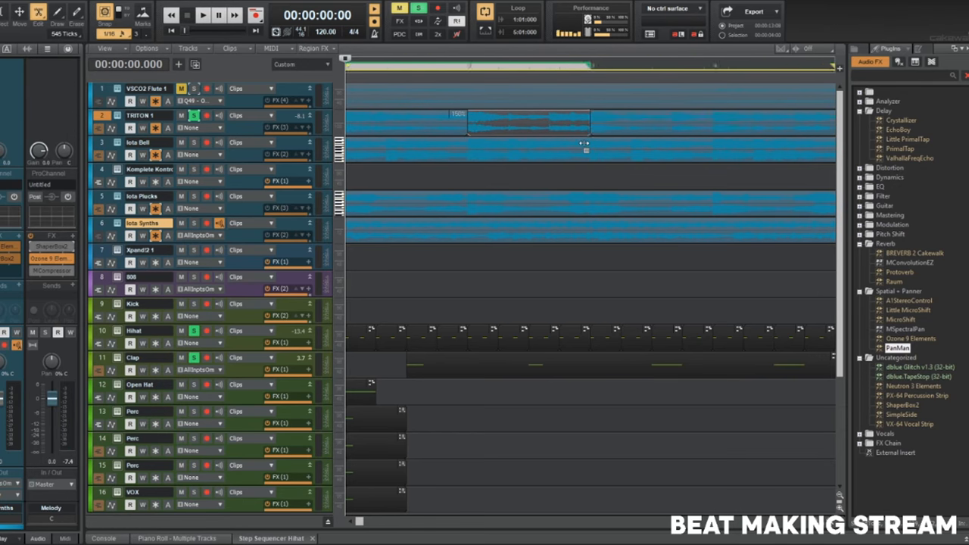
{"action": "scroll", "coordinate": [586, 144], "scroll_direction": "right", "scroll_amount": 3}
{"action": "left_click", "coordinate": [601, 123]}
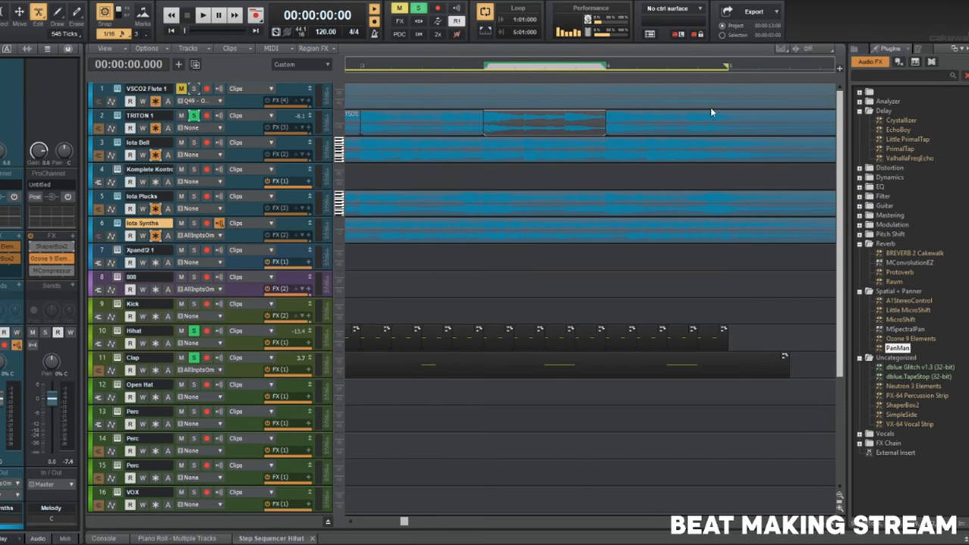
{"action": "left_click", "coordinate": [730, 121]}
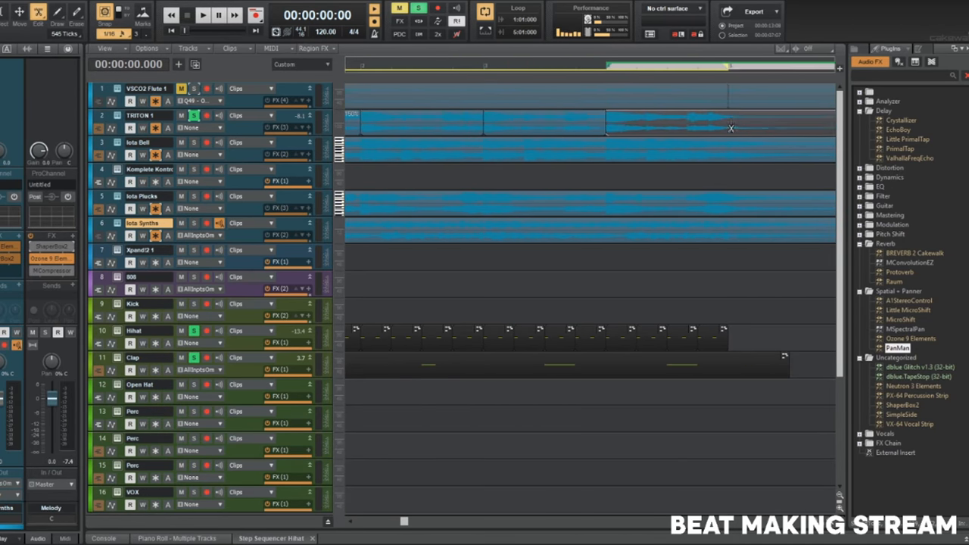
{"action": "key", "text": "t"}
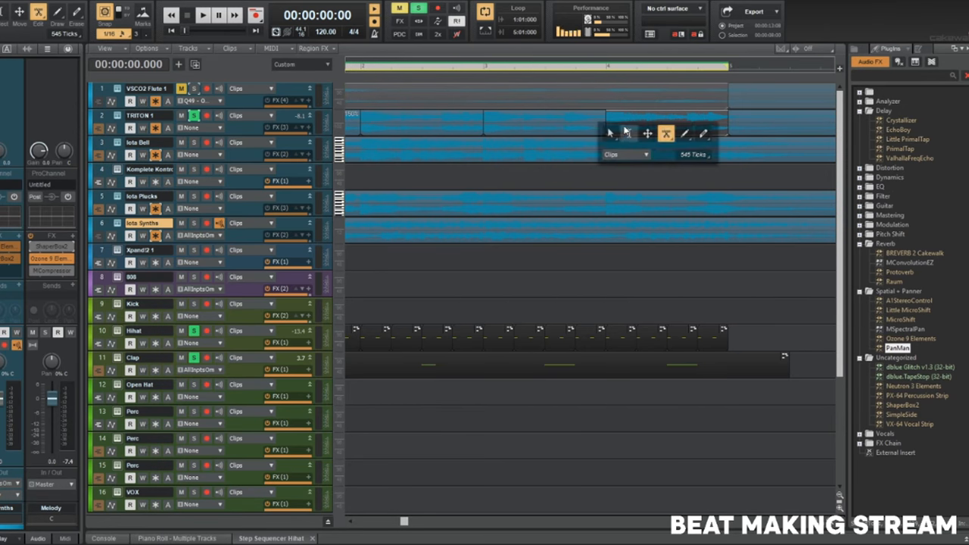
{"action": "left_click", "coordinate": [627, 133]}
{"action": "key", "text": "ctrl+z"}
{"action": "key", "text": "ctrl+z"}
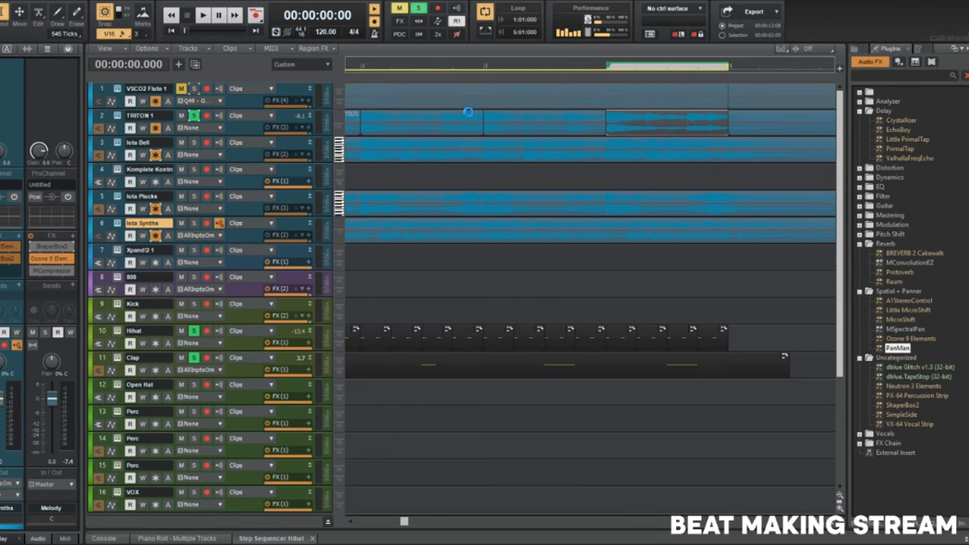
Time-stretch the TRITON 1 clips in bars 2, 3 and 4 to 150% and trim their ends back to the bar lines.
{"action": "key", "text": "t"}
{"action": "left_click", "coordinate": [451, 113]}
{"action": "left_click_drag", "start_coordinate": [482, 128], "coordinate": [545, 126]}
{"action": "key", "text": "ctrl+z"}
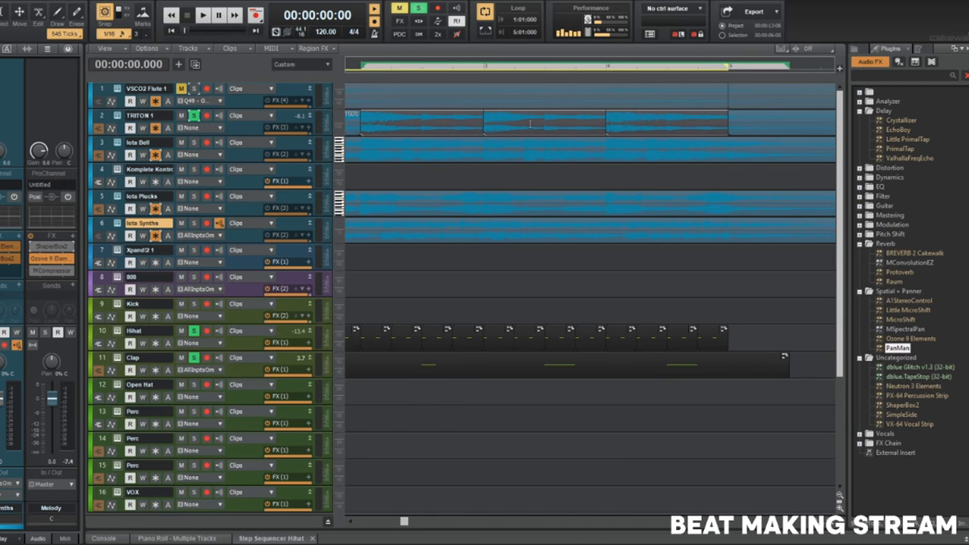
{"action": "left_click", "coordinate": [713, 118]}
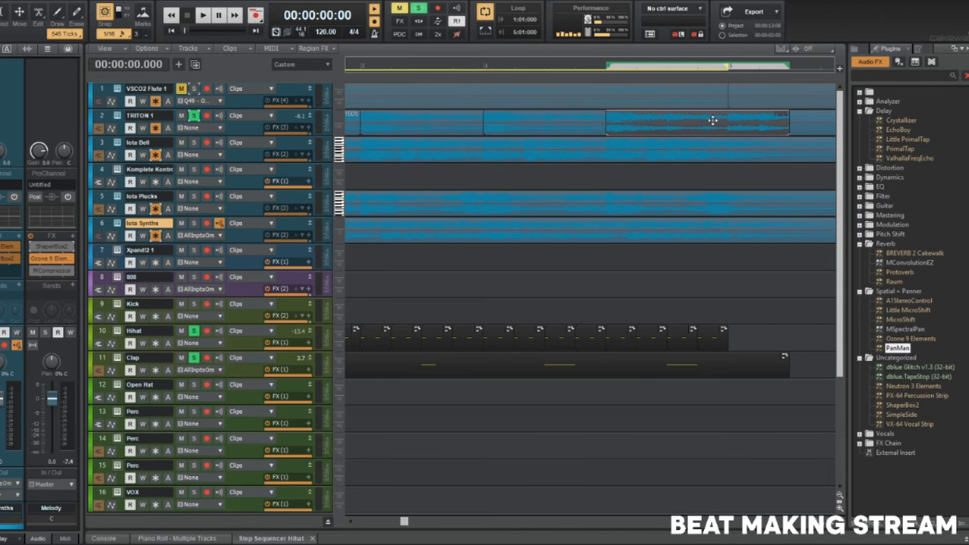
{"action": "left_click", "coordinate": [566, 121], "text": "ctrl"}
{"action": "left_click_drag", "start_coordinate": [443, 114], "coordinate": [745, 122]}
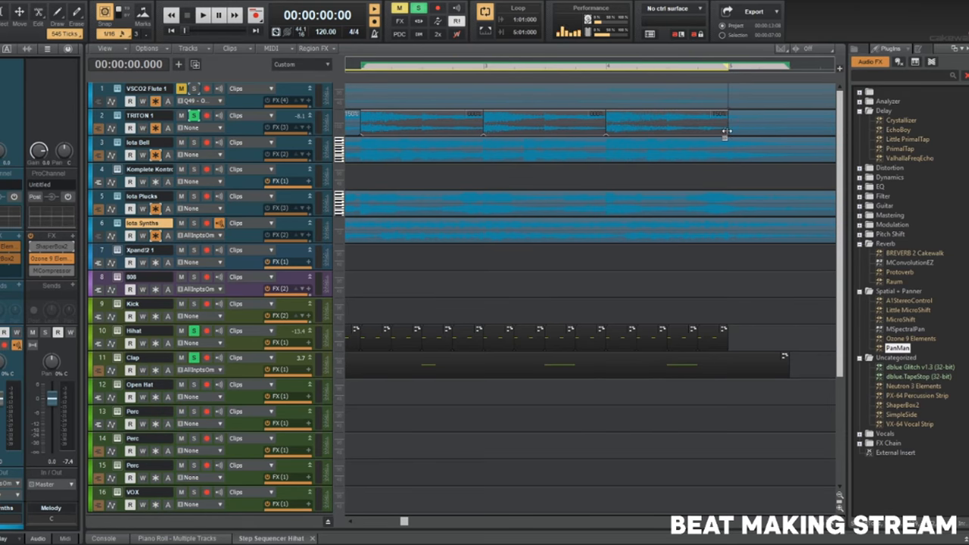
Play the stretched TRITON 1 clips from the start to check their timing against the hi-hat and clap.
{"action": "key", "text": "space"}
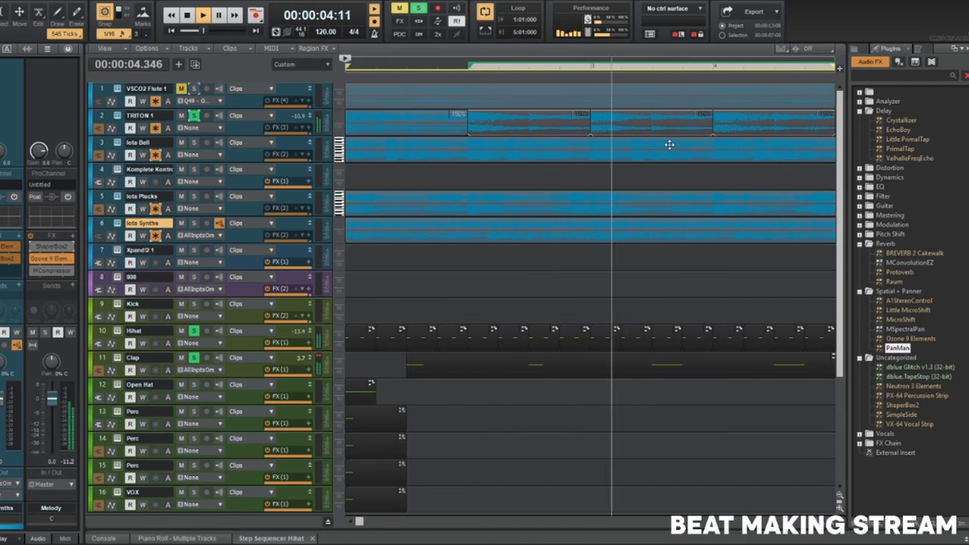
{"action": "scroll", "coordinate": [669, 145], "scroll_direction": "down", "scroll_amount": 3}
{"action": "scroll", "coordinate": [658, 182], "scroll_direction": "up", "scroll_amount": 3}
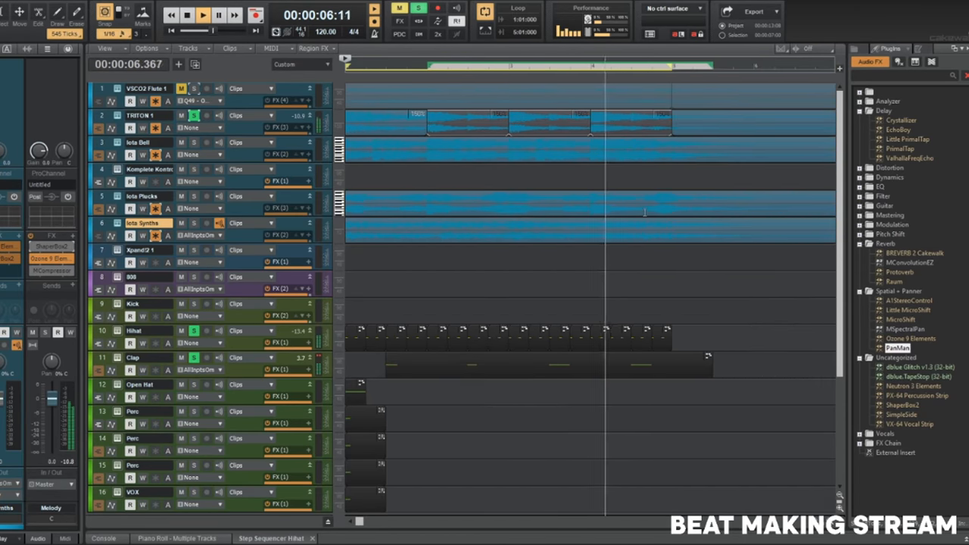
{"action": "scroll", "coordinate": [547, 187], "scroll_direction": "down", "scroll_amount": 2}
{"action": "key", "text": "space"}
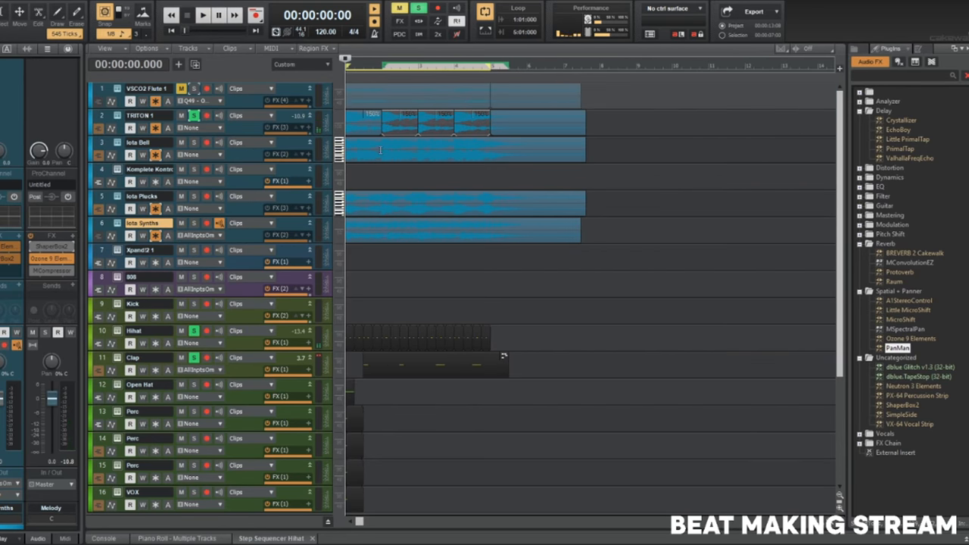
Split the Iota Bell, Iota Plucks and Iota Synths clips at bar 5, and Iota Bell also at bars 4, 3 and 2.
{"action": "left_click", "coordinate": [378, 207]}
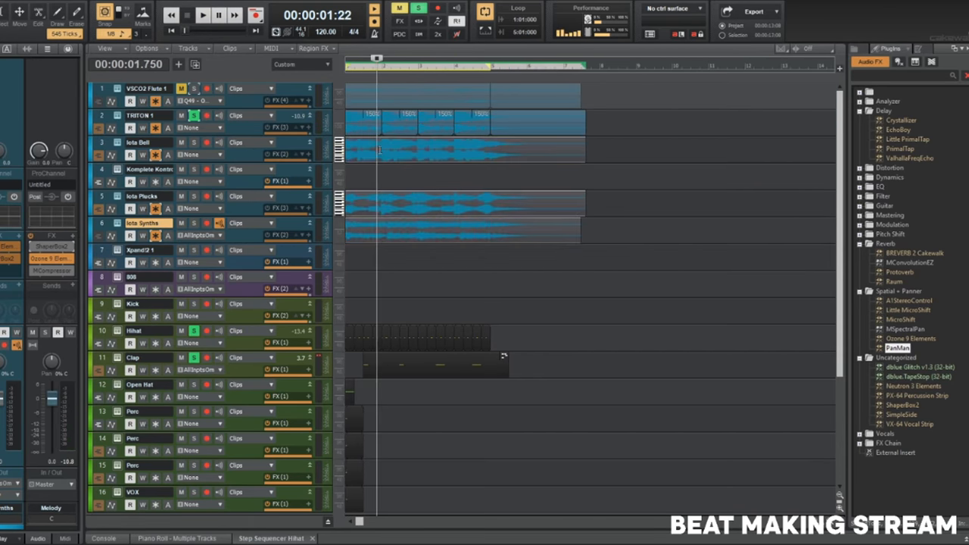
{"action": "left_click", "coordinate": [487, 155]}
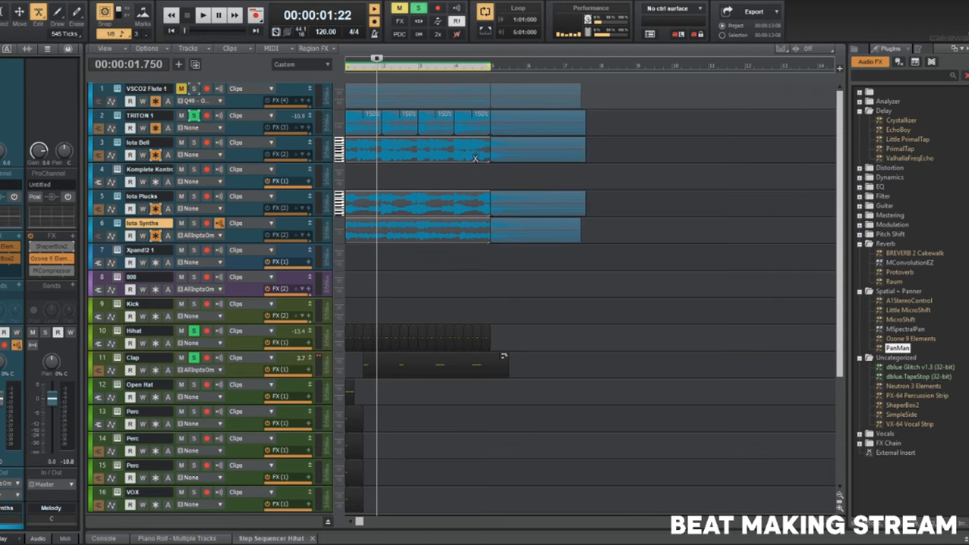
{"action": "left_click", "coordinate": [453, 157]}
{"action": "left_click", "coordinate": [416, 156]}
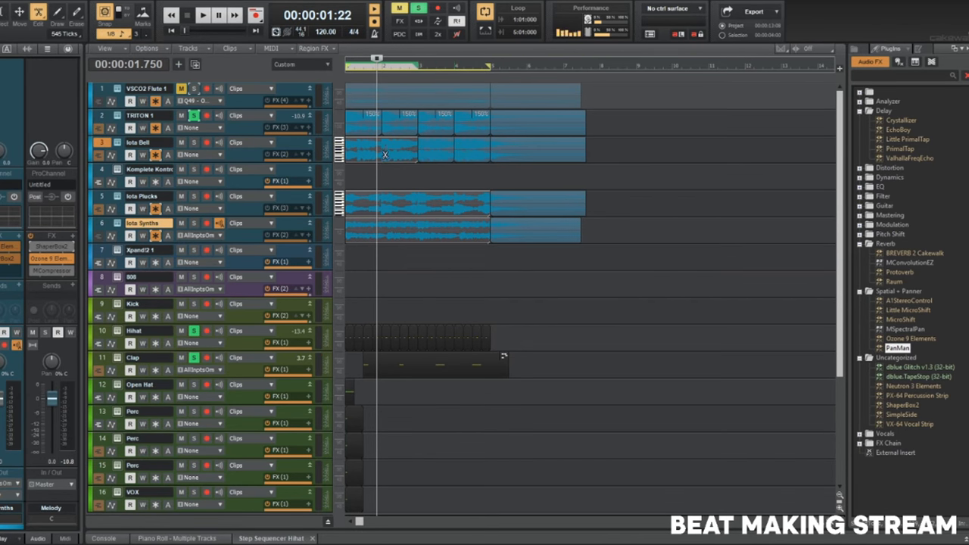
{"action": "left_click", "coordinate": [381, 156]}
Split the Iota Plucks and Iota Synths clips at bar 2, just before bar 3, and at bar 4.
{"action": "left_click", "coordinate": [384, 206]}
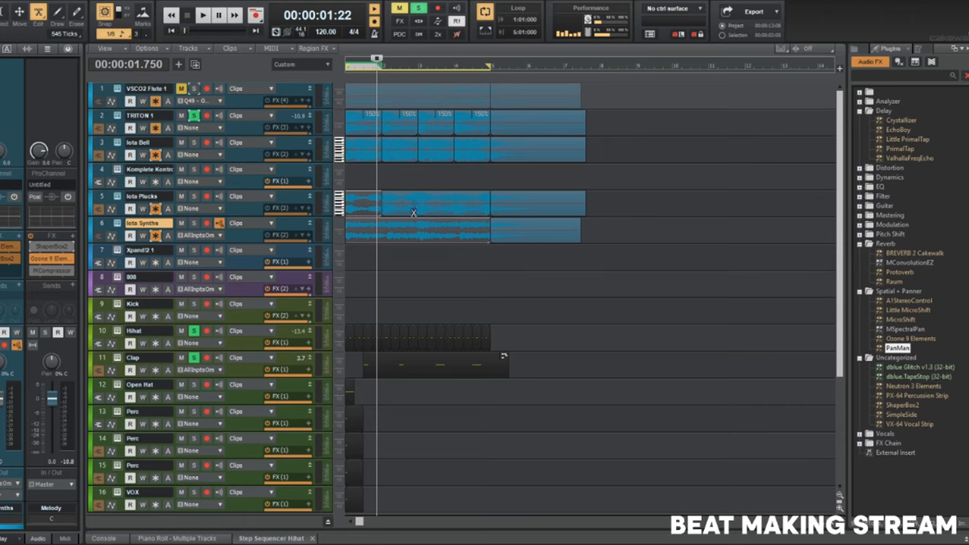
{"action": "left_click", "coordinate": [414, 213]}
{"action": "left_click", "coordinate": [452, 206]}
{"action": "left_click", "coordinate": [453, 239]}
{"action": "left_click", "coordinate": [410, 230]}
Delete the leftover clip tails after bar 5 on the melody tracks from VSCO2 Flute 1 to Iota Synths.
{"action": "key", "text": "t"}
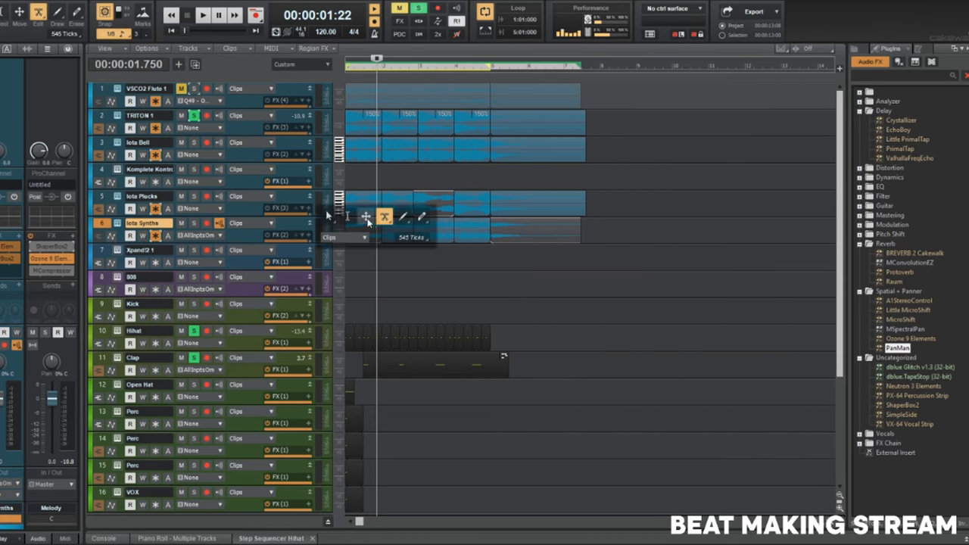
{"action": "left_click", "coordinate": [348, 217]}
{"action": "key", "text": "ctrl+Right"}
{"action": "key", "text": "ctrl+Right"}
{"action": "key", "text": "ctrl+Left"}
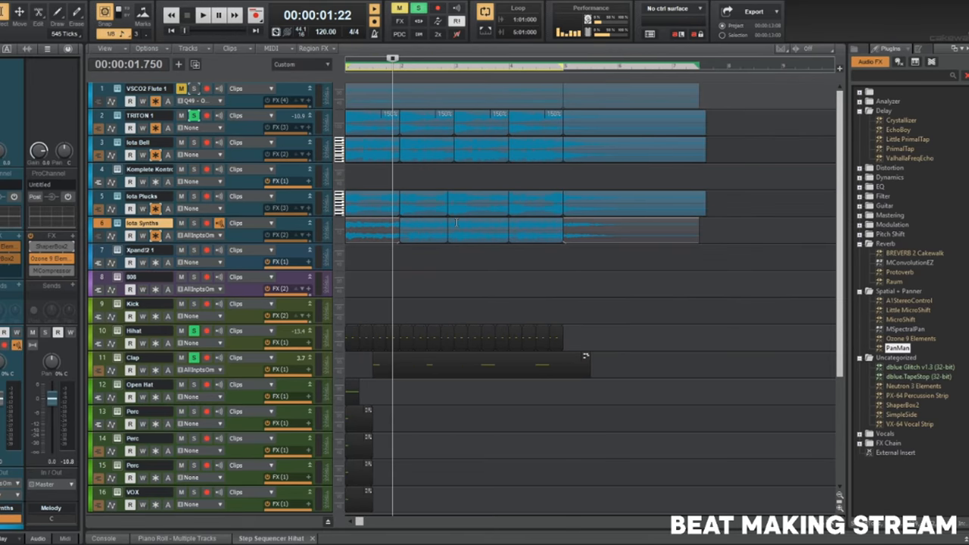
{"action": "left_click_drag", "start_coordinate": [728, 268], "coordinate": [562, 92]}
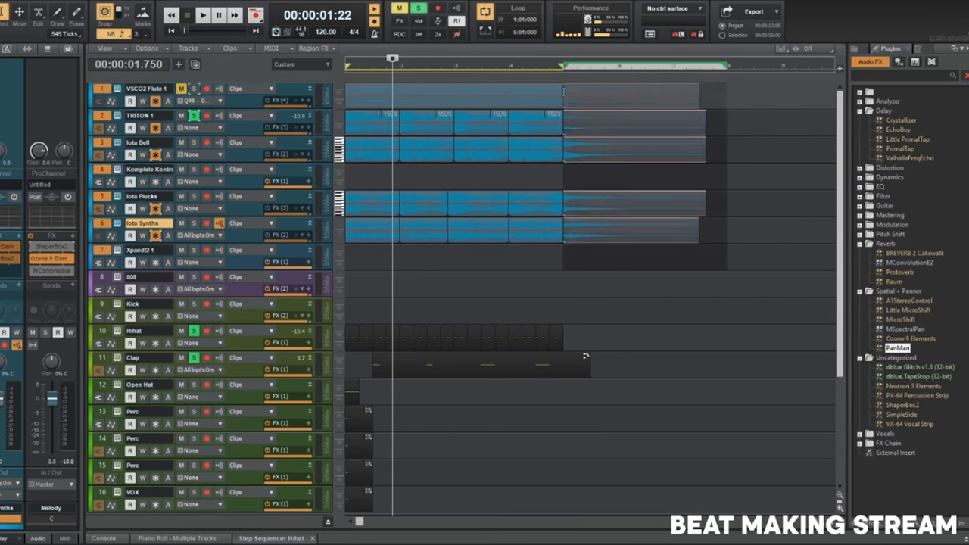
{"action": "key", "text": "Delete"}
Select all Iota Bell, Iota Plucks and Iota Synths clips and time-stretch them to about 150%.
{"action": "left_click_drag", "start_coordinate": [620, 236], "coordinate": [305, 158]}
{"action": "key", "text": "t"}
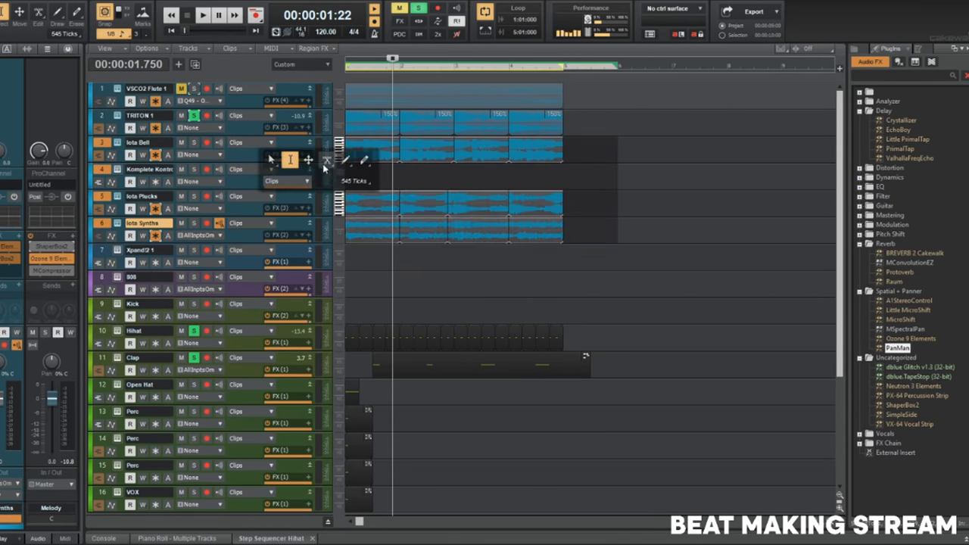
{"action": "left_click", "coordinate": [272, 162]}
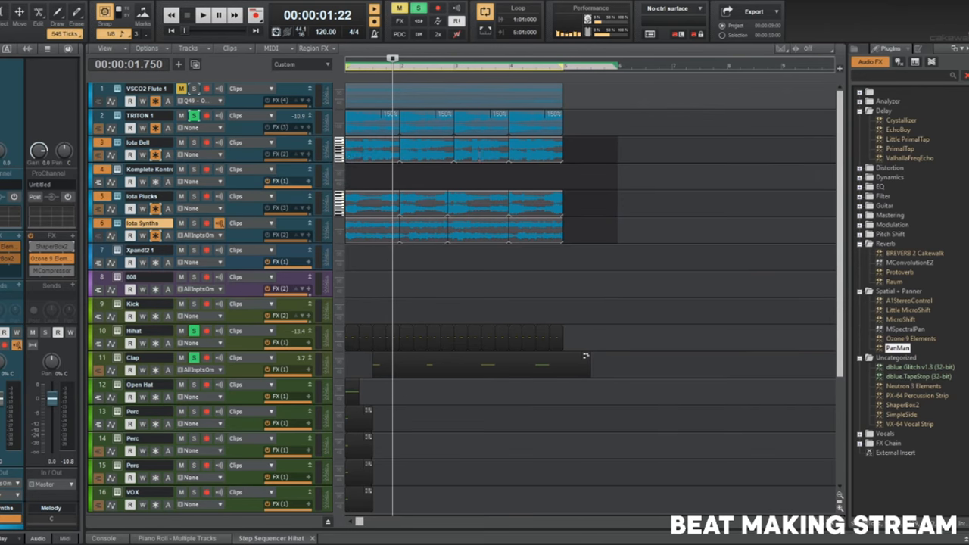
{"action": "scroll", "coordinate": [485, 154], "scroll_direction": "up", "scroll_amount": 2}
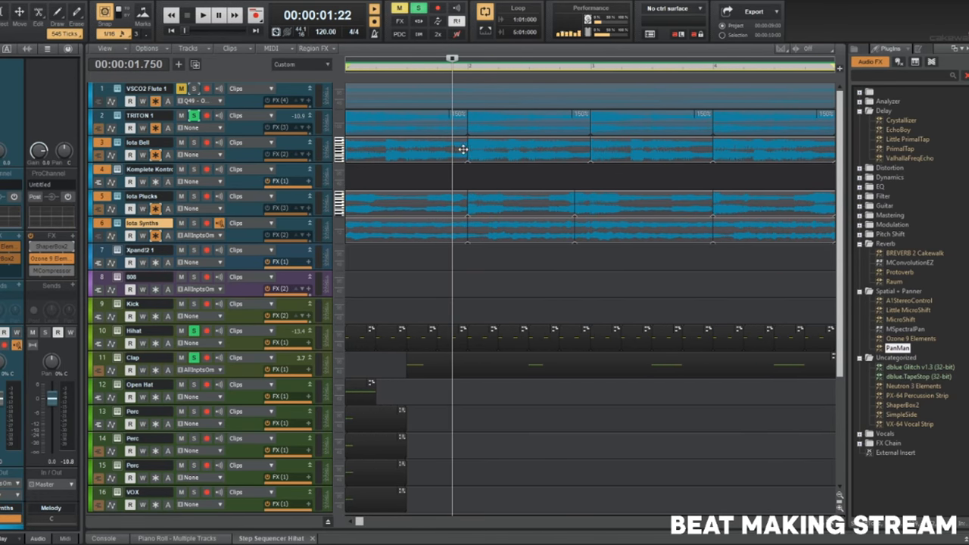
{"action": "left_click_drag", "start_coordinate": [465, 150], "coordinate": [530, 151]}
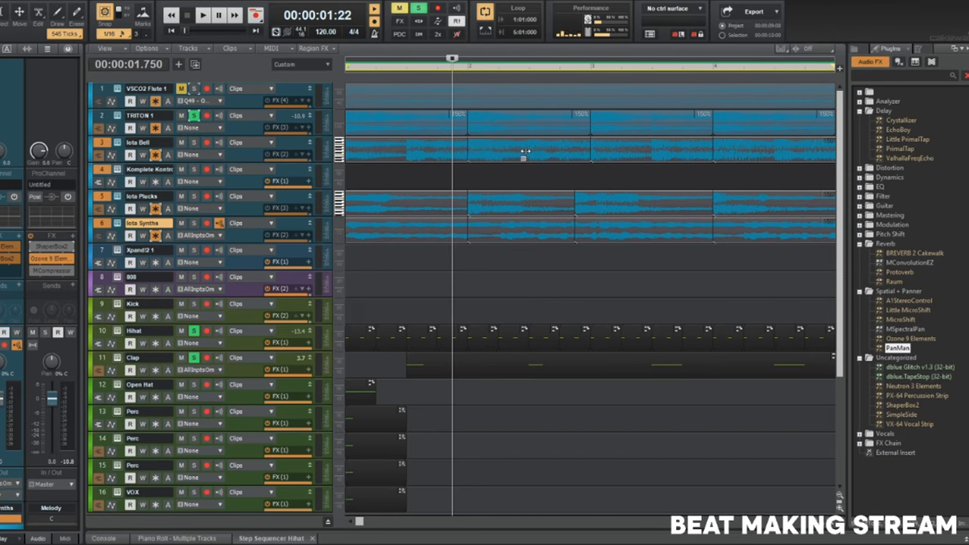
Solo the Iota Bell, Iota Plucks and Iota Synths tracks and play the stretched melody from the start with TRITON 1.
{"action": "key", "text": "w"}
{"action": "key", "text": "space"}
{"action": "key", "text": "space"}
{"action": "left_click", "coordinate": [195, 141]}
{"action": "left_click", "coordinate": [194, 196]}
{"action": "left_click", "coordinate": [194, 223]}
{"action": "key", "text": "space"}
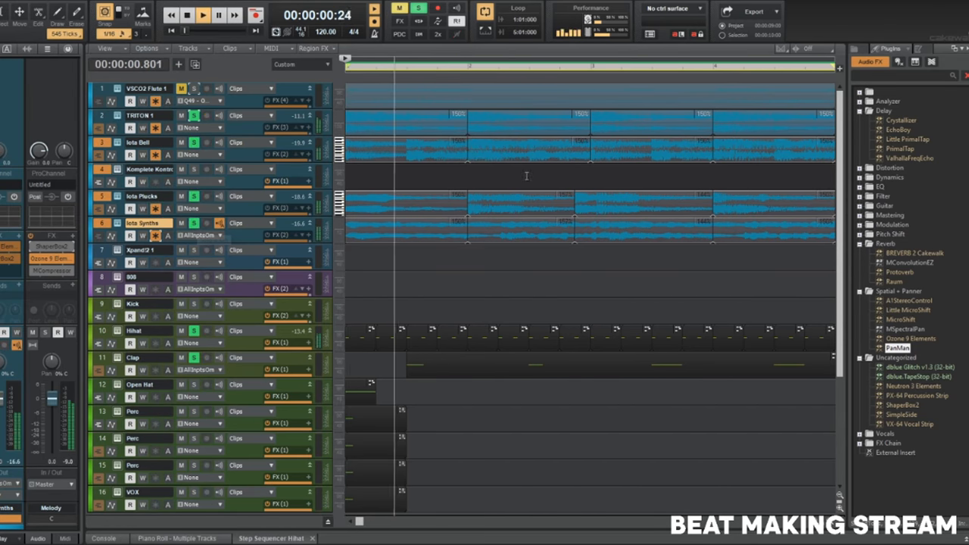
{"action": "scroll", "coordinate": [507, 190], "scroll_direction": "down", "scroll_amount": 1}
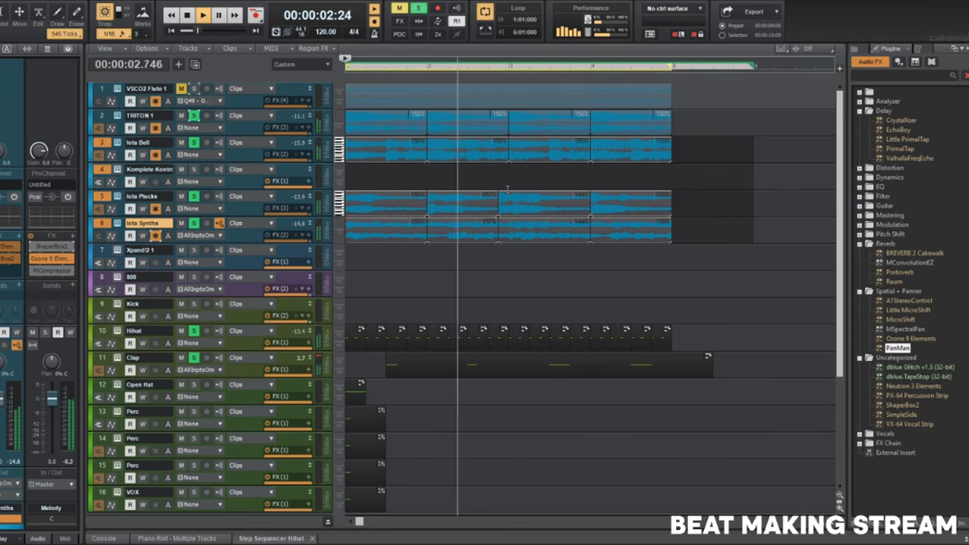
{"action": "scroll", "coordinate": [504, 190], "scroll_direction": "down", "scroll_amount": 1}
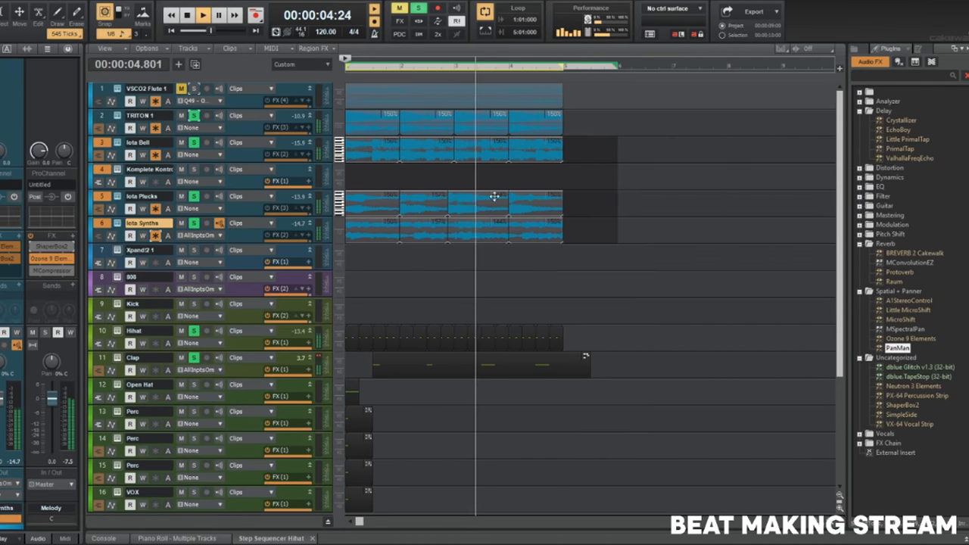
Move the boundary between the second and third clips on Iota Plucks and Iota Synths to bar 3.
{"action": "scroll", "coordinate": [492, 197], "scroll_direction": "up", "scroll_amount": 2}
{"action": "scroll", "coordinate": [601, 209], "scroll_direction": "down", "scroll_amount": 2}
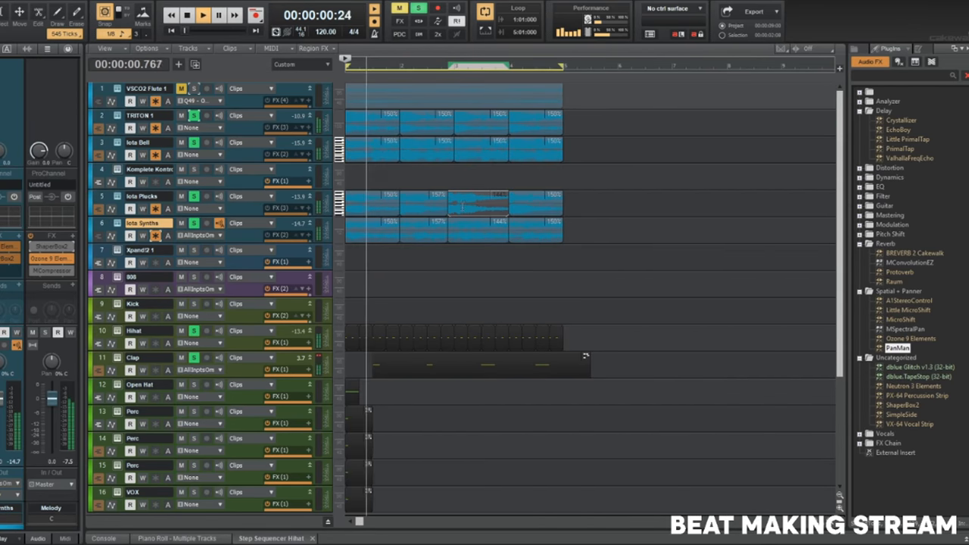
{"action": "scroll", "coordinate": [523, 203], "scroll_direction": "up", "scroll_amount": 2}
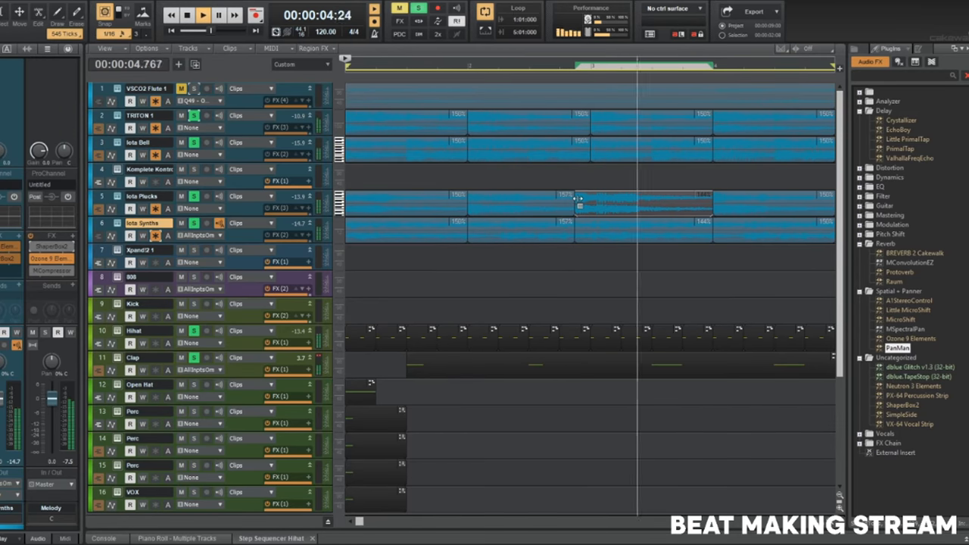
{"action": "key", "text": "space"}
{"action": "left_click_drag", "start_coordinate": [580, 203], "coordinate": [595, 201]}
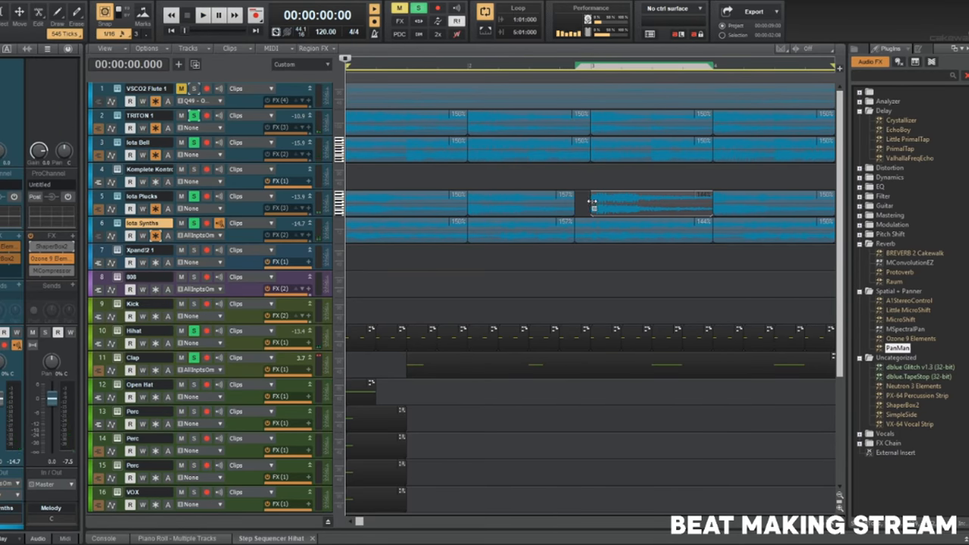
{"action": "mouse_move", "coordinate": [579, 235]}
{"action": "left_mouse_down"}
{"action": "mouse_move", "coordinate": [593, 229]}
{"action": "mouse_move", "coordinate": [589, 212]}
{"action": "mouse_move", "coordinate": [587, 236]}
{"action": "left_mouse_up"}
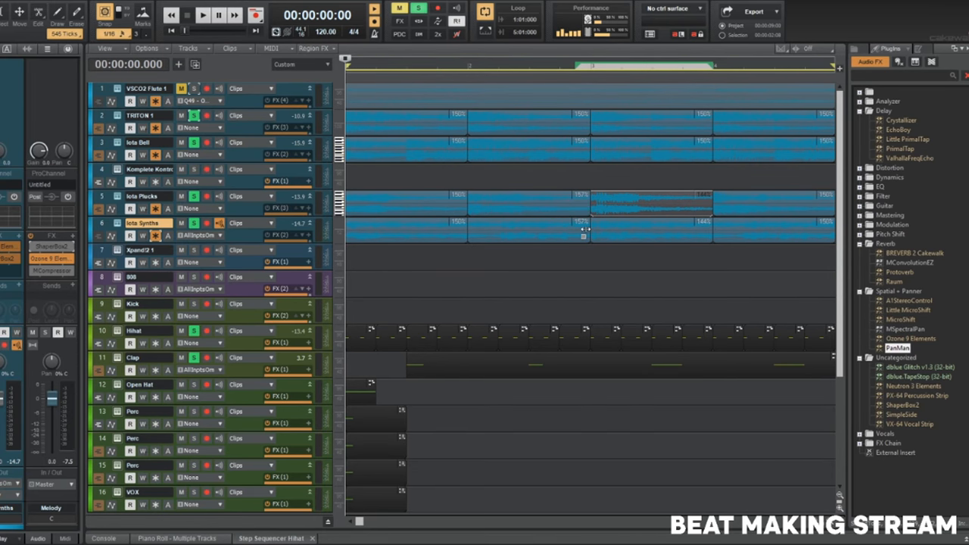
Play the melody with the Hihat and Clap to check the transition at bar 3.
{"action": "key", "text": "space"}
{"action": "scroll", "coordinate": [569, 223], "scroll_direction": "down", "scroll_amount": 1}
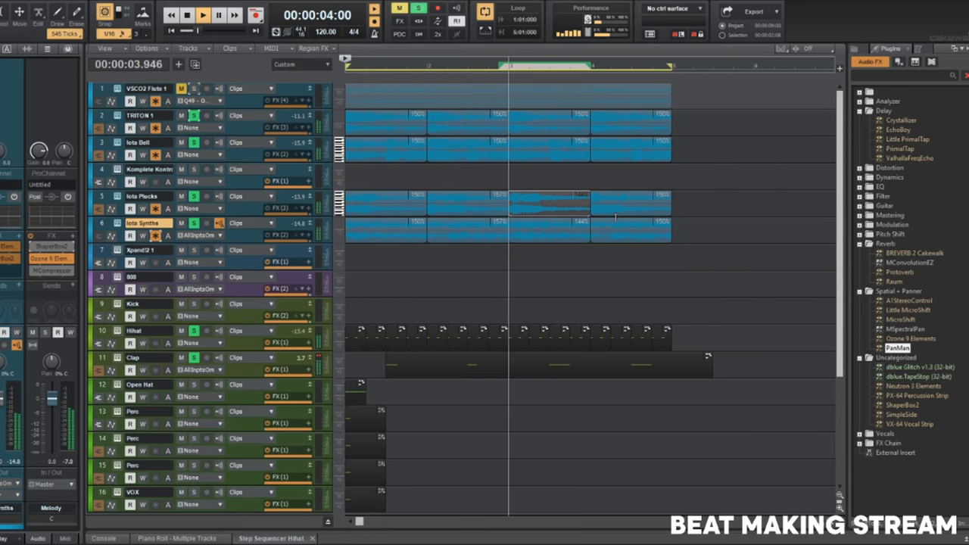
{"action": "scroll", "coordinate": [541, 216], "scroll_direction": "down", "scroll_amount": 1}
{"action": "scroll", "coordinate": [468, 215], "scroll_direction": "down", "scroll_amount": 1}
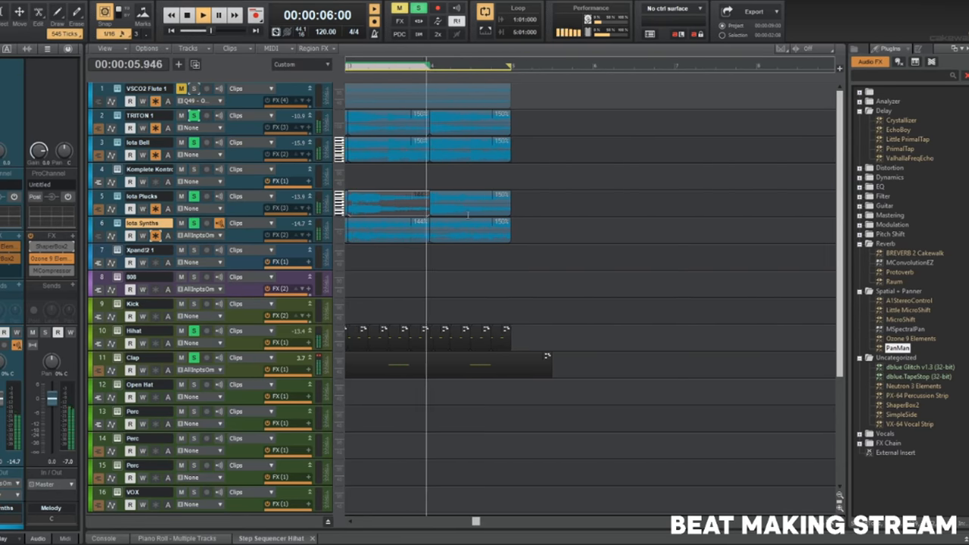
{"action": "scroll", "coordinate": [454, 216], "scroll_direction": "up", "scroll_amount": 3}
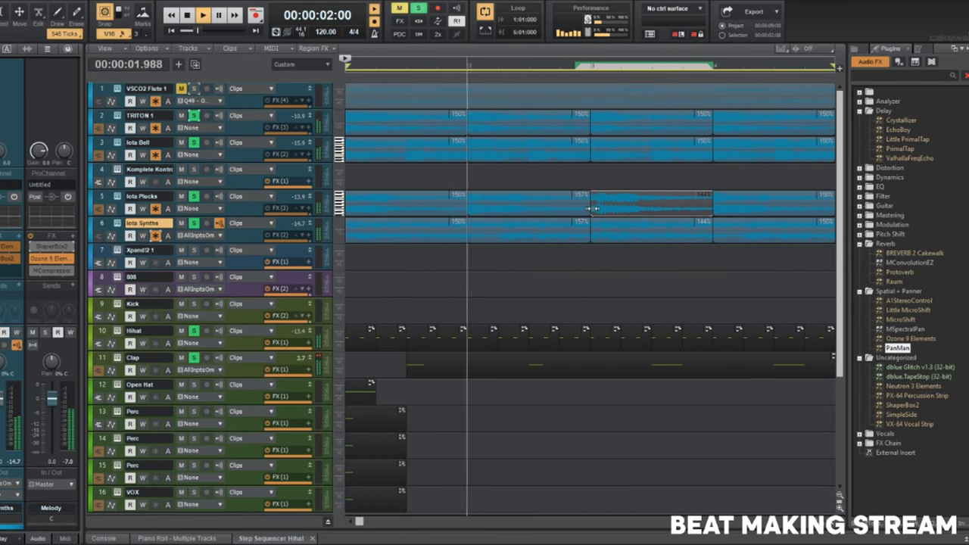
Time-stretch the third Iota Plucks clip to about 153% so it starts at bar 3, and replay from the beginning.
{"action": "left_click_drag", "start_coordinate": [592, 208], "coordinate": [584, 205], "text": "ctrl"}
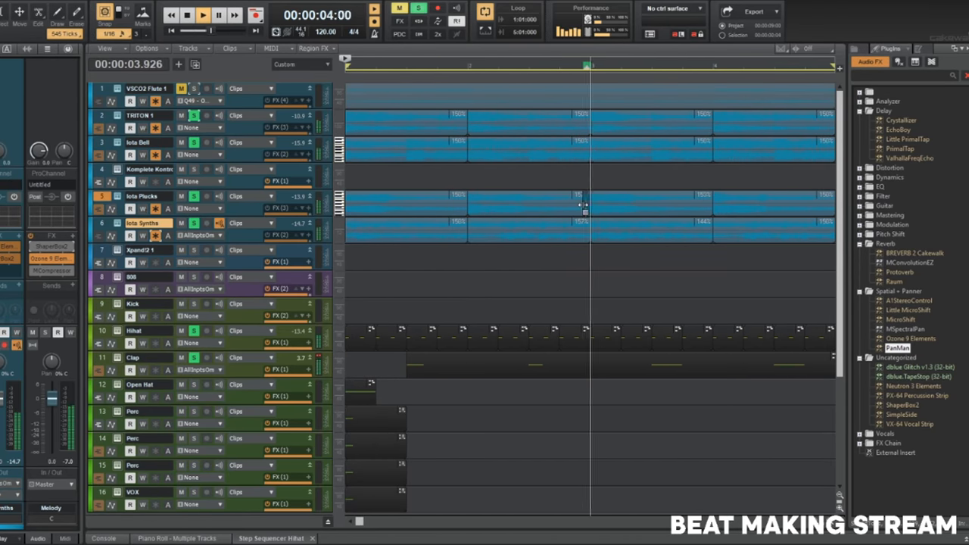
{"action": "left_click", "coordinate": [621, 206]}
{"action": "left_click", "coordinate": [620, 206]}
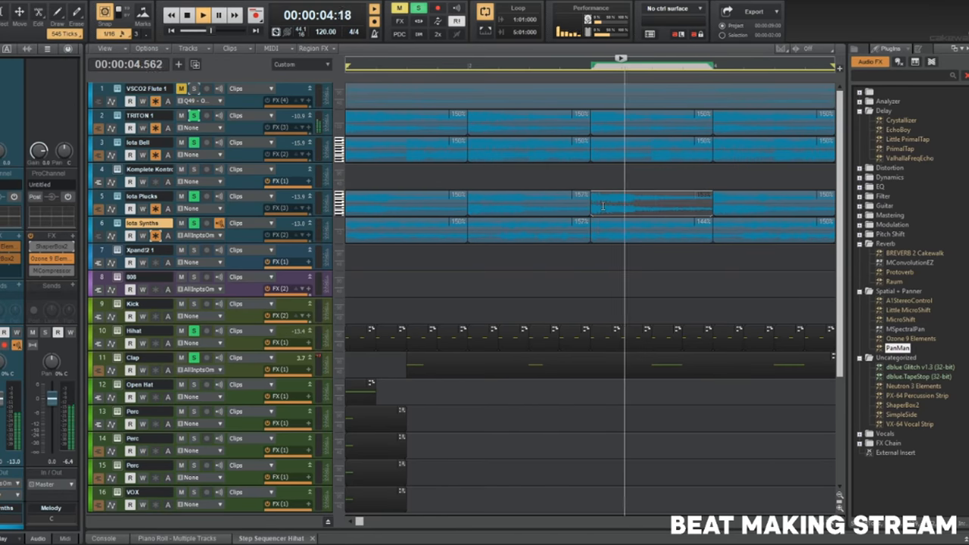
{"action": "key", "text": "w"}
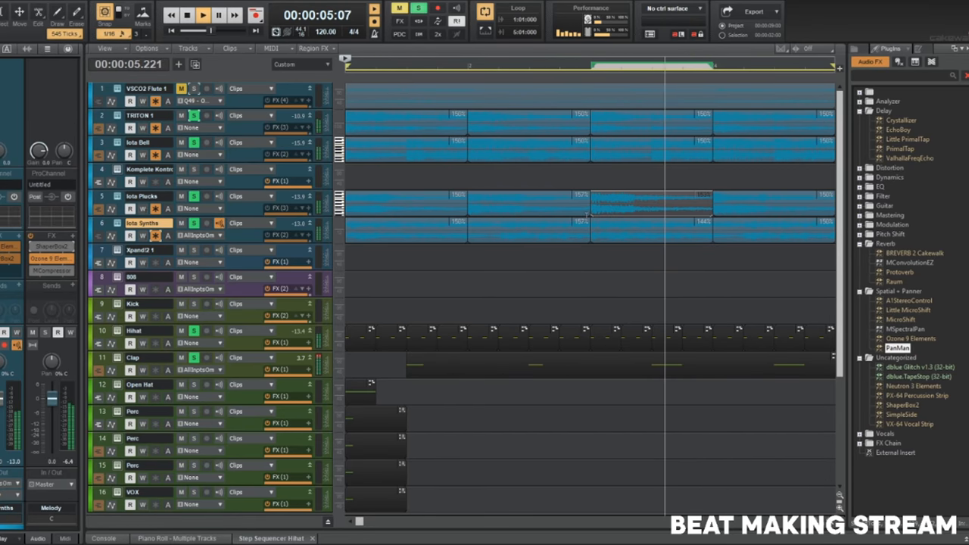
Unmute the VSCO2 Flute 1 track and solo it with the other melody tracks.
{"action": "scroll", "coordinate": [399, 165], "scroll_direction": "down", "scroll_amount": 1}
{"action": "left_click", "coordinate": [181, 88]}
{"action": "left_click", "coordinate": [194, 88]}
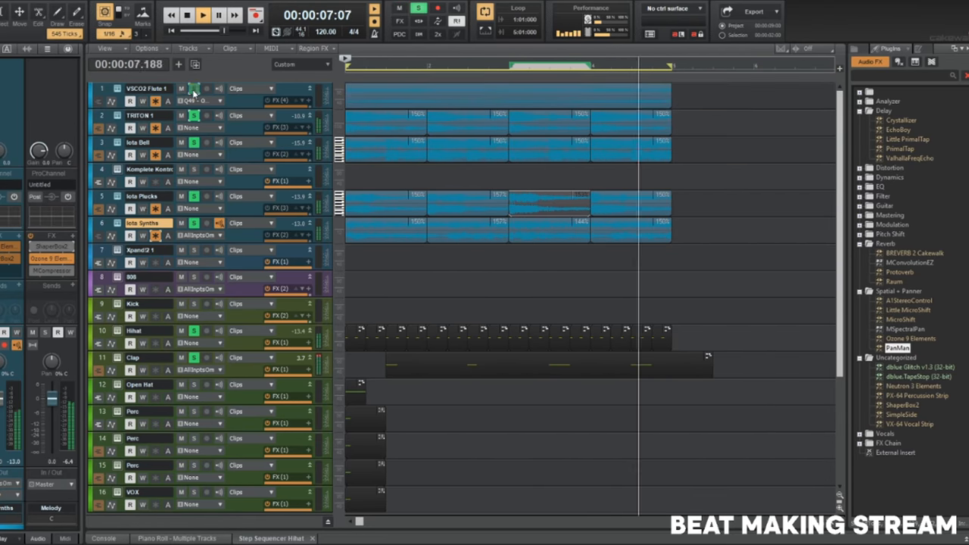
{"action": "scroll", "coordinate": [569, 281], "scroll_direction": "down", "scroll_amount": 2}
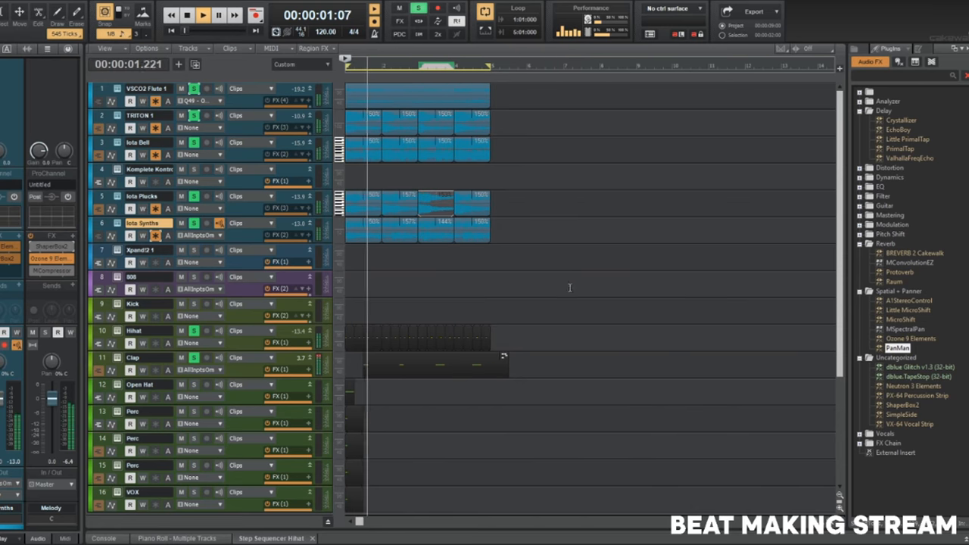
Take the Clap and Hihat tracks out of solo and play the melody tracks alone from the start.
{"action": "left_click", "coordinate": [249, 342]}
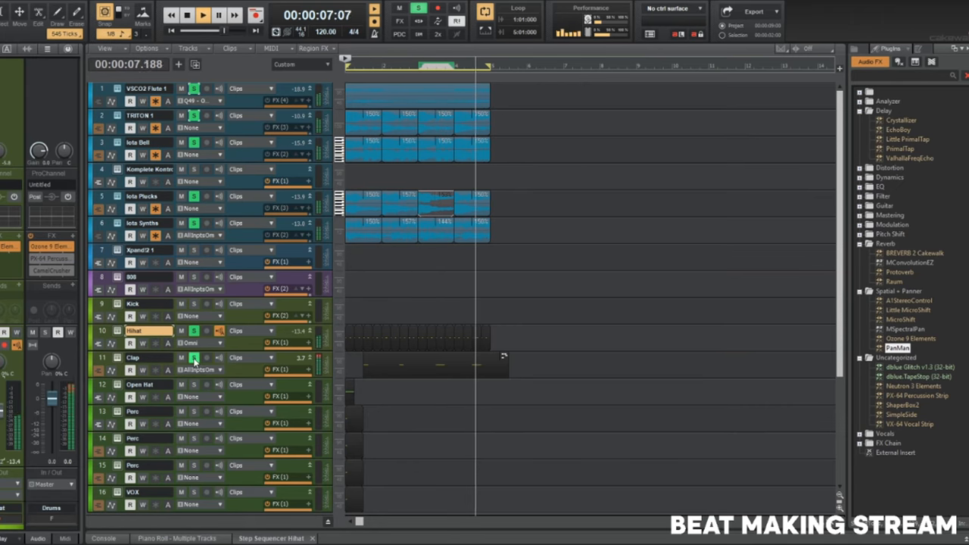
{"action": "scroll", "coordinate": [373, 388], "scroll_direction": "up", "scroll_amount": 3}
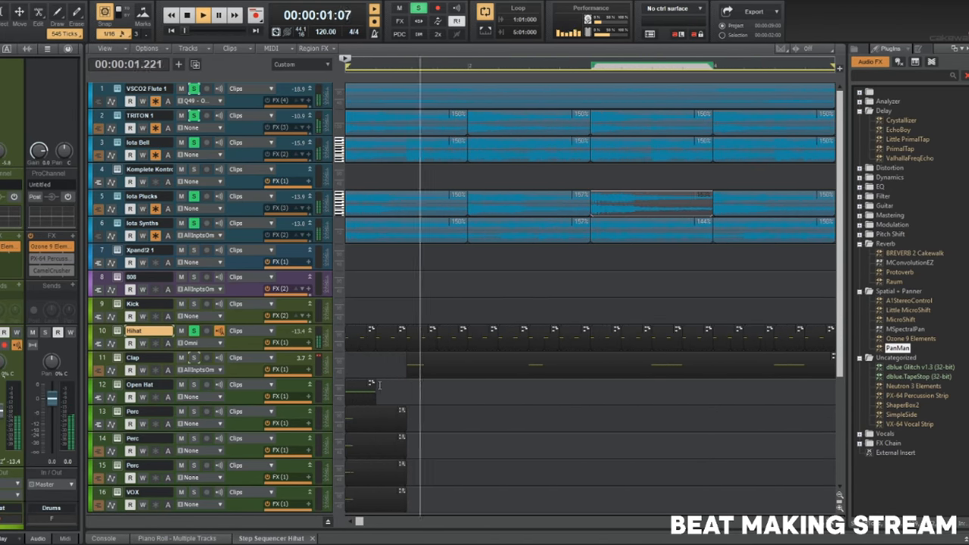
{"action": "key", "text": "space"}
{"action": "left_click", "coordinate": [194, 332]}
{"action": "key", "text": "space"}
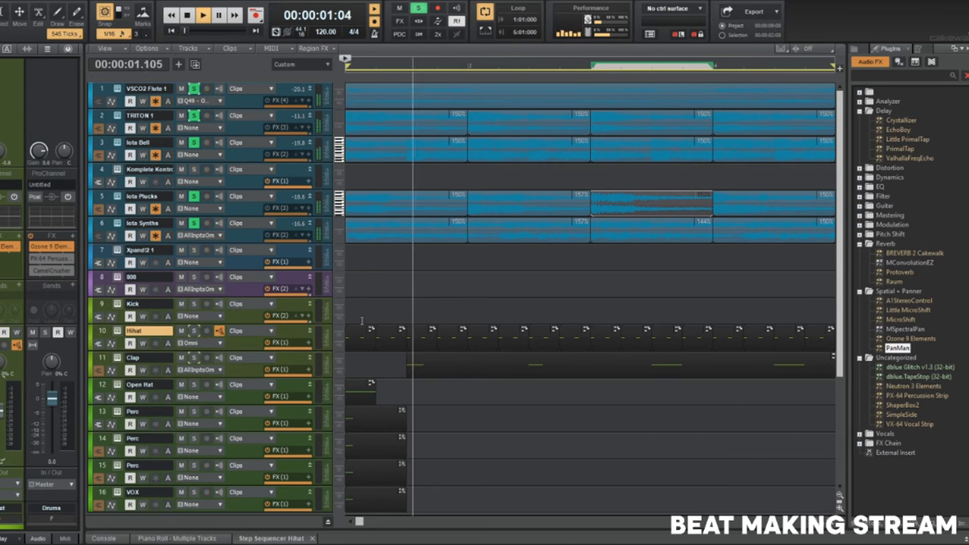
{"action": "scroll", "coordinate": [390, 295], "scroll_direction": "down", "scroll_amount": 4}
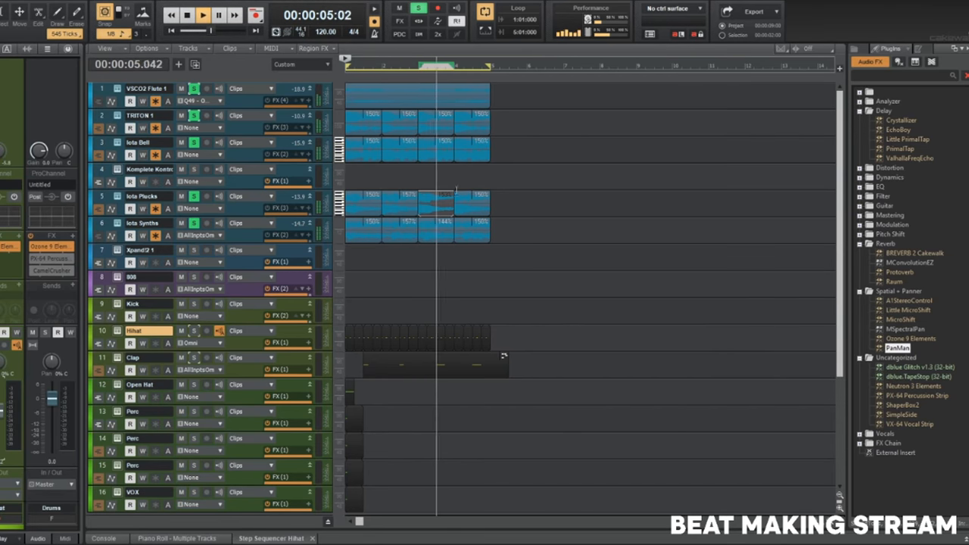
{"action": "scroll", "coordinate": [457, 232], "scroll_direction": "down", "scroll_amount": 2}
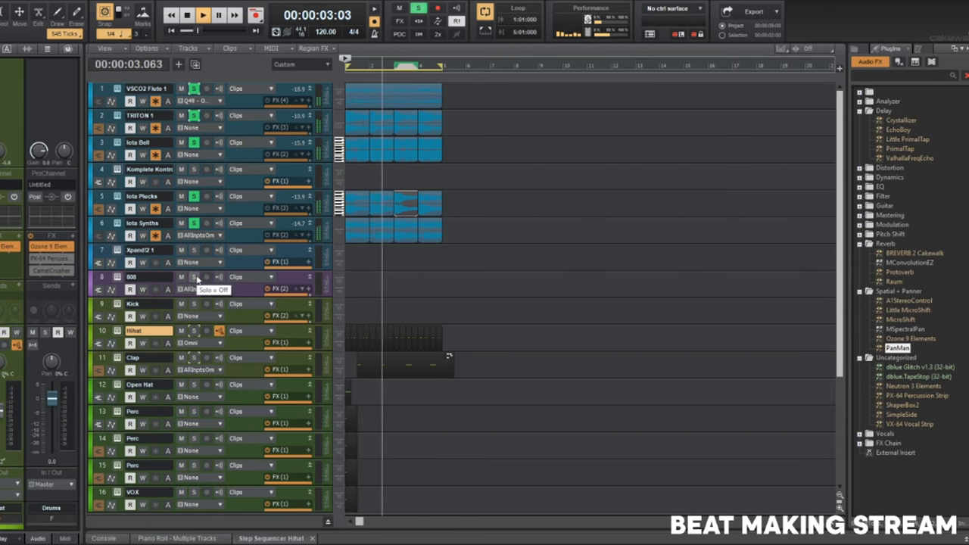
{"action": "scroll", "coordinate": [349, 316], "scroll_direction": "up", "scroll_amount": 2}
{"action": "scroll", "coordinate": [385, 268], "scroll_direction": "down", "scroll_amount": 1}
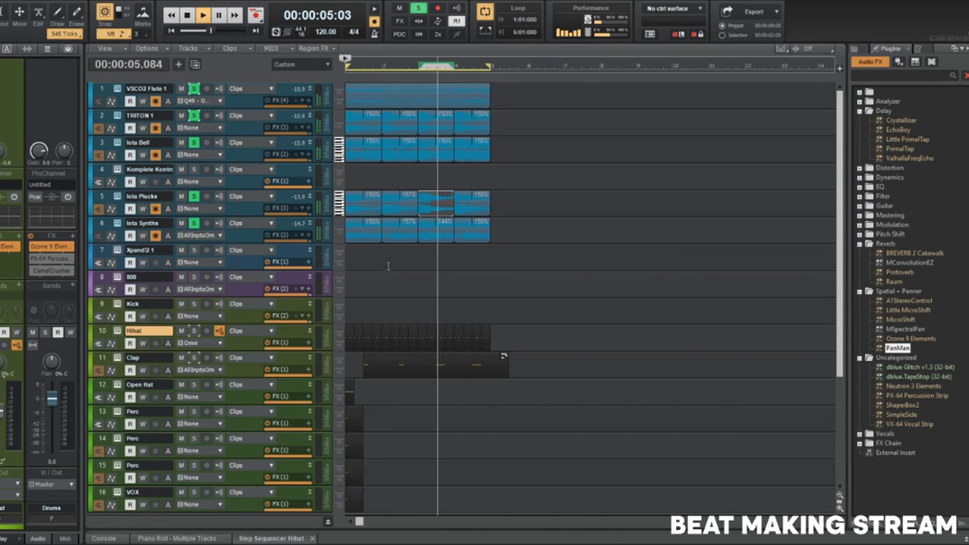
Stop playback, solo the 808 track and open the piano roll at full size.
{"action": "key", "text": "space"}
{"action": "left_click", "coordinate": [196, 278]}
{"action": "key", "text": "alt+3"}
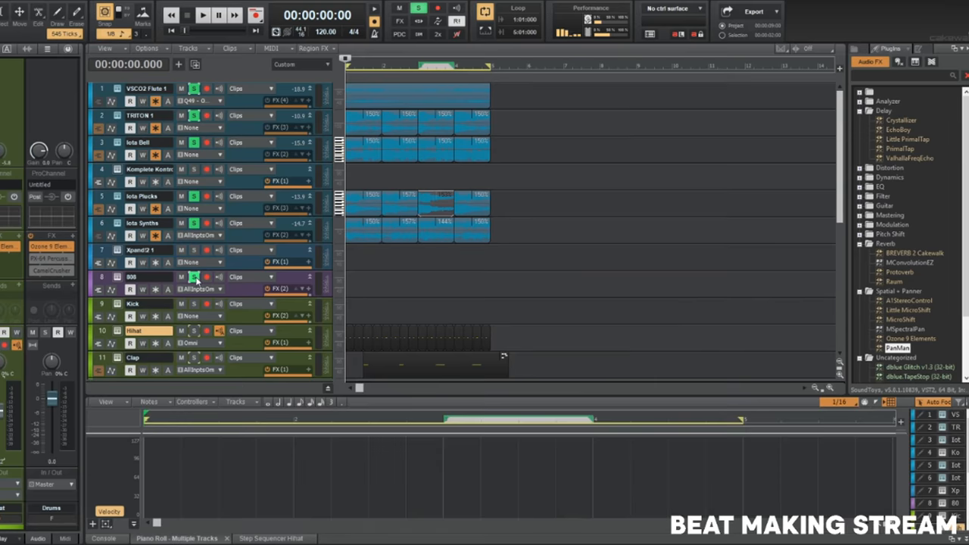
{"action": "key", "text": "shift+d"}
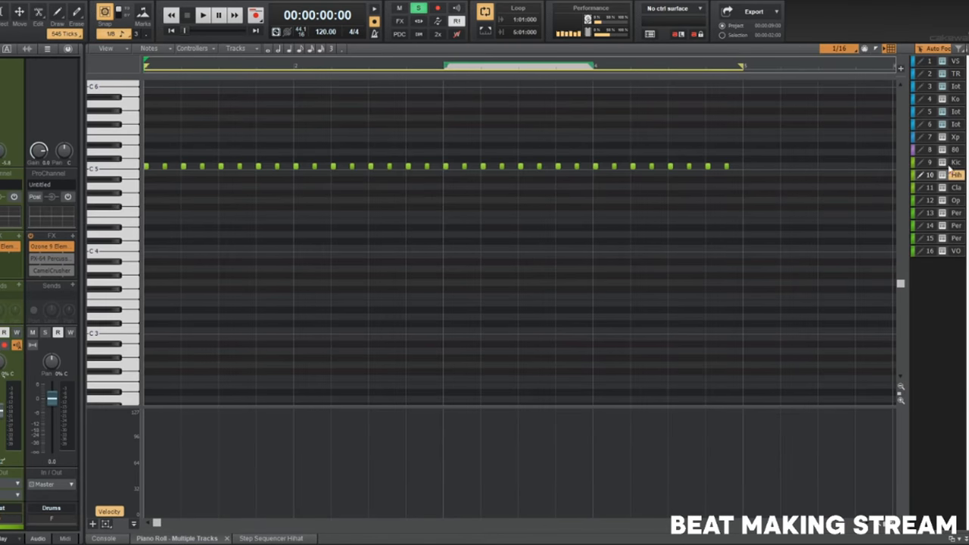
Draw a note on the 808 track just above C6 at the start of bar 1, and return to the track view.
{"action": "left_click", "coordinate": [922, 150]}
{"action": "left_click", "coordinate": [181, 180]}
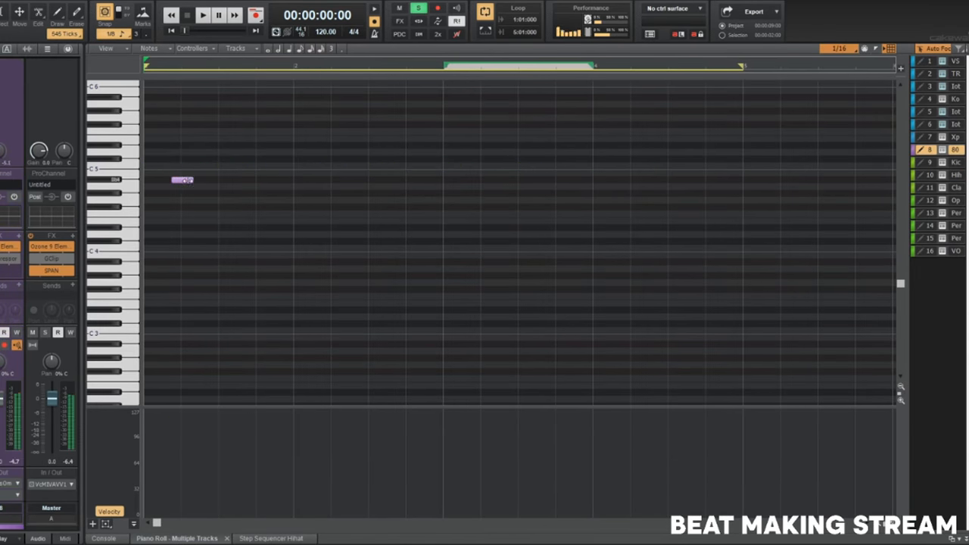
{"action": "left_click_drag", "start_coordinate": [181, 181], "coordinate": [158, 139]}
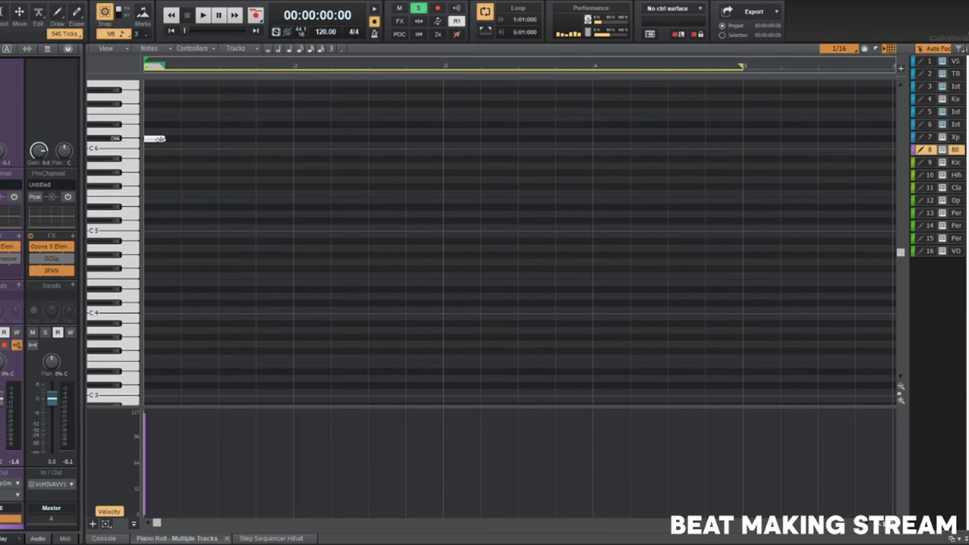
{"action": "key", "text": "d"}
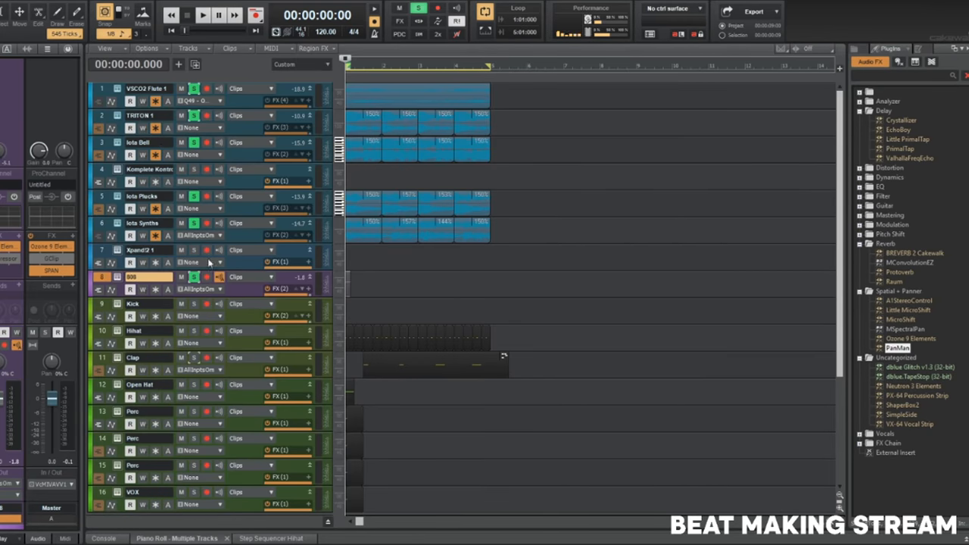
Open track 4's Komplete Kontrol instrument to check its loaded sample, and close it.
{"action": "left_click", "coordinate": [117, 170]}
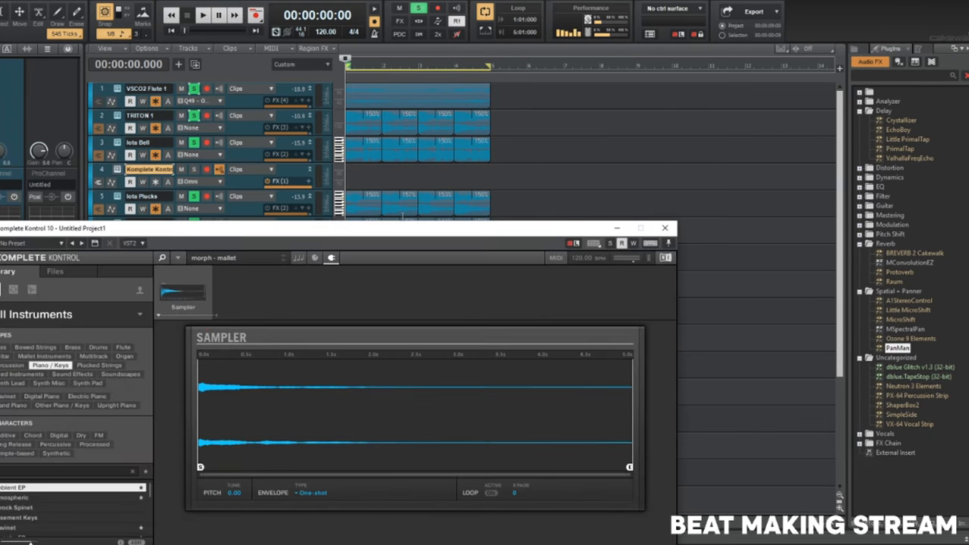
{"action": "left_click_drag", "start_coordinate": [316, 239], "coordinate": [476, 70]}
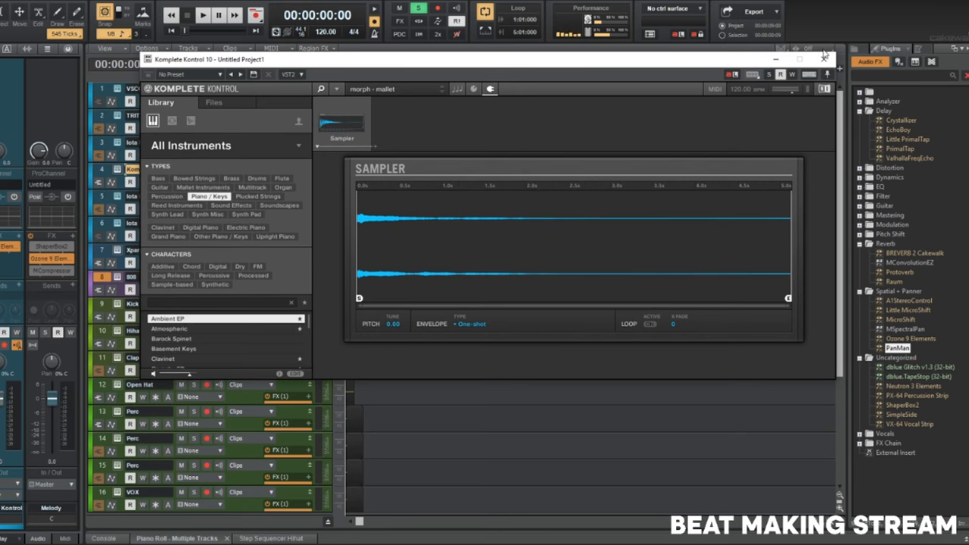
{"action": "left_click", "coordinate": [825, 57]}
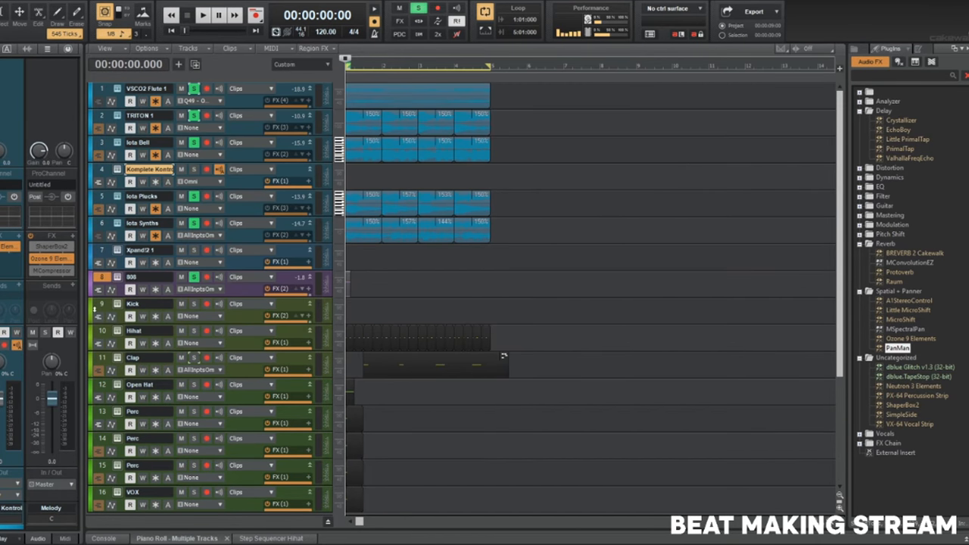
Look through the Xpand!2 preset categories, including Percussion, Strings and Acoustic Piano, and close the instrument.
{"action": "left_click", "coordinate": [118, 251]}
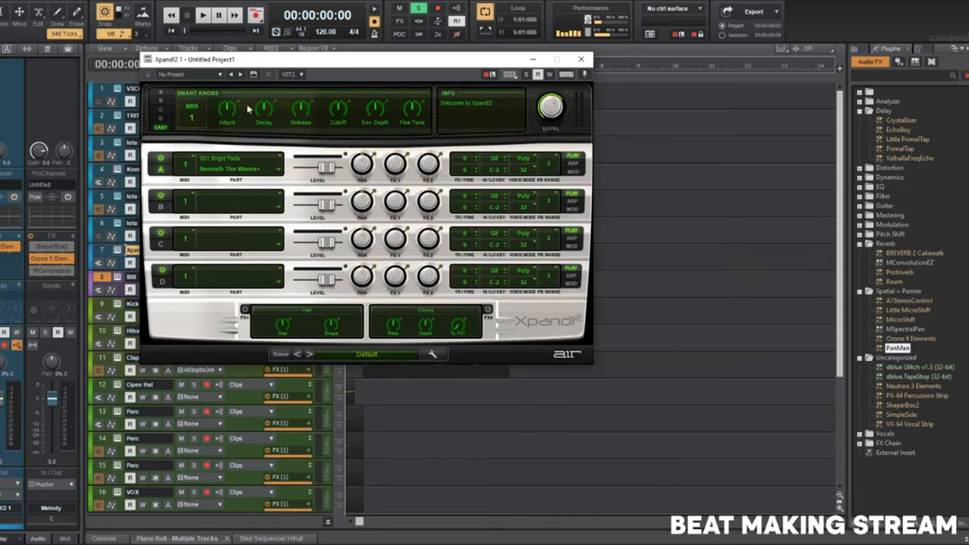
{"action": "left_click", "coordinate": [371, 357]}
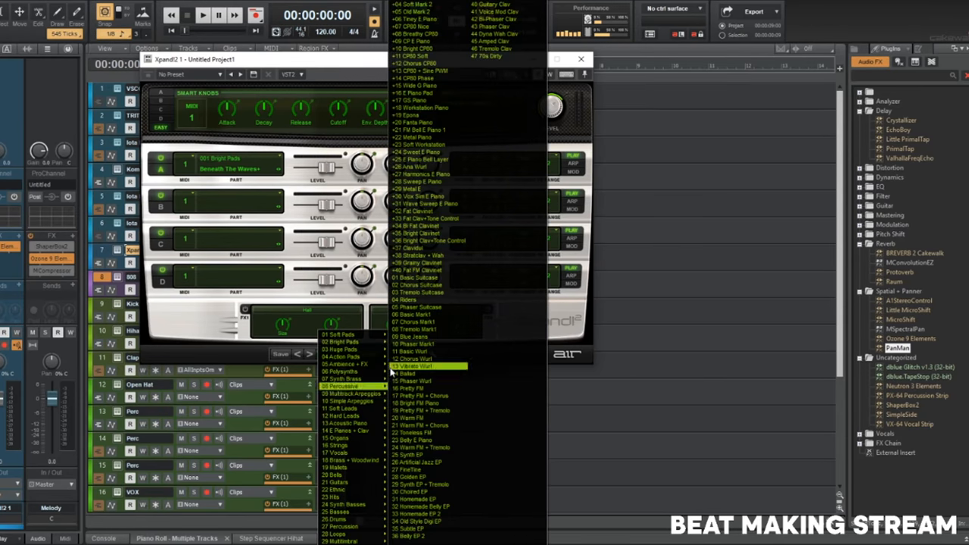
{"action": "mouse_move", "coordinate": [352, 528]}
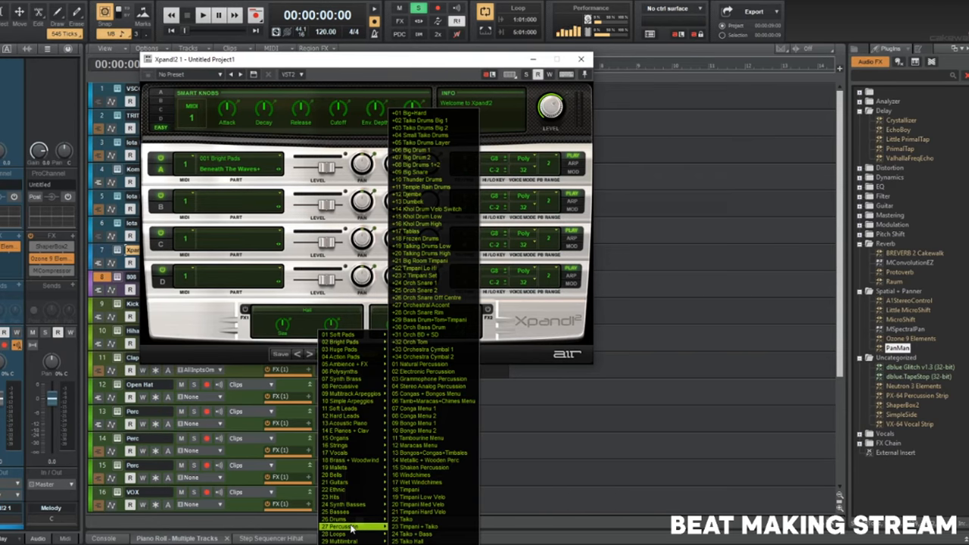
{"action": "mouse_move", "coordinate": [360, 443]}
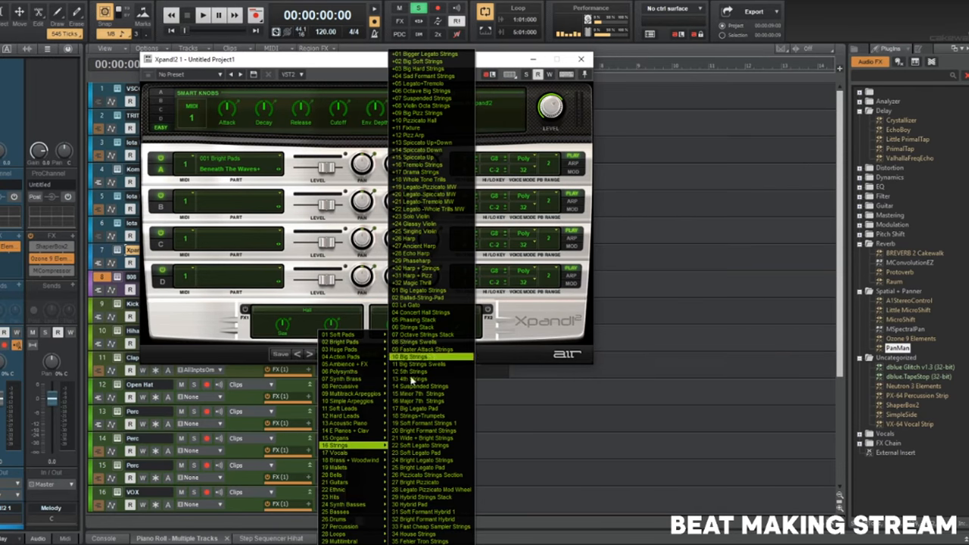
{"action": "mouse_move", "coordinate": [351, 426]}
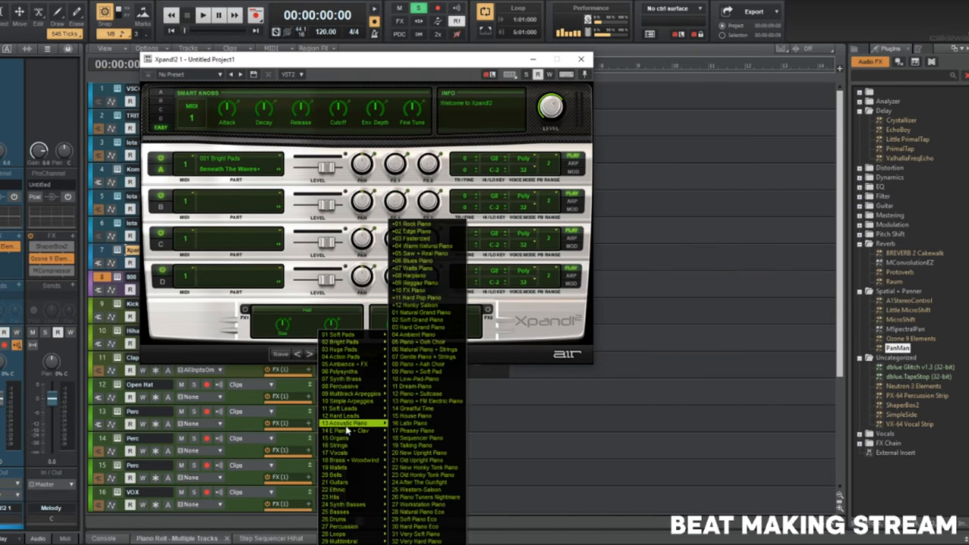
{"action": "left_click", "coordinate": [532, 62]}
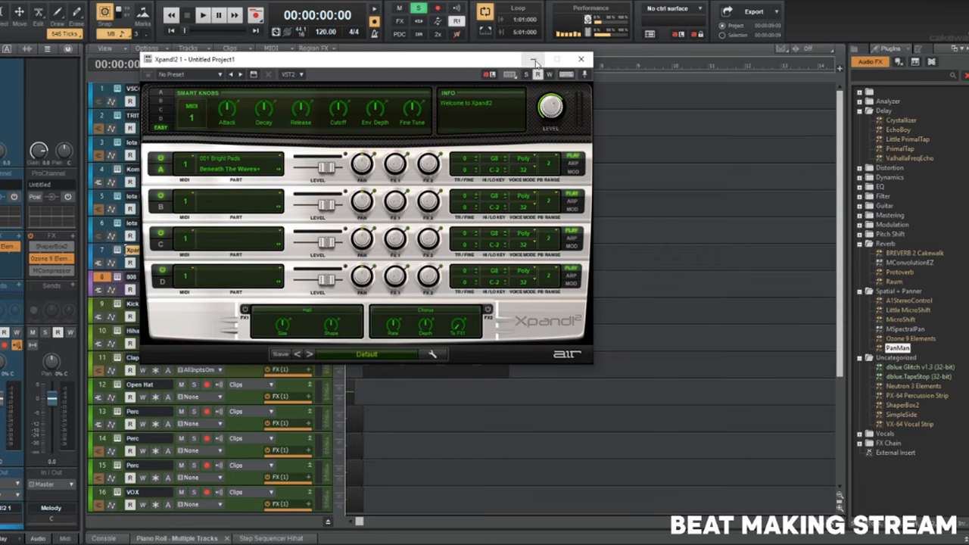
{"action": "left_click", "coordinate": [583, 60]}
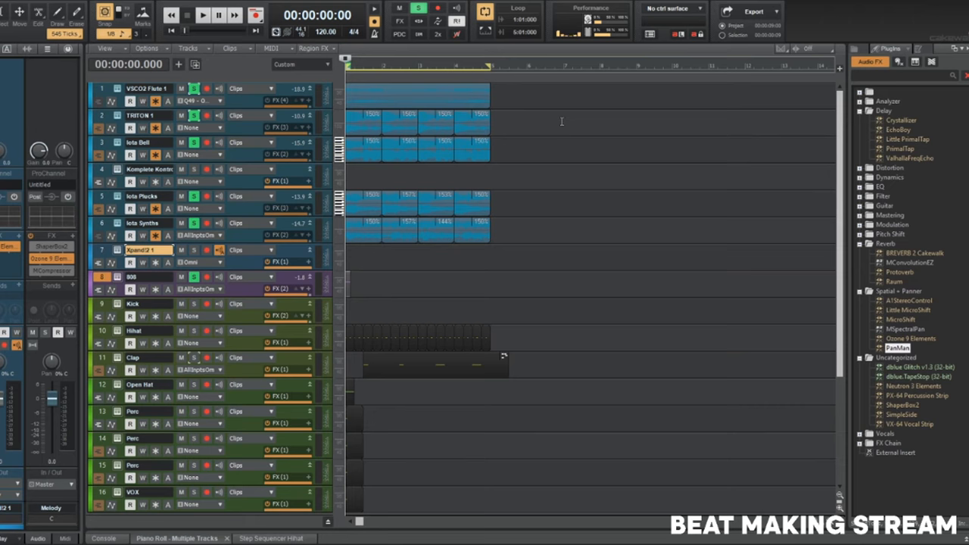
Open the 808 track's Komplete Kontrol sampler and position its window over the tracks.
{"action": "left_click", "coordinate": [118, 277]}
{"action": "left_click_drag", "start_coordinate": [343, 65], "coordinate": [410, 91]}
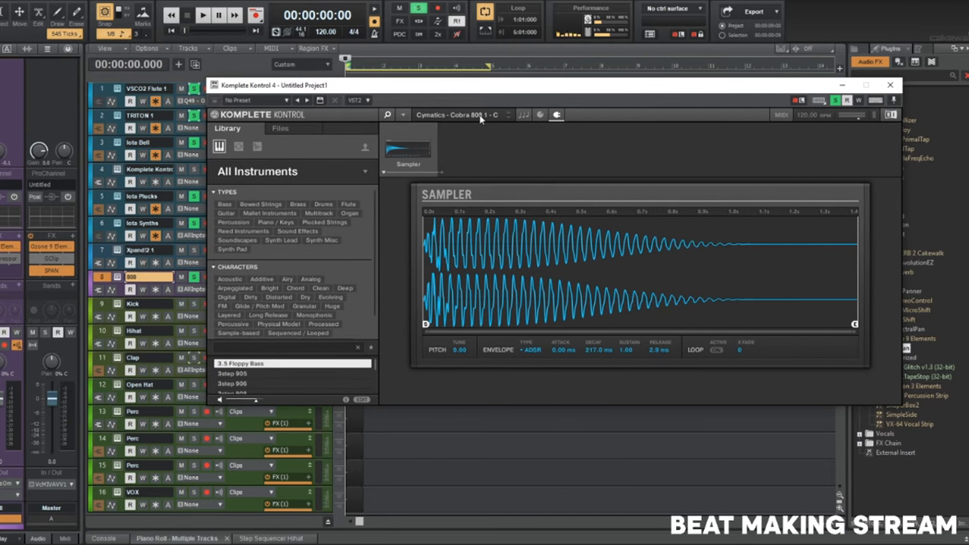
{"action": "left_click_drag", "start_coordinate": [501, 94], "coordinate": [406, 83]}
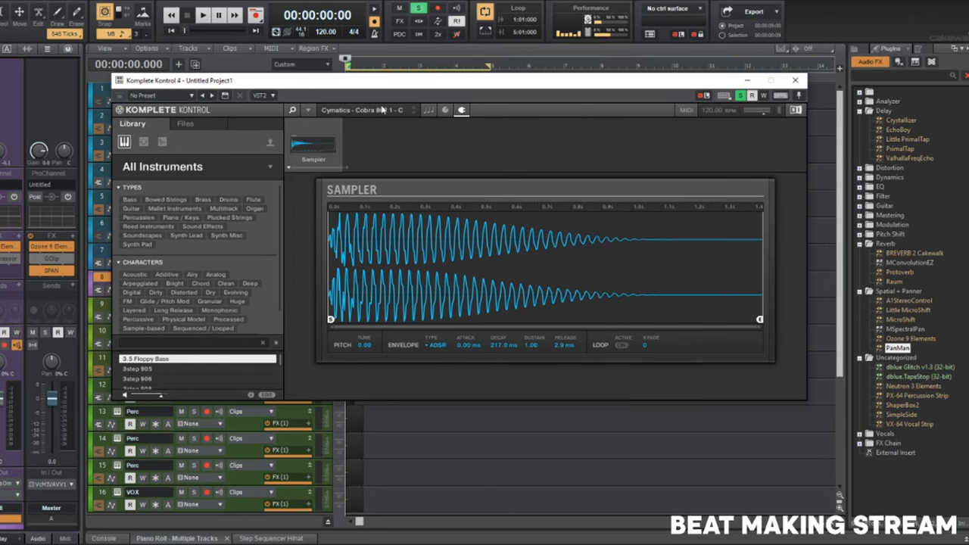
Close the sampler, open the 808 clip in the piano roll, and add a second C#6 note midway between beats 2 and 3 of bar 1.
{"action": "left_click", "coordinate": [795, 80]}
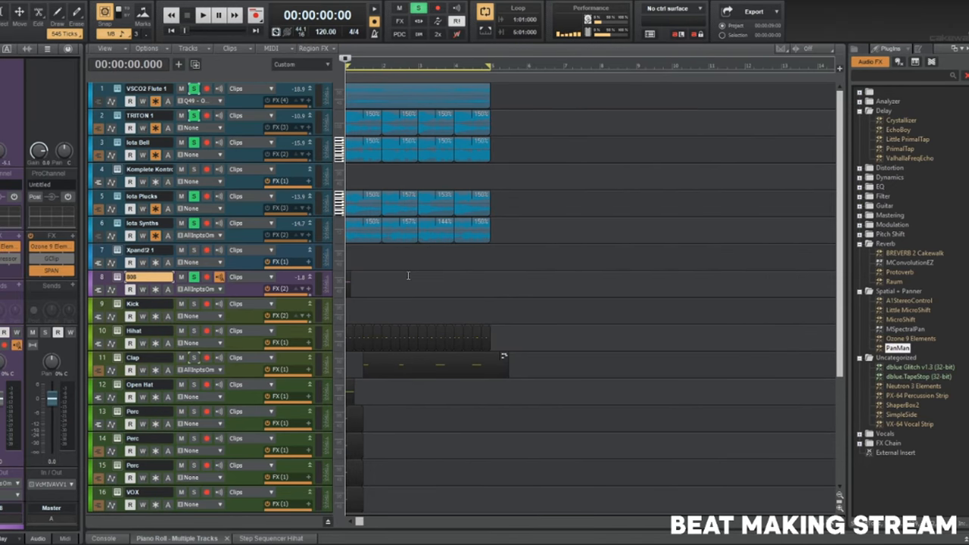
{"action": "double_click", "coordinate": [347, 281]}
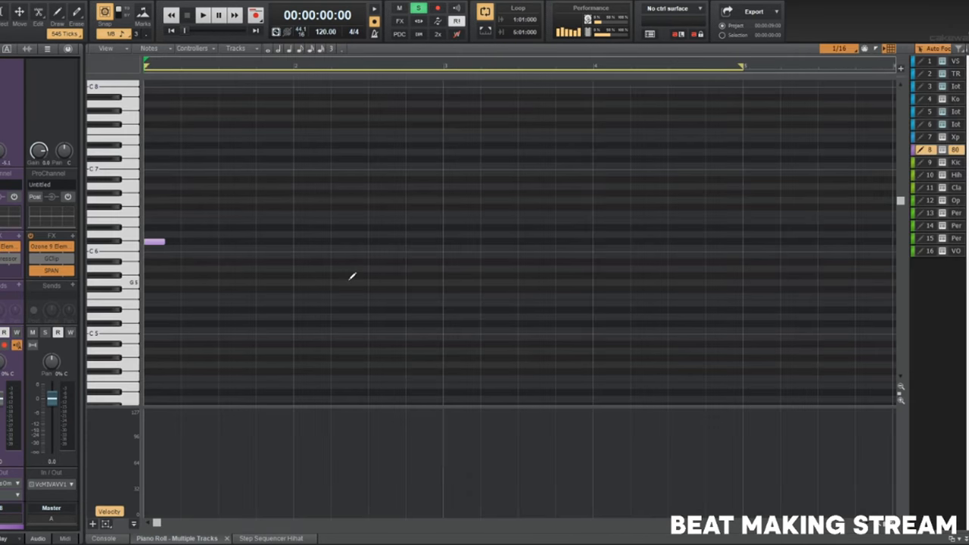
{"action": "key", "text": "d"}
{"action": "scroll", "coordinate": [361, 293], "scroll_direction": "up", "scroll_amount": 4}
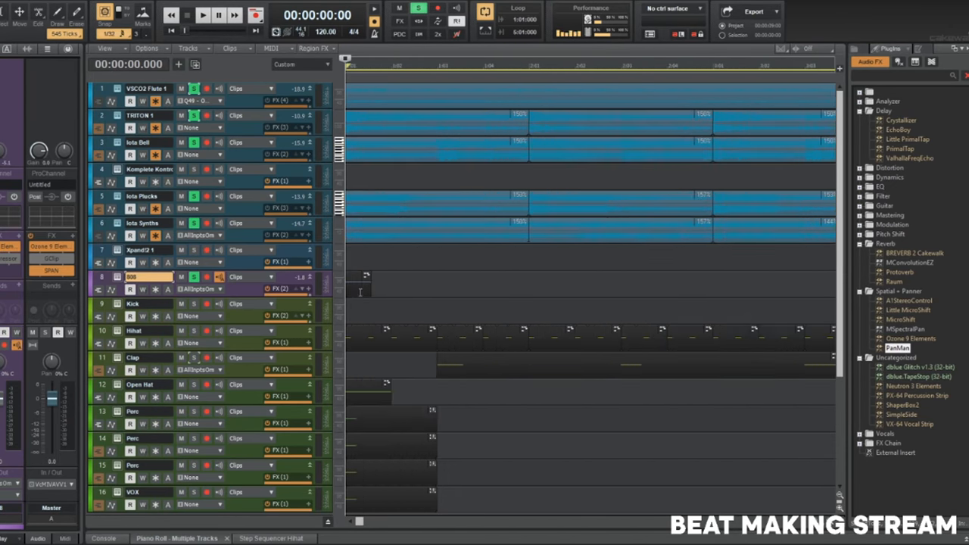
{"action": "double_click", "coordinate": [353, 282]}
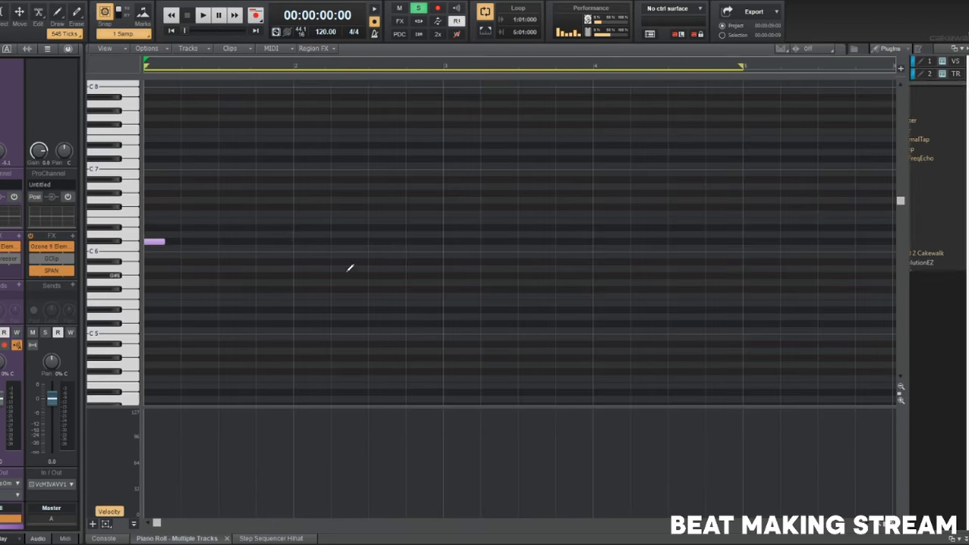
{"action": "key", "text": "d"}
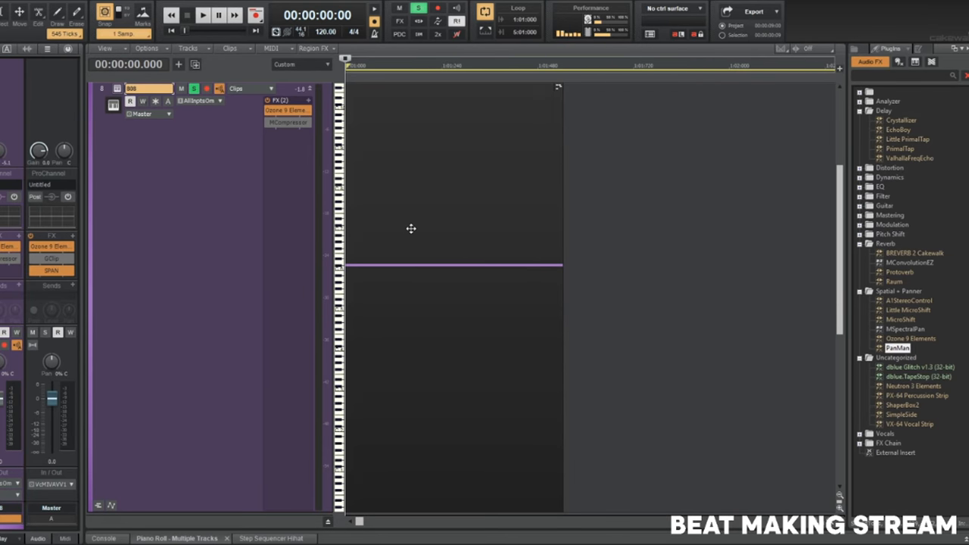
{"action": "key", "text": "ctrl+a"}
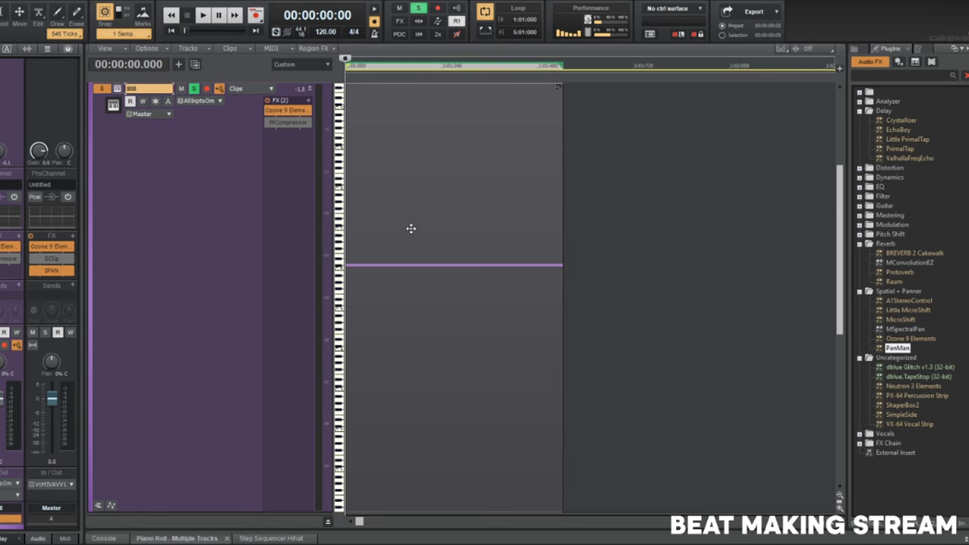
{"action": "double_click", "coordinate": [411, 228]}
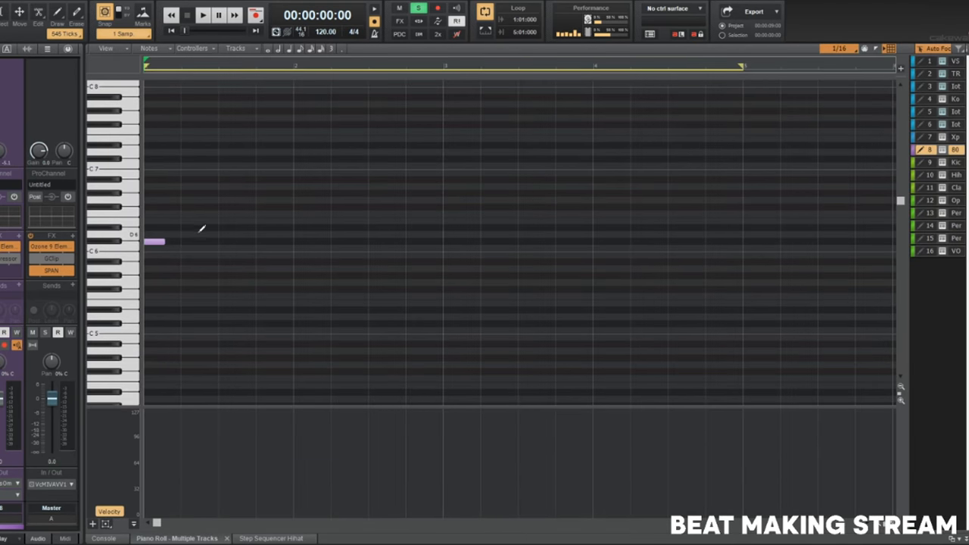
{"action": "left_click", "coordinate": [204, 242]}
{"action": "key", "text": "space"}
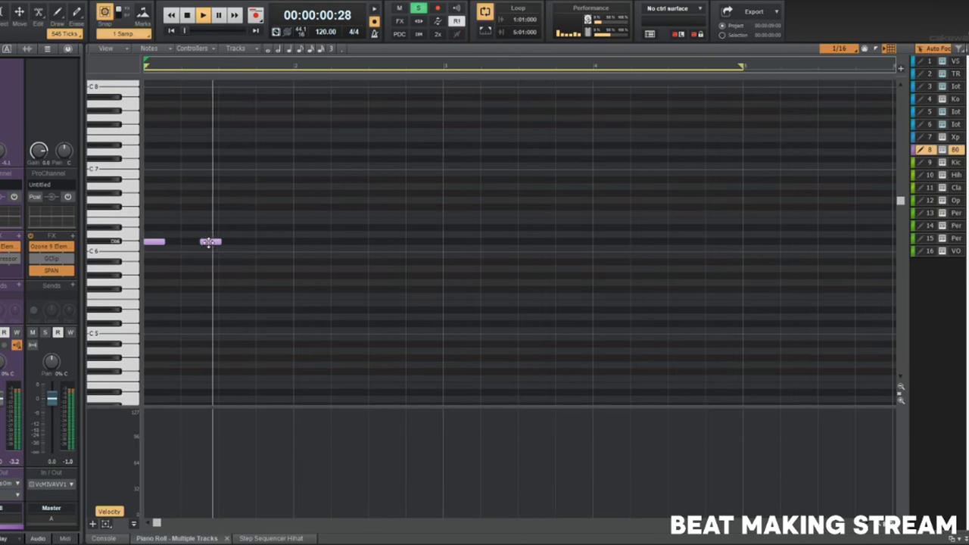
Draw A5 notes in the second half of bar 2 and a B5 note at the start of bar 3, checking them with playback.
{"action": "left_click", "coordinate": [361, 270]}
{"action": "key", "text": "space"}
{"action": "left_click_drag", "start_coordinate": [362, 269], "coordinate": [353, 270]}
{"action": "key", "text": "space"}
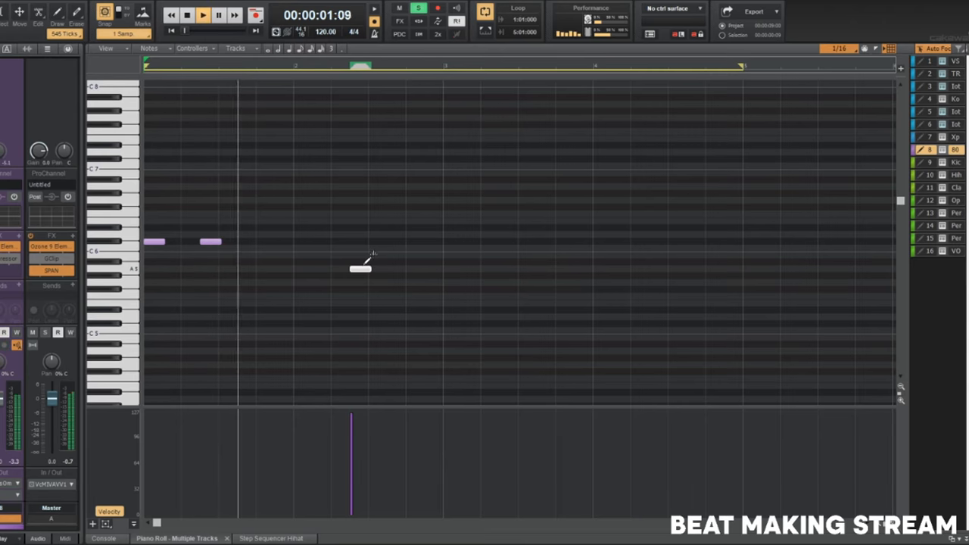
{"action": "left_click", "coordinate": [397, 269]}
{"action": "key", "text": "space"}
{"action": "mouse_move", "coordinate": [399, 269]}
{"action": "left_mouse_down"}
{"action": "mouse_move", "coordinate": [437, 271]}
{"action": "mouse_move", "coordinate": [455, 257]}
{"action": "left_mouse_up"}
{"action": "left_click", "coordinate": [437, 269]}
{"action": "key", "text": "space"}
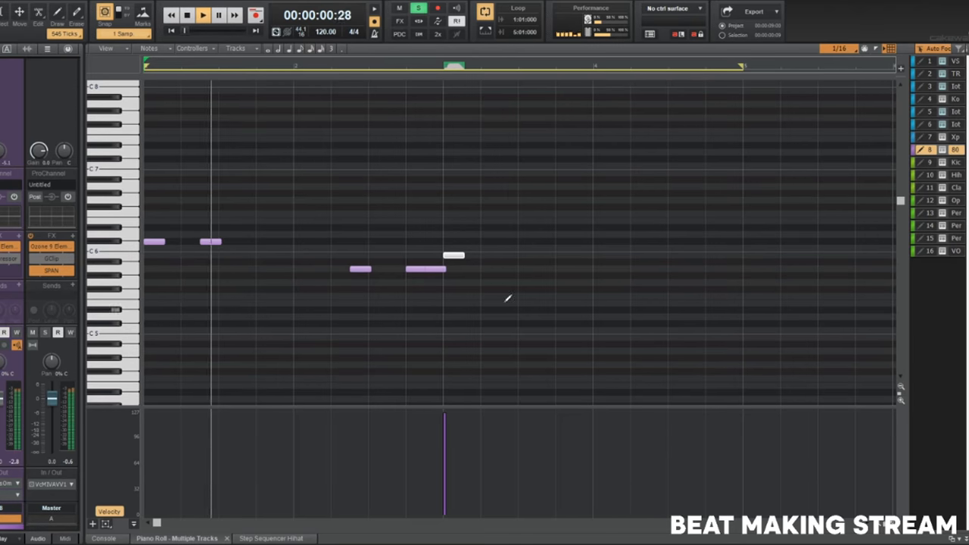
Add a second B5 note between beats 2 and 3 of bar 3, and split off a short A5 note at the end of bar 2.
{"action": "left_click", "coordinate": [500, 255]}
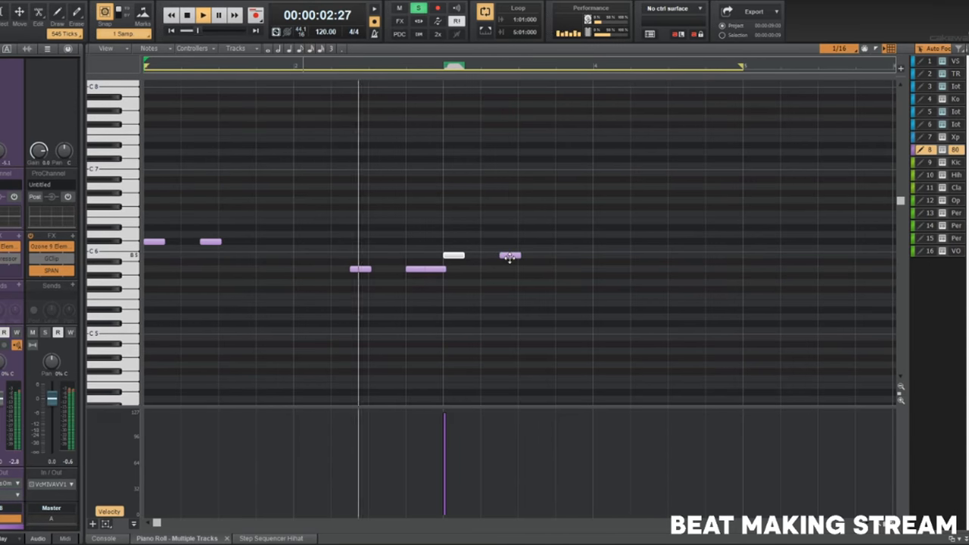
{"action": "left_click", "coordinate": [426, 269]}
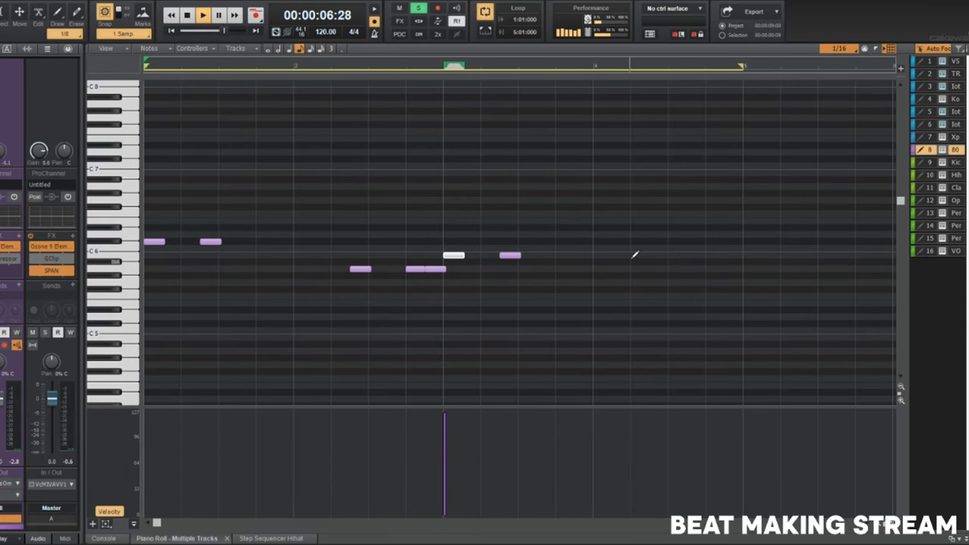
{"action": "key", "text": "space"}
Lengthen the 808 notes so each one reaches the next, with the last B5 note extending to the start of bar 5.
{"action": "mouse_move", "coordinate": [164, 243]}
{"action": "left_mouse_down"}
{"action": "mouse_move", "coordinate": [216, 247]}
{"action": "mouse_move", "coordinate": [197, 248]}
{"action": "mouse_move", "coordinate": [359, 232]}
{"action": "mouse_move", "coordinate": [350, 241]}
{"action": "mouse_move", "coordinate": [374, 271]}
{"action": "mouse_move", "coordinate": [394, 273]}
{"action": "mouse_move", "coordinate": [500, 255]}
{"action": "left_mouse_up"}
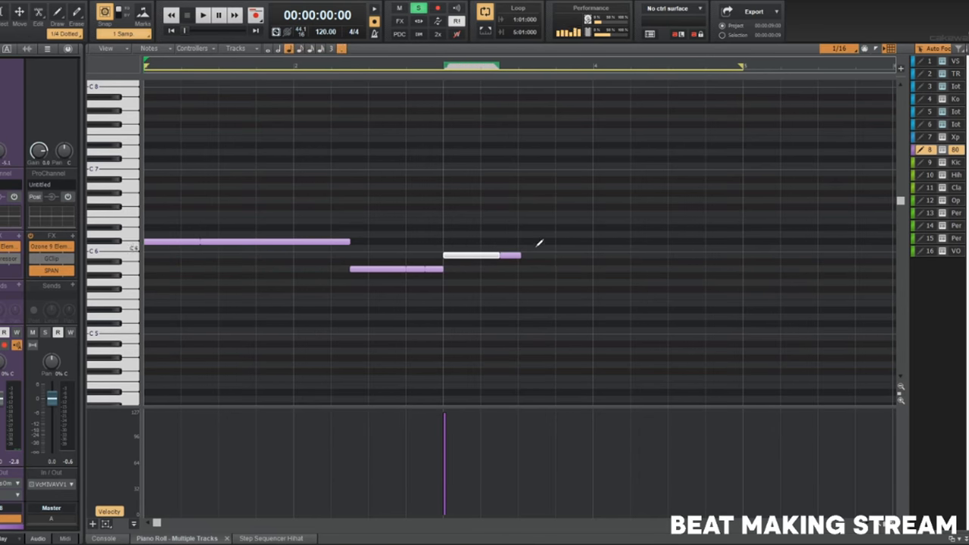
{"action": "left_click", "coordinate": [516, 256]}
{"action": "left_click_drag", "start_coordinate": [771, 302], "coordinate": [743, 291]}
{"action": "scroll", "coordinate": [550, 266], "scroll_direction": "down", "scroll_amount": 1}
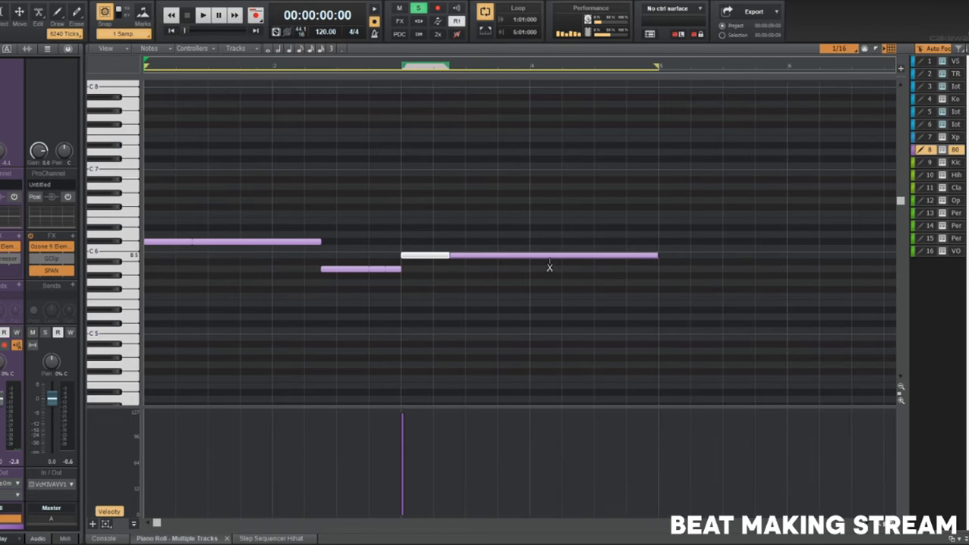
{"action": "scroll", "coordinate": [550, 267], "scroll_direction": "up", "scroll_amount": 3}
{"action": "scroll", "coordinate": [393, 339], "scroll_direction": "up", "scroll_amount": 2}
{"action": "scroll", "coordinate": [393, 338], "scroll_direction": "down", "scroll_amount": 3}
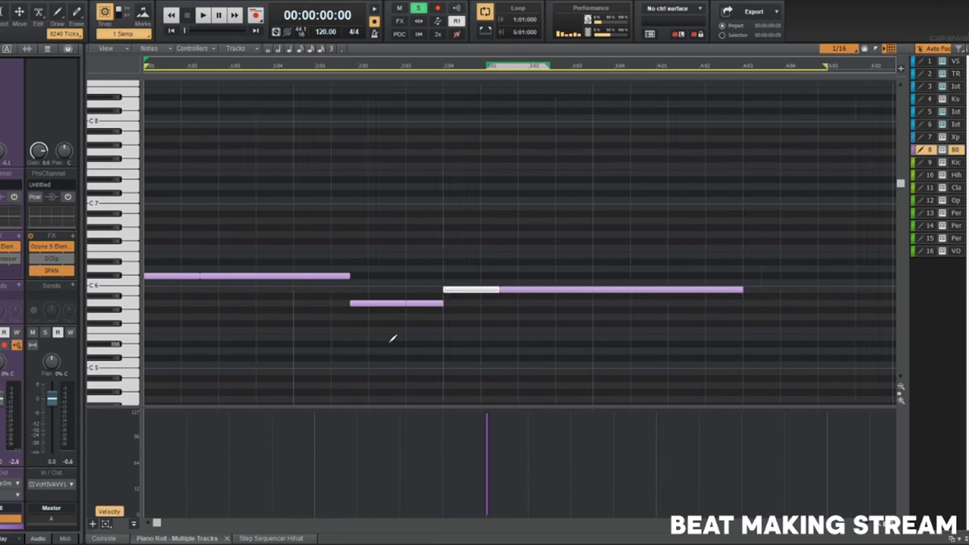
{"action": "scroll", "coordinate": [392, 335], "scroll_direction": "up", "scroll_amount": 2}
{"action": "scroll", "coordinate": [392, 336], "scroll_direction": "down", "scroll_amount": 1}
Return to the full track list, open the Kick track's Komplete Kontrol, and browse its files to the AJSOUNDS- Vol.1 percs folder.
{"action": "key", "text": "d"}
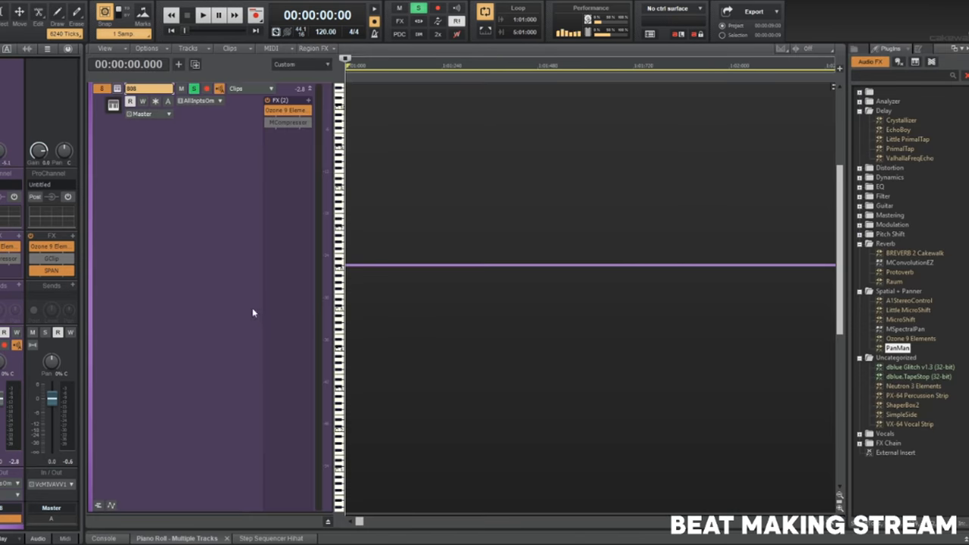
{"action": "double_click", "coordinate": [252, 309]}
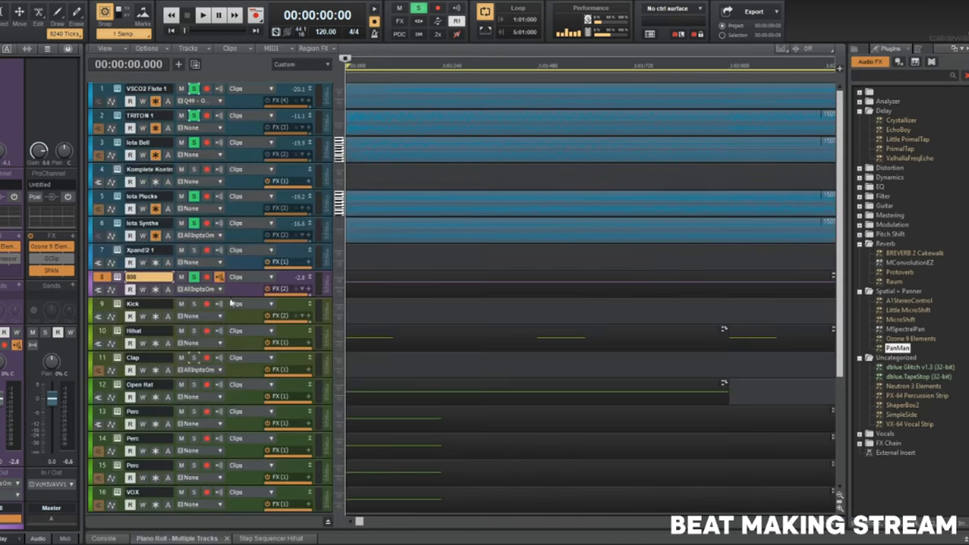
{"action": "left_click", "coordinate": [117, 305]}
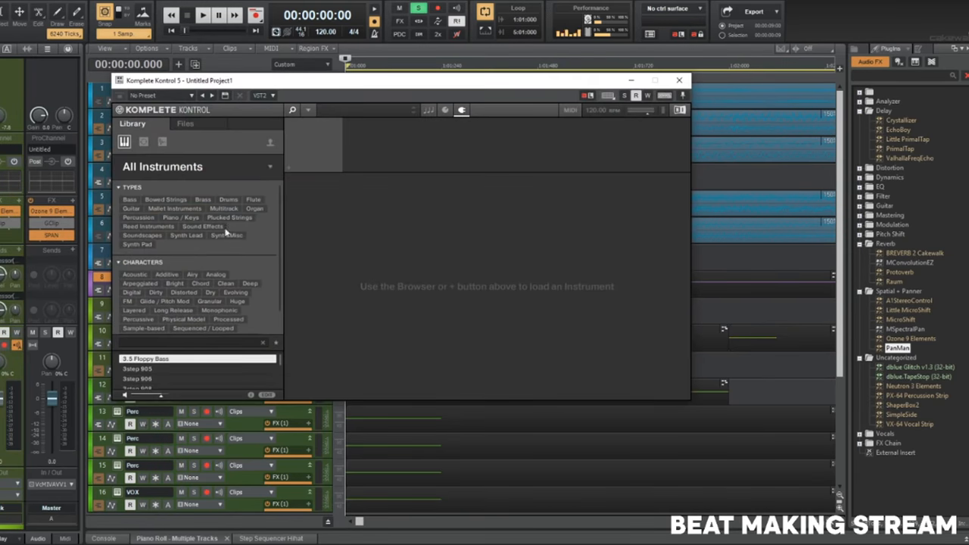
{"action": "left_click", "coordinate": [215, 127]}
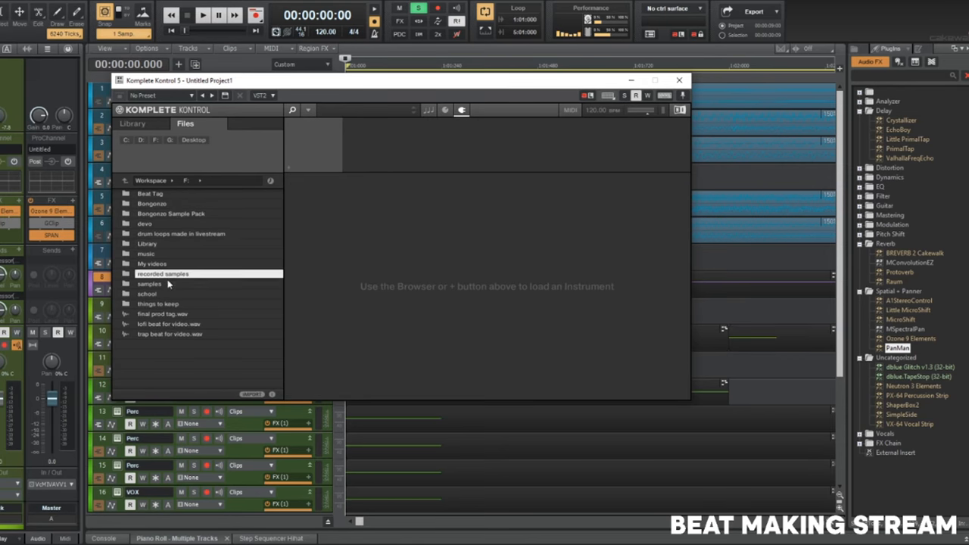
{"action": "double_click", "coordinate": [169, 284]}
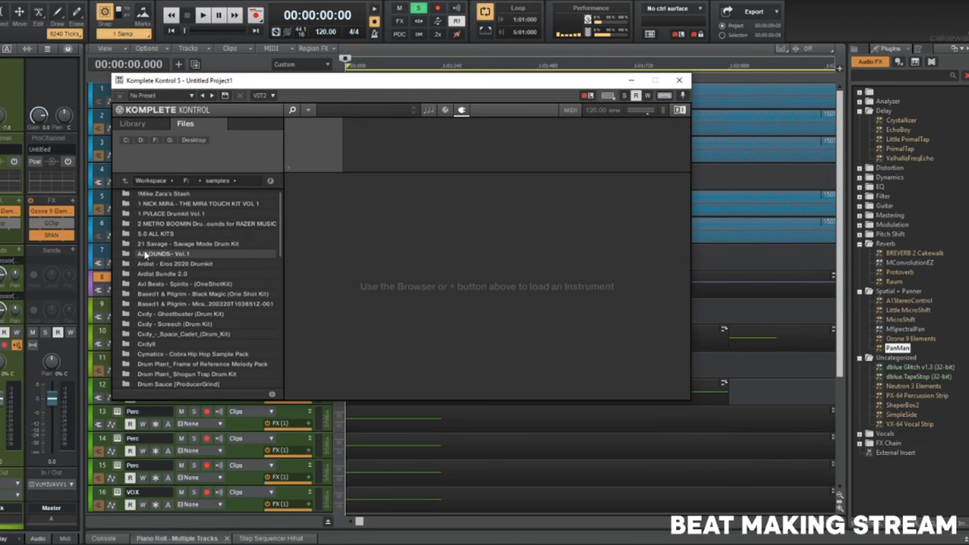
{"action": "double_click", "coordinate": [186, 259]}
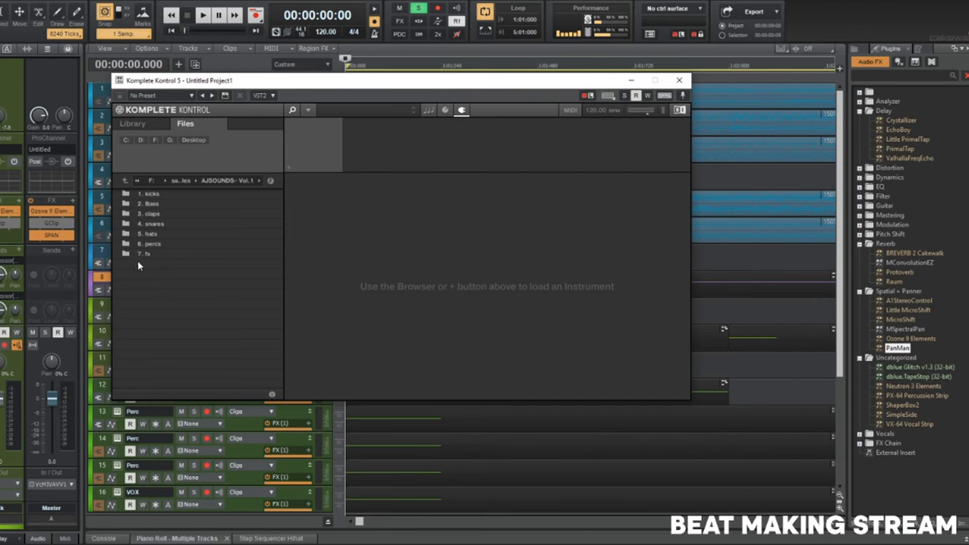
{"action": "double_click", "coordinate": [173, 243]}
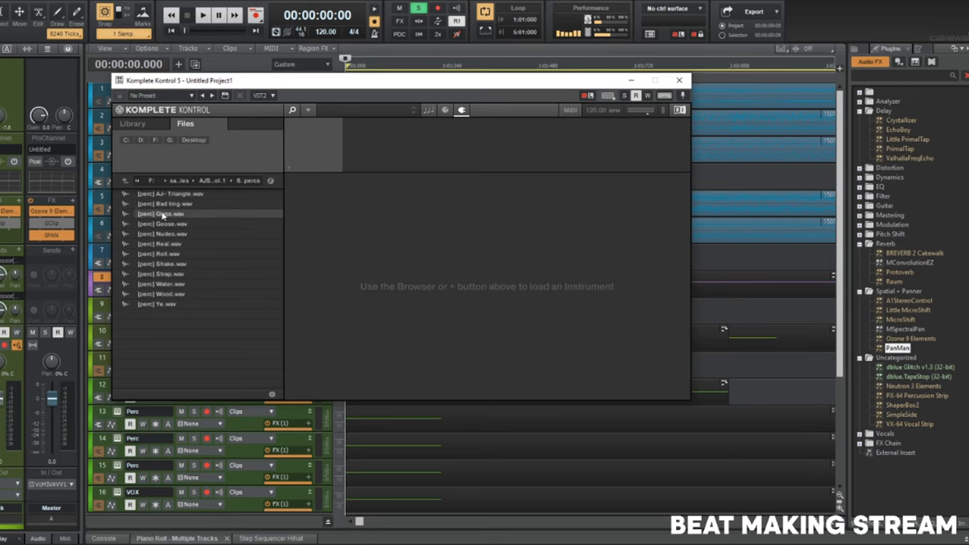
Load [clap] Perfect.wav from the kit's 3. claps folder and solo the Kick track.
{"action": "left_click", "coordinate": [212, 181]}
{"action": "double_click", "coordinate": [177, 214]}
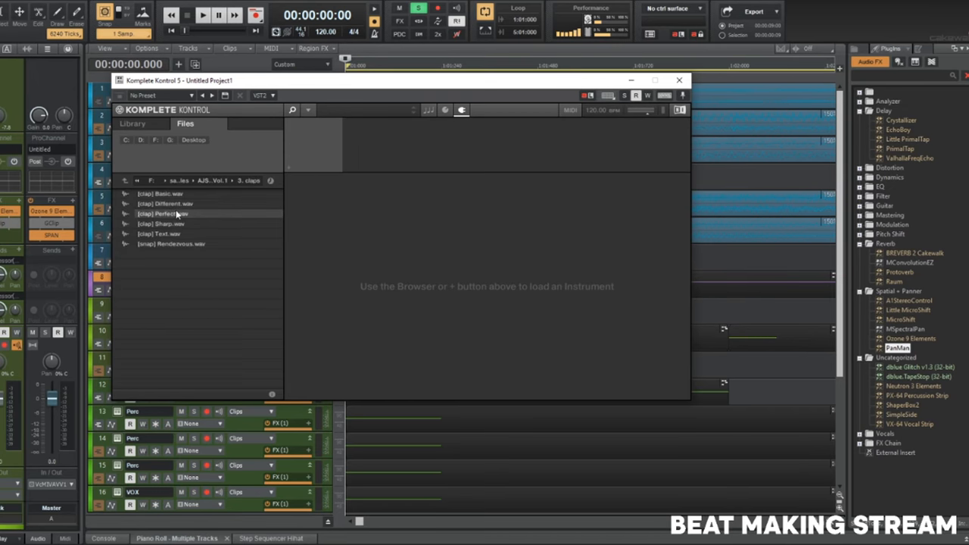
{"action": "double_click", "coordinate": [178, 214]}
{"action": "left_click", "coordinate": [740, 96]}
Audition the kit's other clap and snap samples: Sharp, Text, Rendezvous, Different and Basic.
{"action": "left_click", "coordinate": [188, 215]}
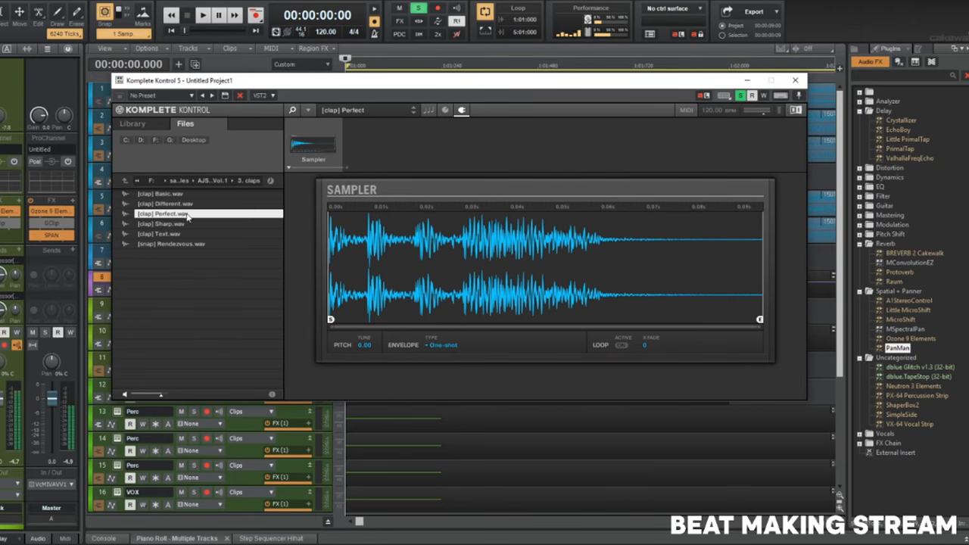
{"action": "left_click", "coordinate": [186, 224]}
{"action": "left_click", "coordinate": [180, 234]}
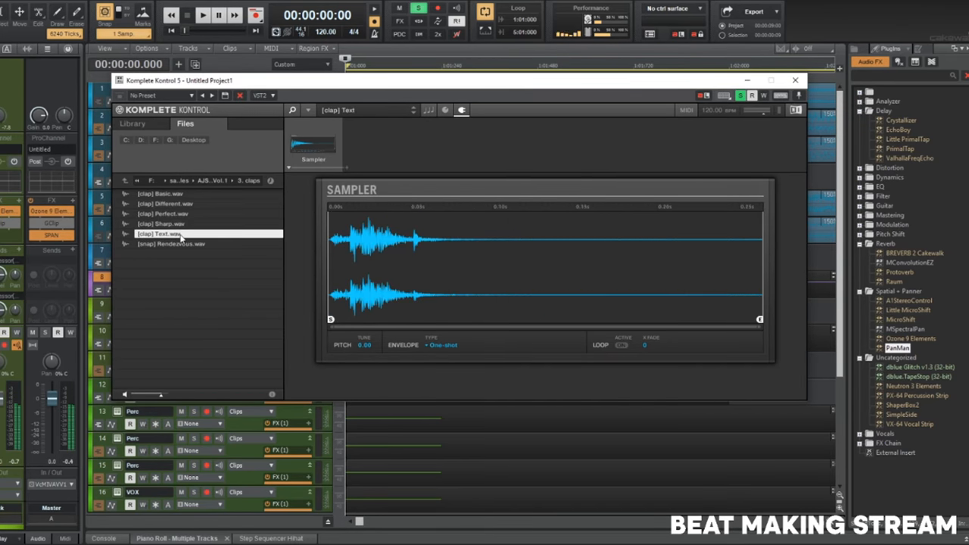
{"action": "left_click", "coordinate": [181, 244]}
{"action": "left_click", "coordinate": [186, 205]}
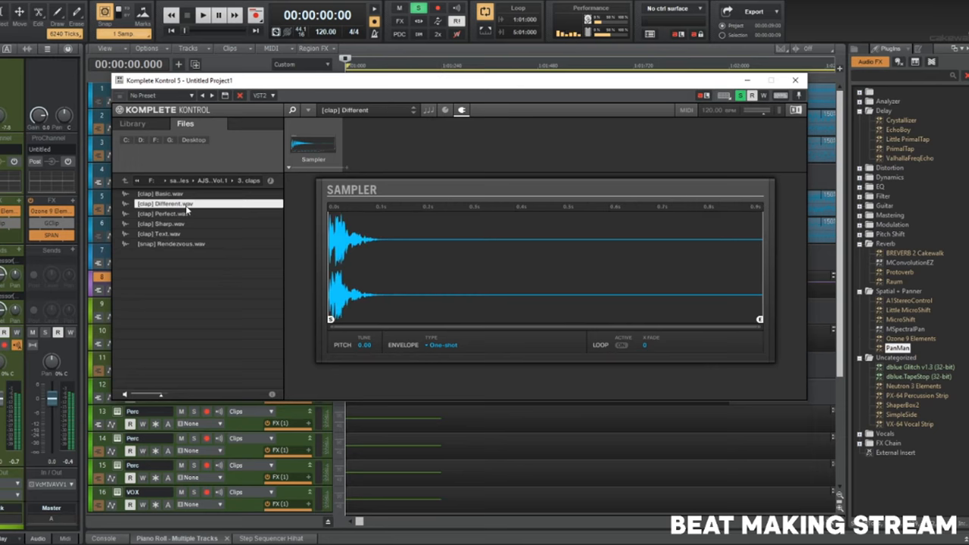
{"action": "left_click", "coordinate": [185, 194]}
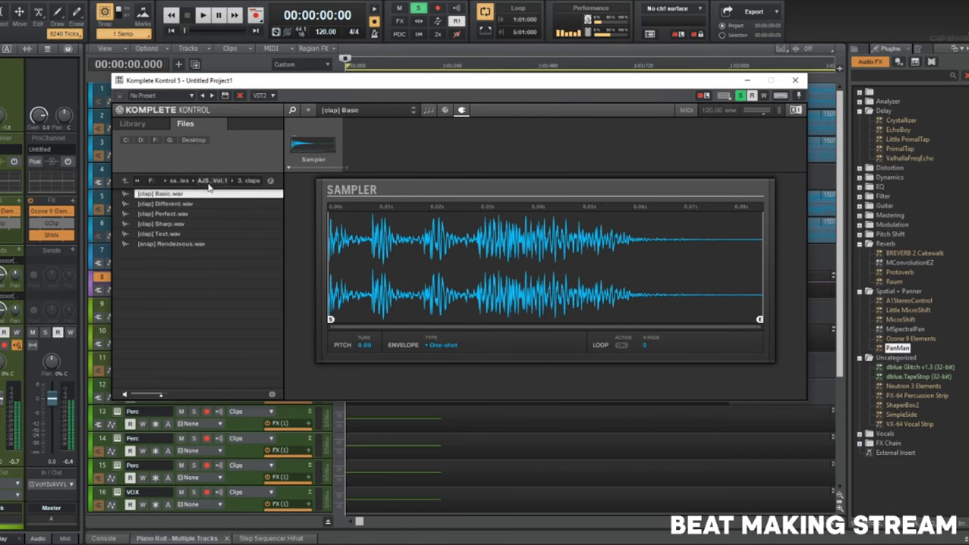
Load the reasons, Oxygen and Essential samples from the 4. snares folder in turn, and close the instrument with Essential loaded.
{"action": "left_click", "coordinate": [208, 183]}
{"action": "double_click", "coordinate": [189, 224]}
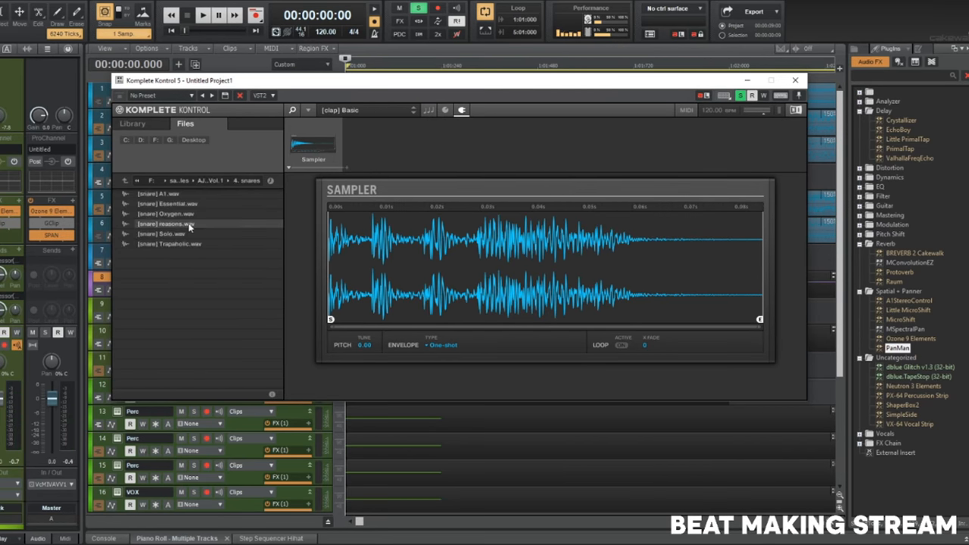
{"action": "left_click", "coordinate": [189, 225]}
{"action": "left_click", "coordinate": [191, 215]}
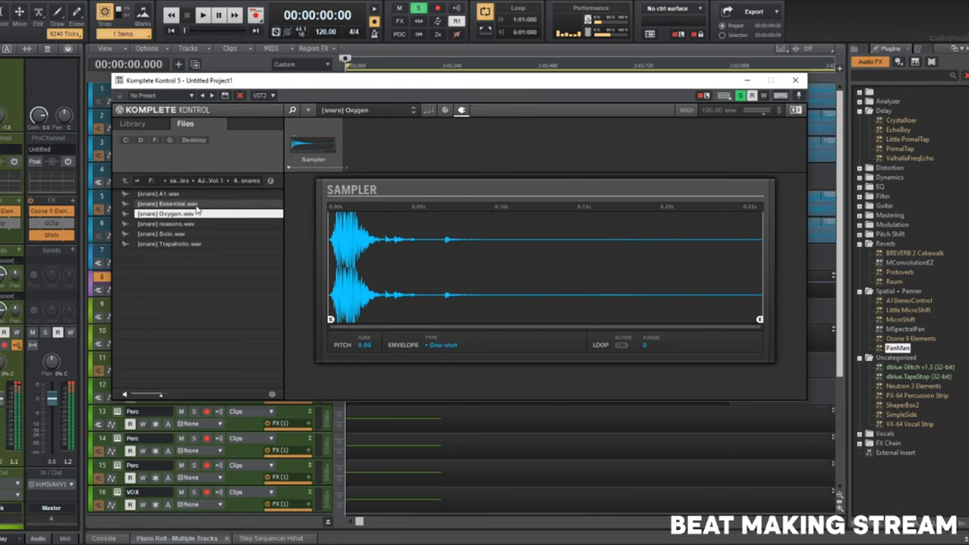
{"action": "left_click", "coordinate": [193, 205]}
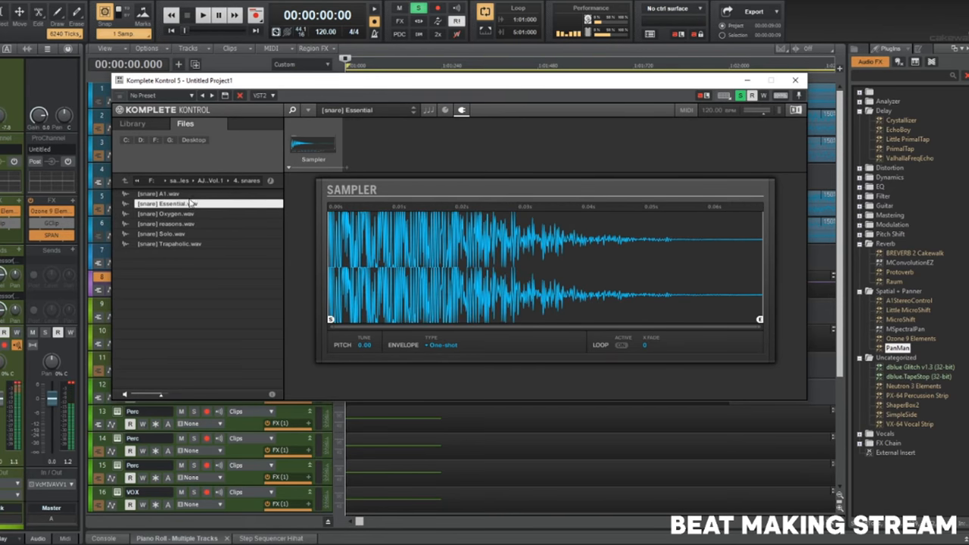
{"action": "left_click", "coordinate": [208, 181]}
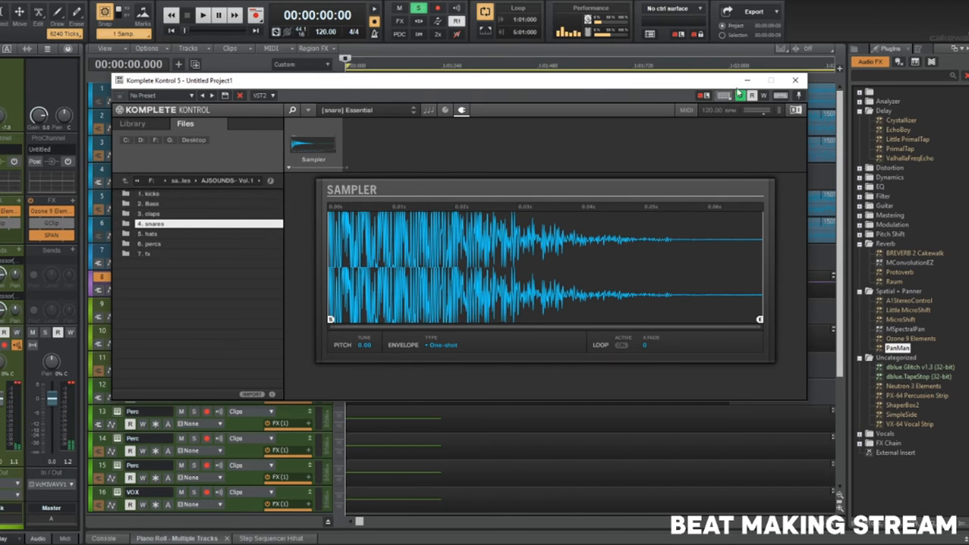
{"action": "left_click", "coordinate": [794, 81]}
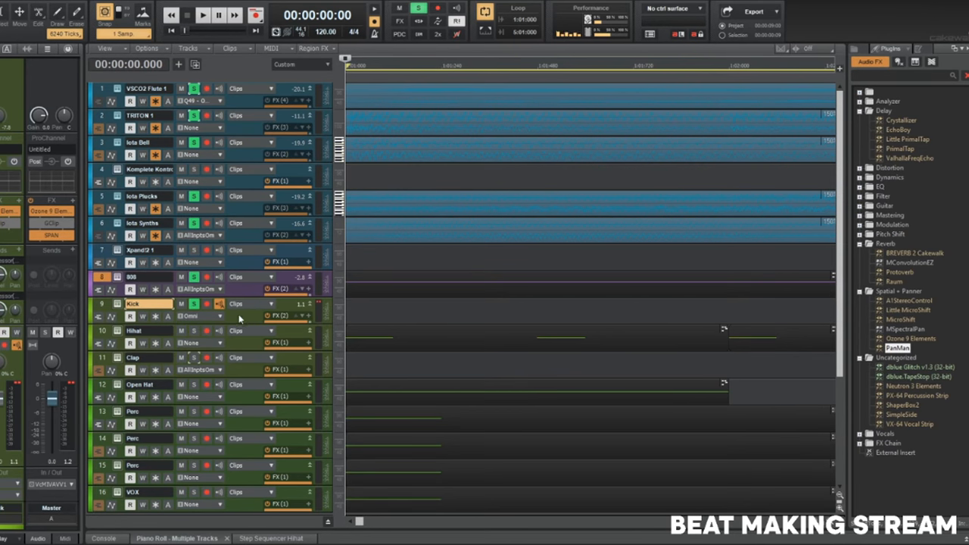
Reopen the Kick track's instrument and browse from drive F: into the samples folder's personal stash folder.
{"action": "left_click", "coordinate": [117, 278]}
{"action": "left_click", "coordinate": [195, 123]}
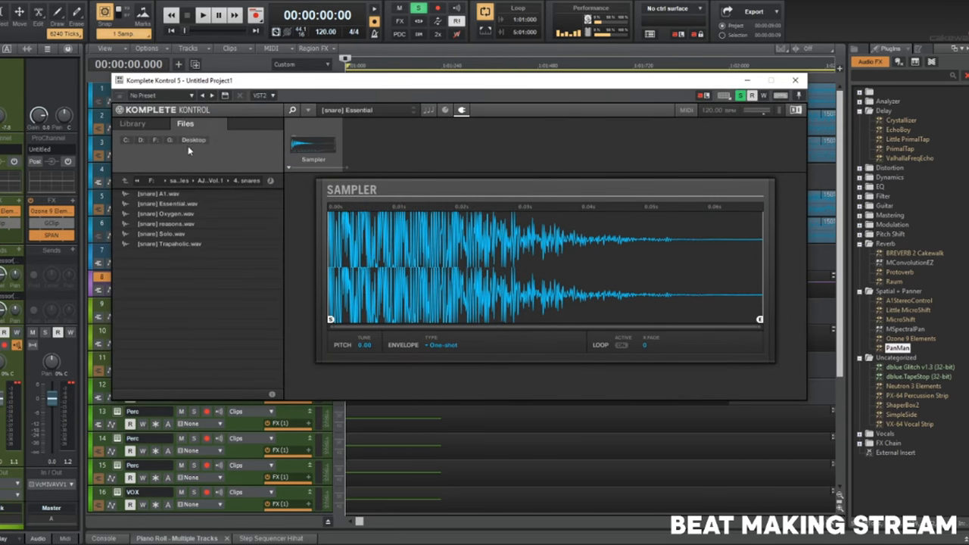
{"action": "left_click", "coordinate": [151, 181]}
{"action": "double_click", "coordinate": [177, 286]}
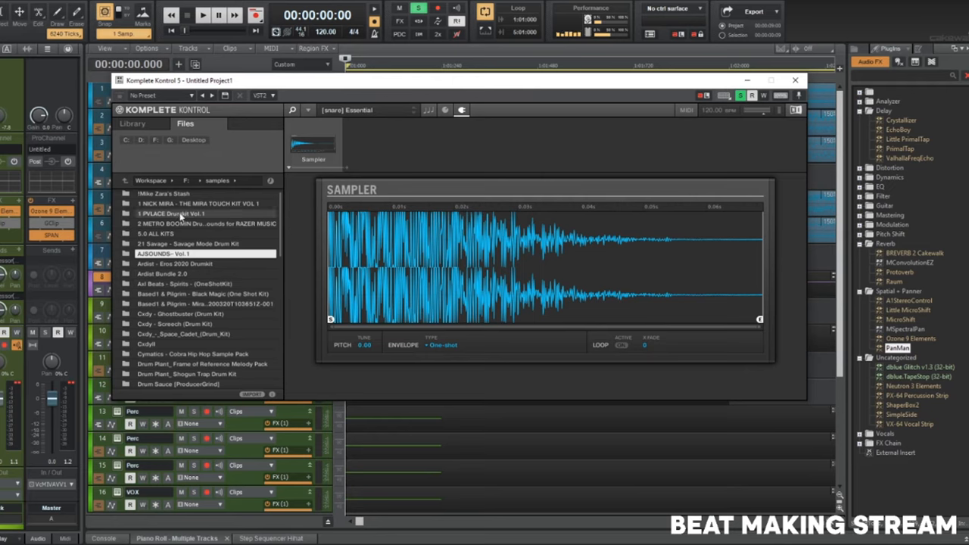
{"action": "double_click", "coordinate": [189, 195]}
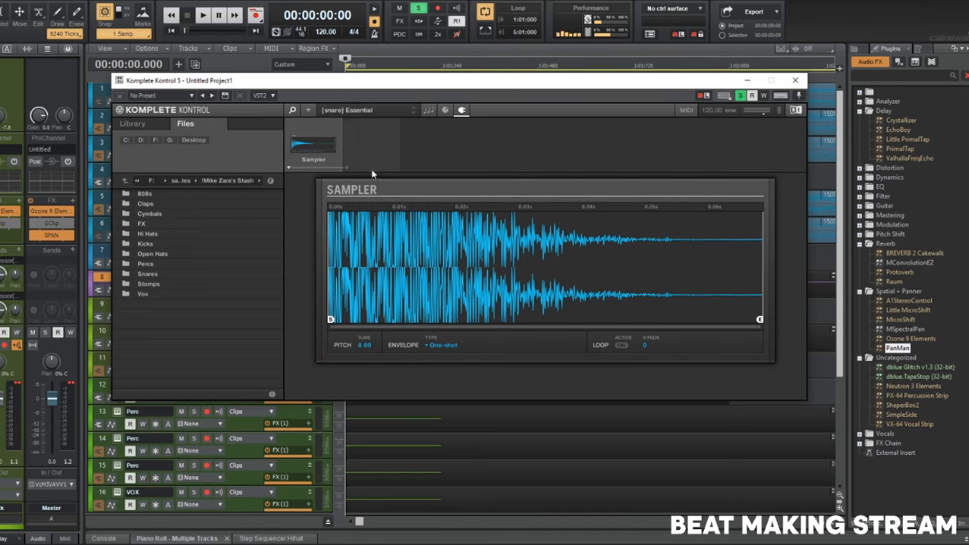
Close the Kick track's instrument, select the 808 track and play the loop briefly.
{"action": "left_click", "coordinate": [796, 81]}
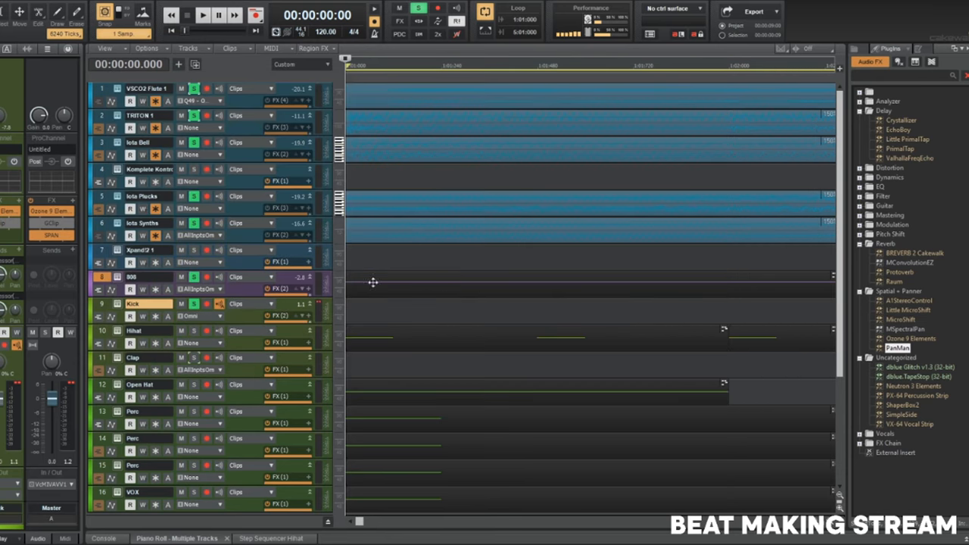
{"action": "left_click", "coordinate": [253, 289]}
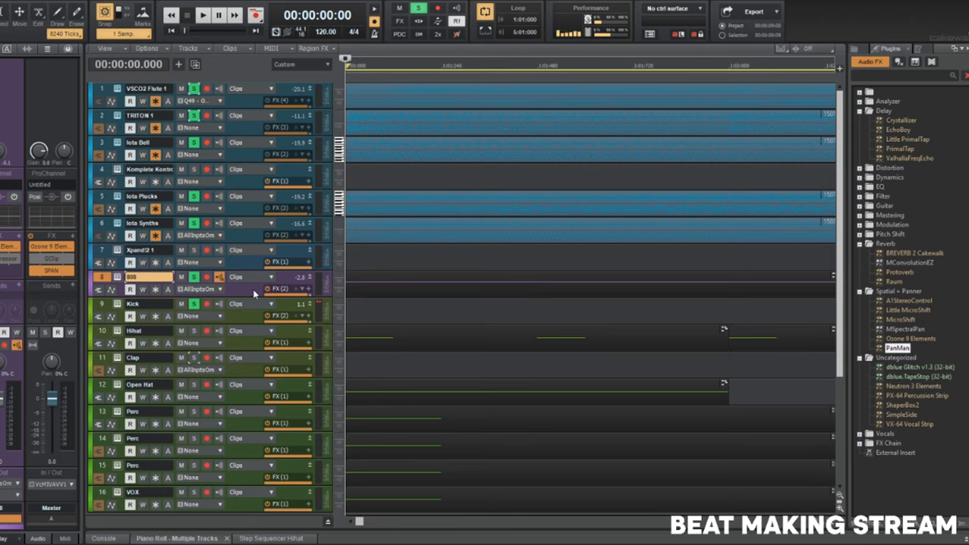
{"action": "key", "text": "space"}
{"action": "key", "text": "space"}
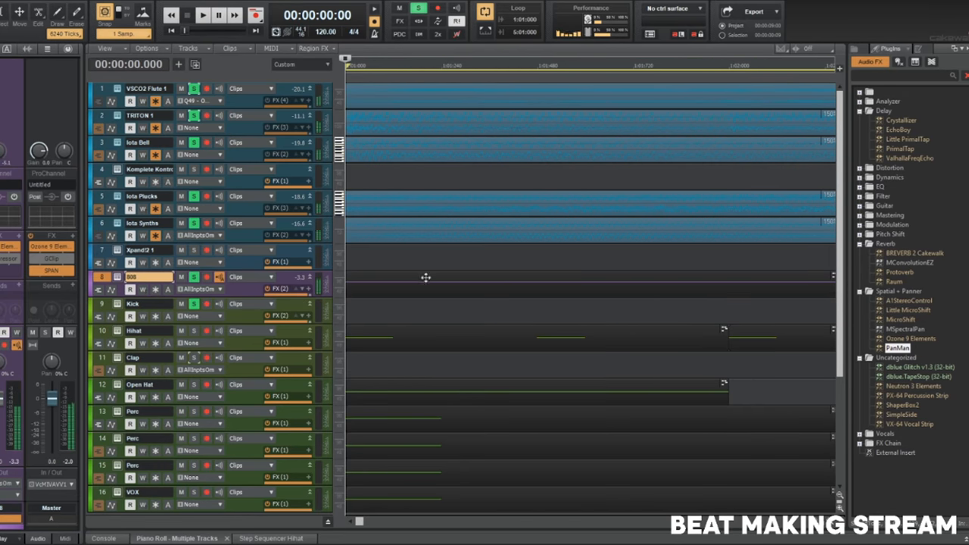
Select the melody and 808 clips and transpose them by 1, using Radius Mix-Advanced for the audio.
{"action": "scroll", "coordinate": [393, 280], "scroll_direction": "down", "scroll_amount": 10}
{"action": "left_click_drag", "start_coordinate": [549, 286], "coordinate": [224, 76]}
{"action": "key", "text": "ctrl+t"}
{"action": "type", "text": "01"}
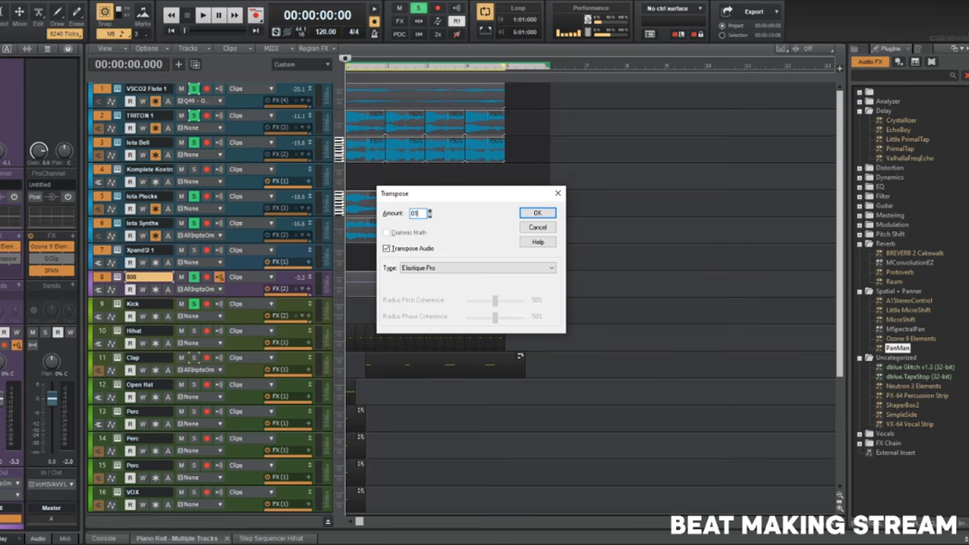
{"action": "left_click", "coordinate": [419, 268]}
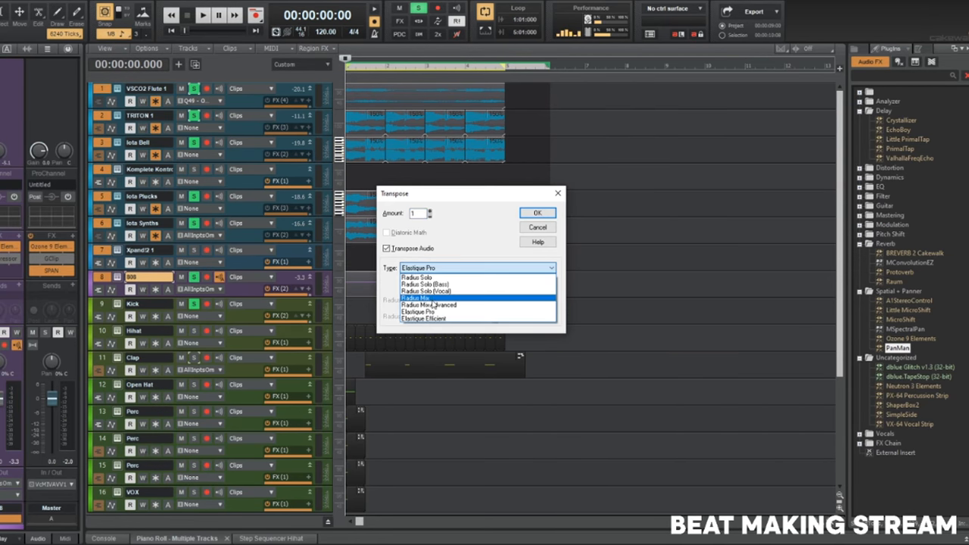
{"action": "left_click", "coordinate": [436, 306]}
{"action": "left_click", "coordinate": [538, 213]}
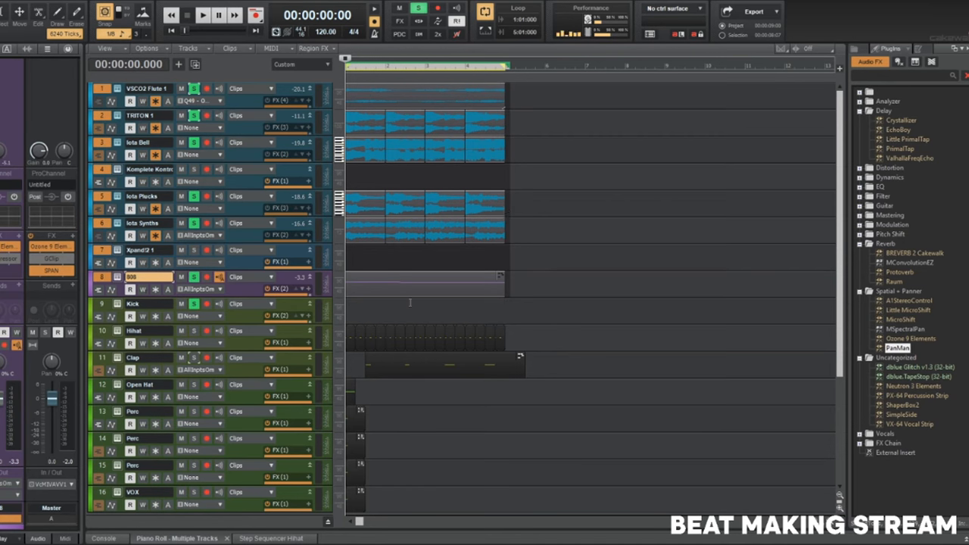
Open the 808 clip in the piano roll, transpose its two opening notes up by 12 and play the result.
{"action": "double_click", "coordinate": [438, 279]}
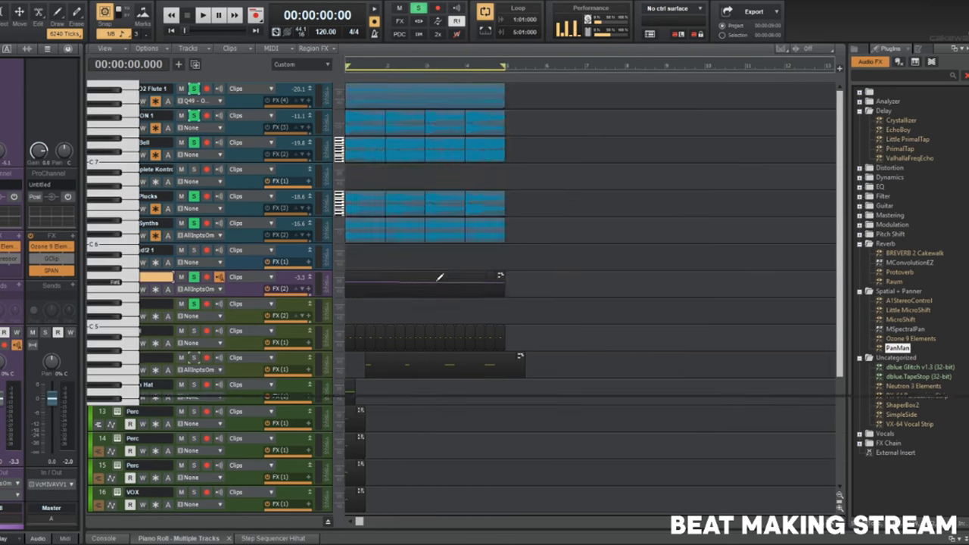
{"action": "key", "text": "space"}
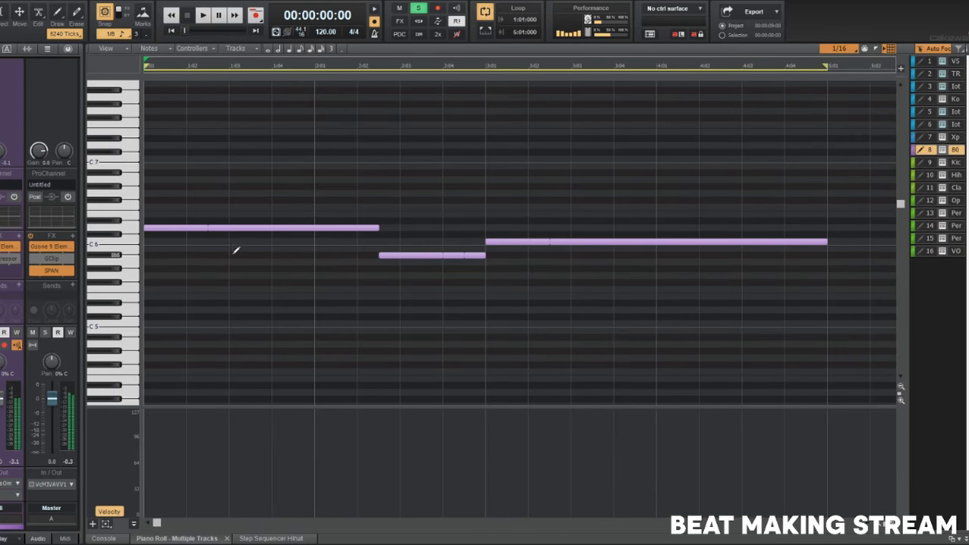
{"action": "left_click", "coordinate": [174, 228]}
{"action": "key", "text": "space"}
{"action": "key", "text": "space"}
{"action": "left_click", "coordinate": [171, 231]}
{"action": "key", "text": "shift+t"}
{"action": "type", "text": "12"}
{"action": "key", "text": "Return"}
{"action": "key", "text": "space"}
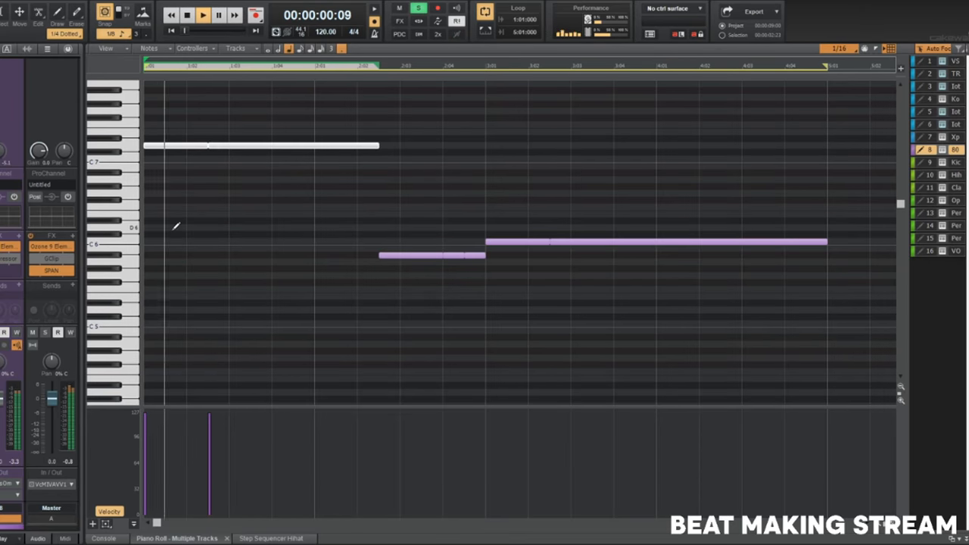
{"action": "left_click", "coordinate": [242, 219]}
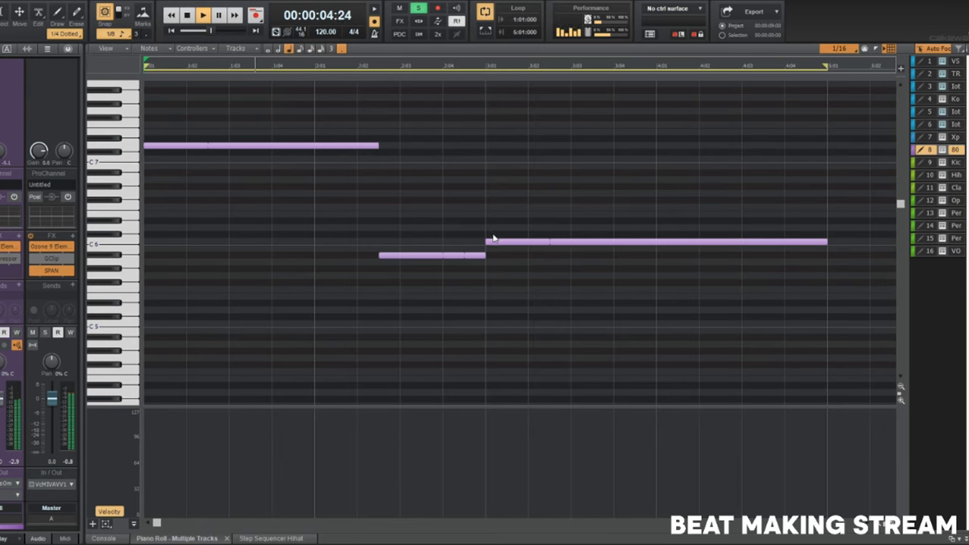
End the 808's long C6 note at bar 4, fill that bar with two Bb5 notes and play the line.
{"action": "left_click", "coordinate": [702, 276]}
{"action": "key", "text": "space"}
{"action": "left_click_drag", "start_coordinate": [724, 276], "coordinate": [682, 253]}
{"action": "left_click", "coordinate": [727, 255]}
{"action": "left_click_drag", "start_coordinate": [815, 243], "coordinate": [656, 243]}
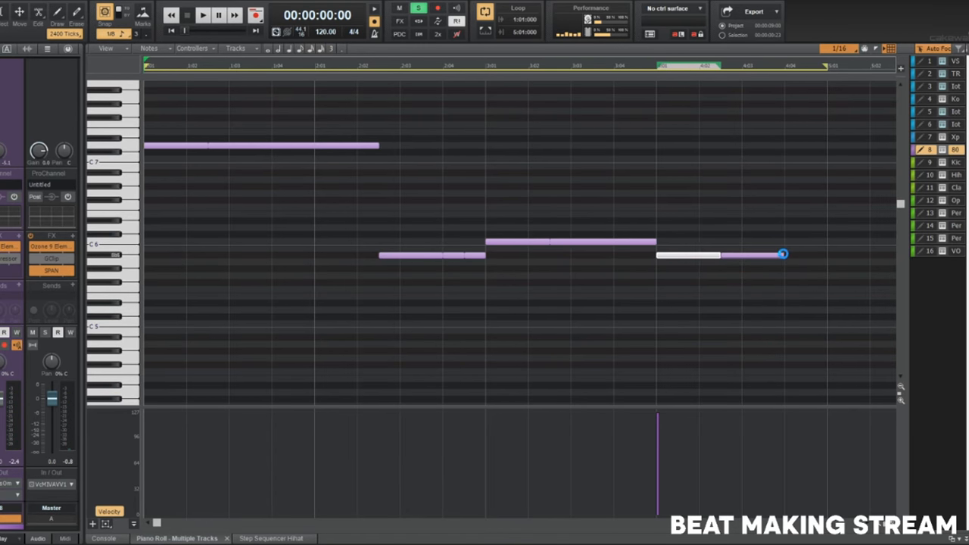
{"action": "left_click_drag", "start_coordinate": [783, 254], "coordinate": [829, 255]}
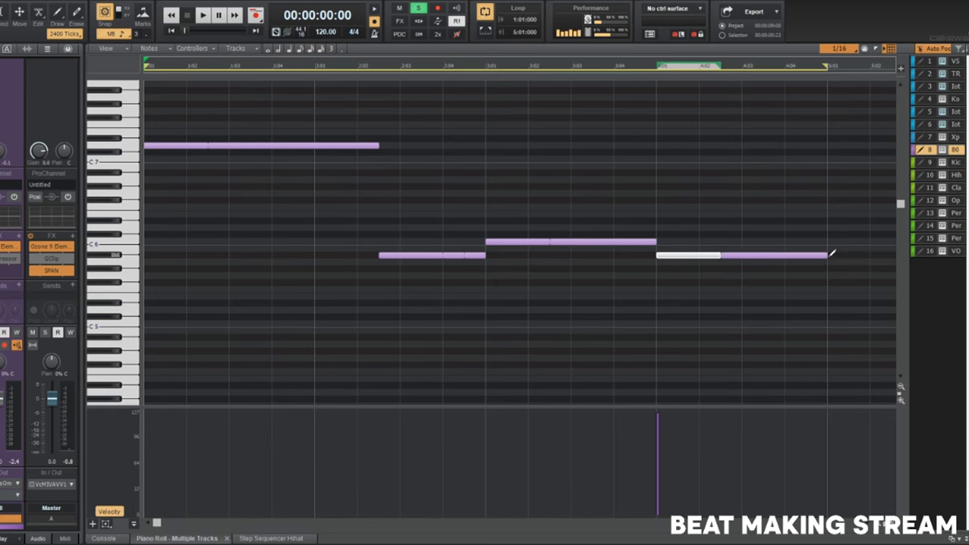
{"action": "key", "text": "space"}
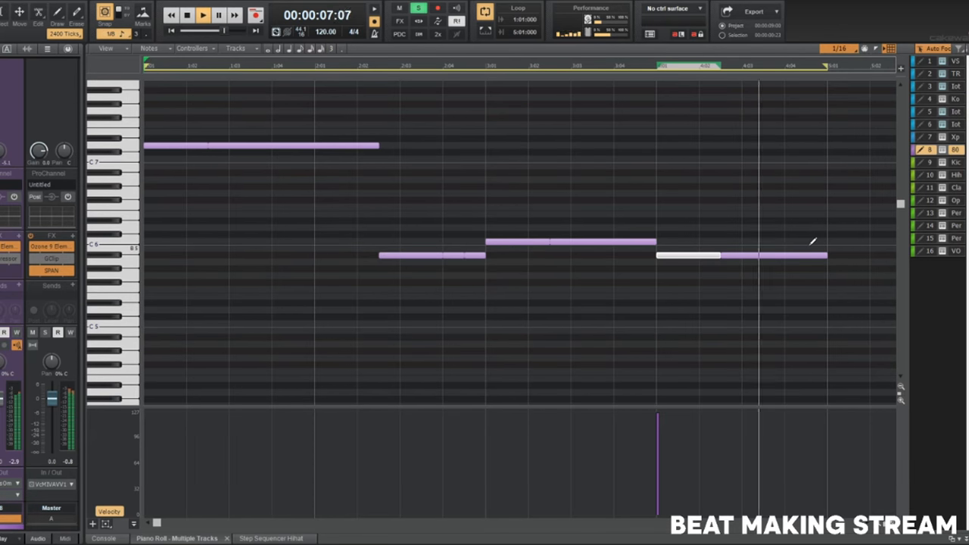
{"action": "key", "text": "space"}
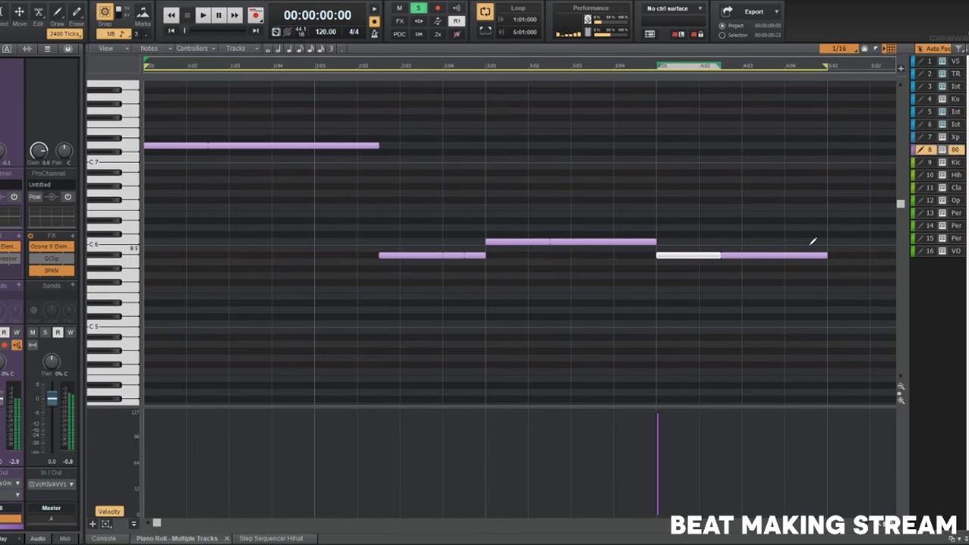
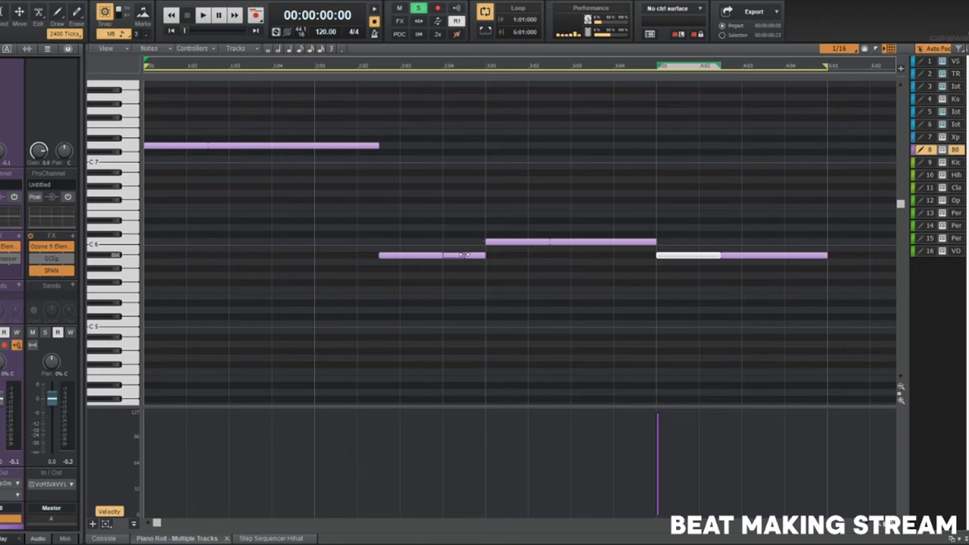
Try extending the short Bb5 note just before bar 3 past the barline, then end it back at bar 3.
{"action": "left_click", "coordinate": [456, 256]}
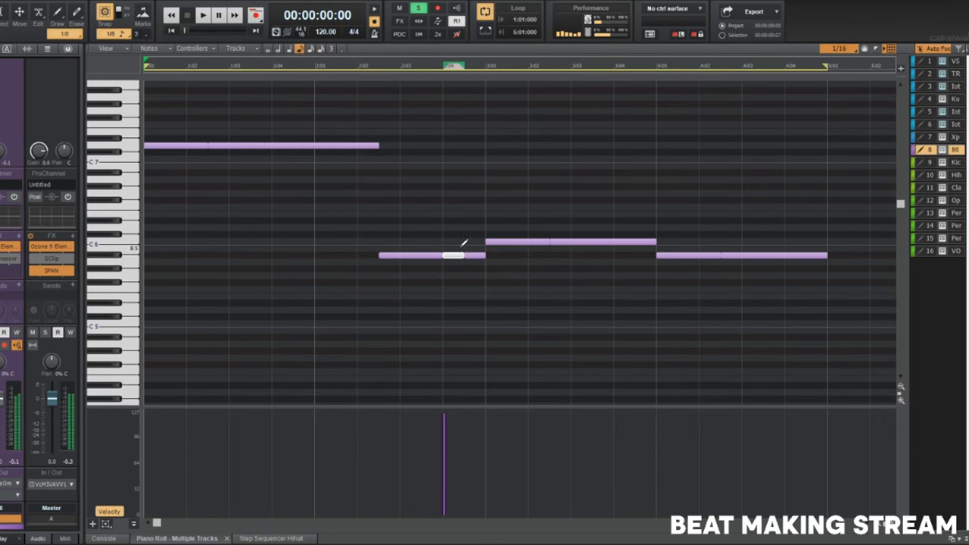
{"action": "left_click_drag", "start_coordinate": [453, 256], "coordinate": [507, 256]}
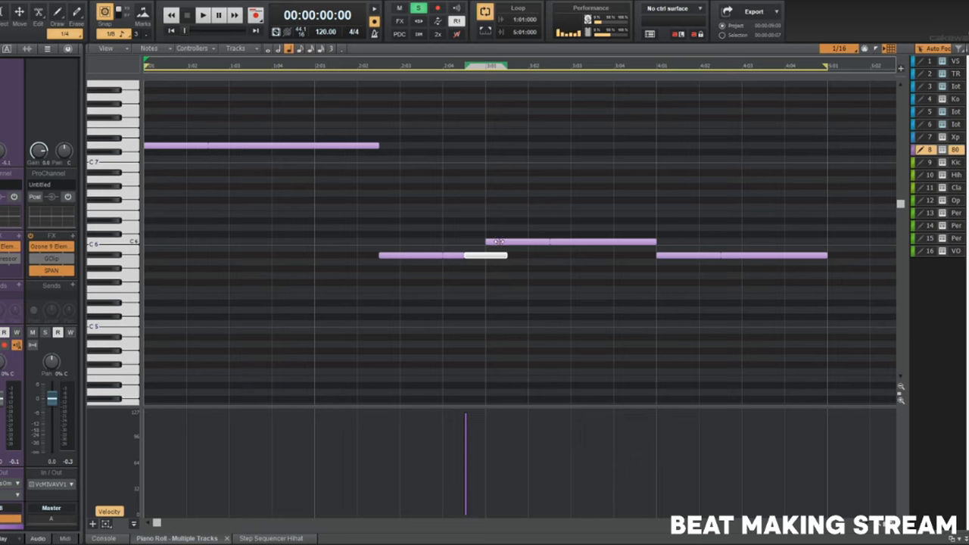
{"action": "left_click_drag", "start_coordinate": [500, 255], "coordinate": [489, 255]}
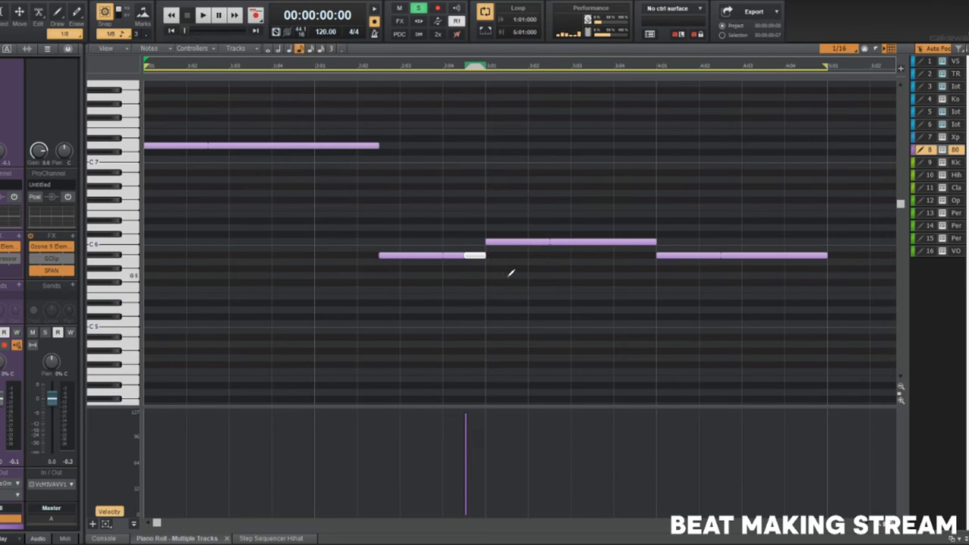
{"action": "left_click", "coordinate": [510, 273]}
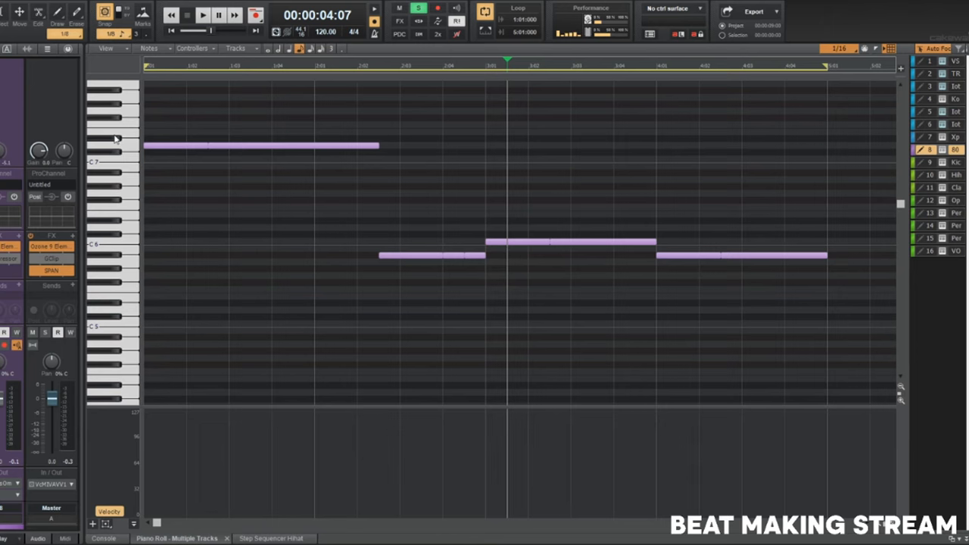
{"action": "mouse_move", "coordinate": [484, 255]}
{"action": "left_mouse_down"}
{"action": "mouse_move", "coordinate": [536, 254]}
{"action": "mouse_move", "coordinate": [485, 258]}
{"action": "left_mouse_up"}
{"action": "left_click", "coordinate": [487, 278]}
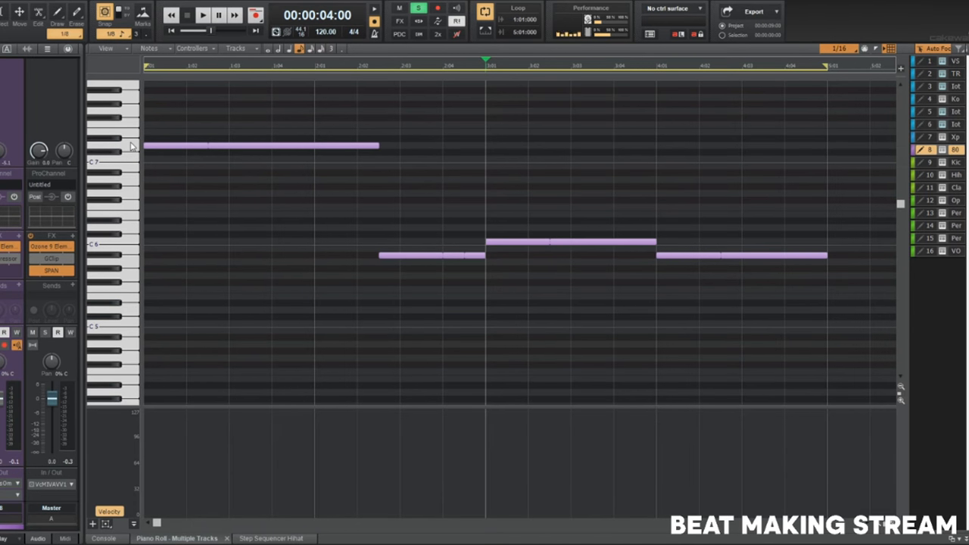
Reopen the 808 clip, transpose its two opening notes by -12 and play from the start.
{"action": "key", "text": "d"}
{"action": "left_click", "coordinate": [457, 280]}
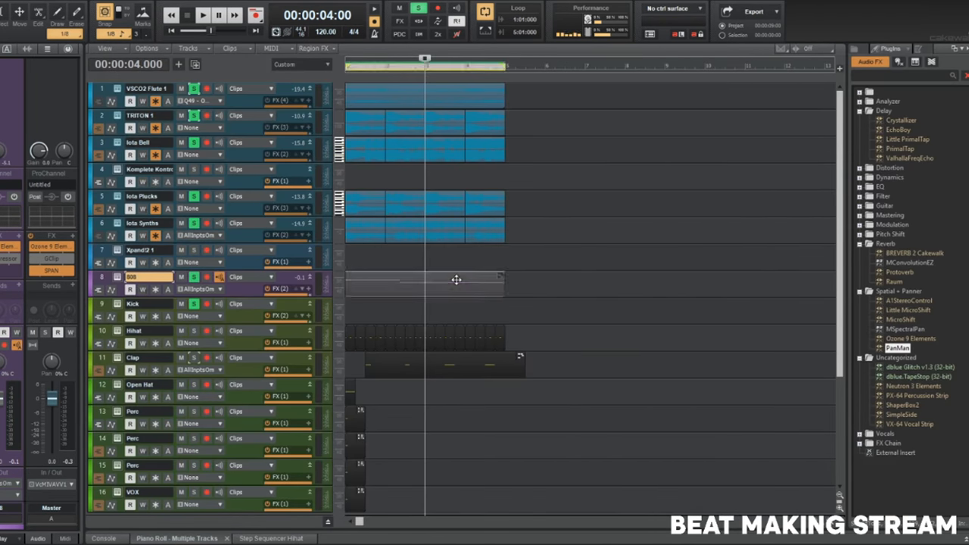
{"action": "double_click", "coordinate": [457, 279]}
{"action": "left_click_drag", "start_coordinate": [115, 177], "coordinate": [122, 205]}
{"action": "key", "text": "ctrl+t"}
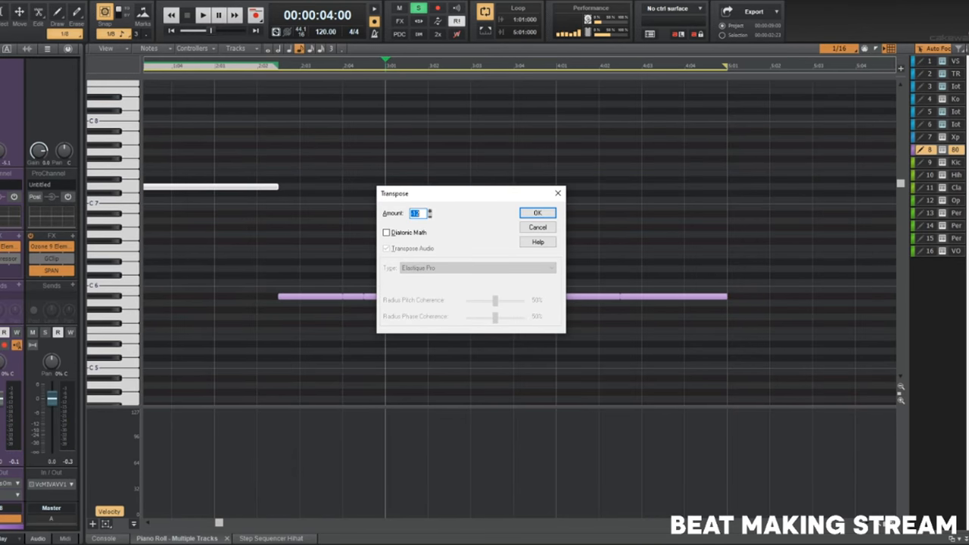
{"action": "key", "text": "Return"}
{"action": "key", "text": "w"}
{"action": "key", "text": "space"}
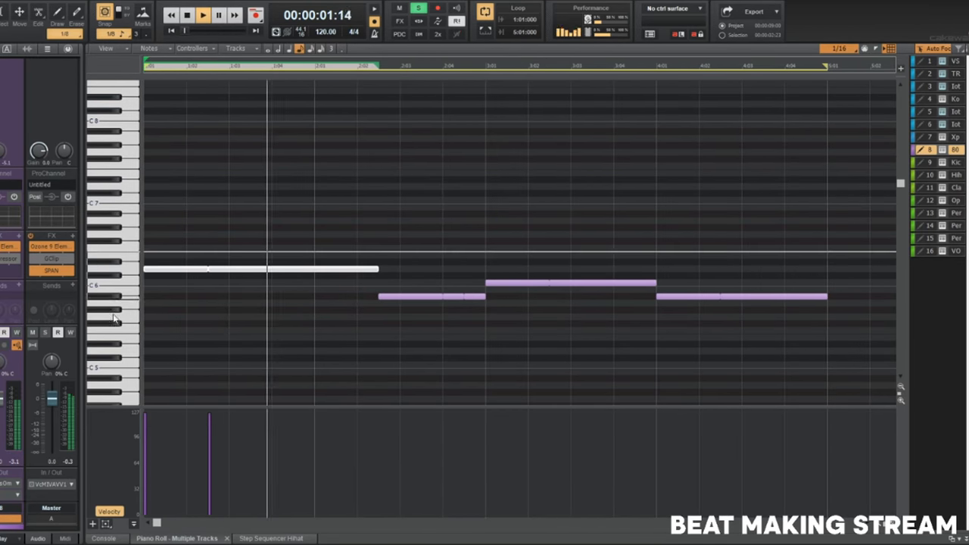
Select all notes of the 808 line, transpose them by -12 and return to the track view during playback.
{"action": "left_click_drag", "start_coordinate": [114, 318], "coordinate": [114, 321]}
{"action": "key", "text": "ctrl+t"}
{"action": "key", "text": "Return"}
{"action": "key", "text": "d"}
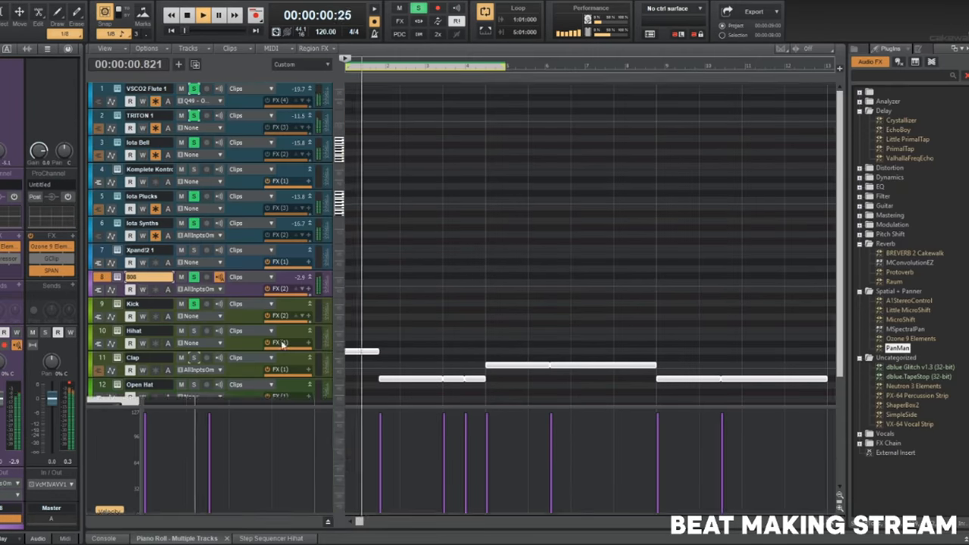
{"action": "scroll", "coordinate": [326, 350], "scroll_direction": "down", "scroll_amount": 3}
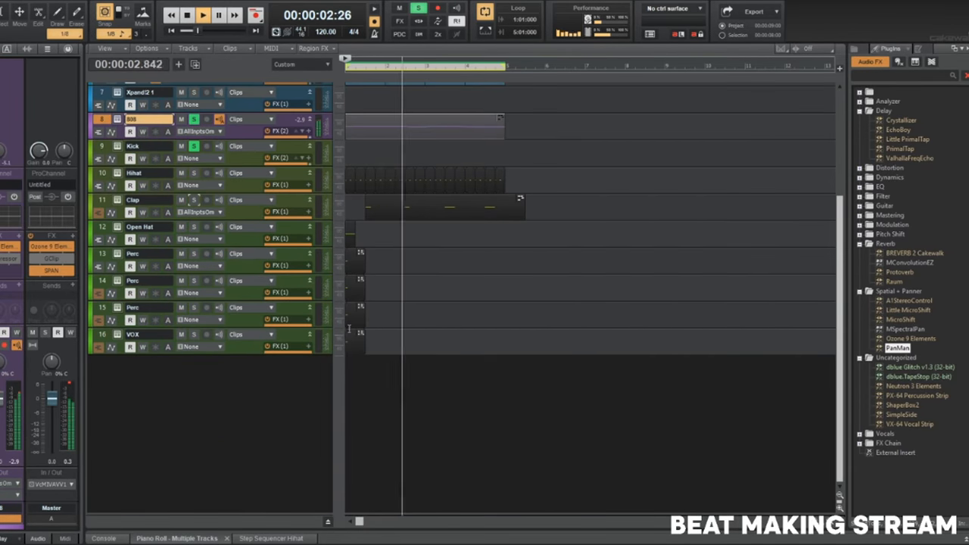
{"action": "scroll", "coordinate": [348, 328], "scroll_direction": "up", "scroll_amount": 3}
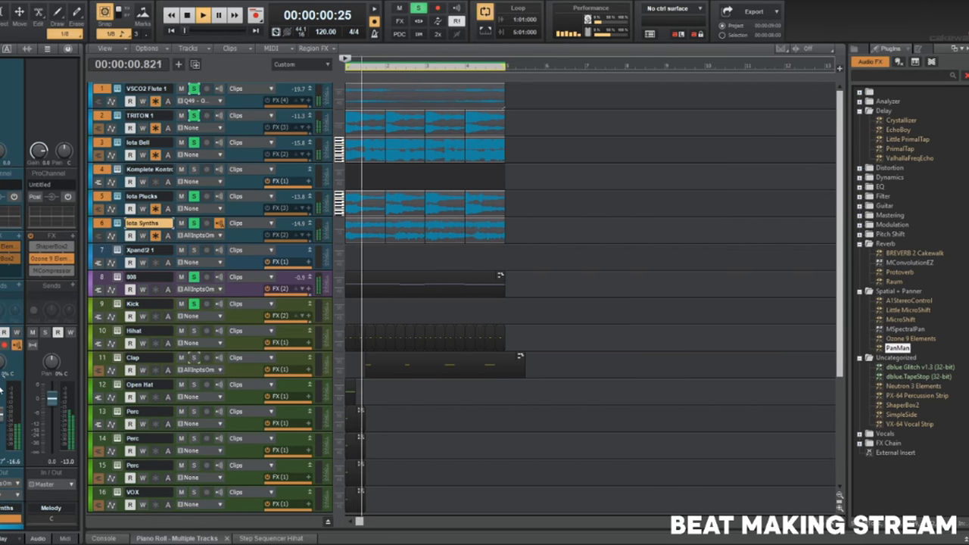
Lower the system volume to 98 and raise the Voicemeeter VAIO input's fader gain to -1.6 dB in Voicemeeter Banana.
{"action": "key", "text": "XF86AudioLowerVolume"}
{"action": "key", "text": "w"}
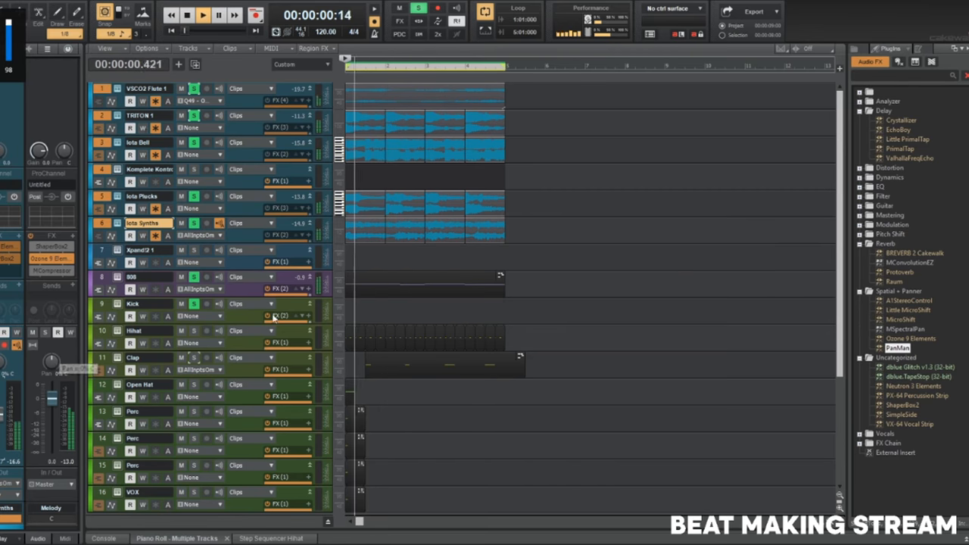
{"action": "left_click", "coordinate": [243, 282]}
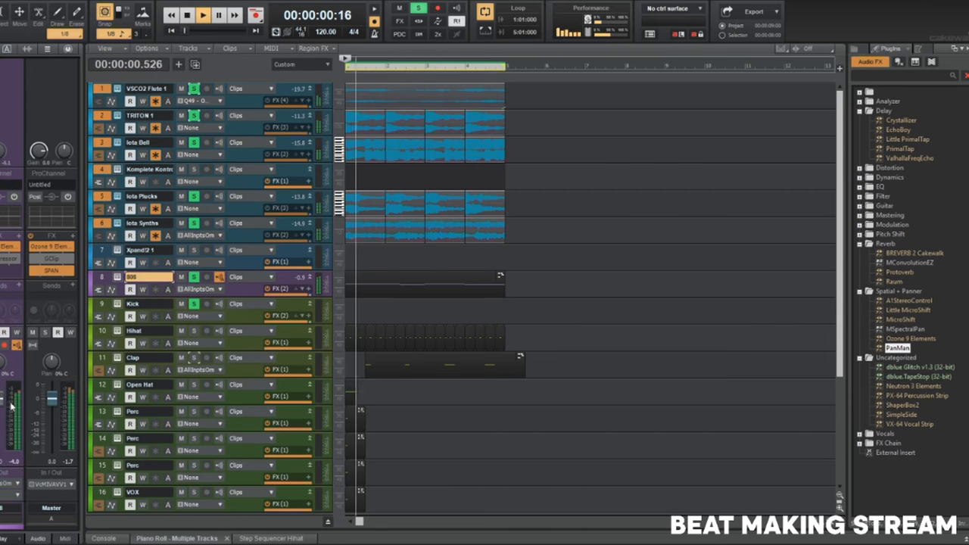
{"action": "left_click", "coordinate": [314, 537]}
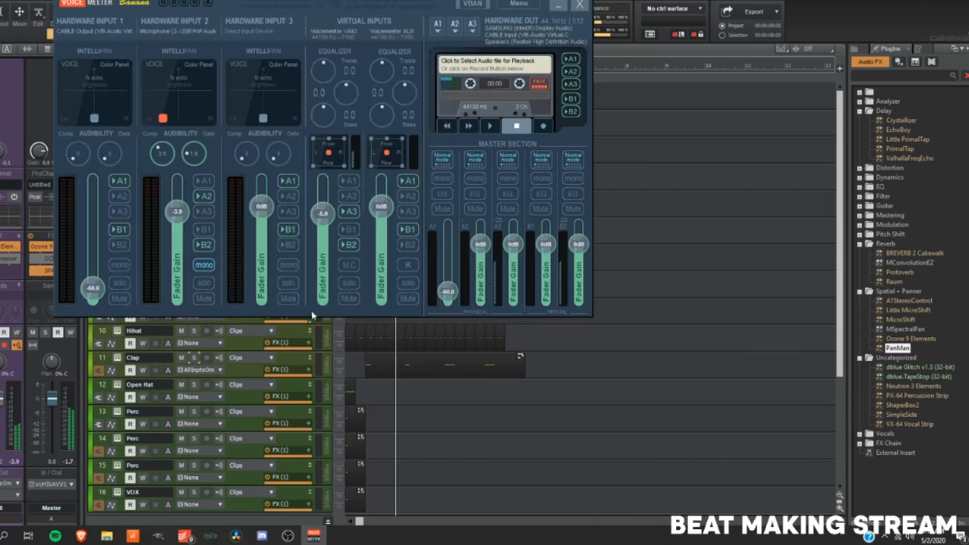
{"action": "left_click_drag", "start_coordinate": [322, 214], "coordinate": [323, 209]}
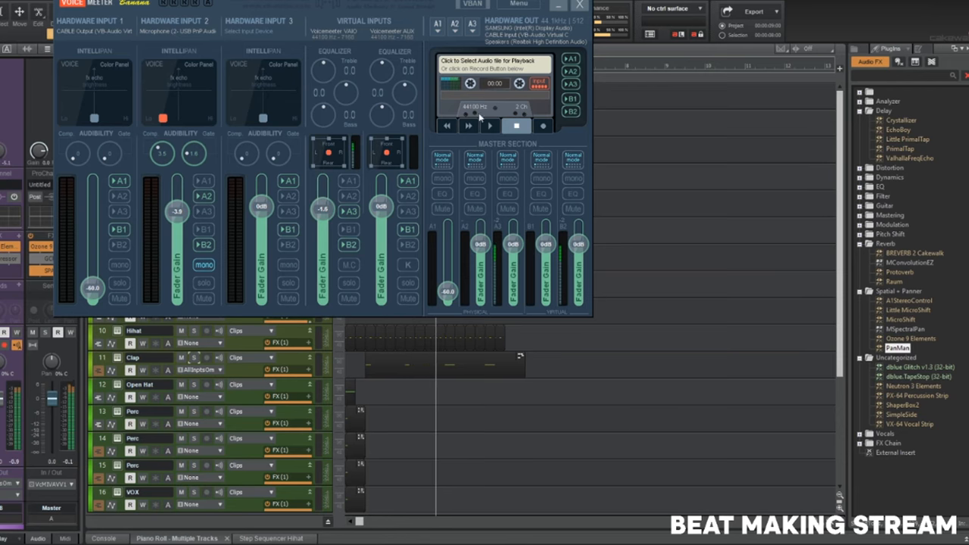
{"action": "left_click", "coordinate": [558, 6]}
Stop playback and transpose the selected melody and 808 clips by 3, using Radius Mix-Advanced for the audio.
{"action": "left_click_drag", "start_coordinate": [534, 283], "coordinate": [202, 103]}
{"action": "key", "text": "ctrl+t"}
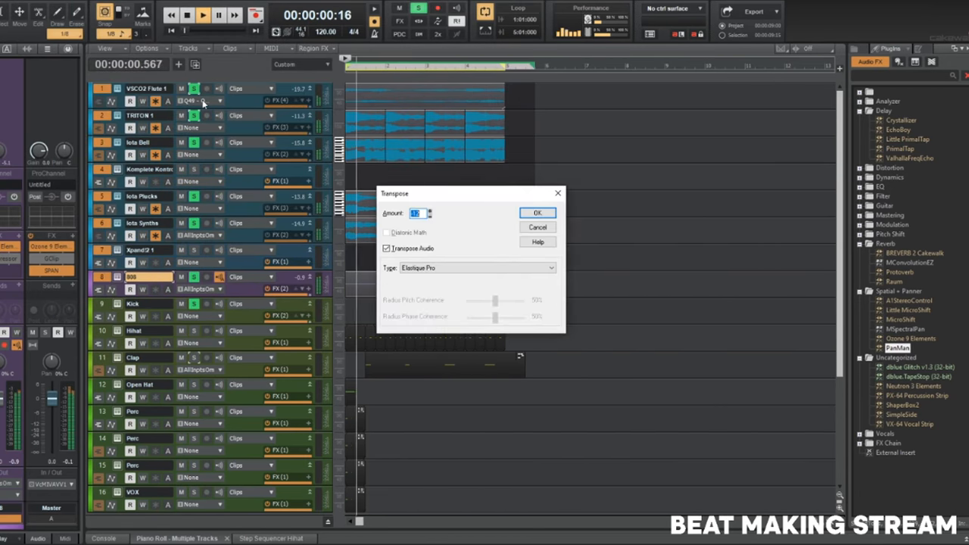
{"action": "left_click", "coordinate": [560, 193]}
{"action": "key", "text": "space"}
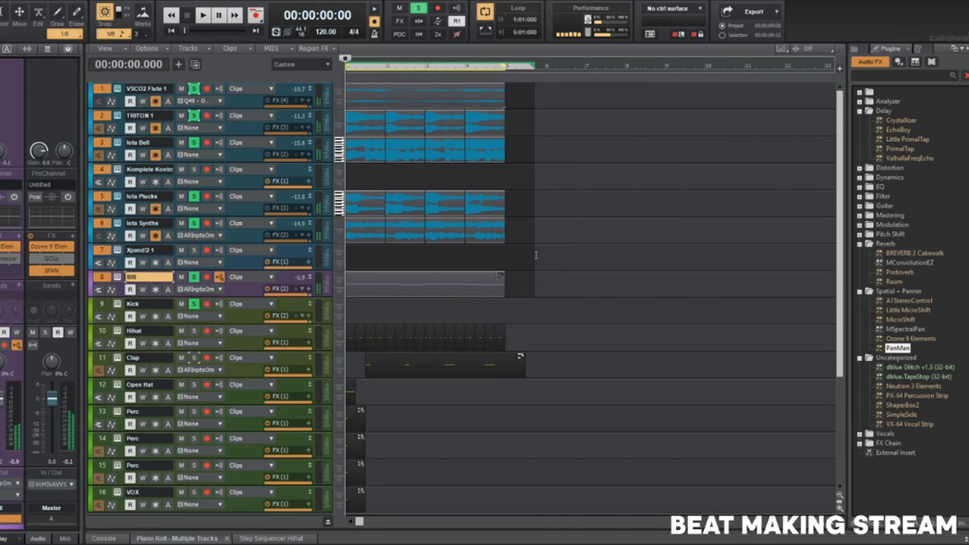
{"action": "key", "text": "ctrl+t"}
{"action": "type", "text": "3"}
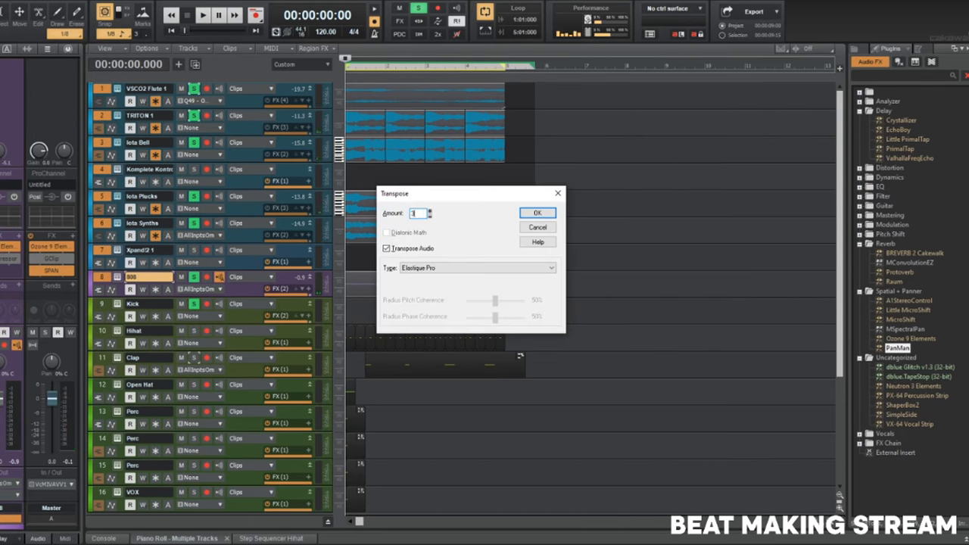
{"action": "left_click", "coordinate": [551, 268]}
{"action": "left_click", "coordinate": [461, 306]}
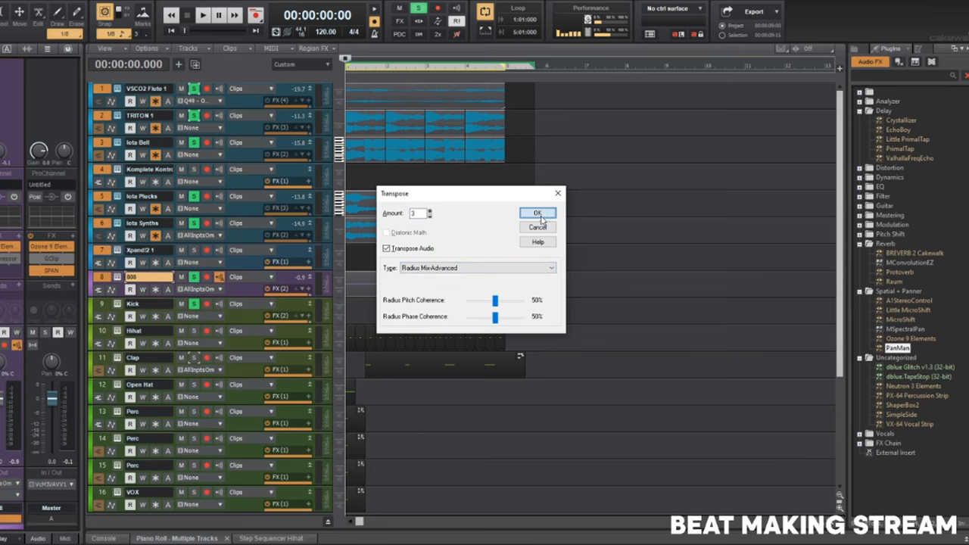
{"action": "left_click", "coordinate": [538, 214]}
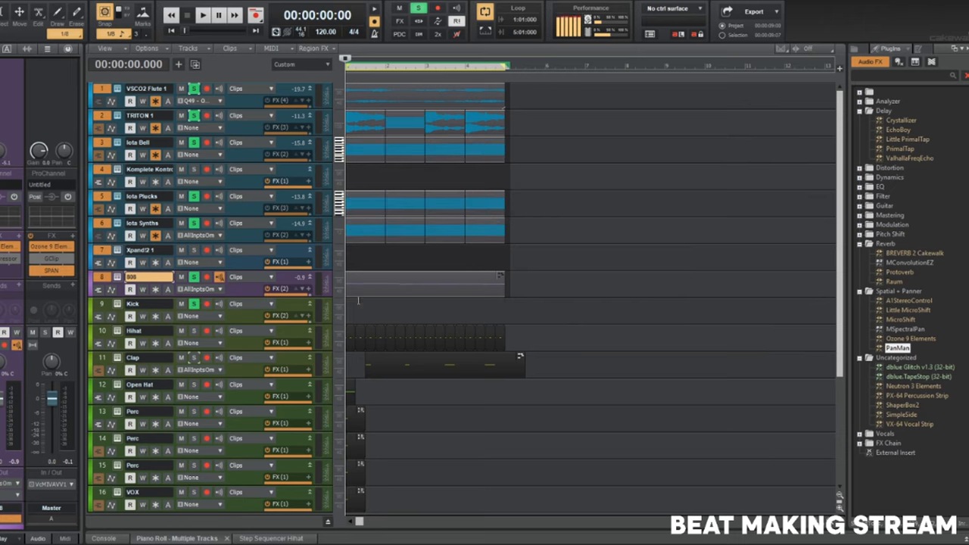
Check the 808 track's sampler envelope, play the loop and look over the 808 notes in the piano roll.
{"action": "left_click", "coordinate": [118, 278]}
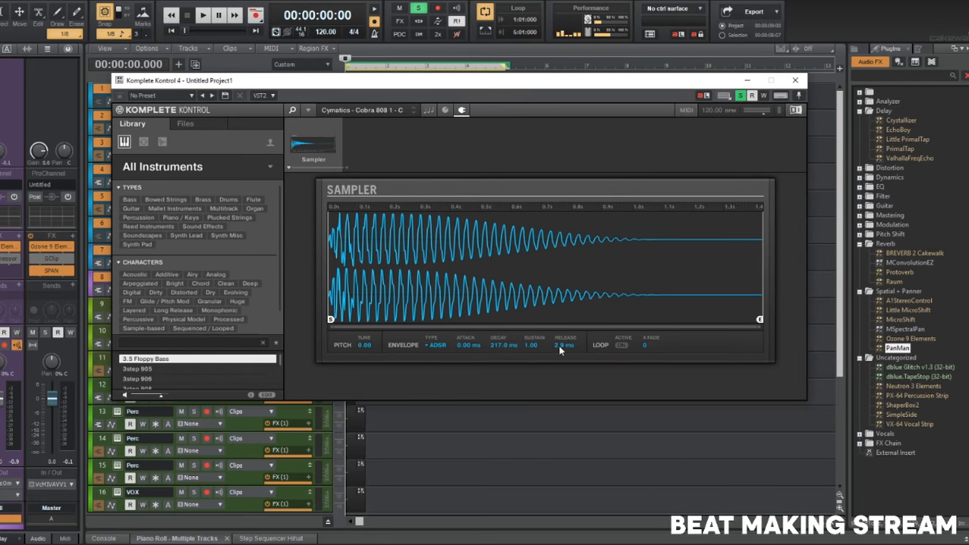
{"action": "left_click", "coordinate": [796, 81]}
{"action": "left_click", "coordinate": [613, 236]}
{"action": "key", "text": "space"}
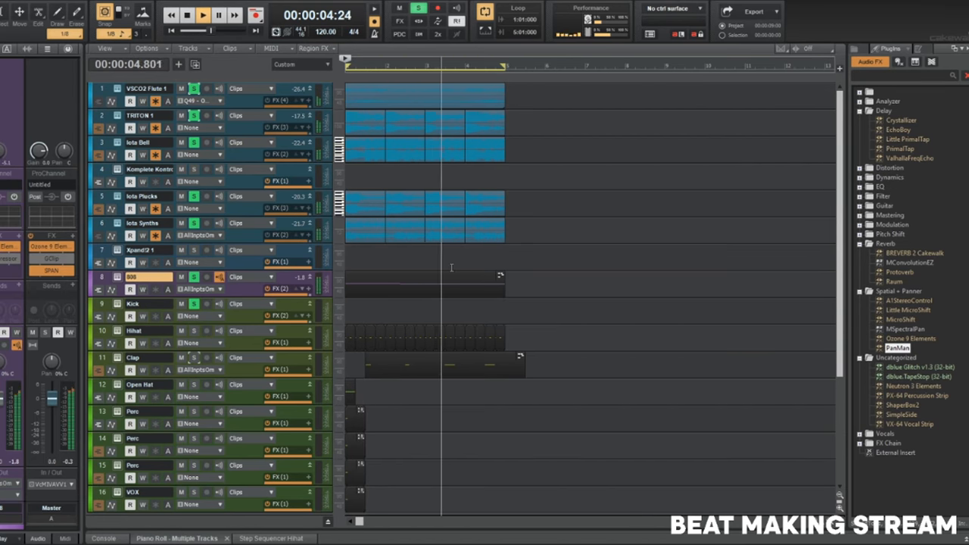
{"action": "key", "text": "d"}
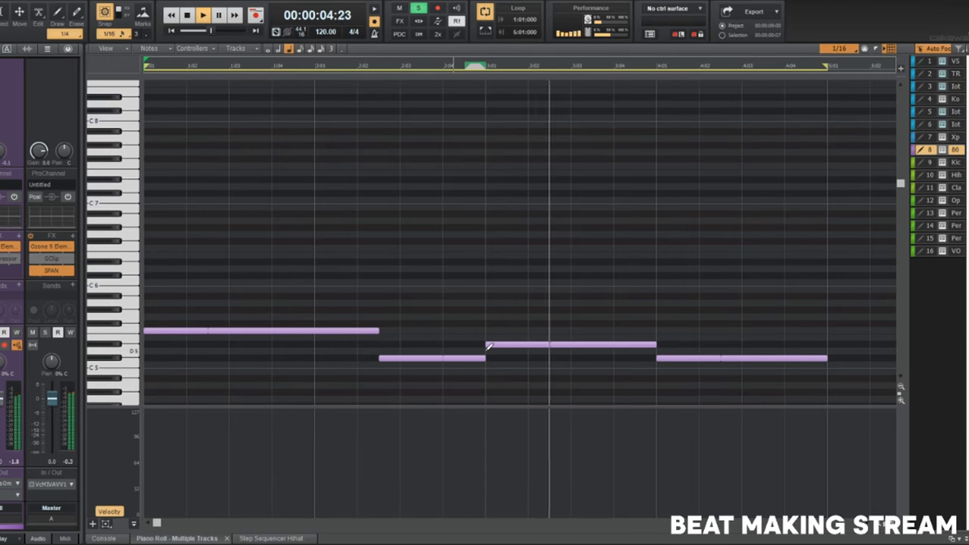
{"action": "key", "text": "space"}
{"action": "key", "text": "d"}
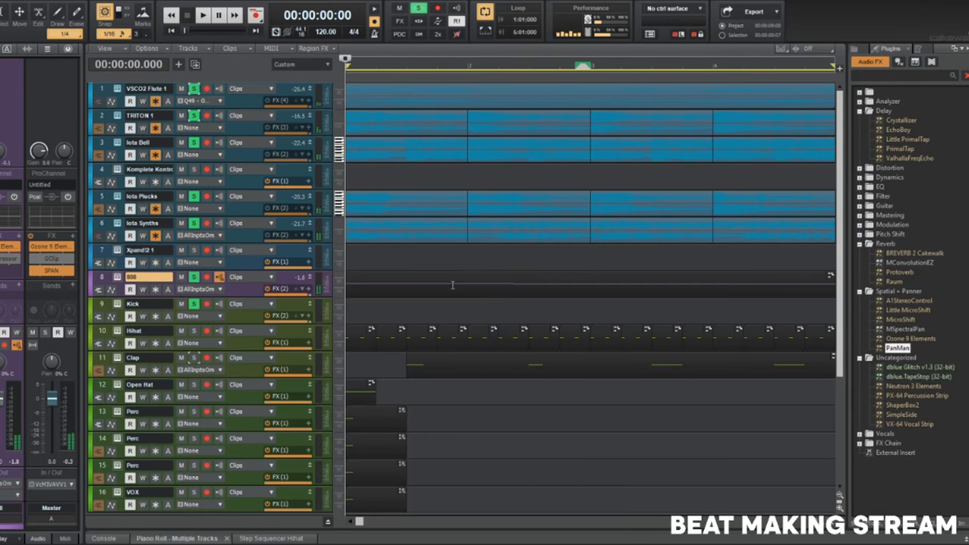
Open the Kick clip in the piano roll, bring all its notes onto one pitch and shift them together towards C5.
{"action": "left_click", "coordinate": [448, 304]}
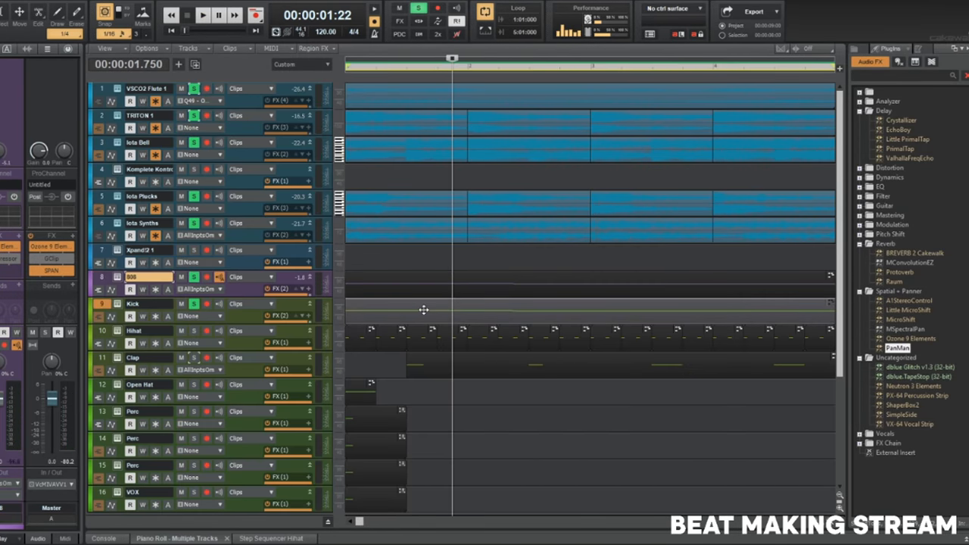
{"action": "double_click", "coordinate": [424, 309]}
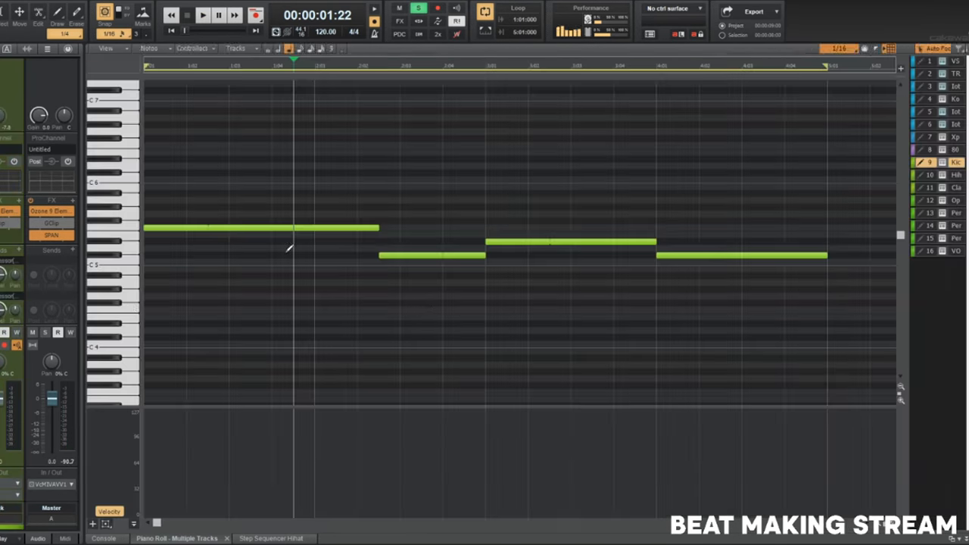
{"action": "left_click", "coordinate": [161, 227]}
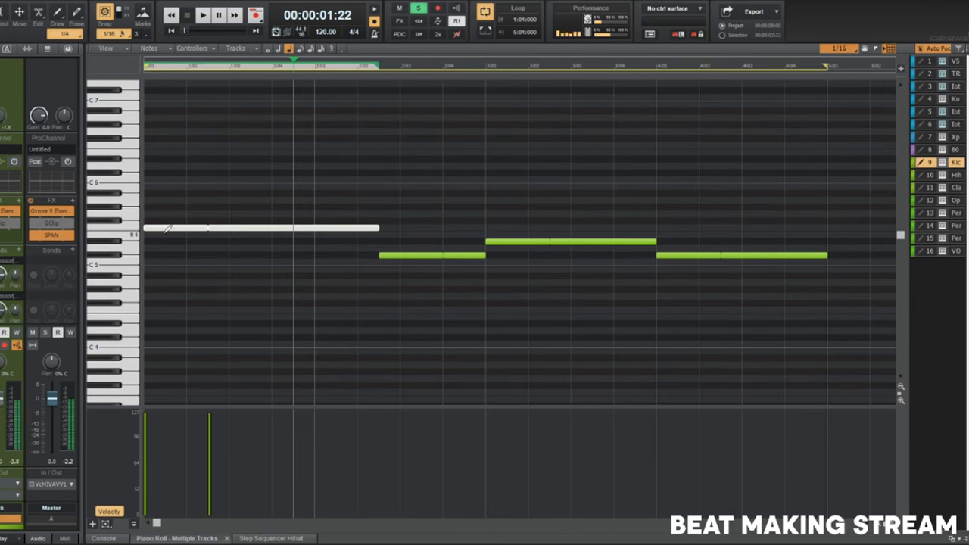
{"action": "left_click_drag", "start_coordinate": [166, 230], "coordinate": [161, 256]}
{"action": "left_click", "coordinate": [133, 243]}
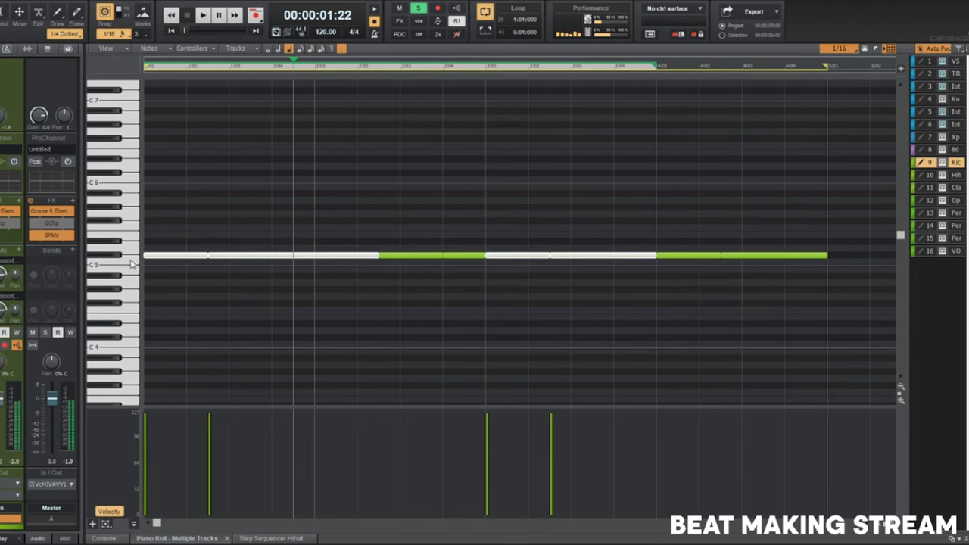
{"action": "left_click", "coordinate": [128, 263]}
{"action": "left_click", "coordinate": [136, 255]}
{"action": "left_click_drag", "start_coordinate": [175, 244], "coordinate": [171, 251]}
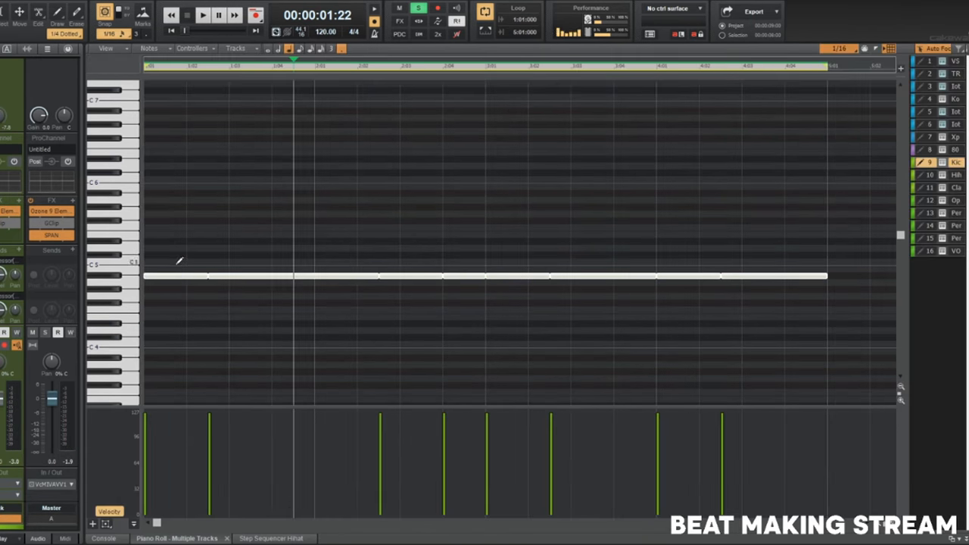
{"action": "left_click_drag", "start_coordinate": [180, 278], "coordinate": [180, 264]}
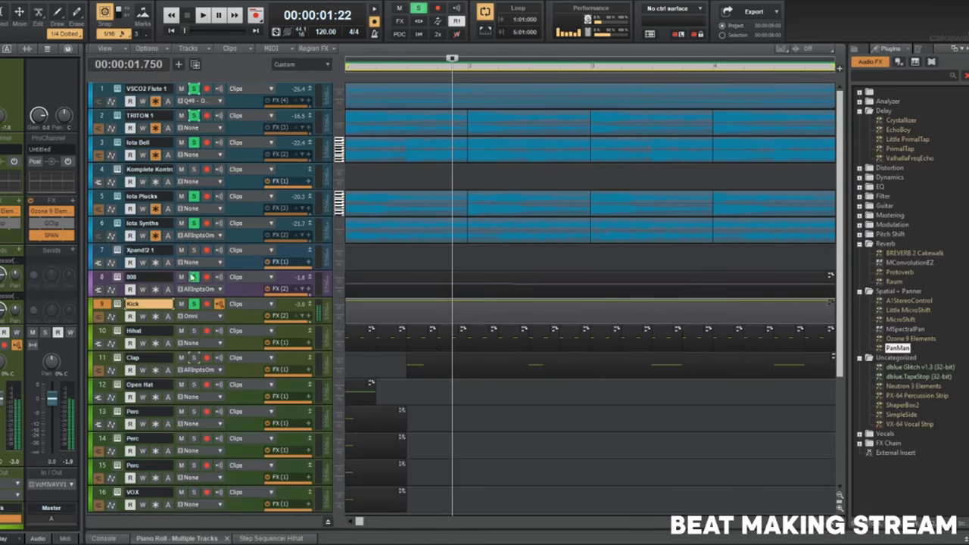
Open the Kick track's sampler and load MZ Kick [Ardist].wav from the Kicks folder of !Mike Zara's Stash.
{"action": "left_click", "coordinate": [121, 304]}
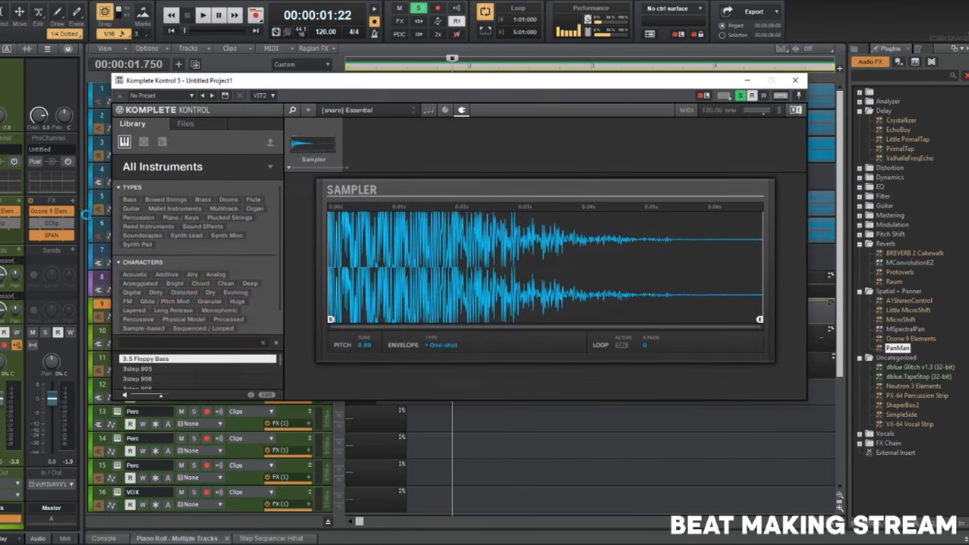
{"action": "left_click", "coordinate": [184, 124]}
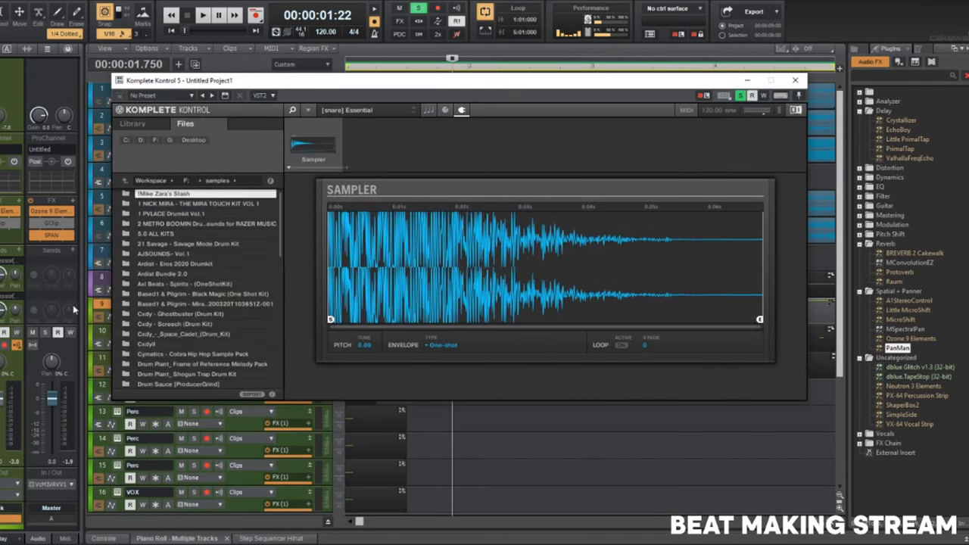
{"action": "left_click", "coordinate": [187, 205]}
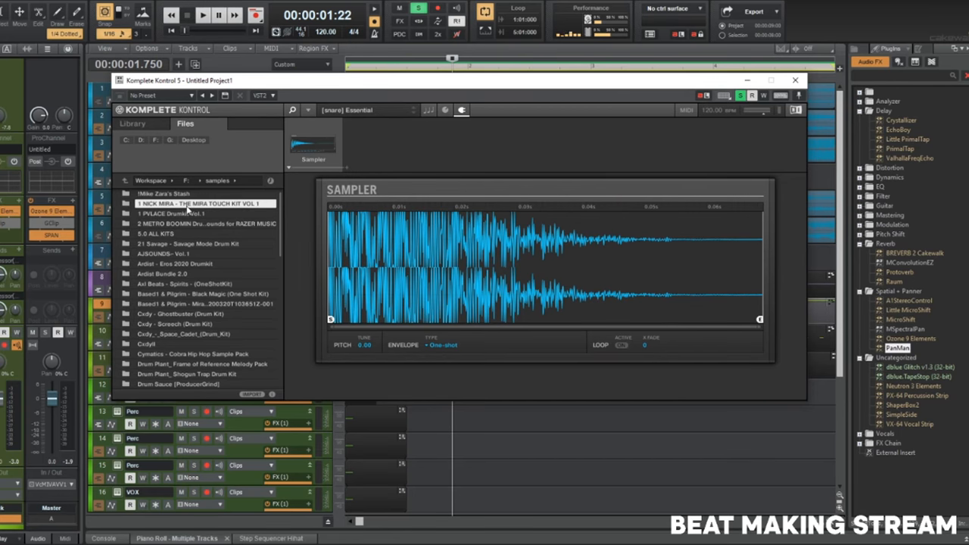
{"action": "double_click", "coordinate": [187, 206]}
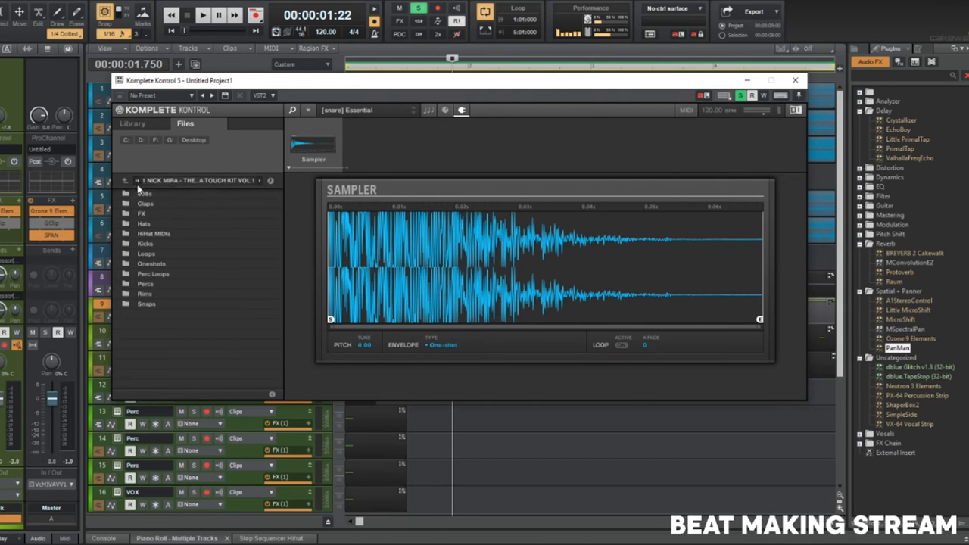
{"action": "left_click", "coordinate": [125, 181]}
{"action": "double_click", "coordinate": [162, 215]}
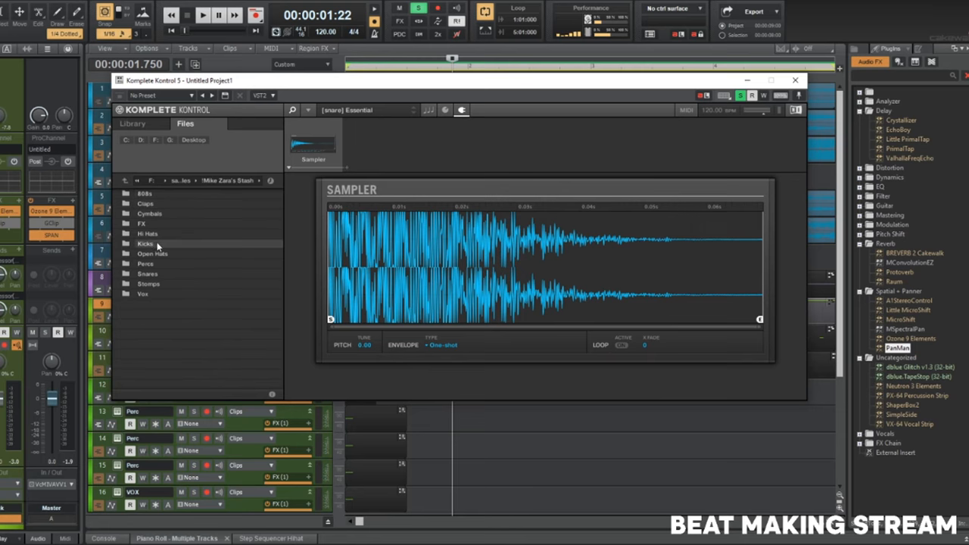
{"action": "double_click", "coordinate": [157, 246]}
{"action": "left_click", "coordinate": [156, 244]}
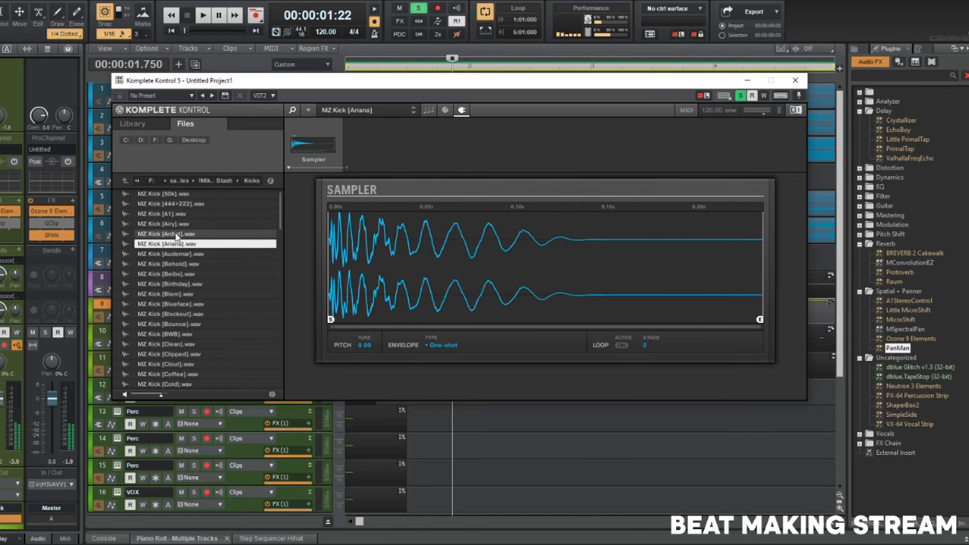
{"action": "left_click", "coordinate": [177, 234]}
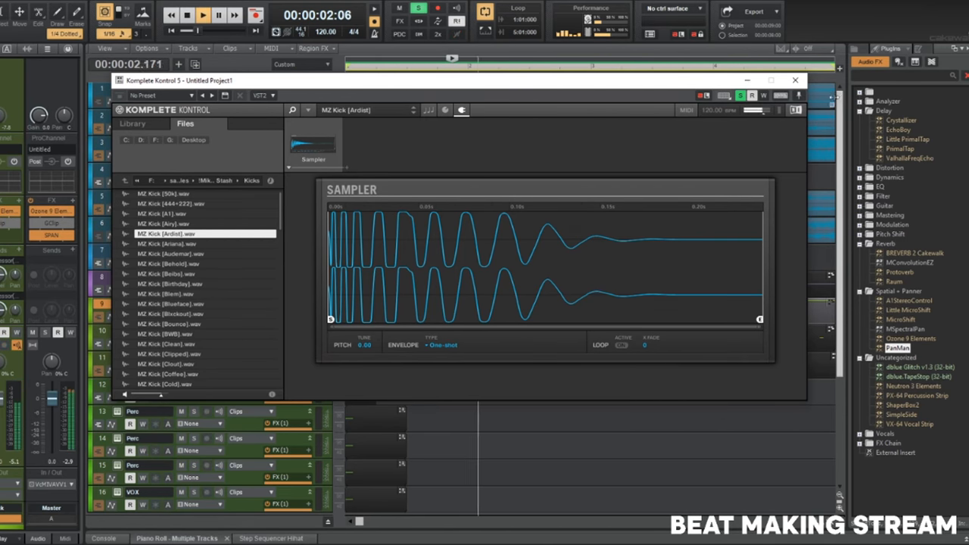
Browse the other drum kits, load PV_Kick ( Kush ).wav from the PVLACE Drumkit Vol.1 Kicks folder and close the sampler.
{"action": "left_click", "coordinate": [200, 183]}
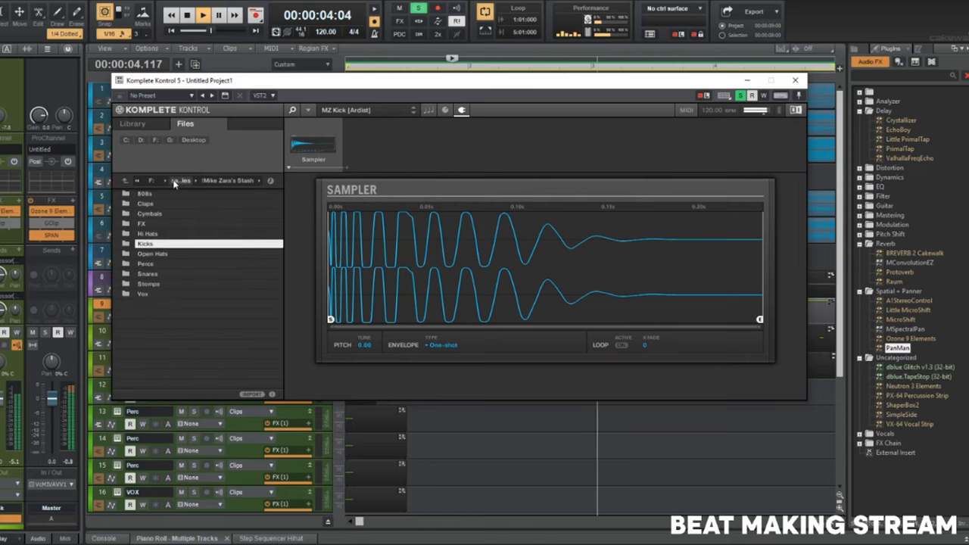
{"action": "left_click", "coordinate": [179, 182]}
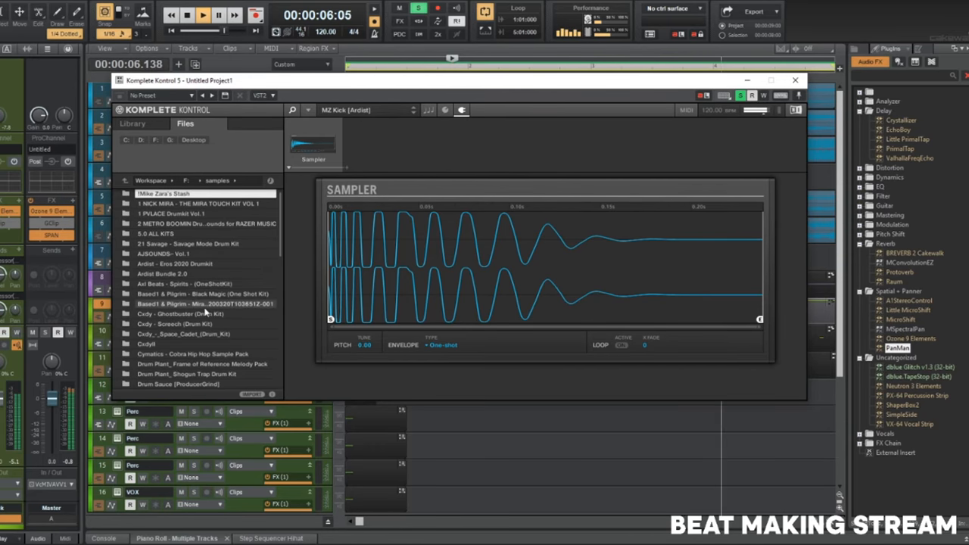
{"action": "double_click", "coordinate": [181, 223]}
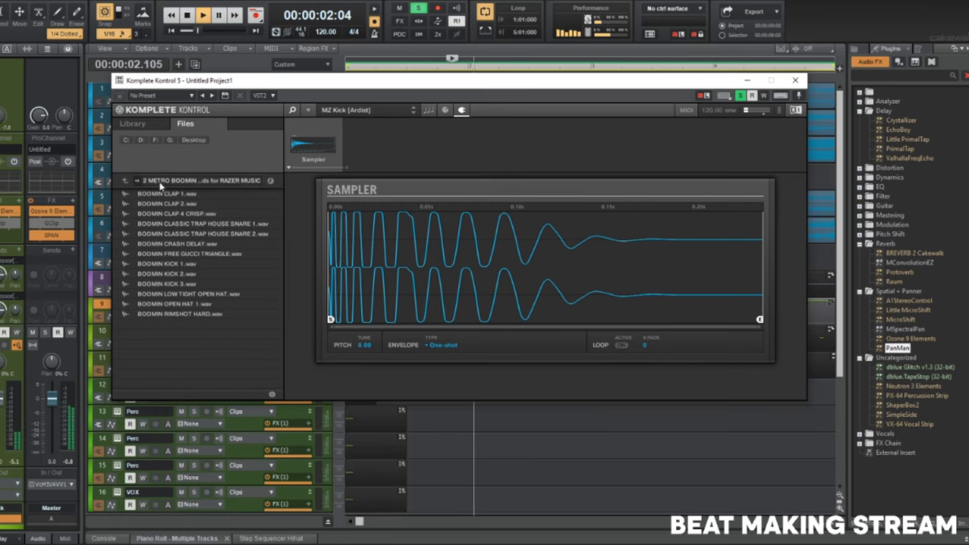
{"action": "left_click", "coordinate": [124, 183]}
{"action": "double_click", "coordinate": [169, 234]}
{"action": "double_click", "coordinate": [151, 234]}
{"action": "left_click", "coordinate": [166, 254]}
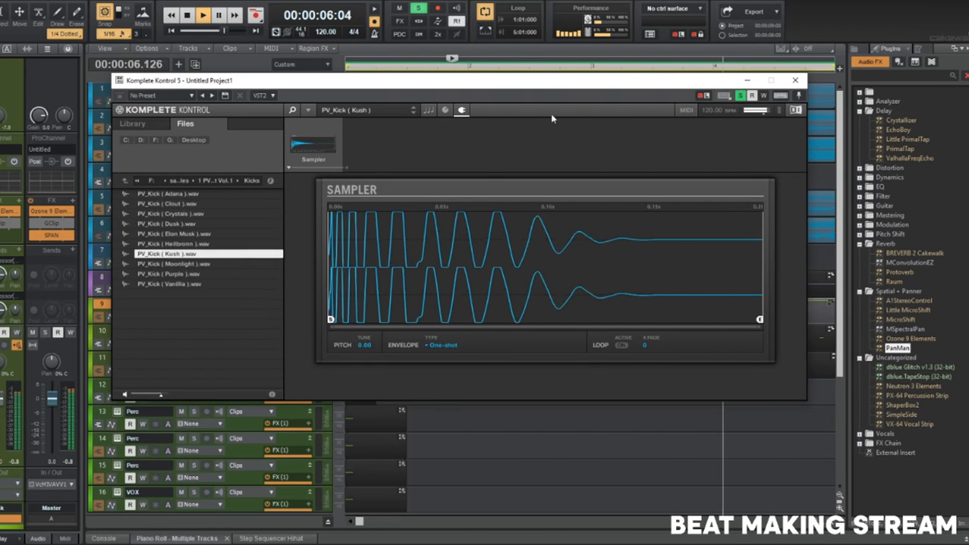
{"action": "left_click", "coordinate": [796, 80]}
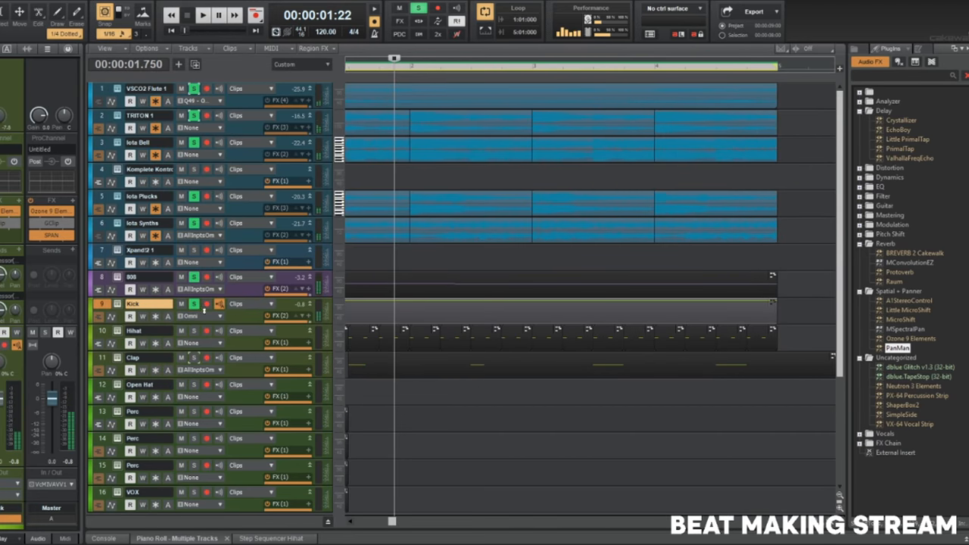
Return to the project start and play the loop briefly to hear the new kick sample.
{"action": "key", "text": "space"}
{"action": "key", "text": "space"}
{"action": "key", "text": "w"}
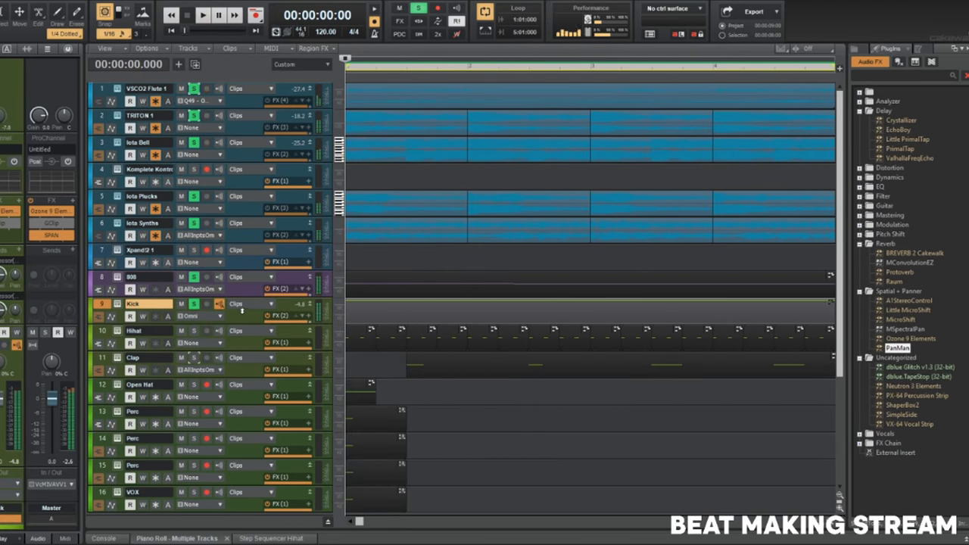
{"action": "key", "text": "space"}
{"action": "key", "text": "space"}
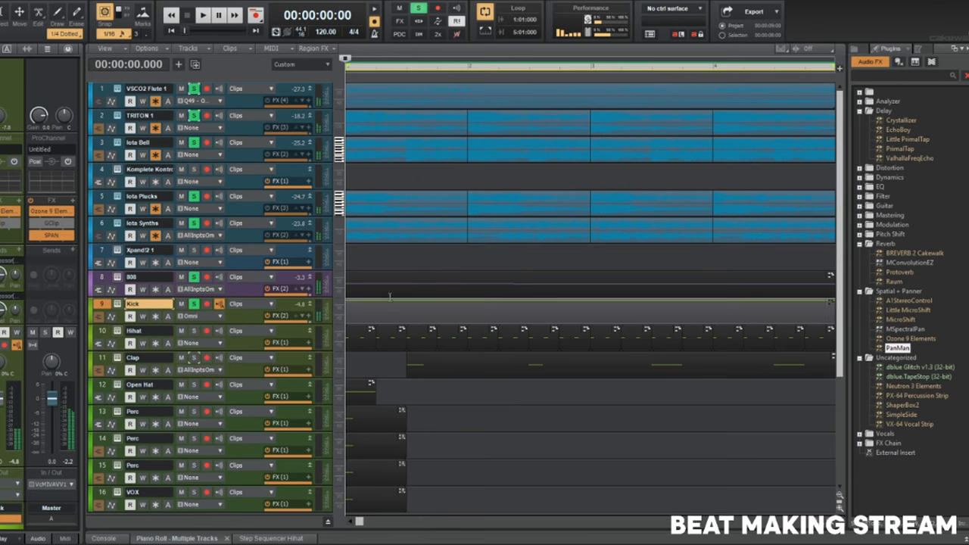
Reopen the Kick clip, transpose all its notes by -59 and move them down to C5.
{"action": "double_click", "coordinate": [385, 303]}
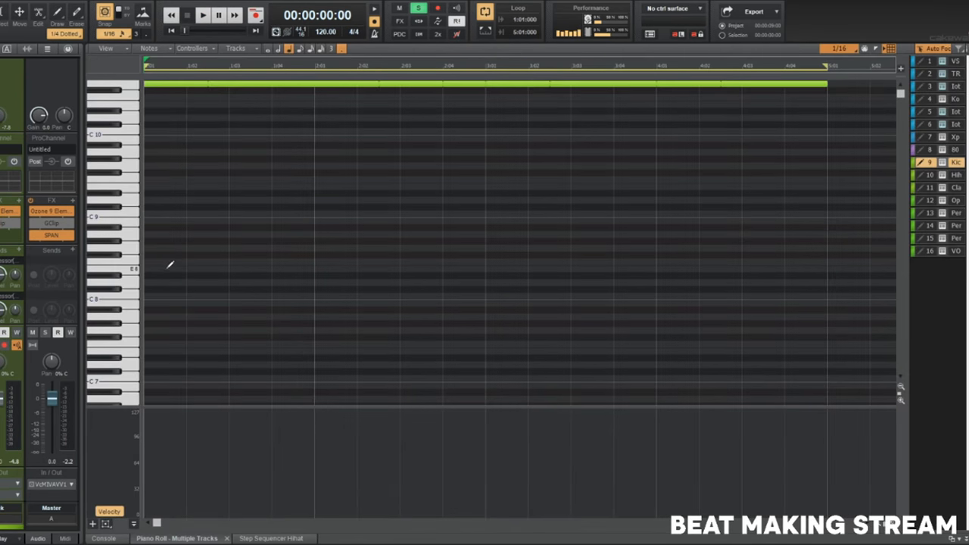
{"action": "key", "text": "space"}
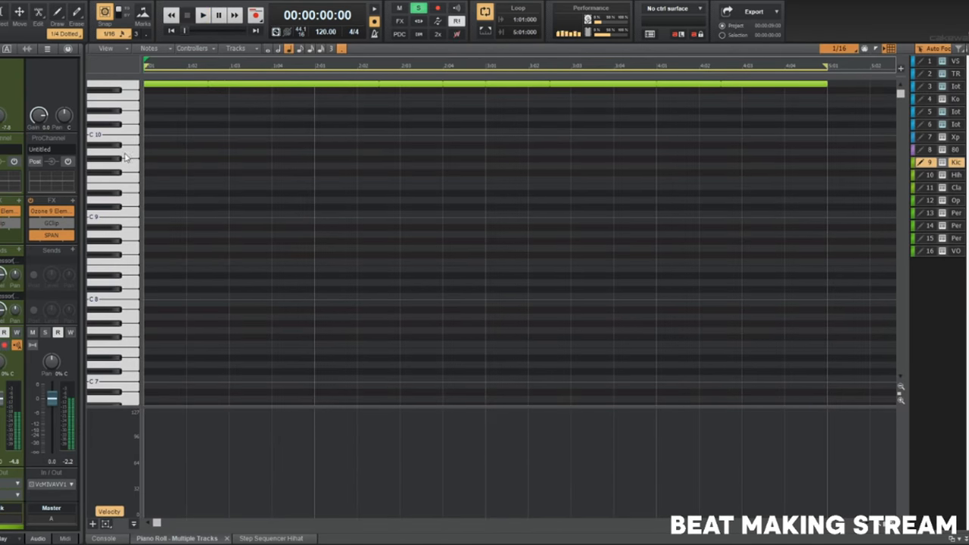
{"action": "key", "text": "ctrl+a"}
{"action": "scroll", "coordinate": [334, 219], "scroll_direction": "down", "scroll_amount": 5}
{"action": "scroll", "coordinate": [318, 303], "scroll_direction": "down", "scroll_amount": 3}
{"action": "scroll", "coordinate": [295, 322], "scroll_direction": "down", "scroll_amount": 2}
{"action": "scroll", "coordinate": [220, 182], "scroll_direction": "up", "scroll_amount": 4}
{"action": "scroll", "coordinate": [180, 106], "scroll_direction": "up", "scroll_amount": 10}
{"action": "scroll", "coordinate": [180, 96], "scroll_direction": "down", "scroll_amount": 1}
{"action": "key", "text": "ctrl+t"}
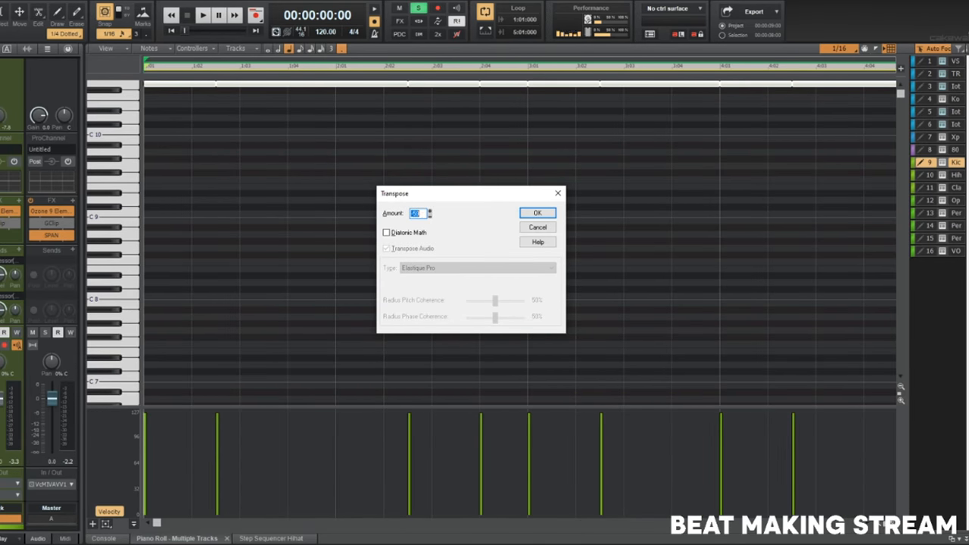
{"action": "key", "text": "Return"}
{"action": "scroll", "coordinate": [204, 165], "scroll_direction": "down", "scroll_amount": 6}
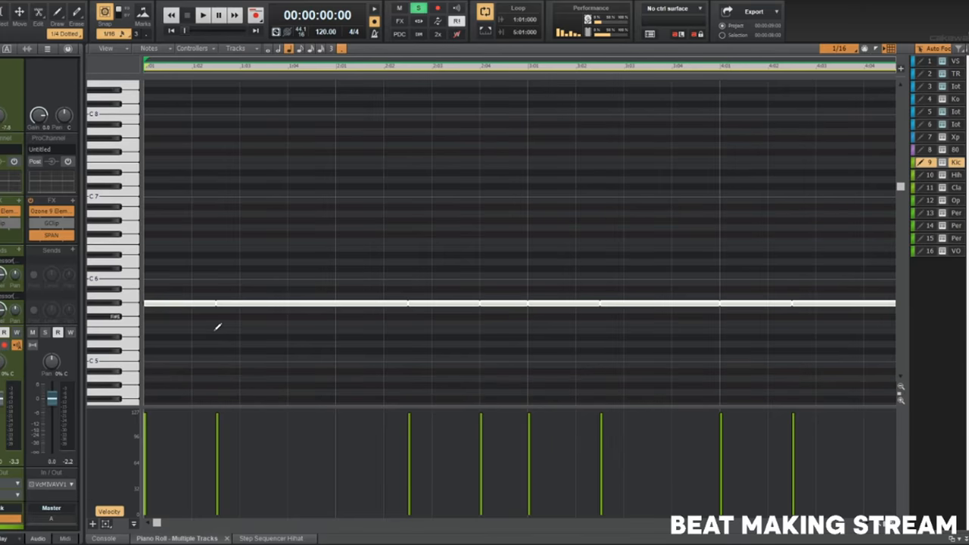
{"action": "left_click_drag", "start_coordinate": [168, 304], "coordinate": [170, 350]}
Play the loop in the track view to check the kick and master levels, and open SPAN on the Master bus.
{"action": "key", "text": "space"}
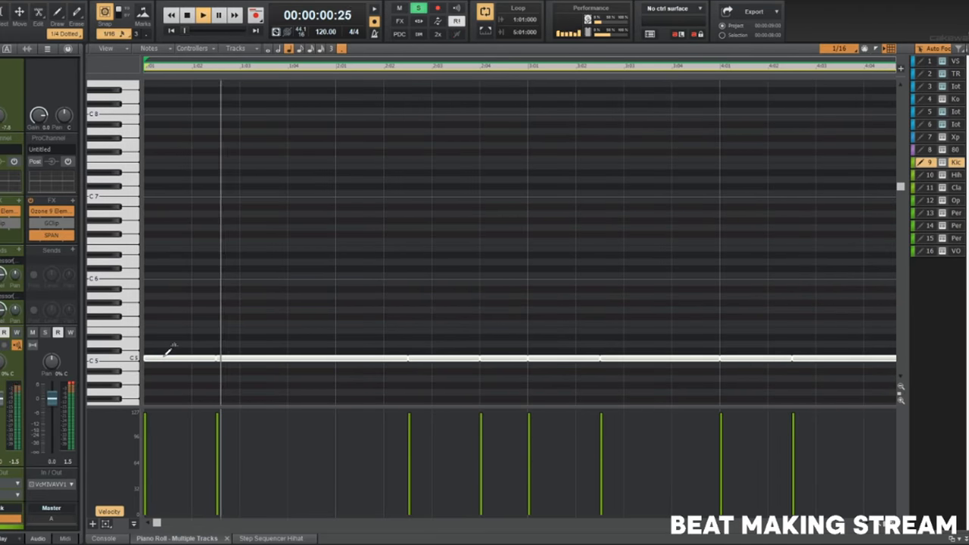
{"action": "key", "text": "d"}
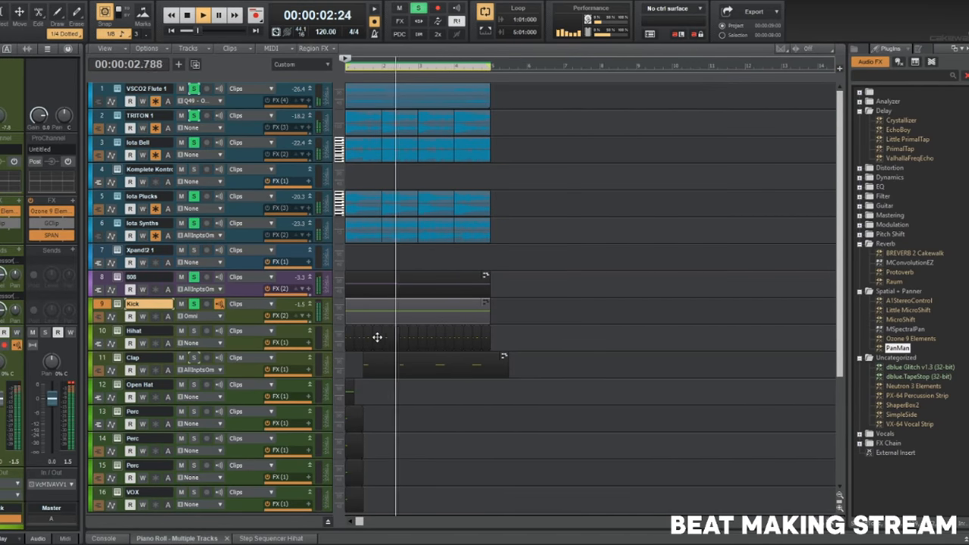
{"action": "scroll", "coordinate": [376, 337], "scroll_direction": "up", "scroll_amount": 2}
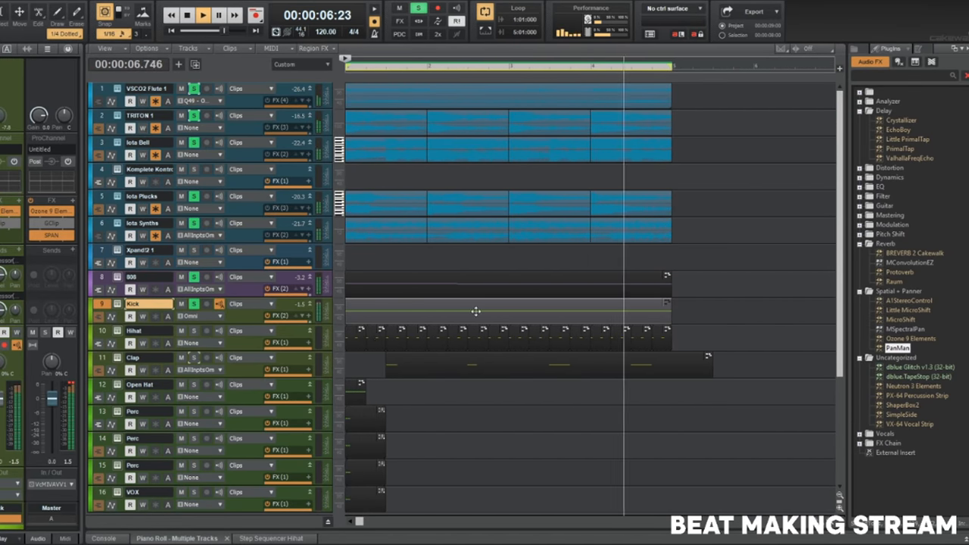
{"action": "key", "text": "space"}
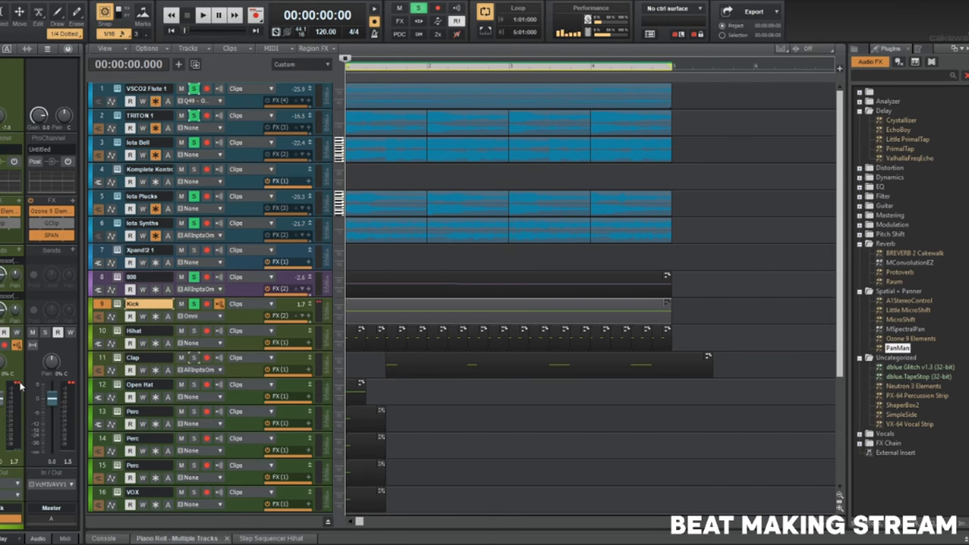
{"action": "key", "text": "space"}
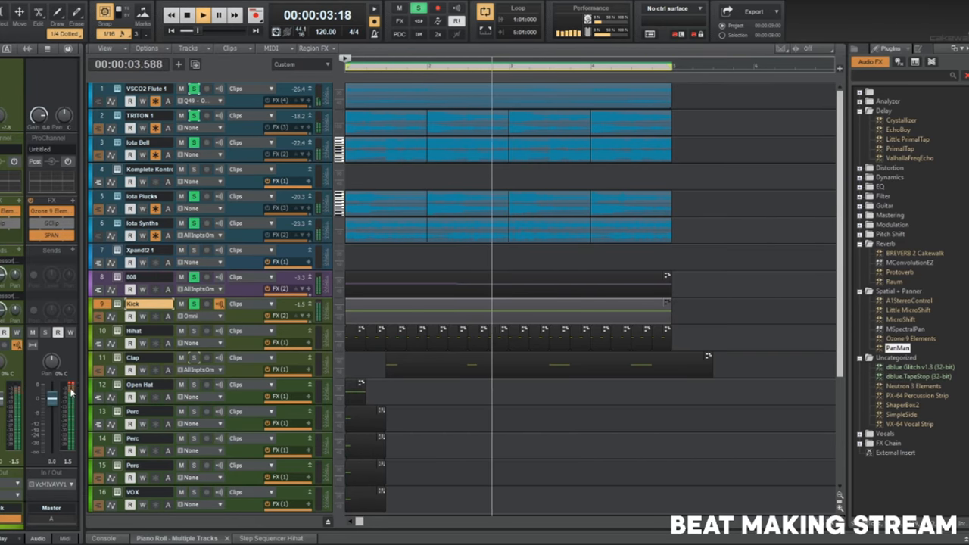
{"action": "key", "text": "space"}
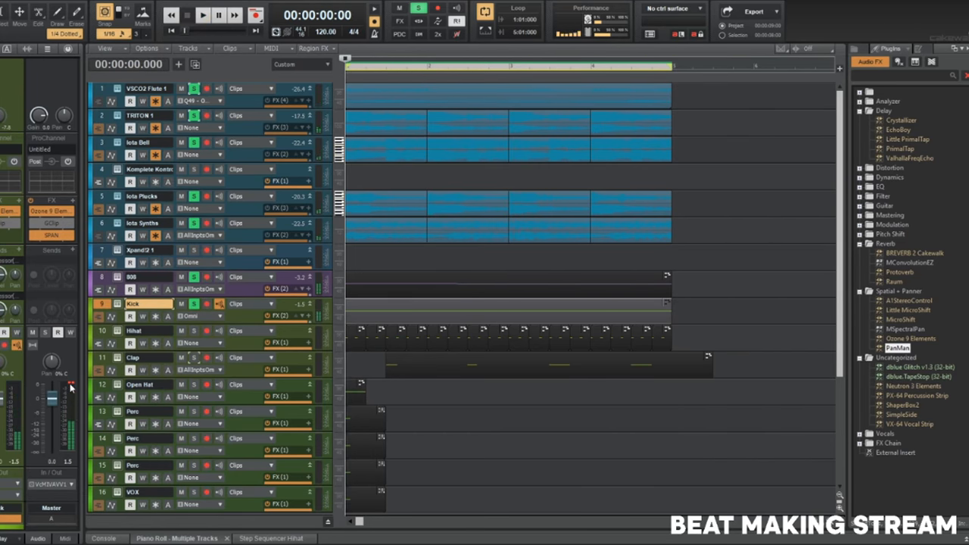
{"action": "double_click", "coordinate": [55, 236]}
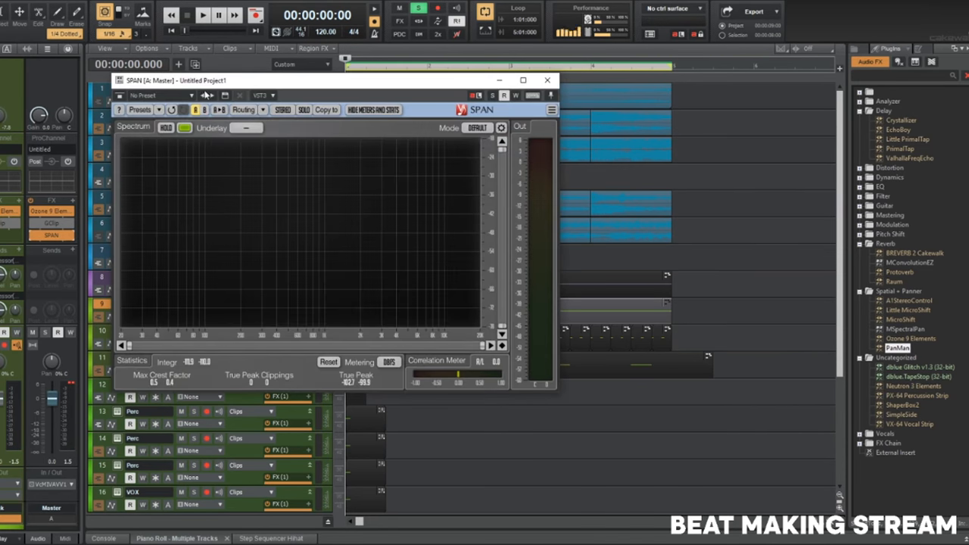
Move the SPAN window clear of the tracks, play the loop twice to check the master spectrum and output peaks, and close SPAN.
{"action": "left_click_drag", "start_coordinate": [211, 89], "coordinate": [542, 154]}
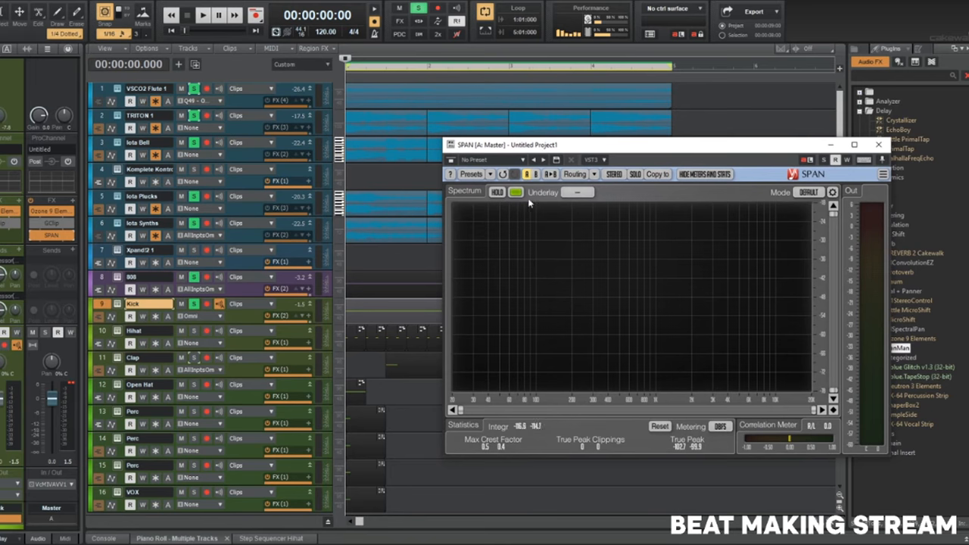
{"action": "key", "text": "space"}
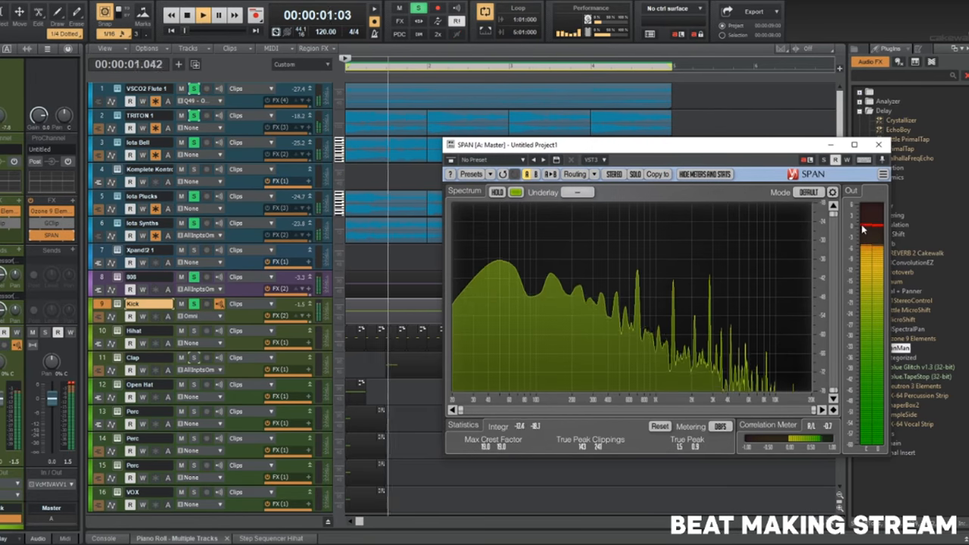
{"action": "key", "text": "space"}
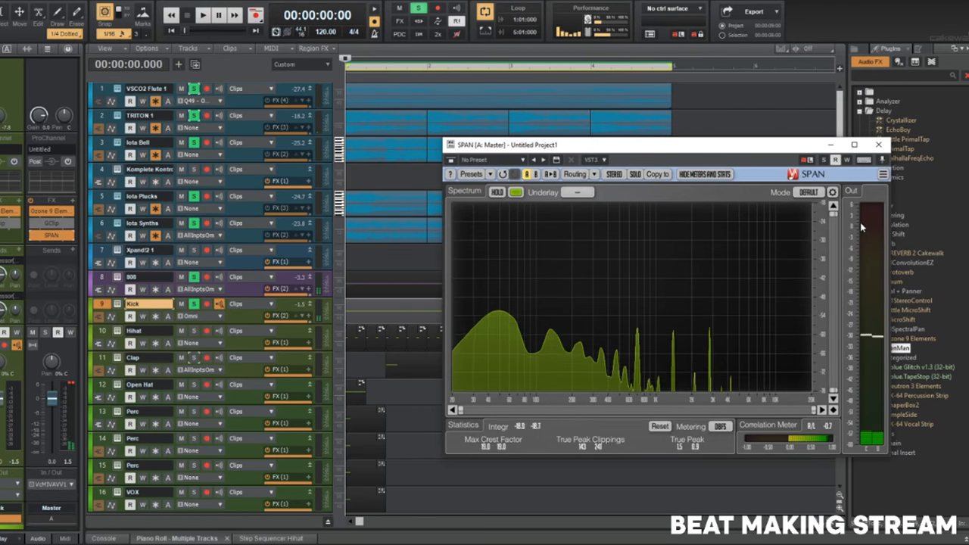
{"action": "key", "text": "space"}
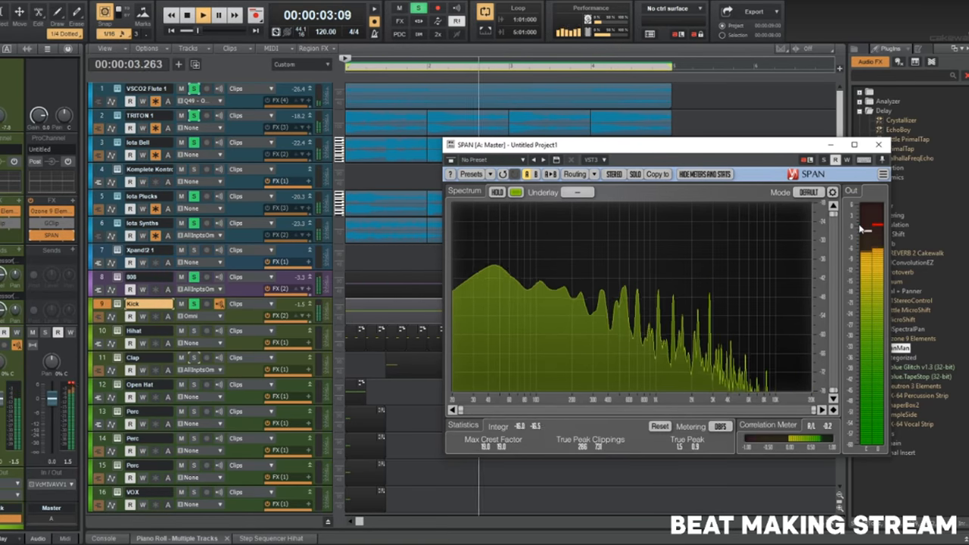
{"action": "key", "text": "space"}
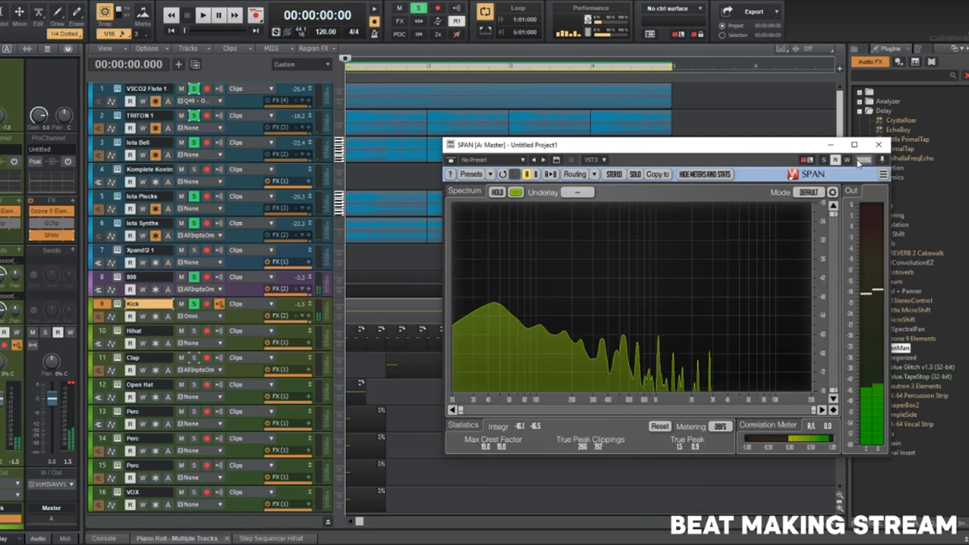
{"action": "left_click", "coordinate": [878, 145]}
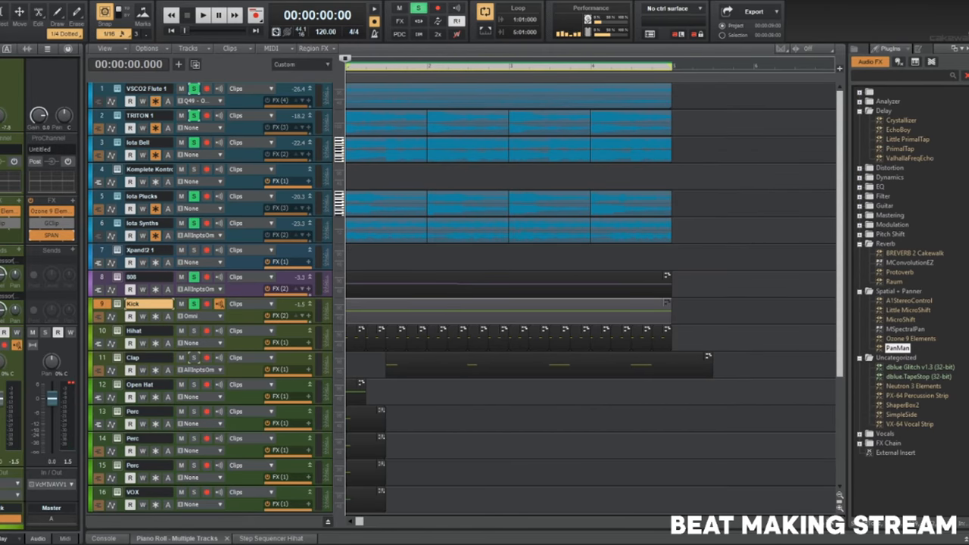
Open GClip on the Kick track and, during playback, set the gain to about 2.8 dB and the clip to about 74 %.
{"action": "double_click", "coordinate": [6, 224]}
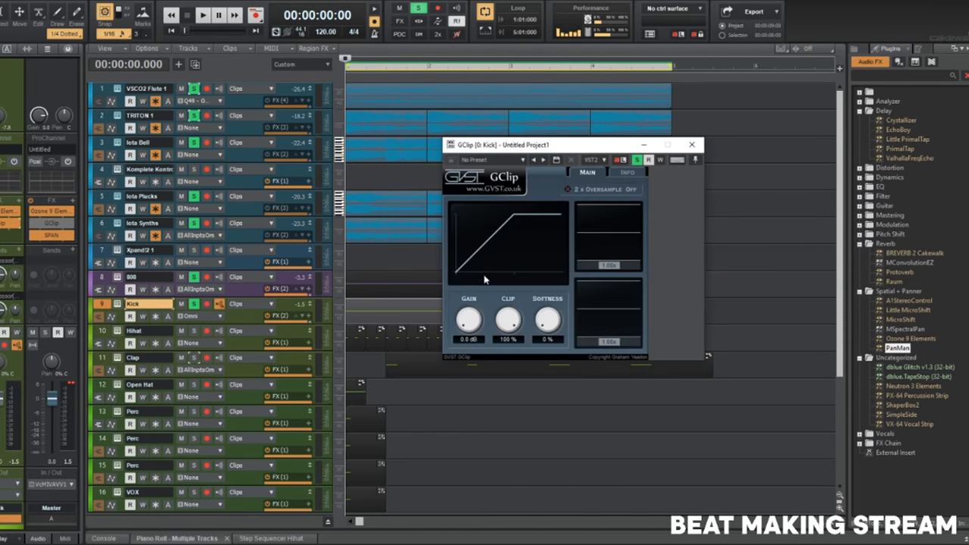
{"action": "left_click_drag", "start_coordinate": [535, 149], "coordinate": [320, 188]}
{"action": "key", "text": "space"}
{"action": "left_click_drag", "start_coordinate": [258, 358], "coordinate": [284, 368]}
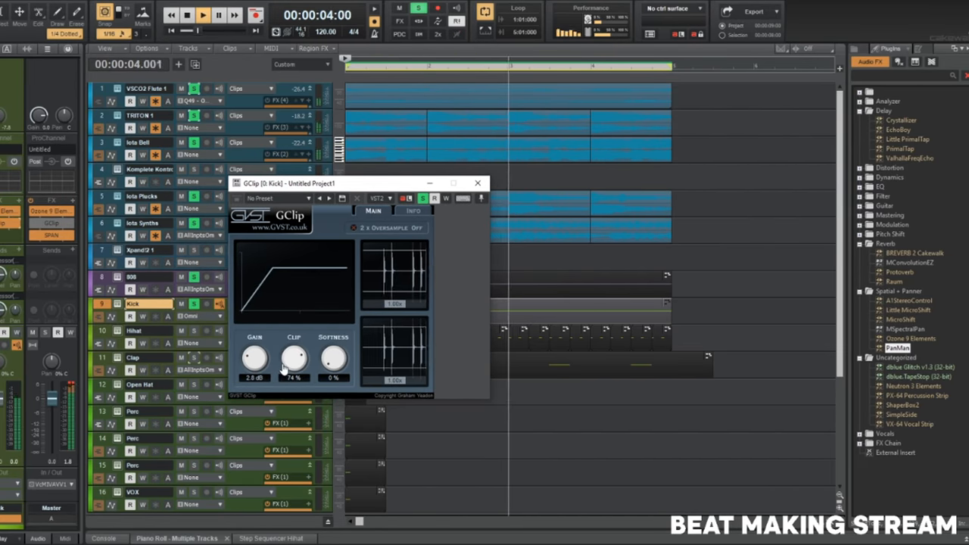
{"action": "key", "text": "space"}
{"action": "left_click", "coordinate": [477, 182]}
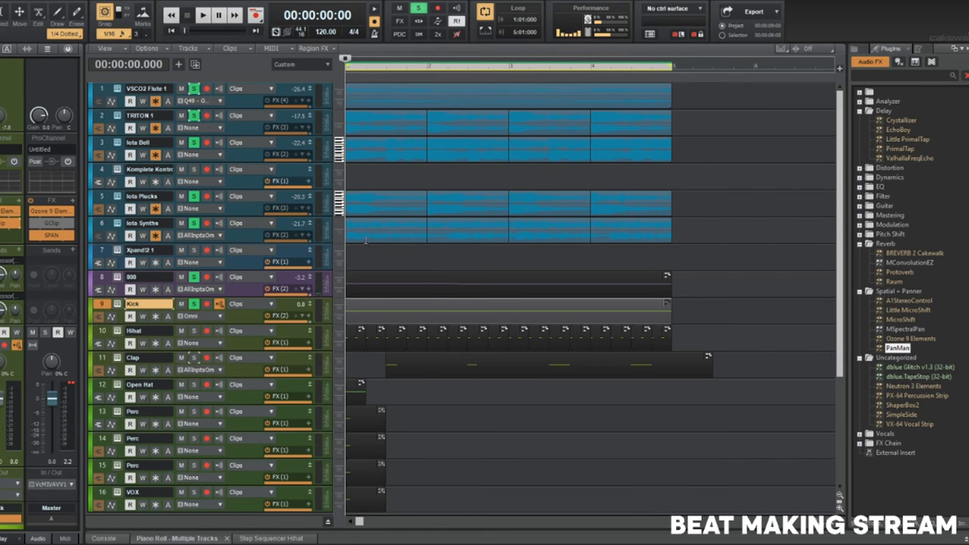
Solo the Clap track, play the loop and select the track to hear it with the rest of the beat.
{"action": "left_click", "coordinate": [194, 358]}
{"action": "key", "text": "space"}
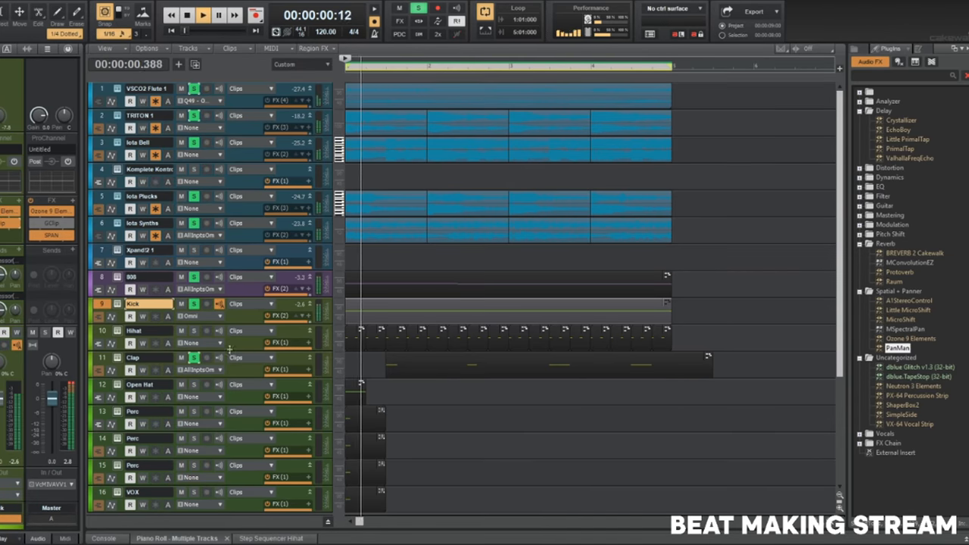
{"action": "left_click", "coordinate": [243, 369]}
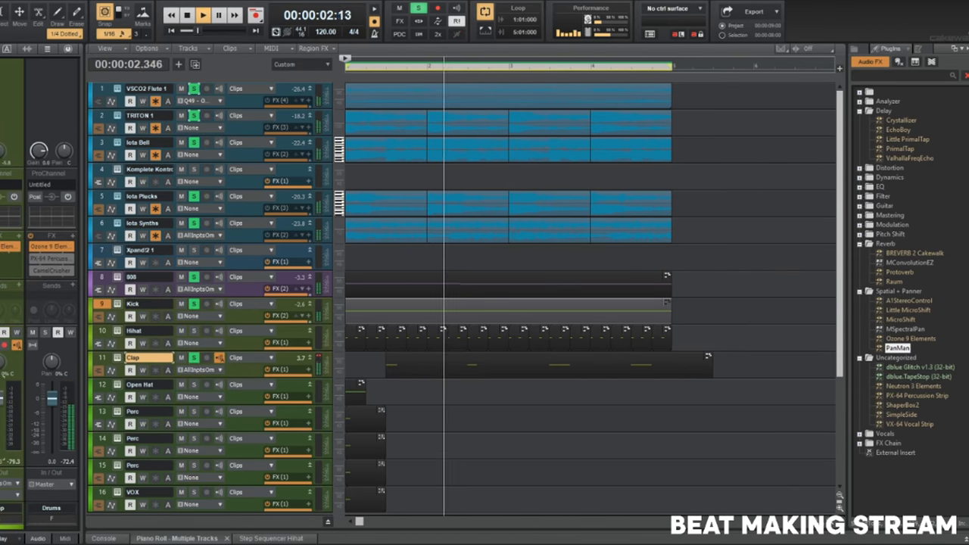
Audition snares from the AJSOUNDS- Vol.1 snares folder in the Clap sampler, loading [snare] Solo.wav and [snare] Trapaholic.wav.
{"action": "left_click", "coordinate": [118, 359]}
{"action": "left_click", "coordinate": [302, 227]}
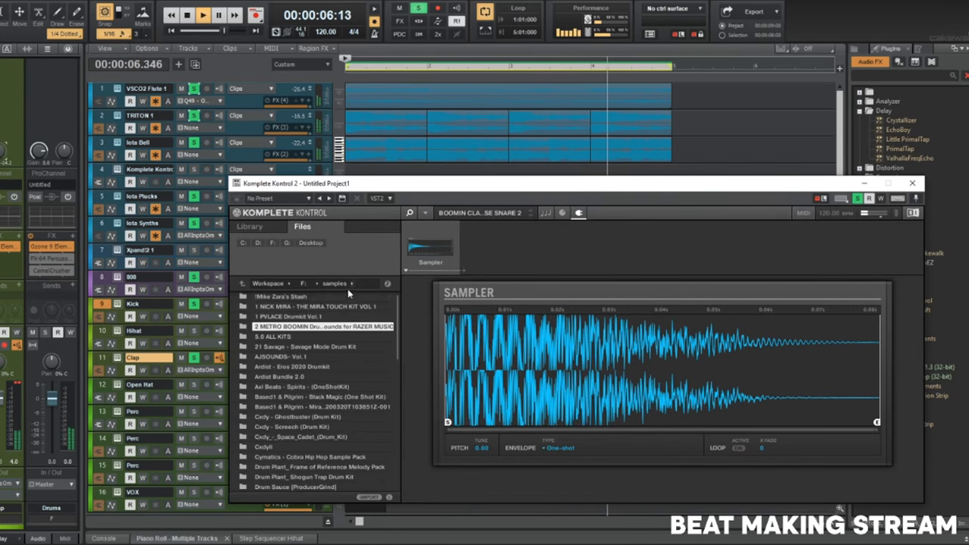
{"action": "double_click", "coordinate": [288, 356]}
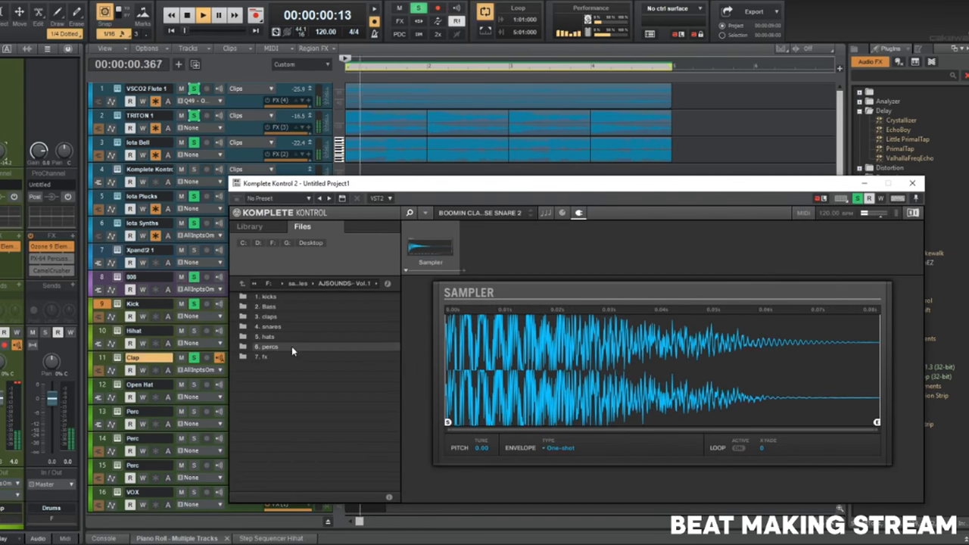
{"action": "double_click", "coordinate": [295, 328]}
{"action": "left_click", "coordinate": [297, 337]}
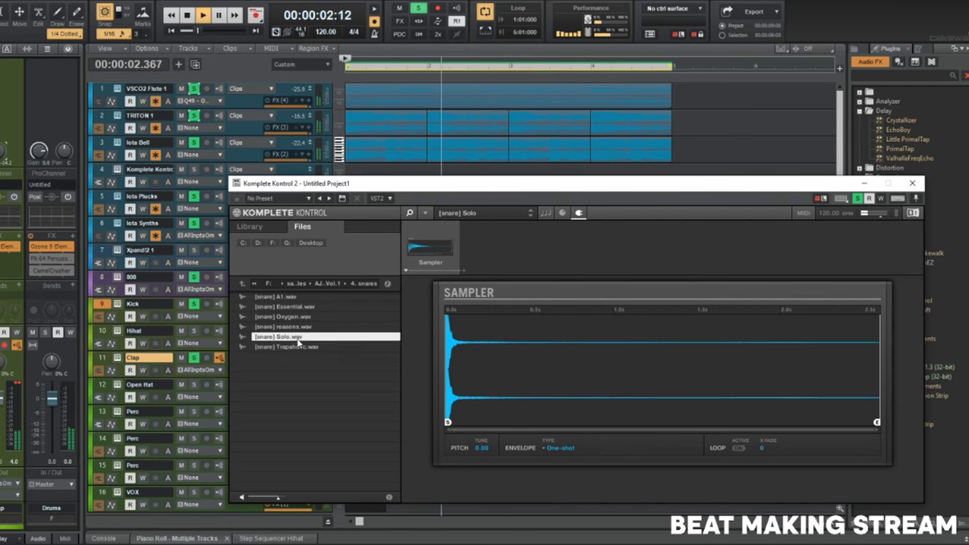
{"action": "left_click", "coordinate": [299, 348]}
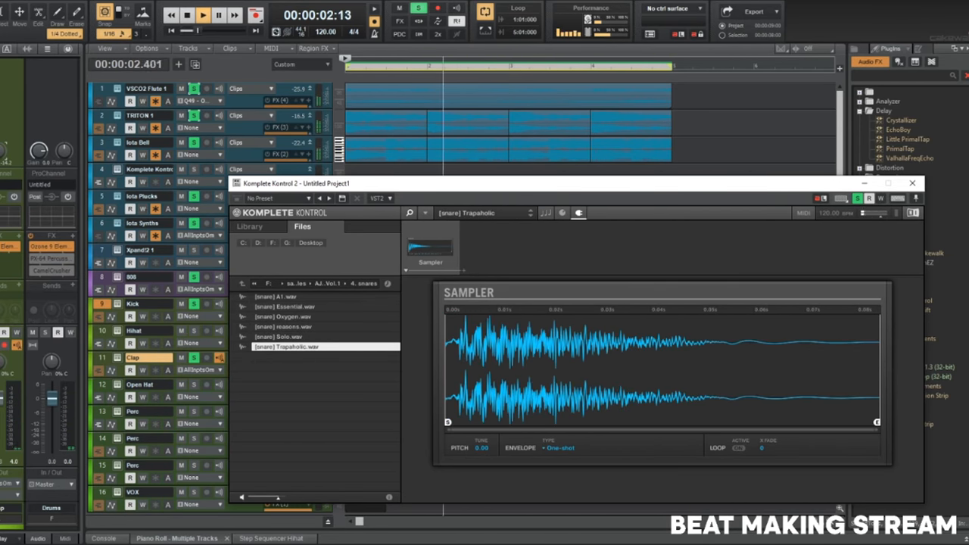
{"action": "left_click", "coordinate": [915, 182]}
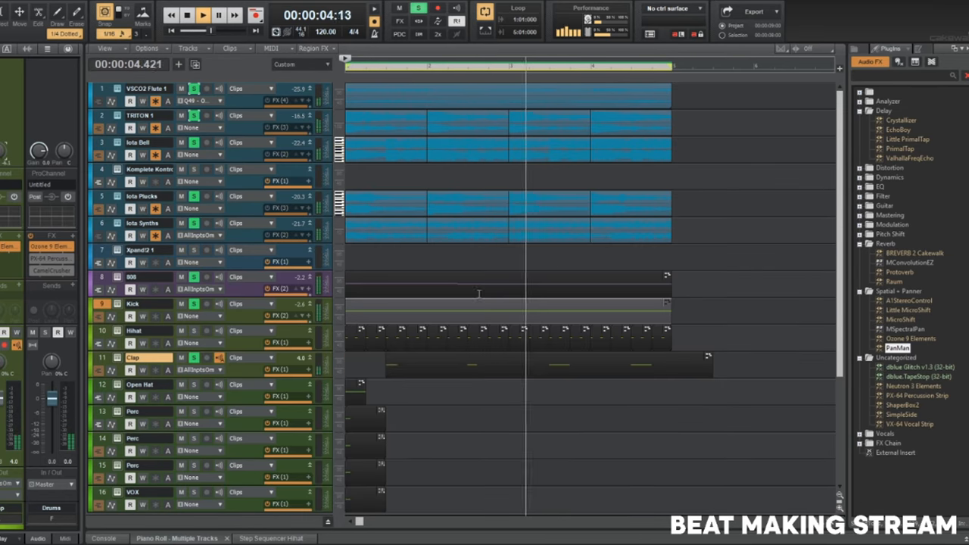
Add two E5 notes around bar 2 and an F5 note before bar 5 in the Clap clip, and lower their velocities to about 68.
{"action": "double_click", "coordinate": [462, 358]}
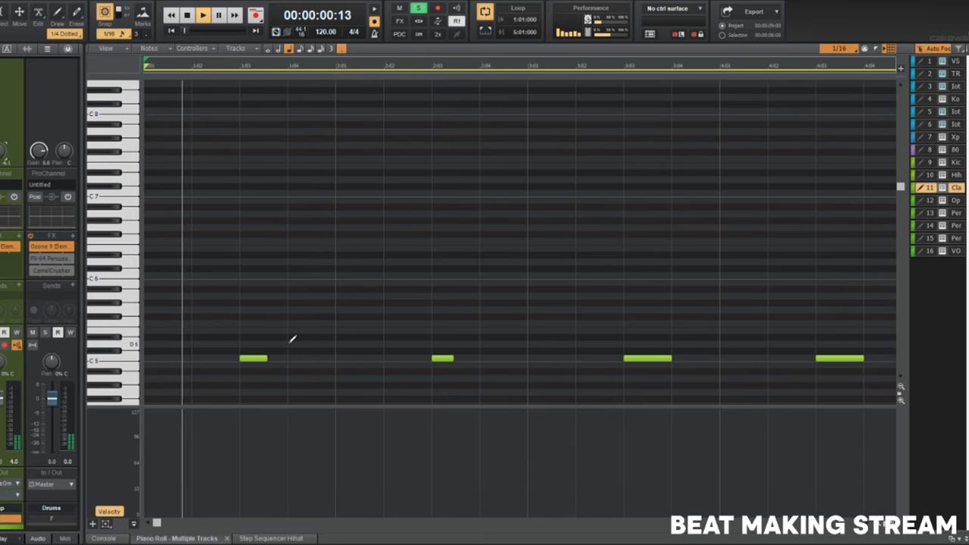
{"action": "left_click", "coordinate": [315, 331]}
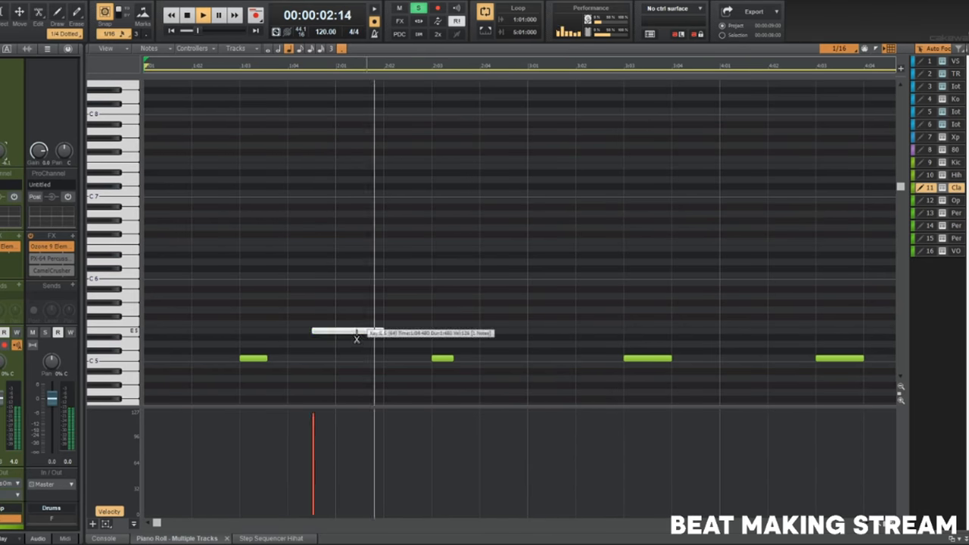
{"action": "scroll", "coordinate": [585, 379], "scroll_direction": "down", "scroll_amount": 1}
{"action": "scroll", "coordinate": [586, 379], "scroll_direction": "right", "scroll_amount": 4}
{"action": "scroll", "coordinate": [585, 379], "scroll_direction": "down", "scroll_amount": 4}
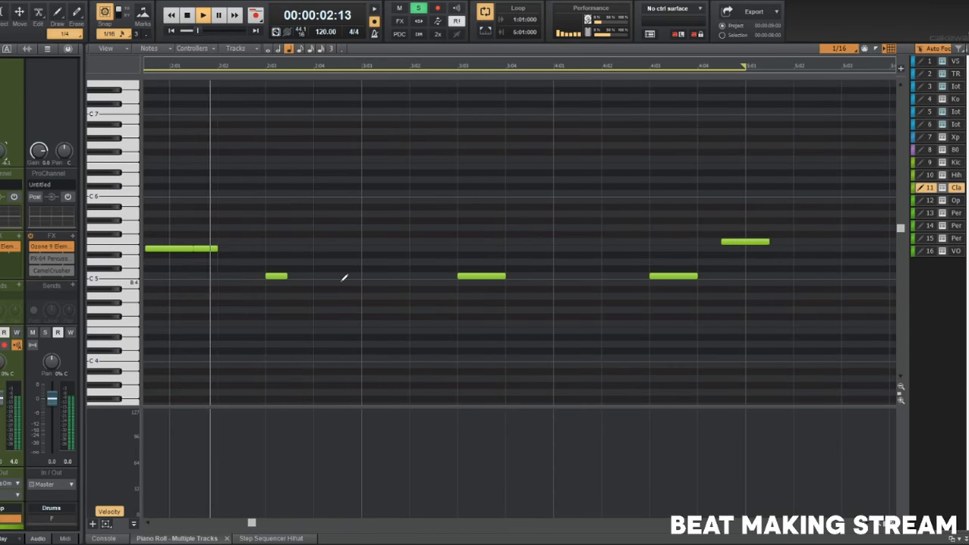
{"action": "left_click_drag", "start_coordinate": [124, 230], "coordinate": [128, 258]}
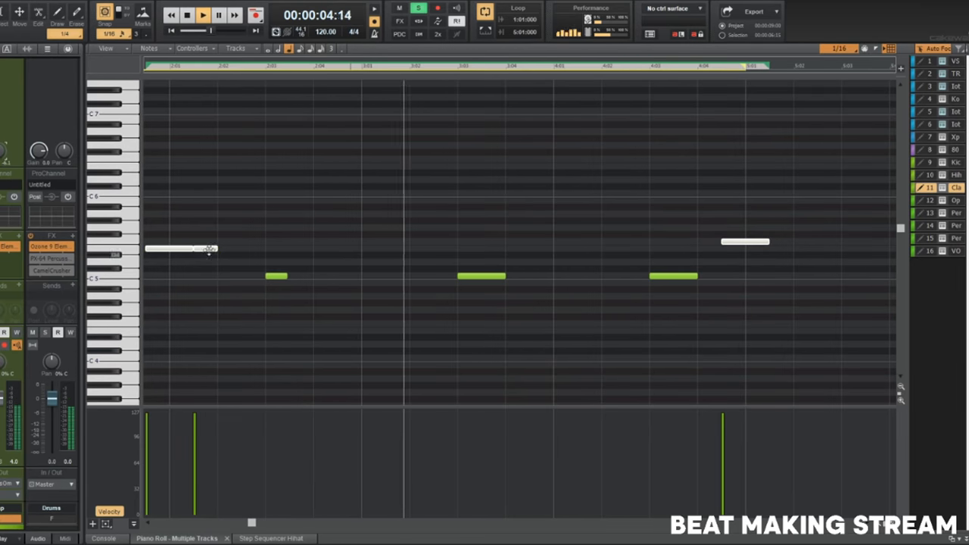
{"action": "left_click_drag", "start_coordinate": [213, 246], "coordinate": [213, 275]}
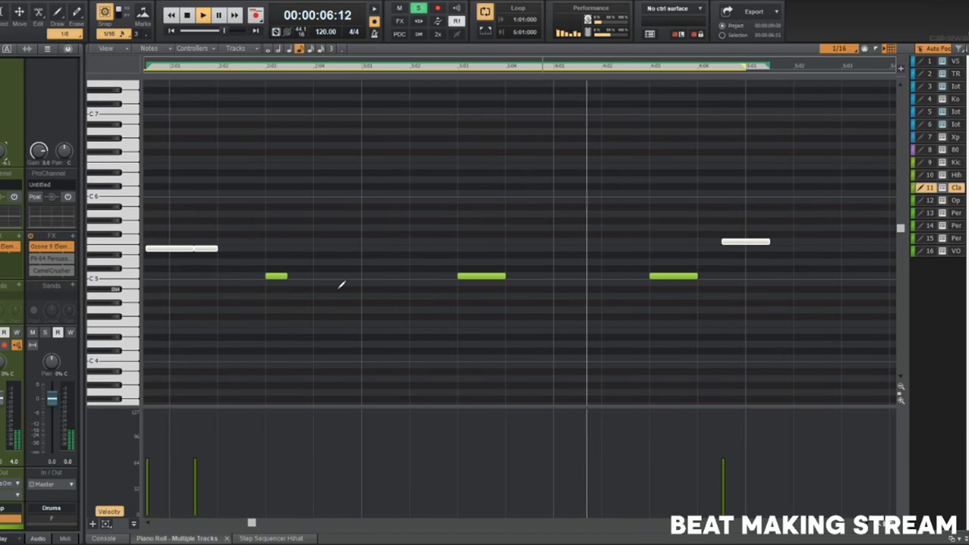
{"action": "scroll", "coordinate": [340, 279], "scroll_direction": "down", "scroll_amount": 1}
{"action": "scroll", "coordinate": [361, 348], "scroll_direction": "up", "scroll_amount": 2}
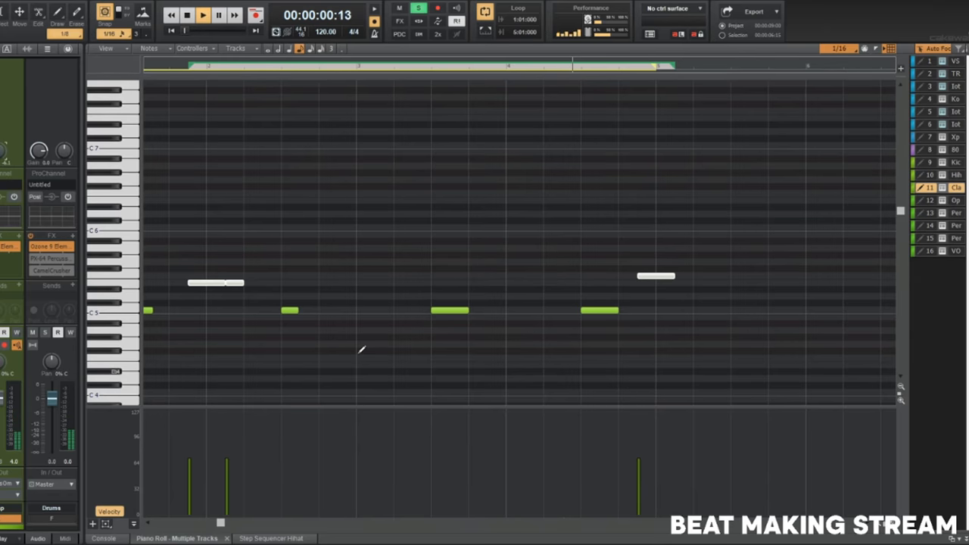
Return to the track view, solo the Hihat track, play the loop and check the pitch setting in its PV_HiHat ( Ferrari ) sampler.
{"action": "key", "text": "d"}
{"action": "key", "text": "space"}
{"action": "key", "text": "f"}
{"action": "scroll", "coordinate": [394, 355], "scroll_direction": "down", "scroll_amount": 2}
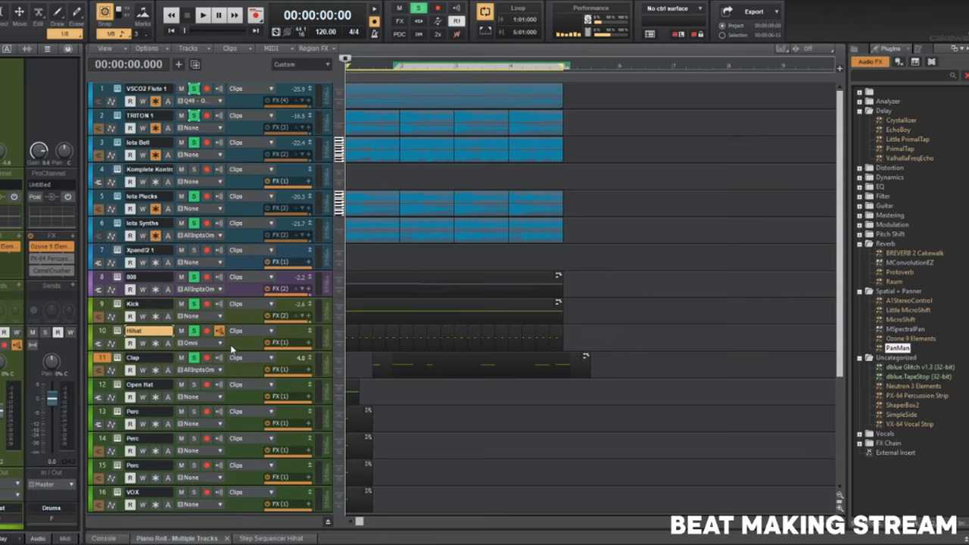
{"action": "key", "text": "space"}
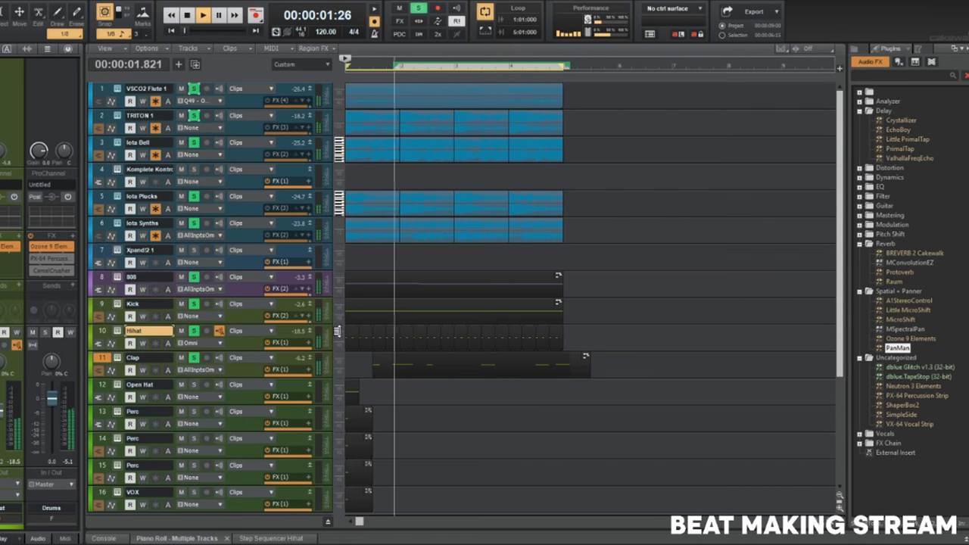
{"action": "left_click", "coordinate": [118, 331]}
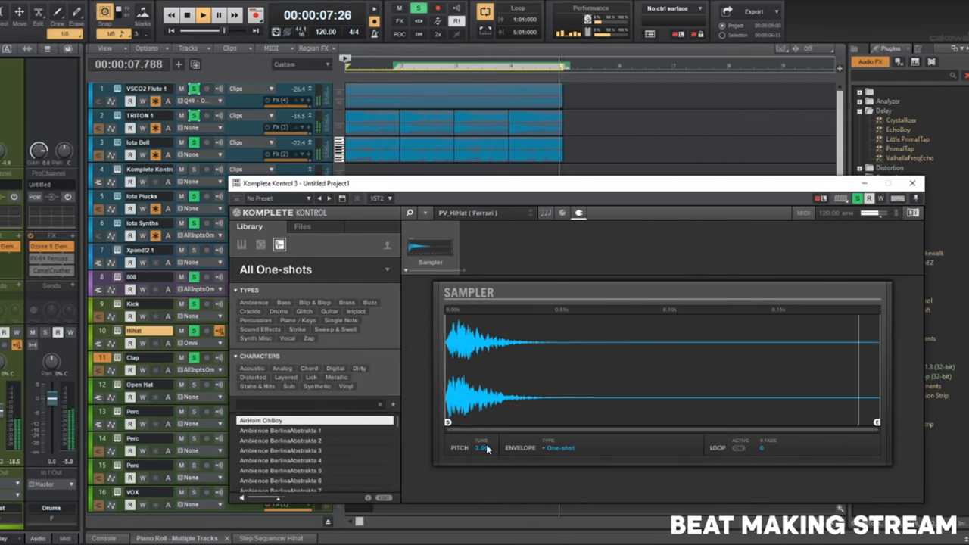
{"action": "left_click", "coordinate": [915, 183]}
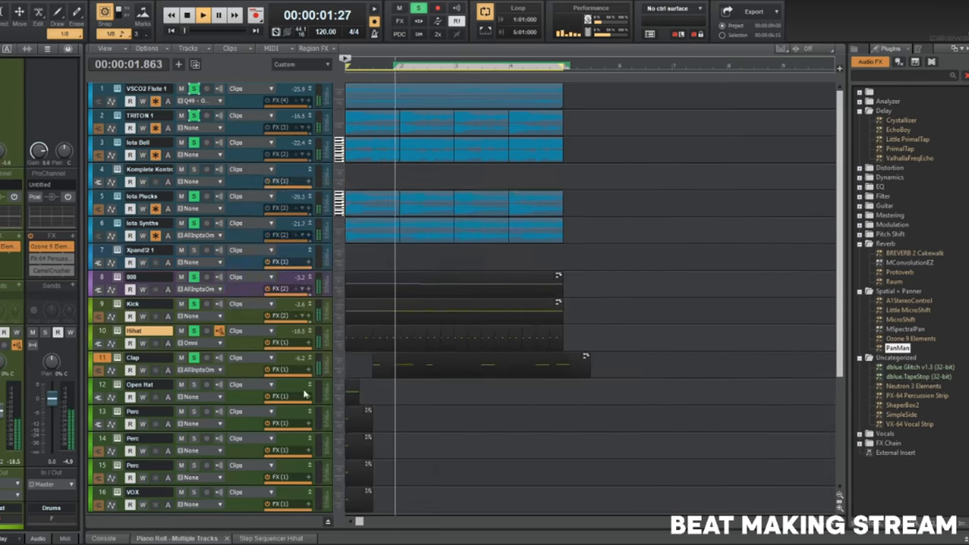
Load [clap] Perfect.wav from the AJSOUNDS- Vol.1 claps folder into the Clap sampler, close it and save the project.
{"action": "left_click", "coordinate": [152, 357]}
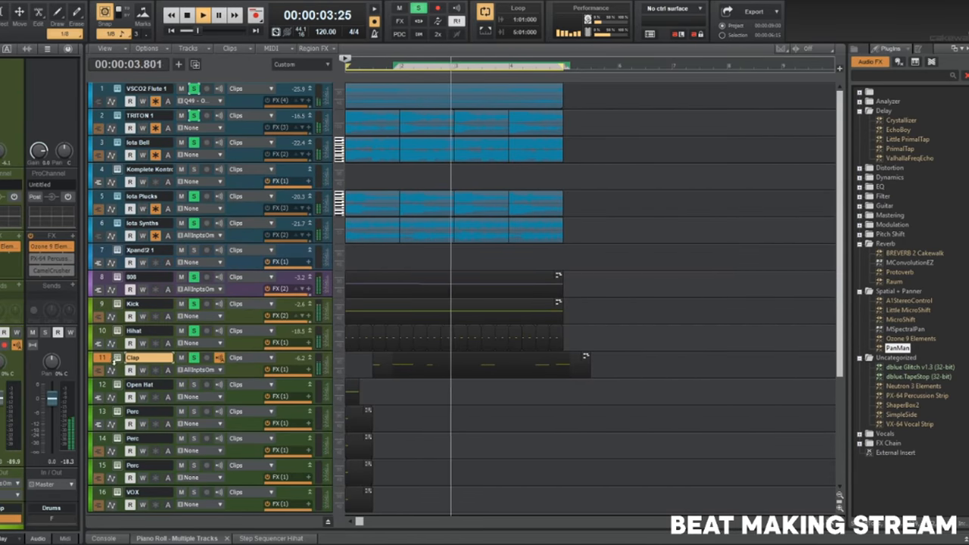
{"action": "left_click", "coordinate": [118, 359]}
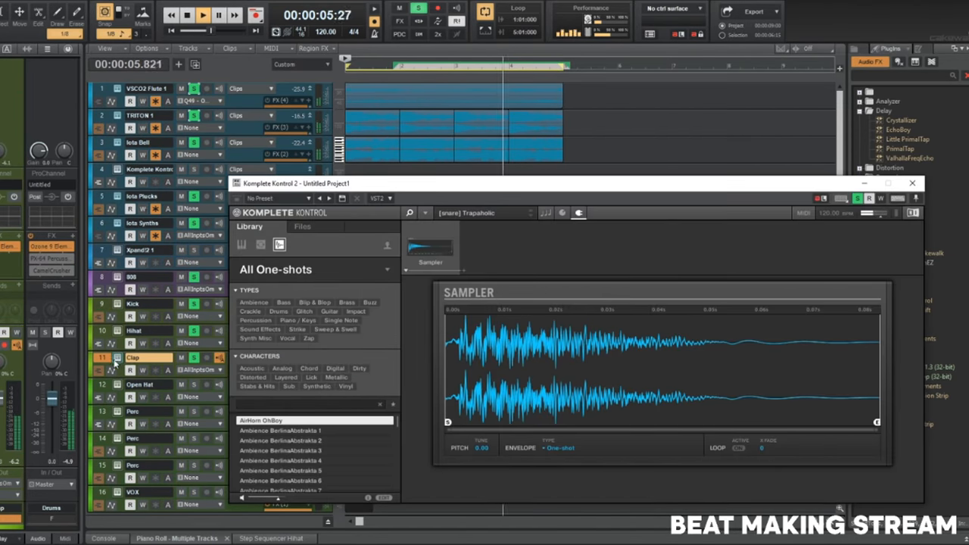
{"action": "left_click", "coordinate": [278, 244]}
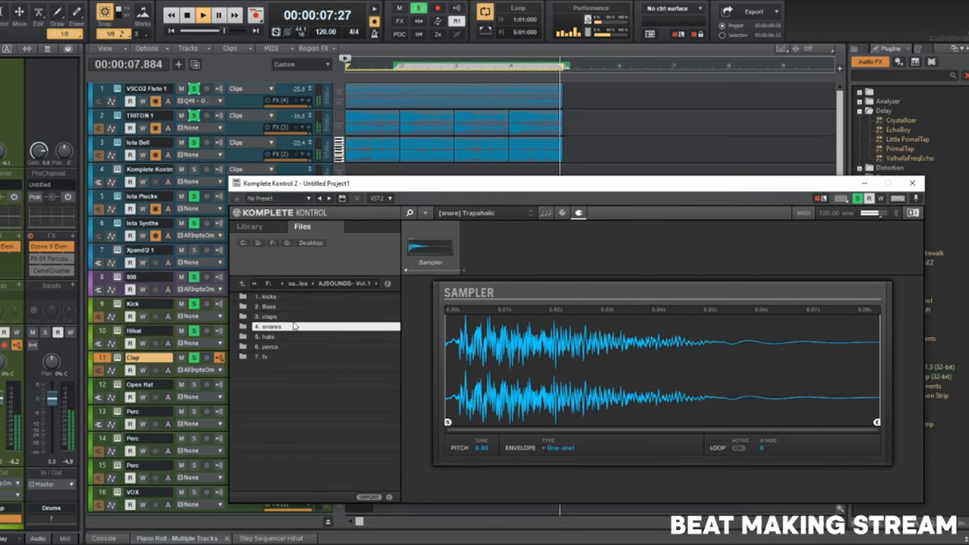
{"action": "key", "text": "space"}
{"action": "key", "text": "space"}
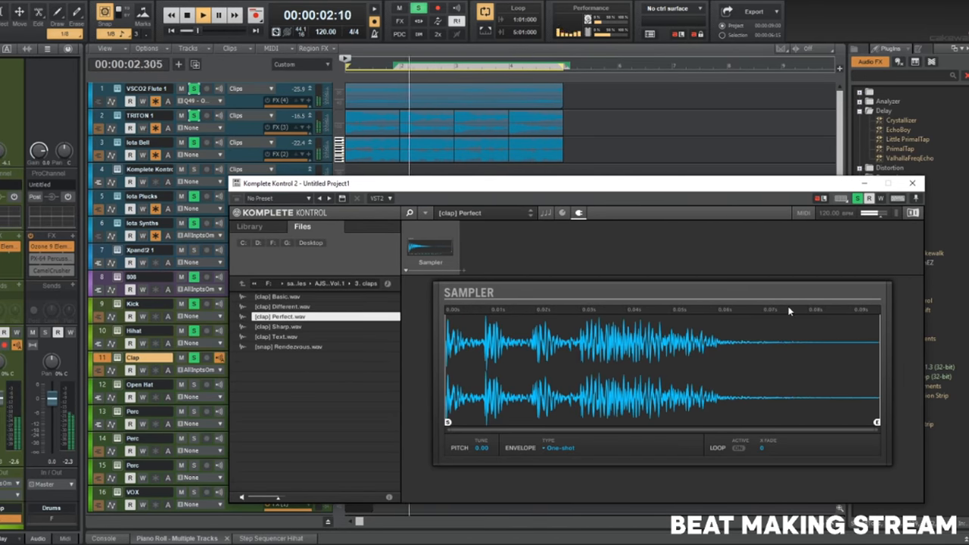
{"action": "left_click", "coordinate": [914, 183]}
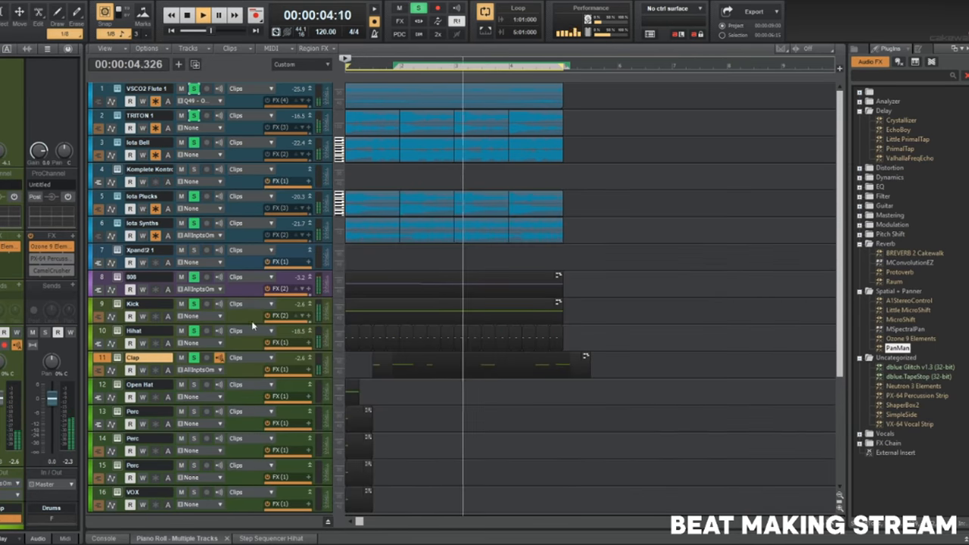
{"action": "key", "text": "space"}
{"action": "key", "text": "ctrl+s"}
Solo the Komplete Kontrol track, open its instrument and filter the one-shots library to Vocal sounds.
{"action": "left_click", "coordinate": [194, 169]}
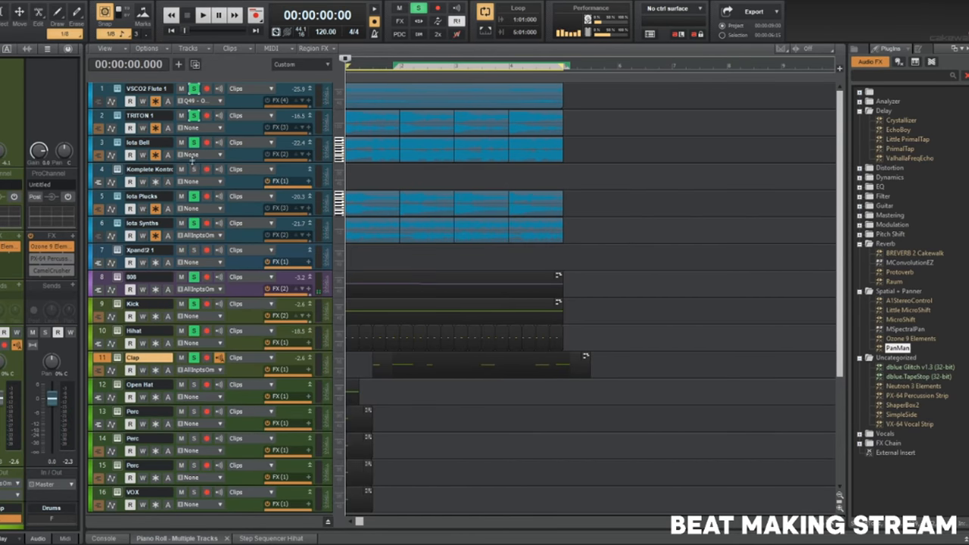
{"action": "left_click", "coordinate": [118, 170]}
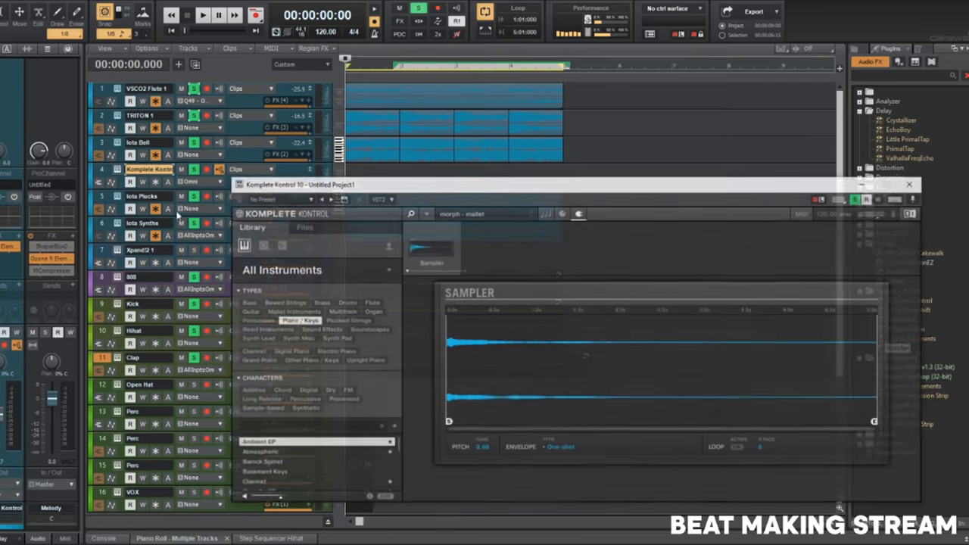
{"action": "left_click", "coordinate": [329, 226]}
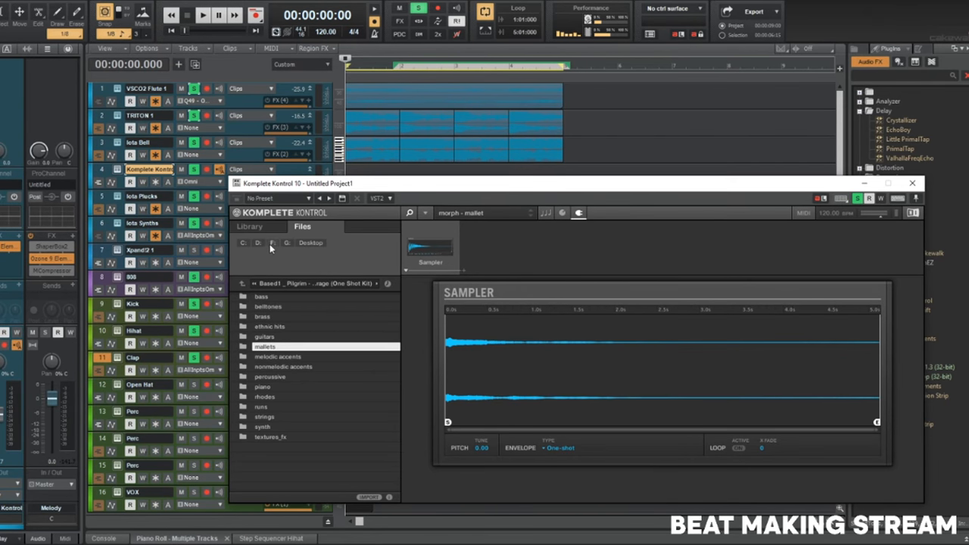
{"action": "left_click", "coordinate": [260, 227]}
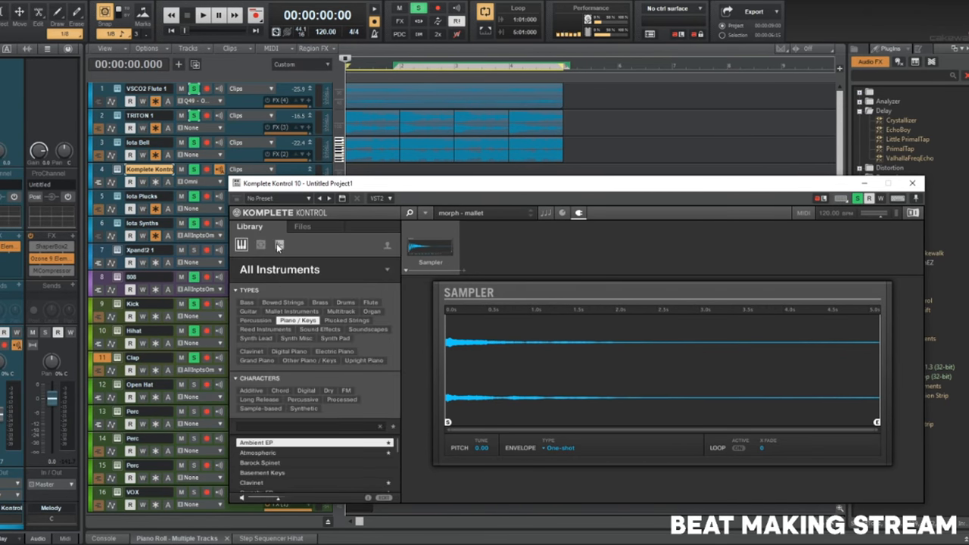
{"action": "left_click", "coordinate": [279, 246]}
{"action": "left_click", "coordinate": [291, 339]}
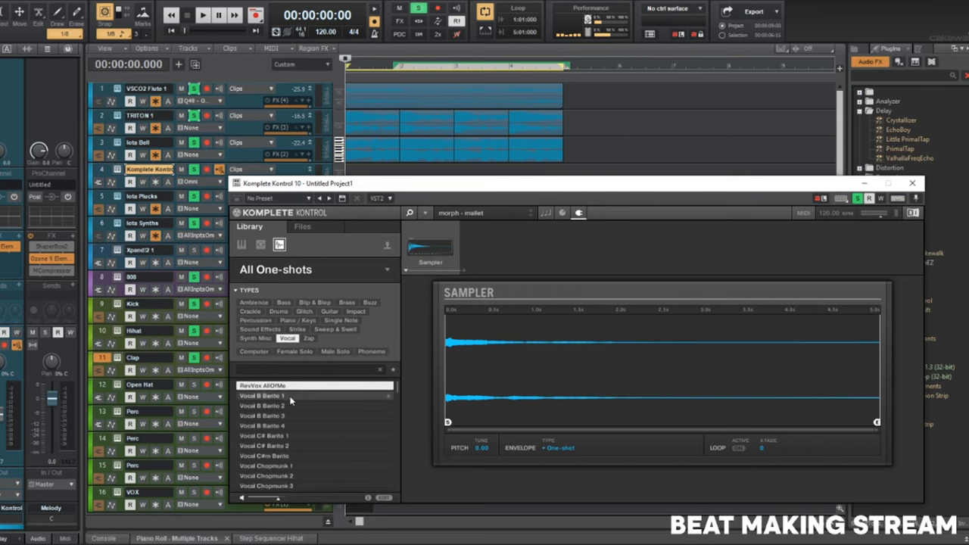
Audition vocal one-shots through the list, including Vocal B Barito 1, Vocal Chopmunk 14, Vocal F#m Barito and Vox AllOfMe 2.
{"action": "double_click", "coordinate": [291, 397]}
{"action": "left_click", "coordinate": [296, 425]}
{"action": "scroll", "coordinate": [296, 425], "scroll_direction": "down", "scroll_amount": 3}
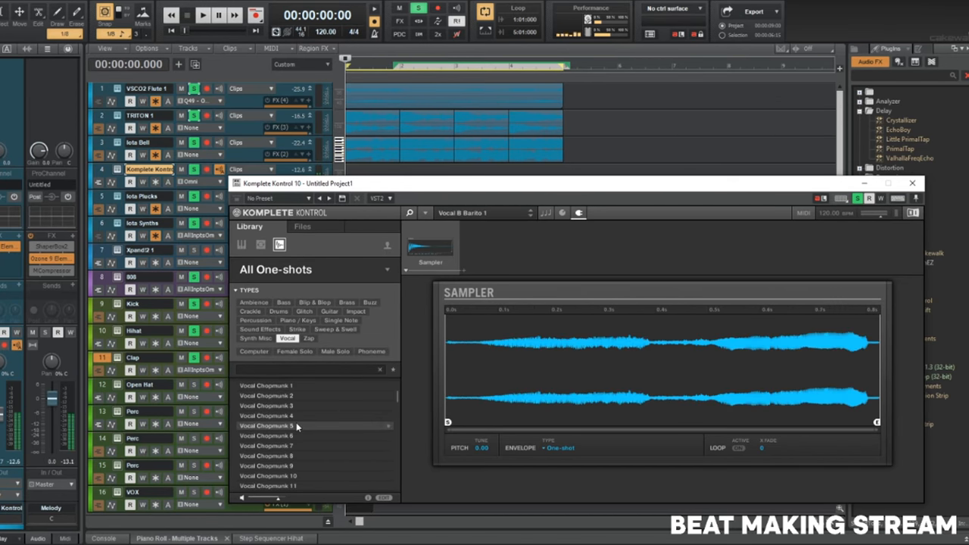
{"action": "scroll", "coordinate": [296, 432], "scroll_direction": "down", "scroll_amount": 2}
{"action": "left_click", "coordinate": [295, 457]}
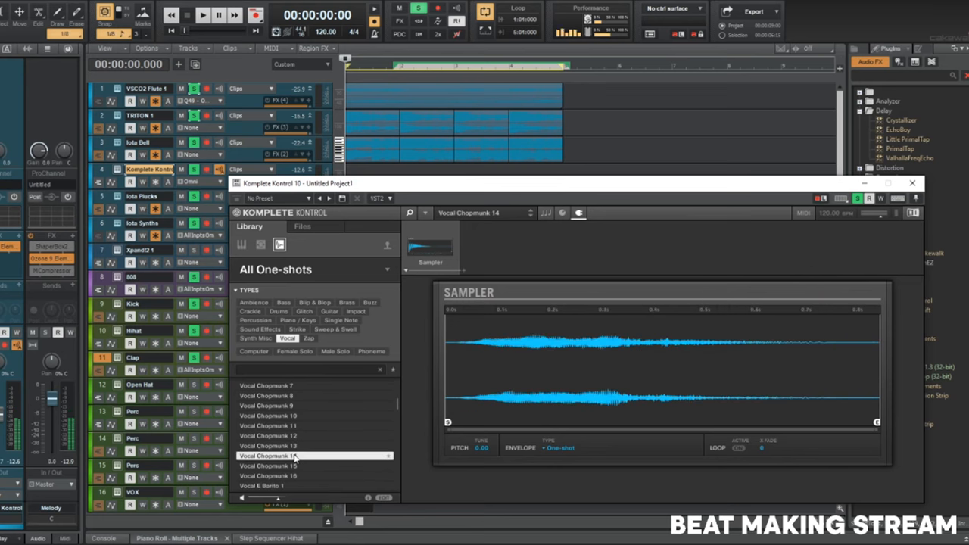
{"action": "scroll", "coordinate": [294, 458], "scroll_direction": "down", "scroll_amount": 3}
{"action": "left_click", "coordinate": [295, 456]}
{"action": "scroll", "coordinate": [295, 457], "scroll_direction": "down", "scroll_amount": 3}
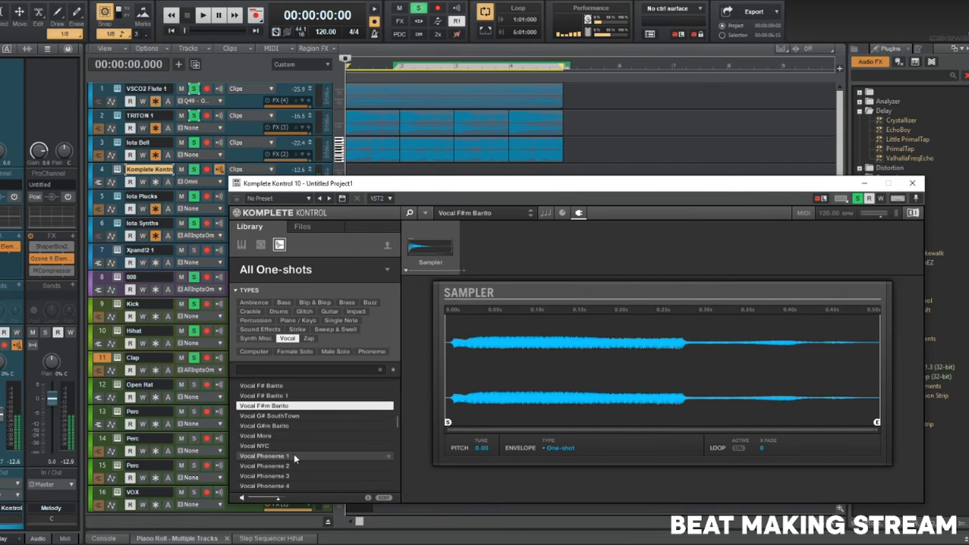
{"action": "left_click", "coordinate": [295, 456]}
{"action": "scroll", "coordinate": [295, 458], "scroll_direction": "down", "scroll_amount": 3}
{"action": "left_click", "coordinate": [295, 457]}
{"action": "scroll", "coordinate": [295, 458], "scroll_direction": "down", "scroll_amount": 3}
{"action": "left_click", "coordinate": [295, 457]}
{"action": "scroll", "coordinate": [294, 458], "scroll_direction": "down", "scroll_amount": 3}
{"action": "left_click", "coordinate": [293, 456]}
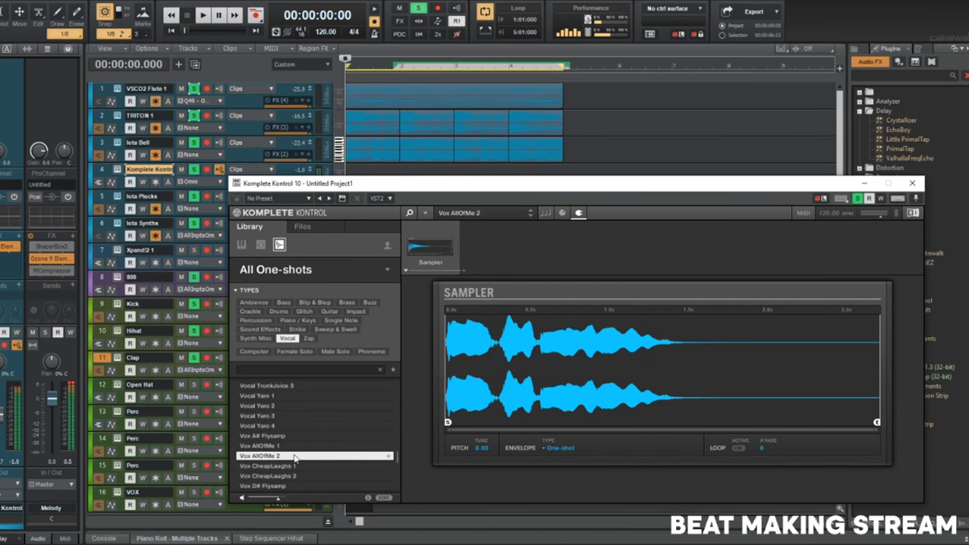
{"action": "scroll", "coordinate": [294, 459], "scroll_direction": "down", "scroll_amount": 2}
{"action": "scroll", "coordinate": [295, 458], "scroll_direction": "up", "scroll_amount": 1}
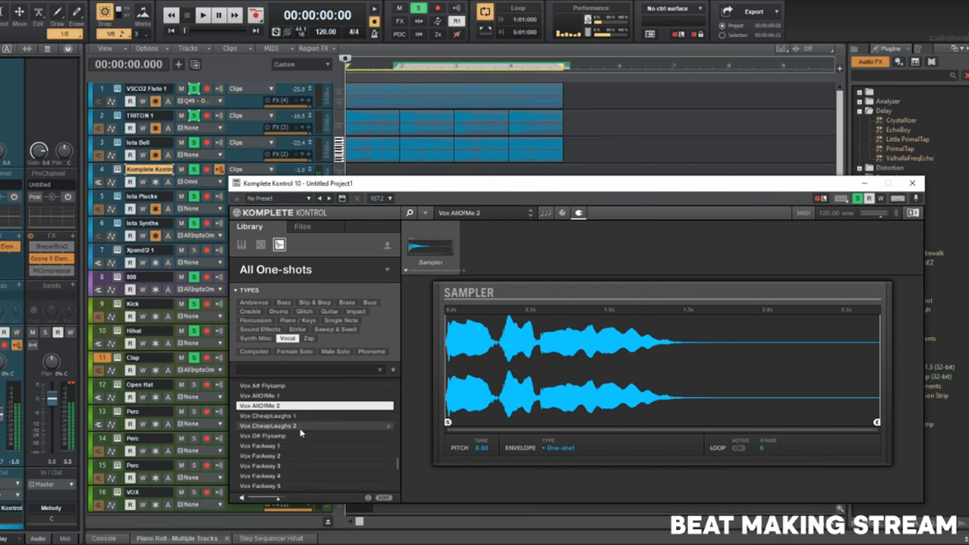
Load Vox FarAway 3, trim the sample start to the last vocal phrase at about 1.8 s, and close the instrument.
{"action": "left_click", "coordinate": [299, 428]}
{"action": "left_click", "coordinate": [295, 467]}
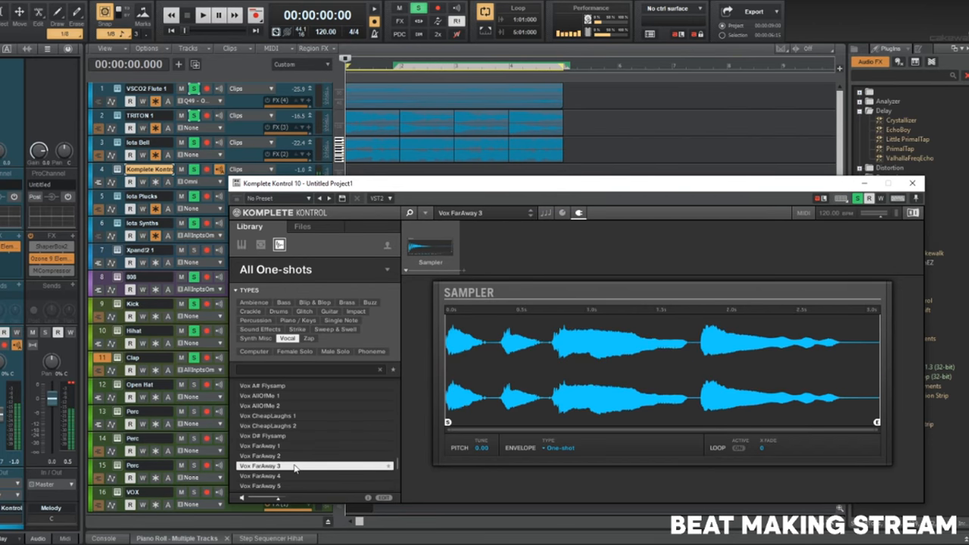
{"action": "scroll", "coordinate": [294, 464], "scroll_direction": "down", "scroll_amount": 1}
{"action": "left_click_drag", "start_coordinate": [448, 422], "coordinate": [702, 422]}
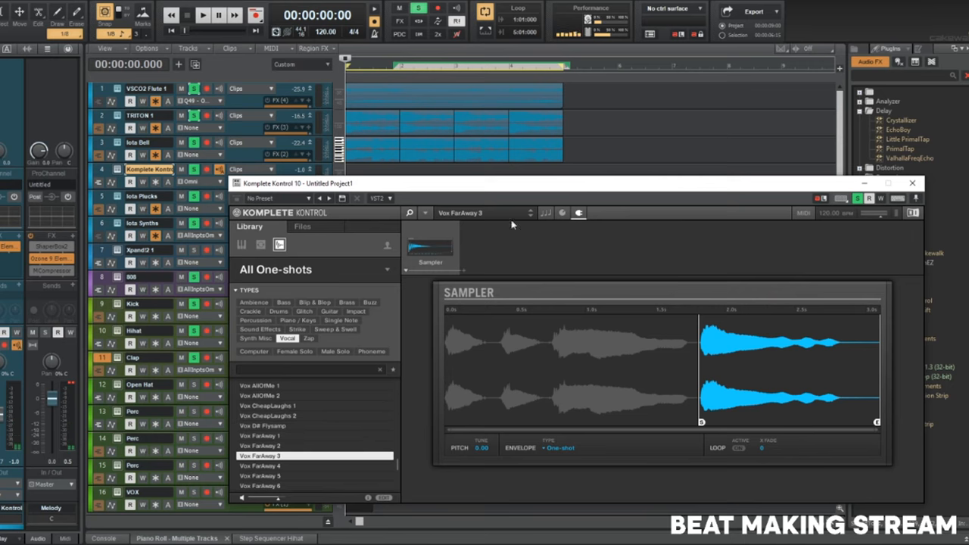
{"action": "left_click", "coordinate": [912, 184]}
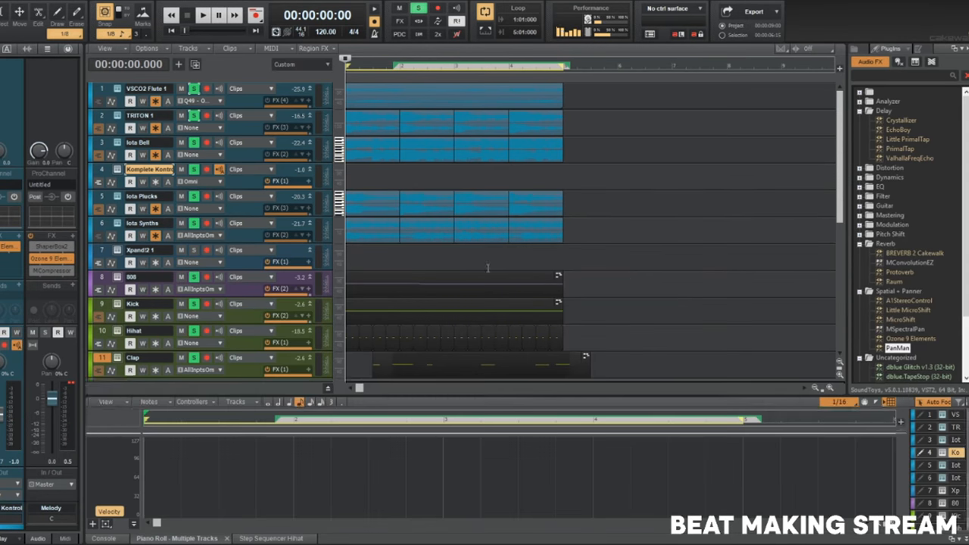
In the Komplete Kontrol track's piano roll, add a Bb5 note 2160 ticks long at bar 1, beat 3, with velocity 127.
{"action": "key", "text": "shift+d"}
{"action": "left_click", "coordinate": [225, 194]}
{"action": "left_click_drag", "start_coordinate": [237, 194], "coordinate": [304, 195]}
{"action": "left_click", "coordinate": [282, 194]}
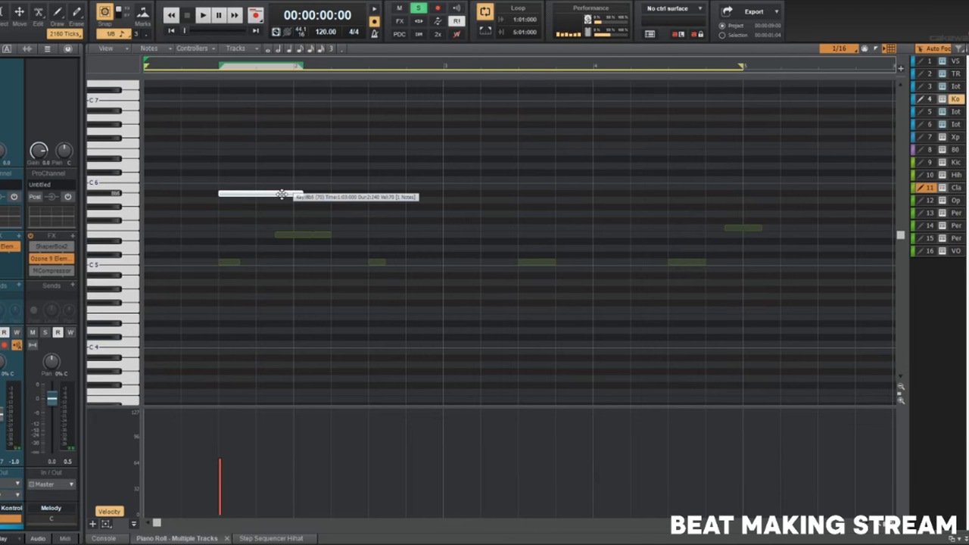
{"action": "left_click_drag", "start_coordinate": [277, 191], "coordinate": [276, 118]}
{"action": "key", "text": "space"}
{"action": "key", "text": "space"}
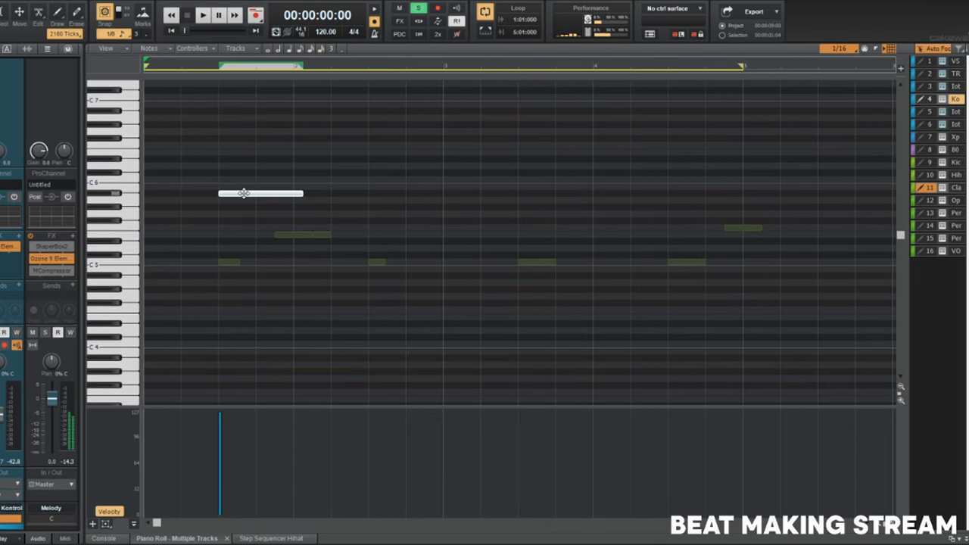
Move the vocal note to G5 at the start of bar 1 and play it with the beat.
{"action": "left_click_drag", "start_coordinate": [244, 193], "coordinate": [164, 215]}
{"action": "key", "text": "space"}
{"action": "key", "text": "space"}
{"action": "key", "text": "space"}
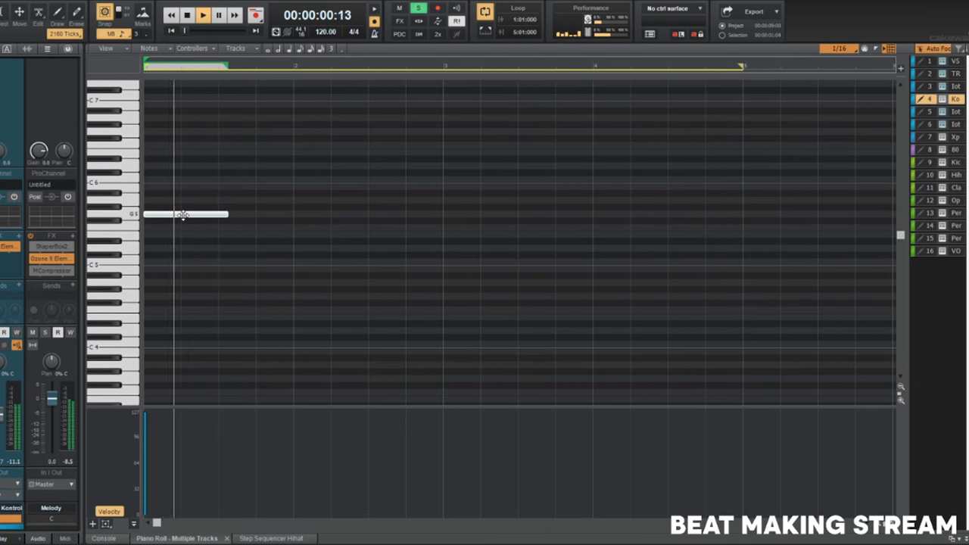
Lower the vocal note at the start of bar 1 to Eb5 and play the loop.
{"action": "key", "text": "d"}
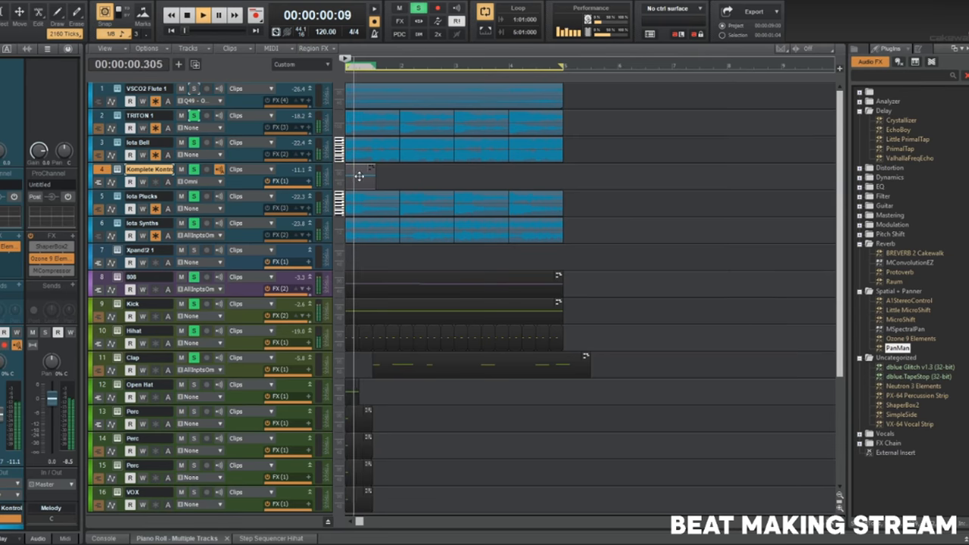
{"action": "double_click", "coordinate": [360, 176]}
{"action": "key", "text": "shift+d"}
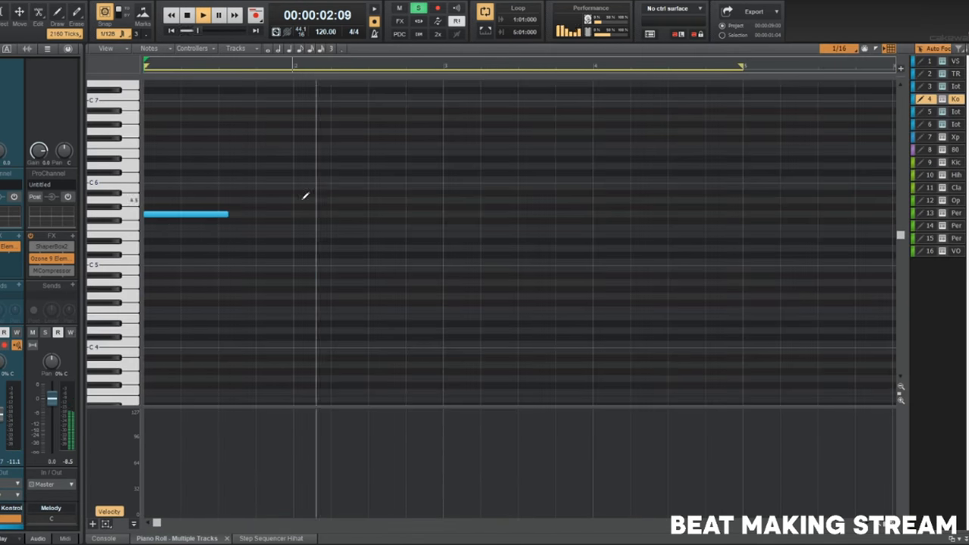
{"action": "key", "text": "space"}
{"action": "left_click_drag", "start_coordinate": [199, 215], "coordinate": [191, 241]}
{"action": "key", "text": "space"}
{"action": "key", "text": "space"}
{"action": "key", "text": "space"}
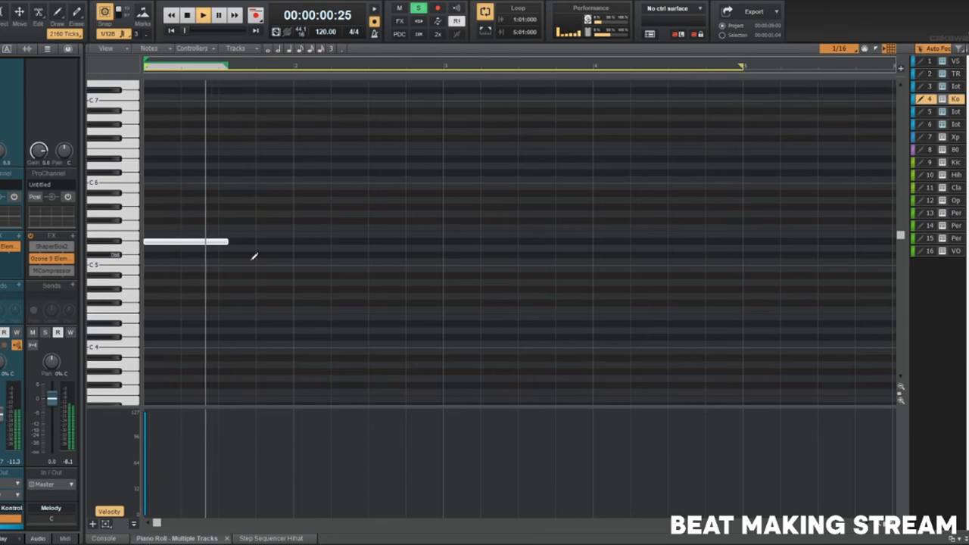
Add an Eb5 vocal note at bar 2, beat 4 and a Db5 note at bar 3, beat 2, and play the loop.
{"action": "left_click", "coordinate": [408, 241]}
{"action": "left_click", "coordinate": [493, 262]}
{"action": "key", "text": "space"}
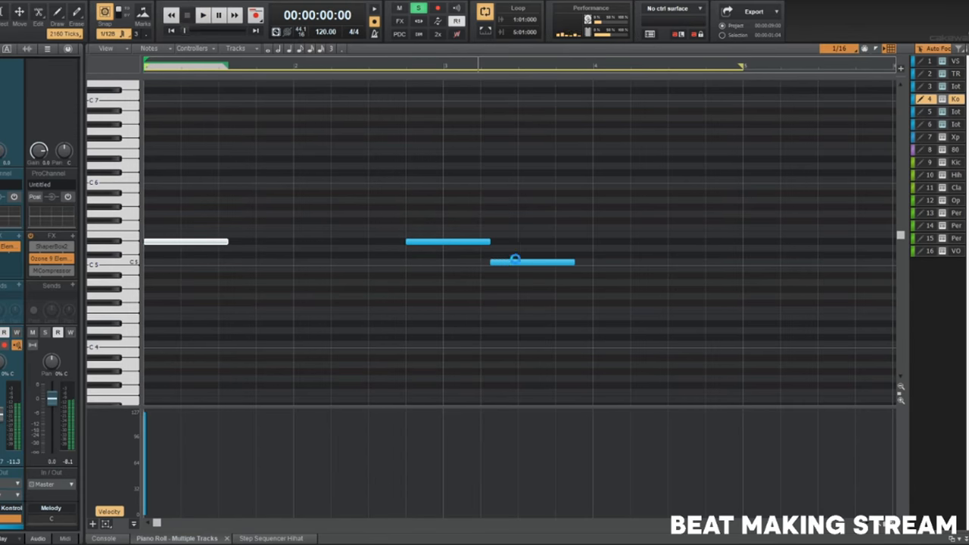
{"action": "left_click_drag", "start_coordinate": [522, 262], "coordinate": [512, 256]}
{"action": "key", "text": "space"}
{"action": "scroll", "coordinate": [515, 254], "scroll_direction": "down", "scroll_amount": 1}
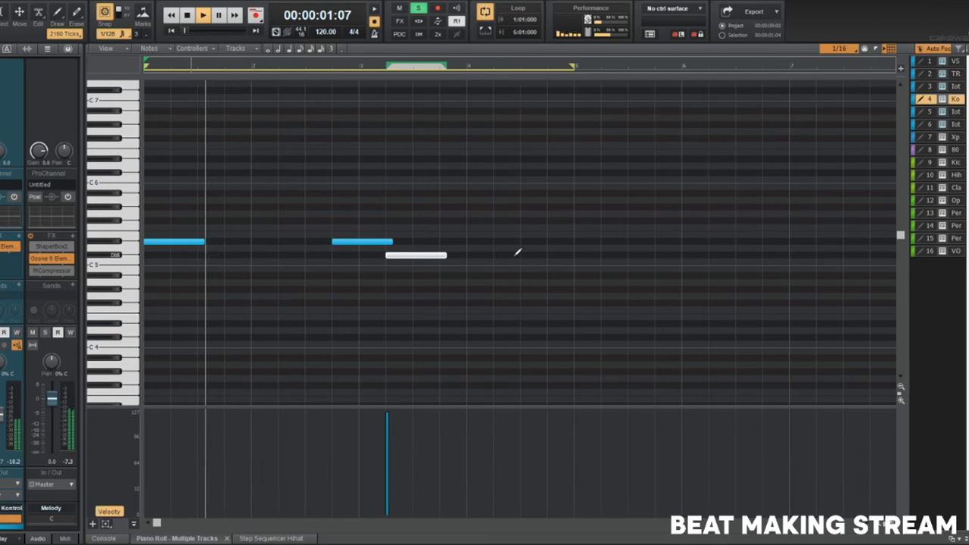
{"action": "key", "text": "space"}
{"action": "scroll", "coordinate": [515, 255], "scroll_direction": "down", "scroll_amount": 1}
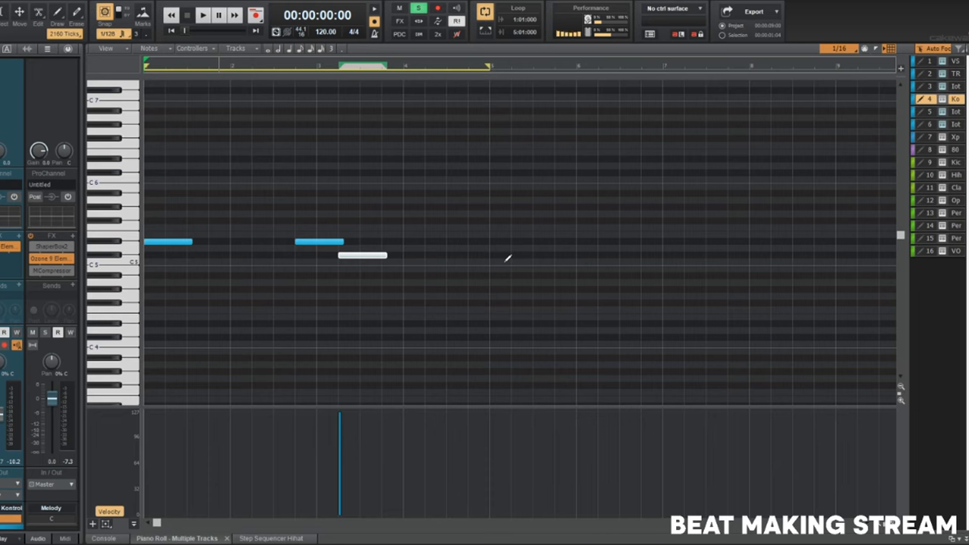
Try another tune value on the vocal sample, reset it to 0, restore the start marker at the last phrase, and close the instrument.
{"action": "key", "text": "d"}
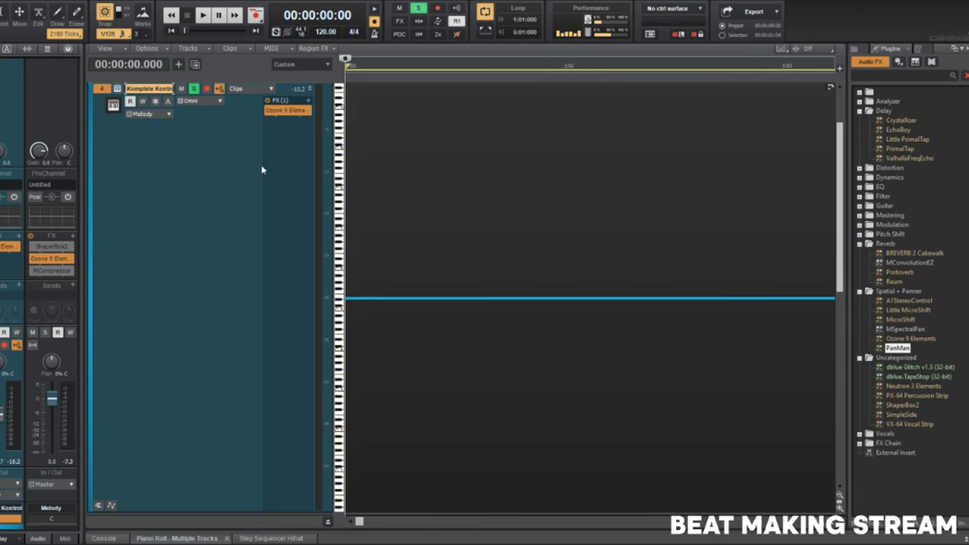
{"action": "left_click", "coordinate": [115, 88]}
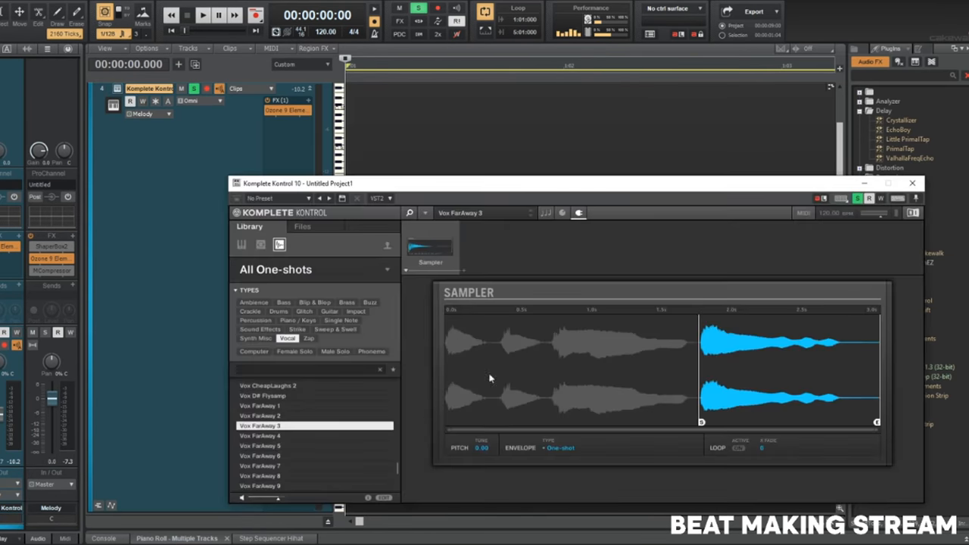
{"action": "left_click_drag", "start_coordinate": [483, 448], "coordinate": [483, 417]}
{"action": "double_click", "coordinate": [483, 448]}
{"action": "type", "text": "0"}
{"action": "key", "text": "Return"}
{"action": "scroll", "coordinate": [712, 403], "scroll_direction": "up", "scroll_amount": 3}
{"action": "scroll", "coordinate": [710, 404], "scroll_direction": "up", "scroll_amount": 3}
{"action": "scroll", "coordinate": [649, 426], "scroll_direction": "down", "scroll_amount": 6}
{"action": "left_click_drag", "start_coordinate": [651, 427], "coordinate": [701, 424]}
{"action": "left_click", "coordinate": [913, 185]}
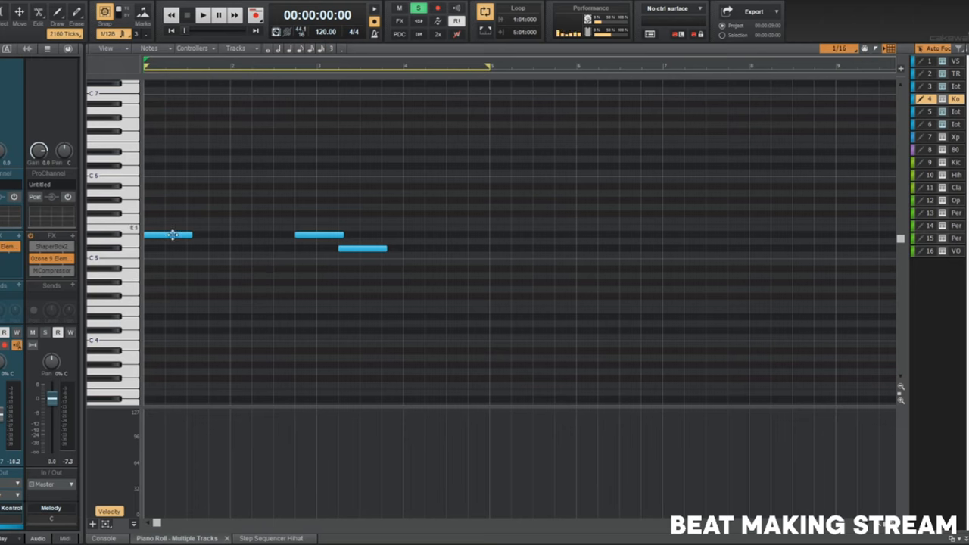
Play the vocal pattern in the piano roll and add a B5 note at bar 2, beat 2.
{"action": "key", "text": "d"}
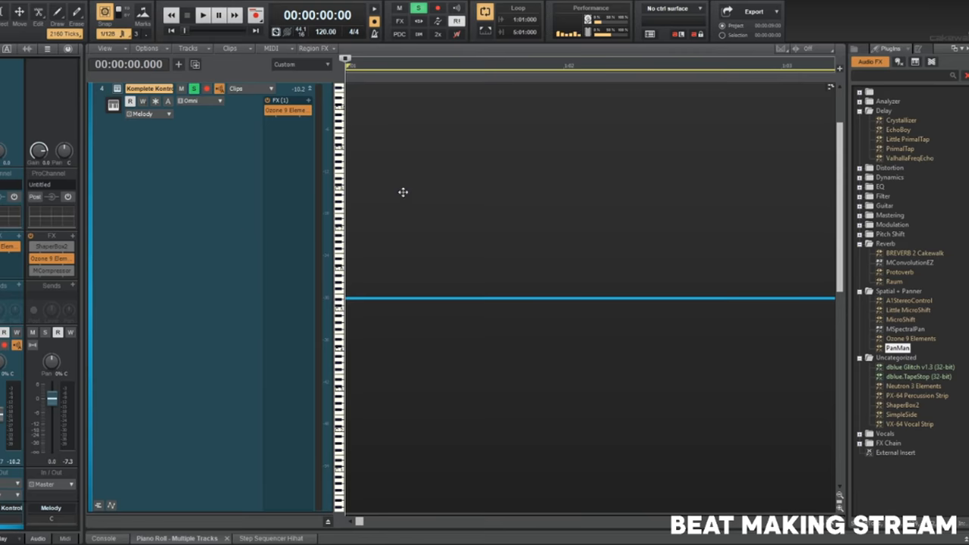
{"action": "key", "text": "d"}
{"action": "key", "text": "shift+d"}
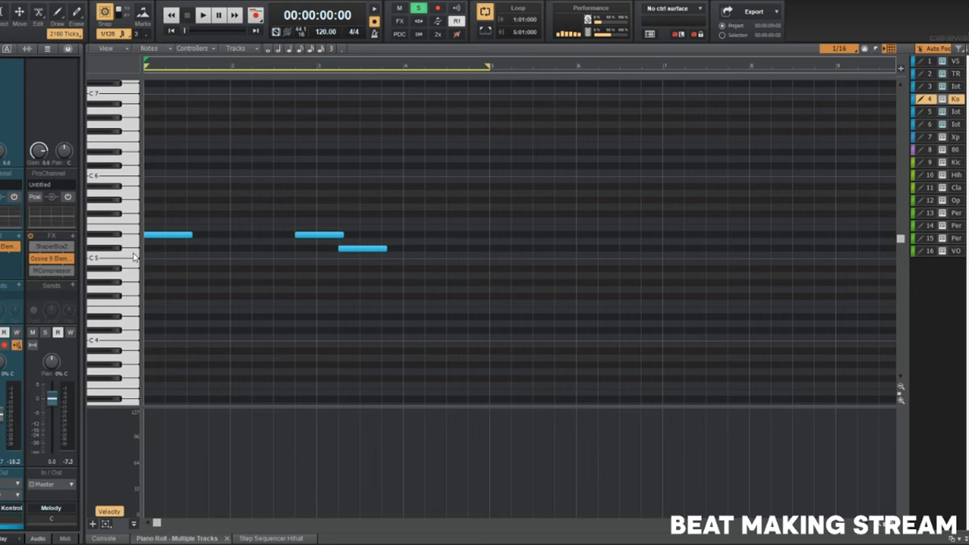
{"action": "mouse_move", "coordinate": [160, 236]}
{"action": "left_mouse_down"}
{"action": "mouse_move", "coordinate": [205, 174]}
{"action": "mouse_move", "coordinate": [214, 256]}
{"action": "mouse_move", "coordinate": [200, 318]}
{"action": "mouse_move", "coordinate": [152, 247]}
{"action": "mouse_move", "coordinate": [156, 235]}
{"action": "left_mouse_up"}
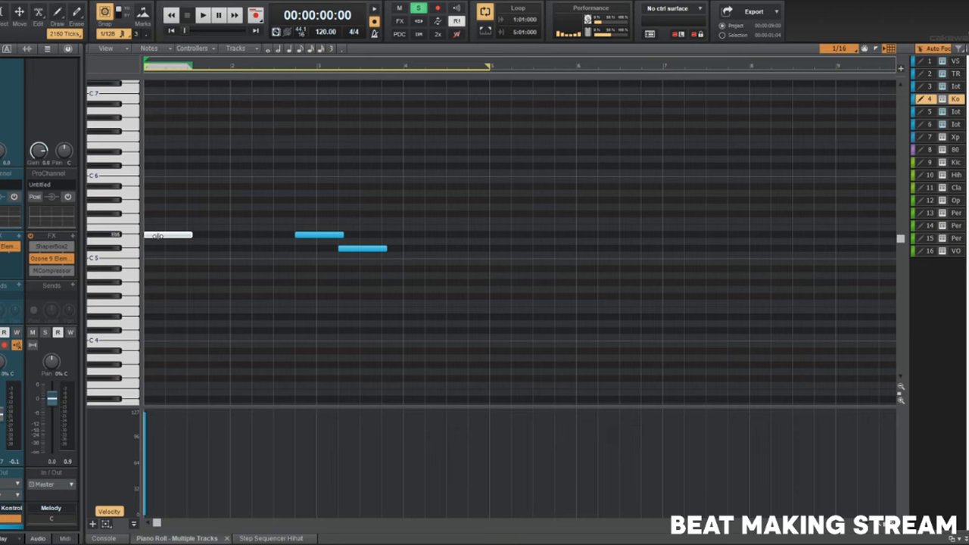
{"action": "key", "text": "space"}
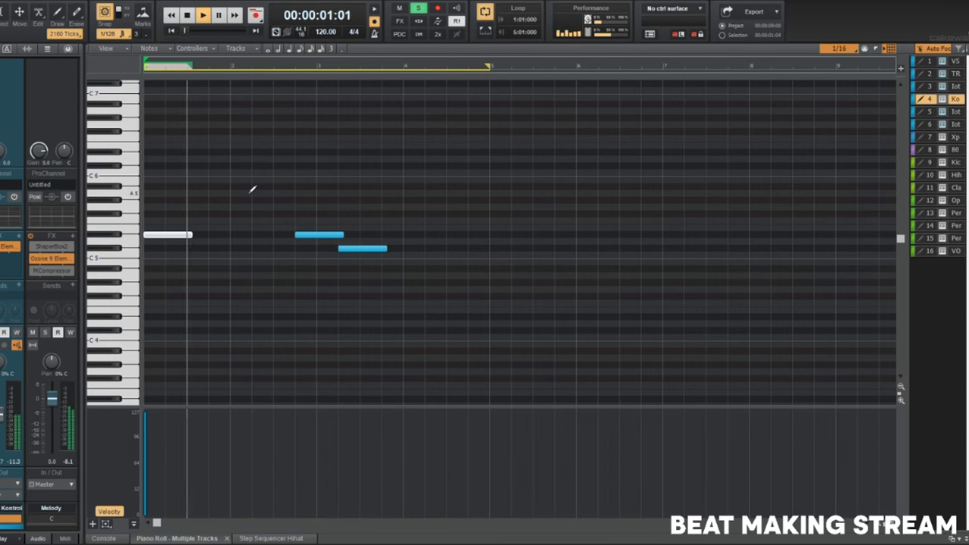
{"action": "left_click", "coordinate": [274, 173]}
{"action": "key", "text": "space"}
{"action": "left_click_drag", "start_coordinate": [294, 176], "coordinate": [271, 181]}
{"action": "key", "text": "space"}
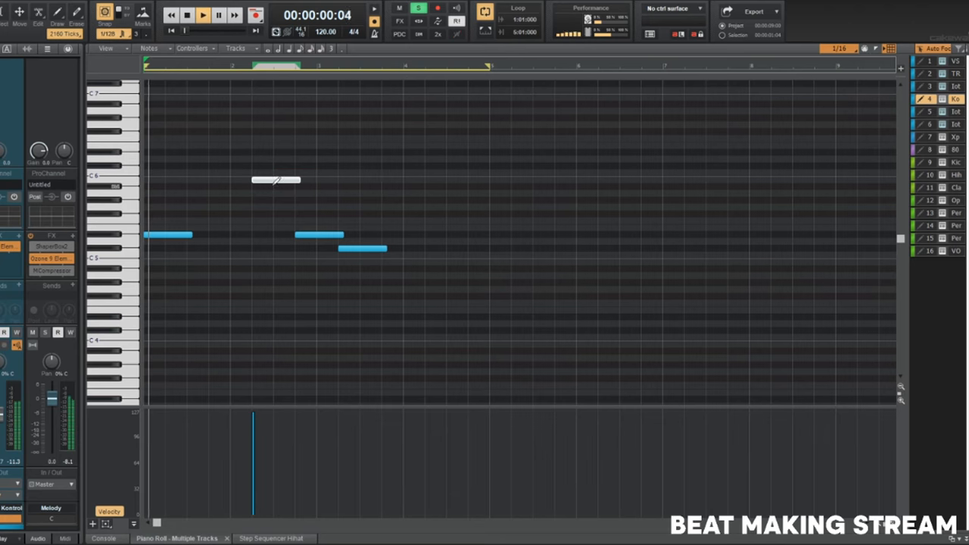
Move the Db5 vocal note to the start of bar 3 and play the loop.
{"action": "scroll", "coordinate": [289, 215], "scroll_direction": "down", "scroll_amount": 1}
{"action": "scroll", "coordinate": [292, 218], "scroll_direction": "up", "scroll_amount": 2}
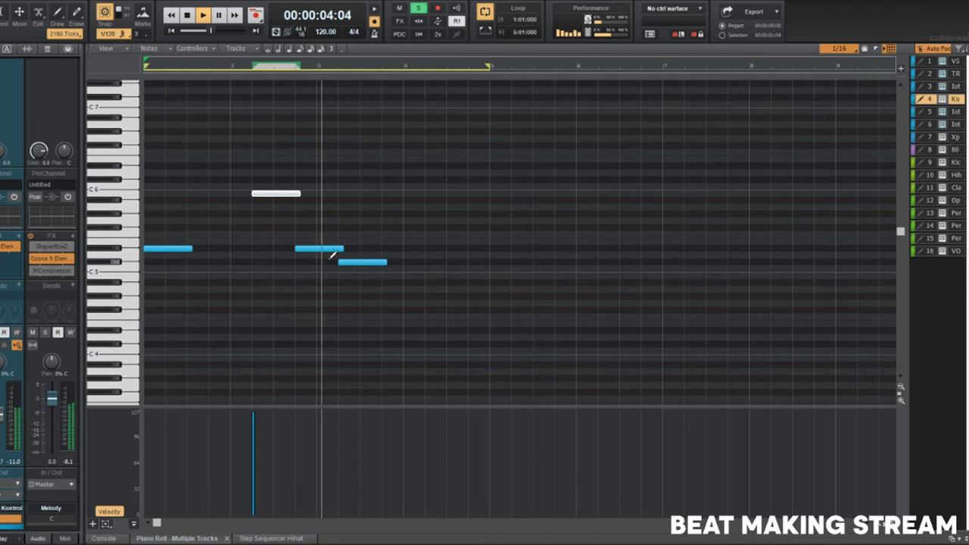
{"action": "key", "text": "space"}
{"action": "left_click_drag", "start_coordinate": [349, 262], "coordinate": [331, 261]}
{"action": "key", "text": "space"}
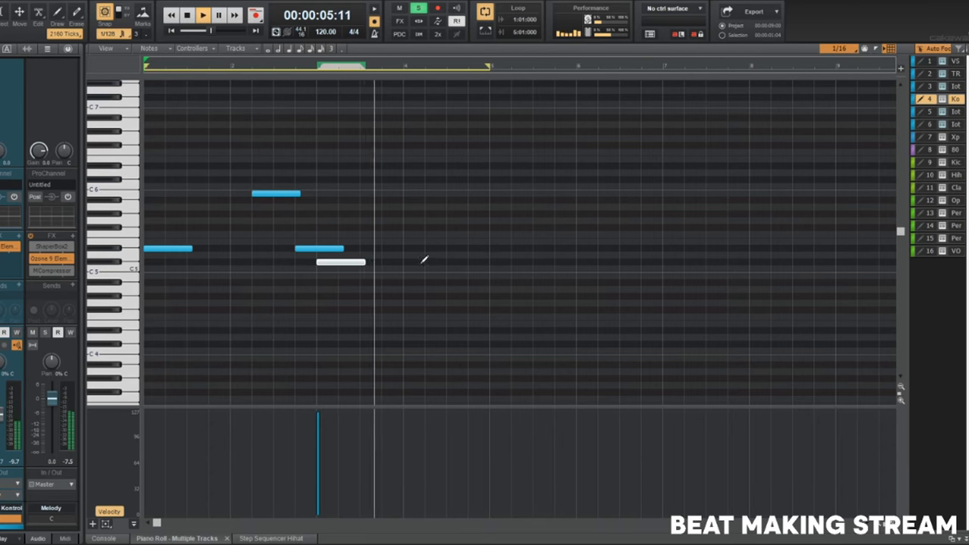
Add an F#5 vocal note at bar 4, beat 2, deselect it and play the loop.
{"action": "left_click", "coordinate": [448, 233]}
{"action": "key", "text": "space"}
{"action": "left_click_drag", "start_coordinate": [470, 234], "coordinate": [448, 229]}
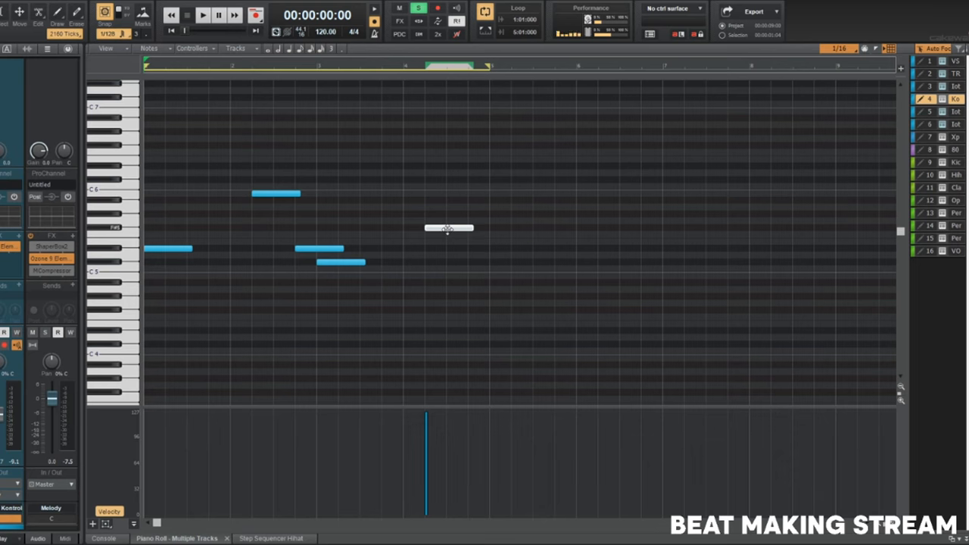
{"action": "left_click", "coordinate": [424, 182]}
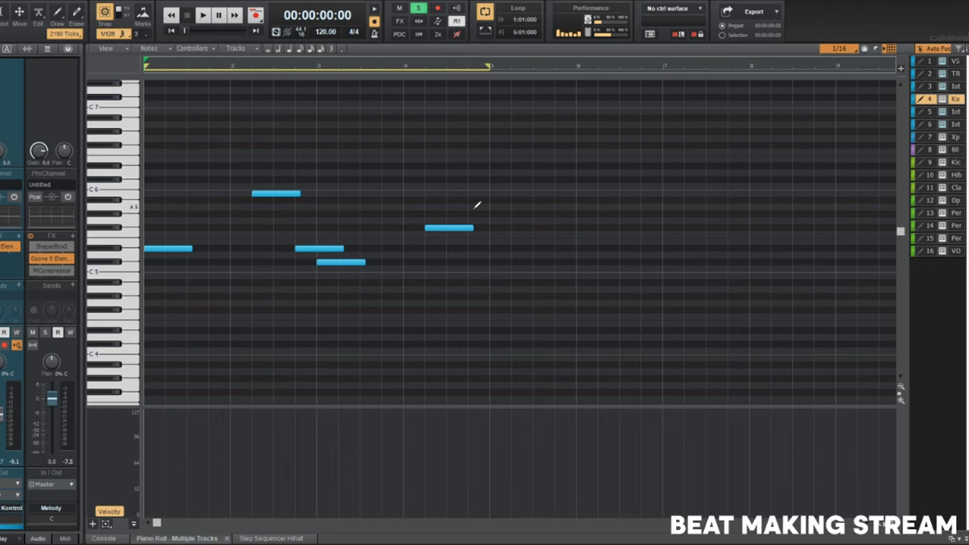
{"action": "key", "text": "space"}
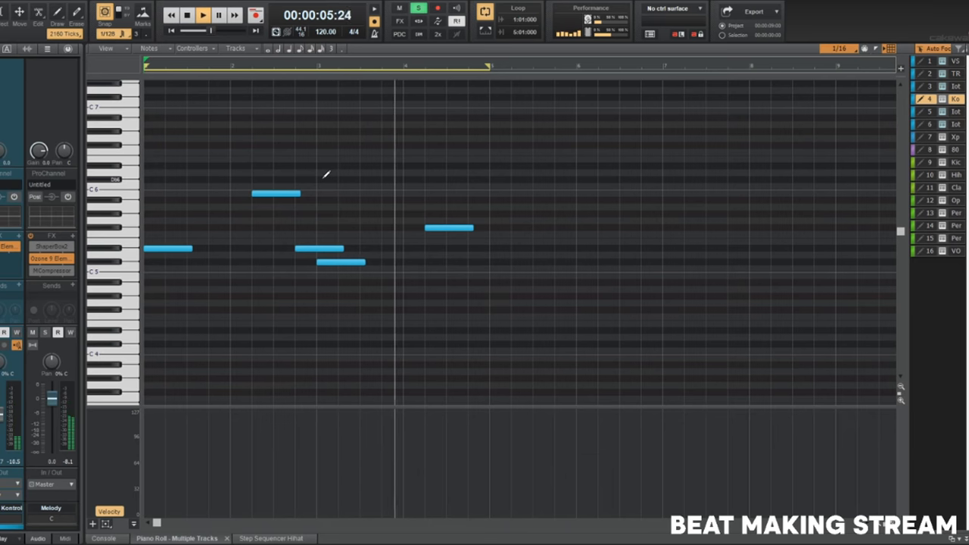
Add an Eb5 vocal note late in bar 4 and shorten it to end at the start of bar 5.
{"action": "left_click", "coordinate": [469, 248]}
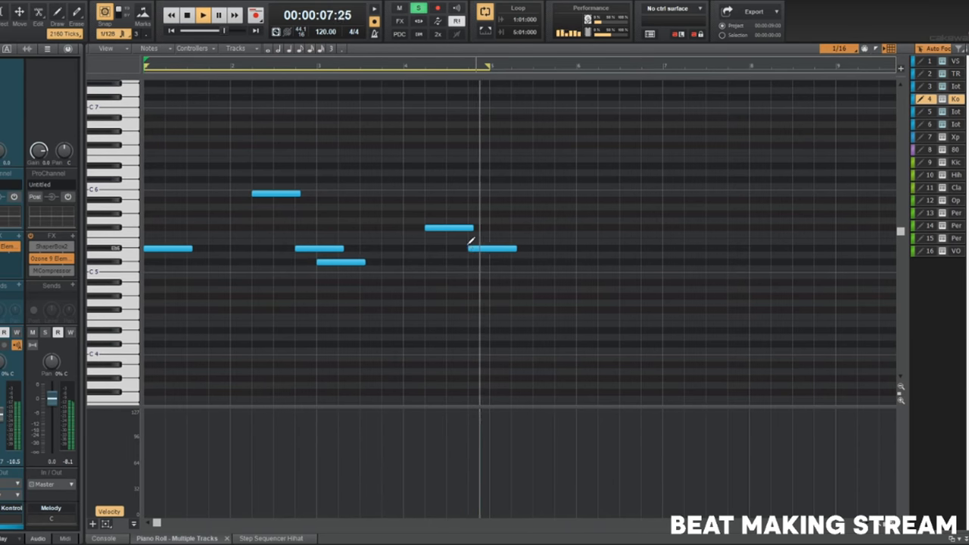
{"action": "left_click", "coordinate": [485, 249]}
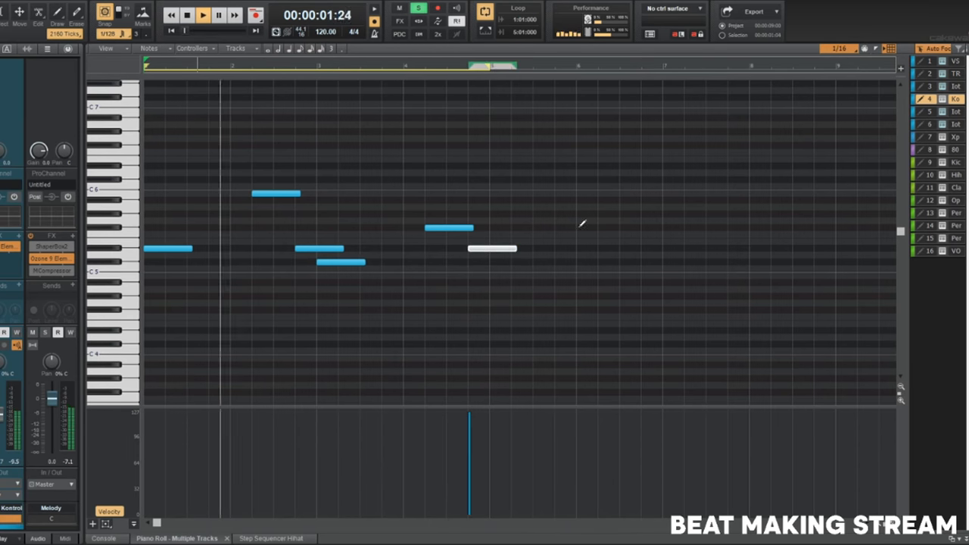
{"action": "left_click_drag", "start_coordinate": [515, 248], "coordinate": [489, 250]}
Insert the EchoBoy and Crystallizer effects on the Komplete Kontrol vocal track.
{"action": "key", "text": "d"}
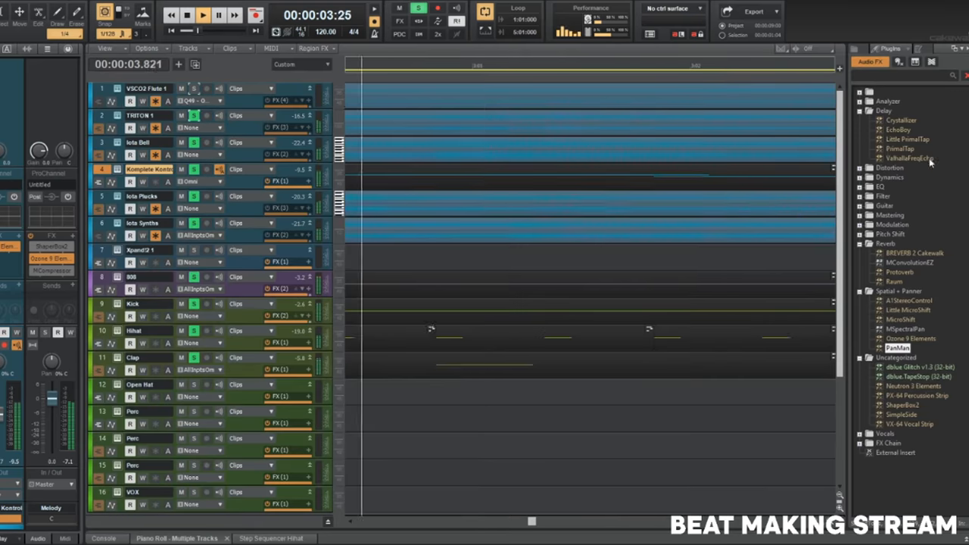
{"action": "left_click_drag", "start_coordinate": [896, 131], "coordinate": [14, 253]}
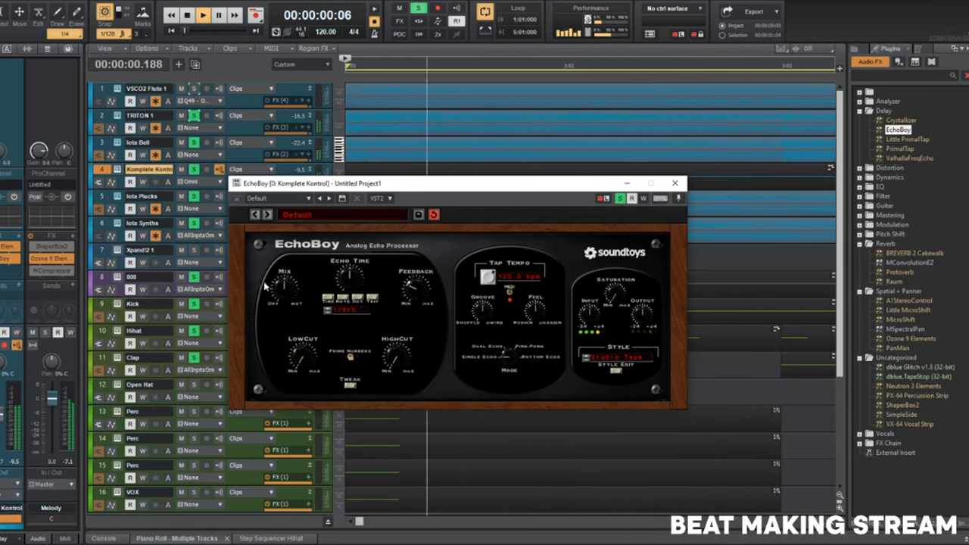
{"action": "left_click", "coordinate": [677, 184]}
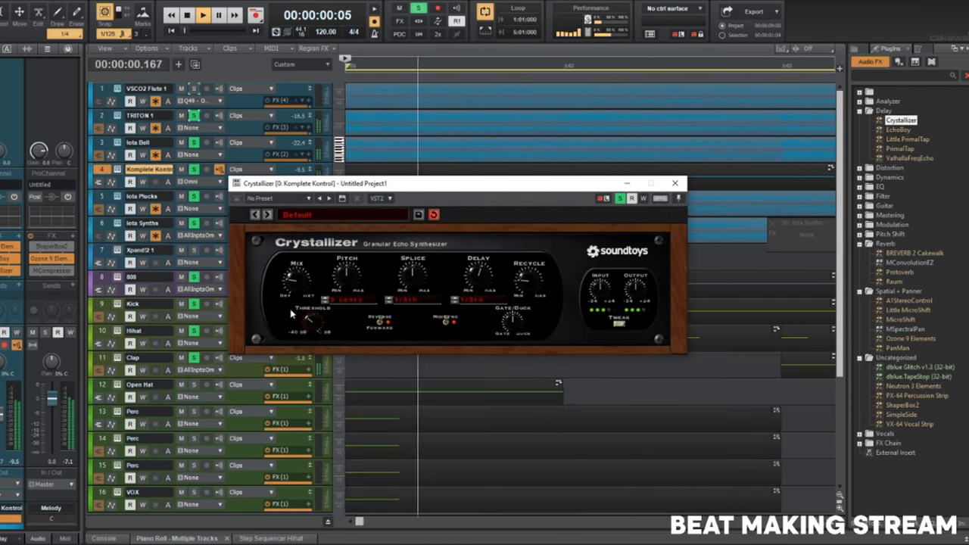
{"action": "left_click", "coordinate": [675, 184]}
Insert the Raum reverb on the vocal track, lower its Mix and close its window.
{"action": "mouse_move", "coordinate": [898, 347]}
{"action": "left_mouse_down"}
{"action": "mouse_move", "coordinate": [443, 322]}
{"action": "mouse_move", "coordinate": [903, 350]}
{"action": "left_mouse_up"}
{"action": "left_click_drag", "start_coordinate": [895, 282], "coordinate": [4, 280]}
{"action": "left_click_drag", "start_coordinate": [384, 317], "coordinate": [384, 325]}
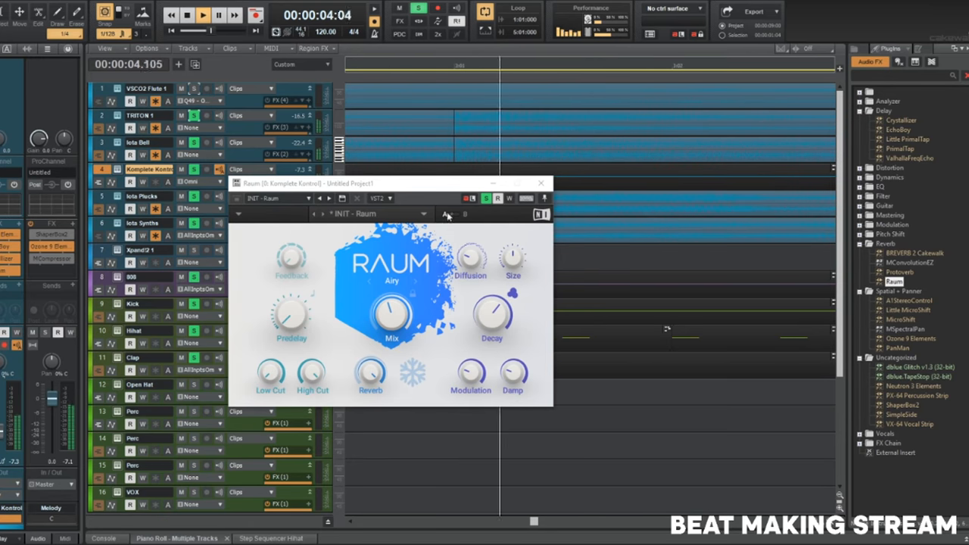
{"action": "left_click", "coordinate": [540, 183]}
Delete the two Eb5 vocal notes near the ends of bars 2 and 4, and stop playback.
{"action": "left_click", "coordinate": [549, 280]}
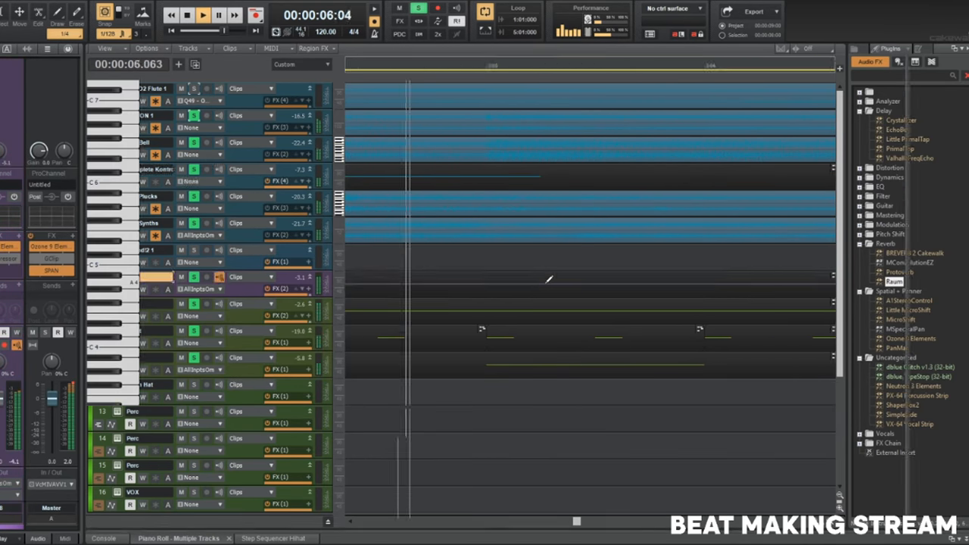
{"action": "left_click", "coordinate": [931, 125]}
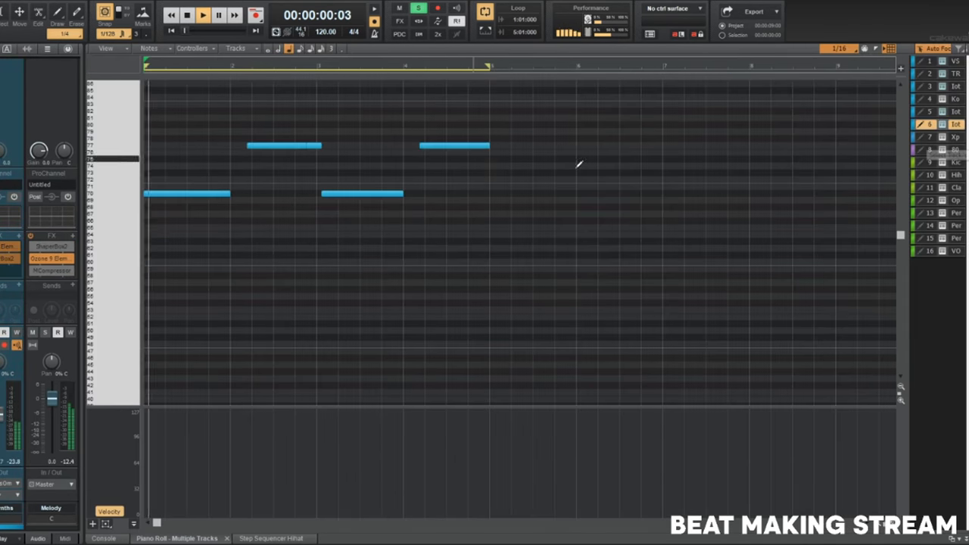
{"action": "left_click", "coordinate": [931, 99]}
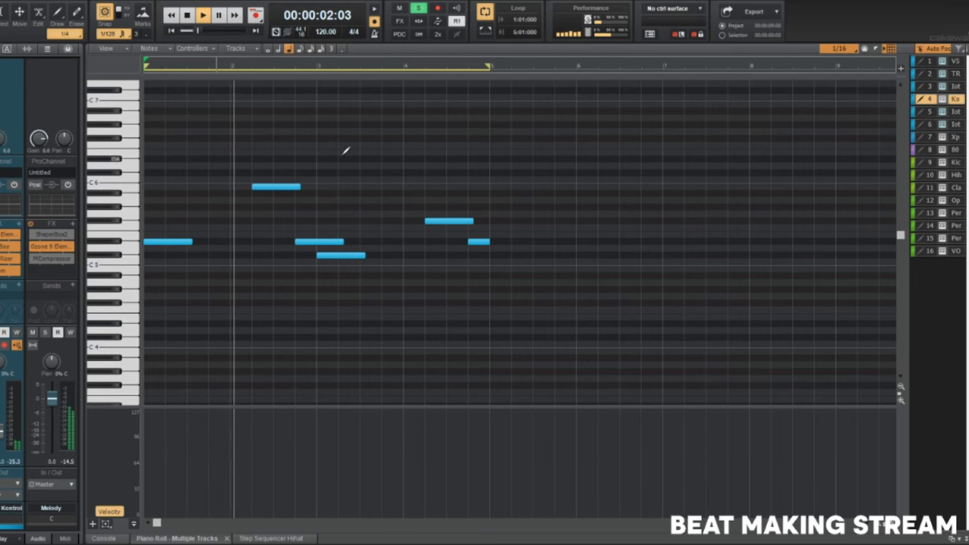
{"action": "left_click", "coordinate": [331, 243]}
{"action": "key", "text": "Delete"}
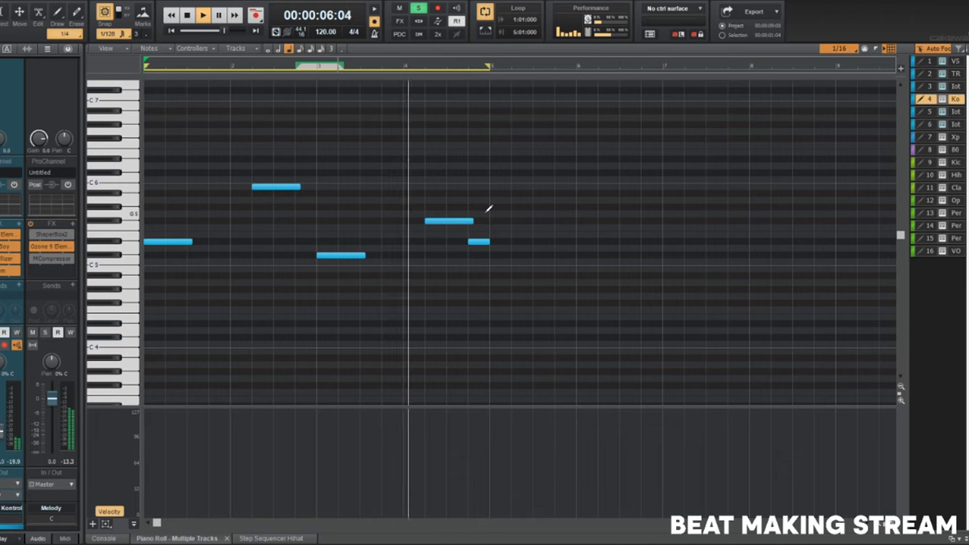
{"action": "mouse_move", "coordinate": [491, 231]}
{"action": "left_mouse_down"}
{"action": "mouse_move", "coordinate": [486, 256]}
{"action": "mouse_move", "coordinate": [485, 240]}
{"action": "left_mouse_up"}
{"action": "key", "text": "Delete"}
{"action": "key", "text": "space"}
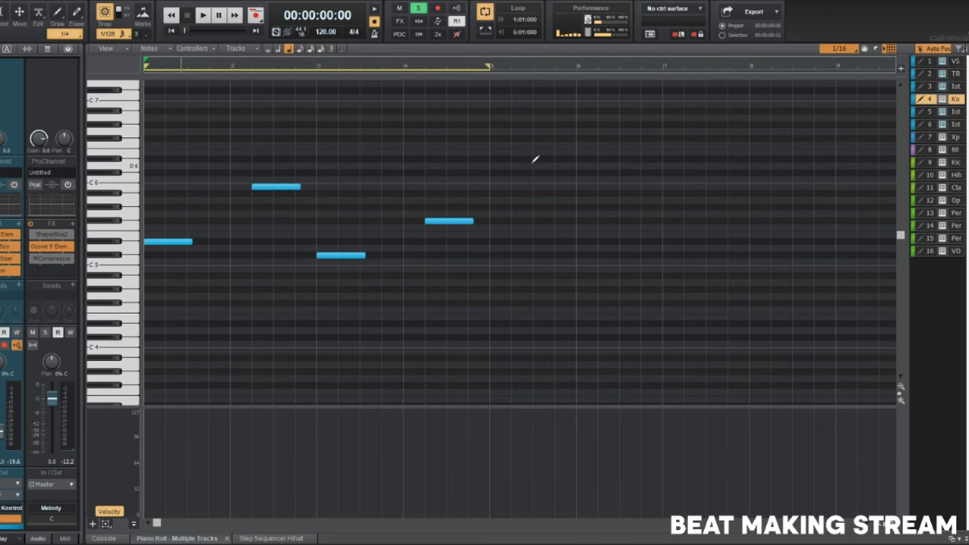
Open the Clap track's Komplete Kontrol instrument and look through its All Instruments library.
{"action": "key", "text": "shift+d"}
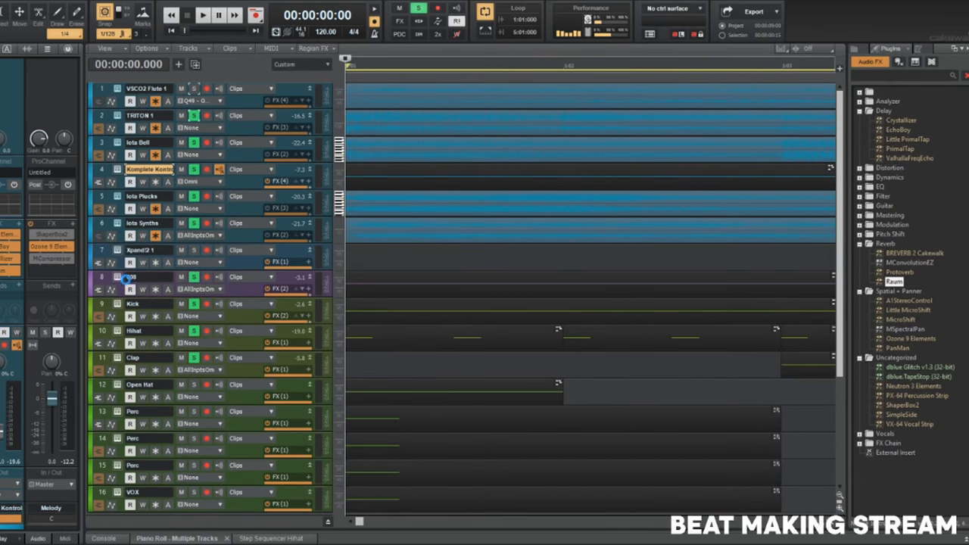
{"action": "left_click", "coordinate": [124, 362]}
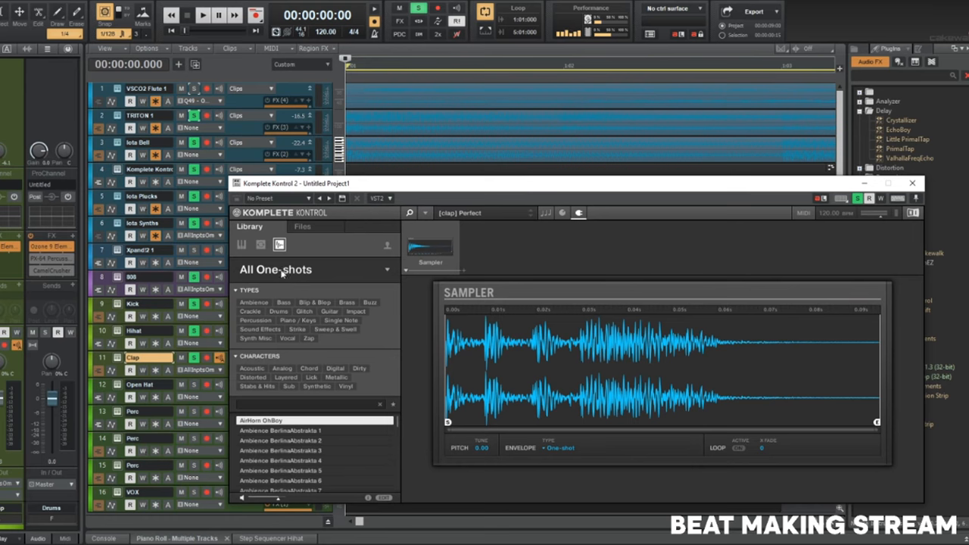
{"action": "left_click", "coordinate": [242, 244]}
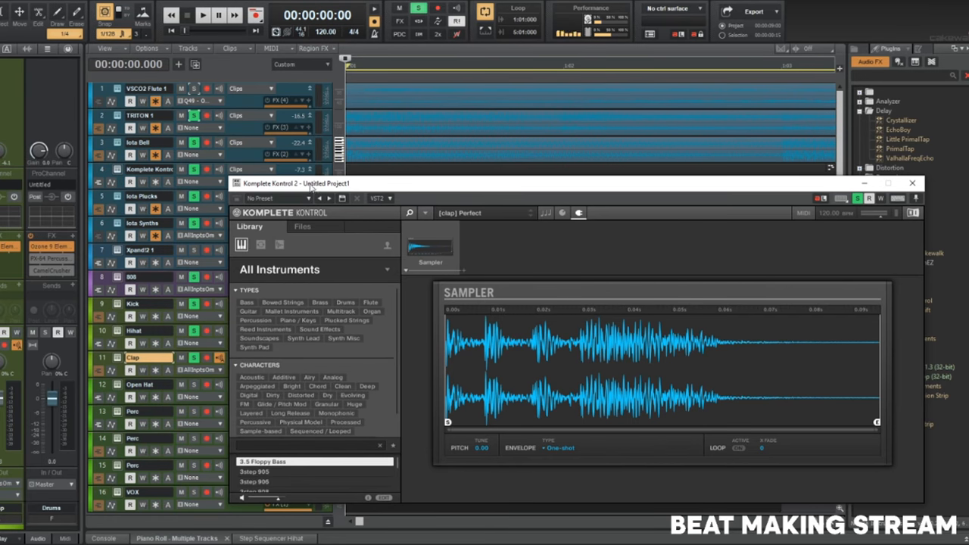
{"action": "left_click_drag", "start_coordinate": [331, 187], "coordinate": [259, 52]}
{"action": "scroll", "coordinate": [248, 159], "scroll_direction": "down", "scroll_amount": 1}
{"action": "scroll", "coordinate": [236, 333], "scroll_direction": "down", "scroll_amount": 3}
{"action": "scroll", "coordinate": [243, 260], "scroll_direction": "up", "scroll_amount": 1}
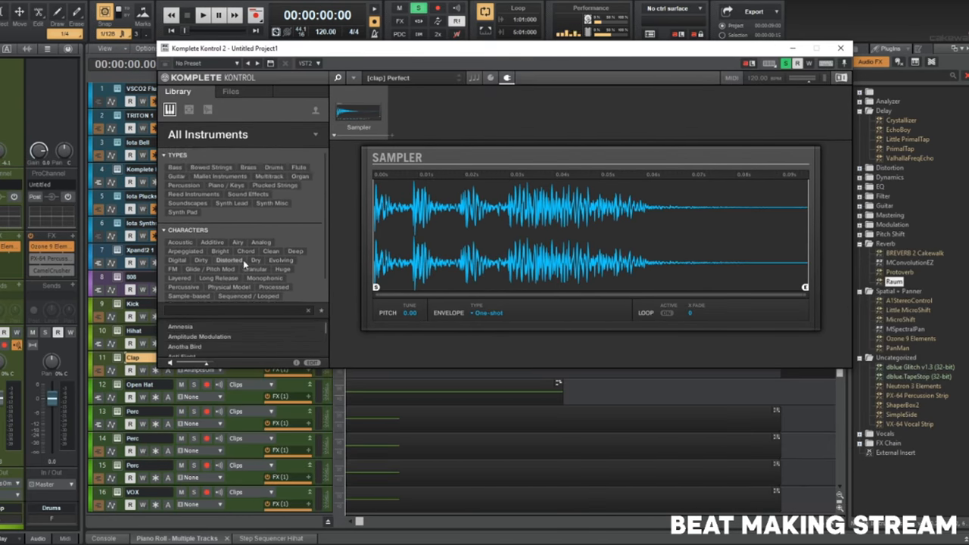
View the instrument library by vendor and category, check the loops and one-shots, and close the instrument.
{"action": "left_click", "coordinate": [297, 139]}
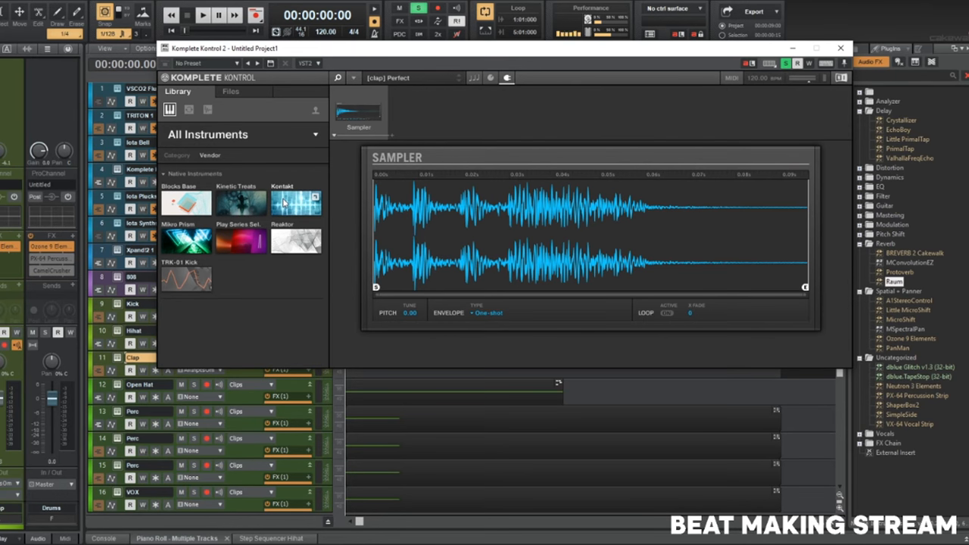
{"action": "left_click", "coordinate": [177, 156]}
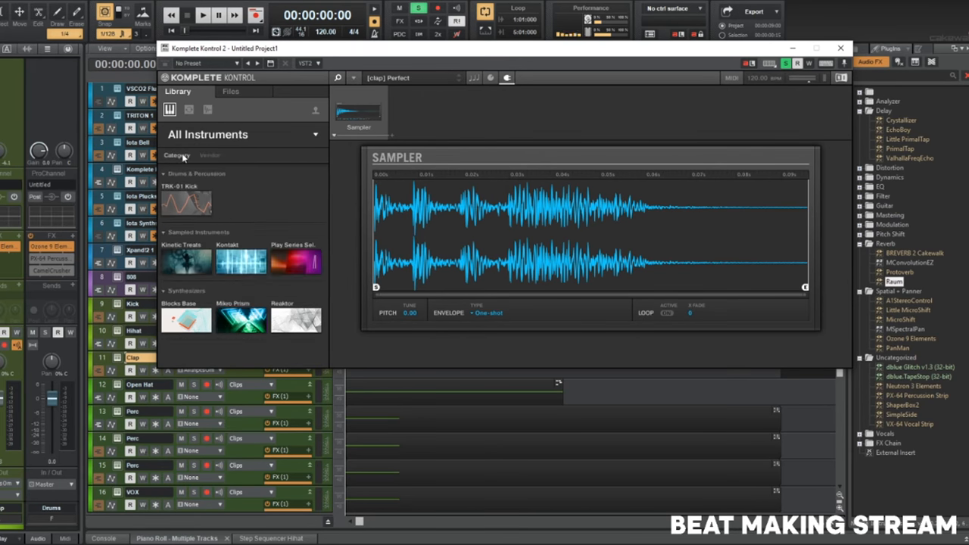
{"action": "left_click", "coordinate": [193, 113]}
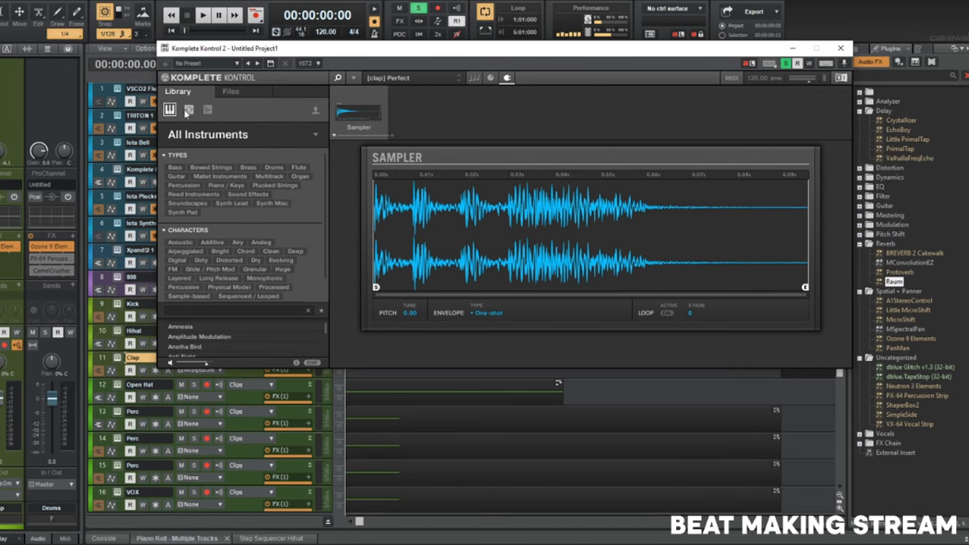
{"action": "left_click", "coordinate": [189, 111]}
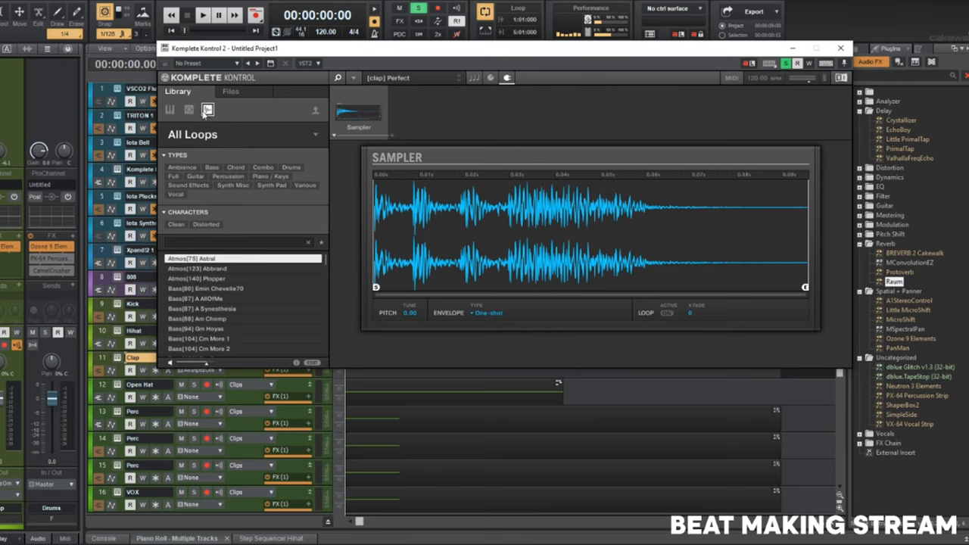
{"action": "left_click", "coordinate": [207, 111]}
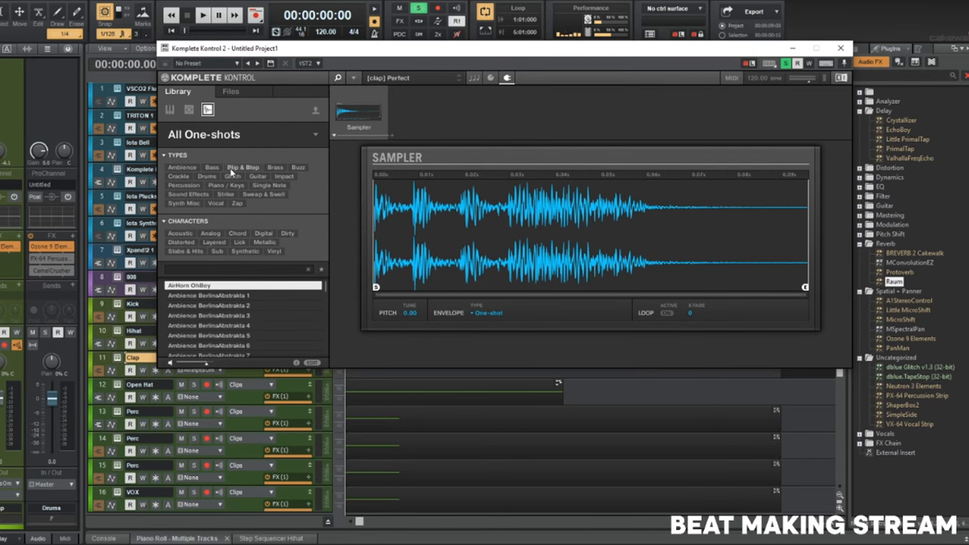
{"action": "left_click", "coordinate": [227, 91]}
{"action": "left_click", "coordinate": [841, 48]}
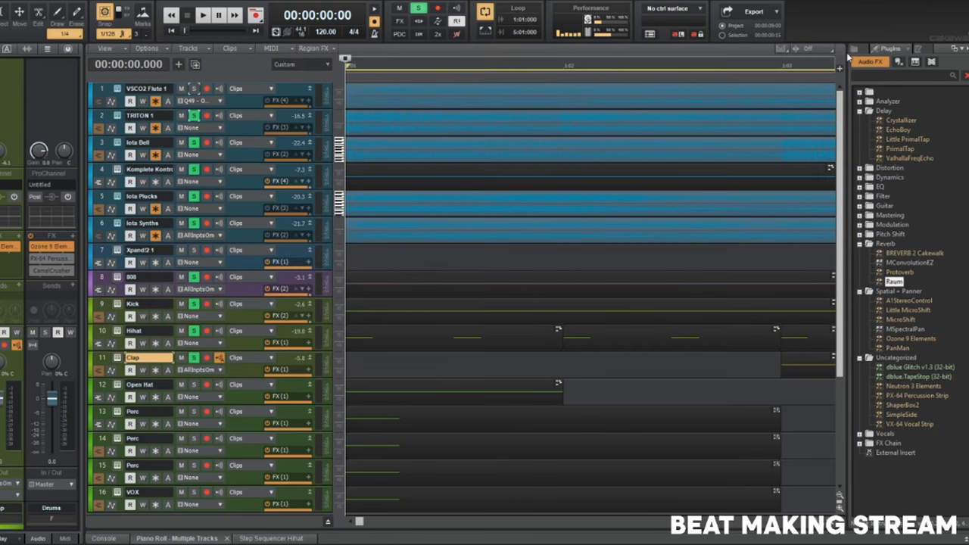
Play the loop and delete the Db5 vocal note at the start of bar 3 in the piano roll.
{"action": "key", "text": "space"}
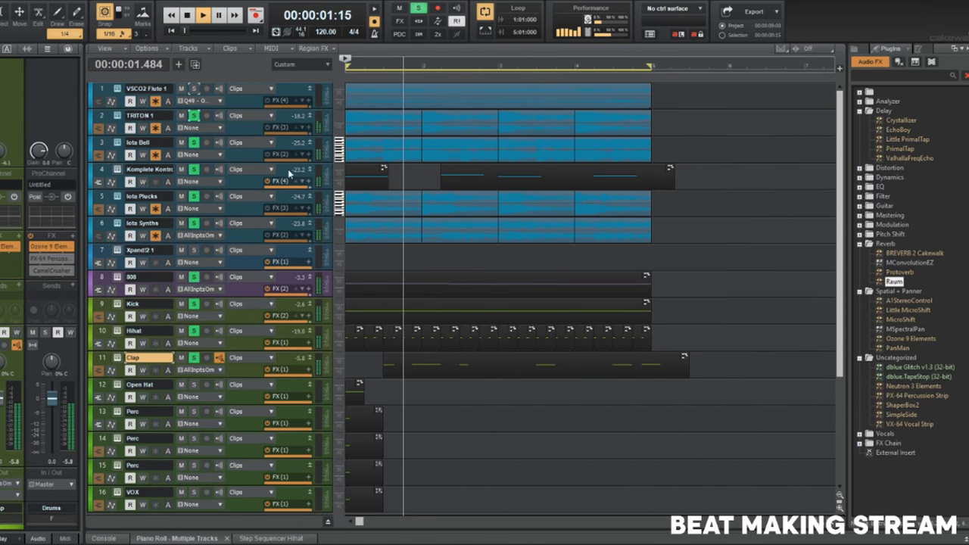
{"action": "double_click", "coordinate": [369, 170]}
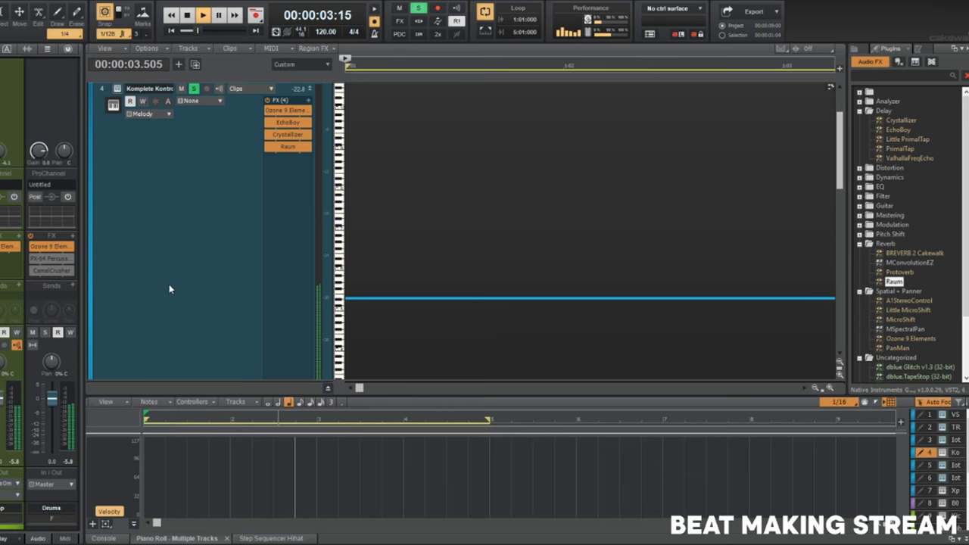
{"action": "left_click", "coordinate": [169, 284]}
{"action": "double_click", "coordinate": [545, 241]}
{"action": "left_click", "coordinate": [335, 255]}
{"action": "key", "text": "Delete"}
{"action": "key", "text": "d"}
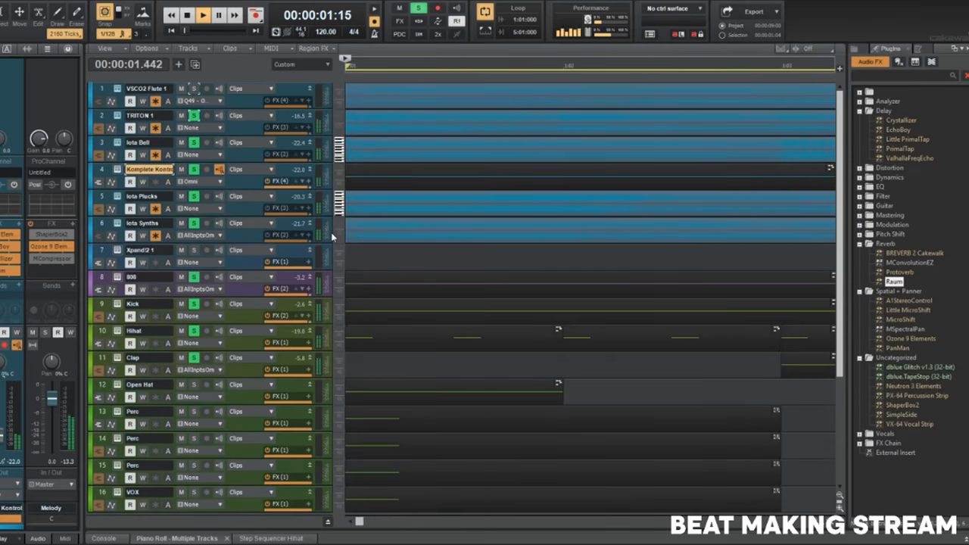
Open the Clap track's instrument and browse its files to the Snares folder of 1 PVLACE Drumkit Vol.1.
{"action": "scroll", "coordinate": [333, 233], "scroll_direction": "down", "scroll_amount": 5}
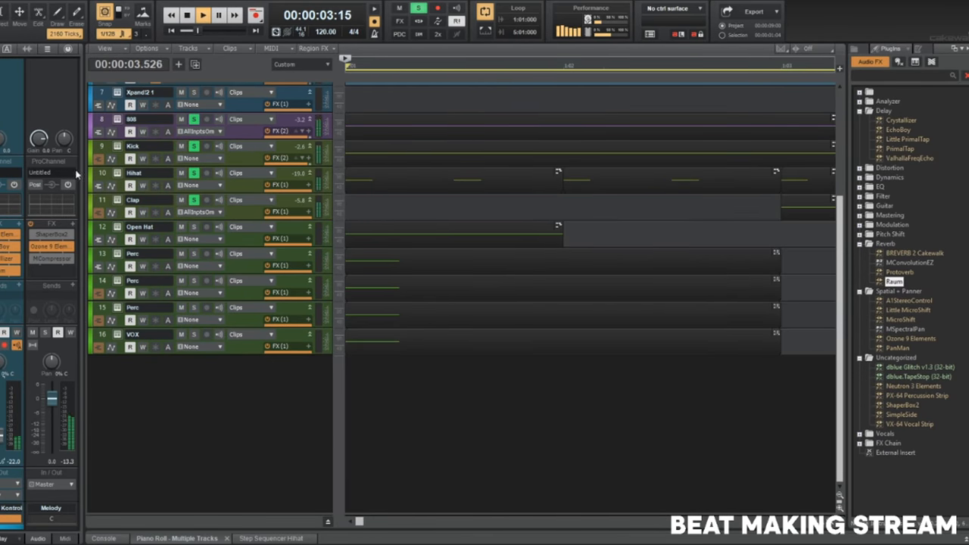
{"action": "scroll", "coordinate": [409, 278], "scroll_direction": "down", "scroll_amount": 6}
{"action": "scroll", "coordinate": [405, 275], "scroll_direction": "up", "scroll_amount": 5}
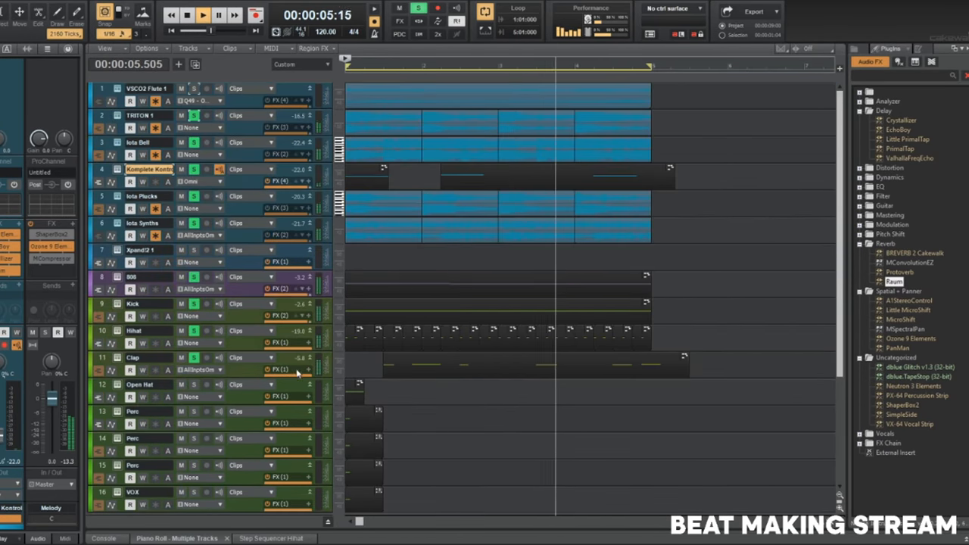
{"action": "left_click", "coordinate": [119, 363]}
{"action": "left_click", "coordinate": [118, 358]}
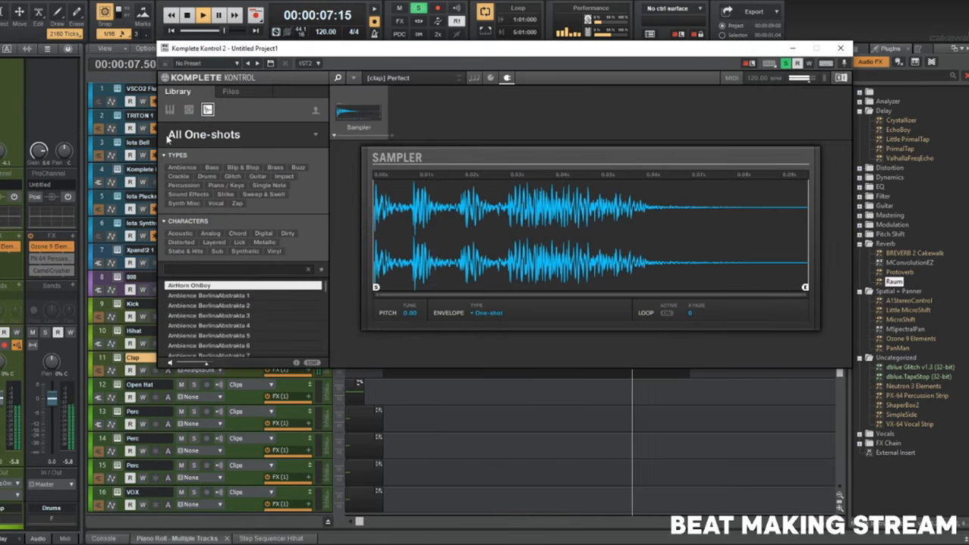
{"action": "left_click", "coordinate": [230, 92]}
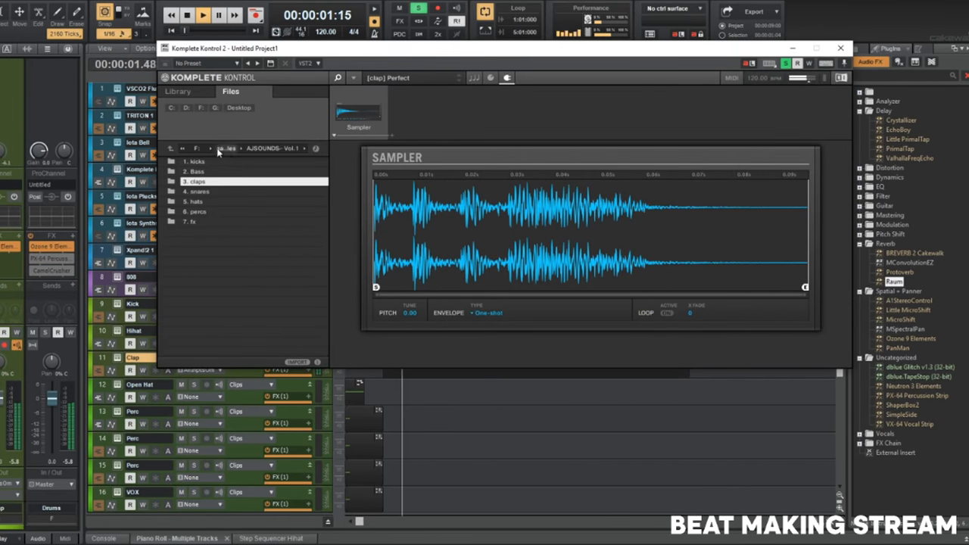
{"action": "left_click", "coordinate": [220, 149]}
{"action": "double_click", "coordinate": [226, 181]}
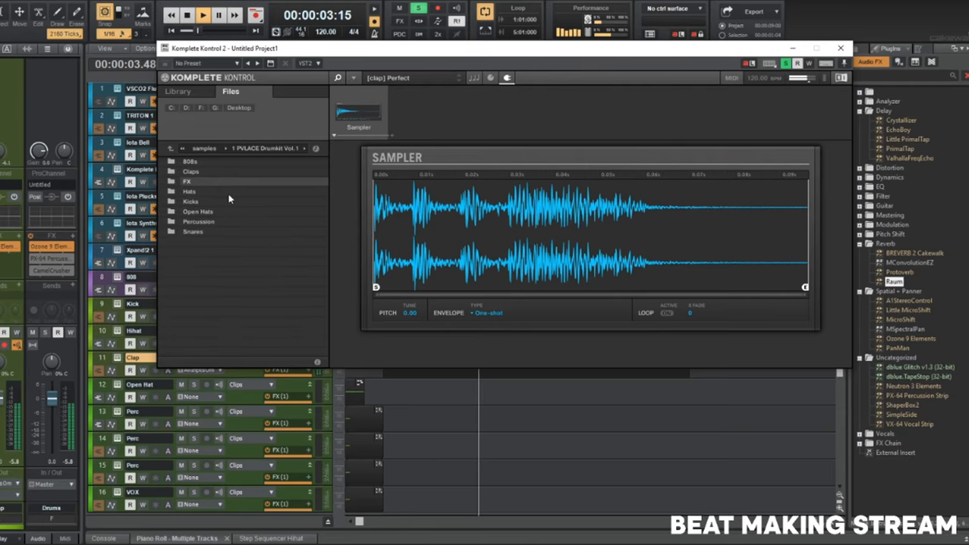
{"action": "double_click", "coordinate": [210, 230]}
Try PV_Snare ( Poland ) and PV_Snare ( Vital ), load PV_Snare ( YSL ), close the instrument and stop the loop.
{"action": "left_click", "coordinate": [209, 230]}
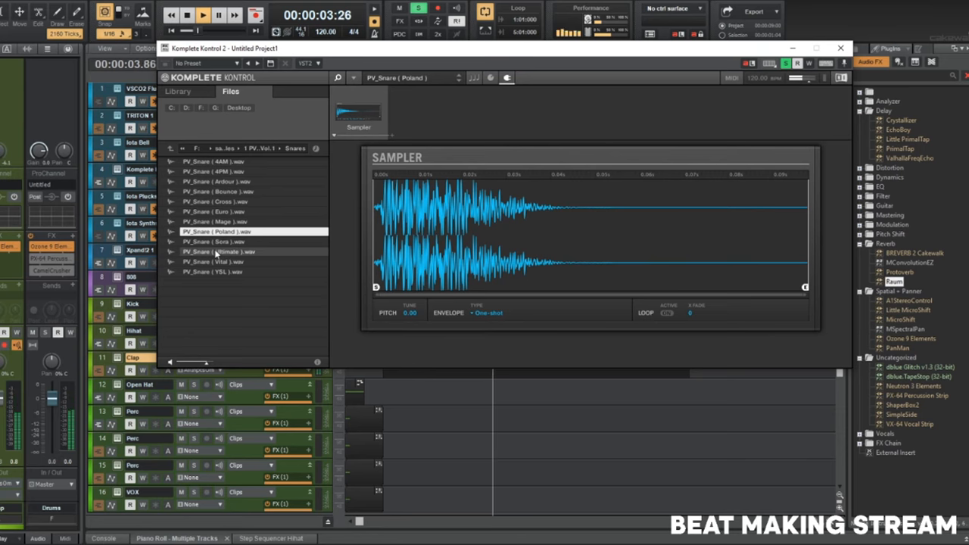
{"action": "left_click", "coordinate": [218, 261]}
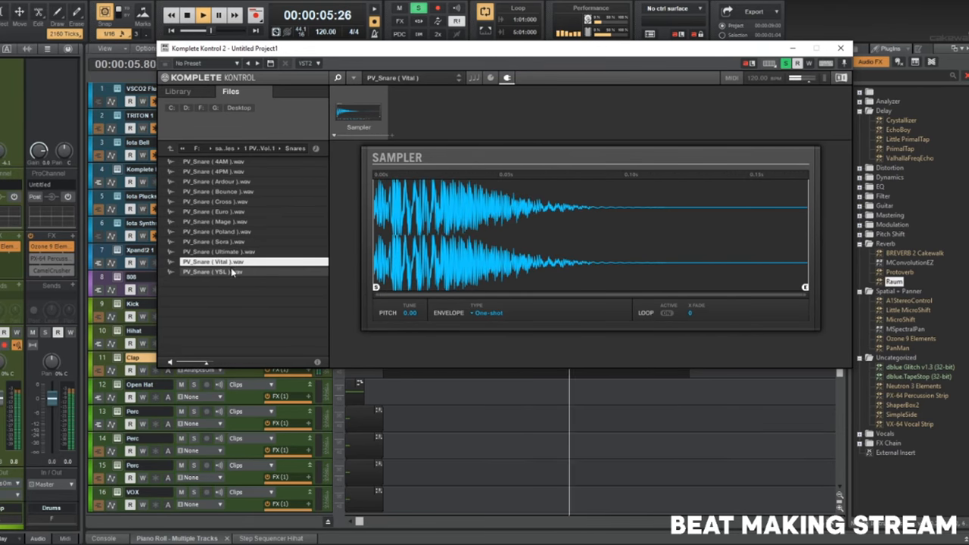
{"action": "left_click", "coordinate": [235, 272]}
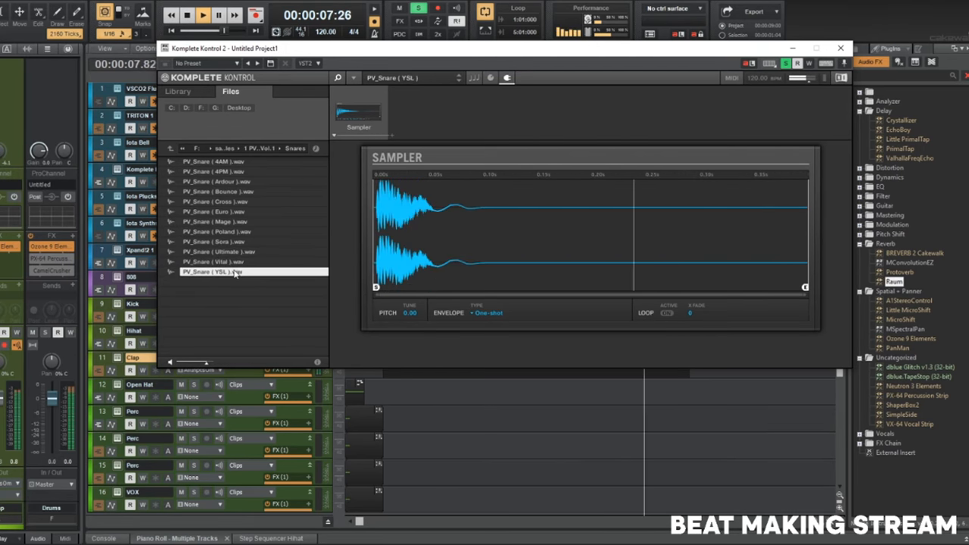
{"action": "left_click", "coordinate": [841, 48]}
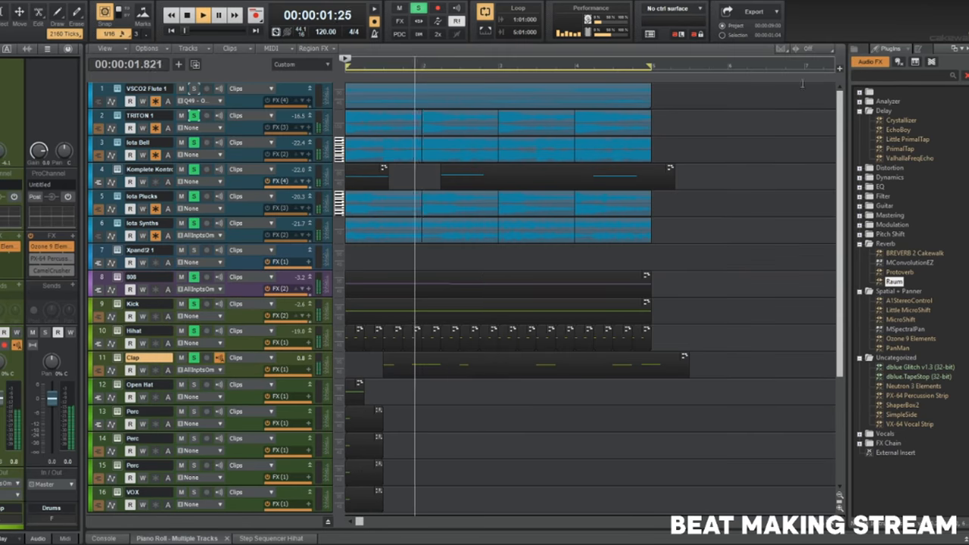
{"action": "scroll", "coordinate": [471, 284], "scroll_direction": "down", "scroll_amount": 2}
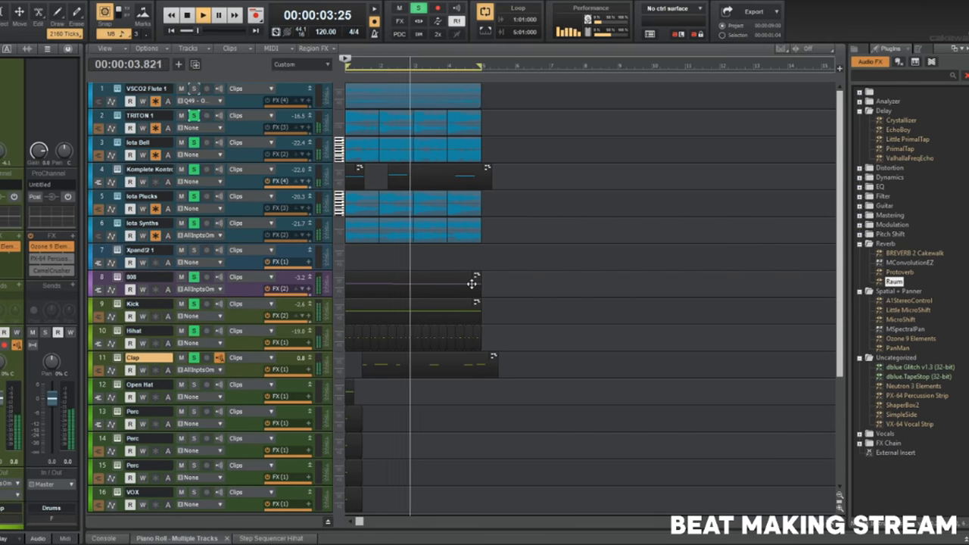
{"action": "key", "text": "space"}
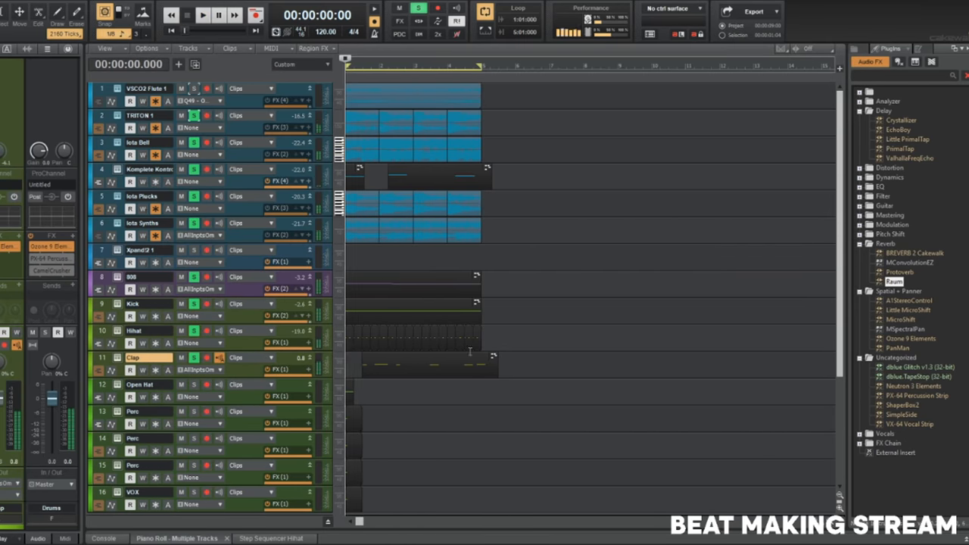
Turn the Hihat step sequencer pattern into a regular MIDI clip and show only its notes in the piano roll.
{"action": "left_click_drag", "start_coordinate": [541, 368], "coordinate": [189, 294]}
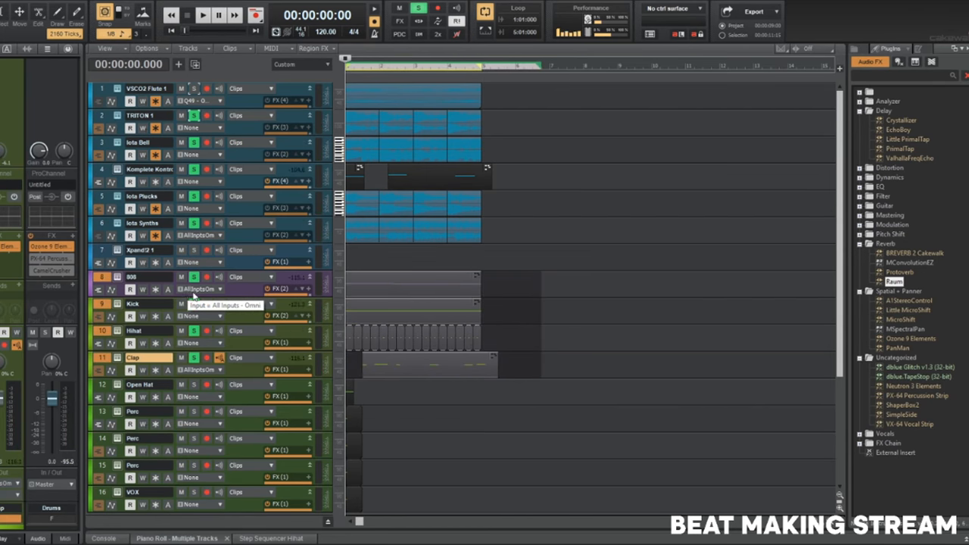
{"action": "double_click", "coordinate": [371, 333]}
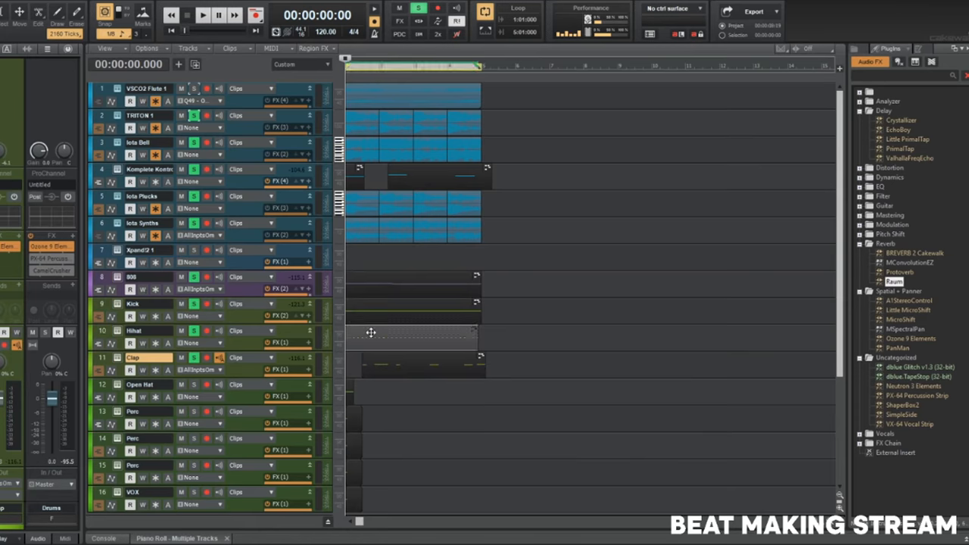
{"action": "key", "text": "space"}
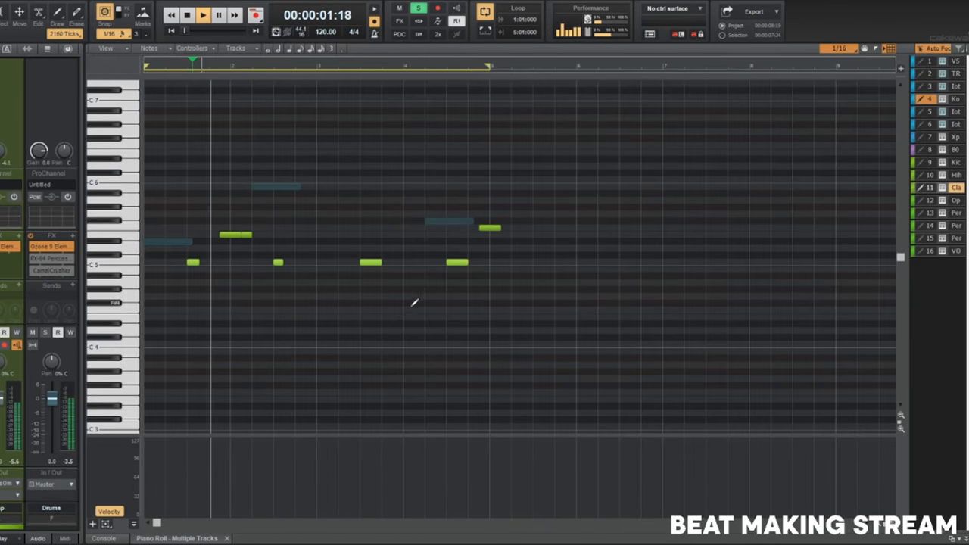
{"action": "left_click", "coordinate": [920, 177]}
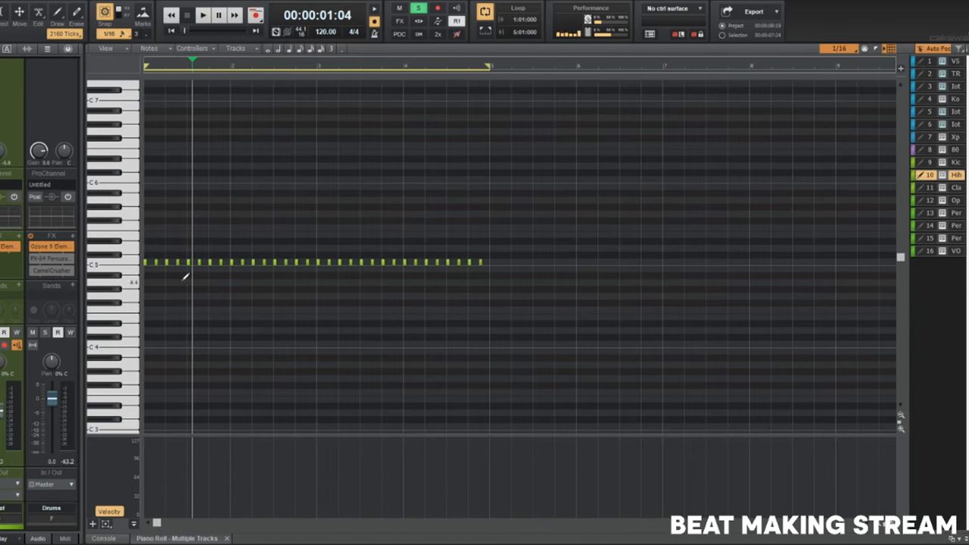
{"action": "key", "text": "w"}
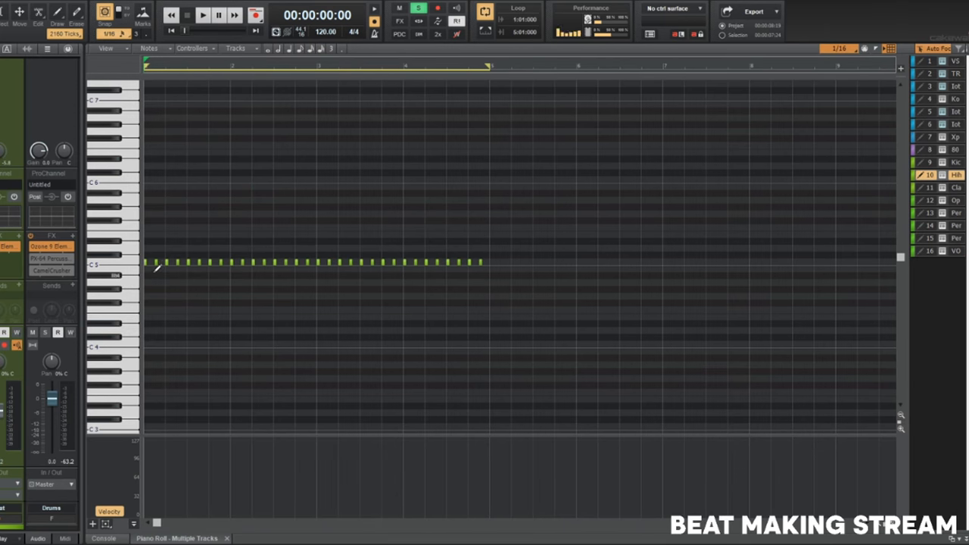
Add a Bb4 note just after the first hi-hat hit, shorten it to 154 ticks and play the loop.
{"action": "left_click", "coordinate": [152, 275]}
{"action": "scroll", "coordinate": [223, 340], "scroll_direction": "up", "scroll_amount": 4}
{"action": "scroll", "coordinate": [240, 354], "scroll_direction": "up", "scroll_amount": 5}
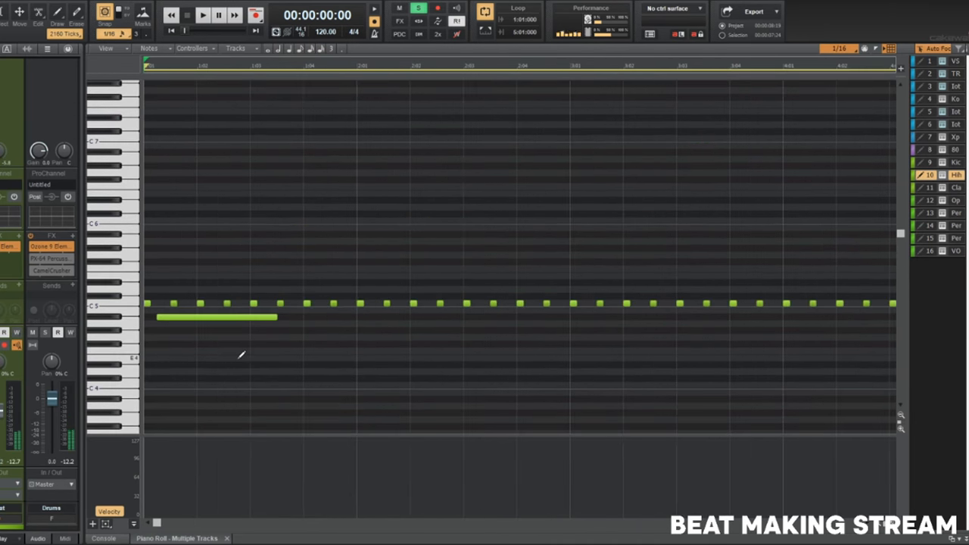
{"action": "left_click_drag", "start_coordinate": [355, 316], "coordinate": [183, 319]}
{"action": "key", "text": "space"}
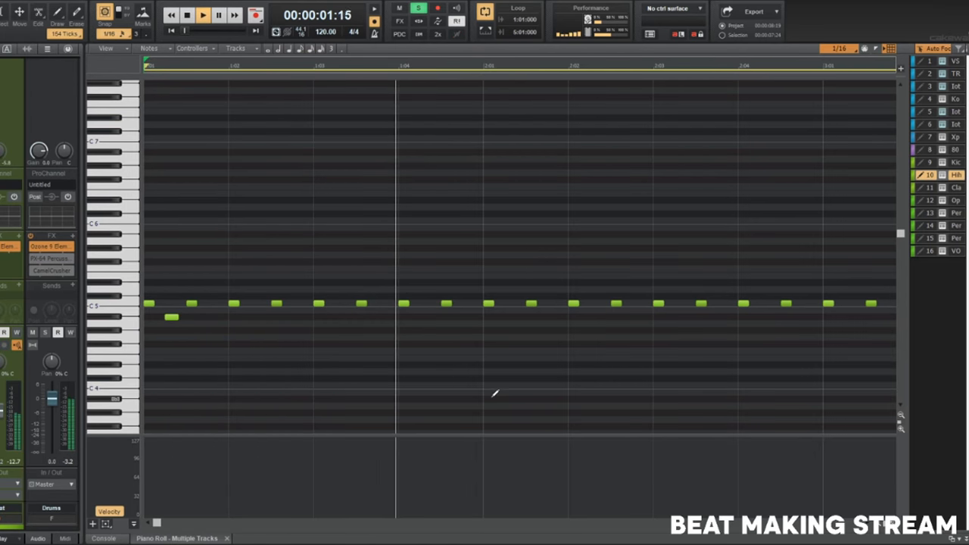
Add two B3 notes to the hi-hat part, on the offbeats of 1:04 and 2:01, and play the loop.
{"action": "left_click", "coordinate": [470, 399]}
{"action": "left_click", "coordinate": [532, 392]}
{"action": "key", "text": "space"}
{"action": "left_click_drag", "start_coordinate": [469, 399], "coordinate": [450, 393]}
{"action": "scroll", "coordinate": [459, 388], "scroll_direction": "down", "scroll_amount": 1}
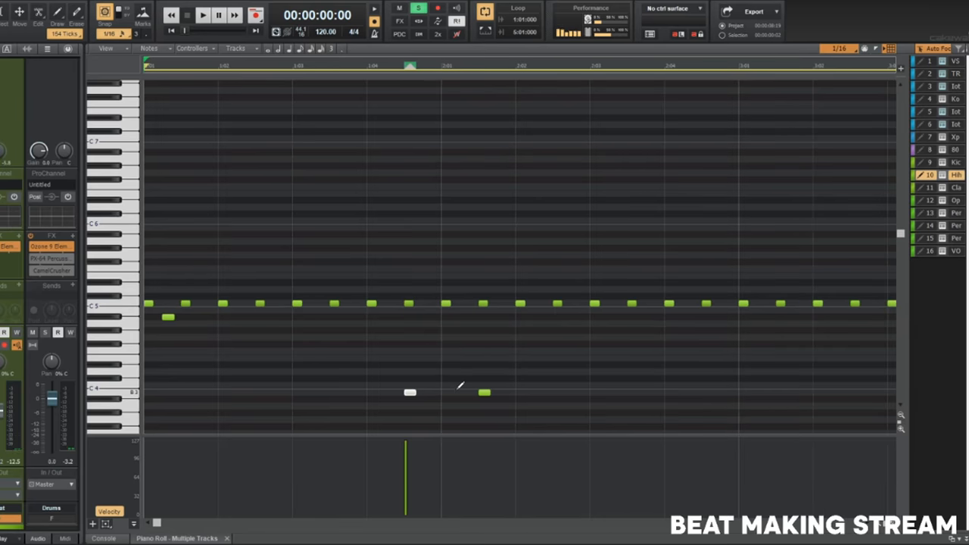
{"action": "scroll", "coordinate": [460, 386], "scroll_direction": "down", "scroll_amount": 2}
{"action": "scroll", "coordinate": [460, 387], "scroll_direction": "down", "scroll_amount": 1}
{"action": "scroll", "coordinate": [474, 389], "scroll_direction": "down", "scroll_amount": 1}
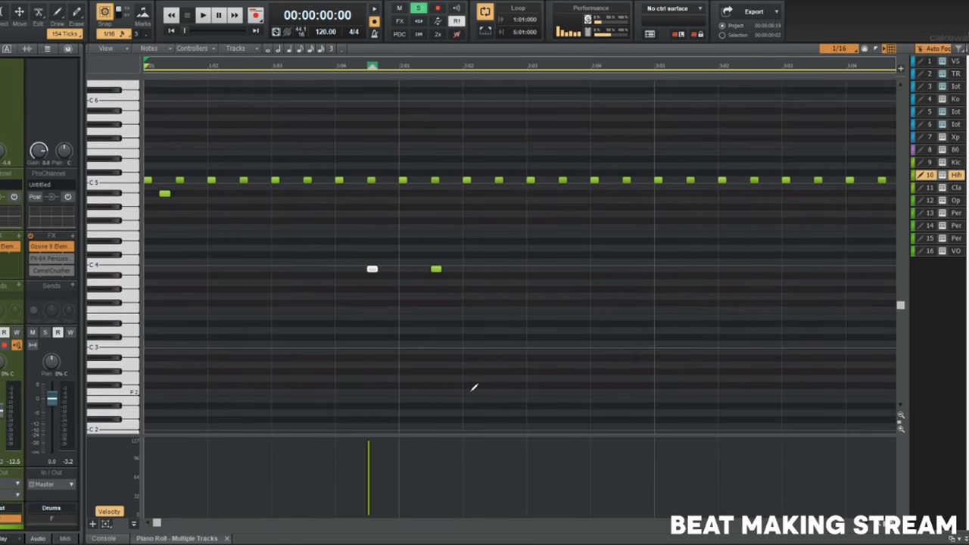
{"action": "key", "text": "space"}
{"action": "scroll", "coordinate": [465, 392], "scroll_direction": "down", "scroll_amount": 1}
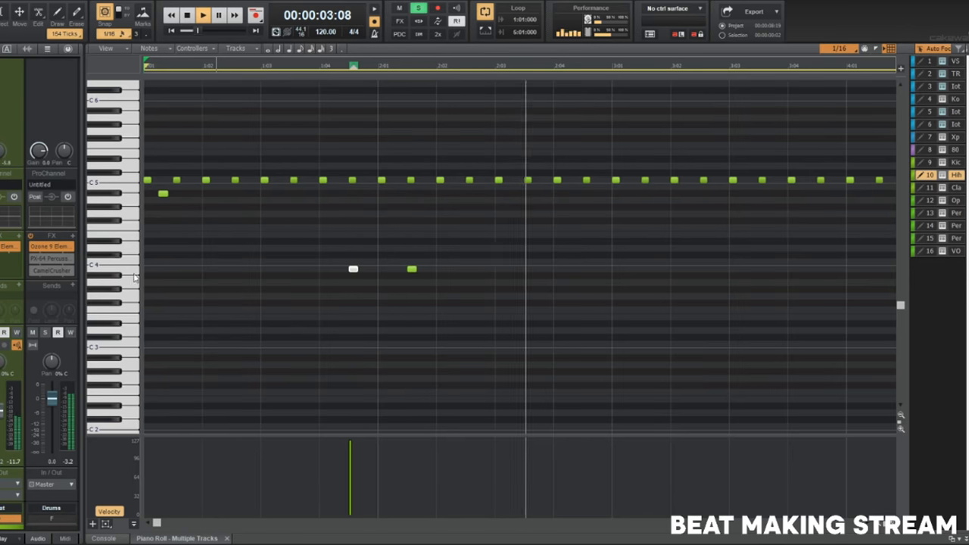
Add a third, 119-tick B3 note between the other two and lower the velocity of all three to about 70.
{"action": "key", "text": "space"}
{"action": "left_click", "coordinate": [129, 269]}
{"action": "left_click", "coordinate": [367, 269]}
{"action": "key", "text": "space"}
{"action": "left_click", "coordinate": [131, 267]}
{"action": "key", "text": "space"}
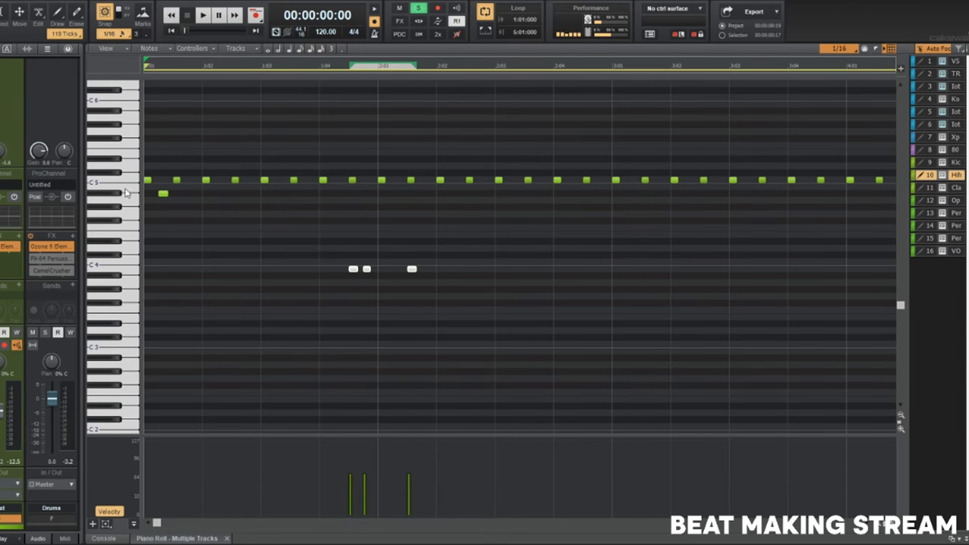
Lower the velocity of the Bb4 hi-hat note in bar 1 to about 87.
{"action": "left_click", "coordinate": [126, 195]}
{"action": "scroll", "coordinate": [255, 351], "scroll_direction": "down", "scroll_amount": 2}
{"action": "scroll", "coordinate": [254, 351], "scroll_direction": "down", "scroll_amount": 1}
{"action": "scroll", "coordinate": [255, 351], "scroll_direction": "up", "scroll_amount": 2}
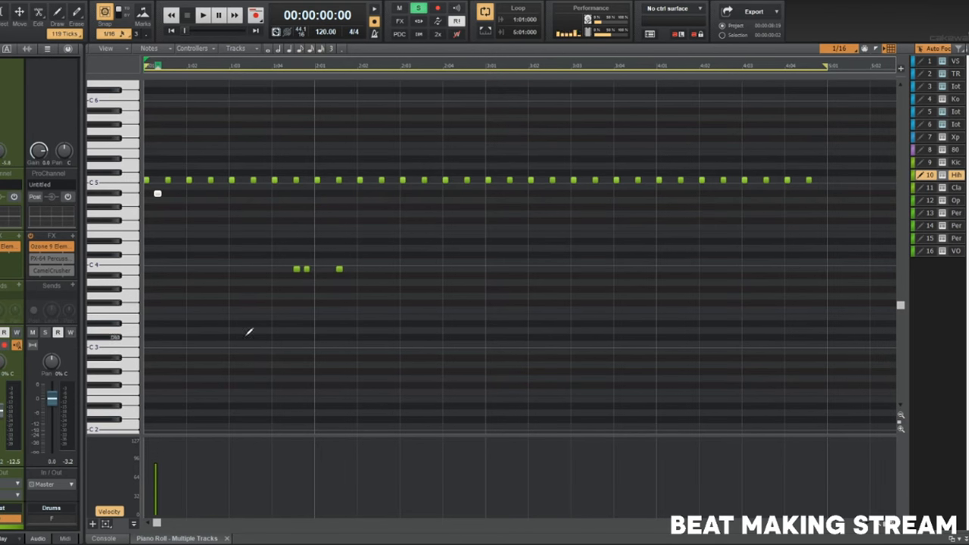
{"action": "left_click", "coordinate": [248, 331]}
{"action": "left_click", "coordinate": [202, 298]}
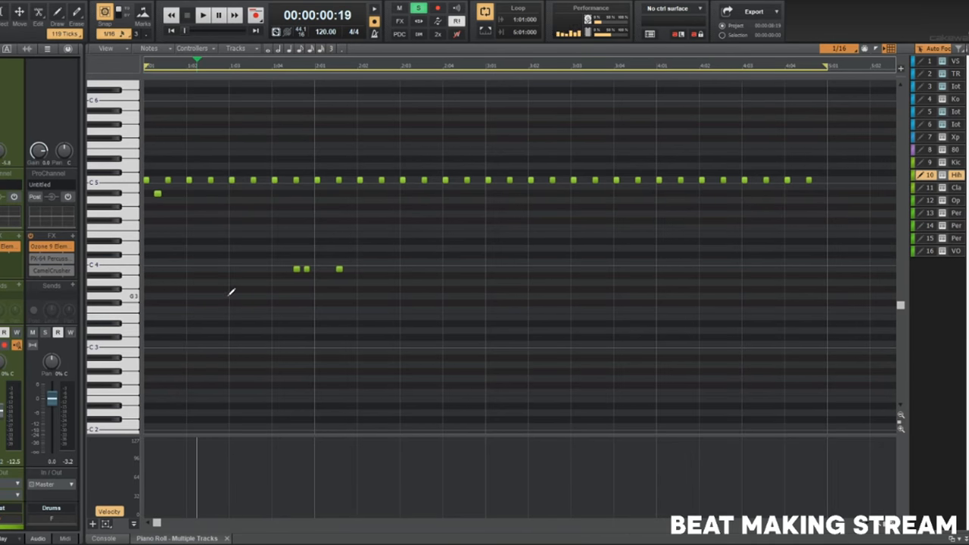
{"action": "left_click", "coordinate": [232, 292]}
{"action": "left_click", "coordinate": [280, 300]}
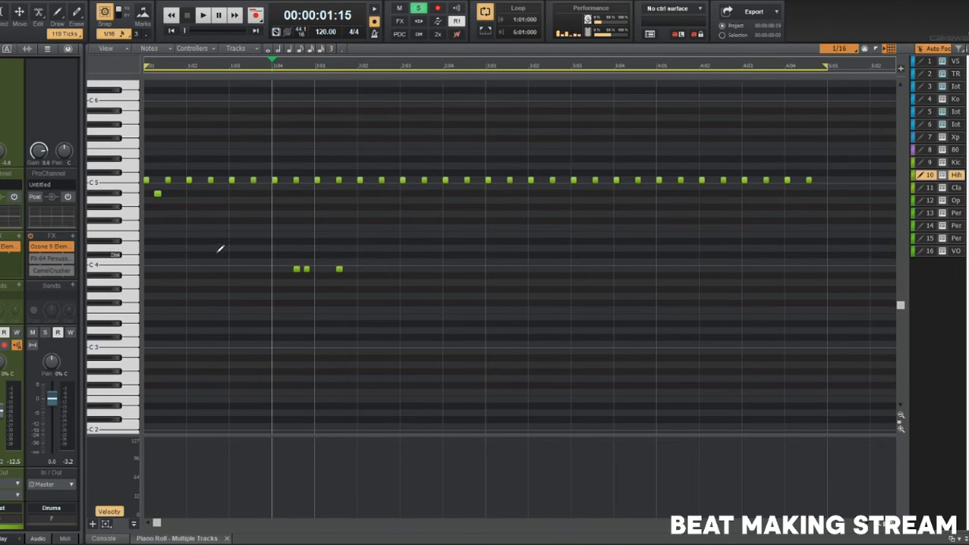
{"action": "left_click", "coordinate": [232, 240]}
{"action": "left_click", "coordinate": [255, 229]}
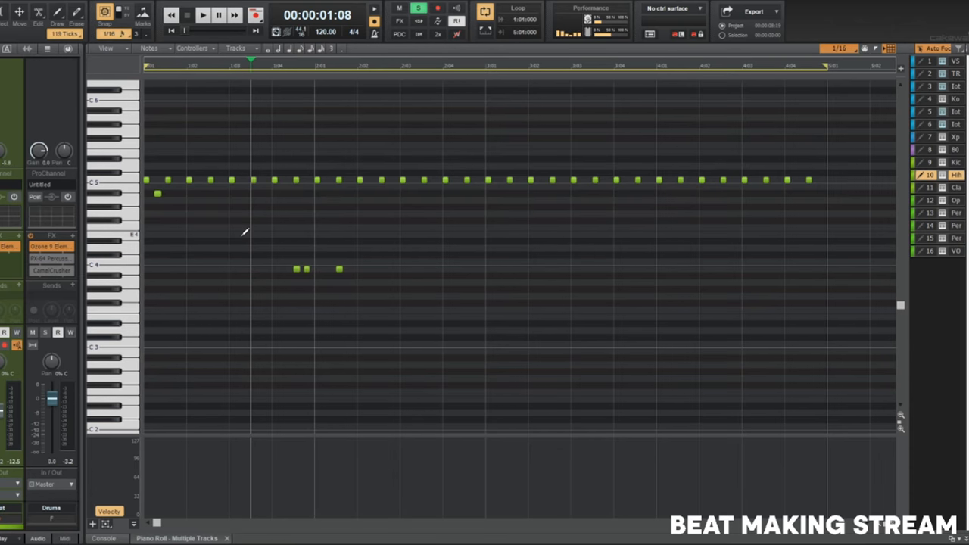
{"action": "key", "text": "w"}
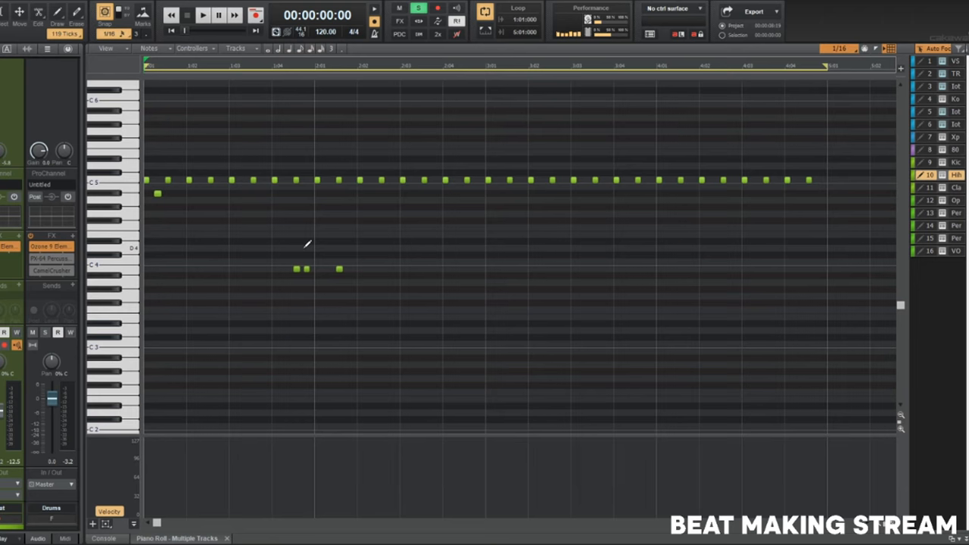
During playback, add Bb4 early in bar 3 plus D4 and Eb4 in bar 4, and lower their velocities to about 65, 80 and 72.
{"action": "key", "text": "space"}
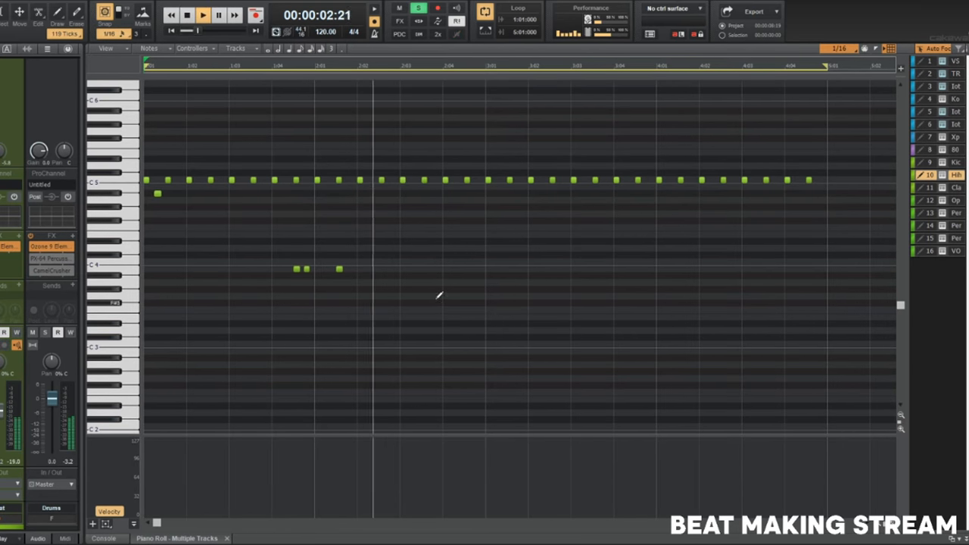
{"action": "left_click", "coordinate": [499, 192]}
{"action": "left_click", "coordinate": [723, 248]}
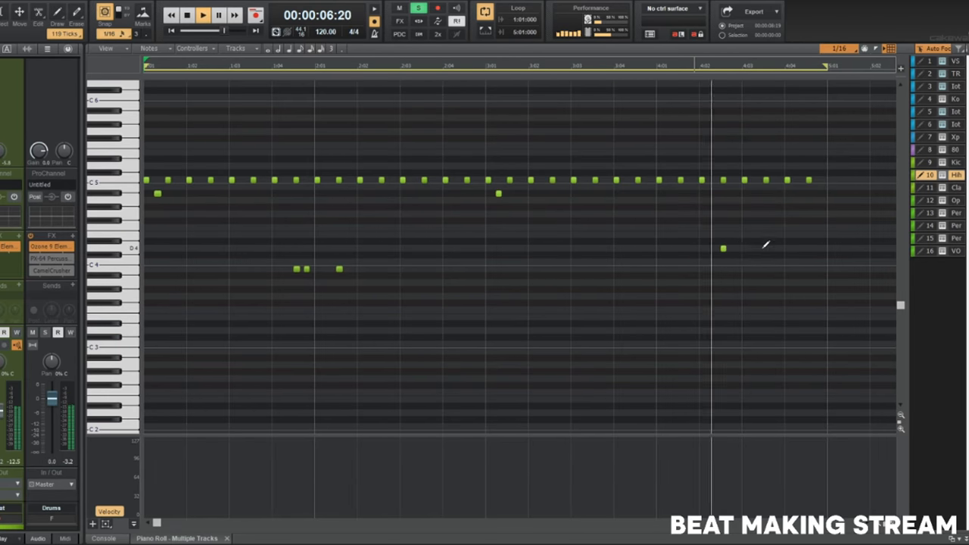
{"action": "left_click", "coordinate": [809, 242]}
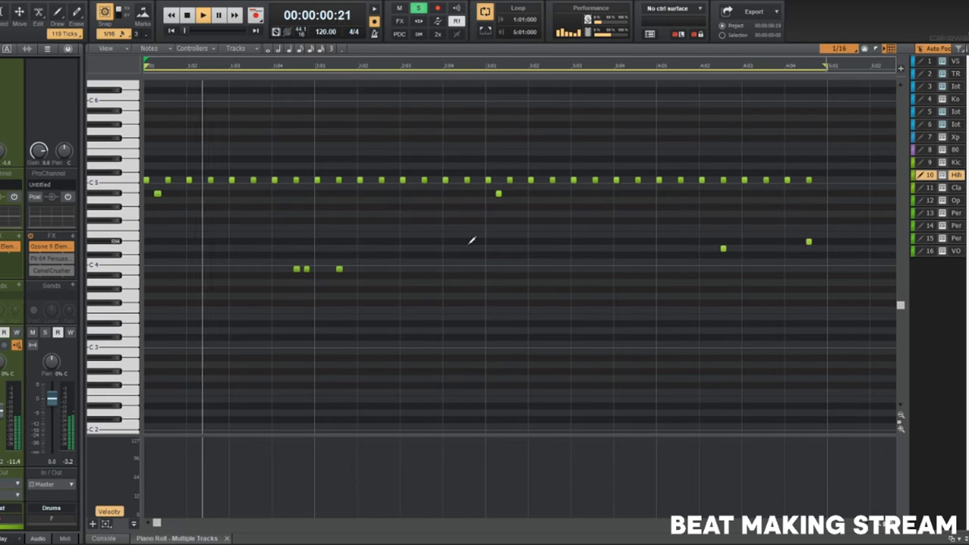
{"action": "left_click_drag", "start_coordinate": [453, 189], "coordinate": [875, 278]}
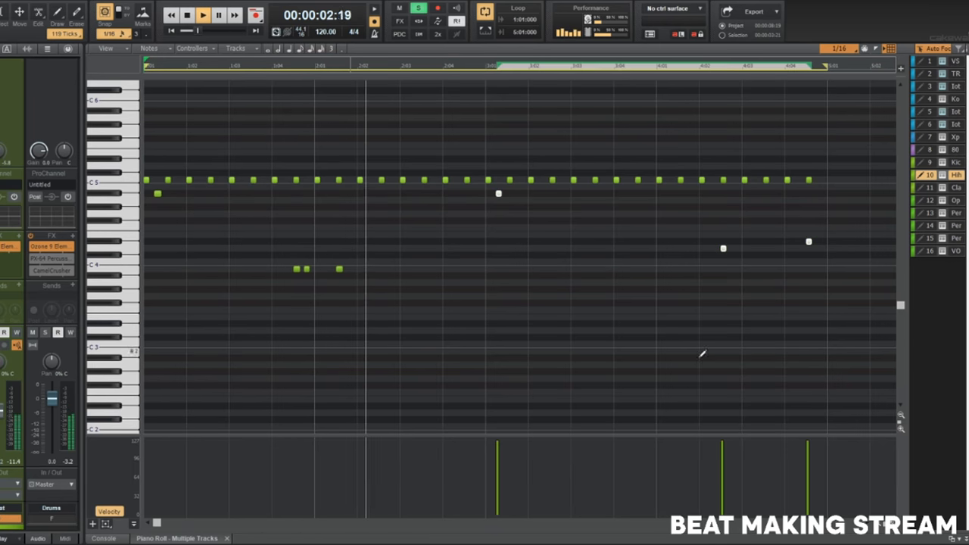
{"action": "mouse_move", "coordinate": [498, 476]}
{"action": "left_mouse_down"}
{"action": "mouse_move", "coordinate": [694, 480]}
{"action": "mouse_move", "coordinate": [809, 447]}
{"action": "mouse_move", "coordinate": [825, 465]}
{"action": "left_mouse_up"}
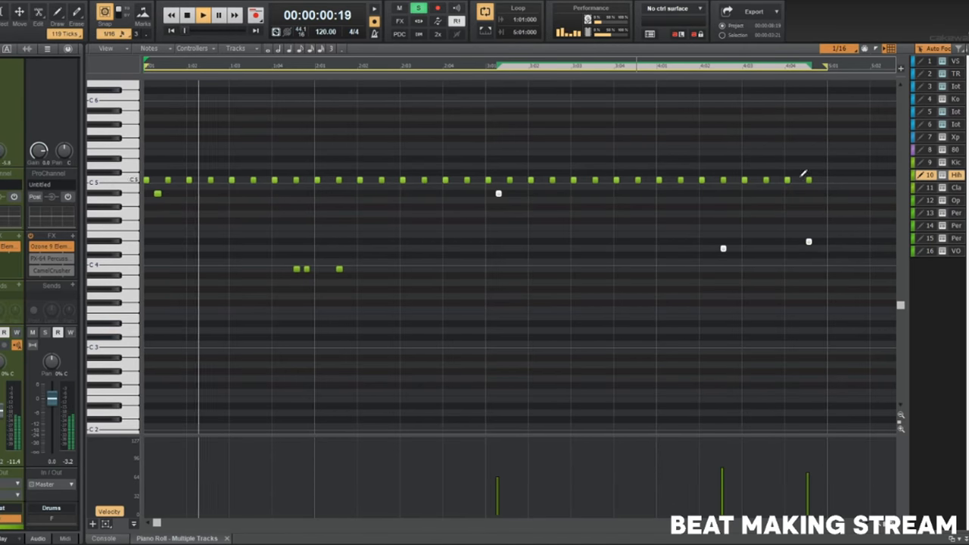
Set the piano roll snap resolution to 128th notes and undo the trial note stroke above the hi-hats.
{"action": "left_click", "coordinate": [839, 48]}
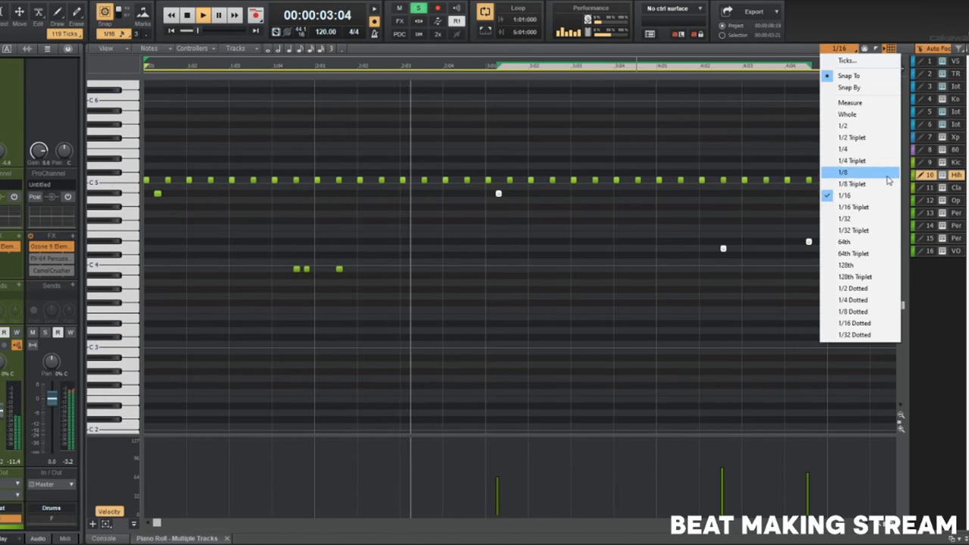
{"action": "left_click", "coordinate": [856, 265]}
{"action": "left_click_drag", "start_coordinate": [297, 111], "coordinate": [326, 110]}
{"action": "key", "text": "ctrl+z"}
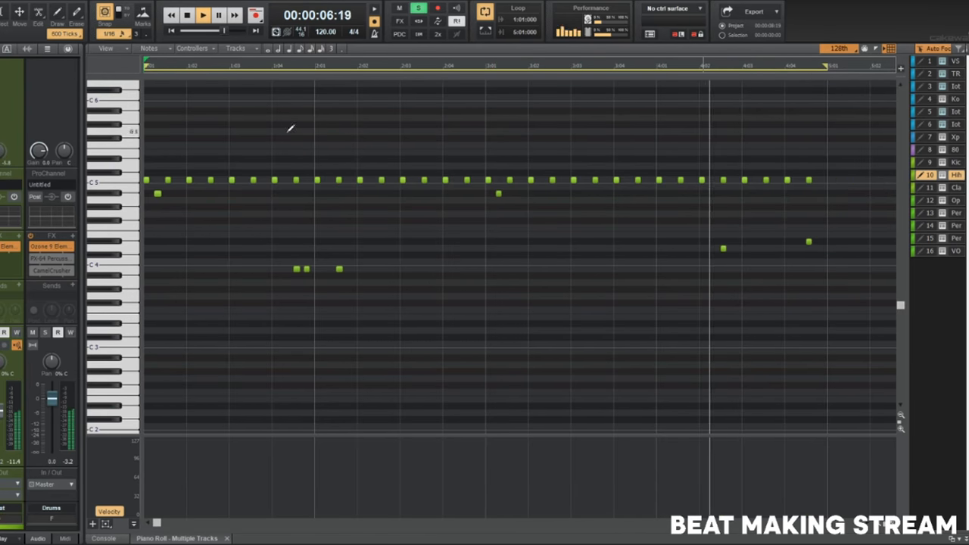
{"action": "middle_click", "coordinate": [288, 131]}
{"action": "left_click", "coordinate": [325, 138]}
{"action": "middle_click", "coordinate": [313, 130]}
{"action": "left_click", "coordinate": [354, 128]}
{"action": "middle_click", "coordinate": [337, 125]}
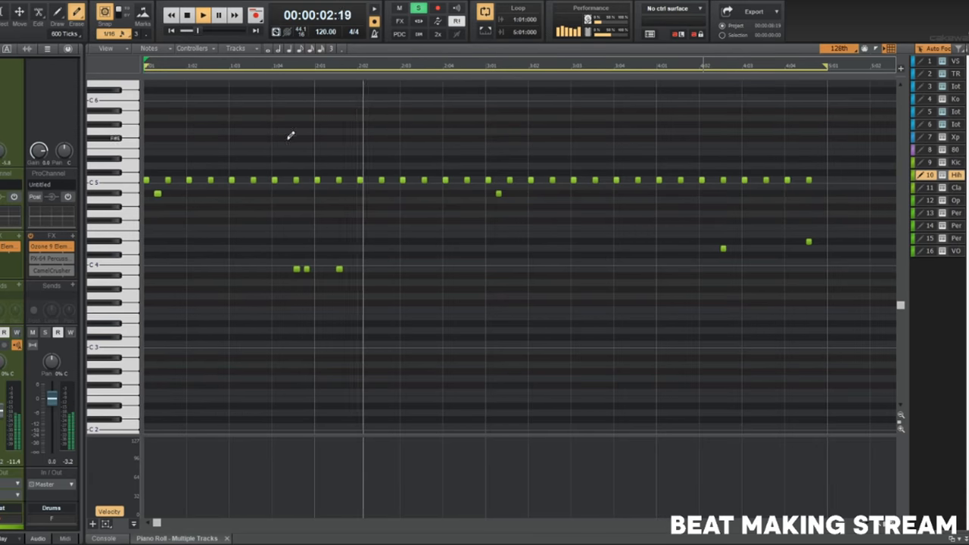
{"action": "middle_click", "coordinate": [277, 142]}
{"action": "left_click", "coordinate": [302, 135]}
Paint a rising 128th-note roll from F5 to G#5 just before 1:04 and shape its velocities into an upward ramp.
{"action": "left_click_drag", "start_coordinate": [258, 146], "coordinate": [268, 127]}
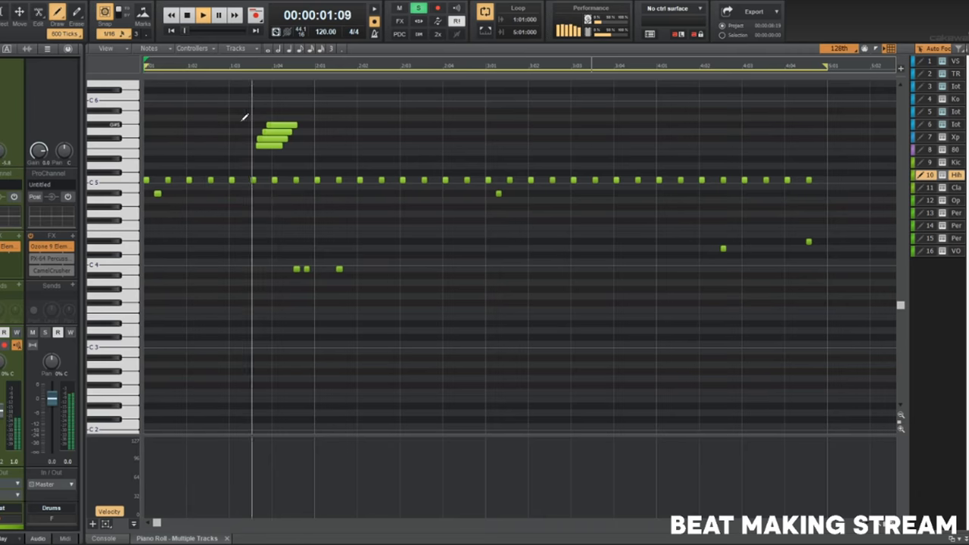
{"action": "left_click_drag", "start_coordinate": [135, 153], "coordinate": [135, 125]}
{"action": "mouse_move", "coordinate": [251, 509]}
{"action": "left_mouse_down"}
{"action": "mouse_move", "coordinate": [267, 496]}
{"action": "mouse_move", "coordinate": [274, 458]}
{"action": "left_mouse_up"}
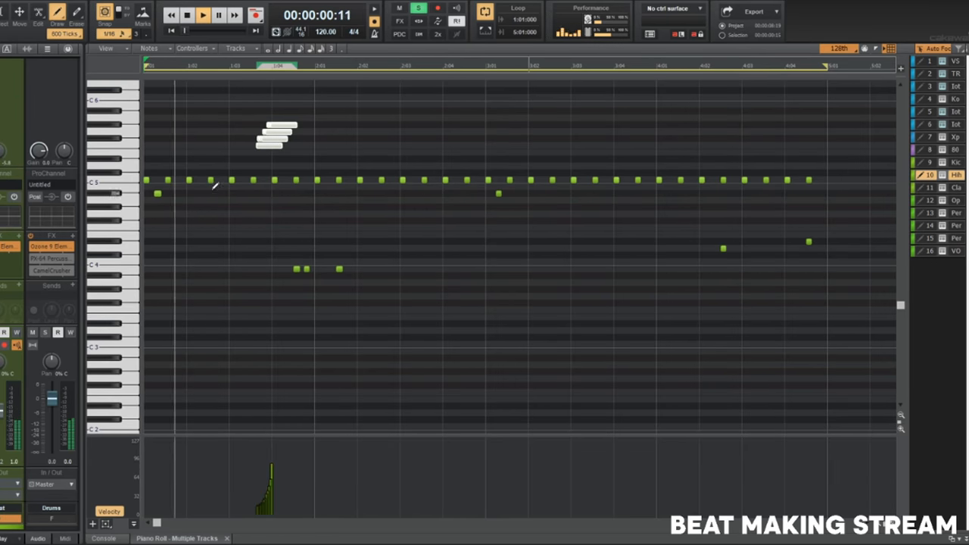
{"action": "left_click_drag", "start_coordinate": [215, 173], "coordinate": [222, 194]}
{"action": "key", "text": "ctrl+z"}
{"action": "key", "text": "ctrl+z"}
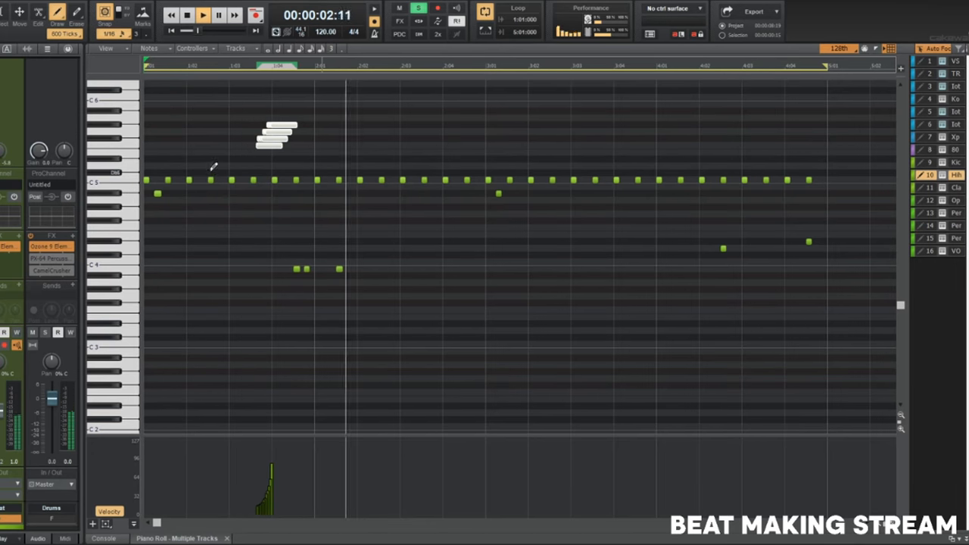
Delete the C5 hi-hat note on the offbeat between 1:02 and 1:03, then stop the loop.
{"action": "left_click", "coordinate": [211, 180]}
{"action": "key", "text": "Delete"}
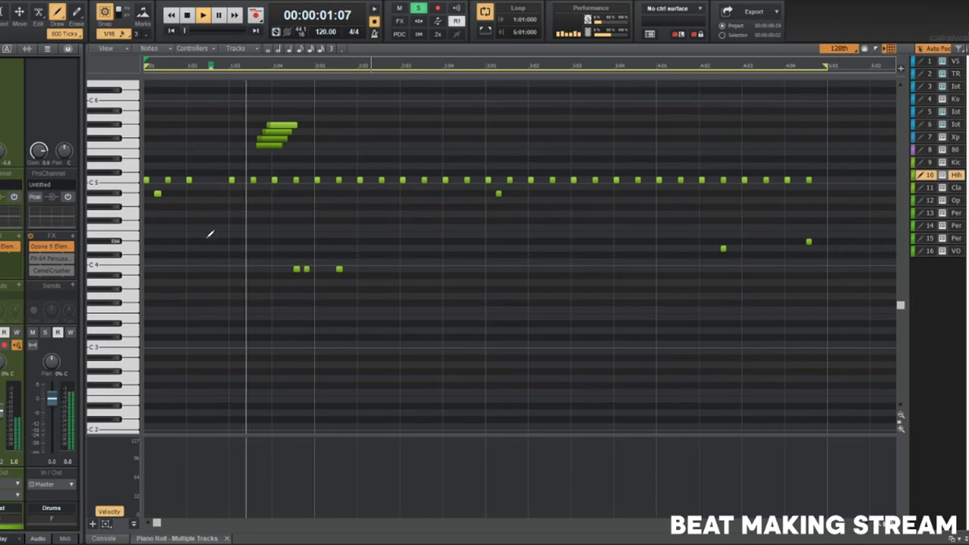
{"action": "key", "text": "space"}
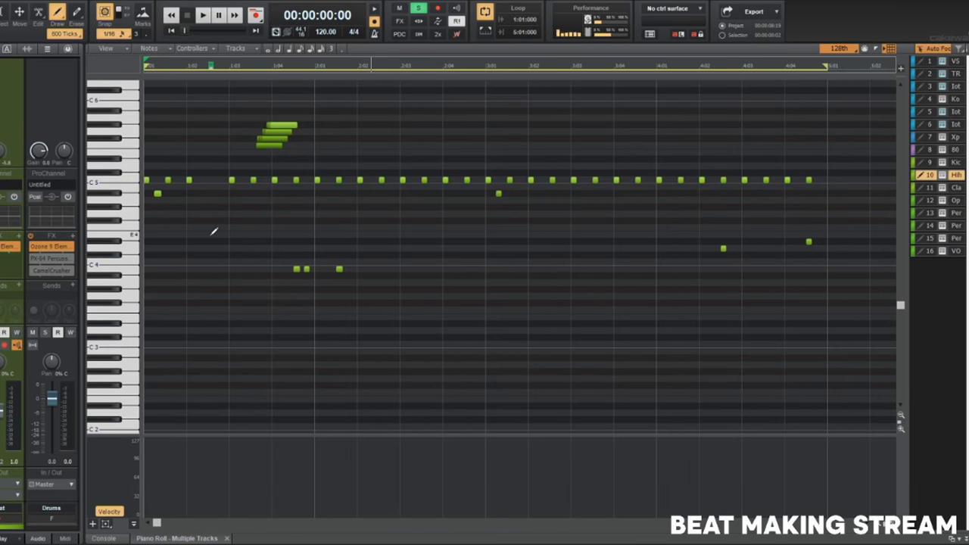
{"action": "left_click", "coordinate": [846, 50]}
{"action": "left_click", "coordinate": [848, 48]}
{"action": "left_click_drag", "start_coordinate": [811, 124], "coordinate": [811, 125]}
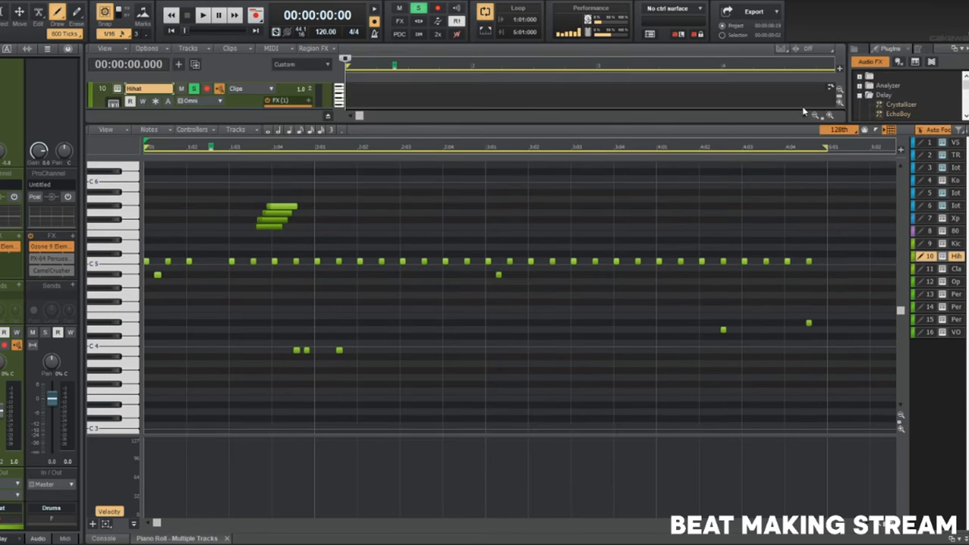
{"action": "left_click_drag", "start_coordinate": [807, 123], "coordinate": [820, 3]}
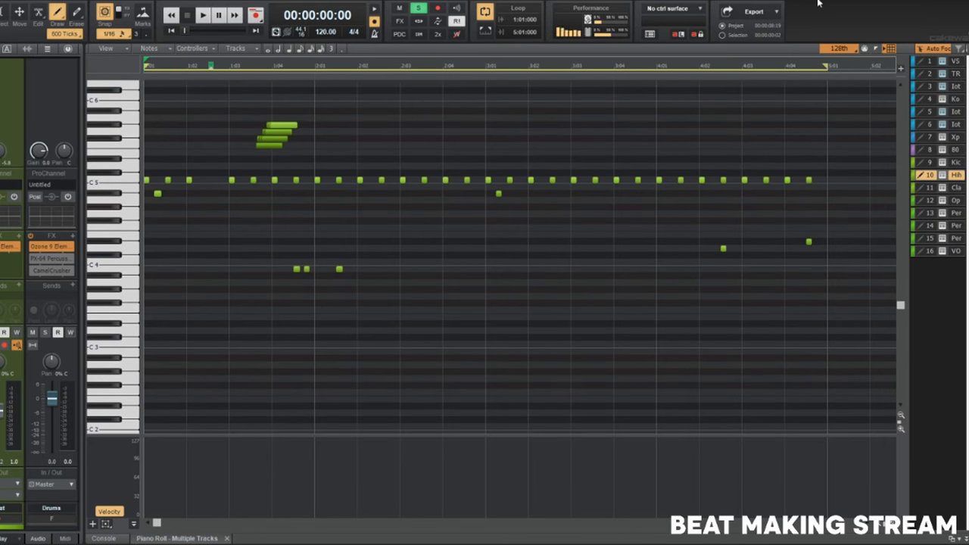
{"action": "scroll", "coordinate": [463, 331], "scroll_direction": "up", "scroll_amount": 1}
{"action": "scroll", "coordinate": [461, 356], "scroll_direction": "up", "scroll_amount": 2}
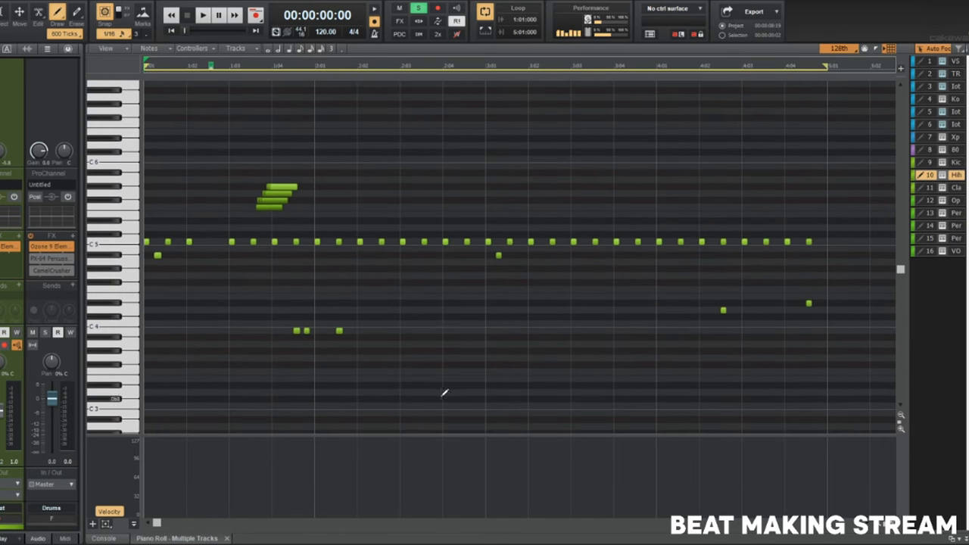
{"action": "scroll", "coordinate": [266, 261], "scroll_direction": "up", "scroll_amount": 1}
{"action": "scroll", "coordinate": [267, 261], "scroll_direction": "up", "scroll_amount": 1}
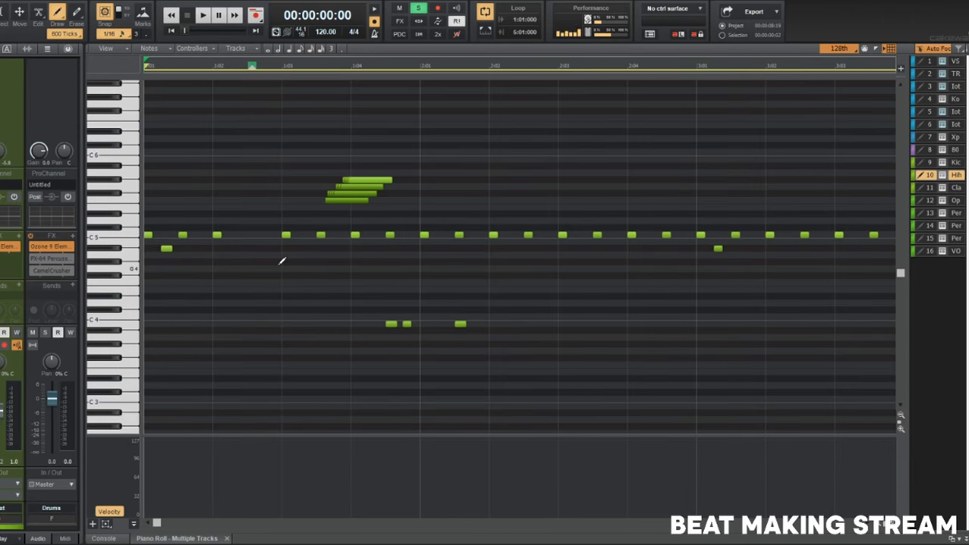
Examine the MIDI event types and control values offered for a new controller lane, and cancel without adding one.
{"action": "left_click", "coordinate": [93, 524]}
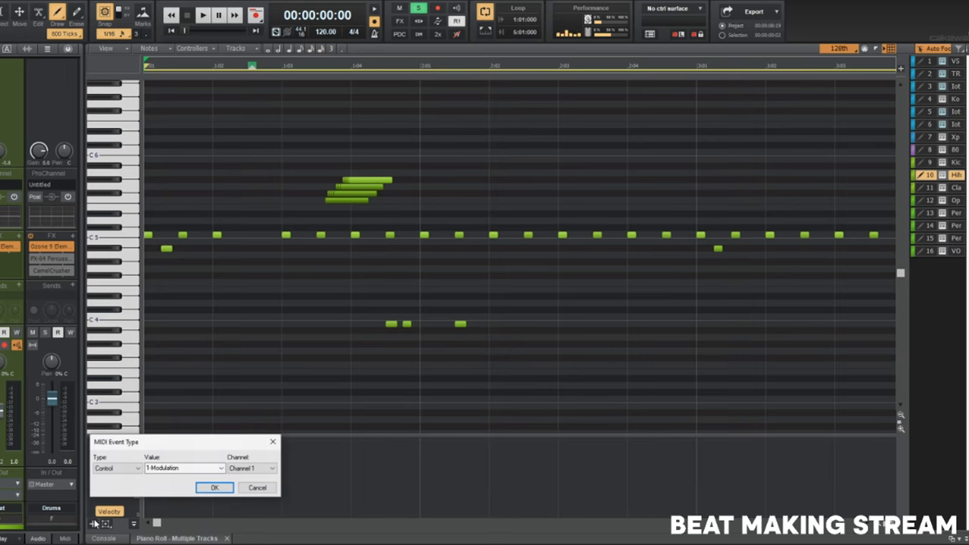
{"action": "left_click", "coordinate": [129, 468]}
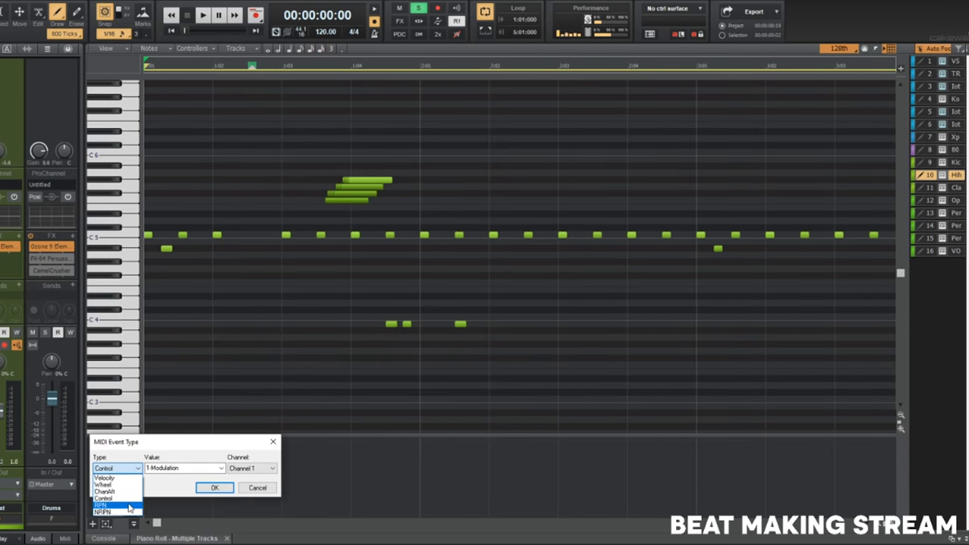
{"action": "left_click", "coordinate": [224, 469]}
{"action": "left_click", "coordinate": [223, 470]}
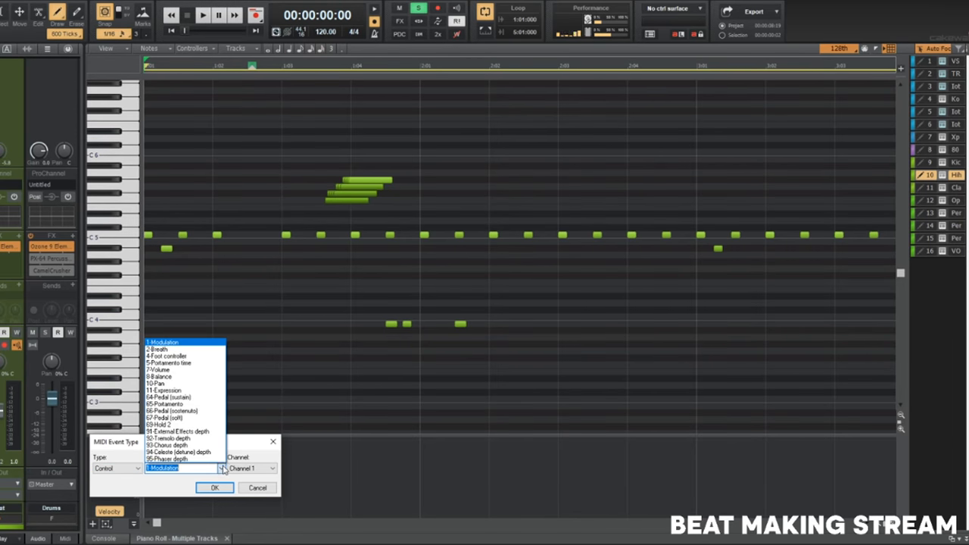
{"action": "left_click", "coordinate": [258, 489]}
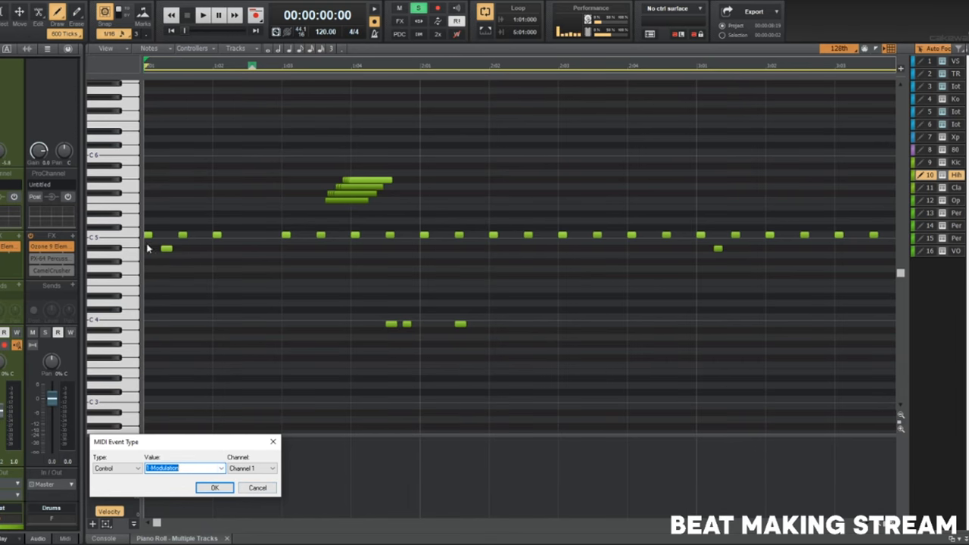
{"action": "left_click", "coordinate": [258, 487]}
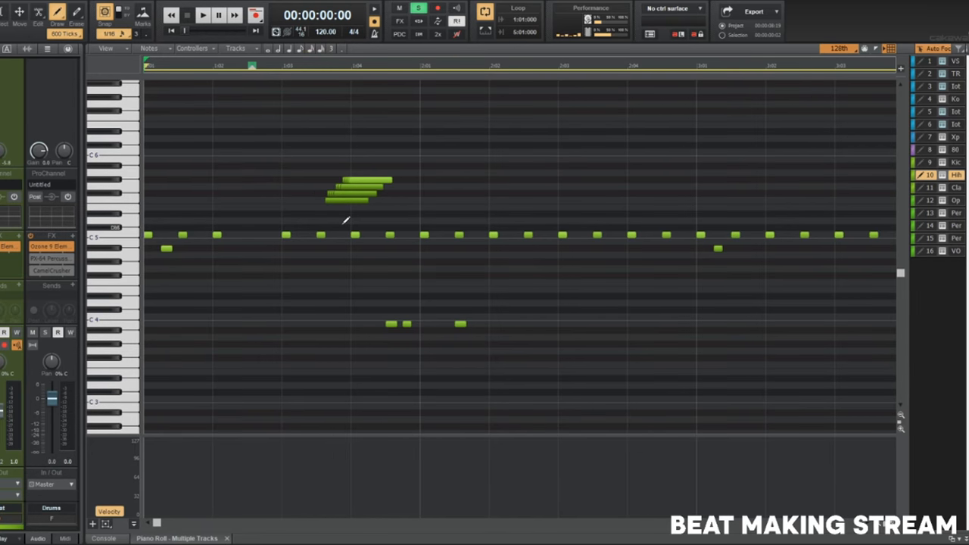
Undo the trial roll at 2:02, paint a short 128th-note roll there stepping from E4 up to F4, and play it back.
{"action": "left_click", "coordinate": [493, 281]}
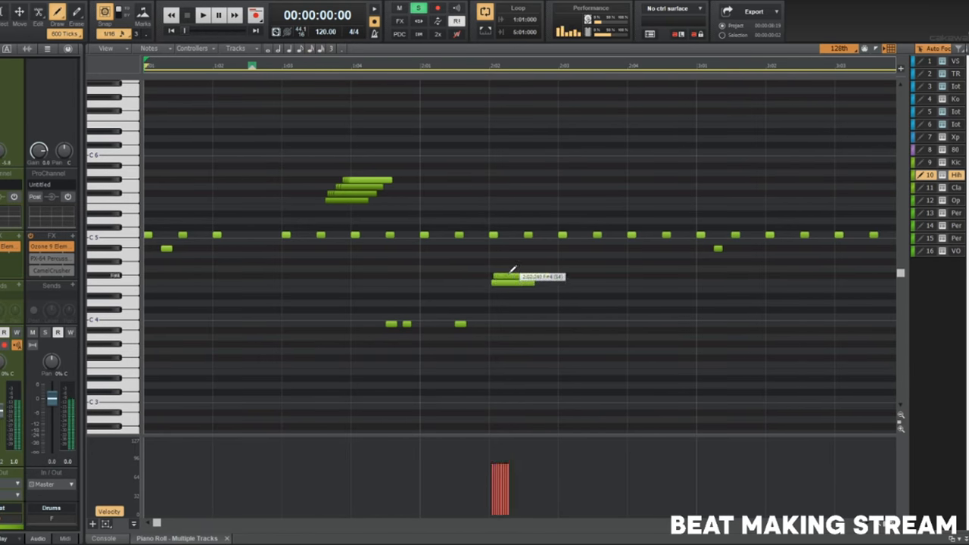
{"action": "key", "text": "ctrl+z"}
{"action": "left_click_drag", "start_coordinate": [490, 290], "coordinate": [500, 290]}
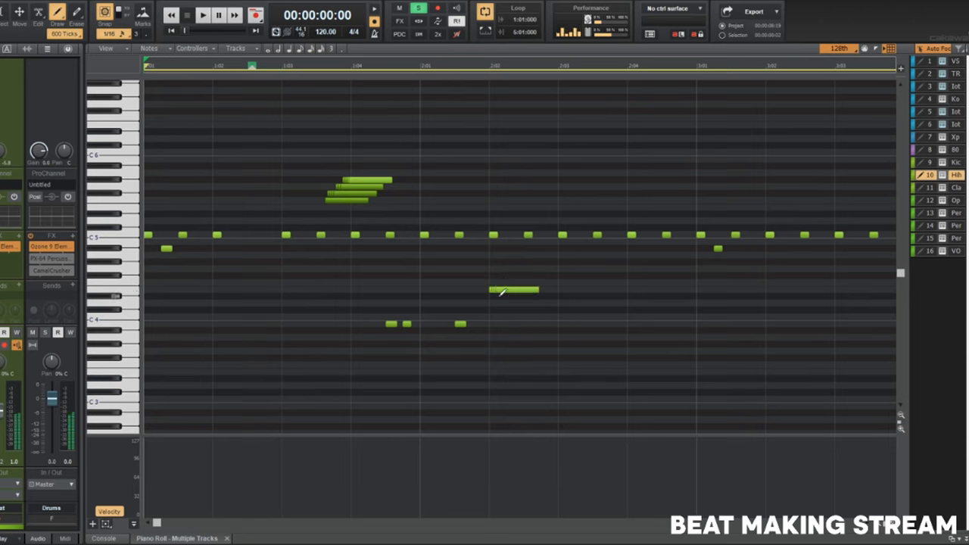
{"action": "left_click", "coordinate": [501, 282]}
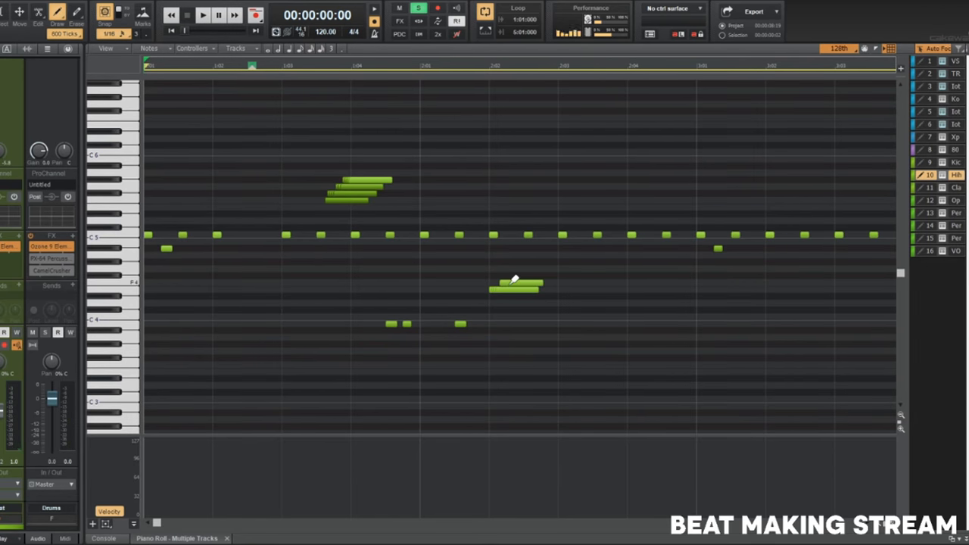
{"action": "key", "text": "space"}
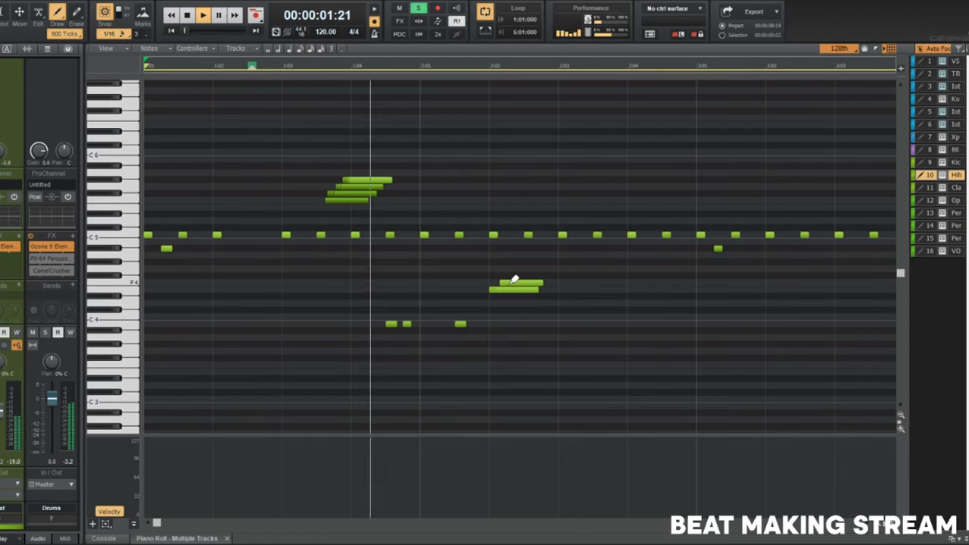
{"action": "key", "text": "space"}
Add a 128th-note C#4 roll on the offbeat after 2:02, lower both bar-2 rolls' velocities to about 50, and audition them.
{"action": "left_click_drag", "start_coordinate": [524, 310], "coordinate": [575, 309]}
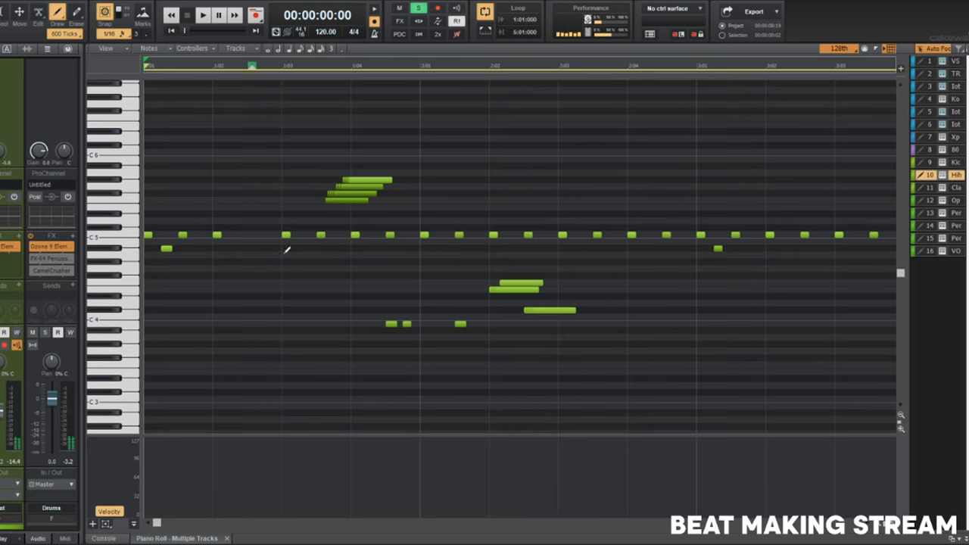
{"action": "key", "text": "ctrl+a"}
{"action": "left_click_drag", "start_coordinate": [490, 482], "coordinate": [524, 479]}
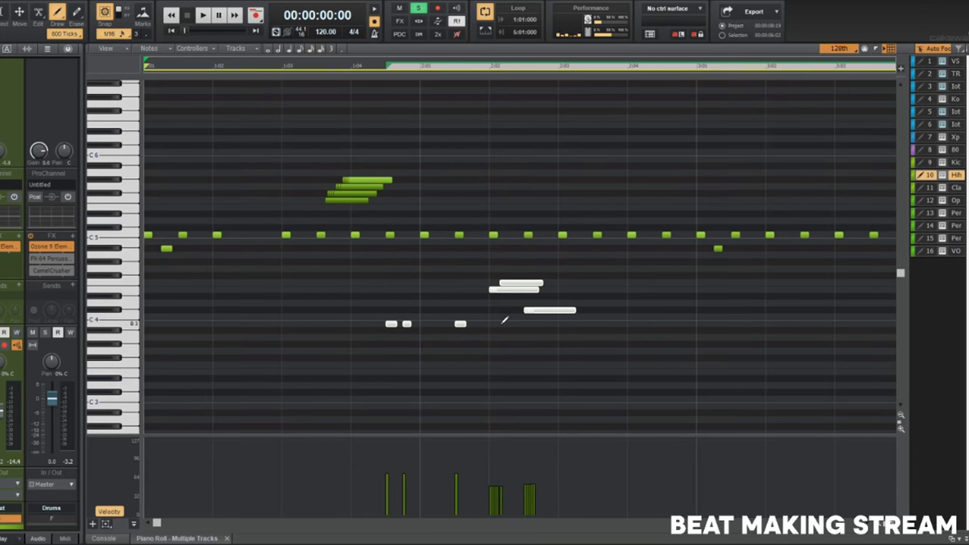
{"action": "key", "text": "space"}
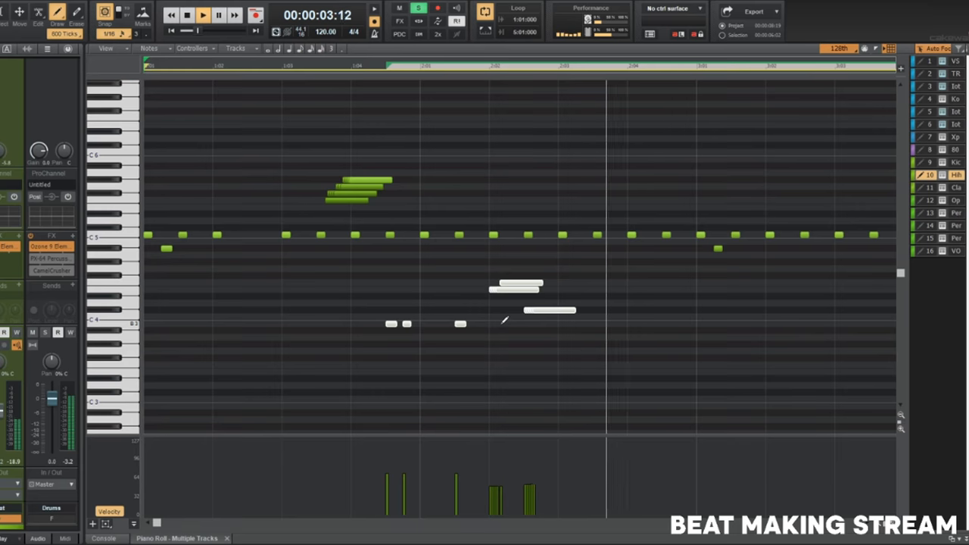
{"action": "key", "text": "space"}
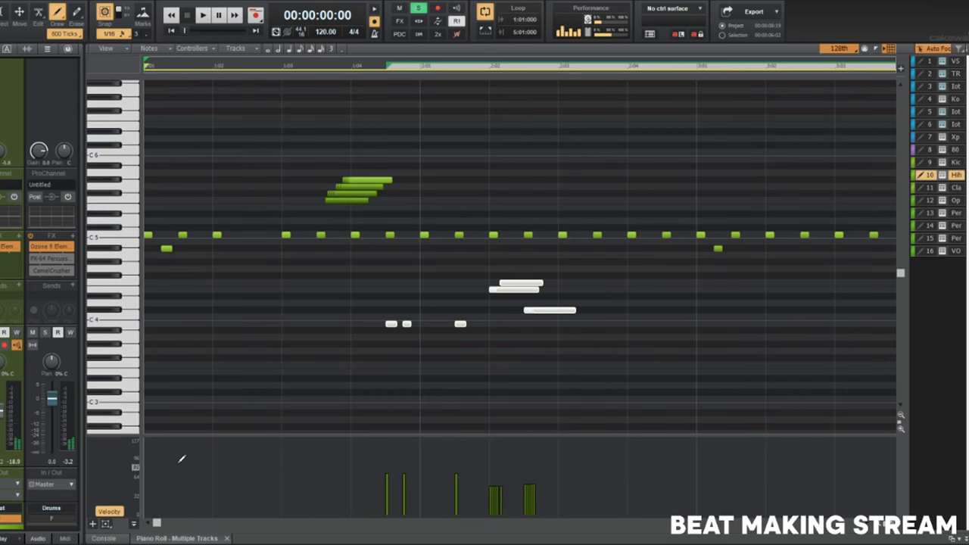
Paint a rising 128th-note roll from D4 to C5 just before 3:01 and shape its velocities into an upward ramp.
{"action": "scroll", "coordinate": [405, 363], "scroll_direction": "down", "scroll_amount": 5}
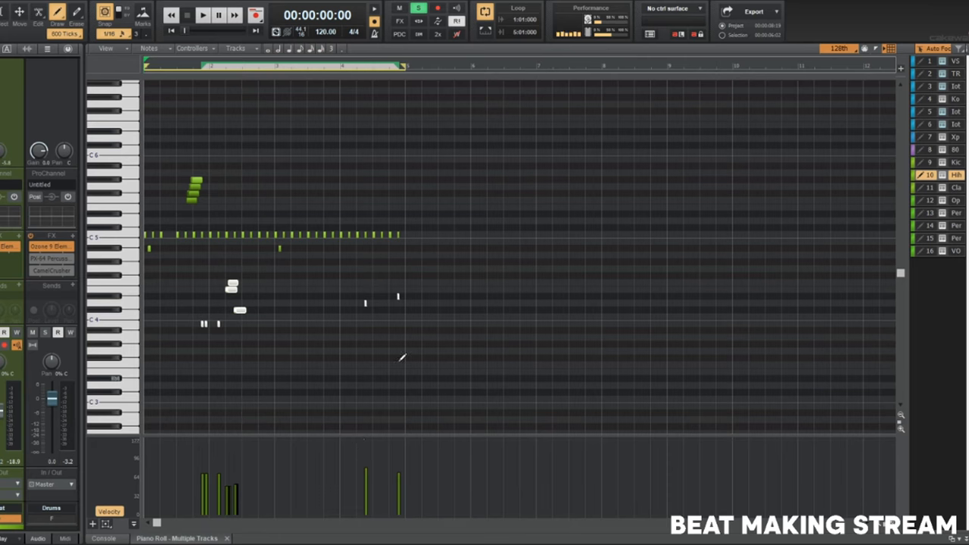
{"action": "scroll", "coordinate": [331, 336], "scroll_direction": "up", "scroll_amount": 5}
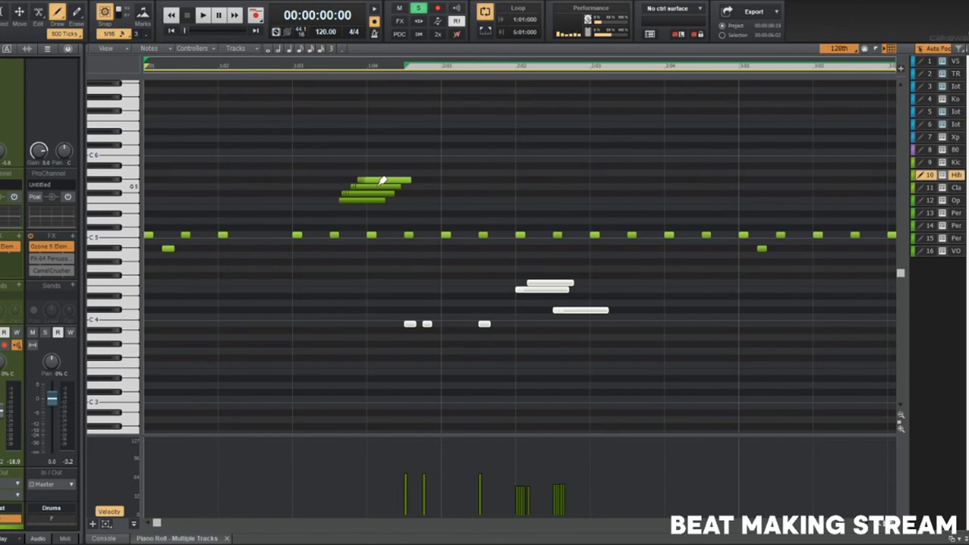
{"action": "key", "text": "space"}
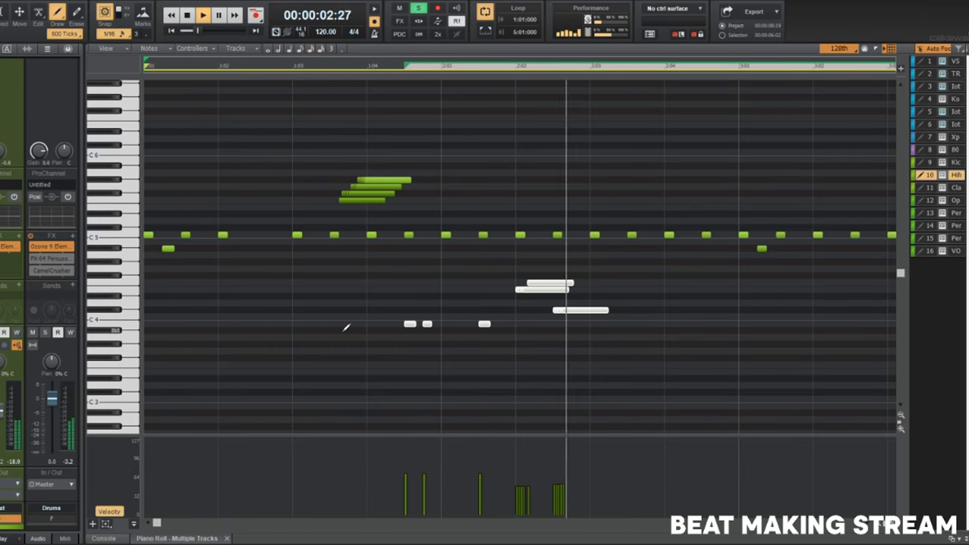
{"action": "key", "text": "space"}
{"action": "left_click_drag", "start_coordinate": [713, 301], "coordinate": [742, 227]}
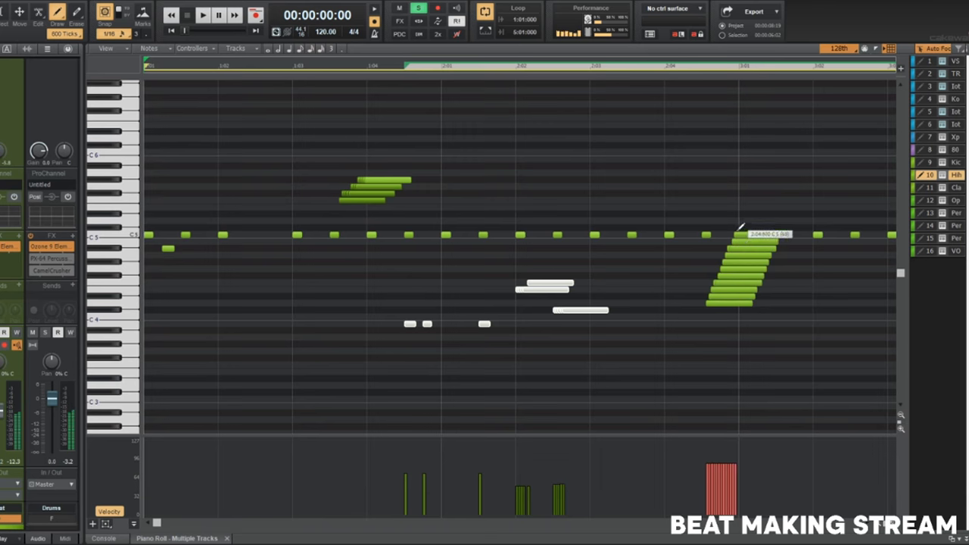
{"action": "left_click_drag", "start_coordinate": [118, 214], "coordinate": [117, 316]}
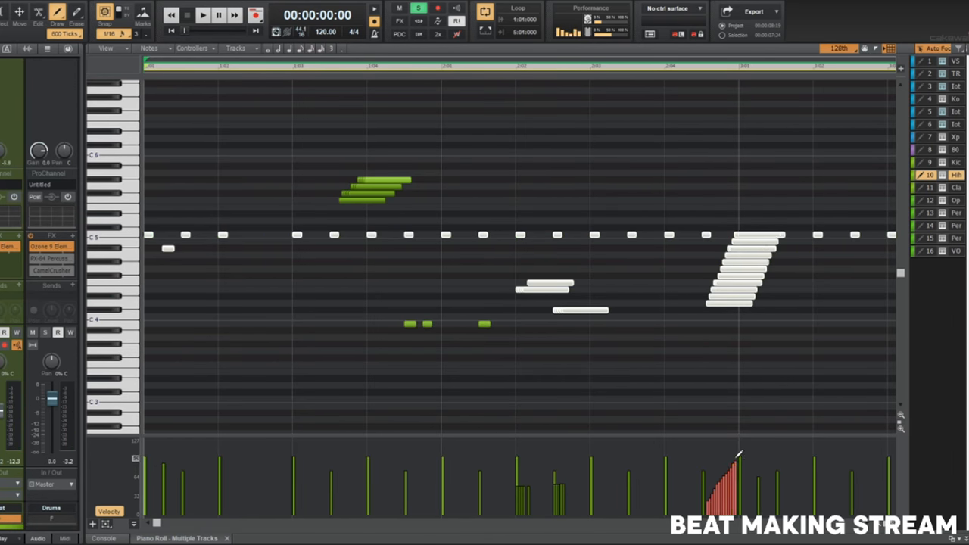
Finish the rising velocity ramp on the hi-hat roll leading into measure 3 and play the pattern back.
{"action": "left_click_drag", "start_coordinate": [739, 454], "coordinate": [740, 454]}
{"action": "key", "text": "space"}
{"action": "scroll", "coordinate": [588, 353], "scroll_direction": "down", "scroll_amount": 3}
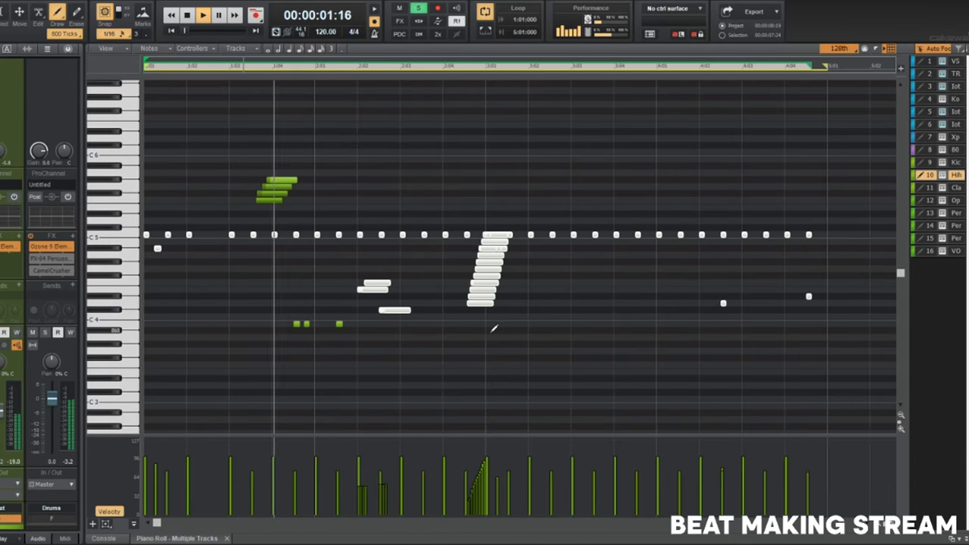
{"action": "scroll", "coordinate": [494, 328], "scroll_direction": "down", "scroll_amount": 1}
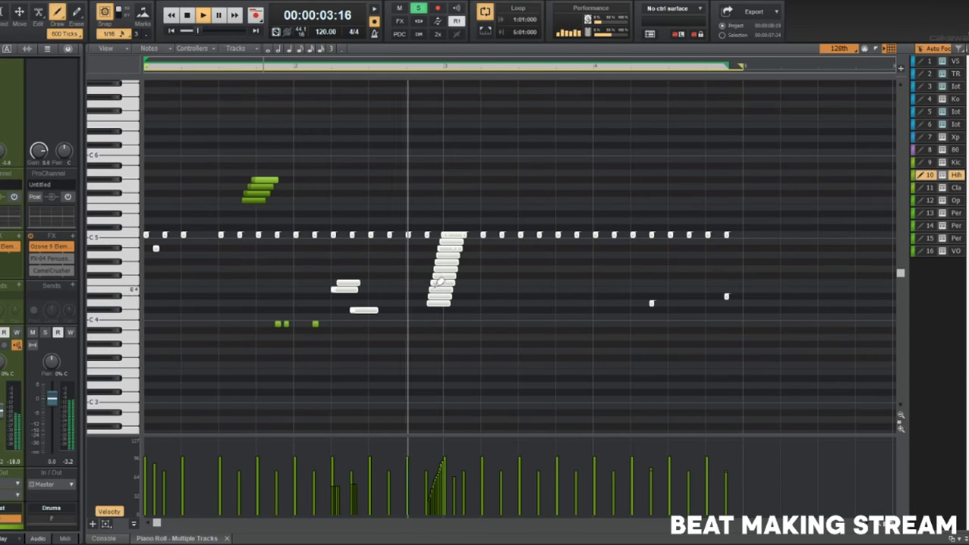
{"action": "key", "text": "space"}
Add a hi-hat roll just before measure 4 above the main hi-hat line and give it descending velocities.
{"action": "left_click", "coordinate": [575, 166]}
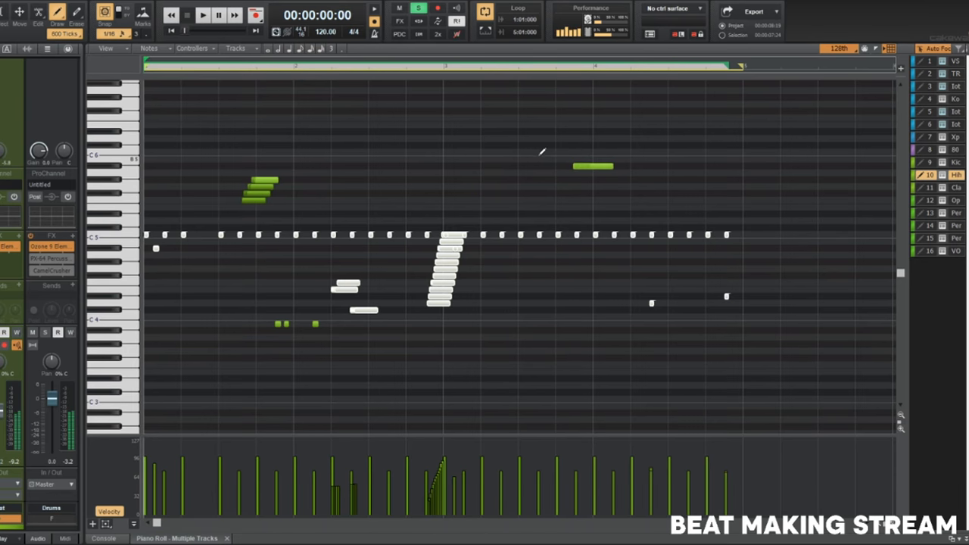
{"action": "left_click_drag", "start_coordinate": [101, 144], "coordinate": [105, 182]}
{"action": "left_click_drag", "start_coordinate": [574, 462], "coordinate": [595, 498]}
Nudge the selected hi-hat roll notes slightly later with the Move tool and play the pattern from the start.
{"action": "scroll", "coordinate": [623, 363], "scroll_direction": "up", "scroll_amount": 5}
{"action": "scroll", "coordinate": [424, 173], "scroll_direction": "up", "scroll_amount": 3}
{"action": "key", "text": "t"}
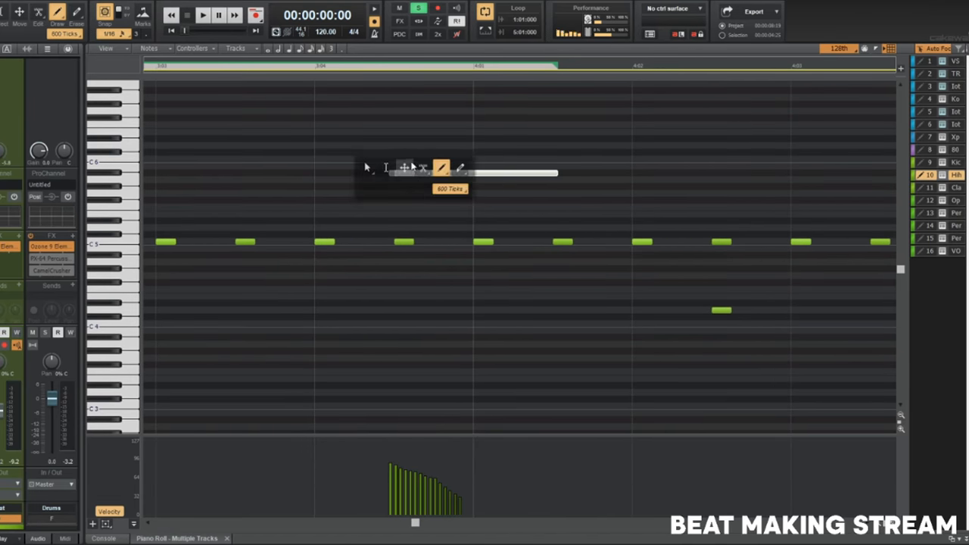
{"action": "left_click", "coordinate": [399, 165]}
{"action": "left_click_drag", "start_coordinate": [402, 171], "coordinate": [410, 173]}
{"action": "key", "text": "w"}
{"action": "scroll", "coordinate": [418, 222], "scroll_direction": "down", "scroll_amount": 3}
{"action": "key", "text": "space"}
{"action": "scroll", "coordinate": [417, 223], "scroll_direction": "down", "scroll_amount": 2}
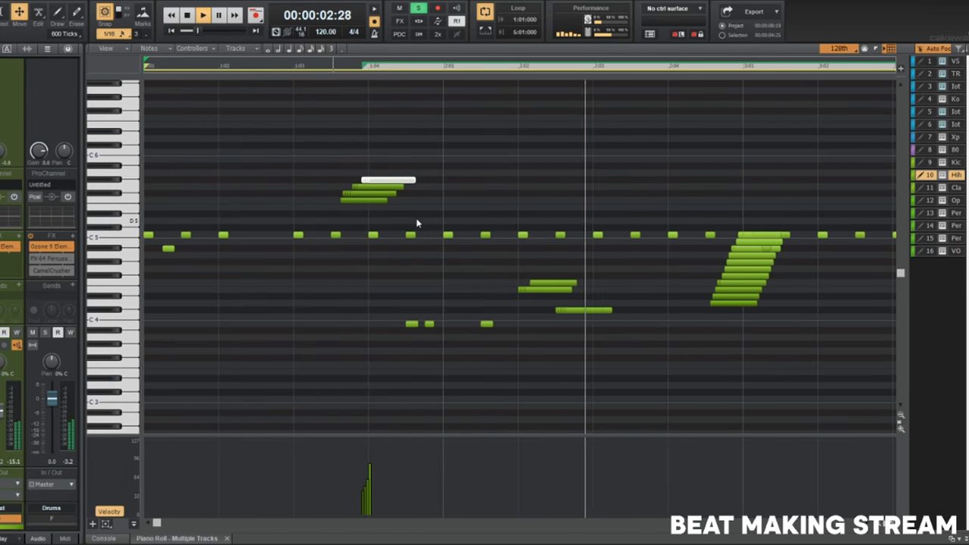
{"action": "scroll", "coordinate": [417, 223], "scroll_direction": "down", "scroll_amount": 1}
{"action": "scroll", "coordinate": [418, 223], "scroll_direction": "down", "scroll_amount": 2}
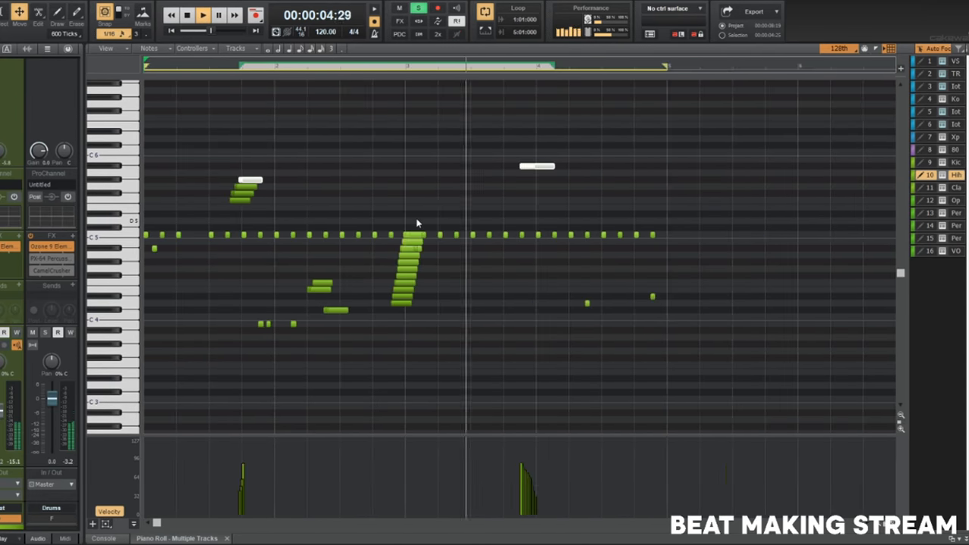
{"action": "key", "text": "space"}
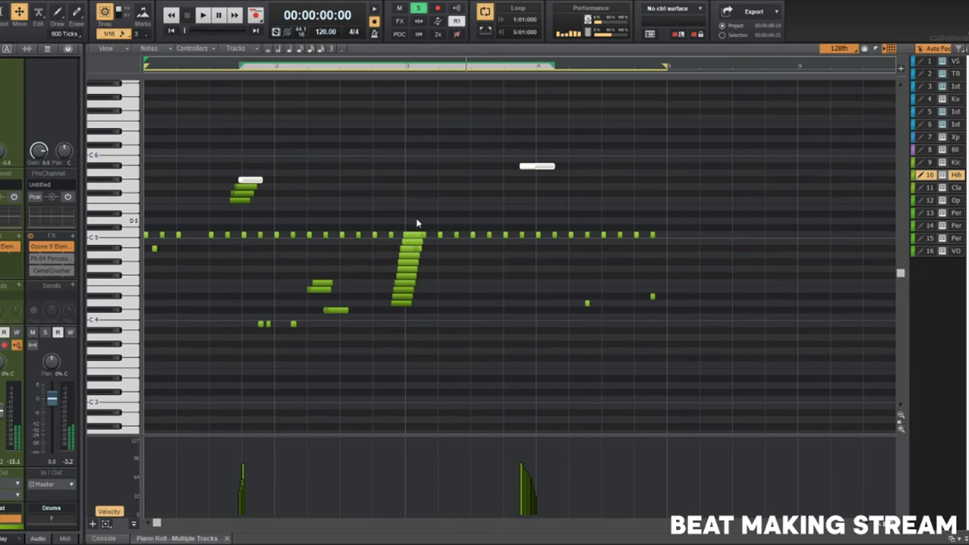
Place a copy of the descending hi-hat roll at the start of measure 4 on a lower pitch.
{"action": "left_click", "coordinate": [537, 164]}
{"action": "middle_click", "coordinate": [521, 165]}
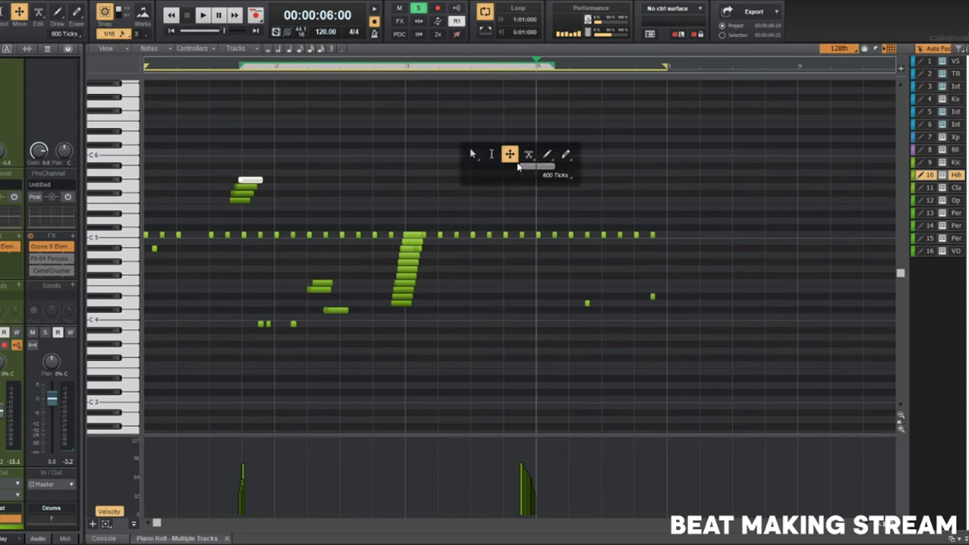
{"action": "left_click", "coordinate": [494, 155]}
{"action": "left_click_drag", "start_coordinate": [479, 132], "coordinate": [550, 194]}
{"action": "middle_click", "coordinate": [570, 191]}
{"action": "left_click", "coordinate": [558, 184]}
Play from just before measure 4 and listen to the two overlapping hi-hat rolls within the looped pattern.
{"action": "scroll", "coordinate": [547, 195], "scroll_direction": "up", "scroll_amount": 3}
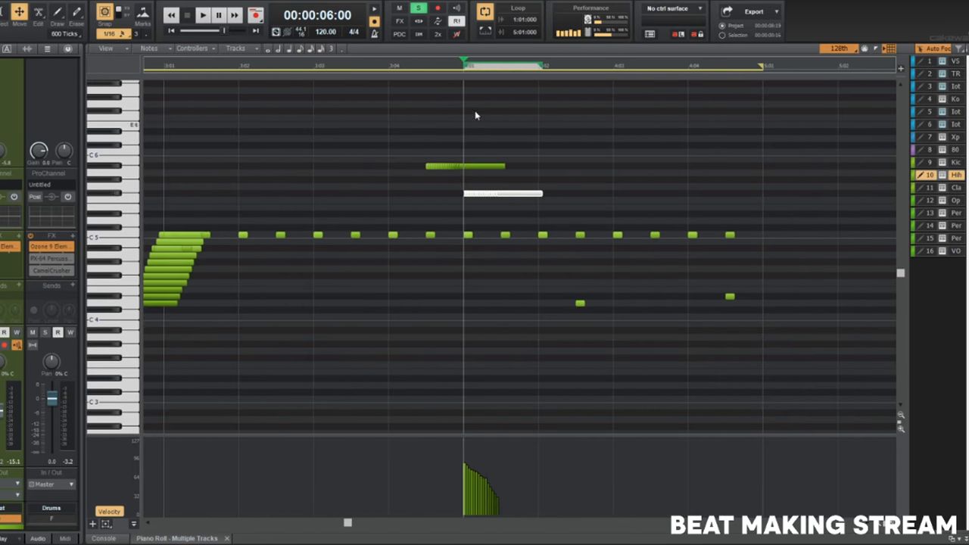
{"action": "left_click", "coordinate": [407, 65]}
{"action": "key", "text": "space"}
{"action": "scroll", "coordinate": [465, 159], "scroll_direction": "down", "scroll_amount": 2}
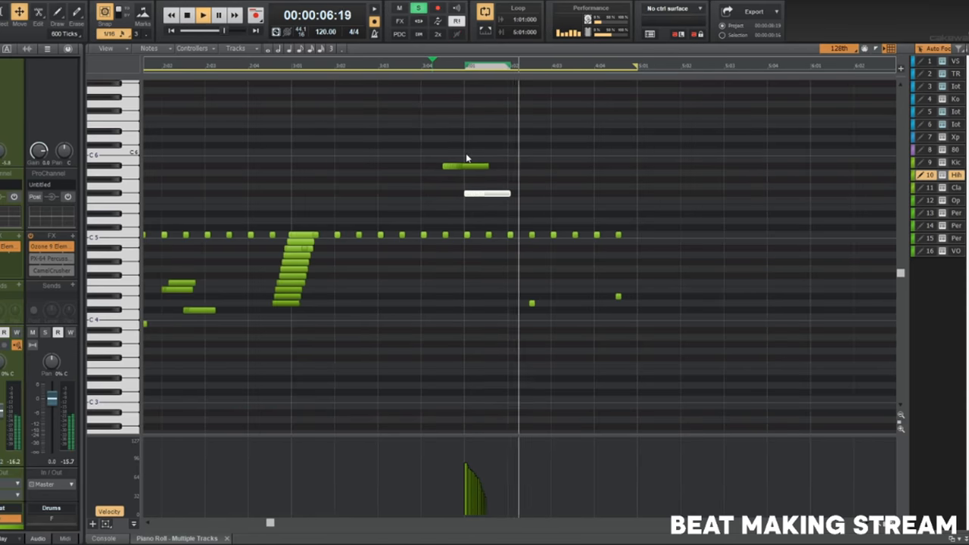
{"action": "scroll", "coordinate": [429, 199], "scroll_direction": "down", "scroll_amount": 2}
{"action": "key", "text": "t"}
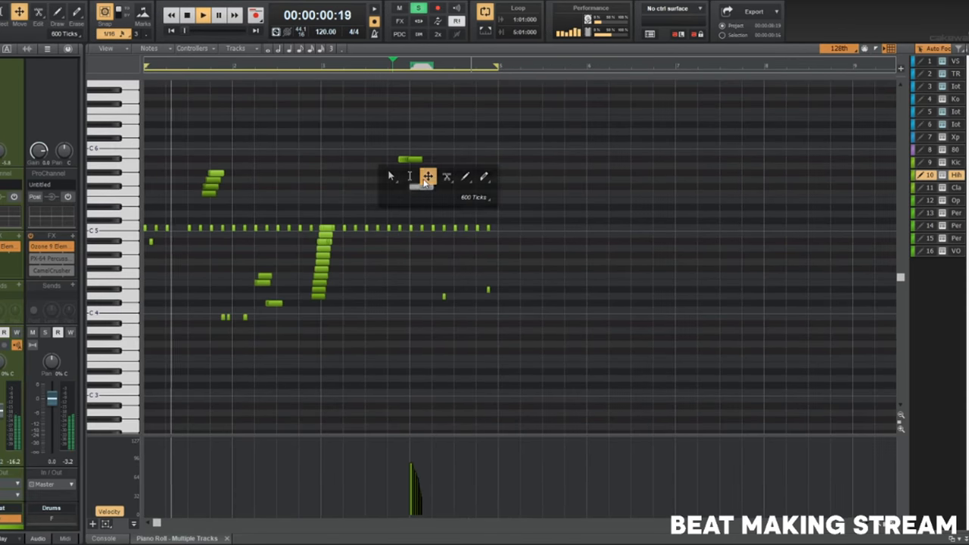
{"action": "scroll", "coordinate": [364, 227], "scroll_direction": "down", "scroll_amount": 3}
{"action": "scroll", "coordinate": [353, 227], "scroll_direction": "up", "scroll_amount": 9}
{"action": "scroll", "coordinate": [351, 230], "scroll_direction": "down", "scroll_amount": 6}
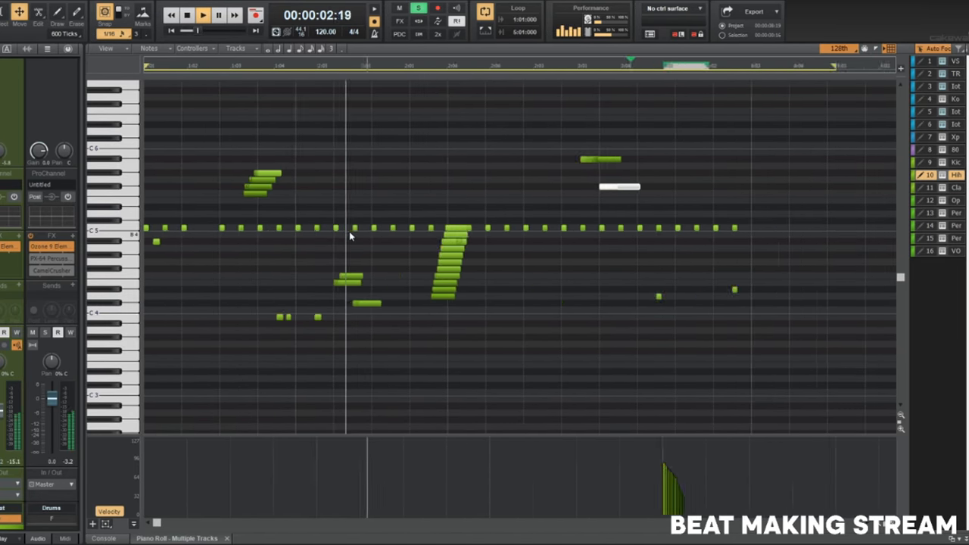
{"action": "scroll", "coordinate": [299, 248], "scroll_direction": "up", "scroll_amount": 3}
{"action": "scroll", "coordinate": [299, 248], "scroll_direction": "down", "scroll_amount": 2}
{"action": "key", "text": "t"}
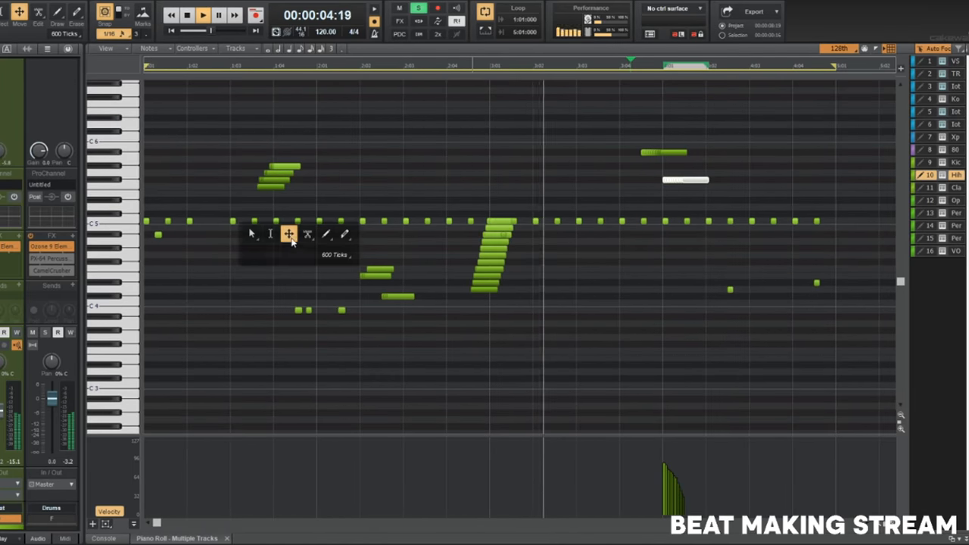
{"action": "key", "text": "space"}
{"action": "scroll", "coordinate": [146, 234], "scroll_direction": "down", "scroll_amount": 4}
{"action": "scroll", "coordinate": [146, 235], "scroll_direction": "up", "scroll_amount": 4}
{"action": "scroll", "coordinate": [160, 232], "scroll_direction": "up", "scroll_amount": 2}
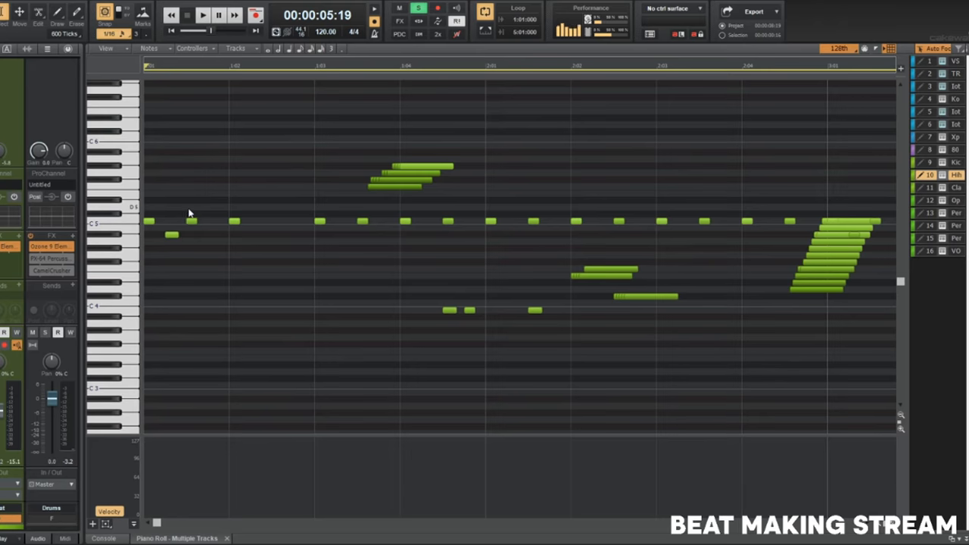
{"action": "scroll", "coordinate": [190, 214], "scroll_direction": "down", "scroll_amount": 1}
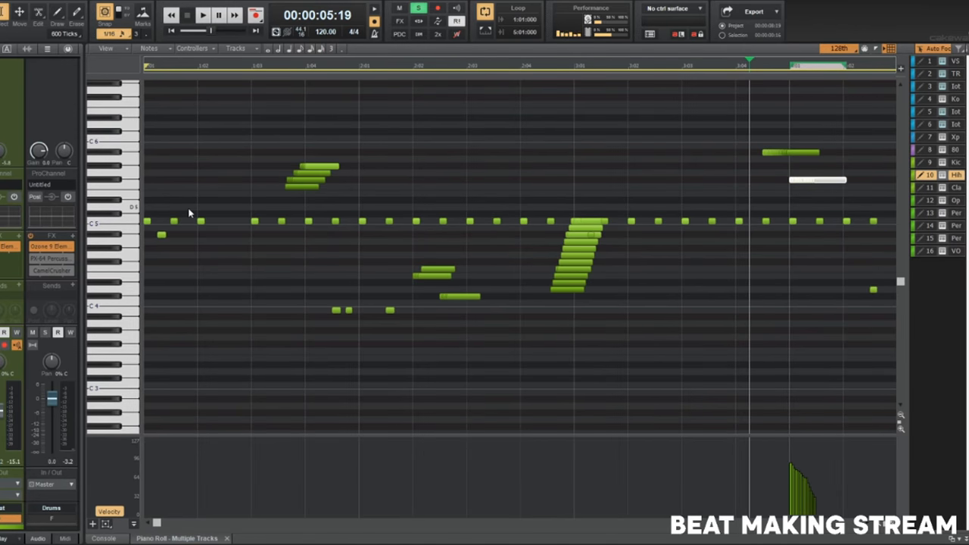
{"action": "scroll", "coordinate": [189, 213], "scroll_direction": "up", "scroll_amount": 2}
{"action": "scroll", "coordinate": [189, 214], "scroll_direction": "down", "scroll_amount": 3}
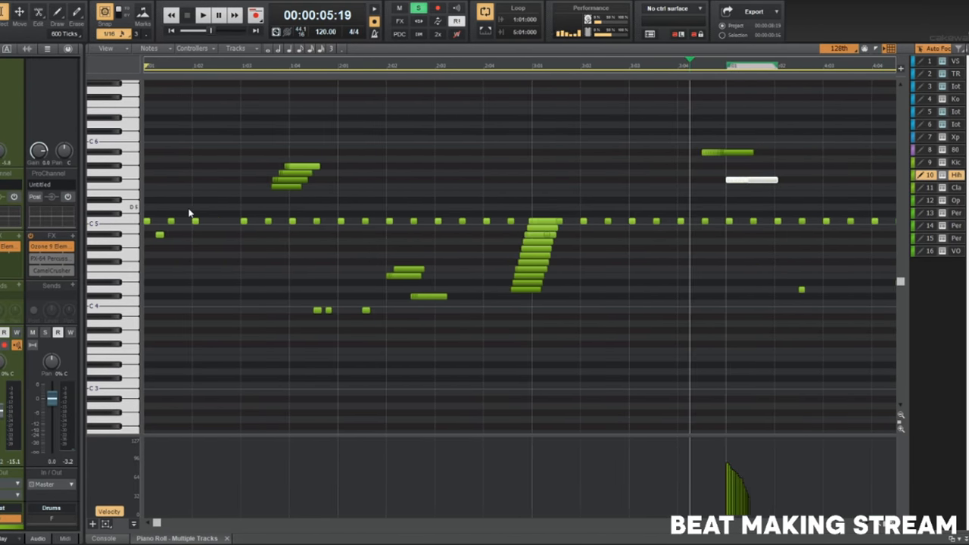
{"action": "scroll", "coordinate": [176, 231], "scroll_direction": "down", "scroll_amount": 1}
{"action": "scroll", "coordinate": [176, 231], "scroll_direction": "up", "scroll_amount": 1}
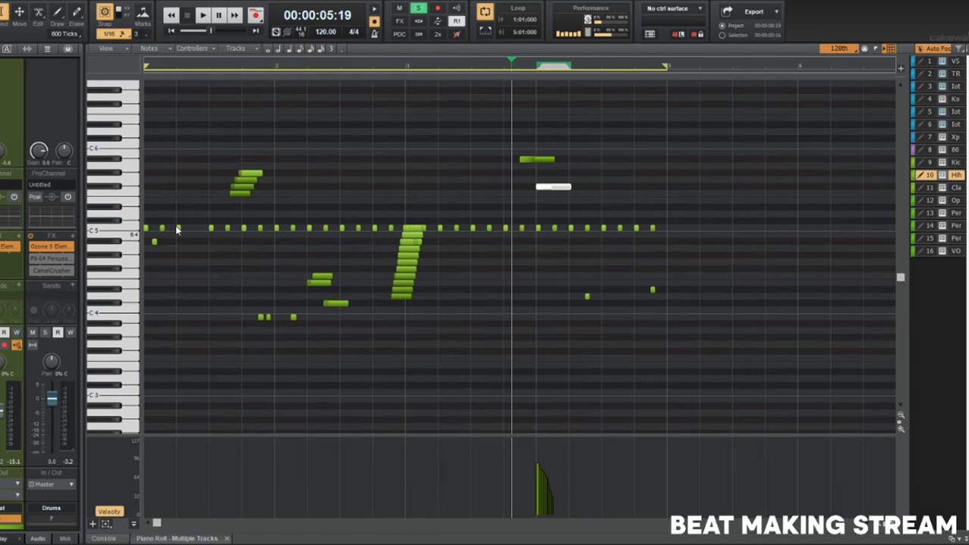
Open the 808 clip in the piano roll and draw a short E6 note on beat 4 of measure 4.
{"action": "key", "text": "d"}
{"action": "key", "text": "f"}
{"action": "scroll", "coordinate": [518, 226], "scroll_direction": "down", "scroll_amount": 3}
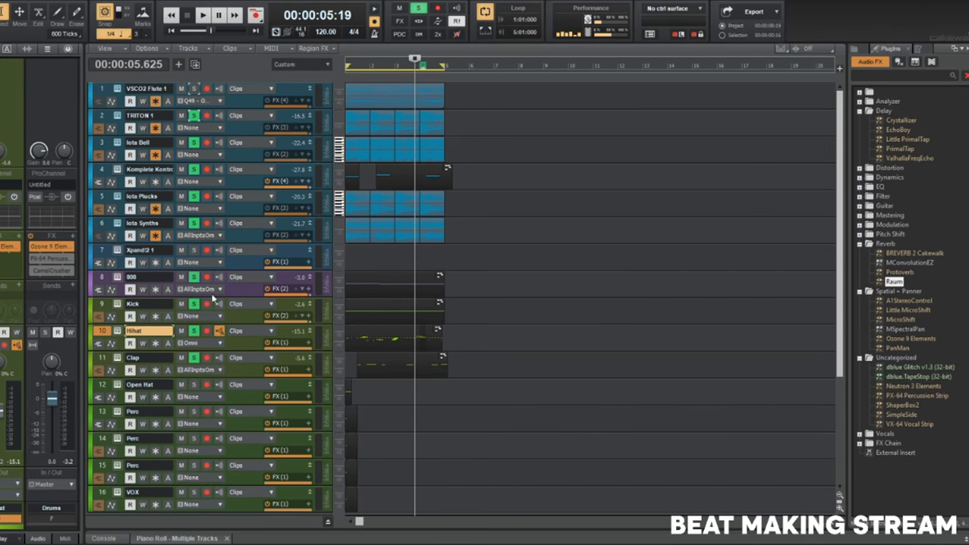
{"action": "scroll", "coordinate": [419, 272], "scroll_direction": "up", "scroll_amount": 5}
{"action": "scroll", "coordinate": [450, 274], "scroll_direction": "down", "scroll_amount": 7}
{"action": "double_click", "coordinate": [353, 275]}
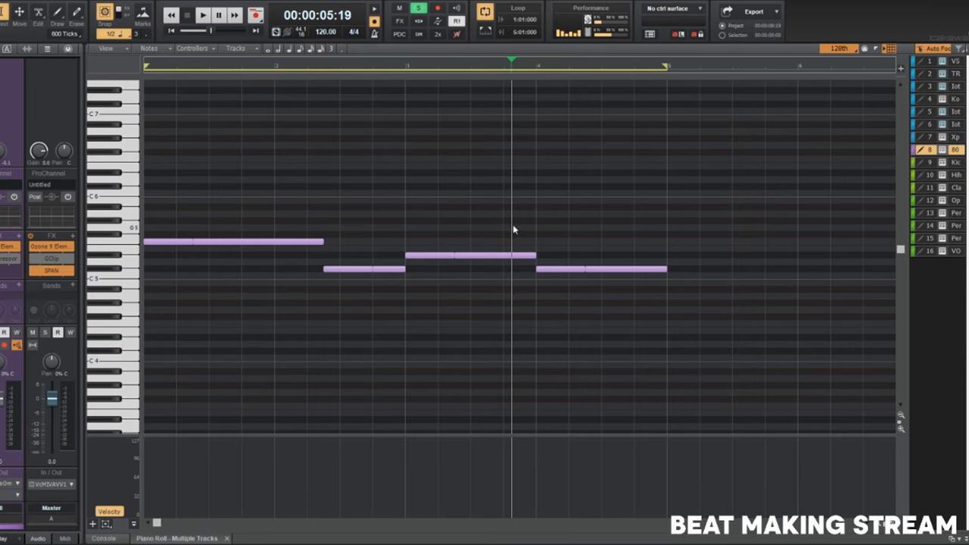
{"action": "key", "text": "t"}
{"action": "left_click", "coordinate": [634, 165]}
{"action": "left_click_drag", "start_coordinate": [636, 166], "coordinate": [646, 167]}
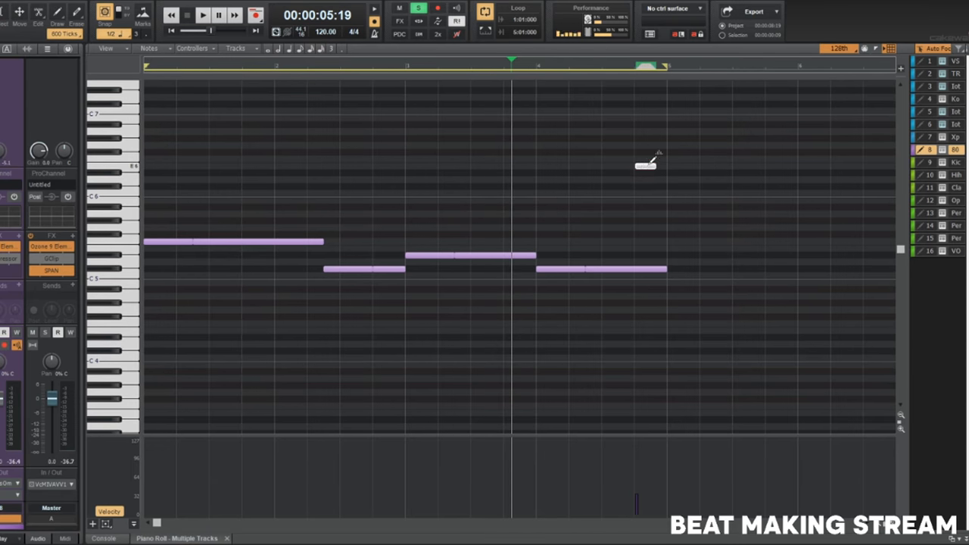
Set the piano roll snap to 1/32 and move the short 808 note in measure 4 up to F6.
{"action": "key", "text": "space"}
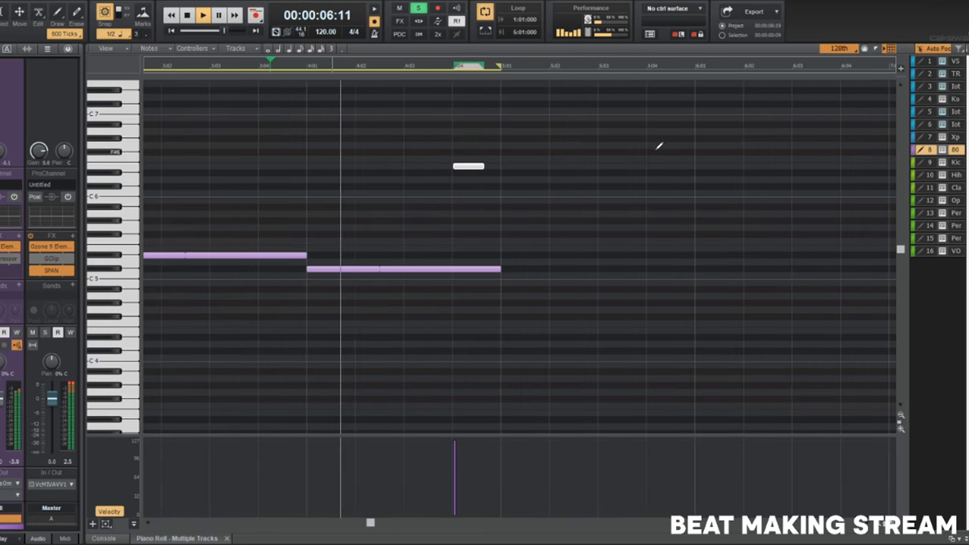
{"action": "left_click", "coordinate": [839, 47]}
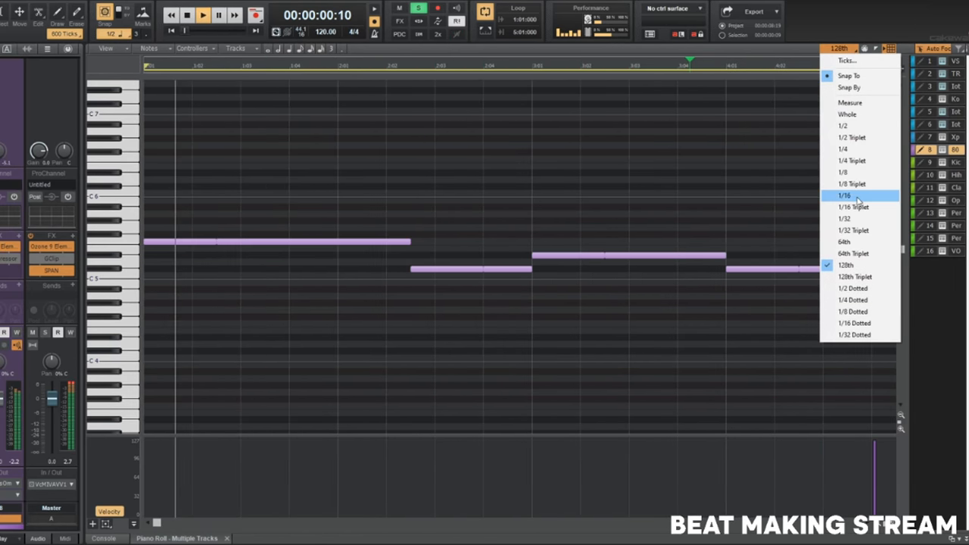
{"action": "left_click", "coordinate": [844, 218]}
{"action": "key", "text": "space"}
{"action": "mouse_move", "coordinate": [767, 174]}
{"action": "left_mouse_down"}
{"action": "mouse_move", "coordinate": [768, 165]}
{"action": "mouse_move", "coordinate": [775, 177]}
{"action": "mouse_move", "coordinate": [780, 170]}
{"action": "left_mouse_up"}
{"action": "key", "text": "space"}
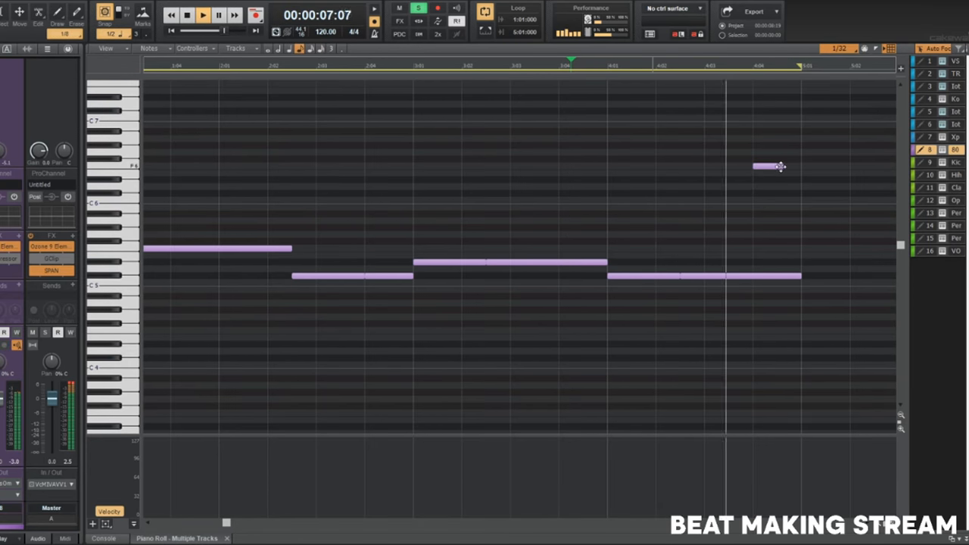
Fill beat 4 of measure 4 with a roll of three F6 notes and give them rising velocities.
{"action": "left_click_drag", "start_coordinate": [781, 167], "coordinate": [801, 166]}
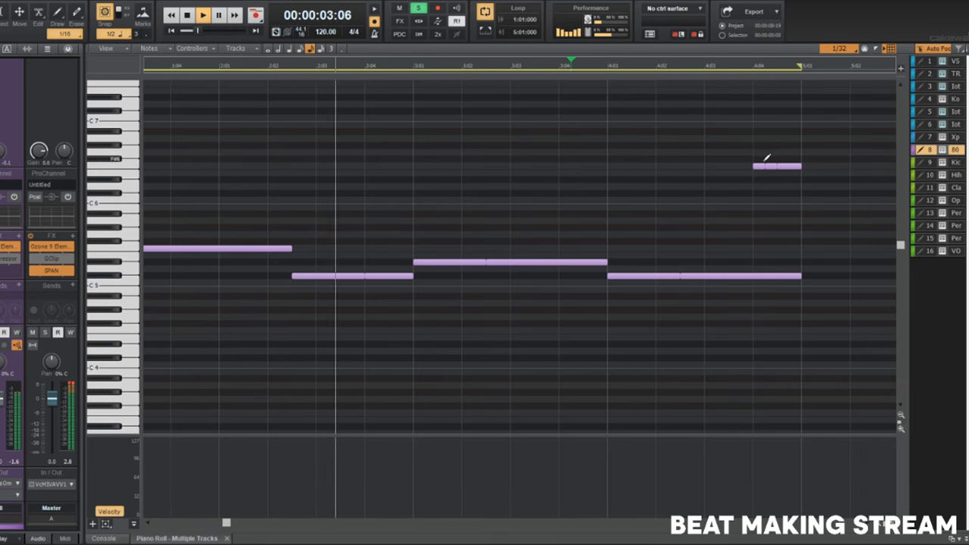
{"action": "left_click_drag", "start_coordinate": [750, 151], "coordinate": [822, 208]}
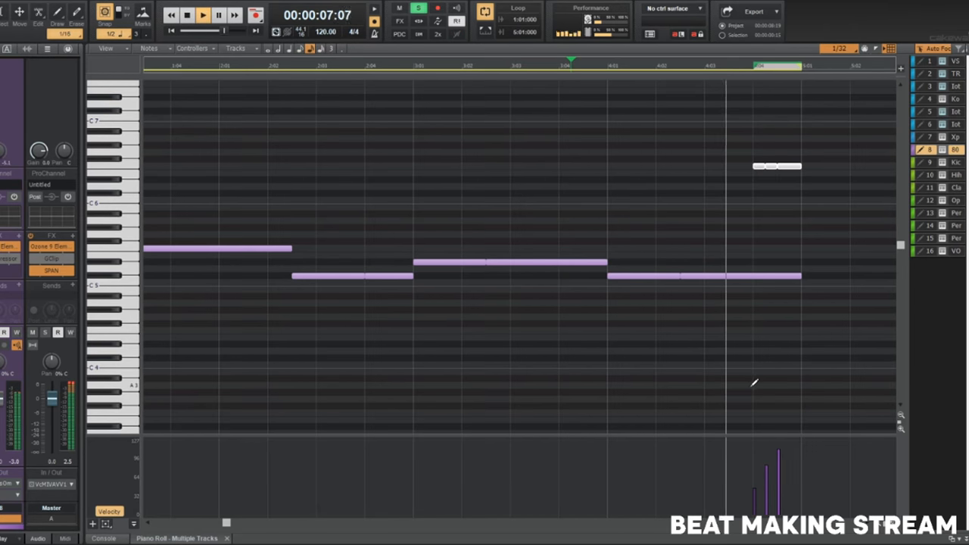
{"action": "key", "text": "space"}
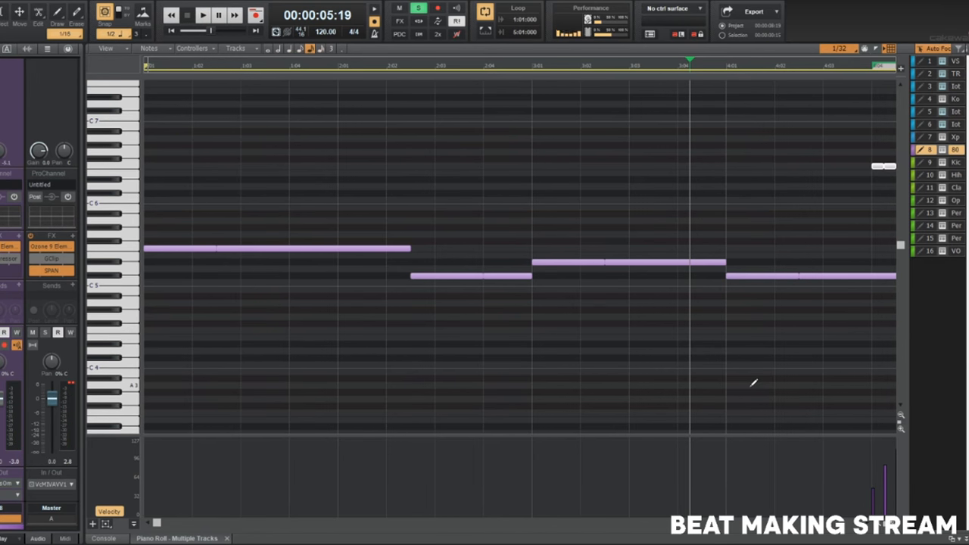
Play the whole pattern from the start to check the 808 roll, and set the playhead to measure 5.
{"action": "scroll", "coordinate": [753, 384], "scroll_direction": "down", "scroll_amount": 4}
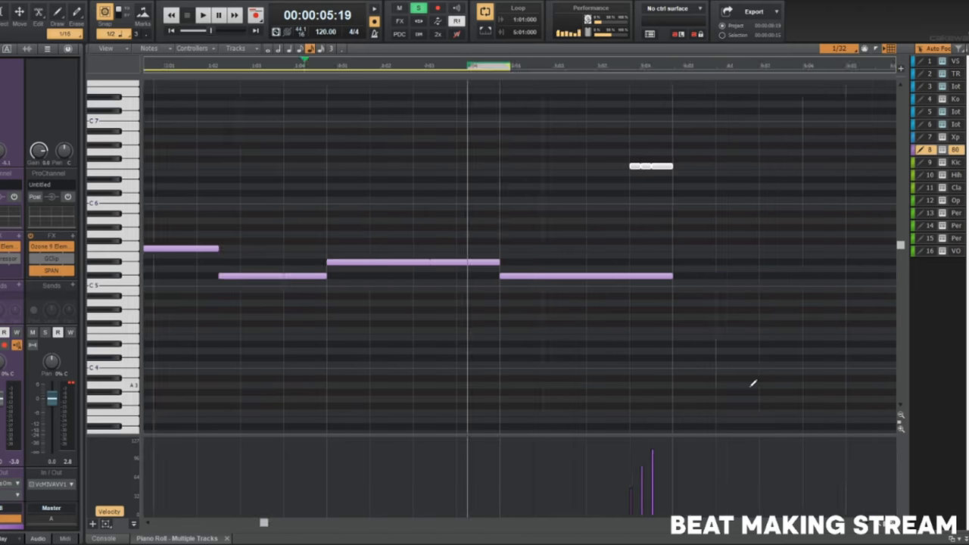
{"action": "scroll", "coordinate": [753, 385], "scroll_direction": "up", "scroll_amount": 3}
{"action": "scroll", "coordinate": [752, 386], "scroll_direction": "down", "scroll_amount": 1}
{"action": "scroll", "coordinate": [750, 386], "scroll_direction": "up", "scroll_amount": 5}
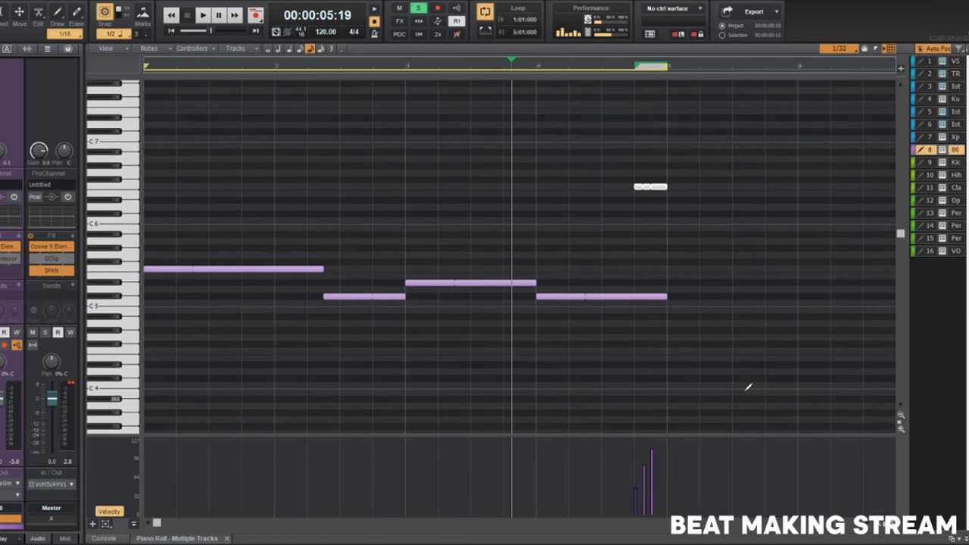
{"action": "key", "text": "space"}
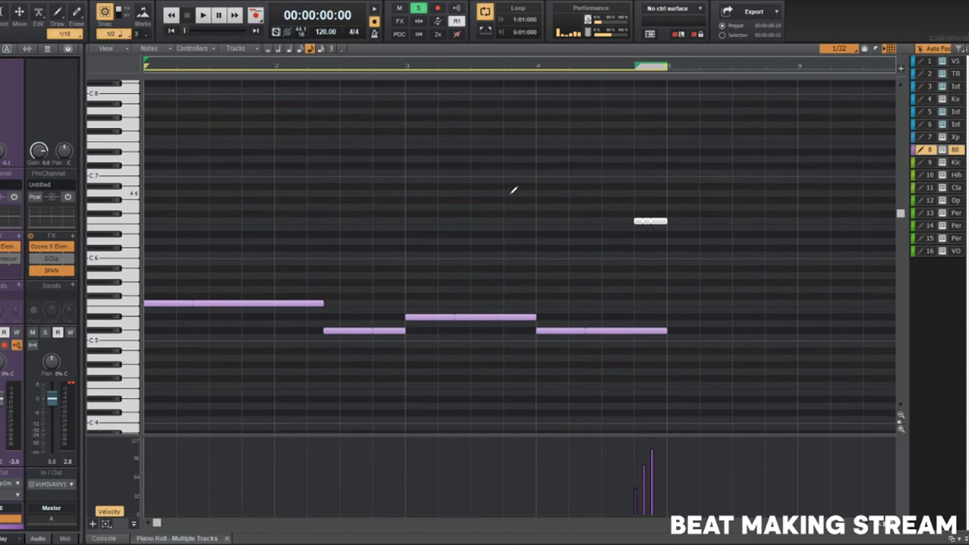
{"action": "left_click", "coordinate": [672, 187]}
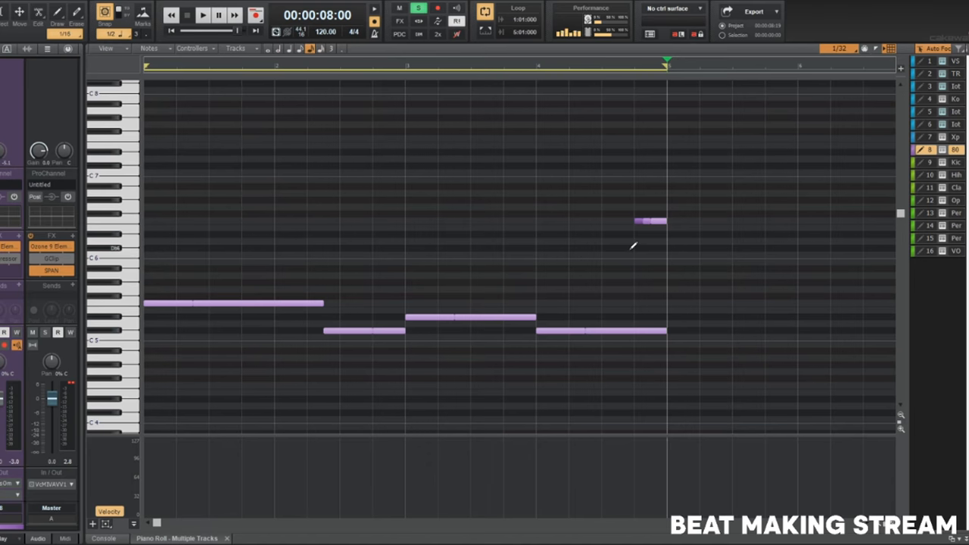
Duplicate the 808 track and copy the 808 clip onto the new track below it.
{"action": "key", "text": "d"}
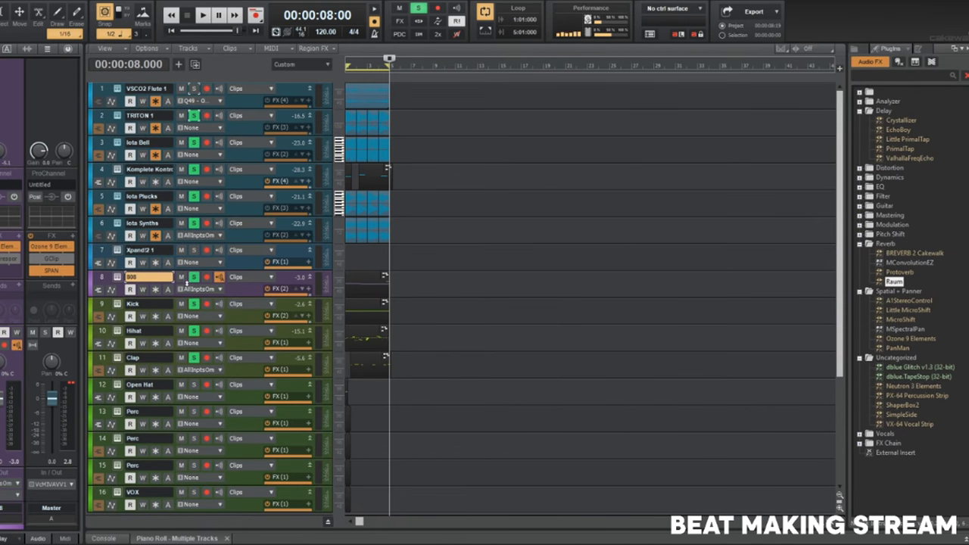
{"action": "left_click", "coordinate": [98, 278]}
{"action": "left_click", "coordinate": [195, 66]}
{"action": "scroll", "coordinate": [371, 259], "scroll_direction": "down", "scroll_amount": 3}
{"action": "scroll", "coordinate": [371, 259], "scroll_direction": "up", "scroll_amount": 5}
{"action": "scroll", "coordinate": [371, 259], "scroll_direction": "up", "scroll_amount": 3}
{"action": "left_click_drag", "start_coordinate": [419, 281], "coordinate": [418, 303]}
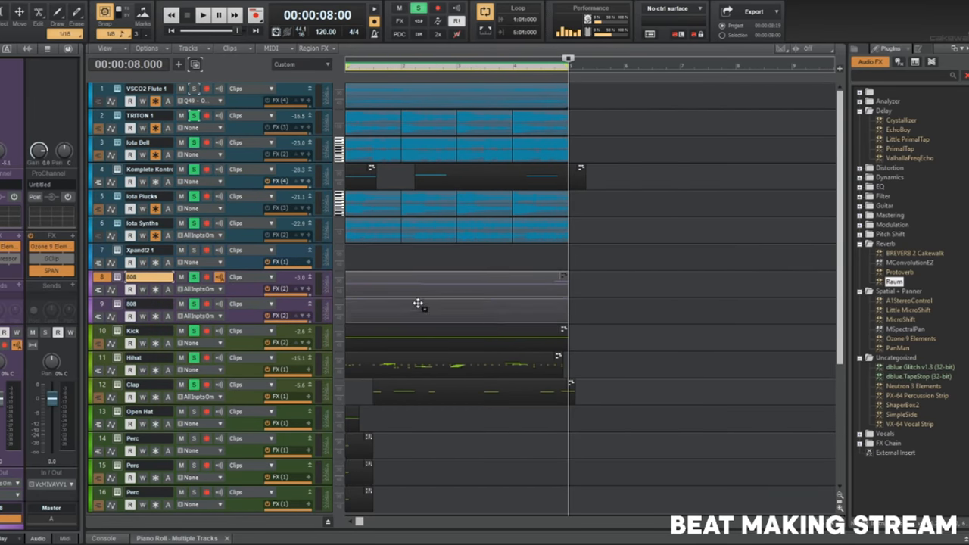
Delete the sustained bass notes from the copied 808 clip, keeping only the F6 roll.
{"action": "double_click", "coordinate": [508, 301]}
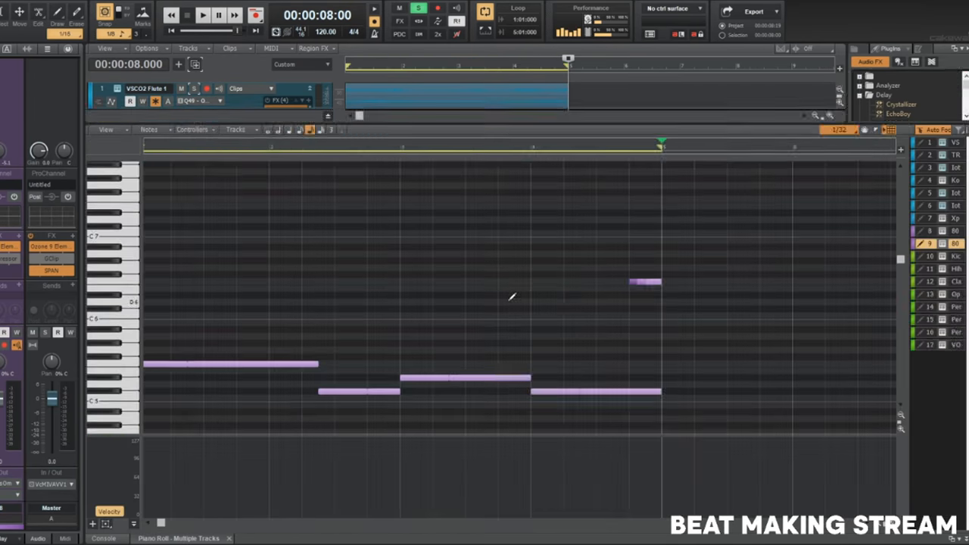
{"action": "key", "text": "ctrl+a"}
{"action": "key", "text": "Delete"}
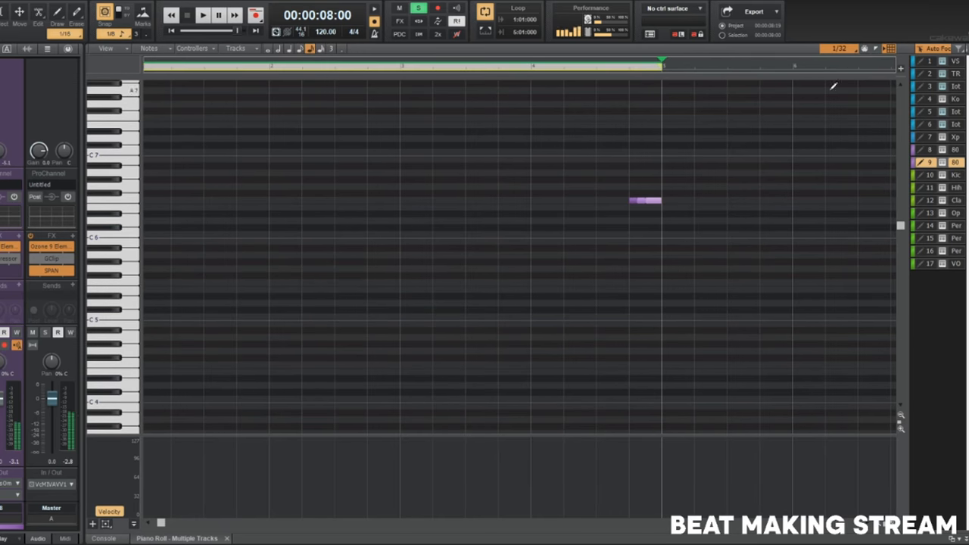
Delete the F6 roll from the original 808 track's clip and return to the track view.
{"action": "left_click", "coordinate": [924, 149]}
{"action": "left_click_drag", "start_coordinate": [130, 181], "coordinate": [128, 219]}
{"action": "key", "text": "Delete"}
{"action": "key", "text": "d"}
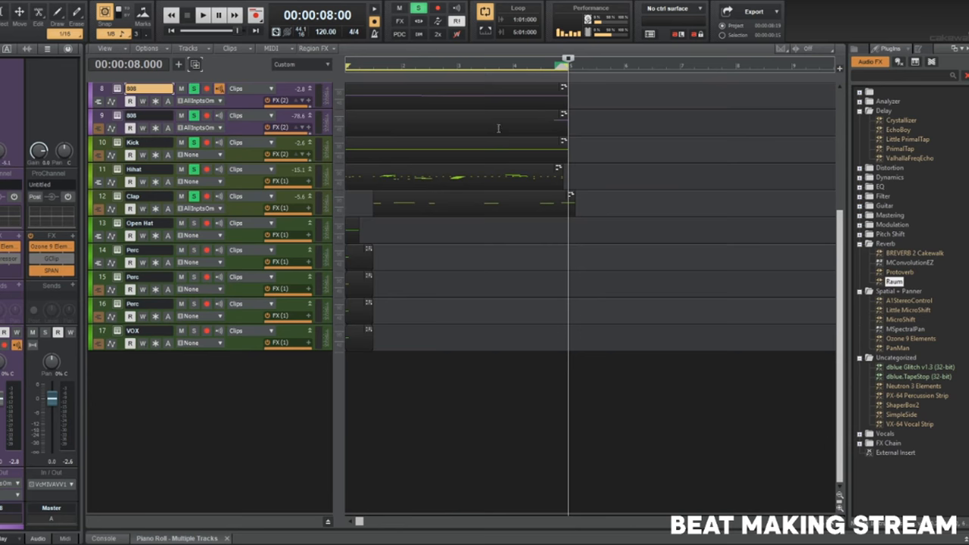
Insert ShaperBox2 on the copied 808 roll track, add its Pan shaper and apply the basic sine wave.
{"action": "left_click", "coordinate": [499, 128]}
{"action": "left_click_drag", "start_coordinate": [905, 406], "coordinate": [261, 130]}
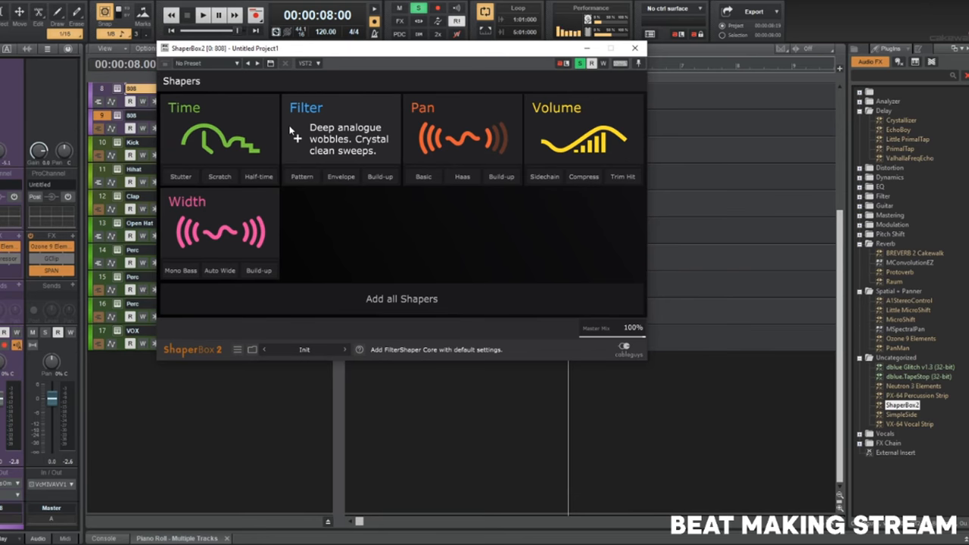
{"action": "left_click", "coordinate": [485, 140]}
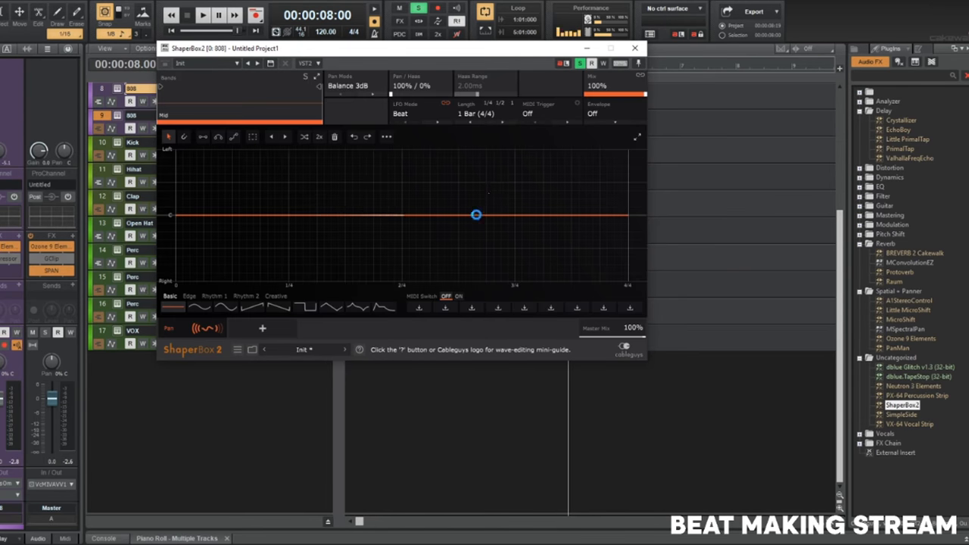
{"action": "left_click", "coordinate": [226, 307]}
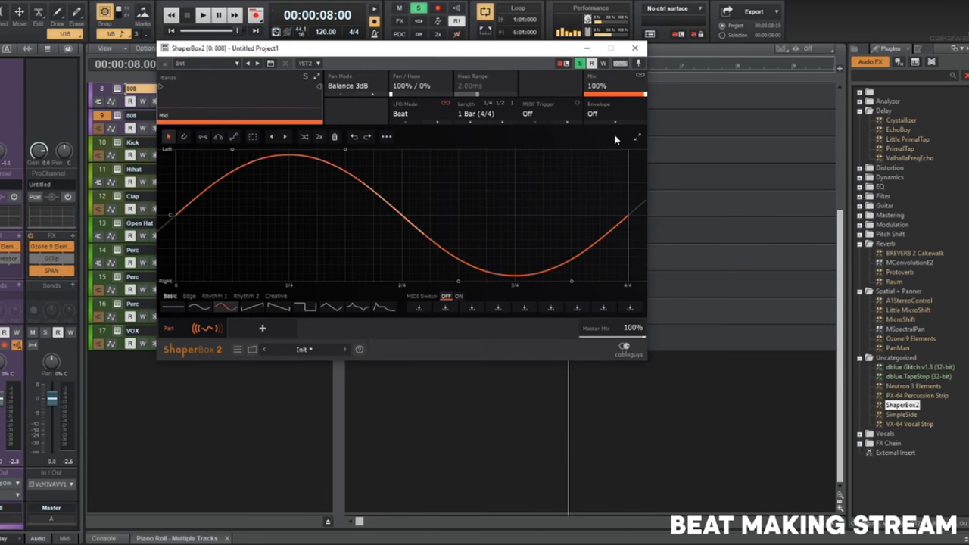
Shorten the Pan shaper's LFO length to 1/16 while auditioning the pattern, keeping the plugin window clear of the upper tracks.
{"action": "left_click", "coordinate": [458, 122]}
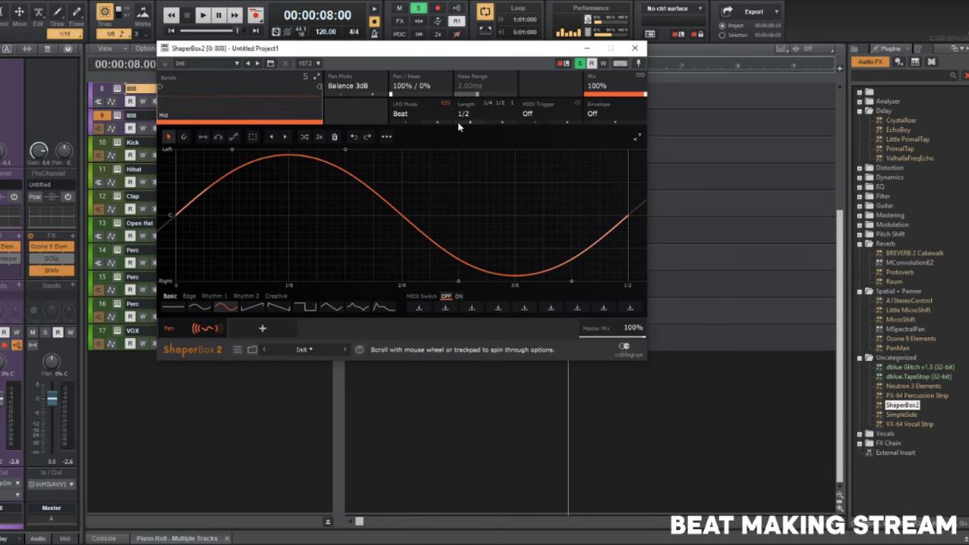
{"action": "left_click", "coordinate": [458, 124]}
{"action": "left_click", "coordinate": [458, 123]}
{"action": "key", "text": "space"}
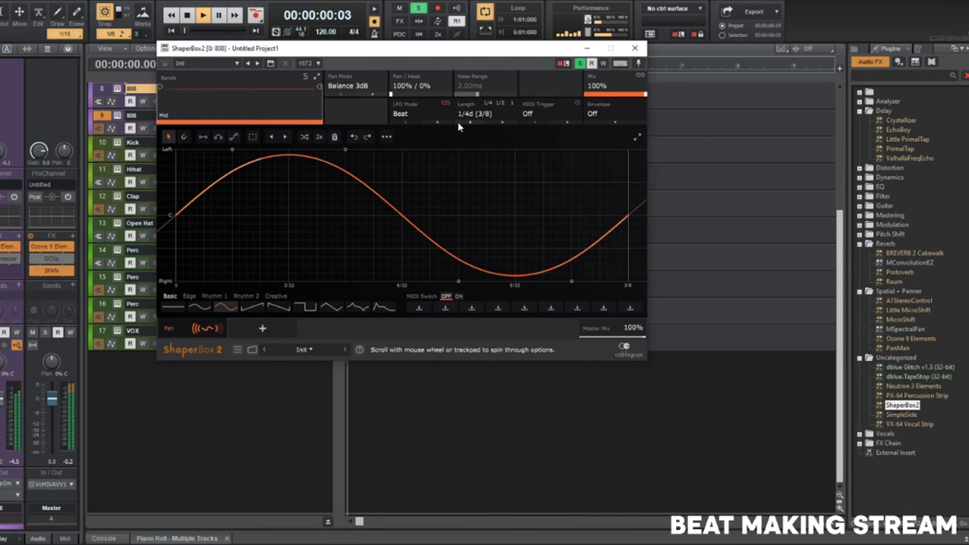
{"action": "left_click_drag", "start_coordinate": [565, 50], "coordinate": [582, 276]}
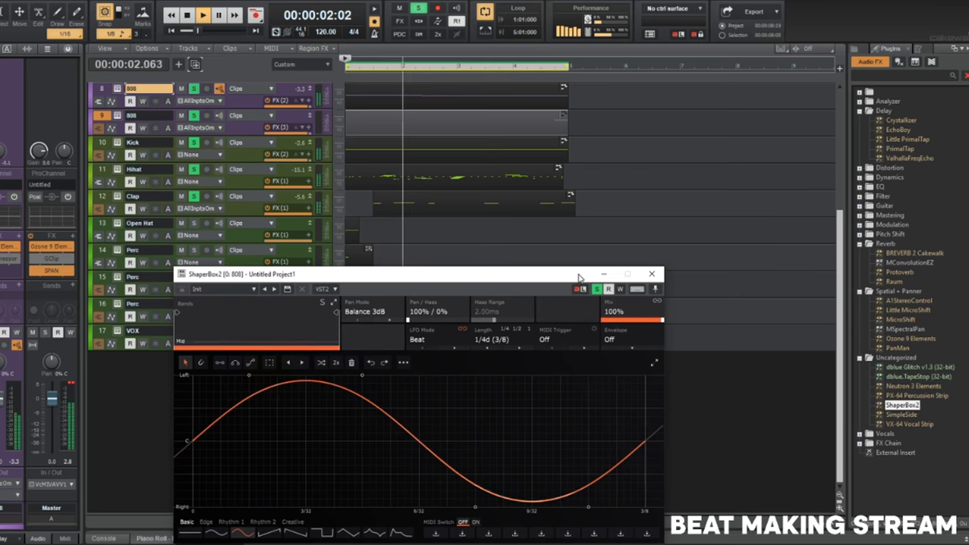
{"action": "left_click", "coordinate": [495, 349]}
{"action": "left_click", "coordinate": [495, 349]}
{"action": "left_click", "coordinate": [495, 349]}
{"action": "left_click", "coordinate": [495, 349]}
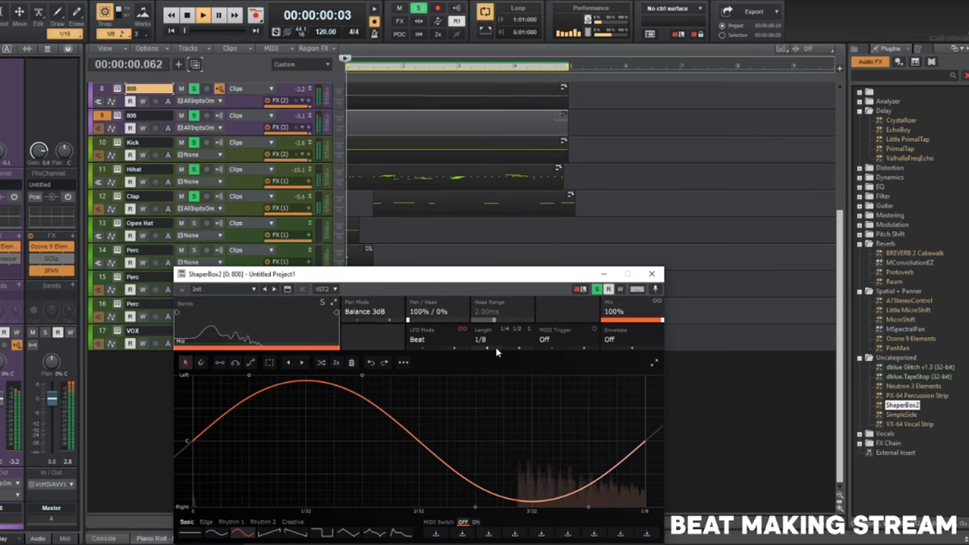
{"action": "key", "text": "space"}
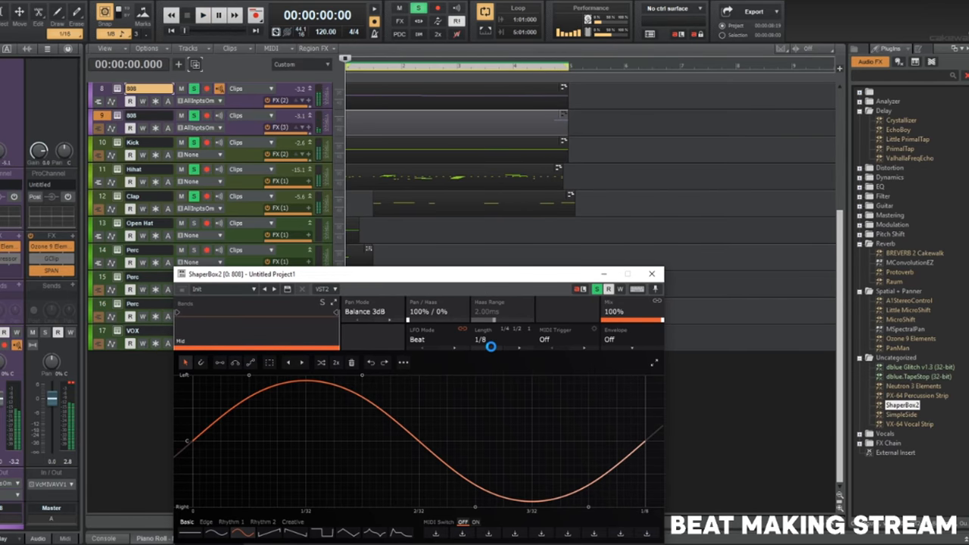
{"action": "left_click_drag", "start_coordinate": [491, 347], "coordinate": [492, 354]}
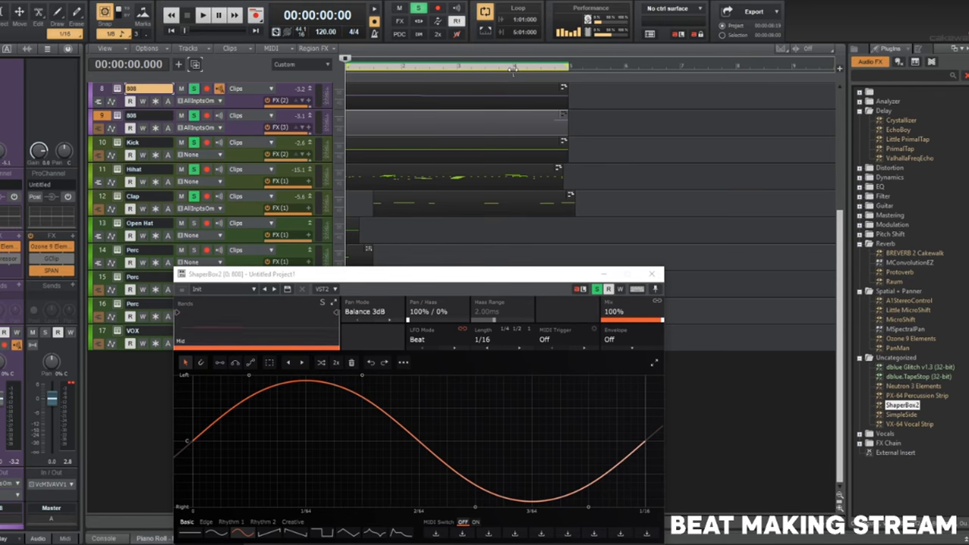
Close ShaperBox2, unsolo the original 808 track and replay the end of measure 4 to check the roll's panning.
{"action": "left_click", "coordinate": [513, 68]}
{"action": "key", "text": "space"}
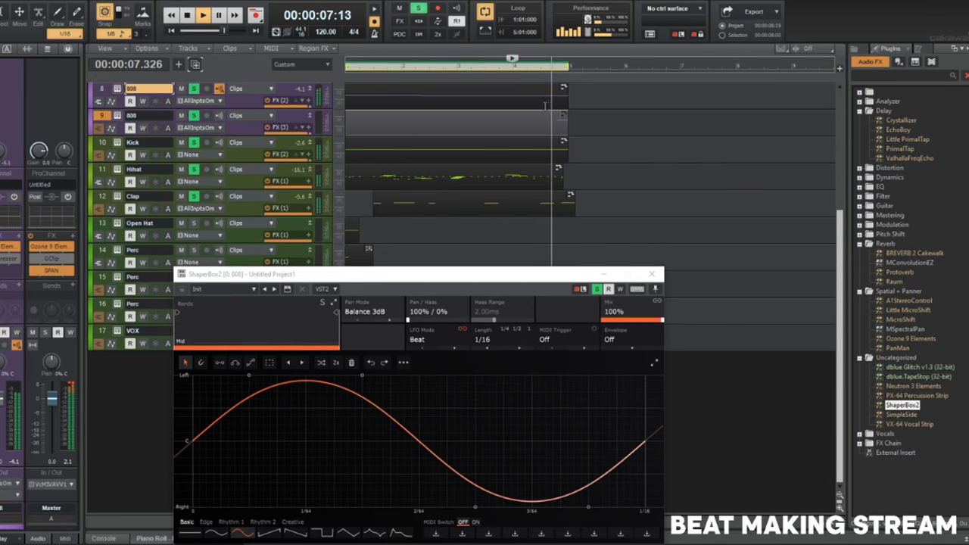
{"action": "left_click", "coordinate": [653, 273]}
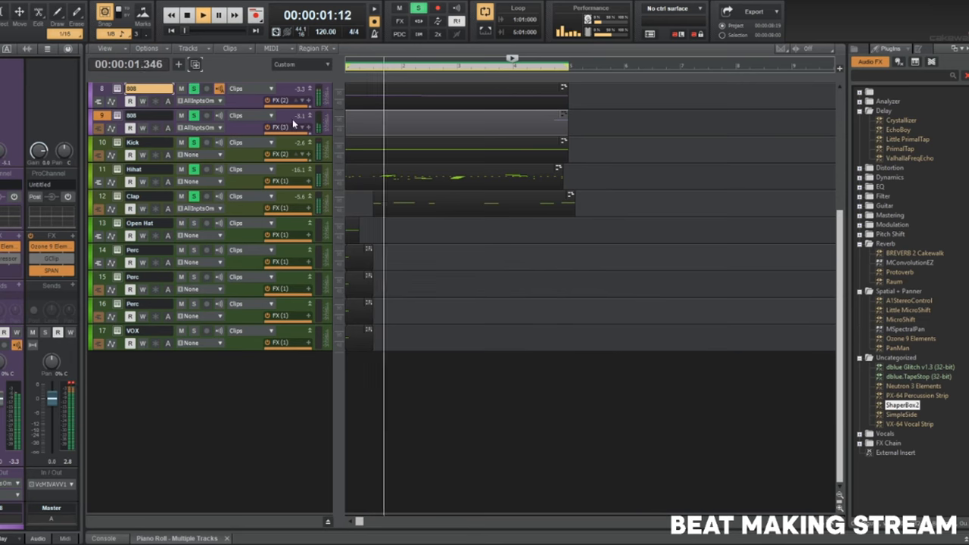
{"action": "left_click", "coordinate": [541, 69]}
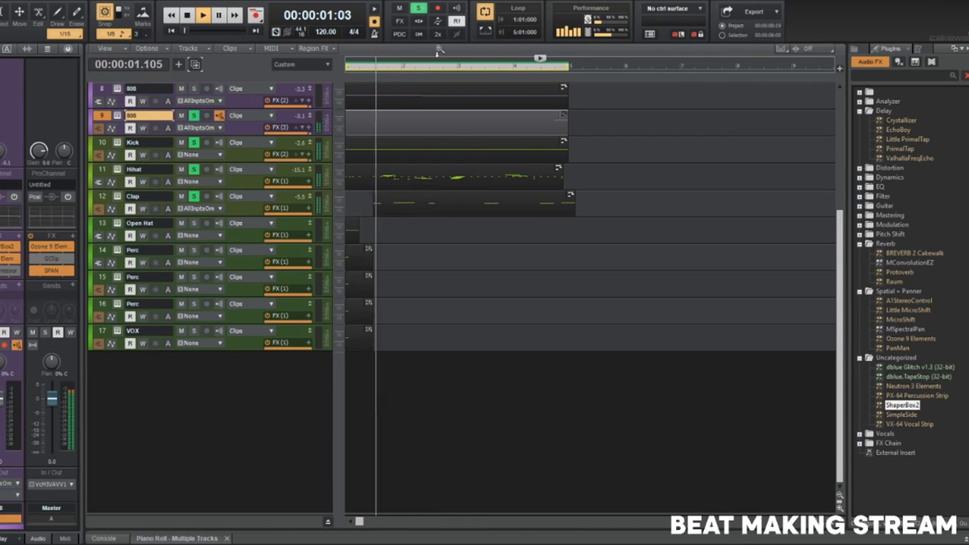
{"action": "left_click", "coordinate": [545, 69]}
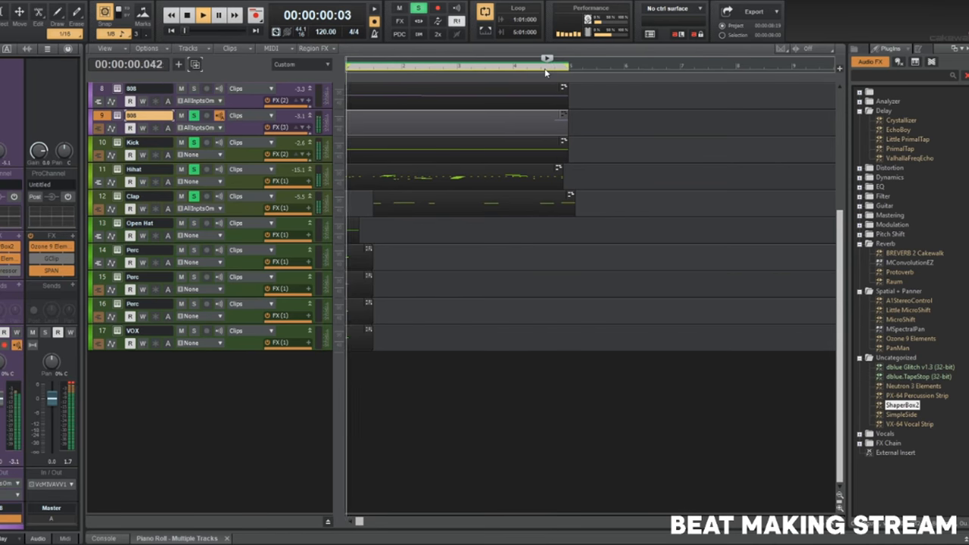
{"action": "left_click", "coordinate": [544, 68]}
Reopen the 808 roll's ShaperBox2 and select the timeline range from beat 4 of measure 4 to measure 5.
{"action": "double_click", "coordinate": [6, 247]}
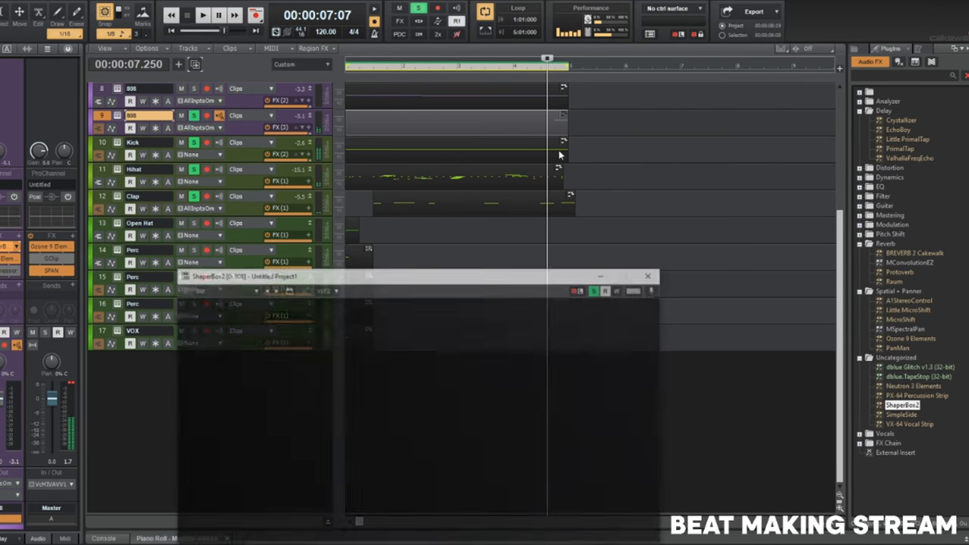
{"action": "scroll", "coordinate": [554, 151], "scroll_direction": "up", "scroll_amount": 8}
{"action": "left_click", "coordinate": [665, 69]}
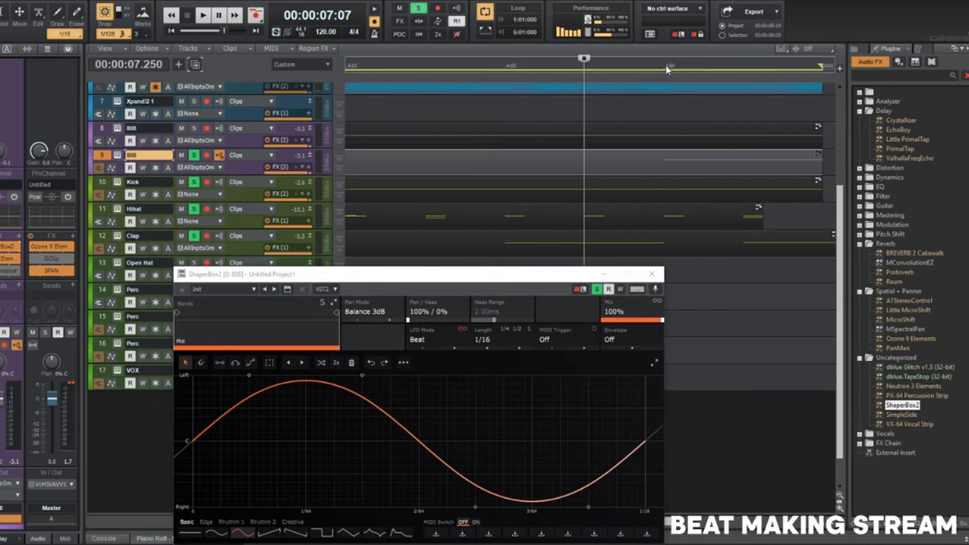
{"action": "left_click_drag", "start_coordinate": [823, 88], "coordinate": [823, 85]}
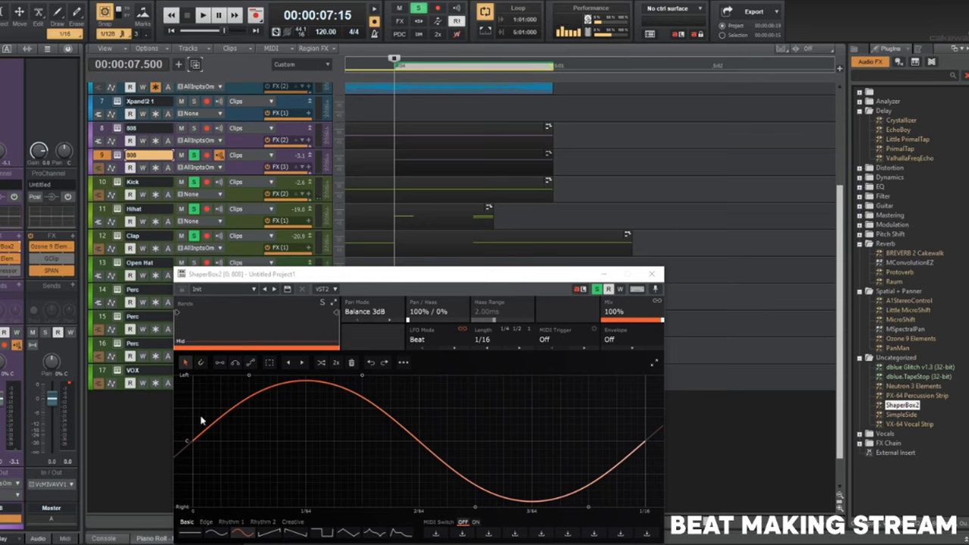
Redraw the pan curve as a square wave, fully left for the first half and fully right for the second.
{"action": "left_click", "coordinate": [220, 362]}
{"action": "mouse_move", "coordinate": [192, 376]}
{"action": "left_mouse_down"}
{"action": "mouse_move", "coordinate": [639, 377]}
{"action": "mouse_move", "coordinate": [409, 377]}
{"action": "mouse_move", "coordinate": [419, 377]}
{"action": "left_mouse_up"}
{"action": "left_click", "coordinate": [420, 508]}
Play the pattern around the end of measure 4 to hear the roll with the square pan curve.
{"action": "key", "text": "w"}
{"action": "key", "text": "space"}
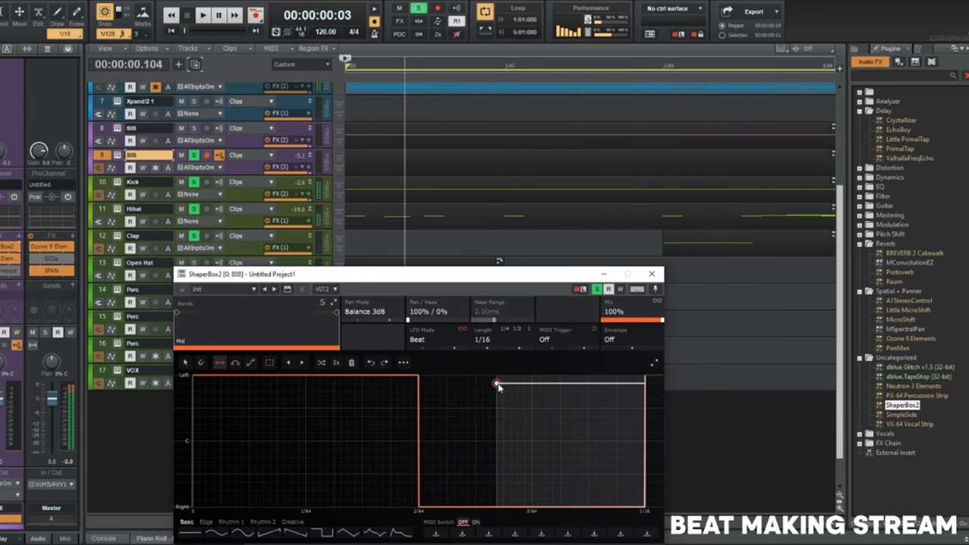
{"action": "key", "text": "space"}
{"action": "scroll", "coordinate": [755, 103], "scroll_direction": "down", "scroll_amount": 5}
{"action": "left_click", "coordinate": [625, 69]}
{"action": "key", "text": "space"}
{"action": "key", "text": "w"}
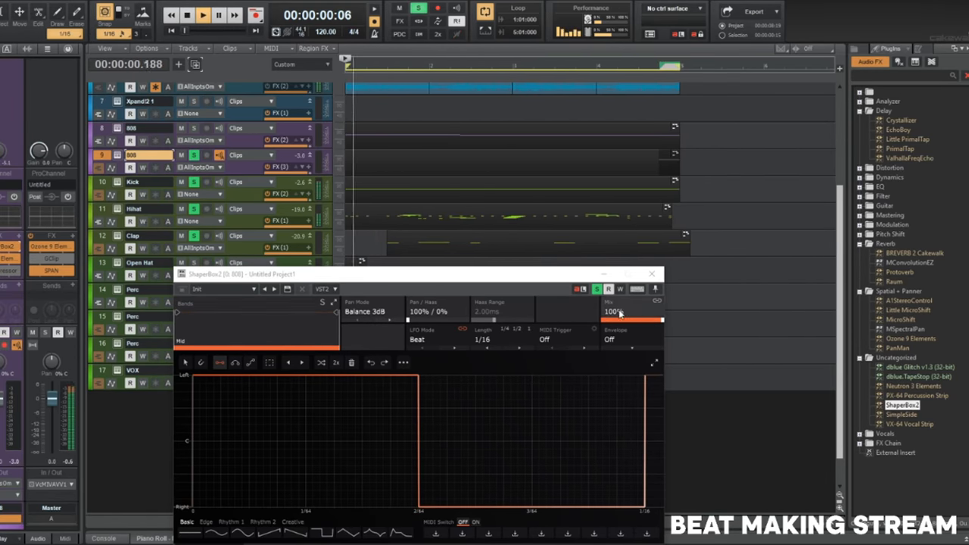
{"action": "left_click", "coordinate": [641, 69]}
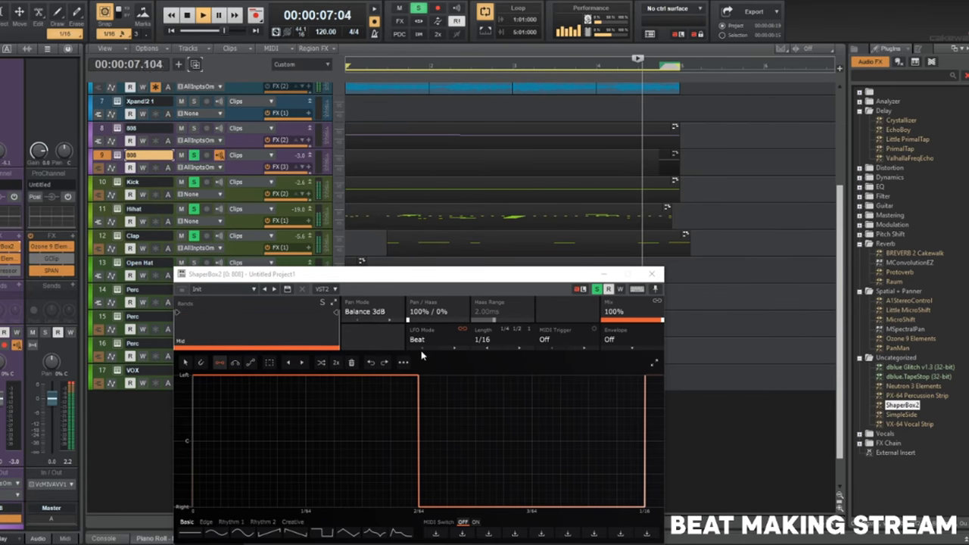
Set the Pan shaper's LFO length to 1/8 and replay the 808 roll.
{"action": "left_click", "coordinate": [488, 349]}
{"action": "left_click", "coordinate": [510, 349]}
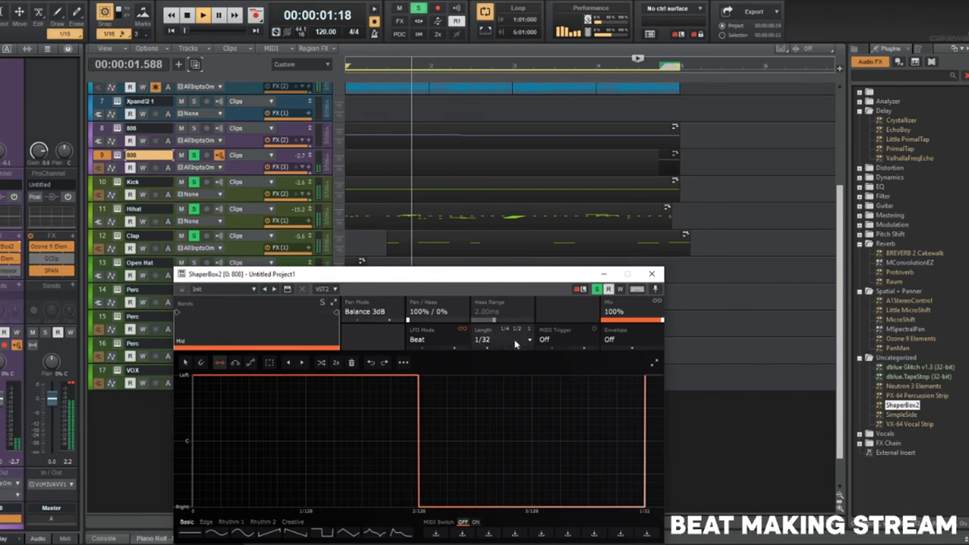
{"action": "left_click", "coordinate": [512, 349]}
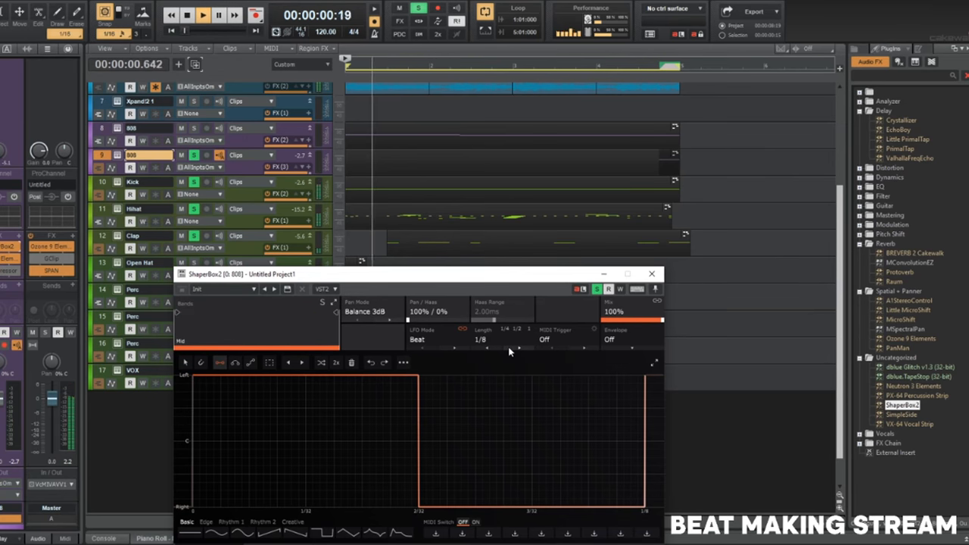
{"action": "left_click", "coordinate": [640, 67]}
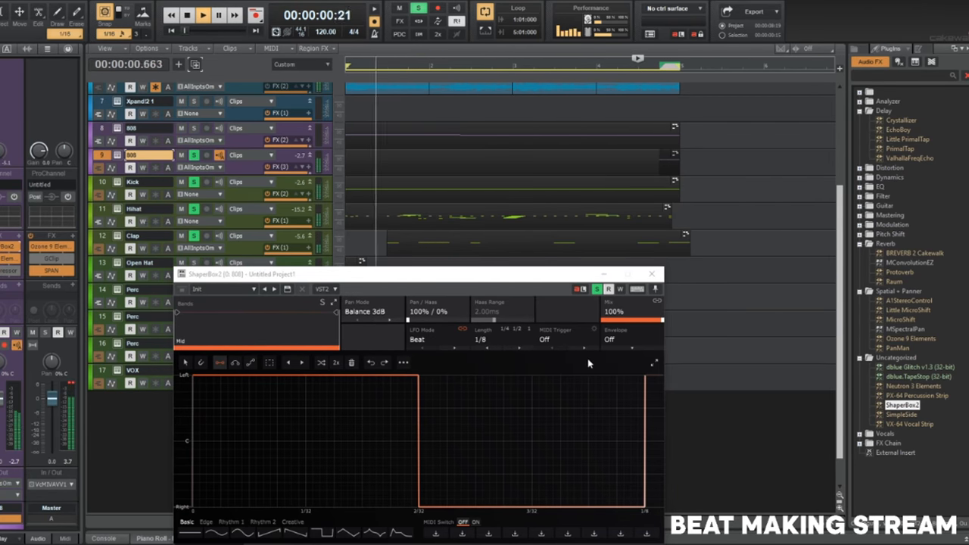
Slope the pan curve's transitions just before its midpoint and end, close ShaperBox2 and stop playback.
{"action": "left_click", "coordinate": [393, 384]}
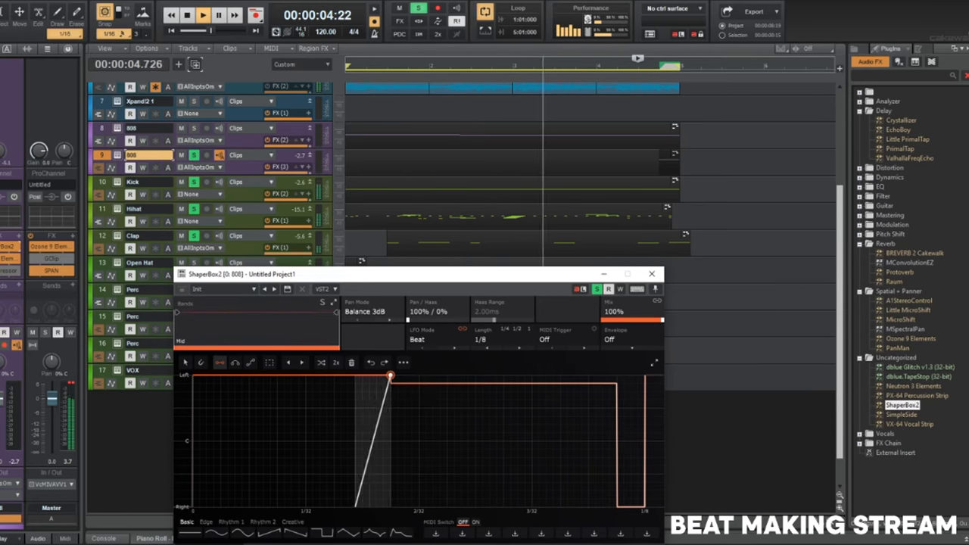
{"action": "left_click", "coordinate": [391, 376]}
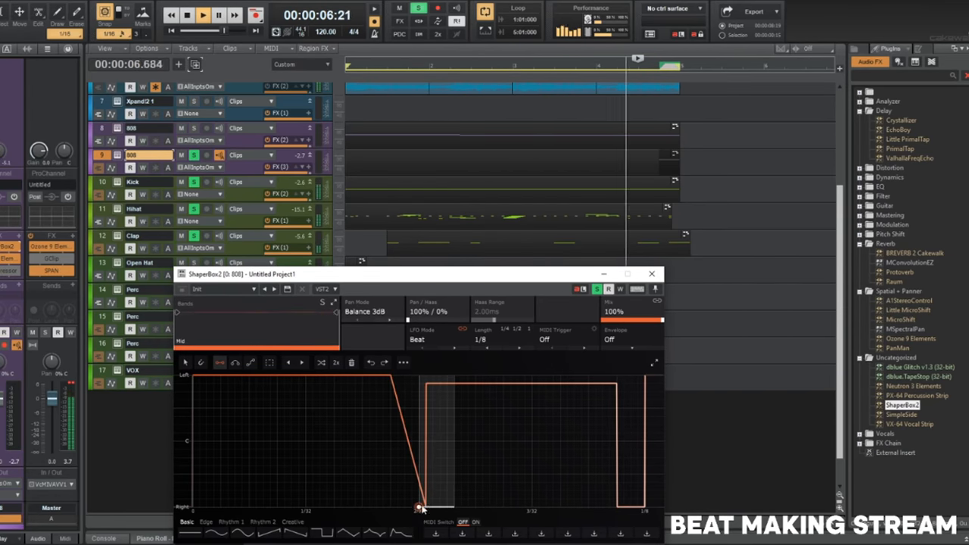
{"action": "left_click", "coordinate": [645, 507]}
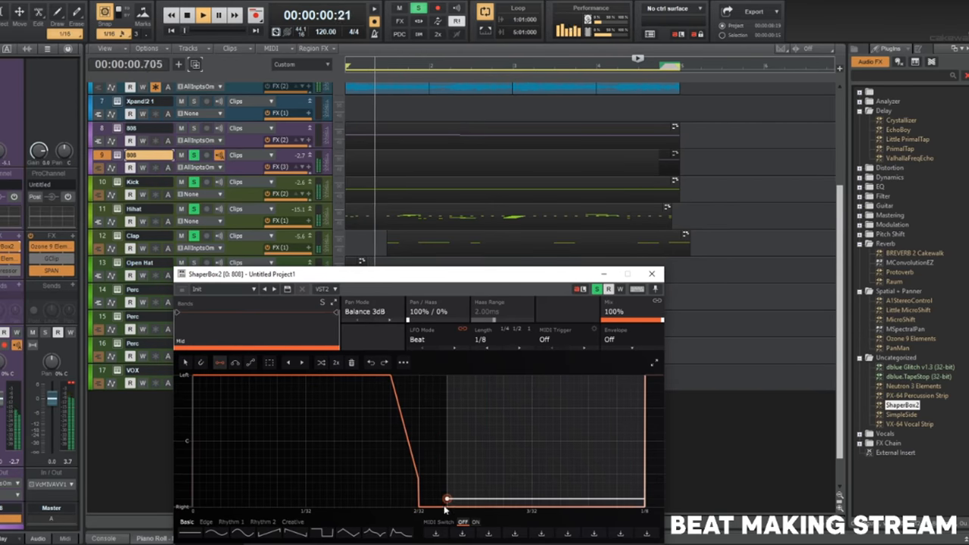
{"action": "left_click", "coordinate": [617, 508]}
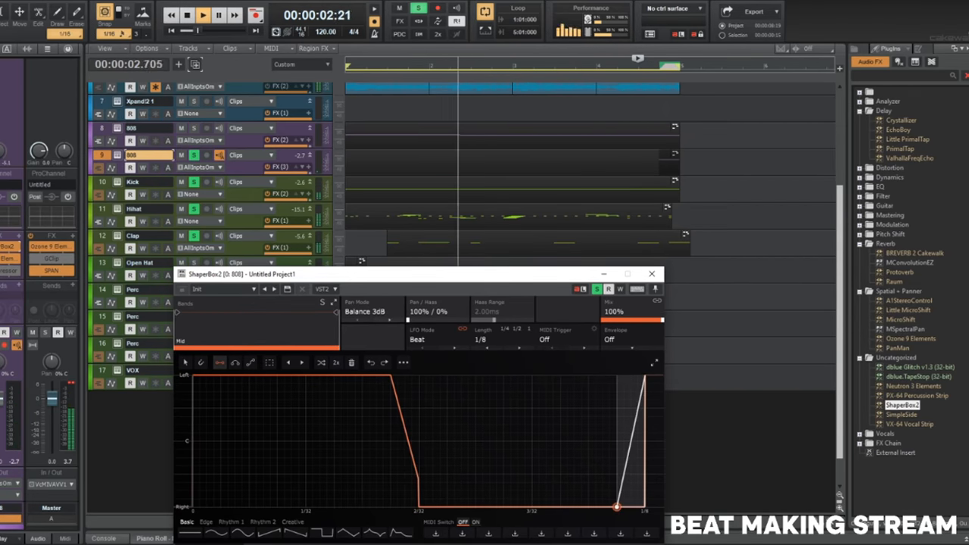
{"action": "left_click_drag", "start_coordinate": [419, 507], "coordinate": [386, 510]}
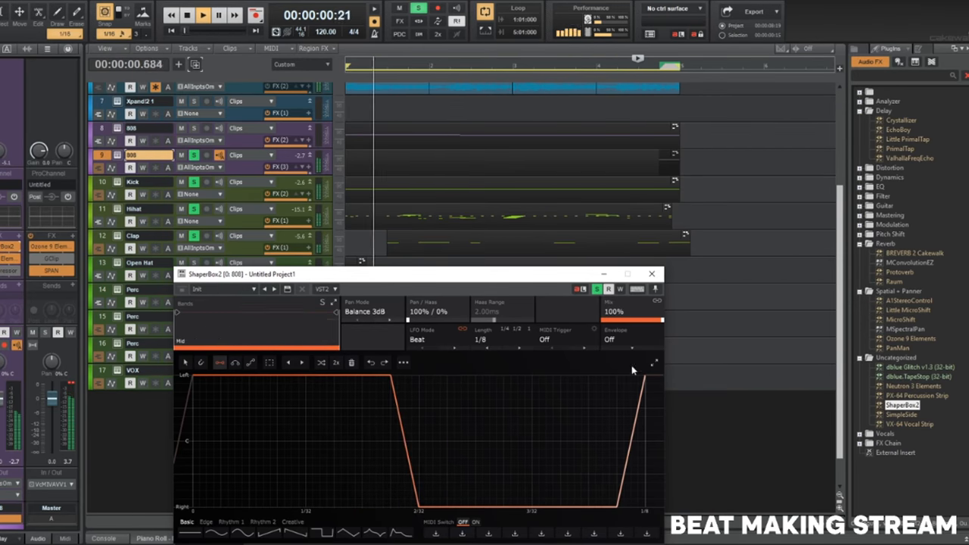
{"action": "left_click", "coordinate": [652, 273]}
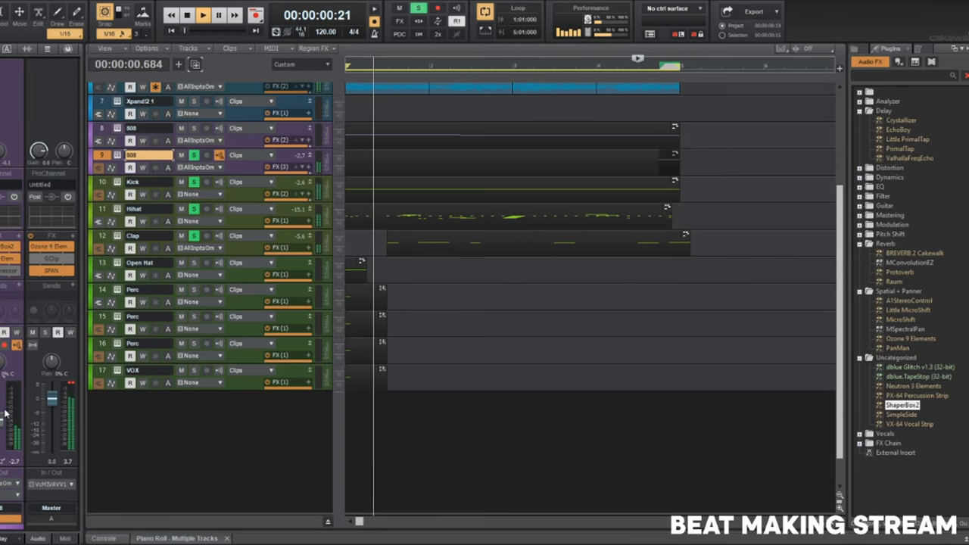
{"action": "key", "text": "space"}
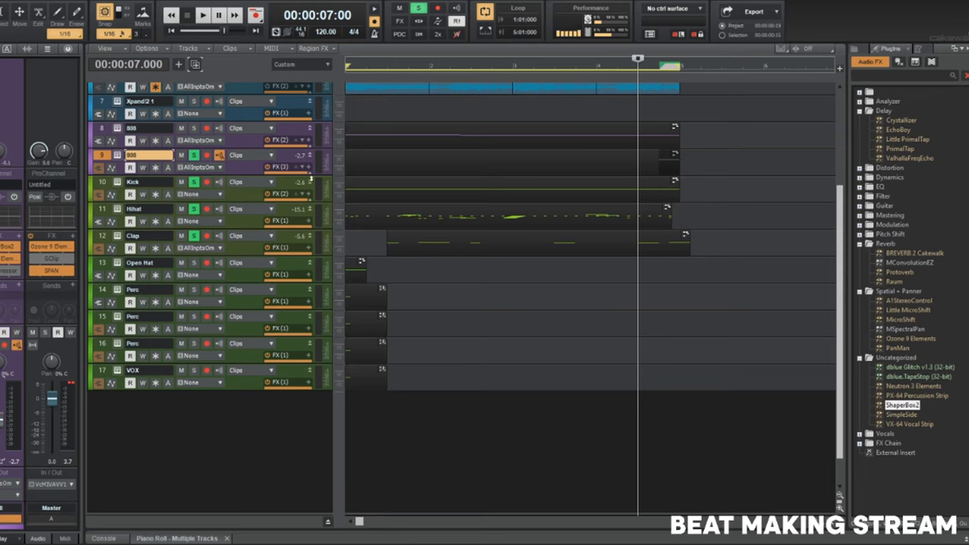
Solo the original 808 track again and play the full beat from the start.
{"action": "left_click", "coordinate": [244, 142]}
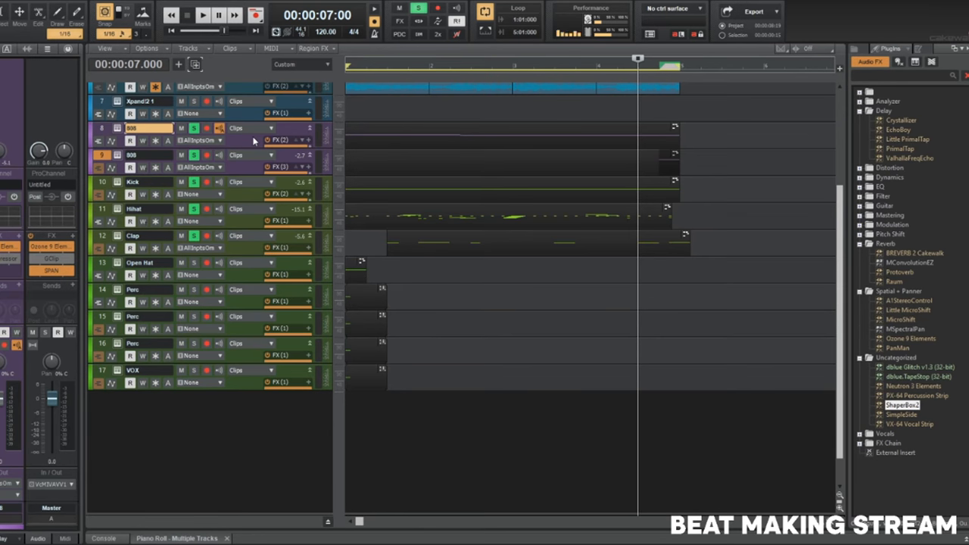
{"action": "scroll", "coordinate": [287, 214], "scroll_direction": "up", "scroll_amount": 3}
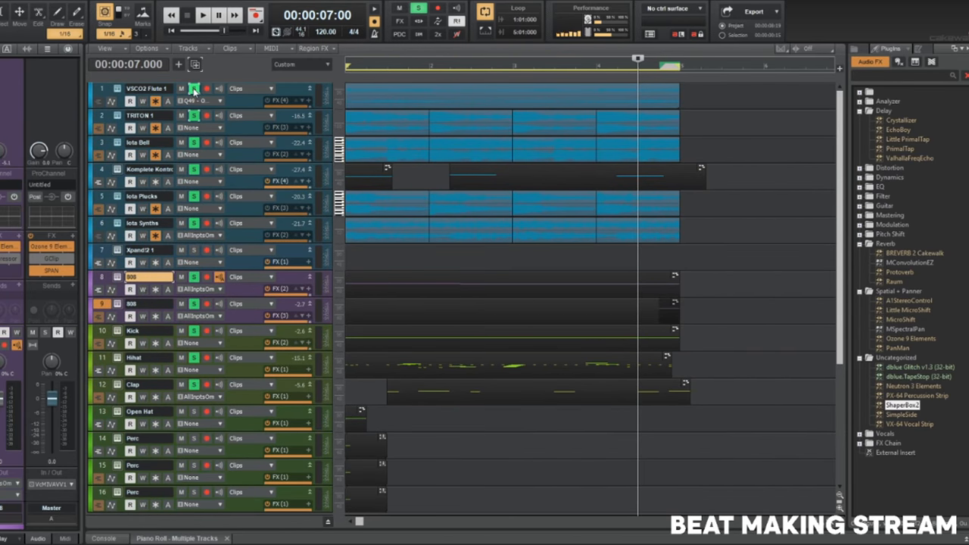
{"action": "key", "text": "space"}
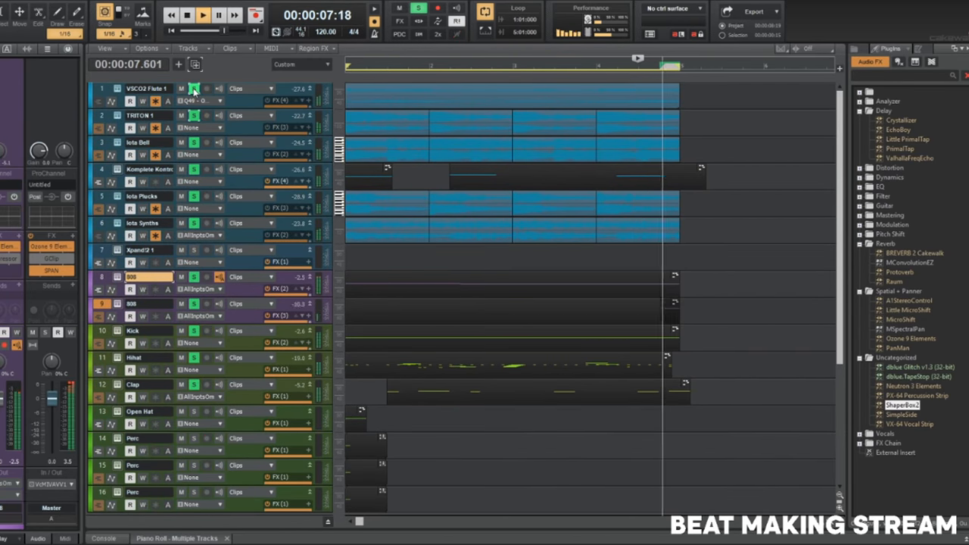
{"action": "key", "text": "w"}
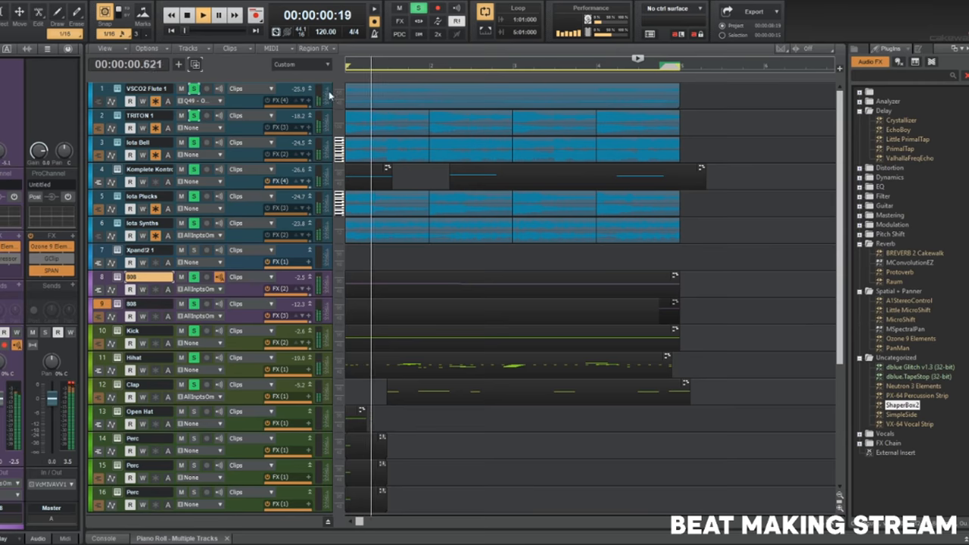
Unsolo the VSCO2 Flute 1 track while the beat plays.
{"action": "scroll", "coordinate": [452, 93], "scroll_direction": "down", "scroll_amount": 1}
{"action": "scroll", "coordinate": [451, 93], "scroll_direction": "down", "scroll_amount": 4}
{"action": "scroll", "coordinate": [426, 106], "scroll_direction": "up", "scroll_amount": 1}
{"action": "left_click", "coordinate": [194, 89]}
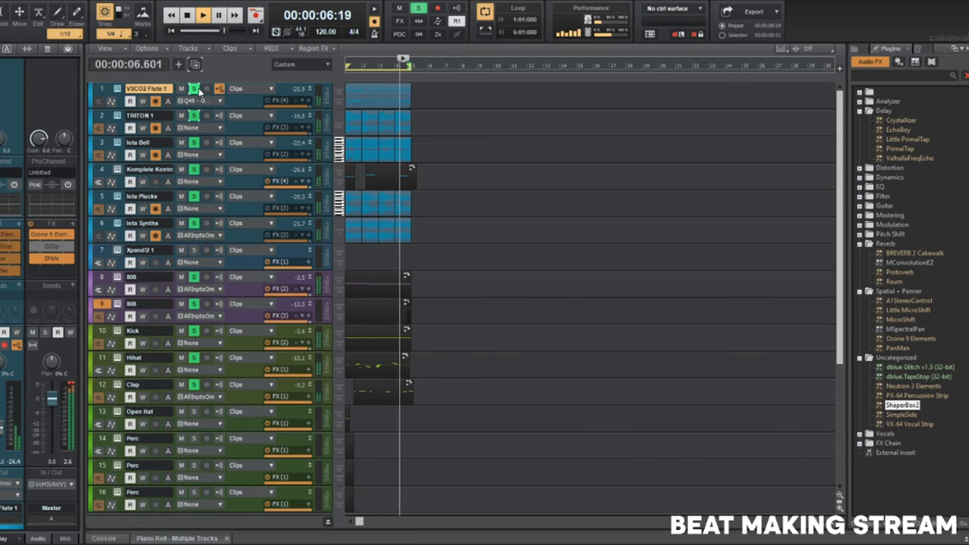
{"action": "left_click", "coordinate": [194, 89]}
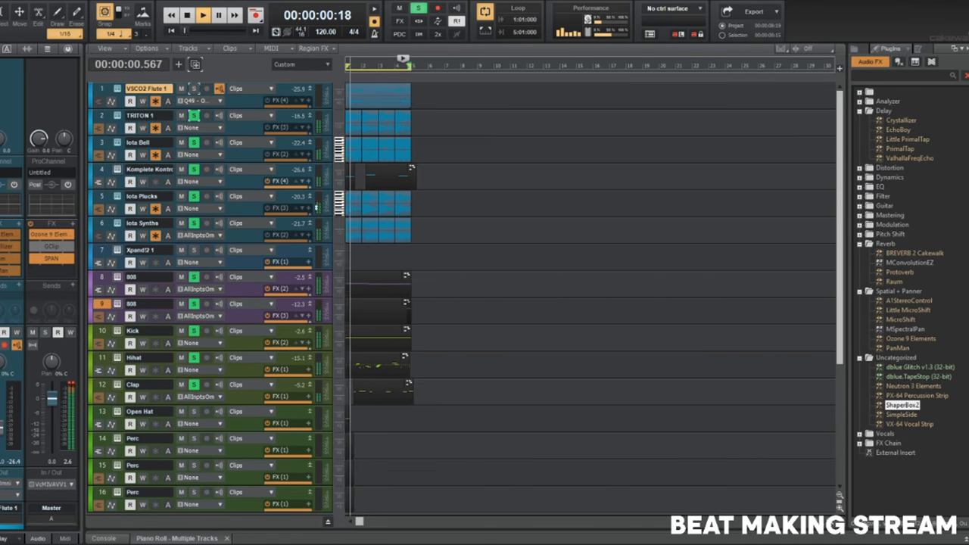
Open the Open Hat track's Komplete Kontrol sampler and browse to the Open Hats folder of the Cxdy Space Cadet drum kit.
{"action": "scroll", "coordinate": [215, 227], "scroll_direction": "down", "scroll_amount": 4}
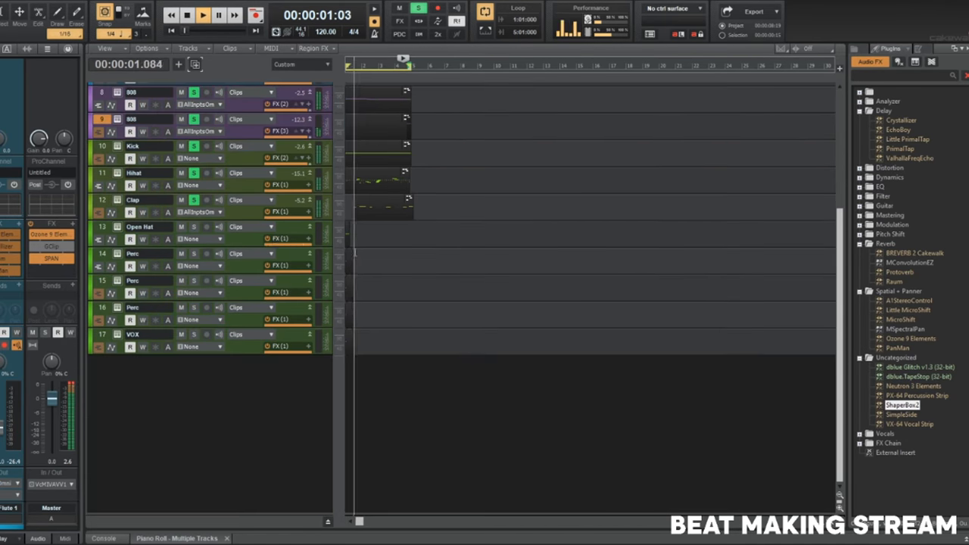
{"action": "left_click", "coordinate": [117, 227]}
{"action": "left_click", "coordinate": [248, 318]}
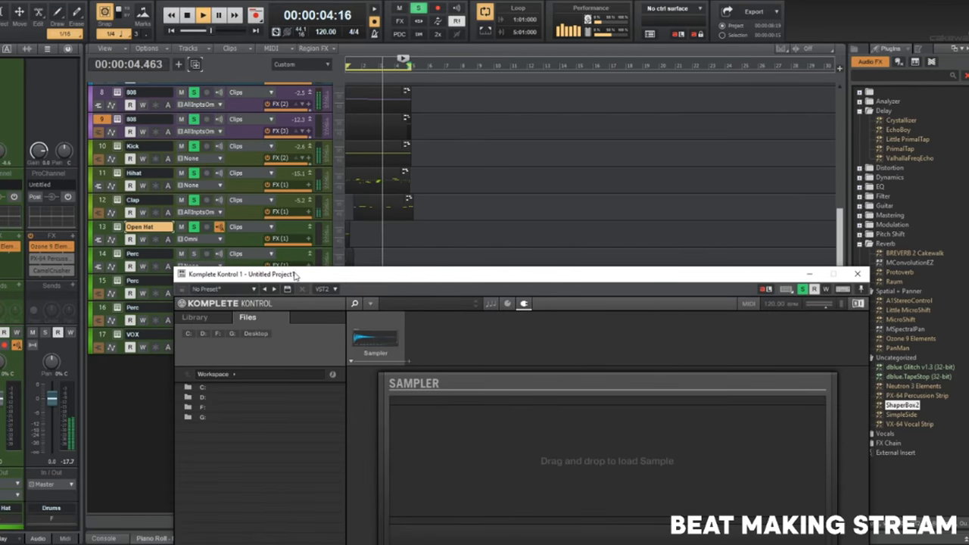
{"action": "left_click_drag", "start_coordinate": [294, 274], "coordinate": [219, 71]}
{"action": "double_click", "coordinate": [166, 204]}
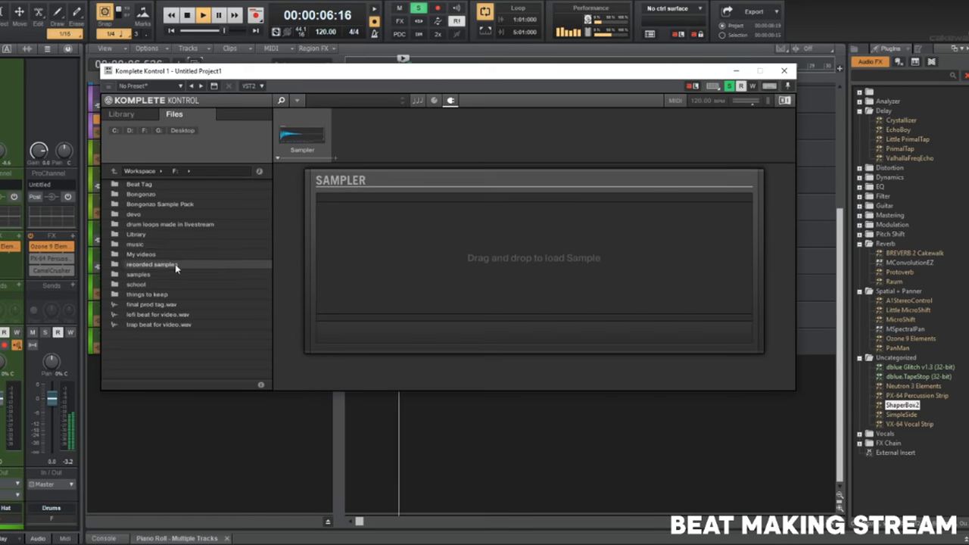
{"action": "double_click", "coordinate": [173, 275]}
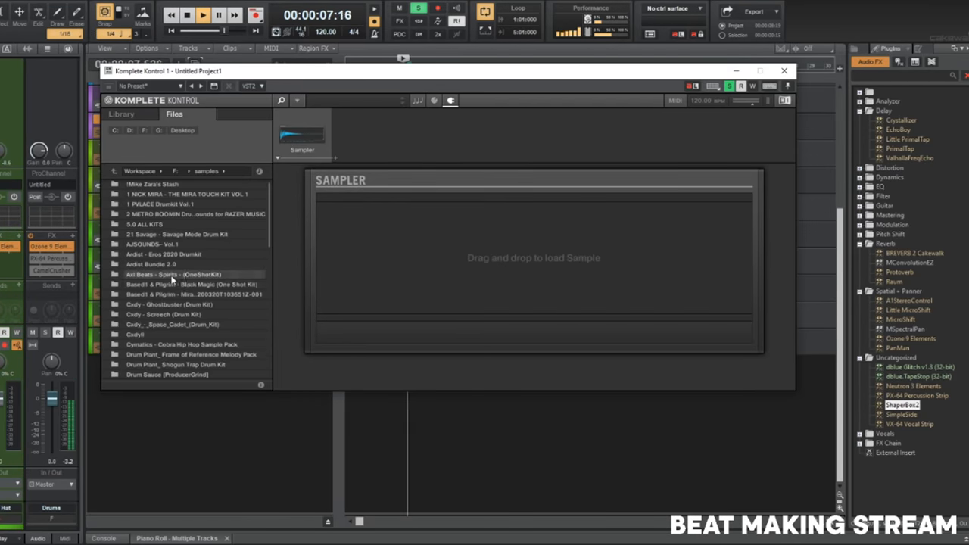
{"action": "double_click", "coordinate": [185, 323]}
{"action": "double_click", "coordinate": [141, 244]}
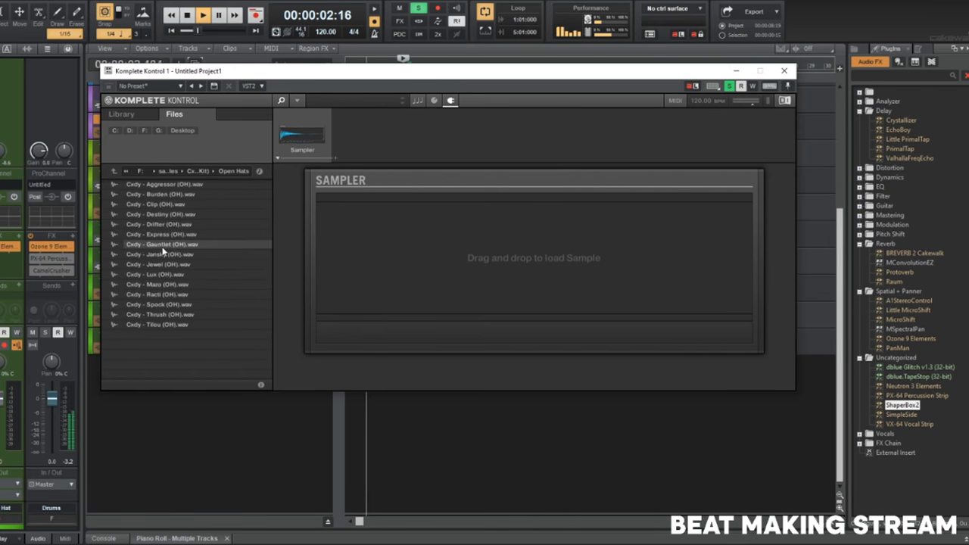
Audition open hat samples against the beat, load Cxdy - Thrush (OH).wav and close the sampler.
{"action": "left_click", "coordinate": [161, 244]}
{"action": "left_click", "coordinate": [177, 285]}
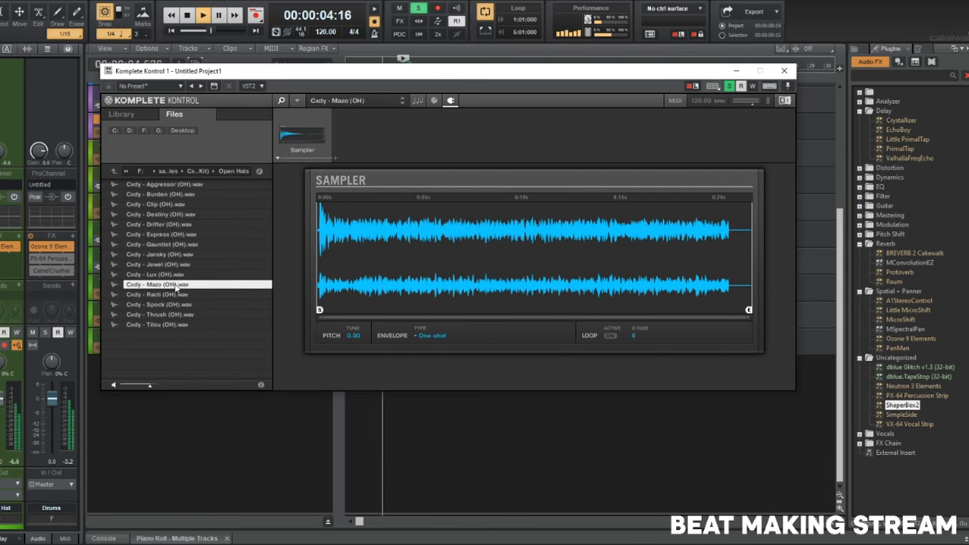
{"action": "left_click", "coordinate": [179, 296]}
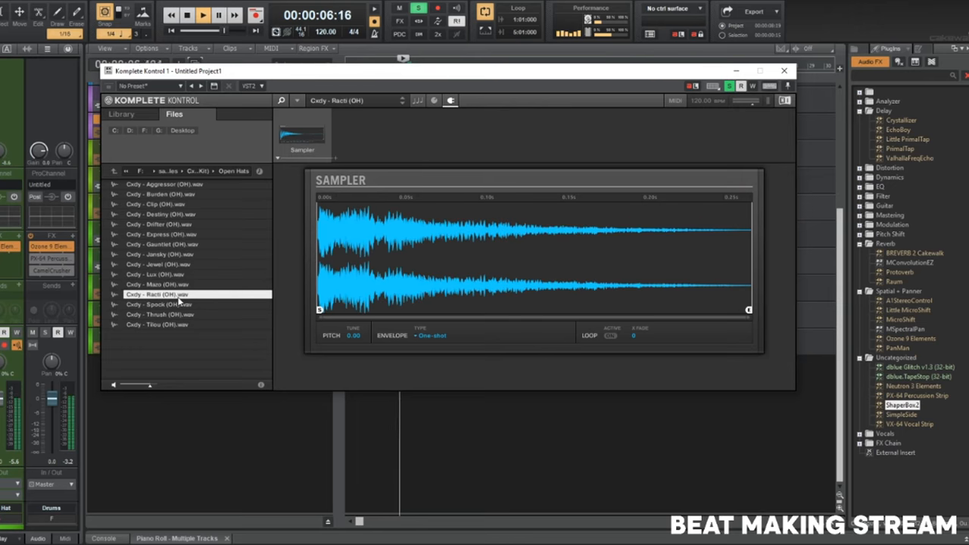
{"action": "left_click", "coordinate": [182, 304]}
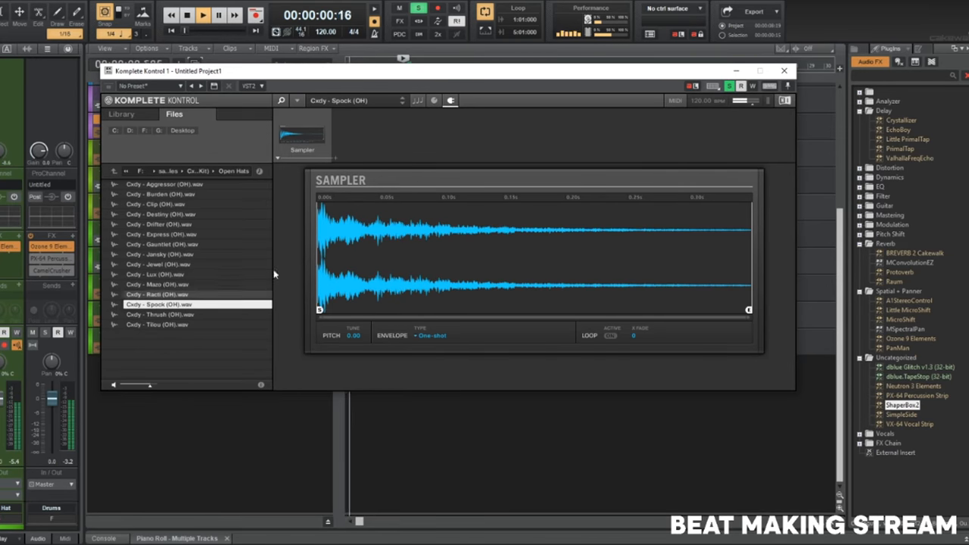
{"action": "left_click", "coordinate": [163, 315]}
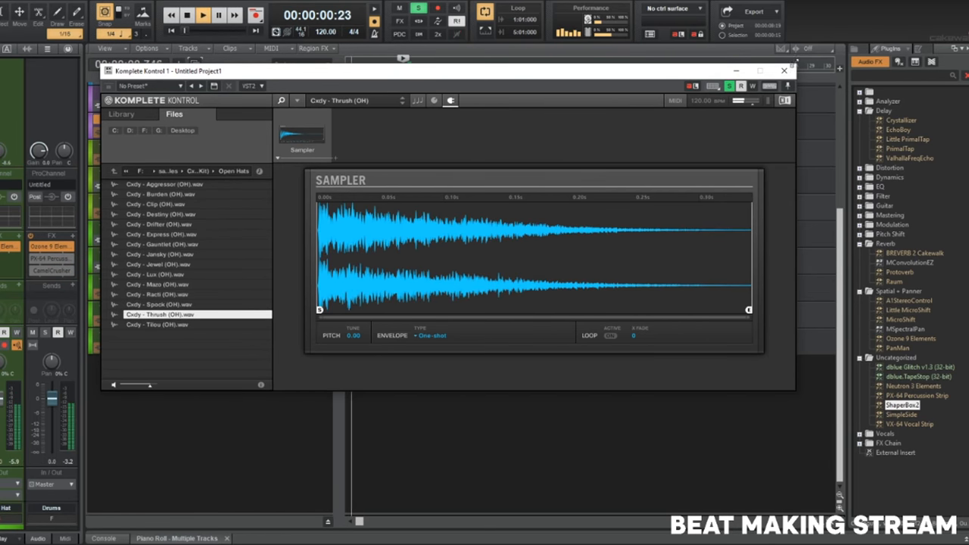
{"action": "left_click", "coordinate": [785, 71]}
Replace the Open Hat track's clip with a copy of the Kick clip and play the beat from the start.
{"action": "key", "text": "Delete"}
{"action": "left_click_drag", "start_coordinate": [418, 147], "coordinate": [403, 240]}
{"action": "key", "text": "w"}
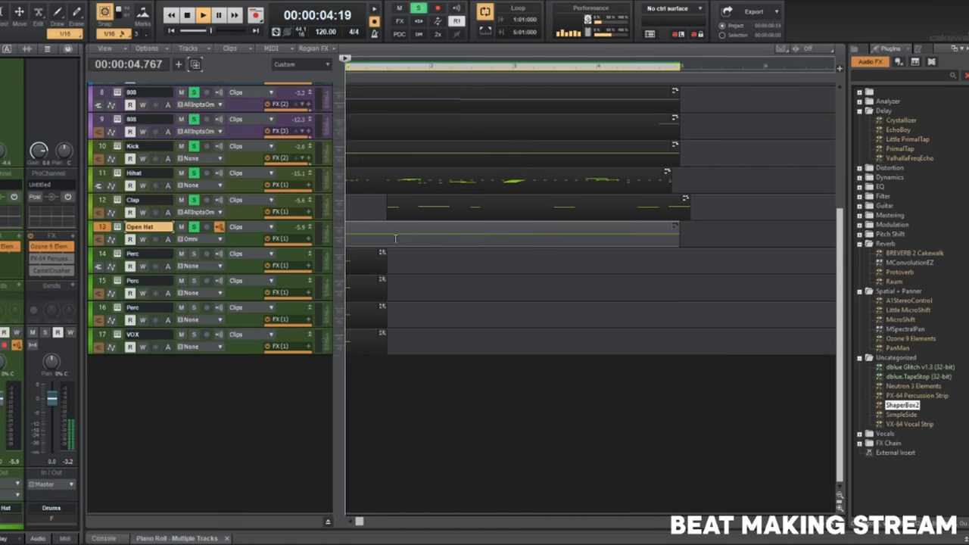
{"action": "key", "text": "w"}
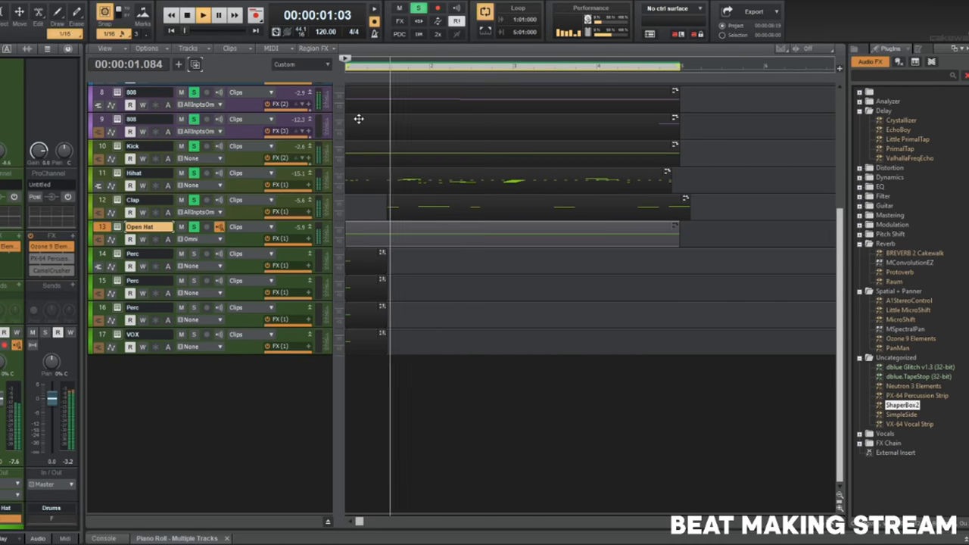
{"action": "key", "text": "shift+f"}
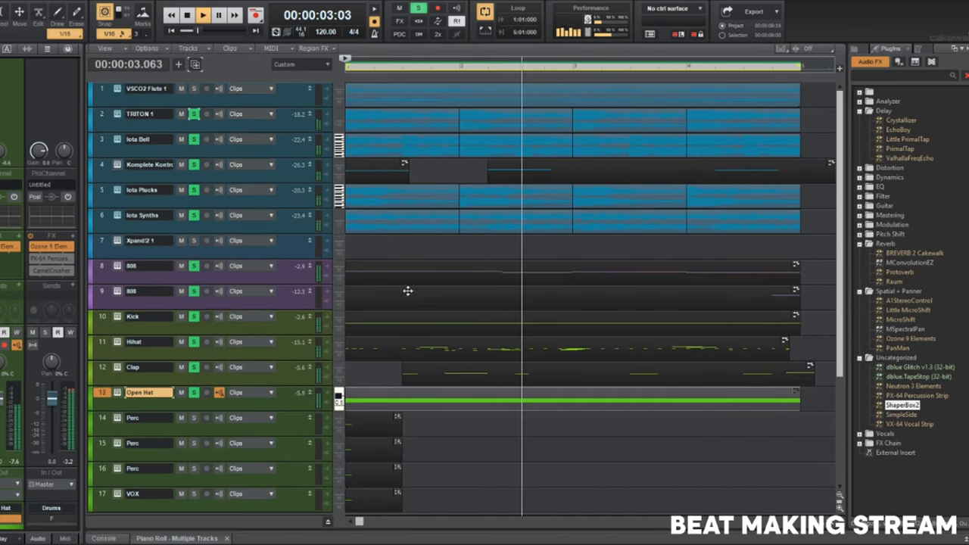
{"action": "key", "text": "space"}
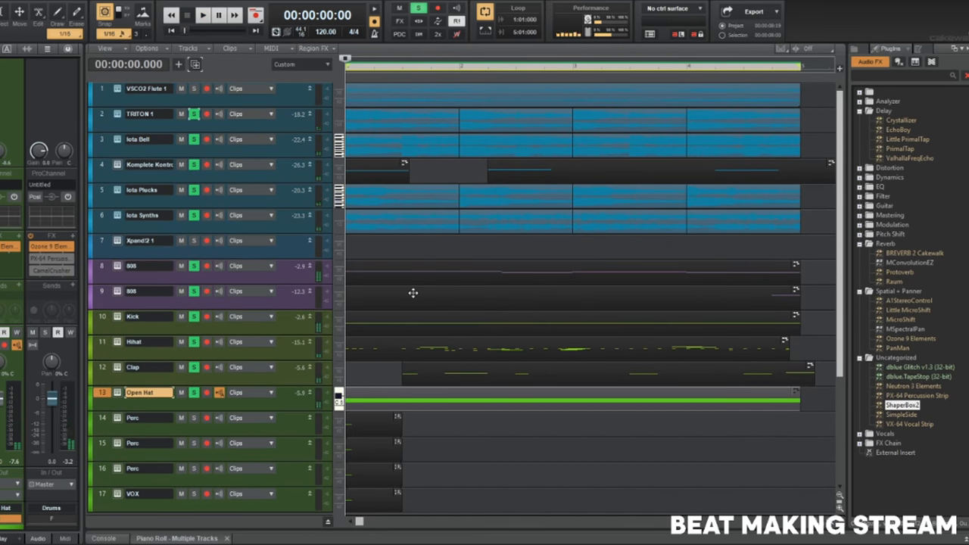
{"action": "key", "text": "space"}
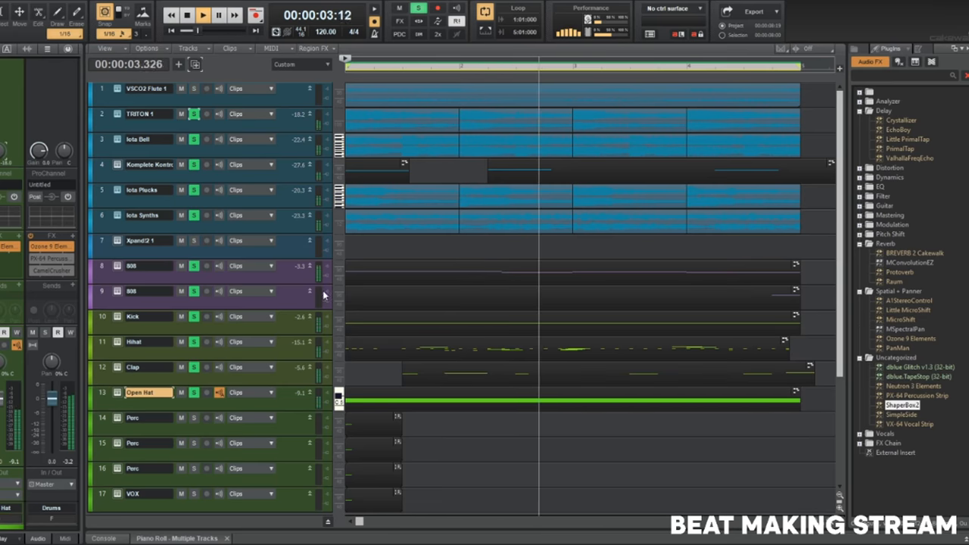
Delete the Open Hat's two notes late in bar 2 and the second notes of bars 3 and 4, then stop playback.
{"action": "double_click", "coordinate": [444, 394]}
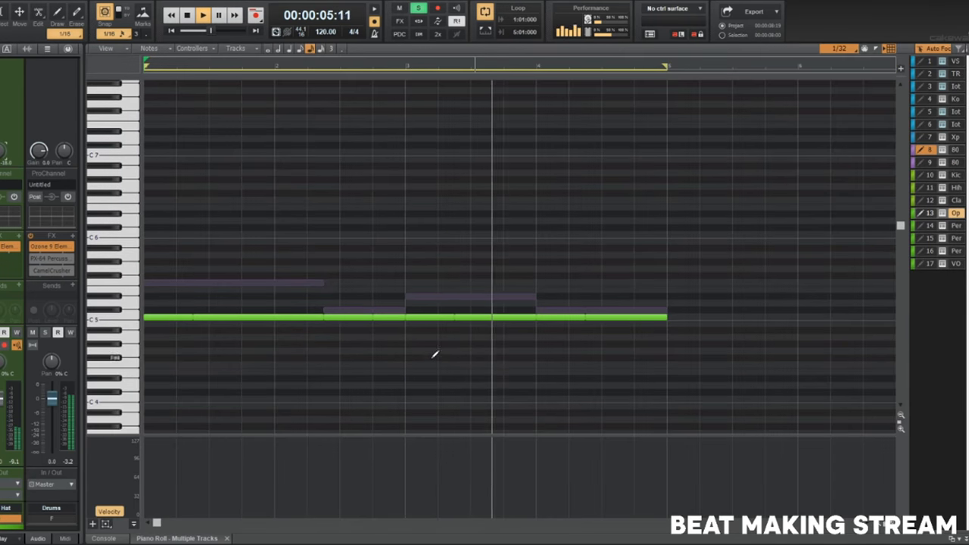
{"action": "left_click", "coordinate": [931, 214]}
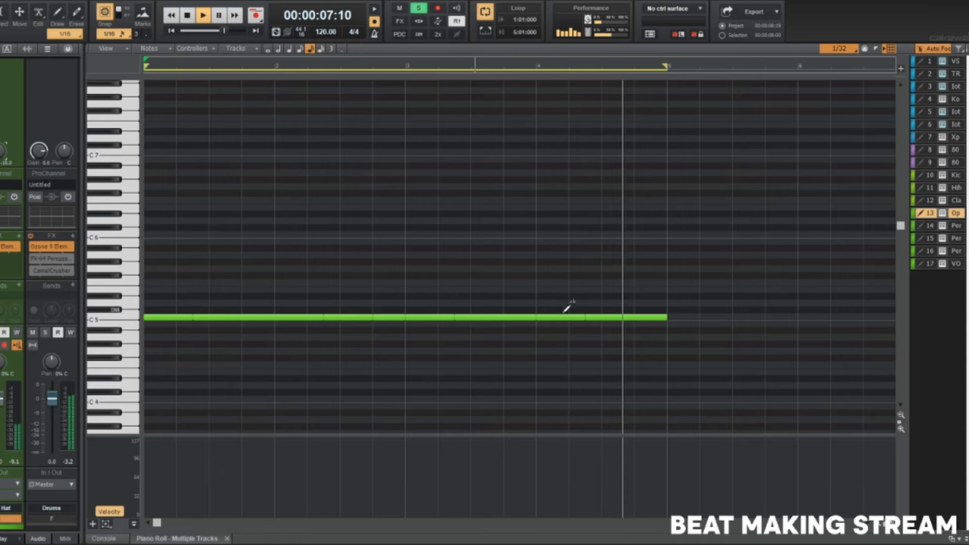
{"action": "right_click", "coordinate": [563, 317]}
{"action": "key", "text": "ctrl+z"}
{"action": "left_click", "coordinate": [612, 318]}
{"action": "key", "text": "Delete"}
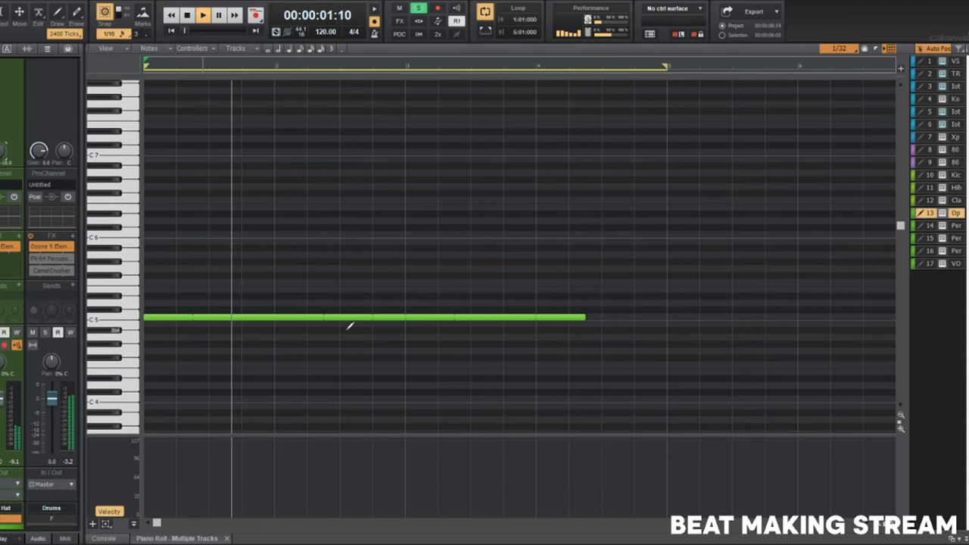
{"action": "right_click", "coordinate": [348, 316]}
{"action": "right_click", "coordinate": [390, 317]}
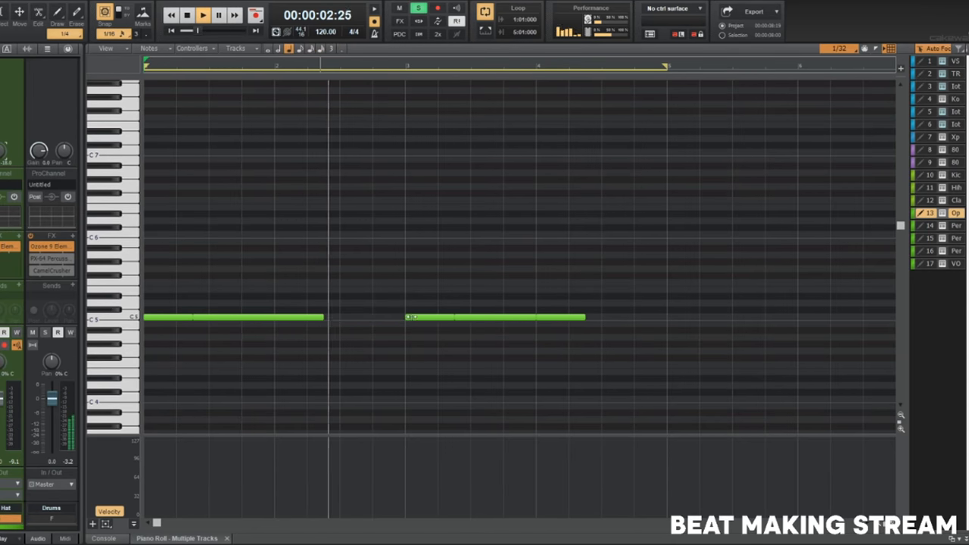
{"action": "right_click", "coordinate": [491, 315]}
{"action": "key", "text": "space"}
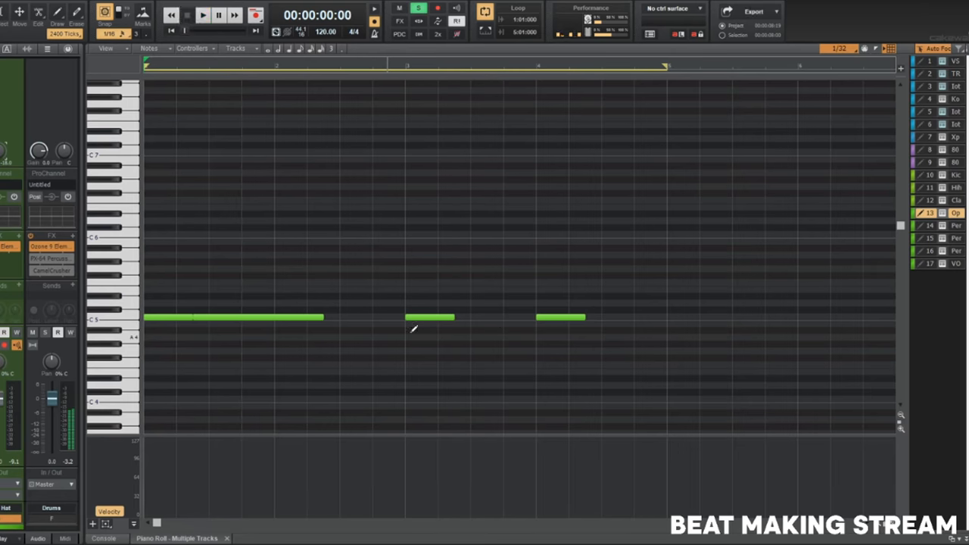
Add a Reverb send to the Open Hat track and play the beat.
{"action": "left_click", "coordinate": [19, 286]}
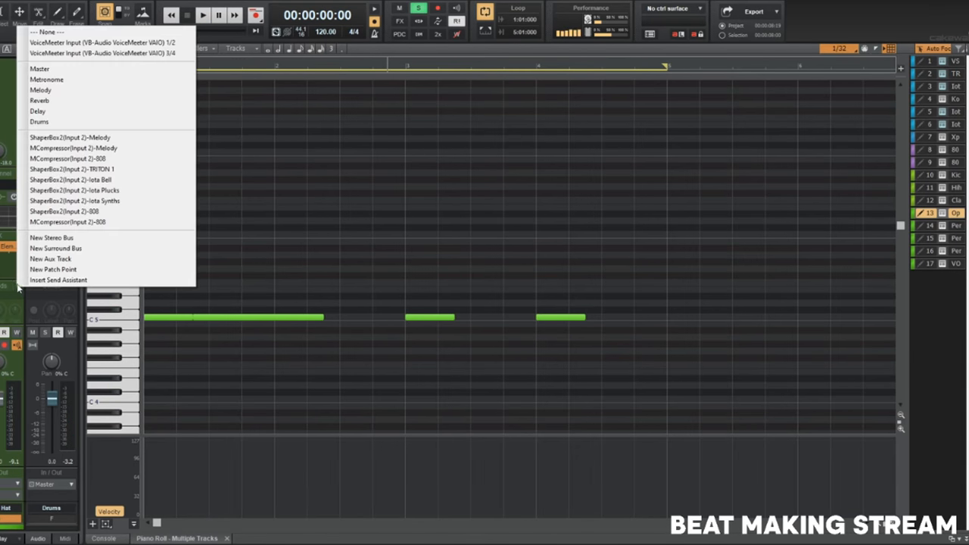
{"action": "left_click", "coordinate": [58, 101]}
{"action": "key", "text": "space"}
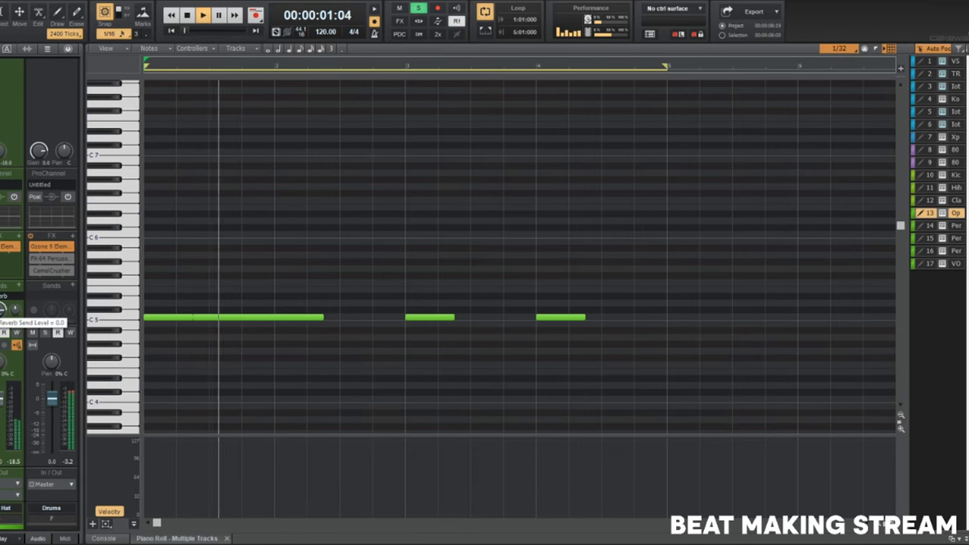
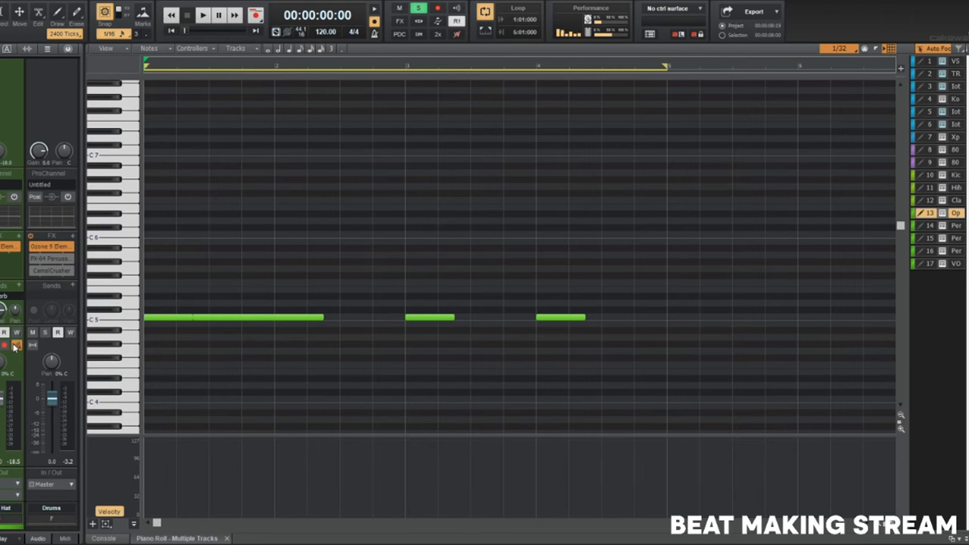
{"action": "key", "text": "space"}
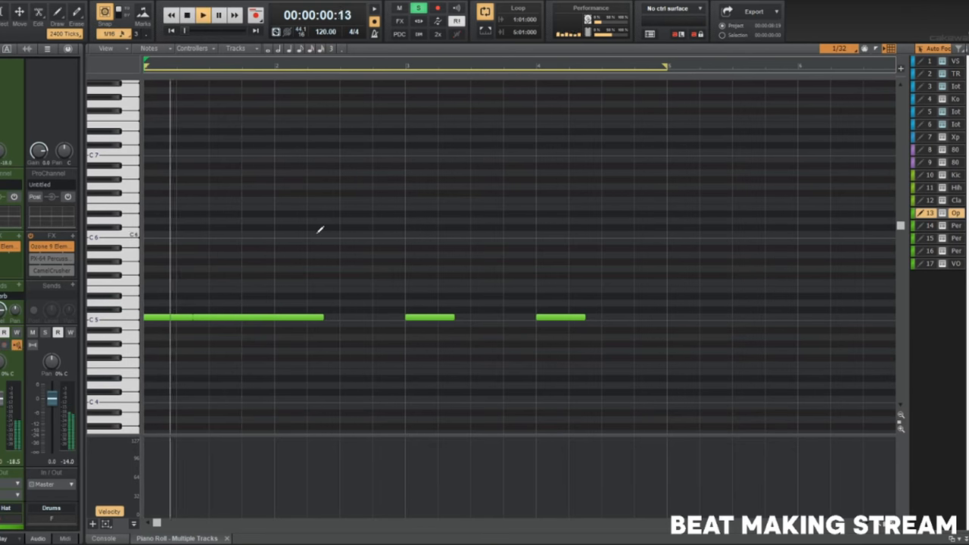
Return to the track view, add a Reverb send to the Clap track during playback, and stop the beat.
{"action": "key", "text": "d"}
{"action": "key", "text": "w"}
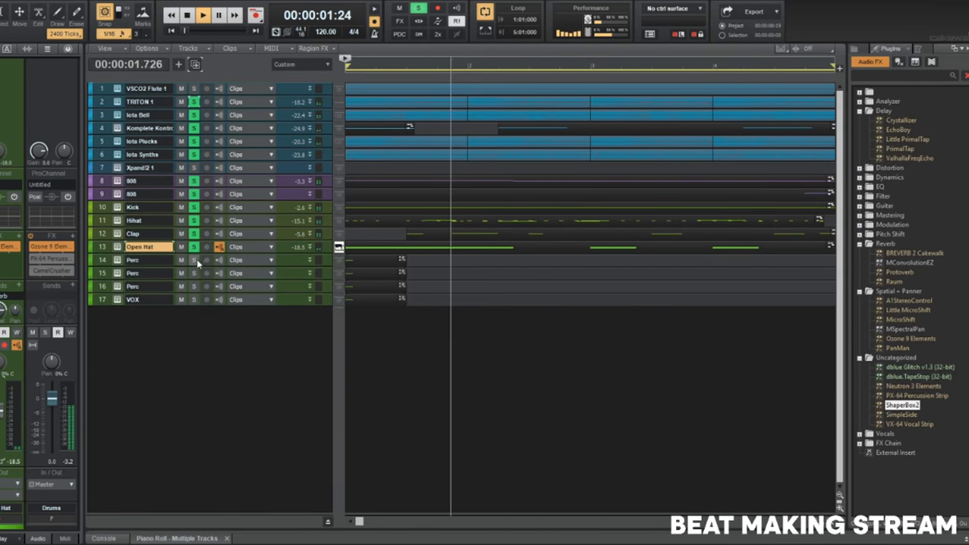
{"action": "left_click", "coordinate": [100, 238]}
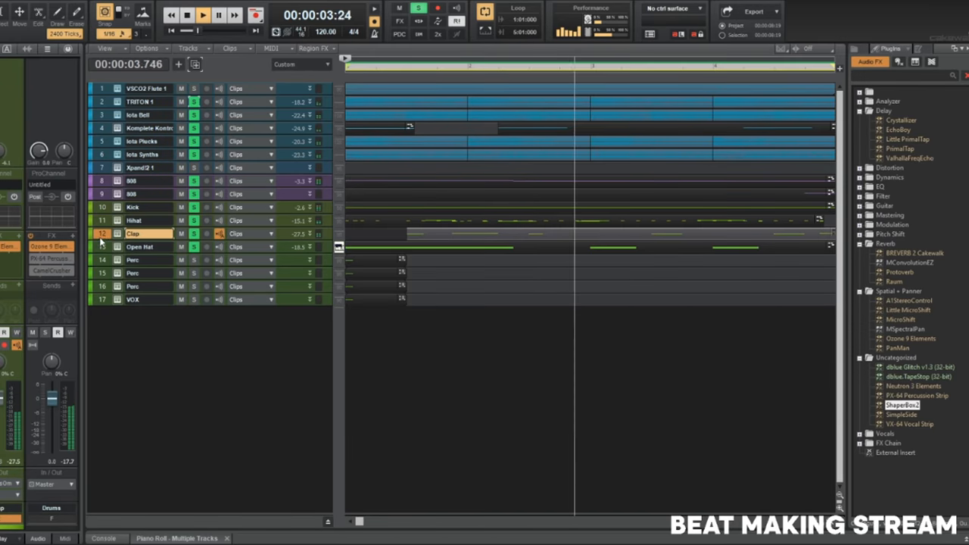
{"action": "left_click", "coordinate": [19, 285]}
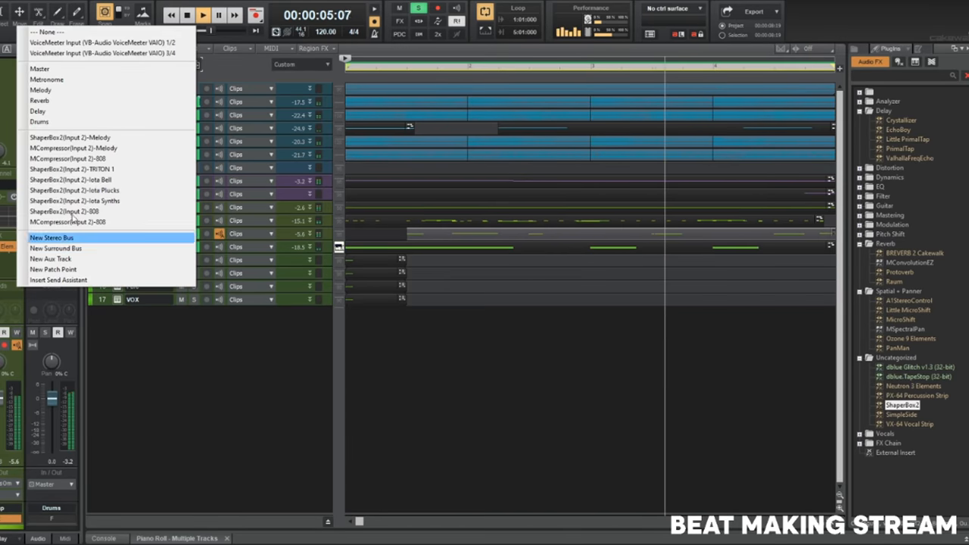
{"action": "left_click", "coordinate": [76, 101]}
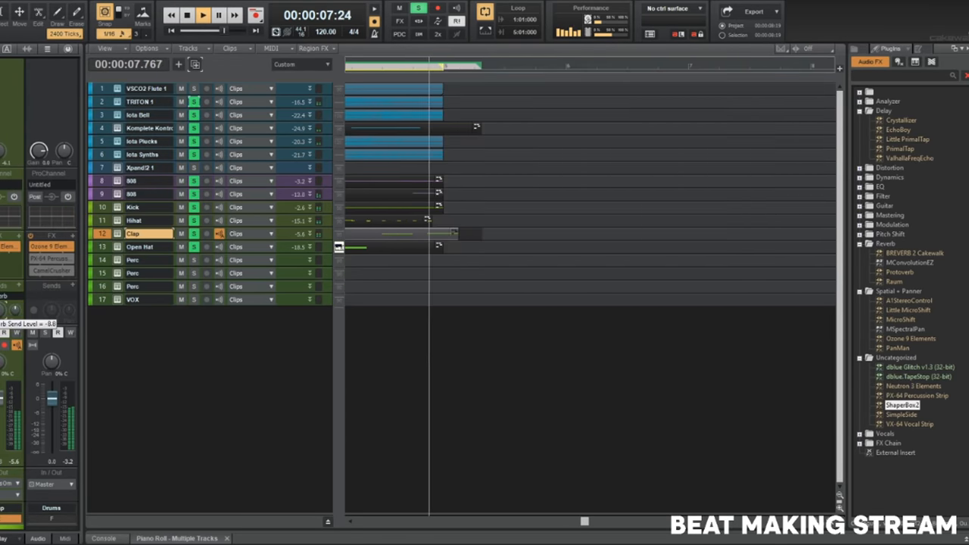
{"action": "key", "text": "space"}
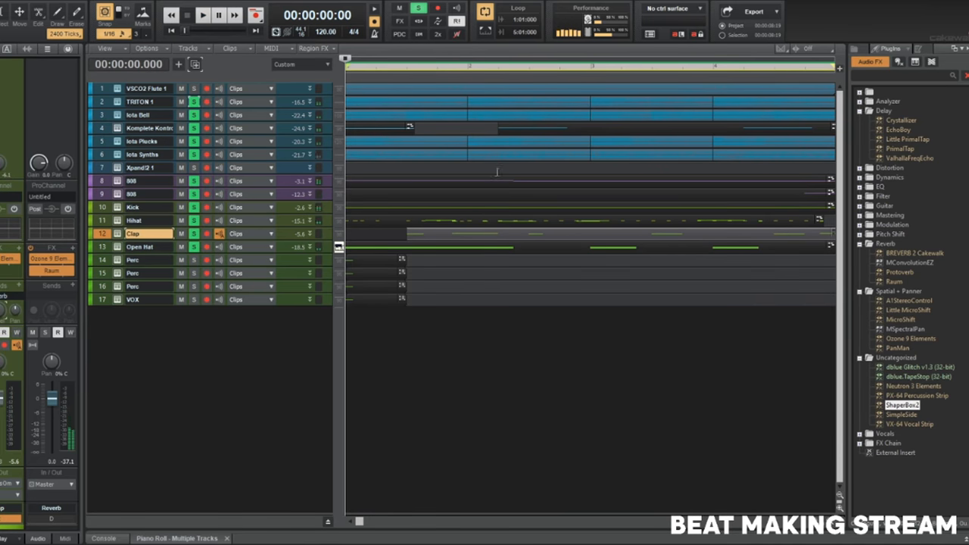
Replay the full beat from the start to check the Open Hat and Clap reverb.
{"action": "key", "text": "f"}
{"action": "key", "text": "space"}
{"action": "key", "text": "space"}
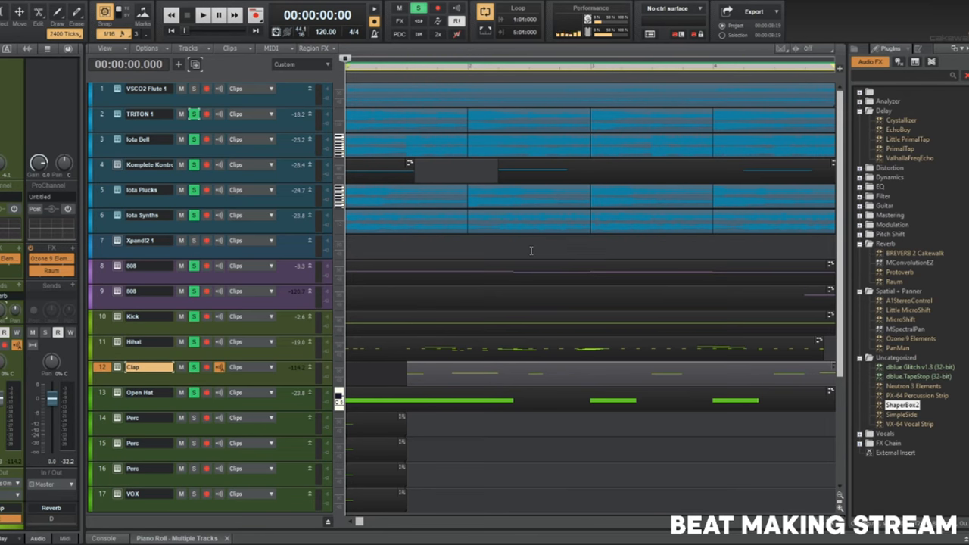
{"action": "key", "text": "space"}
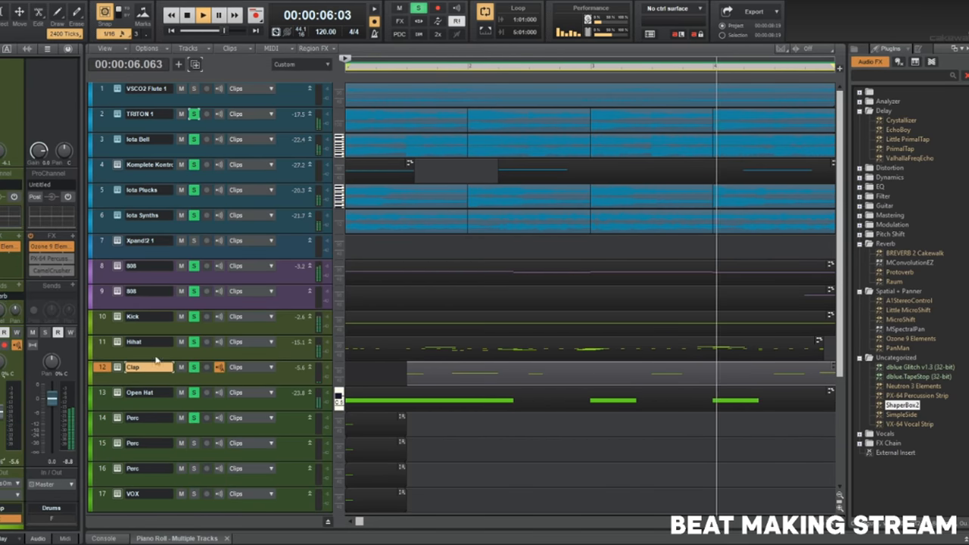
Open the sampler of Perc track 14 and browse to the Ardist Bundle 2.0 sample folder.
{"action": "double_click", "coordinate": [124, 418]}
{"action": "left_click", "coordinate": [194, 118]}
{"action": "left_click", "coordinate": [170, 203]}
{"action": "left_click", "coordinate": [162, 277]}
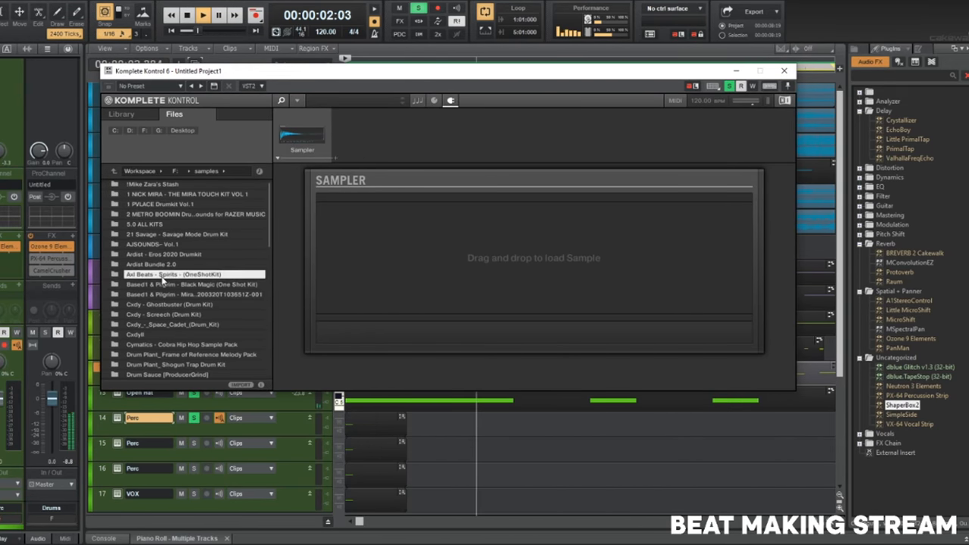
{"action": "left_click", "coordinate": [152, 264]}
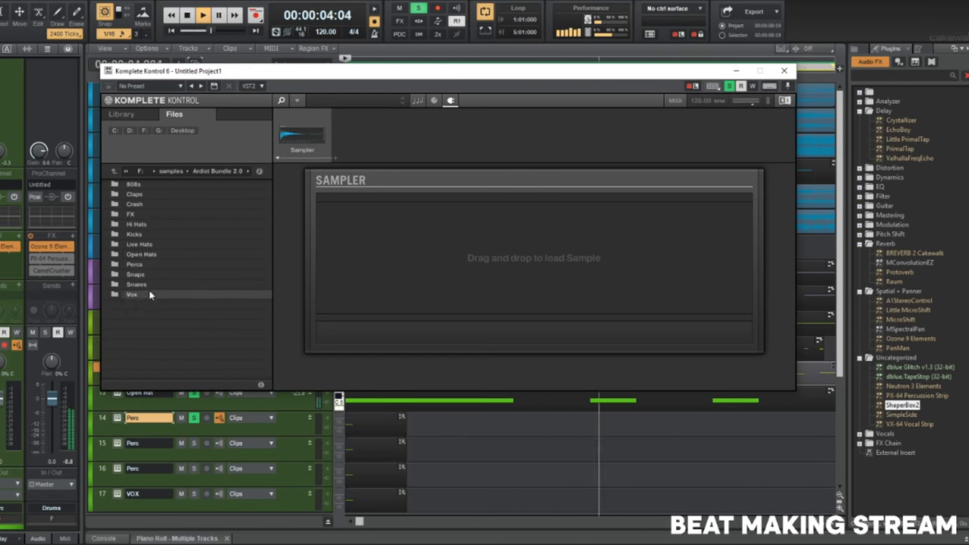
Load a percussion sample from the bundle's Percs folder and close the sampler.
{"action": "left_click", "coordinate": [144, 265]}
{"action": "left_click", "coordinate": [153, 254]}
{"action": "left_click", "coordinate": [152, 185]}
{"action": "left_click", "coordinate": [151, 184]}
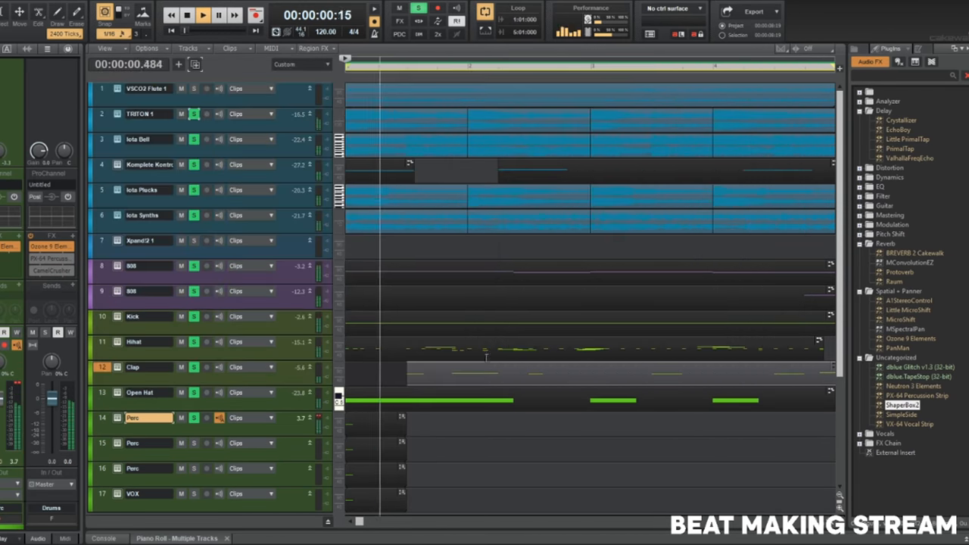
{"action": "left_click", "coordinate": [784, 71]}
Move the clip on Perc track 14 one beat later in bar 1 and set the snap resolution to 1/8.
{"action": "left_click_drag", "start_coordinate": [398, 412], "coordinate": [403, 418]}
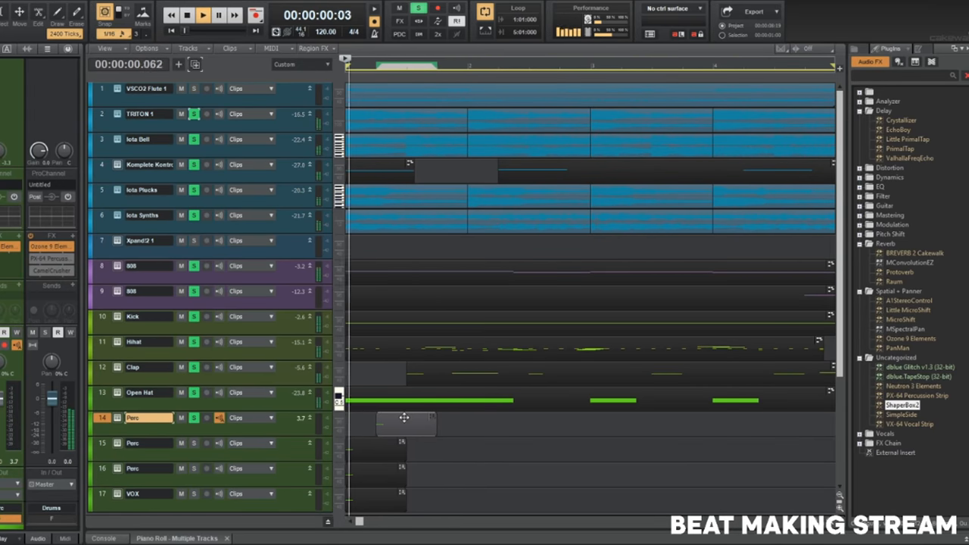
{"action": "left_click", "coordinate": [113, 33]}
{"action": "left_click", "coordinate": [113, 98]}
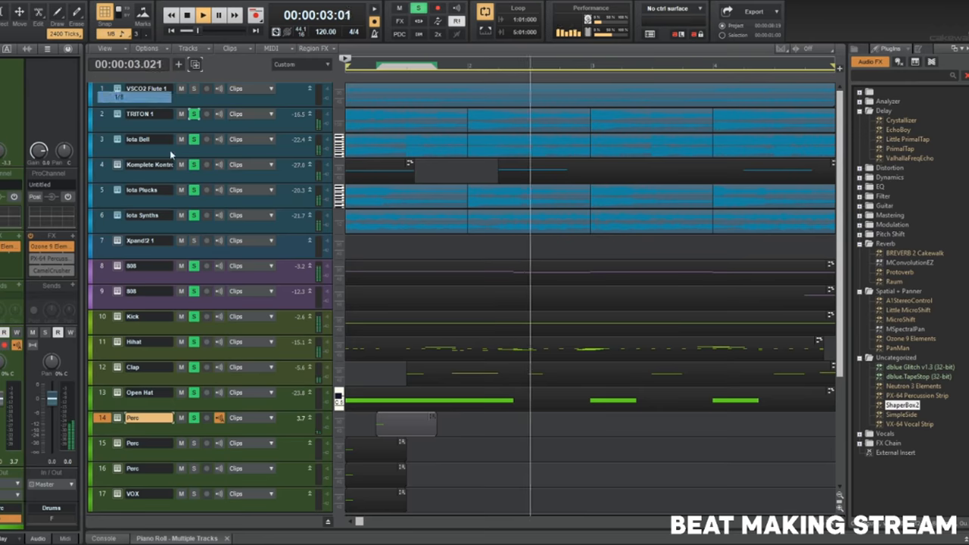
Set the sampler pitch tune on Perc track 14 to -1.00 and close the sampler window.
{"action": "left_click", "coordinate": [117, 419]}
{"action": "mouse_move", "coordinate": [354, 335]}
{"action": "left_mouse_down"}
{"action": "mouse_move", "coordinate": [354, 374]}
{"action": "mouse_move", "coordinate": [354, 339]}
{"action": "left_mouse_up"}
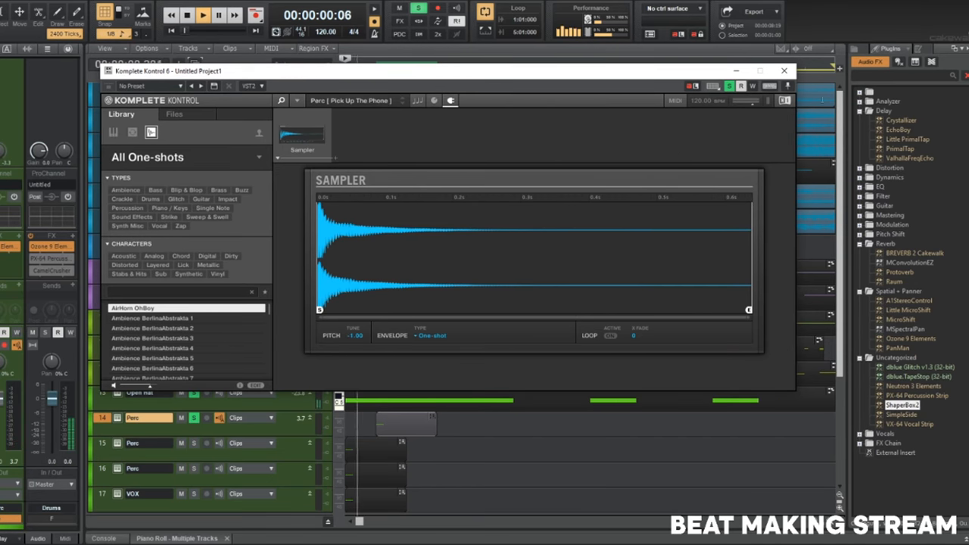
{"action": "left_click", "coordinate": [785, 72]}
{"action": "scroll", "coordinate": [425, 331], "scroll_direction": "down", "scroll_amount": 2}
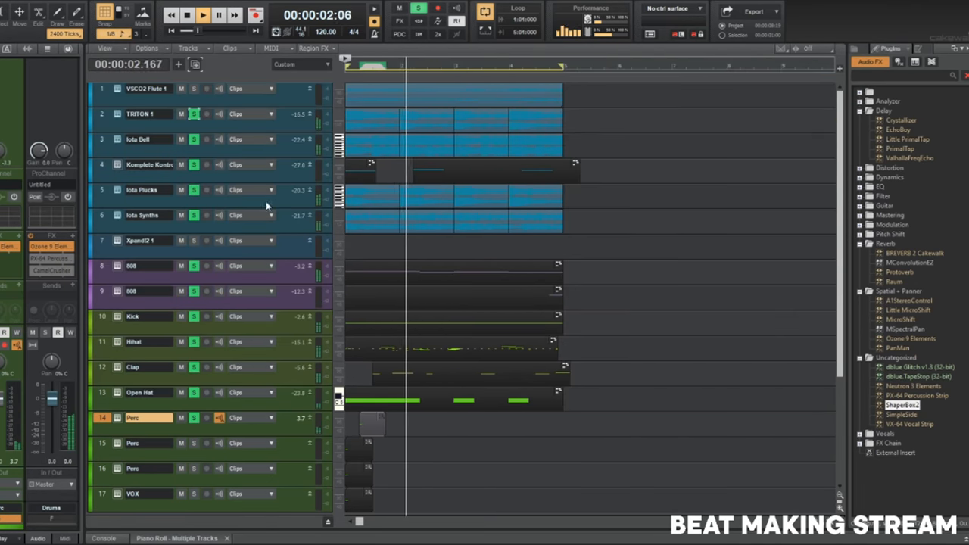
Freeze the Komplete Kontrol melody on track 4 and fit all tracks back to the view.
{"action": "left_click", "coordinate": [276, 179]}
{"action": "left_click_drag", "start_coordinate": [278, 208], "coordinate": [278, 244]}
{"action": "key", "text": "space"}
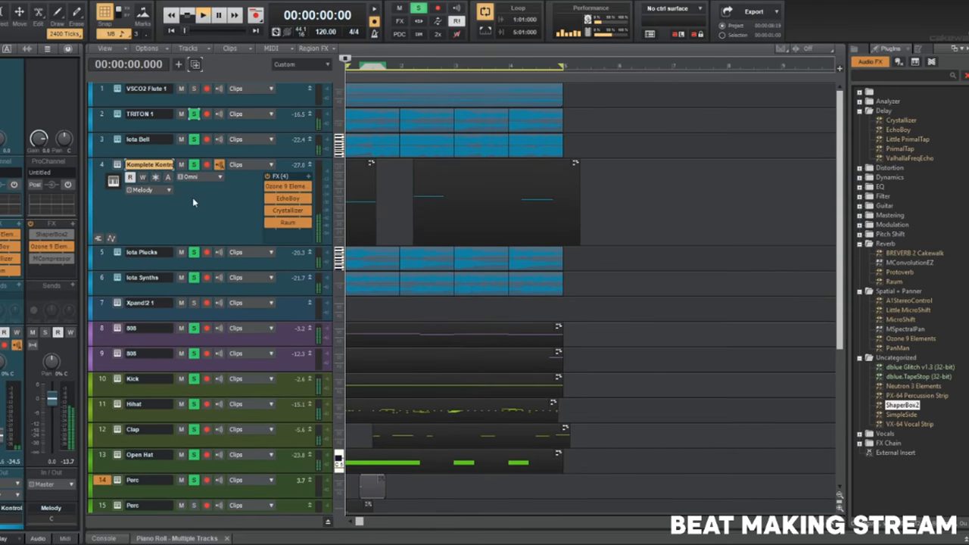
{"action": "left_click", "coordinate": [156, 177]}
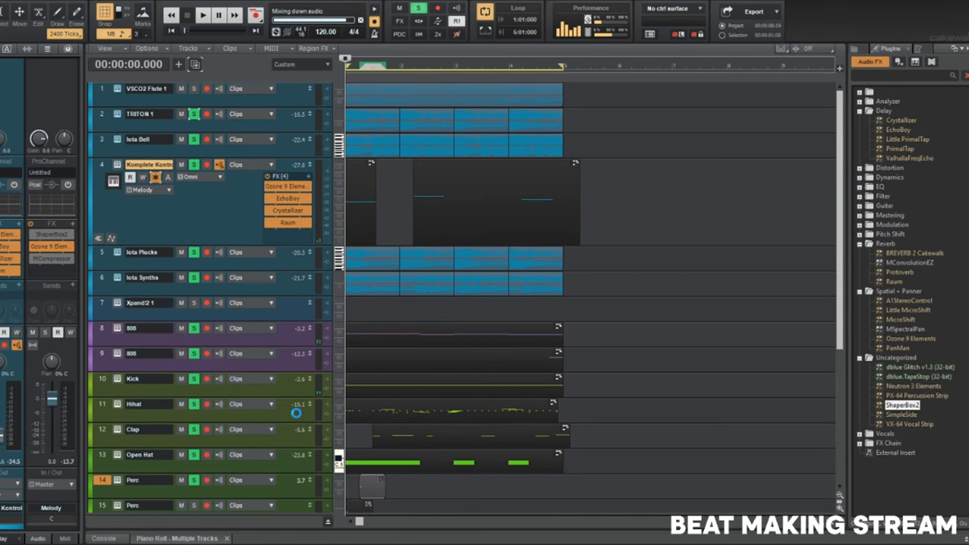
{"action": "key", "text": "space"}
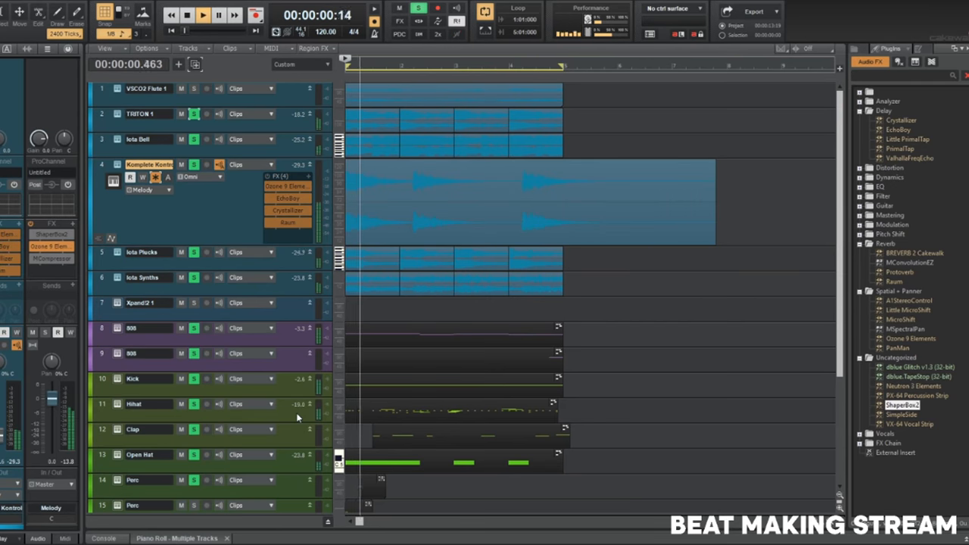
{"action": "key", "text": "f"}
{"action": "scroll", "coordinate": [329, 393], "scroll_direction": "down", "scroll_amount": 2}
{"action": "scroll", "coordinate": [330, 392], "scroll_direction": "up", "scroll_amount": 2}
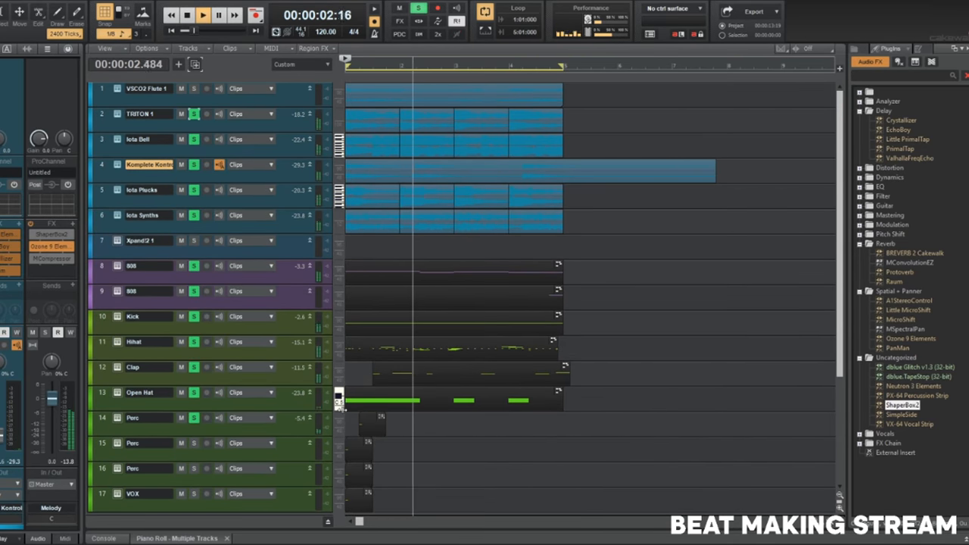
Copy the Perc track 14 clip into bar 4, starting half a beat after beat 2.
{"action": "left_click", "coordinate": [367, 419]}
{"action": "left_click_drag", "start_coordinate": [367, 419], "coordinate": [534, 424]}
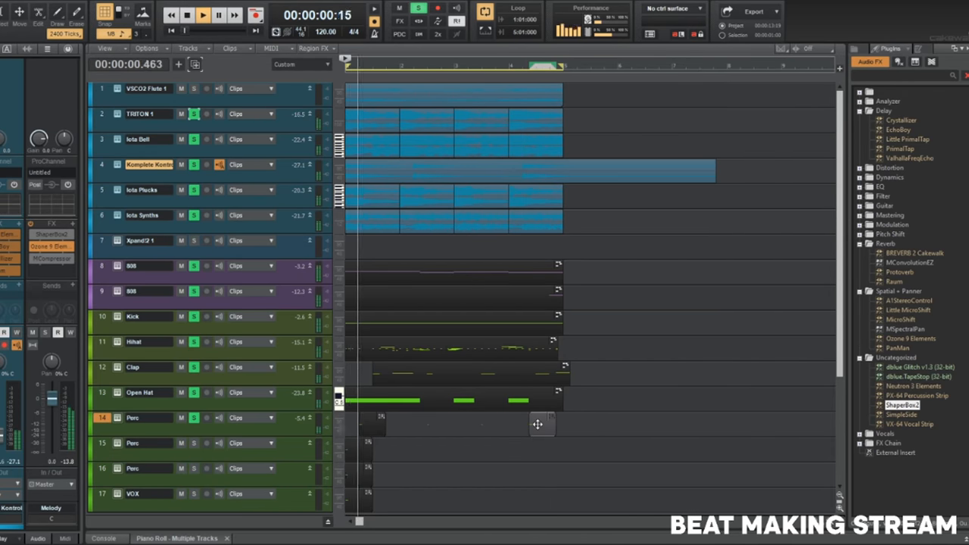
{"action": "key", "text": "space"}
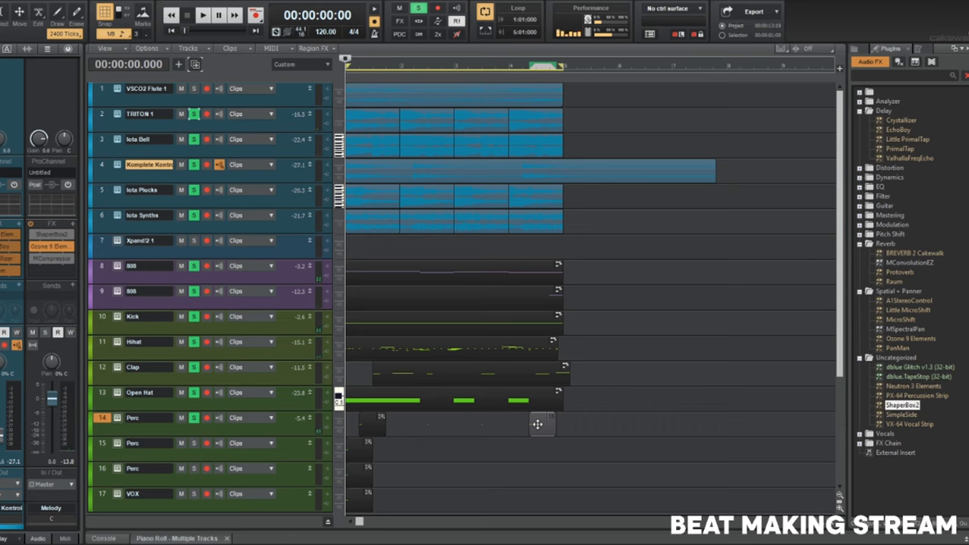
Try another copy of the Perc track 14 clip at beat 4 of bar 2, play it and remove it.
{"action": "scroll", "coordinate": [496, 427], "scroll_direction": "down", "scroll_amount": 1}
{"action": "scroll", "coordinate": [490, 428], "scroll_direction": "up", "scroll_amount": 1}
{"action": "scroll", "coordinate": [382, 428], "scroll_direction": "up", "scroll_amount": 3}
{"action": "left_click", "coordinate": [424, 413]}
{"action": "scroll", "coordinate": [424, 413], "scroll_direction": "down", "scroll_amount": 2}
{"action": "left_click_drag", "start_coordinate": [402, 418], "coordinate": [593, 422]}
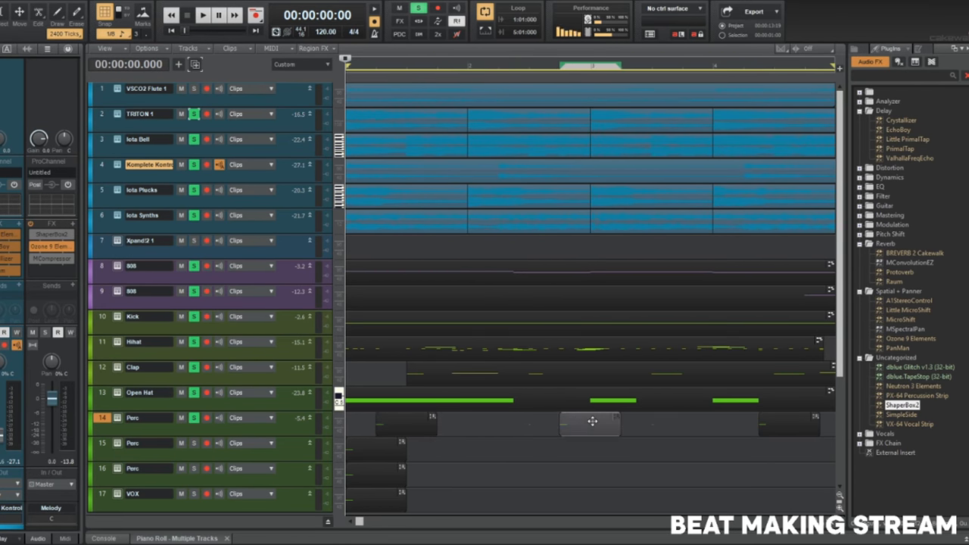
{"action": "key", "text": "space"}
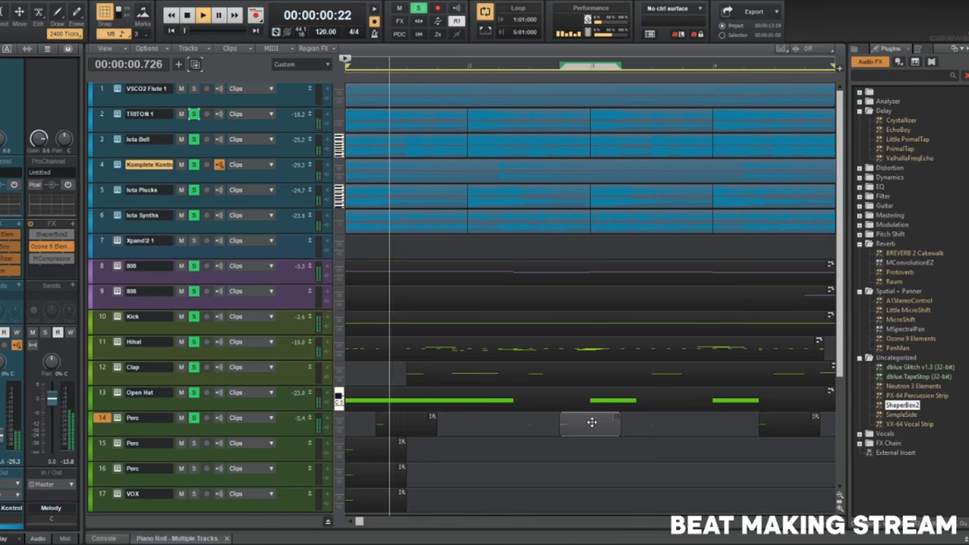
{"action": "scroll", "coordinate": [592, 422], "scroll_direction": "down", "scroll_amount": 1}
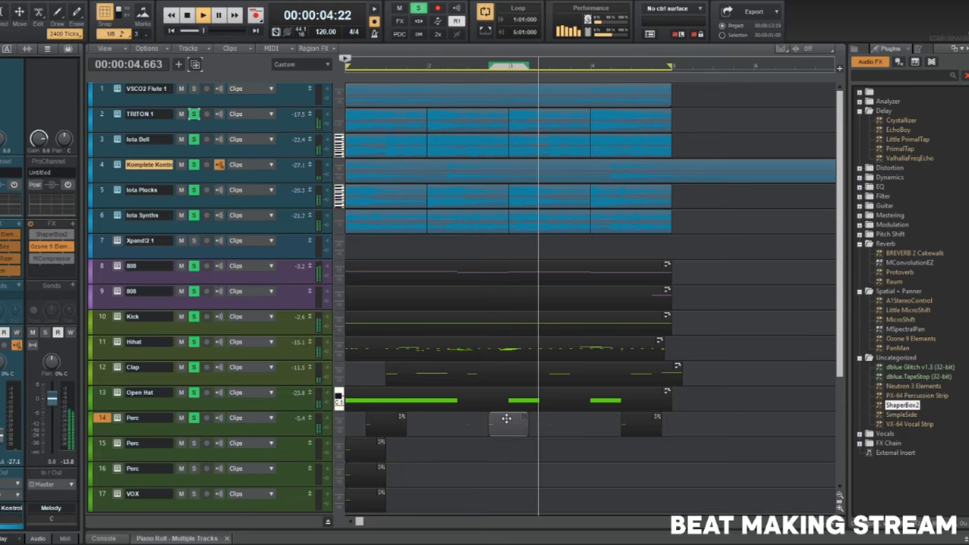
{"action": "key", "text": "Delete"}
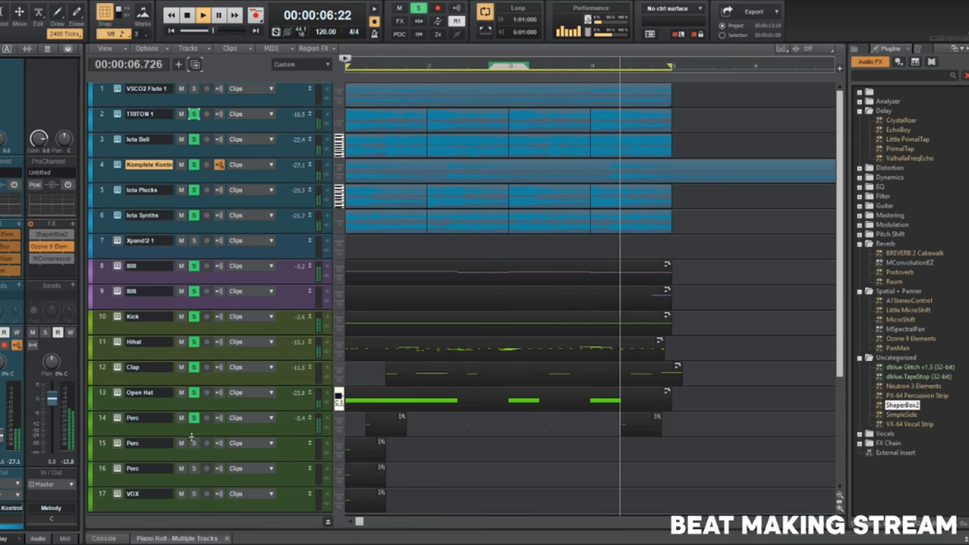
Load Perc [ Cast Obsidion ].wav from the Percs folder of 5.0 ALL KITS into the Perc track 15 sampler.
{"action": "double_click", "coordinate": [117, 443]}
{"action": "key", "text": "space"}
{"action": "left_click", "coordinate": [203, 115]}
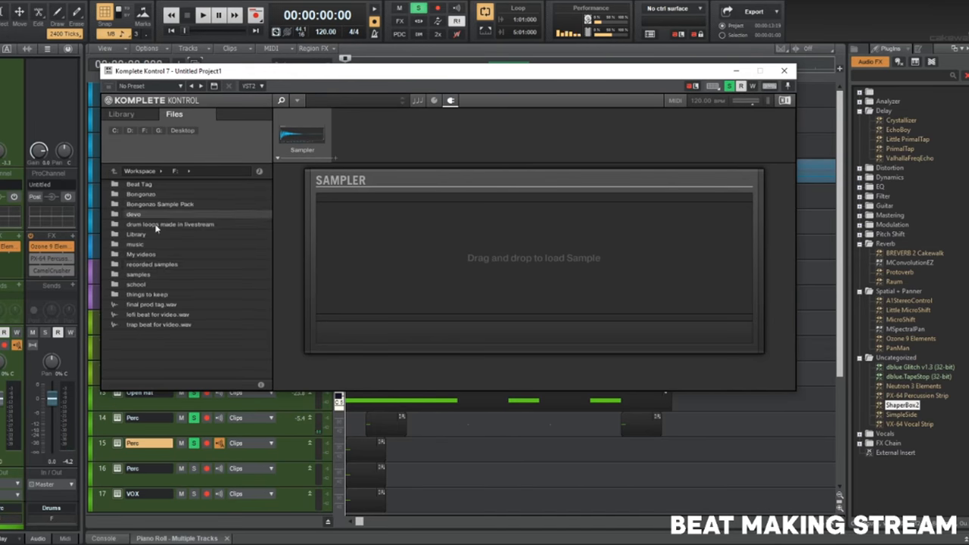
{"action": "left_click", "coordinate": [172, 225]}
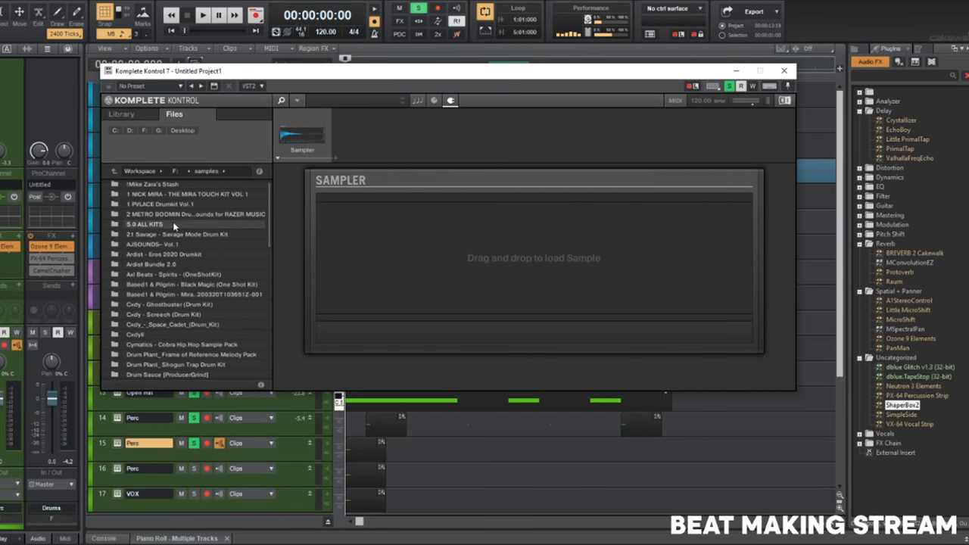
{"action": "double_click", "coordinate": [173, 225]}
{"action": "double_click", "coordinate": [163, 265]}
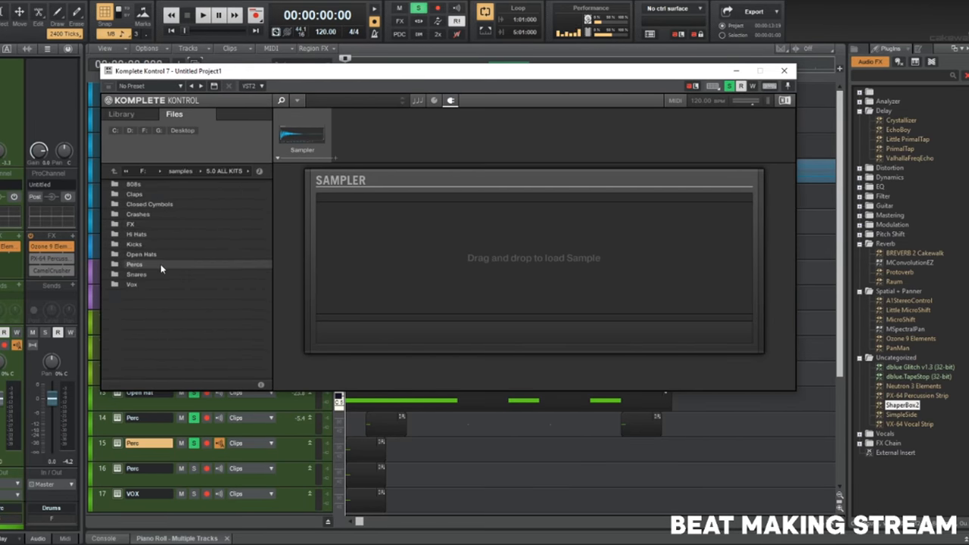
{"action": "left_click", "coordinate": [161, 265]}
{"action": "key", "text": "space"}
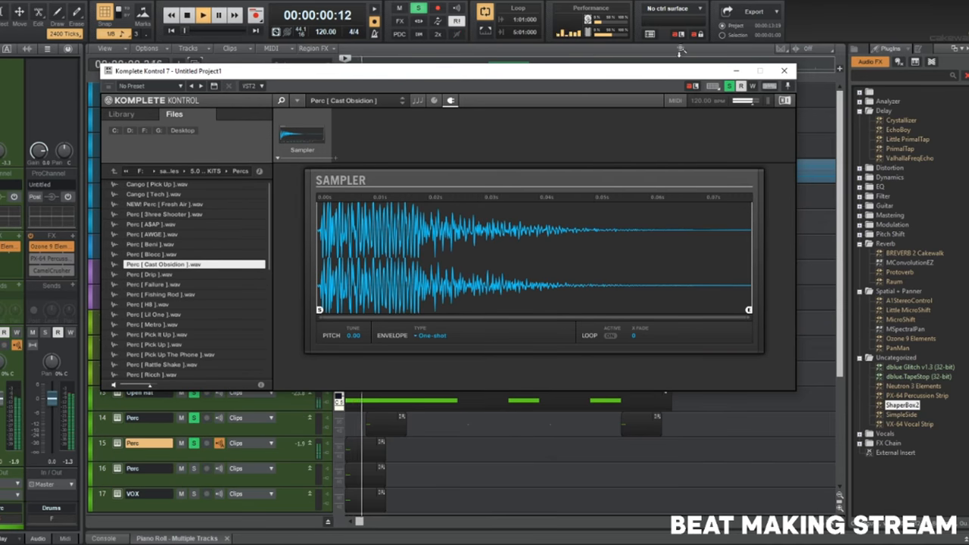
Move the Perc track 15 clip to beat 4 of bar 1 and close its sampler.
{"action": "key", "text": "space"}
{"action": "left_click_drag", "start_coordinate": [359, 449], "coordinate": [420, 448]}
{"action": "key", "text": "space"}
{"action": "left_click", "coordinate": [785, 70]}
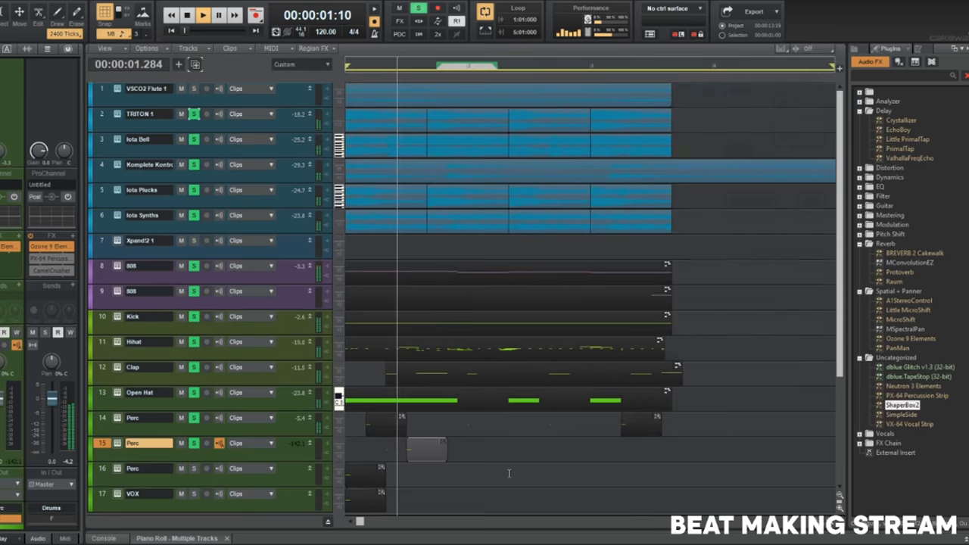
Copy the Perc track 15 clip half a beat later for a double hit and return to the start.
{"action": "scroll", "coordinate": [435, 446], "scroll_direction": "up", "scroll_amount": 3}
{"action": "key", "text": "space"}
{"action": "left_click", "coordinate": [438, 445]}
{"action": "left_click_drag", "start_coordinate": [505, 446], "coordinate": [528, 444]}
{"action": "key", "text": "w"}
{"action": "scroll", "coordinate": [458, 460], "scroll_direction": "down", "scroll_amount": 3}
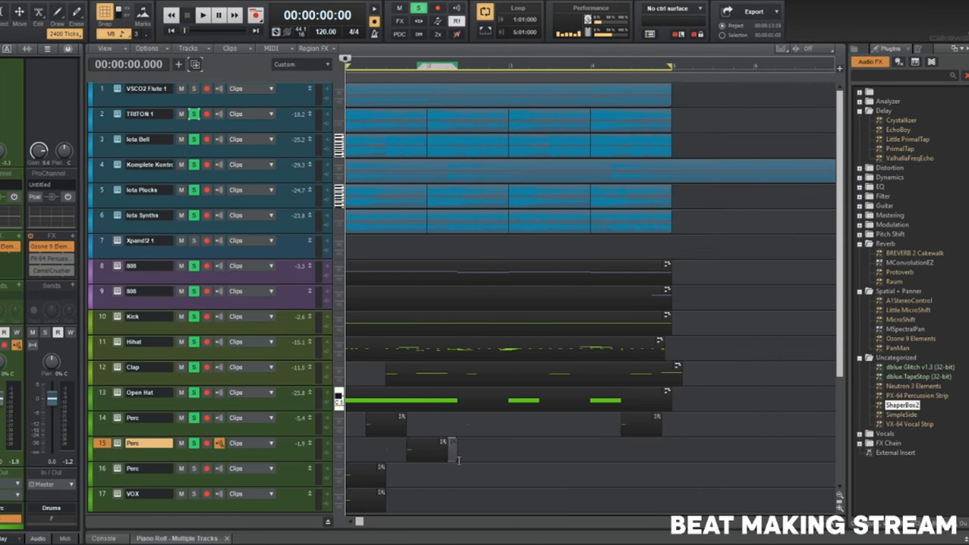
Copy the Perc track 15 clip so that hits fall half a beat before bars 4 and 5.
{"action": "left_click", "coordinate": [118, 447]}
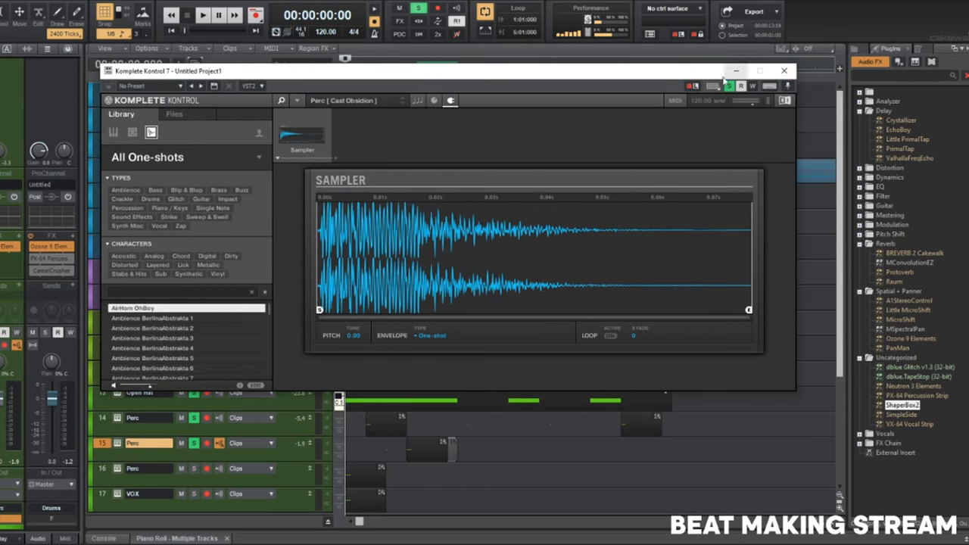
{"action": "left_click", "coordinate": [775, 76]}
{"action": "key", "text": "space"}
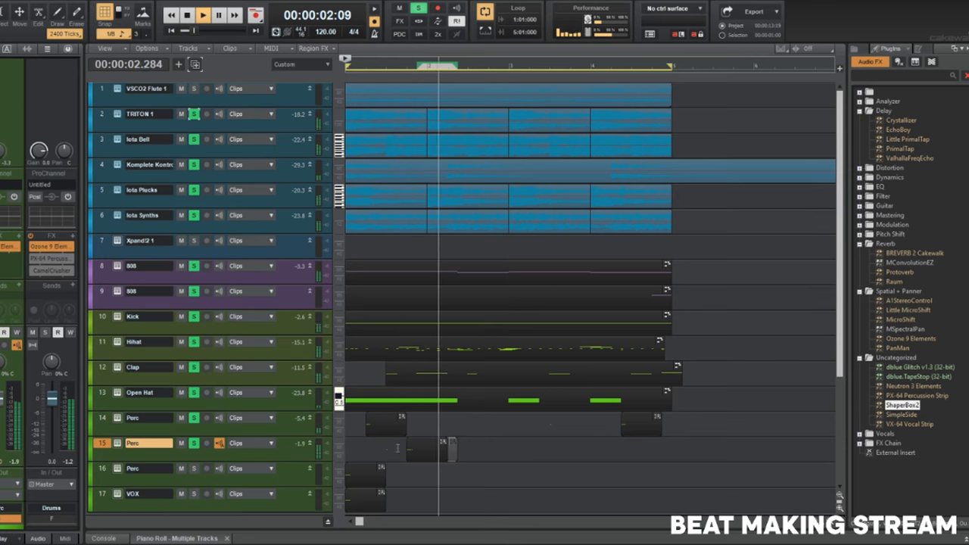
{"action": "left_click_drag", "start_coordinate": [427, 448], "coordinate": [680, 441]}
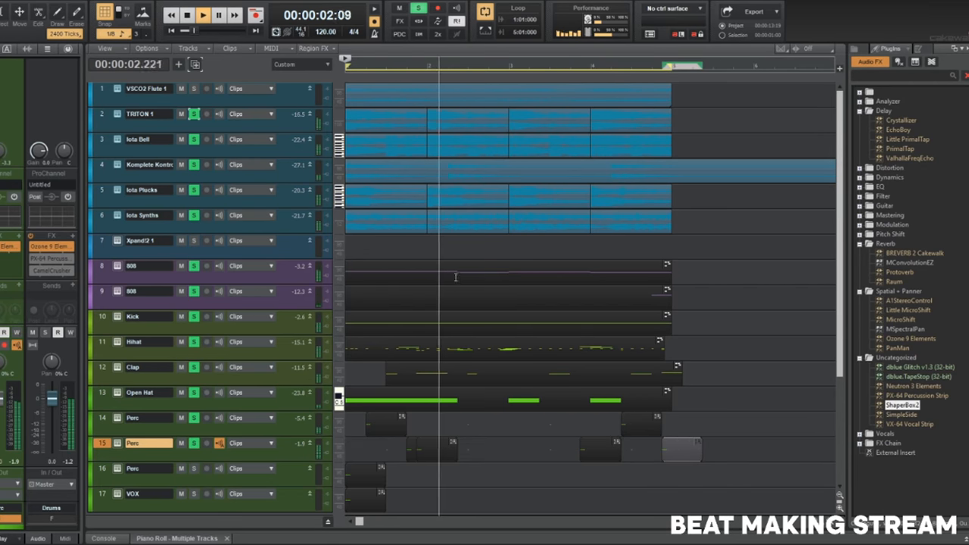
Open the piano roll with the notes of 808 track 8 and the Kick track shown together.
{"action": "left_click", "coordinate": [457, 319]}
{"action": "double_click", "coordinate": [458, 319]}
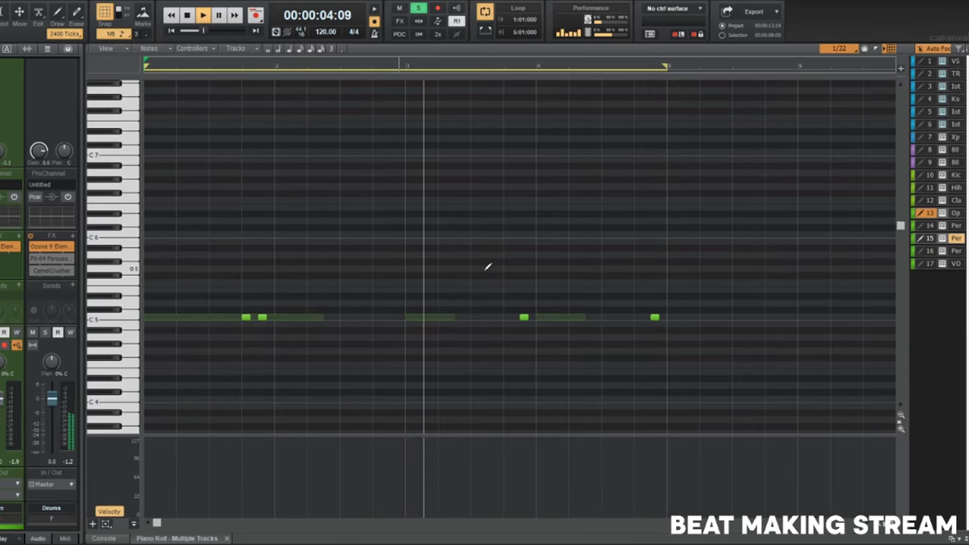
{"action": "left_click", "coordinate": [927, 151]}
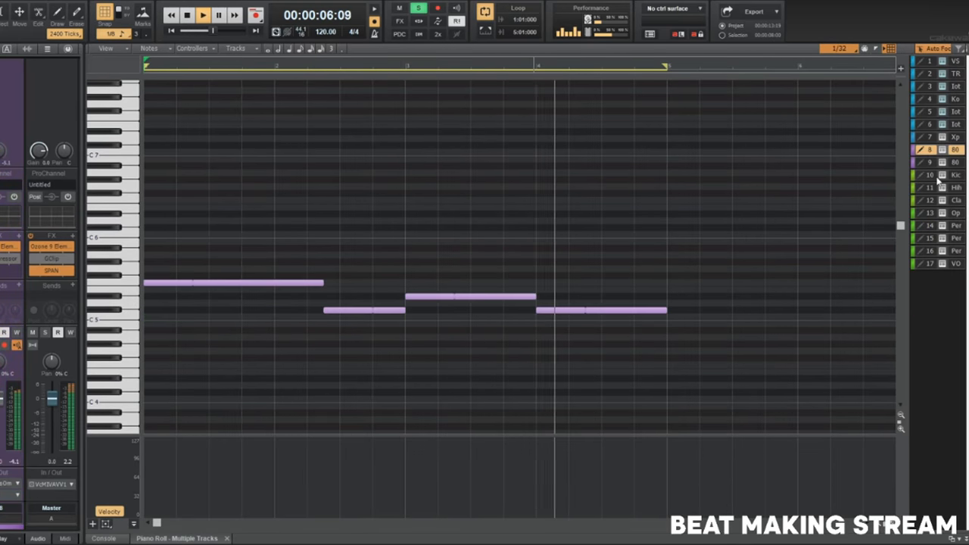
{"action": "left_click", "coordinate": [940, 176]}
{"action": "key", "text": "space"}
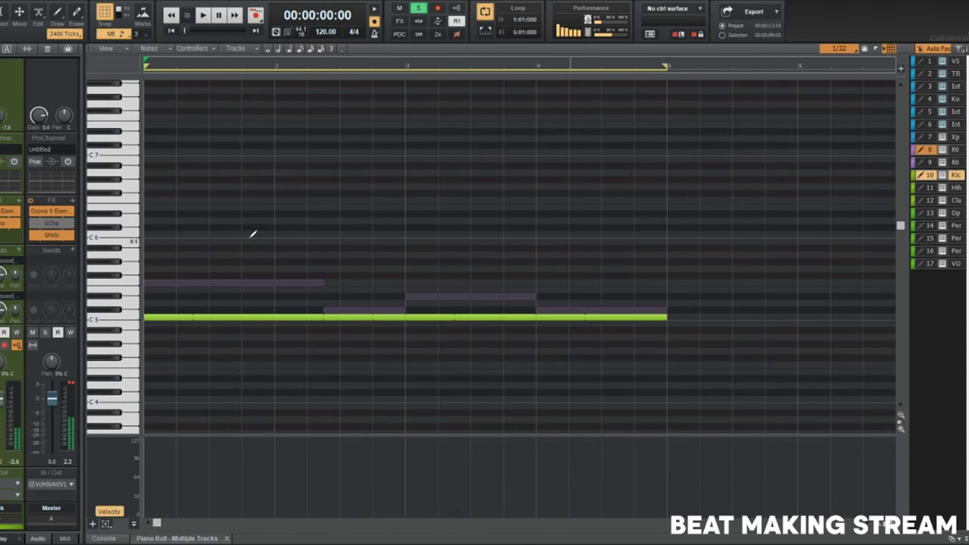
Delete the second 808 and kick notes in bar 1 and lengthen the first 808 note to fill the gap.
{"action": "left_click_drag", "start_coordinate": [253, 234], "coordinate": [212, 379]}
{"action": "key", "text": "Delete"}
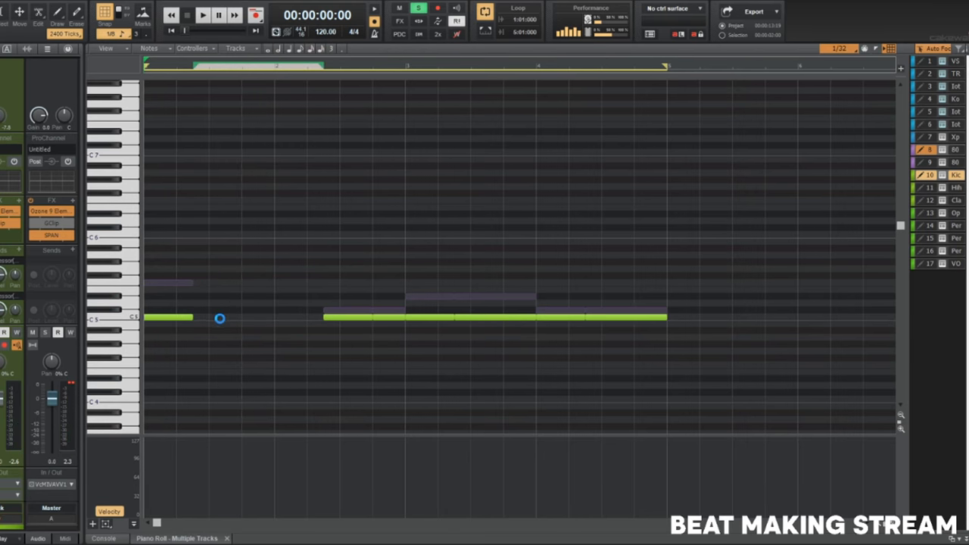
{"action": "key", "text": "space"}
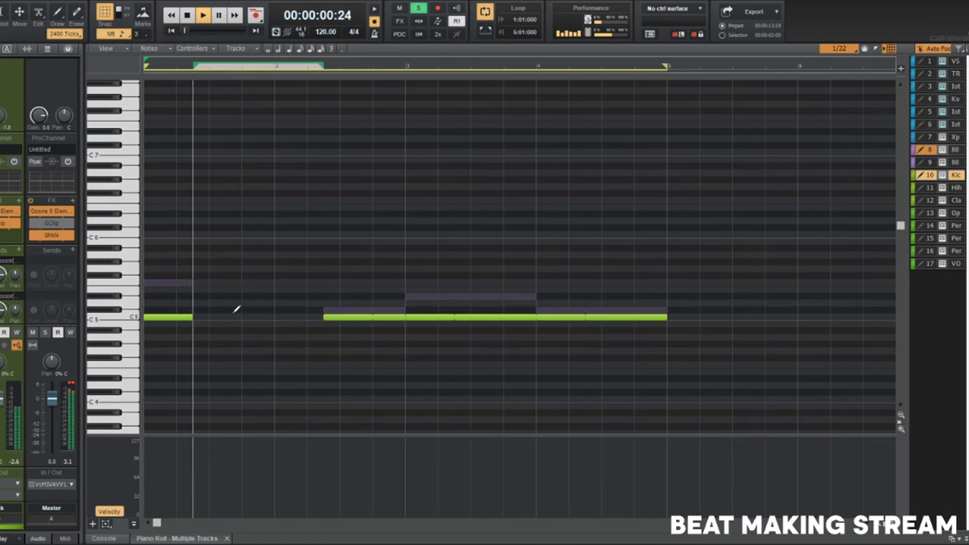
{"action": "left_click_drag", "start_coordinate": [190, 283], "coordinate": [327, 297]}
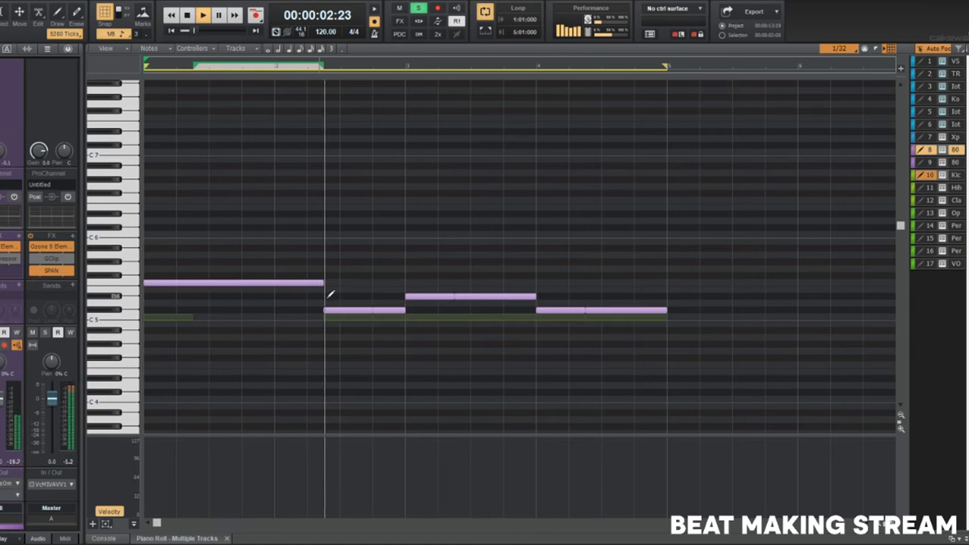
Delete the second 808 and kick notes in bar 3 and extend the first 808 note to bar 4.
{"action": "left_click", "coordinate": [455, 296]}
{"action": "key", "text": "Delete"}
{"action": "left_click_drag", "start_coordinate": [454, 297], "coordinate": [536, 296]}
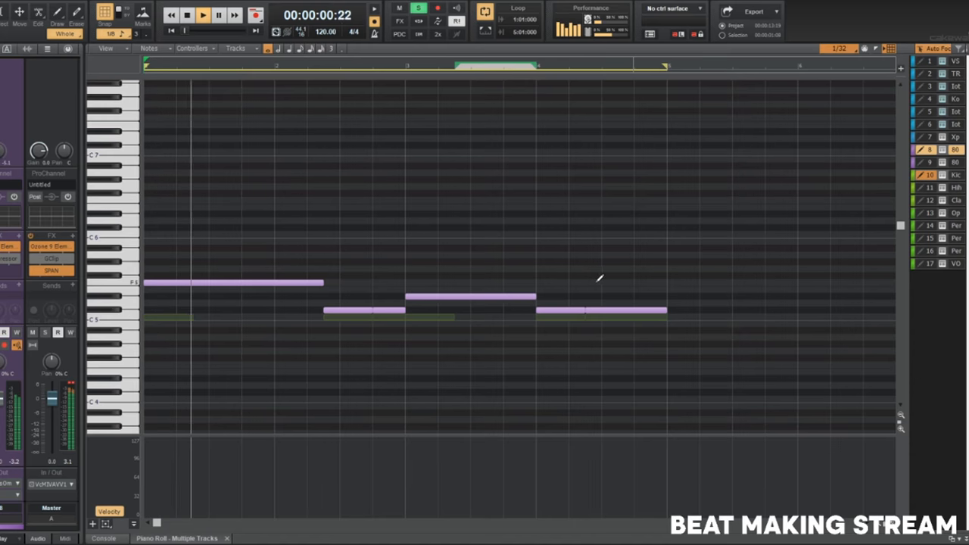
Delete the second 808 and kick notes in bar 4, extend the remaining 808 note to bar 5 and return to the tracks.
{"action": "left_click_drag", "start_coordinate": [600, 280], "coordinate": [621, 337]}
{"action": "key", "text": "Delete"}
{"action": "left_click_drag", "start_coordinate": [585, 311], "coordinate": [671, 326]}
{"action": "key", "text": "d"}
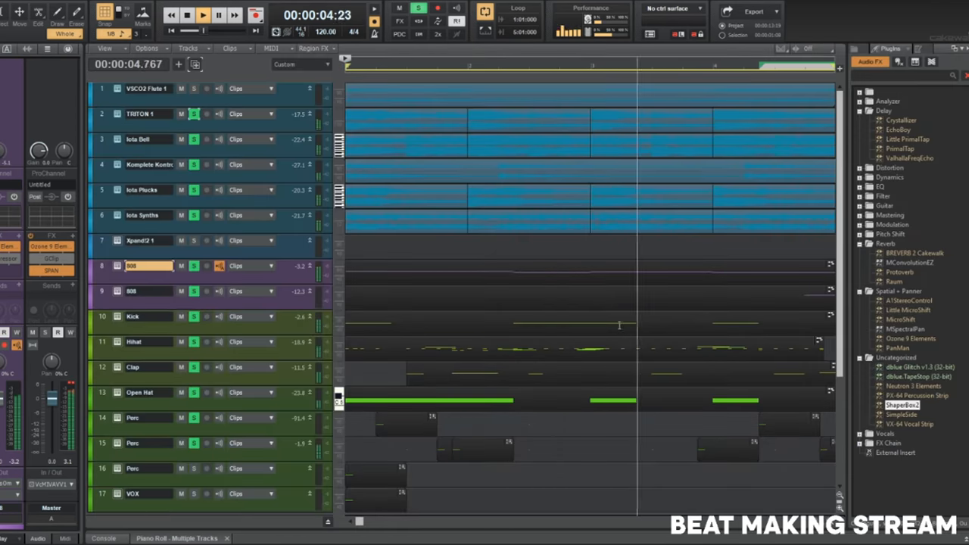
Lower the gain of Perc track 15.
{"action": "scroll", "coordinate": [619, 326], "scroll_direction": "down", "scroll_amount": 2}
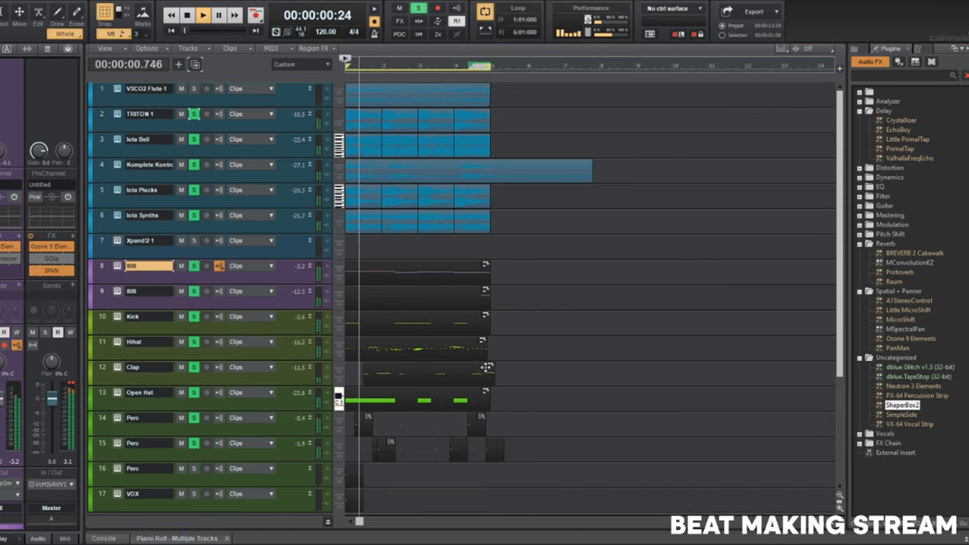
{"action": "left_click", "coordinate": [275, 448]}
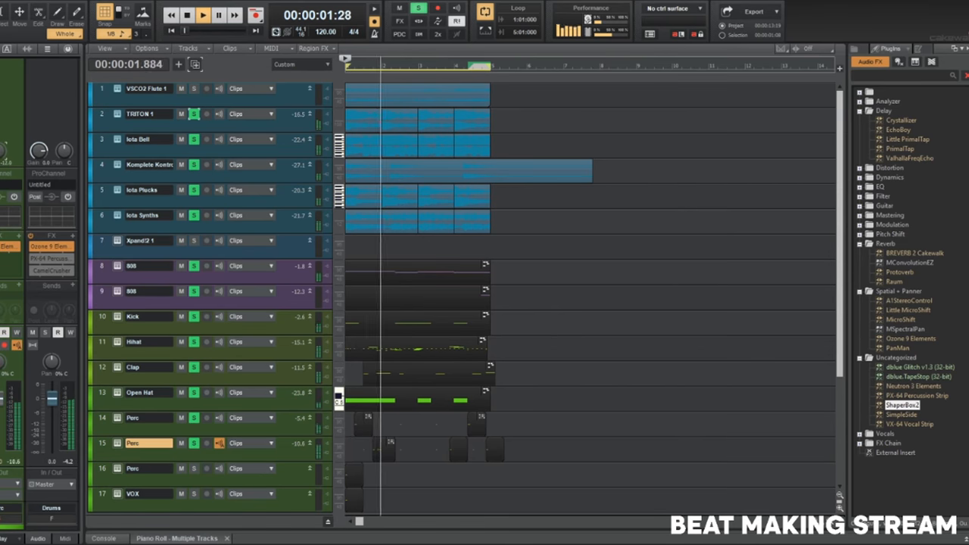
Solo Perc track 16, open its sampler and browse the samples to THE MIRA TOUCH KIT VOL 1 folder.
{"action": "left_click", "coordinate": [194, 468]}
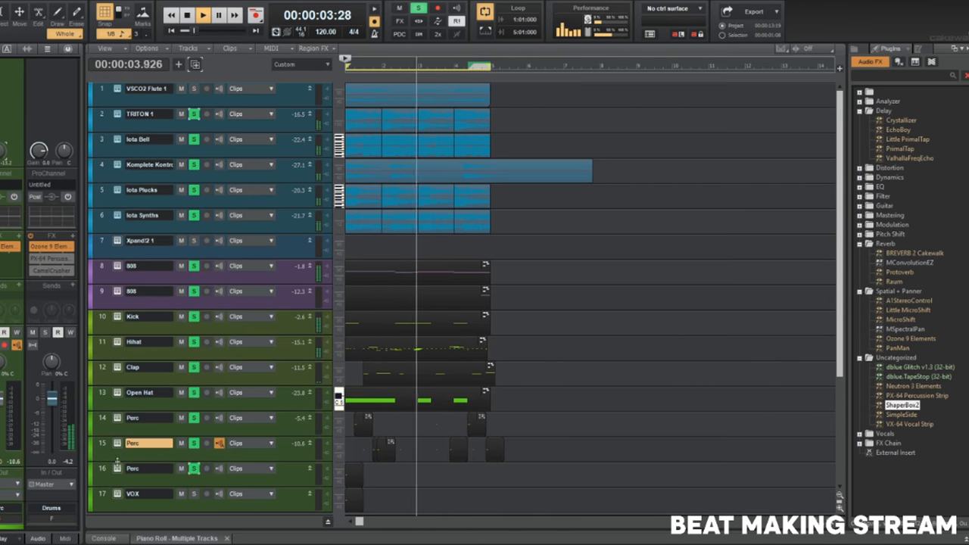
{"action": "left_click", "coordinate": [117, 468]}
{"action": "left_click", "coordinate": [198, 114]}
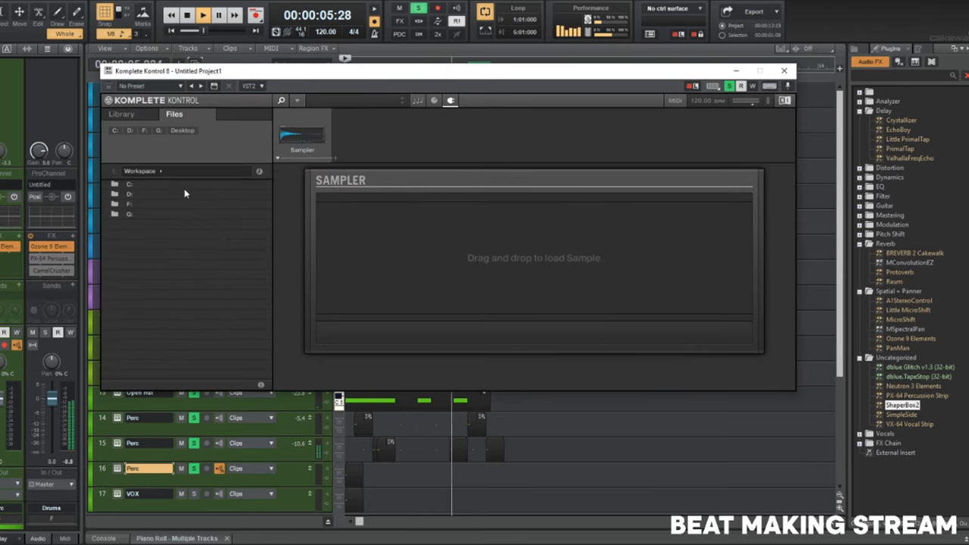
{"action": "double_click", "coordinate": [184, 204]}
{"action": "double_click", "coordinate": [177, 274]}
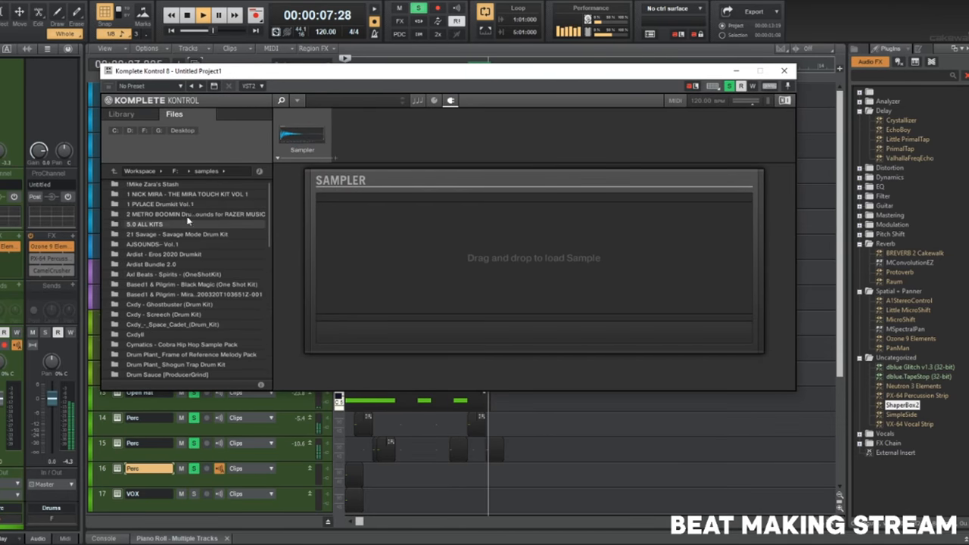
{"action": "double_click", "coordinate": [191, 195]}
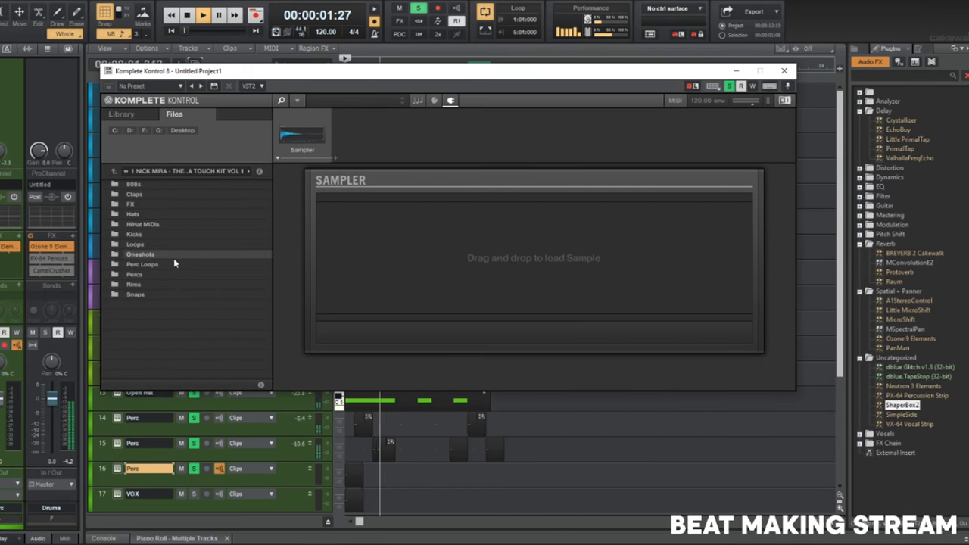
Audition the Piano - Dumpling one-shot and try 90BPM - Perc Loop 04 in the Perc track 16 sampler.
{"action": "left_click", "coordinate": [174, 258]}
{"action": "double_click", "coordinate": [173, 257]}
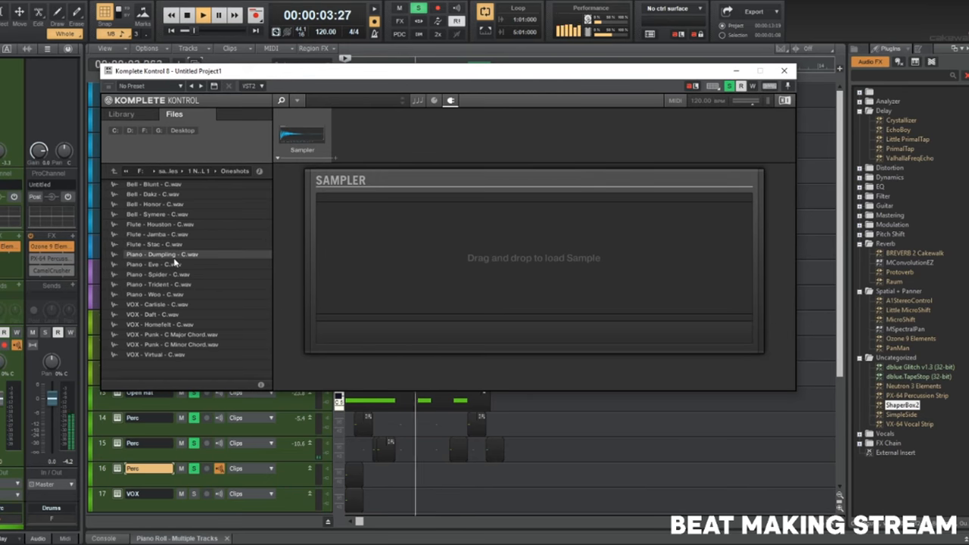
{"action": "left_click", "coordinate": [174, 258]}
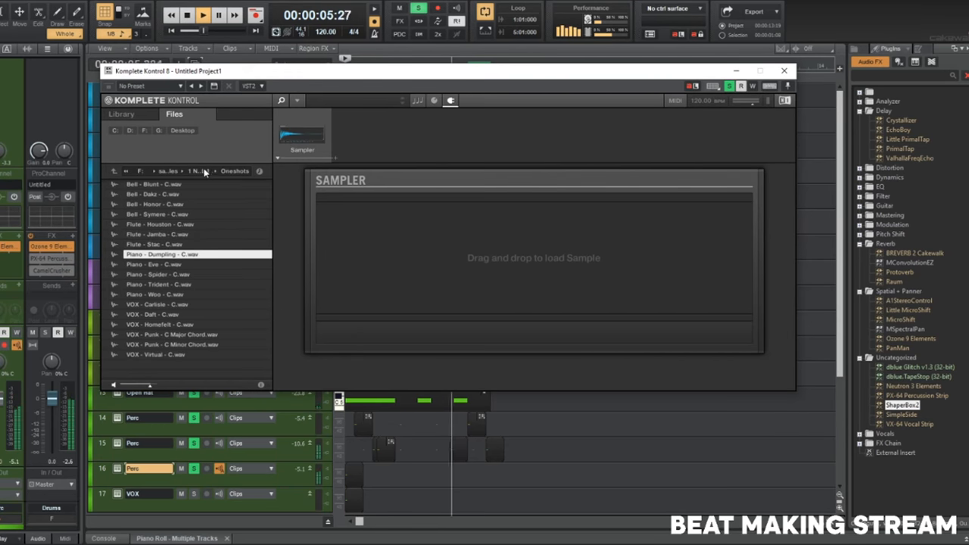
{"action": "left_click", "coordinate": [207, 171]}
{"action": "left_click", "coordinate": [157, 262]}
{"action": "double_click", "coordinate": [157, 262]}
{"action": "double_click", "coordinate": [165, 184]}
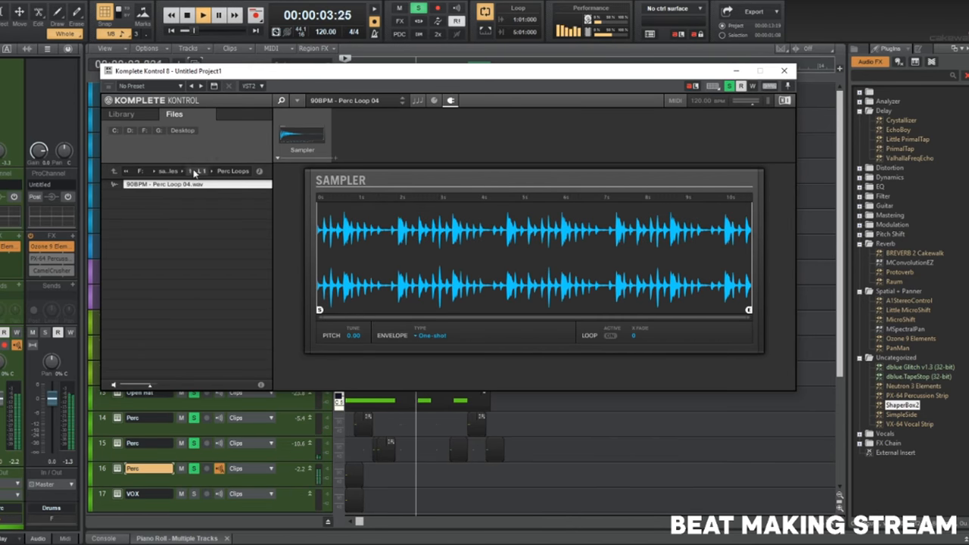
Compare samples in the kit's Rims folder and load NM - Classy Rim into the Perc track 16 sampler.
{"action": "left_click", "coordinate": [194, 173]}
{"action": "left_click", "coordinate": [155, 277]}
{"action": "double_click", "coordinate": [156, 277]}
{"action": "double_click", "coordinate": [157, 215]}
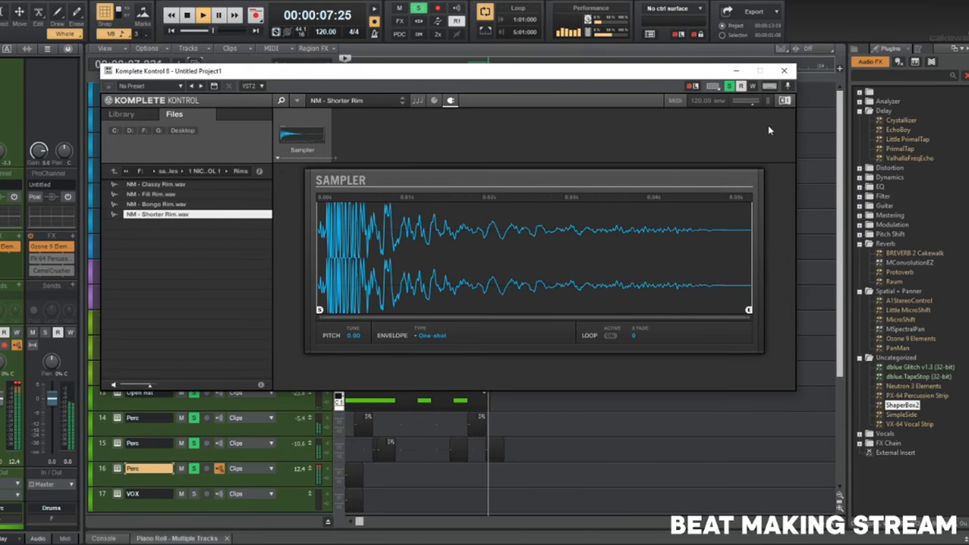
{"action": "double_click", "coordinate": [230, 205]}
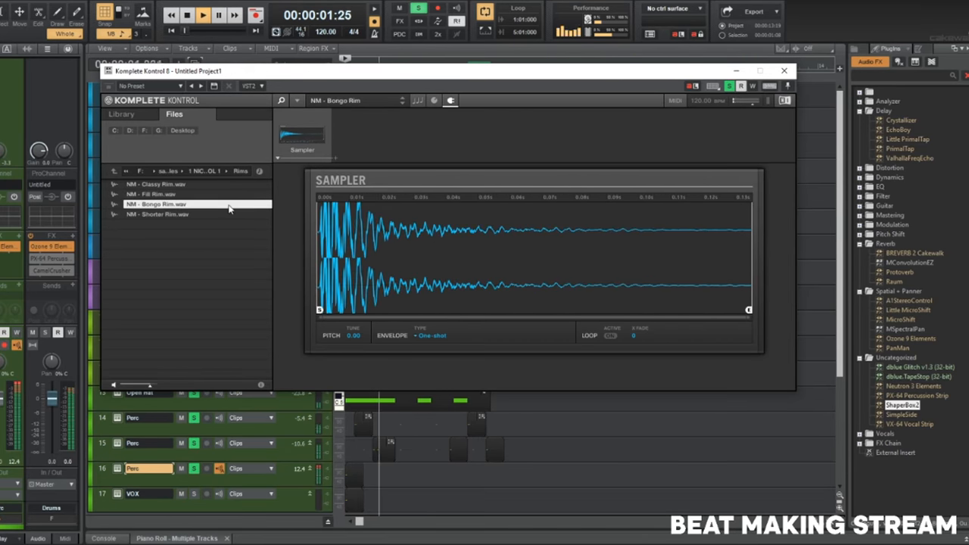
{"action": "double_click", "coordinate": [220, 184]}
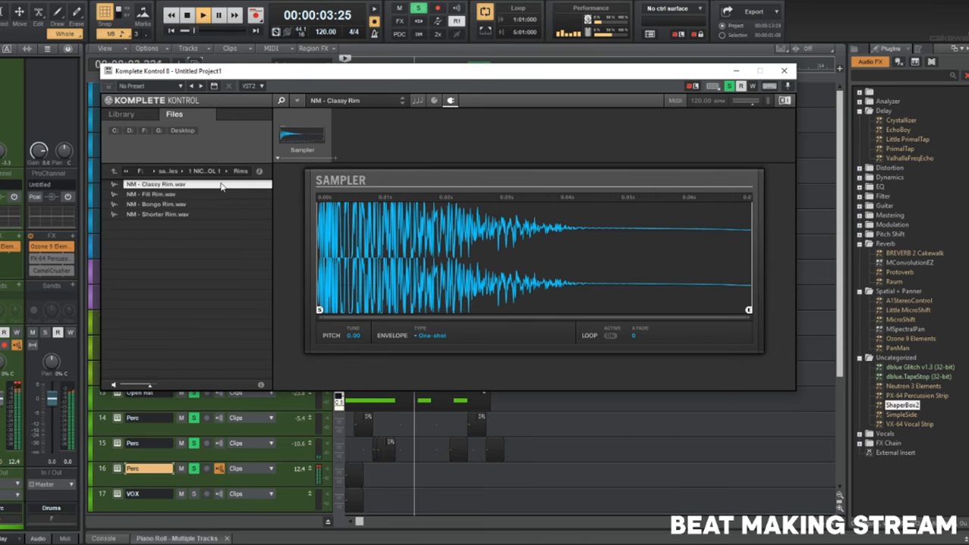
{"action": "left_click", "coordinate": [784, 70]}
Move the Perc track 16 clip in bar 1 an eighth note later and restart playback.
{"action": "key", "text": "w"}
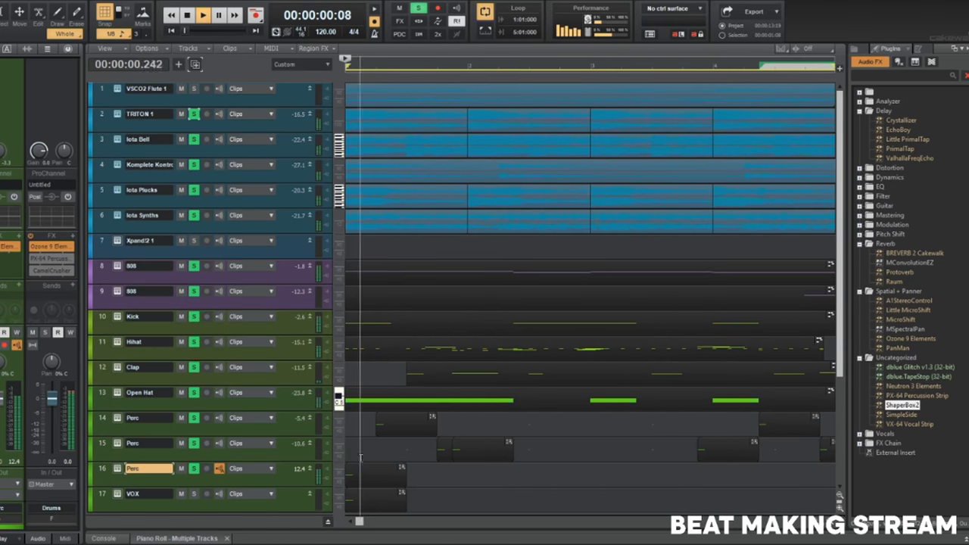
{"action": "key", "text": "space"}
{"action": "left_click_drag", "start_coordinate": [377, 470], "coordinate": [393, 469]}
{"action": "key", "text": "space"}
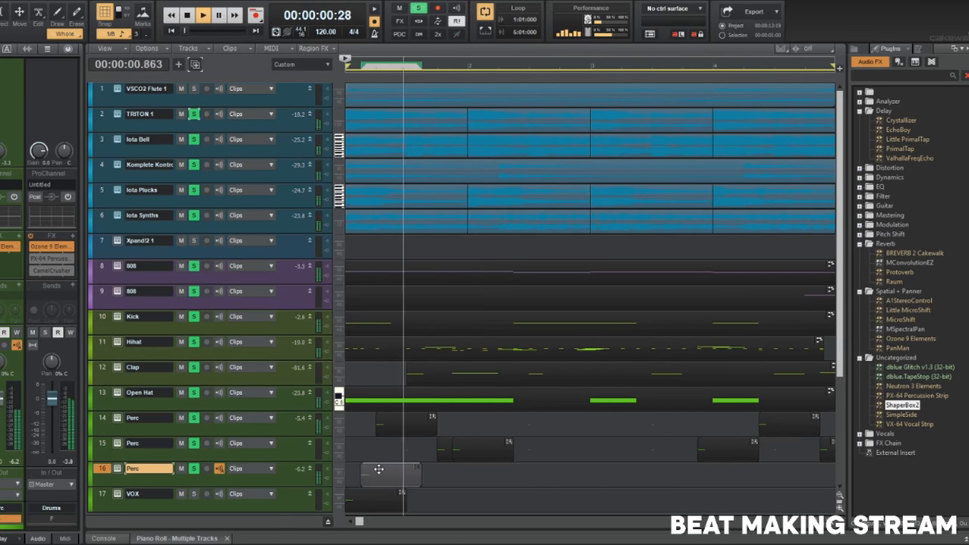
Copy the Perc track 16 clip to the middle of bar 3 and to the second half of bar 4.
{"action": "left_click_drag", "start_coordinate": [543, 474], "coordinate": [661, 469]}
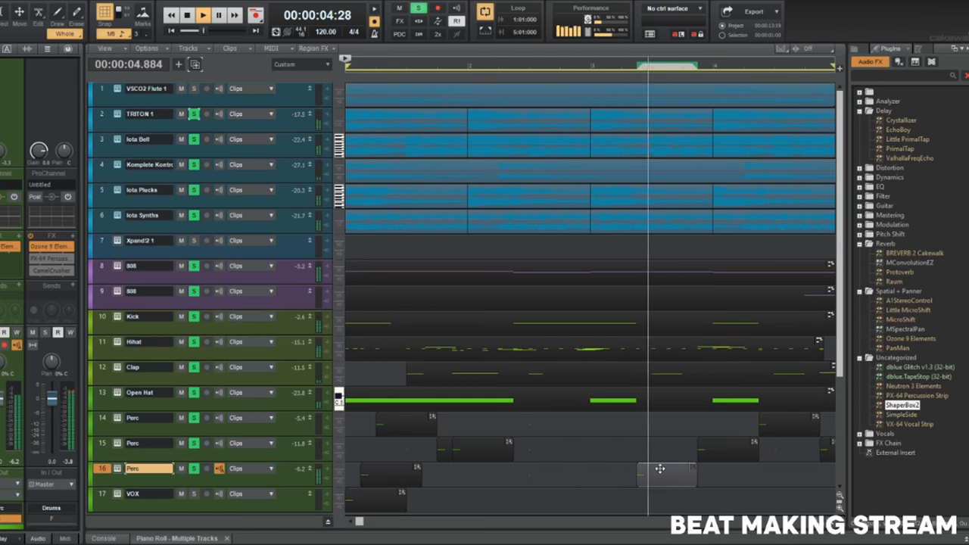
{"action": "left_click_drag", "start_coordinate": [661, 470], "coordinate": [819, 471]}
{"action": "scroll", "coordinate": [818, 472], "scroll_direction": "right", "scroll_amount": 3}
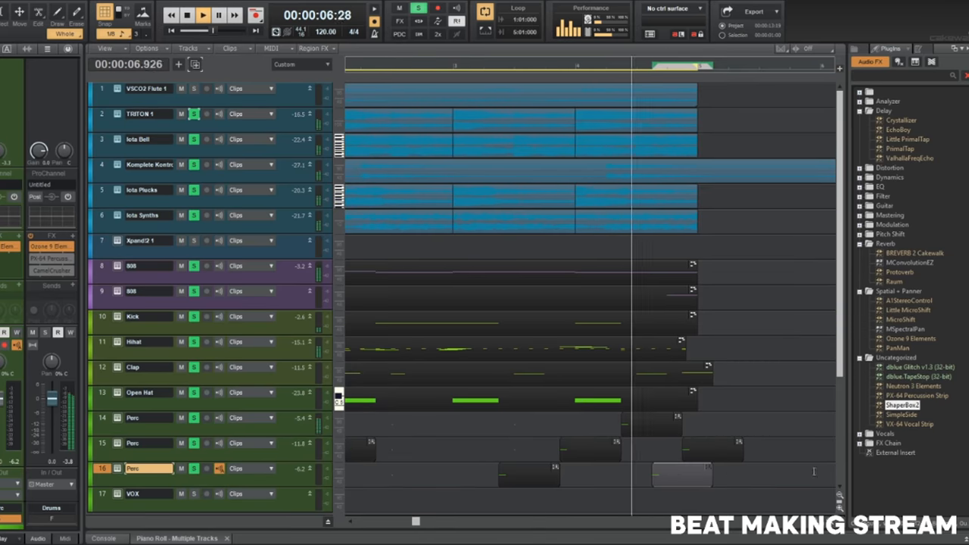
Lower the gain of Perc track 16, pan it about 43% left and save the project.
{"action": "scroll", "coordinate": [683, 468], "scroll_direction": "down", "scroll_amount": 4}
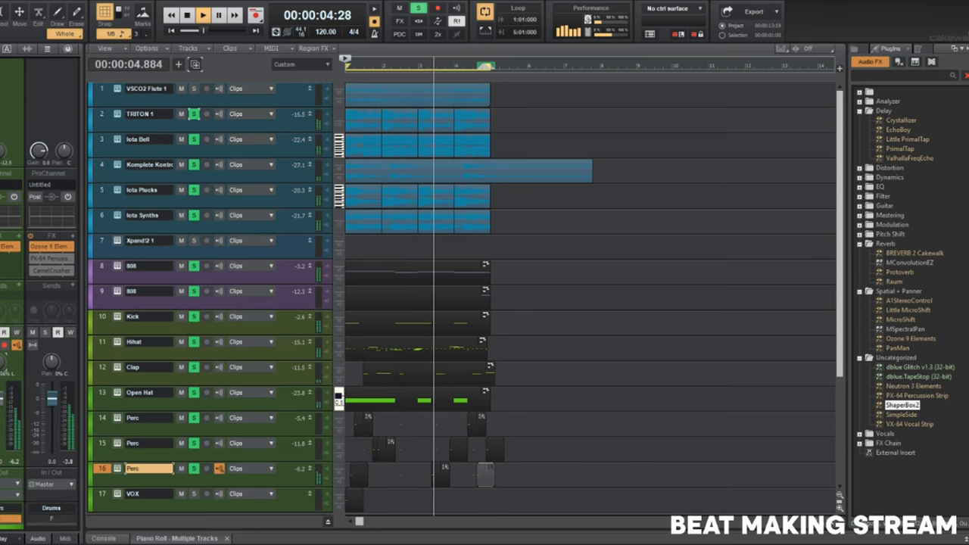
{"action": "scroll", "coordinate": [418, 393], "scroll_direction": "down", "scroll_amount": 2}
{"action": "scroll", "coordinate": [419, 393], "scroll_direction": "up", "scroll_amount": 3}
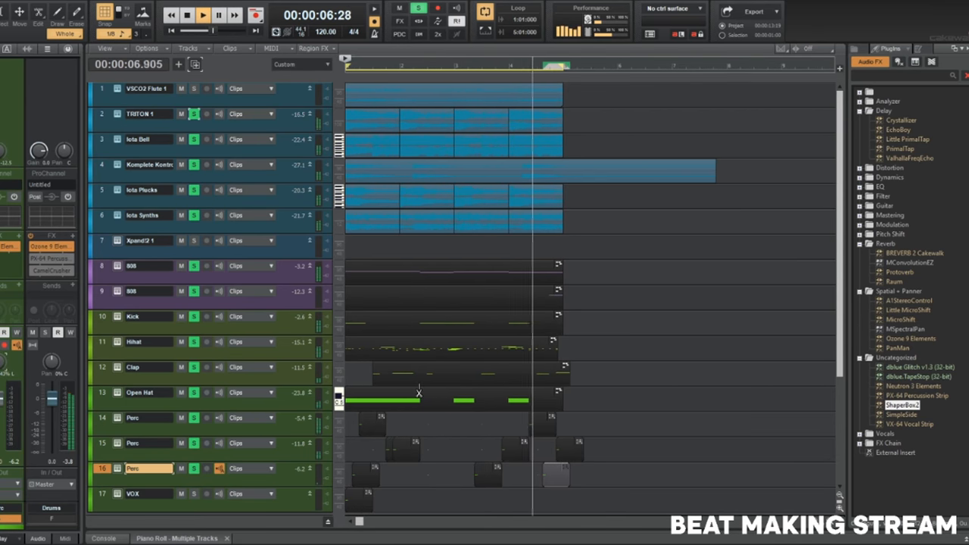
{"action": "scroll", "coordinate": [419, 392], "scroll_direction": "up", "scroll_amount": 1}
{"action": "scroll", "coordinate": [419, 393], "scroll_direction": "up", "scroll_amount": 1}
{"action": "scroll", "coordinate": [419, 324], "scroll_direction": "down", "scroll_amount": 2}
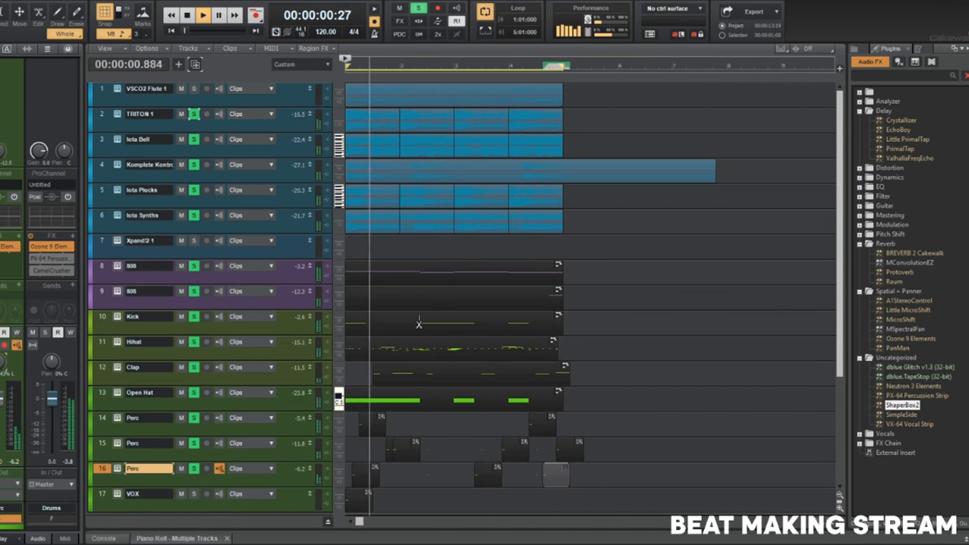
{"action": "key", "text": "space"}
{"action": "key", "text": "ctrl+s"}
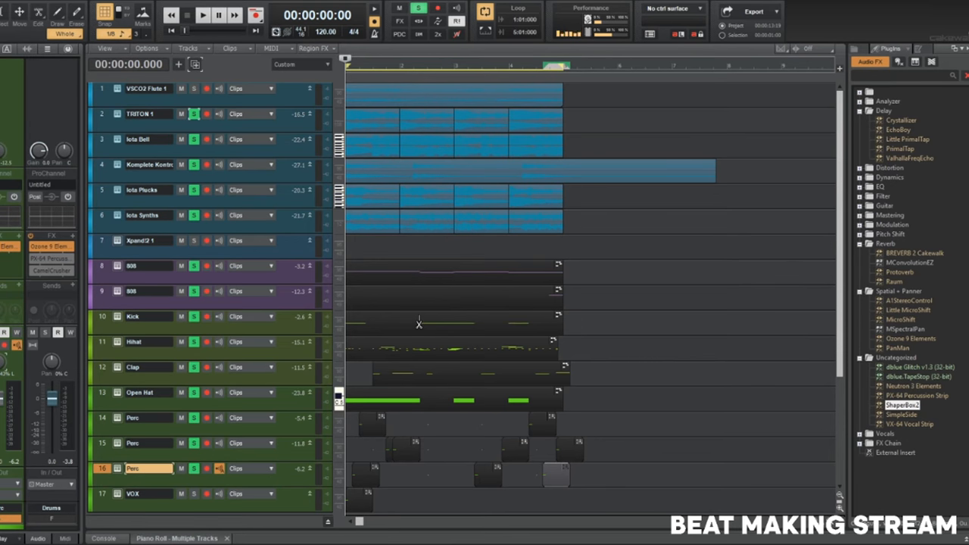
Play the loop, lower the gain of Perc track 14 and pan it about 36% right.
{"action": "key", "text": "space"}
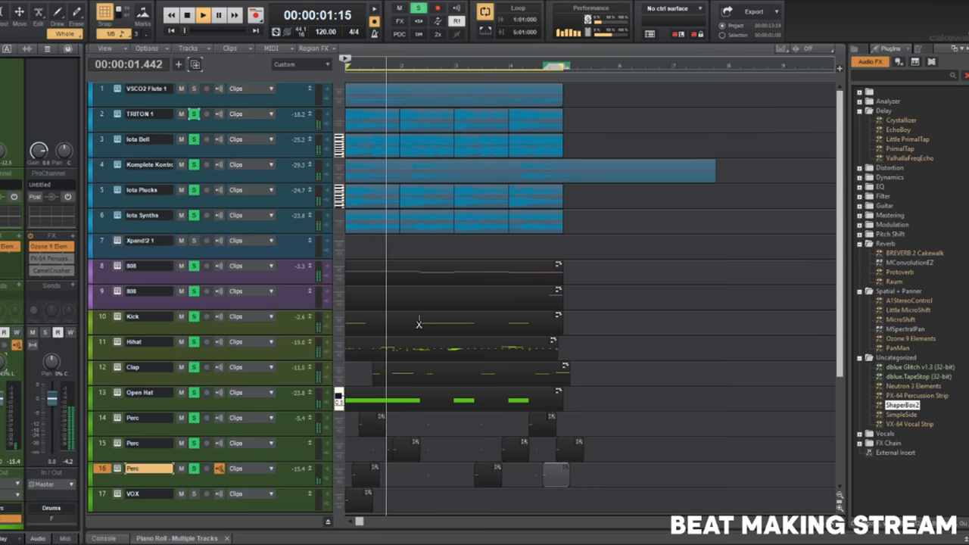
{"action": "left_click", "coordinate": [294, 429]}
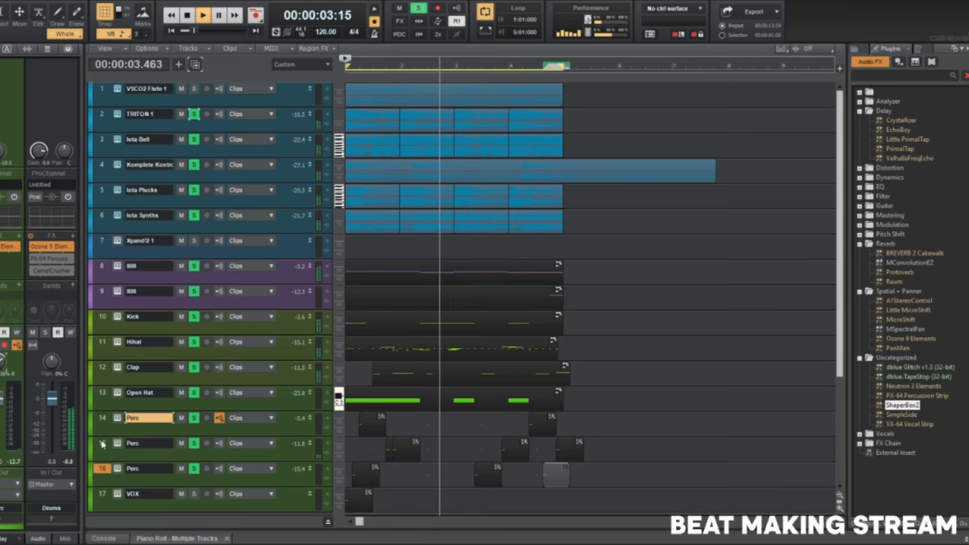
{"action": "scroll", "coordinate": [365, 425], "scroll_direction": "down", "scroll_amount": 1}
{"action": "scroll", "coordinate": [364, 424], "scroll_direction": "up", "scroll_amount": 3}
{"action": "scroll", "coordinate": [365, 425], "scroll_direction": "down", "scroll_amount": 1}
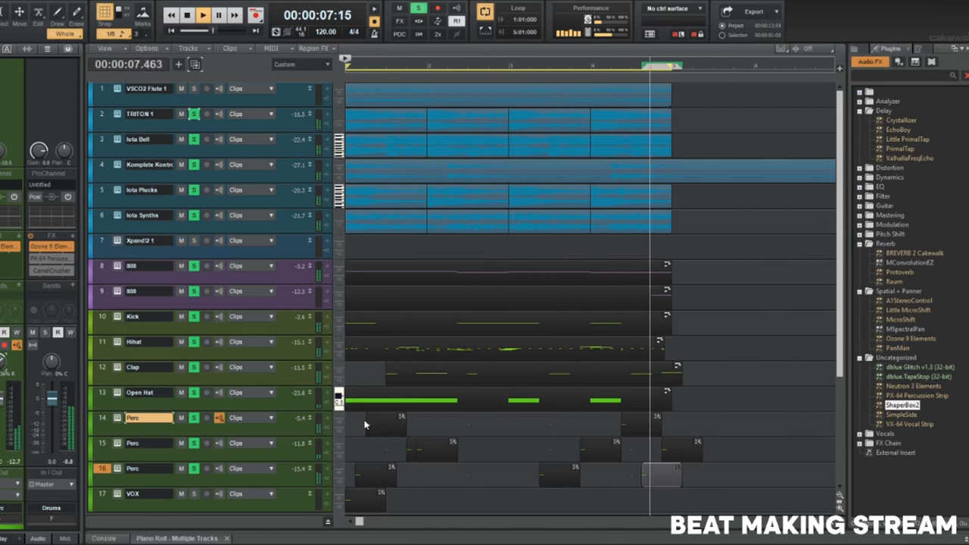
Try a copy of the last Perc track 15 clip placed an eighth note after the original.
{"action": "left_click", "coordinate": [683, 442]}
{"action": "left_click_drag", "start_coordinate": [683, 441], "coordinate": [688, 442]}
{"action": "key", "text": "space"}
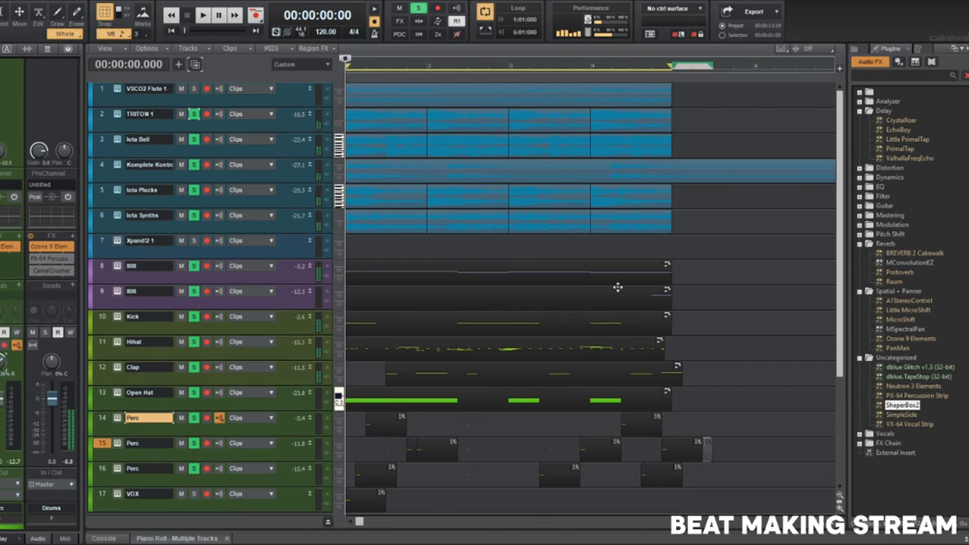
Set the snap resolution to 1/16 and copy the last Perc track 15 clip one sixteenth note later.
{"action": "left_click", "coordinate": [114, 37]}
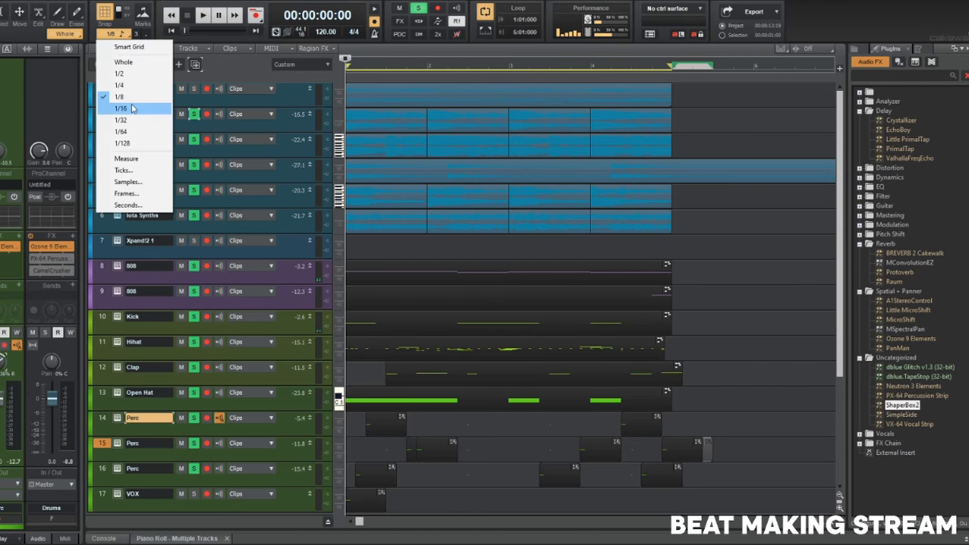
{"action": "left_click", "coordinate": [132, 109]}
{"action": "scroll", "coordinate": [677, 454], "scroll_direction": "up", "scroll_amount": 5}
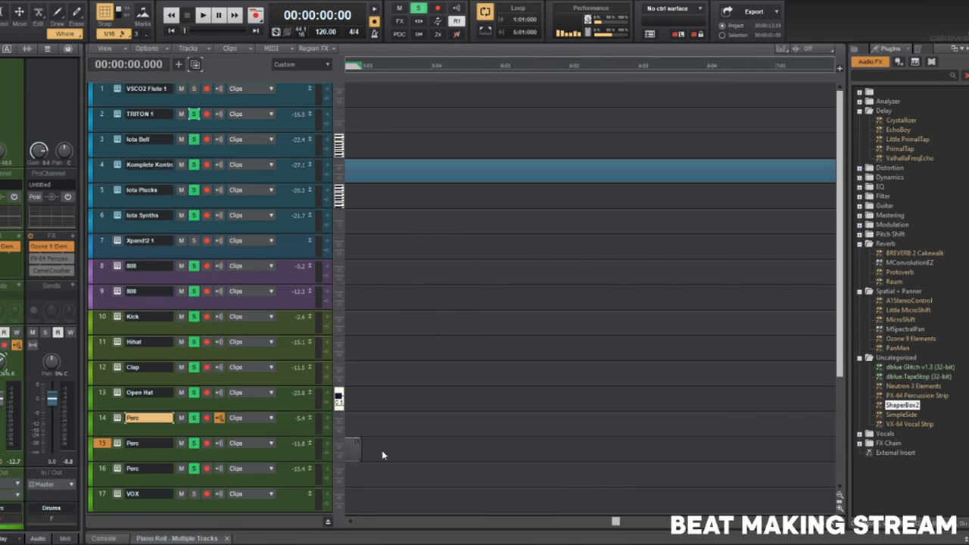
{"action": "mouse_move", "coordinate": [381, 450]}
{"action": "left_mouse_down"}
{"action": "mouse_move", "coordinate": [439, 444]}
{"action": "mouse_move", "coordinate": [397, 450]}
{"action": "left_mouse_up"}
{"action": "scroll", "coordinate": [397, 450], "scroll_direction": "left", "scroll_amount": 5}
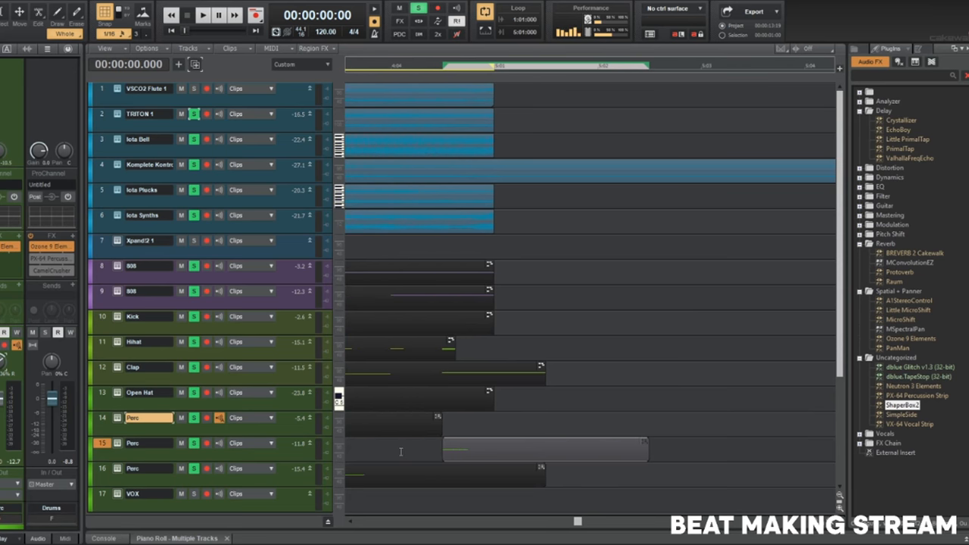
{"action": "left_click_drag", "start_coordinate": [490, 440], "coordinate": [493, 441]}
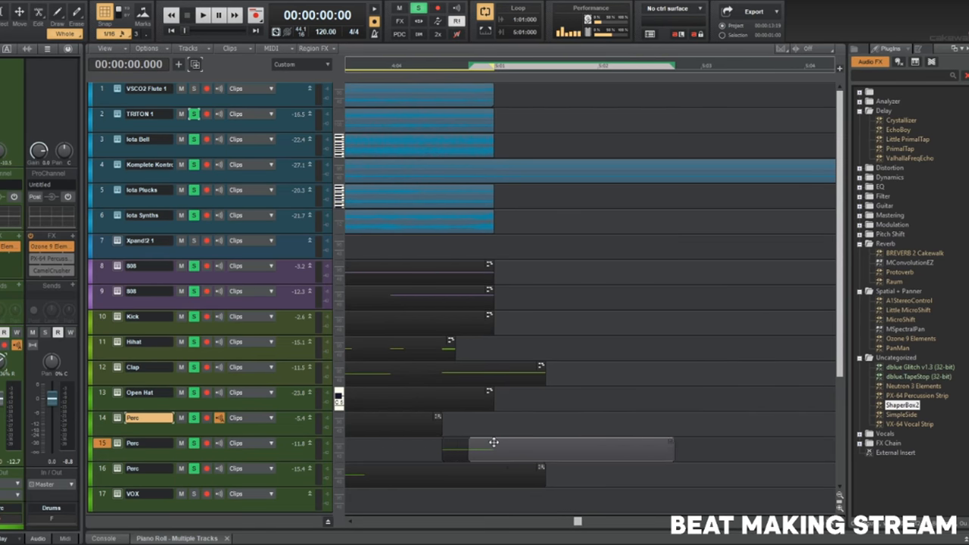
Play back the loop to check the doubled percussion hit at the end of bar 4.
{"action": "scroll", "coordinate": [493, 442], "scroll_direction": "down", "scroll_amount": 6}
{"action": "key", "text": "space"}
{"action": "scroll", "coordinate": [416, 462], "scroll_direction": "up", "scroll_amount": 5}
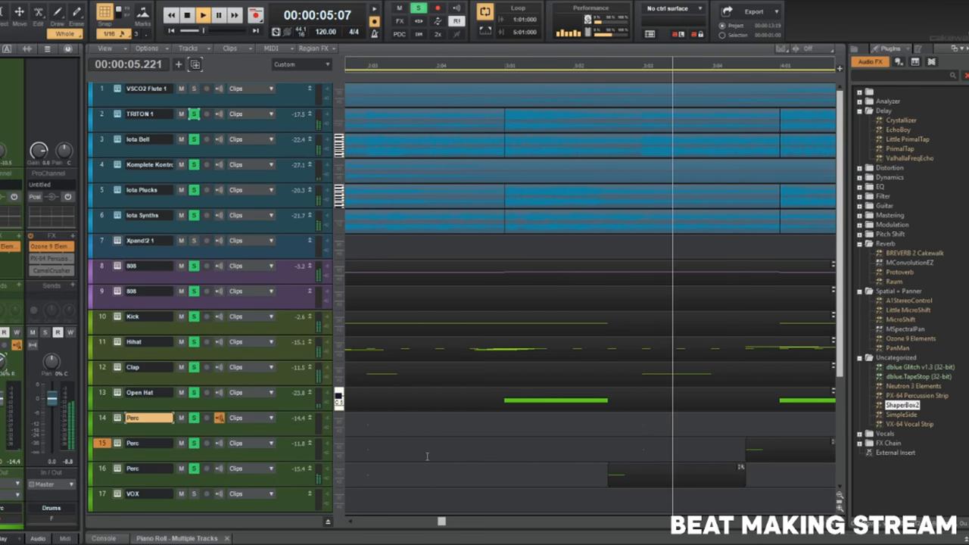
{"action": "scroll", "coordinate": [515, 405], "scroll_direction": "down", "scroll_amount": 3}
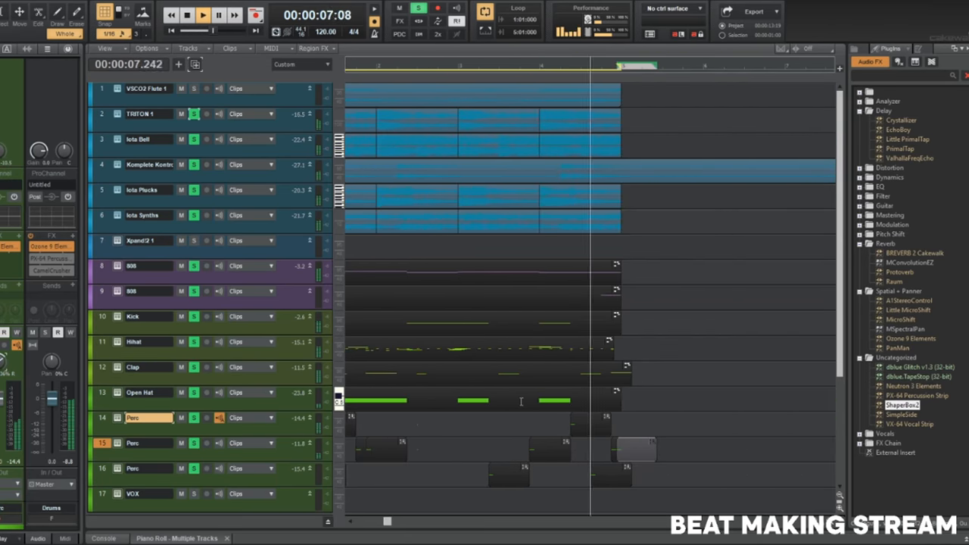
{"action": "scroll", "coordinate": [519, 403], "scroll_direction": "down", "scroll_amount": 3}
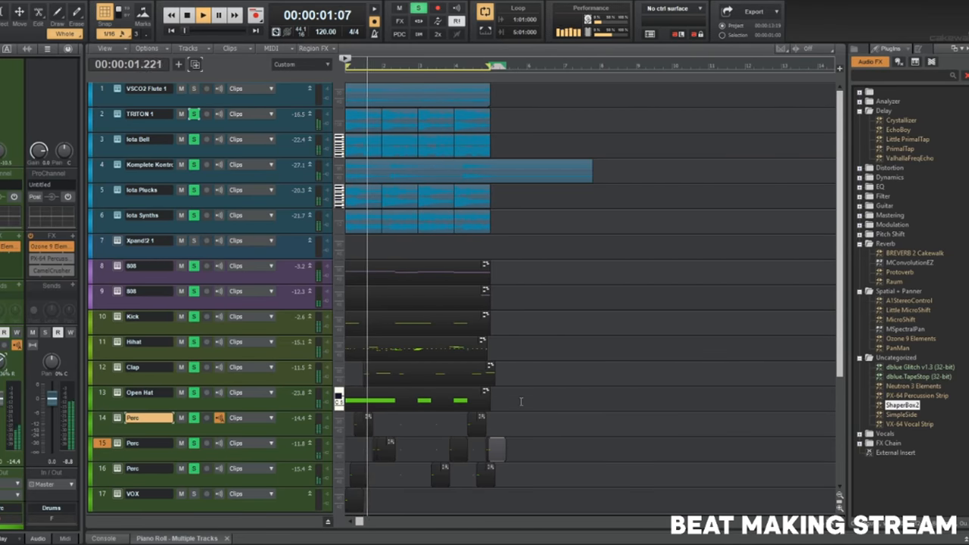
{"action": "key", "text": "space"}
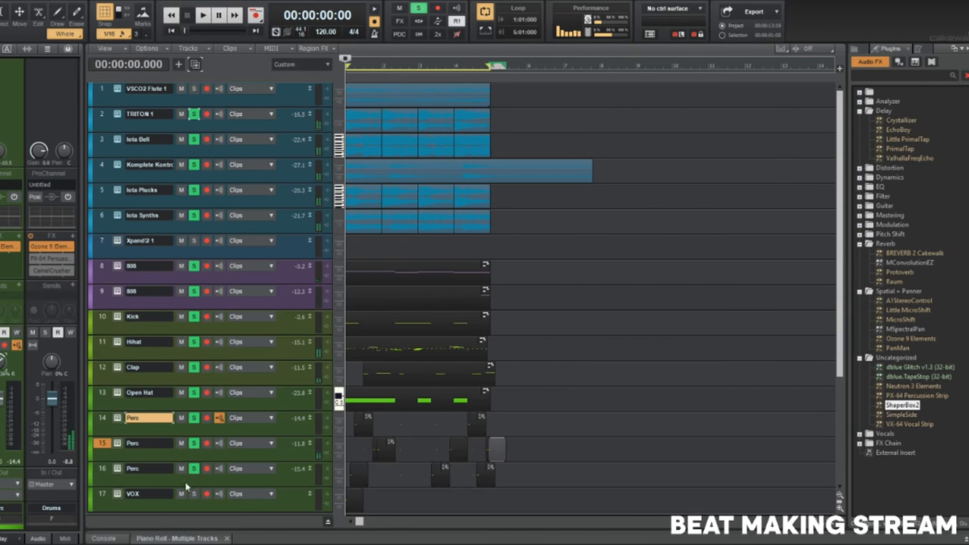
Solo the VOX track and delete the VSCO2 Flute 1 and Xpand!2 1 tracks.
{"action": "scroll", "coordinate": [225, 466], "scroll_direction": "down", "scroll_amount": 3}
{"action": "scroll", "coordinate": [206, 419], "scroll_direction": "up", "scroll_amount": 3}
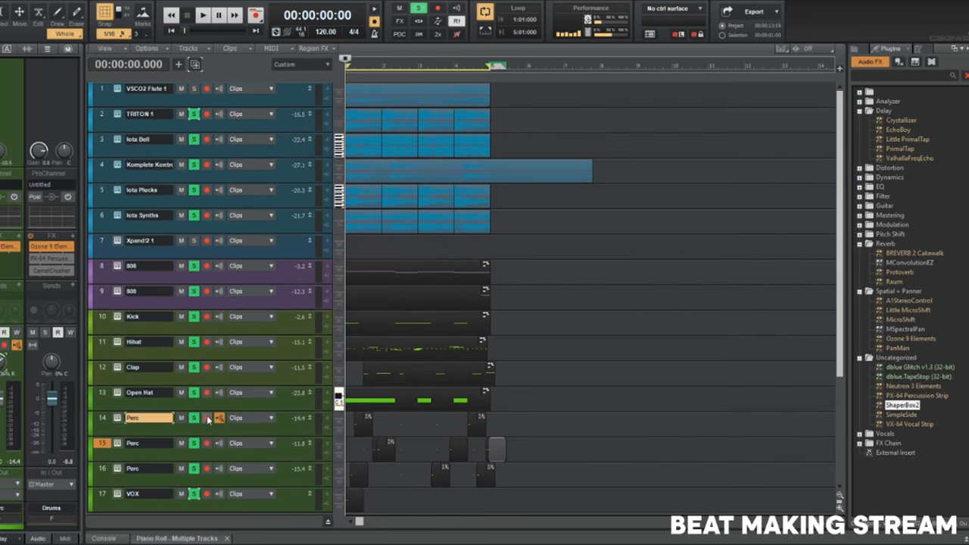
{"action": "left_click", "coordinate": [101, 242]}
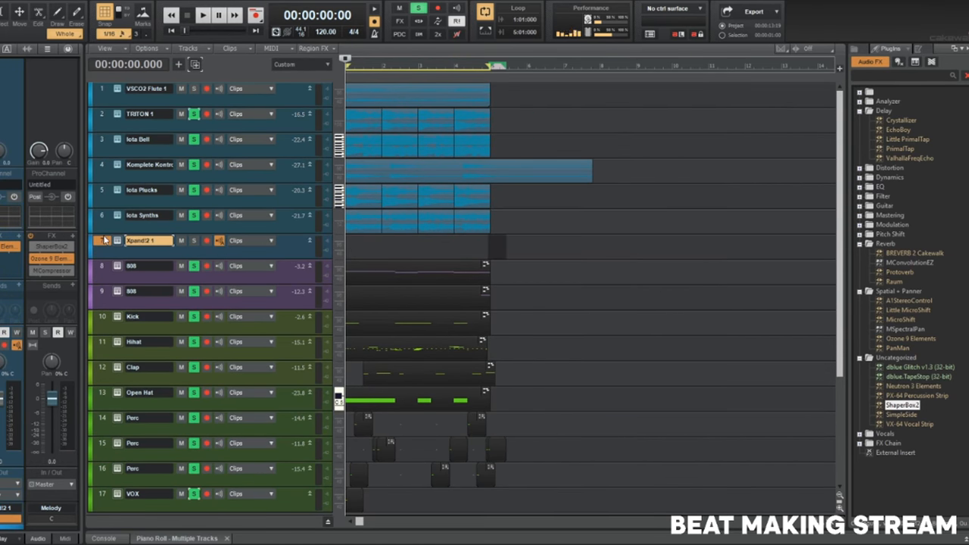
{"action": "left_click", "coordinate": [103, 92], "text": "ctrl"}
{"action": "right_click", "coordinate": [103, 92]}
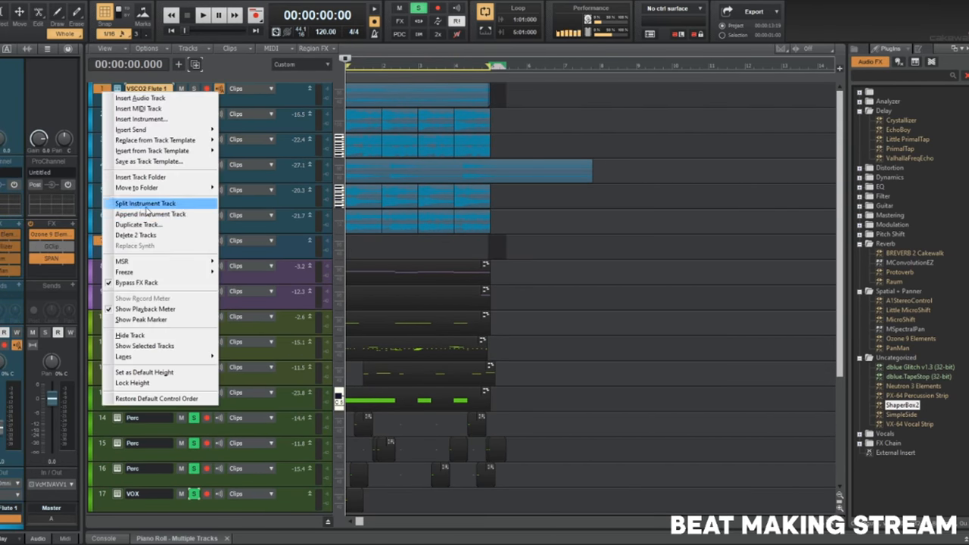
{"action": "left_click", "coordinate": [151, 231]}
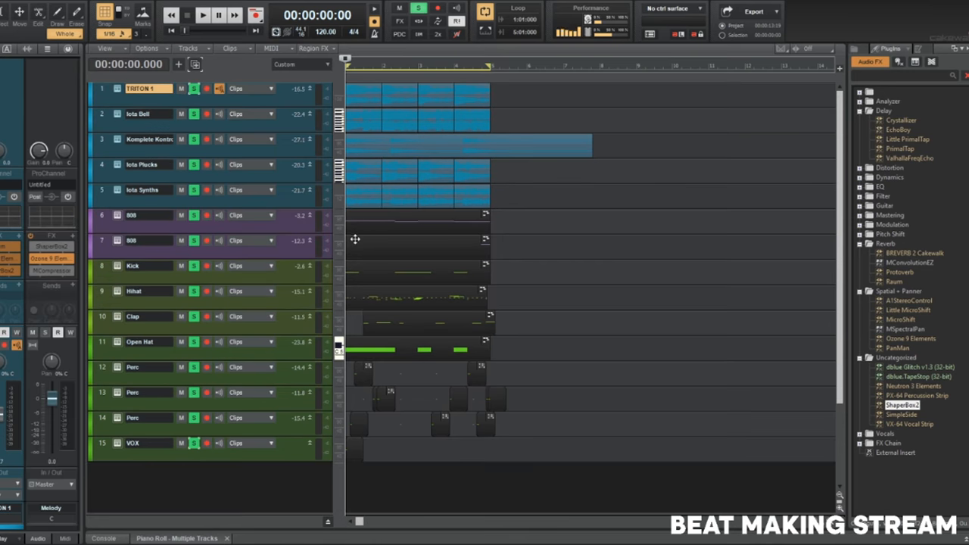
Open the VOX track's sampler, browse to the Vox folder inside the samples files, and load MZ Vox [Different].
{"action": "key", "text": "space"}
{"action": "left_click", "coordinate": [117, 444]}
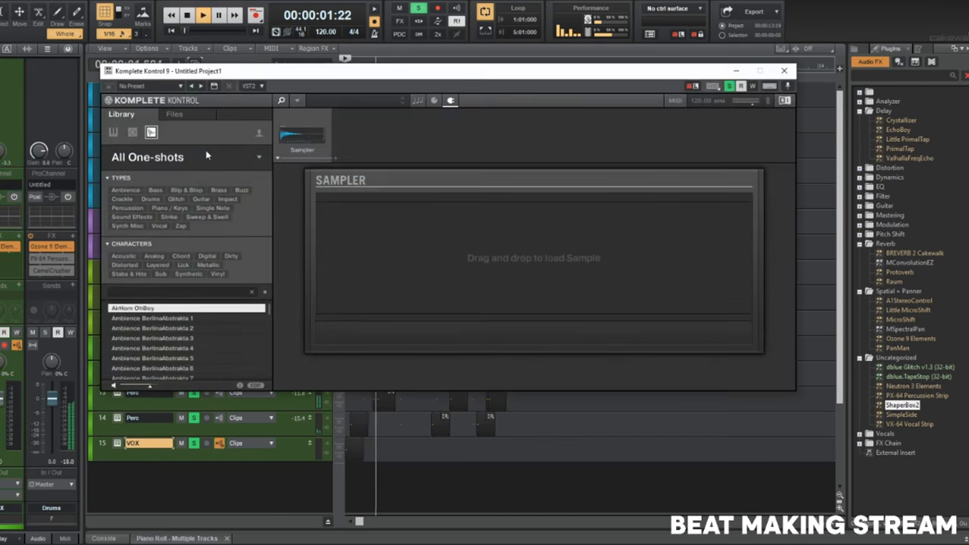
{"action": "left_click", "coordinate": [171, 113]}
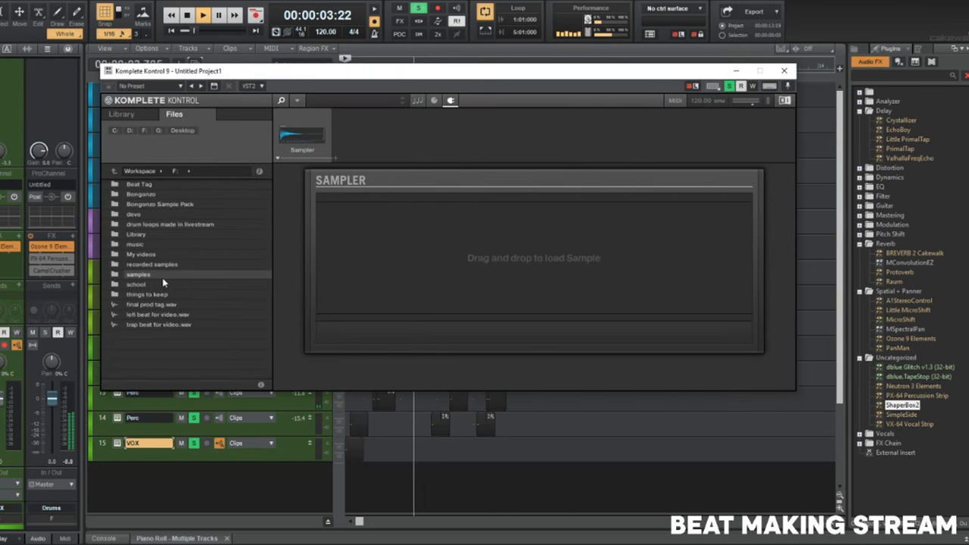
{"action": "double_click", "coordinate": [165, 277]}
{"action": "double_click", "coordinate": [168, 187]}
{"action": "double_click", "coordinate": [184, 284]}
{"action": "left_click", "coordinate": [184, 284]}
{"action": "key", "text": "space"}
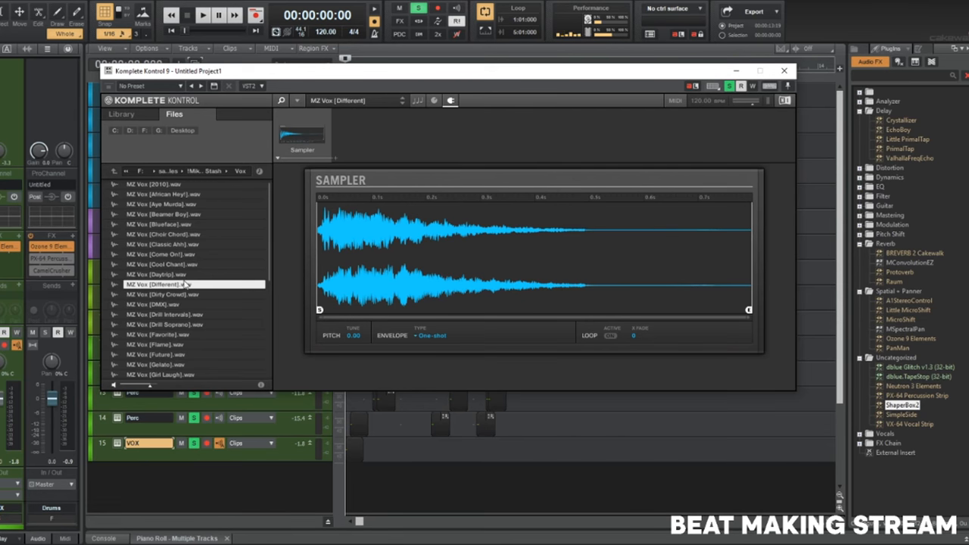
Audition other MZ Vox samples, load MZ Vox [Grrrraahhh!] into the sampler, and close the instrument window.
{"action": "left_click", "coordinate": [163, 215]}
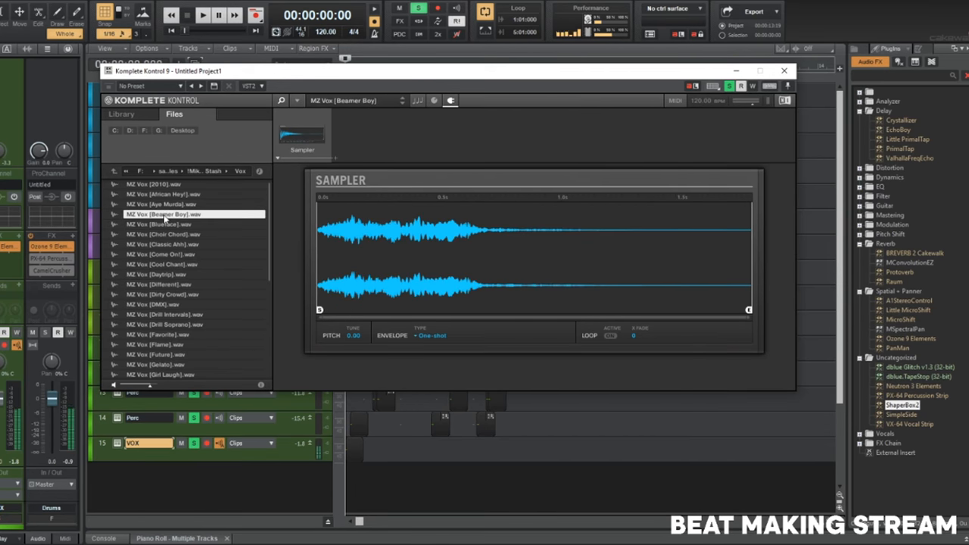
{"action": "left_click", "coordinate": [181, 224]}
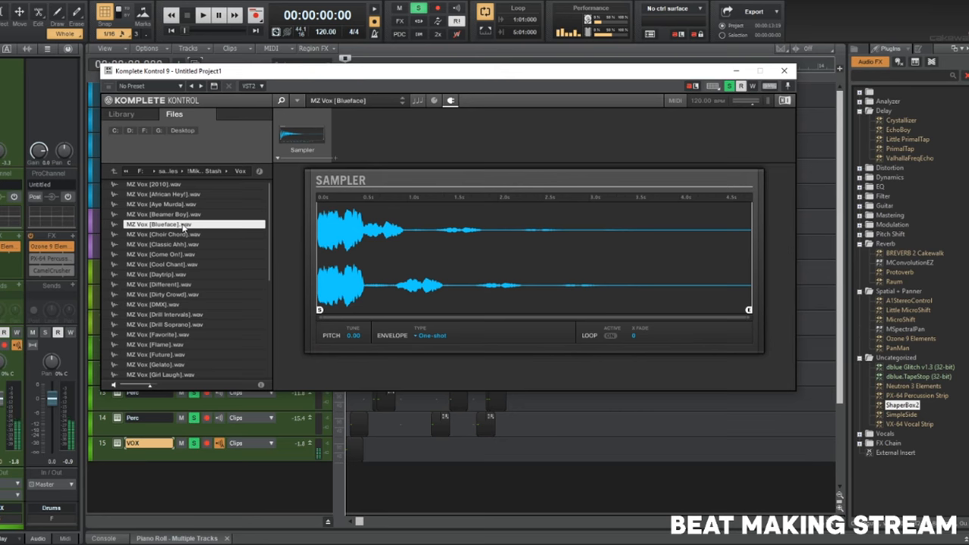
{"action": "double_click", "coordinate": [184, 195]}
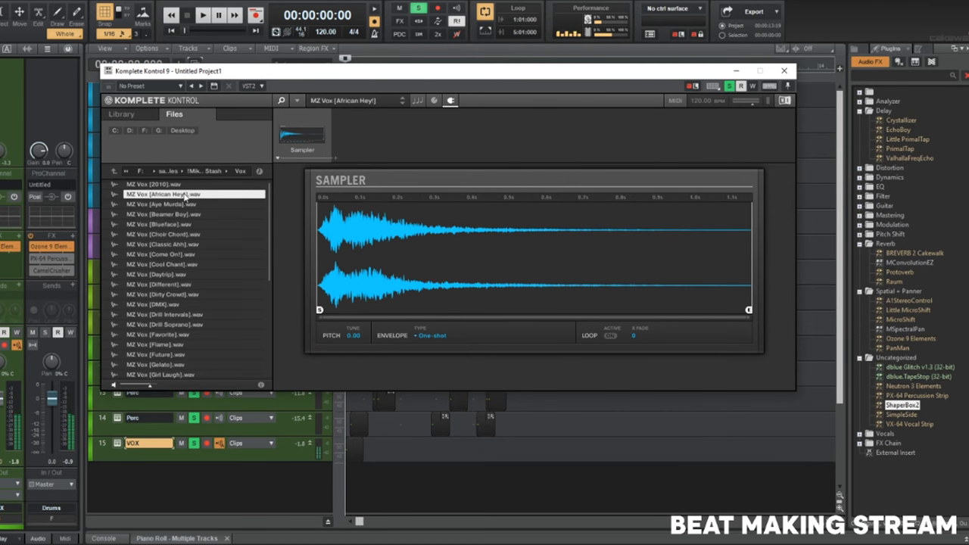
{"action": "left_click", "coordinate": [172, 325]}
{"action": "scroll", "coordinate": [181, 329], "scroll_direction": "down", "scroll_amount": 3}
{"action": "scroll", "coordinate": [186, 318], "scroll_direction": "up", "scroll_amount": 1}
{"action": "left_click", "coordinate": [195, 256]}
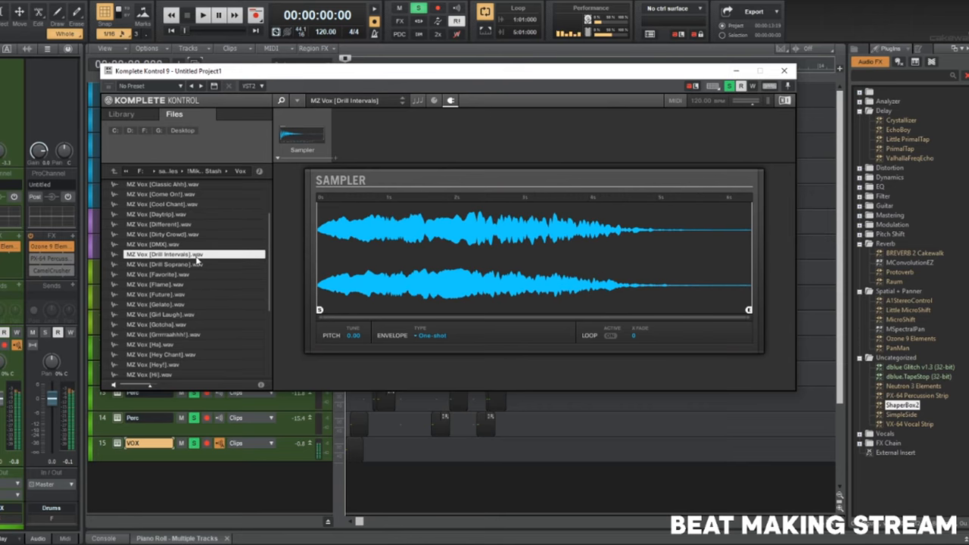
{"action": "left_click", "coordinate": [184, 334]}
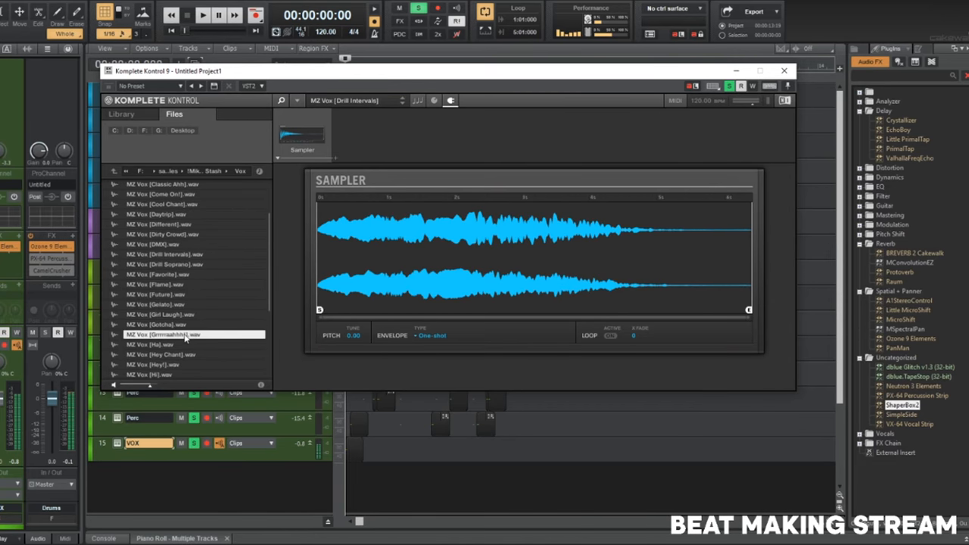
{"action": "scroll", "coordinate": [185, 338], "scroll_direction": "down", "scroll_amount": 3}
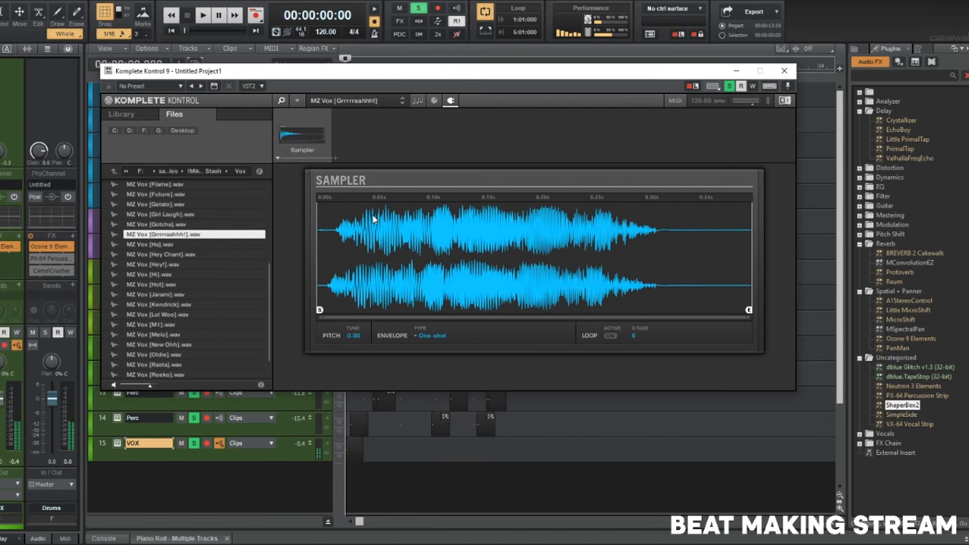
{"action": "left_click", "coordinate": [784, 70]}
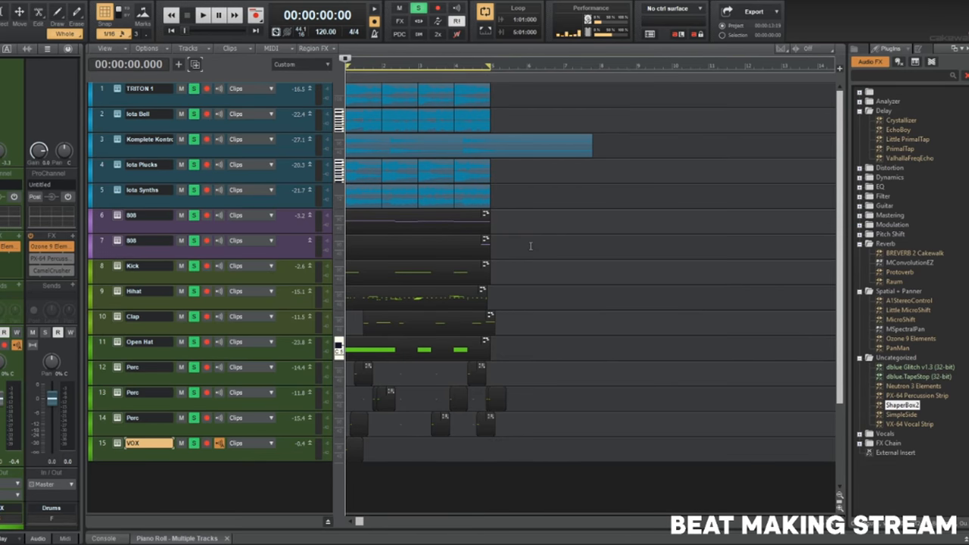
Move the VOX clip from the loop start to one sixteenth note after beat 2 of bar 2 and play it back.
{"action": "scroll", "coordinate": [379, 450], "scroll_direction": "up", "scroll_amount": 5}
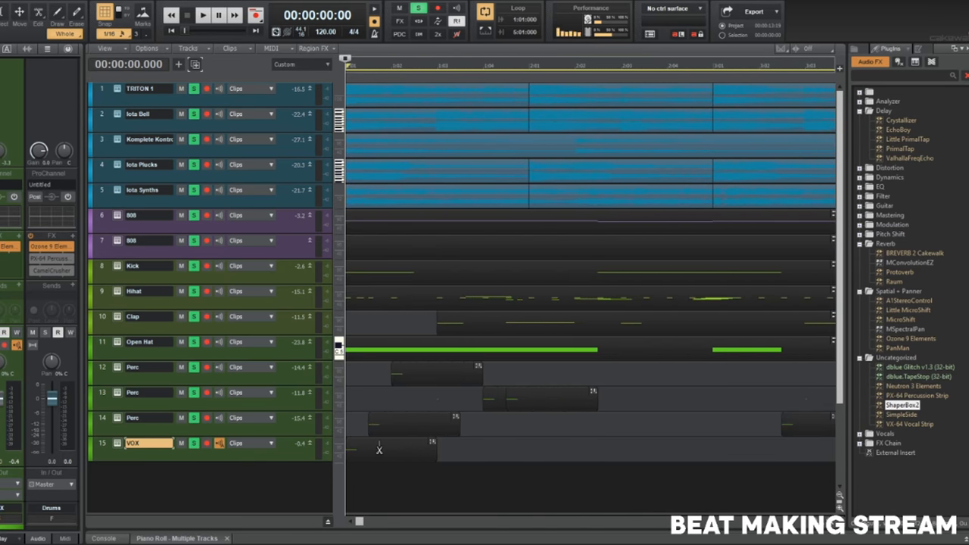
{"action": "key", "text": "space"}
{"action": "key", "text": "space"}
{"action": "left_click", "coordinate": [377, 445]}
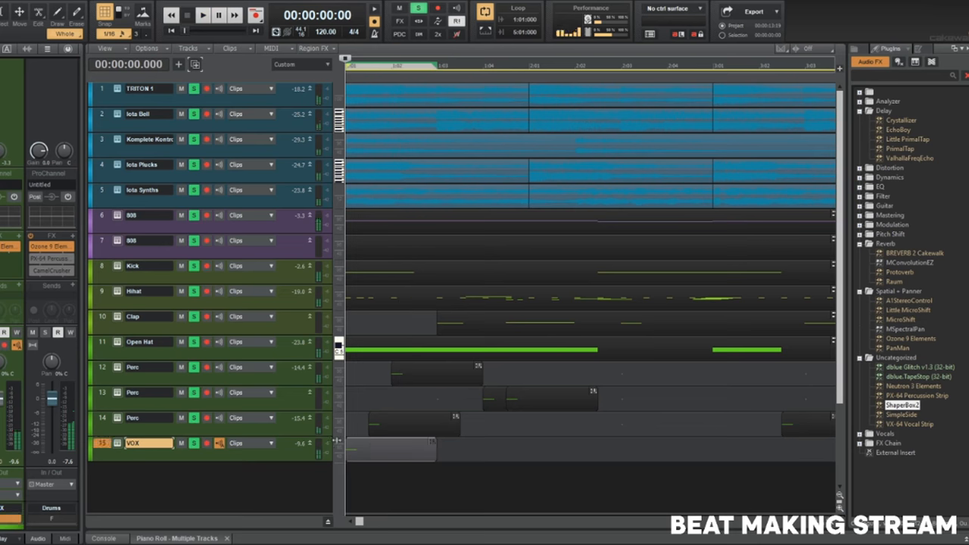
{"action": "key", "text": "space"}
{"action": "left_click_drag", "start_coordinate": [372, 442], "coordinate": [609, 441]}
{"action": "key", "text": "space"}
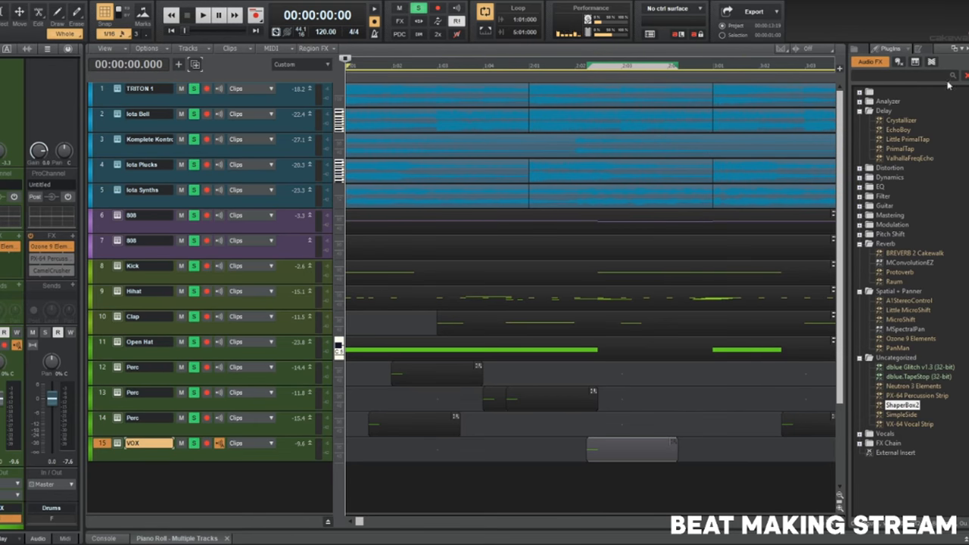
Browse the available instrument plugins in the Uncategorized, Synth, Strings and sampler categories.
{"action": "left_click", "coordinate": [916, 61]}
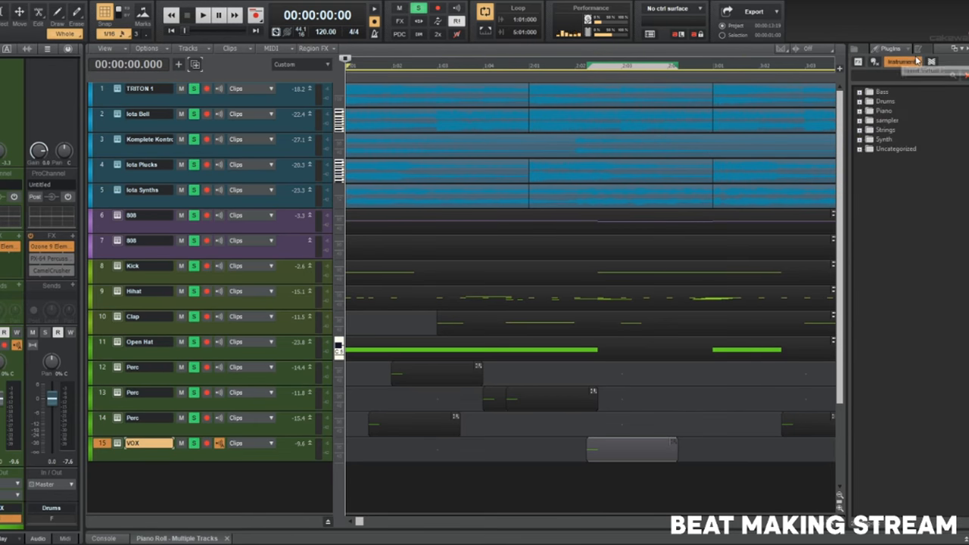
{"action": "left_click", "coordinate": [859, 150]}
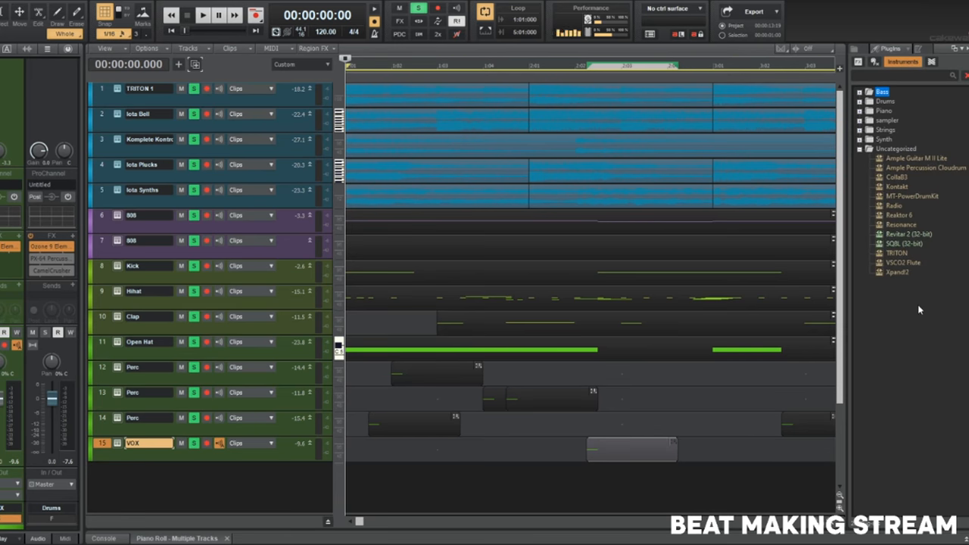
{"action": "left_click", "coordinate": [896, 244]}
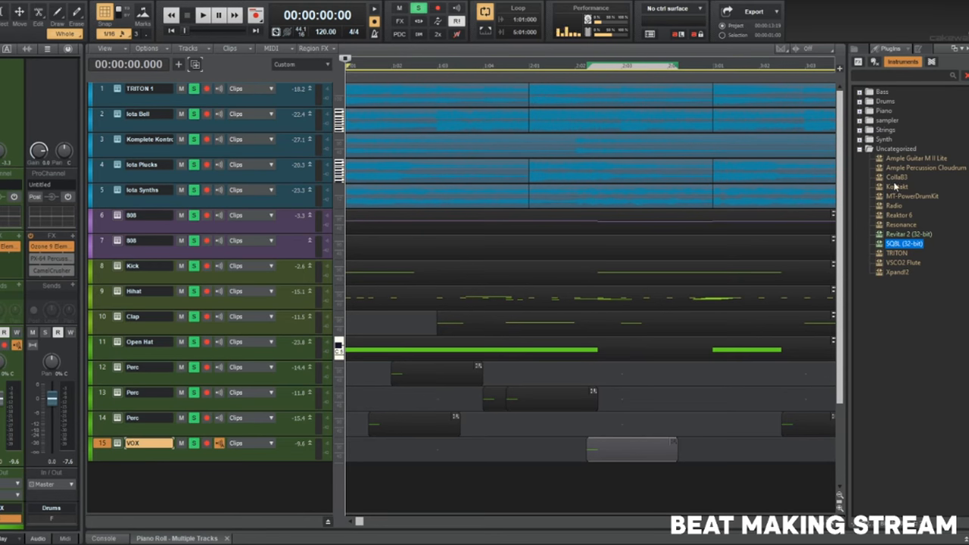
{"action": "left_click", "coordinate": [859, 140]}
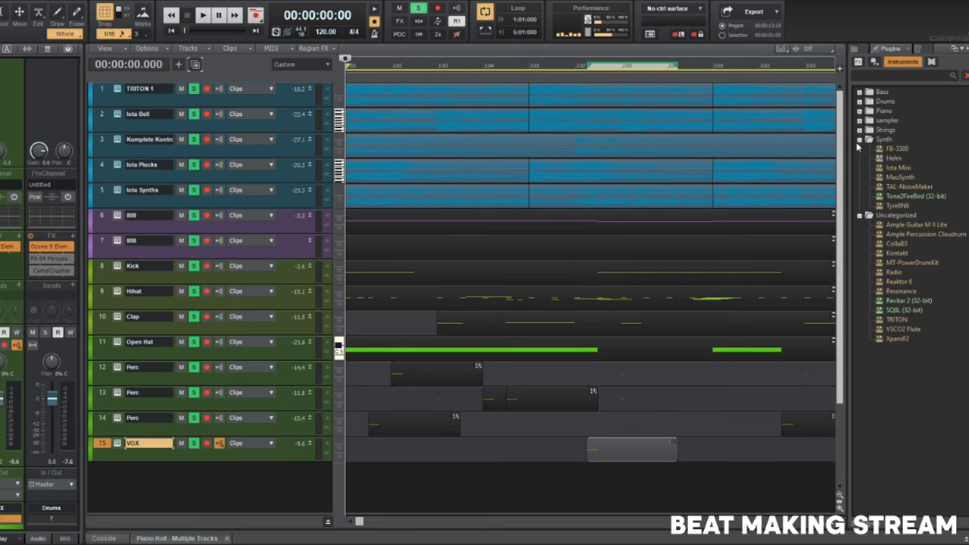
{"action": "left_click", "coordinate": [860, 131]}
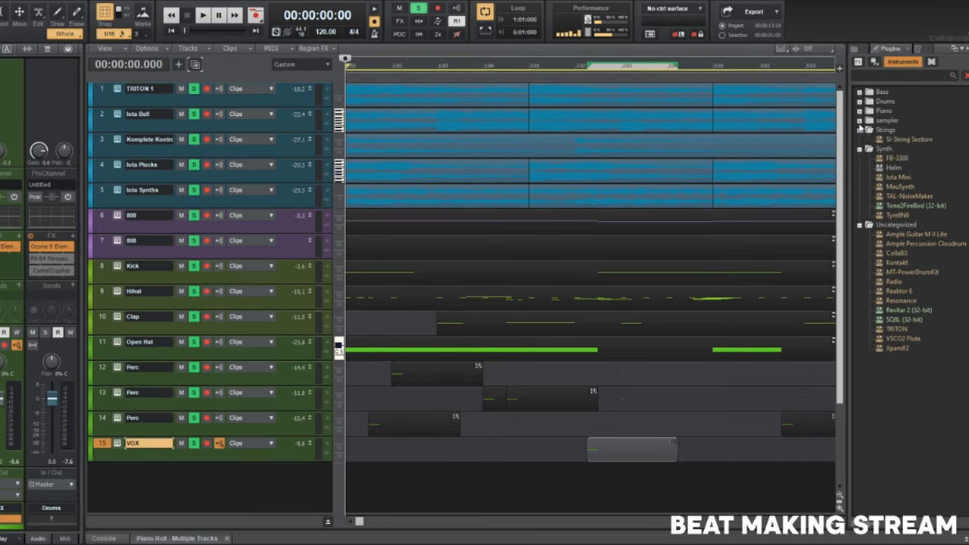
{"action": "left_click", "coordinate": [860, 121]}
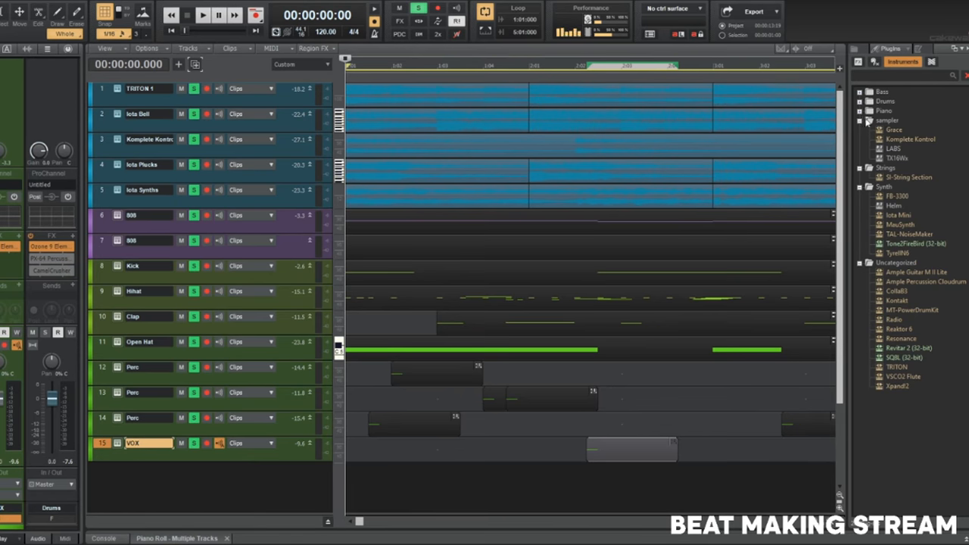
Play back the loop to check the VOX hit at its new position in bar 2.
{"action": "key", "text": "d"}
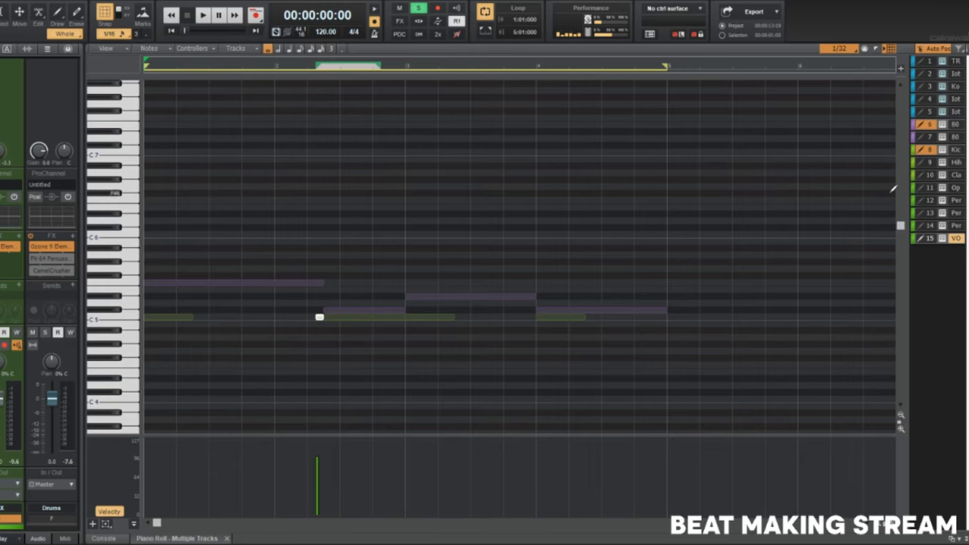
{"action": "key", "text": "d"}
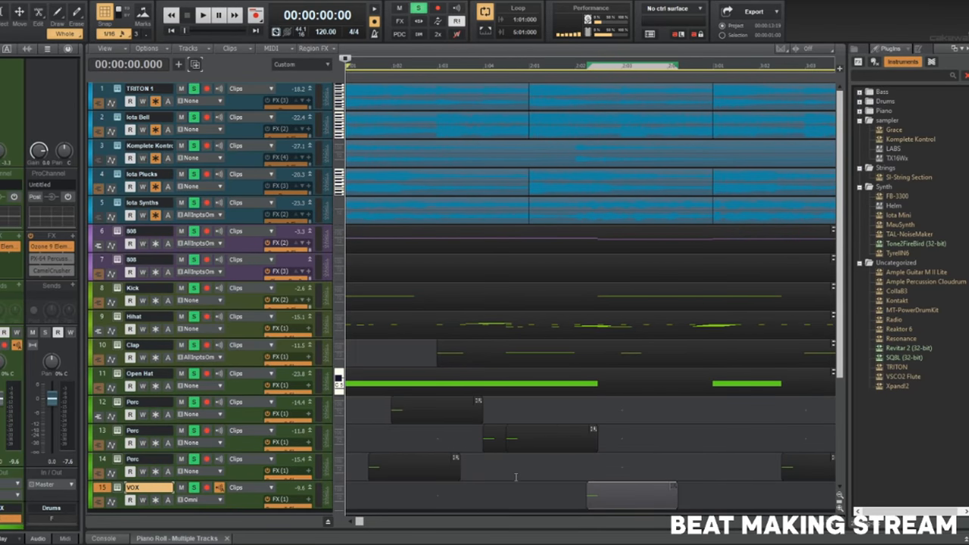
{"action": "left_click", "coordinate": [516, 477]}
{"action": "key", "text": "space"}
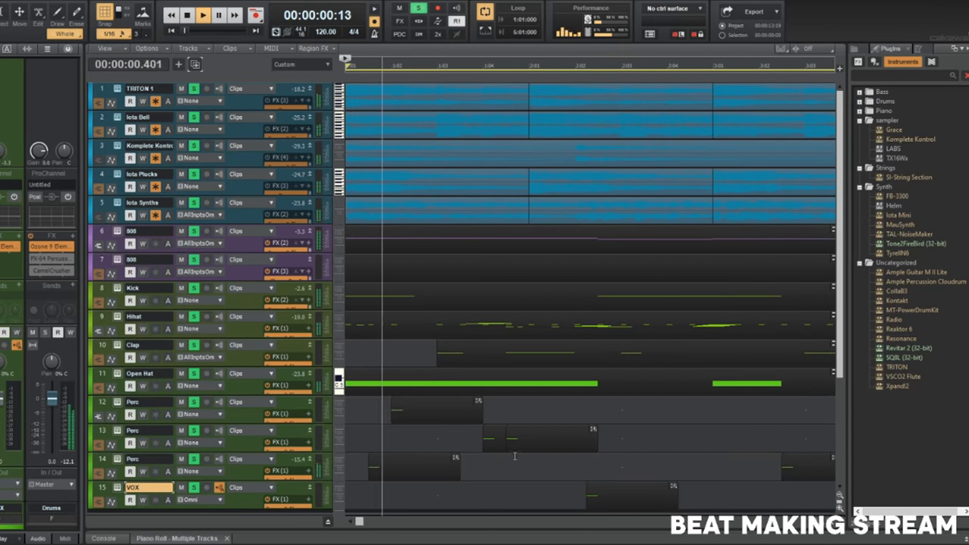
{"action": "scroll", "coordinate": [515, 458], "scroll_direction": "down", "scroll_amount": 5}
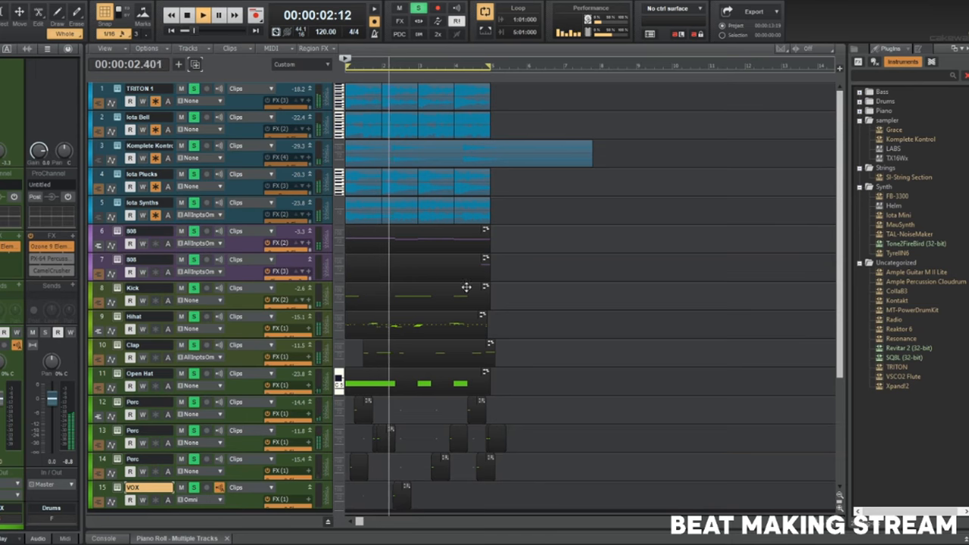
{"action": "key", "text": "space"}
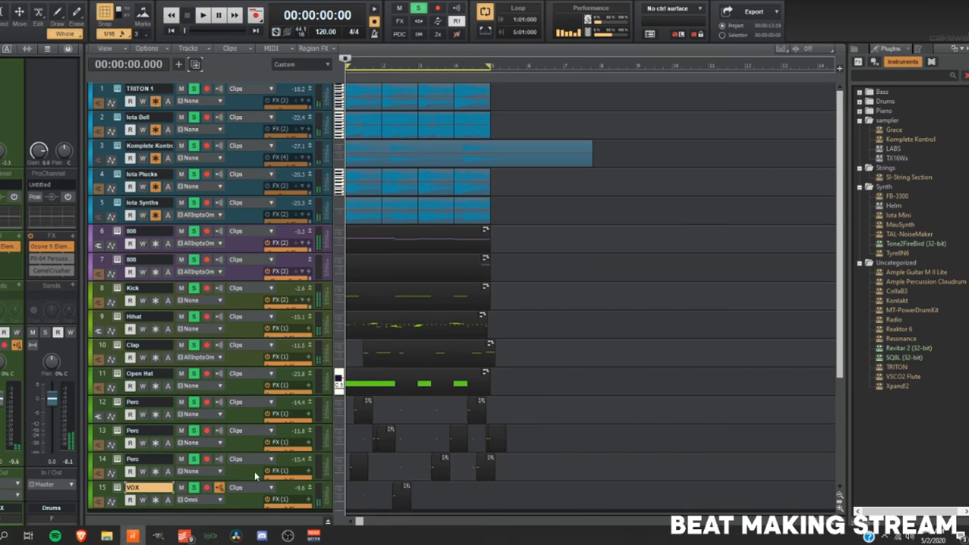
Mute the VOX track and play back the loop without it.
{"action": "left_click", "coordinate": [181, 487]}
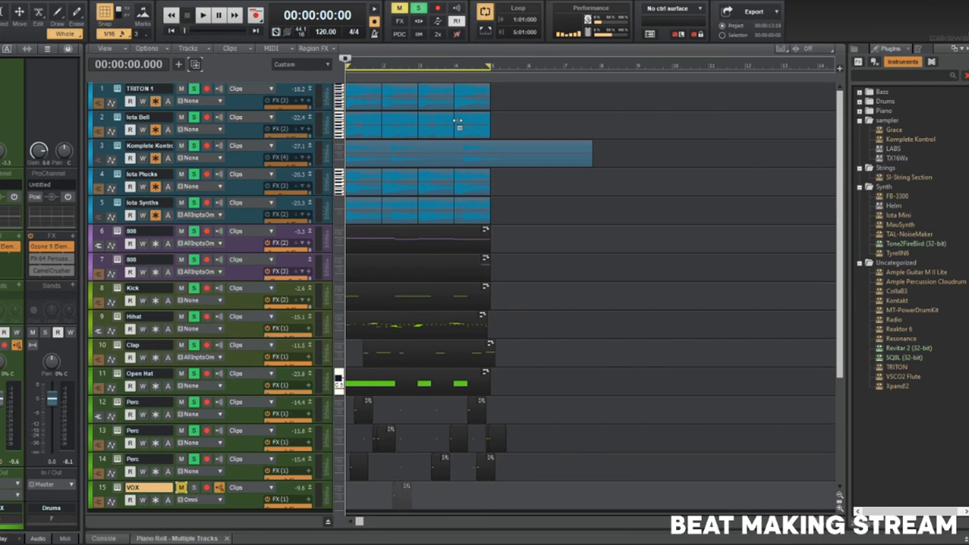
{"action": "key", "text": "space"}
{"action": "left_click", "coordinate": [255, 239]}
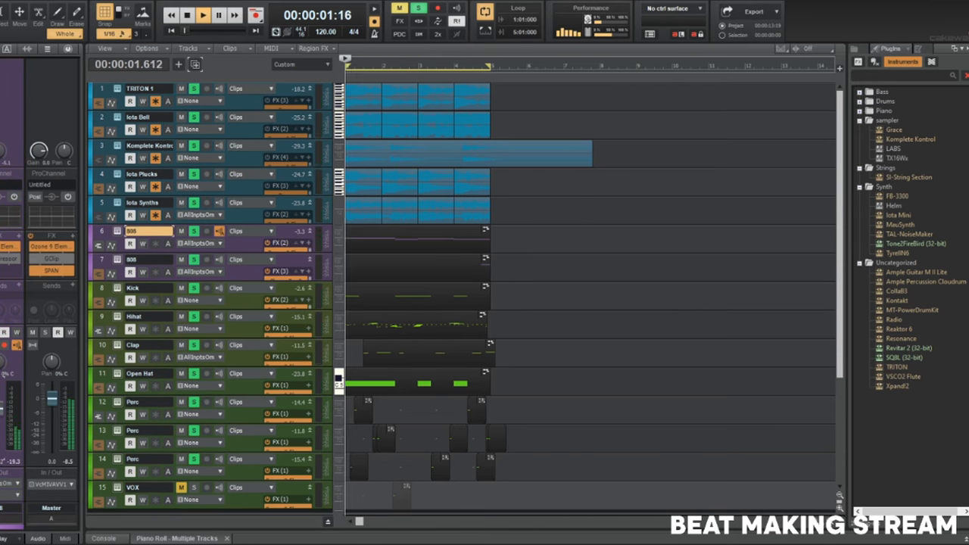
{"action": "scroll", "coordinate": [371, 341], "scroll_direction": "up", "scroll_amount": 1}
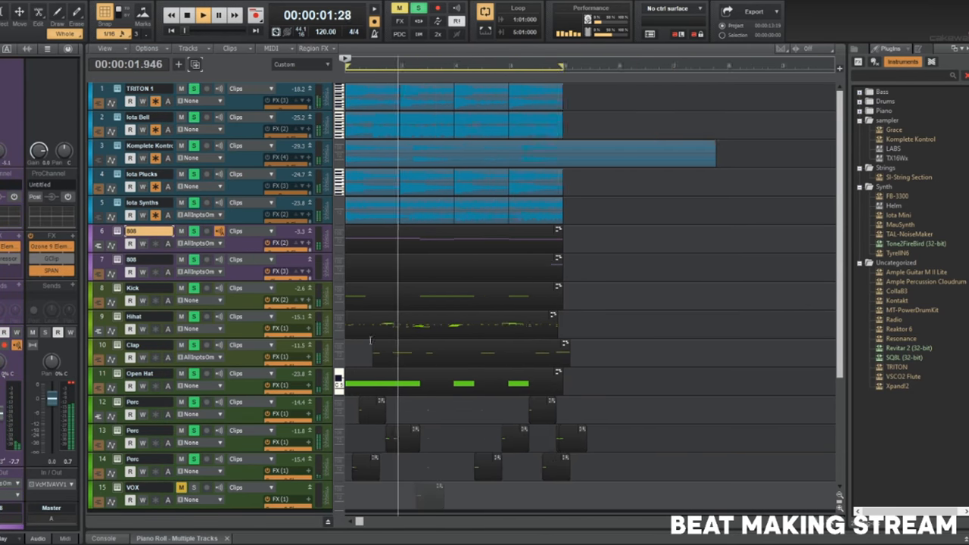
{"action": "scroll", "coordinate": [454, 344], "scroll_direction": "up", "scroll_amount": 1}
{"action": "scroll", "coordinate": [497, 342], "scroll_direction": "down", "scroll_amount": 1}
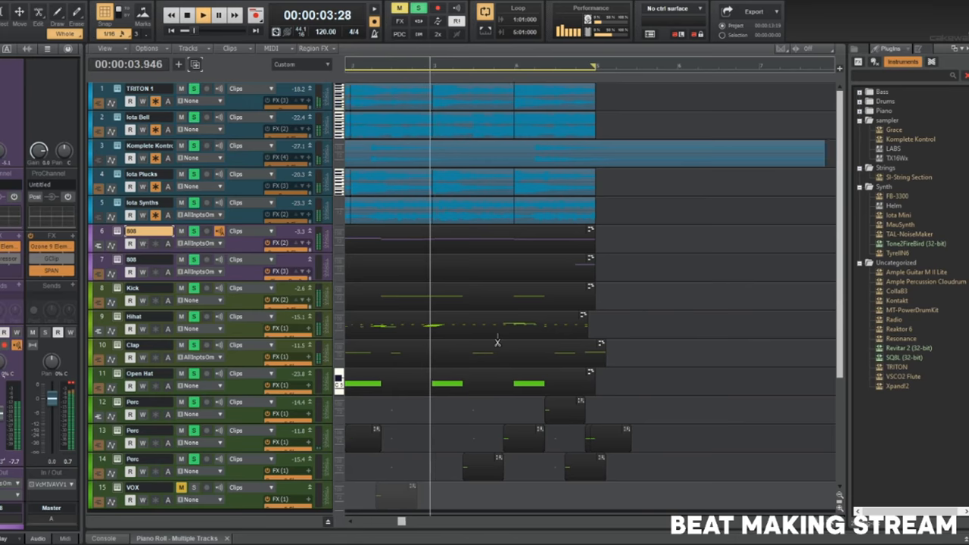
{"action": "scroll", "coordinate": [498, 342], "scroll_direction": "down", "scroll_amount": 1}
Transpose the melody and 808 clips on tracks 1 to 7 by 2 semitones, including audio, using the Radius Mix-Advanced type.
{"action": "left_click_drag", "start_coordinate": [625, 273], "coordinate": [347, 85]}
{"action": "key", "text": "shift+t"}
{"action": "type", "text": "2"}
{"action": "left_click", "coordinate": [408, 270]}
{"action": "left_click", "coordinate": [431, 304]}
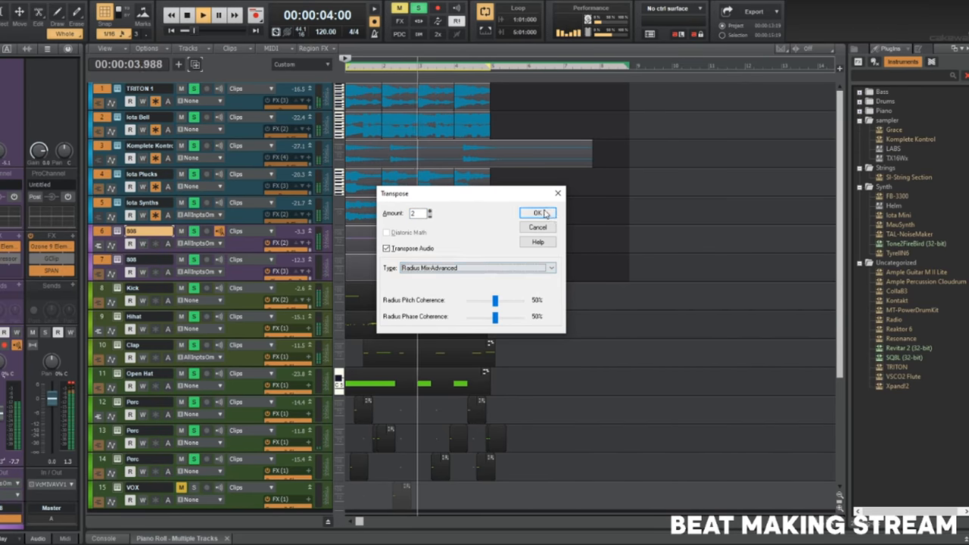
{"action": "left_click", "coordinate": [544, 213]}
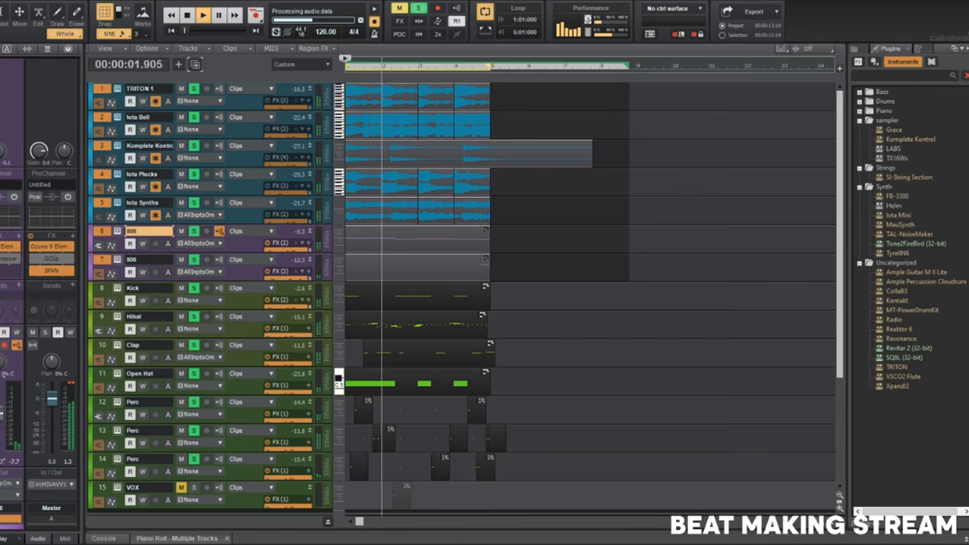
Switch to OBS, briefly cut the desktop audio, set its level to -4.1 dB, and return to the project.
{"action": "left_click", "coordinate": [288, 539]}
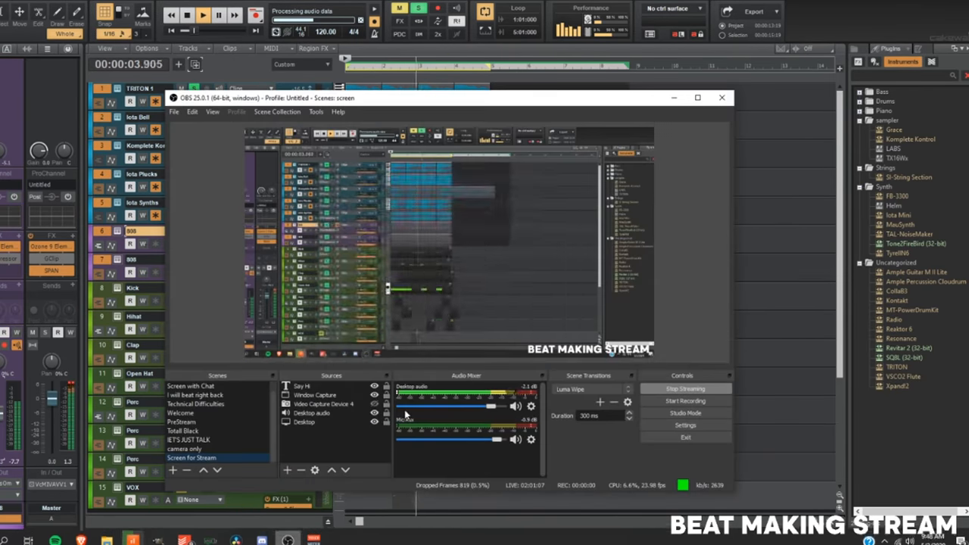
{"action": "left_click", "coordinate": [405, 408]}
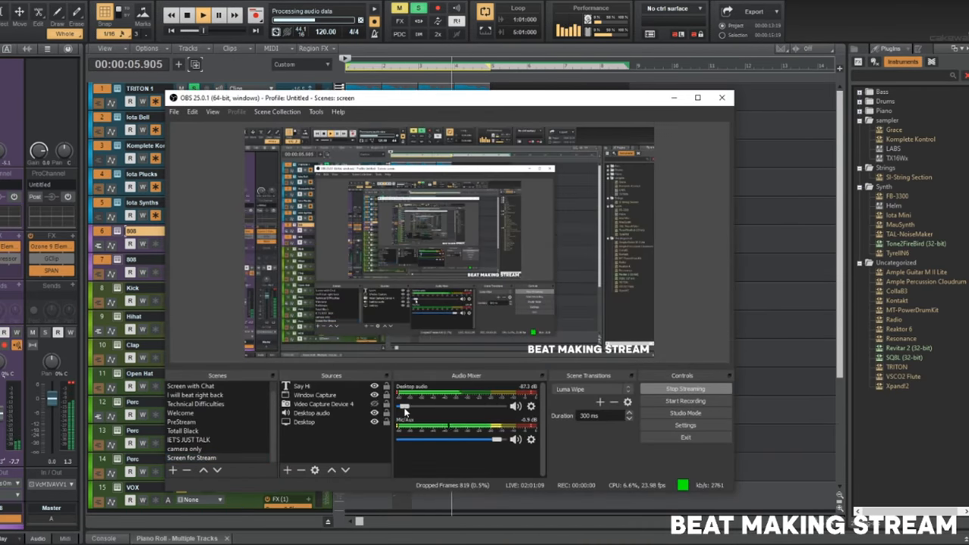
{"action": "key", "text": "XF86AudioMute"}
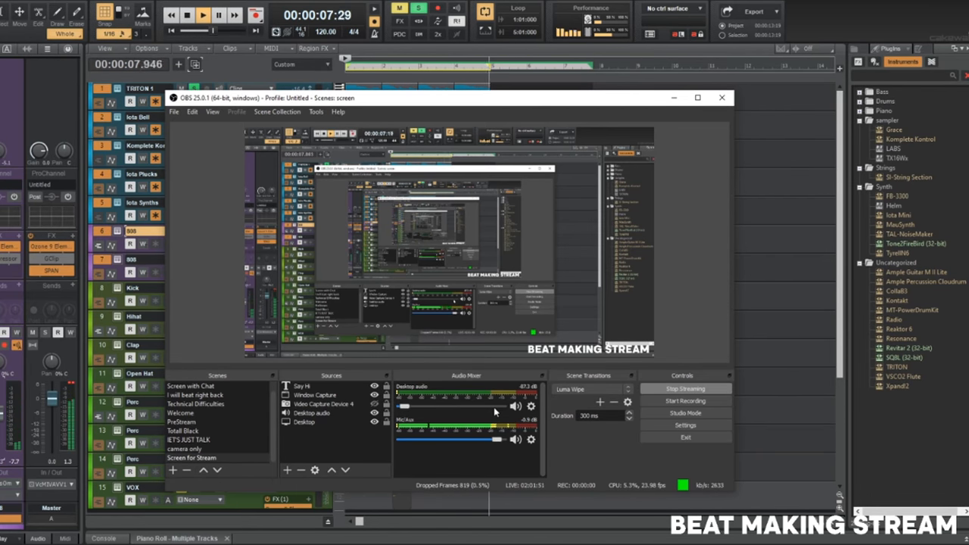
{"action": "left_click_drag", "start_coordinate": [495, 412], "coordinate": [486, 410]}
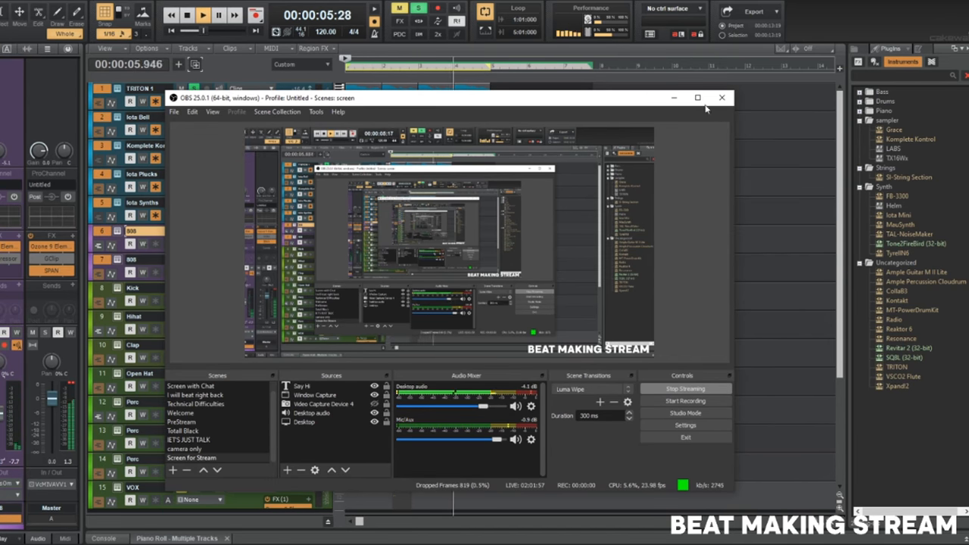
{"action": "left_click", "coordinate": [674, 97]}
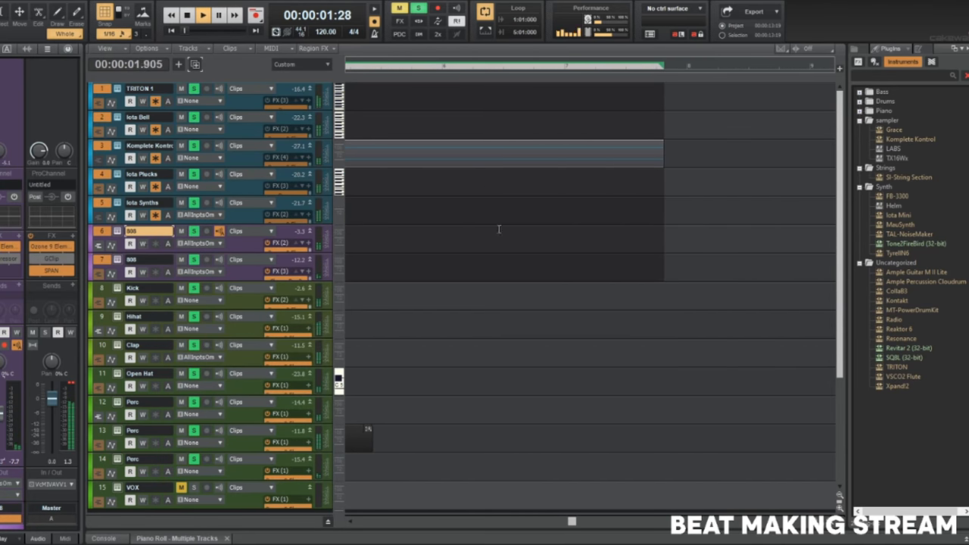
Stop the loop playback and delete the Komplete Kontrol audio that extends past the start of bar 5.
{"action": "scroll", "coordinate": [501, 233], "scroll_direction": "left", "scroll_amount": 6}
{"action": "scroll", "coordinate": [503, 240], "scroll_direction": "down", "scroll_amount": 4}
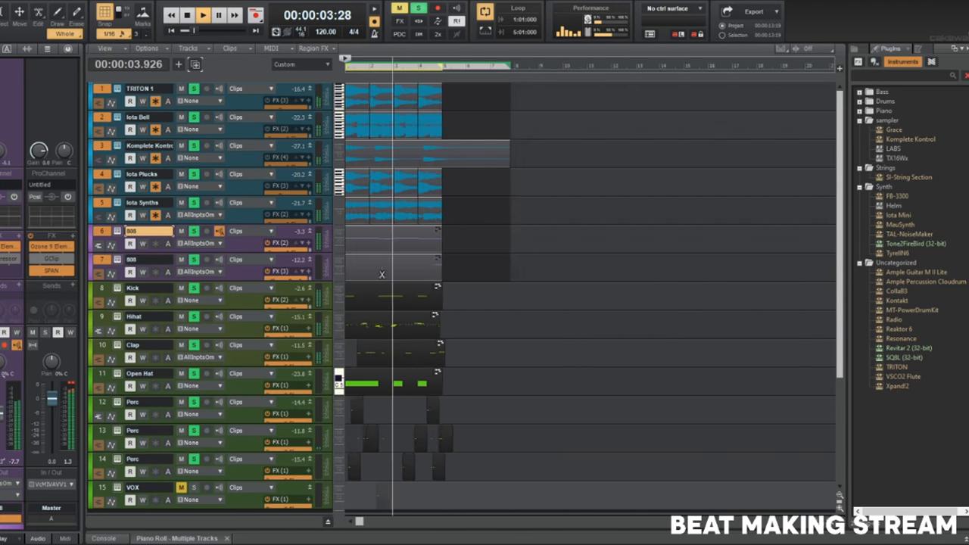
{"action": "scroll", "coordinate": [382, 274], "scroll_direction": "up", "scroll_amount": 3}
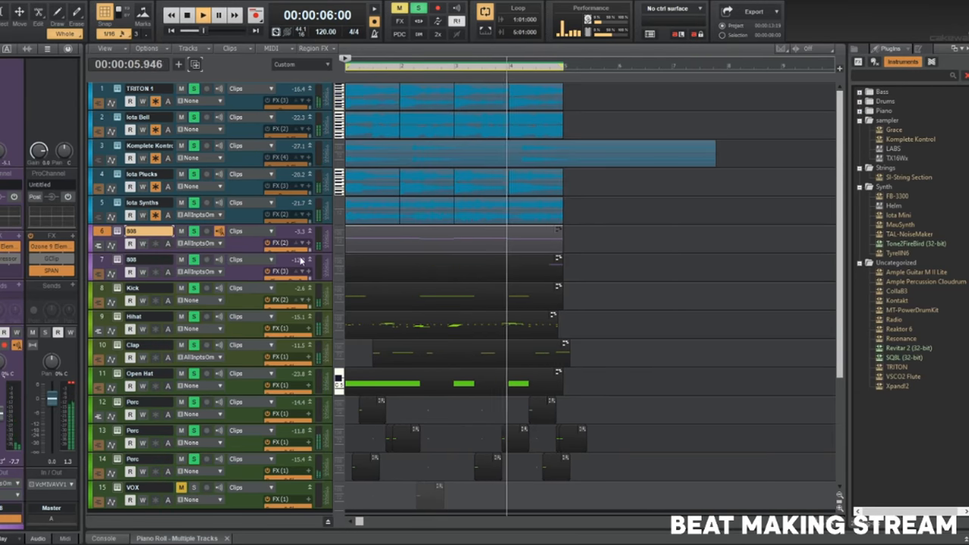
{"action": "key", "text": "space"}
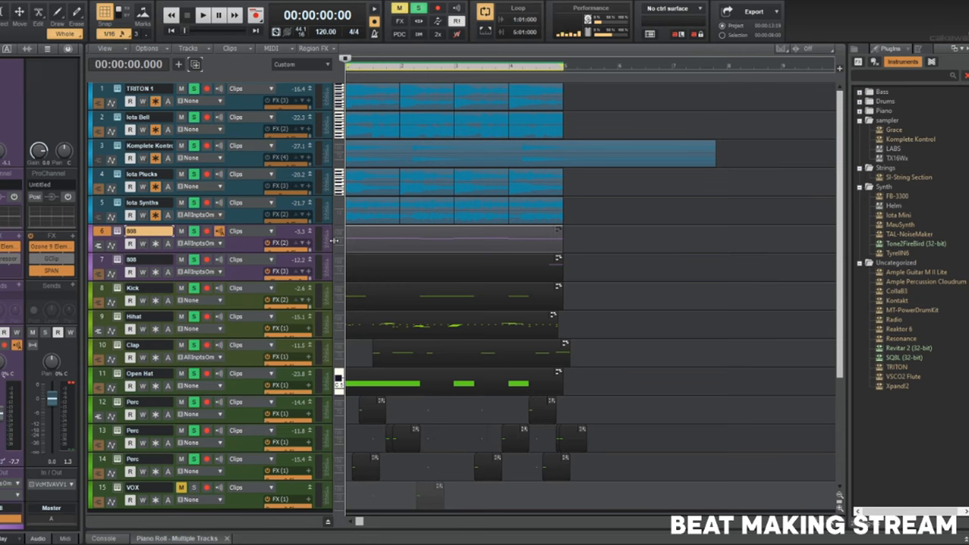
{"action": "left_click_drag", "start_coordinate": [758, 111], "coordinate": [564, 221]}
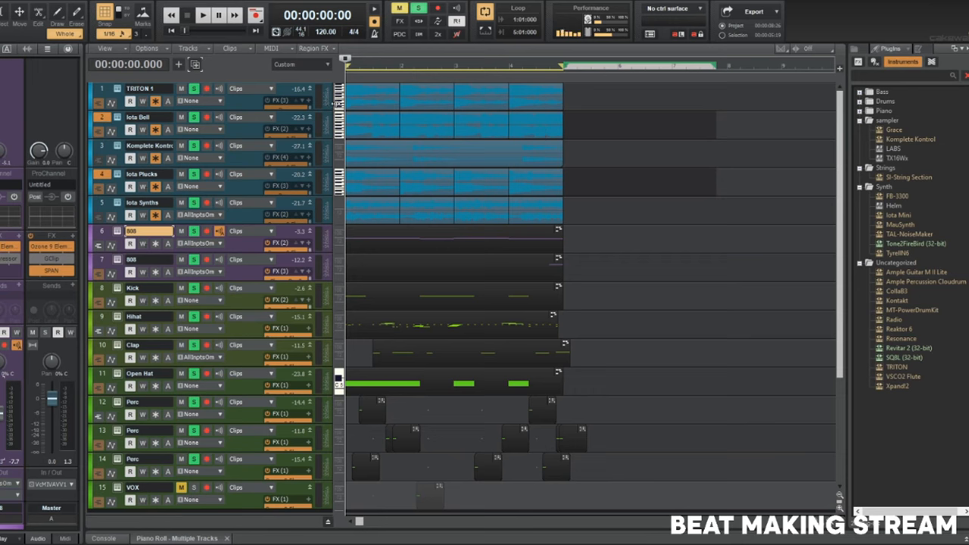
{"action": "left_click", "coordinate": [611, 203]}
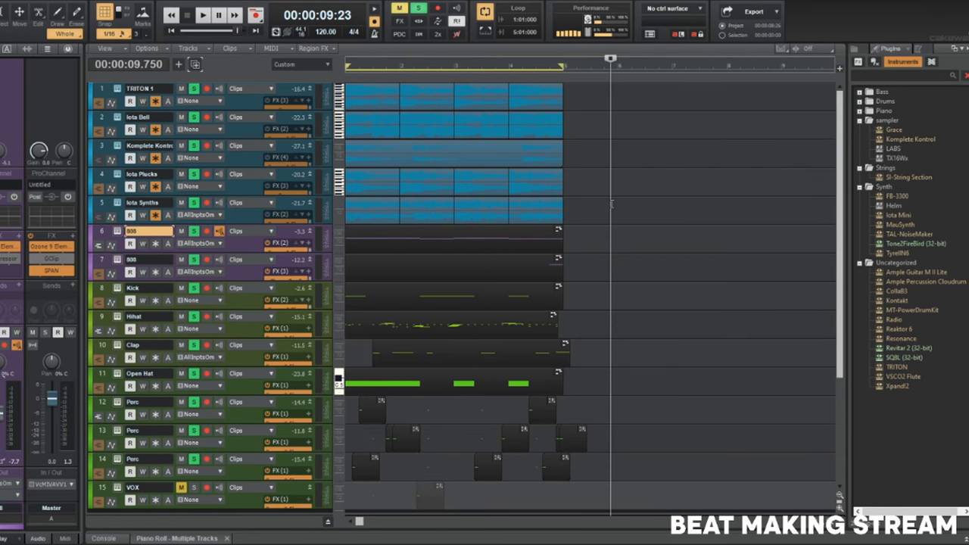
Add an arranger section spanning the four-bar loop and name it Drop.
{"action": "key", "text": "a"}
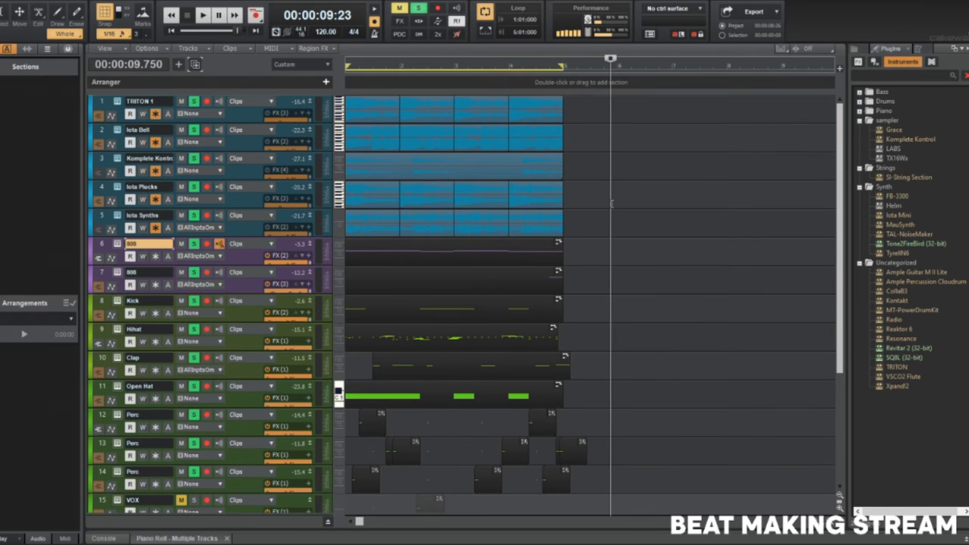
{"action": "left_click", "coordinate": [326, 83]}
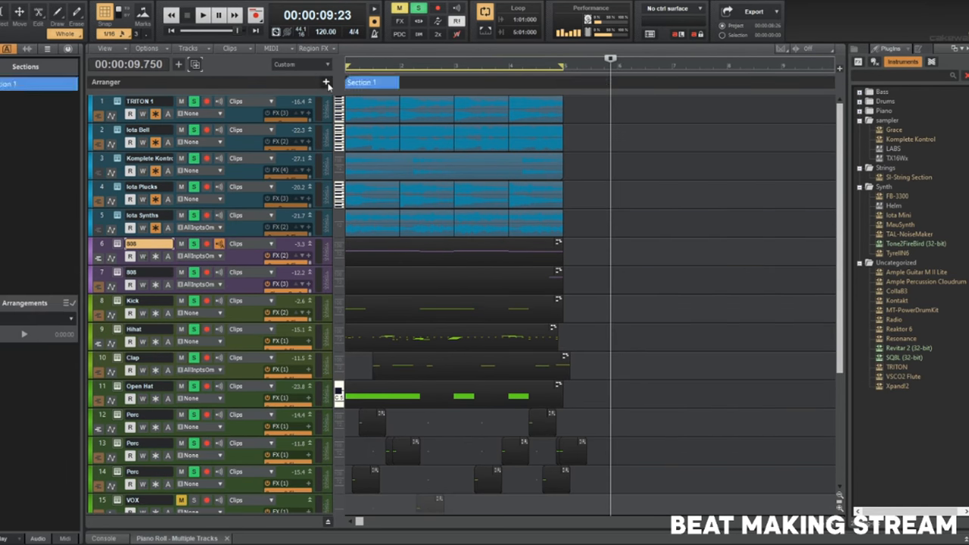
{"action": "left_click_drag", "start_coordinate": [399, 83], "coordinate": [565, 92]}
{"action": "left_click", "coordinate": [454, 83]}
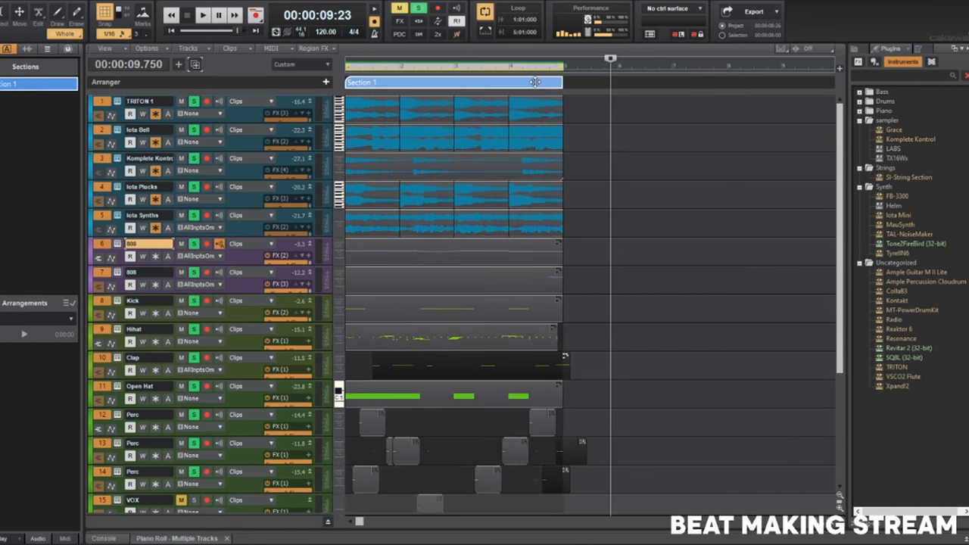
{"action": "right_click", "coordinate": [420, 83]}
{"action": "left_click", "coordinate": [485, 151]}
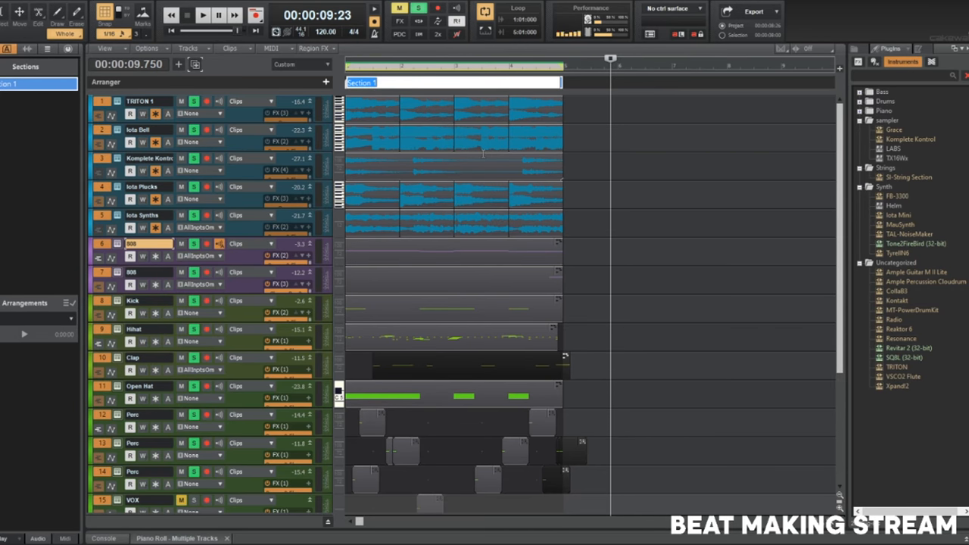
{"action": "type", "text": "Drop"}
{"action": "key", "text": "Return"}
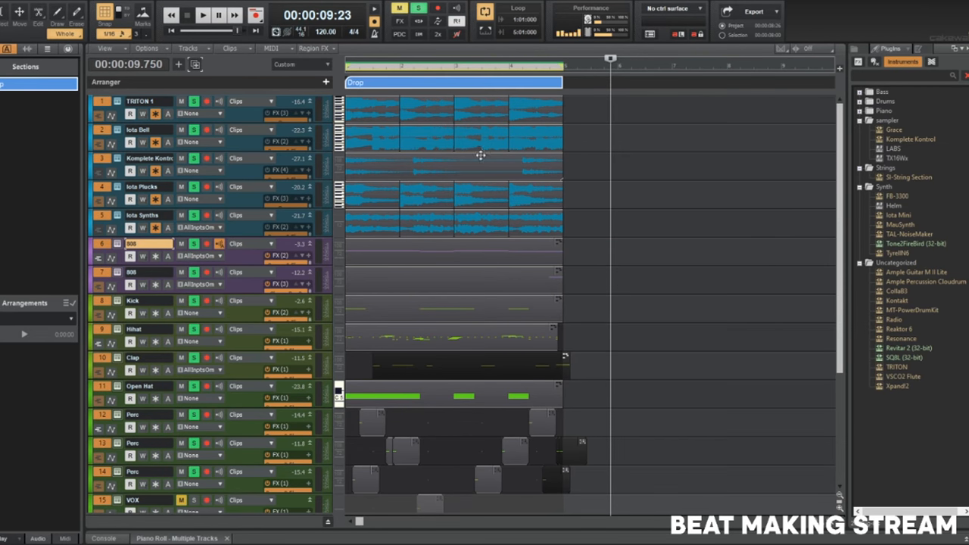
Copy the Drop section with its clips to just past the start of bar 5 and rename the copy Drop High.
{"action": "left_click", "coordinate": [383, 78]}
{"action": "left_click", "coordinate": [375, 86]}
{"action": "left_click_drag", "start_coordinate": [376, 86], "coordinate": [597, 82]}
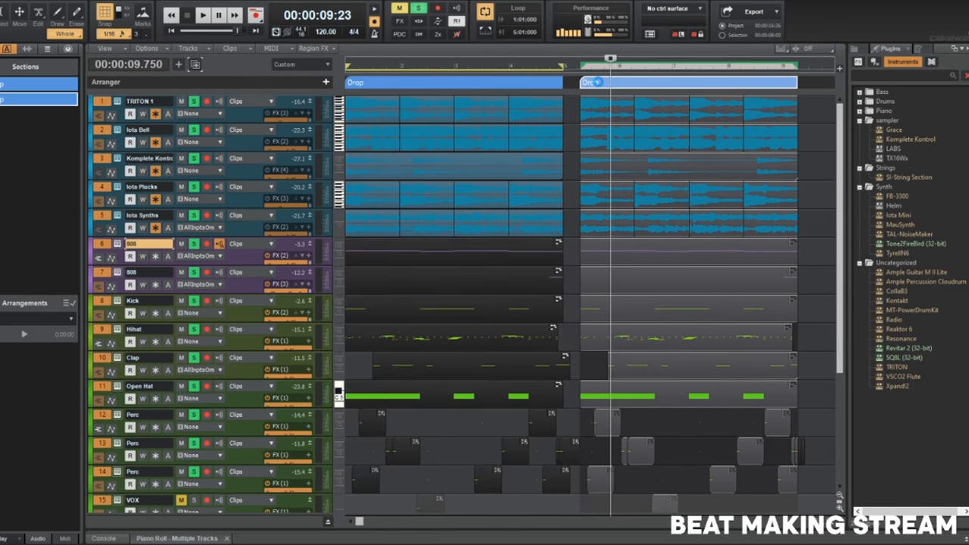
{"action": "right_click", "coordinate": [597, 83]}
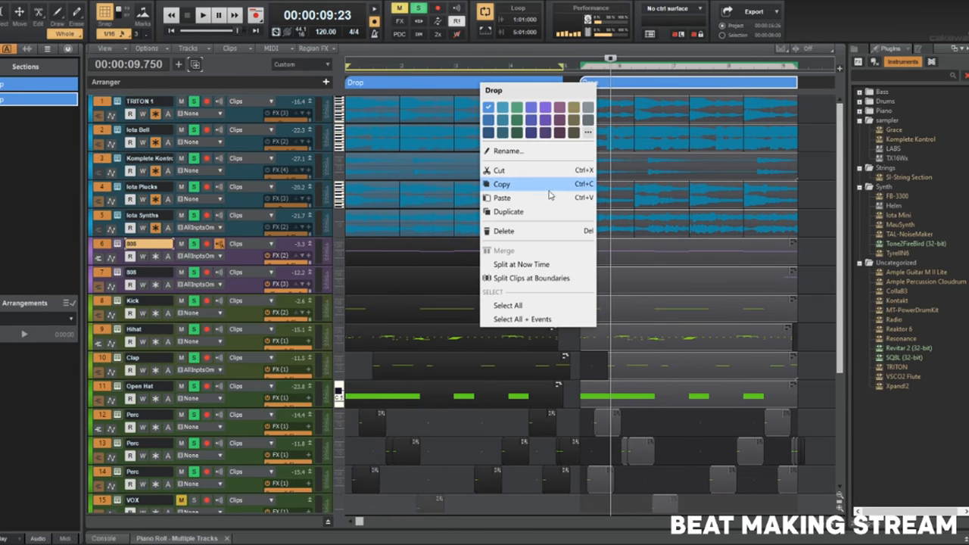
{"action": "left_click", "coordinate": [532, 152]}
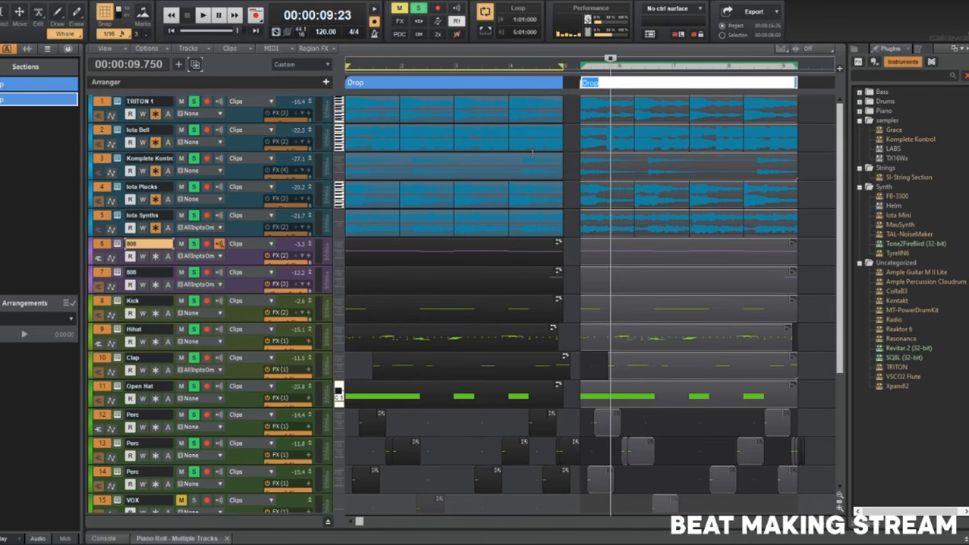
{"action": "key", "text": "End"}
{"action": "type", "text": "High"}
{"action": "key", "text": "Return"}
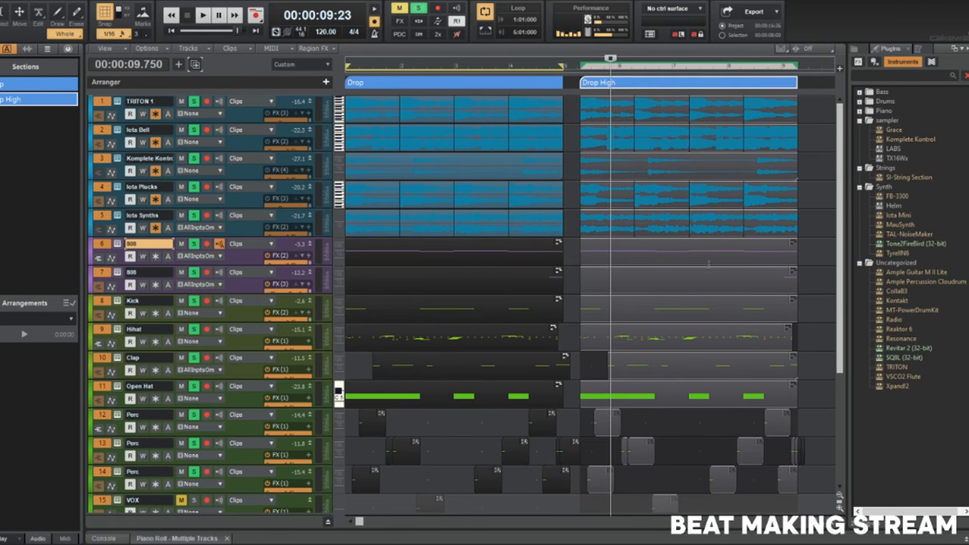
Leave only melody tracks 1 to 5 soloed, play from the start and turn off looping.
{"action": "left_click", "coordinate": [686, 267]}
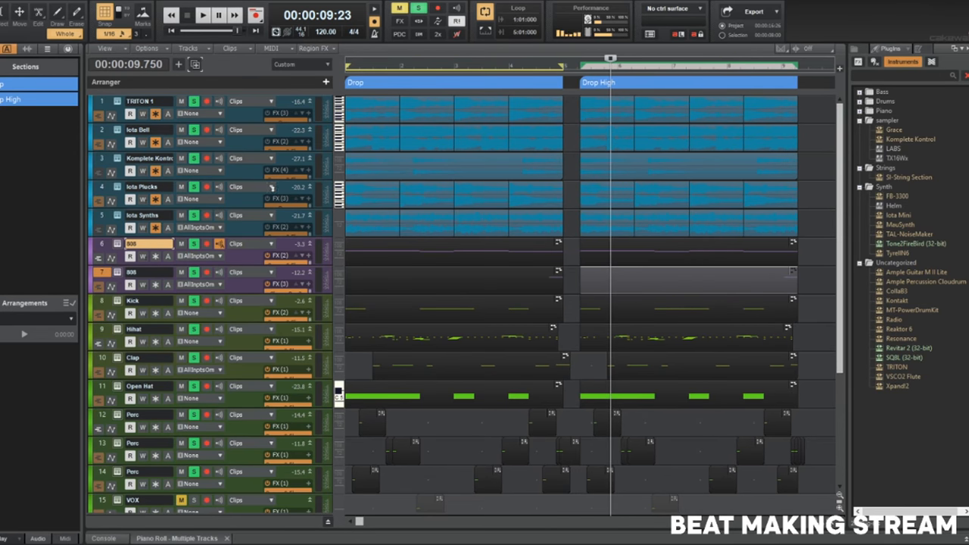
{"action": "scroll", "coordinate": [182, 454], "scroll_direction": "down", "scroll_amount": 3}
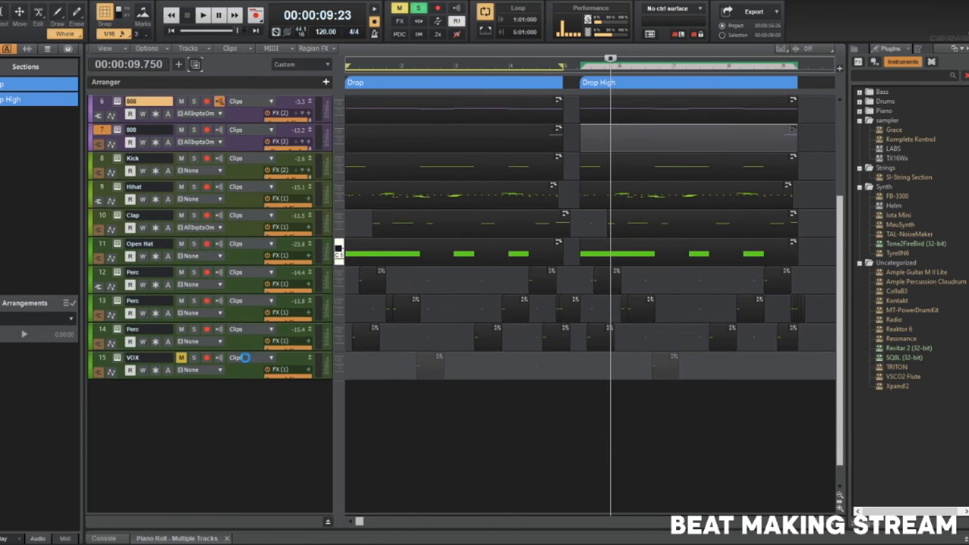
{"action": "scroll", "coordinate": [428, 360], "scroll_direction": "up", "scroll_amount": 3}
{"action": "key", "text": "w"}
{"action": "key", "text": "space"}
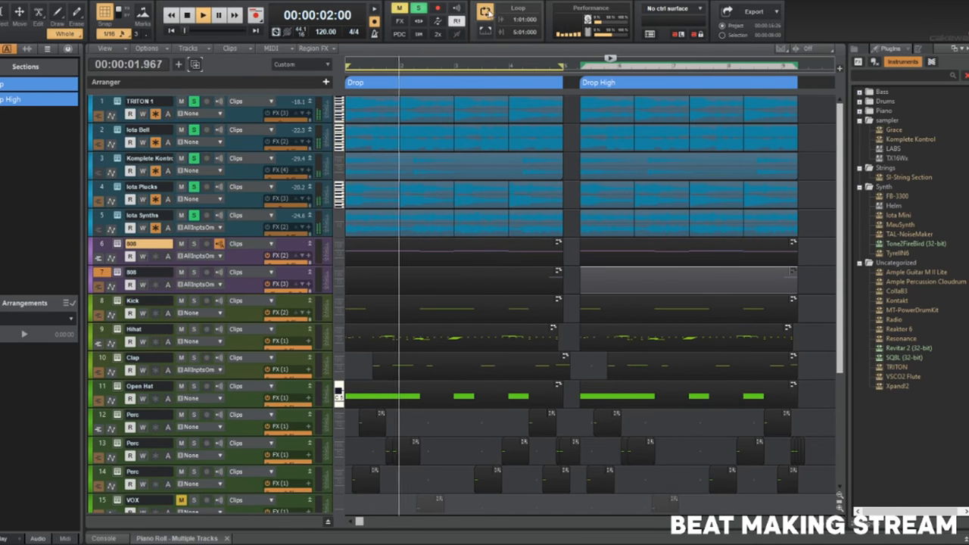
{"action": "left_click", "coordinate": [485, 11]}
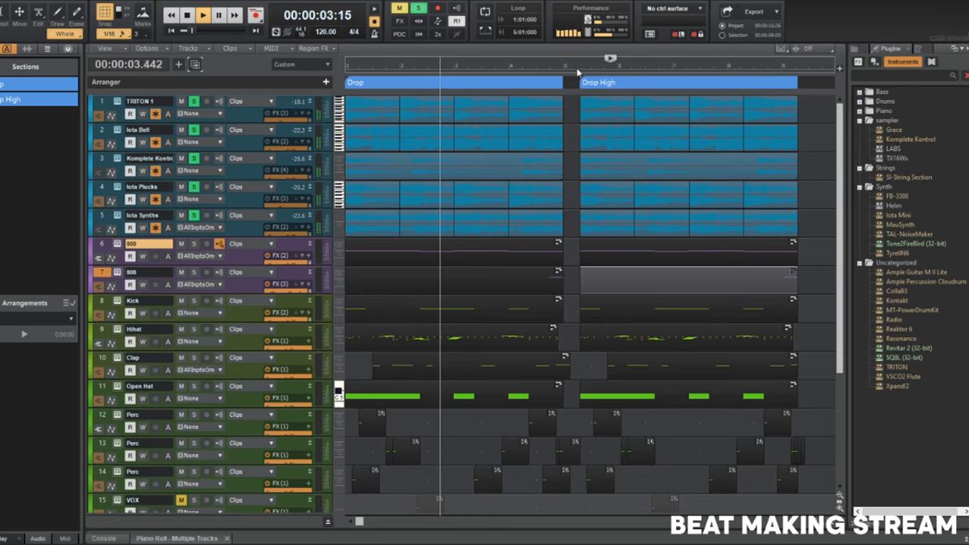
Play back the Drop High section from its start with the Komplete Kontrol track unsoloed.
{"action": "left_click", "coordinate": [573, 216]}
{"action": "scroll", "coordinate": [573, 215], "scroll_direction": "down", "scroll_amount": 2}
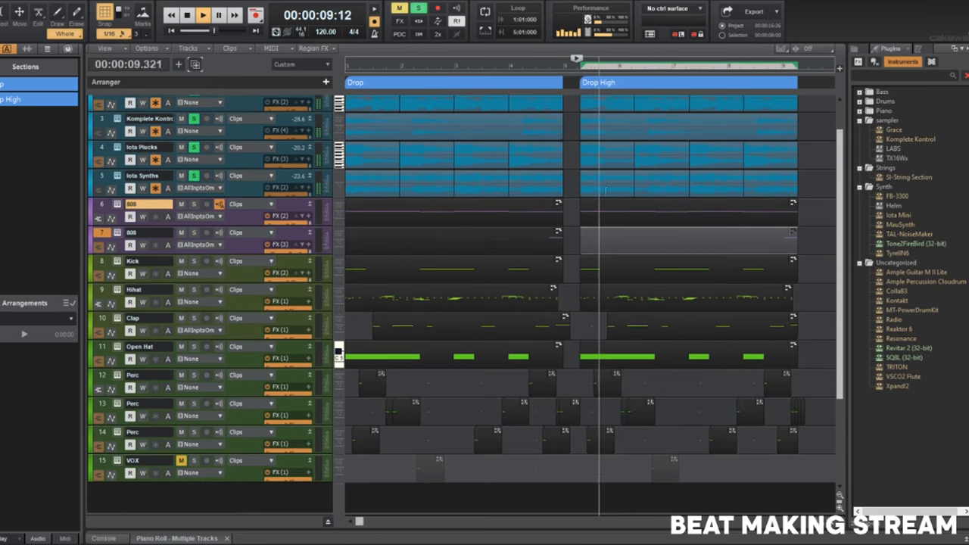
{"action": "left_click", "coordinate": [194, 119]}
{"action": "key", "text": "space"}
{"action": "key", "text": "space"}
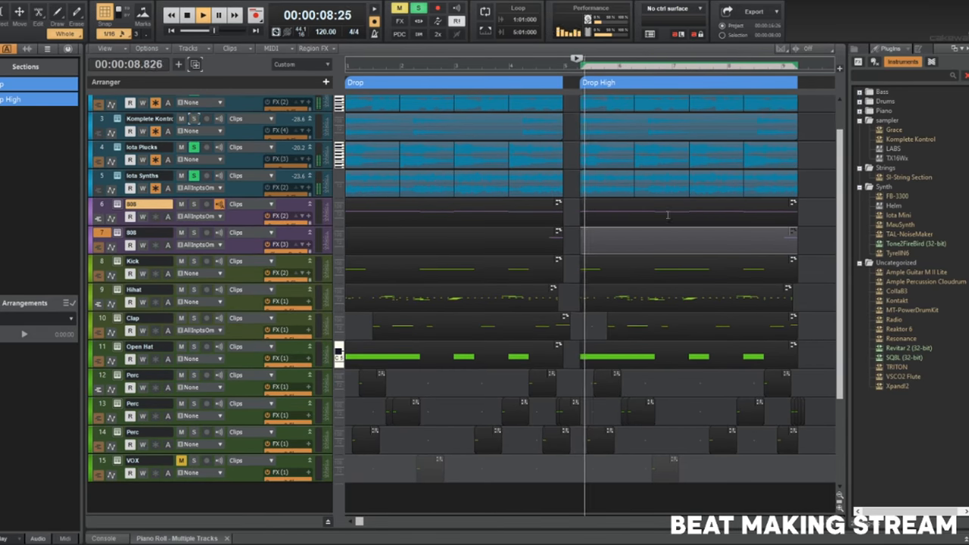
Transpose the Drop High clips on tracks 3 to 5 by 12 semitones, including audio, using the Radius Mix-Advanced type.
{"action": "scroll", "coordinate": [817, 222], "scroll_direction": "up", "scroll_amount": 2}
{"action": "left_click_drag", "start_coordinate": [817, 222], "coordinate": [579, 169]}
{"action": "key", "text": "shift+t"}
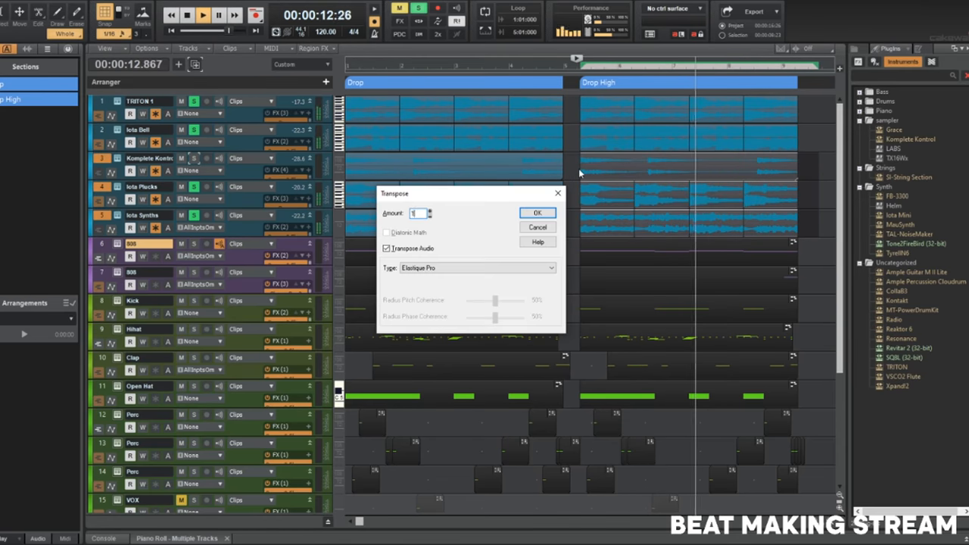
{"action": "left_click", "coordinate": [485, 269]}
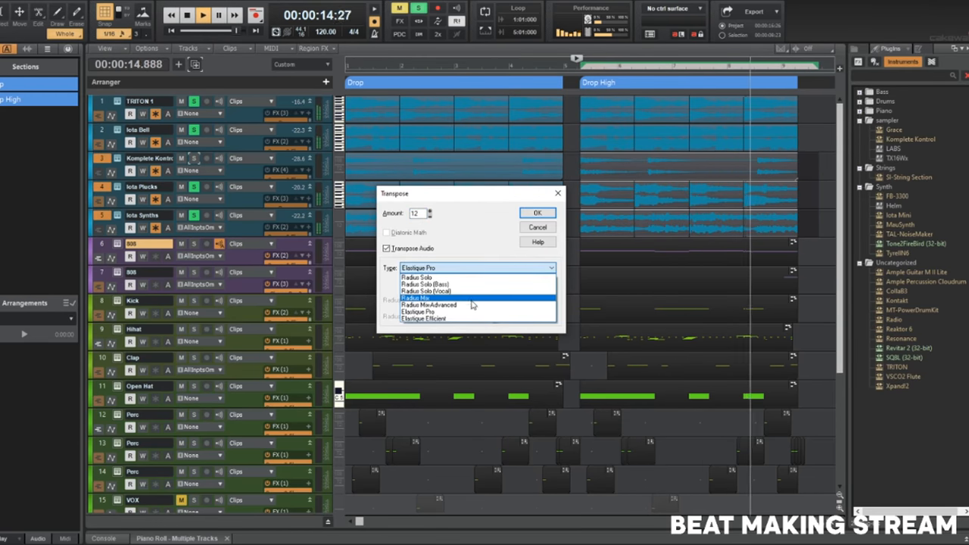
{"action": "left_click", "coordinate": [472, 305]}
{"action": "left_click", "coordinate": [534, 214]}
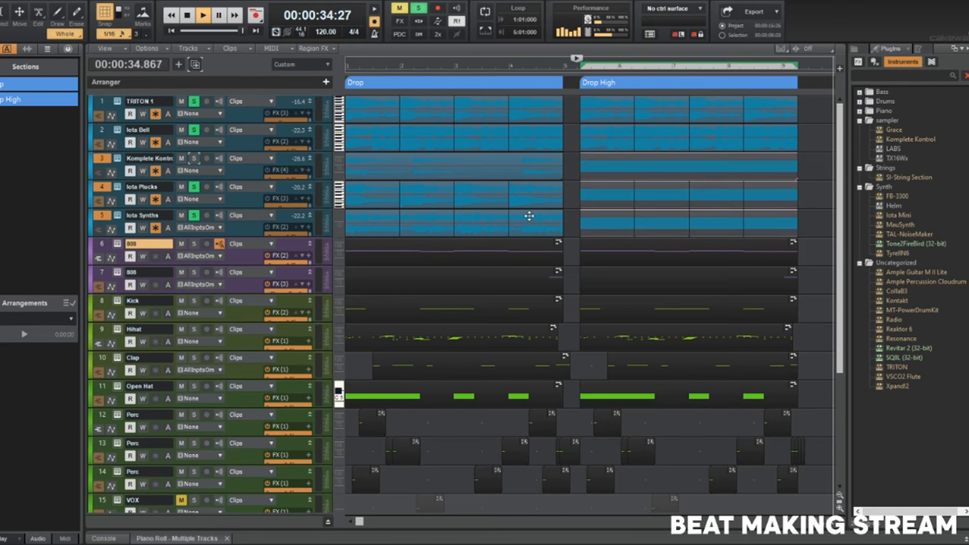
Replay Drop High to check the raised melody, with the Komplete Kontrol track soloed again.
{"action": "key", "text": "space"}
{"action": "key", "text": "space"}
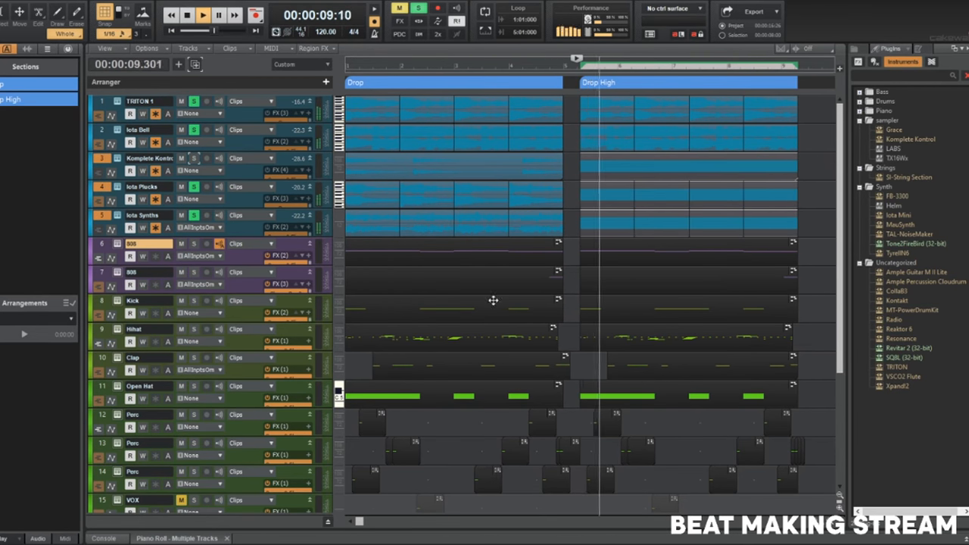
{"action": "scroll", "coordinate": [490, 299], "scroll_direction": "down", "scroll_amount": 4}
{"action": "left_click", "coordinate": [194, 158]}
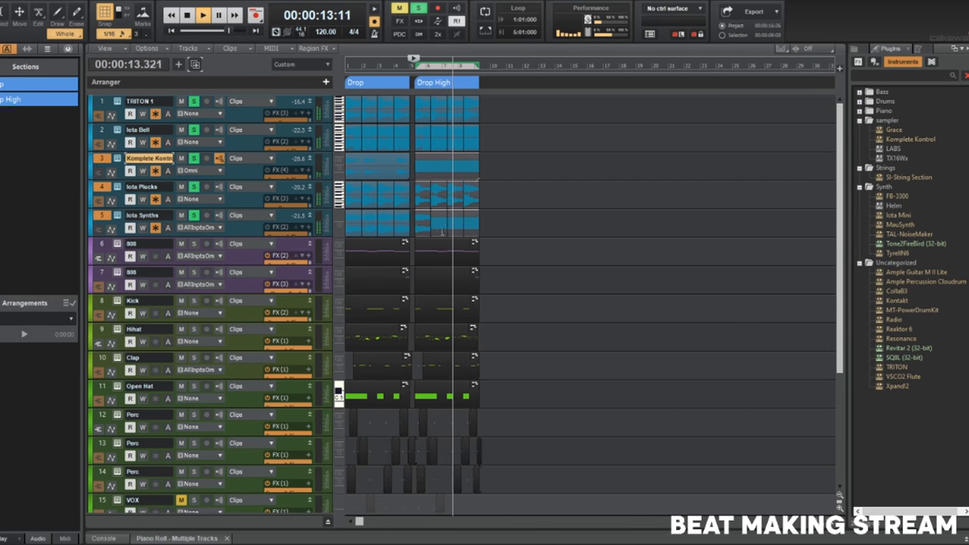
{"action": "scroll", "coordinate": [525, 249], "scroll_direction": "down", "scroll_amount": 1}
{"action": "scroll", "coordinate": [521, 252], "scroll_direction": "up", "scroll_amount": 2}
{"action": "scroll", "coordinate": [500, 254], "scroll_direction": "down", "scroll_amount": 3}
{"action": "scroll", "coordinate": [394, 281], "scroll_direction": "up", "scroll_amount": 4}
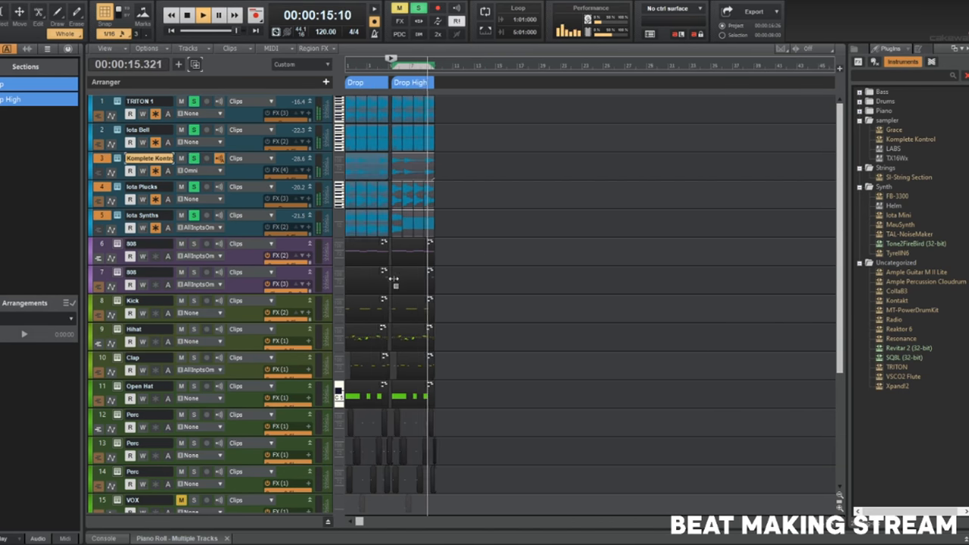
Solo the 808, kick, hi-hat, clap, open hat and perc tracks again and play Drop High with them.
{"action": "left_click_drag", "start_coordinate": [194, 243], "coordinate": [192, 390]}
{"action": "scroll", "coordinate": [235, 383], "scroll_direction": "down", "scroll_amount": 4}
{"action": "left_click_drag", "start_coordinate": [193, 300], "coordinate": [193, 371]}
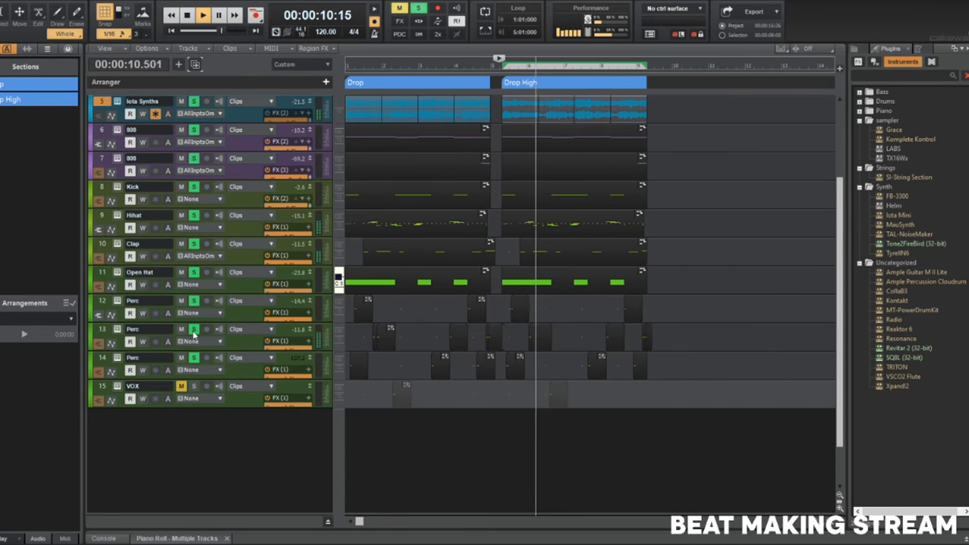
{"action": "scroll", "coordinate": [277, 346], "scroll_direction": "down", "scroll_amount": 2}
{"action": "scroll", "coordinate": [507, 359], "scroll_direction": "down", "scroll_amount": 2}
{"action": "scroll", "coordinate": [508, 359], "scroll_direction": "up", "scroll_amount": 6}
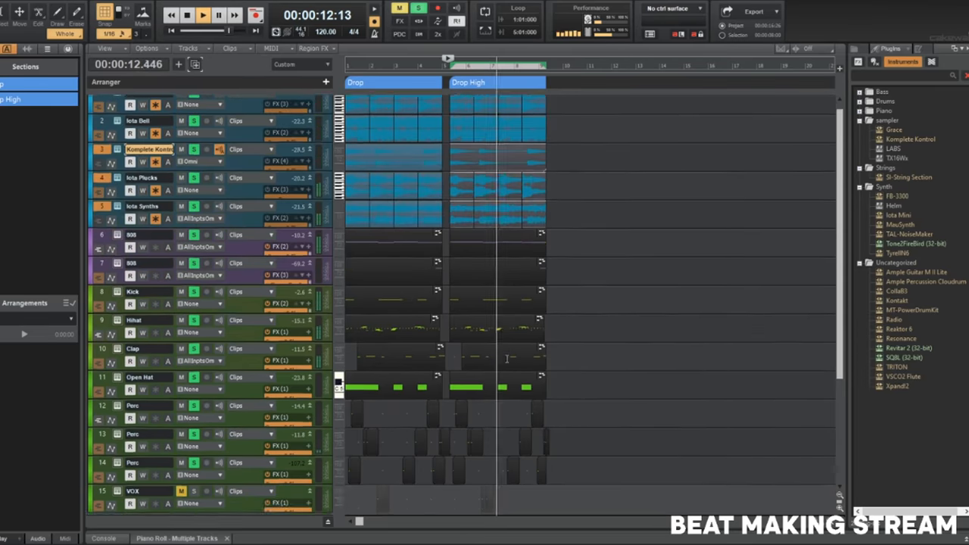
{"action": "scroll", "coordinate": [523, 367], "scroll_direction": "up", "scroll_amount": 2}
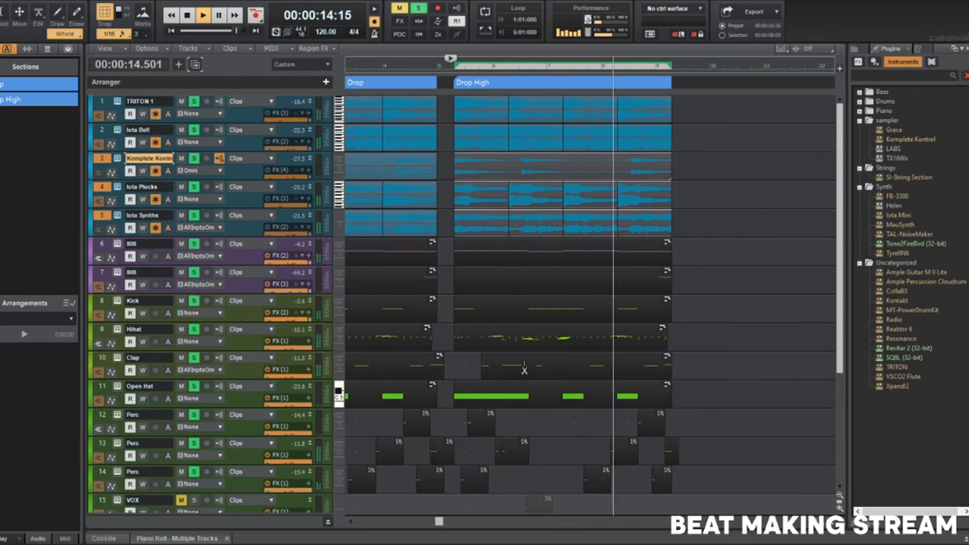
{"action": "scroll", "coordinate": [519, 367], "scroll_direction": "down", "scroll_amount": 1}
{"action": "key", "text": "space"}
Apply a 3 dB gain cut to the Iota Plucks and Iota Synths clips in the Drop High section.
{"action": "left_click_drag", "start_coordinate": [645, 222], "coordinate": [467, 192]}
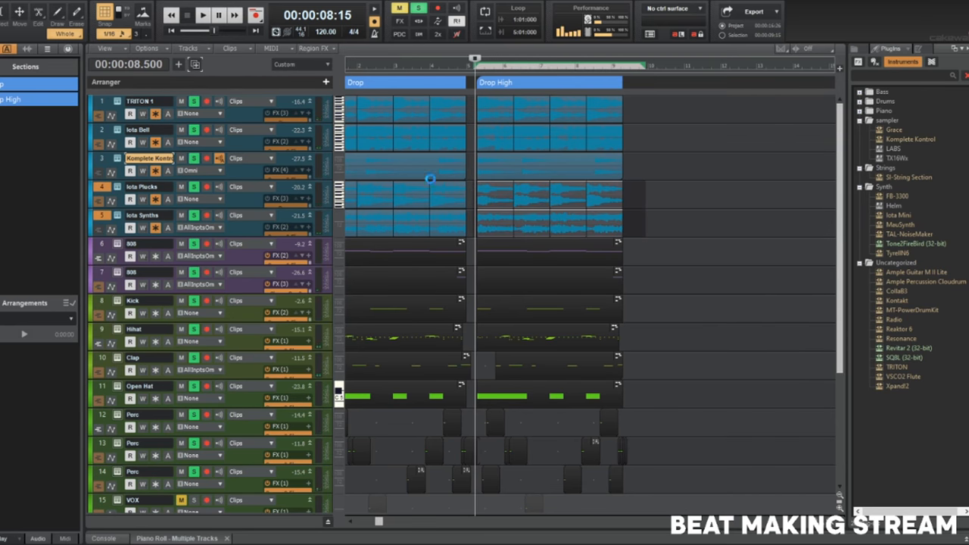
{"action": "left_click", "coordinate": [76, 6]}
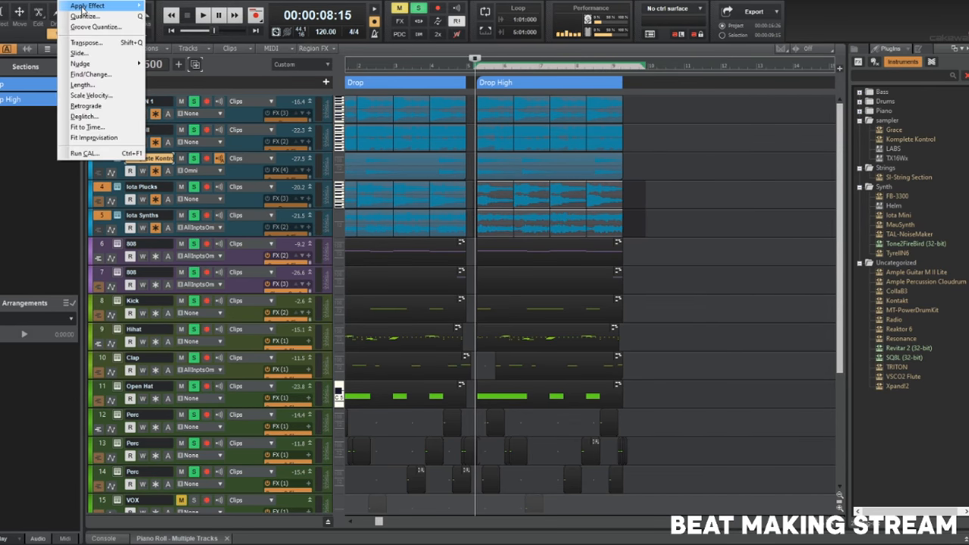
{"action": "left_click", "coordinate": [212, 54]}
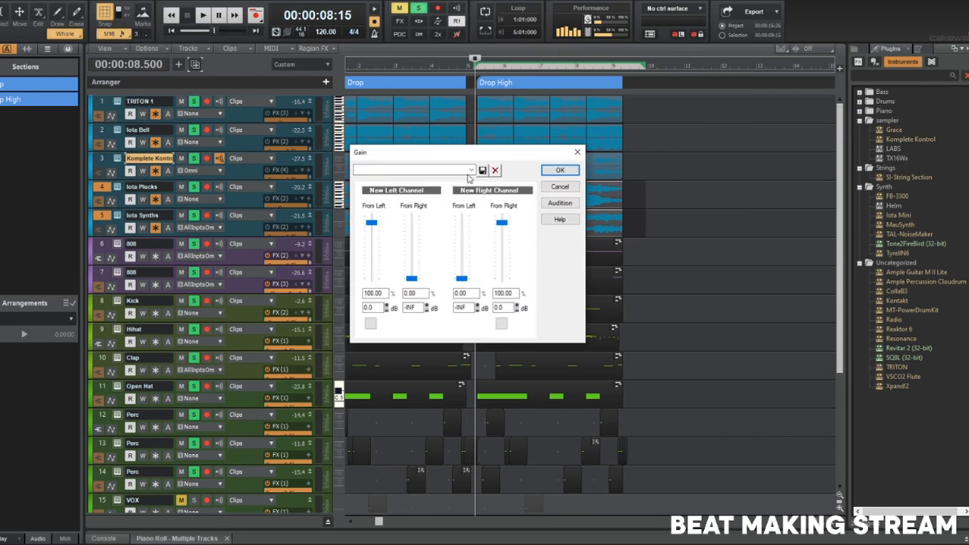
{"action": "left_click", "coordinate": [471, 170]}
{"action": "left_click", "coordinate": [413, 227]}
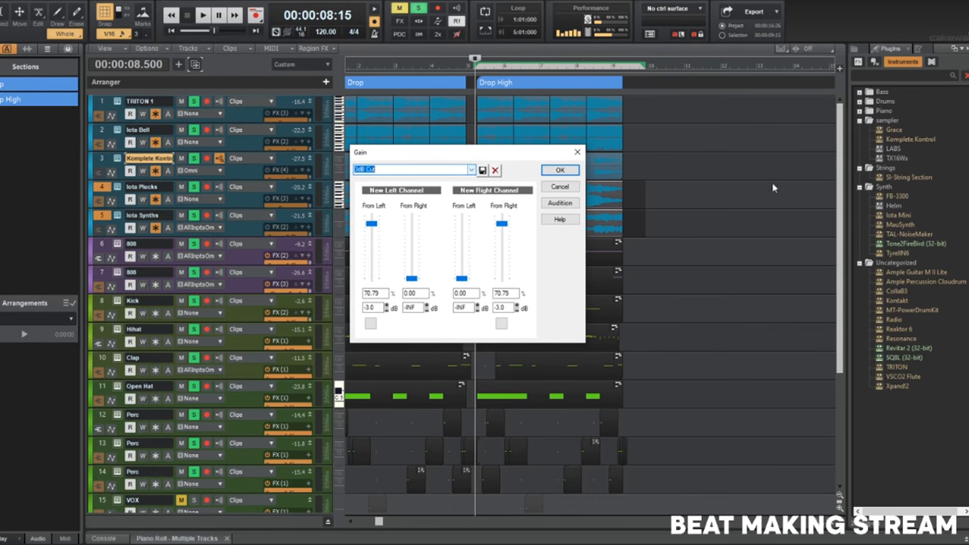
{"action": "left_click", "coordinate": [559, 170]}
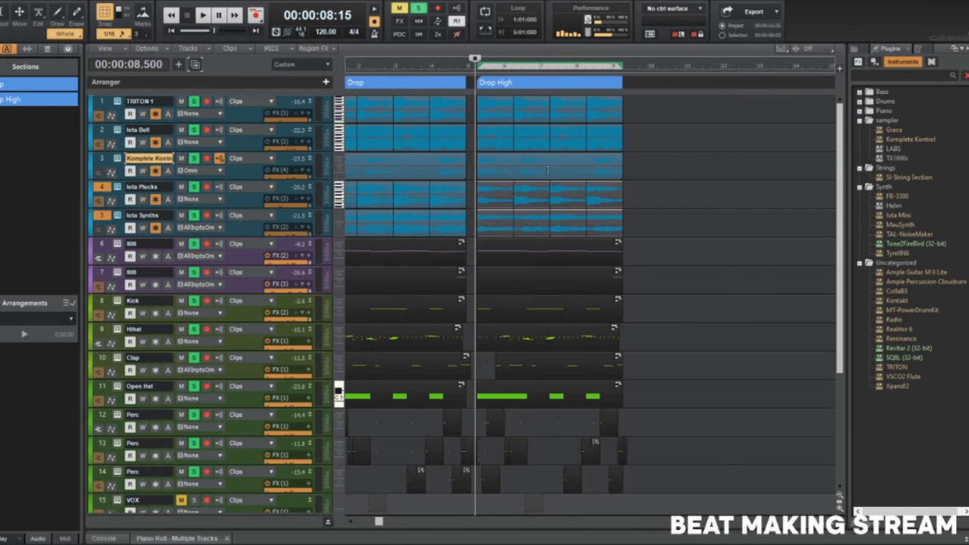
Play back the quieter Drop High section and copy the Drop section with its clips to near bar 11.
{"action": "key", "text": "space"}
{"action": "left_click", "coordinate": [403, 86]}
{"action": "left_click_drag", "start_coordinate": [370, 85], "coordinate": [727, 77]}
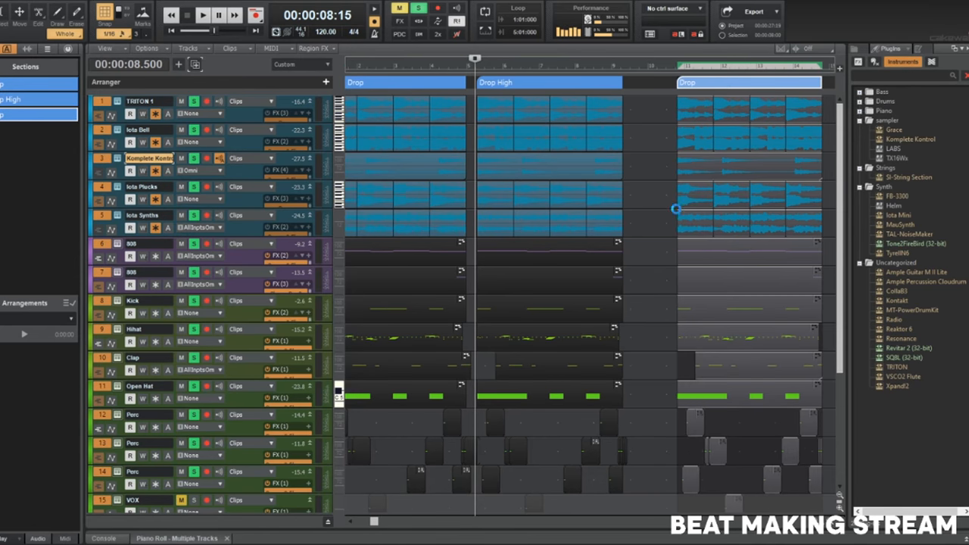
Rename the copied Drop section near bar 11 to Verse.
{"action": "scroll", "coordinate": [677, 196], "scroll_direction": "right", "scroll_amount": 3}
{"action": "right_click", "coordinate": [602, 84]}
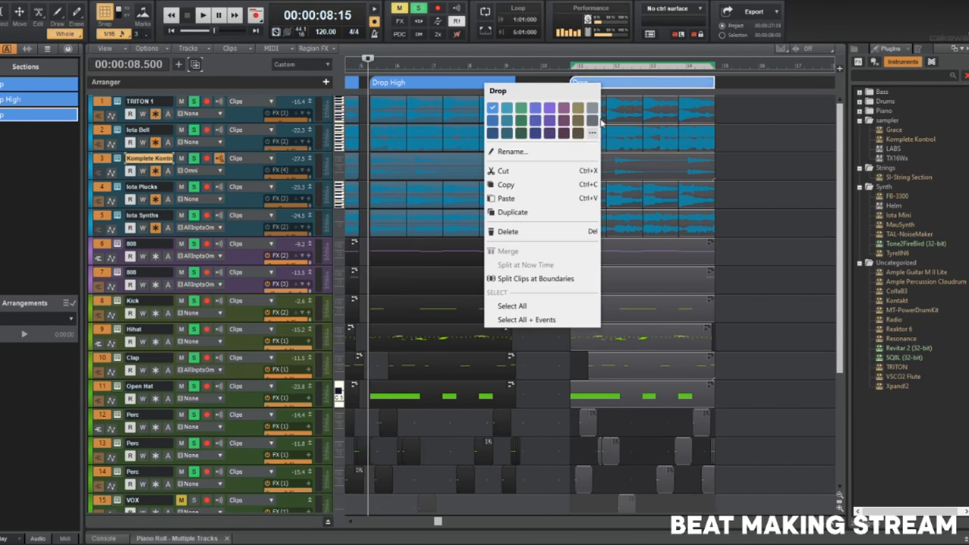
{"action": "left_click", "coordinate": [560, 151]}
{"action": "type", "text": "Verse"}
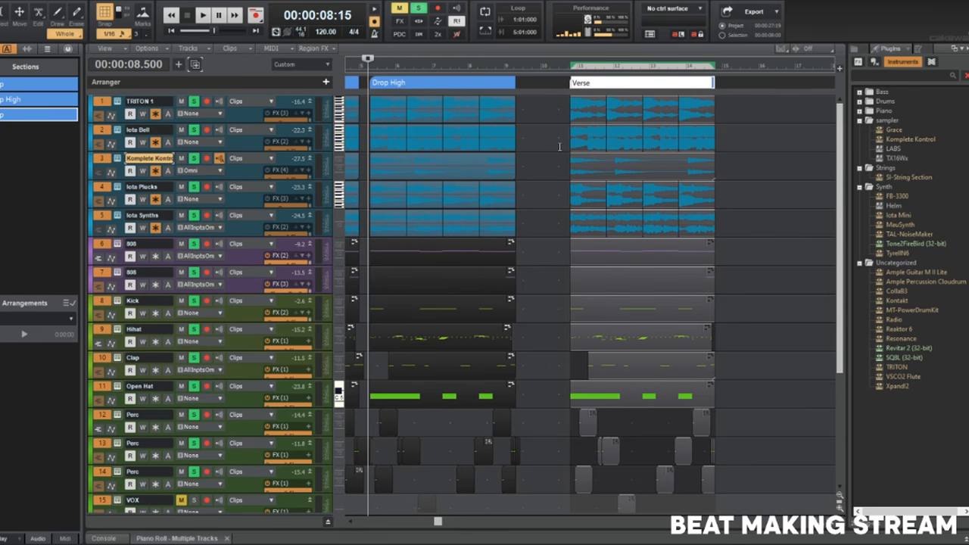
{"action": "key", "text": "Escape"}
Delete the second 808 clip and the kick clip from Verse and loop that section.
{"action": "left_click", "coordinate": [625, 271]}
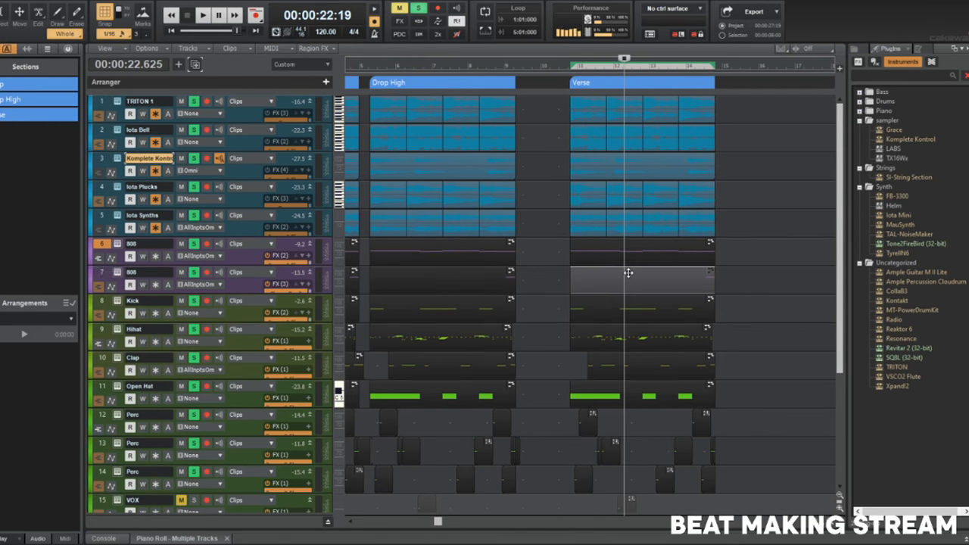
{"action": "key", "text": "Delete"}
{"action": "left_click", "coordinate": [682, 303]}
{"action": "key", "text": "Delete"}
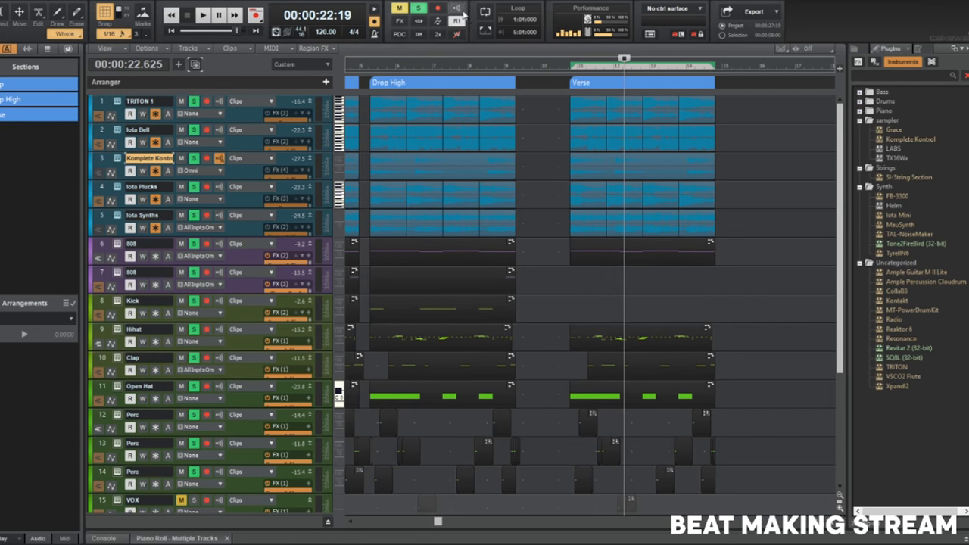
{"action": "key", "text": "shift+l"}
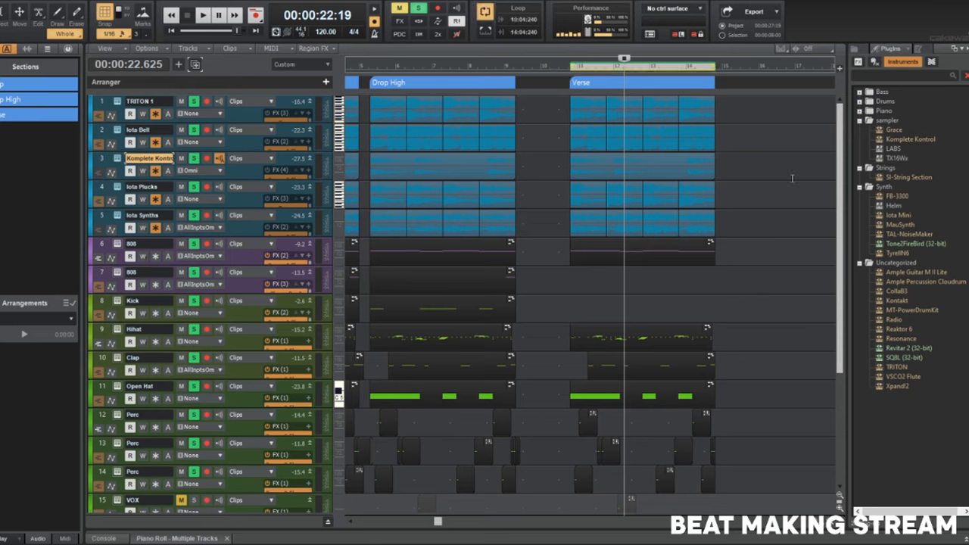
Bounce the fragmented perc and VOX pieces in Drop, Drop High and Verse into single clips per track.
{"action": "scroll", "coordinate": [748, 500], "scroll_direction": "down", "scroll_amount": 4}
{"action": "scroll", "coordinate": [731, 490], "scroll_direction": "left", "scroll_amount": 4}
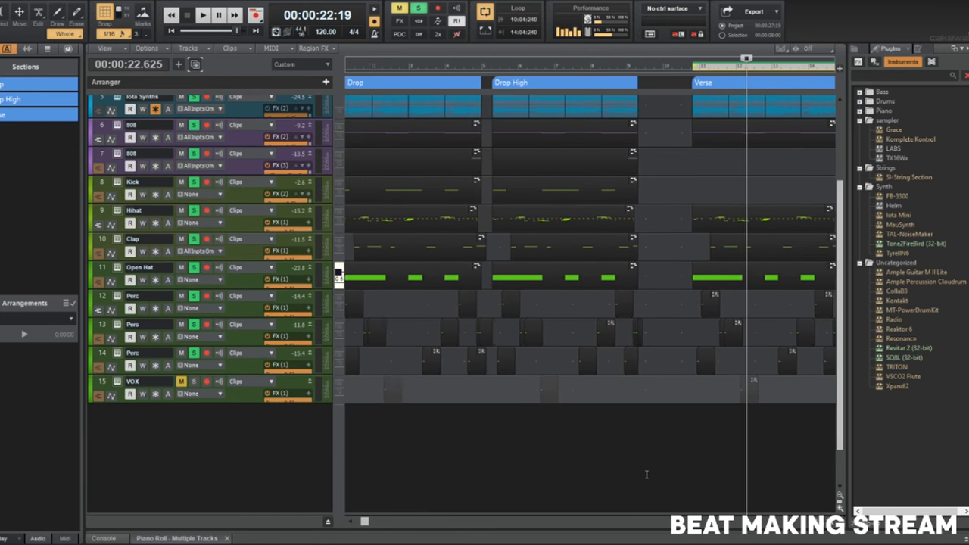
{"action": "left_click_drag", "start_coordinate": [498, 388], "coordinate": [316, 313]}
{"action": "left_click_drag", "start_coordinate": [505, 291], "coordinate": [654, 408]}
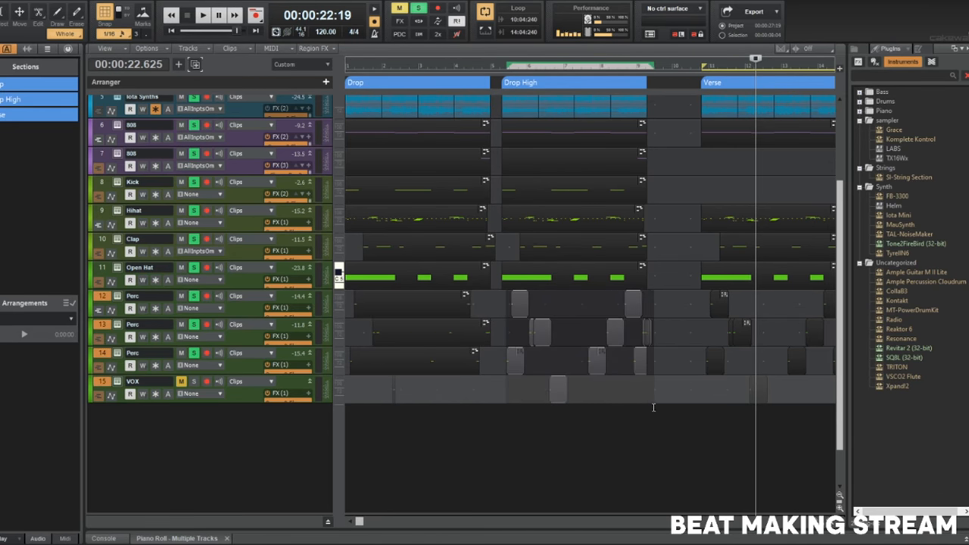
{"action": "key", "text": "ctrl+b"}
{"action": "left_click_drag", "start_coordinate": [683, 303], "coordinate": [841, 397]}
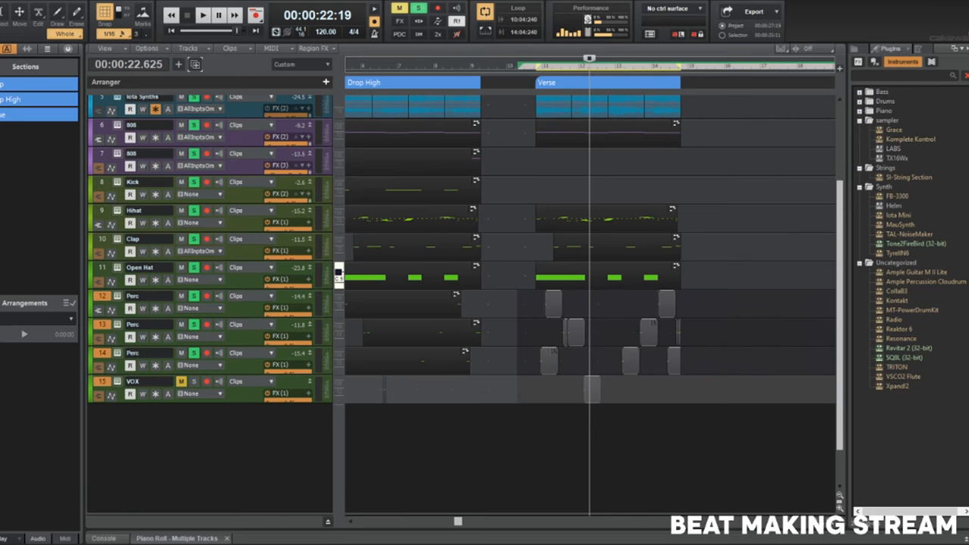
{"action": "key", "text": "ctrl+b"}
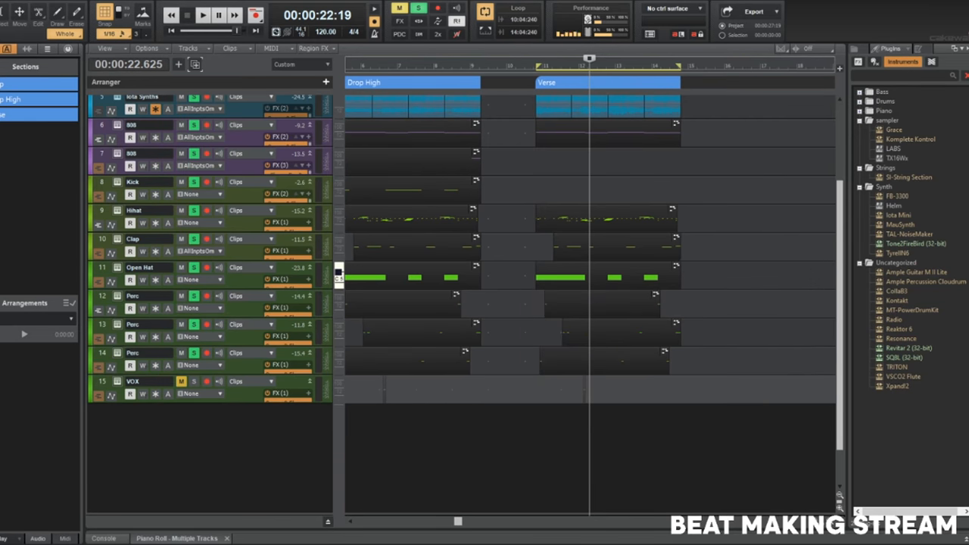
Delete the Verse clips on perc tracks 13 and 14 and play the looped section.
{"action": "left_click", "coordinate": [612, 357]}
{"action": "left_click", "coordinate": [639, 329]}
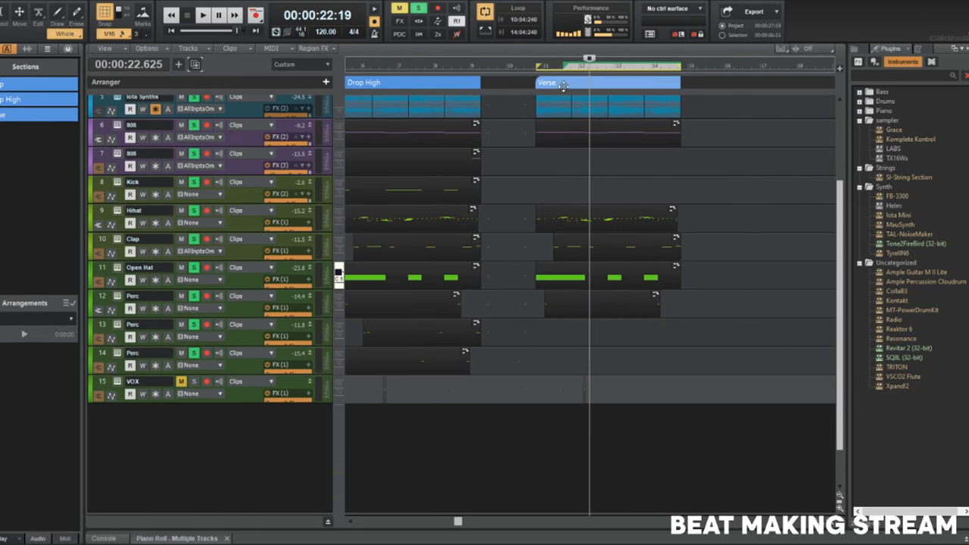
{"action": "left_click", "coordinate": [560, 83]}
{"action": "scroll", "coordinate": [628, 298], "scroll_direction": "up", "scroll_amount": 3}
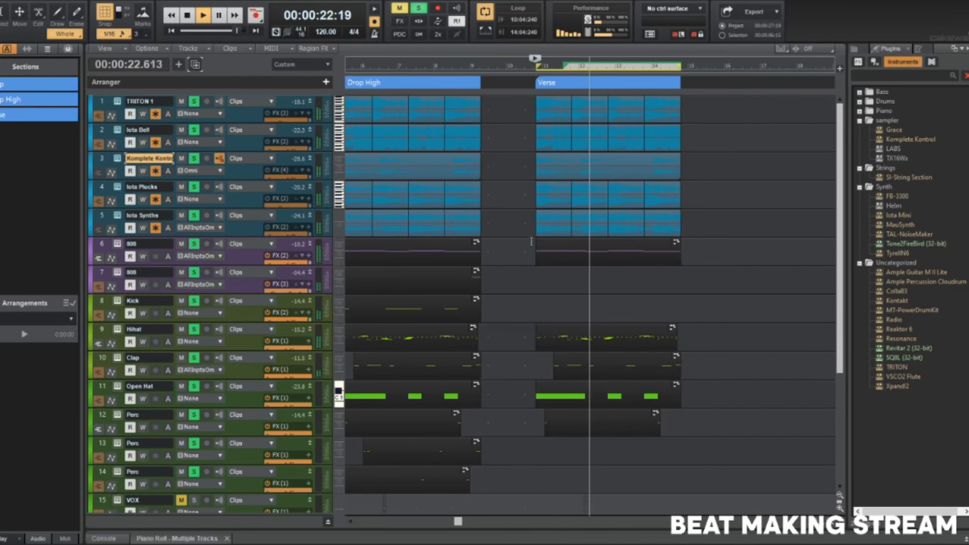
Delete the remaining 808 clip from Verse and copy the Drop High kick clip into the section.
{"action": "left_click", "coordinate": [590, 247]}
{"action": "key", "text": "Delete"}
{"action": "left_click_drag", "start_coordinate": [380, 297], "coordinate": [569, 314]}
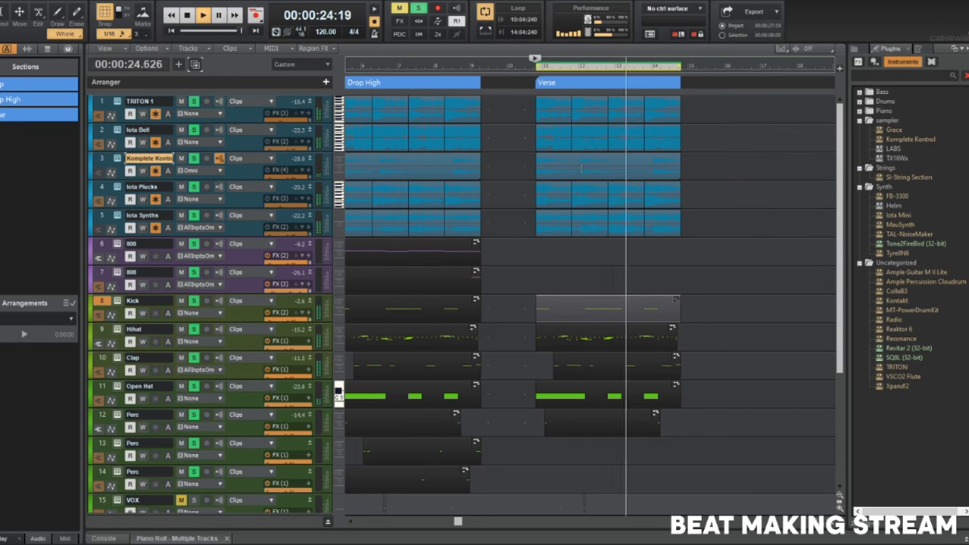
Thin out the Verse melody by deleting its Komplete Kontrol and TRITON 1 clips.
{"action": "left_click", "coordinate": [579, 166]}
{"action": "key", "text": "Delete"}
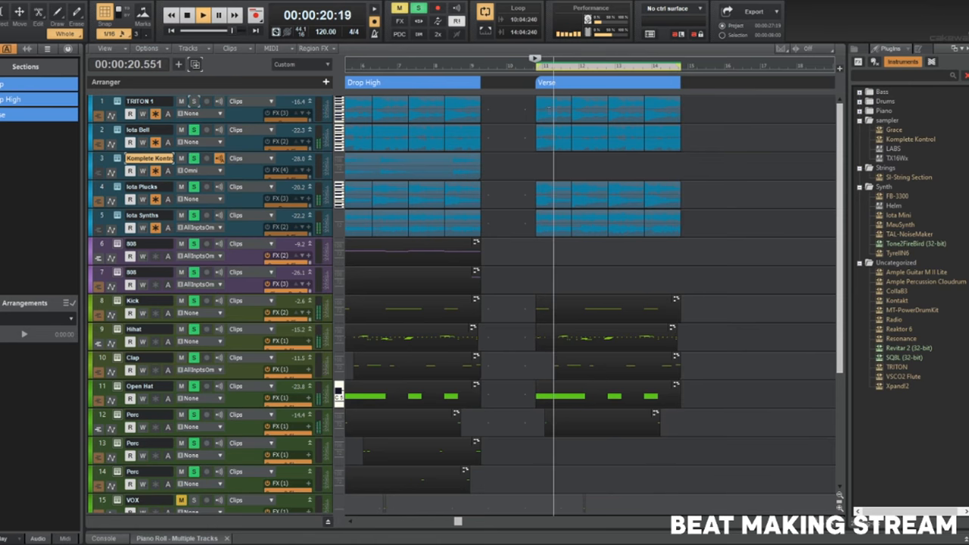
{"action": "left_click", "coordinate": [589, 102]}
{"action": "key", "text": "Delete"}
{"action": "left_click", "coordinate": [628, 102]}
{"action": "key", "text": "Delete"}
{"action": "left_click", "coordinate": [664, 97]}
{"action": "key", "text": "Delete"}
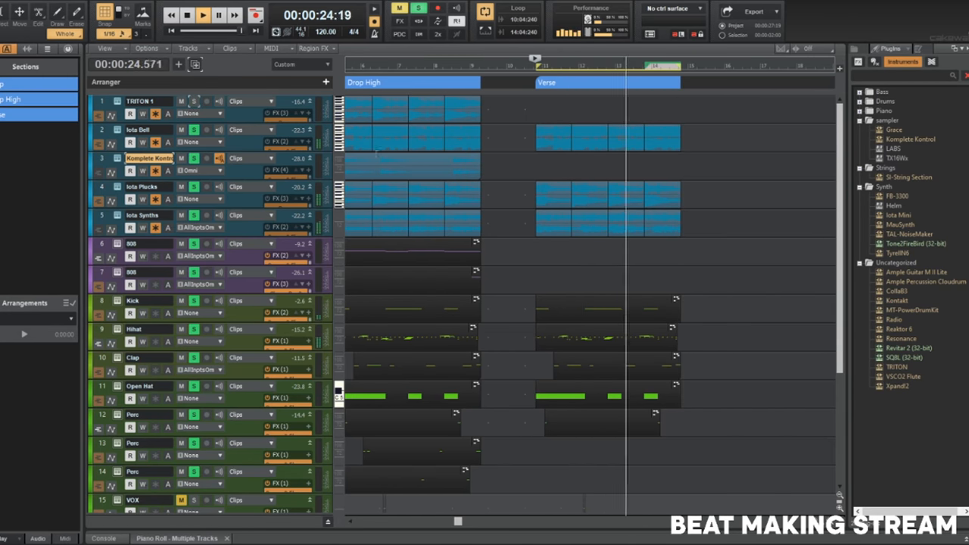
Open the Verse hi-hat clip in the Piano Roll and delete the low-pitched rolls between bars 12 and 13.
{"action": "double_click", "coordinate": [588, 324]}
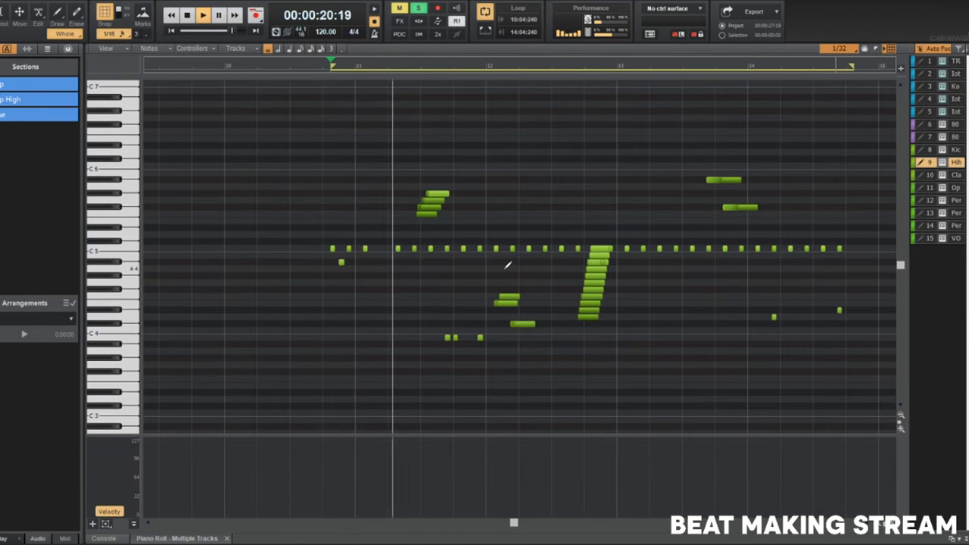
{"action": "scroll", "coordinate": [491, 270], "scroll_direction": "down", "scroll_amount": 2}
{"action": "left_click_drag", "start_coordinate": [513, 255], "coordinate": [589, 335]}
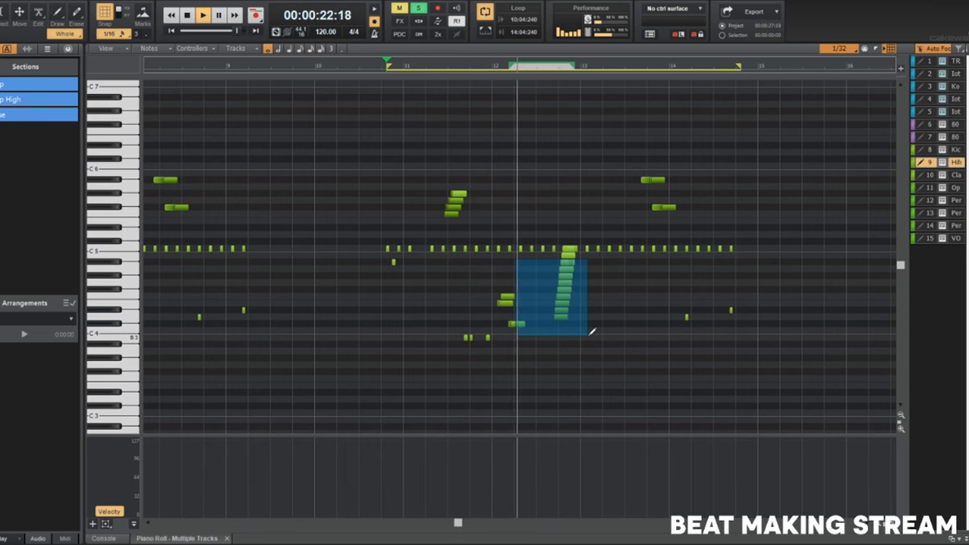
{"action": "key", "text": "Delete"}
{"action": "left_click_drag", "start_coordinate": [493, 288], "coordinate": [523, 306]}
{"action": "key", "text": "Delete"}
{"action": "left_click", "coordinate": [568, 254]}
{"action": "key", "text": "Delete"}
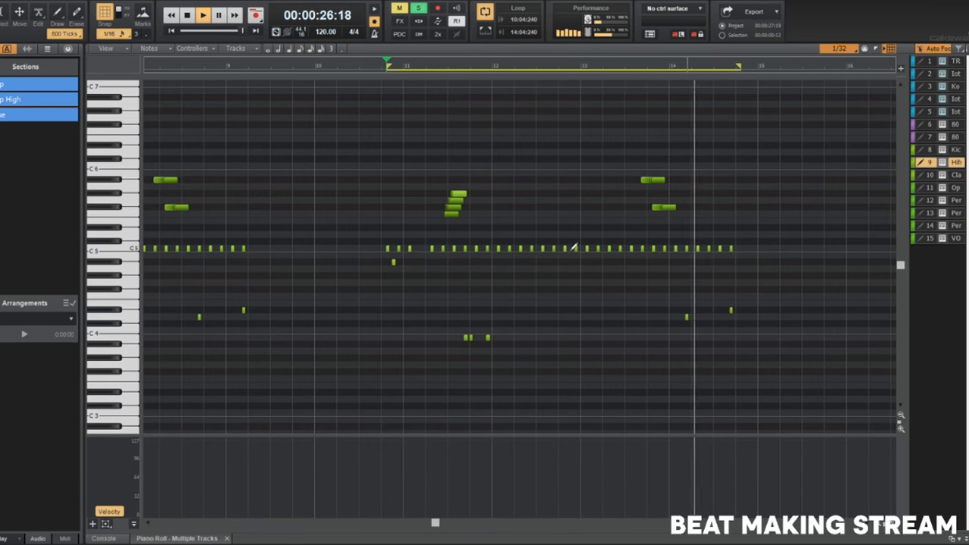
Delete the high-pitched hi-hat roll in the middle of bar 11, then return to the tracks and stop playback.
{"action": "left_click_drag", "start_coordinate": [458, 324], "coordinate": [591, 365]}
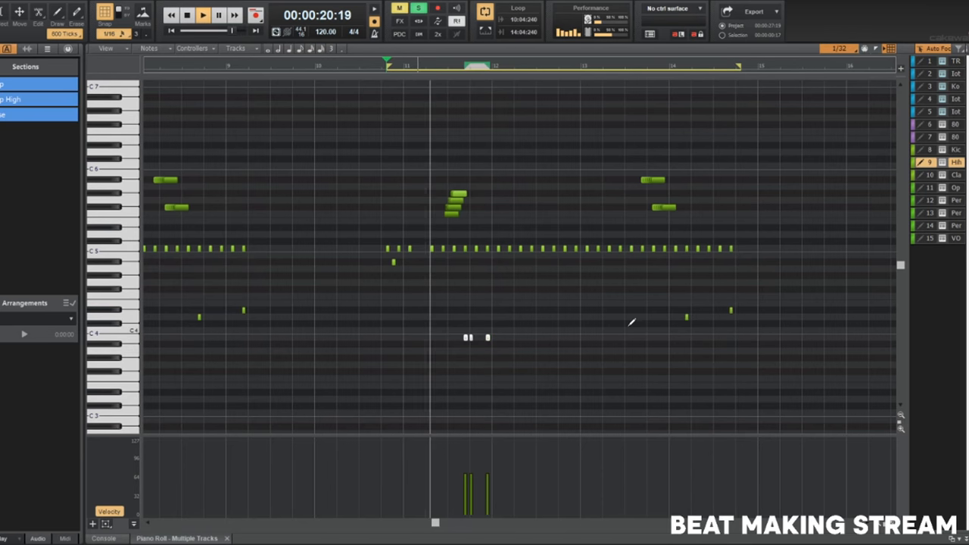
{"action": "left_click", "coordinate": [509, 250]}
{"action": "left_click_drag", "start_coordinate": [509, 249], "coordinate": [491, 223]}
{"action": "key", "text": "Delete"}
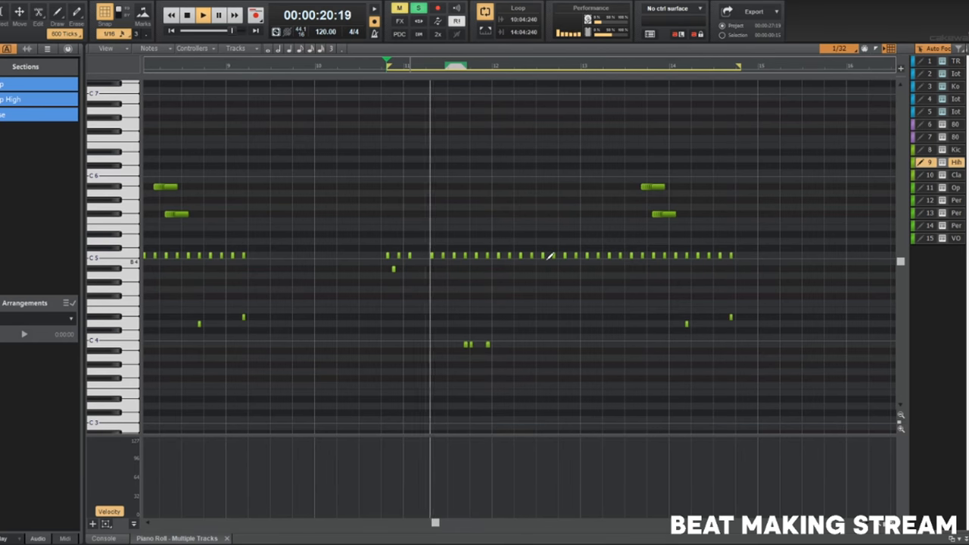
{"action": "key", "text": "d"}
{"action": "key", "text": "space"}
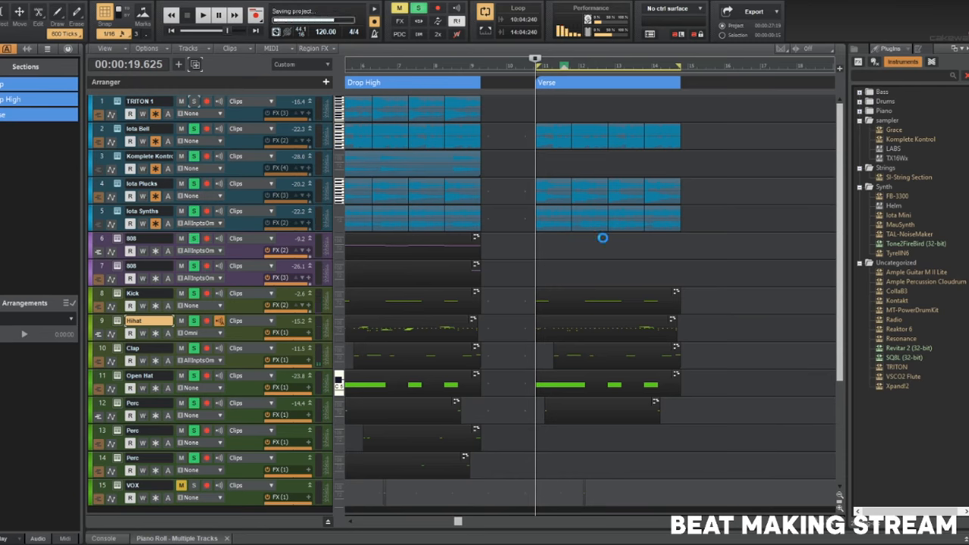
Copy the Verse section with its clips to about bar 15 and rename the copy Intro.
{"action": "left_click_drag", "start_coordinate": [565, 87], "coordinate": [722, 85]}
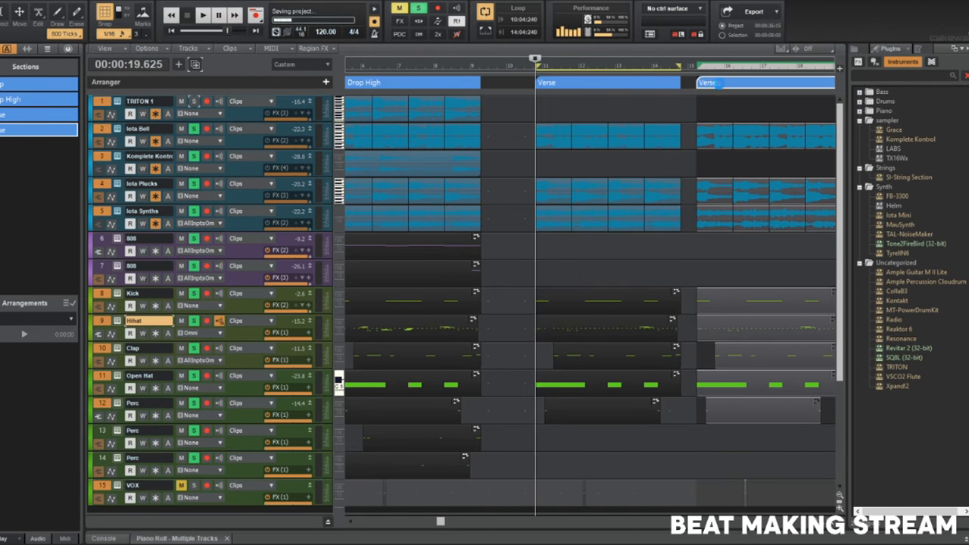
{"action": "right_click", "coordinate": [606, 83]}
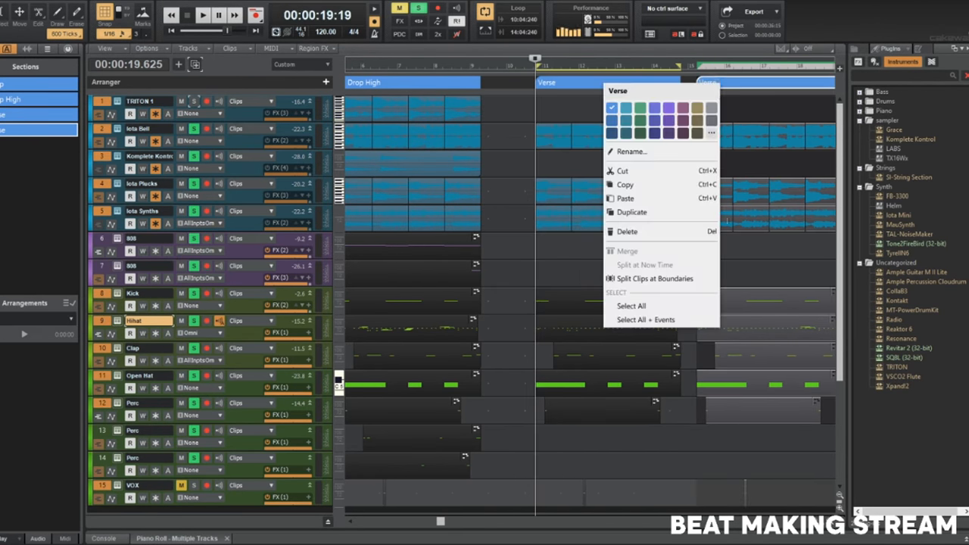
{"action": "left_click", "coordinate": [635, 153]}
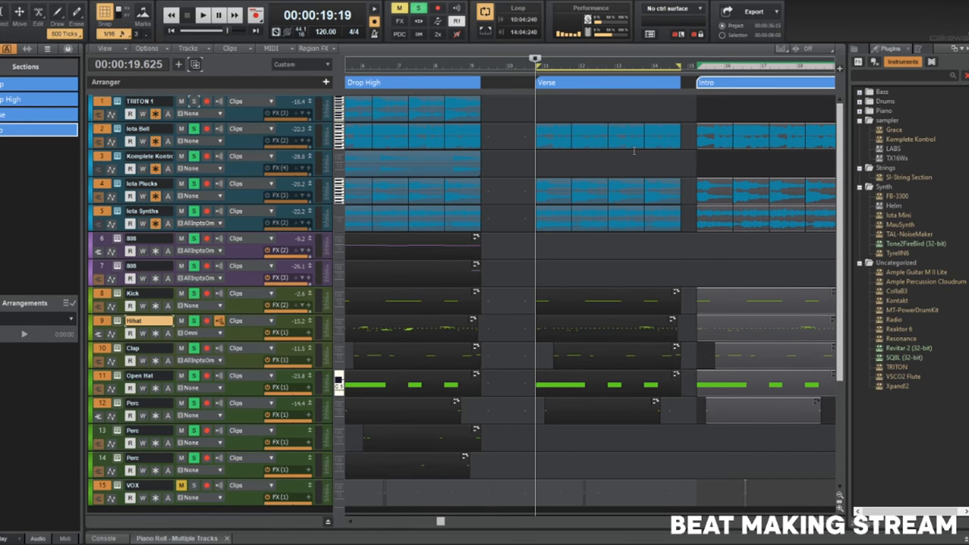
Clear the drum notes from roughly the first two bars of Intro and delete its kick clip.
{"action": "scroll", "coordinate": [777, 250], "scroll_direction": "right", "scroll_amount": 3}
{"action": "left_click_drag", "start_coordinate": [657, 276], "coordinate": [584, 476]}
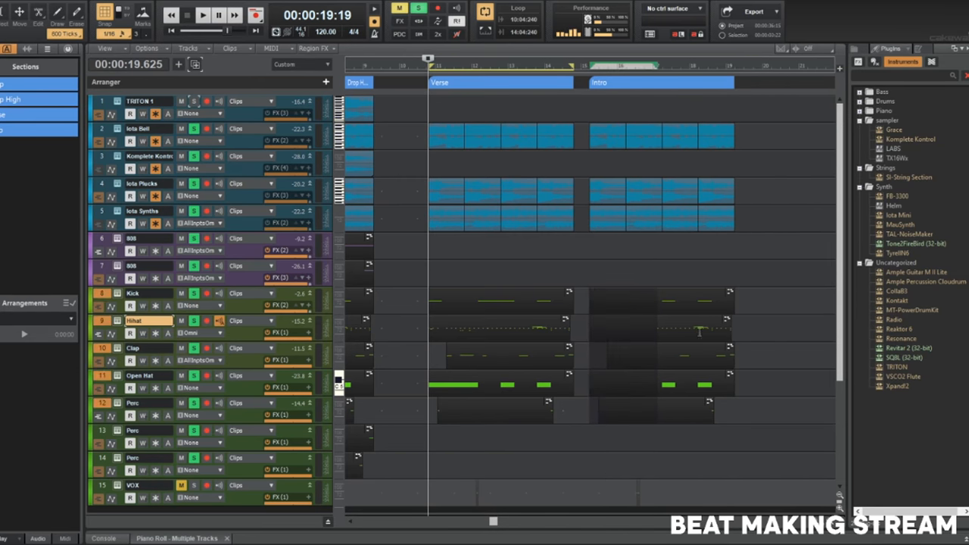
{"action": "left_click", "coordinate": [675, 297]}
{"action": "left_click", "coordinate": [647, 71]}
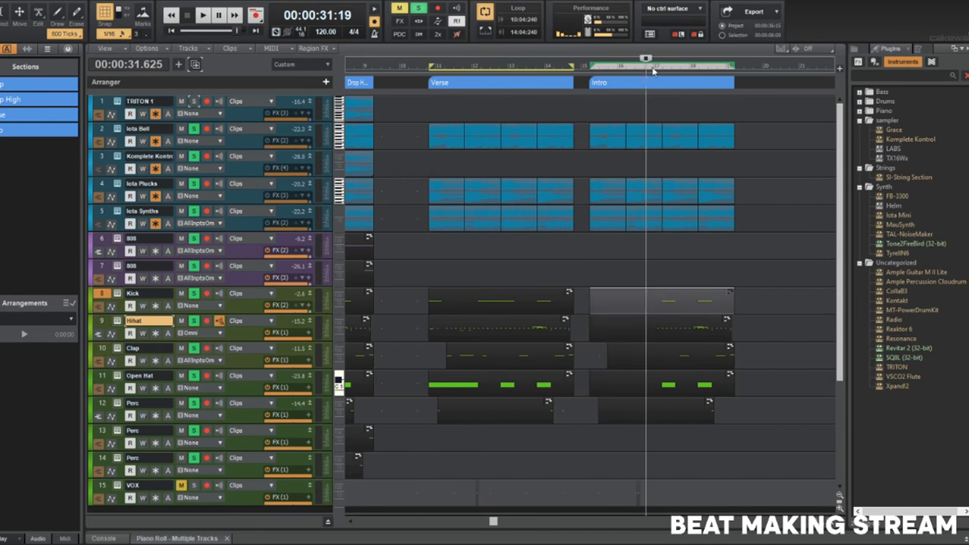
{"action": "key", "text": "Delete"}
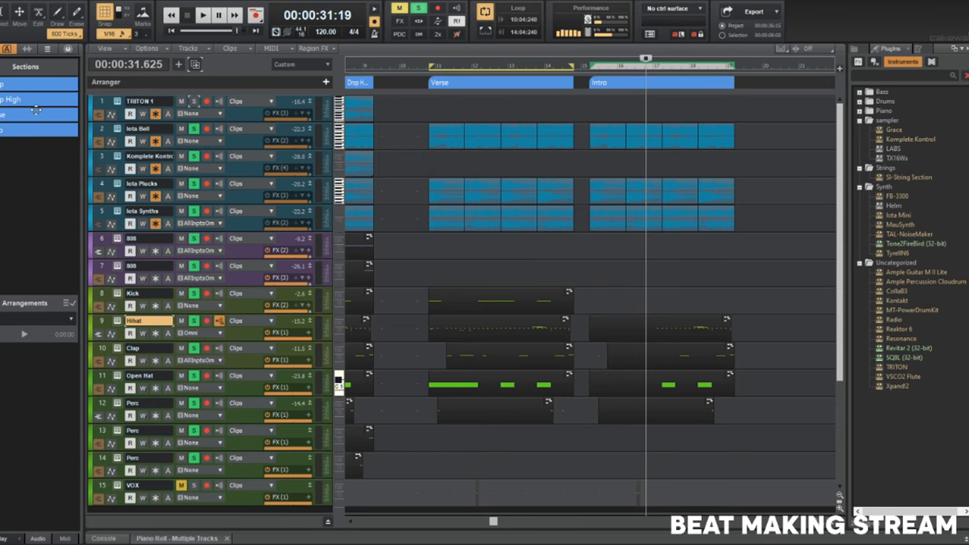
Start a new arrangement with the sections Intro, Drop, Verse, Drop and Drop High in that order.
{"action": "left_click_drag", "start_coordinate": [34, 129], "coordinate": [12, 392]}
{"action": "left_click_drag", "start_coordinate": [23, 82], "coordinate": [45, 375]}
{"action": "left_click_drag", "start_coordinate": [34, 87], "coordinate": [16, 396]}
{"action": "left_click_drag", "start_coordinate": [26, 178], "coordinate": [14, 435]}
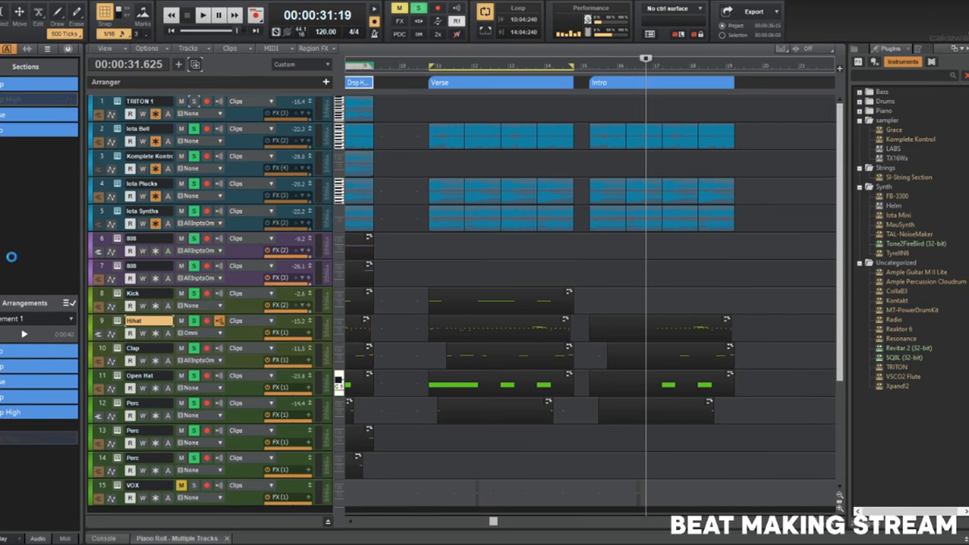
Extend the arrangement with Intro, Drop, Drop High and Verse.
{"action": "left_click_drag", "start_coordinate": [18, 131], "coordinate": [16, 427]}
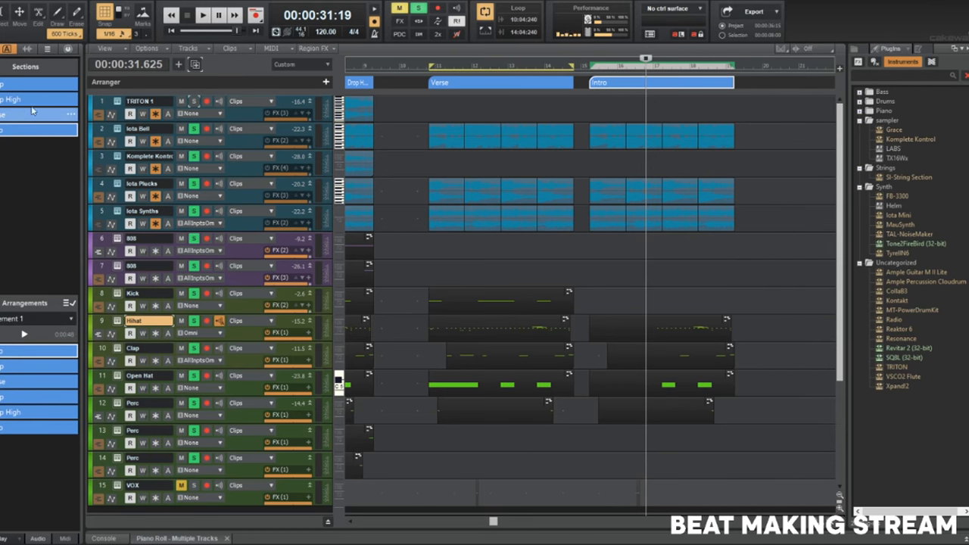
{"action": "left_click_drag", "start_coordinate": [35, 113], "coordinate": [7, 392]}
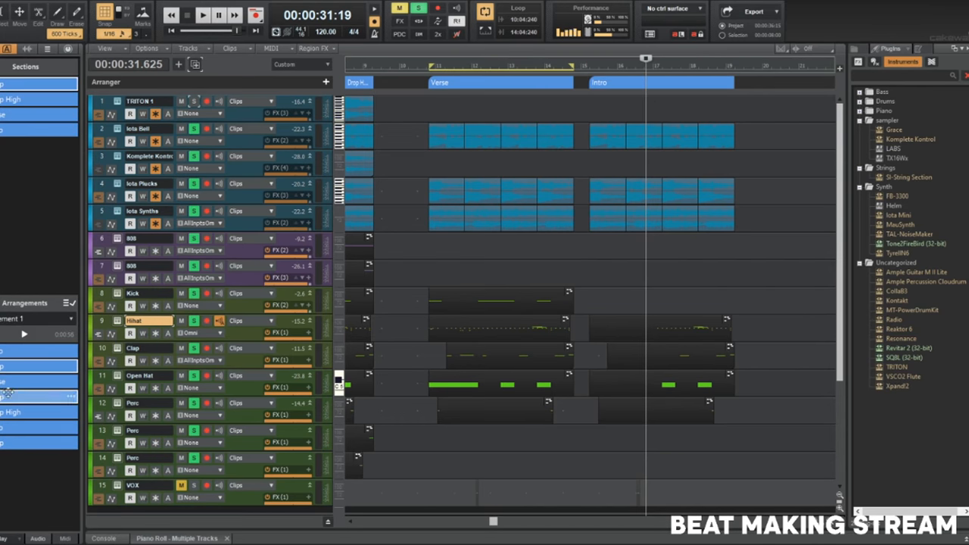
{"action": "left_click_drag", "start_coordinate": [15, 99], "coordinate": [15, 458]}
{"action": "left_click_drag", "start_coordinate": [50, 115], "coordinate": [11, 543]}
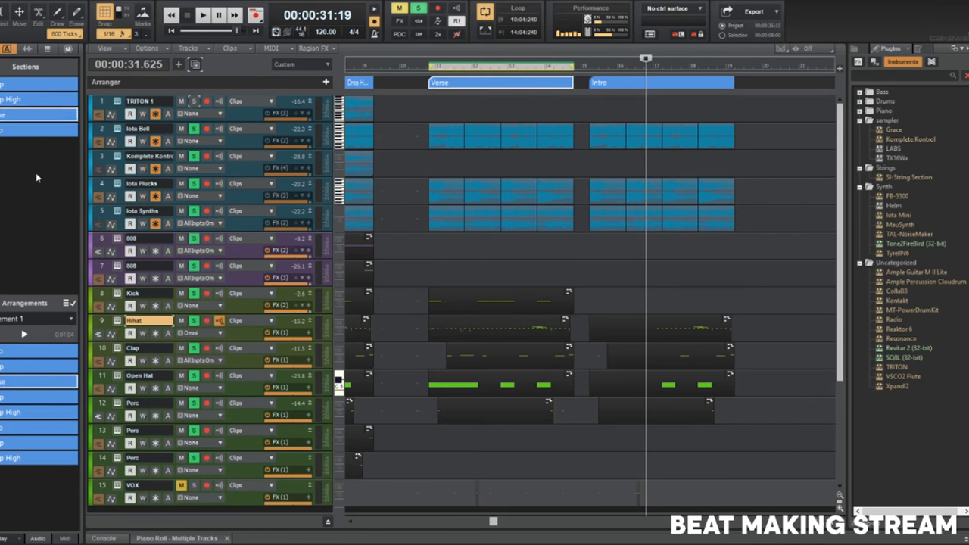
{"action": "left_click_drag", "start_coordinate": [31, 121], "coordinate": [23, 478]}
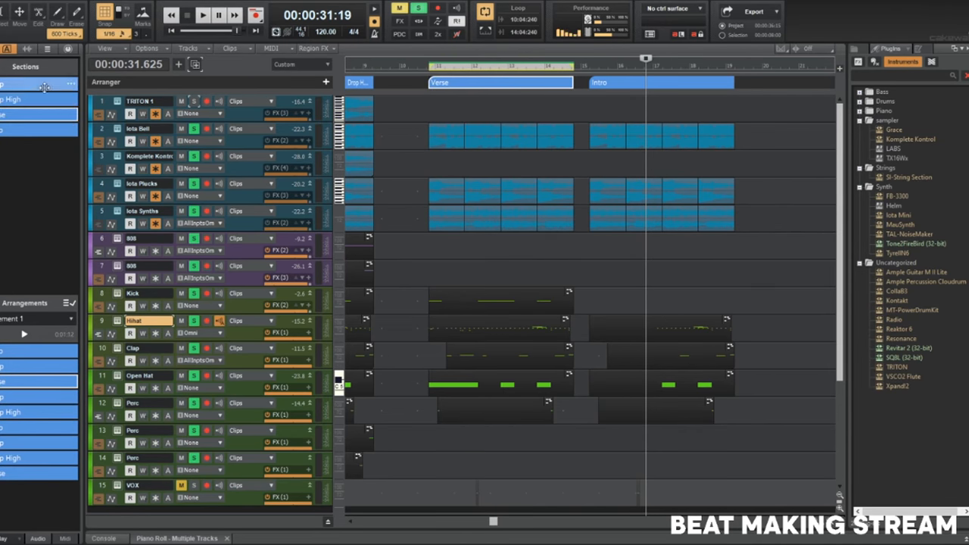
Append Drop, Drop High, Intro, Drop, Drop High, Verse and Drop to the end of the arrangement.
{"action": "left_click_drag", "start_coordinate": [43, 86], "coordinate": [22, 488]}
{"action": "left_click_drag", "start_coordinate": [9, 96], "coordinate": [22, 515]}
{"action": "mouse_move", "coordinate": [35, 133]}
{"action": "left_mouse_down"}
{"action": "mouse_move", "coordinate": [25, 445]}
{"action": "mouse_move", "coordinate": [36, 527]}
{"action": "left_mouse_up"}
{"action": "left_click_drag", "start_coordinate": [54, 90], "coordinate": [31, 534]}
{"action": "mouse_move", "coordinate": [45, 83]}
{"action": "left_mouse_down"}
{"action": "mouse_move", "coordinate": [98, 97]}
{"action": "mouse_move", "coordinate": [6, 519]}
{"action": "left_mouse_up"}
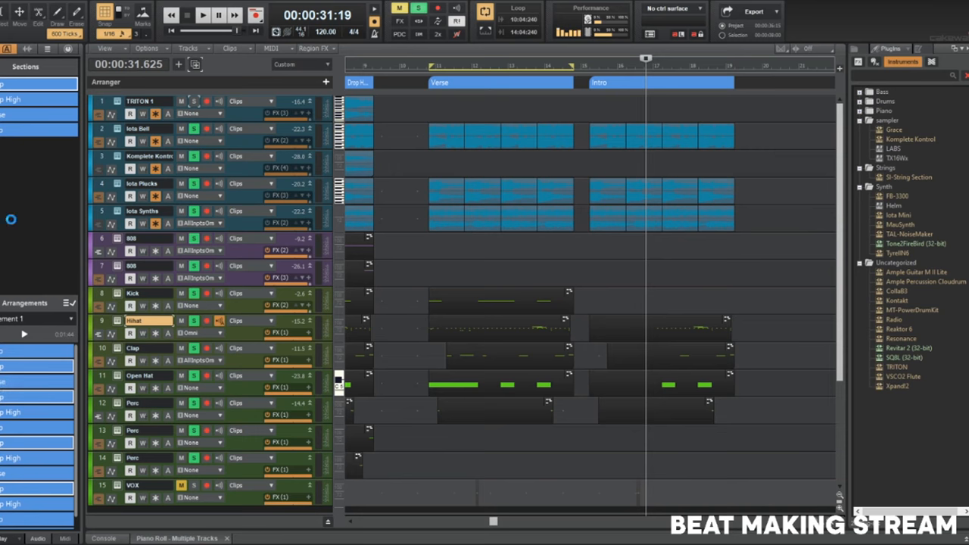
{"action": "mouse_move", "coordinate": [27, 101]}
{"action": "left_mouse_down"}
{"action": "mouse_move", "coordinate": [76, 517]}
{"action": "mouse_move", "coordinate": [14, 522]}
{"action": "mouse_move", "coordinate": [29, 528]}
{"action": "left_mouse_up"}
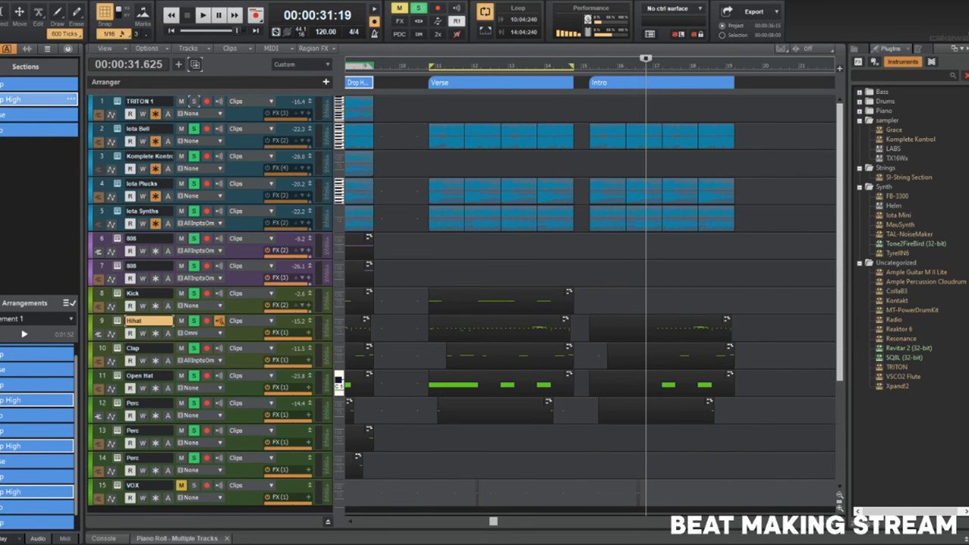
{"action": "left_click", "coordinate": [13, 113]}
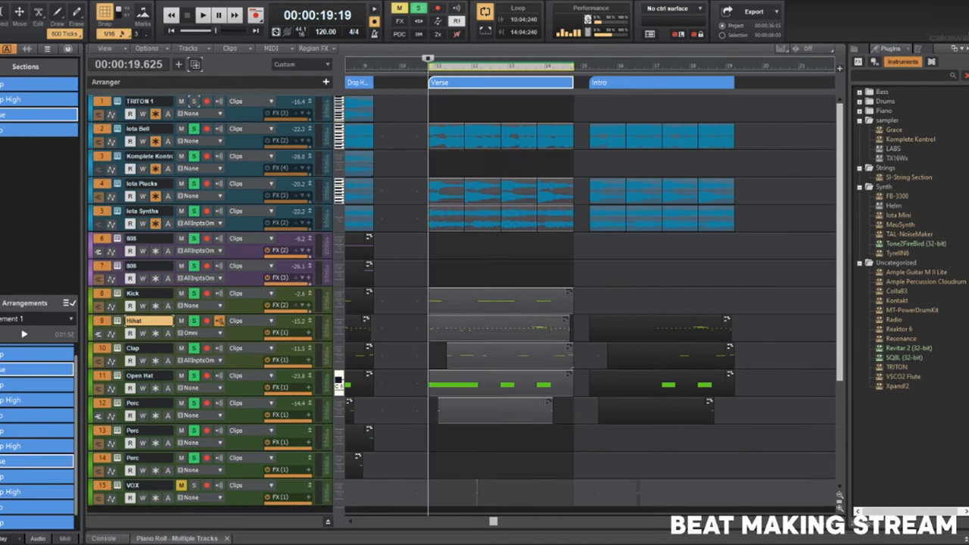
{"action": "left_click", "coordinate": [13, 83]}
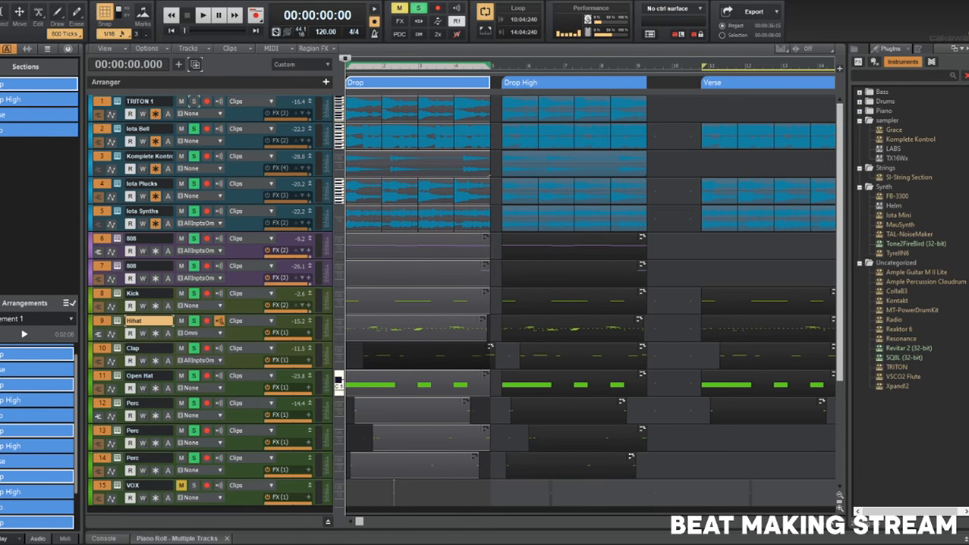
Commit the finished arrangement to the project, replacing the existing track events with its section sequence.
{"action": "left_click", "coordinate": [22, 99]}
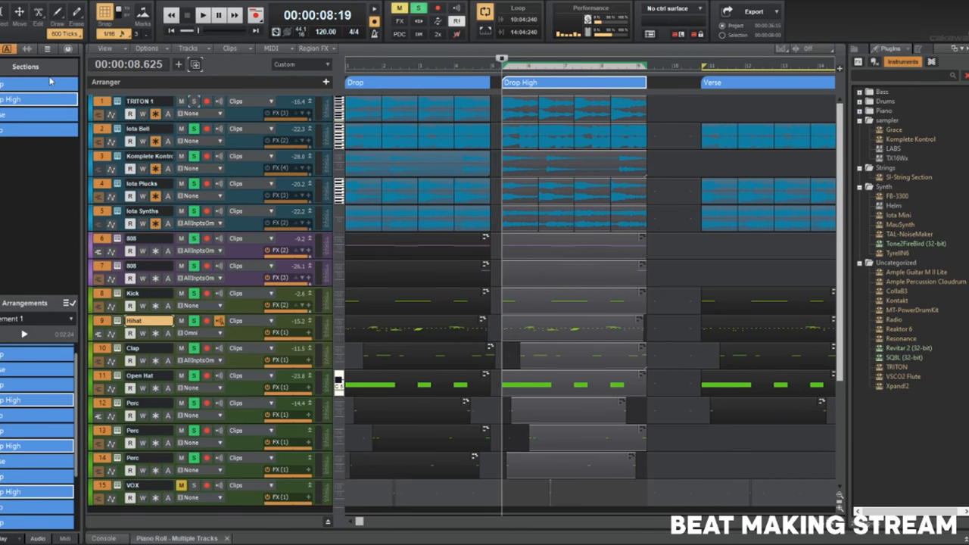
{"action": "left_click", "coordinate": [50, 82]}
{"action": "left_click", "coordinate": [16, 129]}
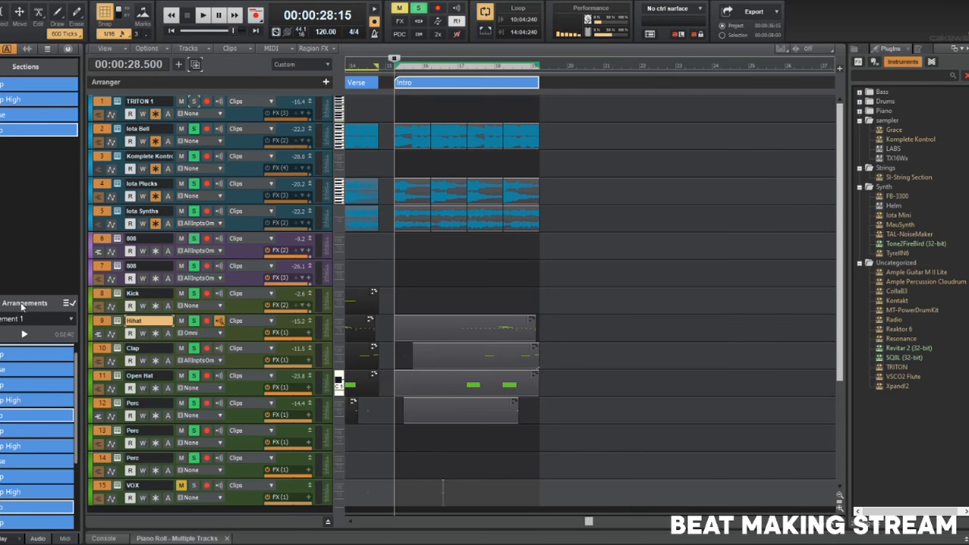
{"action": "left_click", "coordinate": [70, 304]}
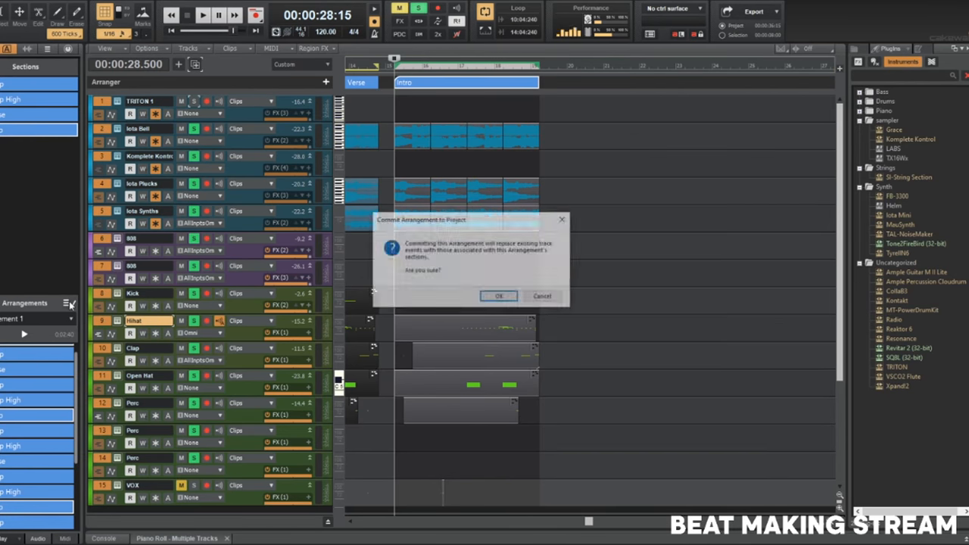
{"action": "left_click", "coordinate": [485, 297]}
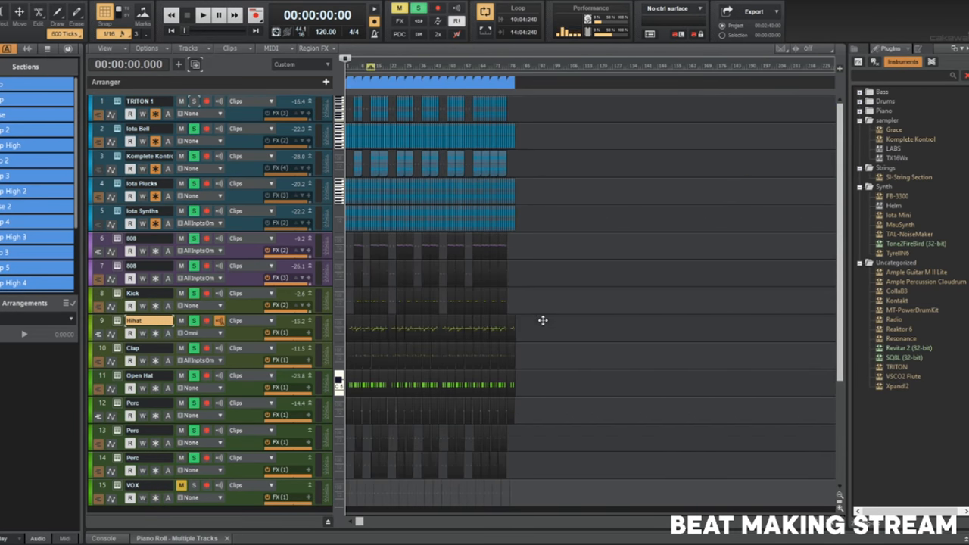
Play the committed arrangement from the start and examine how Intro, Drop and Verse follow each other.
{"action": "scroll", "coordinate": [456, 343], "scroll_direction": "down", "scroll_amount": 1}
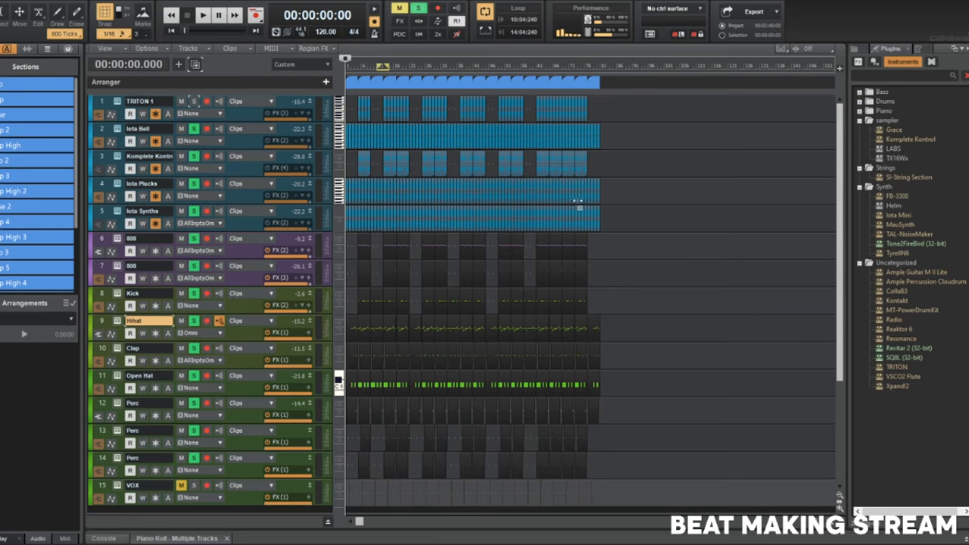
{"action": "scroll", "coordinate": [497, 369], "scroll_direction": "up", "scroll_amount": 1}
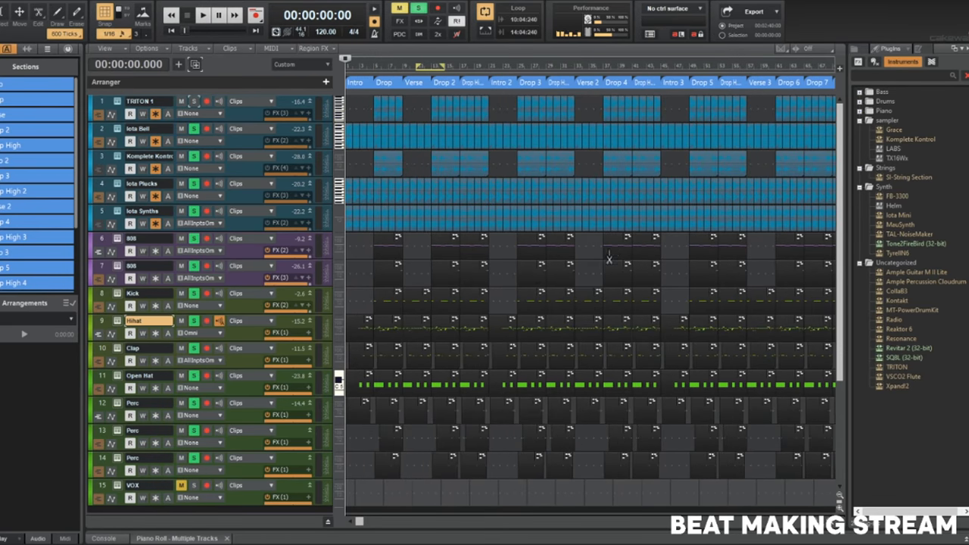
{"action": "scroll", "coordinate": [520, 292], "scroll_direction": "down", "scroll_amount": 1}
{"action": "scroll", "coordinate": [456, 328], "scroll_direction": "up", "scroll_amount": 1}
{"action": "scroll", "coordinate": [456, 328], "scroll_direction": "down", "scroll_amount": 1}
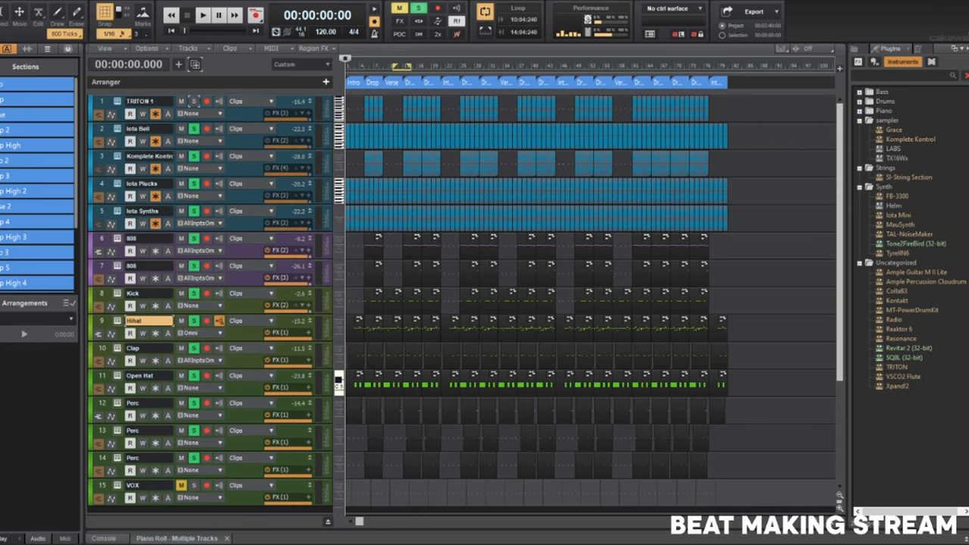
{"action": "key", "text": "space"}
{"action": "scroll", "coordinate": [384, 227], "scroll_direction": "up", "scroll_amount": 3}
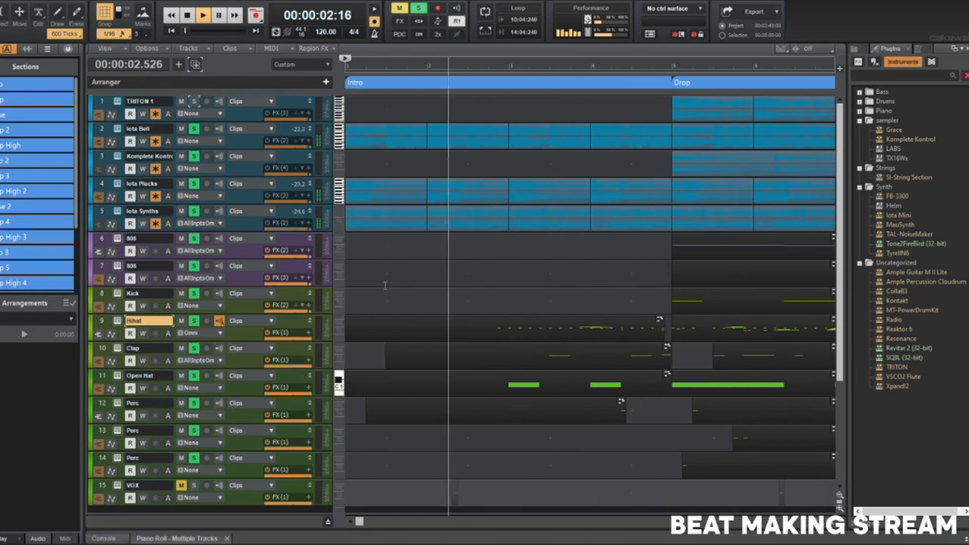
{"action": "scroll", "coordinate": [385, 285], "scroll_direction": "down", "scroll_amount": 3}
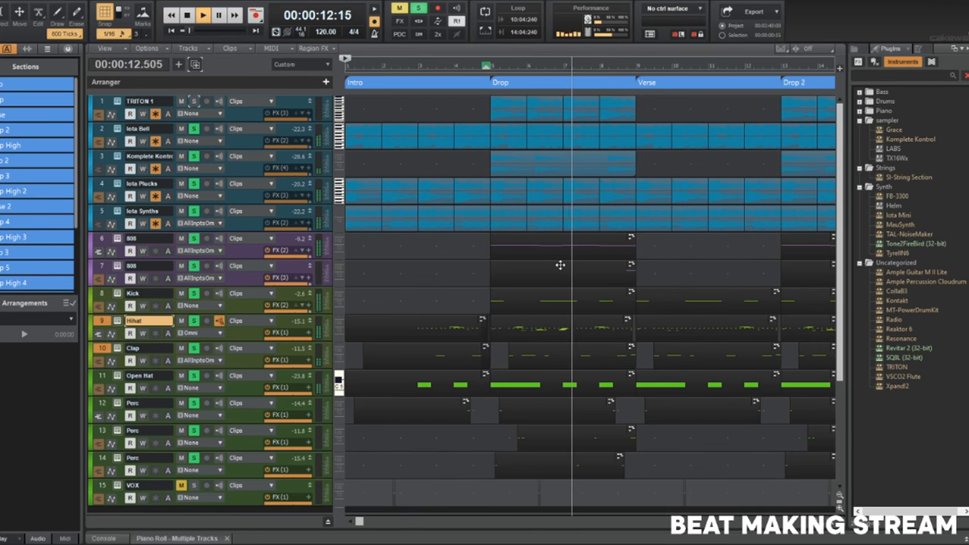
{"action": "scroll", "coordinate": [541, 374], "scroll_direction": "down", "scroll_amount": 3}
{"action": "scroll", "coordinate": [542, 375], "scroll_direction": "up", "scroll_amount": 3}
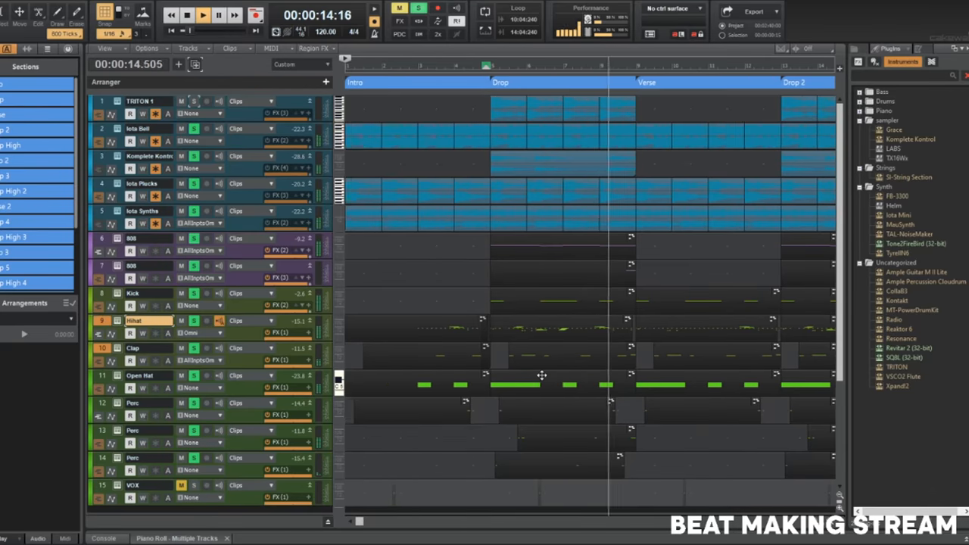
{"action": "scroll", "coordinate": [541, 375], "scroll_direction": "down", "scroll_amount": 4}
{"action": "scroll", "coordinate": [540, 374], "scroll_direction": "up", "scroll_amount": 4}
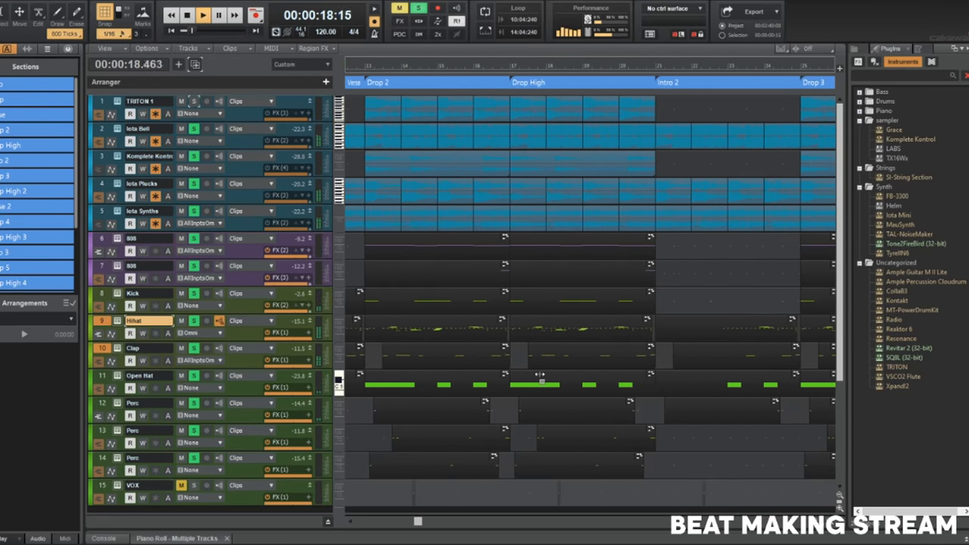
{"action": "scroll", "coordinate": [468, 256], "scroll_direction": "down", "scroll_amount": 2}
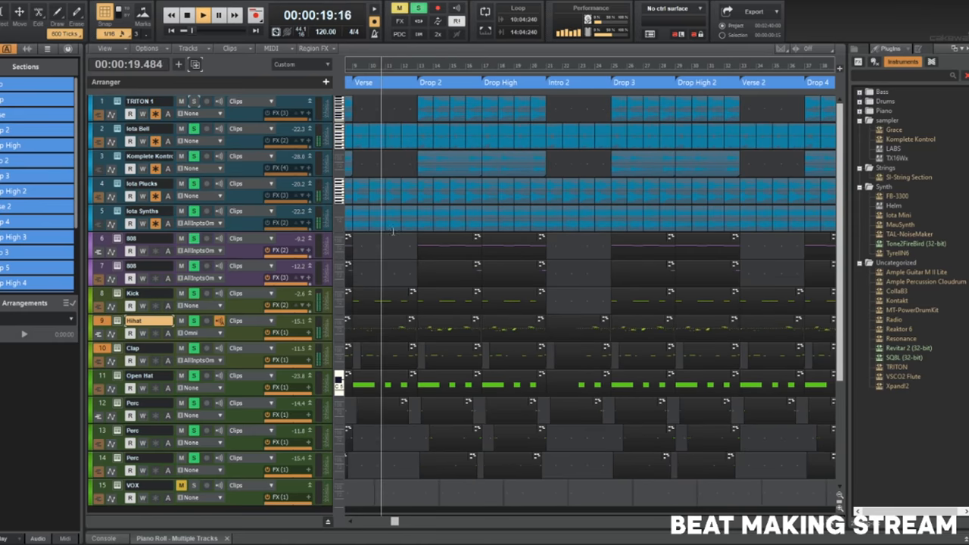
Show the Iota Plucks channel strip in the inspector and follow playback through Drop 2 and Drop High.
{"action": "left_click", "coordinate": [193, 185]}
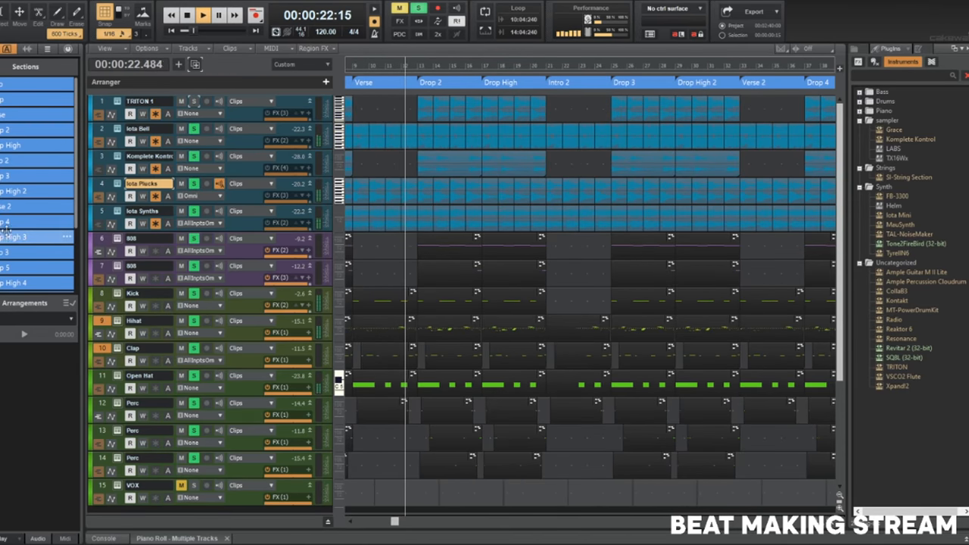
{"action": "key", "text": "shift+a"}
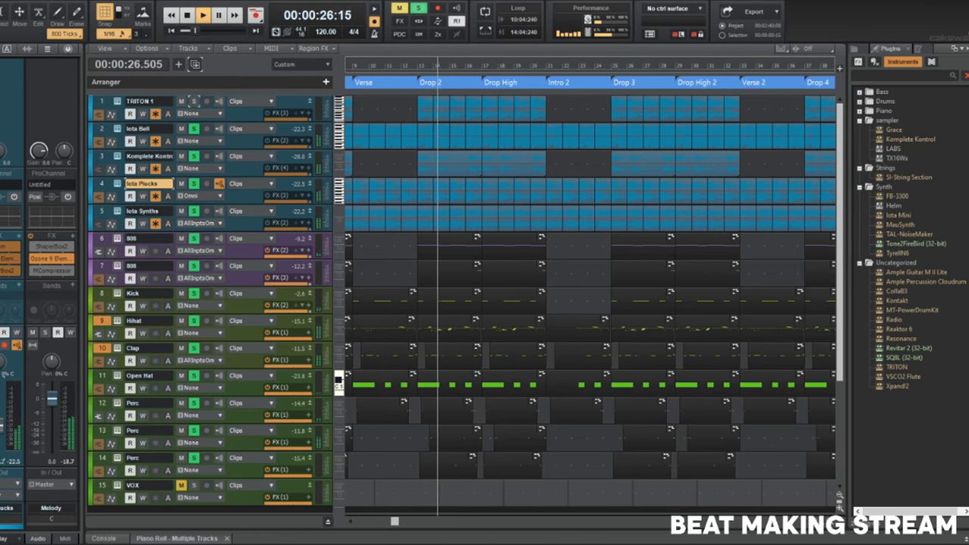
{"action": "scroll", "coordinate": [503, 330], "scroll_direction": "down", "scroll_amount": 1}
{"action": "scroll", "coordinate": [504, 331], "scroll_direction": "up", "scroll_amount": 2}
{"action": "scroll", "coordinate": [504, 330], "scroll_direction": "left", "scroll_amount": 2}
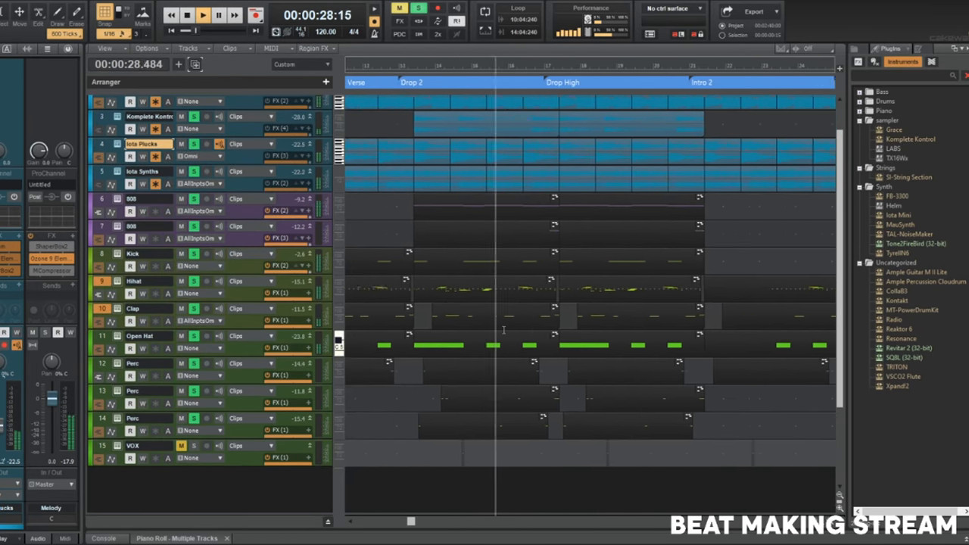
{"action": "scroll", "coordinate": [503, 330], "scroll_direction": "down", "scroll_amount": 2}
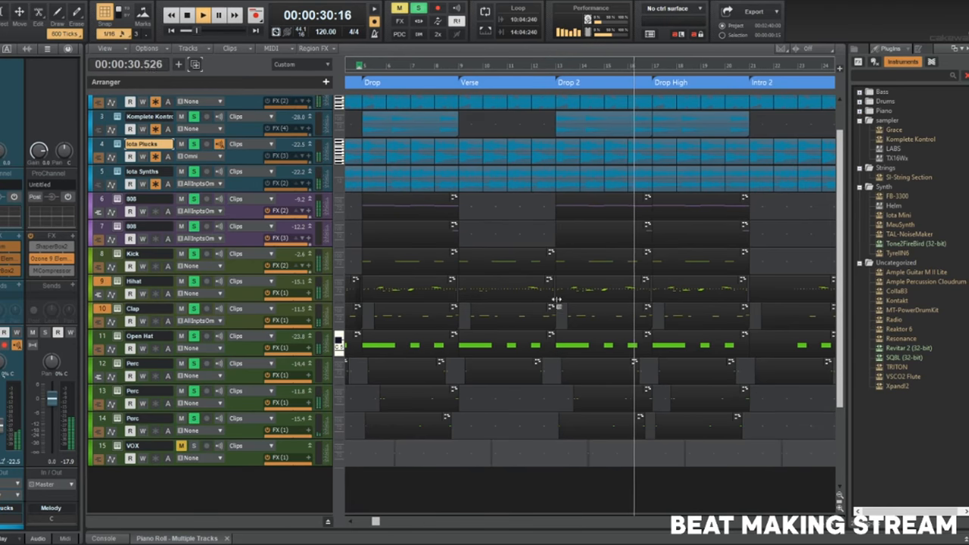
{"action": "scroll", "coordinate": [559, 299], "scroll_direction": "down", "scroll_amount": 1}
{"action": "scroll", "coordinate": [540, 319], "scroll_direction": "right", "scroll_amount": 3}
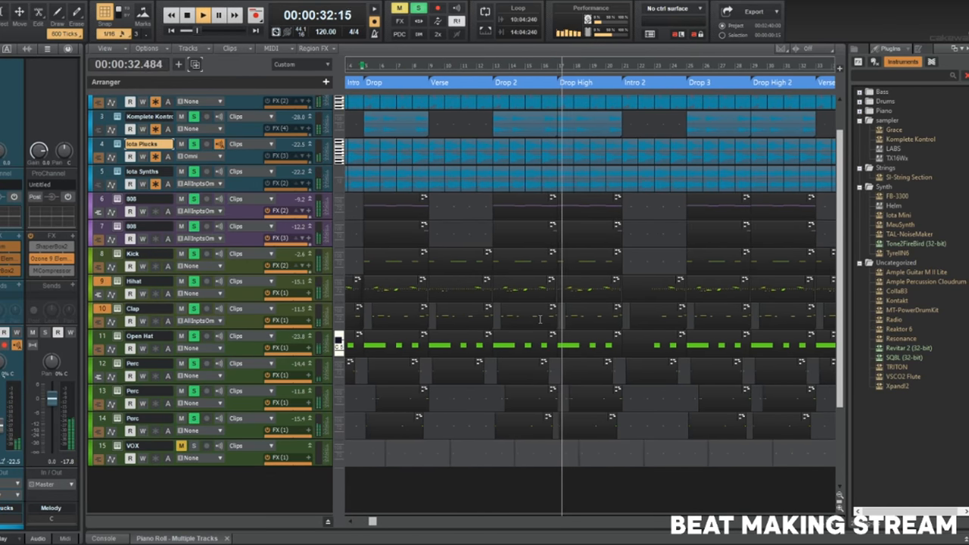
{"action": "scroll", "coordinate": [540, 319], "scroll_direction": "down", "scroll_amount": 1}
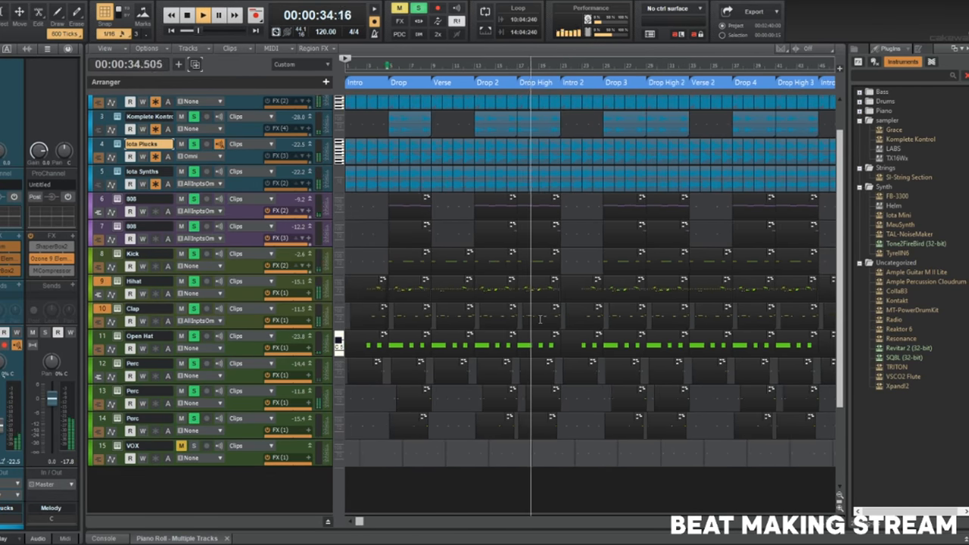
{"action": "scroll", "coordinate": [540, 320], "scroll_direction": "up", "scroll_amount": 2}
{"action": "scroll", "coordinate": [540, 320], "scroll_direction": "down", "scroll_amount": 1}
{"action": "scroll", "coordinate": [540, 320], "scroll_direction": "down", "scroll_amount": 1}
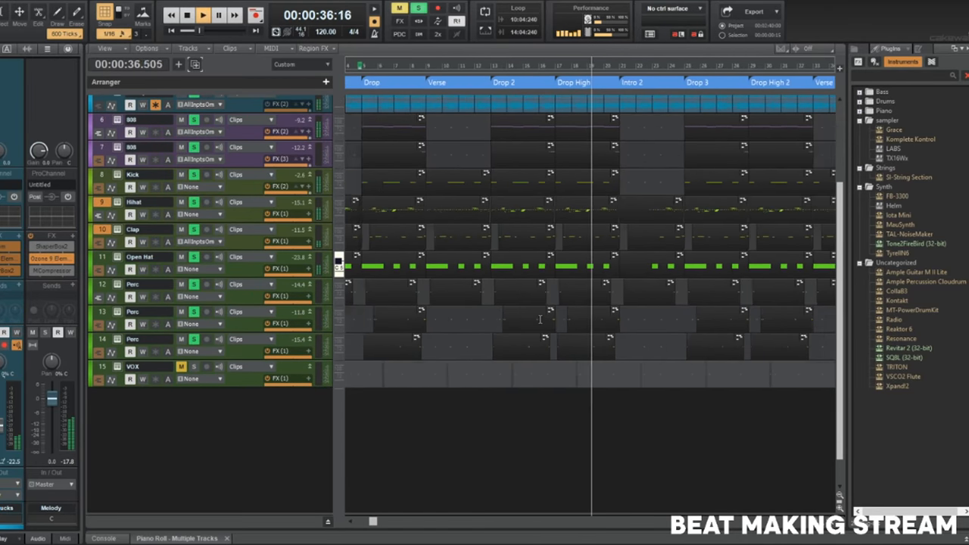
{"action": "scroll", "coordinate": [540, 319], "scroll_direction": "right", "scroll_amount": 2}
{"action": "scroll", "coordinate": [540, 319], "scroll_direction": "up", "scroll_amount": 1}
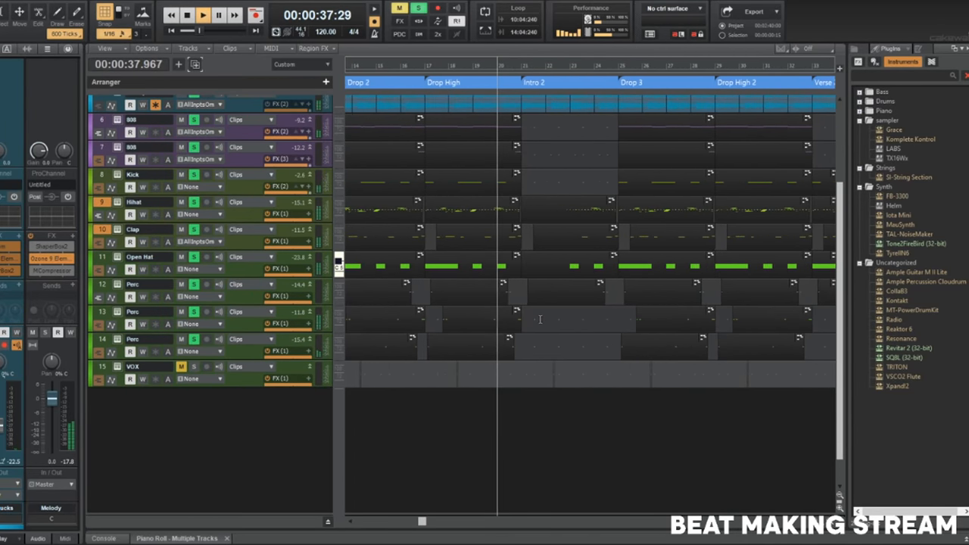
Select the Perc tracks 13 and 14 and follow playback through Intro 2 into Drop 3.
{"action": "left_click", "coordinate": [256, 356]}
{"action": "left_click_drag", "start_coordinate": [102, 341], "coordinate": [102, 314]}
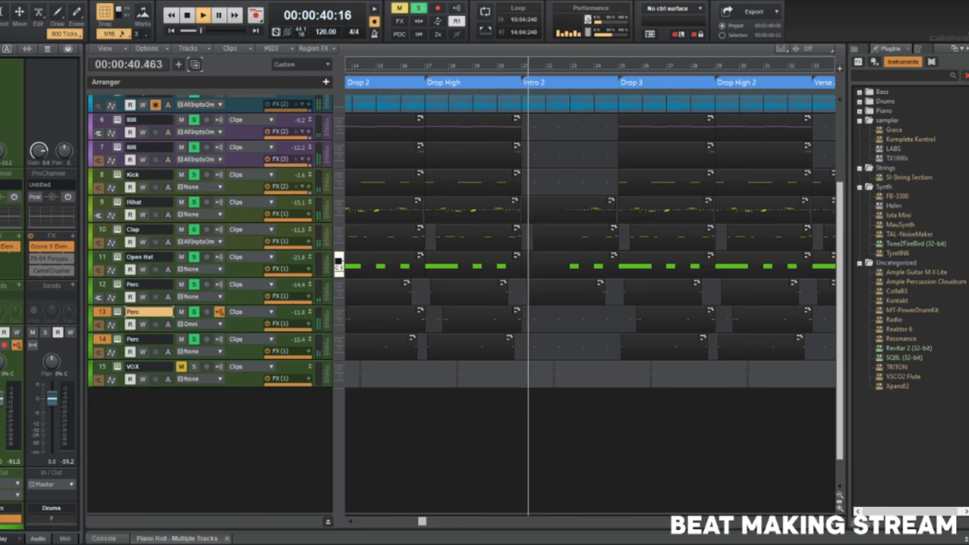
{"action": "scroll", "coordinate": [546, 320], "scroll_direction": "up", "scroll_amount": 2}
{"action": "scroll", "coordinate": [546, 321], "scroll_direction": "down", "scroll_amount": 2}
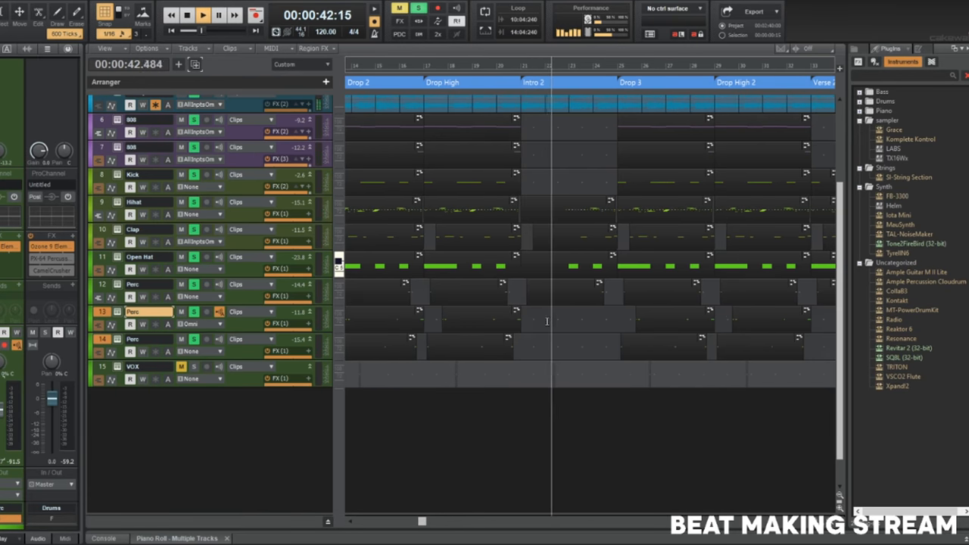
{"action": "scroll", "coordinate": [546, 321], "scroll_direction": "up", "scroll_amount": 2}
{"action": "scroll", "coordinate": [547, 322], "scroll_direction": "right", "scroll_amount": 2}
{"action": "scroll", "coordinate": [547, 322], "scroll_direction": "right", "scroll_amount": 1}
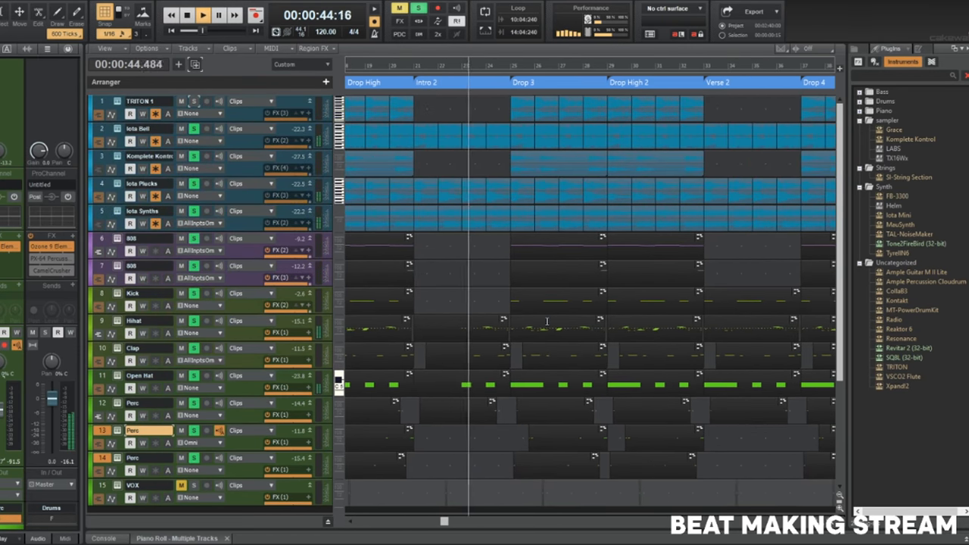
{"action": "scroll", "coordinate": [547, 322], "scroll_direction": "right", "scroll_amount": 2}
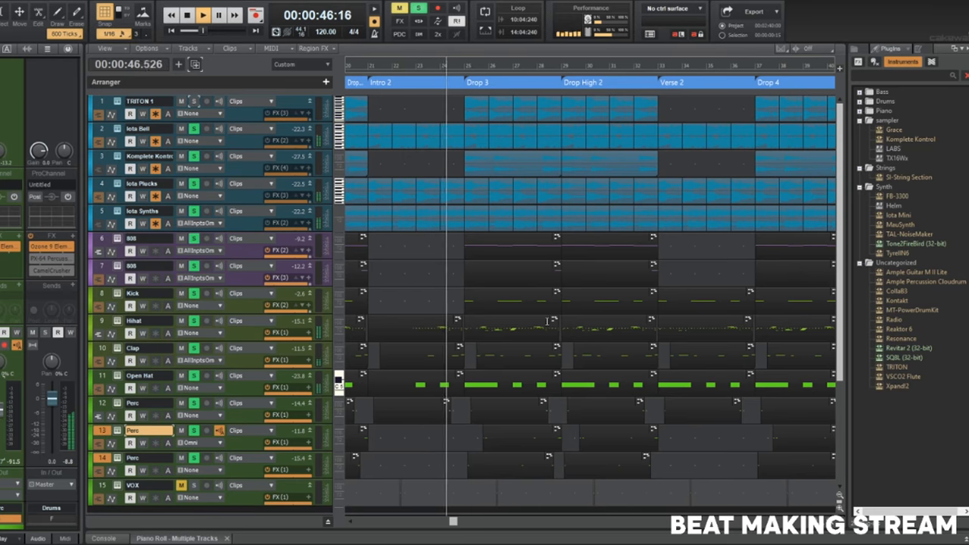
{"action": "scroll", "coordinate": [547, 322], "scroll_direction": "right", "scroll_amount": 2}
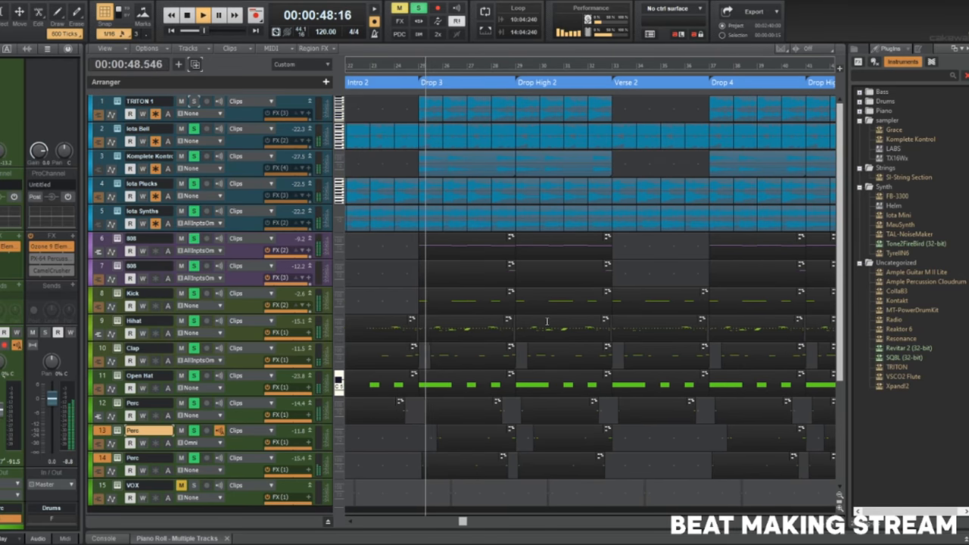
Delete the four Iota Plucks clips in the Drop 3 section.
{"action": "key", "text": "Delete"}
{"action": "left_click", "coordinate": [429, 186]}
{"action": "key", "text": "Delete"}
{"action": "left_click", "coordinate": [481, 189]}
{"action": "key", "text": "Delete"}
{"action": "left_click", "coordinate": [507, 185]}
{"action": "key", "text": "Delete"}
{"action": "left_click", "coordinate": [527, 184]}
{"action": "key", "text": "Delete"}
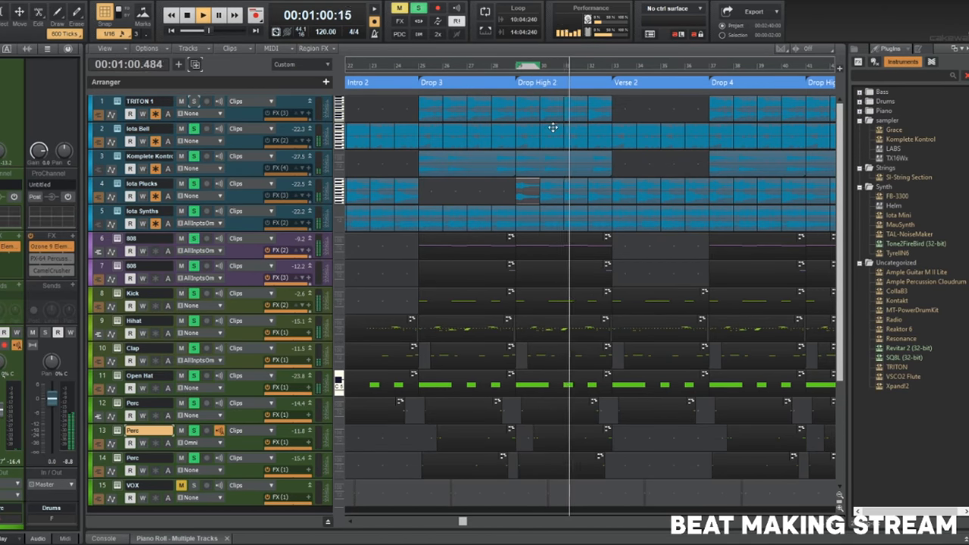
Try removing the four Iota Bell clips from Drop High 2 and replay from the start of that section.
{"action": "left_click", "coordinate": [554, 127]}
{"action": "left_click", "coordinate": [530, 126]}
{"action": "key", "text": "Delete"}
{"action": "left_click", "coordinate": [569, 129]}
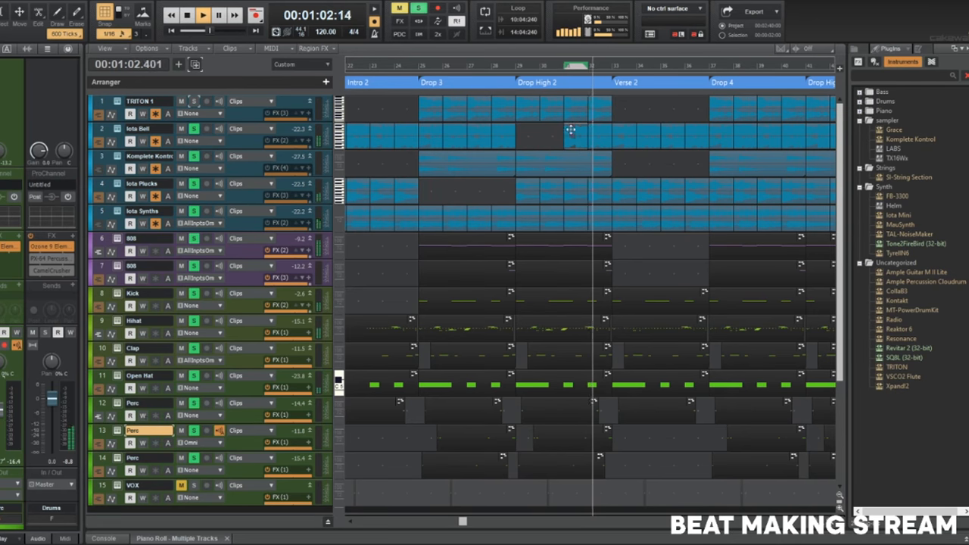
{"action": "key", "text": "Delete"}
{"action": "left_click", "coordinate": [600, 130]}
{"action": "key", "text": "Delete"}
{"action": "left_click", "coordinate": [514, 71]}
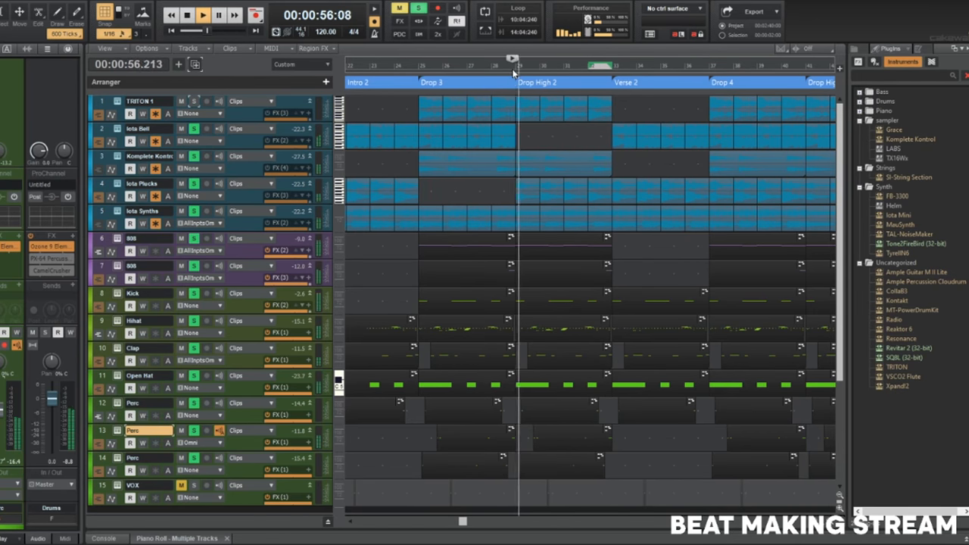
Undo the Iota Bell clip deletions in Drop High 2.
{"action": "key", "text": "ctrl+z"}
{"action": "key", "text": "ctrl+z"}
{"action": "key", "text": "ctrl+z"}
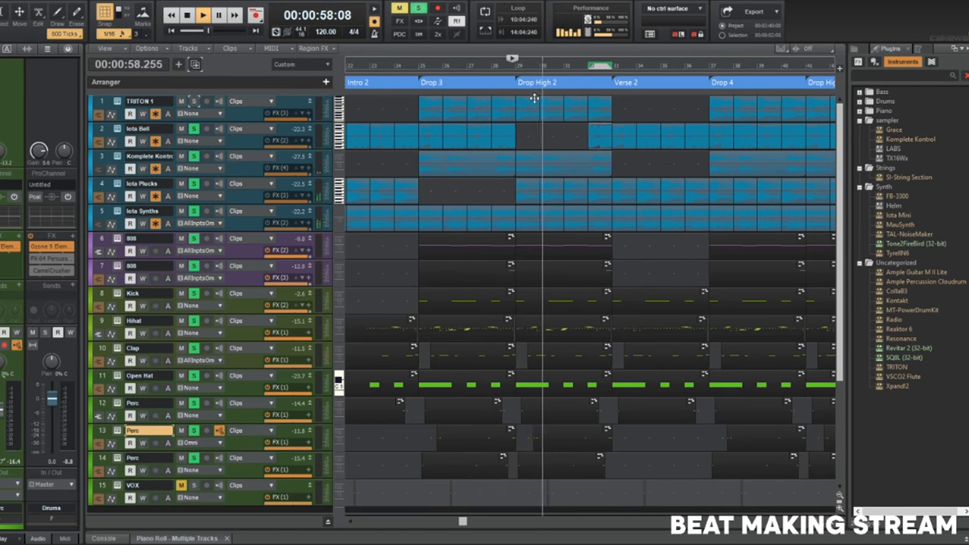
Delete the four TRITON 1 clips in the Drop High 2 section.
{"action": "left_click", "coordinate": [532, 101]}
{"action": "key", "text": "Delete"}
{"action": "left_click", "coordinate": [554, 104]}
{"action": "key", "text": "Delete"}
{"action": "left_click", "coordinate": [573, 104]}
{"action": "key", "text": "Delete"}
{"action": "left_click", "coordinate": [597, 102]}
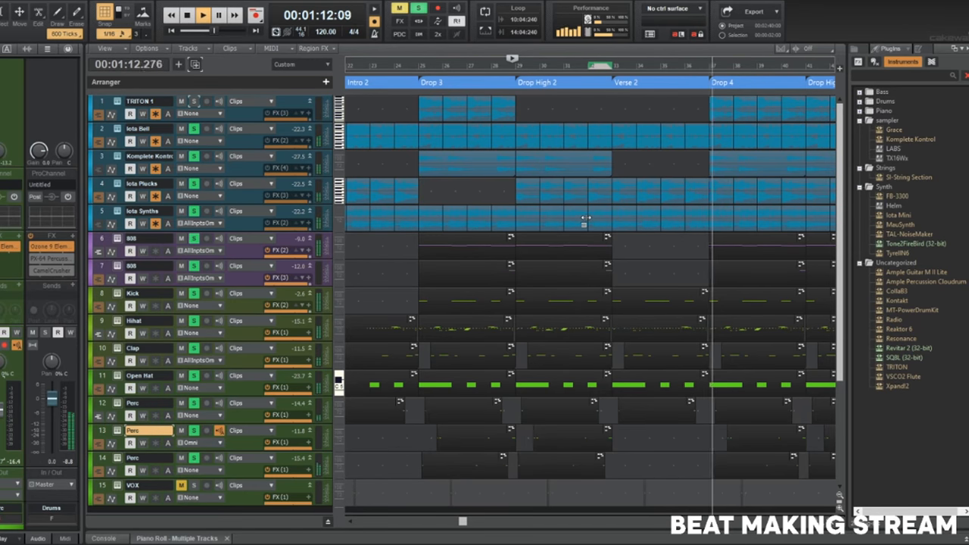
Review the whole arrangement during playback and examine the tracks around Drop High 3, Intro 3 and Drop 5.
{"action": "scroll", "coordinate": [584, 221], "scroll_direction": "down", "scroll_amount": 3}
{"action": "scroll", "coordinate": [585, 220], "scroll_direction": "down", "scroll_amount": 2, "text": "ctrl"}
{"action": "scroll", "coordinate": [584, 219], "scroll_direction": "down", "scroll_amount": 3}
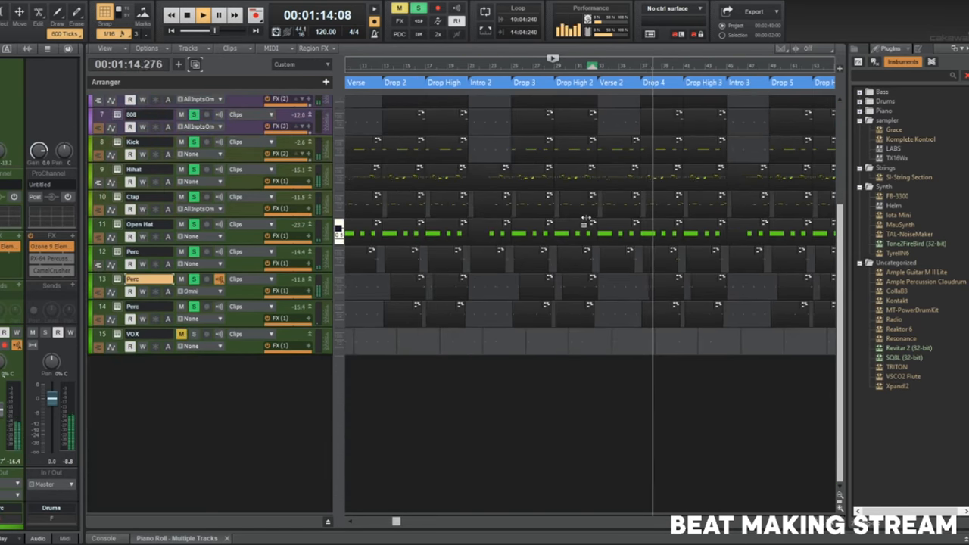
{"action": "scroll", "coordinate": [533, 218], "scroll_direction": "down", "scroll_amount": 2, "text": "ctrl"}
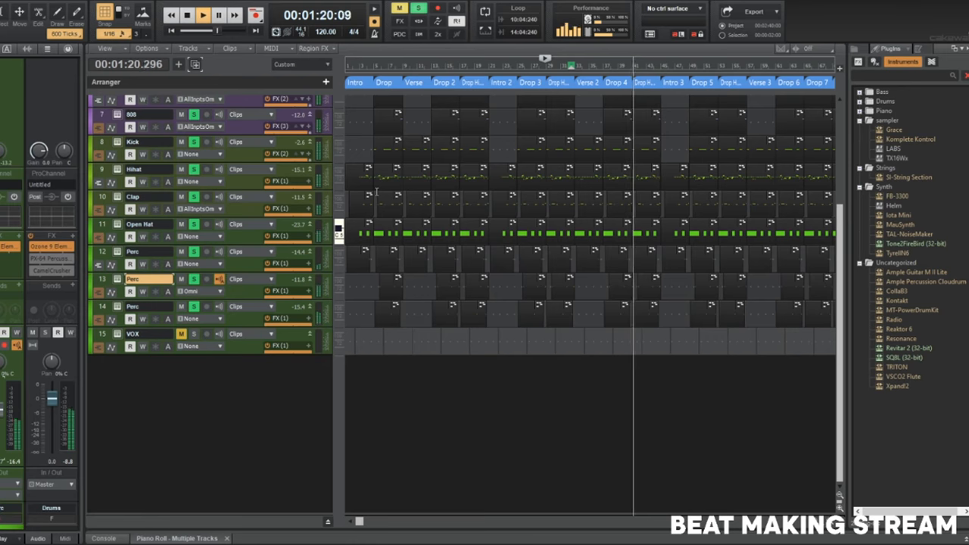
{"action": "scroll", "coordinate": [643, 215], "scroll_direction": "up", "scroll_amount": 5}
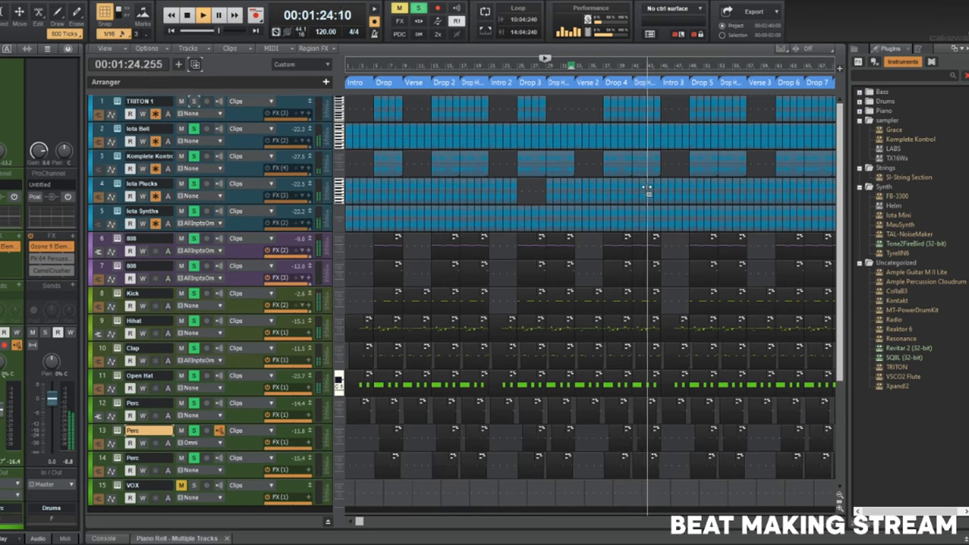
{"action": "scroll", "coordinate": [648, 191], "scroll_direction": "up", "scroll_amount": 5}
{"action": "scroll", "coordinate": [648, 193], "scroll_direction": "down", "scroll_amount": 3}
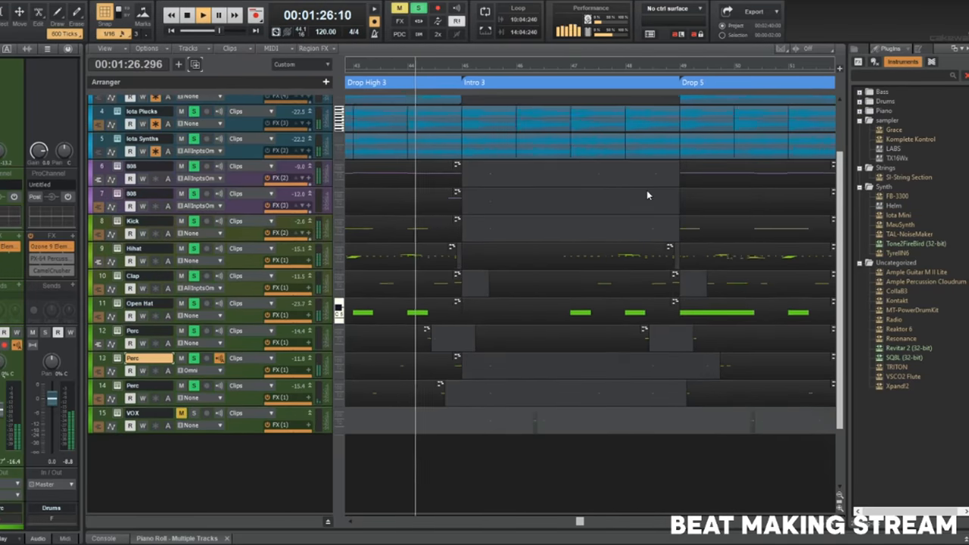
{"action": "scroll", "coordinate": [648, 195], "scroll_direction": "up", "scroll_amount": 3}
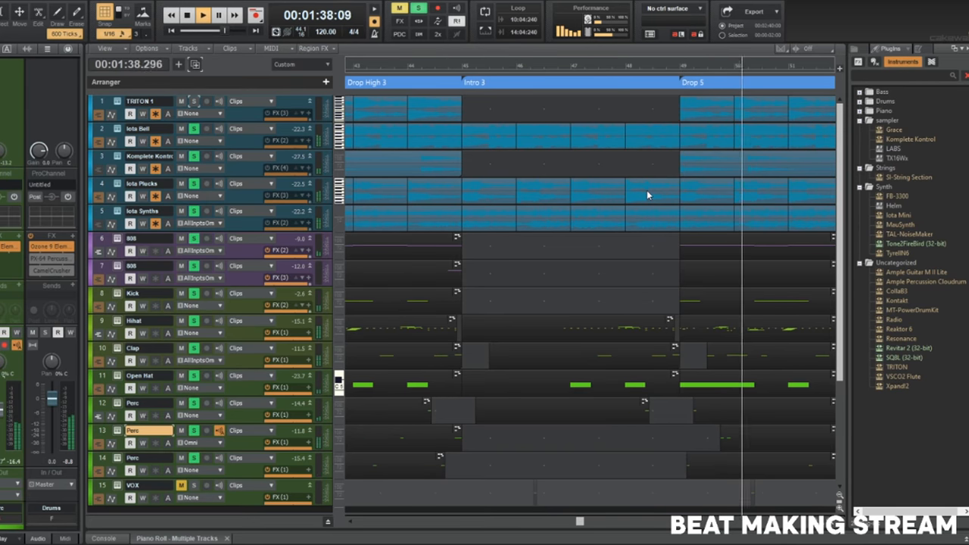
Delete the TRITON 1 and Iota Plucks clips in the first three bars of Drop 5.
{"action": "left_click", "coordinate": [701, 104]}
{"action": "key", "text": "Delete"}
{"action": "left_click", "coordinate": [712, 164]}
{"action": "left_click", "coordinate": [716, 183]}
{"action": "key", "text": "Delete"}
{"action": "left_click", "coordinate": [745, 101]}
{"action": "key", "text": "Delete"}
{"action": "left_click_drag", "start_coordinate": [746, 164], "coordinate": [750, 184]}
{"action": "left_click", "coordinate": [750, 184]}
{"action": "key", "text": "Delete"}
{"action": "left_click", "coordinate": [804, 184]}
{"action": "key", "text": "Delete"}
{"action": "left_click", "coordinate": [809, 107]}
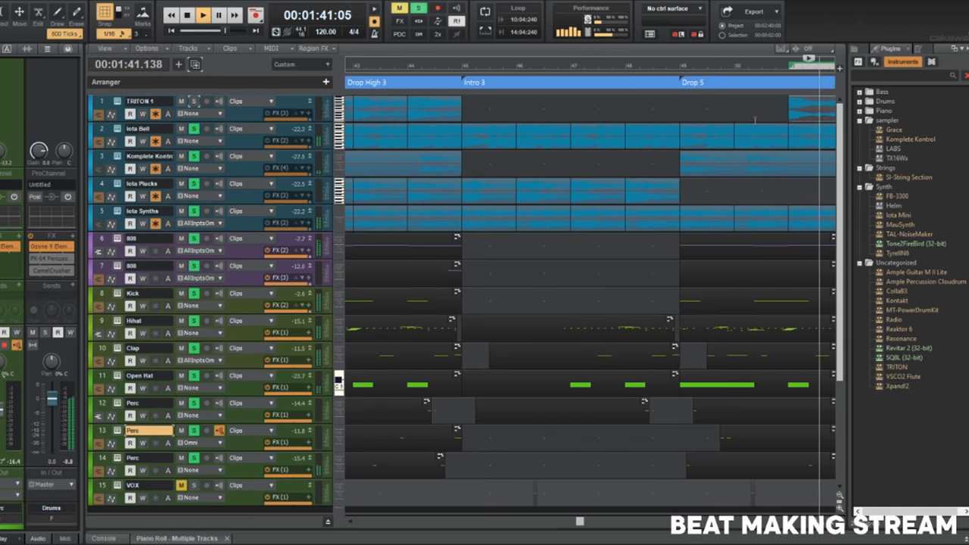
{"action": "key", "text": "Delete"}
Replay from just before Drop 5 and delete the remaining Iota Plucks and TRITON 1 clips in that section's last bar.
{"action": "left_click", "coordinate": [674, 71]}
{"action": "scroll", "coordinate": [701, 227], "scroll_direction": "down", "scroll_amount": 3}
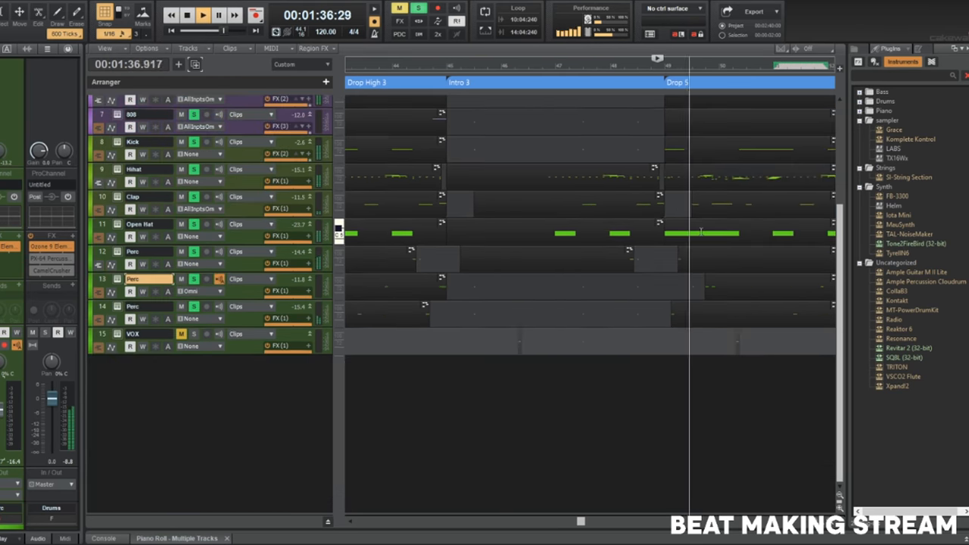
{"action": "scroll", "coordinate": [732, 166], "scroll_direction": "up", "scroll_amount": 3}
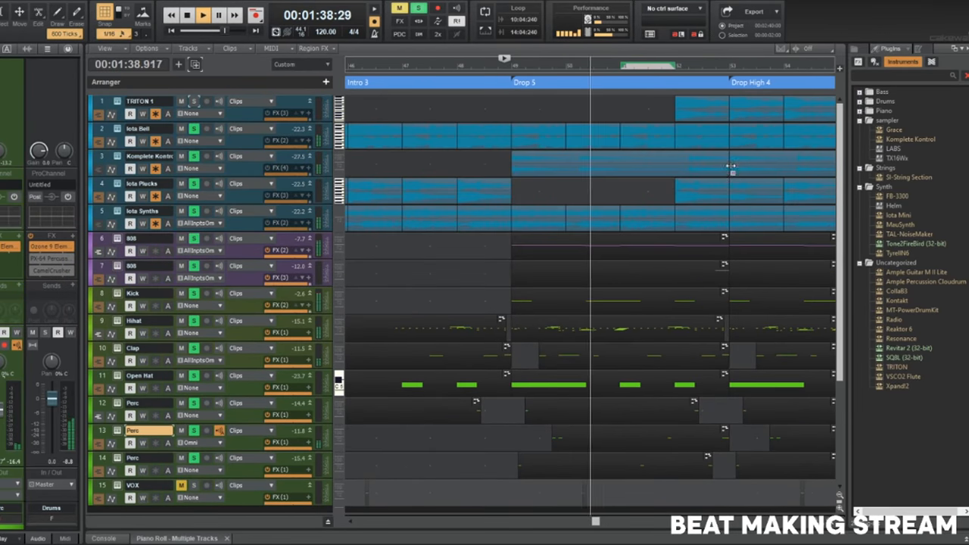
{"action": "left_click", "coordinate": [707, 189]}
{"action": "key", "text": "Delete"}
{"action": "left_click", "coordinate": [697, 104]}
{"action": "key", "text": "Delete"}
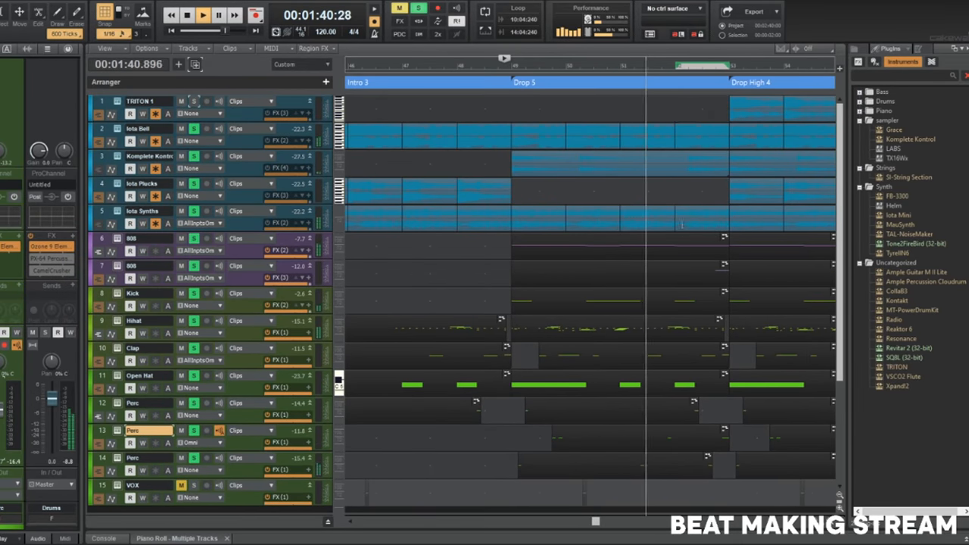
Delete the four Iota Synths clips in Drop 5 and replay from just before the section.
{"action": "left_click", "coordinate": [682, 224]}
{"action": "key", "text": "Delete"}
{"action": "left_click", "coordinate": [649, 218]}
{"action": "key", "text": "Delete"}
{"action": "left_click", "coordinate": [571, 217]}
{"action": "key", "text": "Delete"}
{"action": "left_click", "coordinate": [534, 218]}
{"action": "key", "text": "Delete"}
{"action": "left_click", "coordinate": [498, 72]}
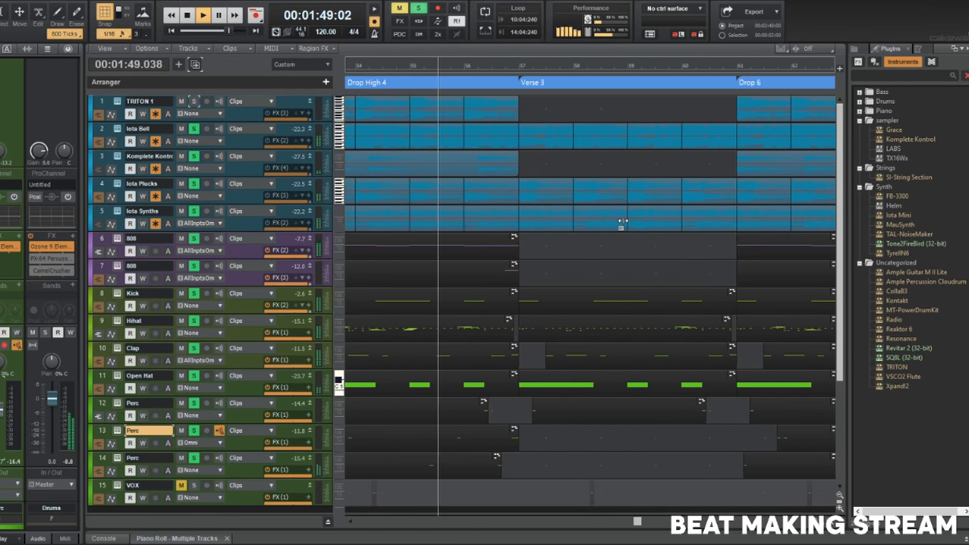
Cut a short gap in the five melody tracks just before Verse 3, with short fade-outs on the clips leading into it.
{"action": "left_click_drag", "start_coordinate": [510, 222], "coordinate": [519, 101]}
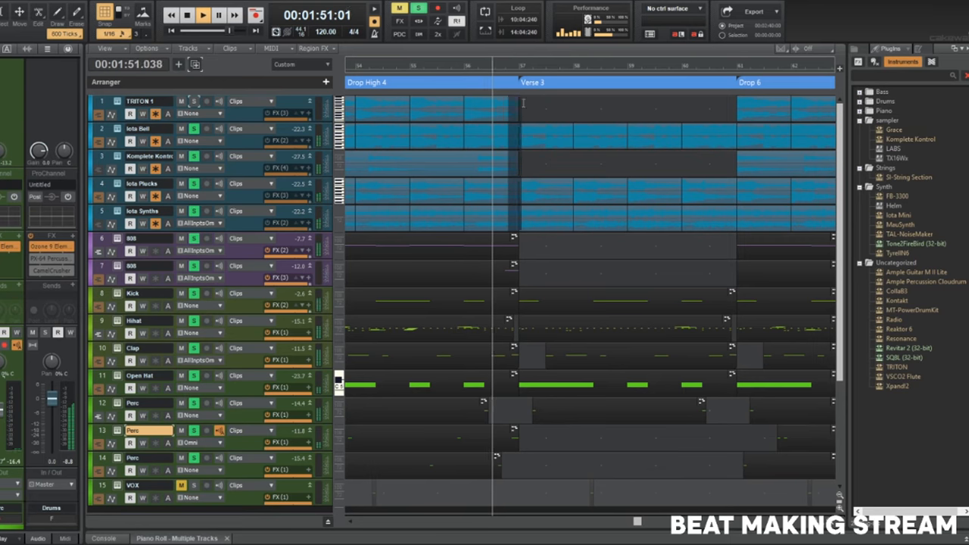
{"action": "key", "text": "Delete"}
{"action": "left_click", "coordinate": [457, 67]}
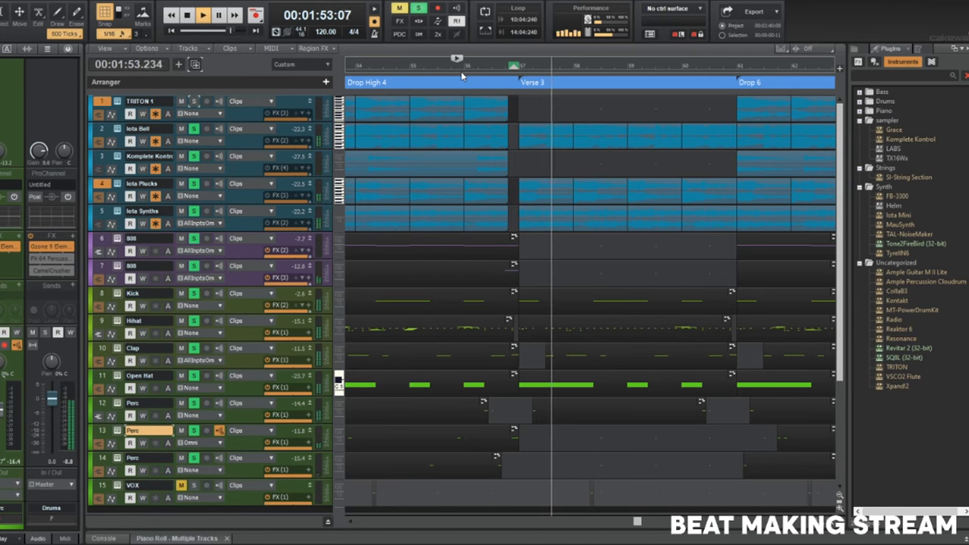
{"action": "left_click_drag", "start_coordinate": [502, 217], "coordinate": [475, 104]}
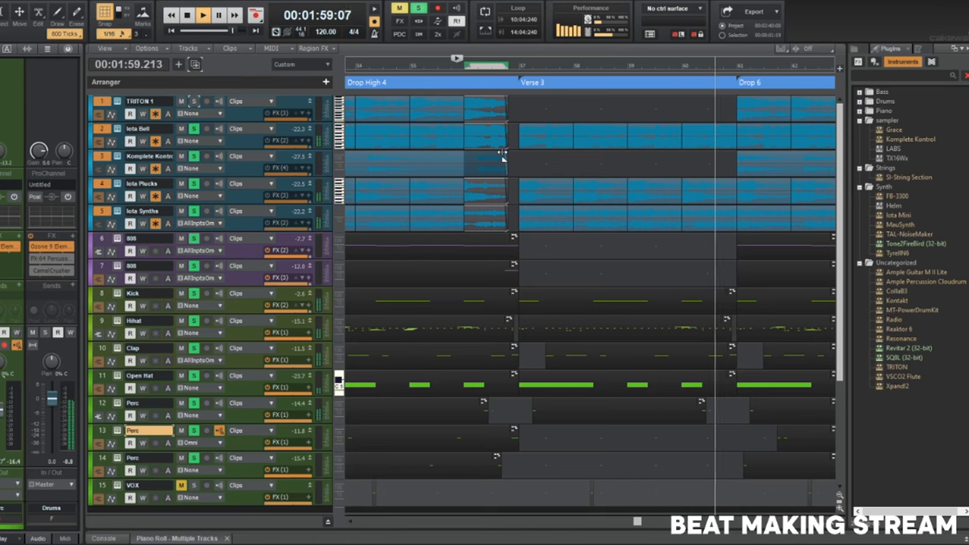
{"action": "left_click", "coordinate": [457, 67]}
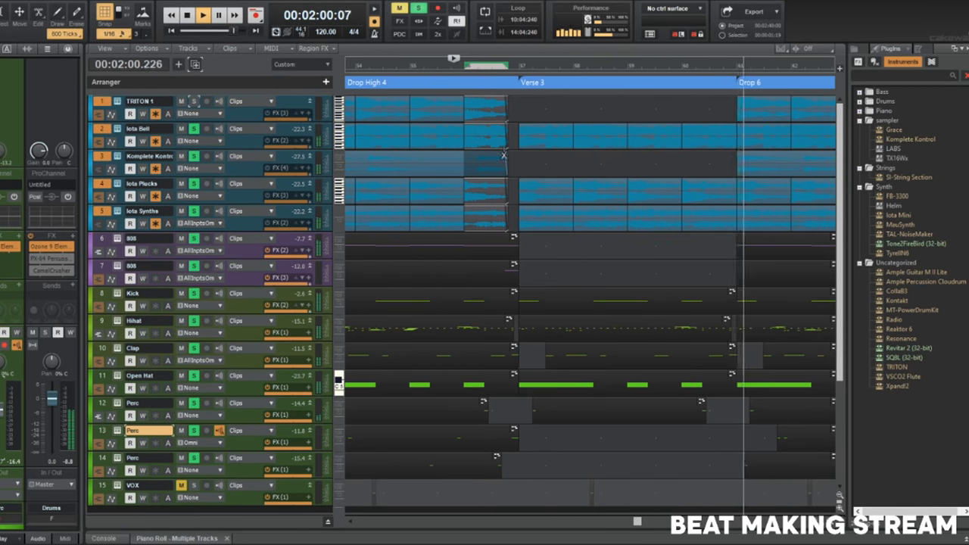
Delete the four Iota Plucks clips in the Drop 7 section and replay from just before it.
{"action": "scroll", "coordinate": [518, 181], "scroll_direction": "down", "scroll_amount": 2}
{"action": "scroll", "coordinate": [511, 214], "scroll_direction": "down", "scroll_amount": 1}
{"action": "scroll", "coordinate": [510, 214], "scroll_direction": "right", "scroll_amount": 5}
{"action": "scroll", "coordinate": [507, 229], "scroll_direction": "down", "scroll_amount": 1}
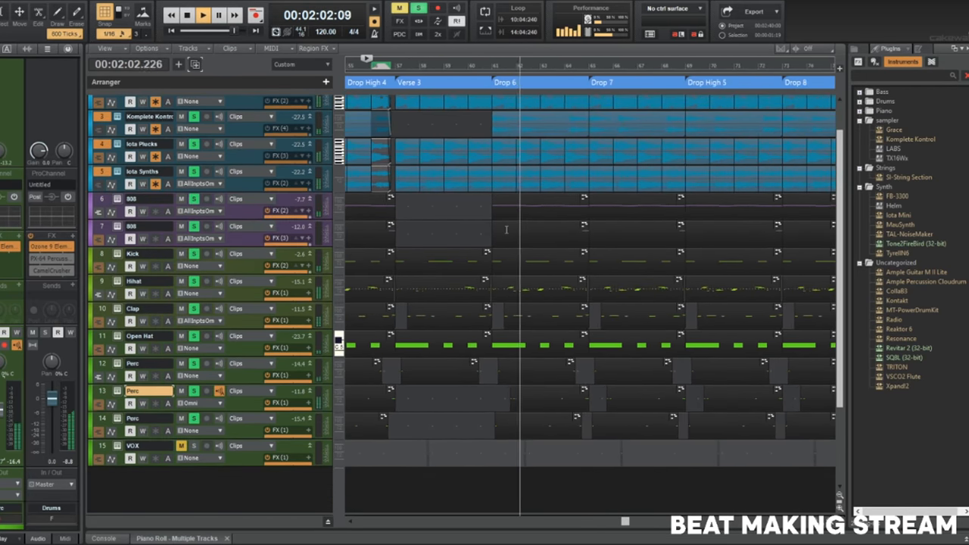
{"action": "scroll", "coordinate": [507, 229], "scroll_direction": "down", "scroll_amount": 2}
{"action": "scroll", "coordinate": [507, 230], "scroll_direction": "right", "scroll_amount": 2}
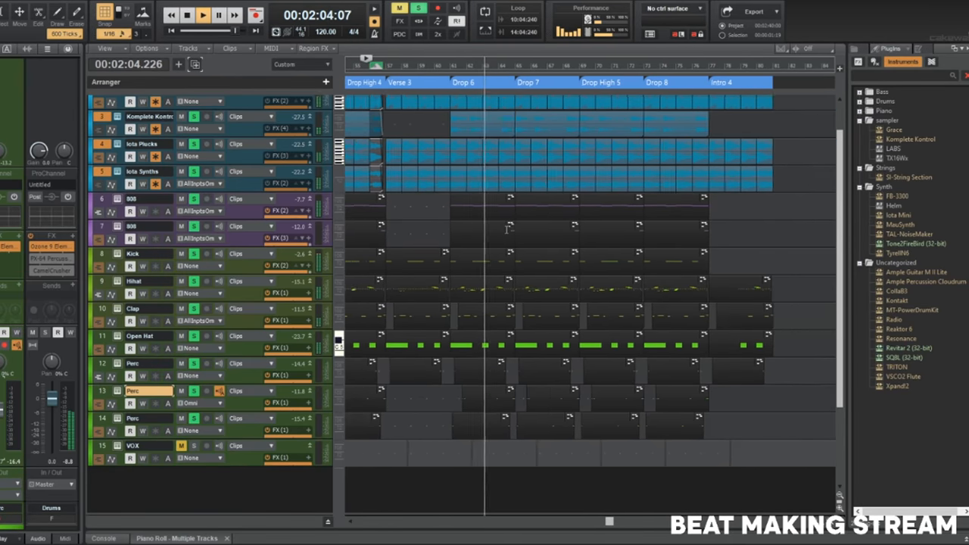
{"action": "scroll", "coordinate": [511, 219], "scroll_direction": "up", "scroll_amount": 2}
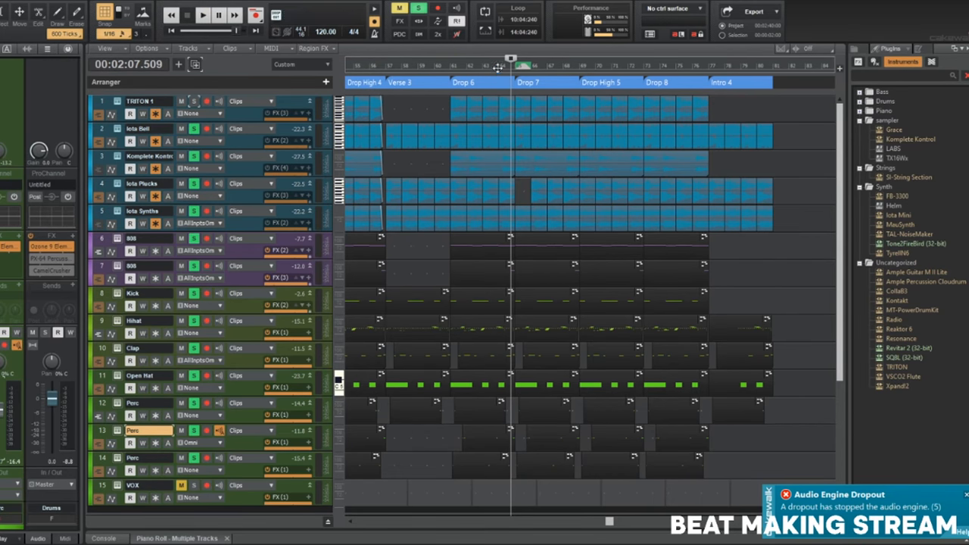
{"action": "left_click", "coordinate": [500, 70]}
{"action": "key", "text": "space"}
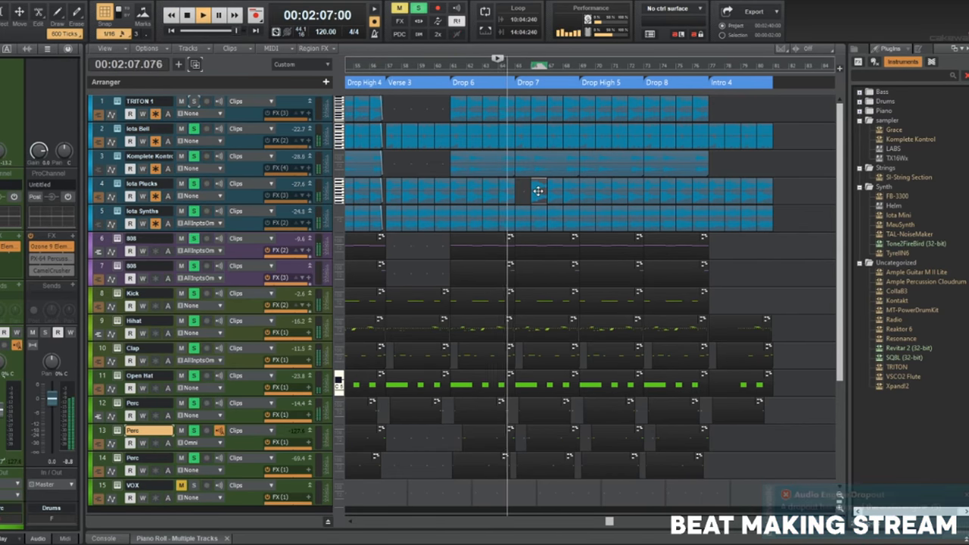
{"action": "left_click", "coordinate": [557, 191]}
{"action": "key", "text": "Delete"}
{"action": "left_click", "coordinate": [568, 194]}
{"action": "key", "text": "Delete"}
Delete the TRITON 1 clips in the first three bars of Drop 7.
{"action": "left_click", "coordinate": [525, 108]}
{"action": "key", "text": "Delete"}
{"action": "left_click", "coordinate": [536, 108]}
{"action": "key", "text": "Delete"}
{"action": "left_click", "coordinate": [555, 108]}
{"action": "key", "text": "Delete"}
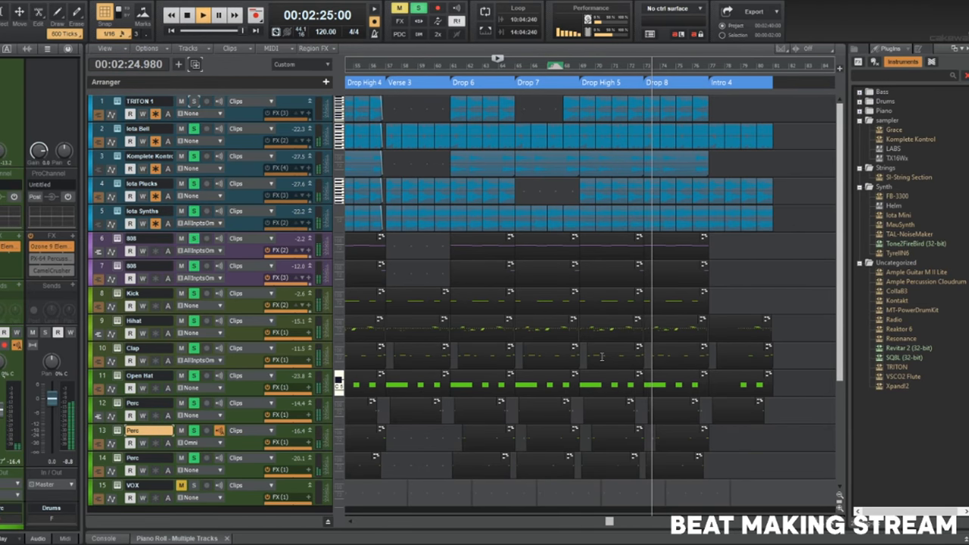
Remove the second 808 track's clip from Drop 8 and the Hihat, Open Hat and Perc clips from Intro 4.
{"action": "scroll", "coordinate": [602, 357], "scroll_direction": "down", "scroll_amount": 1}
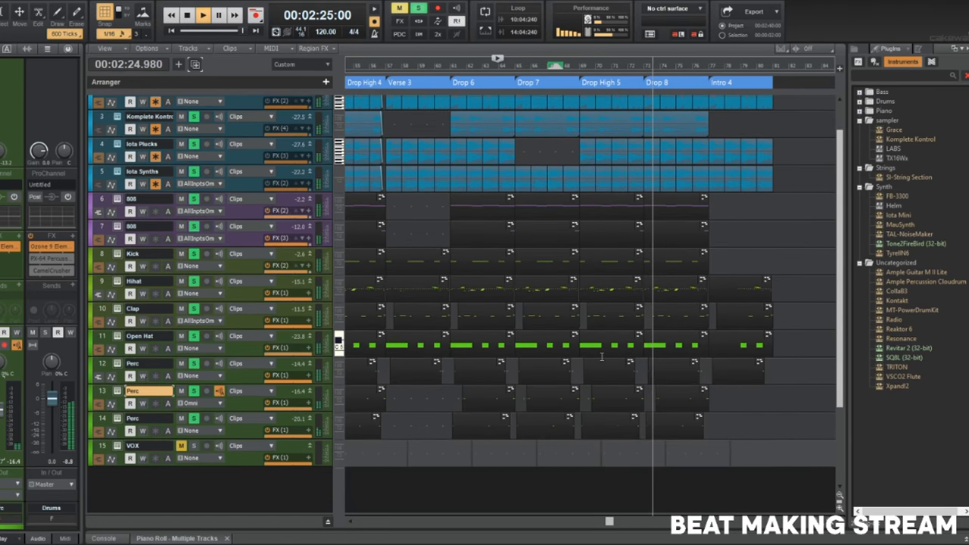
{"action": "scroll", "coordinate": [602, 357], "scroll_direction": "right", "scroll_amount": 3}
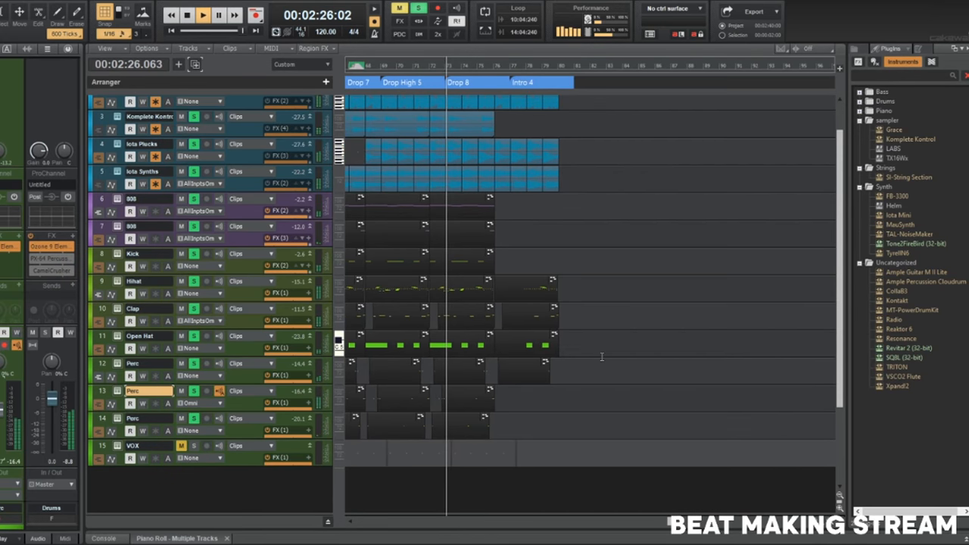
{"action": "scroll", "coordinate": [479, 357], "scroll_direction": "up", "scroll_amount": 1}
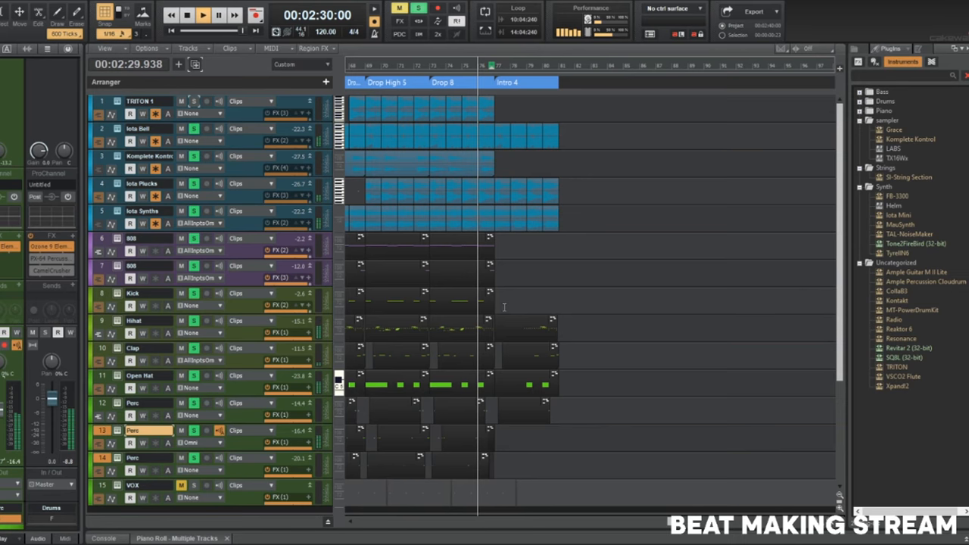
{"action": "left_click", "coordinate": [484, 270]}
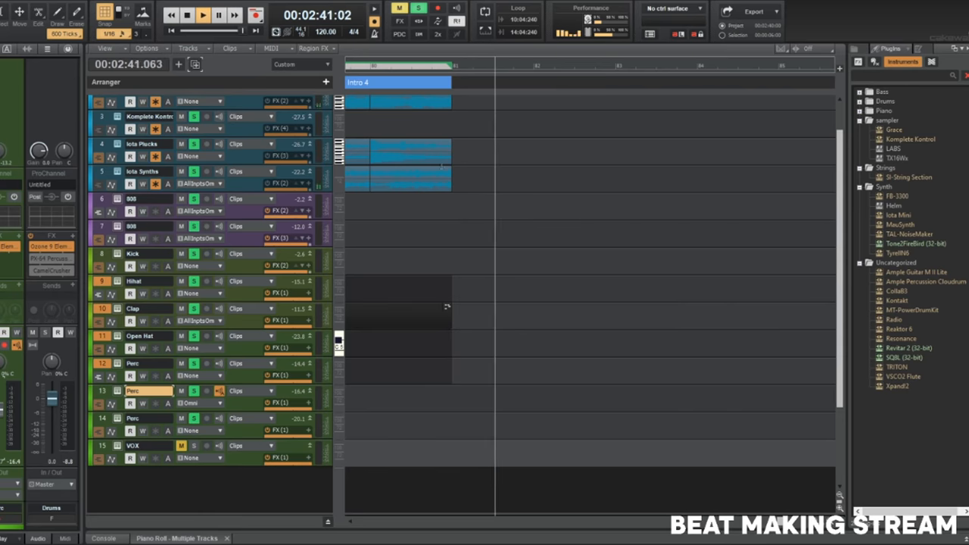
Stop playback and fade out the final Iota Bell, Iota Plucks and Iota Synths clips at the end of Intro 4.
{"action": "key", "text": "space"}
{"action": "scroll", "coordinate": [541, 174], "scroll_direction": "right", "scroll_amount": 10}
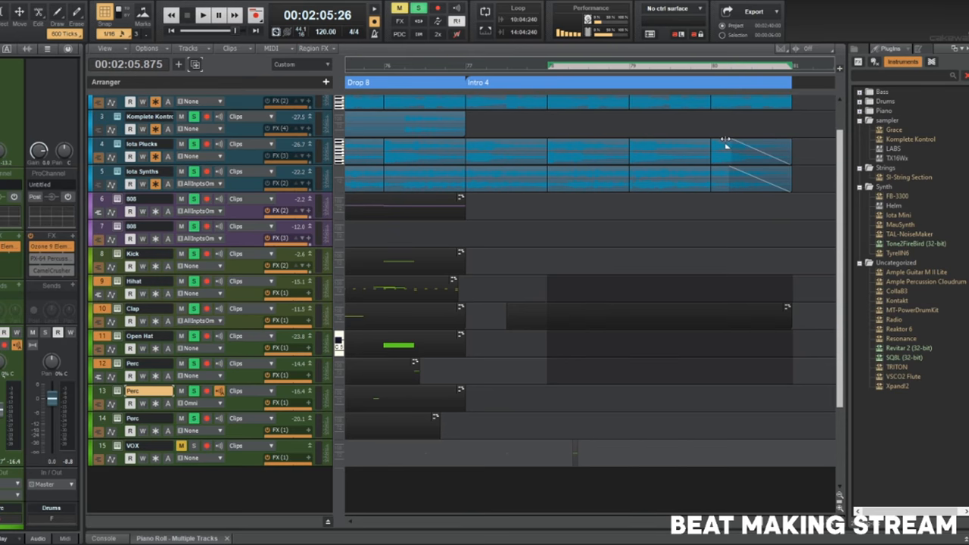
{"action": "scroll", "coordinate": [726, 144], "scroll_direction": "up", "scroll_amount": 2}
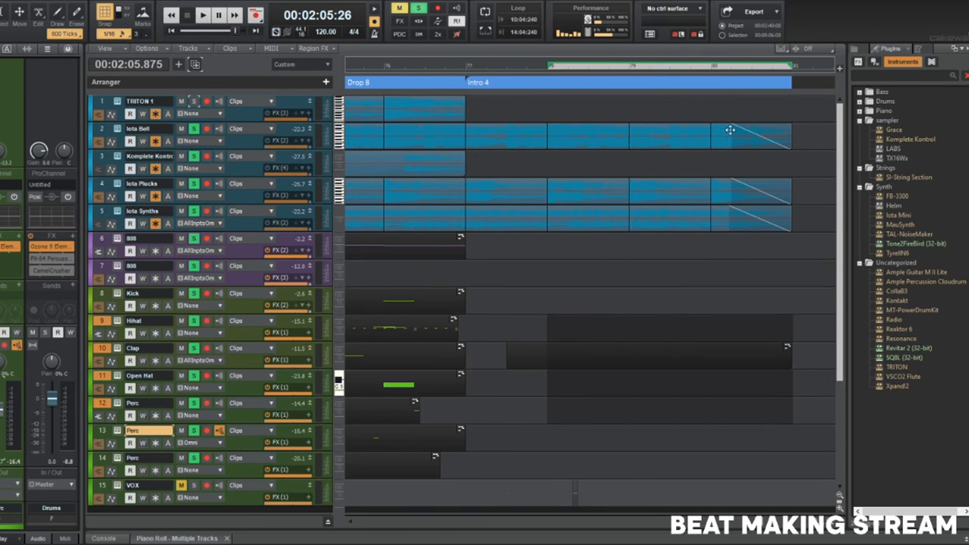
{"action": "scroll", "coordinate": [442, 271], "scroll_direction": "down", "scroll_amount": 5, "text": "ctrl"}
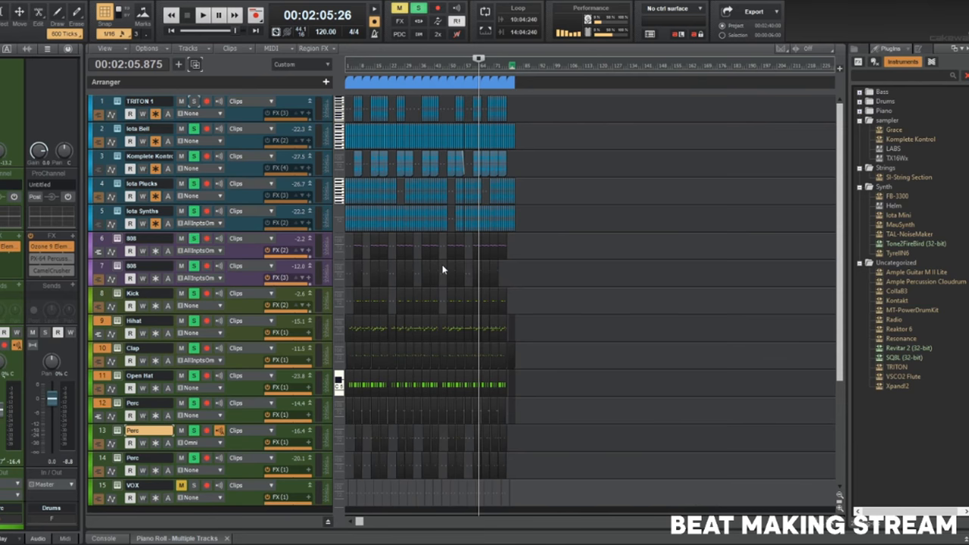
Save the project as "I am" in the Beats folder on the Desktop, keeping the Normal file type.
{"action": "key", "text": "ctrl+s"}
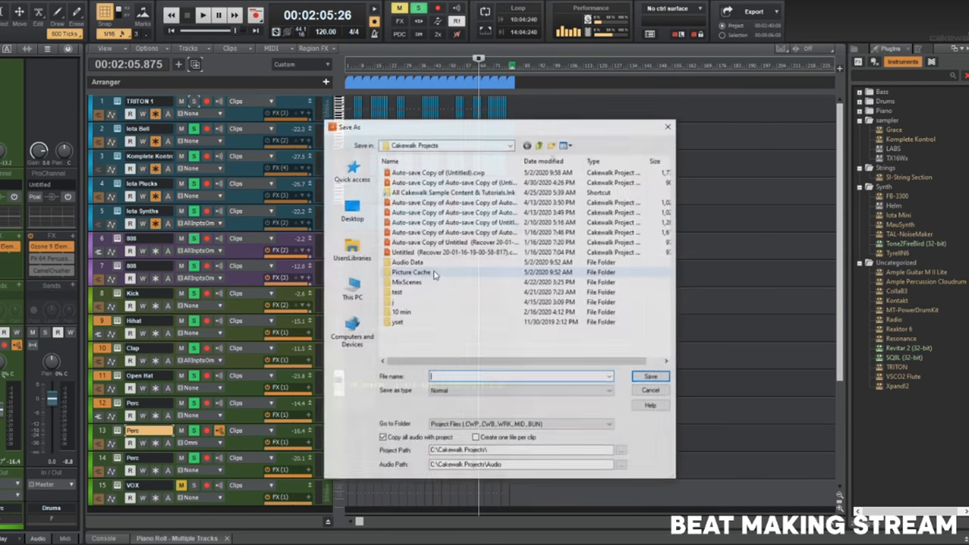
{"action": "left_click", "coordinate": [351, 292]}
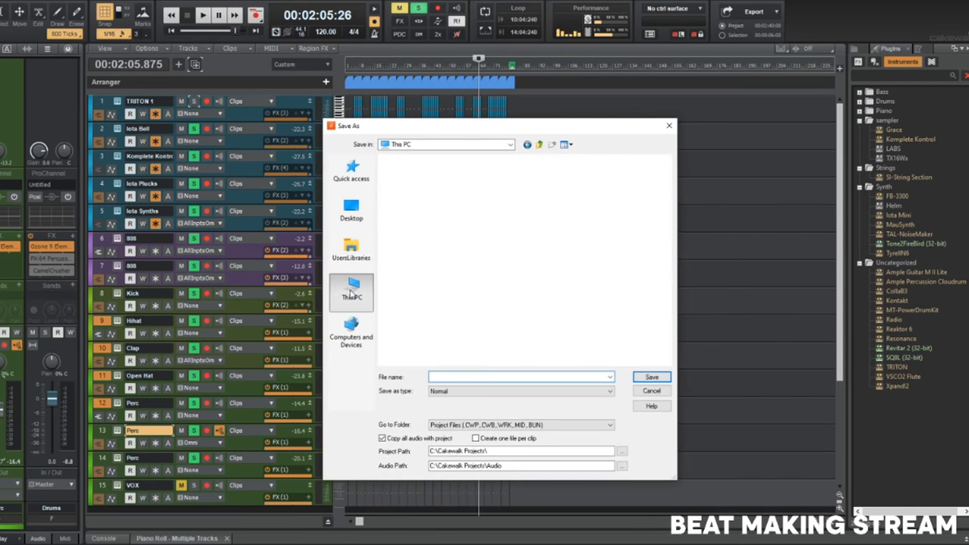
{"action": "double_click", "coordinate": [512, 189]}
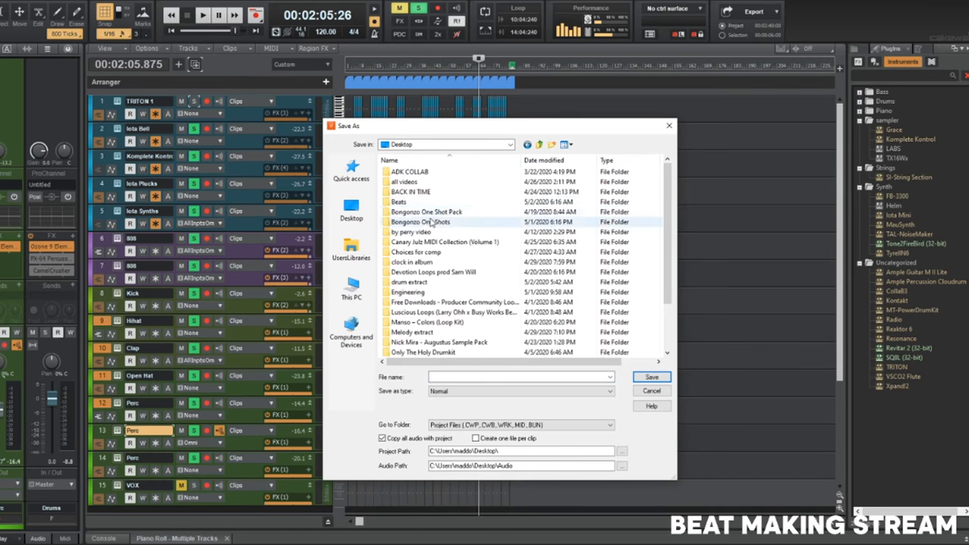
{"action": "double_click", "coordinate": [424, 202]}
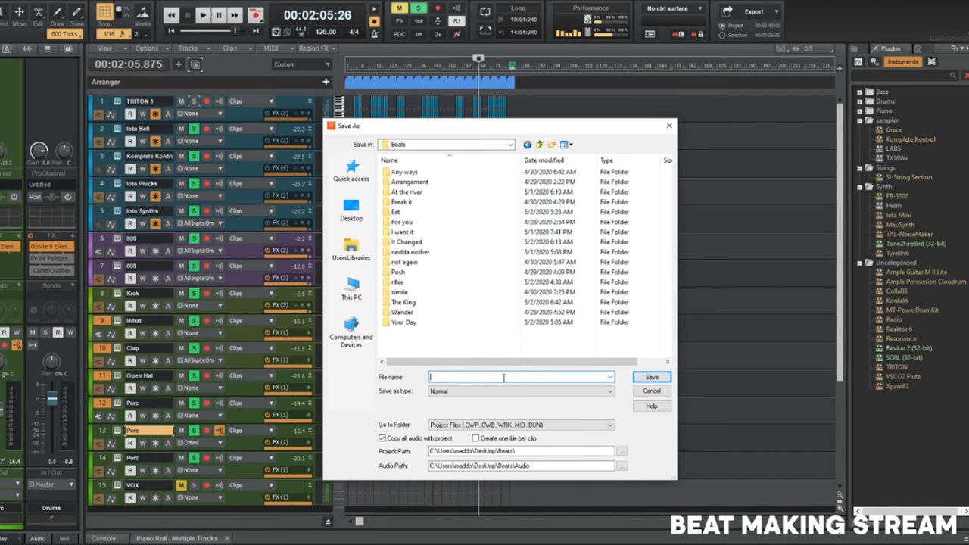
{"action": "type", "text": "In"}
{"action": "key", "text": "BackSpace"}
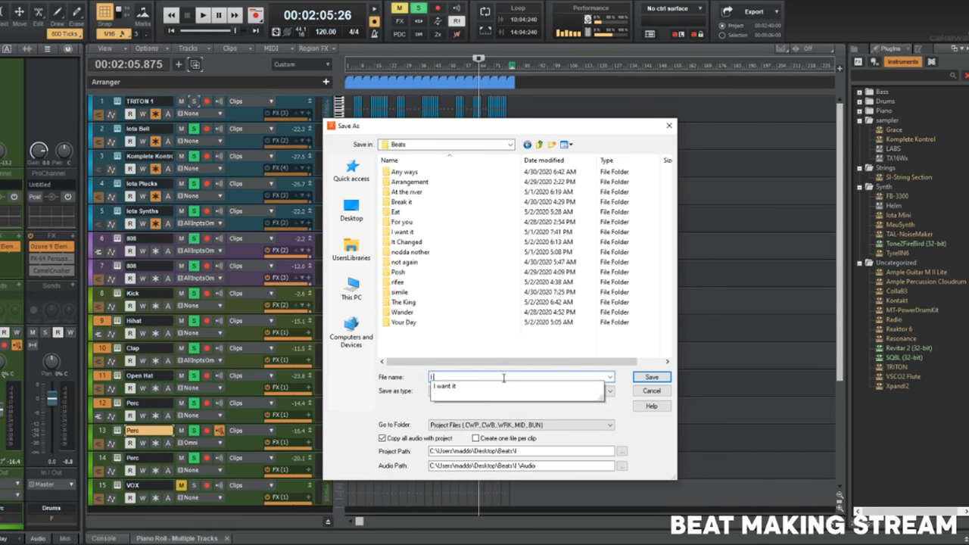
{"action": "type", "text": "ca"}
{"action": "key", "text": "BackSpace"}
{"action": "key", "text": "BackSpace"}
{"action": "type", "text": "am"}
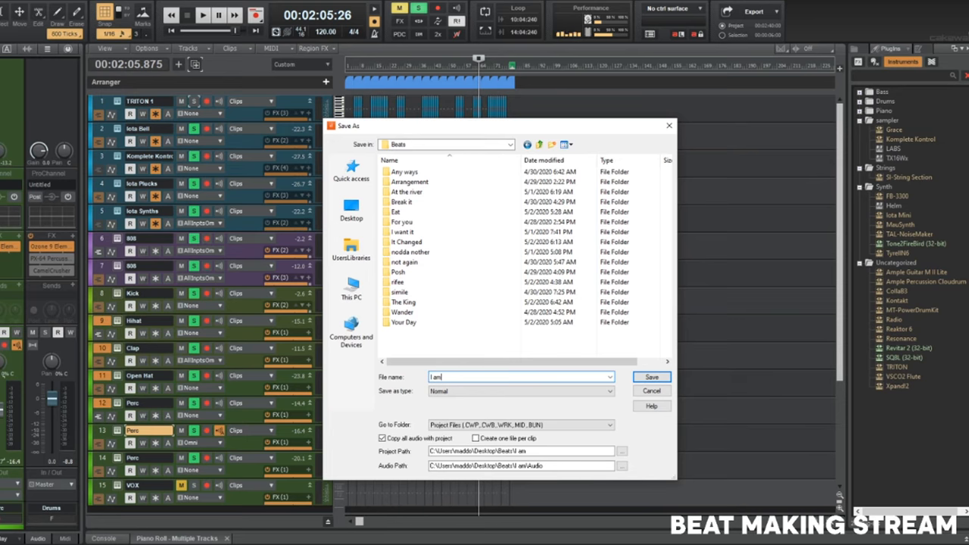
{"action": "key", "text": "Return"}
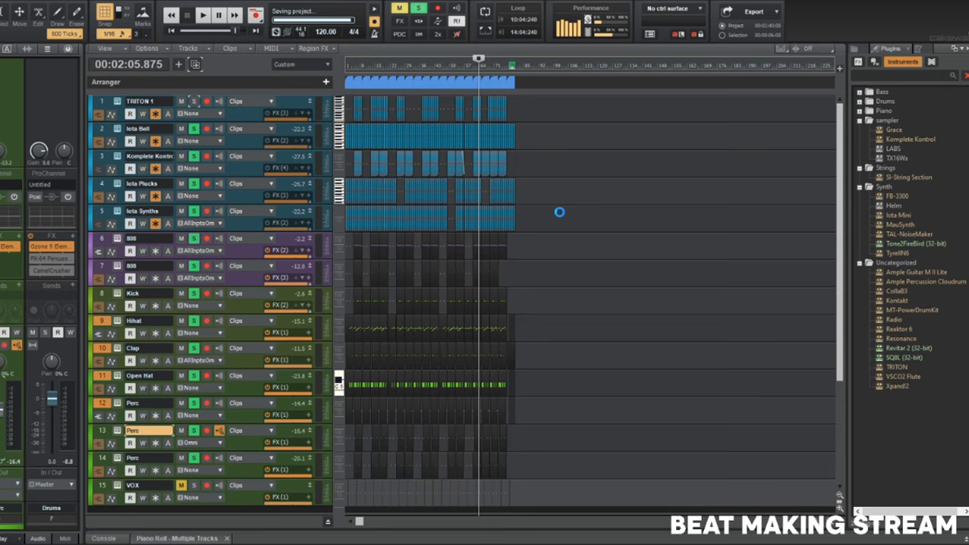
Rewind the project to the beginning and bring the arrangement's opening sections into focus.
{"action": "left_click", "coordinate": [559, 213]}
{"action": "key", "text": "w"}
{"action": "scroll", "coordinate": [509, 246], "scroll_direction": "up", "scroll_amount": 1}
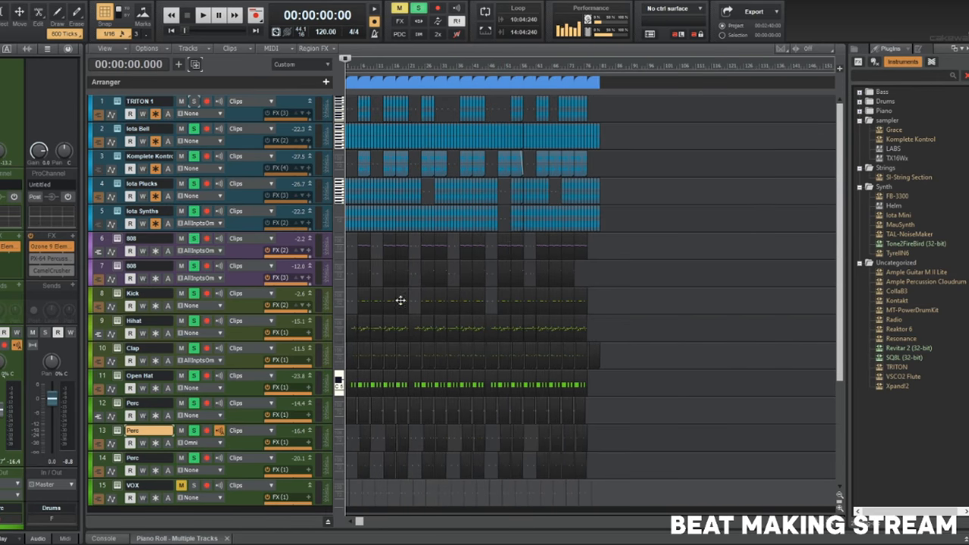
{"action": "scroll", "coordinate": [401, 301], "scroll_direction": "up", "scroll_amount": 1}
{"action": "scroll", "coordinate": [386, 333], "scroll_direction": "down", "scroll_amount": 3}
{"action": "scroll", "coordinate": [373, 367], "scroll_direction": "up", "scroll_amount": 2}
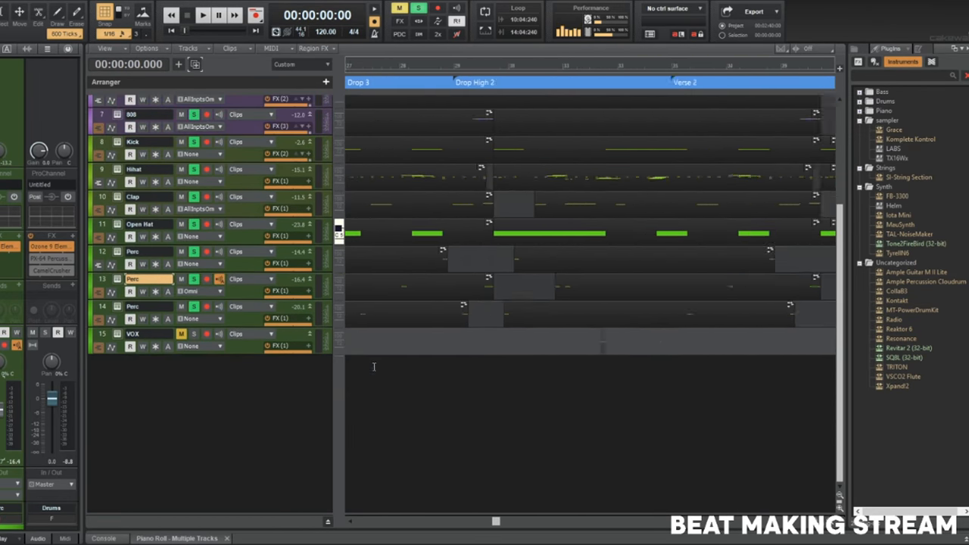
{"action": "scroll", "coordinate": [373, 367], "scroll_direction": "down", "scroll_amount": 1}
{"action": "left_click_drag", "start_coordinate": [490, 524], "coordinate": [327, 537]}
{"action": "scroll", "coordinate": [430, 446], "scroll_direction": "down", "scroll_amount": 3}
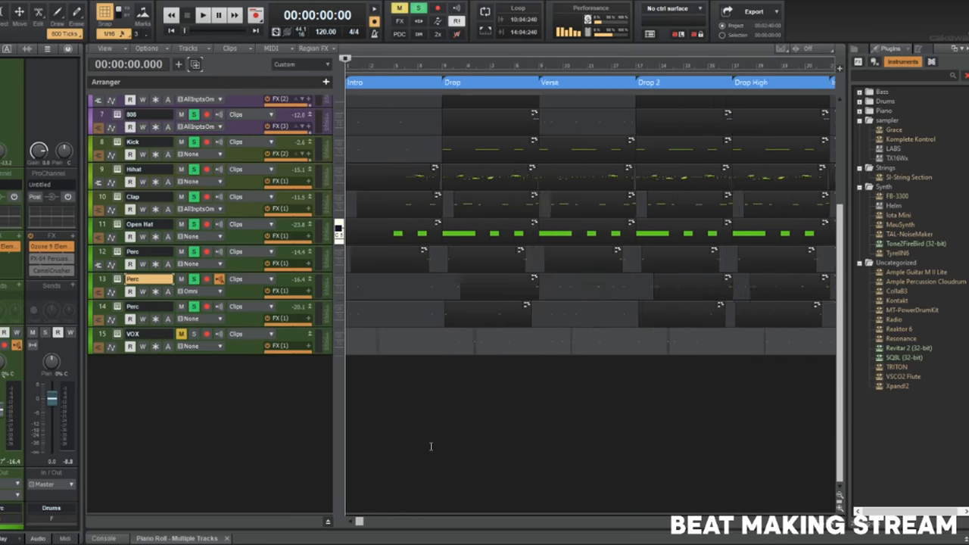
{"action": "scroll", "coordinate": [437, 178], "scroll_direction": "up", "scroll_amount": 3}
Add one audio track with the Mono Microphone (2- USB PnP Audio Device) input, armed for recording and soloed.
{"action": "left_click", "coordinate": [180, 65]}
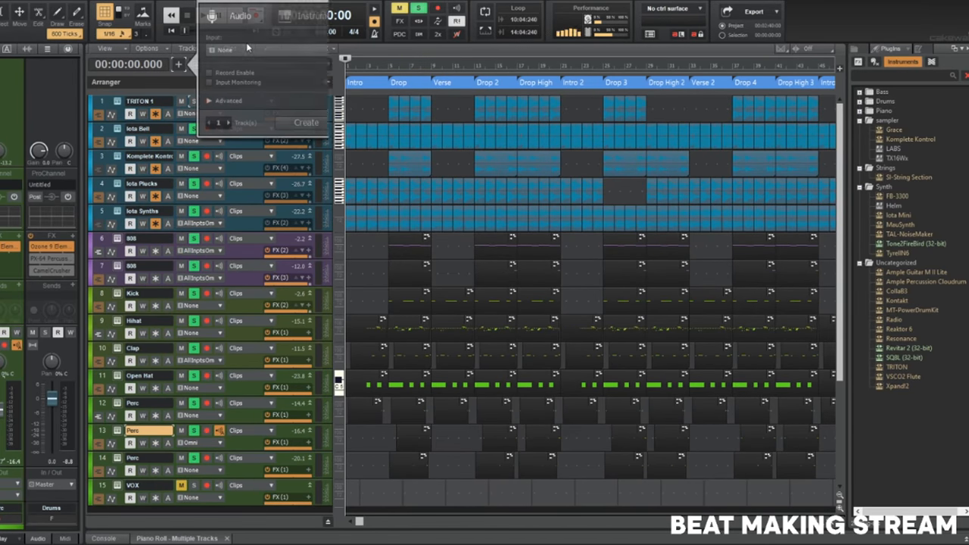
{"action": "left_click", "coordinate": [281, 55]}
{"action": "mouse_move", "coordinate": [286, 76]}
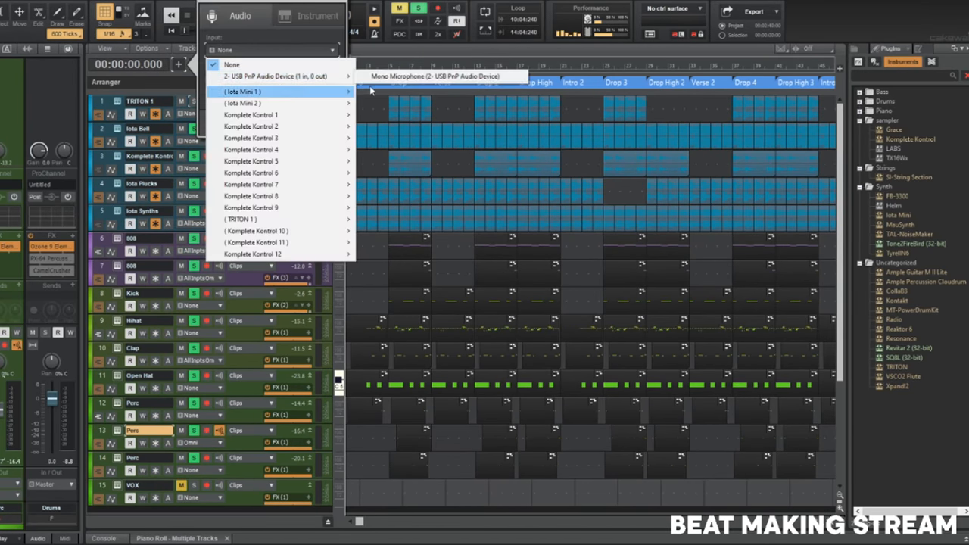
{"action": "left_click", "coordinate": [401, 78]}
{"action": "left_click", "coordinate": [303, 122]}
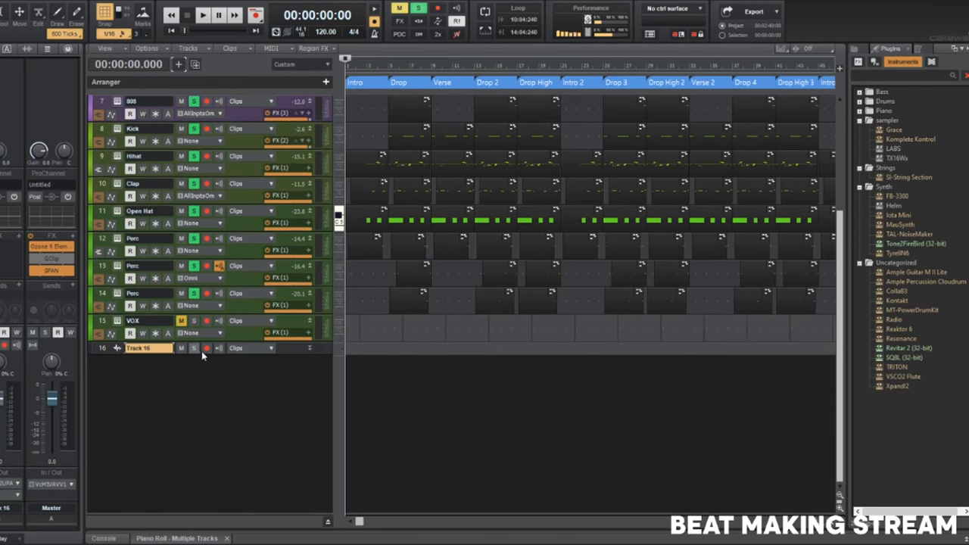
{"action": "left_click", "coordinate": [194, 349]}
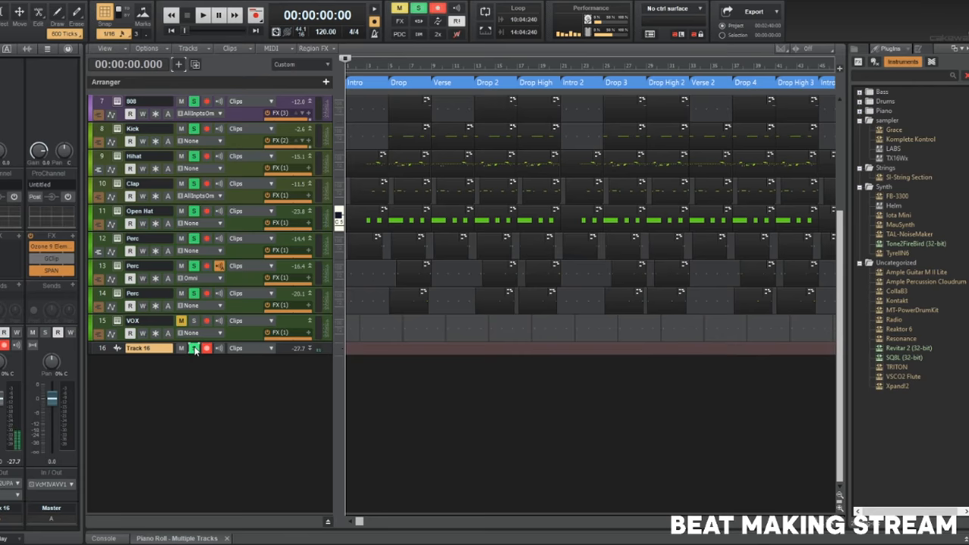
Expand Track 16 to a tall lane showing its input and output controls, with the start of the arrangement in focus.
{"action": "scroll", "coordinate": [318, 352], "scroll_direction": "up", "scroll_amount": 3}
{"action": "scroll", "coordinate": [479, 411], "scroll_direction": "up", "scroll_amount": 4}
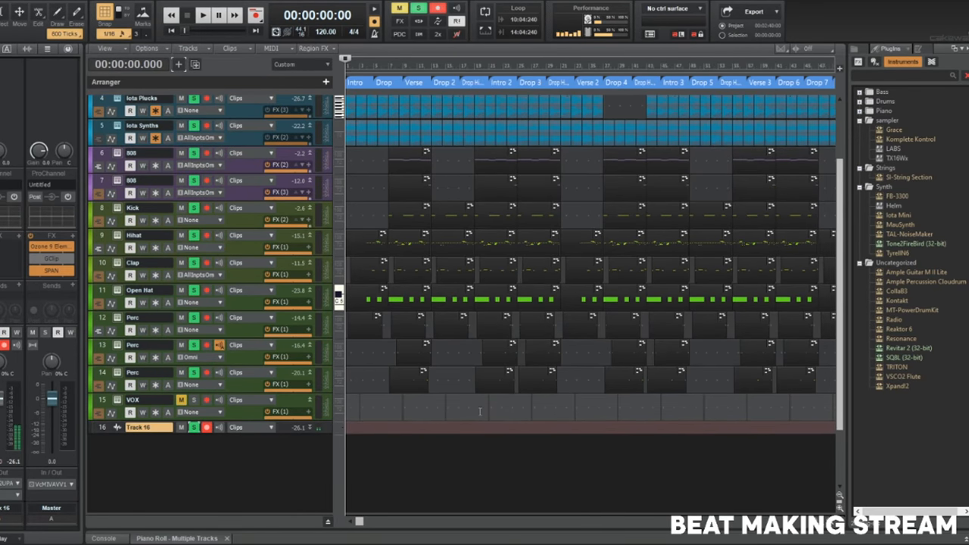
{"action": "scroll", "coordinate": [319, 445], "scroll_direction": "down", "scroll_amount": 3}
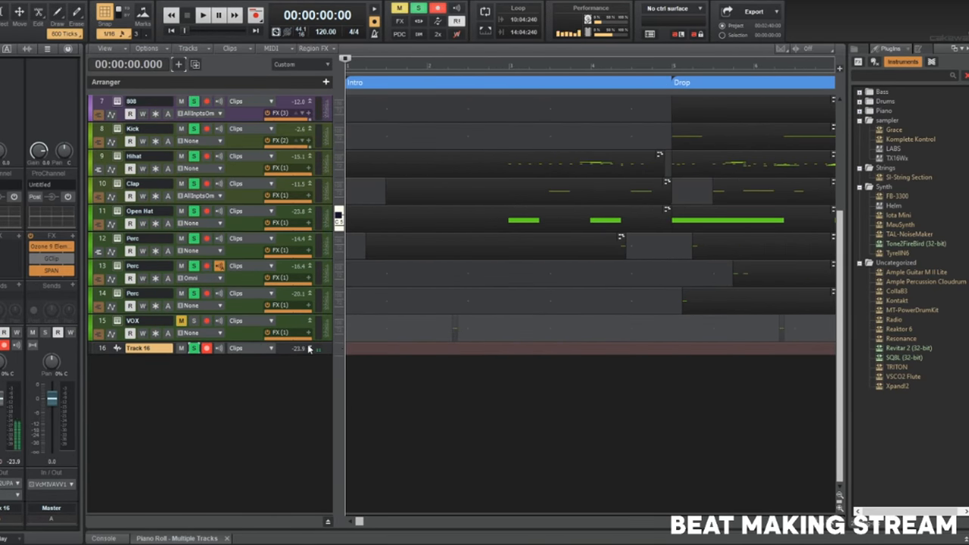
{"action": "left_click", "coordinate": [309, 349]}
{"action": "left_click_drag", "start_coordinate": [253, 394], "coordinate": [255, 431]}
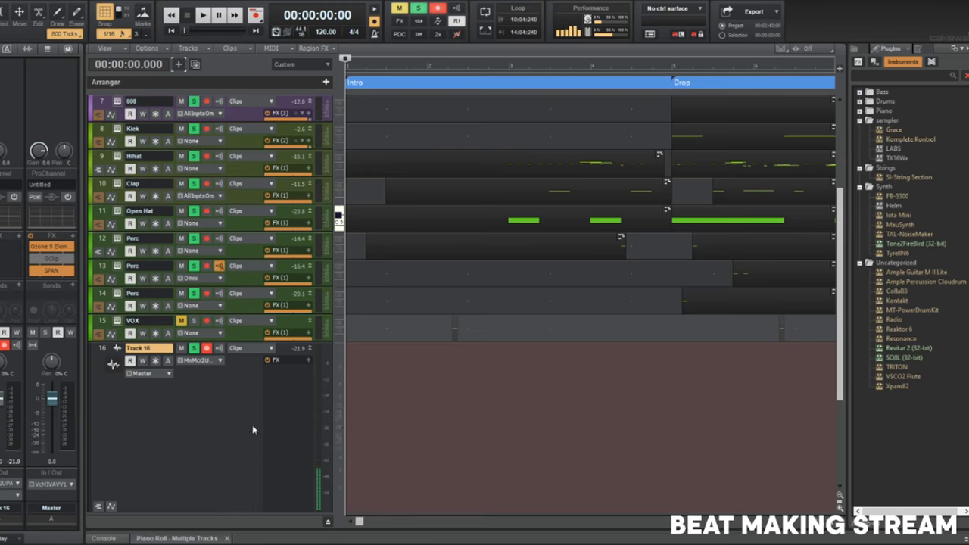
{"action": "scroll", "coordinate": [227, 329], "scroll_direction": "down", "scroll_amount": 4}
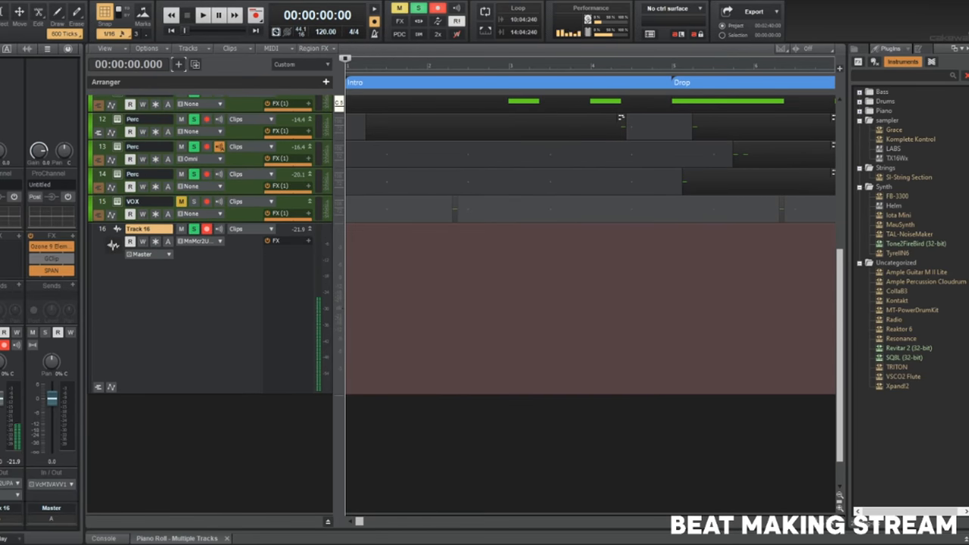
Record a microphone take of about 16 seconds on Track 16 from the project start, alongside the beat.
{"action": "key", "text": "XF86AudioMute"}
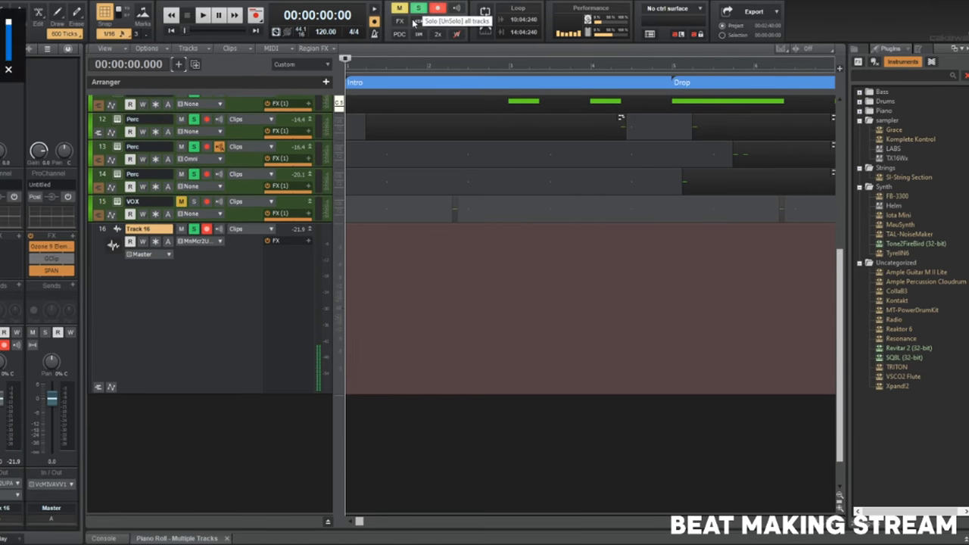
{"action": "key", "text": "space"}
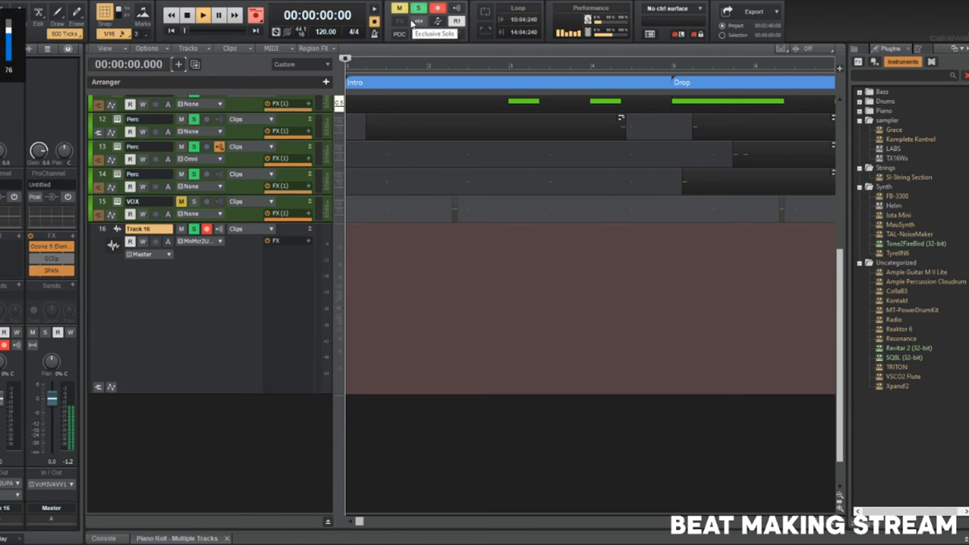
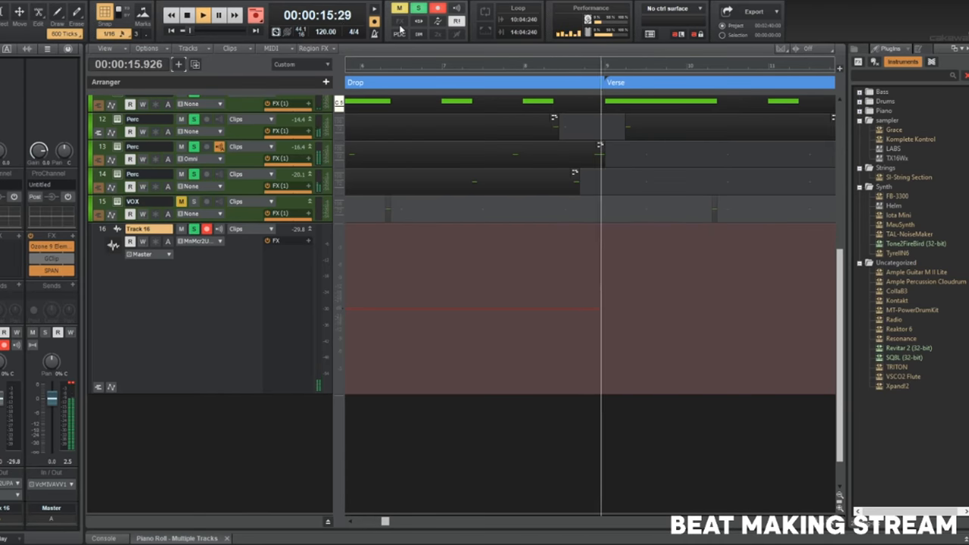
{"action": "key", "text": "space"}
{"action": "key", "text": "ctrl+z"}
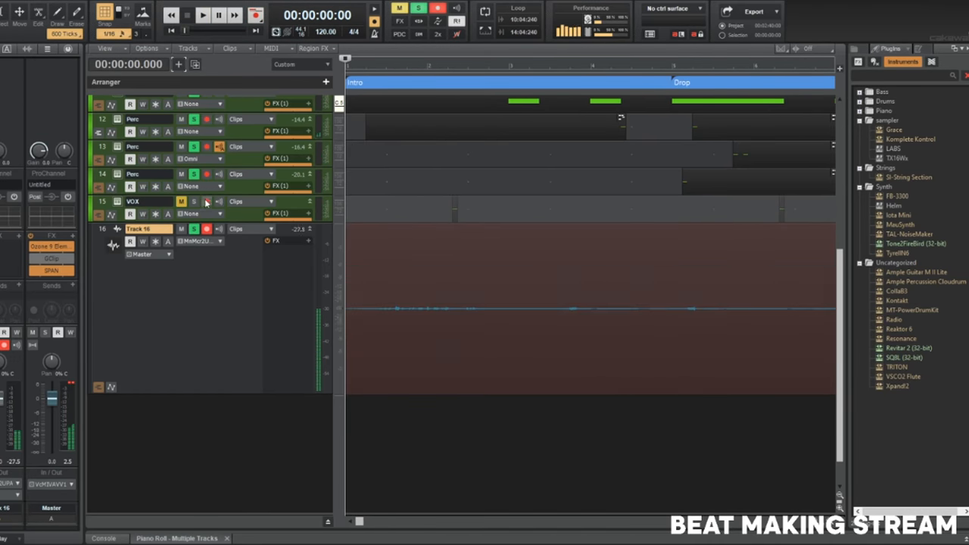
Unsolo the instrument and drum tracks so only Track 16 is soloed, and save the project.
{"action": "scroll", "coordinate": [284, 90], "scroll_direction": "up", "scroll_amount": 5}
{"action": "scroll", "coordinate": [187, 258], "scroll_direction": "up", "scroll_amount": 2}
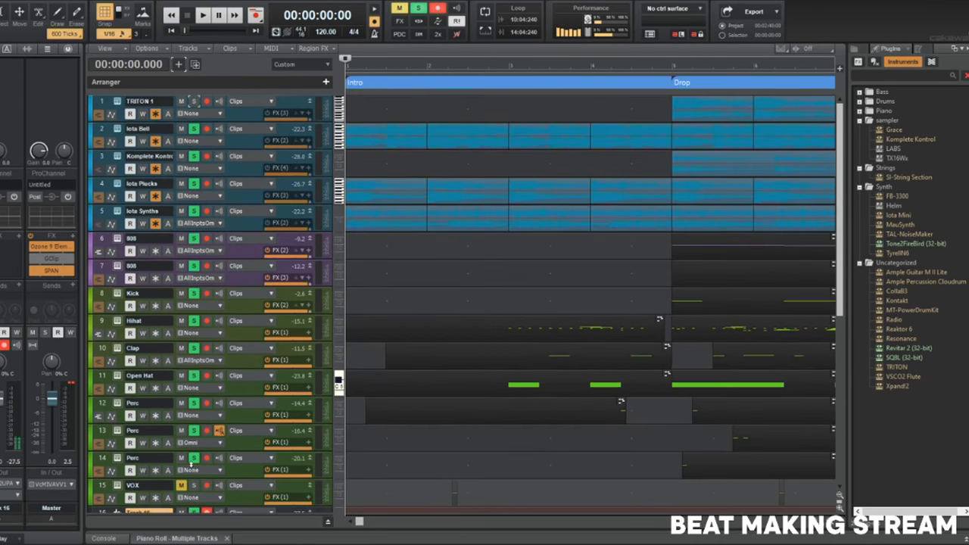
{"action": "left_click", "coordinate": [198, 129], "text": "ctrl"}
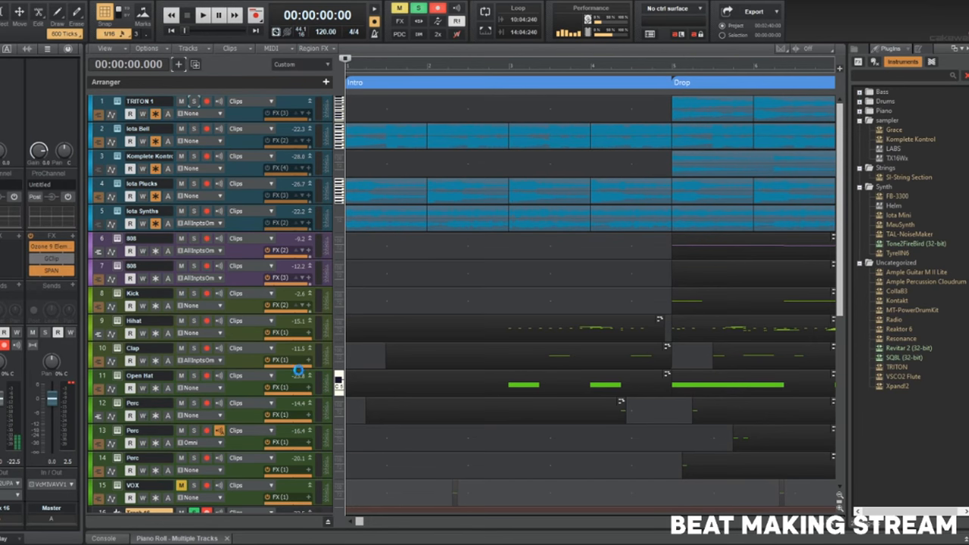
{"action": "key", "text": "ctrl+s"}
Magnify the Track 16 waveform and play the take back solo from the start with the system volume raised.
{"action": "scroll", "coordinate": [303, 382], "scroll_direction": "down", "scroll_amount": 7}
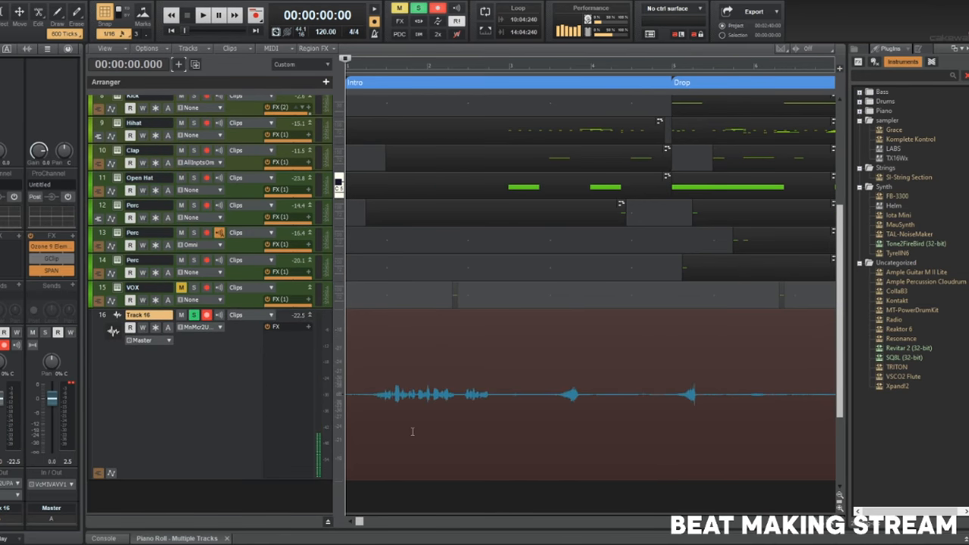
{"action": "scroll", "coordinate": [413, 431], "scroll_direction": "up", "scroll_amount": 3}
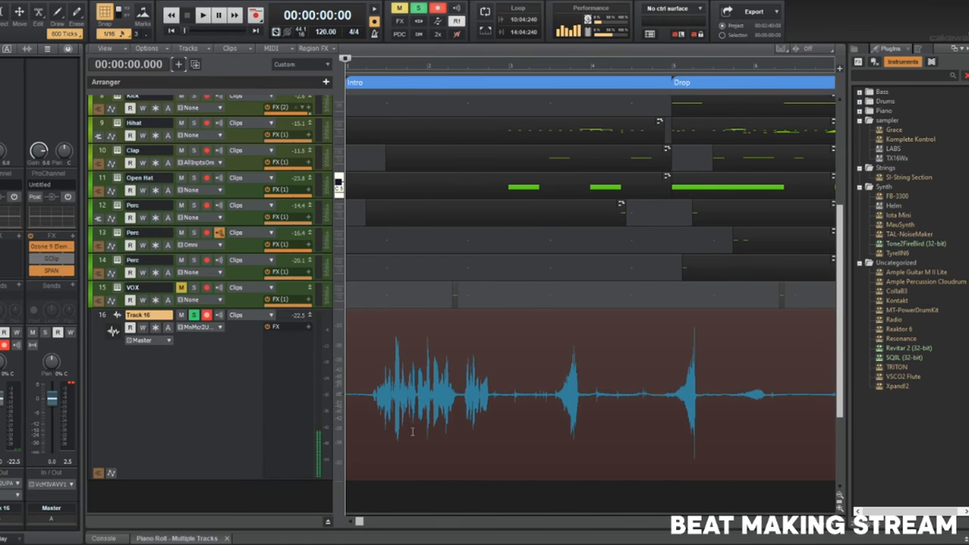
{"action": "scroll", "coordinate": [413, 431], "scroll_direction": "down", "scroll_amount": 5}
{"action": "scroll", "coordinate": [413, 432], "scroll_direction": "up", "scroll_amount": 4}
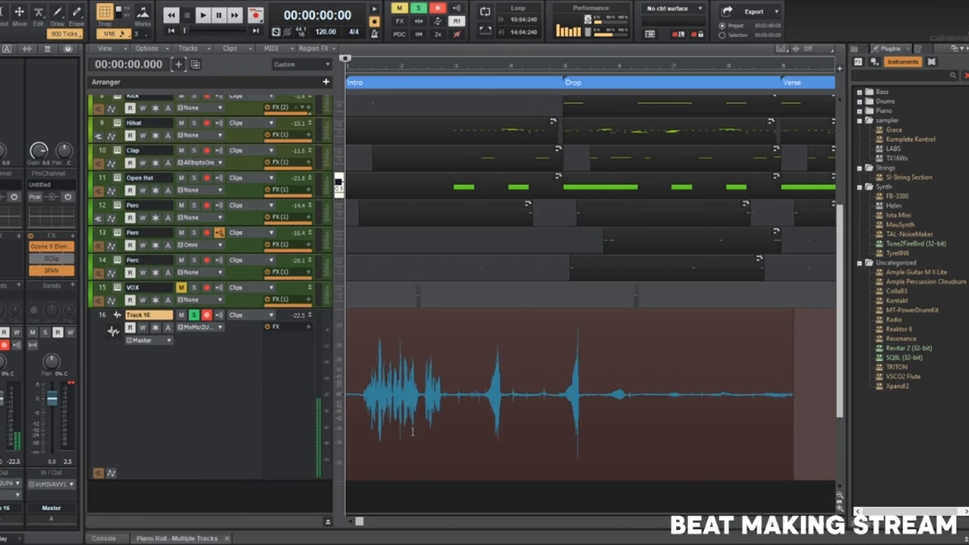
{"action": "key", "text": "space"}
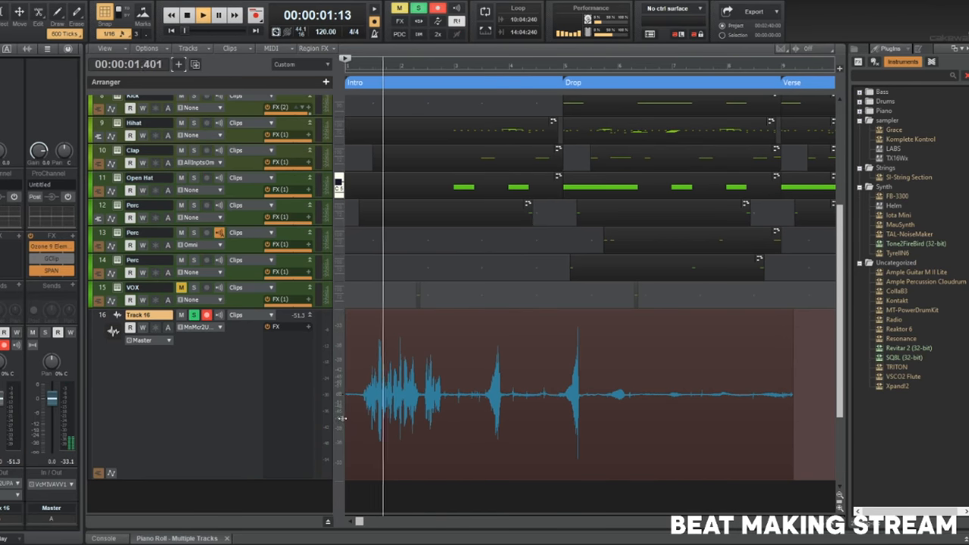
{"action": "key", "text": "XF86AudioRaiseVolume"}
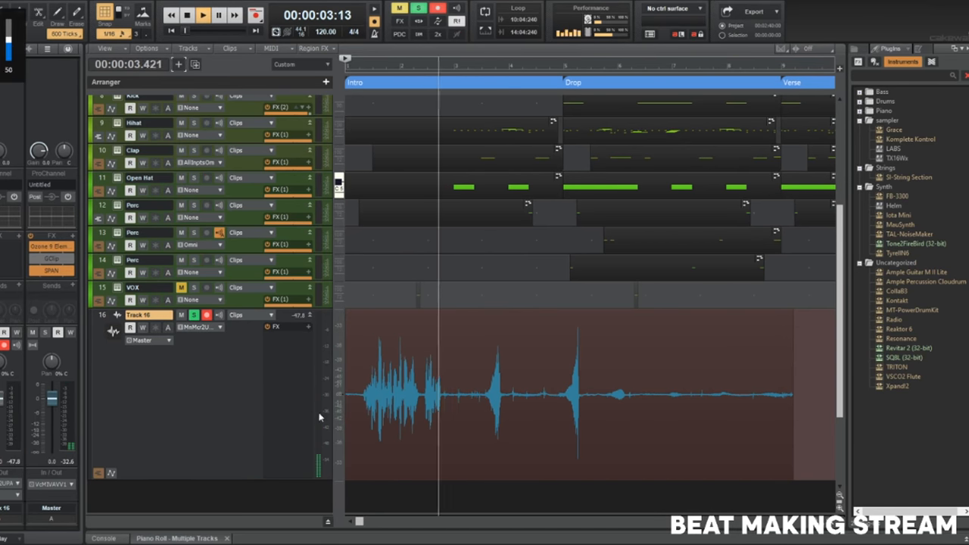
{"action": "key", "text": "XF86AudioRaiseVolume"}
{"action": "key", "text": "XF86AudioRaiseVolume"}
{"action": "key", "text": "XF86AudioRaiseVolume"}
{"action": "key", "text": "XF86AudioRaiseVolume"}
Cut the opening section and the quiet gap between the two loud peaks out of the Track 16 recording.
{"action": "left_click_drag", "start_coordinate": [348, 432], "coordinate": [559, 413]}
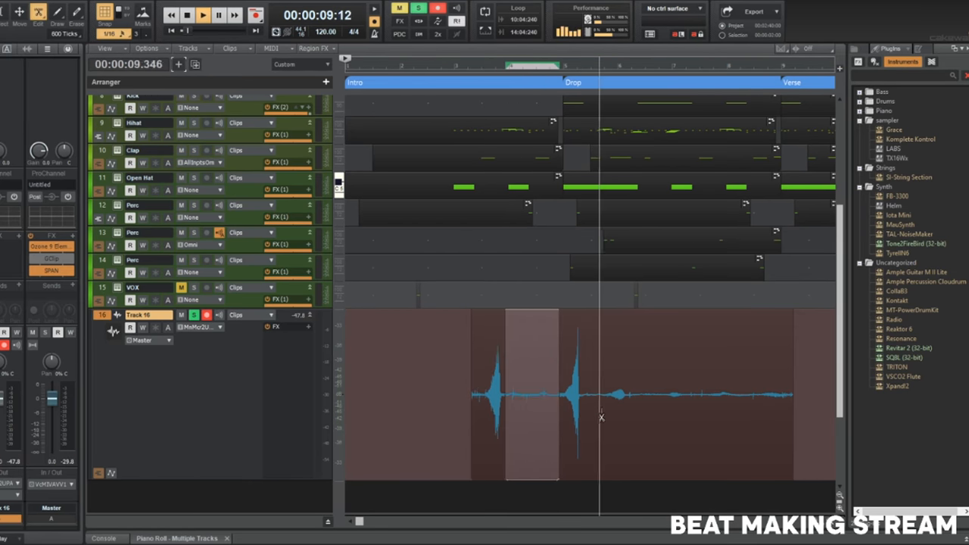
Split Track 16's recording at several points from shortly before bar 6 to midway between bars 8 and 9 during playback.
{"action": "left_click", "coordinate": [600, 415], "text": "alt"}
{"action": "left_click", "coordinate": [638, 412], "text": "alt"}
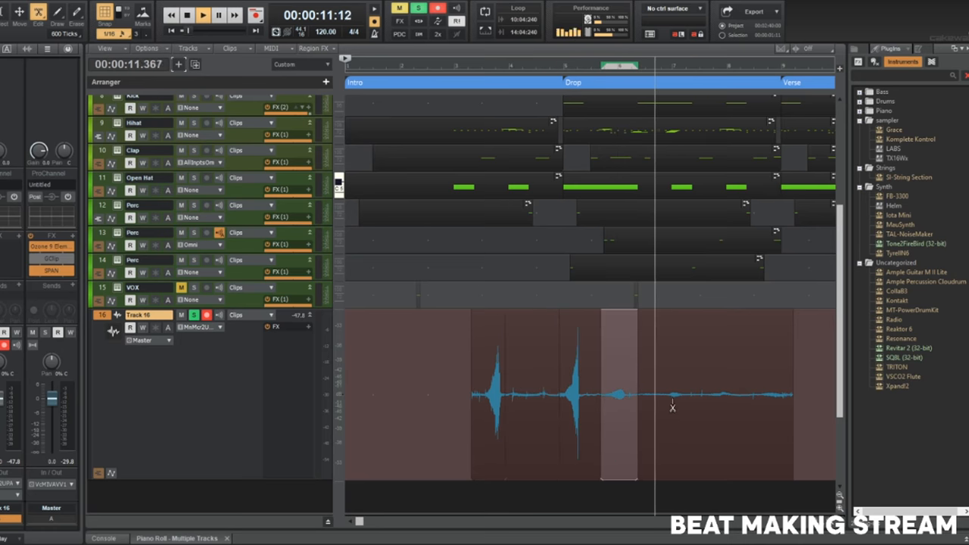
{"action": "left_click", "coordinate": [669, 410], "text": "alt"}
{"action": "left_click", "coordinate": [690, 407], "text": "alt"}
{"action": "left_click", "coordinate": [712, 406], "text": "alt"}
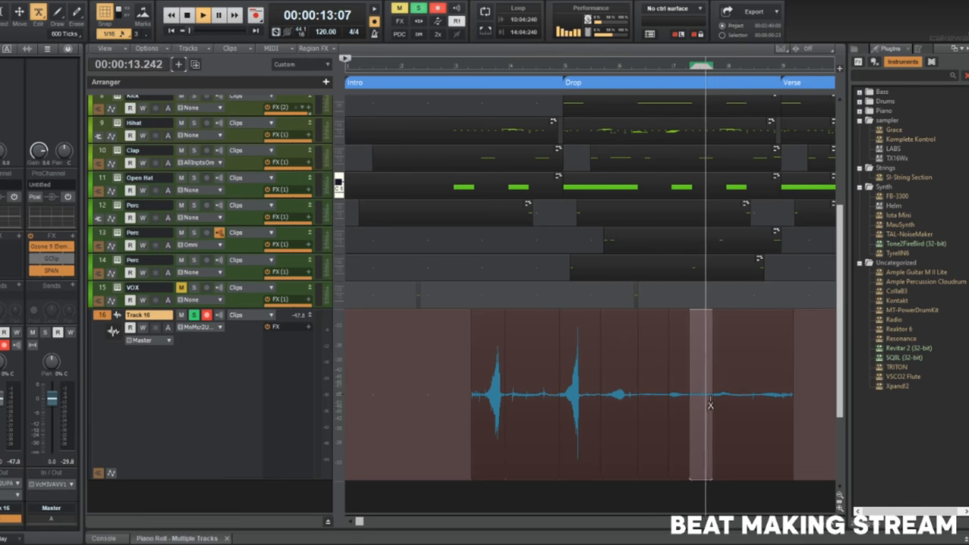
{"action": "left_click", "coordinate": [755, 403], "text": "alt"}
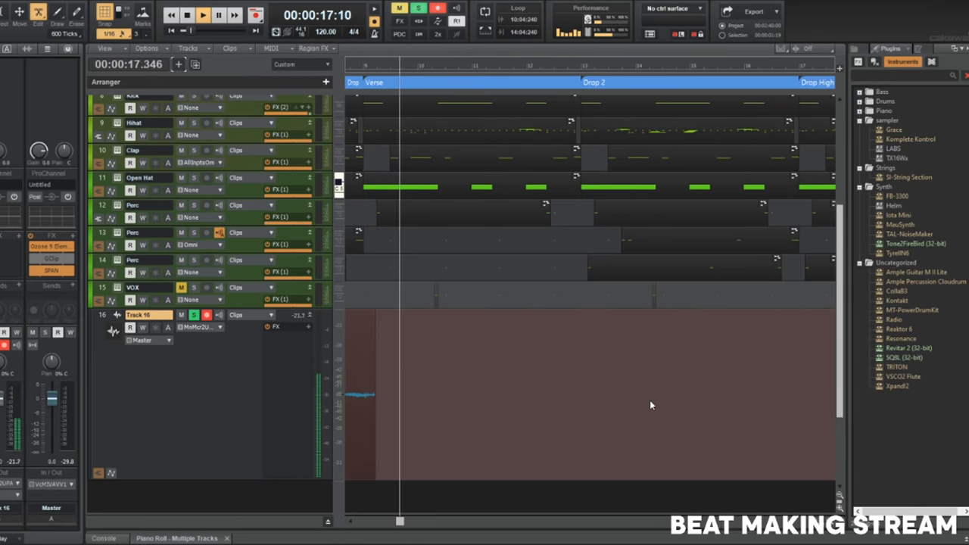
{"action": "key", "text": "space"}
Delete the quiet stretch of Track 16's recording from just past bar 6 to about bar 8.5.
{"action": "middle_click", "coordinate": [638, 421]}
{"action": "left_click", "coordinate": [610, 411]}
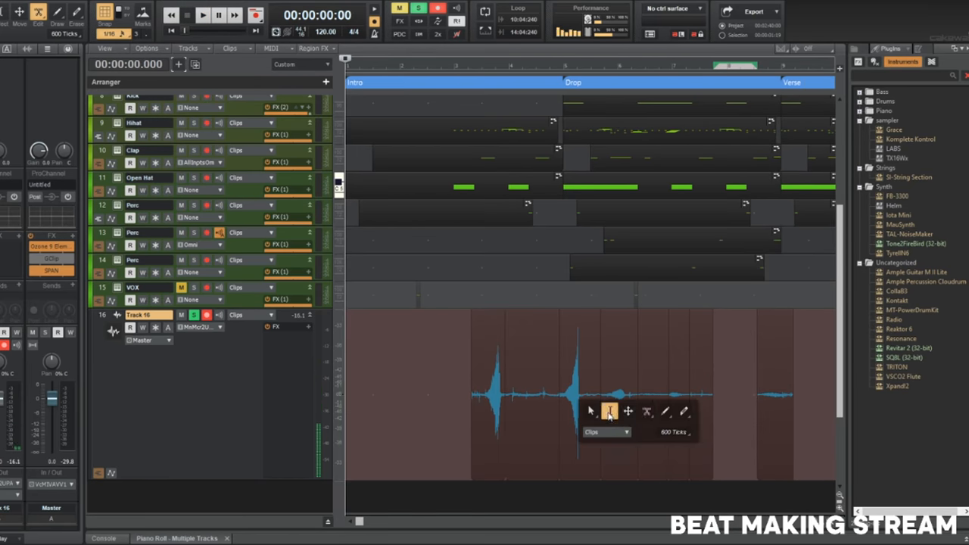
{"action": "left_click_drag", "start_coordinate": [758, 401], "coordinate": [635, 395]}
{"action": "key", "text": "Delete"}
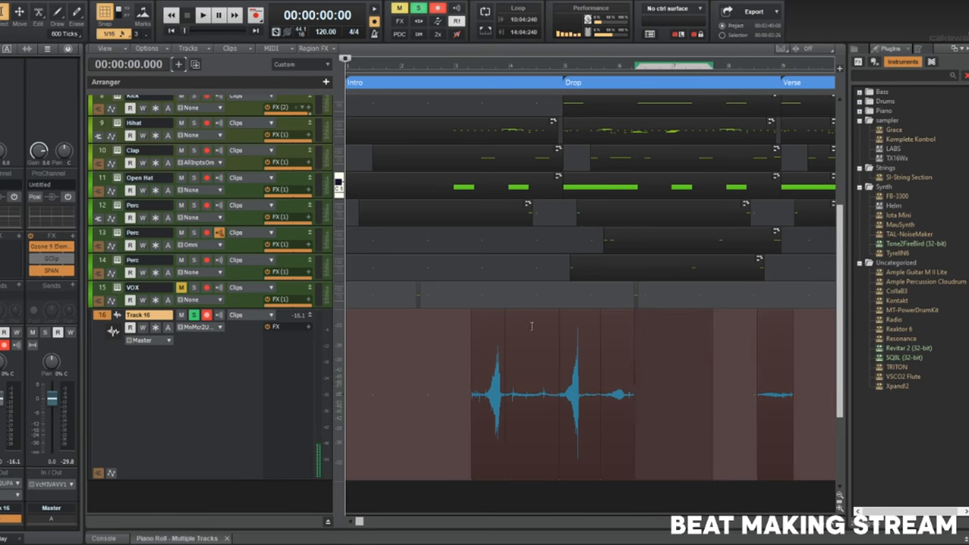
Check the input levels in Voicemeeter Banana and return to the Cakewalk project.
{"action": "left_click", "coordinate": [313, 537]}
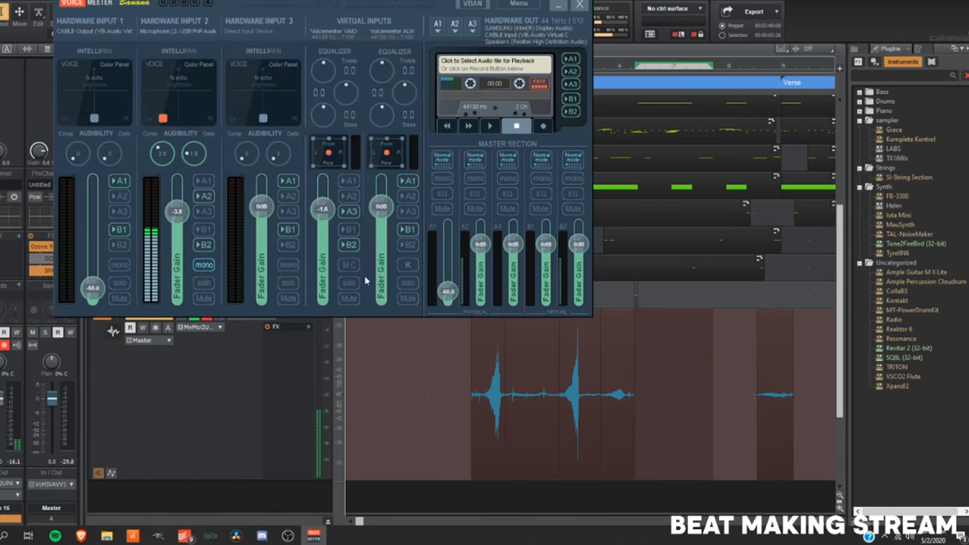
{"action": "left_click", "coordinate": [463, 366]}
{"action": "left_click", "coordinate": [462, 366]}
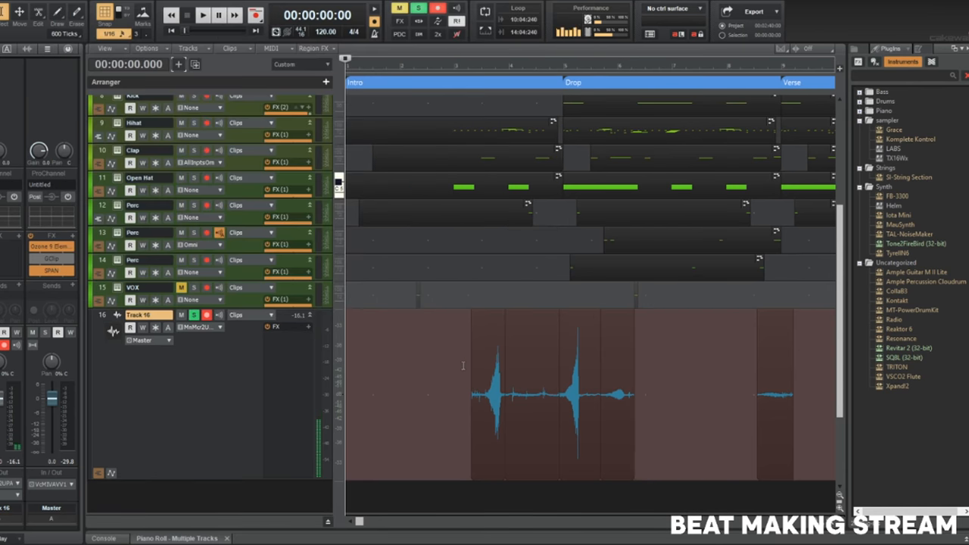
Play Track 16 and trim the start of its first clip to just before the first loud peak.
{"action": "key", "text": "space"}
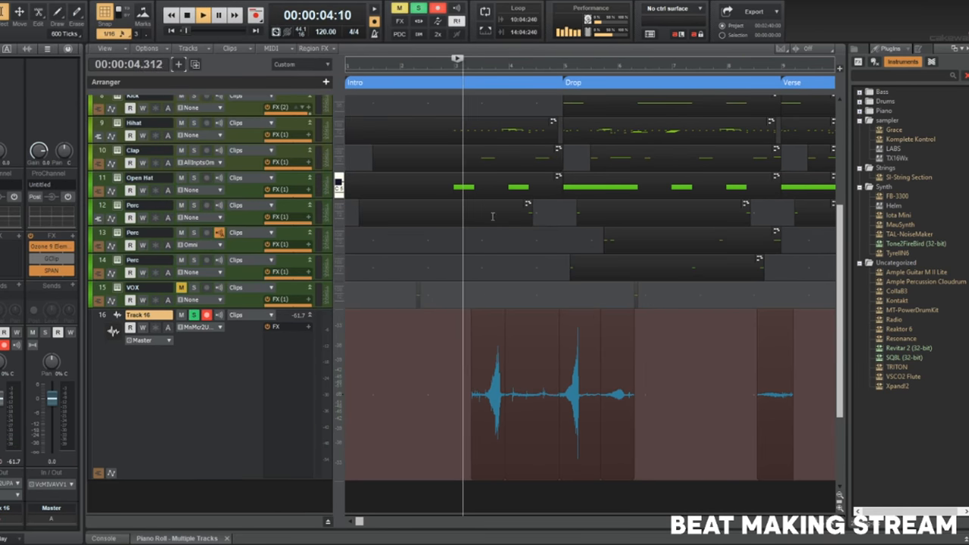
{"action": "middle_click", "coordinate": [448, 360]}
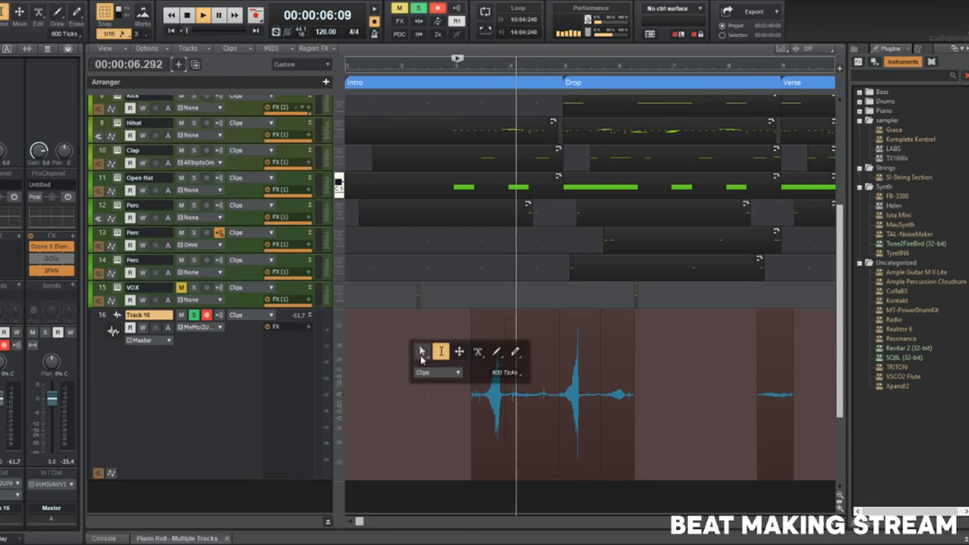
{"action": "left_click", "coordinate": [423, 351]}
{"action": "left_click_drag", "start_coordinate": [473, 405], "coordinate": [485, 412]}
Delete the clip with the second loud peak on Track 16 and trim the end of the short clip near bar 6.
{"action": "left_click", "coordinate": [579, 392]}
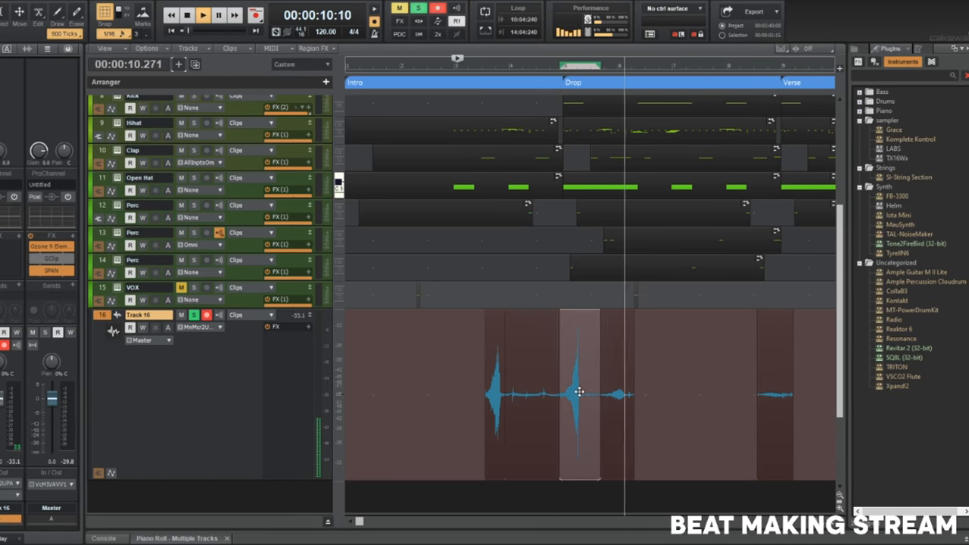
{"action": "key", "text": "Delete"}
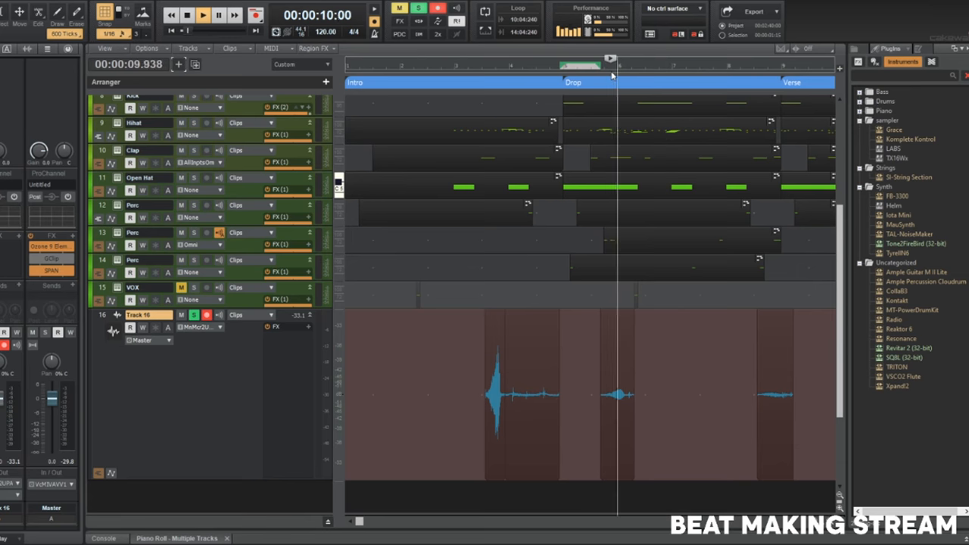
{"action": "left_click_drag", "start_coordinate": [632, 375], "coordinate": [628, 374]}
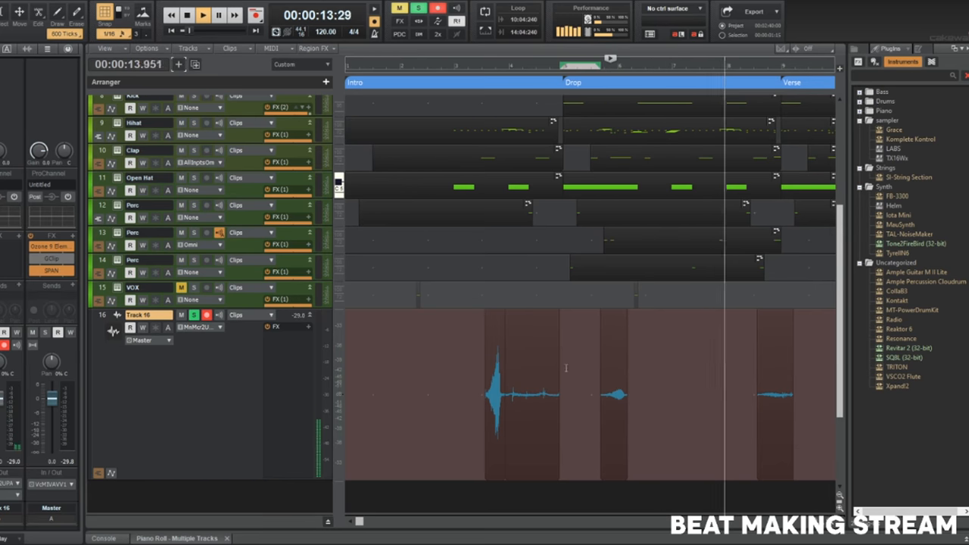
Delete the clips before the Drop and the last clip near bar 9 on Track 16, keeping only the short one near bar 6.
{"action": "left_click_drag", "start_coordinate": [568, 369], "coordinate": [452, 371]}
{"action": "key", "text": "Delete"}
{"action": "left_click_drag", "start_coordinate": [728, 382], "coordinate": [830, 386]}
{"action": "key", "text": "Delete"}
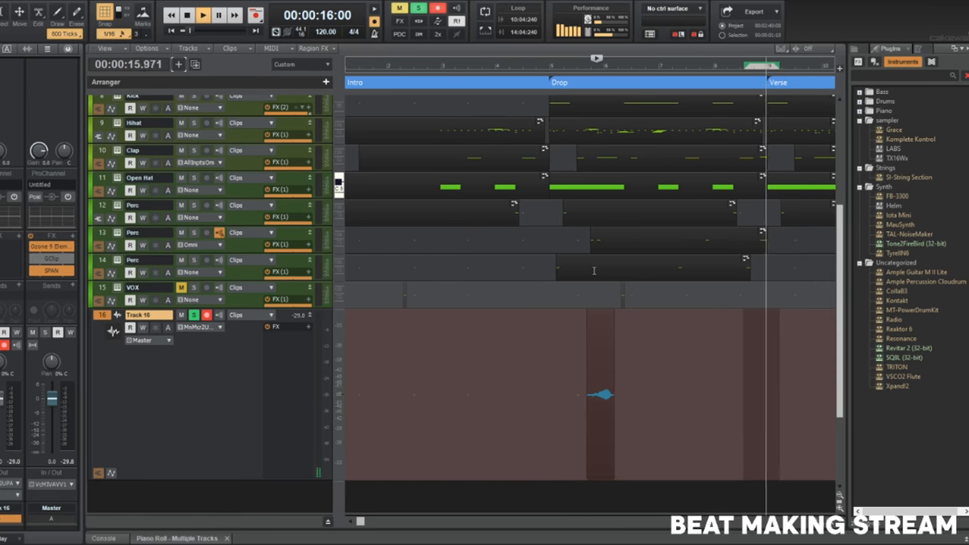
Move the remaining short clip on Track 16 to the start of the Intro at bar 1.
{"action": "left_click", "coordinate": [597, 318]}
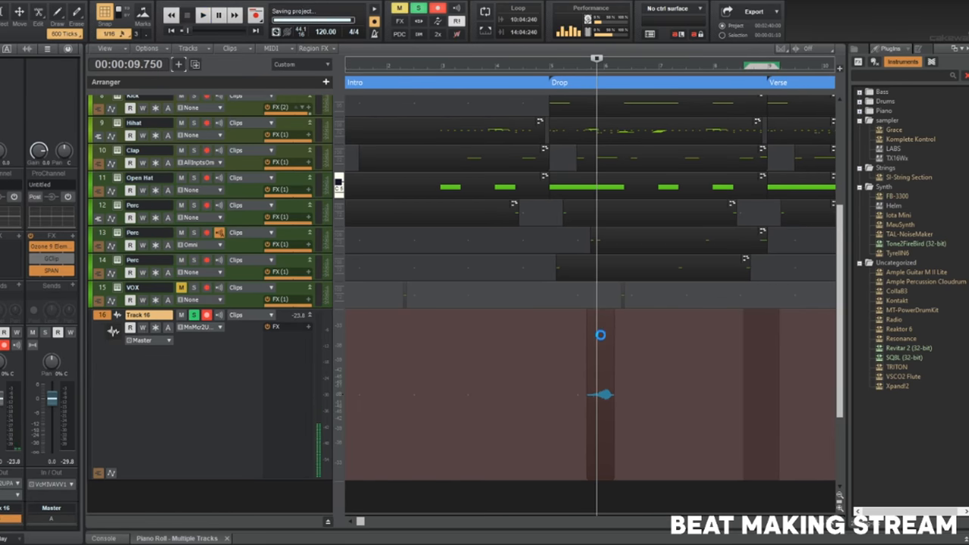
{"action": "left_click_drag", "start_coordinate": [601, 335], "coordinate": [371, 331]}
{"action": "scroll", "coordinate": [371, 331], "scroll_direction": "up", "scroll_amount": 1}
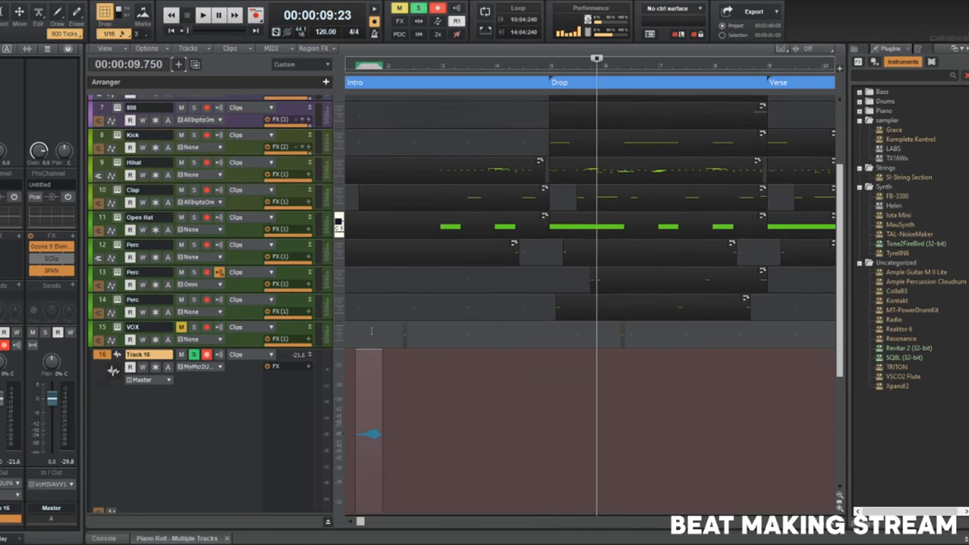
{"action": "scroll", "coordinate": [371, 331], "scroll_direction": "up", "scroll_amount": 1}
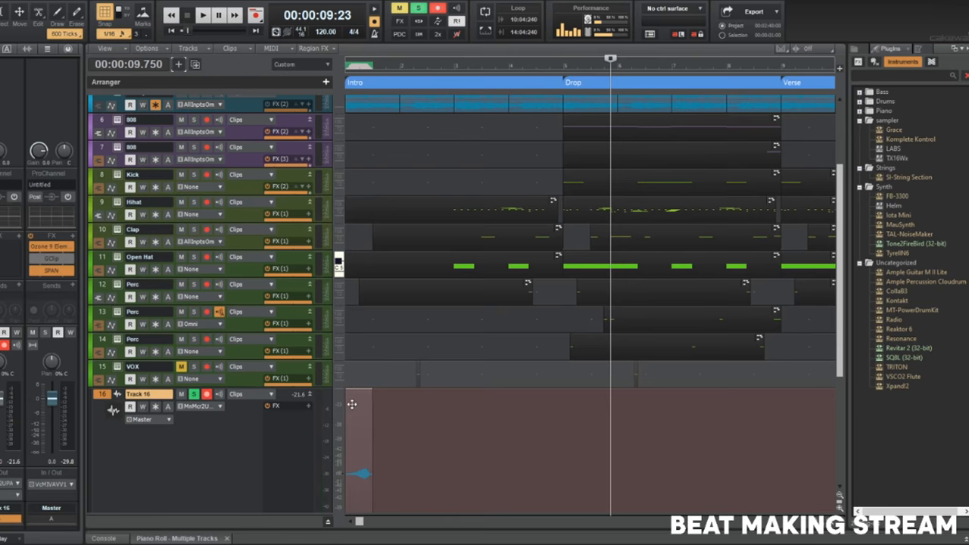
Set the fader gain of the Voicemeeter VAIO virtual input in Voicemeeter Banana to about -1.2 dB and return to Cakewalk.
{"action": "scroll", "coordinate": [352, 402], "scroll_direction": "down", "scroll_amount": 5}
{"action": "left_click", "coordinate": [315, 534]}
{"action": "left_click_drag", "start_coordinate": [323, 190], "coordinate": [333, 221]}
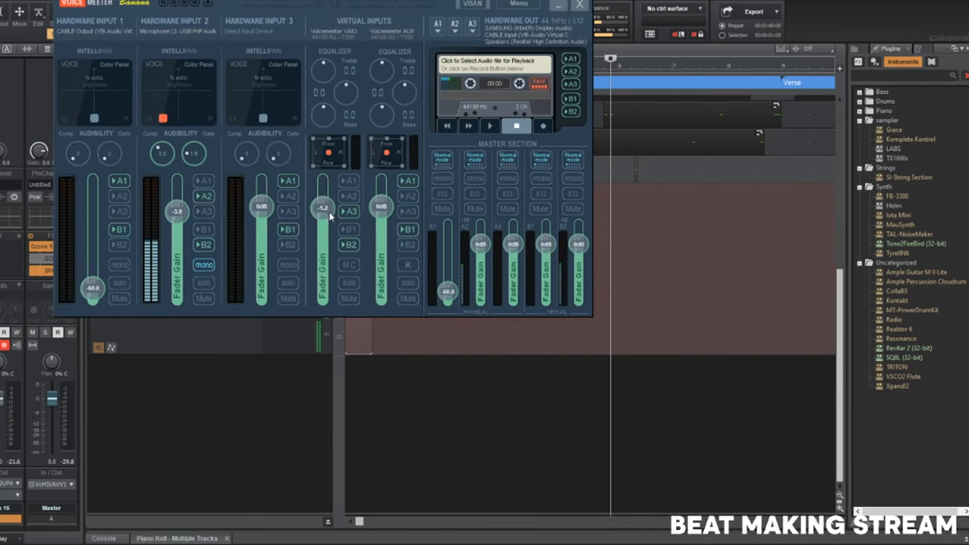
{"action": "left_click", "coordinate": [557, 6]}
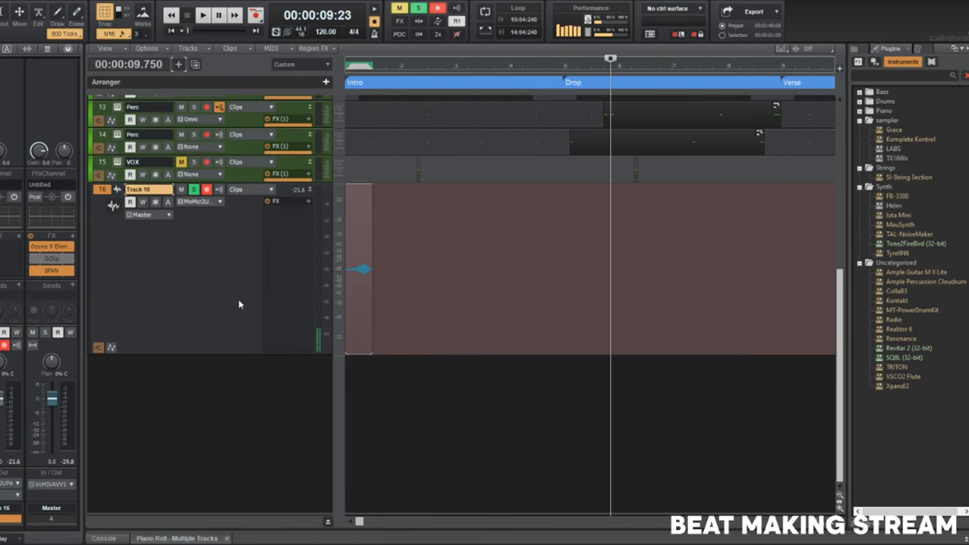
Disarm recording on Track 16, raise its gain, and play the clip from the project start.
{"action": "key", "text": "ctrl+Home"}
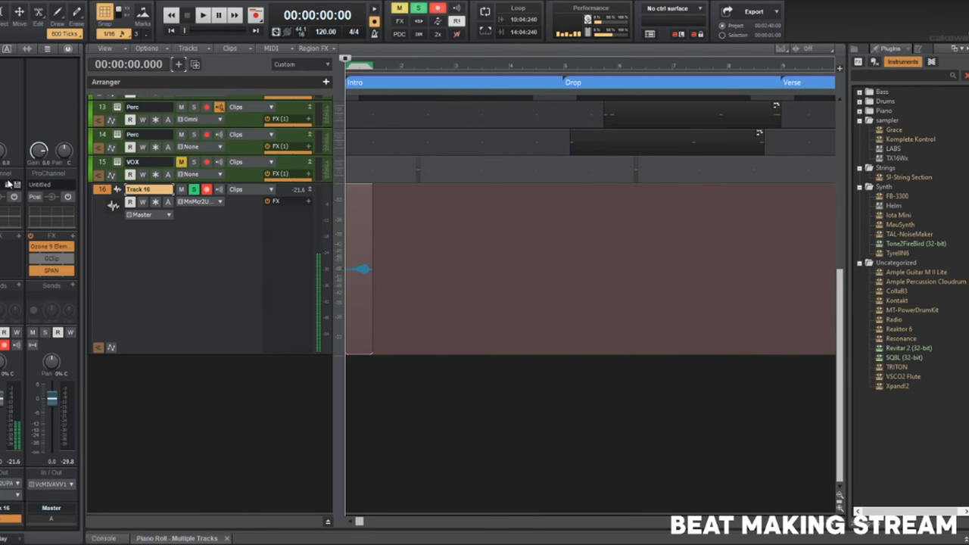
{"action": "key", "text": "space"}
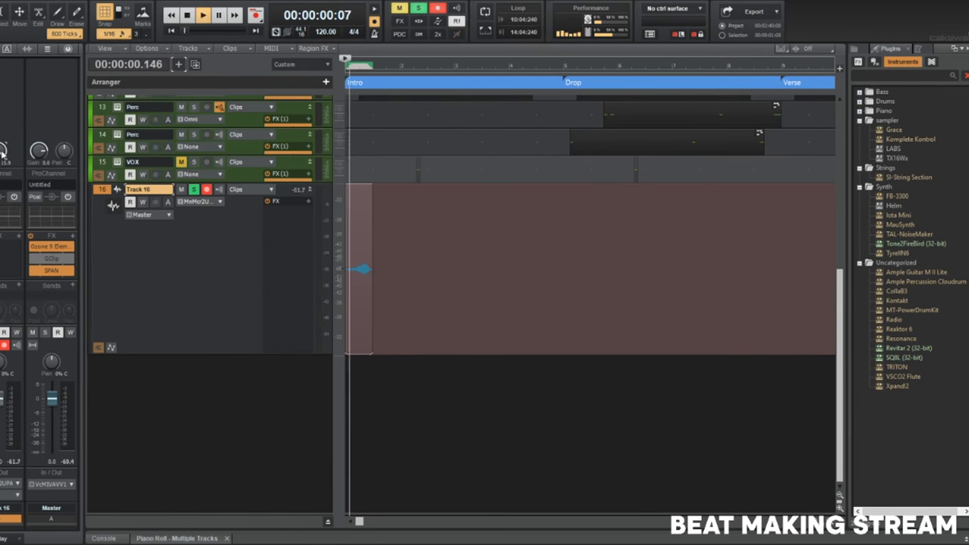
{"action": "key", "text": "space"}
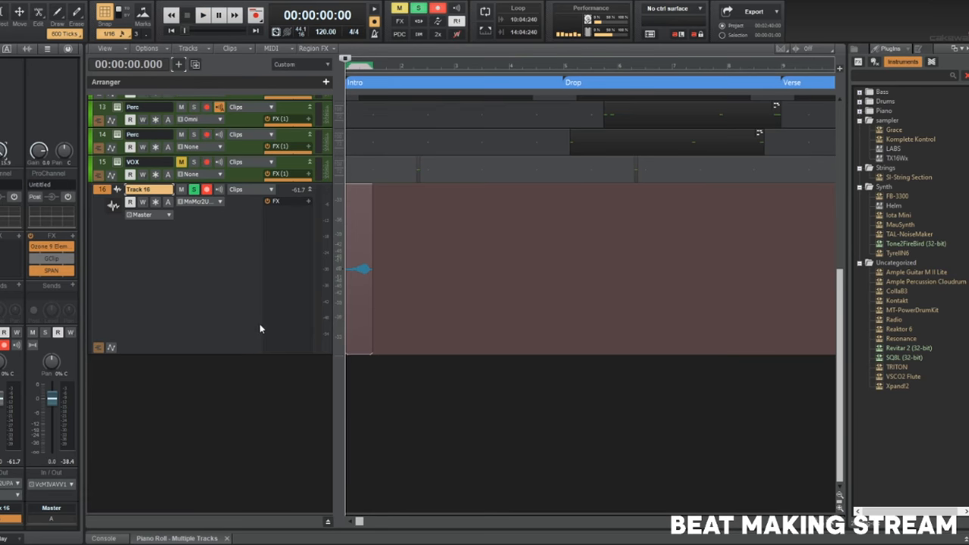
{"action": "left_click", "coordinate": [206, 190]}
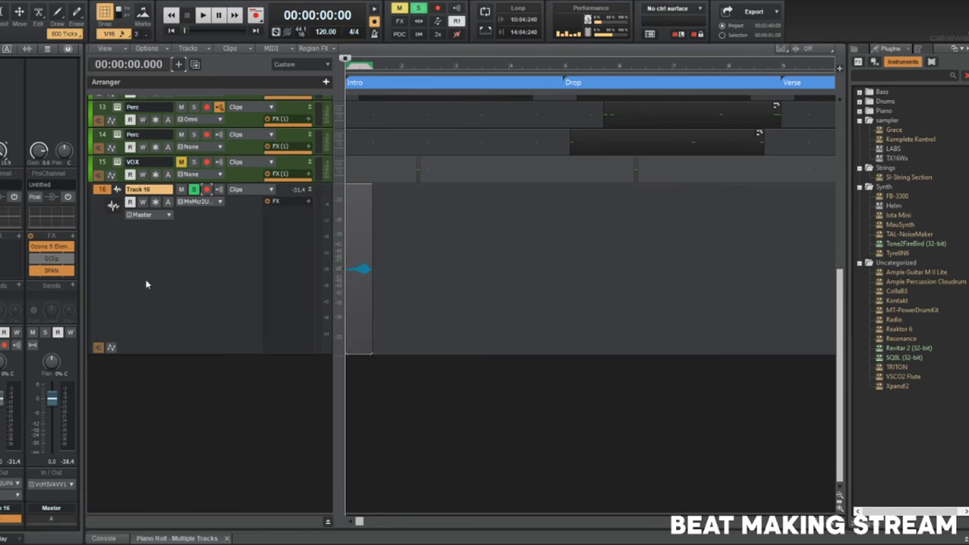
{"action": "left_click_drag", "start_coordinate": [3, 155], "coordinate": [3, 150]}
{"action": "key", "text": "space"}
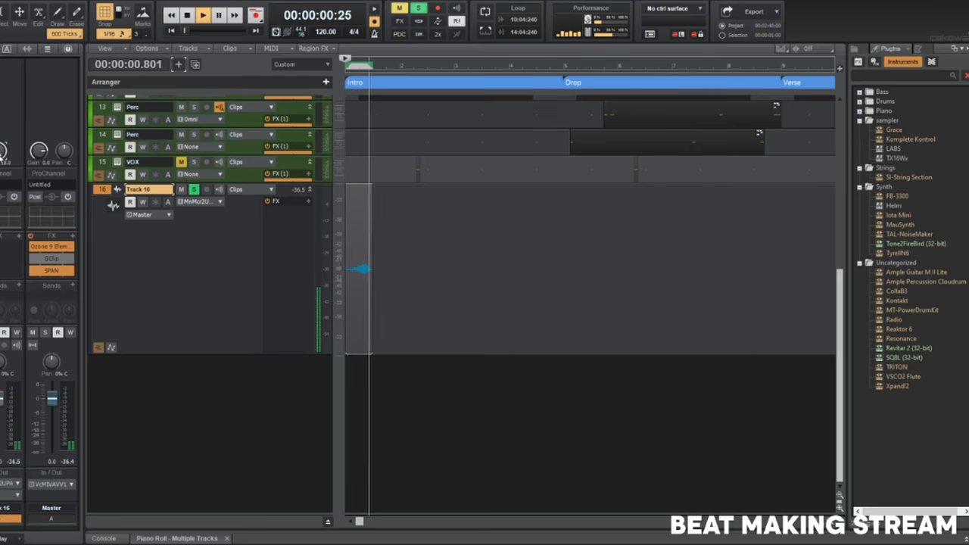
Unsolo Track 16 and play the project from the start to hear the clip with the full beat.
{"action": "key", "text": "f"}
{"action": "key", "text": "space"}
{"action": "scroll", "coordinate": [390, 279], "scroll_direction": "down", "scroll_amount": 3}
{"action": "key", "text": "space"}
{"action": "key", "text": "space"}
{"action": "left_click", "coordinate": [194, 410]}
{"action": "key", "text": "space"}
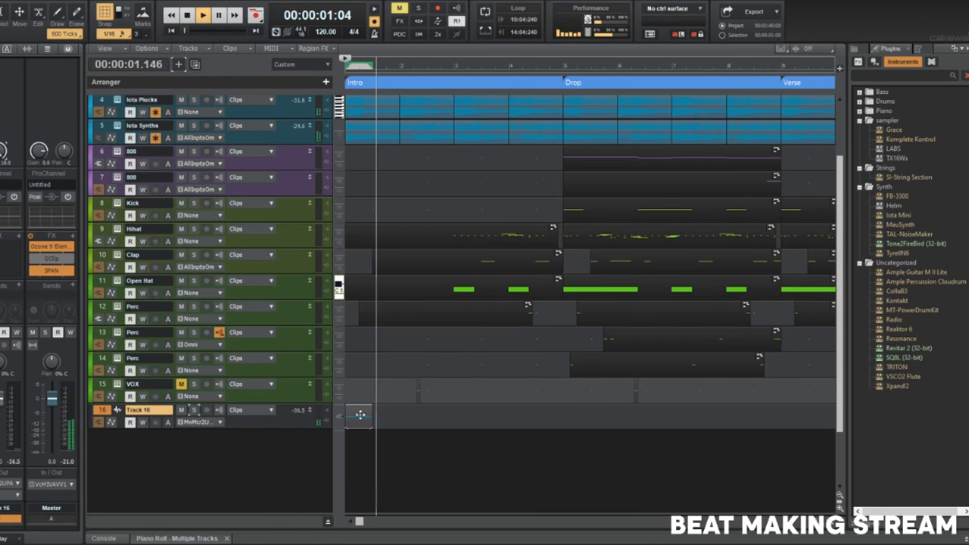
Place a copy of the Track 16 clip across the start of the Drop section and stop playback.
{"action": "left_click_drag", "start_coordinate": [513, 419], "coordinate": [558, 421]}
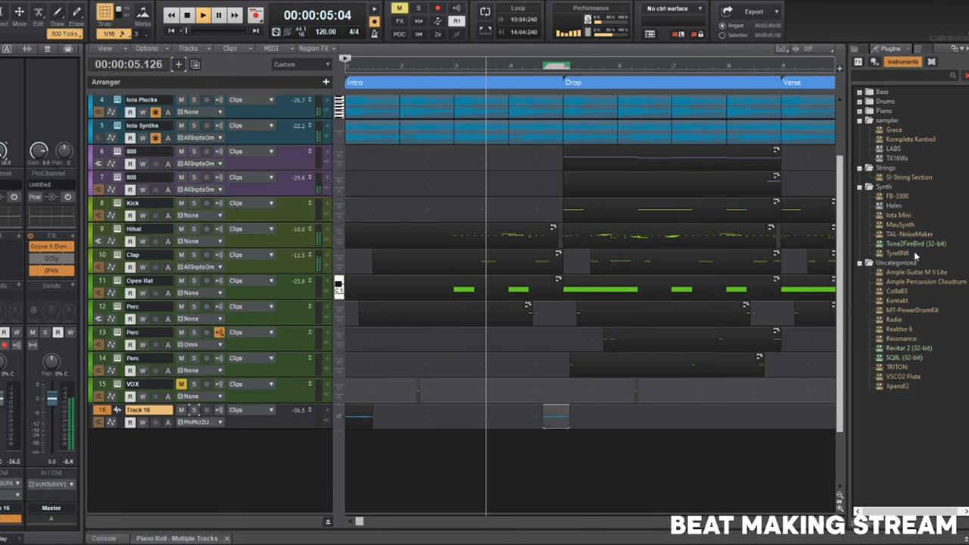
{"action": "key", "text": "space"}
Add the Raum reverb from the audio effects to Track 16.
{"action": "left_click", "coordinate": [859, 61]}
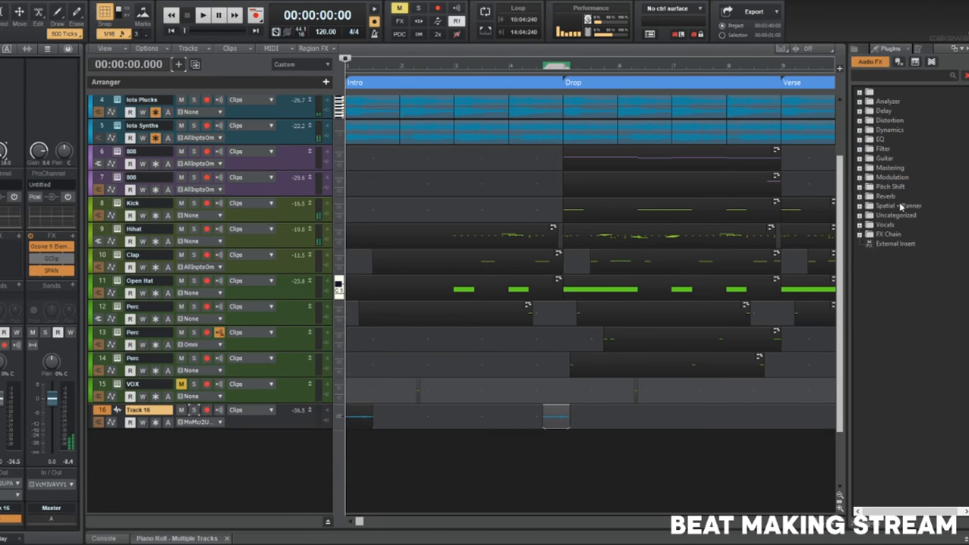
{"action": "left_click", "coordinate": [860, 196]}
{"action": "left_click_drag", "start_coordinate": [708, 315], "coordinate": [287, 476]}
Raise Raum's Mix above the midpoint, audition the reverb with the beat, and close the plug-in window.
{"action": "key", "text": "space"}
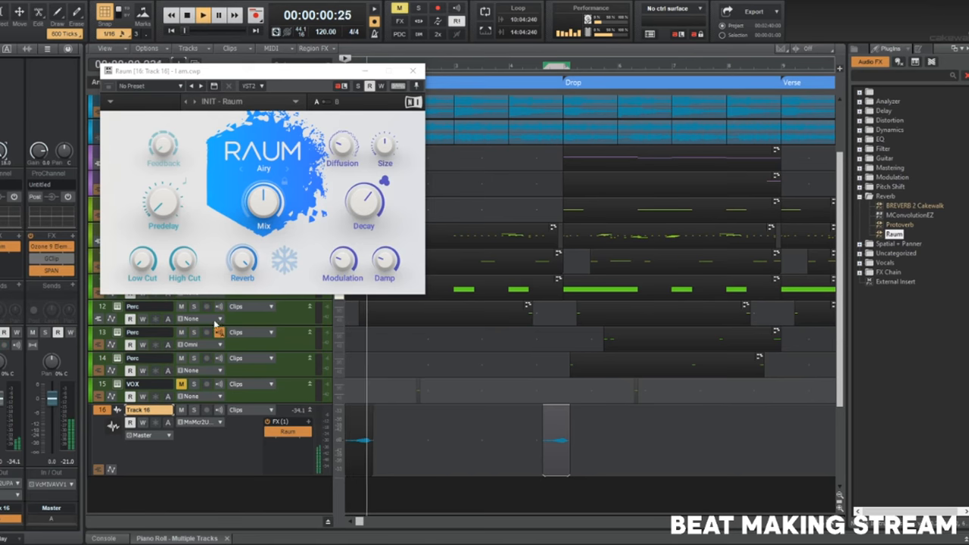
{"action": "key", "text": "space"}
{"action": "key", "text": "space"}
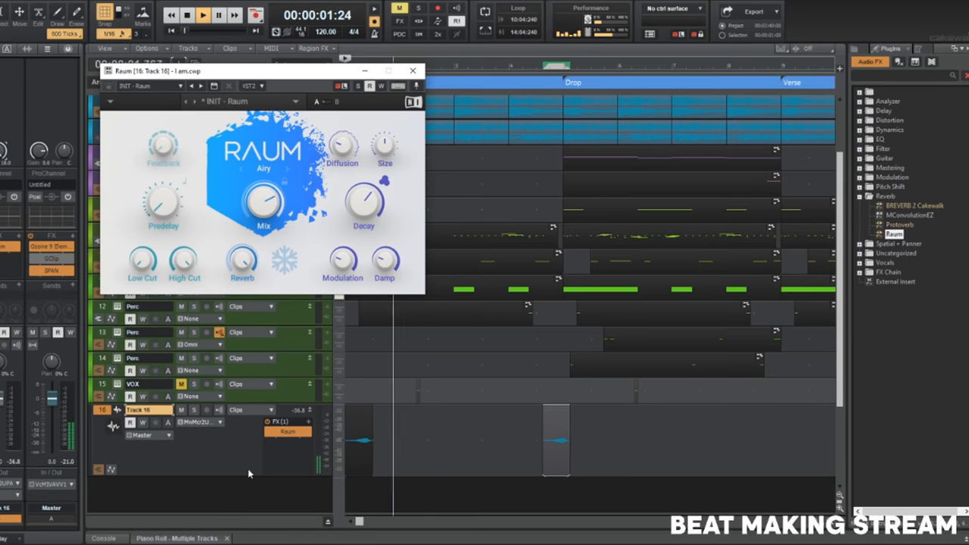
{"action": "key", "text": "space"}
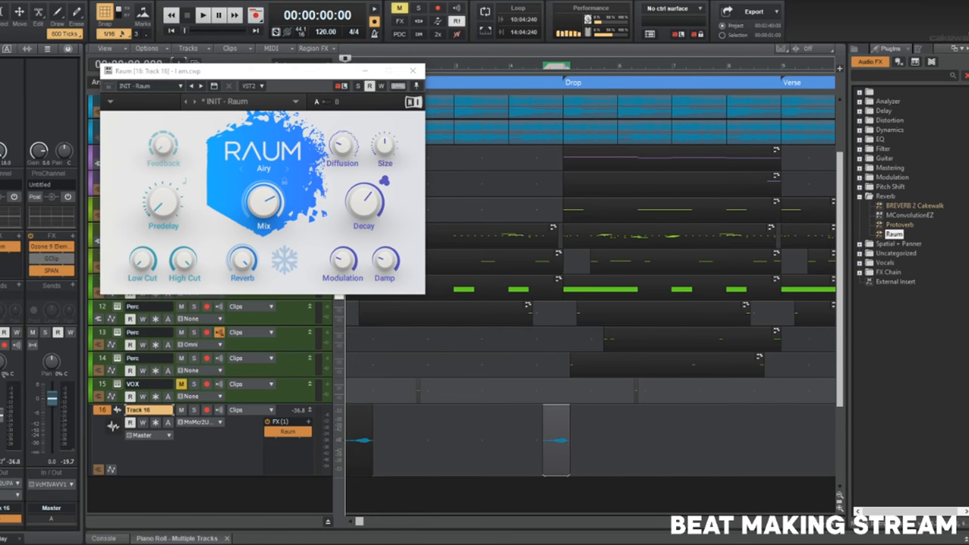
{"action": "key", "text": "space"}
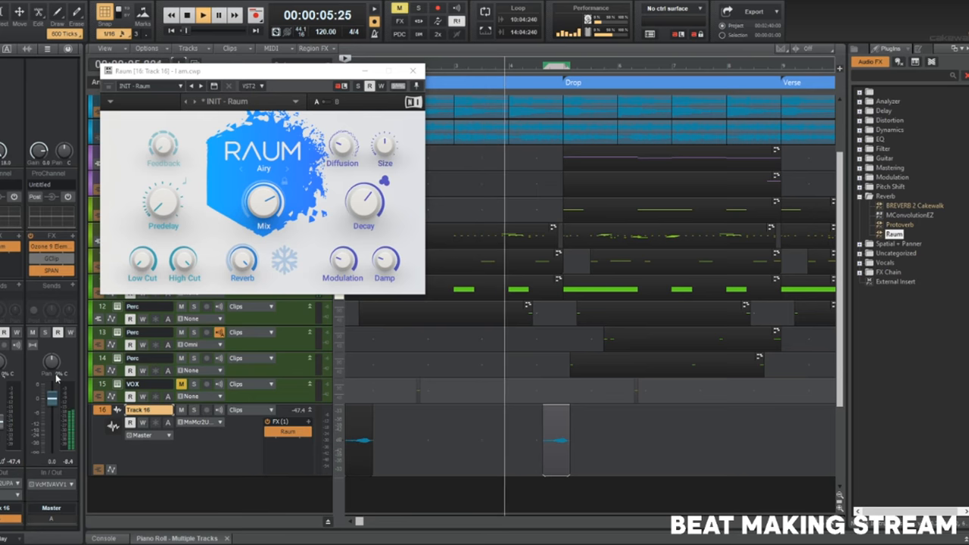
{"action": "left_click", "coordinate": [412, 71]}
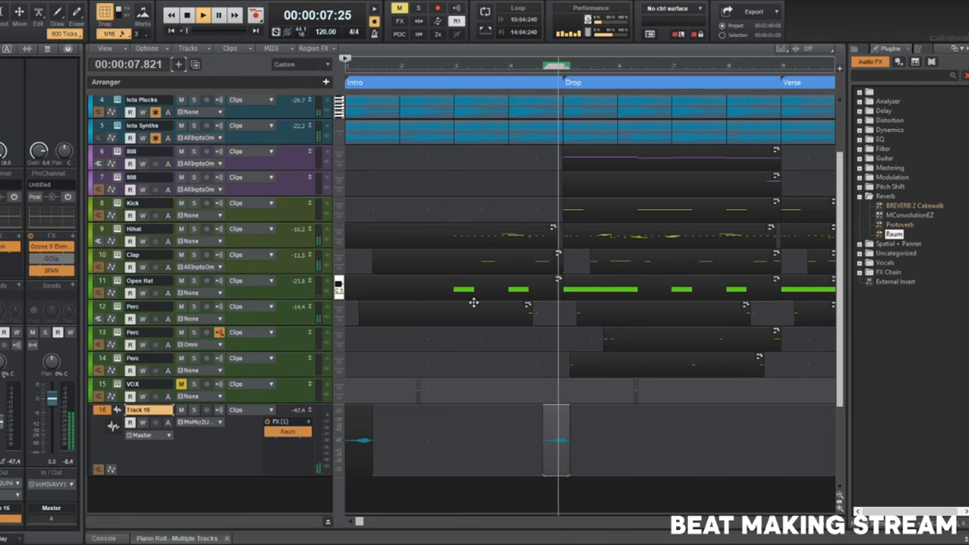
{"action": "key", "text": "space"}
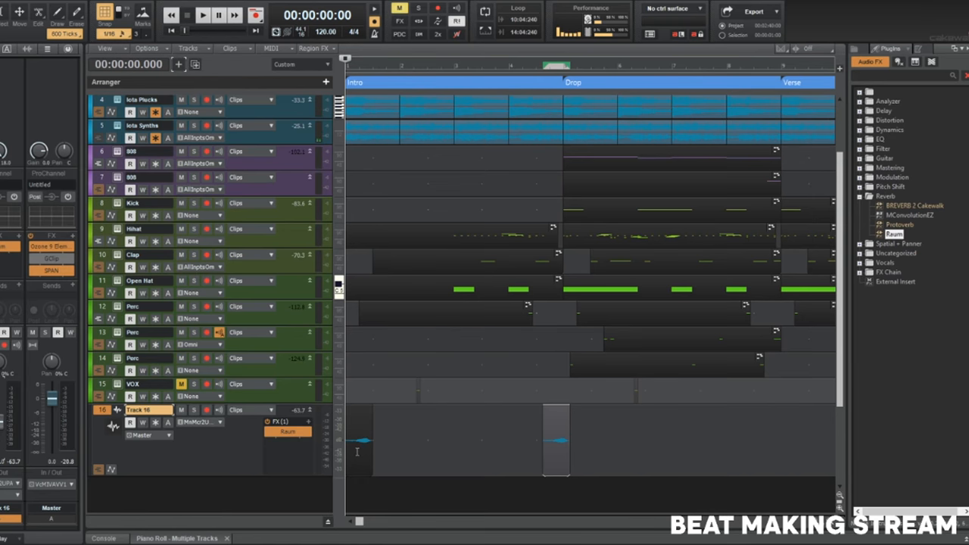
Delete the copied Track 16 clip at the start of the Drop section.
{"action": "scroll", "coordinate": [357, 453], "scroll_direction": "up", "scroll_amount": 3}
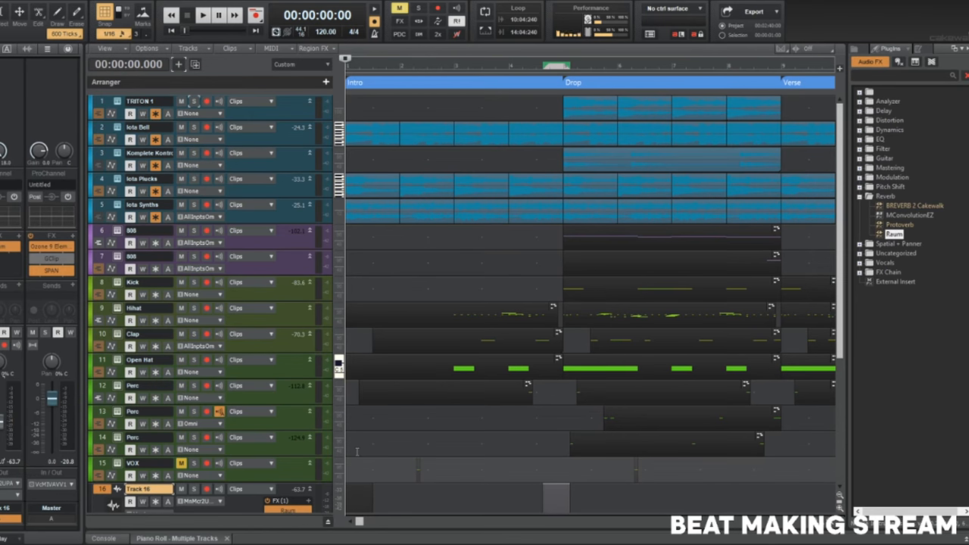
{"action": "scroll", "coordinate": [500, 376], "scroll_direction": "down", "scroll_amount": 5}
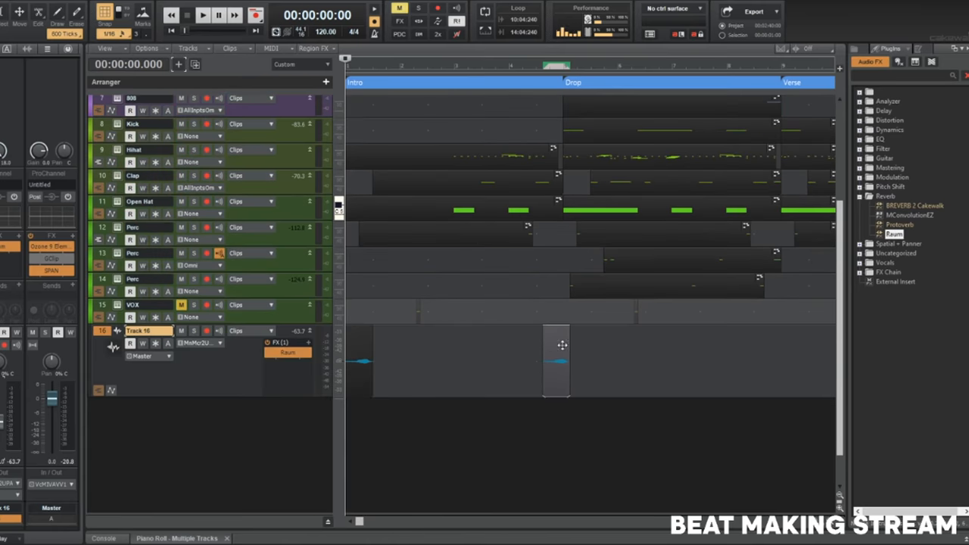
{"action": "key", "text": "Delete"}
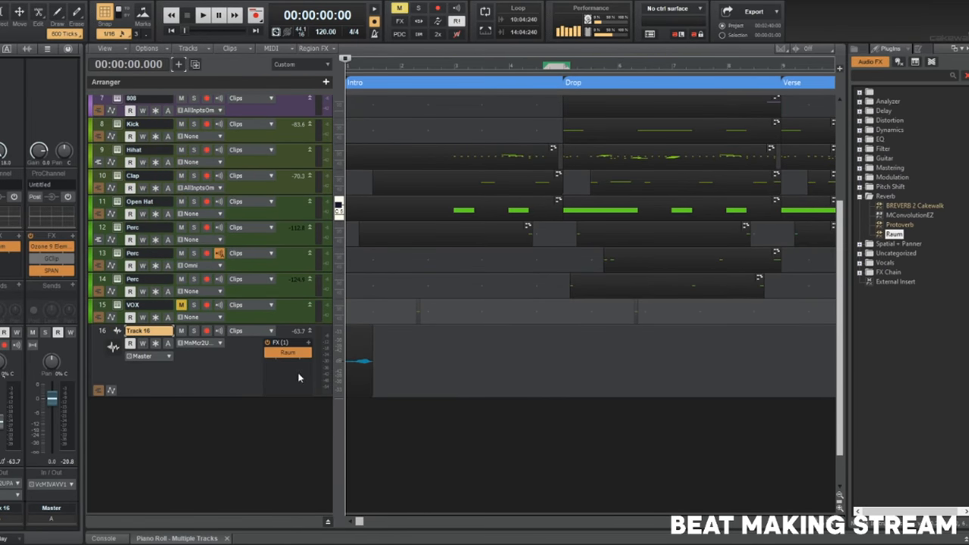
Apply the Gain process with the 6dB Boost preset to the Track 16 clip and audition it.
{"action": "left_click", "coordinate": [367, 351]}
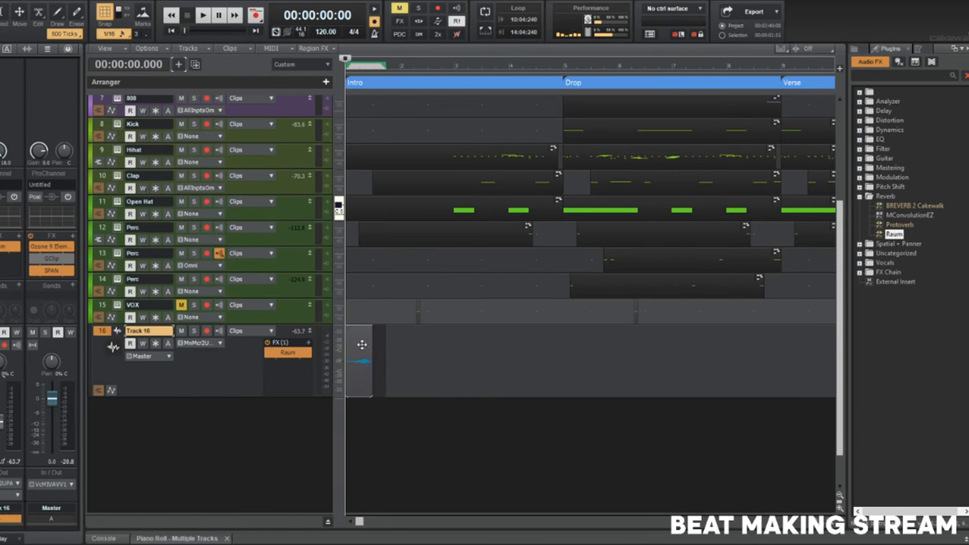
{"action": "left_click", "coordinate": [73, 3]}
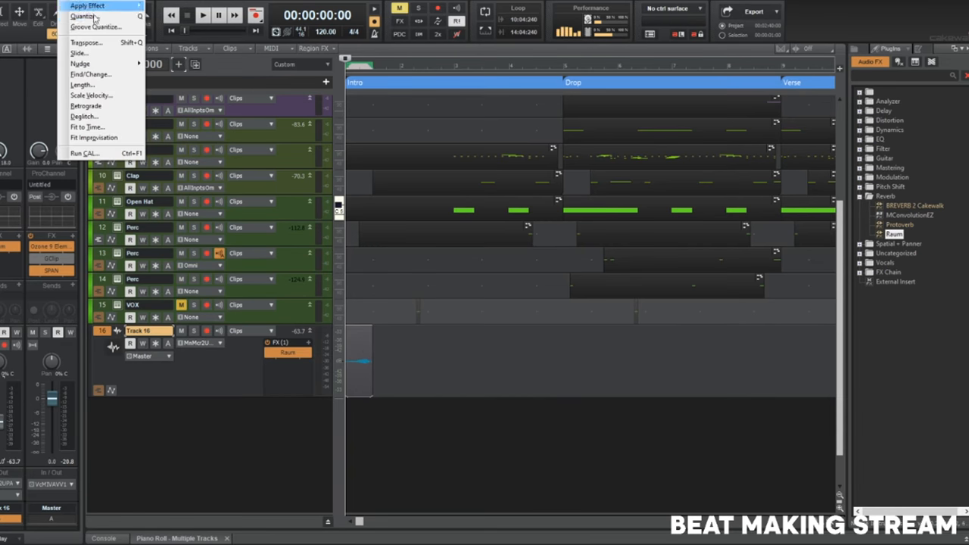
{"action": "mouse_move", "coordinate": [114, 5]}
{"action": "left_click", "coordinate": [163, 47]}
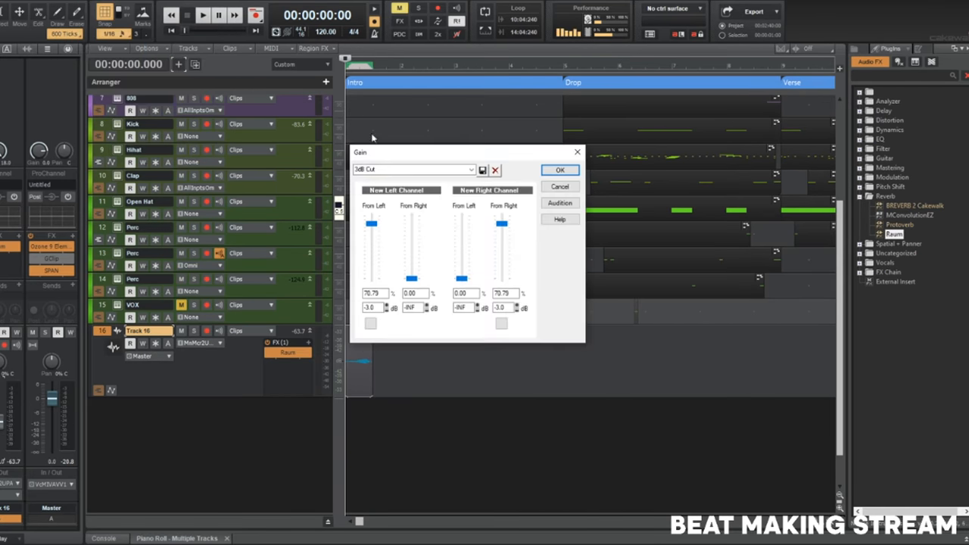
{"action": "left_click", "coordinate": [471, 169]}
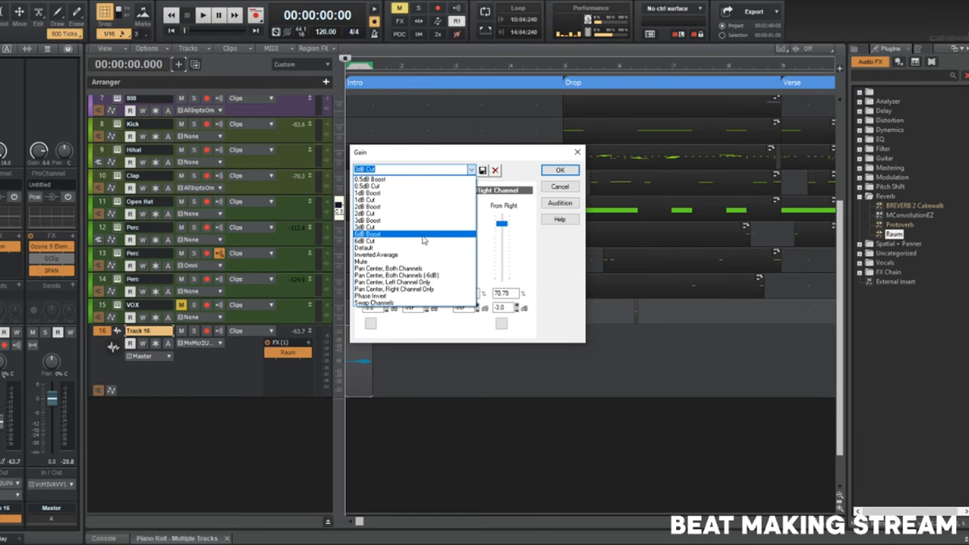
{"action": "left_click", "coordinate": [422, 235]}
{"action": "left_click", "coordinate": [560, 170]}
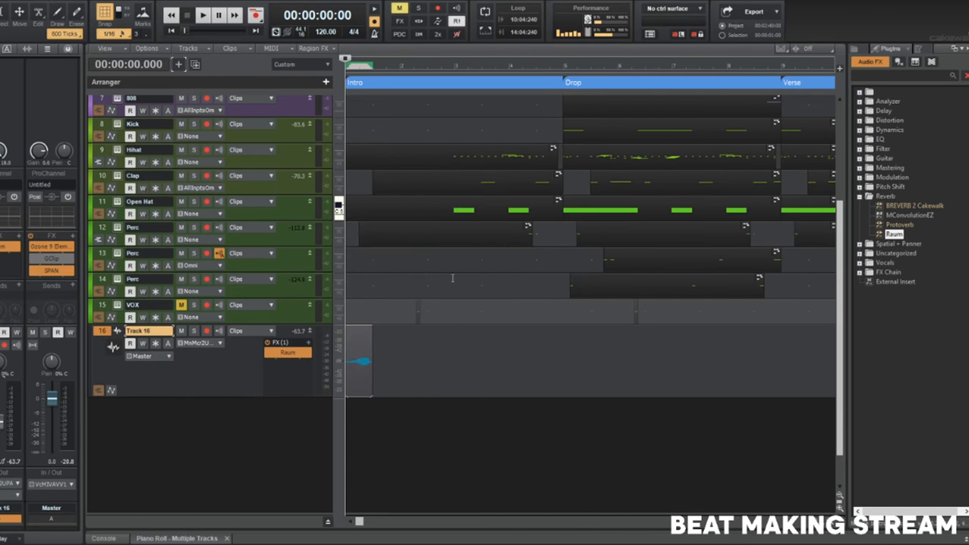
{"action": "key", "text": "space"}
{"action": "key", "text": "space"}
{"action": "key", "text": "space"}
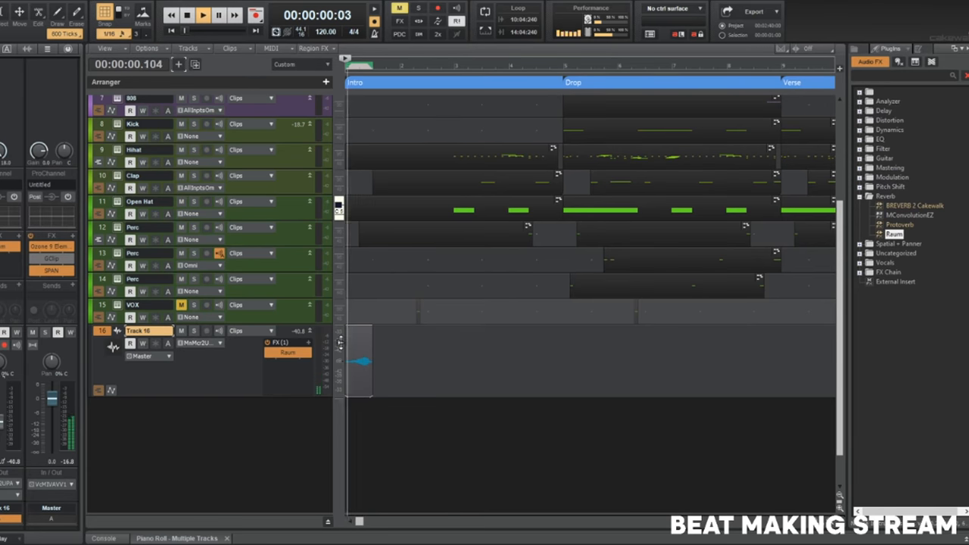
{"action": "key", "text": "space"}
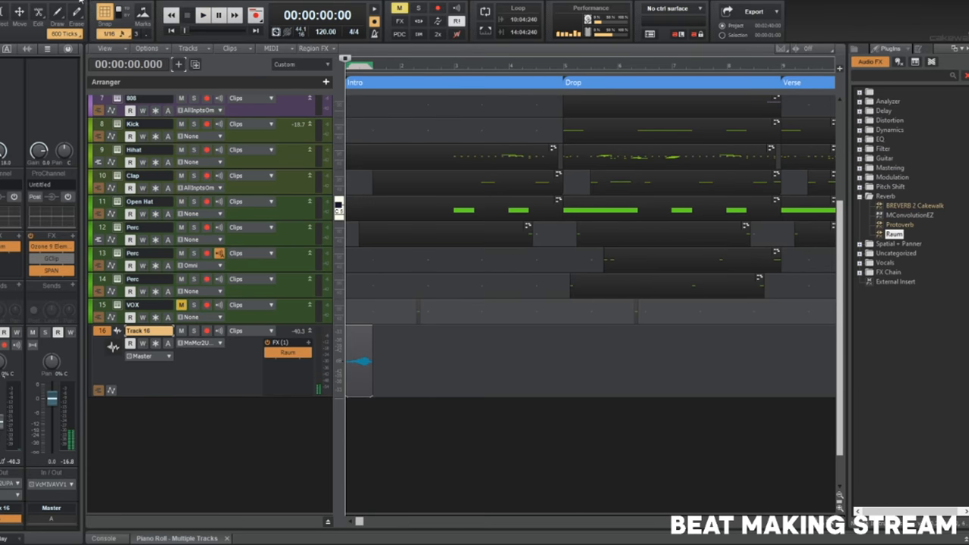
{"action": "left_click", "coordinate": [81, 2]}
{"action": "mouse_move", "coordinate": [109, 7]}
{"action": "left_click", "coordinate": [184, 49]}
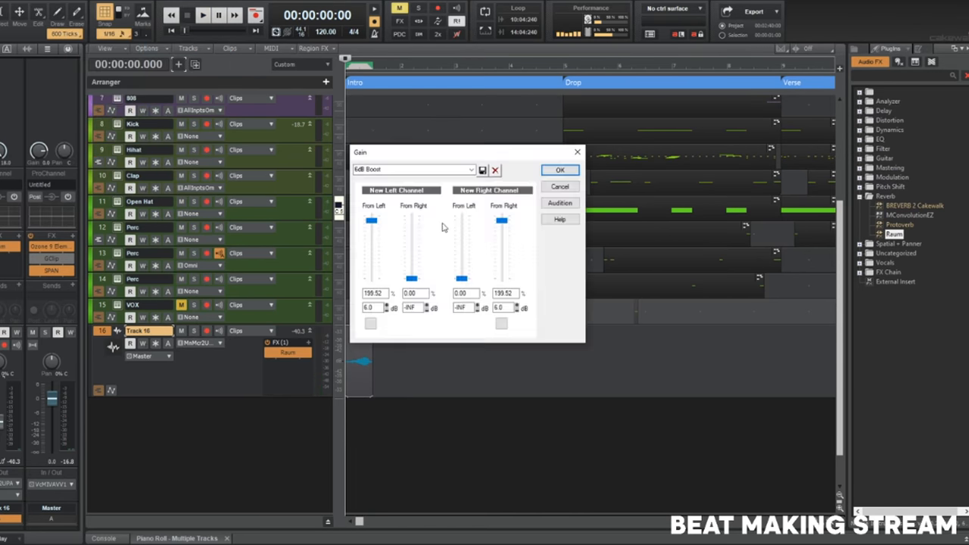
{"action": "left_click", "coordinate": [560, 187]}
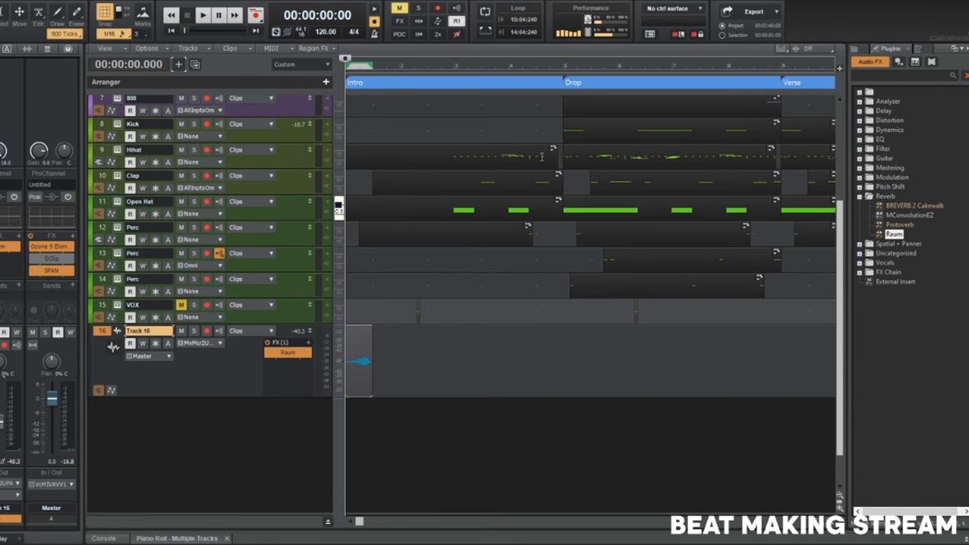
Normalize the Track 16 clip to -3.0 dB and play it back.
{"action": "left_click", "coordinate": [63, 2]}
{"action": "mouse_move", "coordinate": [114, 6]}
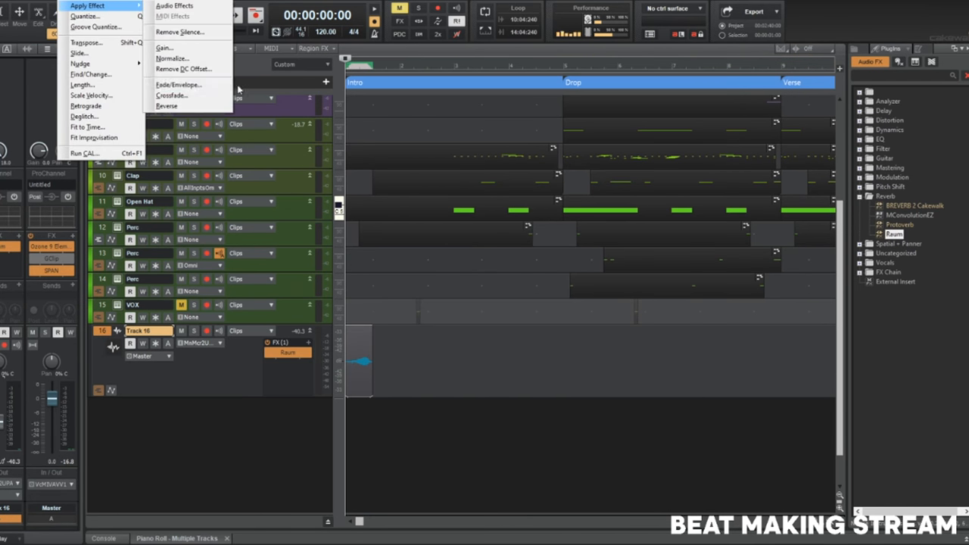
{"action": "left_click", "coordinate": [173, 59]}
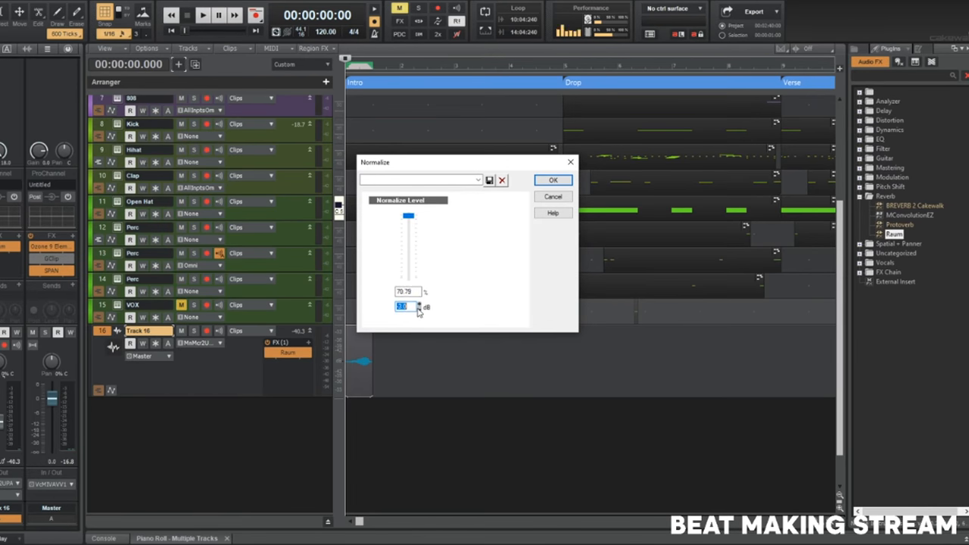
{"action": "left_click", "coordinate": [554, 181]}
{"action": "key", "text": "space"}
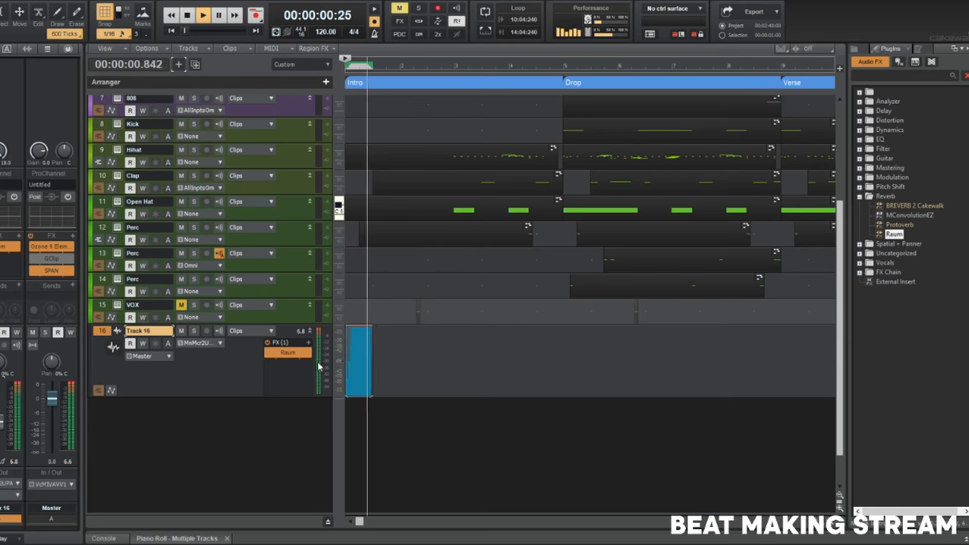
{"action": "key", "text": "space"}
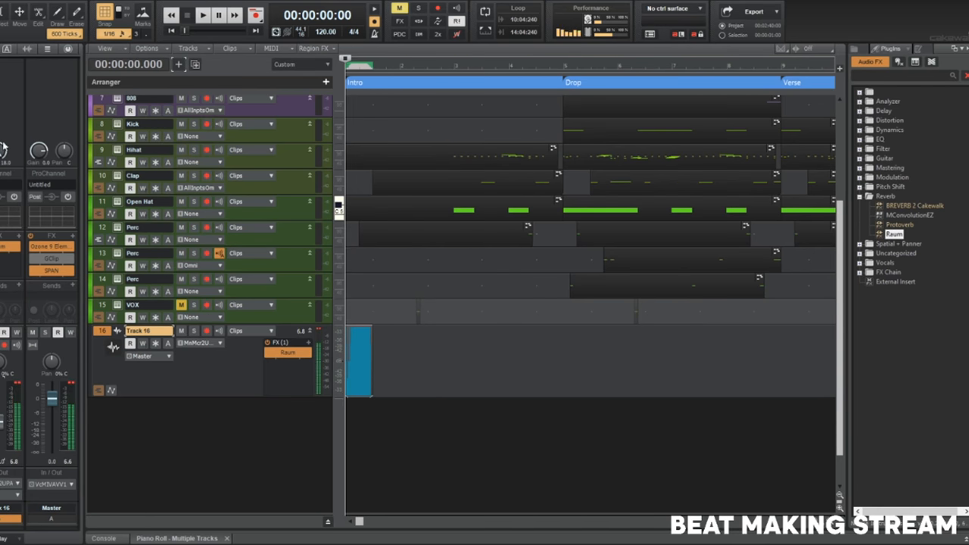
Lower Track 16's input gain while auditioning the normalized clip with repeated playback.
{"action": "key", "text": "space"}
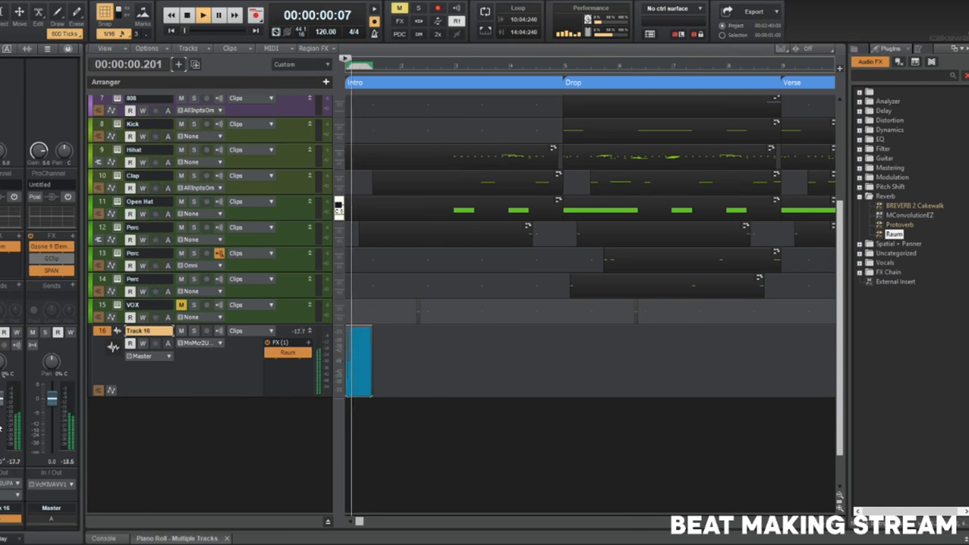
{"action": "key", "text": "space"}
{"action": "key", "text": "space"}
{"action": "key", "text": "space"}
{"action": "key", "text": "space"}
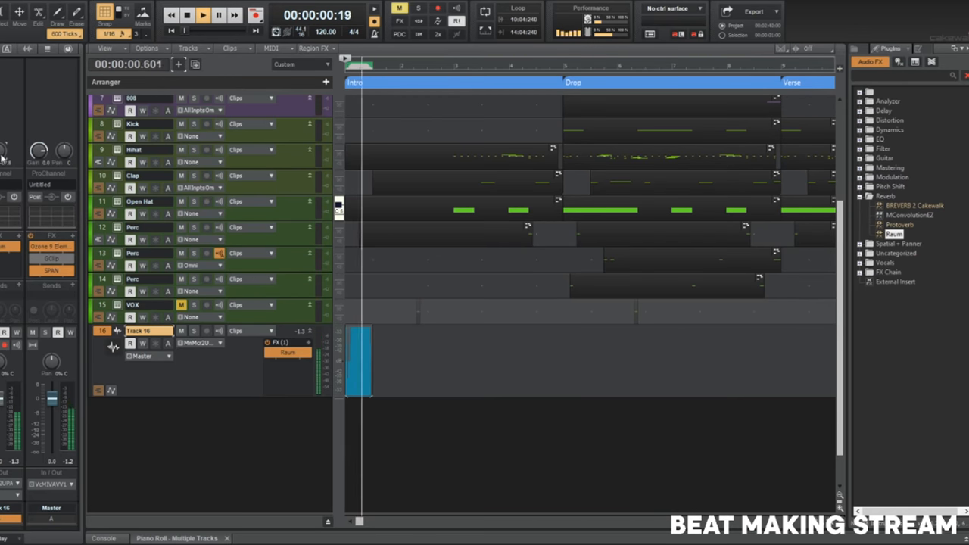
{"action": "key", "text": "space"}
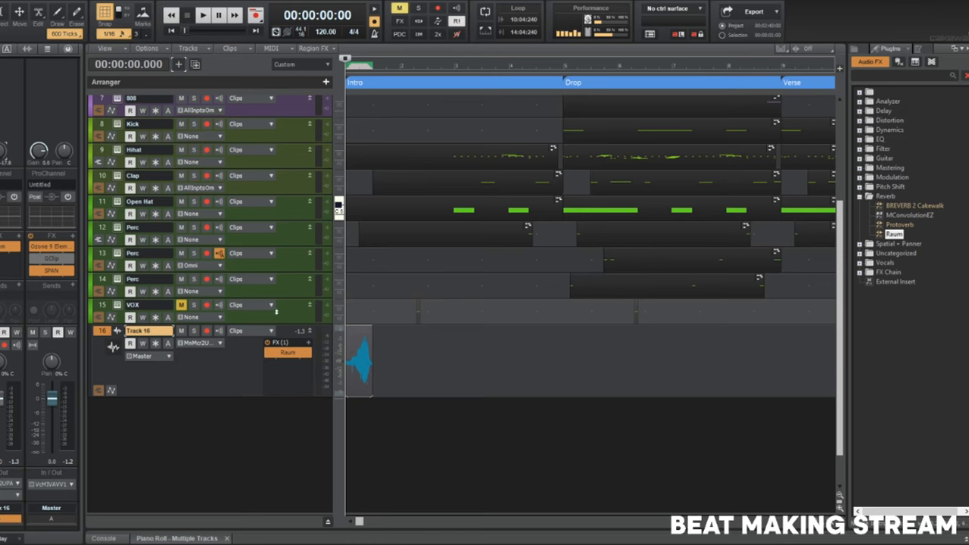
Review the Equalizer and the other modules of Ozone 9 Elements on the Master bus.
{"action": "double_click", "coordinate": [64, 250]}
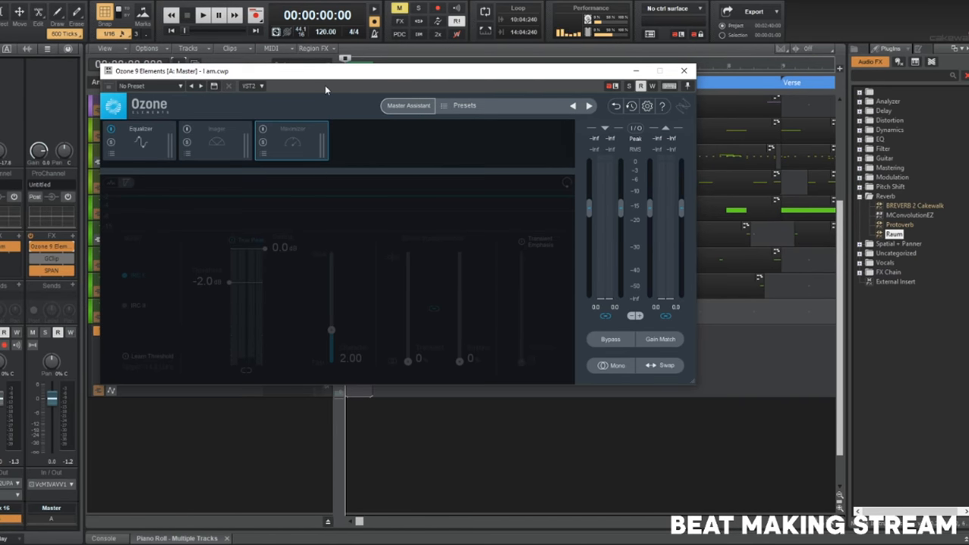
{"action": "left_click", "coordinate": [141, 135]}
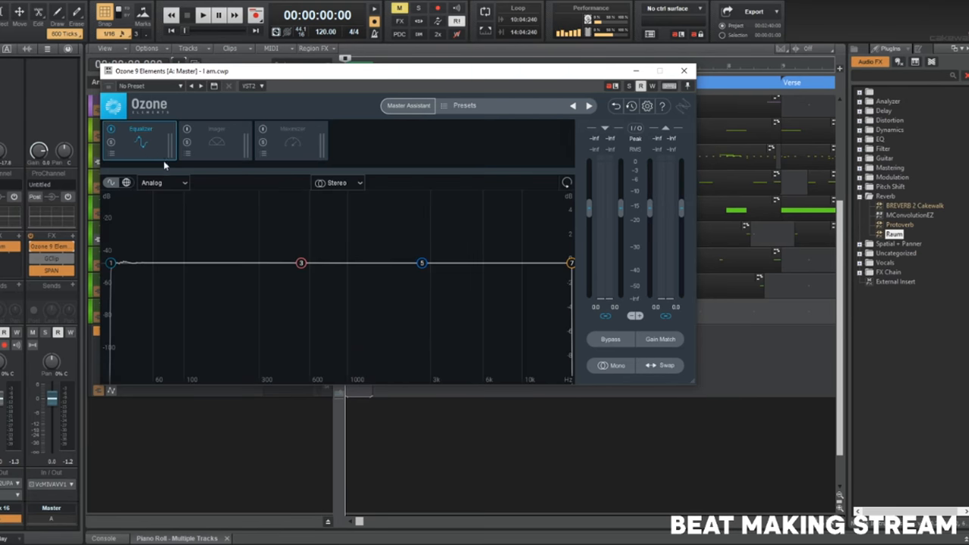
{"action": "left_click_drag", "start_coordinate": [359, 73], "coordinate": [436, 131]}
{"action": "left_click", "coordinate": [305, 194]}
{"action": "left_click", "coordinate": [386, 208]}
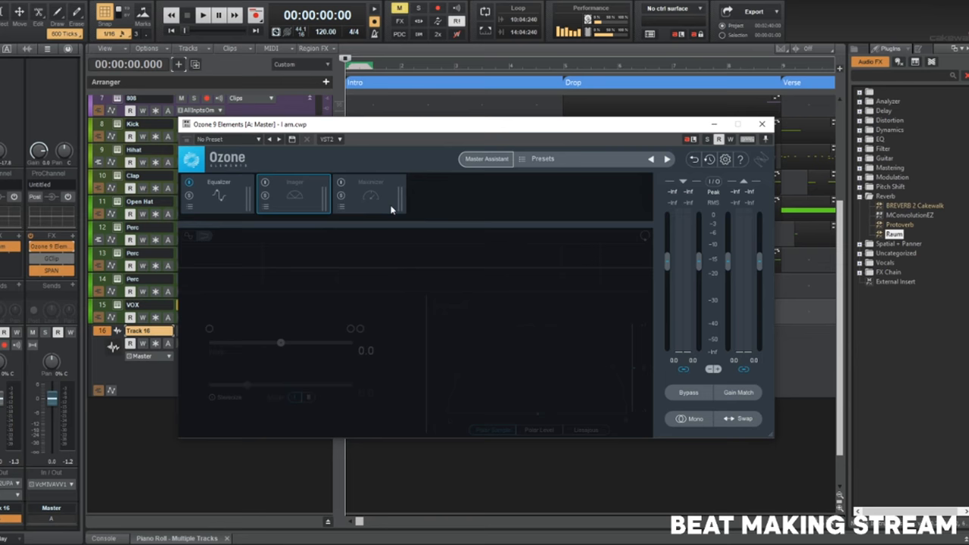
{"action": "left_click", "coordinate": [228, 199]}
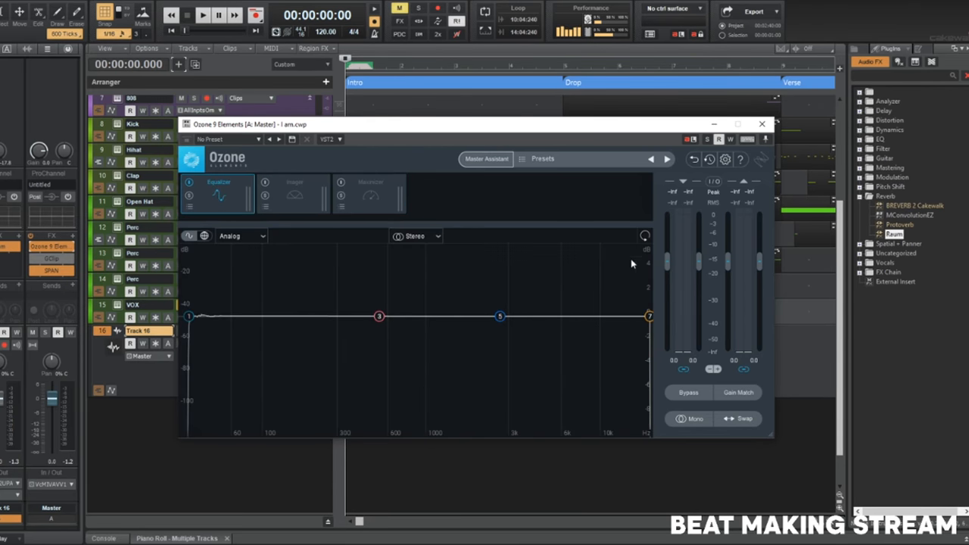
{"action": "left_click", "coordinate": [762, 123]}
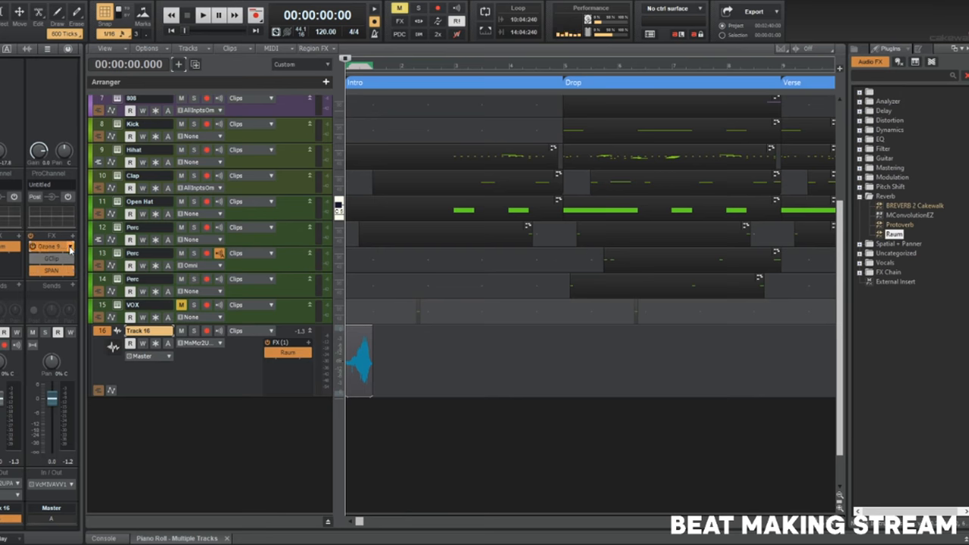
Bypass Ozone 9 Elements on the Master bus and check the GClip plug-in's settings.
{"action": "double_click", "coordinate": [50, 258]}
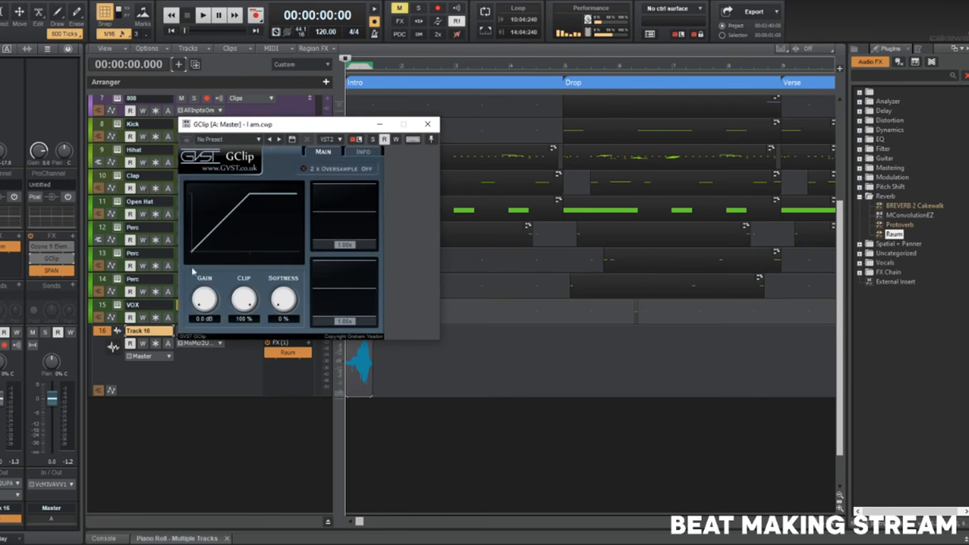
{"action": "left_click_drag", "start_coordinate": [241, 127], "coordinate": [256, 247]}
{"action": "scroll", "coordinate": [496, 245], "scroll_direction": "up", "scroll_amount": 4}
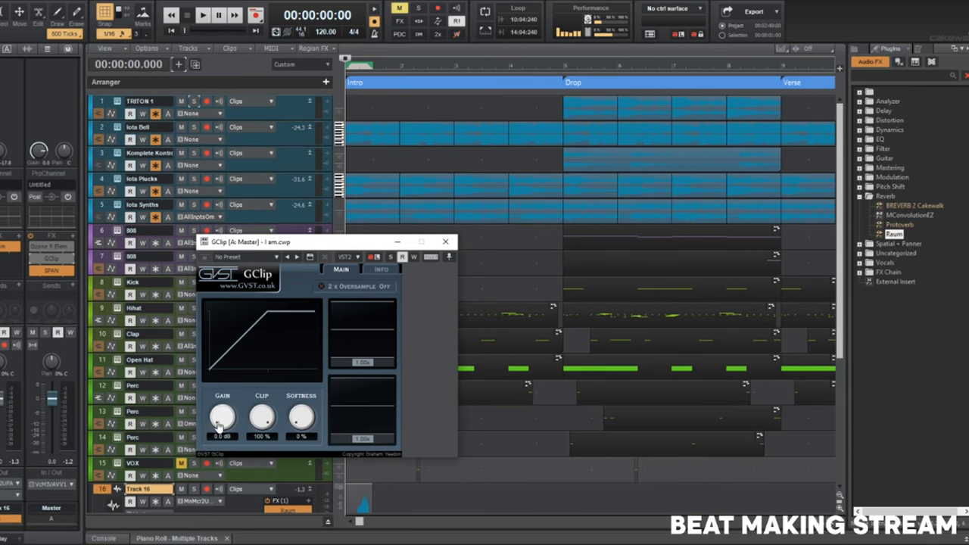
{"action": "left_click_drag", "start_coordinate": [348, 245], "coordinate": [432, 147]}
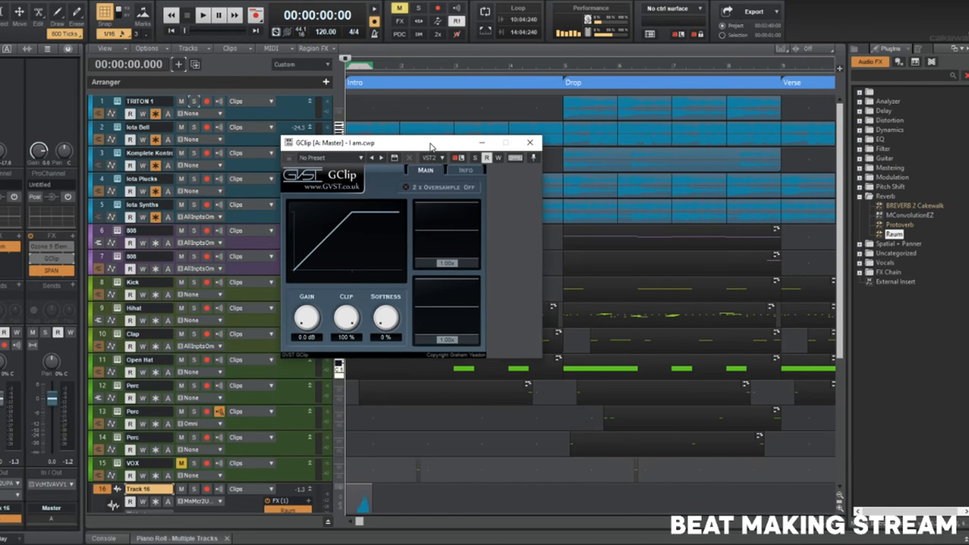
{"action": "left_click", "coordinate": [528, 143]}
Examine the intro's frequency spectrum in the Master bus SPAN analyzer during playback.
{"action": "double_click", "coordinate": [53, 271]}
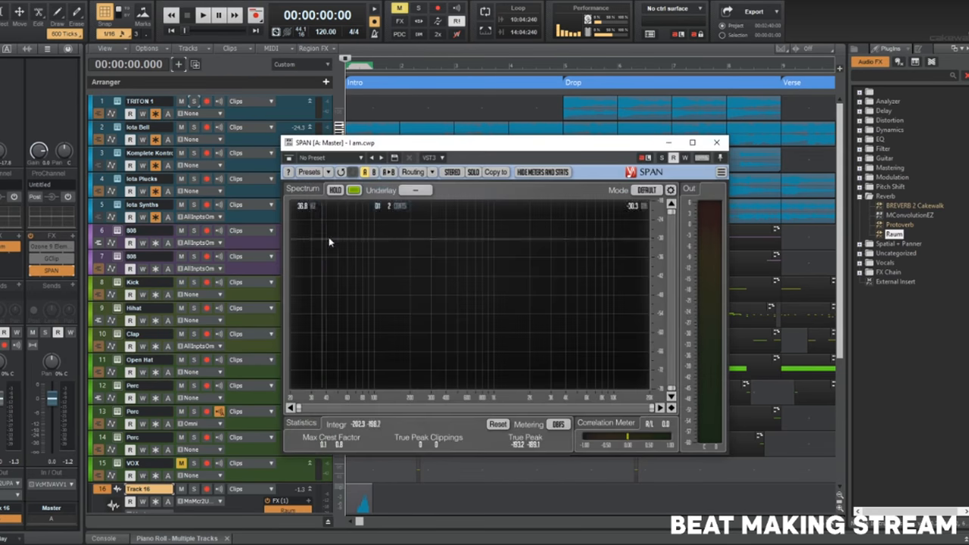
{"action": "left_click_drag", "start_coordinate": [391, 150], "coordinate": [437, 112]}
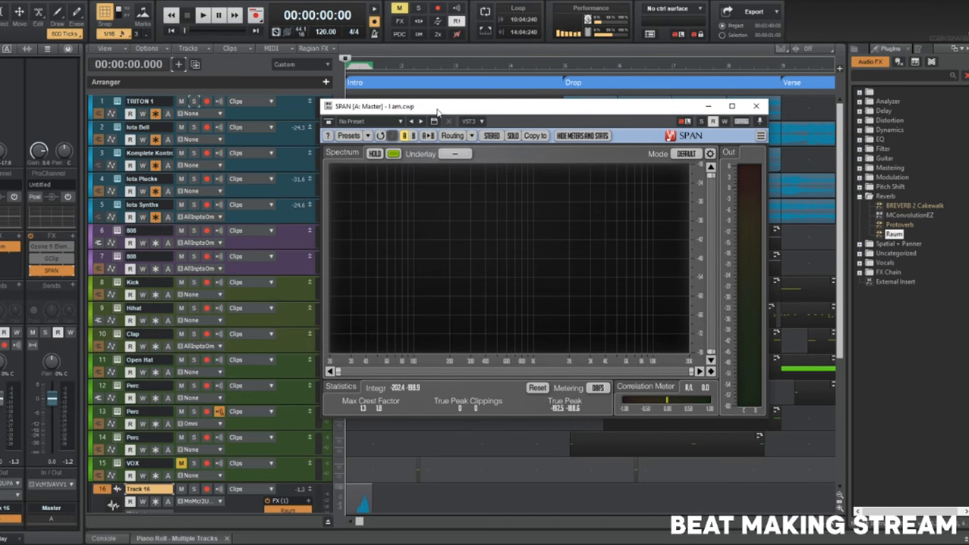
{"action": "key", "text": "space"}
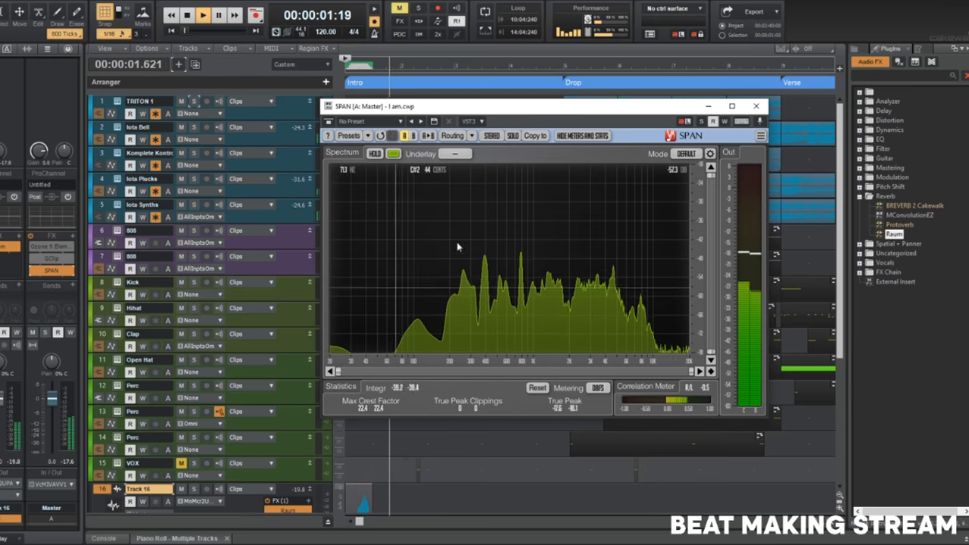
{"action": "left_click", "coordinate": [756, 106]}
{"action": "key", "text": "space"}
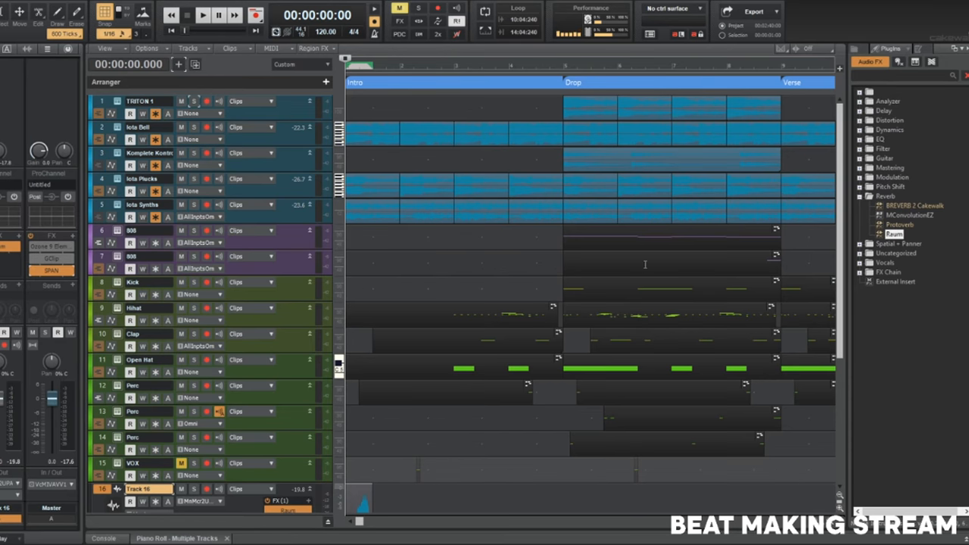
Check the equalizer curve of Ozone 9 Elements on the Master bus once more.
{"action": "double_click", "coordinate": [52, 259]}
{"action": "double_click", "coordinate": [52, 248]}
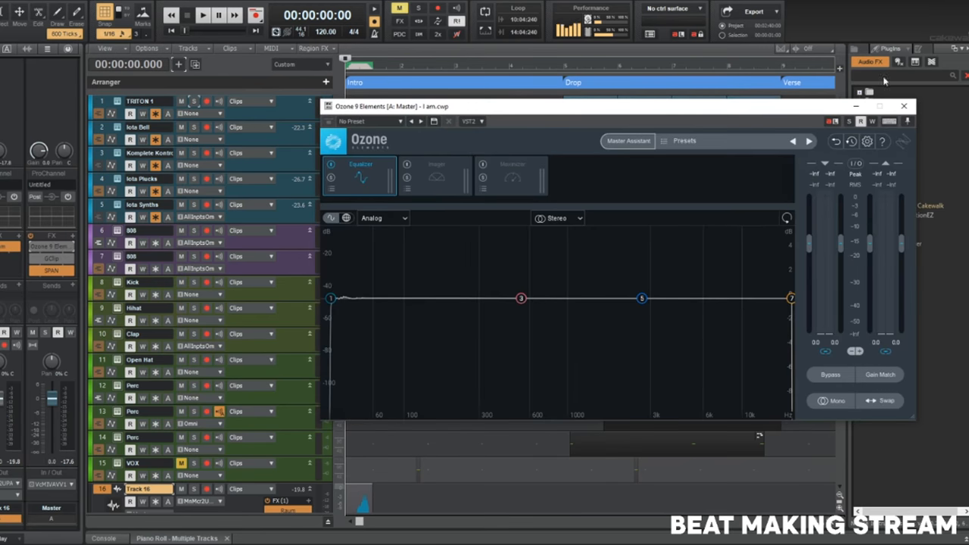
{"action": "left_click", "coordinate": [903, 106]}
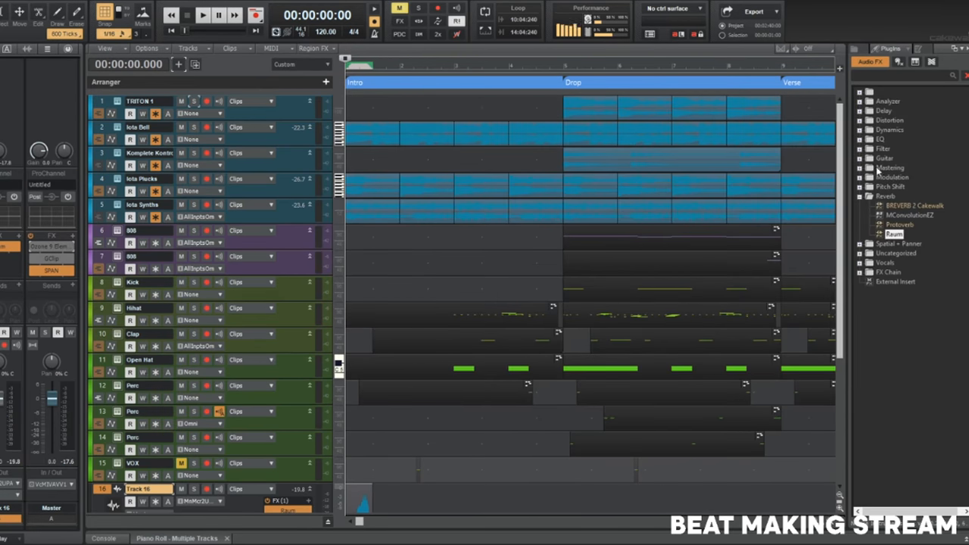
Add the TDR Nova equalizer to the Master bus effects between GClip and SPAN.
{"action": "left_click", "coordinate": [860, 139]}
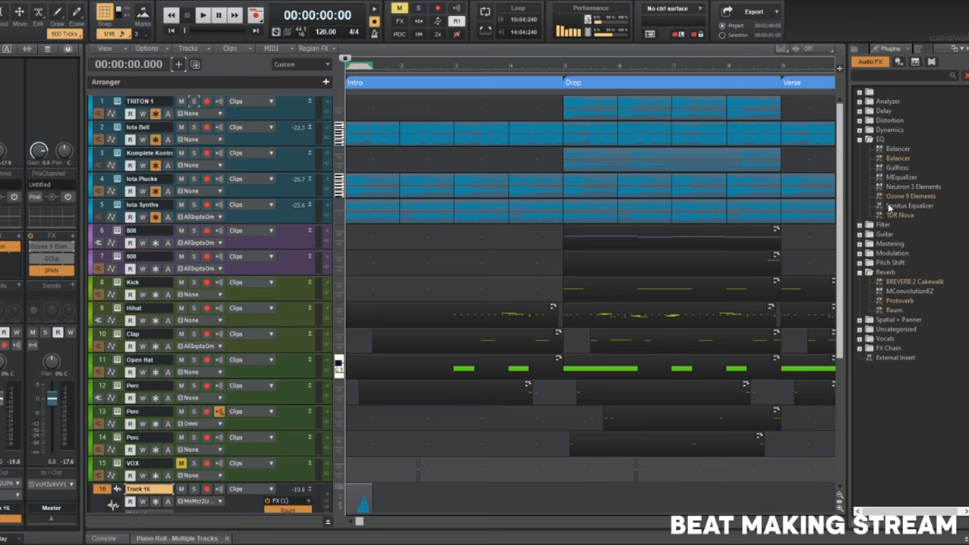
{"action": "left_click_drag", "start_coordinate": [896, 215], "coordinate": [40, 269]}
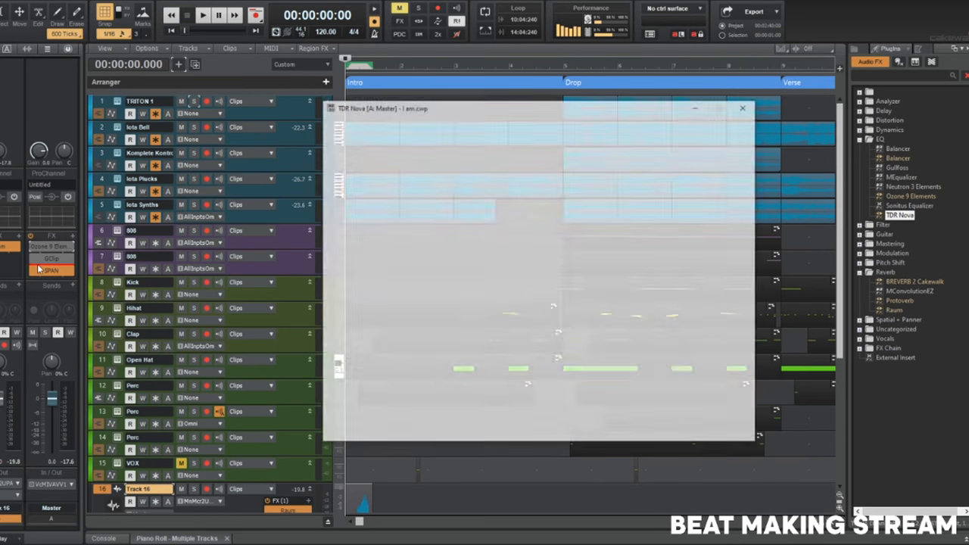
Nudge TDR Nova's band II to 486 Hz with 0.1 dB gain, close its window and bypass the plug-in.
{"action": "mouse_move", "coordinate": [518, 230]}
{"action": "left_mouse_down"}
{"action": "mouse_move", "coordinate": [520, 251]}
{"action": "mouse_move", "coordinate": [526, 219]}
{"action": "mouse_move", "coordinate": [527, 238]}
{"action": "left_mouse_up"}
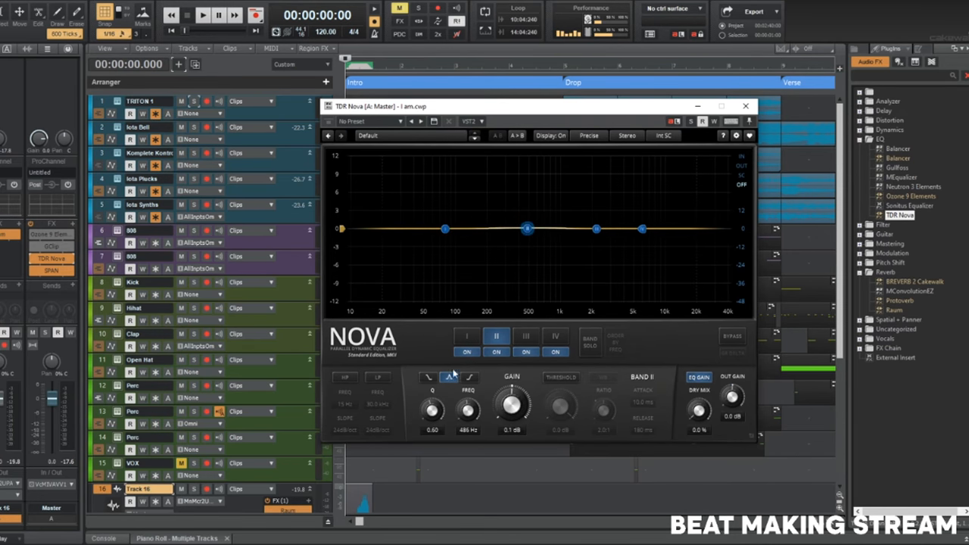
{"action": "left_click", "coordinate": [746, 106]}
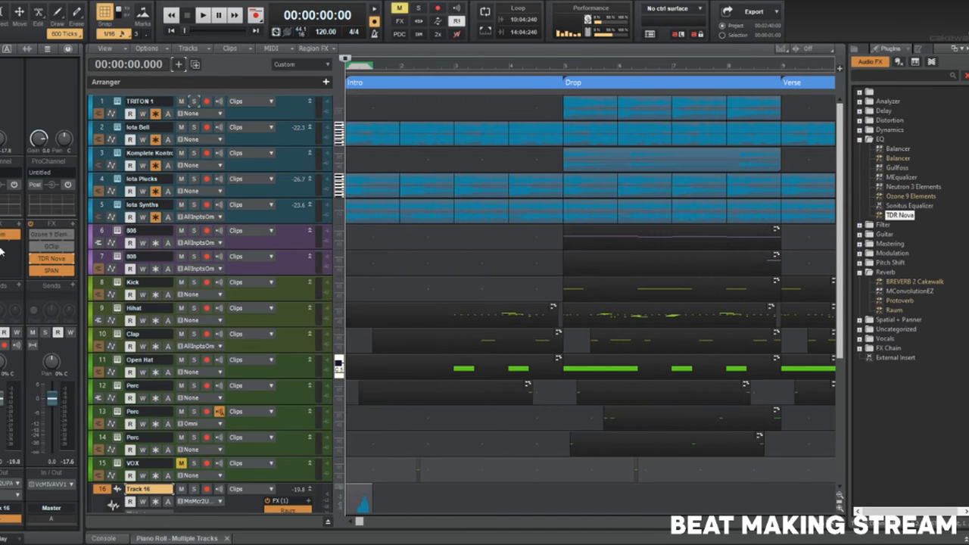
{"action": "left_click", "coordinate": [32, 260]}
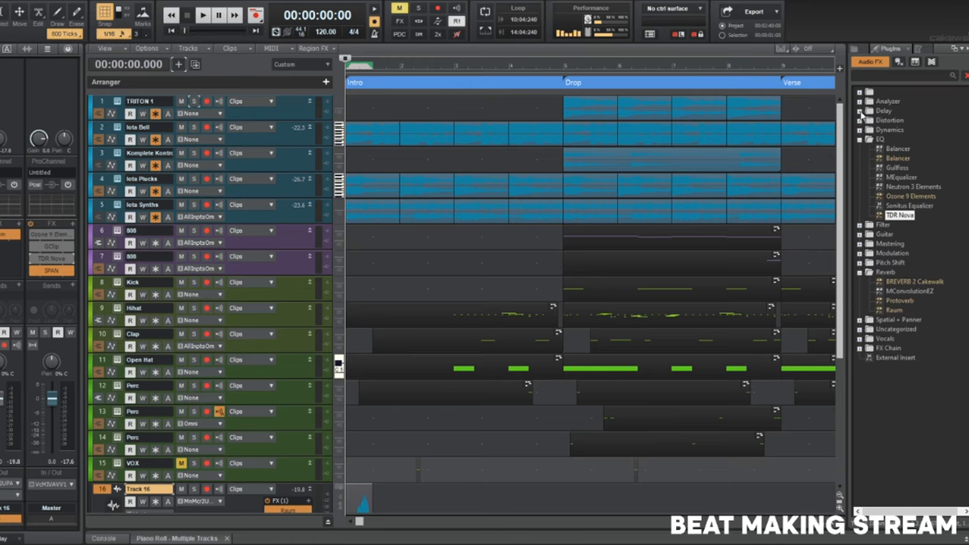
Add the ValhallaFreqEcho delay to Track 16's effects after Raum while playing the intro.
{"action": "left_click", "coordinate": [859, 110]}
{"action": "left_click_drag", "start_coordinate": [901, 158], "coordinate": [907, 160]}
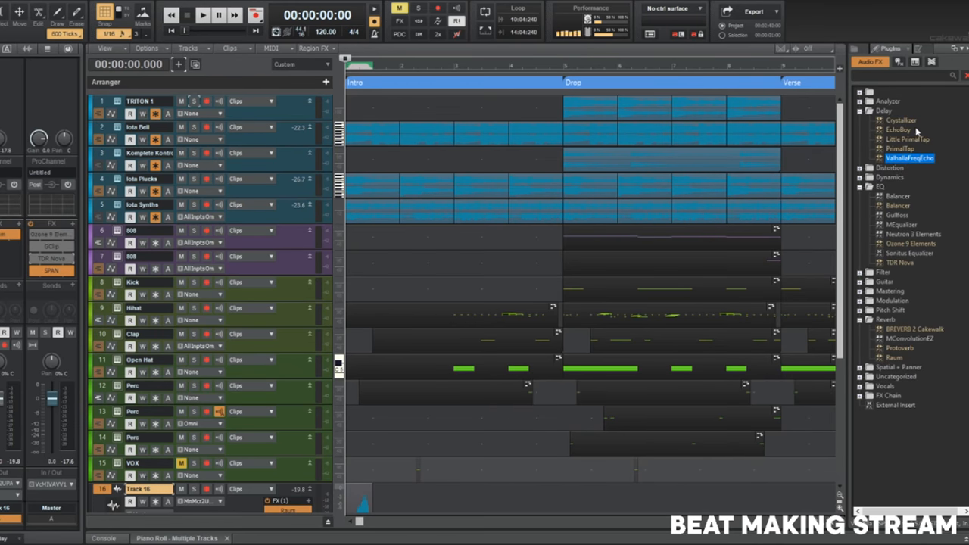
{"action": "left_click", "coordinate": [916, 130]}
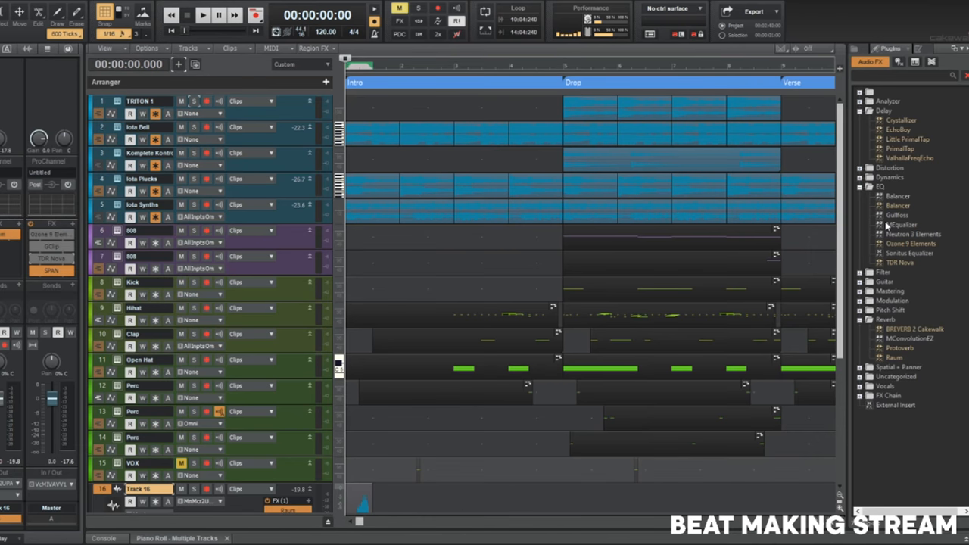
{"action": "scroll", "coordinate": [661, 376], "scroll_direction": "down", "scroll_amount": 5}
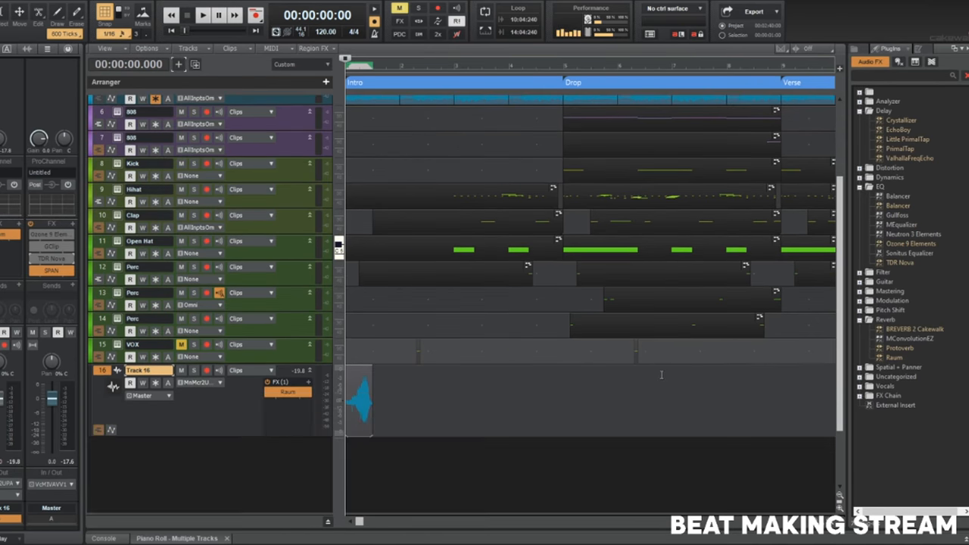
{"action": "scroll", "coordinate": [657, 383], "scroll_direction": "up", "scroll_amount": 2}
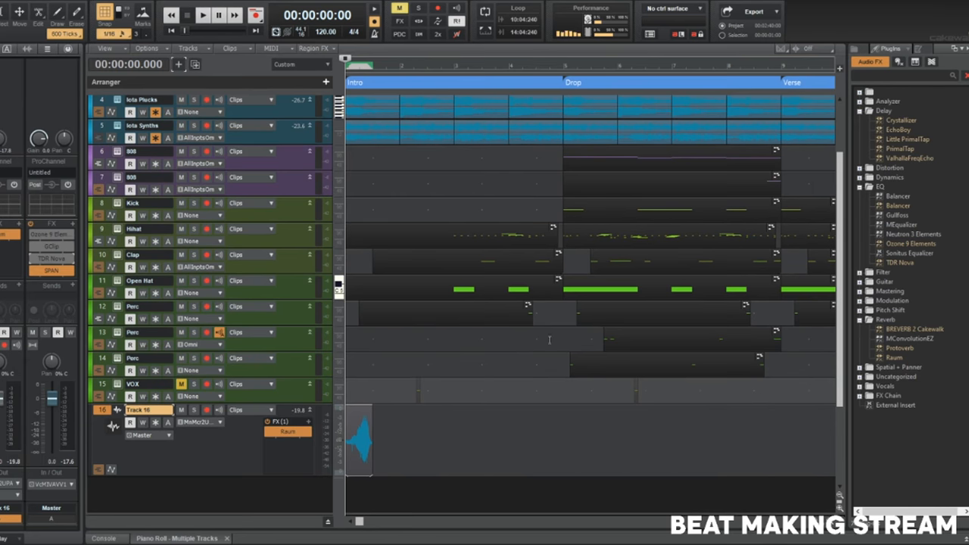
{"action": "left_click", "coordinate": [501, 440]}
{"action": "key", "text": "w"}
{"action": "key", "text": "space"}
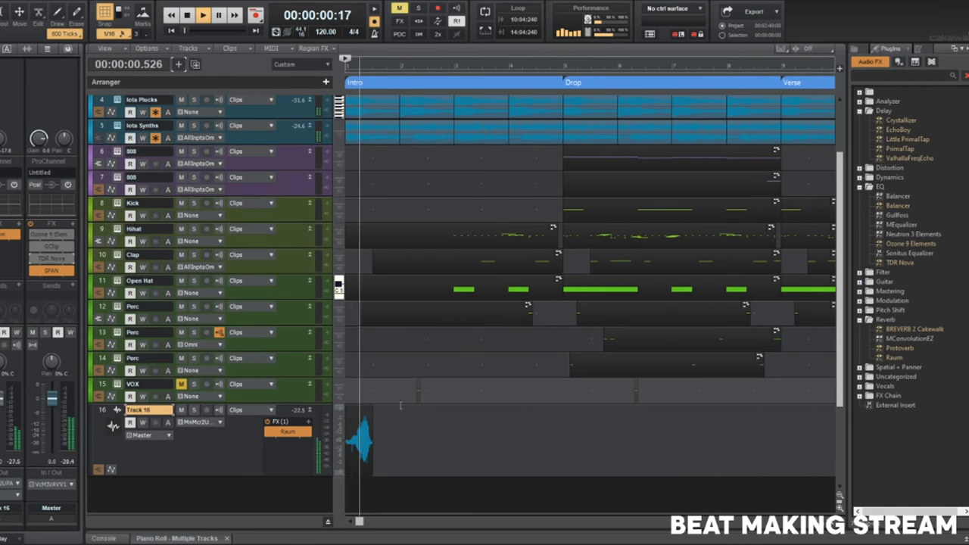
{"action": "key", "text": "w"}
{"action": "key", "text": "w"}
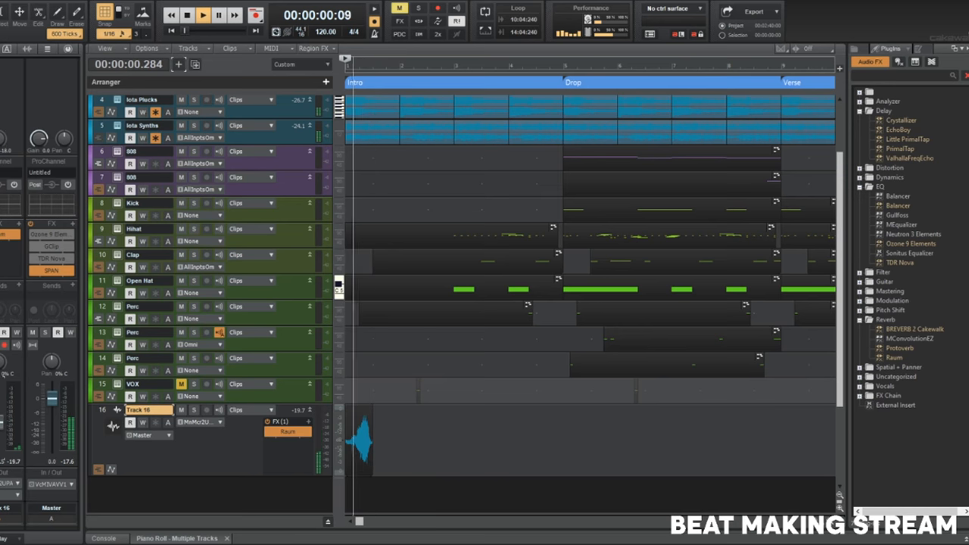
{"action": "left_click_drag", "start_coordinate": [915, 159], "coordinate": [288, 443]}
{"action": "key", "text": "w"}
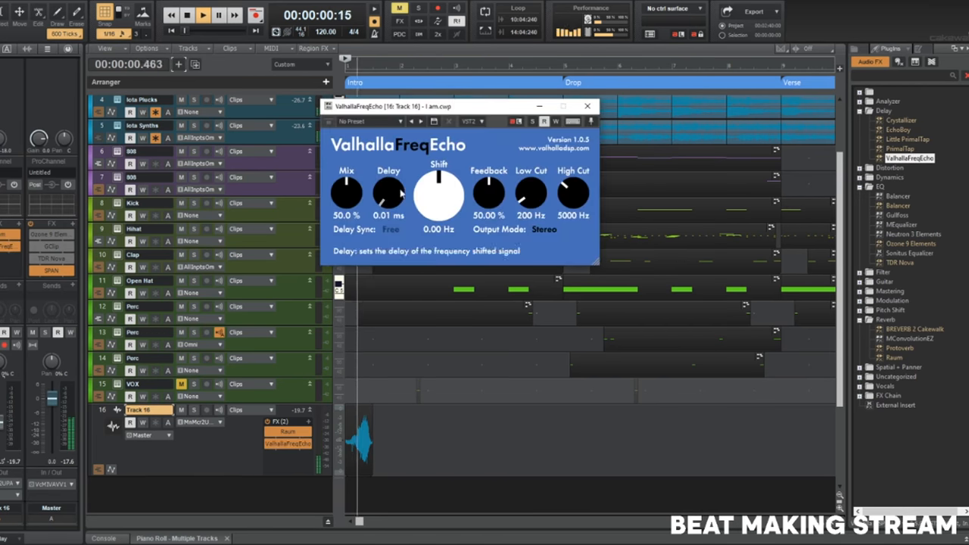
Set ValhallaFreqEcho's mix to 34.0 % and delay sync to 1/4, audition the echo and close its window.
{"action": "left_click", "coordinate": [391, 230]}
{"action": "left_click", "coordinate": [399, 289]}
{"action": "key", "text": "w"}
{"action": "left_click_drag", "start_coordinate": [350, 197], "coordinate": [355, 227]}
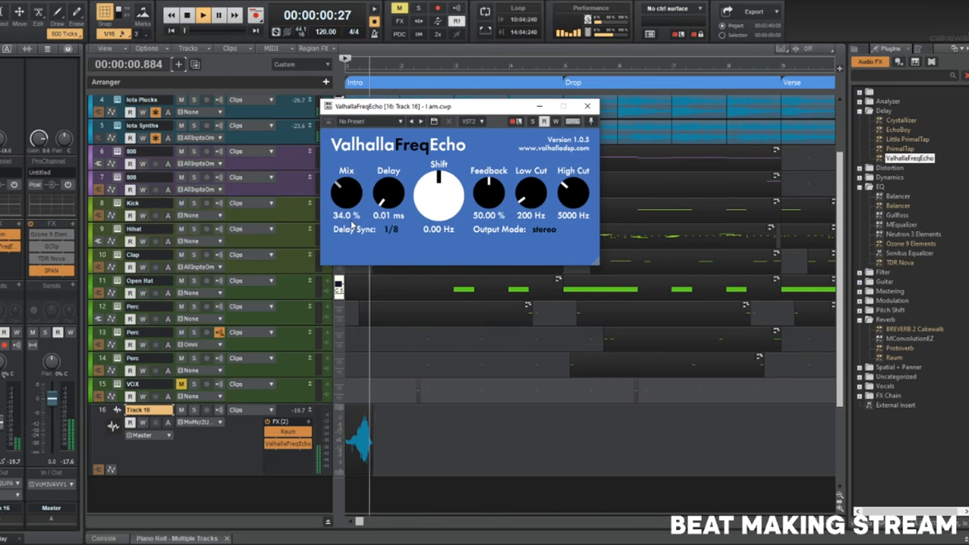
{"action": "left_click", "coordinate": [390, 230]}
{"action": "left_click", "coordinate": [401, 300]}
{"action": "key", "text": "w"}
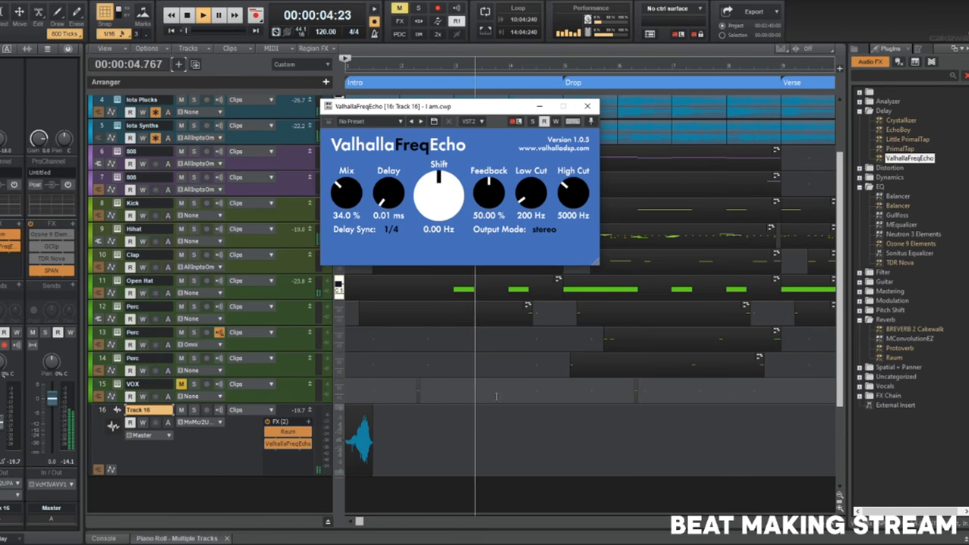
{"action": "scroll", "coordinate": [475, 372], "scroll_direction": "down", "scroll_amount": 3}
{"action": "left_click", "coordinate": [587, 106]}
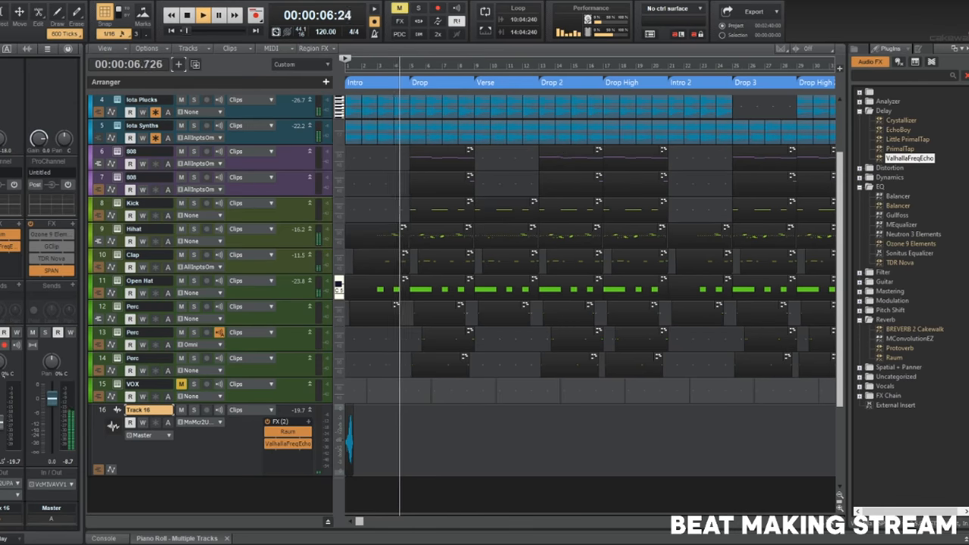
Listen through the start of the Drop section, stop playback and save the project.
{"action": "scroll", "coordinate": [454, 320], "scroll_direction": "up", "scroll_amount": 2}
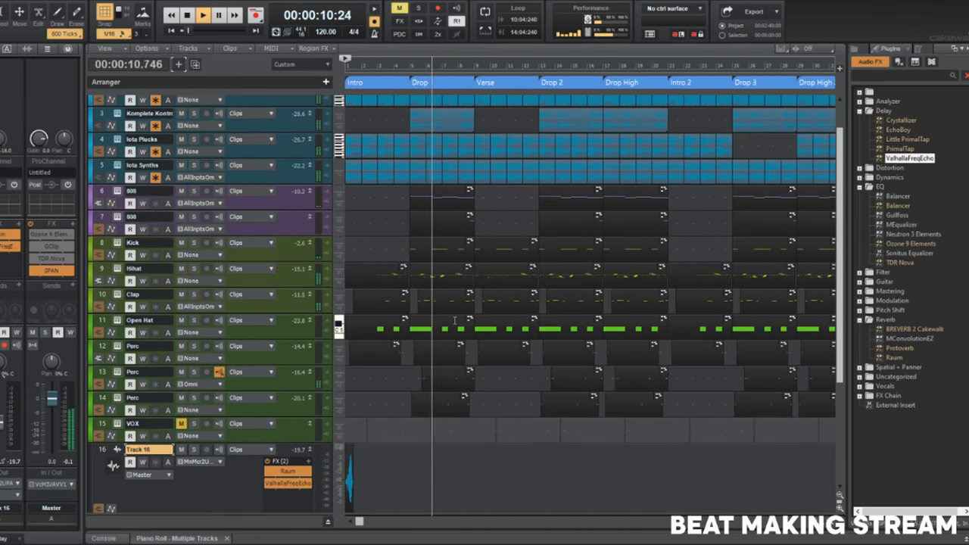
{"action": "scroll", "coordinate": [454, 321], "scroll_direction": "down", "scroll_amount": 1}
{"action": "scroll", "coordinate": [455, 321], "scroll_direction": "up", "scroll_amount": 1}
{"action": "key", "text": "space"}
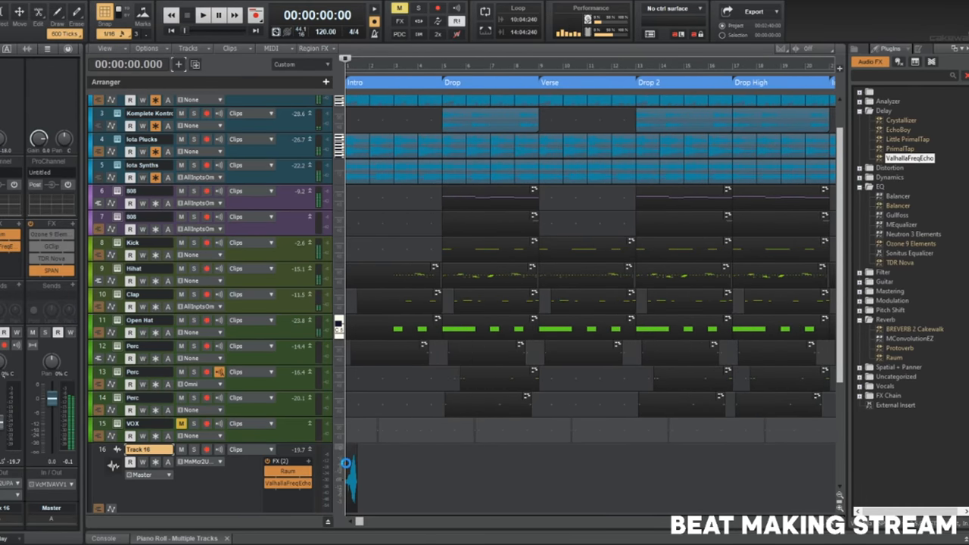
{"action": "key", "text": "ctrl+s"}
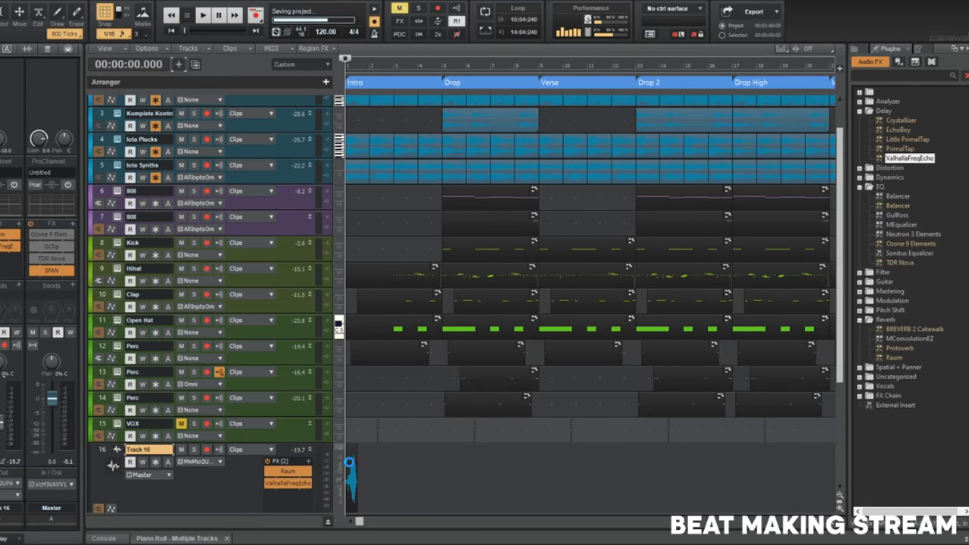
Copy Track 16's intro vocal clip to one beat before the Drop and audition the transition.
{"action": "scroll", "coordinate": [349, 462], "scroll_direction": "up", "scroll_amount": 3}
{"action": "left_click_drag", "start_coordinate": [359, 463], "coordinate": [663, 461]}
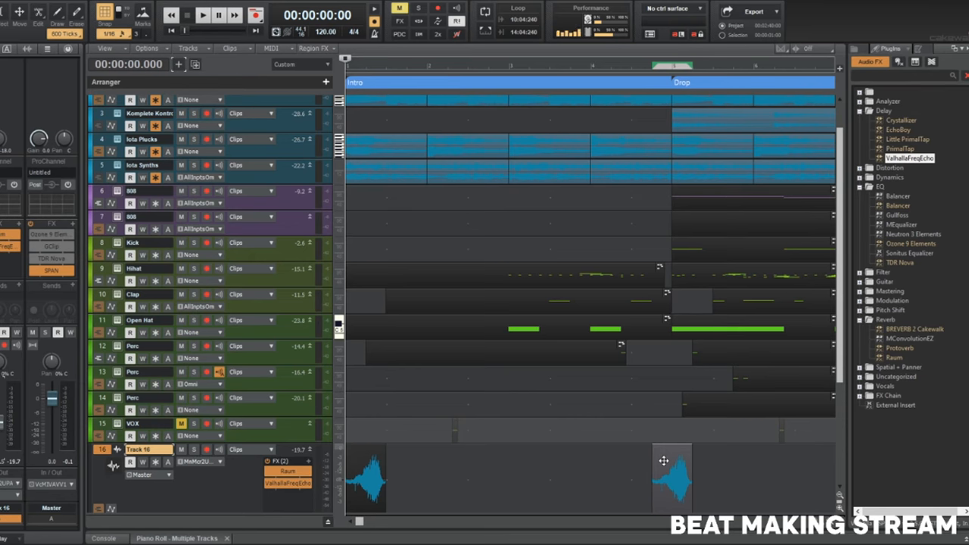
{"action": "key", "text": "space"}
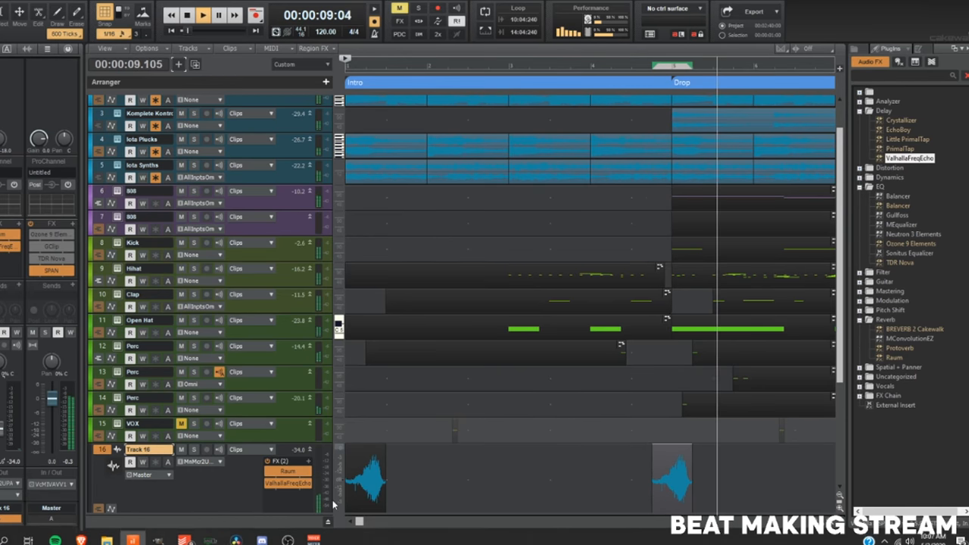
{"action": "key", "text": "space"}
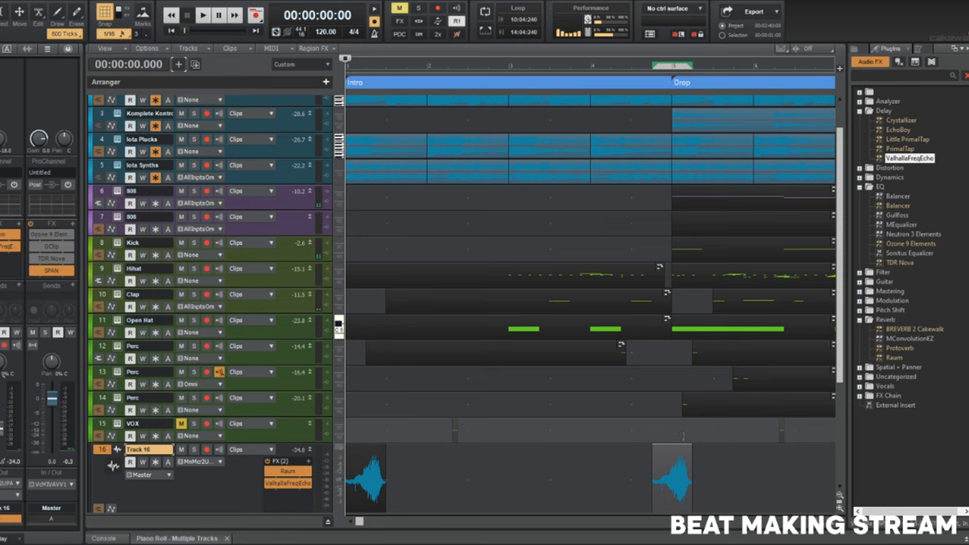
Try moving the copied clip to the Drop's start and stretching it to two bars, auditioning it with Track 16 soloed.
{"action": "left_click_drag", "start_coordinate": [676, 451], "coordinate": [697, 455]}
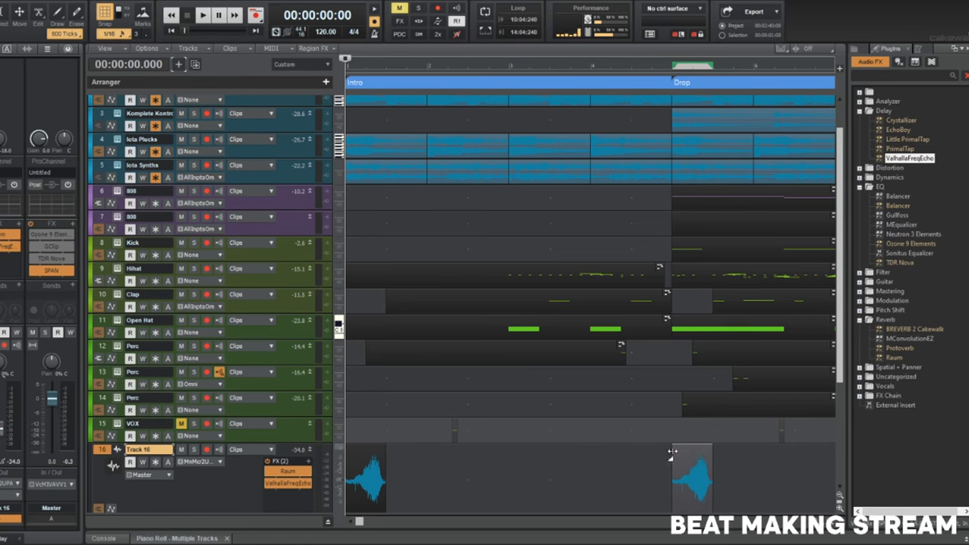
{"action": "scroll", "coordinate": [673, 456], "scroll_direction": "down", "scroll_amount": 5}
{"action": "scroll", "coordinate": [404, 440], "scroll_direction": "up", "scroll_amount": 4}
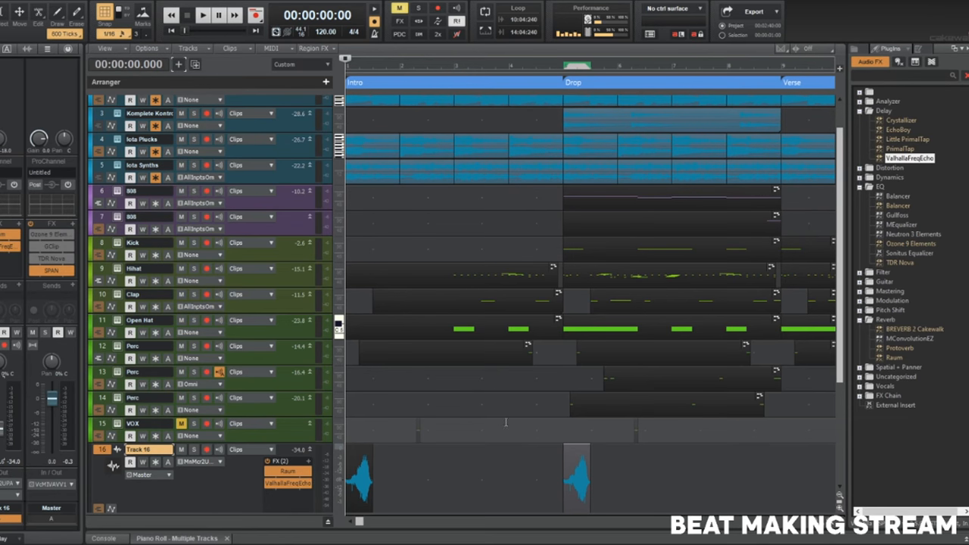
{"action": "left_click_drag", "start_coordinate": [589, 469], "coordinate": [719, 456]}
{"action": "left_click", "coordinate": [517, 68]}
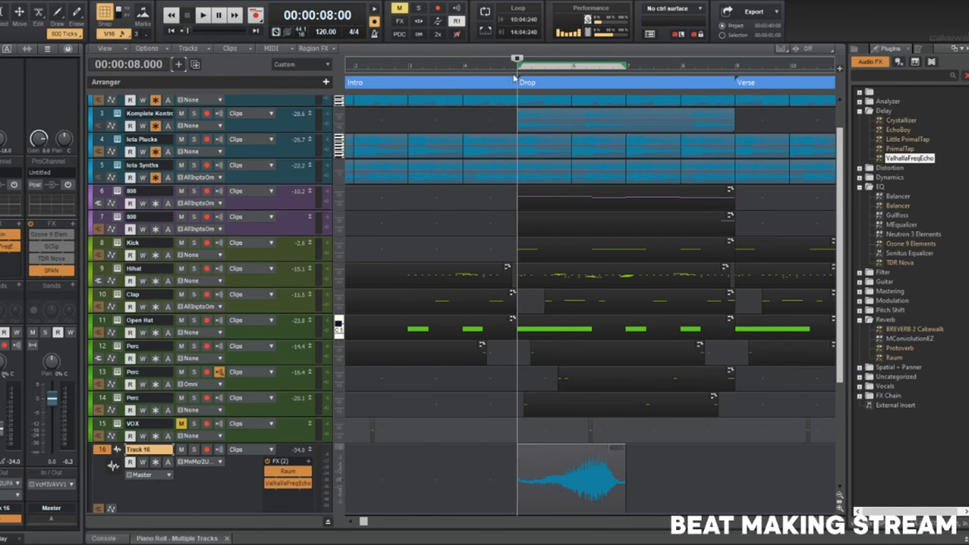
{"action": "left_click", "coordinate": [194, 450]}
{"action": "key", "text": "space"}
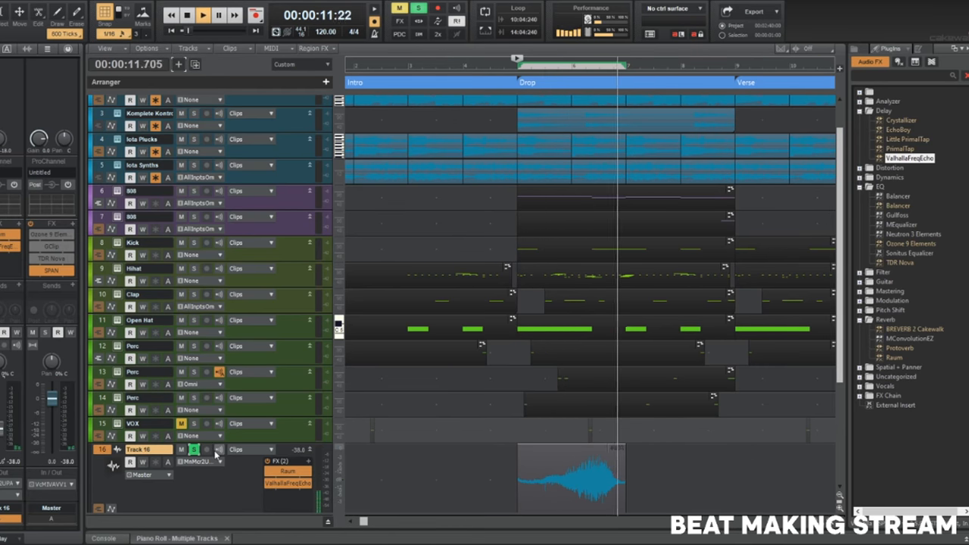
{"action": "key", "text": "space"}
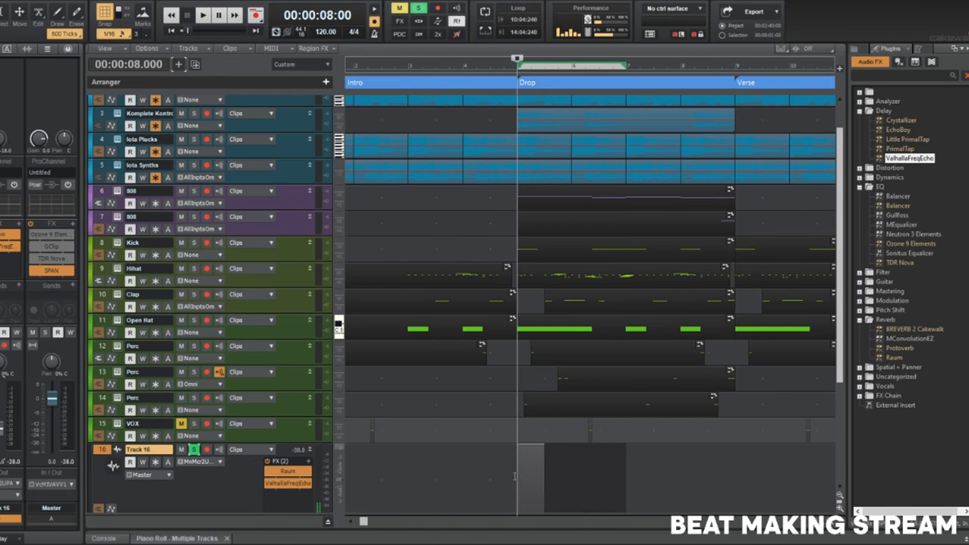
Undo the stretch and move of the copied vocal clip and unsolo Track 16.
{"action": "scroll", "coordinate": [513, 472], "scroll_direction": "down", "scroll_amount": 4}
{"action": "key", "text": "space"}
{"action": "scroll", "coordinate": [513, 472], "scroll_direction": "up", "scroll_amount": 1}
{"action": "scroll", "coordinate": [512, 471], "scroll_direction": "down", "scroll_amount": 2}
{"action": "key", "text": "space"}
{"action": "key", "text": "space"}
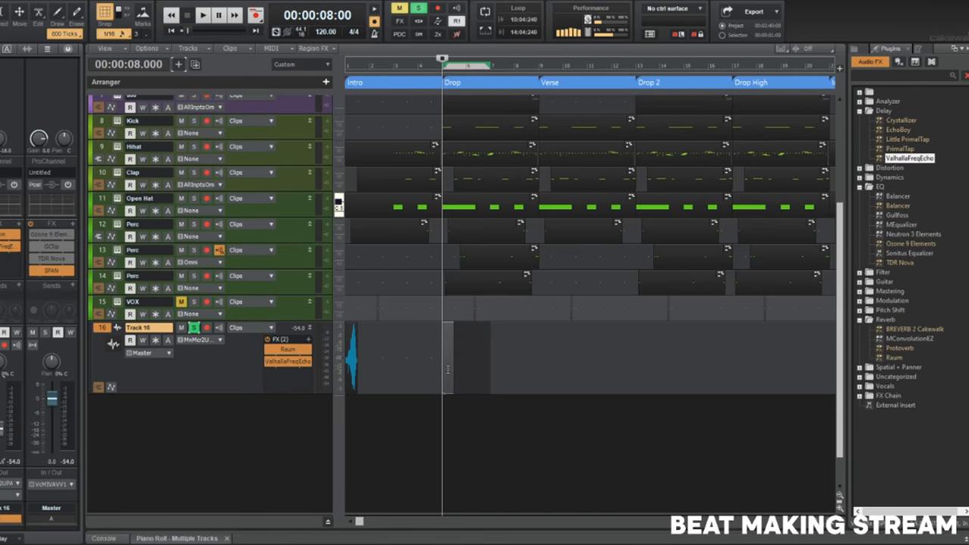
Save the project and move the copied Track 16 clip to the start of the Drop.
{"action": "key", "text": "ctrl+s"}
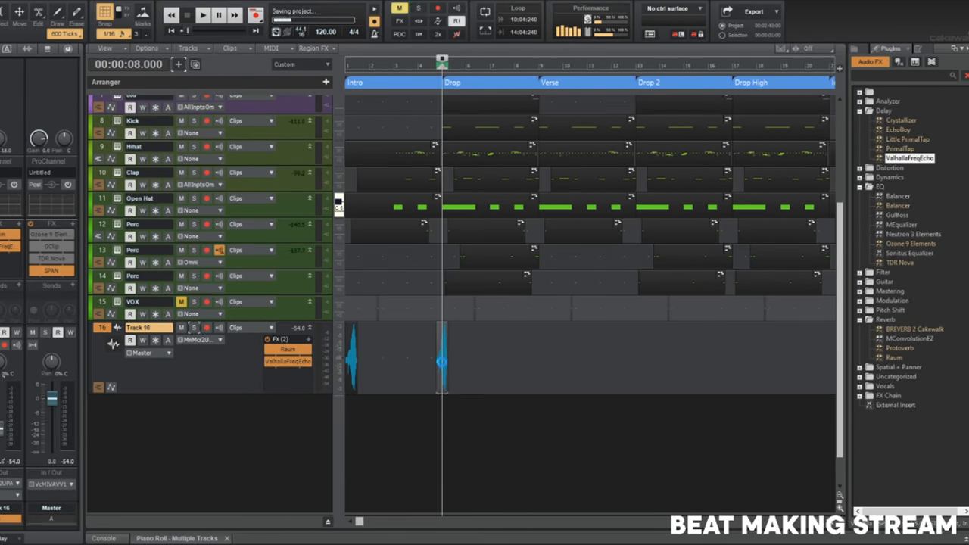
{"action": "scroll", "coordinate": [445, 369], "scroll_direction": "up", "scroll_amount": 4}
{"action": "scroll", "coordinate": [536, 372], "scroll_direction": "down", "scroll_amount": 2}
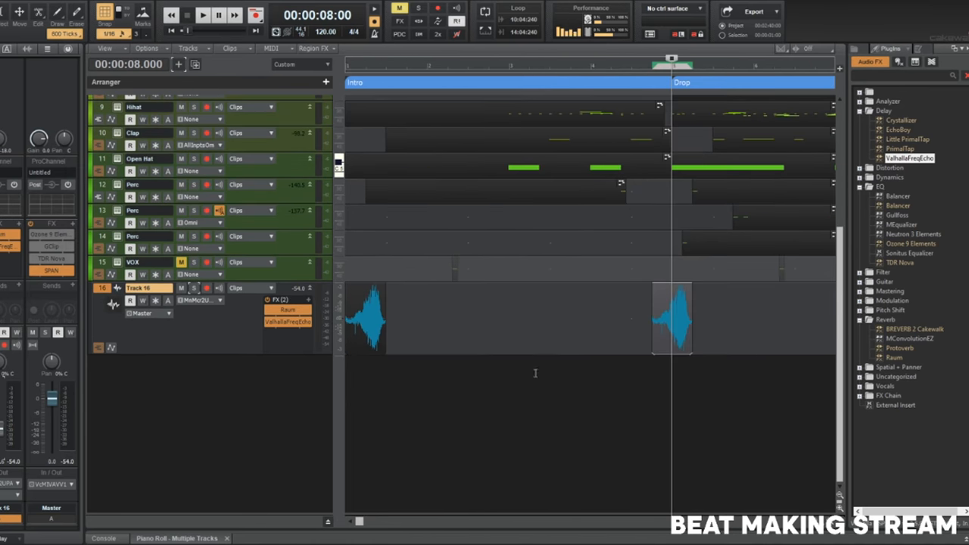
{"action": "left_click_drag", "start_coordinate": [677, 296], "coordinate": [697, 296]}
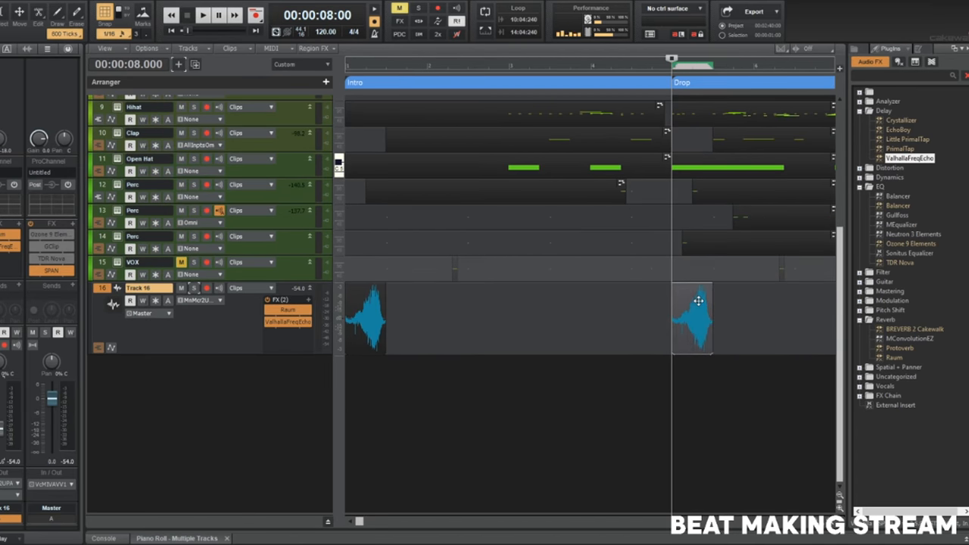
Play the arrangement from the Drop onward to check how the copied vocal clip sits.
{"action": "key", "text": "space"}
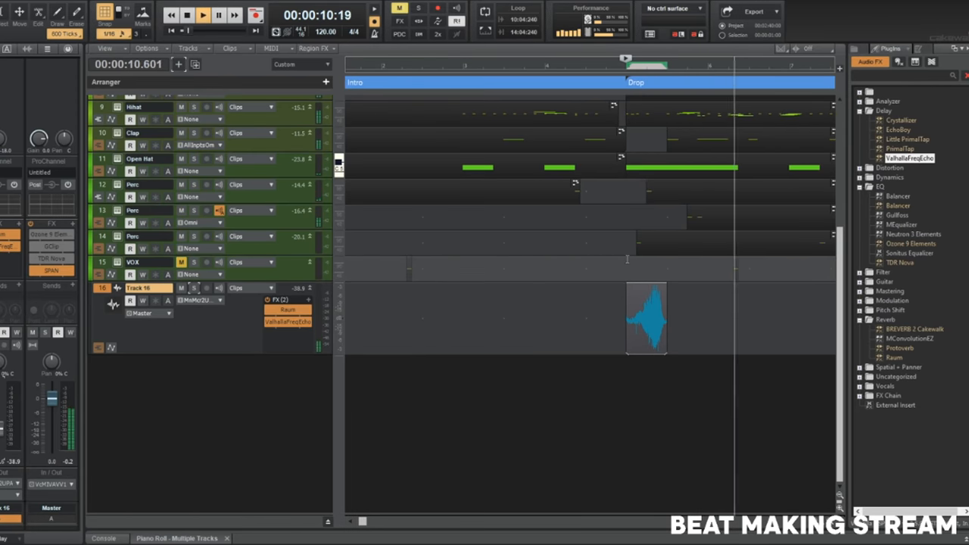
{"action": "scroll", "coordinate": [591, 333], "scroll_direction": "down", "scroll_amount": 1}
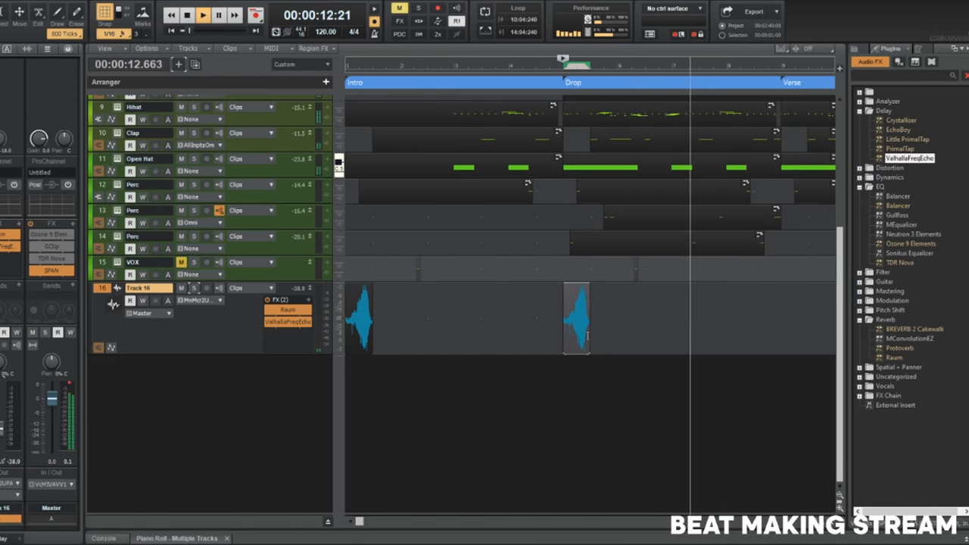
{"action": "scroll", "coordinate": [587, 336], "scroll_direction": "down", "scroll_amount": 1}
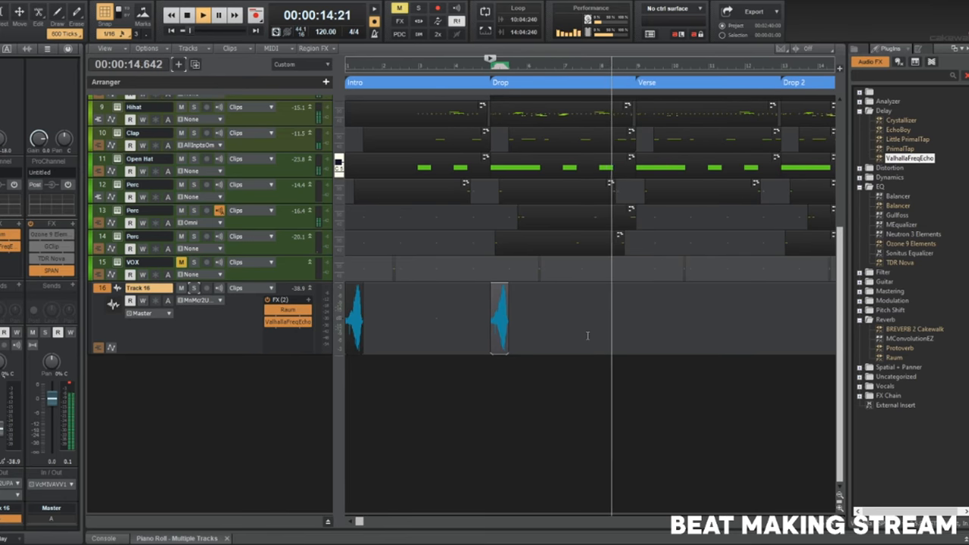
{"action": "scroll", "coordinate": [588, 336], "scroll_direction": "down", "scroll_amount": 1}
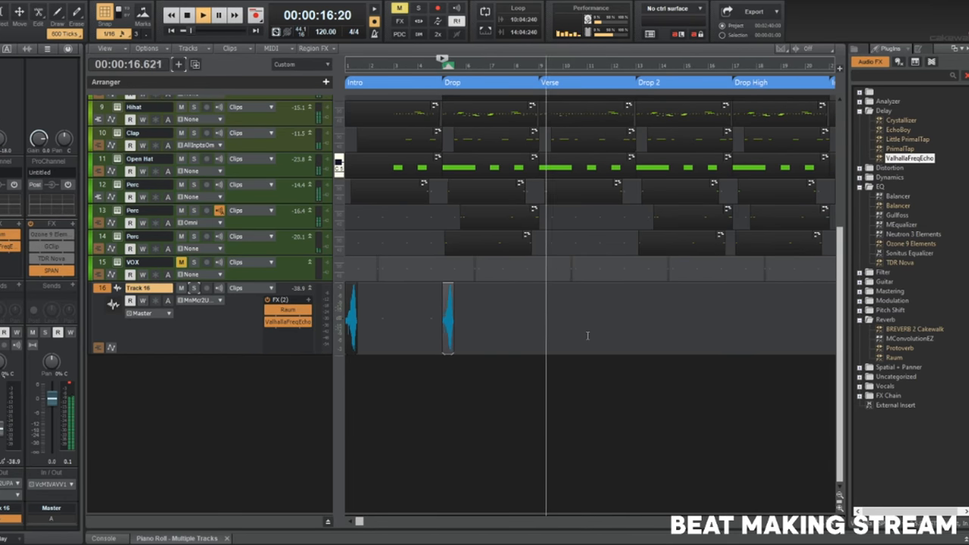
{"action": "key", "text": "space"}
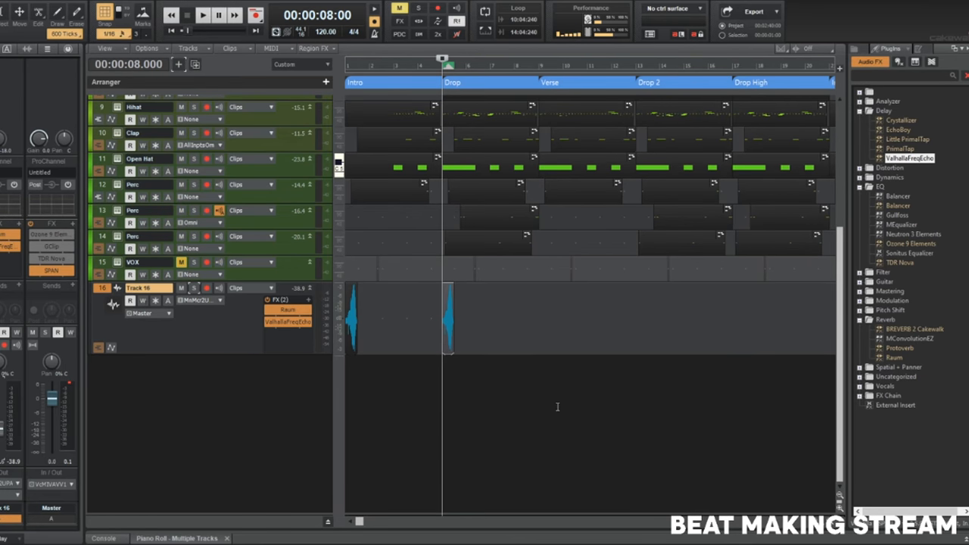
Delete the muted VOX track.
{"action": "mouse_move", "coordinate": [21, 541]}
{"action": "right_click", "coordinate": [98, 264]}
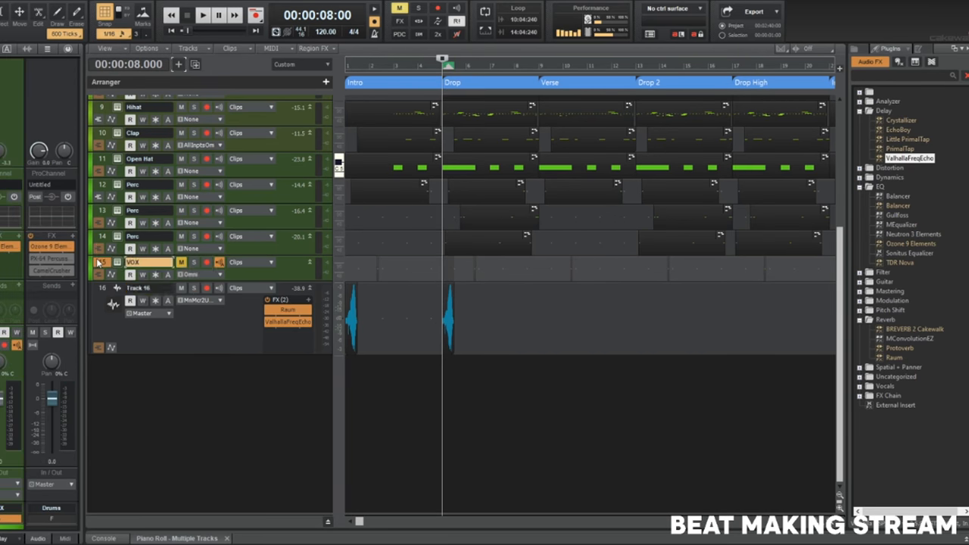
{"action": "left_click", "coordinate": [151, 377]}
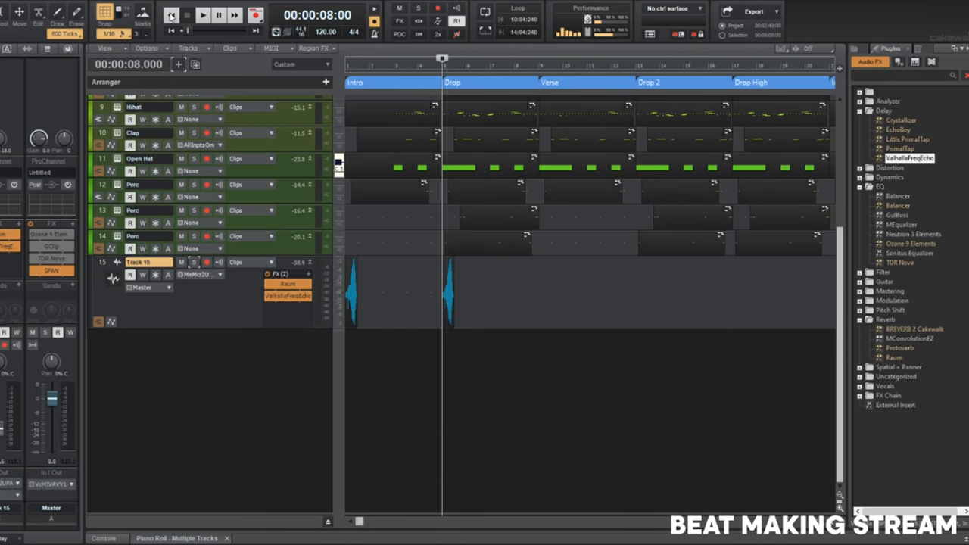
Add a new instrument track using the Grace sampler and dismiss the error dialog.
{"action": "left_click", "coordinate": [180, 64]}
{"action": "left_click", "coordinate": [311, 16]}
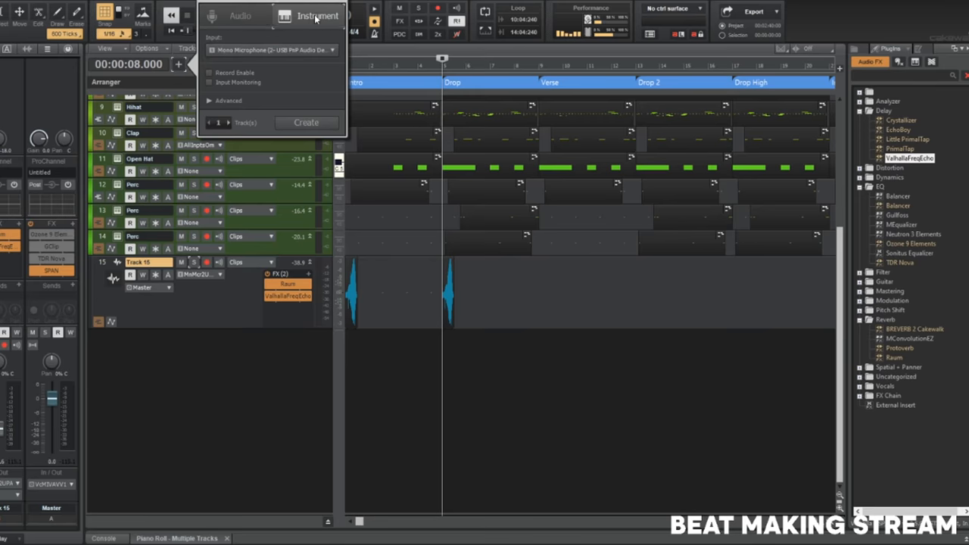
{"action": "left_click", "coordinate": [297, 50]}
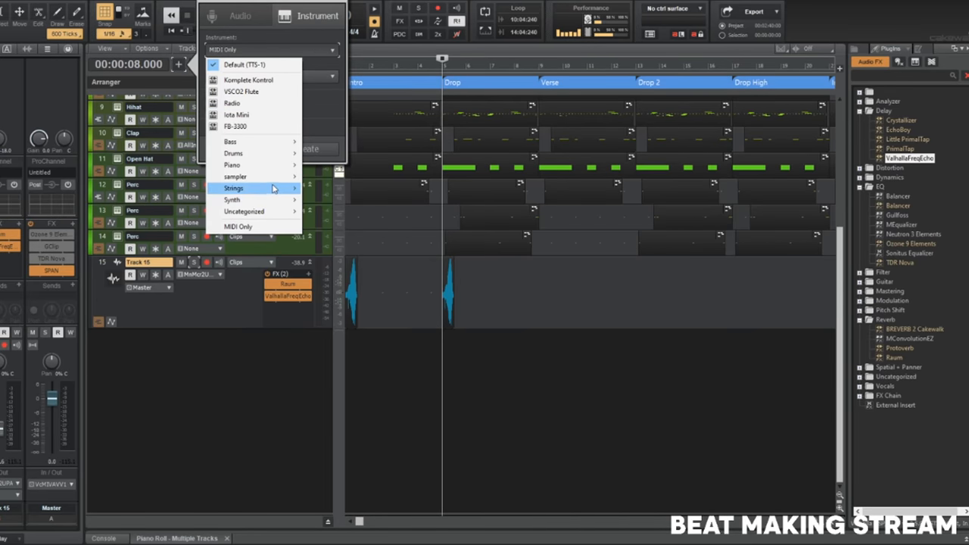
{"action": "mouse_move", "coordinate": [278, 180]}
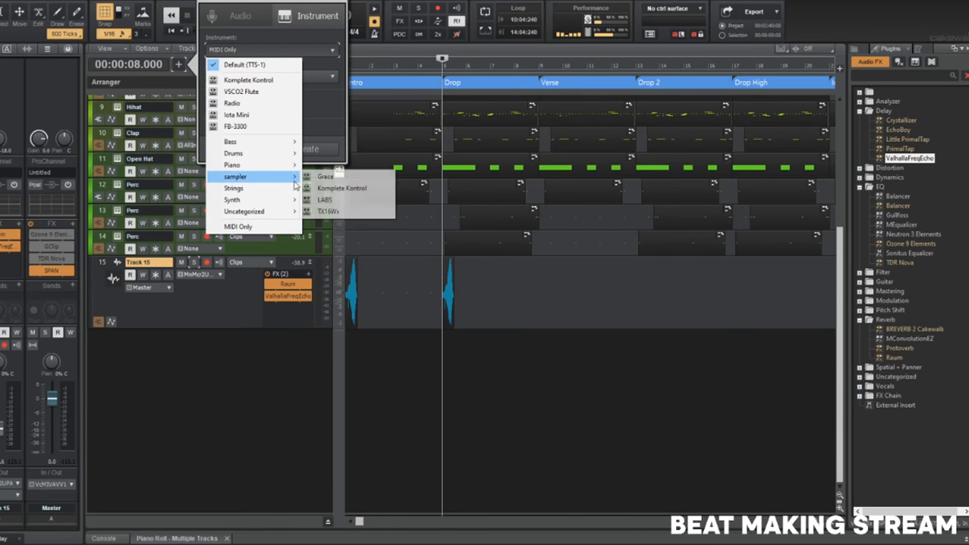
{"action": "left_click", "coordinate": [318, 175]}
{"action": "left_click", "coordinate": [324, 148]}
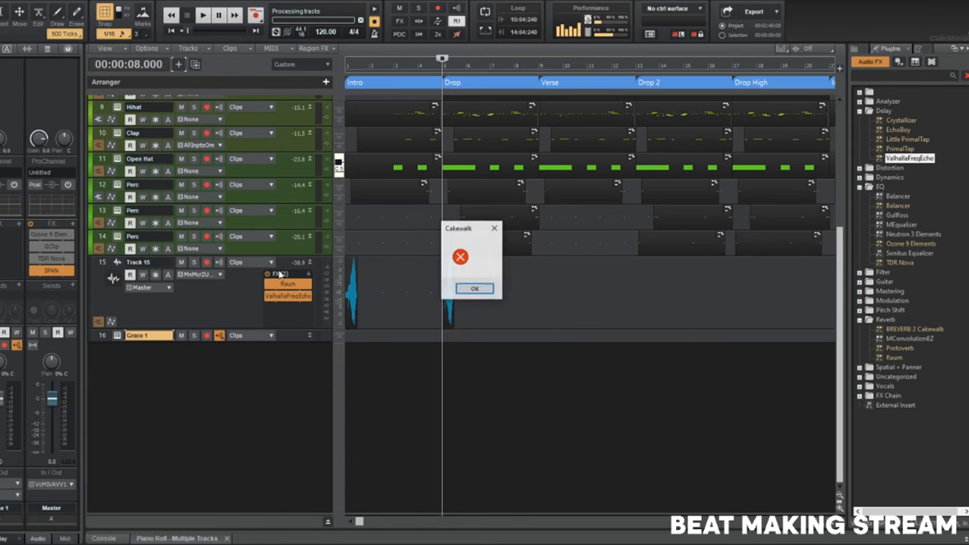
{"action": "left_click", "coordinate": [470, 287]}
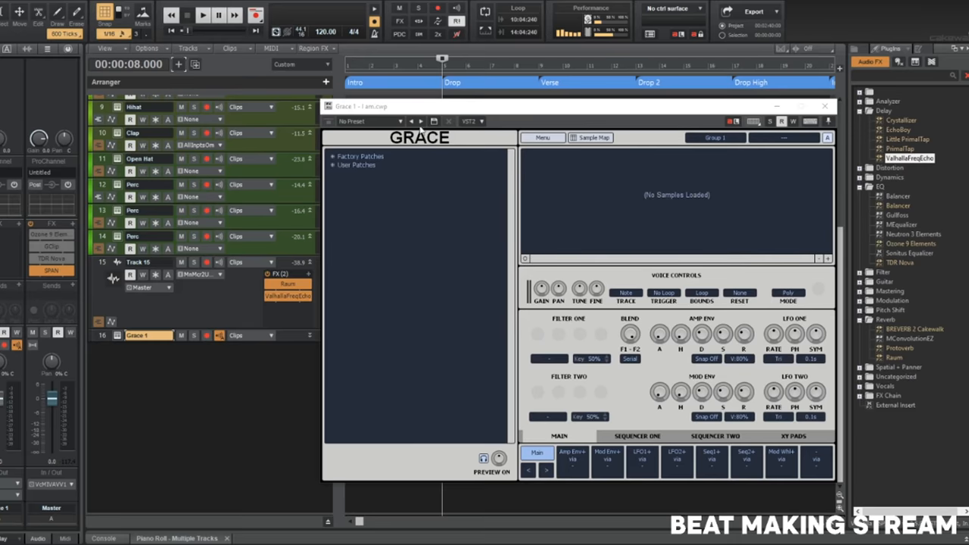
Add the samples folder from drive USB20FD (F:) to Grace's sample browser and save the project.
{"action": "left_click_drag", "start_coordinate": [387, 109], "coordinate": [222, 57]}
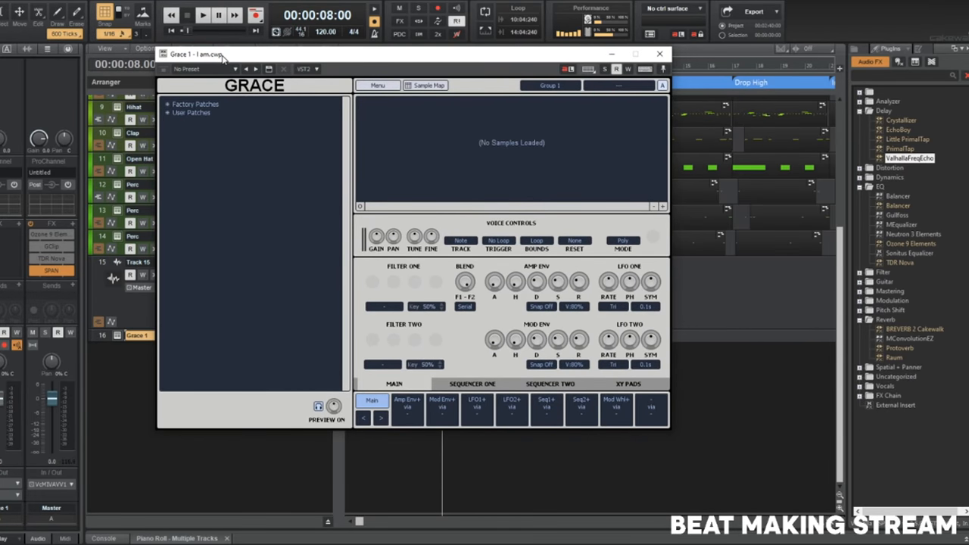
{"action": "left_click", "coordinate": [168, 105]}
{"action": "left_click", "coordinate": [168, 122]}
{"action": "right_click", "coordinate": [174, 129]}
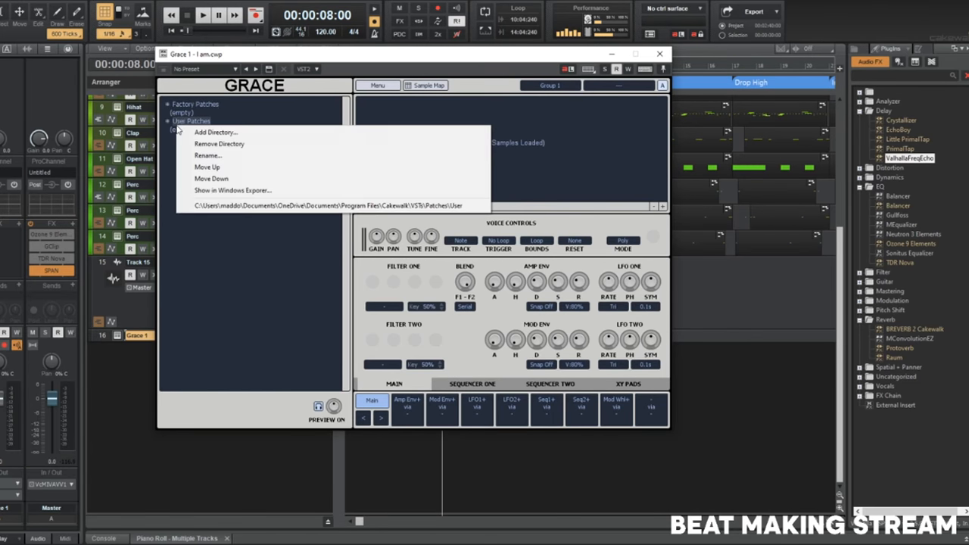
{"action": "left_click", "coordinate": [224, 133]}
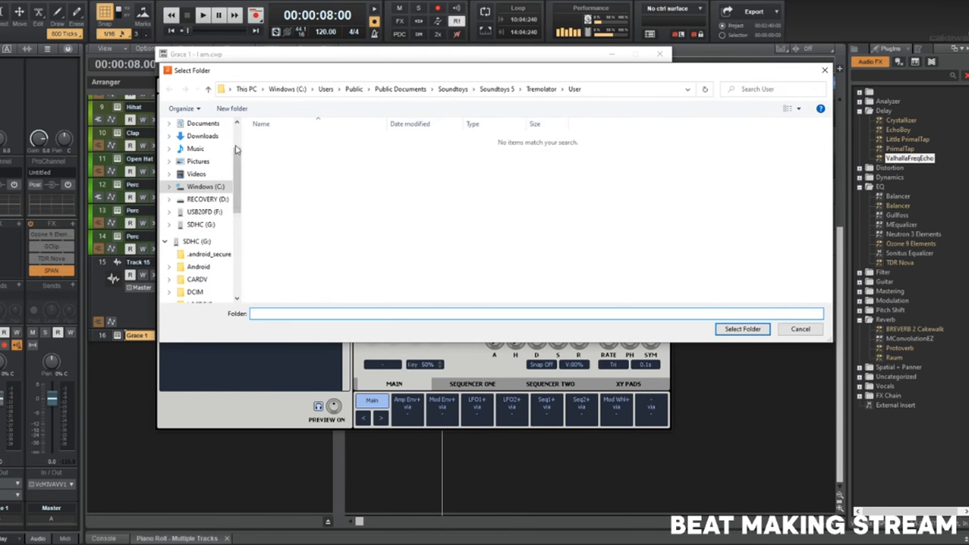
{"action": "scroll", "coordinate": [200, 257], "scroll_direction": "down", "scroll_amount": 5}
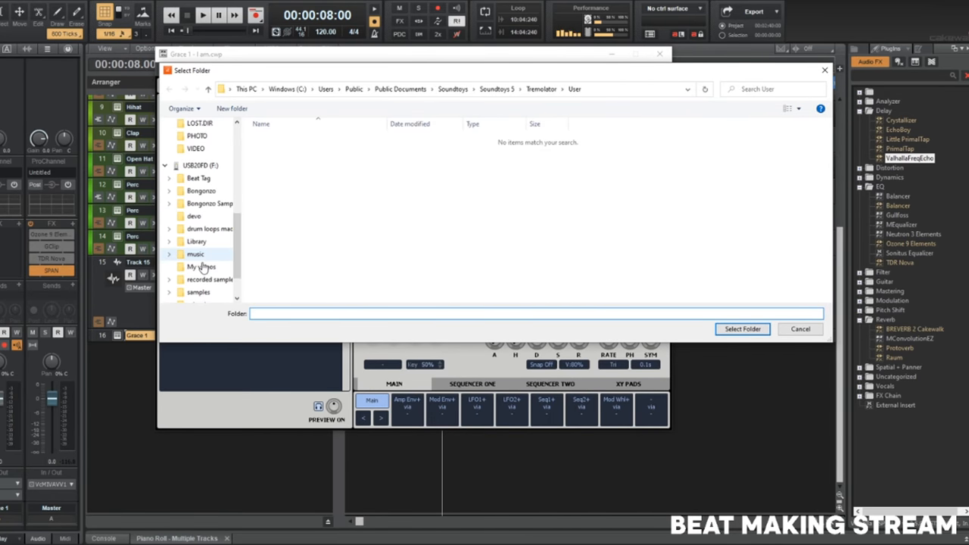
{"action": "scroll", "coordinate": [200, 267], "scroll_direction": "down", "scroll_amount": 2}
{"action": "left_click", "coordinate": [199, 238]}
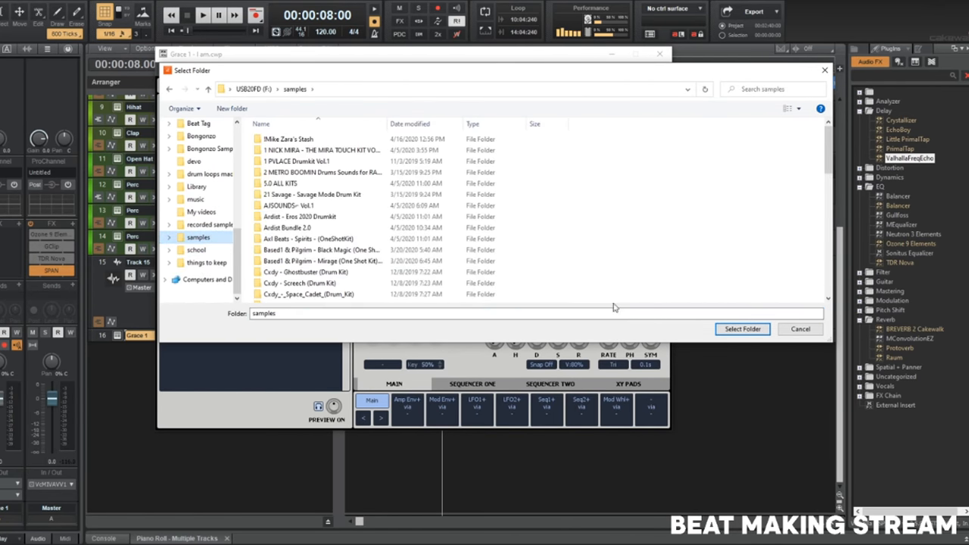
{"action": "left_click", "coordinate": [736, 329]}
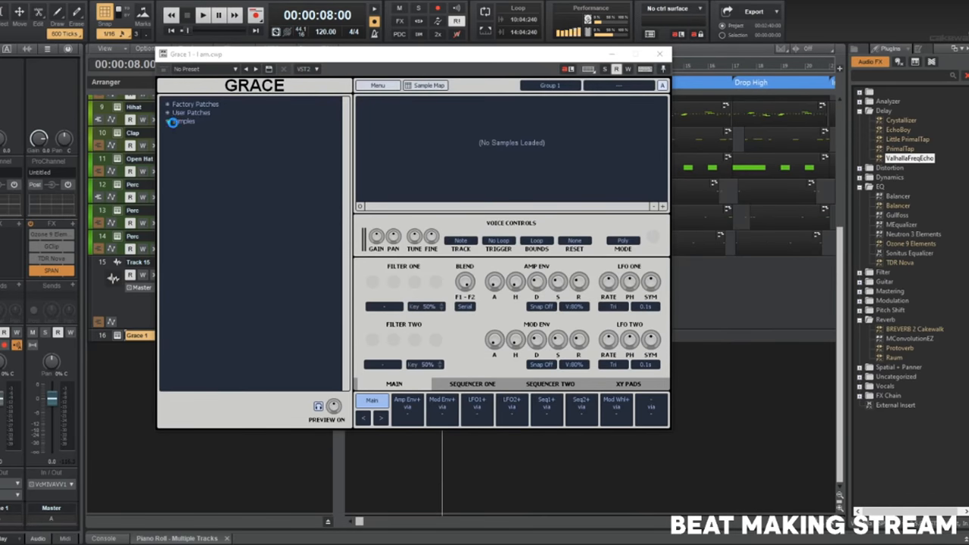
{"action": "key", "text": "ctrl+s"}
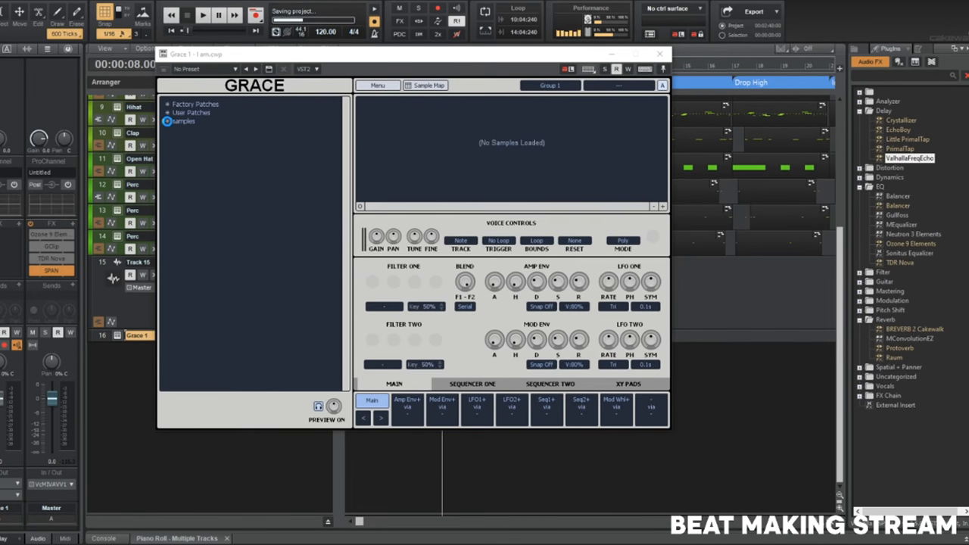
Load PV_808-C ( 14K ).wav from the 808s folder of 1 PVLACE Drumkit Vol.1 into Grace.
{"action": "double_click", "coordinate": [176, 121]}
{"action": "scroll", "coordinate": [205, 203], "scroll_direction": "down", "scroll_amount": 6}
{"action": "scroll", "coordinate": [205, 203], "scroll_direction": "down", "scroll_amount": 1}
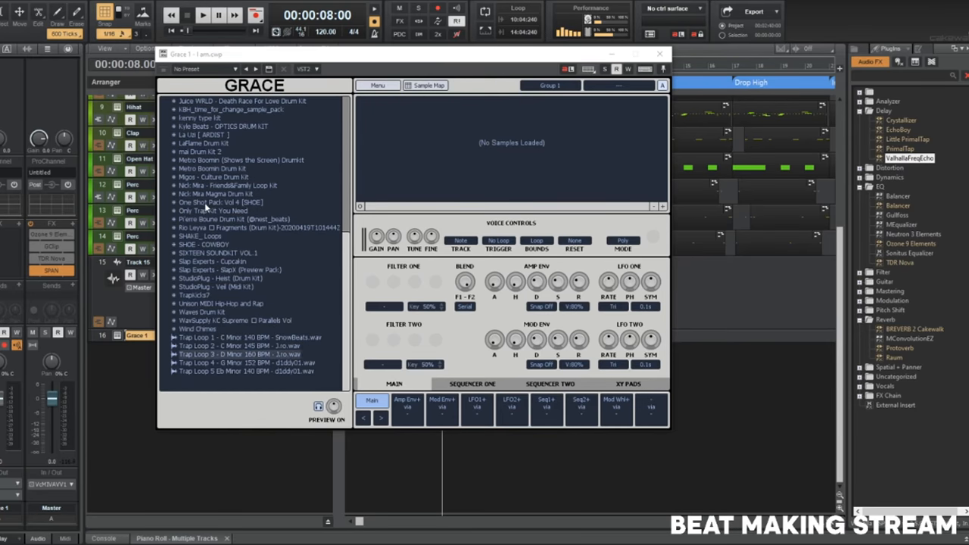
{"action": "scroll", "coordinate": [206, 209], "scroll_direction": "up", "scroll_amount": 7}
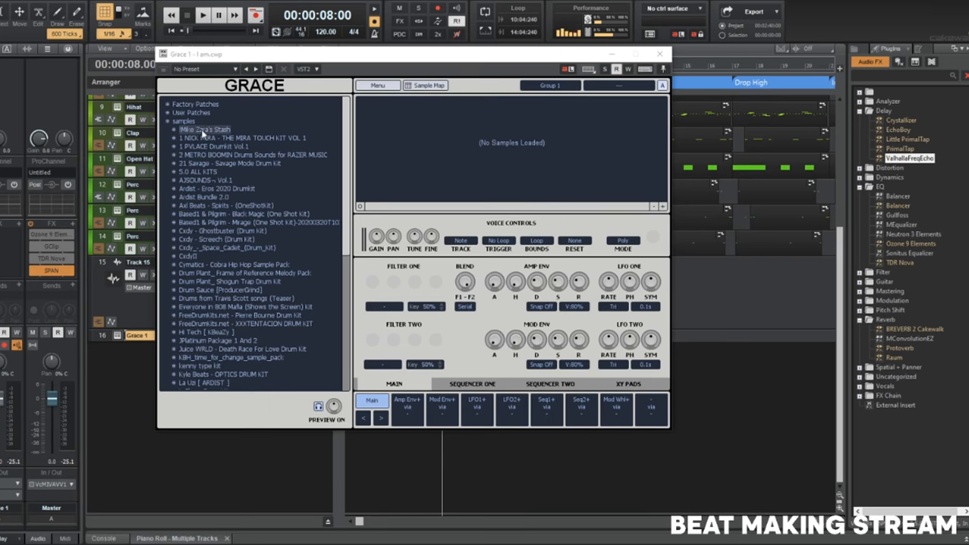
{"action": "double_click", "coordinate": [202, 130]}
{"action": "double_click", "coordinate": [183, 240]}
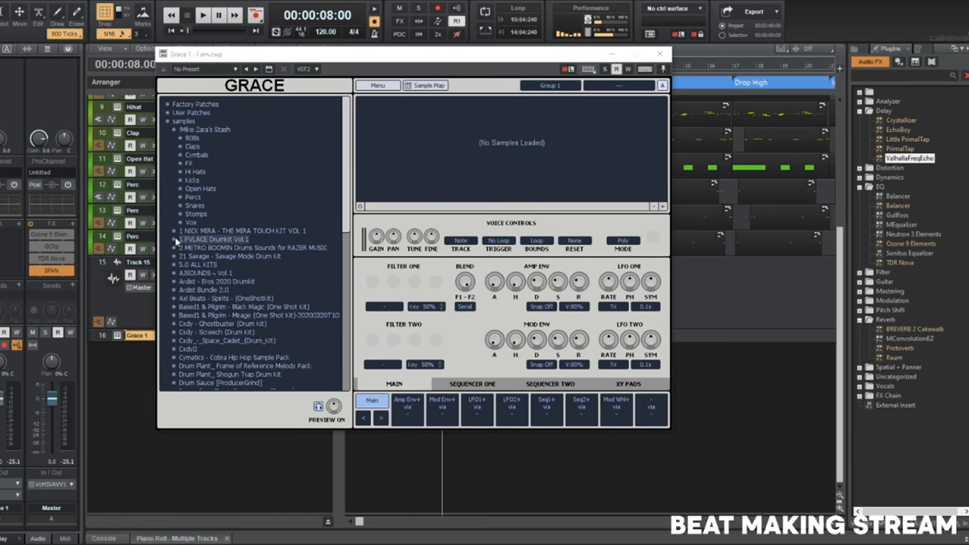
{"action": "double_click", "coordinate": [192, 248]}
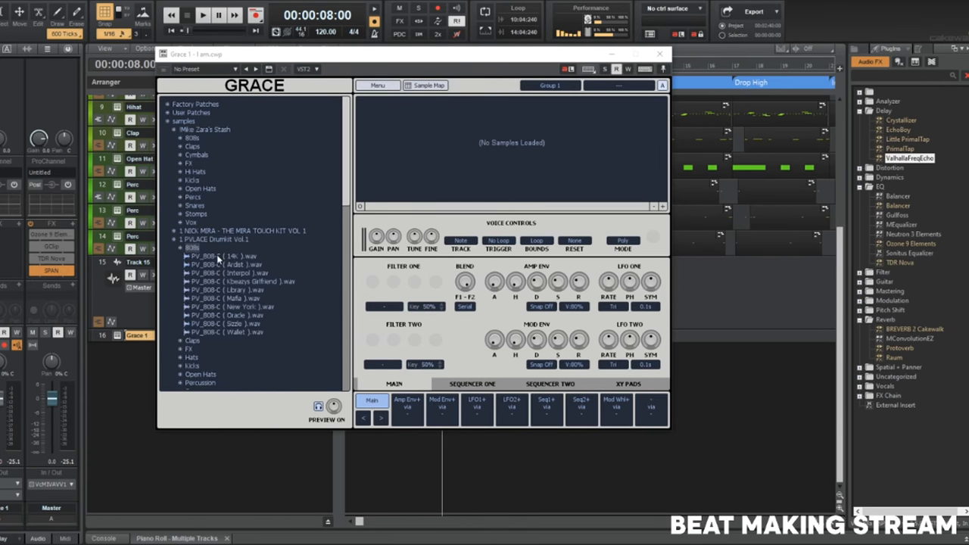
{"action": "left_click", "coordinate": [218, 258]}
{"action": "left_click_drag", "start_coordinate": [218, 258], "coordinate": [502, 152]}
Adjust the amp envelope's sustain in Grace and set the voice mode to Legato.
{"action": "mouse_move", "coordinate": [559, 285]}
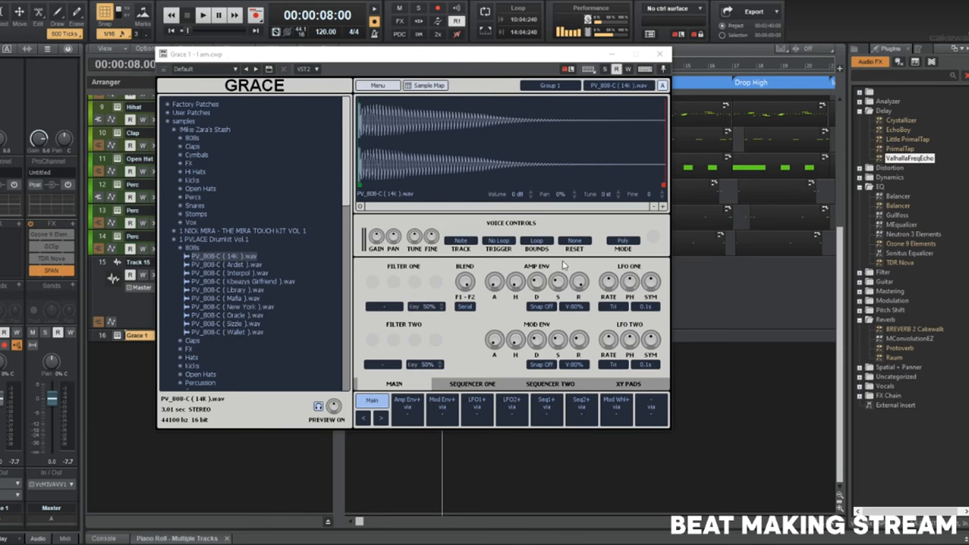
{"action": "left_click_drag", "start_coordinate": [559, 283], "coordinate": [625, 97]}
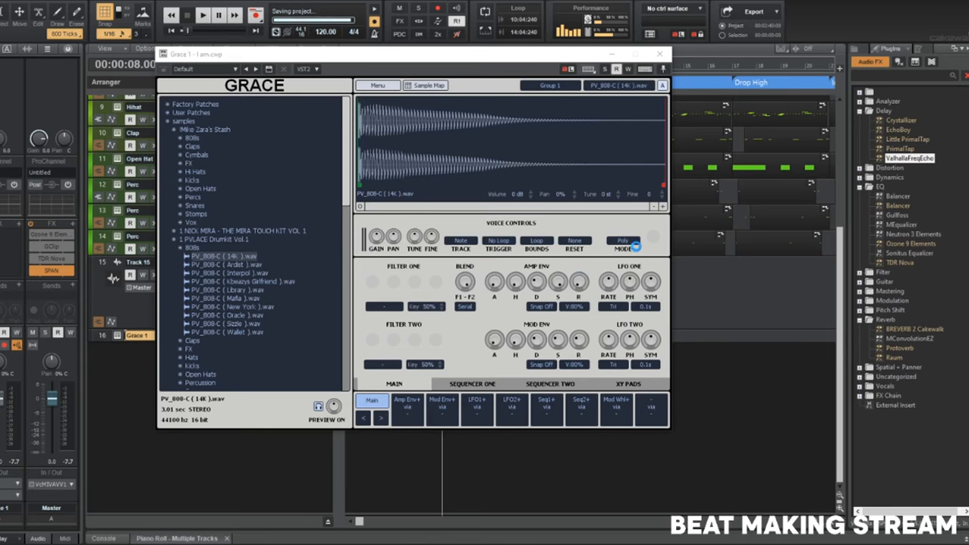
{"action": "left_click", "coordinate": [636, 244]}
{"action": "left_click", "coordinate": [653, 272]}
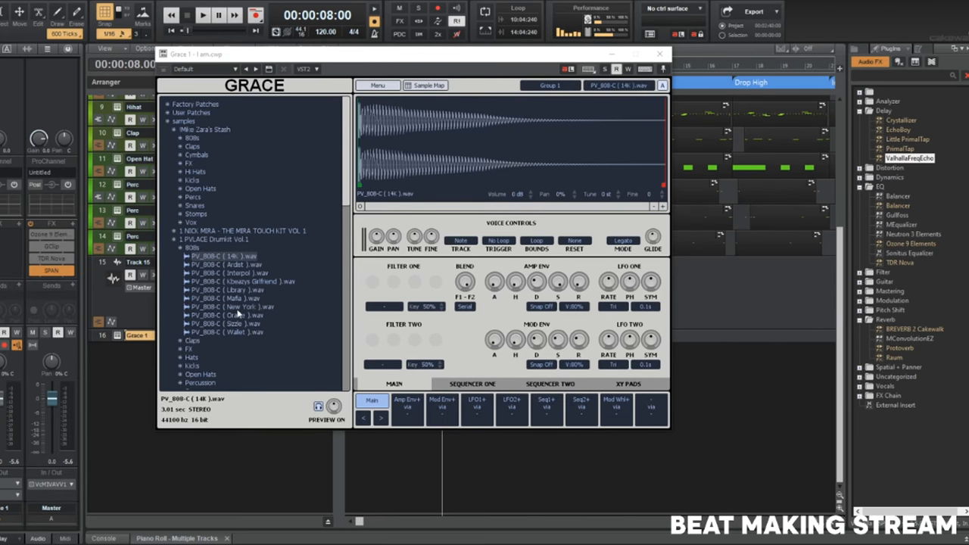
Browse the sample kits, preview PV_808-C ( Library ).wav and expand the 808s folder of the first kit.
{"action": "scroll", "coordinate": [238, 313], "scroll_direction": "down", "scroll_amount": 10}
{"action": "scroll", "coordinate": [244, 310], "scroll_direction": "down", "scroll_amount": 2}
{"action": "scroll", "coordinate": [244, 311], "scroll_direction": "up", "scroll_amount": 4}
{"action": "scroll", "coordinate": [244, 311], "scroll_direction": "up", "scroll_amount": 4}
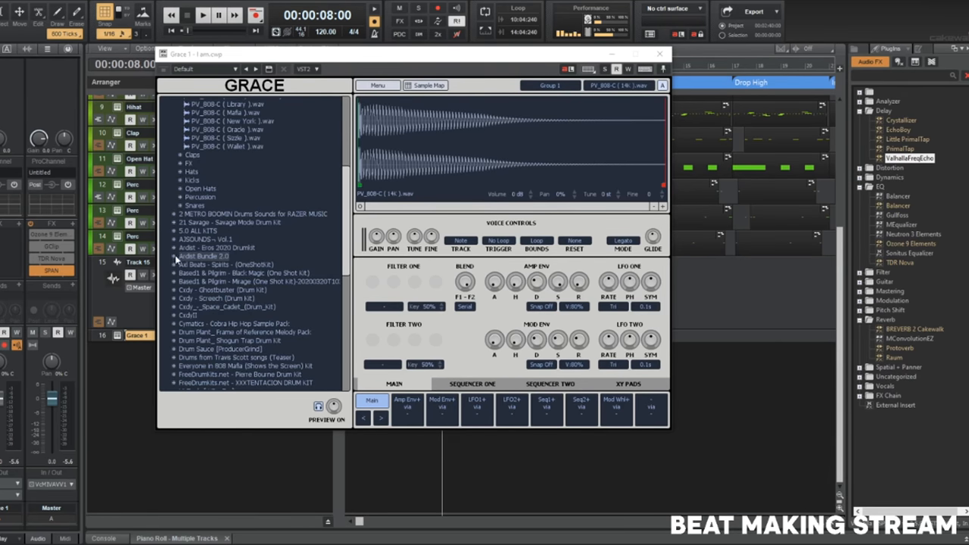
{"action": "scroll", "coordinate": [220, 320], "scroll_direction": "down", "scroll_amount": 8}
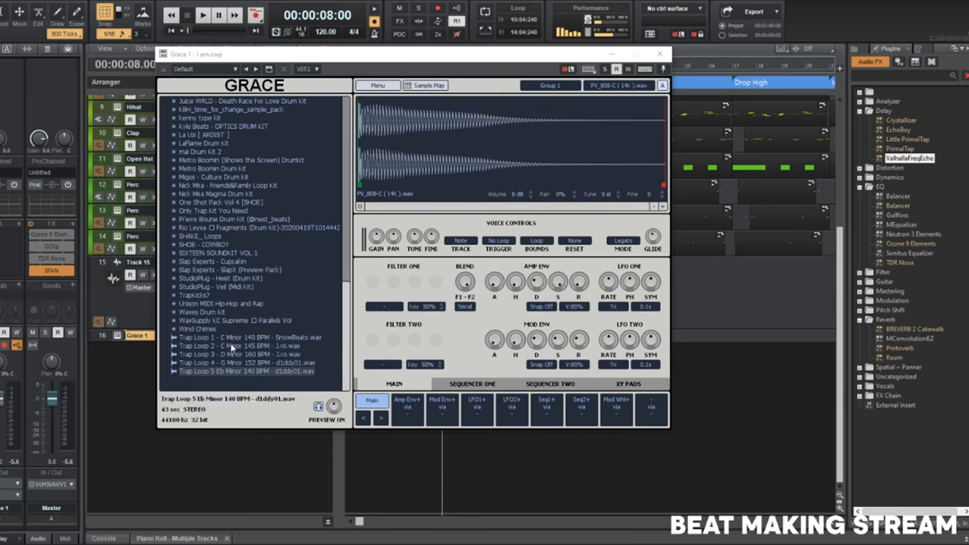
{"action": "scroll", "coordinate": [225, 320], "scroll_direction": "up", "scroll_amount": 12}
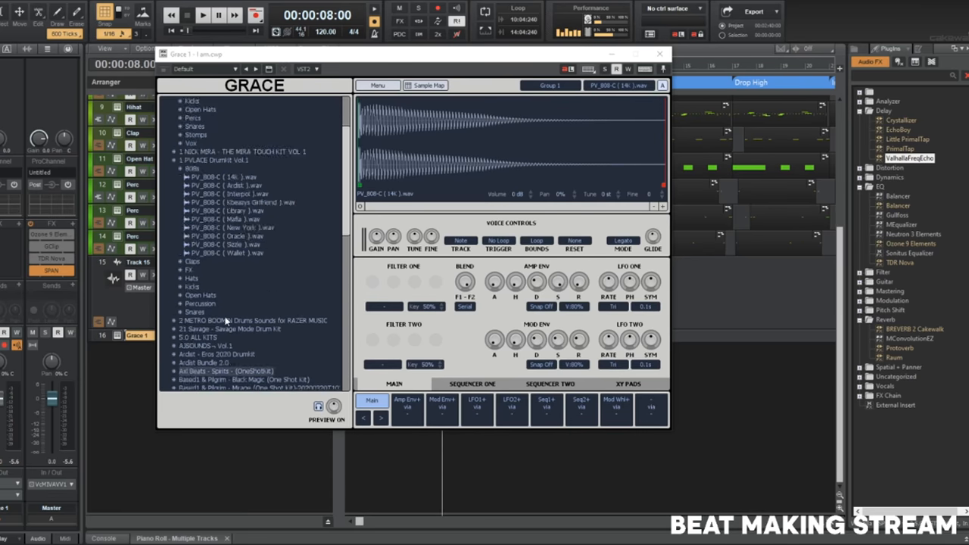
{"action": "left_click", "coordinate": [227, 290]}
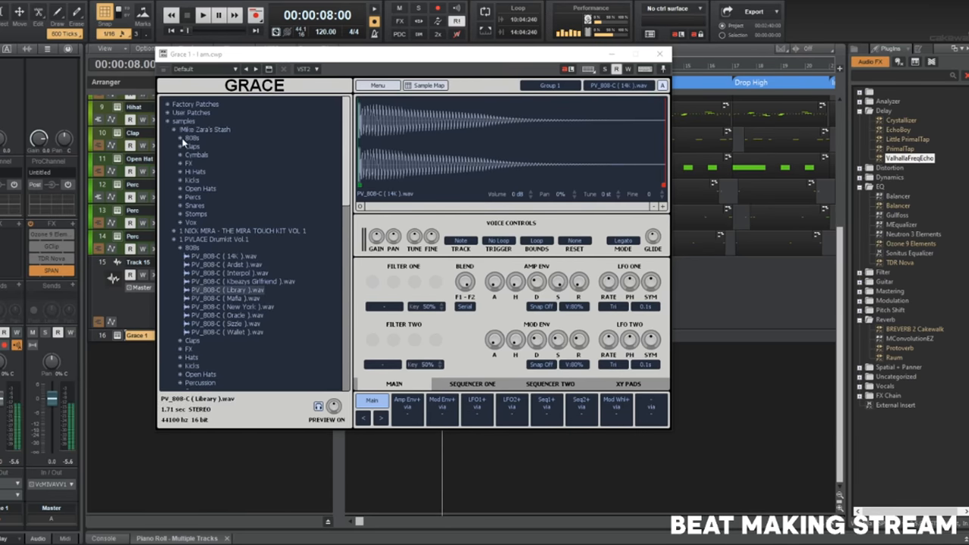
{"action": "left_click", "coordinate": [182, 137]}
Switch Grace's voice mode to Poly and back to Legato.
{"action": "left_click", "coordinate": [622, 240]}
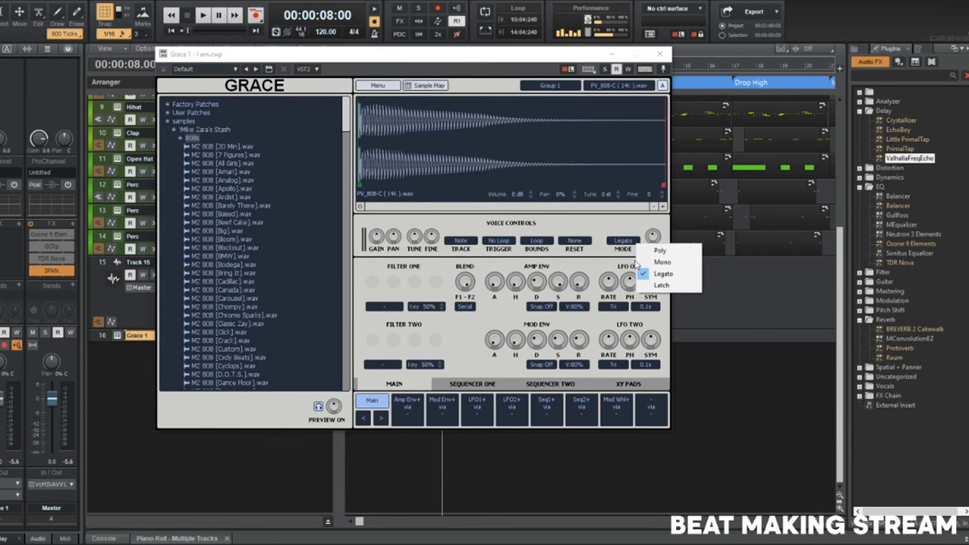
{"action": "left_click", "coordinate": [658, 250]}
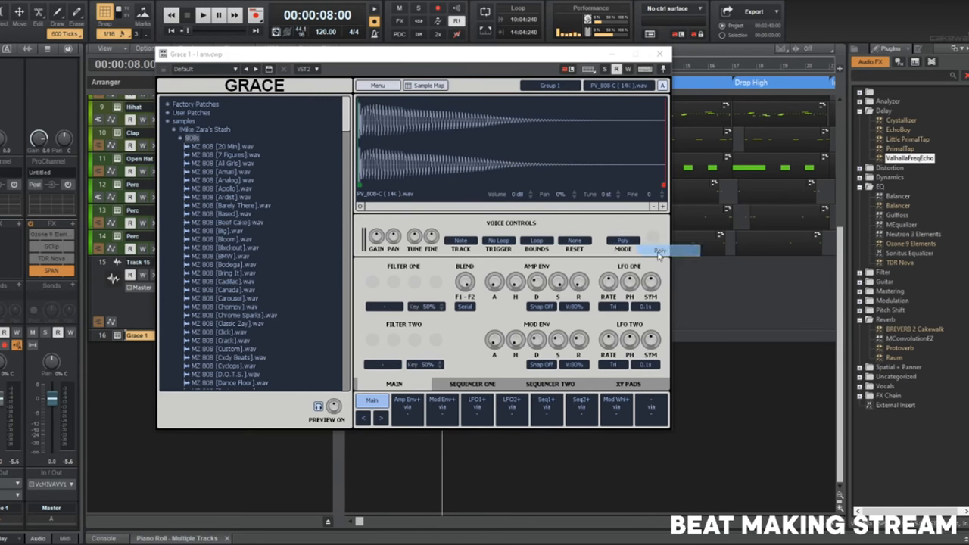
{"action": "left_click", "coordinate": [636, 246]}
{"action": "left_click", "coordinate": [663, 279]}
Preview the MZ 808 [Chrome Sparks].wav sample and close the Grace window.
{"action": "scroll", "coordinate": [220, 280], "scroll_direction": "down", "scroll_amount": 2}
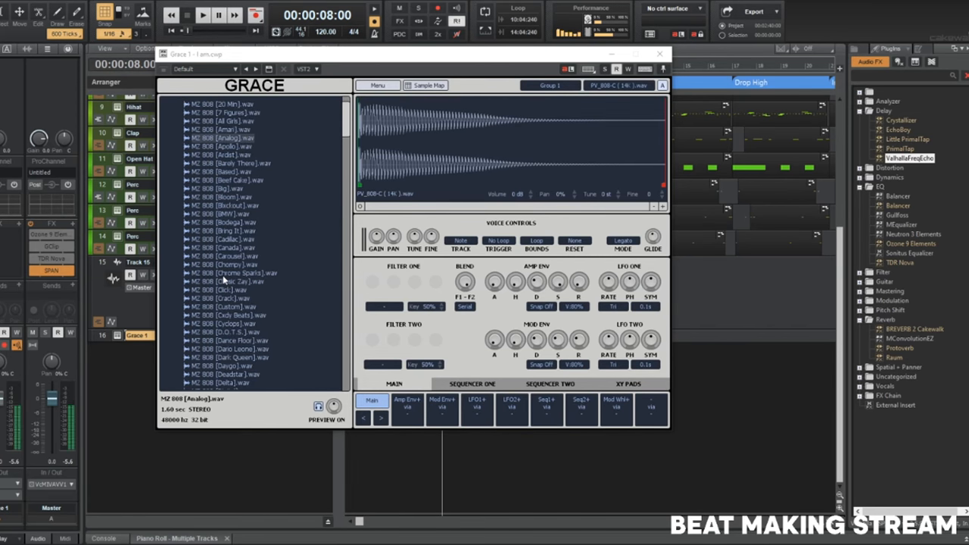
{"action": "left_click", "coordinate": [223, 273]}
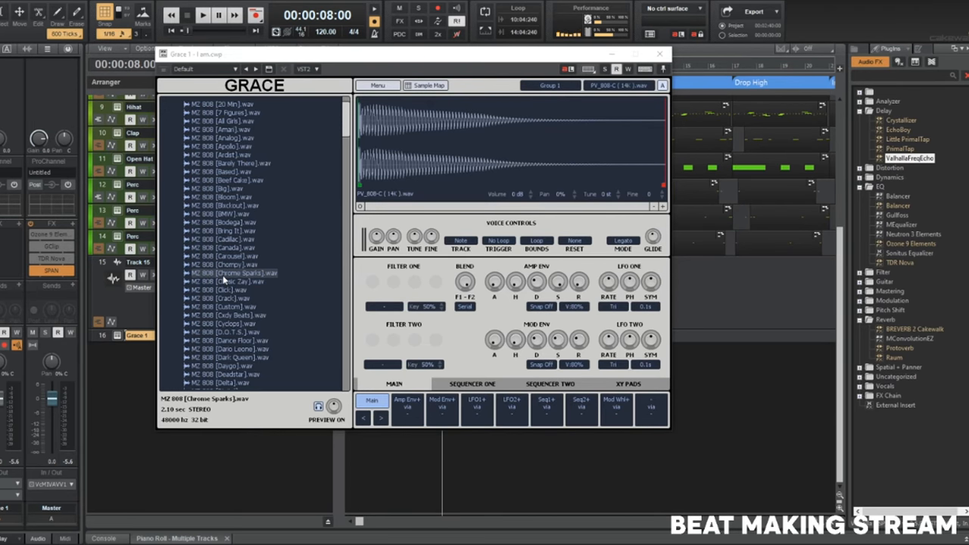
{"action": "left_click", "coordinate": [661, 54]}
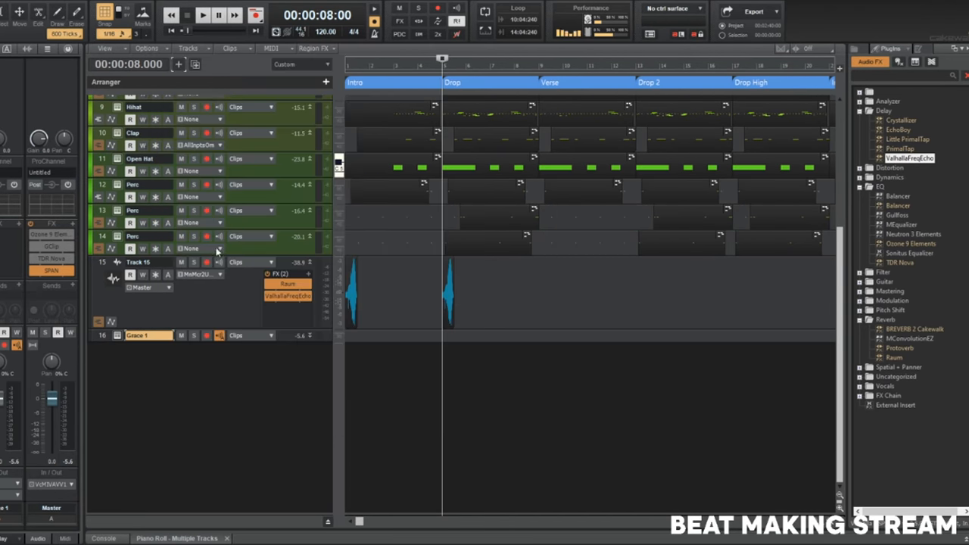
Reopen Grace on track 16 and preview Hi Seed Shaker 100bpm No Accents.WAV from the SHAKE_ Loops folder.
{"action": "left_click", "coordinate": [118, 337]}
{"action": "left_click_drag", "start_coordinate": [482, 221], "coordinate": [603, 176]}
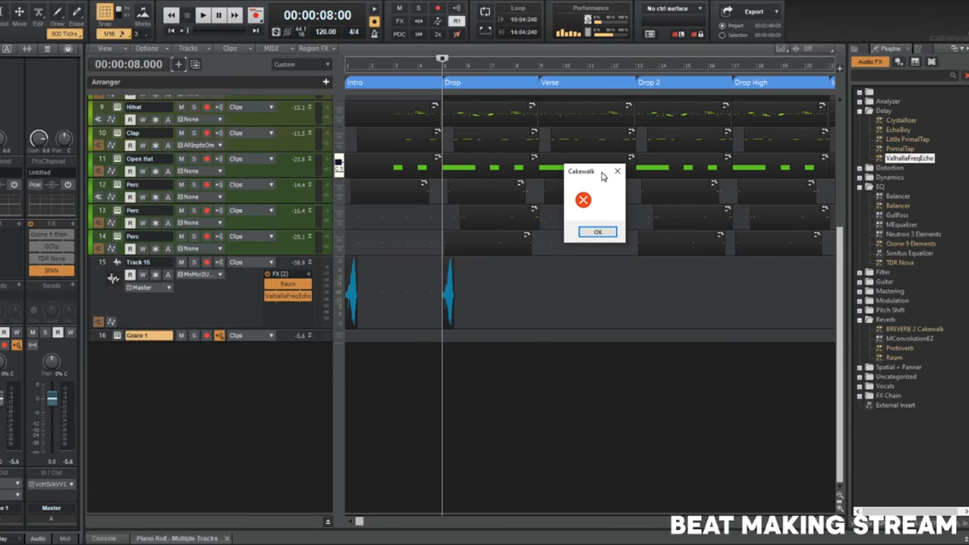
{"action": "left_click", "coordinate": [597, 231]}
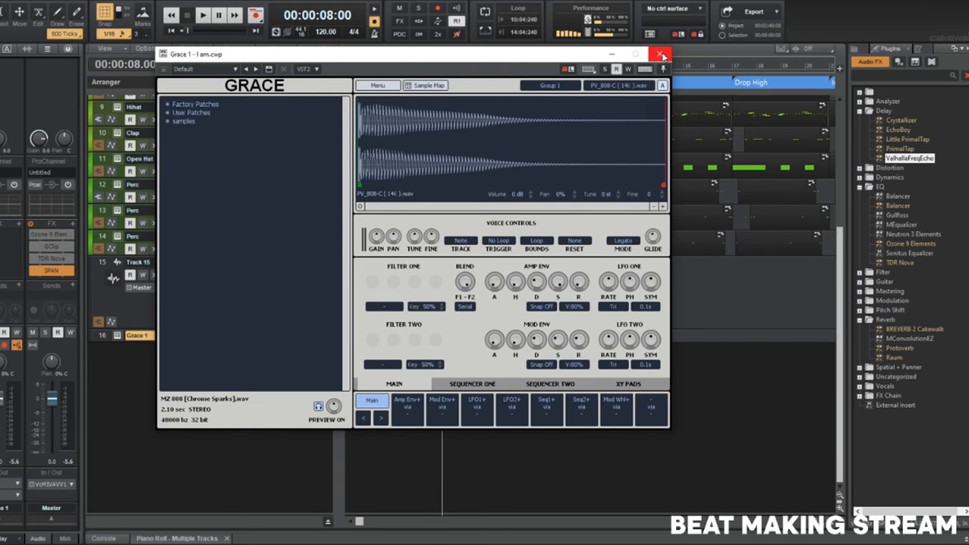
{"action": "left_click", "coordinate": [169, 123]}
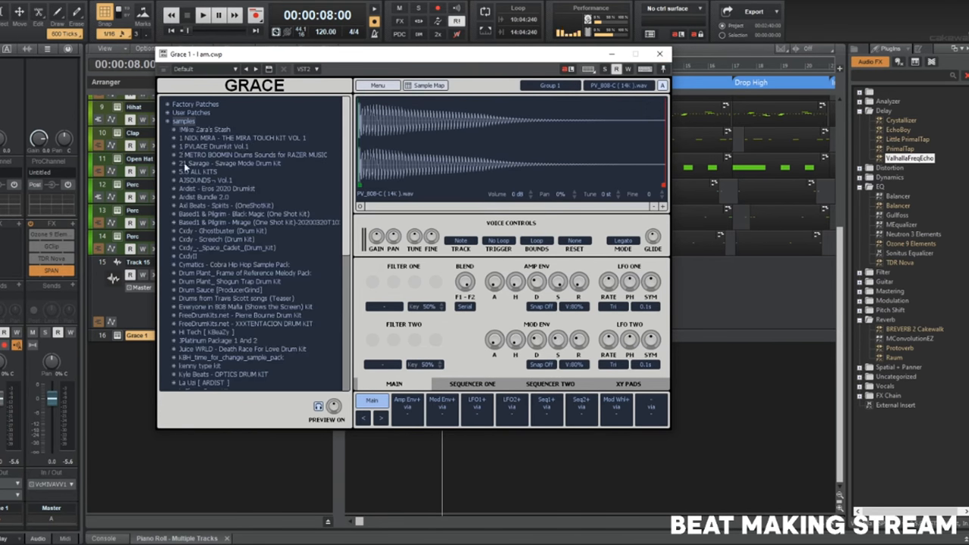
{"action": "scroll", "coordinate": [184, 162], "scroll_direction": "down", "scroll_amount": 10}
{"action": "scroll", "coordinate": [195, 237], "scroll_direction": "down", "scroll_amount": 2}
{"action": "left_click", "coordinate": [196, 237]}
{"action": "left_click", "coordinate": [203, 262]}
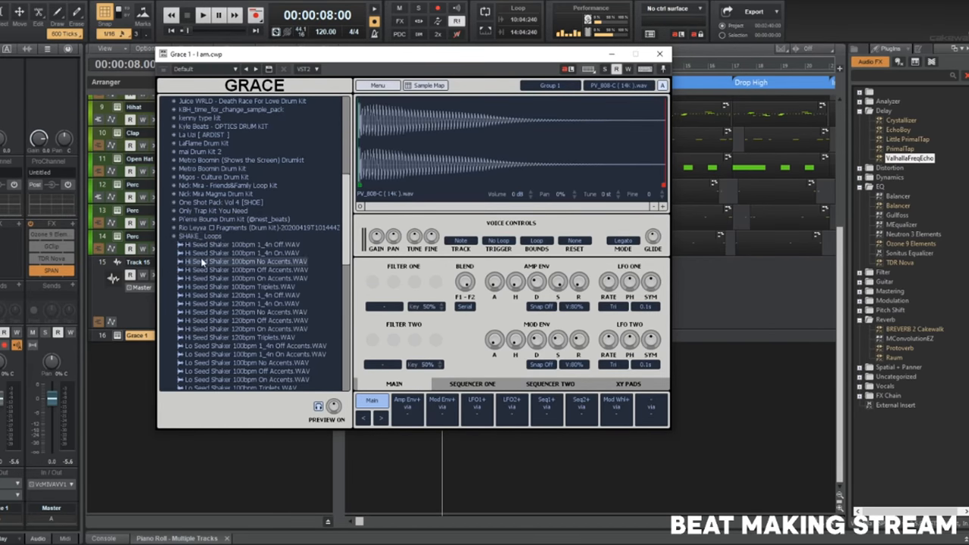
Place the Hi Seed Shaker 100bpm No Accents loop on a new track at the project start and close Grace.
{"action": "left_click_drag", "start_coordinate": [202, 259], "coordinate": [503, 474]}
{"action": "left_click_drag", "start_coordinate": [349, 493], "coordinate": [349, 493]}
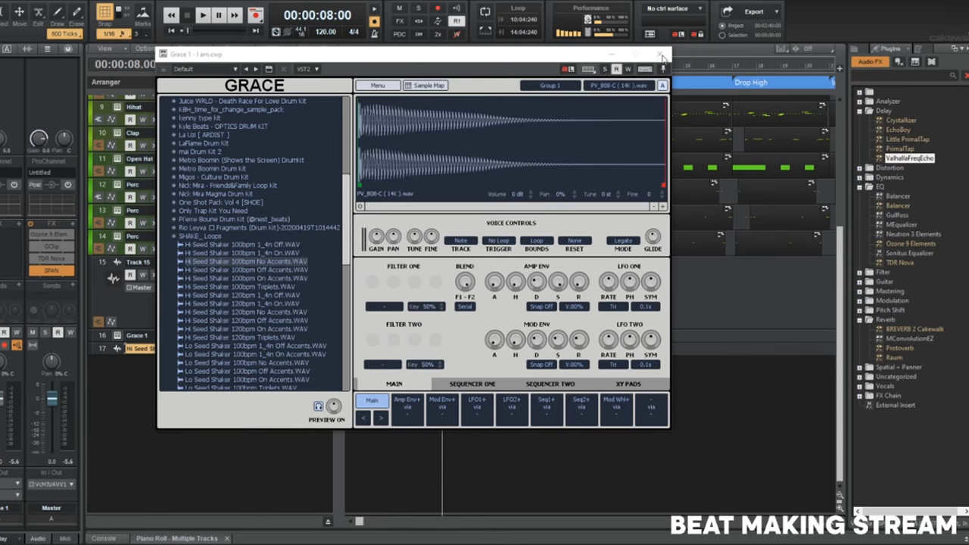
{"action": "left_click", "coordinate": [660, 54]}
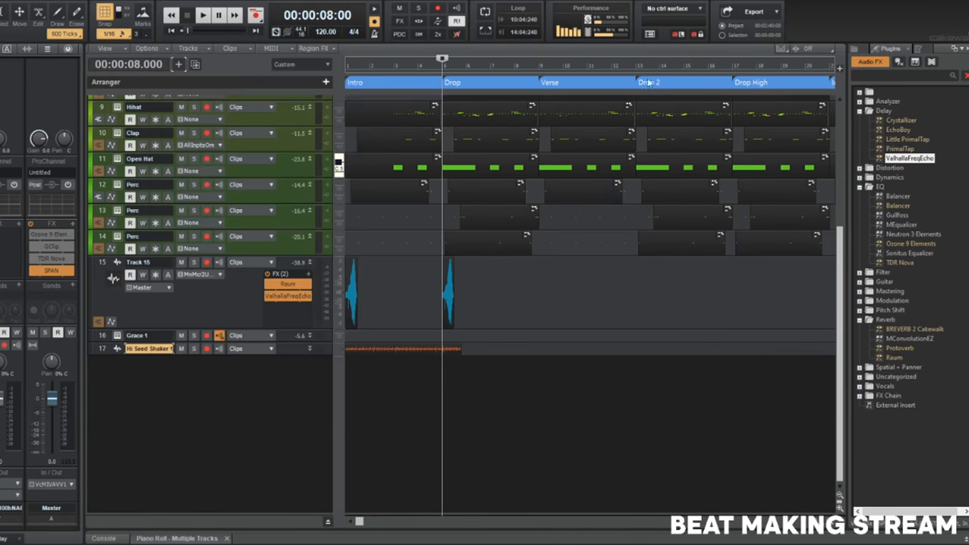
Solo the Hi Seed Shaker track and play it from the beginning.
{"action": "left_click", "coordinate": [194, 350]}
{"action": "key", "text": "space"}
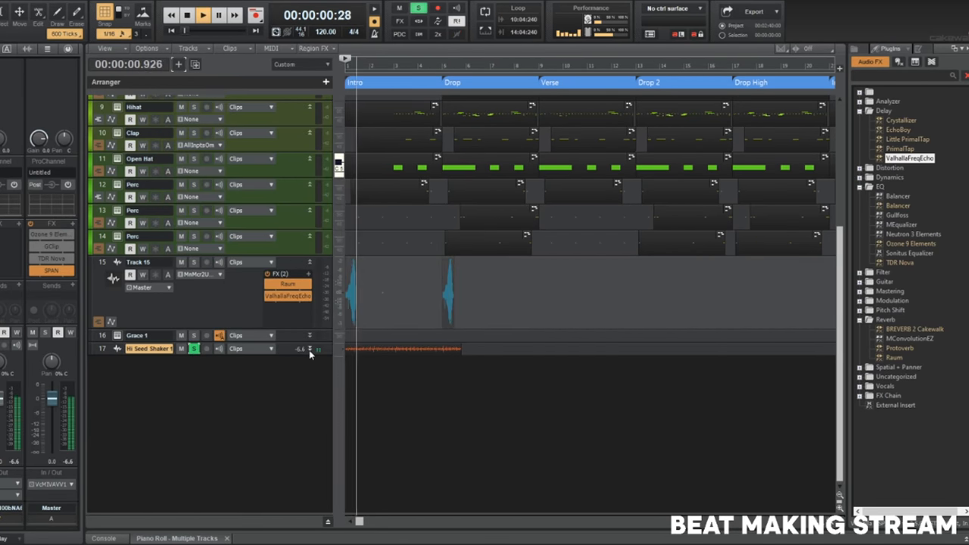
Time-stretch the Hi Seed Shaker clip on track 17 to end at the Drop marker on bar 5, and play it.
{"action": "left_click", "coordinate": [310, 349]}
{"action": "middle_click", "coordinate": [427, 364]}
{"action": "key", "text": "space"}
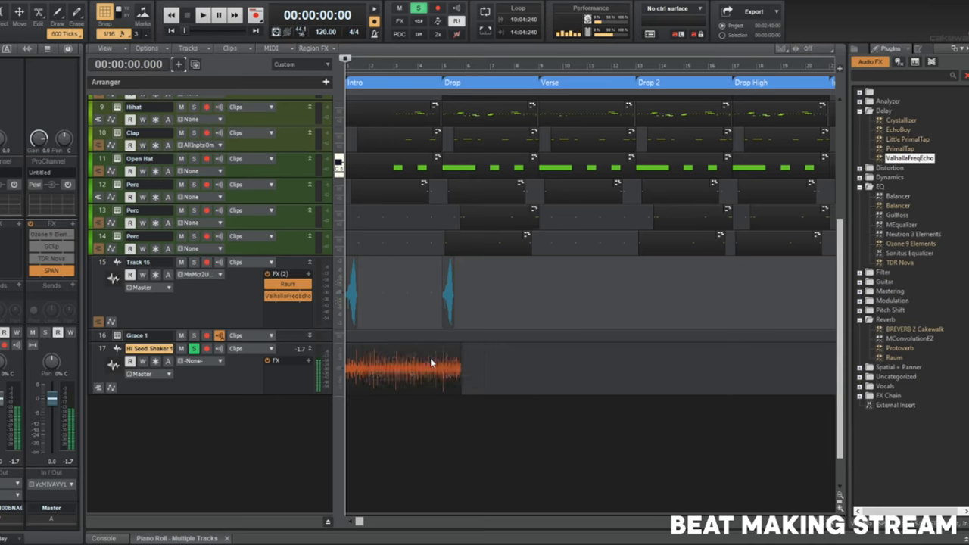
{"action": "scroll", "coordinate": [430, 362], "scroll_direction": "up", "scroll_amount": 2}
{"action": "left_click_drag", "start_coordinate": [605, 374], "coordinate": [559, 375]}
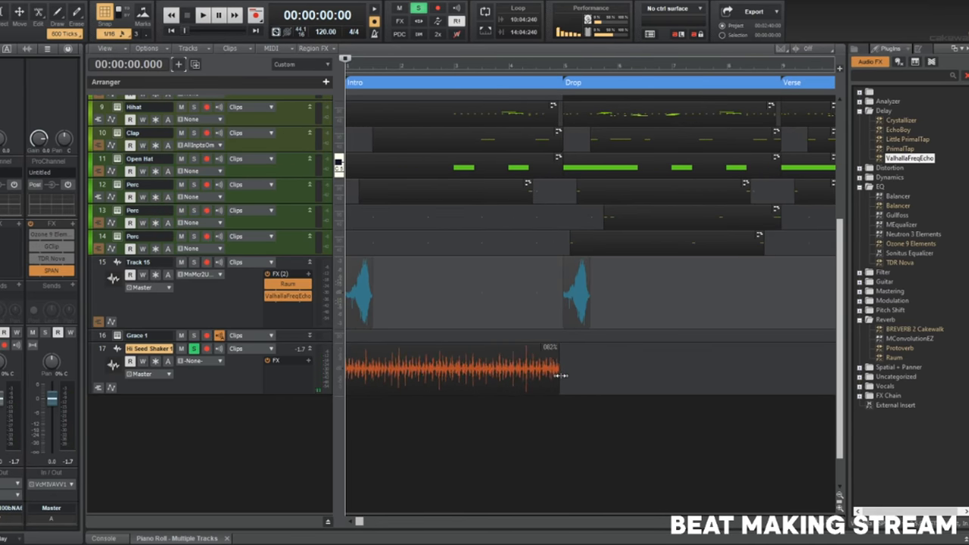
{"action": "left_click", "coordinate": [527, 367]}
{"action": "key", "text": "space"}
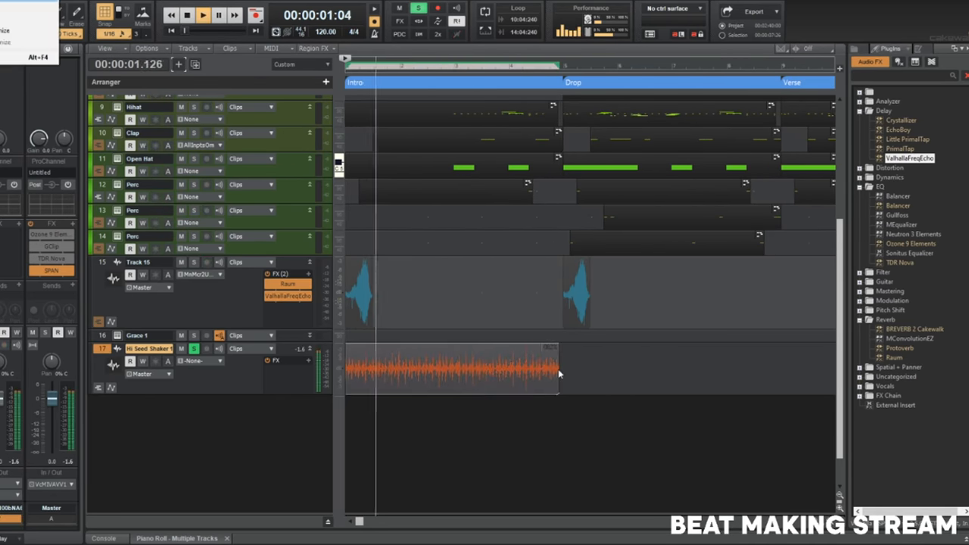
{"action": "key", "text": "space"}
{"action": "left_click_drag", "start_coordinate": [557, 373], "coordinate": [557, 374]}
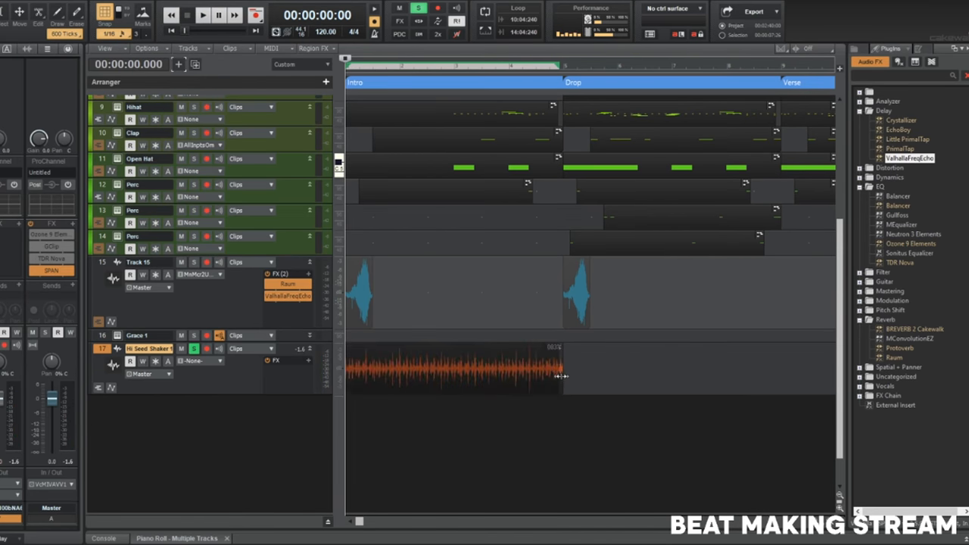
{"action": "left_click_drag", "start_coordinate": [561, 371], "coordinate": [564, 371]}
{"action": "key", "text": "space"}
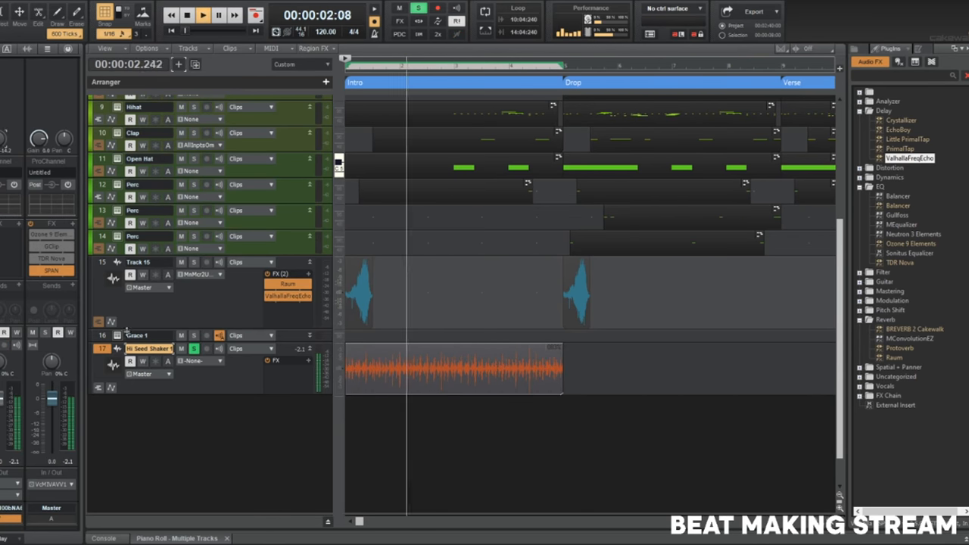
Unsolo the Hi Seed Shaker track, move its clip to the start of the Drop section and listen to it in the full mix.
{"action": "left_click", "coordinate": [194, 349]}
{"action": "key", "text": "space"}
{"action": "key", "text": "space"}
{"action": "scroll", "coordinate": [407, 349], "scroll_direction": "down", "scroll_amount": 2}
{"action": "left_click_drag", "start_coordinate": [392, 351], "coordinate": [486, 355]}
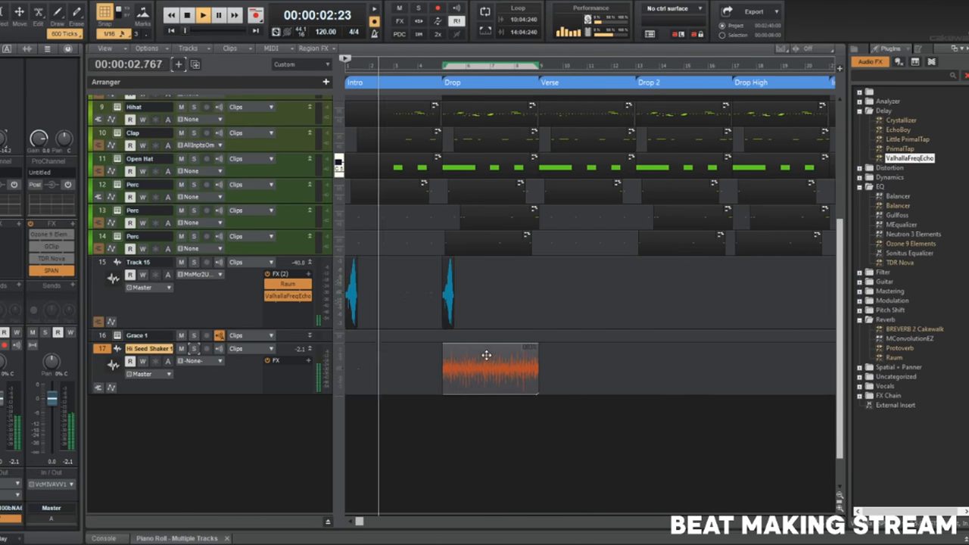
{"action": "scroll", "coordinate": [455, 337], "scroll_direction": "up", "scroll_amount": 4}
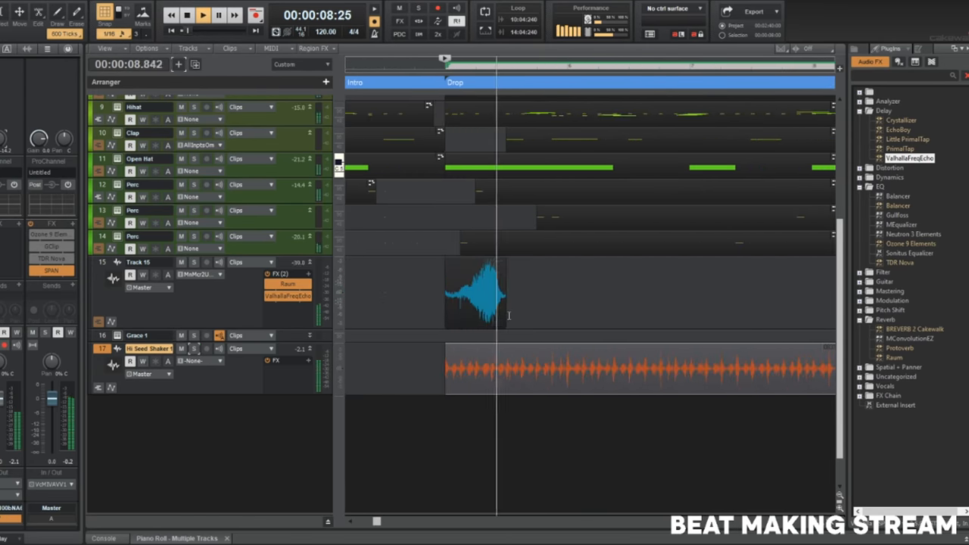
{"action": "scroll", "coordinate": [468, 340], "scroll_direction": "down", "scroll_amount": 2}
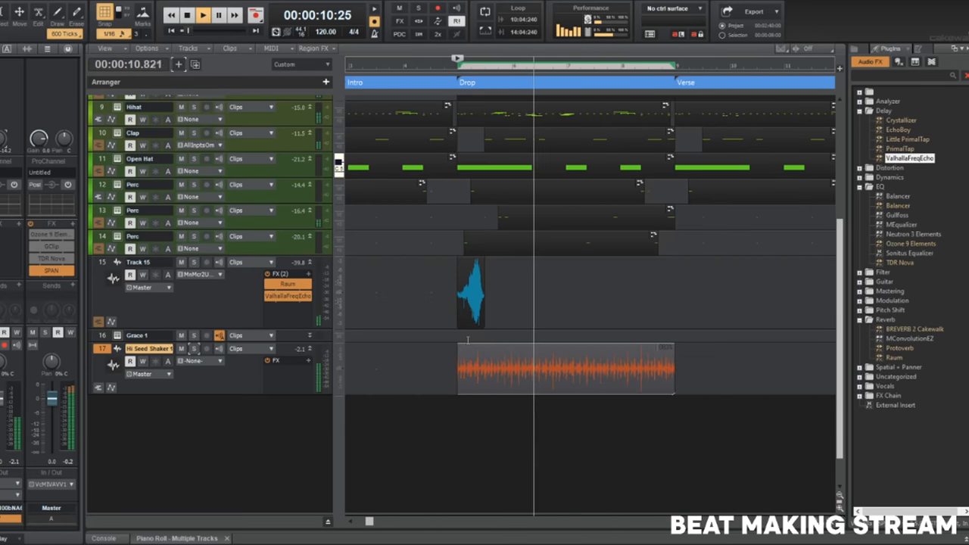
{"action": "scroll", "coordinate": [468, 340], "scroll_direction": "down", "scroll_amount": 2}
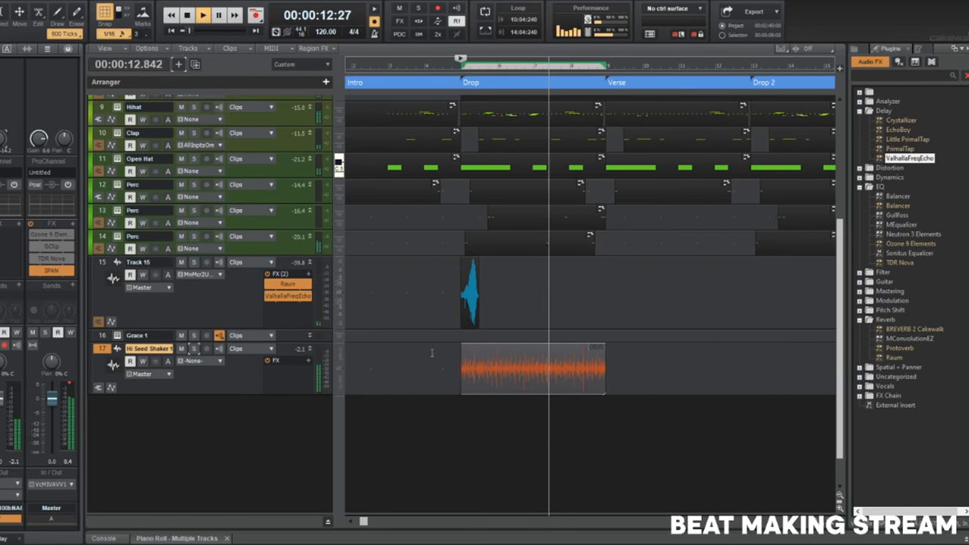
Delete the Hi Seed Shaker clip and remove both the Grace 1 and Hi Seed Shaker tracks.
{"action": "key", "text": "Delete"}
{"action": "key", "text": "space"}
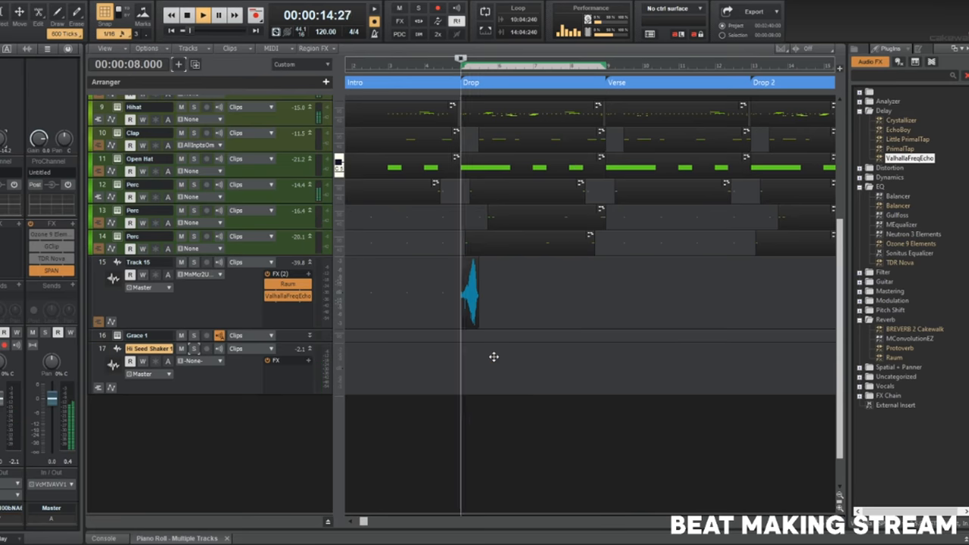
{"action": "key", "text": "w"}
{"action": "key", "text": "space"}
{"action": "scroll", "coordinate": [492, 357], "scroll_direction": "down", "scroll_amount": 4}
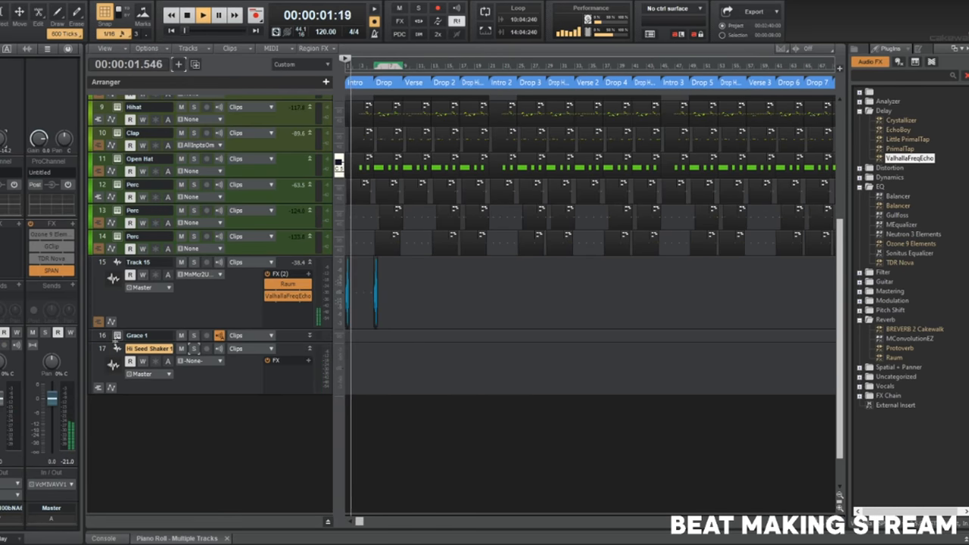
{"action": "left_click_drag", "start_coordinate": [103, 336], "coordinate": [100, 364]}
{"action": "right_click", "coordinate": [97, 362]}
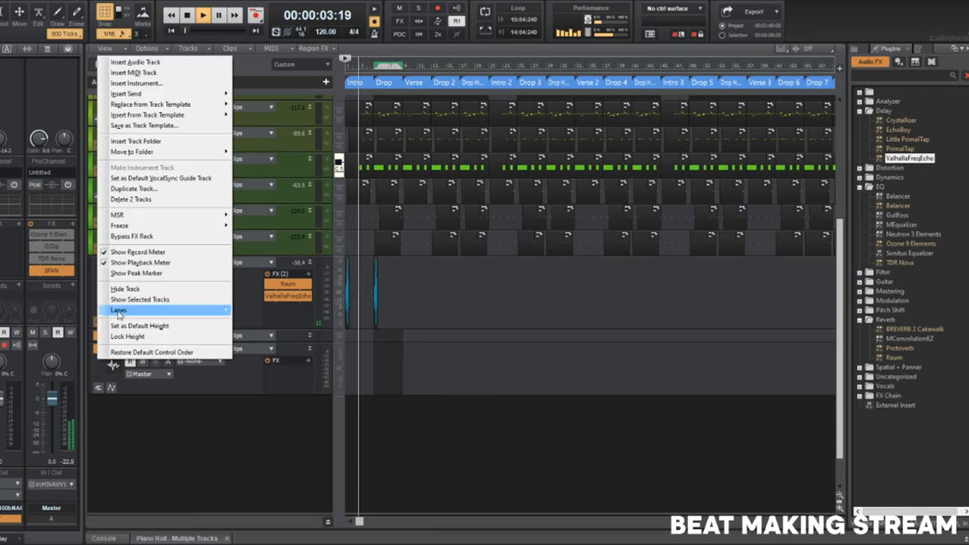
{"action": "left_click", "coordinate": [160, 200]}
Remove the Track 15 audio clip at the start of the Drop section while the beat plays.
{"action": "scroll", "coordinate": [429, 382], "scroll_direction": "up", "scroll_amount": 6}
{"action": "key", "text": "f"}
{"action": "scroll", "coordinate": [429, 382], "scroll_direction": "down", "scroll_amount": 2}
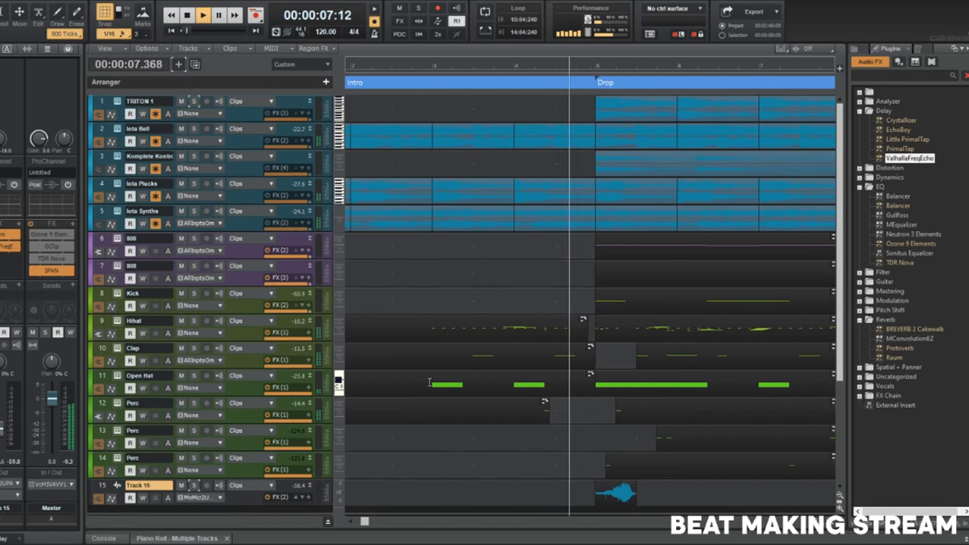
{"action": "scroll", "coordinate": [430, 382], "scroll_direction": "down", "scroll_amount": 2}
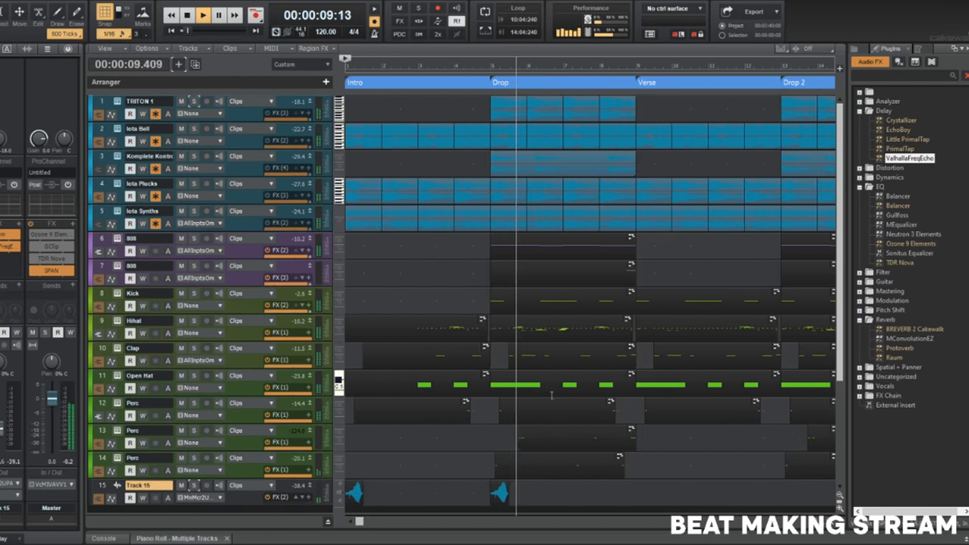
{"action": "left_click", "coordinate": [503, 493]}
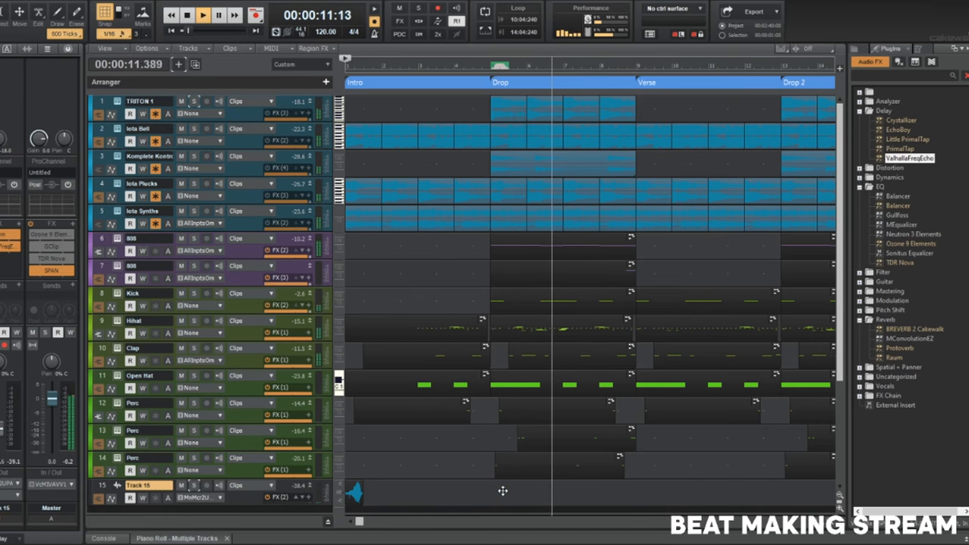
Try extending the Track 15 Intro clip to the Drop marker, stop playback, save the project and undo the clip extension.
{"action": "scroll", "coordinate": [502, 492], "scroll_direction": "down", "scroll_amount": 4}
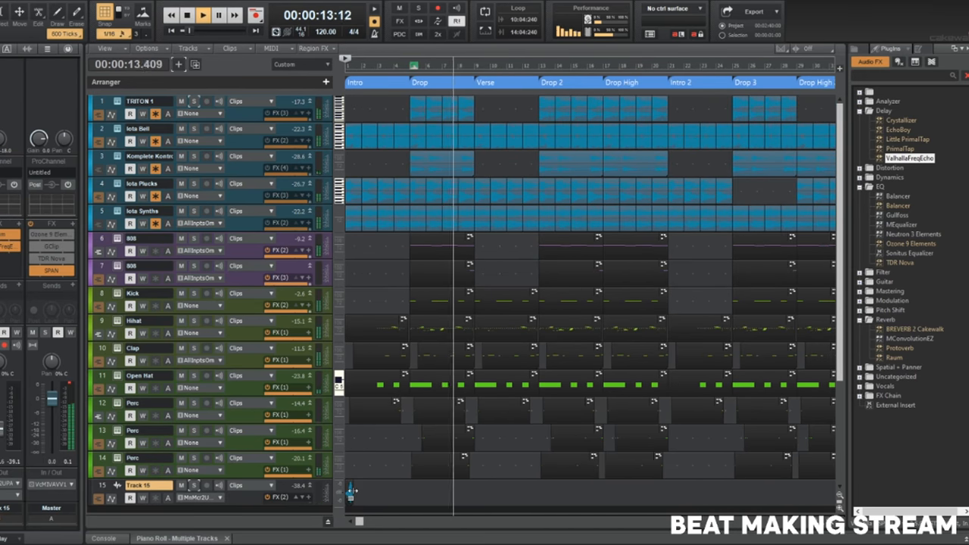
{"action": "left_click_drag", "start_coordinate": [352, 490], "coordinate": [414, 489]}
{"action": "key", "text": "space"}
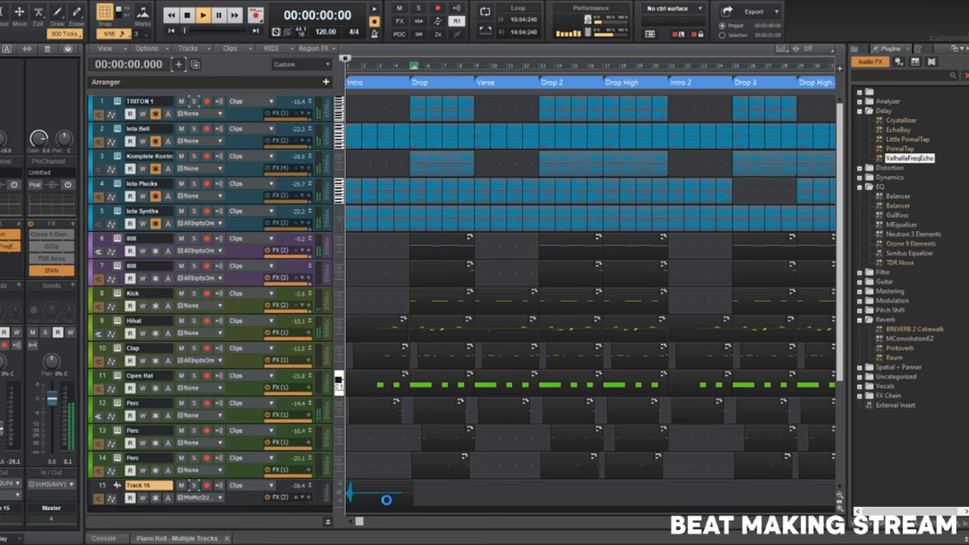
{"action": "key", "text": "ctrl+s"}
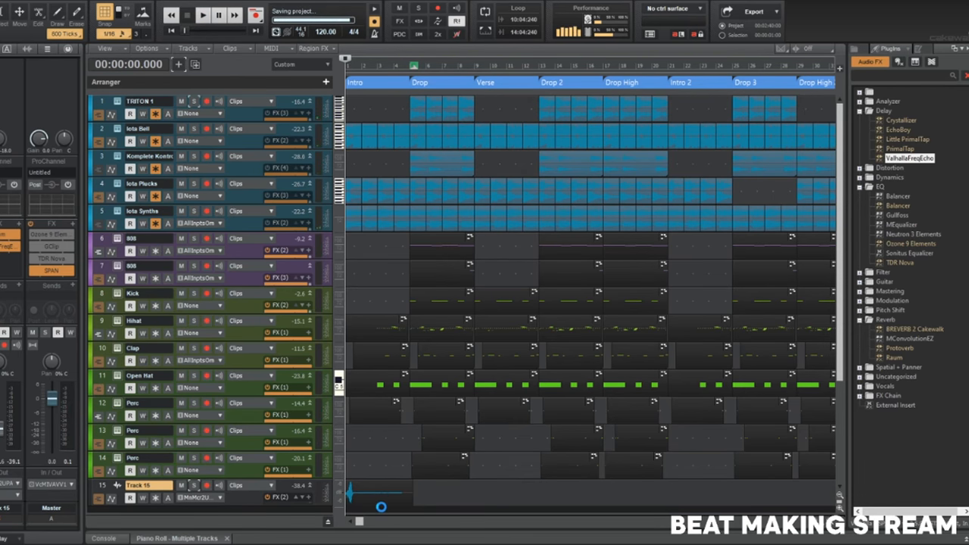
{"action": "key", "text": "ctrl+z"}
Extend the Track 15 Intro clip and fine-trim its end to land exactly on the Drop marker at bar 5.
{"action": "scroll", "coordinate": [373, 503], "scroll_direction": "up", "scroll_amount": 5}
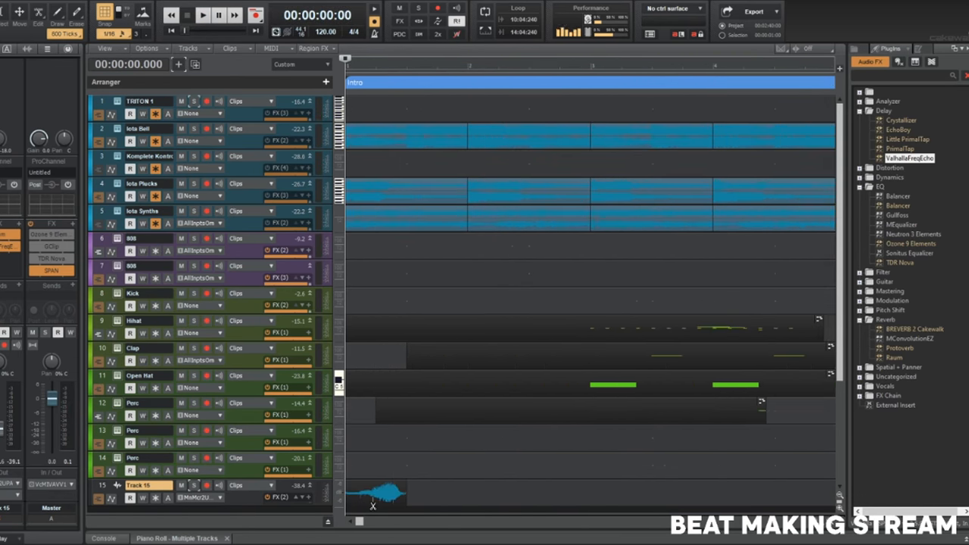
{"action": "left_click", "coordinate": [369, 489]}
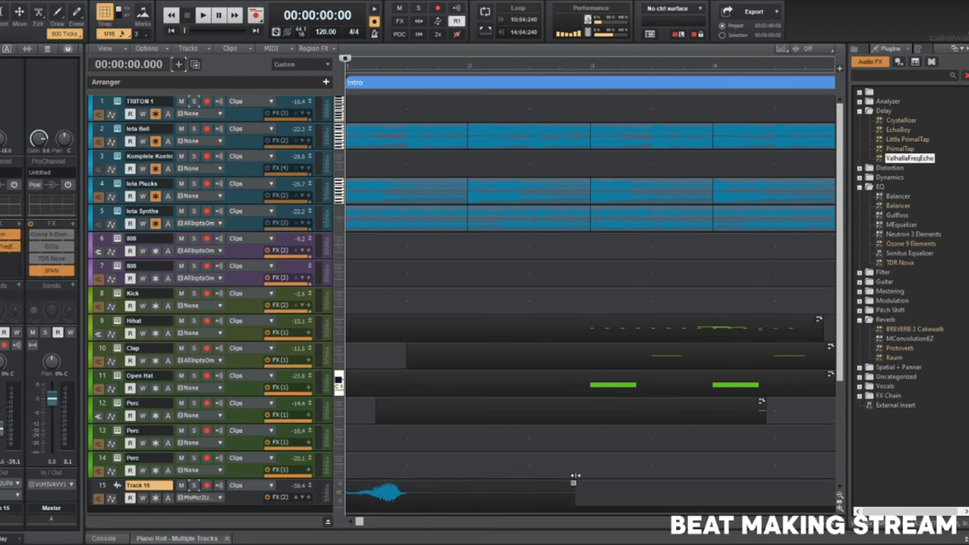
{"action": "scroll", "coordinate": [570, 477], "scroll_direction": "down", "scroll_amount": 5}
{"action": "left_click_drag", "start_coordinate": [411, 493], "coordinate": [491, 495]}
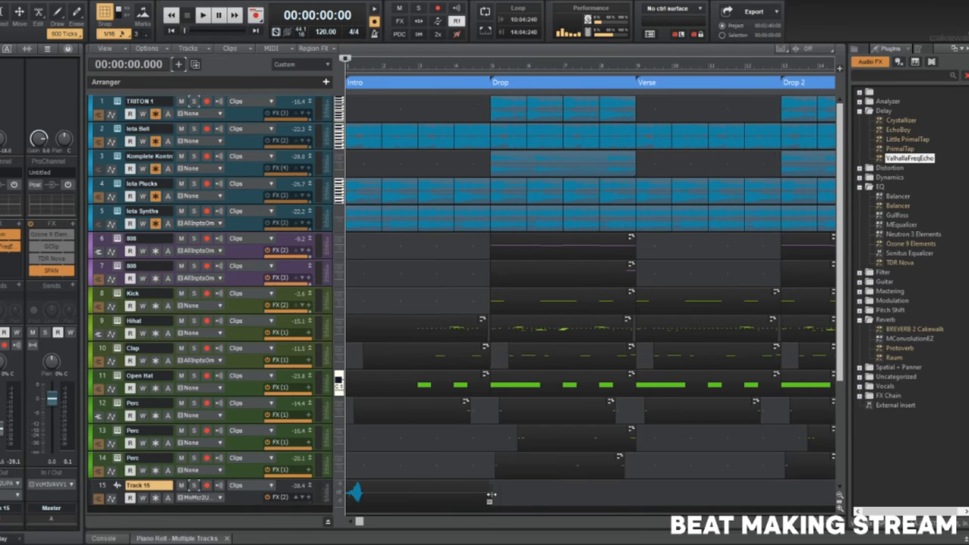
{"action": "left_click", "coordinate": [463, 492]}
{"action": "scroll", "coordinate": [495, 472], "scroll_direction": "up", "scroll_amount": 3}
{"action": "scroll", "coordinate": [626, 475], "scroll_direction": "down", "scroll_amount": 3}
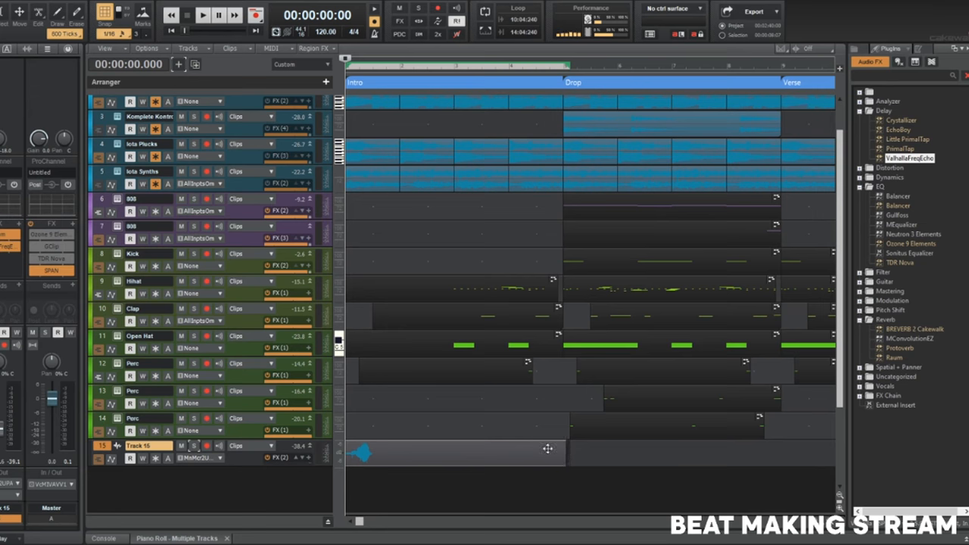
{"action": "left_click_drag", "start_coordinate": [563, 453], "coordinate": [560, 453]}
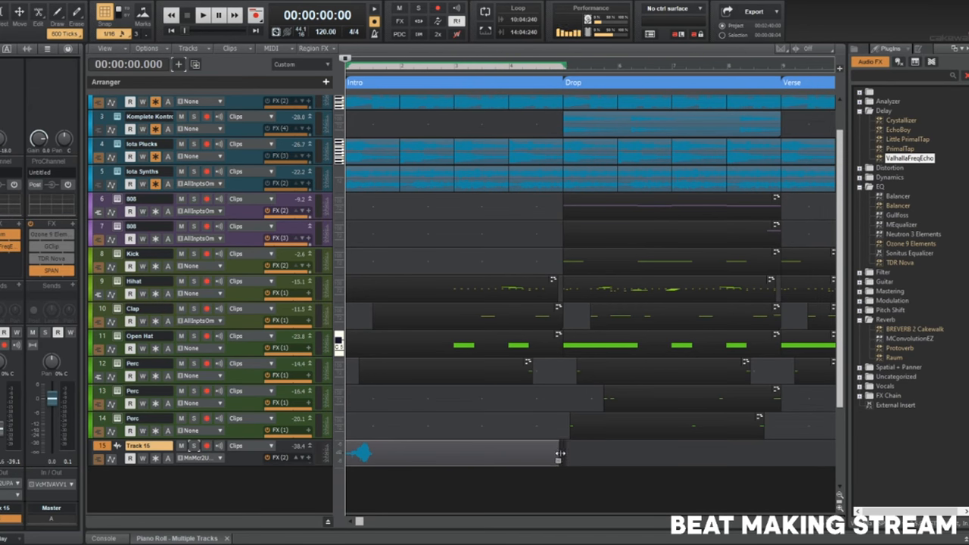
{"action": "left_click", "coordinate": [561, 455]}
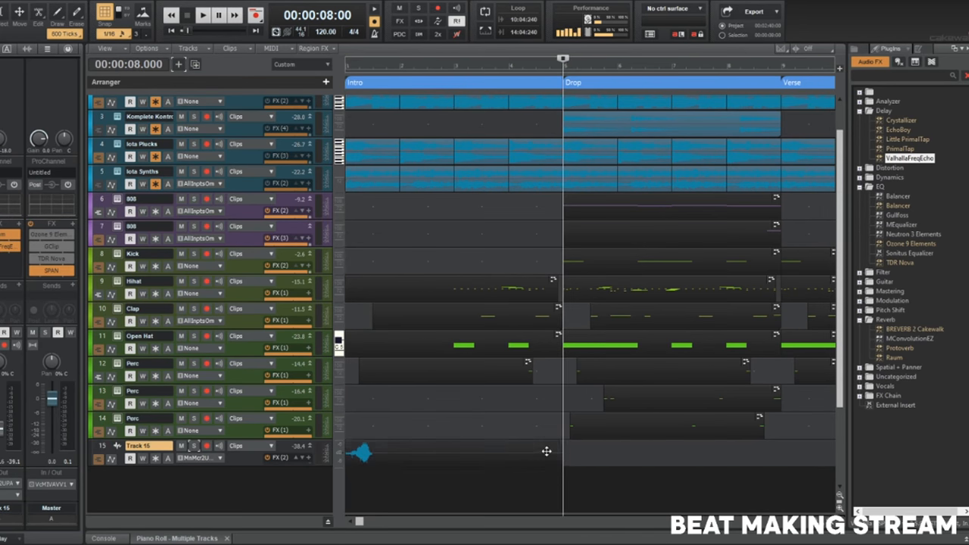
Copy the Track 15 Intro clip and paste it back to back from bar 5 to the end of the arrangement at 00:02:40:00.
{"action": "left_click", "coordinate": [547, 451]}
{"action": "scroll", "coordinate": [546, 451], "scroll_direction": "up", "scroll_amount": 2}
{"action": "scroll", "coordinate": [546, 452], "scroll_direction": "down", "scroll_amount": 2}
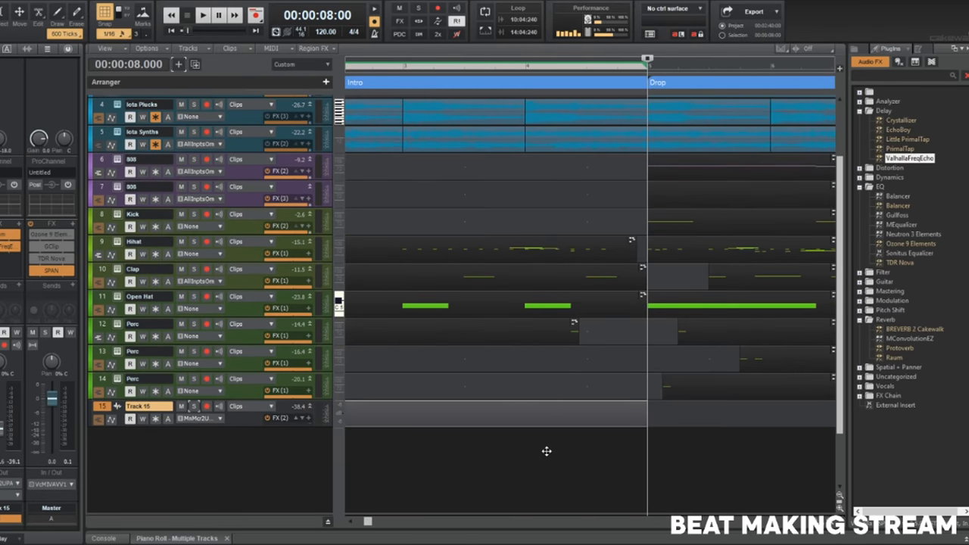
{"action": "key", "text": "ctrl+shift+Page_Down"}
{"action": "key", "text": "ctrl+shift+Page_Down"}
{"action": "key", "text": "ctrl+shift+Page_Down"}
{"action": "key", "text": "ctrl+shift+Page_Down"}
{"action": "key", "text": "ctrl+shift+Page_Down"}
{"action": "key", "text": "ctrl+shift+Page_Down"}
{"action": "key", "text": "ctrl+shift+Page_Down"}
{"action": "key", "text": "ctrl+shift+Page_Down"}
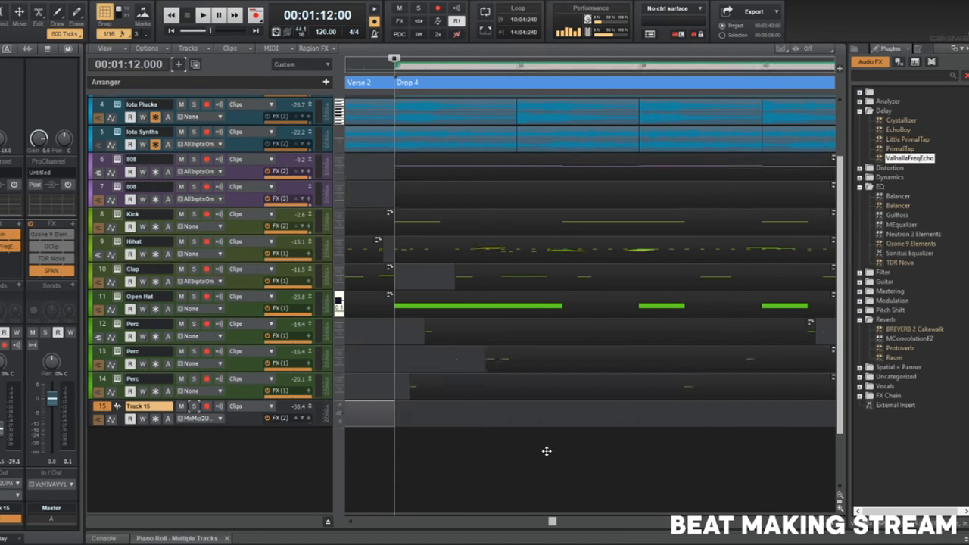
{"action": "key", "text": "ctrl+shift+Page_Down"}
{"action": "key", "text": "ctrl+shift+Page_Down"}
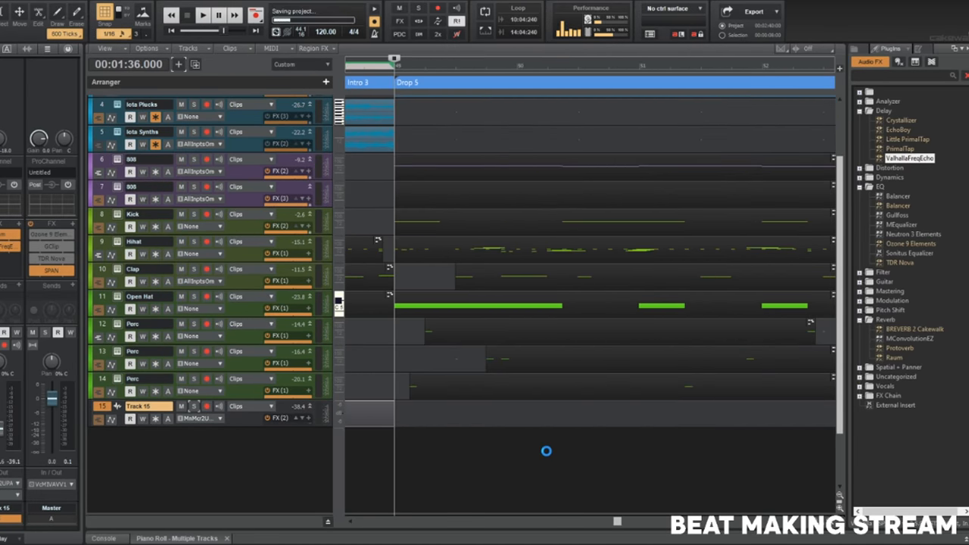
{"action": "scroll", "coordinate": [547, 451], "scroll_direction": "down", "scroll_amount": 10}
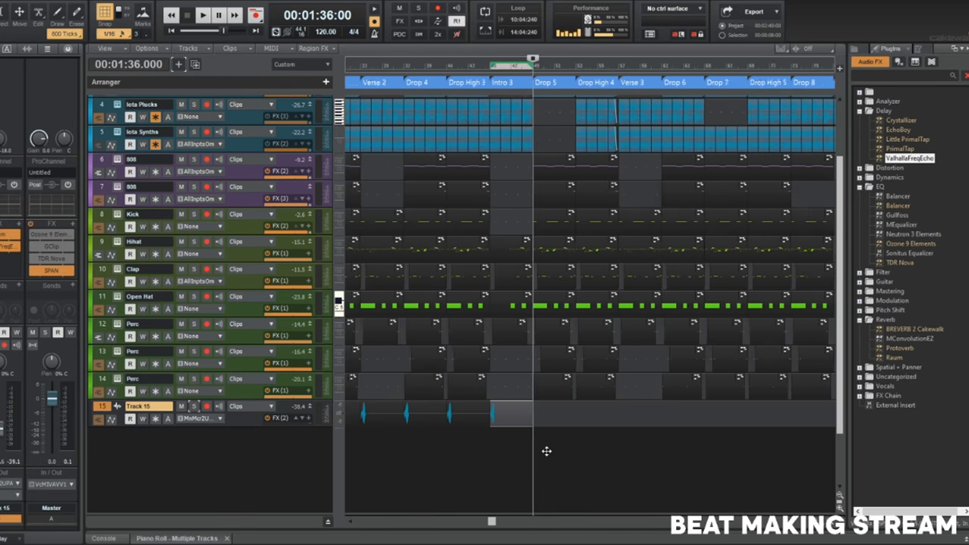
{"action": "key", "text": "ctrl+v"}
{"action": "key", "text": "ctrl+v"}
{"action": "key", "text": "ctrl+v"}
{"action": "key", "text": "ctrl+v"}
{"action": "key", "text": "ctrl+v"}
{"action": "key", "text": "ctrl+v"}
{"action": "key", "text": "ctrl+v"}
{"action": "key", "text": "ctrl+v"}
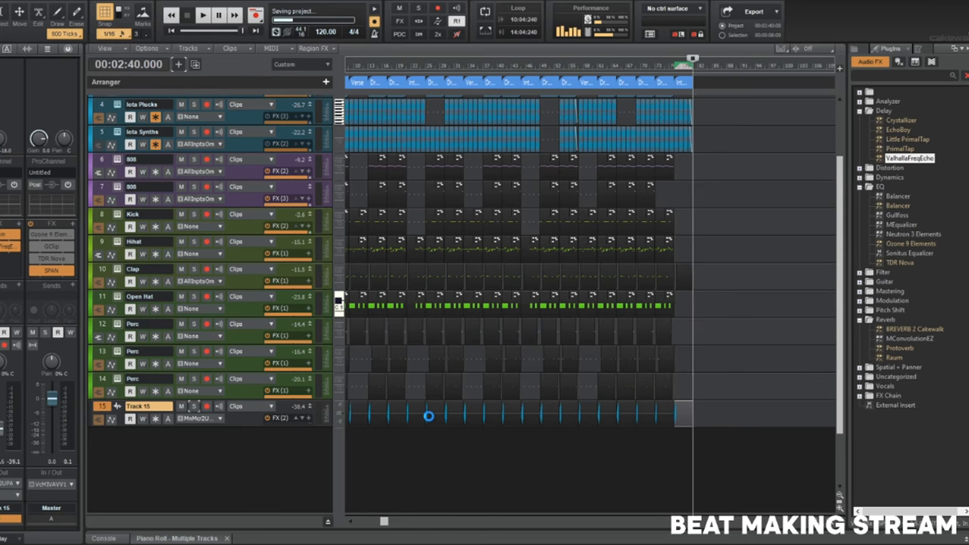
Delete the Track 15 clips in the Drop, Drop 2, Drop High and Drop 3 sections.
{"action": "scroll", "coordinate": [391, 430], "scroll_direction": "up", "scroll_amount": 1}
{"action": "scroll", "coordinate": [390, 430], "scroll_direction": "up", "scroll_amount": 6}
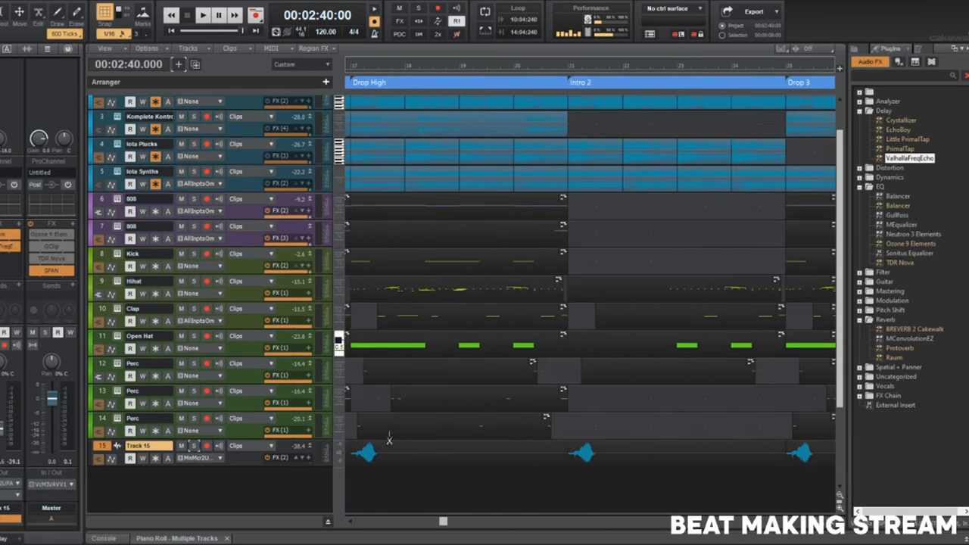
{"action": "scroll", "coordinate": [389, 432], "scroll_direction": "down", "scroll_amount": 6}
{"action": "scroll", "coordinate": [390, 436], "scroll_direction": "up", "scroll_amount": 3}
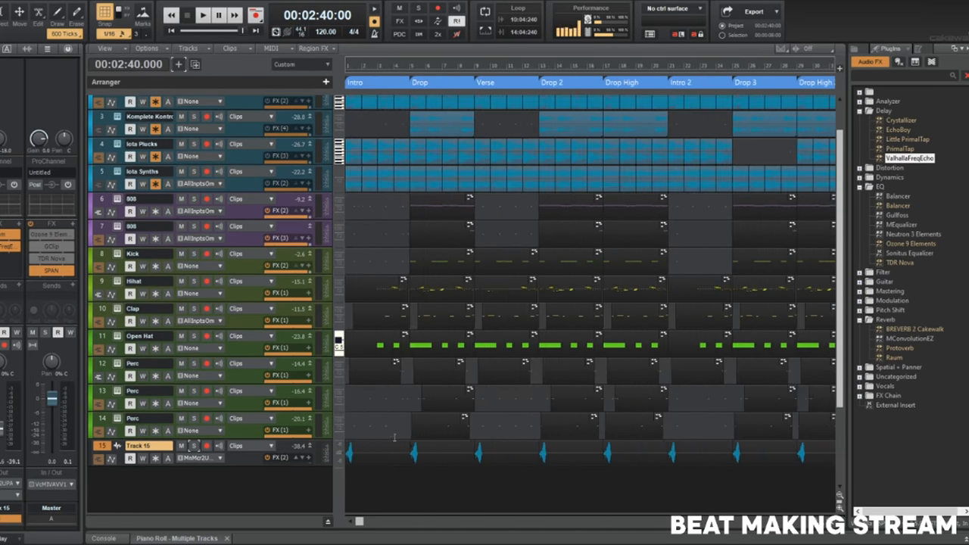
{"action": "left_click", "coordinate": [424, 448]}
{"action": "key", "text": "Delete"}
{"action": "left_click", "coordinate": [568, 450]}
{"action": "key", "text": "Delete"}
{"action": "left_click", "coordinate": [629, 447]}
{"action": "key", "text": "Delete"}
{"action": "left_click", "coordinate": [756, 449]}
{"action": "key", "text": "Delete"}
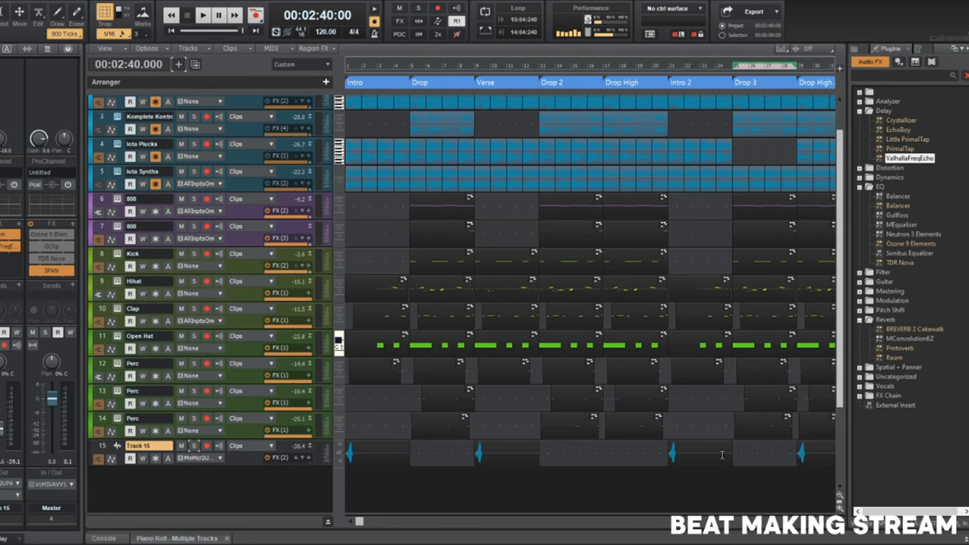
Delete the Track 15 clips in the Drop High 2, Drop High 3 and Drop 4 sections.
{"action": "scroll", "coordinate": [727, 458], "scroll_direction": "right", "scroll_amount": 3}
{"action": "left_click", "coordinate": [620, 440]}
{"action": "key", "text": "Delete"}
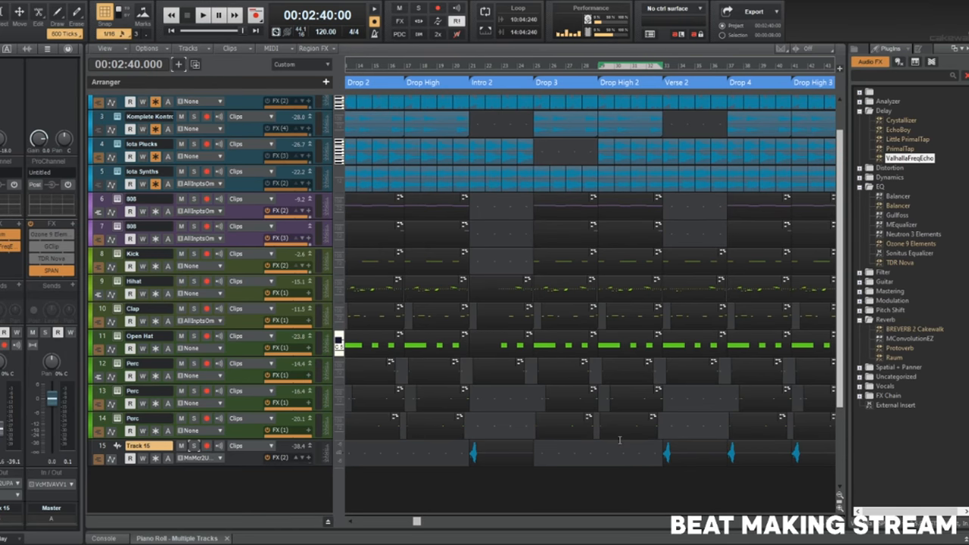
{"action": "scroll", "coordinate": [583, 342], "scroll_direction": "right", "scroll_amount": 3}
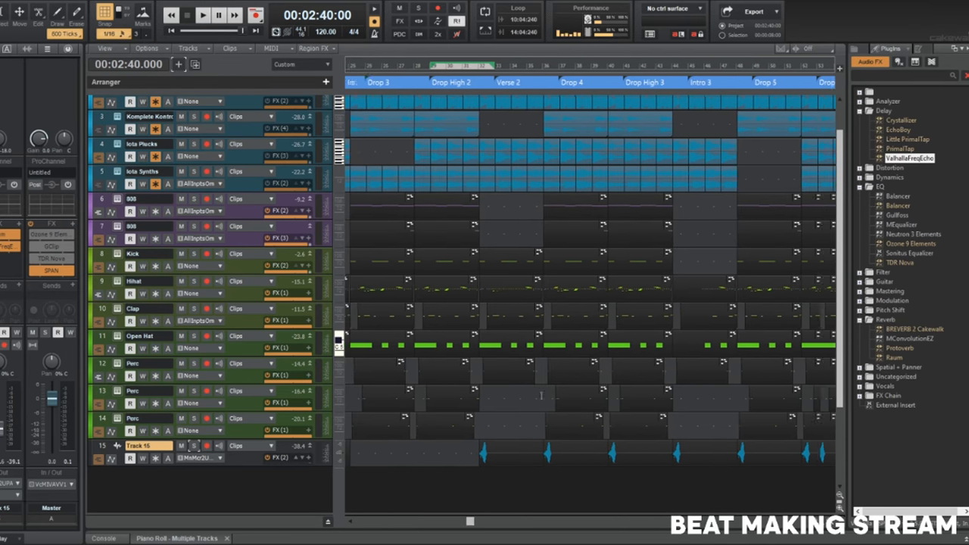
{"action": "left_click", "coordinate": [649, 447]}
{"action": "key", "text": "Delete"}
{"action": "left_click", "coordinate": [574, 452]}
{"action": "key", "text": "Delete"}
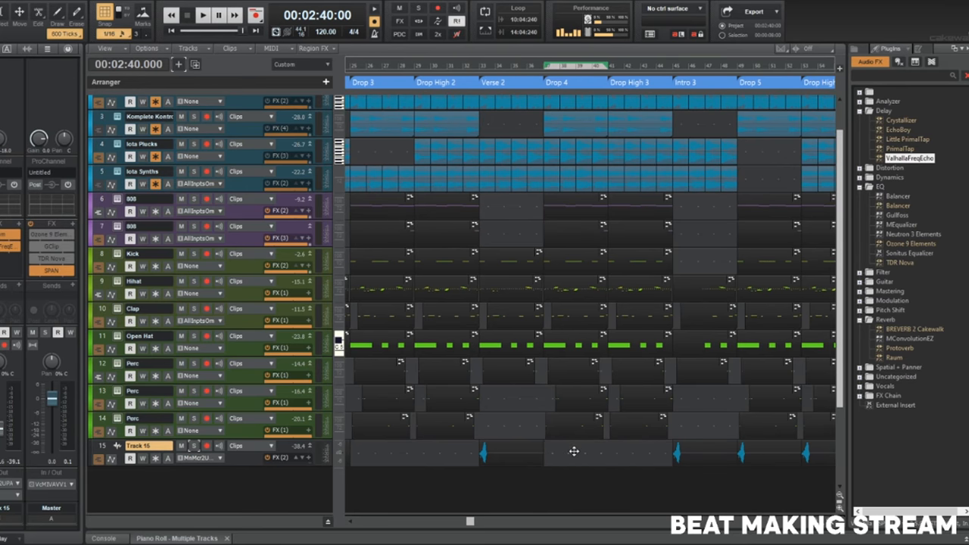
Delete the Track 15 clips in the Drop 5 and Drop High 4 sections.
{"action": "scroll", "coordinate": [575, 452], "scroll_direction": "right", "scroll_amount": 2}
{"action": "scroll", "coordinate": [576, 450], "scroll_direction": "right", "scroll_amount": 1}
{"action": "left_click", "coordinate": [575, 448]}
{"action": "key", "text": "Delete"}
{"action": "left_click", "coordinate": [621, 447]}
{"action": "key", "text": "Delete"}
Delete the Track 15 clips in the Drop 6, Drop 7, Drop High 5 and Drop 8 sections.
{"action": "scroll", "coordinate": [621, 447], "scroll_direction": "right", "scroll_amount": 3}
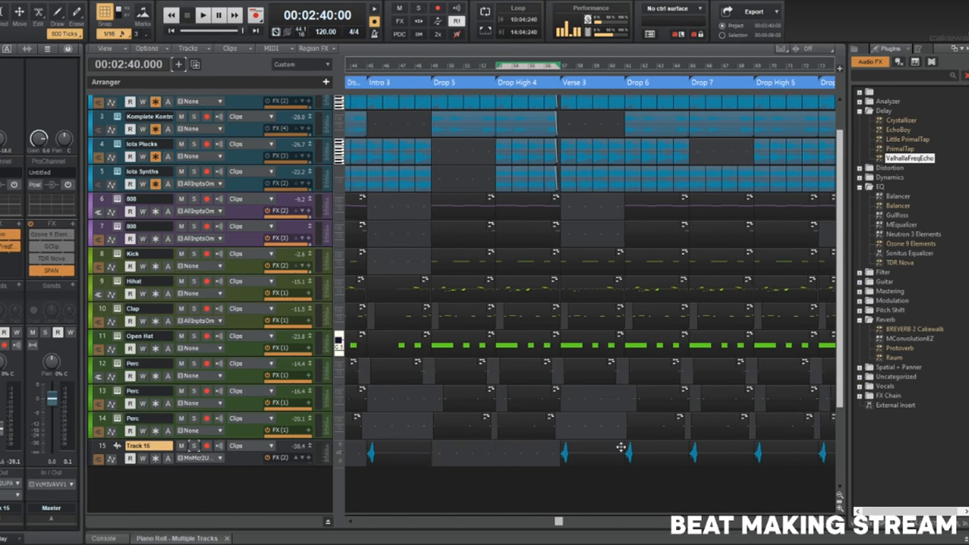
{"action": "left_click", "coordinate": [562, 452]}
{"action": "key", "text": "Delete"}
{"action": "left_click", "coordinate": [608, 452]}
{"action": "key", "text": "Delete"}
{"action": "left_click", "coordinate": [698, 447]}
{"action": "key", "text": "Delete"}
{"action": "left_click", "coordinate": [744, 447]}
{"action": "key", "text": "Delete"}
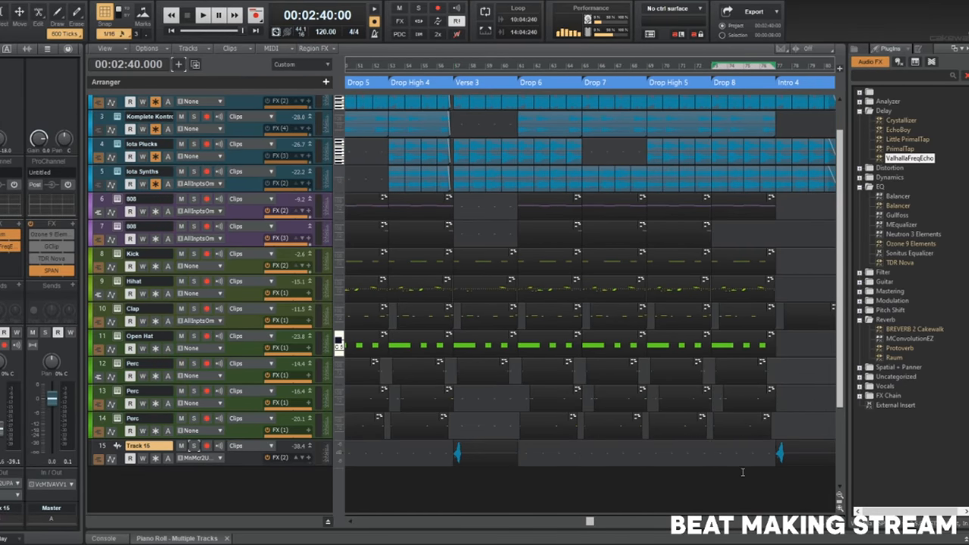
Play back the arrangement from the very beginning to check the thinned-out Track 15 effect.
{"action": "scroll", "coordinate": [779, 465], "scroll_direction": "right", "scroll_amount": 2}
{"action": "key", "text": "ctrl+Home"}
{"action": "key", "text": "space"}
{"action": "scroll", "coordinate": [494, 455], "scroll_direction": "up", "scroll_amount": 5}
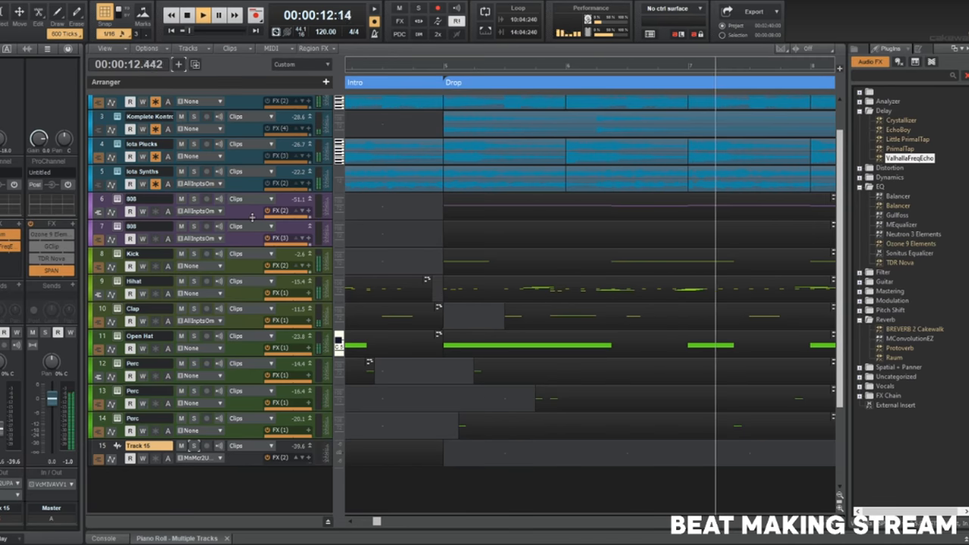
Solo the 808 on track 6, hide the plug-in browser and play from the Drop marker at bar 5.
{"action": "left_click", "coordinate": [194, 199]}
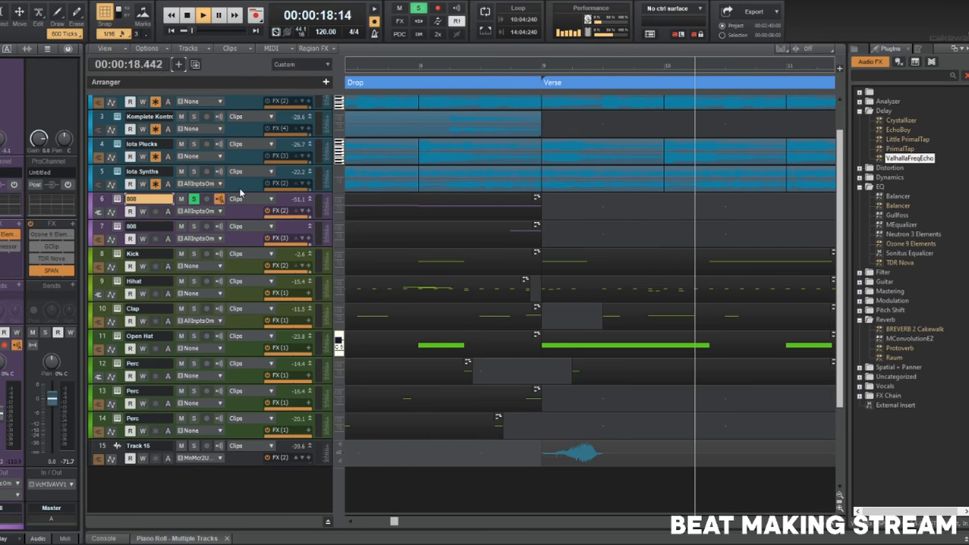
{"action": "key", "text": "b"}
{"action": "key", "text": "w"}
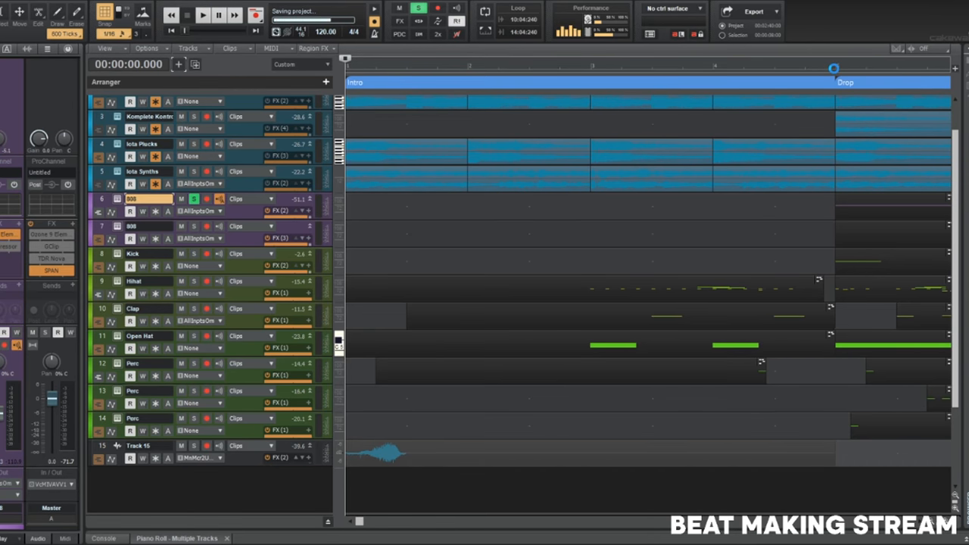
{"action": "left_click", "coordinate": [836, 73]}
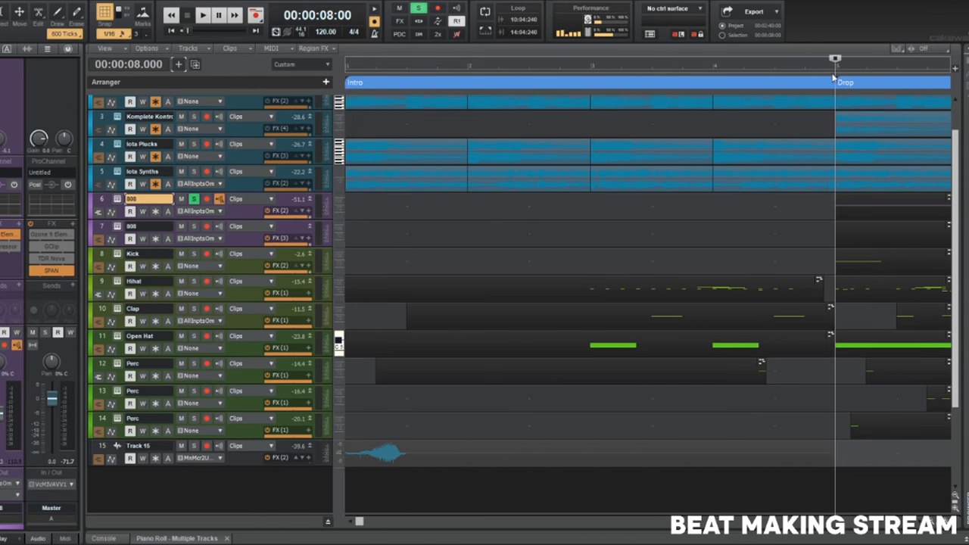
{"action": "key", "text": "space"}
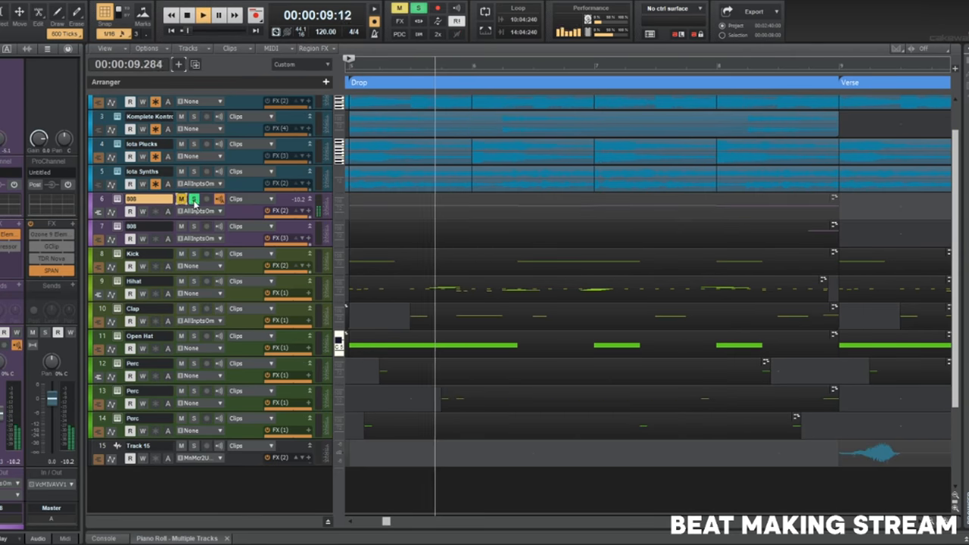
Clear the solo and mute on the track 6 808 and play back the full mix from the Drop section.
{"action": "left_click", "coordinate": [191, 200]}
{"action": "left_click", "coordinate": [186, 202]}
{"action": "key", "text": "space"}
{"action": "key", "text": "space"}
{"action": "scroll", "coordinate": [457, 339], "scroll_direction": "down", "scroll_amount": 5}
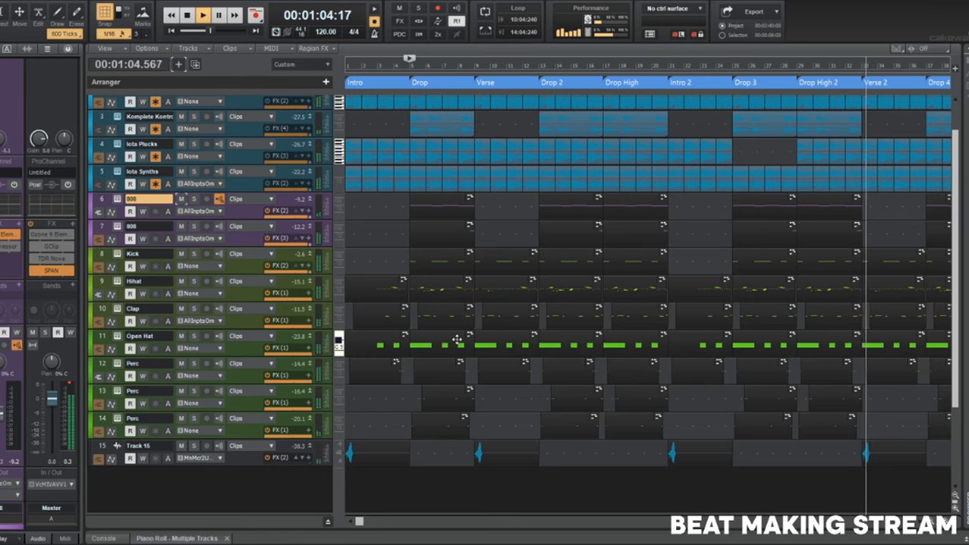
{"action": "key", "text": "space"}
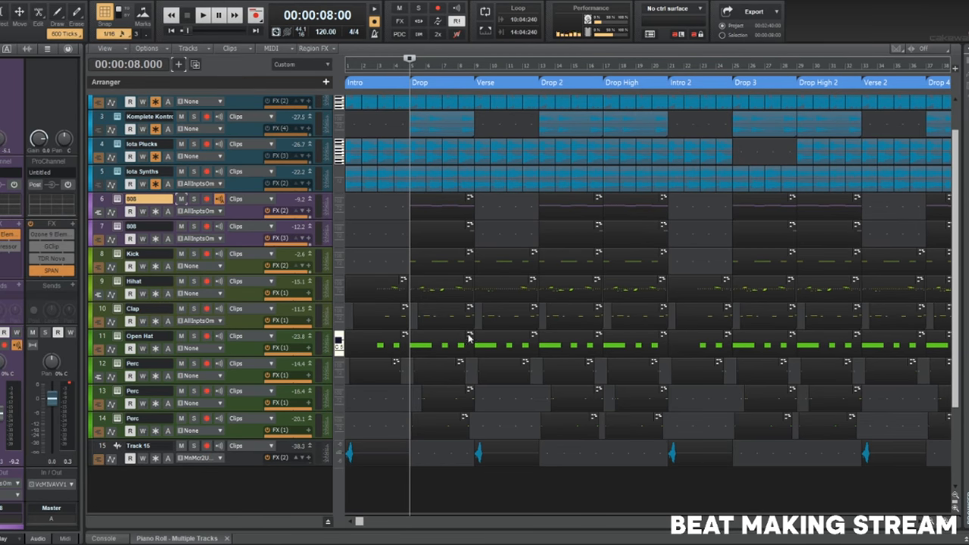
Fit the whole arrangement in view and switch to the OBS window.
{"action": "scroll", "coordinate": [461, 383], "scroll_direction": "down", "scroll_amount": 3}
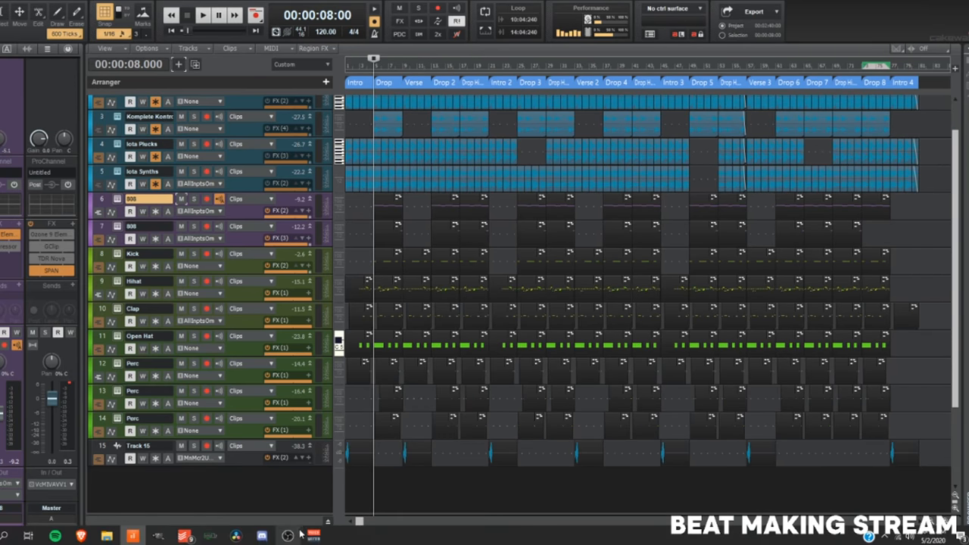
{"action": "left_click", "coordinate": [289, 536]}
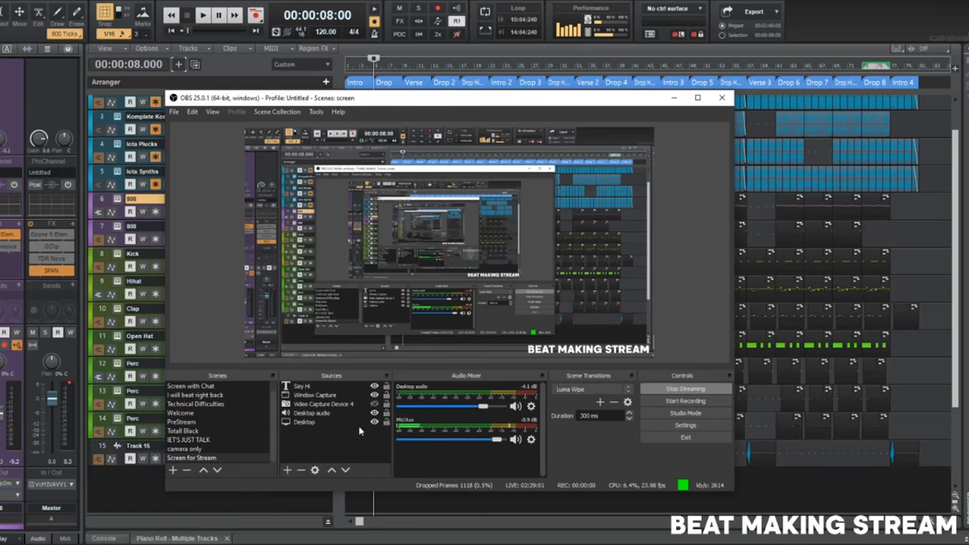
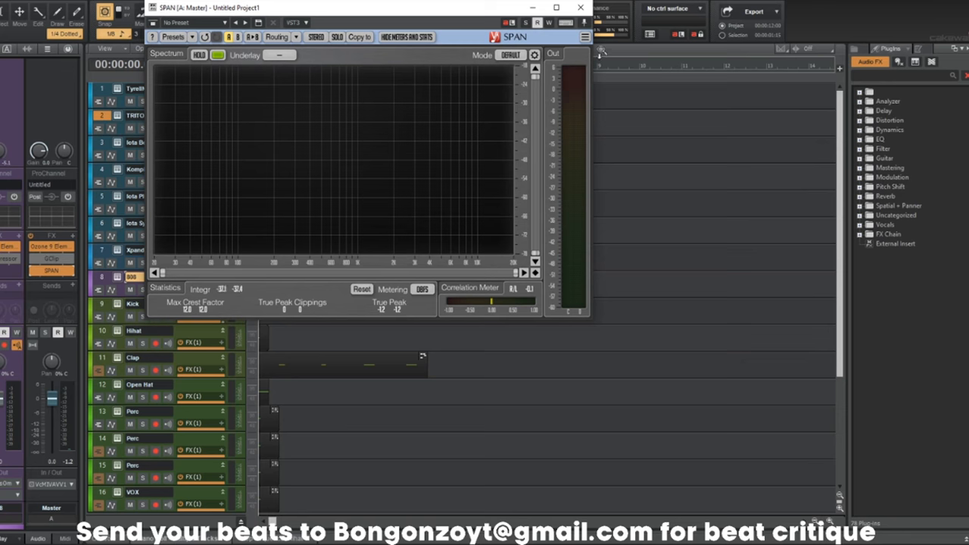
Close the SPAN window, switch to Gmail, play the e-mailed "BOLD" trap beat video and leave its preview.
{"action": "left_click", "coordinate": [580, 9]}
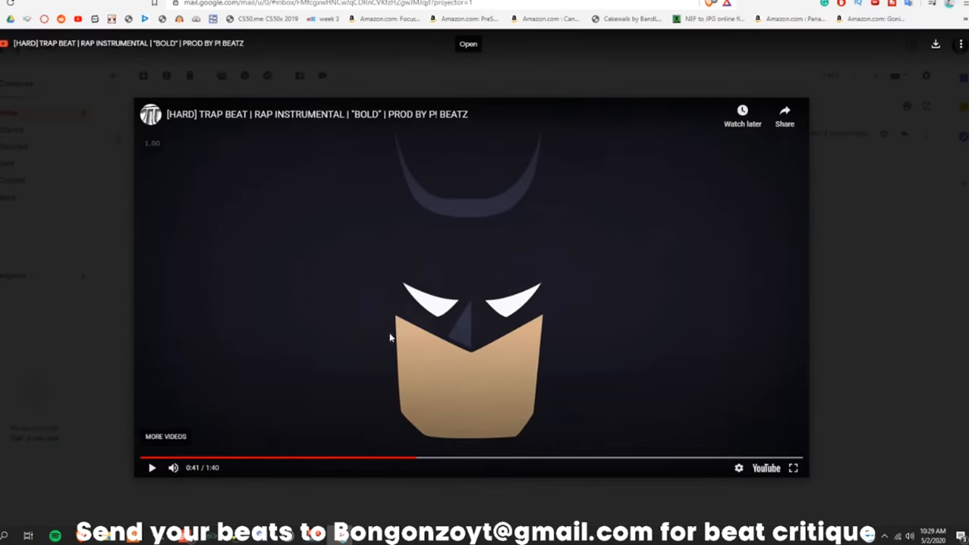
{"action": "left_click", "coordinate": [393, 333]}
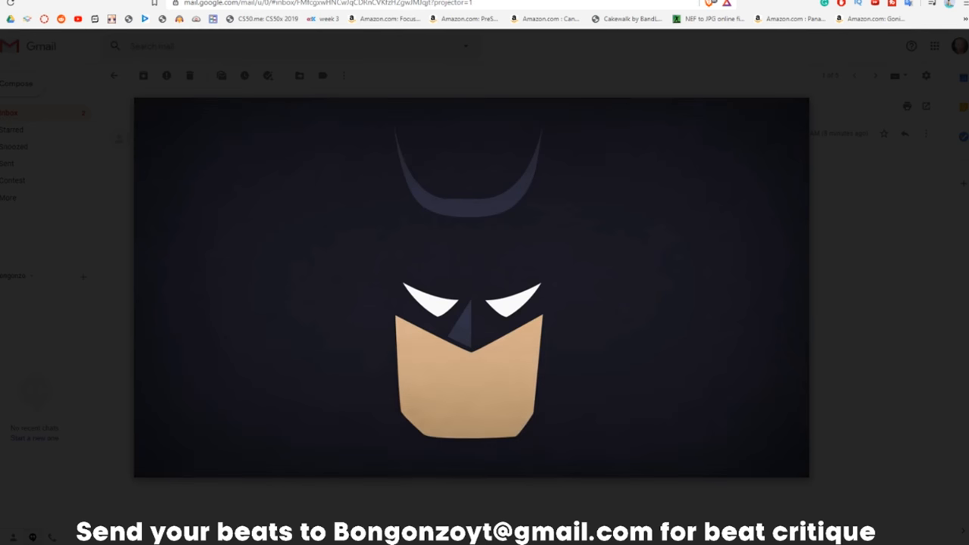
{"action": "left_click", "coordinate": [404, 318]}
{"action": "left_click", "coordinate": [403, 318]}
{"action": "left_click", "coordinate": [529, 345]}
{"action": "left_click", "coordinate": [115, 300]}
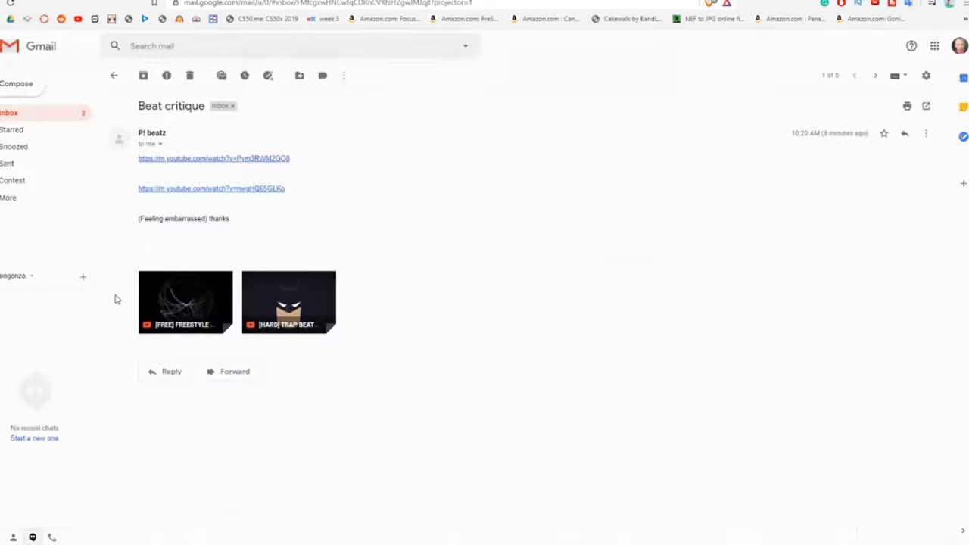
Delete the Beat critique message, the Spotify and Spotify for Artists messages and the IK Multimedia promotion from the inbox.
{"action": "left_click", "coordinate": [189, 75]}
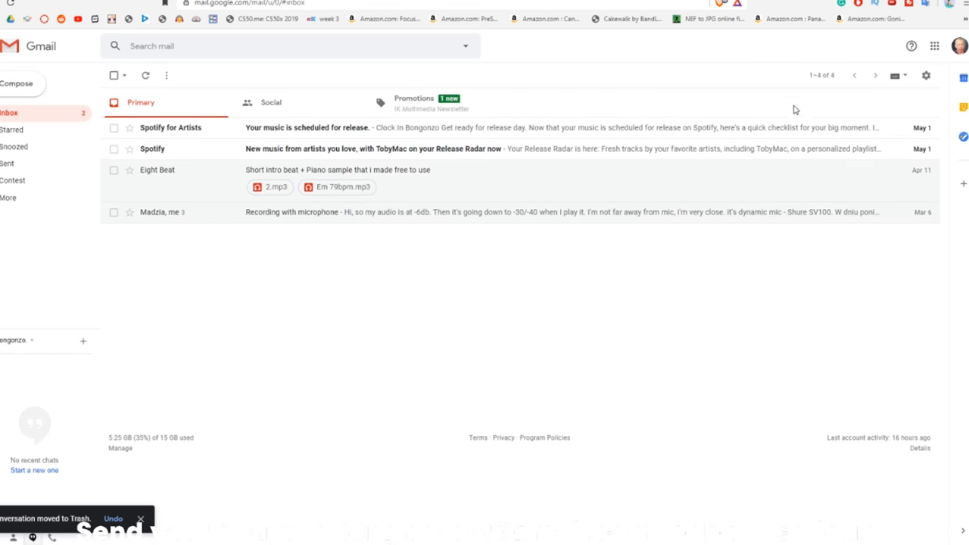
{"action": "left_click", "coordinate": [884, 149]}
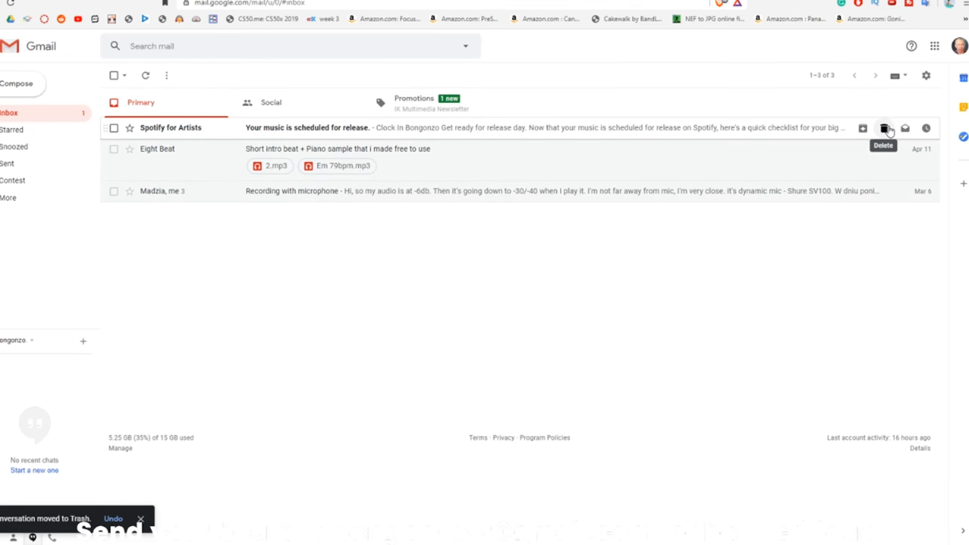
{"action": "left_click", "coordinate": [885, 128]}
{"action": "left_click", "coordinate": [413, 106]}
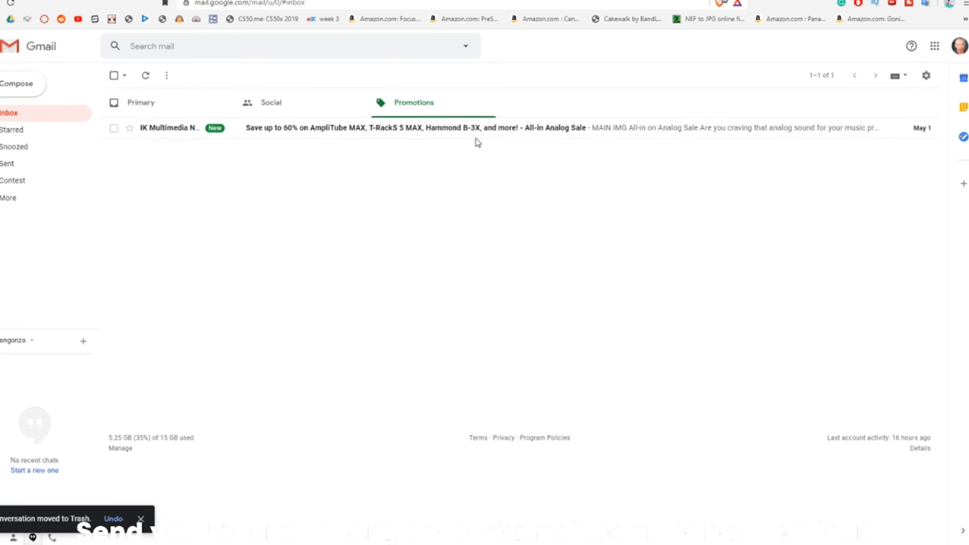
{"action": "left_click", "coordinate": [883, 129]}
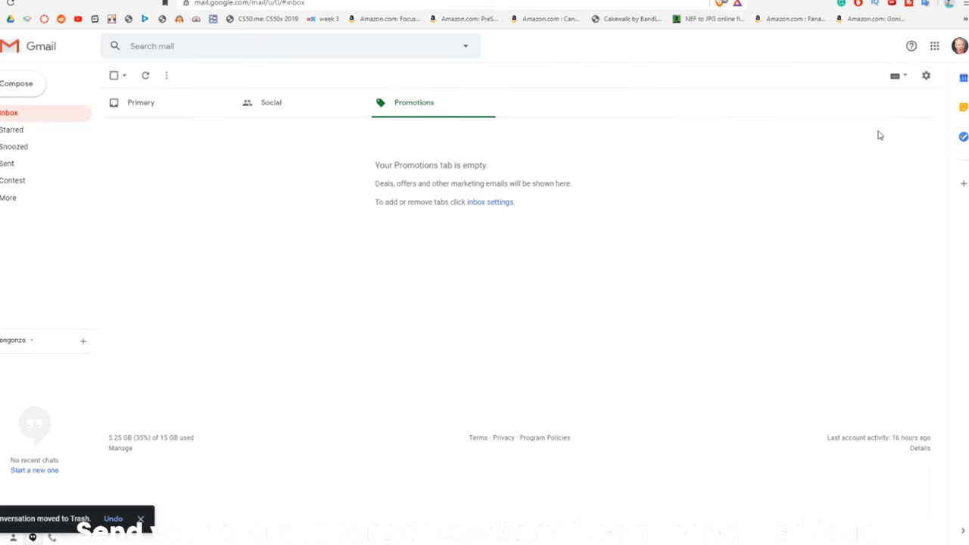
{"action": "left_click", "coordinate": [209, 104]}
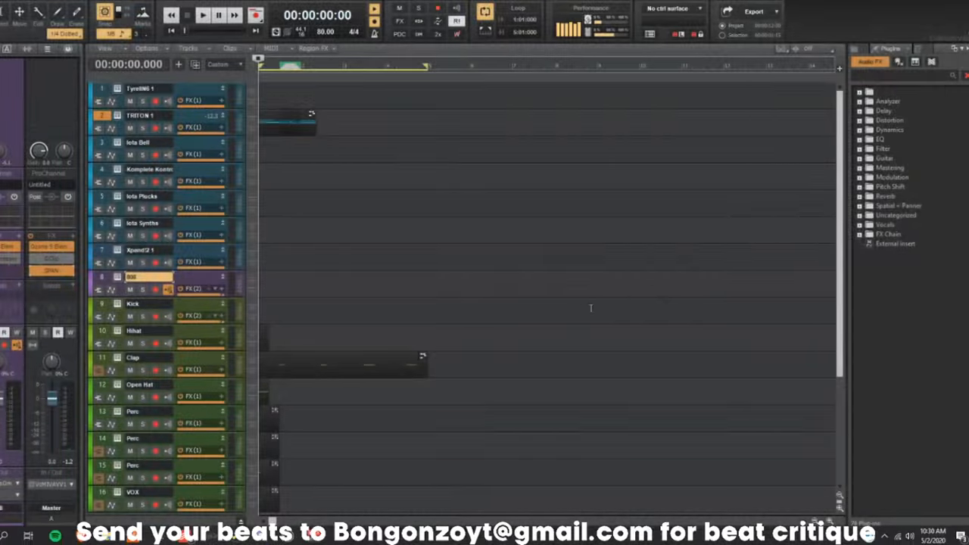
Return to Cakewalk, play the new project from the start and open the TRITON 1 clip in the Piano Roll.
{"action": "left_click", "coordinate": [517, 245]}
{"action": "key", "text": "w"}
{"action": "key", "text": "space"}
{"action": "double_click", "coordinate": [290, 119]}
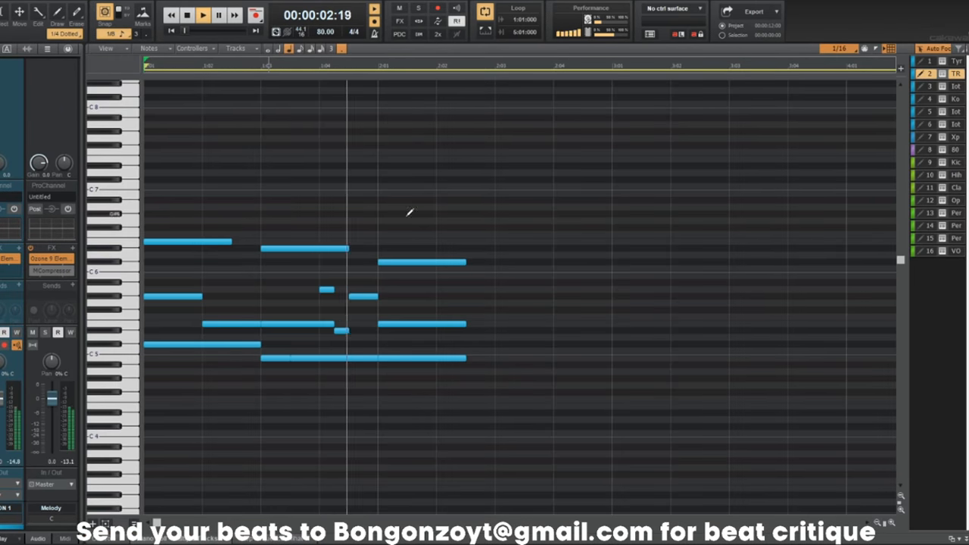
Raise the short melody note just before bar 2 to A5 and play the phrase from the start.
{"action": "key", "text": "space"}
{"action": "left_click", "coordinate": [363, 296]}
{"action": "left_click_drag", "start_coordinate": [364, 296], "coordinate": [362, 291]}
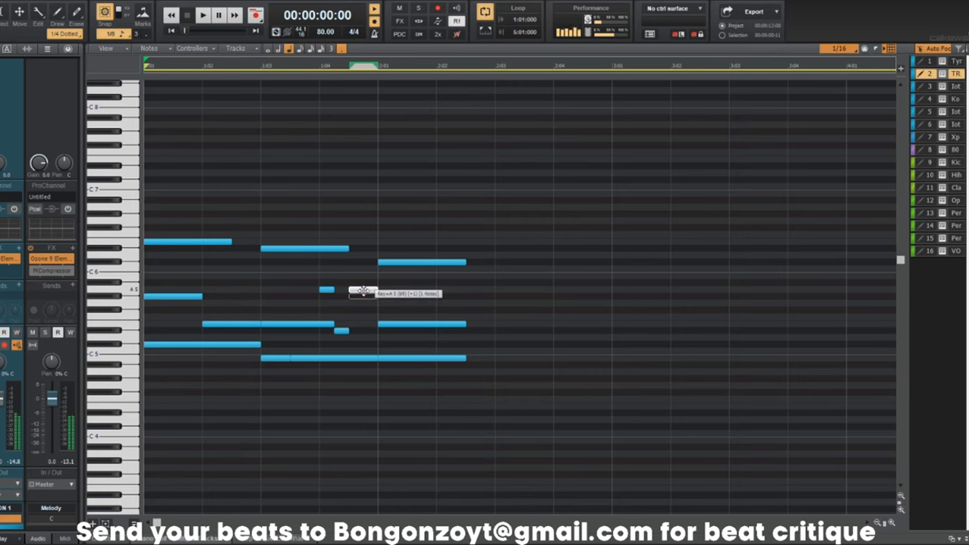
{"action": "key", "text": "space"}
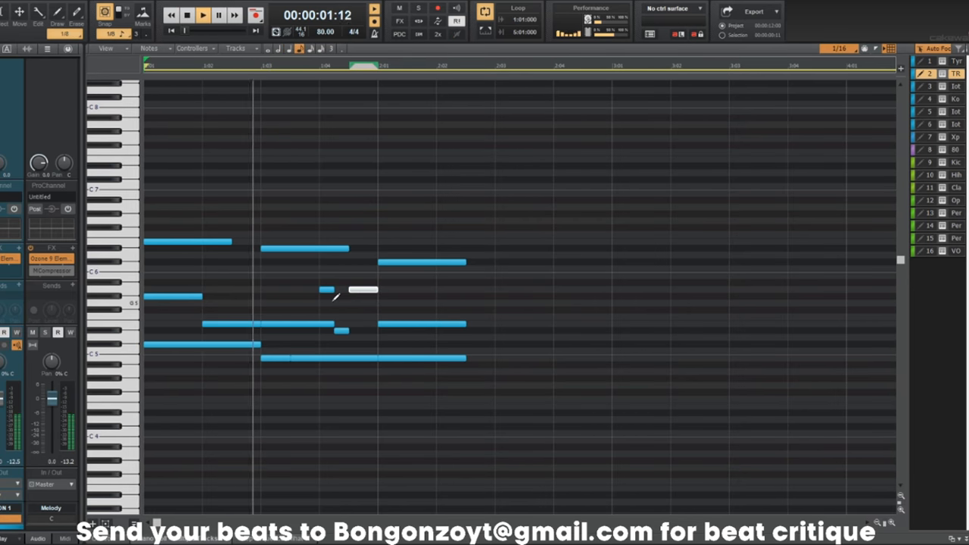
Lower the short A5 note on beat 4 of bar 1 to G#5 and the note just before bar 2 to F#5.
{"action": "scroll", "coordinate": [335, 303], "scroll_direction": "down", "scroll_amount": 1}
{"action": "key", "text": "space"}
{"action": "left_click", "coordinate": [325, 283]}
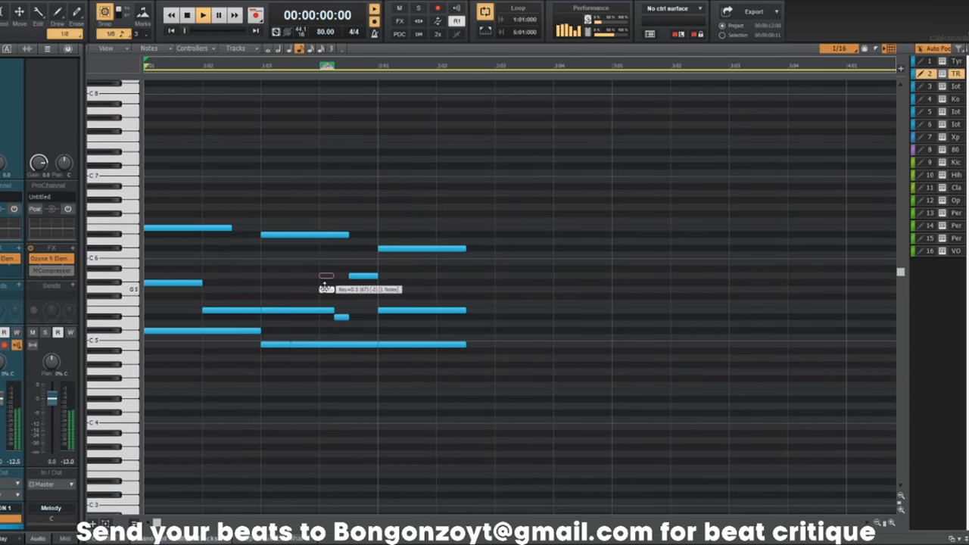
{"action": "key", "text": "space"}
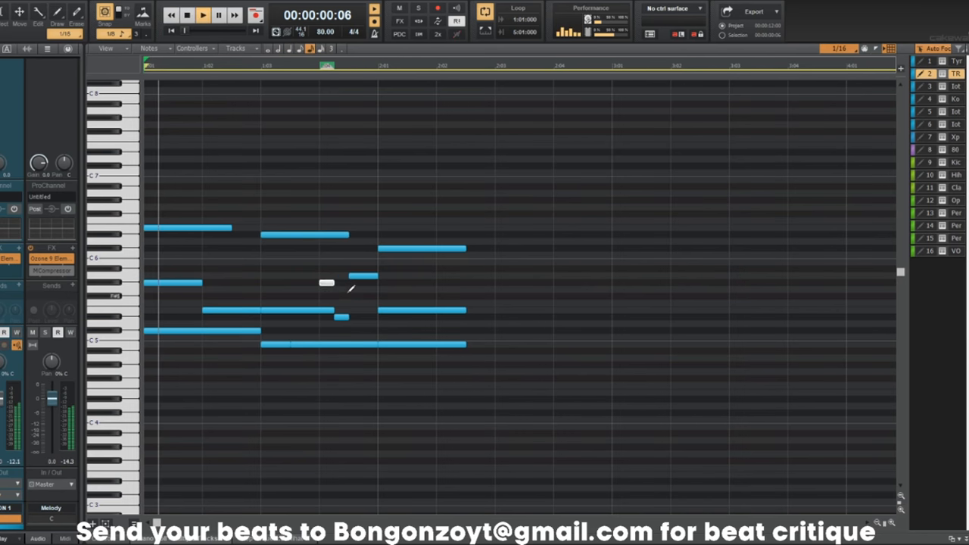
{"action": "left_click_drag", "start_coordinate": [362, 276], "coordinate": [363, 297]}
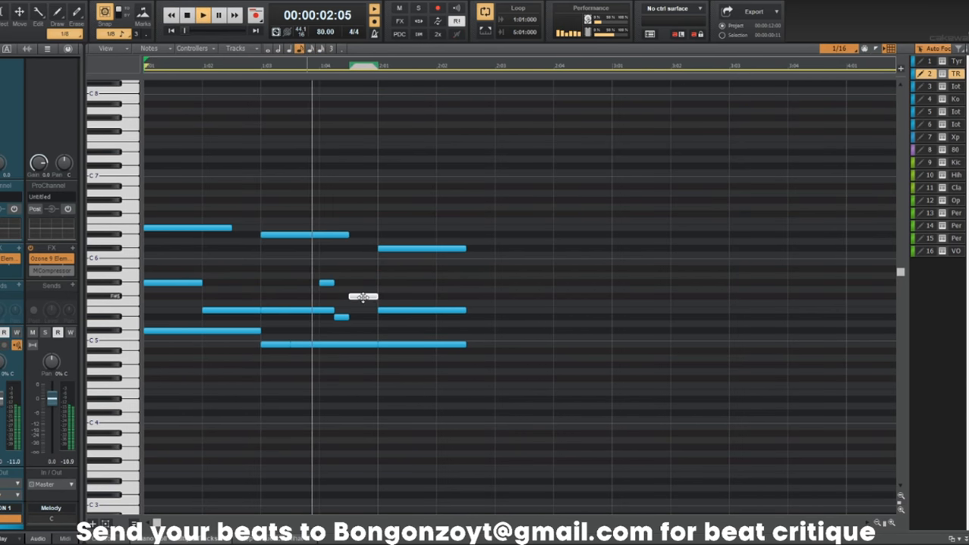
{"action": "key", "text": "space"}
Add a two-beat chord of A4, E5 and B5 on beat 3 of bar 2 and play it back.
{"action": "left_click", "coordinate": [498, 311]}
{"action": "left_click", "coordinate": [500, 349]}
{"action": "left_click_drag", "start_coordinate": [509, 350], "coordinate": [510, 358]}
{"action": "left_click", "coordinate": [498, 263]}
{"action": "left_click_drag", "start_coordinate": [520, 256], "coordinate": [610, 371]}
{"action": "key", "text": "space"}
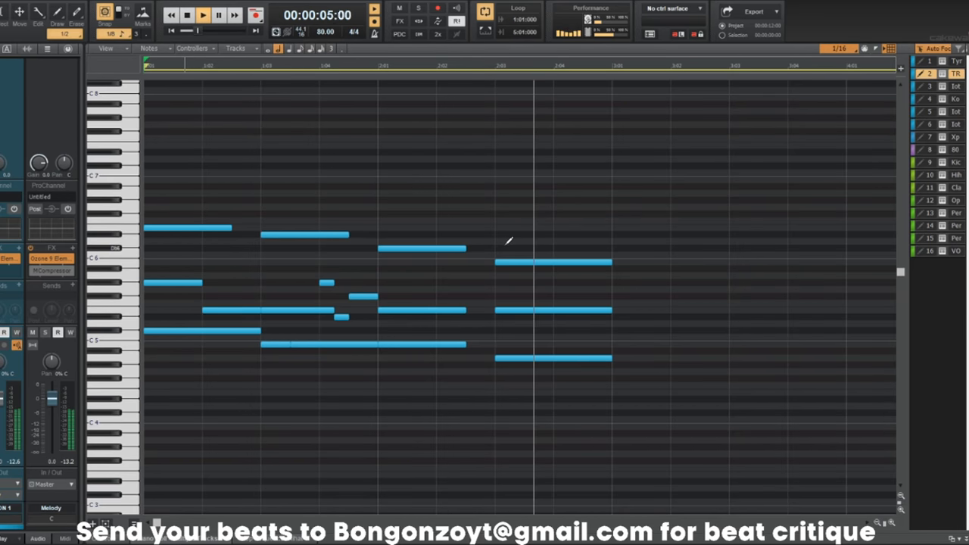
Extend the three sustained notes from the start of bar 2 to end on beat 3 and audition the phrase.
{"action": "left_click_drag", "start_coordinate": [463, 229], "coordinate": [445, 393]}
{"action": "left_click_drag", "start_coordinate": [464, 345], "coordinate": [496, 348]}
{"action": "left_click", "coordinate": [558, 231]}
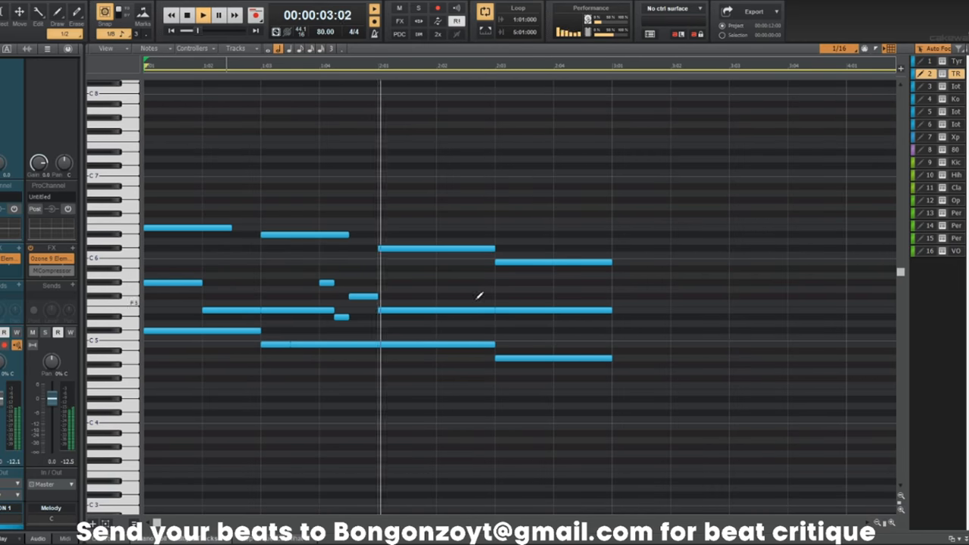
{"action": "key", "text": "space"}
Add an eighth-note G#5 on beat 2 of bar 2 and an eighth-note B5 right after it, and play back.
{"action": "left_click", "coordinate": [445, 313]}
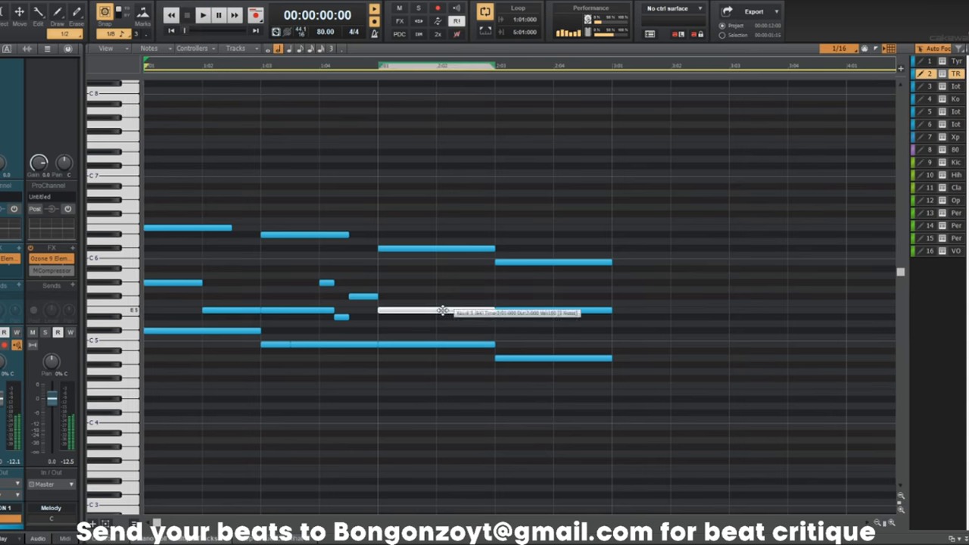
{"action": "left_click", "coordinate": [445, 273]}
{"action": "mouse_move", "coordinate": [461, 279]}
{"action": "left_mouse_down"}
{"action": "mouse_move", "coordinate": [514, 293]}
{"action": "mouse_move", "coordinate": [453, 284]}
{"action": "mouse_move", "coordinate": [476, 276]}
{"action": "mouse_move", "coordinate": [476, 266]}
{"action": "left_mouse_up"}
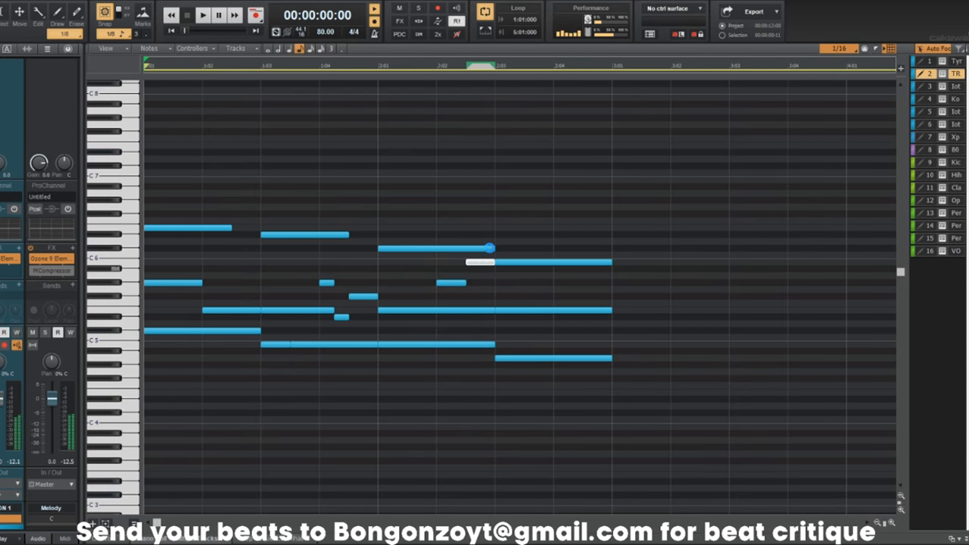
{"action": "key", "text": "space"}
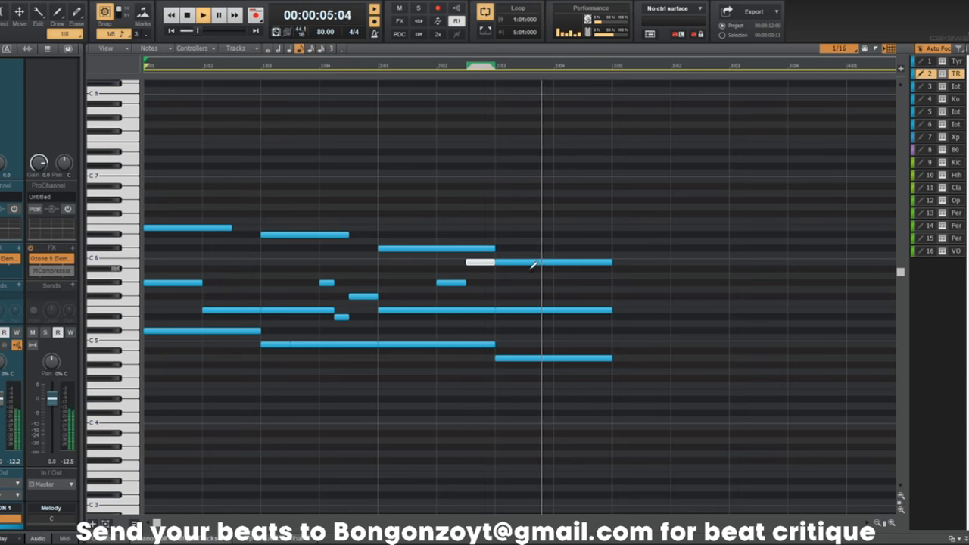
Shorten the bar 2 beat 3 B5 to an eighth note, follow it with eighth notes A5, A5 and G#5, and play back.
{"action": "key", "text": "space"}
{"action": "left_click", "coordinate": [555, 275]}
{"action": "left_click_drag", "start_coordinate": [568, 277], "coordinate": [539, 276]}
{"action": "left_click_drag", "start_coordinate": [611, 262], "coordinate": [526, 262]}
{"action": "key", "text": "space"}
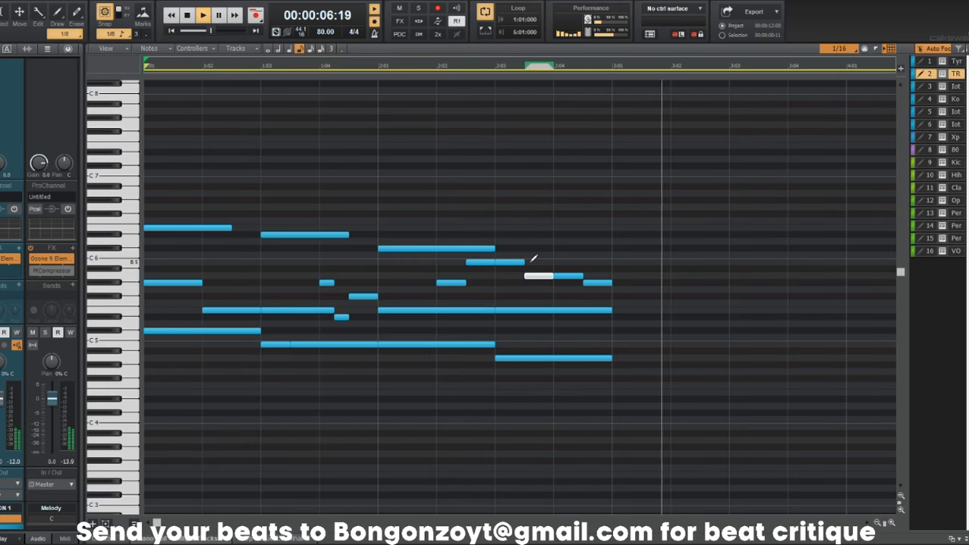
Play back the melody and shorten the C#6 note at the start of bar 2 to one beat.
{"action": "key", "text": "space"}
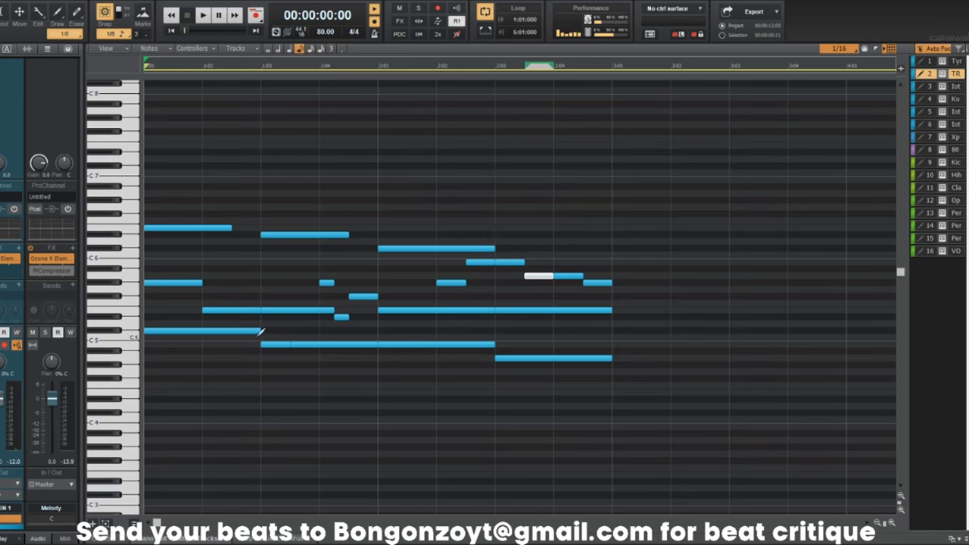
{"action": "key", "text": "space"}
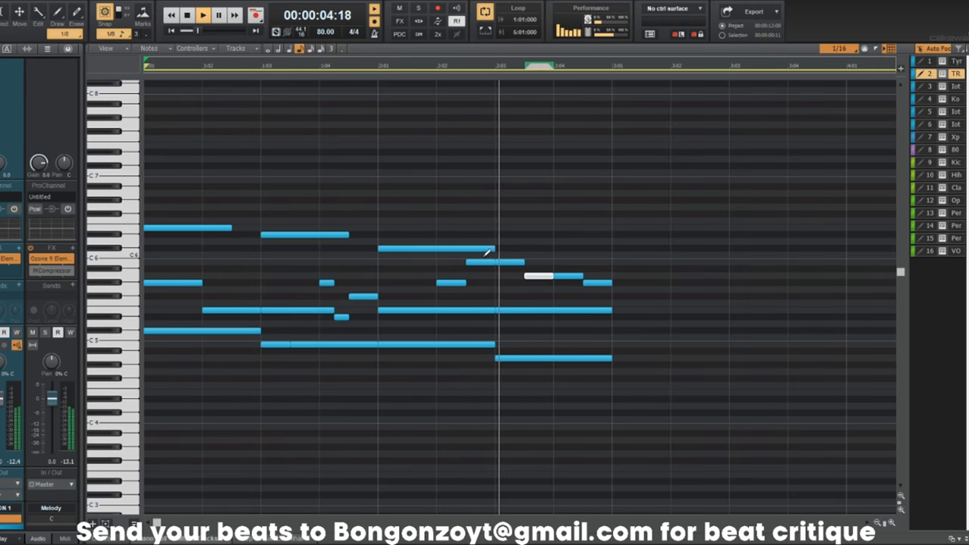
{"action": "left_click_drag", "start_coordinate": [494, 248], "coordinate": [437, 248]}
{"action": "key", "text": "space"}
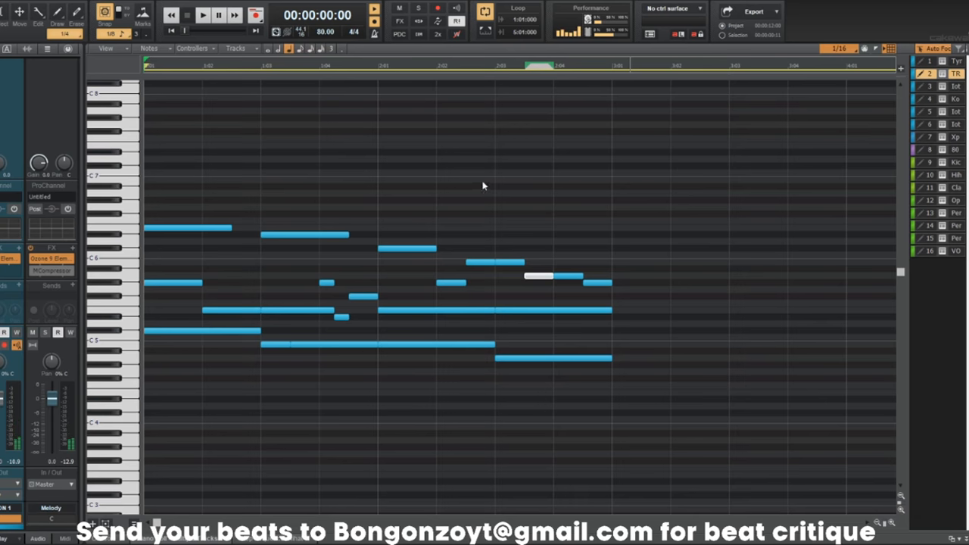
Open the TRITON 1 program browser, load Studio Stage EP, and play back the melody with it.
{"action": "key", "text": "c"}
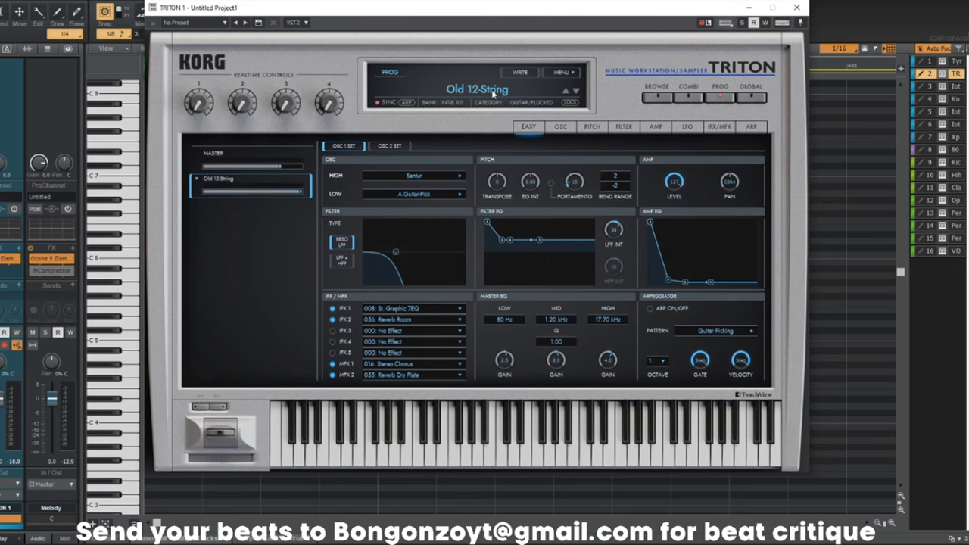
{"action": "left_click", "coordinate": [493, 91]}
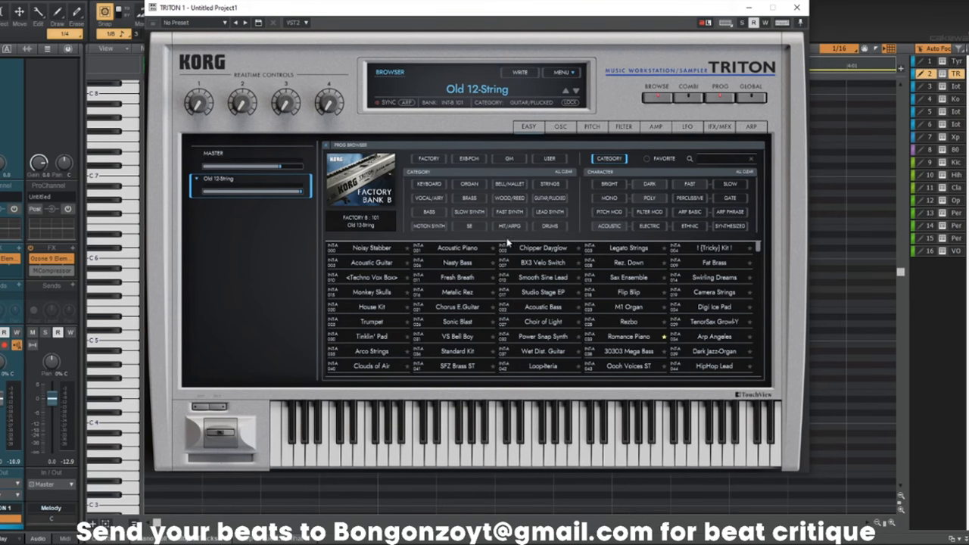
{"action": "left_click", "coordinate": [542, 292]}
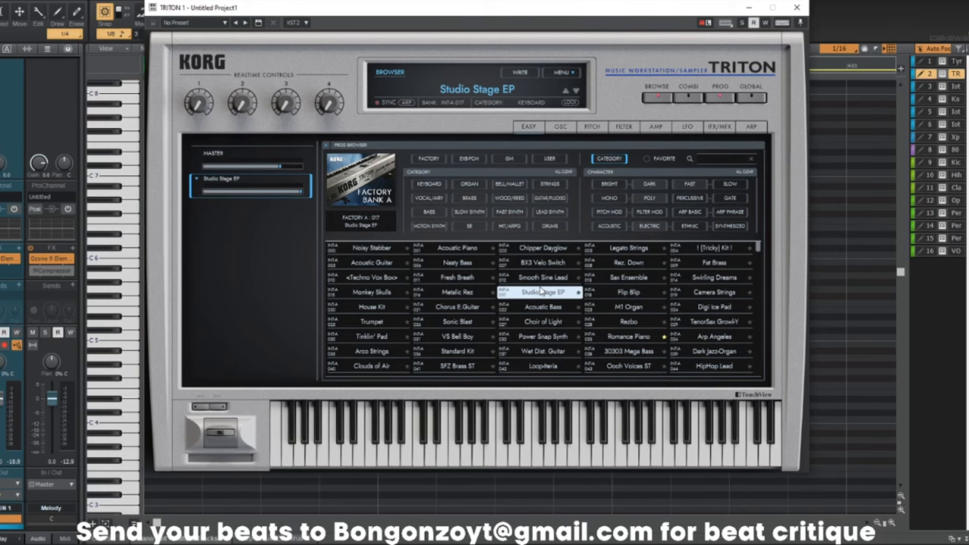
{"action": "left_click", "coordinate": [507, 482]}
{"action": "key", "text": "space"}
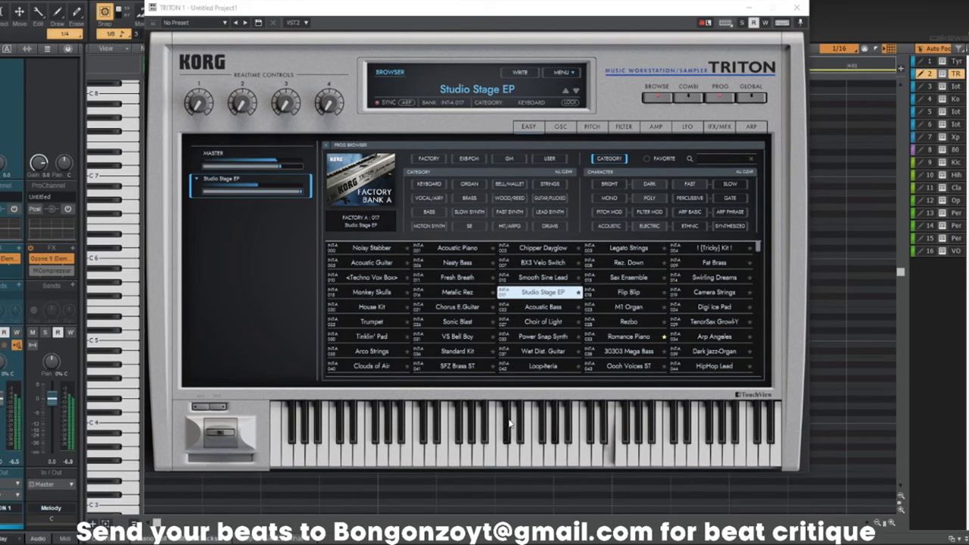
Filter the TRITON programs to Guitar/Plucked and audition Amp D. Guitar, Processed E.Gtr. and Spanish Guitar against the melody.
{"action": "left_click", "coordinate": [549, 203]}
{"action": "left_click", "coordinate": [539, 278]}
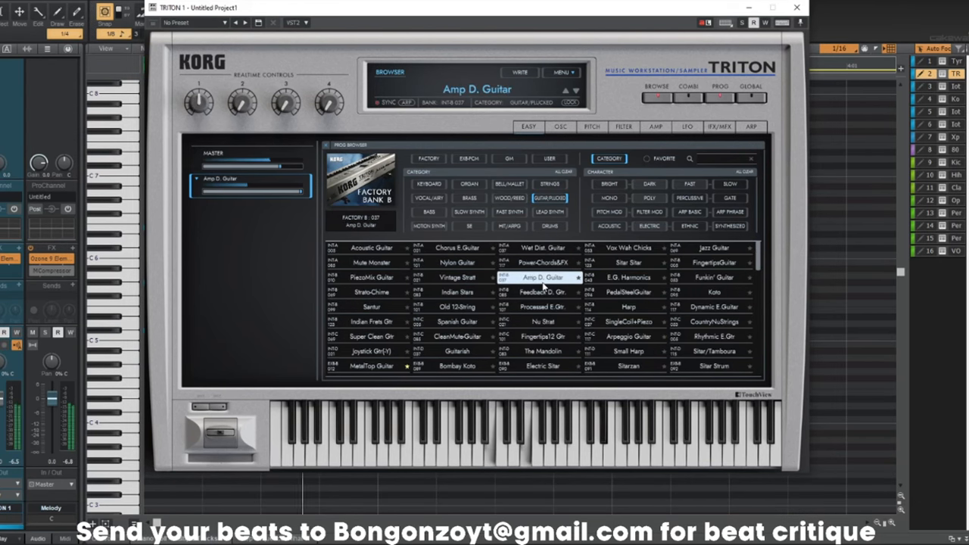
{"action": "left_click", "coordinate": [505, 295]}
{"action": "key", "text": "Down"}
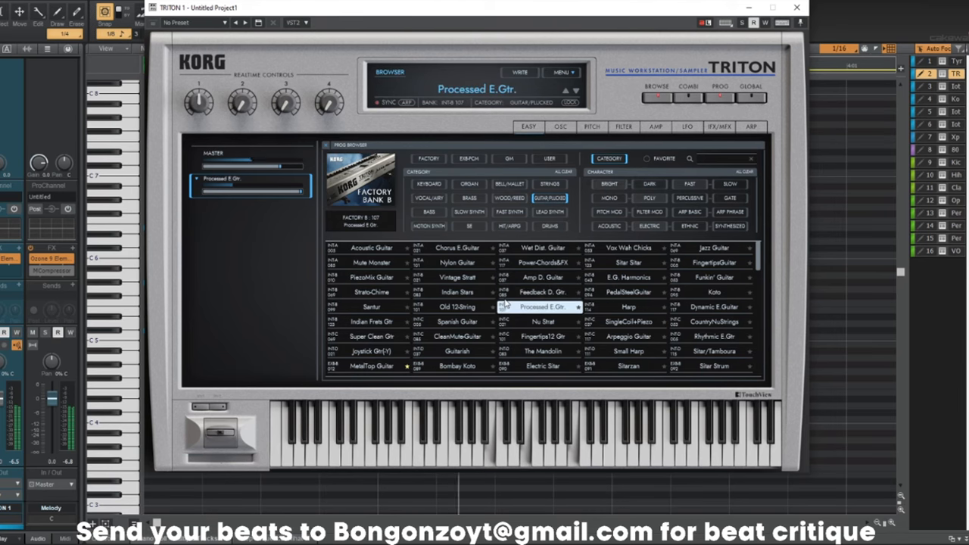
{"action": "key", "text": "Down"}
{"action": "key", "text": "Left"}
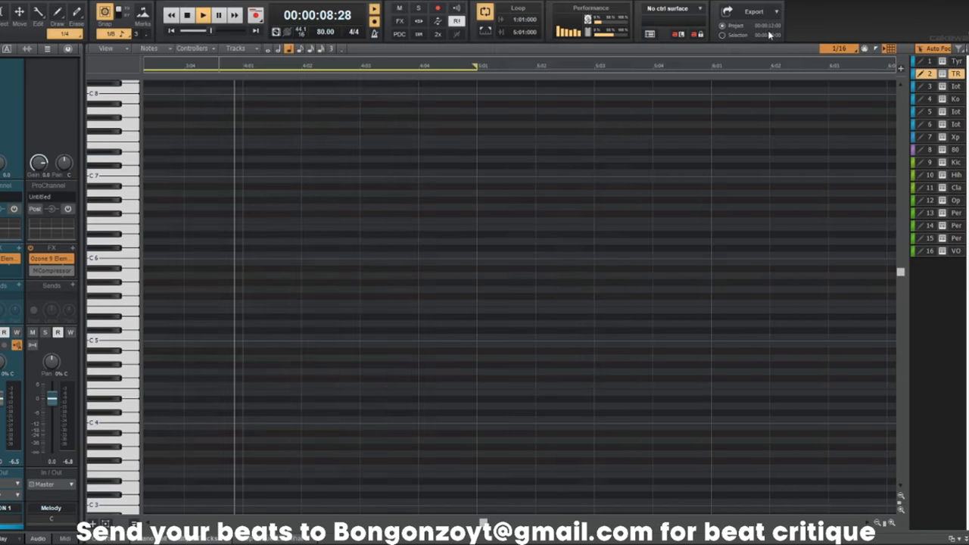
{"action": "left_click", "coordinate": [748, 7]}
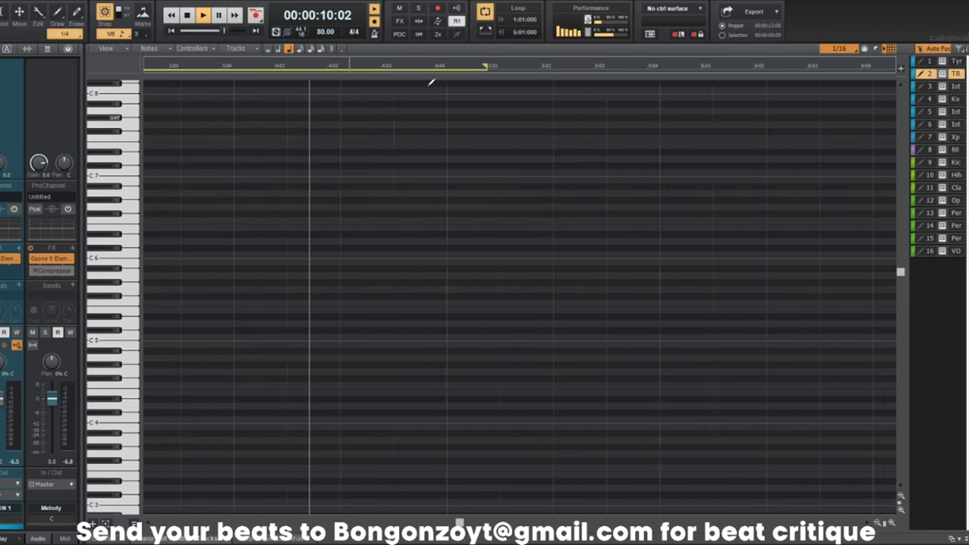
{"action": "key", "text": "space"}
Shorten the playback loop so it ends at the start of bar 3.
{"action": "scroll", "coordinate": [560, 200], "scroll_direction": "down", "scroll_amount": 2}
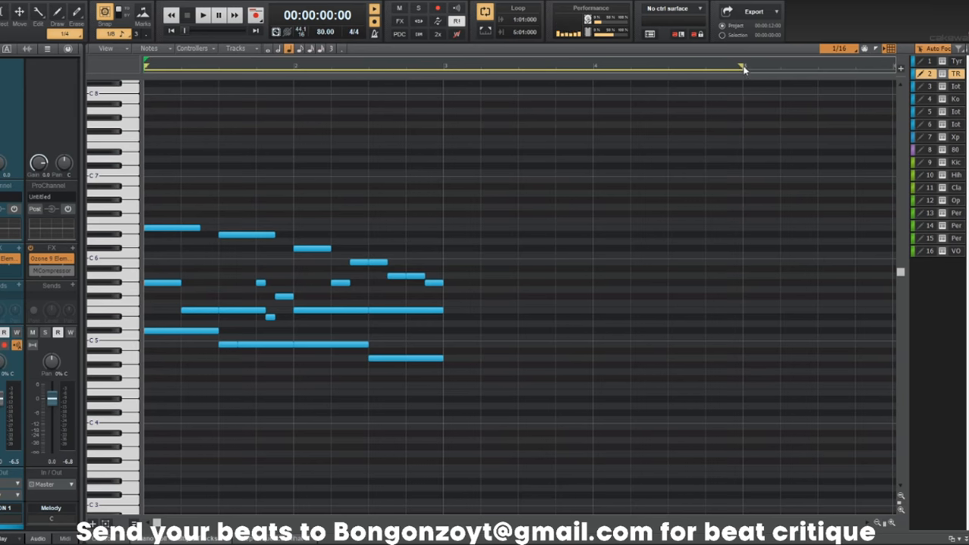
{"action": "left_click", "coordinate": [744, 66]}
{"action": "left_click_drag", "start_coordinate": [745, 67], "coordinate": [460, 68]}
{"action": "key", "text": "w"}
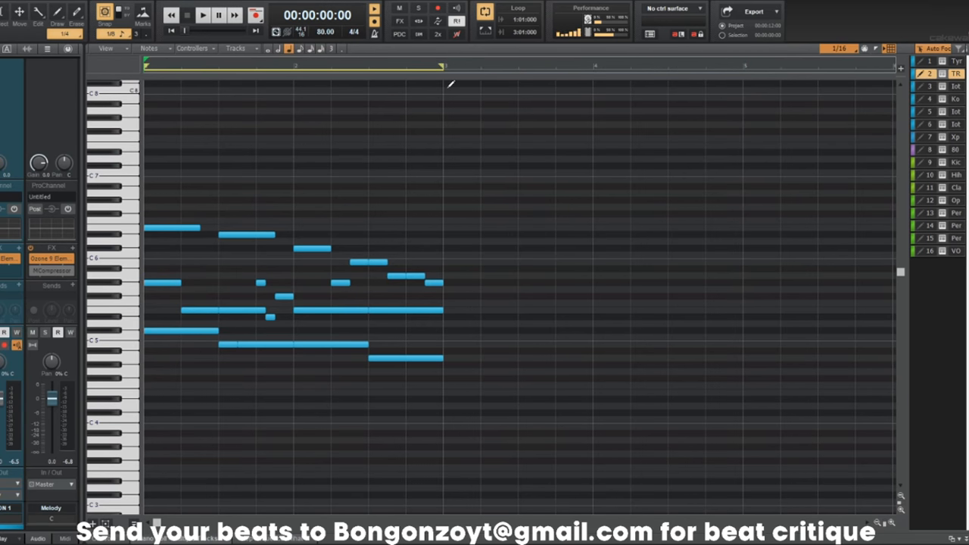
Play back the loop and load the Vintage Stratt program from TRITON's Guitar/Plucked category.
{"action": "key", "text": "space"}
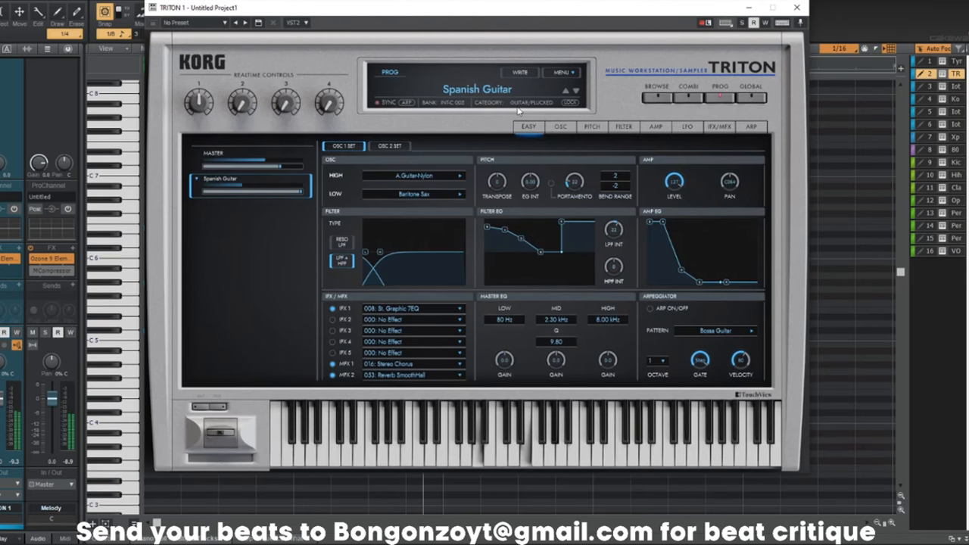
{"action": "left_click", "coordinate": [504, 95]}
{"action": "left_click", "coordinate": [551, 199]}
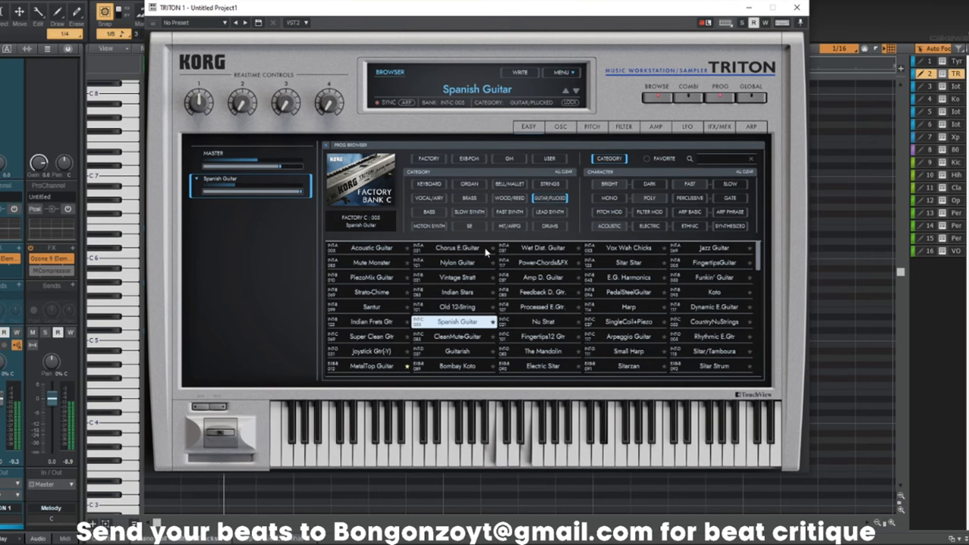
{"action": "left_click", "coordinate": [466, 282]}
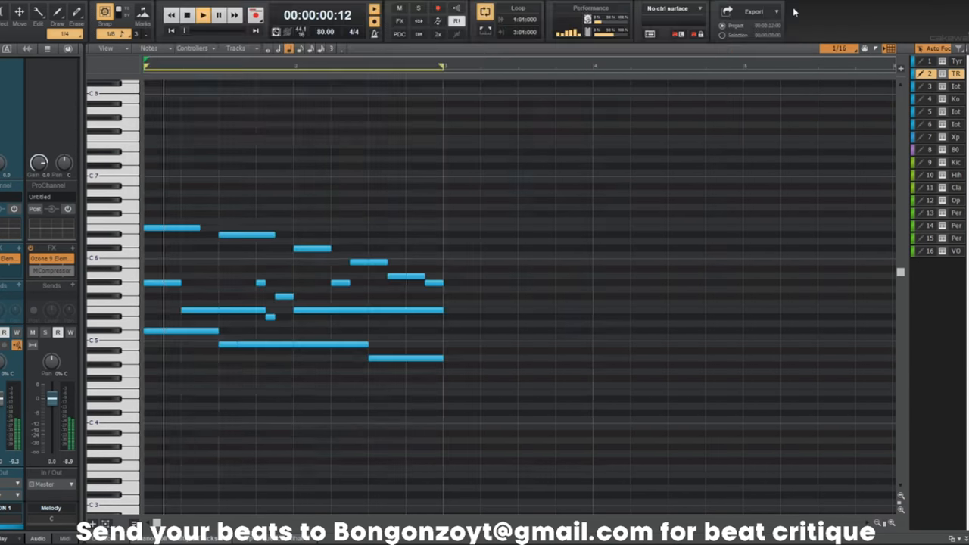
{"action": "left_click", "coordinate": [797, 7]}
Transpose the whole melody down 9 semitones, audition it, and deselect the notes.
{"action": "key", "text": "space"}
{"action": "key", "text": "ctrl+a"}
{"action": "key", "text": "shift+t"}
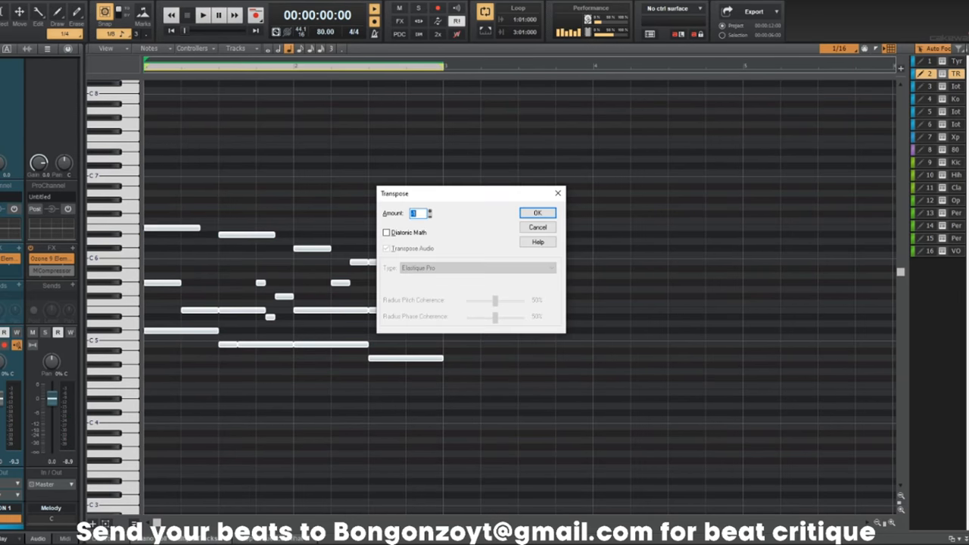
{"action": "key", "text": "Return"}
{"action": "key", "text": "space"}
{"action": "scroll", "coordinate": [250, 381], "scroll_direction": "up", "scroll_amount": 3}
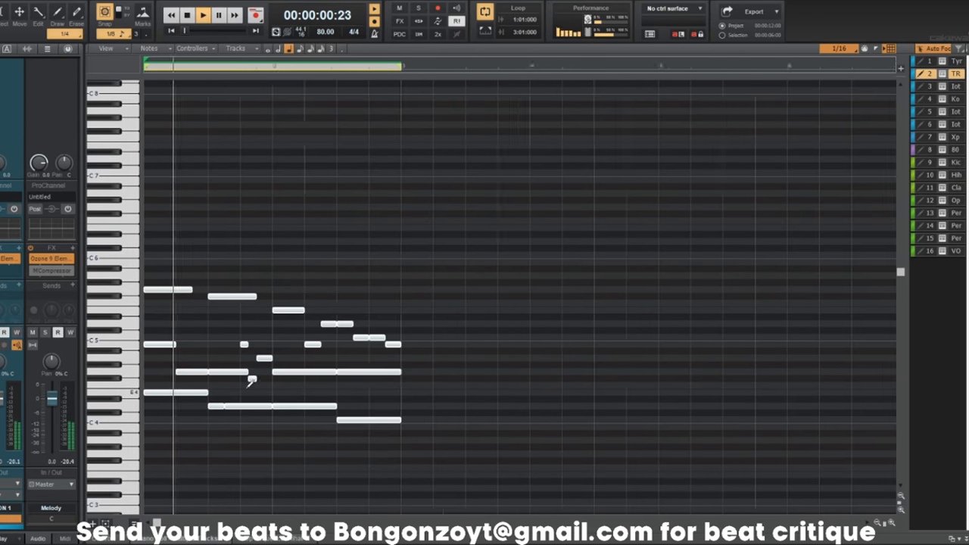
{"action": "scroll", "coordinate": [246, 396], "scroll_direction": "down", "scroll_amount": 6}
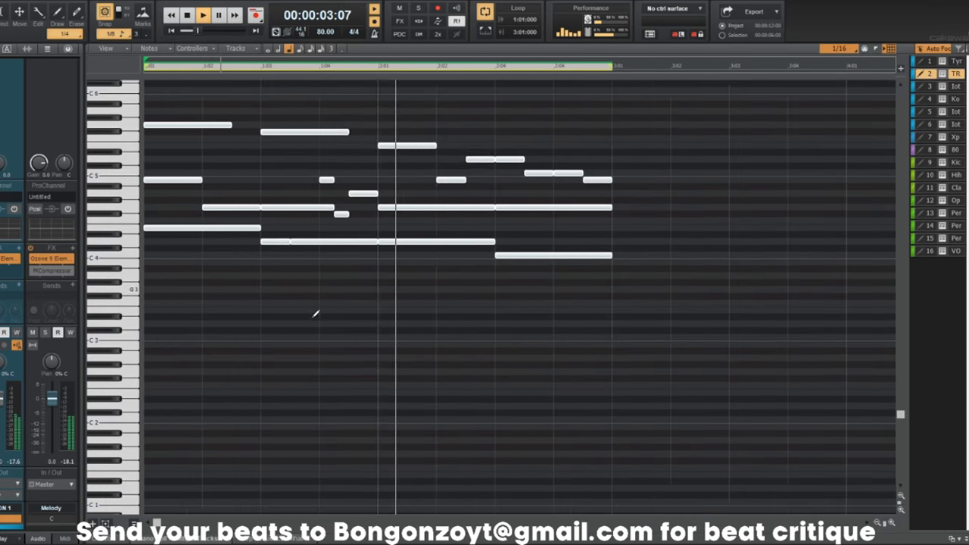
{"action": "scroll", "coordinate": [316, 314], "scroll_direction": "down", "scroll_amount": 2}
{"action": "left_click", "coordinate": [363, 296]}
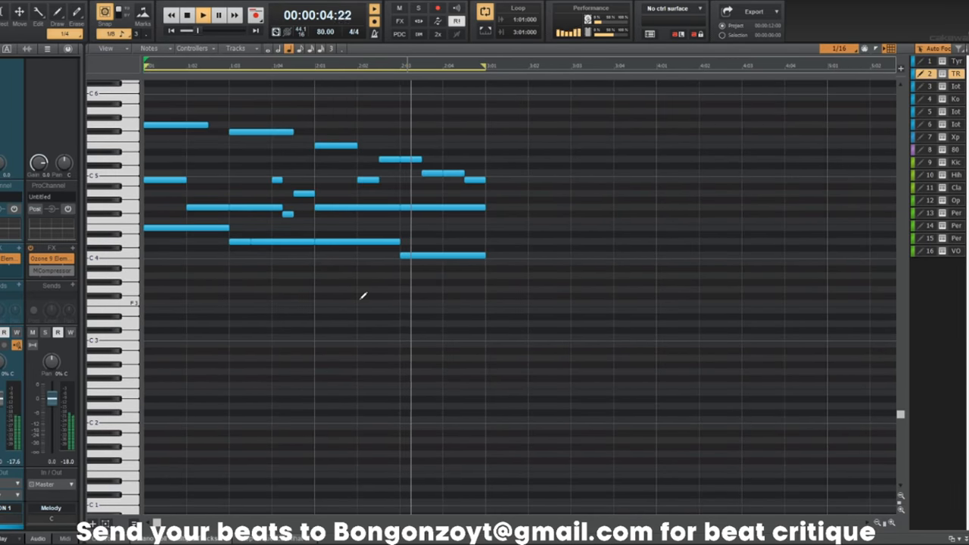
{"action": "key", "text": "space"}
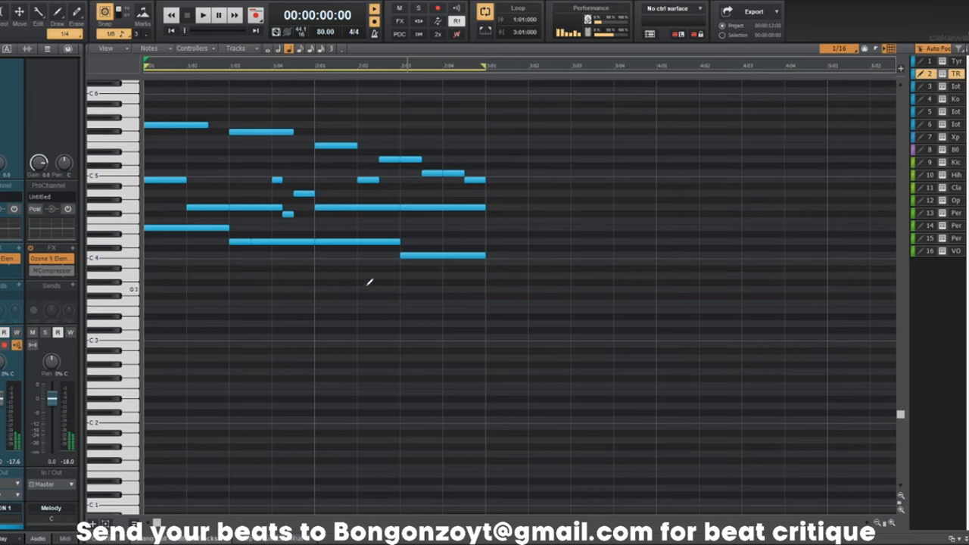
Switch to Gmail, open the message "made this years ago.", play its simple beat.mp3 attachment, and pause it.
{"action": "mouse_move", "coordinate": [262, 541]}
{"action": "left_click", "coordinate": [86, 537]}
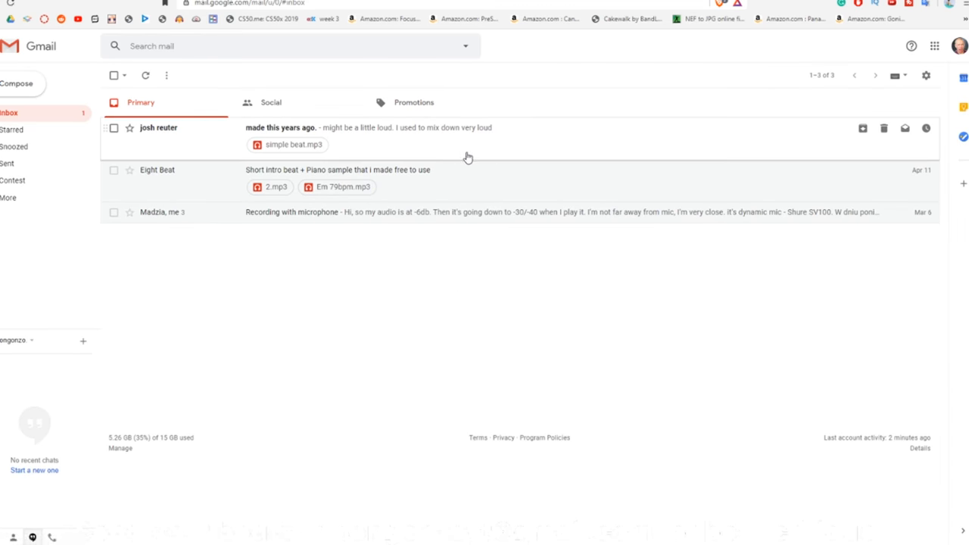
{"action": "left_click", "coordinate": [464, 156]}
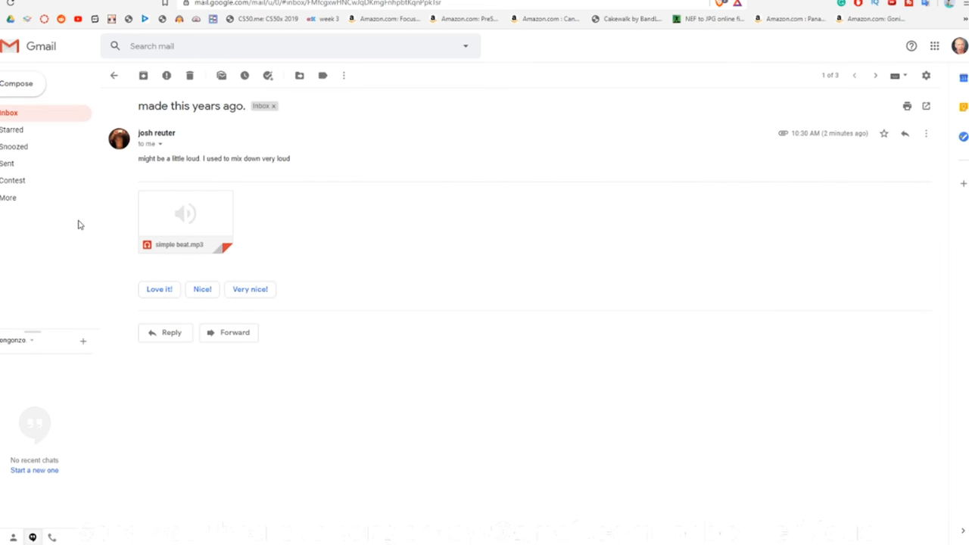
{"action": "mouse_move", "coordinate": [193, 236]}
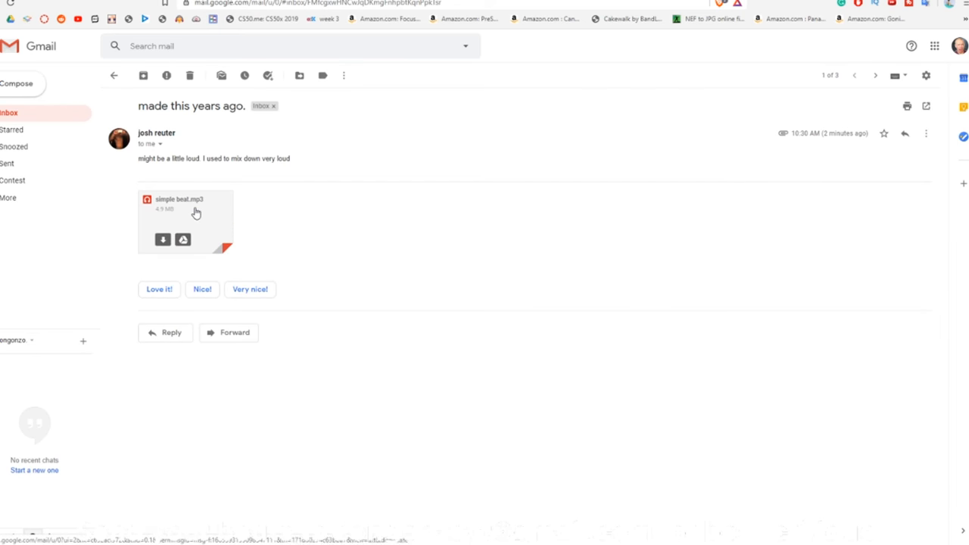
{"action": "left_click", "coordinate": [196, 213]}
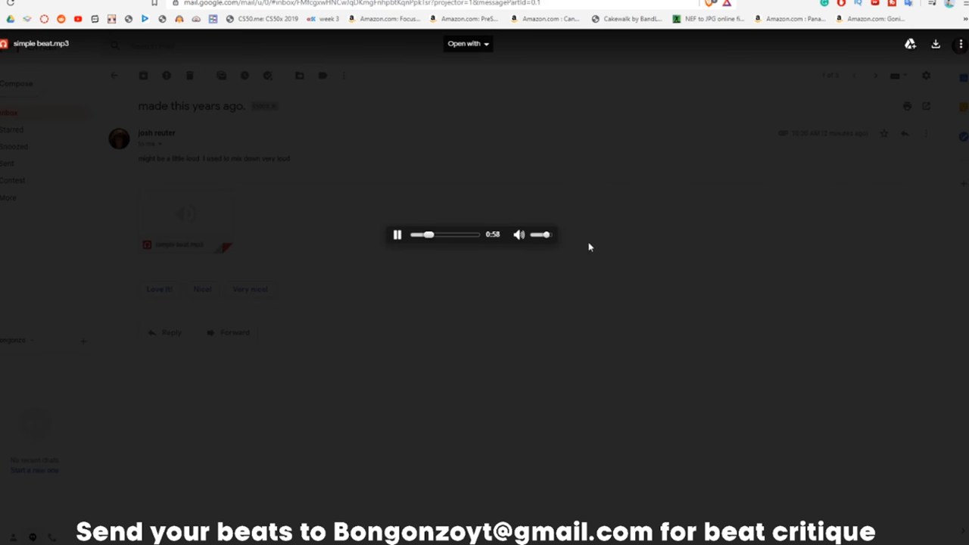
{"action": "left_click", "coordinate": [401, 238]}
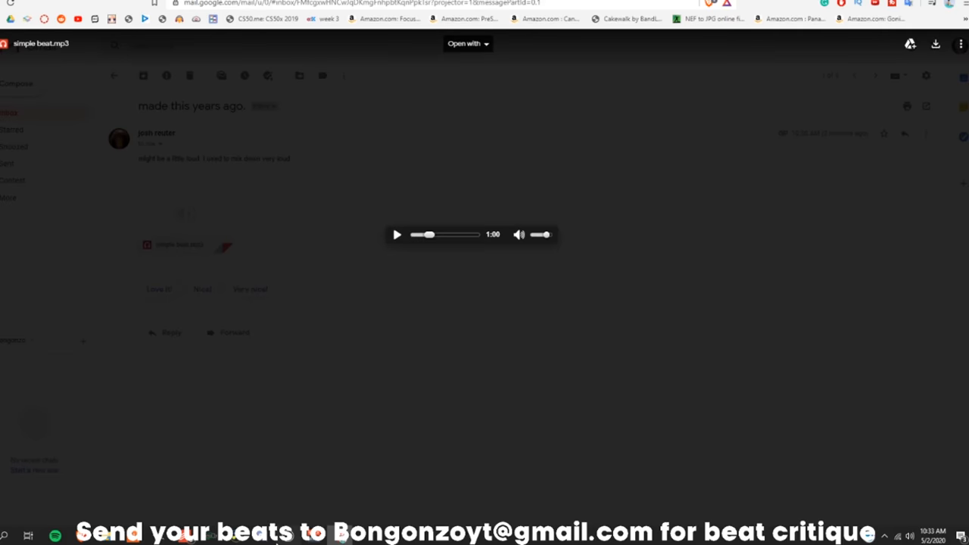
Switch to YouTube Studio and pause the preview of the "Of course ~~ Royalty Free Music" video.
{"action": "left_click", "coordinate": [282, 537]}
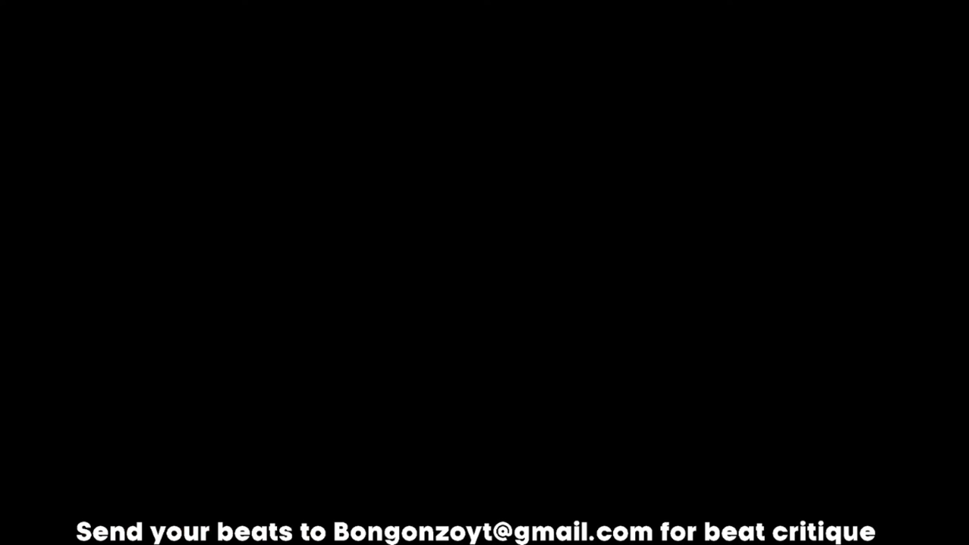
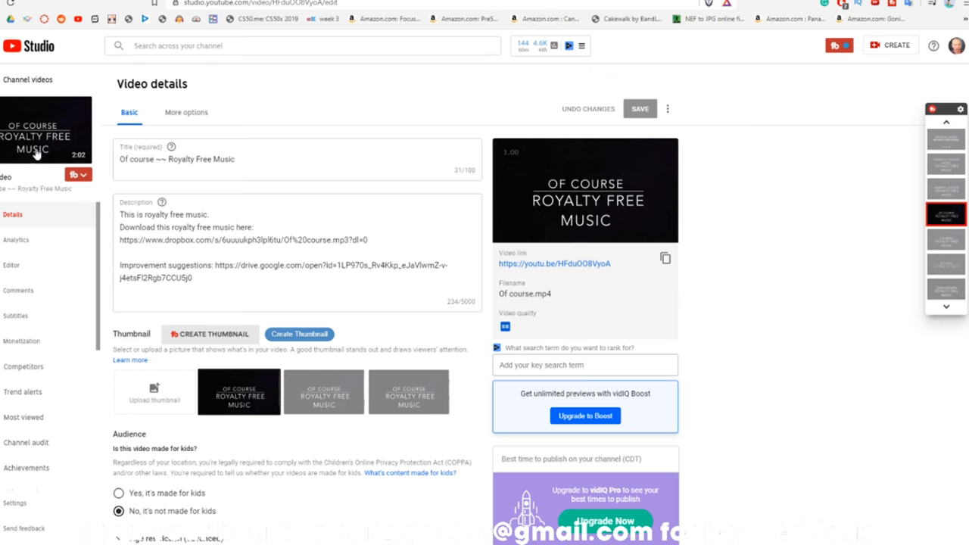
{"action": "mouse_move", "coordinate": [530, 200]}
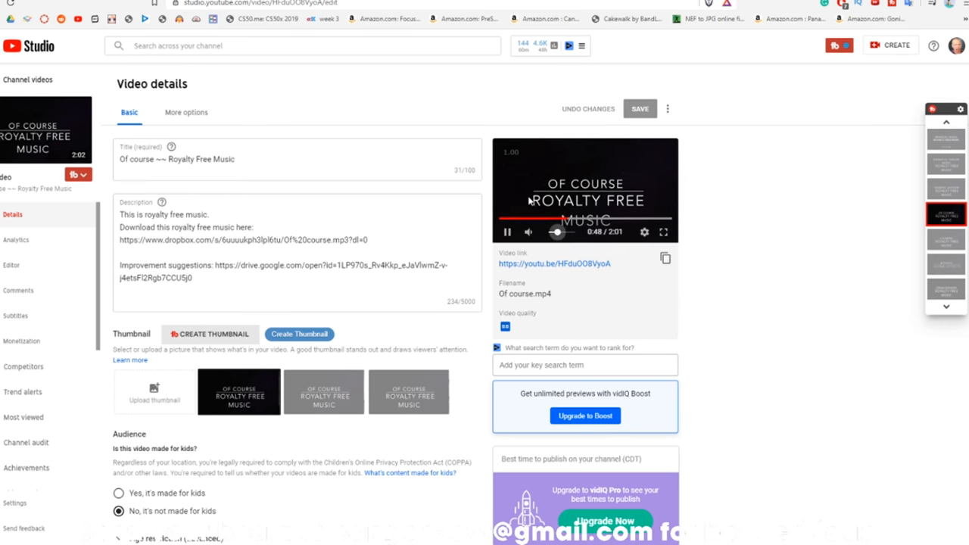
{"action": "left_click", "coordinate": [562, 199]}
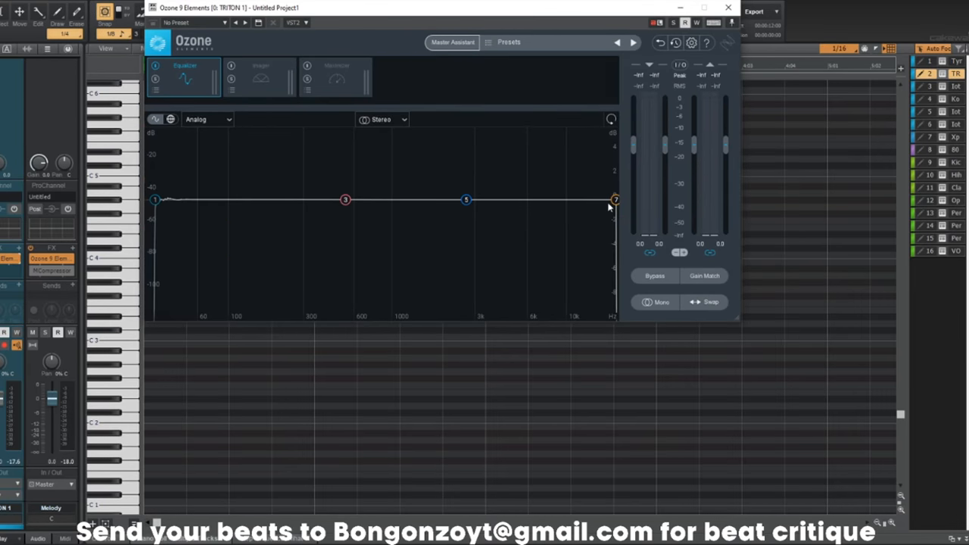
In TRITON 1's Ozone 9 Elements equalizer, cut 10.0 dB at 10805 Hz with Q 0.3, roll off the lows, and boost 540 Hz by 6.0 dB.
{"action": "left_click_drag", "start_coordinate": [466, 200], "coordinate": [573, 318]}
{"action": "scroll", "coordinate": [573, 319], "scroll_direction": "down", "scroll_amount": 4}
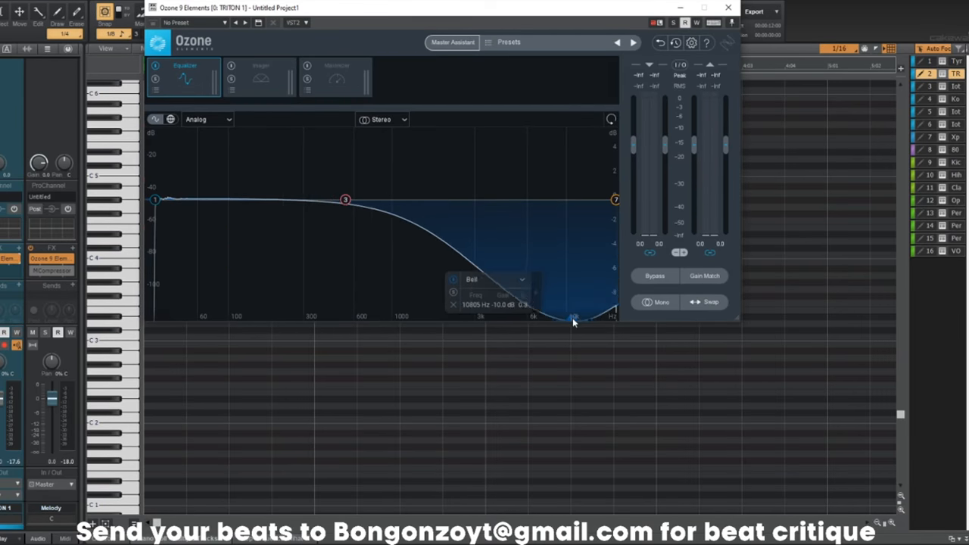
{"action": "left_click_drag", "start_coordinate": [162, 202], "coordinate": [283, 304]}
{"action": "left_click_drag", "start_coordinate": [345, 202], "coordinate": [345, 128]}
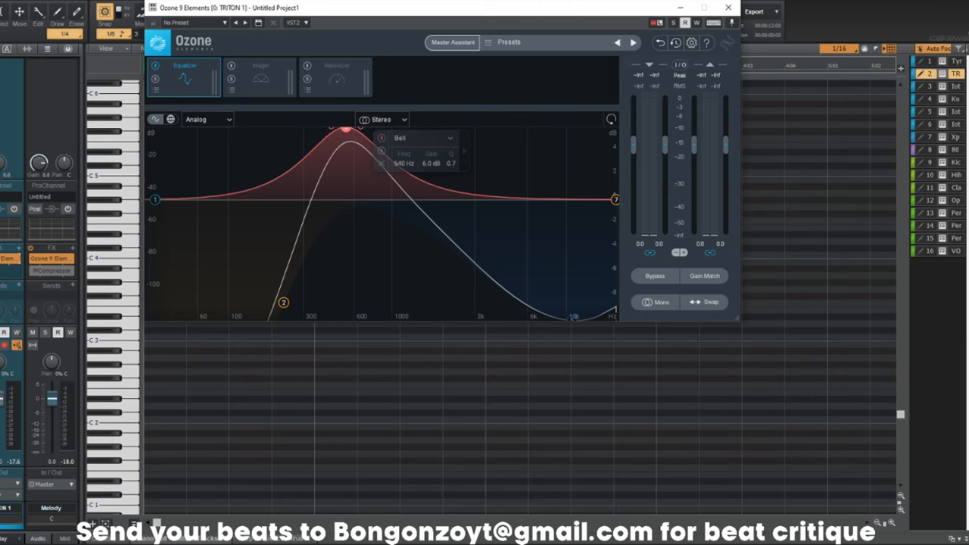
Remove the Ozone 9 Elements effect from the TRITON 1 track and play back the melody without it.
{"action": "right_click", "coordinate": [15, 261]}
{"action": "left_click", "coordinate": [19, 274]}
{"action": "scroll", "coordinate": [519, 305], "scroll_direction": "up", "scroll_amount": 1}
{"action": "scroll", "coordinate": [520, 303], "scroll_direction": "up", "scroll_amount": 1}
{"action": "key", "text": "space"}
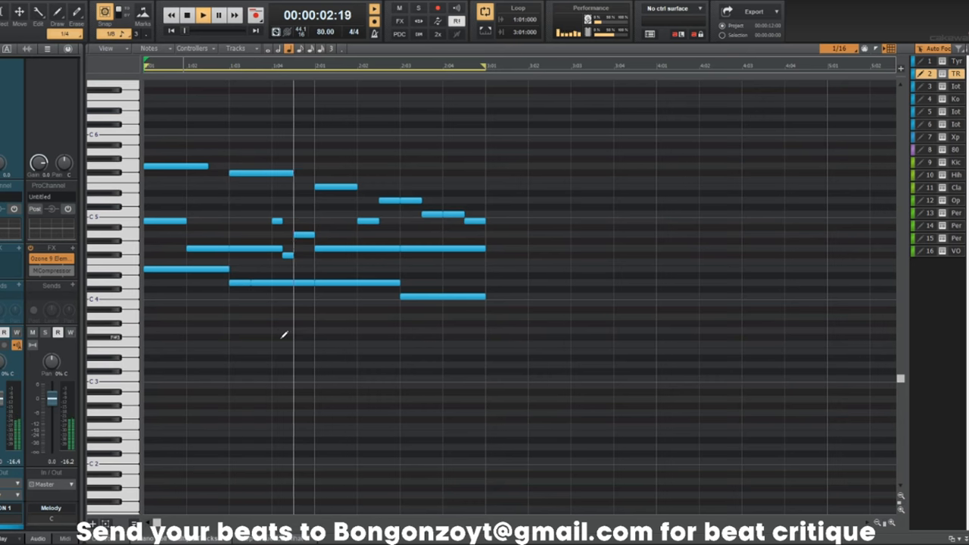
{"action": "key", "text": "space"}
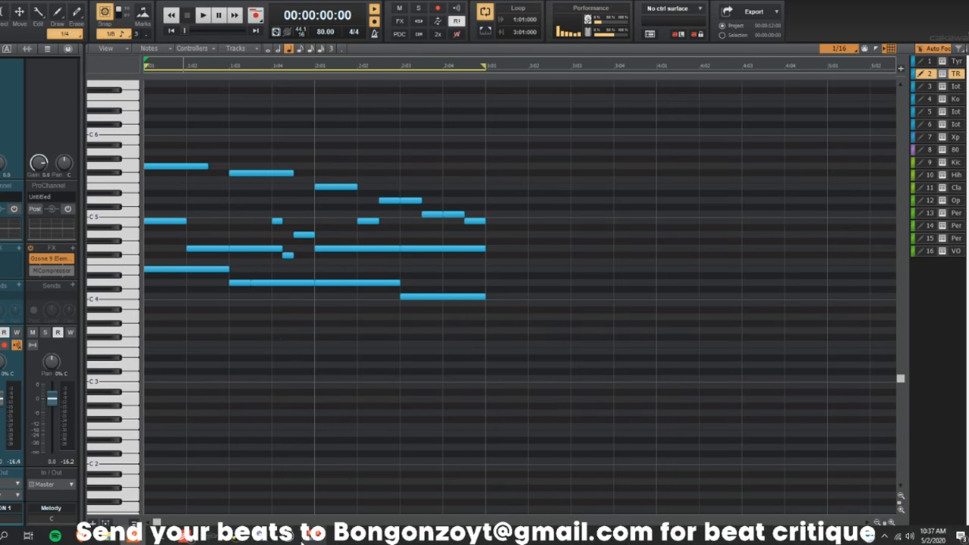
Check the OBS streaming window, hide it again, and play back the melody loop.
{"action": "left_click", "coordinate": [295, 538]}
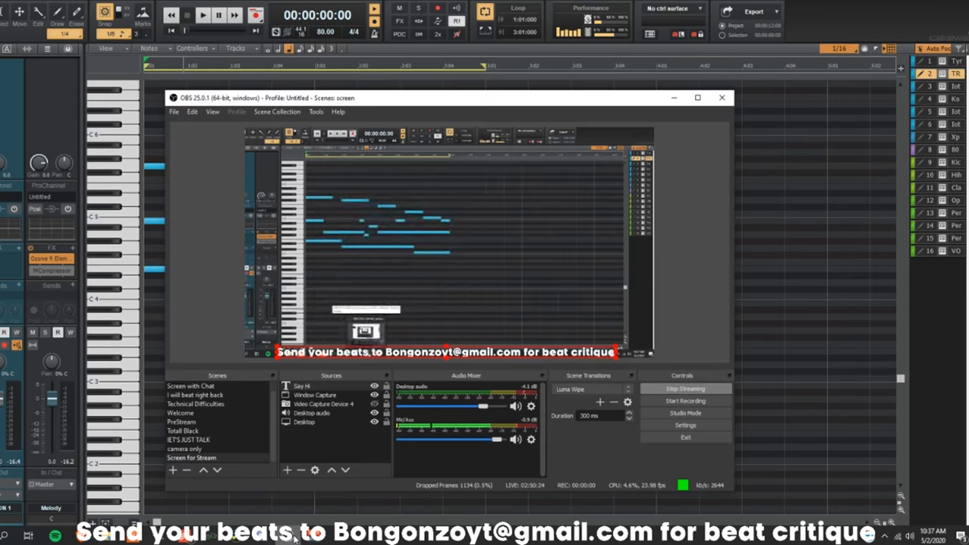
{"action": "left_click", "coordinate": [295, 537]}
{"action": "key", "text": "space"}
{"action": "key", "text": "space"}
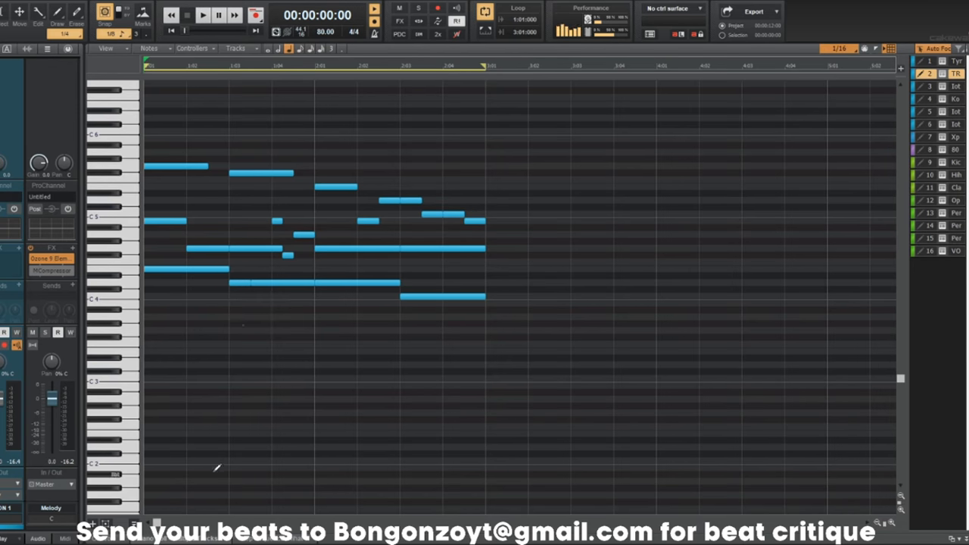
Switch to YouTube Studio and open the list of channel videos.
{"action": "mouse_move", "coordinate": [211, 541]}
{"action": "left_click", "coordinate": [87, 537]}
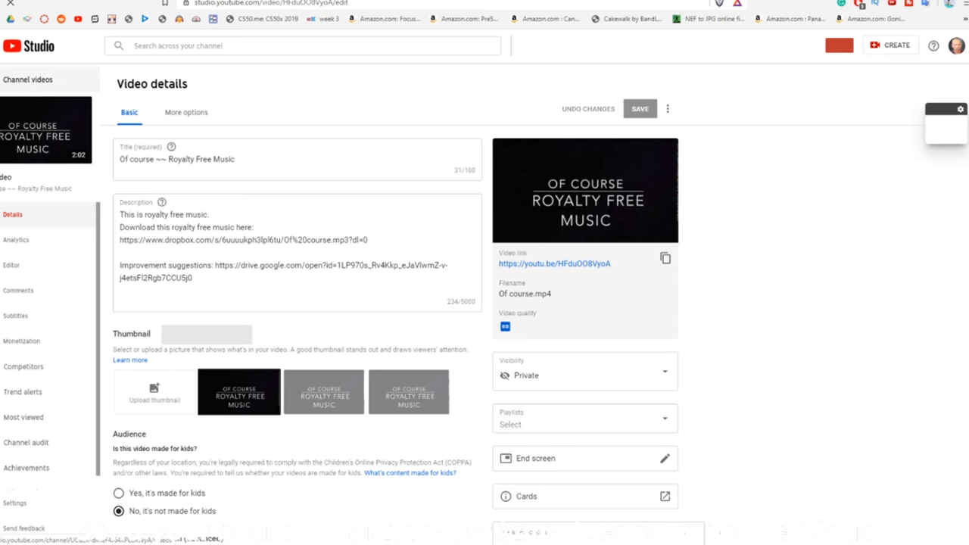
{"action": "left_click", "coordinate": [31, 80]}
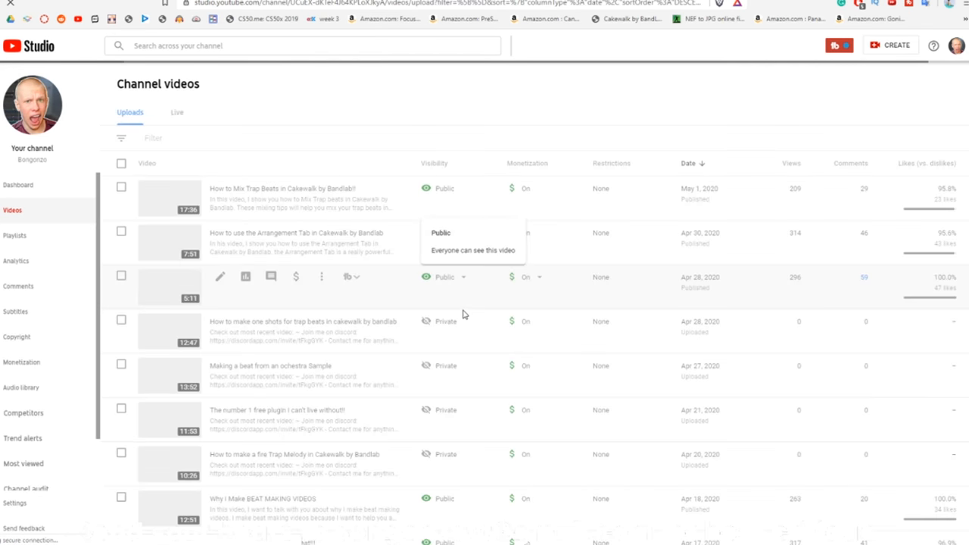
Return from YouTube Studio to the Cakewalk piano roll and play the TRITON 1 melody loop from the start.
{"action": "scroll", "coordinate": [452, 327], "scroll_direction": "down", "scroll_amount": 1}
{"action": "scroll", "coordinate": [453, 326], "scroll_direction": "up", "scroll_amount": 1}
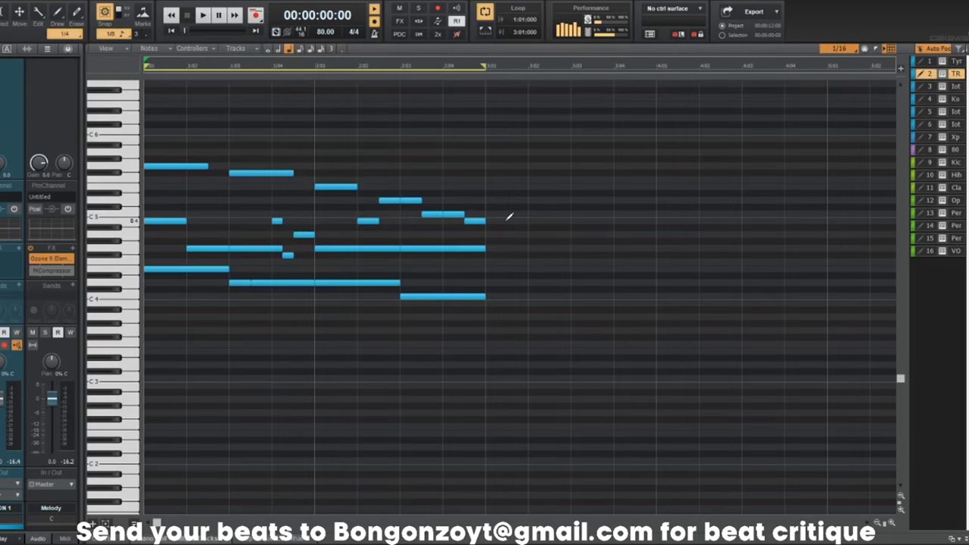
{"action": "left_click", "coordinate": [510, 218]}
{"action": "scroll", "coordinate": [510, 217], "scroll_direction": "up", "scroll_amount": 1}
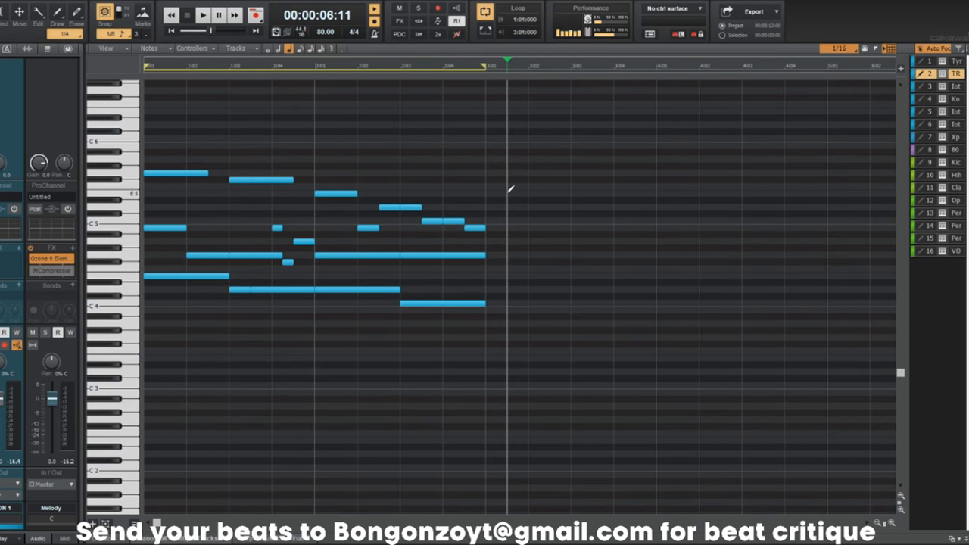
{"action": "left_click", "coordinate": [476, 165]}
{"action": "left_click", "coordinate": [455, 164]}
{"action": "key", "text": "w"}
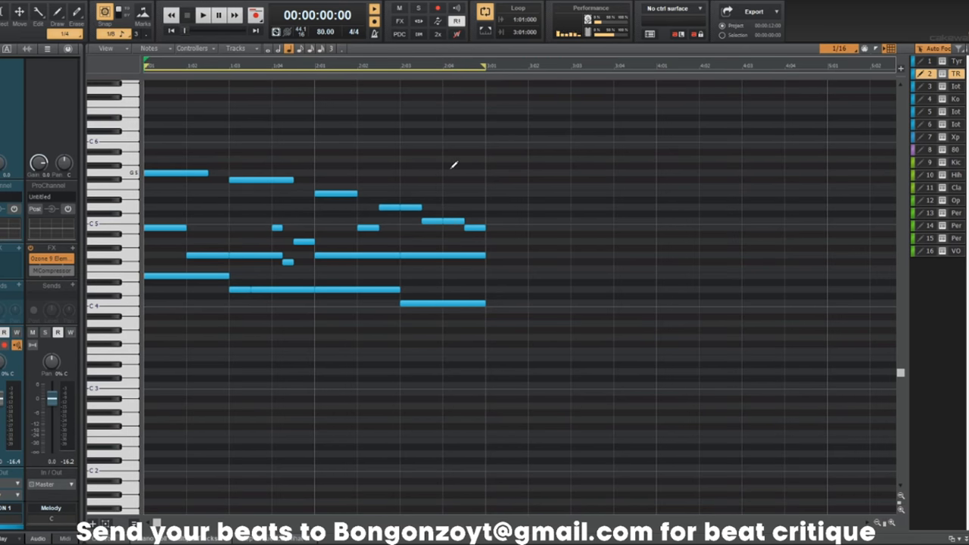
{"action": "key", "text": "space"}
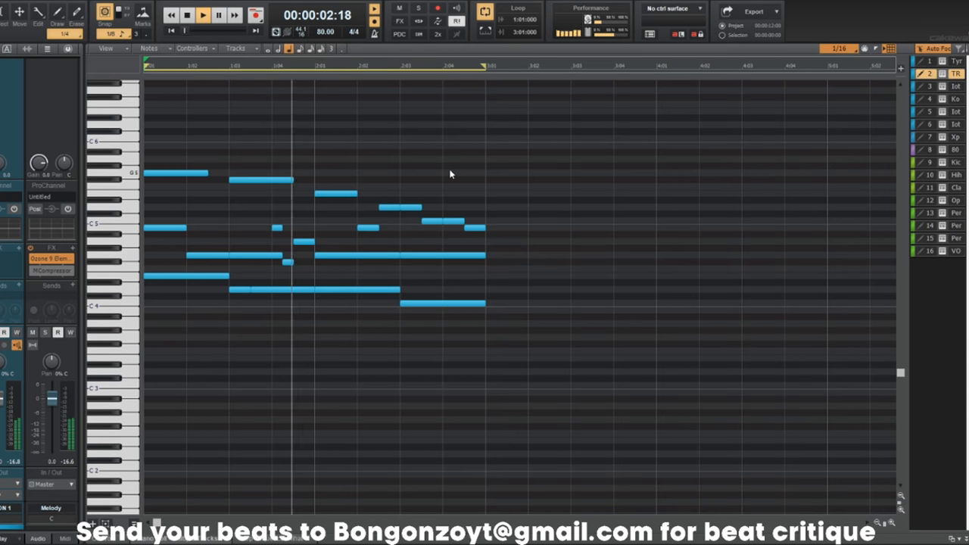
{"action": "key", "text": "alt+space"}
{"action": "key", "text": "Escape"}
{"action": "key", "text": "space"}
{"action": "left_click", "coordinate": [453, 163]}
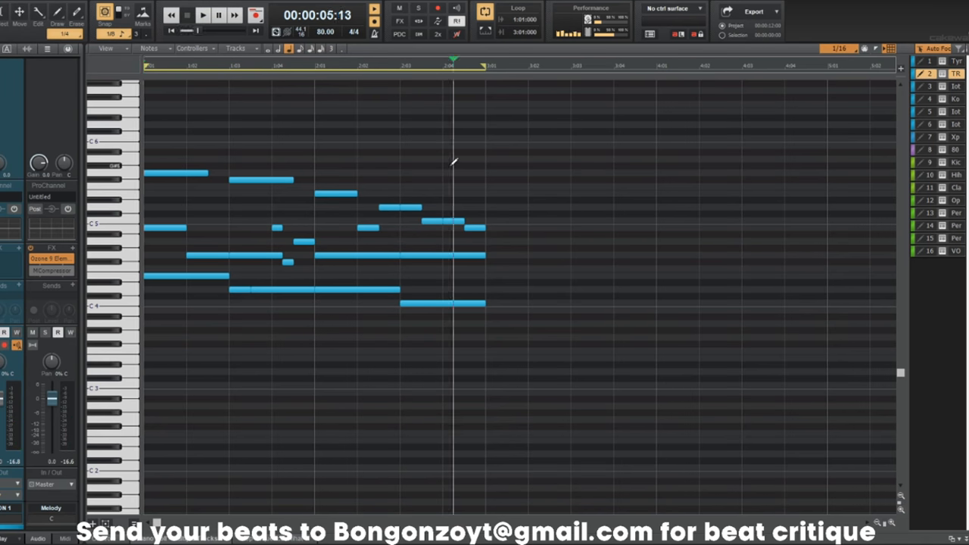
{"action": "left_click", "coordinate": [433, 145]}
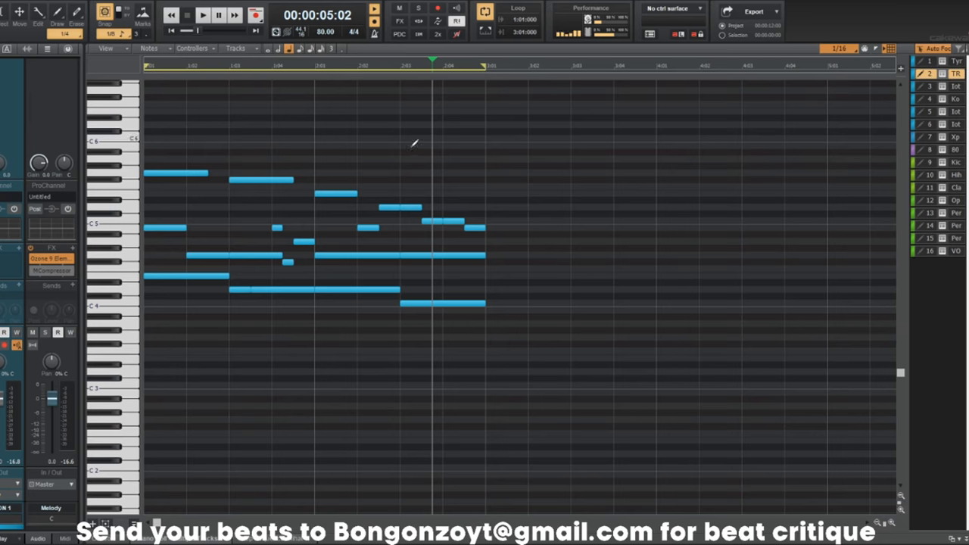
Switch to the submission email in Gmail, play its KiRkLAND.mp3 attachment and raise the system volume to 94.
{"action": "mouse_move", "coordinate": [240, 542]}
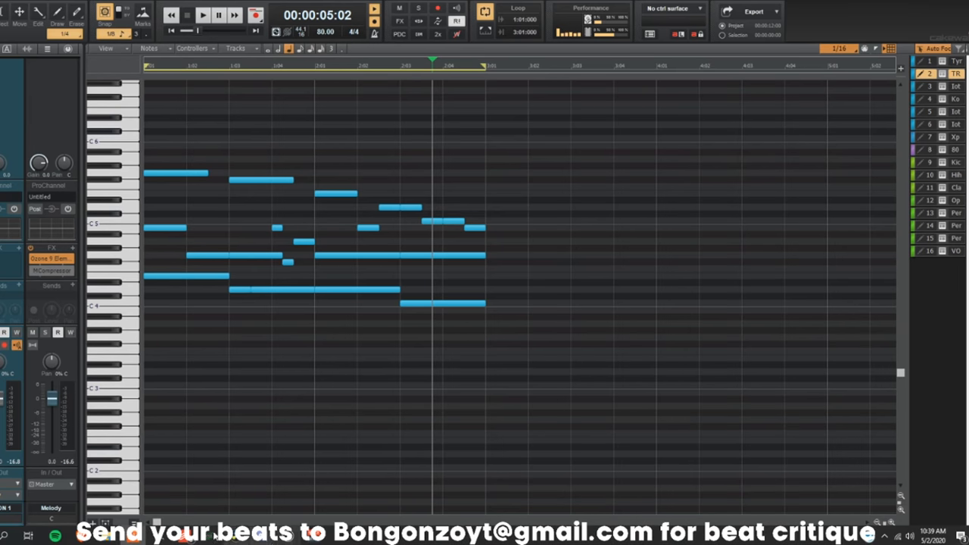
{"action": "left_click", "coordinate": [289, 537]}
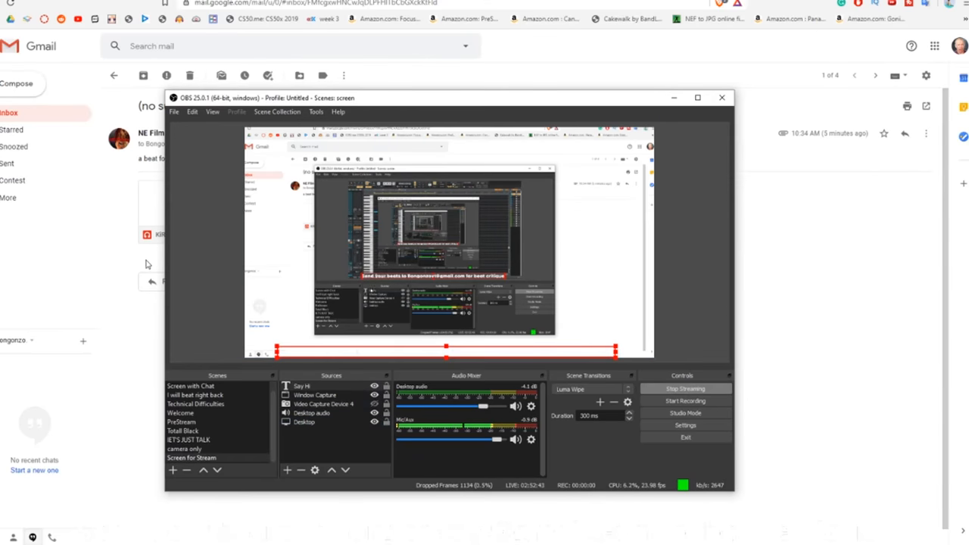
{"action": "left_click", "coordinate": [147, 264]}
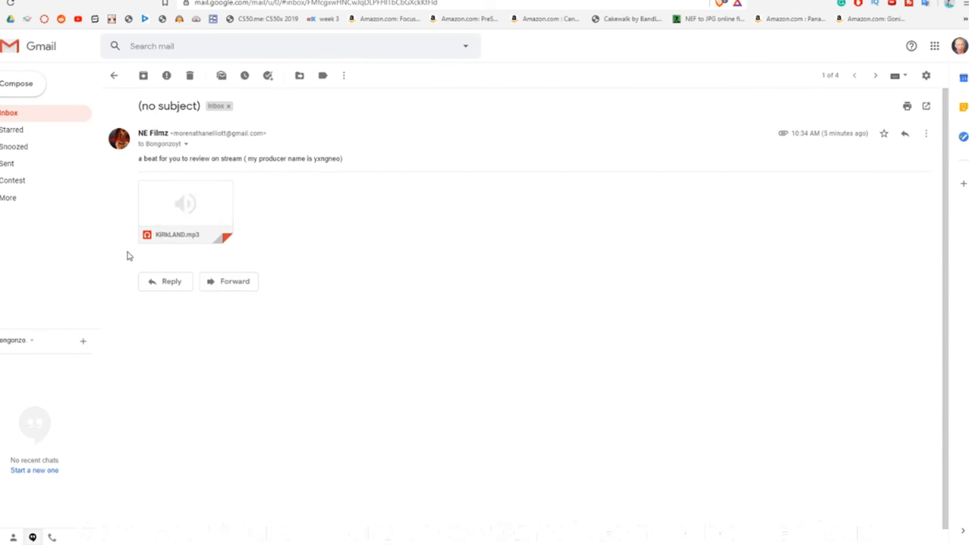
{"action": "left_click", "coordinate": [223, 213]}
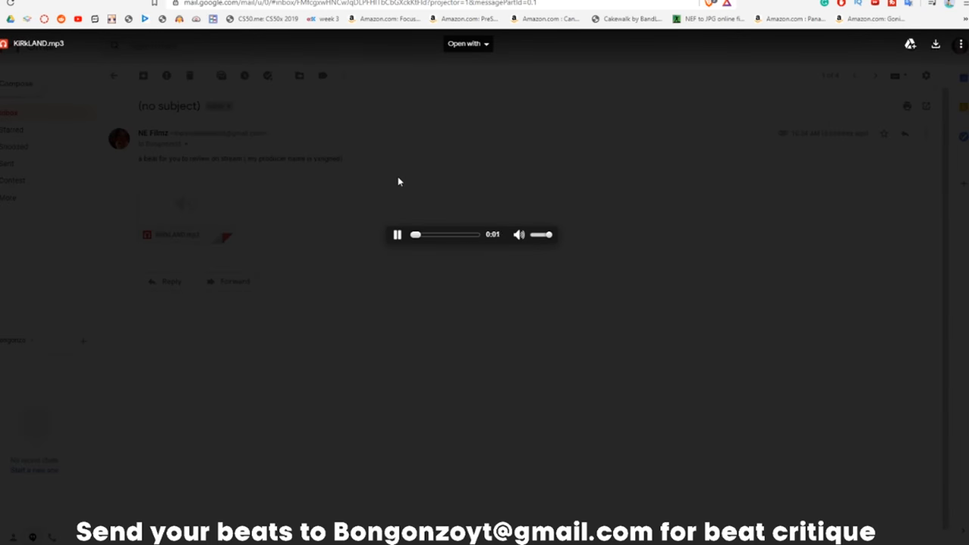
{"action": "key", "text": "XF86AudioRaiseVolume"}
{"action": "key", "text": "XF86AudioRaiseVolume"}
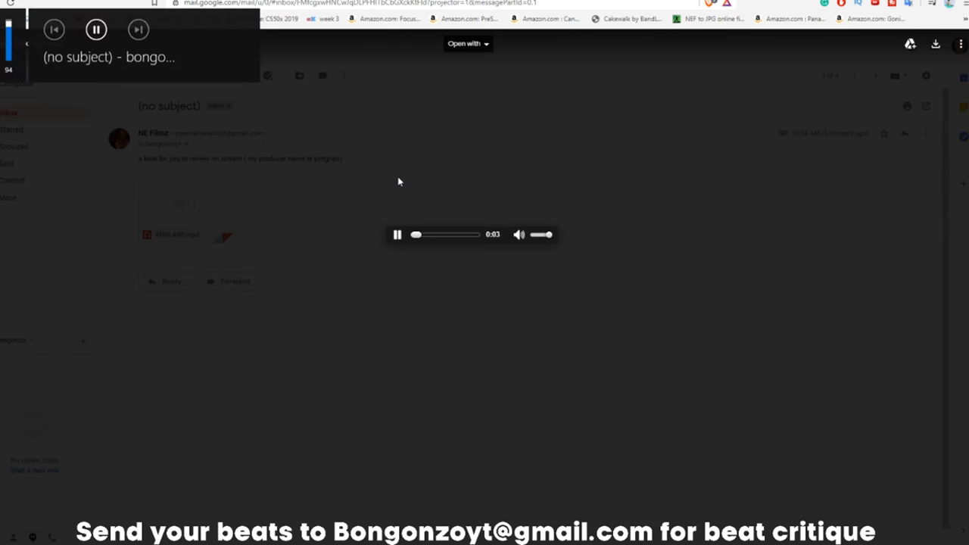
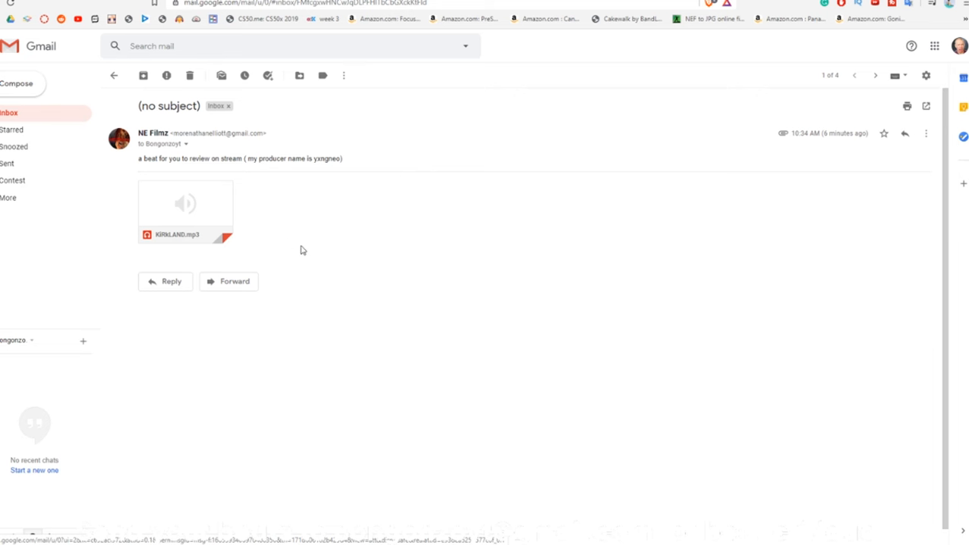
Replay the KiRkLAND.mp3 attachment, skip ahead to its later part, and close the audio preview.
{"action": "mouse_move", "coordinate": [220, 203]}
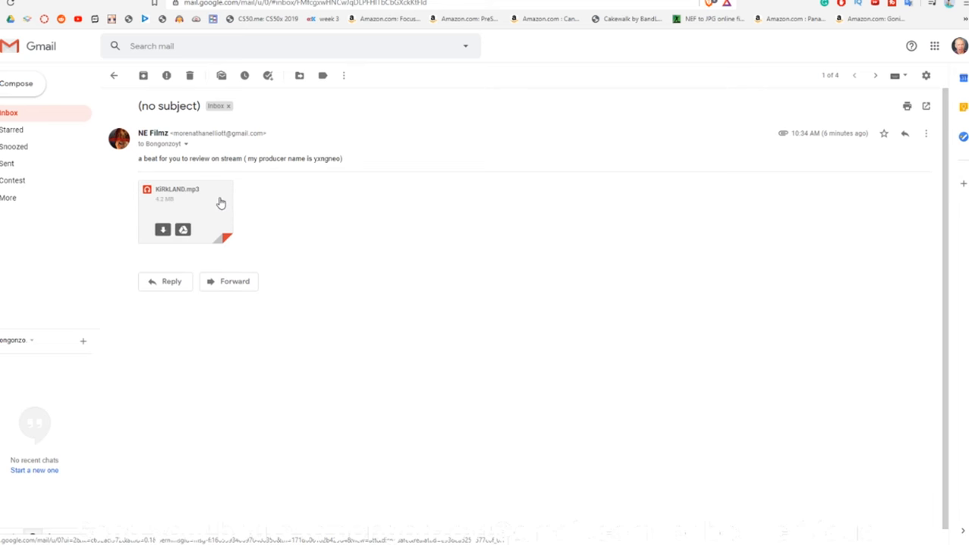
{"action": "left_click", "coordinate": [221, 202]}
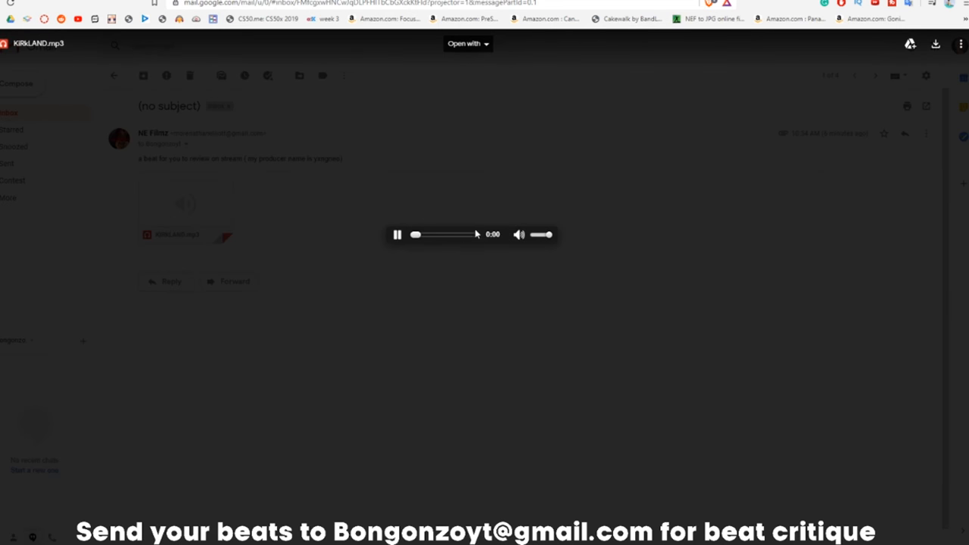
{"action": "left_click", "coordinate": [462, 236]}
{"action": "left_click", "coordinate": [465, 199]}
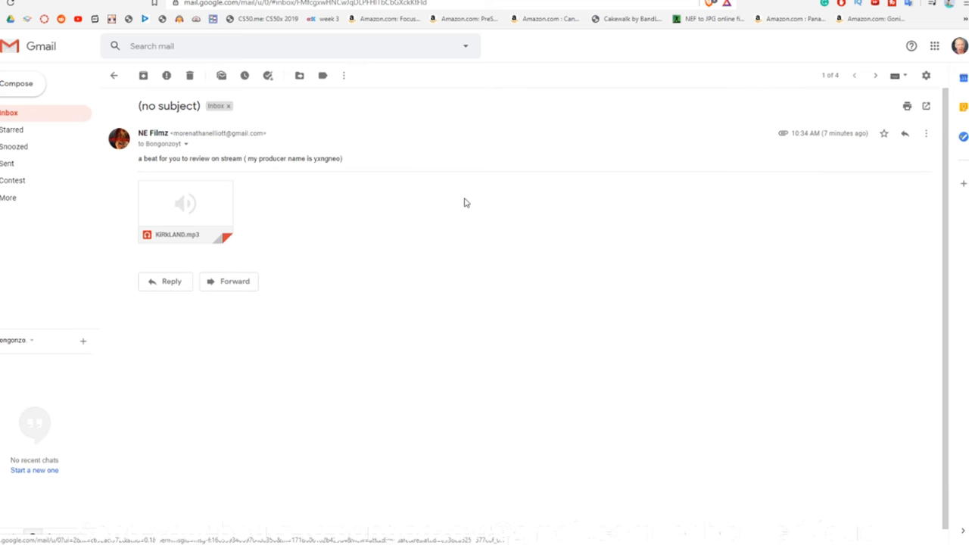
Delete the email containing KiRkLAND.mp3 from the inbox, and switch back to Cakewalk with the OBS window minimized.
{"action": "left_click", "coordinate": [117, 76]}
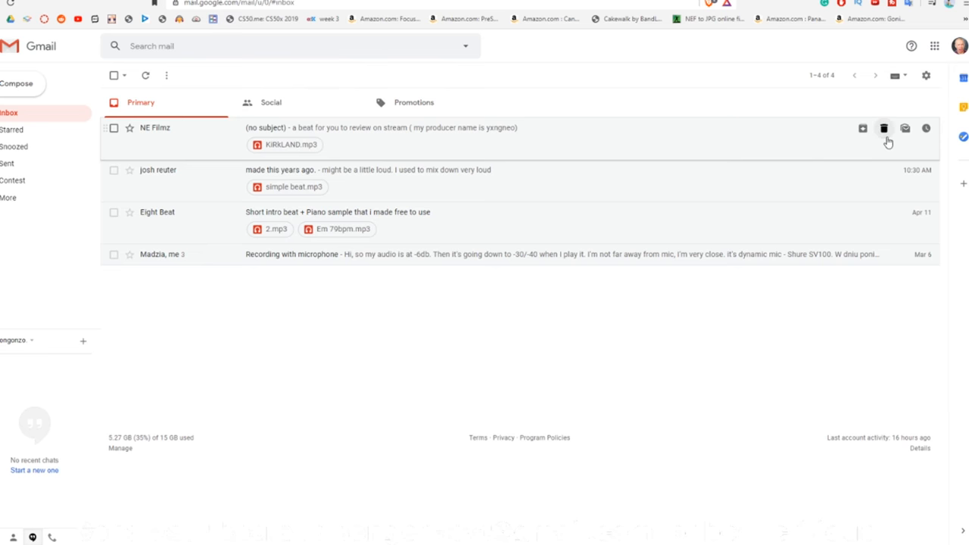
{"action": "left_click", "coordinate": [884, 129]}
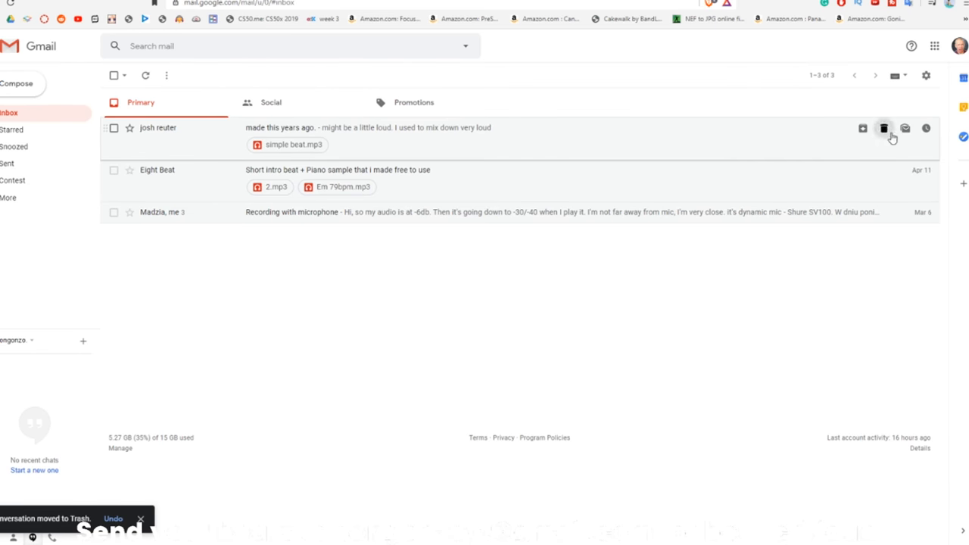
{"action": "left_click", "coordinate": [892, 134]}
{"action": "key", "text": "alt+Tab"}
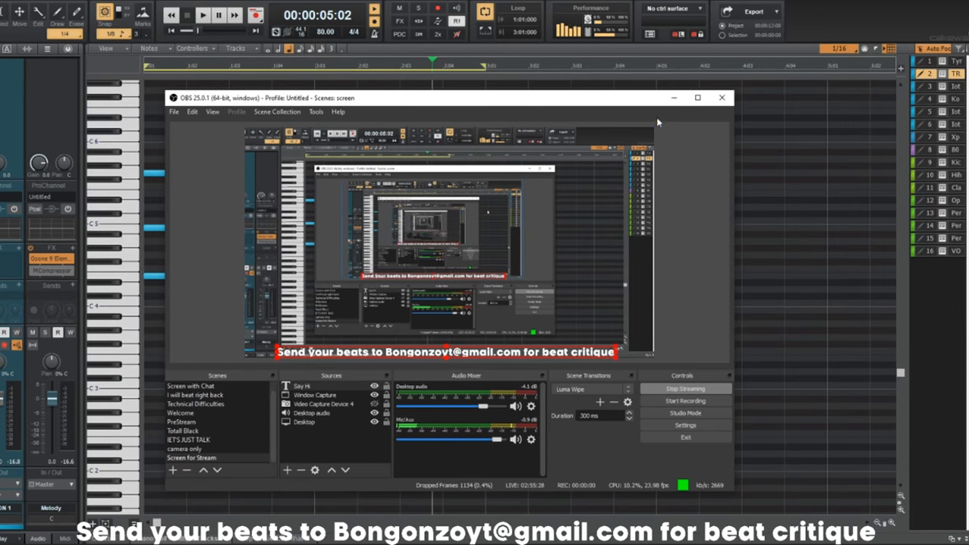
{"action": "left_click", "coordinate": [674, 97]}
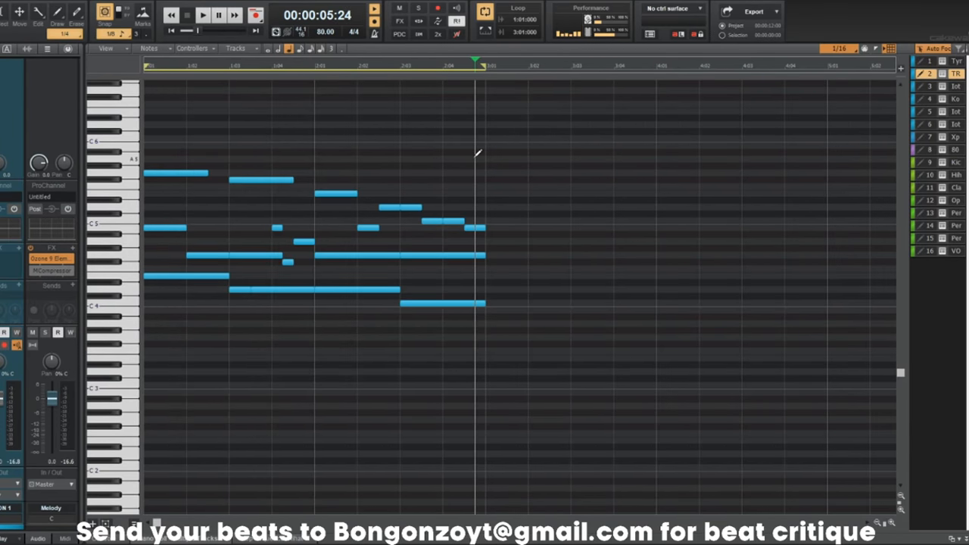
{"action": "left_click", "coordinate": [444, 128]}
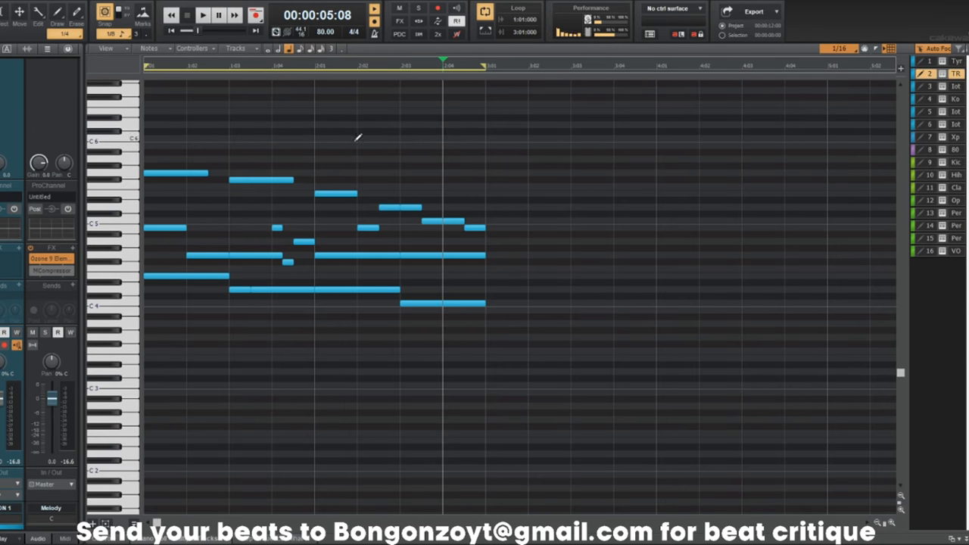
{"action": "left_click", "coordinate": [402, 180]}
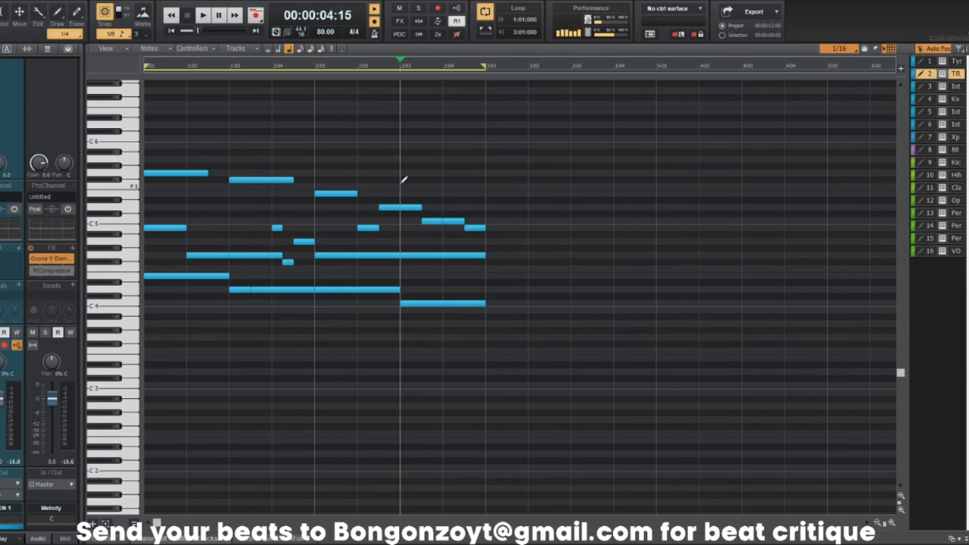
{"action": "left_click", "coordinate": [307, 86]}
{"action": "left_click", "coordinate": [276, 114]}
{"action": "left_click", "coordinate": [240, 121]}
{"action": "left_click", "coordinate": [230, 132]}
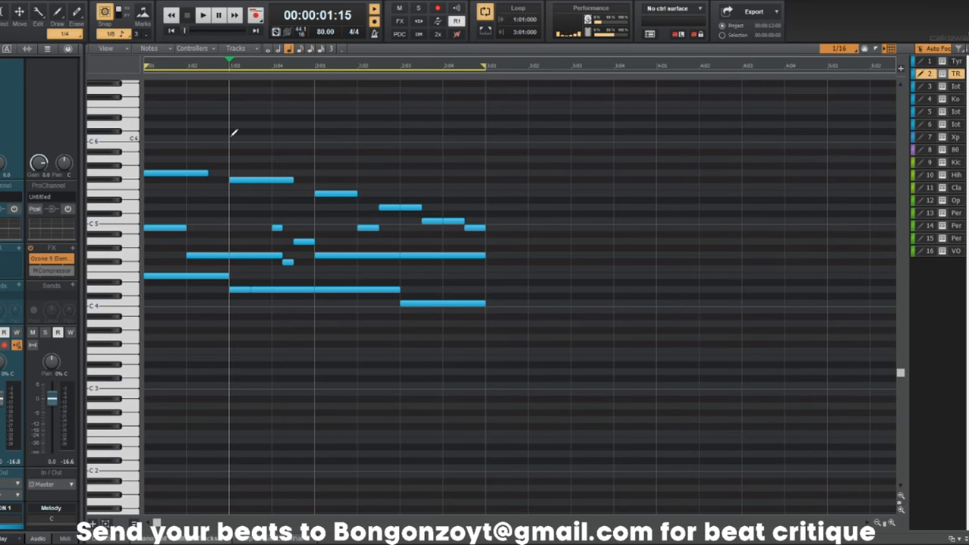
{"action": "scroll", "coordinate": [234, 133], "scroll_direction": "up", "scroll_amount": 4}
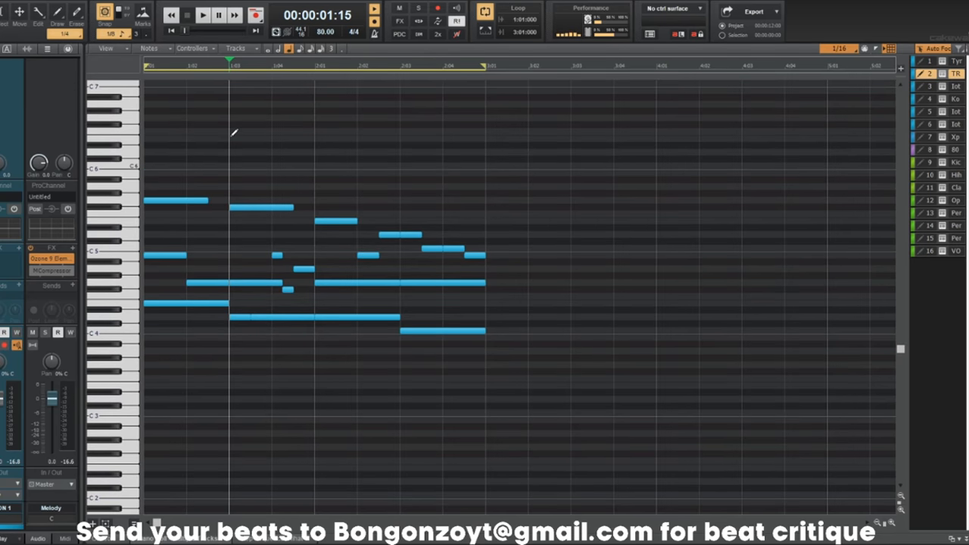
{"action": "left_click", "coordinate": [190, 145]}
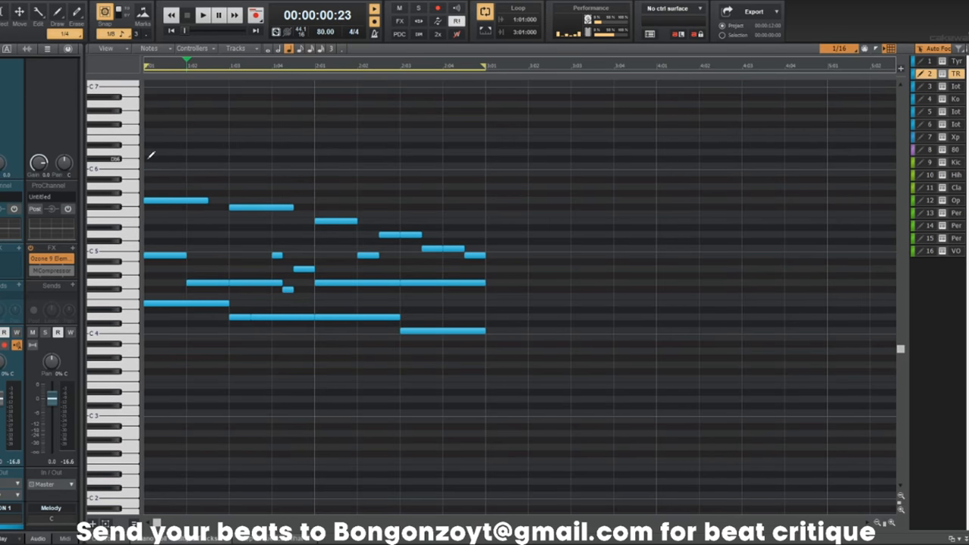
{"action": "left_click", "coordinate": [152, 155]}
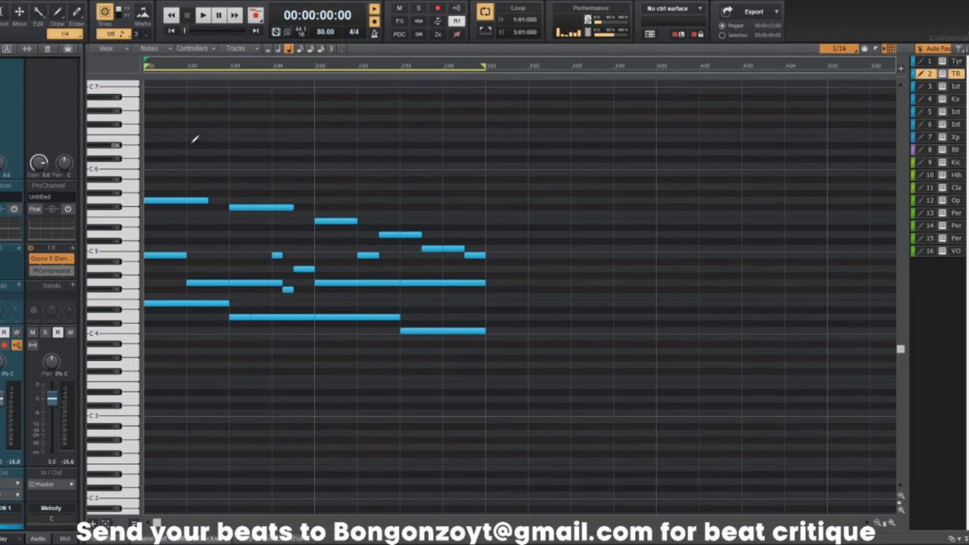
{"action": "left_click", "coordinate": [233, 139]}
{"action": "left_click", "coordinate": [272, 158]}
{"action": "left_click", "coordinate": [323, 160]}
{"action": "left_click", "coordinate": [374, 158]}
{"action": "left_click", "coordinate": [400, 157]}
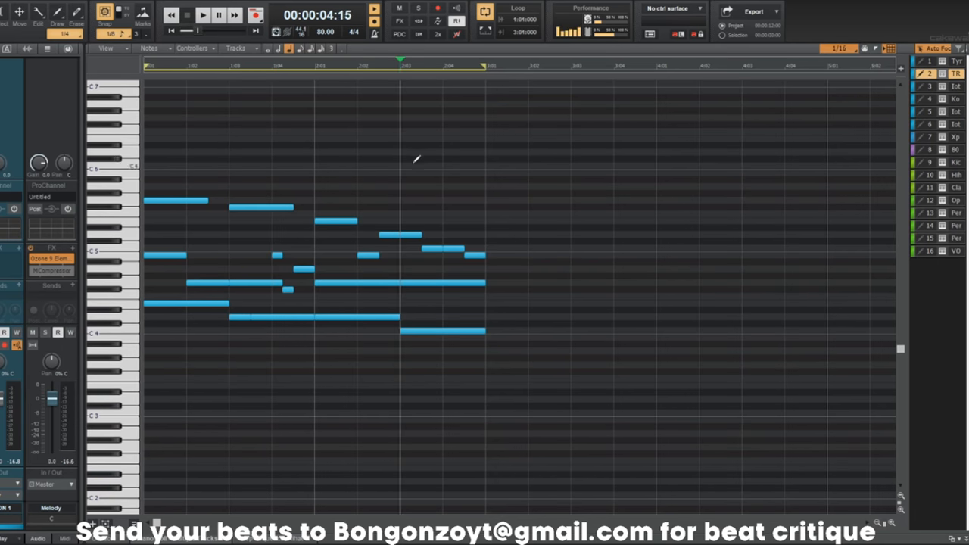
{"action": "left_click", "coordinate": [444, 163]}
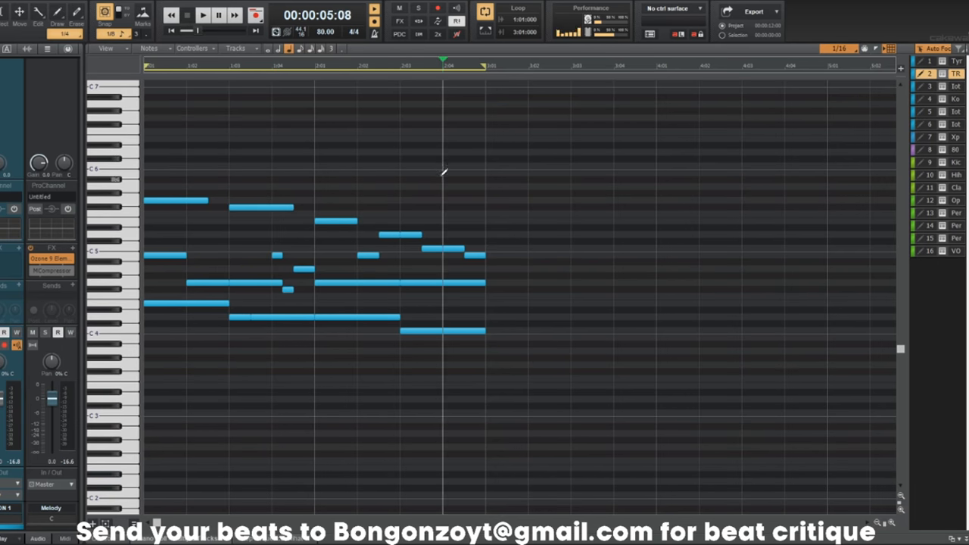
{"action": "left_click", "coordinate": [400, 175]}
{"action": "left_click", "coordinate": [355, 154]}
{"action": "left_click", "coordinate": [310, 139]}
{"action": "left_click", "coordinate": [272, 134]}
{"action": "left_click", "coordinate": [231, 141]}
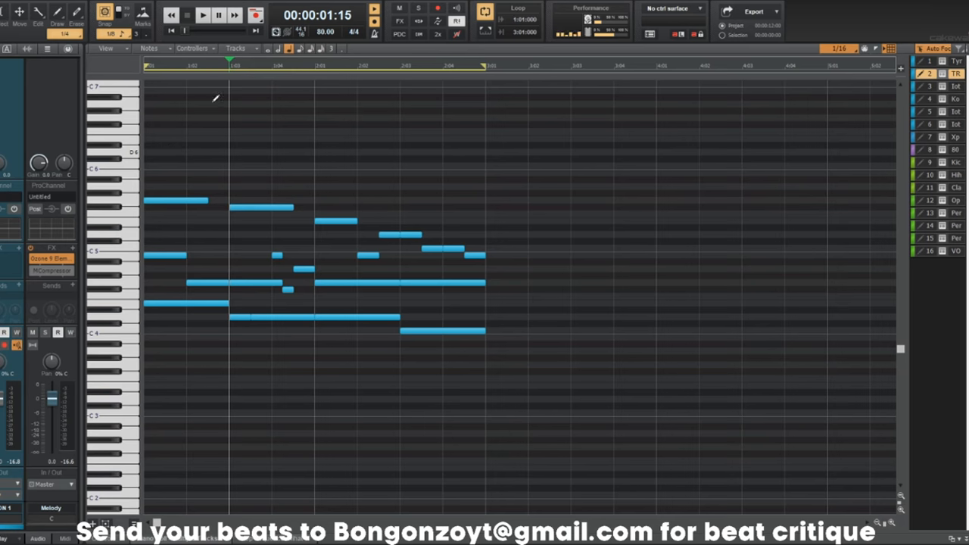
In the track view, move the melody clip from TRITON 1 to the Komplete Kontrol track and play it from the start.
{"action": "key", "text": "d"}
{"action": "left_click_drag", "start_coordinate": [315, 117], "coordinate": [314, 175]}
{"action": "key", "text": "w"}
{"action": "key", "text": "space"}
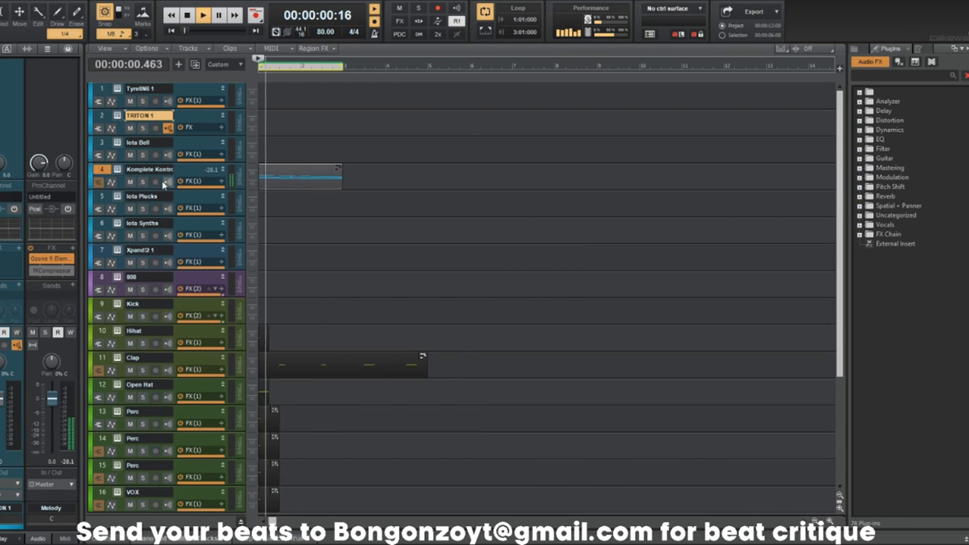
{"action": "key", "text": "space"}
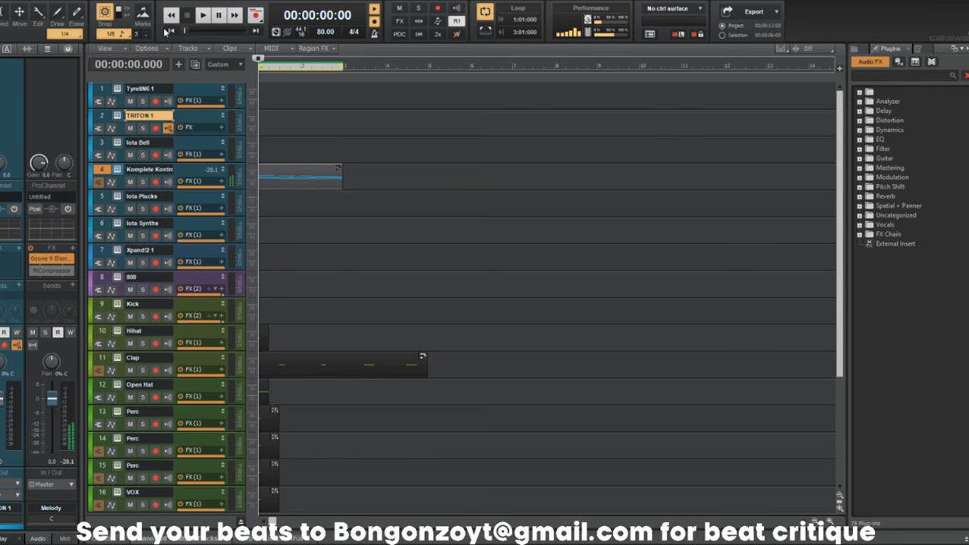
Open track 4's Komplete Kontrol instrument and browse its files from the samples folder into the Based1 & Pilgrim One Shot Kit.
{"action": "left_click", "coordinate": [117, 170]}
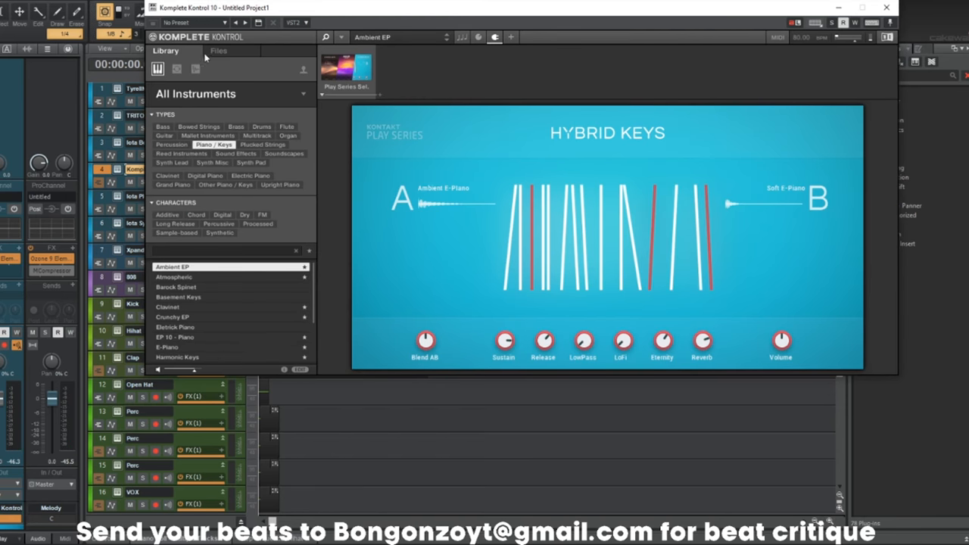
{"action": "left_click", "coordinate": [210, 54]}
{"action": "left_click", "coordinate": [235, 109]}
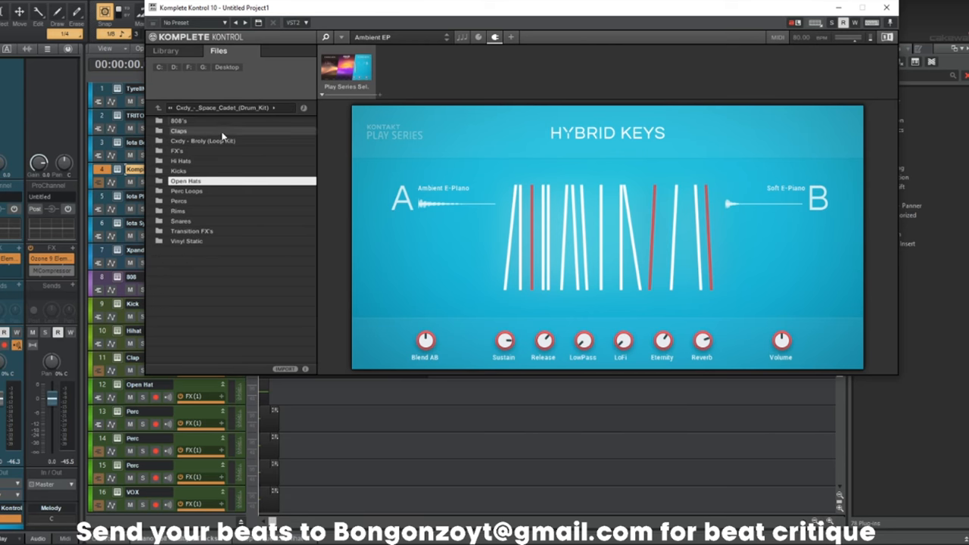
{"action": "left_click", "coordinate": [159, 108]}
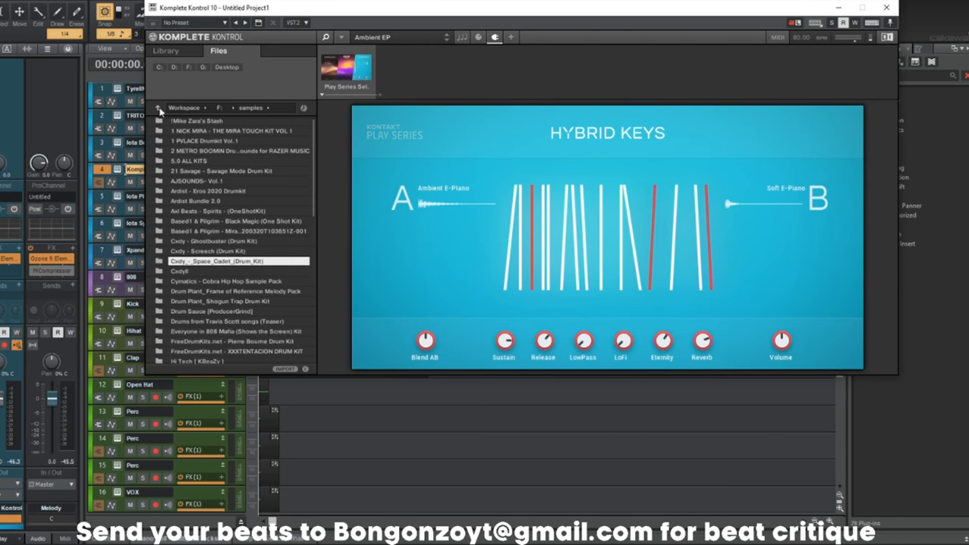
{"action": "double_click", "coordinate": [244, 233]}
{"action": "double_click", "coordinate": [226, 123]}
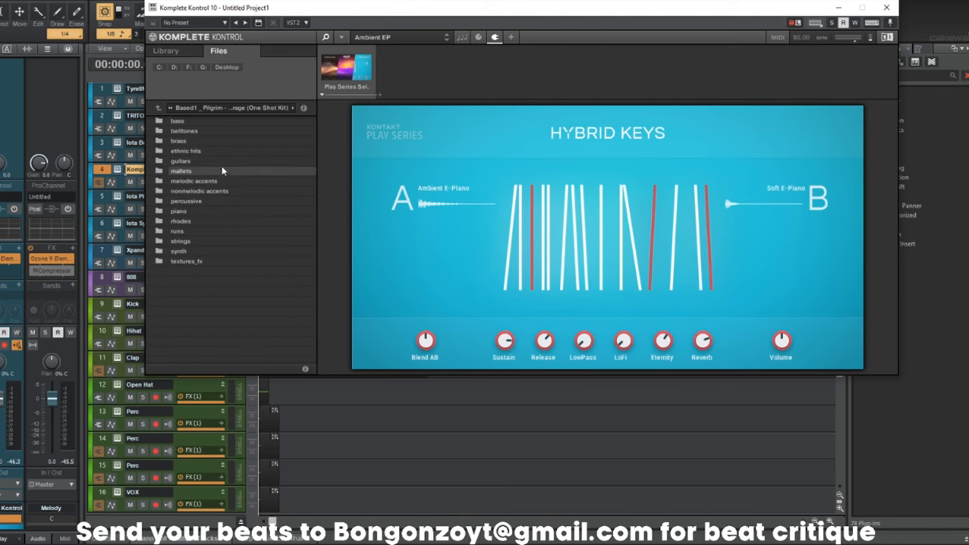
Load floral - mallet.wav from the kit's mallets folder into Komplete Kontrol.
{"action": "left_click", "coordinate": [210, 163]}
{"action": "left_click", "coordinate": [209, 172]}
{"action": "double_click", "coordinate": [208, 173]}
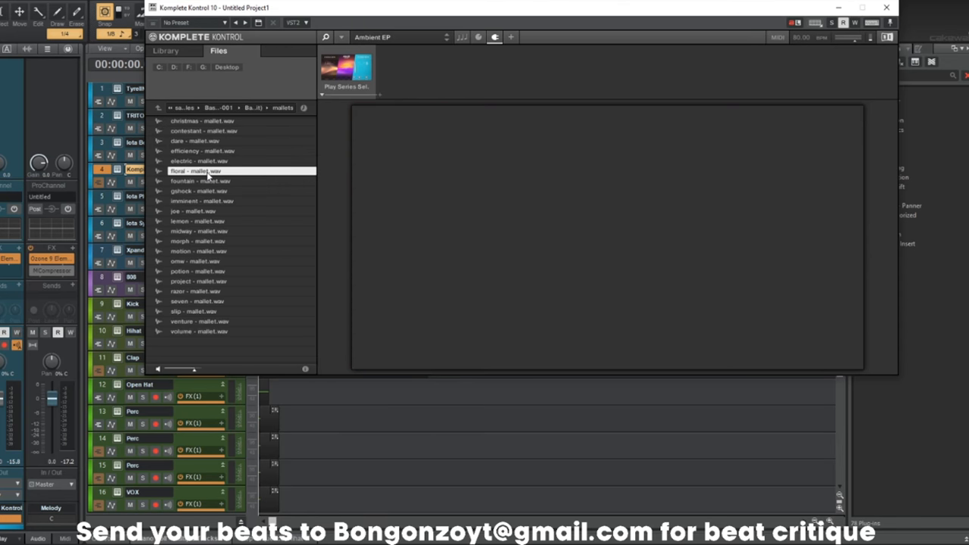
Play the melody and audition other mallet one-shots in Komplete Kontrol, including morph - mallet.wav, loading project - mallet.wav last.
{"action": "key", "text": "space"}
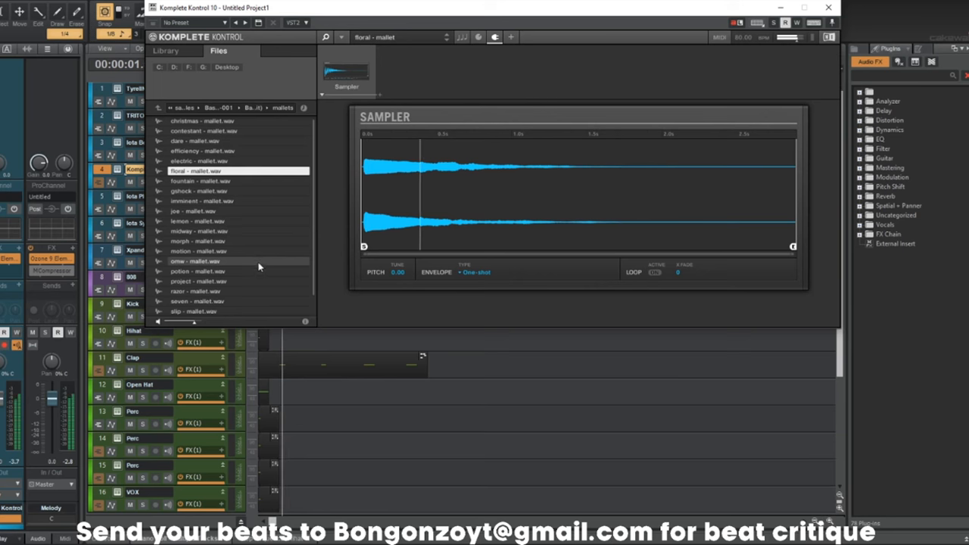
{"action": "left_click", "coordinate": [829, 7]}
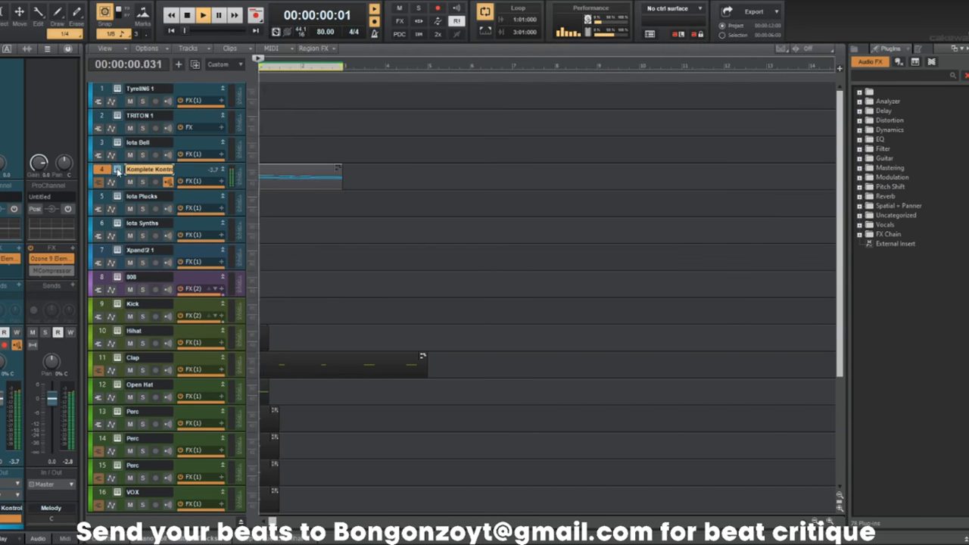
{"action": "left_click", "coordinate": [118, 170]}
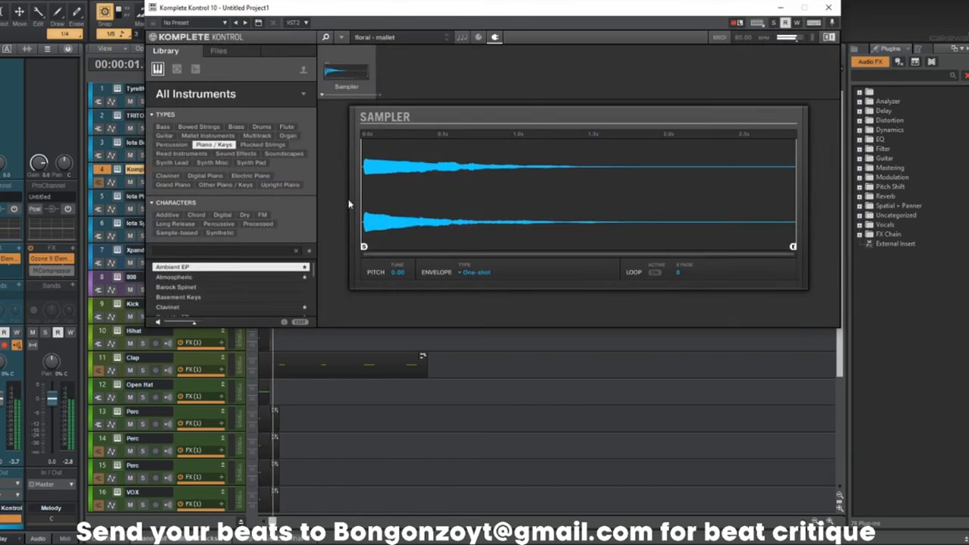
{"action": "left_click", "coordinate": [227, 55]}
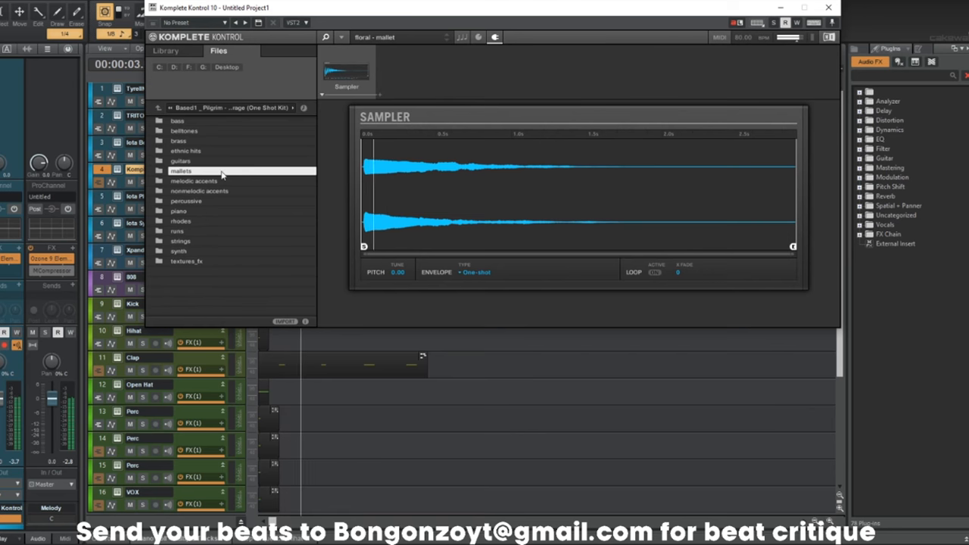
{"action": "left_click", "coordinate": [193, 242]}
{"action": "scroll", "coordinate": [199, 262], "scroll_direction": "down", "scroll_amount": 1}
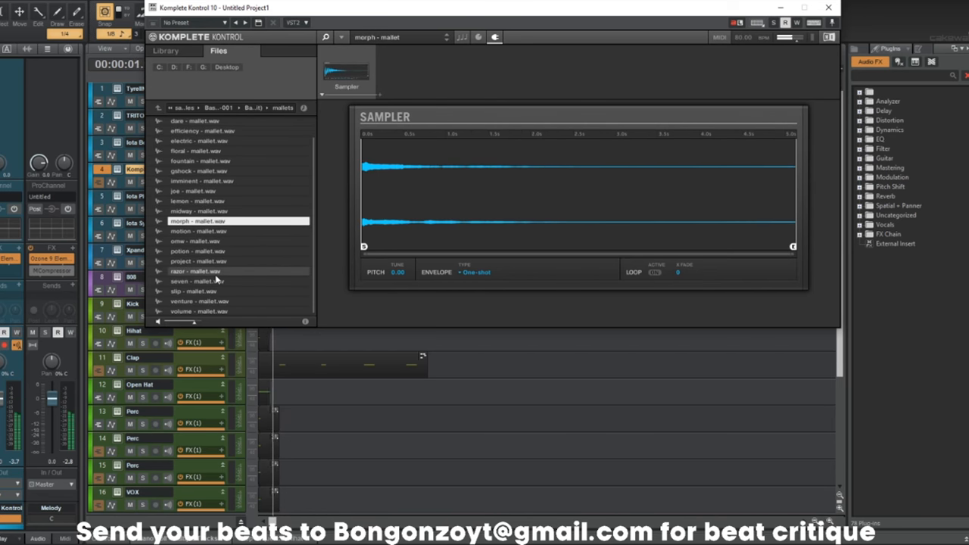
{"action": "left_click", "coordinate": [216, 271]}
{"action": "key", "text": "Up"}
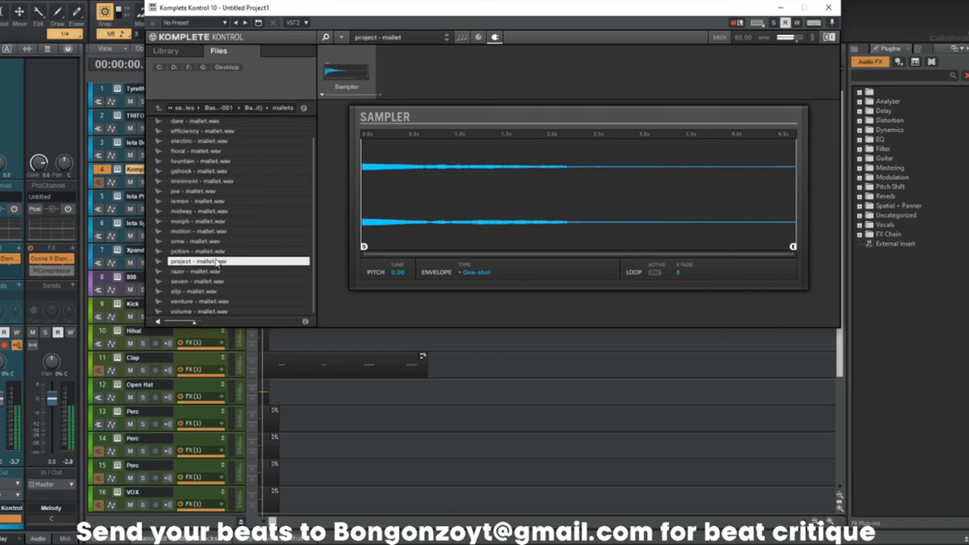
{"action": "left_click", "coordinate": [828, 8]}
Open the Komplete Kontrol track's melody clip in the piano roll and transpose all its notes up 6 semitones.
{"action": "double_click", "coordinate": [320, 173]}
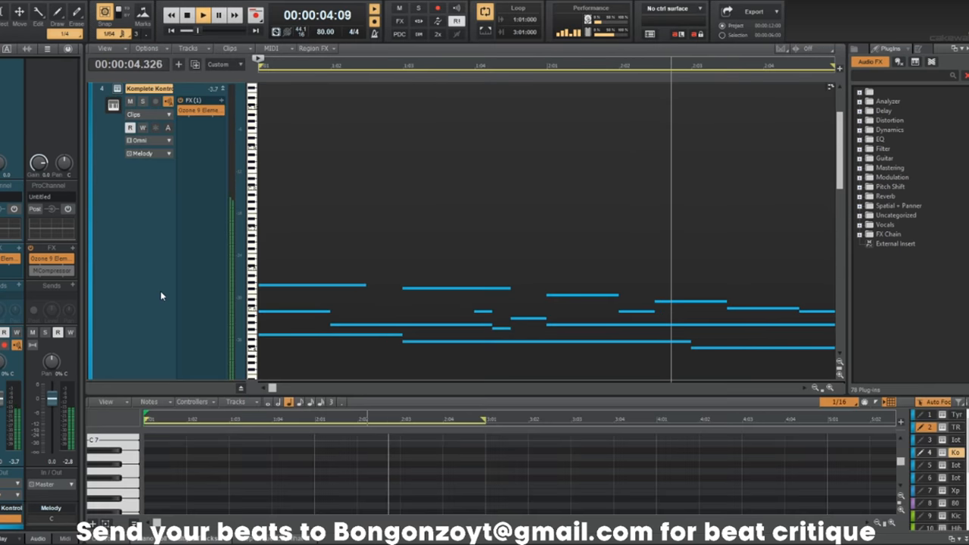
{"action": "key", "text": "ctrl+a"}
{"action": "key", "text": "ctrl+t"}
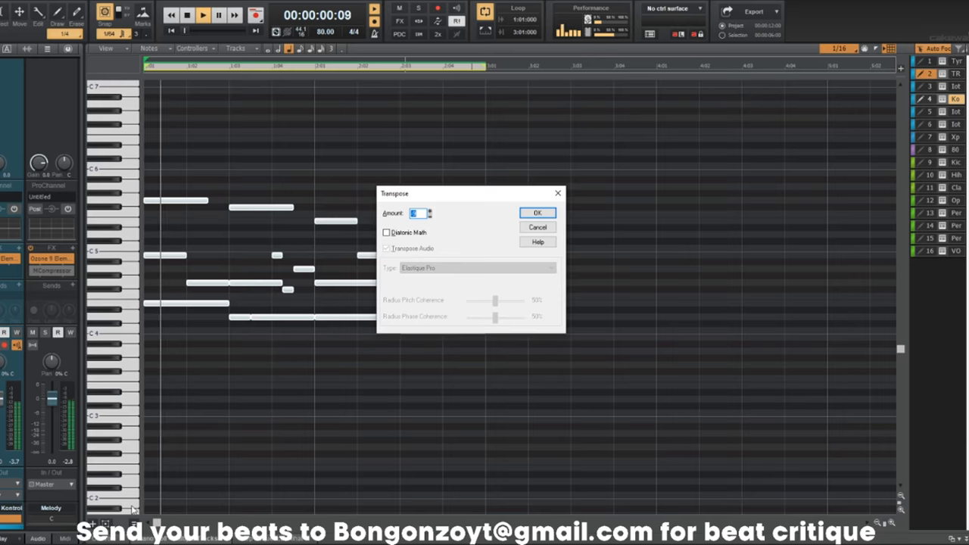
{"action": "key", "text": "Return"}
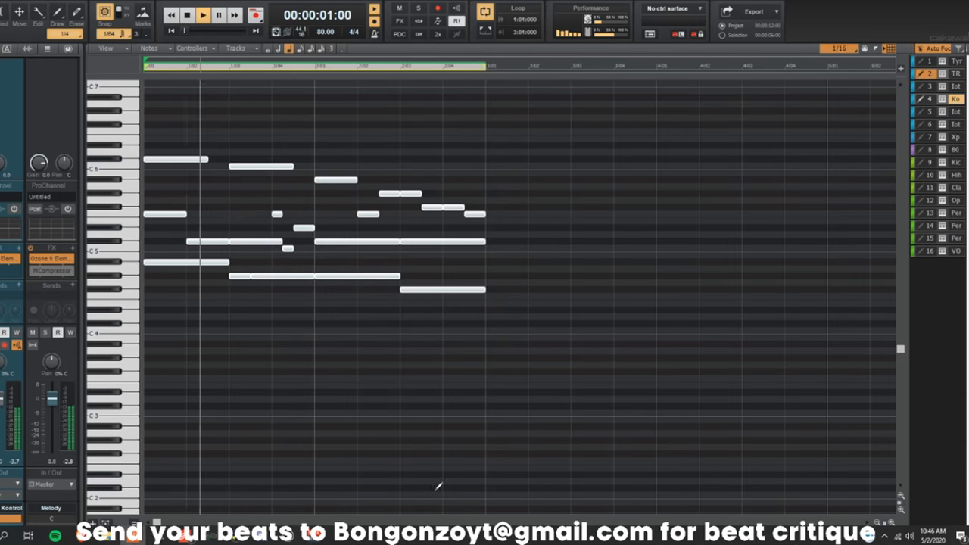
Stop playback and lower the bottom-line note at the start of bar 2 by three semitones.
{"action": "scroll", "coordinate": [387, 295], "scroll_direction": "up", "scroll_amount": 2}
{"action": "left_click", "coordinate": [493, 281]}
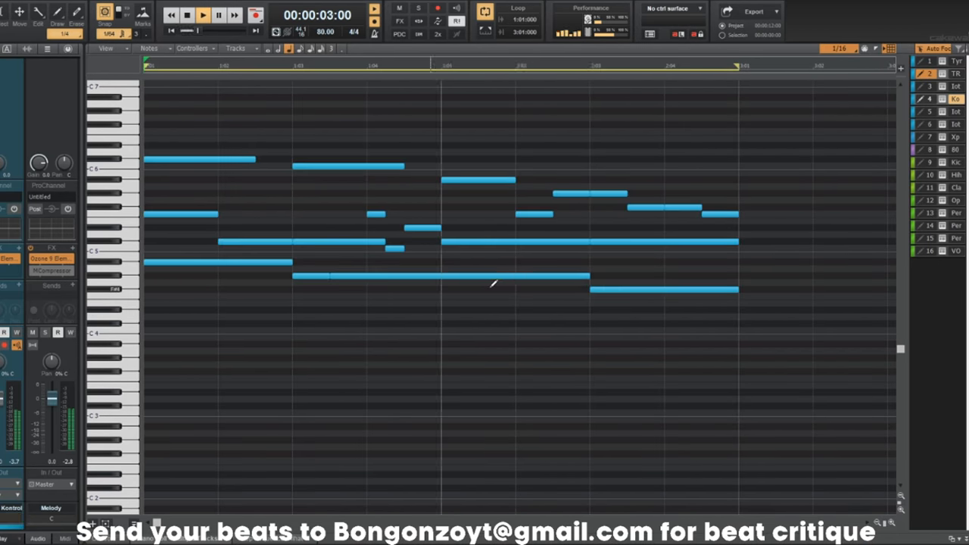
{"action": "left_click", "coordinate": [483, 276]}
{"action": "key", "text": "space"}
{"action": "left_click_drag", "start_coordinate": [474, 276], "coordinate": [476, 298]}
Transpose all the melody notes up 6 semitones and play the clip from the start.
{"action": "key", "text": "ctrl+a"}
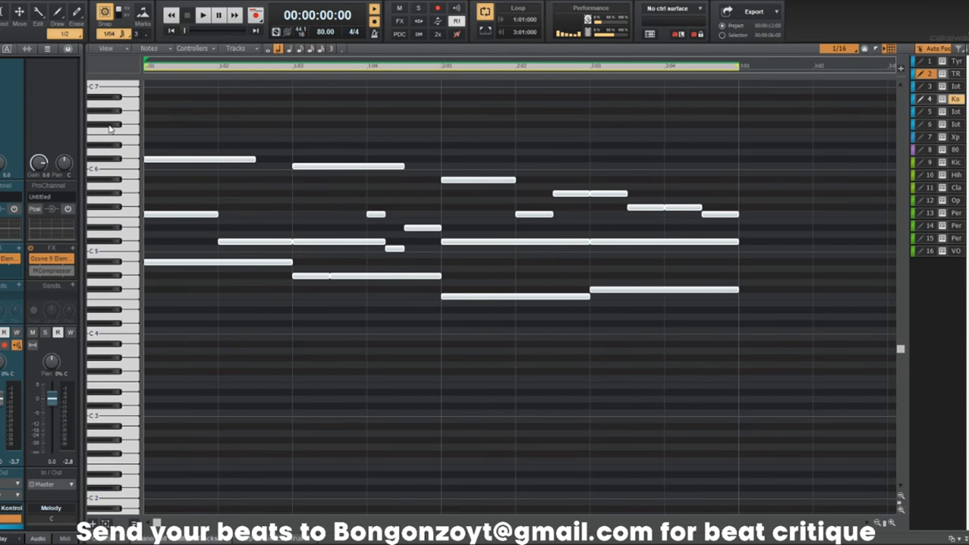
{"action": "key", "text": "shift+t"}
{"action": "key", "text": "Return"}
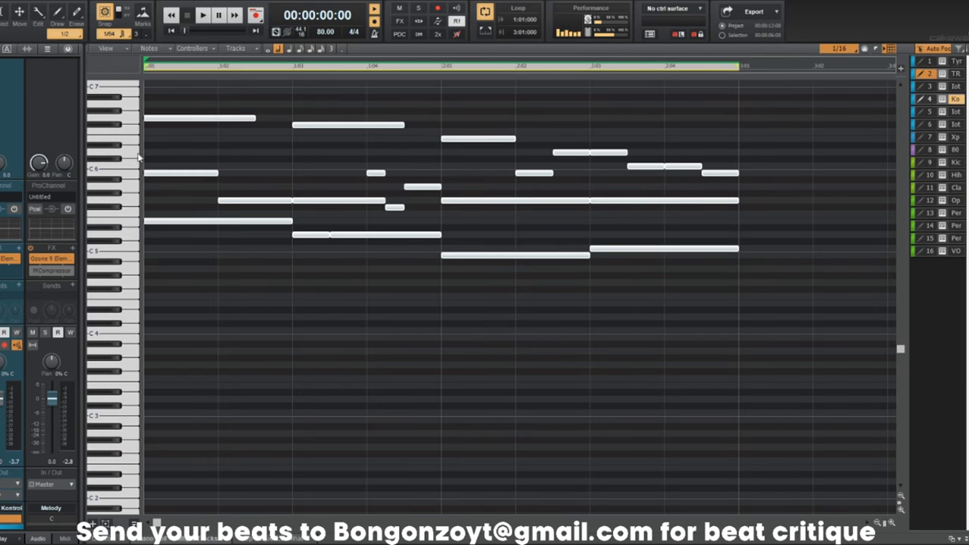
{"action": "left_click", "coordinate": [296, 300]}
{"action": "scroll", "coordinate": [264, 328], "scroll_direction": "up", "scroll_amount": 1}
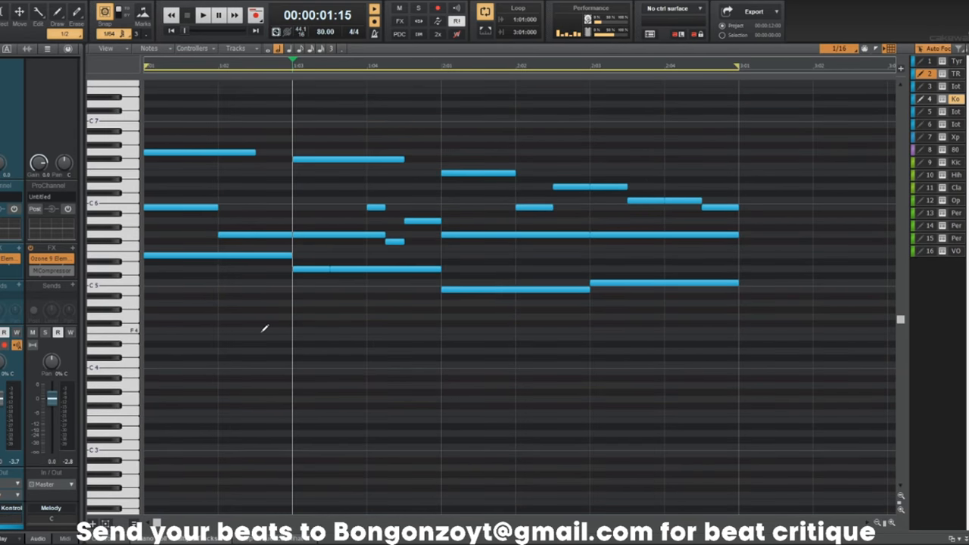
{"action": "key", "text": "w"}
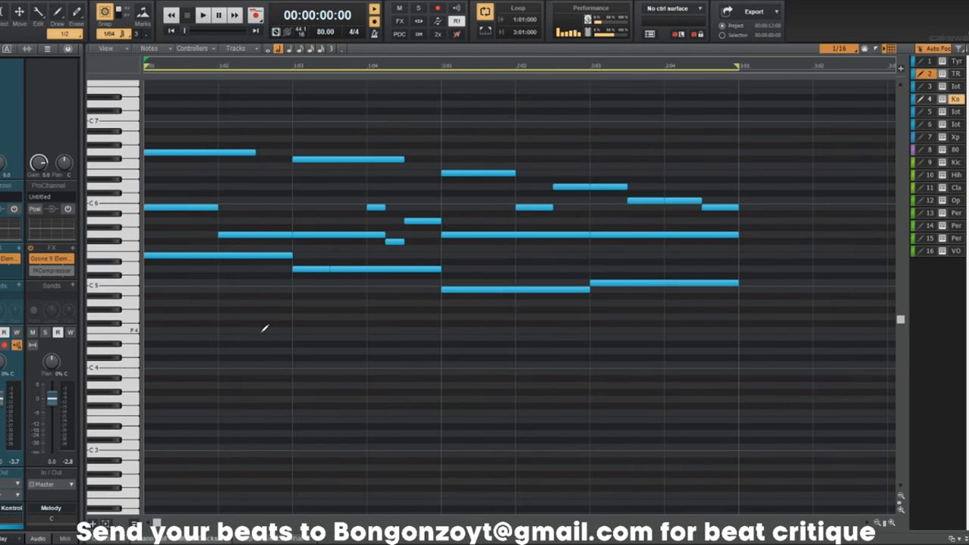
{"action": "key", "text": "space"}
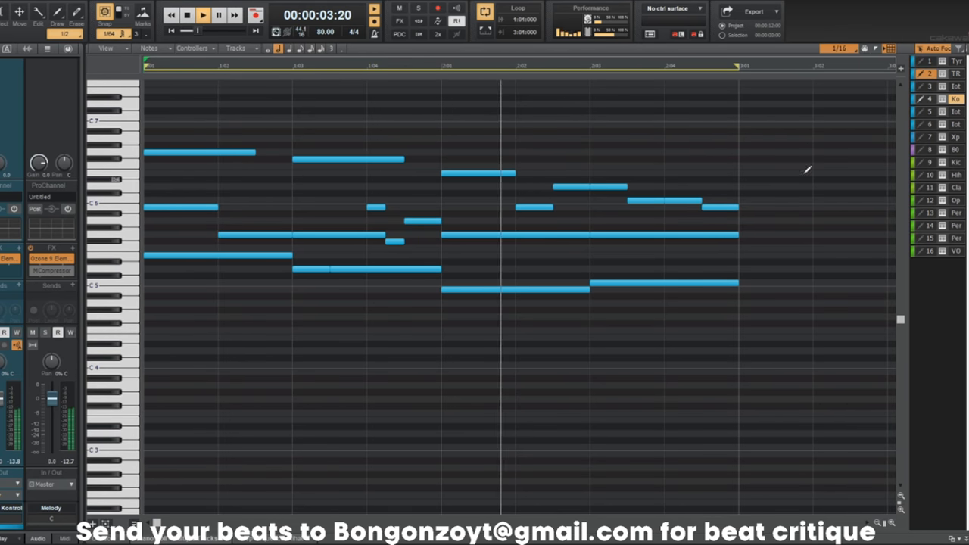
Audition the kit's guitar one-shots in track 4's Komplete Kontrol, including deny and factor, and load polar - guitar.wav.
{"action": "left_click", "coordinate": [943, 100]}
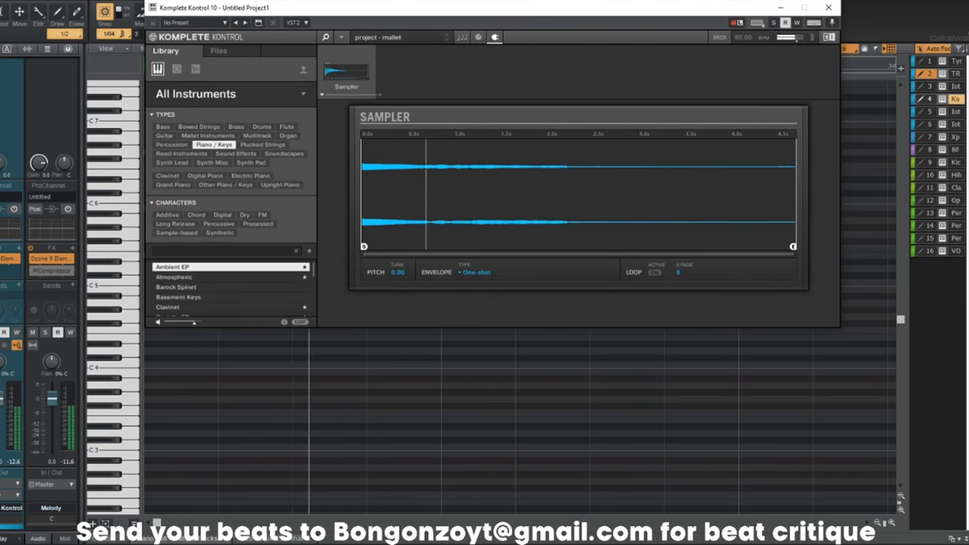
{"action": "left_click", "coordinate": [219, 51]}
{"action": "left_click", "coordinate": [233, 162]}
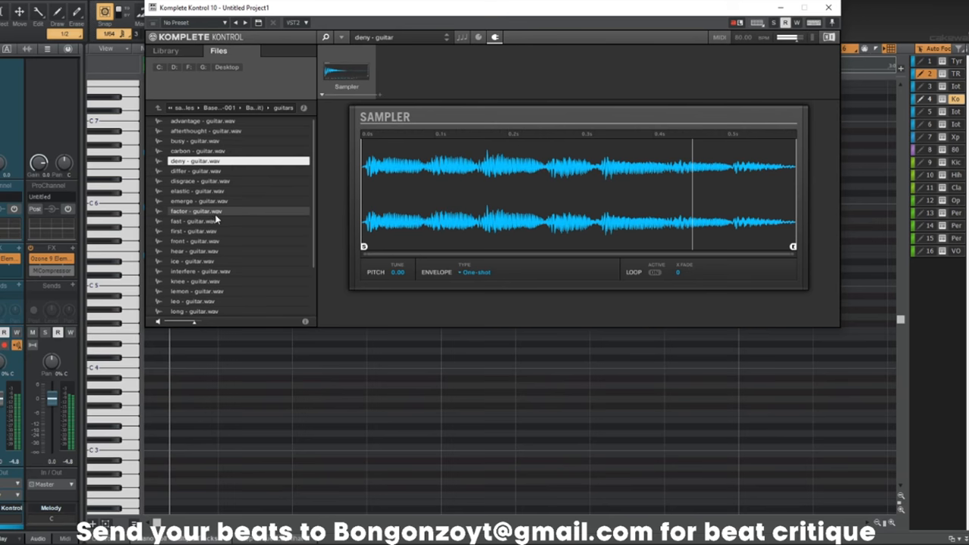
{"action": "left_click", "coordinate": [217, 212]}
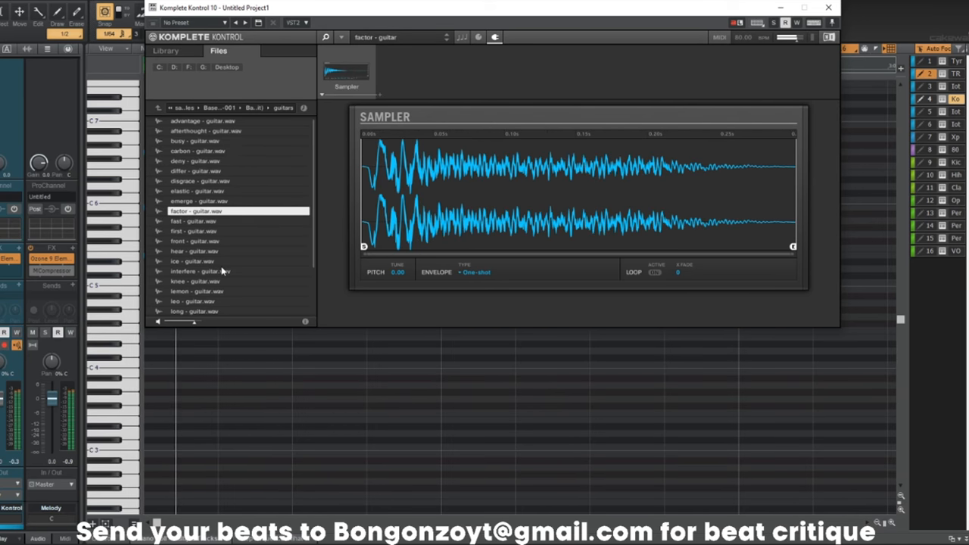
{"action": "scroll", "coordinate": [224, 271], "scroll_direction": "down", "scroll_amount": 2}
{"action": "left_click", "coordinate": [224, 271]}
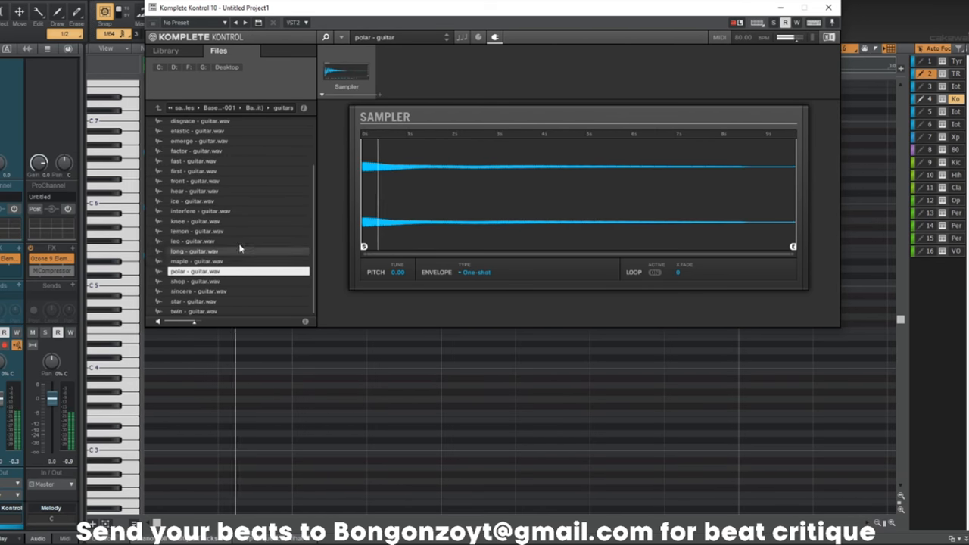
{"action": "left_click", "coordinate": [828, 8]}
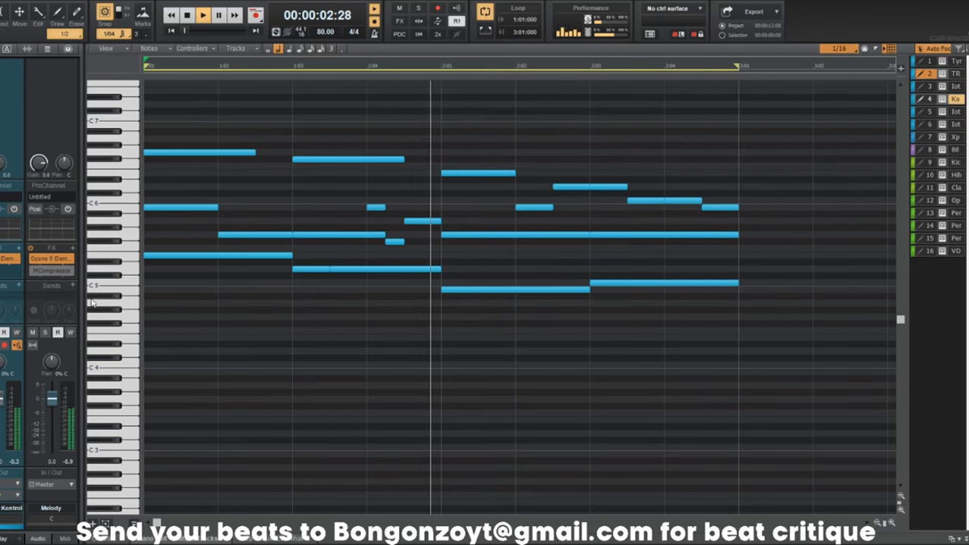
Transpose all the melody notes up 6 semitones to suit the guitar sound.
{"action": "key", "text": "ctrl+a"}
{"action": "key", "text": "ctrl+t"}
{"action": "type", "text": "6"}
{"action": "key", "text": "Return"}
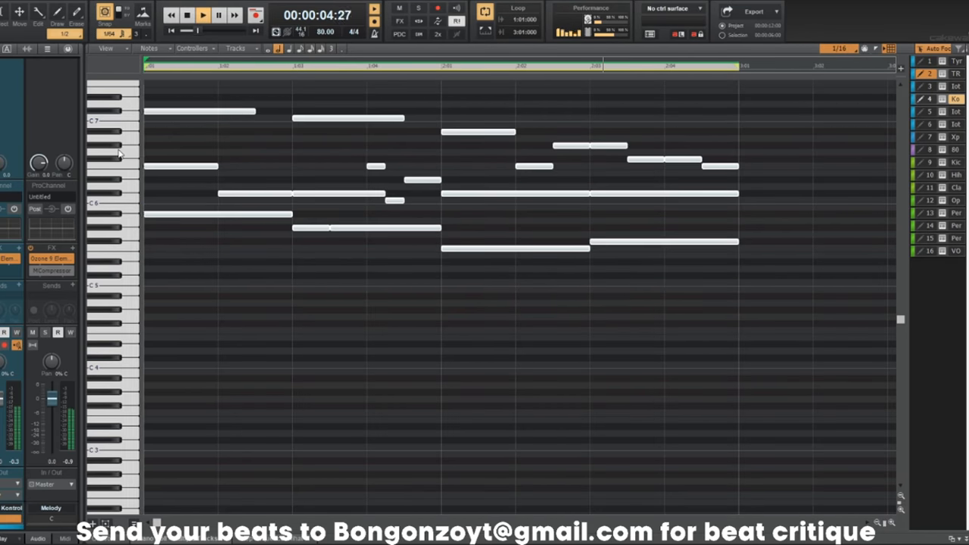
{"action": "scroll", "coordinate": [318, 337], "scroll_direction": "down", "scroll_amount": 1}
{"action": "scroll", "coordinate": [316, 335], "scroll_direction": "up", "scroll_amount": 3}
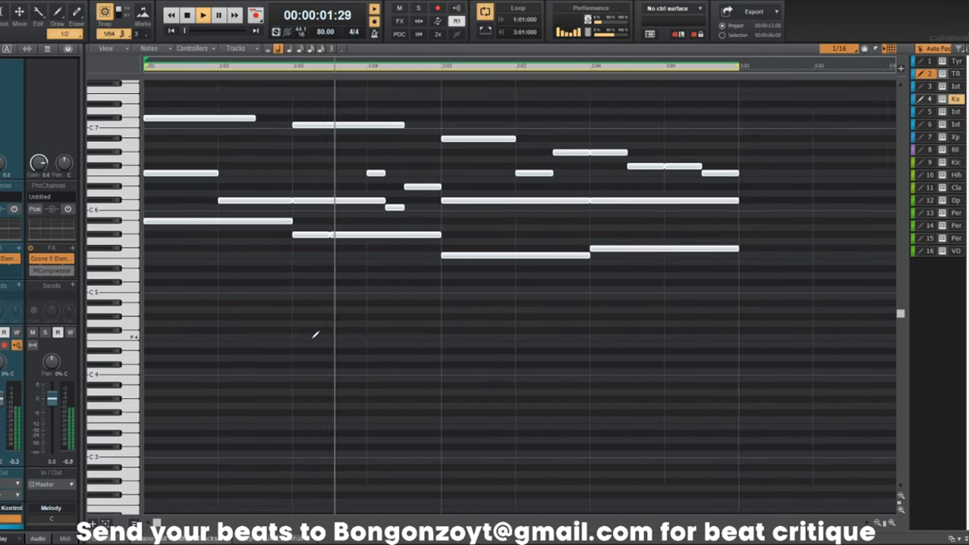
{"action": "scroll", "coordinate": [315, 335], "scroll_direction": "down", "scroll_amount": 1}
{"action": "scroll", "coordinate": [316, 335], "scroll_direction": "up", "scroll_amount": 3}
Raise the selected melody notes another 6 semitones and lower them by 2 semitones.
{"action": "key", "text": "ctrl+t"}
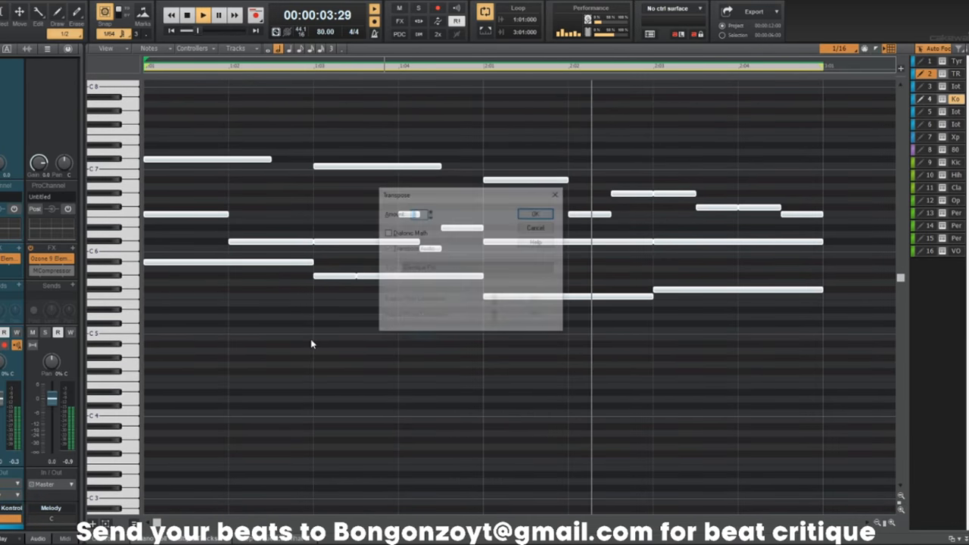
{"action": "key", "text": "Return"}
{"action": "scroll", "coordinate": [268, 340], "scroll_direction": "up", "scroll_amount": 1}
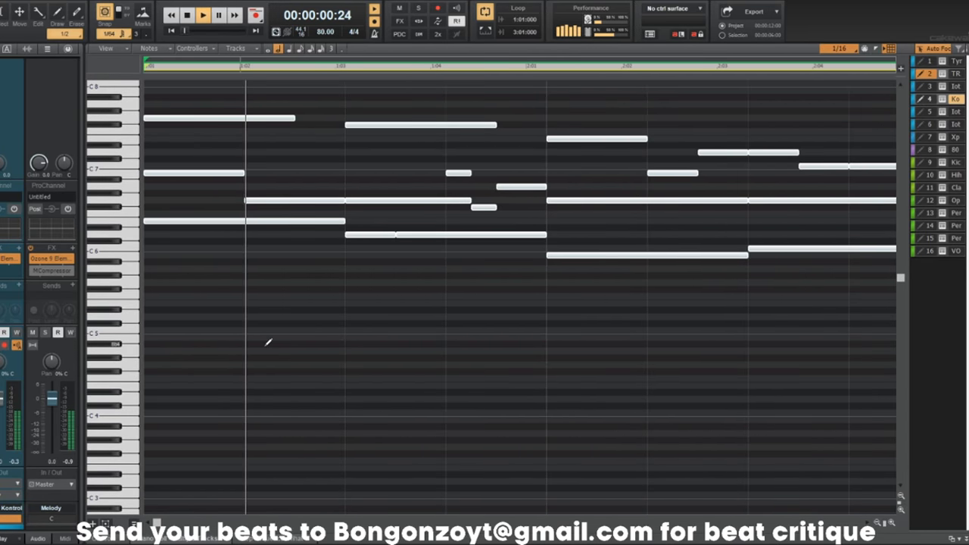
{"action": "scroll", "coordinate": [268, 342], "scroll_direction": "down", "scroll_amount": 1}
{"action": "scroll", "coordinate": [269, 345], "scroll_direction": "up", "scroll_amount": 1}
{"action": "scroll", "coordinate": [270, 347], "scroll_direction": "down", "scroll_amount": 1}
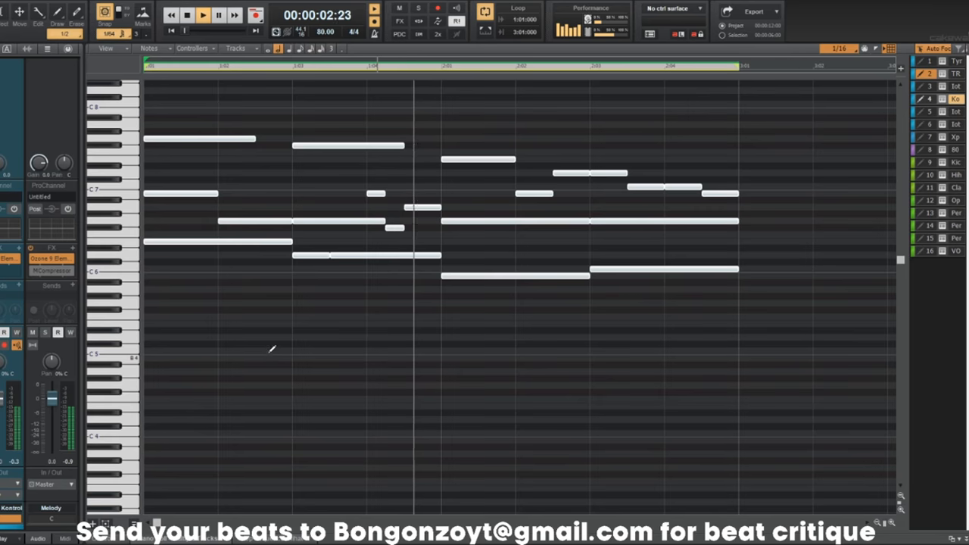
{"action": "key", "text": "ctrl+t"}
{"action": "key", "text": "Return"}
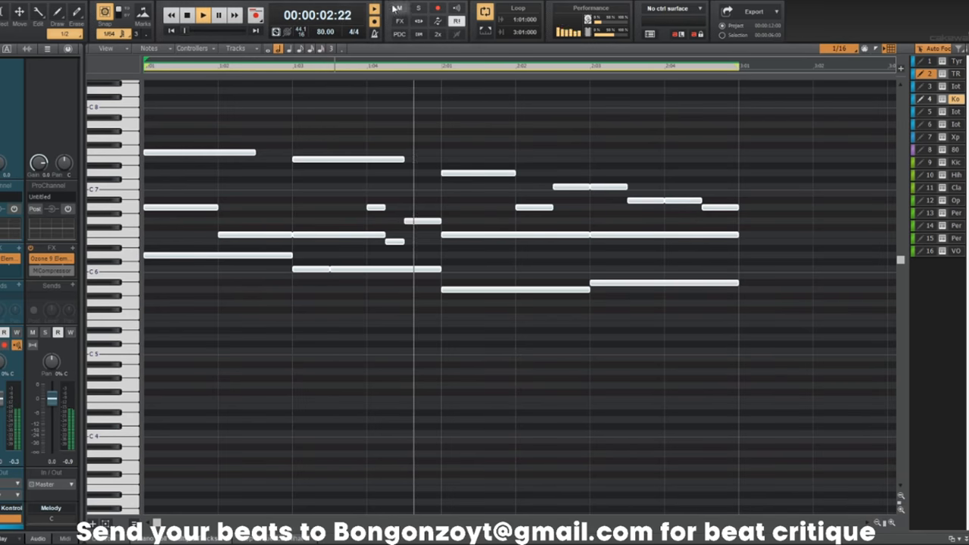
Add two half notes above the melody in bar 1, A7 on beat 2 and G7 half a beat after it, and play them back.
{"action": "scroll", "coordinate": [357, 265], "scroll_direction": "up", "scroll_amount": 5}
{"action": "scroll", "coordinate": [321, 290], "scroll_direction": "up", "scroll_amount": 3}
{"action": "scroll", "coordinate": [315, 301], "scroll_direction": "down", "scroll_amount": 1}
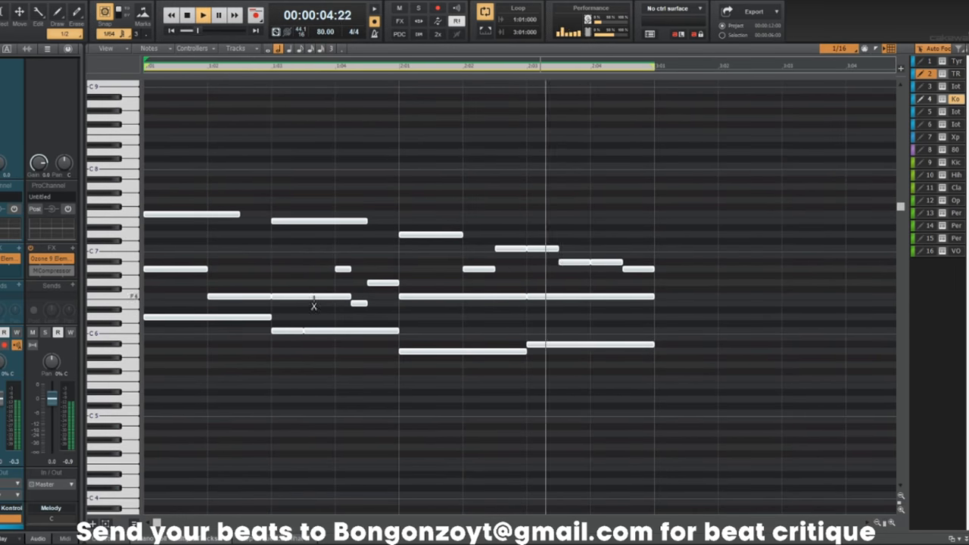
{"action": "key", "text": "space"}
{"action": "left_click", "coordinate": [197, 173]}
{"action": "mouse_move", "coordinate": [217, 175]}
{"action": "left_mouse_down"}
{"action": "mouse_move", "coordinate": [233, 193]}
{"action": "mouse_move", "coordinate": [233, 184]}
{"action": "mouse_move", "coordinate": [266, 200]}
{"action": "left_mouse_up"}
{"action": "key", "text": "space"}
{"action": "left_click", "coordinate": [256, 200]}
{"action": "key", "text": "space"}
{"action": "key", "text": "space"}
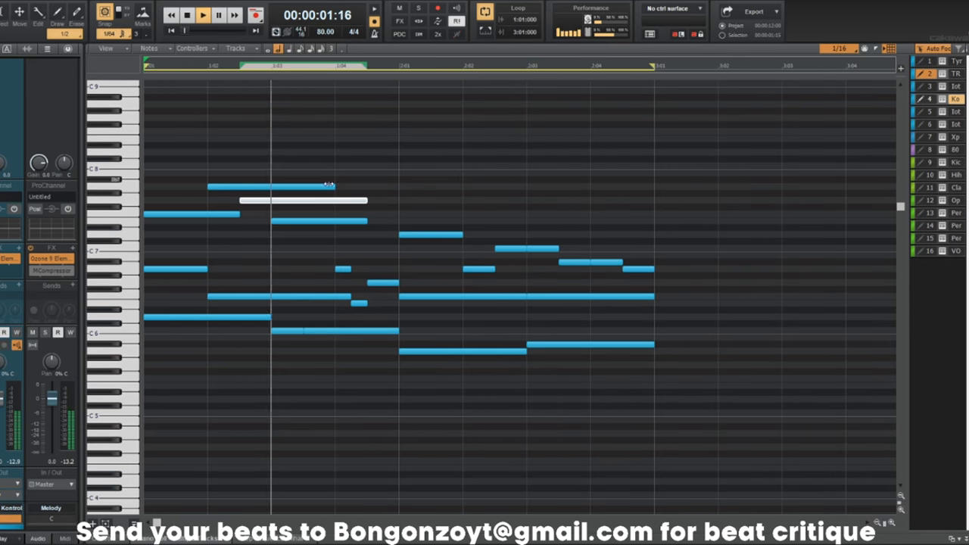
Add two consecutive half notes at F8, starting half a beat after beat 4 of bar 1, and play the melody.
{"action": "left_click", "coordinate": [371, 125]}
{"action": "key", "text": "space"}
{"action": "left_click_drag", "start_coordinate": [387, 125], "coordinate": [392, 135]}
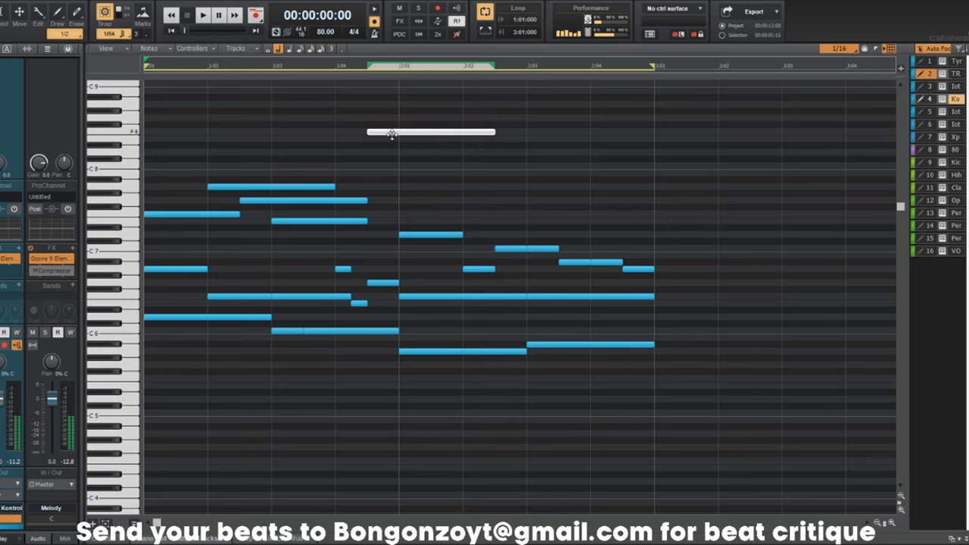
{"action": "key", "text": "space"}
{"action": "scroll", "coordinate": [361, 190], "scroll_direction": "down", "scroll_amount": 1}
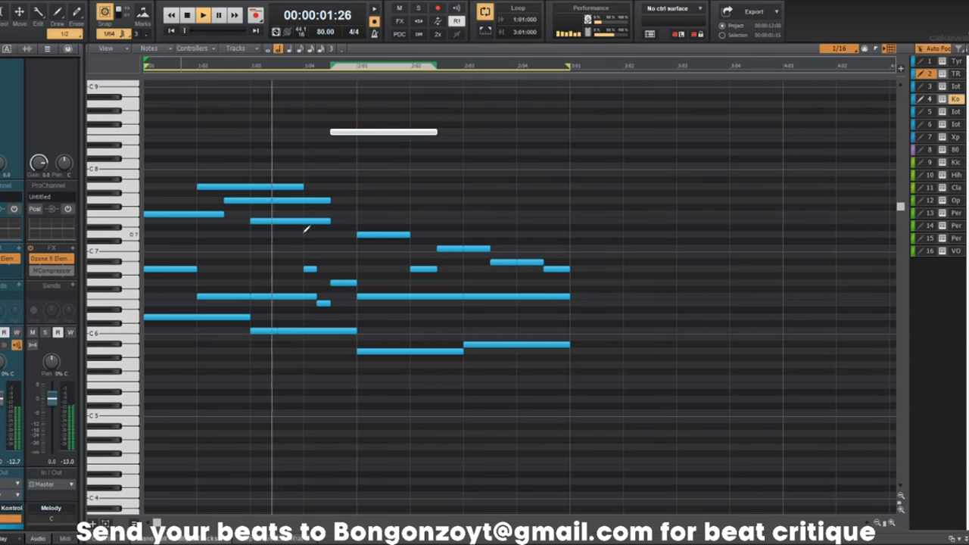
{"action": "key", "text": "space"}
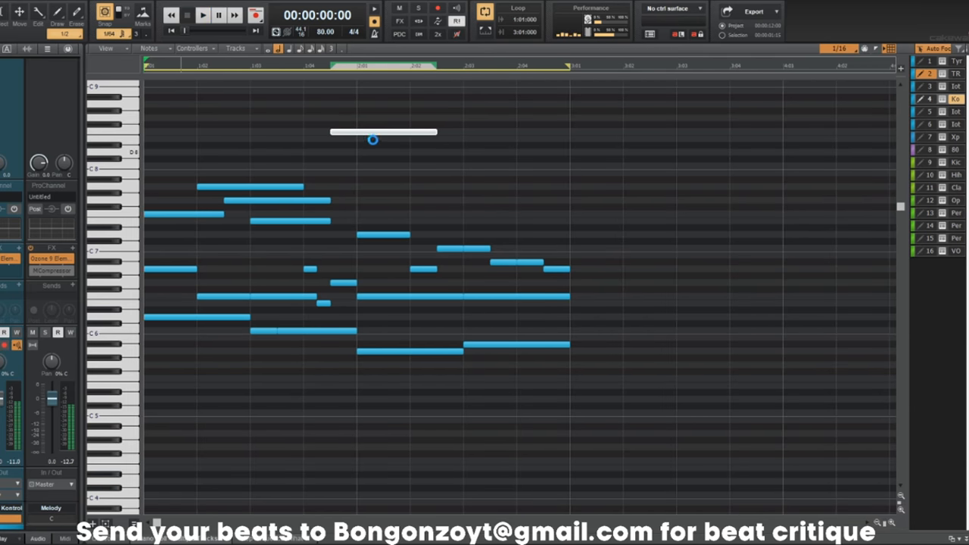
{"action": "left_click", "coordinate": [444, 131]}
{"action": "key", "text": "space"}
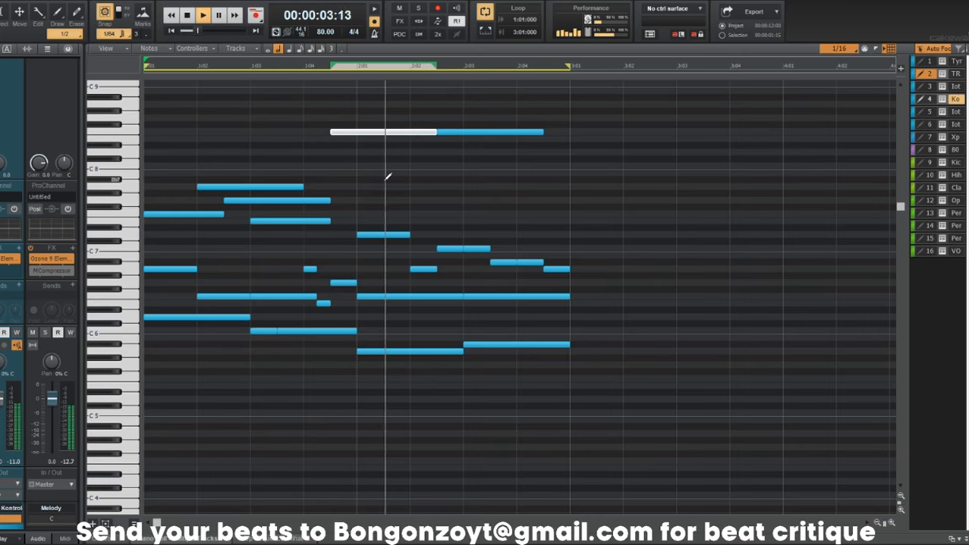
Select both F8 notes and transpose them by -12 semitones.
{"action": "left_click_drag", "start_coordinate": [320, 109], "coordinate": [508, 150]}
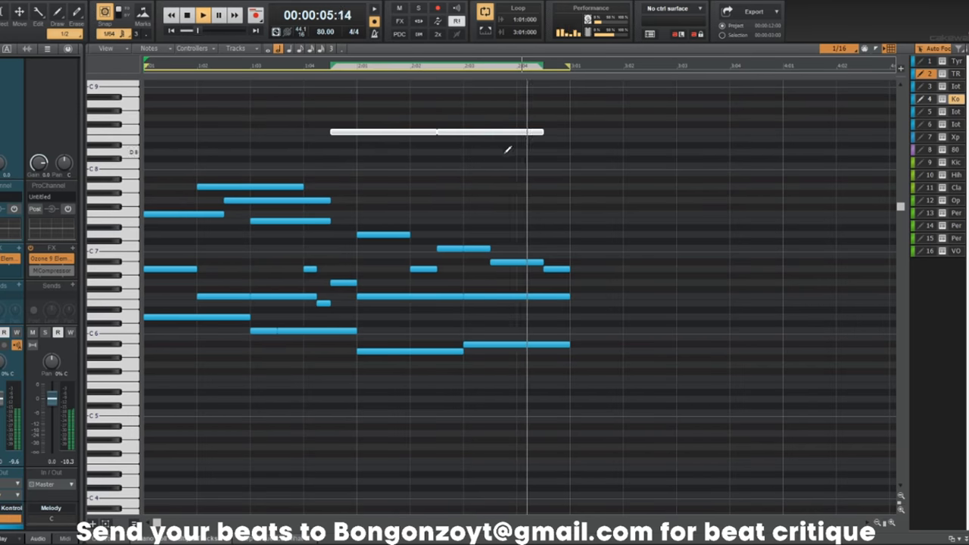
{"action": "key", "text": "shift+t"}
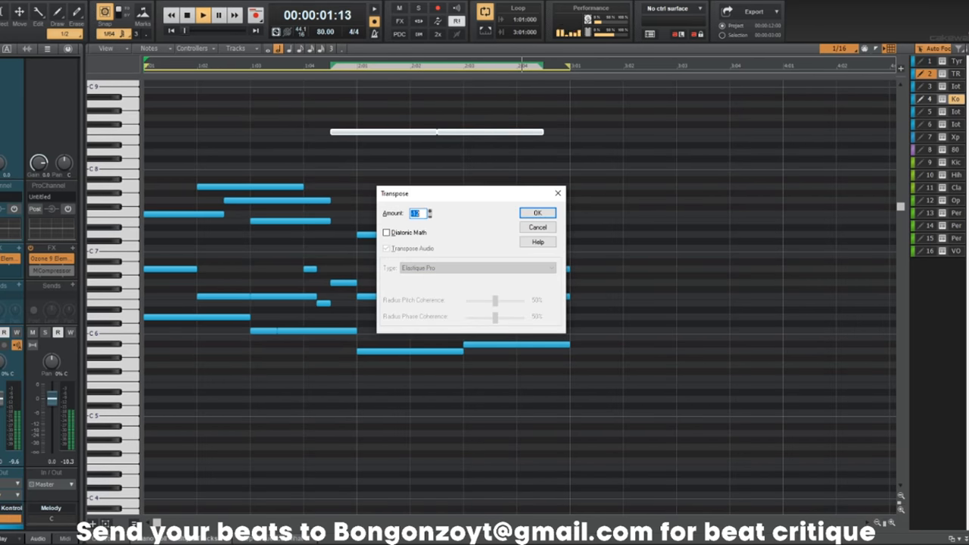
{"action": "key", "text": "Return"}
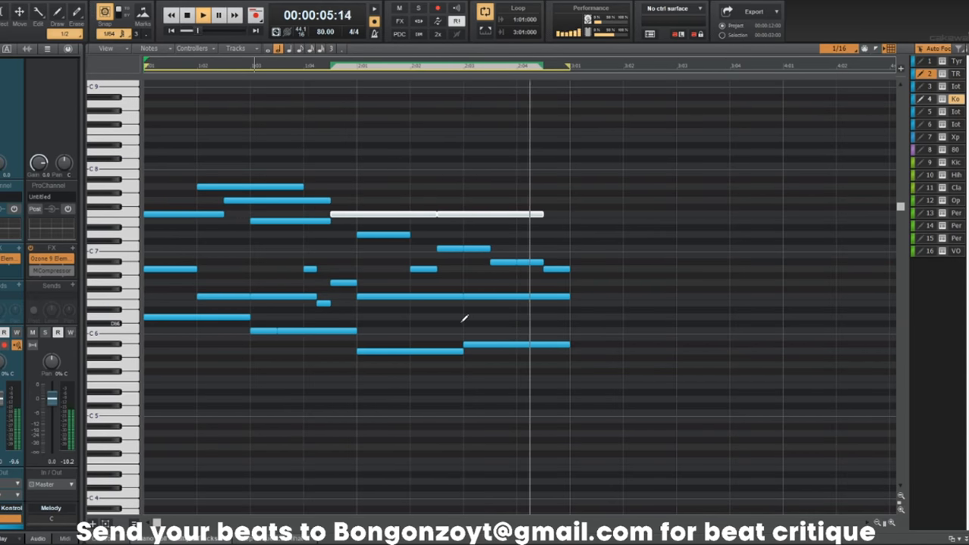
Select all of the melody notes and transpose them up 2 semitones.
{"action": "key", "text": "shift+t"}
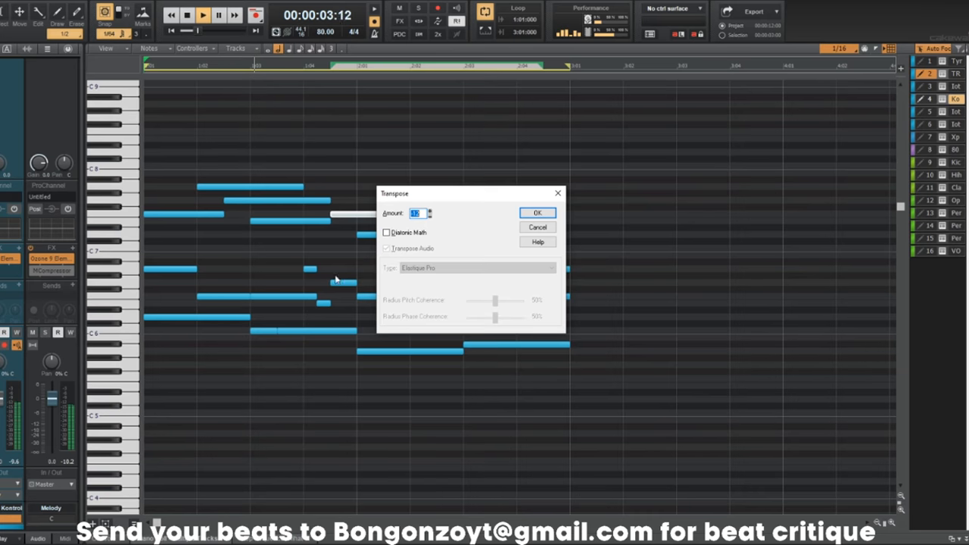
{"action": "left_click", "coordinate": [558, 194]}
{"action": "left_click_drag", "start_coordinate": [114, 383], "coordinate": [103, 138]}
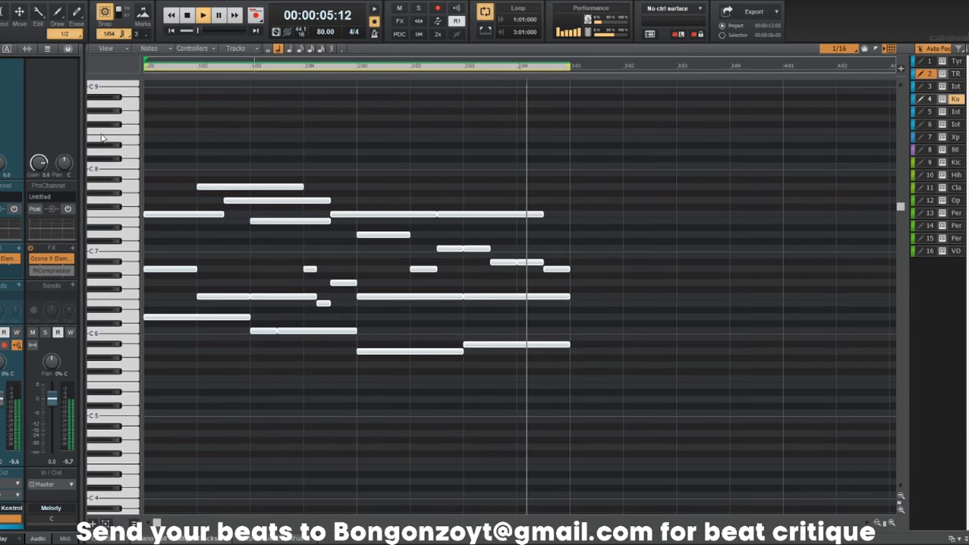
{"action": "key", "text": "shift+t"}
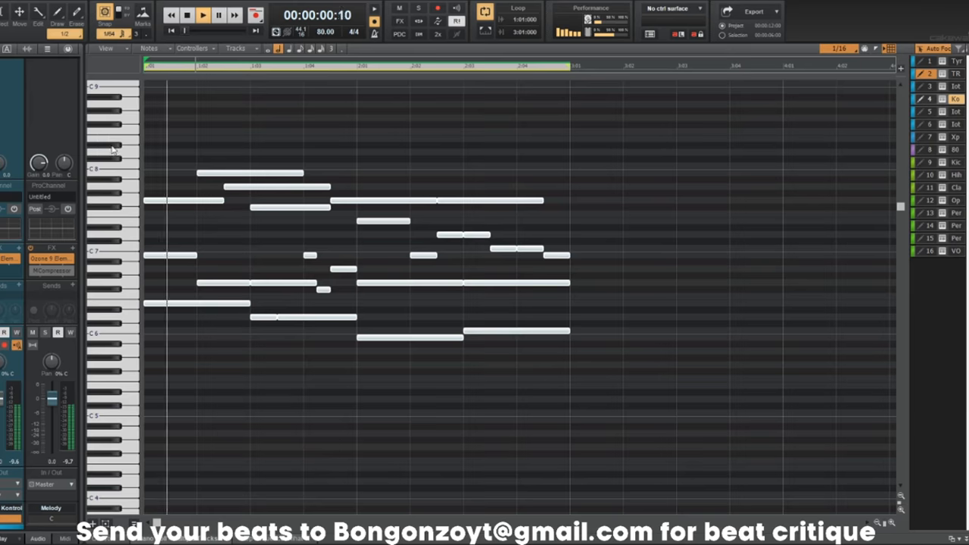
Add Acon Digital Multiply to the Komplete Kontrol track with frequency modulation rate 1.9 Hz and depth 27.8%.
{"action": "key", "text": "alt+1"}
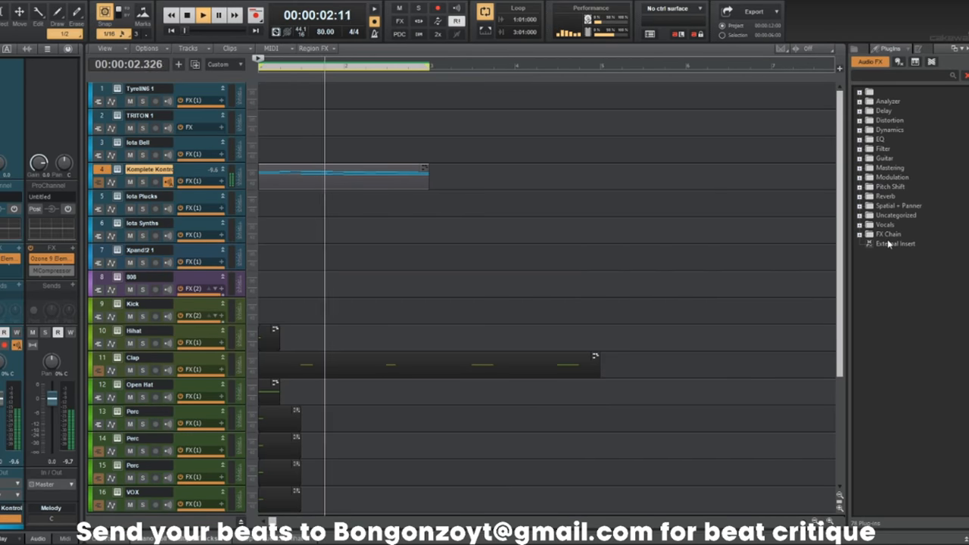
{"action": "left_click", "coordinate": [860, 177]}
{"action": "left_click_drag", "start_coordinate": [916, 186], "coordinate": [171, 179]}
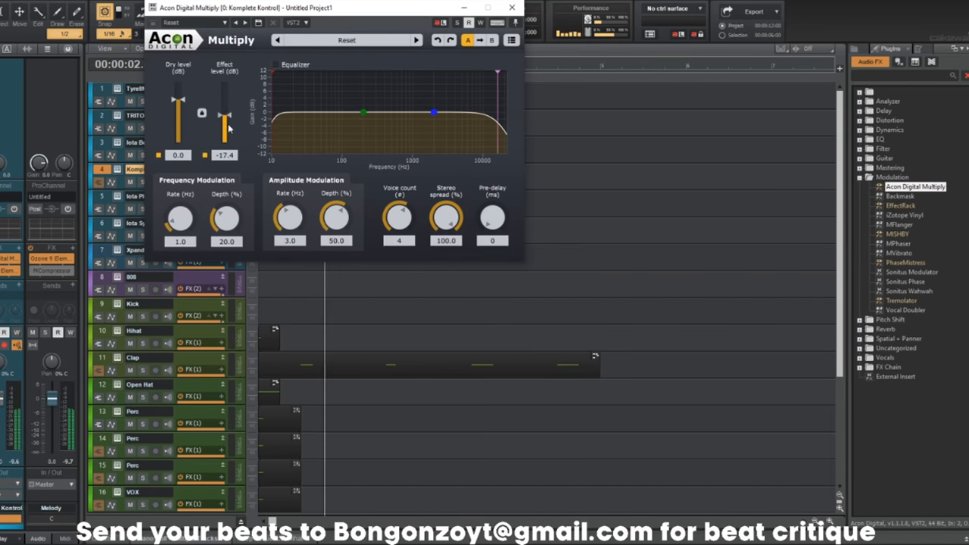
{"action": "left_click_drag", "start_coordinate": [224, 215], "coordinate": [185, 218]}
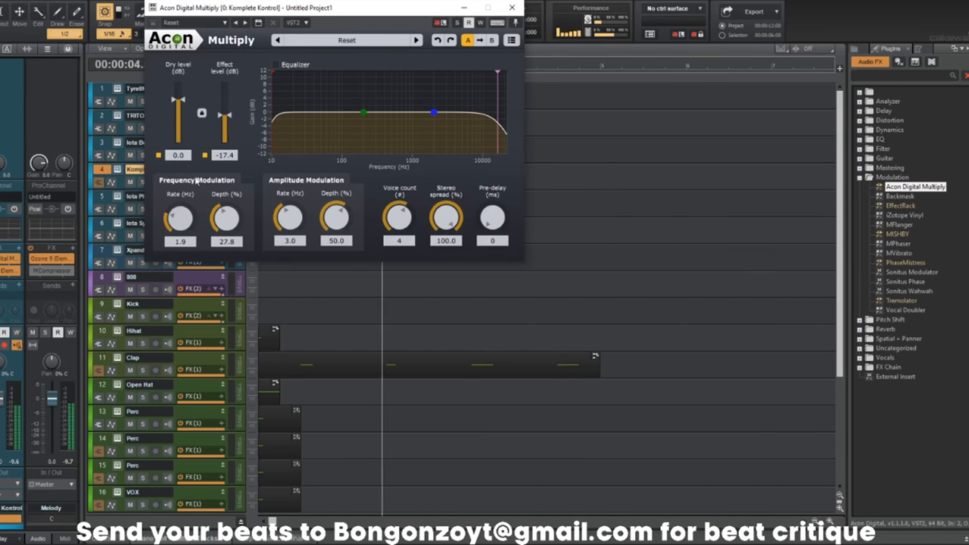
{"action": "left_click", "coordinate": [512, 8]}
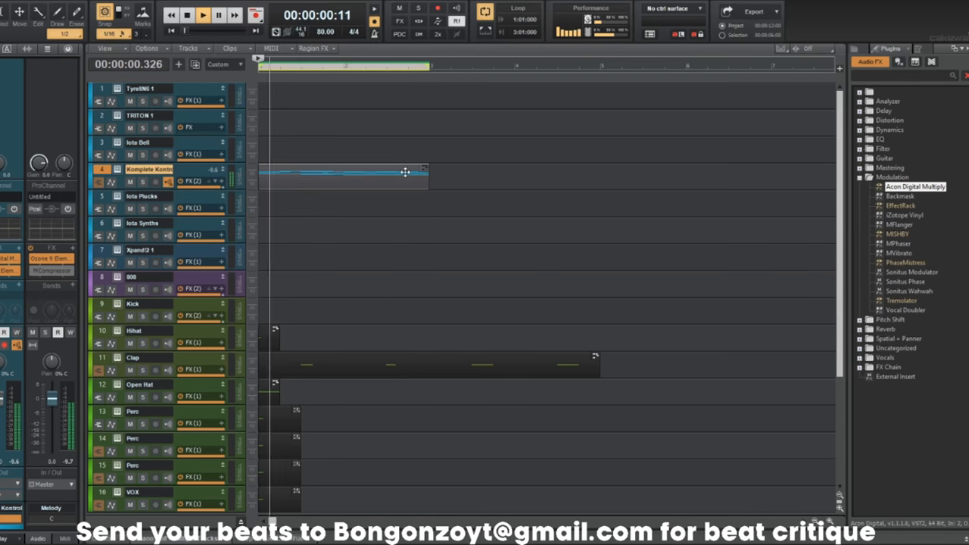
Transpose the whole Komplete Kontrol melody clip up another 3 semitones.
{"action": "key", "text": "ctrl+t"}
{"action": "key", "text": "Return"}
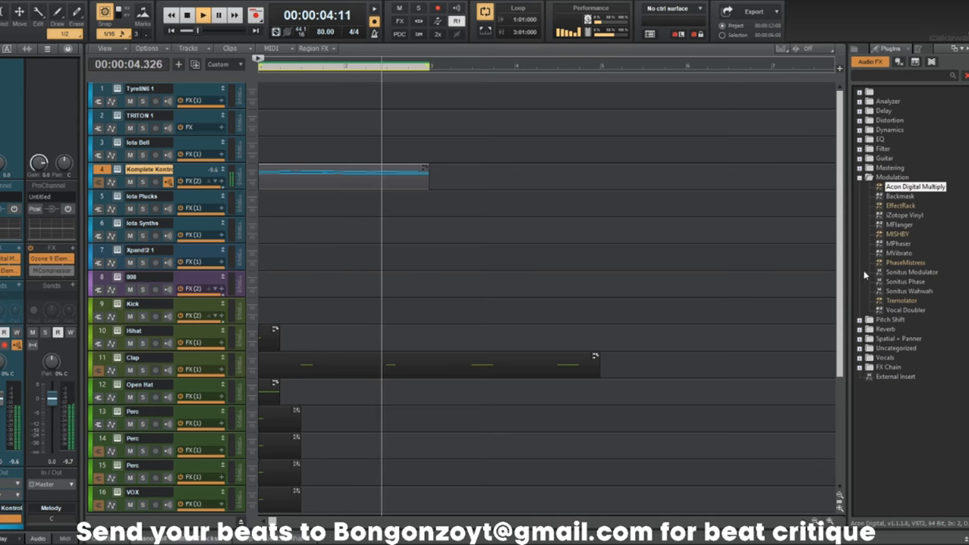
Add the Raum reverb to the Komplete Kontrol track, lower its mix to 24% and shorten its decay, and play the melody.
{"action": "left_click", "coordinate": [869, 330]}
{"action": "left_click", "coordinate": [894, 367]}
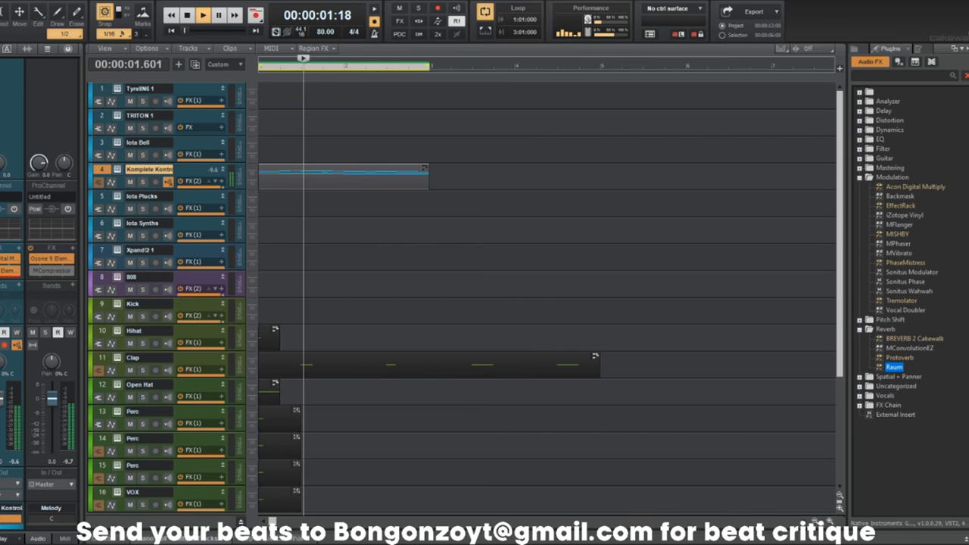
{"action": "left_click_drag", "start_coordinate": [894, 366], "coordinate": [13, 270]}
{"action": "left_click_drag", "start_coordinate": [307, 139], "coordinate": [308, 177]}
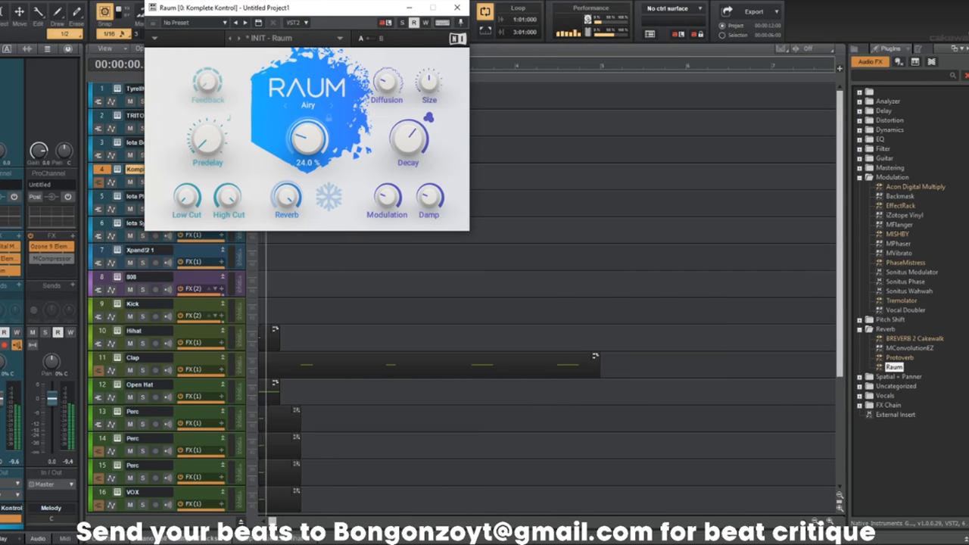
{"action": "mouse_move", "coordinate": [396, 136]}
{"action": "left_click_drag", "start_coordinate": [396, 136], "coordinate": [396, 160]}
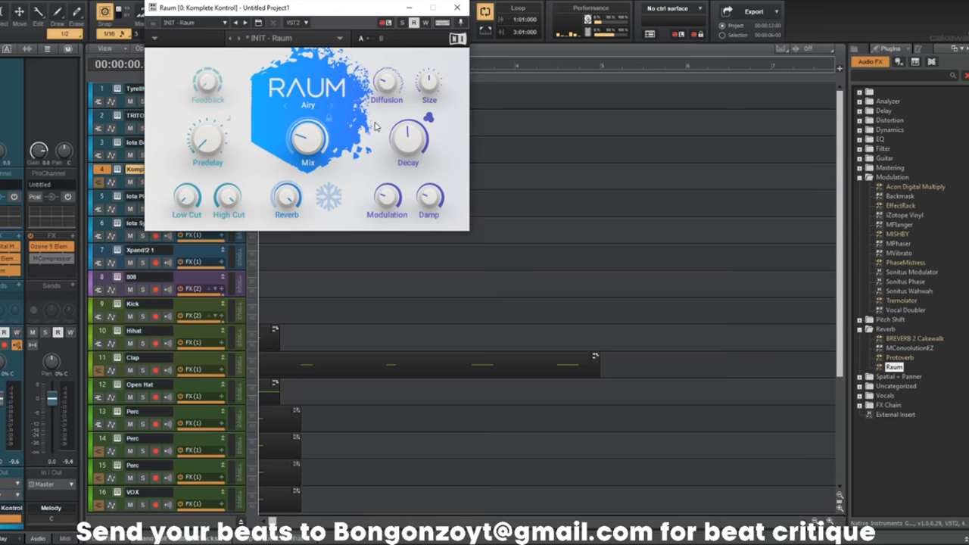
{"action": "left_click", "coordinate": [457, 8]}
{"action": "key", "text": "space"}
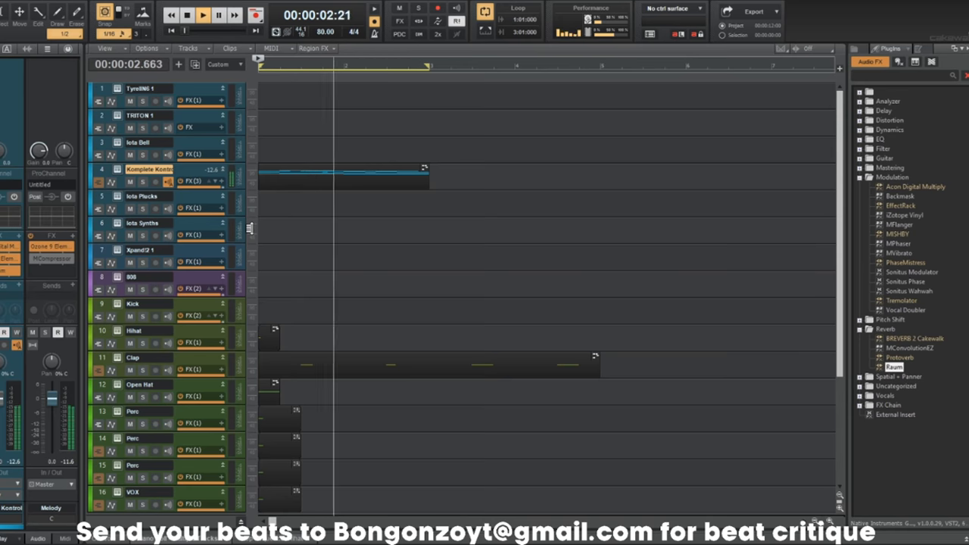
Open the Komplete Kontrol melody clip in the piano roll and play it from the start.
{"action": "left_click", "coordinate": [276, 172]}
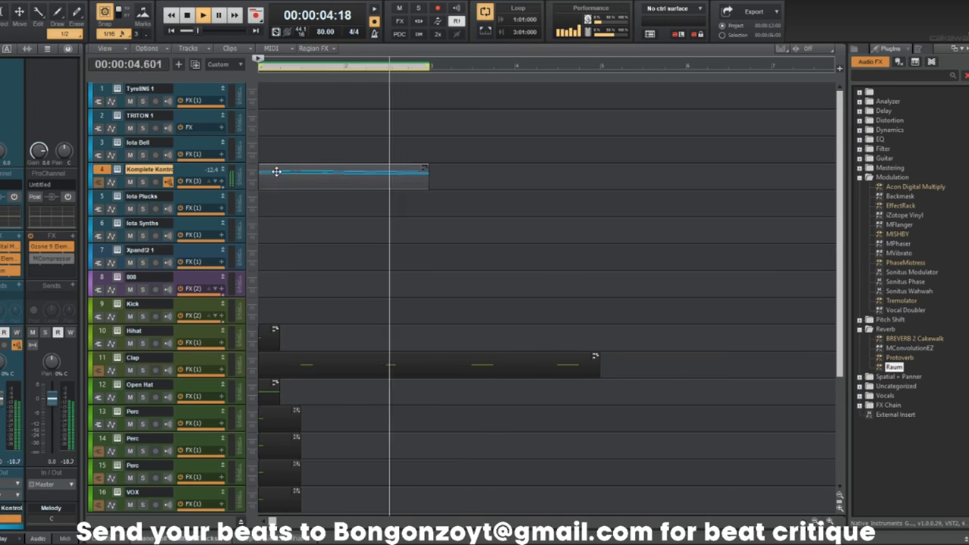
{"action": "double_click", "coordinate": [277, 172]}
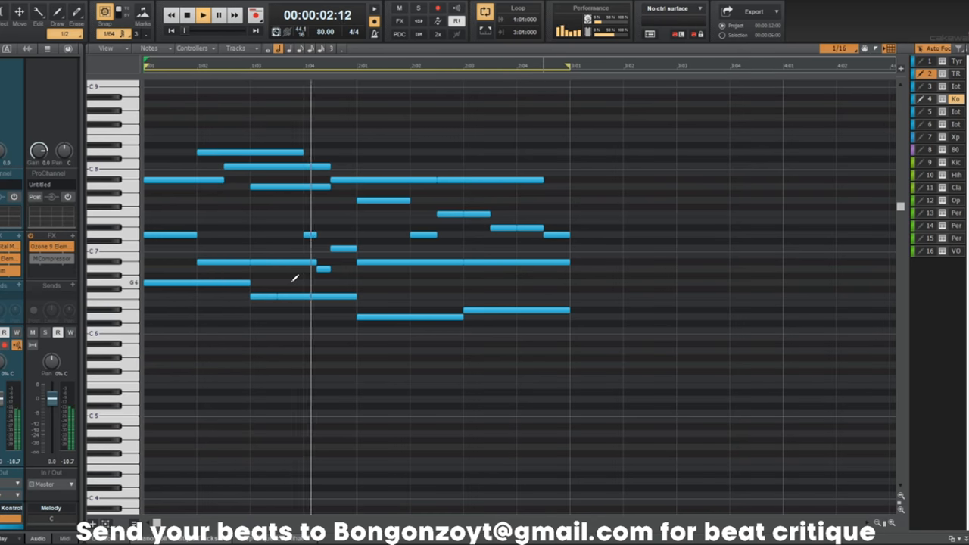
{"action": "key", "text": "space"}
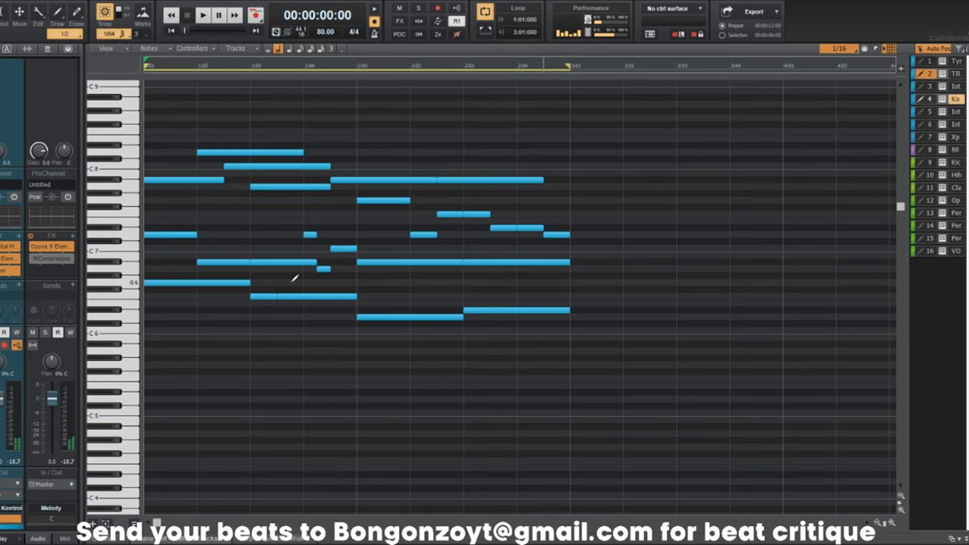
{"action": "key", "text": "space"}
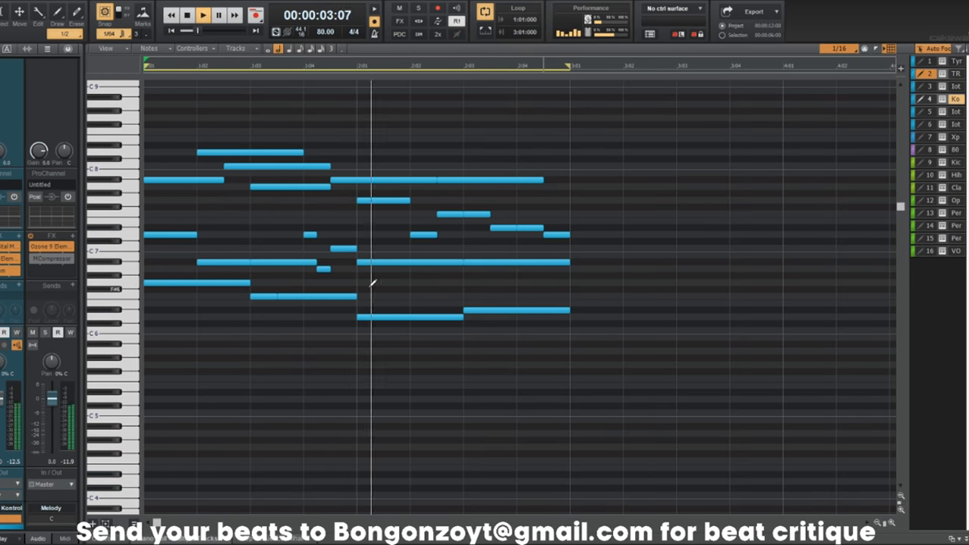
Raise the lowest long note at the start of bar 2 to F6 and listen to the melody.
{"action": "key", "text": "space"}
{"action": "left_click", "coordinate": [388, 317]}
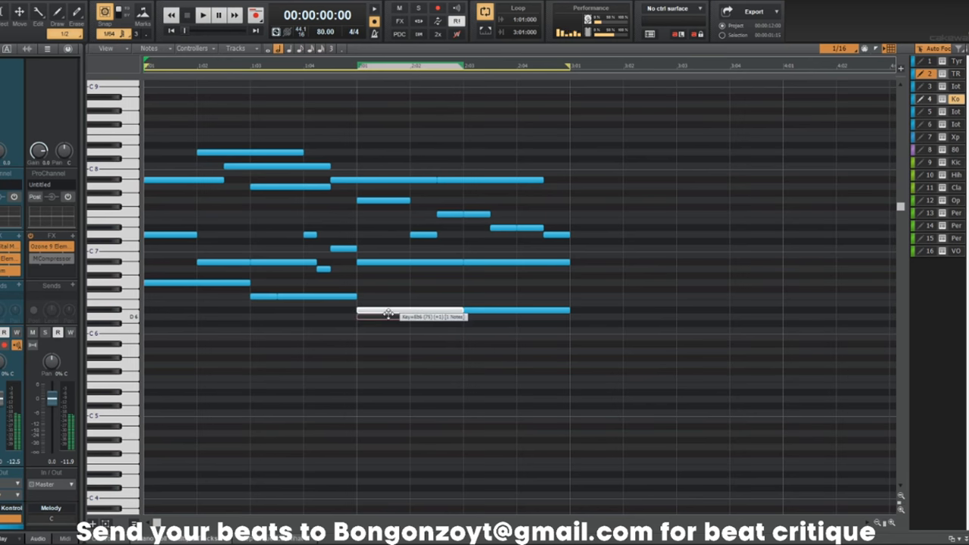
{"action": "left_click_drag", "start_coordinate": [387, 317], "coordinate": [388, 299]}
{"action": "key", "text": "space"}
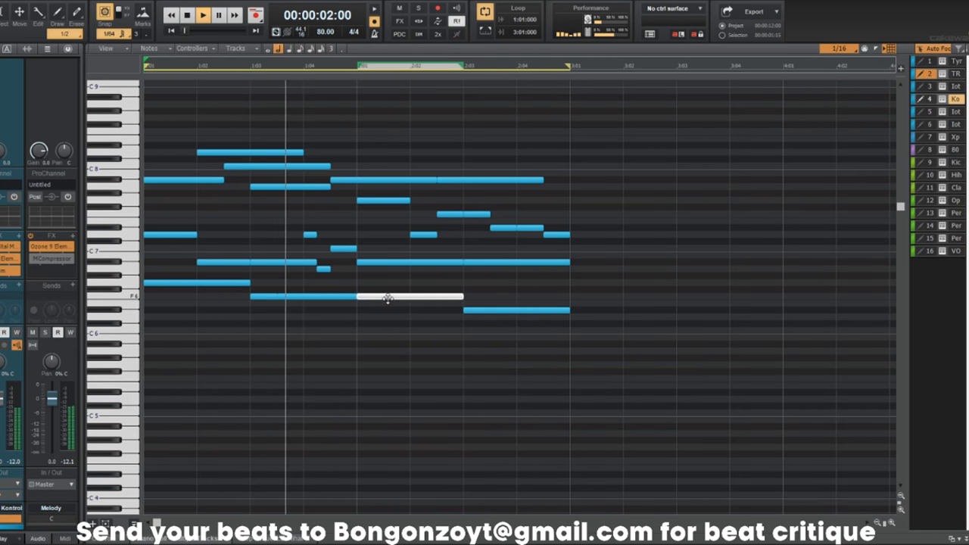
{"action": "key", "text": "space"}
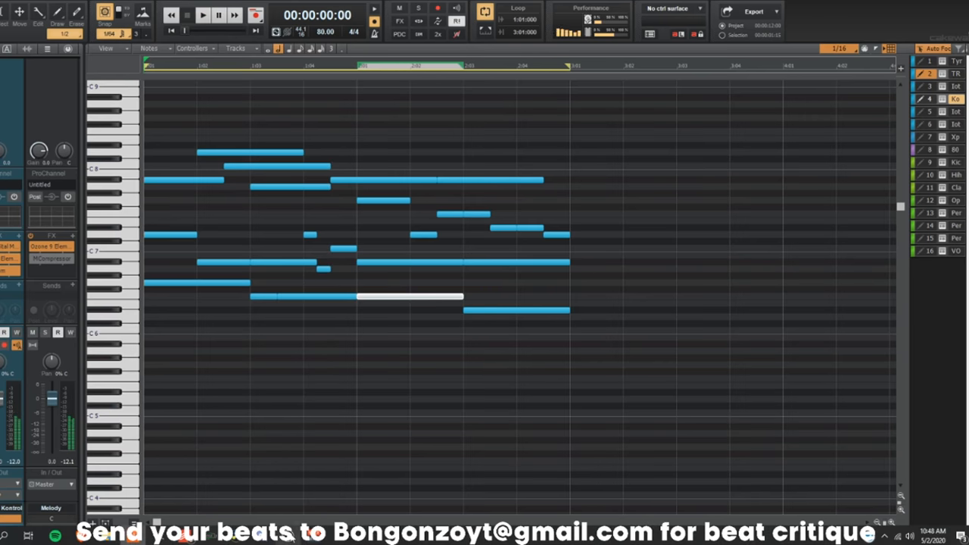
Switch to Gmail and play the attached "first cakewalk beat omg !!!.wav" from the open email.
{"action": "left_click", "coordinate": [289, 535]}
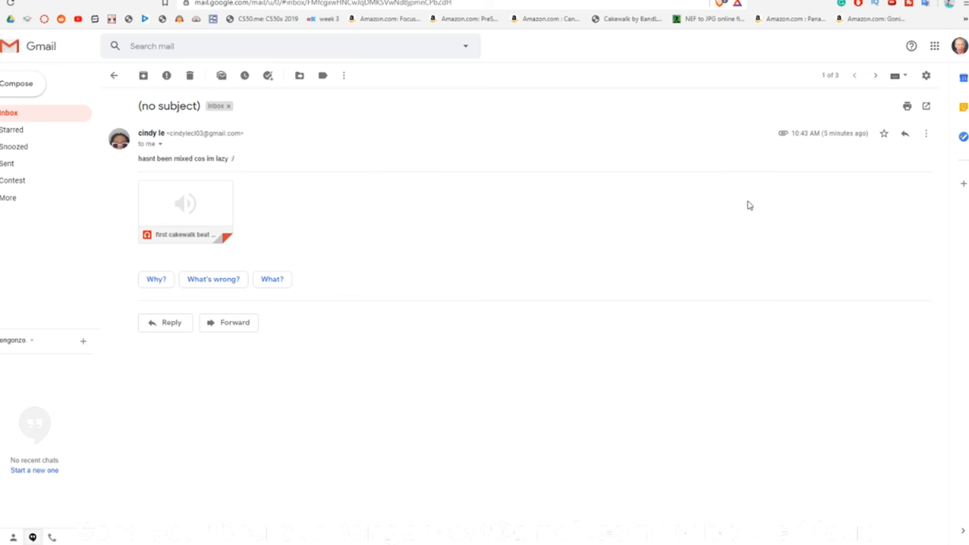
{"action": "mouse_move", "coordinate": [187, 210]}
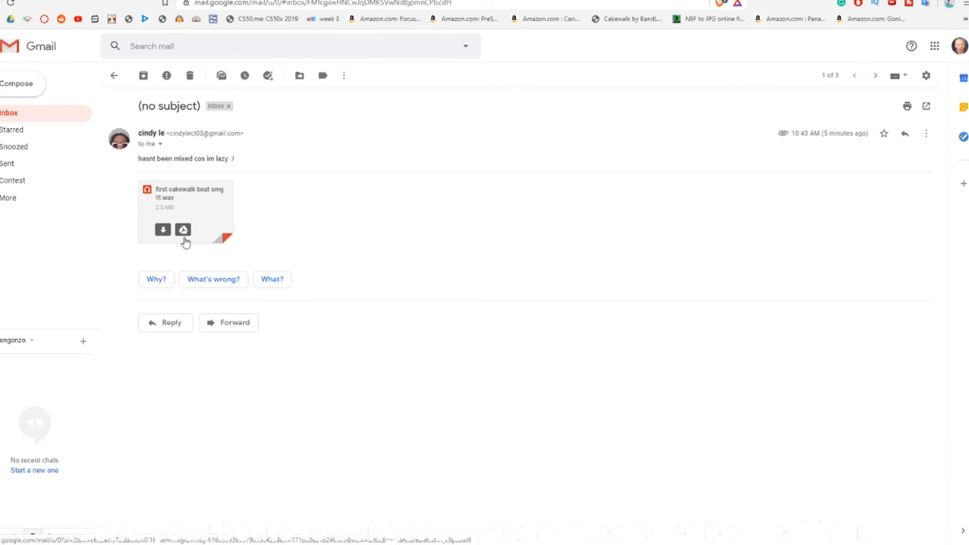
{"action": "left_click", "coordinate": [205, 189]}
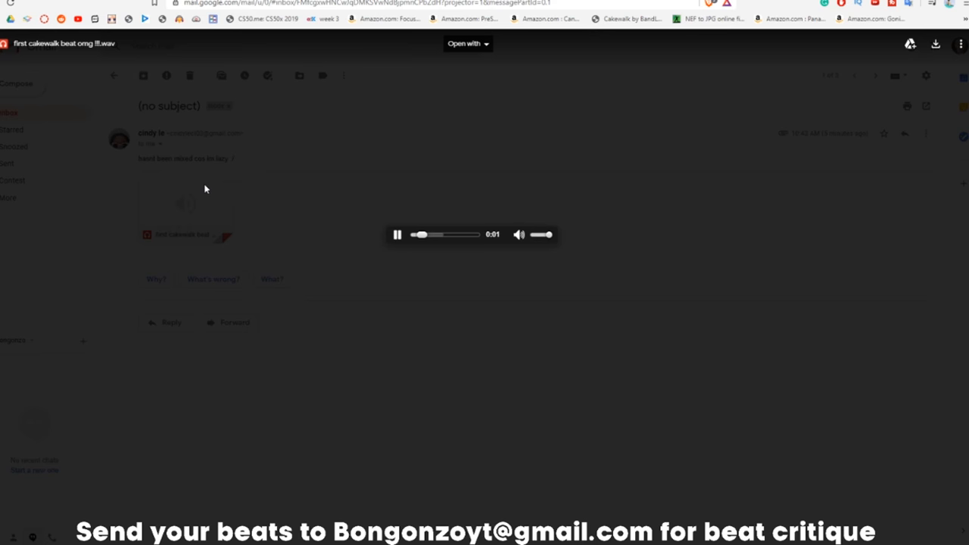
Switch to OBS, lower the desktop audio level to -12.6 dB, and close the attachment player in Gmail.
{"action": "mouse_move", "coordinate": [340, 536]}
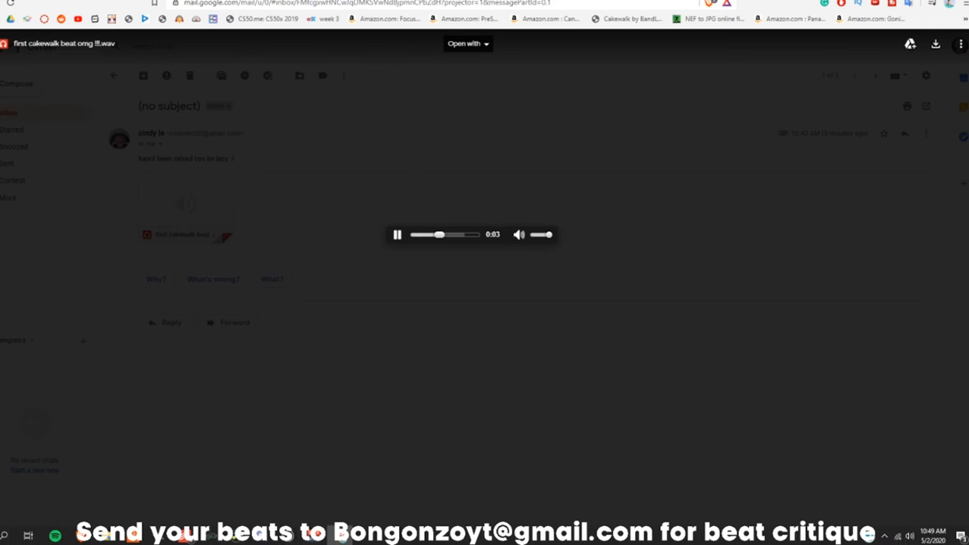
{"action": "left_click", "coordinate": [295, 536]}
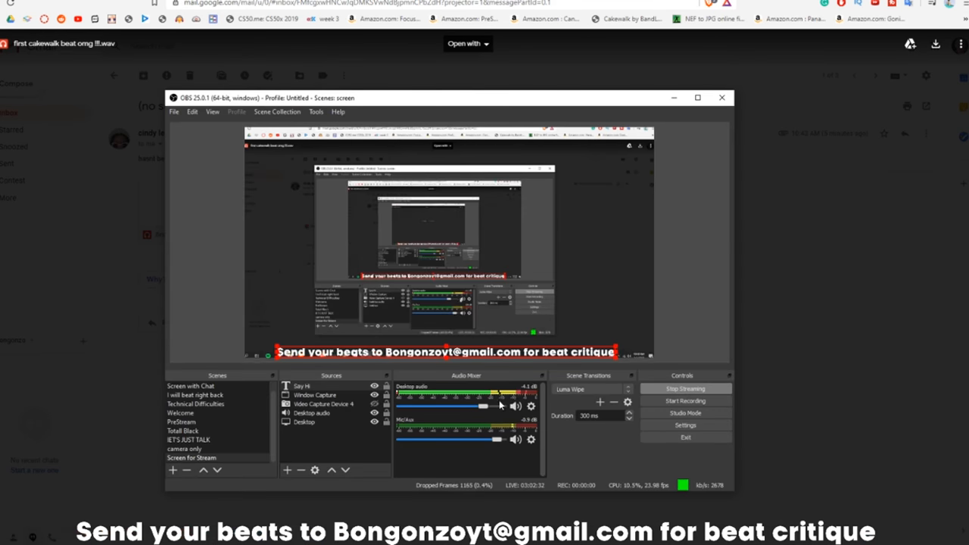
{"action": "left_click_drag", "start_coordinate": [457, 408], "coordinate": [462, 408]}
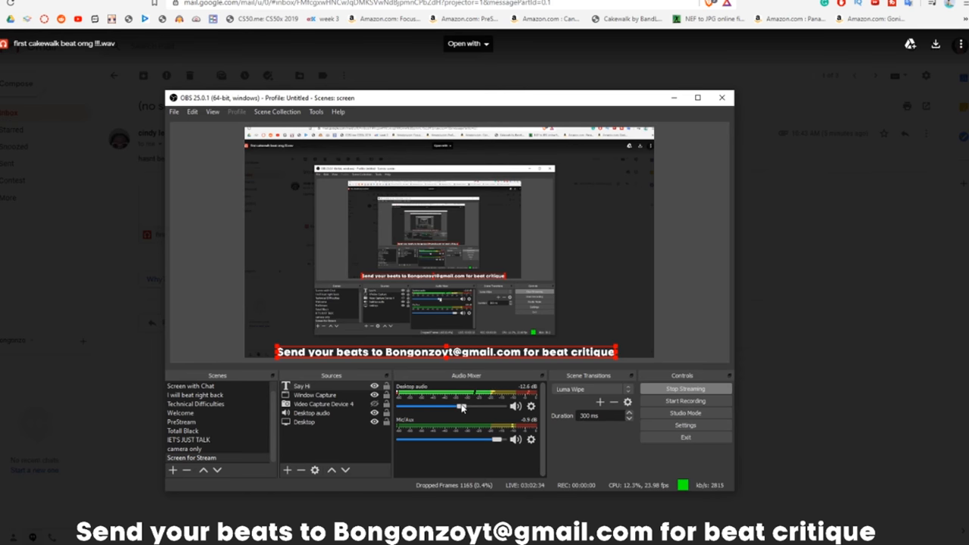
{"action": "left_click", "coordinate": [146, 305]}
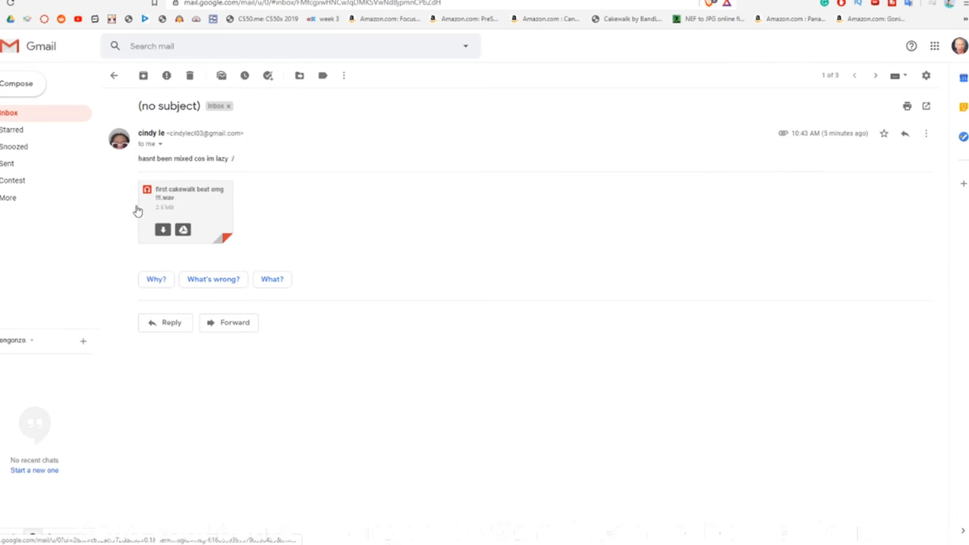
Play the submitted beat again from the start, close the player, and delete the email.
{"action": "left_click", "coordinate": [168, 197]}
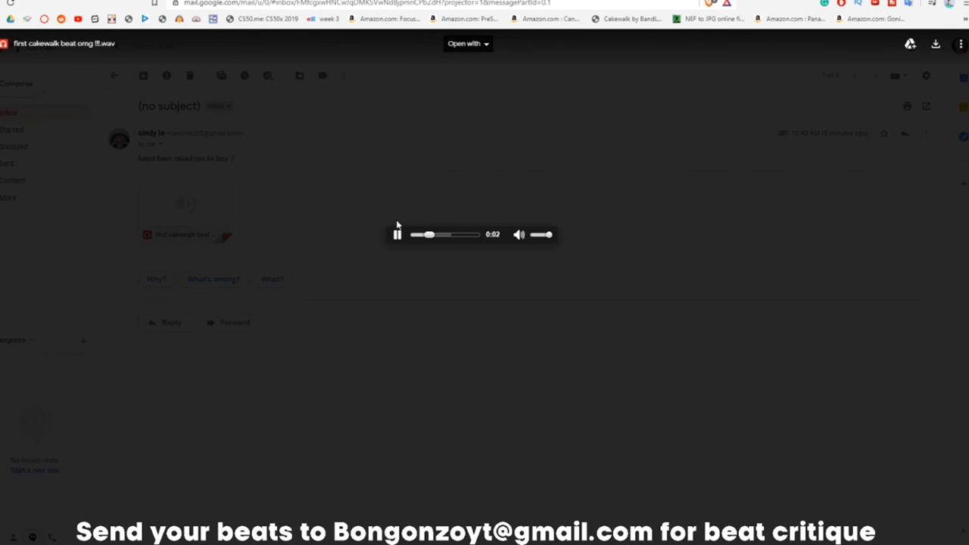
{"action": "left_click", "coordinate": [414, 174]}
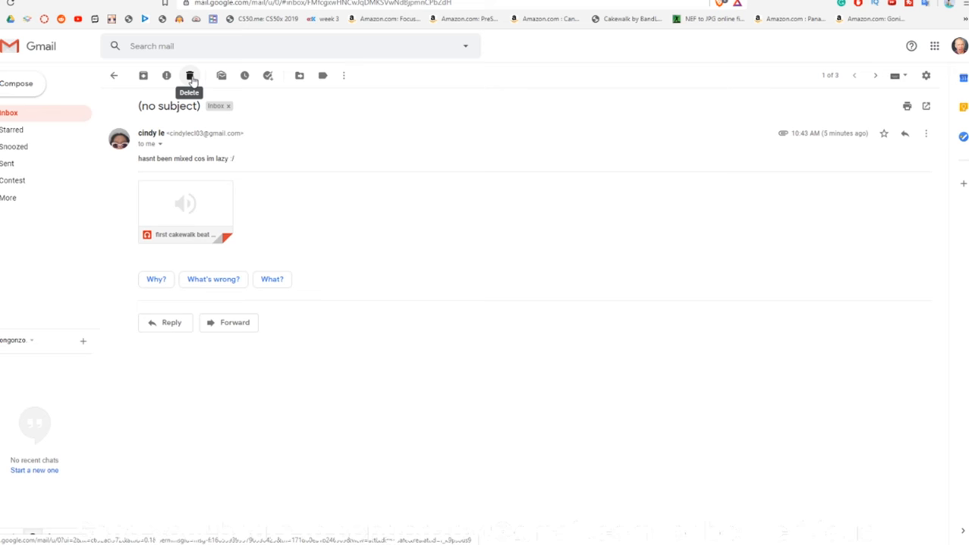
{"action": "left_click", "coordinate": [190, 76]}
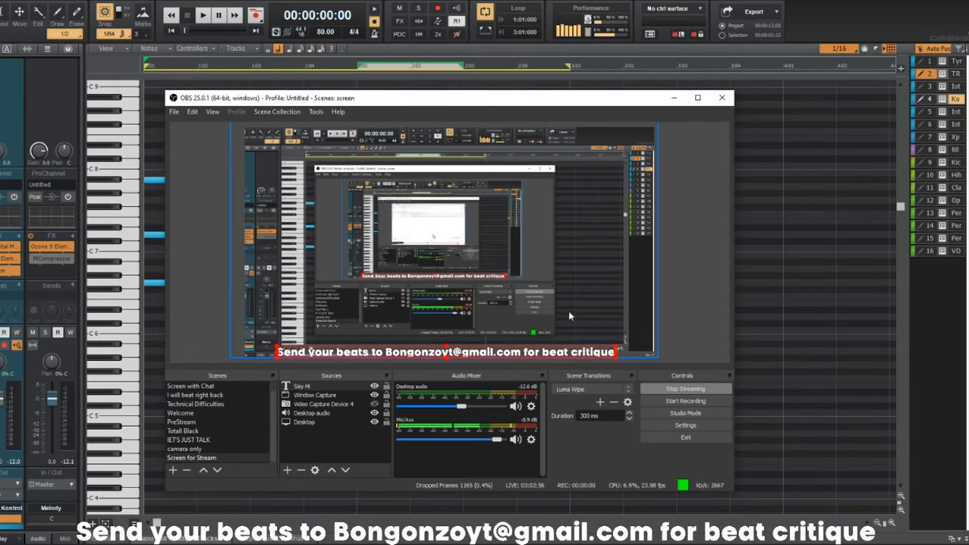
Raise the OBS desktop audio level to -3.2 dB and return to the Cakewalk piano roll with no notes selected.
{"action": "left_click_drag", "start_coordinate": [461, 409], "coordinate": [487, 421]}
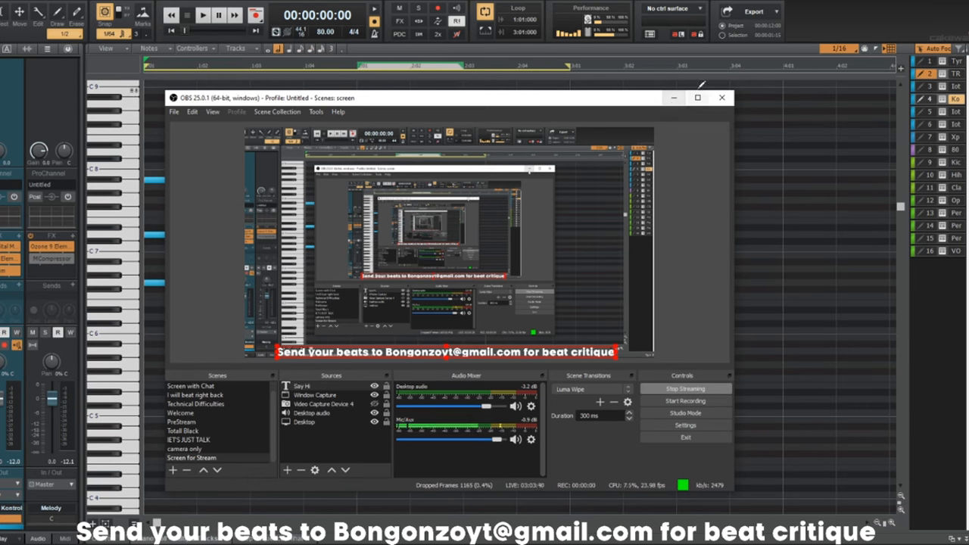
{"action": "left_click", "coordinate": [673, 97]}
{"action": "left_click", "coordinate": [635, 200]}
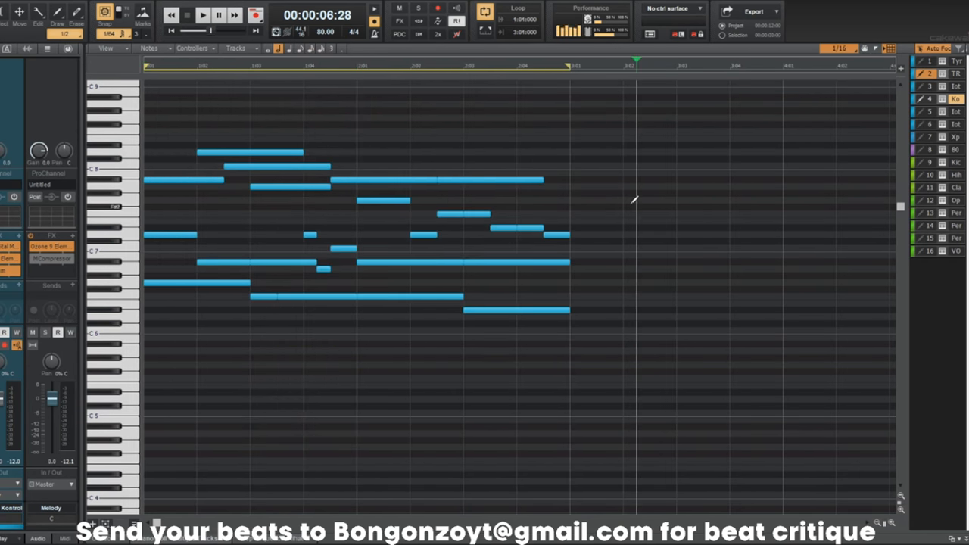
Move the lowest half note at the start of bar 2 down to Bb5 and play the melody before and after.
{"action": "key", "text": "space"}
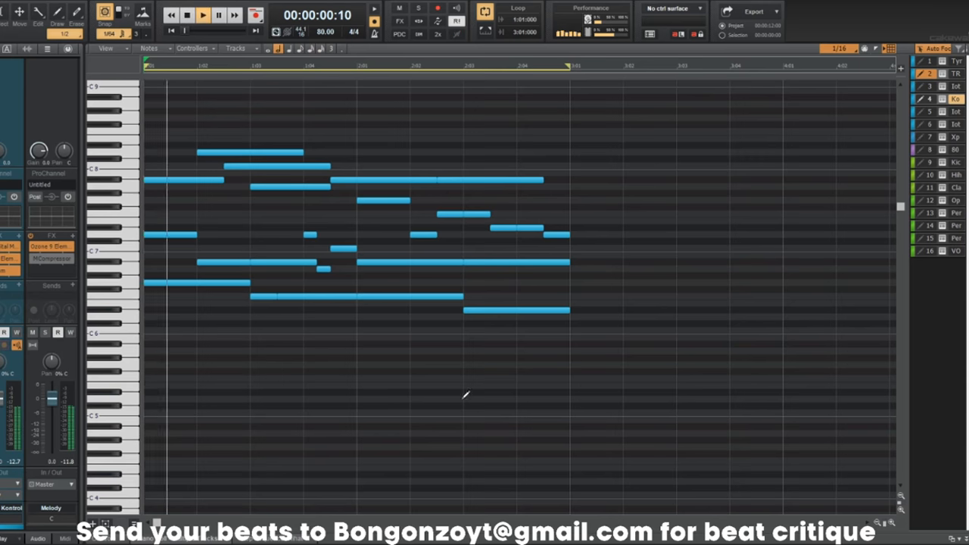
{"action": "scroll", "coordinate": [485, 370], "scroll_direction": "up", "scroll_amount": 4}
{"action": "scroll", "coordinate": [465, 422], "scroll_direction": "down", "scroll_amount": 1, "text": "ctrl"}
{"action": "scroll", "coordinate": [364, 422], "scroll_direction": "down", "scroll_amount": 1, "text": "ctrl"}
{"action": "scroll", "coordinate": [262, 396], "scroll_direction": "up", "scroll_amount": 2, "text": "ctrl"}
{"action": "key", "text": "space"}
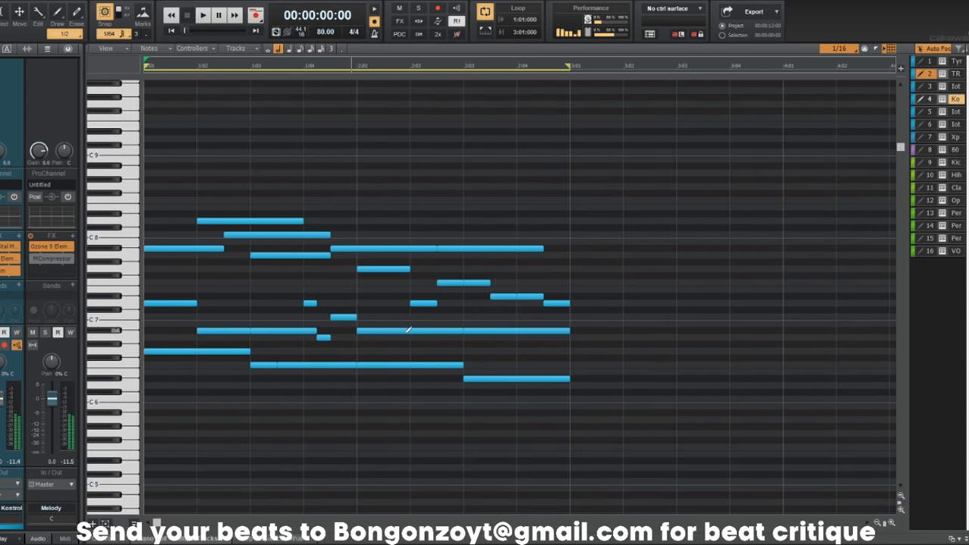
{"action": "left_click_drag", "start_coordinate": [402, 365], "coordinate": [405, 413]}
{"action": "key", "text": "space"}
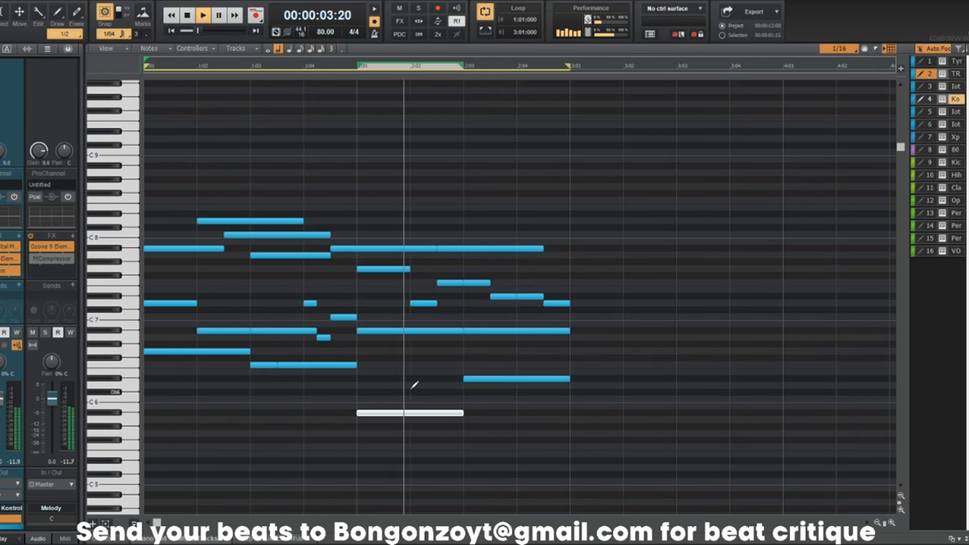
{"action": "key", "text": "space"}
Shorten the low Eb6 note on beat 3 of bar 2 to a quarter note, add a D6 quarter note on beat 4, and play the melody.
{"action": "left_click", "coordinate": [524, 392]}
{"action": "left_click_drag", "start_coordinate": [530, 392], "coordinate": [539, 391]}
{"action": "key", "text": "space"}
{"action": "left_click_drag", "start_coordinate": [621, 387], "coordinate": [568, 386]}
{"action": "scroll", "coordinate": [555, 353], "scroll_direction": "down", "scroll_amount": 2}
{"action": "key", "text": "space"}
{"action": "key", "text": "space"}
{"action": "key", "text": "space"}
{"action": "key", "text": "space"}
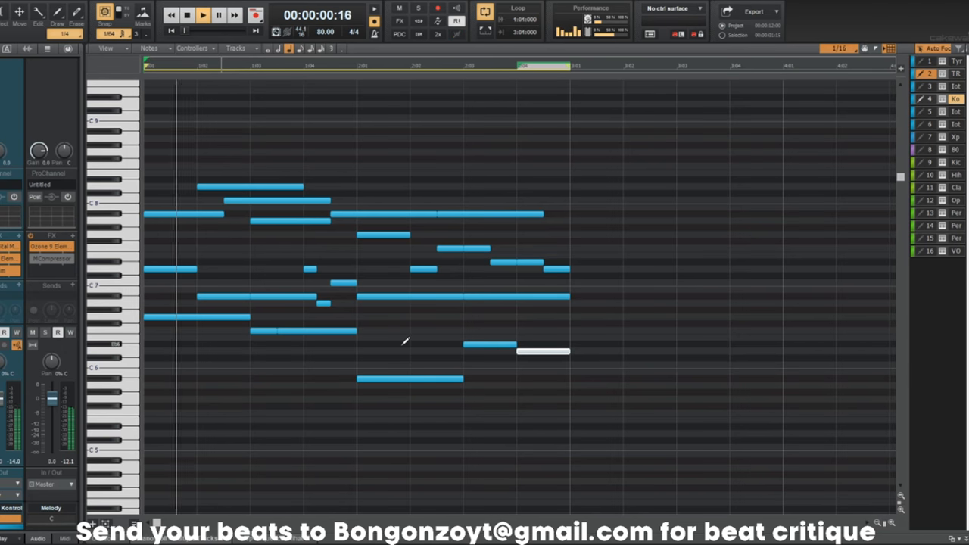
Move the lowest half note at the start of bar 2 of the Komplete Kontrol melody up to D6 and play it.
{"action": "key", "text": "d"}
{"action": "key", "text": "f"}
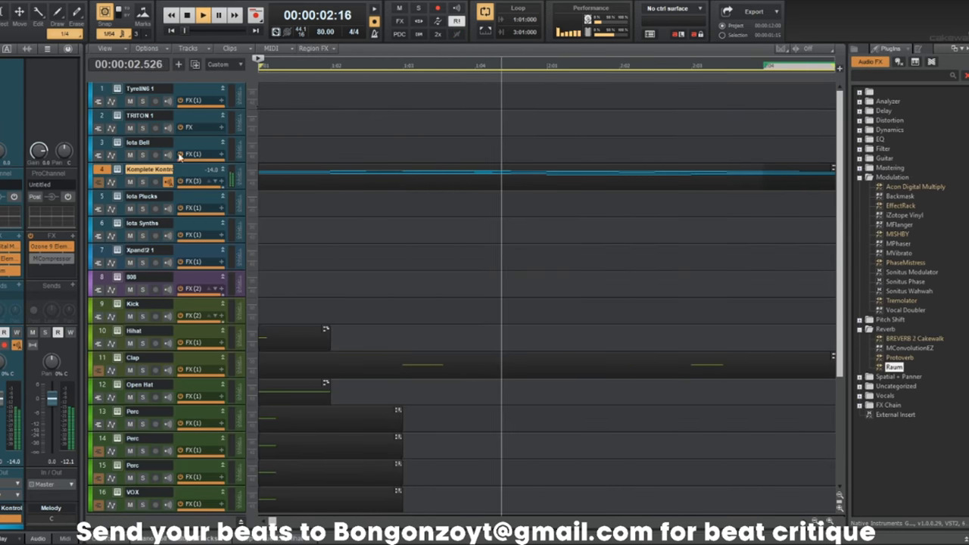
{"action": "left_click", "coordinate": [331, 169]}
{"action": "double_click", "coordinate": [331, 170]}
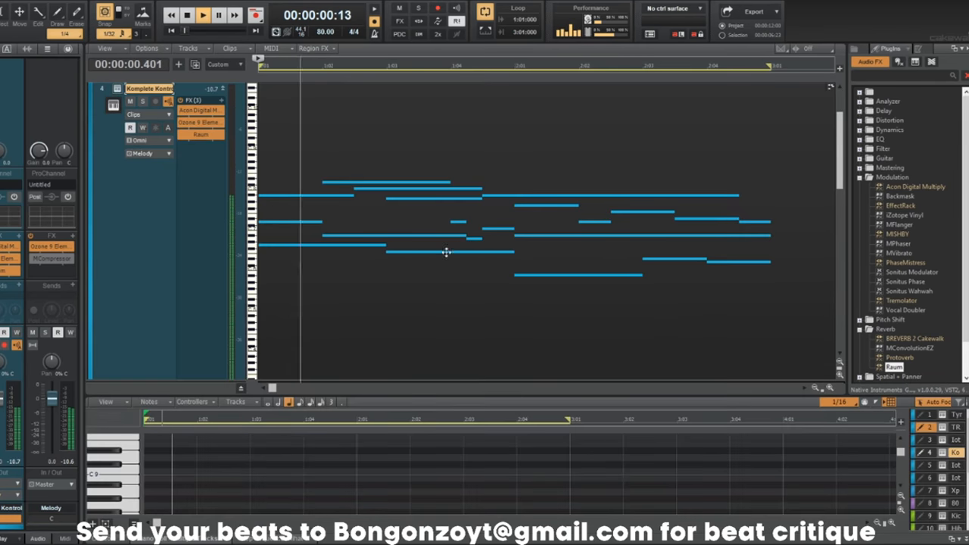
{"action": "key", "text": "shift+d"}
{"action": "key", "text": "space"}
{"action": "left_click_drag", "start_coordinate": [433, 378], "coordinate": [426, 354]}
{"action": "key", "text": "space"}
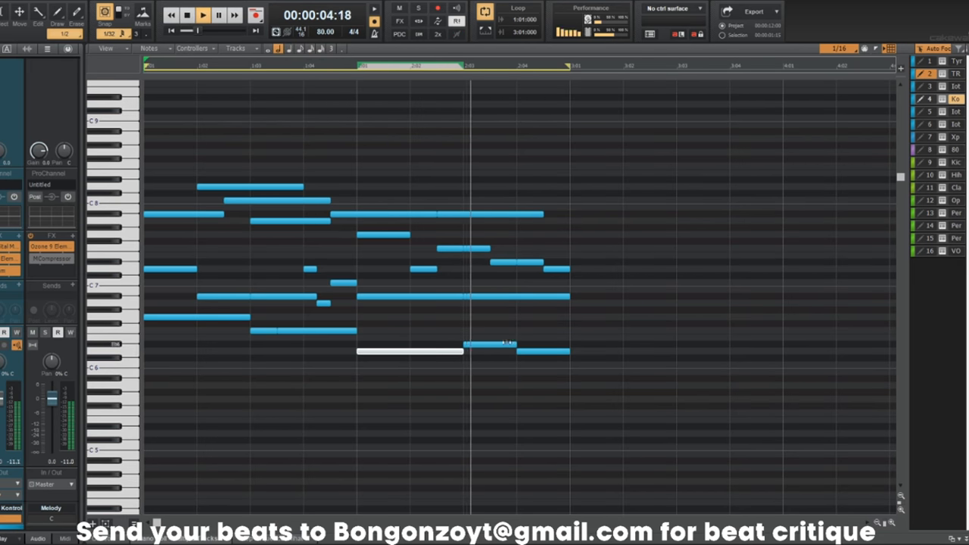
Move the lowest quarter note on beat 4 of bar 2 up to F6 and resume playback.
{"action": "key", "text": "space"}
{"action": "left_click_drag", "start_coordinate": [542, 352], "coordinate": [542, 334]}
{"action": "key", "text": "space"}
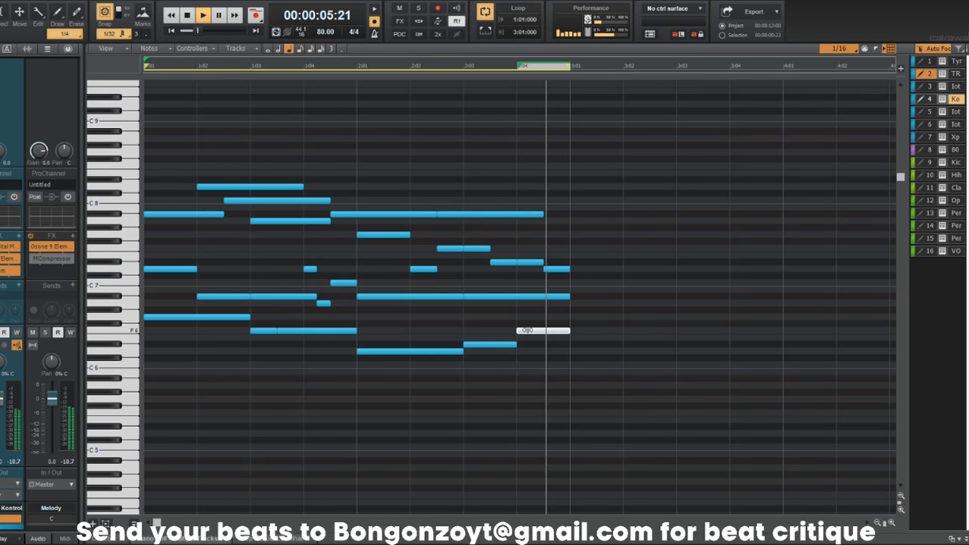
Add F8 quarter notes starting half a beat after beat 3 of bar 1 and half a beat after beat 2 of bar 2.
{"action": "left_click", "coordinate": [310, 144]}
{"action": "key", "text": "space"}
{"action": "left_click_drag", "start_coordinate": [311, 145], "coordinate": [298, 166]}
{"action": "key", "text": "space"}
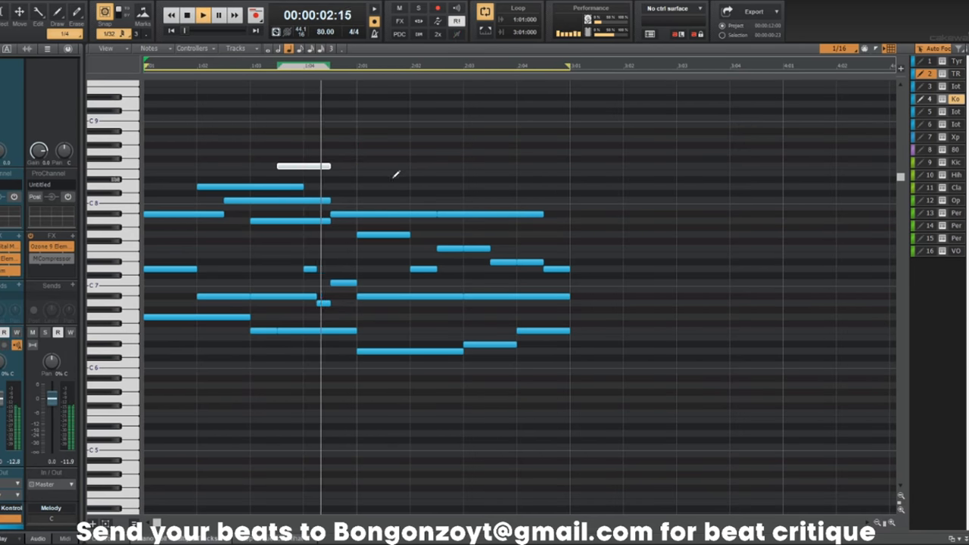
{"action": "left_click_drag", "start_coordinate": [439, 166], "coordinate": [489, 167]}
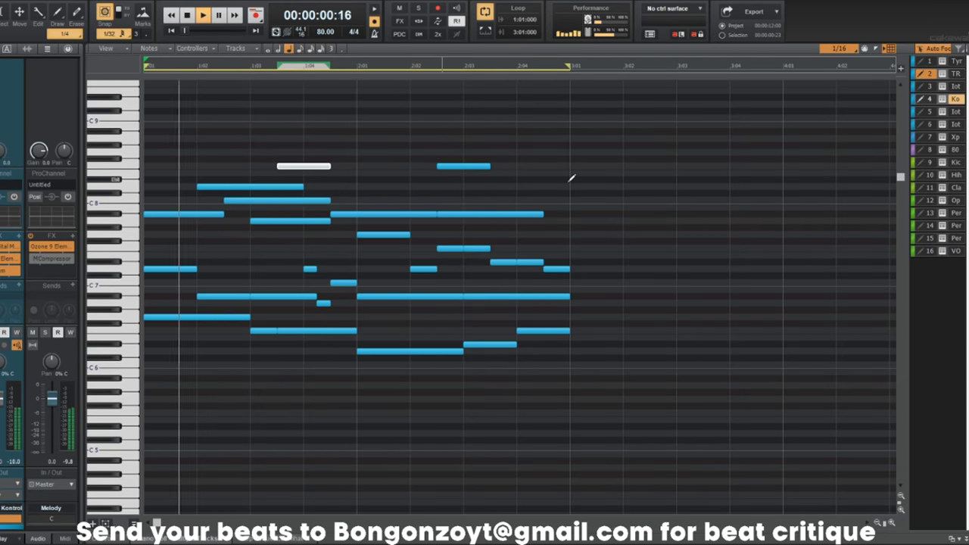
Transpose all melody notes down one semitone, play them from the start, and return to the full track list.
{"action": "key", "text": "ctrl+a"}
{"action": "key", "text": "shift+t"}
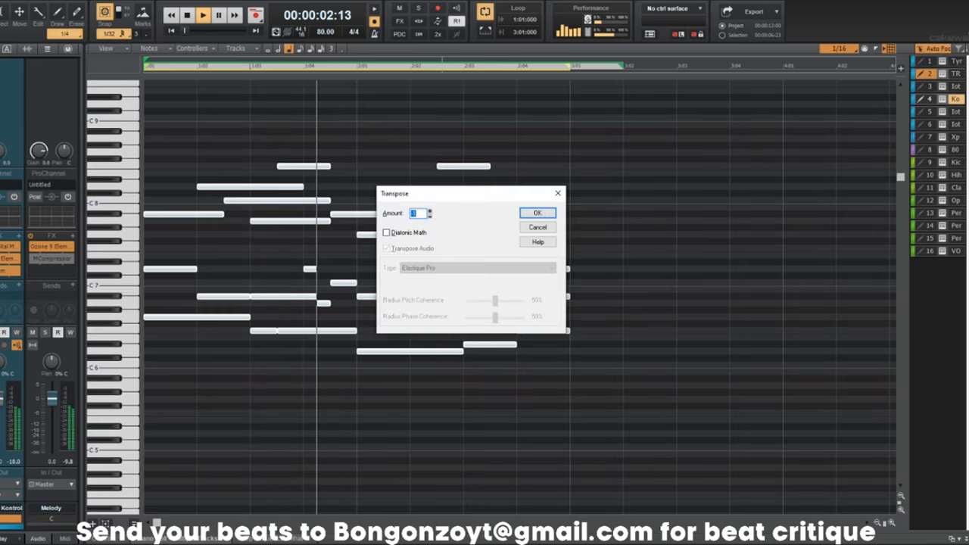
{"action": "key", "text": "Return"}
{"action": "scroll", "coordinate": [457, 287], "scroll_direction": "down", "scroll_amount": 1}
{"action": "key", "text": "w"}
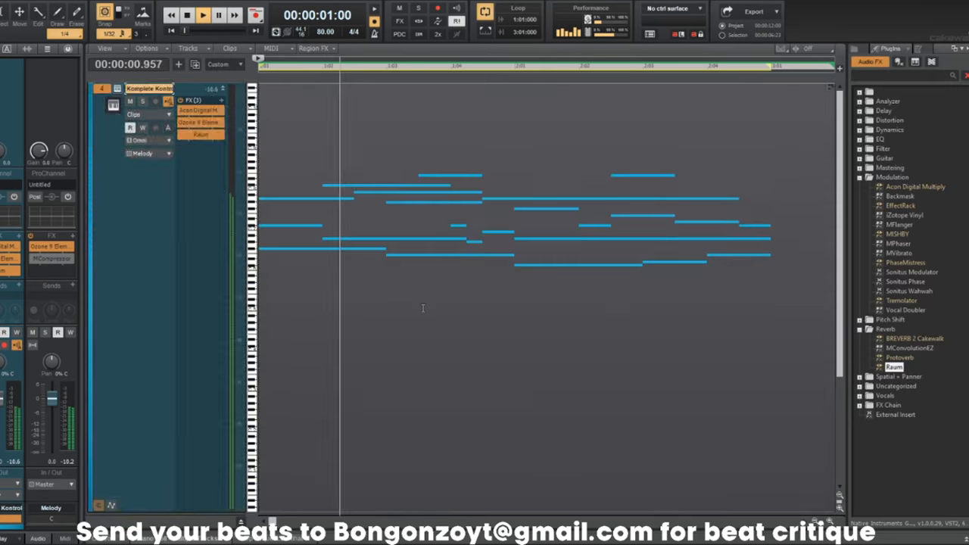
{"action": "key", "text": "d"}
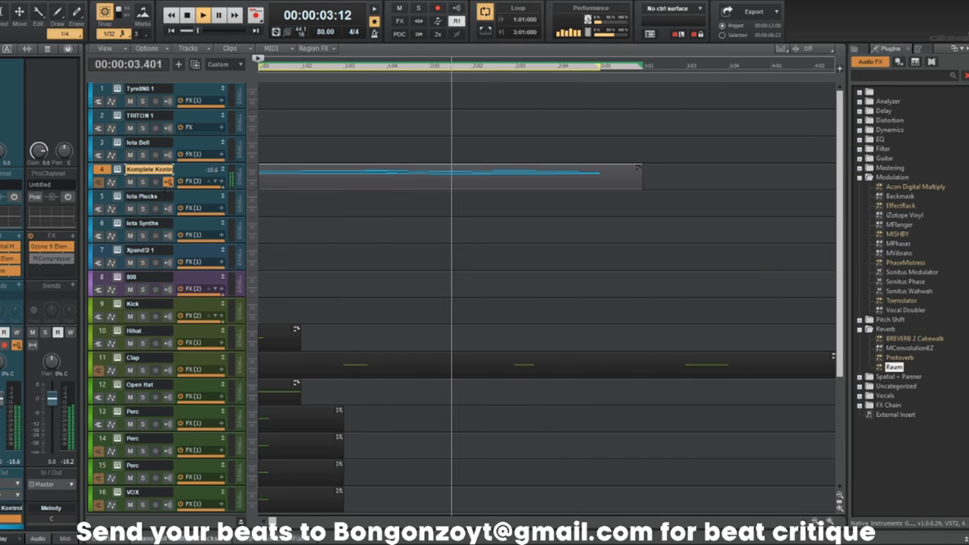
Stop playback and add the Reverse FX chain to the Komplete Kontrol track.
{"action": "left_click", "coordinate": [861, 409]}
{"action": "key", "text": "space"}
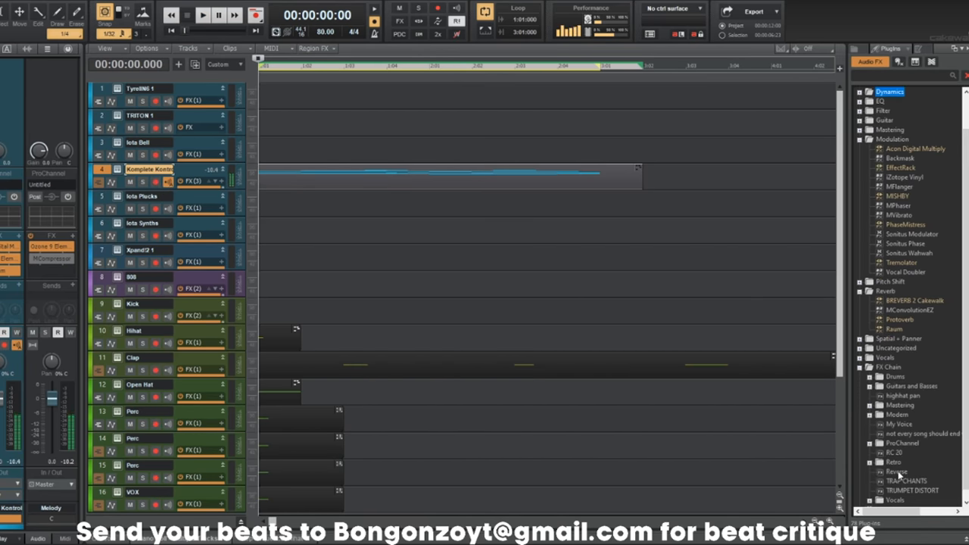
{"action": "left_click", "coordinate": [898, 471]}
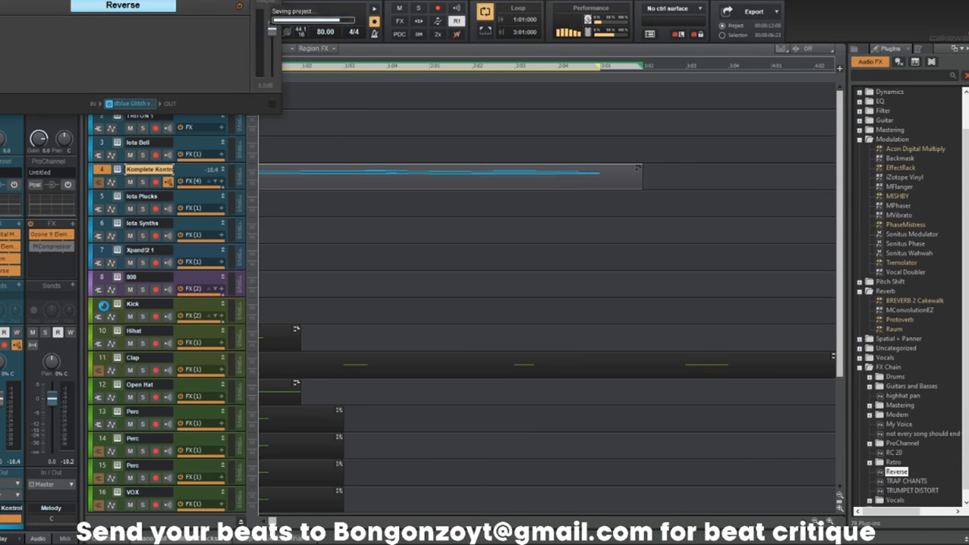
Delete the Ozone effect from the Kick, Hihat and Clap tracks, and select the Open Hat track.
{"action": "left_click", "coordinate": [105, 309]}
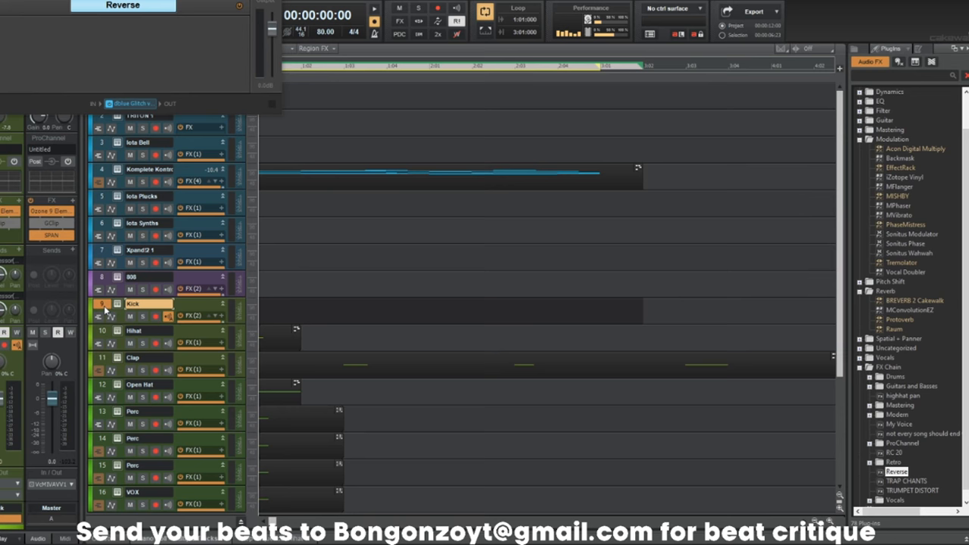
{"action": "left_click", "coordinate": [19, 212]}
{"action": "left_click", "coordinate": [29, 224]}
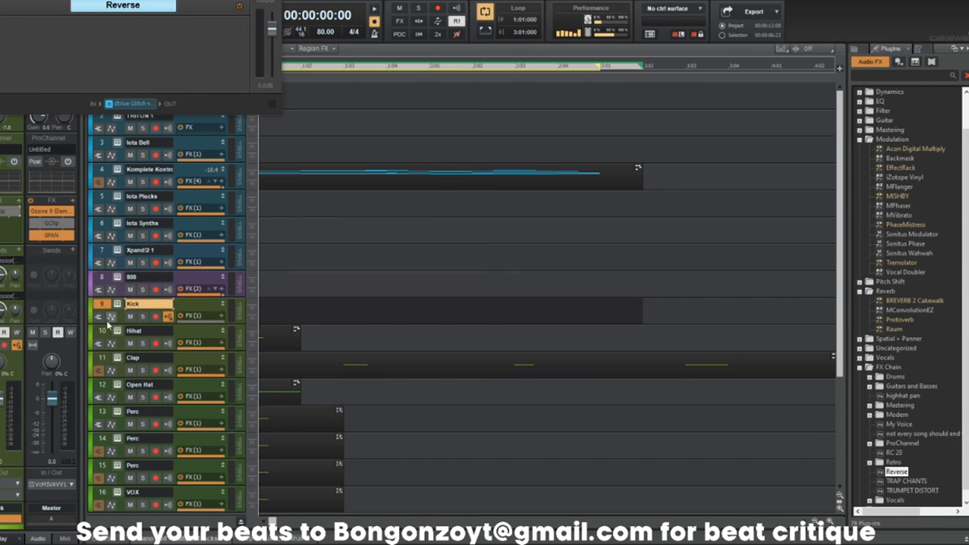
{"action": "left_click", "coordinate": [108, 334]}
{"action": "left_click", "coordinate": [19, 249]}
{"action": "left_click", "coordinate": [18, 263]}
{"action": "left_click", "coordinate": [106, 367]}
{"action": "left_click", "coordinate": [20, 246]}
{"action": "left_click", "coordinate": [22, 261]}
{"action": "left_click", "coordinate": [101, 389]}
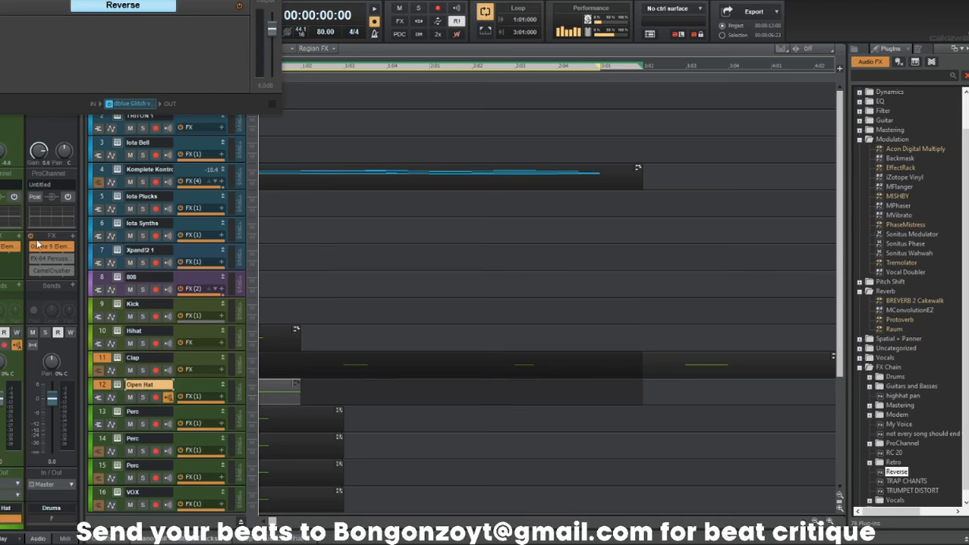
Remove the effects from the Open Hat track and from the Perc track on track 13.
{"action": "left_click", "coordinate": [17, 249]}
{"action": "left_click", "coordinate": [23, 261]}
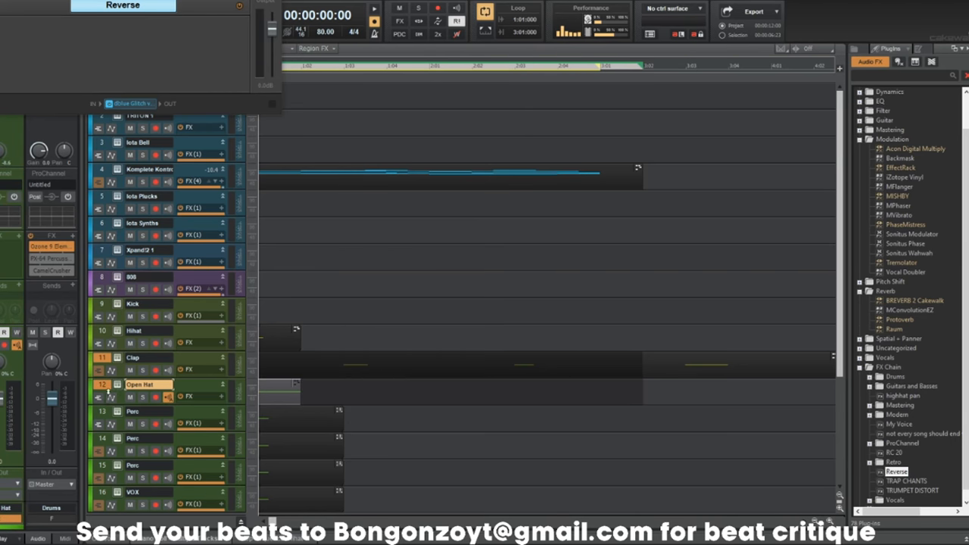
{"action": "left_click", "coordinate": [104, 415]}
{"action": "left_click", "coordinate": [15, 248]}
{"action": "left_click", "coordinate": [22, 261]}
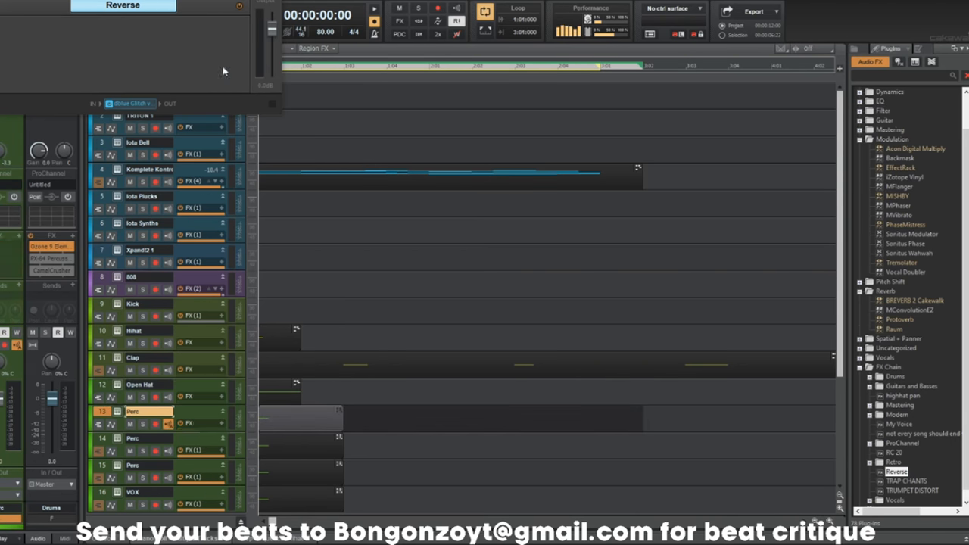
Select the Komplete Kontrol track and open dblue Glitch from its Reverse FX chain, placing the plugin window clear of the track list.
{"action": "left_click", "coordinate": [274, 0]}
{"action": "left_click", "coordinate": [318, 178]}
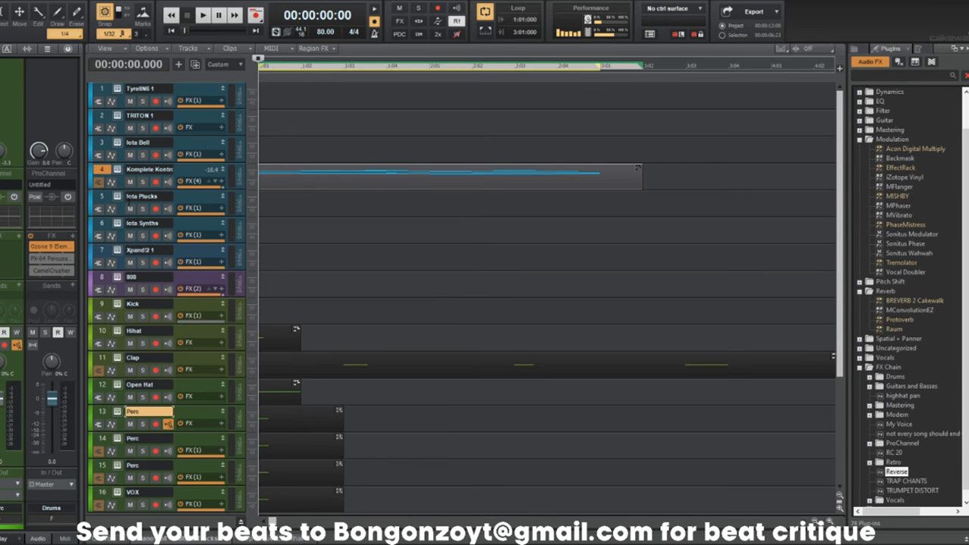
{"action": "left_click", "coordinate": [195, 169]}
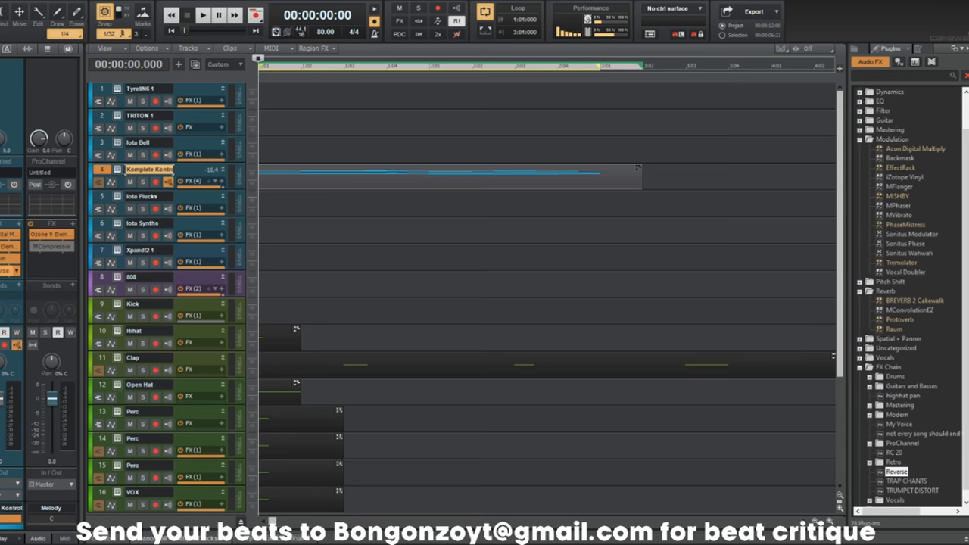
{"action": "double_click", "coordinate": [5, 270]}
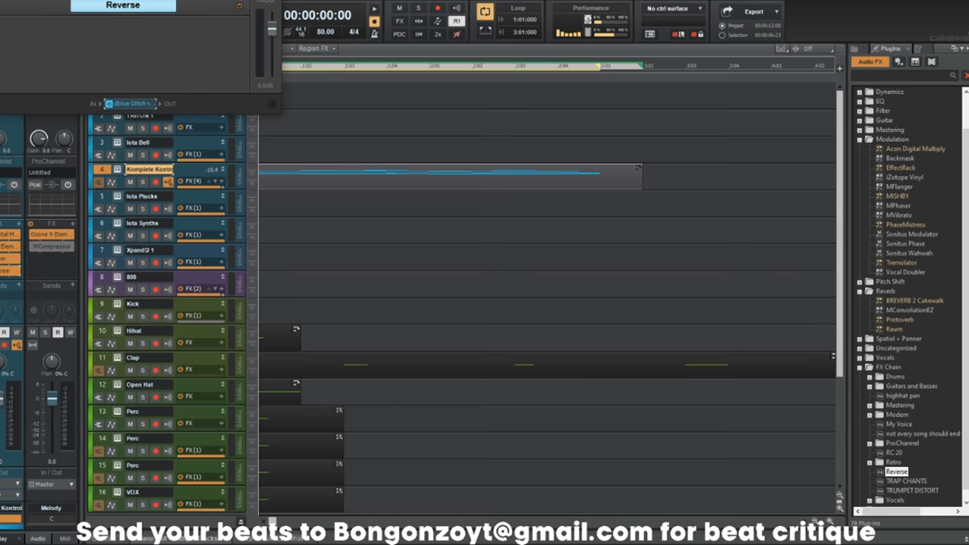
{"action": "double_click", "coordinate": [133, 110]}
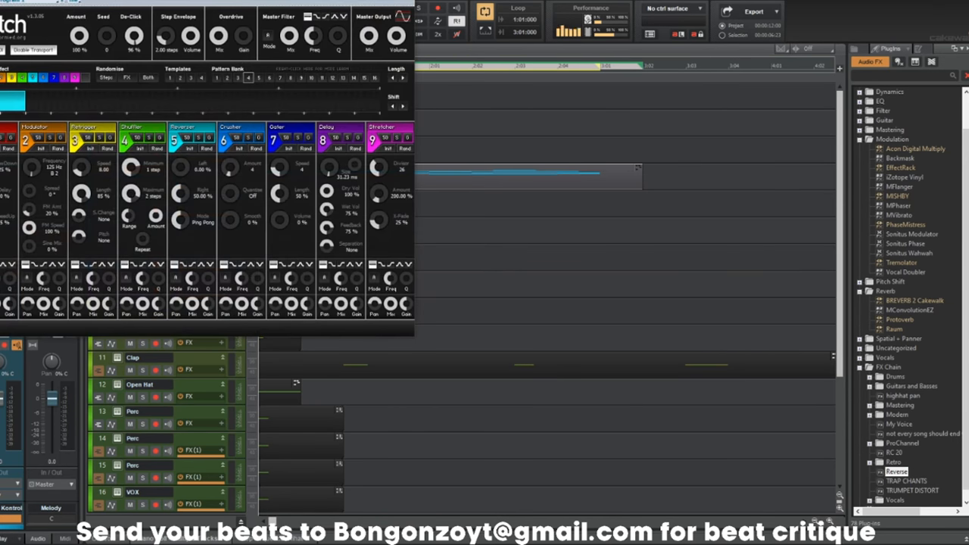
{"action": "left_click_drag", "start_coordinate": [181, 0], "coordinate": [486, 86]}
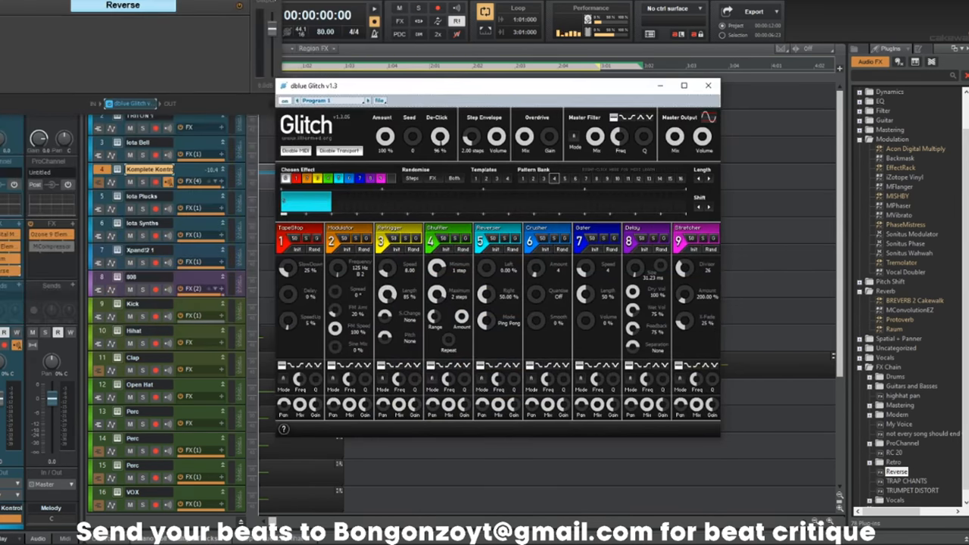
{"action": "left_click", "coordinate": [330, 70]}
{"action": "left_click_drag", "start_coordinate": [339, 90], "coordinate": [482, 175]}
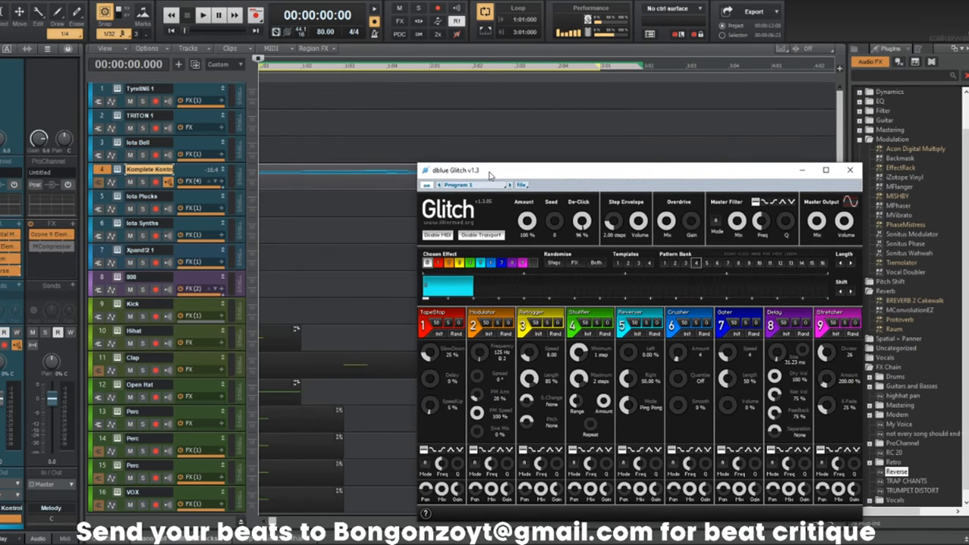
Play the Komplete Kontrol melody from the start of the project to hear the Glitch effect.
{"action": "left_click", "coordinate": [353, 134]}
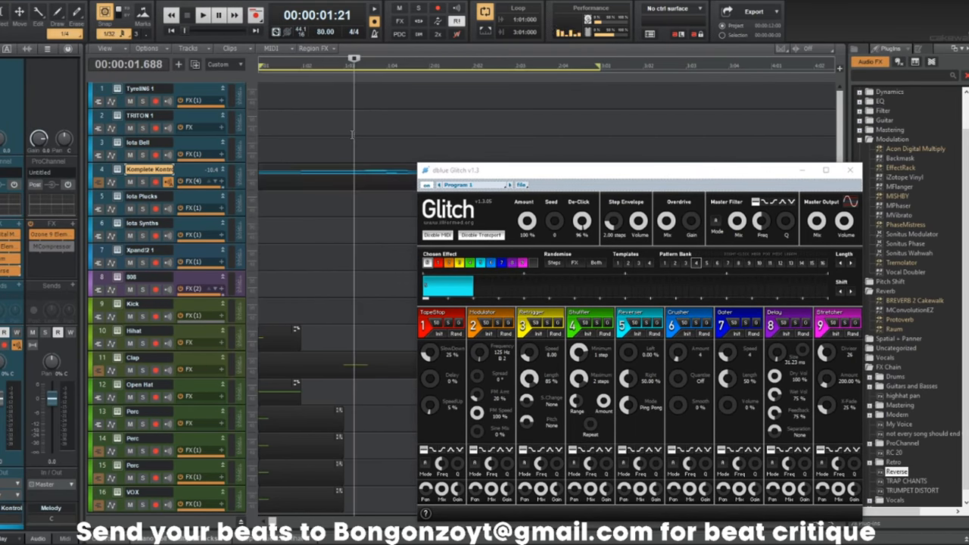
{"action": "key", "text": "w"}
{"action": "key", "text": "space"}
{"action": "key", "text": "space"}
{"action": "key", "text": "space"}
{"action": "key", "text": "space"}
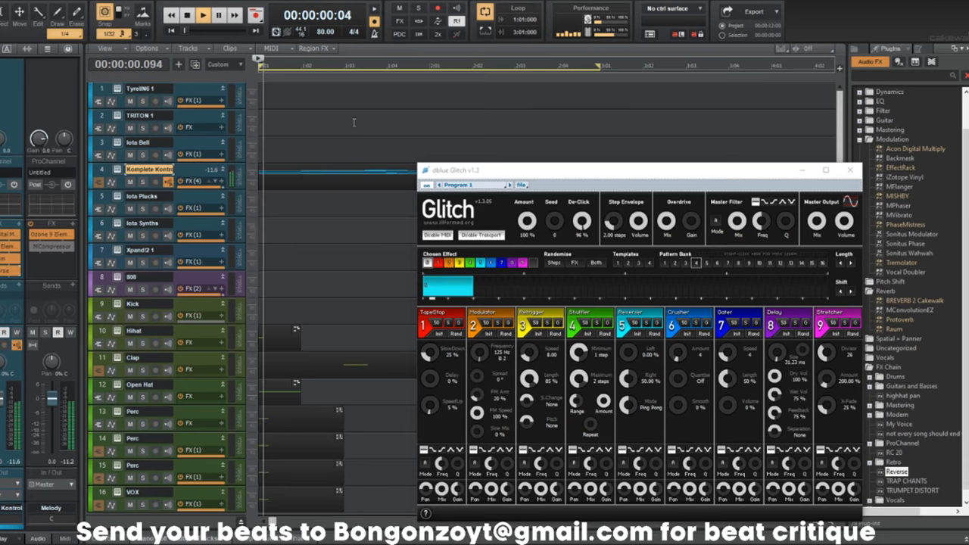
{"action": "key", "text": "space"}
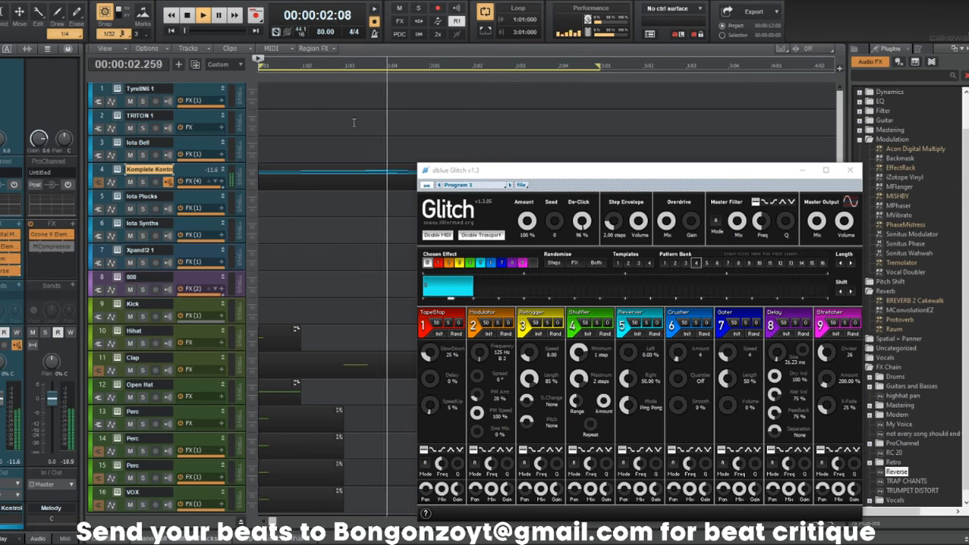
Lower the Master Output Mix in Glitch and replay the melody from late in bar 1.
{"action": "scroll", "coordinate": [354, 123], "scroll_direction": "down", "scroll_amount": 2}
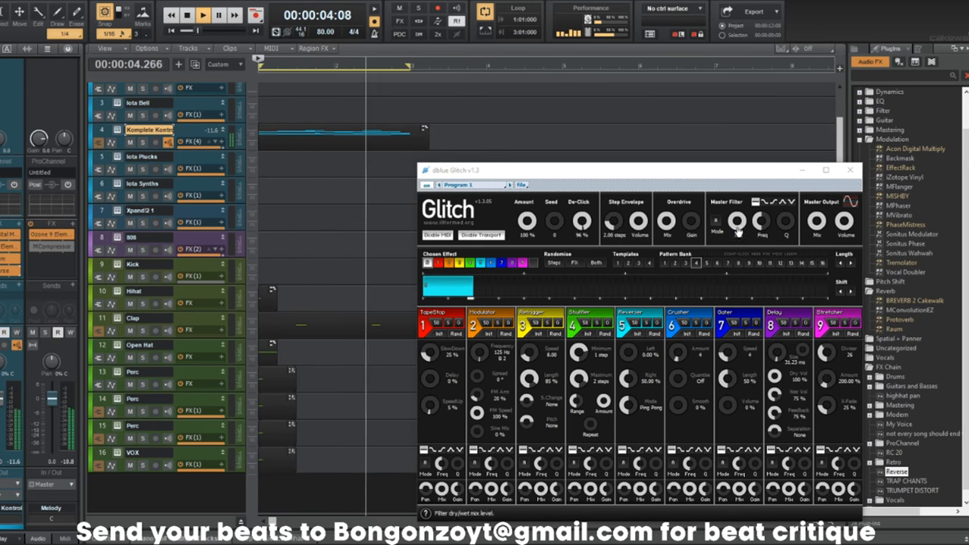
{"action": "left_click_drag", "start_coordinate": [817, 221], "coordinate": [817, 244]}
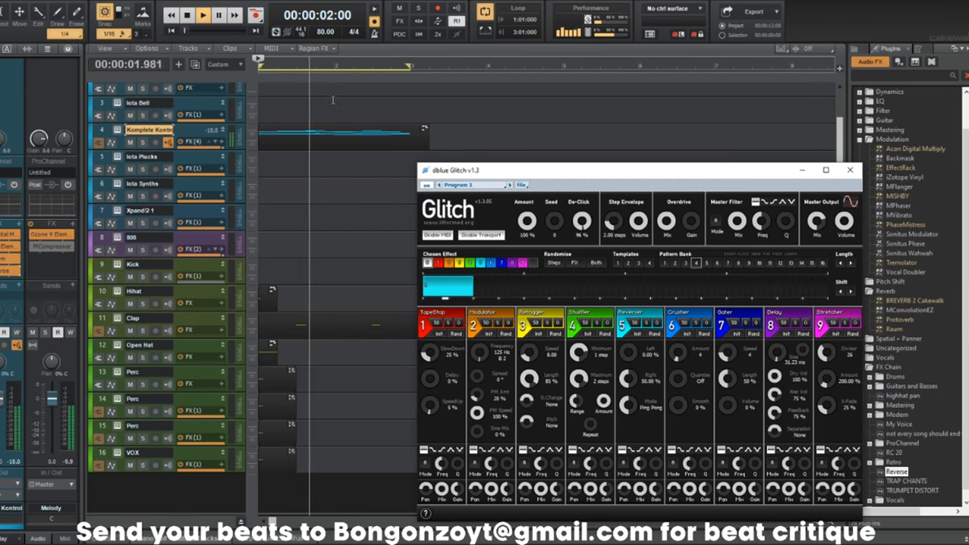
{"action": "left_click", "coordinate": [309, 111]}
{"action": "key", "text": "space"}
Expand the Komplete Kontrol track, move its Reverse FX chain ahead of Raum, and close the Glitch window.
{"action": "left_click_drag", "start_coordinate": [168, 150], "coordinate": [167, 214]}
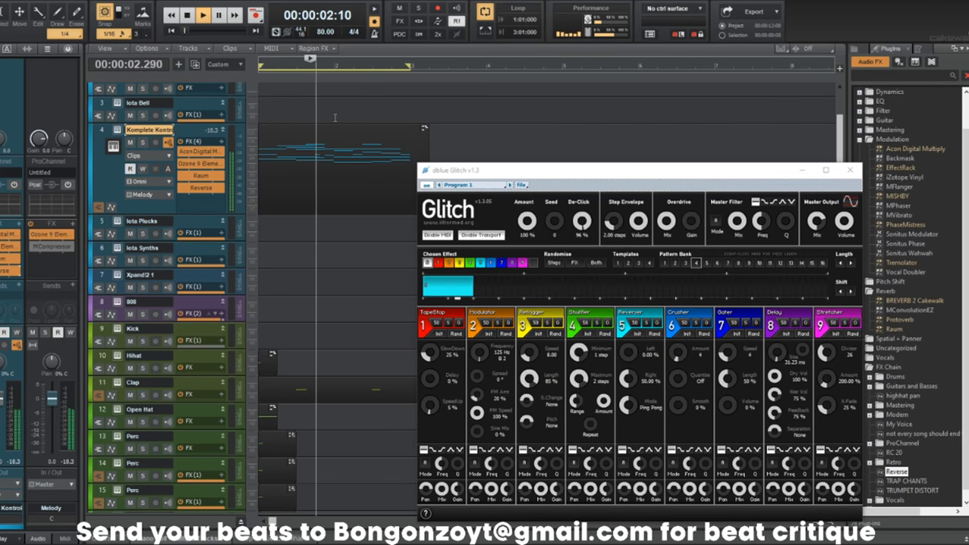
{"action": "left_click_drag", "start_coordinate": [201, 188], "coordinate": [200, 176]}
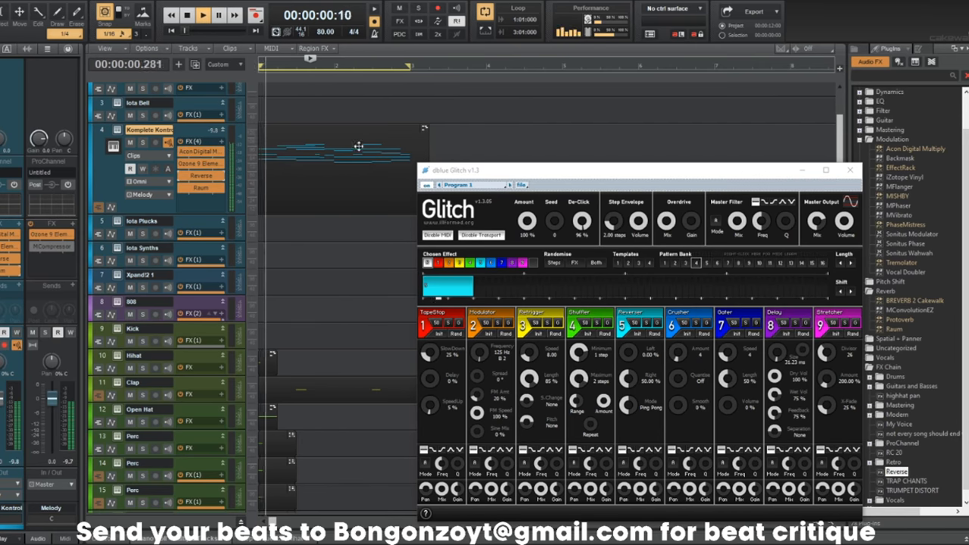
{"action": "left_click", "coordinate": [326, 132]}
{"action": "key", "text": "ctrl+t"}
{"action": "key", "text": "Return"}
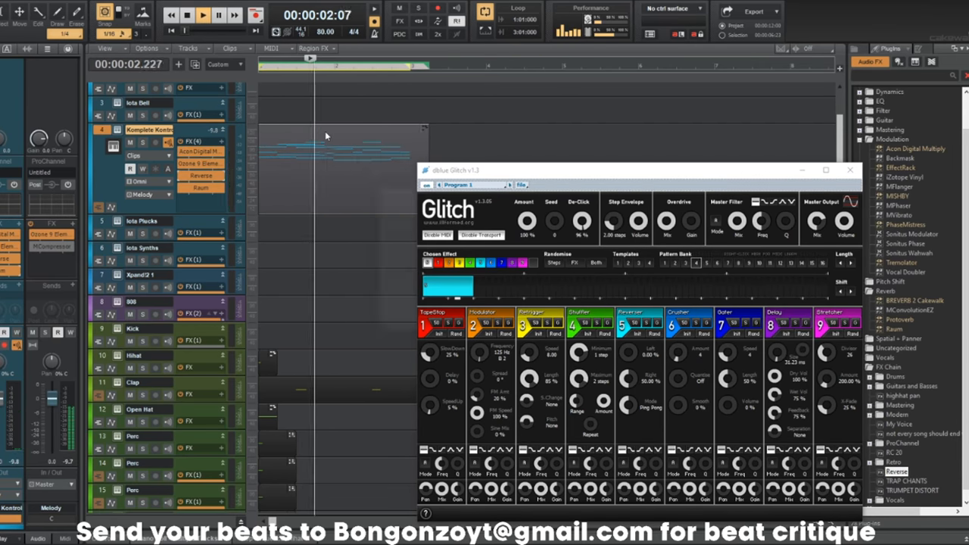
{"action": "left_click", "coordinate": [848, 170]}
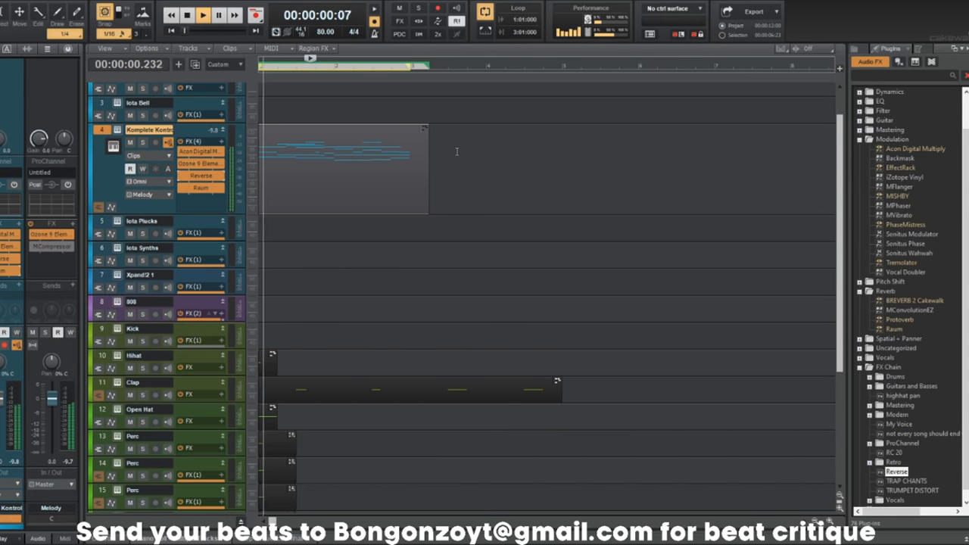
Open the Komplete Kontrol clip in the piano roll and audition the opening notes, including C8, A6 and C7.
{"action": "double_click", "coordinate": [339, 133]}
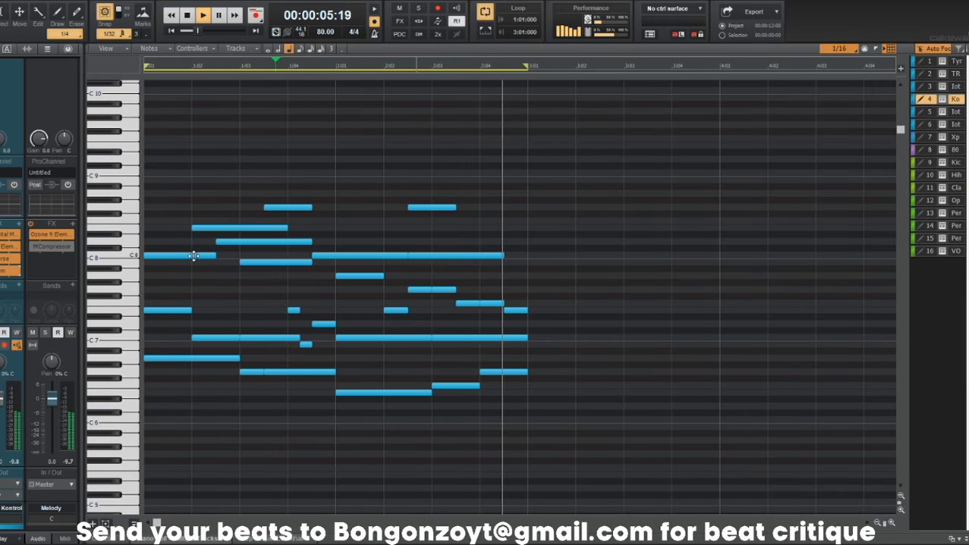
{"action": "left_click", "coordinate": [194, 256]}
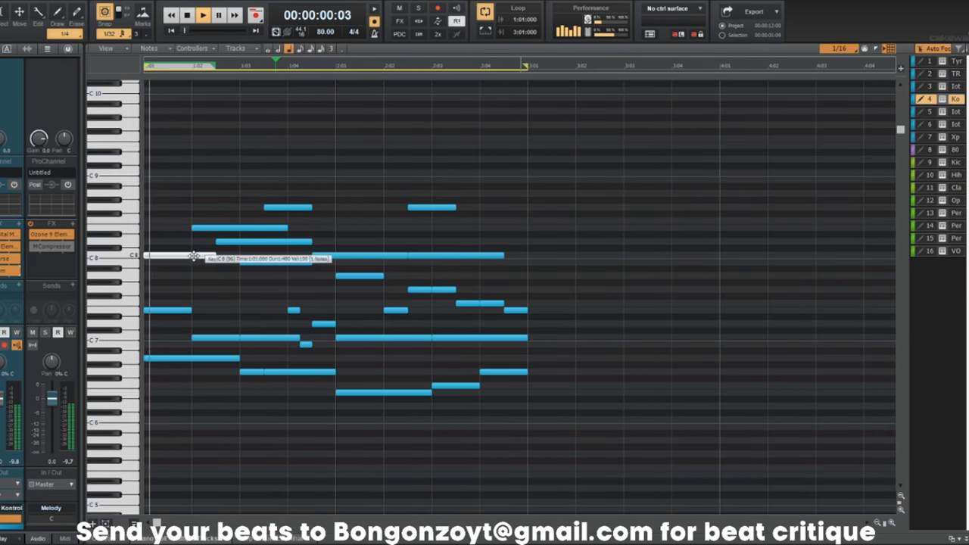
{"action": "left_click", "coordinate": [190, 354]}
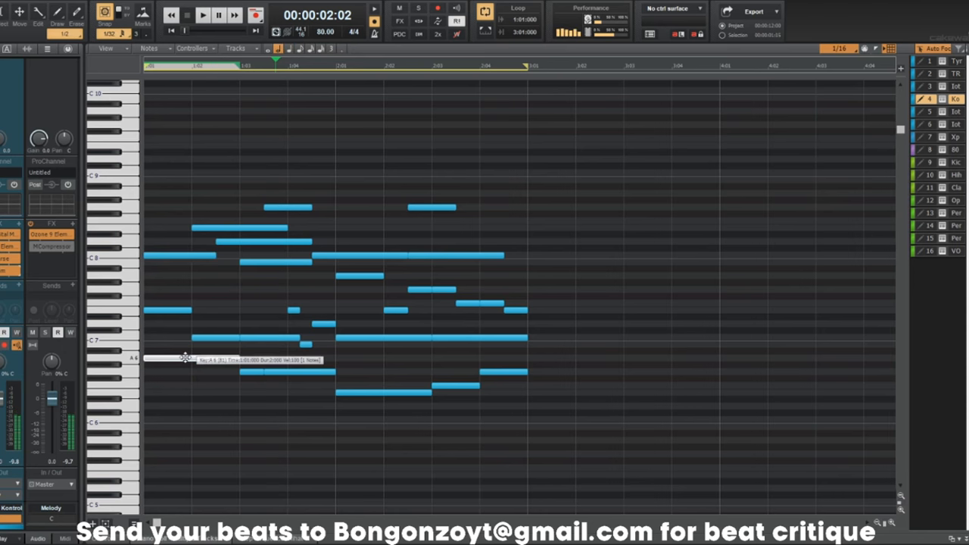
{"action": "left_click", "coordinate": [168, 307]}
{"action": "left_click", "coordinate": [212, 337]}
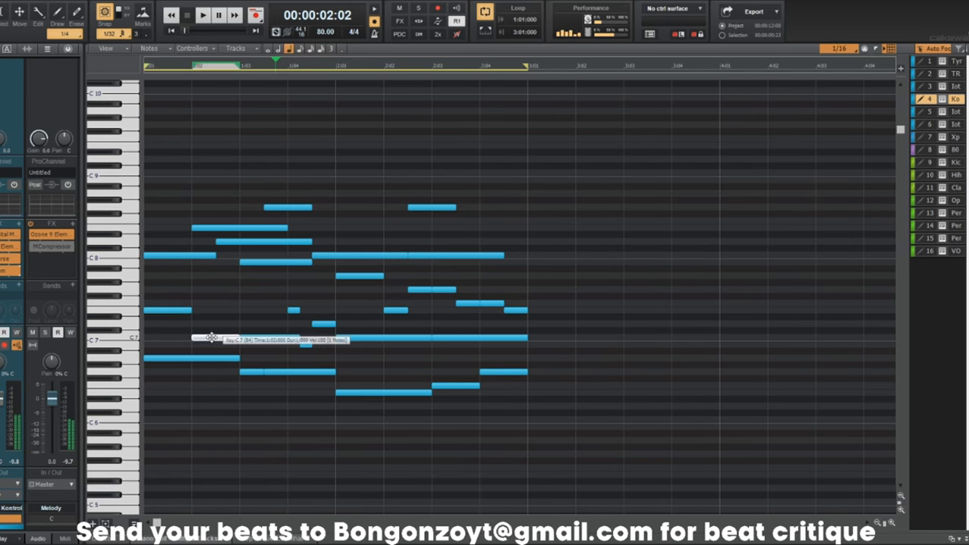
Delete the C7 note at 1:02 and play the melody again.
{"action": "key", "text": "space"}
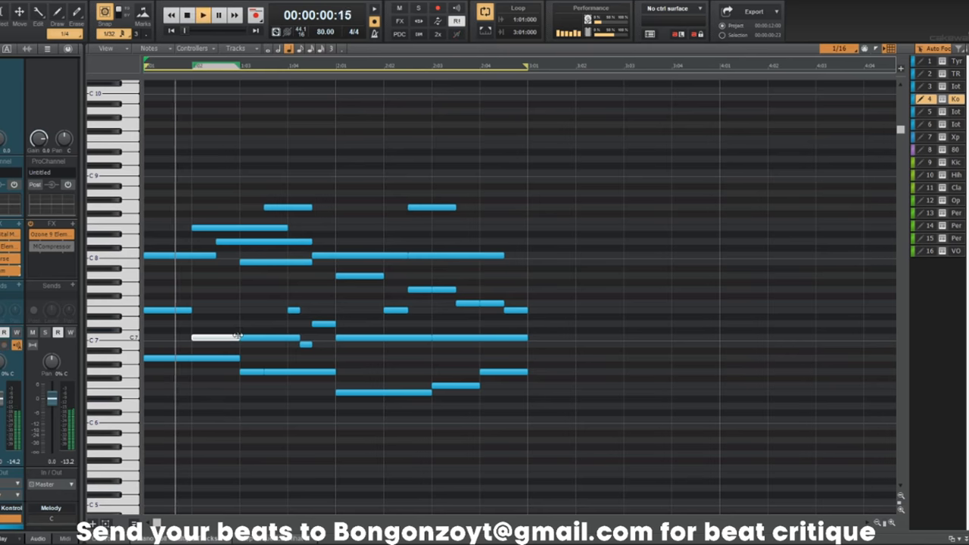
{"action": "right_click", "coordinate": [227, 336]}
{"action": "key", "text": "space"}
{"action": "key", "text": "space"}
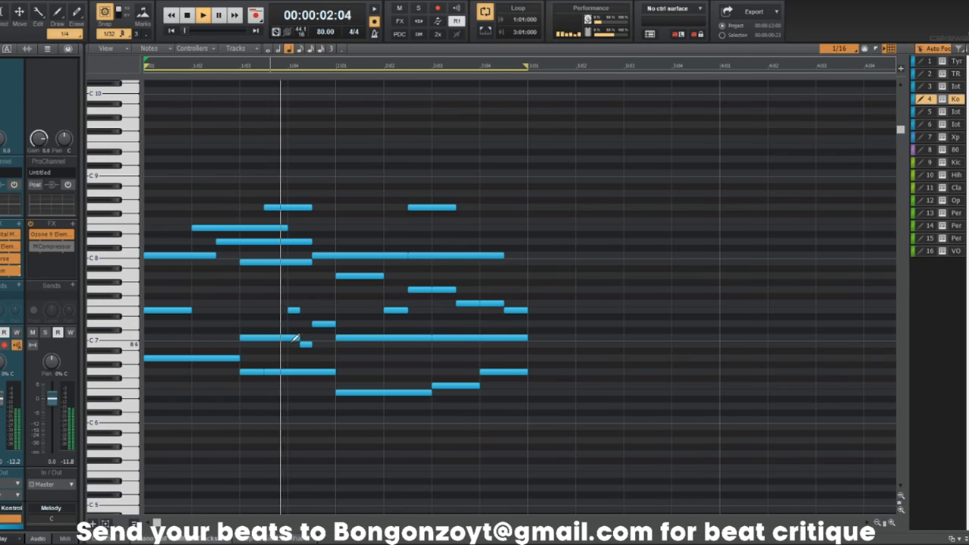
Lower the C7 note at 1:03 by one semitone to B6 and play the melody through.
{"action": "key", "text": "space"}
{"action": "left_click_drag", "start_coordinate": [278, 338], "coordinate": [277, 344]}
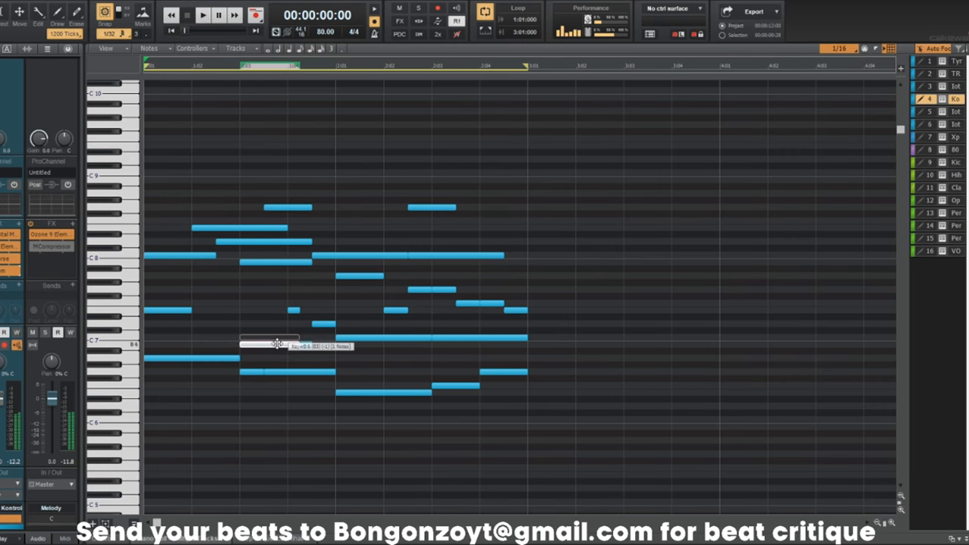
{"action": "key", "text": "space"}
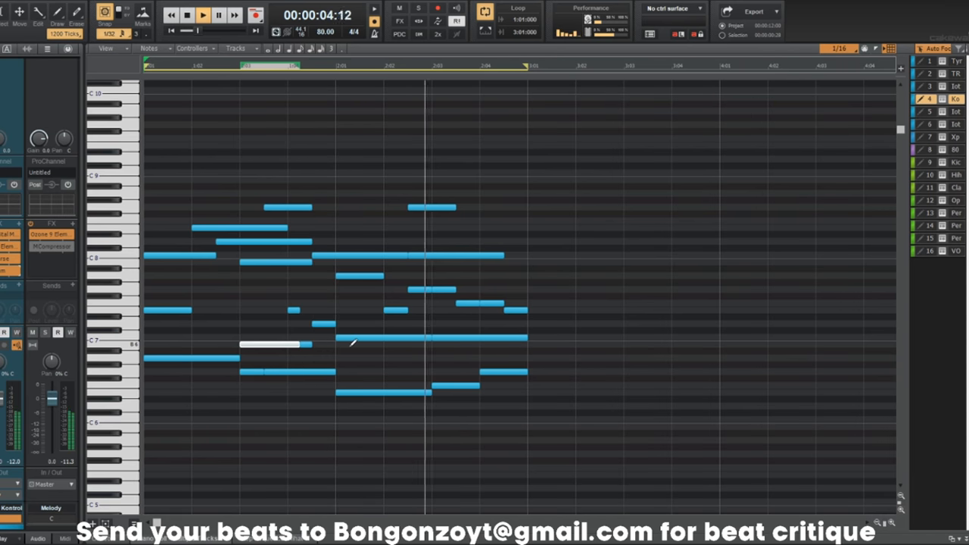
{"action": "key", "text": "space"}
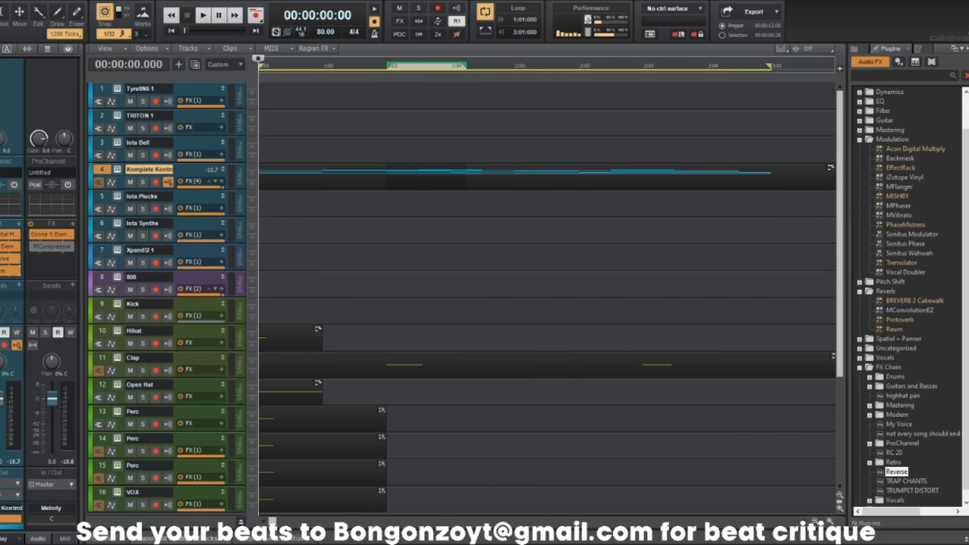
Open dblue Glitch from the Komplete Kontrol track's Reverse FX chain to examine its settings, and close the plugin and chain windows.
{"action": "left_click_drag", "start_coordinate": [894, 328], "coordinate": [3, 264]}
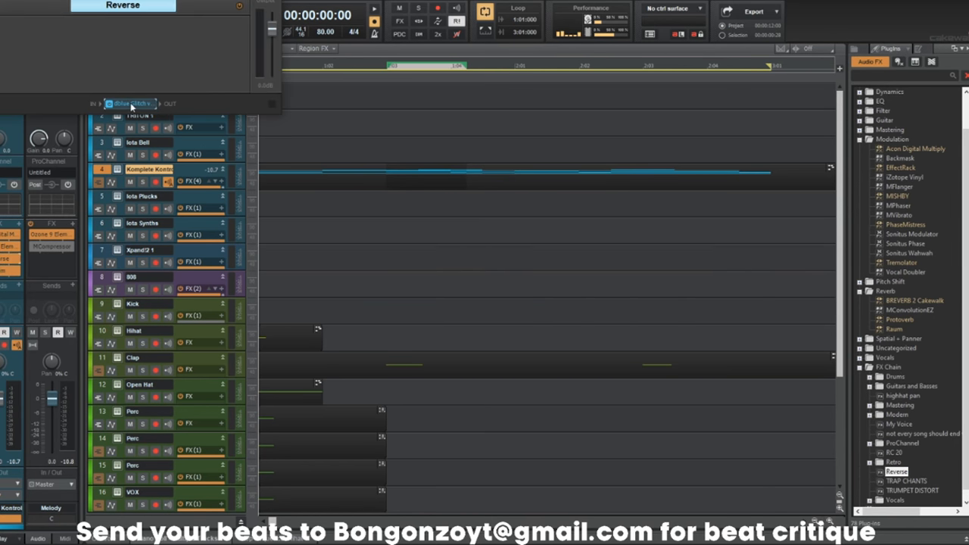
{"action": "double_click", "coordinate": [131, 104]}
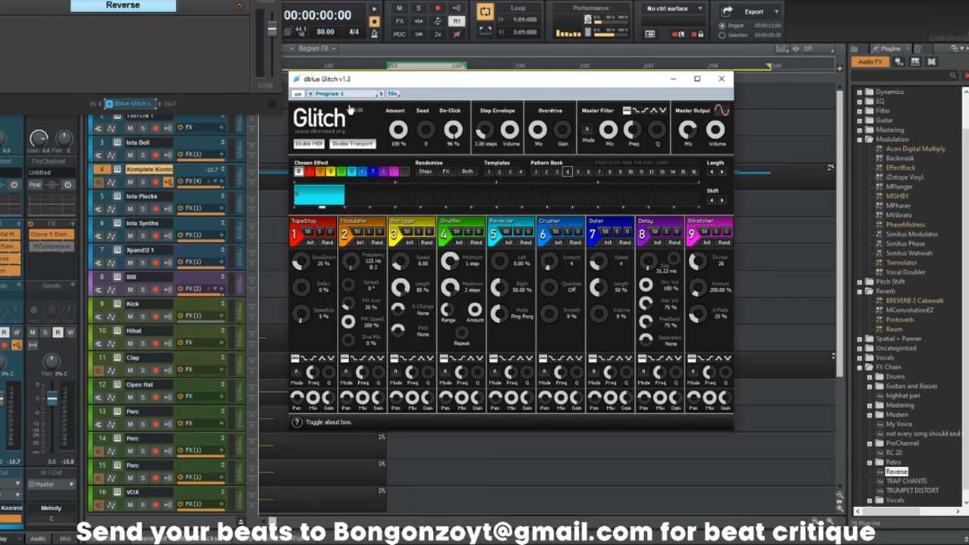
{"action": "left_click_drag", "start_coordinate": [341, 85], "coordinate": [325, 85]}
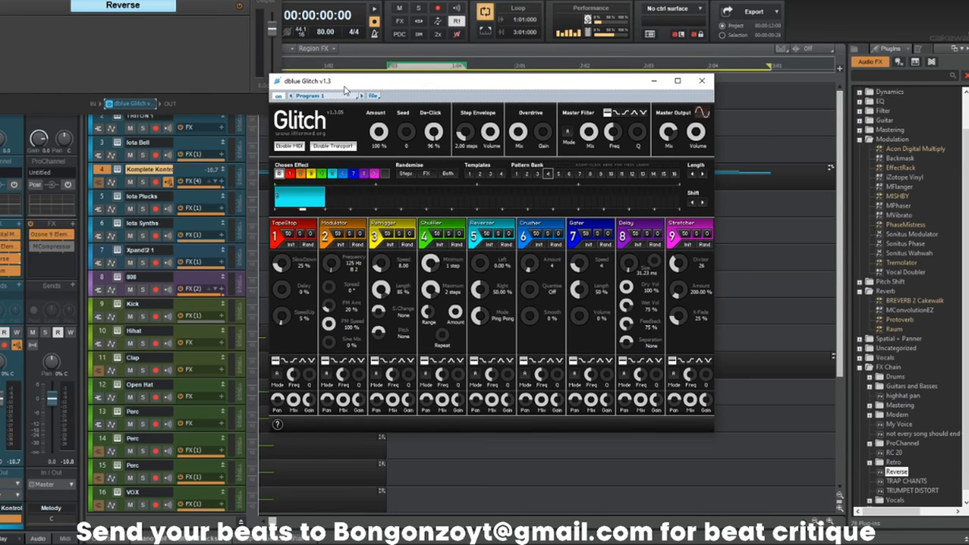
{"action": "left_click", "coordinate": [701, 81]}
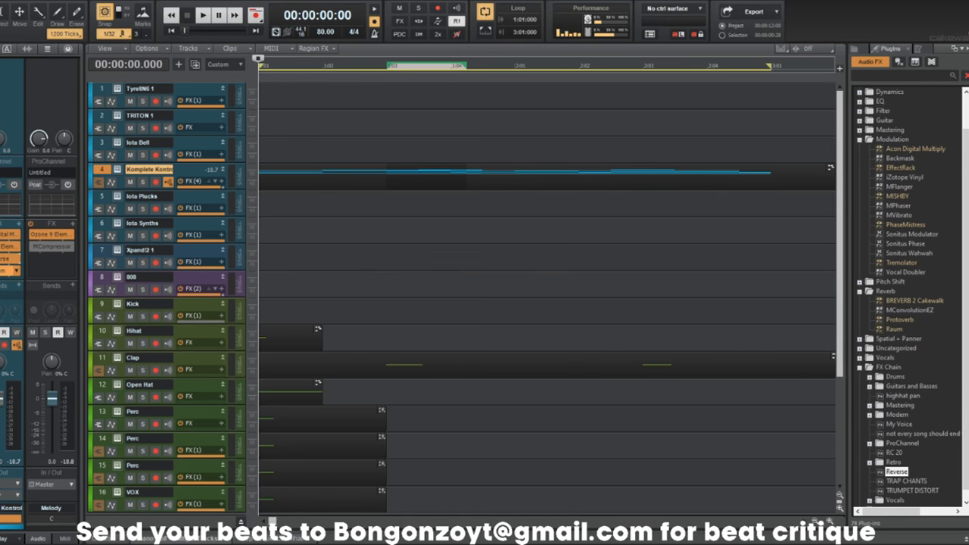
{"action": "double_click", "coordinate": [6, 260]}
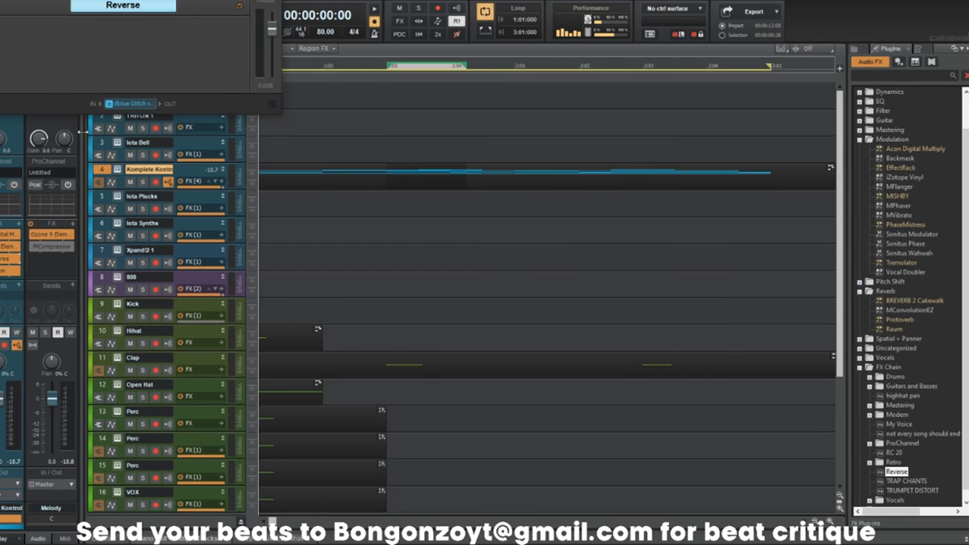
{"action": "key", "text": "Escape"}
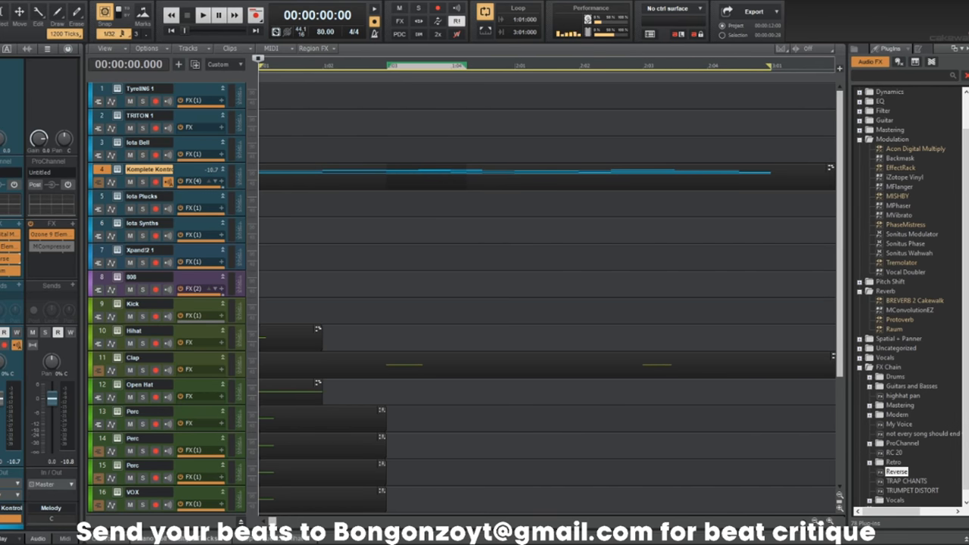
Zoom the arrangement out and play the edited melody from the start.
{"action": "key", "text": "space"}
{"action": "scroll", "coordinate": [343, 204], "scroll_direction": "up", "scroll_amount": 3}
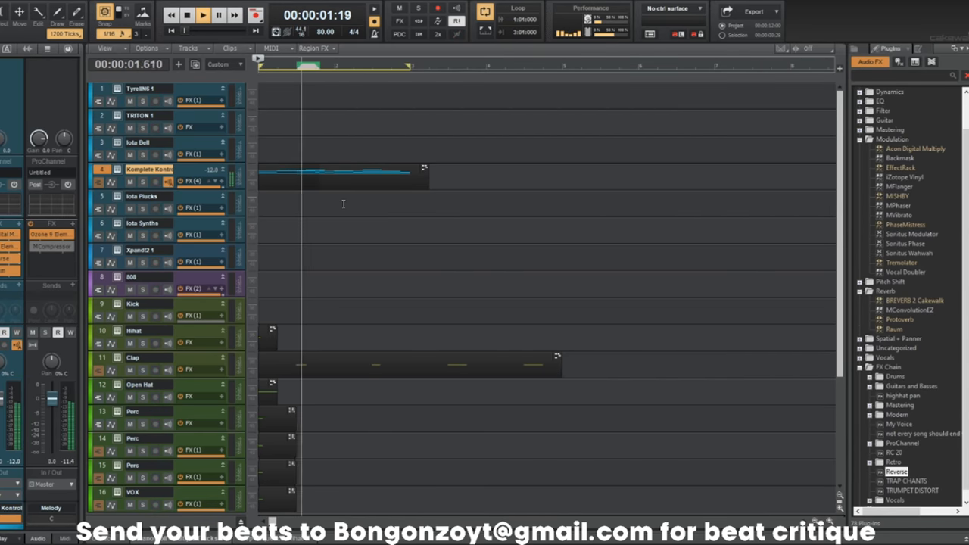
{"action": "key", "text": "space"}
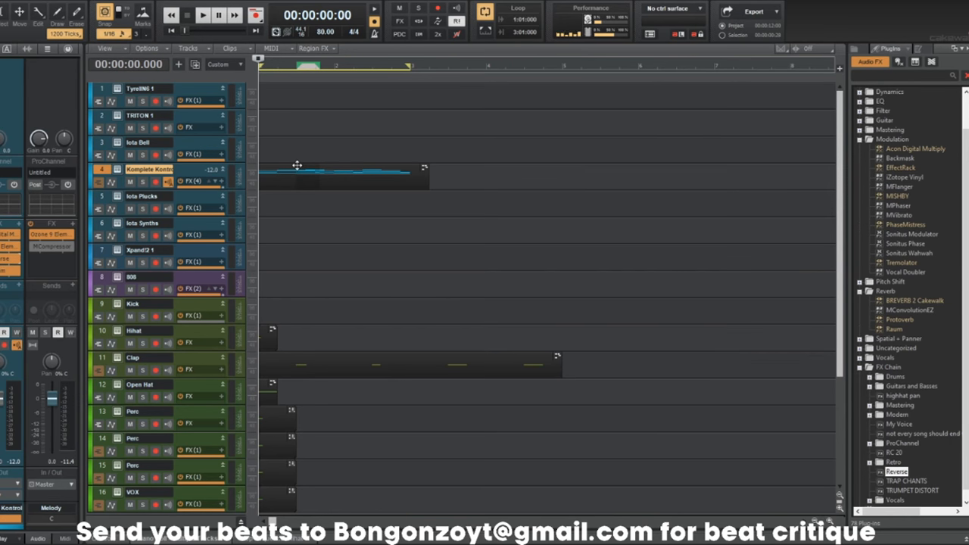
{"action": "key", "text": "space"}
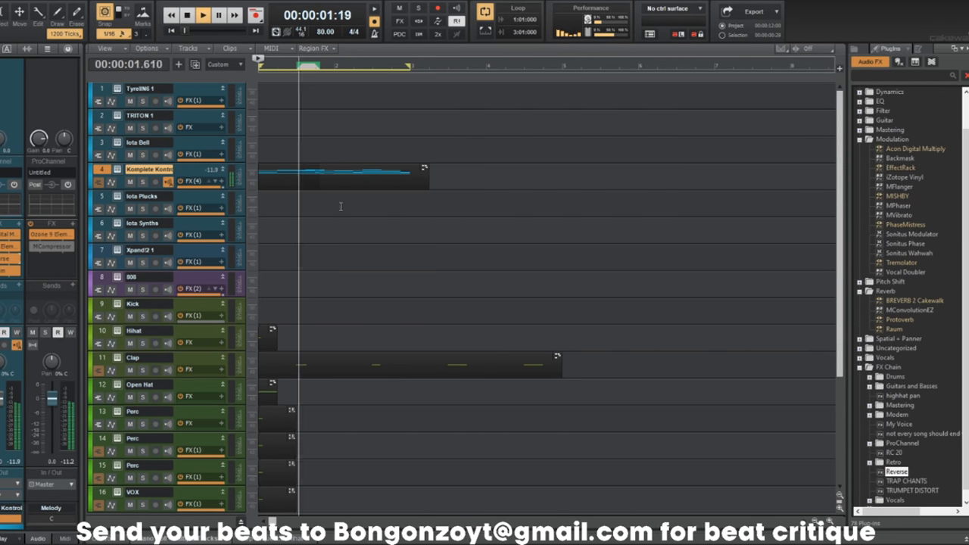
Open the Komplete Kontrol clip in the piano roll, raise the E6 note at 2:01 to A6 and play the change.
{"action": "left_click", "coordinate": [292, 172]}
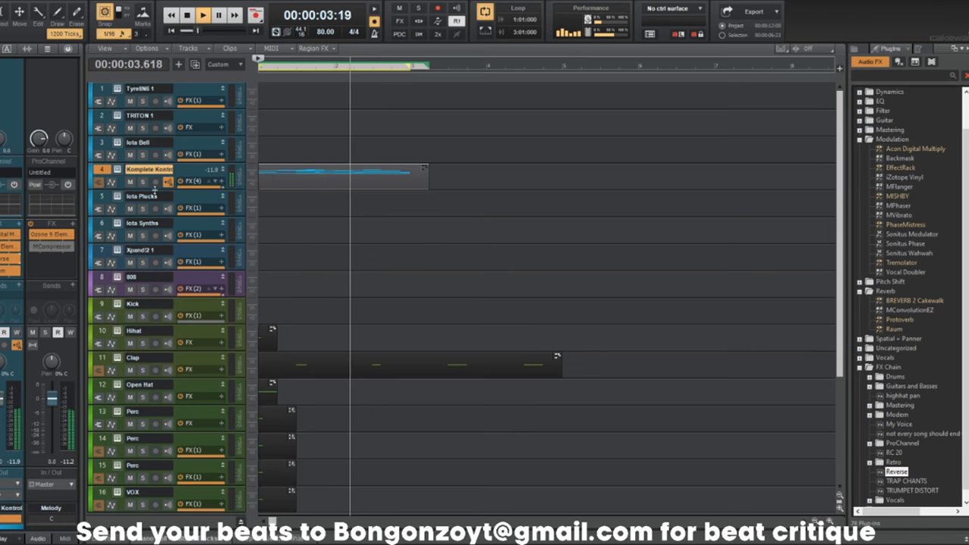
{"action": "double_click", "coordinate": [324, 170]}
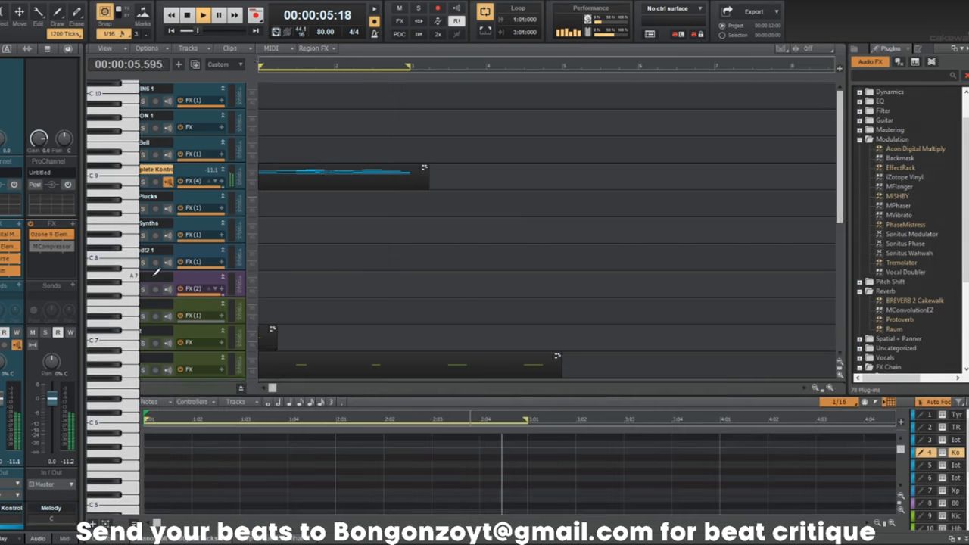
{"action": "key", "text": "shift+d"}
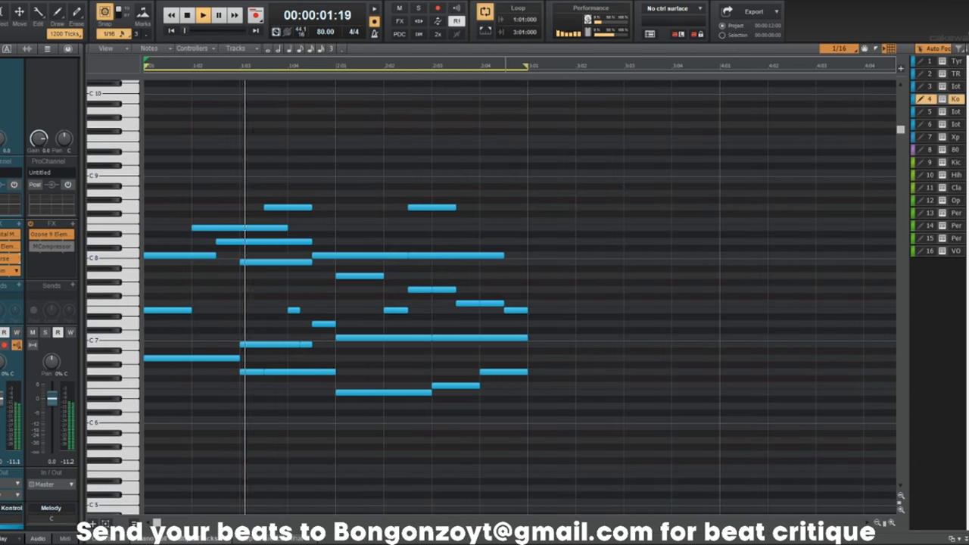
{"action": "key", "text": "space"}
{"action": "left_click", "coordinate": [361, 392]}
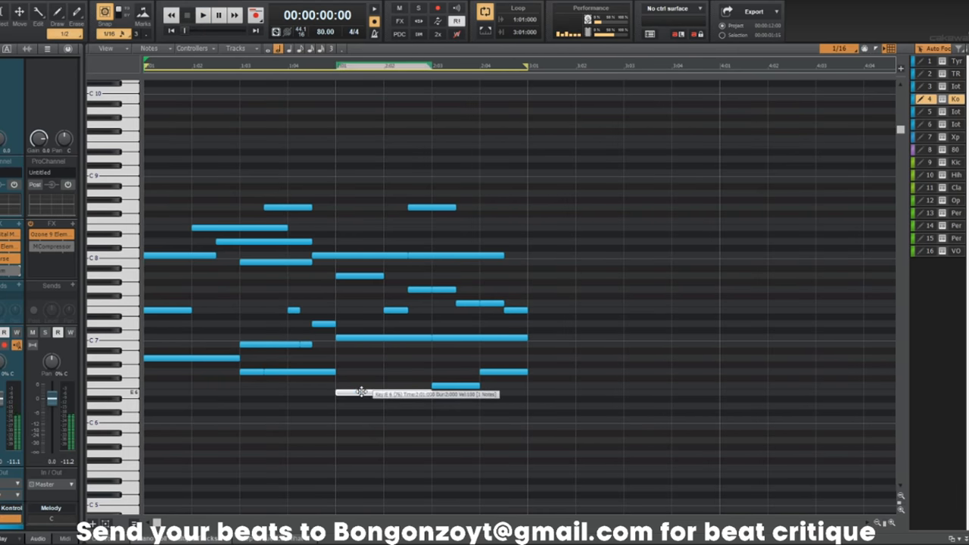
{"action": "left_click_drag", "start_coordinate": [362, 392], "coordinate": [362, 350]}
{"action": "key", "text": "space"}
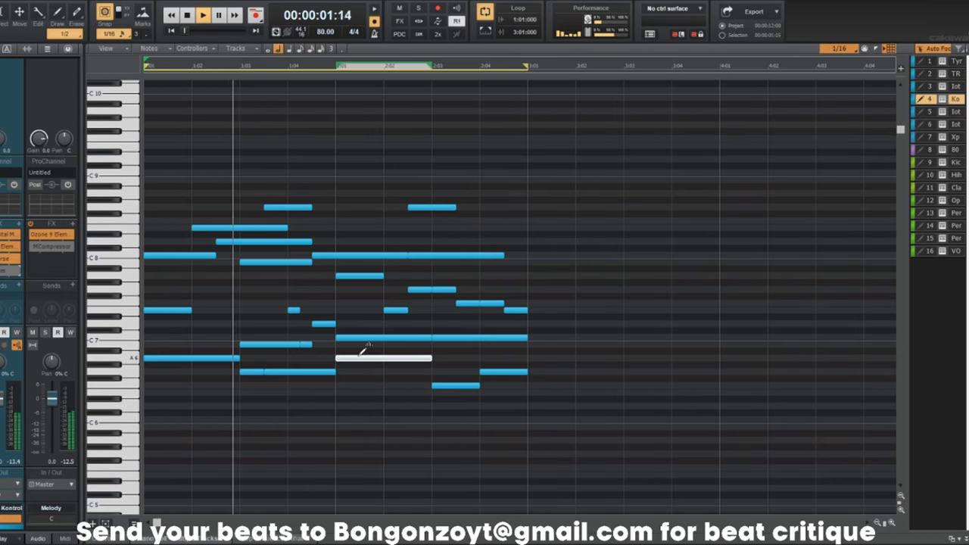
{"action": "key", "text": "space"}
Audition the C7 and A7 notes at 2:01, and delete the E7 note at 2:02 before playing the melody.
{"action": "left_click", "coordinate": [371, 339]}
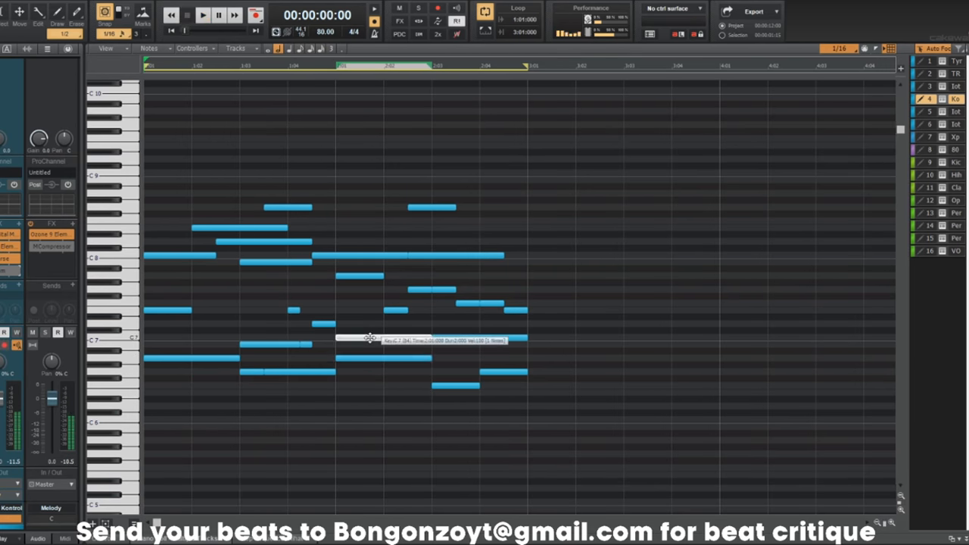
{"action": "left_click", "coordinate": [361, 278]}
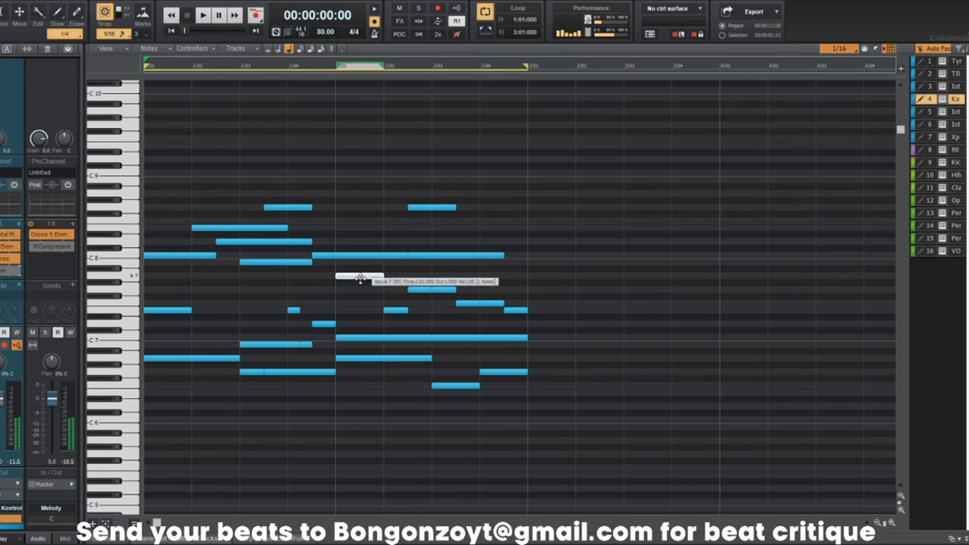
{"action": "left_click", "coordinate": [396, 311]}
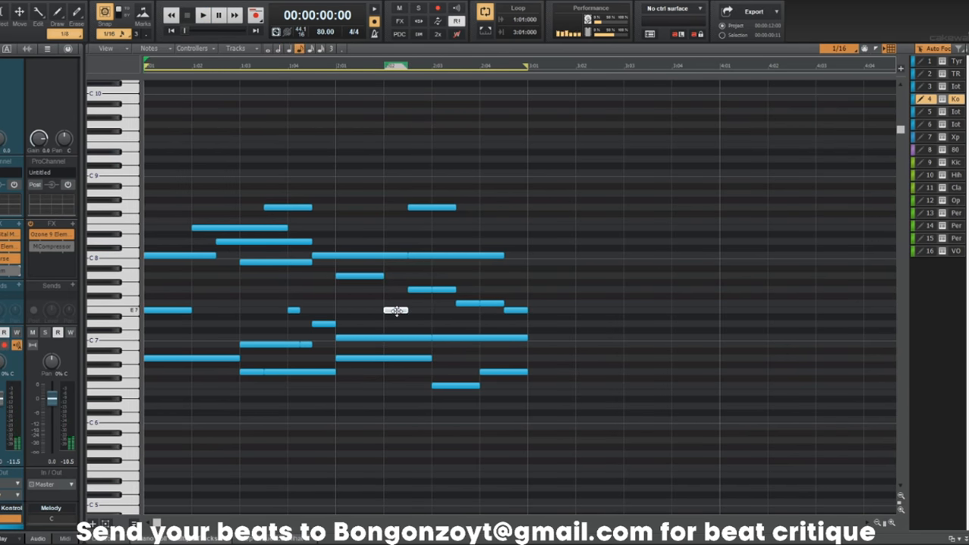
{"action": "key", "text": "Delete"}
{"action": "key", "text": "space"}
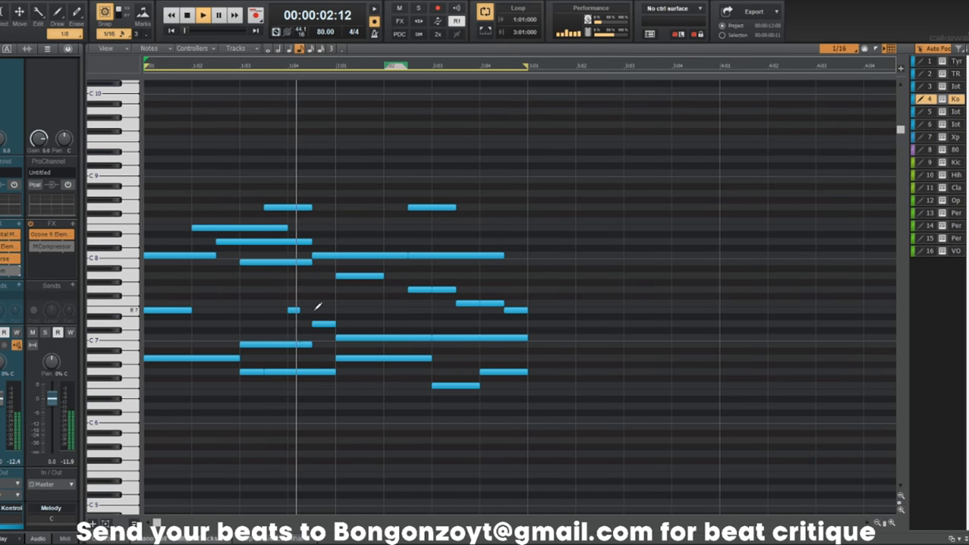
{"action": "key", "text": "space"}
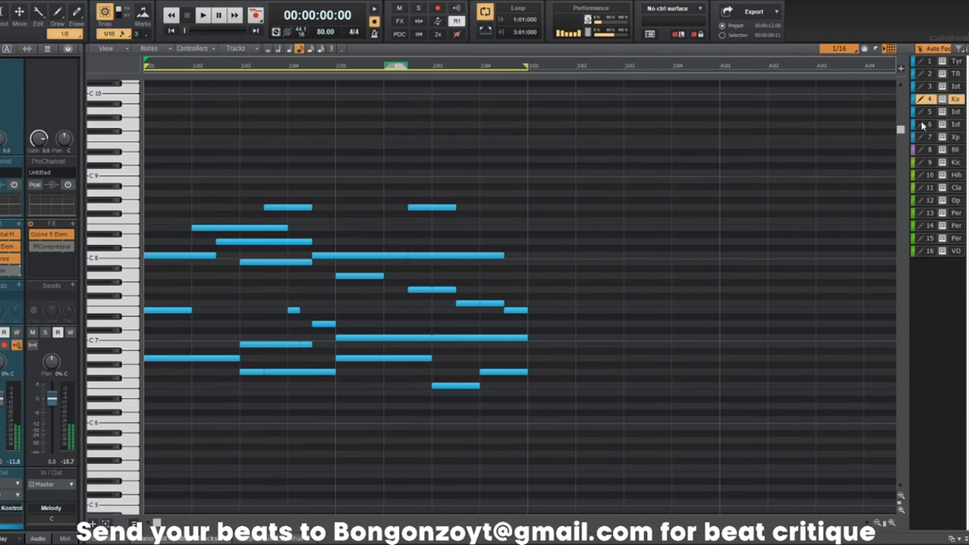
Set the Komplete Kontrol sampler's envelope to ADSR with a 278.6 ms release and play the melody through it.
{"action": "left_click", "coordinate": [942, 107]}
{"action": "left_click", "coordinate": [600, 345]}
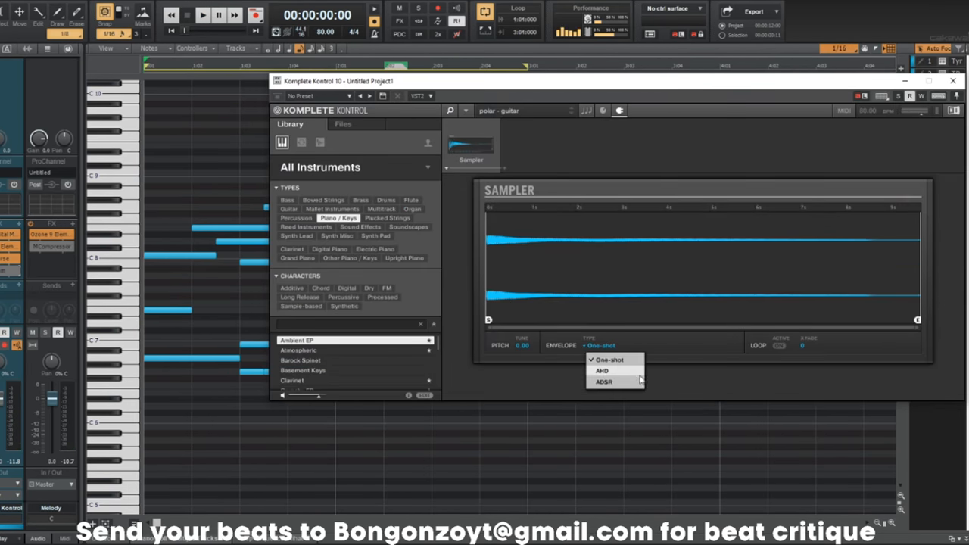
{"action": "left_click", "coordinate": [621, 381]}
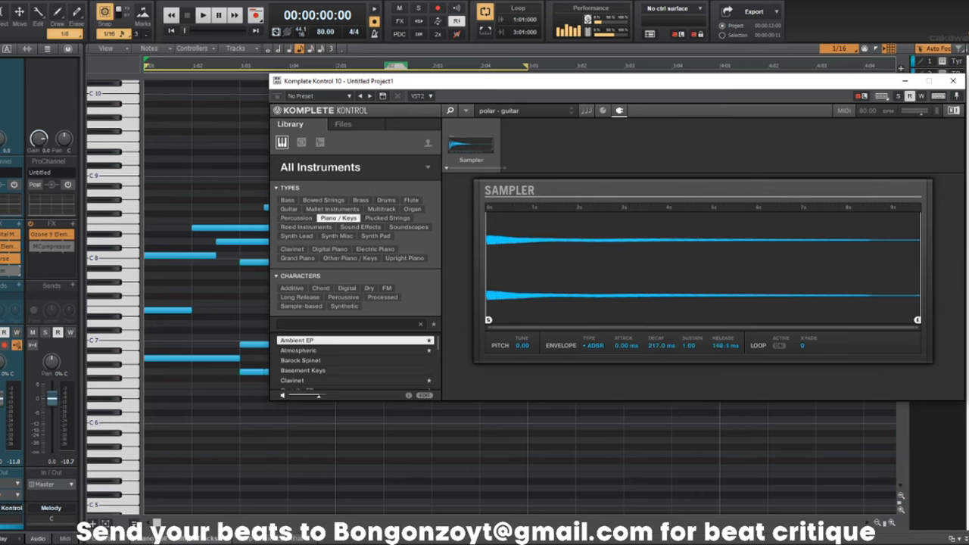
{"action": "key", "text": "space"}
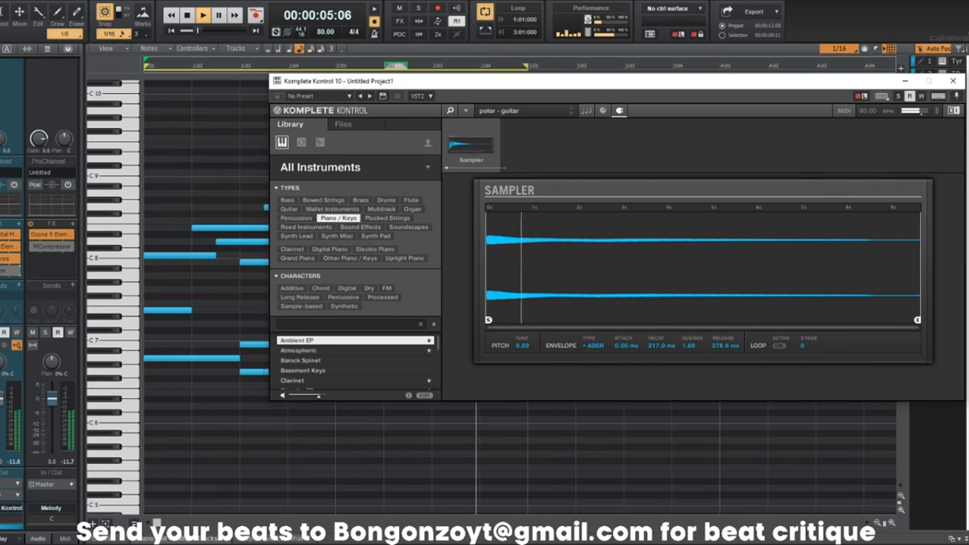
{"action": "left_click", "coordinate": [954, 81]}
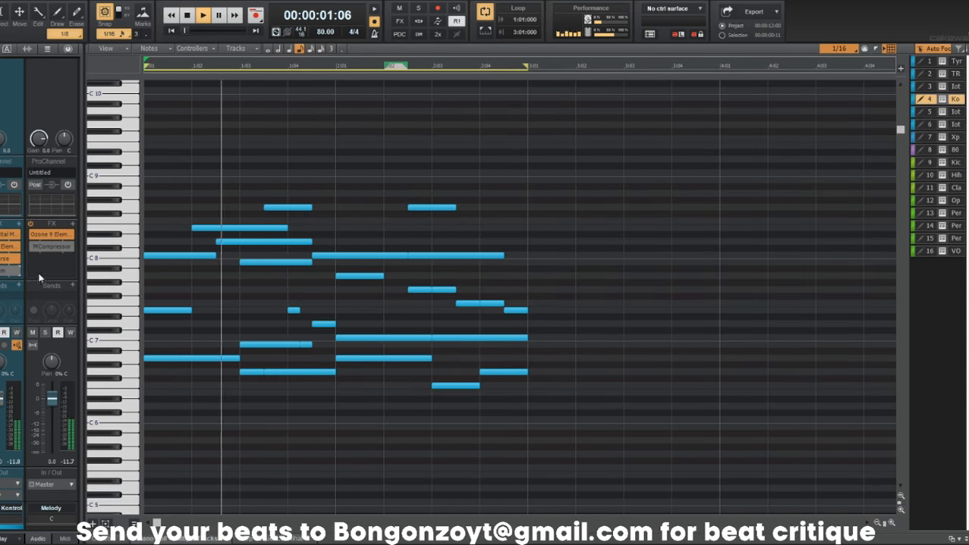
Add a second Raum reverb to the Komplete Kontrol track's effects so that one sits before Reverse, and close its window.
{"action": "double_click", "coordinate": [6, 270]}
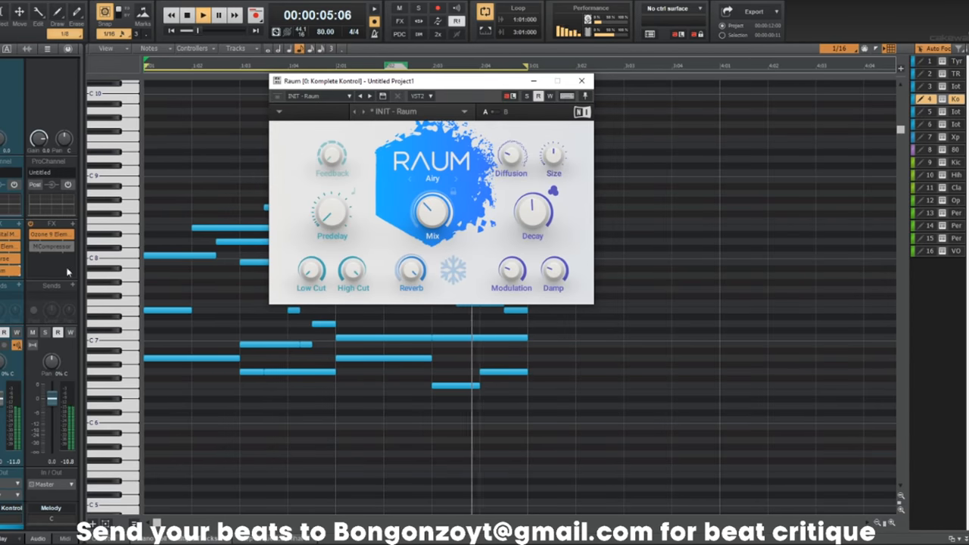
{"action": "mouse_move", "coordinate": [4, 271]}
{"action": "left_mouse_down"}
{"action": "mouse_move", "coordinate": [2, 257]}
{"action": "mouse_move", "coordinate": [3, 271]}
{"action": "left_mouse_up"}
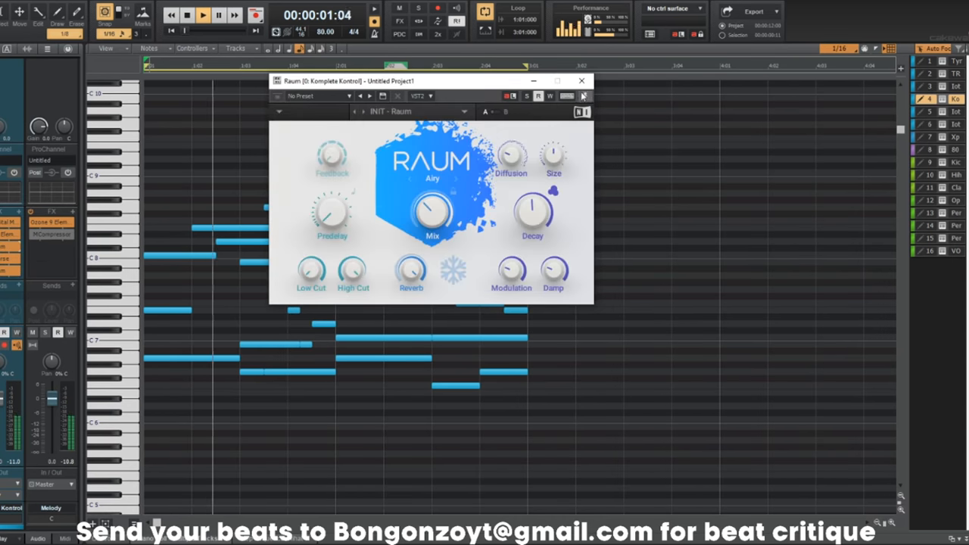
{"action": "left_click", "coordinate": [582, 80]}
Return to the arrangement, transpose the Komplete Kontrol melody clip and listen to the result.
{"action": "key", "text": "d"}
{"action": "scroll", "coordinate": [379, 237], "scroll_direction": "down", "scroll_amount": 3}
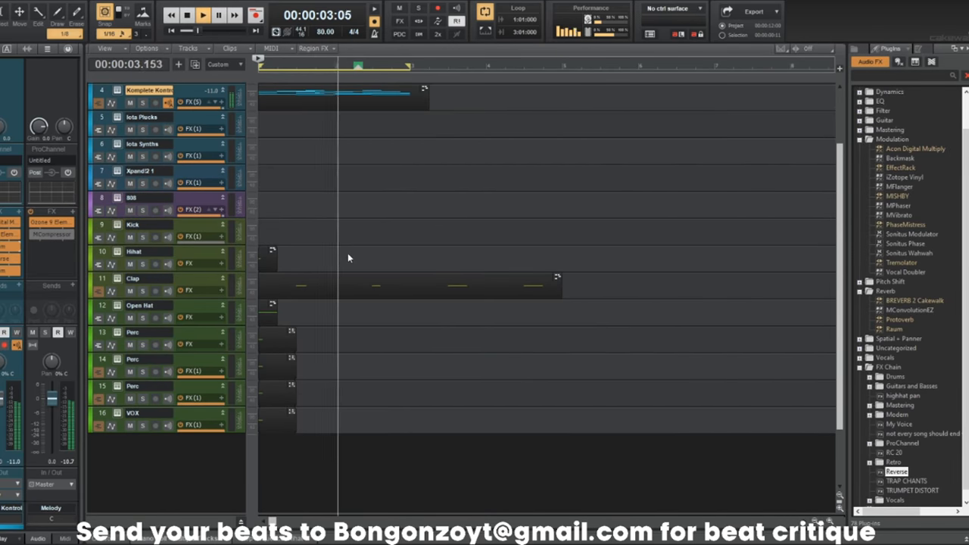
{"action": "scroll", "coordinate": [349, 254], "scroll_direction": "up", "scroll_amount": 3}
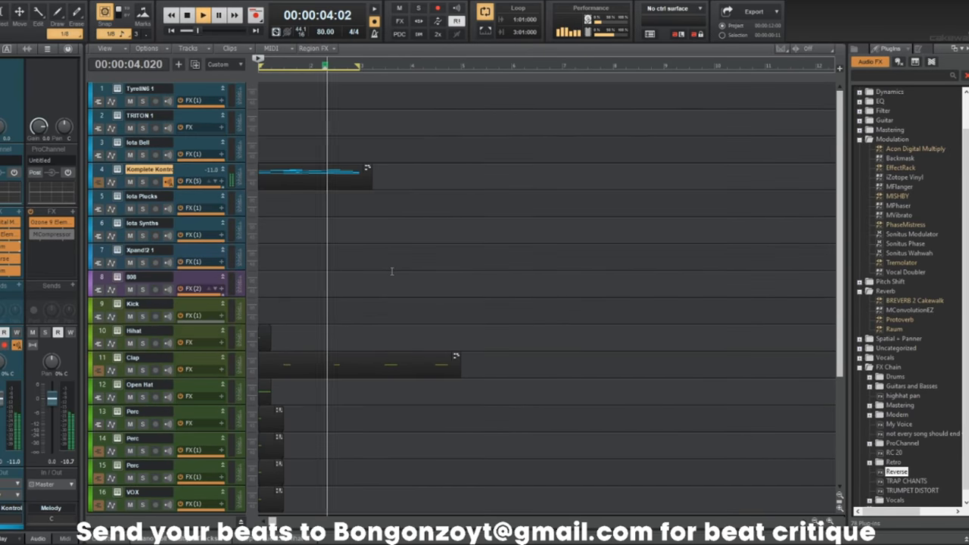
{"action": "left_click", "coordinate": [306, 167]}
{"action": "key", "text": "ctrl+t"}
{"action": "key", "text": "Return"}
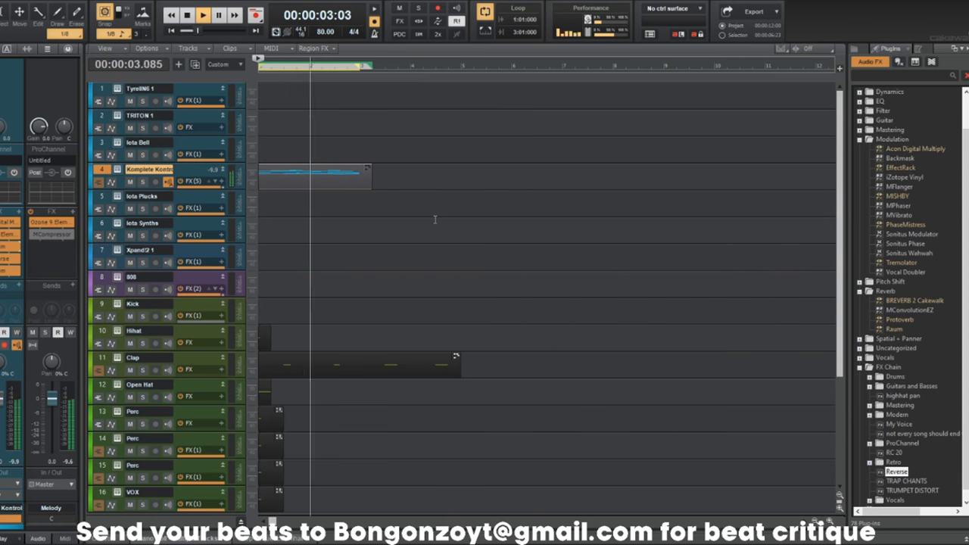
{"action": "scroll", "coordinate": [435, 220], "scroll_direction": "down", "scroll_amount": 2}
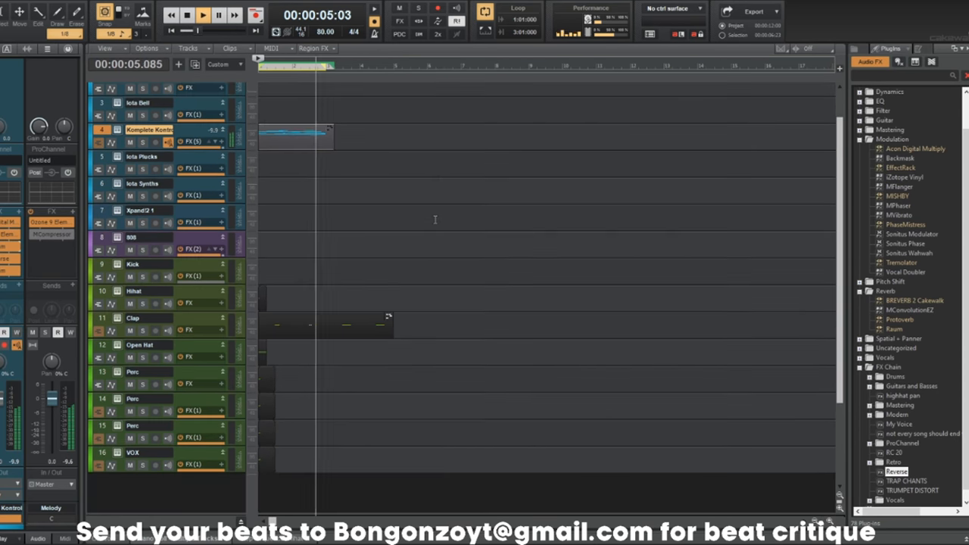
{"action": "scroll", "coordinate": [435, 221], "scroll_direction": "up", "scroll_amount": 3}
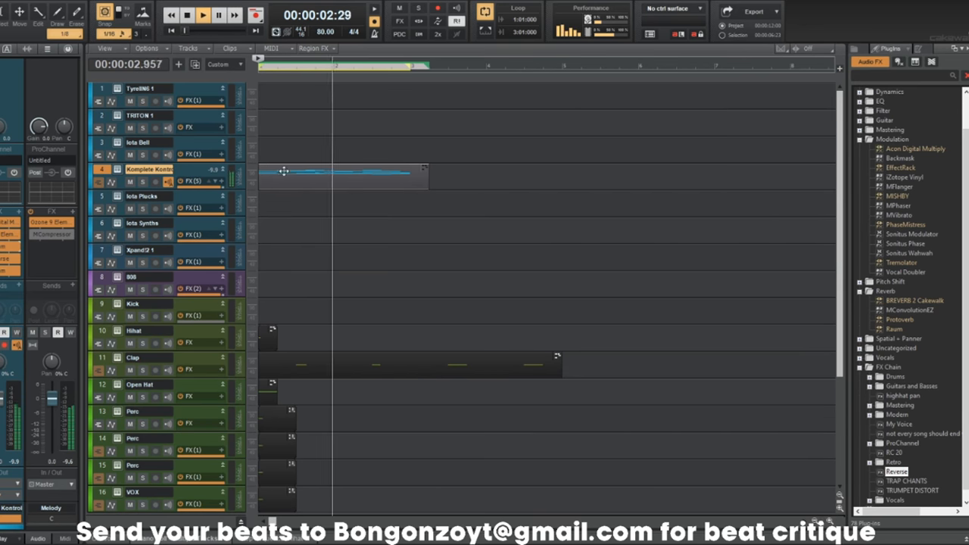
Copy the Komplete Kontrol melody clip to the Iota Bell track and check that track's Iota Mini instrument.
{"action": "left_click_drag", "start_coordinate": [281, 169], "coordinate": [272, 152]}
{"action": "left_click", "coordinate": [119, 142]}
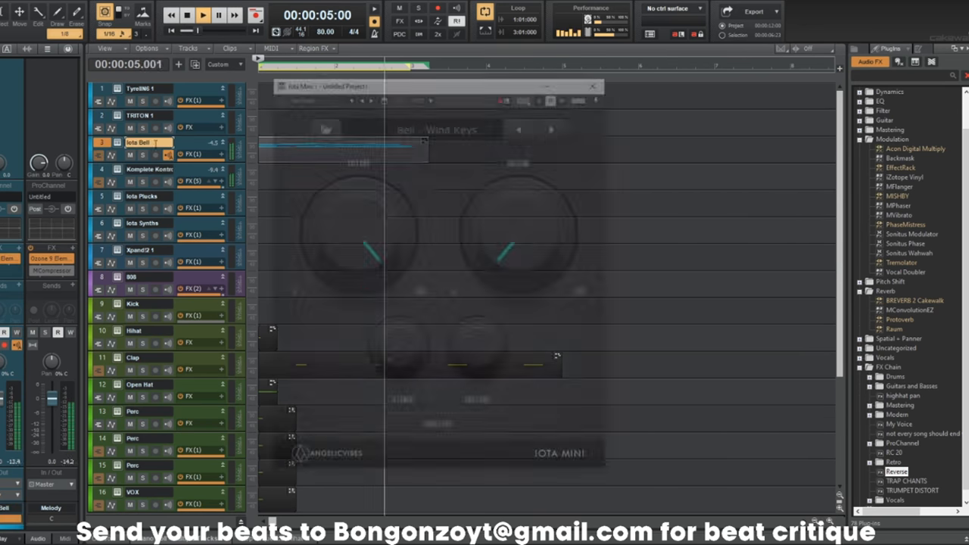
{"action": "left_click", "coordinate": [598, 81]}
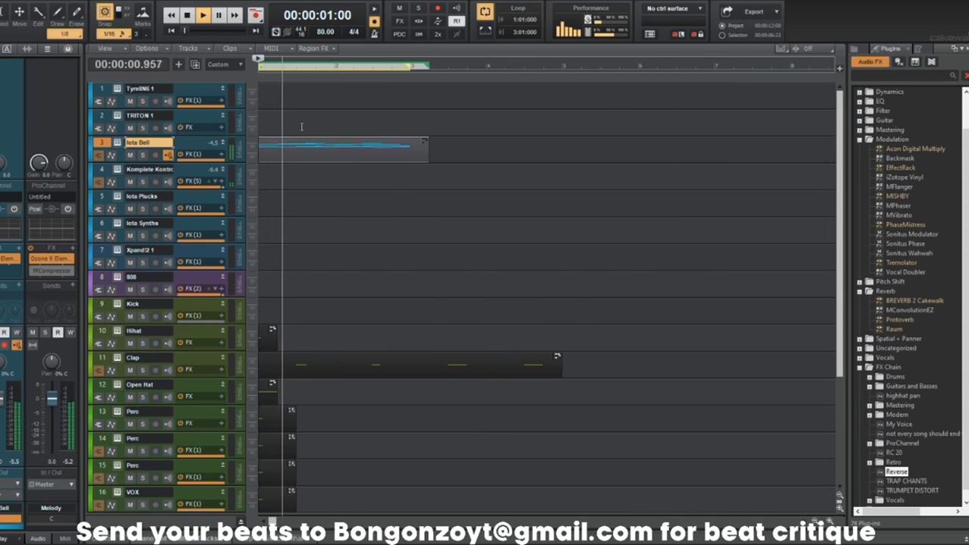
{"action": "left_click_drag", "start_coordinate": [290, 170], "coordinate": [290, 168]}
Transpose the melody clip on the Iota Bell track down, leaving Diatonic Math off.
{"action": "left_click", "coordinate": [288, 151]}
{"action": "key", "text": "ctrl+t"}
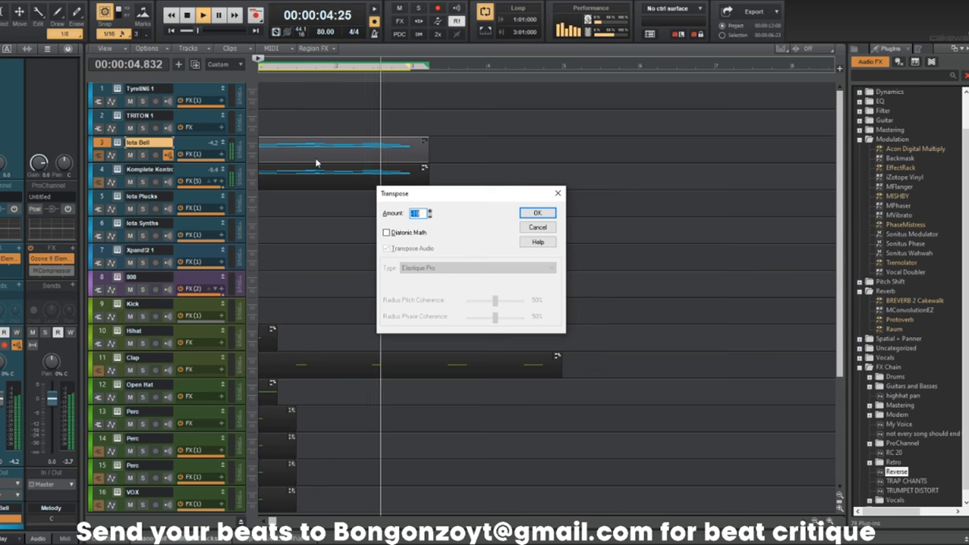
{"action": "type", "text": "12"}
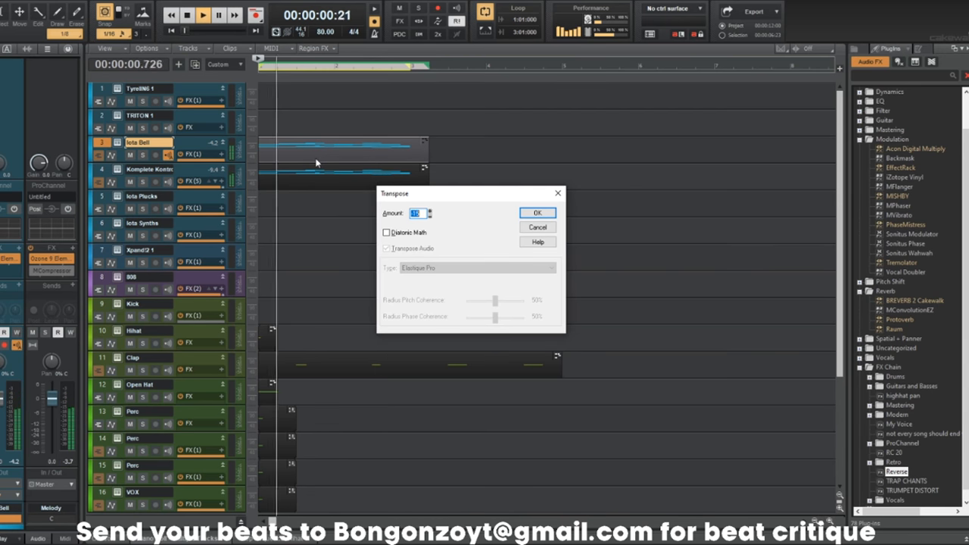
{"action": "key", "text": "Return"}
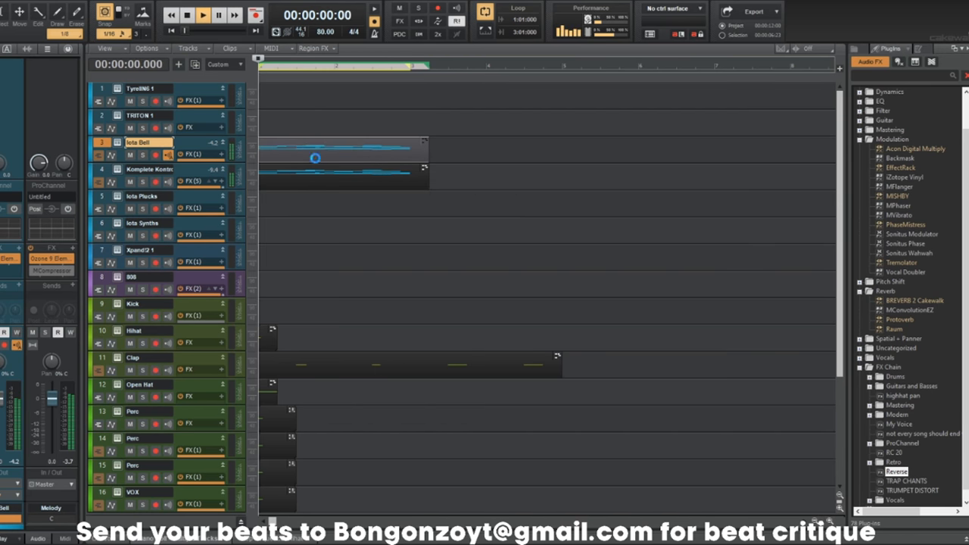
Freeze the Komplete Kontrol track's synth to audio and play it together with the Iota Bell track.
{"action": "left_click_drag", "start_coordinate": [176, 189], "coordinate": [168, 238]}
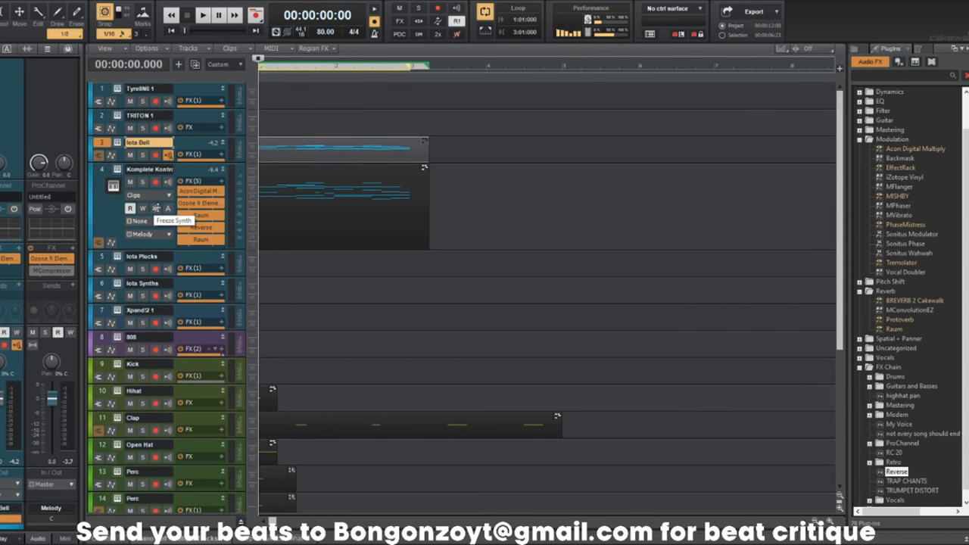
{"action": "left_click", "coordinate": [156, 208]}
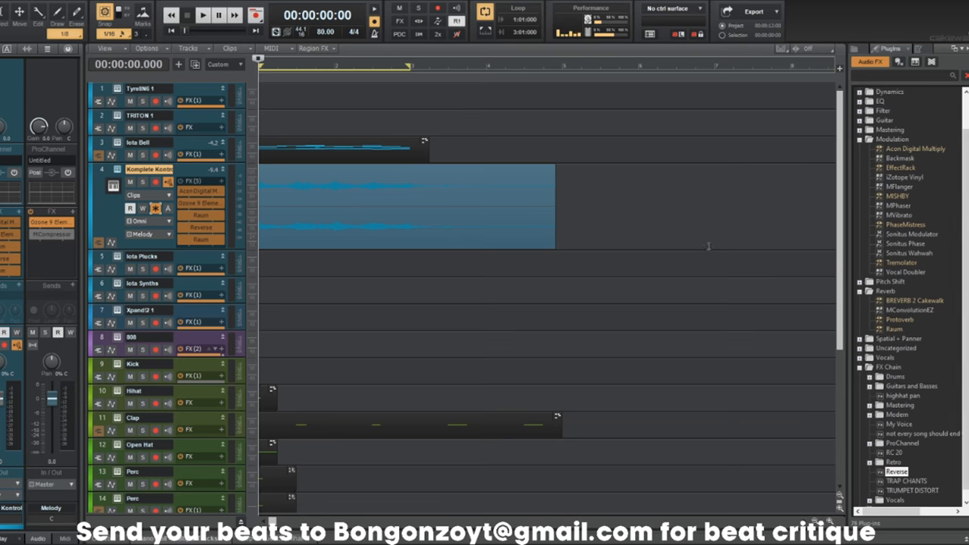
{"action": "key", "text": "space"}
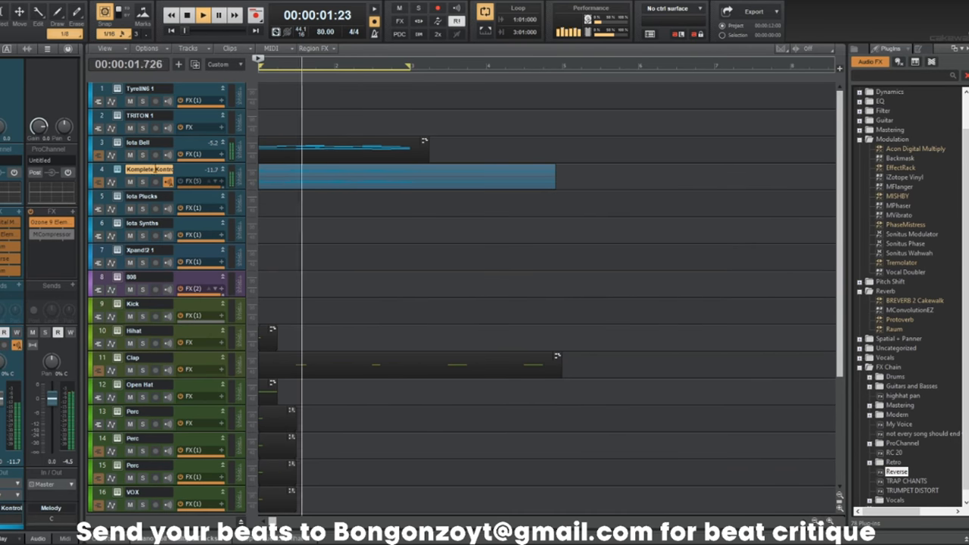
Replace the soloed Iota Bell track's synth with Komplete Kontrol and load the busy - guitar.wav sample.
{"action": "right_click", "coordinate": [126, 142]}
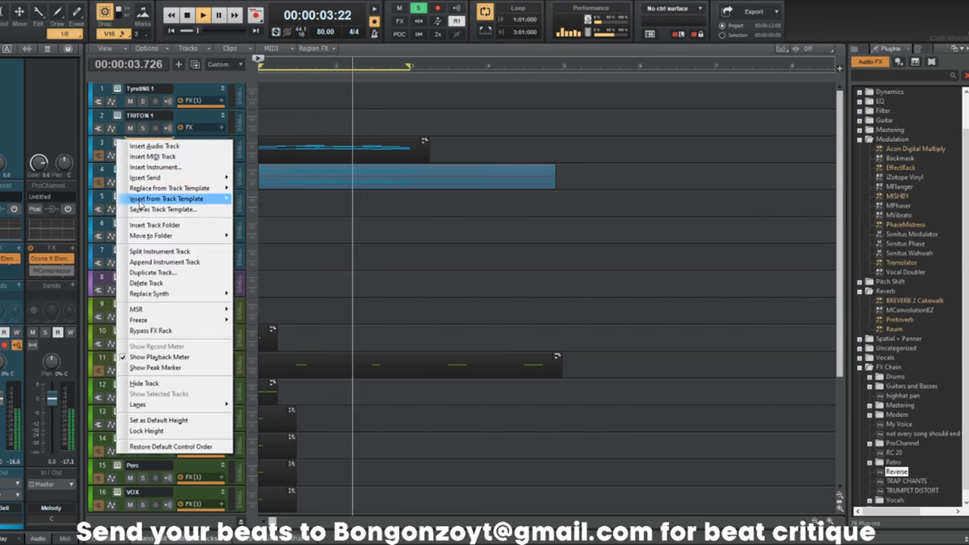
{"action": "left_click", "coordinate": [249, 322]}
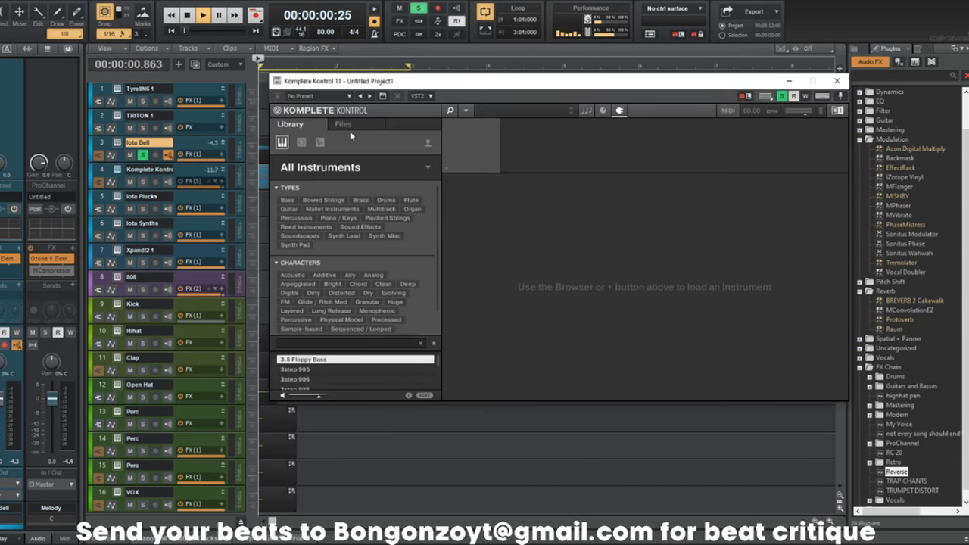
{"action": "left_click", "coordinate": [343, 124]}
{"action": "double_click", "coordinate": [353, 215]}
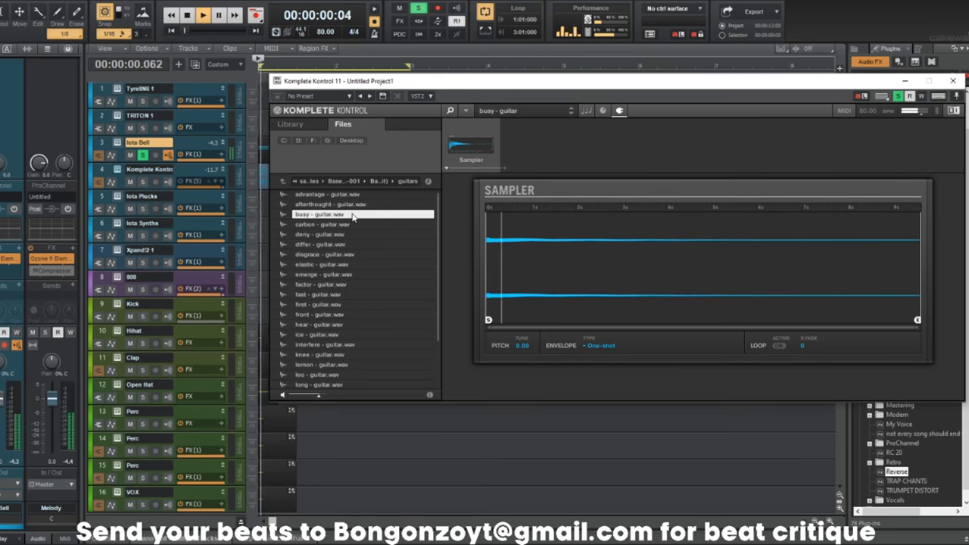
Audition samples from the mallets folder on the Iota Bell track's sampler and load contestant - mallet.wav.
{"action": "left_click", "coordinate": [381, 182]}
{"action": "double_click", "coordinate": [333, 244]}
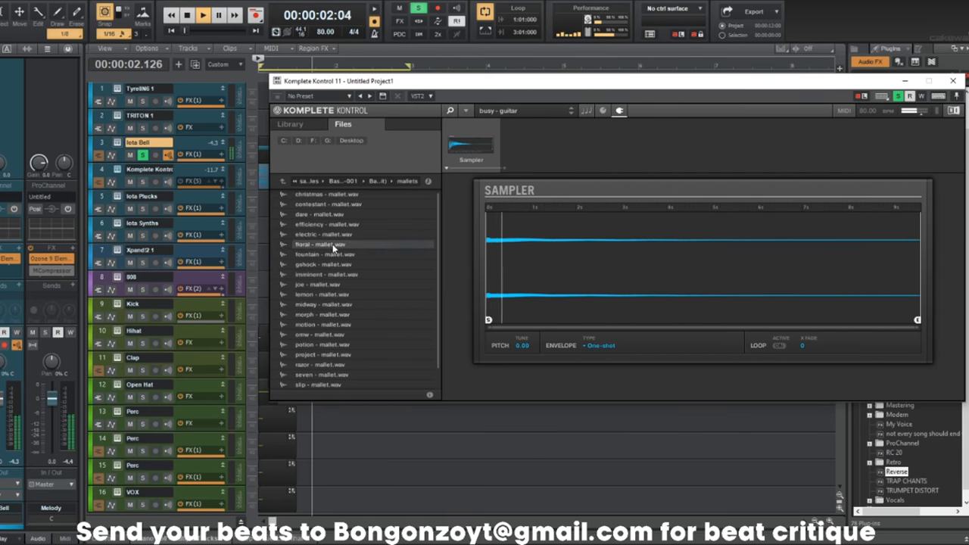
{"action": "double_click", "coordinate": [332, 244]}
{"action": "double_click", "coordinate": [359, 335]}
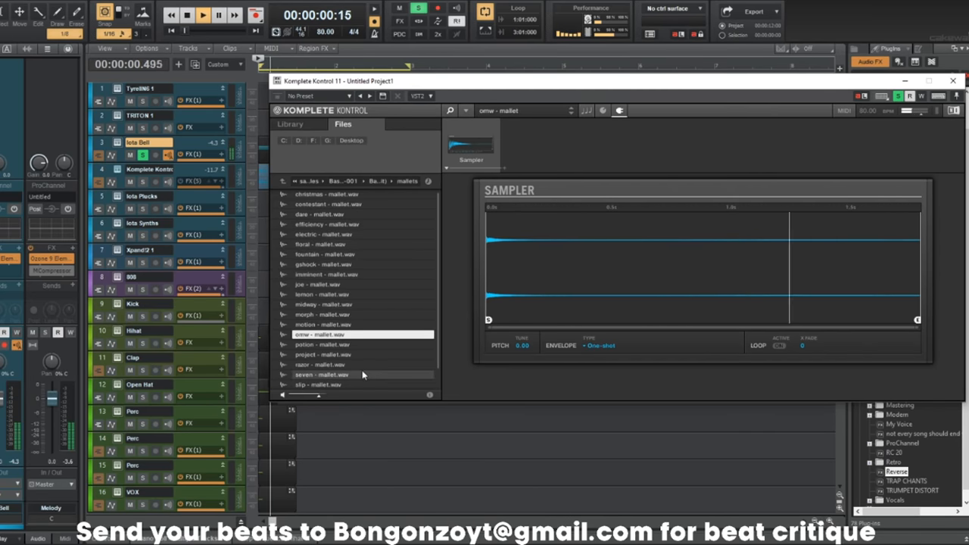
{"action": "double_click", "coordinate": [362, 374]}
{"action": "scroll", "coordinate": [362, 379], "scroll_direction": "down", "scroll_amount": 1}
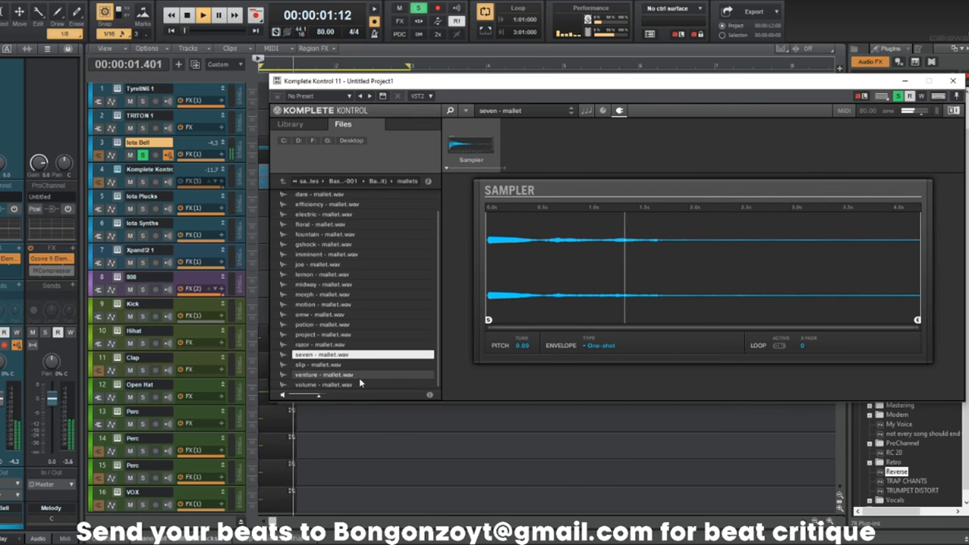
{"action": "double_click", "coordinate": [359, 378]}
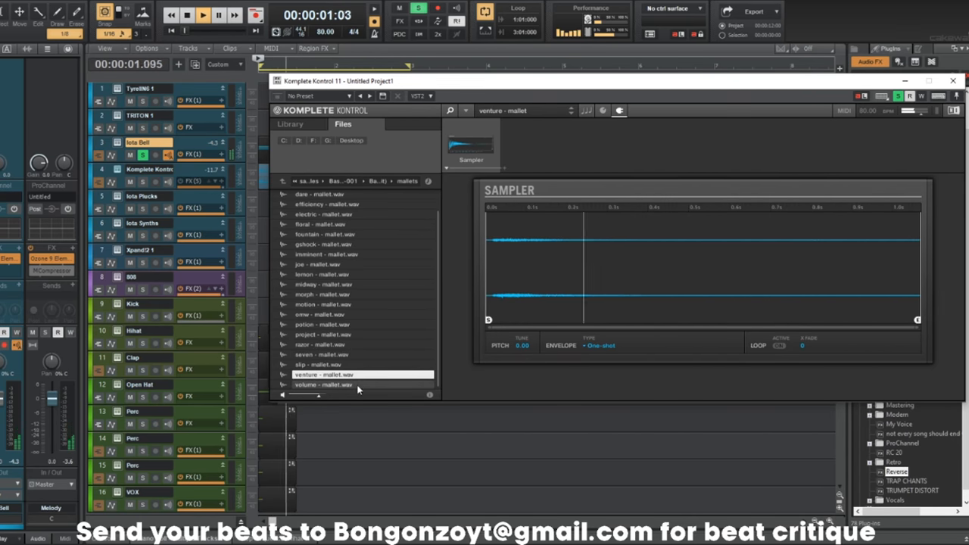
{"action": "double_click", "coordinate": [364, 216]}
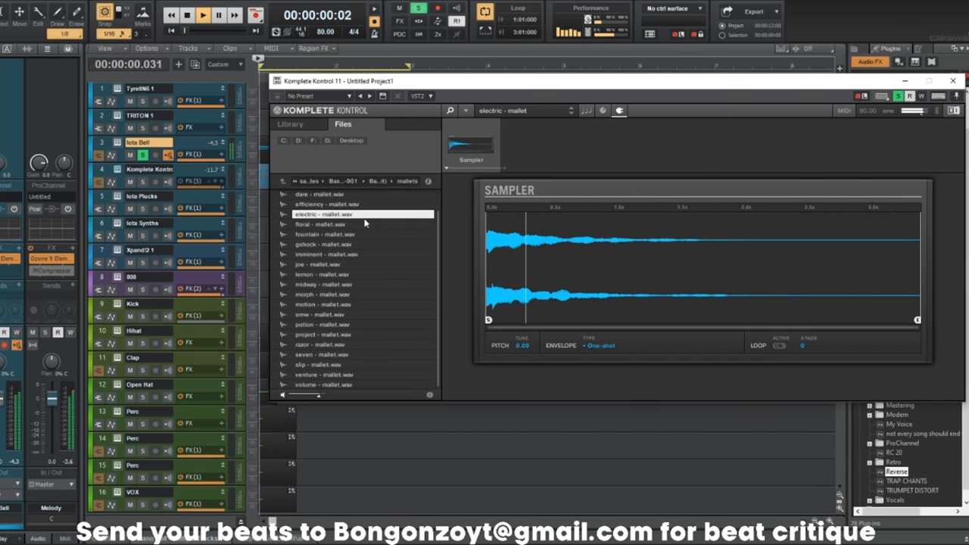
{"action": "scroll", "coordinate": [366, 216], "scroll_direction": "up", "scroll_amount": 1}
{"action": "double_click", "coordinate": [368, 203]}
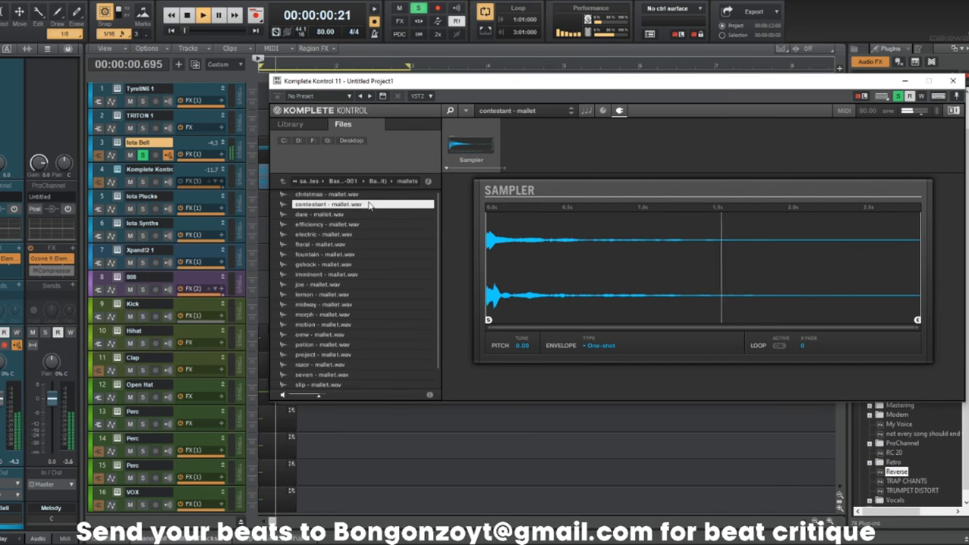
Solo the Komplete Kontrol track alongside Iota Bell, close the sampler window and transpose the Iota Bell melody clip down another 12 semitones.
{"action": "left_click", "coordinate": [147, 182]}
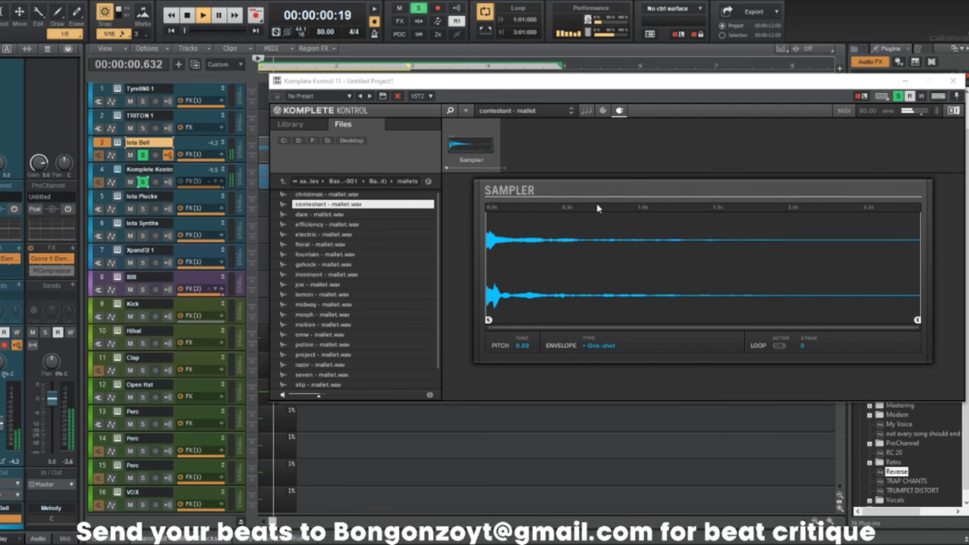
{"action": "left_click", "coordinate": [954, 81]}
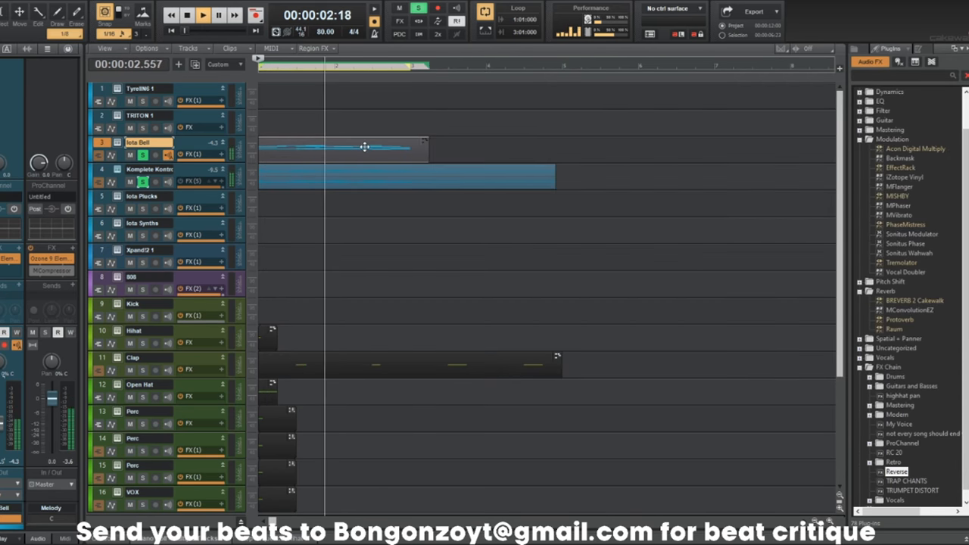
{"action": "key", "text": "shift+t"}
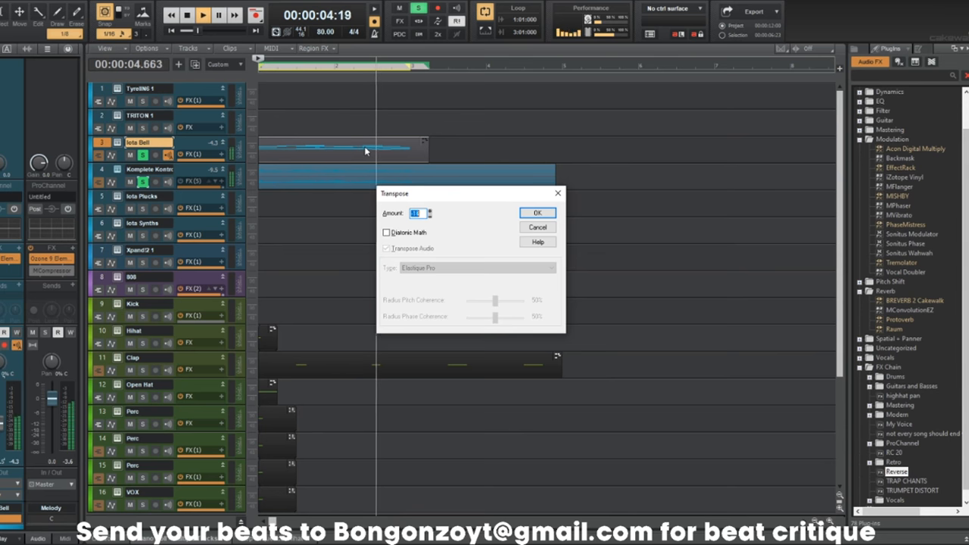
{"action": "key", "text": "Return"}
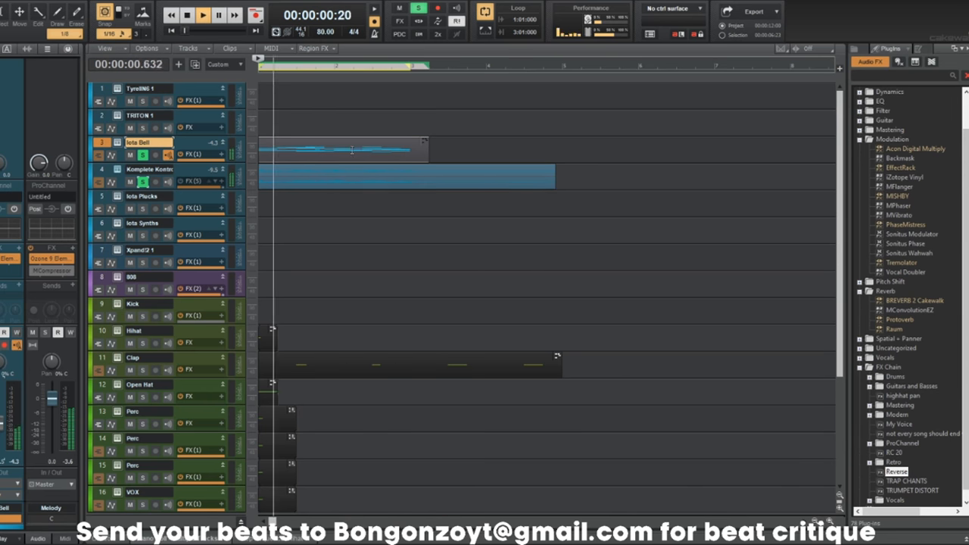
Unsolo the Komplete Kontrol track and open the Iota Bell clip in a full piano roll that displays only its notes.
{"action": "left_click", "coordinate": [143, 183]}
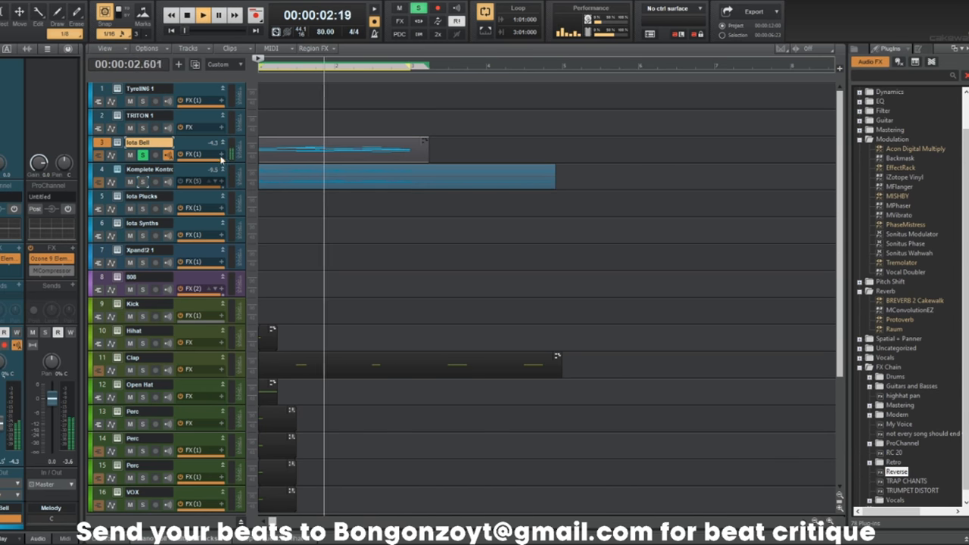
{"action": "double_click", "coordinate": [268, 148]}
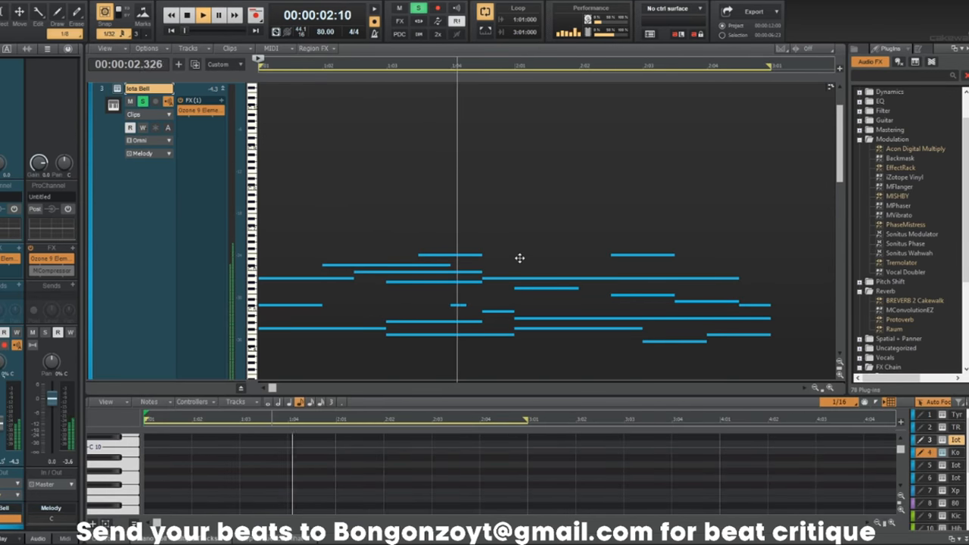
{"action": "key", "text": "shift+d"}
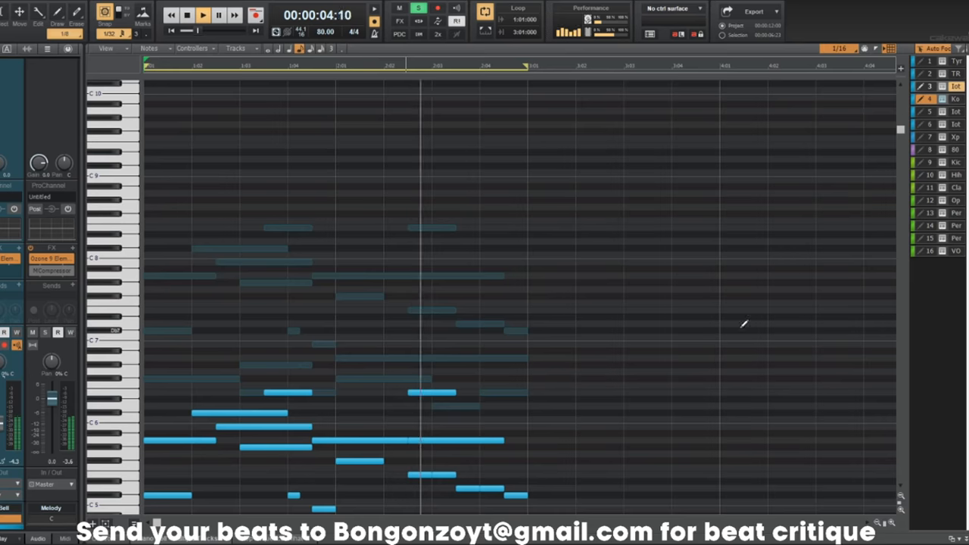
{"action": "scroll", "coordinate": [703, 301], "scroll_direction": "down", "scroll_amount": 11}
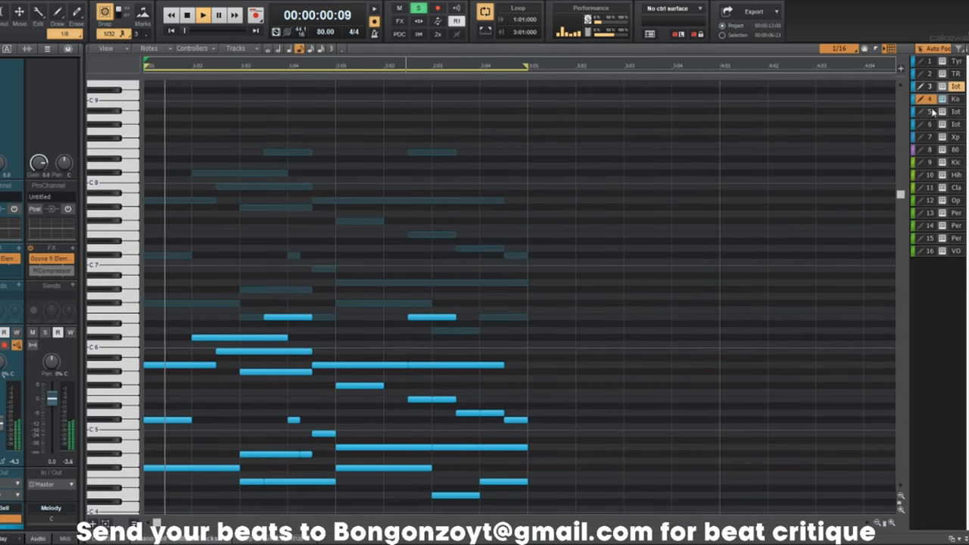
{"action": "left_click", "coordinate": [930, 89]}
{"action": "scroll", "coordinate": [303, 379], "scroll_direction": "down", "scroll_amount": 4}
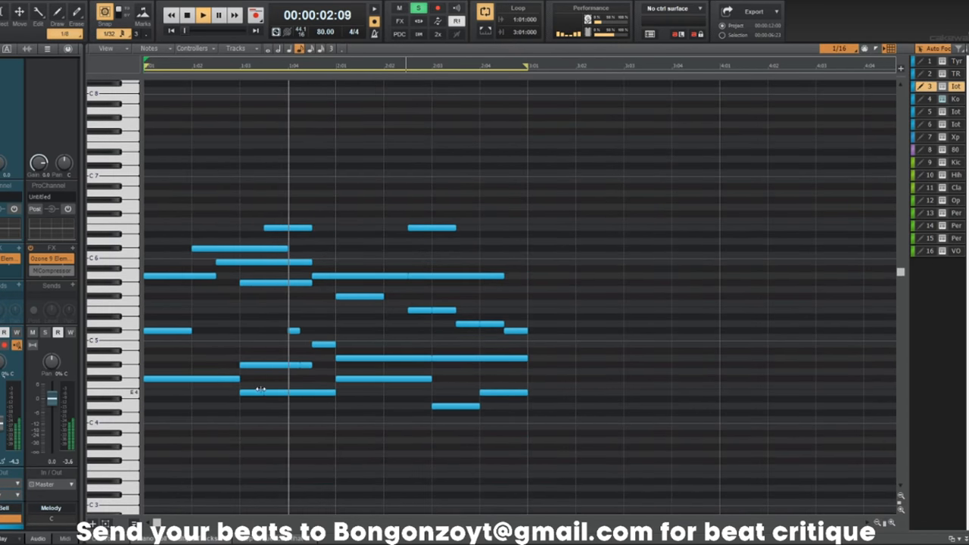
Delete the G#4 notes starting at beat 3 of bar 1 in the Iota Bell melody.
{"action": "key", "text": "space"}
{"action": "left_click", "coordinate": [285, 393]}
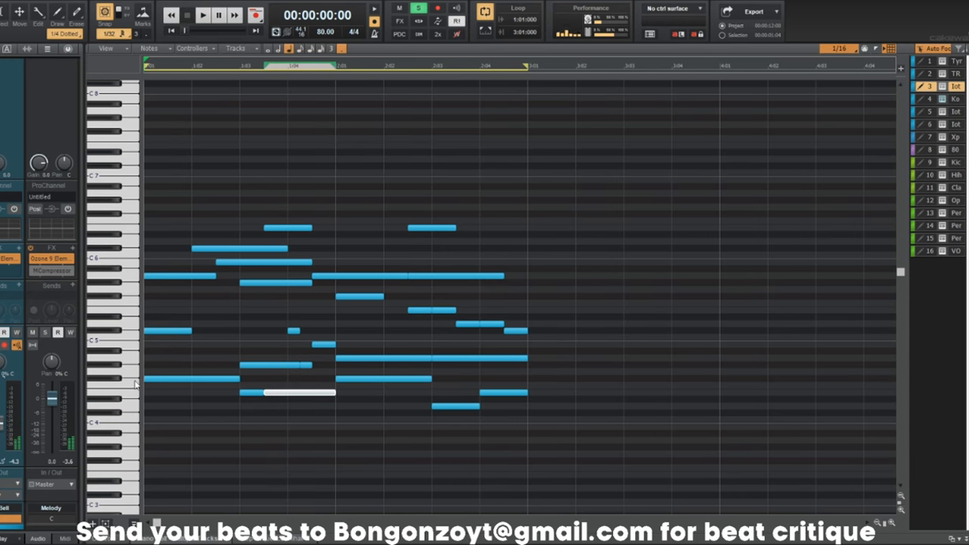
{"action": "key", "text": "space"}
{"action": "left_click", "coordinate": [261, 365]}
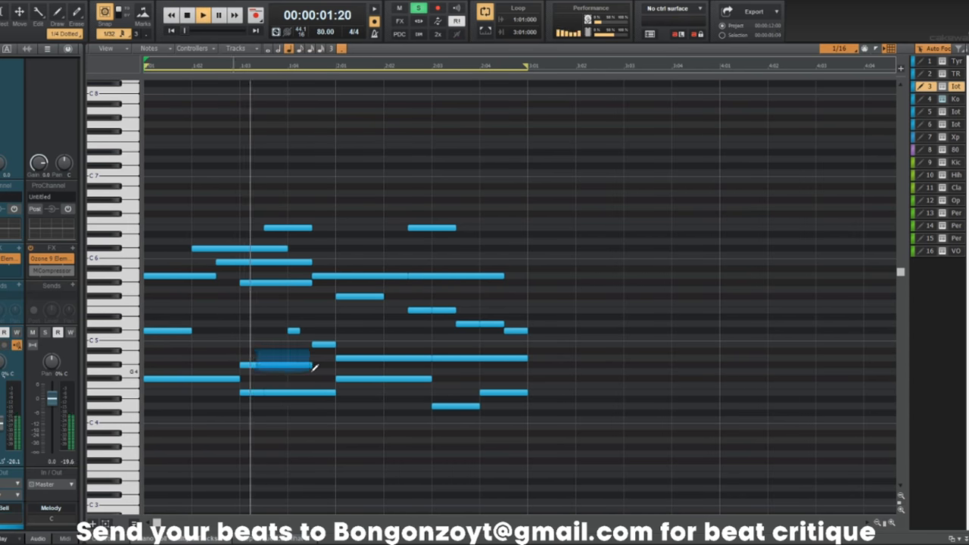
{"action": "key", "text": "Delete"}
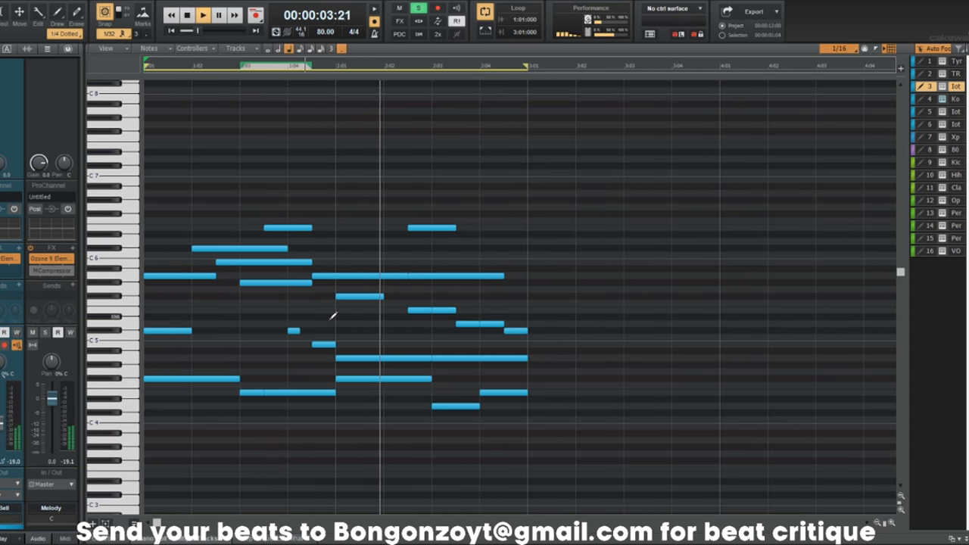
Delete both long A4 notes in bar 2 and the A5 note in that bar's second half.
{"action": "left_click", "coordinate": [484, 358]}
{"action": "key", "text": "Delete"}
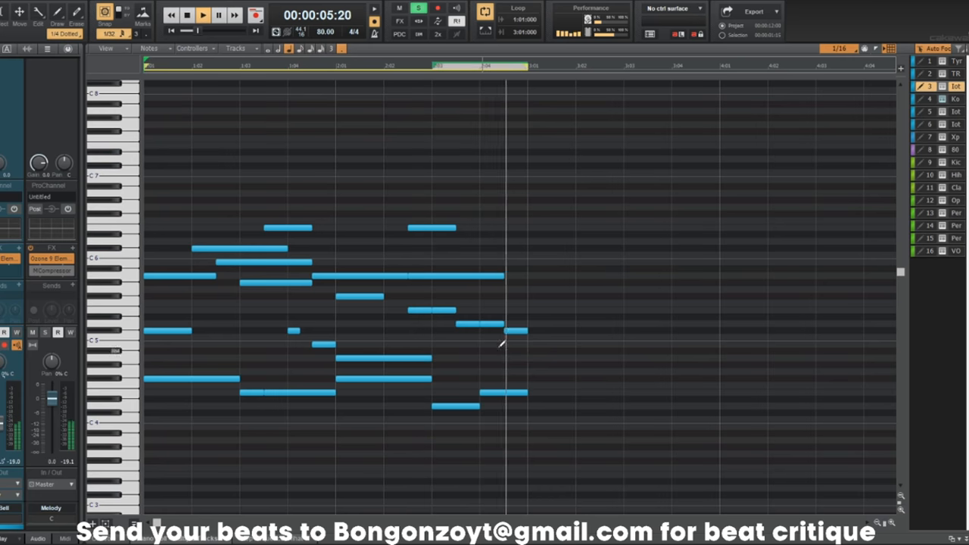
{"action": "left_click", "coordinate": [343, 358]}
{"action": "key", "text": "Delete"}
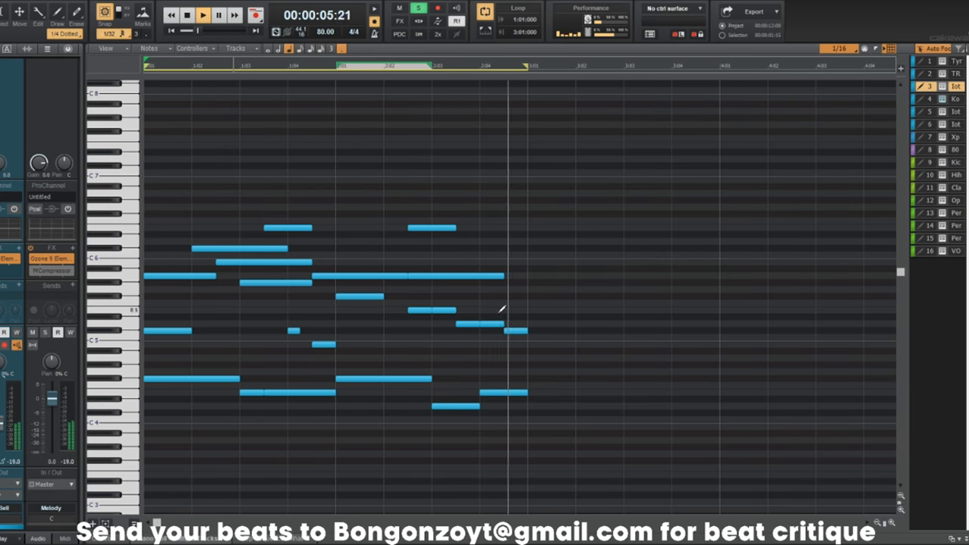
{"action": "left_click", "coordinate": [477, 275]}
{"action": "key", "text": "Delete"}
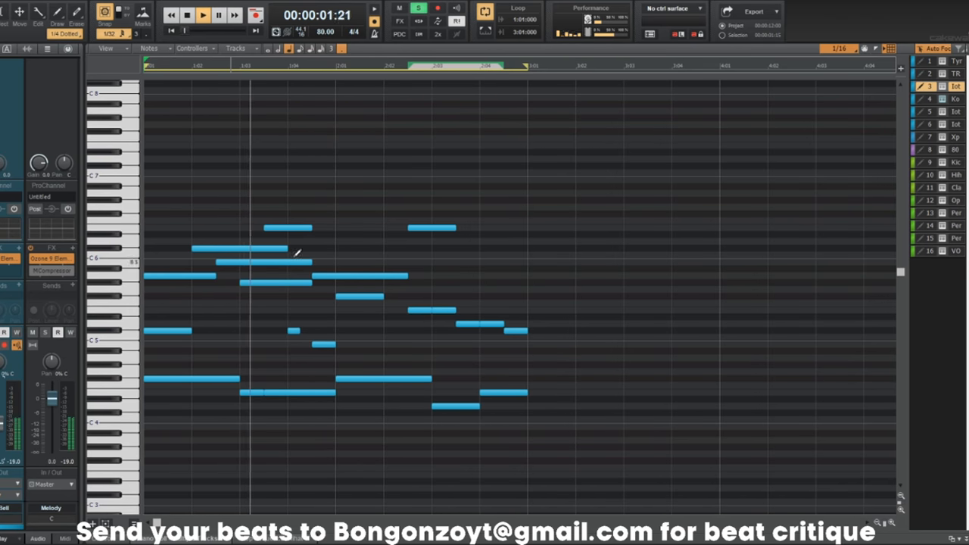
Replay the Iota Bell melody from the start and delete its opening C#5 note and bar 1's longer E4 note.
{"action": "key", "text": "space"}
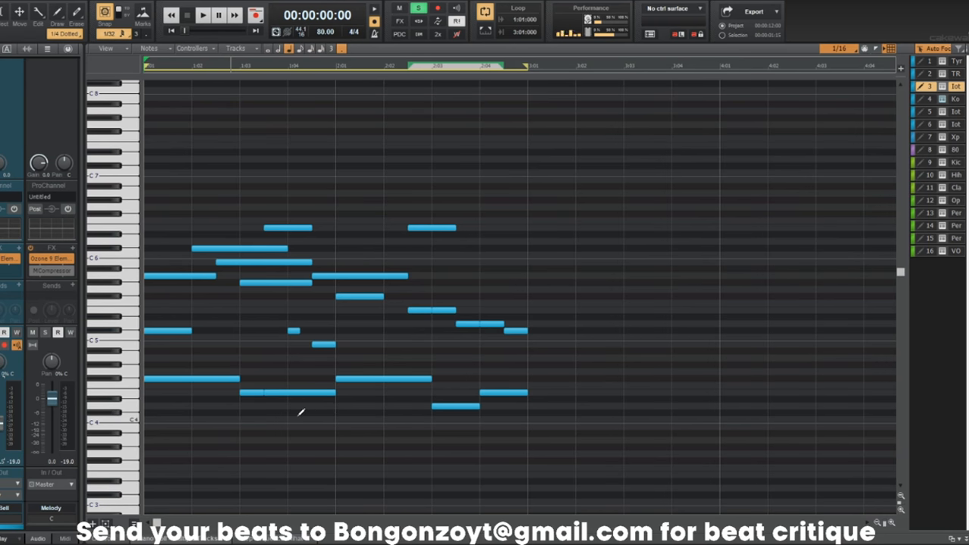
{"action": "key", "text": "space"}
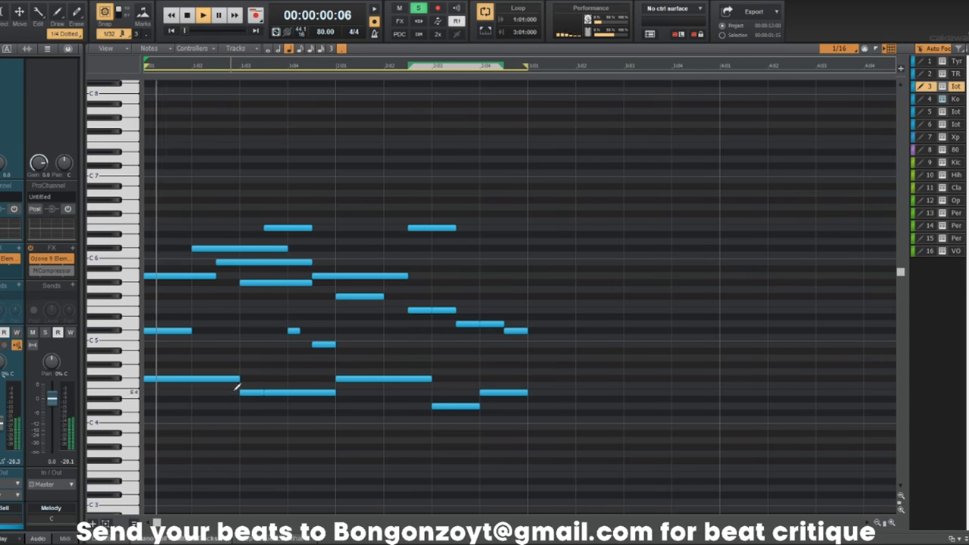
{"action": "right_click", "coordinate": [172, 330]}
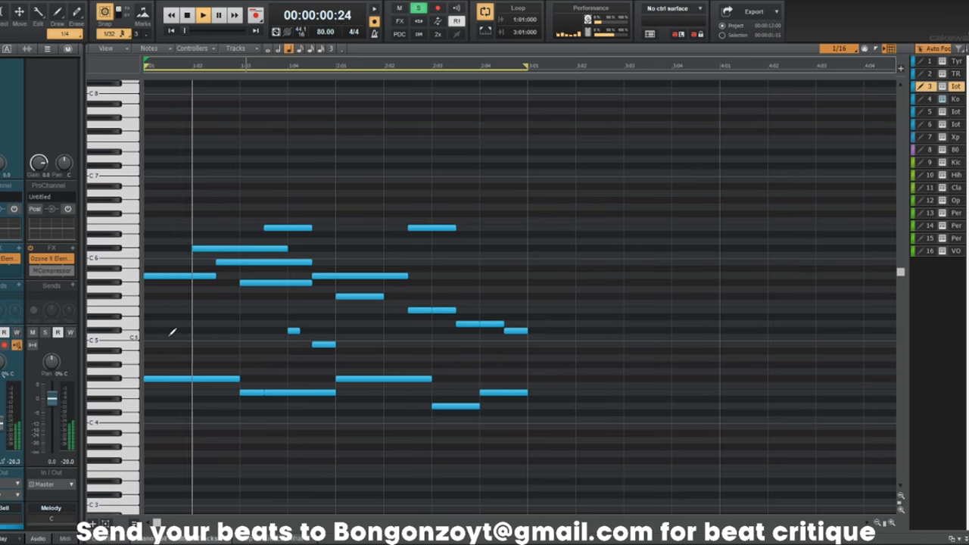
{"action": "right_click", "coordinate": [289, 390]}
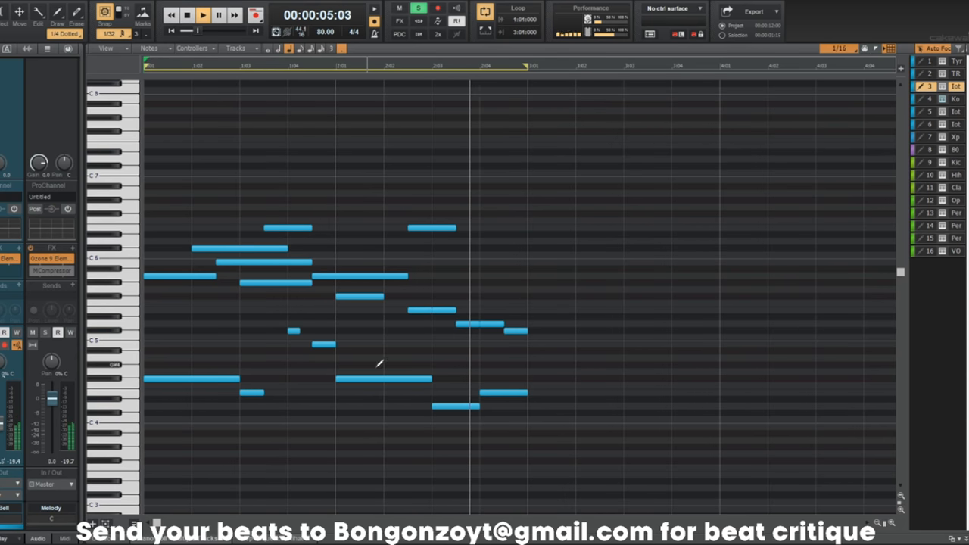
Return to the track arrangement, solo the Komplete Kontrol track with Iota Bell and restart playback.
{"action": "key", "text": "d"}
{"action": "left_click", "coordinate": [145, 182]}
{"action": "key", "text": "space"}
{"action": "key", "text": "space"}
Add the EchoBoy delay effect to the Iota Bell track's effects.
{"action": "left_click", "coordinate": [102, 143]}
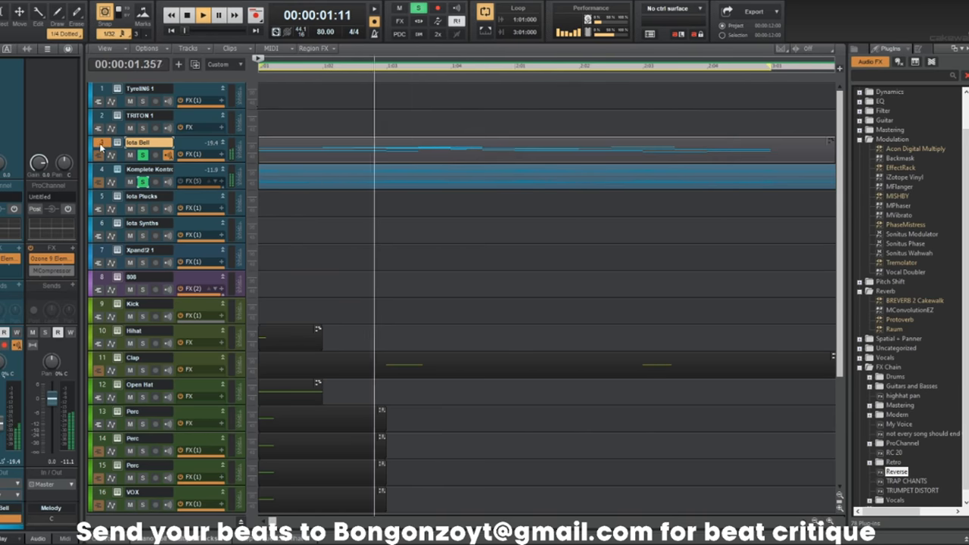
{"action": "left_click", "coordinate": [861, 101]}
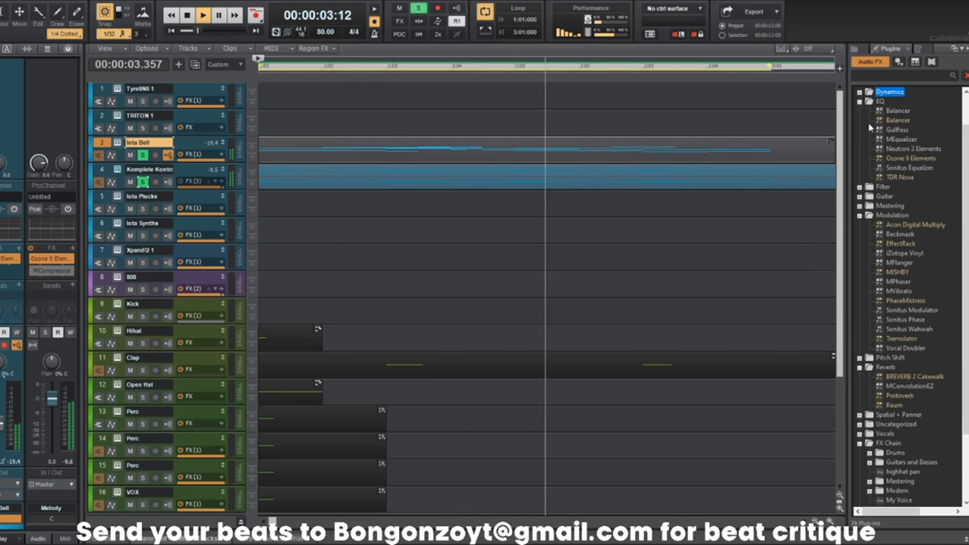
{"action": "scroll", "coordinate": [869, 186], "scroll_direction": "up", "scroll_amount": 3}
{"action": "left_click", "coordinate": [860, 110]}
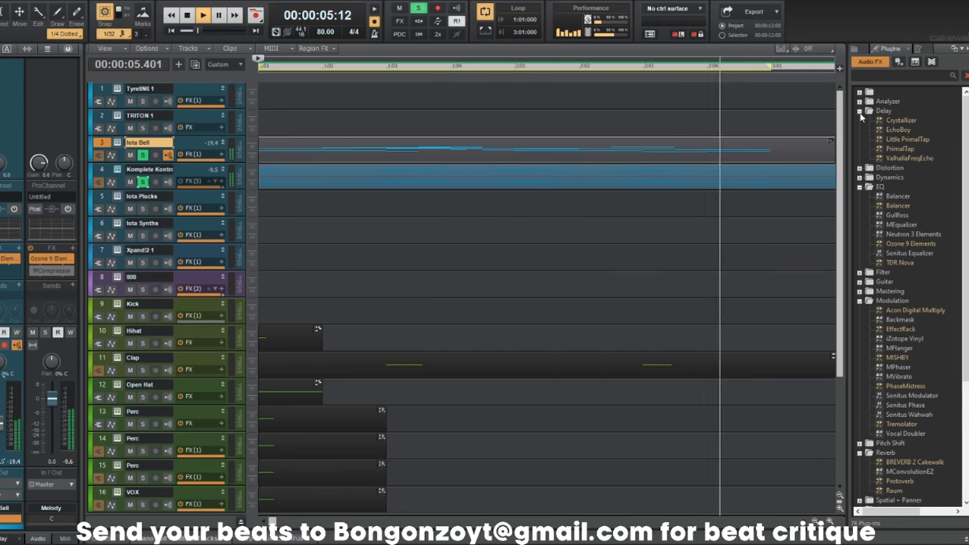
{"action": "left_click", "coordinate": [898, 130]}
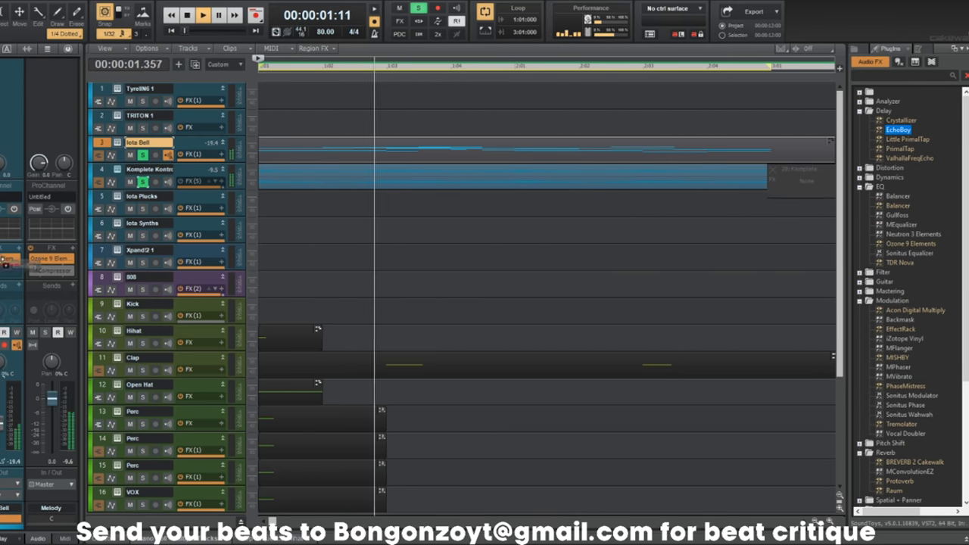
{"action": "left_click_drag", "start_coordinate": [898, 129], "coordinate": [197, 153]}
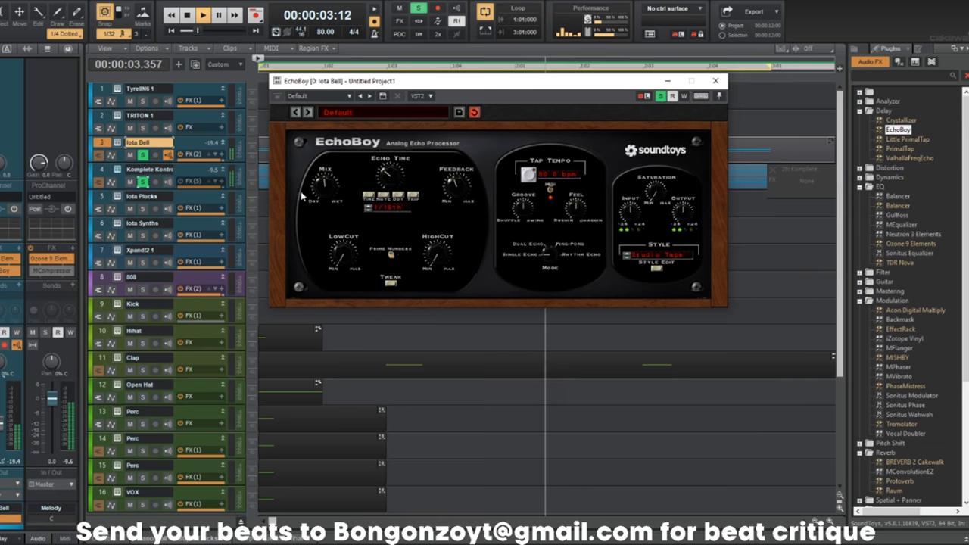
Set EchoBoy to Ping-Pong mode, check it with and without the Komplete Kontrol track soloed, and close the effect.
{"action": "left_click", "coordinate": [264, 179]}
{"action": "left_click", "coordinate": [561, 243]}
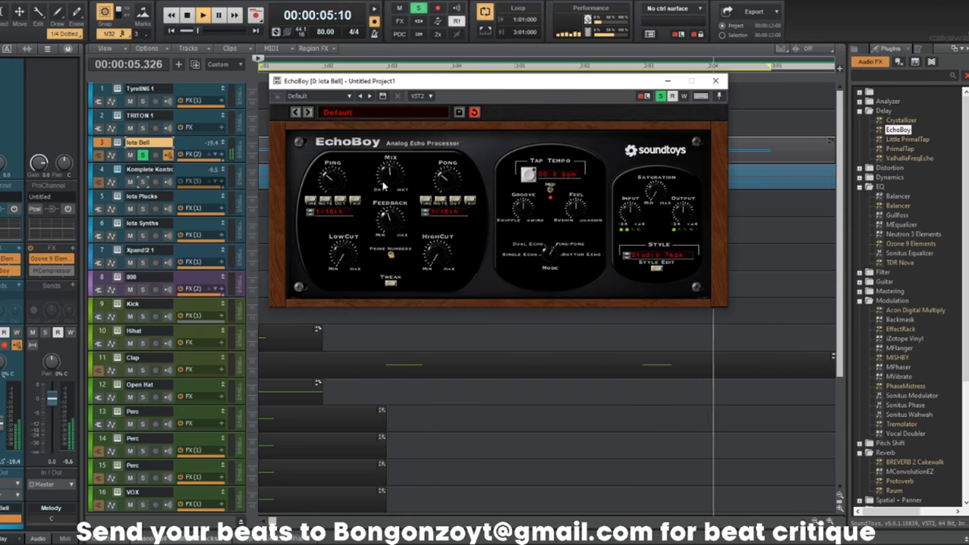
{"action": "left_click", "coordinate": [143, 183]}
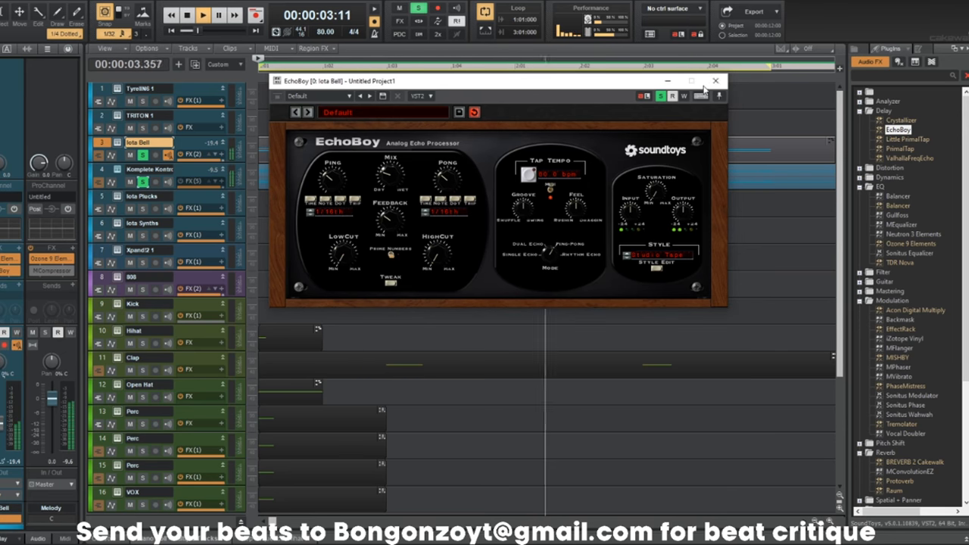
{"action": "left_click", "coordinate": [715, 81]}
Transpose the Iota Bell and Komplete Kontrol clips together by -2 with Transpose Audio on, and stop playback.
{"action": "scroll", "coordinate": [651, 212], "scroll_direction": "down", "scroll_amount": 4}
{"action": "scroll", "coordinate": [606, 219], "scroll_direction": "up", "scroll_amount": 1}
{"action": "left_click_drag", "start_coordinate": [737, 188], "coordinate": [86, 136]}
{"action": "key", "text": "ctrl+t"}
{"action": "type", "text": "-2"}
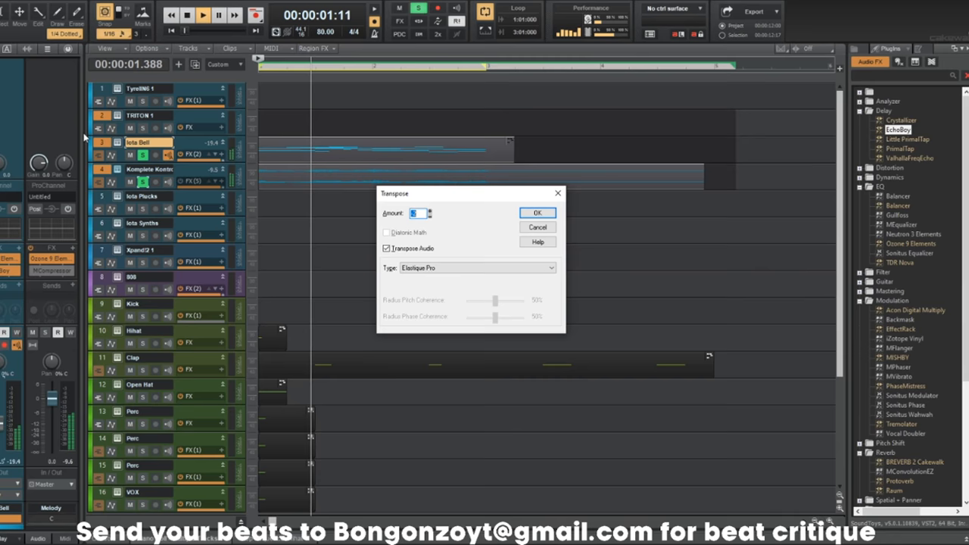
{"action": "left_click", "coordinate": [466, 267]}
{"action": "left_click", "coordinate": [465, 297]}
{"action": "left_click", "coordinate": [537, 214]}
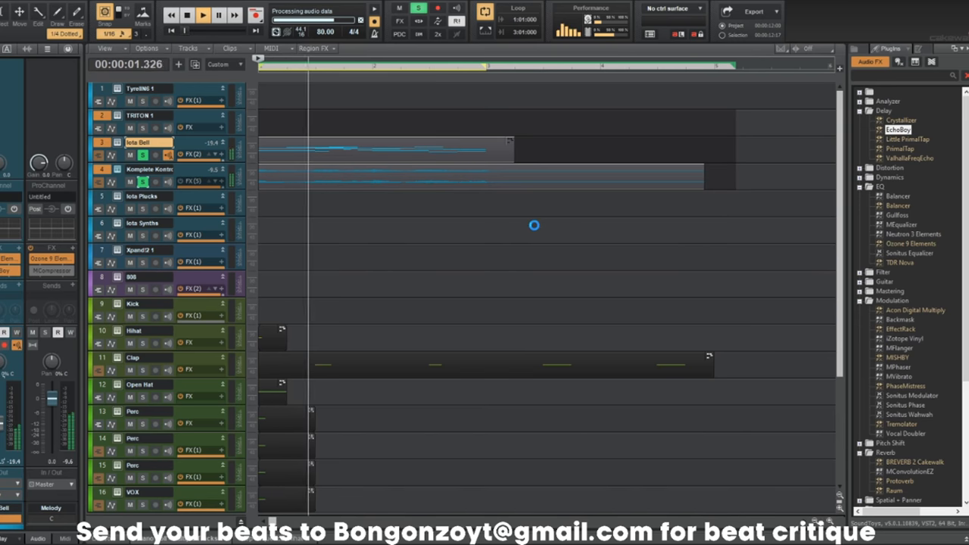
{"action": "key", "text": "space"}
{"action": "scroll", "coordinate": [451, 291], "scroll_direction": "down", "scroll_amount": 3}
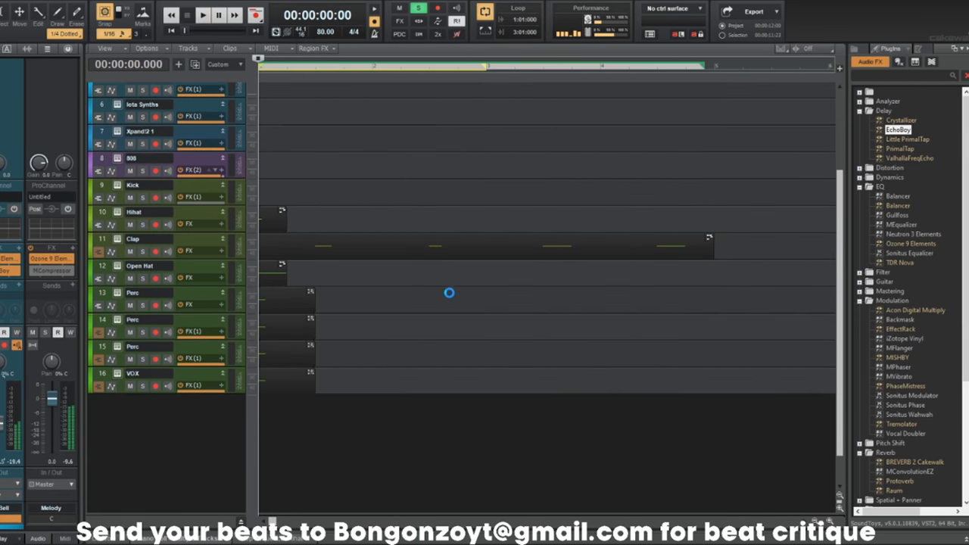
Play back the transposed Iota Bell and Komplete Kontrol layers and replace the Iota Plucks track's synth with VSCO2 Flute.
{"action": "key", "text": "space"}
{"action": "scroll", "coordinate": [442, 287], "scroll_direction": "up", "scroll_amount": 3}
{"action": "scroll", "coordinate": [440, 288], "scroll_direction": "down", "scroll_amount": 1}
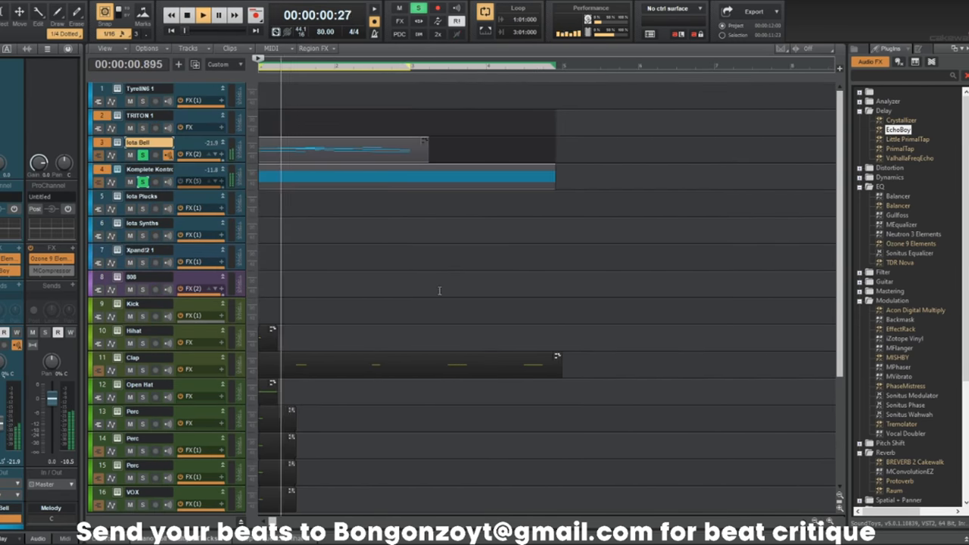
{"action": "left_click", "coordinate": [282, 143]}
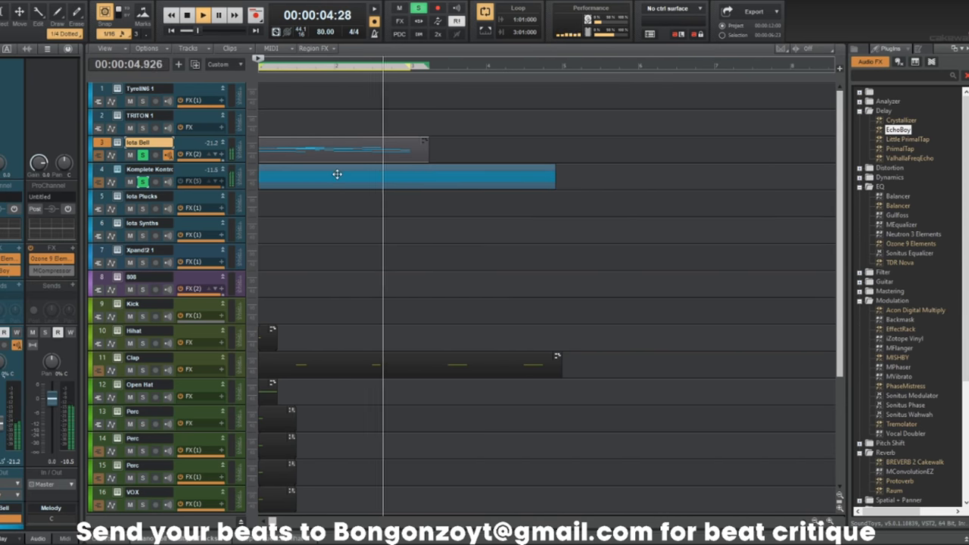
{"action": "right_click", "coordinate": [120, 196]}
{"action": "mouse_move", "coordinate": [204, 348]}
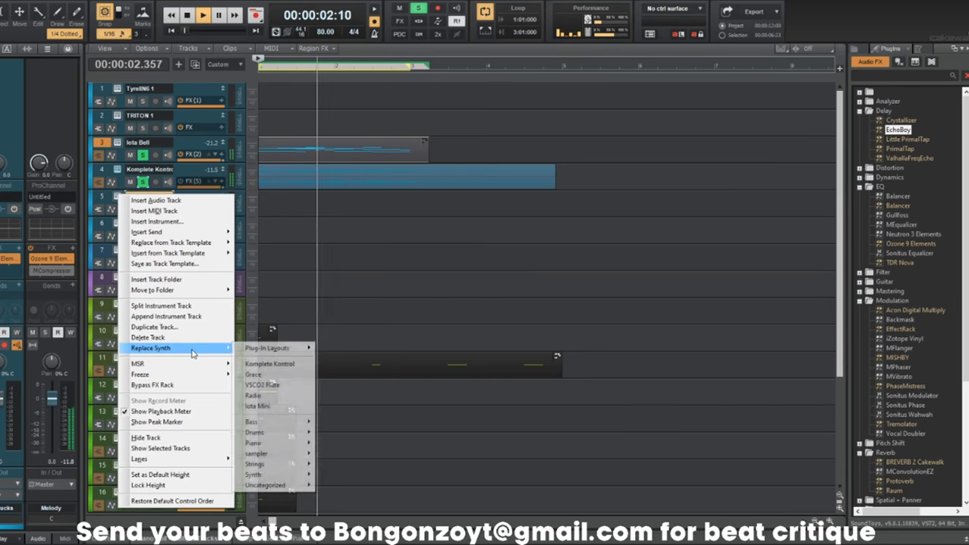
{"action": "left_click", "coordinate": [288, 385]}
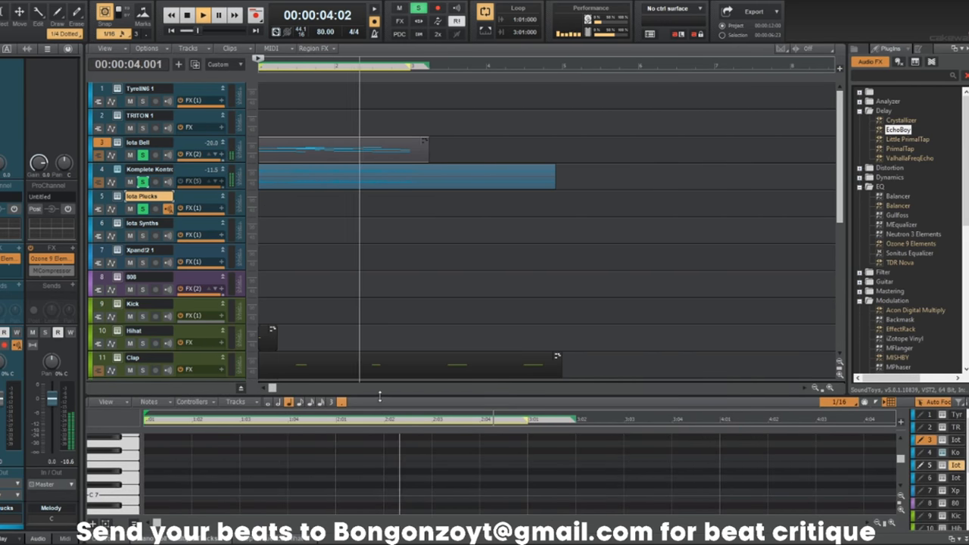
Open the piano roll at full size and show only the Iota Plucks track's notes.
{"action": "key", "text": "shift+d"}
{"action": "key", "text": "shift+d"}
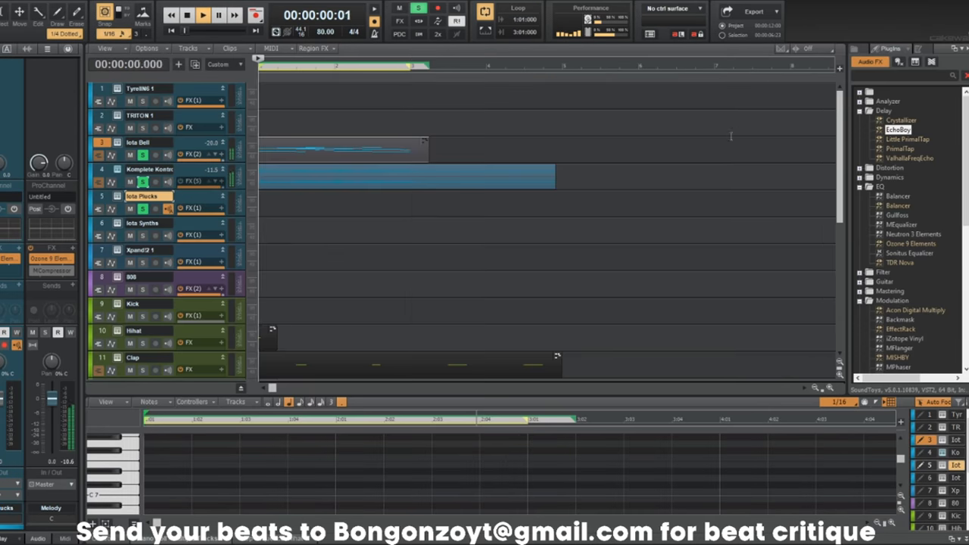
{"action": "key", "text": "shift+d"}
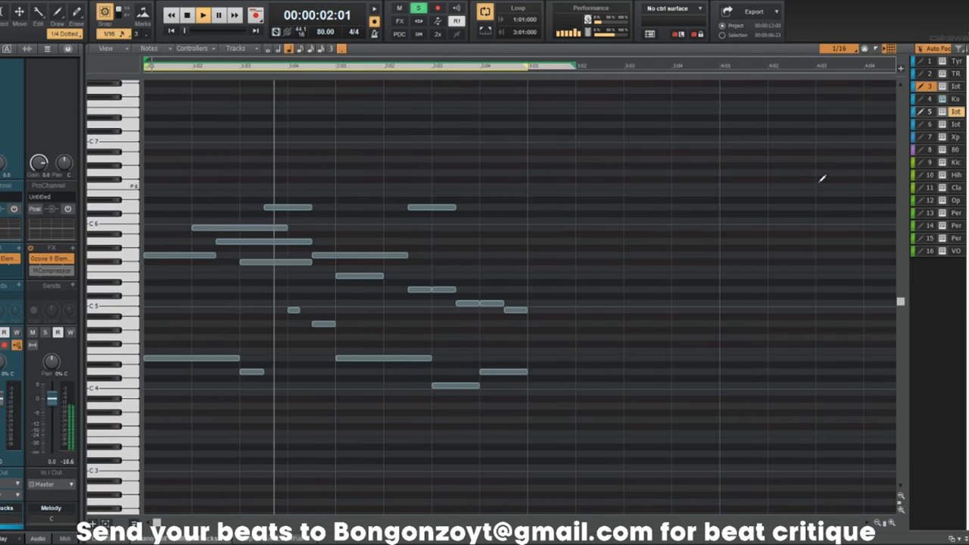
{"action": "left_click", "coordinate": [925, 112]}
Draw three dotted quarter notes for the flute: D6 at 1:01, B5 at 1:04 and Eb6 at 2:01.
{"action": "left_click", "coordinate": [181, 186]}
{"action": "mouse_move", "coordinate": [204, 187]}
{"action": "left_mouse_down"}
{"action": "mouse_move", "coordinate": [116, 207]}
{"action": "mouse_move", "coordinate": [144, 206]}
{"action": "left_mouse_up"}
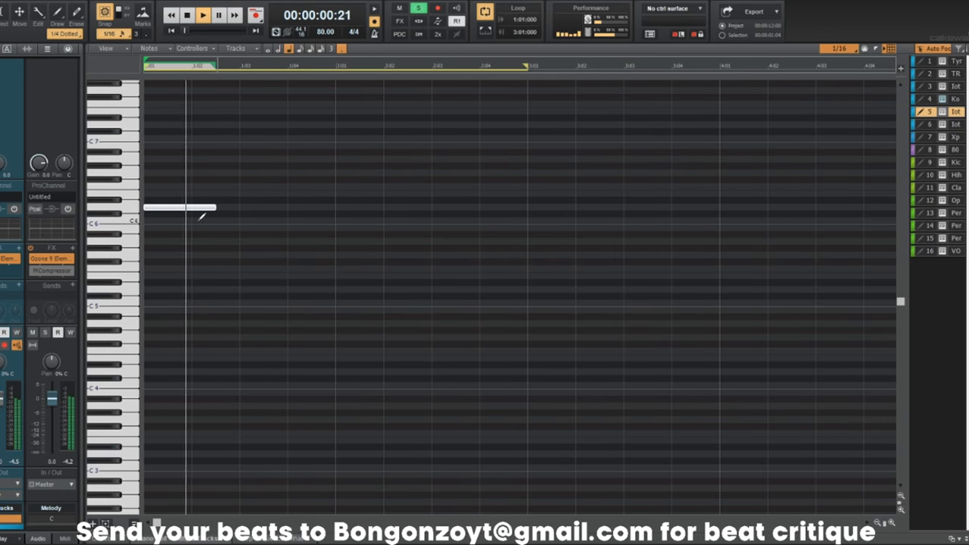
{"action": "left_click", "coordinate": [288, 236]}
{"action": "key", "text": "space"}
{"action": "left_click_drag", "start_coordinate": [313, 237], "coordinate": [309, 227]}
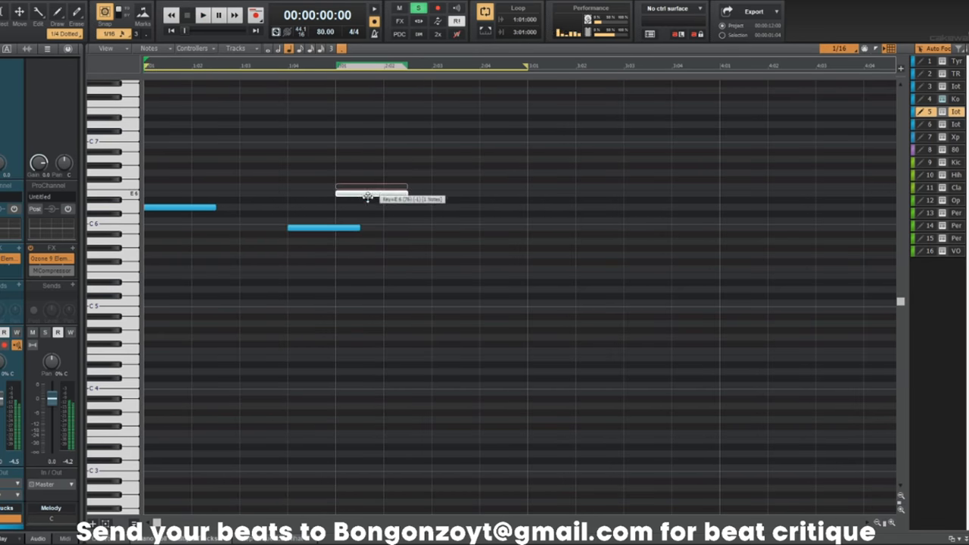
{"action": "left_click_drag", "start_coordinate": [367, 196], "coordinate": [367, 199]}
Listen to the phrase, shorten the B5 note to end at 2:01 and raise the 2:01 note to E6.
{"action": "key", "text": "space"}
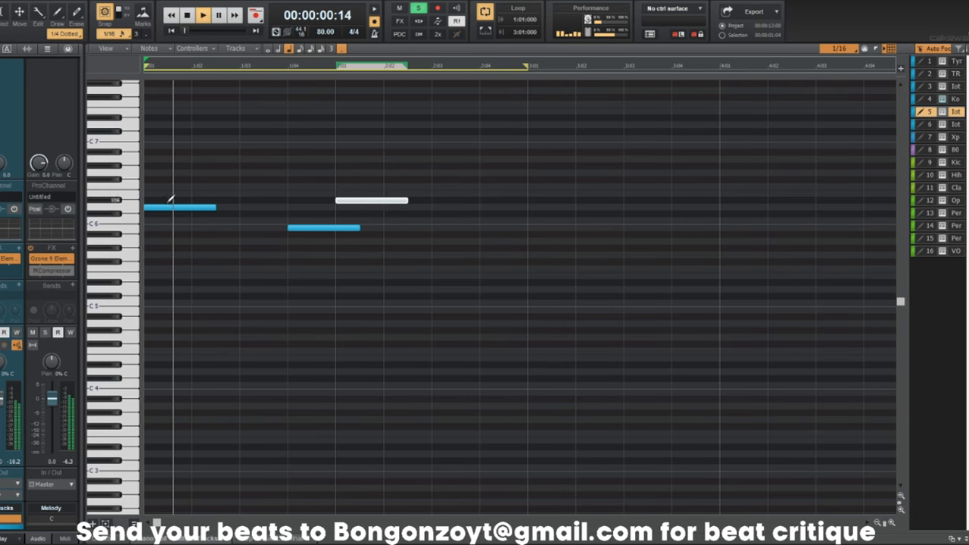
{"action": "key", "text": "space"}
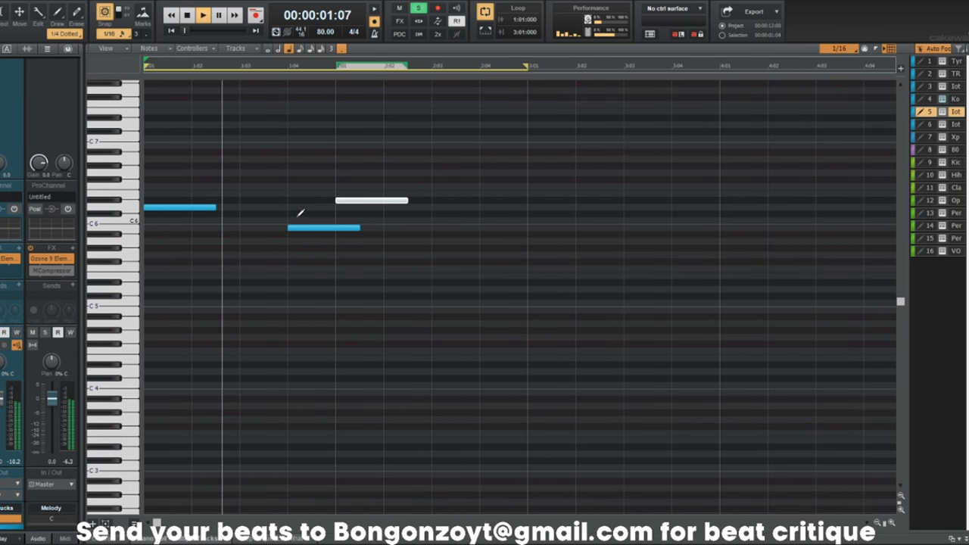
{"action": "key", "text": "space"}
{"action": "left_click_drag", "start_coordinate": [353, 201], "coordinate": [336, 227]}
{"action": "key", "text": "space"}
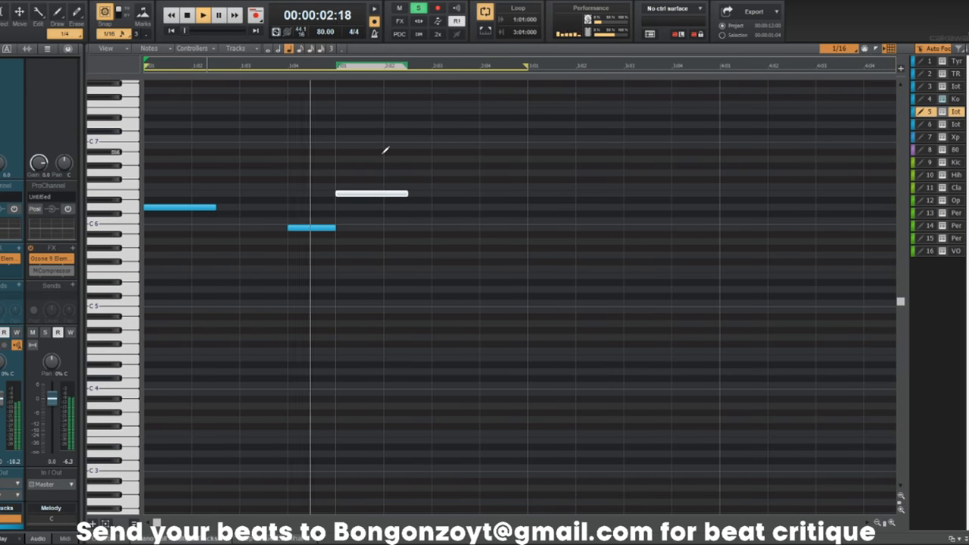
{"action": "scroll", "coordinate": [493, 212], "scroll_direction": "up", "scroll_amount": 1}
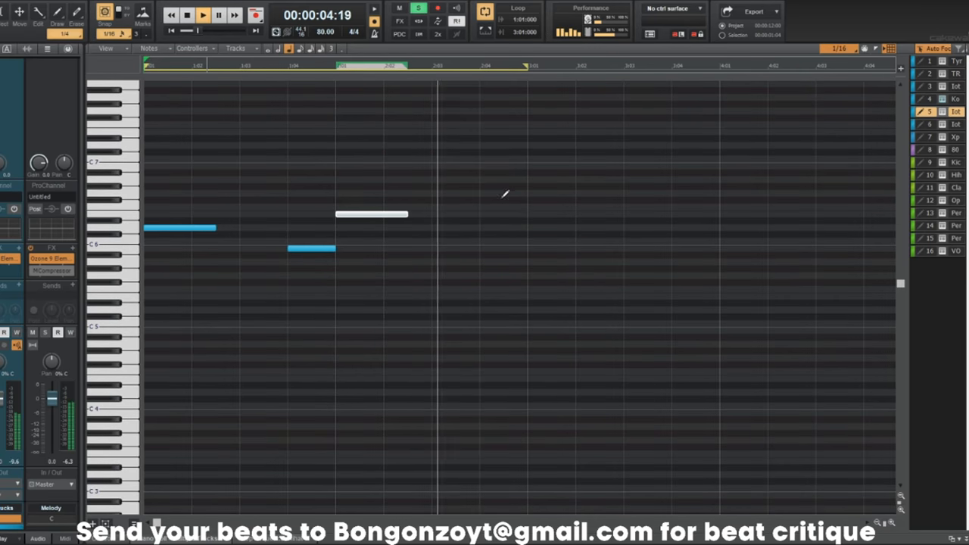
Draw an A6 note at 2:04 and a C6 note half a beat after it, shortening both to eighth notes.
{"action": "key", "text": "space"}
{"action": "left_click", "coordinate": [506, 160]}
{"action": "left_click_drag", "start_coordinate": [515, 161], "coordinate": [500, 184]}
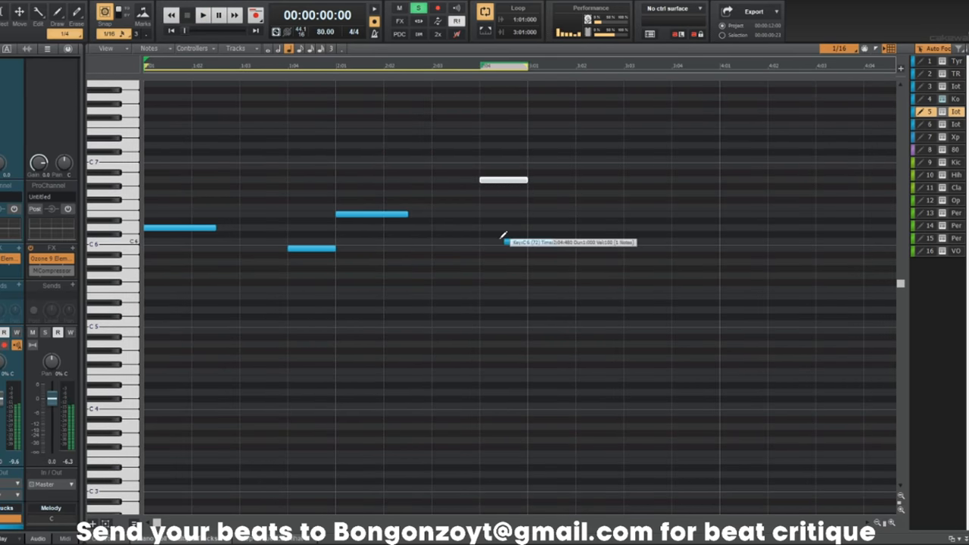
{"action": "key", "text": "space"}
{"action": "left_click", "coordinate": [541, 235]}
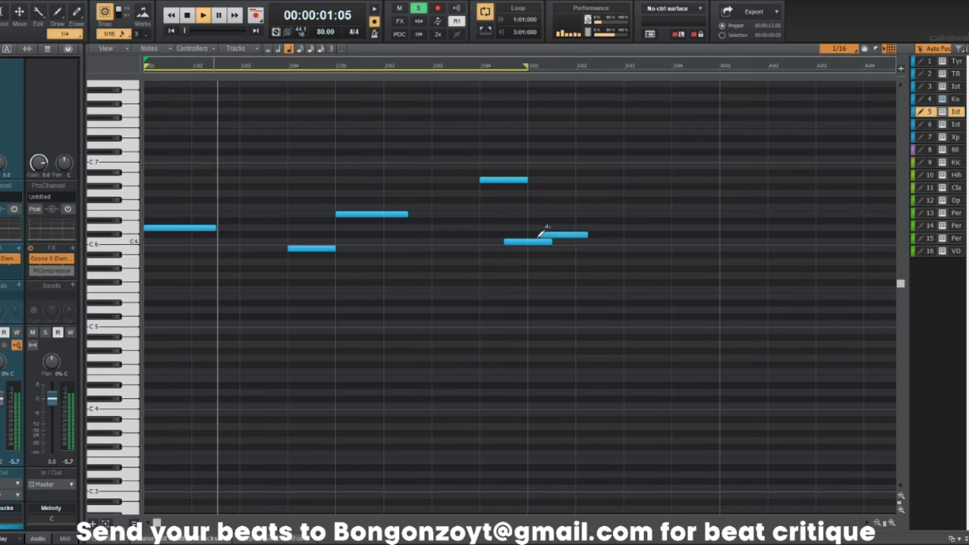
{"action": "key", "text": "ctrl+z"}
{"action": "left_click_drag", "start_coordinate": [551, 242], "coordinate": [528, 241]}
{"action": "left_click_drag", "start_coordinate": [526, 180], "coordinate": [505, 180]}
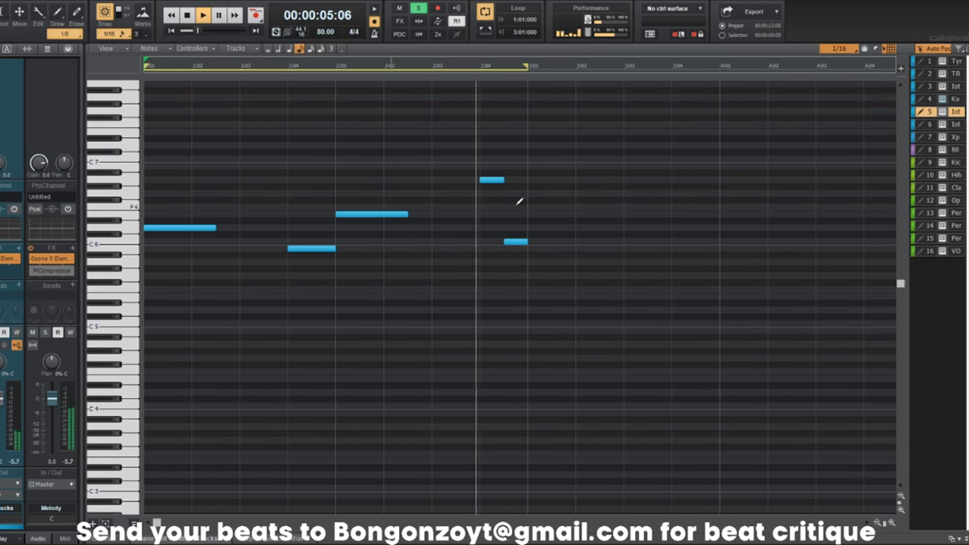
Raise the last and the first note to E6 and check the flute instrument's settings during playback.
{"action": "key", "text": "space"}
{"action": "left_click_drag", "start_coordinate": [515, 241], "coordinate": [515, 226]}
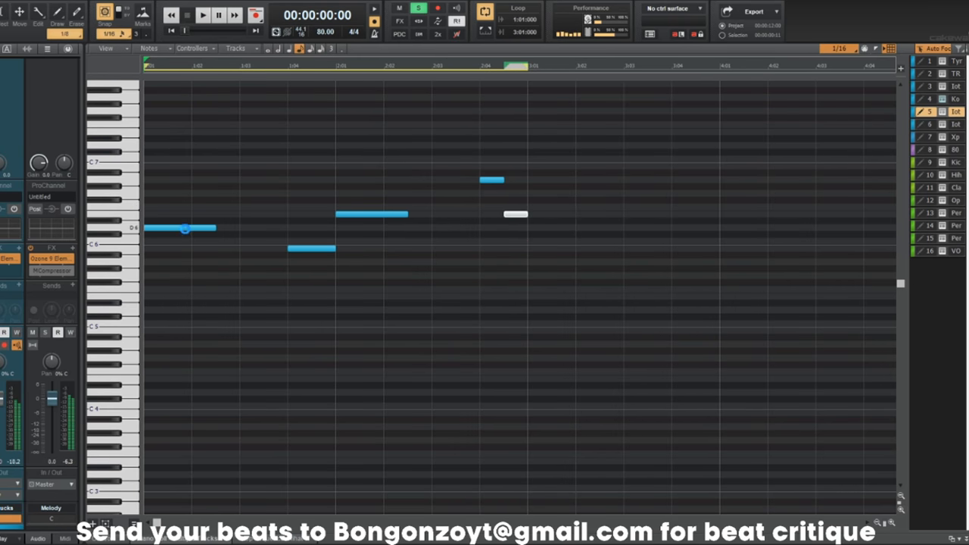
{"action": "left_click_drag", "start_coordinate": [178, 221], "coordinate": [177, 209]}
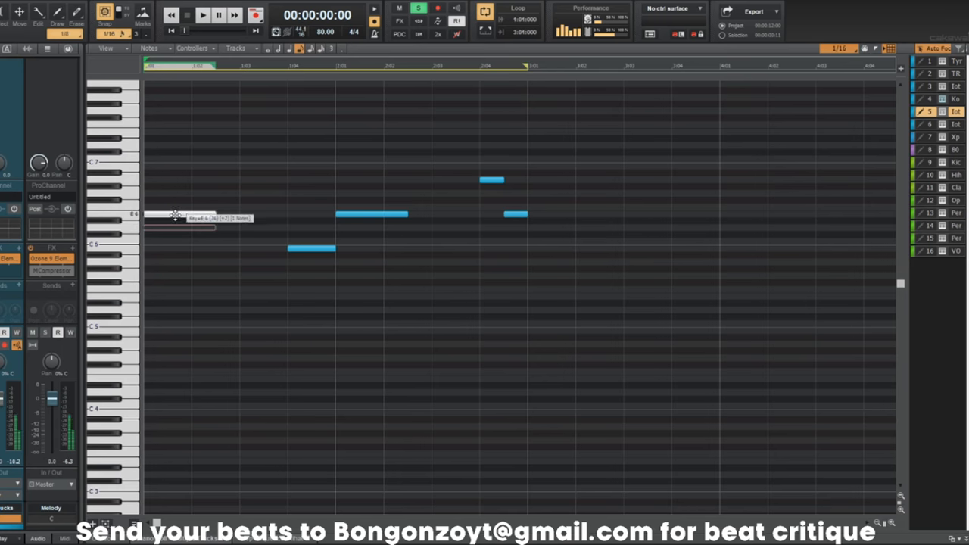
{"action": "key", "text": "space"}
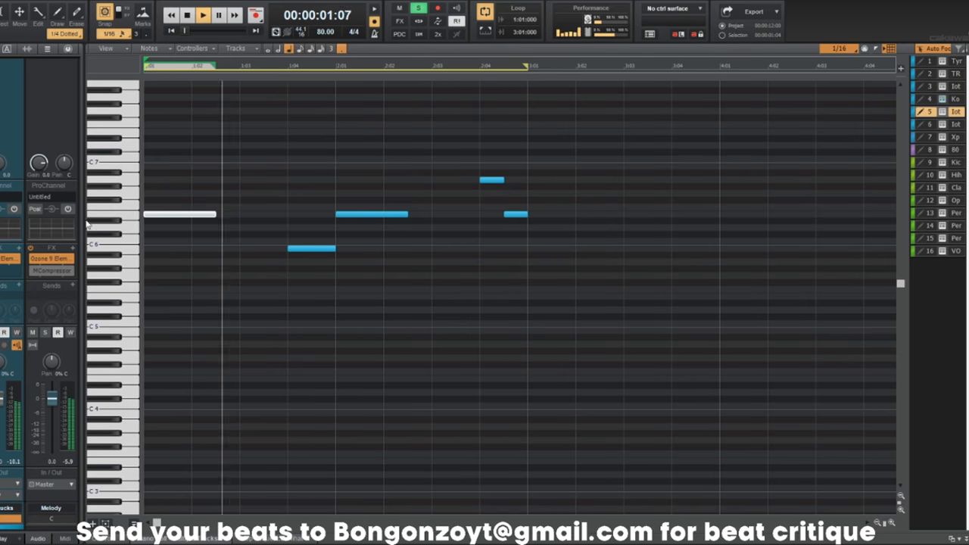
{"action": "left_click", "coordinate": [944, 113]}
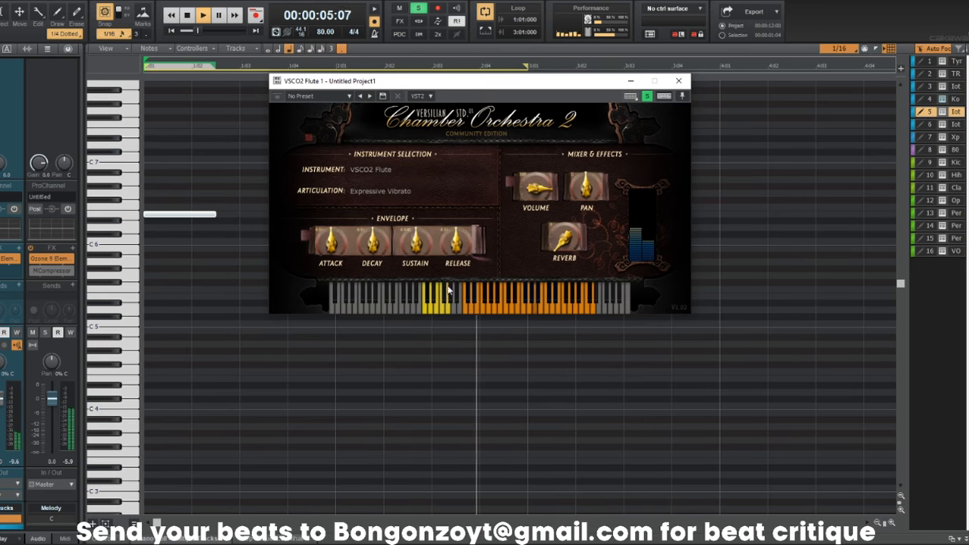
{"action": "left_click", "coordinate": [679, 80]}
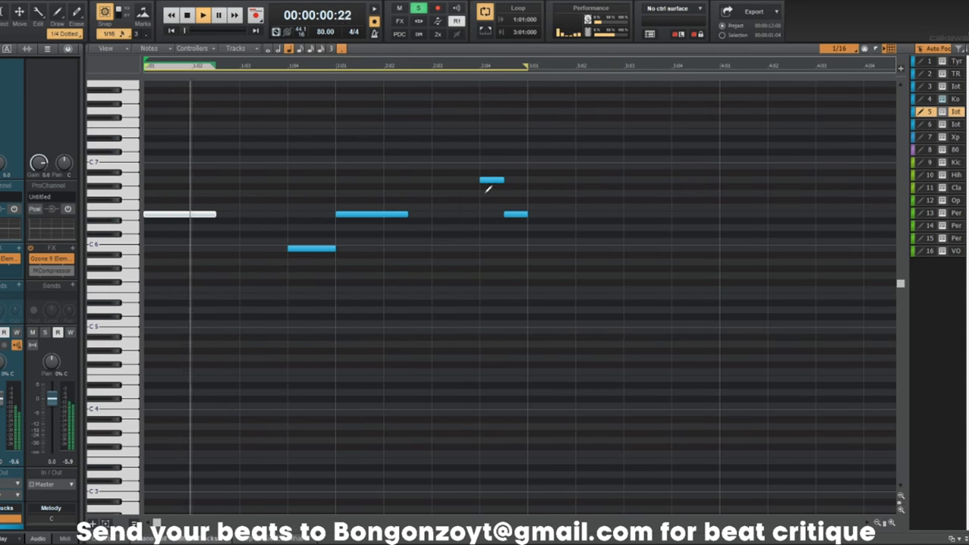
Lower the note at 2:01 to B5, raise the note at 1:04 to D6 and play the phrase.
{"action": "left_click", "coordinate": [387, 225]}
{"action": "key", "text": "ctrl+z"}
{"action": "left_click_drag", "start_coordinate": [381, 216], "coordinate": [390, 247]}
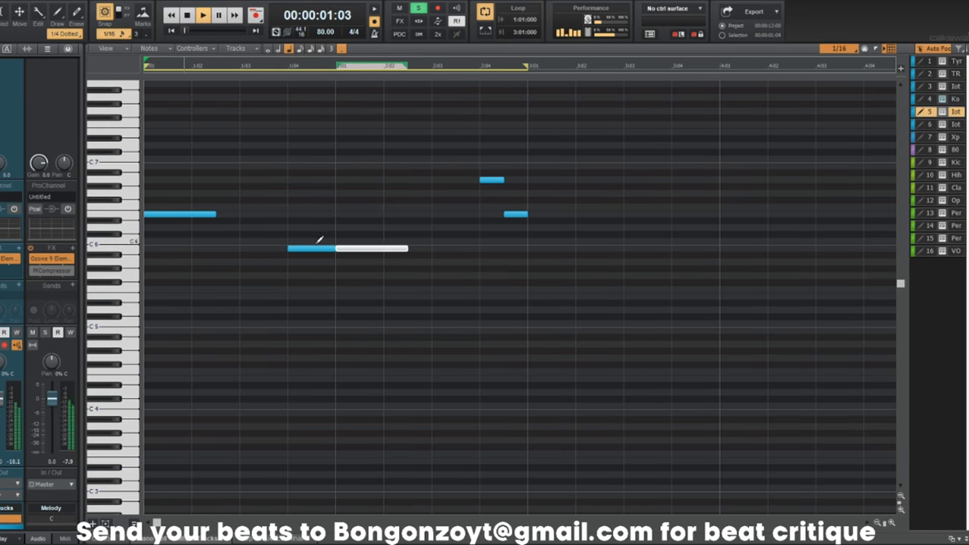
{"action": "left_click_drag", "start_coordinate": [316, 247], "coordinate": [315, 229]}
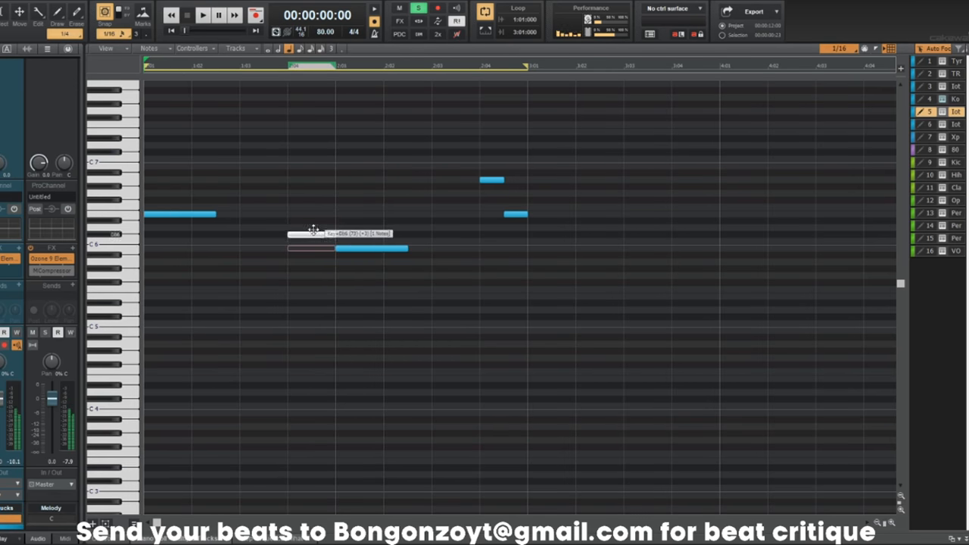
{"action": "key", "text": "space"}
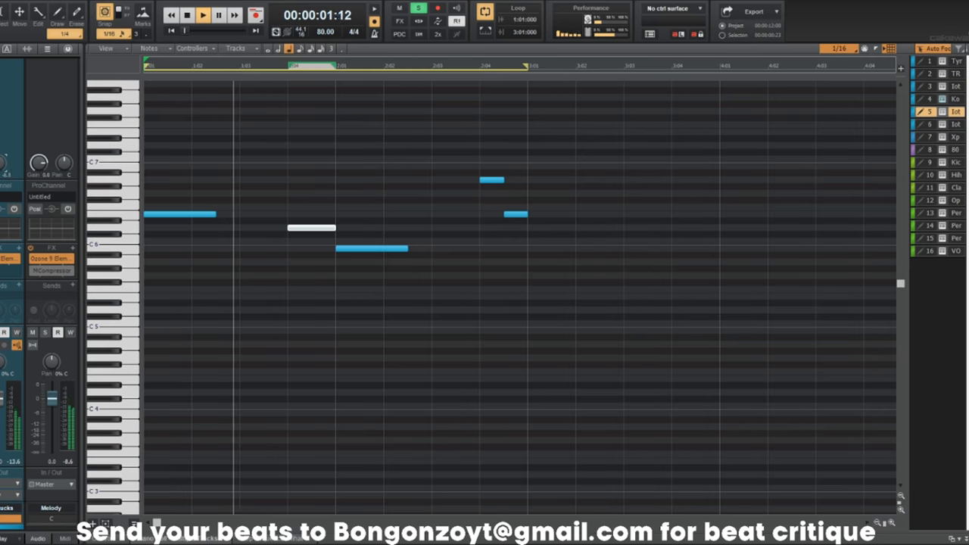
Return to the track arrangement and add EchoBoy and Crystallizer to the Iota Plucks track's effects.
{"action": "key", "text": "d"}
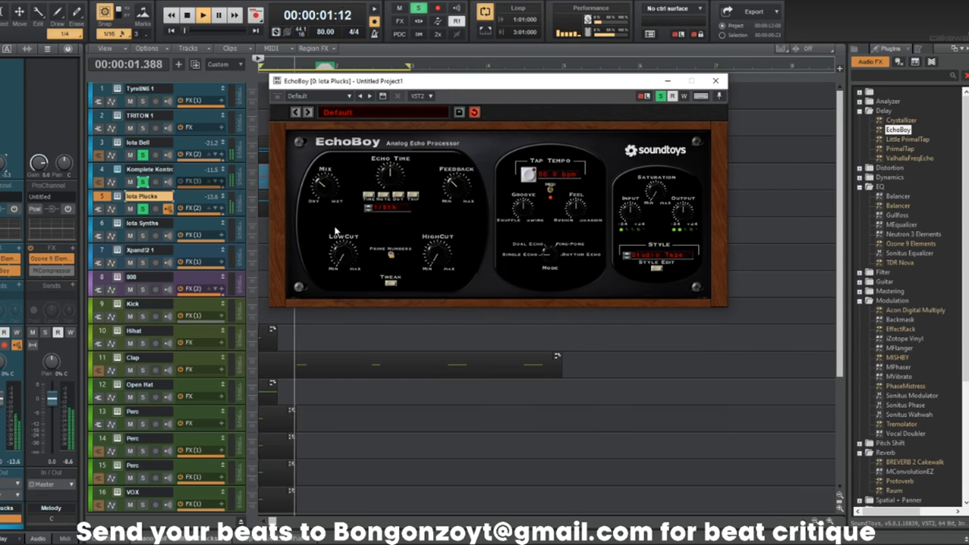
{"action": "left_click", "coordinate": [716, 81]}
{"action": "left_click_drag", "start_coordinate": [902, 122], "coordinate": [8, 291]}
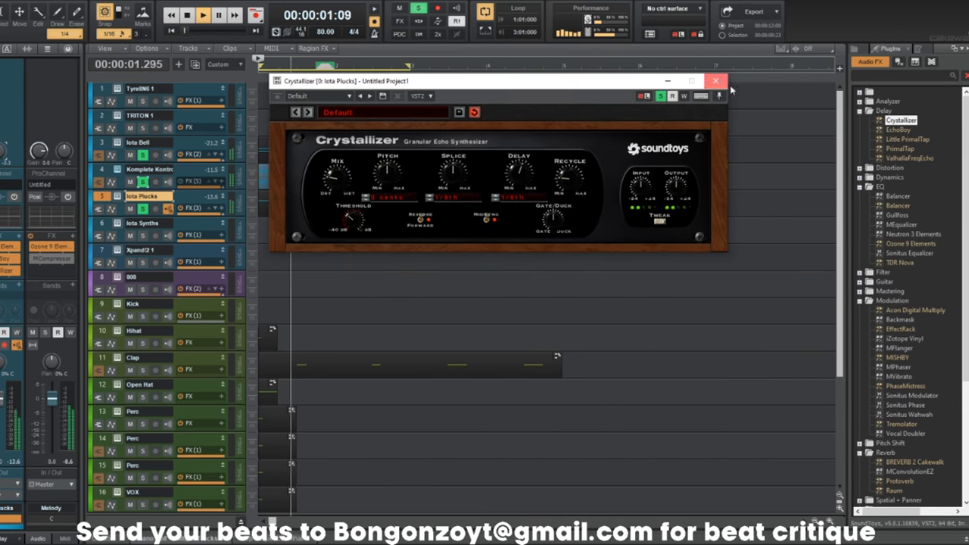
{"action": "left_click", "coordinate": [716, 80]}
Add Balancer to the Iota Plucks track's effects, set its profile to Vocals F and let it learn during playback.
{"action": "left_click_drag", "start_coordinate": [898, 205], "coordinate": [7, 249]}
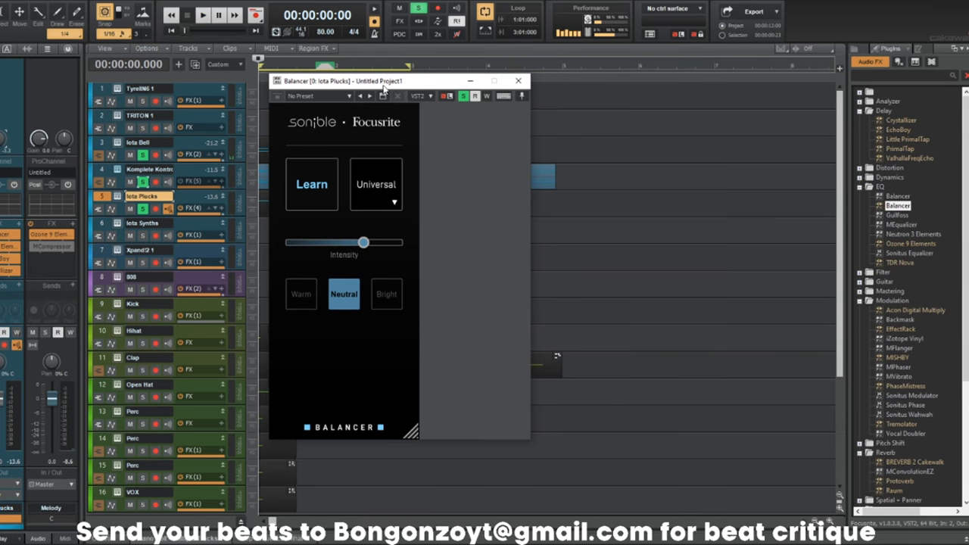
{"action": "left_click_drag", "start_coordinate": [383, 88], "coordinate": [443, 88]}
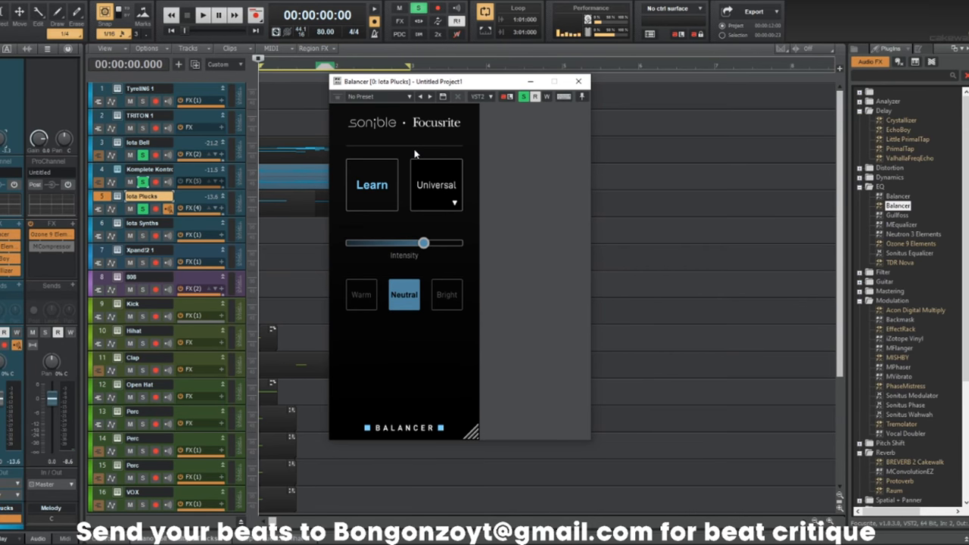
{"action": "left_click", "coordinate": [425, 194]}
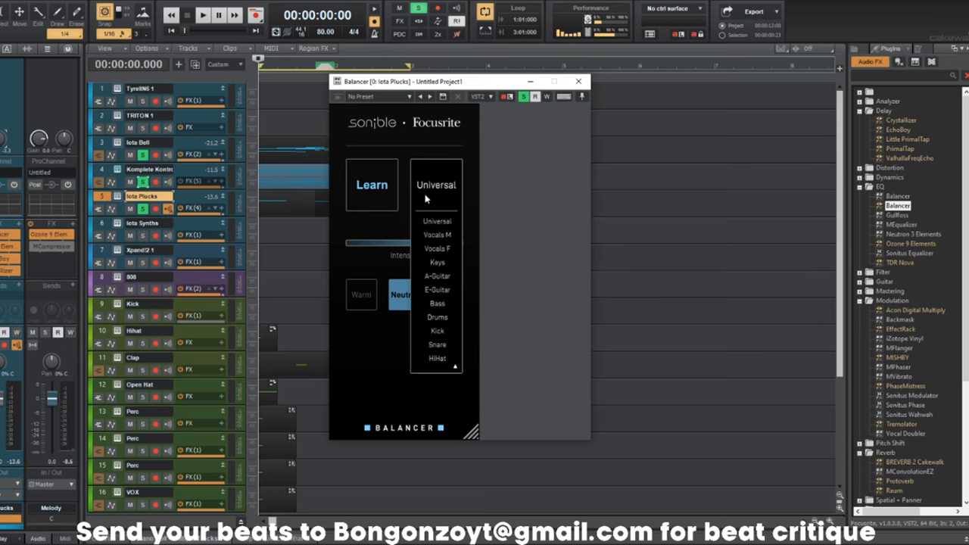
{"action": "left_click", "coordinate": [438, 249]}
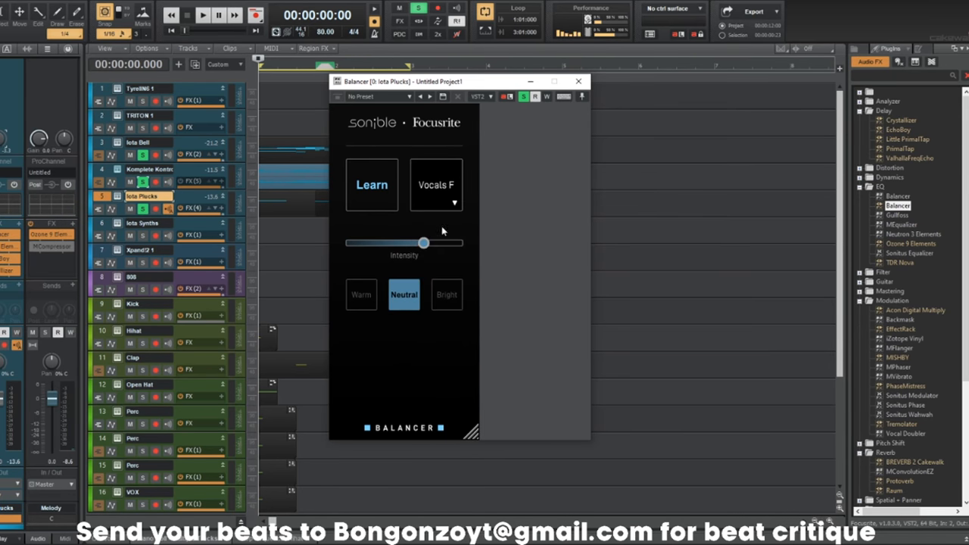
{"action": "left_click", "coordinate": [359, 184]}
{"action": "key", "text": "space"}
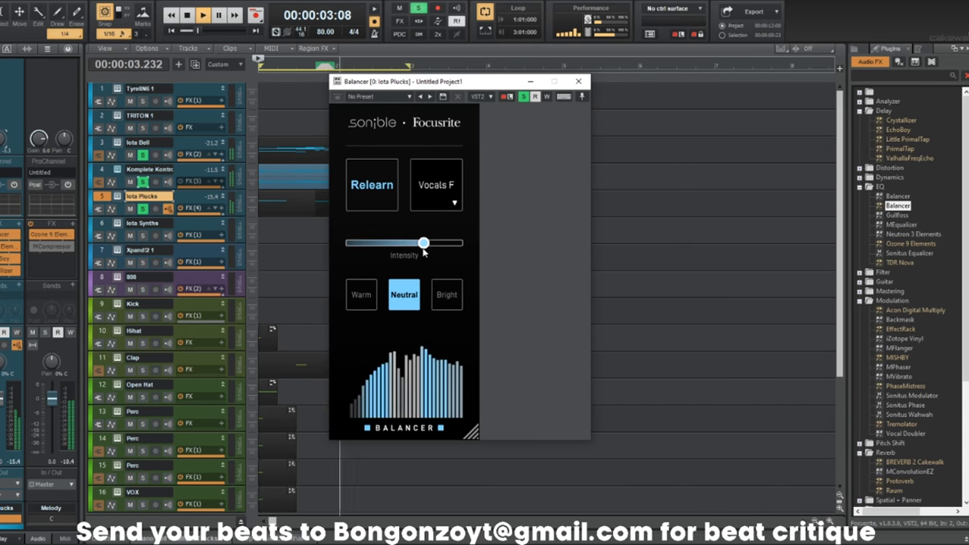
Lower Balancer's Intensity below its midpoint, recheck the effect during playback, close it and stop playback.
{"action": "left_click_drag", "start_coordinate": [423, 245], "coordinate": [393, 246]}
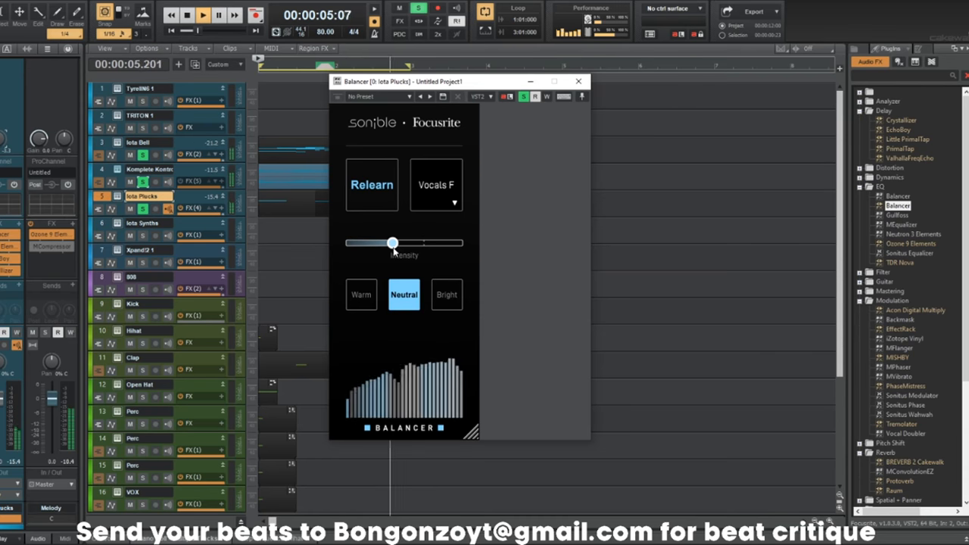
{"action": "left_click", "coordinate": [579, 81]}
{"action": "scroll", "coordinate": [915, 392], "scroll_direction": "down", "scroll_amount": 5}
{"action": "key", "text": "space"}
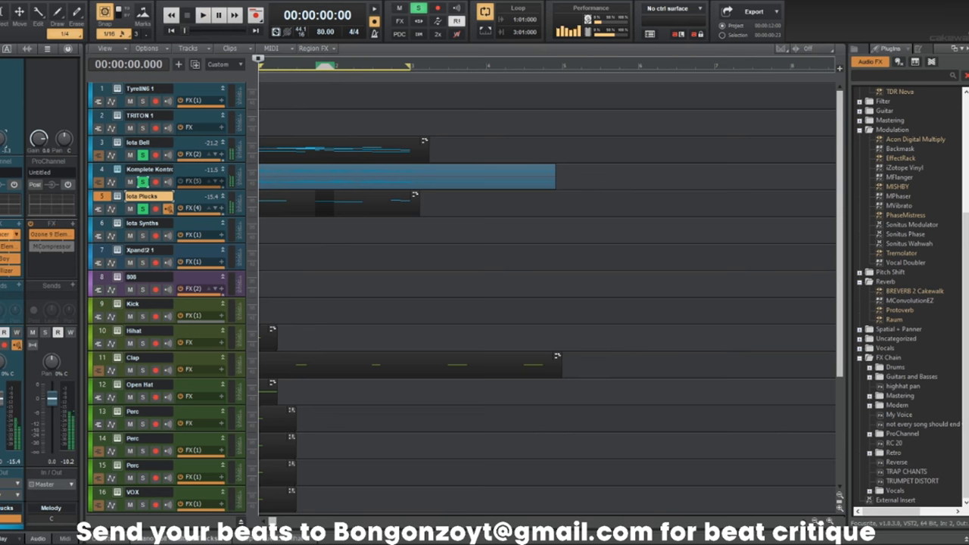
{"action": "double_click", "coordinate": [7, 235]}
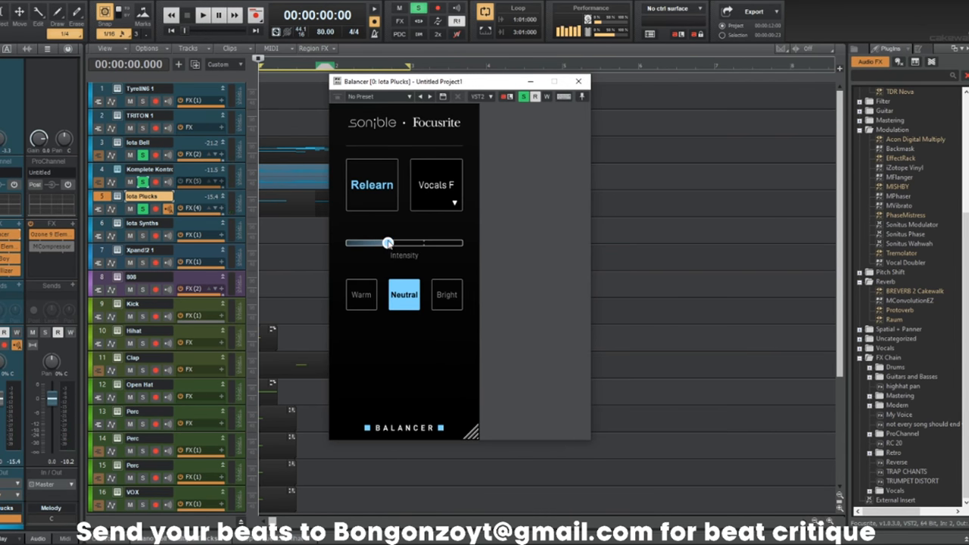
{"action": "key", "text": "space"}
{"action": "left_click", "coordinate": [578, 81]}
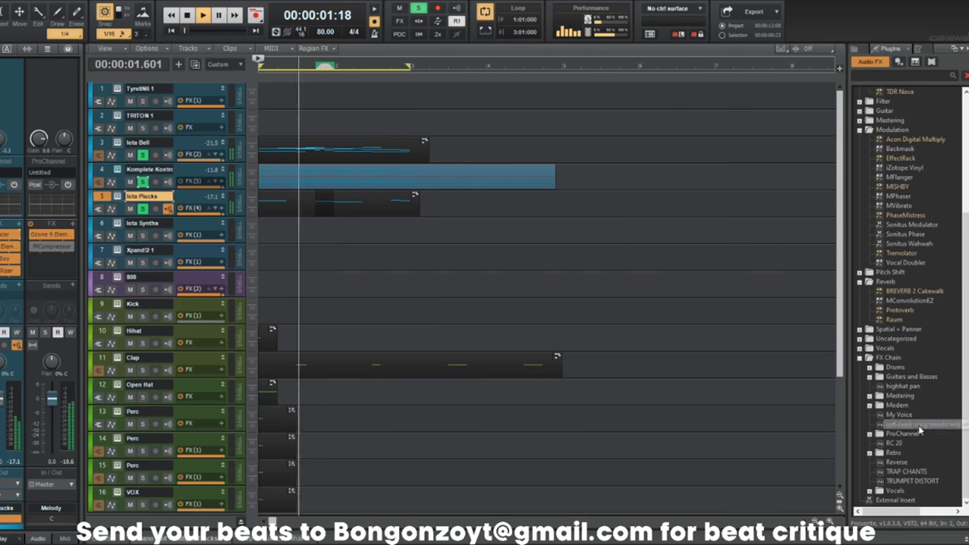
{"action": "key", "text": "space"}
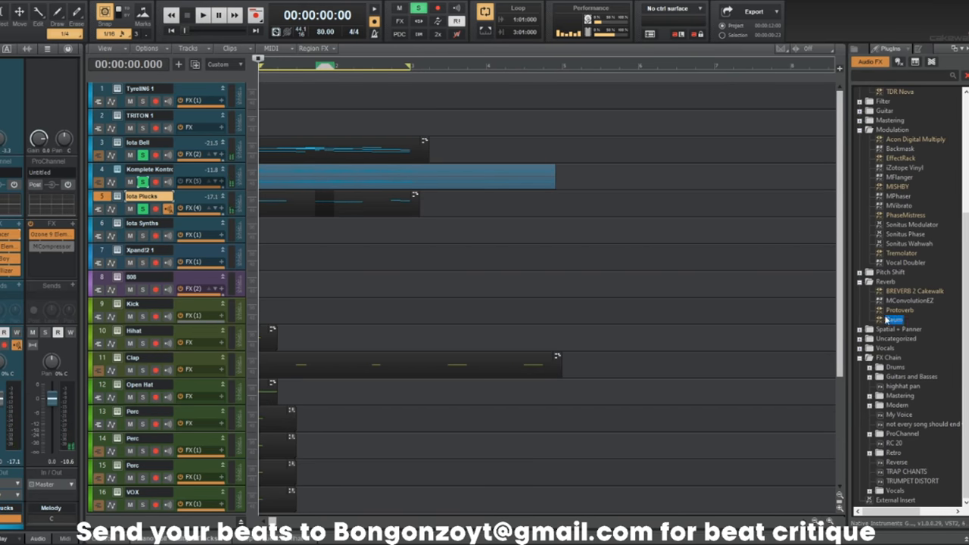
Add Raum reverb to the Iota Plucks track's effects, lower its Mix below 50% during playback and close it.
{"action": "left_click_drag", "start_coordinate": [5, 282], "coordinate": [6, 282]}
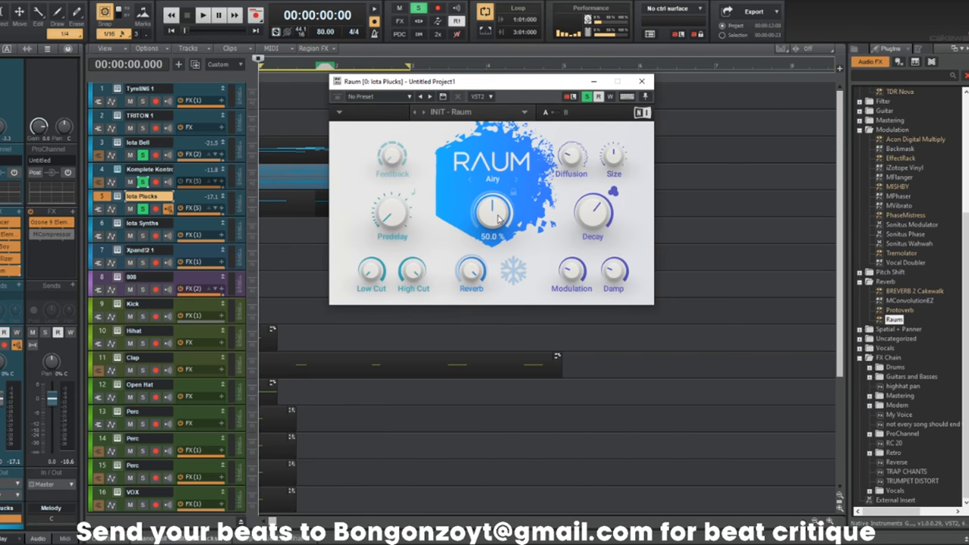
{"action": "key", "text": "space"}
{"action": "left_click_drag", "start_coordinate": [498, 219], "coordinate": [497, 248]}
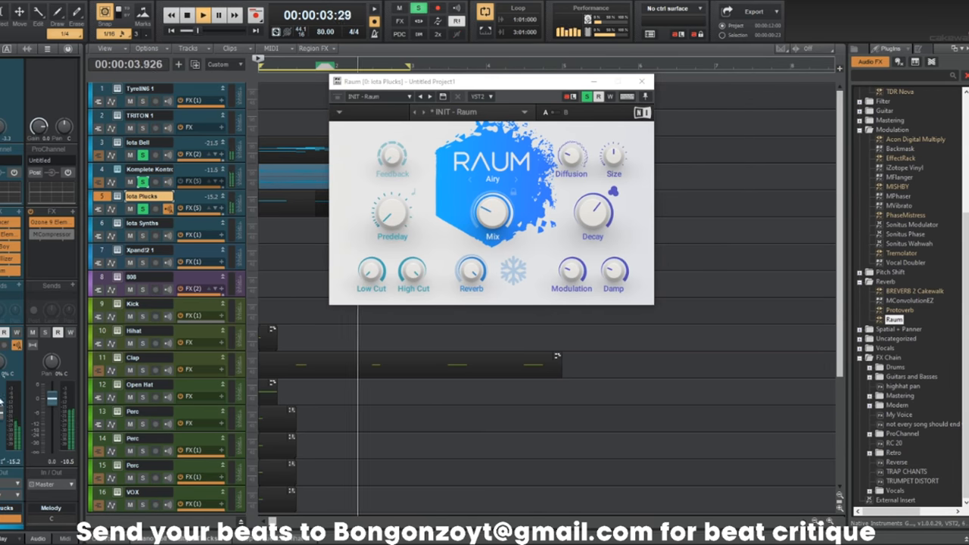
{"action": "left_click", "coordinate": [644, 83]}
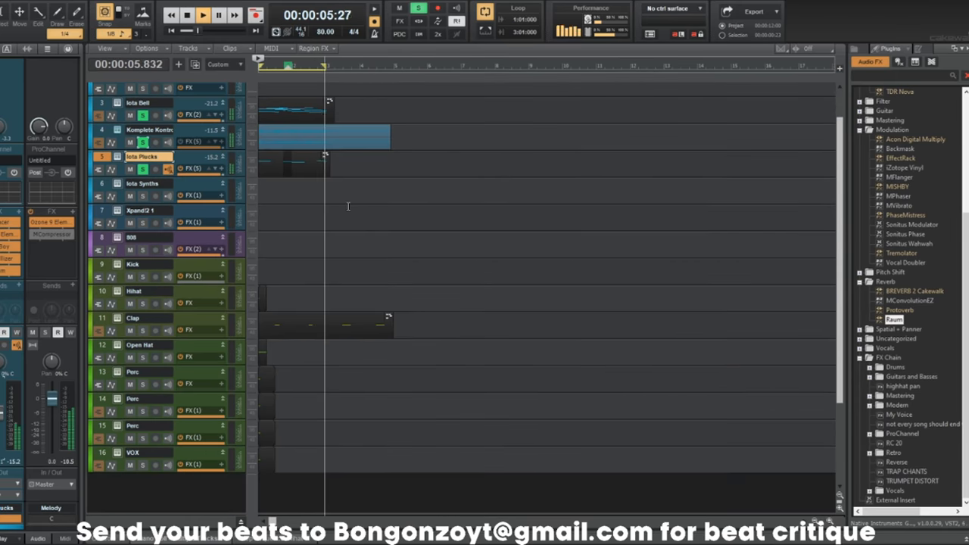
Delete the four unused instrument tracks: TyrellN6 1, TRITON 1, Iota Synths and Xpand!2 1.
{"action": "left_click_drag", "start_coordinate": [102, 224], "coordinate": [101, 252]}
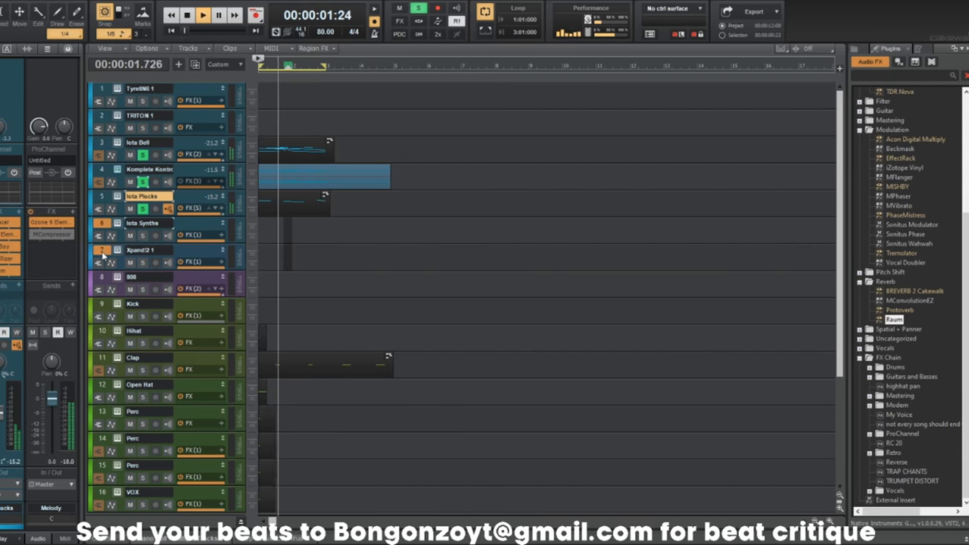
{"action": "left_click_drag", "start_coordinate": [103, 118], "coordinate": [102, 102]}
{"action": "right_click", "coordinate": [111, 94]}
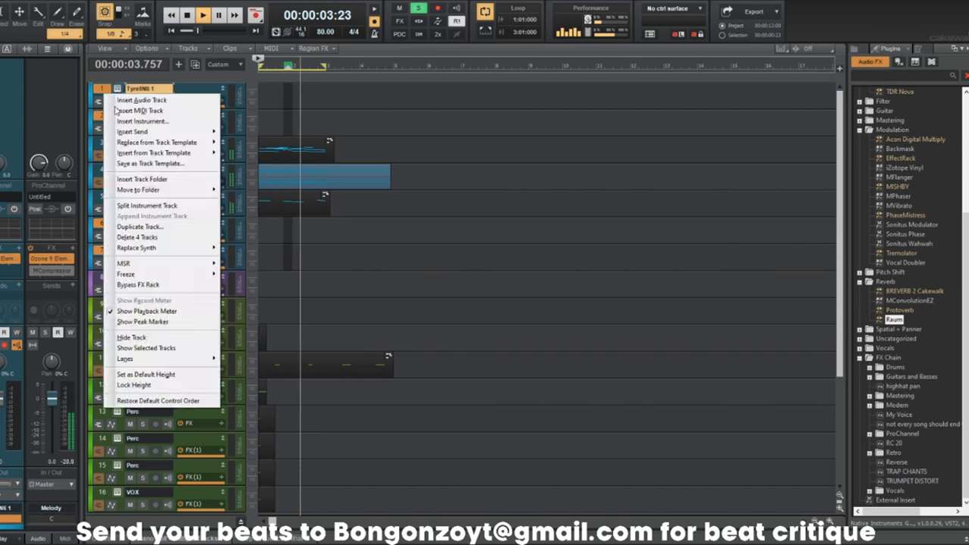
{"action": "left_click", "coordinate": [182, 238]}
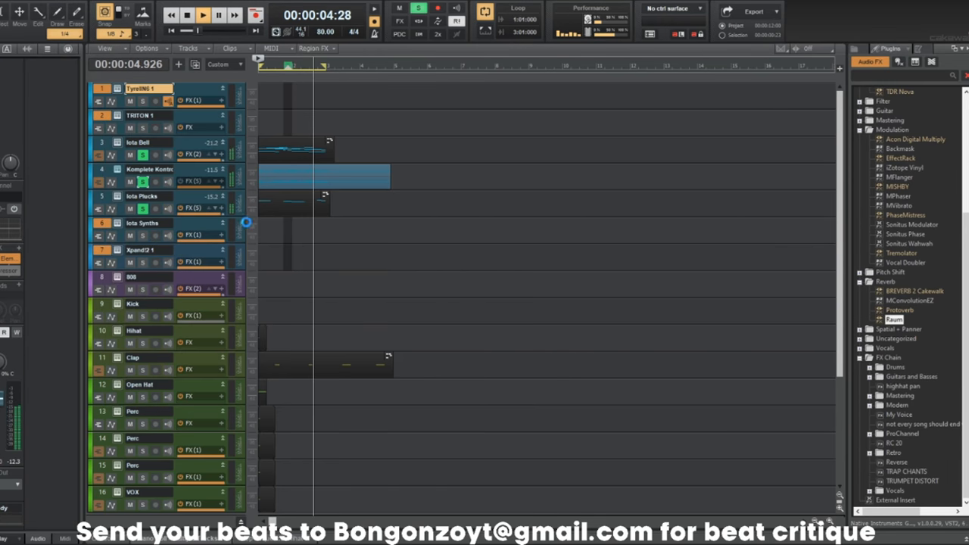
Stop playback, expand the Komplete Kontrol track and unfreeze it.
{"action": "scroll", "coordinate": [328, 190], "scroll_direction": "up", "scroll_amount": 3}
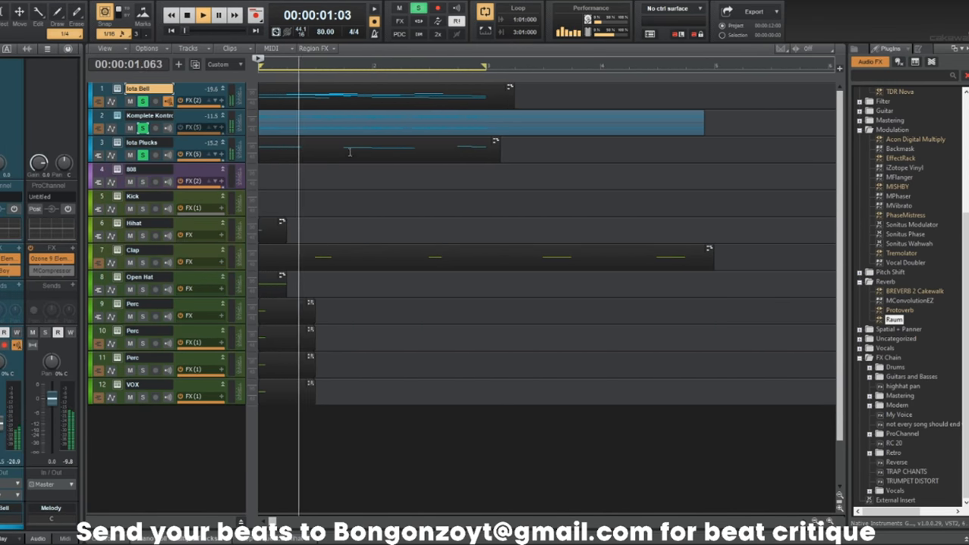
{"action": "left_click", "coordinate": [190, 138]}
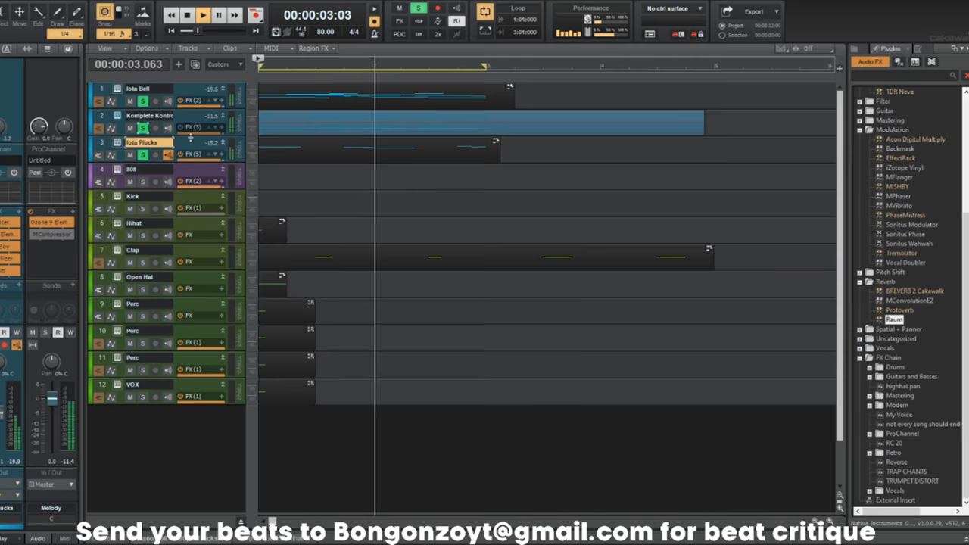
{"action": "left_click_drag", "start_coordinate": [191, 138], "coordinate": [190, 199]}
{"action": "key", "text": "space"}
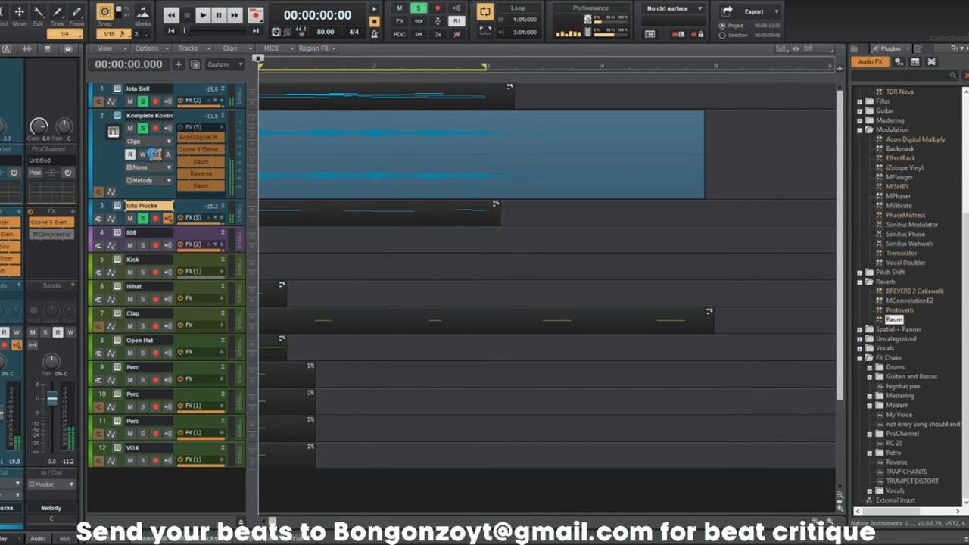
{"action": "left_click", "coordinate": [155, 154]}
Copy the Iota Bell, Komplete Kontrol and Iota Plucks clips together so the copies start at measure 3.
{"action": "left_click", "coordinate": [406, 98]}
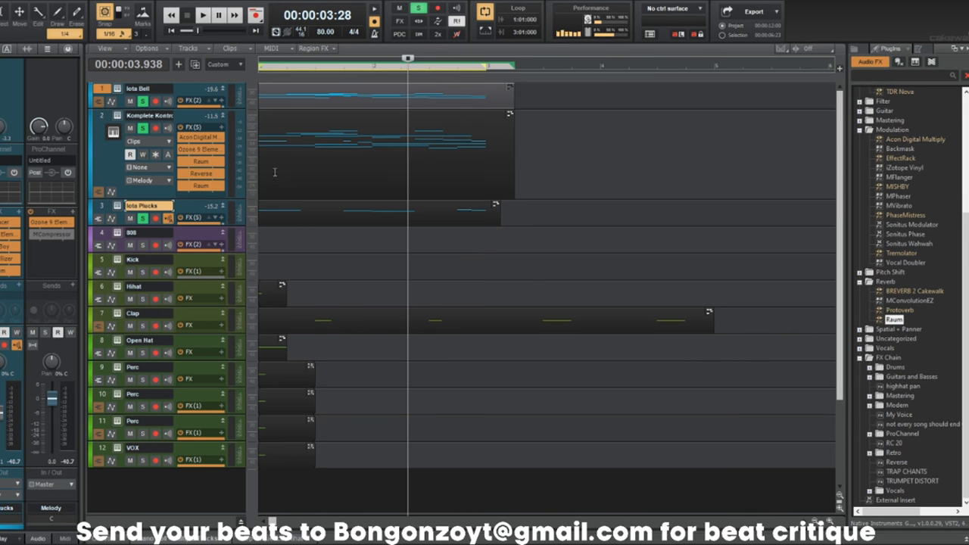
{"action": "left_click", "coordinate": [289, 134]}
{"action": "left_click", "coordinate": [300, 86], "text": "ctrl"}
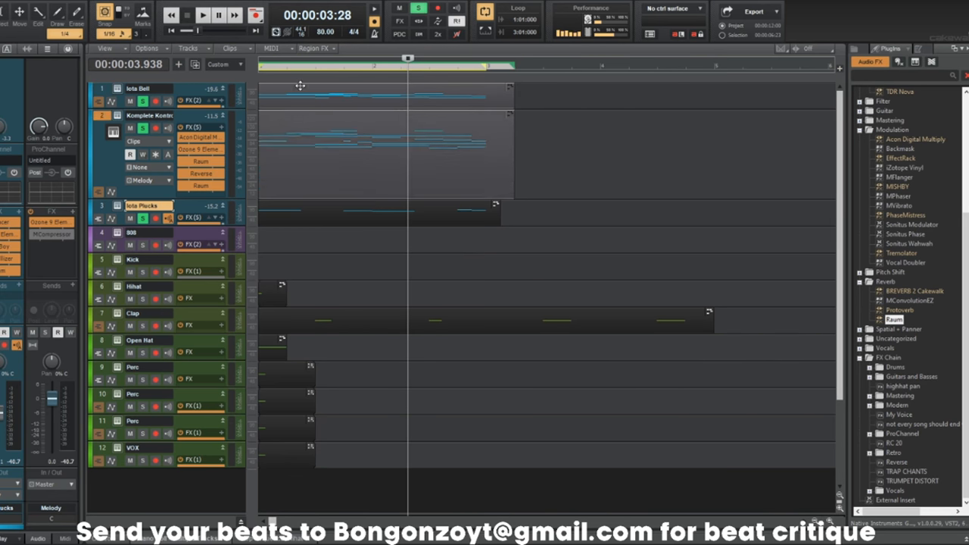
{"action": "left_click", "coordinate": [286, 205], "text": "ctrl"}
{"action": "left_click_drag", "start_coordinate": [278, 137], "coordinate": [505, 160]}
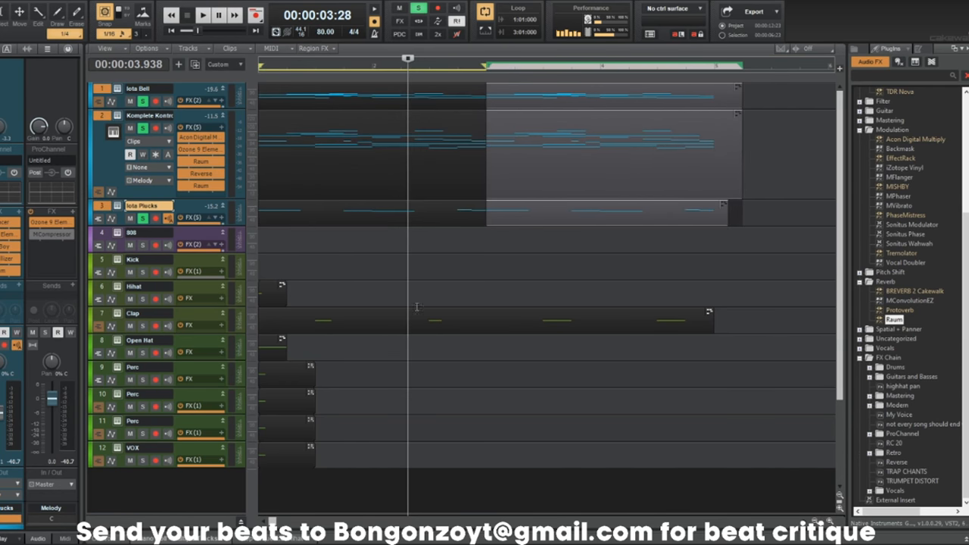
Switch to the browser's Karaoke CDG, MP3 Player and listen to the Guide Us WAV, pausing and replaying an earlier part.
{"action": "left_click", "coordinate": [363, 541]}
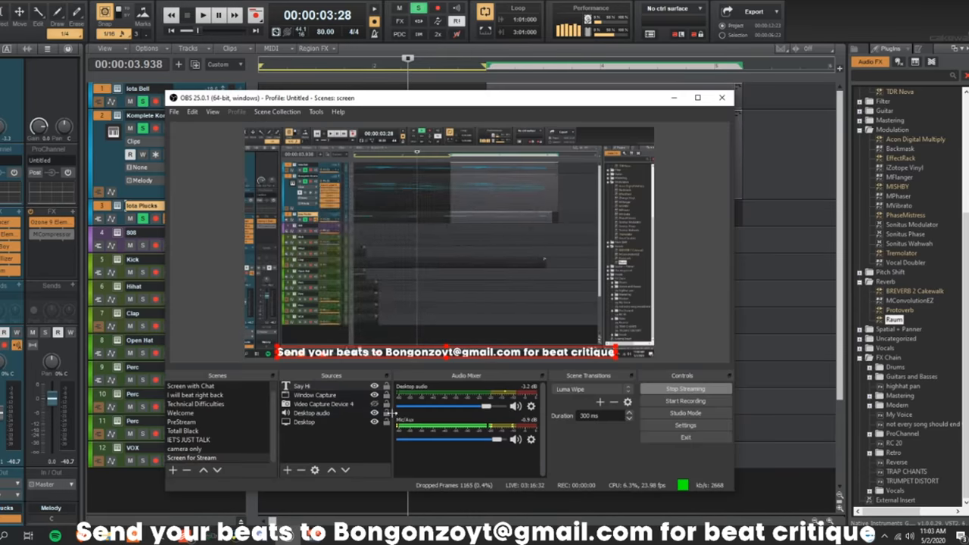
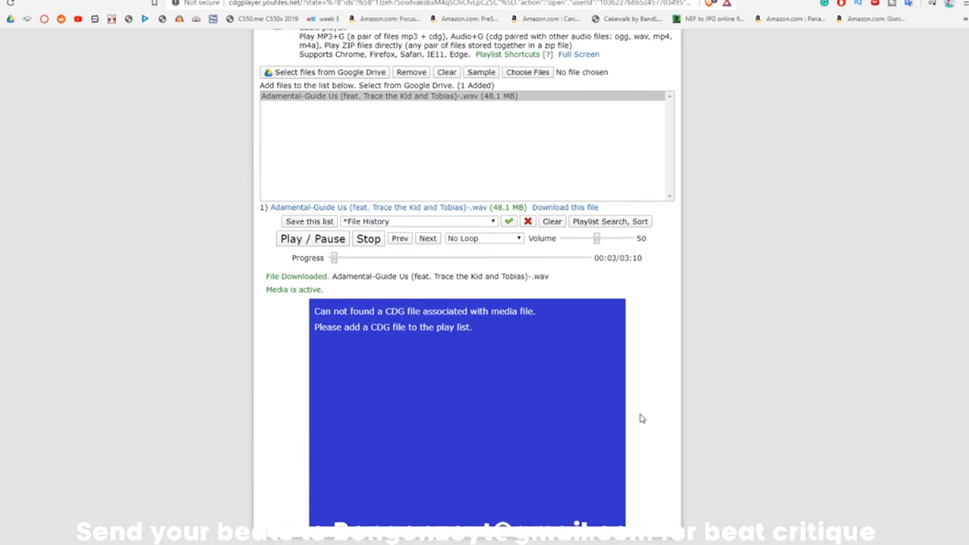
{"action": "scroll", "coordinate": [642, 418], "scroll_direction": "up", "scroll_amount": 1}
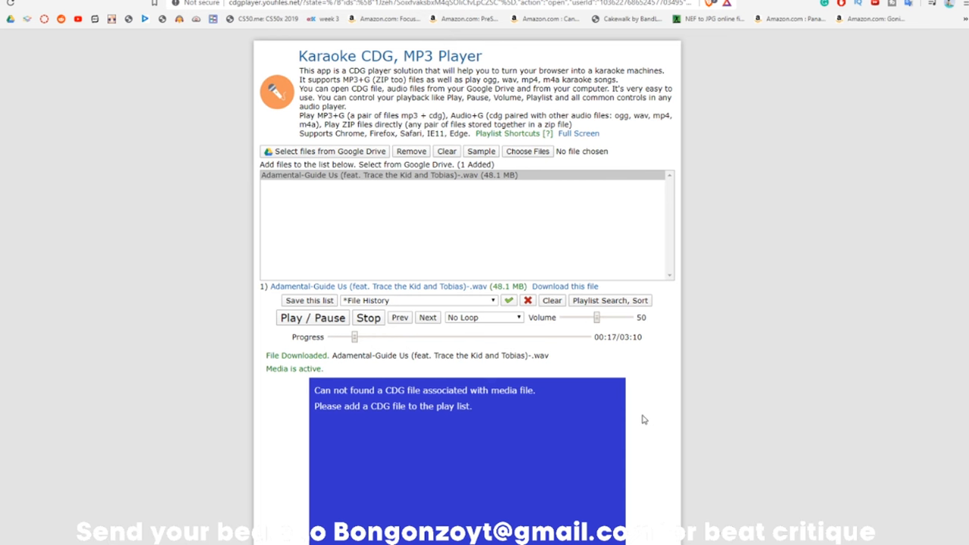
{"action": "left_click", "coordinate": [337, 325]}
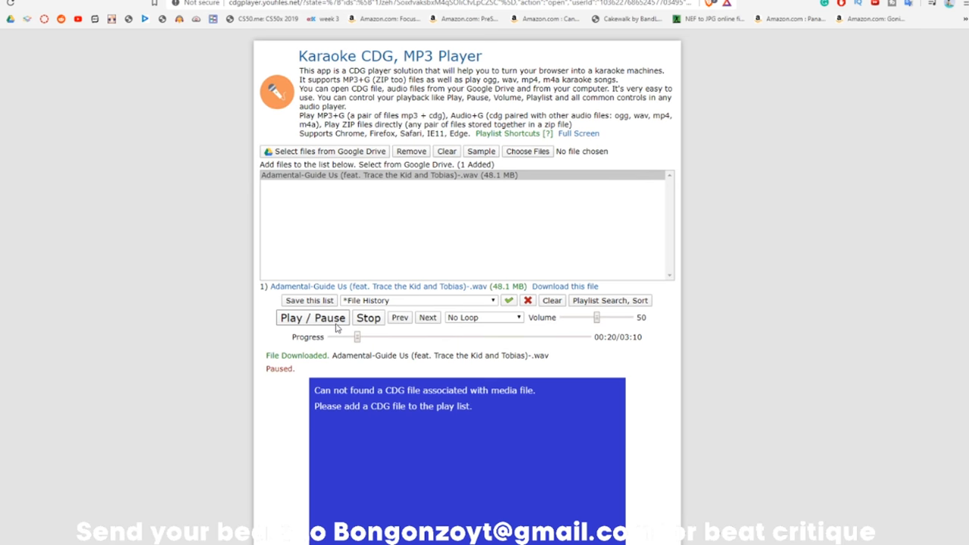
{"action": "left_click", "coordinate": [337, 325]}
{"action": "scroll", "coordinate": [337, 327], "scroll_direction": "down", "scroll_amount": 2}
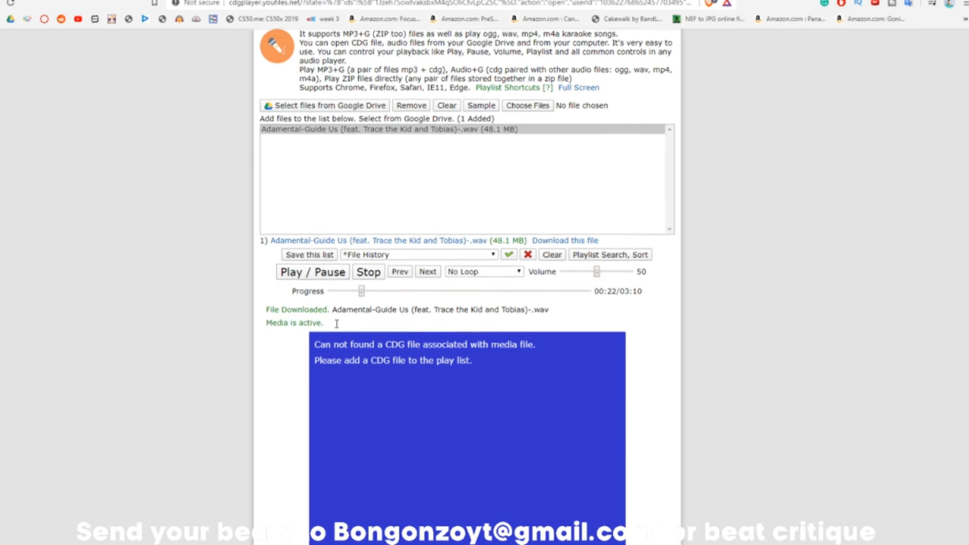
{"action": "scroll", "coordinate": [337, 327], "scroll_direction": "up", "scroll_amount": 2}
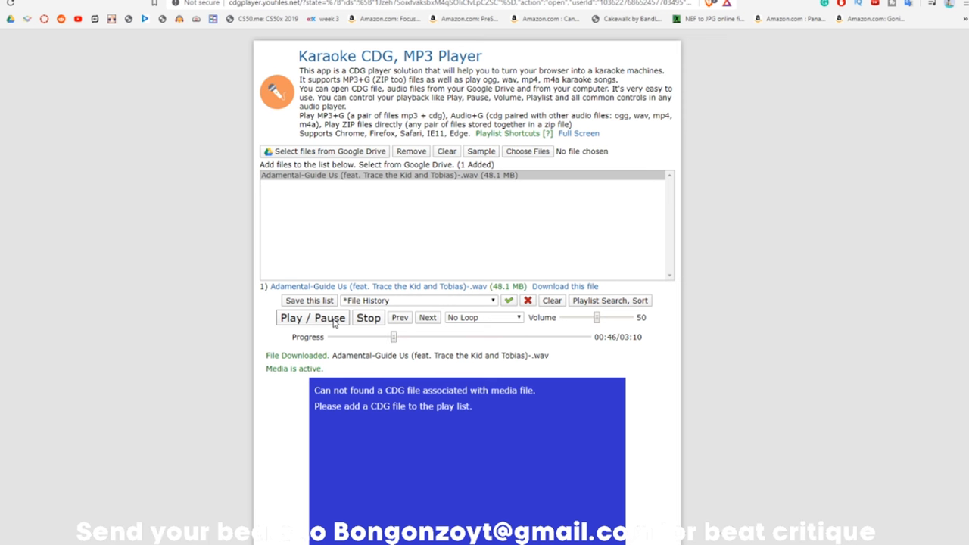
{"action": "left_click", "coordinate": [333, 323]}
{"action": "left_click", "coordinate": [363, 338]}
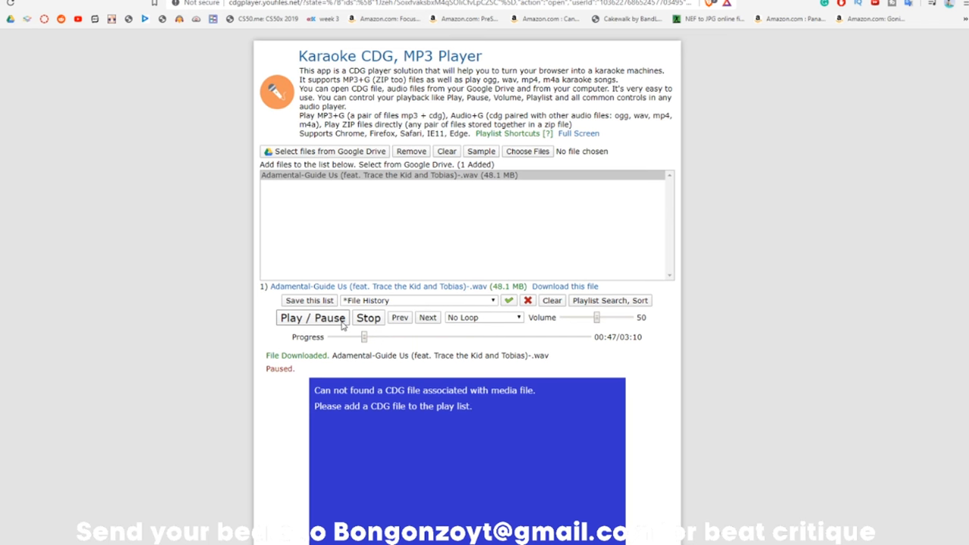
{"action": "left_click", "coordinate": [340, 323]}
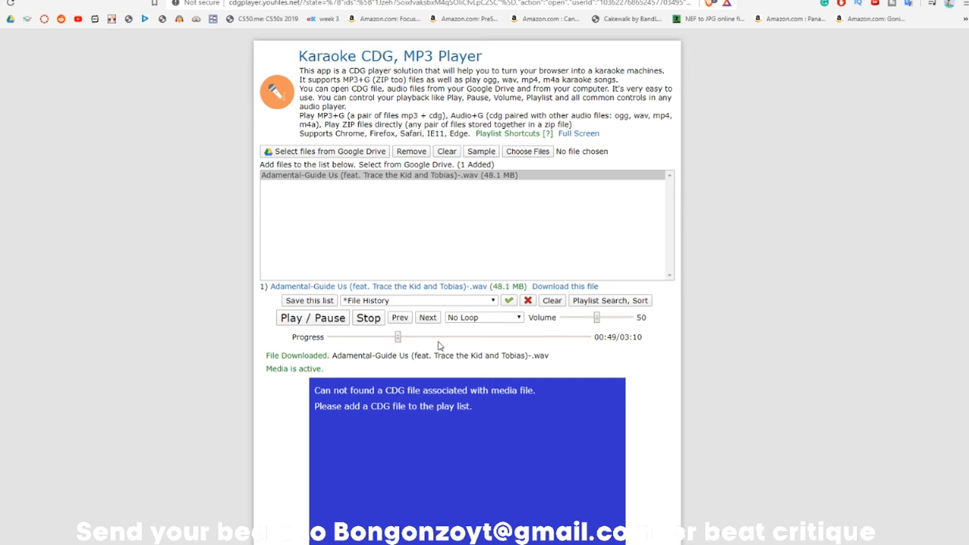
{"action": "left_click", "coordinate": [340, 319]}
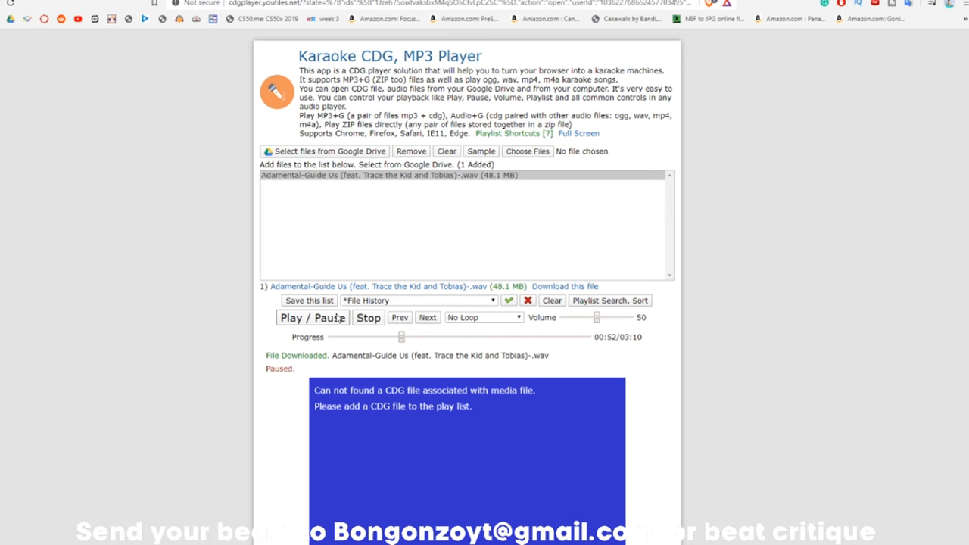
Switch back to Cakewalk, solo the 808 track and open its Komplete Kontrol file browser.
{"action": "mouse_move", "coordinate": [145, 539]}
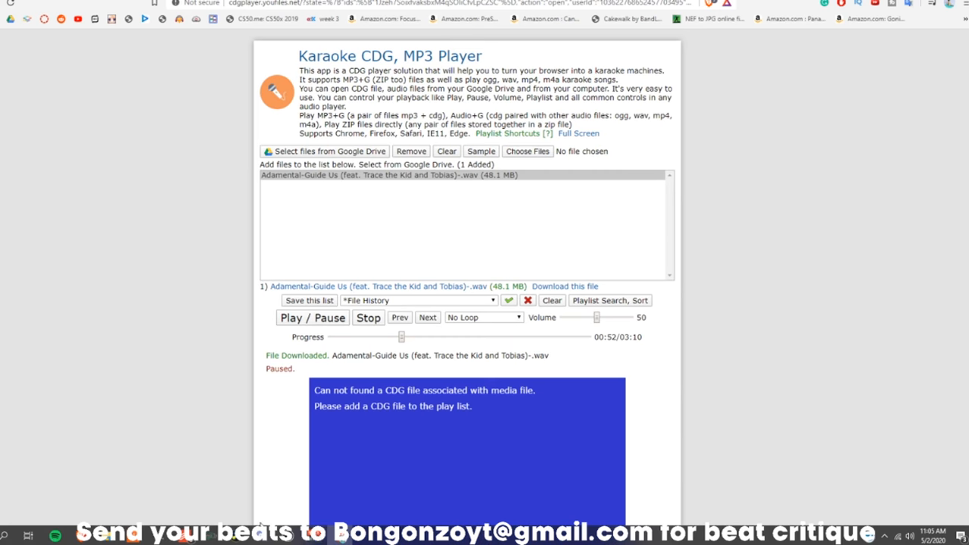
{"action": "left_click", "coordinate": [145, 538]}
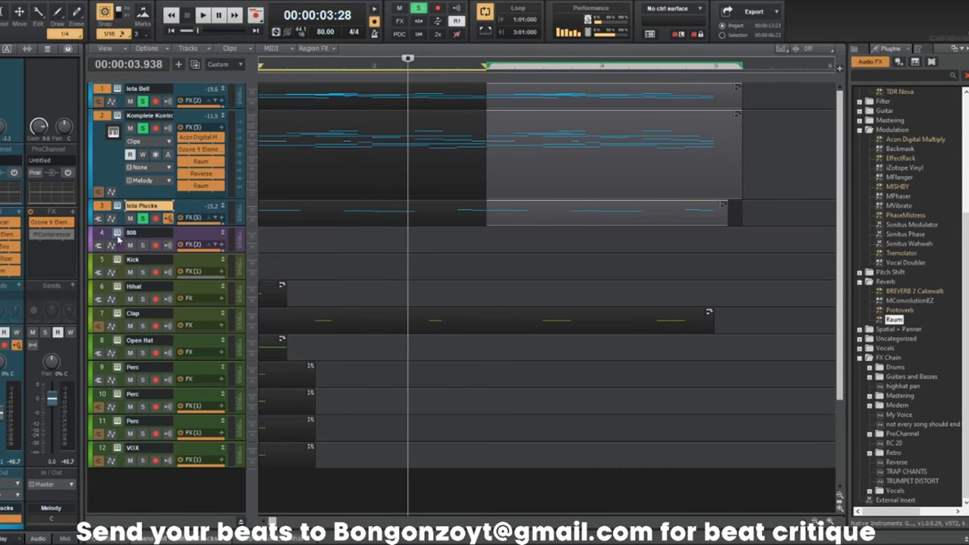
{"action": "left_click", "coordinate": [219, 245]}
{"action": "left_click", "coordinate": [413, 126]}
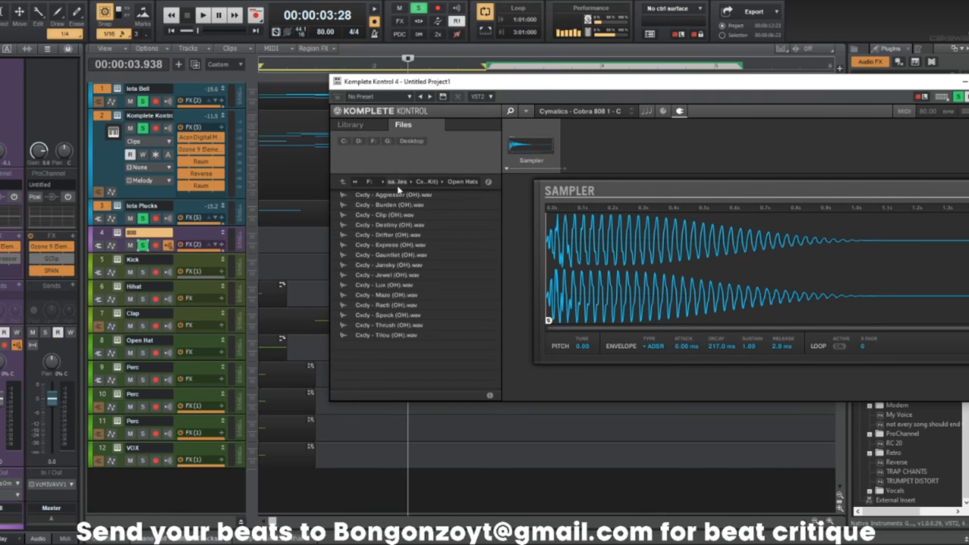
Load NM - Piano 808.wav from the Nick Mira Magma Drum Kit's 808s folder into the 808 track's sampler.
{"action": "left_click", "coordinate": [398, 183]}
{"action": "scroll", "coordinate": [455, 356], "scroll_direction": "down", "scroll_amount": 6}
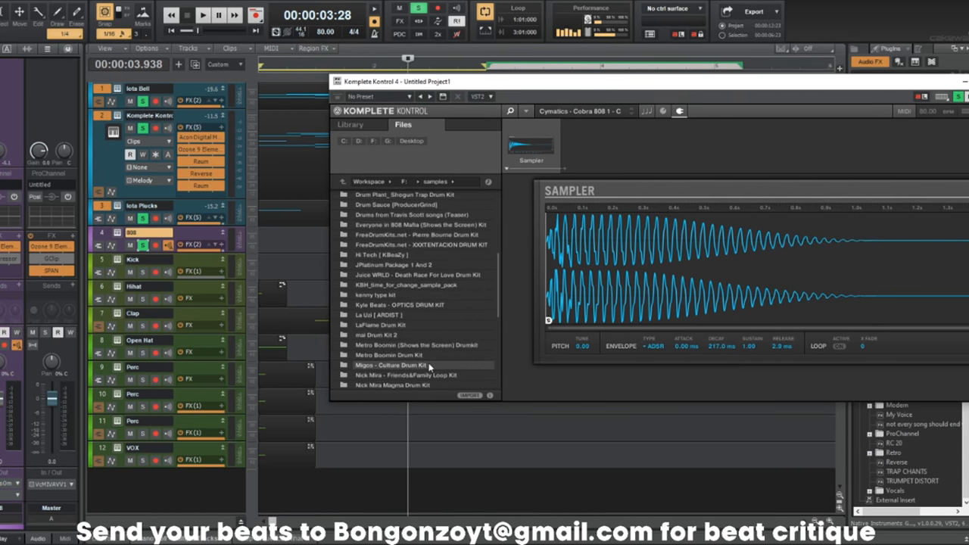
{"action": "scroll", "coordinate": [427, 363], "scroll_direction": "down", "scroll_amount": 2}
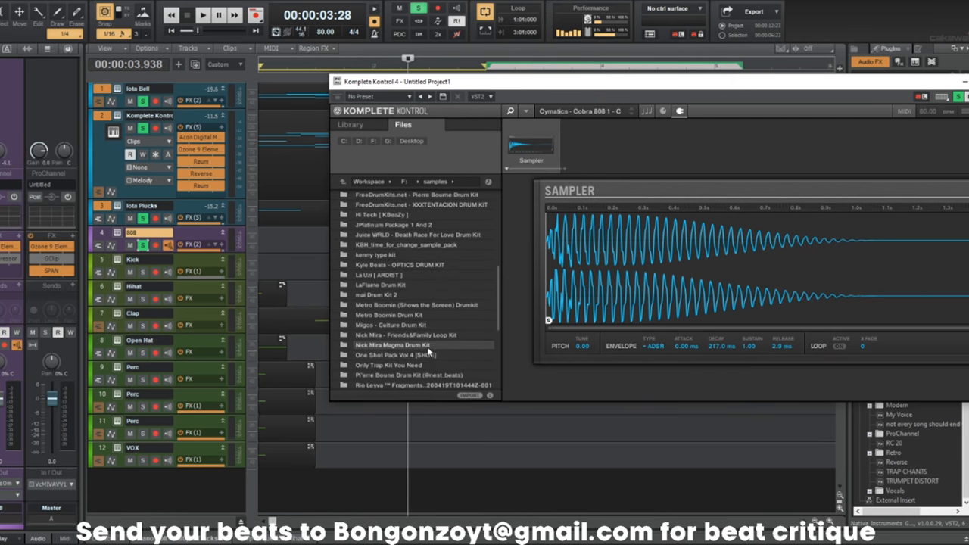
{"action": "double_click", "coordinate": [427, 347]}
{"action": "double_click", "coordinate": [419, 195]}
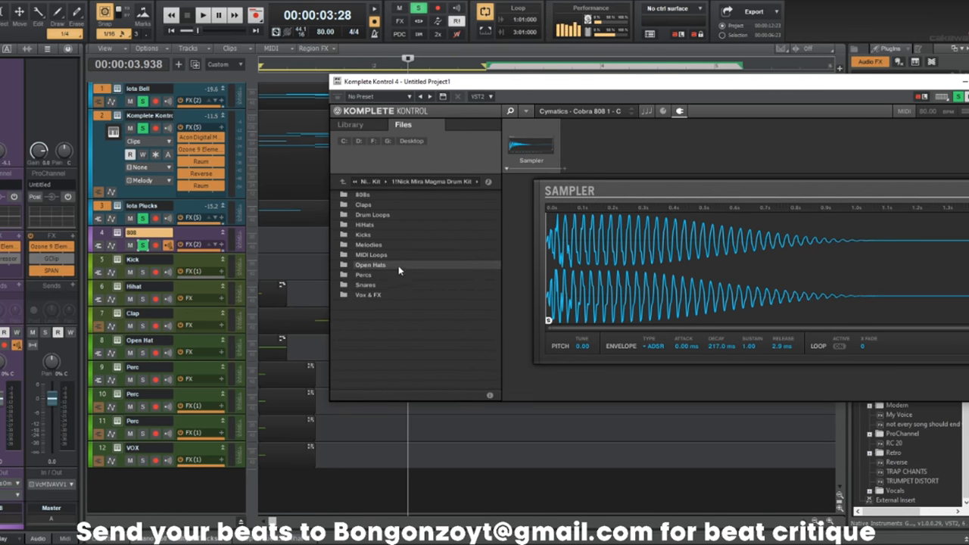
{"action": "double_click", "coordinate": [398, 195]}
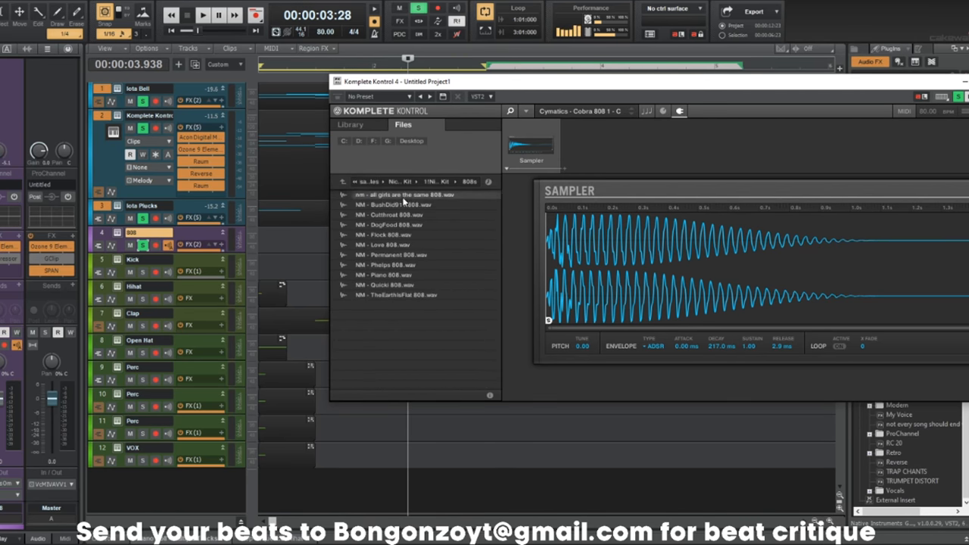
{"action": "double_click", "coordinate": [395, 275]}
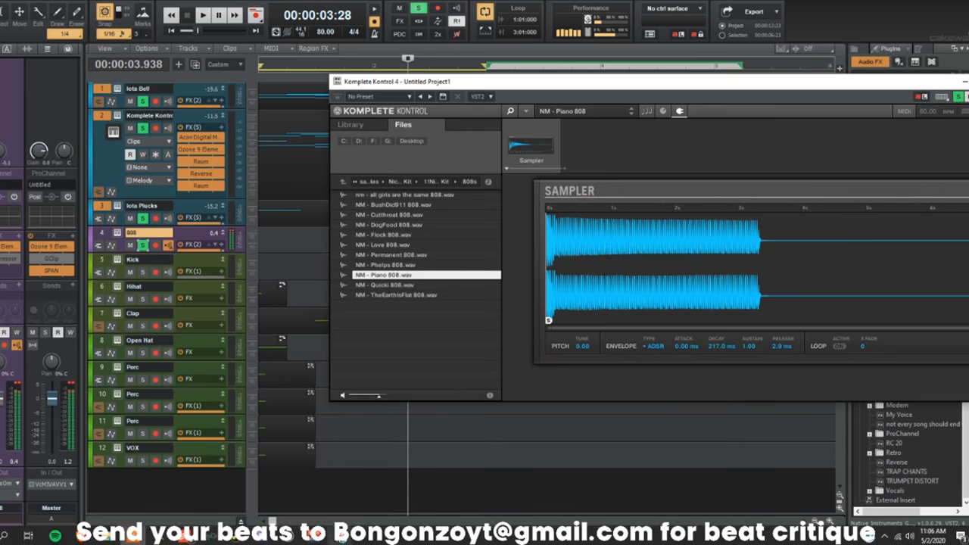
Switch to the browser player and continue listening to the Guide Us WAV, pausing at intervals up to about 1:21.
{"action": "left_click", "coordinate": [339, 536]}
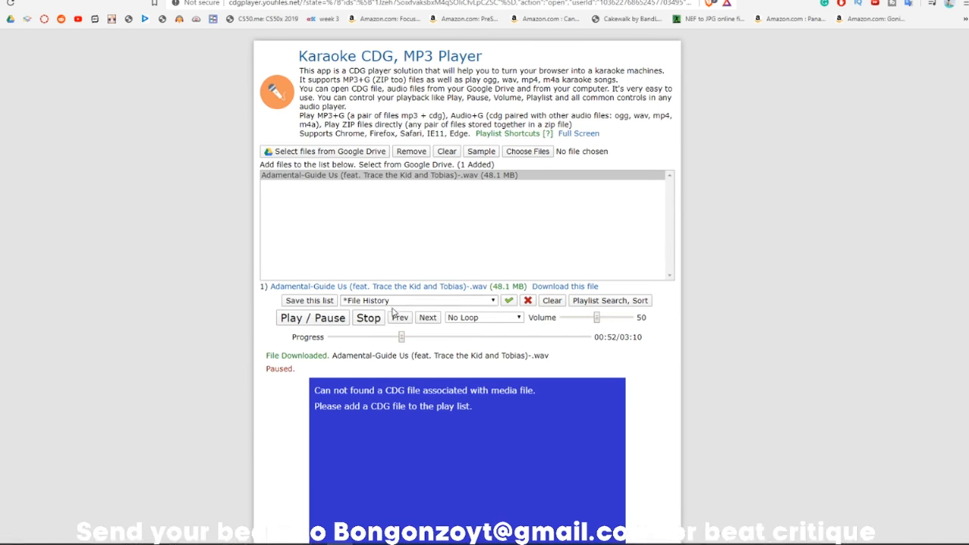
{"action": "left_click", "coordinate": [302, 321]}
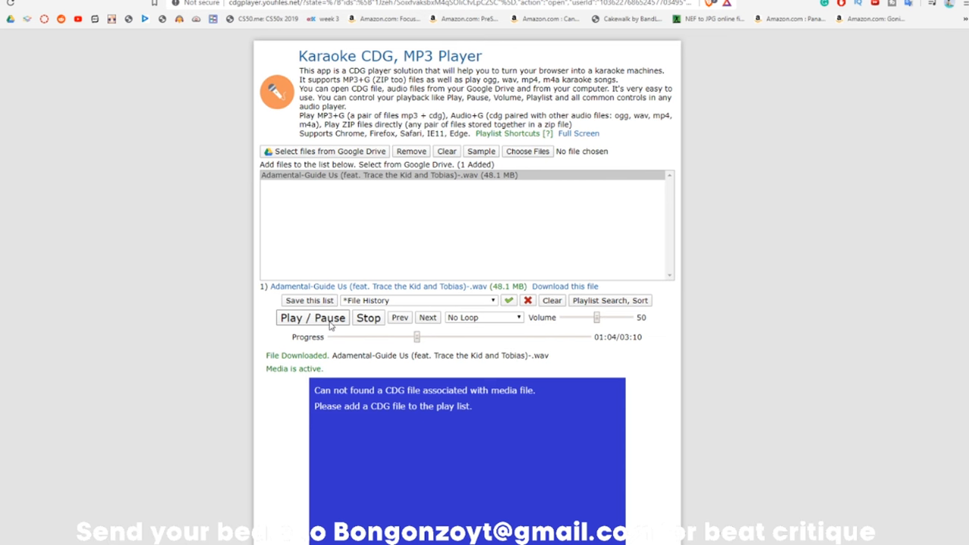
{"action": "left_click", "coordinate": [329, 322]}
{"action": "left_click", "coordinate": [329, 323]}
{"action": "left_click", "coordinate": [329, 324]}
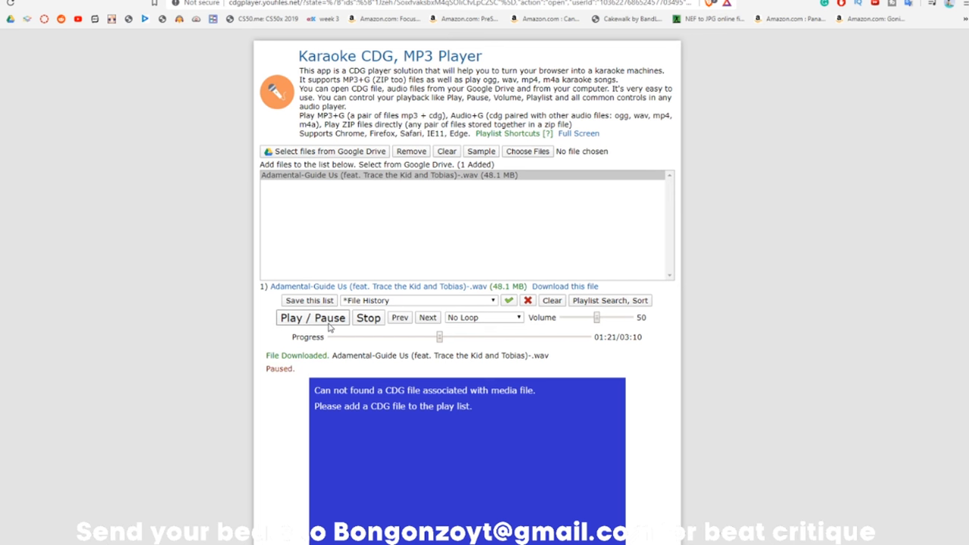
Replay the Guide Us WAV from near its beginning, compare the section around 0:49 and pause playback.
{"action": "left_click_drag", "start_coordinate": [353, 338], "coordinate": [331, 338]}
{"action": "left_click", "coordinate": [286, 323]}
{"action": "left_click", "coordinate": [339, 338]}
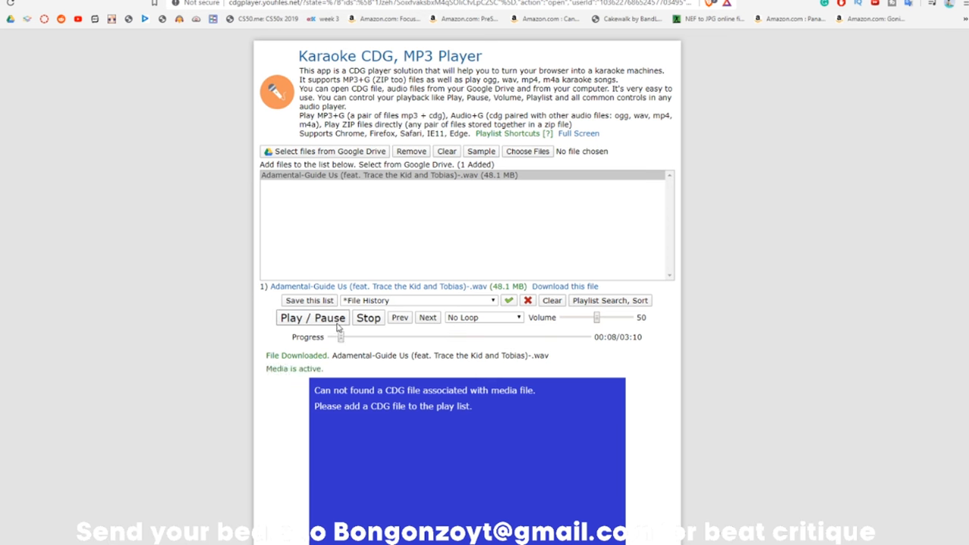
{"action": "left_click", "coordinate": [396, 338]}
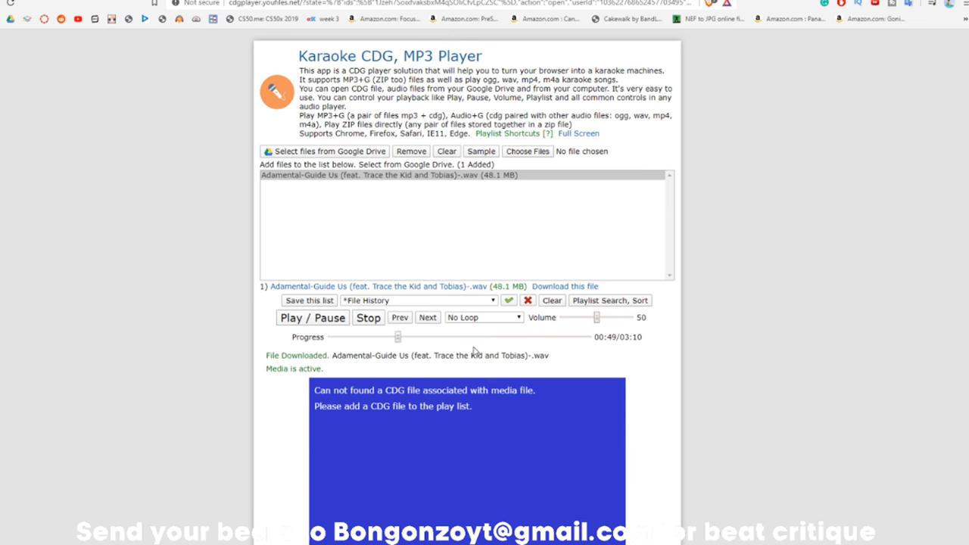
{"action": "left_click", "coordinate": [328, 324]}
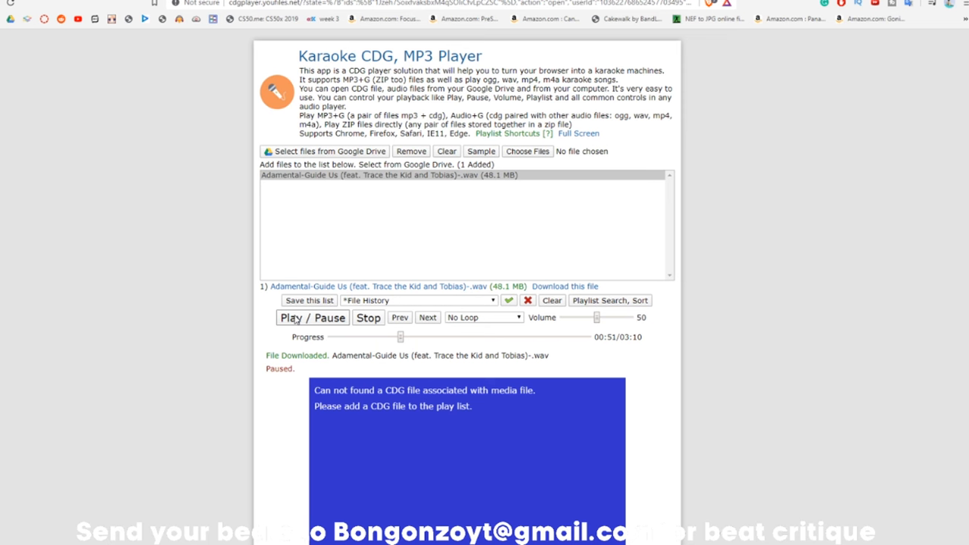
Resume the Guide Us WAV, skip to about 2:24, listen briefly and pause playback.
{"action": "left_click", "coordinate": [297, 321]}
{"action": "left_click", "coordinate": [525, 336]}
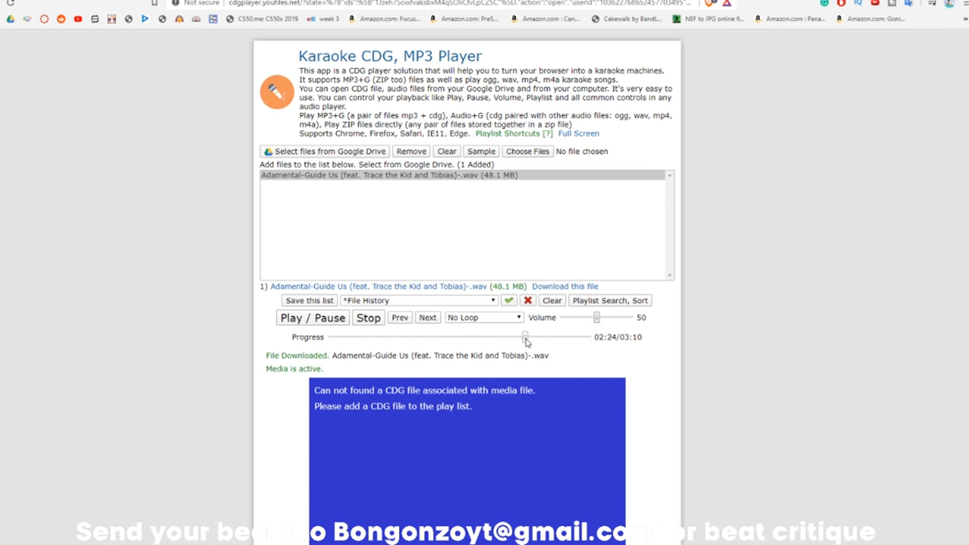
{"action": "left_click", "coordinate": [315, 322]}
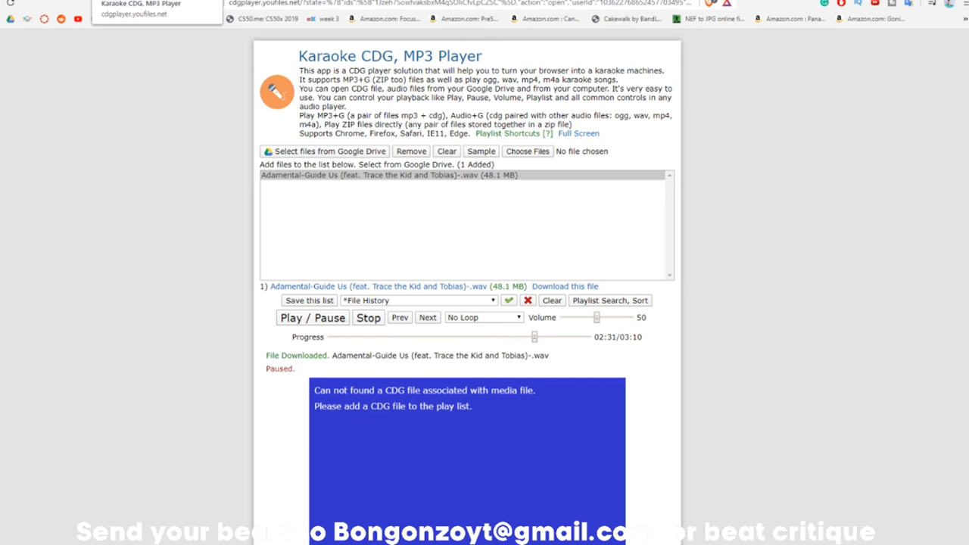
Switch to Gmail, close the audio file preview and delete the Song Submission email.
{"action": "left_click", "coordinate": [214, 0]}
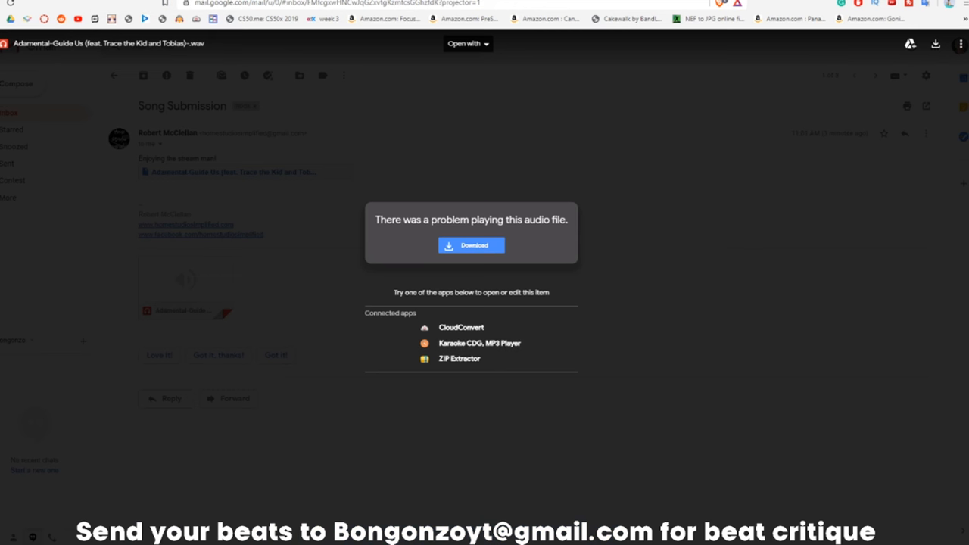
{"action": "left_click", "coordinate": [256, 106]}
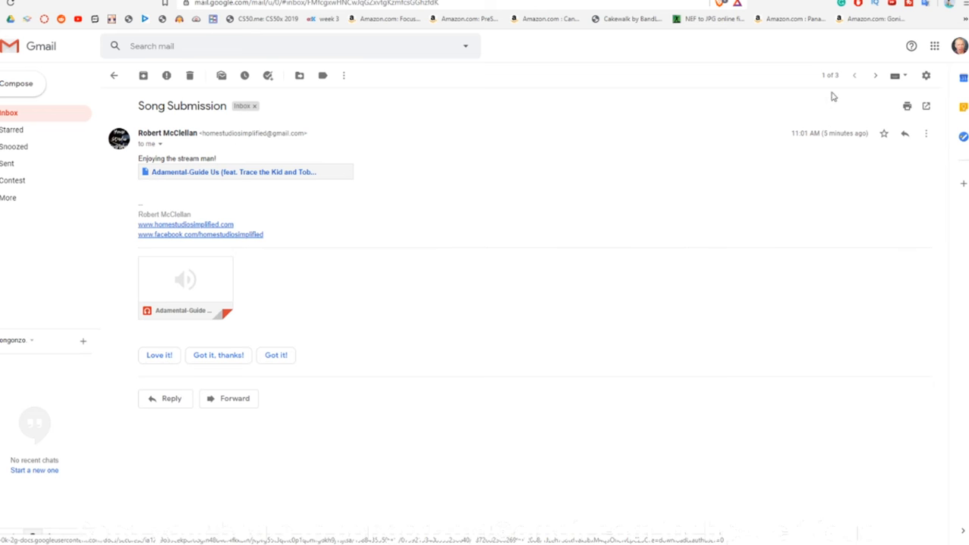
{"action": "left_click", "coordinate": [198, 77]}
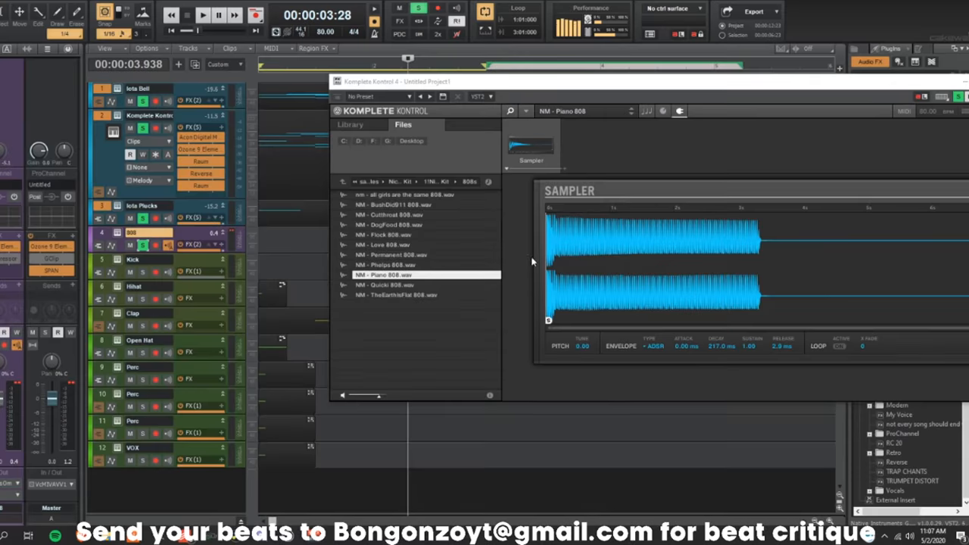
Back in Cakewalk, close the 808's Komplete Kontrol window, extend the loop region to bar 5 and rewind to the start.
{"action": "left_click_drag", "start_coordinate": [584, 86], "coordinate": [208, 152]}
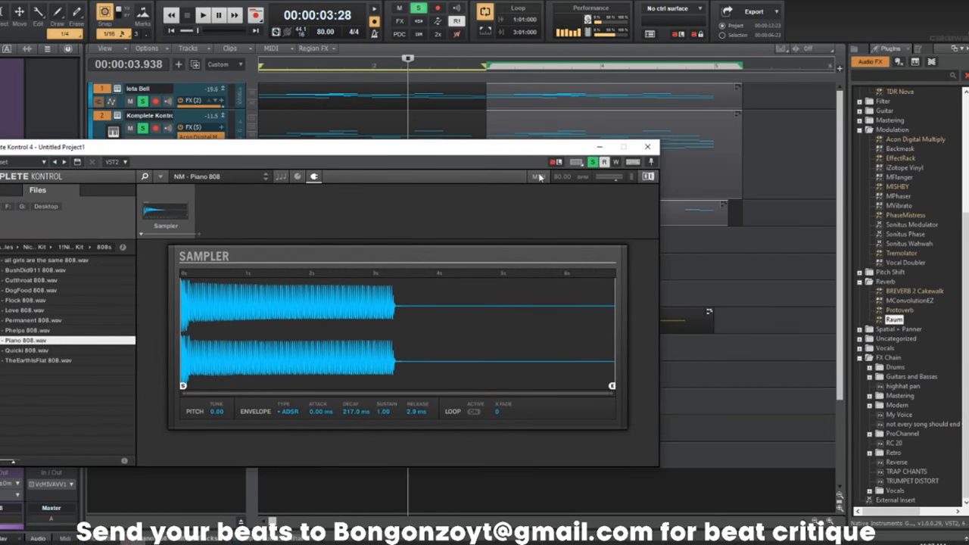
{"action": "left_click", "coordinate": [644, 151]}
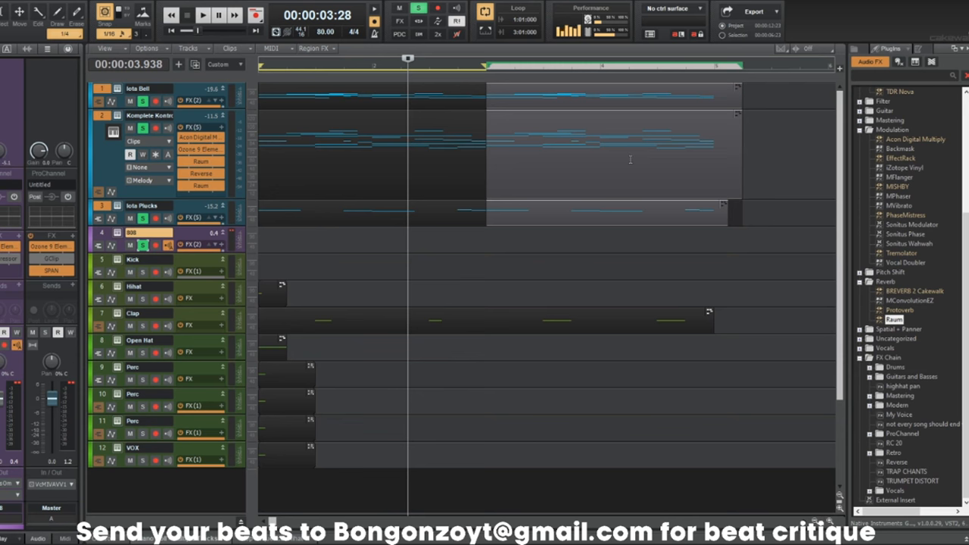
{"action": "left_click", "coordinate": [564, 250]}
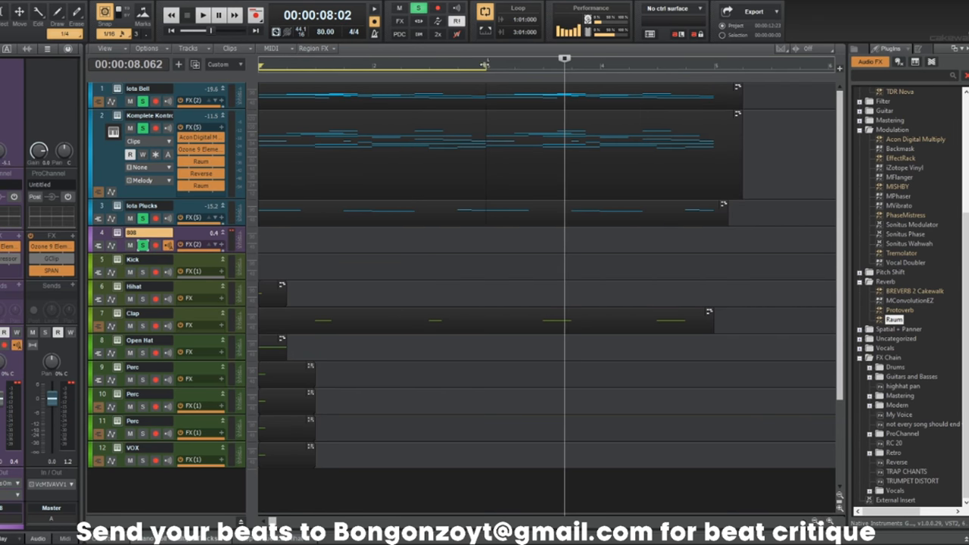
{"action": "left_click", "coordinate": [706, 244]}
{"action": "key", "text": "w"}
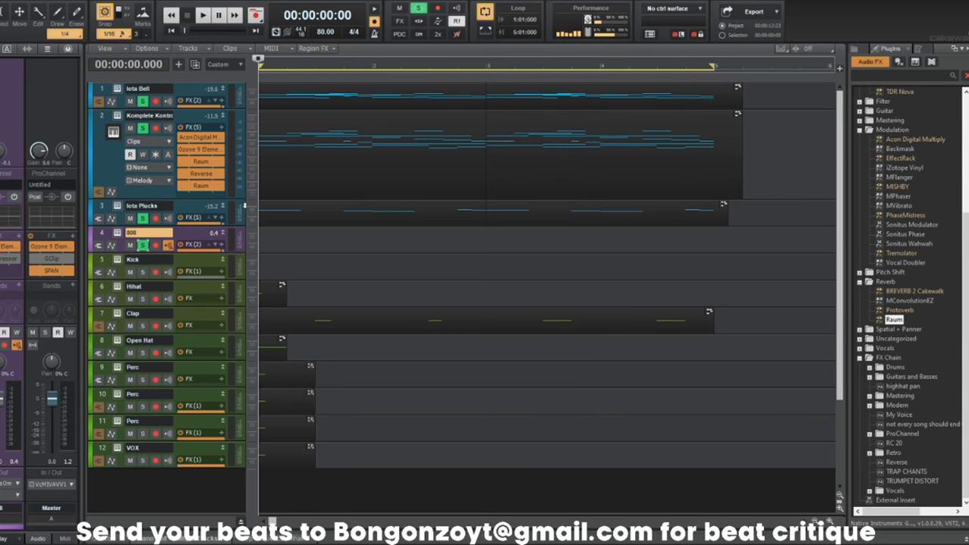
{"action": "key", "text": "f"}
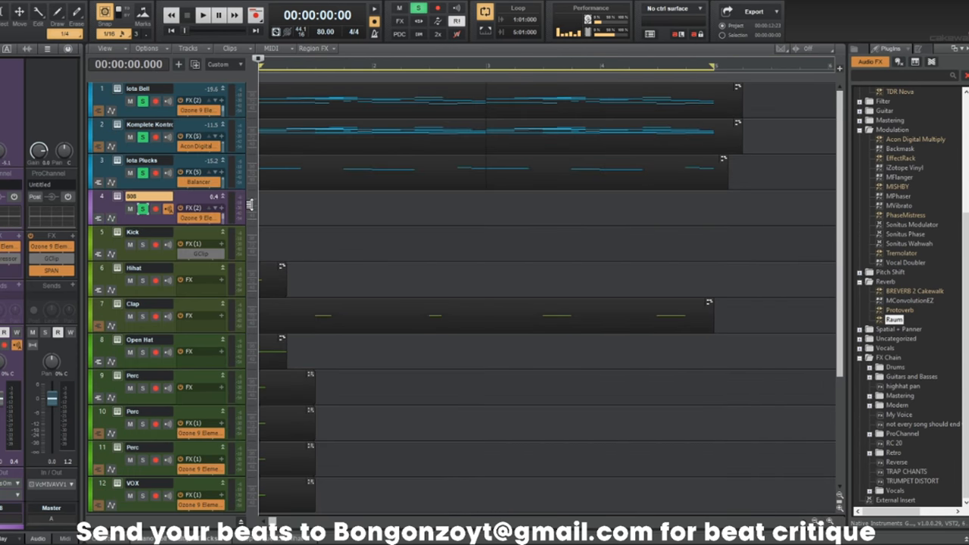
Play back the layered melodies and show the Iota Plucks notes in the piano roll for review.
{"action": "key", "text": "space"}
{"action": "scroll", "coordinate": [383, 212], "scroll_direction": "down", "scroll_amount": 4, "text": "ctrl"}
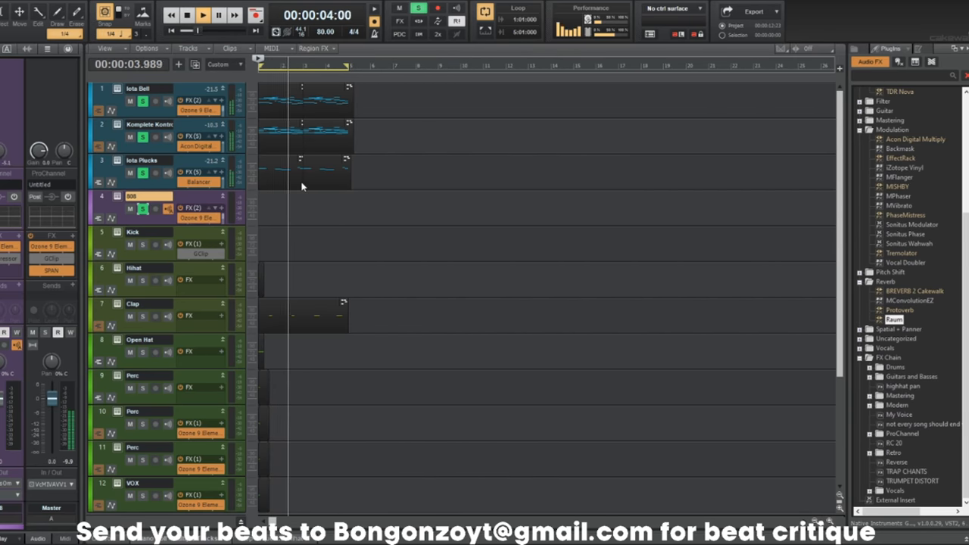
{"action": "left_click", "coordinate": [284, 158]}
{"action": "double_click", "coordinate": [284, 158]}
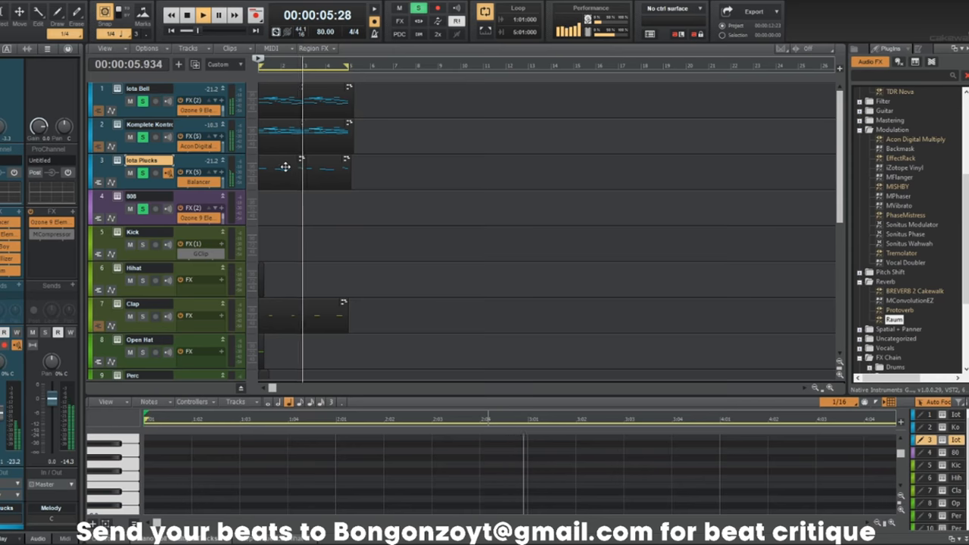
{"action": "key", "text": "space"}
{"action": "left_click", "coordinate": [115, 166]}
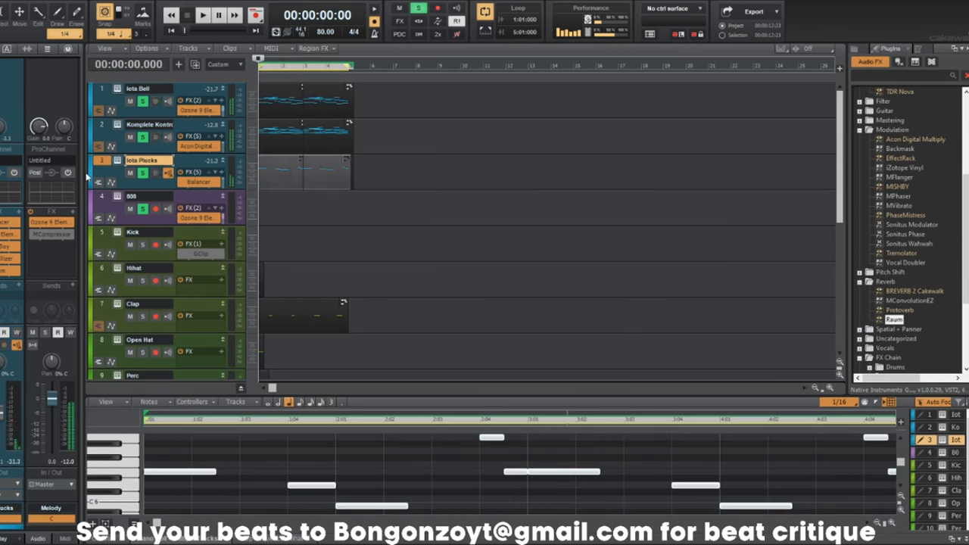
{"action": "key", "text": "space"}
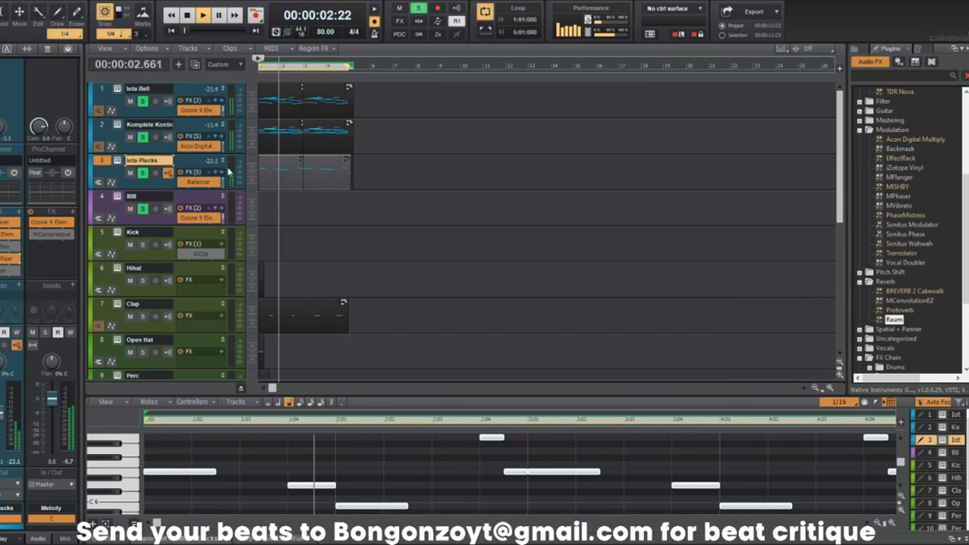
{"action": "key", "text": "space"}
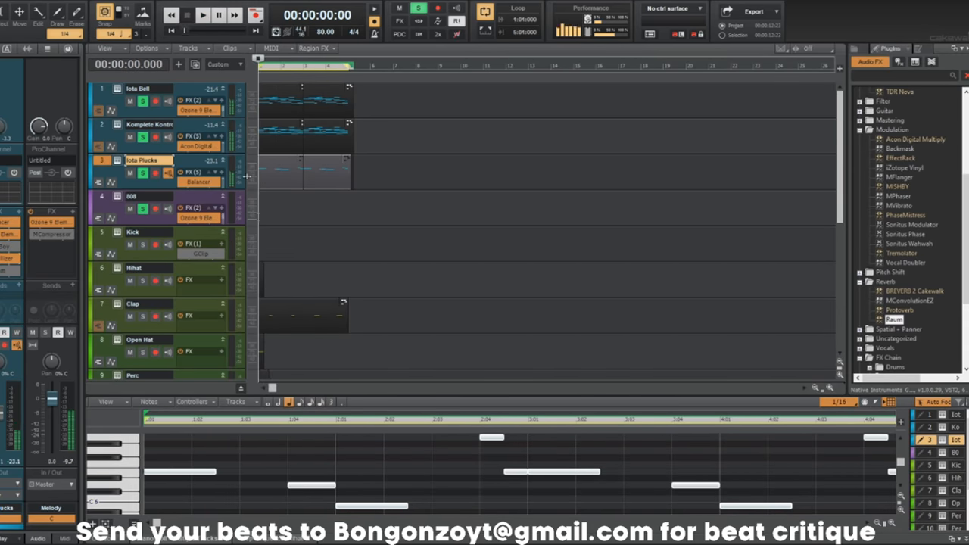
Freeze the Komplete Kontrol track, then open the Iota Plucks clip in the full-size piano roll.
{"action": "double_click", "coordinate": [165, 153]}
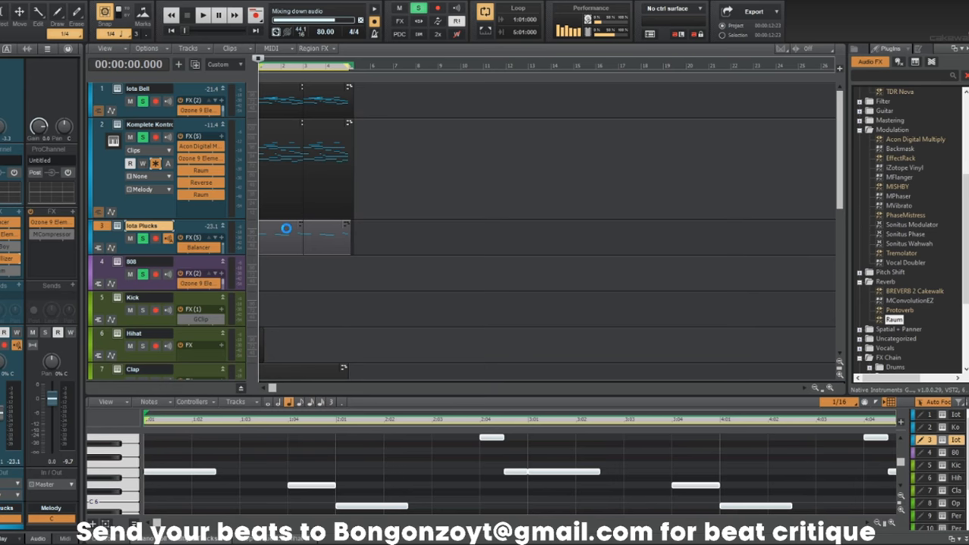
{"action": "double_click", "coordinate": [286, 228]}
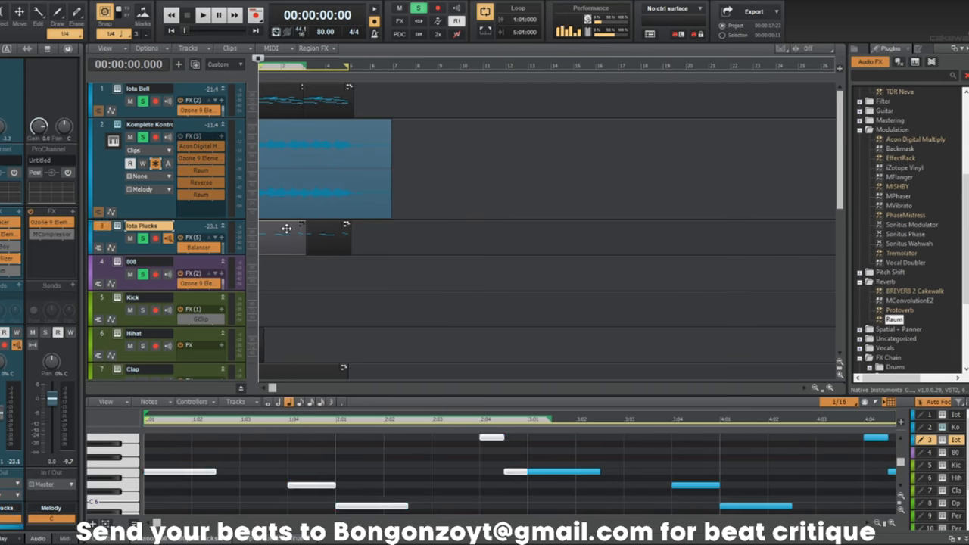
{"action": "key", "text": "space"}
{"action": "scroll", "coordinate": [212, 169], "scroll_direction": "up", "scroll_amount": 7}
{"action": "key", "text": "space"}
{"action": "scroll", "coordinate": [224, 178], "scroll_direction": "up", "scroll_amount": 5}
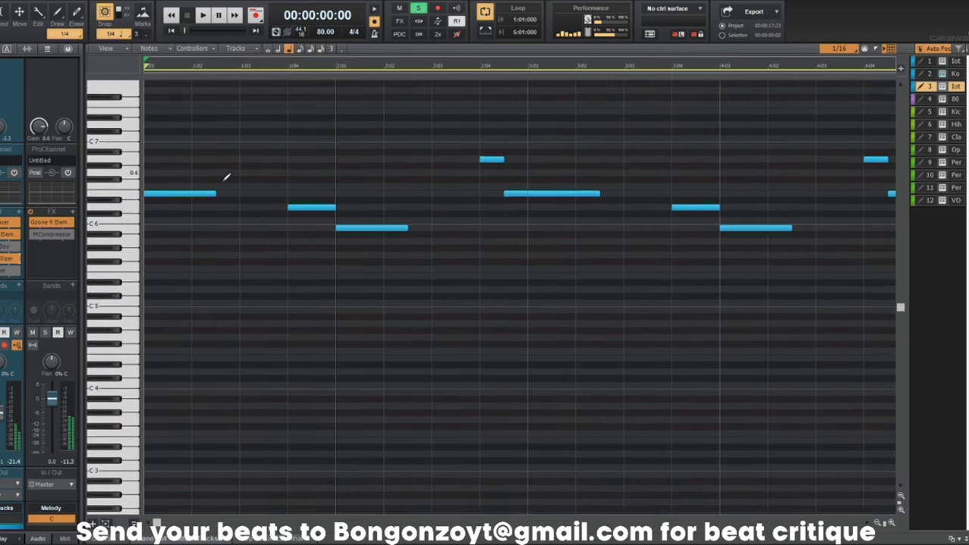
Transpose all Iota Plucks notes up by 12 semitones and audition the result.
{"action": "key", "text": "ctrl+a"}
{"action": "key", "text": "shift+t"}
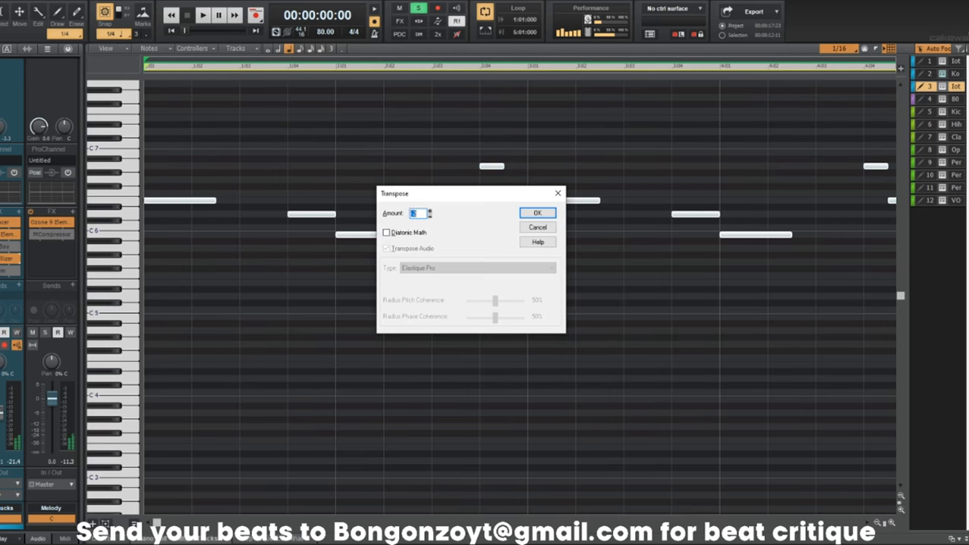
{"action": "type", "text": "12"}
{"action": "key", "text": "Return"}
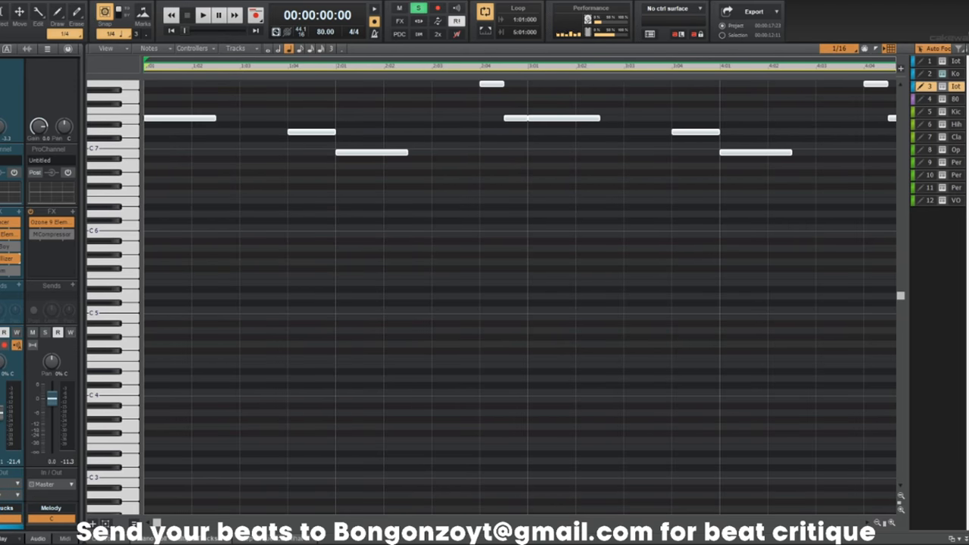
{"action": "key", "text": "space"}
{"action": "scroll", "coordinate": [321, 346], "scroll_direction": "up", "scroll_amount": 5}
{"action": "key", "text": "space"}
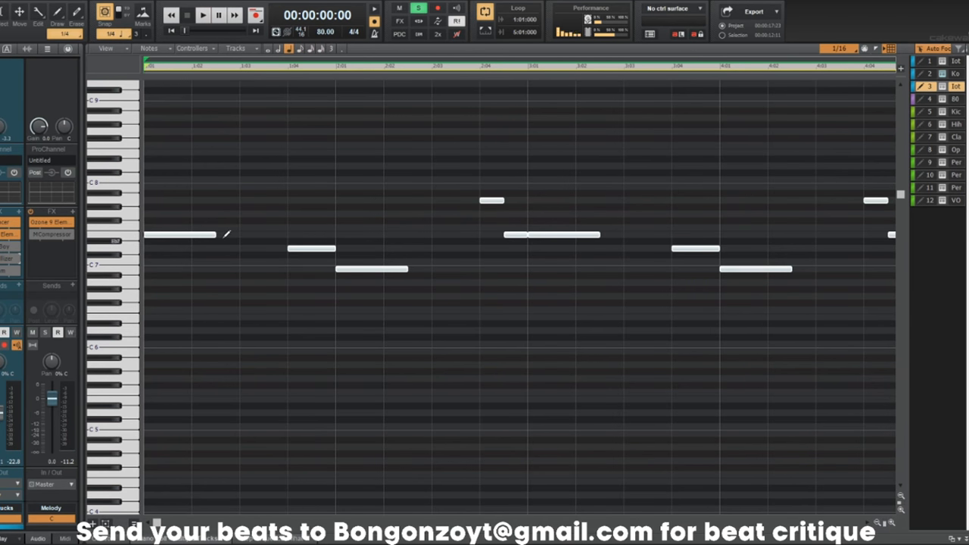
{"action": "key", "text": "space"}
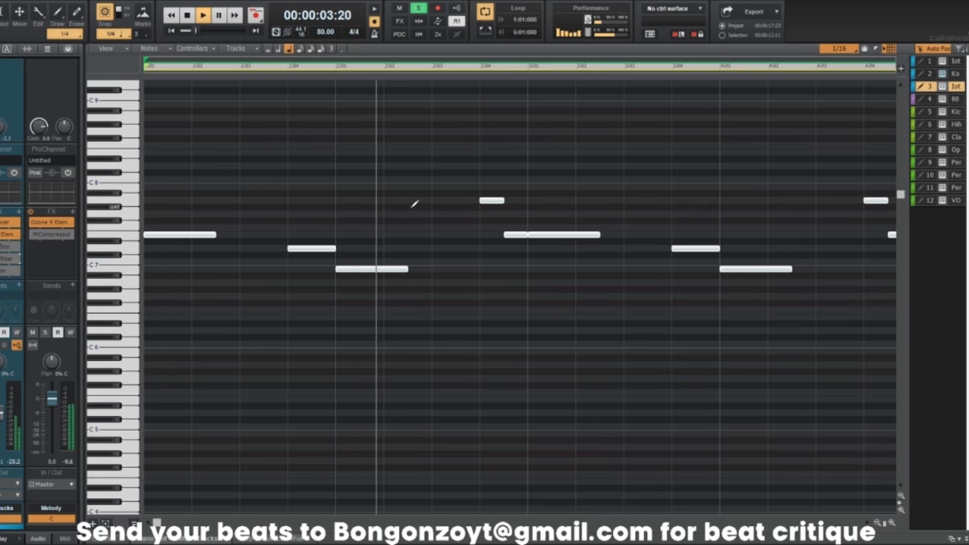
Add A7, G7 and B7 harmony notes to the second half of the Iota Plucks melody during looped playback.
{"action": "scroll", "coordinate": [525, 235], "scroll_direction": "down", "scroll_amount": 3}
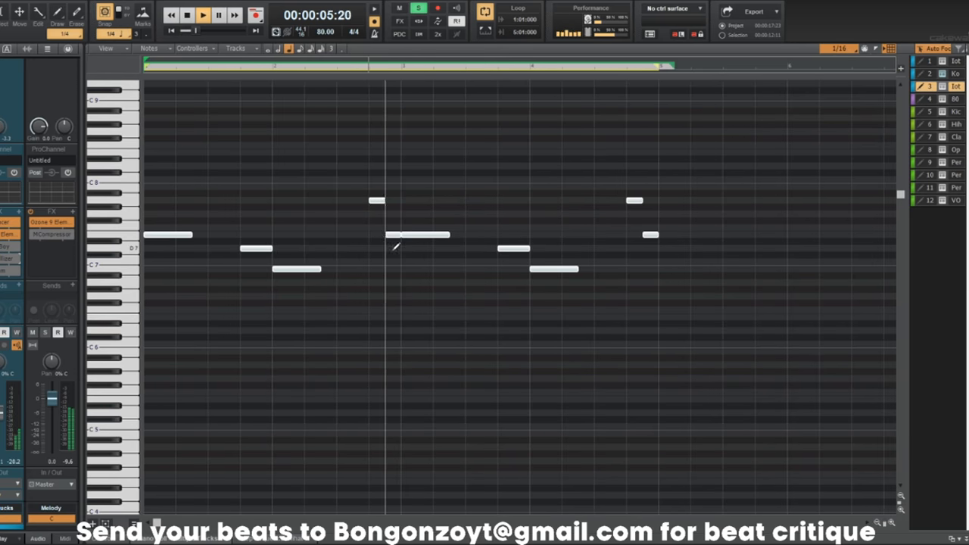
{"action": "scroll", "coordinate": [428, 238], "scroll_direction": "down", "scroll_amount": 1}
{"action": "left_click", "coordinate": [458, 200]}
{"action": "left_click", "coordinate": [479, 208]}
{"action": "left_click_drag", "start_coordinate": [479, 209], "coordinate": [474, 215]}
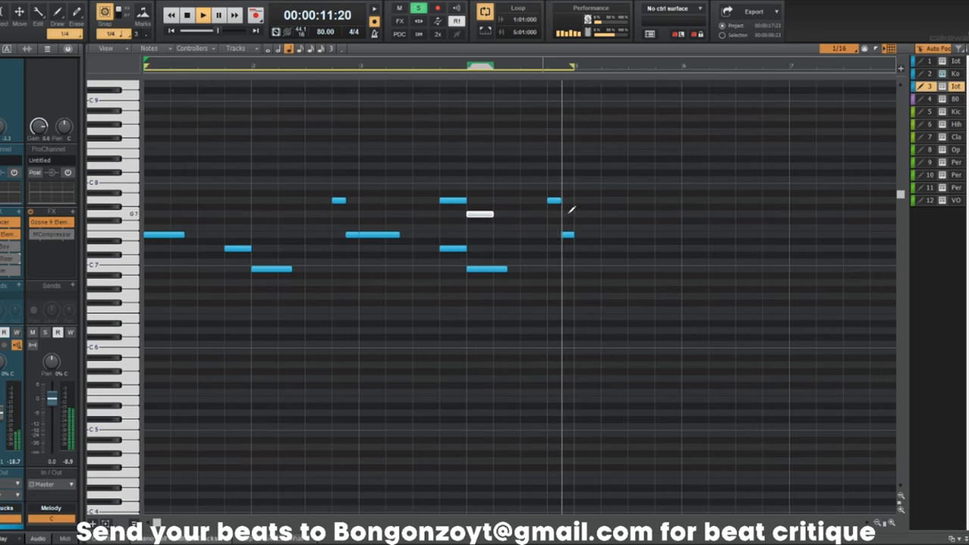
{"action": "left_click", "coordinate": [557, 187]}
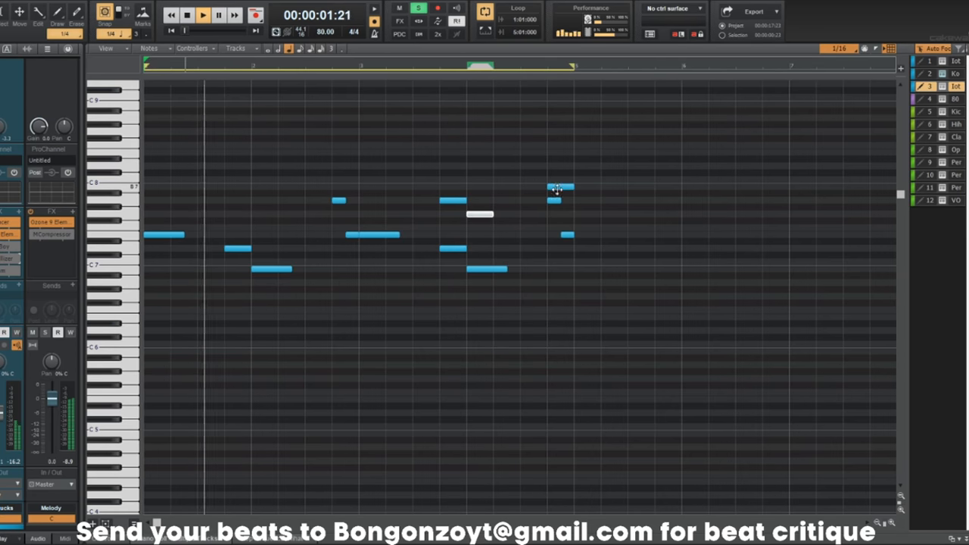
Lengthen the G7 note at the start of bar 4 and lower it and the bar's closing A7 note to E7.
{"action": "left_click_drag", "start_coordinate": [554, 201], "coordinate": [553, 215]}
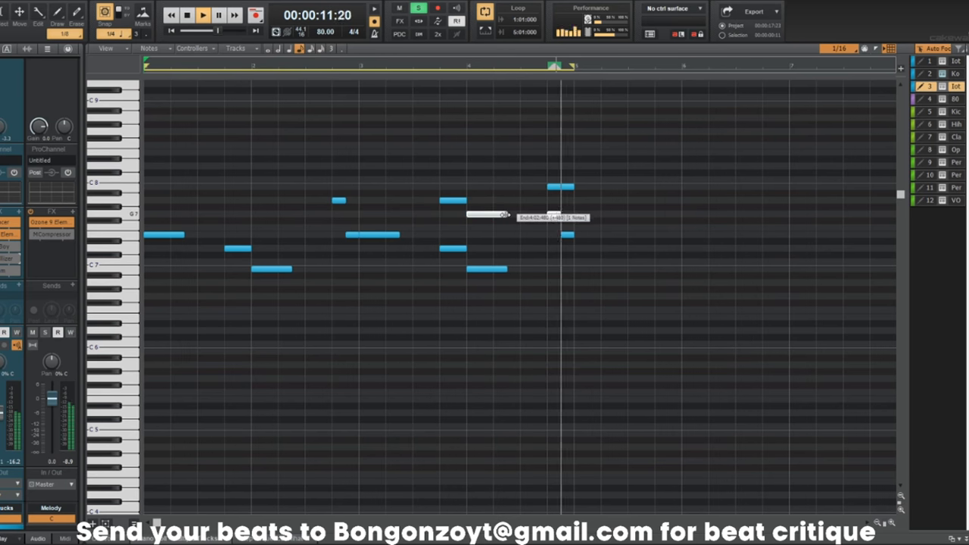
{"action": "left_click_drag", "start_coordinate": [487, 214], "coordinate": [490, 234]}
{"action": "left_click_drag", "start_coordinate": [554, 213], "coordinate": [552, 233]}
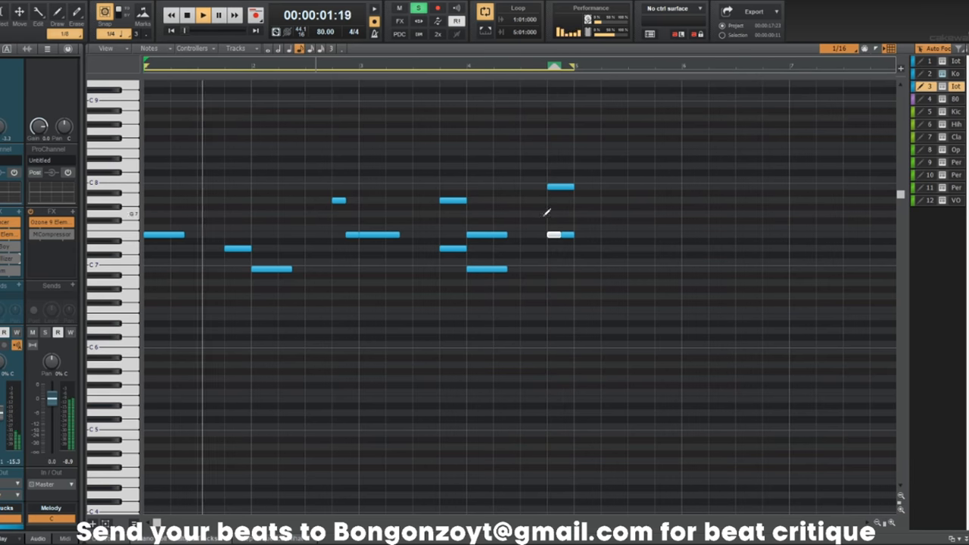
Delete the two E7 notes at the end of bar 4 and transpose the B7 note above them by -12.
{"action": "left_click_drag", "start_coordinate": [543, 218], "coordinate": [579, 250]}
{"action": "left_click_drag", "start_coordinate": [536, 160], "coordinate": [578, 189]}
{"action": "key", "text": "shift+t"}
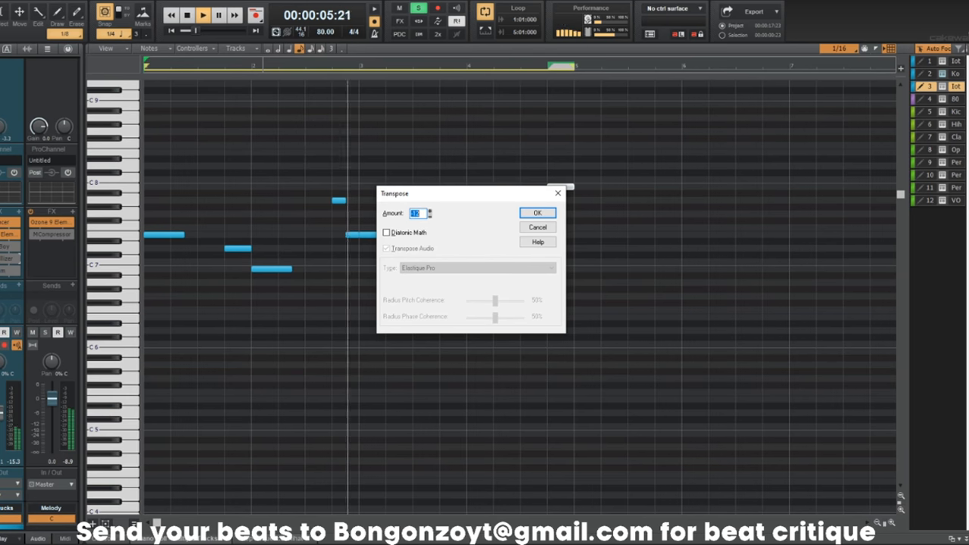
{"action": "key", "text": "Return"}
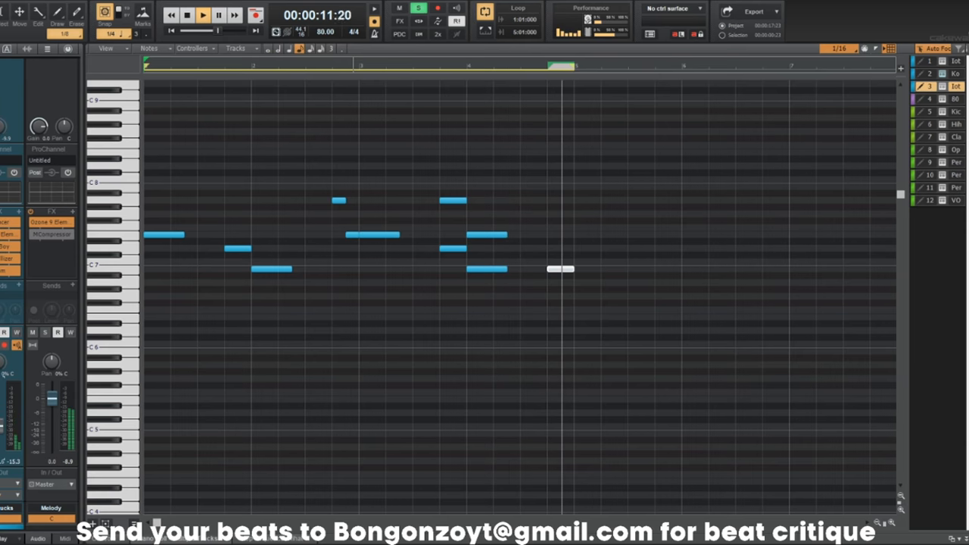
Set the project tempo to 95, return to the track view and stop playback.
{"action": "left_click", "coordinate": [322, 34]}
{"action": "type", "text": "95"}
{"action": "key", "text": "Return"}
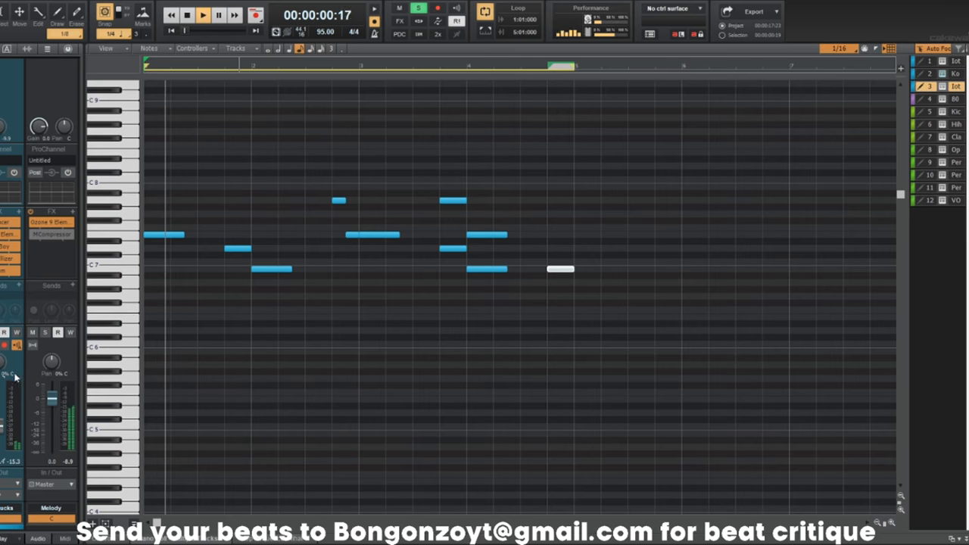
{"action": "key", "text": "d"}
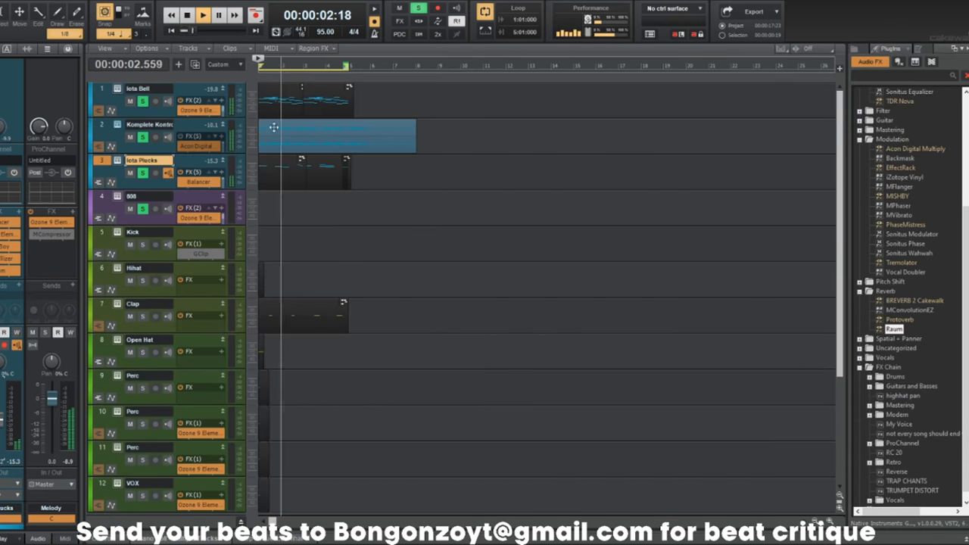
{"action": "key", "text": "space"}
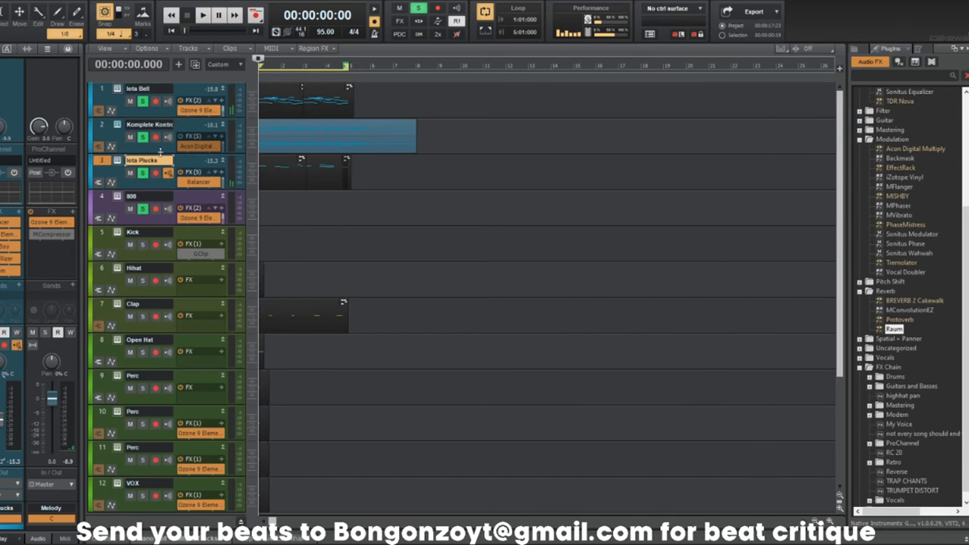
Expand the Komplete Kontrol track, refreeze it at the new tempo and play the beat from the start.
{"action": "left_click_drag", "start_coordinate": [161, 151], "coordinate": [165, 179]}
{"action": "left_click", "coordinate": [156, 163]}
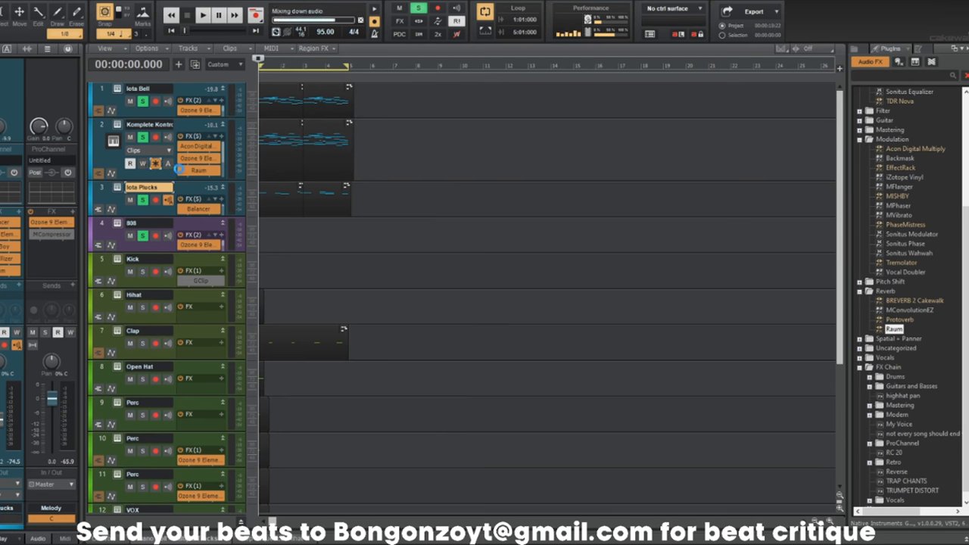
{"action": "scroll", "coordinate": [314, 201], "scroll_direction": "down", "scroll_amount": 1}
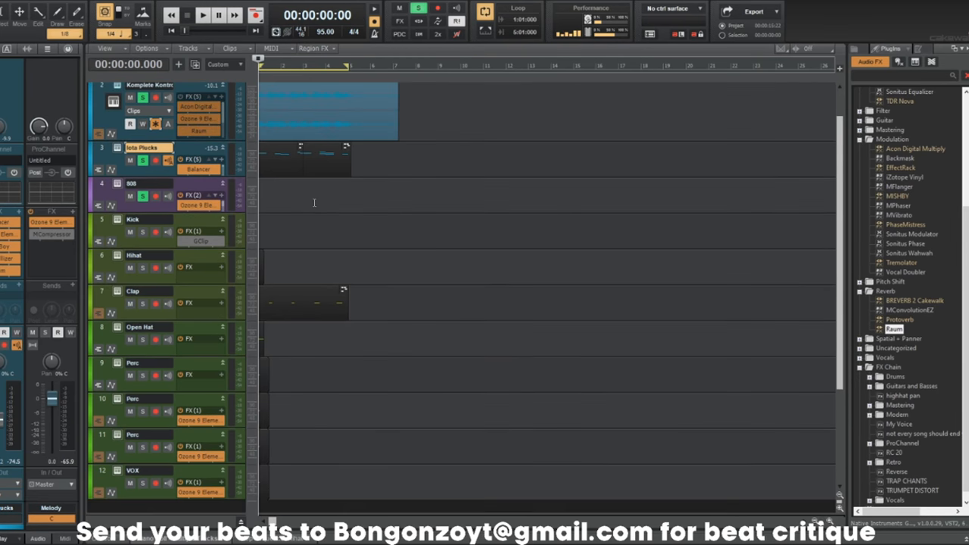
{"action": "scroll", "coordinate": [311, 210], "scroll_direction": "up", "scroll_amount": 3}
{"action": "key", "text": "space"}
{"action": "scroll", "coordinate": [314, 209], "scroll_direction": "up", "scroll_amount": 1}
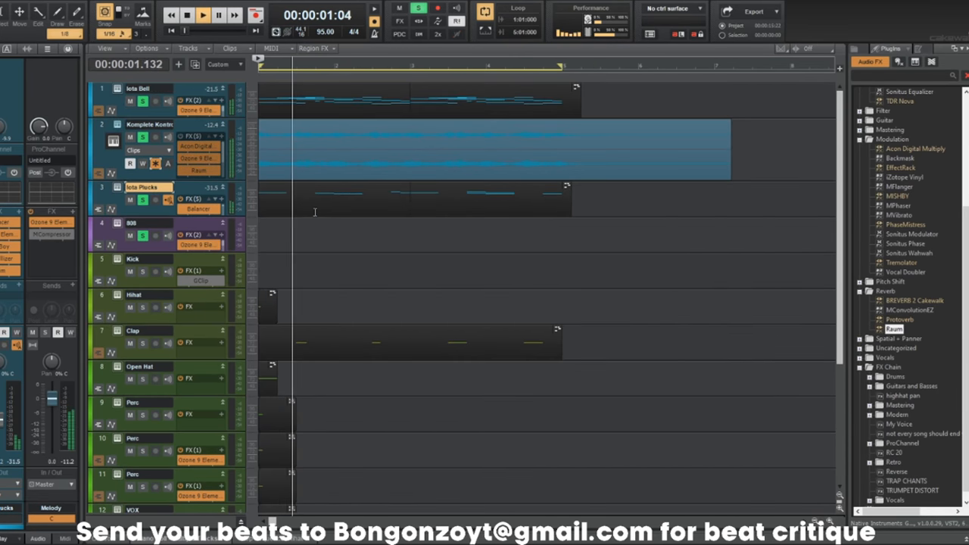
Increase the height of the Iota Bell track and make it the active track.
{"action": "left_click", "coordinate": [102, 187]}
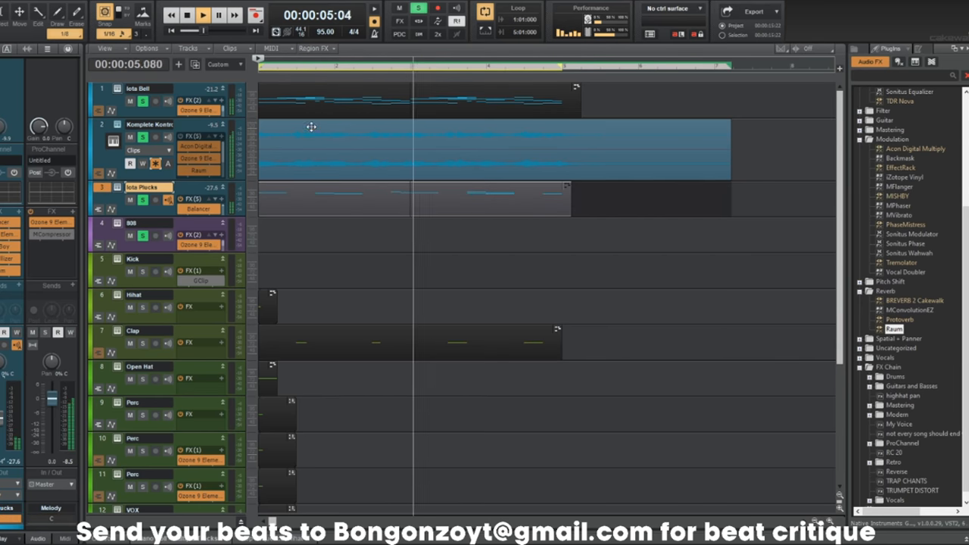
{"action": "left_click_drag", "start_coordinate": [154, 118], "coordinate": [162, 200]}
{"action": "left_click", "coordinate": [162, 200]}
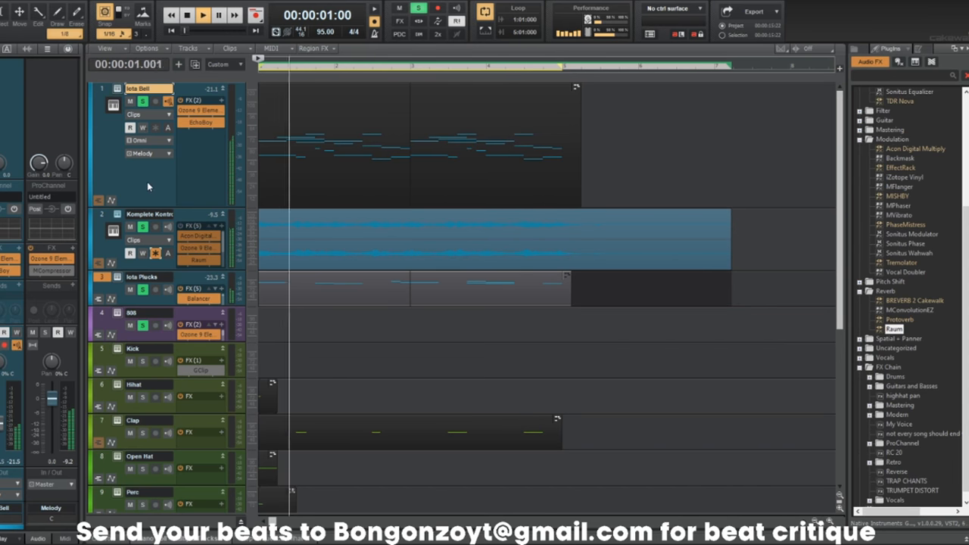
Stop playback and insert the ShaperBox2 effect from the Uncategorized plugins on the Melody bus.
{"action": "scroll", "coordinate": [933, 413], "scroll_direction": "down", "scroll_amount": 1}
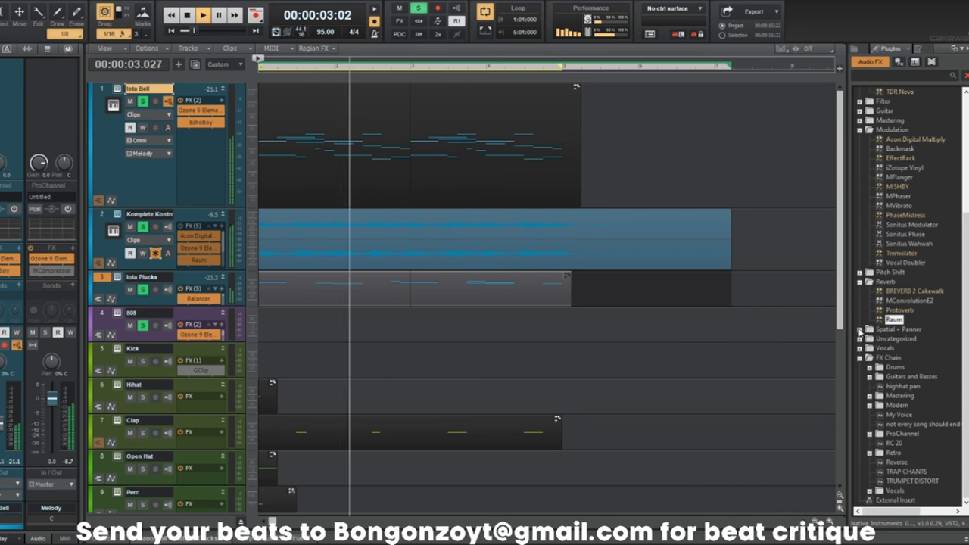
{"action": "key", "text": "space"}
{"action": "scroll", "coordinate": [270, 271], "scroll_direction": "down", "scroll_amount": 3}
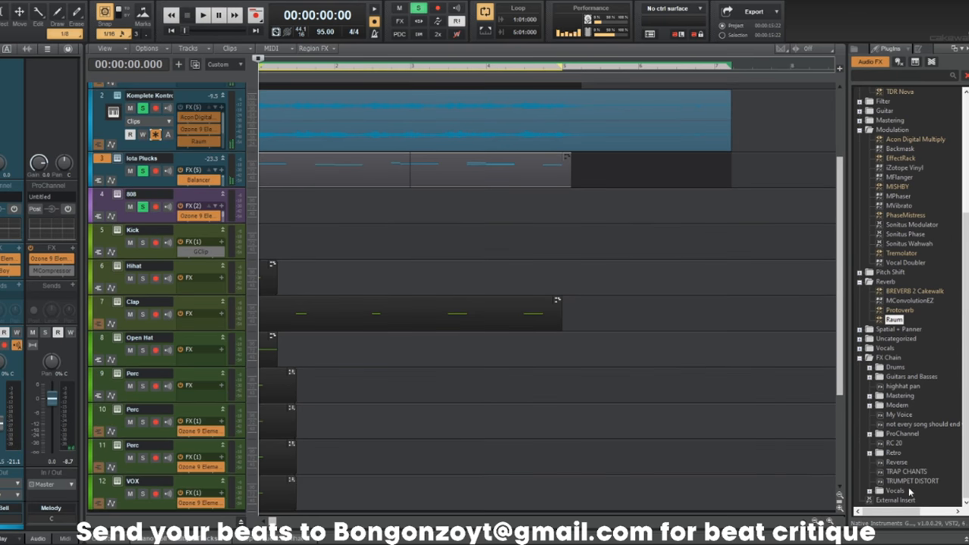
{"action": "scroll", "coordinate": [909, 492], "scroll_direction": "up", "scroll_amount": 6}
{"action": "scroll", "coordinate": [712, 436], "scroll_direction": "up", "scroll_amount": 3}
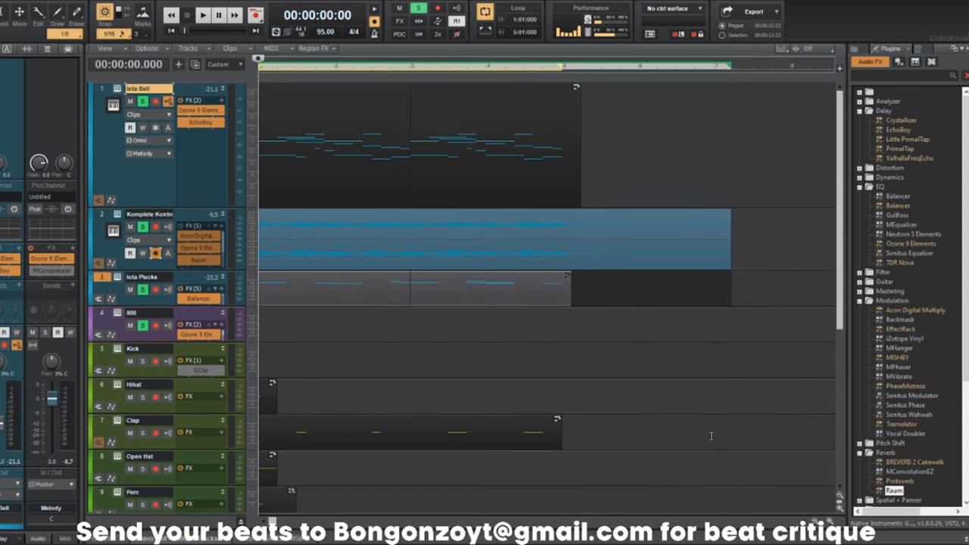
{"action": "scroll", "coordinate": [901, 409], "scroll_direction": "down", "scroll_amount": 6}
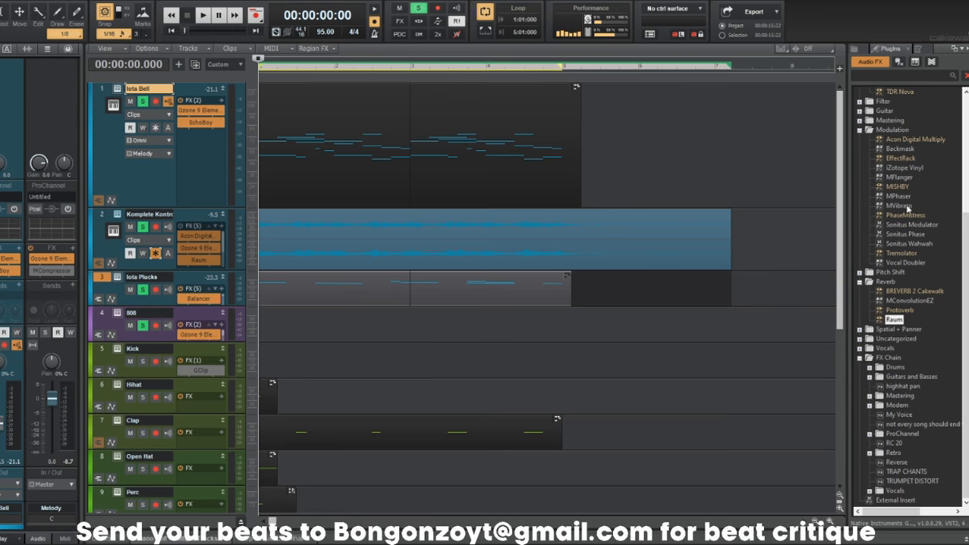
{"action": "left_click", "coordinate": [860, 339]}
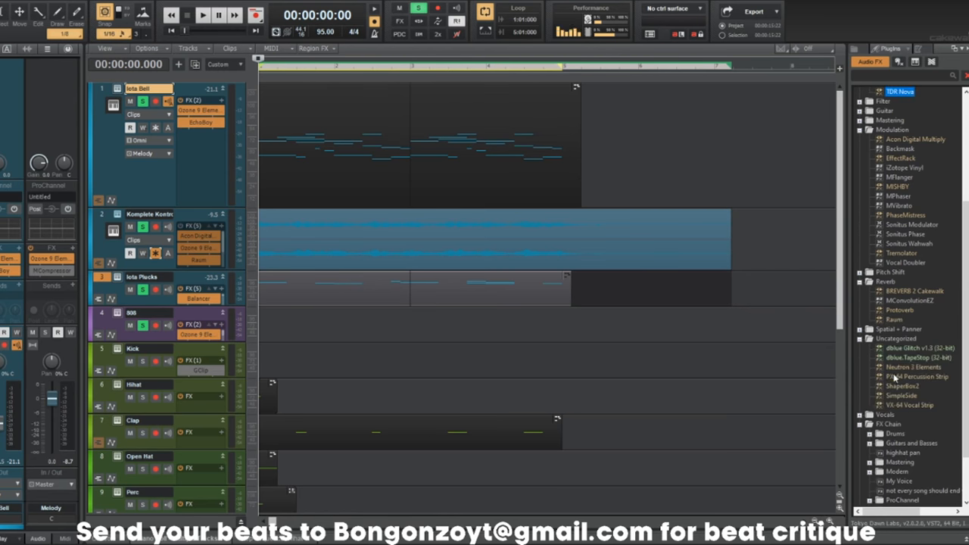
{"action": "left_click_drag", "start_coordinate": [896, 387], "coordinate": [667, 213]}
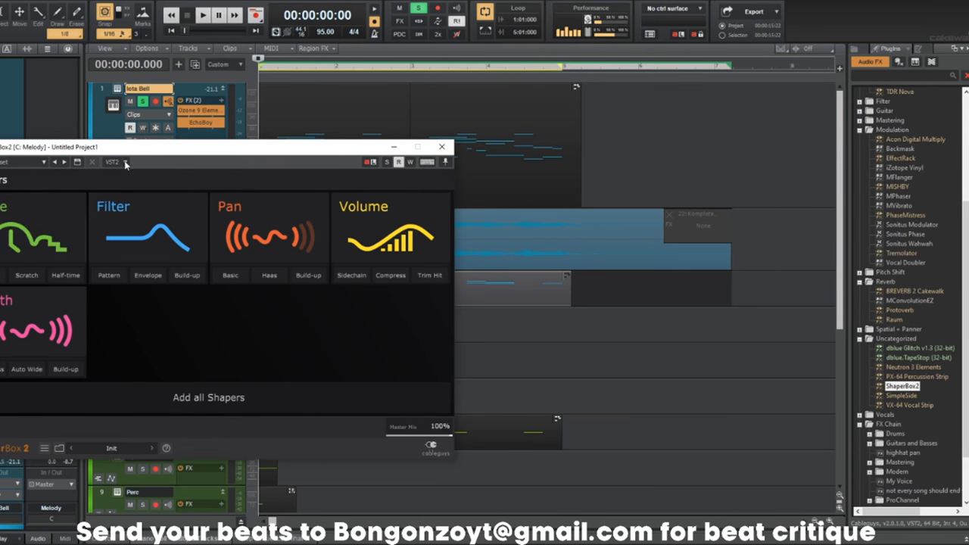
Load the HalfTime 1 Bar preset from ShaperBox2's Slow & Fast pack and move the plugin window fully into view.
{"action": "left_click", "coordinate": [116, 449]}
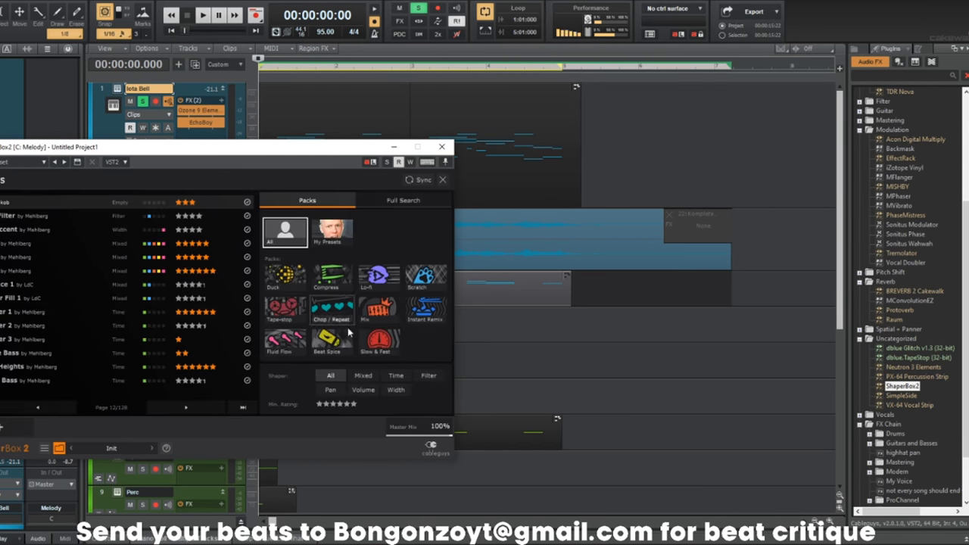
{"action": "left_click", "coordinate": [377, 354]}
{"action": "left_click", "coordinate": [57, 202]}
{"action": "left_click_drag", "start_coordinate": [222, 152], "coordinate": [493, 135]}
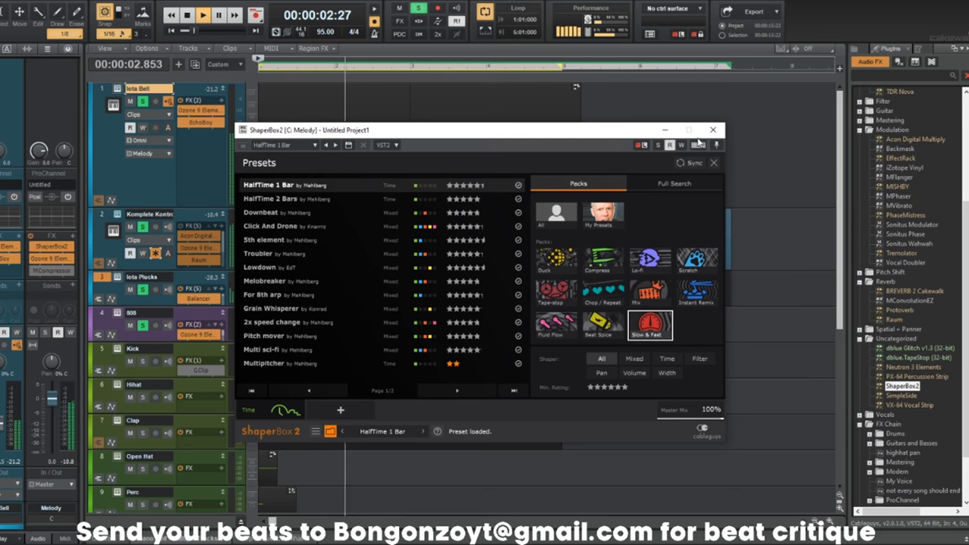
Audition the For 8th arp, 5th element, Pitch mover and Multi sci-fi presets while the beat plays.
{"action": "left_click", "coordinate": [325, 295]}
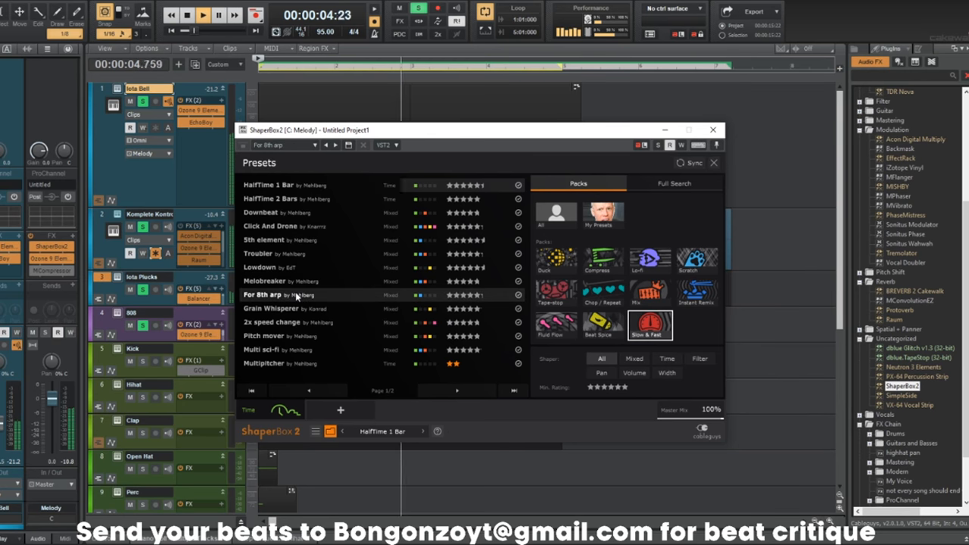
{"action": "left_click", "coordinate": [340, 241]}
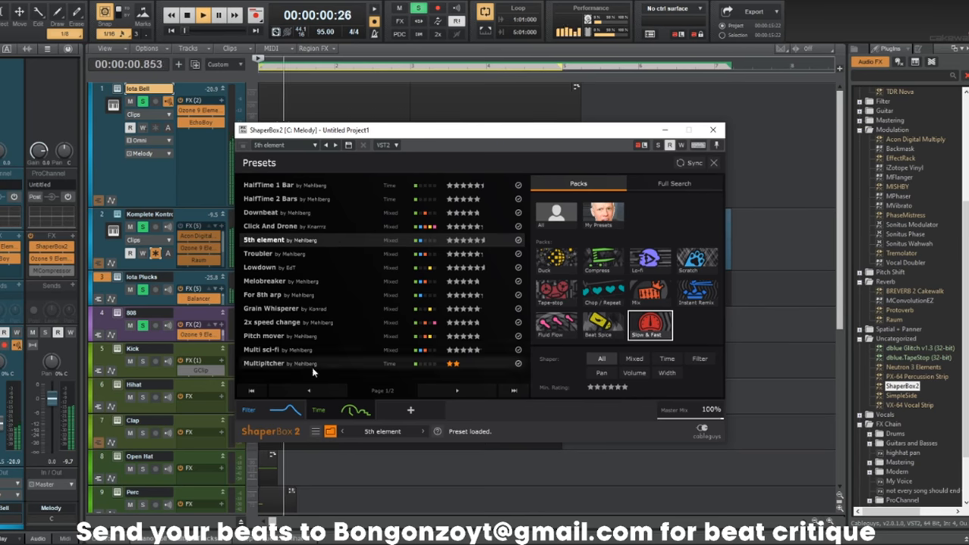
{"action": "left_click", "coordinate": [356, 410]}
{"action": "left_click", "coordinate": [376, 9]}
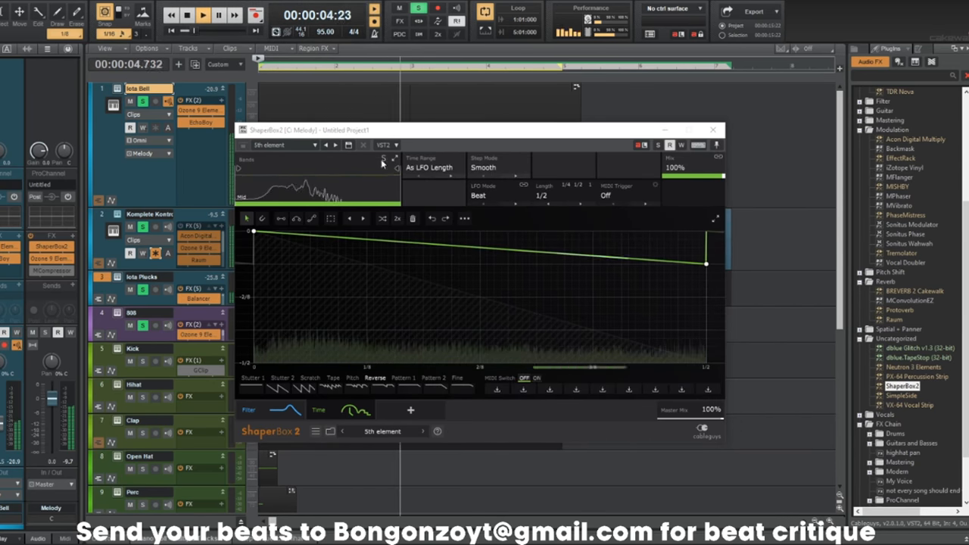
{"action": "left_click", "coordinate": [371, 432]}
{"action": "left_click", "coordinate": [328, 337]}
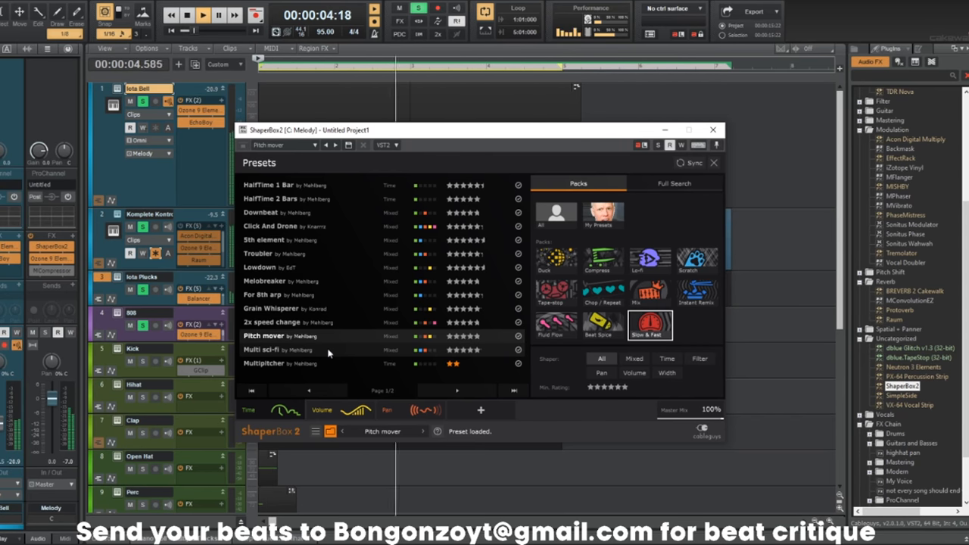
{"action": "left_click", "coordinate": [329, 351]}
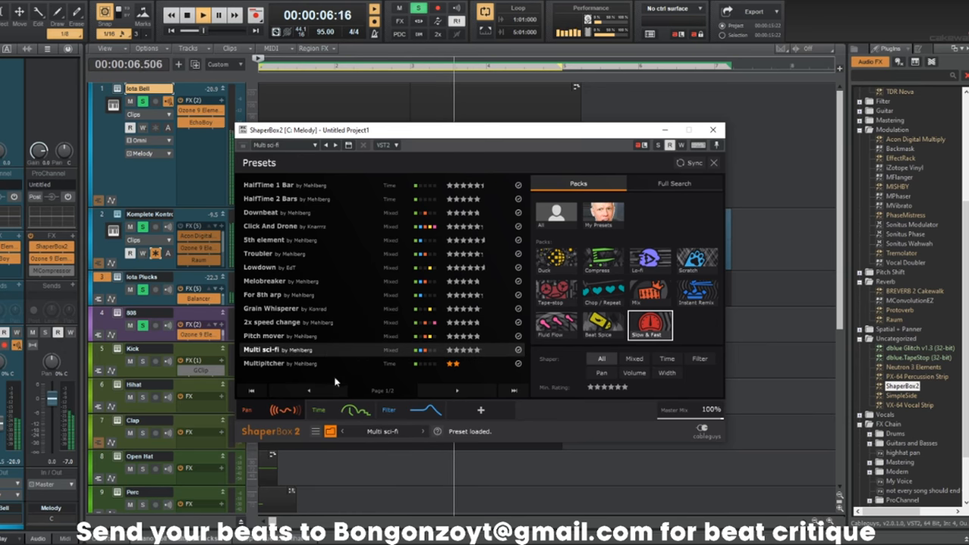
Audition the Stutter faster, Arp changer, Slower and Slowswinger presets on the pack's second page.
{"action": "left_click", "coordinate": [459, 390]}
{"action": "left_click", "coordinate": [329, 215]}
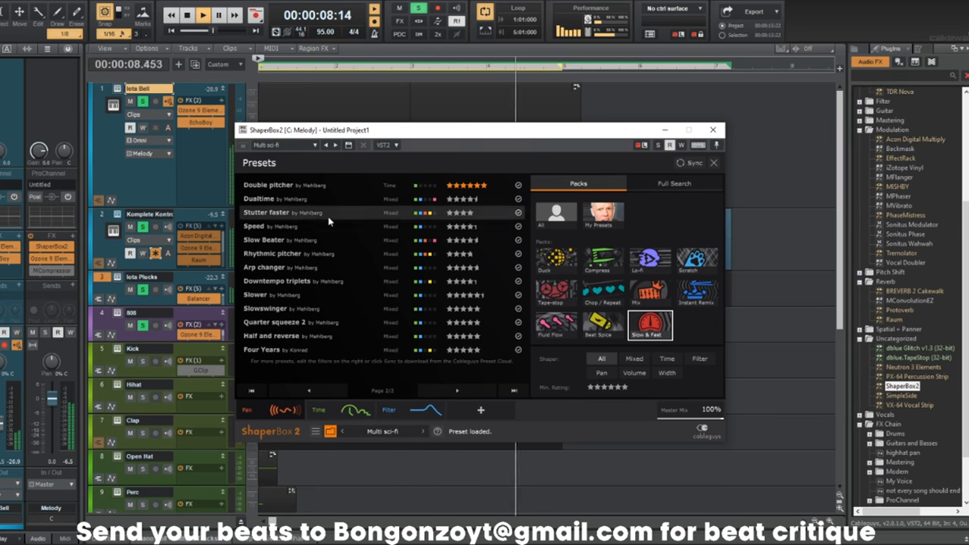
{"action": "left_click", "coordinate": [320, 268]}
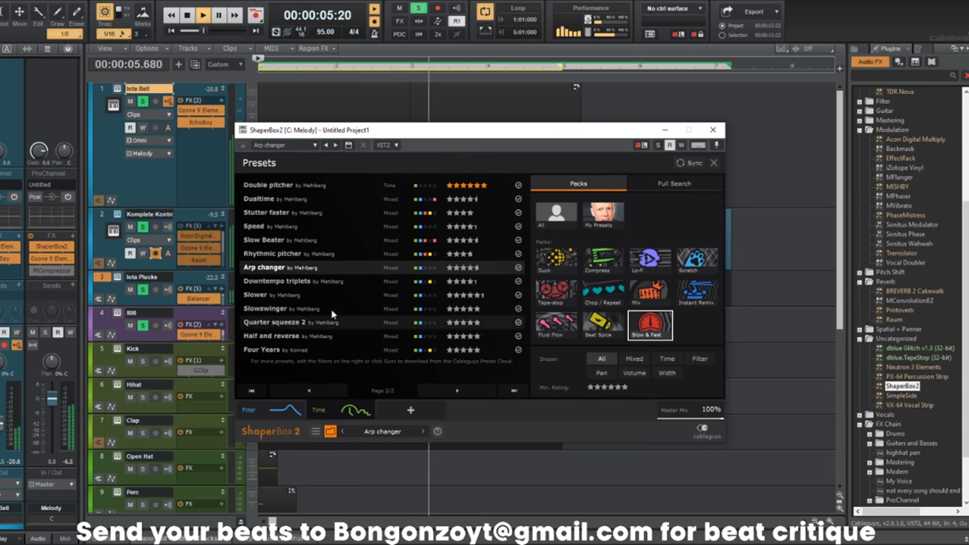
{"action": "left_click", "coordinate": [337, 296]}
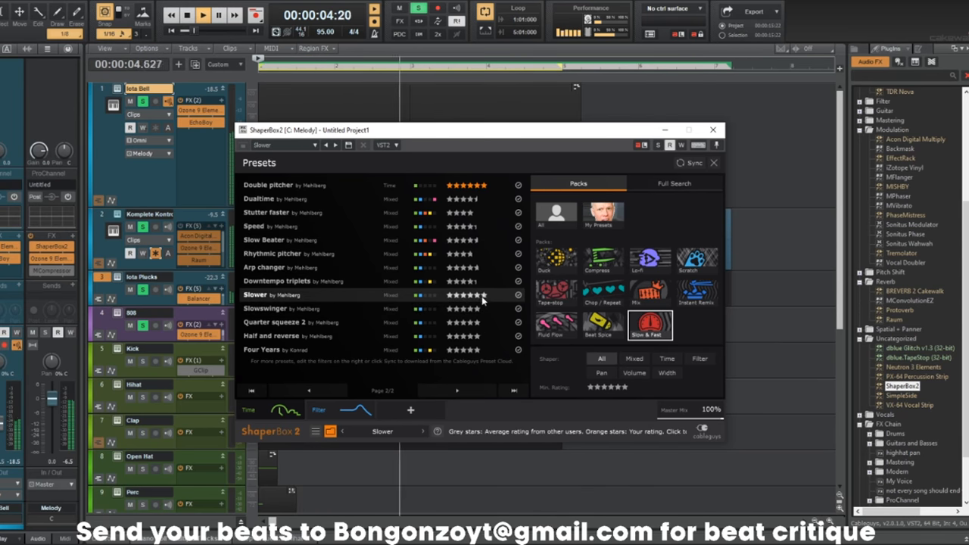
{"action": "left_click", "coordinate": [257, 415]}
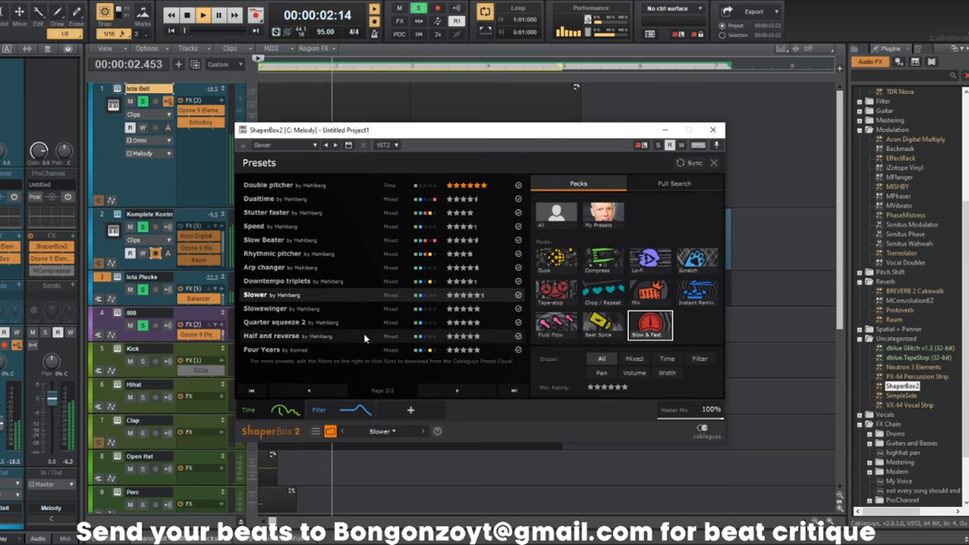
{"action": "left_click", "coordinate": [345, 310]}
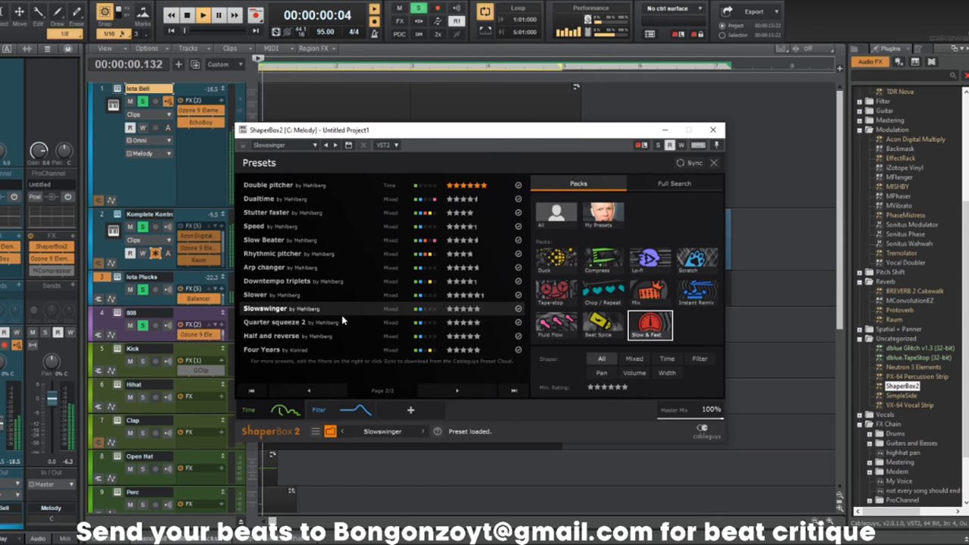
Load the Quarter squeeze 2 preset and set the mix of both its Time and Filter shapers to 0%.
{"action": "left_click", "coordinate": [336, 324]}
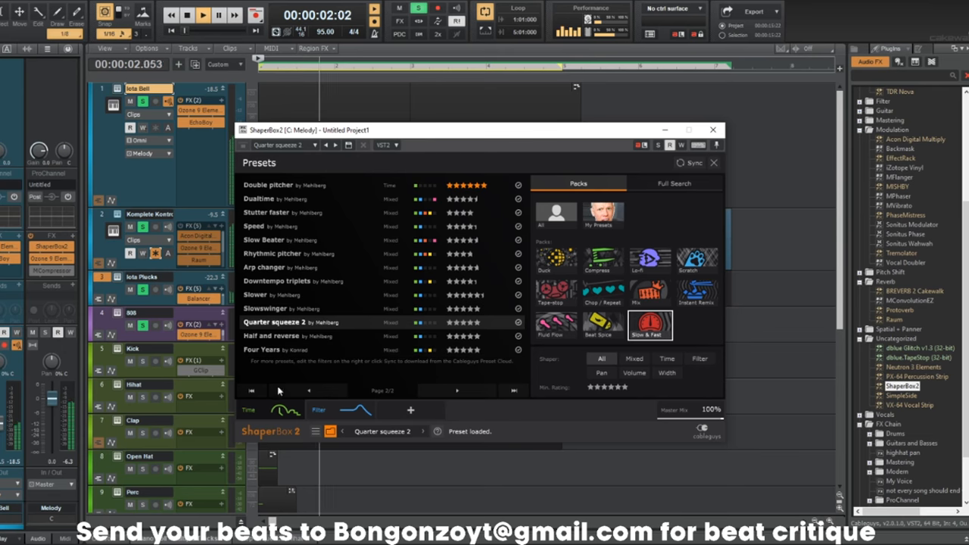
{"action": "left_click", "coordinate": [268, 409]}
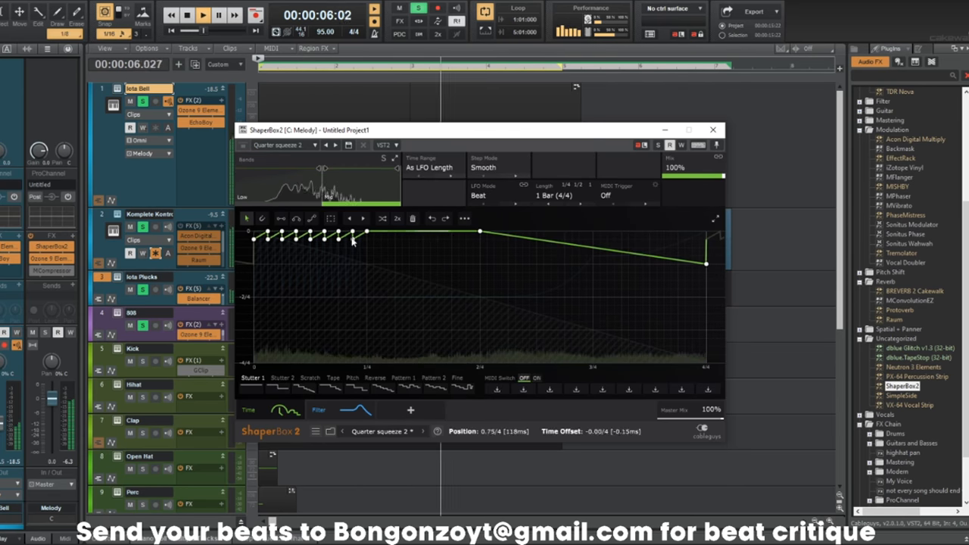
{"action": "mouse_move", "coordinate": [693, 168]}
{"action": "left_mouse_down"}
{"action": "mouse_move", "coordinate": [693, 181]}
{"action": "mouse_move", "coordinate": [693, 166]}
{"action": "left_mouse_up"}
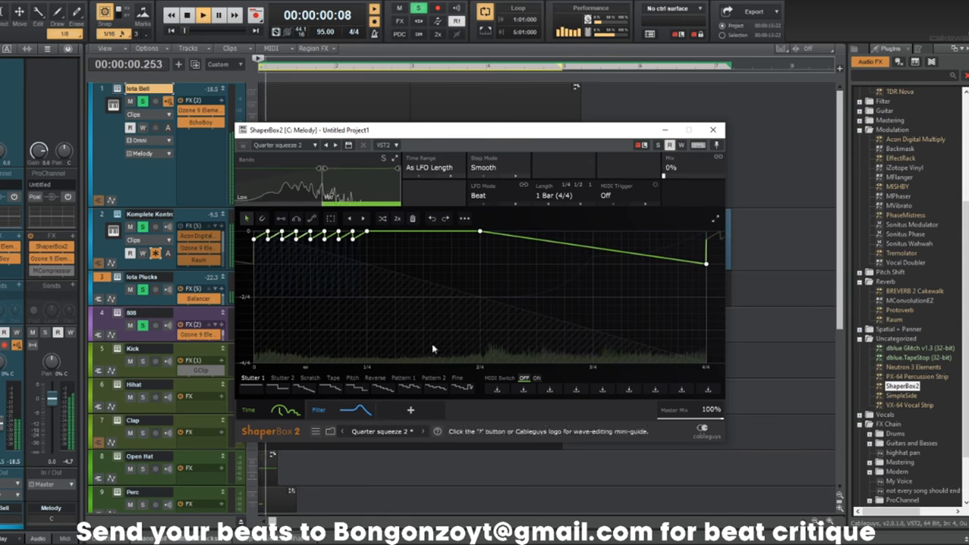
{"action": "left_click", "coordinate": [344, 410]}
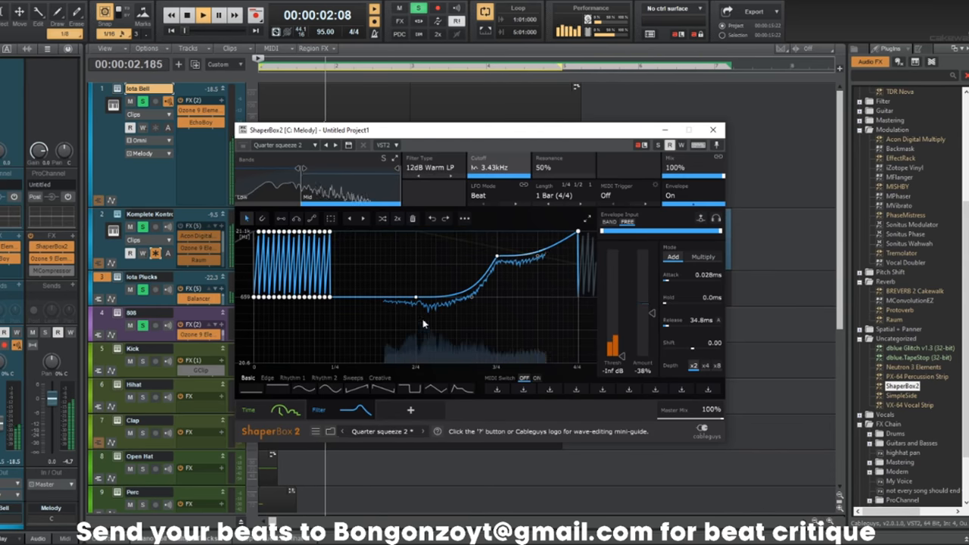
{"action": "left_click_drag", "start_coordinate": [693, 167], "coordinate": [693, 197]}
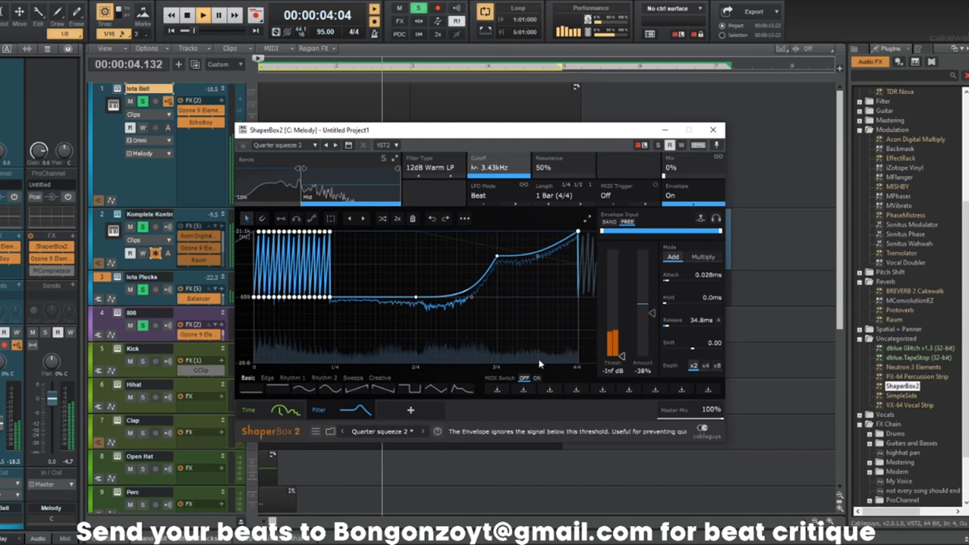
Set the Time shaper's mix to 11% and close ShaperBox2.
{"action": "left_click", "coordinate": [285, 410]}
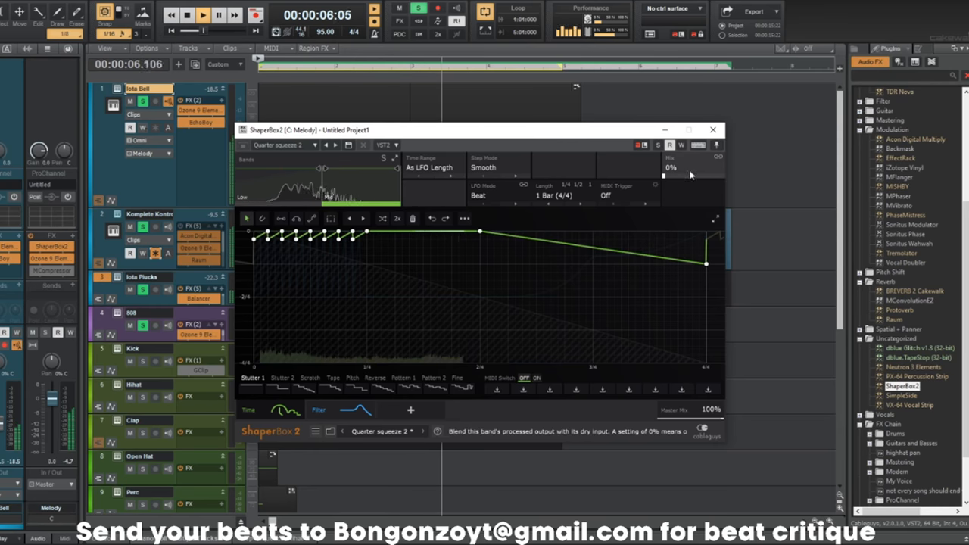
{"action": "mouse_move", "coordinate": [693, 167]}
{"action": "left_mouse_down"}
{"action": "mouse_move", "coordinate": [693, 157]}
{"action": "mouse_move", "coordinate": [693, 174]}
{"action": "left_mouse_up"}
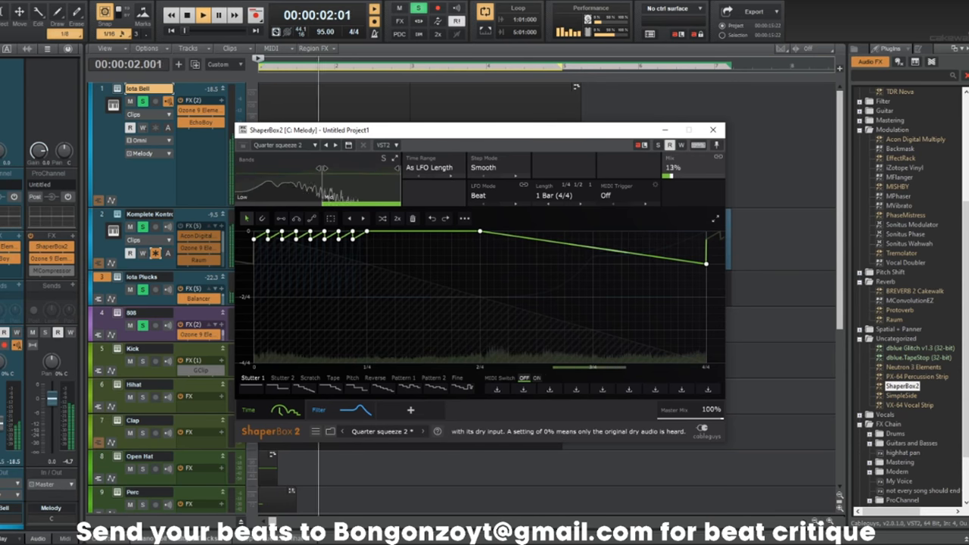
{"action": "left_click_drag", "start_coordinate": [693, 175], "coordinate": [693, 176]}
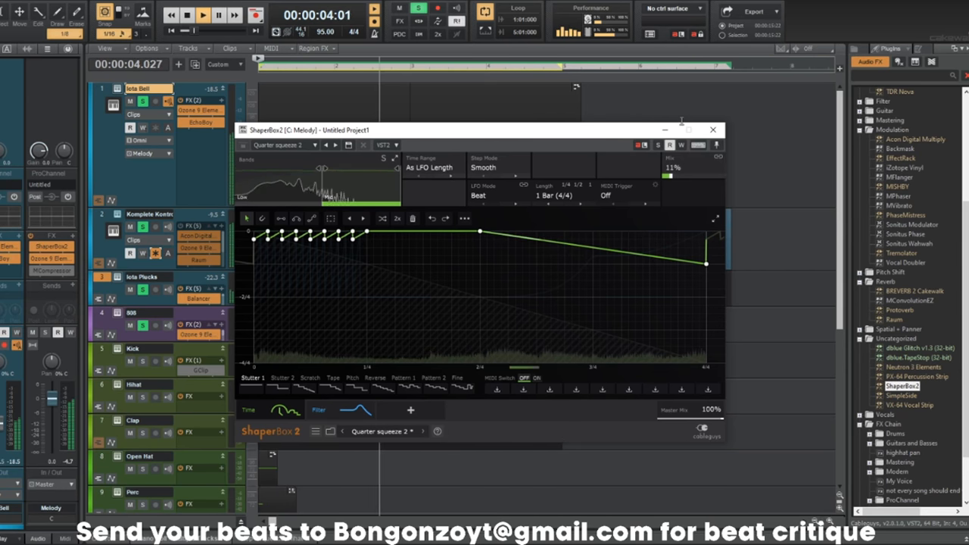
{"action": "left_click", "coordinate": [713, 130]}
Stop playback and refreeze the Komplete Kontrol track.
{"action": "left_click_drag", "start_coordinate": [751, 291], "coordinate": [66, 55]}
{"action": "key", "text": "ctrl+t"}
{"action": "key", "text": "Return"}
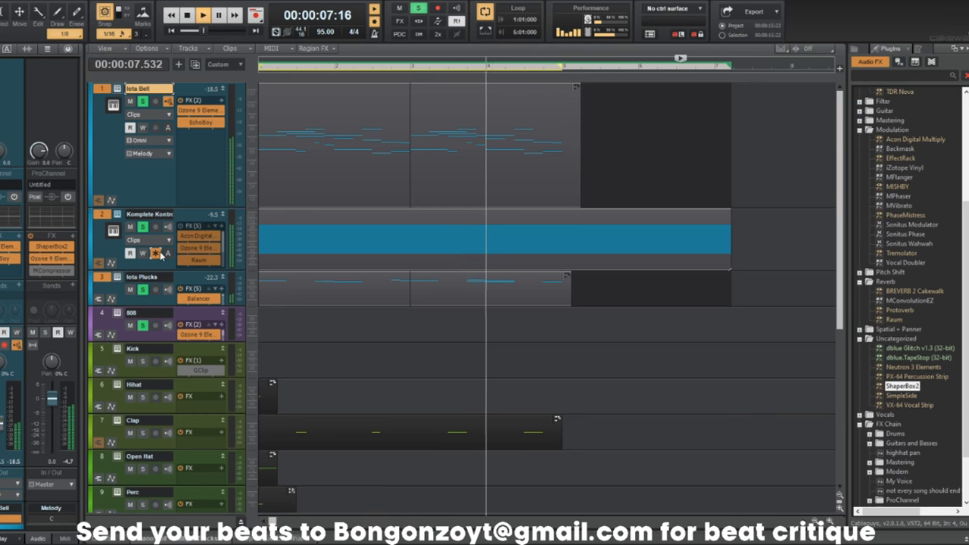
{"action": "scroll", "coordinate": [262, 269], "scroll_direction": "down", "scroll_amount": 2}
{"action": "scroll", "coordinate": [263, 269], "scroll_direction": "up", "scroll_amount": 1}
{"action": "scroll", "coordinate": [263, 268], "scroll_direction": "up", "scroll_amount": 1}
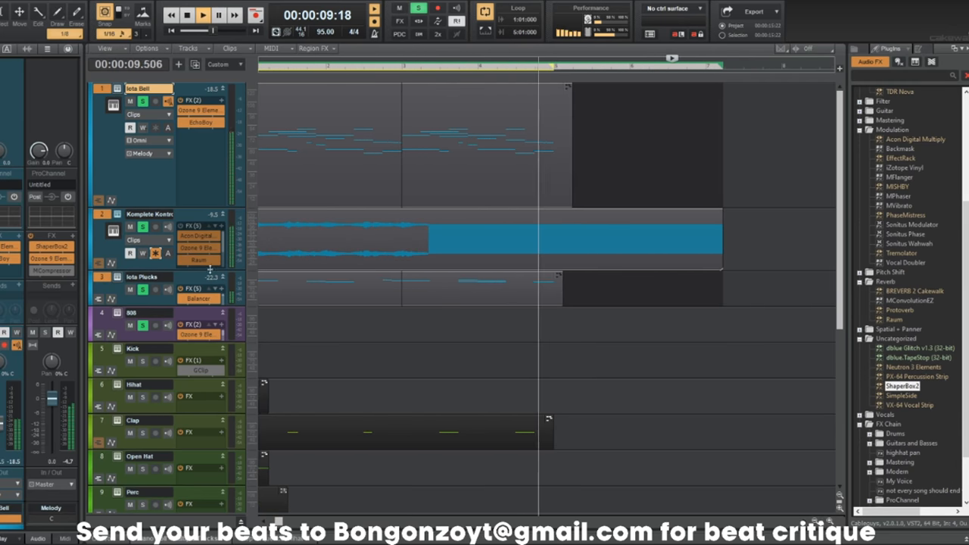
{"action": "key", "text": "space"}
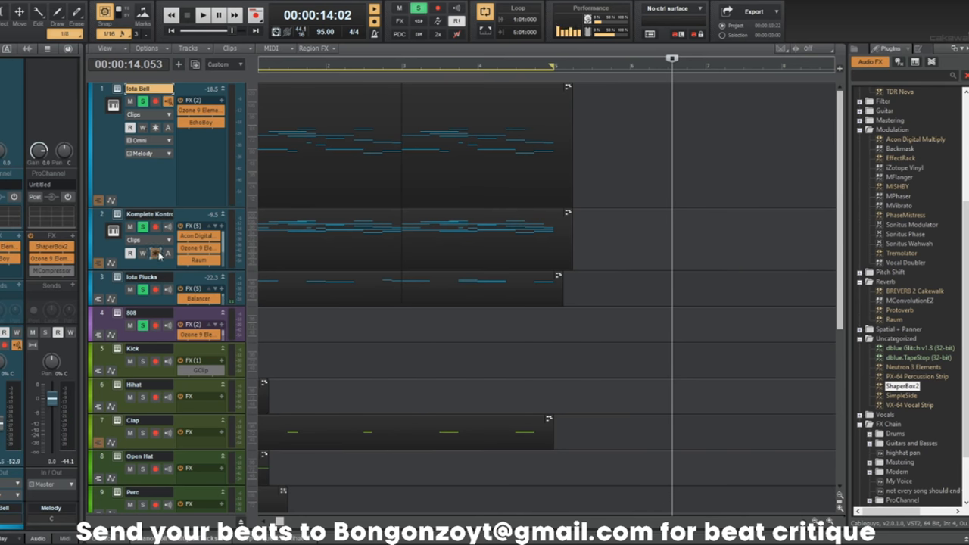
{"action": "left_click", "coordinate": [156, 253]}
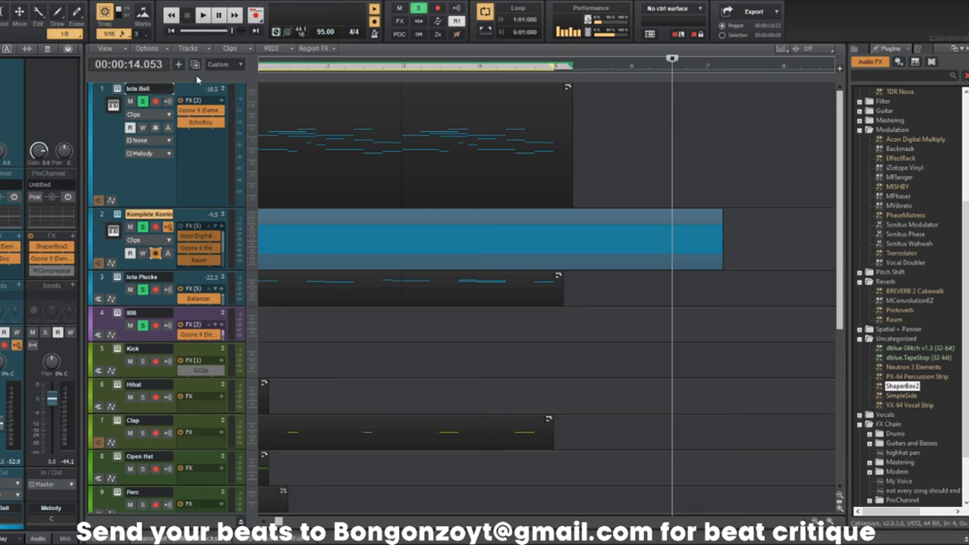
Add an Xpand!2 instrument track to the project.
{"action": "left_click", "coordinate": [179, 65]}
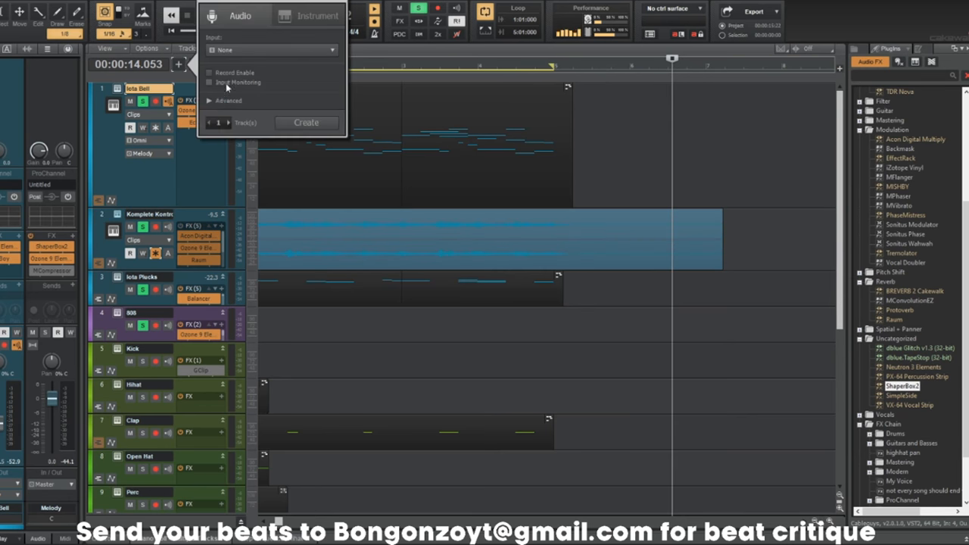
{"action": "left_click", "coordinate": [294, 26]}
{"action": "left_click", "coordinate": [292, 49]}
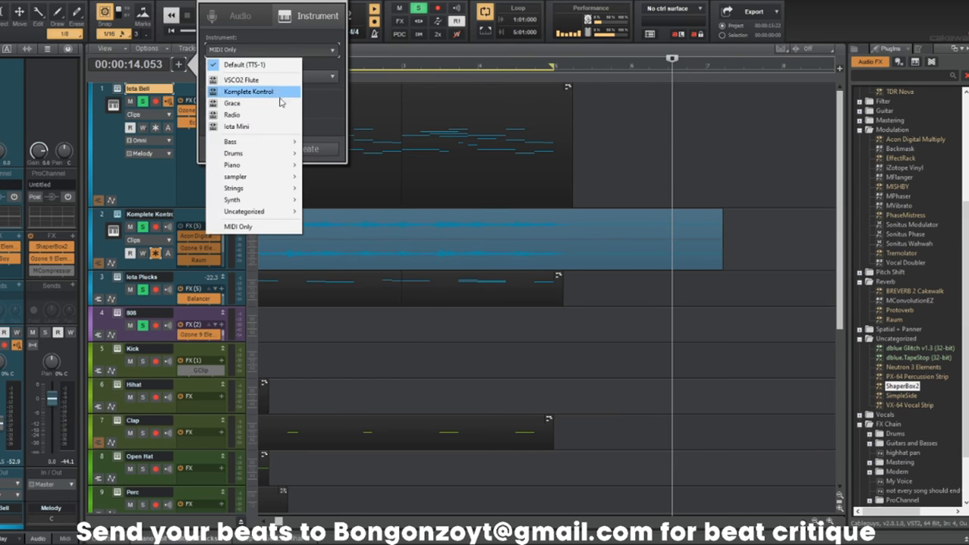
{"action": "mouse_move", "coordinate": [274, 212]}
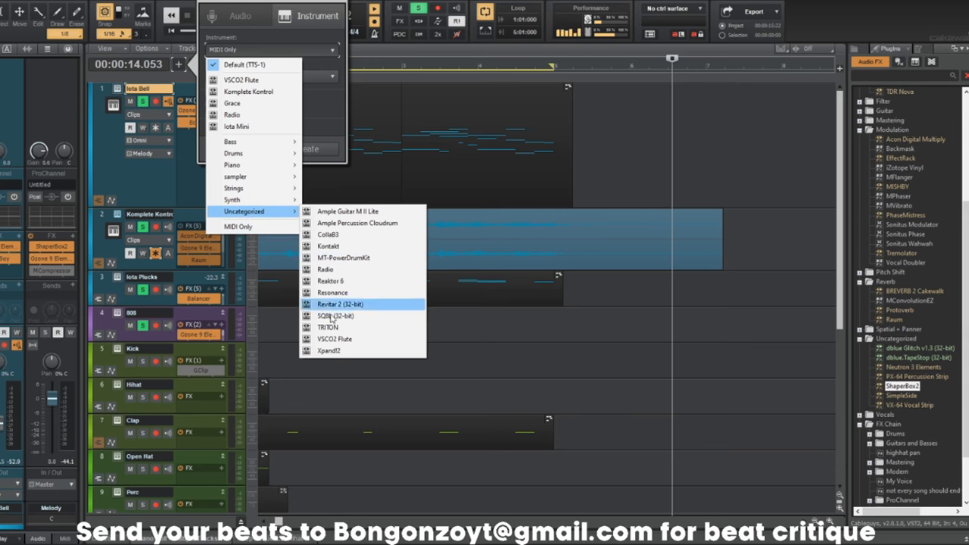
{"action": "left_click", "coordinate": [339, 352]}
{"action": "left_click", "coordinate": [309, 148]}
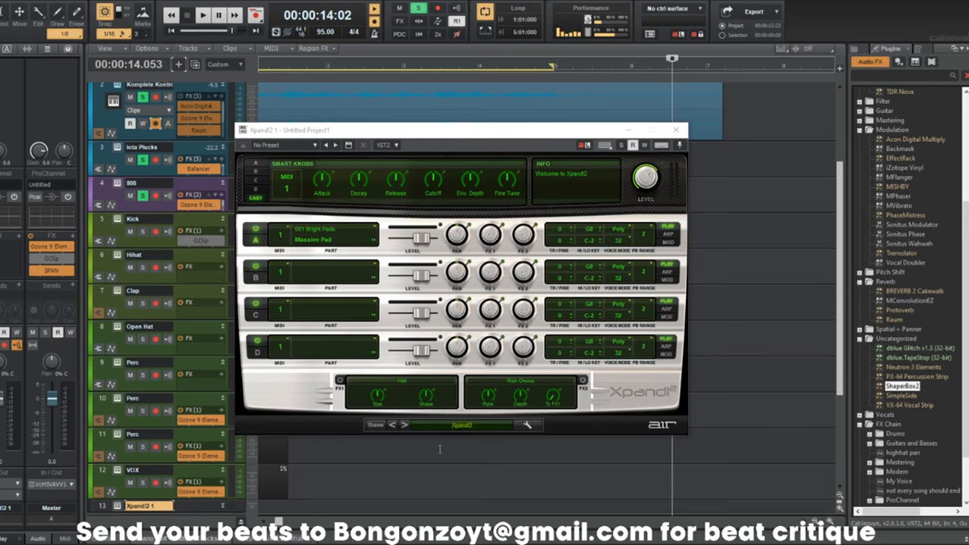
Load the 01 Natural Grand Piano preset from Xpand!2's Acoustic Piano category and close the plugin.
{"action": "left_click", "coordinate": [457, 428]}
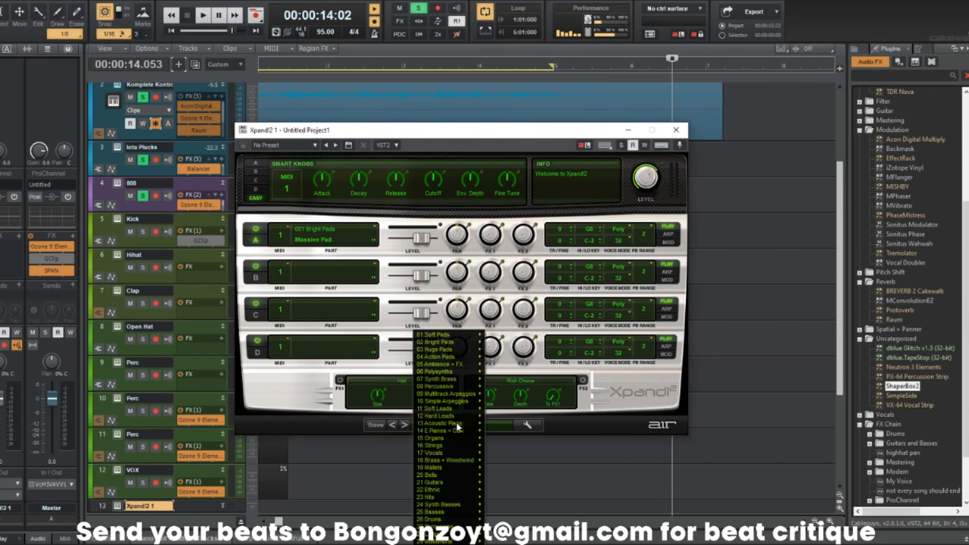
{"action": "mouse_move", "coordinate": [457, 413]}
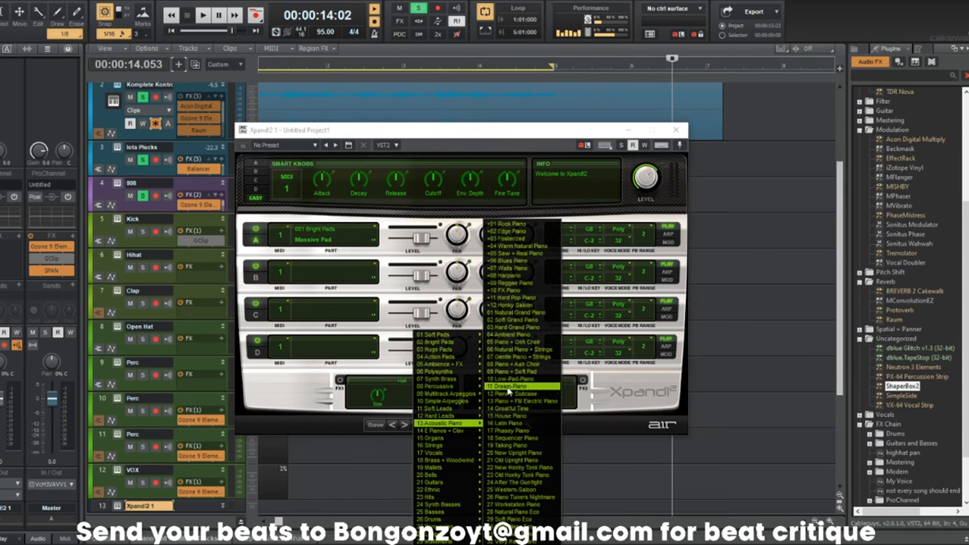
{"action": "left_click", "coordinate": [523, 313]}
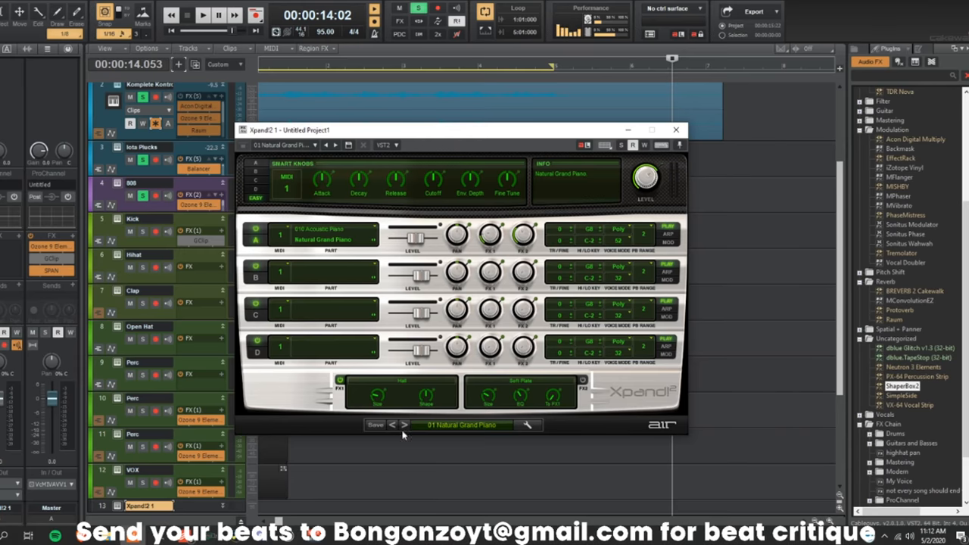
{"action": "left_click", "coordinate": [676, 130]}
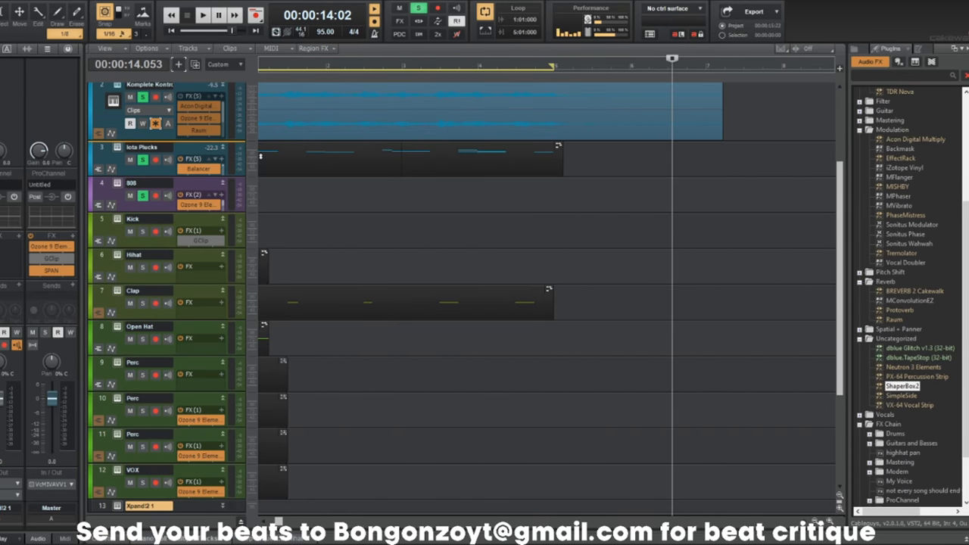
Move the Xpand!2 track directly below Komplete Kontrol and route its output to the Melody bus.
{"action": "left_click_drag", "start_coordinate": [260, 156], "coordinate": [259, 155]}
{"action": "left_click", "coordinate": [52, 507]}
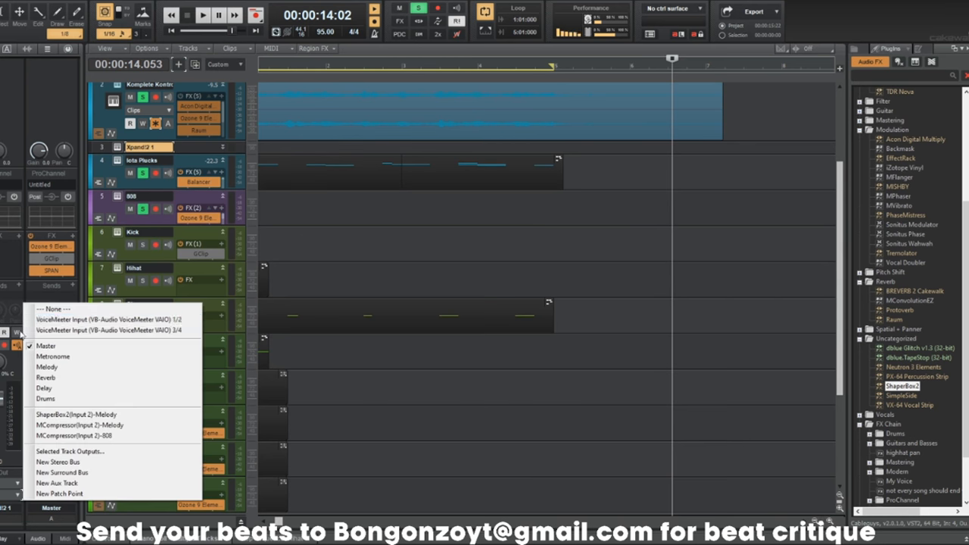
{"action": "left_click", "coordinate": [45, 368]}
Copy all notes of the Komplete Kontrol track in the piano roll and paste them at the start of the Xpand!2 track.
{"action": "scroll", "coordinate": [288, 210], "scroll_direction": "up", "scroll_amount": 3}
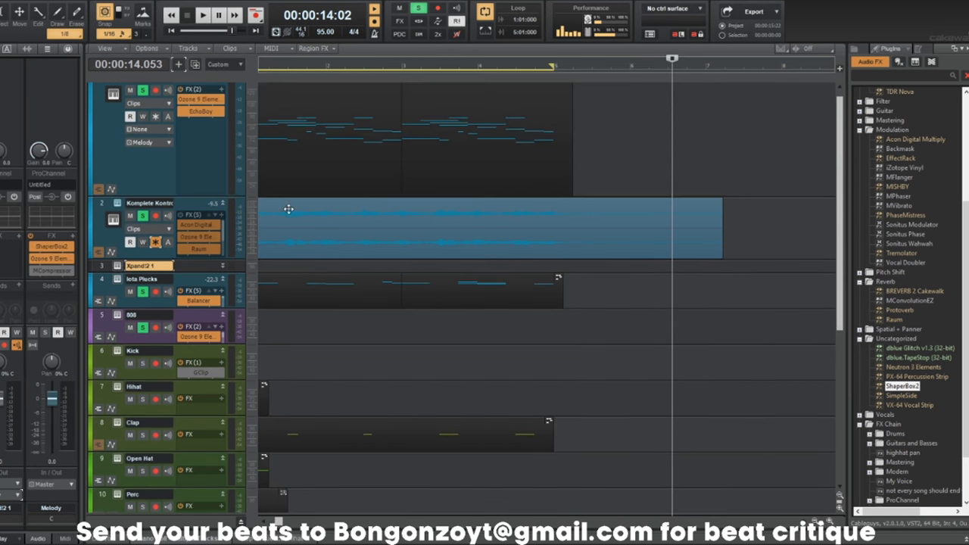
{"action": "left_click", "coordinate": [289, 210]}
{"action": "double_click", "coordinate": [309, 228]}
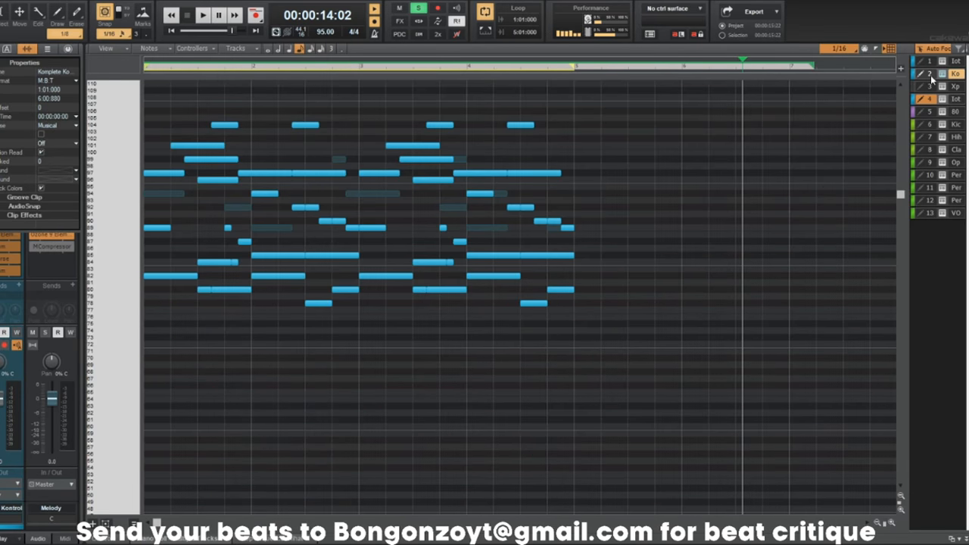
{"action": "left_click", "coordinate": [931, 75]}
{"action": "key", "text": "d"}
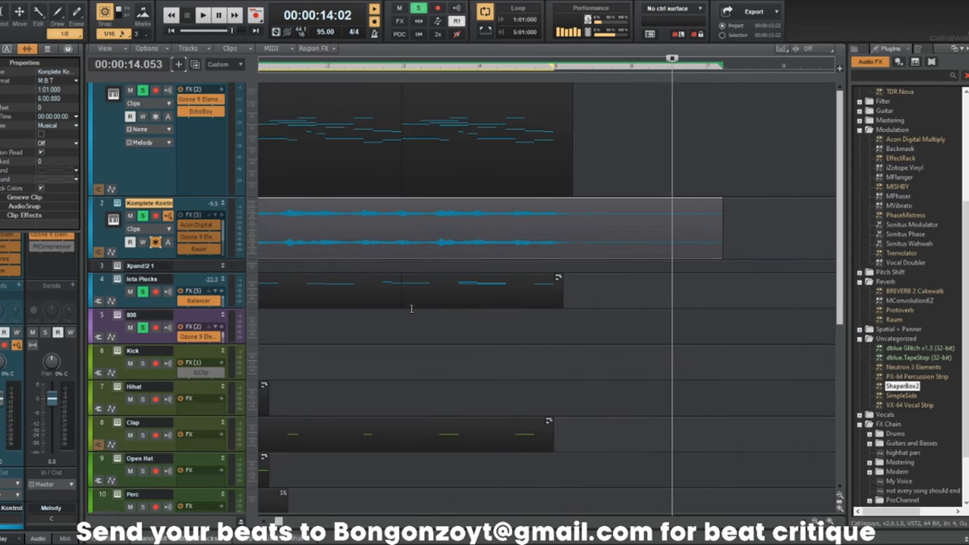
{"action": "scroll", "coordinate": [411, 309], "scroll_direction": "up", "scroll_amount": 1}
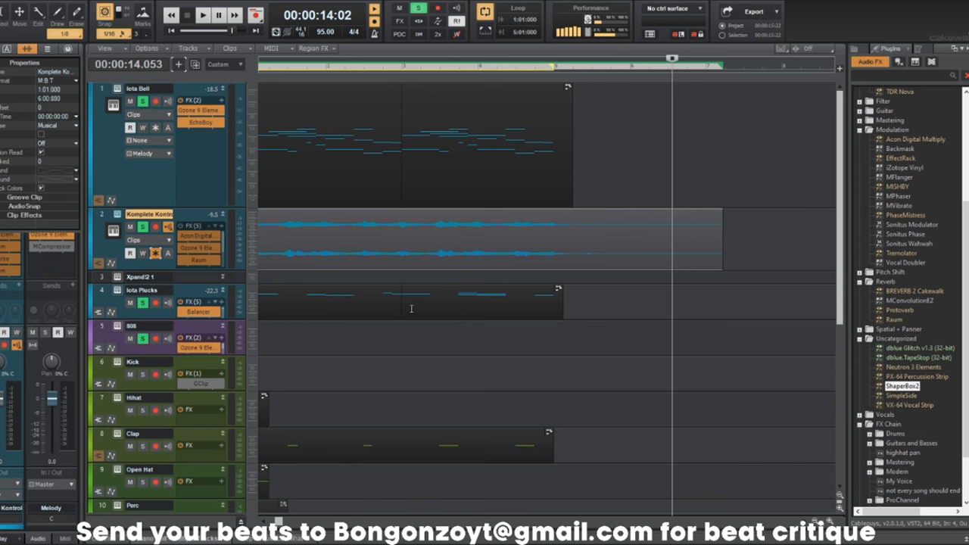
{"action": "double_click", "coordinate": [422, 233]}
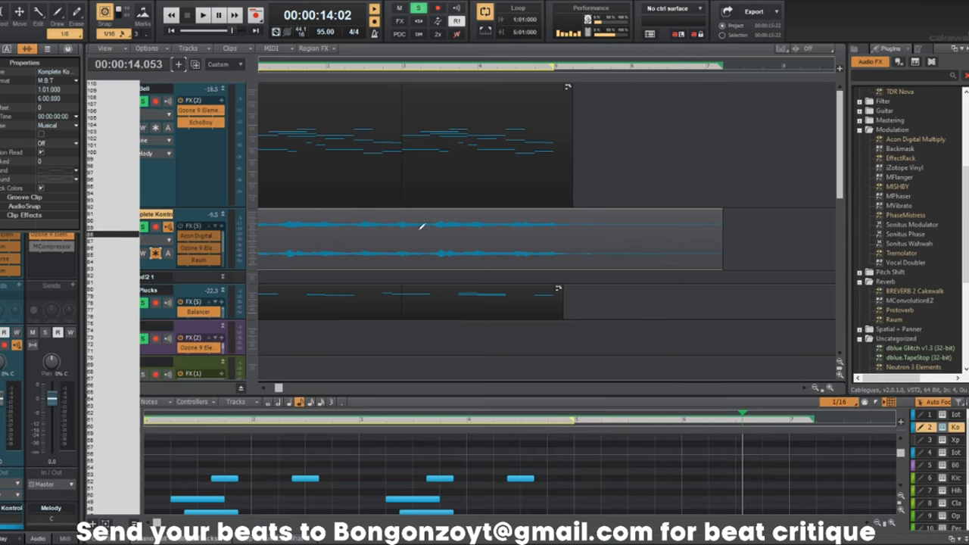
{"action": "key", "text": "ctrl+shift+d"}
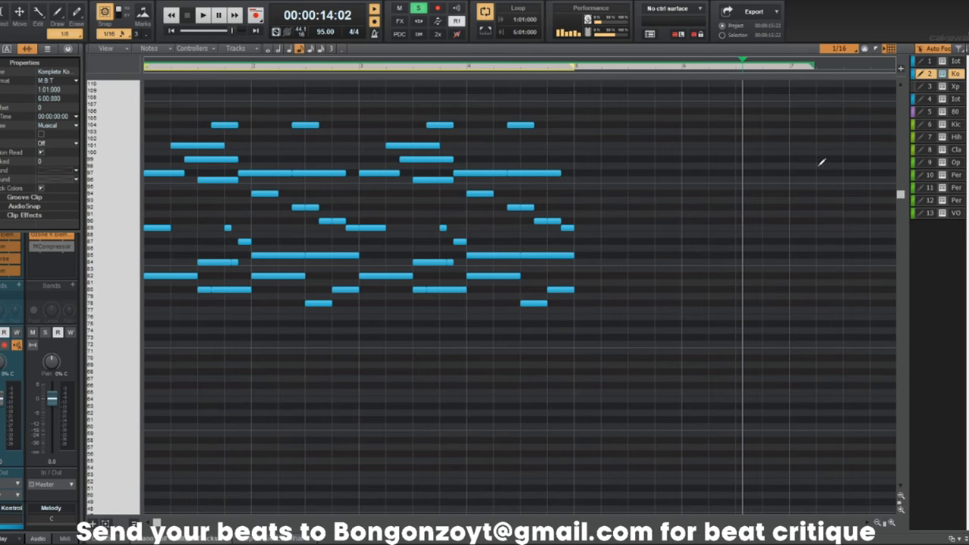
{"action": "scroll", "coordinate": [243, 220], "scroll_direction": "up", "scroll_amount": 1}
{"action": "left_click_drag", "start_coordinate": [162, 128], "coordinate": [206, 372]}
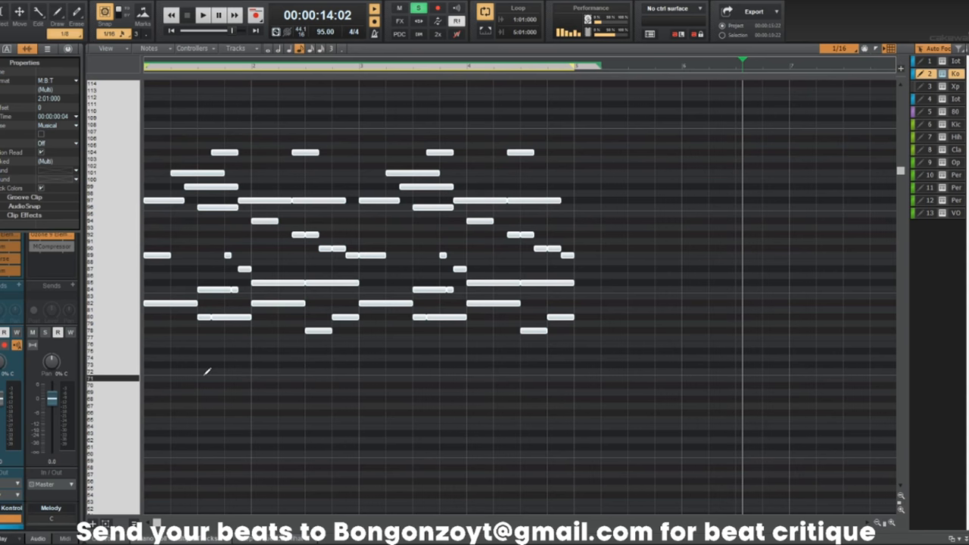
{"action": "left_click", "coordinate": [928, 86]}
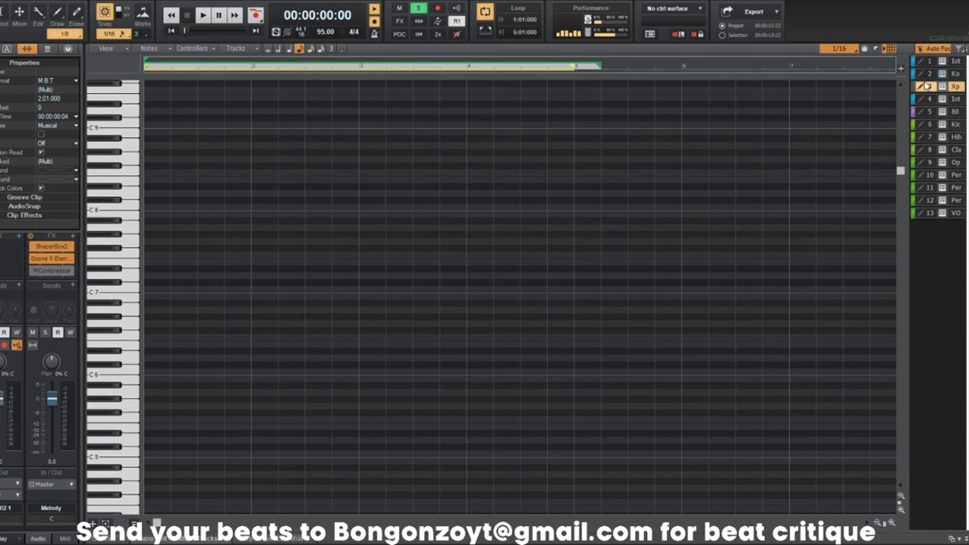
{"action": "key", "text": "ctrl+v"}
Play the loop with only the Xpand!2 track soloed.
{"action": "key", "text": "space"}
{"action": "key", "text": "d"}
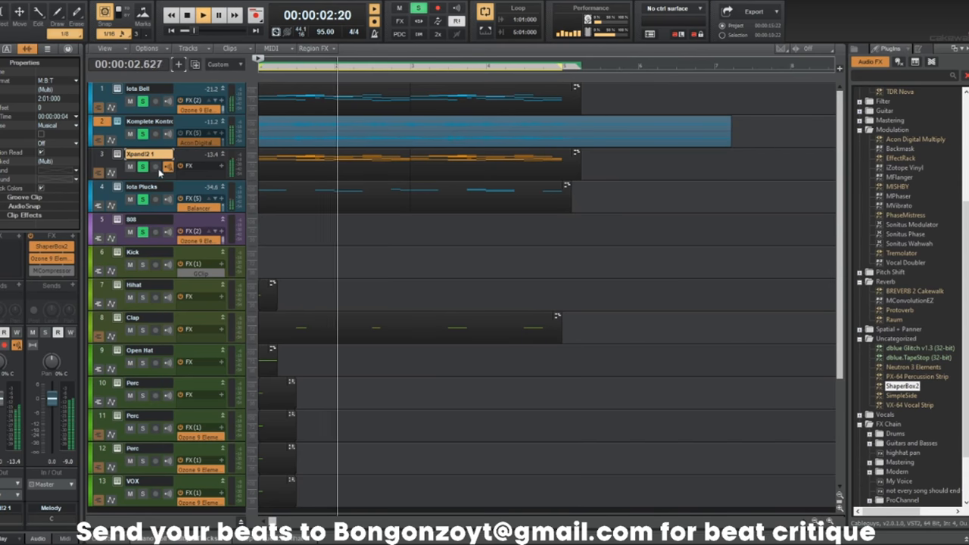
{"action": "left_click", "coordinate": [142, 101]}
{"action": "left_click", "coordinate": [142, 199]}
{"action": "left_click", "coordinate": [143, 232]}
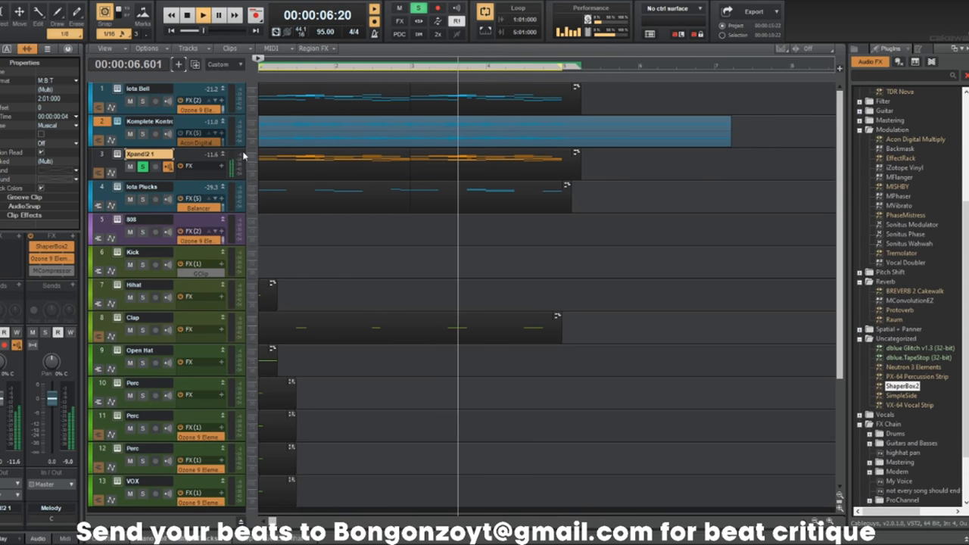
{"action": "left_click", "coordinate": [280, 151]}
{"action": "key", "text": "ctrl+t"}
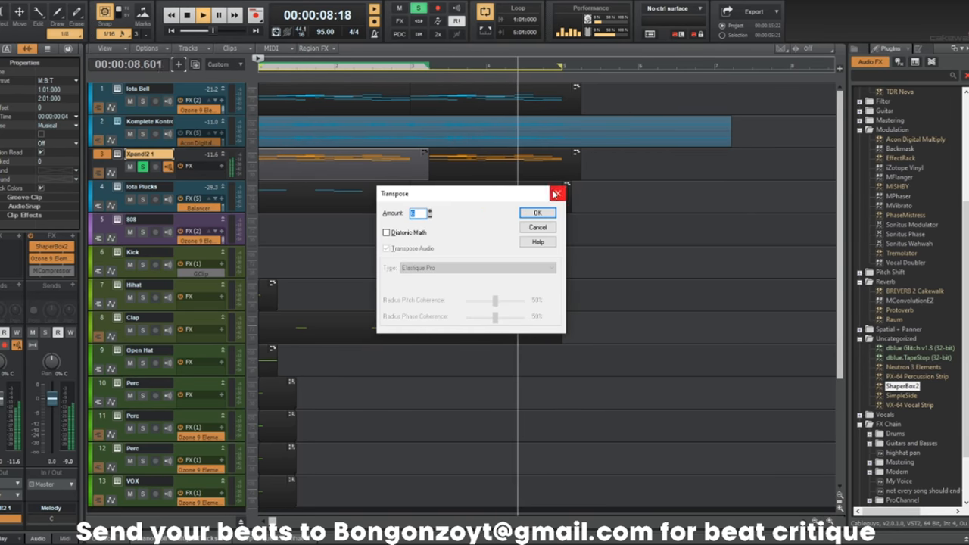
{"action": "left_click", "coordinate": [556, 194]}
Stop playback, merge the two Xpand!2 clips into one clip and transpose it by -12.
{"action": "left_click", "coordinate": [538, 162]}
{"action": "left_click", "coordinate": [382, 155], "text": "ctrl"}
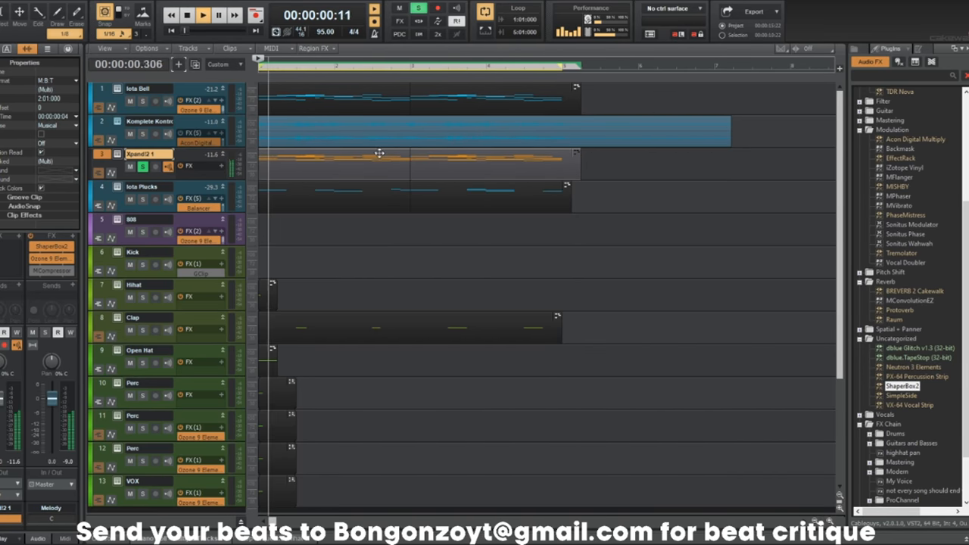
{"action": "key", "text": "space"}
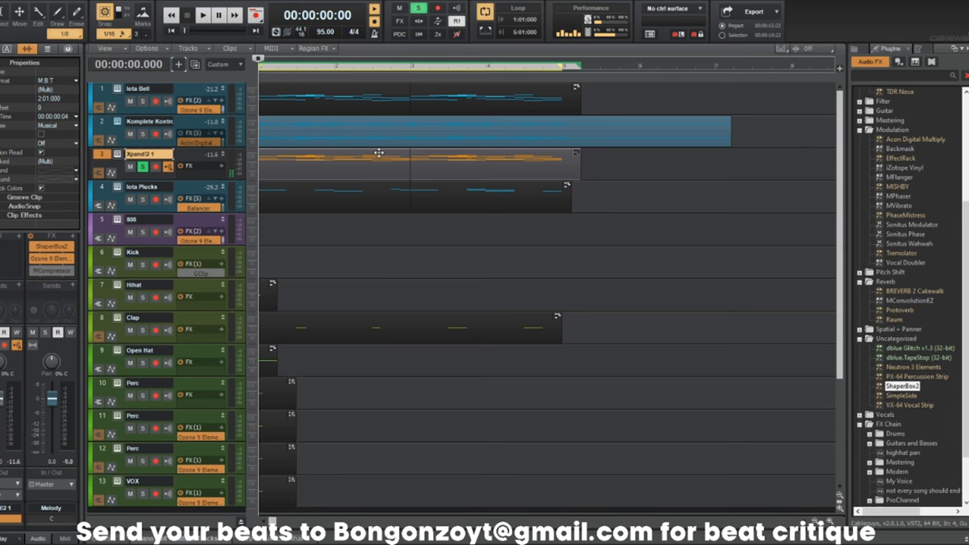
{"action": "left_click", "coordinate": [378, 153]}
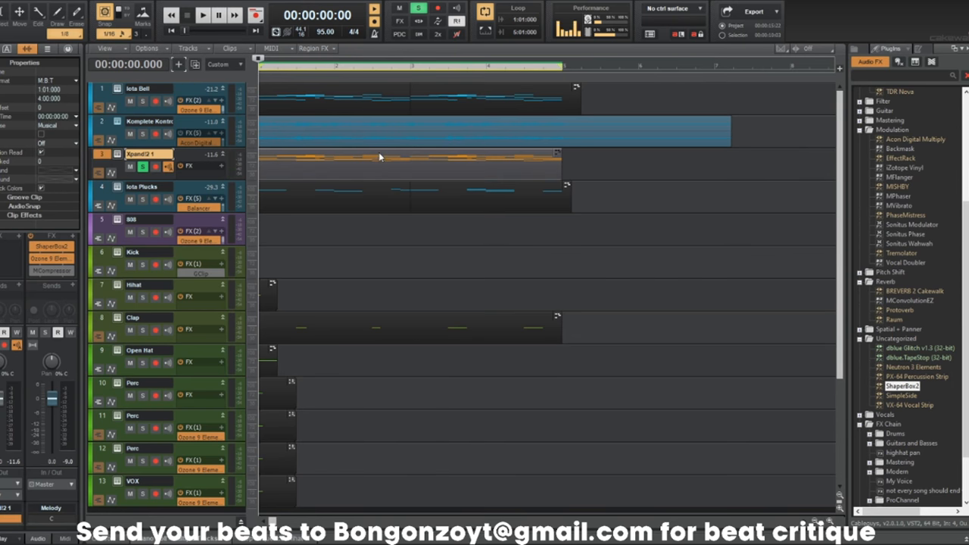
{"action": "key", "text": "ctrl+t"}
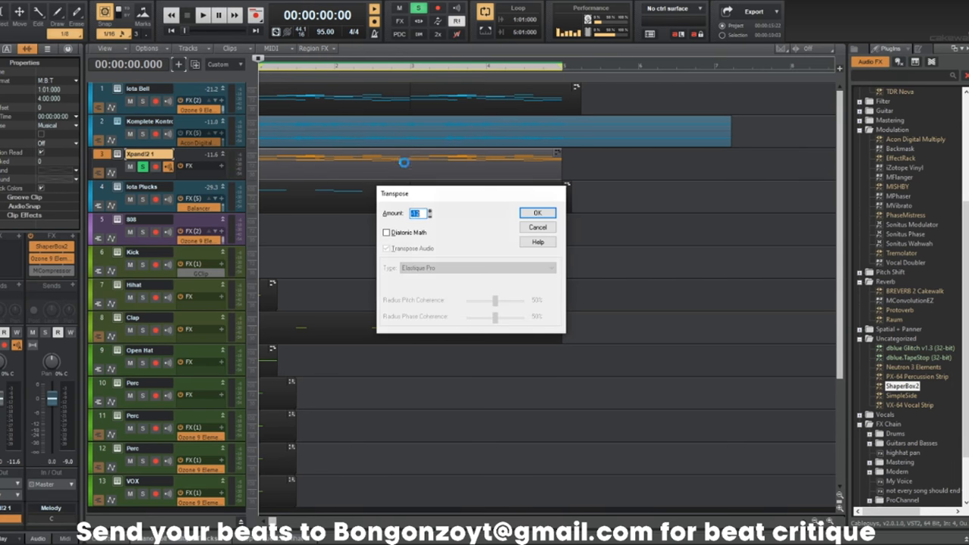
{"action": "key", "text": "Return"}
Listen to the transposed Xpand!2 part and check its notes in the piano roll.
{"action": "key", "text": "space"}
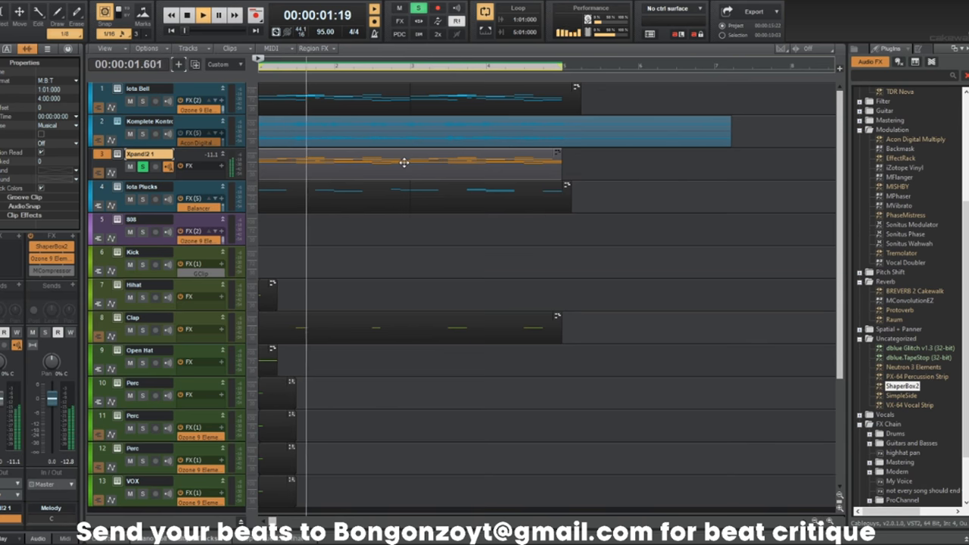
{"action": "double_click", "coordinate": [372, 156]}
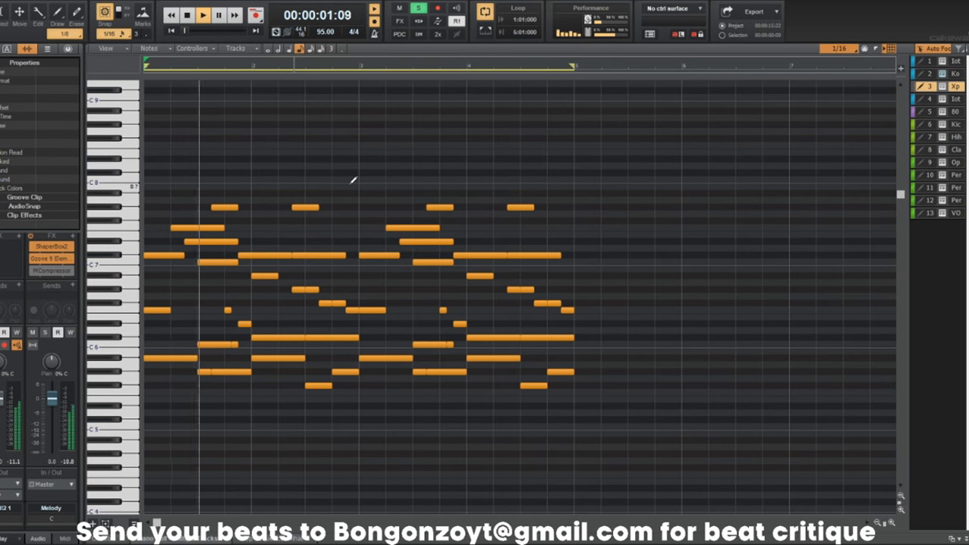
{"action": "key", "text": "d"}
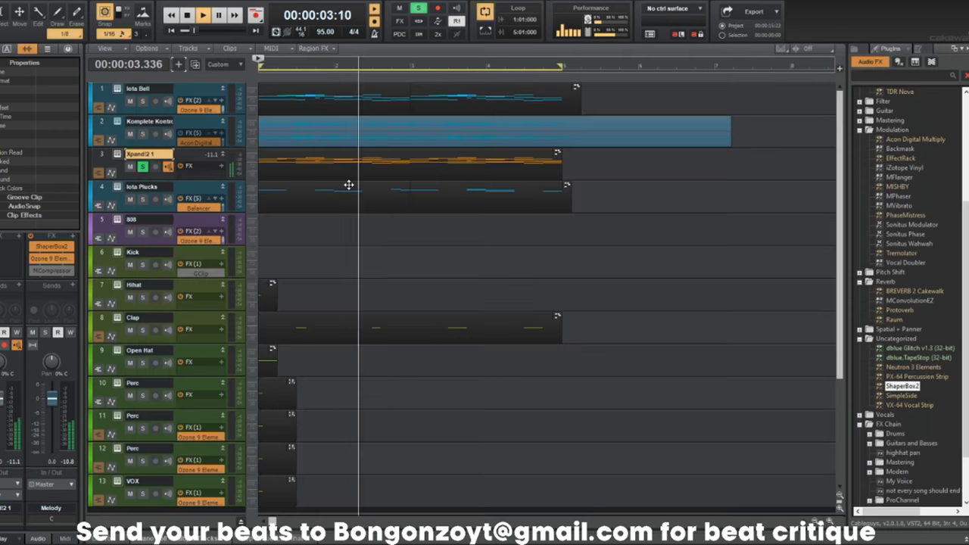
Freeze the Xpand!2, Iota Plucks and Iota Bell tracks and solo all melody tracks and the 808 again.
{"action": "left_click_drag", "start_coordinate": [156, 181], "coordinate": [157, 249]}
{"action": "key", "text": "space"}
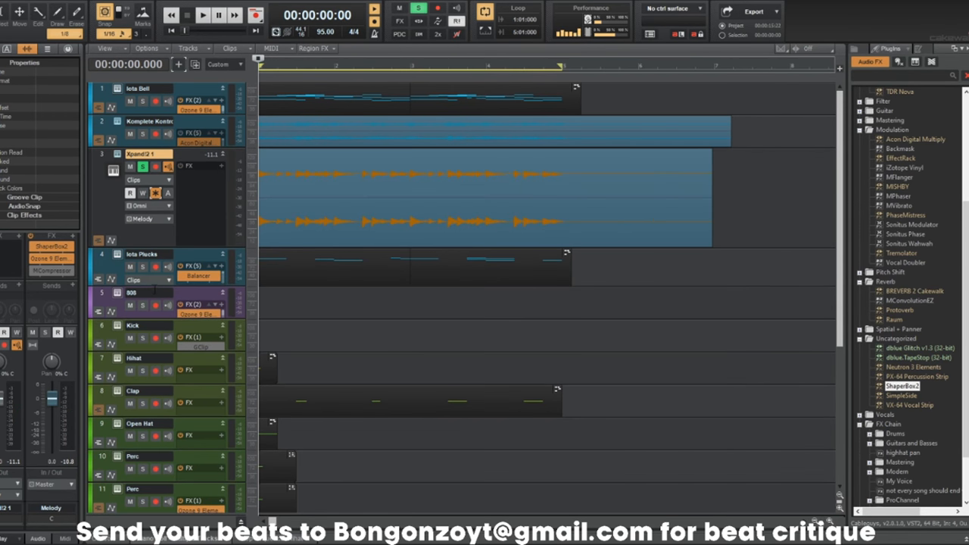
{"action": "left_click", "coordinate": [155, 292]}
{"action": "left_click_drag", "start_coordinate": [154, 286], "coordinate": [152, 319]}
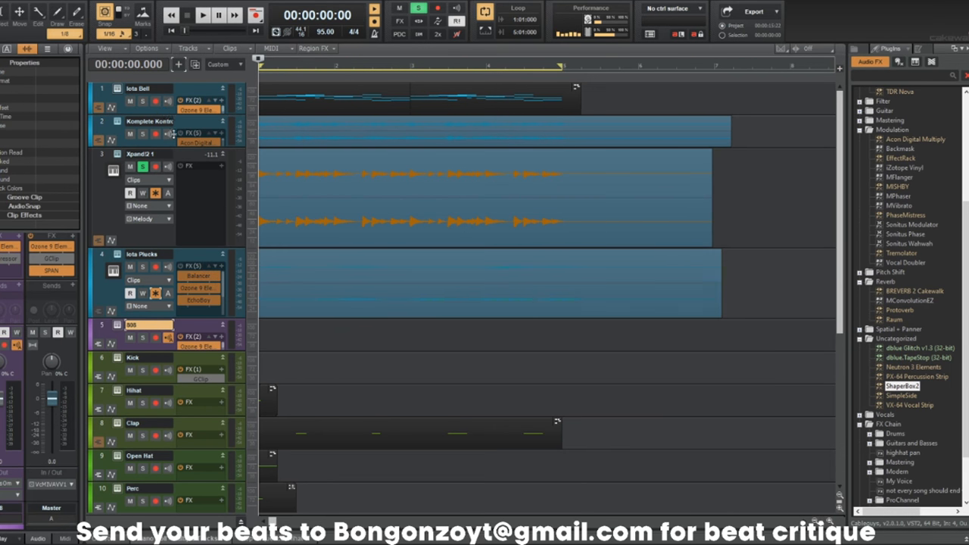
{"action": "left_click_drag", "start_coordinate": [163, 115], "coordinate": [167, 168]}
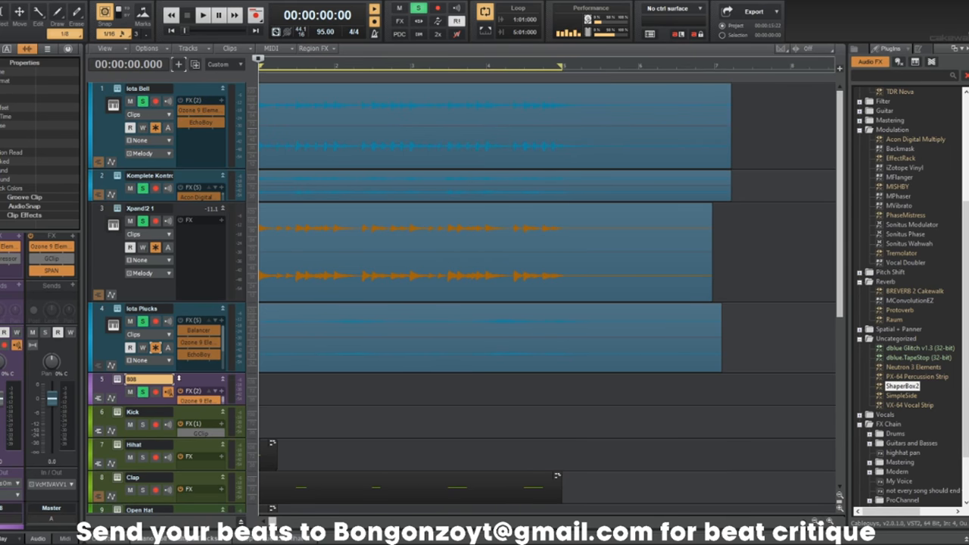
{"action": "key", "text": "f"}
Play the loop and compare the mix while toggling solo on the Xpand!2, Iota Plucks, Iota Bell and Komplete Kontrol tracks.
{"action": "key", "text": "space"}
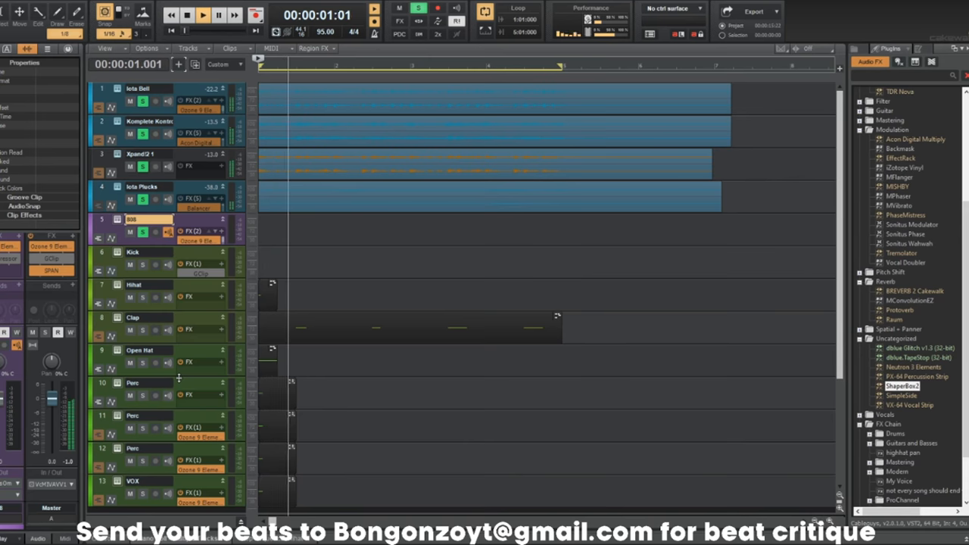
{"action": "scroll", "coordinate": [405, 361], "scroll_direction": "up", "scroll_amount": 2}
{"action": "scroll", "coordinate": [405, 361], "scroll_direction": "down", "scroll_amount": 3}
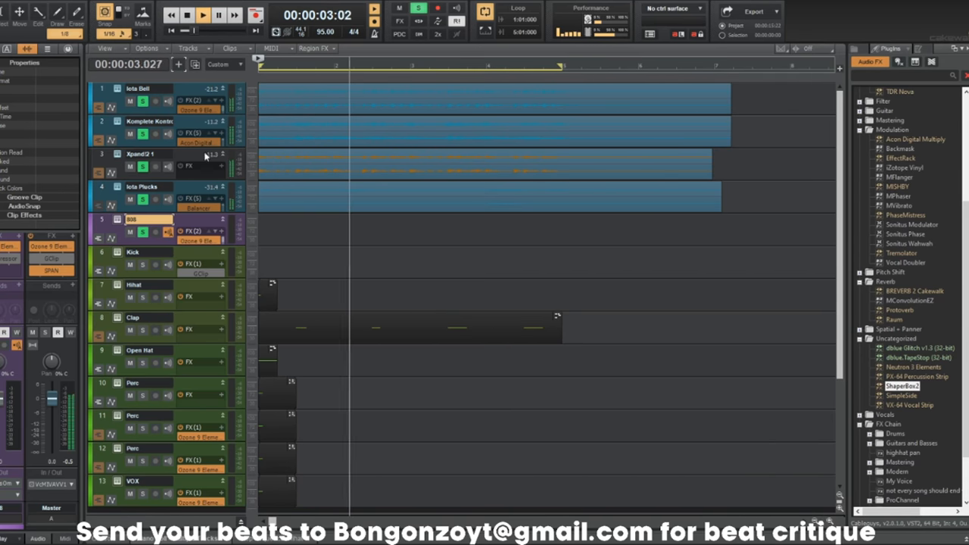
{"action": "left_click", "coordinate": [142, 168]}
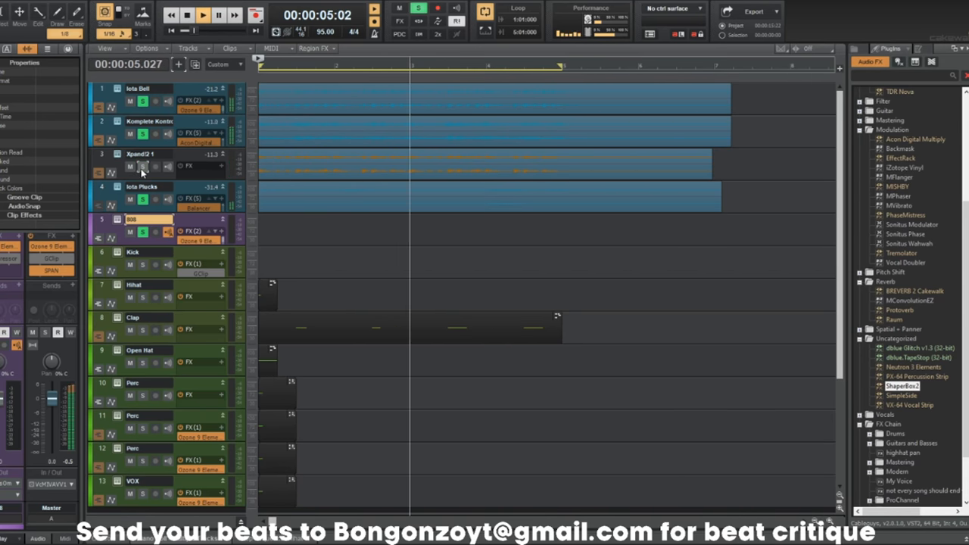
{"action": "left_click", "coordinate": [142, 168]}
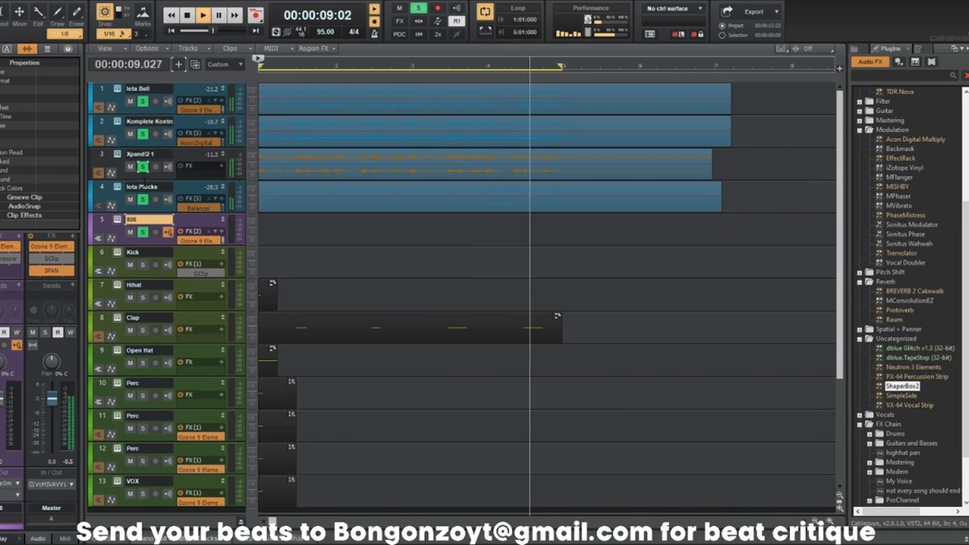
{"action": "left_click", "coordinate": [142, 199]}
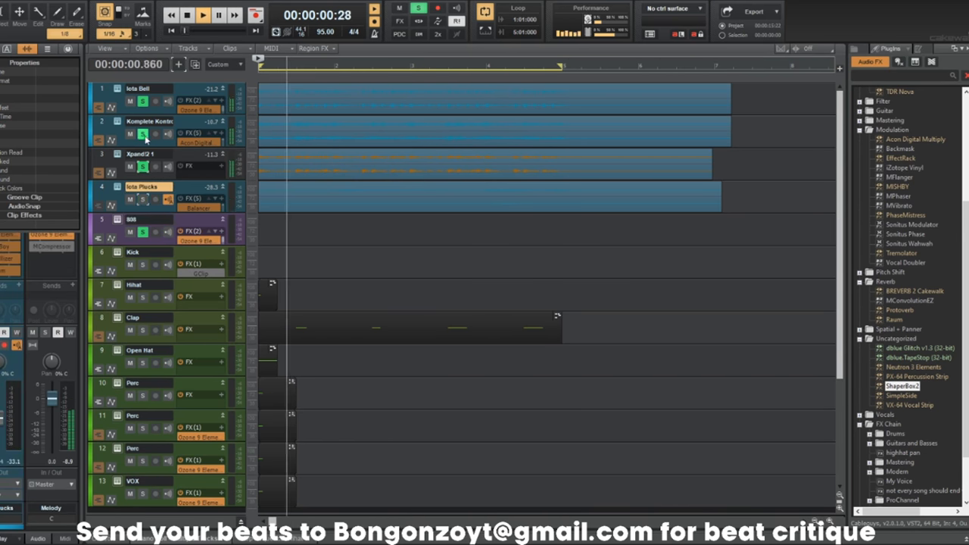
{"action": "left_click", "coordinate": [143, 102]}
{"action": "left_click", "coordinate": [143, 200]}
{"action": "left_click", "coordinate": [143, 135]}
{"action": "left_click", "coordinate": [142, 101]}
Unsolo and mute the Xpand!2 track while the loop keeps playing.
{"action": "left_click", "coordinate": [142, 167]}
{"action": "left_click", "coordinate": [131, 166]}
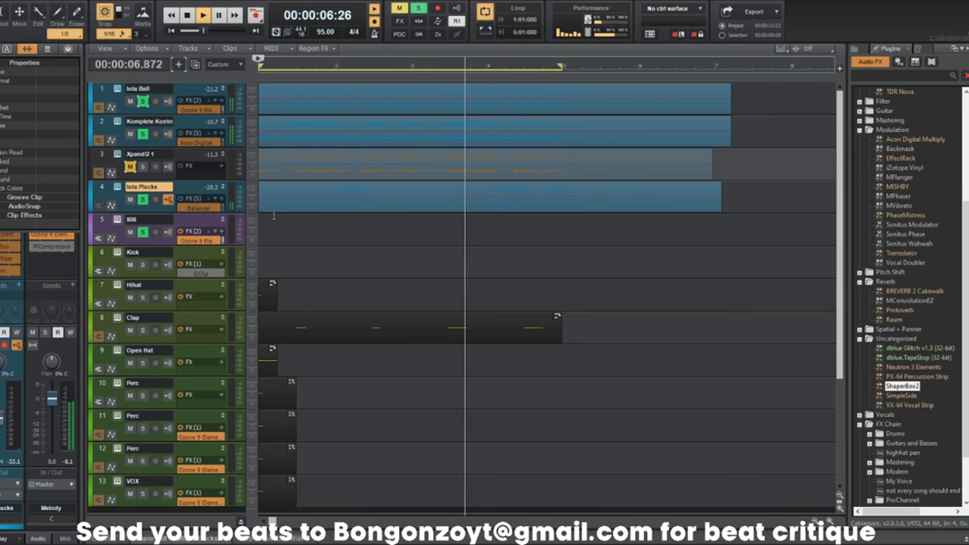
{"action": "scroll", "coordinate": [342, 203], "scroll_direction": "down", "scroll_amount": 4}
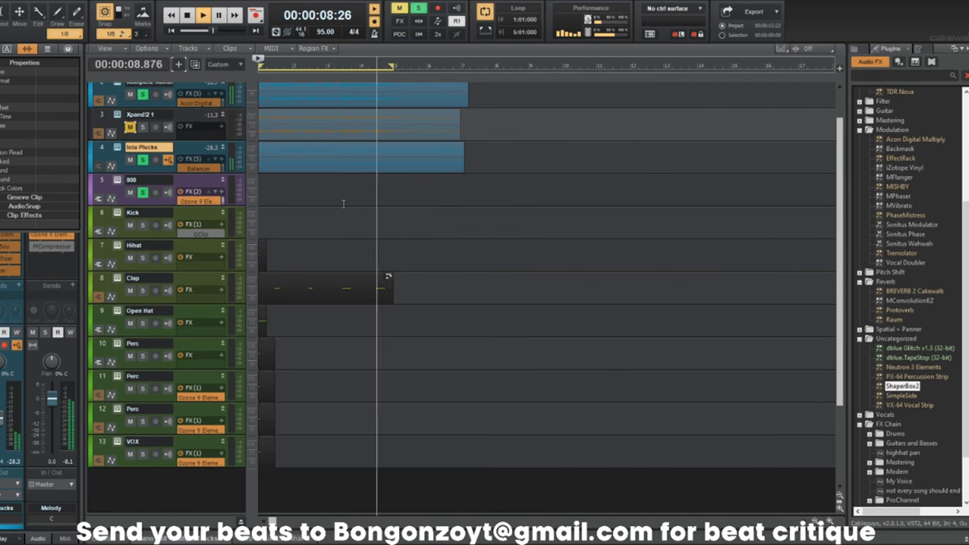
{"action": "scroll", "coordinate": [343, 203], "scroll_direction": "up", "scroll_amount": 3}
{"action": "scroll", "coordinate": [343, 203], "scroll_direction": "down", "scroll_amount": 2}
{"action": "scroll", "coordinate": [343, 203], "scroll_direction": "up", "scroll_amount": 1}
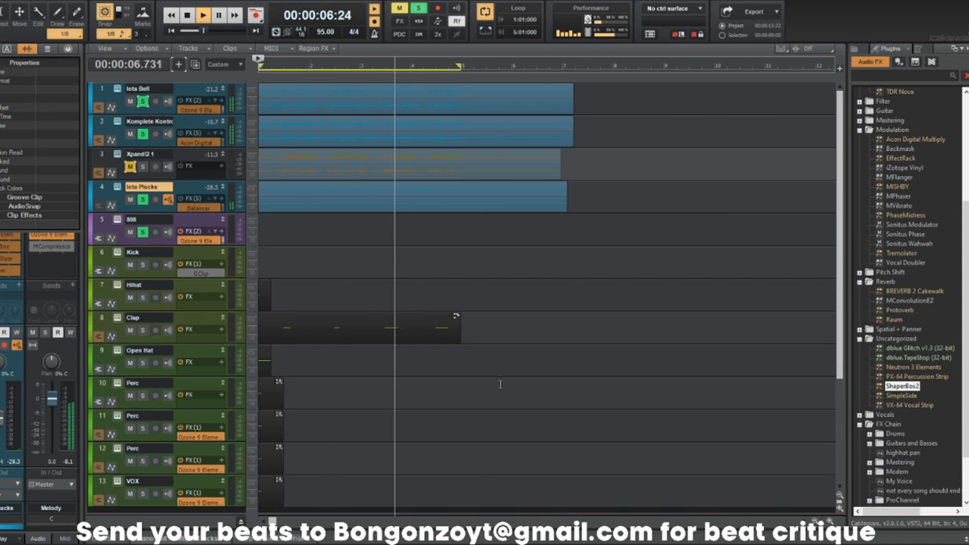
{"action": "scroll", "coordinate": [71, 380], "scroll_direction": "up", "scroll_amount": 1}
{"action": "scroll", "coordinate": [71, 381], "scroll_direction": "up", "scroll_amount": 1}
Insert the Reverse FX chain after ShaperBox2 on the Melody bus and check its dblue Glitch plug-in.
{"action": "scroll", "coordinate": [902, 454], "scroll_direction": "down", "scroll_amount": 3}
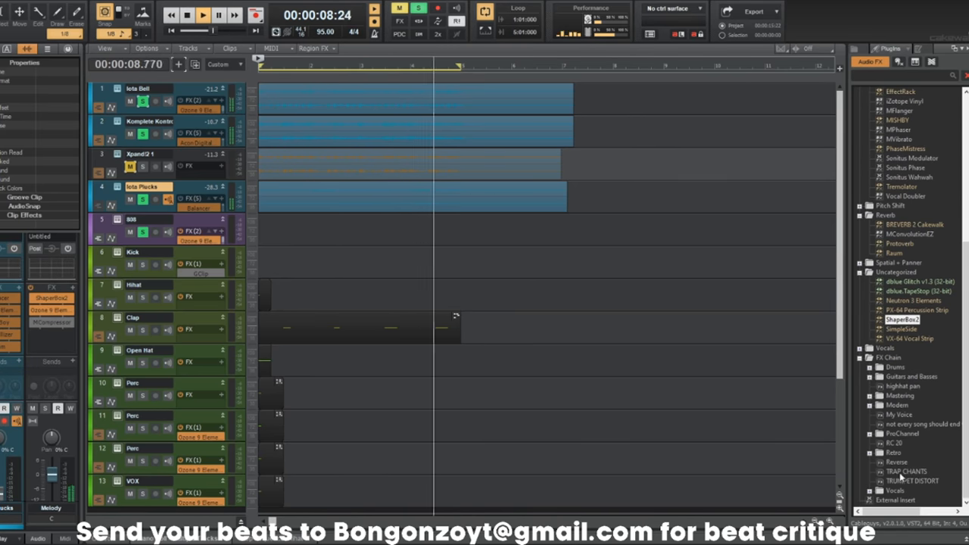
{"action": "left_click_drag", "start_coordinate": [898, 463], "coordinate": [36, 306]}
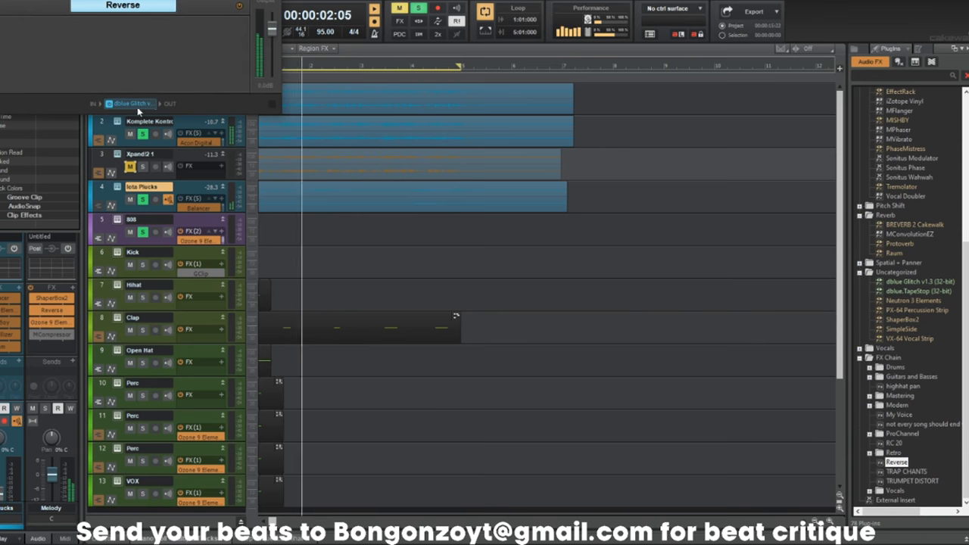
{"action": "double_click", "coordinate": [137, 106]}
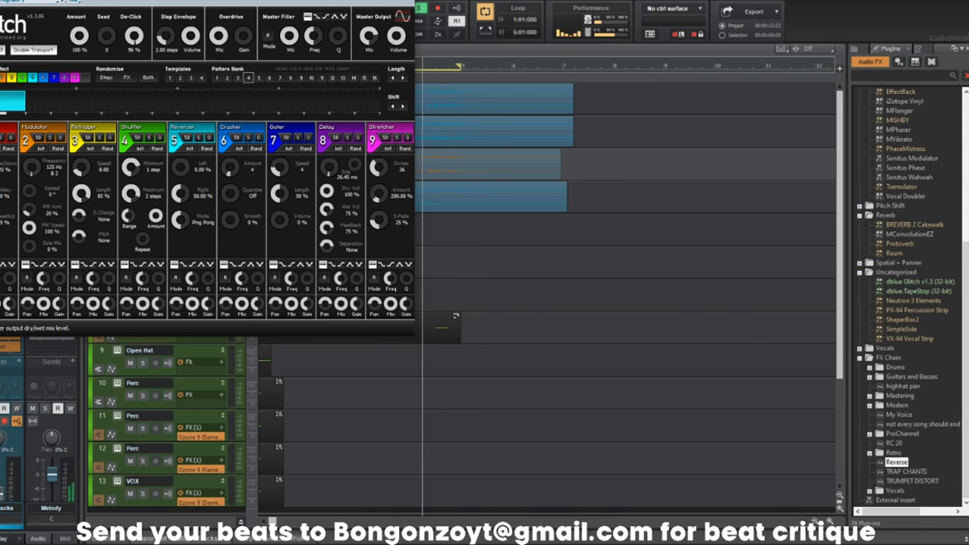
{"action": "left_click", "coordinate": [405, 1]}
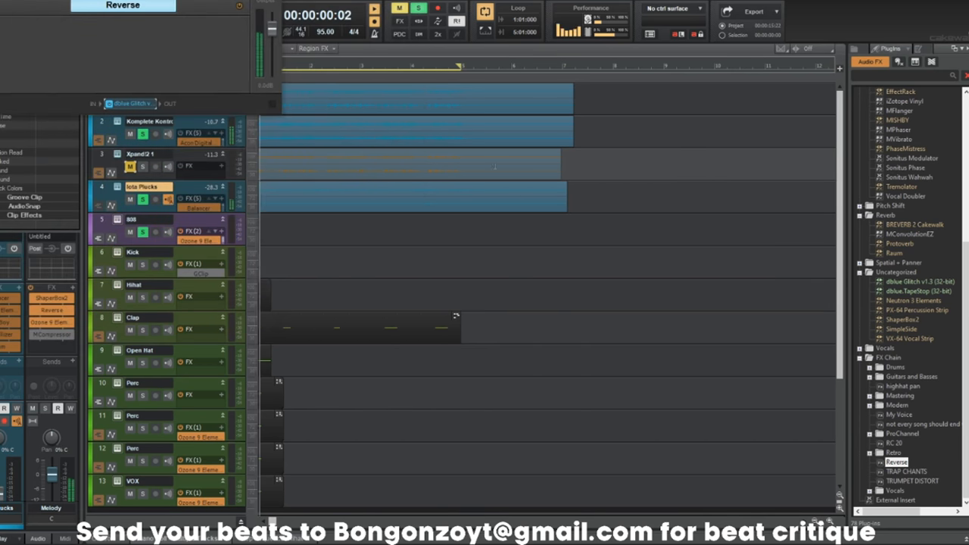
{"action": "left_click", "coordinate": [271, 1]}
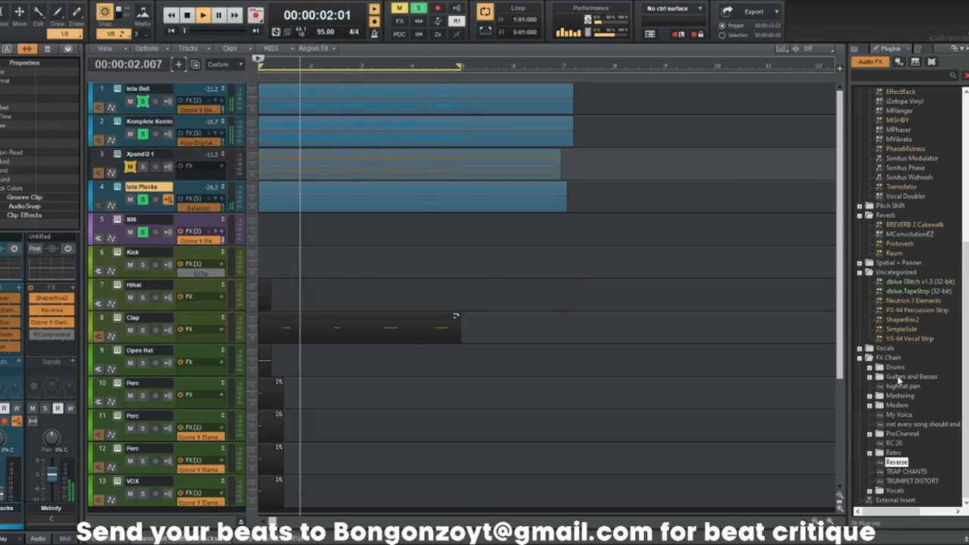
Insert the RC 20 FX chain after Reverse on the Melody bus and check its MISHBY plug-in.
{"action": "left_click_drag", "start_coordinate": [894, 443], "coordinate": [47, 314]}
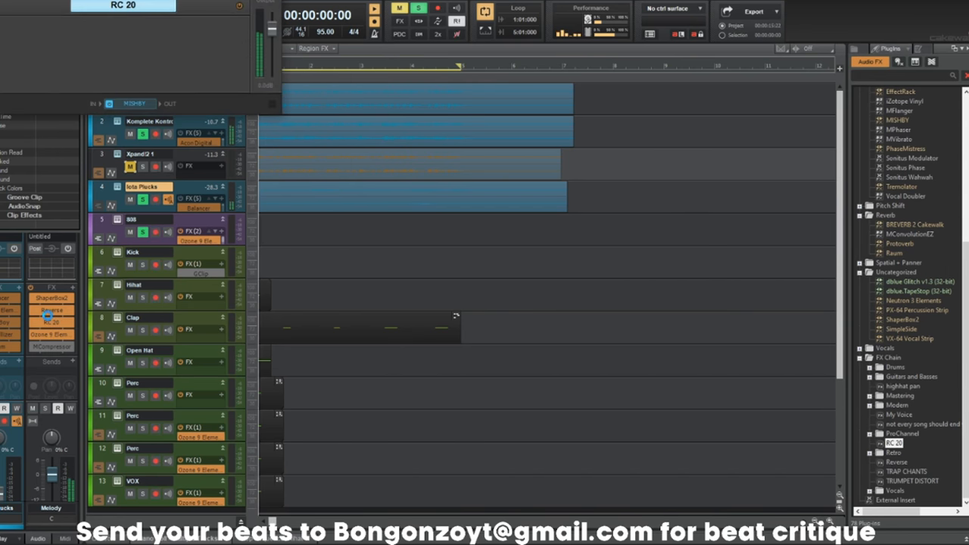
{"action": "key", "text": "space"}
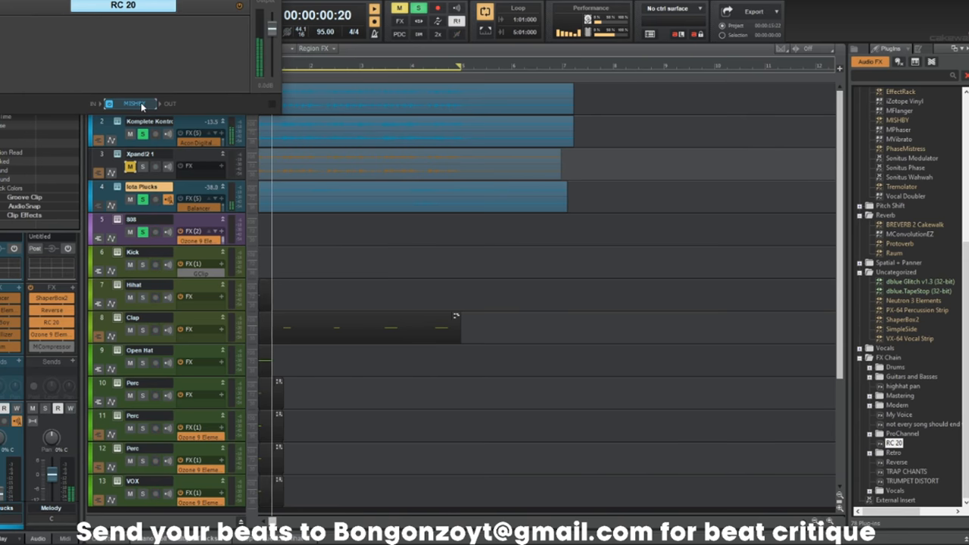
{"action": "double_click", "coordinate": [142, 106]}
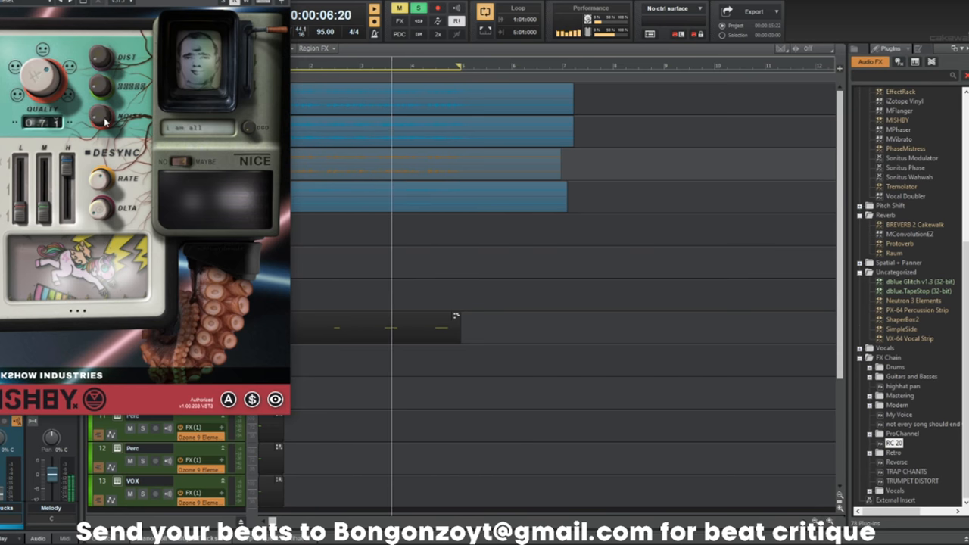
{"action": "left_click", "coordinate": [283, 0]}
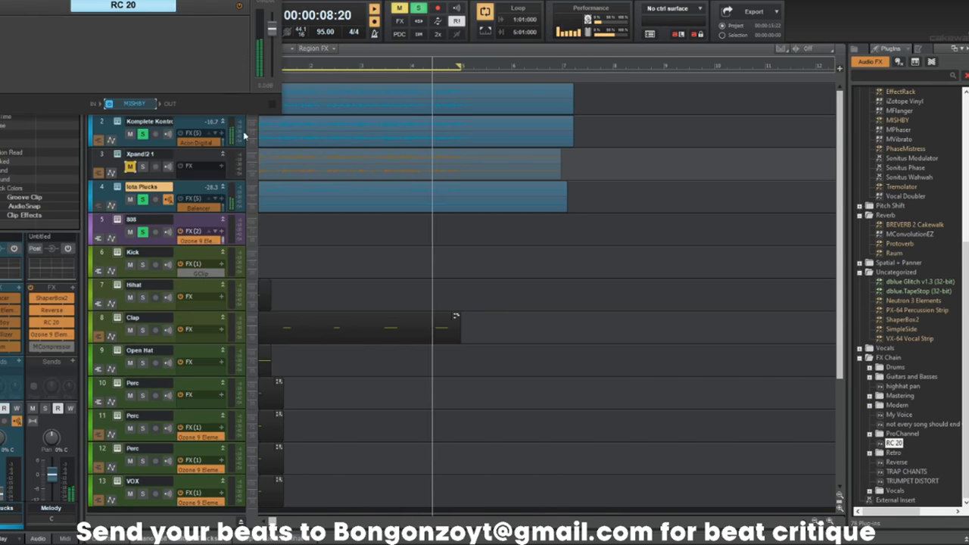
{"action": "left_click", "coordinate": [276, 1]}
Stop playback and transpose the four frozen melody clips by -3 with audio transposition of the type Radius Mix-Advanced.
{"action": "scroll", "coordinate": [325, 227], "scroll_direction": "up", "scroll_amount": 4}
{"action": "scroll", "coordinate": [335, 238], "scroll_direction": "down", "scroll_amount": 2}
{"action": "scroll", "coordinate": [682, 216], "scroll_direction": "down", "scroll_amount": 4}
{"action": "scroll", "coordinate": [679, 216], "scroll_direction": "up", "scroll_amount": 3}
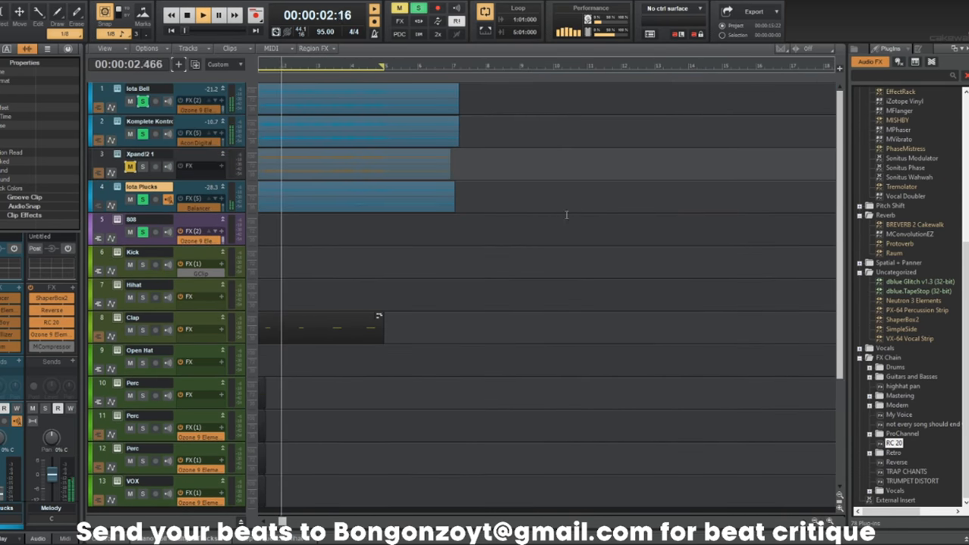
{"action": "key", "text": "space"}
{"action": "key", "text": "ctrl+t"}
{"action": "left_click", "coordinate": [417, 213]}
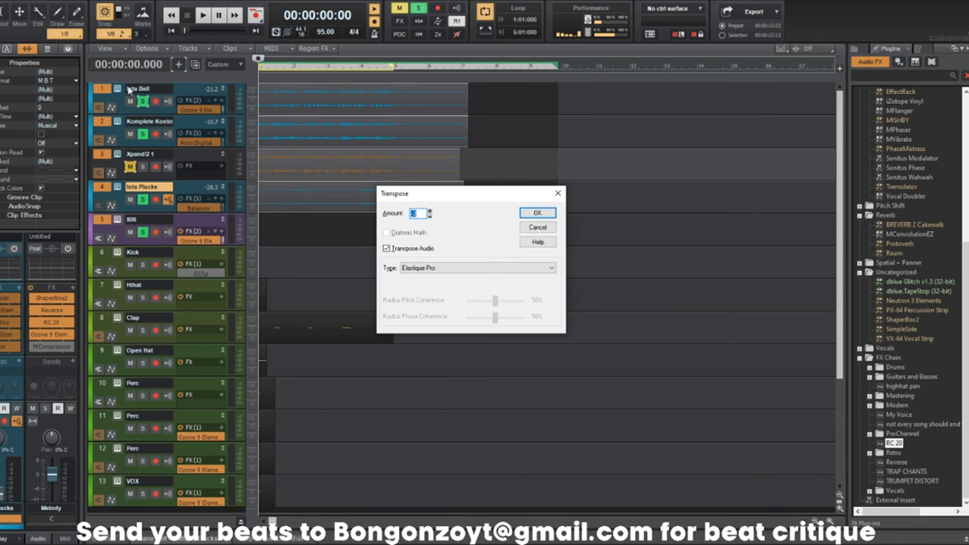
{"action": "left_click", "coordinate": [462, 268]}
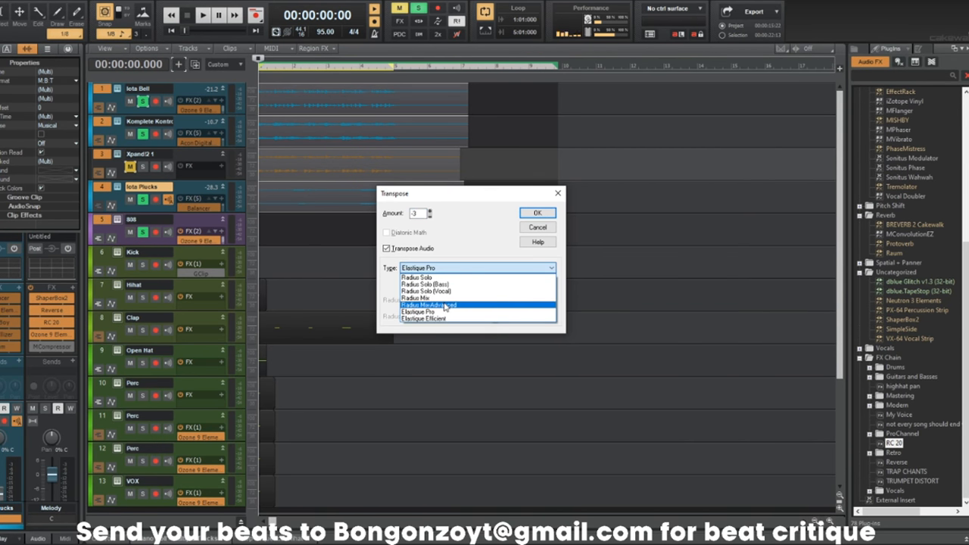
{"action": "left_click", "coordinate": [445, 305]}
{"action": "left_click", "coordinate": [443, 268]}
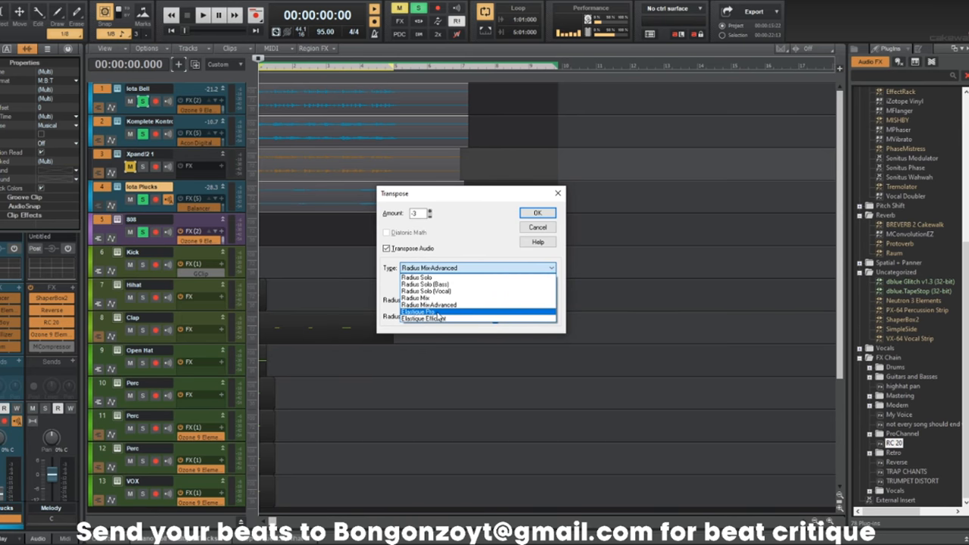
{"action": "left_click", "coordinate": [445, 306]}
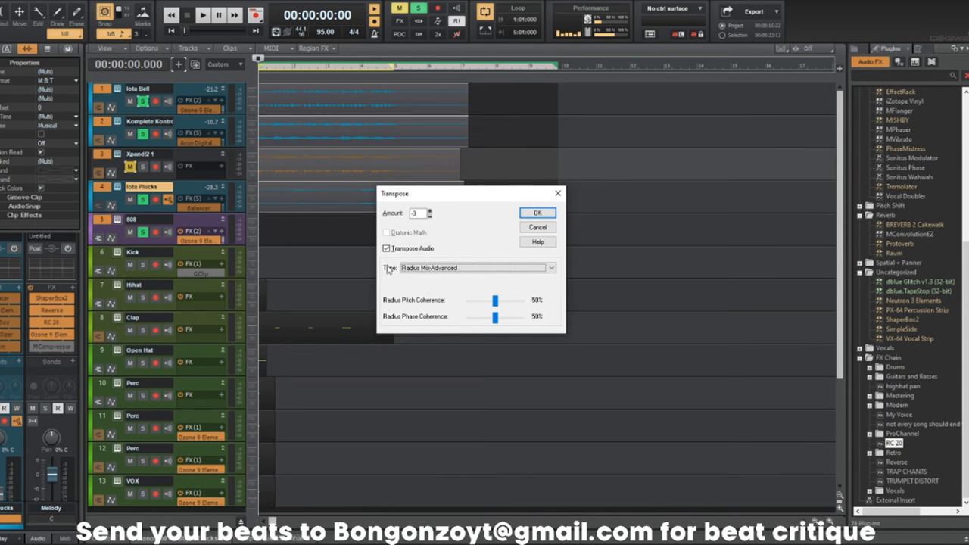
{"action": "left_click", "coordinate": [537, 212]}
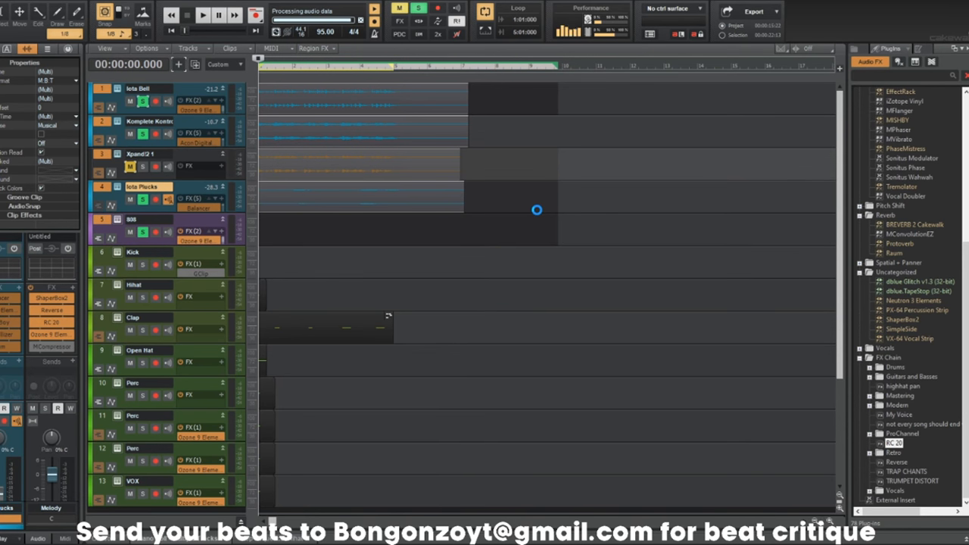
{"action": "left_click", "coordinate": [537, 210]}
Listen to the transposed melody loop from the start and inspect its waveforms.
{"action": "key", "text": "w"}
{"action": "scroll", "coordinate": [376, 190], "scroll_direction": "up", "scroll_amount": 3}
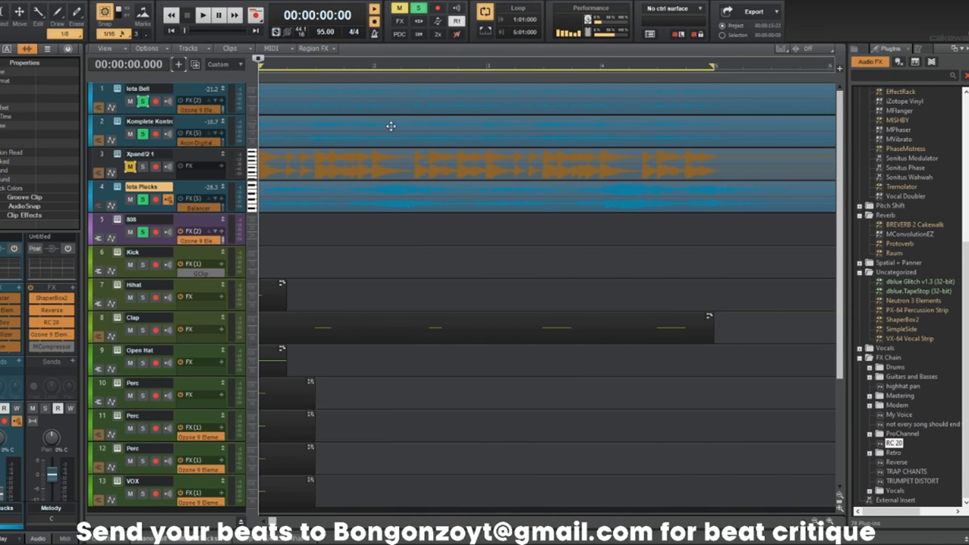
{"action": "left_click", "coordinate": [380, 292]}
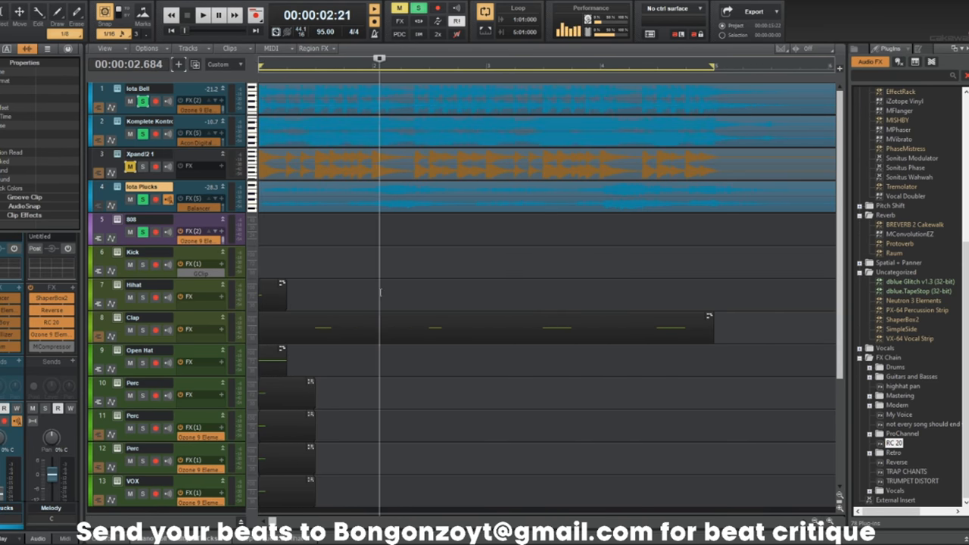
{"action": "key", "text": "shift+a"}
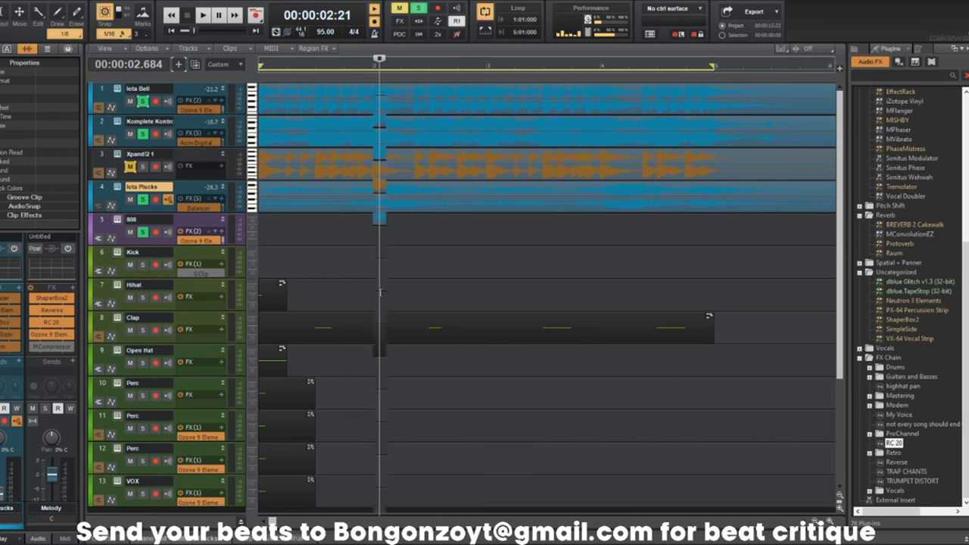
{"action": "key", "text": "w"}
{"action": "key", "text": "space"}
{"action": "scroll", "coordinate": [380, 292], "scroll_direction": "down", "scroll_amount": 3}
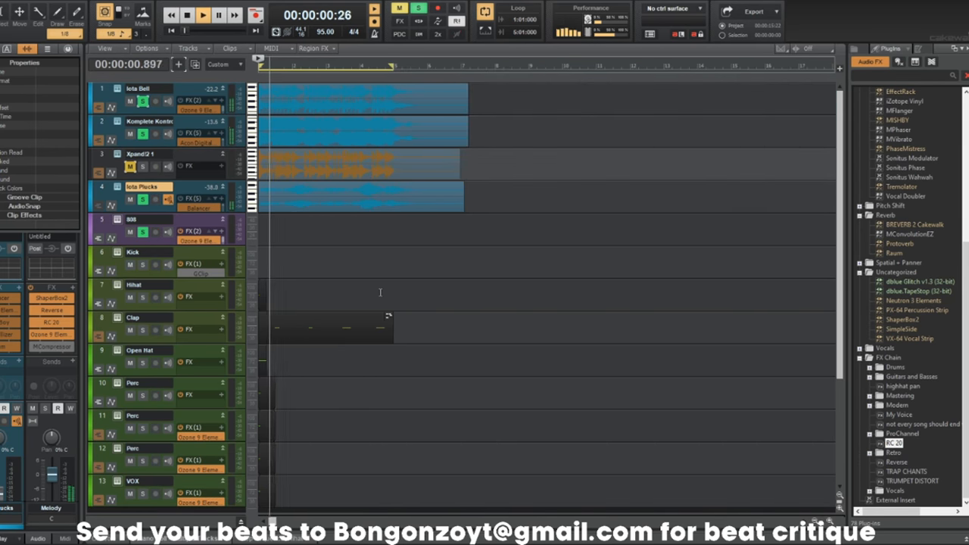
{"action": "scroll", "coordinate": [380, 292], "scroll_direction": "down", "scroll_amount": 2}
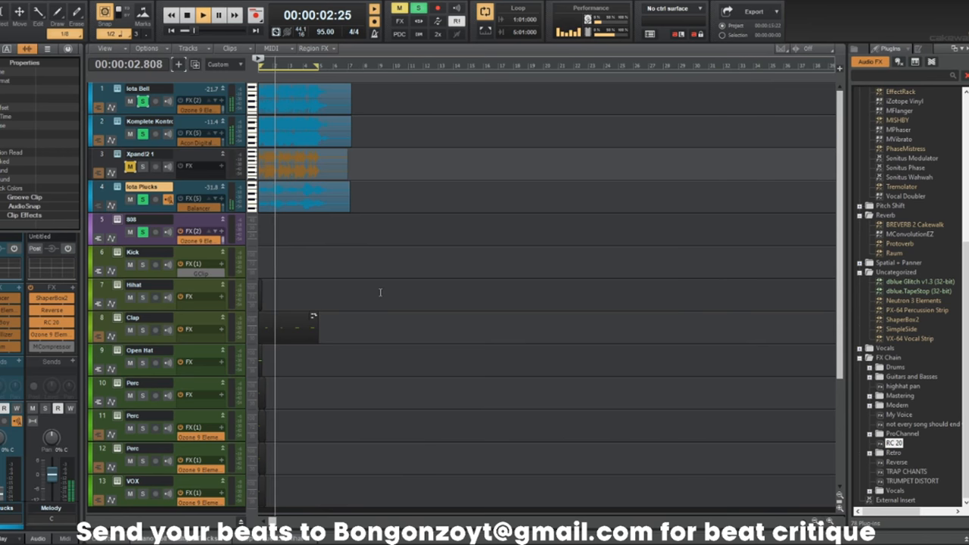
{"action": "scroll", "coordinate": [381, 292], "scroll_direction": "up", "scroll_amount": 4}
{"action": "scroll", "coordinate": [381, 293], "scroll_direction": "down", "scroll_amount": 1}
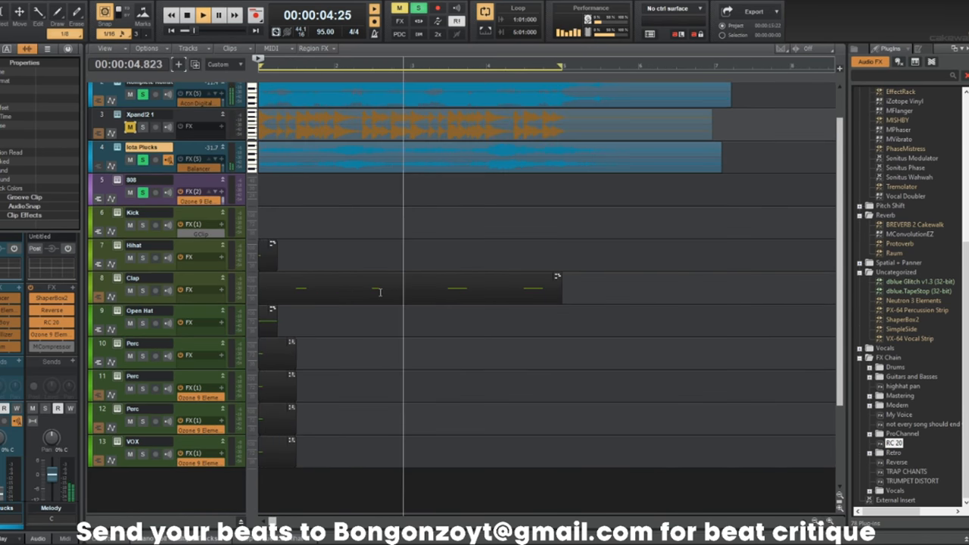
{"action": "scroll", "coordinate": [381, 293], "scroll_direction": "down", "scroll_amount": 2}
{"action": "scroll", "coordinate": [381, 292], "scroll_direction": "up", "scroll_amount": 1}
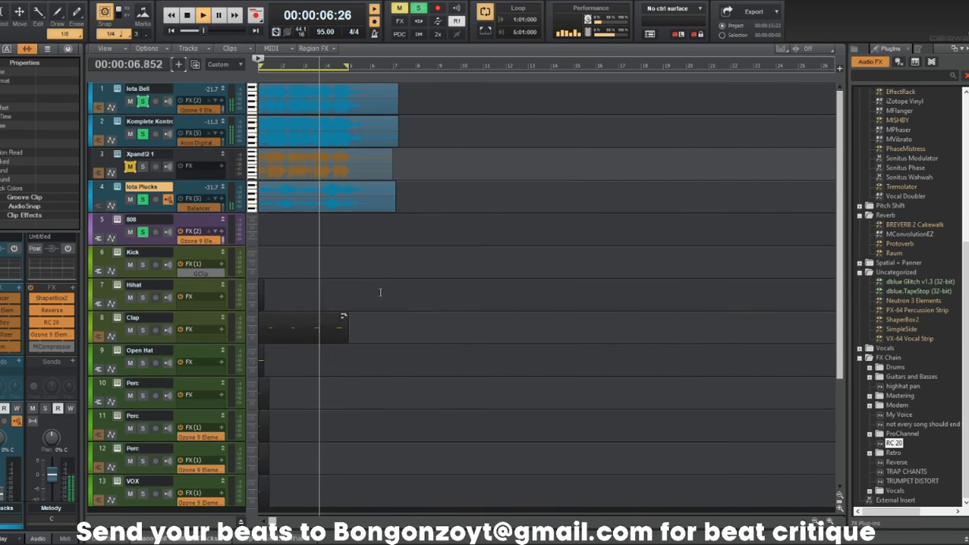
{"action": "scroll", "coordinate": [345, 298], "scroll_direction": "down", "scroll_amount": 2}
{"action": "scroll", "coordinate": [325, 295], "scroll_direction": "up", "scroll_amount": 5}
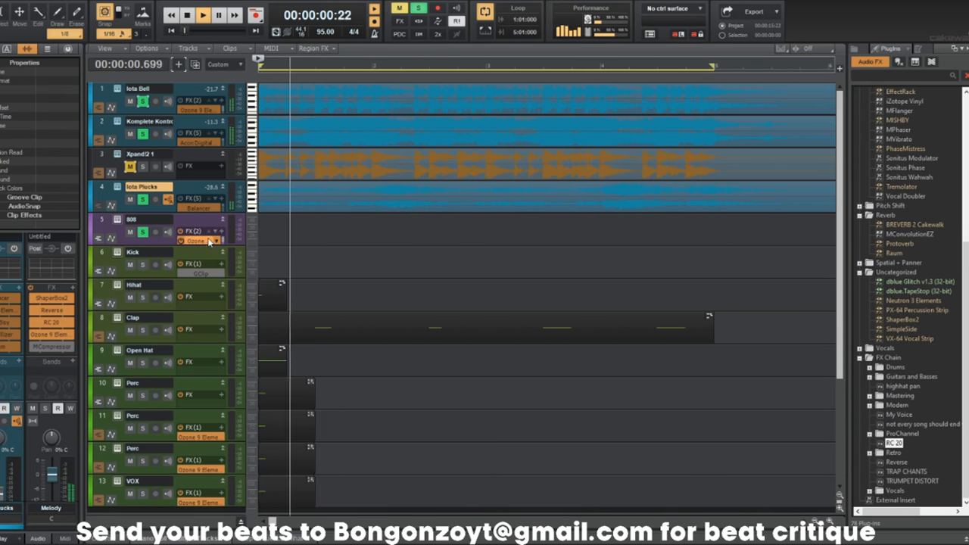
{"action": "scroll", "coordinate": [322, 253], "scroll_direction": "down", "scroll_amount": 2}
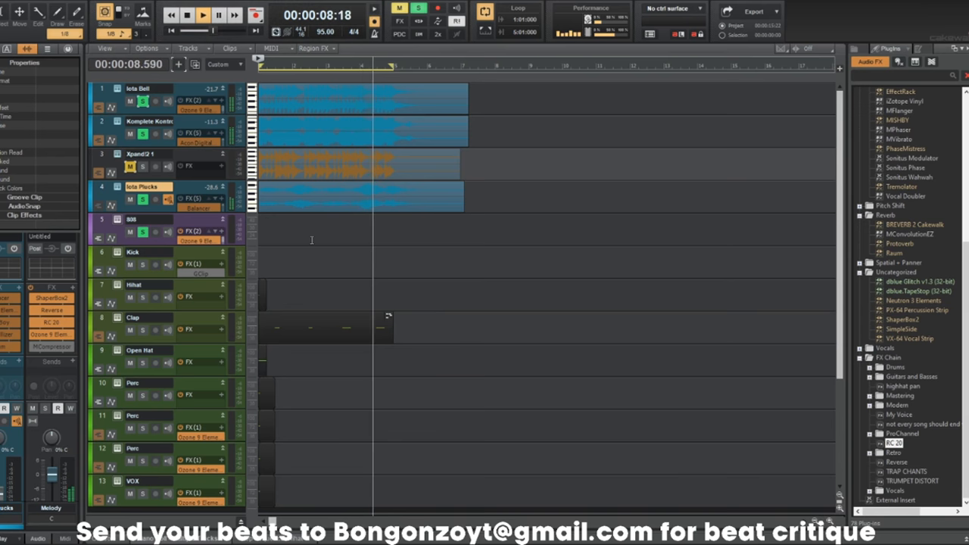
Open the 808 track in the piano roll, draw a dotted quarter note on A#8 at the start of bar 1 and audition it.
{"action": "key", "text": "d"}
{"action": "key", "text": "shift+d"}
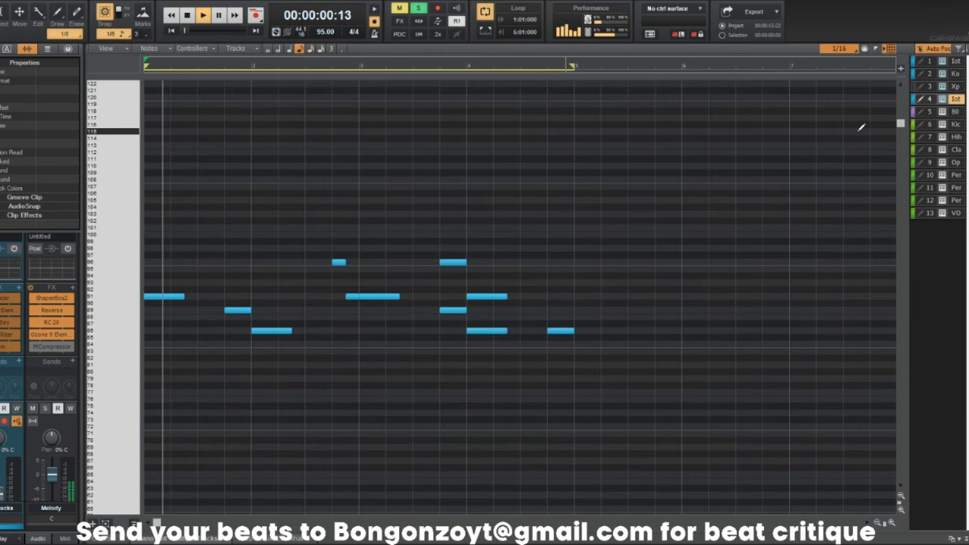
{"action": "left_click", "coordinate": [930, 112]}
{"action": "left_click", "coordinate": [156, 186]}
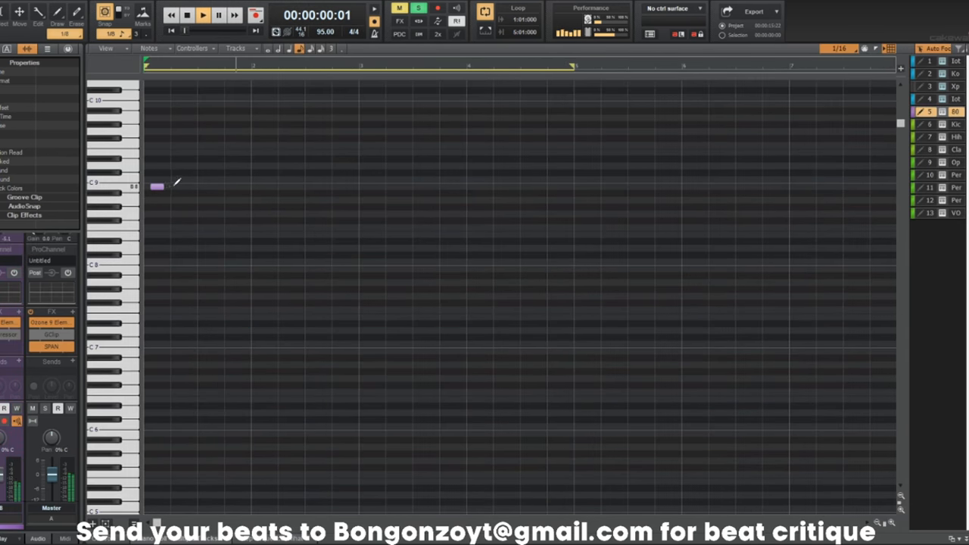
{"action": "mouse_move", "coordinate": [162, 186]}
{"action": "left_mouse_down"}
{"action": "mouse_move", "coordinate": [188, 187]}
{"action": "mouse_move", "coordinate": [145, 188]}
{"action": "mouse_move", "coordinate": [161, 203]}
{"action": "mouse_move", "coordinate": [168, 196]}
{"action": "left_mouse_up"}
{"action": "key", "text": "space"}
{"action": "key", "text": "space"}
{"action": "key", "text": "space"}
{"action": "key", "text": "space"}
{"action": "key", "text": "space"}
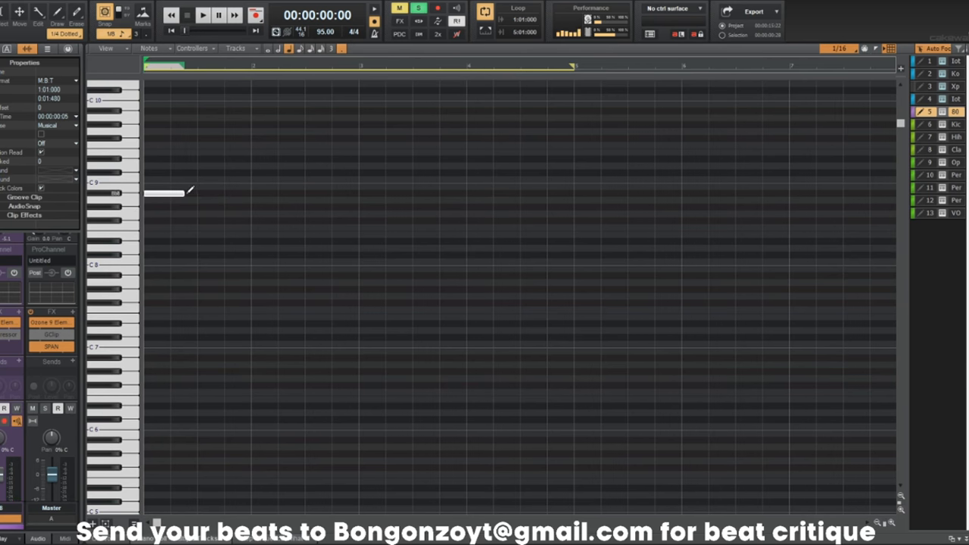
Draw a second dotted quarter note on A#8 in bar 1 and one on G8 in bar 2, showing velocities in their own pane.
{"action": "left_click", "coordinate": [189, 194]}
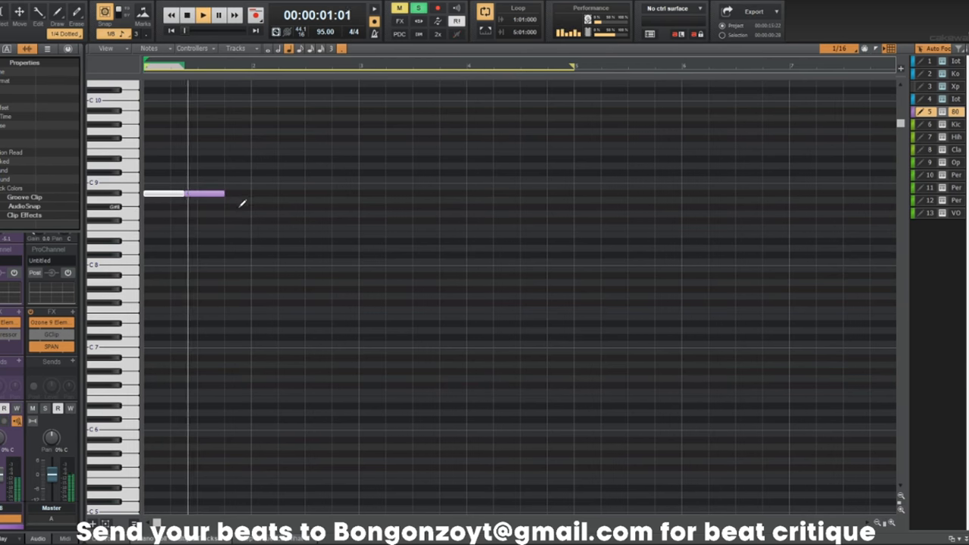
{"action": "left_click", "coordinate": [295, 220]}
{"action": "key", "text": "space"}
{"action": "left_click_drag", "start_coordinate": [310, 218], "coordinate": [309, 215]}
{"action": "left_click_drag", "start_coordinate": [138, 172], "coordinate": [139, 237]}
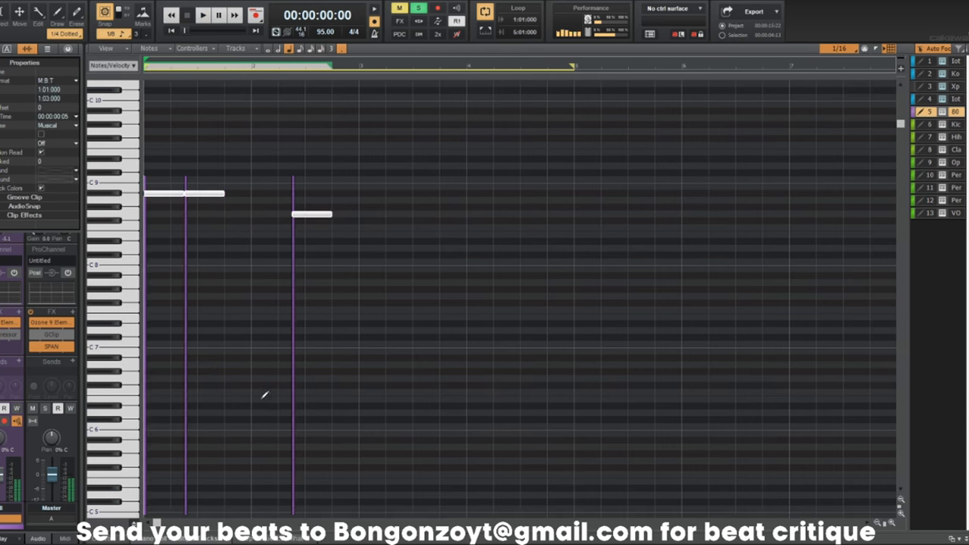
{"action": "key", "text": "c"}
{"action": "key", "text": "space"}
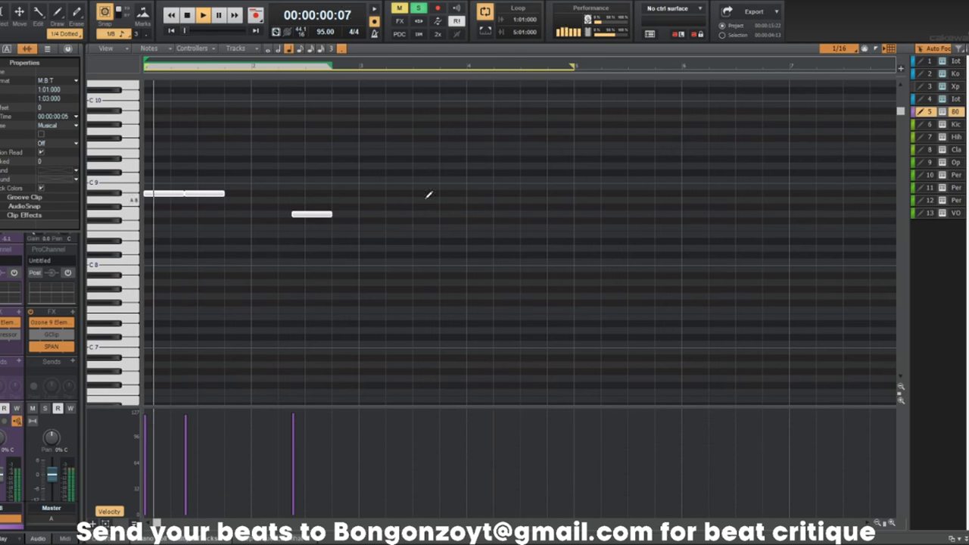
Add a G8 note at the end of bar 2, two A#8 notes in bar 3 and a G8 note at the end of bar 4.
{"action": "left_click", "coordinate": [313, 227]}
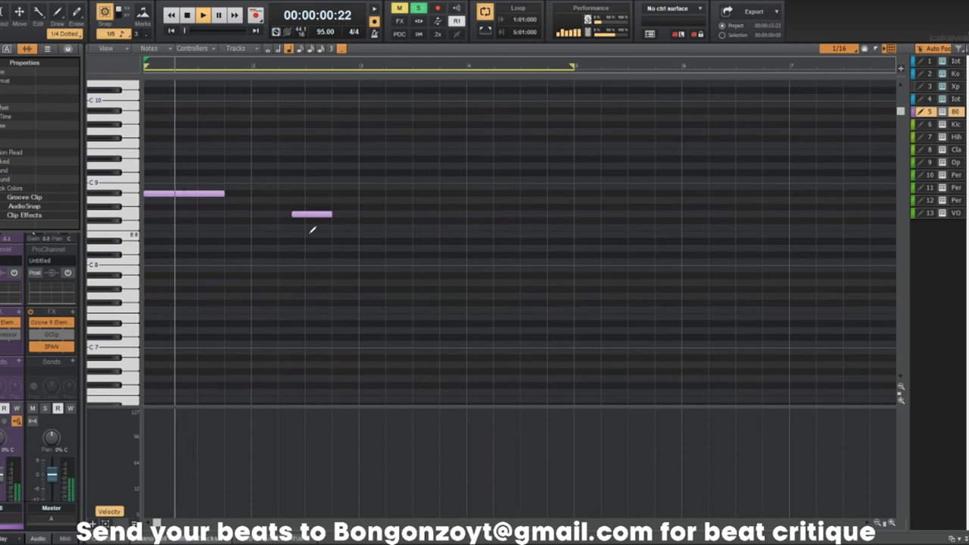
{"action": "left_click", "coordinate": [349, 214]}
{"action": "left_click", "coordinate": [363, 193]}
{"action": "left_click", "coordinate": [408, 194]}
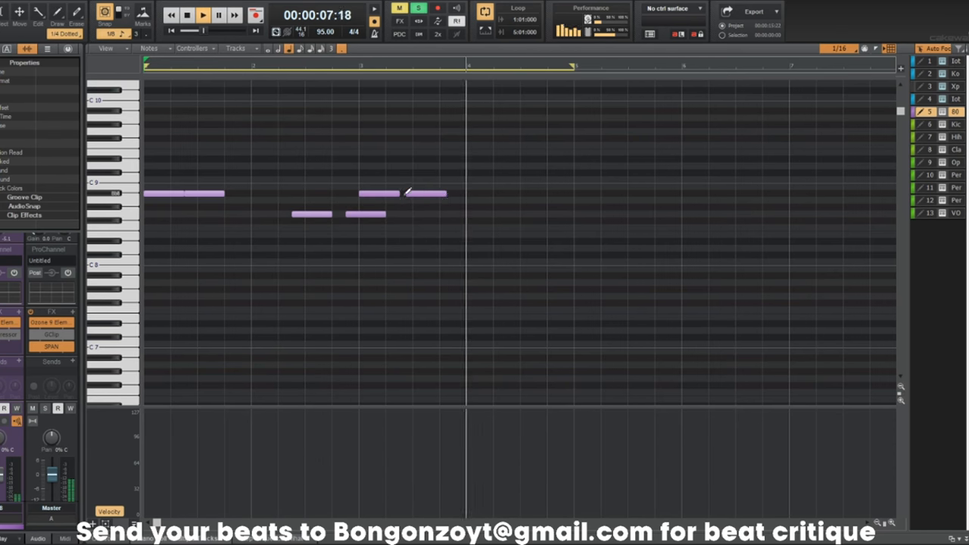
{"action": "left_click", "coordinate": [552, 214]}
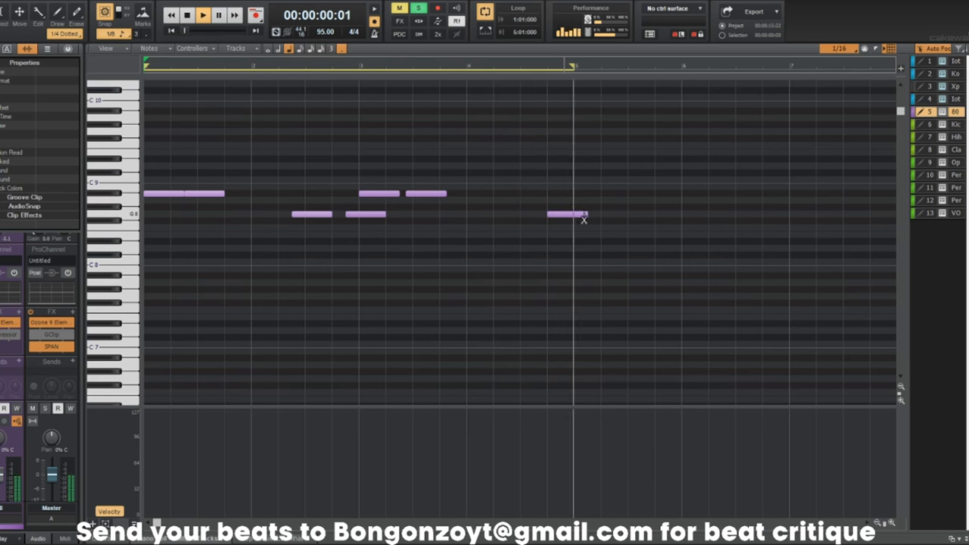
Resize the 808 notes so each runs up to the start of the following one, and close the piano roll.
{"action": "left_click", "coordinate": [399, 193]}
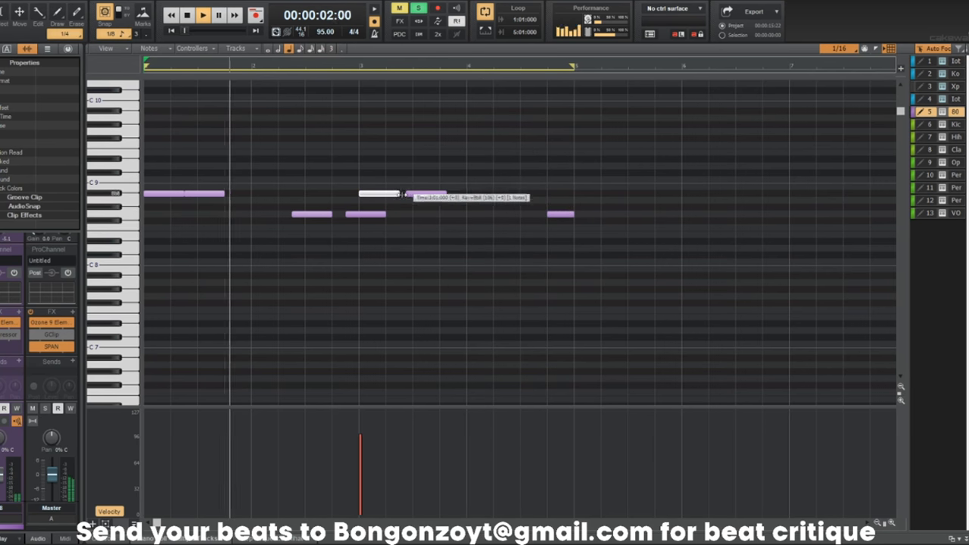
{"action": "left_click_drag", "start_coordinate": [399, 193], "coordinate": [406, 194]}
{"action": "mouse_move", "coordinate": [331, 212]}
{"action": "left_mouse_down"}
{"action": "mouse_move", "coordinate": [471, 215]}
{"action": "mouse_move", "coordinate": [346, 215]}
{"action": "left_mouse_up"}
{"action": "left_click_drag", "start_coordinate": [224, 192], "coordinate": [292, 199]}
{"action": "left_click_drag", "start_coordinate": [447, 194], "coordinate": [547, 201]}
{"action": "left_click_drag", "start_coordinate": [384, 215], "coordinate": [360, 213]}
{"action": "key", "text": "d"}
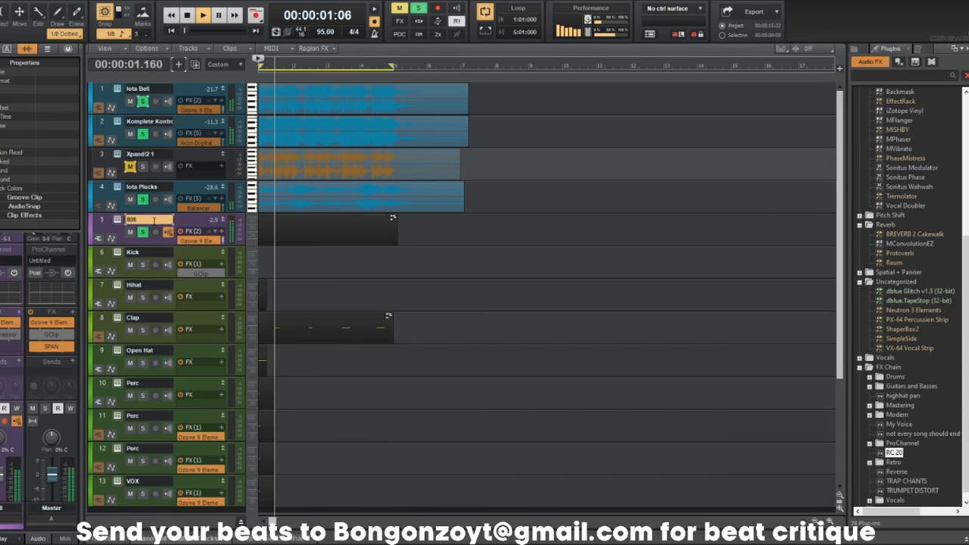
Stop playback and delete the muted Xpand!2 1 track.
{"action": "left_click", "coordinate": [101, 159]}
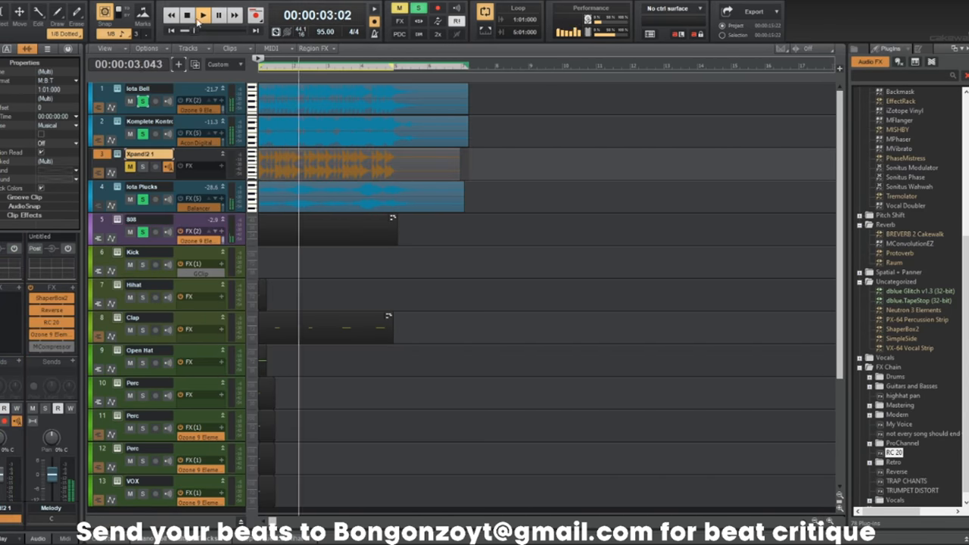
{"action": "key", "text": "space"}
{"action": "right_click", "coordinate": [104, 162]}
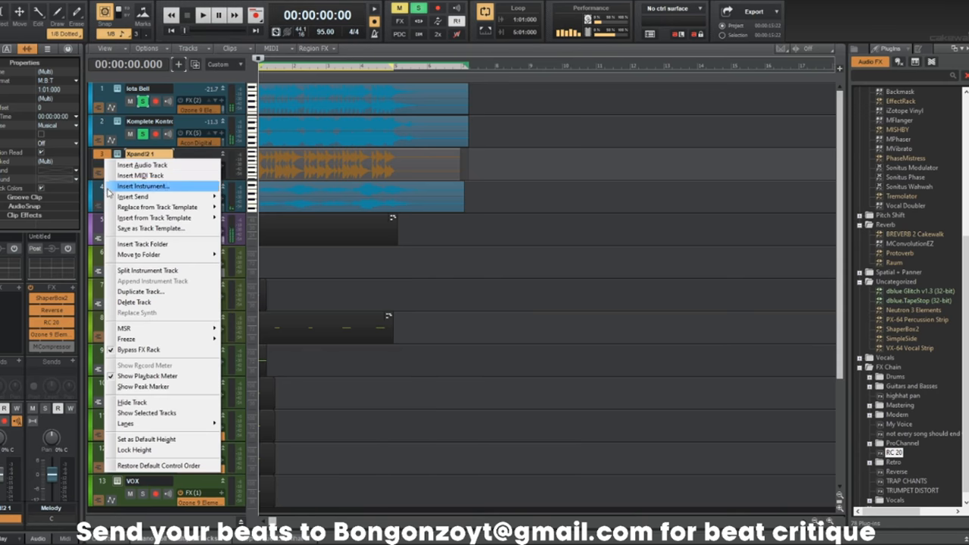
{"action": "left_click", "coordinate": [142, 300]}
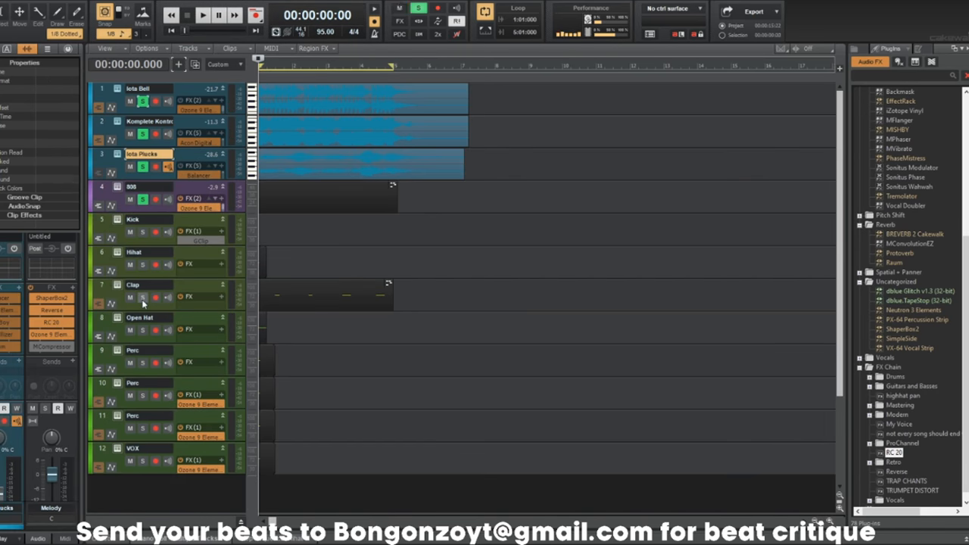
Play the loop and look over the 808 clip's notes against the melody notes.
{"action": "key", "text": "space"}
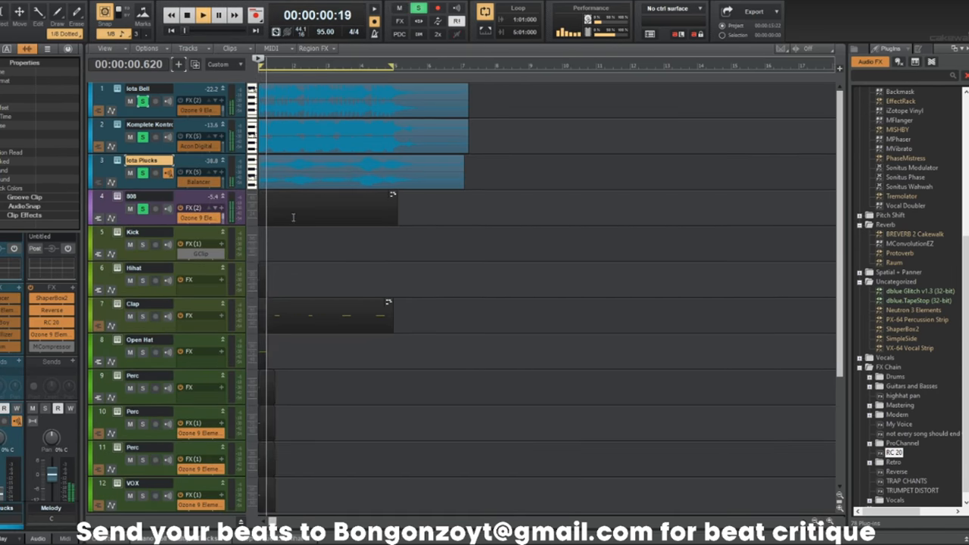
{"action": "double_click", "coordinate": [293, 200]}
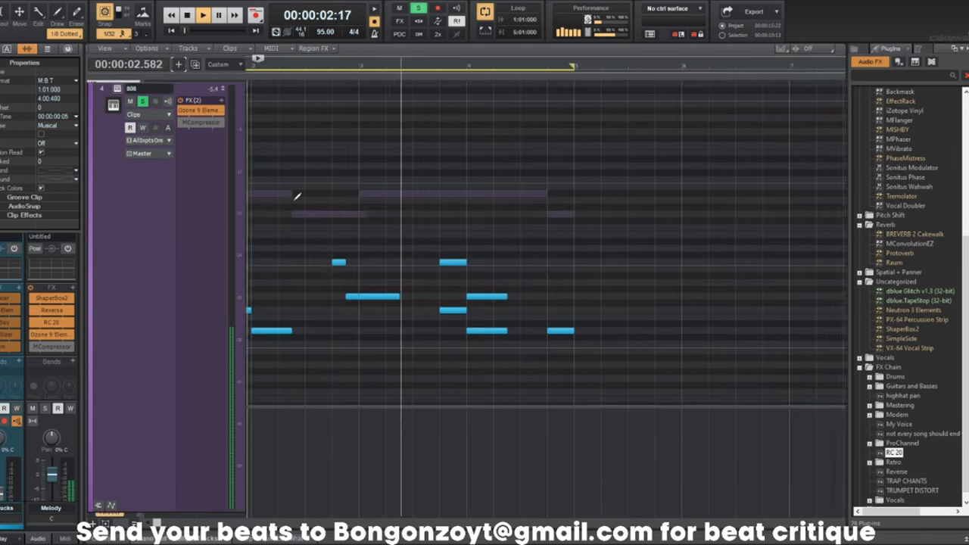
{"action": "key", "text": "space"}
{"action": "double_click", "coordinate": [270, 209]}
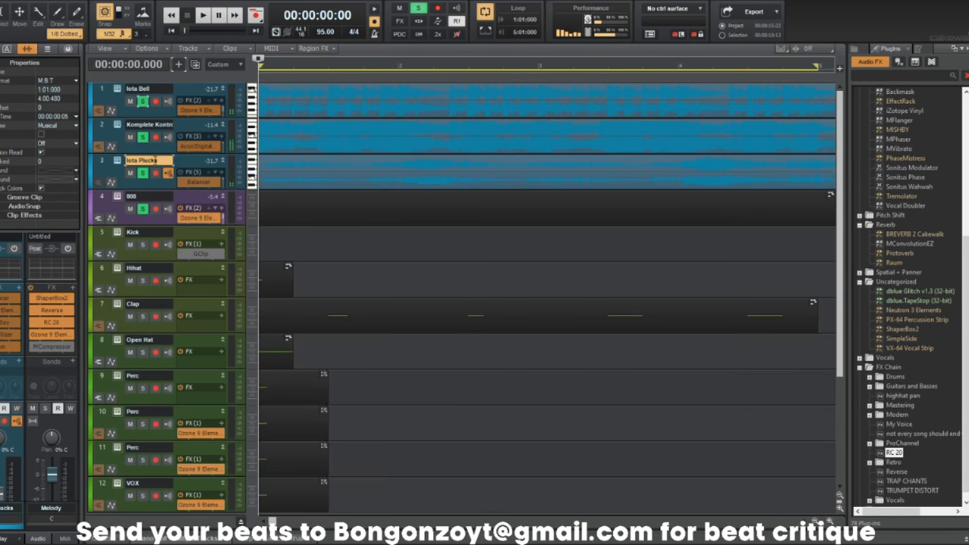
Unfreeze the Iota Plucks track and copy ShaperBox2, Reverse and RC 20 from the Melody bus to its effects rack.
{"action": "left_click_drag", "start_coordinate": [162, 189], "coordinate": [152, 281]}
{"action": "left_click", "coordinate": [155, 200]}
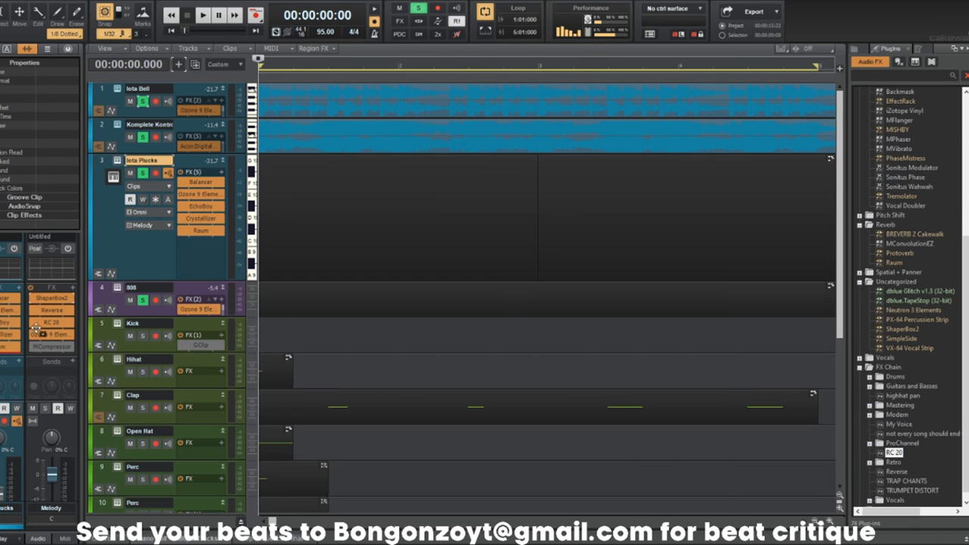
{"action": "left_click_drag", "start_coordinate": [51, 298], "coordinate": [15, 347]}
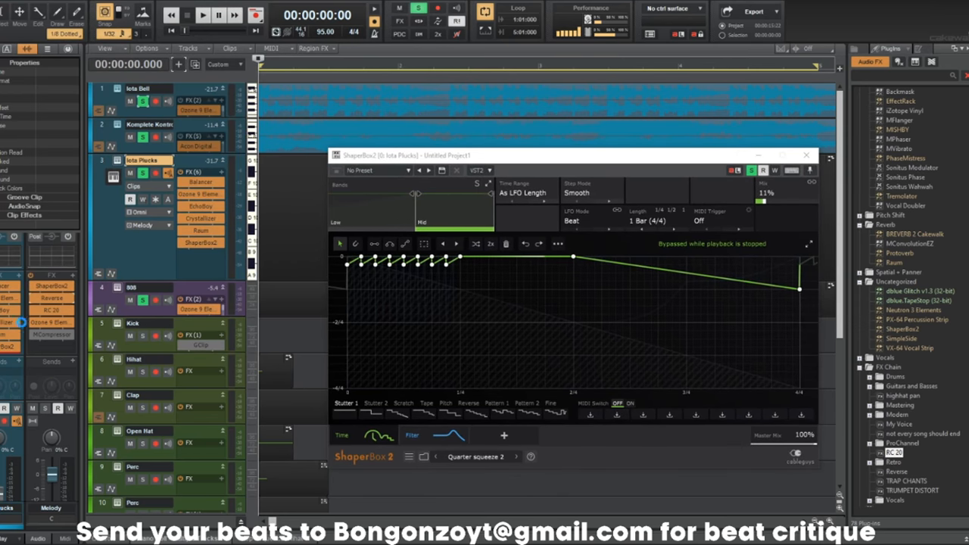
{"action": "left_click_drag", "start_coordinate": [55, 301], "coordinate": [24, 347]}
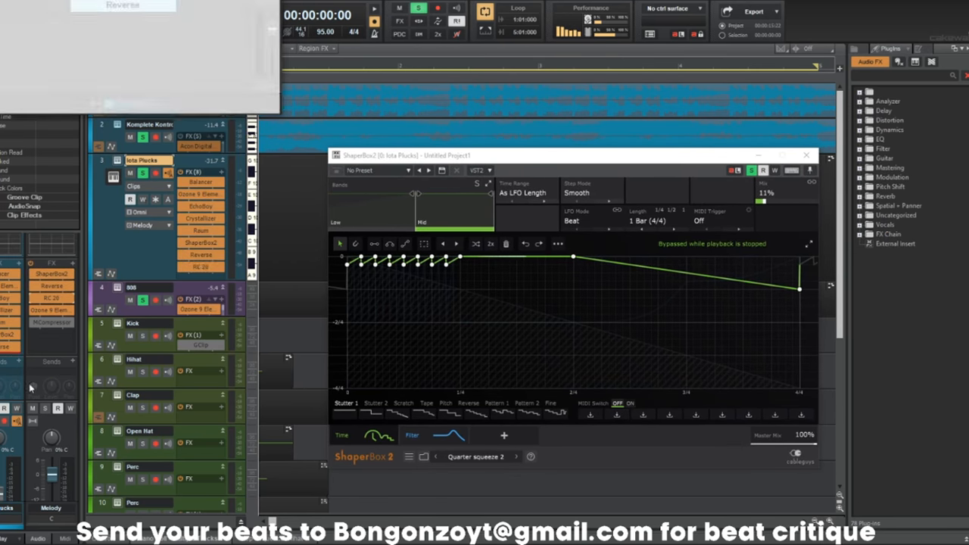
Route the Iota Plucks output to Master, freeze the track again and close the open effect windows.
{"action": "scroll", "coordinate": [21, 479], "scroll_direction": "down", "scroll_amount": 3}
{"action": "left_click", "coordinate": [10, 493]}
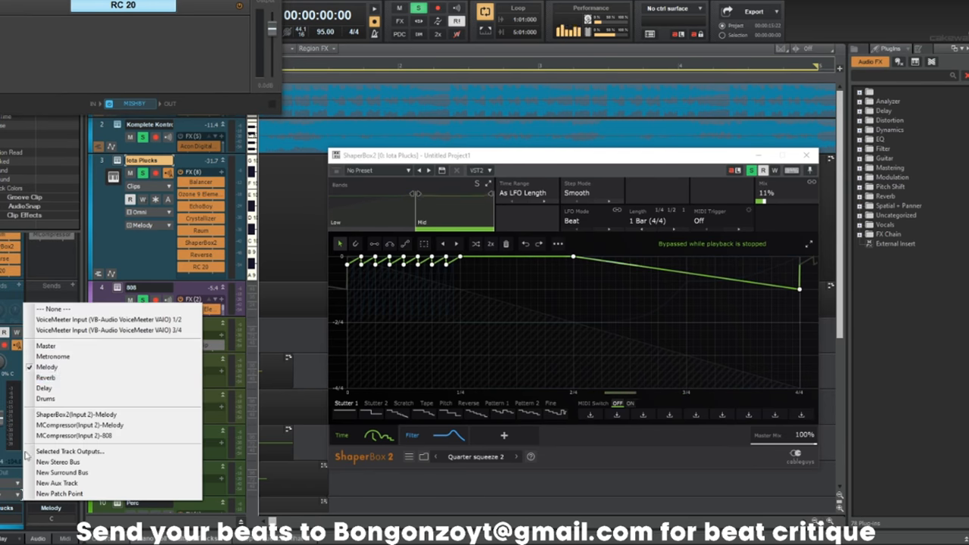
{"action": "left_click", "coordinate": [34, 342]}
{"action": "scroll", "coordinate": [19, 376], "scroll_direction": "down", "scroll_amount": 2}
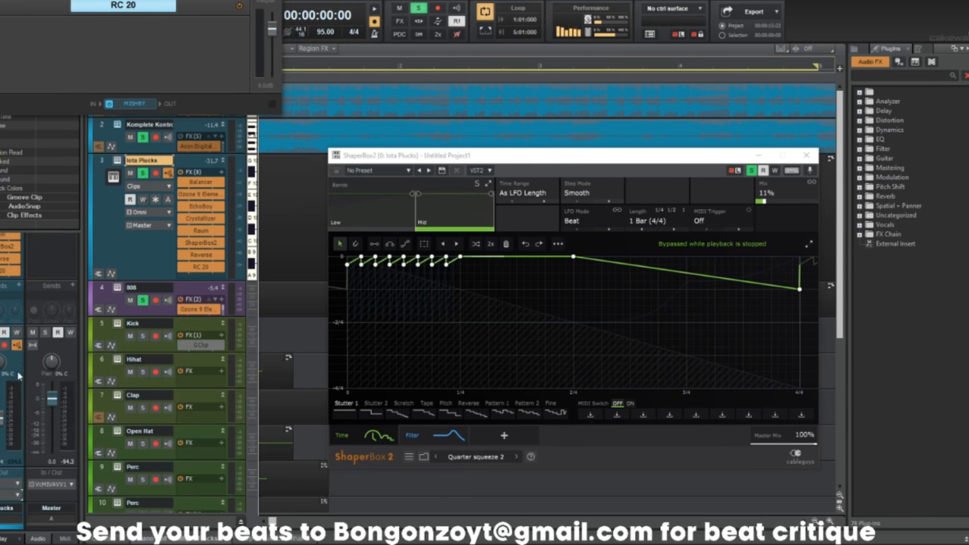
{"action": "left_click", "coordinate": [153, 199]}
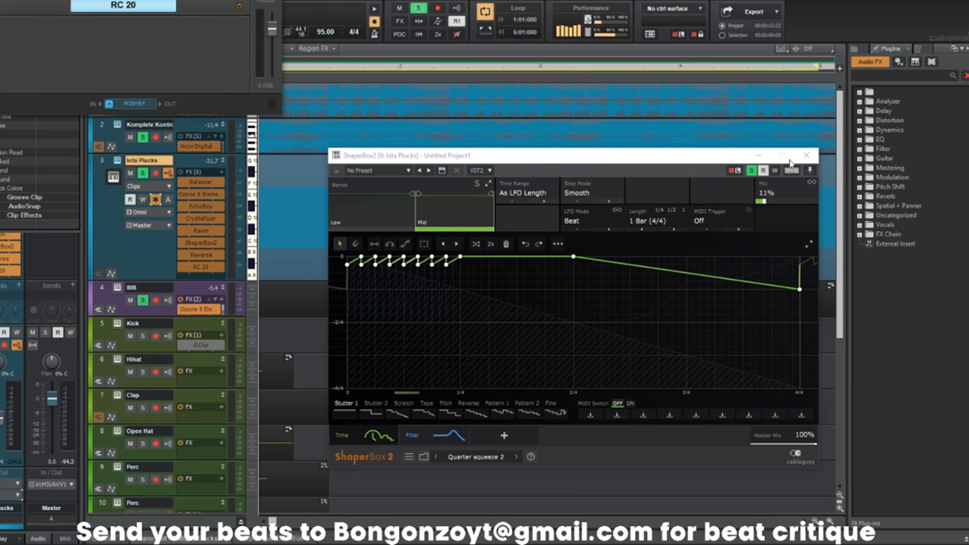
{"action": "left_click", "coordinate": [807, 155]}
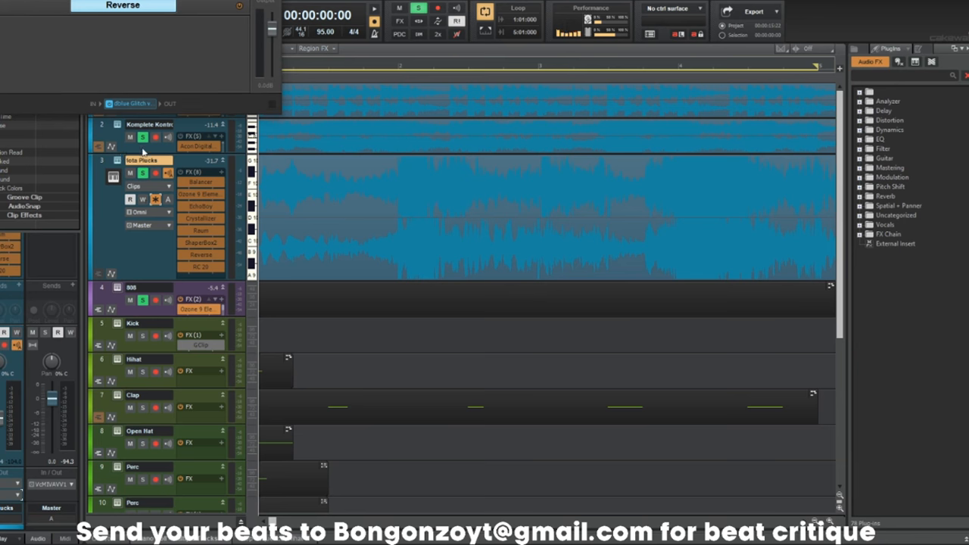
{"action": "left_click", "coordinate": [272, 2]}
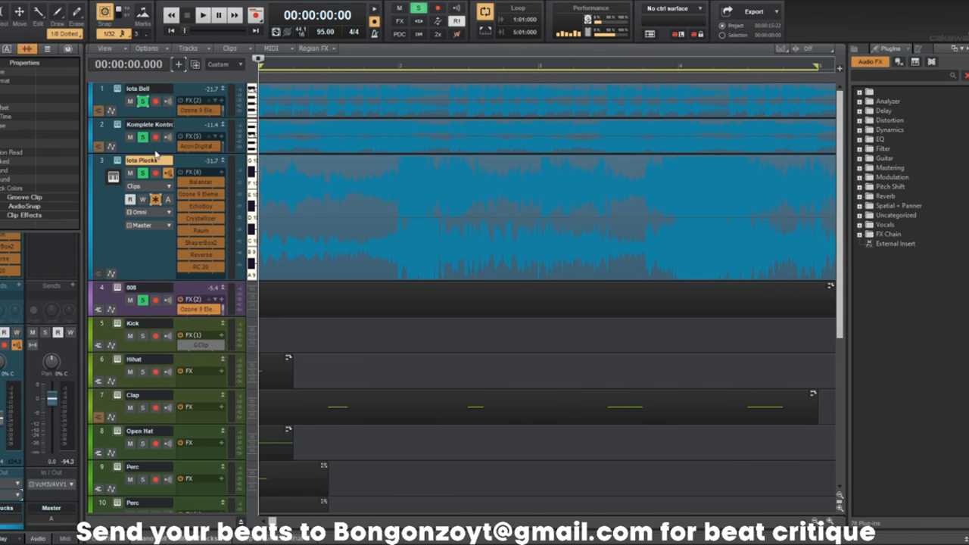
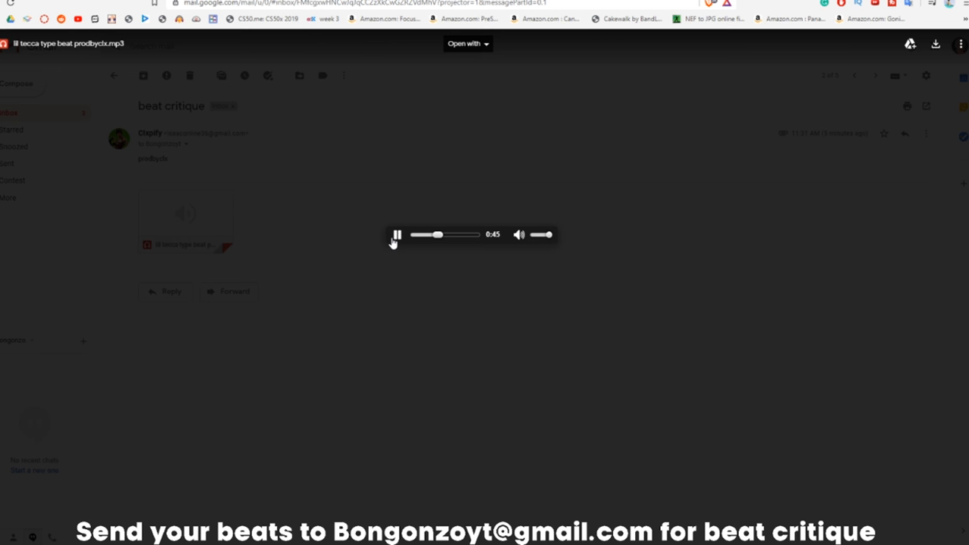
In Gmail, listen to the lil tecca type beat attachment with pauses, and close its player.
{"action": "left_click", "coordinate": [395, 236]}
{"action": "left_click", "coordinate": [396, 235]}
{"action": "left_click", "coordinate": [396, 236]}
{"action": "left_click", "coordinate": [421, 191]}
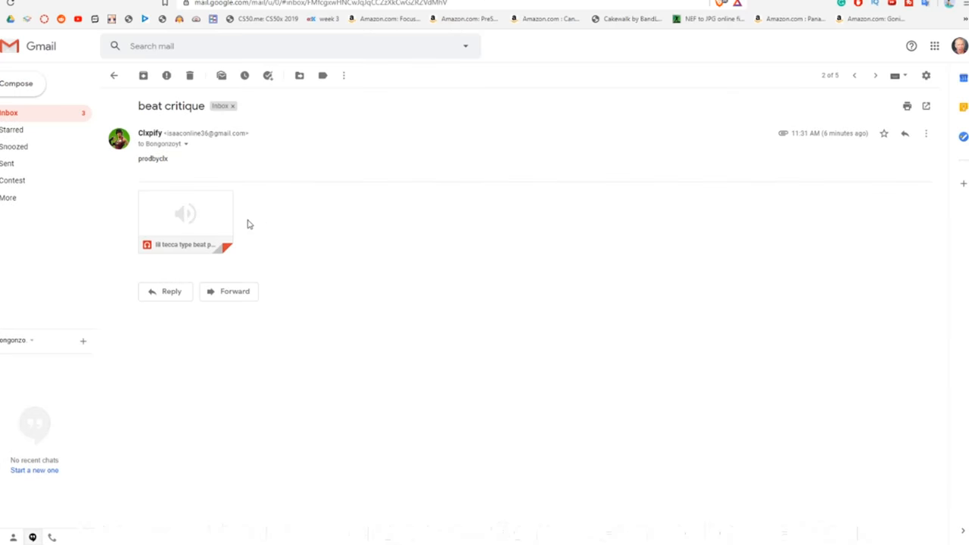
Replay sections further into the lil tecca type beat attachment, close the player and delete the beat critique email.
{"action": "left_click", "coordinate": [189, 219]}
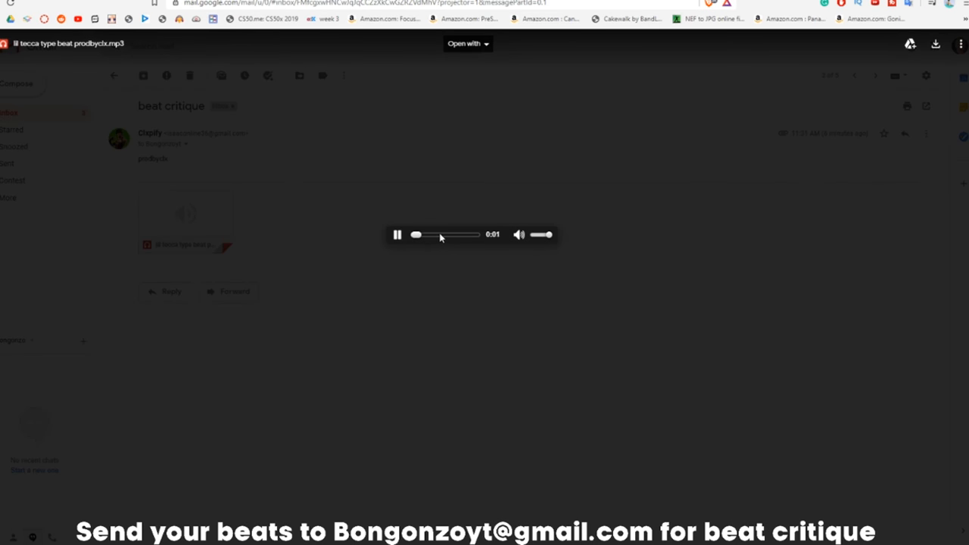
{"action": "left_click", "coordinate": [440, 236]}
{"action": "left_click", "coordinate": [455, 235]}
{"action": "left_click", "coordinate": [397, 234]}
{"action": "left_click", "coordinate": [380, 183]}
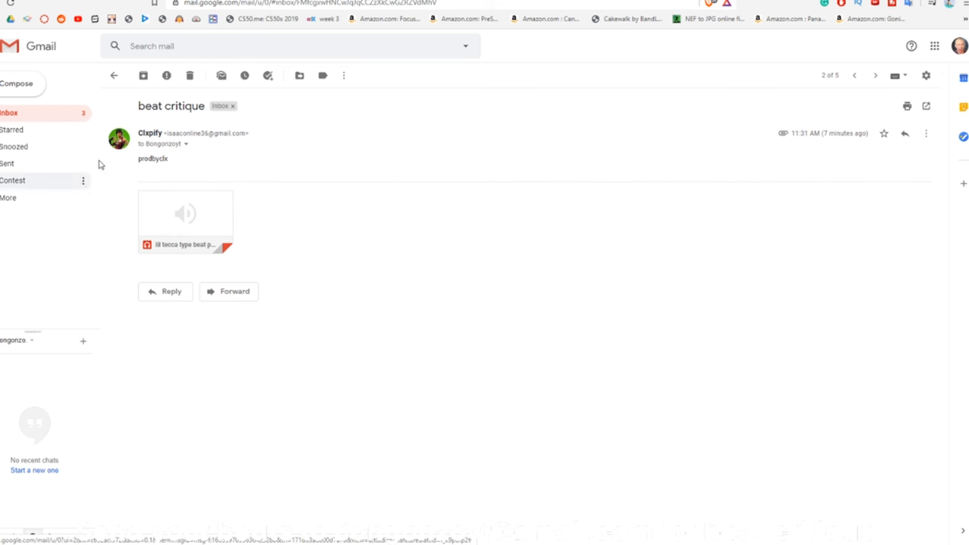
{"action": "left_click", "coordinate": [189, 75]}
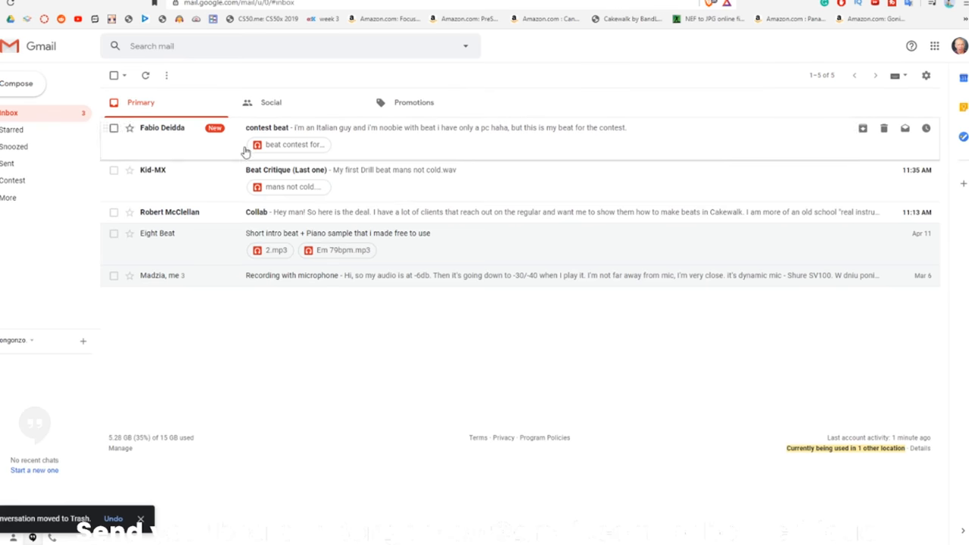
Open mans not cold.wav from the Beat Critique (Last one) email in Karaoke CDG, MP3 Player and play it.
{"action": "left_click", "coordinate": [180, 190]}
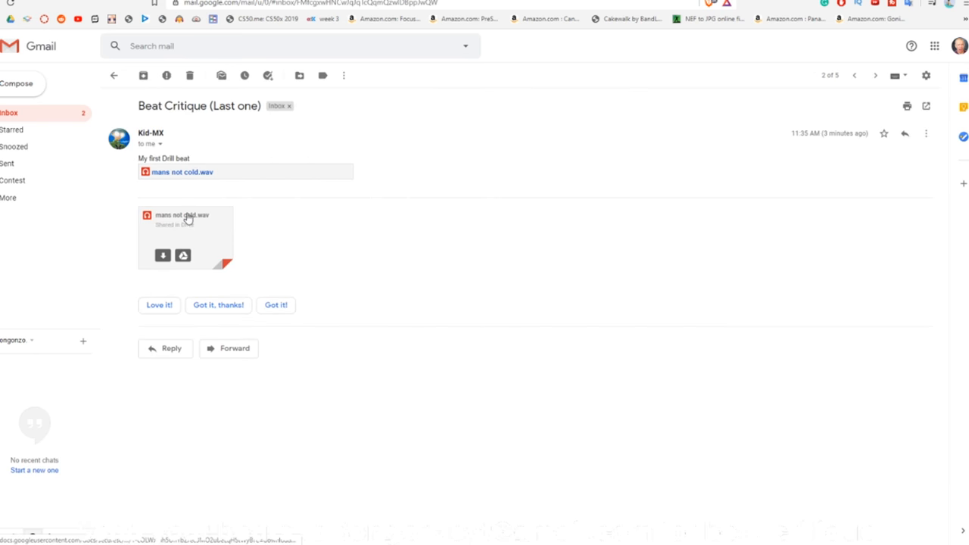
{"action": "left_click", "coordinate": [186, 219]}
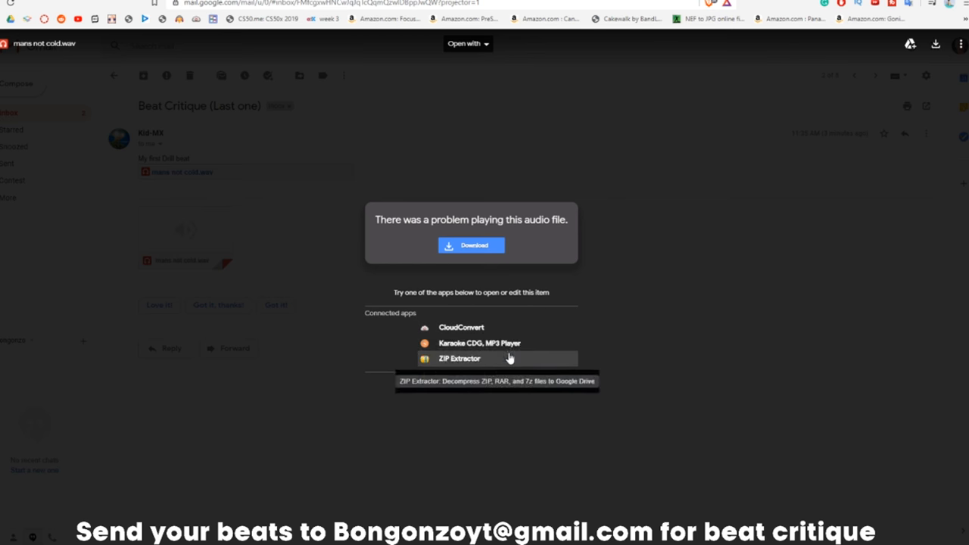
{"action": "left_click", "coordinate": [509, 344]}
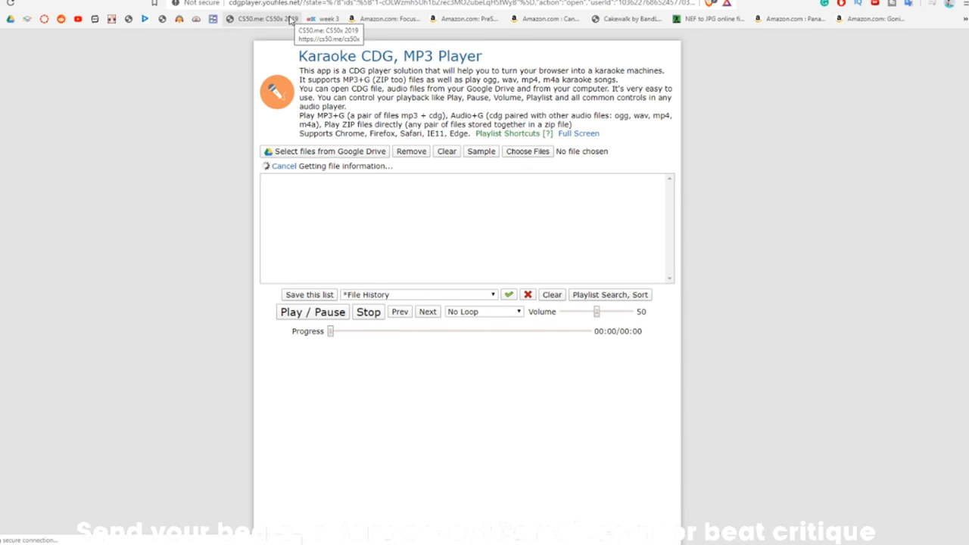
{"action": "left_click", "coordinate": [298, 310]}
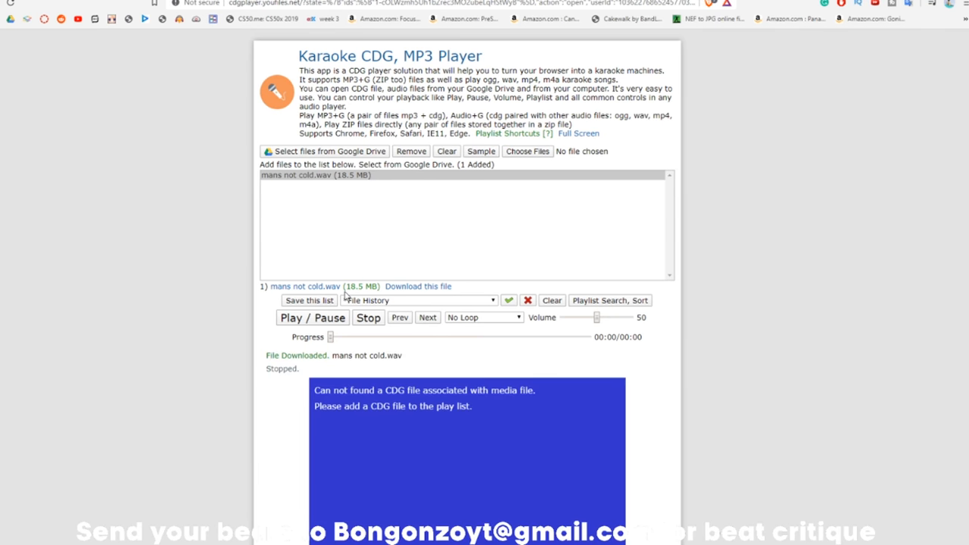
Listen through mans not cold.wav, pausing and resuming playback for the critique.
{"action": "scroll", "coordinate": [399, 354], "scroll_direction": "down", "scroll_amount": 3}
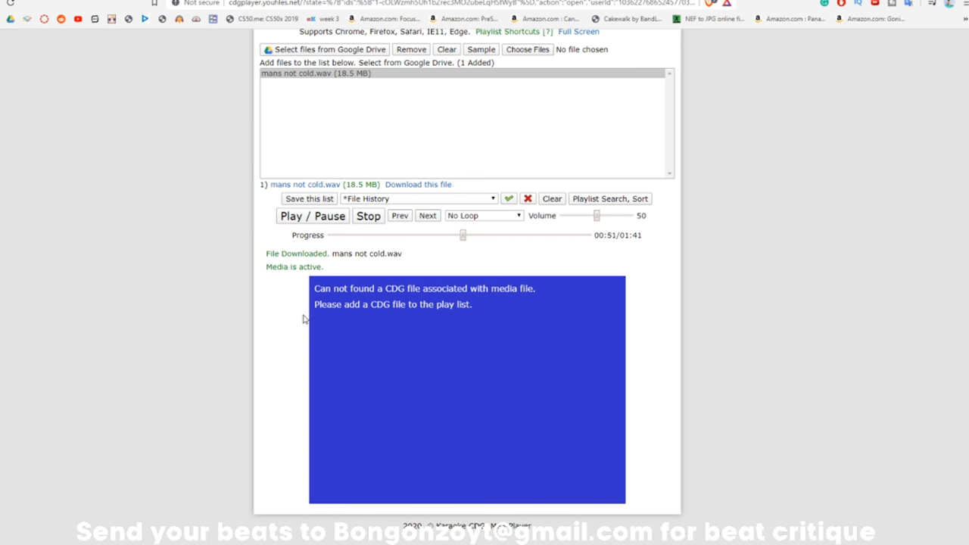
{"action": "left_click", "coordinate": [330, 222]}
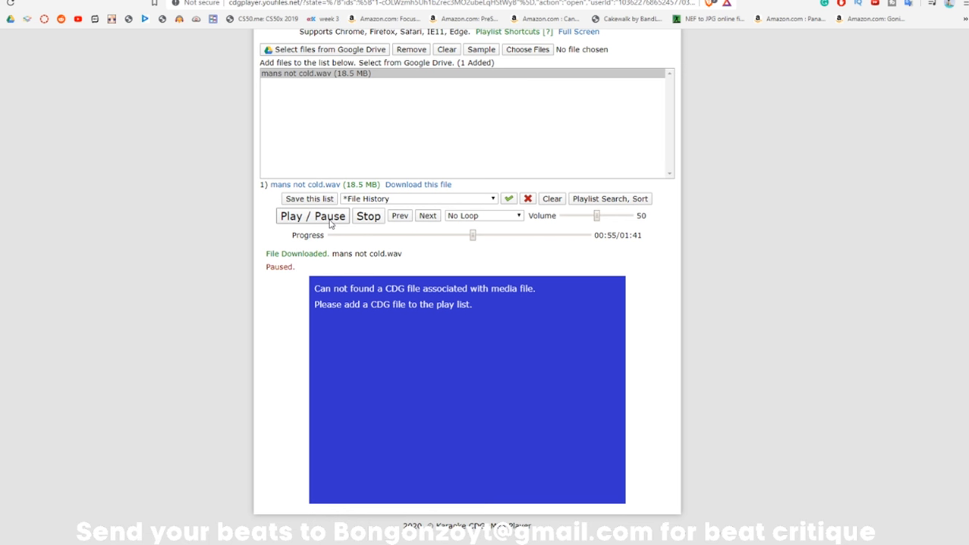
{"action": "left_click", "coordinate": [330, 224]}
{"action": "left_click", "coordinate": [318, 221]}
Return to Gmail, close the mans not cold.wav preview and delete the Beat Critique (Last one) email.
{"action": "left_click", "coordinate": [215, 1]}
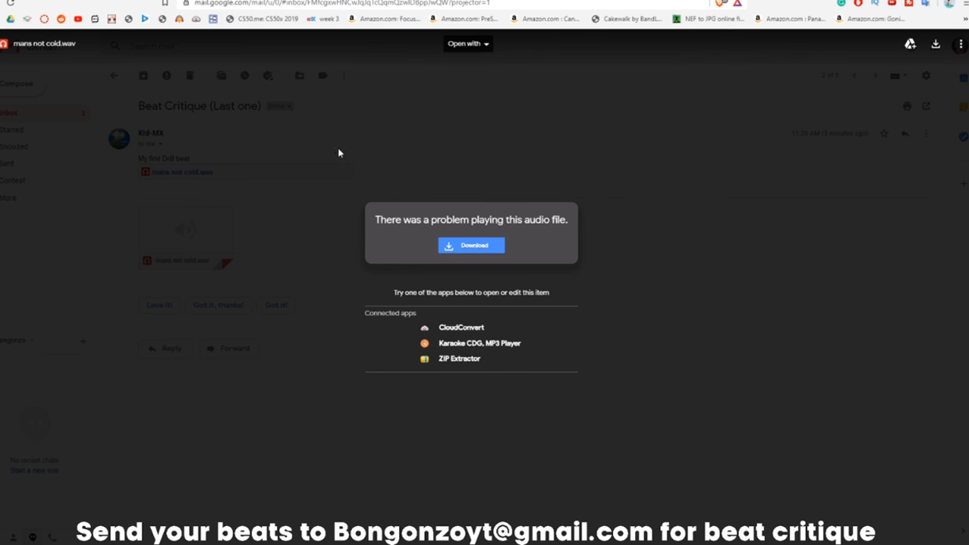
{"action": "left_click", "coordinate": [229, 81]}
{"action": "left_click", "coordinate": [190, 74]}
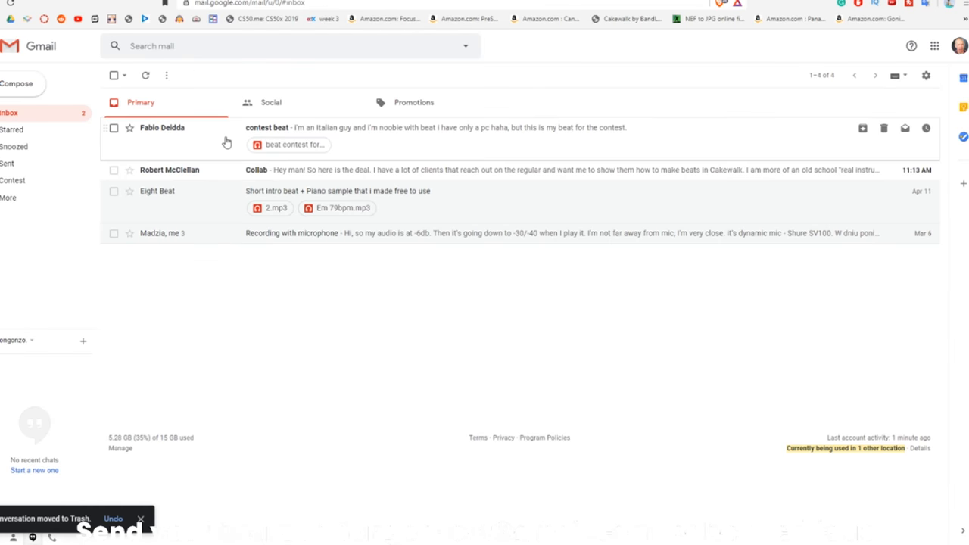
Read the contest beat email, then preview the attached beat contest for bongonzoyt.mp3 and close the preview.
{"action": "left_click", "coordinate": [196, 148]}
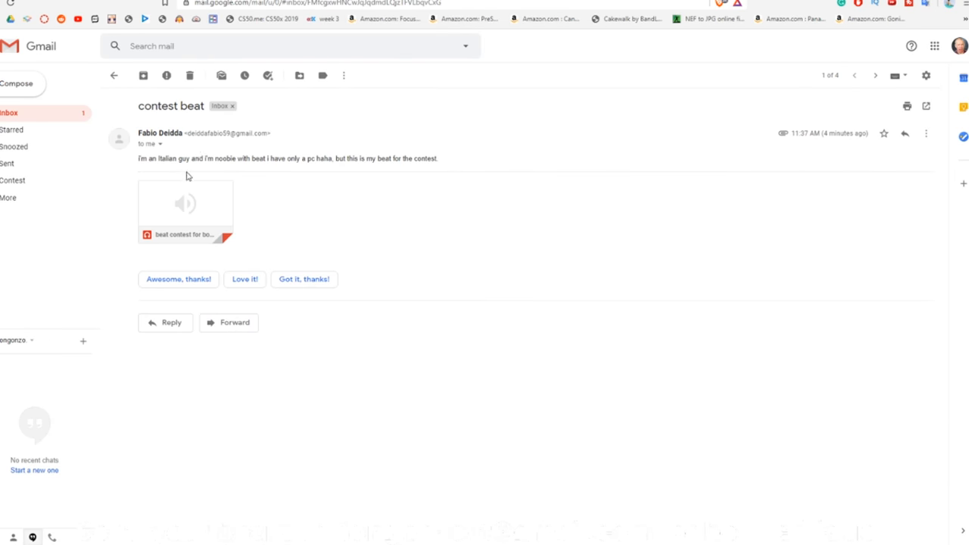
{"action": "mouse_move", "coordinate": [193, 190]}
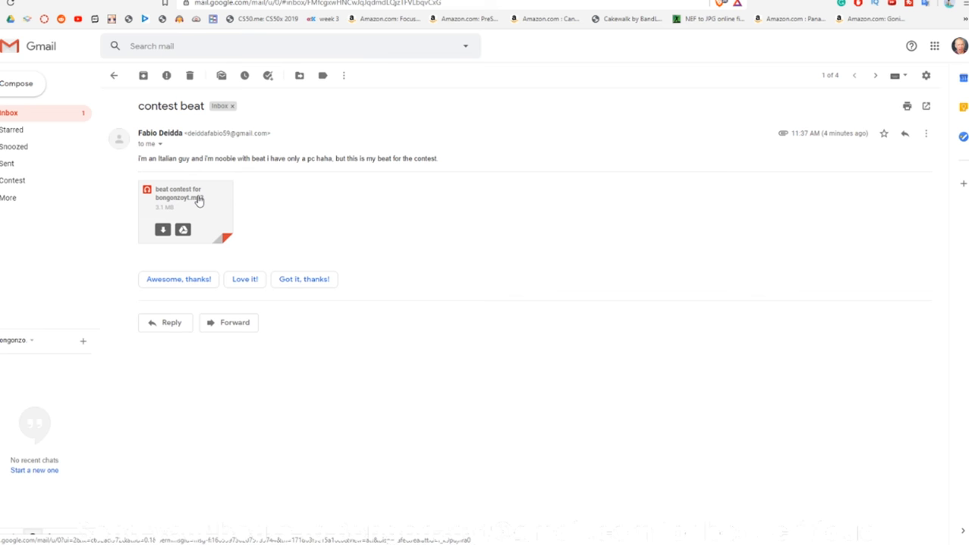
{"action": "left_click_drag", "start_coordinate": [232, 158], "coordinate": [290, 160]}
{"action": "left_click", "coordinate": [290, 161]}
{"action": "left_click_drag", "start_coordinate": [138, 158], "coordinate": [184, 170]}
{"action": "left_click_drag", "start_coordinate": [224, 166], "coordinate": [261, 163]}
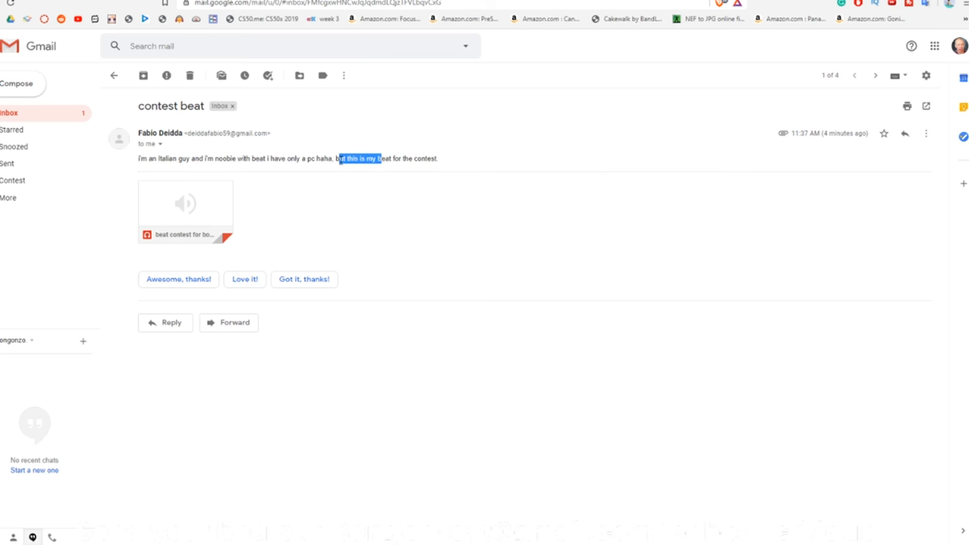
{"action": "left_click", "coordinate": [209, 204]}
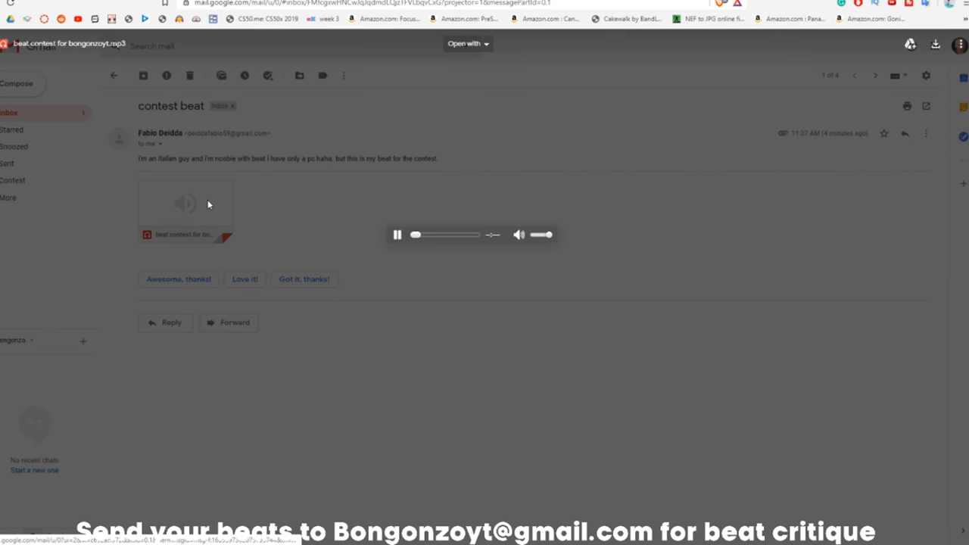
{"action": "left_click", "coordinate": [255, 159]}
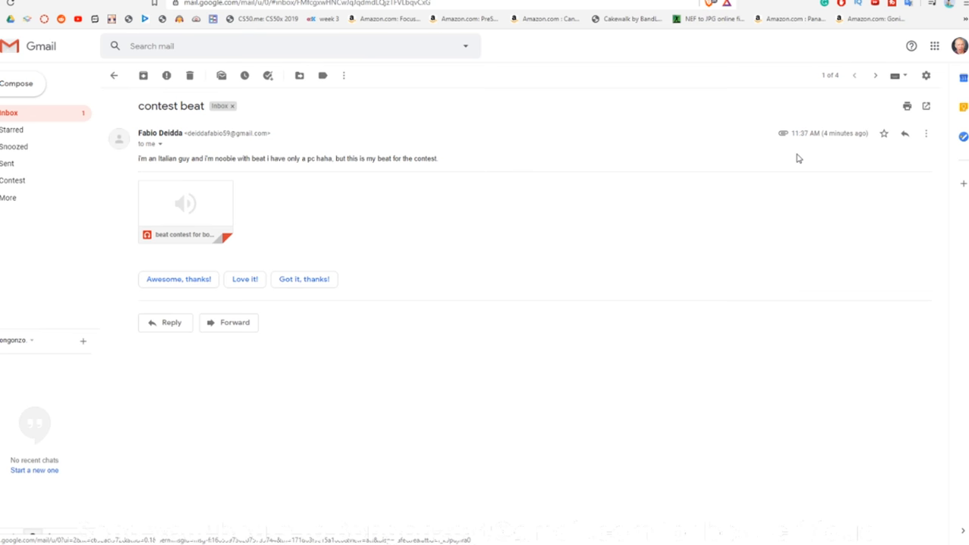
Star the contest beat email and move it from the inbox to the Contest label.
{"action": "left_click", "coordinate": [880, 138]}
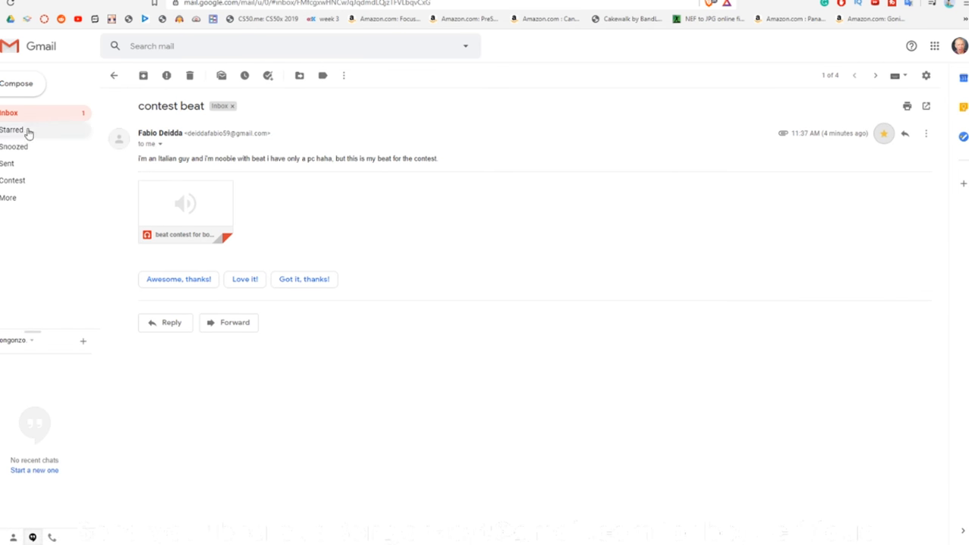
{"action": "left_click", "coordinate": [113, 77]}
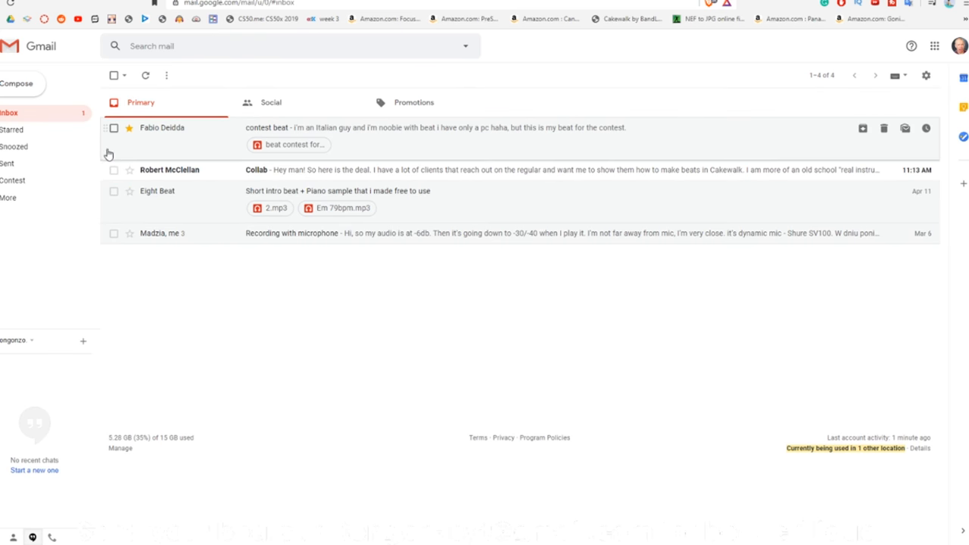
{"action": "left_click_drag", "start_coordinate": [65, 171], "coordinate": [16, 185]}
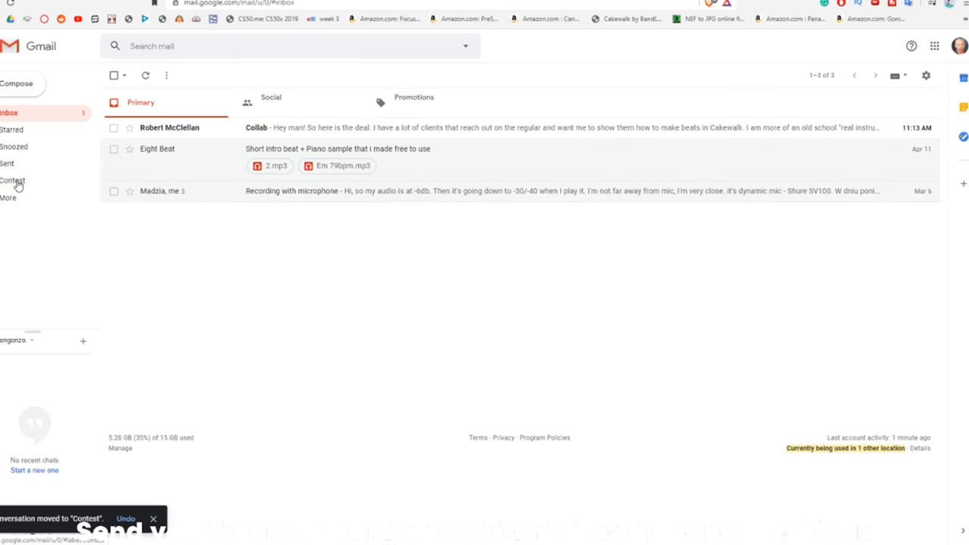
Return to Cakewalk, minimizing the browser and OBS, and play the beat from the start.
{"action": "left_click", "coordinate": [919, 2]}
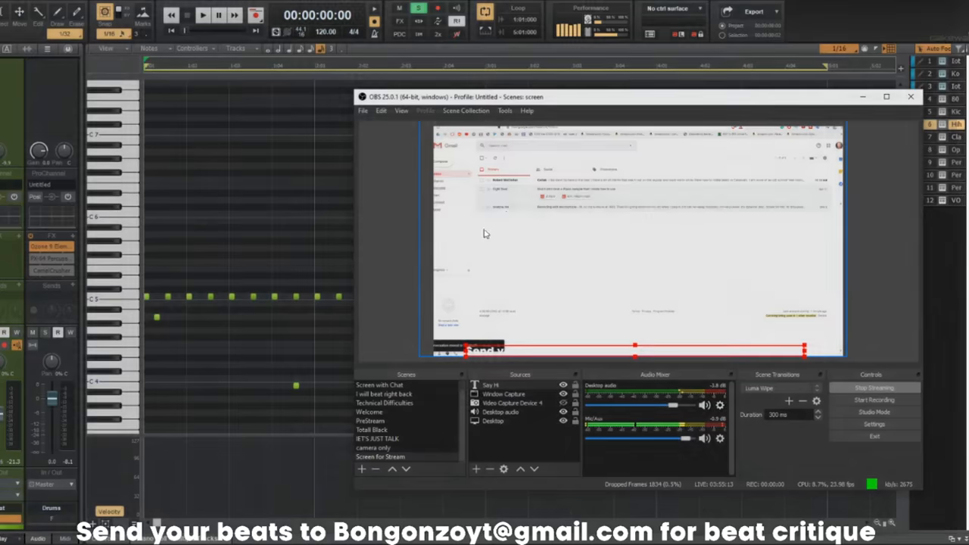
{"action": "left_click", "coordinate": [861, 98]}
{"action": "left_click", "coordinate": [551, 171]}
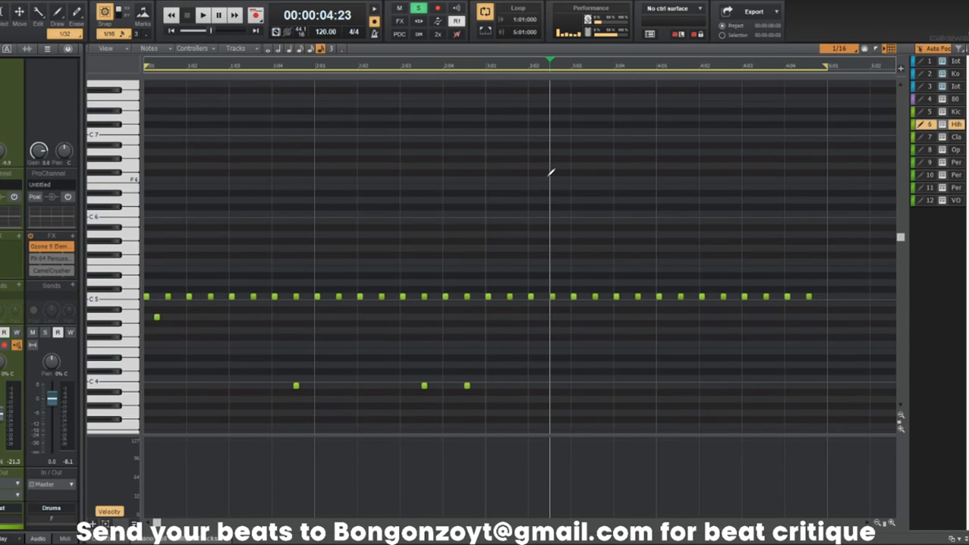
{"action": "key", "text": "w"}
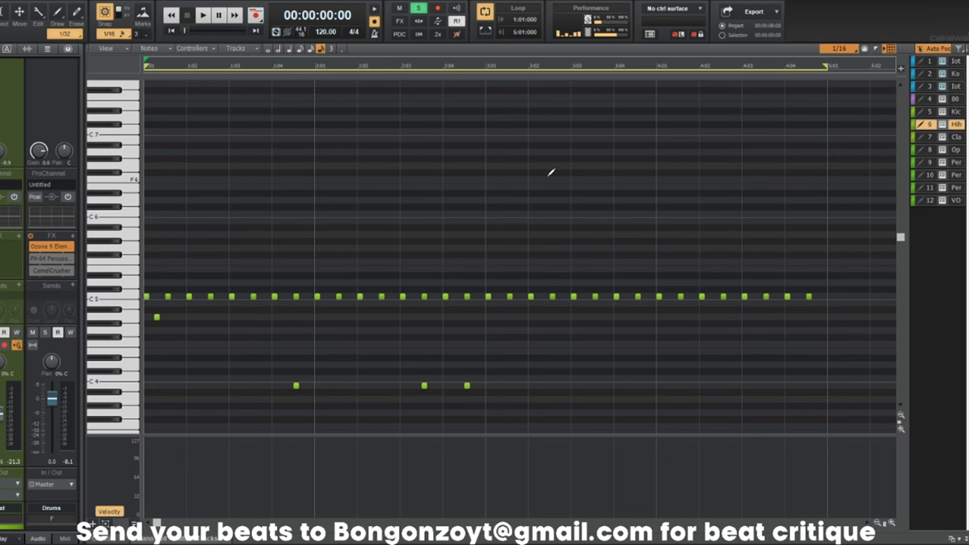
{"action": "key", "text": "space"}
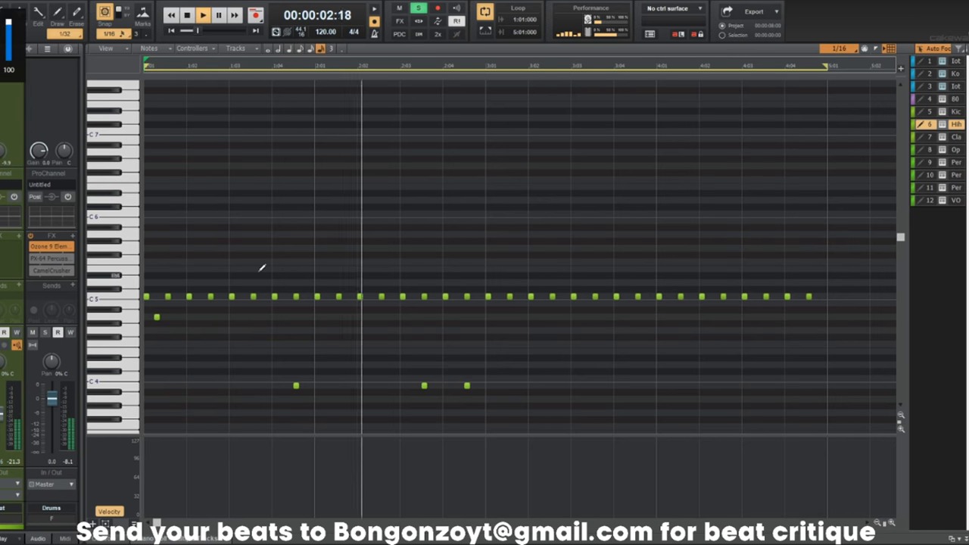
{"action": "key", "text": "space"}
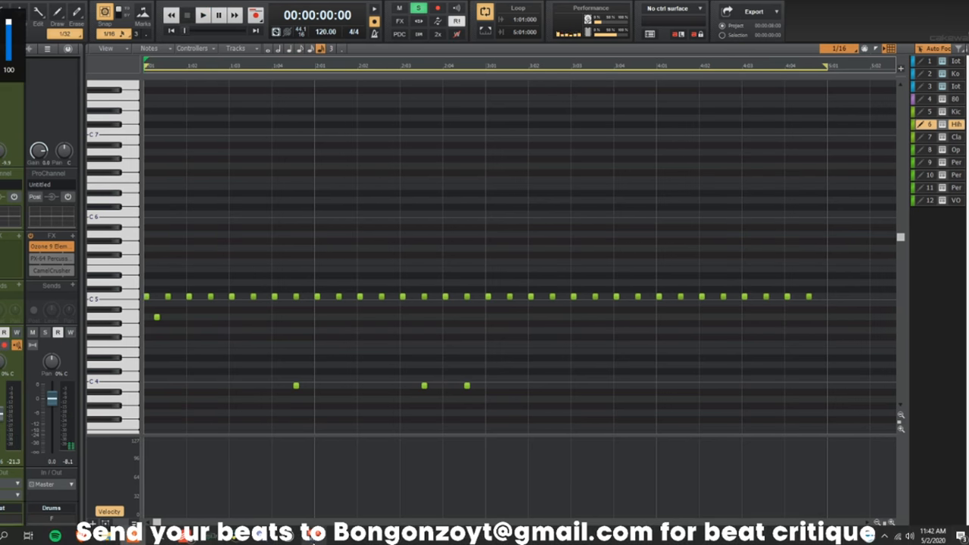
Check the audio routing in Voicemeeter Banana, minimize it and restart playback of the beat.
{"action": "left_click", "coordinate": [314, 538]}
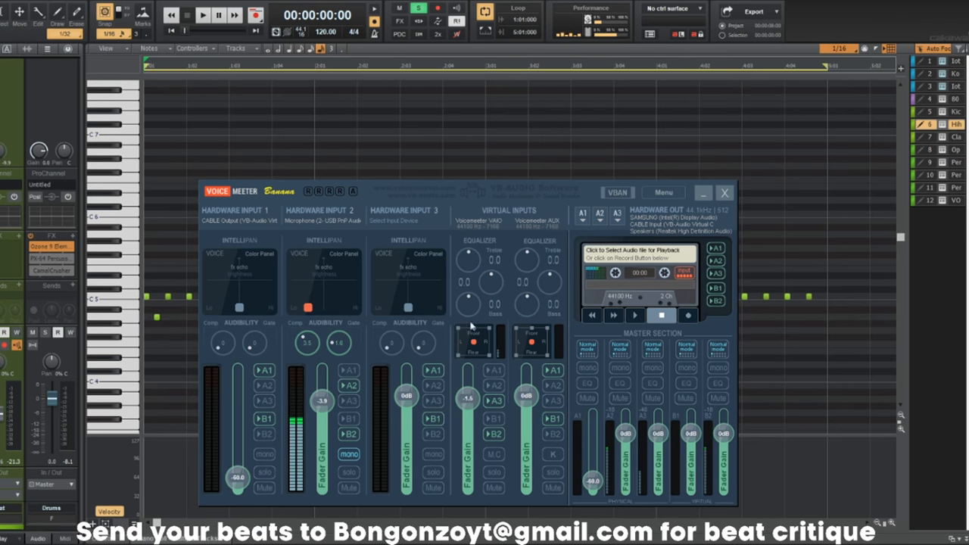
{"action": "left_click", "coordinate": [713, 197]}
{"action": "key", "text": "space"}
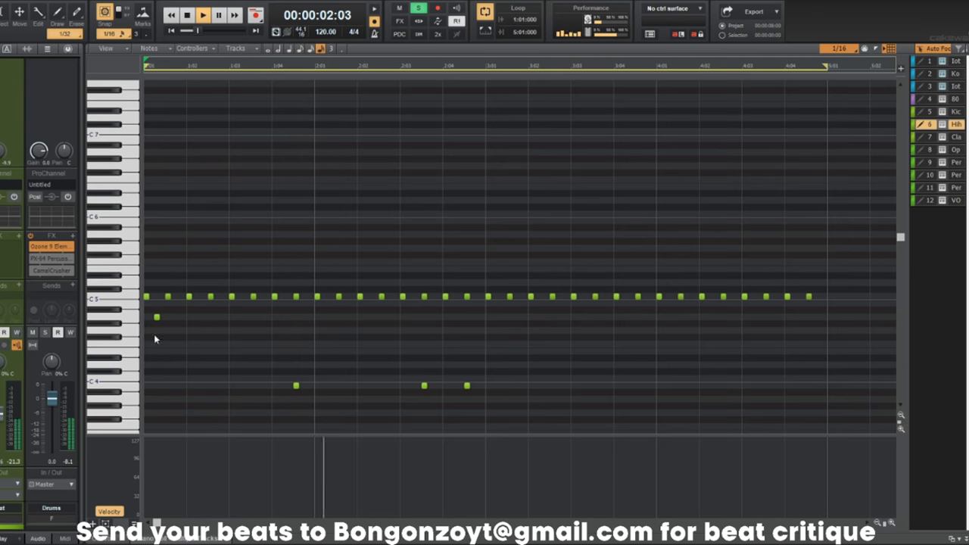
Return to the track overview and transpose the 808 clip up by 12 semitones twice.
{"action": "scroll", "coordinate": [610, 320], "scroll_direction": "down", "scroll_amount": 2}
{"action": "scroll", "coordinate": [598, 325], "scroll_direction": "up", "scroll_amount": 3}
{"action": "scroll", "coordinate": [581, 329], "scroll_direction": "down", "scroll_amount": 3}
{"action": "key", "text": "d"}
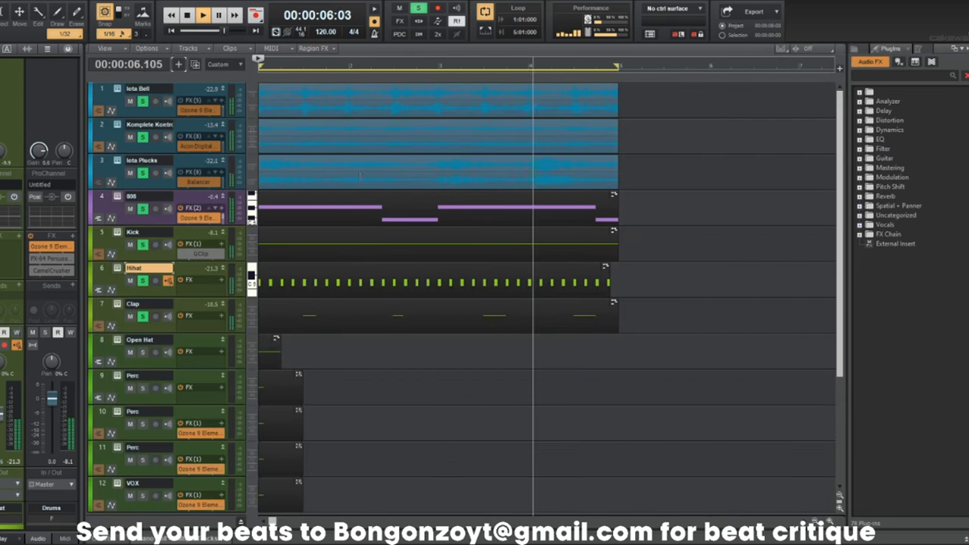
{"action": "left_click", "coordinate": [359, 196]}
{"action": "key", "text": "ctrl+t"}
{"action": "type", "text": "12"}
{"action": "key", "text": "Return"}
{"action": "key", "text": "ctrl+t"}
{"action": "type", "text": "12"}
{"action": "key", "text": "Return"}
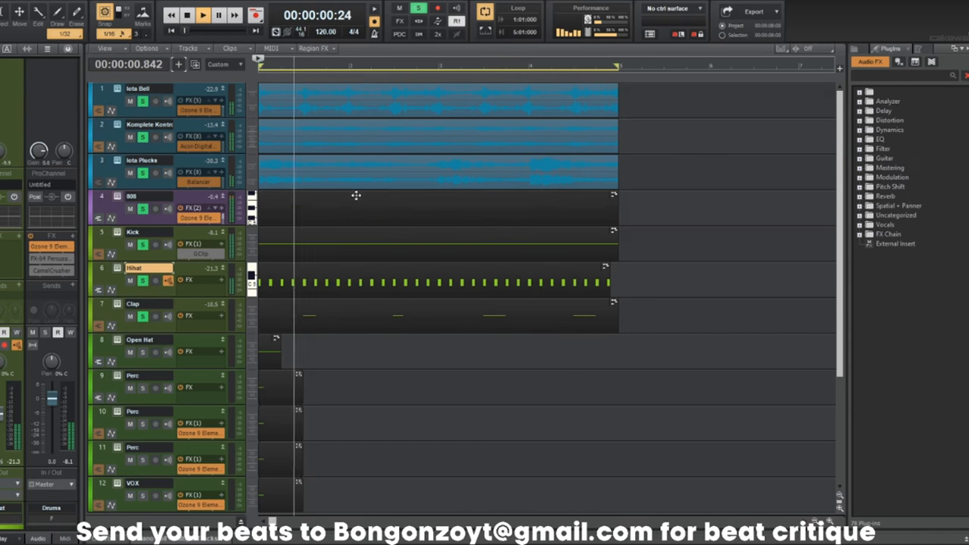
Open the 808 notes in the piano roll, lower the long notes starting bars 1 and 3 to C7, and replay.
{"action": "key", "text": "d"}
{"action": "key", "text": "space"}
{"action": "left_click", "coordinate": [124, 253]}
{"action": "left_click_drag", "start_coordinate": [160, 248], "coordinate": [165, 269]}
{"action": "key", "text": "space"}
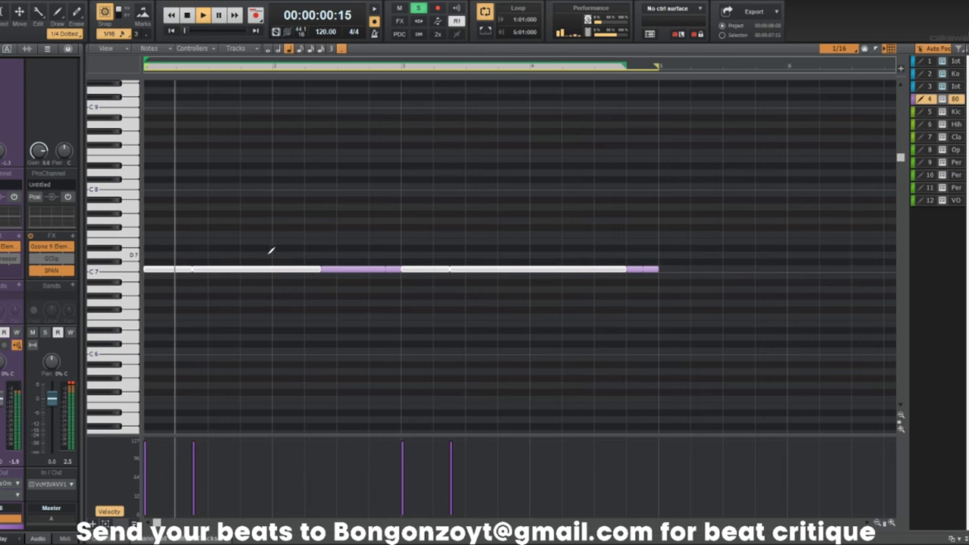
Lower the 808 notes ending bars 2 and 4 about four semitones below C7, checking the pattern in playback.
{"action": "left_click_drag", "start_coordinate": [325, 255], "coordinate": [353, 296]}
{"action": "key", "text": "space"}
{"action": "key", "text": "space"}
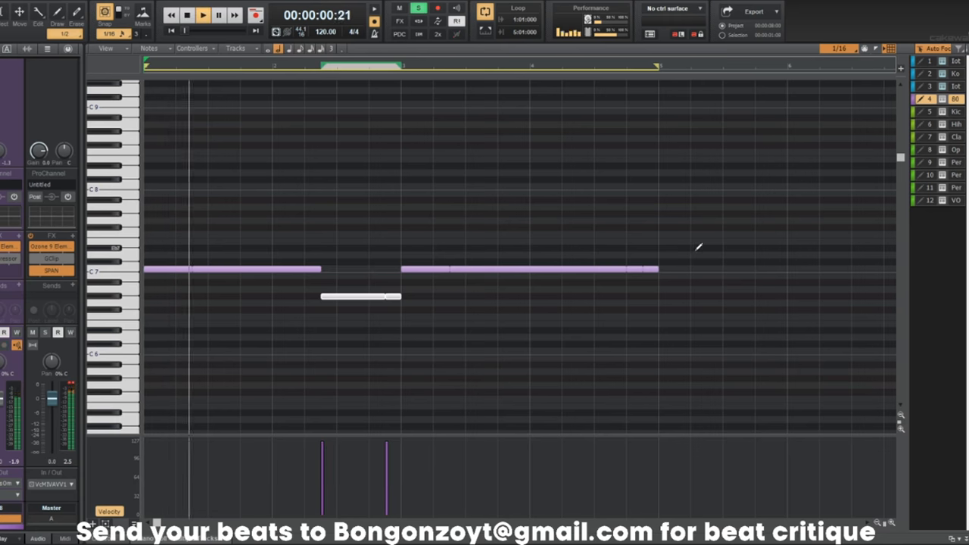
{"action": "left_click_drag", "start_coordinate": [638, 264], "coordinate": [635, 298]}
Go back to the track overview and transpose the whole 808 clip down twice.
{"action": "key", "text": "d"}
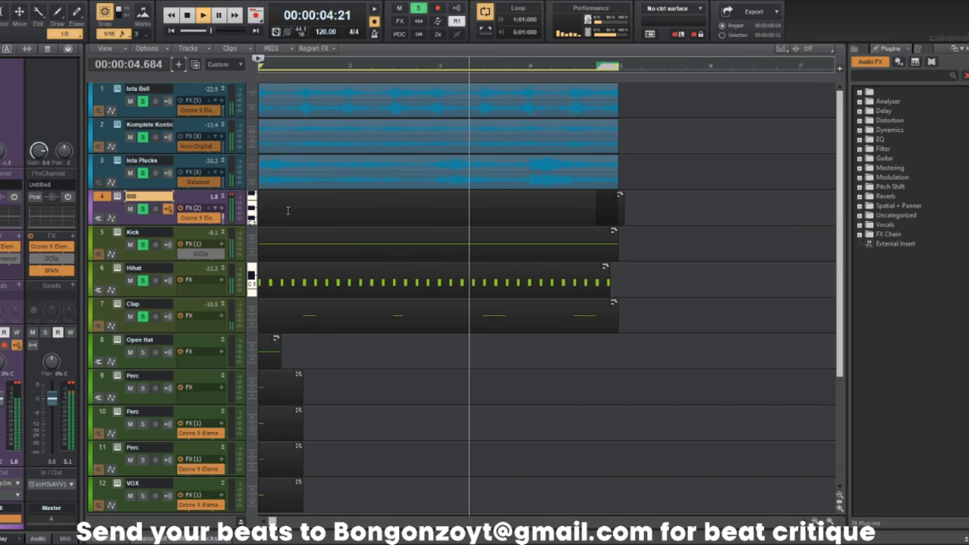
{"action": "left_click", "coordinate": [310, 197]}
{"action": "key", "text": "ctrl+t"}
{"action": "key", "text": "bracketleft"}
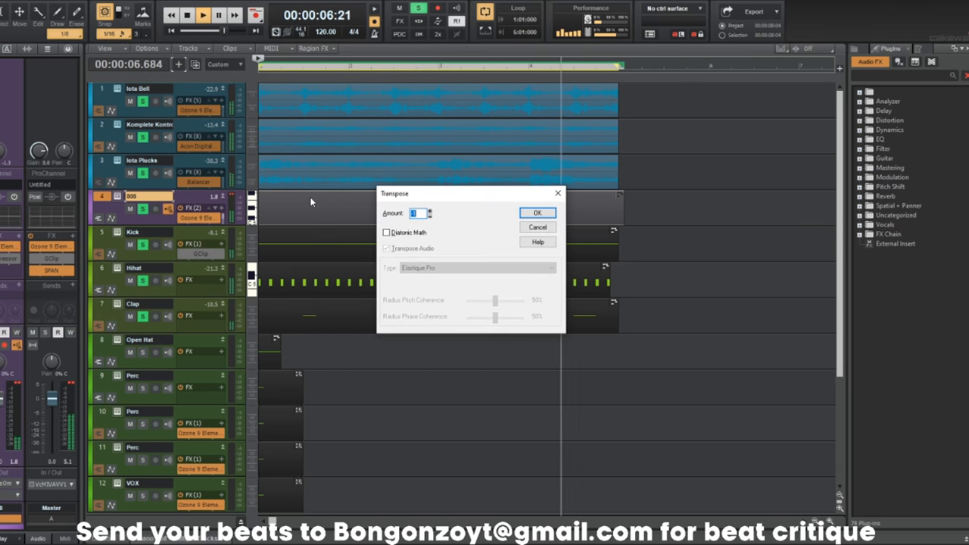
{"action": "key", "text": "Return"}
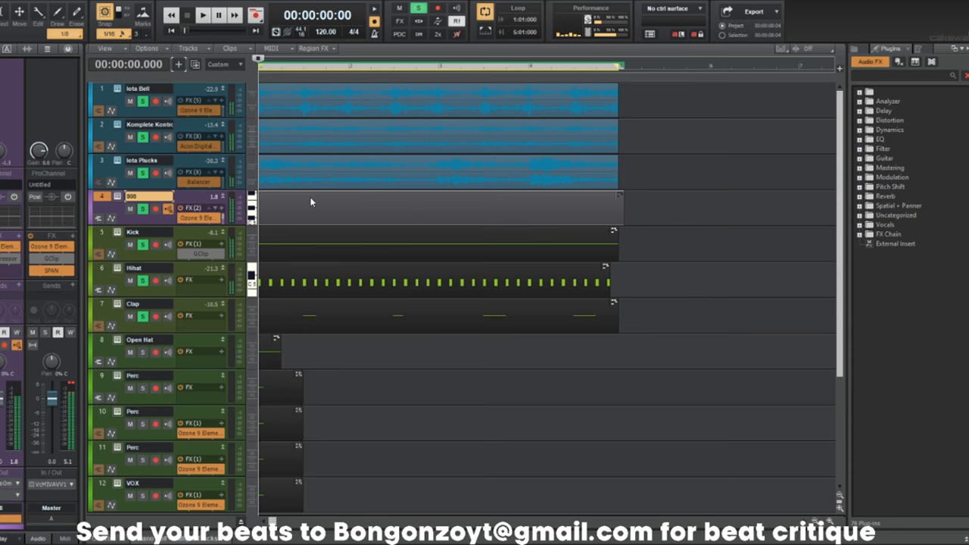
{"action": "key", "text": "ctrl+t"}
{"action": "key", "text": "Return"}
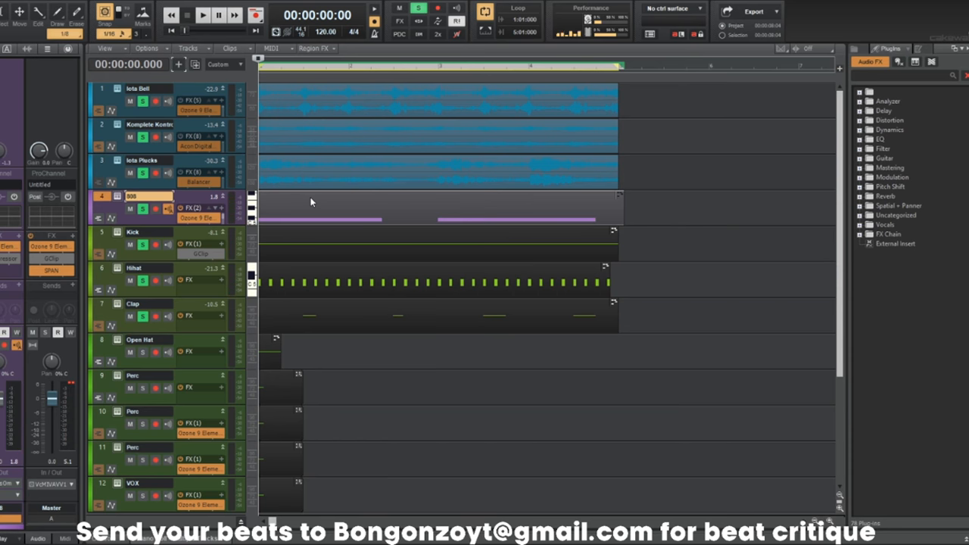
Audition open hat samples in the Open Hat track's sampler and load Cxdy - Racti (OH).wav.
{"action": "scroll", "coordinate": [311, 202], "scroll_direction": "up", "scroll_amount": 2, "text": "ctrl"}
{"action": "scroll", "coordinate": [378, 247], "scroll_direction": "down", "scroll_amount": 2, "text": "ctrl"}
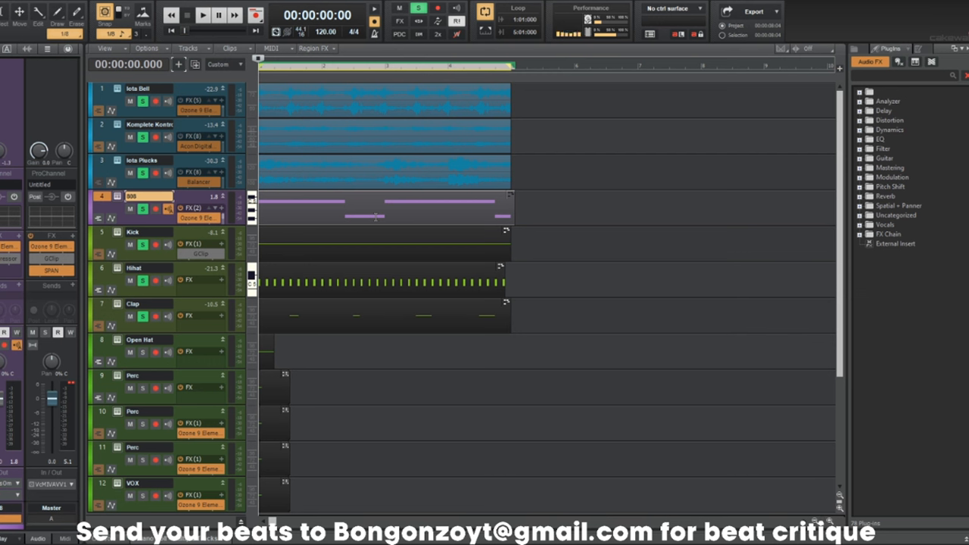
{"action": "left_click", "coordinate": [117, 340]}
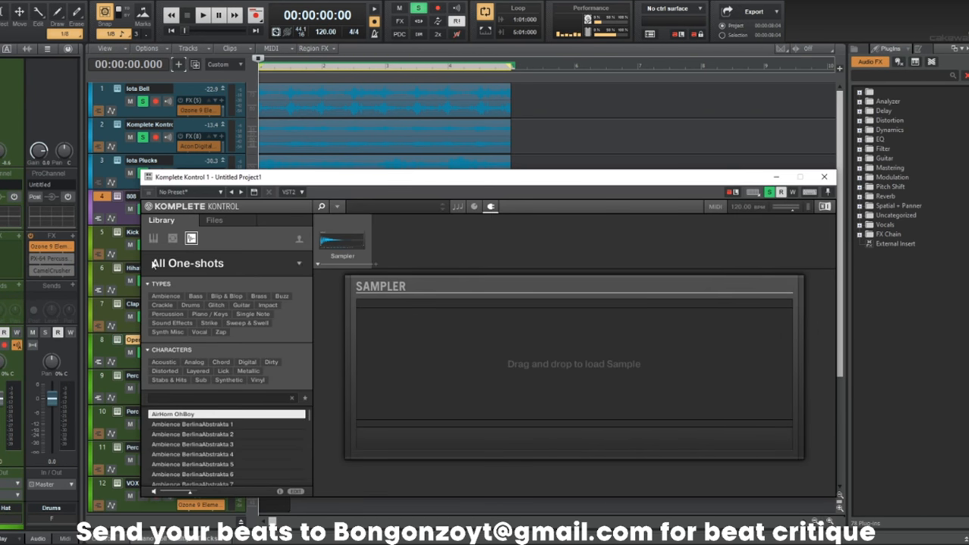
{"action": "left_click", "coordinate": [215, 220]}
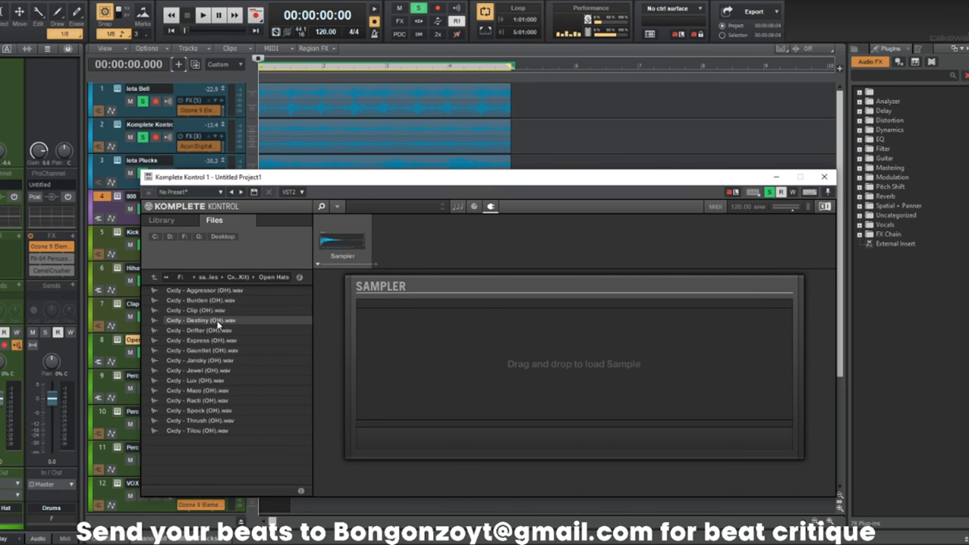
{"action": "left_click", "coordinate": [220, 361]}
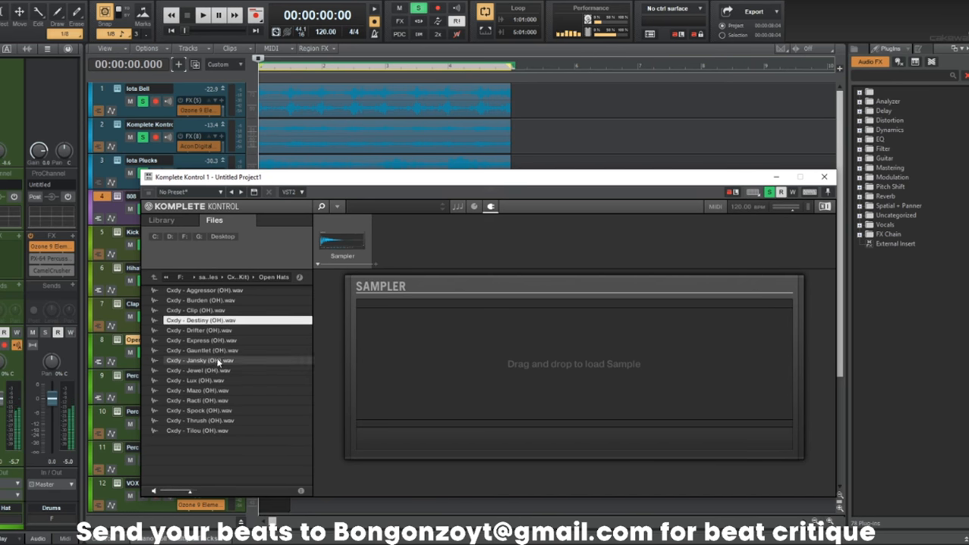
{"action": "left_click", "coordinate": [221, 400]}
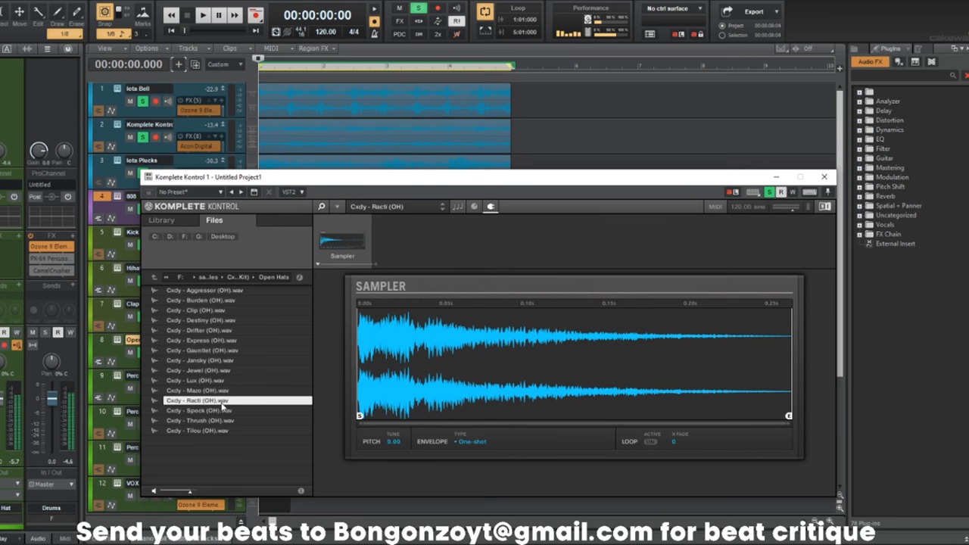
{"action": "left_click", "coordinate": [824, 178]}
Copy the four-bar Kick clip onto the Open Hat track from the start of bar 1, with playback running.
{"action": "key", "text": "space"}
{"action": "left_click_drag", "start_coordinate": [326, 232], "coordinate": [304, 350]}
{"action": "key", "text": "w"}
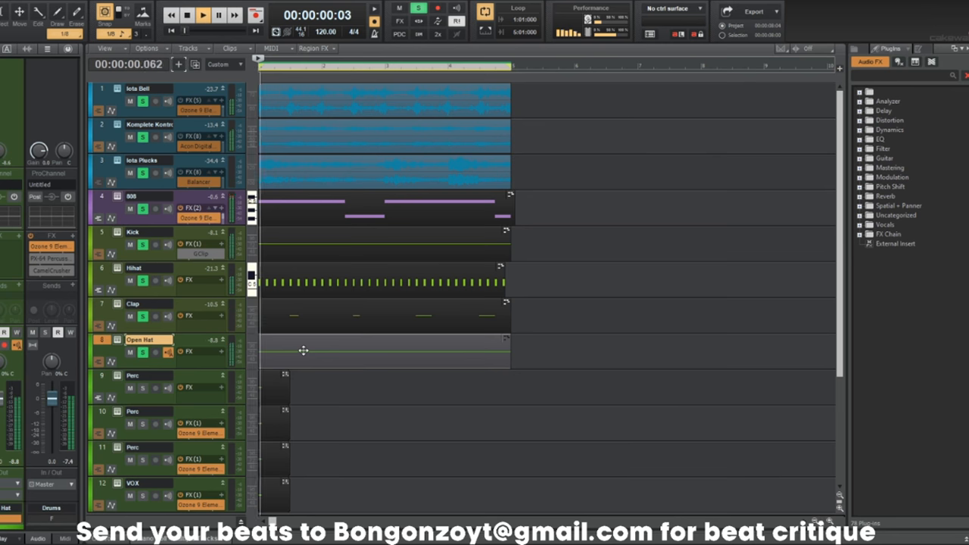
Delete the Open Hat notes that coincide with the low 808 notes in late bar 2 and at the end of bar 4.
{"action": "double_click", "coordinate": [338, 343]}
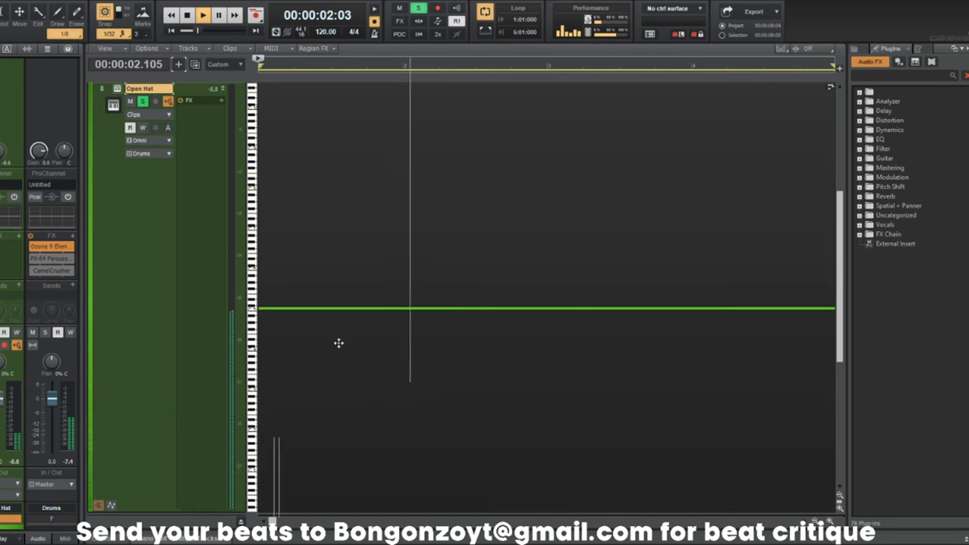
{"action": "scroll", "coordinate": [365, 337], "scroll_direction": "down", "scroll_amount": 2}
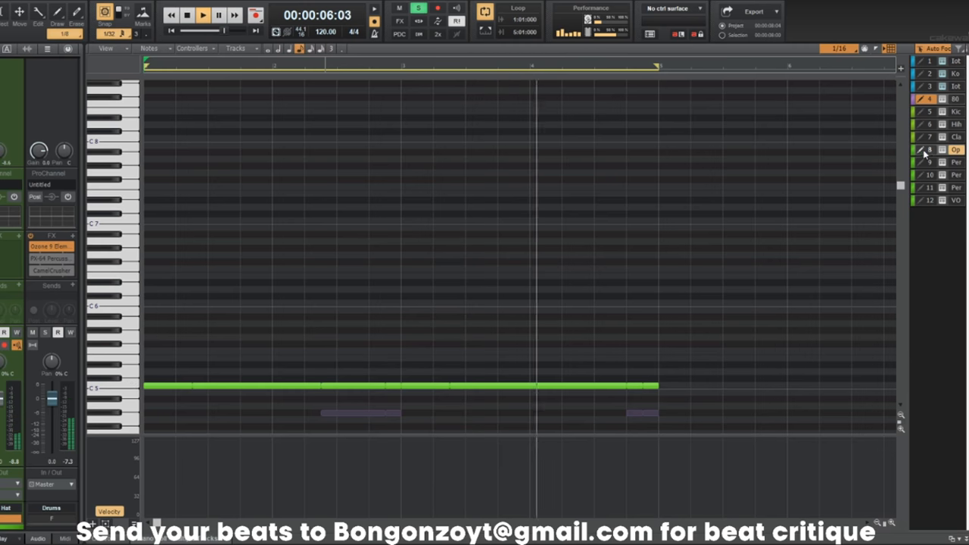
{"action": "left_click", "coordinate": [924, 153]}
{"action": "mouse_move", "coordinate": [340, 345]}
{"action": "left_mouse_down"}
{"action": "mouse_move", "coordinate": [380, 405]}
{"action": "mouse_move", "coordinate": [397, 399]}
{"action": "left_mouse_up"}
{"action": "key", "text": "Delete"}
{"action": "left_click_drag", "start_coordinate": [636, 365], "coordinate": [661, 394]}
{"action": "key", "text": "Delete"}
{"action": "key", "text": "d"}
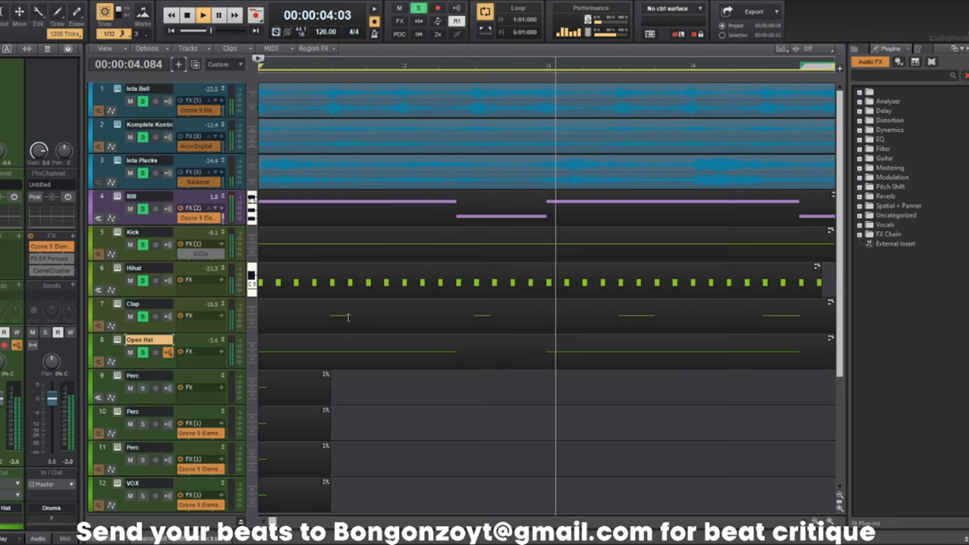
Audition open hat samples against the playing loop and load Cxdy - Aggressor (OH).wav into the Open Hat track's sampler.
{"action": "scroll", "coordinate": [348, 317], "scroll_direction": "down", "scroll_amount": 4}
{"action": "scroll", "coordinate": [318, 298], "scroll_direction": "up", "scroll_amount": 3}
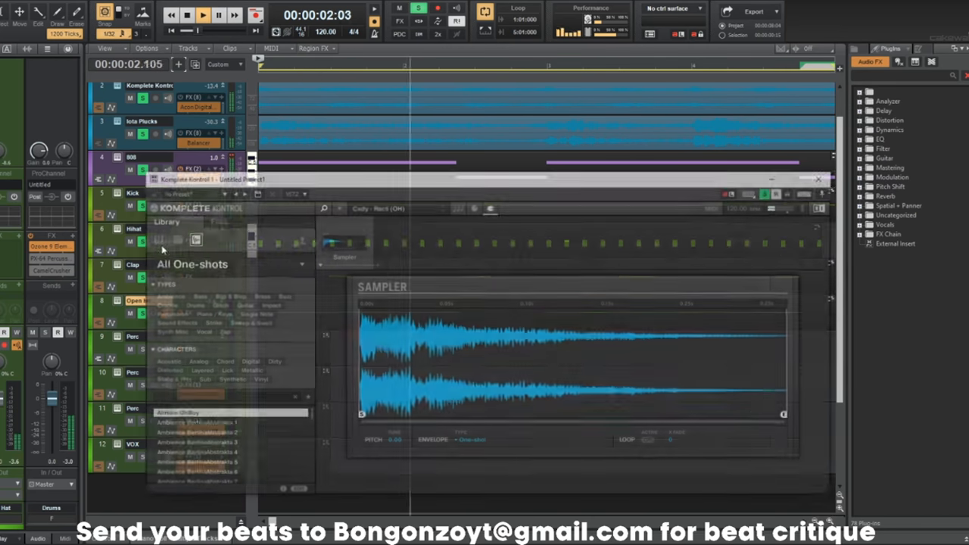
{"action": "left_click", "coordinate": [216, 220]}
{"action": "left_click", "coordinate": [236, 320]}
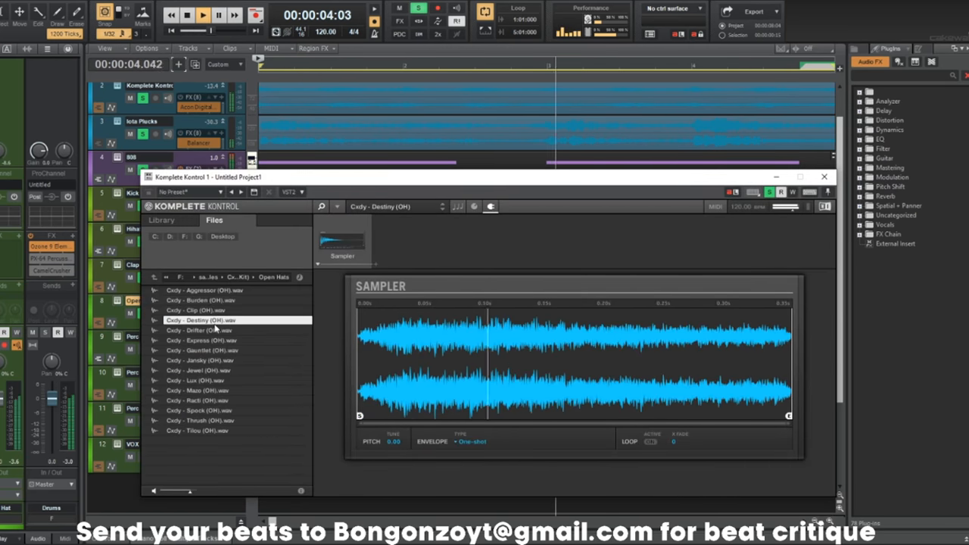
{"action": "left_click", "coordinate": [237, 410]}
{"action": "left_click", "coordinate": [227, 430]}
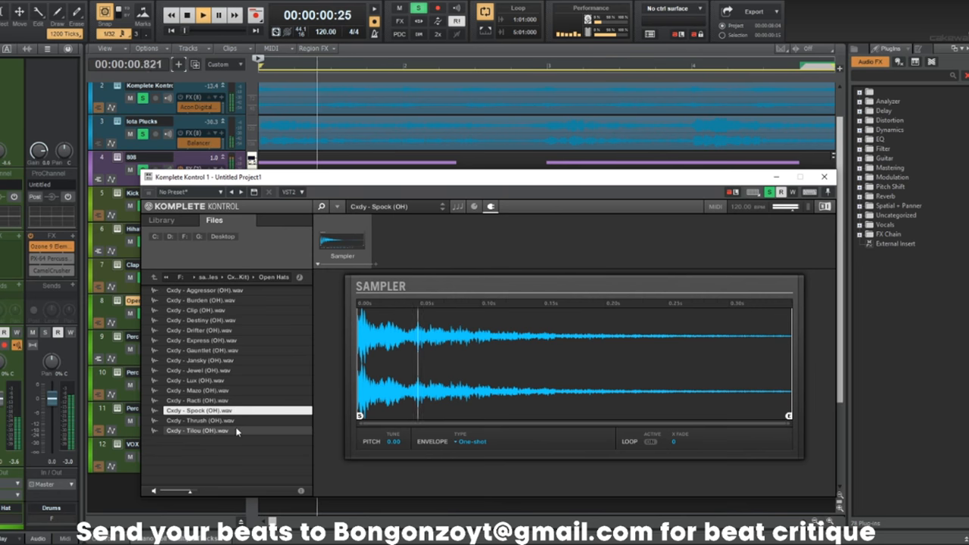
{"action": "left_click", "coordinate": [238, 421]}
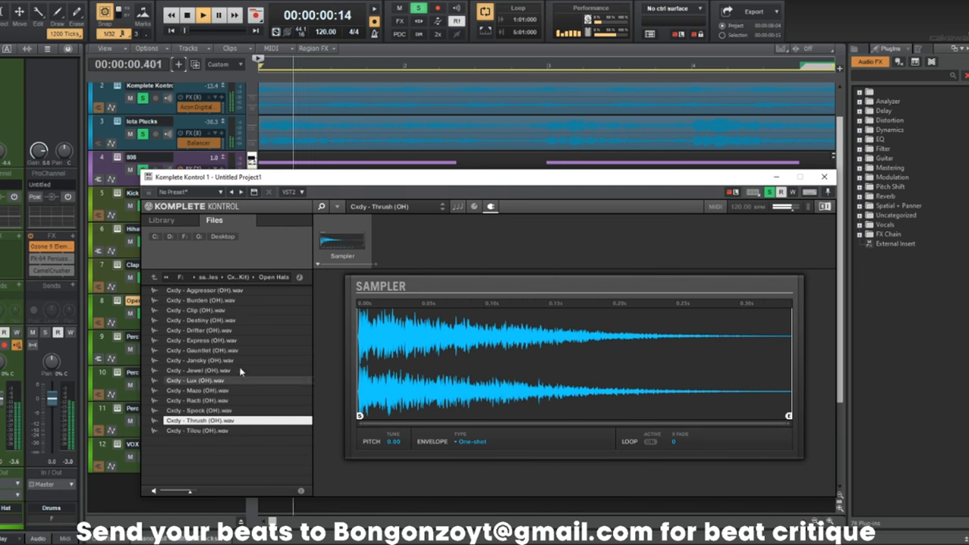
{"action": "left_click", "coordinate": [240, 293]}
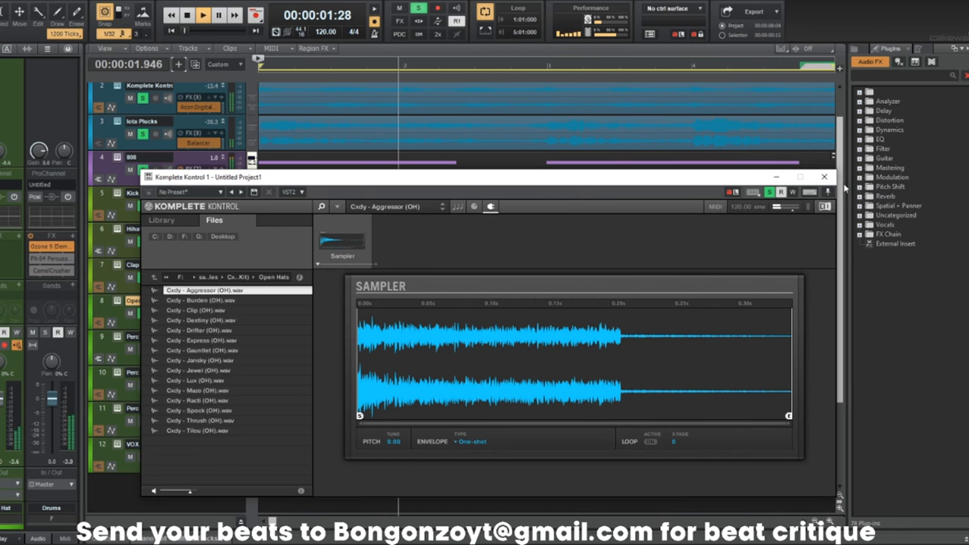
{"action": "key", "text": "space"}
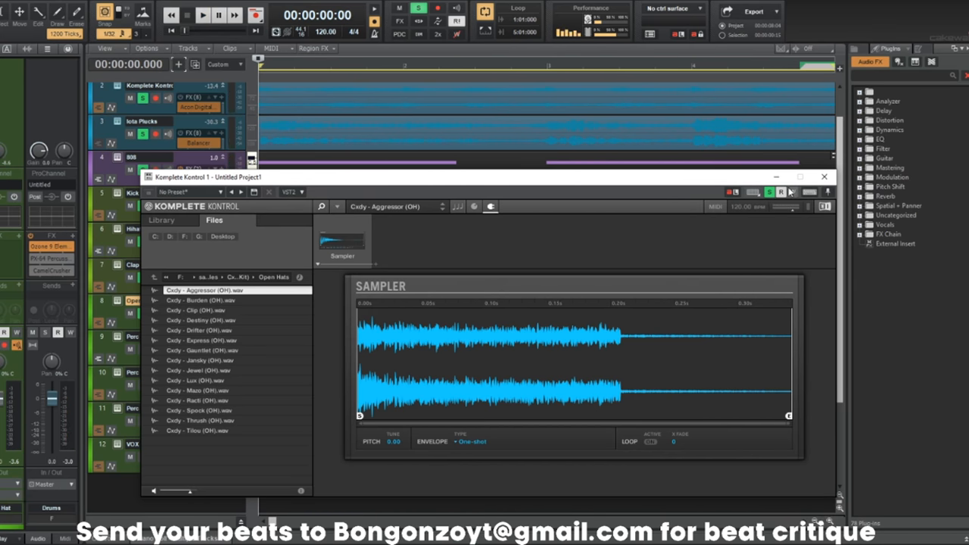
{"action": "left_click", "coordinate": [824, 176]}
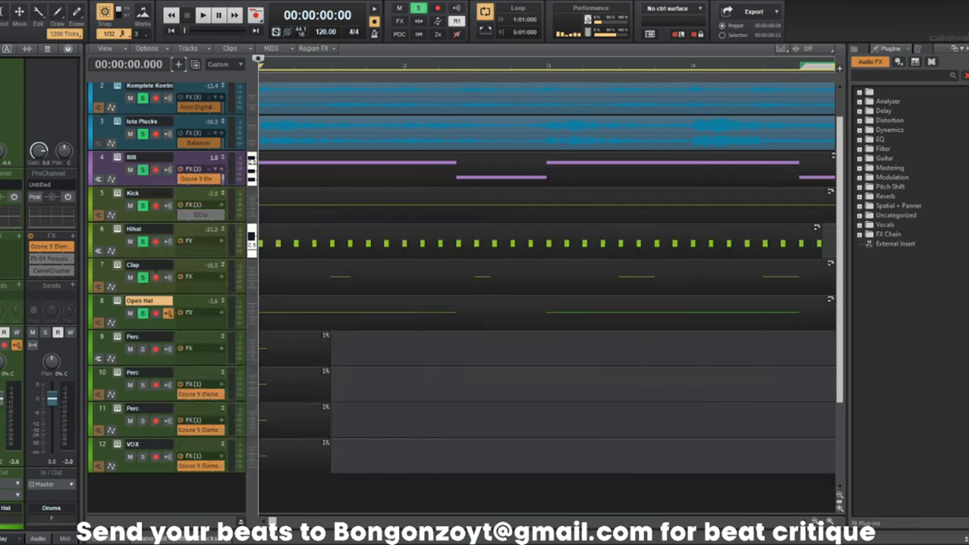
Add a Reverb send to the Open Hat track and set its level to about -15 during playback.
{"action": "right_click", "coordinate": [20, 286]}
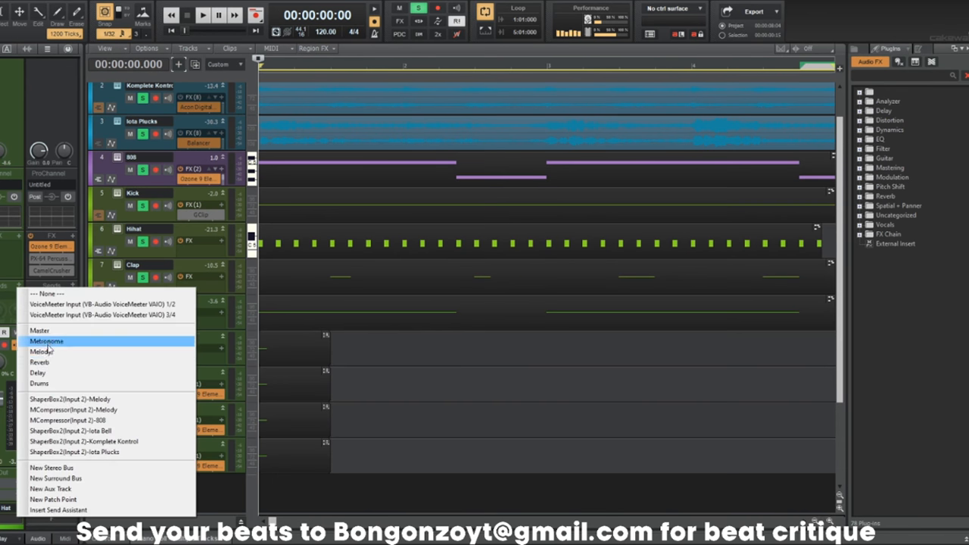
{"action": "left_click", "coordinate": [46, 362]}
{"action": "key", "text": "space"}
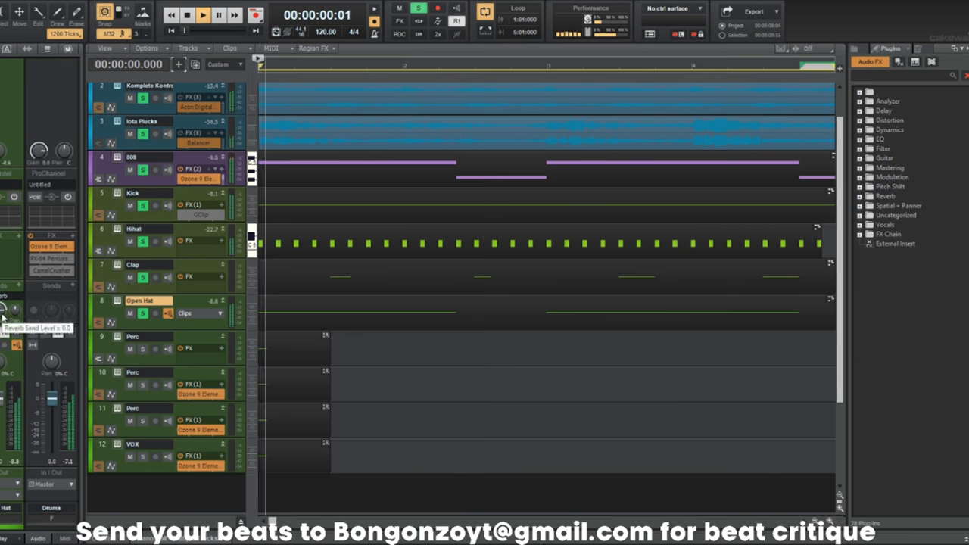
{"action": "key", "text": "space"}
{"action": "key", "text": "space"}
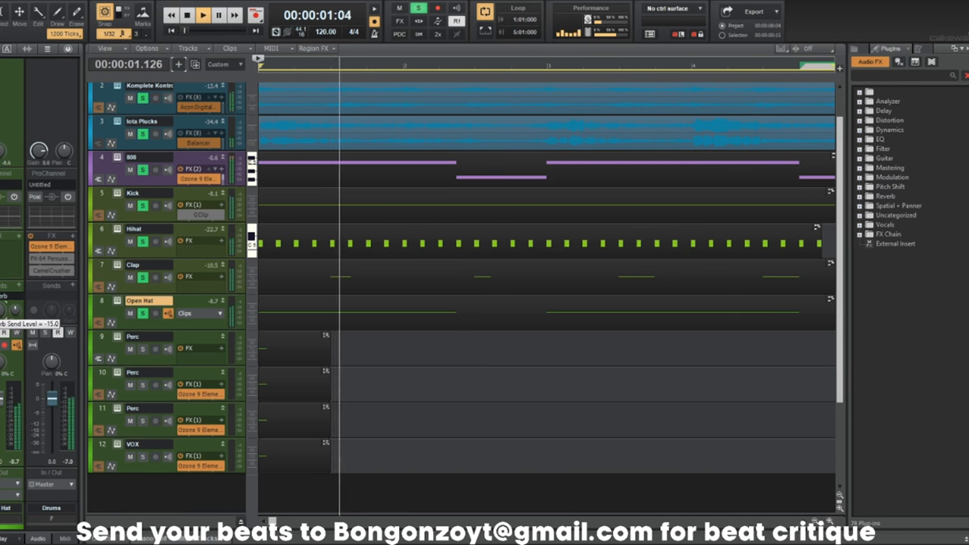
{"action": "left_click", "coordinate": [1, 313]}
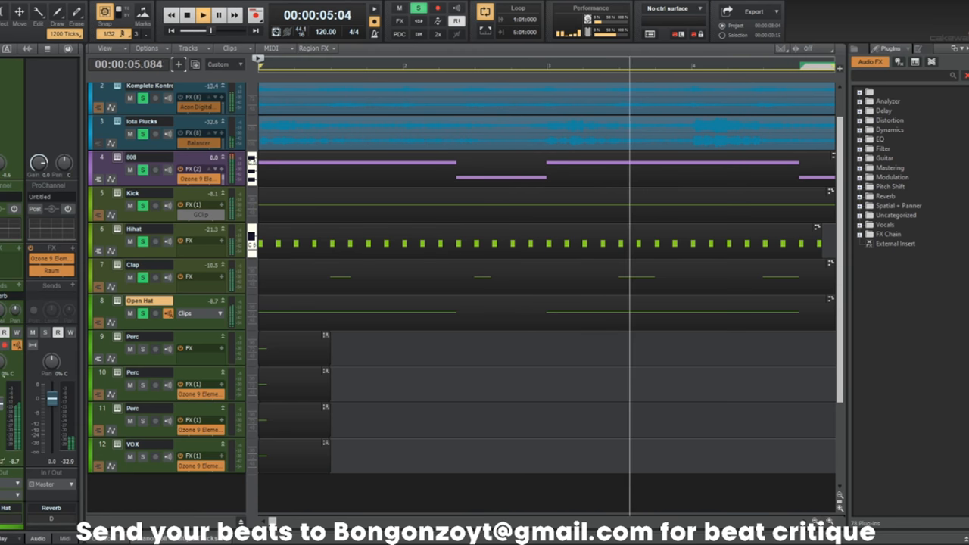
{"action": "left_click", "coordinate": [1, 168]}
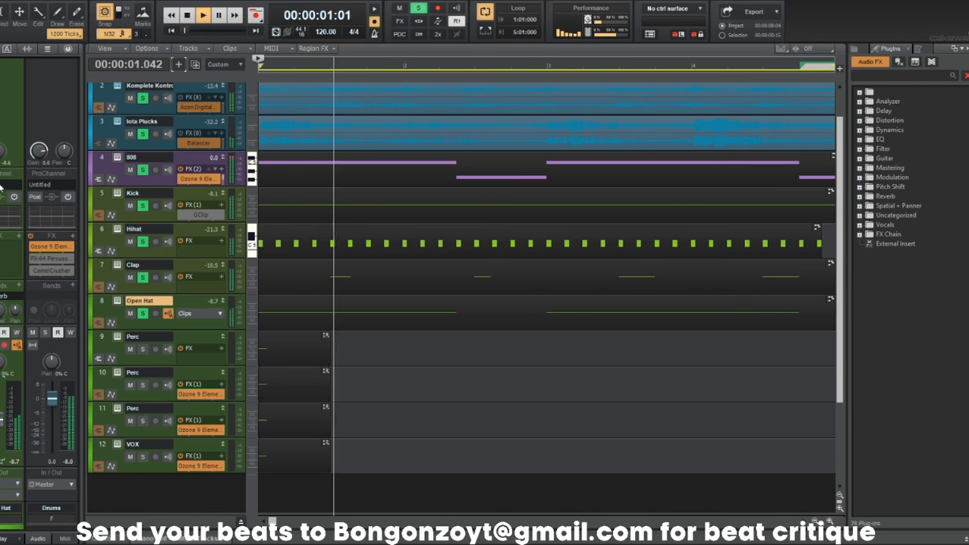
{"action": "key", "text": "space"}
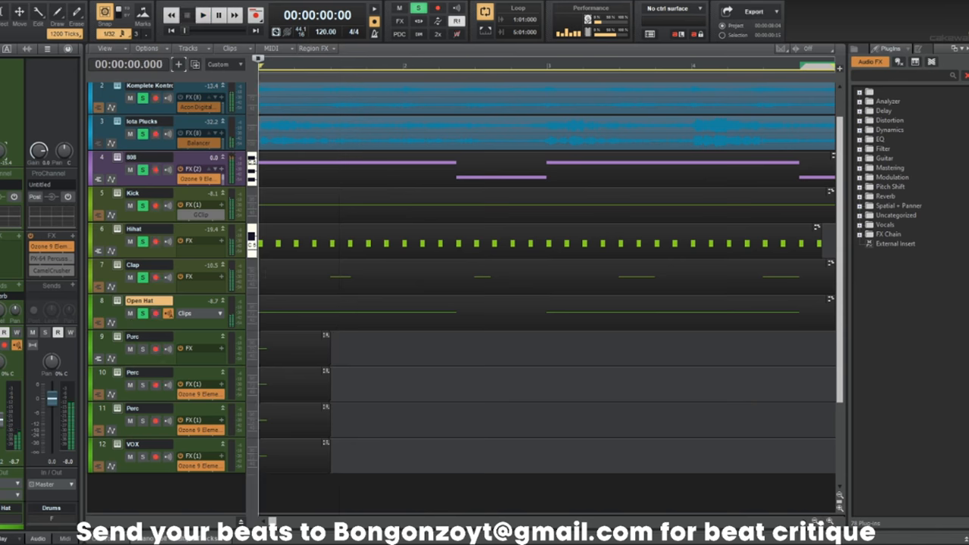
Solo the Perc track 9 and load Cxdy - Meskie (Perc).wav from the Percs folder into its sampler.
{"action": "left_click", "coordinate": [118, 340]}
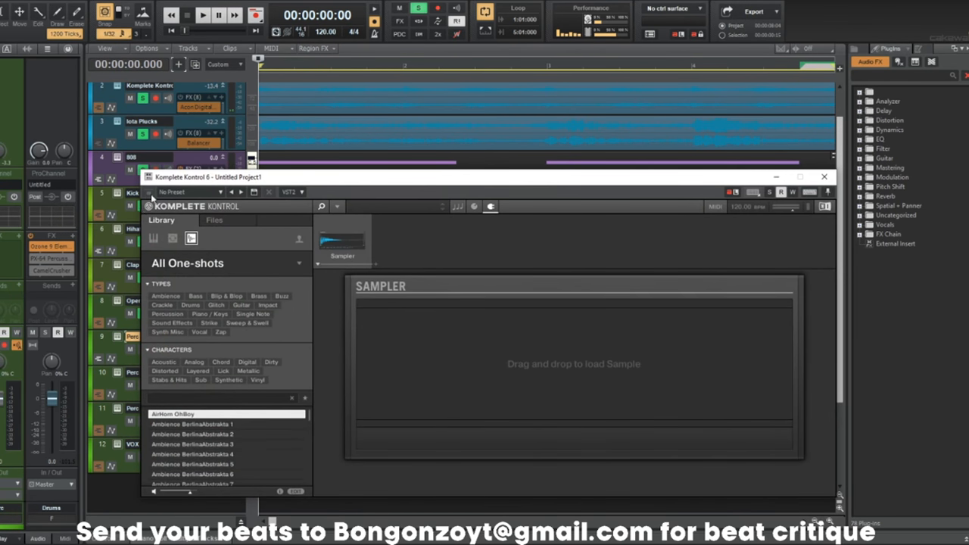
{"action": "left_click", "coordinate": [142, 350]}
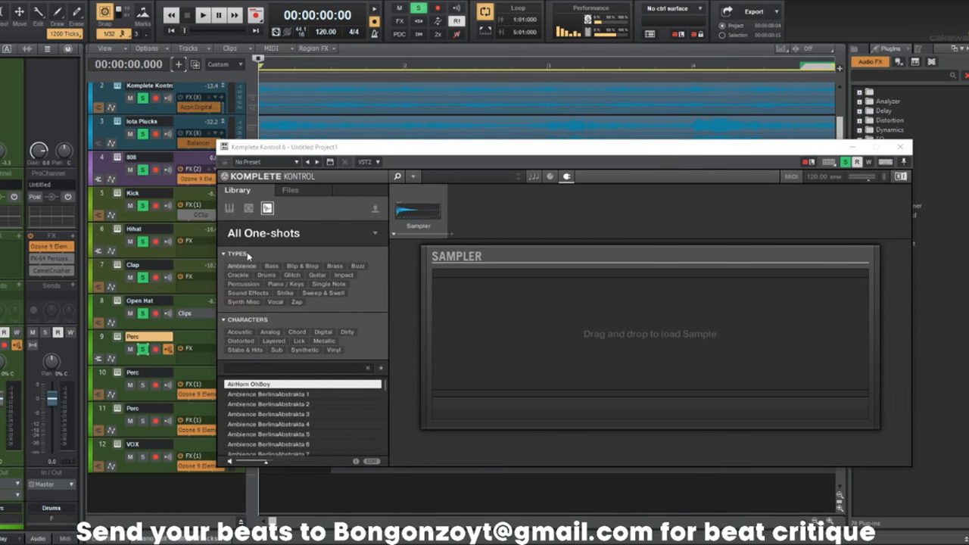
{"action": "left_click", "coordinate": [304, 189]}
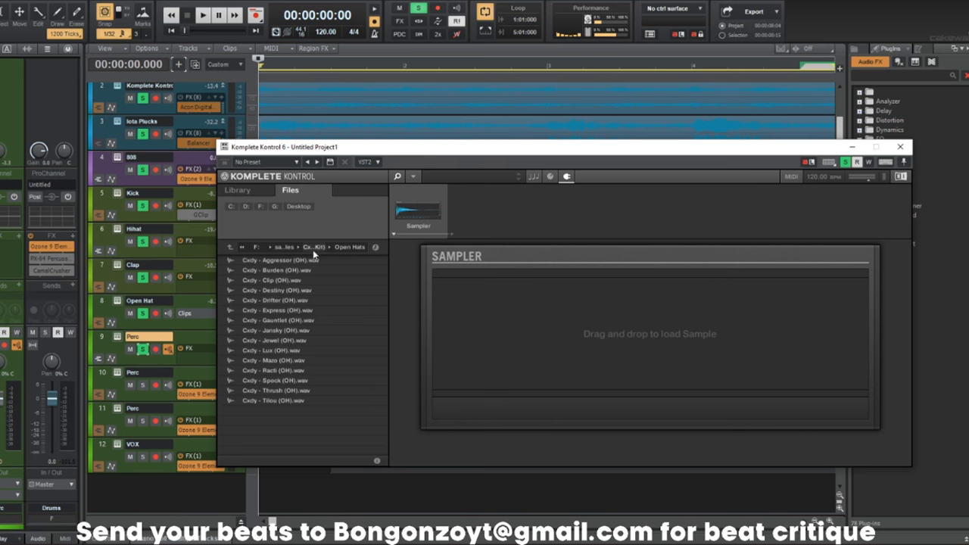
{"action": "double_click", "coordinate": [276, 340]}
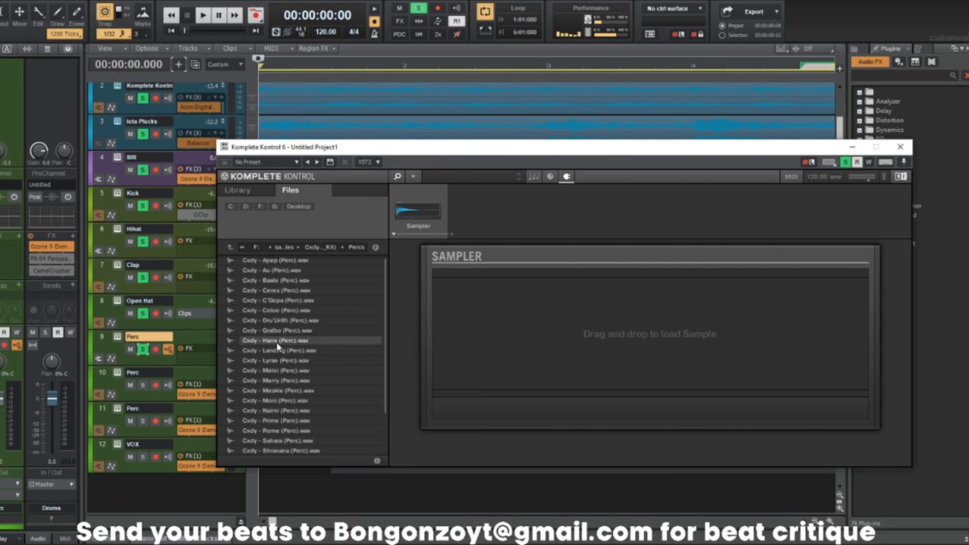
{"action": "left_click", "coordinate": [276, 340]}
{"action": "key", "text": "space"}
{"action": "left_click", "coordinate": [281, 390]}
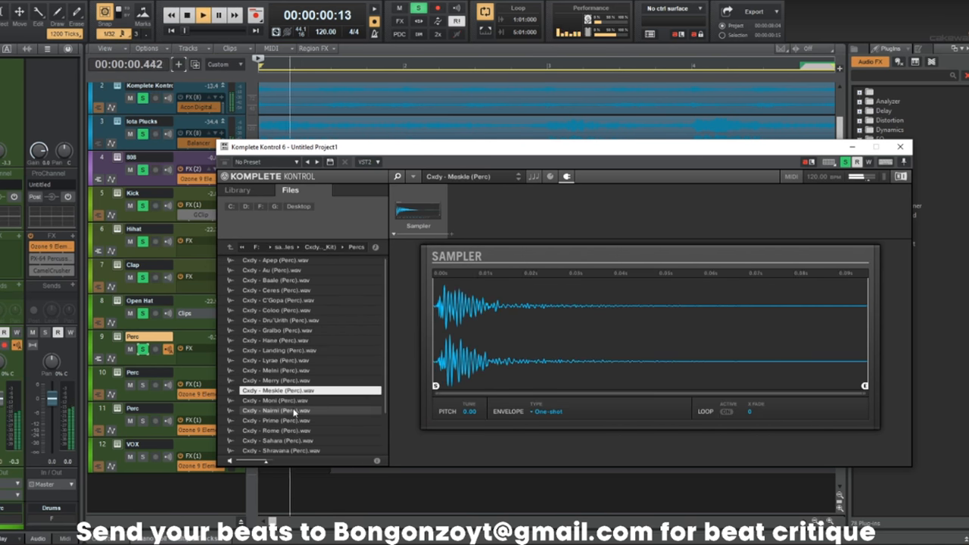
{"action": "left_click", "coordinate": [901, 146]}
Move the track 9 Perc clip to beat 2 of bar 1 and play the loop to check its timing.
{"action": "left_click_drag", "start_coordinate": [268, 340], "coordinate": [327, 344]}
{"action": "key", "text": "space"}
{"action": "key", "text": "space"}
{"action": "key", "text": "space"}
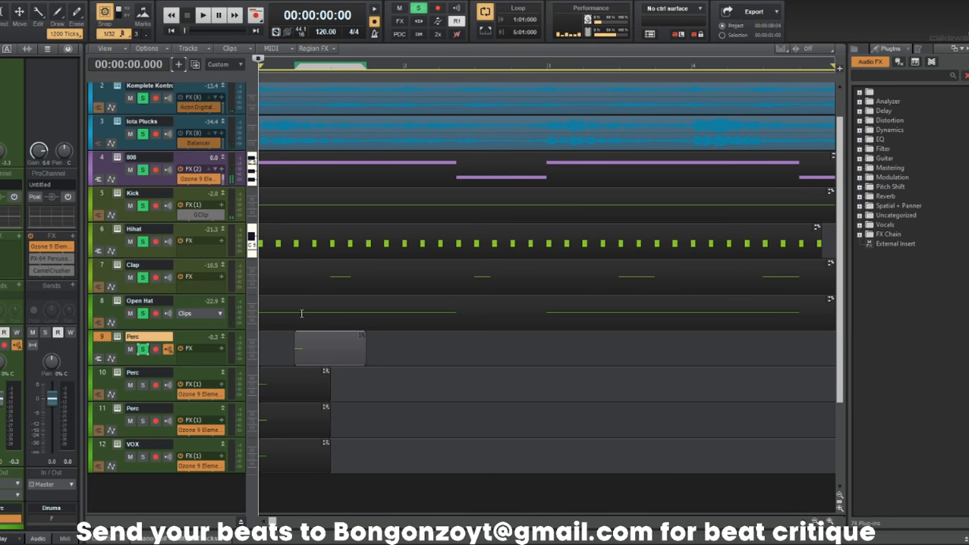
{"action": "scroll", "coordinate": [301, 314], "scroll_direction": "down", "scroll_amount": 3}
{"action": "scroll", "coordinate": [601, 293], "scroll_direction": "up", "scroll_amount": 1}
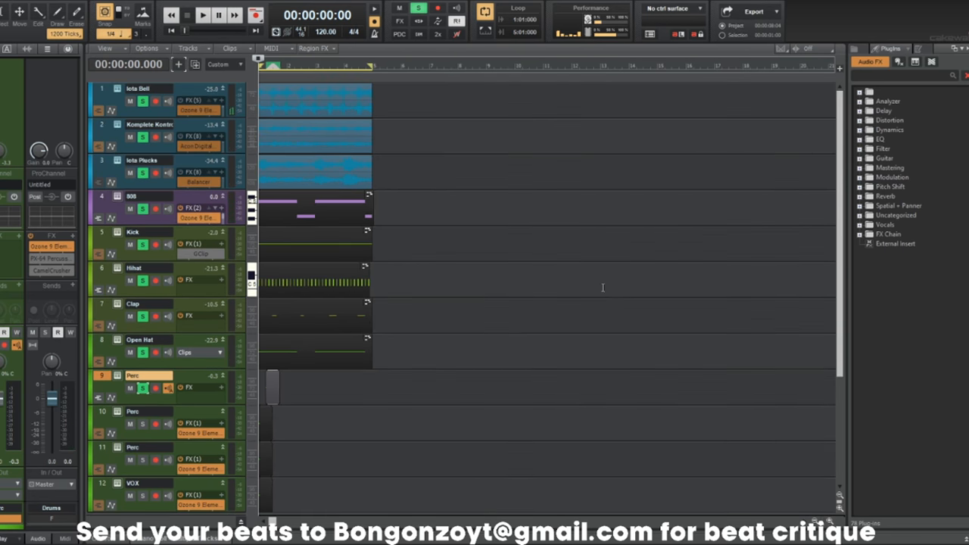
{"action": "scroll", "coordinate": [603, 288], "scroll_direction": "up", "scroll_amount": 3}
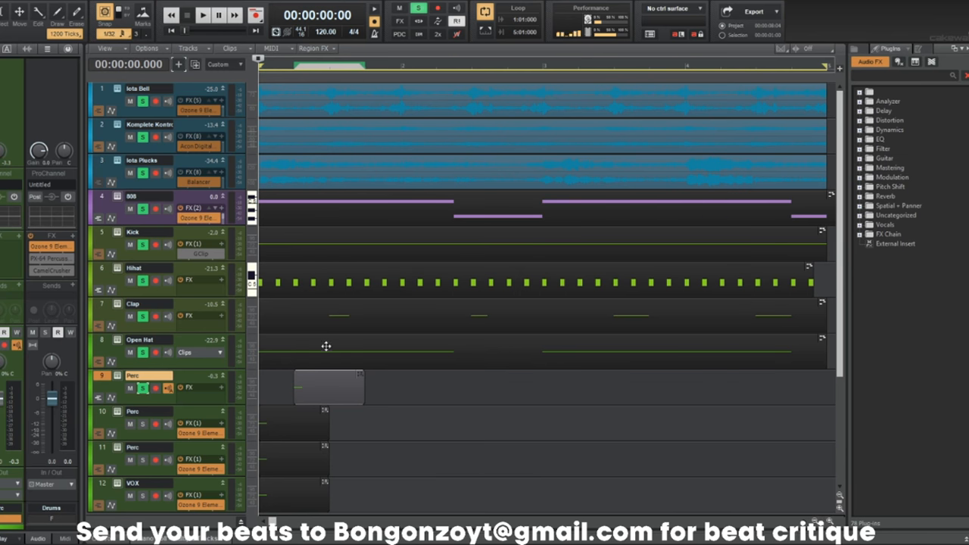
{"action": "key", "text": "space"}
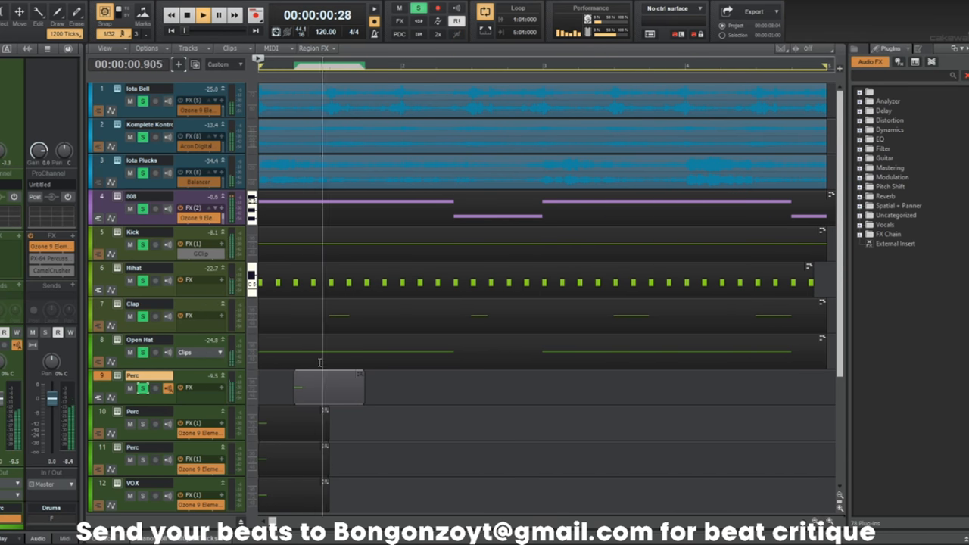
{"action": "key", "text": "space"}
Set the snap resolution to 1/8, copy the track 9 Perc clip an eighth note later and play the loop.
{"action": "scroll", "coordinate": [298, 383], "scroll_direction": "up", "scroll_amount": 3}
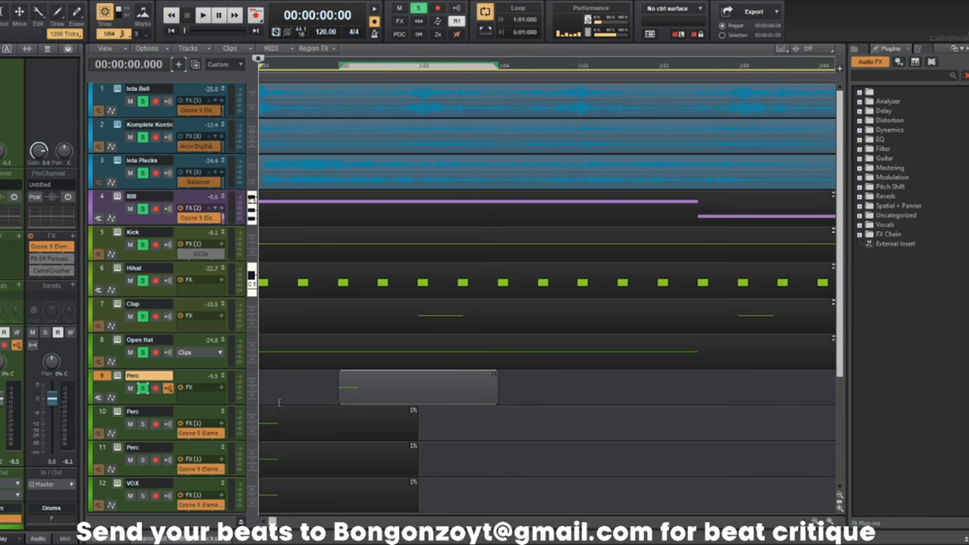
{"action": "mouse_move", "coordinate": [384, 380]}
{"action": "left_mouse_down"}
{"action": "mouse_move", "coordinate": [428, 379]}
{"action": "mouse_move", "coordinate": [403, 378]}
{"action": "left_mouse_up"}
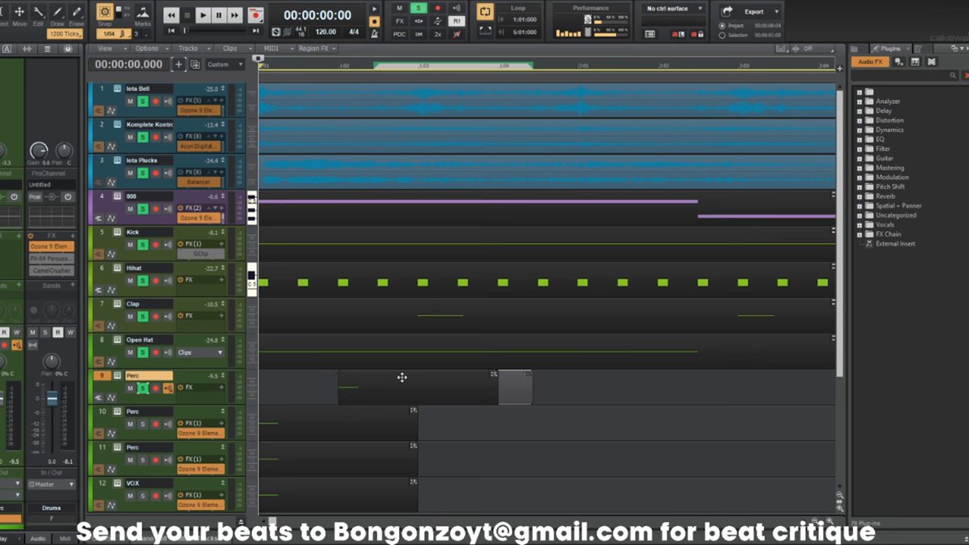
{"action": "left_click", "coordinate": [110, 33]}
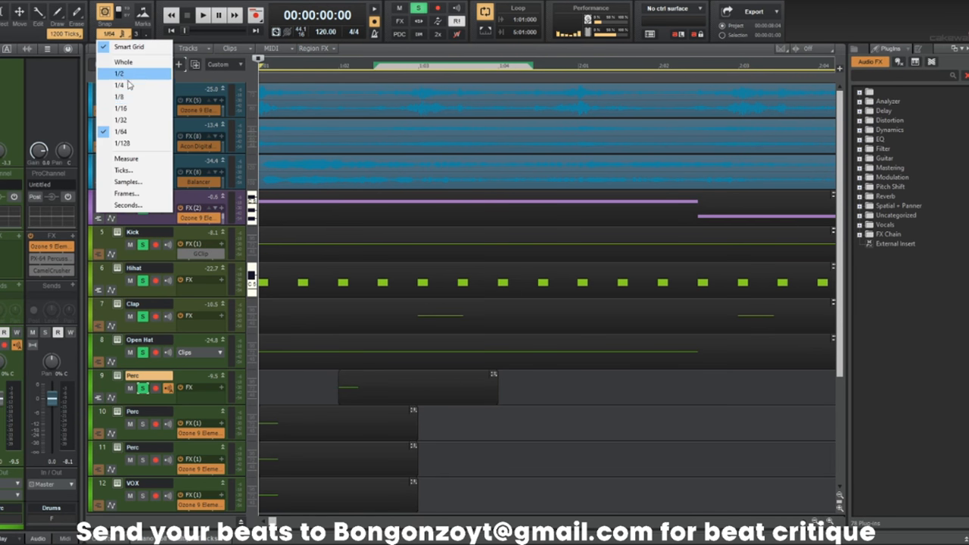
{"action": "left_click", "coordinate": [121, 96]}
{"action": "left_click_drag", "start_coordinate": [396, 384], "coordinate": [408, 383]}
{"action": "key", "text": "space"}
{"action": "key", "text": "f"}
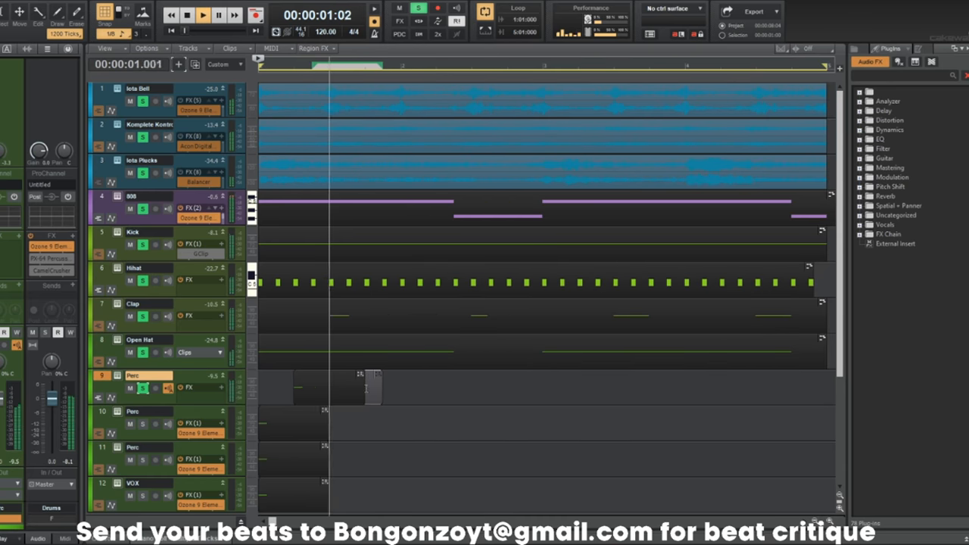
Copy the track 9 Perc clip to beat 2 of bar 3 and to the off-beat after beat 2 of bar 4.
{"action": "left_click_drag", "start_coordinate": [328, 384], "coordinate": [605, 379]}
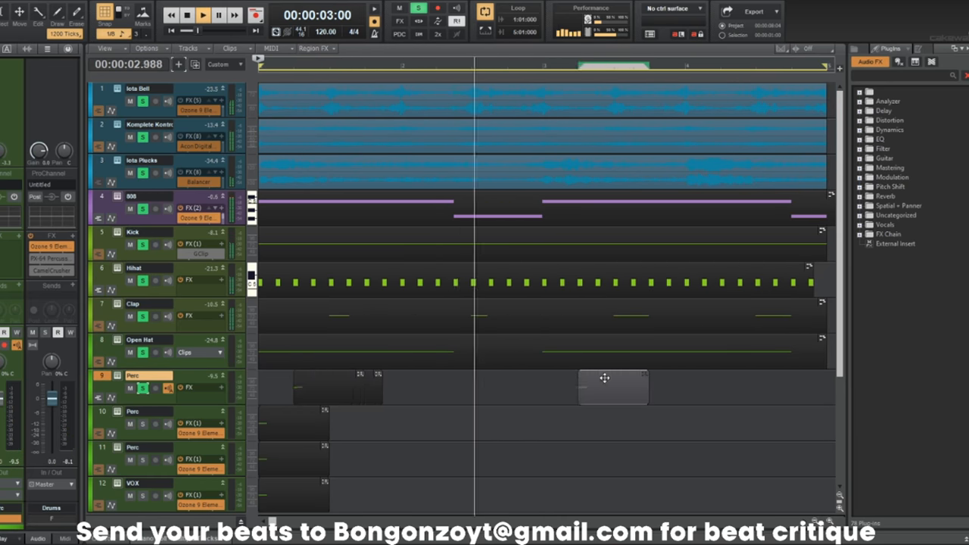
{"action": "key", "text": "ctrl+Left"}
{"action": "left_click_drag", "start_coordinate": [414, 379], "coordinate": [507, 378]}
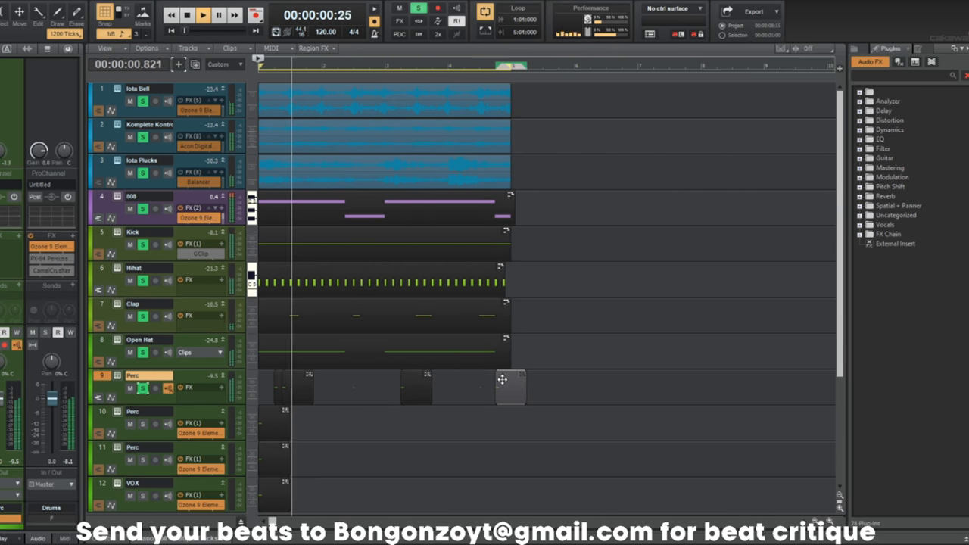
Load Cxdy - Scales (Rim).wav from the Rims folder into the track 10 Perc sampler and solo that track.
{"action": "scroll", "coordinate": [118, 294], "scroll_direction": "down", "scroll_amount": 3}
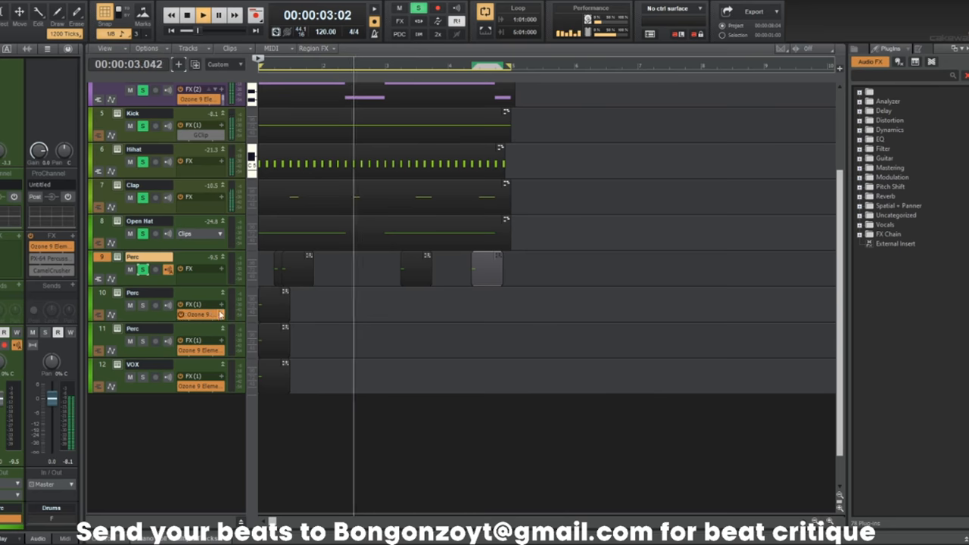
{"action": "left_click", "coordinate": [118, 294]}
{"action": "left_click", "coordinate": [290, 190]}
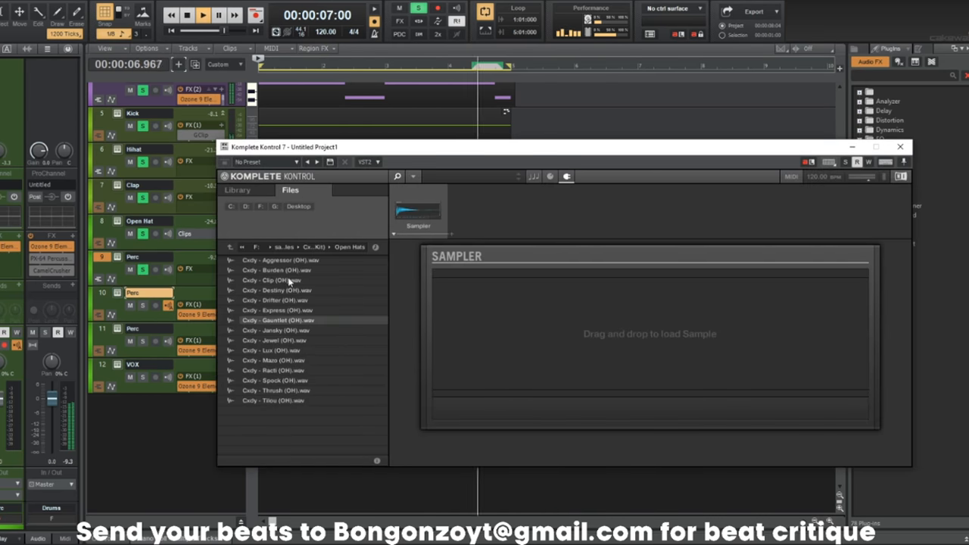
{"action": "left_click", "coordinate": [306, 247]}
{"action": "double_click", "coordinate": [272, 349]}
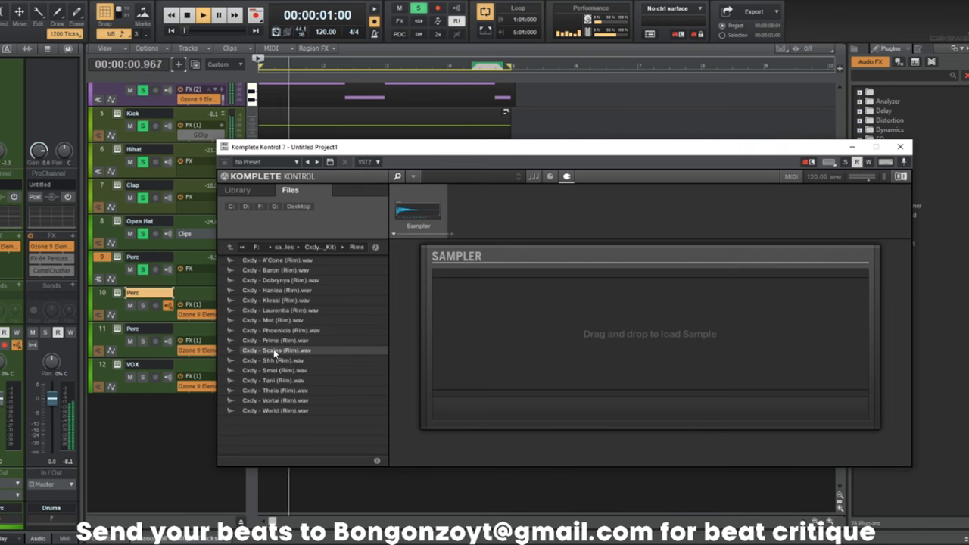
{"action": "double_click", "coordinate": [274, 350]}
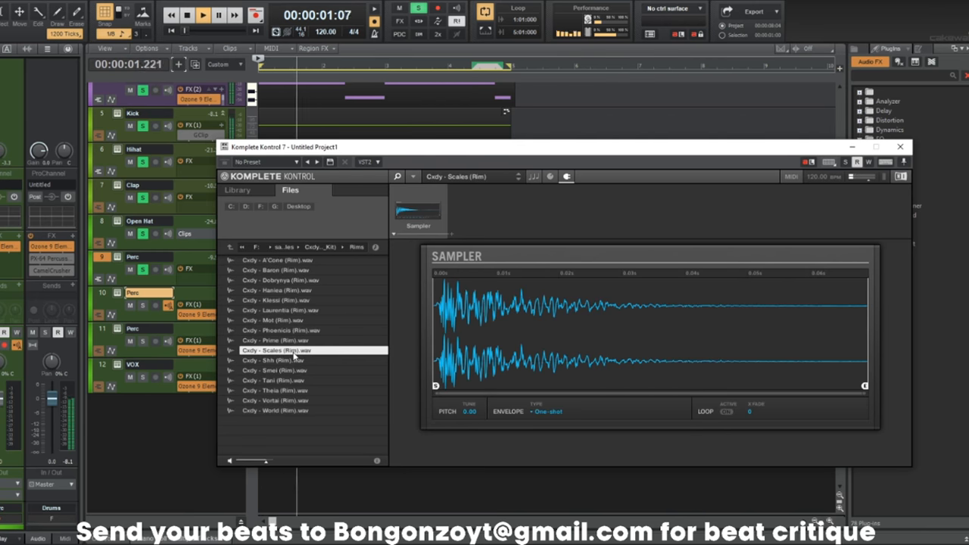
{"action": "left_click", "coordinate": [143, 305]}
{"action": "left_click", "coordinate": [310, 353]}
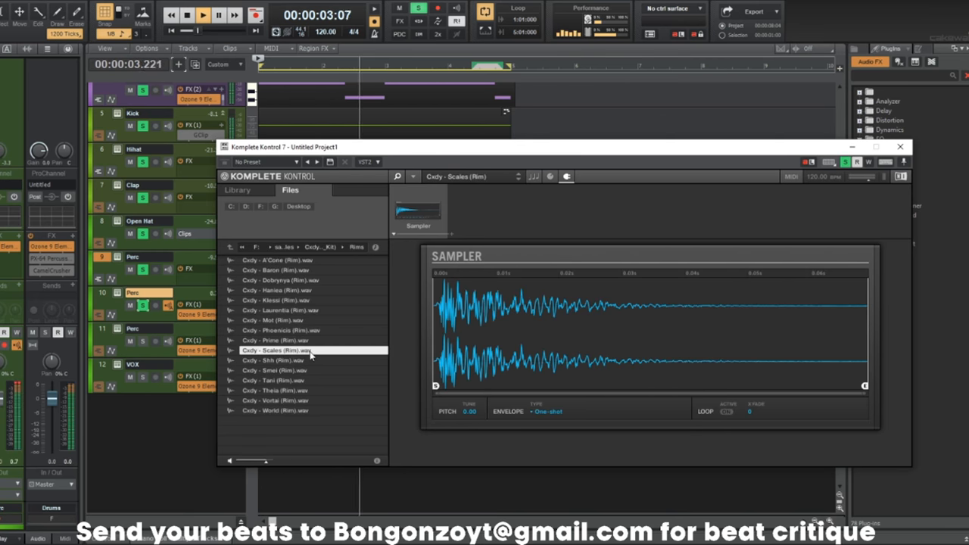
{"action": "left_click", "coordinate": [900, 148]}
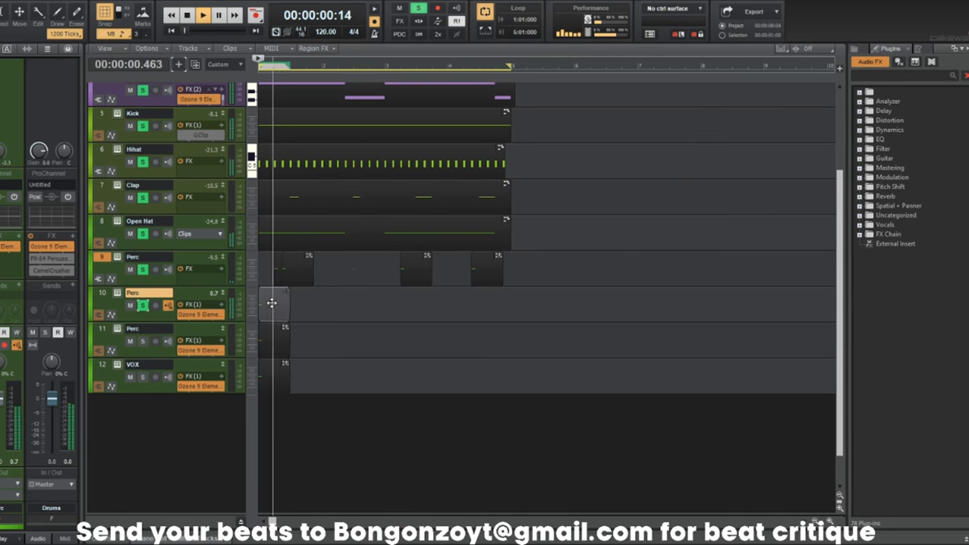
Remove the duplicate track 9 Perc clip in bar 1 and arrange track 10 Perc clips on off-beats in bars 1, 2 and 4.
{"action": "right_click", "coordinate": [294, 268]}
{"action": "left_click", "coordinate": [290, 261]}
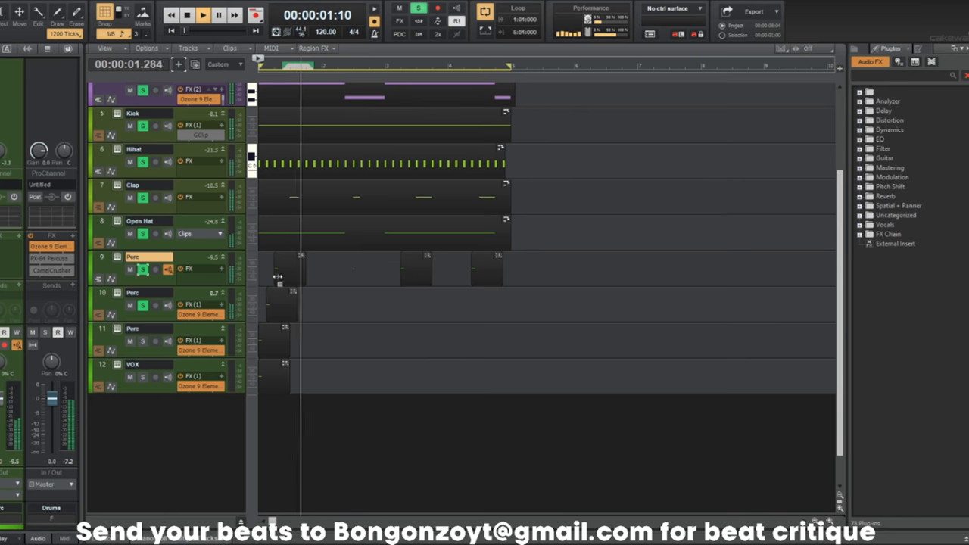
{"action": "left_click_drag", "start_coordinate": [279, 300], "coordinate": [465, 287]}
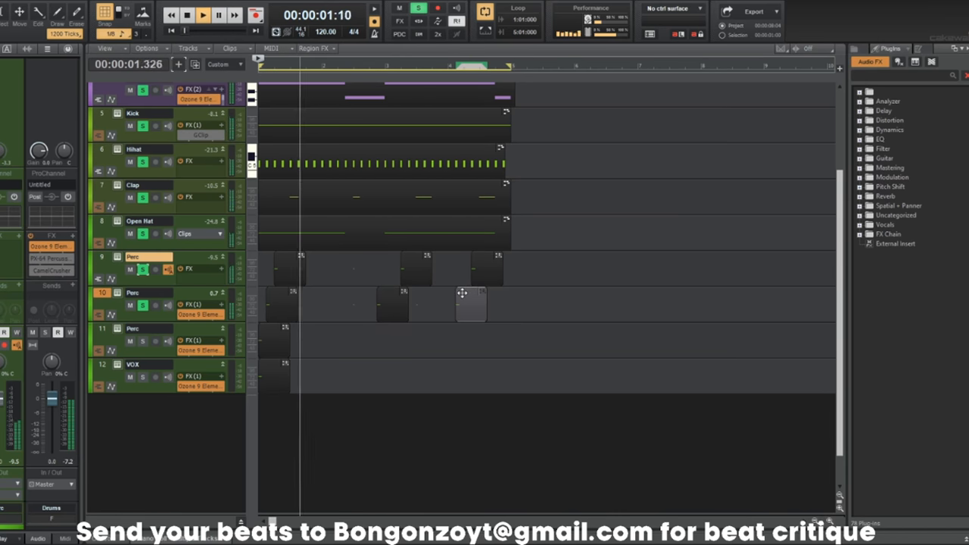
{"action": "key", "text": "space"}
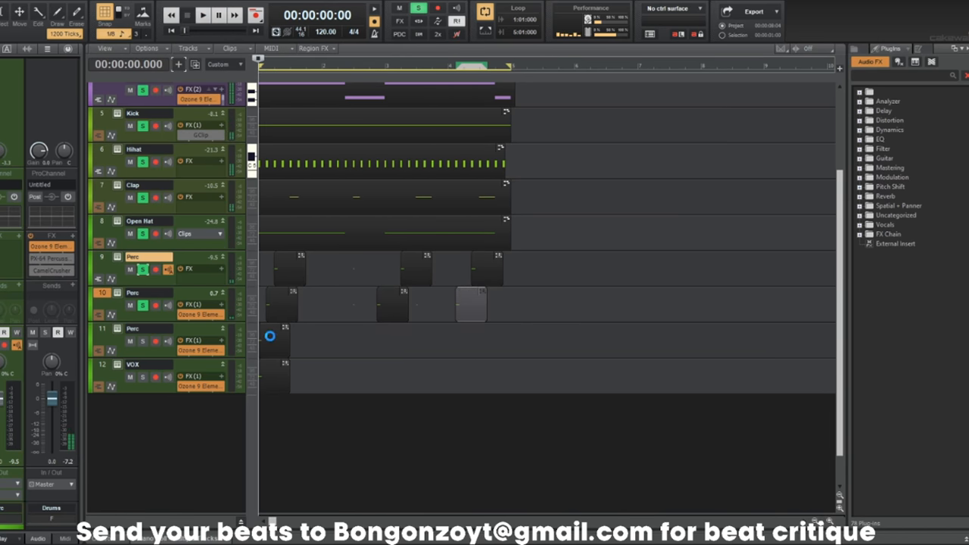
Solo the Perc track 11 and load Cxdy - Theia (Rim).wav from the Rims folder into its sampler.
{"action": "left_click", "coordinate": [116, 333]}
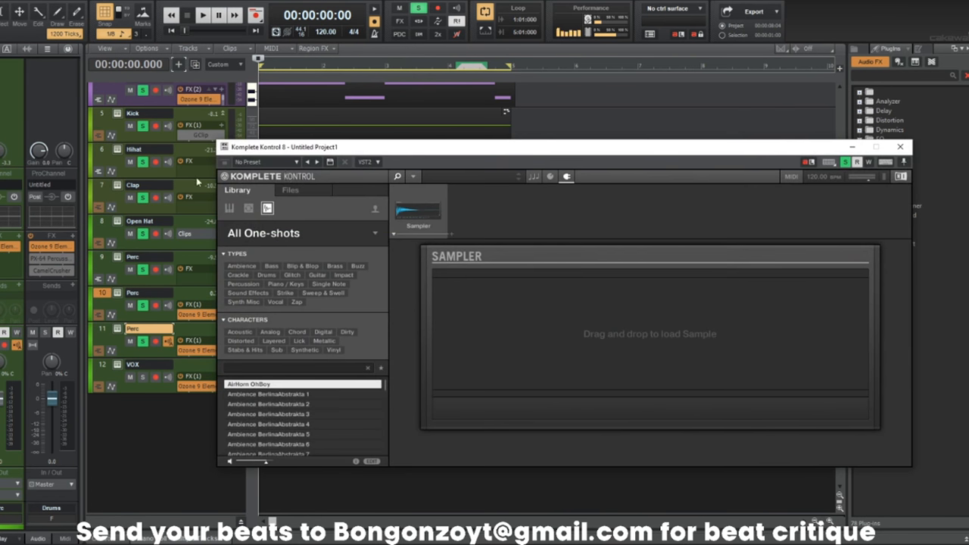
{"action": "left_click", "coordinate": [291, 190]}
{"action": "left_click", "coordinate": [229, 247]}
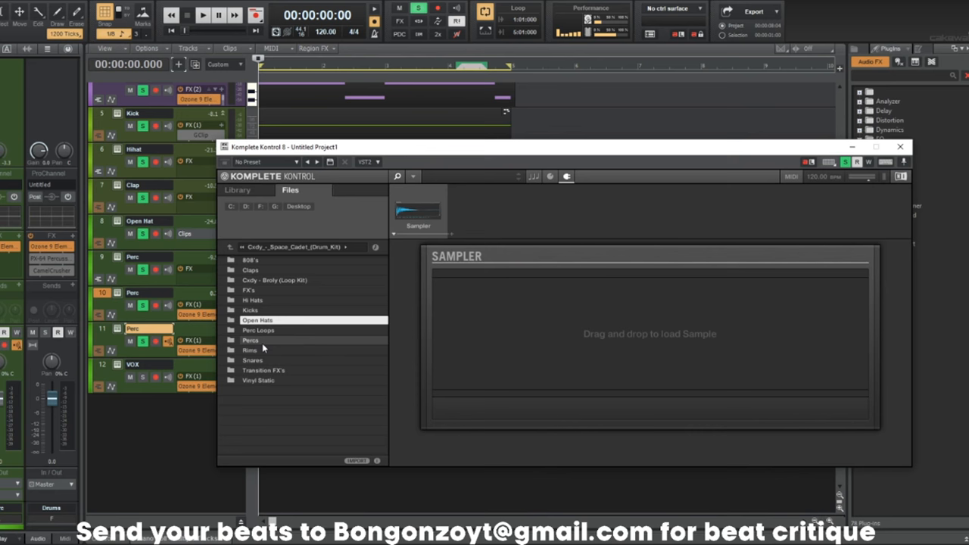
{"action": "left_click", "coordinate": [262, 340]}
{"action": "double_click", "coordinate": [262, 350]}
{"action": "left_click", "coordinate": [265, 351]}
{"action": "left_click", "coordinate": [275, 391]}
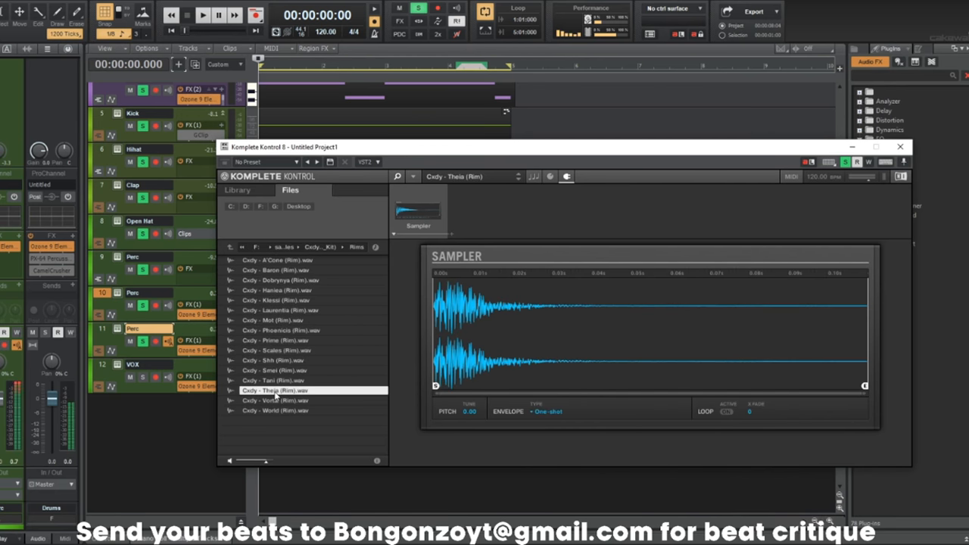
{"action": "left_click", "coordinate": [908, 150]}
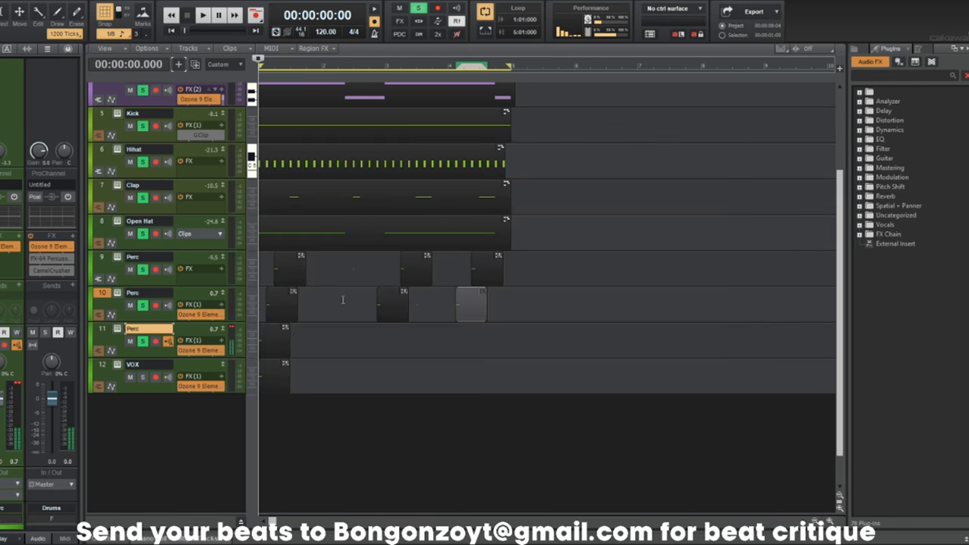
Move the track 11 Perc clip to the off-beat after beat 4 of bar 1 and copy it to the same spot in bar 3.
{"action": "left_click_drag", "start_coordinate": [284, 335], "coordinate": [414, 329]}
{"action": "scroll", "coordinate": [415, 327], "scroll_direction": "up", "scroll_amount": 1}
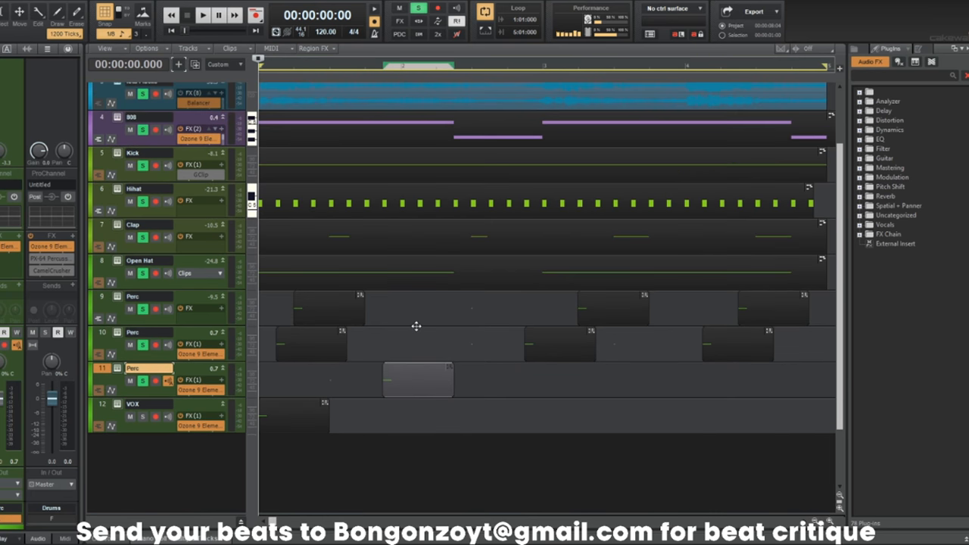
{"action": "scroll", "coordinate": [416, 326], "scroll_direction": "up", "scroll_amount": 1}
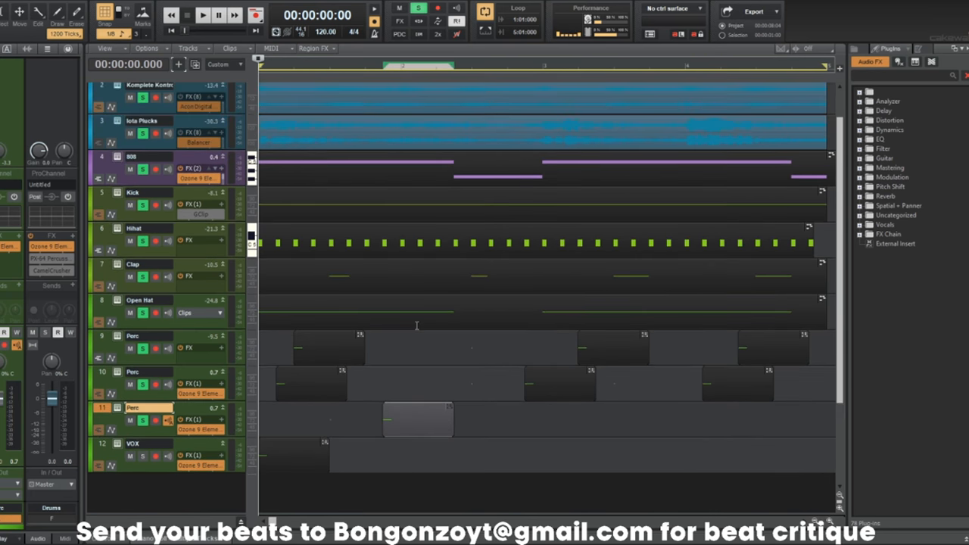
{"action": "key", "text": "space"}
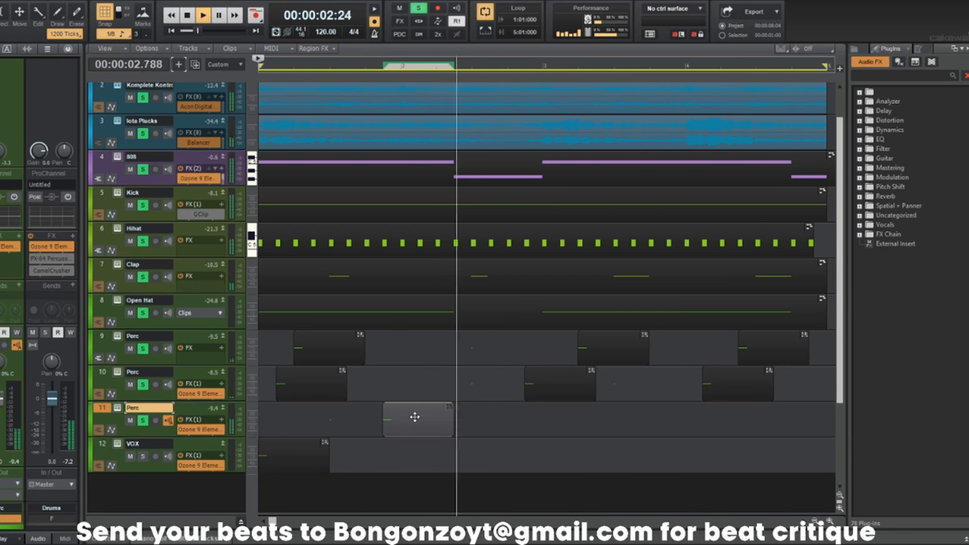
{"action": "left_click_drag", "start_coordinate": [415, 412], "coordinate": [702, 413]}
{"action": "scroll", "coordinate": [702, 413], "scroll_direction": "down", "scroll_amount": 2}
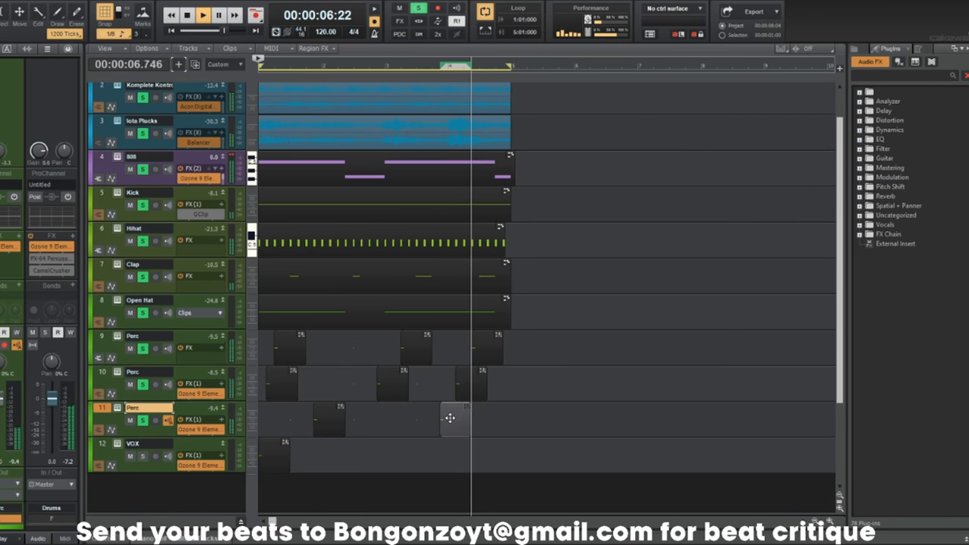
Copy the bar 4 Perc clip on track 9, set the snap resolution to 1/16 and place the copy a sixteenth after the original.
{"action": "left_click_drag", "start_coordinate": [449, 413], "coordinate": [489, 342]}
{"action": "scroll", "coordinate": [490, 342], "scroll_direction": "up", "scroll_amount": 2}
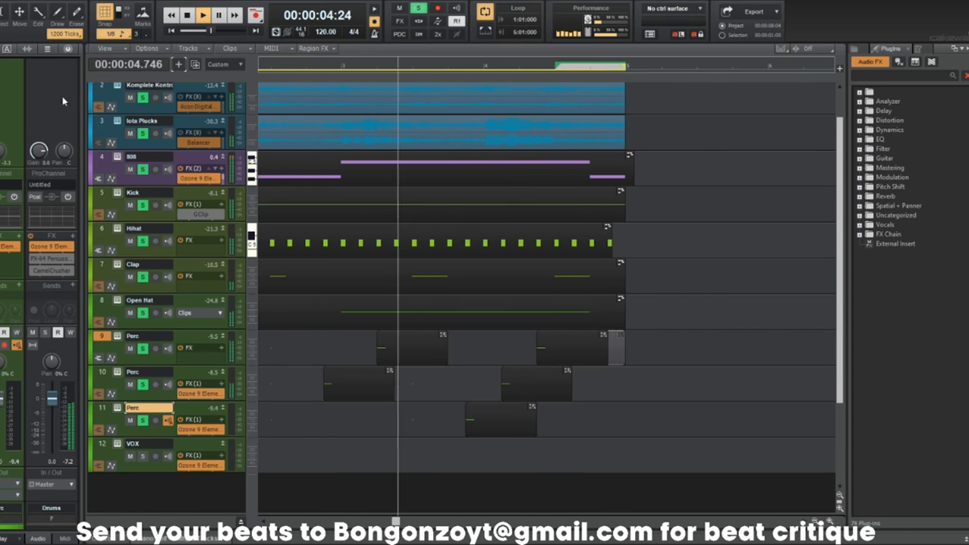
{"action": "left_click", "coordinate": [112, 35]}
{"action": "left_click", "coordinate": [121, 108]}
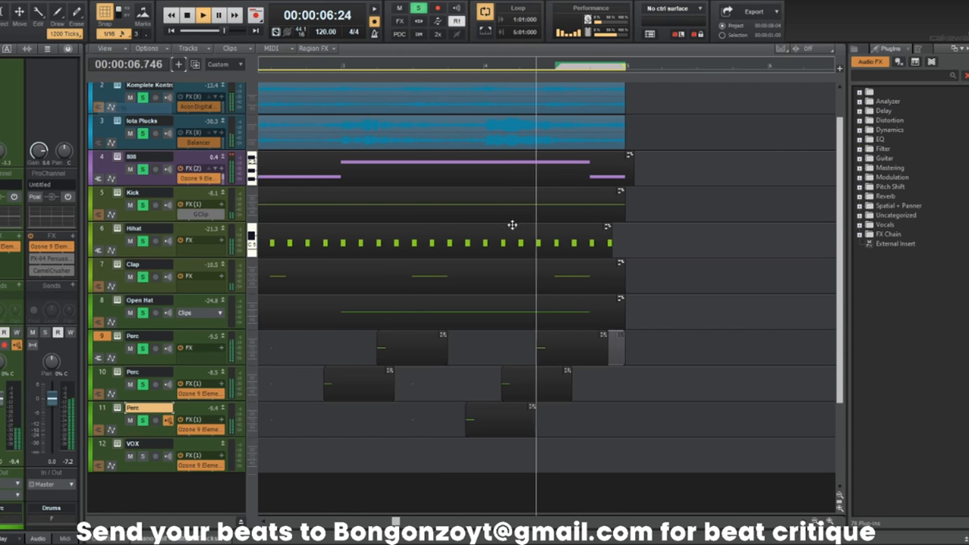
{"action": "left_click_drag", "start_coordinate": [617, 342], "coordinate": [612, 344]}
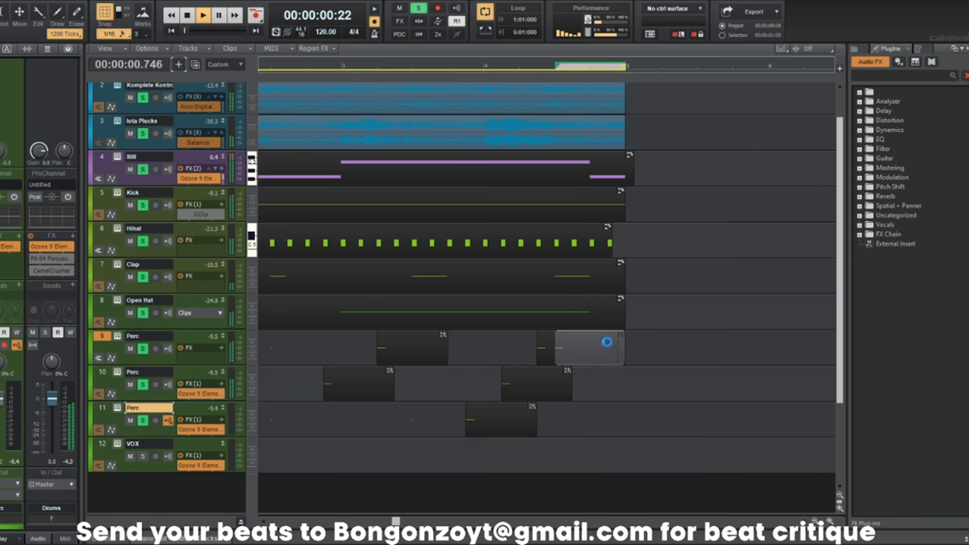
Move the bar 3 Perc clip on track 11 to the off-beat after beat 3 and copy it to the last sixteenth of bar 4.
{"action": "left_click_drag", "start_coordinate": [502, 411], "coordinate": [468, 405]}
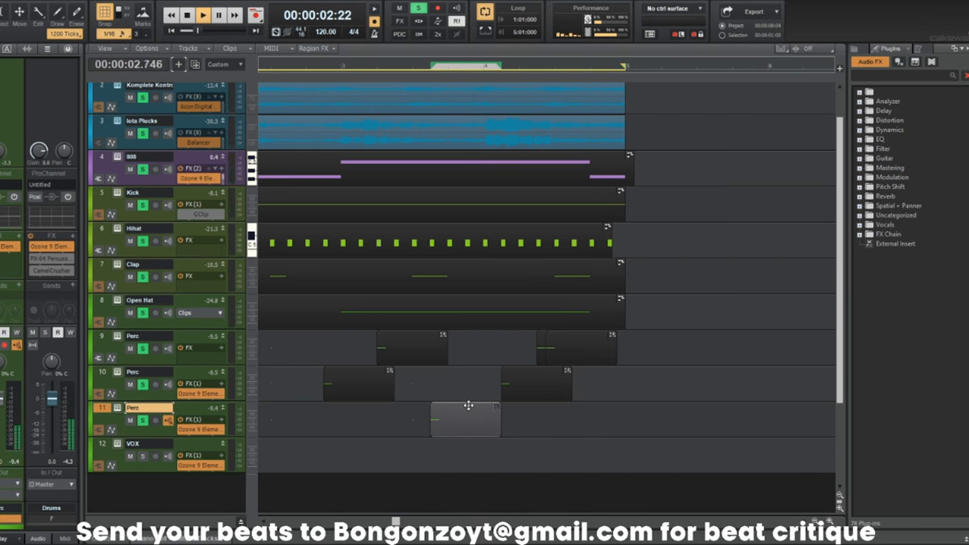
{"action": "scroll", "coordinate": [468, 405], "scroll_direction": "down", "scroll_amount": 4}
{"action": "scroll", "coordinate": [468, 405], "scroll_direction": "up", "scroll_amount": 3}
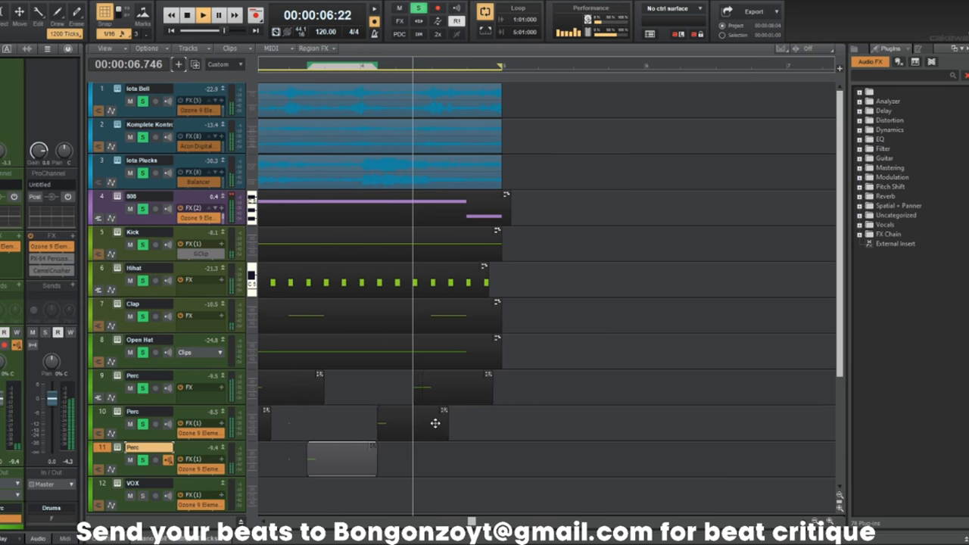
{"action": "scroll", "coordinate": [422, 407], "scroll_direction": "down", "scroll_amount": 3}
{"action": "left_click_drag", "start_coordinate": [387, 448], "coordinate": [474, 455]}
{"action": "scroll", "coordinate": [466, 450], "scroll_direction": "up", "scroll_amount": 3}
{"action": "scroll", "coordinate": [473, 455], "scroll_direction": "down", "scroll_amount": 2}
{"action": "scroll", "coordinate": [472, 455], "scroll_direction": "left", "scroll_amount": 5}
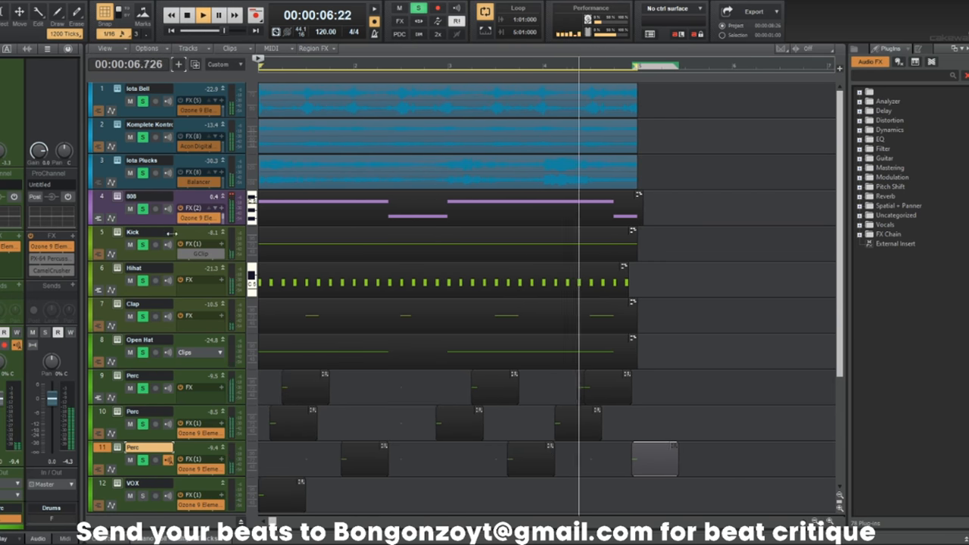
Examine the master output's frequency spectrum and levels in SPAN while the loop plays.
{"action": "left_click", "coordinate": [106, 203]}
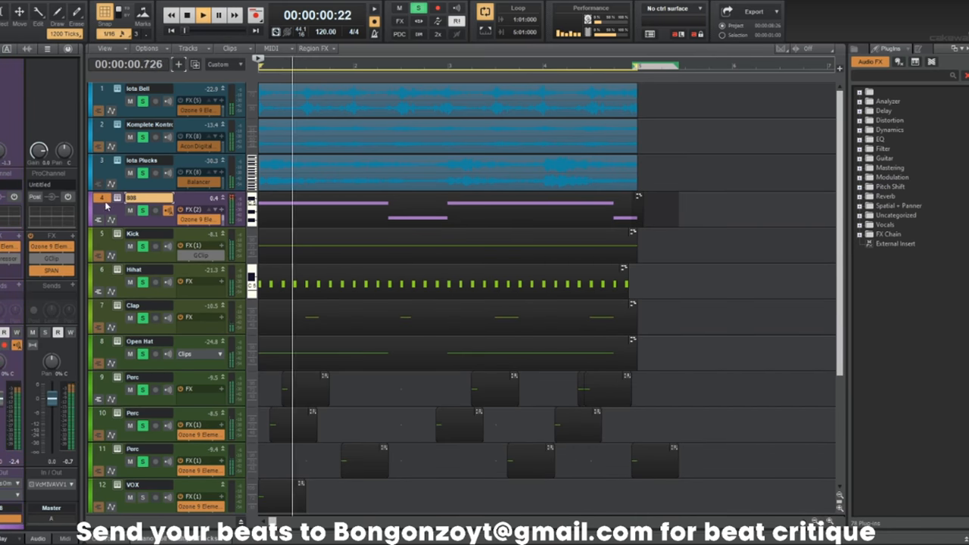
{"action": "key", "text": "space"}
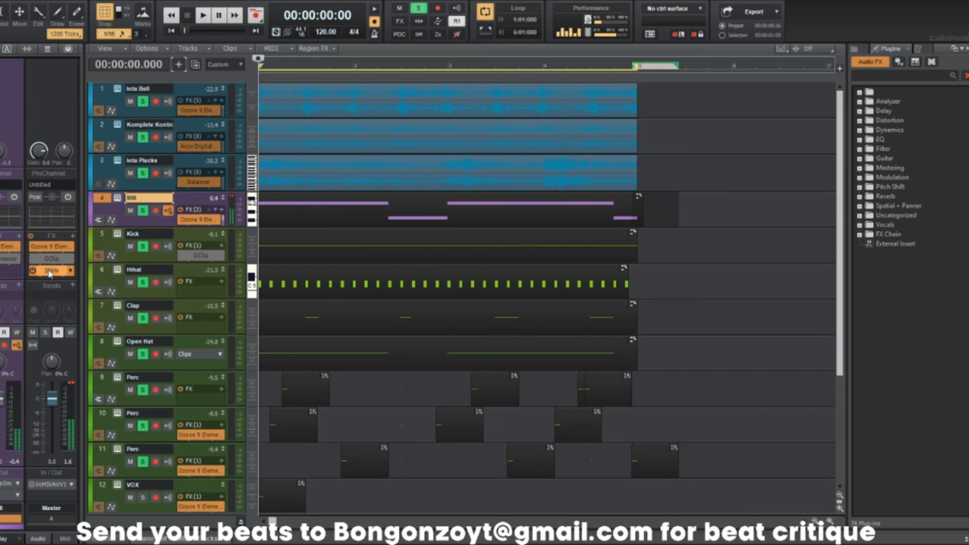
{"action": "double_click", "coordinate": [50, 273]}
{"action": "key", "text": "space"}
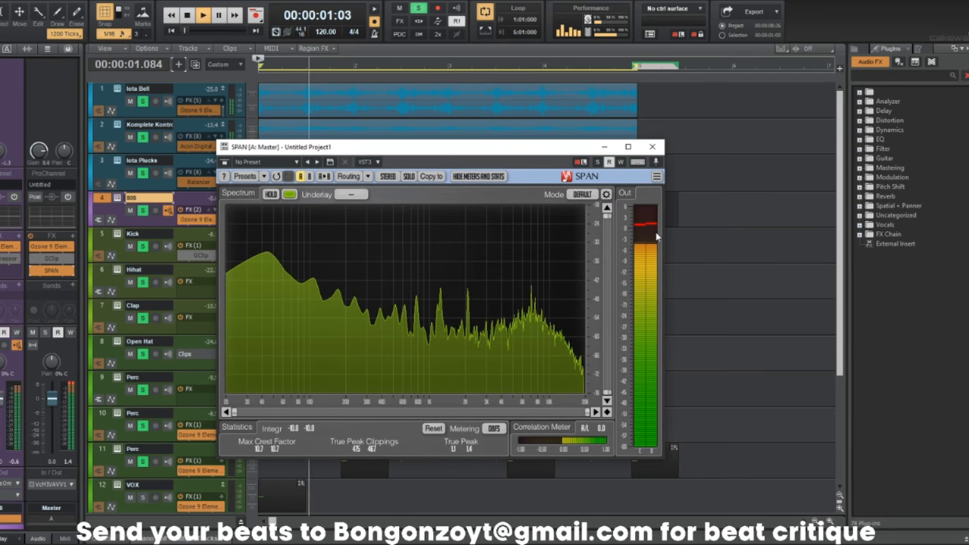
{"action": "left_click", "coordinate": [653, 146]}
{"action": "key", "text": "space"}
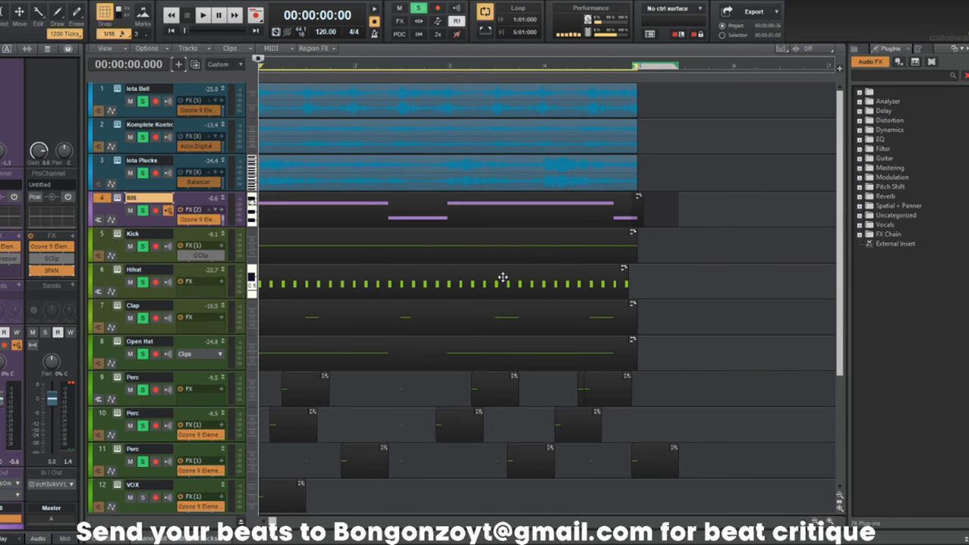
Select all clips, open the sampler on the VOX track and browse to the Vox sample folder.
{"action": "left_click", "coordinate": [618, 207]}
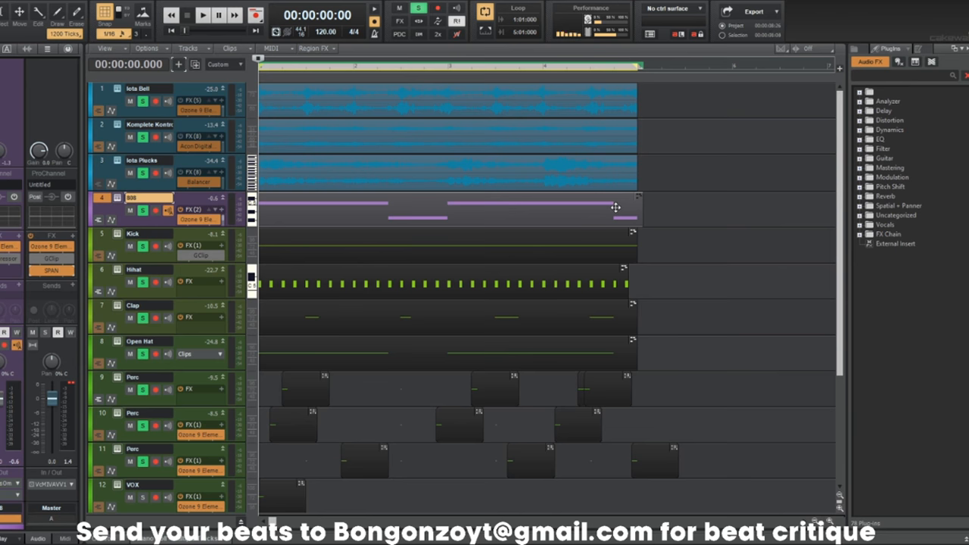
{"action": "key", "text": "ctrl+a"}
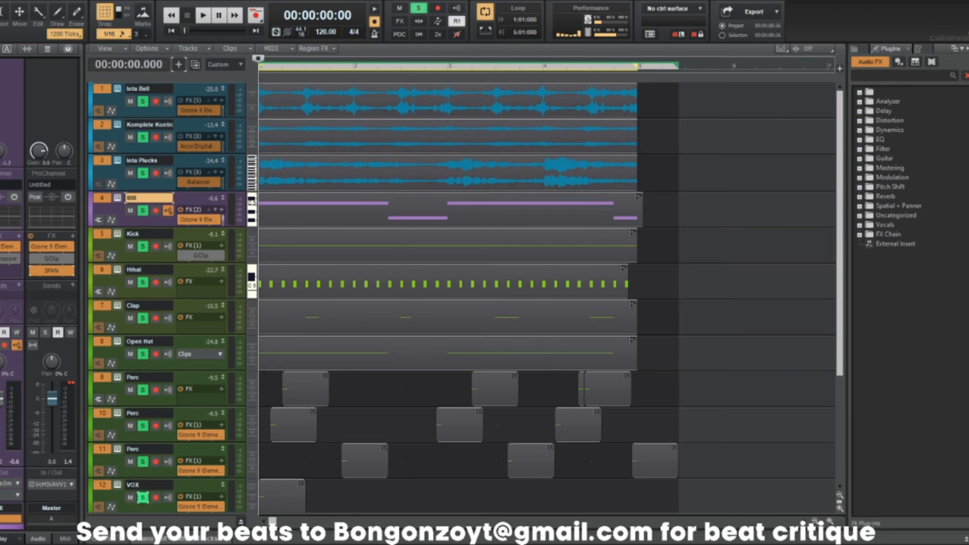
{"action": "left_click", "coordinate": [122, 488]}
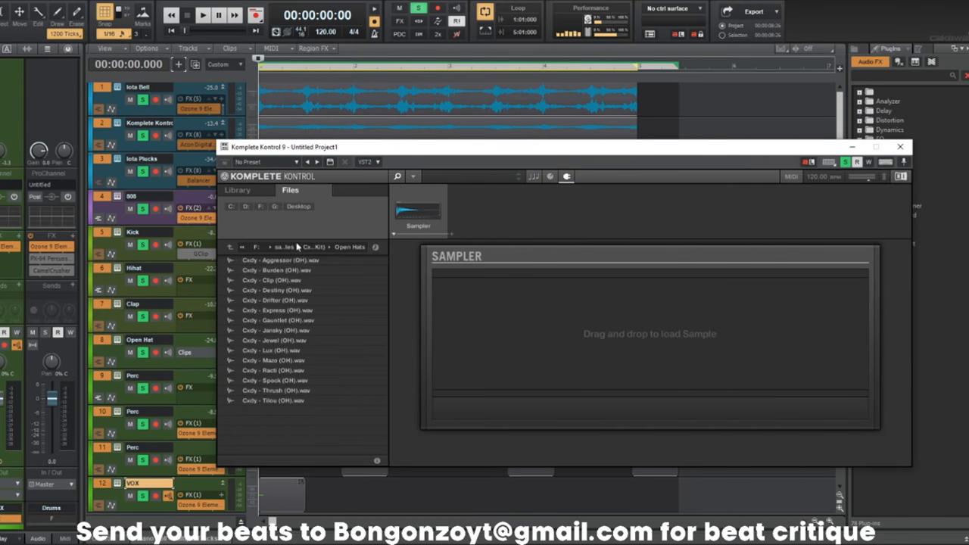
{"action": "left_click", "coordinate": [312, 248]}
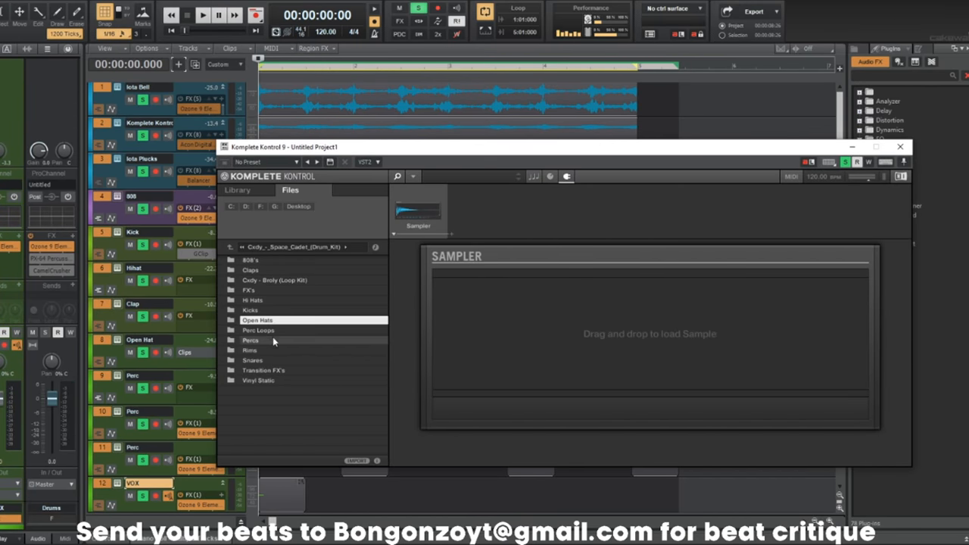
{"action": "left_click", "coordinate": [267, 371]}
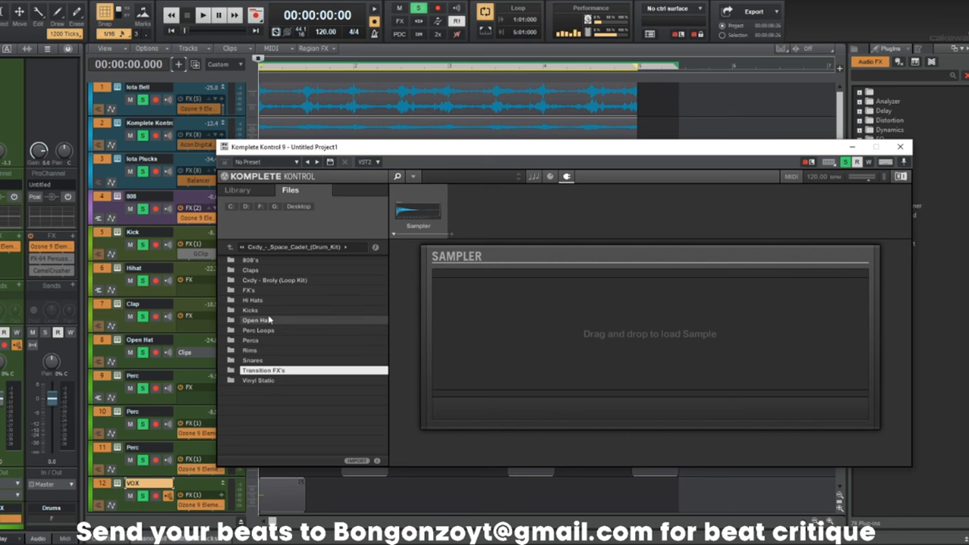
{"action": "double_click", "coordinate": [274, 280]}
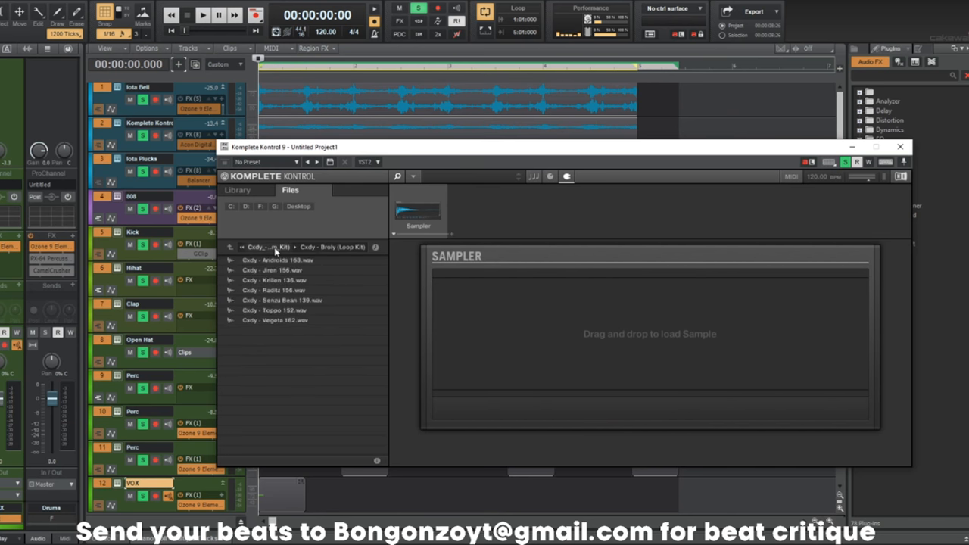
{"action": "left_click", "coordinate": [274, 246]}
{"action": "left_click", "coordinate": [230, 248]}
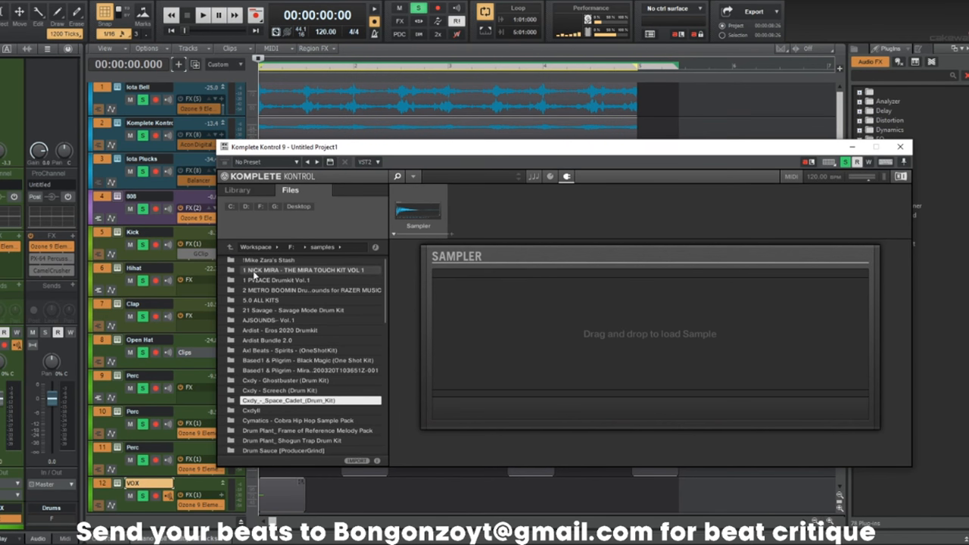
{"action": "double_click", "coordinate": [254, 260]}
{"action": "double_click", "coordinate": [261, 356]}
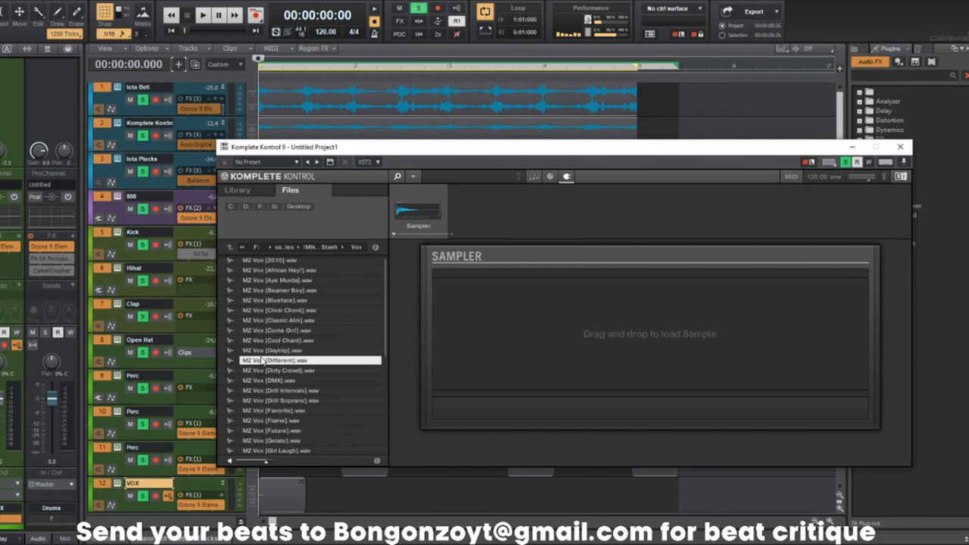
Audition the first vocal one-shots in the Vox folder, from MZ Vox [Different] through MZ Vox [Hi].
{"action": "double_click", "coordinate": [261, 361]}
{"action": "double_click", "coordinate": [282, 411]}
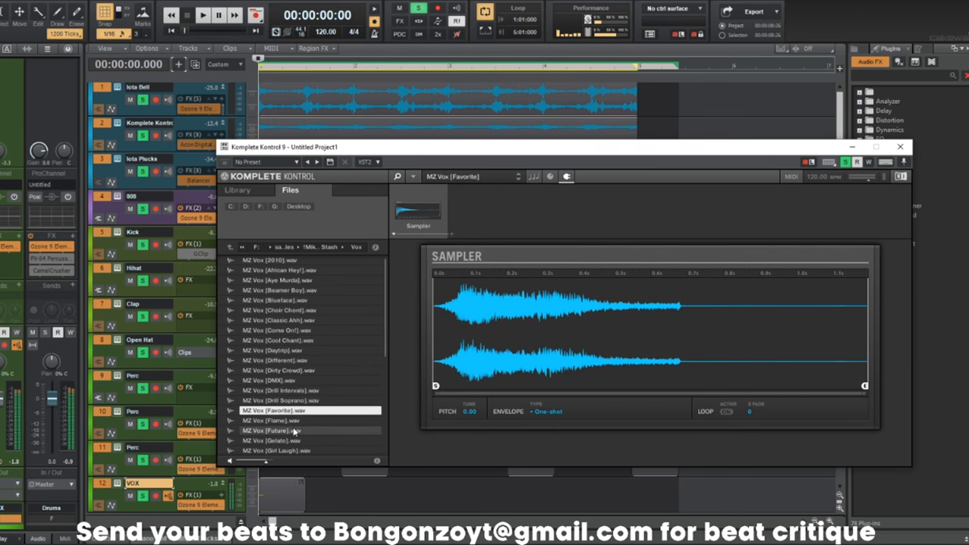
{"action": "scroll", "coordinate": [293, 431], "scroll_direction": "down", "scroll_amount": 2}
{"action": "double_click", "coordinate": [294, 431]}
{"action": "scroll", "coordinate": [292, 379], "scroll_direction": "down", "scroll_amount": 3}
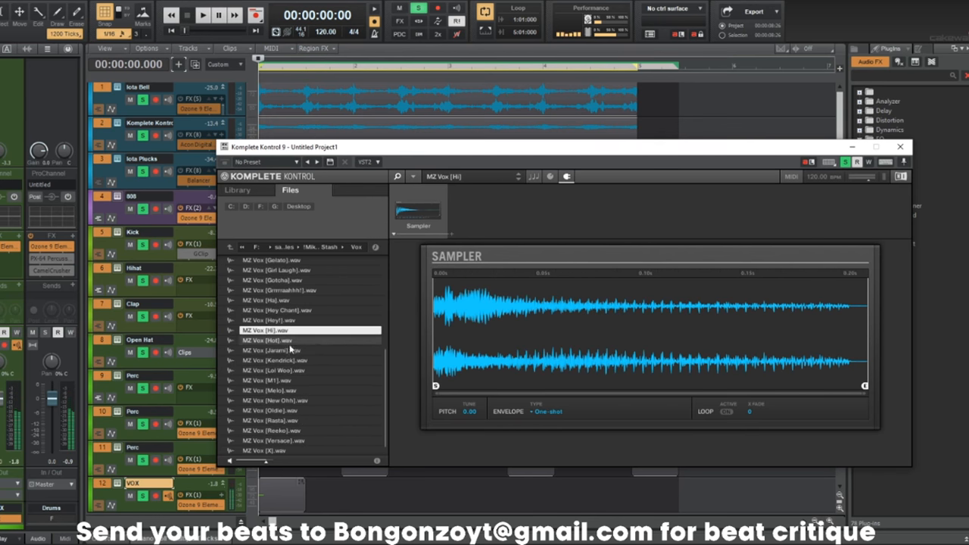
Audition the remaining vocal one-shots, load MZ Vox [X].wav into the VOX sampler and close it while the loop plays.
{"action": "double_click", "coordinate": [288, 381]}
{"action": "scroll", "coordinate": [291, 394], "scroll_direction": "down", "scroll_amount": 1}
{"action": "double_click", "coordinate": [298, 410]}
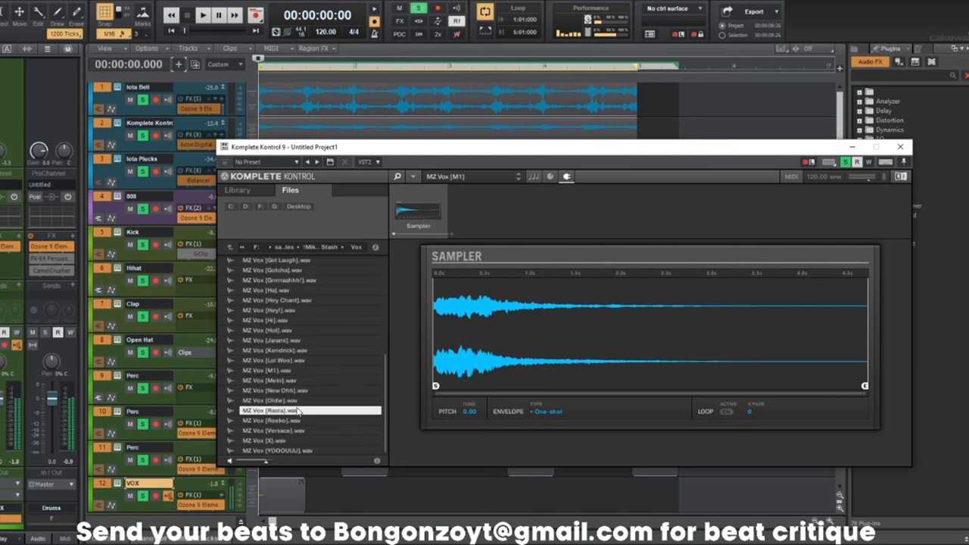
{"action": "double_click", "coordinate": [295, 431]}
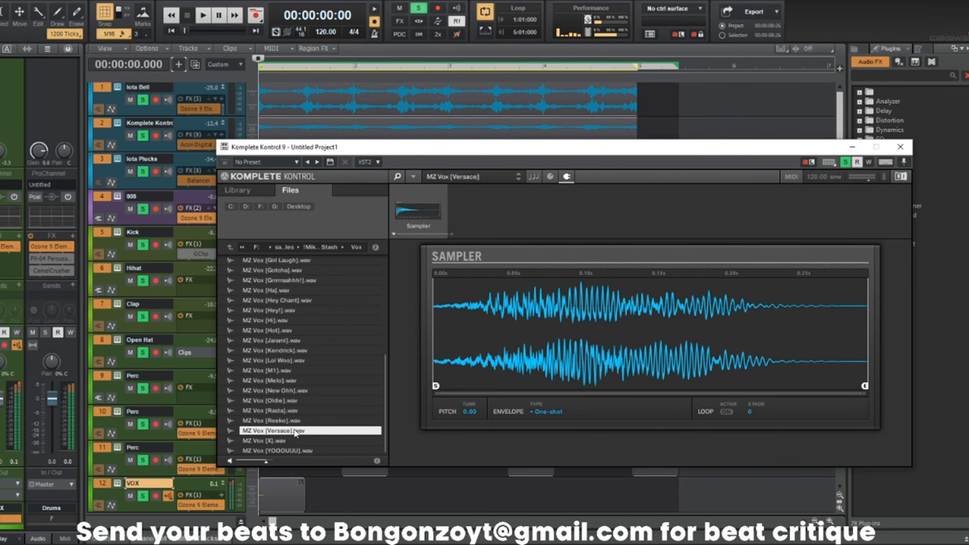
{"action": "double_click", "coordinate": [291, 439]}
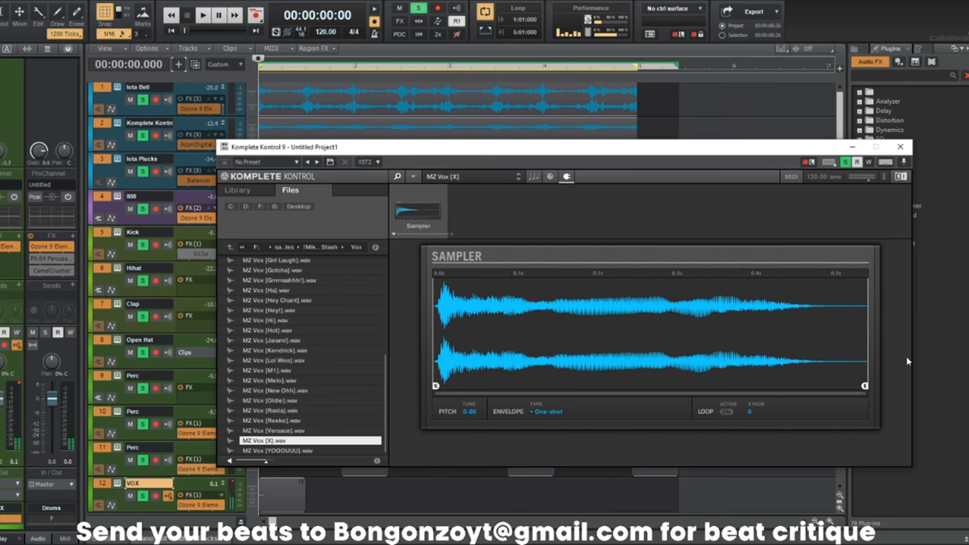
{"action": "left_click_drag", "start_coordinate": [859, 388], "coordinate": [548, 387]}
{"action": "key", "text": "space"}
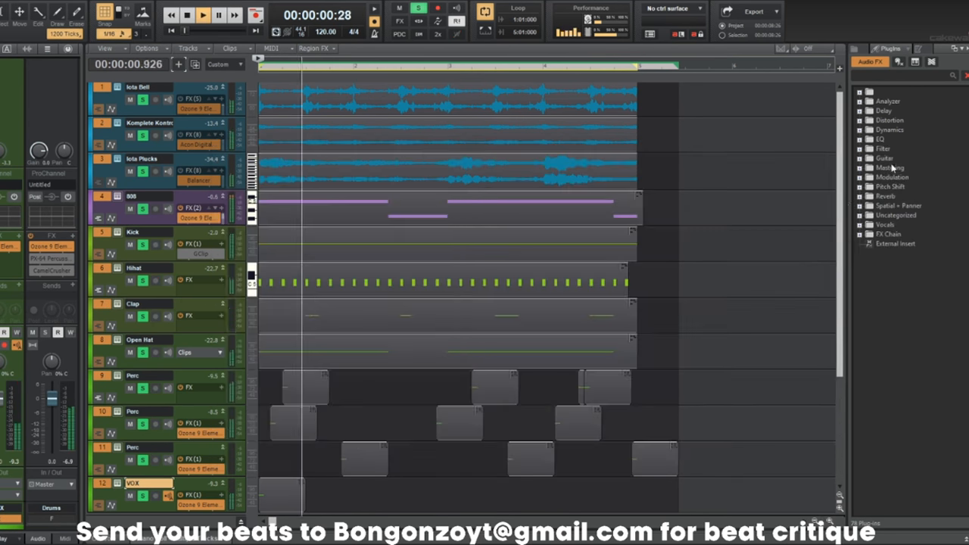
{"action": "left_click", "coordinate": [901, 147]}
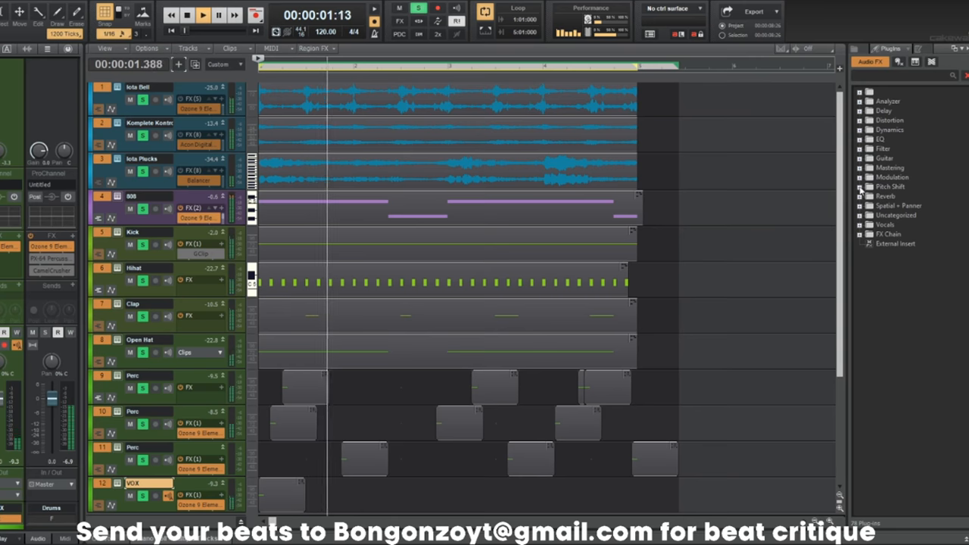
Insert the Raum reverb and move it into the VOX track's effects chain.
{"action": "left_click", "coordinate": [283, 263]}
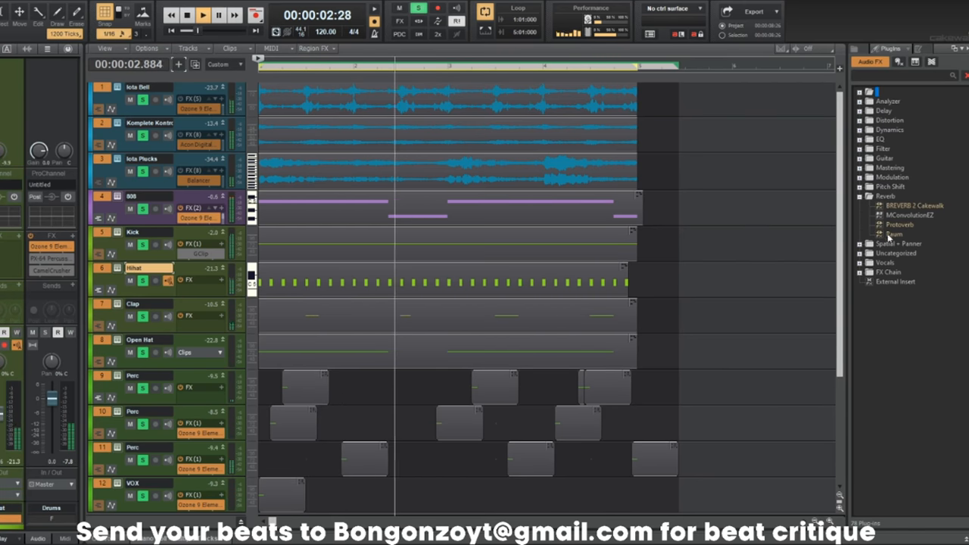
{"action": "double_click", "coordinate": [892, 234]}
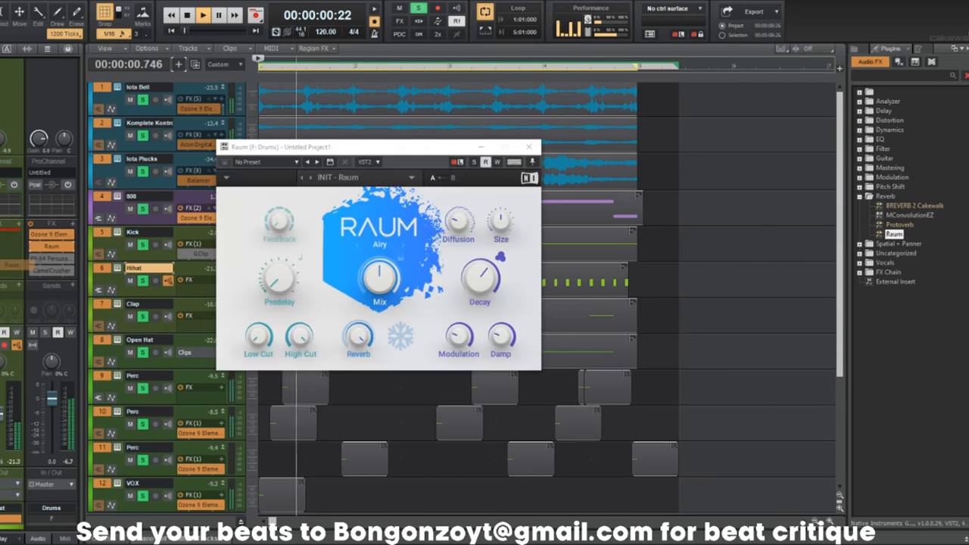
{"action": "left_click_drag", "start_coordinate": [13, 264], "coordinate": [18, 261]}
{"action": "key", "text": "space"}
{"action": "key", "text": "space"}
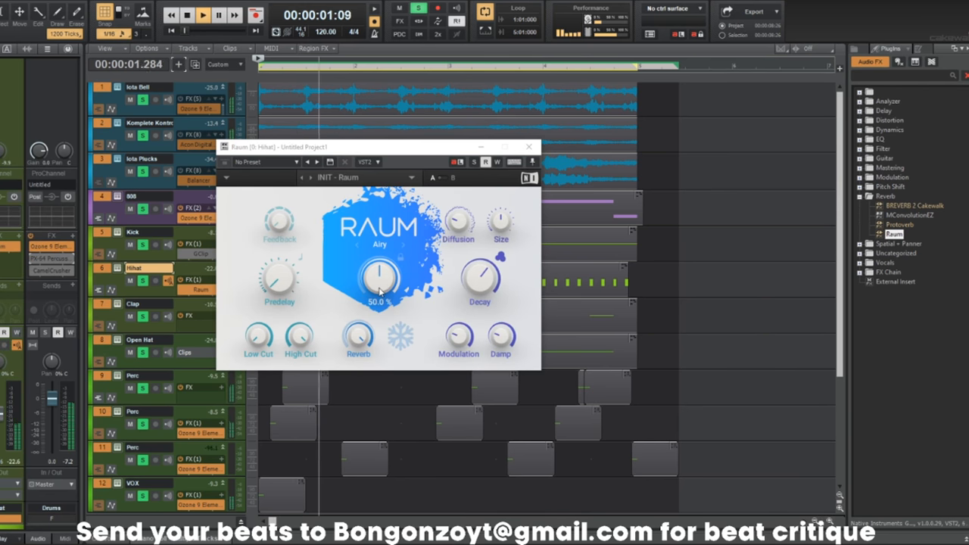
{"action": "key", "text": "space"}
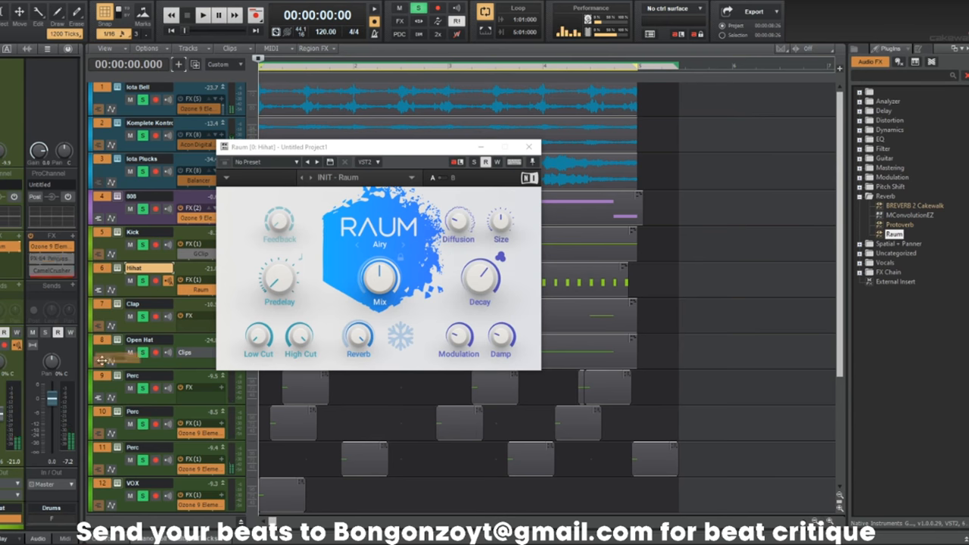
{"action": "key", "text": "space"}
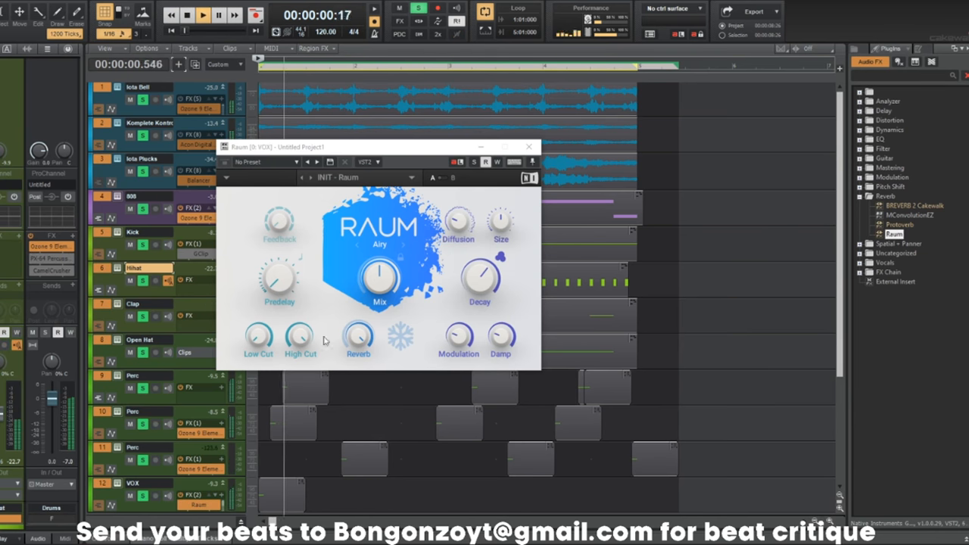
Set the VOX track's Raum mix to 44% with a shorter decay, and lower the track's level.
{"action": "left_click", "coordinate": [211, 483]}
{"action": "key", "text": "w"}
{"action": "left_click_drag", "start_coordinate": [385, 275], "coordinate": [413, 278]}
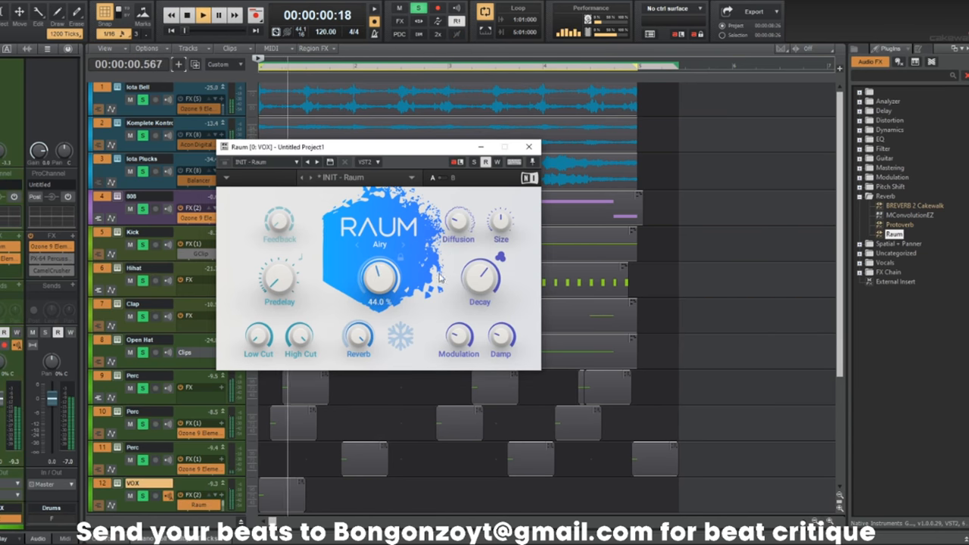
{"action": "left_click_drag", "start_coordinate": [2, 400], "coordinate": [1, 417]}
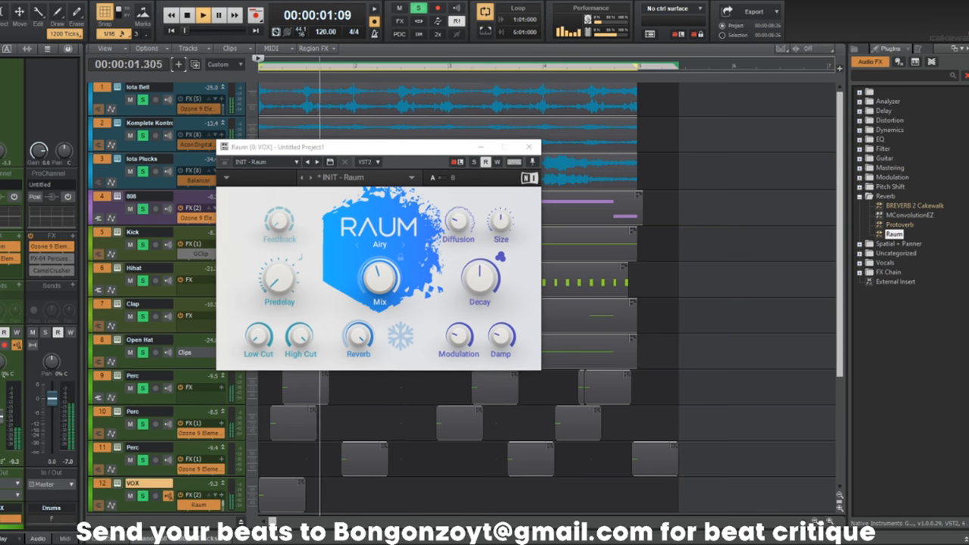
{"action": "left_click", "coordinate": [529, 147]}
{"action": "key", "text": "space"}
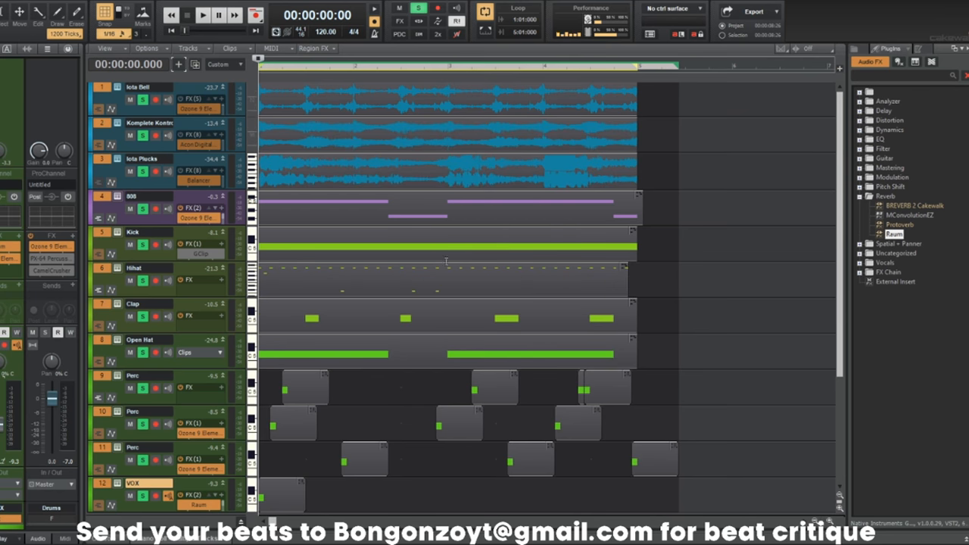
Open the Hihat clip for viewing during playback, return to the track view and restart the loop.
{"action": "double_click", "coordinate": [448, 266]}
{"action": "key", "text": "space"}
{"action": "key", "text": "d"}
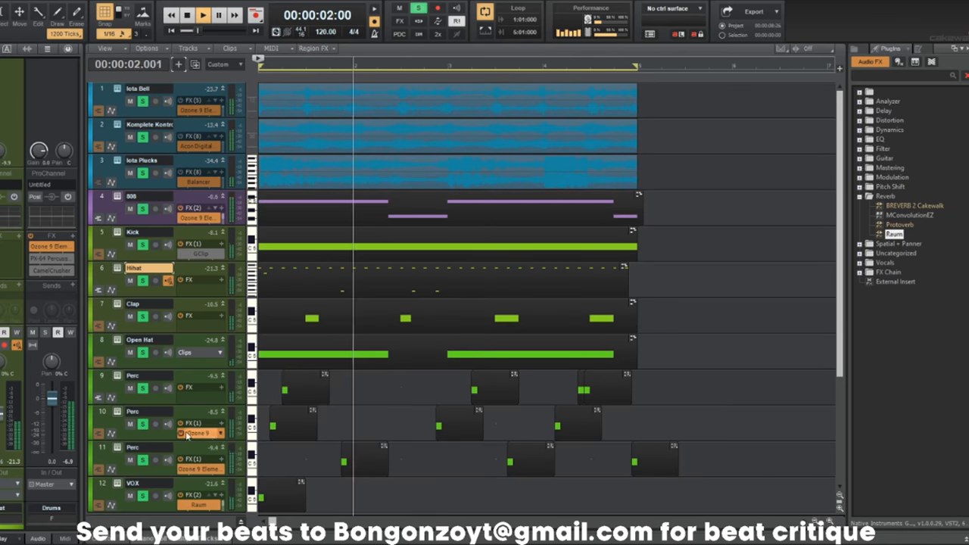
{"action": "key", "text": "w"}
Lower the levels of the Perc tracks 10 and 9 while replaying the loop from the start.
{"action": "left_click", "coordinate": [102, 413]}
{"action": "key", "text": "w"}
{"action": "key", "text": "w"}
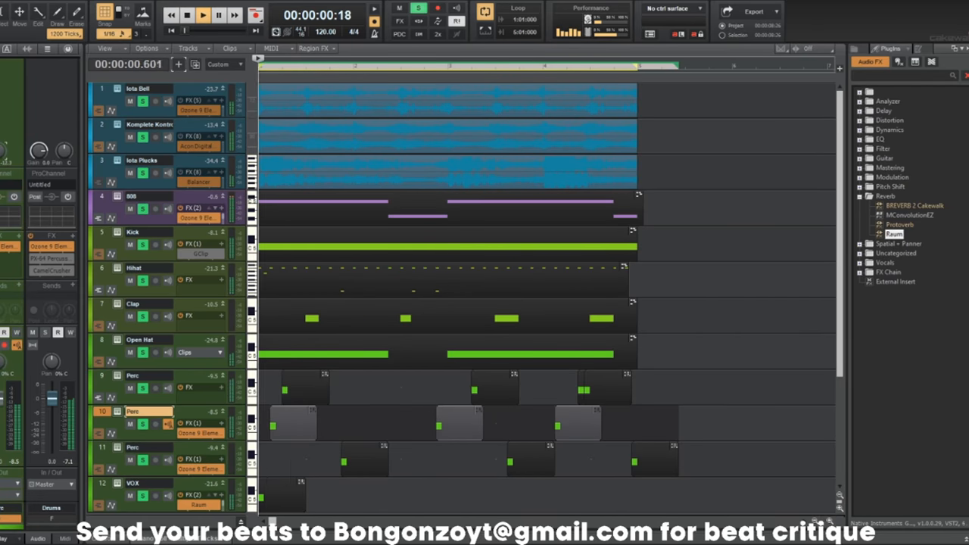
{"action": "left_click", "coordinate": [101, 377]}
{"action": "key", "text": "w"}
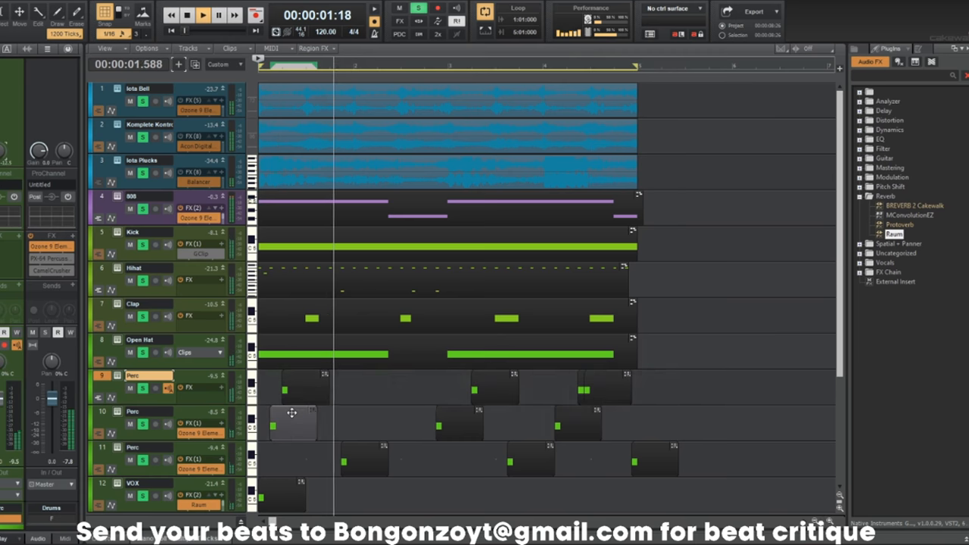
Turn on step 2 in the step pattern of track 10's first Perc clip and return to the track view.
{"action": "double_click", "coordinate": [292, 413]}
{"action": "key", "text": "w"}
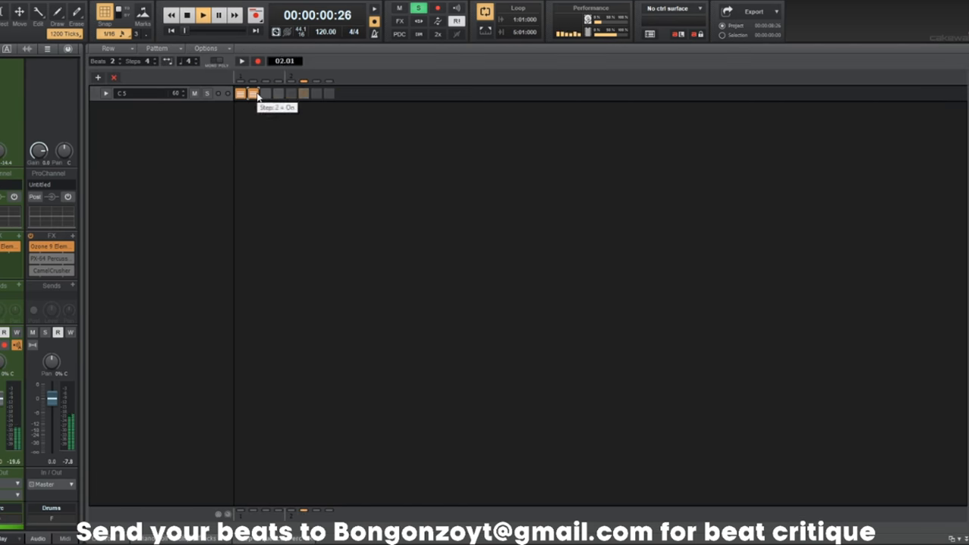
{"action": "key", "text": "d"}
{"action": "scroll", "coordinate": [366, 178], "scroll_direction": "down", "scroll_amount": 6}
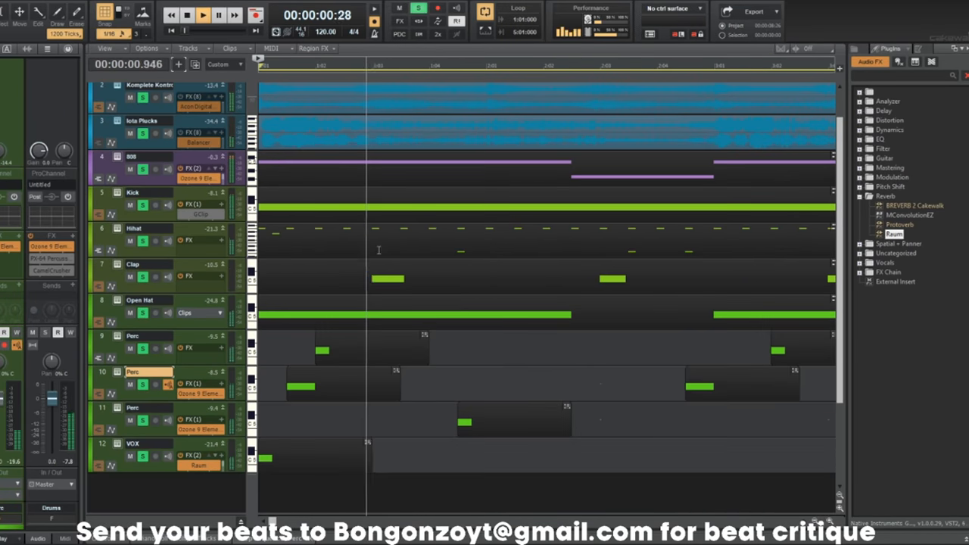
Adjust the gain of the Perc track 11 against the playing loop and stop playback.
{"action": "middle_click", "coordinate": [241, 380]}
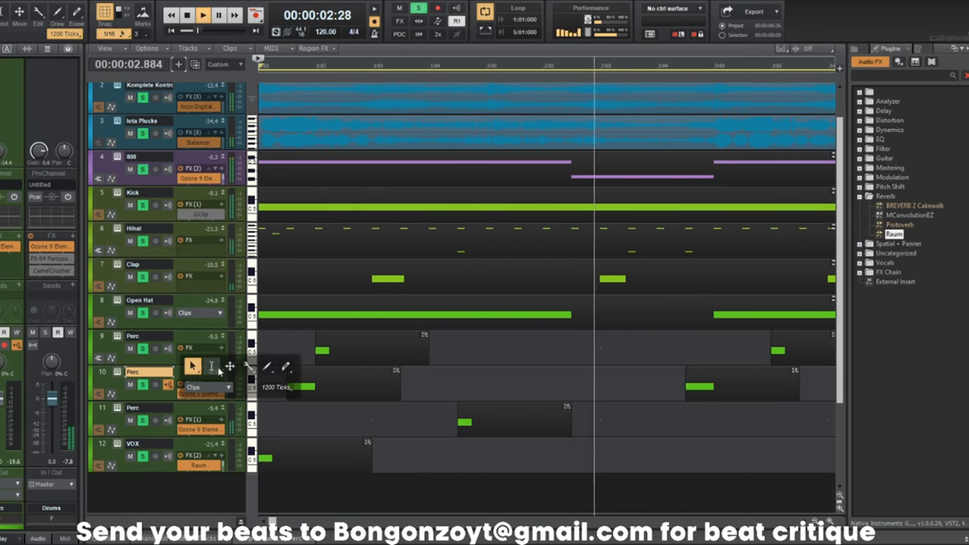
{"action": "left_click", "coordinate": [107, 411]}
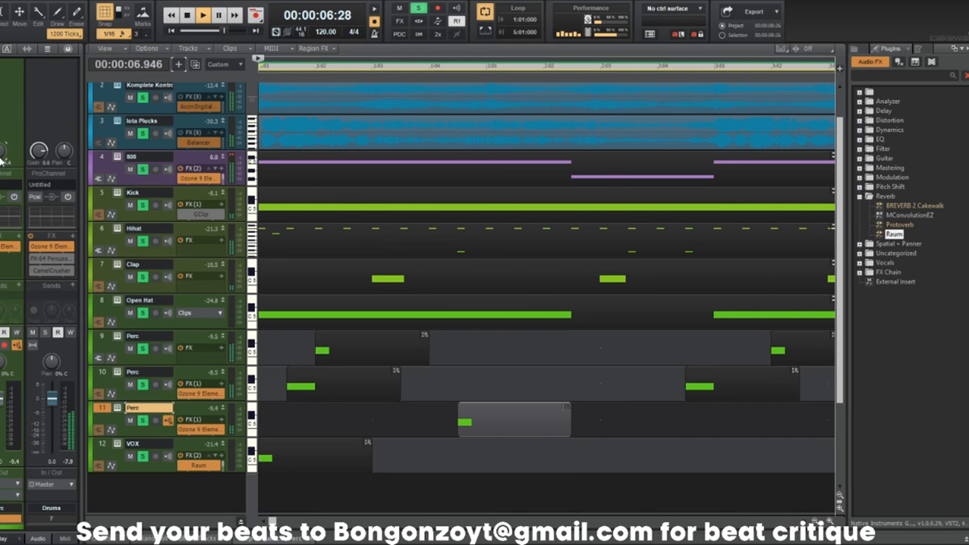
{"action": "key", "text": "space"}
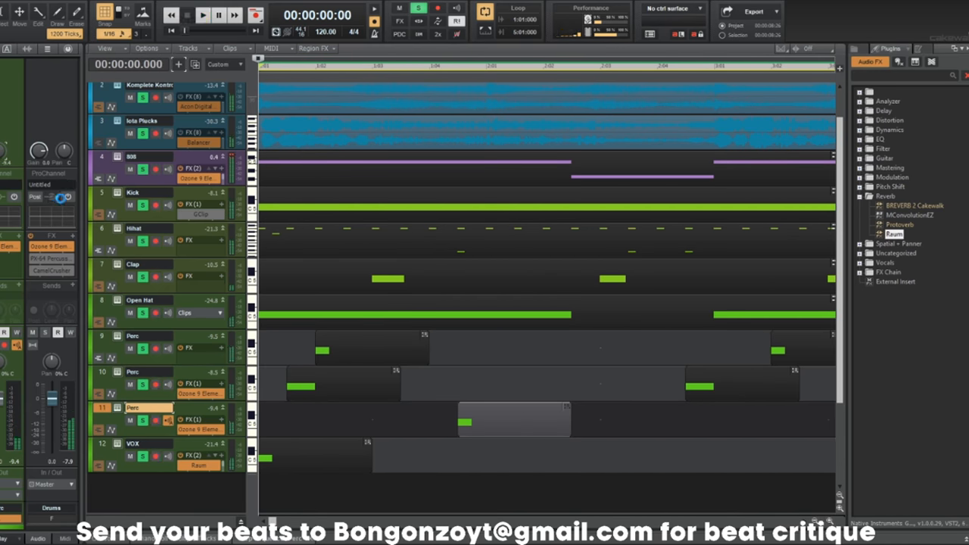
{"action": "scroll", "coordinate": [185, 241], "scroll_direction": "down", "scroll_amount": 3}
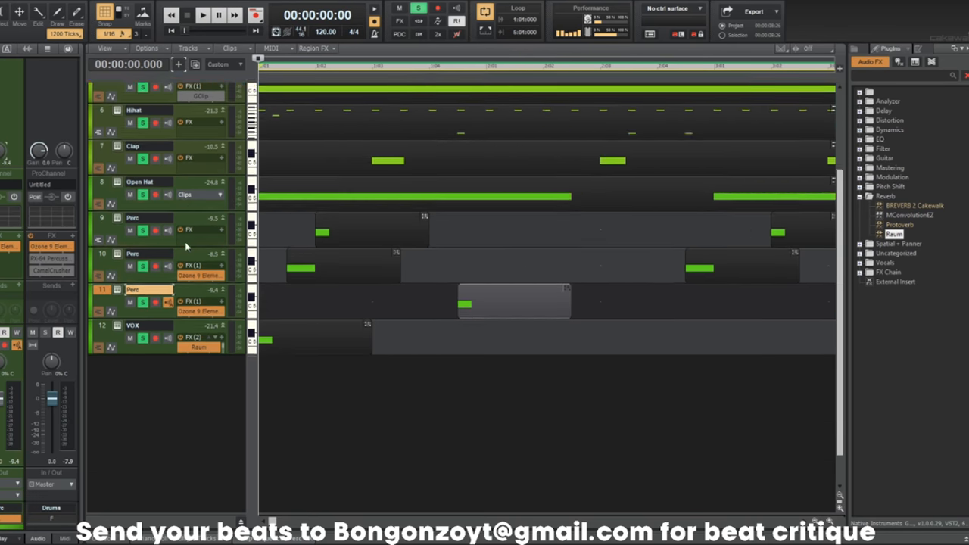
{"action": "scroll", "coordinate": [185, 242], "scroll_direction": "up", "scroll_amount": 4}
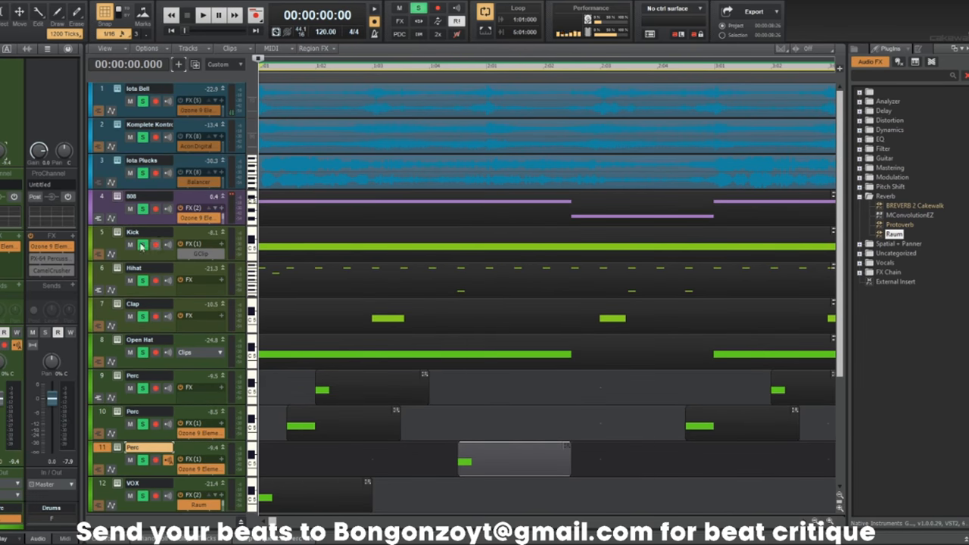
Replay the loop with the VOX track selected and insert the Raum reverb on the Drums bus after Ozone 9 Elements.
{"action": "left_click", "coordinate": [115, 489]}
{"action": "key", "text": "space"}
{"action": "key", "text": "space"}
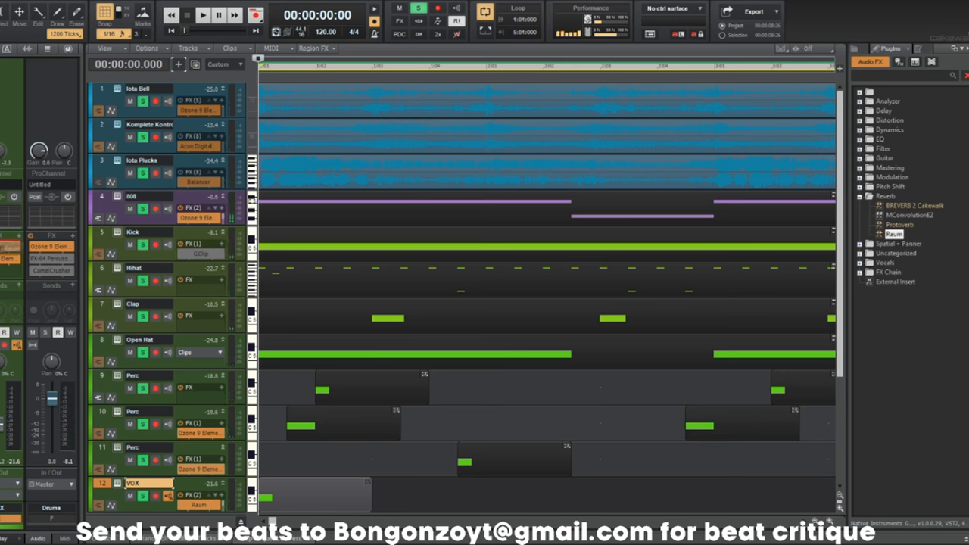
{"action": "left_click_drag", "start_coordinate": [50, 256], "coordinate": [50, 256]}
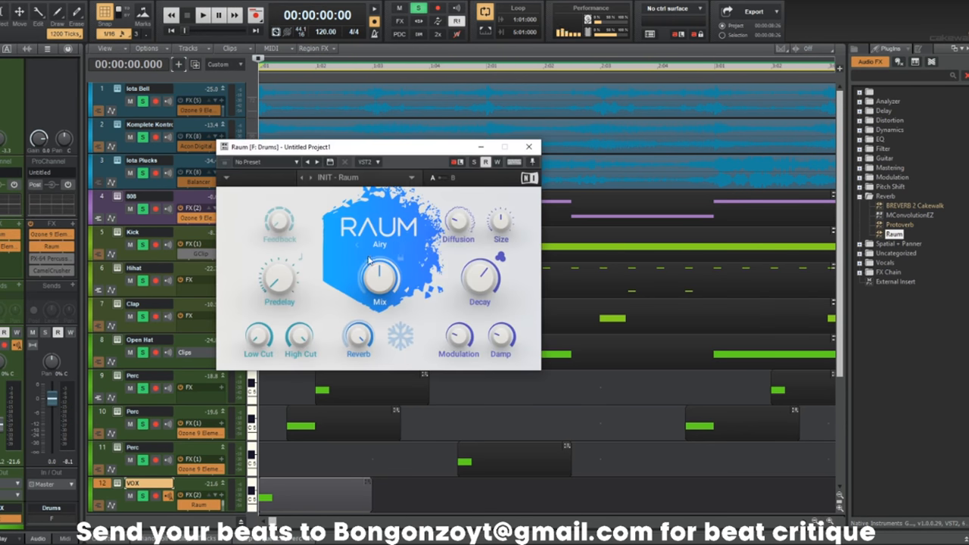
Set Raum on the Drums bus to 100 % modulation, a 1.5 s decay and a lower mix against the playing loop, and close it.
{"action": "key", "text": "space"}
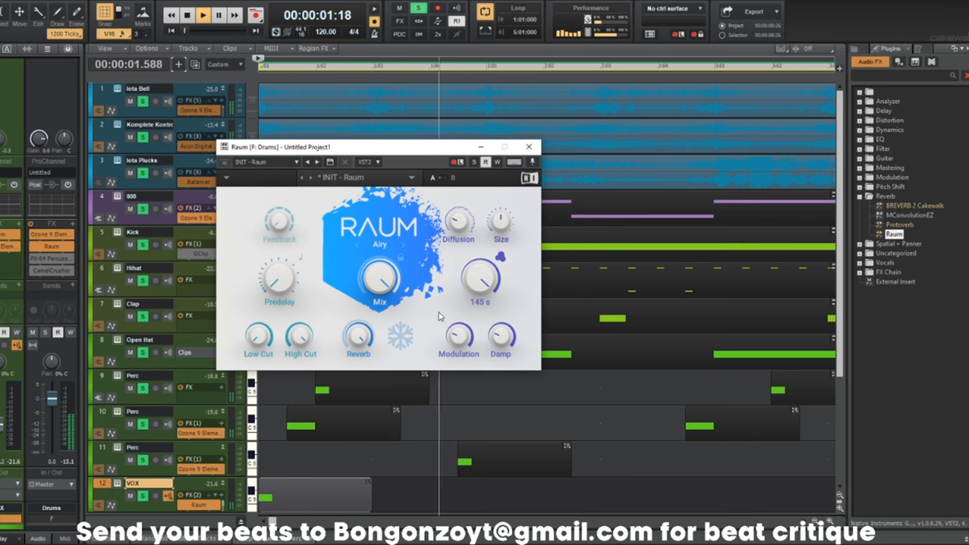
{"action": "mouse_move", "coordinate": [454, 338]}
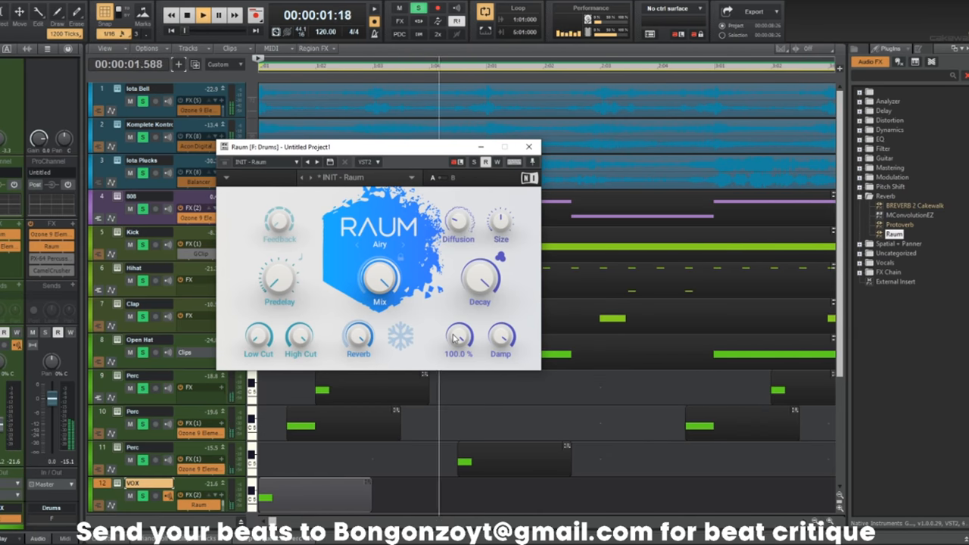
{"action": "key", "text": "space"}
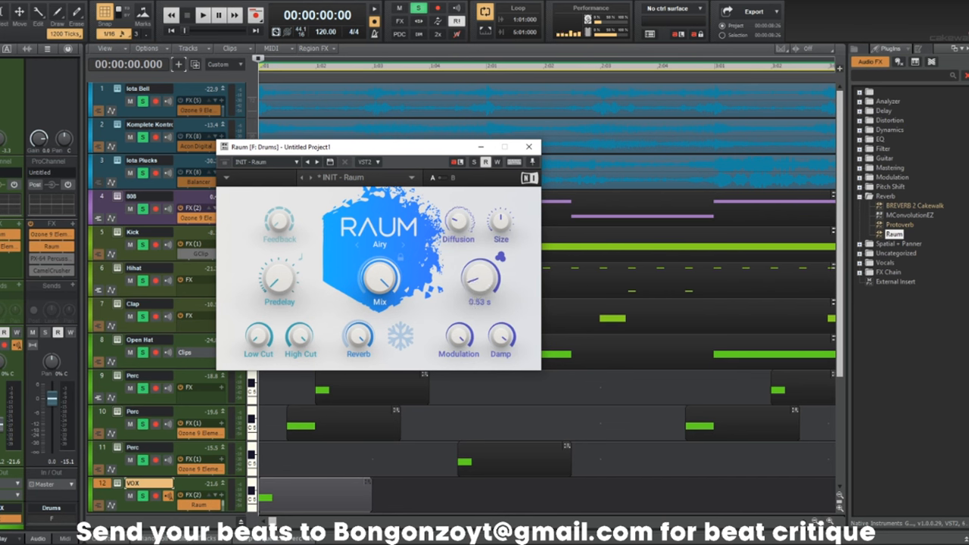
{"action": "key", "text": "space"}
{"action": "left_click_drag", "start_coordinate": [380, 278], "coordinate": [380, 337]}
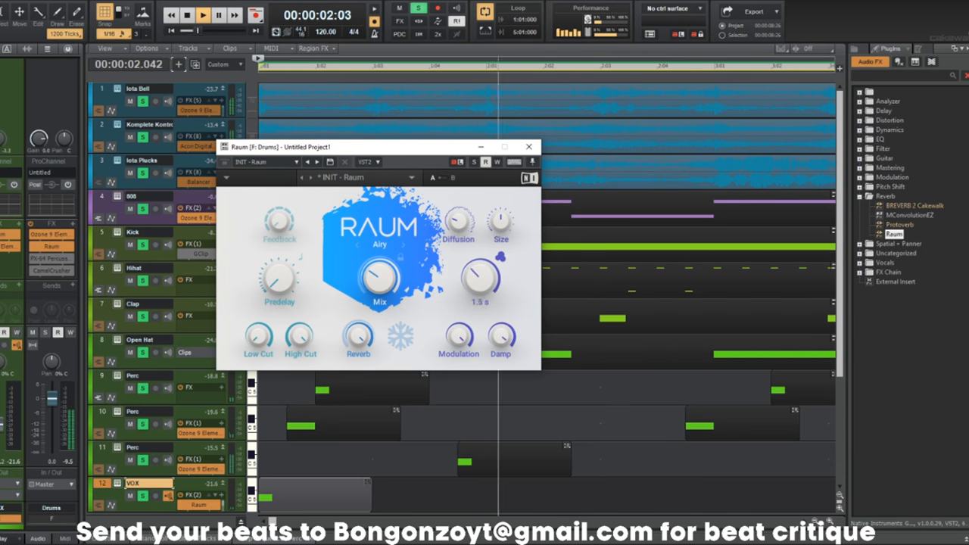
{"action": "left_click", "coordinate": [528, 146]}
{"action": "key", "text": "space"}
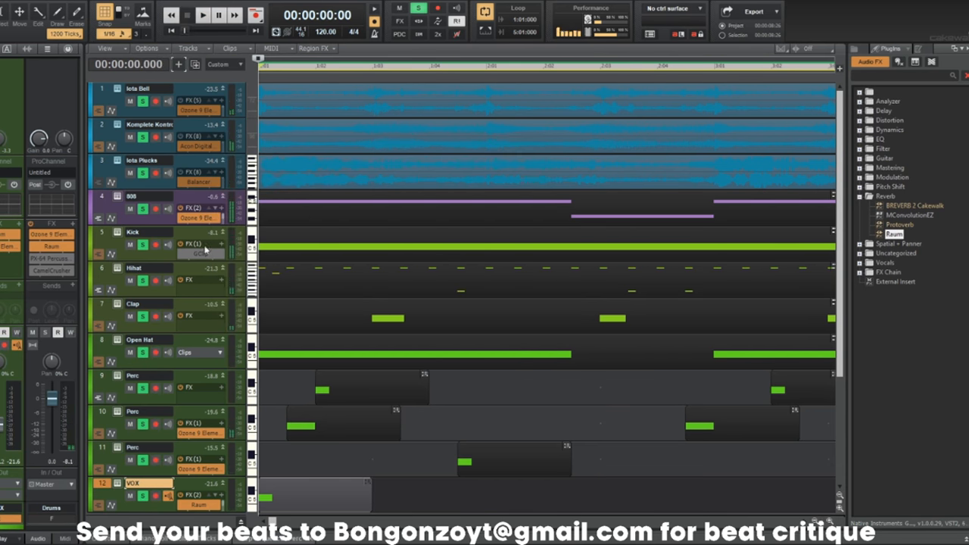
Enable GClip on the Kick track and set its gain to 4.6 dB and clip to 69 % during playback.
{"action": "left_click", "coordinate": [201, 237]}
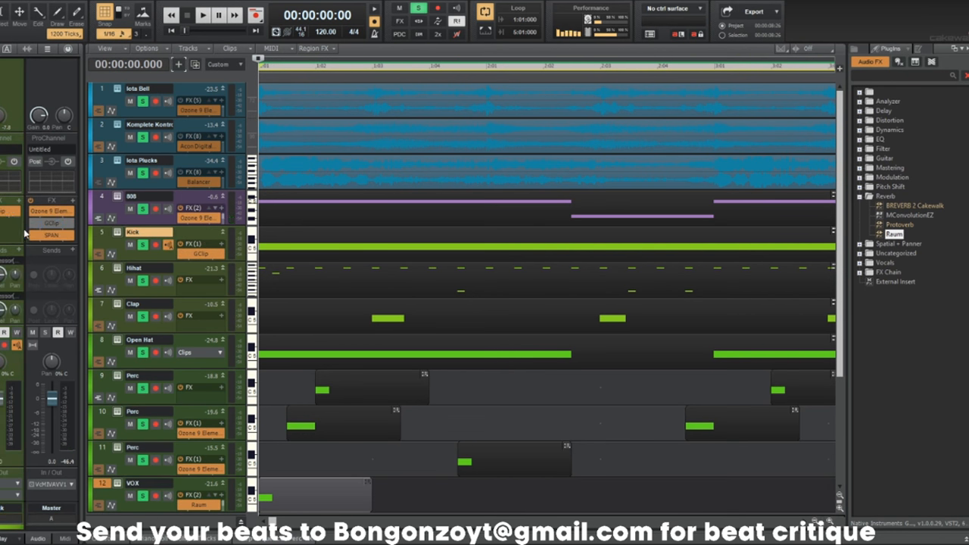
{"action": "double_click", "coordinate": [200, 254]}
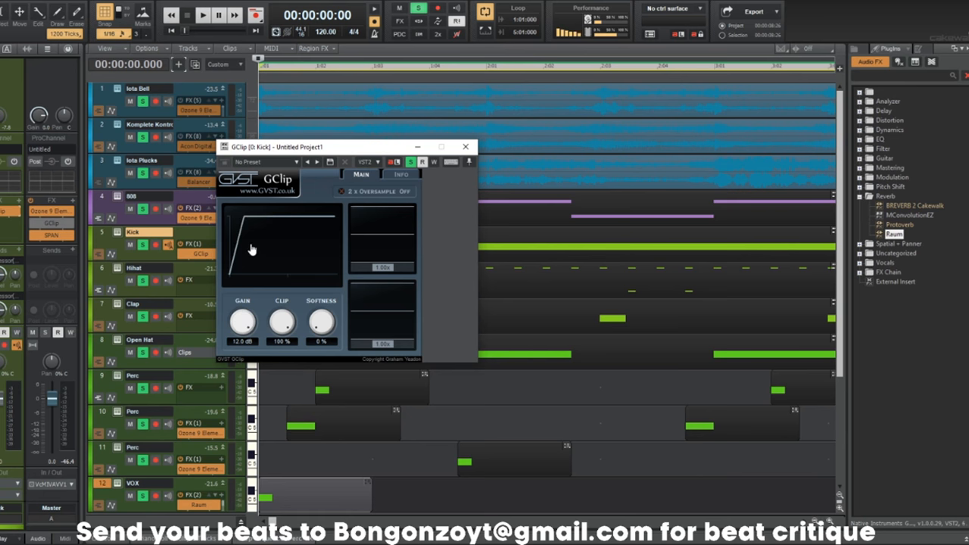
{"action": "key", "text": "space"}
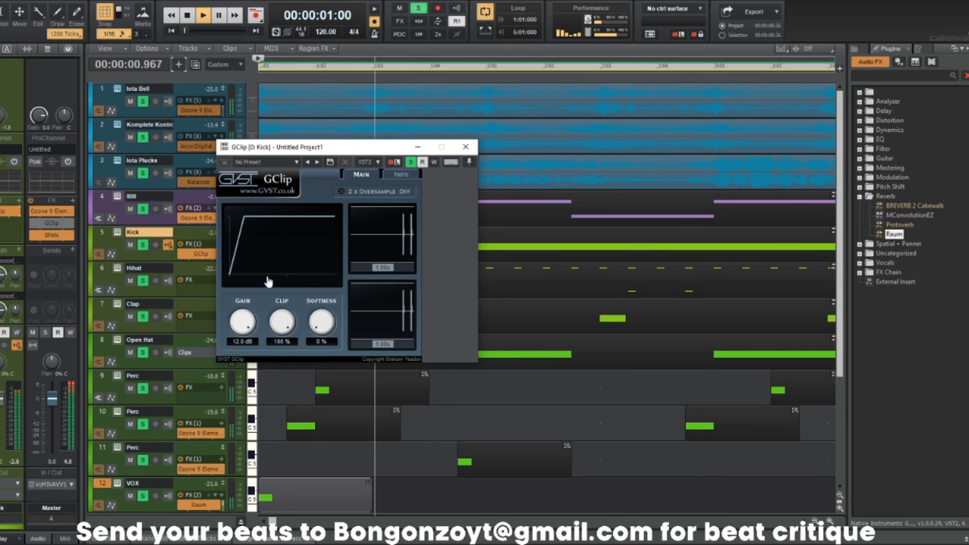
{"action": "left_click_drag", "start_coordinate": [265, 381], "coordinate": [265, 388]}
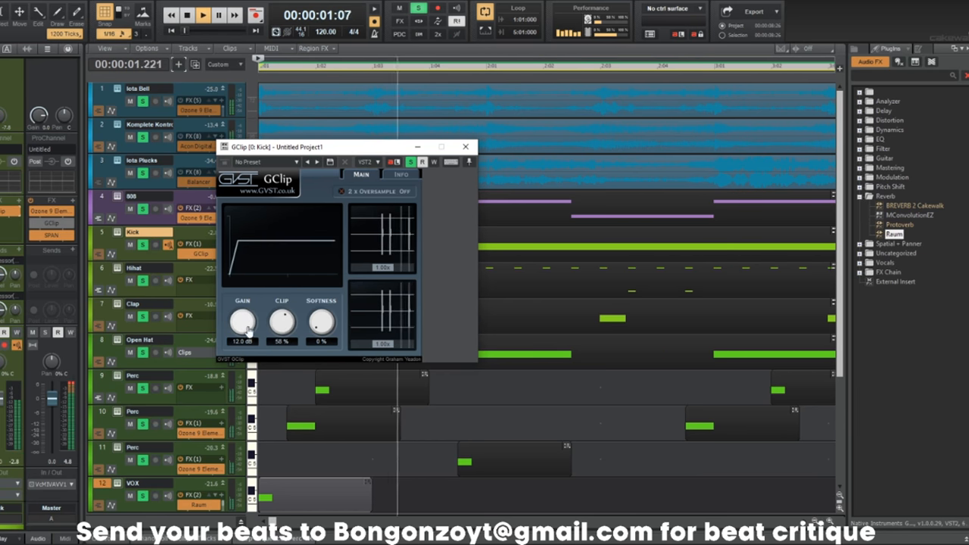
{"action": "left_click_drag", "start_coordinate": [268, 297], "coordinate": [254, 329]}
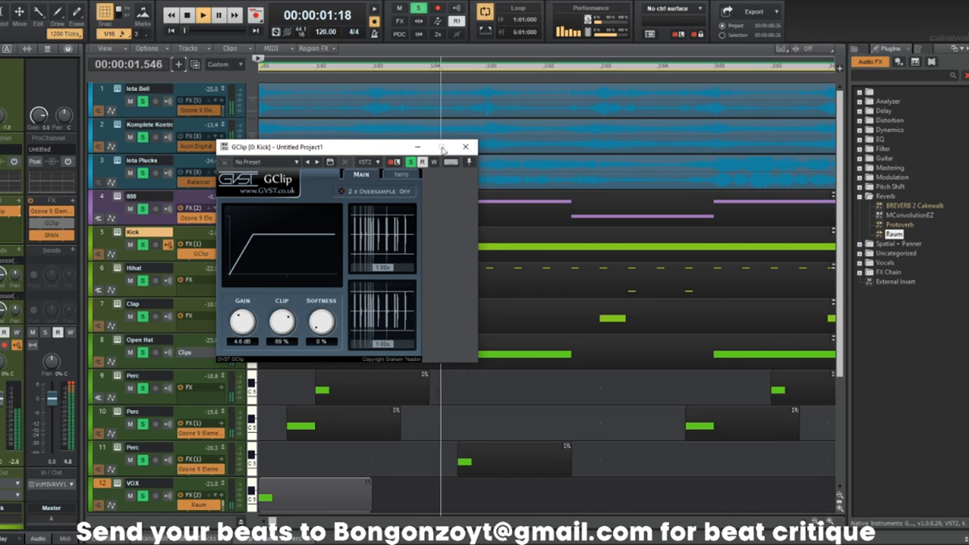
{"action": "left_click", "coordinate": [466, 147]}
Look over the Hihat clip's notes in the piano roll against the playing loop and return to the track view.
{"action": "scroll", "coordinate": [420, 318], "scroll_direction": "down", "scroll_amount": 3}
{"action": "key", "text": "space"}
{"action": "key", "text": "space"}
{"action": "double_click", "coordinate": [374, 273]}
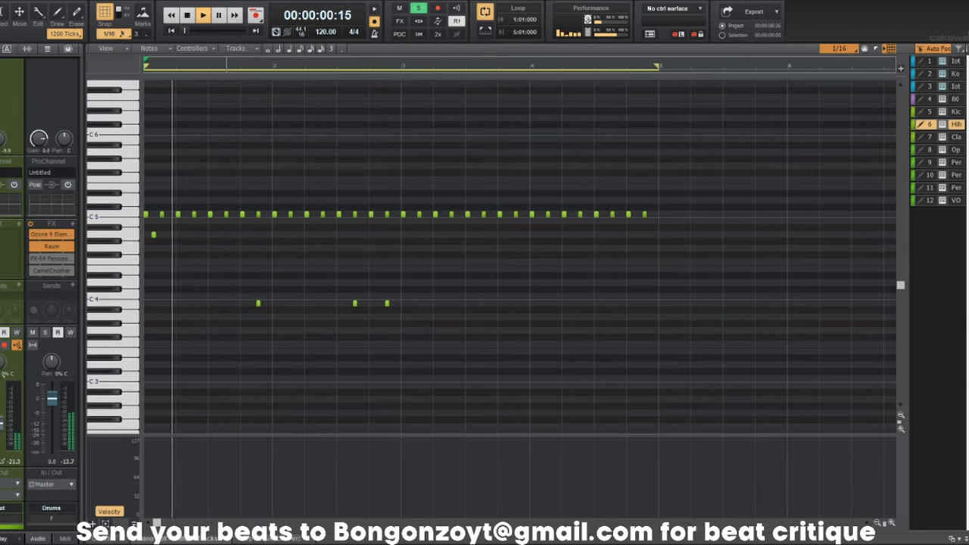
{"action": "key", "text": "d"}
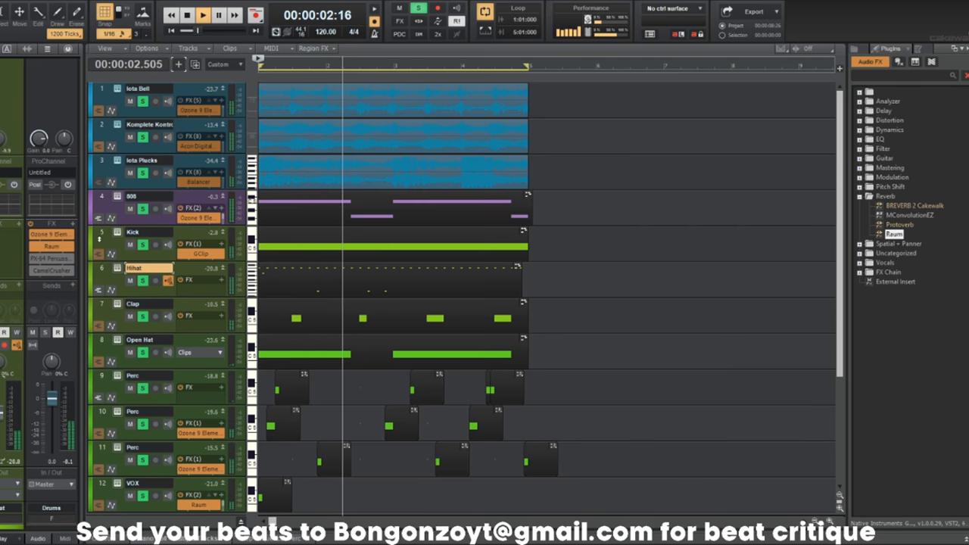
Lower the Kick track's level while replaying the loop from the start.
{"action": "left_click", "coordinate": [104, 237]}
{"action": "key", "text": "space"}
{"action": "left_click", "coordinate": [103, 237]}
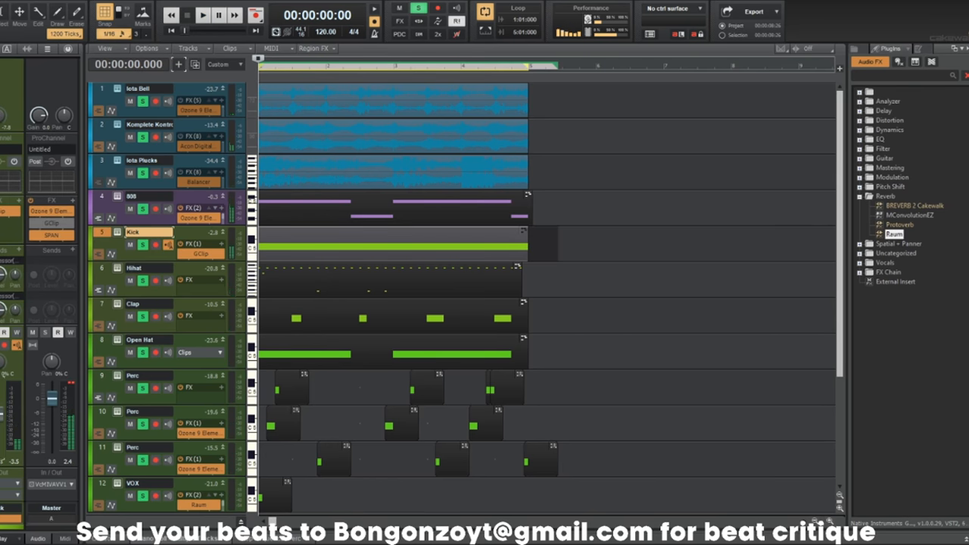
{"action": "key", "text": "space"}
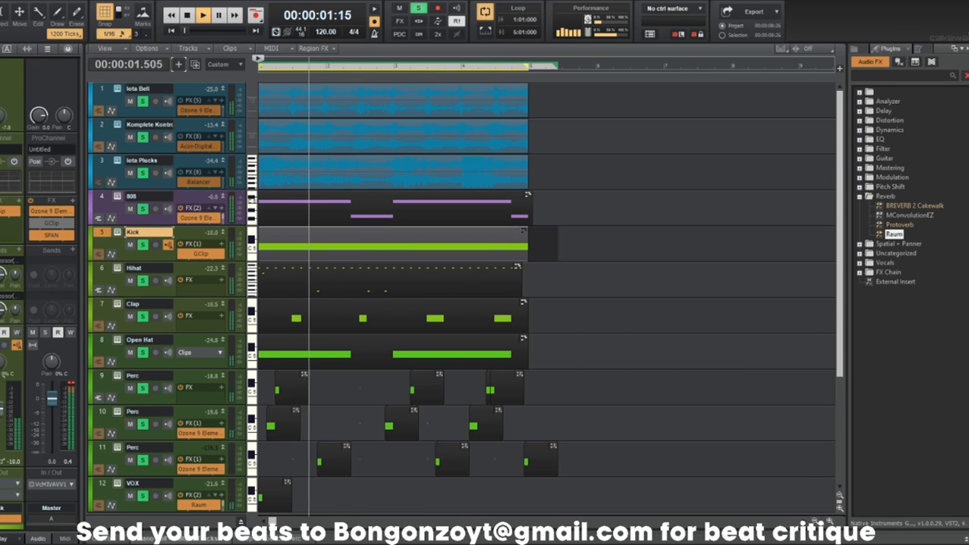
{"action": "key", "text": "space"}
{"action": "key", "text": "space"}
{"action": "key", "text": "space"}
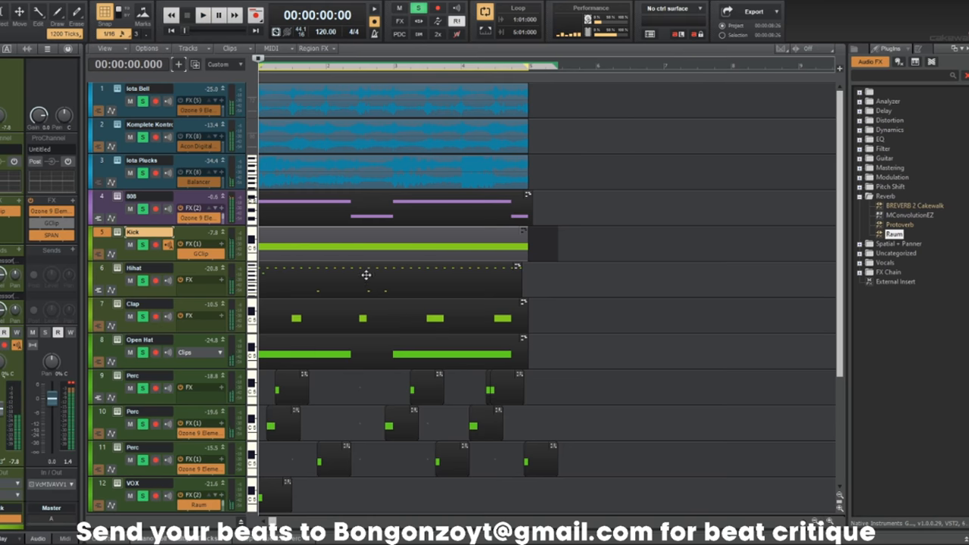
Lower the 808 track's level against the replayed loop.
{"action": "left_click", "coordinate": [365, 275]}
{"action": "left_click", "coordinate": [107, 199]}
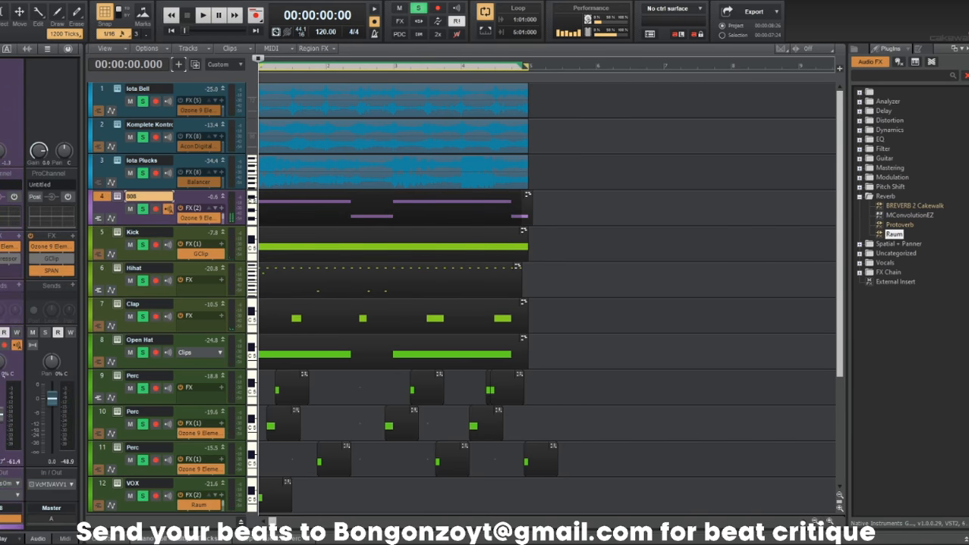
{"action": "key", "text": "space"}
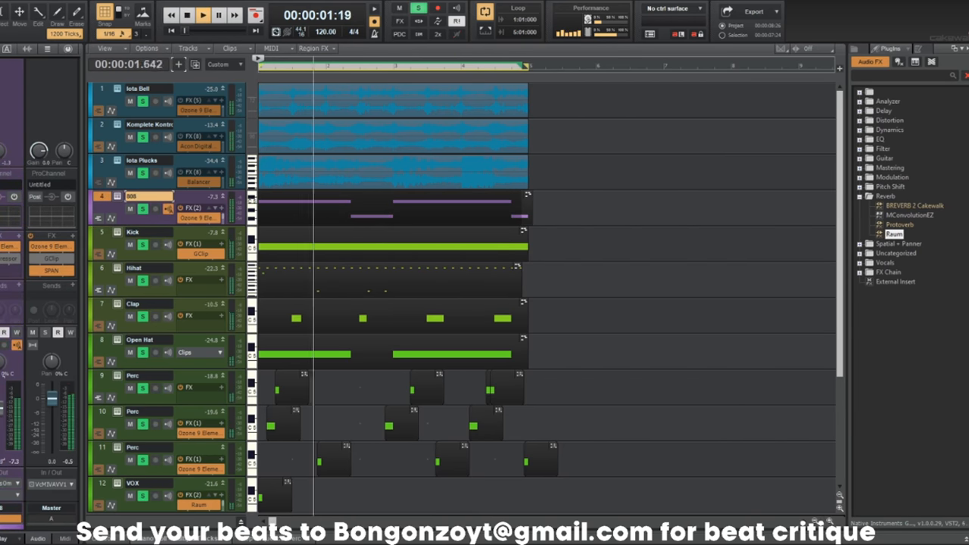
Open the Hihat clip in the piano roll with only the Hihat track shown and set the grid snap to 64th.
{"action": "double_click", "coordinate": [364, 273]}
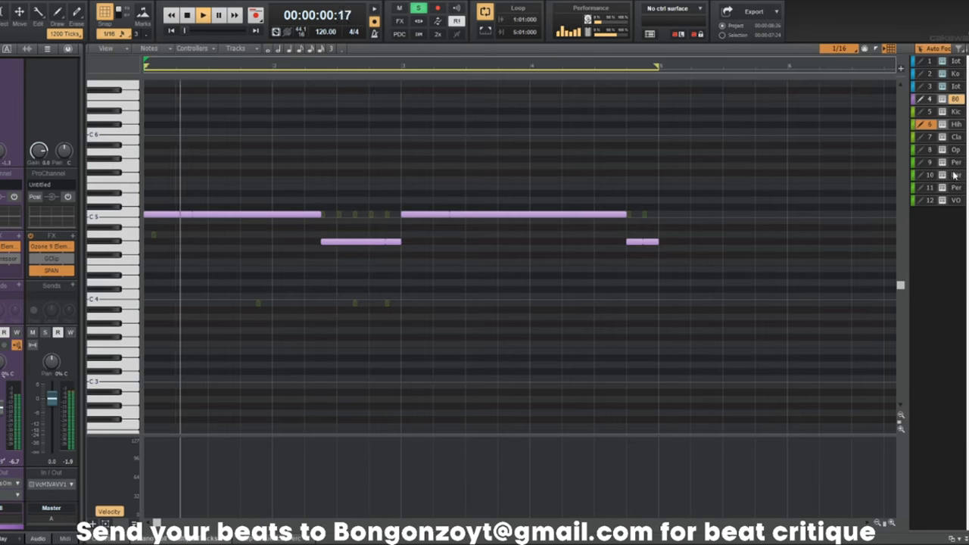
{"action": "left_click", "coordinate": [956, 123]}
{"action": "key", "text": "space"}
{"action": "left_click", "coordinate": [839, 48]}
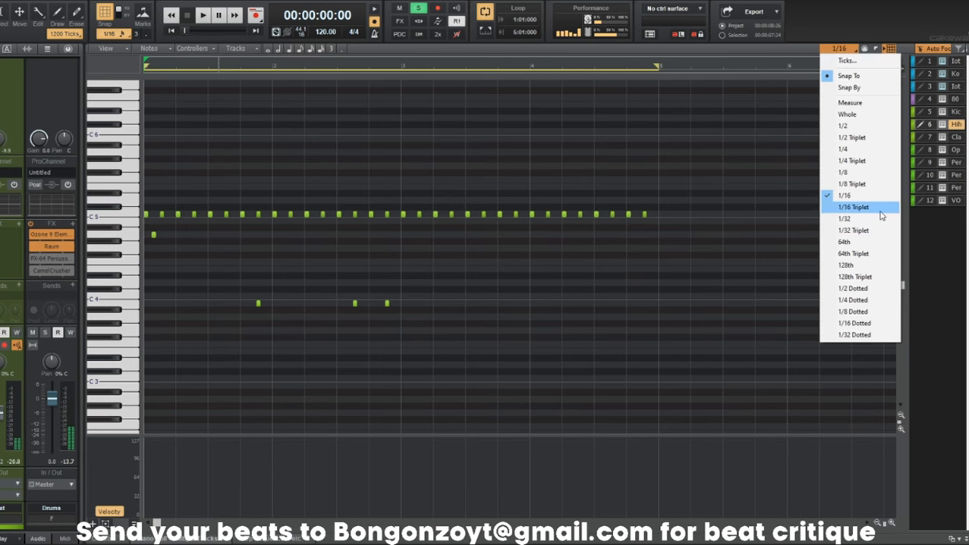
{"action": "left_click", "coordinate": [872, 241]}
Draw a descending run of four closely spaced Hihat notes from E5 to B4 around beat 3 of bar 1 and audition it.
{"action": "key", "text": "t"}
{"action": "left_click", "coordinate": [892, 243]}
{"action": "left_click", "coordinate": [212, 166]}
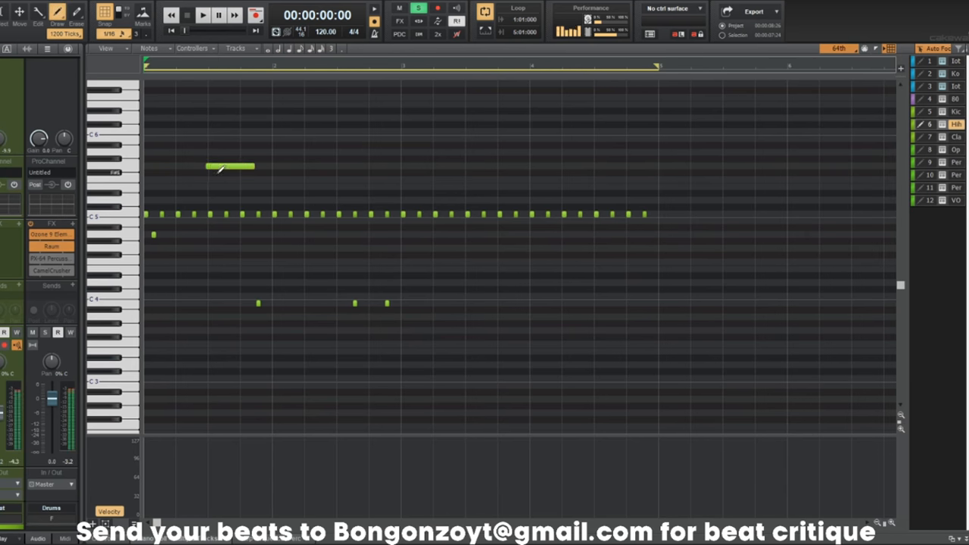
{"action": "left_click_drag", "start_coordinate": [211, 185], "coordinate": [220, 237]}
{"action": "key", "text": "space"}
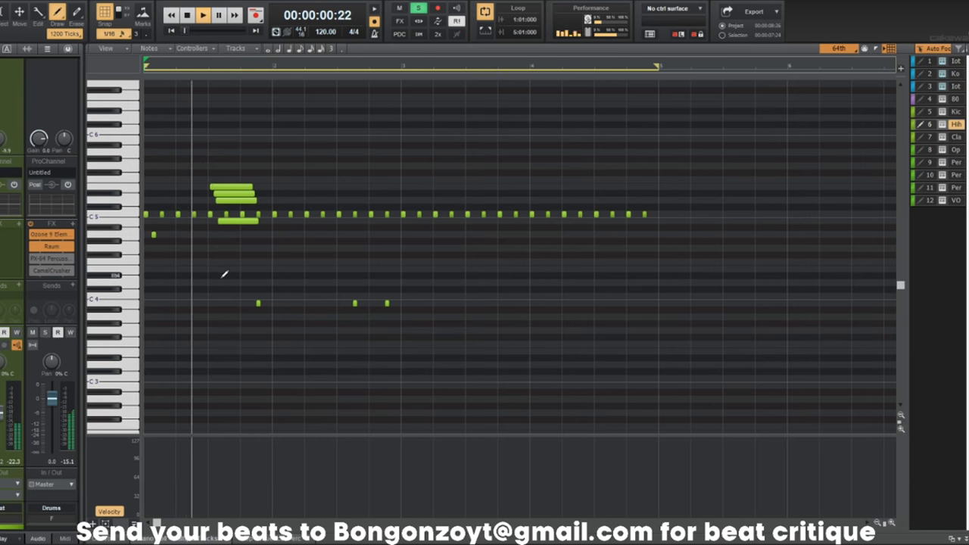
{"action": "key", "text": "space"}
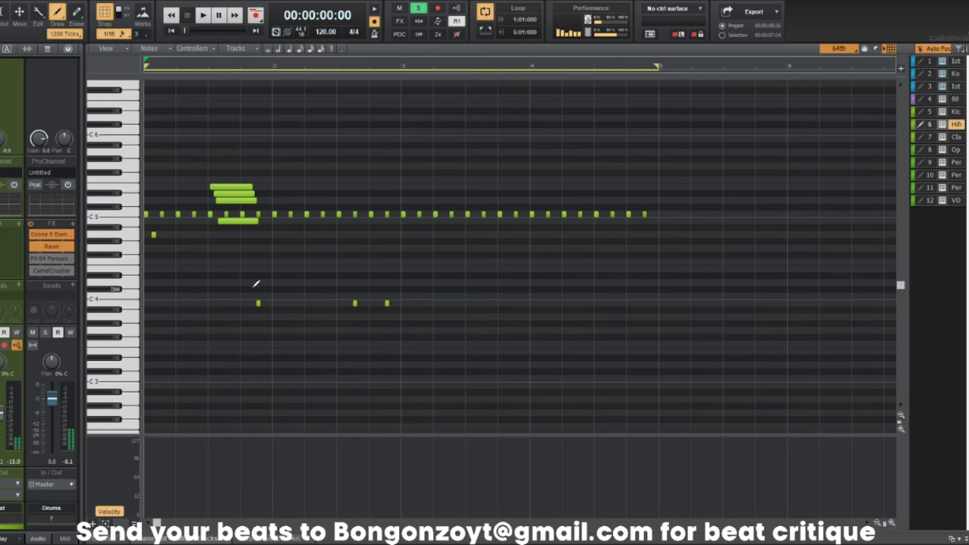
Draw an ascending run of five Hihat notes from C#4 to F4 near the end of bar 1 and audition it.
{"action": "left_click_drag", "start_coordinate": [244, 285], "coordinate": [256, 252]}
{"action": "key", "text": "space"}
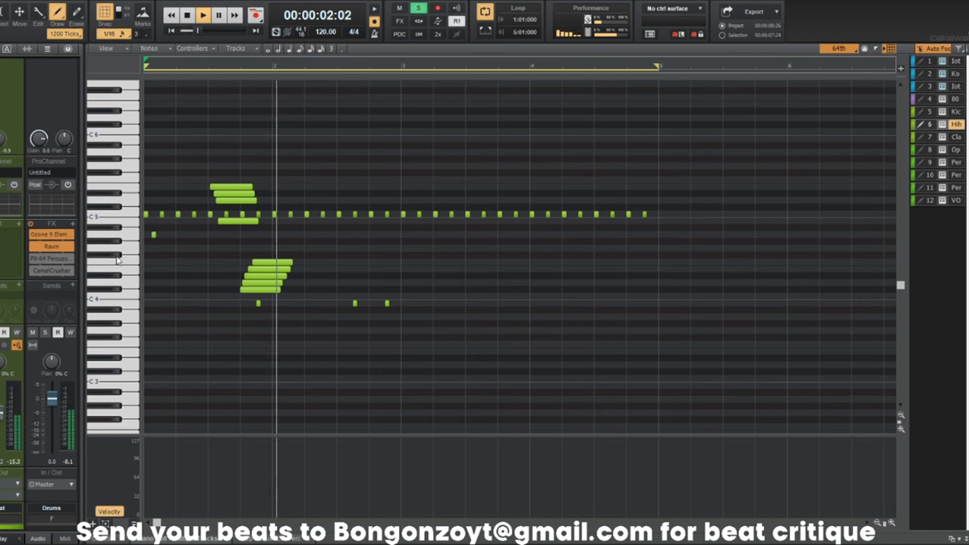
{"action": "key", "text": "space"}
Move the ascending five-note Hihat run earlier so it starts right after the descending run, and replay the loop.
{"action": "key", "text": "t"}
{"action": "left_click_drag", "start_coordinate": [273, 293], "coordinate": [248, 289]}
{"action": "key", "text": "t"}
{"action": "left_click", "coordinate": [266, 287]}
{"action": "key", "text": "space"}
Select both Hihat runs in bar 1 and shape their velocities to fall across the descending run and rise across the ascending one.
{"action": "key", "text": "t"}
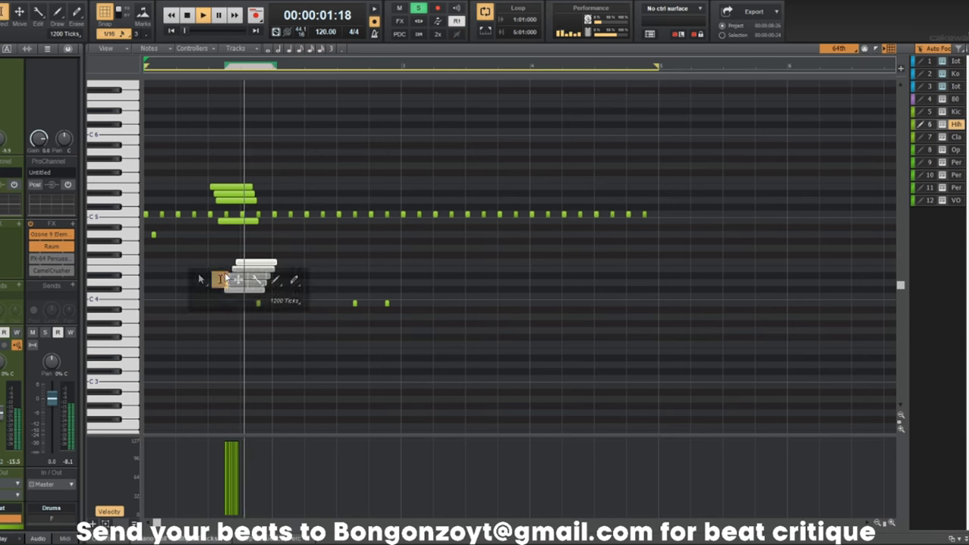
{"action": "left_click_drag", "start_coordinate": [208, 182], "coordinate": [227, 207]}
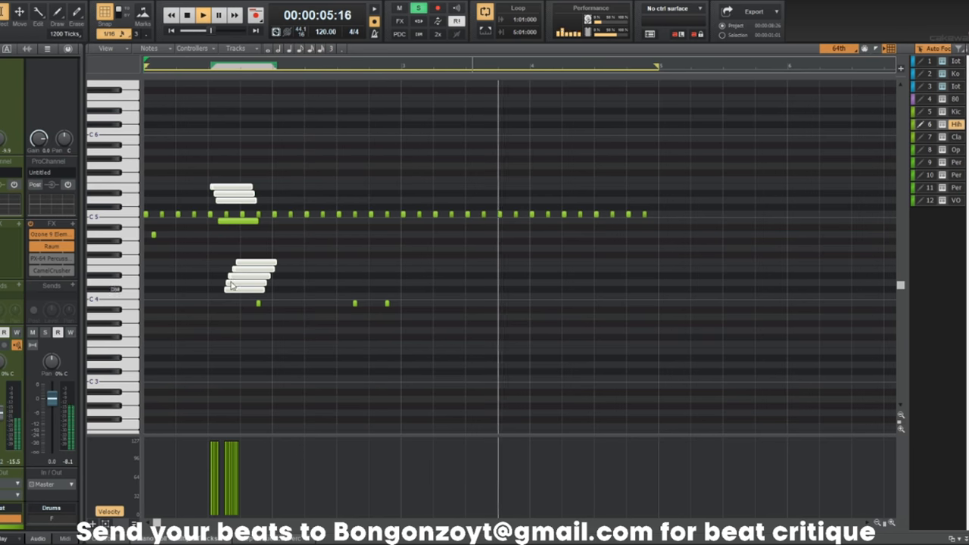
{"action": "left_click", "coordinate": [237, 221], "text": "ctrl"}
{"action": "key", "text": "t"}
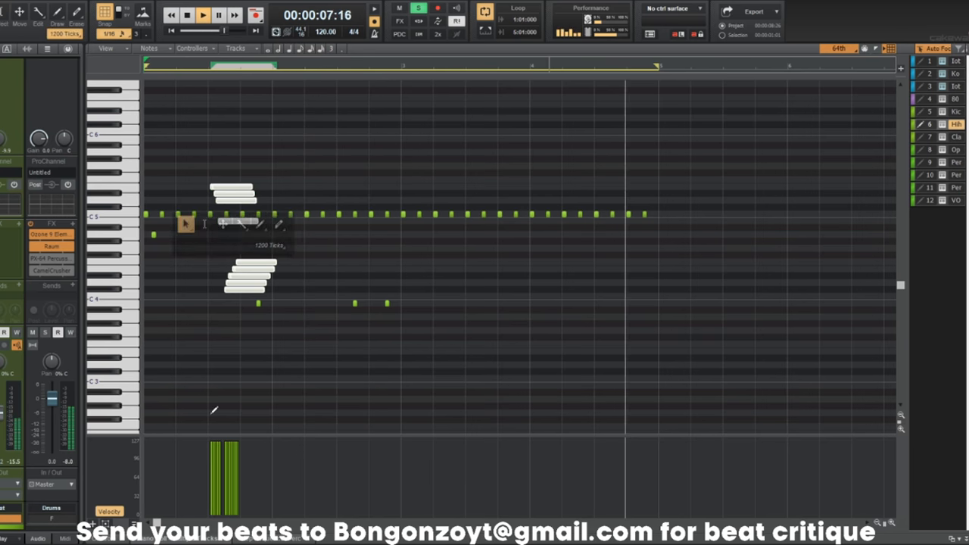
{"action": "mouse_move", "coordinate": [211, 446]}
{"action": "left_mouse_down"}
{"action": "mouse_move", "coordinate": [222, 493]}
{"action": "mouse_move", "coordinate": [246, 439]}
{"action": "left_mouse_up"}
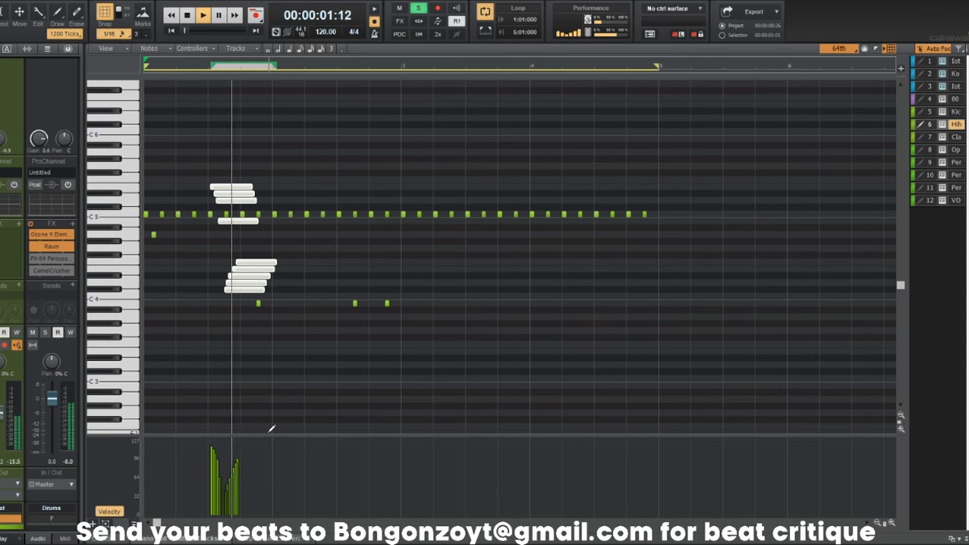
Set the grid snap to 1/16 and draw three Hihat notes at G#4, F#4 and G#4 in bar 3.
{"action": "key", "text": "t"}
{"action": "left_click", "coordinate": [318, 378]}
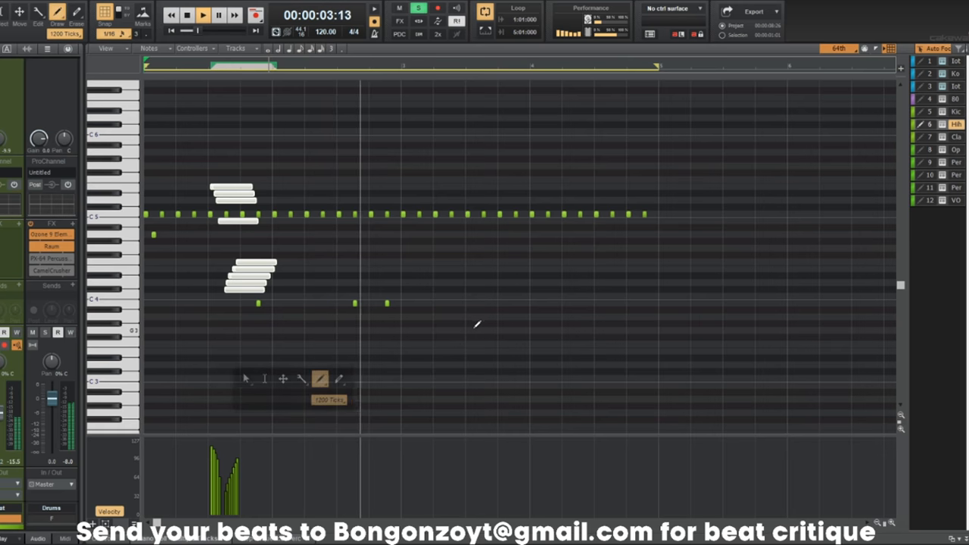
{"action": "left_click", "coordinate": [849, 55]}
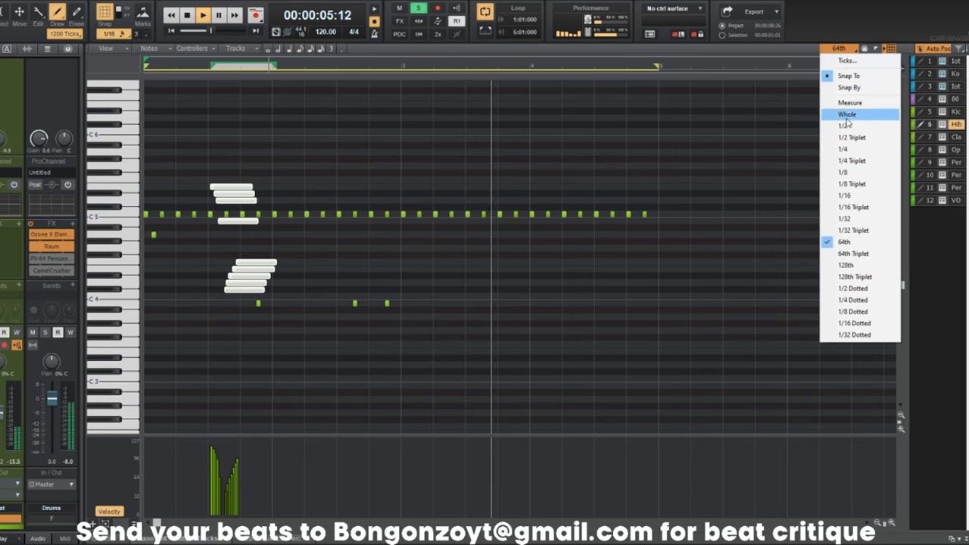
{"action": "left_click", "coordinate": [877, 193]}
{"action": "key", "text": "t"}
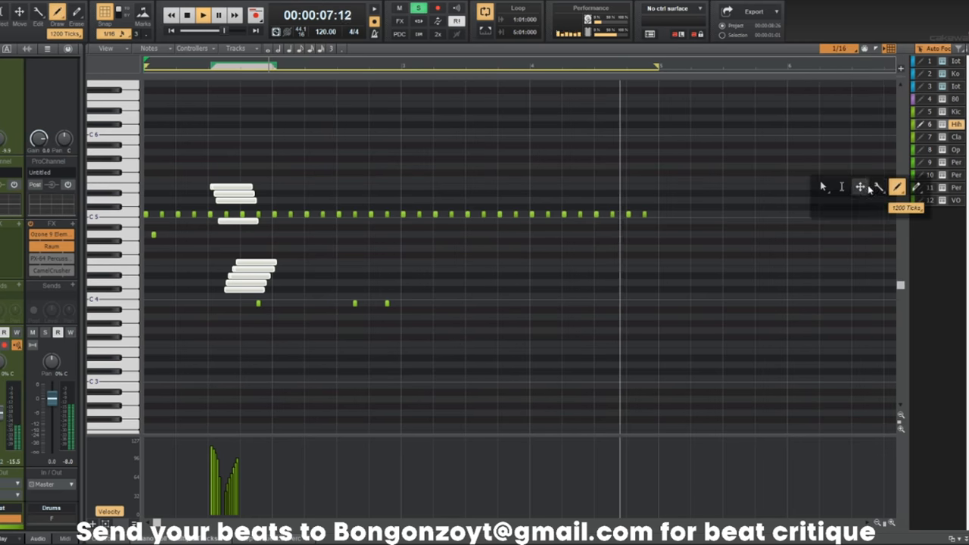
{"action": "left_click", "coordinate": [411, 241]}
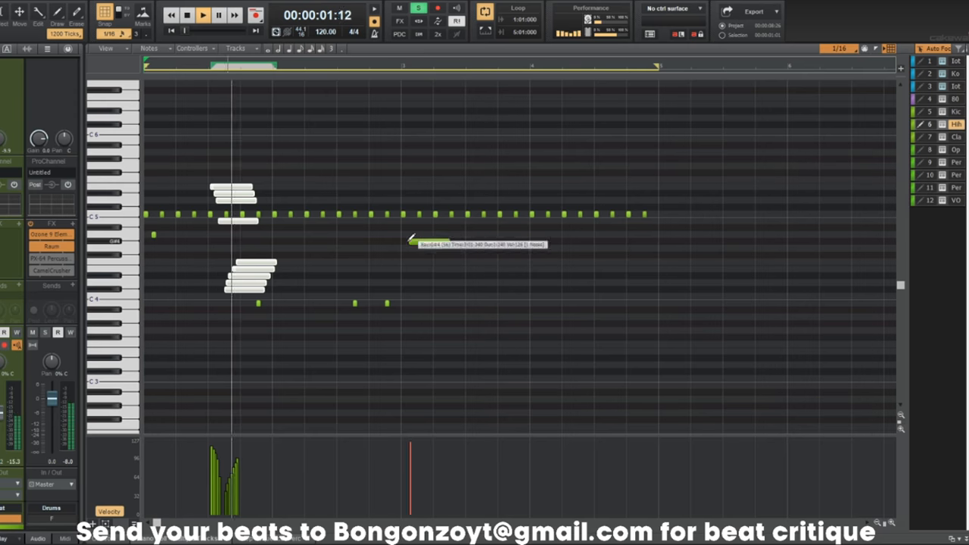
{"action": "left_click", "coordinate": [470, 255]}
{"action": "left_click", "coordinate": [485, 242]}
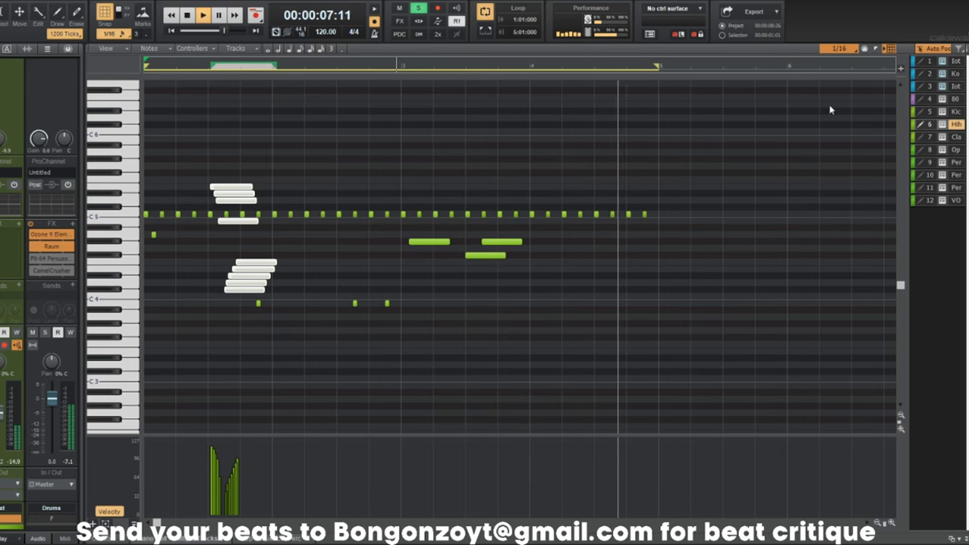
Set the grid snap to 1/8 Triplet, draw ascending Hihat notes D#4, F4 and G4 at the end of bar 4, and audition them.
{"action": "left_click", "coordinate": [852, 50]}
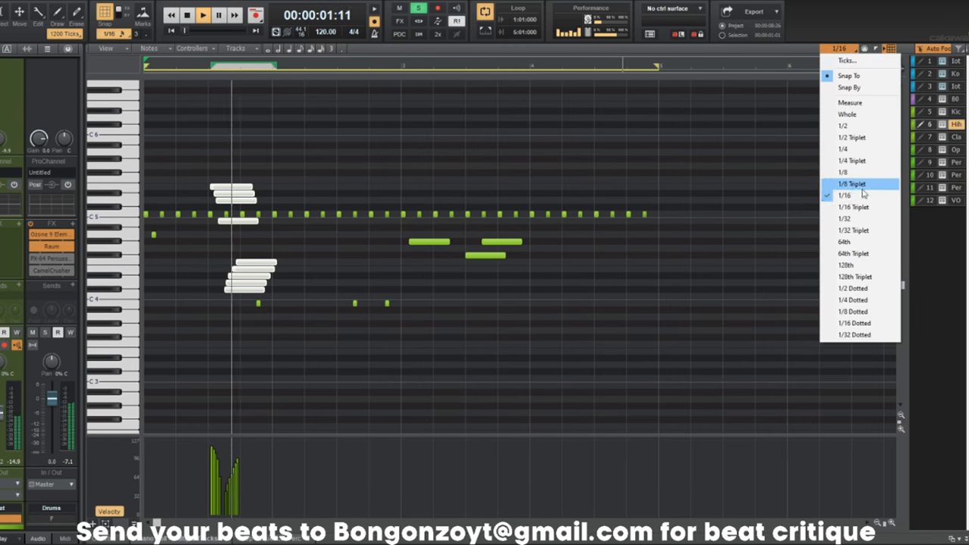
{"action": "left_click", "coordinate": [841, 185]}
{"action": "key", "text": "space"}
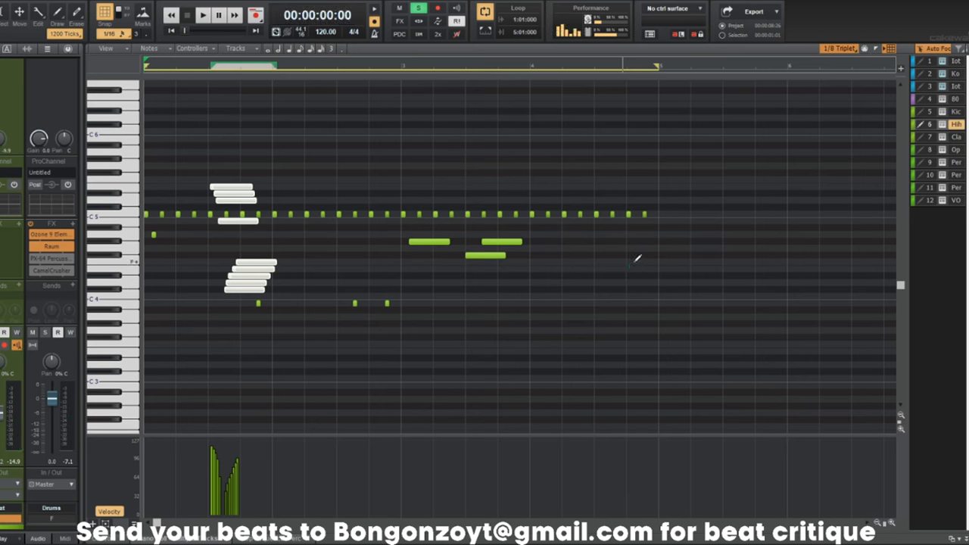
{"action": "left_click", "coordinate": [630, 275]}
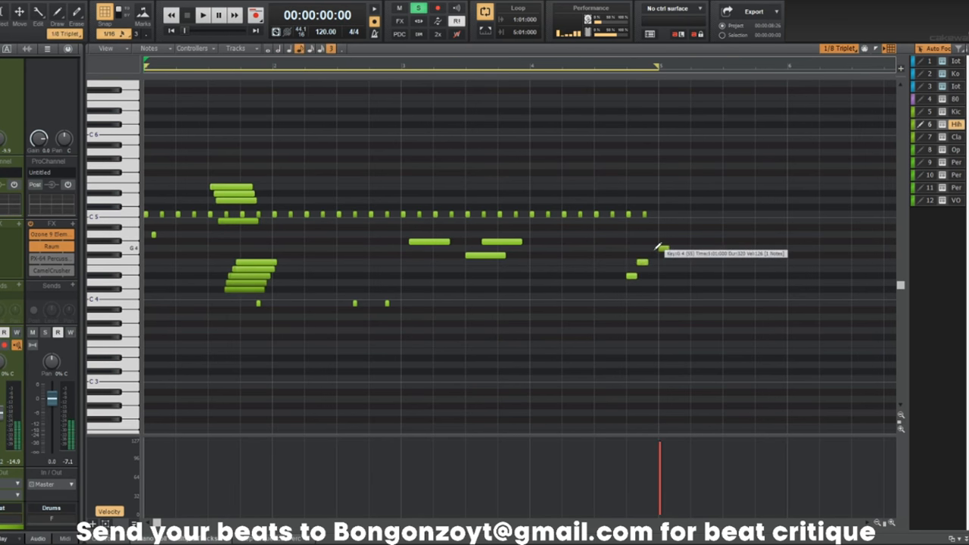
{"action": "left_click_drag", "start_coordinate": [664, 250], "coordinate": [652, 250]}
{"action": "key", "text": "space"}
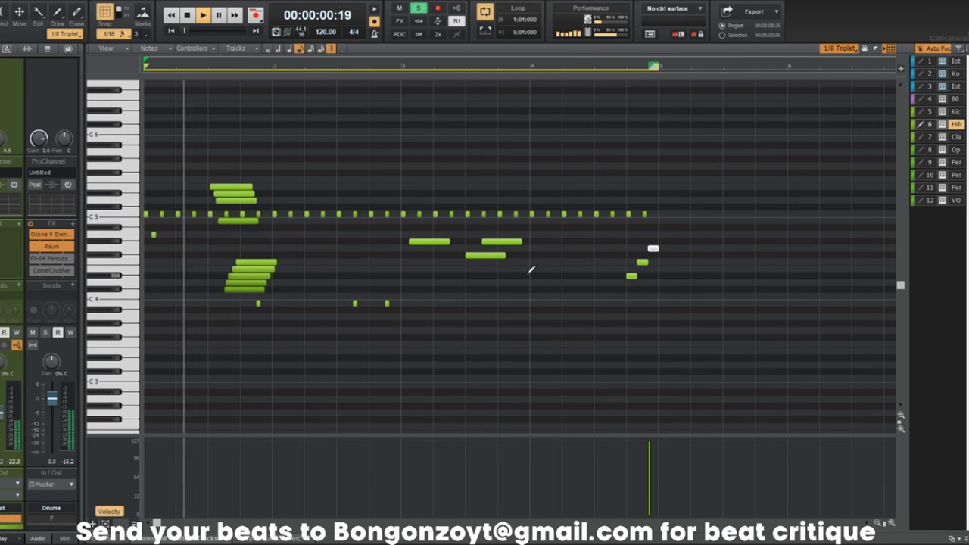
Set the grid snap to 1/16 Triplet and draw a descending four-note Hihat run from D4 to A#3 at the start of bar 4.
{"action": "key", "text": "t"}
{"action": "left_click", "coordinate": [554, 265]}
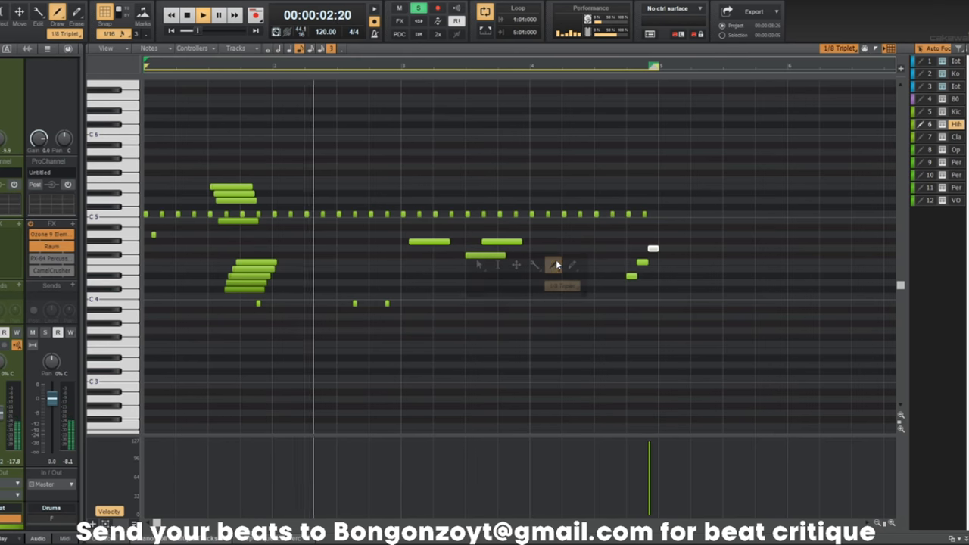
{"action": "left_click", "coordinate": [851, 50]}
{"action": "left_click", "coordinate": [853, 206]}
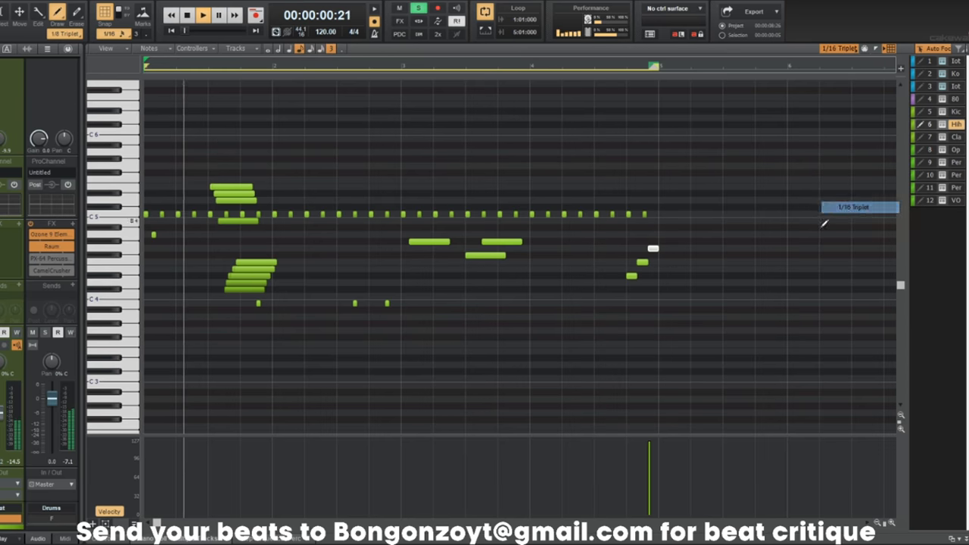
{"action": "left_click_drag", "start_coordinate": [532, 282], "coordinate": [559, 322]}
Select the four descending Hihat notes in bar 4, compress them in time, shape their velocities to fall, and audition the loop.
{"action": "middle_click", "coordinate": [559, 302]}
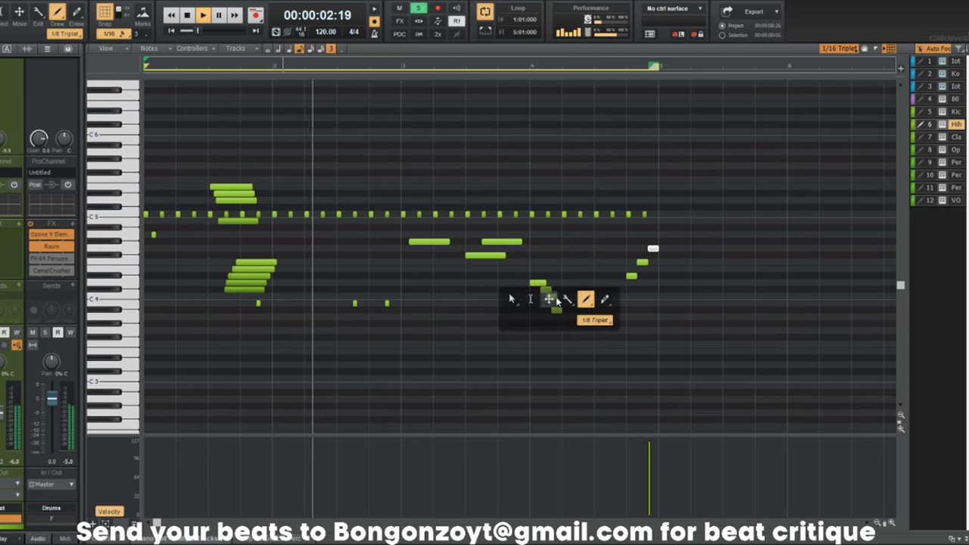
{"action": "left_click", "coordinate": [530, 300]}
{"action": "left_click_drag", "start_coordinate": [521, 255], "coordinate": [579, 376]}
{"action": "middle_click", "coordinate": [563, 328]}
{"action": "left_click", "coordinate": [516, 326]}
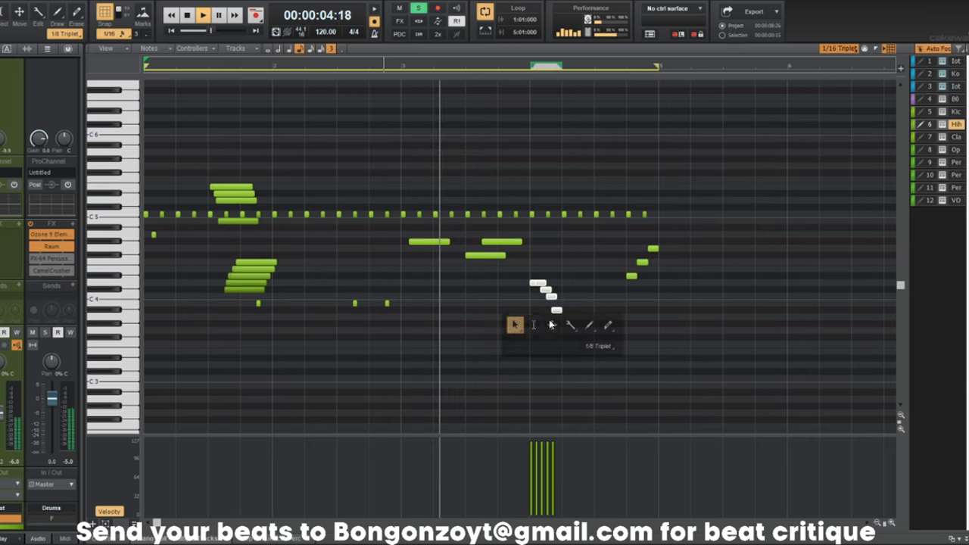
{"action": "left_click_drag", "start_coordinate": [562, 310], "coordinate": [553, 310]}
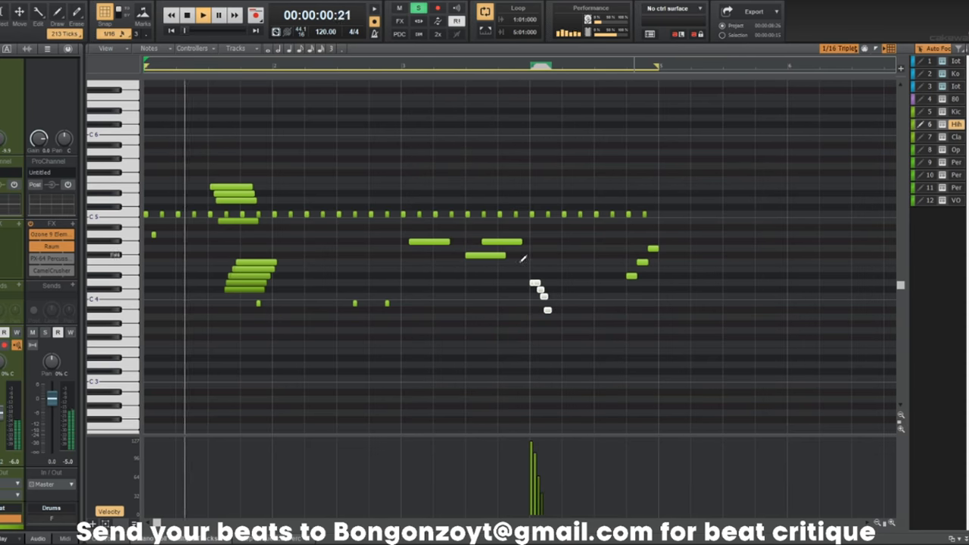
{"action": "key", "text": "space"}
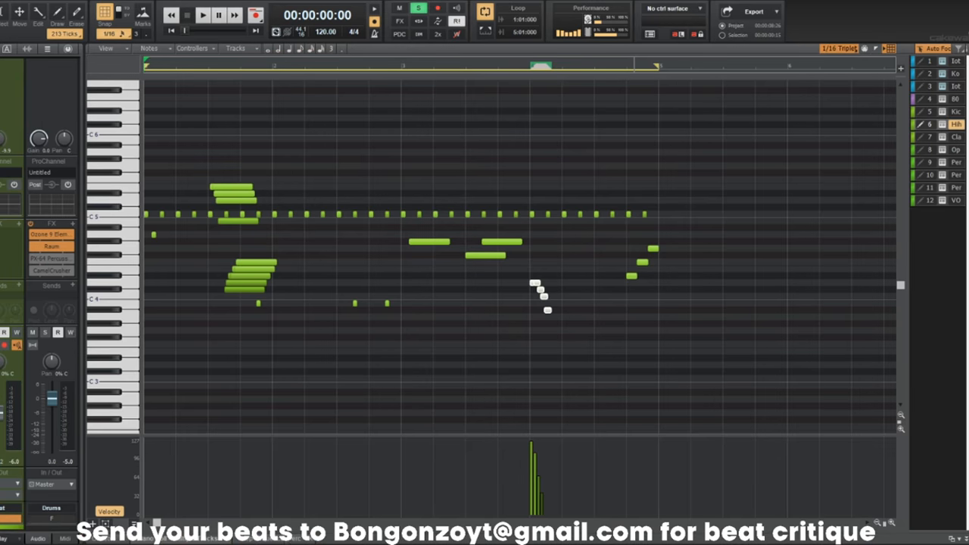
In Gmail, close the NewProject.m4a attachment preview and delete the beat feedback email.
{"action": "left_click", "coordinate": [329, 536]}
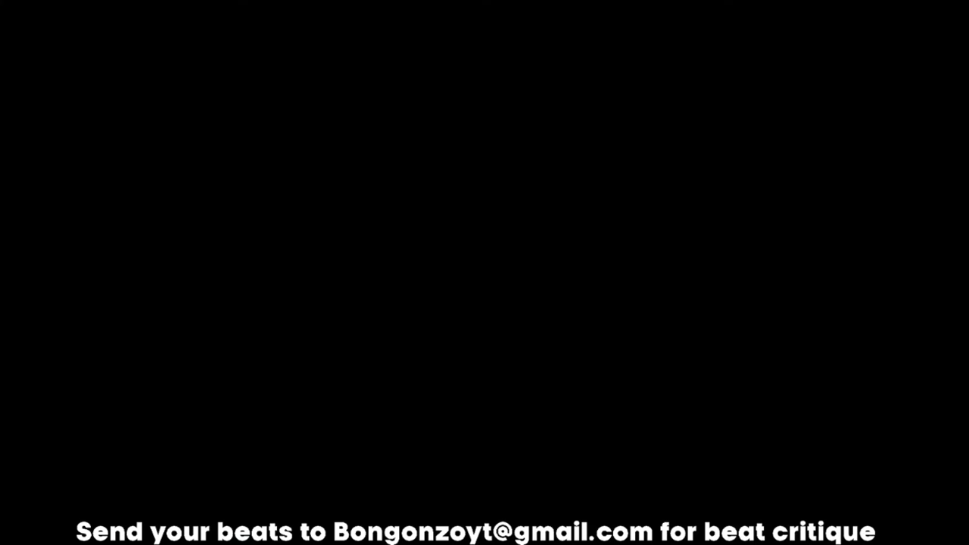
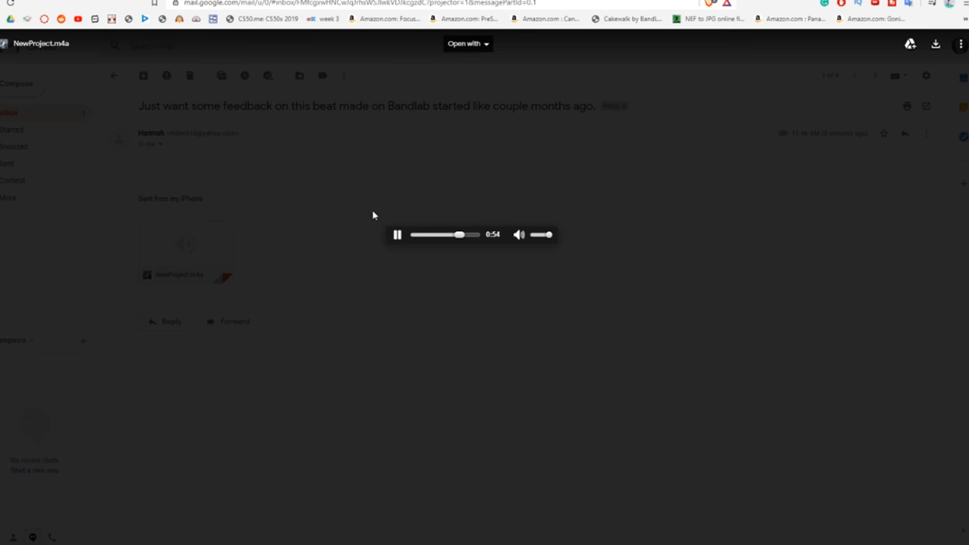
{"action": "left_click", "coordinate": [372, 216]}
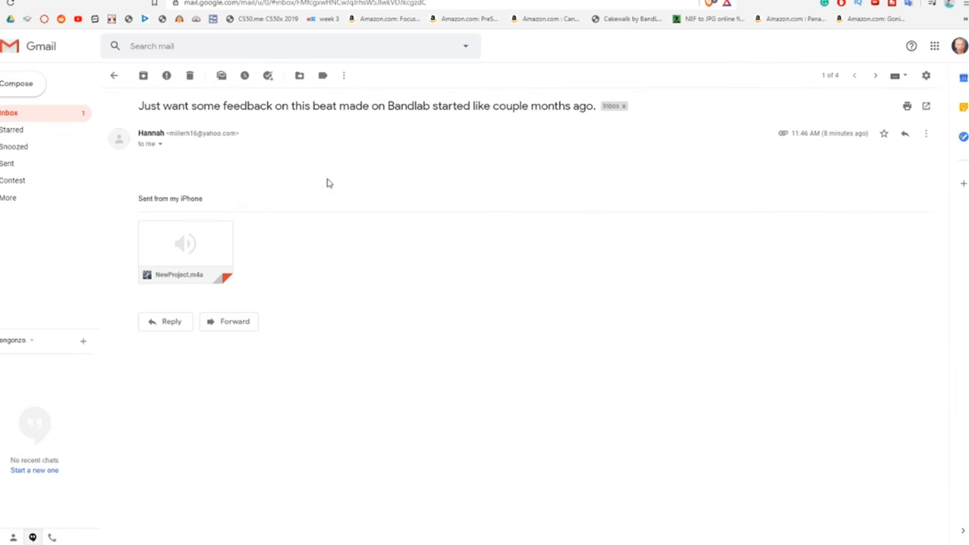
{"action": "left_click", "coordinate": [191, 76]}
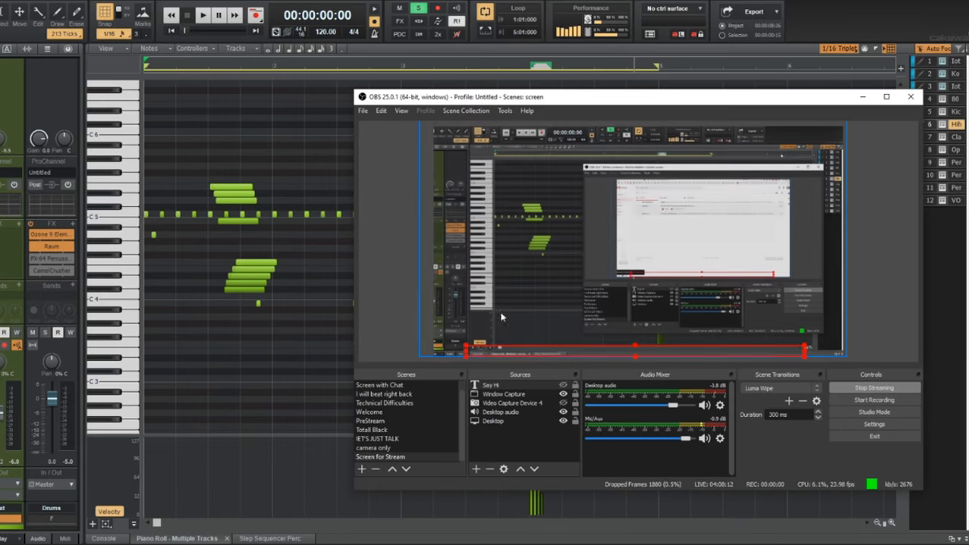
In OBS, toggle the Desktop source's visibility off and on, and minimize the window to return to the piano roll.
{"action": "left_click", "coordinate": [563, 425]}
{"action": "left_click", "coordinate": [564, 424]}
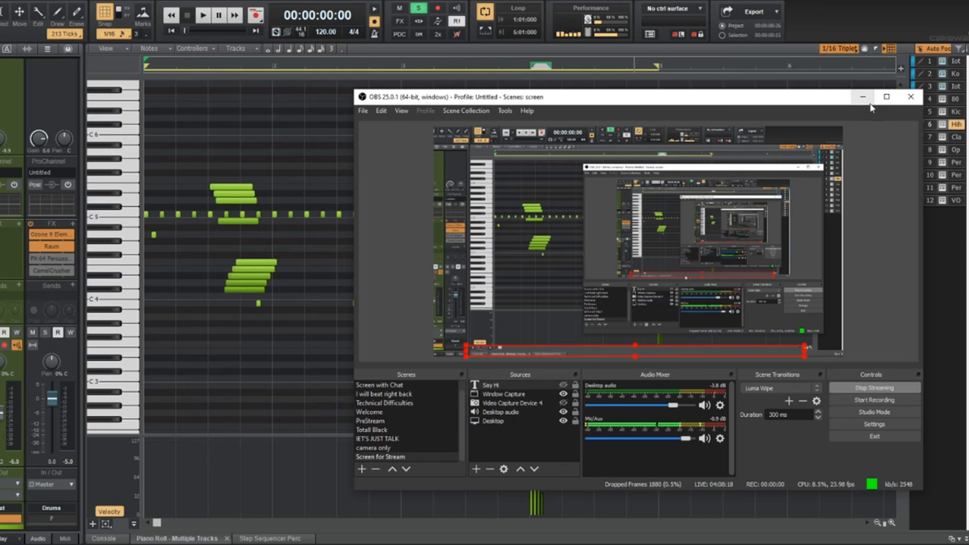
{"action": "left_click", "coordinate": [874, 94]}
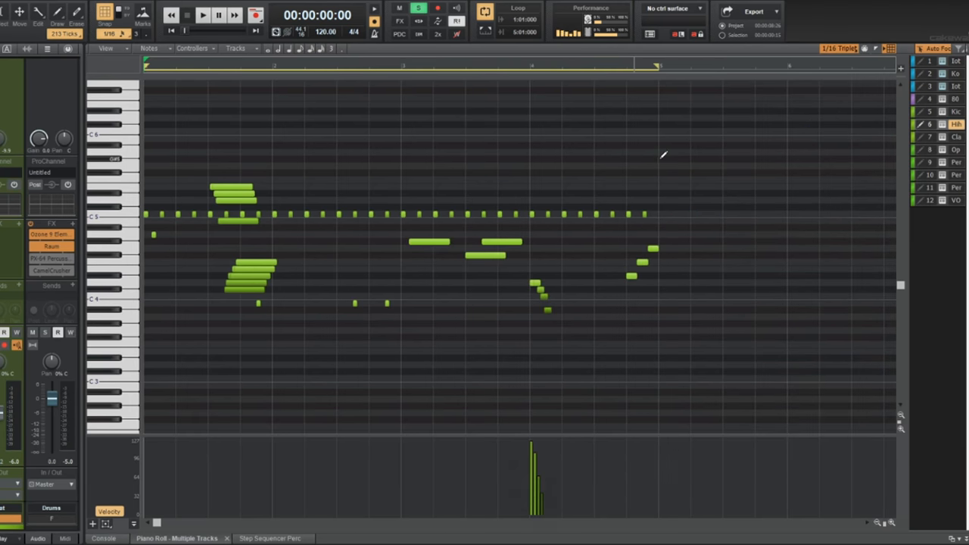
{"action": "left_click", "coordinate": [662, 156]}
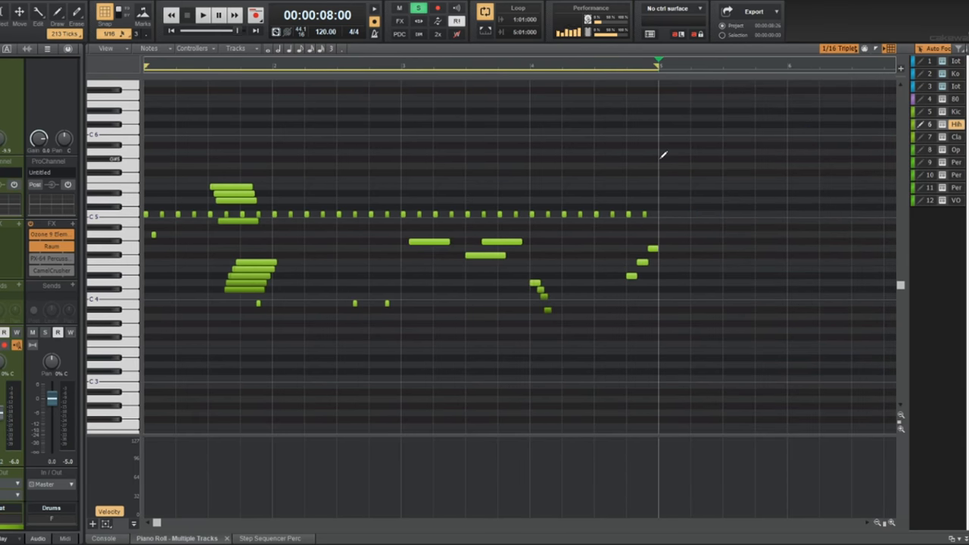
{"action": "scroll", "coordinate": [662, 156], "scroll_direction": "down", "scroll_amount": 1}
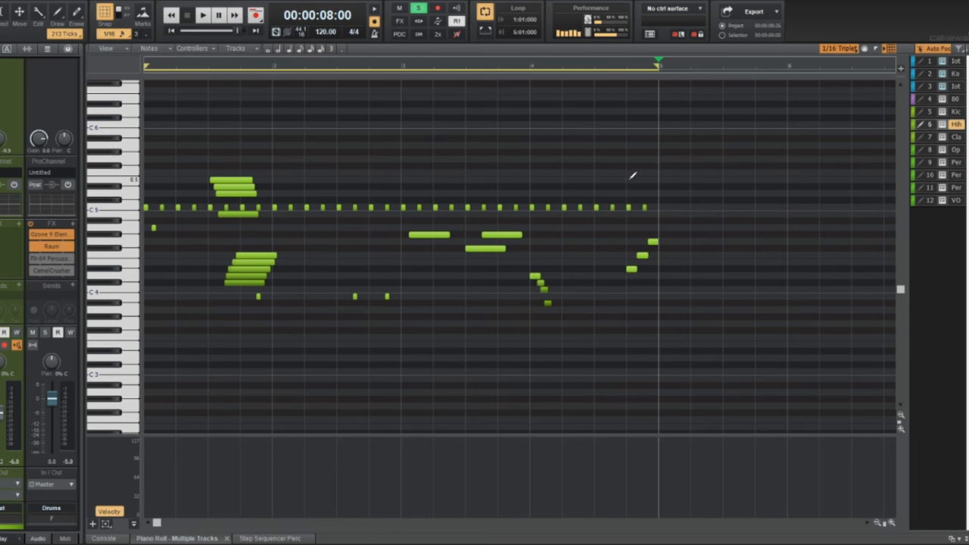
{"action": "left_click", "coordinate": [633, 176]}
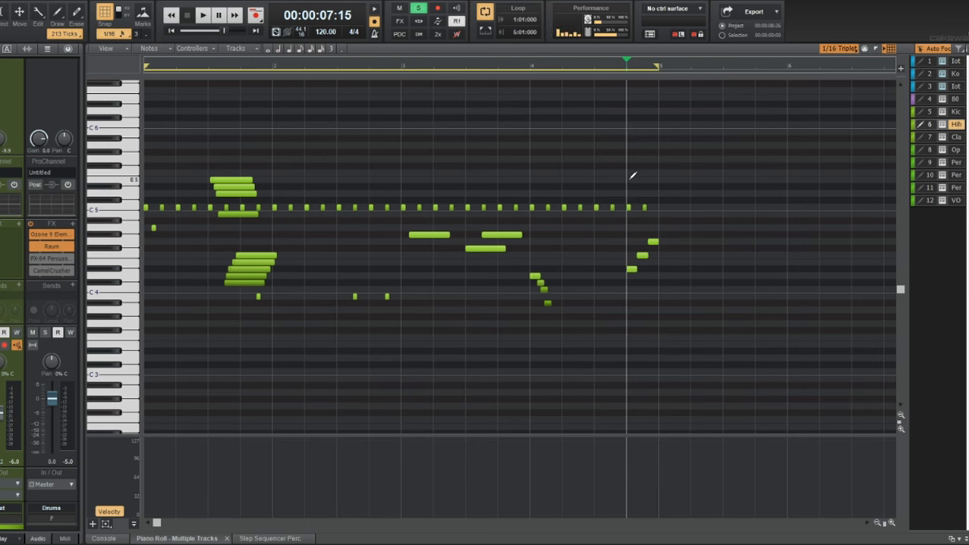
{"action": "key", "text": "w"}
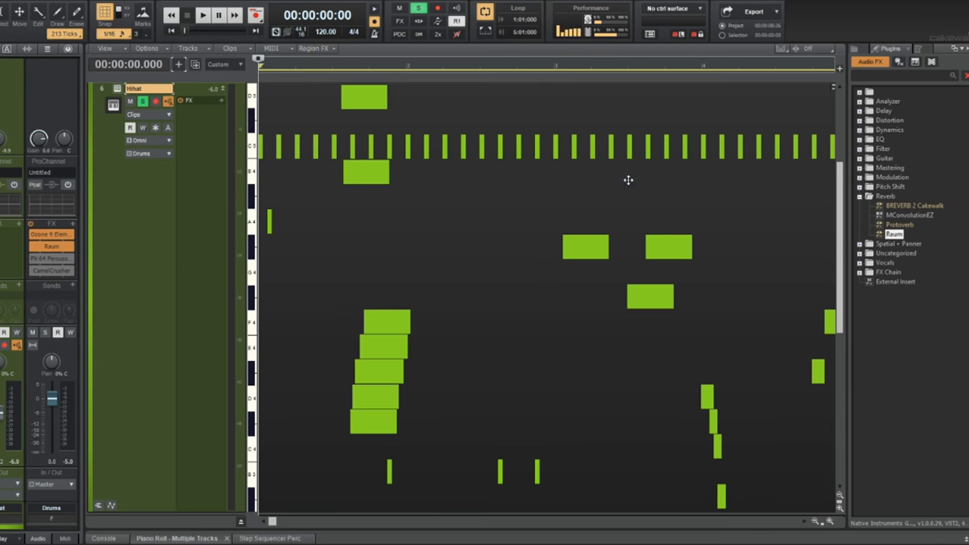
Show the instrument plug-ins in the browser and select Resonance in the Uncategorized folder.
{"action": "left_click", "coordinate": [899, 61]}
{"action": "left_click", "coordinate": [915, 61]}
{"action": "left_click", "coordinate": [860, 149]}
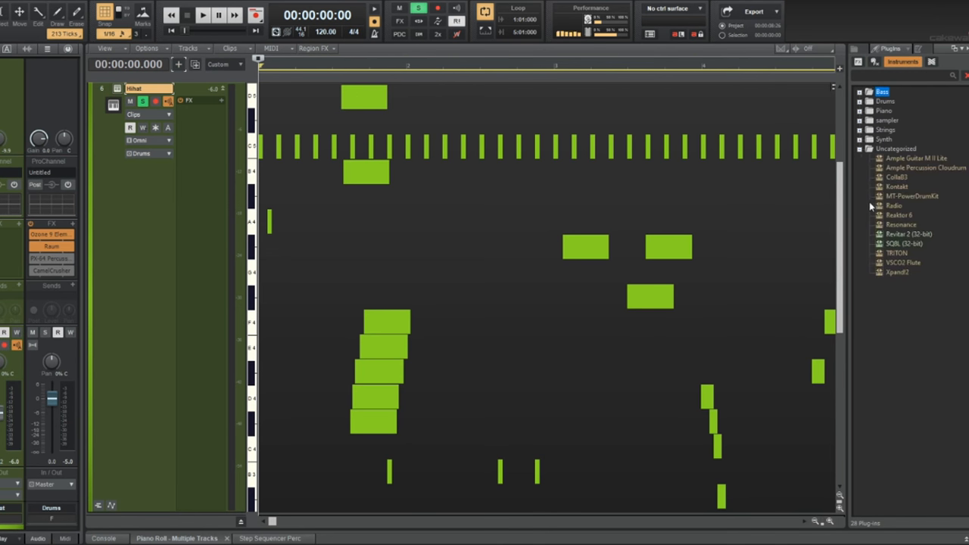
{"action": "left_click", "coordinate": [902, 225]}
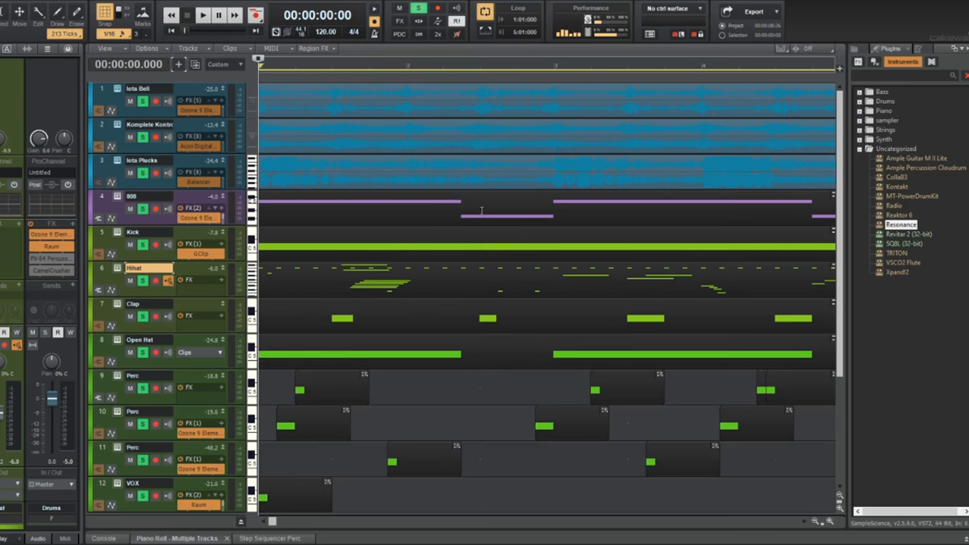
Review the arrangement of all tracks across the four-bar loop and play it from the start.
{"action": "scroll", "coordinate": [563, 353], "scroll_direction": "down", "scroll_amount": 5}
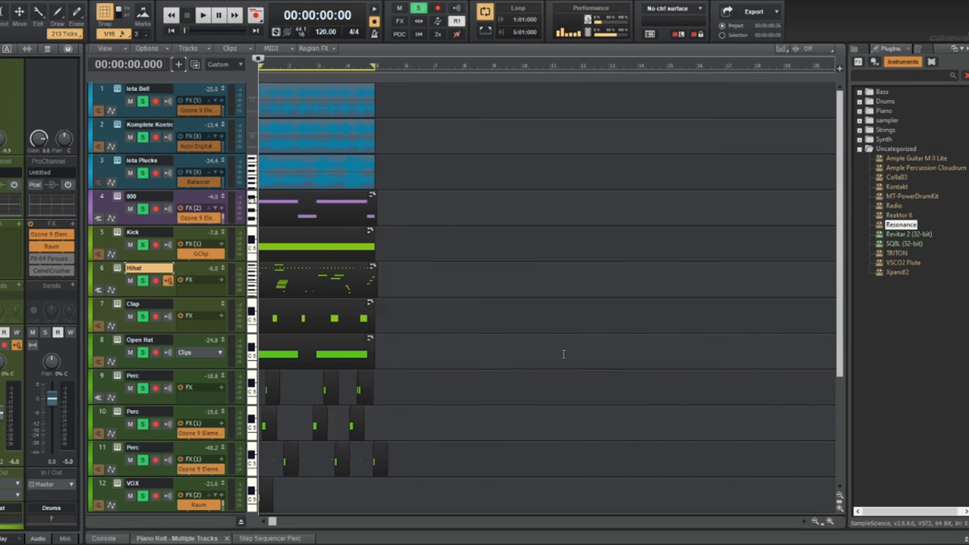
{"action": "left_click", "coordinate": [464, 373]}
{"action": "key", "text": "w"}
{"action": "scroll", "coordinate": [464, 373], "scroll_direction": "down", "scroll_amount": 4}
{"action": "scroll", "coordinate": [464, 373], "scroll_direction": "up", "scroll_amount": 6}
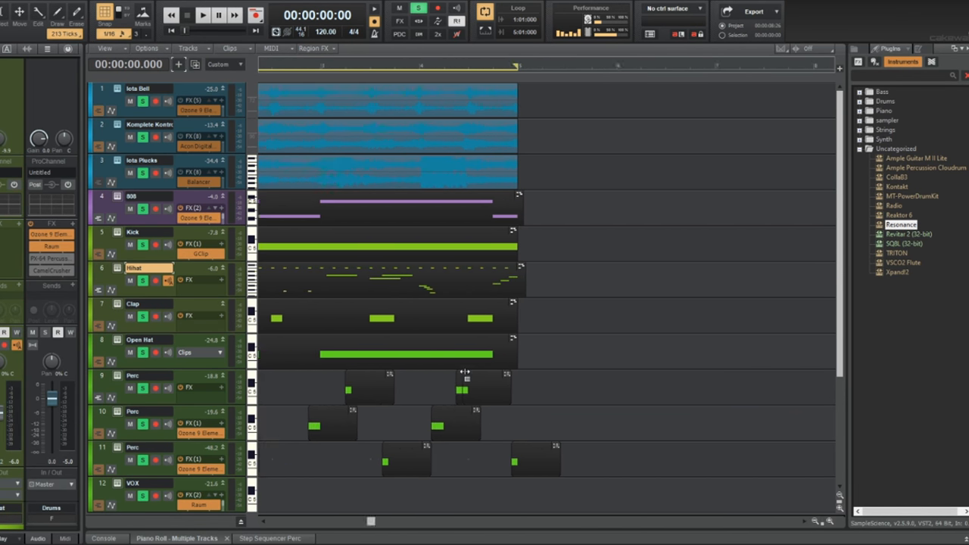
{"action": "scroll", "coordinate": [464, 373], "scroll_direction": "up", "scroll_amount": 3}
{"action": "scroll", "coordinate": [464, 372], "scroll_direction": "down", "scroll_amount": 2}
{"action": "scroll", "coordinate": [465, 373], "scroll_direction": "down", "scroll_amount": 1}
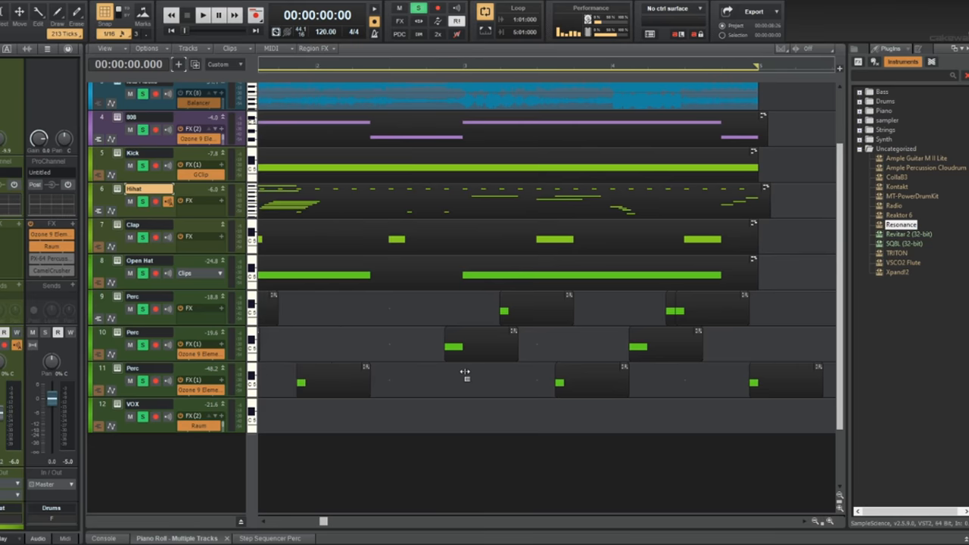
{"action": "scroll", "coordinate": [465, 374], "scroll_direction": "down", "scroll_amount": 1}
{"action": "scroll", "coordinate": [465, 374], "scroll_direction": "up", "scroll_amount": 1}
{"action": "scroll", "coordinate": [465, 374], "scroll_direction": "down", "scroll_amount": 3}
{"action": "scroll", "coordinate": [465, 374], "scroll_direction": "up", "scroll_amount": 1}
{"action": "scroll", "coordinate": [325, 388], "scroll_direction": "up", "scroll_amount": 1}
{"action": "scroll", "coordinate": [326, 389], "scroll_direction": "up", "scroll_amount": 1}
{"action": "scroll", "coordinate": [326, 389], "scroll_direction": "down", "scroll_amount": 1}
{"action": "key", "text": "space"}
{"action": "scroll", "coordinate": [326, 389], "scroll_direction": "up", "scroll_amount": 2}
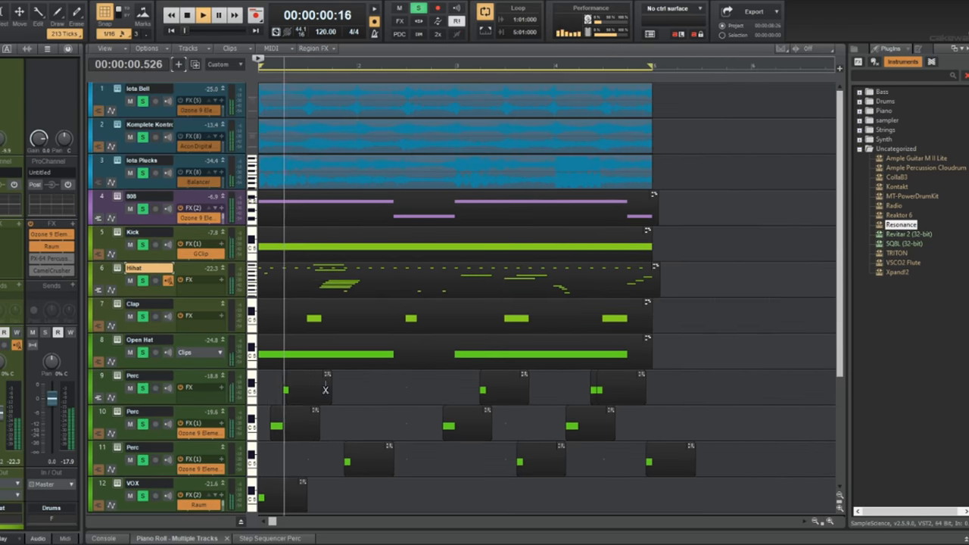
{"action": "scroll", "coordinate": [326, 388], "scroll_direction": "up", "scroll_amount": 1}
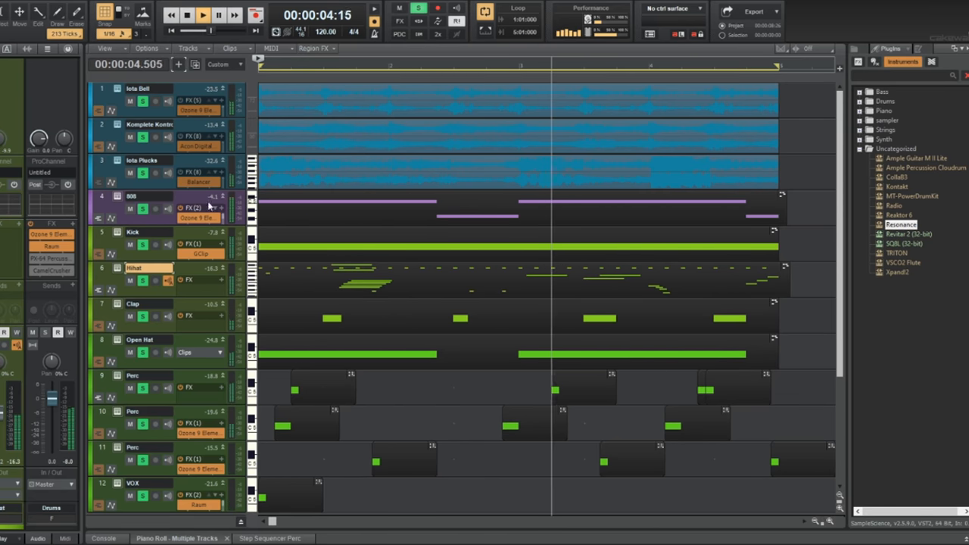
Take the Komplete Kontrol track out of solo, enlarge its height and unfreeze it back to MIDI clips.
{"action": "left_click", "coordinate": [143, 137]}
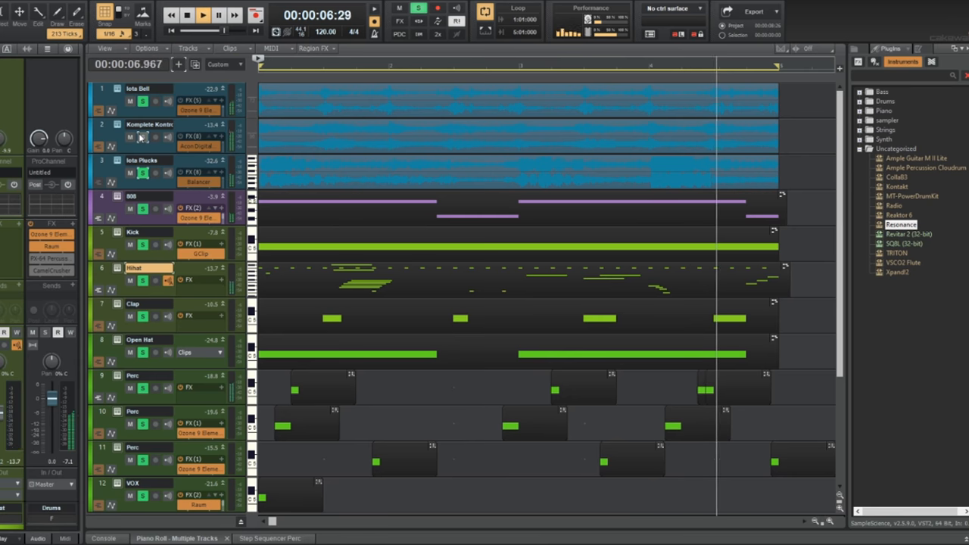
{"action": "left_click", "coordinate": [180, 65]}
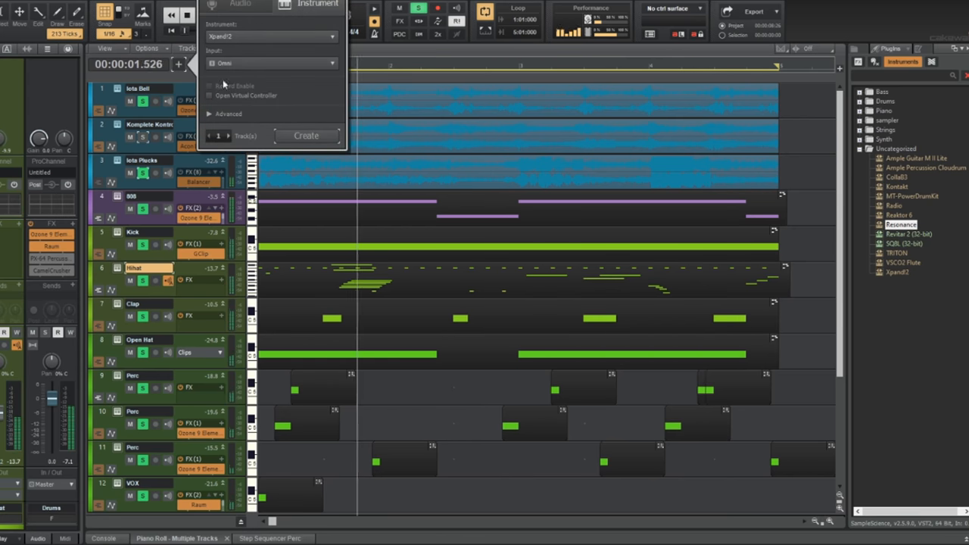
{"action": "left_click", "coordinate": [146, 147]}
{"action": "left_click_drag", "start_coordinate": [147, 155], "coordinate": [149, 191]}
{"action": "left_click", "coordinate": [155, 162]}
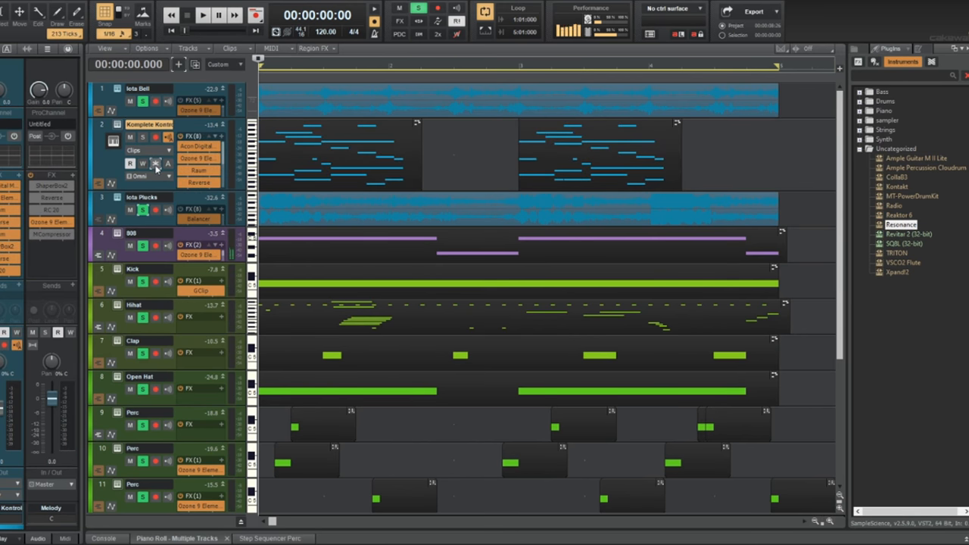
Freeze the Komplete Kontrol track, audition the loop with the rendered melody, and unfreeze the track again.
{"action": "left_click", "coordinate": [155, 164]}
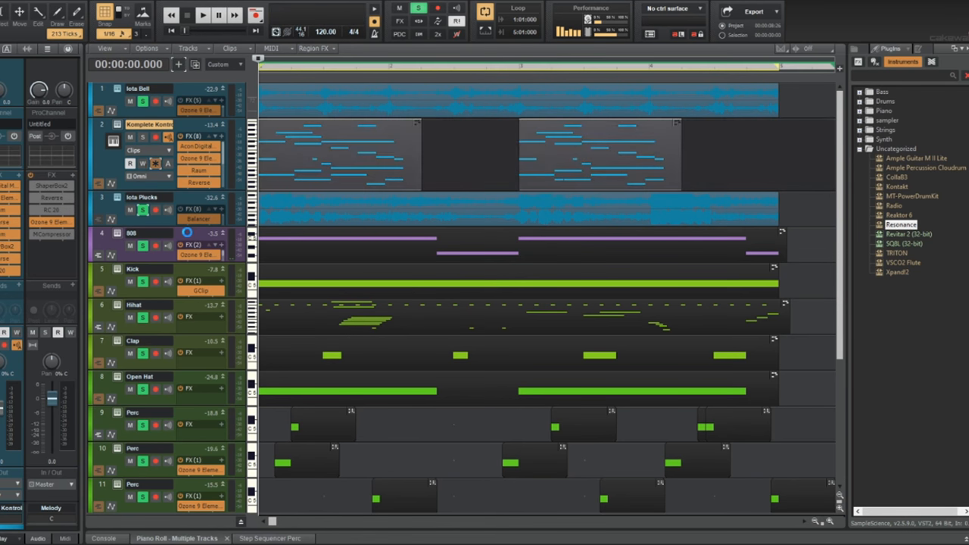
{"action": "key", "text": "space"}
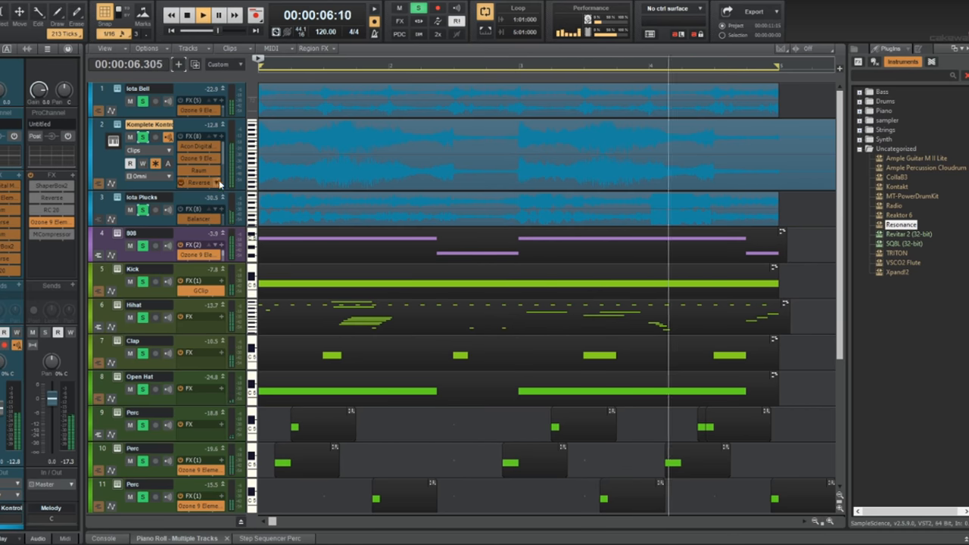
{"action": "scroll", "coordinate": [385, 182], "scroll_direction": "down", "scroll_amount": 2}
{"action": "key", "text": "space"}
{"action": "left_click", "coordinate": [155, 163]}
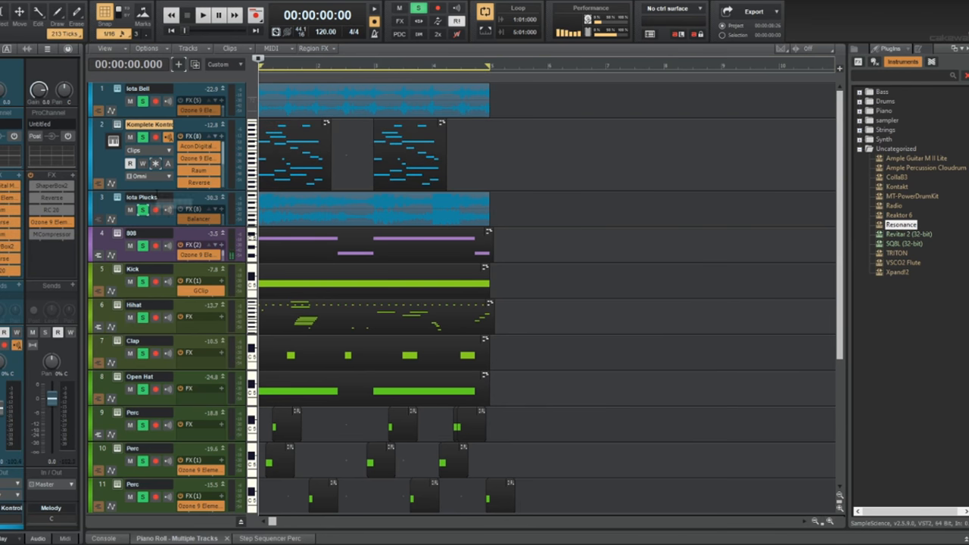
Move the second Komplete Kontrol MIDI clip earlier so it starts at bar 2, and select the first clip.
{"action": "left_click_drag", "start_coordinate": [403, 142], "coordinate": [348, 150]}
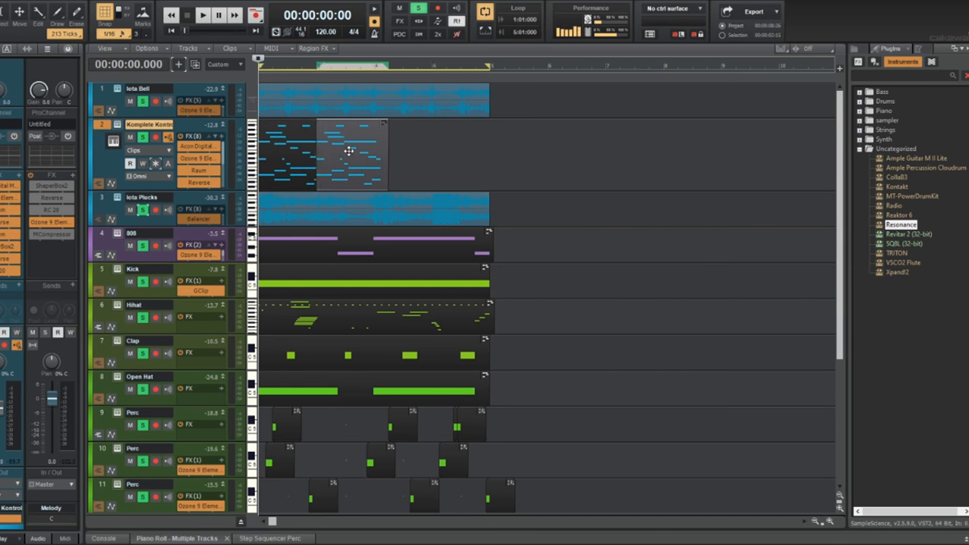
{"action": "left_click", "coordinate": [286, 141]}
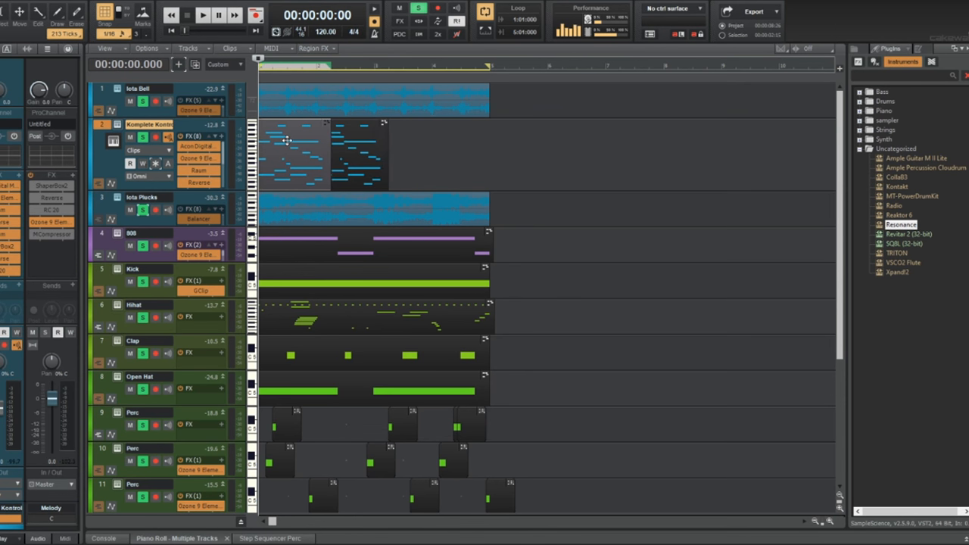
Copy both Komplete Kontrol MIDI clips to start at bar 3 and audition the loop.
{"action": "left_click", "coordinate": [354, 140], "text": "ctrl"}
{"action": "left_click_drag", "start_coordinate": [271, 141], "coordinate": [390, 158]}
{"action": "left_click", "coordinate": [389, 158]}
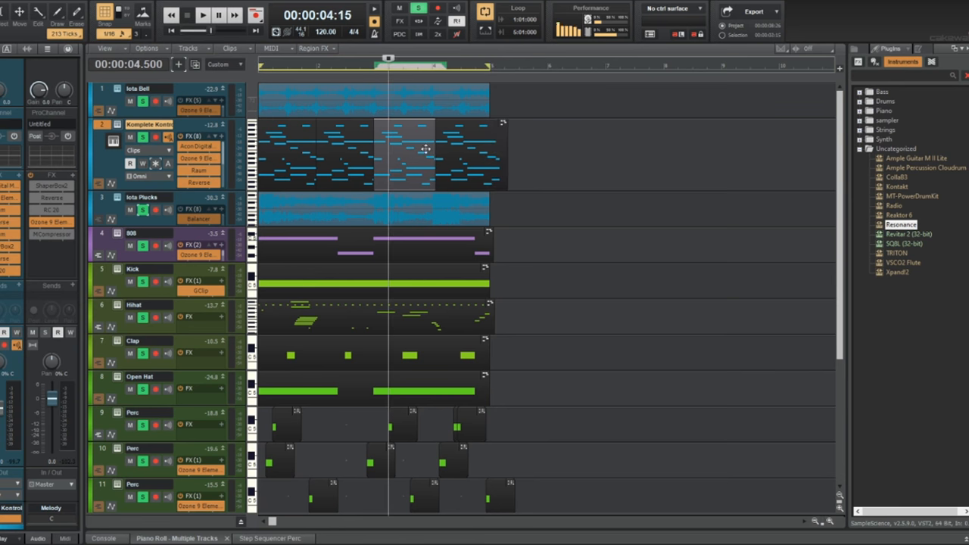
{"action": "left_click", "coordinate": [465, 151]}
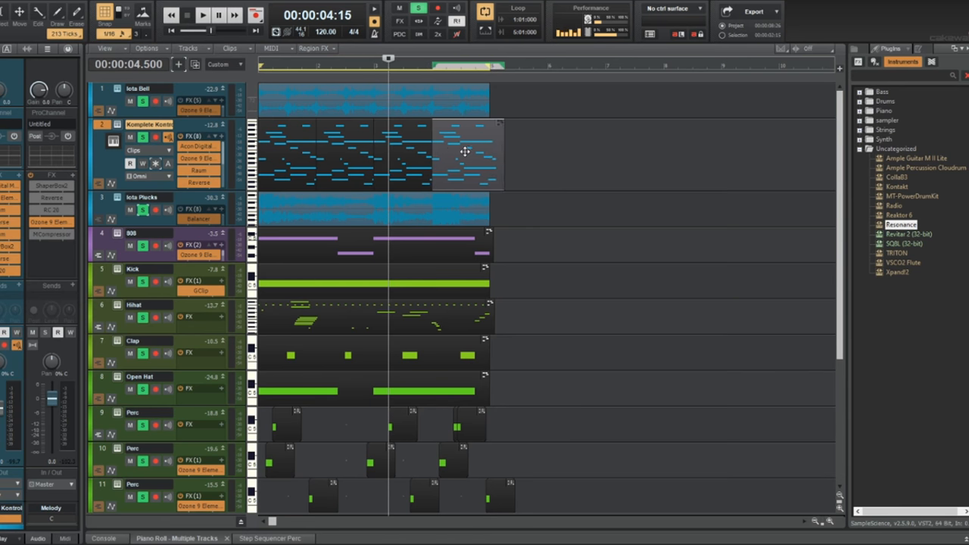
{"action": "key", "text": "w"}
{"action": "key", "text": "space"}
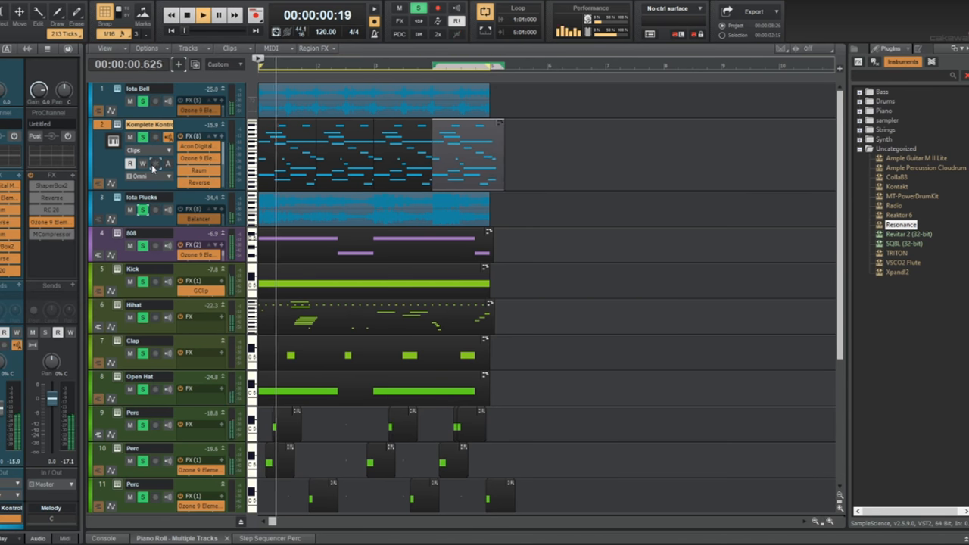
{"action": "key", "text": "space"}
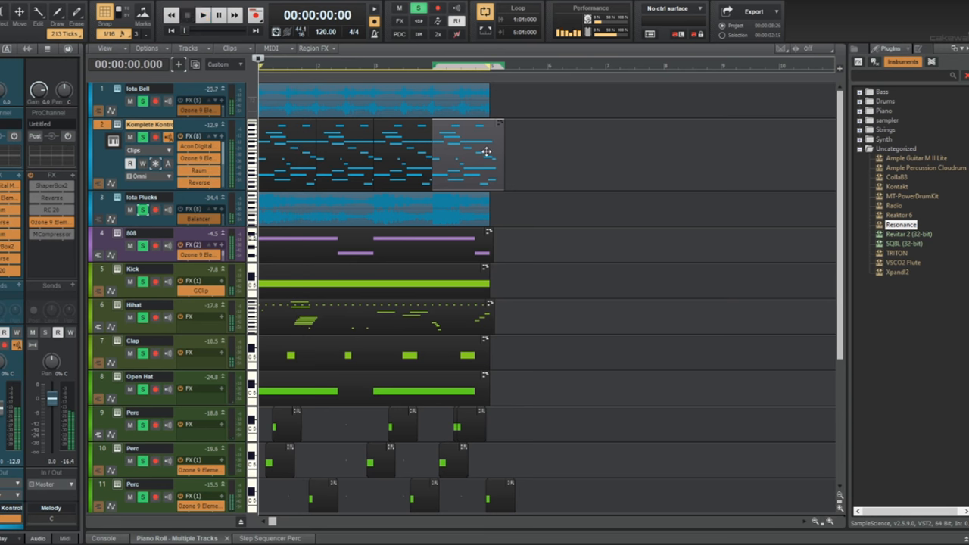
Delete the fourth and second Komplete Kontrol clips, keeping those at bars 1 and 3, and audition the loop.
{"action": "key", "text": "Delete"}
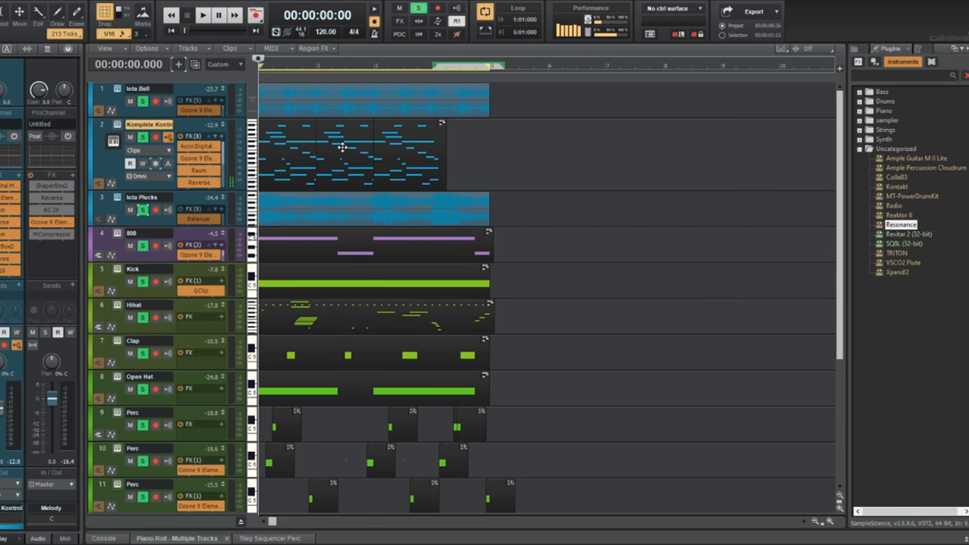
{"action": "left_click", "coordinate": [343, 148]}
{"action": "key", "text": "Delete"}
{"action": "left_click", "coordinate": [409, 143]}
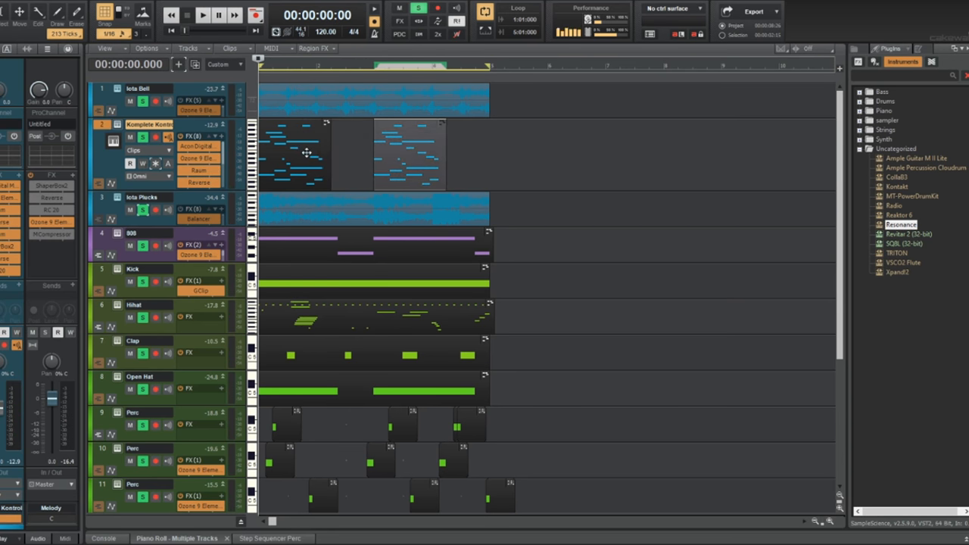
{"action": "left_click", "coordinate": [306, 153], "text": "ctrl"}
{"action": "key", "text": "space"}
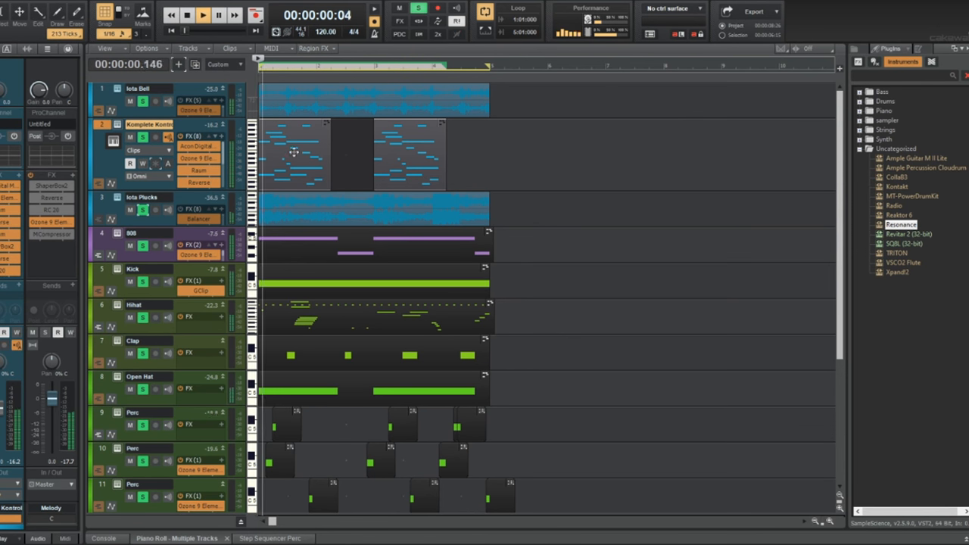
{"action": "key", "text": "space"}
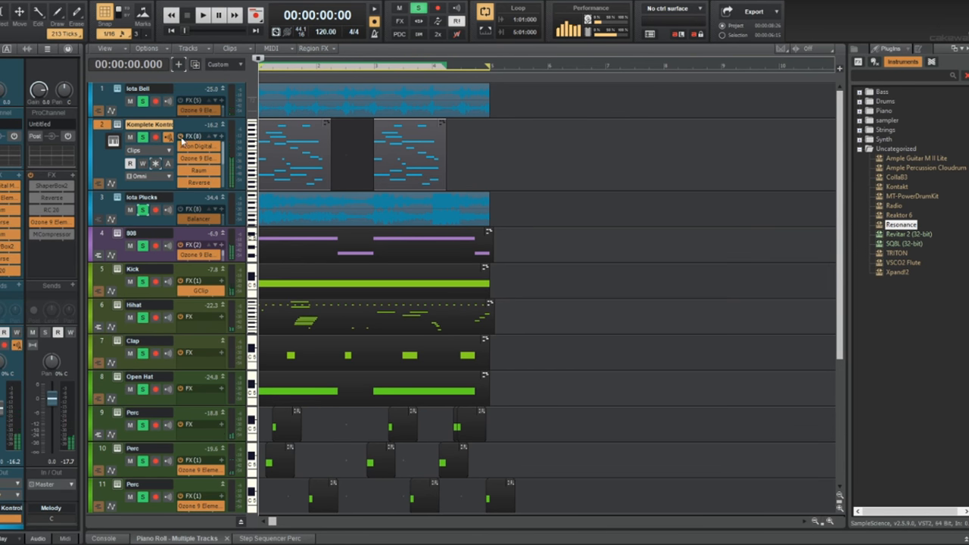
{"action": "key", "text": "space"}
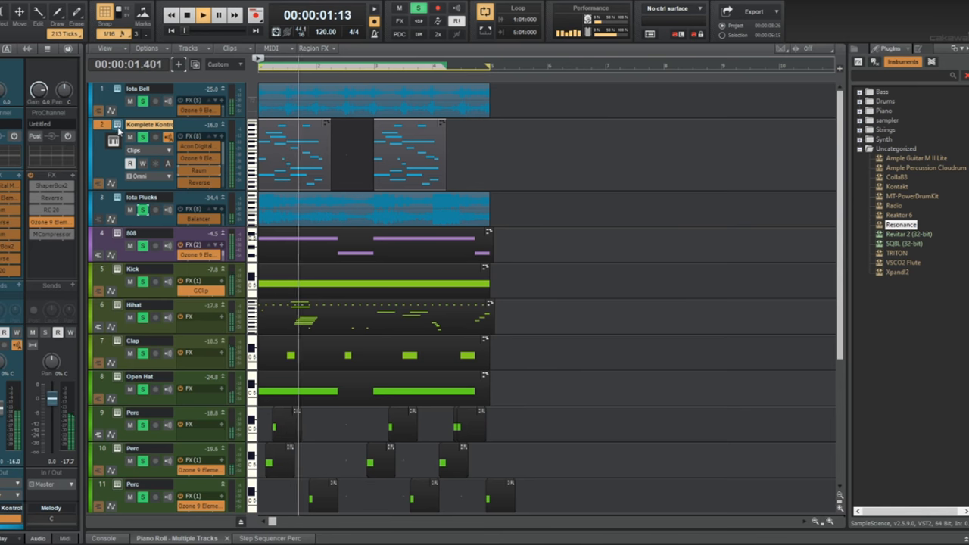
Stretch the first Komplete Kontrol clip so it ends at bar 3, and play the loop.
{"action": "left_click", "coordinate": [287, 141]}
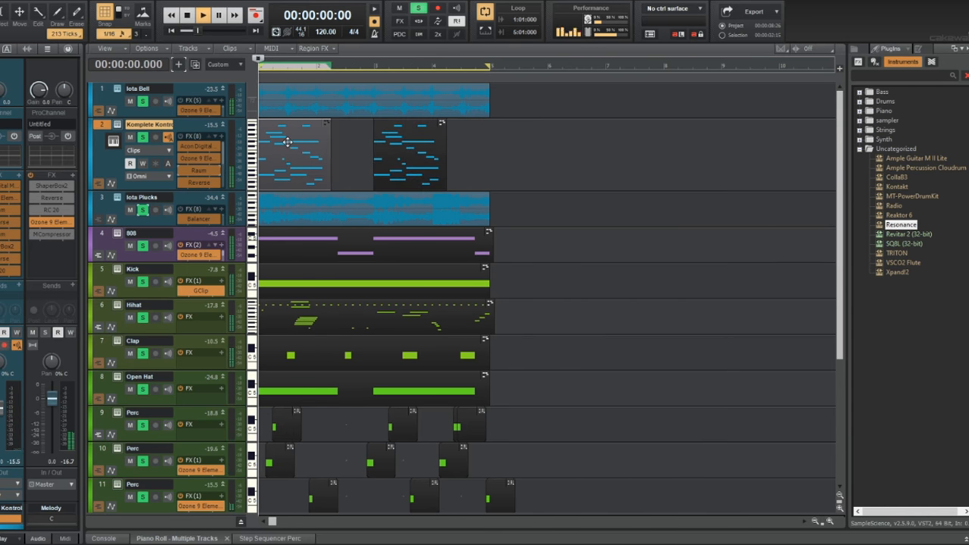
{"action": "key", "text": "space"}
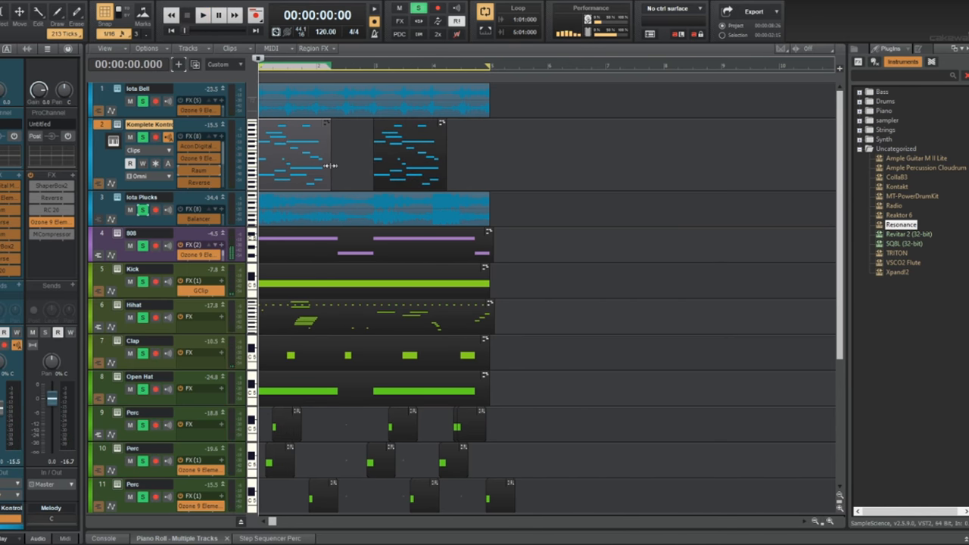
{"action": "left_click_drag", "start_coordinate": [327, 165], "coordinate": [372, 161]}
{"action": "key", "text": "space"}
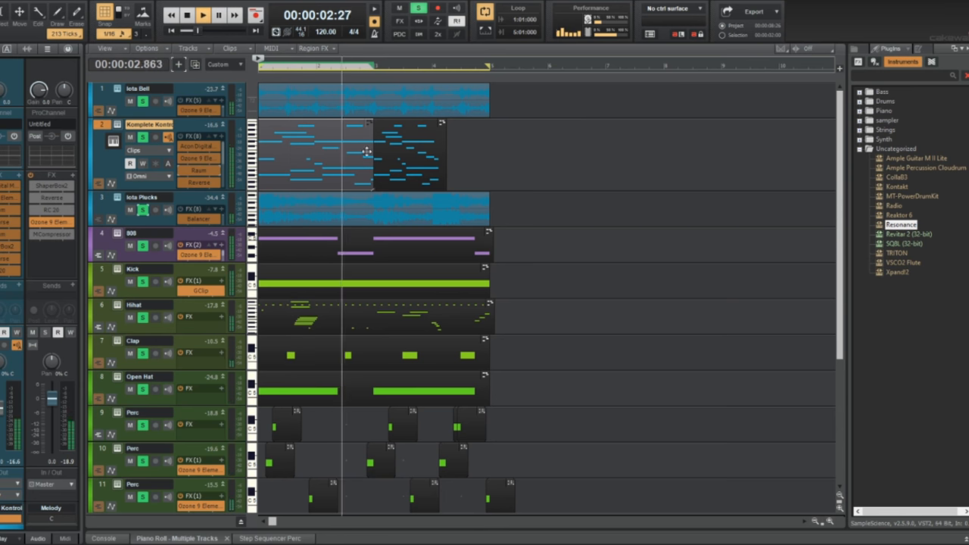
{"action": "key", "text": "space"}
Delete both remaining Komplete Kontrol clips and start the loop briefly without them.
{"action": "left_click", "coordinate": [400, 143]}
{"action": "key", "text": "Delete"}
{"action": "left_click", "coordinate": [329, 154]}
{"action": "key", "text": "Delete"}
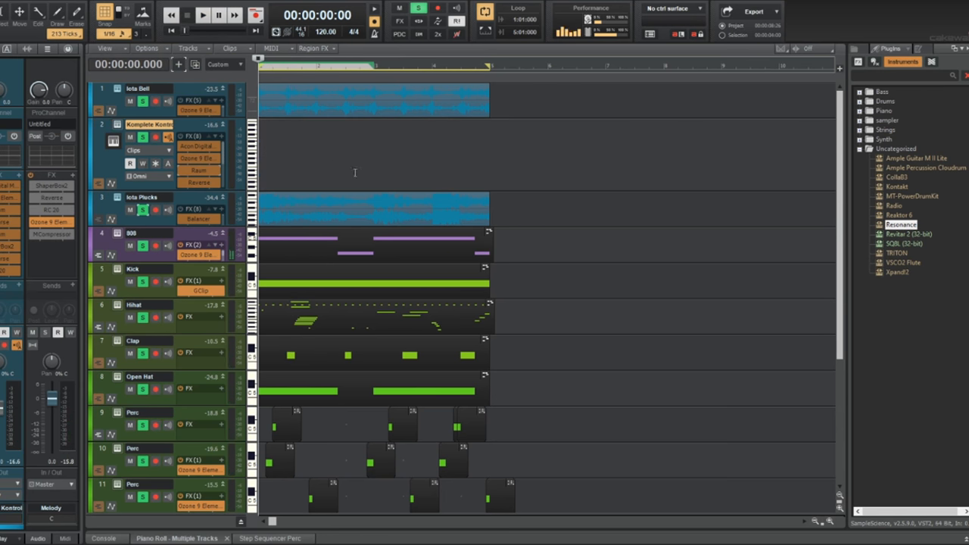
{"action": "key", "text": "space"}
{"action": "key", "text": "space"}
Undo the Komplete Kontrol clip edits back to the frozen audio version of the track.
{"action": "key", "text": "ctrl+z"}
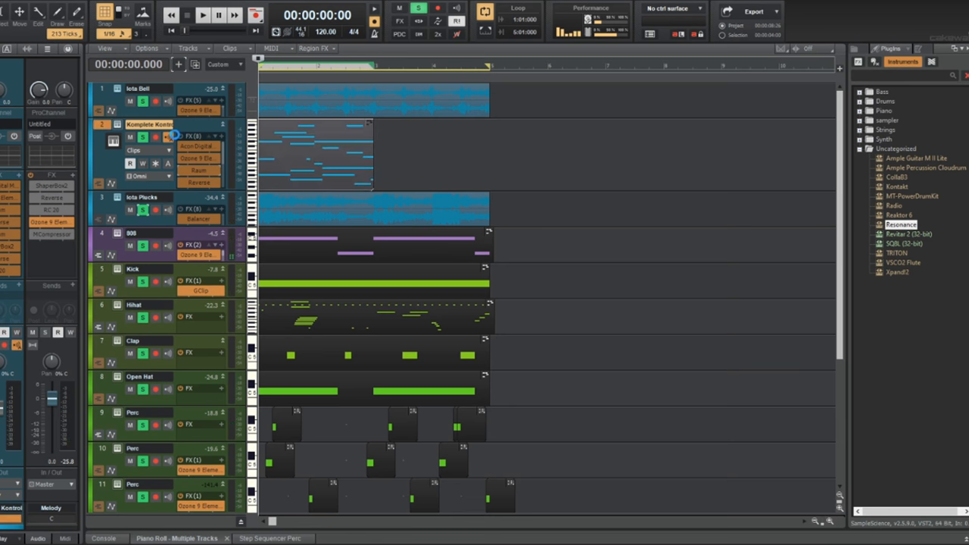
{"action": "key", "text": "ctrl+z"}
{"action": "key", "text": "ctrl+z"}
{"action": "key", "text": "ctrl+z"}
{"action": "key", "text": "ctrl+z"}
{"action": "key", "text": "ctrl+z"}
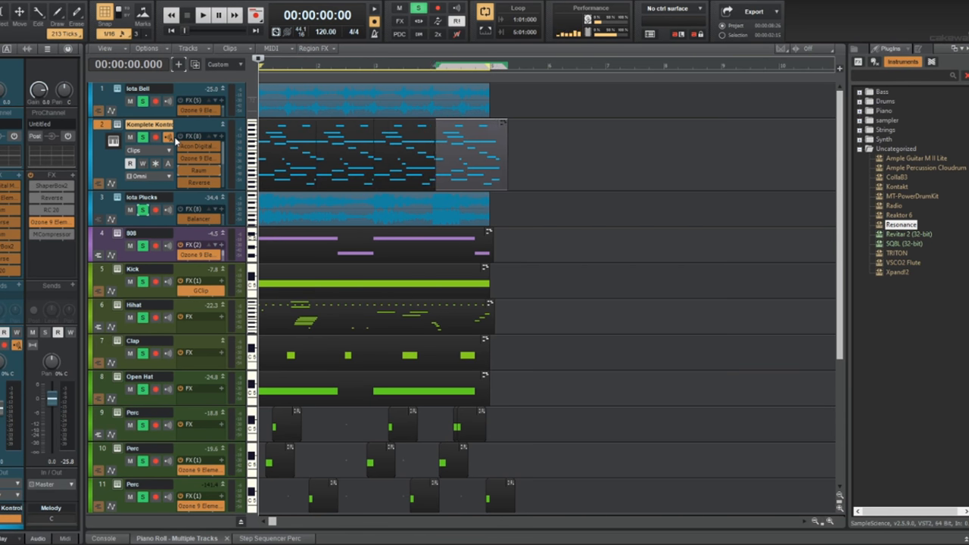
{"action": "key", "text": "ctrl+z"}
{"action": "key", "text": "ctrl+z"}
{"action": "key", "text": "ctrl+z"}
{"action": "key", "text": "ctrl+z"}
{"action": "key", "text": "ctrl+z"}
{"action": "key", "text": "ctrl+z"}
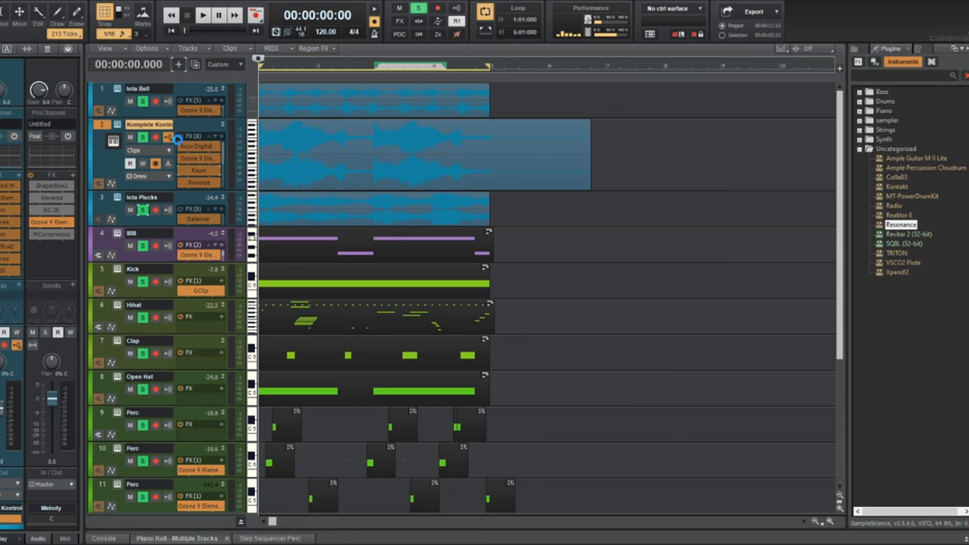
Reduce the Komplete Kontrol track's height, solo it again and audition the whole loop.
{"action": "key", "text": "space"}
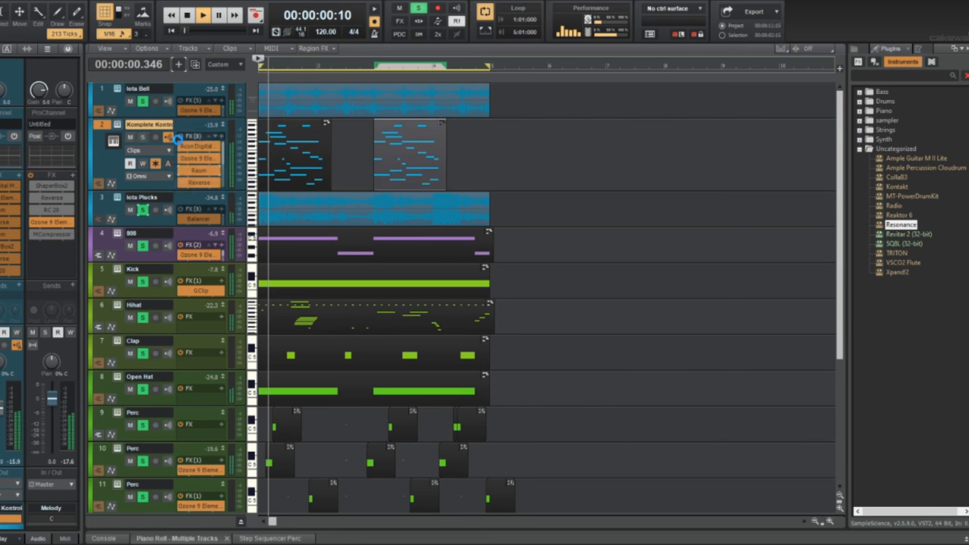
{"action": "key", "text": "space"}
{"action": "key", "text": "space"}
{"action": "left_click", "coordinate": [222, 124]}
{"action": "left_click", "coordinate": [144, 137]}
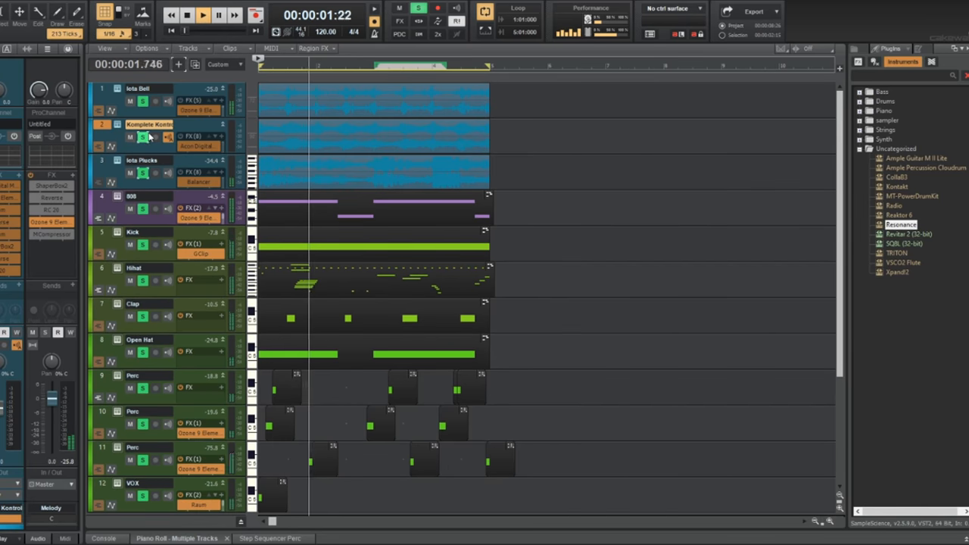
{"action": "key", "text": "space"}
{"action": "key", "text": "space"}
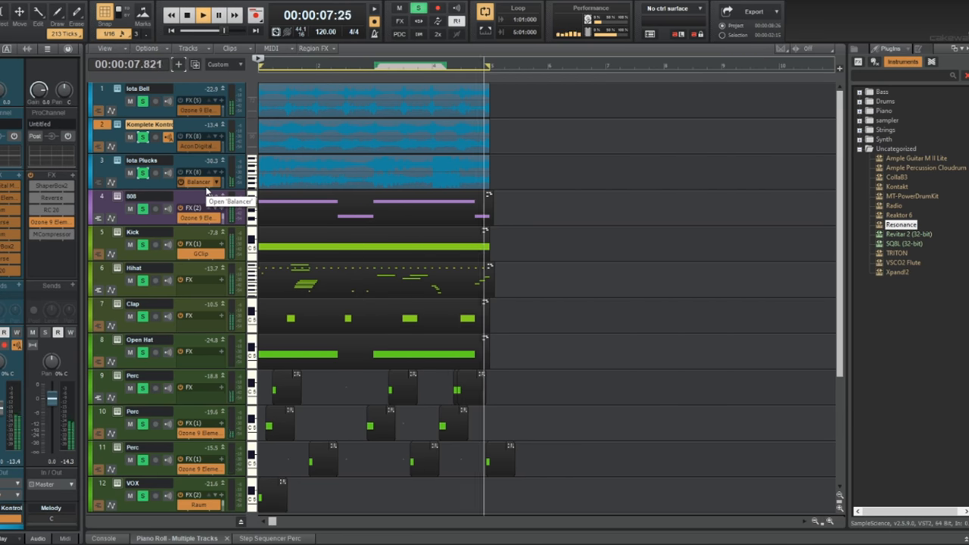
{"action": "key", "text": "space"}
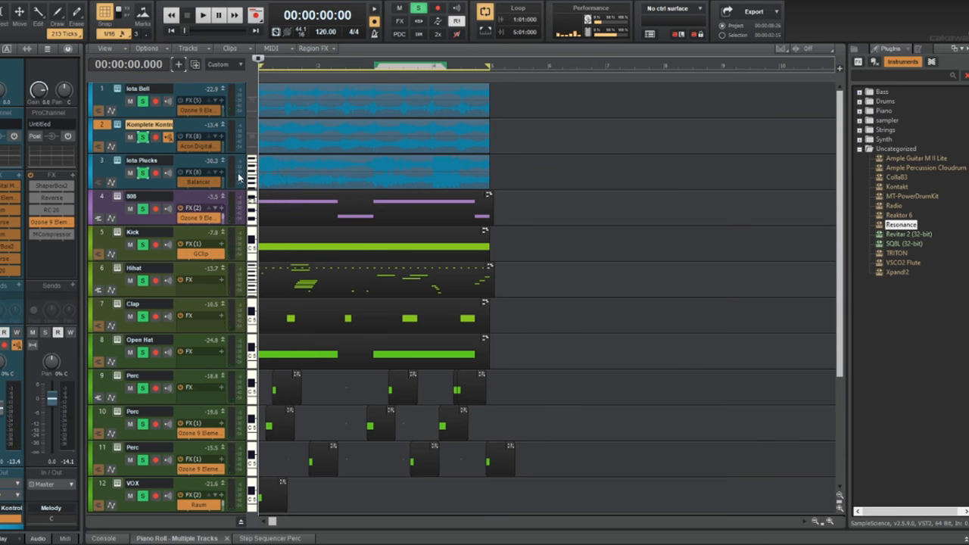
Add an Ample Percussion Cloudrum instrument track and load its Double Mute preset.
{"action": "left_click", "coordinate": [179, 64]}
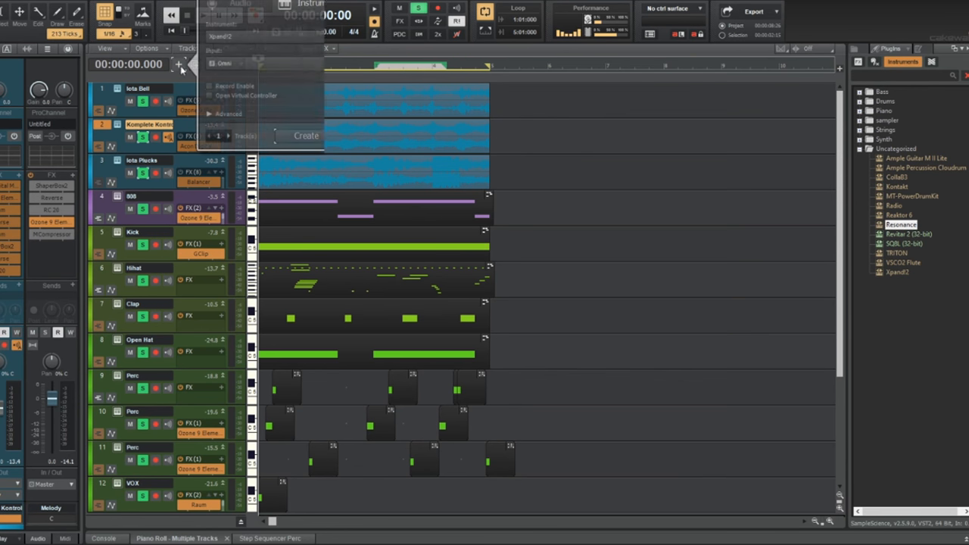
{"action": "left_click", "coordinate": [297, 37]}
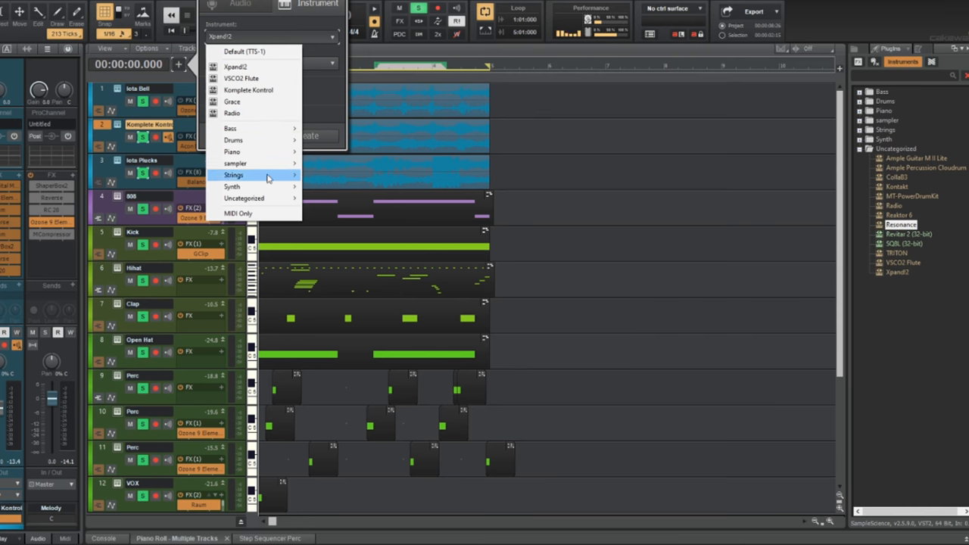
{"action": "mouse_move", "coordinate": [272, 198]}
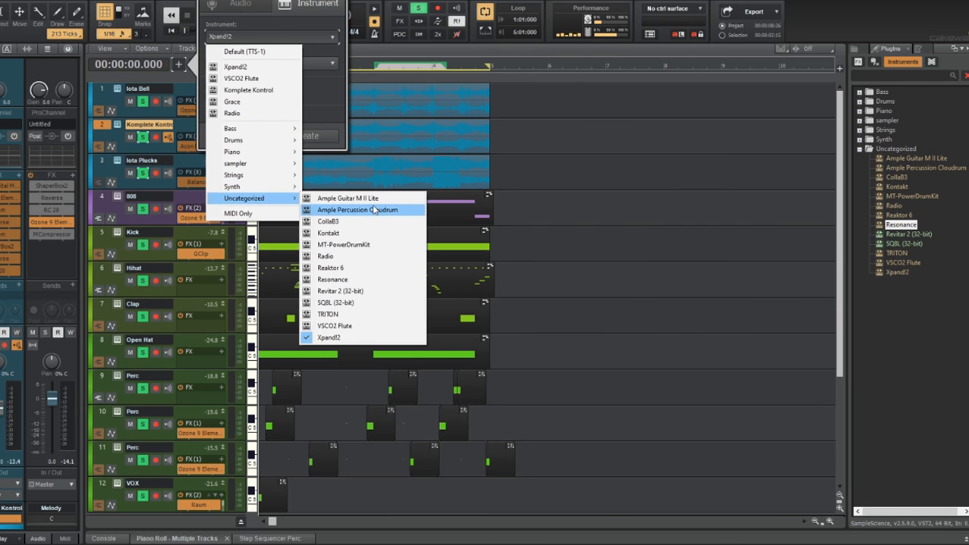
{"action": "left_click", "coordinate": [379, 209]}
{"action": "left_click", "coordinate": [318, 137]}
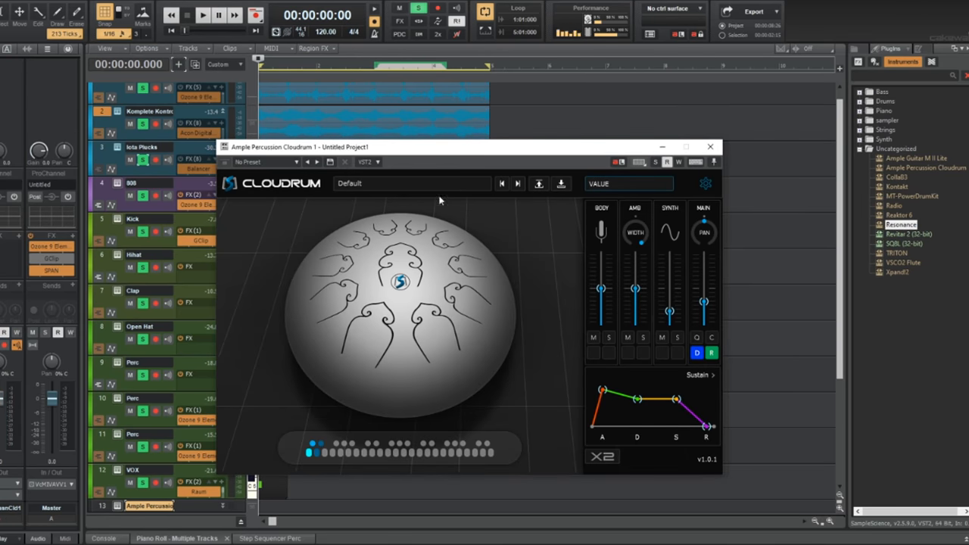
{"action": "left_click", "coordinate": [517, 185]}
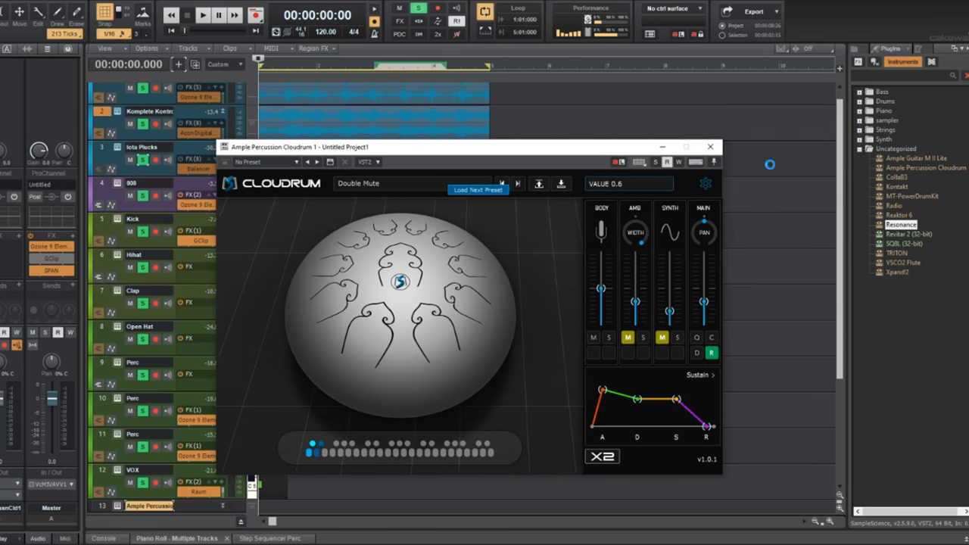
{"action": "left_click", "coordinate": [711, 147]}
Show the Ample Percussion track in the piano roll and widen the track list to reveal its names.
{"action": "key", "text": "d"}
{"action": "key", "text": "shift+d"}
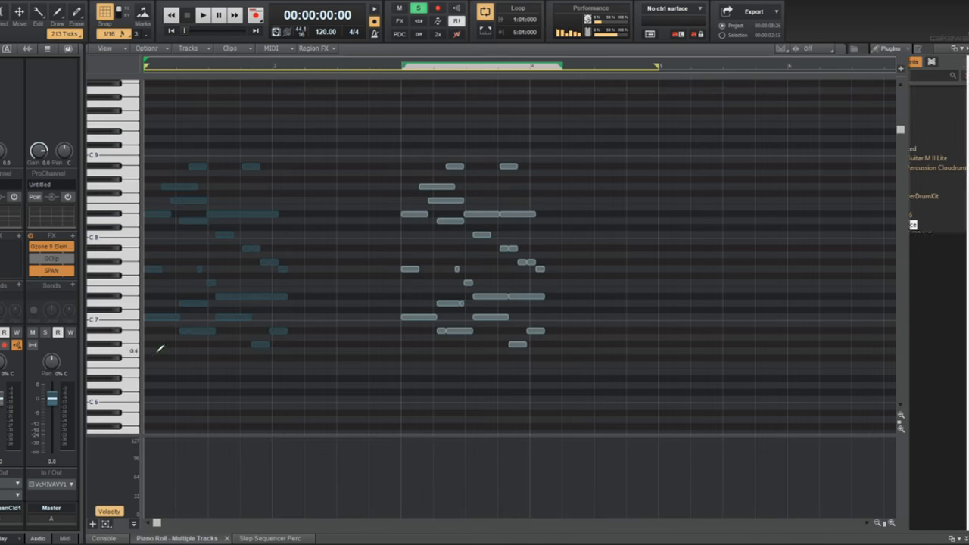
{"action": "left_click", "coordinate": [921, 212]}
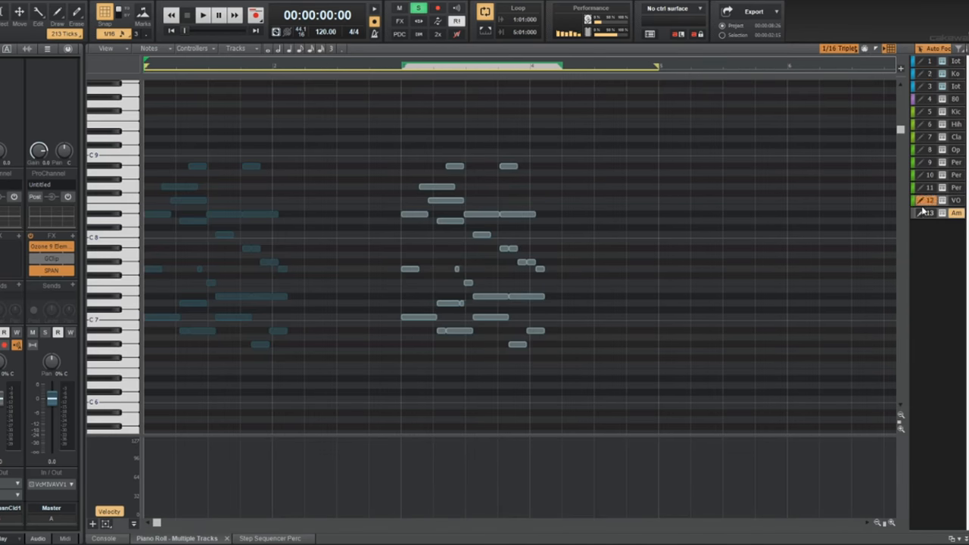
{"action": "mouse_move", "coordinate": [908, 220]}
{"action": "left_mouse_down"}
{"action": "mouse_move", "coordinate": [610, 246]}
{"action": "mouse_move", "coordinate": [818, 243]}
{"action": "mouse_move", "coordinate": [854, 220]}
{"action": "left_mouse_up"}
Place a long Cloudrum note at the start of bar 1, lower it to G6 and audition it.
{"action": "left_click", "coordinate": [181, 227]}
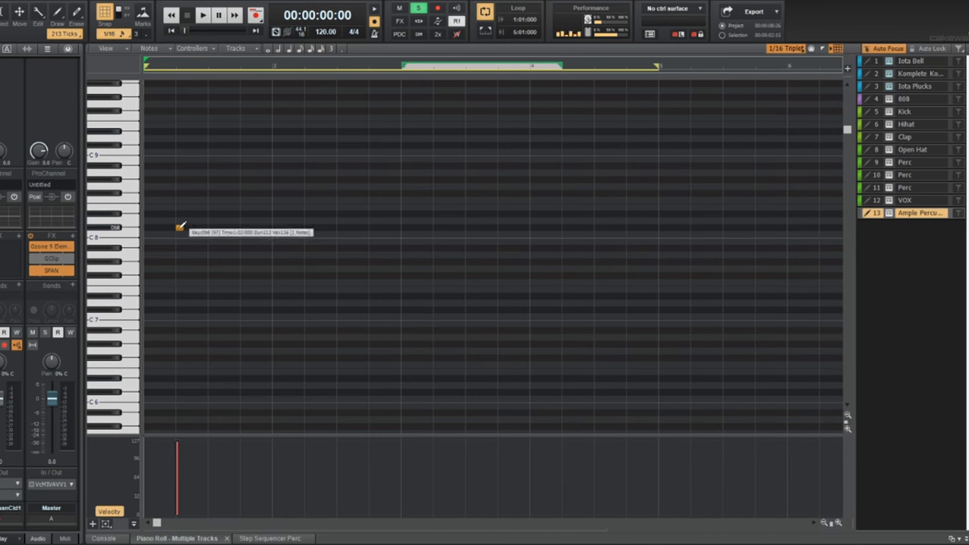
{"action": "left_click_drag", "start_coordinate": [181, 225], "coordinate": [274, 72]}
{"action": "key", "text": "ctrl+z"}
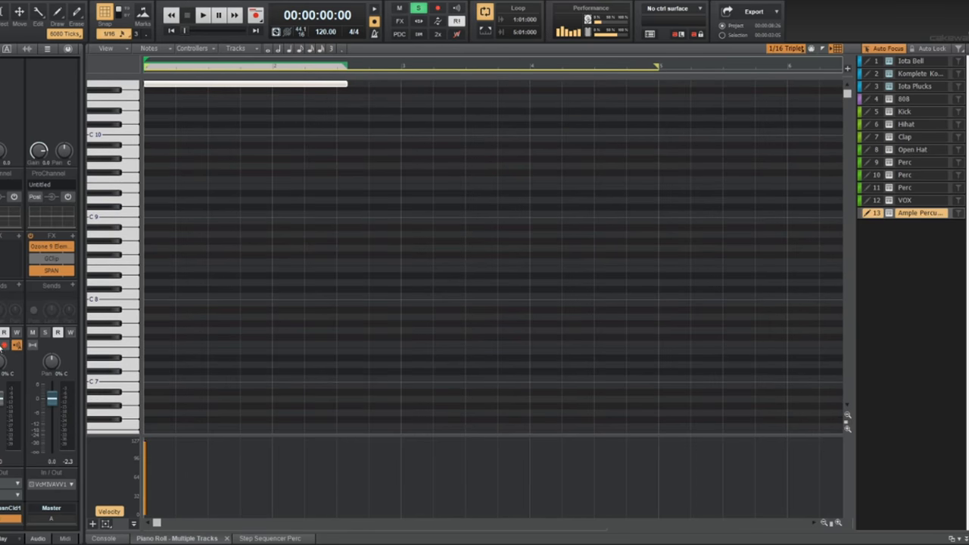
{"action": "left_click_drag", "start_coordinate": [182, 83], "coordinate": [157, 413]}
{"action": "scroll", "coordinate": [158, 397], "scroll_direction": "down", "scroll_amount": 3}
{"action": "key", "text": "space"}
{"action": "key", "text": "space"}
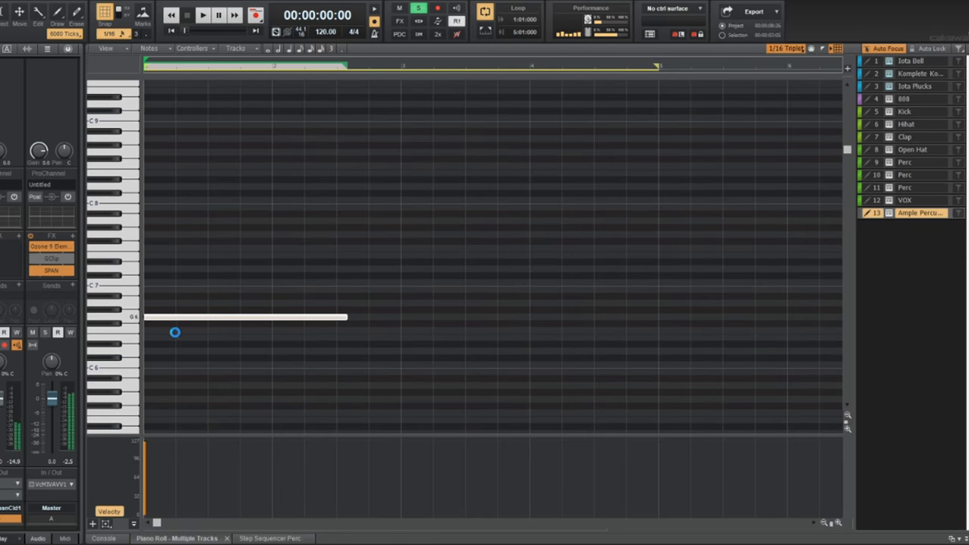
Lower the note to Eb6, shorten it to a quarter note, add G6 and C6 on the same beat, and audition the chord.
{"action": "left_click_drag", "start_coordinate": [173, 316], "coordinate": [173, 346]}
{"action": "key", "text": "space"}
{"action": "key", "text": "space"}
{"action": "left_click_drag", "start_coordinate": [349, 345], "coordinate": [160, 318]}
{"action": "left_click", "coordinate": [161, 317]}
{"action": "left_click", "coordinate": [155, 379]}
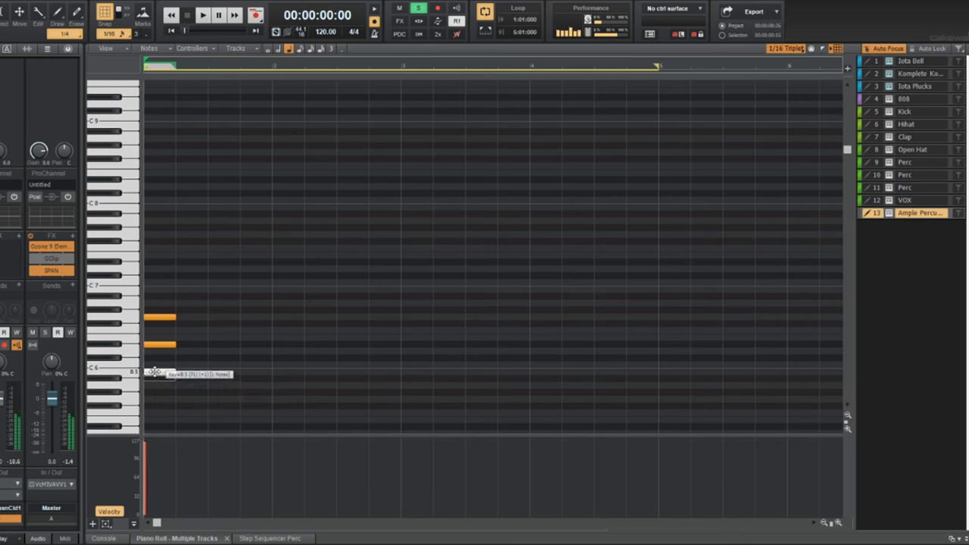
{"action": "key", "text": "space"}
{"action": "key", "text": "space"}
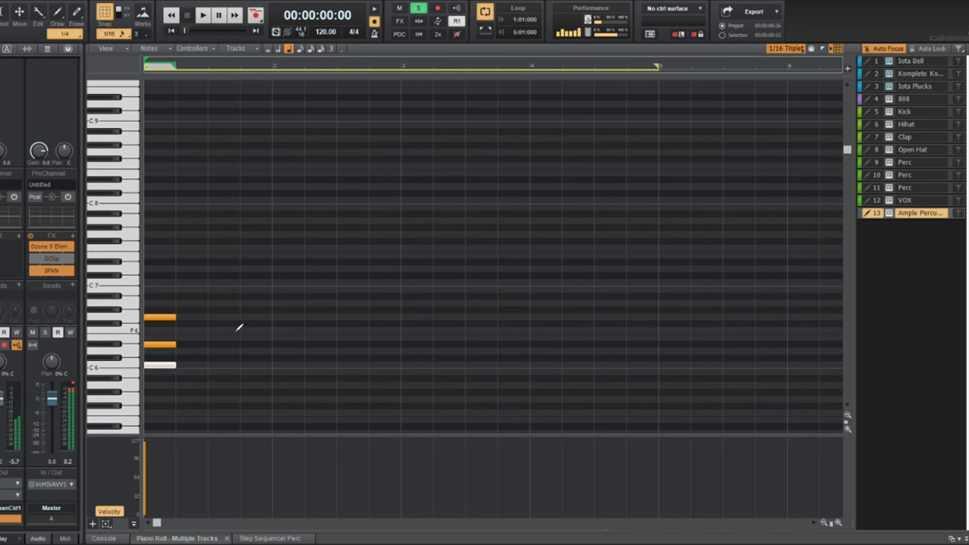
Add quarter notes F6 midway through beat 3 and Eb6, C6 and Bb5 on beat 4 of bar 1, and play them.
{"action": "left_click_drag", "start_coordinate": [248, 332], "coordinate": [237, 331]}
{"action": "left_click", "coordinate": [254, 351]}
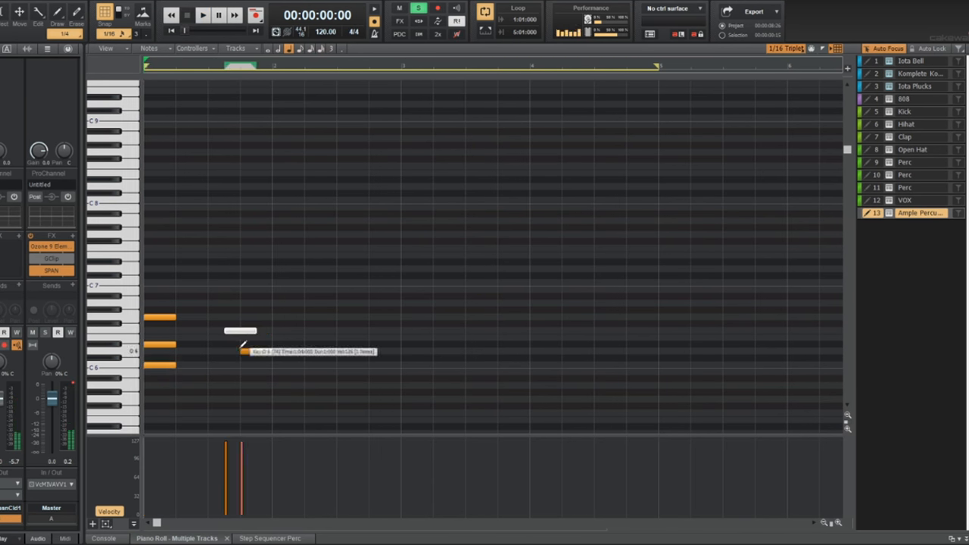
{"action": "left_click", "coordinate": [253, 365]}
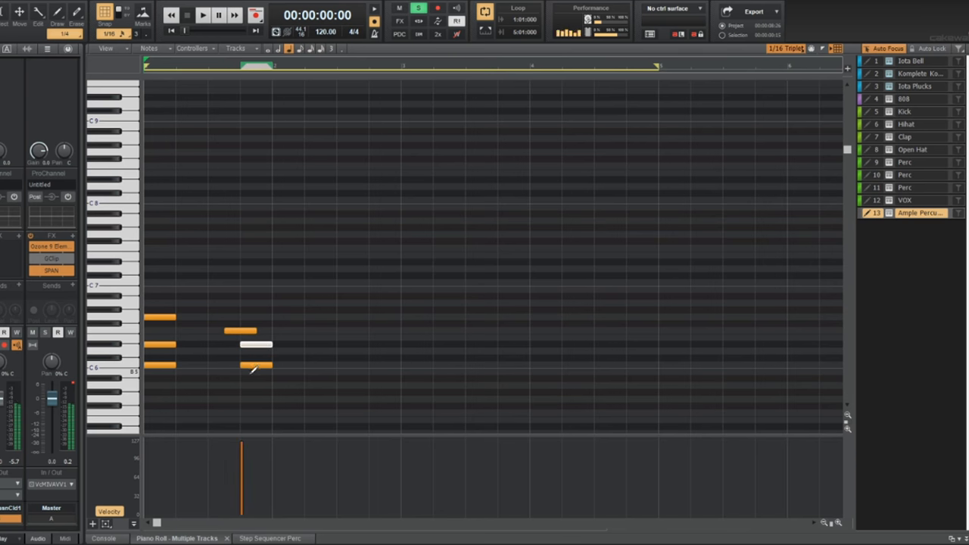
{"action": "left_click_drag", "start_coordinate": [243, 387], "coordinate": [257, 378]}
{"action": "key", "text": "space"}
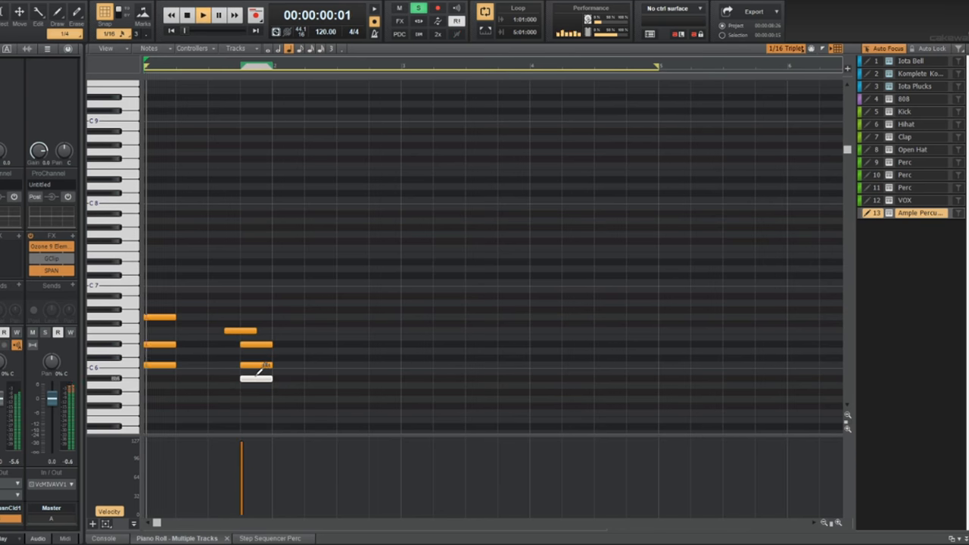
Move the Eb6, C6 and Bb5 chord from beat 4 of bar 1 to the start of bar 2 and play it.
{"action": "scroll", "coordinate": [258, 371], "scroll_direction": "down", "scroll_amount": 5}
{"action": "key", "text": "space"}
{"action": "left_click_drag", "start_coordinate": [282, 210], "coordinate": [287, 277]}
{"action": "key", "text": "space"}
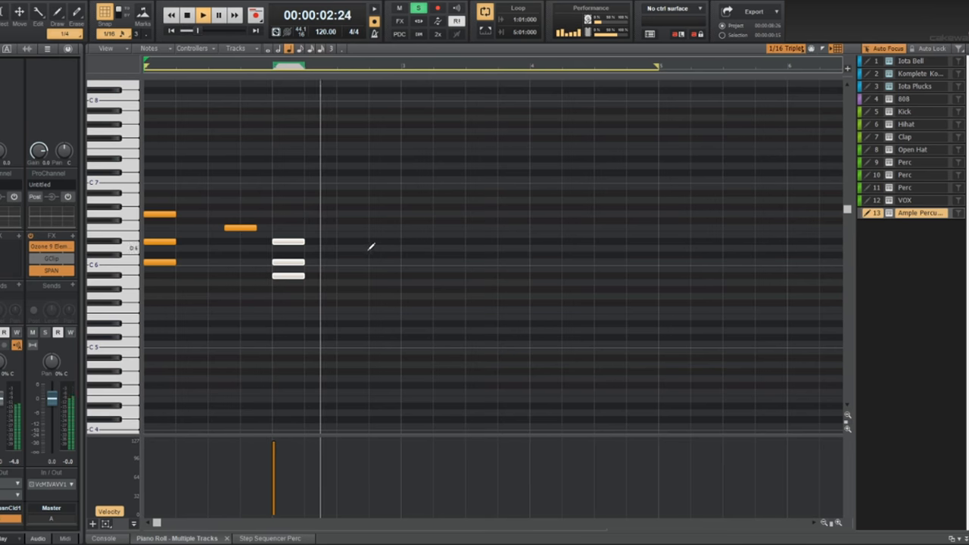
Add a quarter note E6 on beat 4 of bar 2.
{"action": "key", "text": "space"}
{"action": "left_click", "coordinate": [399, 242]}
{"action": "left_click_drag", "start_coordinate": [388, 240], "coordinate": [383, 232]}
Copy the whole two-bar pattern to the start of bar 3, clear the selection and play it.
{"action": "key", "text": "ctrl+a"}
{"action": "left_click_drag", "start_coordinate": [149, 261], "coordinate": [413, 263]}
{"action": "key", "text": "ctrl+shift+a"}
{"action": "key", "text": "space"}
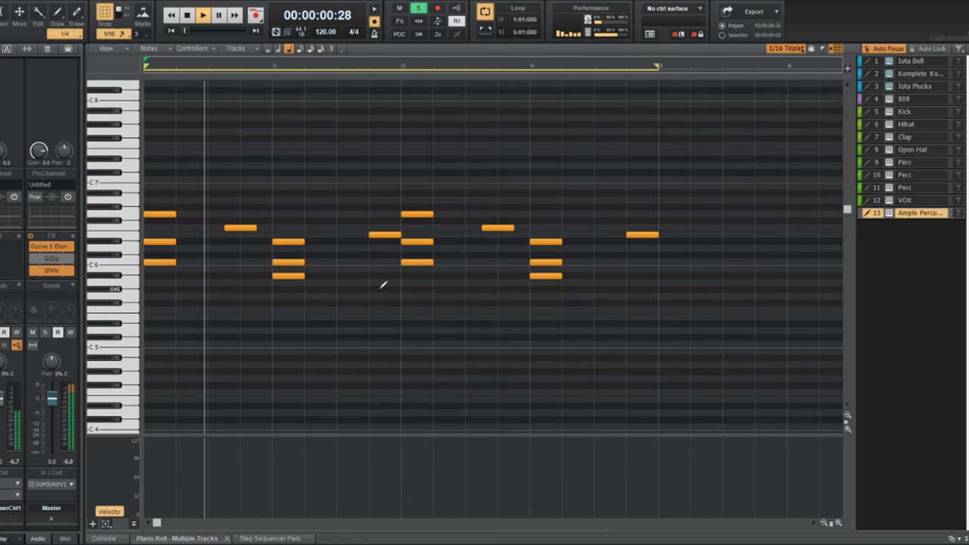
Return to the track view and replace the Ample Percussion track's synth with Komplete Kontrol.
{"action": "key", "text": "d"}
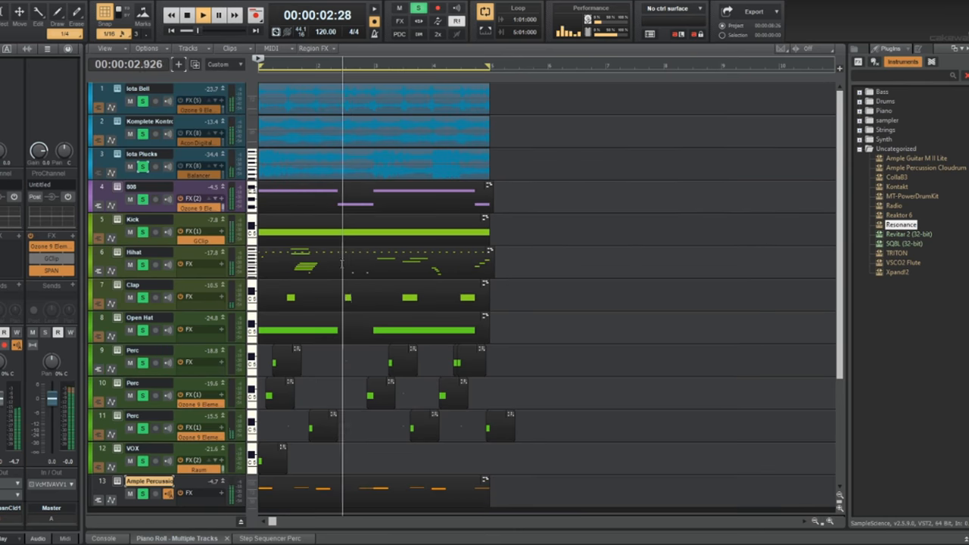
{"action": "right_click", "coordinate": [122, 168]}
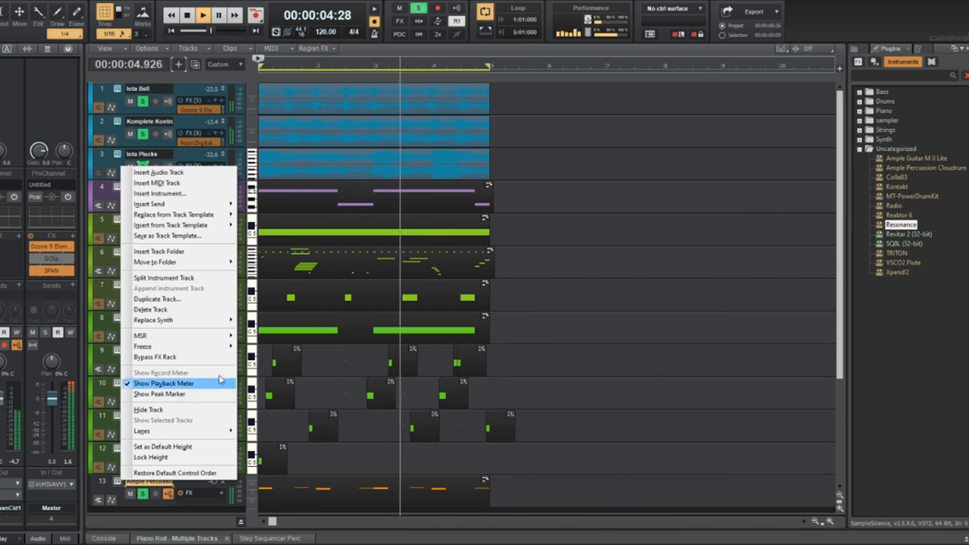
{"action": "mouse_move", "coordinate": [219, 319]}
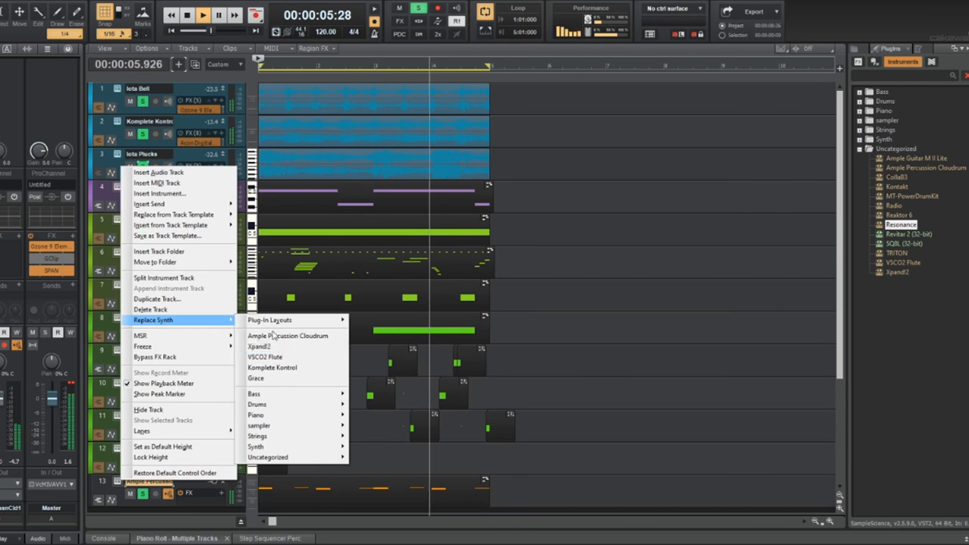
{"action": "left_click", "coordinate": [279, 368]}
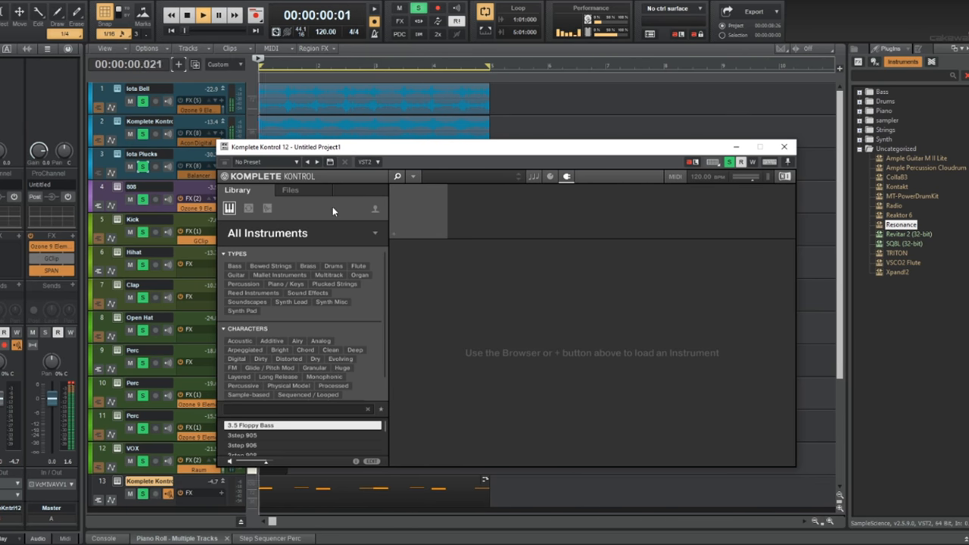
Load convenience - guitar.wav from the guitar folder of the Based1 & Pilgrim one shot kit in the F: drive's samples.
{"action": "left_click", "coordinate": [290, 190]}
{"action": "left_click", "coordinate": [273, 280]}
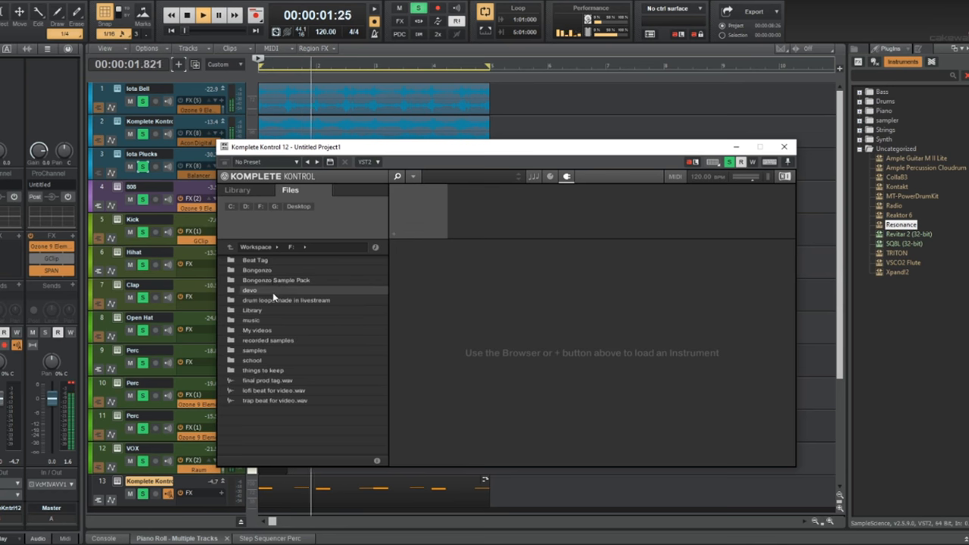
{"action": "double_click", "coordinate": [261, 350]}
{"action": "left_click", "coordinate": [338, 361]}
{"action": "double_click", "coordinate": [337, 362]}
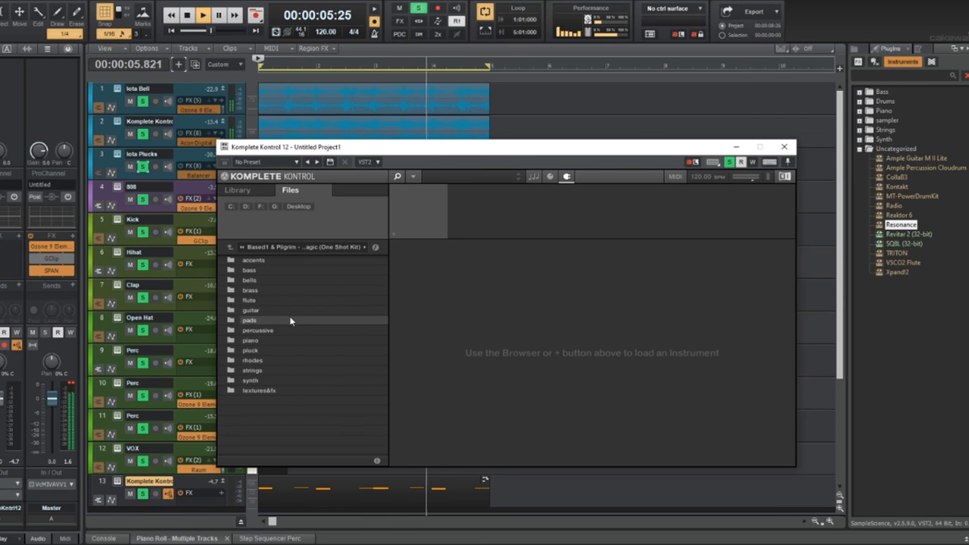
{"action": "double_click", "coordinate": [289, 311]}
{"action": "double_click", "coordinate": [288, 311]}
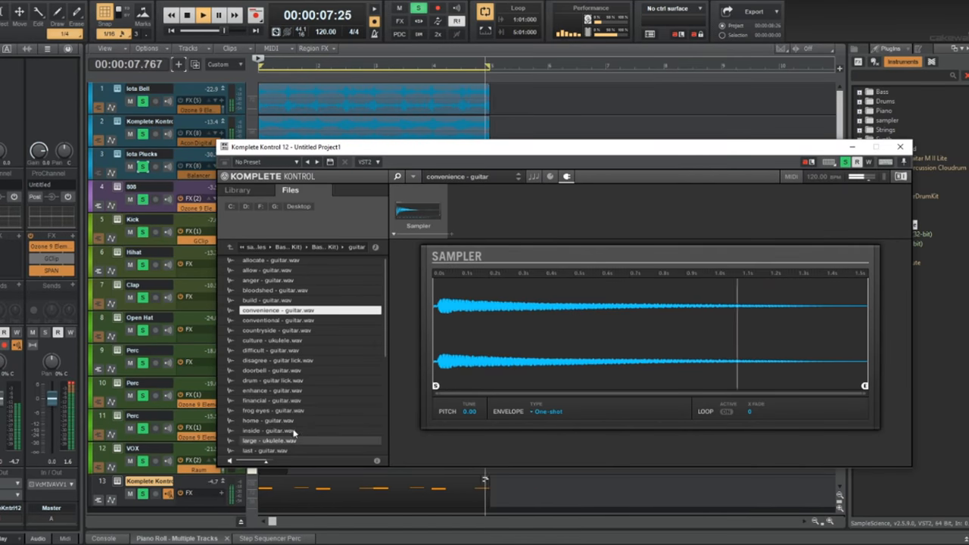
Close the Komplete Kontrol window, show track 13's notes in the piano roll and stop playback.
{"action": "double_click", "coordinate": [285, 487]}
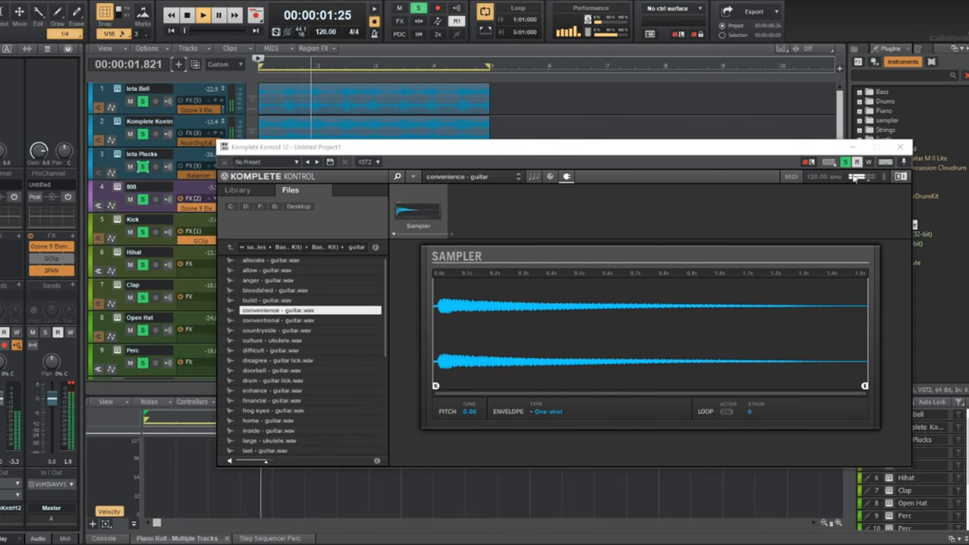
{"action": "left_click", "coordinate": [899, 147]}
{"action": "scroll", "coordinate": [311, 208], "scroll_direction": "down", "scroll_amount": 5}
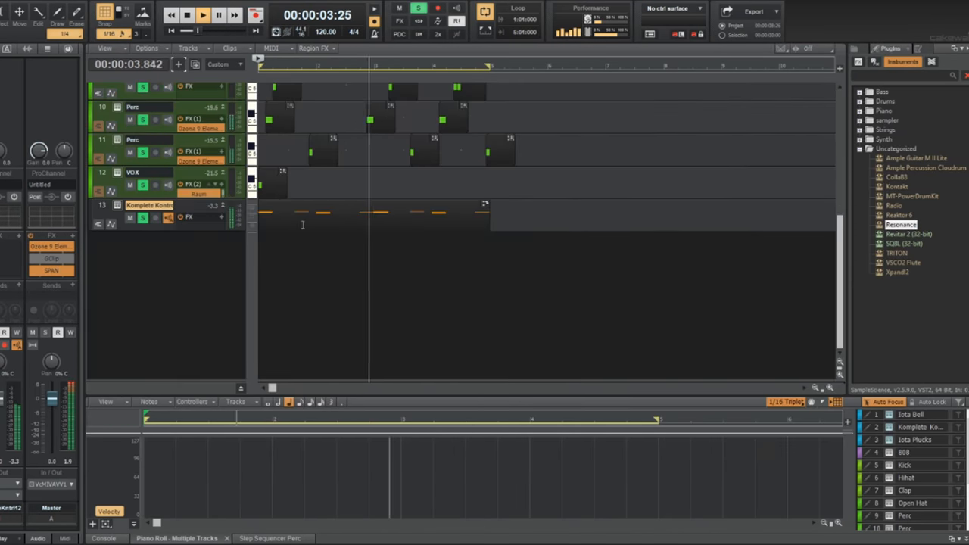
{"action": "double_click", "coordinate": [312, 209]}
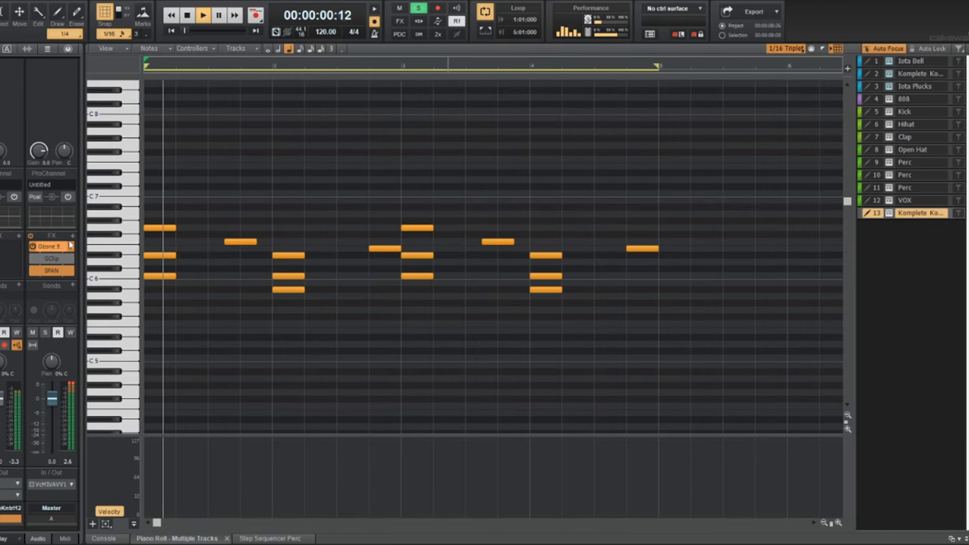
{"action": "key", "text": "space"}
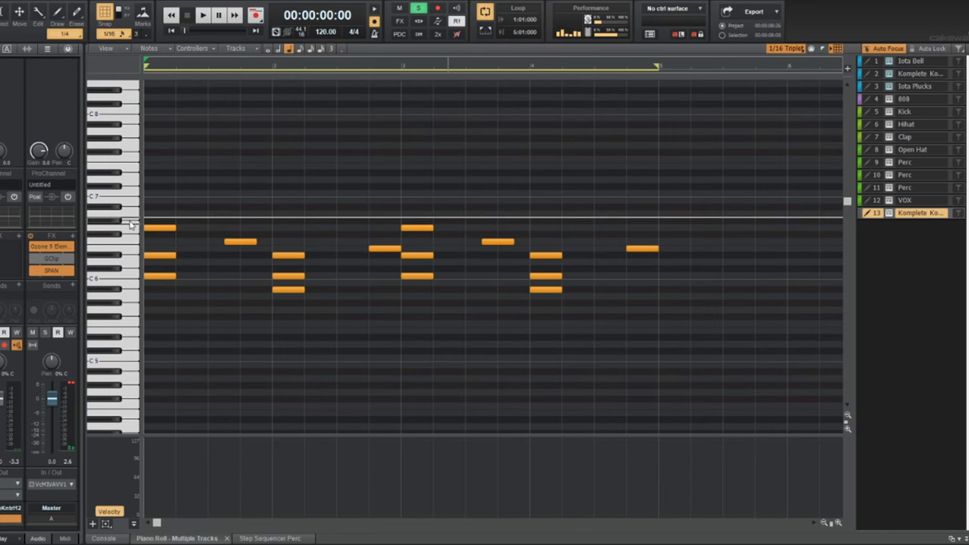
Lower all of track 13's notes by three semitones, play them and clear the selection.
{"action": "key", "text": "ctrl+a"}
{"action": "left_click_drag", "start_coordinate": [159, 274], "coordinate": [154, 297]}
{"action": "key", "text": "space"}
{"action": "scroll", "coordinate": [182, 326], "scroll_direction": "up", "scroll_amount": 1}
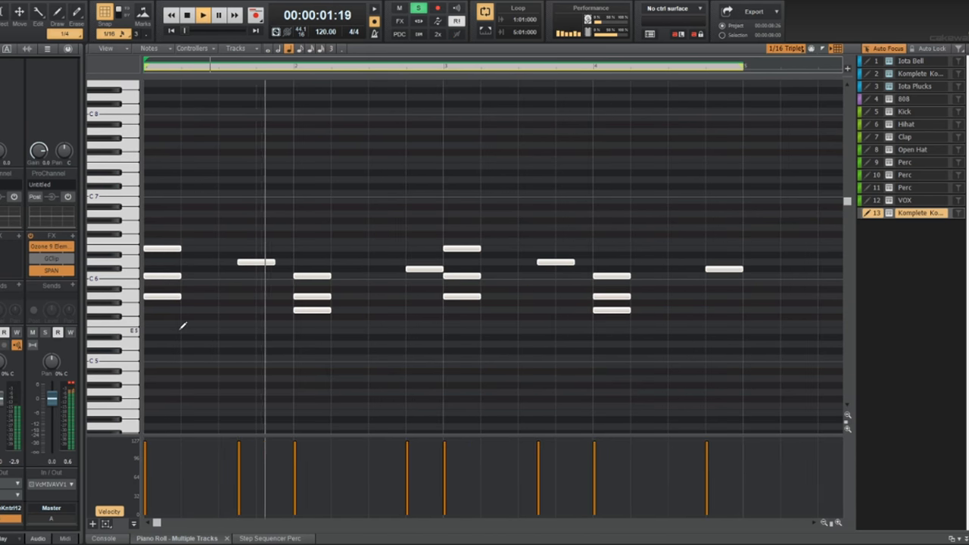
{"action": "right_click", "coordinate": [268, 326]}
{"action": "key", "text": "space"}
Lower the bottom note of the bar 2 chord to F5 and audition the change.
{"action": "left_click", "coordinate": [311, 310]}
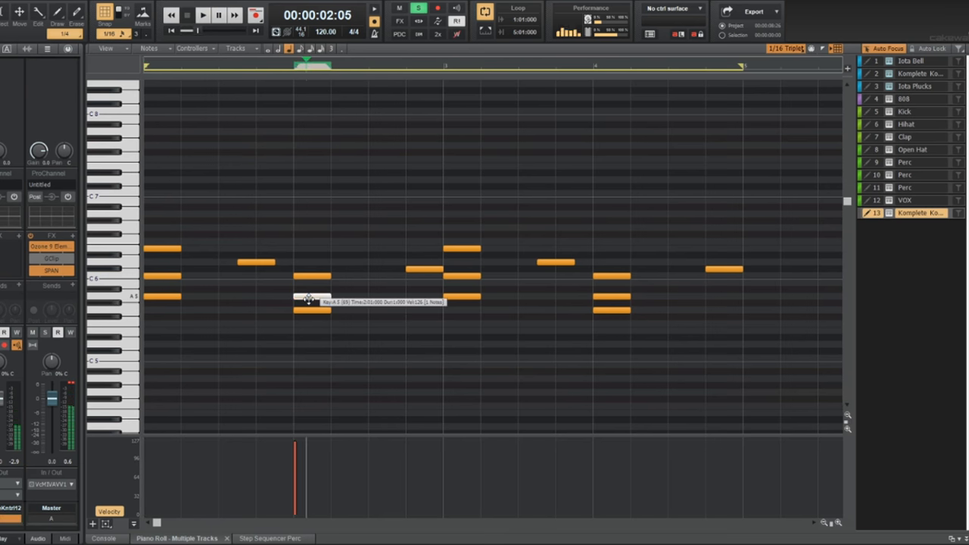
{"action": "left_click_drag", "start_coordinate": [311, 310], "coordinate": [312, 324]}
{"action": "key", "text": "space"}
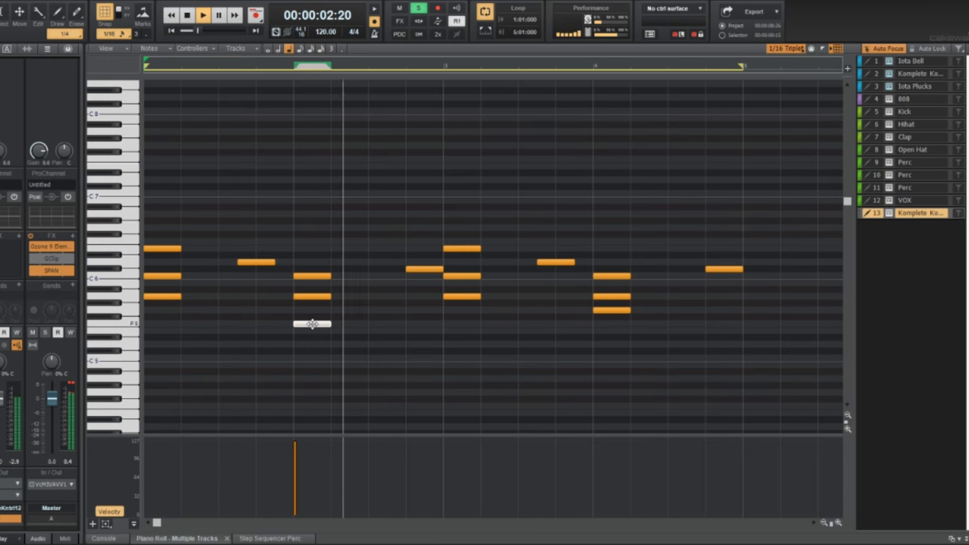
{"action": "key", "text": "space"}
Lower the single notes ending bars 2 and 4 to C6 and the bottom note of the bar 4 chord to F5, checking by playback.
{"action": "left_click_drag", "start_coordinate": [424, 270], "coordinate": [427, 279]}
{"action": "key", "text": "space"}
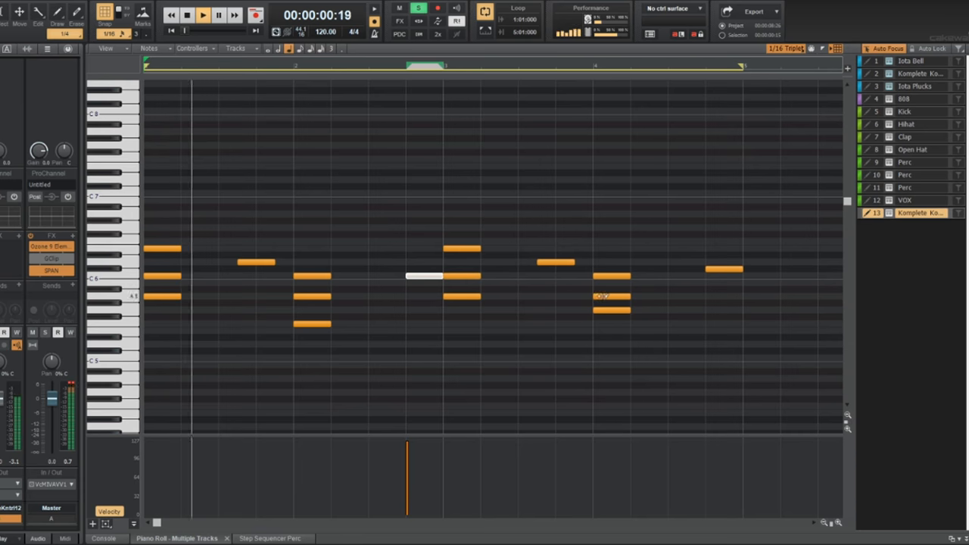
{"action": "mouse_move", "coordinate": [612, 310]}
{"action": "left_mouse_down"}
{"action": "mouse_move", "coordinate": [610, 325]}
{"action": "mouse_move", "coordinate": [627, 331]}
{"action": "mouse_move", "coordinate": [616, 324]}
{"action": "left_mouse_up"}
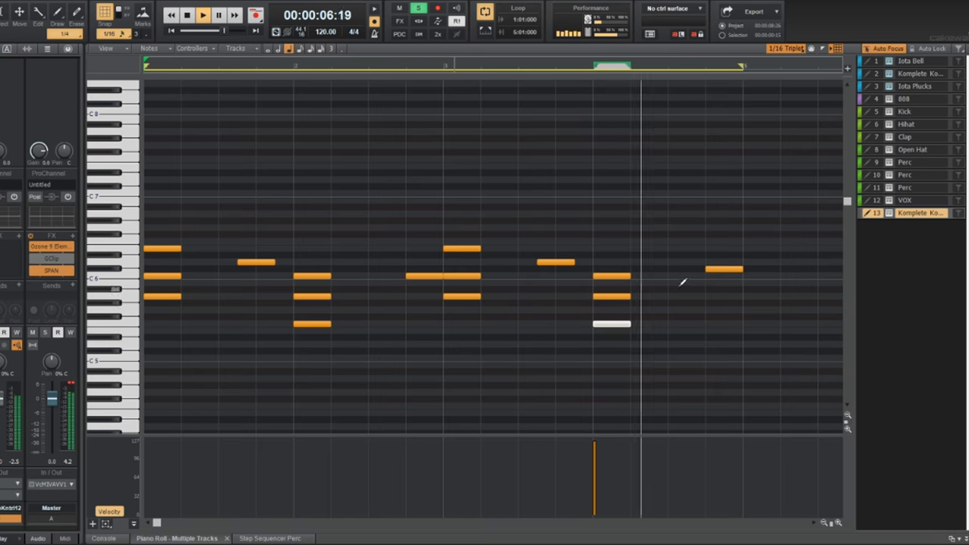
{"action": "key", "text": "d"}
{"action": "key", "text": "f"}
{"action": "key", "text": "d"}
{"action": "key", "text": "space"}
{"action": "left_click_drag", "start_coordinate": [725, 269], "coordinate": [724, 281]}
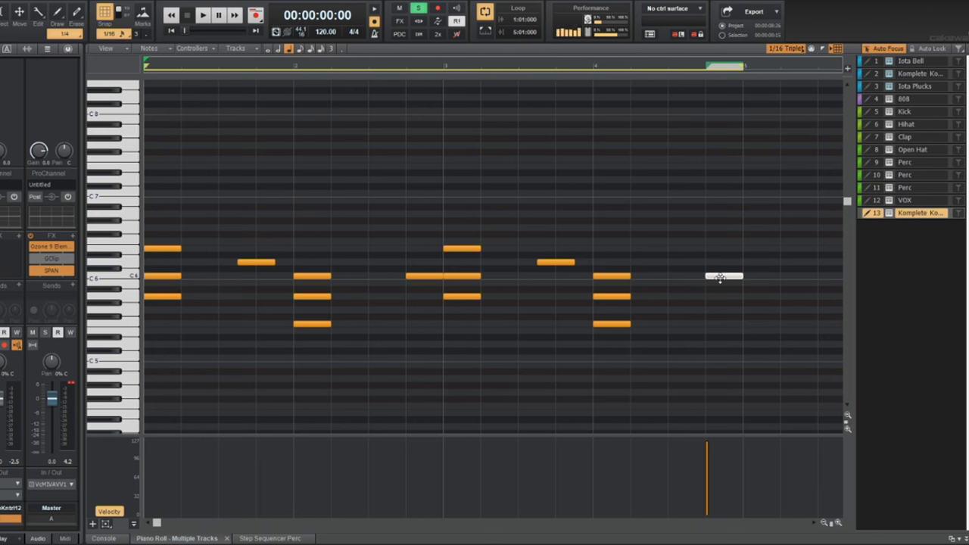
Reopen track 13's Komplete Kontrol and try samples from the kit's bells folder, ending with mach - bell.wav loaded.
{"action": "key", "text": "d"}
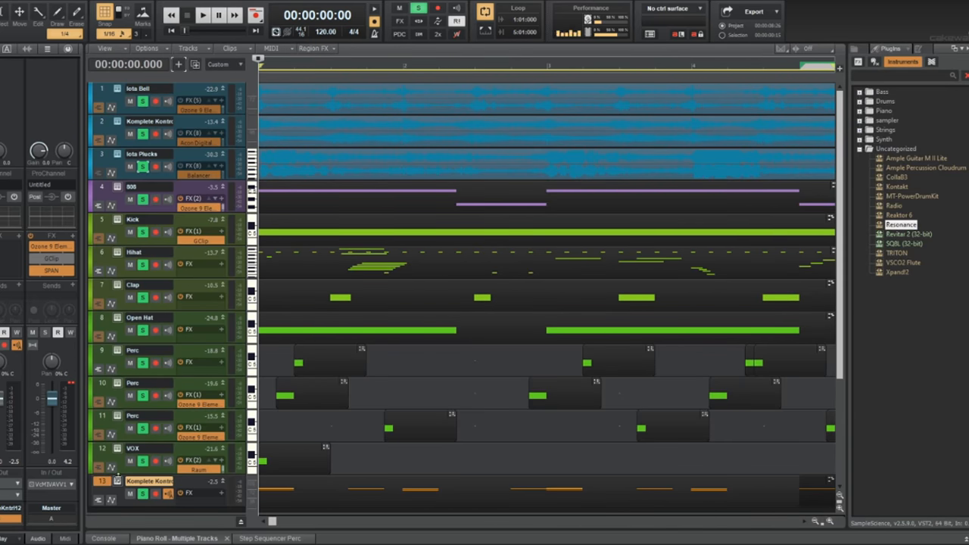
{"action": "left_click", "coordinate": [118, 483]}
{"action": "left_click", "coordinate": [317, 190]}
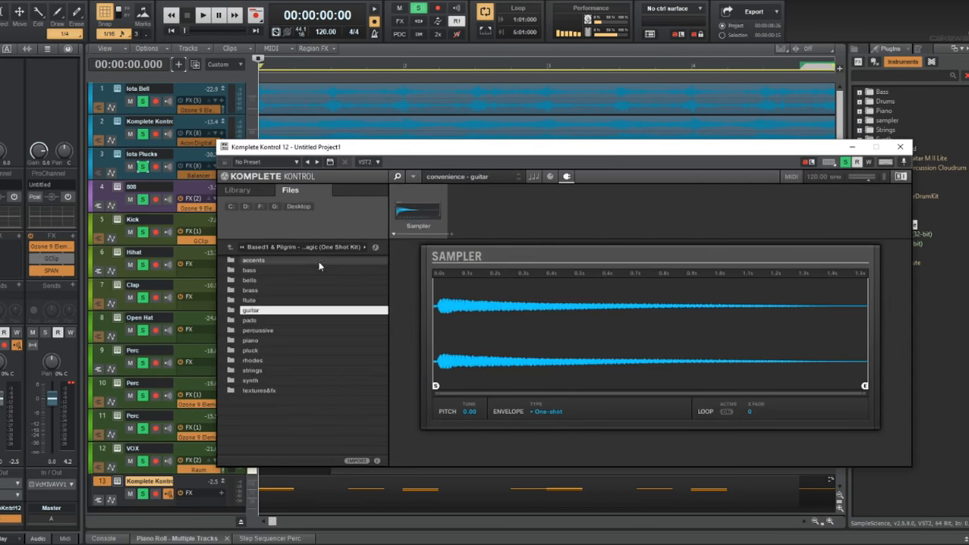
{"action": "double_click", "coordinate": [261, 284]}
{"action": "left_click", "coordinate": [261, 282]}
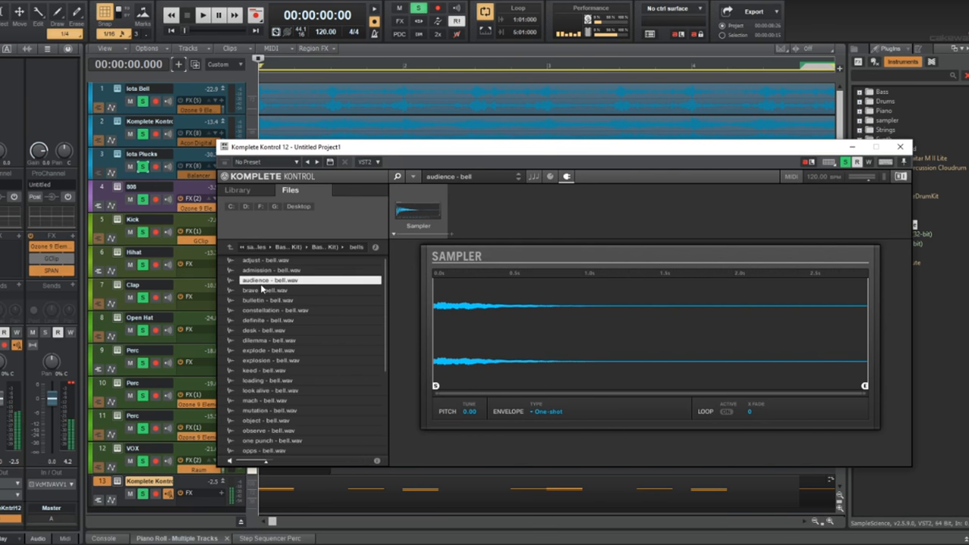
{"action": "key", "text": "space"}
{"action": "left_click", "coordinate": [299, 401]}
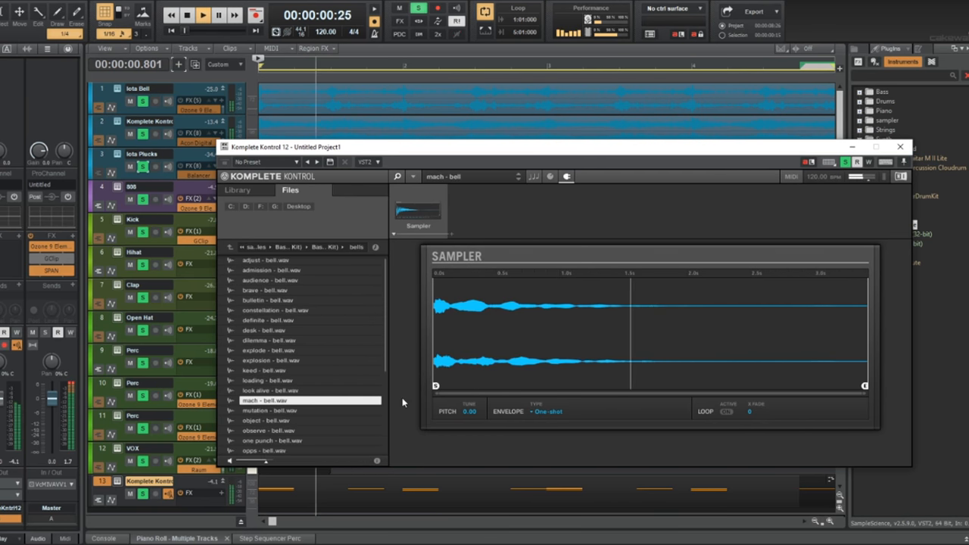
Set the bell sampler's pitch tune to -4.00 and audition it with the beat.
{"action": "key", "text": "space"}
{"action": "left_click_drag", "start_coordinate": [469, 413], "coordinate": [470, 440]}
{"action": "key", "text": "space"}
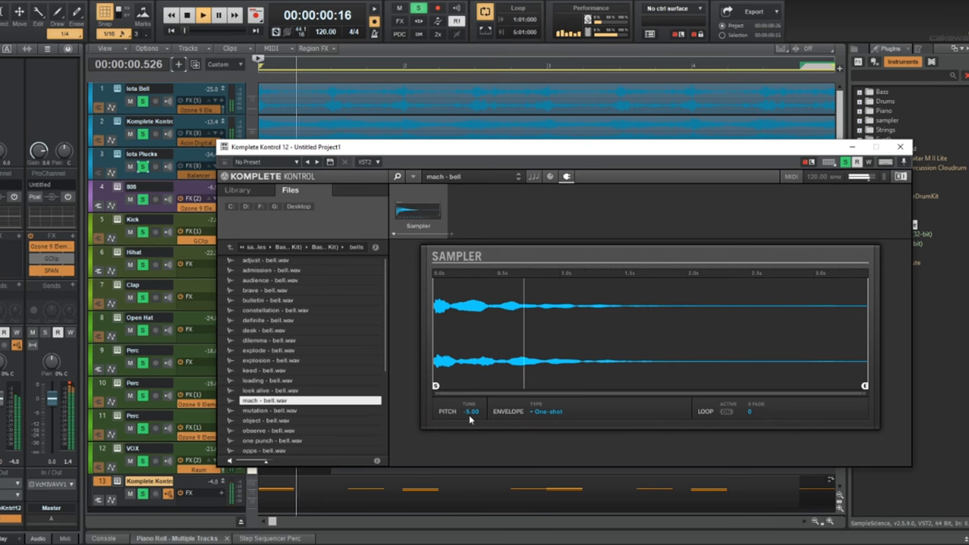
{"action": "key", "text": "space"}
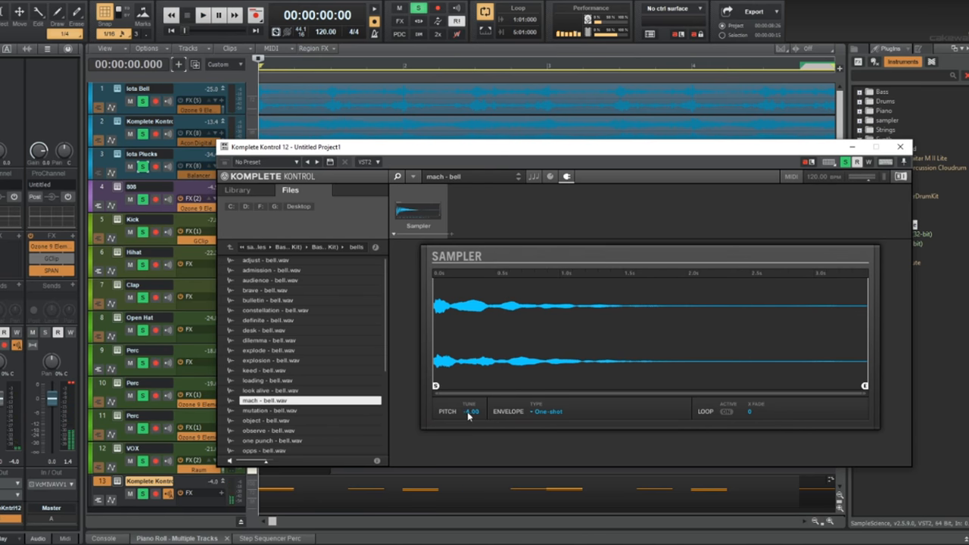
{"action": "key", "text": "space"}
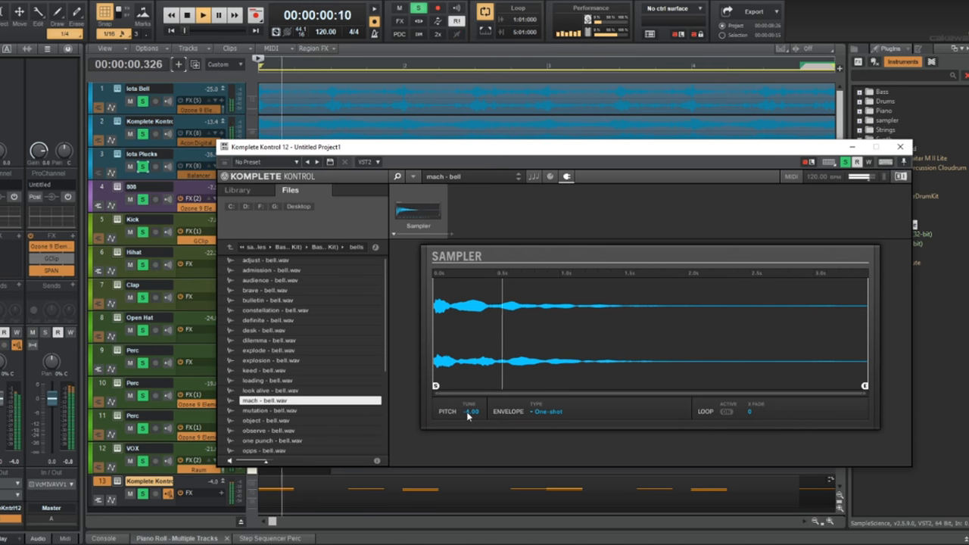
Close the Komplete Kontrol window and open track 13's clip in the piano roll.
{"action": "left_click", "coordinate": [902, 148]}
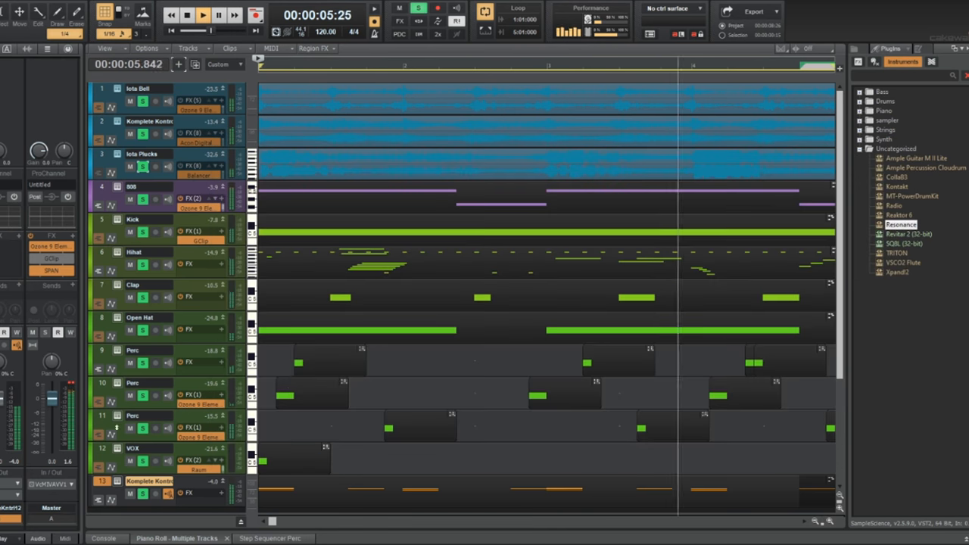
{"action": "scroll", "coordinate": [641, 186], "scroll_direction": "down", "scroll_amount": 3}
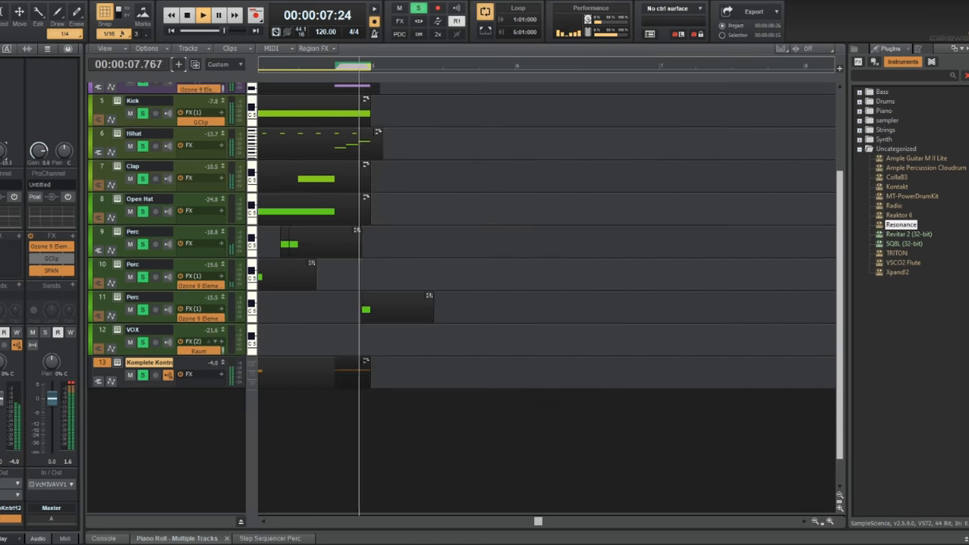
{"action": "double_click", "coordinate": [511, 372]}
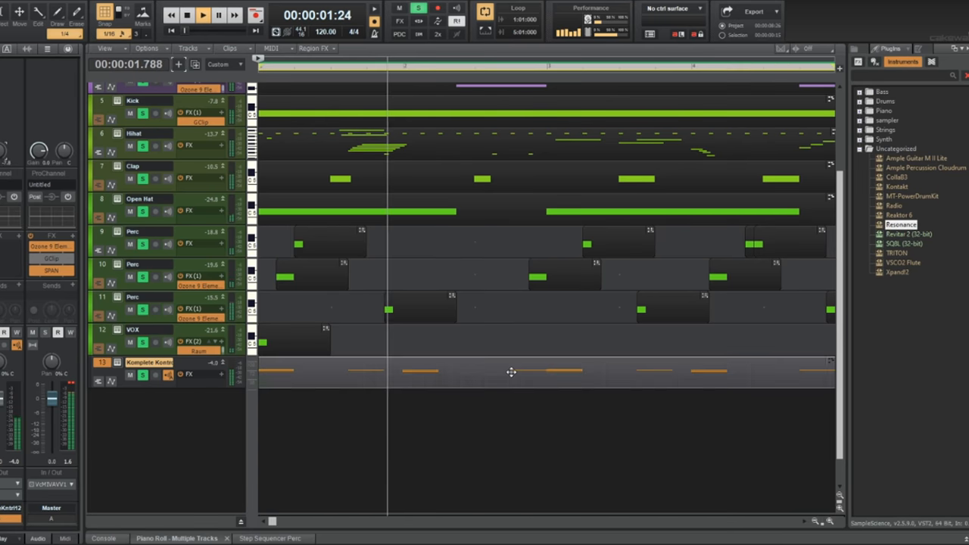
{"action": "key", "text": "space"}
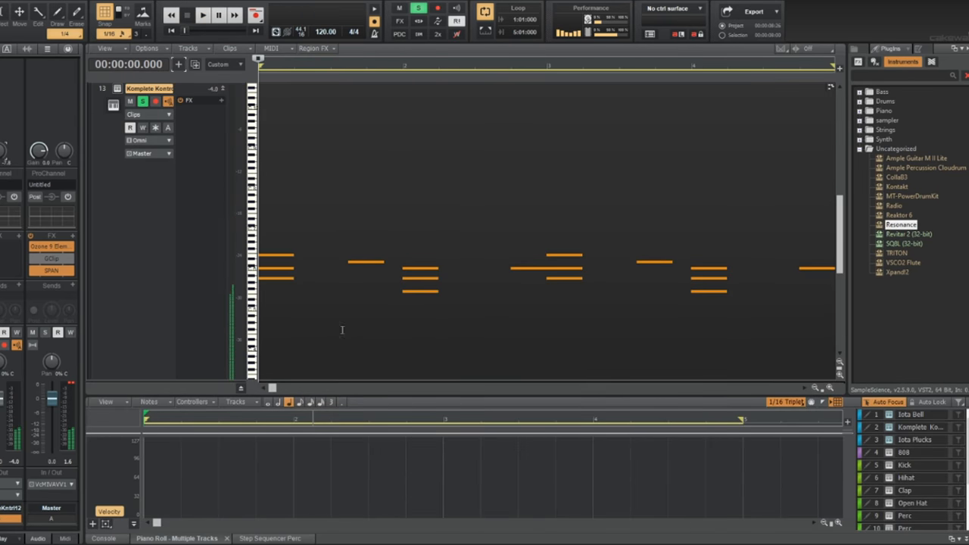
{"action": "key", "text": "space"}
{"action": "key", "text": "space"}
Transpose all of the bell notes up one octave and play the result.
{"action": "key", "text": "ctrl+a"}
{"action": "key", "text": "ctrl+t"}
{"action": "key", "text": "Return"}
{"action": "key", "text": "space"}
{"action": "scroll", "coordinate": [283, 316], "scroll_direction": "up", "scroll_amount": 3}
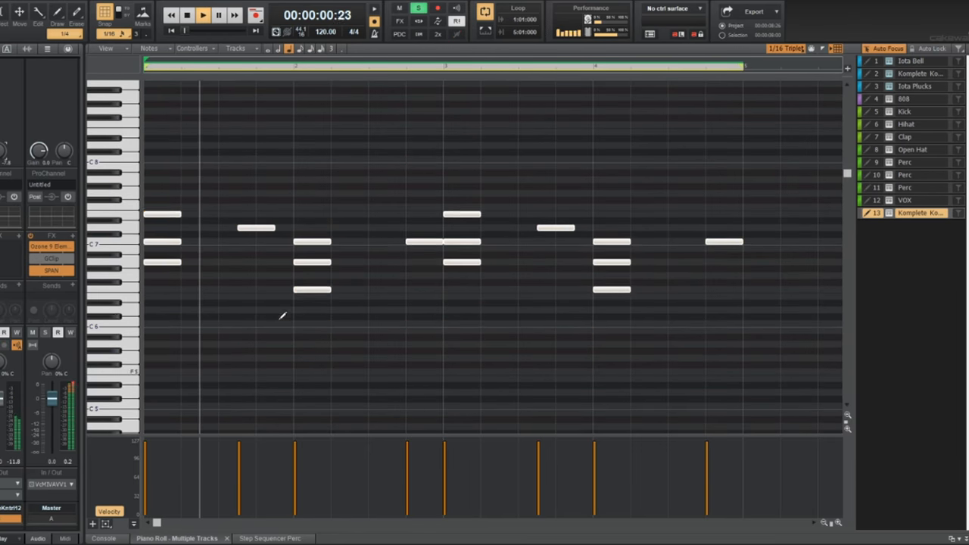
Audition the C7, A6 and F6 notes of the bar 2 chord individually, then briefly play the pattern.
{"action": "left_click", "coordinate": [242, 288]}
{"action": "key", "text": "space"}
{"action": "left_click", "coordinate": [312, 241]}
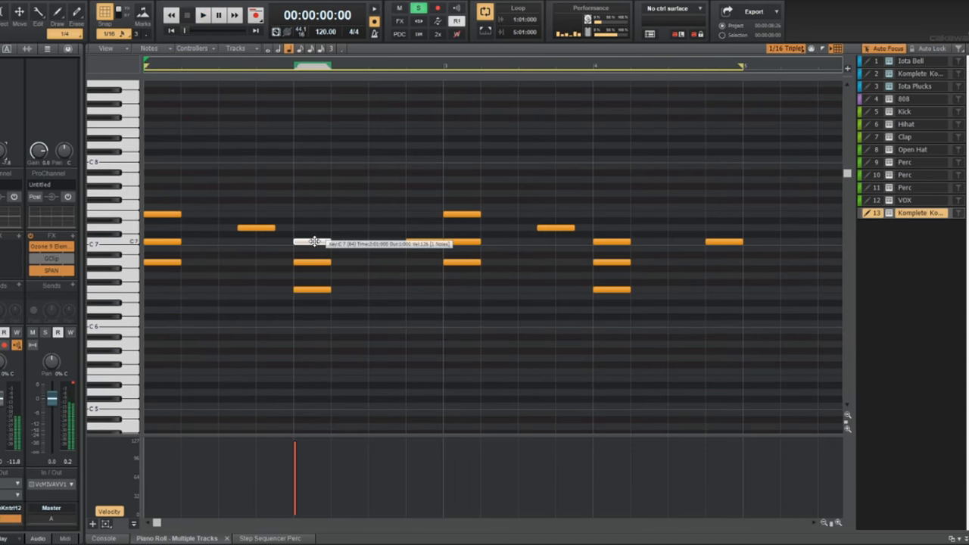
{"action": "left_click", "coordinate": [315, 262]}
{"action": "left_click", "coordinate": [310, 290]}
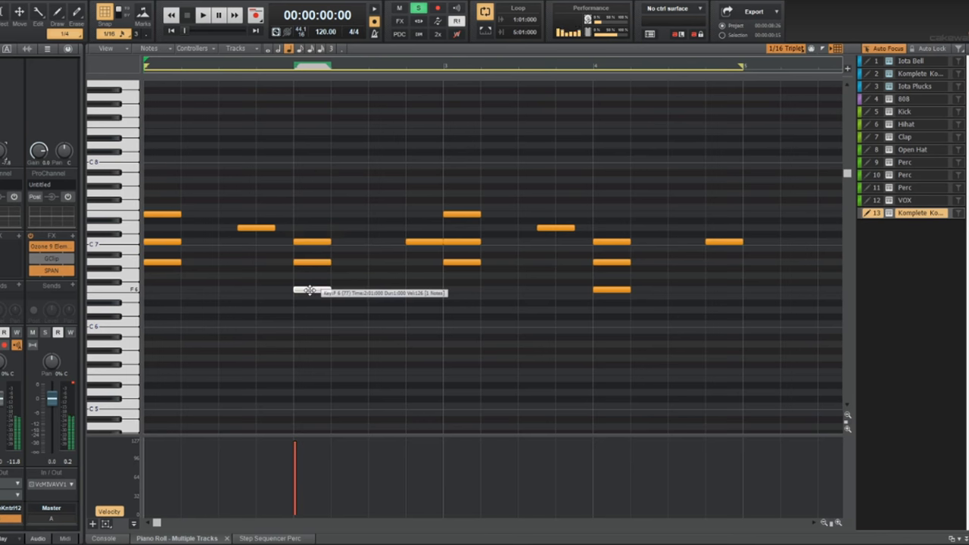
{"action": "key", "text": "space"}
{"action": "key", "text": "space"}
Transpose all of the bell notes down one octave and play the result.
{"action": "key", "text": "ctrl+a"}
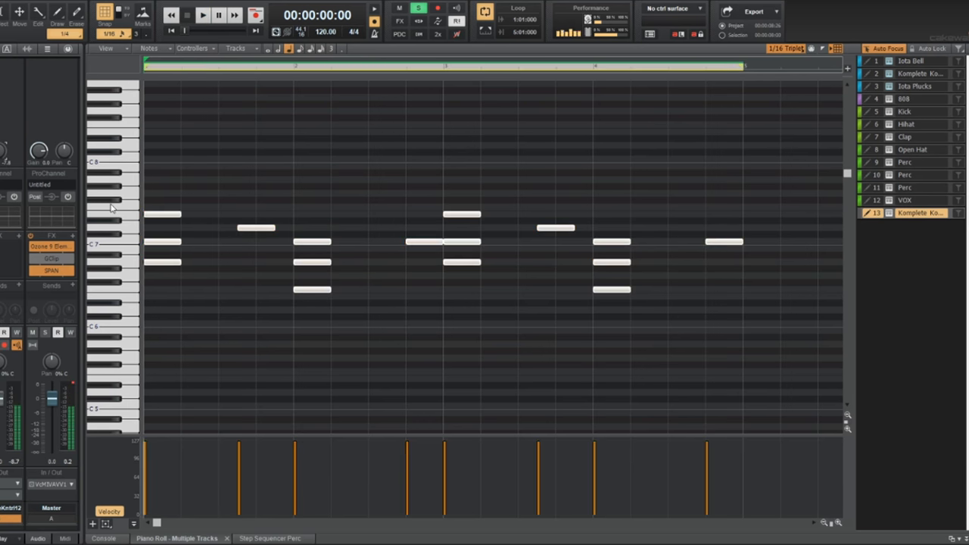
{"action": "key", "text": "shift+t"}
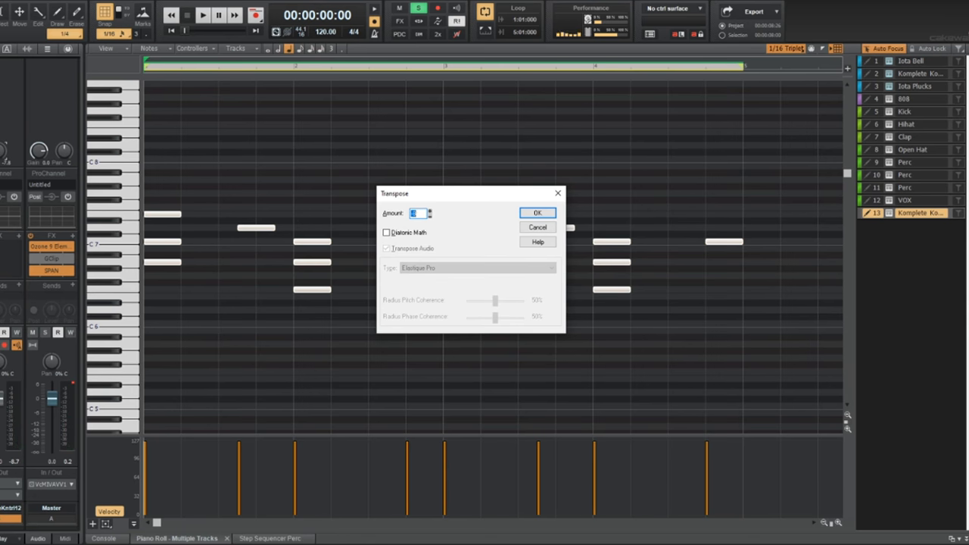
{"action": "key", "text": "Return"}
{"action": "key", "text": "space"}
Reopen track 13's Komplete Kontrol sampler, load financial - guitar.wav from the one-shot kit's guitar folder, and raise the track's gain.
{"action": "key", "text": "d"}
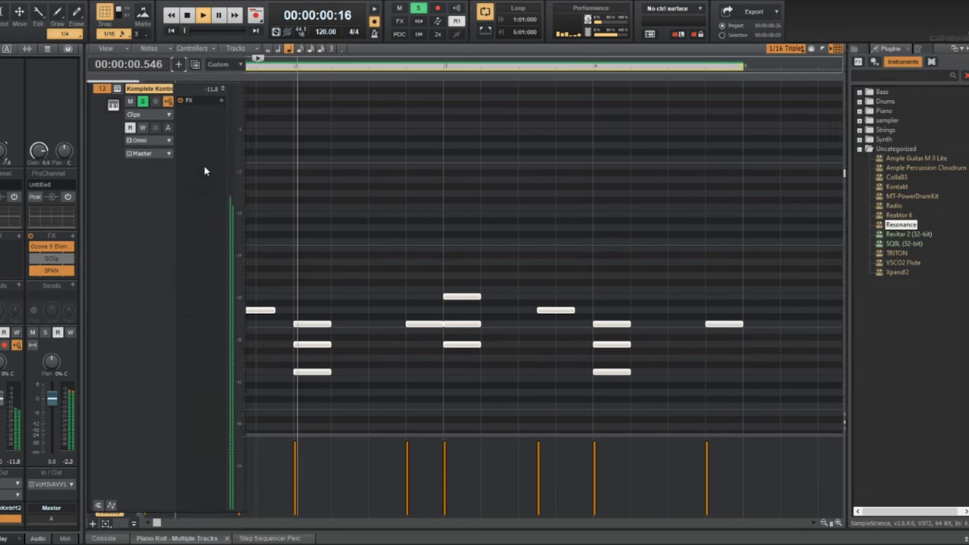
{"action": "left_click", "coordinate": [118, 90]}
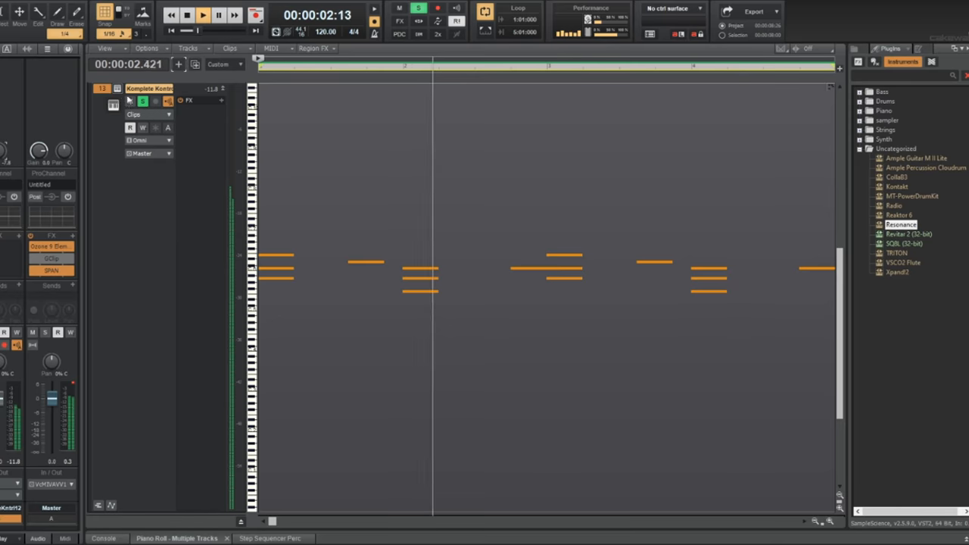
{"action": "left_click", "coordinate": [299, 192]}
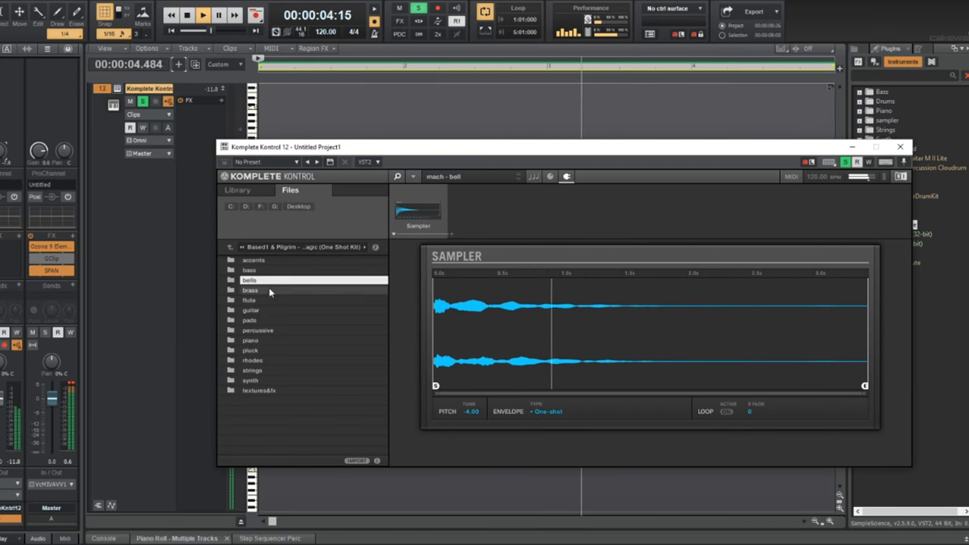
{"action": "double_click", "coordinate": [254, 311]}
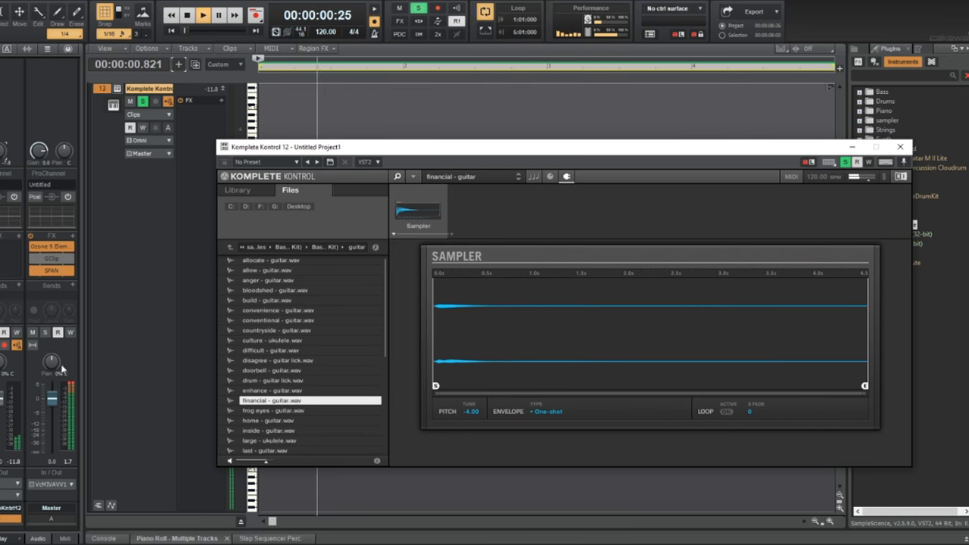
{"action": "left_click_drag", "start_coordinate": [3, 159], "coordinate": [4, 152]}
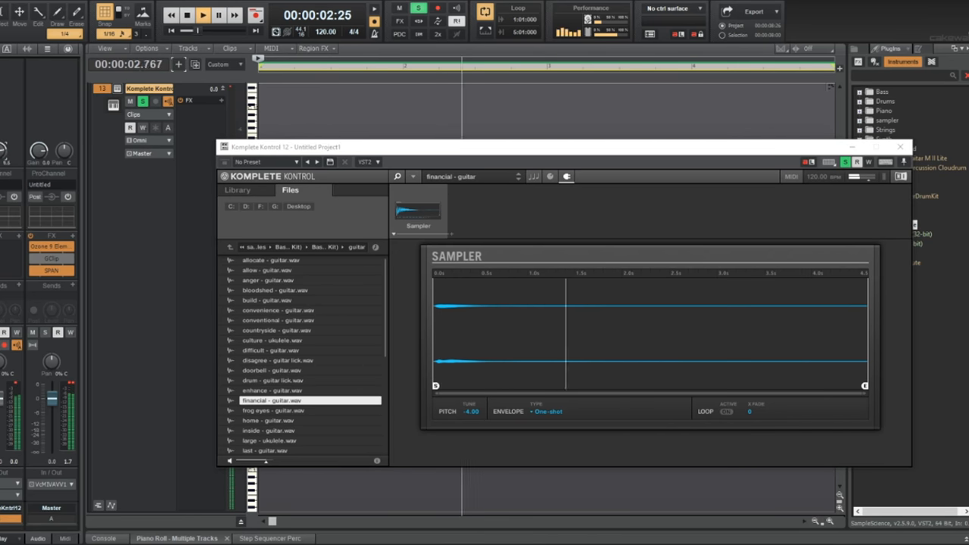
Audition more one-shots from the guitar folder in the sampler, including inside - guitar, memorial - ukulele and rage - guitar.
{"action": "left_click", "coordinate": [321, 431]}
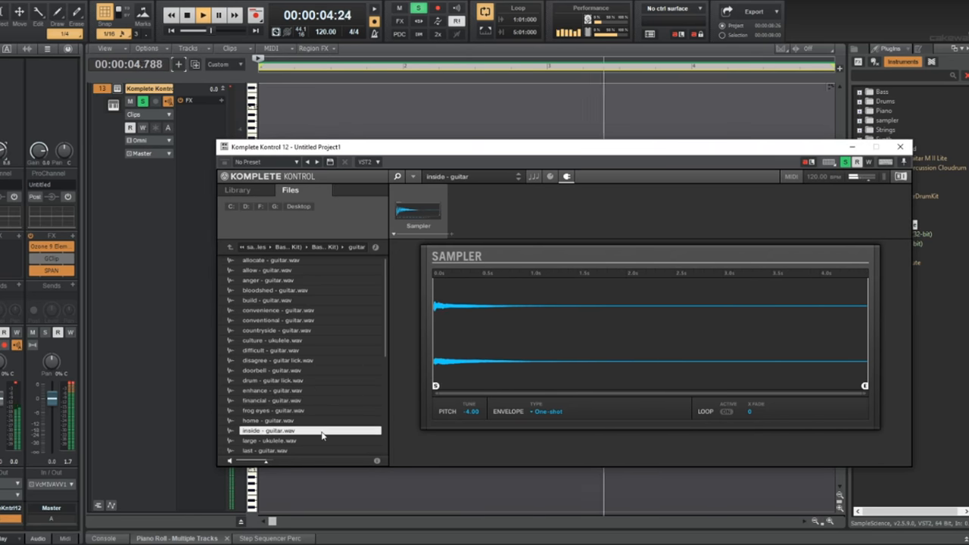
{"action": "scroll", "coordinate": [321, 431], "scroll_direction": "down", "scroll_amount": 2}
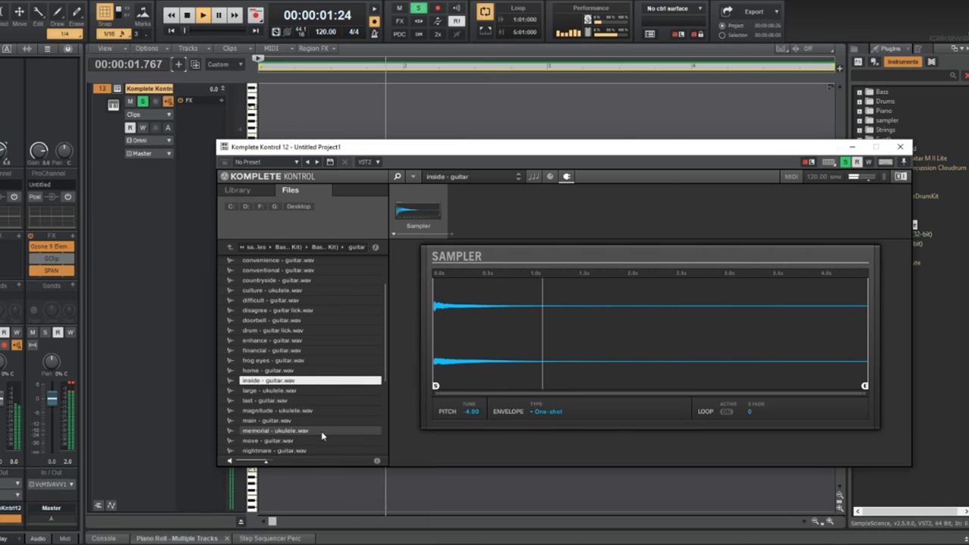
{"action": "left_click", "coordinate": [321, 431]}
{"action": "scroll", "coordinate": [321, 431], "scroll_direction": "down", "scroll_amount": 1}
{"action": "scroll", "coordinate": [321, 431], "scroll_direction": "down", "scroll_amount": 3}
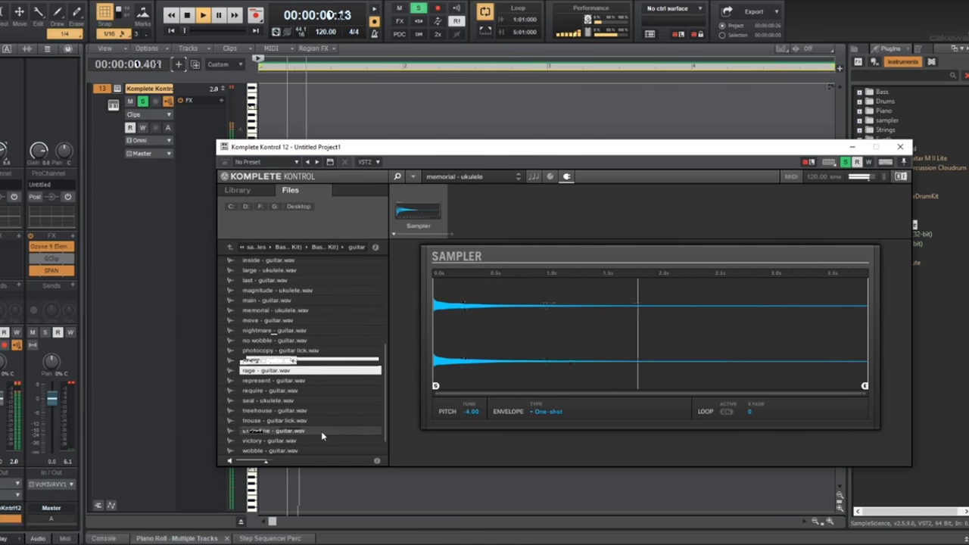
{"action": "left_click", "coordinate": [321, 431]}
{"action": "scroll", "coordinate": [321, 435], "scroll_direction": "down", "scroll_amount": 1}
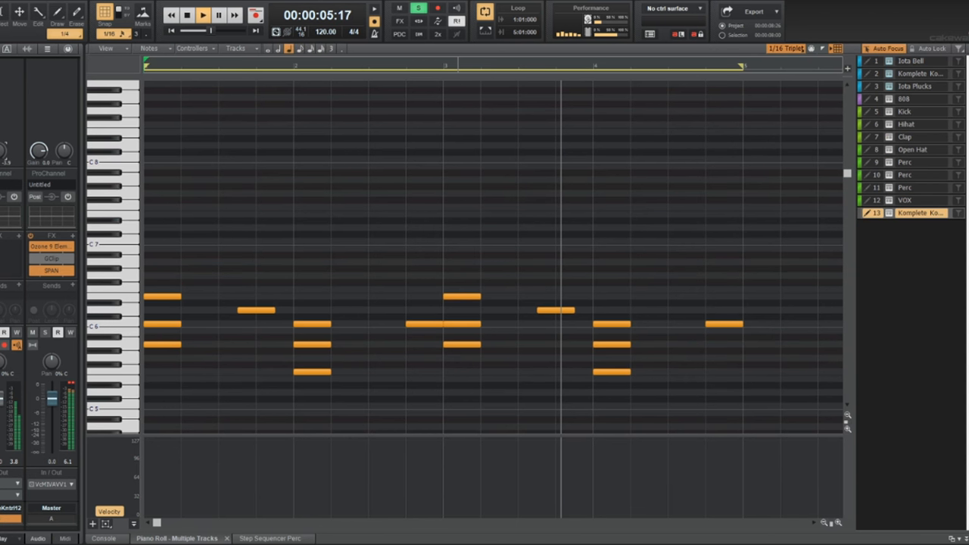
Add a B6 note in bar 1 and descending G6, F#6 and D6 notes in bar 2, and play the pattern.
{"action": "key", "text": "space"}
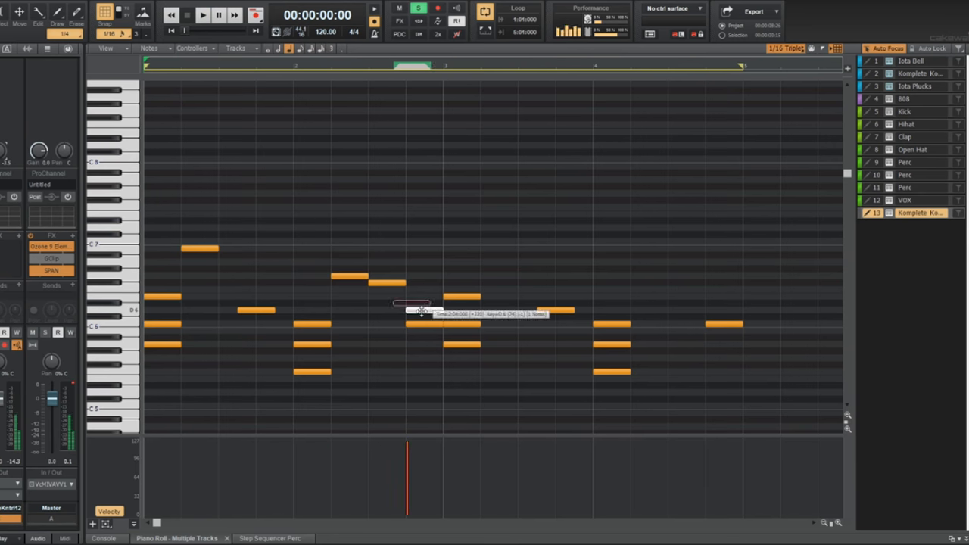
{"action": "key", "text": "space"}
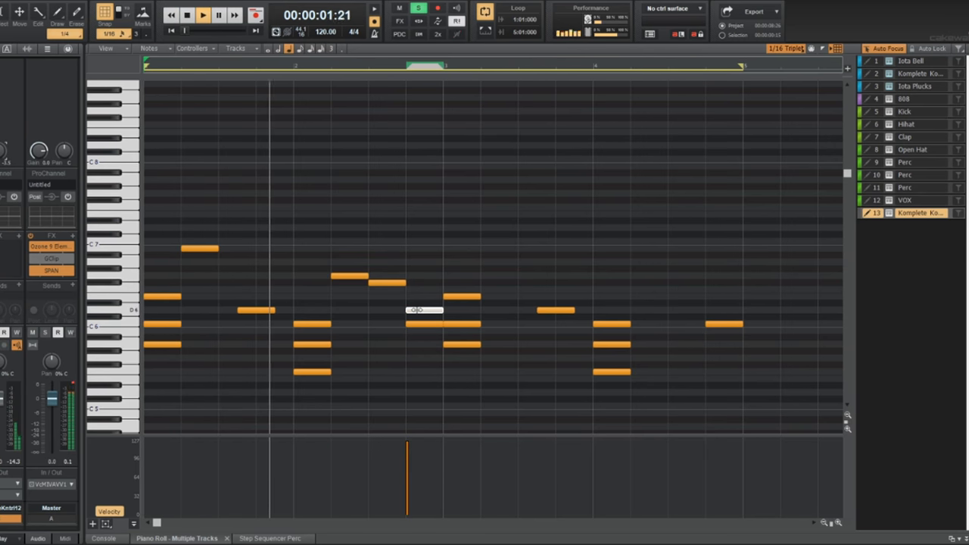
{"action": "mouse_move", "coordinate": [318, 543]}
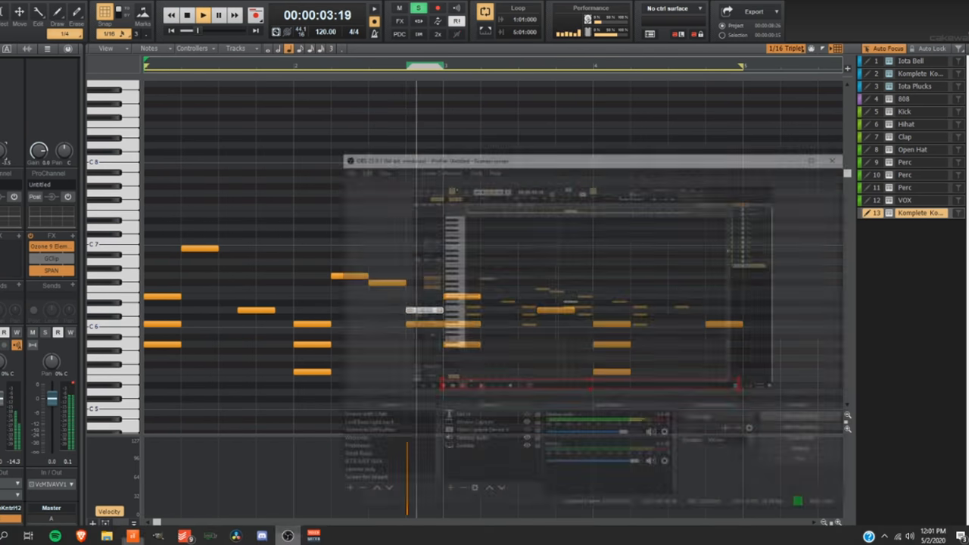
{"action": "left_click", "coordinate": [288, 537]}
{"action": "left_click", "coordinate": [288, 537]}
Remove the C6 note beneath the D6 note at the end of bar 2 and replay the pattern.
{"action": "key", "text": "space"}
{"action": "left_click", "coordinate": [427, 326]}
{"action": "left_click_drag", "start_coordinate": [426, 326], "coordinate": [426, 316]}
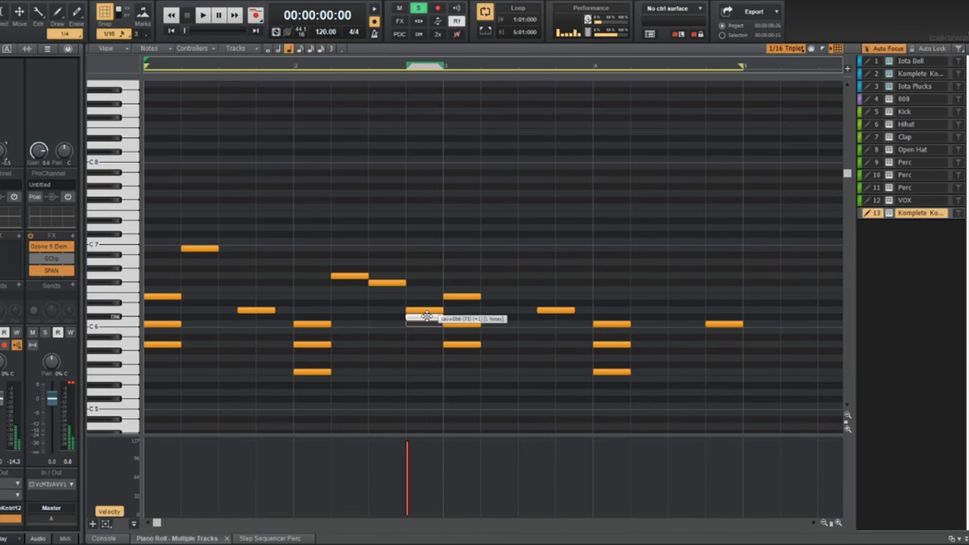
{"action": "key", "text": "space"}
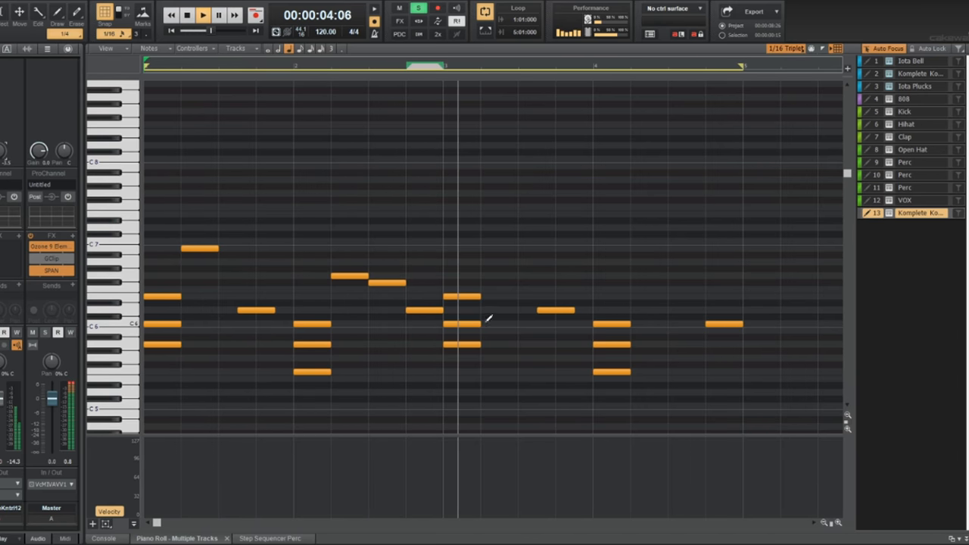
Audition the bar 4 chord notes, move the F5 notes in bars 4 and 2 up to F6, and play the result.
{"action": "key", "text": "space"}
{"action": "left_click", "coordinate": [612, 345]}
{"action": "left_click", "coordinate": [609, 324]}
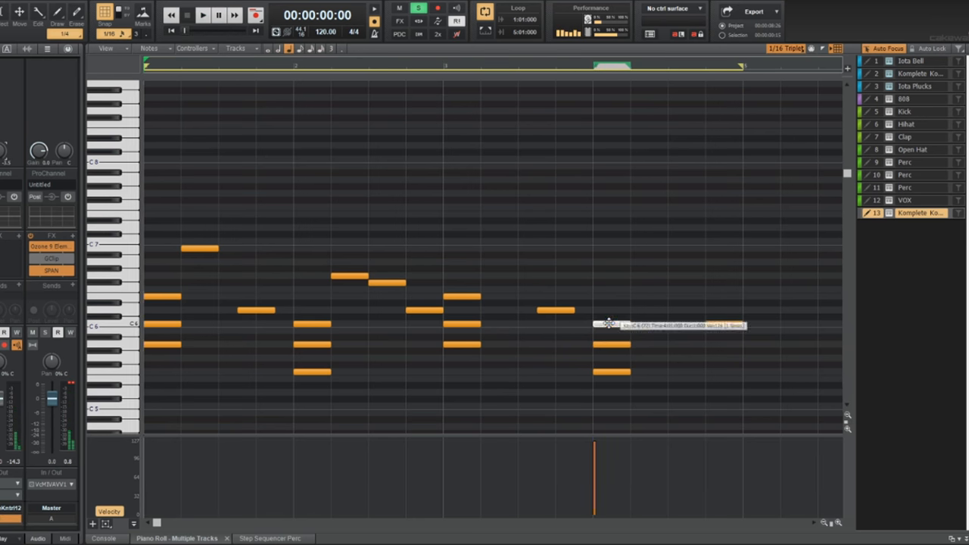
{"action": "left_click", "coordinate": [610, 372]}
{"action": "left_click_drag", "start_coordinate": [611, 373], "coordinate": [620, 288]}
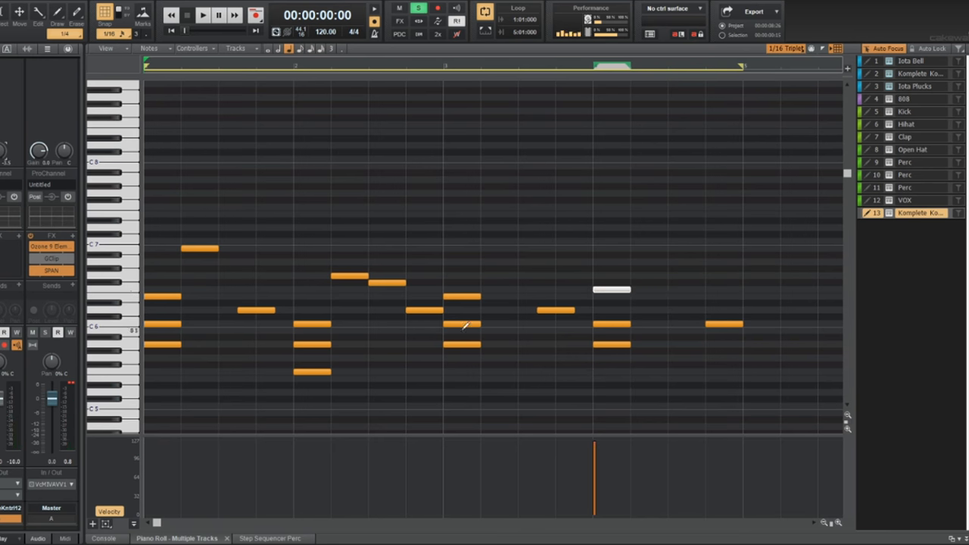
{"action": "key", "text": "space"}
{"action": "left_click_drag", "start_coordinate": [313, 372], "coordinate": [319, 277]}
{"action": "key", "text": "space"}
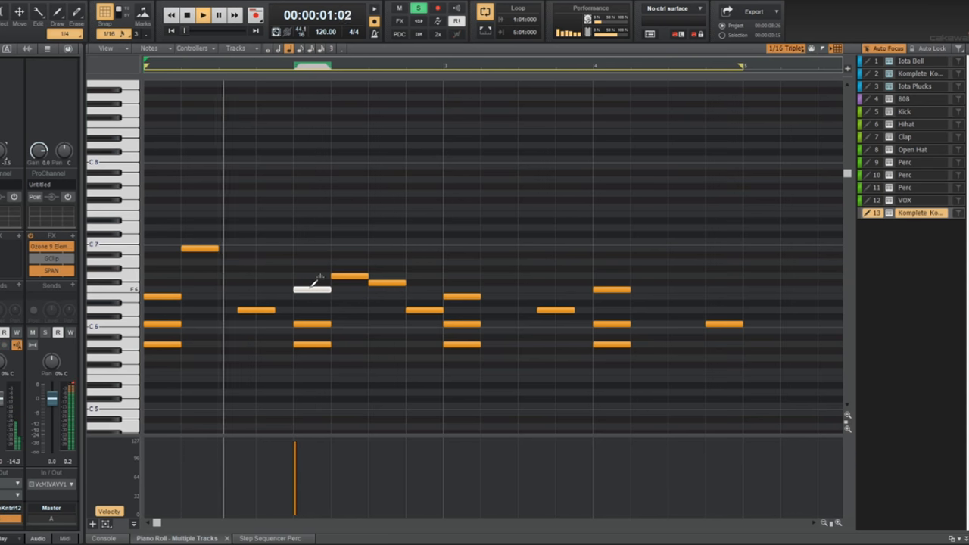
Lower the F6 notes of the bar 2 and bar 4 chords to E6 and listen to the change.
{"action": "key", "text": "space"}
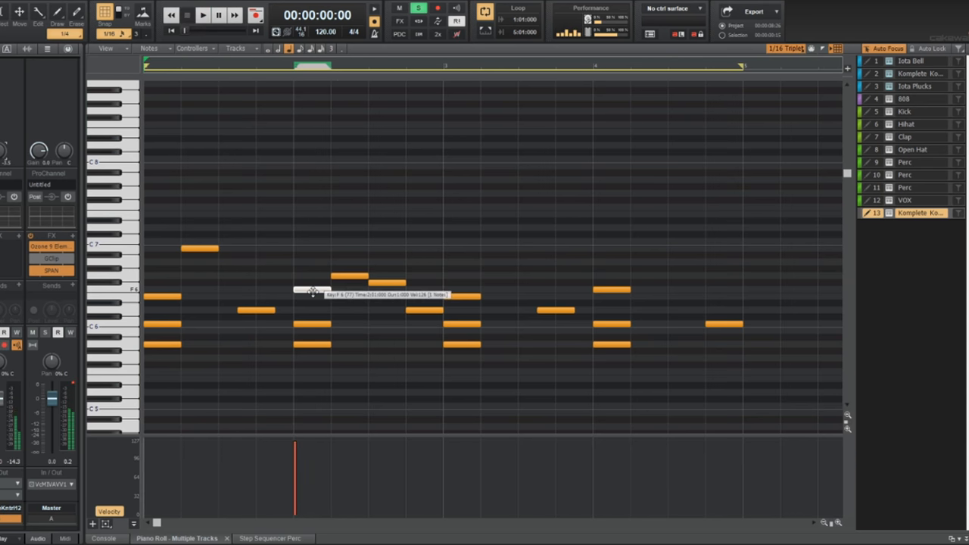
{"action": "left_click_drag", "start_coordinate": [312, 292], "coordinate": [312, 299]}
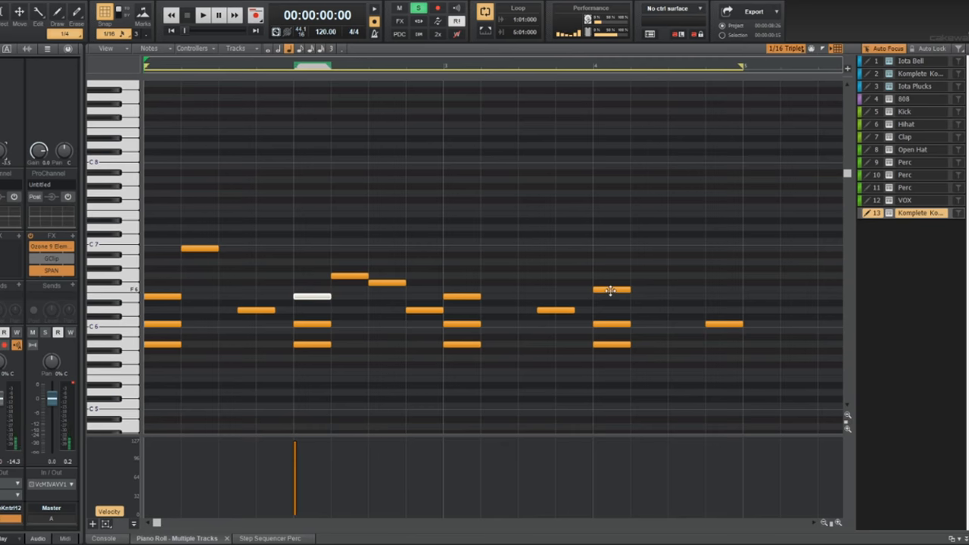
{"action": "left_click_drag", "start_coordinate": [611, 291], "coordinate": [611, 298]}
{"action": "key", "text": "space"}
{"action": "key", "text": "space"}
Lower the A5 notes of the bar 2 and bar 4 chords to G5 and play the pattern.
{"action": "left_click_drag", "start_coordinate": [314, 325], "coordinate": [314, 331]}
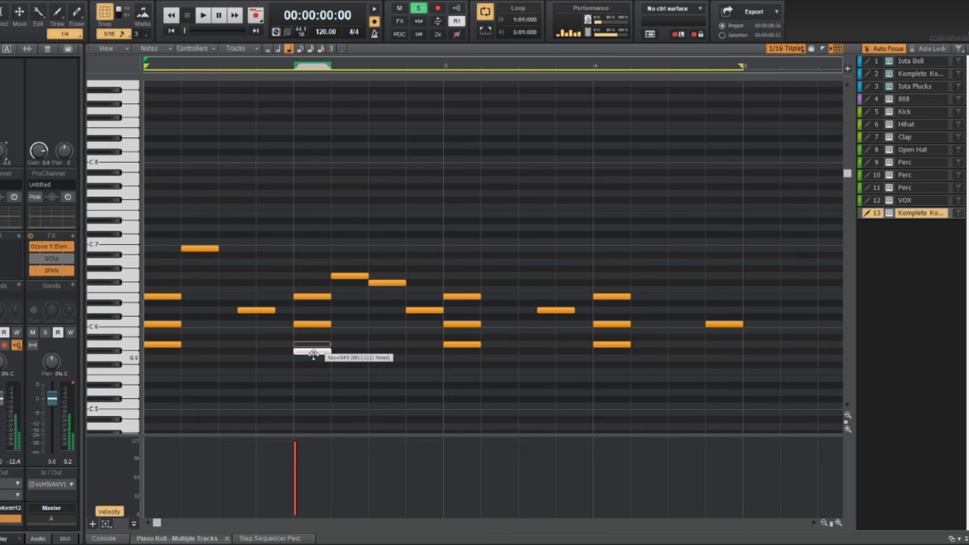
{"action": "left_click_drag", "start_coordinate": [313, 357], "coordinate": [313, 357]}
{"action": "key", "text": "space"}
{"action": "left_click_drag", "start_coordinate": [612, 345], "coordinate": [611, 362]}
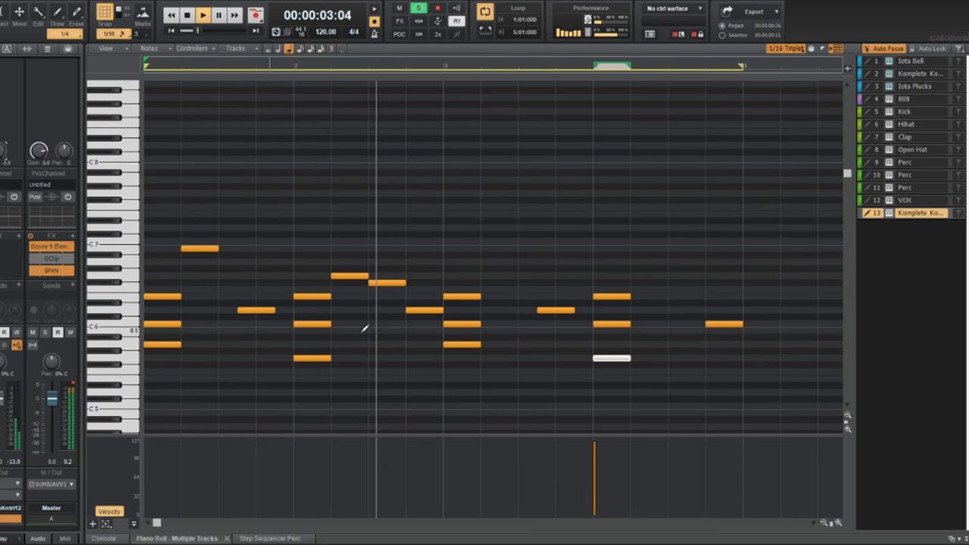
{"action": "key", "text": "space"}
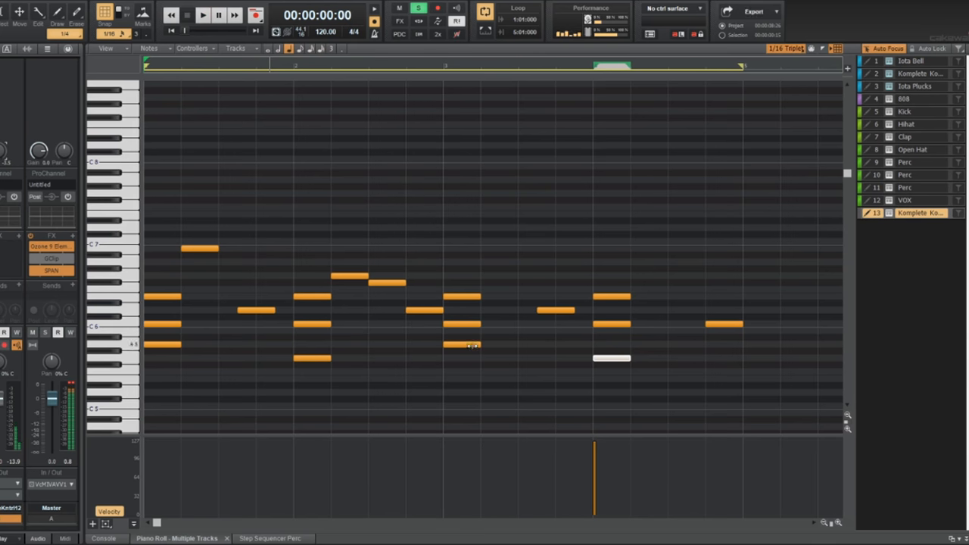
Audition the C6 and E6 notes of the bar 3 chord, then play the pattern and return to the start.
{"action": "left_click", "coordinate": [467, 323]}
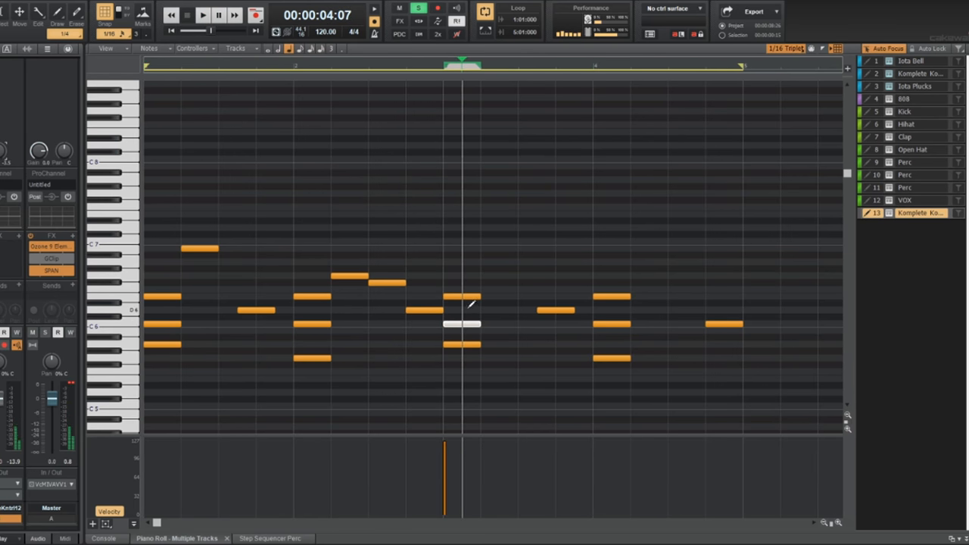
{"action": "left_click", "coordinate": [465, 297]}
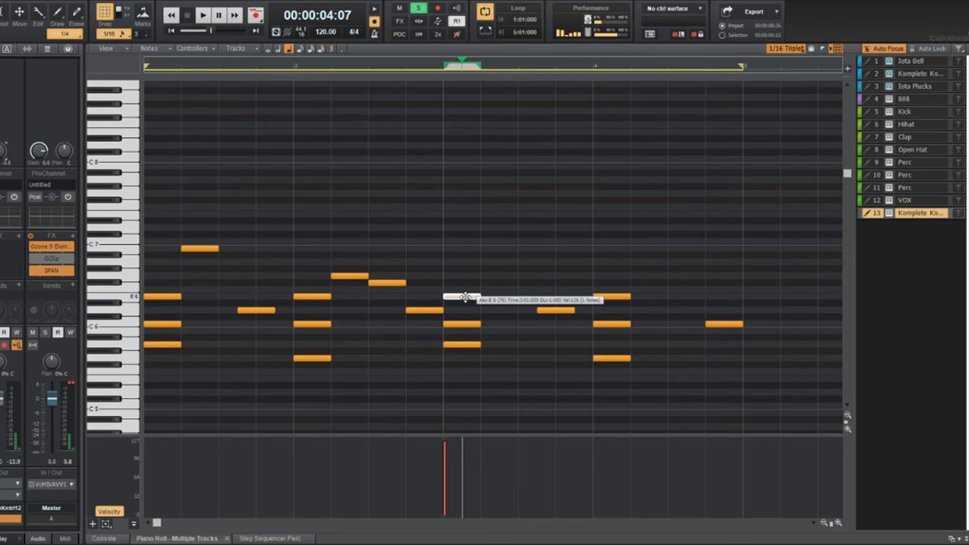
{"action": "key", "text": "space"}
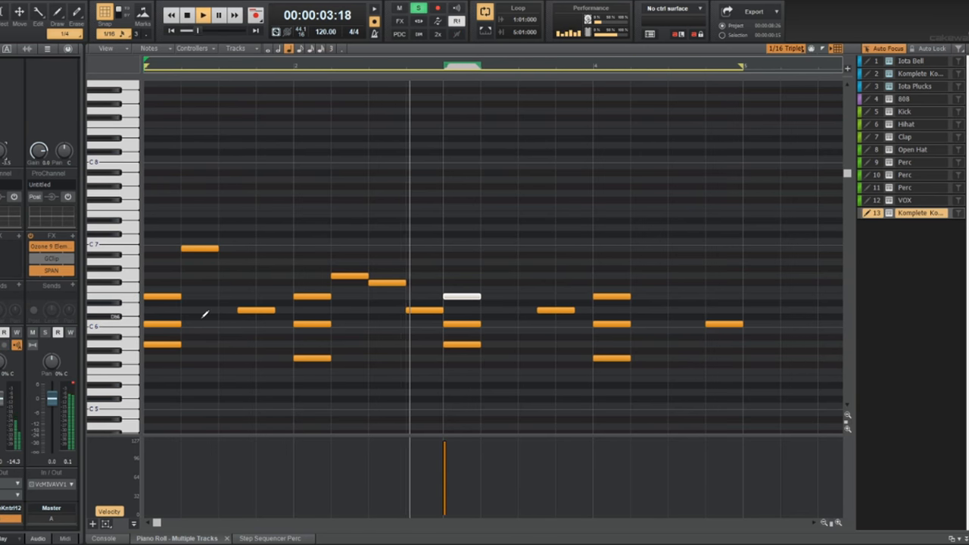
{"action": "key", "text": "w"}
{"action": "key", "text": "space"}
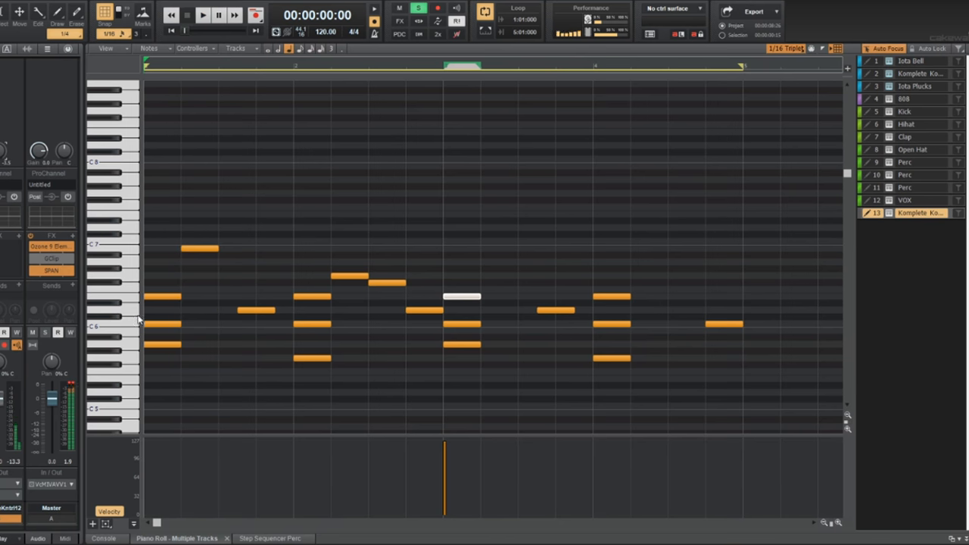
Move the A5 notes of the bar 1 and bar 3 chords down to E5 and listen to the pattern.
{"action": "left_click", "coordinate": [162, 325]}
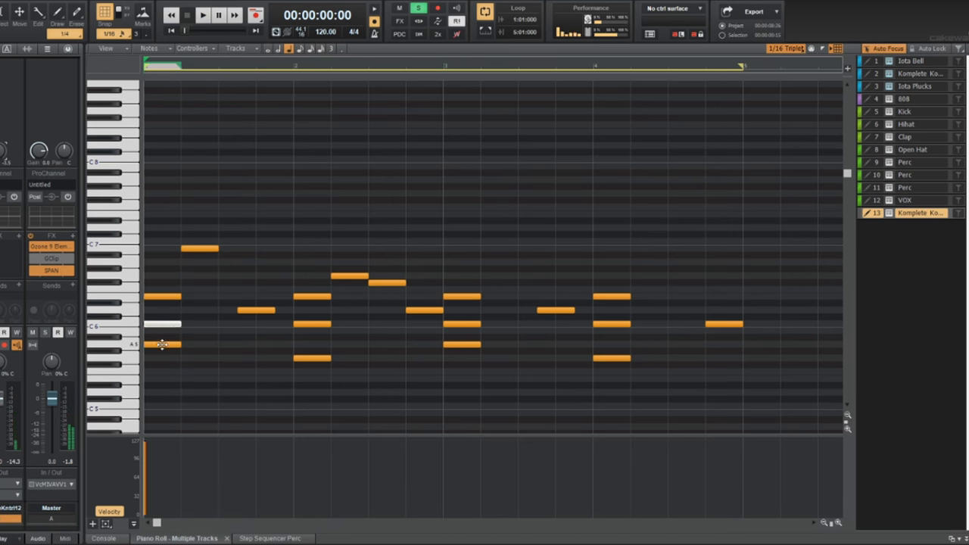
{"action": "left_click_drag", "start_coordinate": [161, 345], "coordinate": [159, 379]}
{"action": "key", "text": "space"}
{"action": "key", "text": "space"}
{"action": "key", "text": "space"}
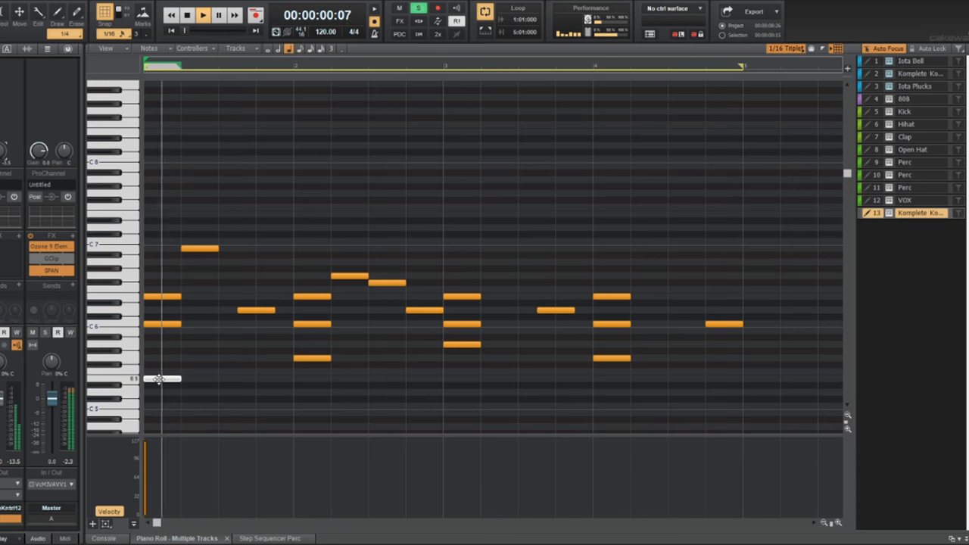
{"action": "left_click_drag", "start_coordinate": [469, 342], "coordinate": [463, 379]}
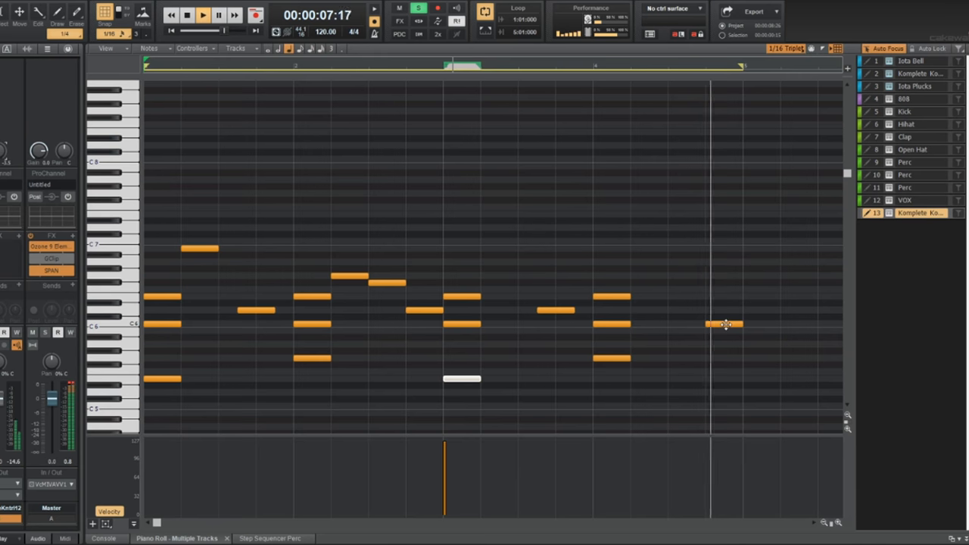
{"action": "key", "text": "space"}
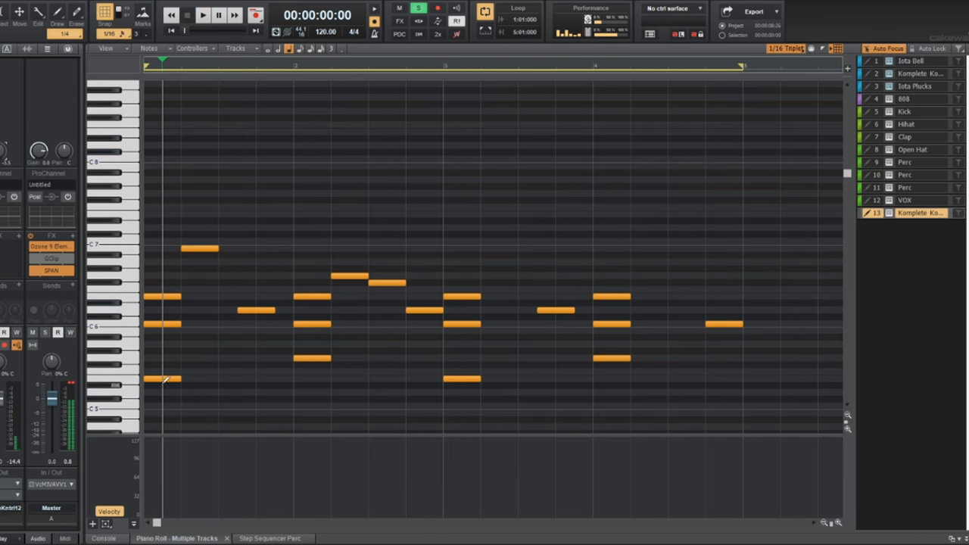
Select both E5 notes, move them down to B4, and play from the beginning.
{"action": "left_click", "coordinate": [125, 378]}
{"action": "left_click_drag", "start_coordinate": [161, 379], "coordinate": [156, 409]}
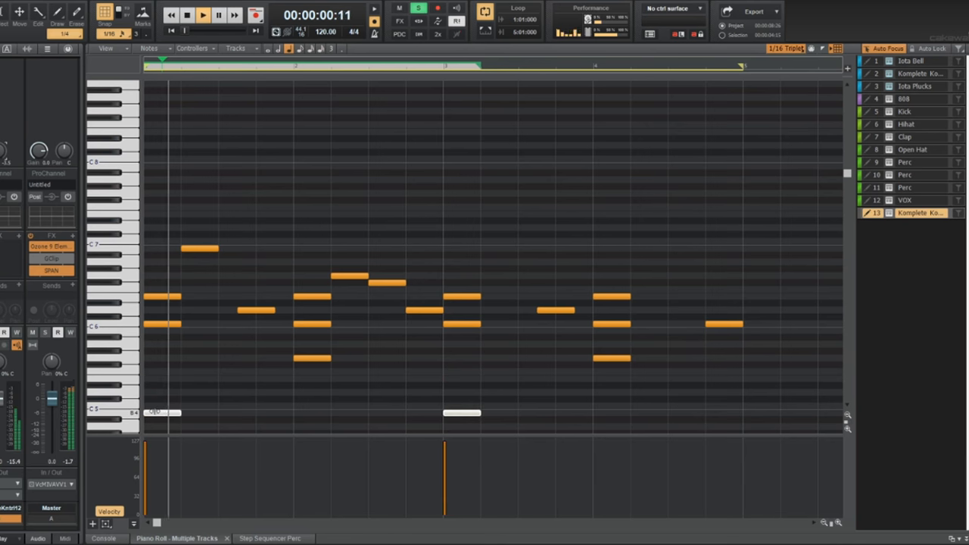
{"action": "key", "text": "w"}
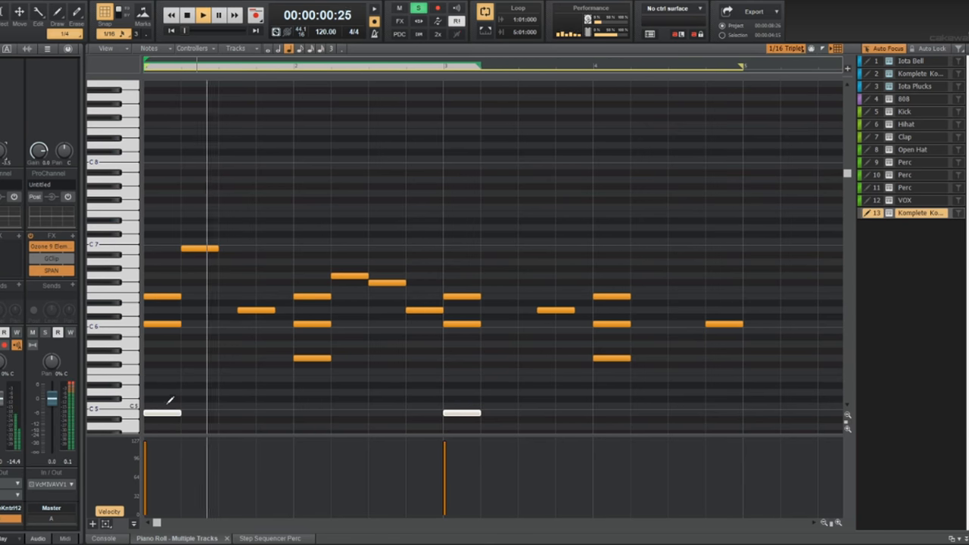
Copy the B4 notes in bars 1 and 3 up to E5, keeping the originals, and play the pattern.
{"action": "left_click_drag", "start_coordinate": [161, 414], "coordinate": [158, 379]}
{"action": "key", "text": "space"}
{"action": "key", "text": "space"}
{"action": "key", "text": "space"}
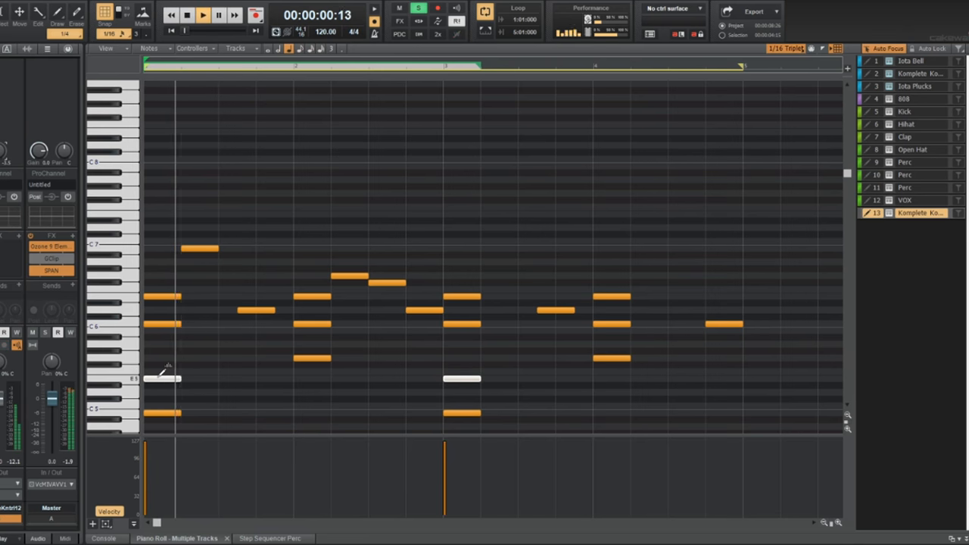
Copy the C6 notes in bars 2 and 4 down an octave to C5, keeping the originals.
{"action": "key", "text": "space"}
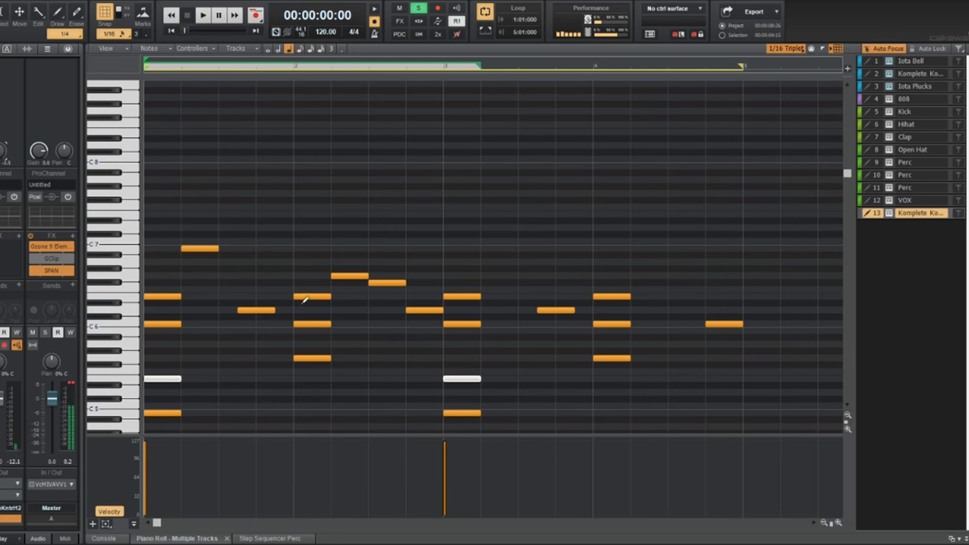
{"action": "left_click_drag", "start_coordinate": [300, 322], "coordinate": [315, 404]}
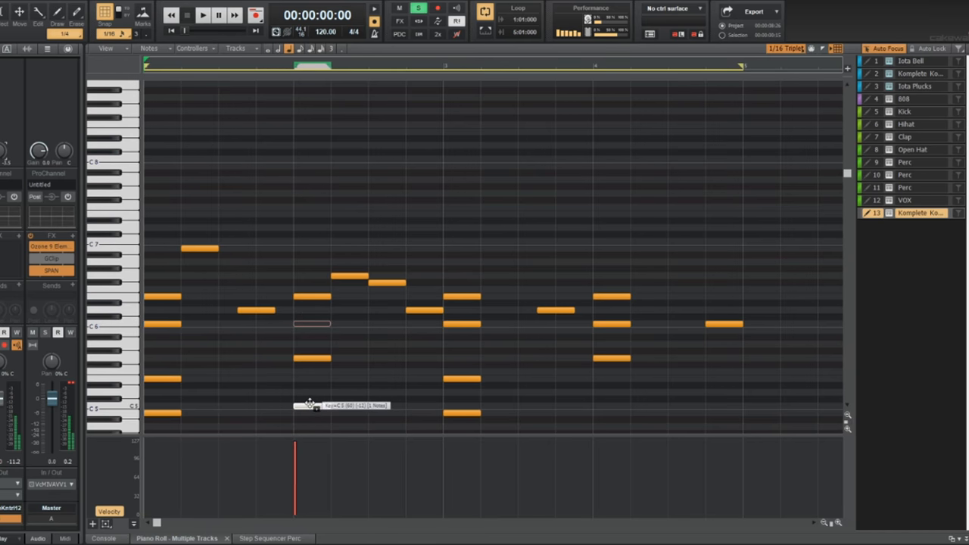
{"action": "key", "text": "space"}
{"action": "left_click_drag", "start_coordinate": [612, 324], "coordinate": [615, 406]}
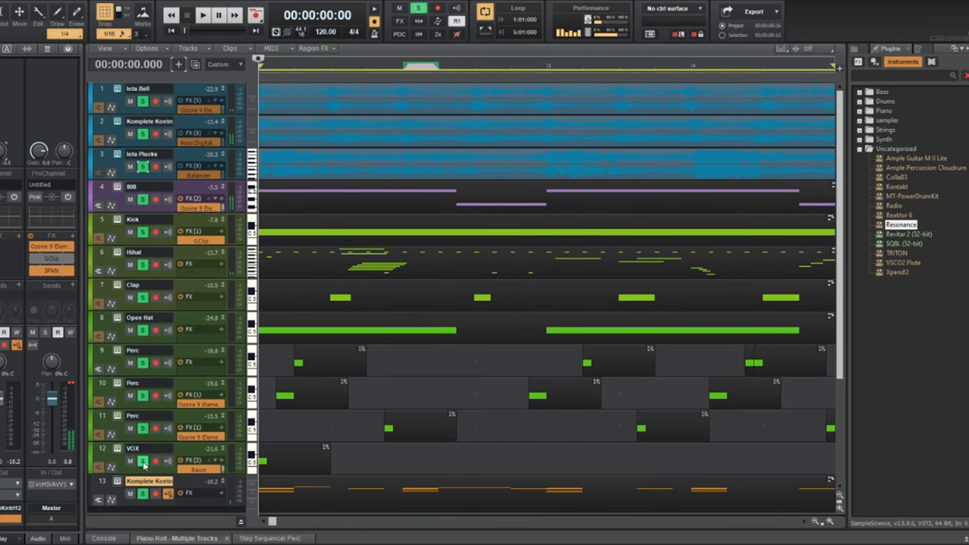
Take tracks 1 to 12 out of solo and listen to the Komplete Kontrol guitar track on its own.
{"action": "left_click_drag", "start_coordinate": [143, 464], "coordinate": [141, 98]}
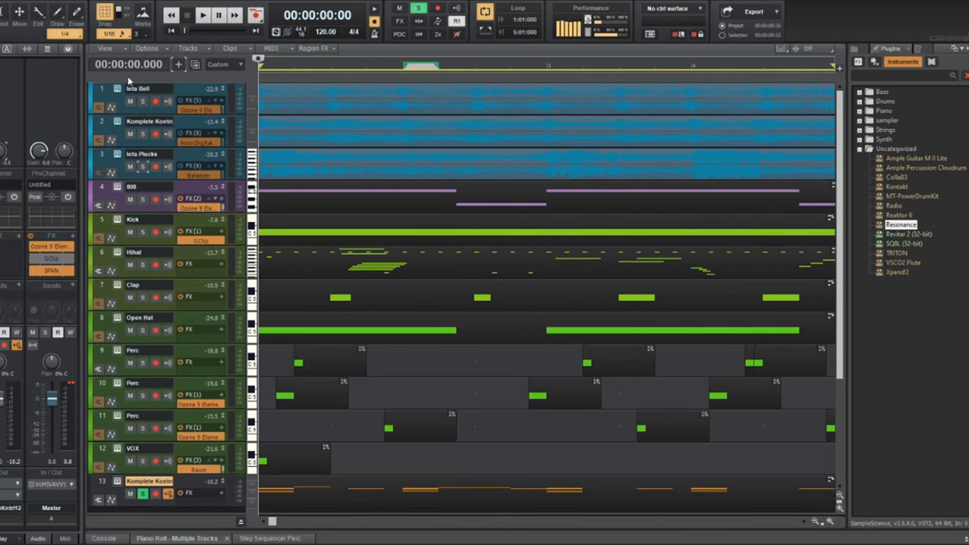
{"action": "key", "text": "space"}
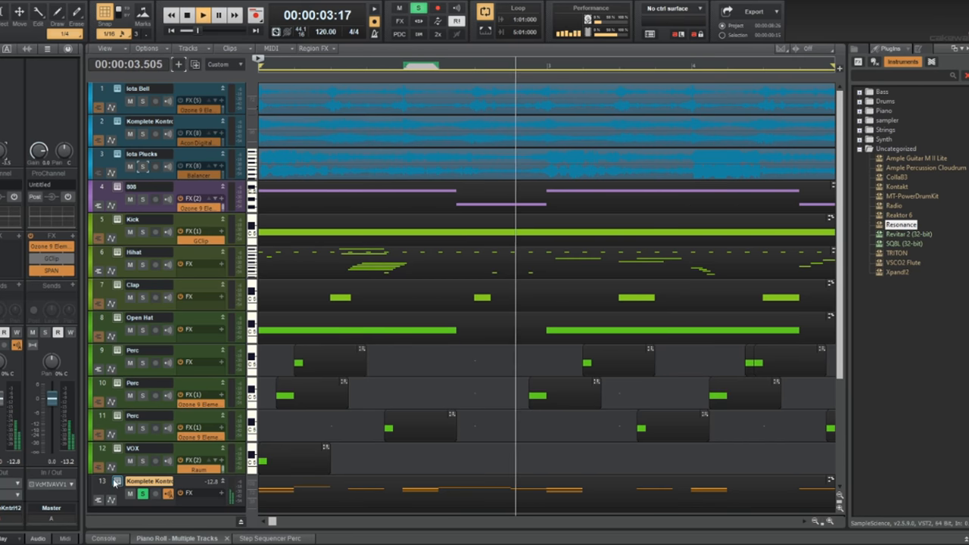
{"action": "key", "text": "space"}
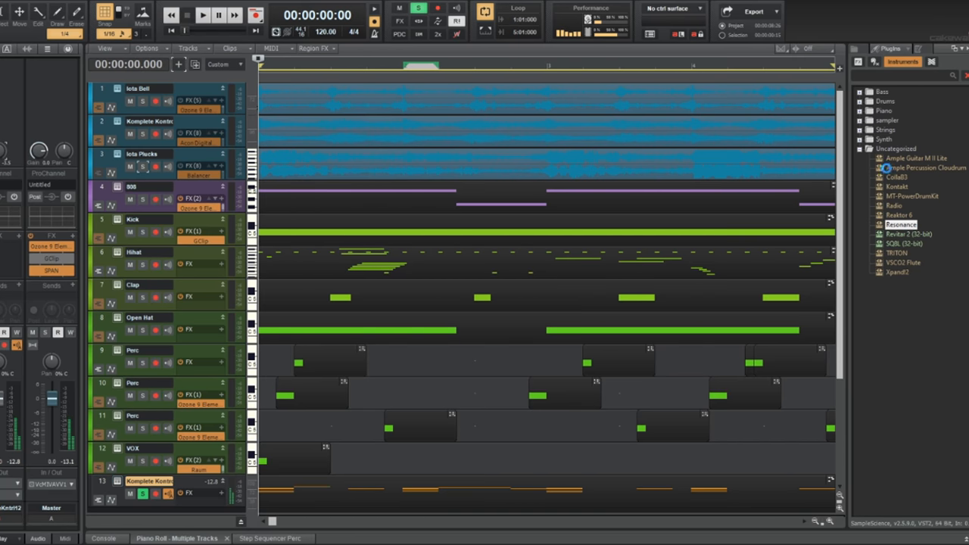
{"action": "key", "text": "space"}
{"action": "key", "text": "space"}
Insert the Ozone 9 Elements EQ effect on the Komplete Kontrol guitar track.
{"action": "left_click", "coordinate": [860, 62]}
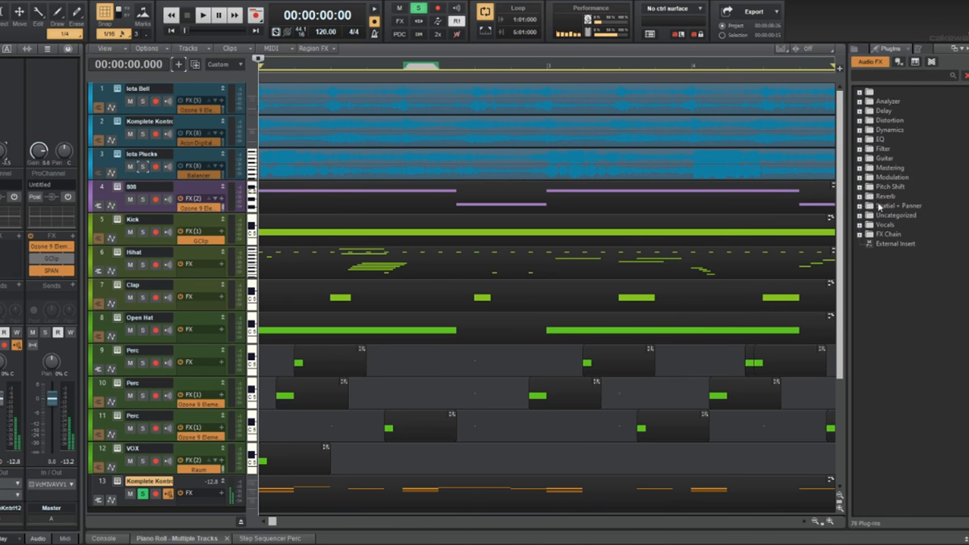
{"action": "left_click", "coordinate": [861, 141]}
{"action": "left_click_drag", "start_coordinate": [902, 202], "coordinate": [107, 165]}
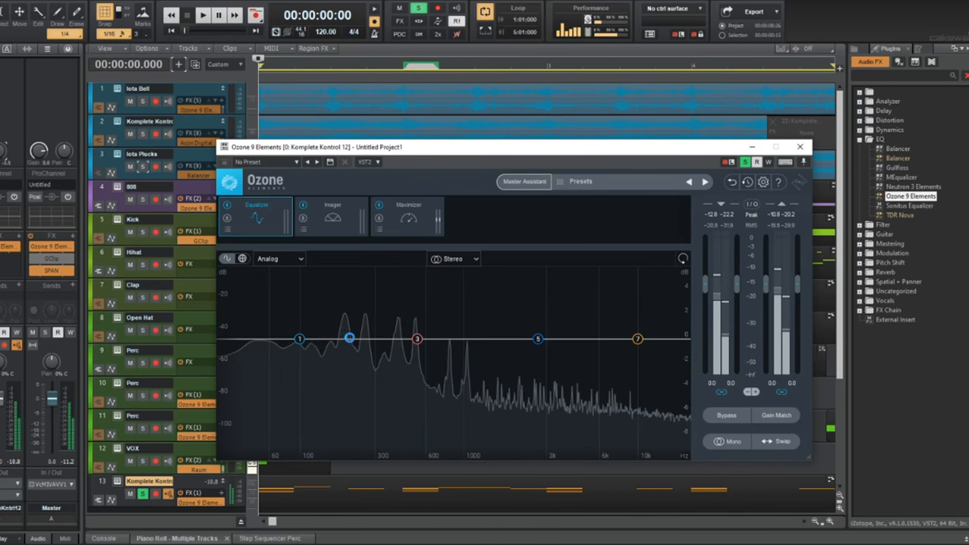
Pull down the low EQ band, cut 9.1 dB at 3396 Hz with a bell, and cut the Baxandall treble 10 dB at 4667 Hz.
{"action": "left_click_drag", "start_coordinate": [304, 340], "coordinate": [351, 459]}
{"action": "key", "text": "space"}
{"action": "left_click_drag", "start_coordinate": [538, 339], "coordinate": [555, 452]}
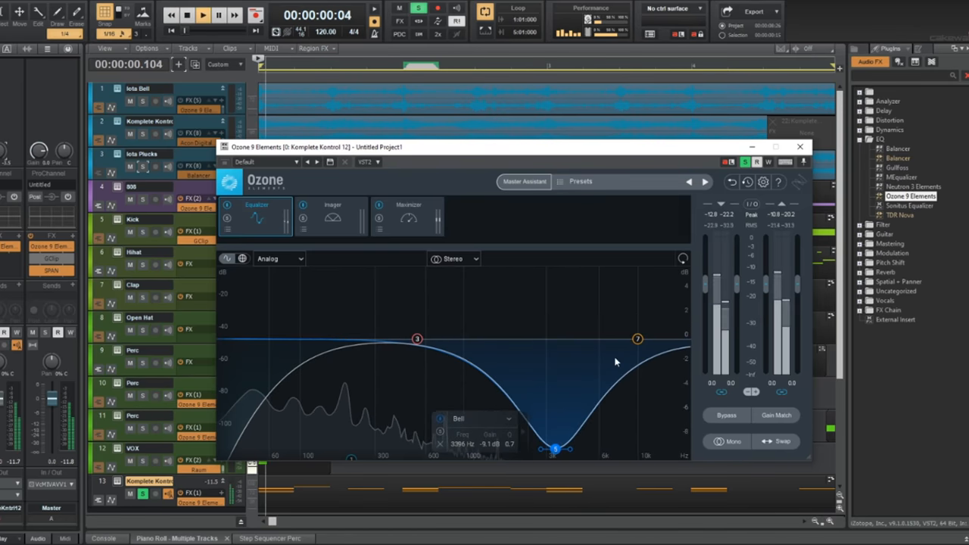
{"action": "left_click_drag", "start_coordinate": [638, 342], "coordinate": [580, 459]}
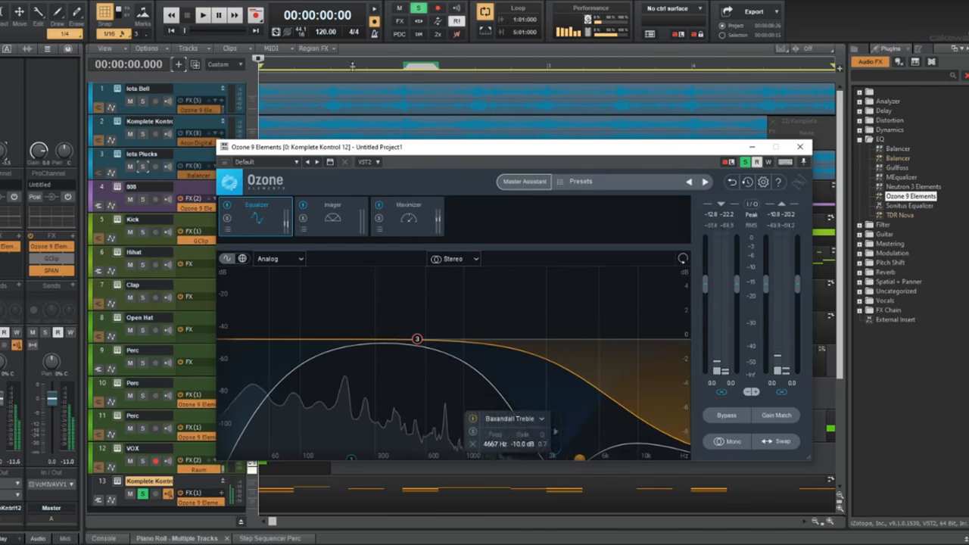
Clear all solos, play the full mix from the start, and close the Ozone 9 Elements window.
{"action": "left_click", "coordinate": [419, 8]}
{"action": "key", "text": "space"}
{"action": "key", "text": "space"}
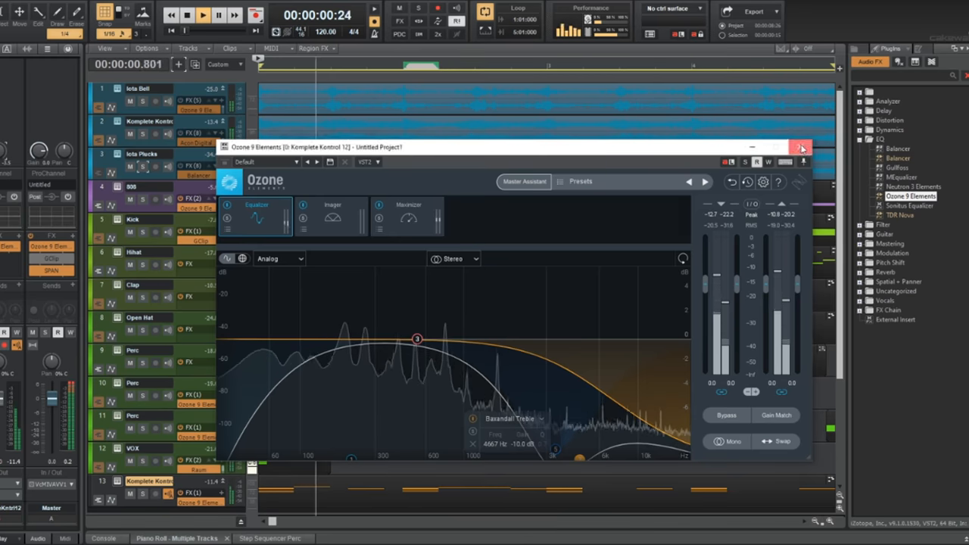
{"action": "left_click", "coordinate": [801, 147]}
Open the guitar clip's notes in the piano roll and play the full beat from the beginning.
{"action": "double_click", "coordinate": [434, 487]}
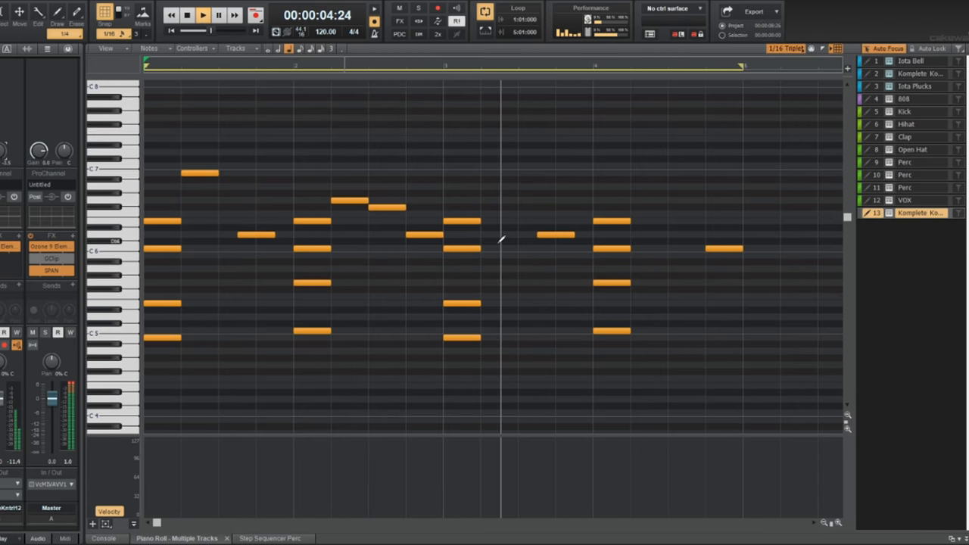
{"action": "key", "text": "space"}
{"action": "key", "text": "space"}
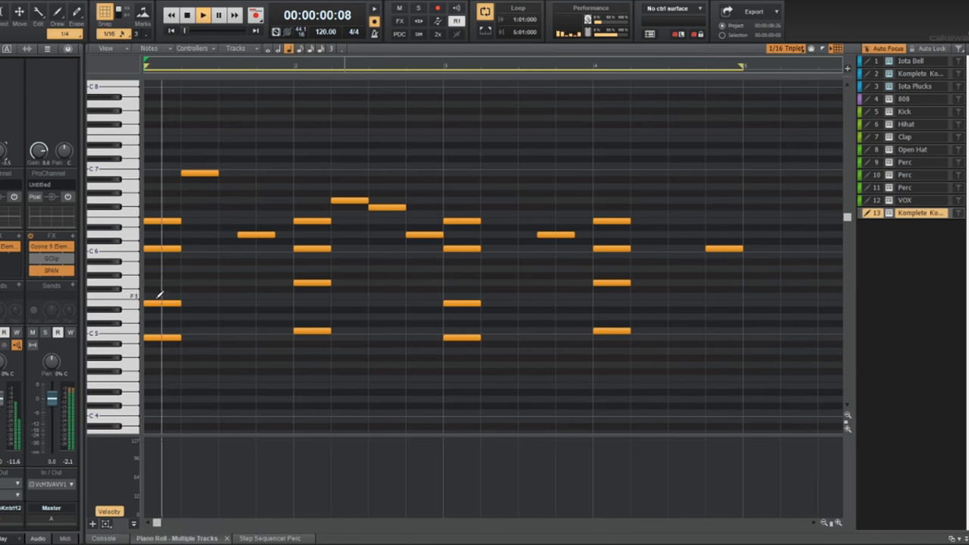
Return to the track view and solo the guitar track together with the three melody tracks.
{"action": "key", "text": "d"}
{"action": "left_click", "coordinate": [142, 493]}
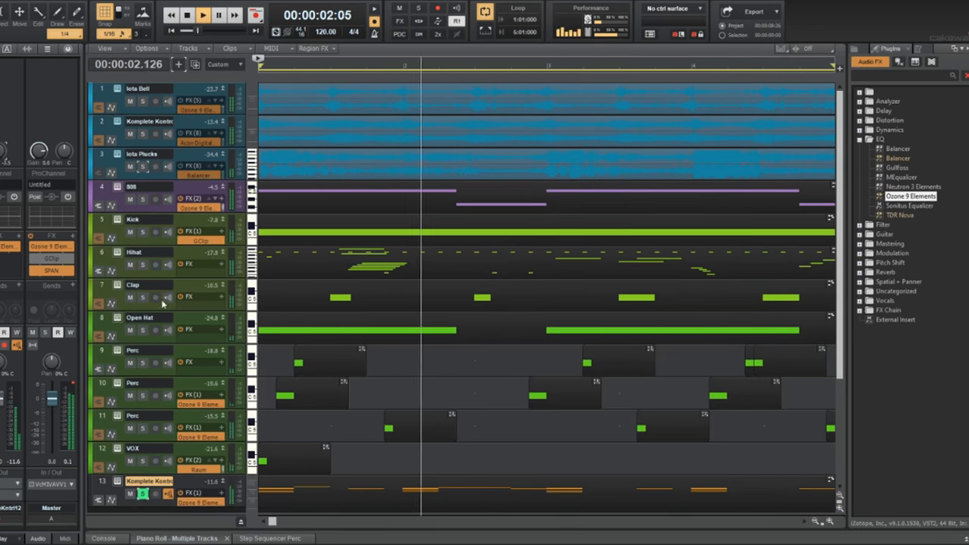
{"action": "left_click_drag", "start_coordinate": [142, 166], "coordinate": [143, 102]}
Transpose all notes of the guitar pattern up an octave and play it with the melody tracks.
{"action": "double_click", "coordinate": [421, 481]}
{"action": "key", "text": "ctrl+shift+d"}
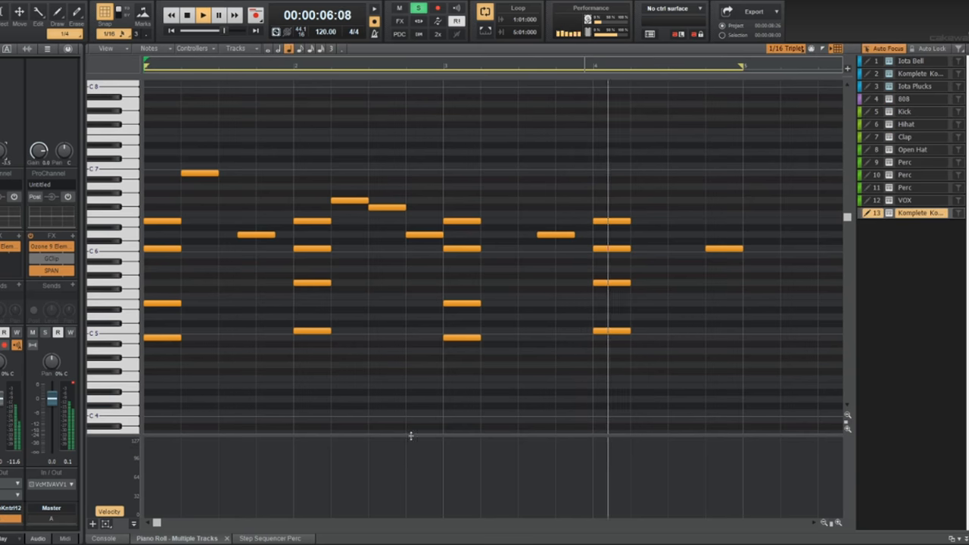
{"action": "key", "text": "space"}
{"action": "key", "text": "shift+t"}
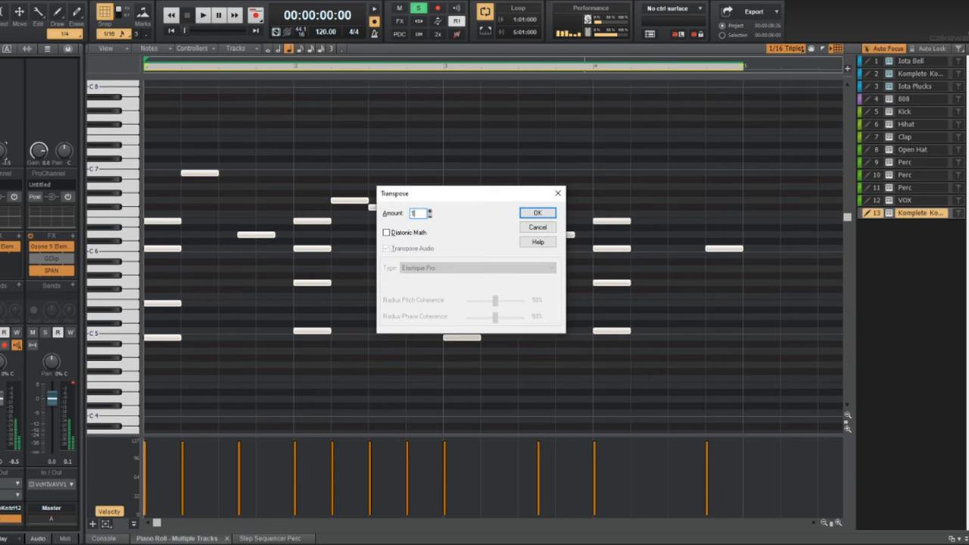
{"action": "key", "text": "Return"}
{"action": "key", "text": "space"}
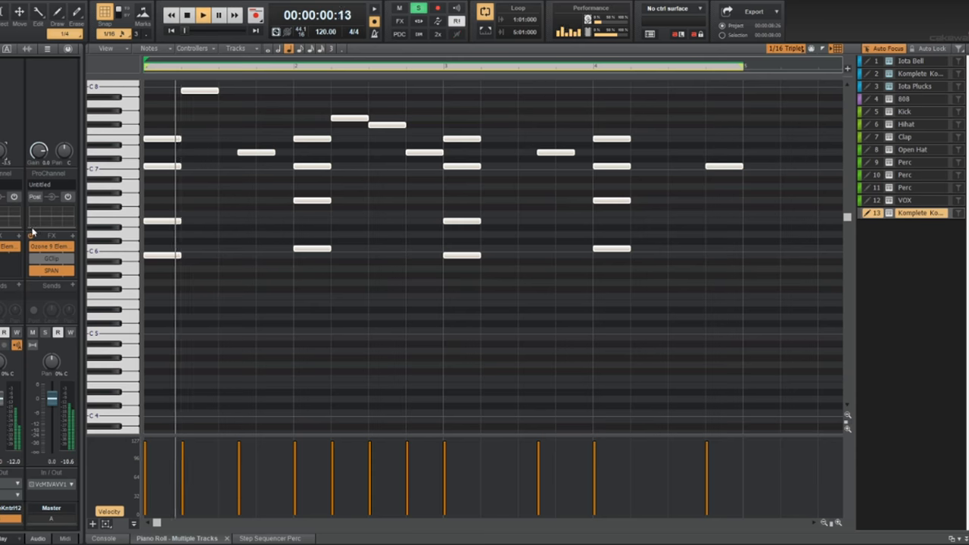
{"action": "scroll", "coordinate": [253, 347], "scroll_direction": "up", "scroll_amount": 3}
{"action": "scroll", "coordinate": [268, 359], "scroll_direction": "up", "scroll_amount": 1}
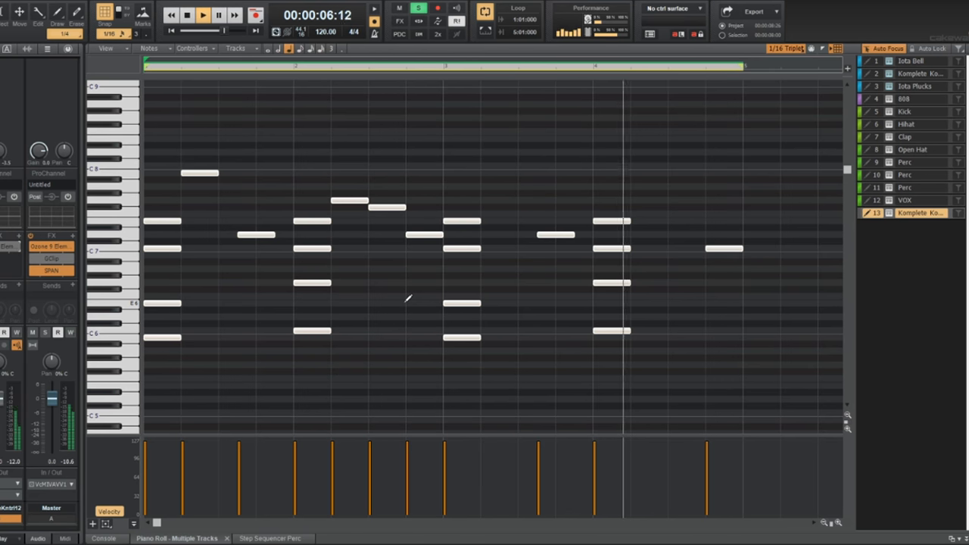
Move all guitar notes down one octave, stop playback and return to the track view.
{"action": "key", "text": "shift+Down"}
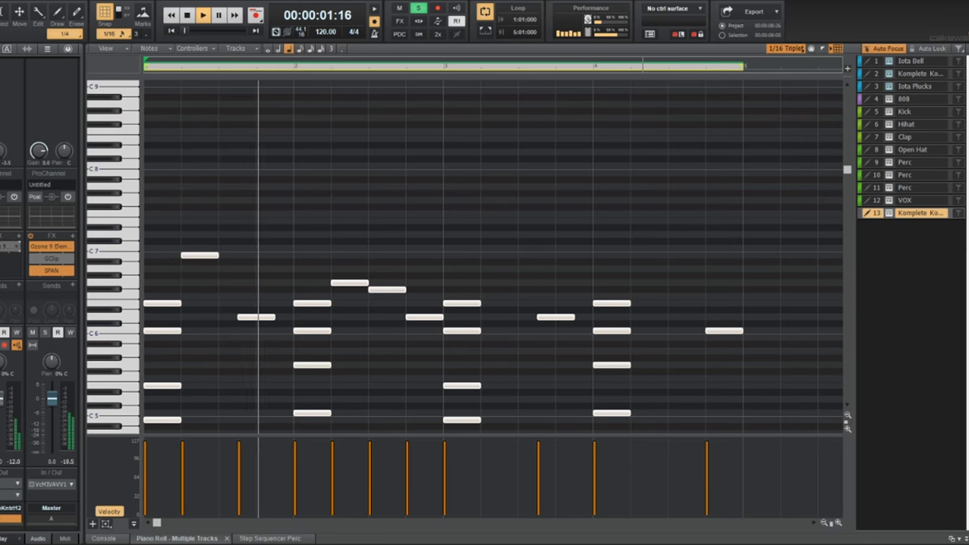
{"action": "key", "text": "d"}
{"action": "key", "text": "space"}
Add the 808 and Kick to the soloed melody and guitar tracks and play the loop from the start.
{"action": "scroll", "coordinate": [453, 349], "scroll_direction": "down", "scroll_amount": 3}
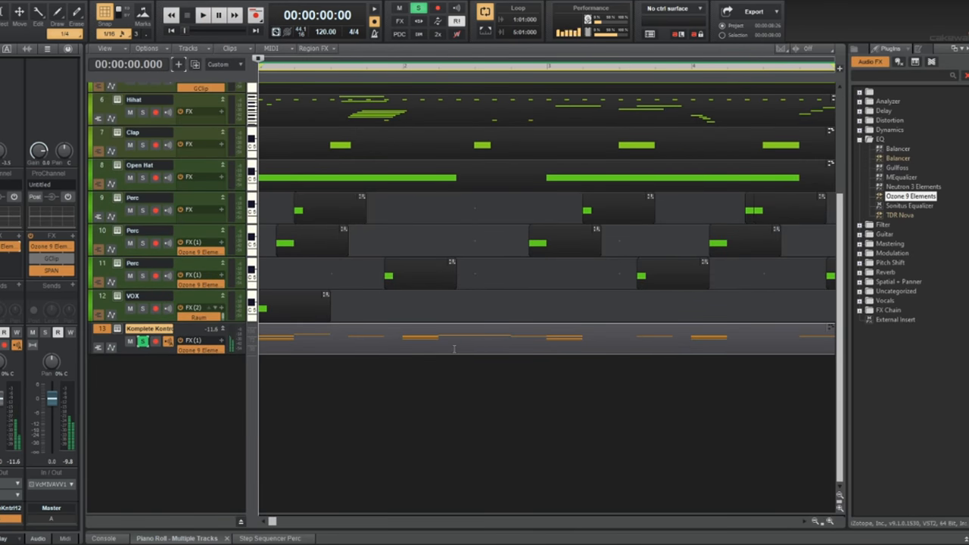
{"action": "scroll", "coordinate": [358, 359], "scroll_direction": "down", "scroll_amount": 2}
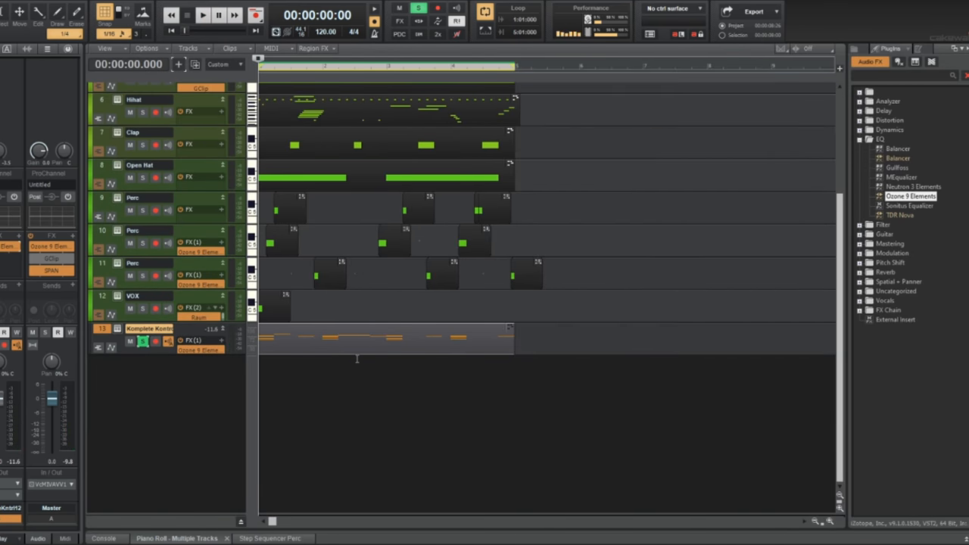
{"action": "scroll", "coordinate": [357, 359], "scroll_direction": "up", "scroll_amount": 3}
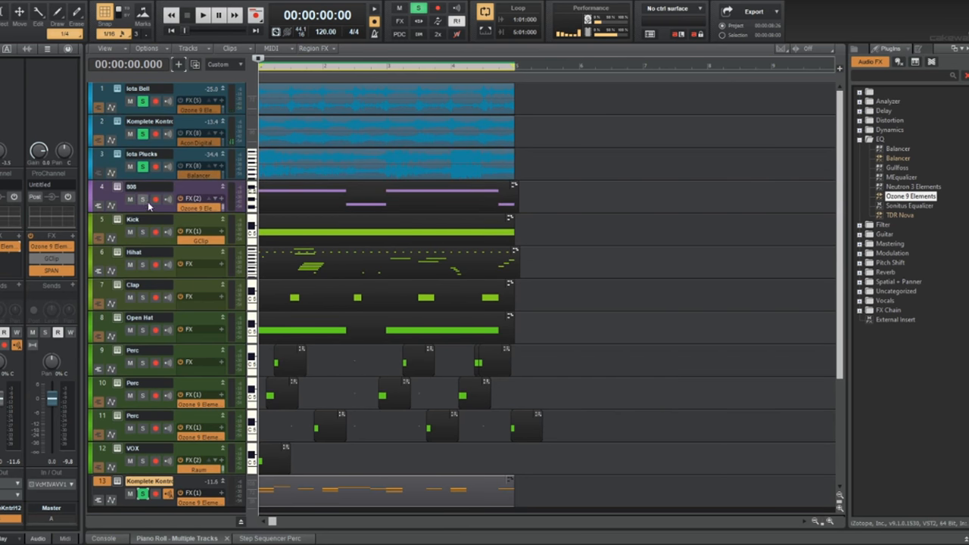
{"action": "key", "text": "space"}
{"action": "key", "text": "space"}
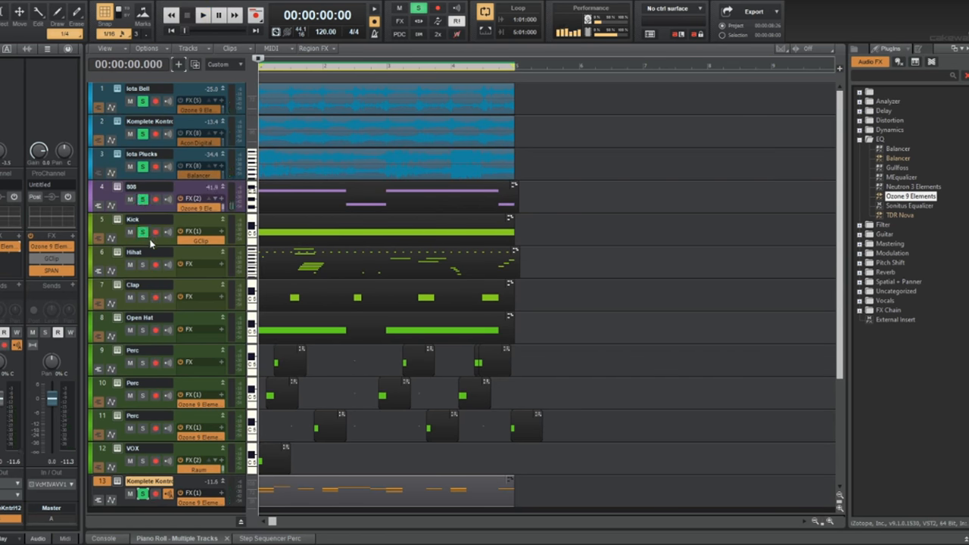
{"action": "left_click", "coordinate": [143, 232]}
{"action": "key", "text": "space"}
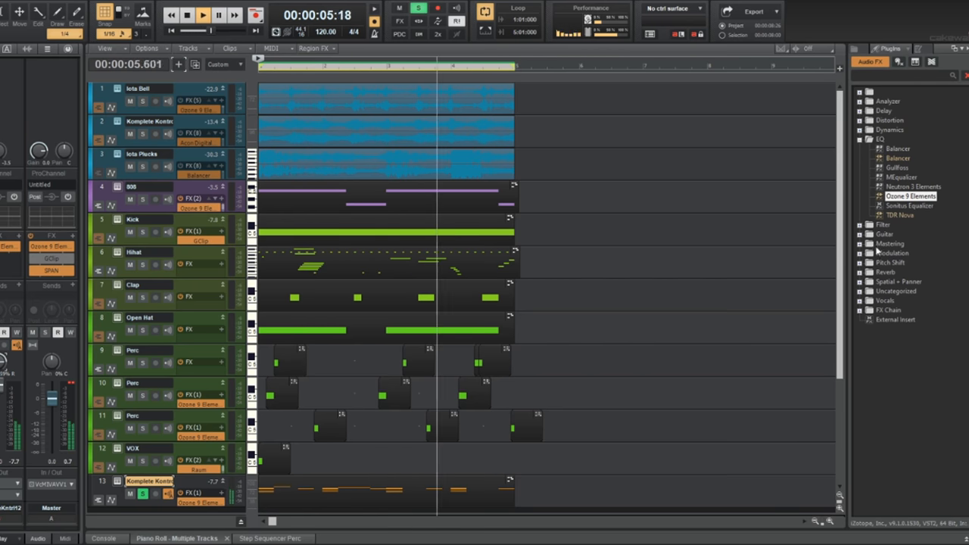
Add the Balancer effect to the guitar track, raise its Intensity slightly and close the plug-in window.
{"action": "double_click", "coordinate": [898, 157]}
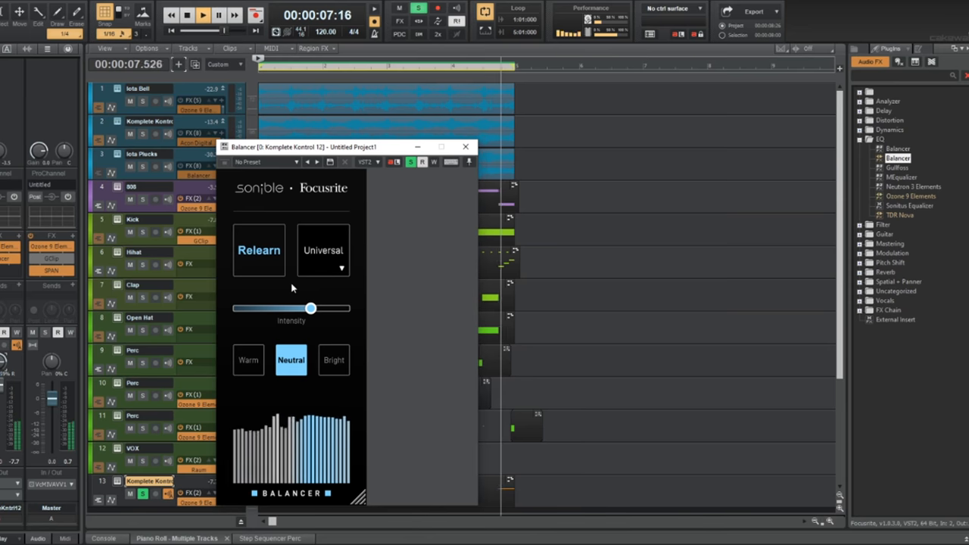
{"action": "mouse_move", "coordinate": [311, 308]}
{"action": "left_mouse_down"}
{"action": "mouse_move", "coordinate": [334, 309]}
{"action": "mouse_move", "coordinate": [319, 309]}
{"action": "left_mouse_up"}
{"action": "left_click", "coordinate": [466, 146]}
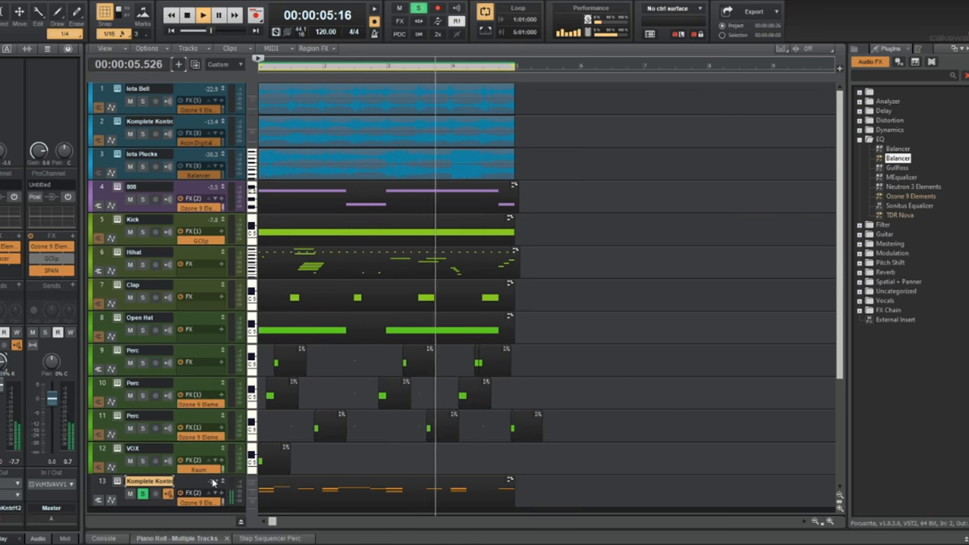
Take the guitar track out of solo and listen to it in the full mix from the start.
{"action": "left_click", "coordinate": [143, 494]}
{"action": "key", "text": "w"}
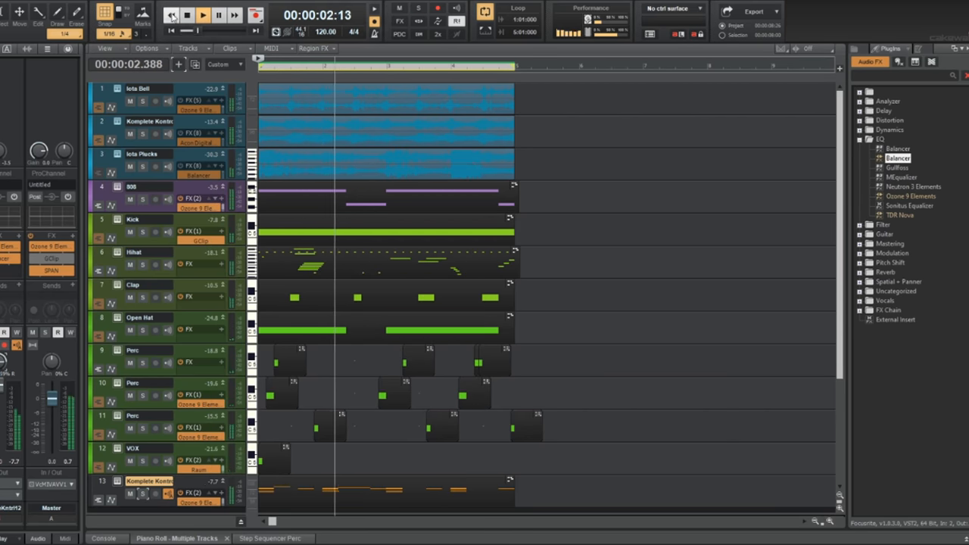
{"action": "key", "text": "space"}
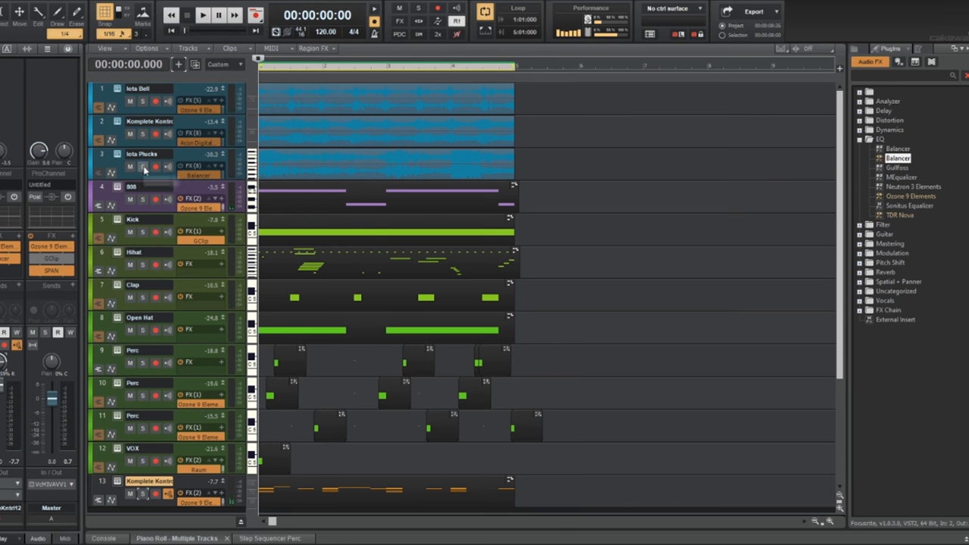
Solo the three melody tracks, the guitar and the 808, and play them together from the beginning.
{"action": "key", "text": "space"}
{"action": "key", "text": "space"}
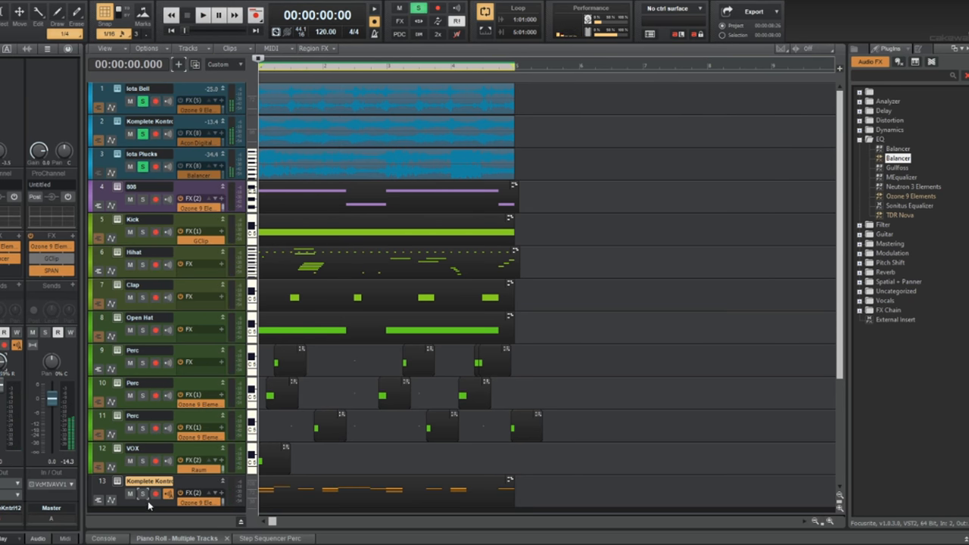
{"action": "key", "text": "space"}
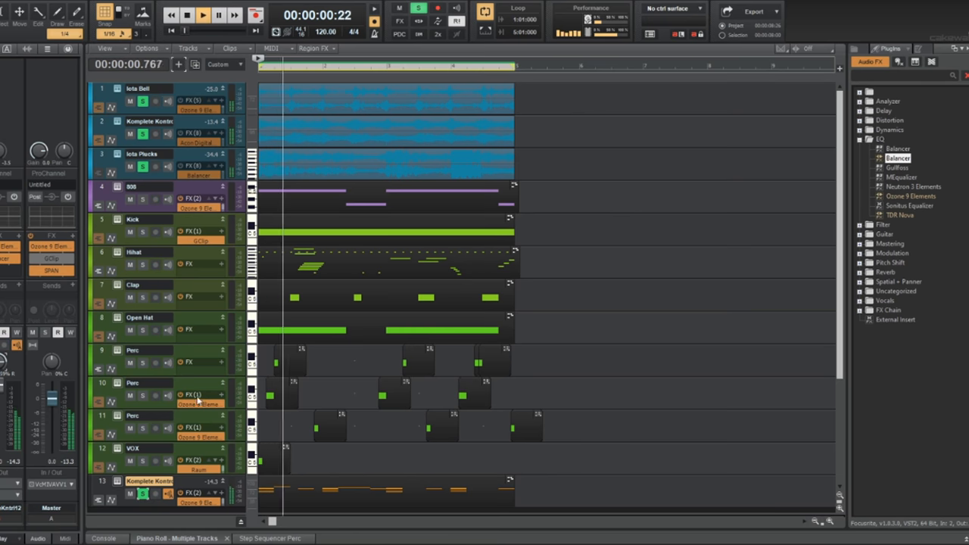
{"action": "key", "text": "space"}
{"action": "key", "text": "space"}
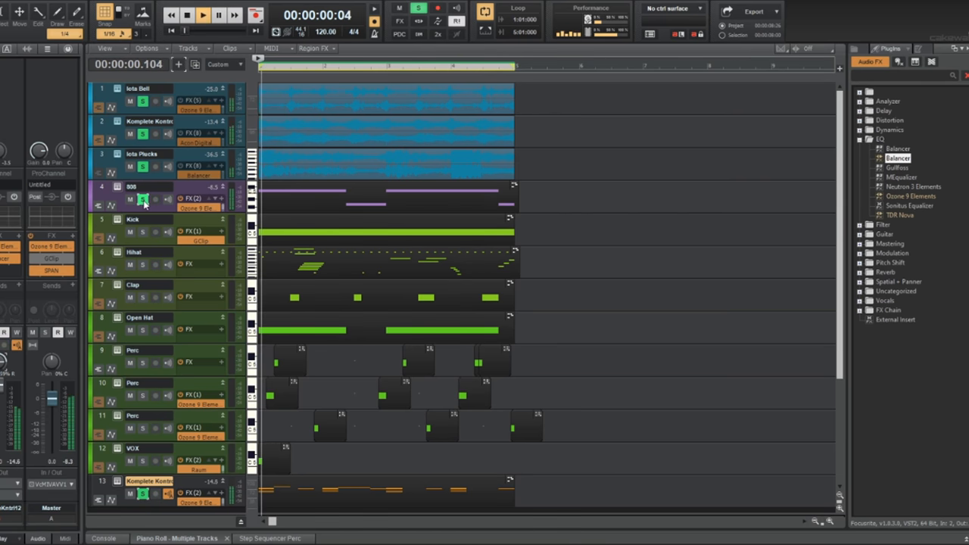
Try transposing the 808 clip, listen to it with the melody tracks, and undo the transposition.
{"action": "left_click", "coordinate": [328, 193]}
{"action": "key", "text": "shift+t"}
{"action": "key", "text": "Return"}
{"action": "key", "text": "space"}
{"action": "key", "text": "space"}
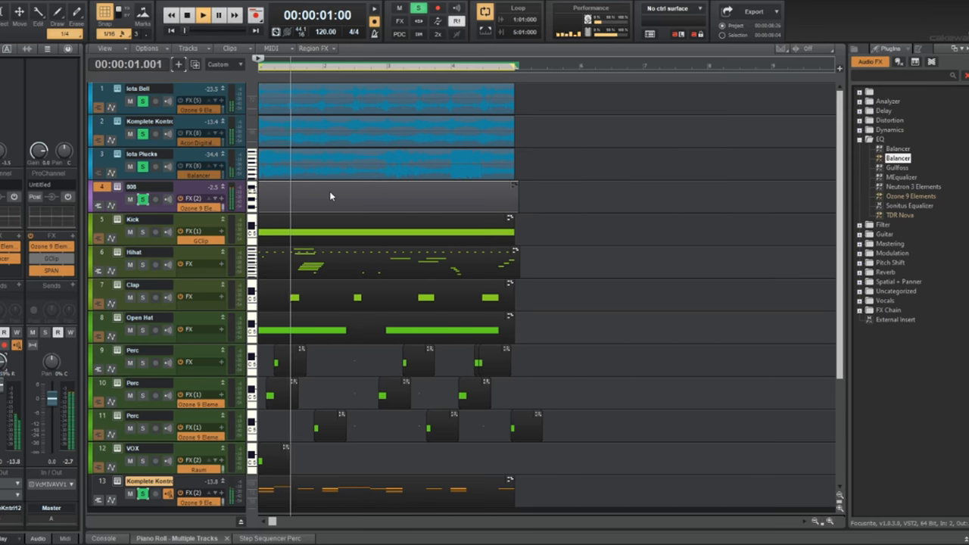
{"action": "key", "text": "ctrl+z"}
Add the Kick and Clap tracks to the soloed group during playback and select the Clap track.
{"action": "left_click", "coordinate": [142, 231]}
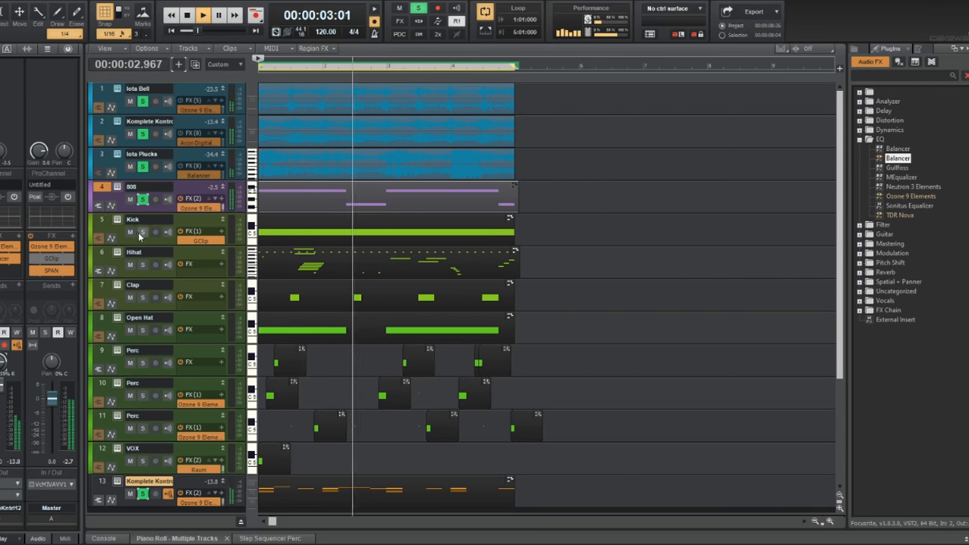
{"action": "left_click", "coordinate": [142, 297]}
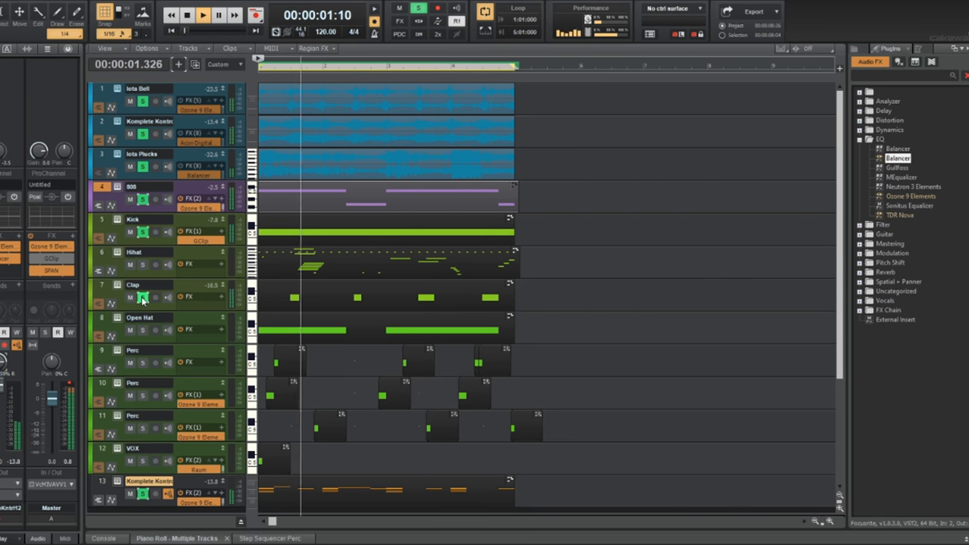
{"action": "left_click", "coordinate": [104, 296]}
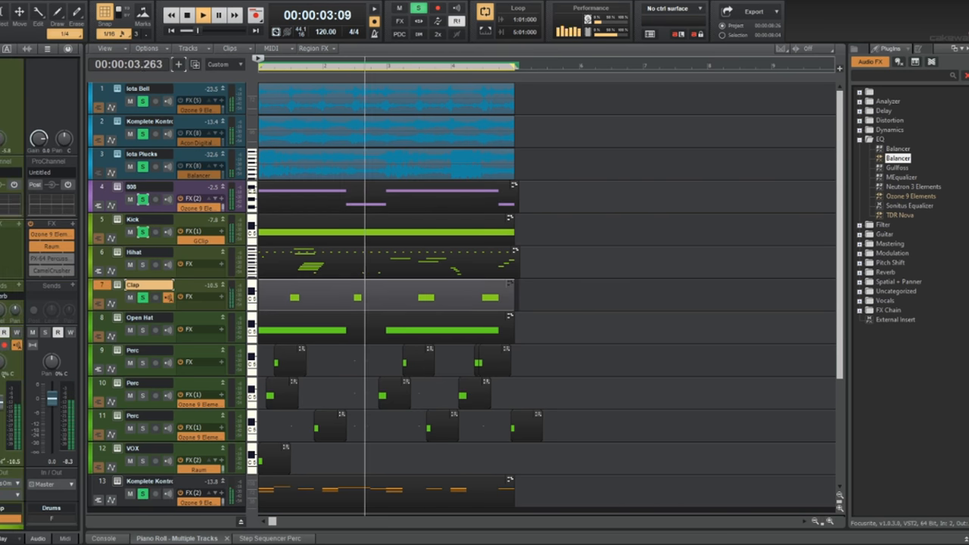
Add the Open Hat, Hihat and first Perc tracks to the soloed group and play the mix again from the start.
{"action": "left_click", "coordinate": [143, 330]}
{"action": "left_click", "coordinate": [102, 327]}
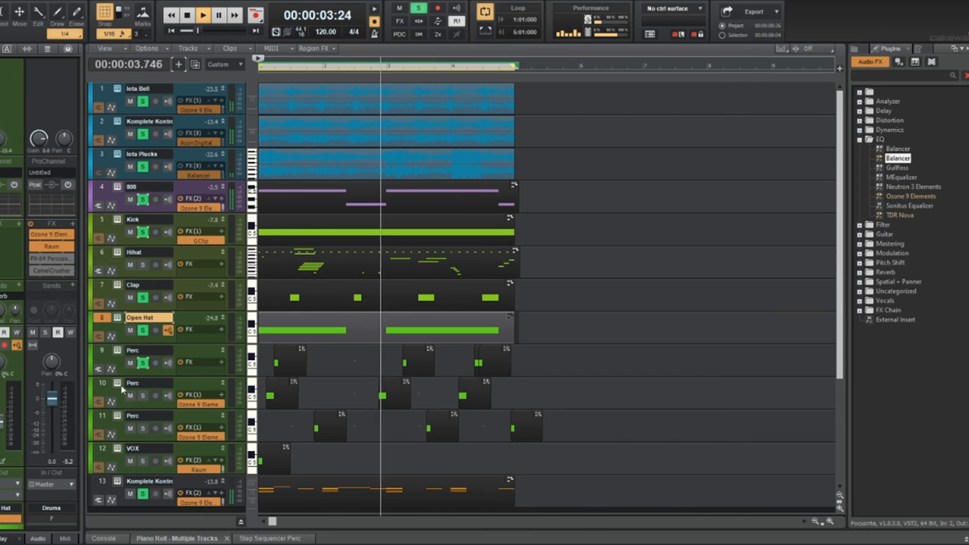
{"action": "key", "text": "space"}
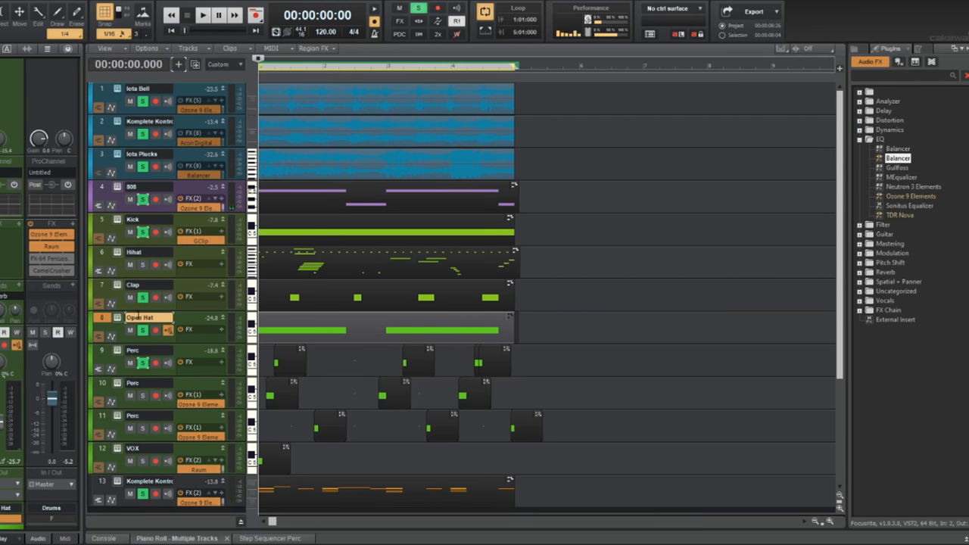
{"action": "key", "text": "space"}
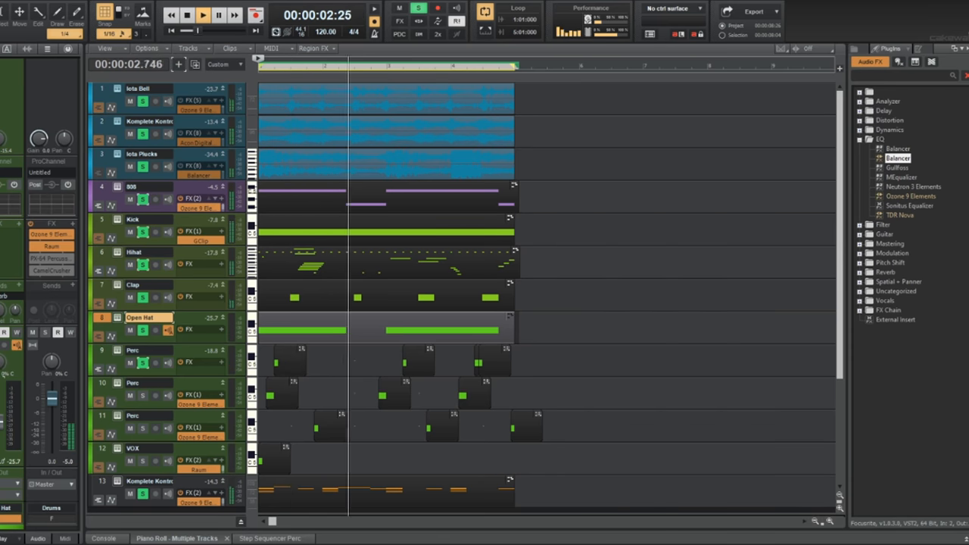
Solo the other two Perc tracks during playback and adjust the panning of the percussion.
{"action": "left_click", "coordinate": [141, 396]}
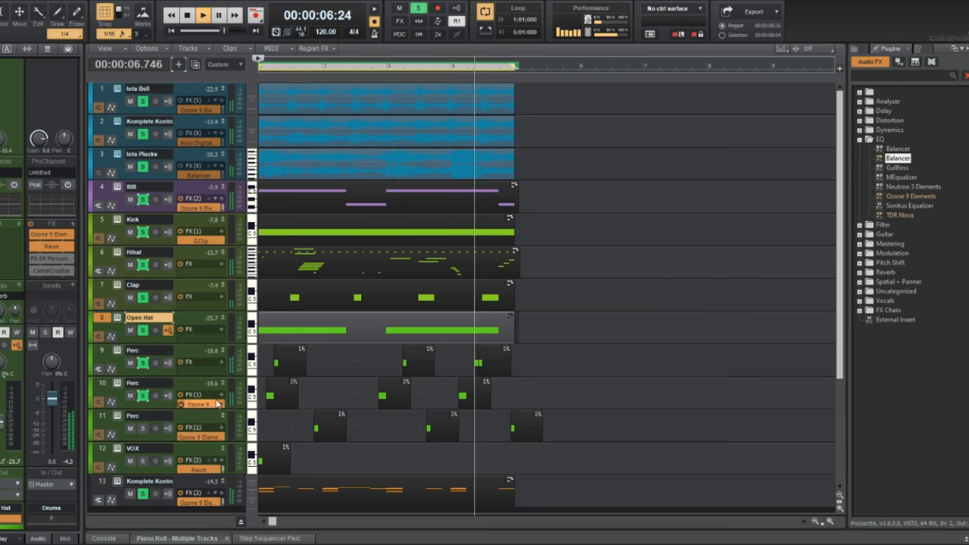
{"action": "left_click", "coordinate": [97, 390]}
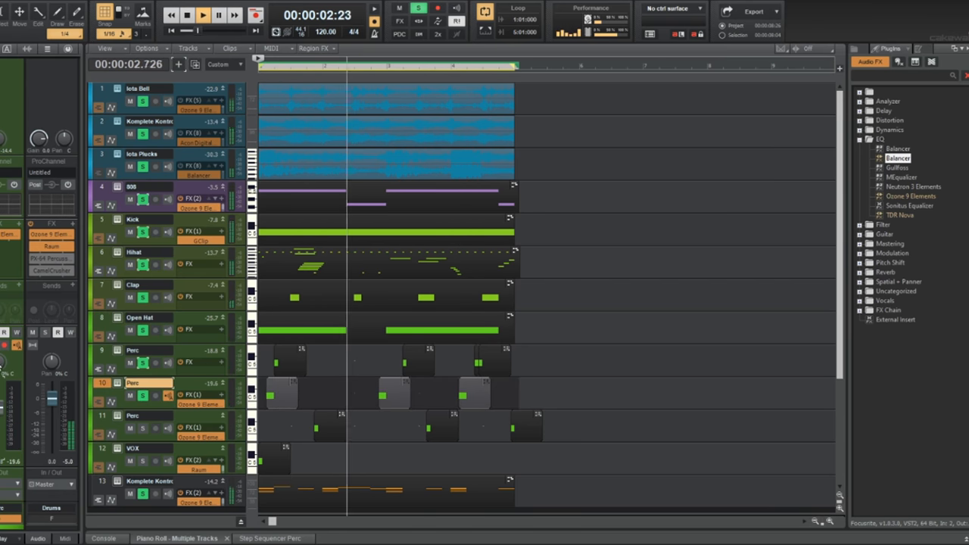
{"action": "left_click", "coordinate": [94, 351]}
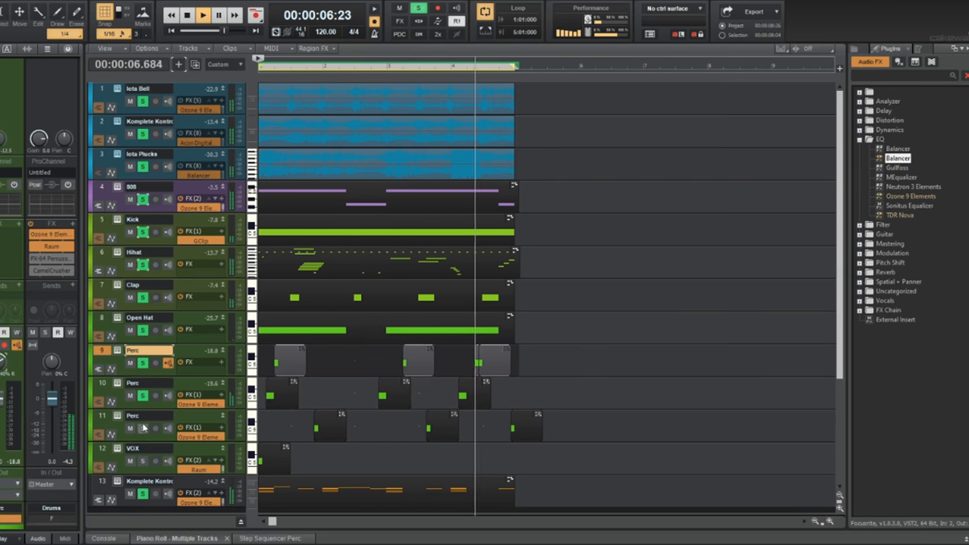
{"action": "left_click", "coordinate": [107, 421]}
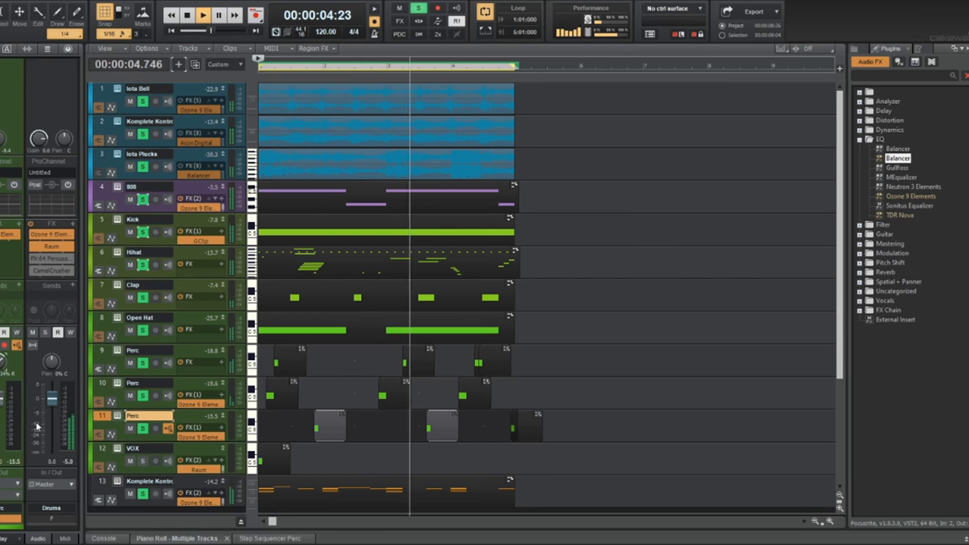
Solo the VOX track, adjust its panning while replaying the opening several times, and stop playback.
{"action": "left_click", "coordinate": [141, 462]}
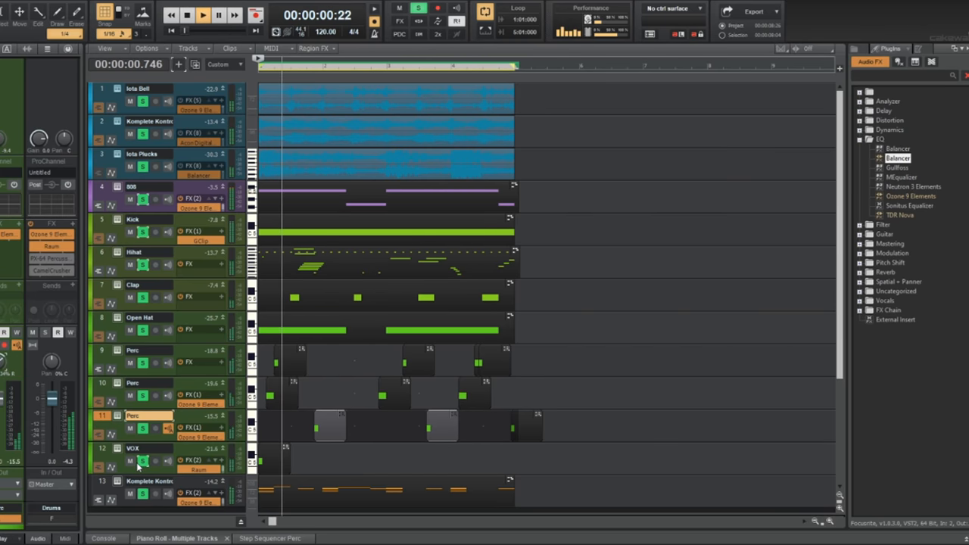
{"action": "left_click", "coordinate": [100, 449]}
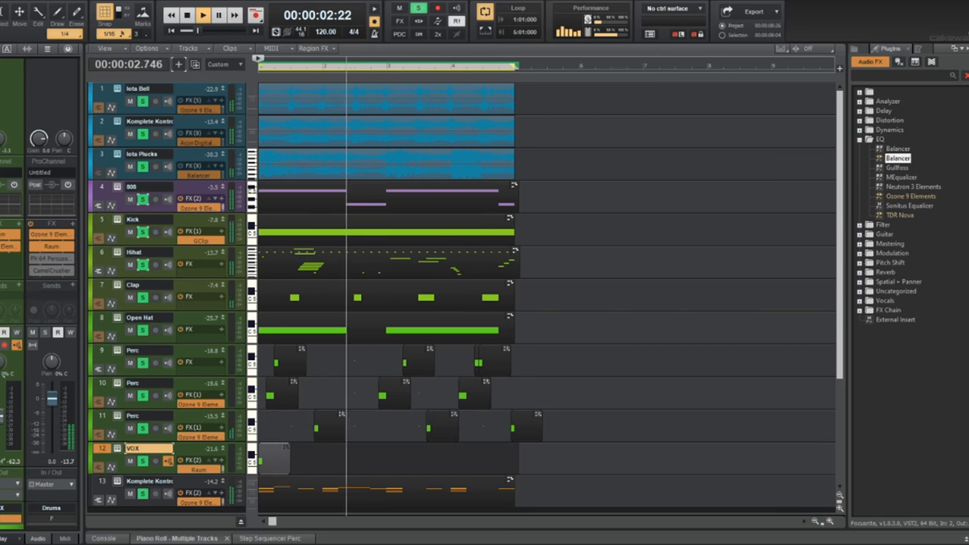
{"action": "key", "text": "w"}
{"action": "key", "text": "w"}
{"action": "key", "text": "w"}
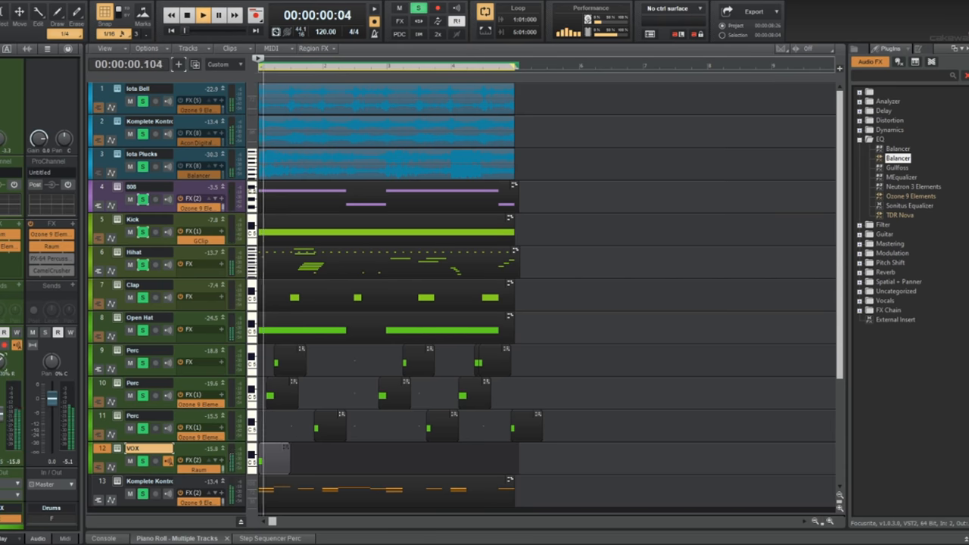
{"action": "key", "text": "w"}
{"action": "key", "text": "w"}
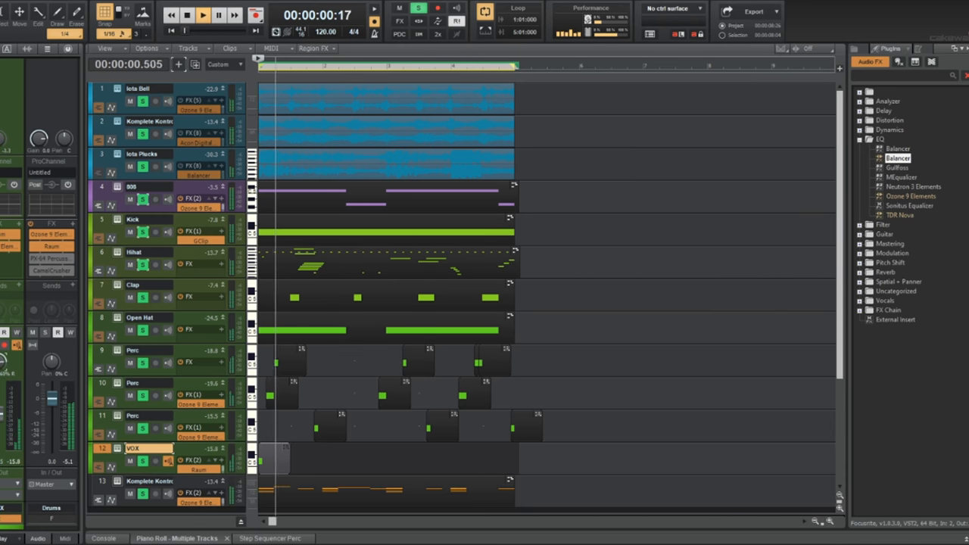
{"action": "key", "text": "space"}
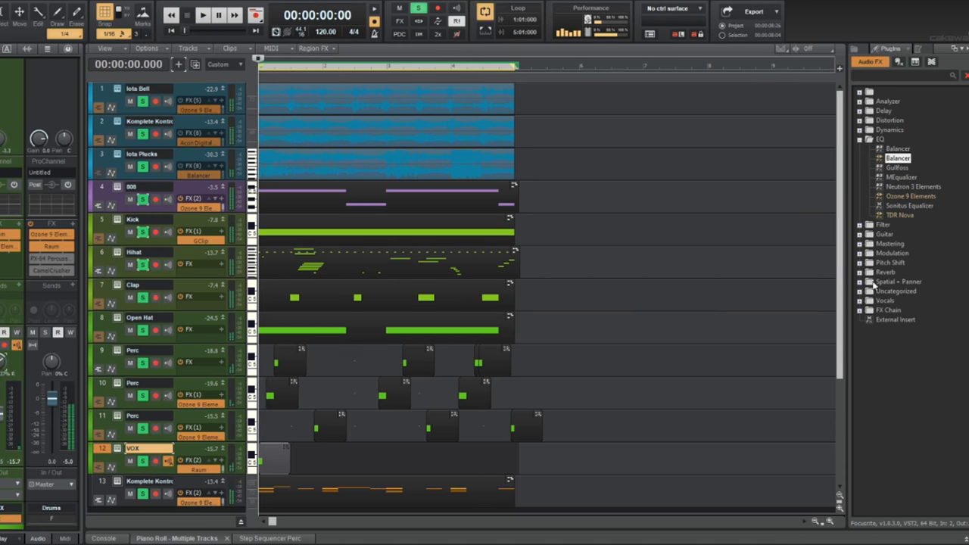
Insert the PanMan panner on the VOX track, adjust its rate and width during playback, and glance at the piano roll.
{"action": "left_click", "coordinate": [863, 283]}
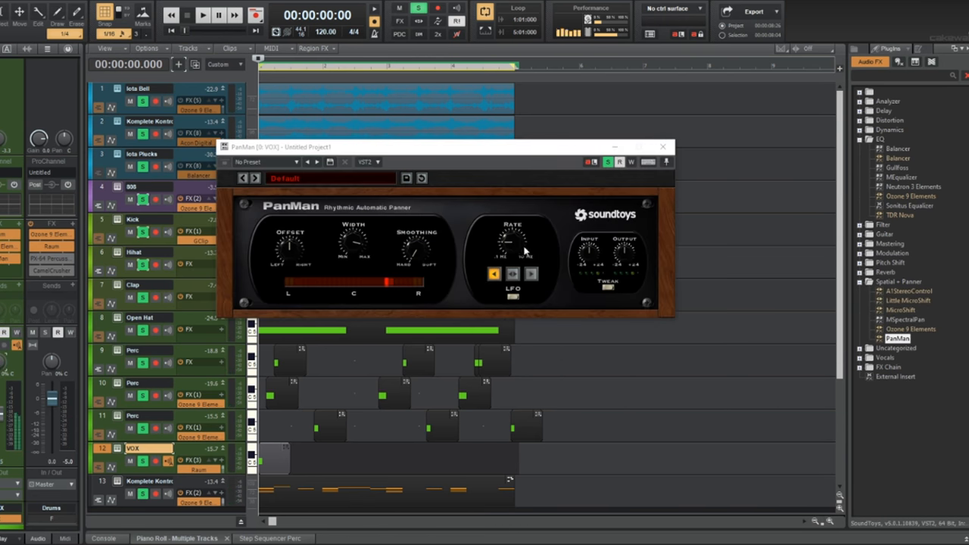
{"action": "key", "text": "space"}
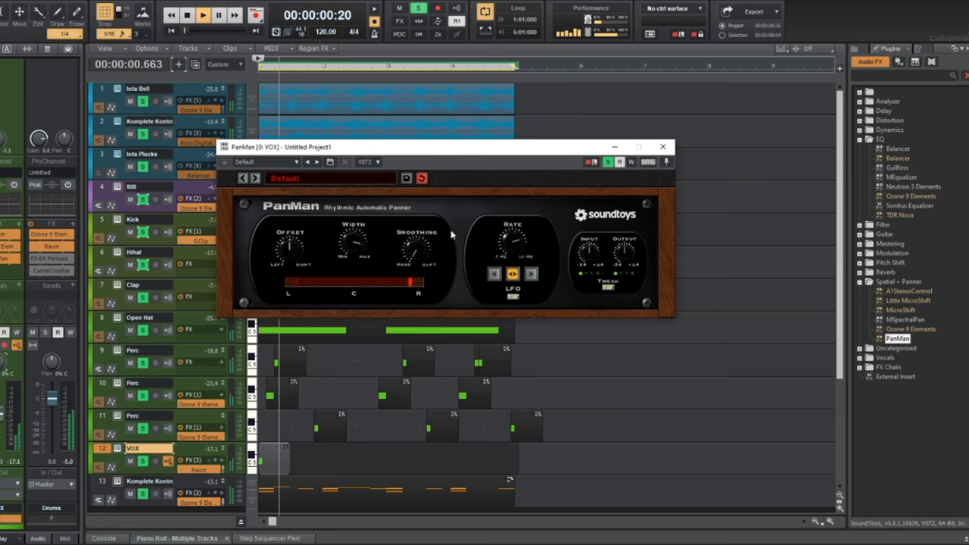
{"action": "key", "text": "w"}
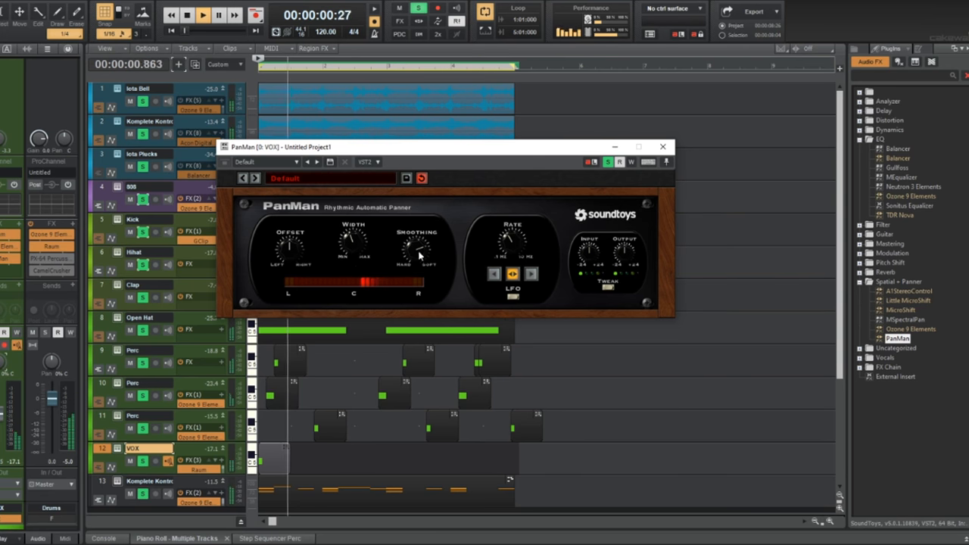
{"action": "left_click", "coordinate": [663, 146]}
{"action": "key", "text": "d"}
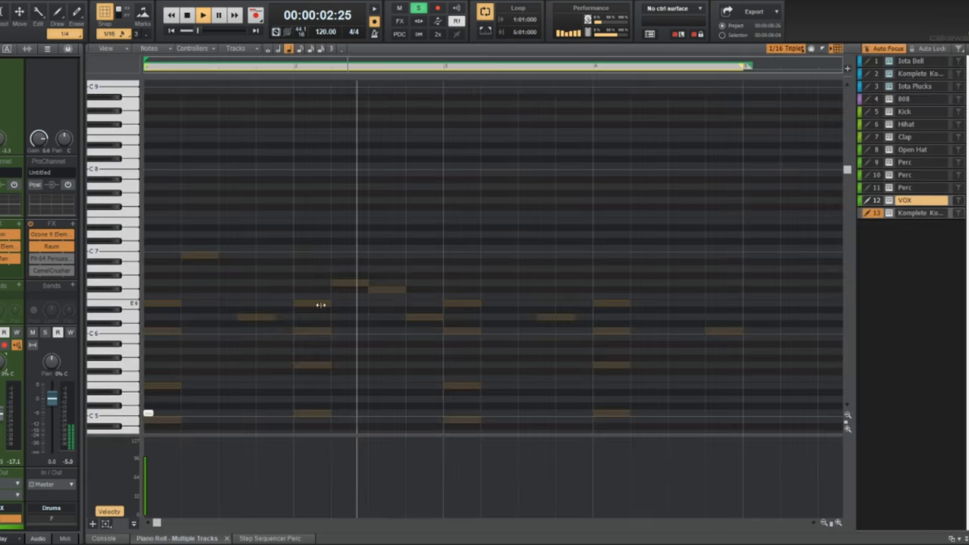
{"action": "key", "text": "d"}
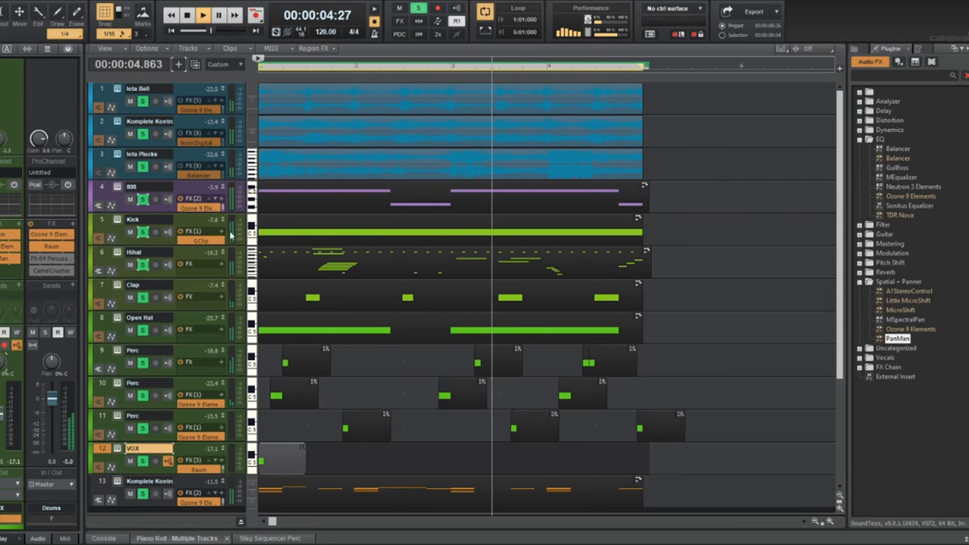
Enable GClip on the Master bus with 2.1 dB gain and 86 % clip, and check the spectrum in SPAN.
{"action": "left_click", "coordinate": [101, 188]}
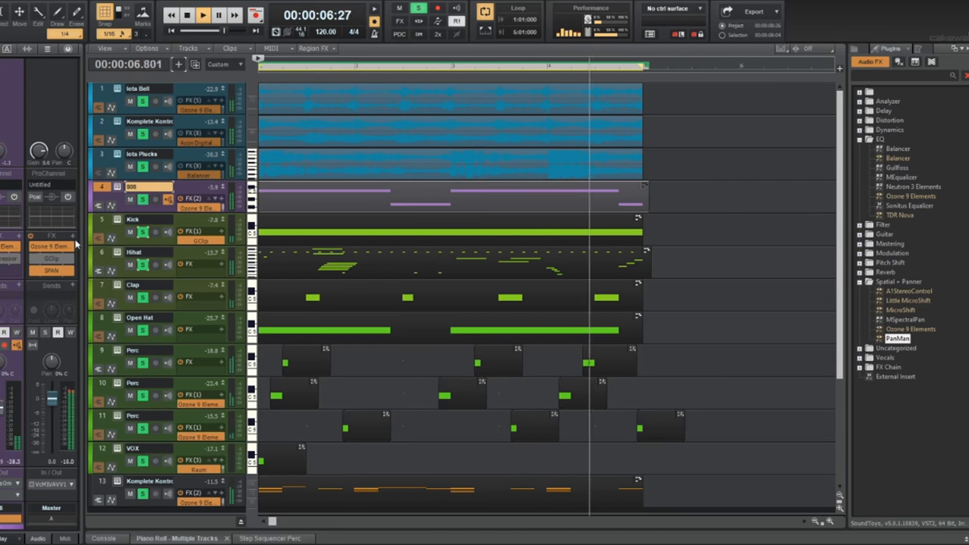
{"action": "double_click", "coordinate": [47, 258]}
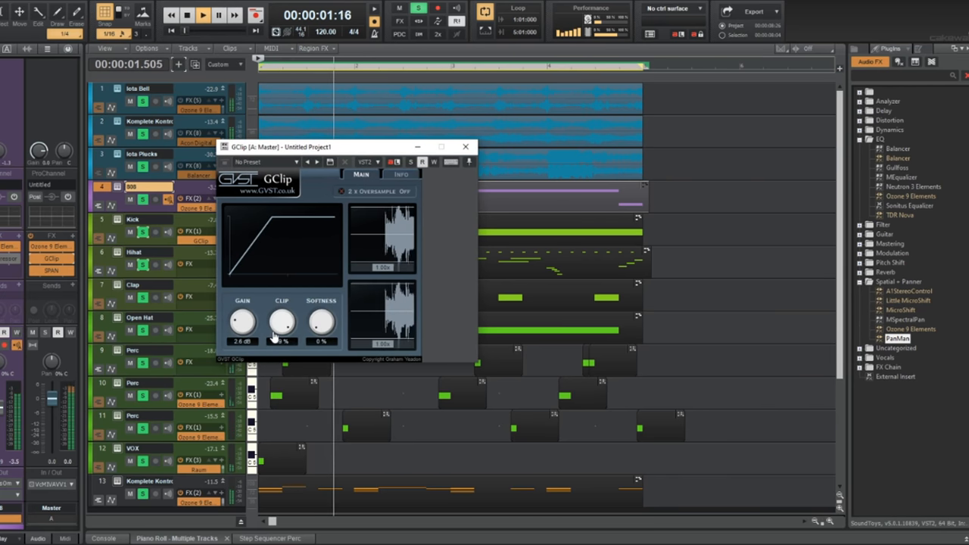
{"action": "left_click_drag", "start_coordinate": [284, 318], "coordinate": [255, 335]}
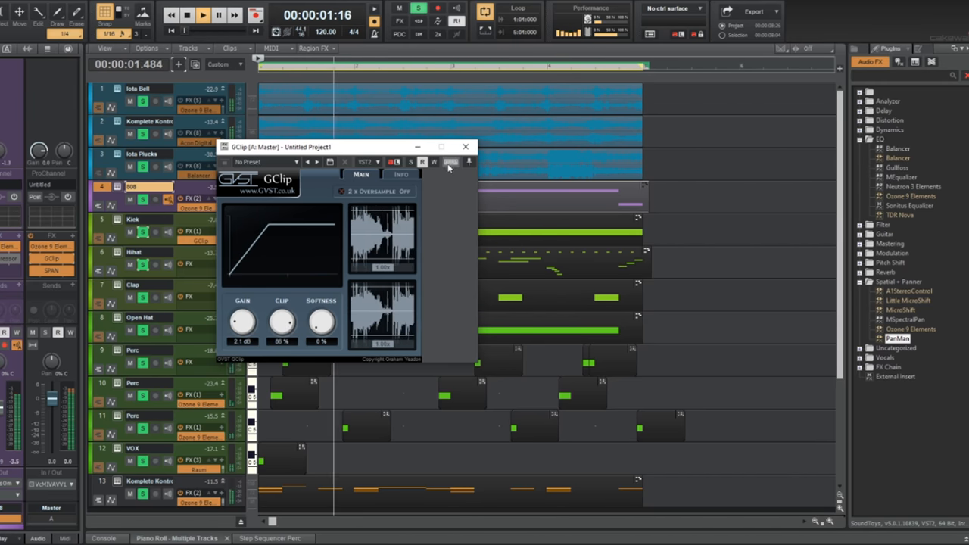
{"action": "left_click", "coordinate": [464, 148]}
{"action": "double_click", "coordinate": [51, 270]}
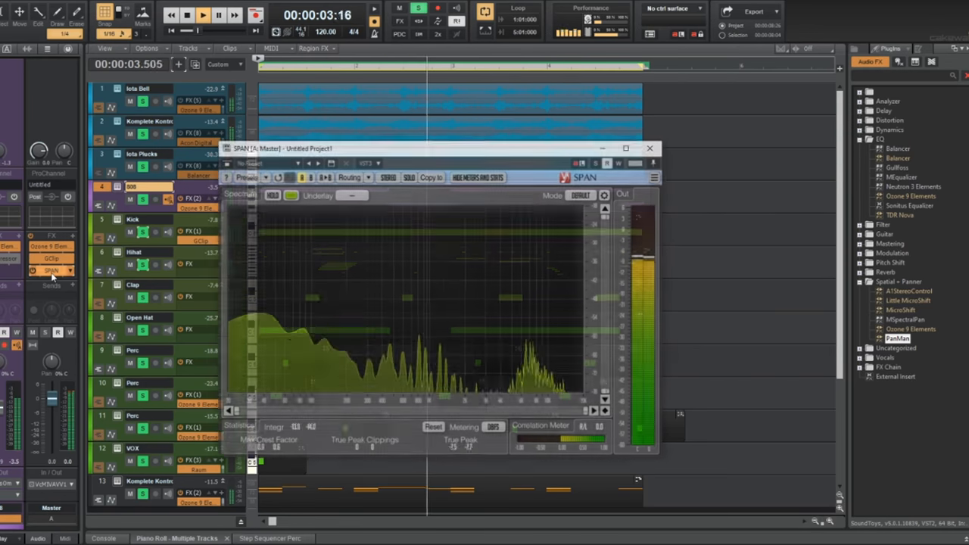
{"action": "left_click", "coordinate": [655, 147]}
Stop playback and move the Komplete Kontrol guitar track up directly below the 808 track.
{"action": "scroll", "coordinate": [478, 293], "scroll_direction": "down", "scroll_amount": 3}
{"action": "scroll", "coordinate": [380, 315], "scroll_direction": "up", "scroll_amount": 5}
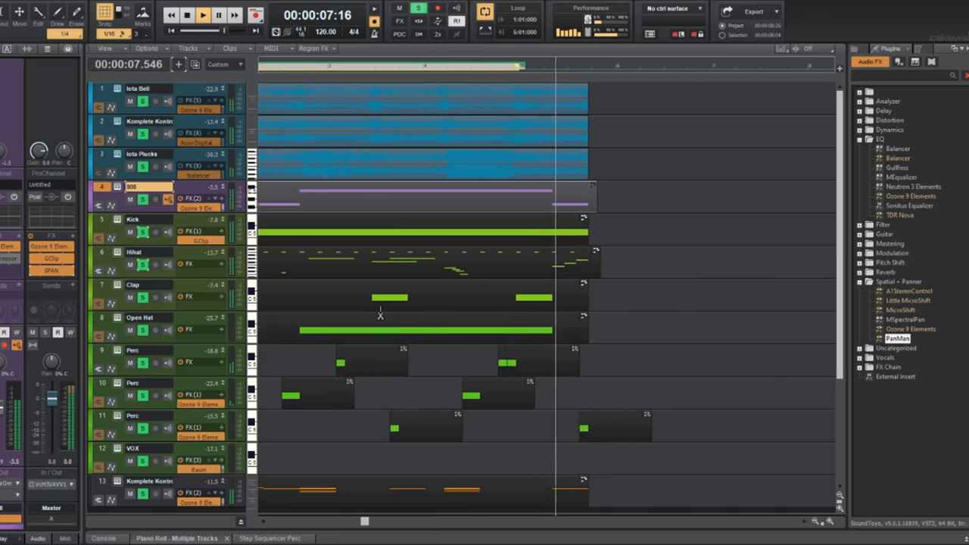
{"action": "scroll", "coordinate": [380, 315], "scroll_direction": "down", "scroll_amount": 3}
{"action": "scroll", "coordinate": [380, 315], "scroll_direction": "up", "scroll_amount": 1}
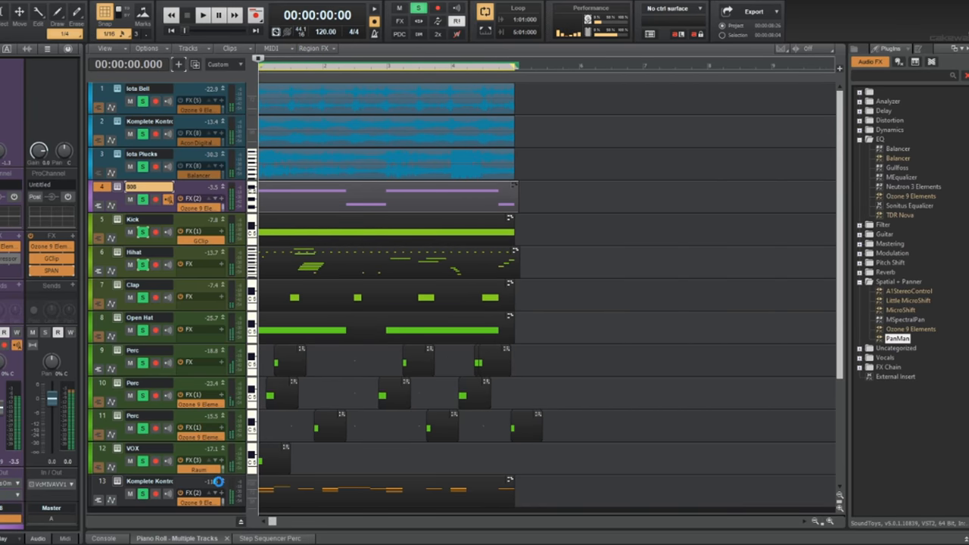
{"action": "left_click_drag", "start_coordinate": [225, 231], "coordinate": [224, 230]}
Transpose the melody, 808 and guitar clips together, including the audio, with a different stretching type.
{"action": "left_click_drag", "start_coordinate": [572, 225], "coordinate": [258, 91]}
{"action": "key", "text": "shift+t"}
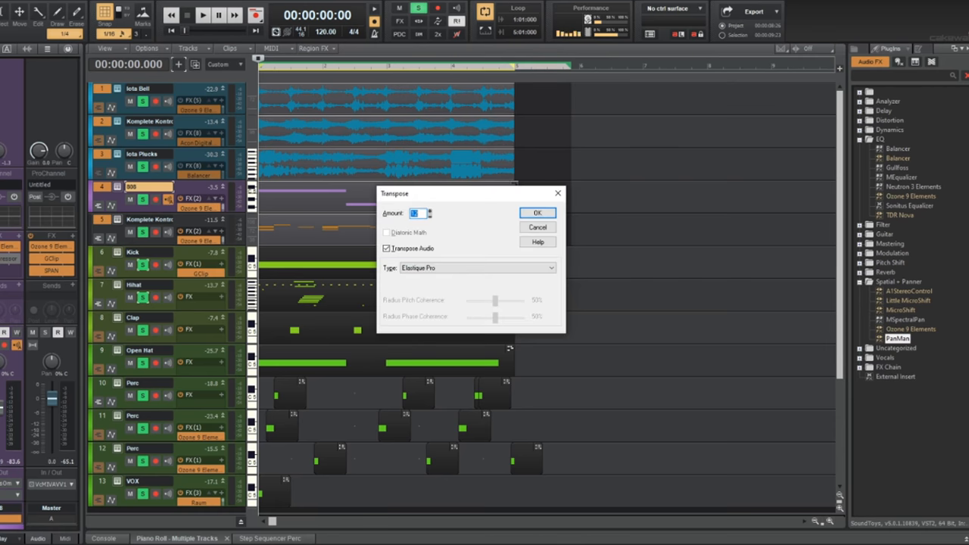
{"action": "left_click", "coordinate": [419, 270]}
{"action": "left_click", "coordinate": [428, 307]}
{"action": "left_click", "coordinate": [534, 218]}
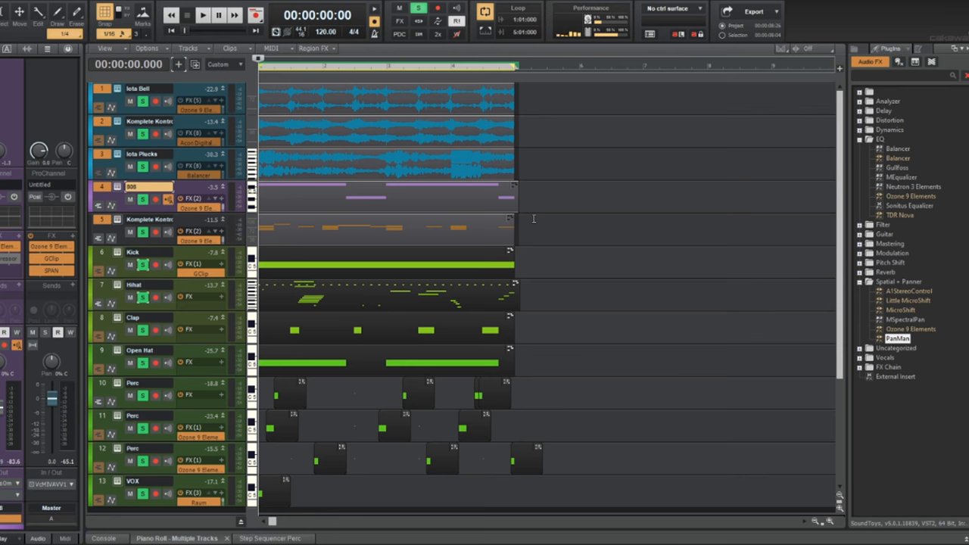
Play the transposed beat, take all drum and vocal tracks out of solo, bring the Kick back in, and stop.
{"action": "key", "text": "space"}
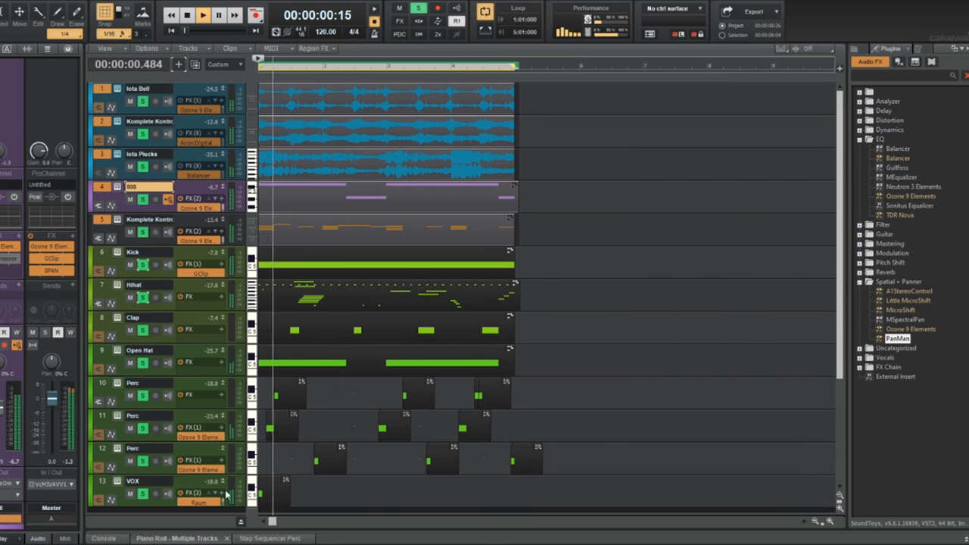
{"action": "left_click_drag", "start_coordinate": [142, 265], "coordinate": [142, 494]}
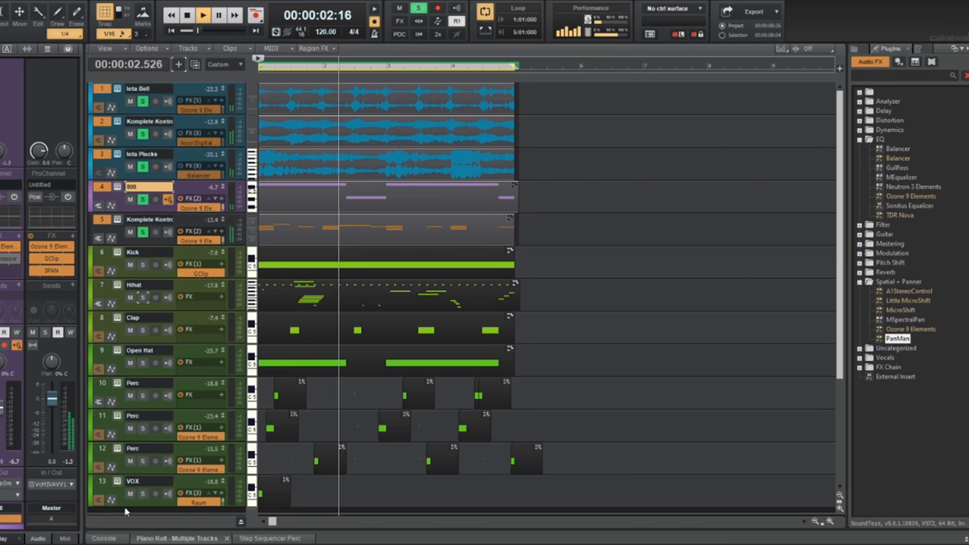
{"action": "scroll", "coordinate": [278, 381], "scroll_direction": "up", "scroll_amount": 2}
{"action": "scroll", "coordinate": [281, 353], "scroll_direction": "down", "scroll_amount": 3}
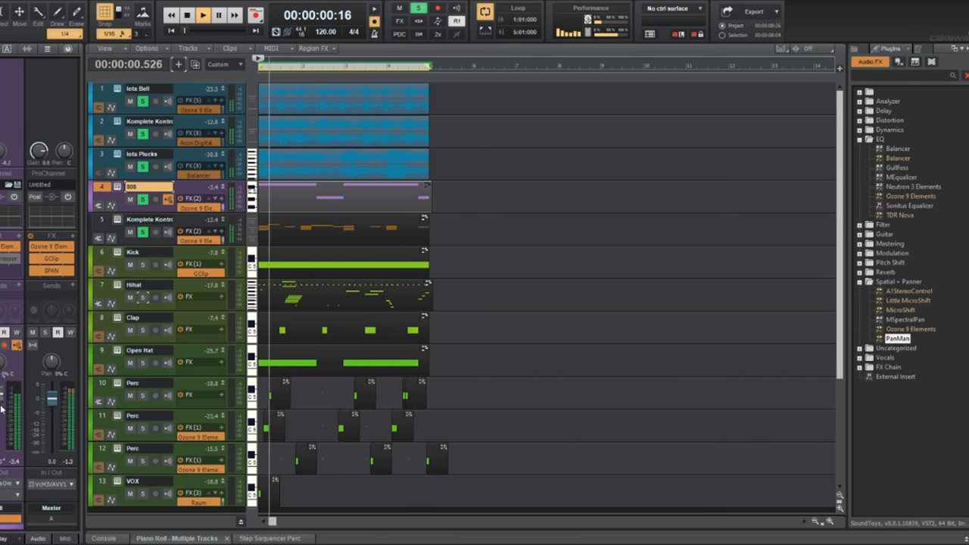
{"action": "left_click", "coordinate": [143, 265]}
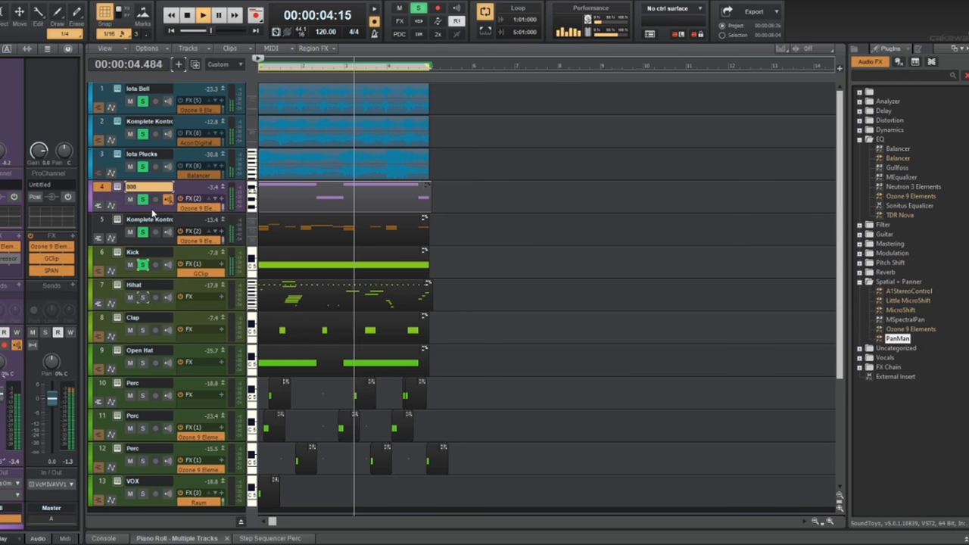
{"action": "key", "text": "space"}
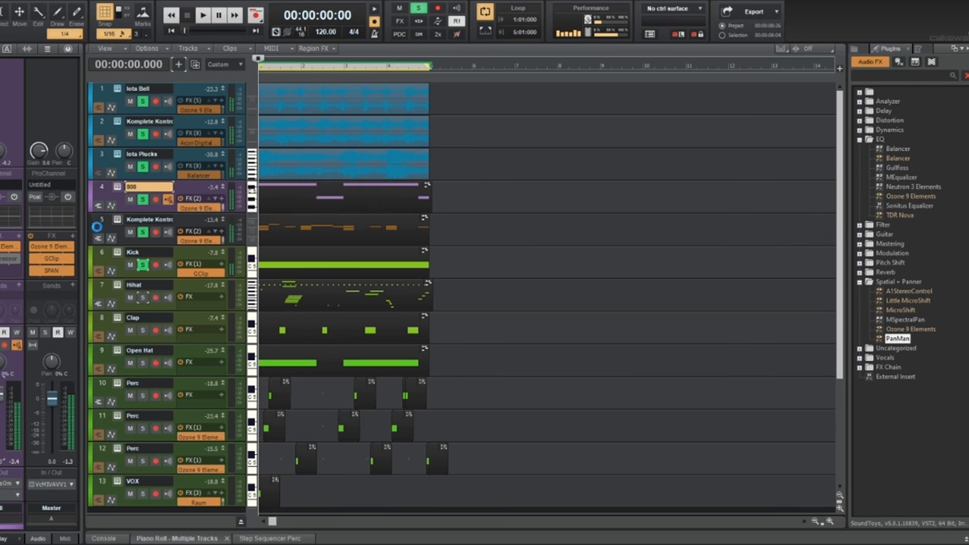
Check the effect chains and output buses of the melody, guitar and Kick tracks.
{"action": "left_click", "coordinate": [108, 155]}
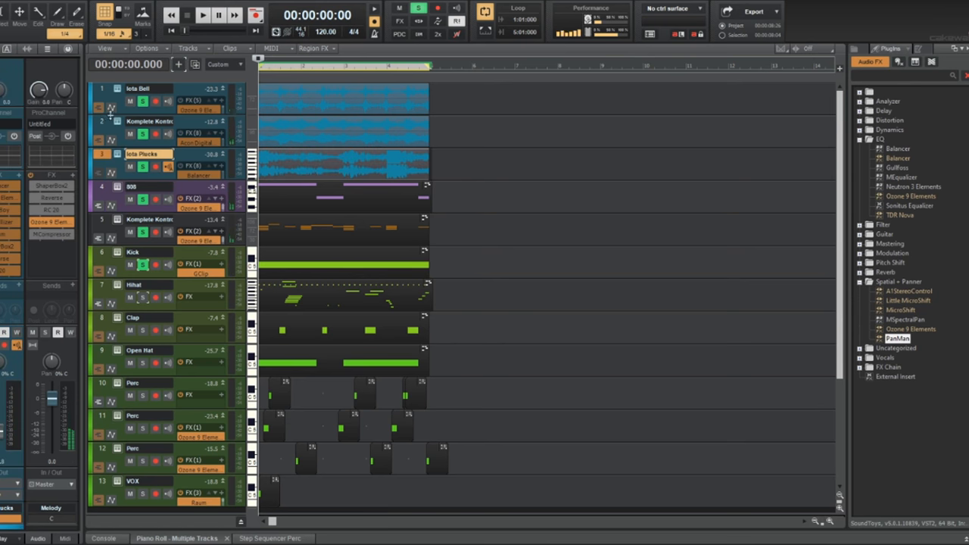
{"action": "left_click", "coordinate": [106, 125]}
{"action": "left_click", "coordinate": [102, 92]}
{"action": "left_click", "coordinate": [100, 221]}
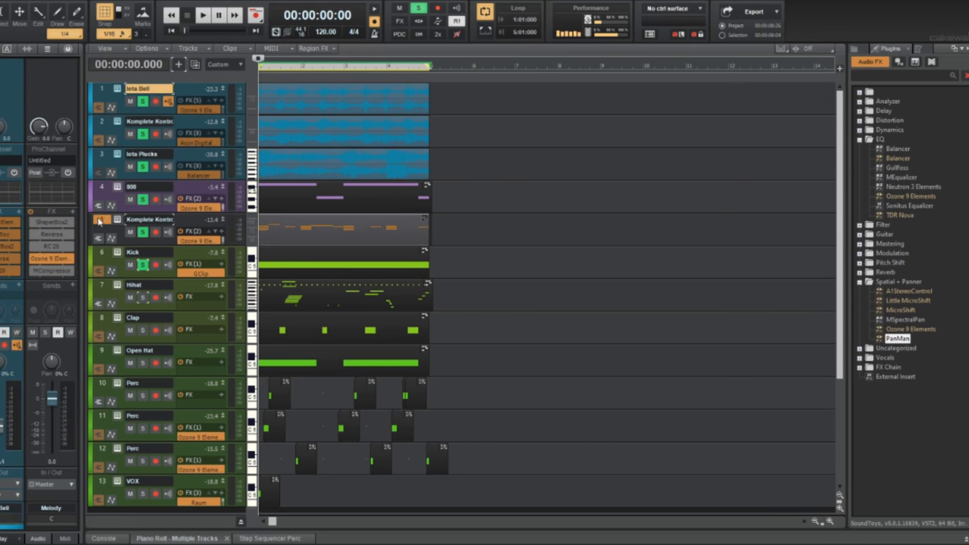
{"action": "left_click", "coordinate": [19, 495]}
{"action": "left_click", "coordinate": [80, 335]}
{"action": "left_click", "coordinate": [102, 155]}
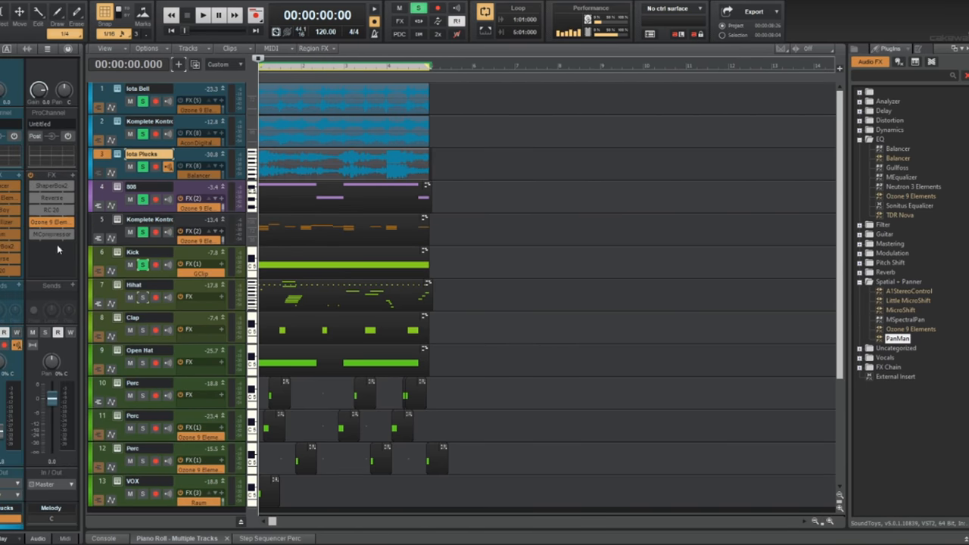
{"action": "left_click", "coordinate": [102, 255]}
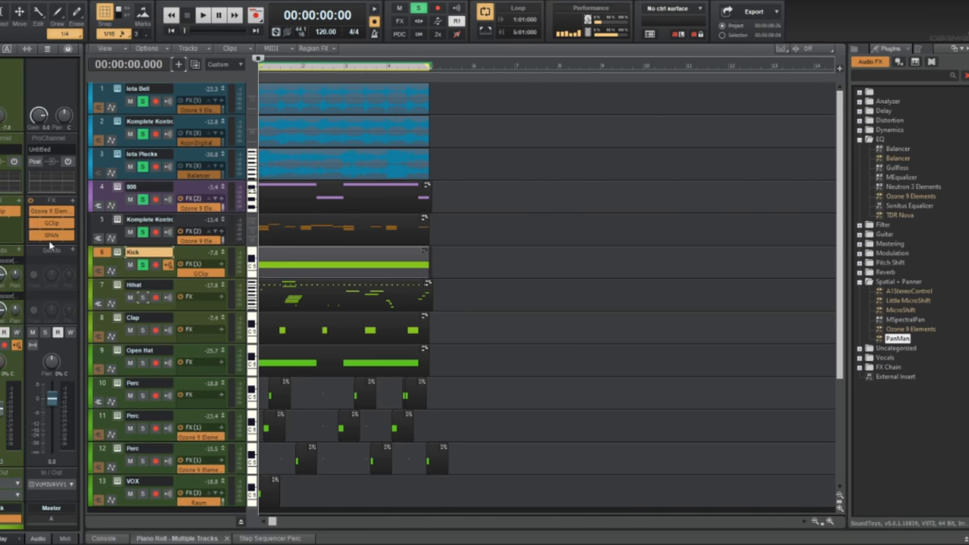
{"action": "left_click", "coordinate": [3, 259]}
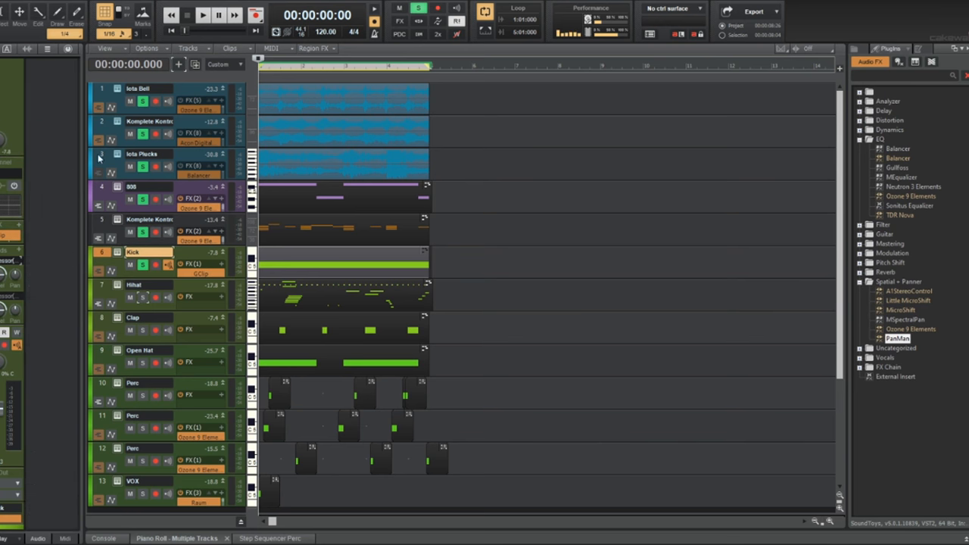
Enable MCompressor on the Melody bus and set its threshold to -24.0 dB while the beat plays.
{"action": "left_click", "coordinate": [101, 154]}
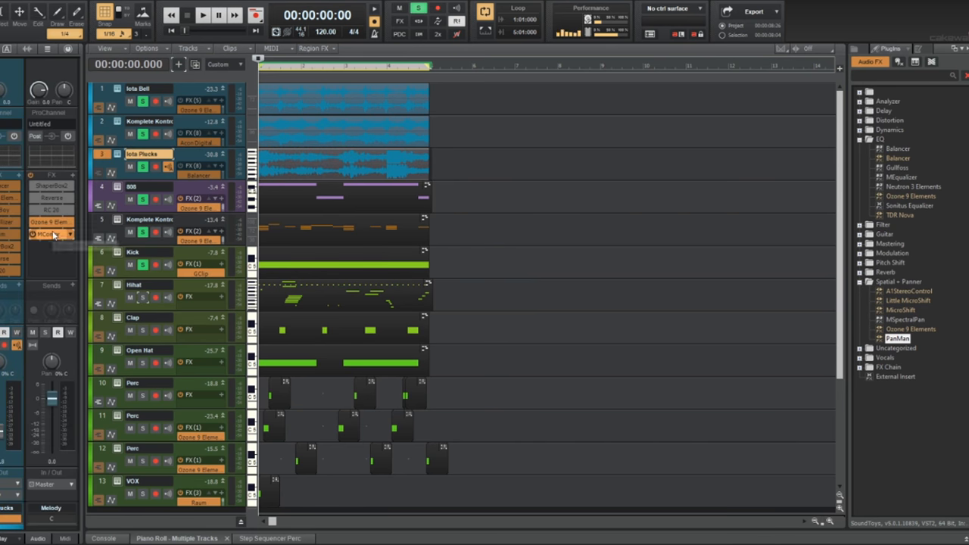
{"action": "double_click", "coordinate": [53, 235]}
{"action": "key", "text": "space"}
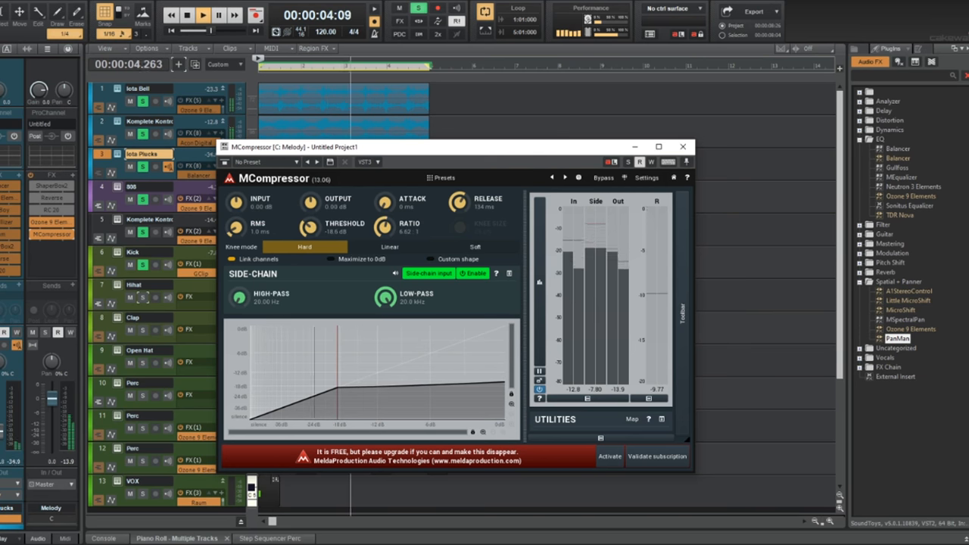
{"action": "left_click_drag", "start_coordinate": [309, 228], "coordinate": [309, 245]}
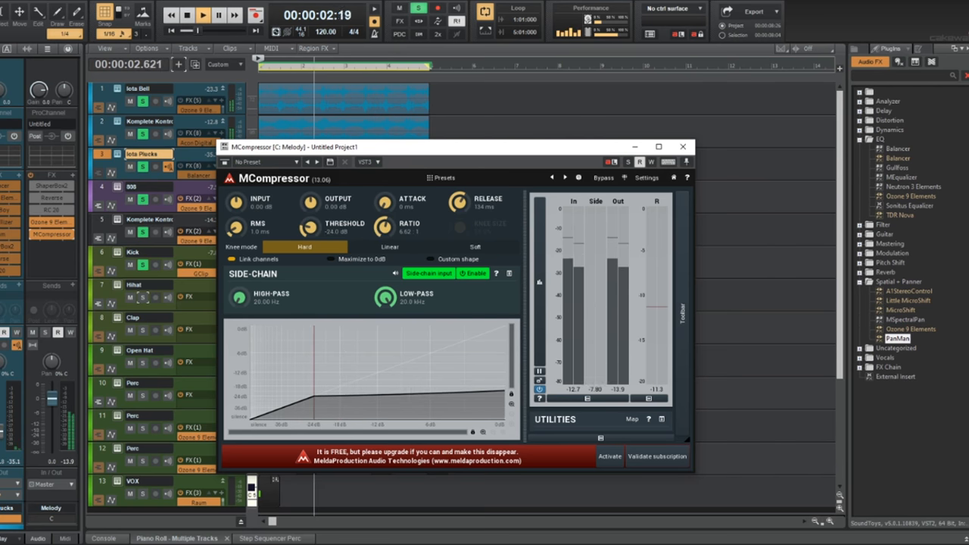
{"action": "left_click", "coordinate": [683, 146]}
Bring the Clap, Hihat and Open Hat tracks back into solo one after another during playback.
{"action": "left_click", "coordinate": [331, 207]}
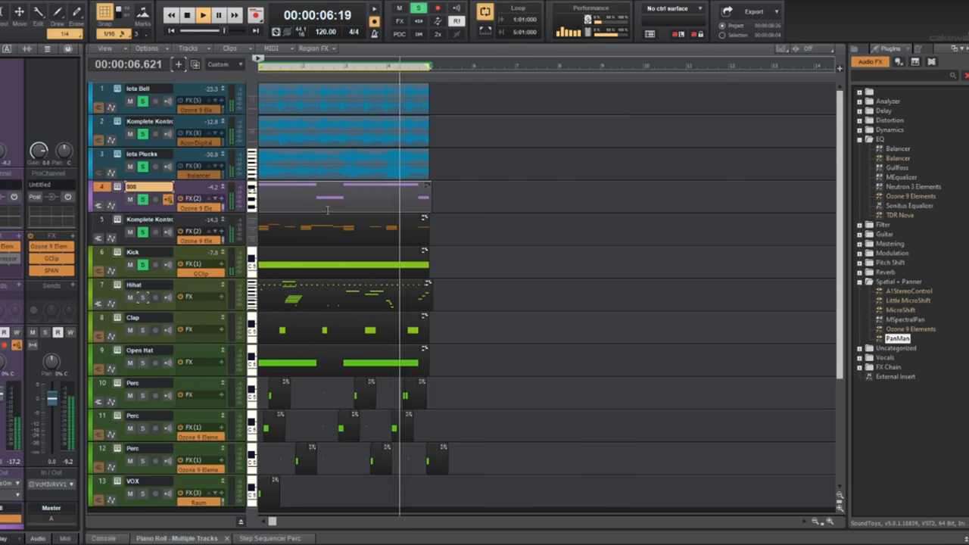
{"action": "left_click", "coordinate": [143, 330]}
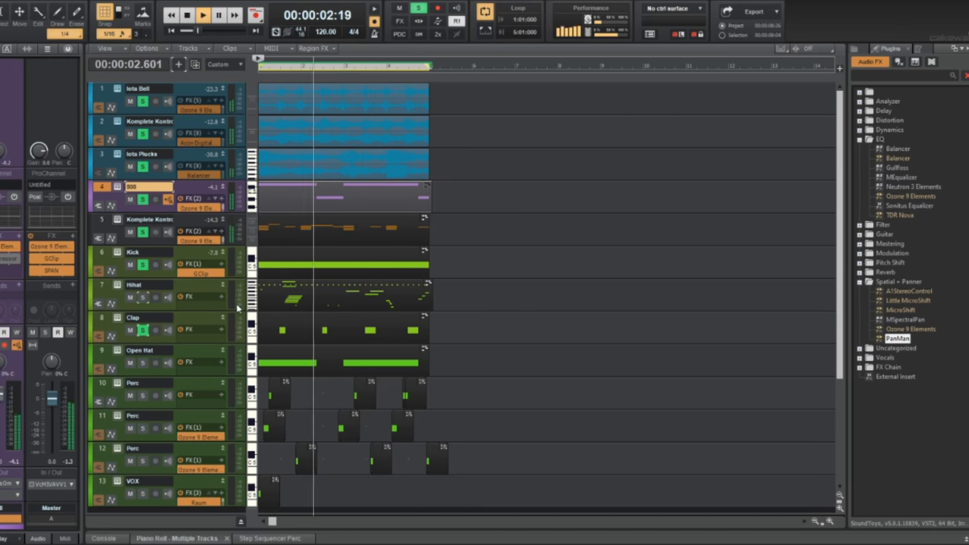
{"action": "left_click", "coordinate": [190, 319]}
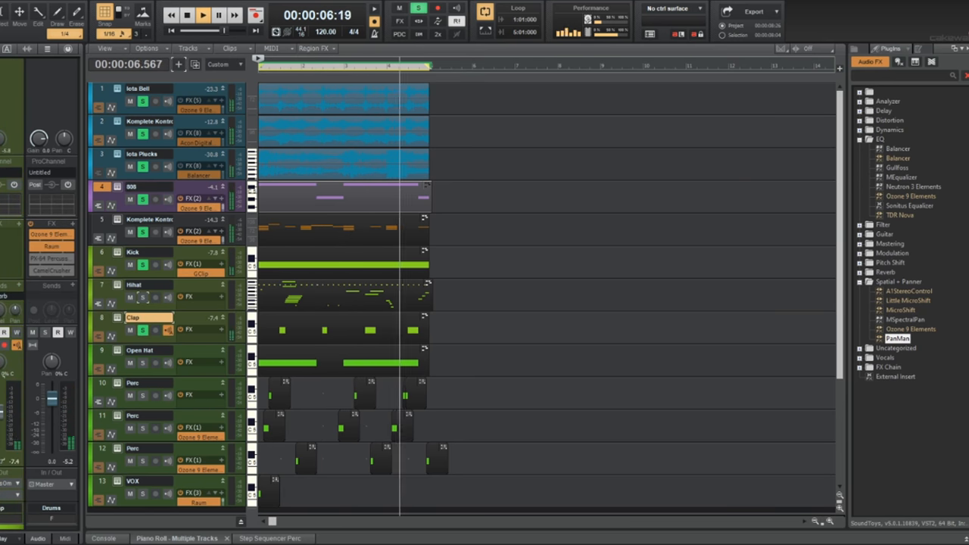
{"action": "left_click", "coordinate": [109, 290]}
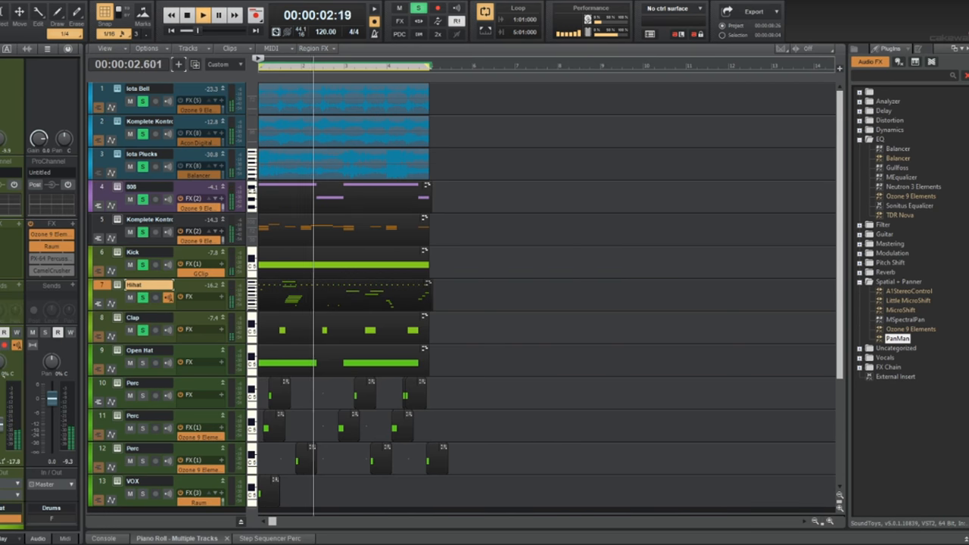
{"action": "left_click", "coordinate": [143, 364]}
{"action": "left_click", "coordinate": [143, 364]}
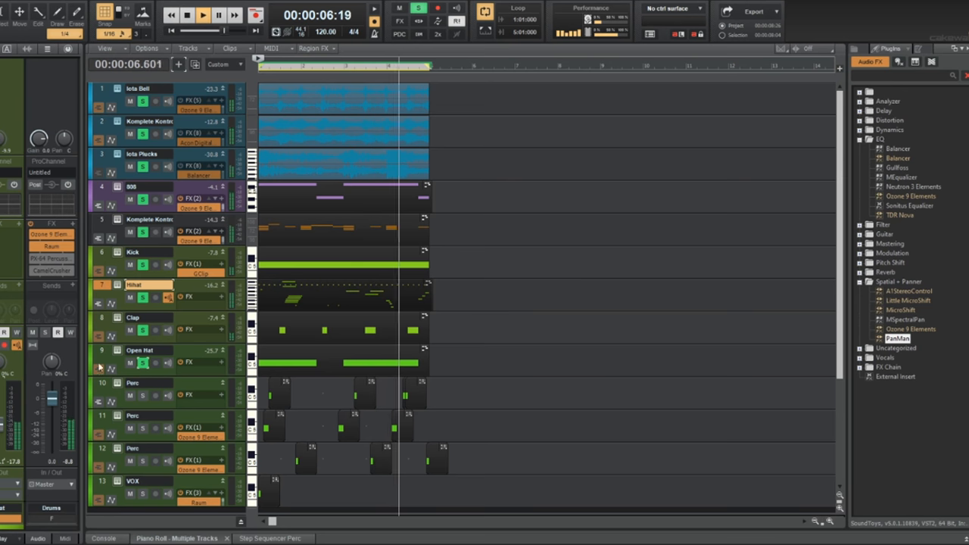
{"action": "left_click", "coordinate": [114, 371]}
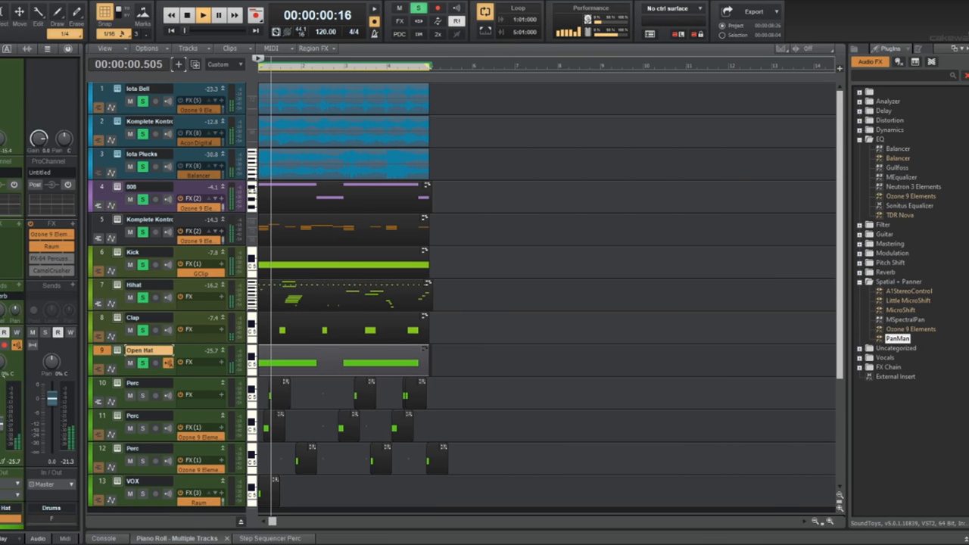
Bring the three Perc tracks and VOX back into solo, listen to the full beat, and stop playback.
{"action": "left_click", "coordinate": [141, 396]}
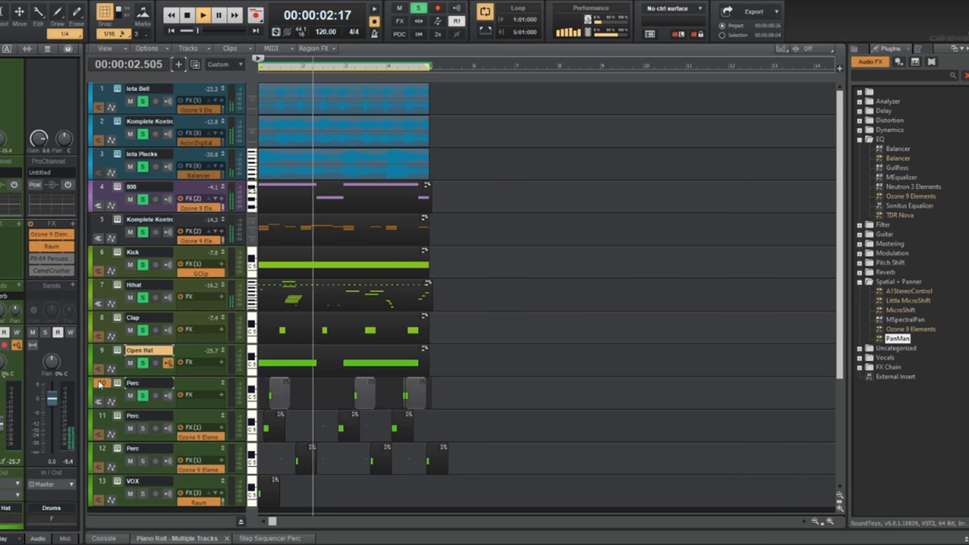
{"action": "left_click", "coordinate": [113, 403]}
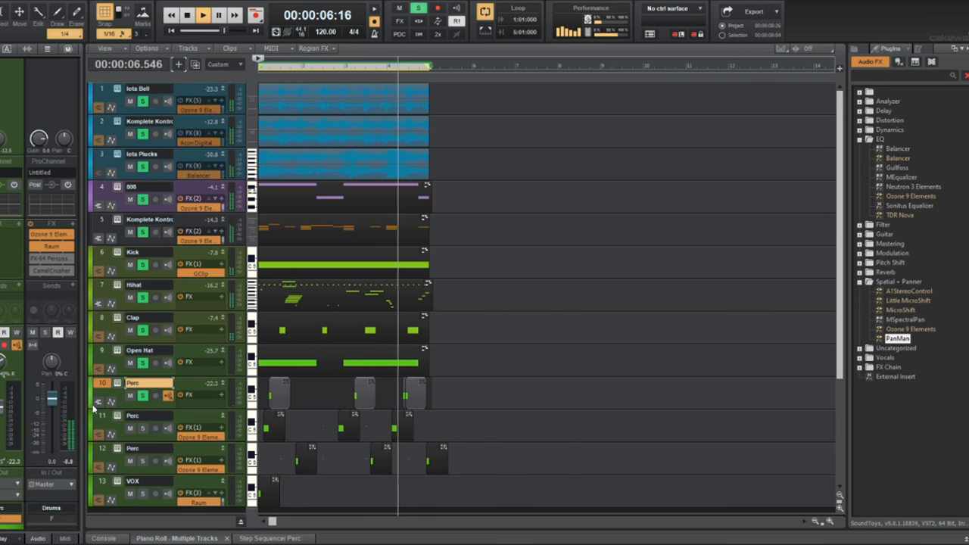
{"action": "left_click", "coordinate": [144, 430]}
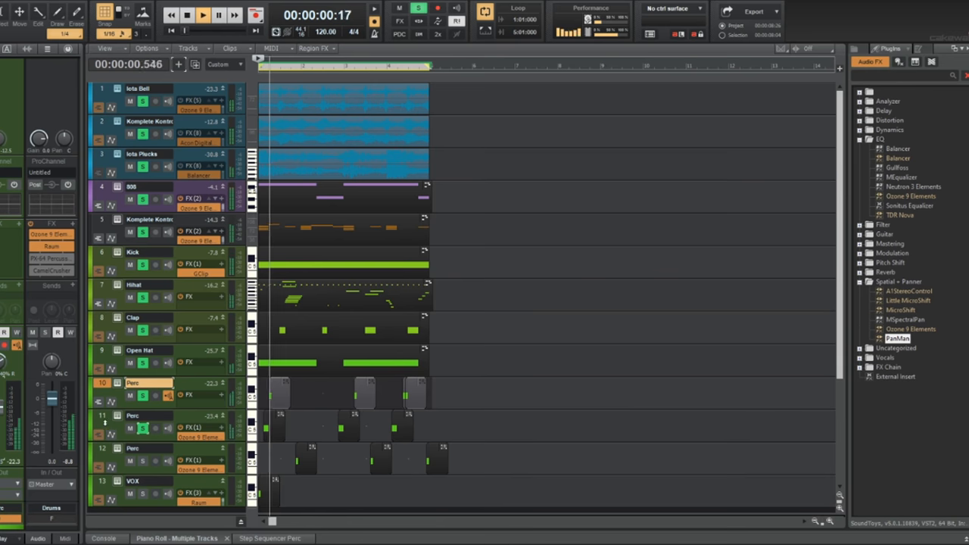
{"action": "left_click", "coordinate": [143, 461]}
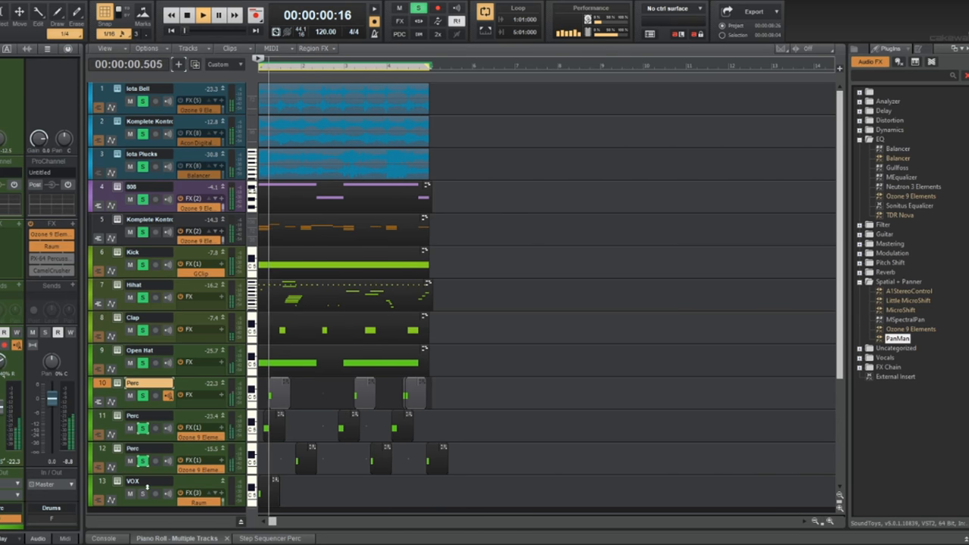
{"action": "scroll", "coordinate": [293, 412], "scroll_direction": "down", "scroll_amount": 1}
{"action": "scroll", "coordinate": [295, 403], "scroll_direction": "up", "scroll_amount": 4}
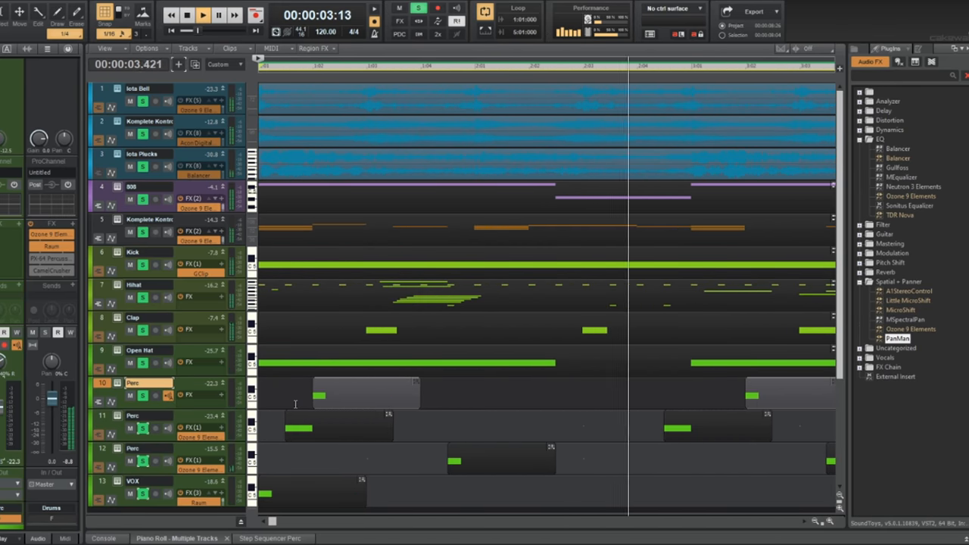
{"action": "scroll", "coordinate": [295, 404], "scroll_direction": "down", "scroll_amount": 1}
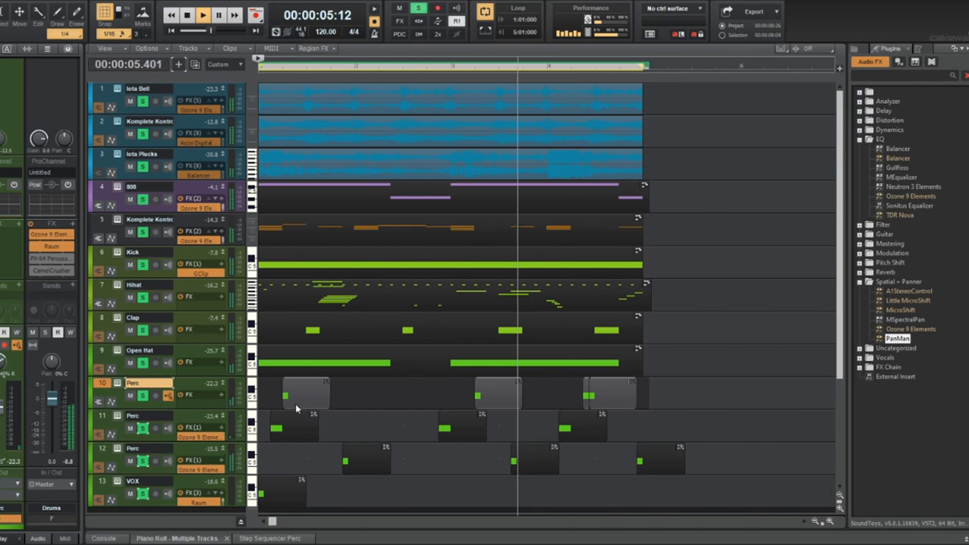
{"action": "scroll", "coordinate": [296, 404], "scroll_direction": "down", "scroll_amount": 1}
{"action": "scroll", "coordinate": [295, 404], "scroll_direction": "down", "scroll_amount": 2}
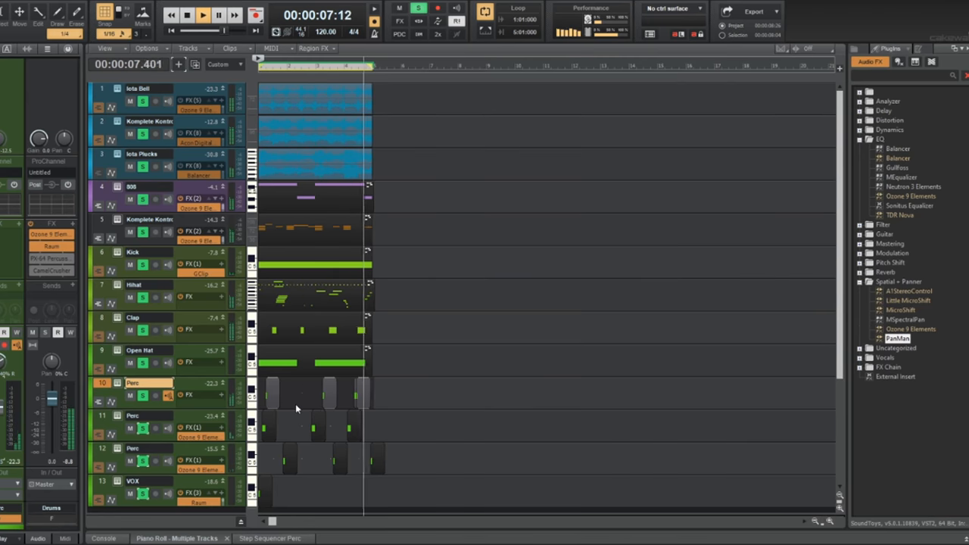
{"action": "key", "text": "space"}
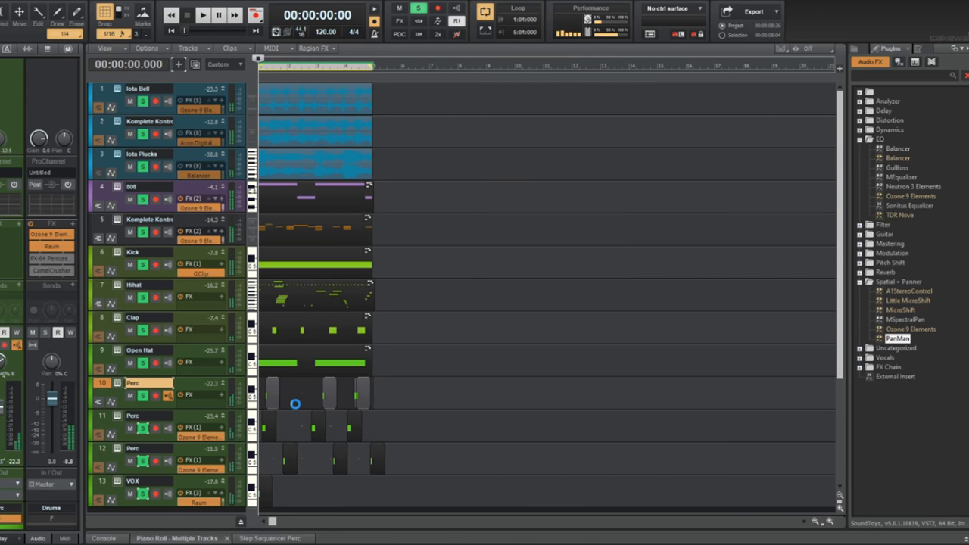
Save the project as Atey in the Beats folder on the Desktop.
{"action": "key", "text": "ctrl+s"}
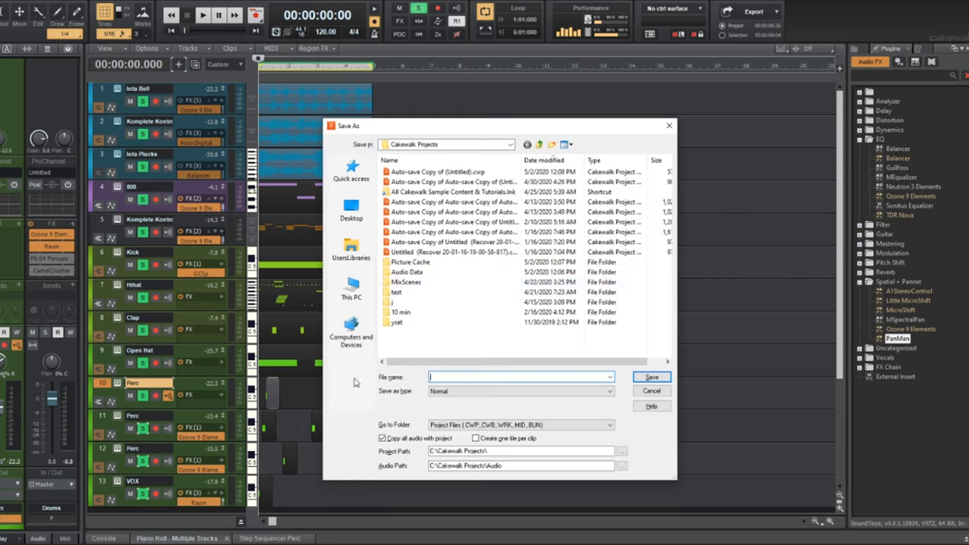
{"action": "left_click", "coordinate": [352, 290]}
{"action": "double_click", "coordinate": [533, 181]}
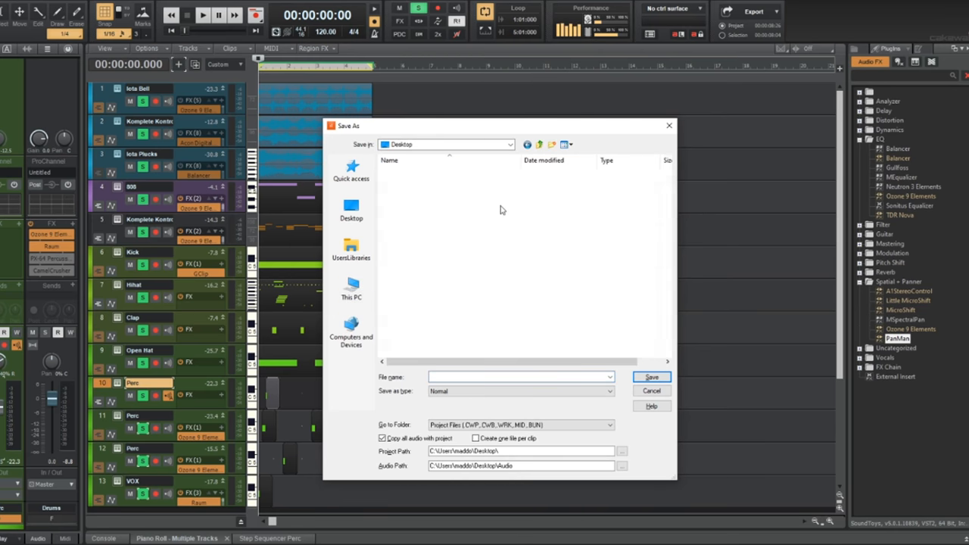
{"action": "double_click", "coordinate": [433, 205]}
{"action": "left_click", "coordinate": [454, 377]}
{"action": "type", "text": "Atey"}
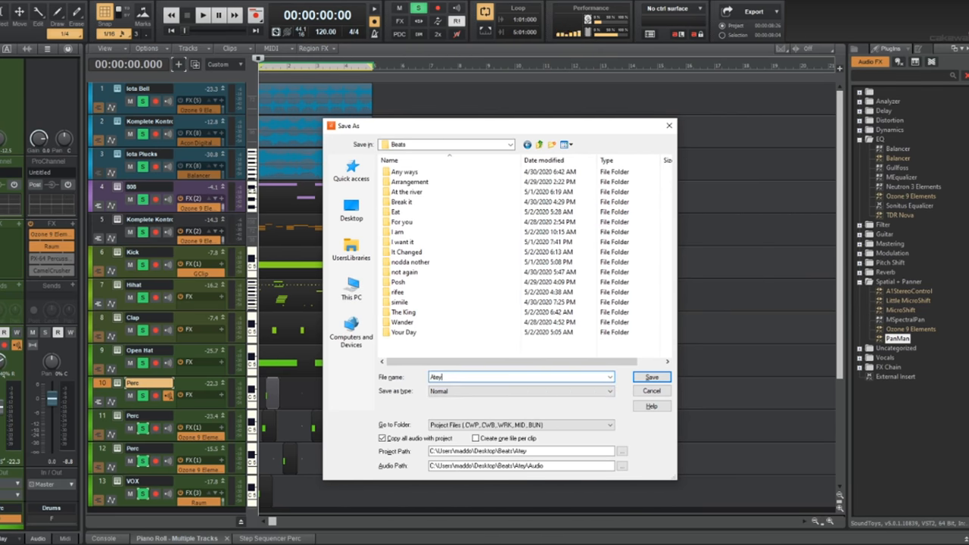
{"action": "key", "text": "Return"}
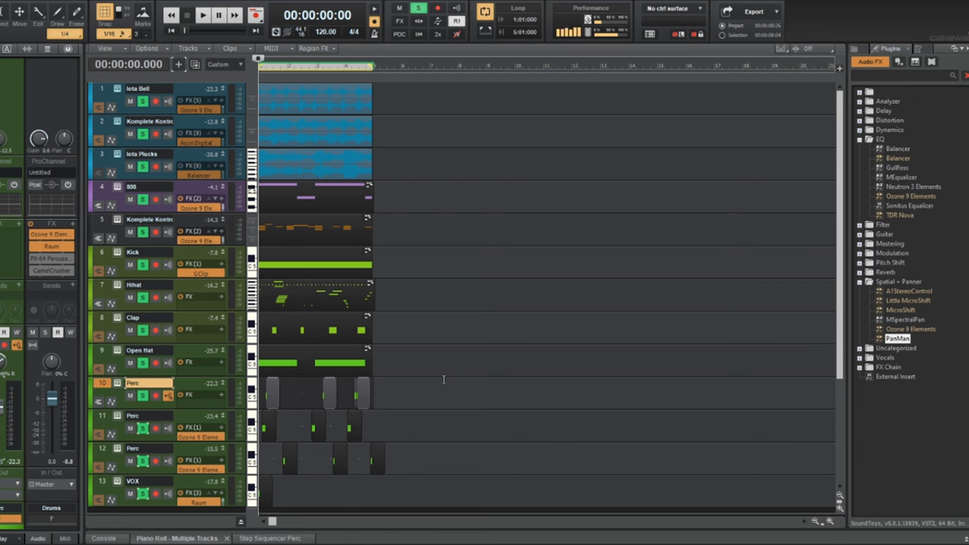
{"action": "left_click", "coordinate": [524, 170]}
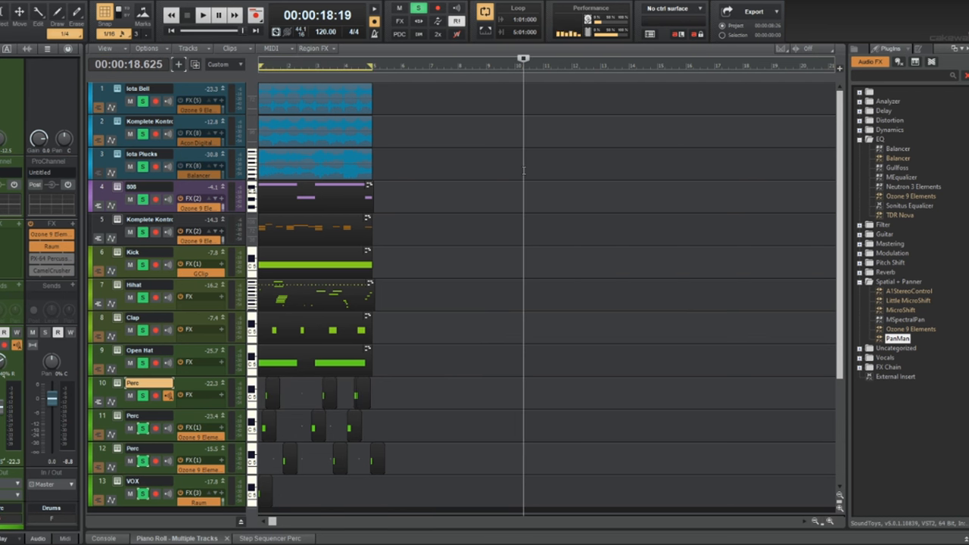